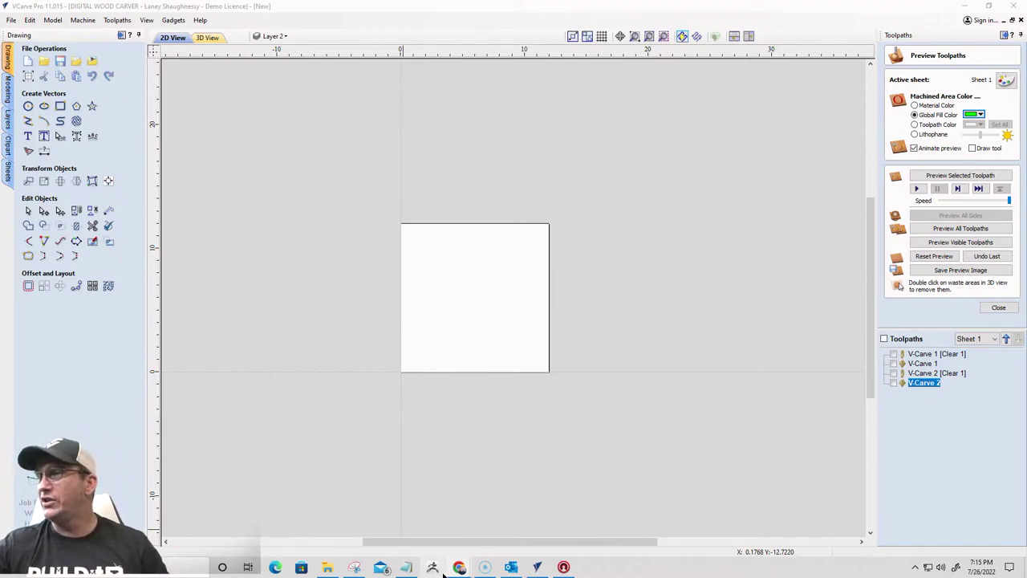
Bring the song-lyric sign capture in Snipping Tool forward and maximize it
{"action": "mouse_move", "coordinate": [459, 567]}
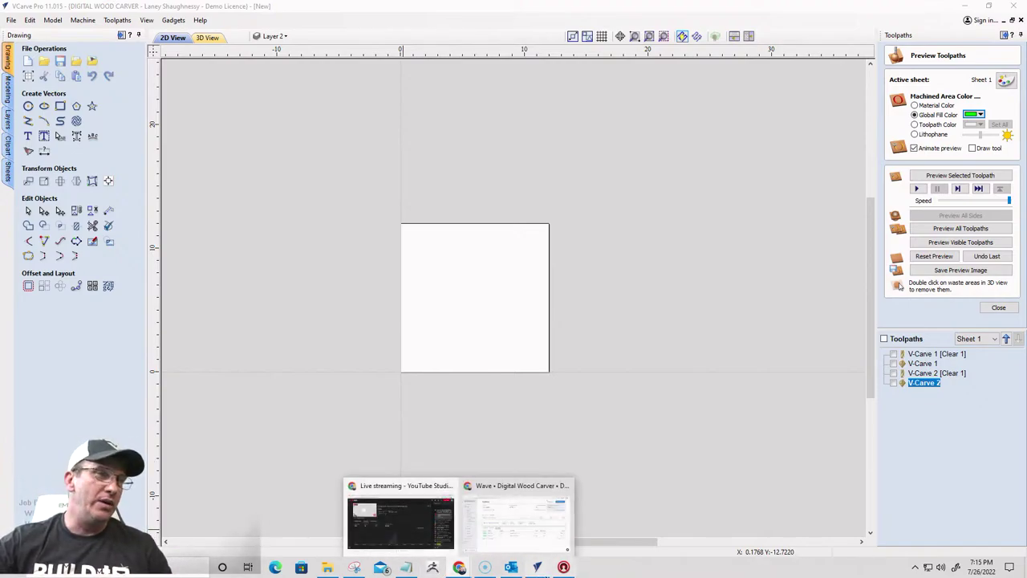
{"action": "mouse_move", "coordinate": [355, 568]}
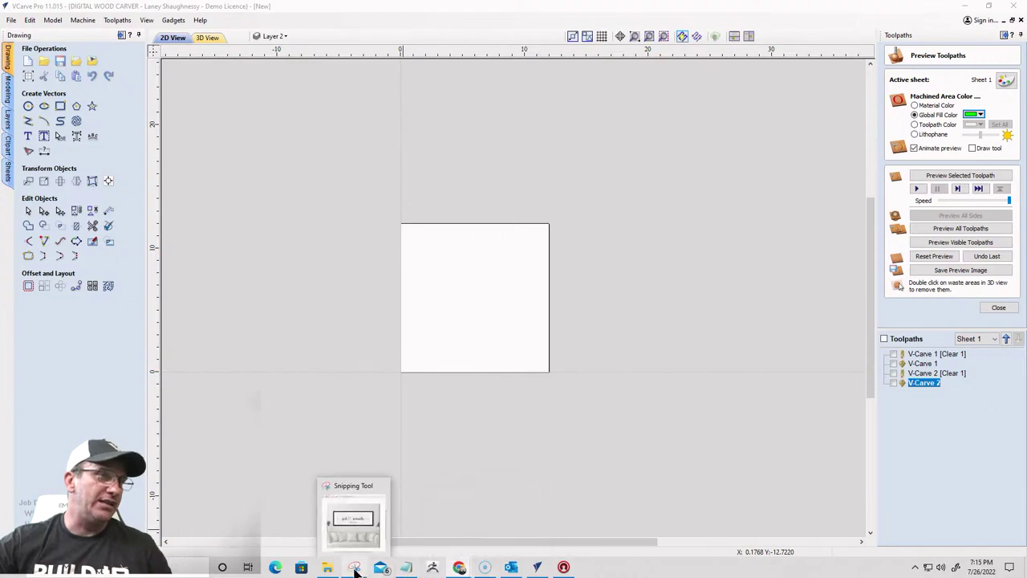
{"action": "left_click", "coordinate": [355, 568]}
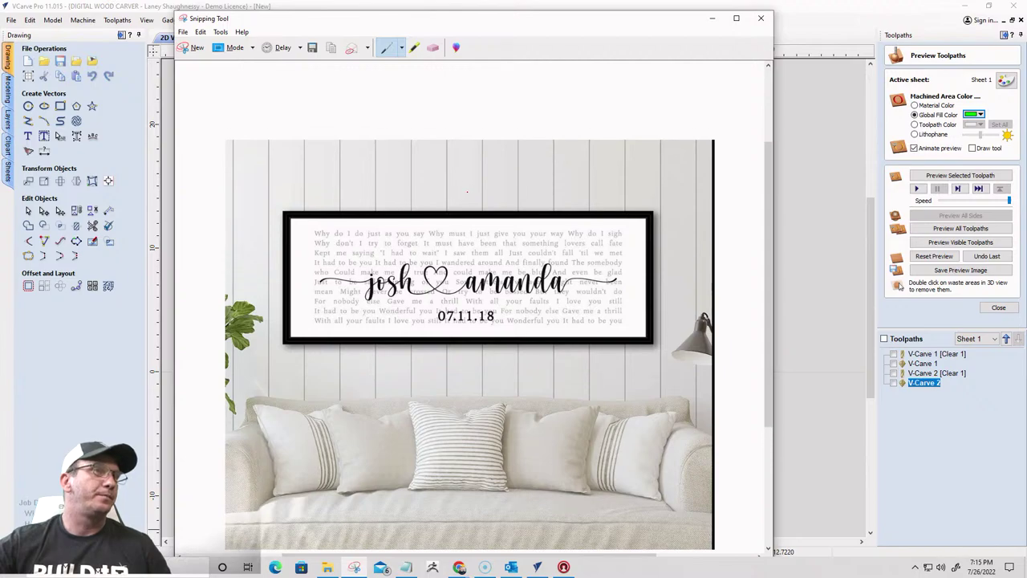
{"action": "left_click", "coordinate": [736, 19]}
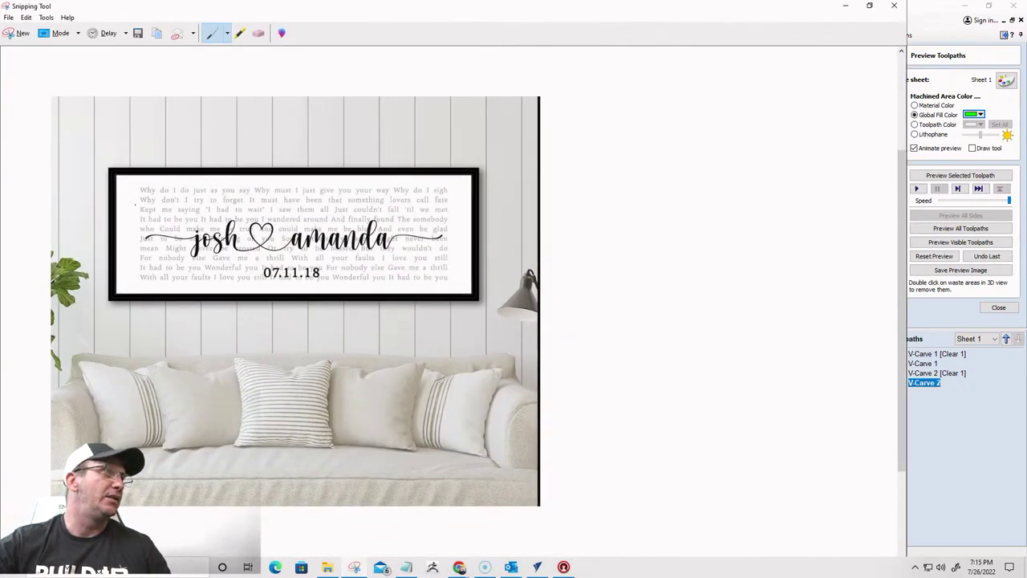
{"action": "scroll", "coordinate": [200, 180], "scroll_direction": "up", "scroll_amount": 1}
{"action": "scroll", "coordinate": [269, 157], "scroll_direction": "down", "scroll_amount": 1}
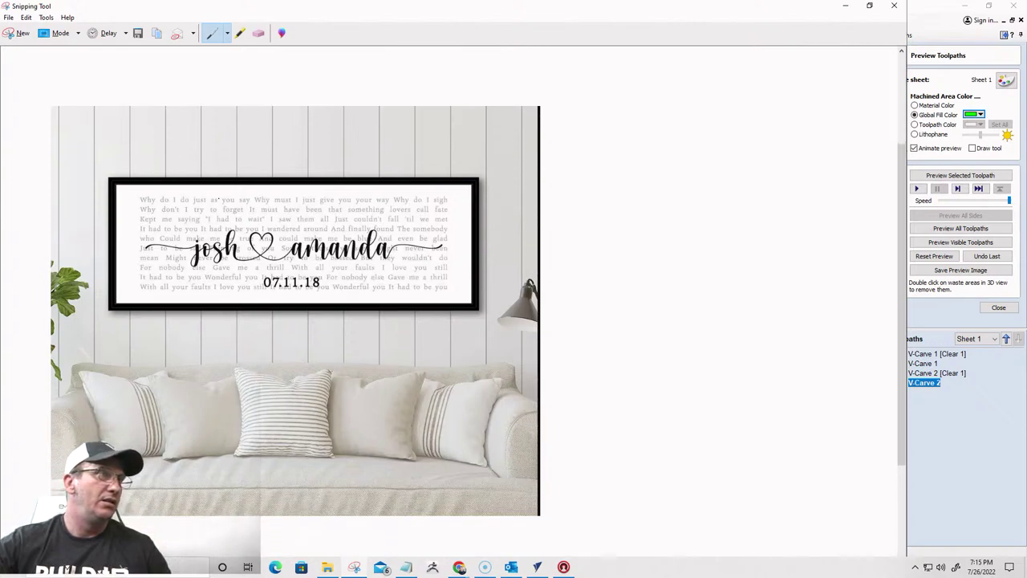
Save the capture as a JPEG named 'song lyric sample' in Downloads
{"action": "left_click", "coordinate": [9, 17]}
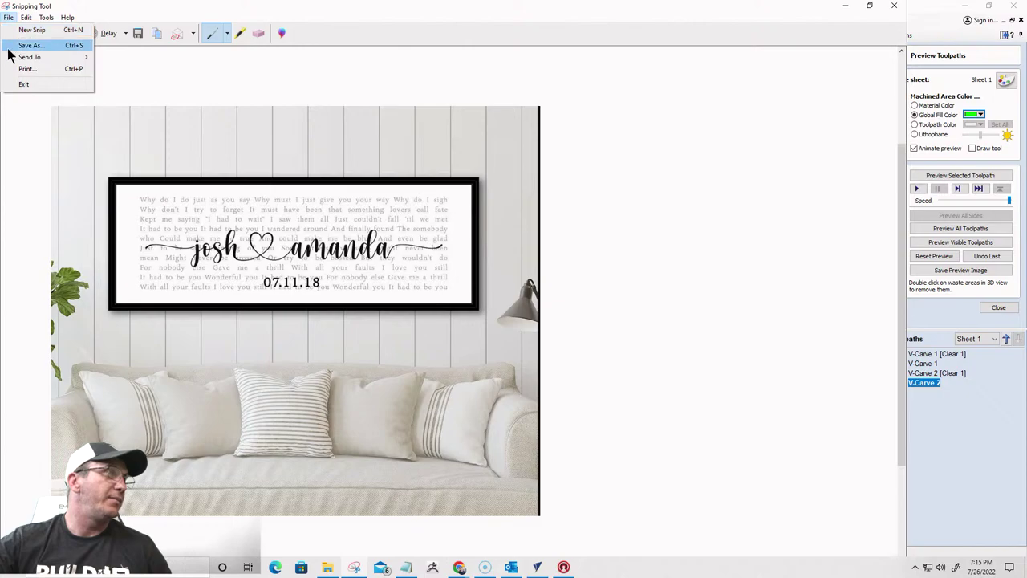
{"action": "left_click", "coordinate": [30, 46]}
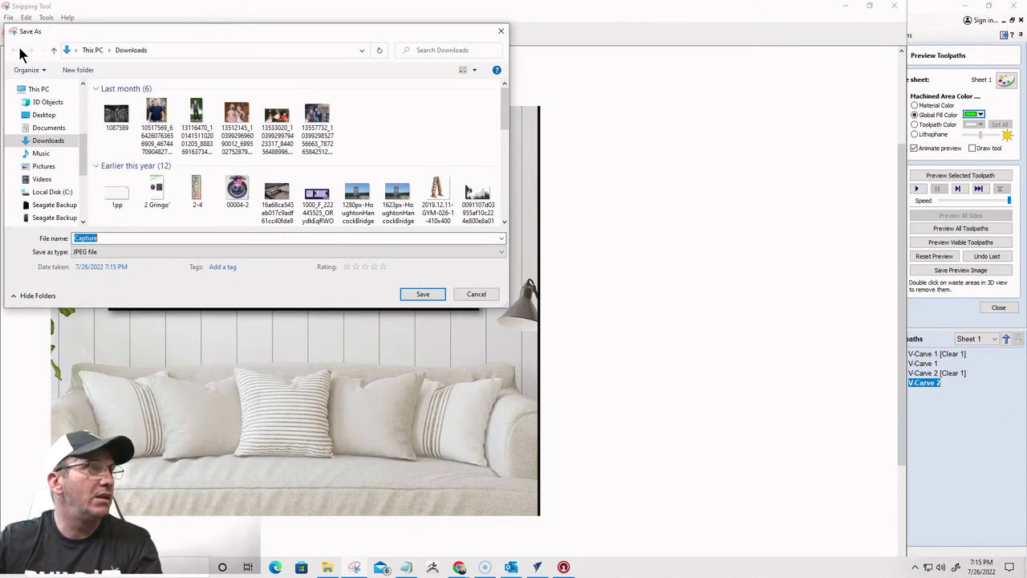
{"action": "type", "text": "song lyric"}
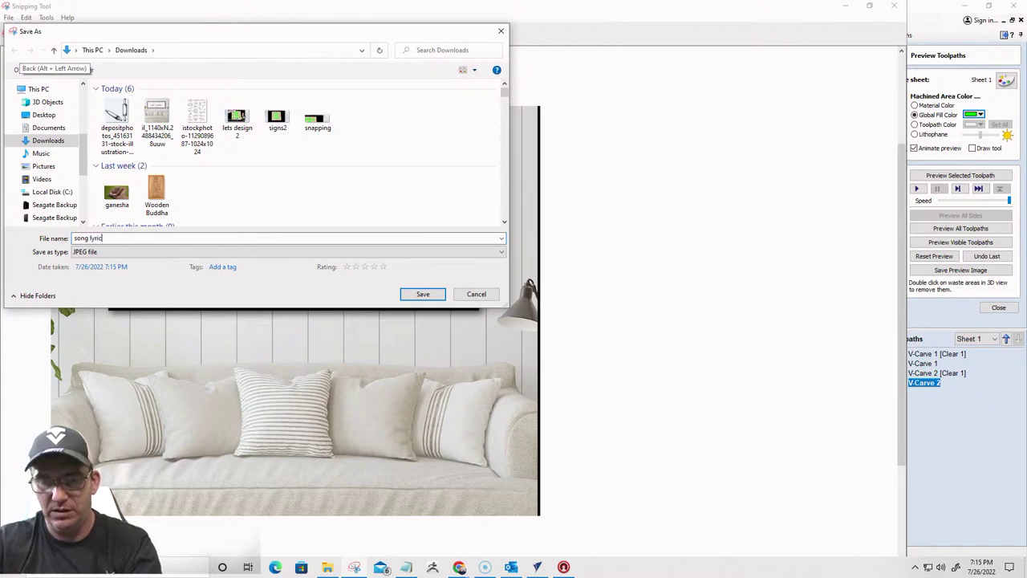
{"action": "type", "text": " samplee"}
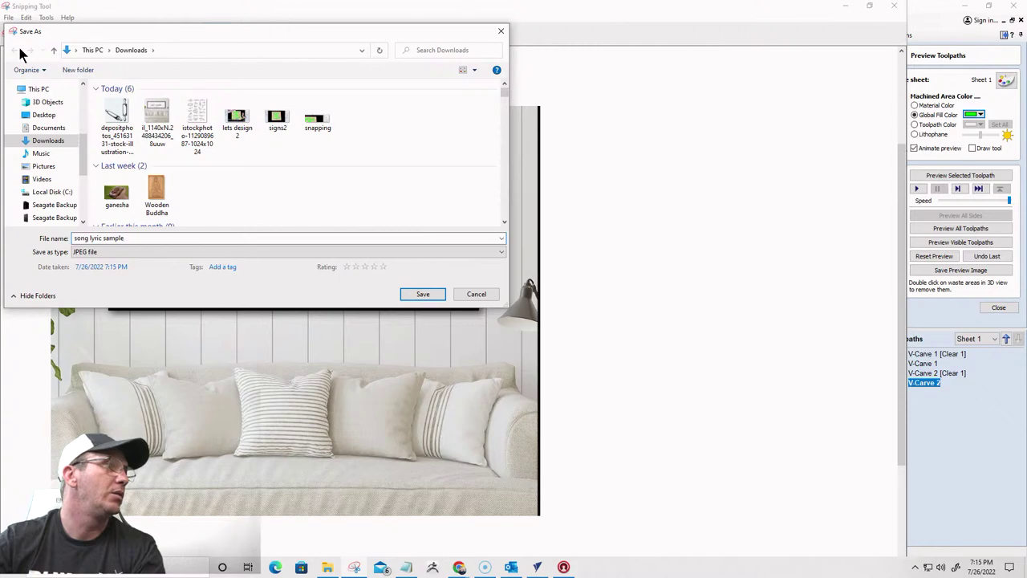
{"action": "key", "text": "Return"}
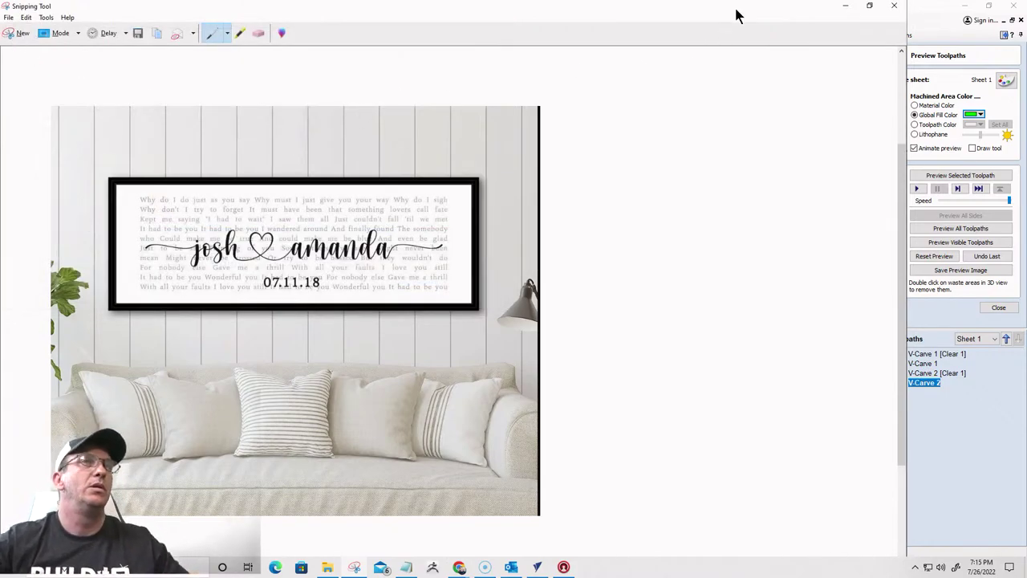
Close Snipping Tool, minimize the other windows, and open Downloads in File Explorer
{"action": "left_click", "coordinate": [889, 9]}
{"action": "left_click", "coordinate": [965, 6]}
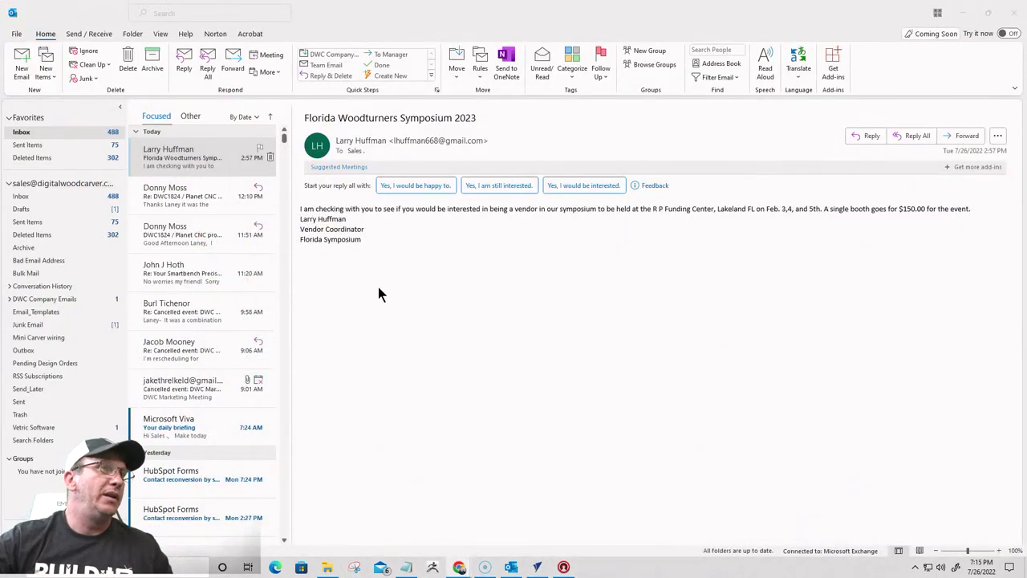
{"action": "left_click", "coordinate": [964, 12]}
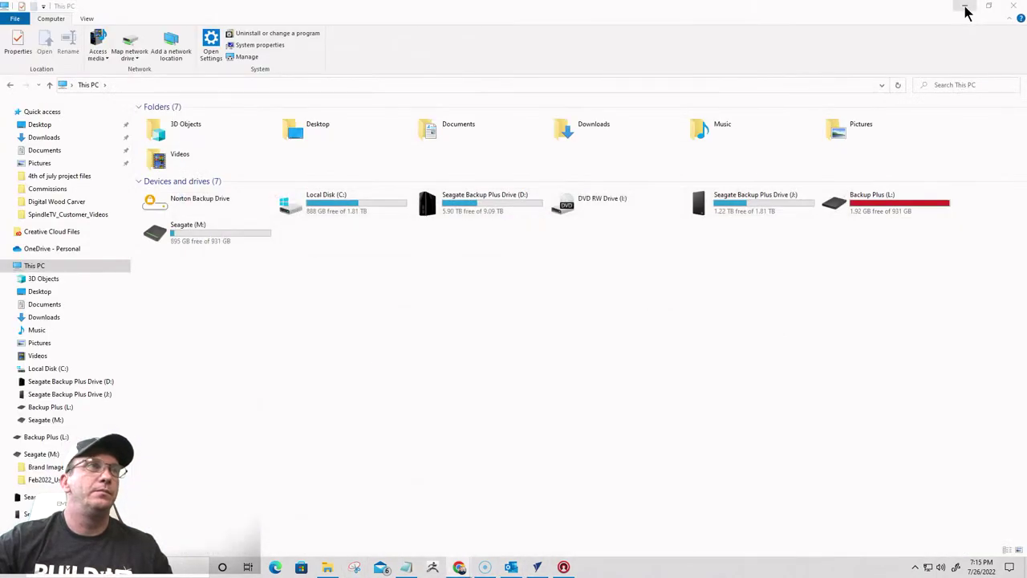
{"action": "left_click", "coordinate": [965, 8]}
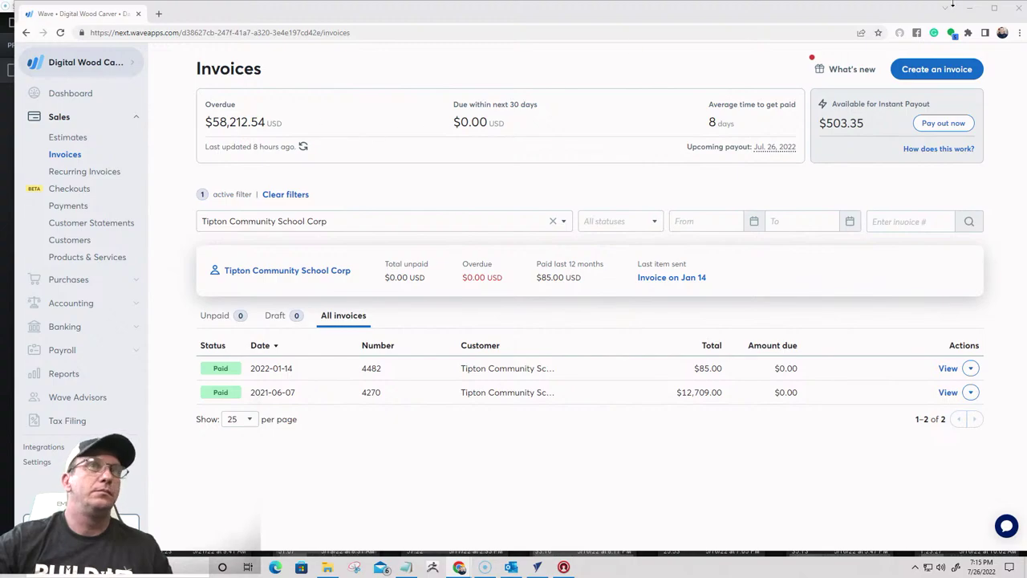
{"action": "left_click", "coordinate": [968, 7]}
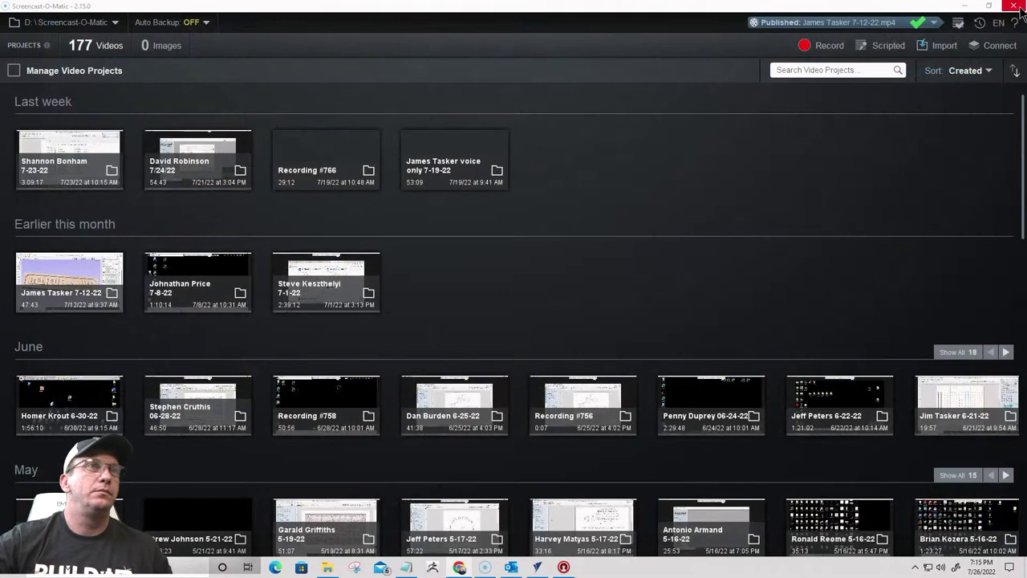
{"action": "left_click", "coordinate": [963, 7]}
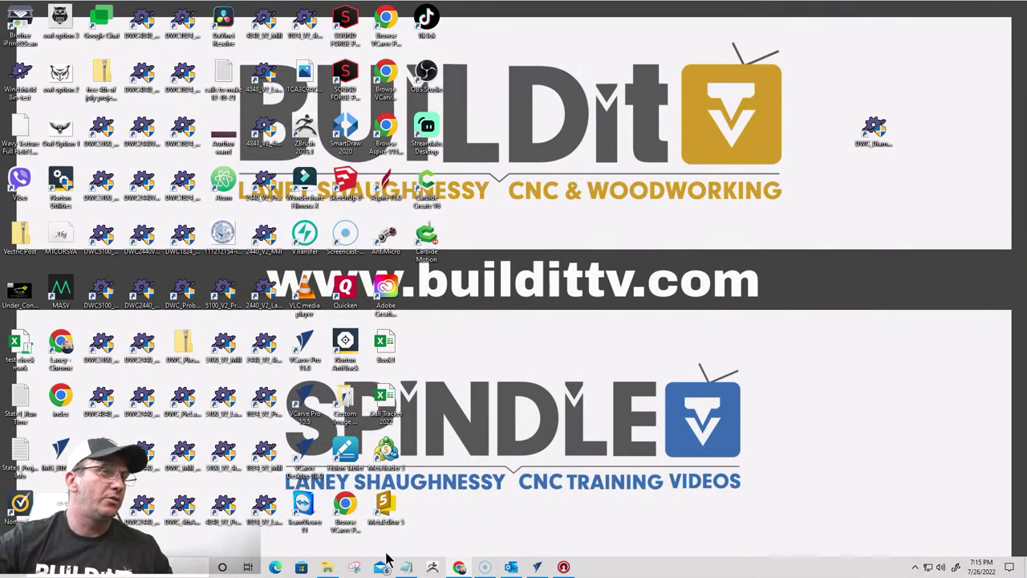
{"action": "left_click", "coordinate": [328, 568]}
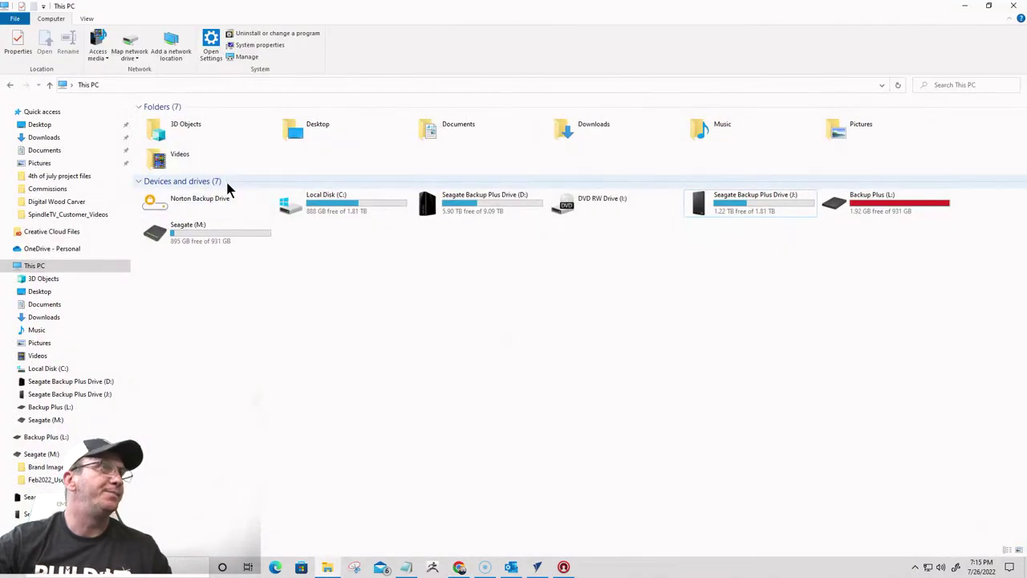
{"action": "double_click", "coordinate": [579, 128]}
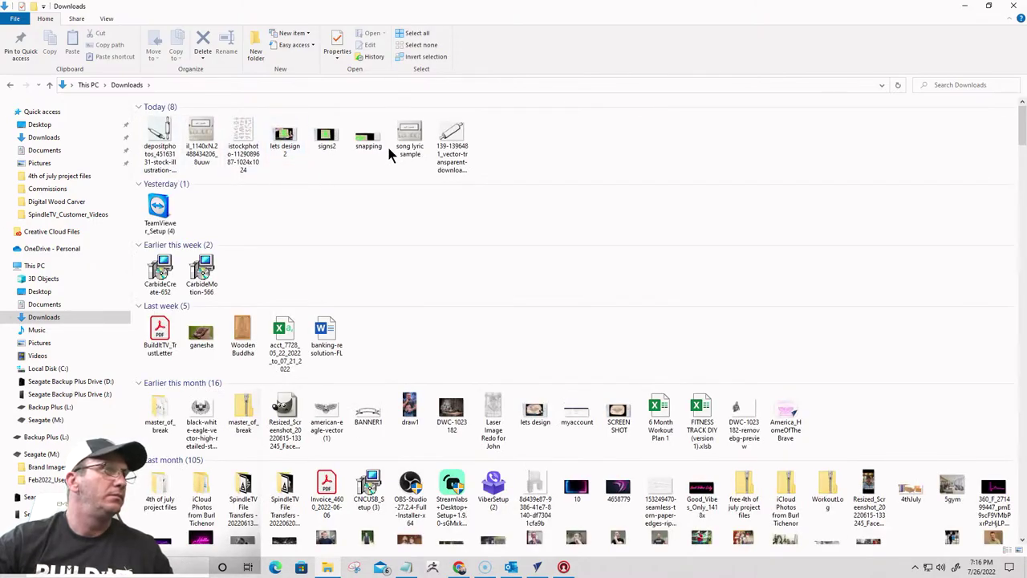
View 'song lyric sample' enlarged in Photos, then maximize the Google 'song lyric signs' image search
{"action": "double_click", "coordinate": [419, 135]}
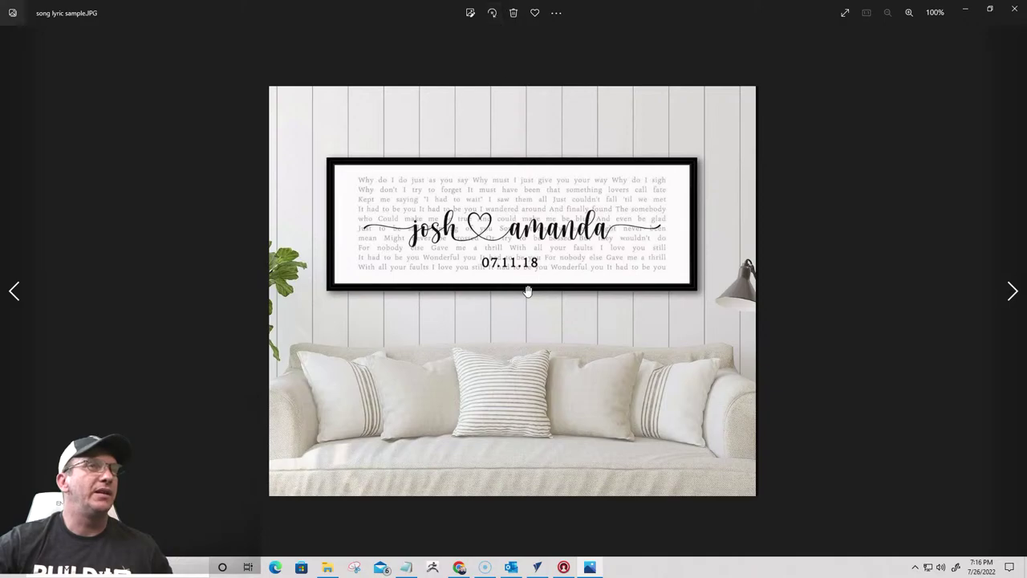
{"action": "scroll", "coordinate": [522, 289], "scroll_direction": "up", "scroll_amount": 5}
{"action": "scroll", "coordinate": [519, 279], "scroll_direction": "down", "scroll_amount": 5}
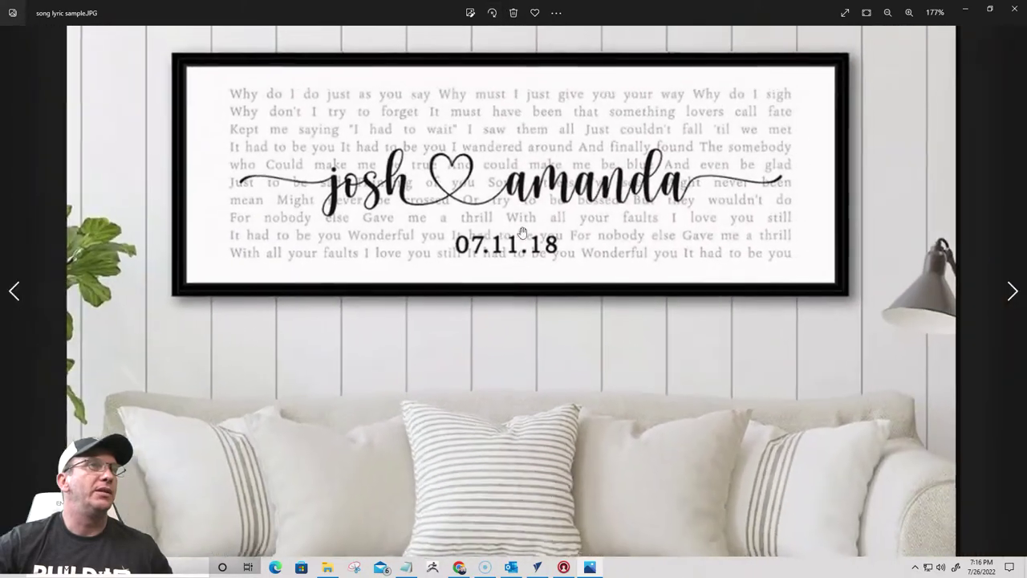
{"action": "scroll", "coordinate": [478, 36], "scroll_direction": "up", "scroll_amount": 6}
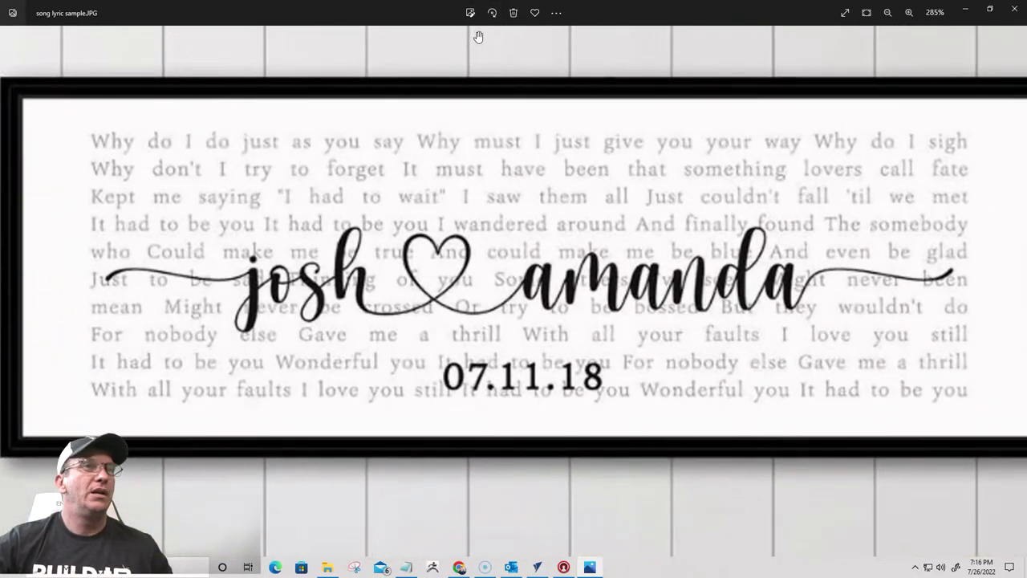
{"action": "scroll", "coordinate": [478, 36], "scroll_direction": "down", "scroll_amount": 1}
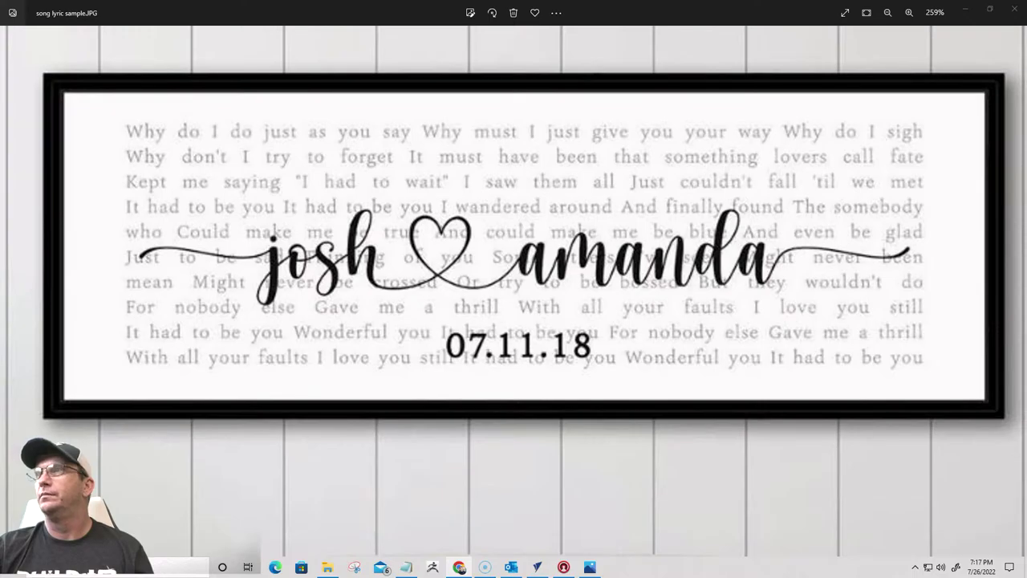
{"action": "key", "text": "alt+Tab"}
{"action": "left_click_drag", "start_coordinate": [348, 99], "coordinate": [424, 81]}
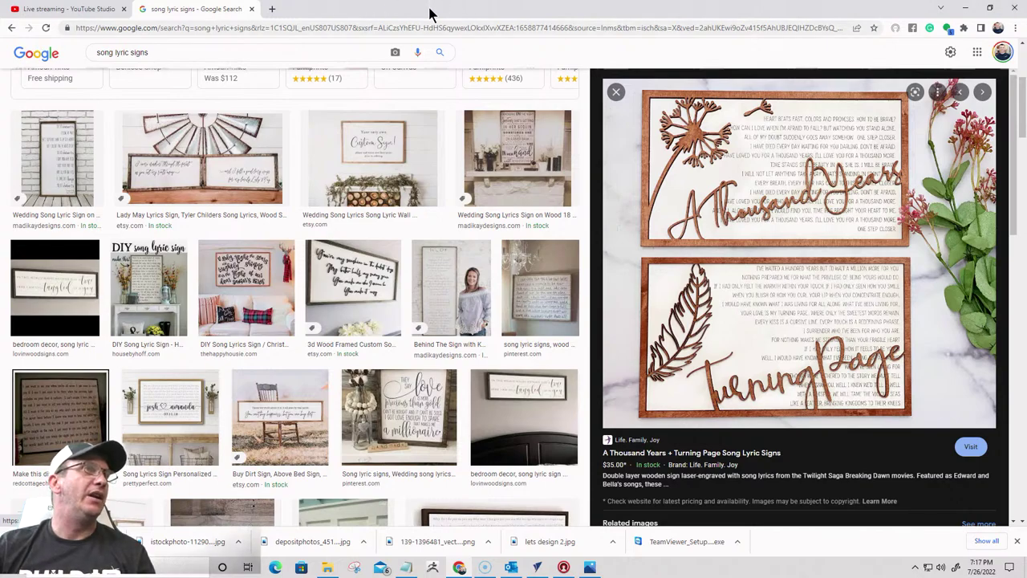
Minimize Chrome to return to the song lyric sample photo in Photos
{"action": "key", "text": "super+Down"}
{"action": "key", "text": "super+Down"}
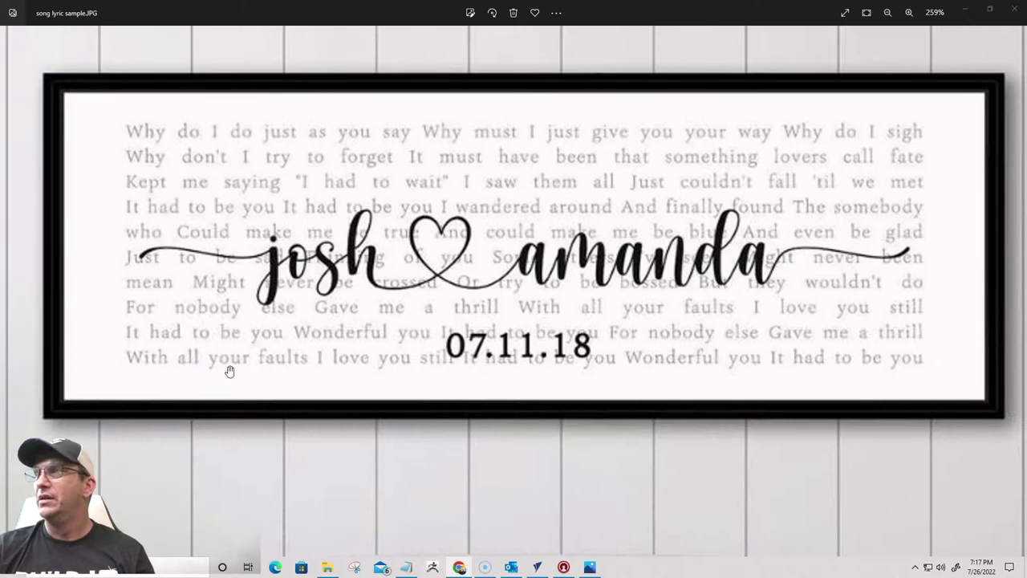
Minimize the sign photo in Photos and close the Downloads window to reveal the desktop
{"action": "scroll", "coordinate": [498, 269], "scroll_direction": "up", "scroll_amount": 1}
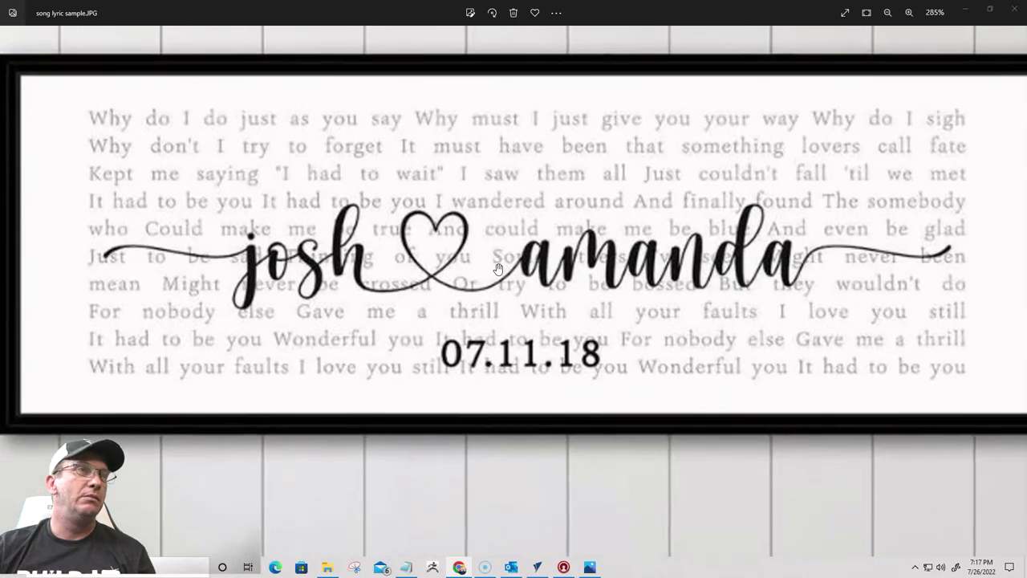
{"action": "scroll", "coordinate": [498, 269], "scroll_direction": "up", "scroll_amount": 1}
{"action": "scroll", "coordinate": [498, 269], "scroll_direction": "down", "scroll_amount": 2}
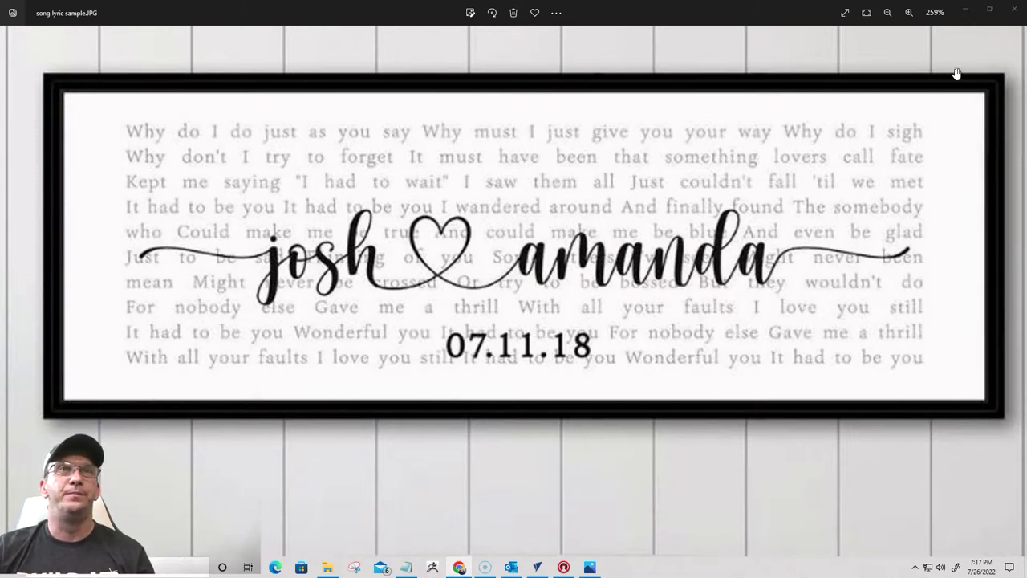
{"action": "left_click", "coordinate": [965, 17]}
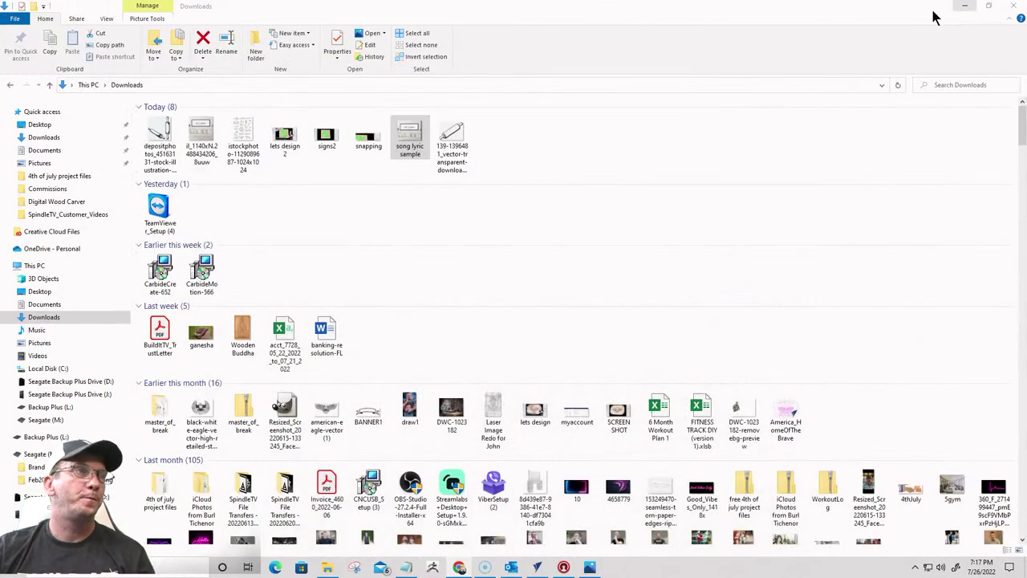
{"action": "left_click", "coordinate": [1017, 10]}
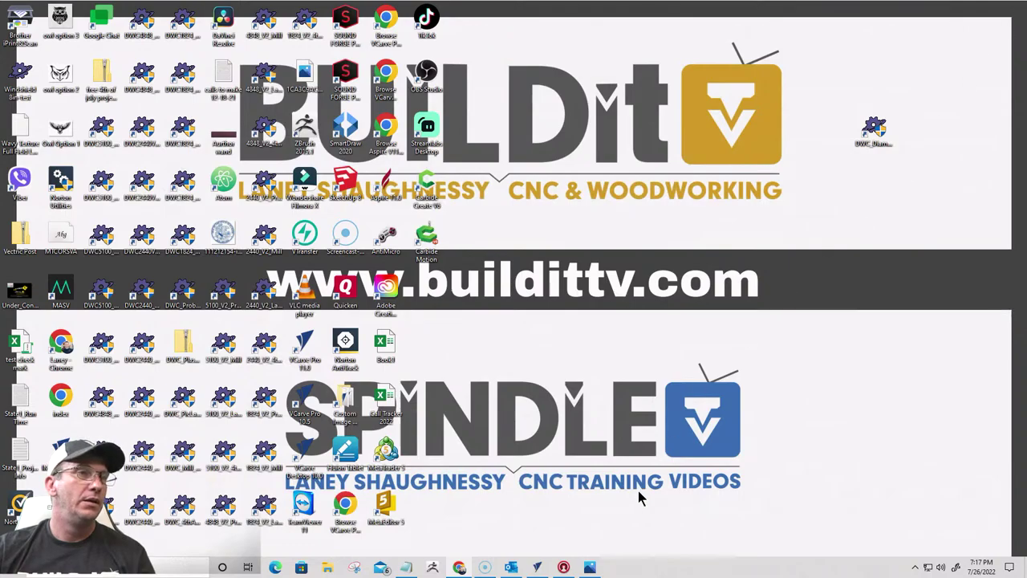
Return to VCarve Pro and zoom around the blank job sheet
{"action": "left_click", "coordinate": [539, 568]}
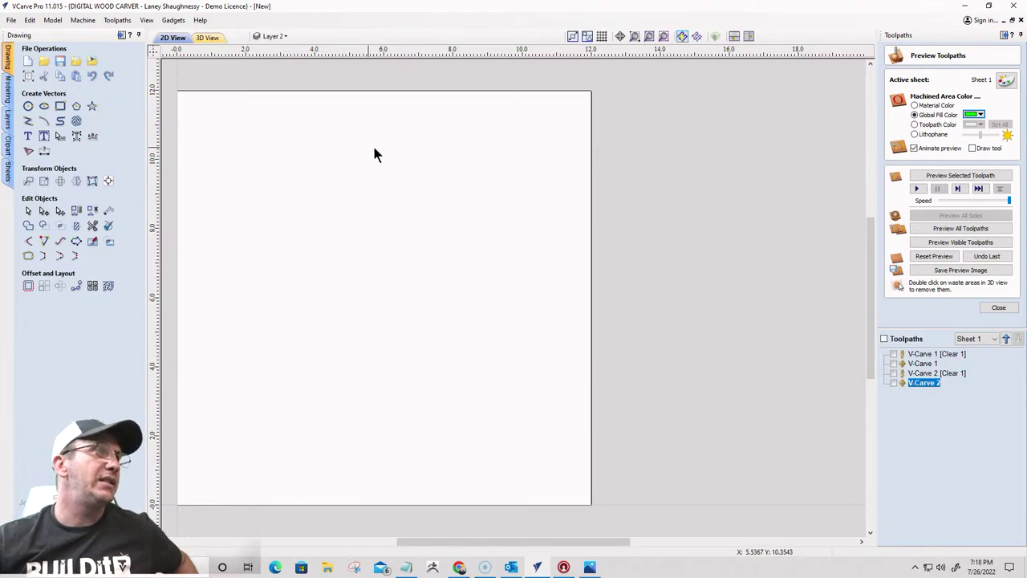
{"action": "scroll", "coordinate": [572, 291], "scroll_direction": "down", "scroll_amount": 2}
{"action": "scroll", "coordinate": [339, 258], "scroll_direction": "up", "scroll_amount": 2}
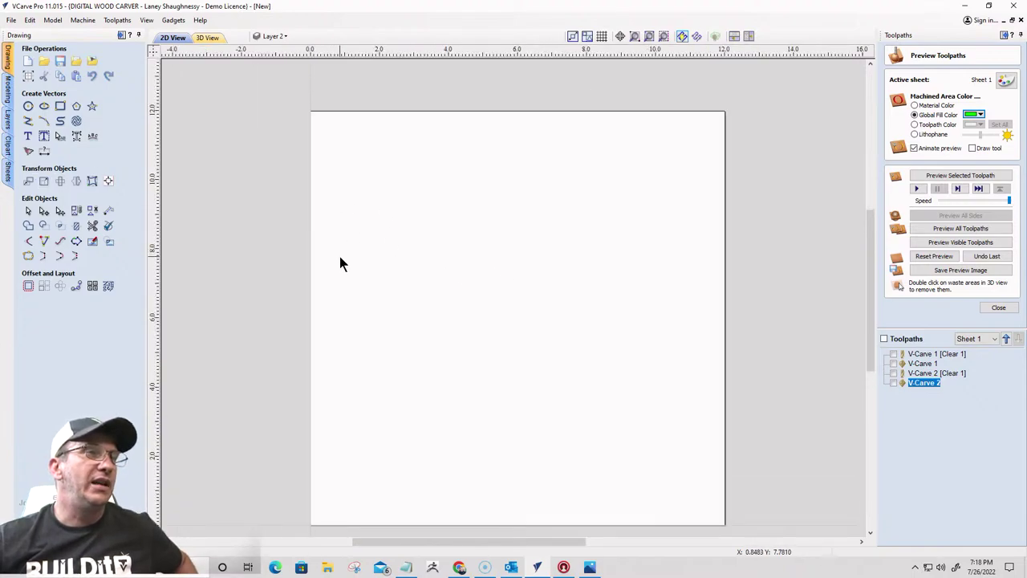
{"action": "scroll", "coordinate": [339, 258], "scroll_direction": "down", "scroll_amount": 1}
{"action": "scroll", "coordinate": [517, 298], "scroll_direction": "up", "scroll_amount": 1}
{"action": "scroll", "coordinate": [401, 327], "scroll_direction": "down", "scroll_amount": 1}
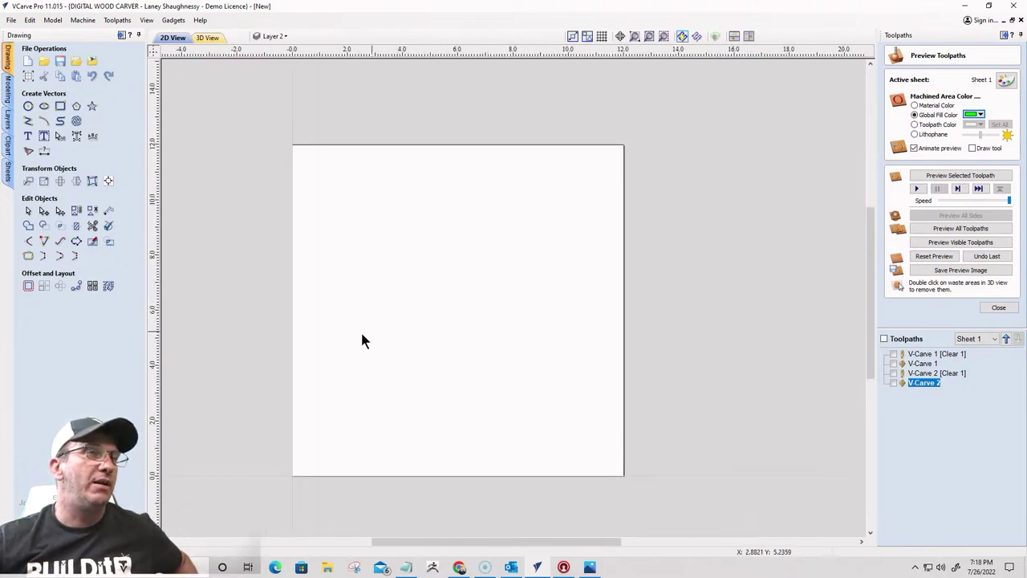
{"action": "scroll", "coordinate": [345, 334], "scroll_direction": "up", "scroll_amount": 1}
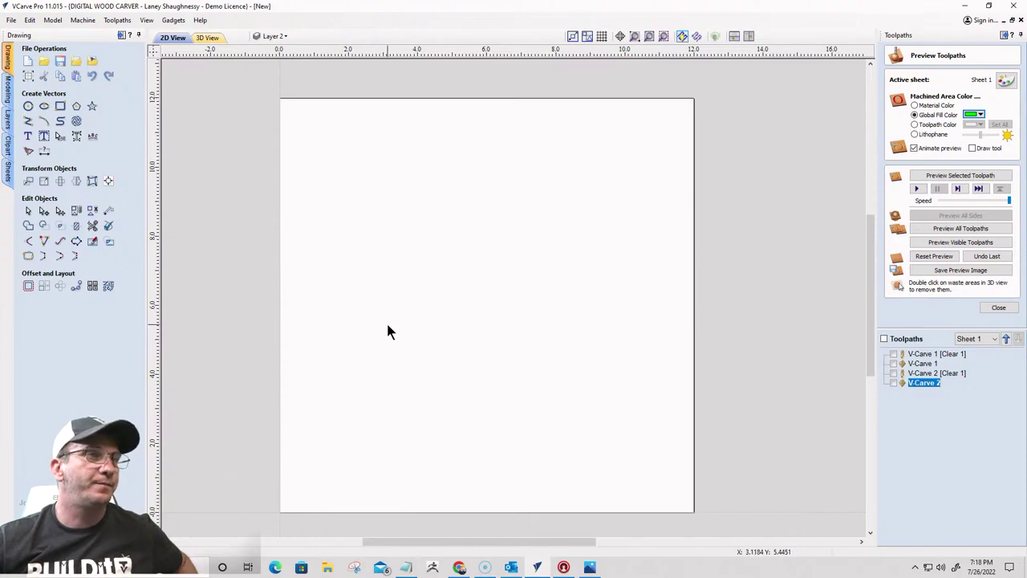
{"action": "scroll", "coordinate": [387, 331], "scroll_direction": "up", "scroll_amount": 1}
{"action": "scroll", "coordinate": [387, 331], "scroll_direction": "down", "scroll_amount": 1}
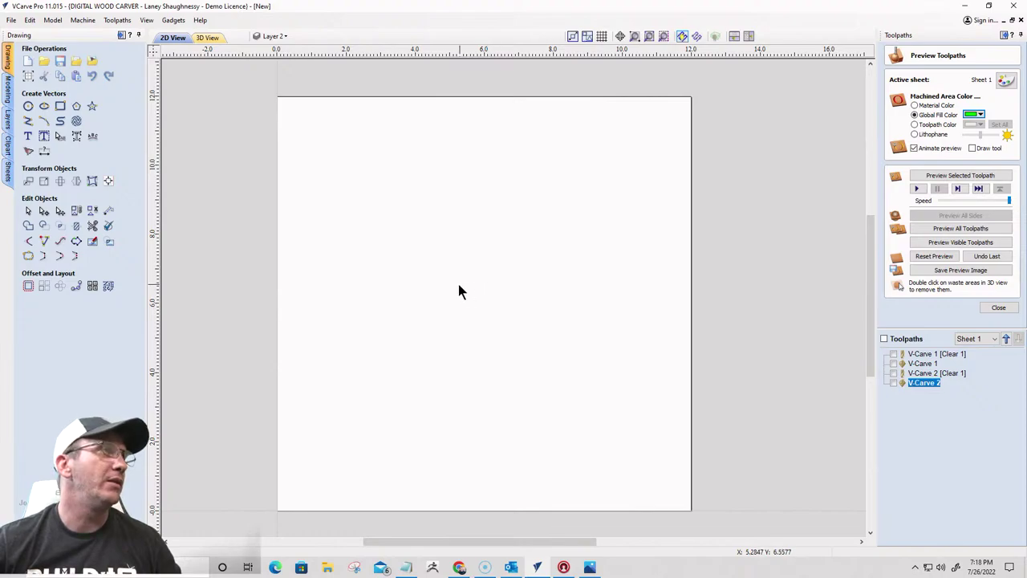
Draw a 7.9 × 1.5 inch rectangle and centre it on the material
{"action": "left_click", "coordinate": [60, 106]}
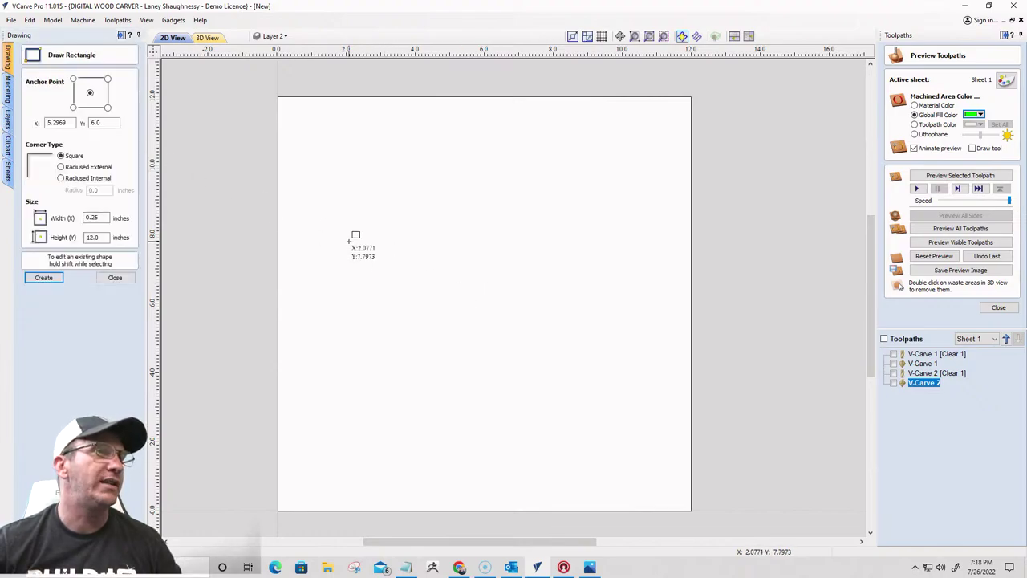
{"action": "mouse_move", "coordinate": [353, 241]}
{"action": "left_mouse_down"}
{"action": "mouse_move", "coordinate": [382, 286]}
{"action": "mouse_move", "coordinate": [550, 303]}
{"action": "mouse_move", "coordinate": [627, 292]}
{"action": "left_mouse_up"}
{"action": "left_click", "coordinate": [115, 277]}
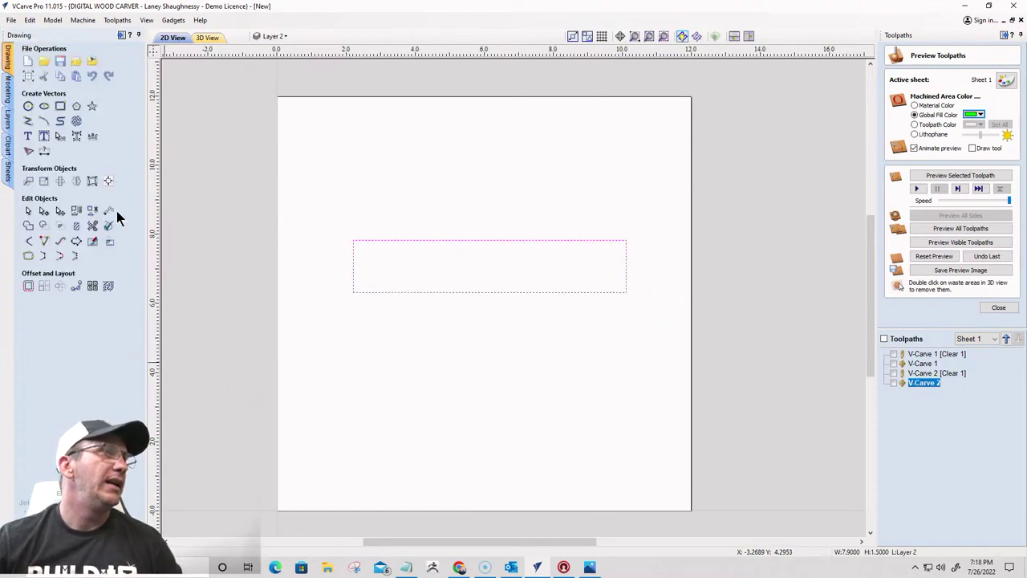
{"action": "left_click", "coordinate": [109, 180]}
{"action": "left_click", "coordinate": [51, 91]}
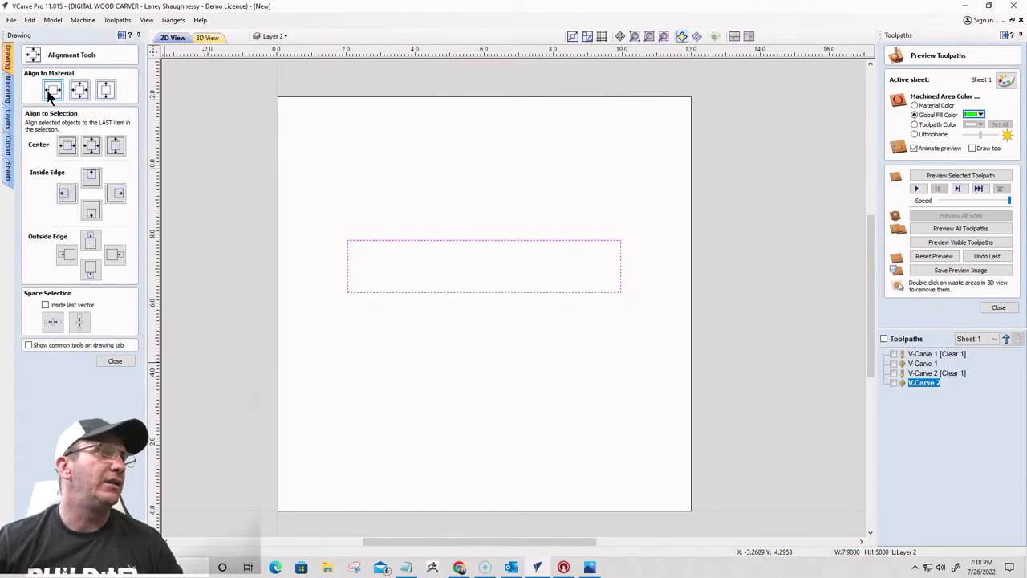
{"action": "left_click", "coordinate": [110, 362]}
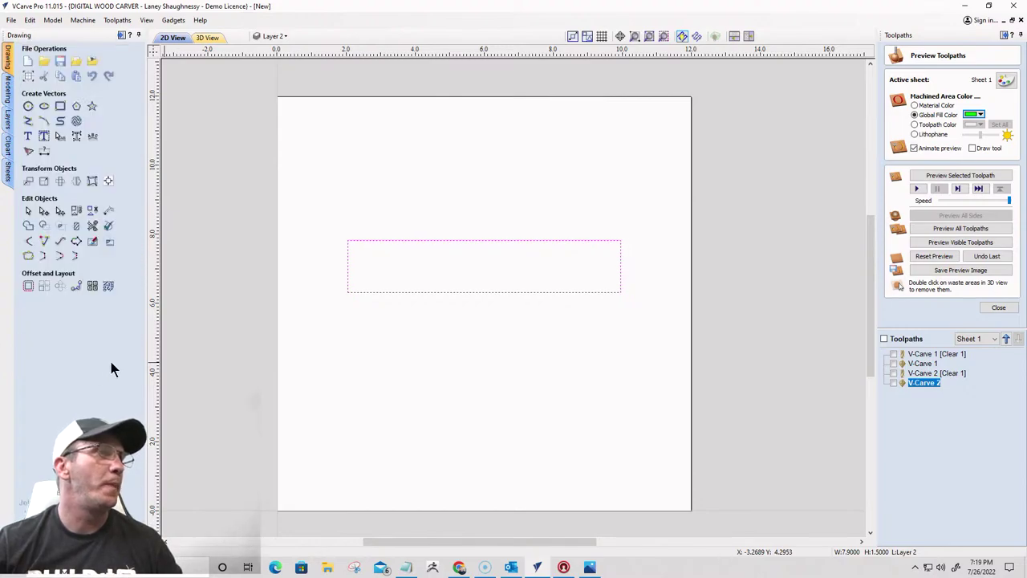
Draw a thin 0.1 × 1.15 inch bar inside the rectangle's left end
{"action": "left_click", "coordinate": [61, 106]}
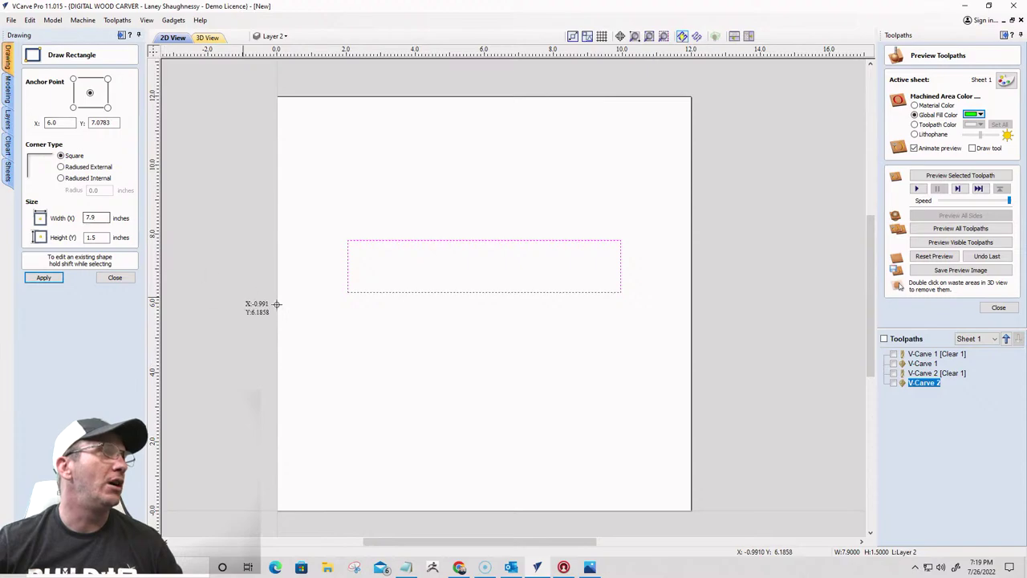
{"action": "scroll", "coordinate": [353, 264], "scroll_direction": "up", "scroll_amount": 5}
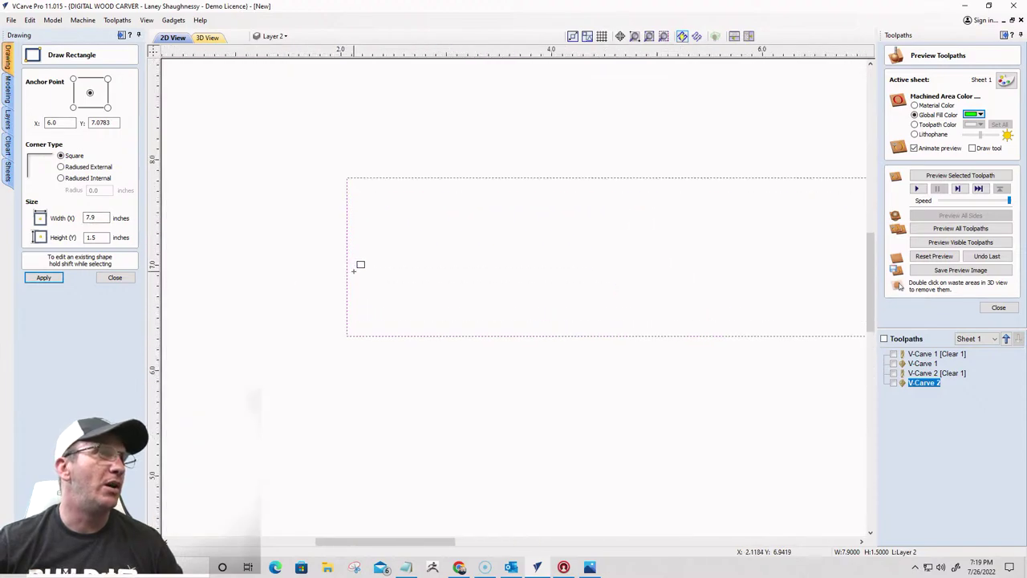
{"action": "left_click", "coordinate": [370, 195]}
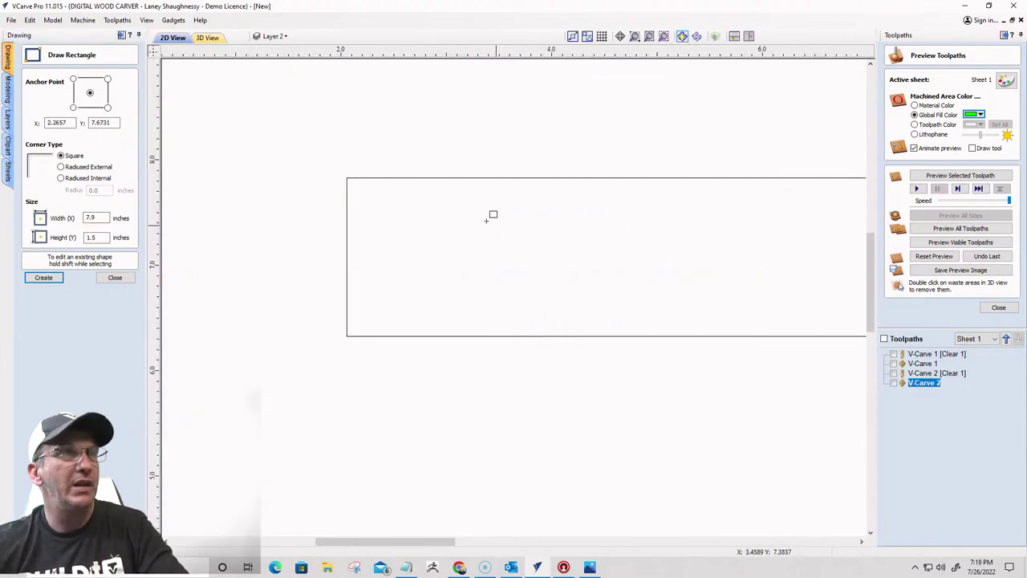
{"action": "left_click_drag", "start_coordinate": [373, 201], "coordinate": [384, 320]}
{"action": "scroll", "coordinate": [453, 265], "scroll_direction": "down", "scroll_amount": 3}
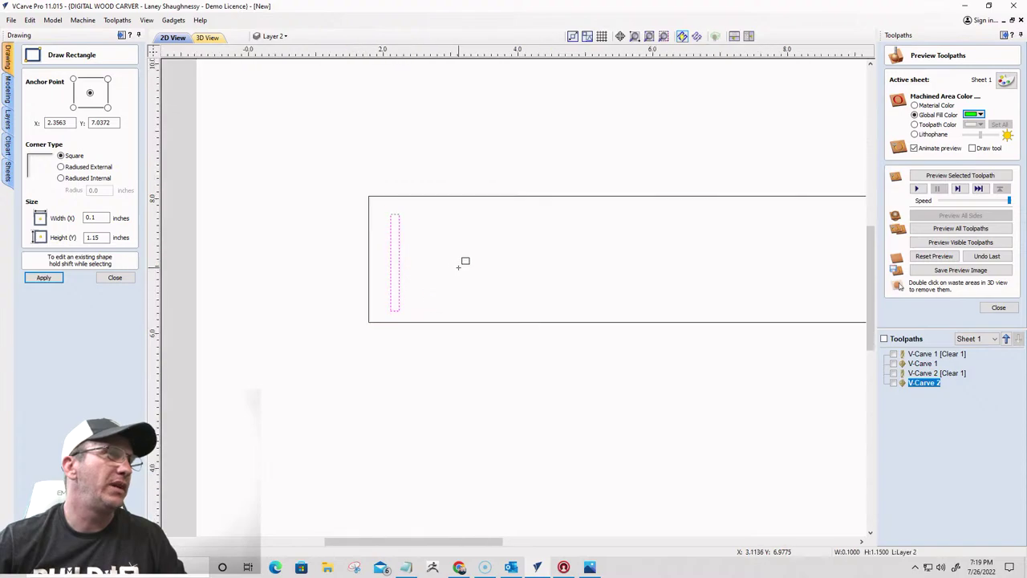
{"action": "scroll", "coordinate": [423, 258], "scroll_direction": "down", "scroll_amount": 1}
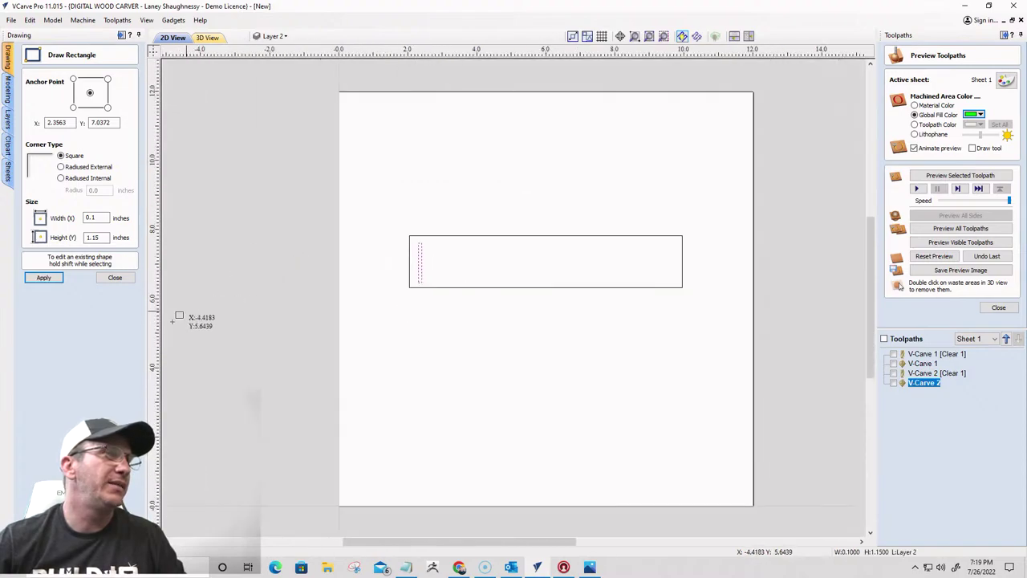
{"action": "left_click", "coordinate": [115, 277]}
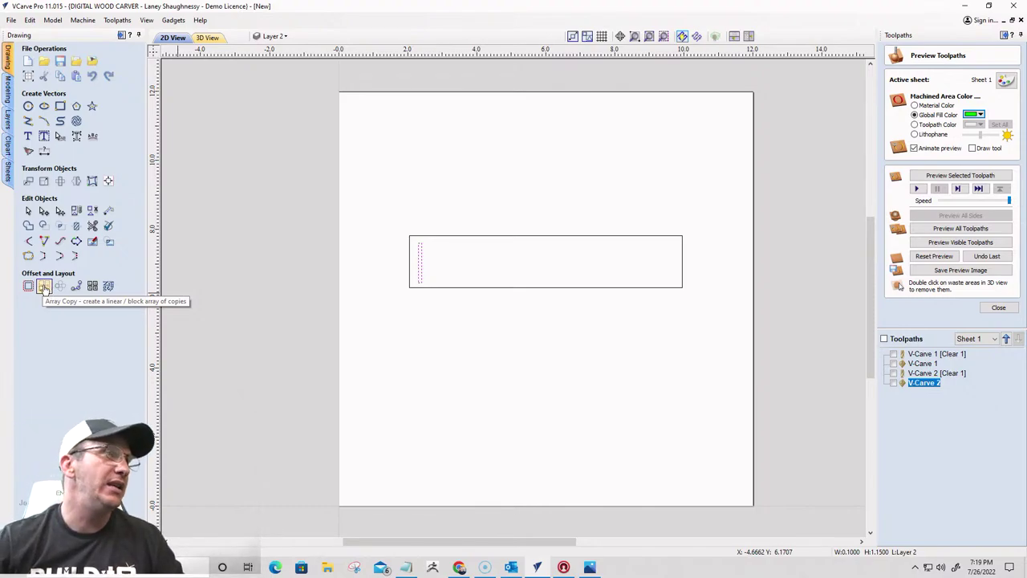
Array-copy the bar into 1 row of 60 columns with a 0.1 inch gap
{"action": "left_click", "coordinate": [44, 287]}
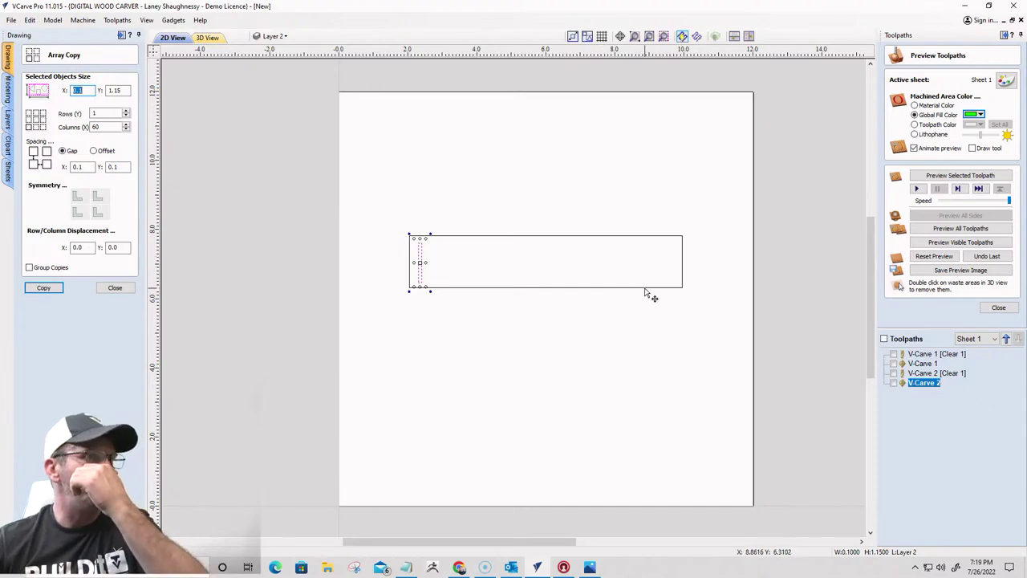
{"action": "scroll", "coordinate": [439, 281], "scroll_direction": "up", "scroll_amount": 3}
{"action": "scroll", "coordinate": [385, 247], "scroll_direction": "down", "scroll_amount": 2}
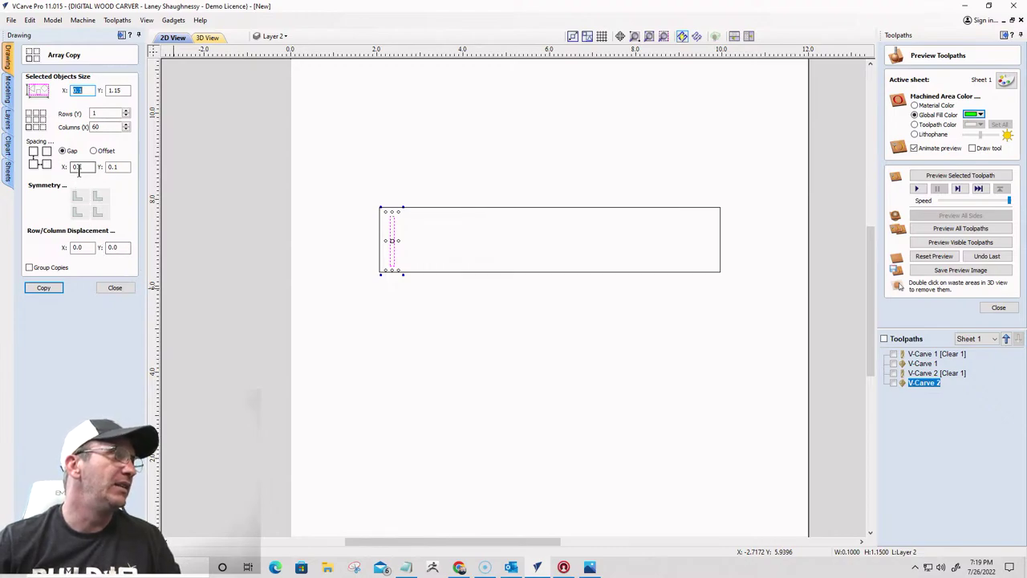
{"action": "left_click", "coordinate": [36, 286]}
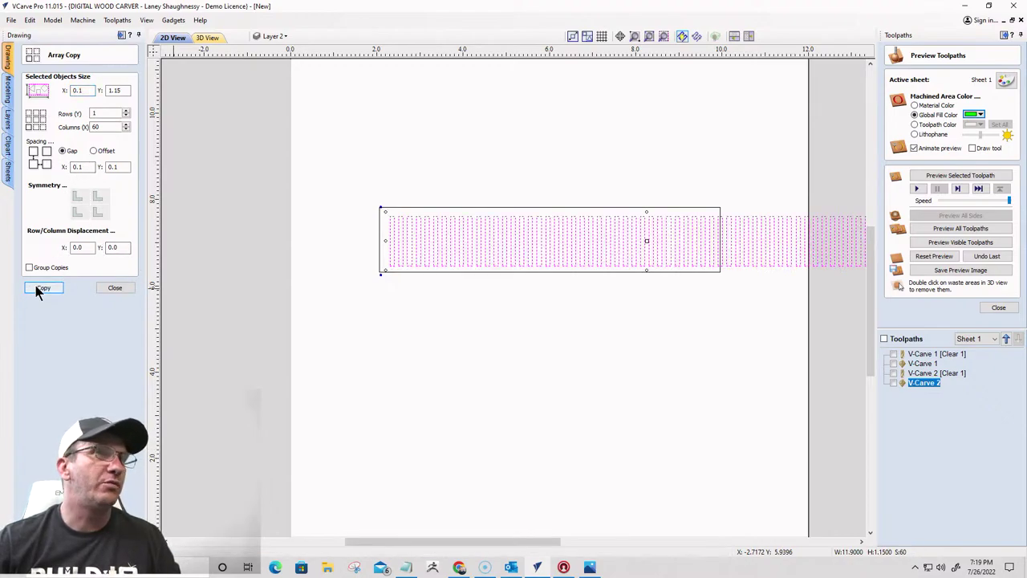
{"action": "scroll", "coordinate": [263, 284], "scroll_direction": "down", "scroll_amount": 1}
{"action": "scroll", "coordinate": [298, 328], "scroll_direction": "up", "scroll_amount": 1}
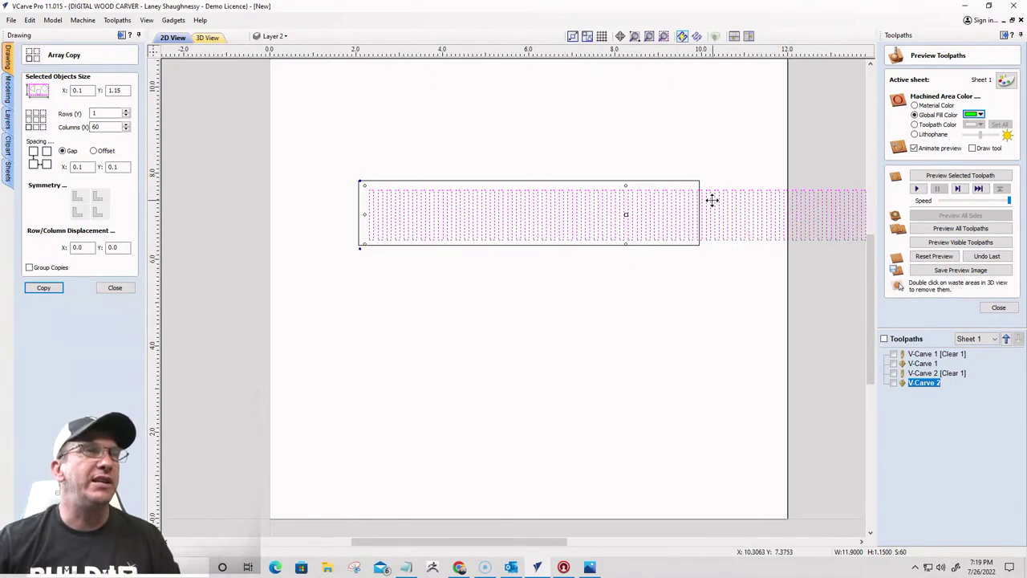
{"action": "scroll", "coordinate": [711, 199], "scroll_direction": "down", "scroll_amount": 2}
Delete the bars overflowing the rectangle and centre the remaining bars on the material
{"action": "left_click", "coordinate": [708, 271]}
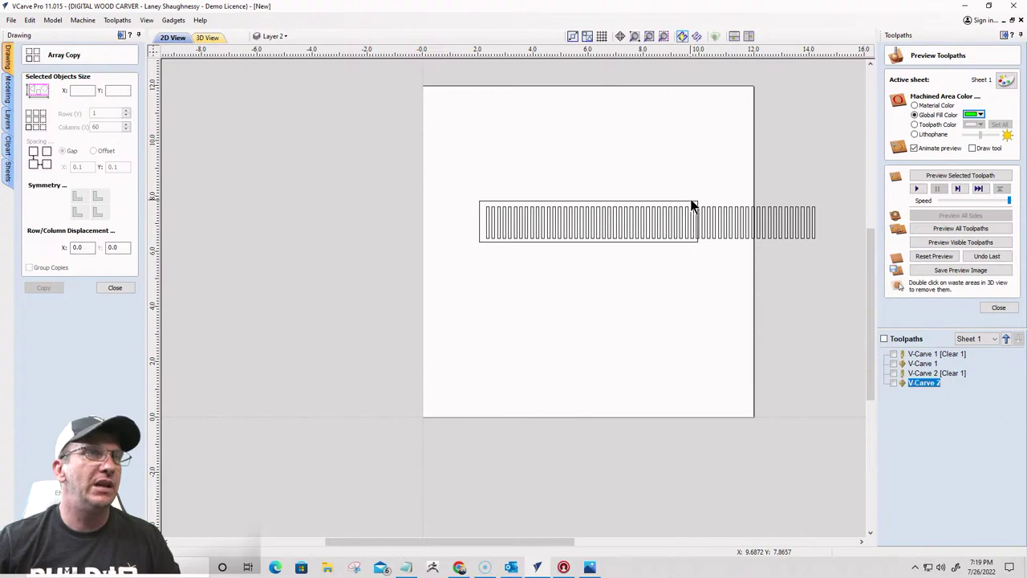
{"action": "left_click_drag", "start_coordinate": [870, 290], "coordinate": [878, 286]}
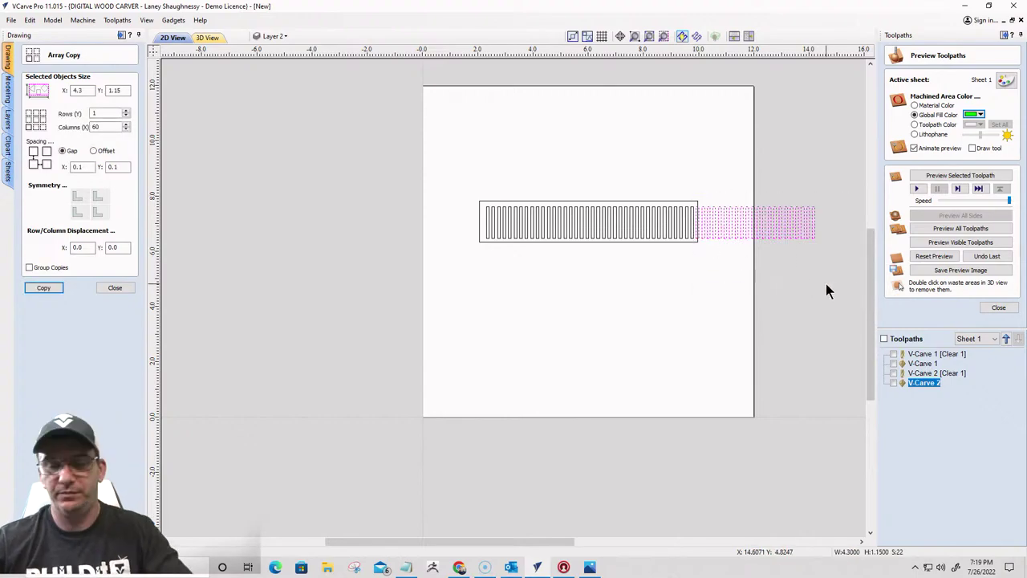
{"action": "key", "text": "Delete"}
{"action": "scroll", "coordinate": [488, 206], "scroll_direction": "up", "scroll_amount": 5}
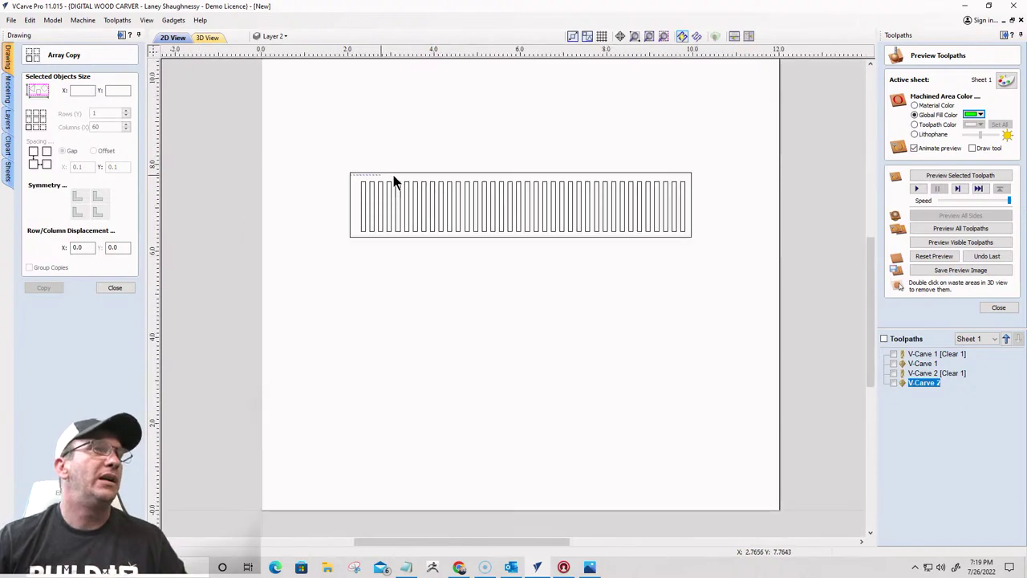
{"action": "left_click_drag", "start_coordinate": [393, 181], "coordinate": [689, 240]}
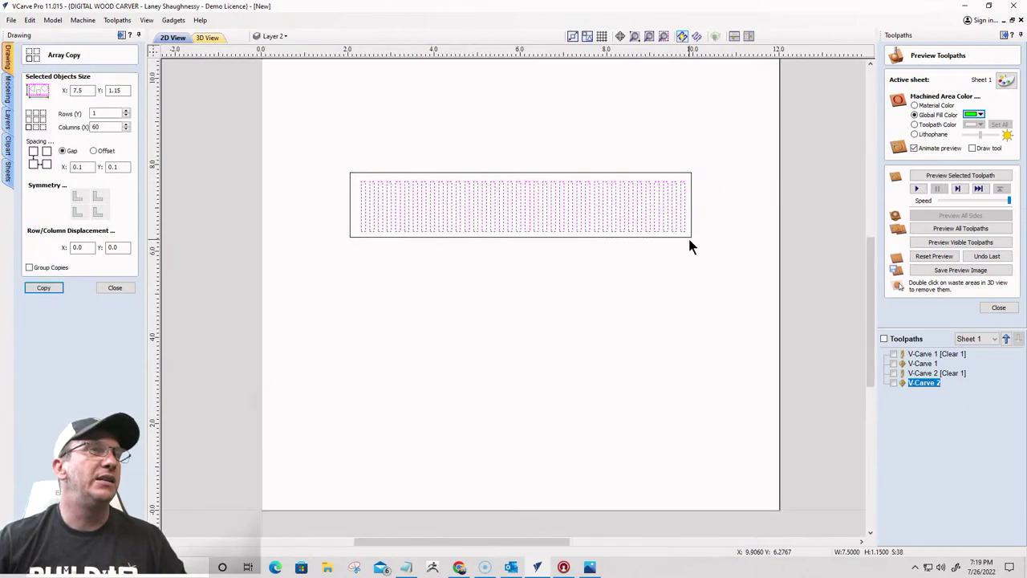
{"action": "left_click", "coordinate": [109, 287]}
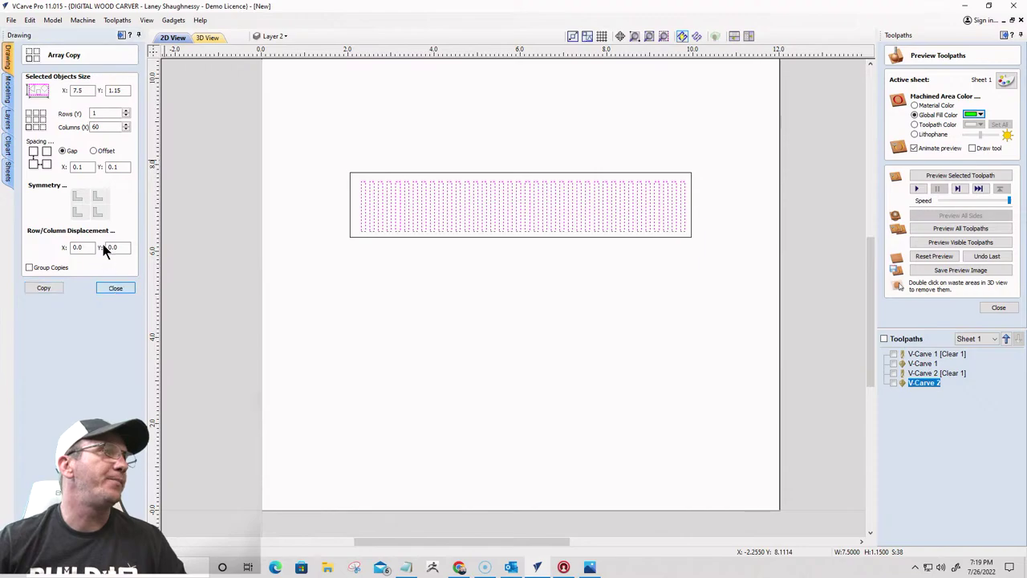
{"action": "left_click", "coordinate": [107, 181]}
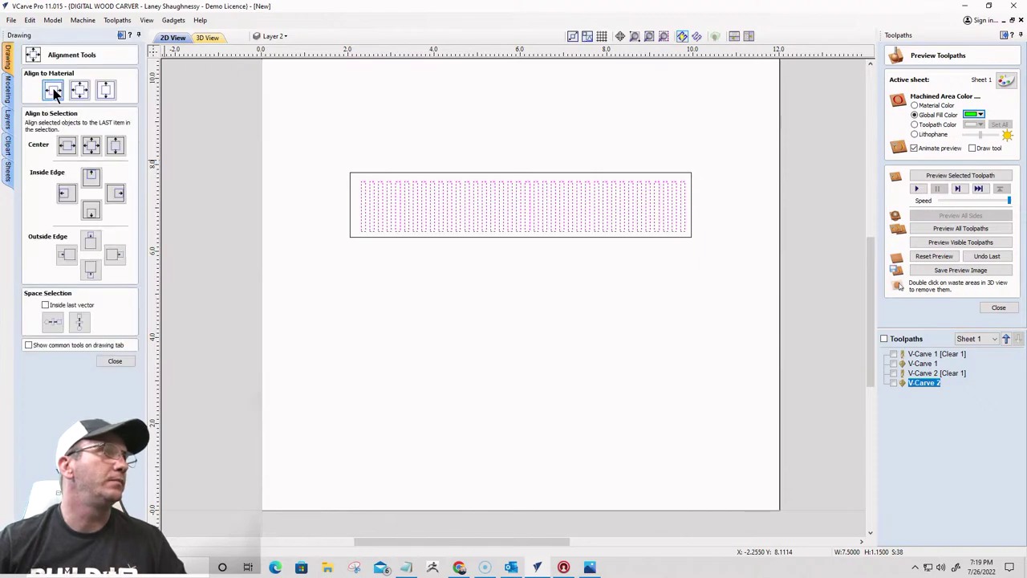
{"action": "left_click", "coordinate": [52, 91]}
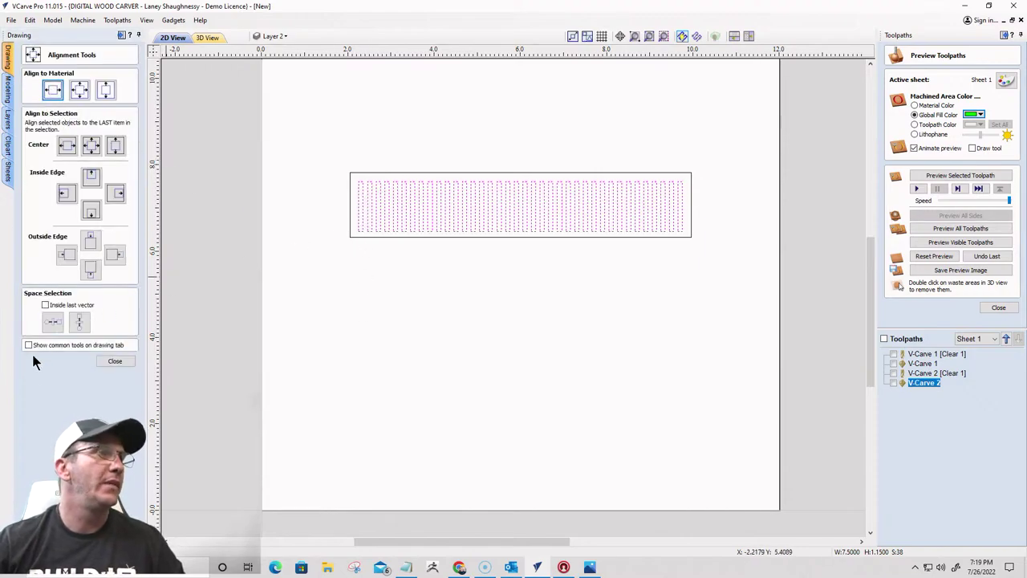
{"action": "left_click", "coordinate": [115, 361]}
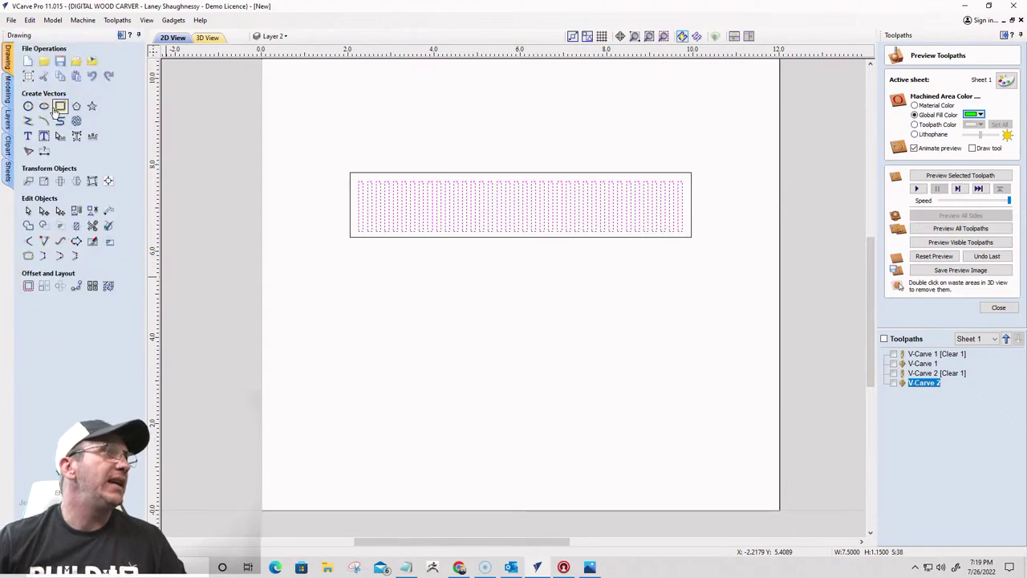
Draw a thin rectangle strip along the top ends of the upright bars
{"action": "left_click", "coordinate": [59, 108]}
{"action": "scroll", "coordinate": [357, 165], "scroll_direction": "up", "scroll_amount": 4}
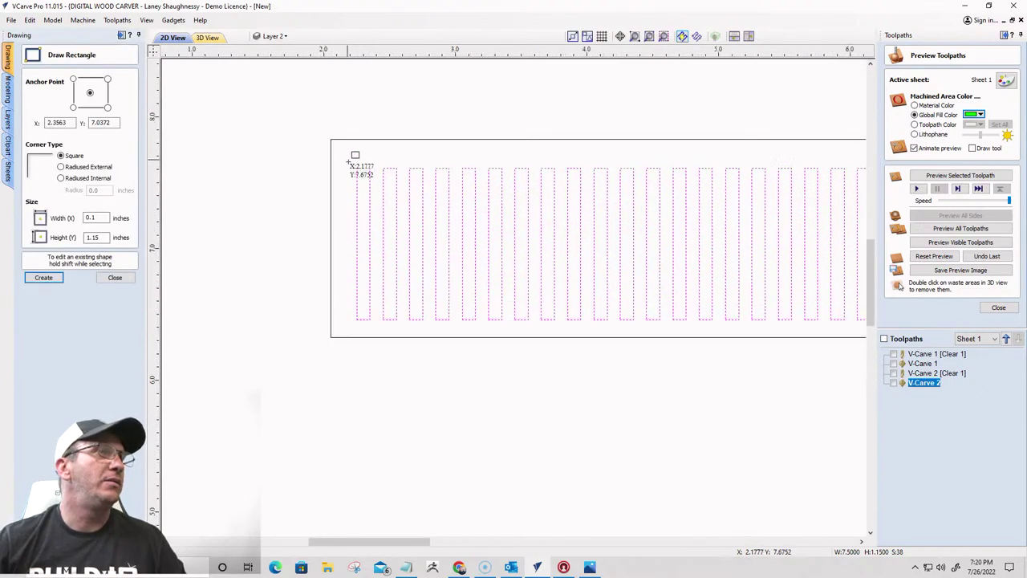
{"action": "scroll", "coordinate": [349, 151], "scroll_direction": "down", "scroll_amount": 3}
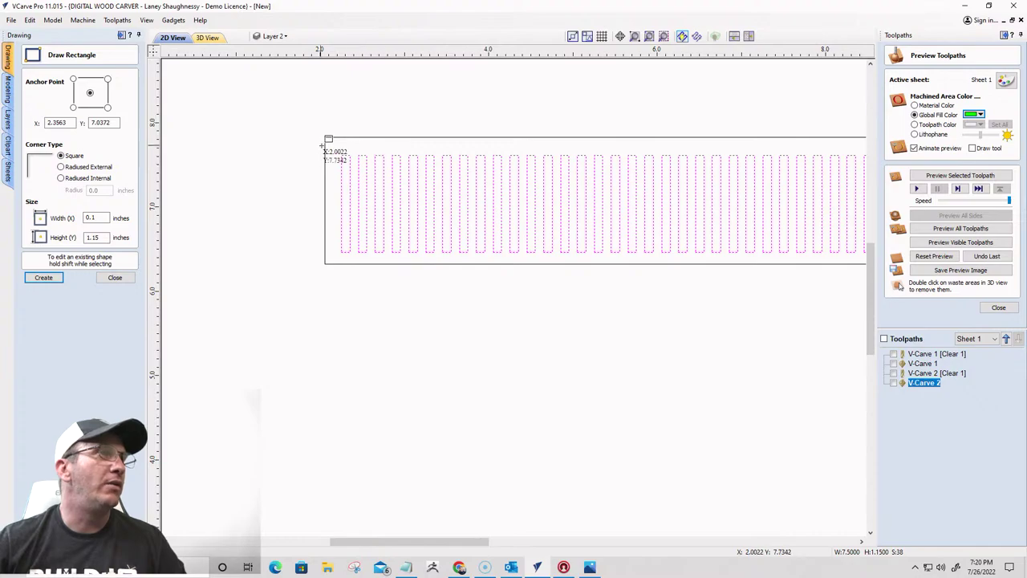
{"action": "left_click_drag", "start_coordinate": [337, 150], "coordinate": [861, 158]}
{"action": "scroll", "coordinate": [328, 153], "scroll_direction": "up", "scroll_amount": 5}
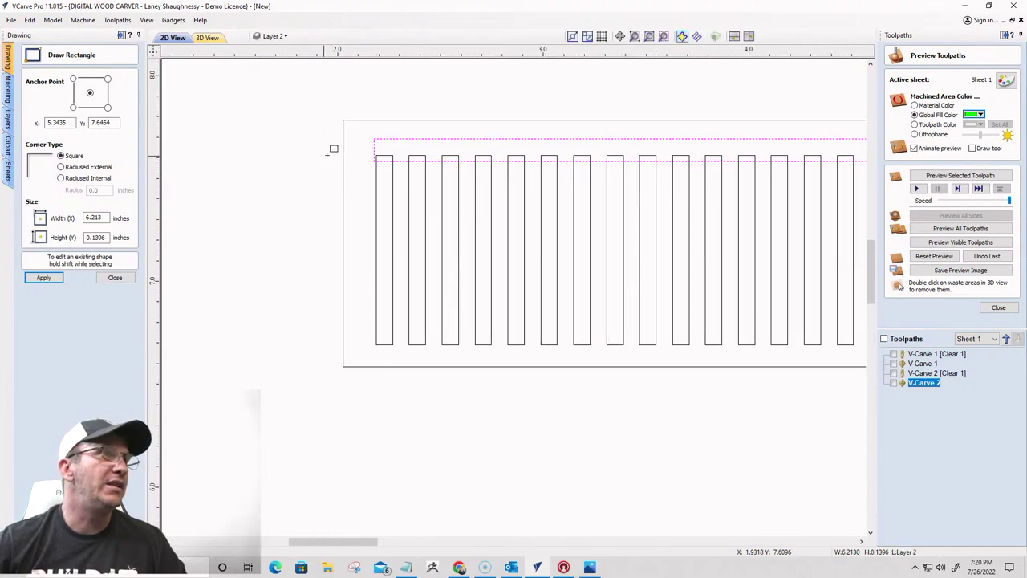
{"action": "left_click", "coordinate": [113, 278]}
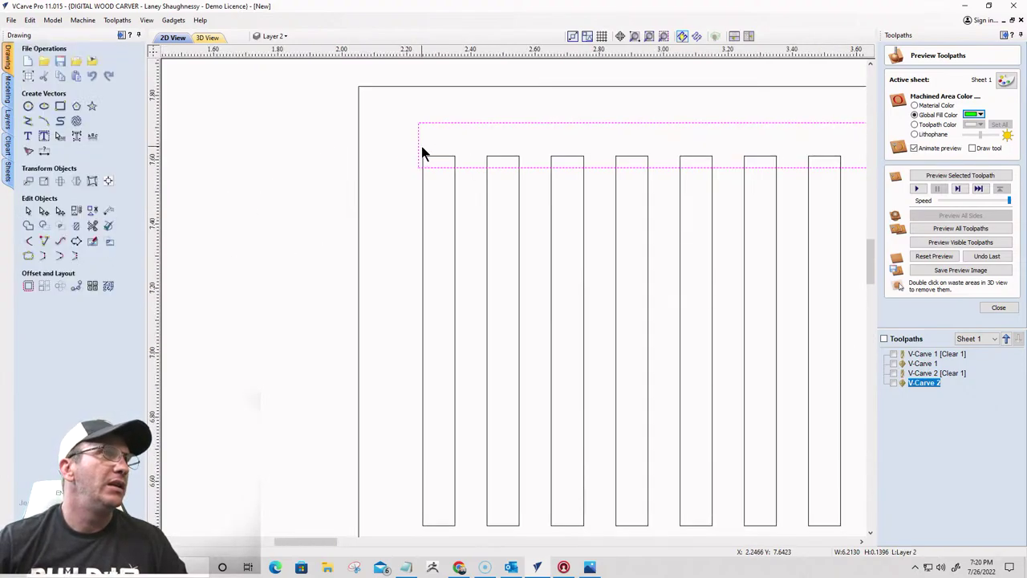
Shift and stretch the strip across all the bars and lower its top edge
{"action": "left_click_drag", "start_coordinate": [414, 145], "coordinate": [423, 148]}
{"action": "scroll", "coordinate": [321, 188], "scroll_direction": "down", "scroll_amount": 4}
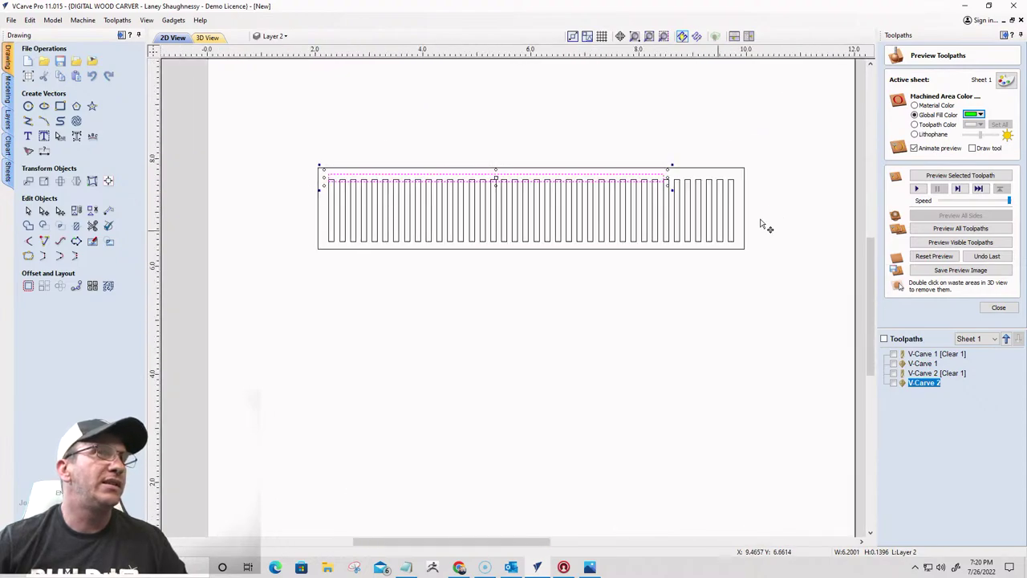
{"action": "scroll", "coordinate": [726, 197], "scroll_direction": "up", "scroll_amount": 2}
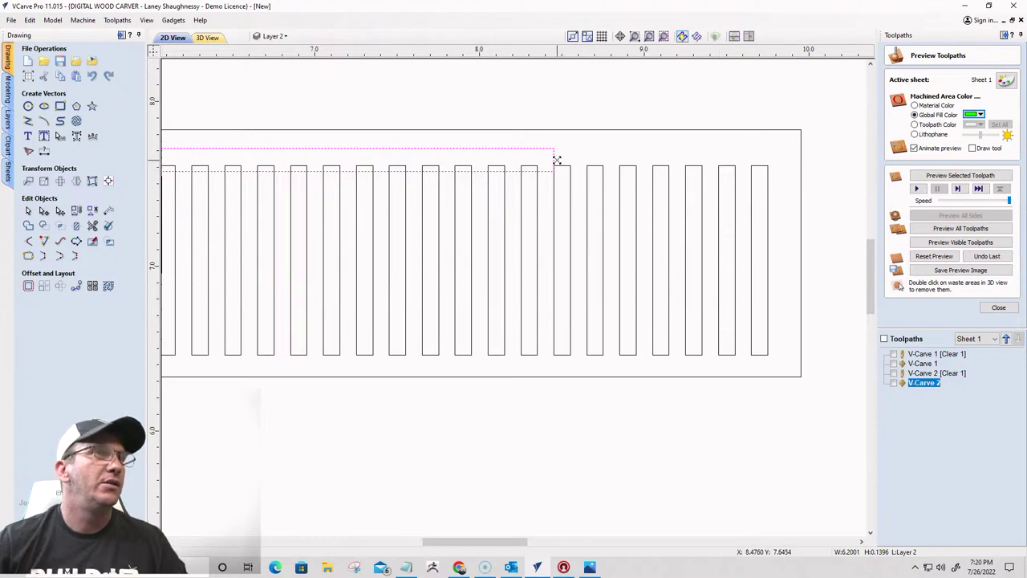
{"action": "left_click_drag", "start_coordinate": [557, 161], "coordinate": [768, 162]}
{"action": "scroll", "coordinate": [795, 163], "scroll_direction": "down", "scroll_amount": 3}
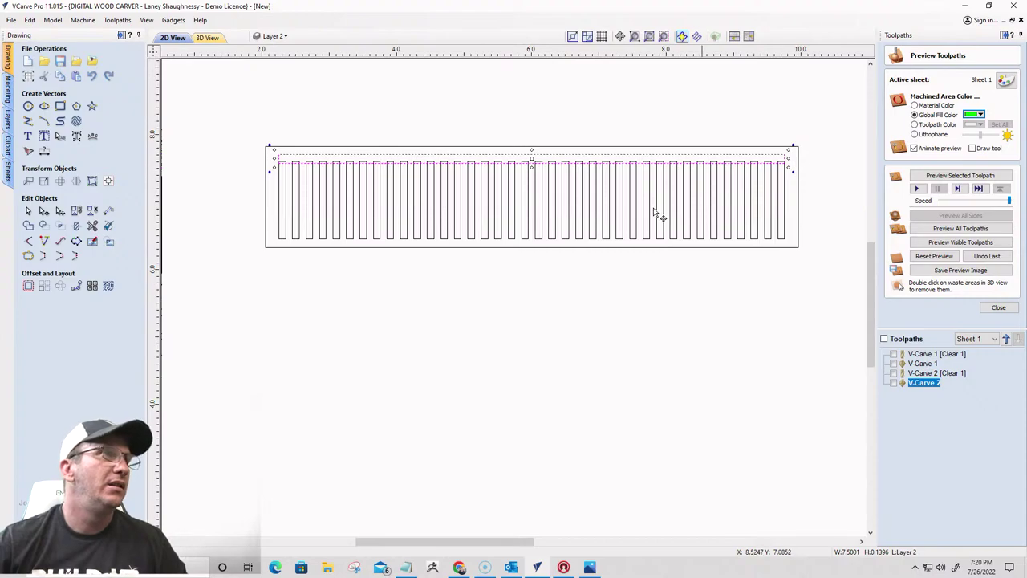
{"action": "scroll", "coordinate": [532, 165], "scroll_direction": "up", "scroll_amount": 3}
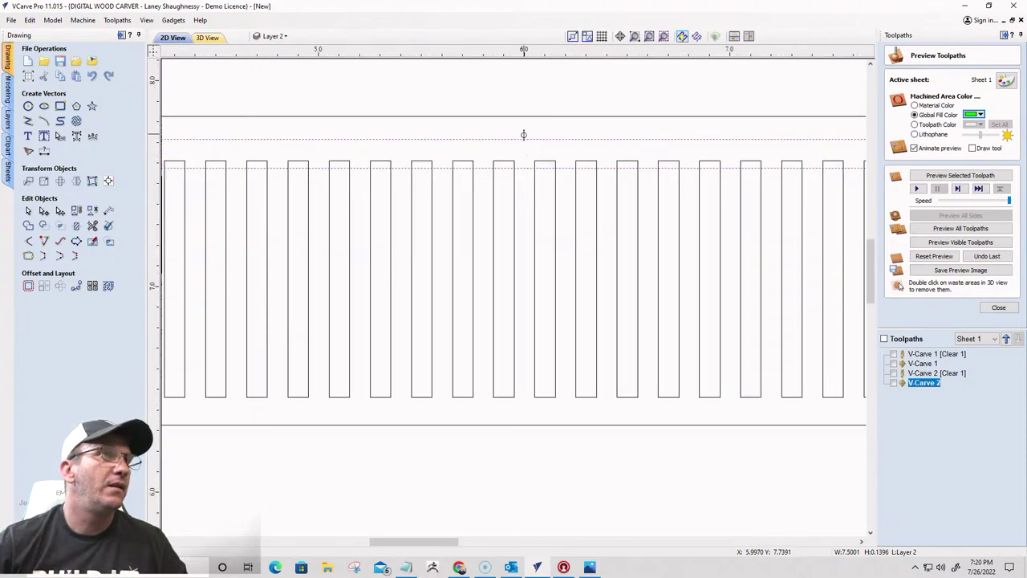
{"action": "left_click_drag", "start_coordinate": [523, 134], "coordinate": [522, 149]}
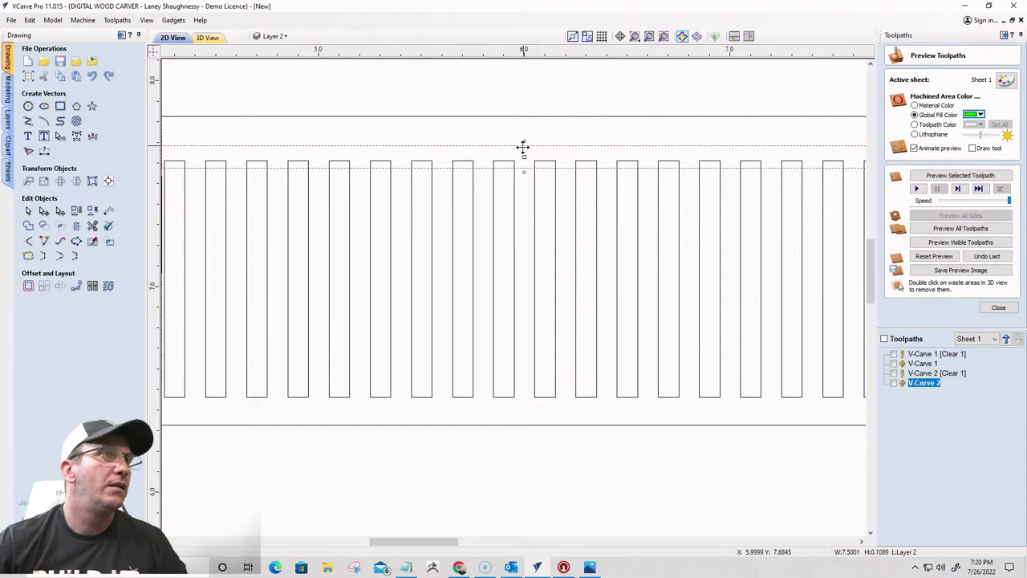
{"action": "scroll", "coordinate": [522, 148], "scroll_direction": "down", "scroll_amount": 3}
Move the long strip down so it overlaps the tops of the slats
{"action": "left_click", "coordinate": [508, 136]}
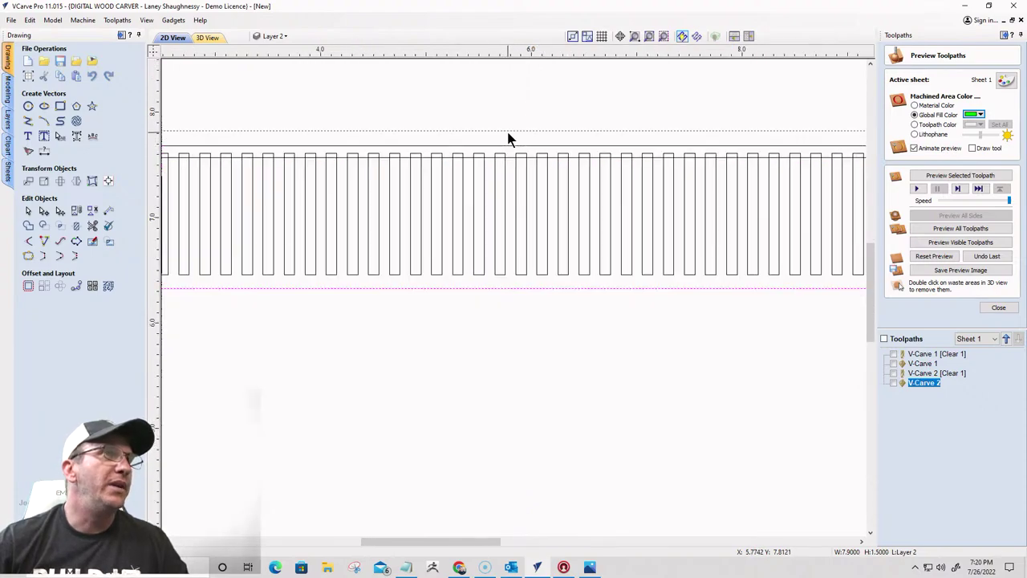
{"action": "left_click_drag", "start_coordinate": [530, 127], "coordinate": [531, 139]}
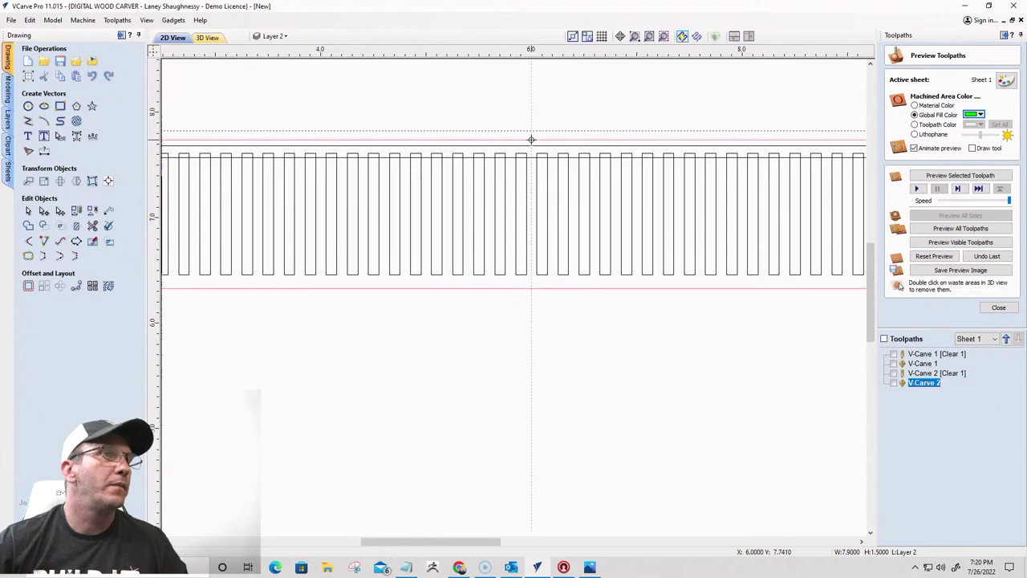
{"action": "scroll", "coordinate": [573, 178], "scroll_direction": "down", "scroll_amount": 3}
{"action": "left_click", "coordinate": [472, 300]}
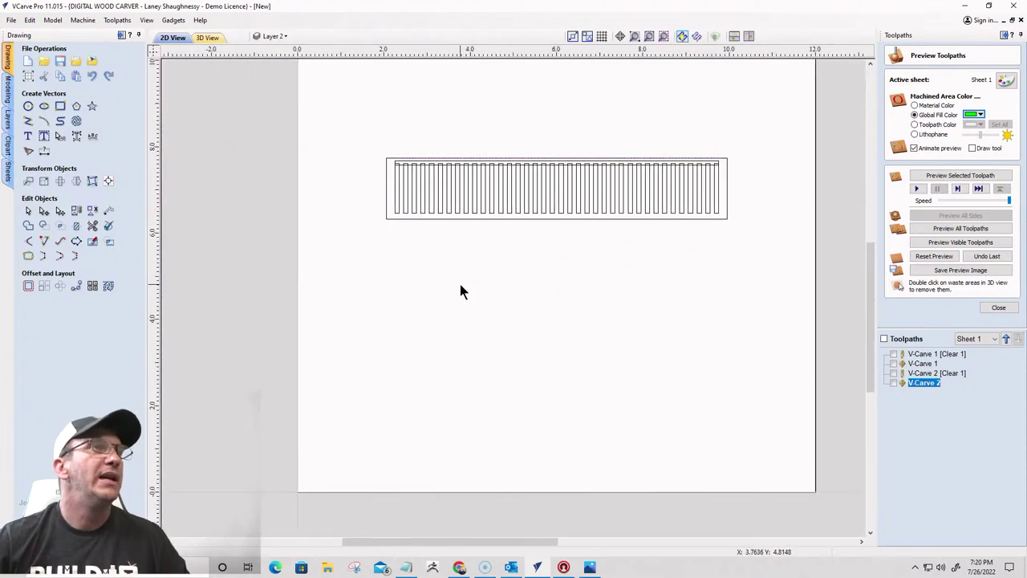
{"action": "scroll", "coordinate": [605, 257], "scroll_direction": "up", "scroll_amount": 3}
{"action": "scroll", "coordinate": [641, 276], "scroll_direction": "down", "scroll_amount": 2}
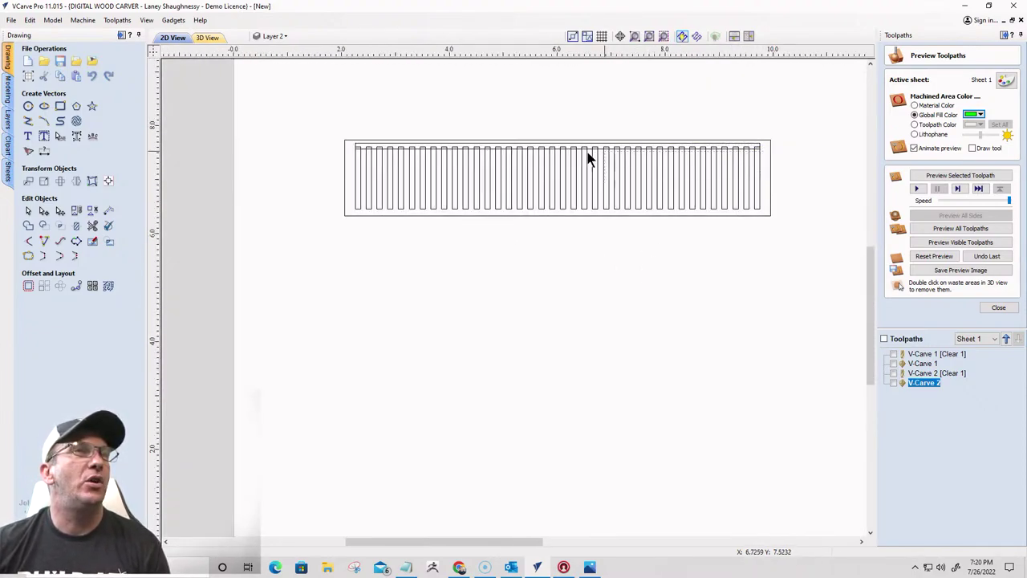
Box-select the upright bars and top strip together as one slat panel
{"action": "left_click", "coordinate": [351, 151]}
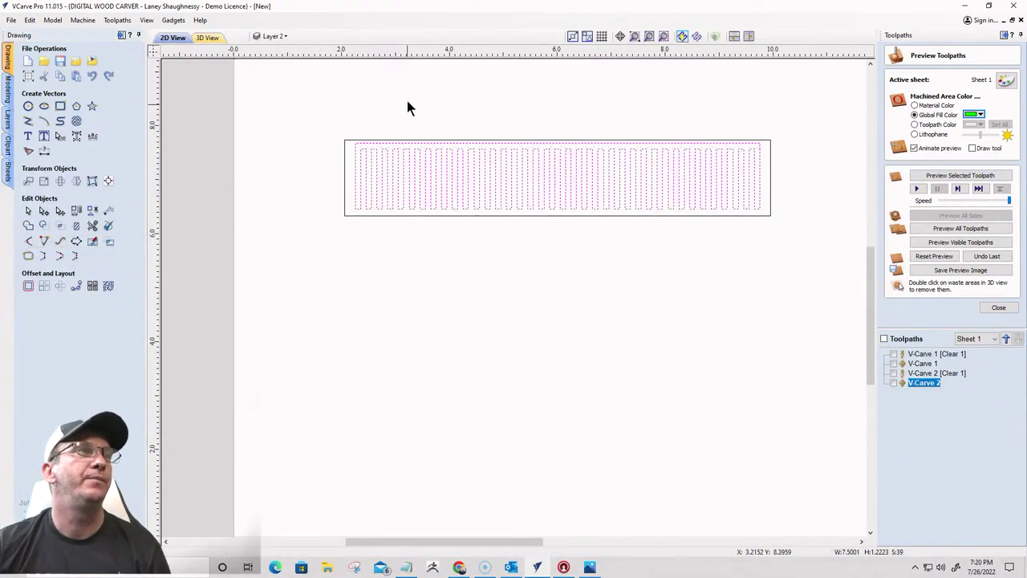
{"action": "scroll", "coordinate": [401, 151], "scroll_direction": "up", "scroll_amount": 3}
{"action": "scroll", "coordinate": [286, 143], "scroll_direction": "up", "scroll_amount": 2}
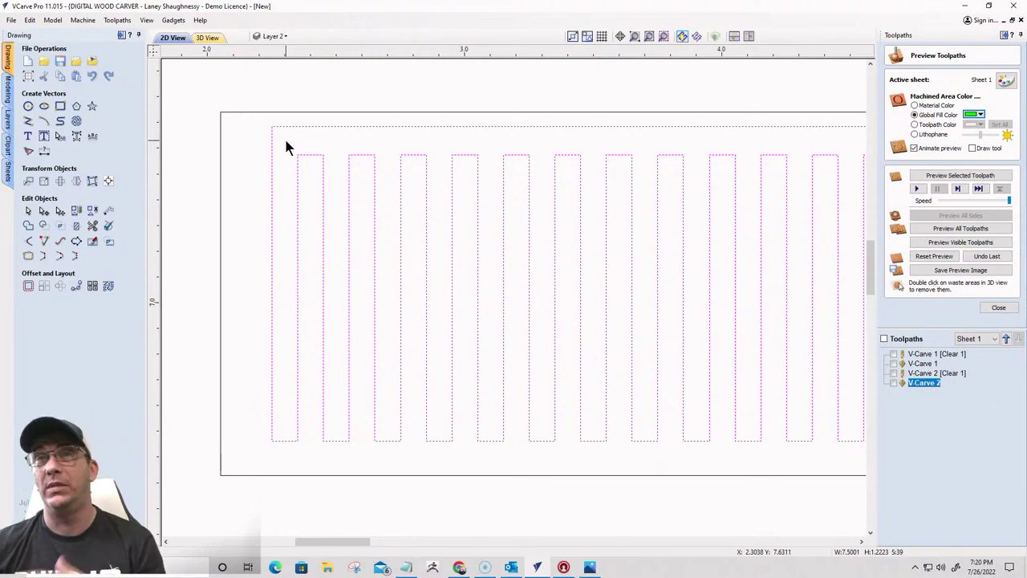
{"action": "scroll", "coordinate": [287, 146], "scroll_direction": "down", "scroll_amount": 5}
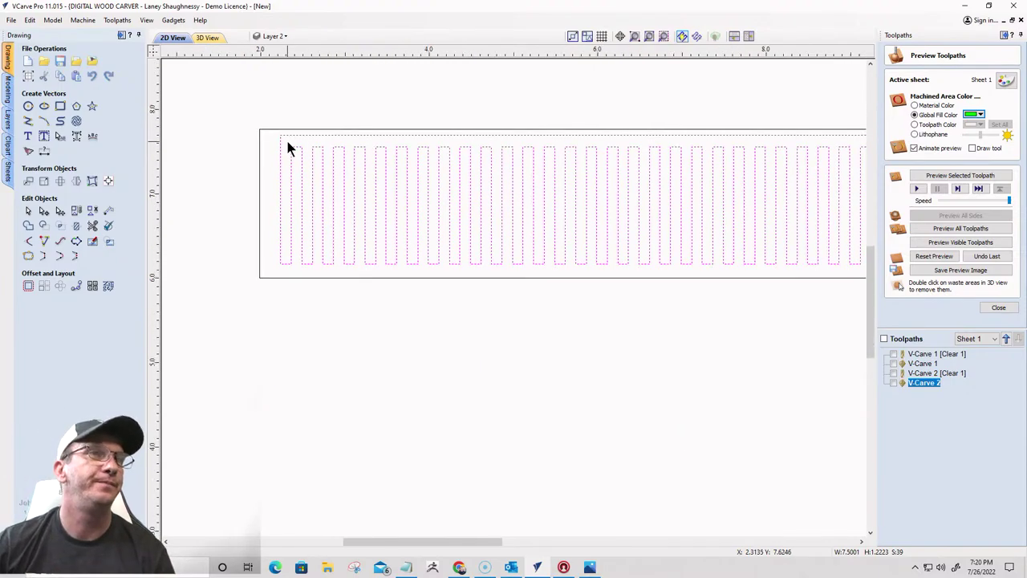
{"action": "scroll", "coordinate": [287, 148], "scroll_direction": "up", "scroll_amount": 1}
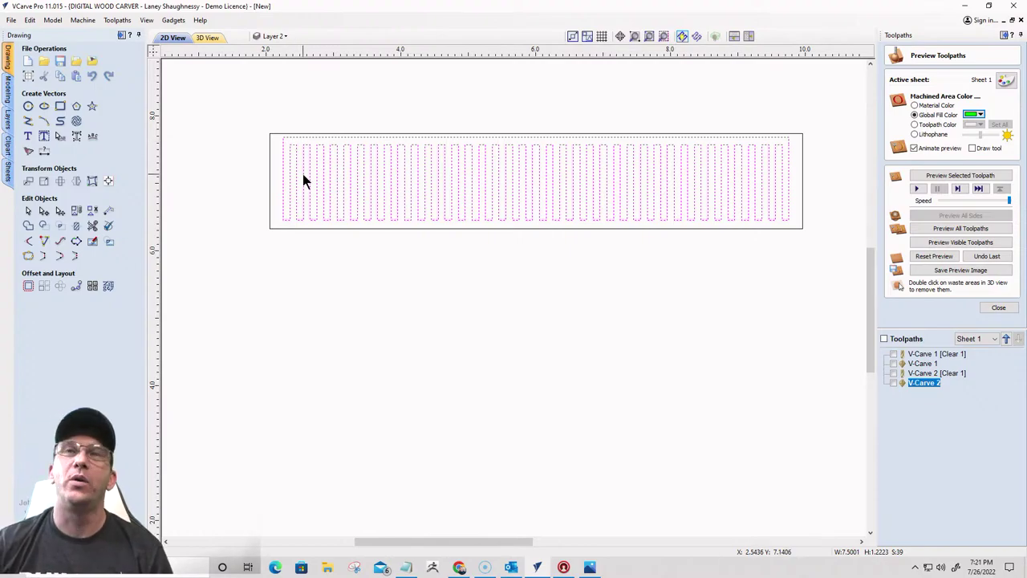
{"action": "scroll", "coordinate": [308, 170], "scroll_direction": "down", "scroll_amount": 2}
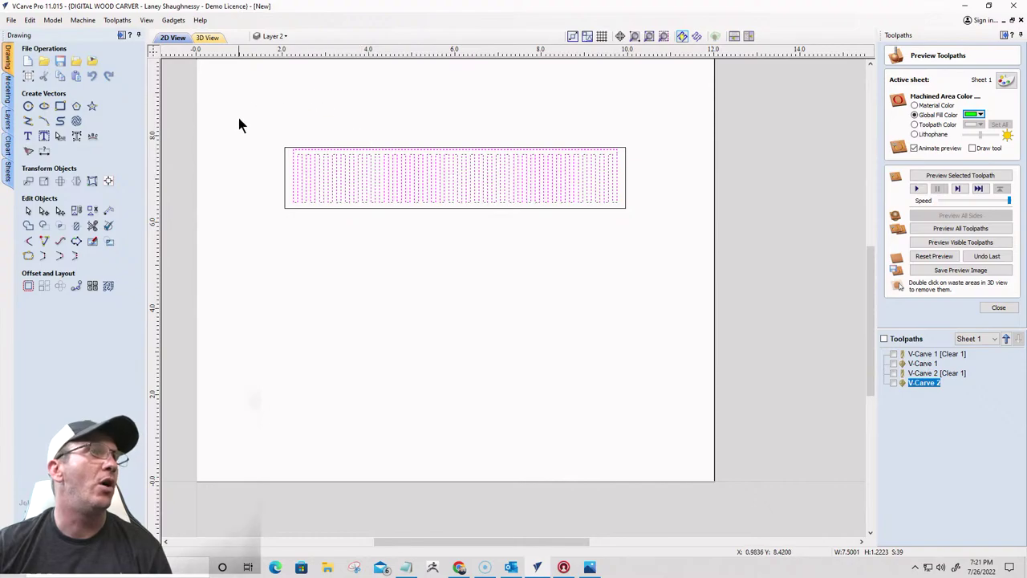
{"action": "left_click_drag", "start_coordinate": [238, 118], "coordinate": [633, 224]}
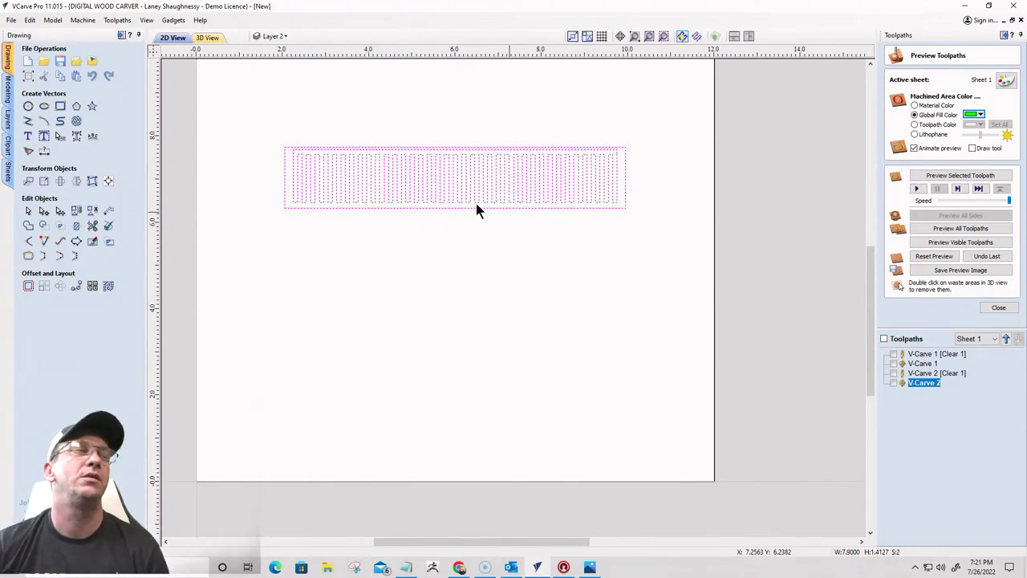
{"action": "left_click", "coordinate": [92, 182]}
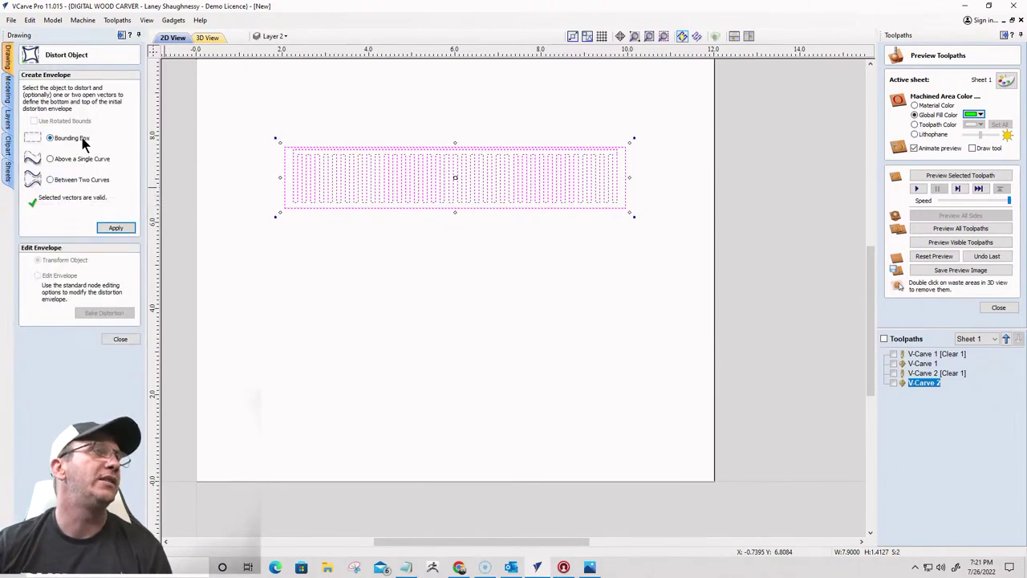
{"action": "left_click", "coordinate": [116, 228]}
{"action": "scroll", "coordinate": [698, 286], "scroll_direction": "down", "scroll_amount": 4}
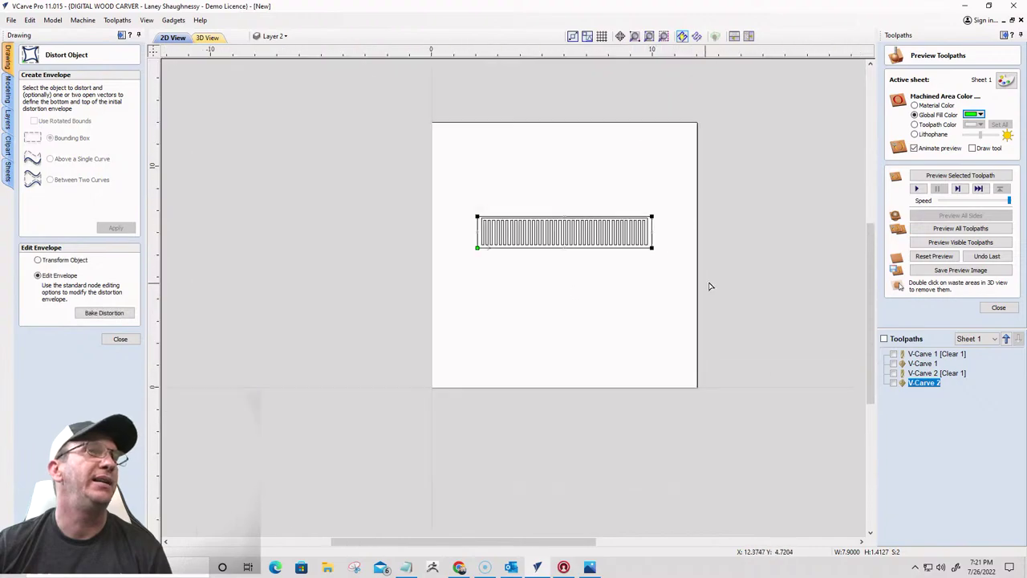
{"action": "scroll", "coordinate": [619, 259], "scroll_direction": "up", "scroll_amount": 4}
{"action": "scroll", "coordinate": [711, 266], "scroll_direction": "down", "scroll_amount": 3}
{"action": "scroll", "coordinate": [757, 222], "scroll_direction": "up", "scroll_amount": 1}
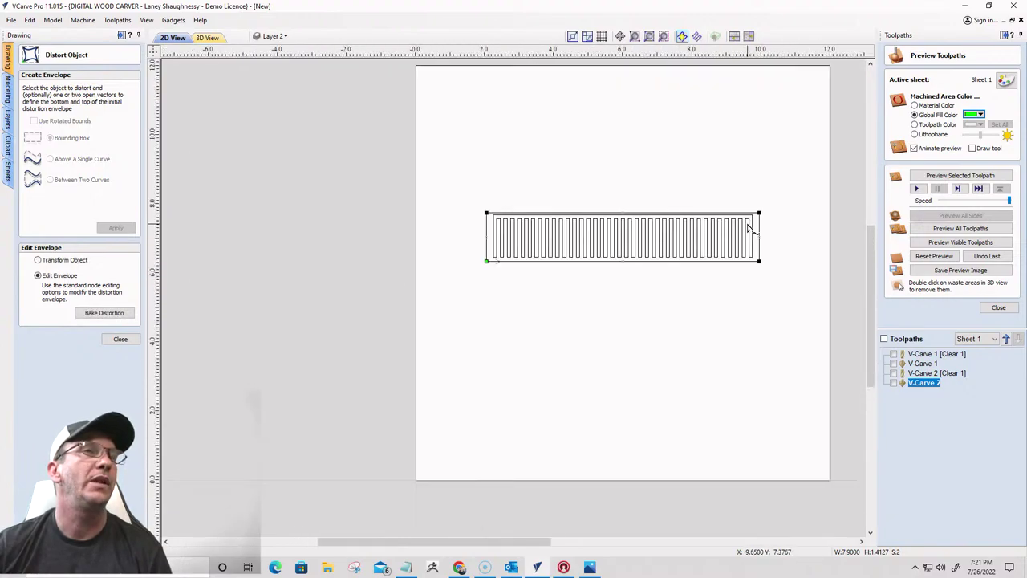
{"action": "scroll", "coordinate": [642, 224], "scroll_direction": "up", "scroll_amount": 2}
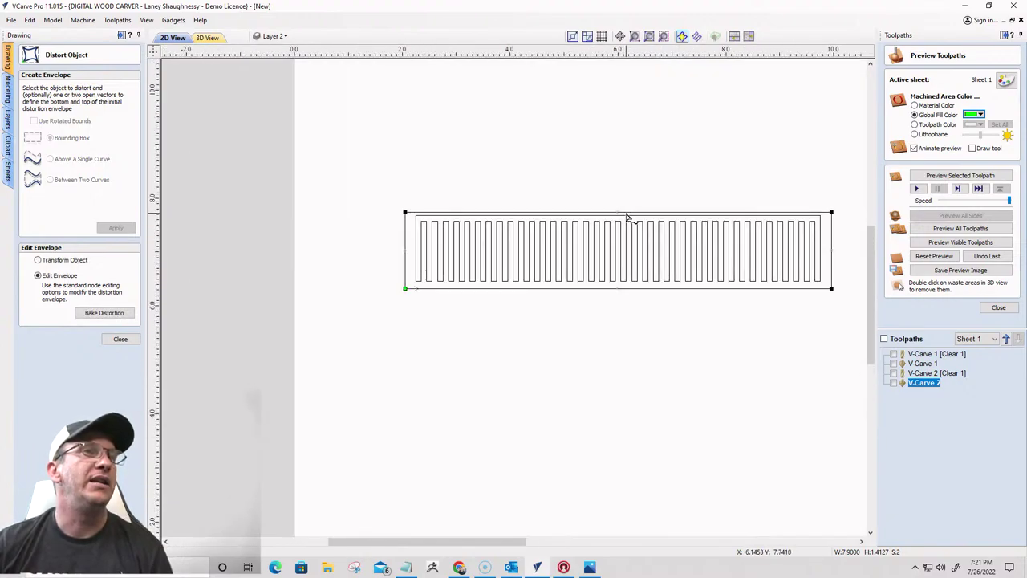
{"action": "right_click", "coordinate": [627, 215]}
{"action": "left_click", "coordinate": [644, 247]}
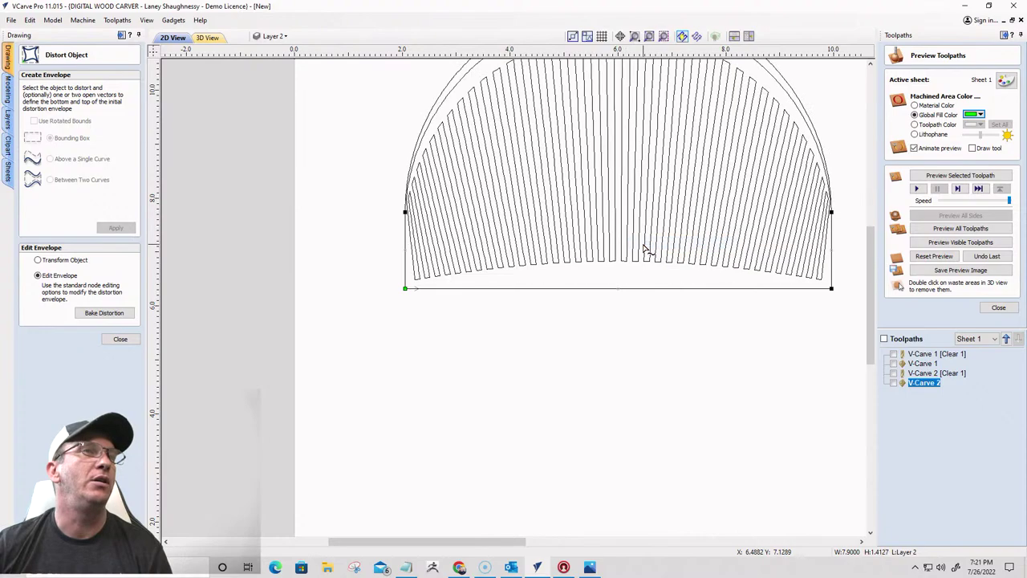
{"action": "scroll", "coordinate": [638, 233], "scroll_direction": "down", "scroll_amount": 4}
{"action": "left_click", "coordinate": [633, 143]}
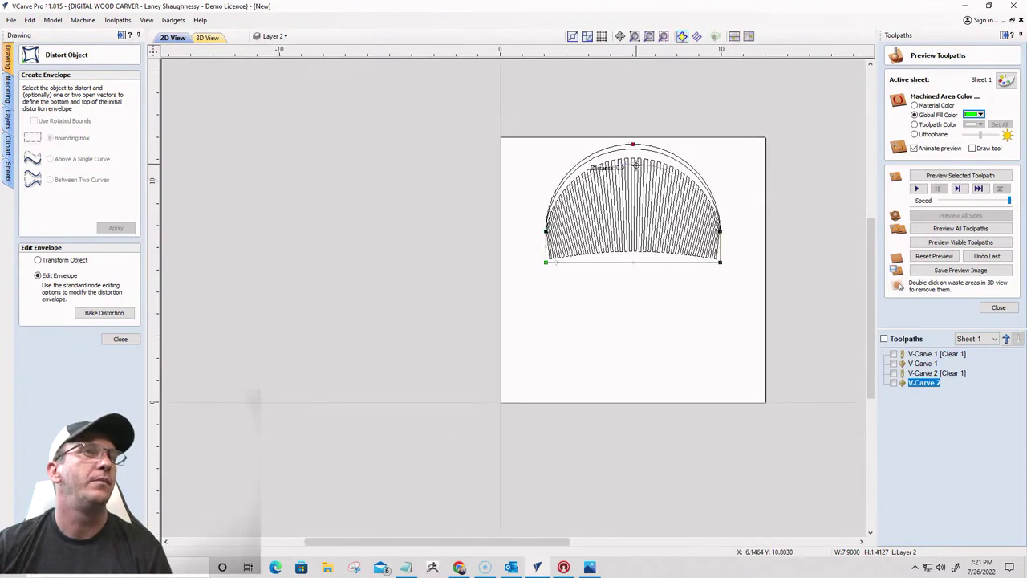
{"action": "left_click_drag", "start_coordinate": [632, 144], "coordinate": [646, 270]}
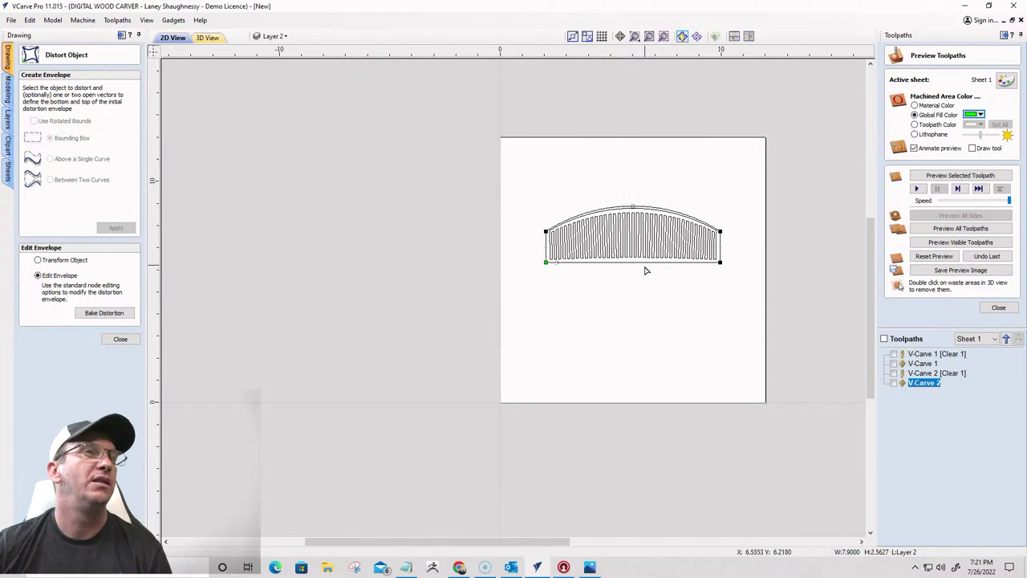
{"action": "scroll", "coordinate": [634, 284], "scroll_direction": "up", "scroll_amount": 1}
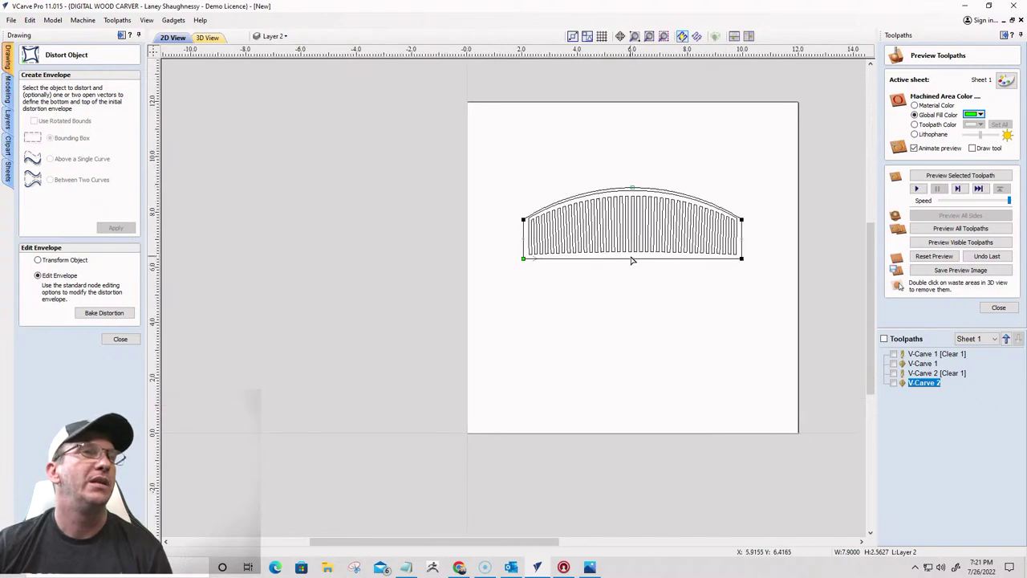
{"action": "right_click", "coordinate": [641, 262]}
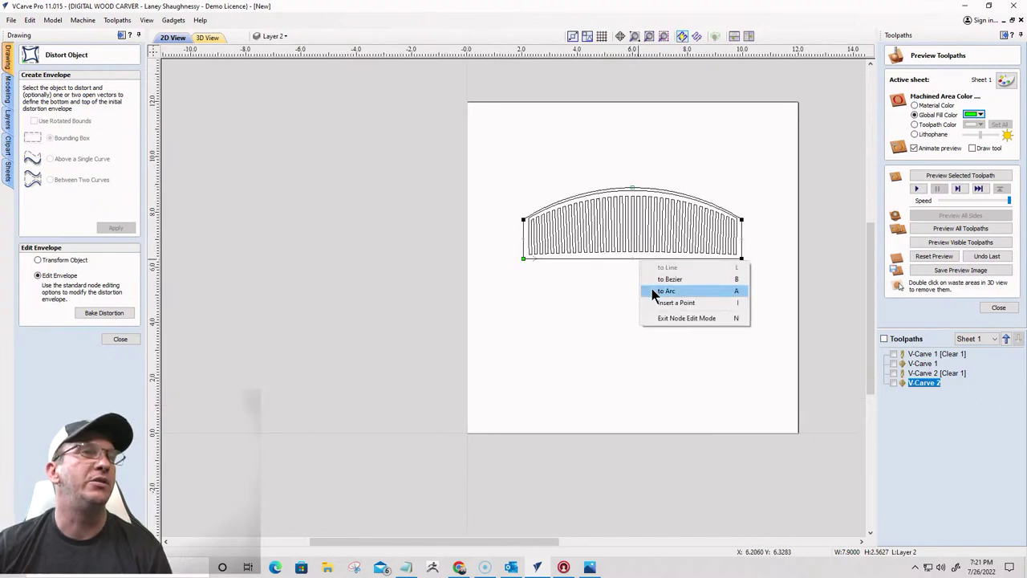
{"action": "left_click", "coordinate": [651, 290]}
{"action": "left_click_drag", "start_coordinate": [634, 367], "coordinate": [631, 247]}
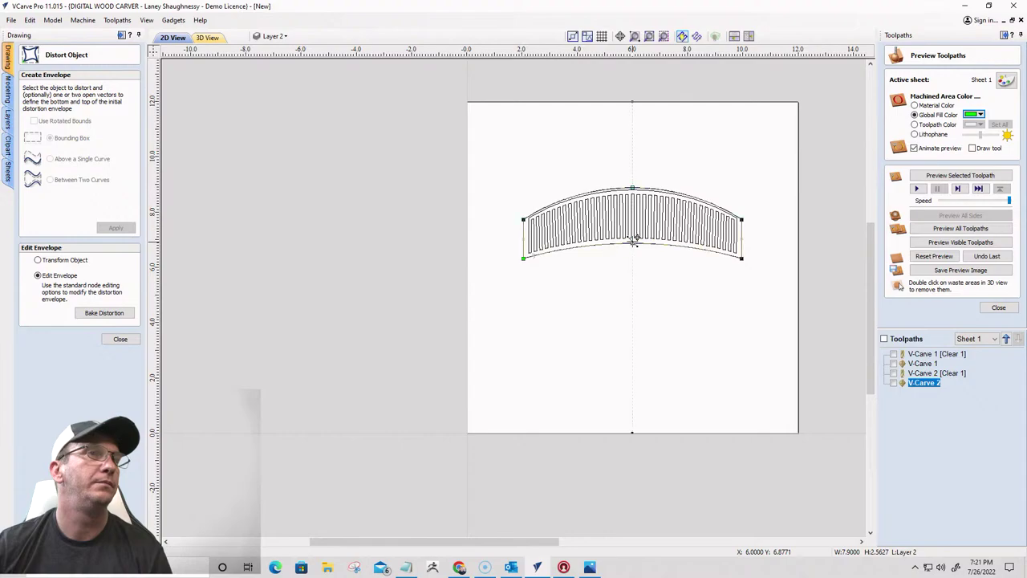
{"action": "scroll", "coordinate": [638, 275], "scroll_direction": "up", "scroll_amount": 2}
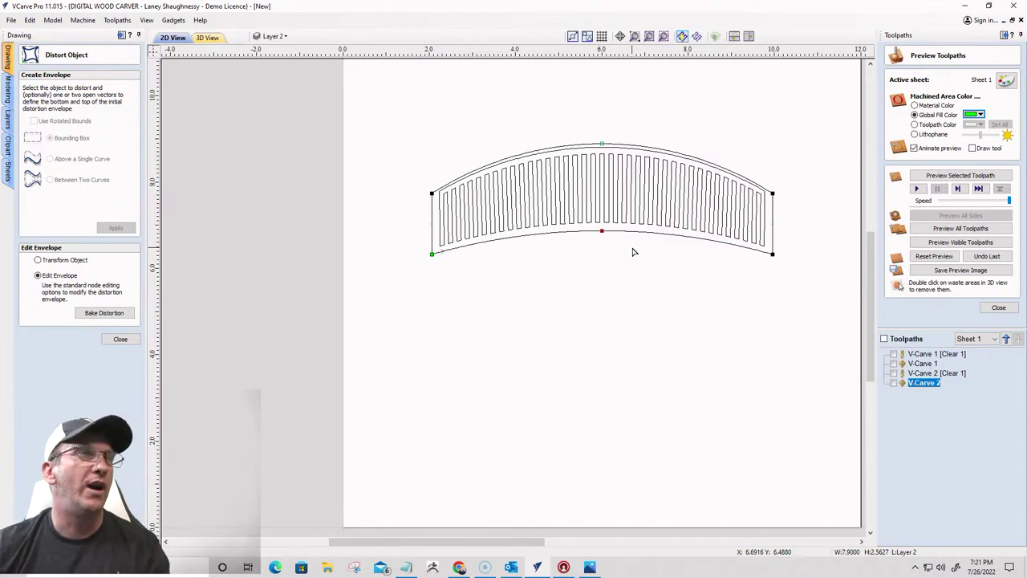
{"action": "key", "text": "ctrl+z"}
{"action": "key", "text": "ctrl+z"}
{"action": "key", "text": "ctrl+z"}
{"action": "key", "text": "ctrl+z"}
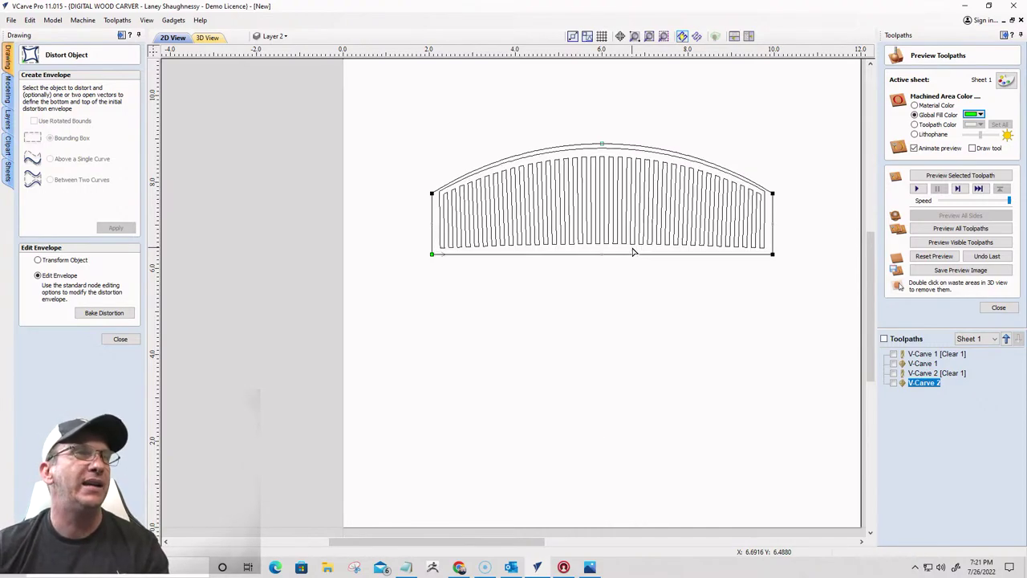
{"action": "key", "text": "ctrl+z"}
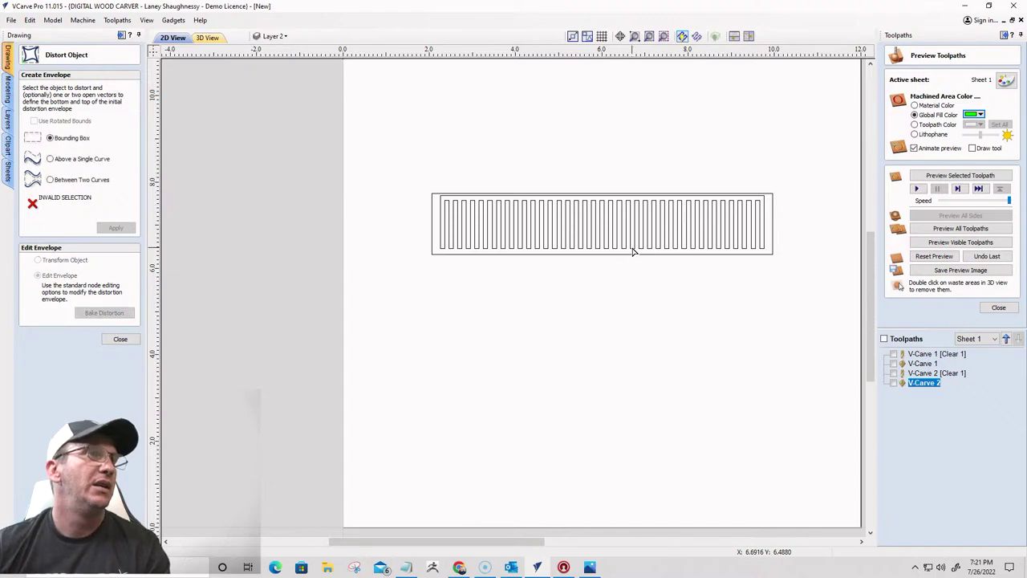
{"action": "left_click", "coordinate": [107, 340]}
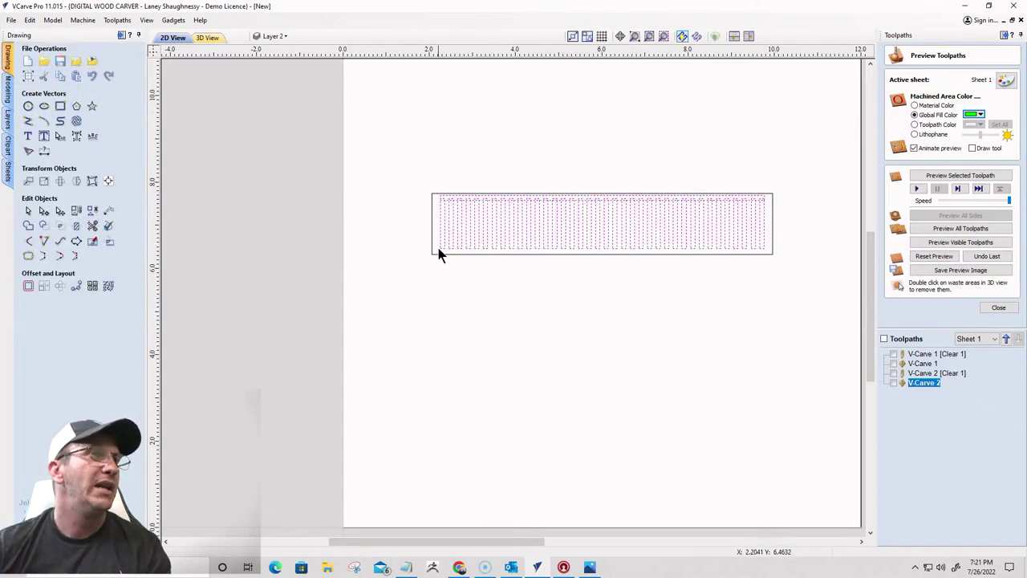
Delete three of the rightmost slot rectangles one at a time
{"action": "scroll", "coordinate": [440, 241], "scroll_direction": "up", "scroll_amount": 2}
{"action": "scroll", "coordinate": [426, 226], "scroll_direction": "down", "scroll_amount": 2}
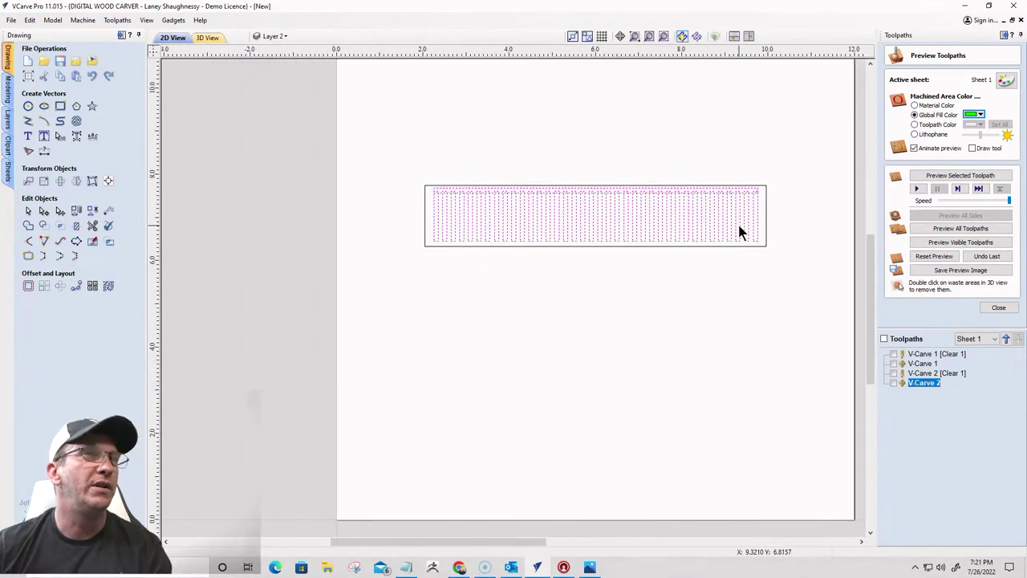
{"action": "scroll", "coordinate": [493, 254], "scroll_direction": "up", "scroll_amount": 1}
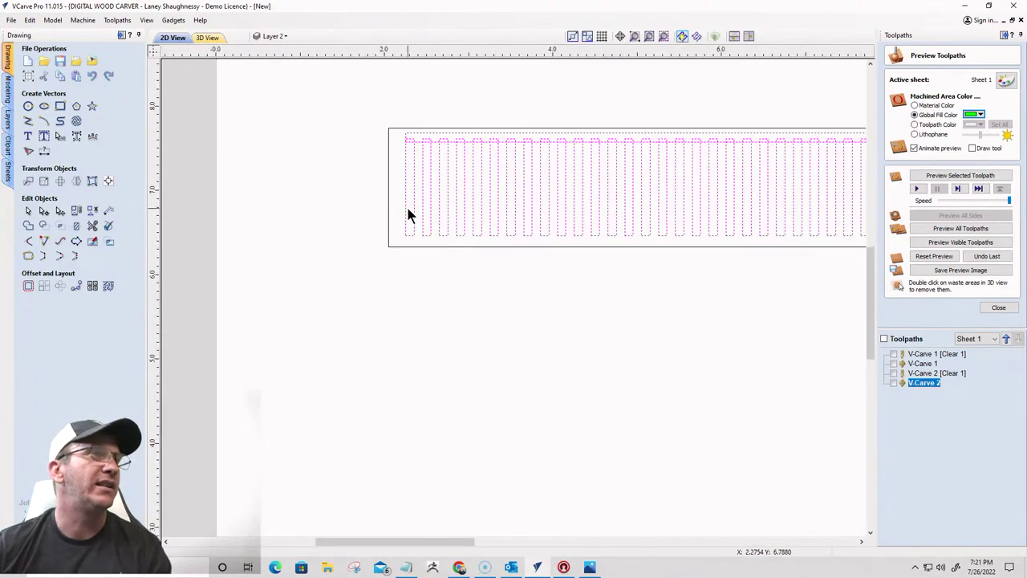
{"action": "left_click", "coordinate": [495, 275]}
{"action": "left_click", "coordinate": [492, 238]}
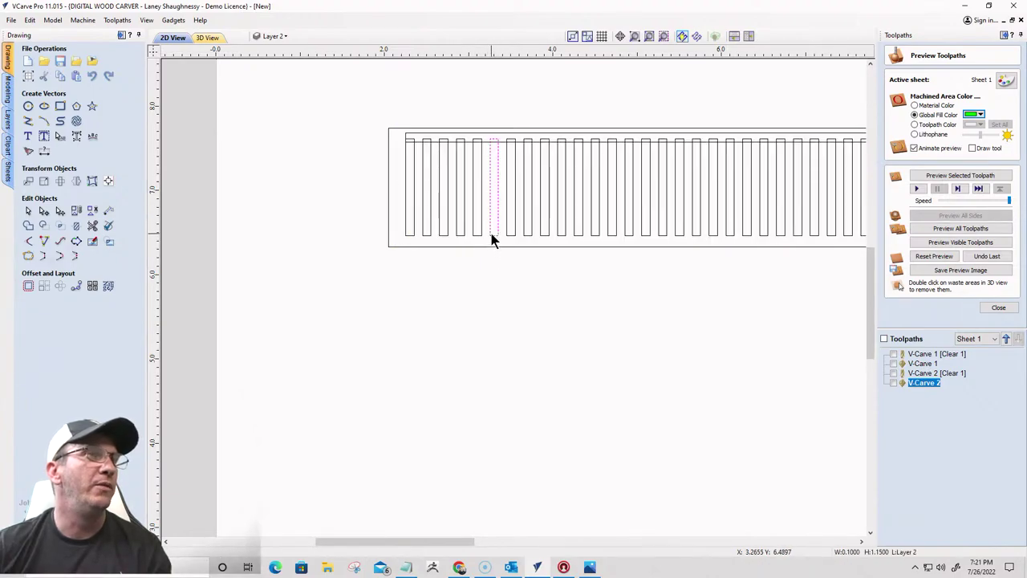
{"action": "key", "text": "Delete"}
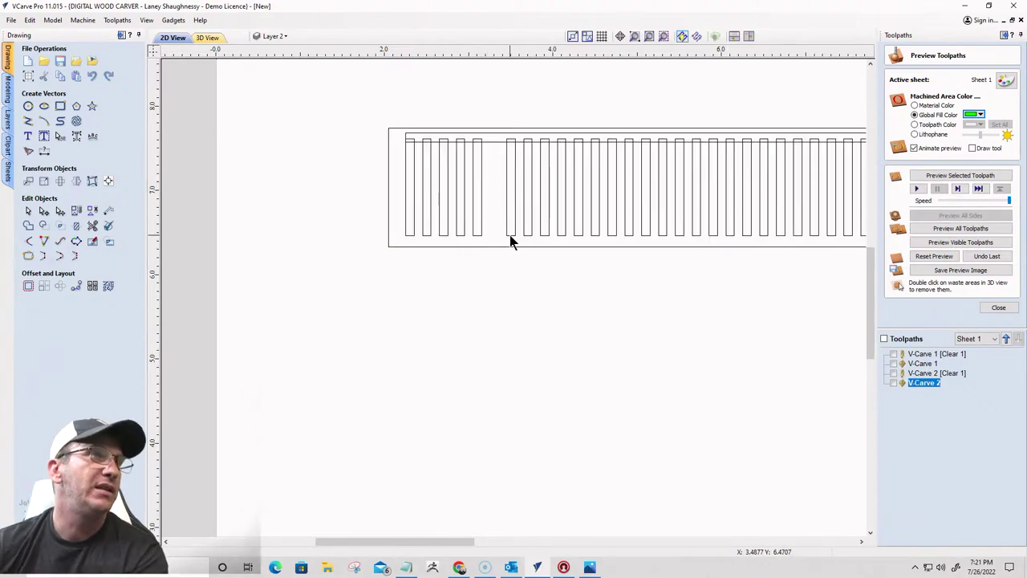
{"action": "left_click", "coordinate": [597, 237]}
{"action": "key", "text": "Delete"}
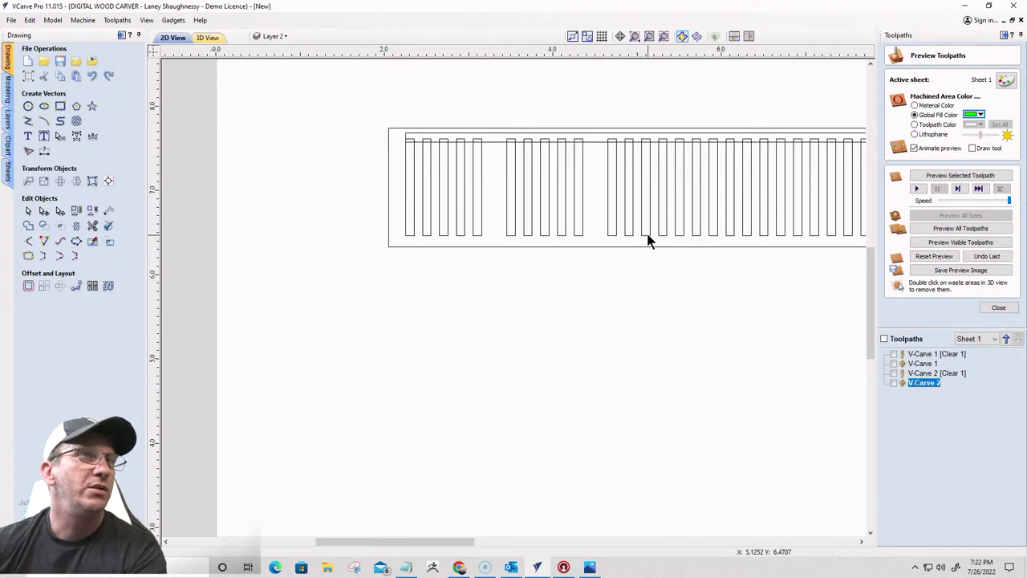
{"action": "left_click", "coordinate": [695, 237]}
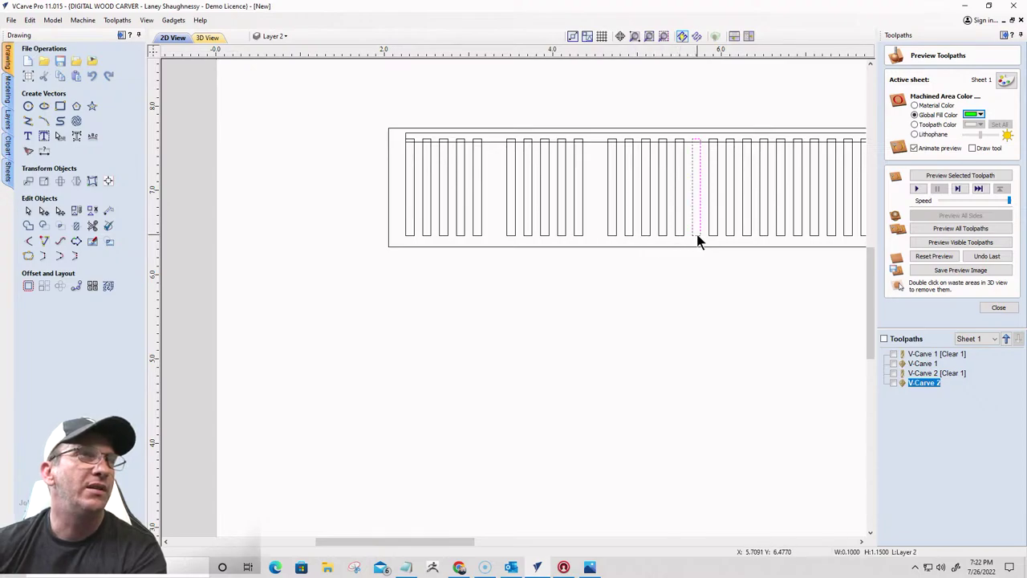
{"action": "key", "text": "Delete"}
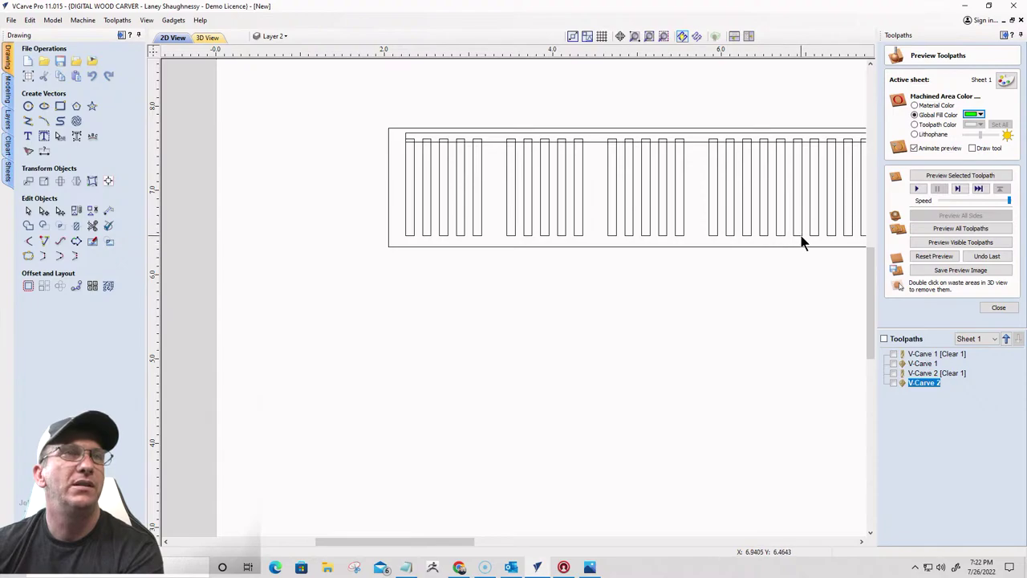
Delete the remaining end slots and shorten the top bar to 6.9 inches, ending above the last slot
{"action": "scroll", "coordinate": [691, 245], "scroll_direction": "down", "scroll_amount": 3}
{"action": "scroll", "coordinate": [794, 232], "scroll_direction": "down", "scroll_amount": 2}
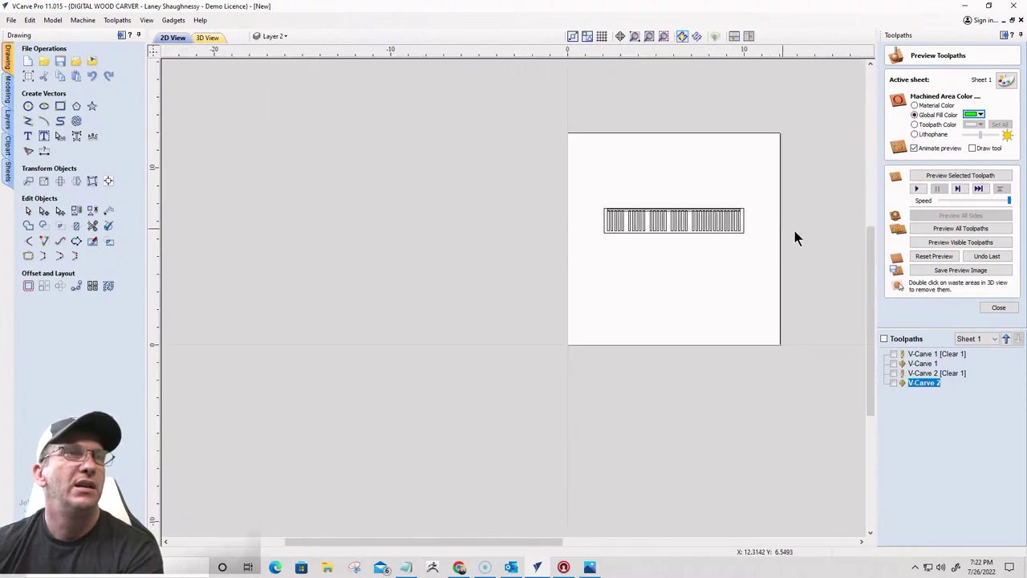
{"action": "scroll", "coordinate": [695, 223], "scroll_direction": "up", "scroll_amount": 6}
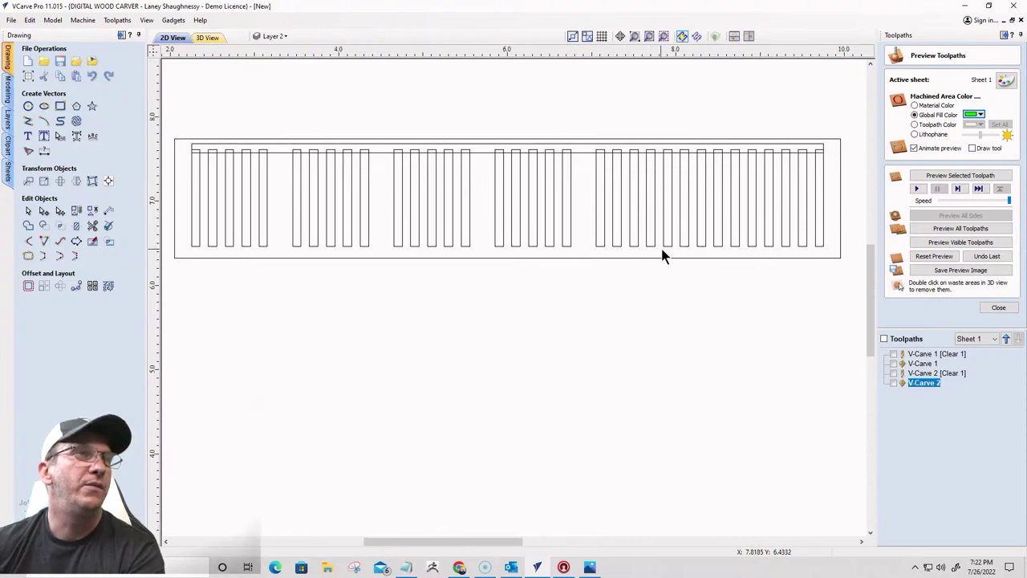
{"action": "left_click", "coordinate": [685, 245]}
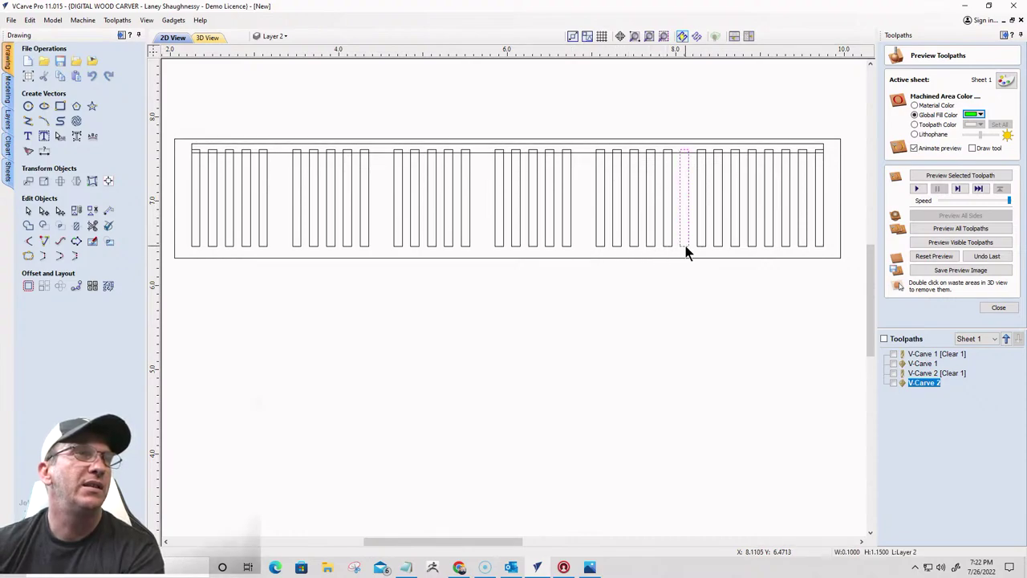
{"action": "key", "text": "Delete"}
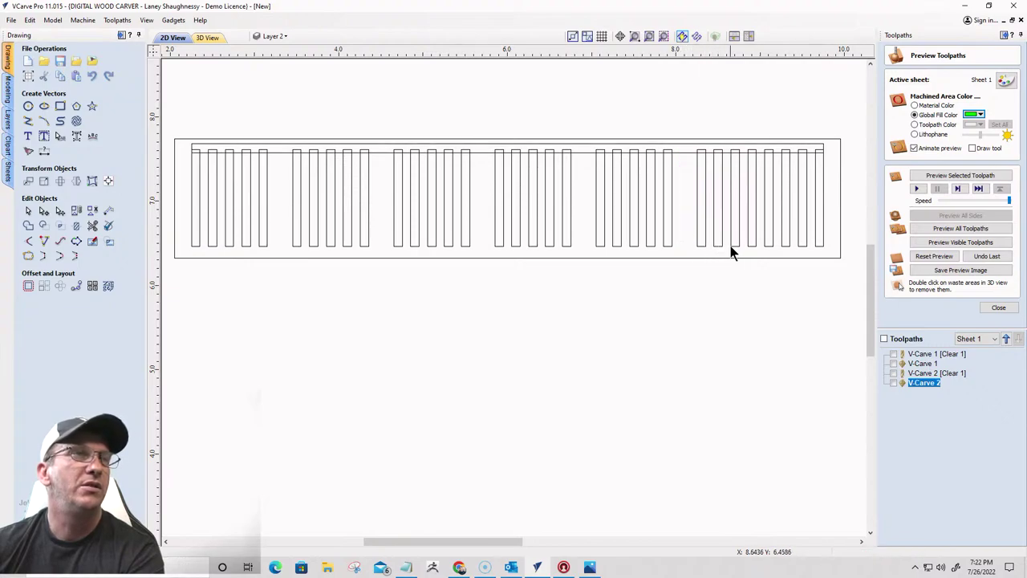
{"action": "left_click", "coordinate": [786, 246]}
{"action": "key", "text": "Delete"}
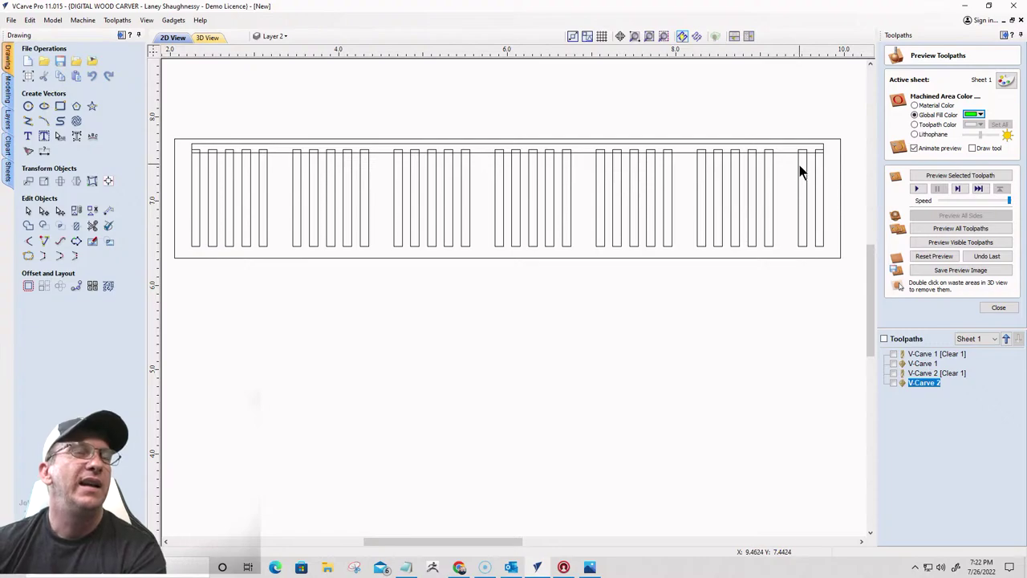
{"action": "left_click_drag", "start_coordinate": [825, 198], "coordinate": [780, 170]}
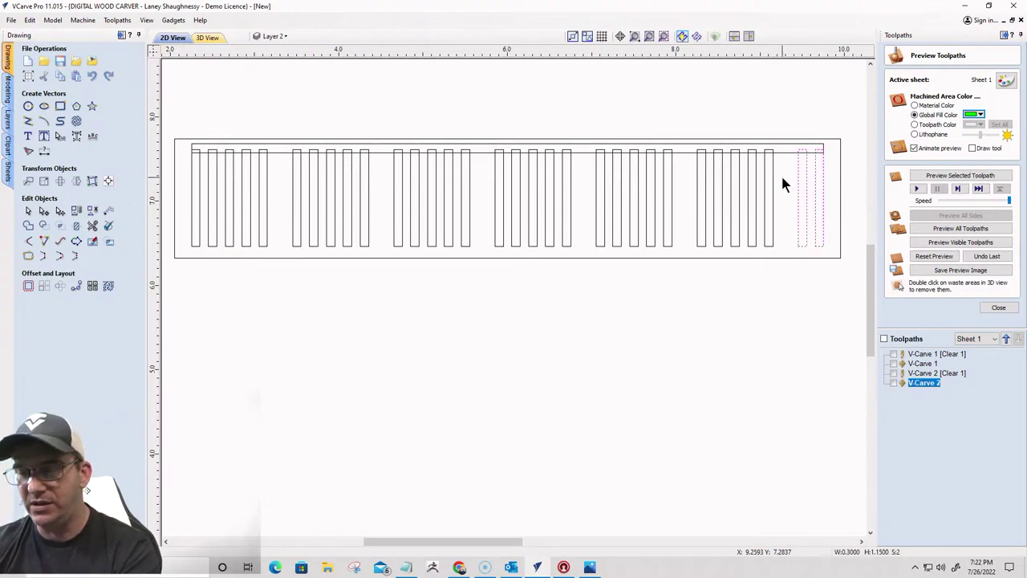
{"action": "key", "text": "Delete"}
{"action": "left_click", "coordinate": [812, 151]}
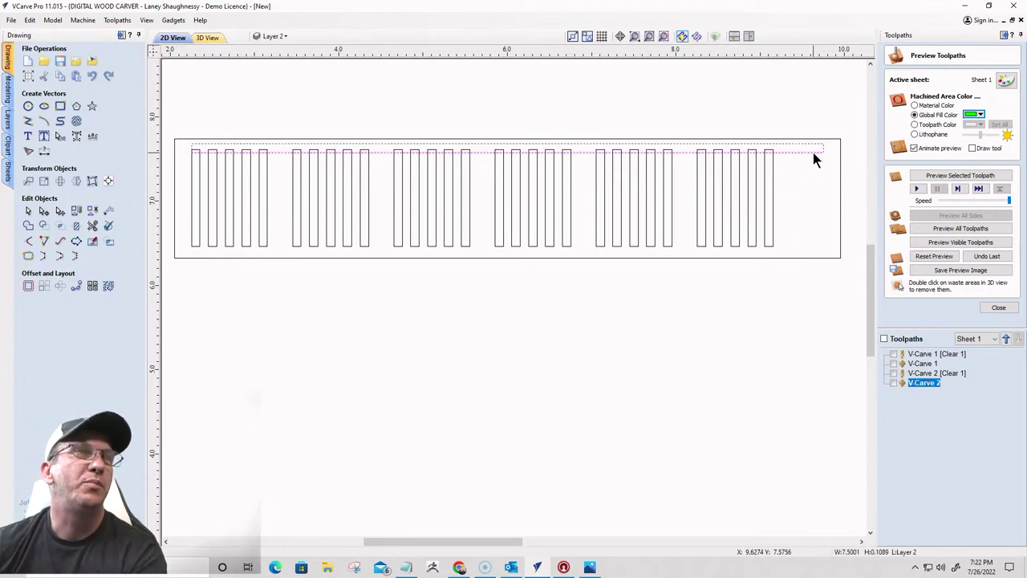
{"action": "left_click_drag", "start_coordinate": [826, 149], "coordinate": [777, 150]}
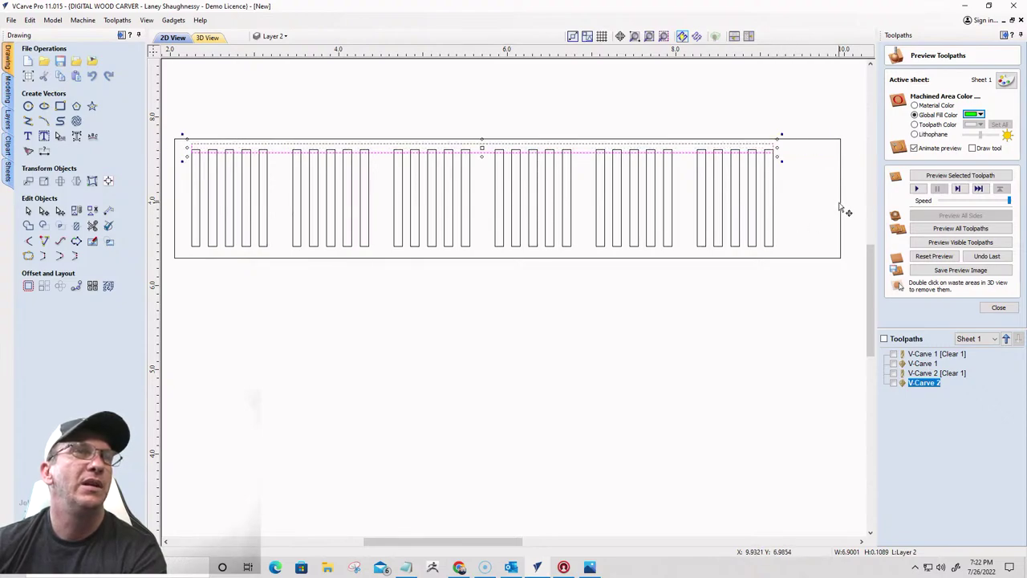
Narrow the outer rectangle to fit the shortened bars, then select the bars for welding
{"action": "left_click", "coordinate": [841, 208]}
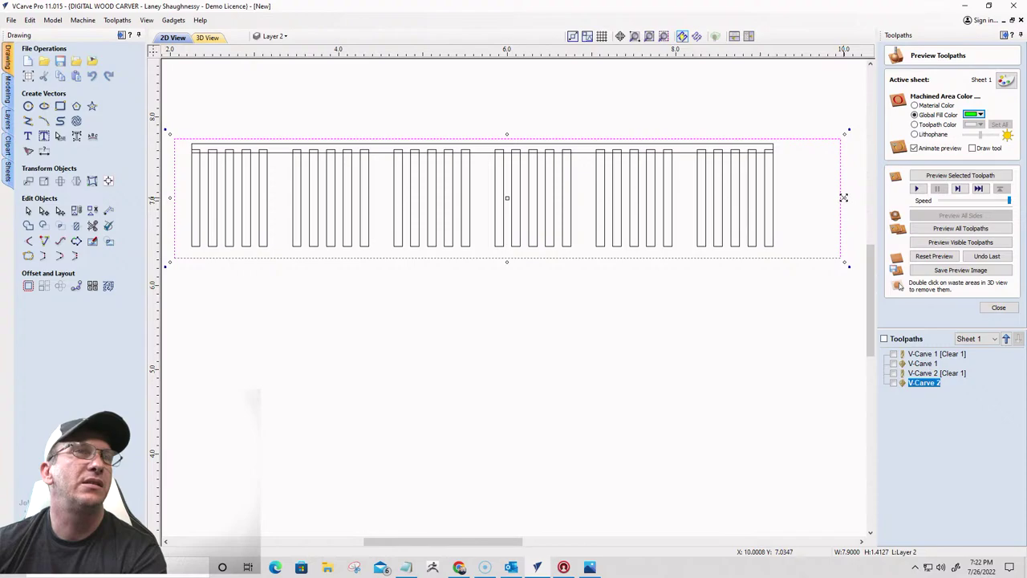
{"action": "left_click_drag", "start_coordinate": [843, 197], "coordinate": [788, 194]}
{"action": "scroll", "coordinate": [794, 230], "scroll_direction": "down", "scroll_amount": 3}
{"action": "scroll", "coordinate": [674, 224], "scroll_direction": "up", "scroll_amount": 3}
{"action": "scroll", "coordinate": [621, 205], "scroll_direction": "down", "scroll_amount": 1}
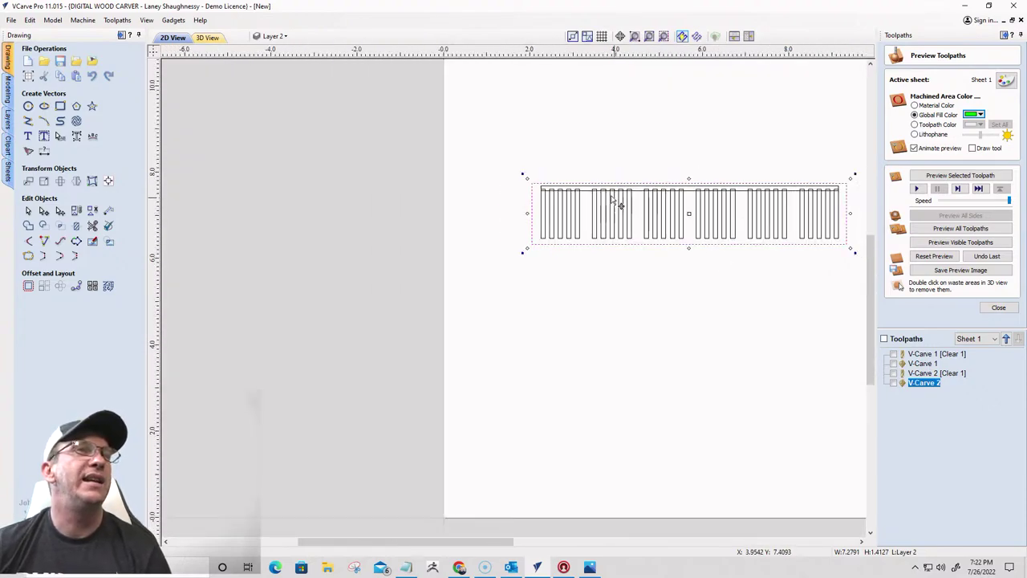
{"action": "scroll", "coordinate": [614, 200], "scroll_direction": "down", "scroll_amount": 1}
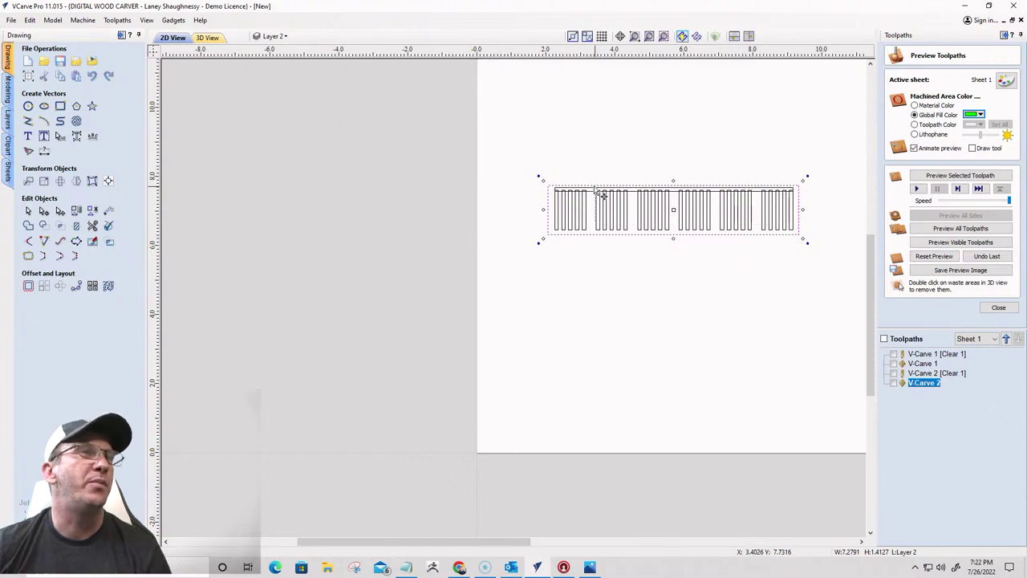
{"action": "left_click", "coordinate": [565, 196]}
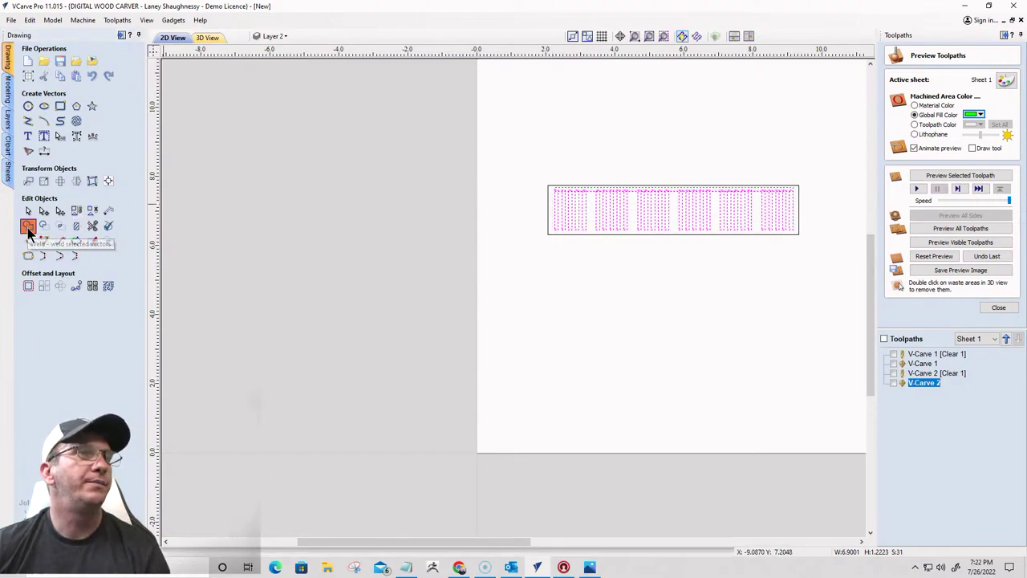
{"action": "scroll", "coordinate": [672, 268], "scroll_direction": "up", "scroll_amount": 1}
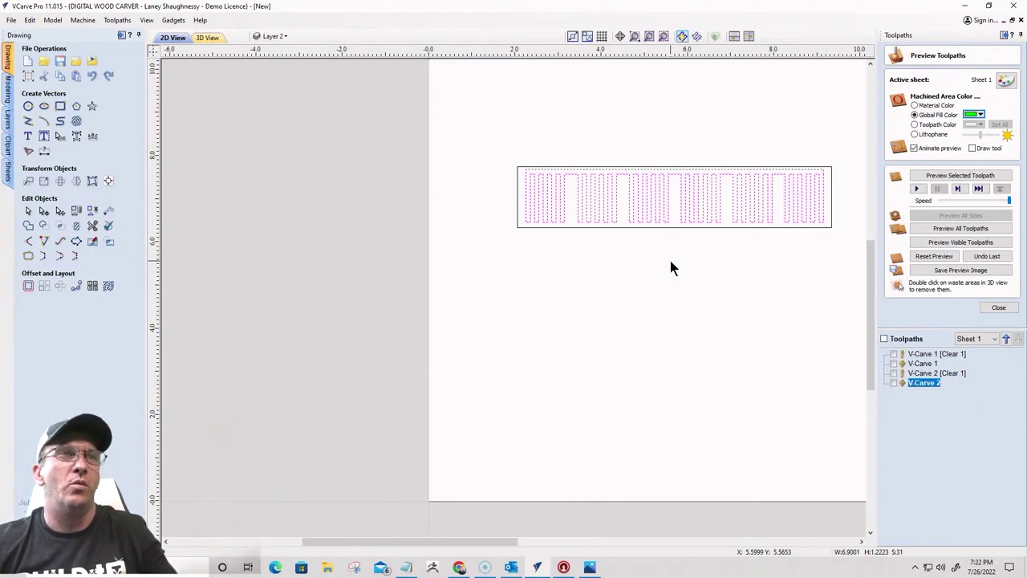
{"action": "scroll", "coordinate": [584, 234], "scroll_direction": "down", "scroll_amount": 1}
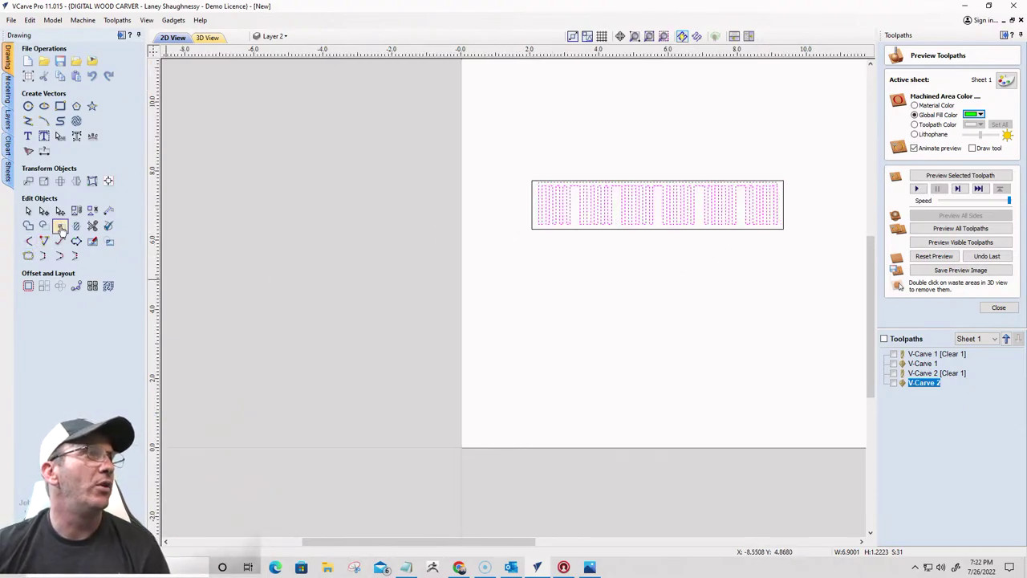
Try an arched Distort envelope on the welded bars, then undo it and reselect the whole shape
{"action": "left_click", "coordinate": [92, 181]}
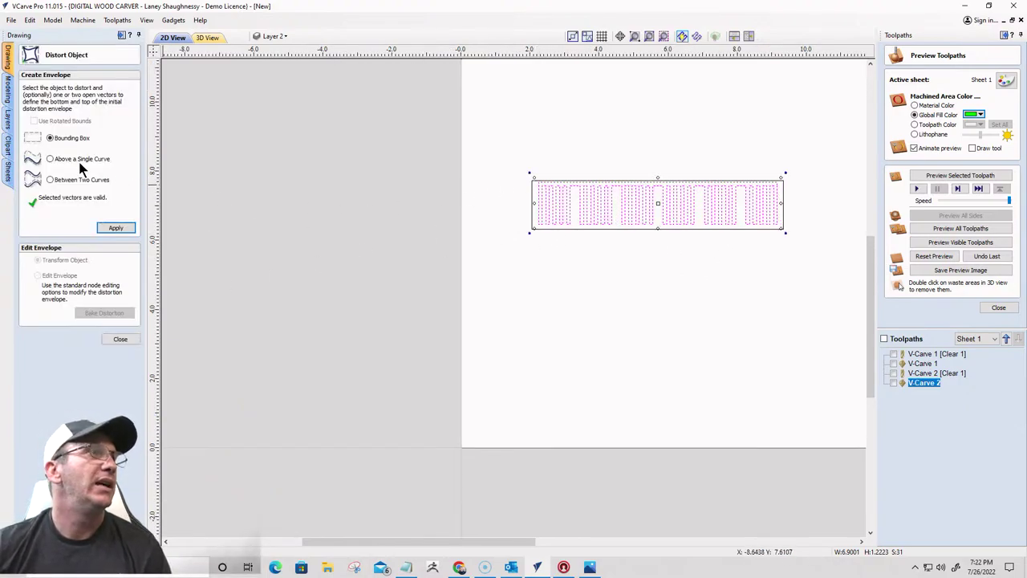
{"action": "left_click", "coordinate": [115, 229]}
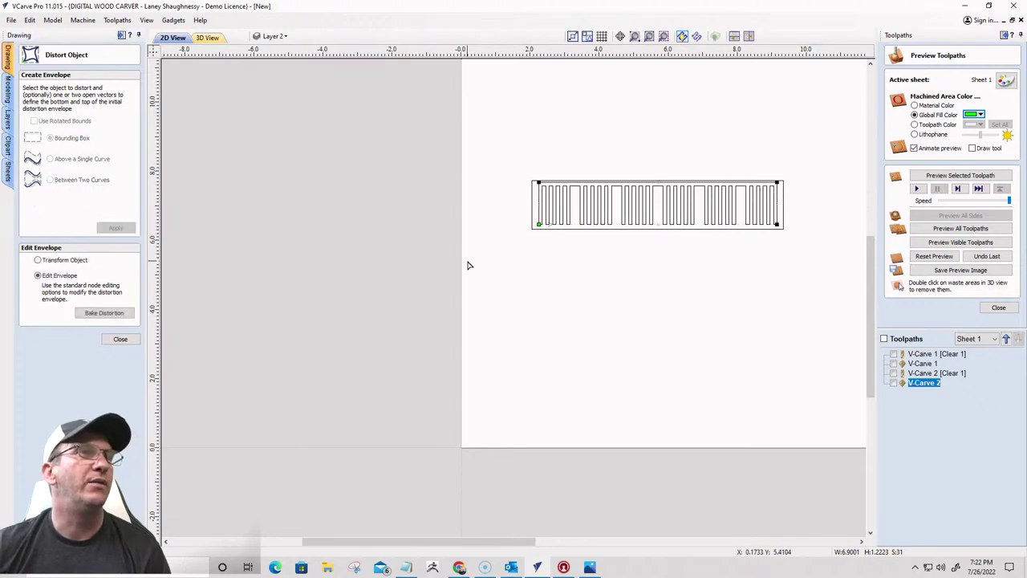
{"action": "left_click", "coordinate": [666, 185]}
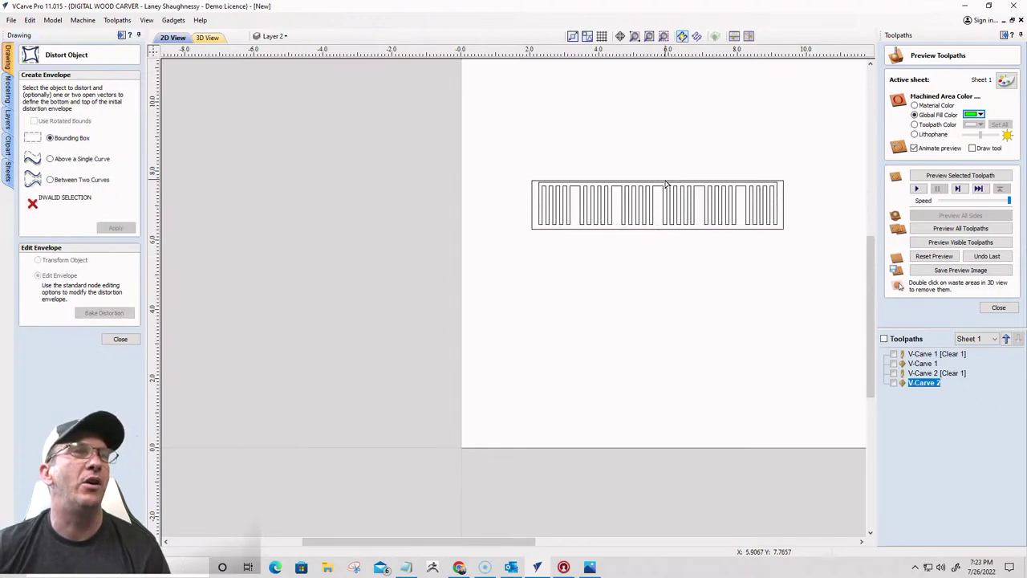
{"action": "left_click", "coordinate": [666, 186]}
{"action": "right_click", "coordinate": [666, 185]}
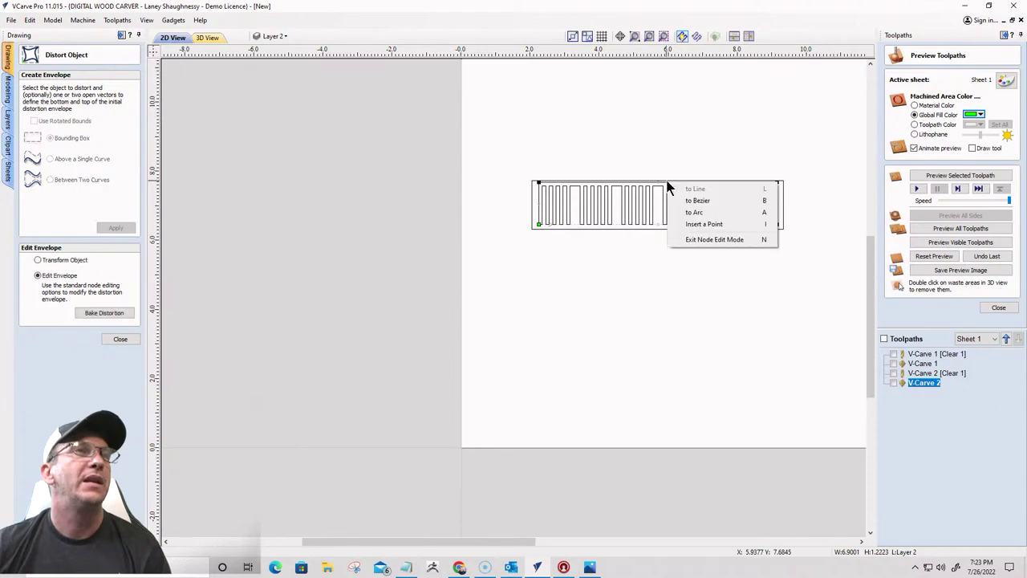
{"action": "left_click", "coordinate": [686, 212]}
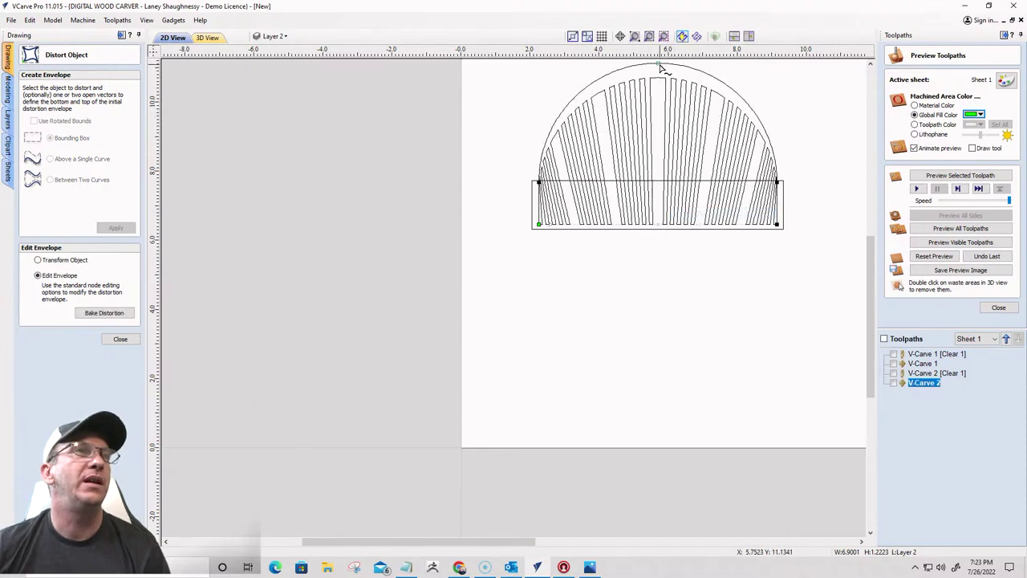
{"action": "left_click_drag", "start_coordinate": [660, 79], "coordinate": [658, 158]}
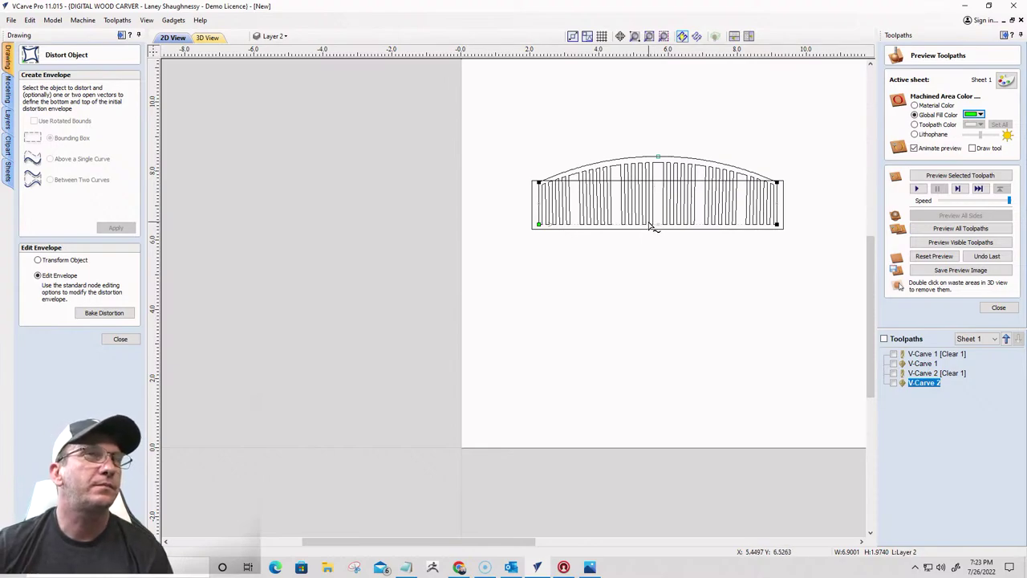
{"action": "key", "text": "ctrl+z"}
{"action": "key", "text": "ctrl+z"}
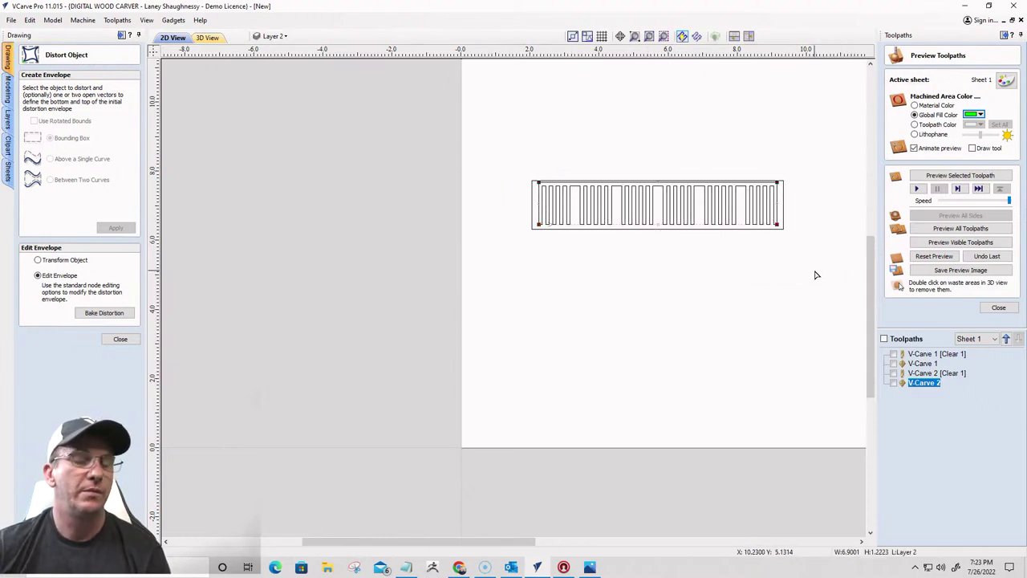
{"action": "left_click", "coordinate": [743, 277]}
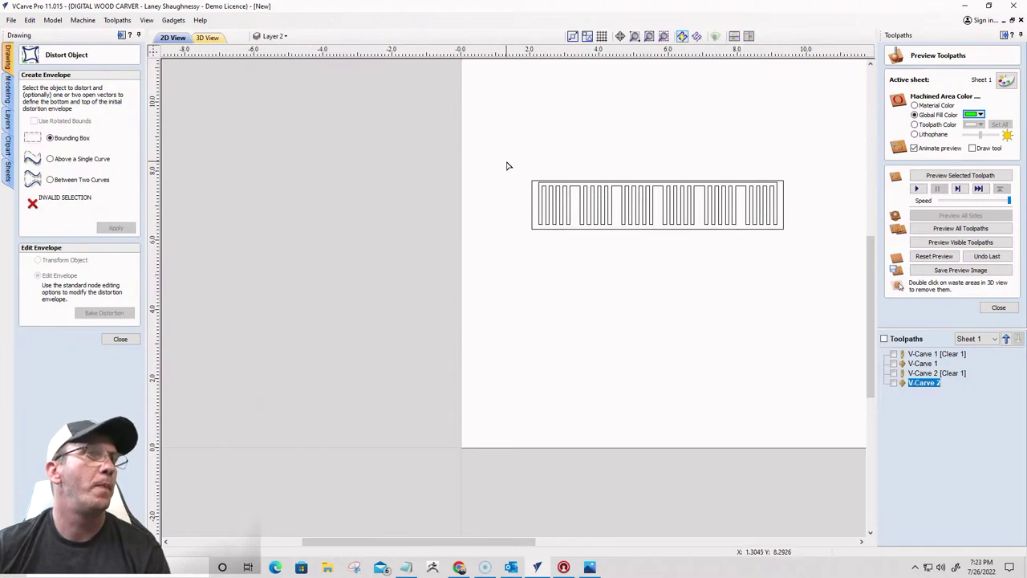
{"action": "left_click_drag", "start_coordinate": [509, 163], "coordinate": [777, 272]}
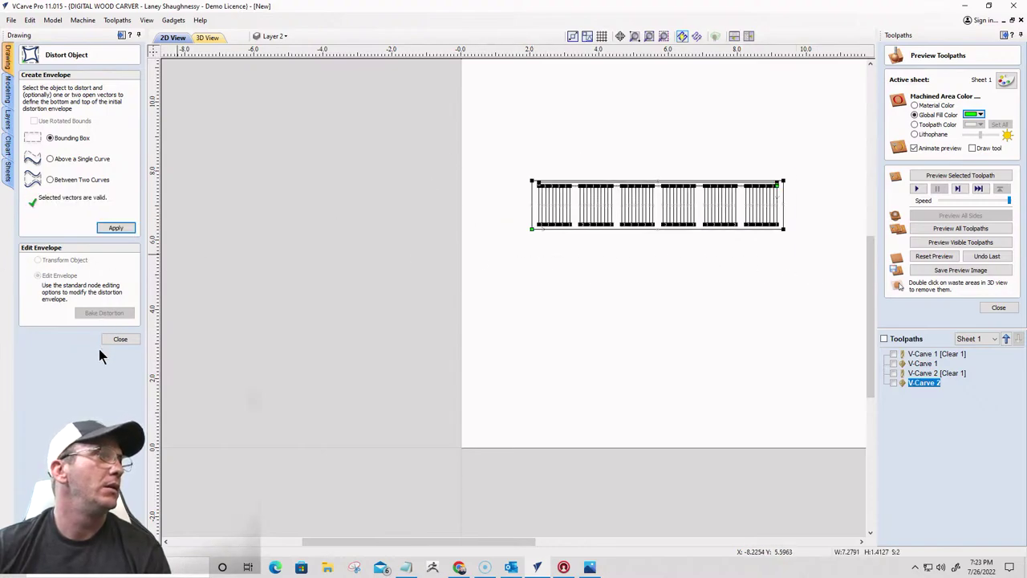
Apply a Distort envelope and curve its top edge into a gentle arc
{"action": "left_click", "coordinate": [115, 228]}
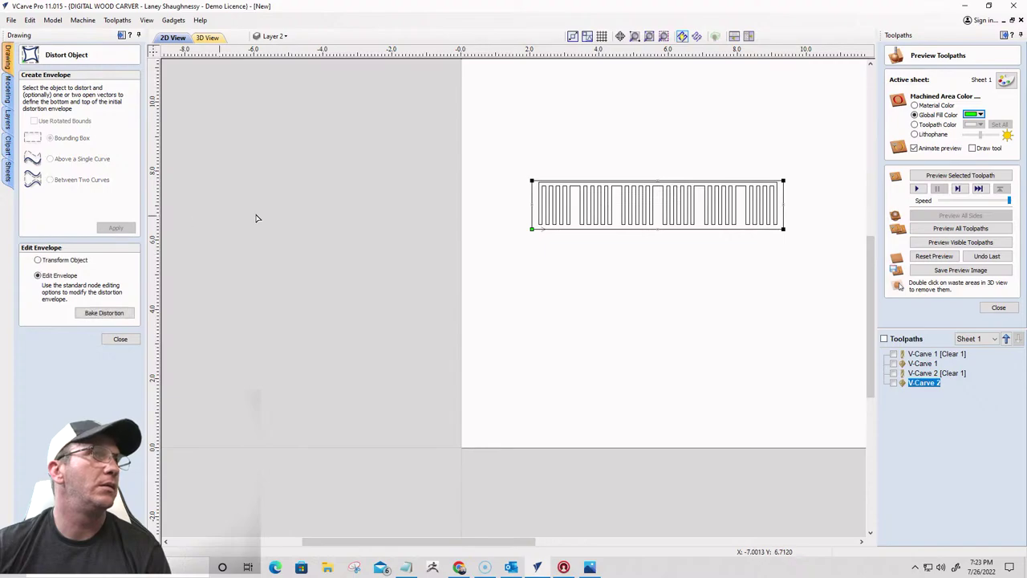
{"action": "right_click", "coordinate": [672, 186]}
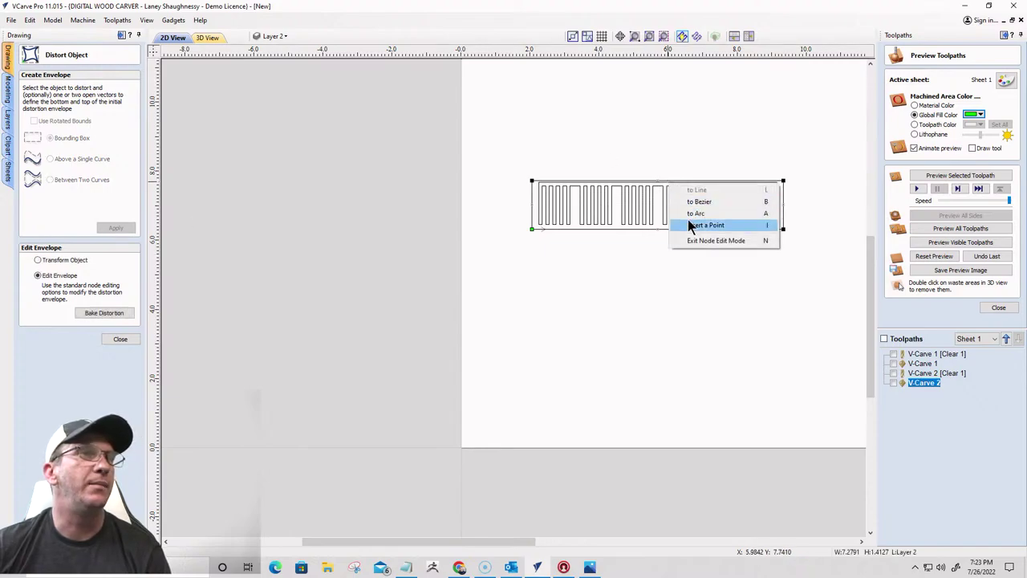
{"action": "left_click", "coordinate": [698, 220]}
{"action": "scroll", "coordinate": [641, 87], "scroll_direction": "down", "scroll_amount": 3}
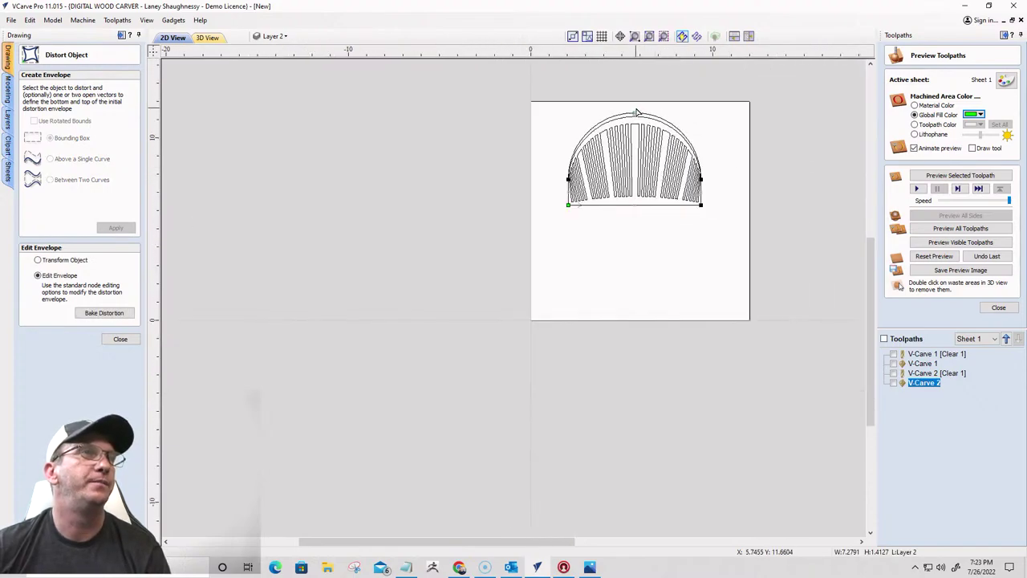
{"action": "left_click_drag", "start_coordinate": [634, 111], "coordinate": [638, 170]}
{"action": "scroll", "coordinate": [632, 204], "scroll_direction": "up", "scroll_amount": 3}
{"action": "scroll", "coordinate": [627, 205], "scroll_direction": "up", "scroll_amount": 1}
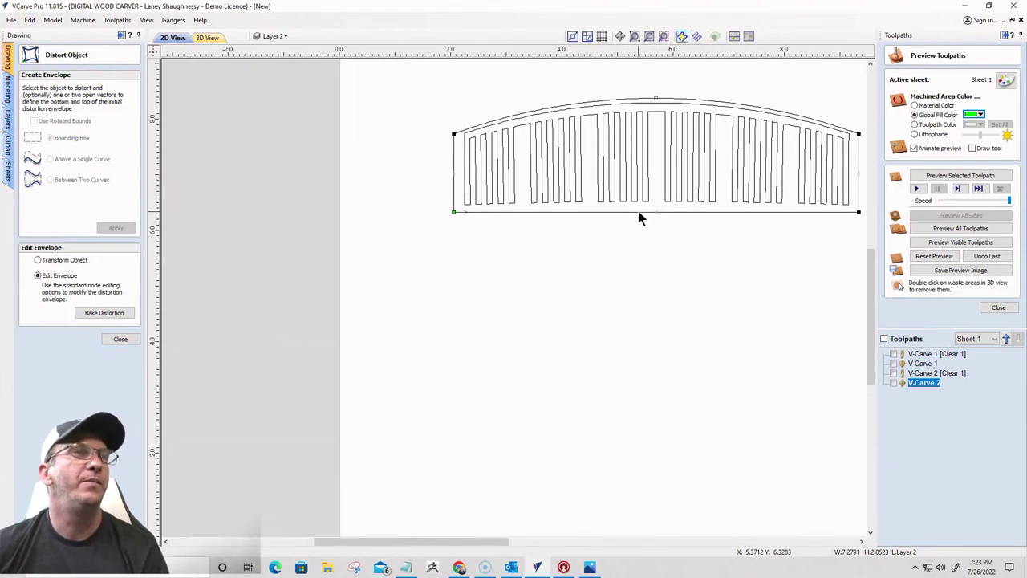
Arc the envelope's bottom edge upward to match the top and finish the distortion
{"action": "right_click", "coordinate": [635, 213]}
{"action": "left_click", "coordinate": [666, 242]}
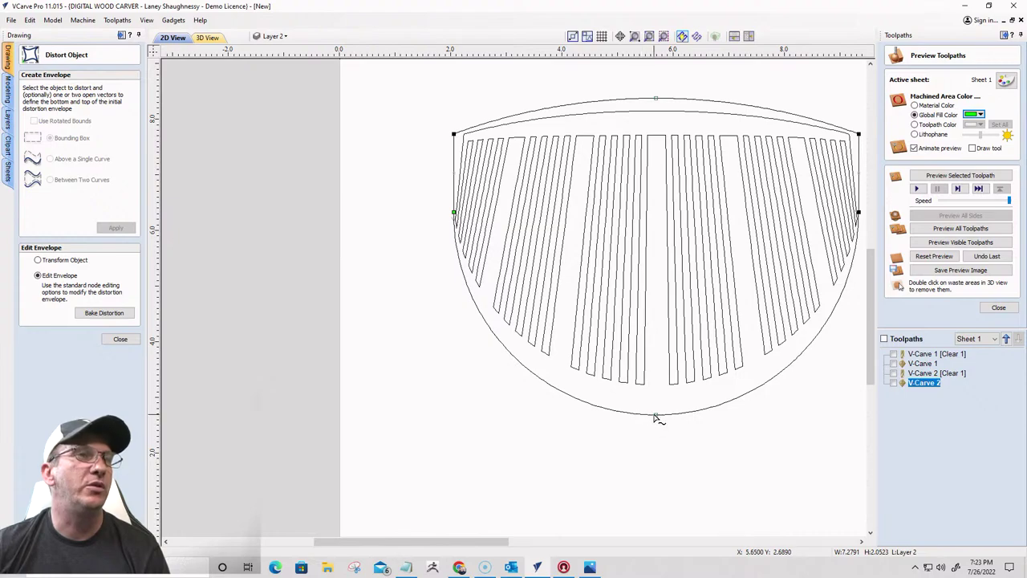
{"action": "left_click_drag", "start_coordinate": [655, 417], "coordinate": [657, 185]}
{"action": "scroll", "coordinate": [618, 200], "scroll_direction": "down", "scroll_amount": 1}
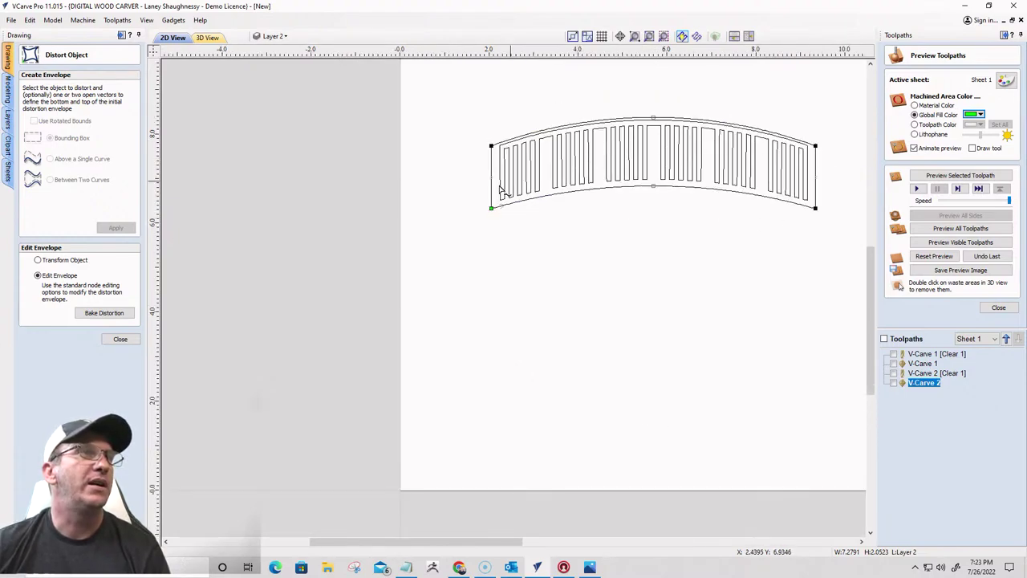
{"action": "scroll", "coordinate": [663, 201], "scroll_direction": "down", "scroll_amount": 1}
{"action": "scroll", "coordinate": [644, 217], "scroll_direction": "up", "scroll_amount": 2}
{"action": "scroll", "coordinate": [594, 210], "scroll_direction": "down", "scroll_amount": 1}
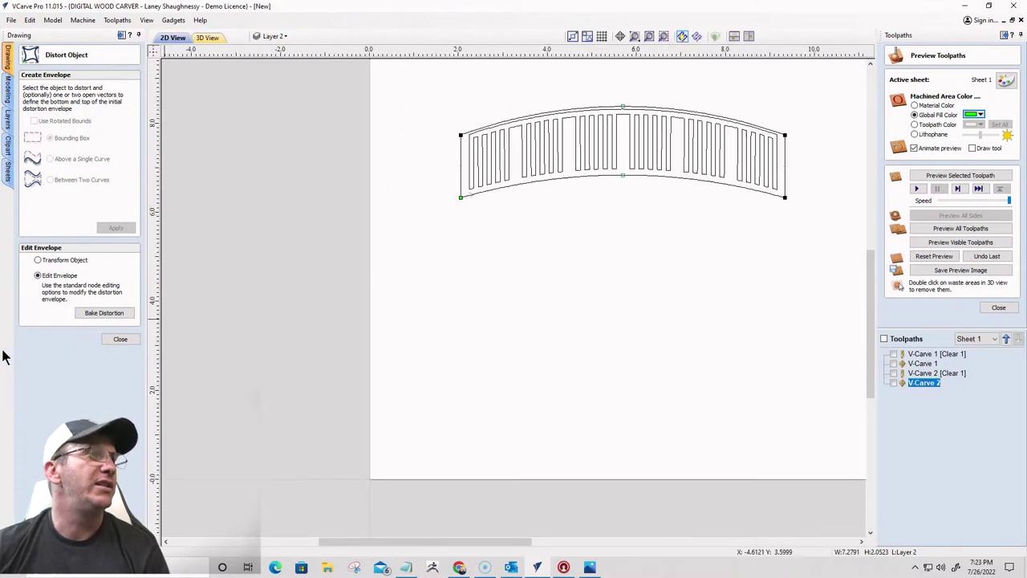
{"action": "left_click", "coordinate": [119, 339]}
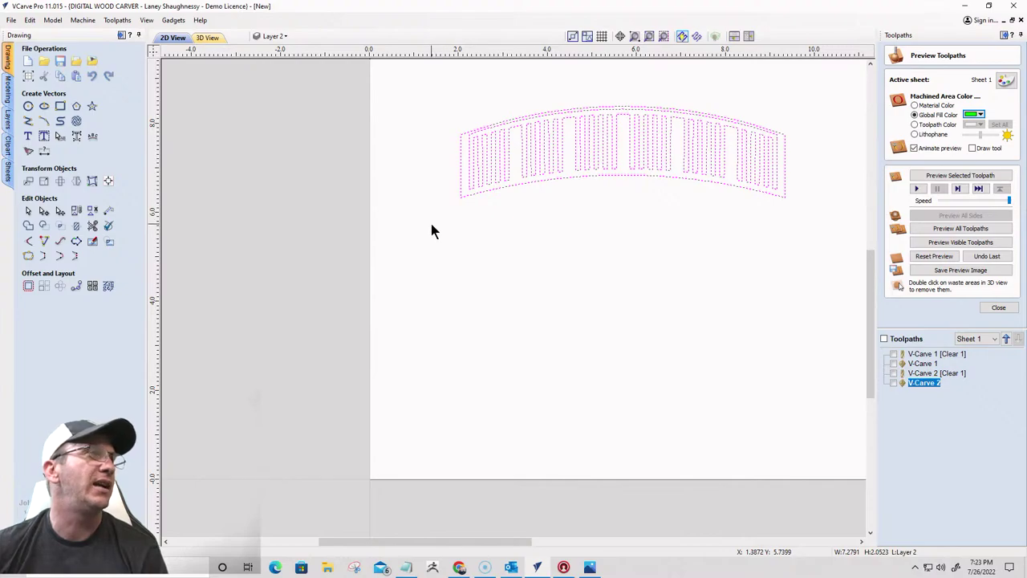
Draw a thin 7.2791 x 0.1556 inch rectangle along the bottom of the arched bars
{"action": "left_click", "coordinate": [59, 109]}
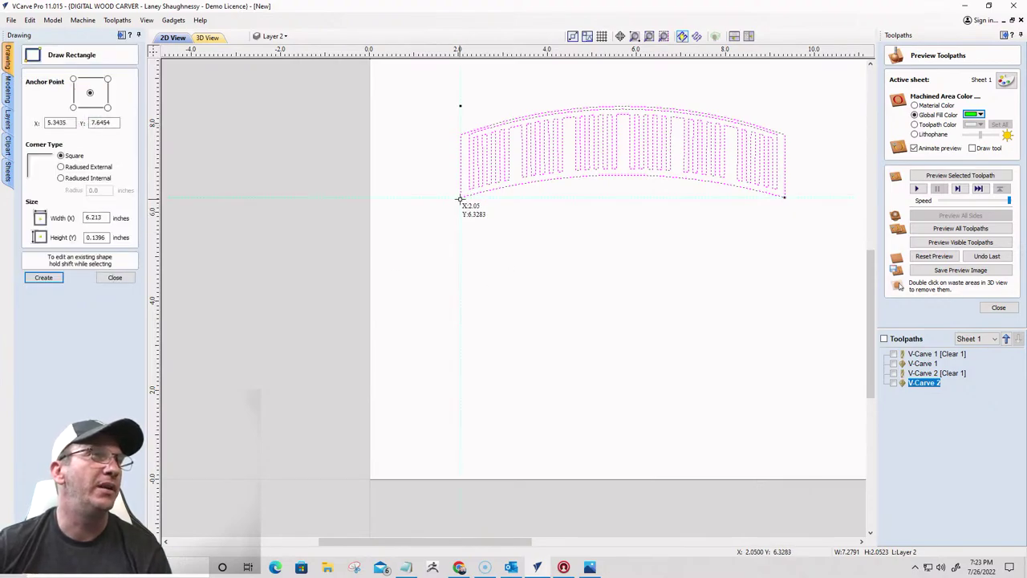
{"action": "left_click_drag", "start_coordinate": [459, 198], "coordinate": [785, 202]}
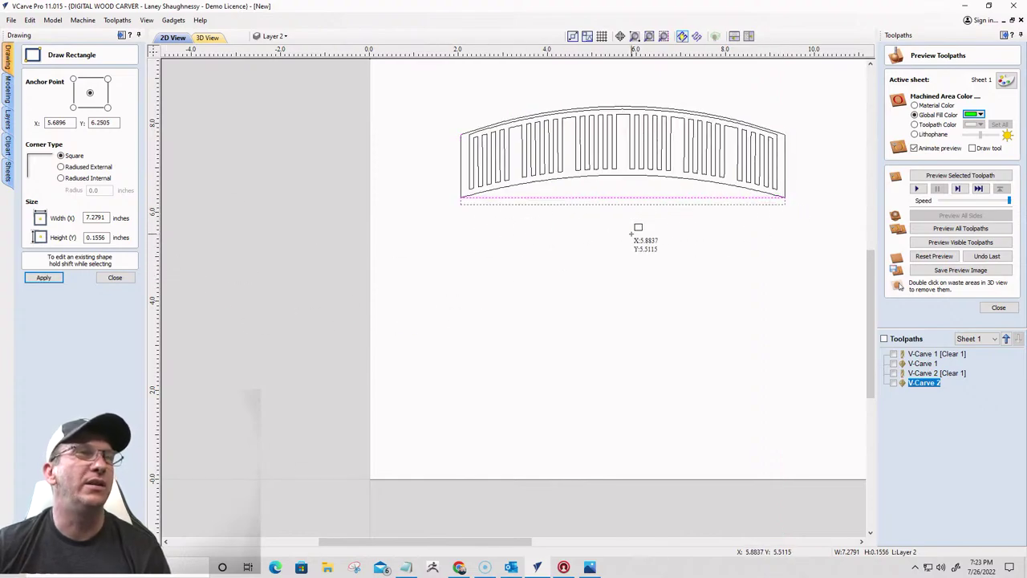
{"action": "scroll", "coordinate": [620, 234], "scroll_direction": "up", "scroll_amount": 3}
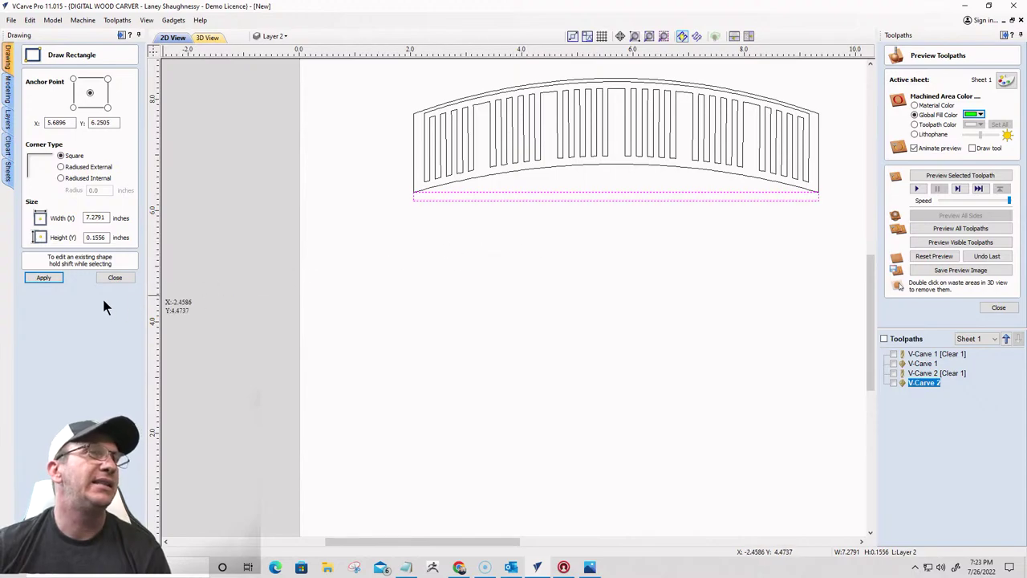
{"action": "left_click", "coordinate": [114, 277]}
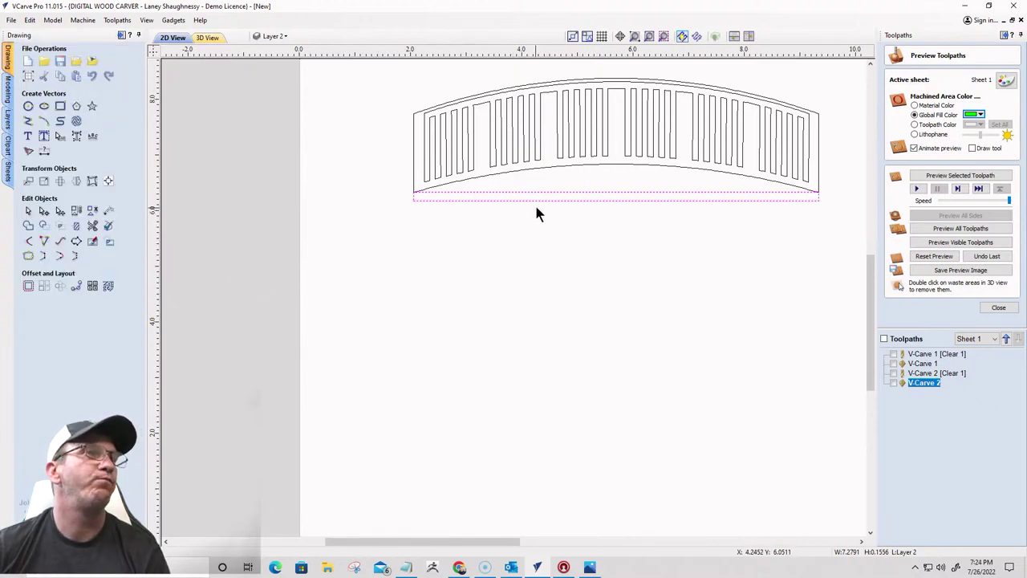
Convert both long edges of the thin rectangle to arcs and bend them to follow the arch
{"action": "right_click", "coordinate": [580, 191]}
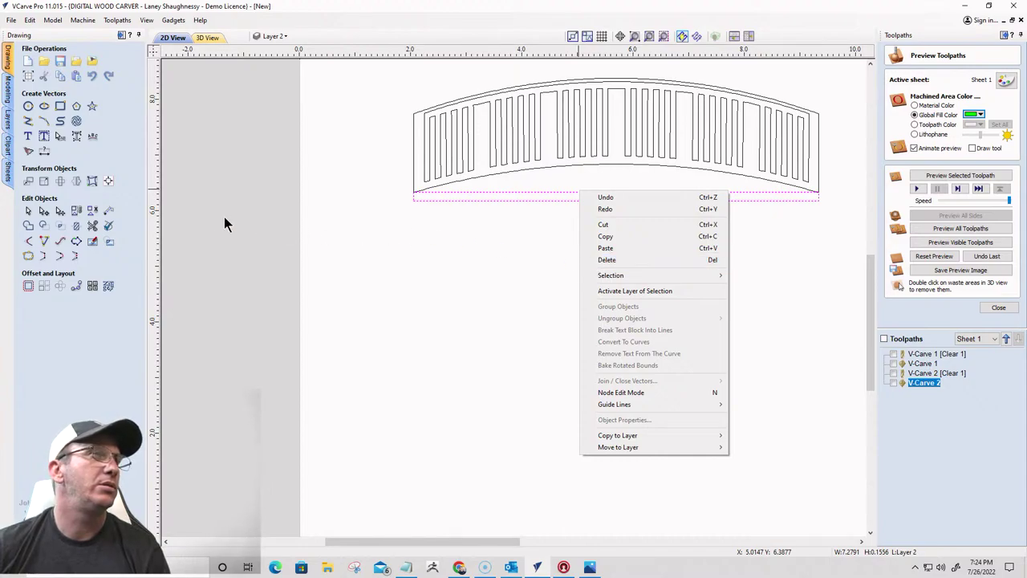
{"action": "left_click", "coordinate": [44, 211]}
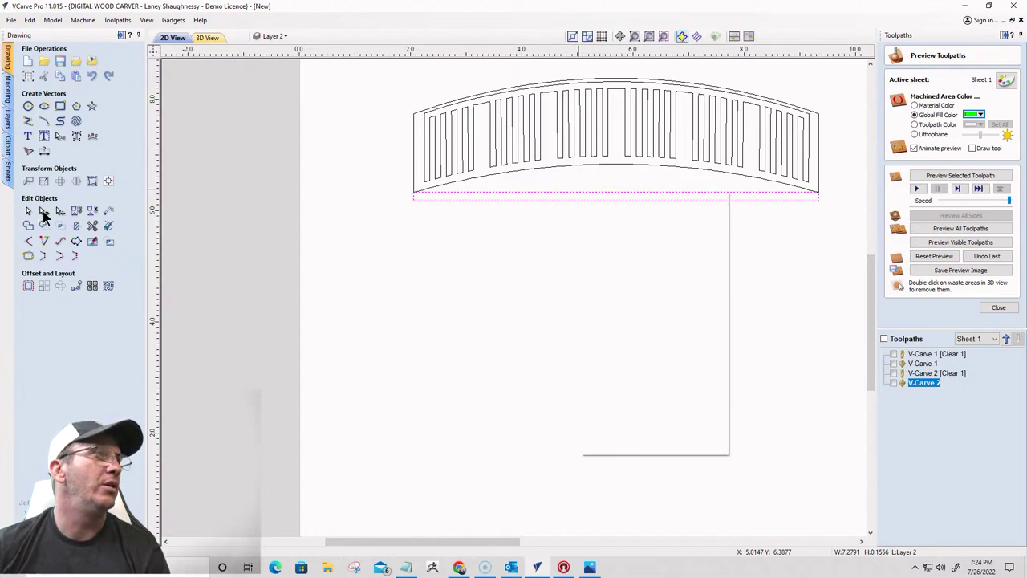
{"action": "right_click", "coordinate": [637, 199]}
{"action": "left_click", "coordinate": [653, 222]}
{"action": "scroll", "coordinate": [640, 239], "scroll_direction": "down", "scroll_amount": 1}
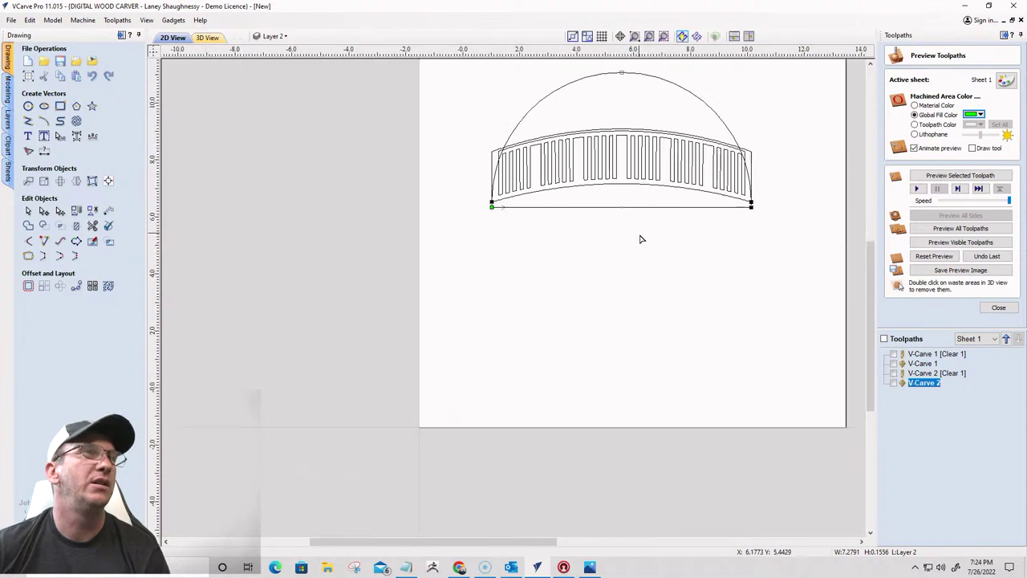
{"action": "scroll", "coordinate": [640, 239], "scroll_direction": "down", "scroll_amount": 1}
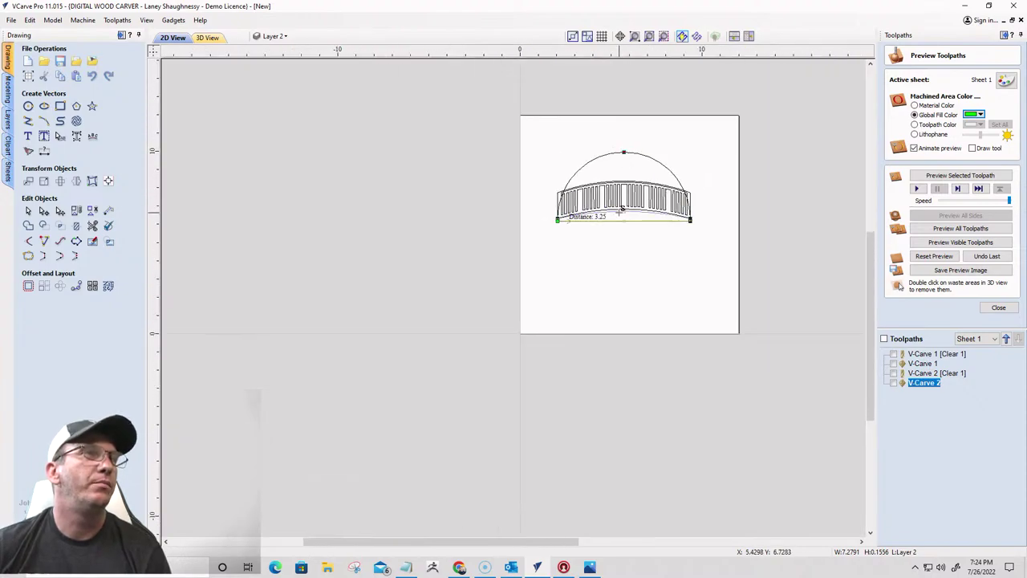
{"action": "scroll", "coordinate": [618, 210], "scroll_direction": "up", "scroll_amount": 2}
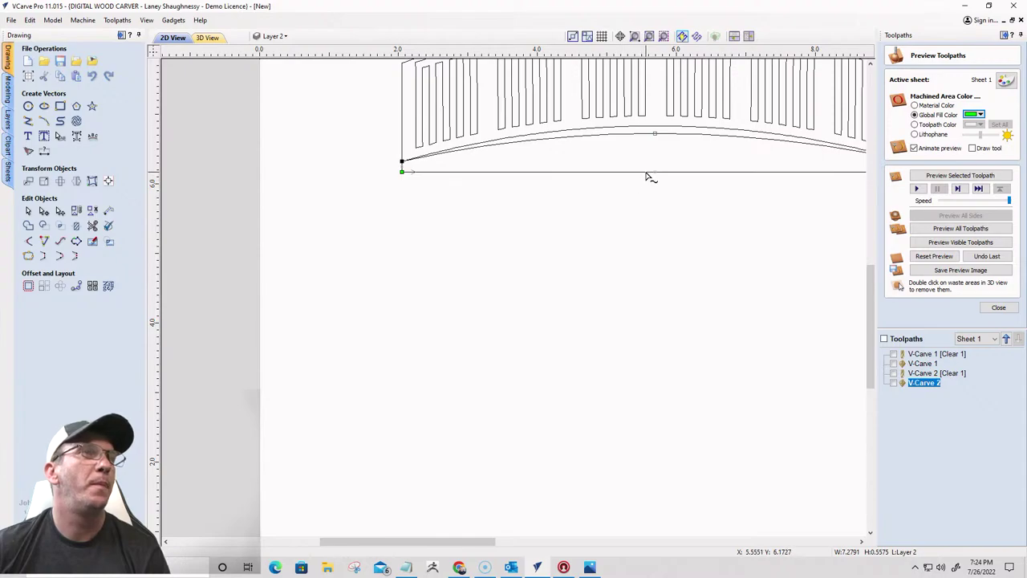
{"action": "right_click", "coordinate": [646, 174]}
{"action": "left_click", "coordinate": [667, 202]}
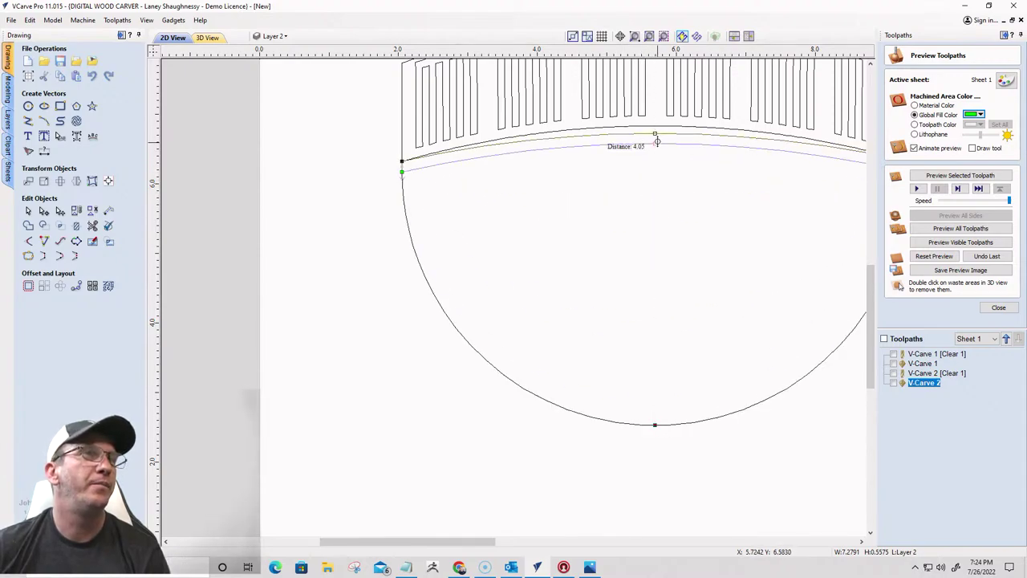
{"action": "mouse_move", "coordinate": [657, 141]}
{"action": "left_mouse_down"}
{"action": "mouse_move", "coordinate": [655, 129]}
{"action": "mouse_move", "coordinate": [654, 142]}
{"action": "left_mouse_up"}
Pull the strip's left end out into a point and curve it with an inserted node
{"action": "scroll", "coordinate": [607, 174], "scroll_direction": "down", "scroll_amount": 2}
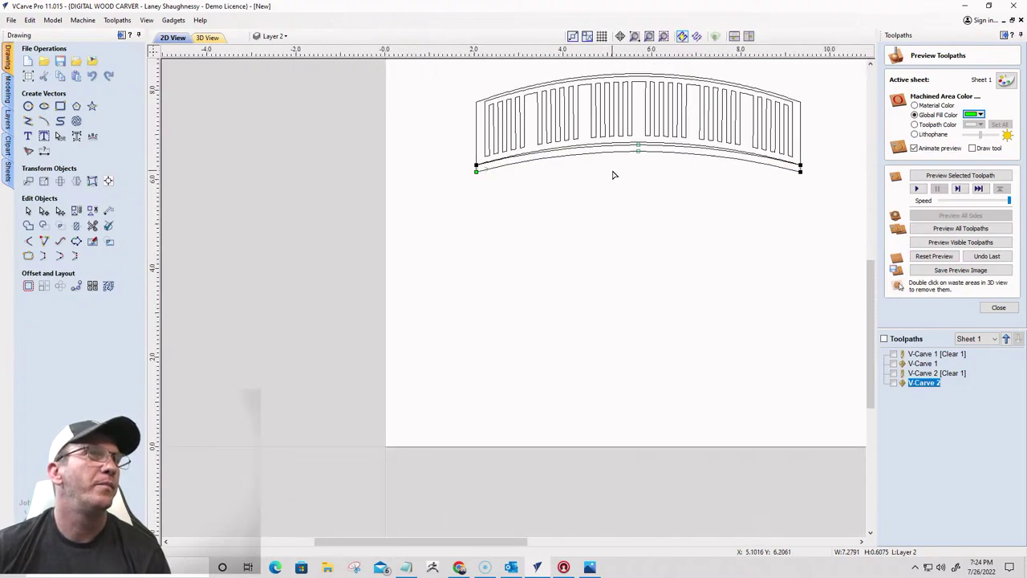
{"action": "scroll", "coordinate": [420, 184], "scroll_direction": "up", "scroll_amount": 3}
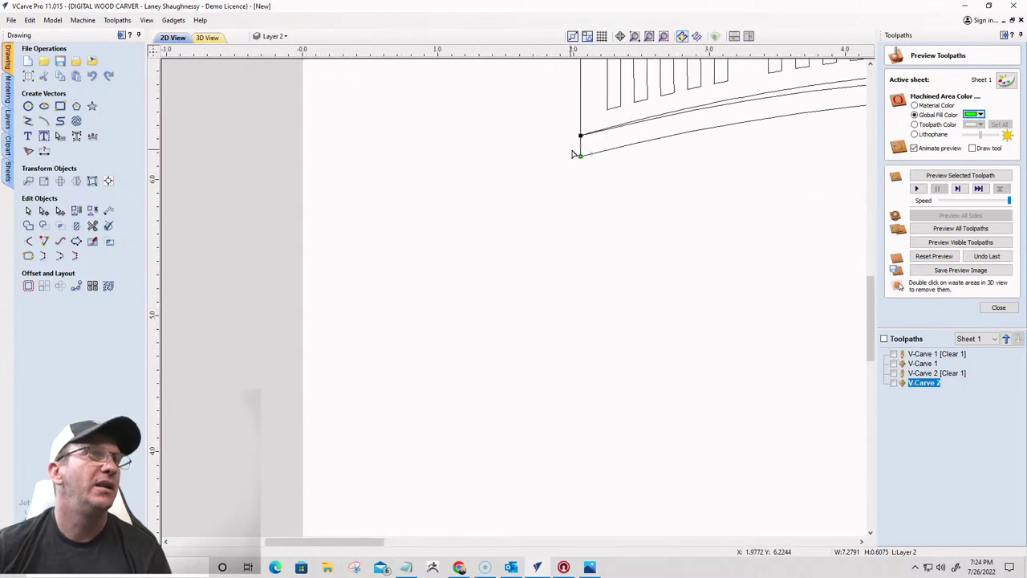
{"action": "left_click_drag", "start_coordinate": [580, 137], "coordinate": [516, 179]}
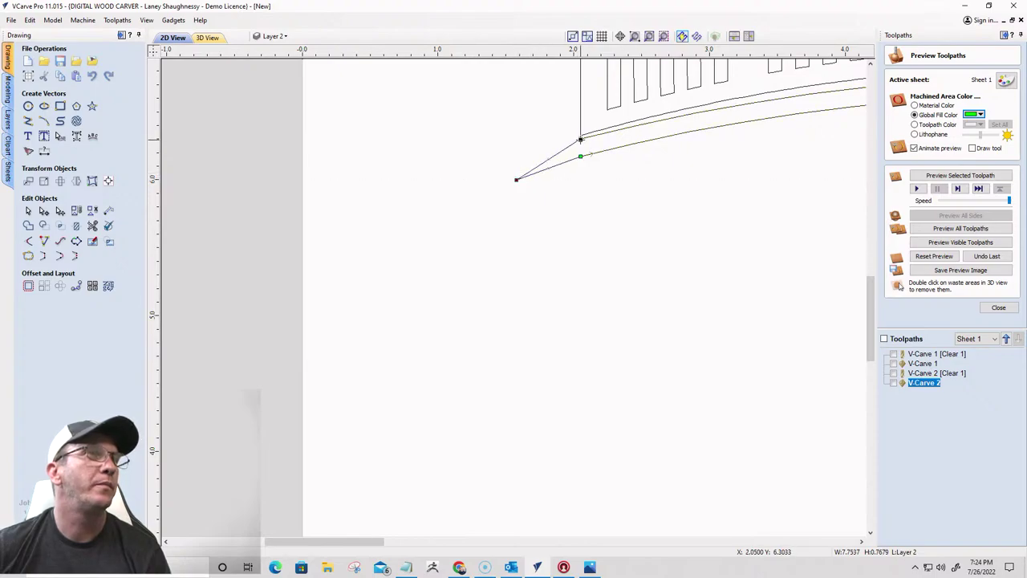
{"action": "right_click", "coordinate": [569, 145]}
{"action": "left_click", "coordinate": [587, 166]}
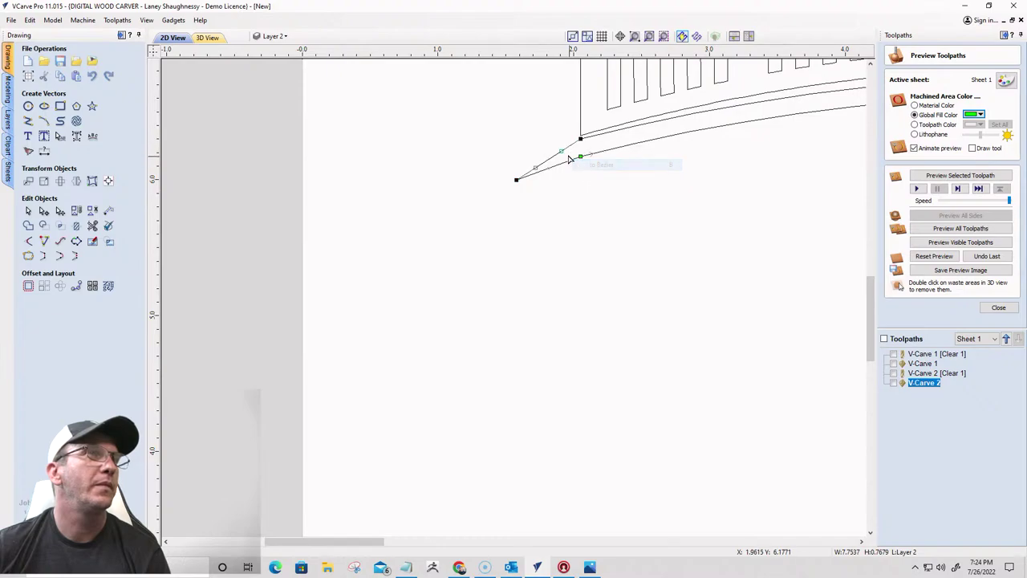
{"action": "left_click_drag", "start_coordinate": [561, 150], "coordinate": [556, 146]}
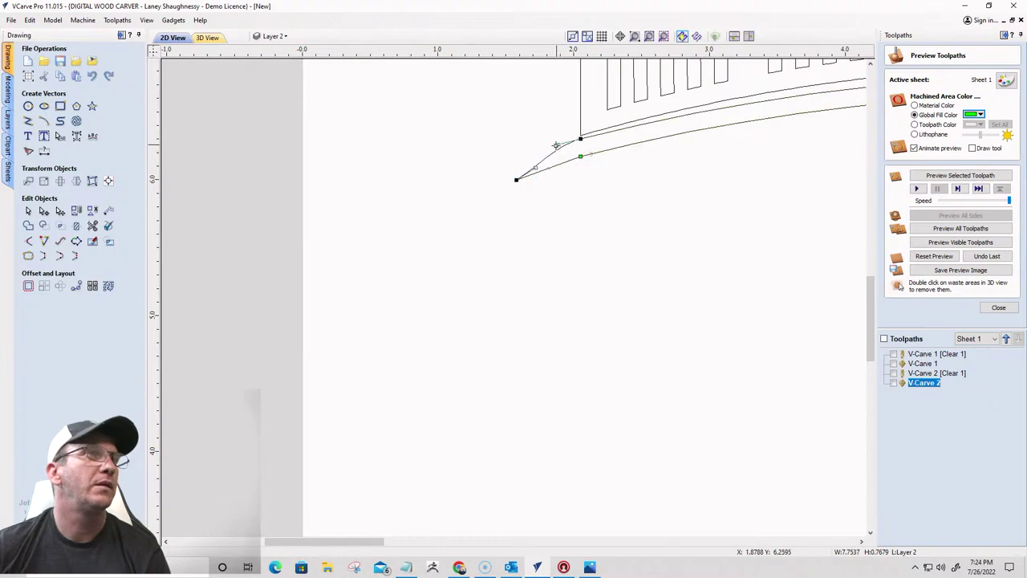
{"action": "left_click", "coordinate": [560, 208]}
Pull the strip's right end out into a point and curve its upper edge
{"action": "scroll", "coordinate": [546, 180], "scroll_direction": "down", "scroll_amount": 2}
{"action": "scroll", "coordinate": [524, 190], "scroll_direction": "up", "scroll_amount": 1}
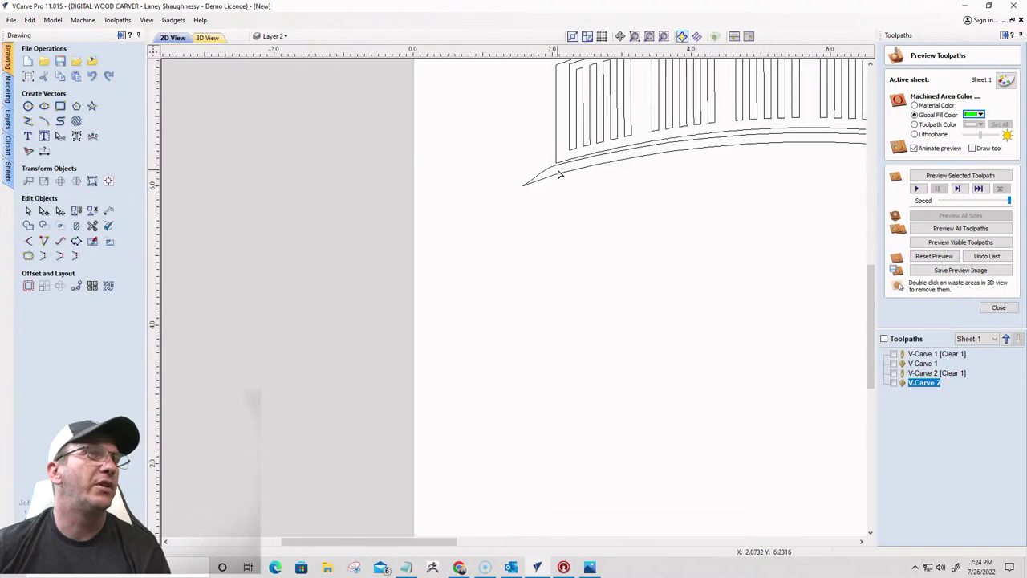
{"action": "scroll", "coordinate": [516, 170], "scroll_direction": "down", "scroll_amount": 2}
{"action": "scroll", "coordinate": [810, 177], "scroll_direction": "up", "scroll_amount": 4}
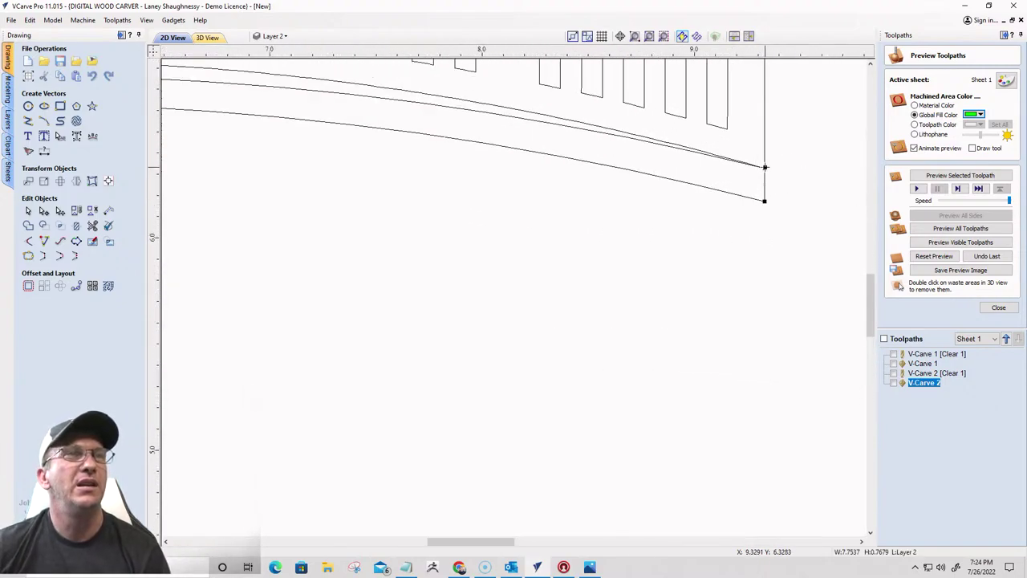
{"action": "left_click", "coordinate": [765, 186]}
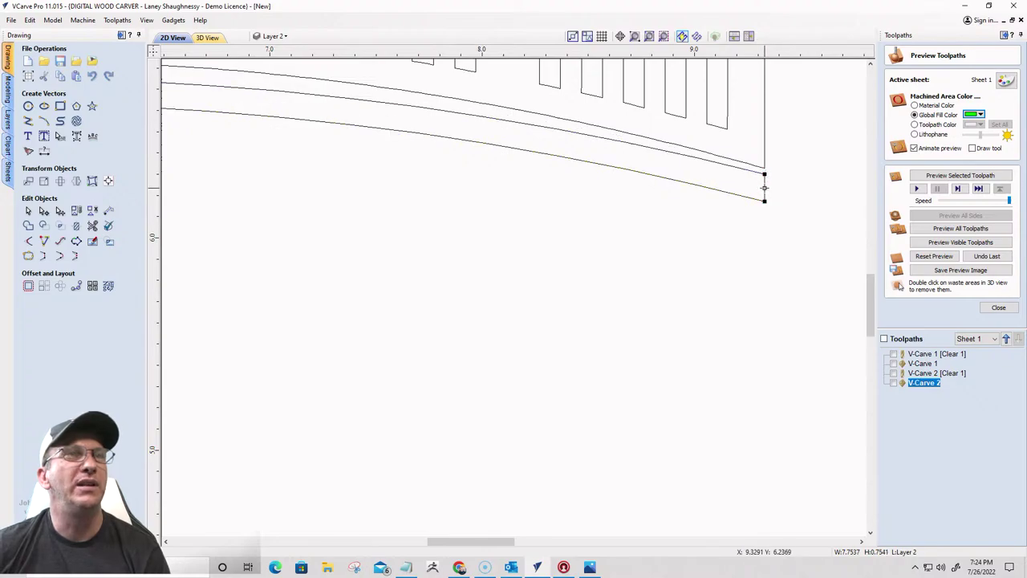
{"action": "left_click_drag", "start_coordinate": [764, 187], "coordinate": [861, 228]}
{"action": "right_click", "coordinate": [791, 191]}
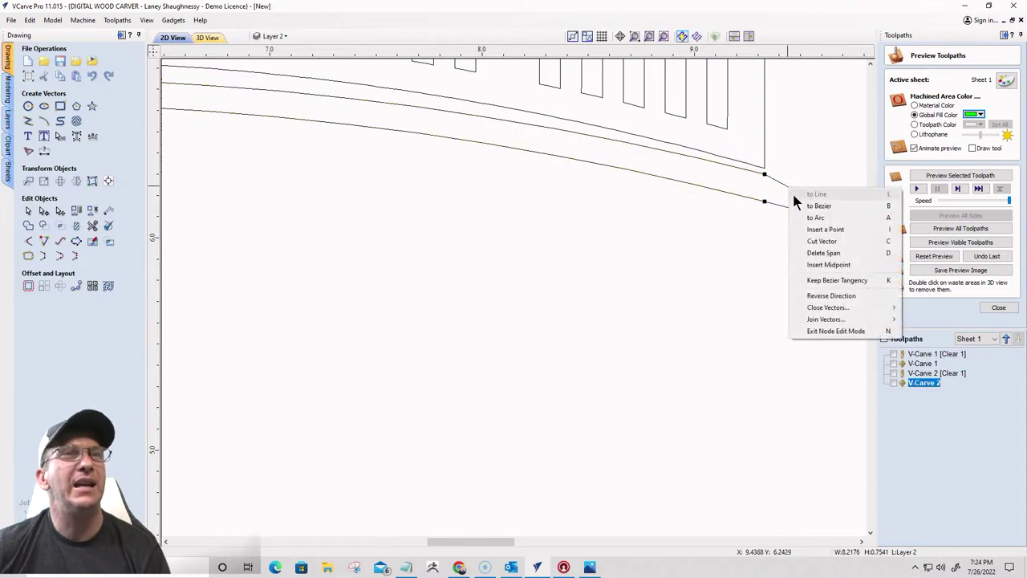
{"action": "left_click", "coordinate": [805, 207]}
{"action": "left_click_drag", "start_coordinate": [797, 193], "coordinate": [839, 203]}
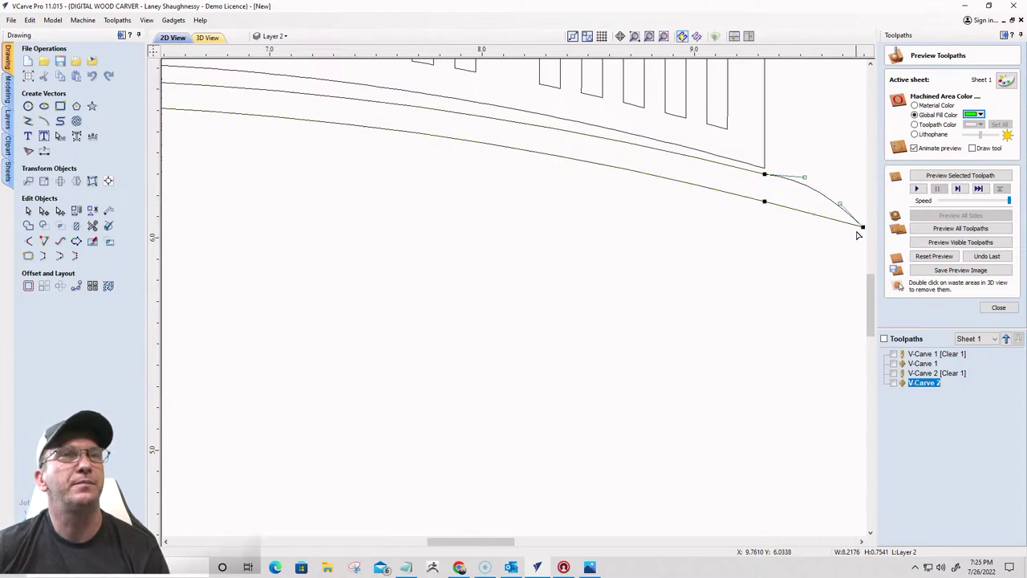
Reshape the left tip, making its lower edge a gentle curve
{"action": "scroll", "coordinate": [802, 221], "scroll_direction": "down", "scroll_amount": 8}
{"action": "scroll", "coordinate": [541, 216], "scroll_direction": "up", "scroll_amount": 4}
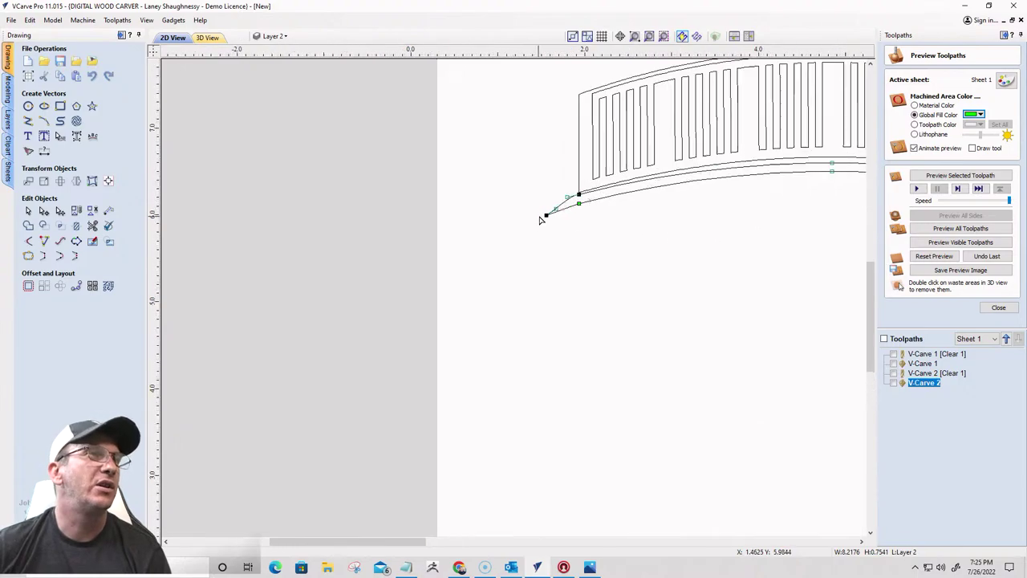
{"action": "scroll", "coordinate": [539, 218], "scroll_direction": "up", "scroll_amount": 3}
{"action": "left_click_drag", "start_coordinate": [518, 238], "coordinate": [511, 218]}
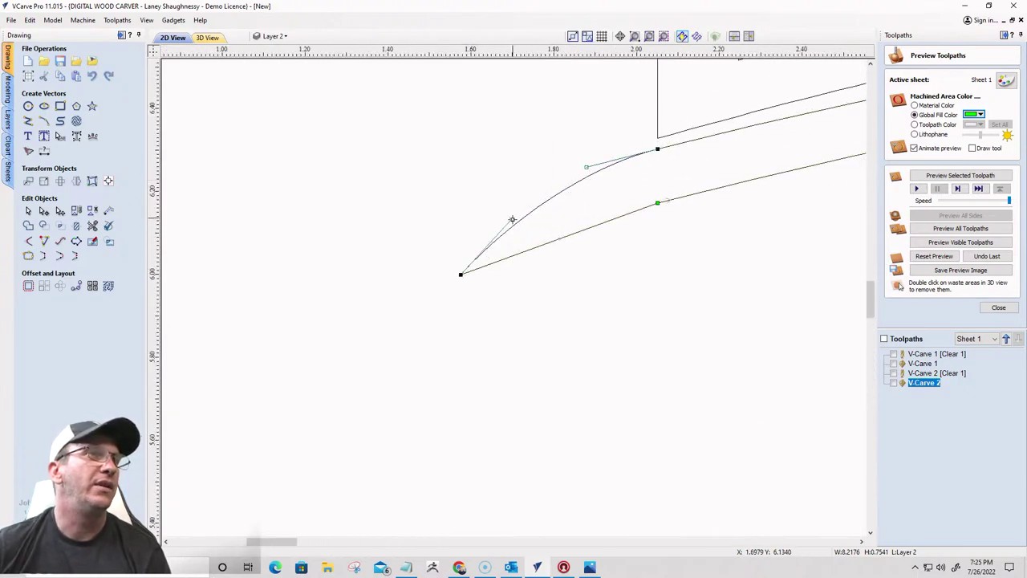
{"action": "right_click", "coordinate": [658, 204]}
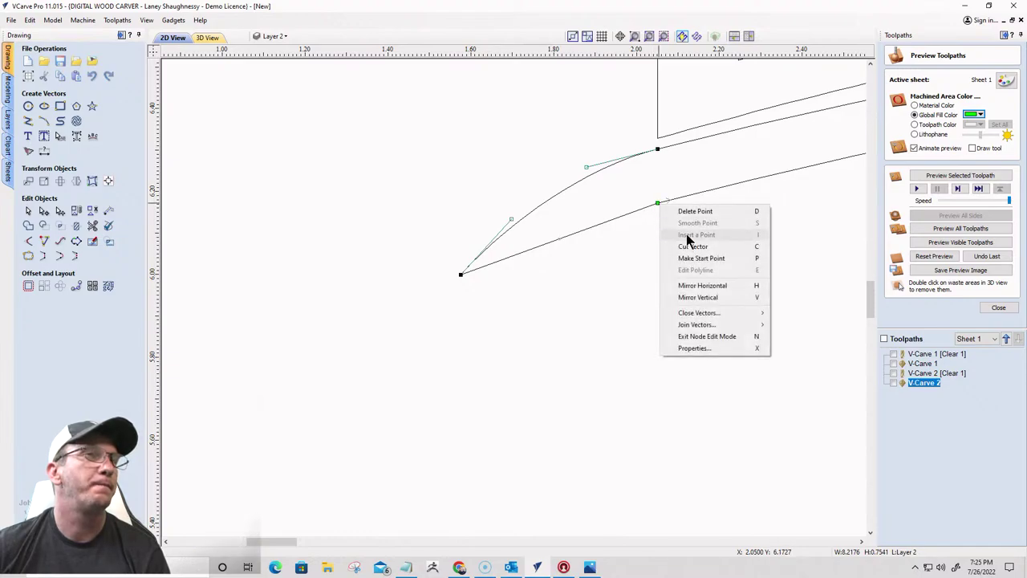
{"action": "right_click", "coordinate": [609, 226]}
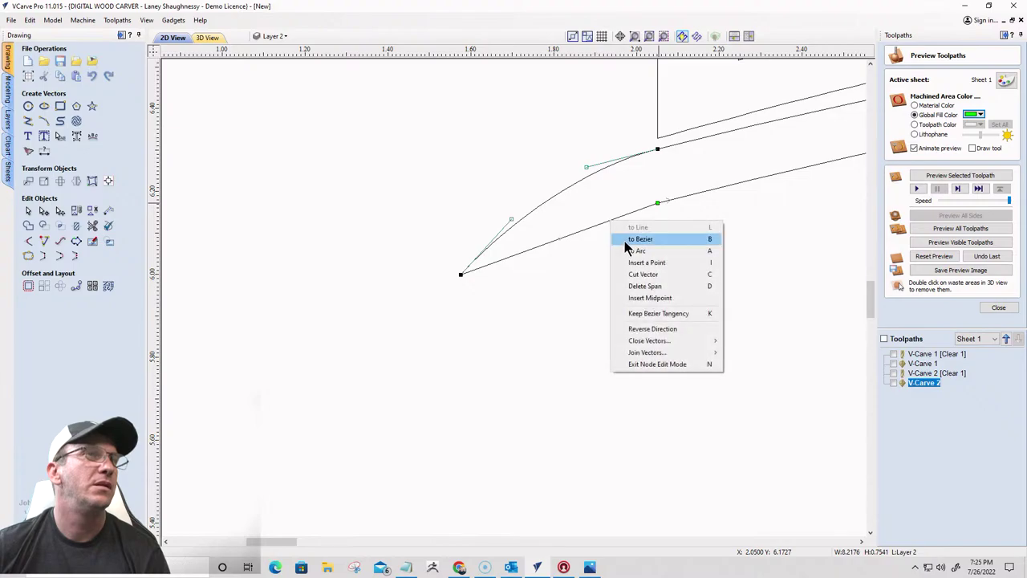
{"action": "left_click", "coordinate": [630, 239]}
{"action": "left_click_drag", "start_coordinate": [610, 230], "coordinate": [601, 220]}
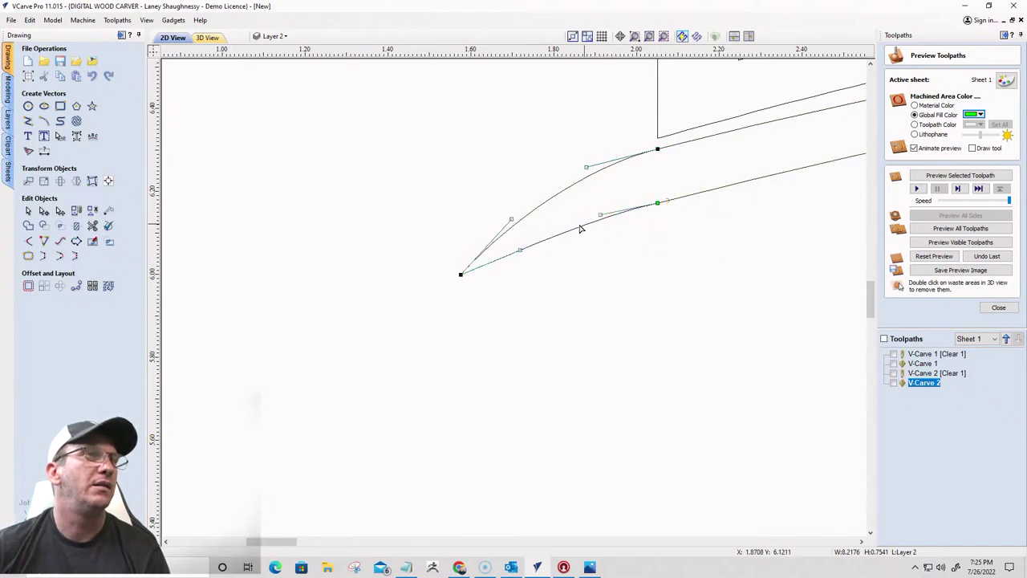
{"action": "left_click", "coordinate": [571, 246]}
Curve the right tip's lower edge so it tapers smoothly
{"action": "scroll", "coordinate": [522, 224], "scroll_direction": "down", "scroll_amount": 8}
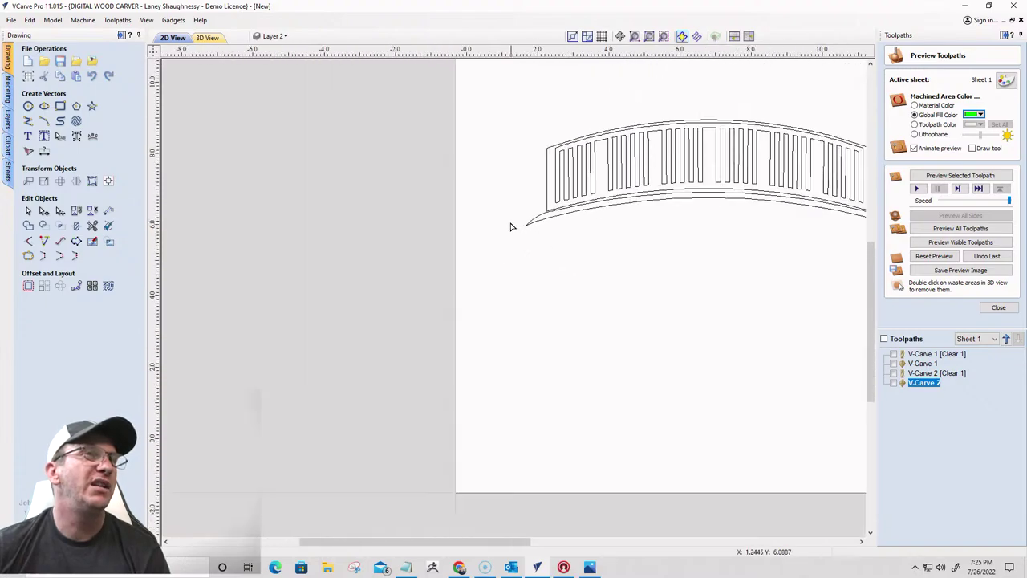
{"action": "scroll", "coordinate": [630, 217], "scroll_direction": "up", "scroll_amount": 6}
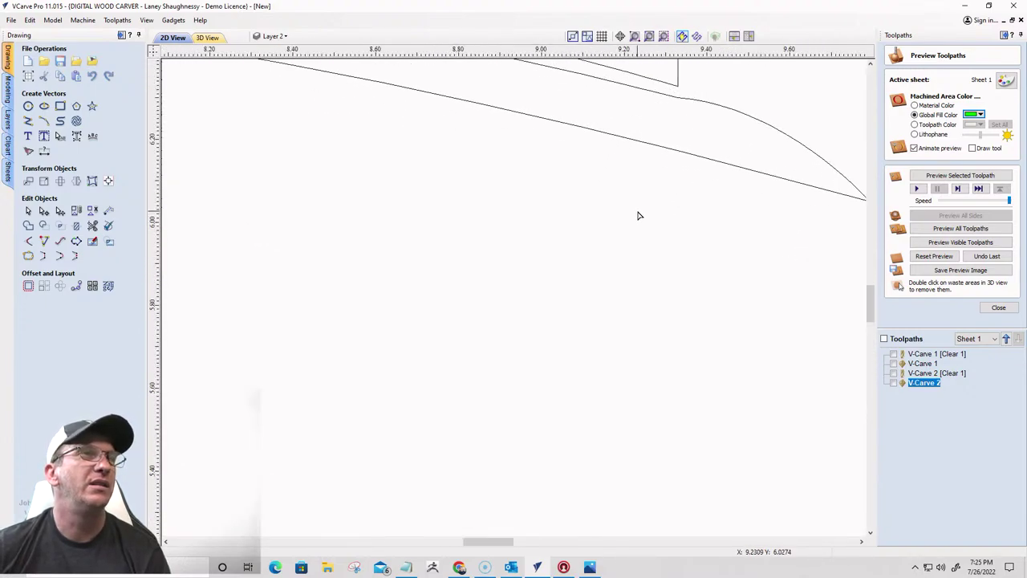
{"action": "scroll", "coordinate": [666, 218], "scroll_direction": "down", "scroll_amount": 5}
{"action": "scroll", "coordinate": [725, 218], "scroll_direction": "up", "scroll_amount": 2}
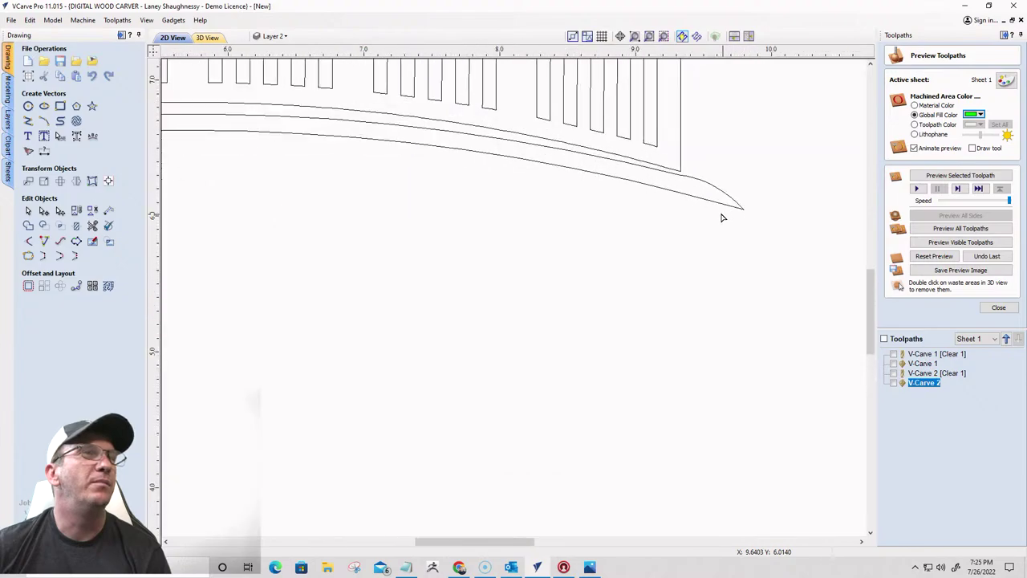
{"action": "left_click", "coordinate": [674, 194]}
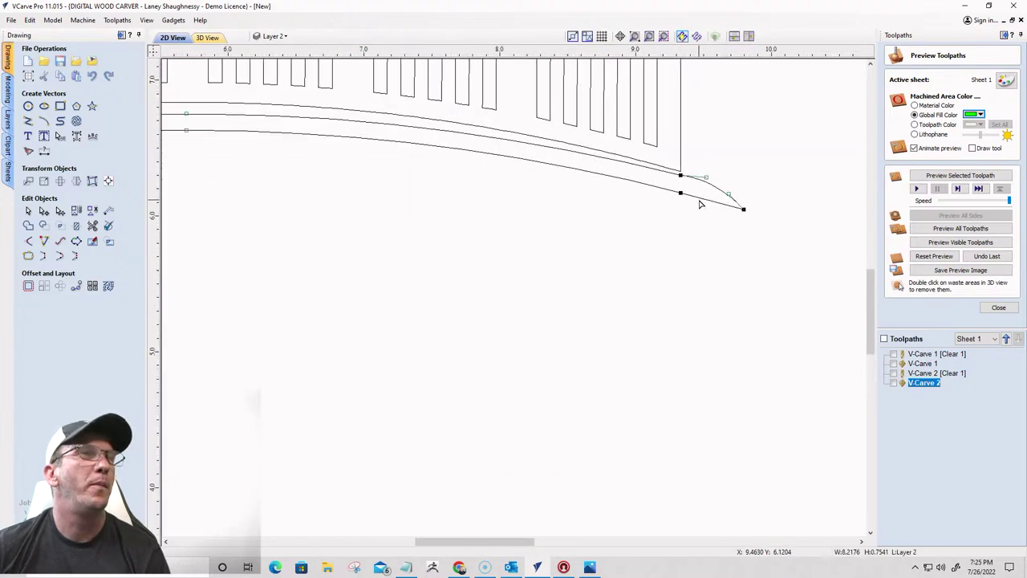
{"action": "right_click", "coordinate": [700, 204]}
{"action": "left_click", "coordinate": [714, 215]}
{"action": "scroll", "coordinate": [698, 207], "scroll_direction": "up", "scroll_amount": 2}
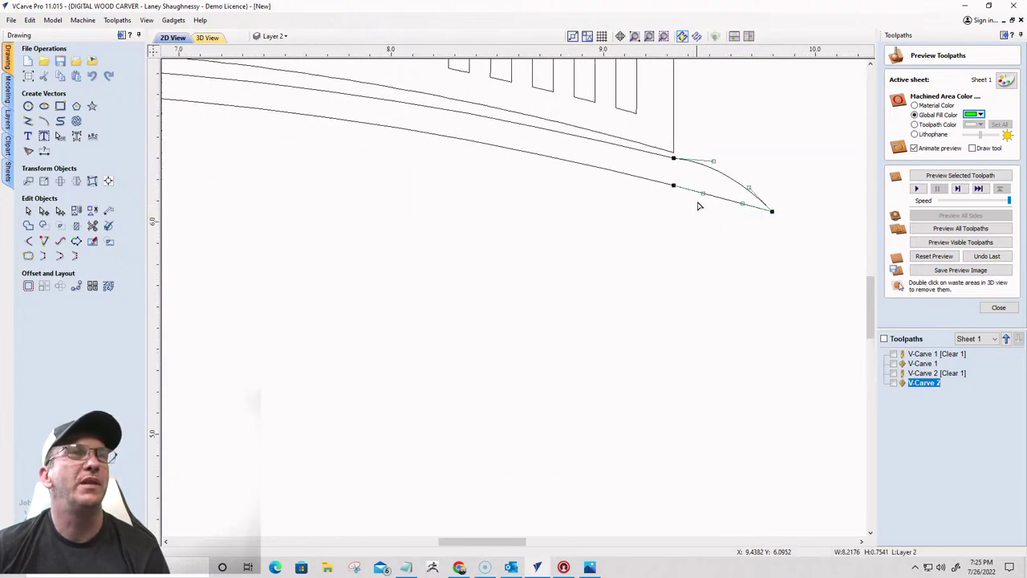
{"action": "left_click_drag", "start_coordinate": [702, 194], "coordinate": [701, 186]}
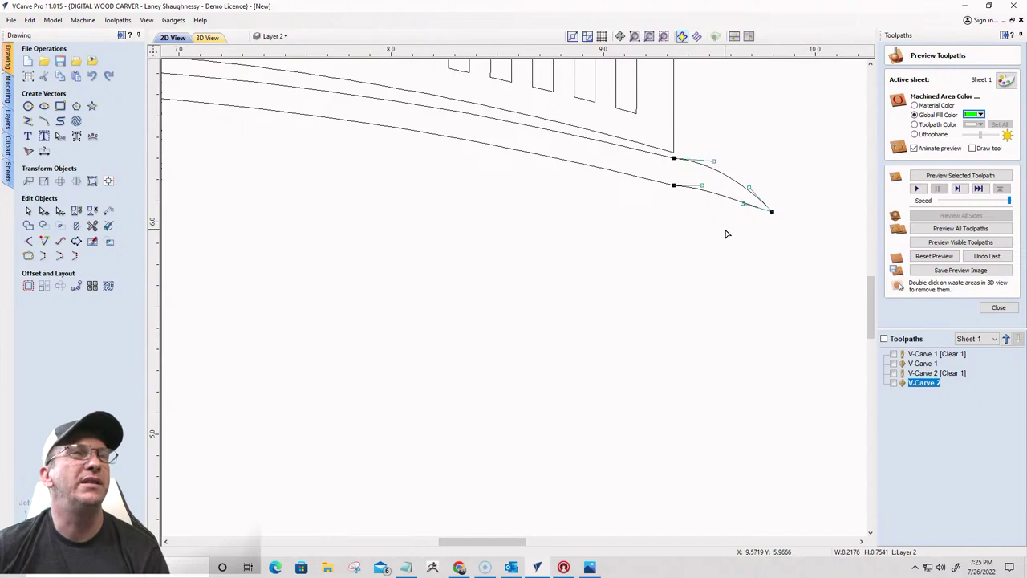
{"action": "scroll", "coordinate": [681, 211], "scroll_direction": "down", "scroll_amount": 5}
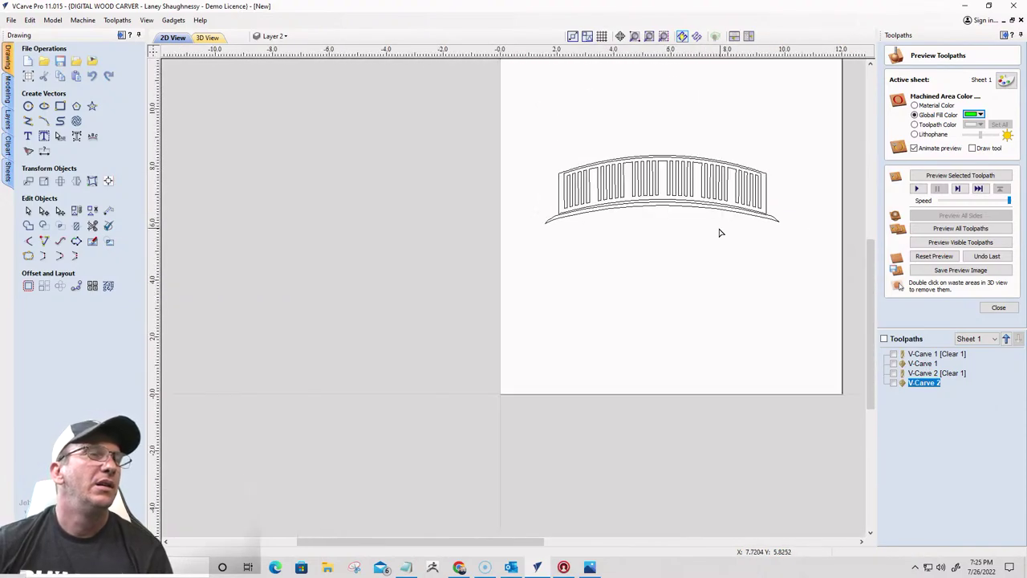
{"action": "scroll", "coordinate": [706, 227], "scroll_direction": "up", "scroll_amount": 3}
{"action": "scroll", "coordinate": [690, 216], "scroll_direction": "down", "scroll_amount": 3}
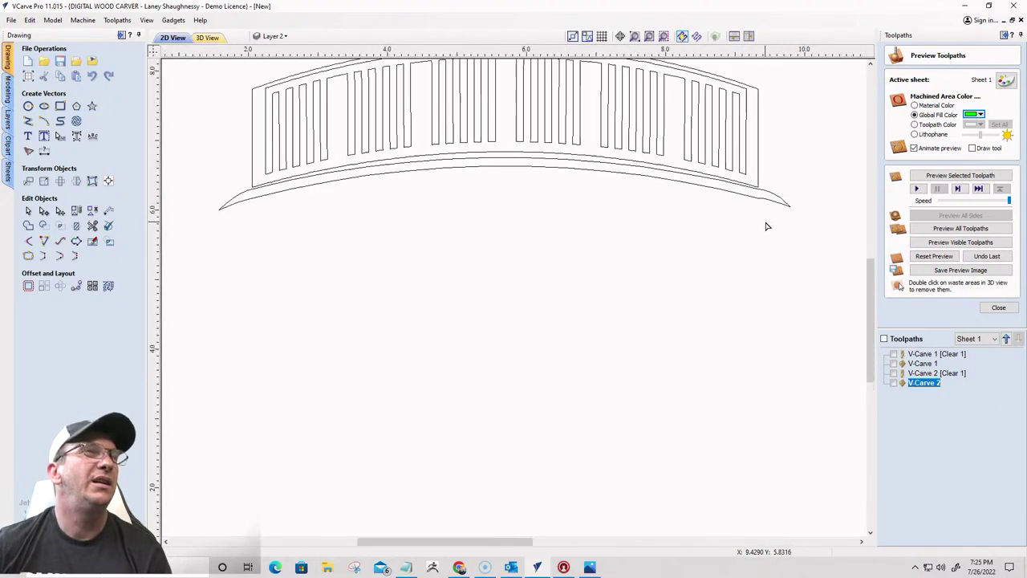
{"action": "scroll", "coordinate": [762, 229], "scroll_direction": "up", "scroll_amount": 4}
{"action": "scroll", "coordinate": [766, 226], "scroll_direction": "down", "scroll_amount": 3}
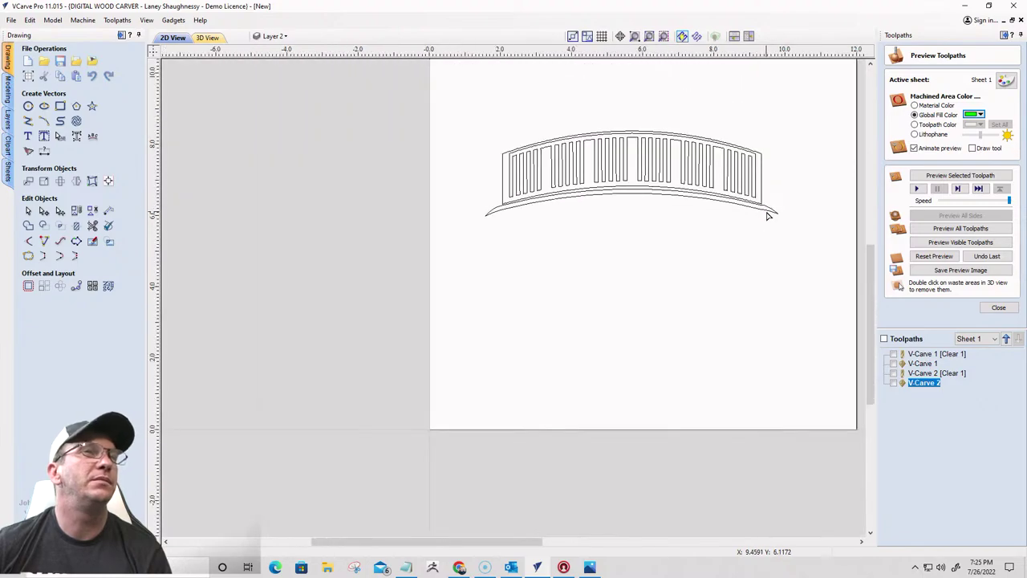
{"action": "scroll", "coordinate": [722, 212], "scroll_direction": "down", "scroll_amount": 2}
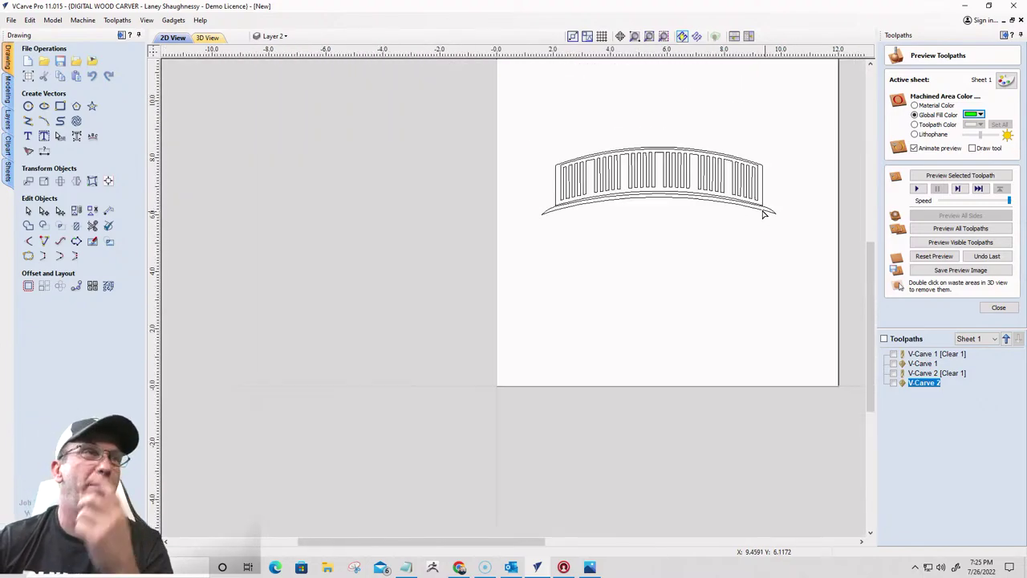
{"action": "scroll", "coordinate": [681, 202], "scroll_direction": "up", "scroll_amount": 3}
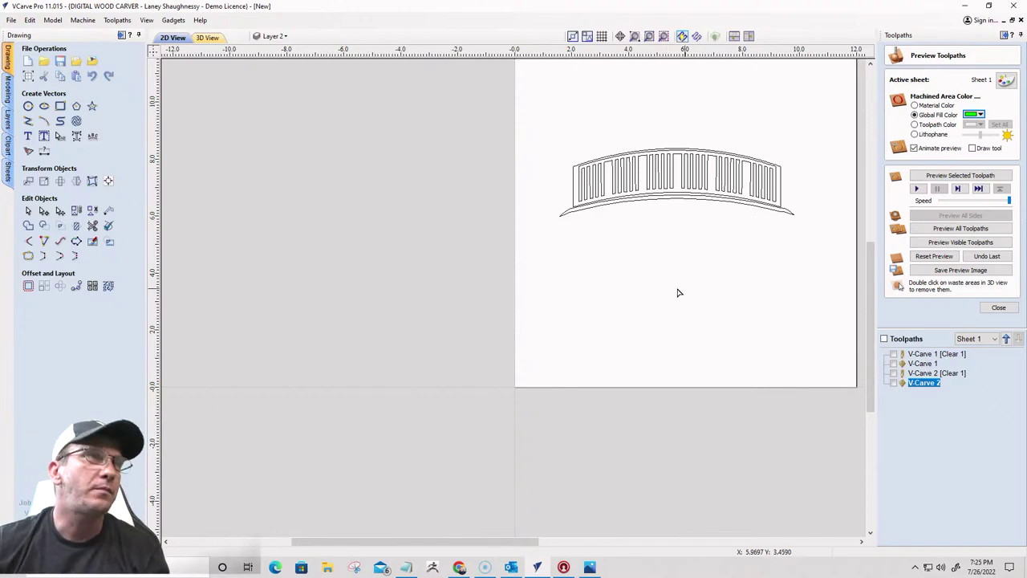
{"action": "scroll", "coordinate": [580, 281], "scroll_direction": "down", "scroll_amount": 1}
{"action": "scroll", "coordinate": [855, 169], "scroll_direction": "up", "scroll_amount": 1}
{"action": "scroll", "coordinate": [722, 198], "scroll_direction": "down", "scroll_amount": 1}
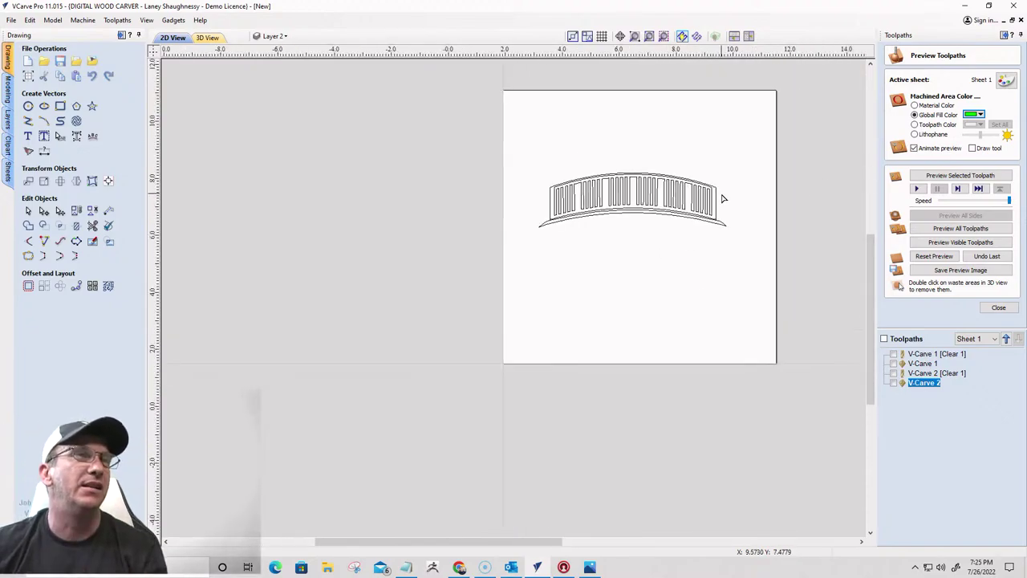
{"action": "scroll", "coordinate": [722, 198], "scroll_direction": "up", "scroll_amount": 3}
{"action": "scroll", "coordinate": [722, 201], "scroll_direction": "down", "scroll_amount": 2}
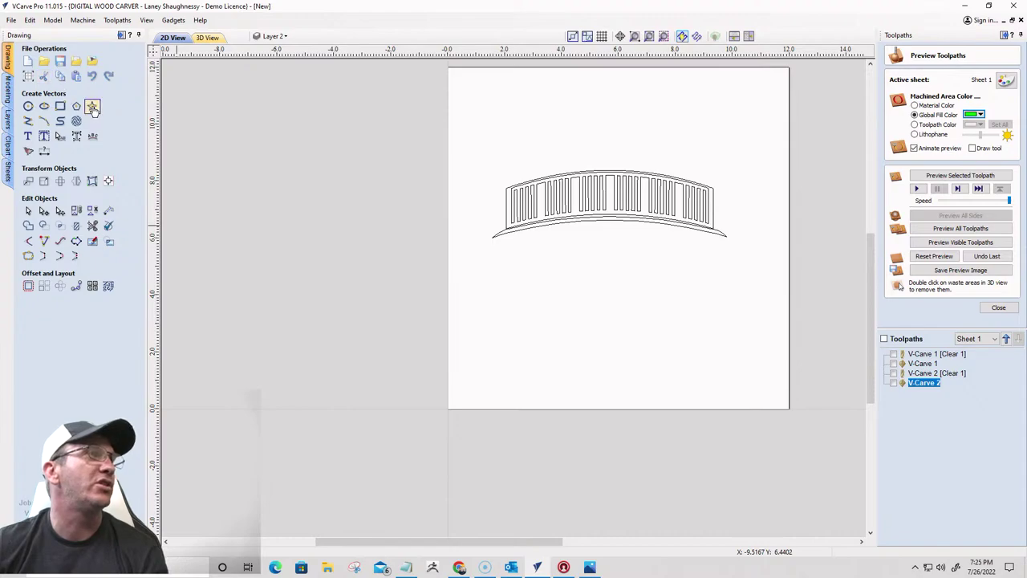
Place a 25-point star centred above the arched bars
{"action": "left_click", "coordinate": [92, 107]}
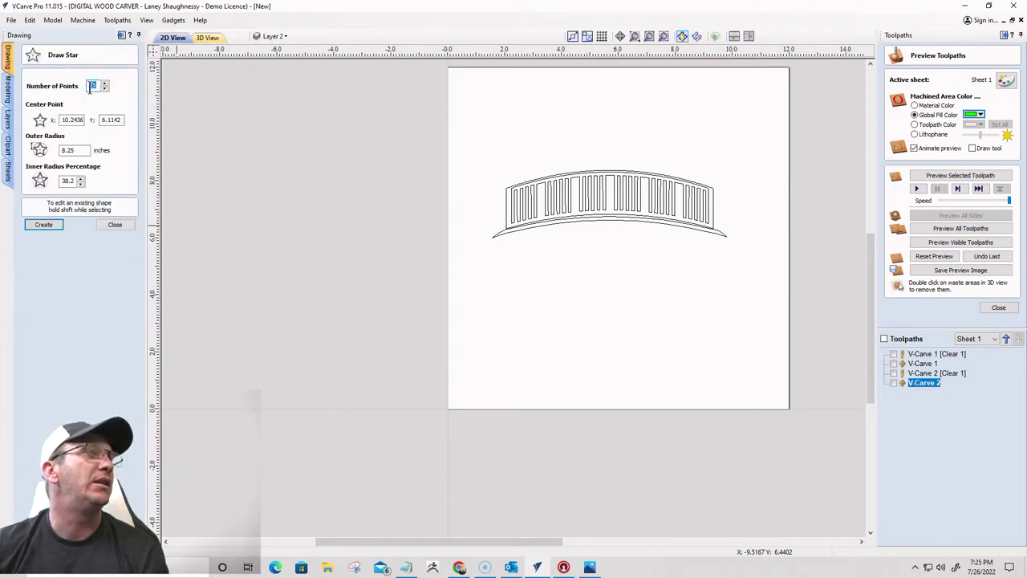
{"action": "left_click", "coordinate": [613, 143]}
{"action": "scroll", "coordinate": [734, 268], "scroll_direction": "down", "scroll_amount": 3}
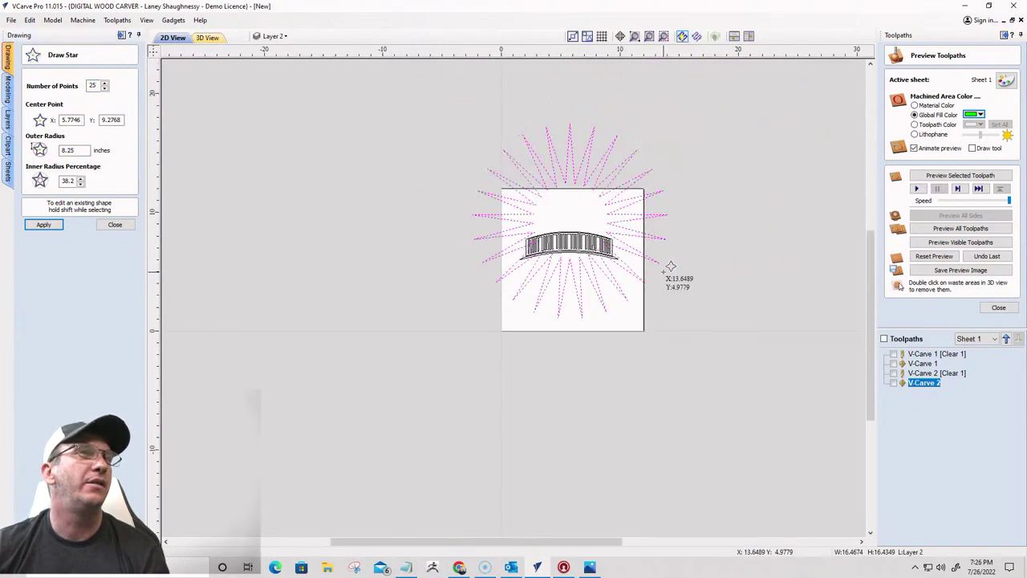
{"action": "scroll", "coordinate": [663, 270], "scroll_direction": "up", "scroll_amount": 2}
{"action": "scroll", "coordinate": [589, 271], "scroll_direction": "down", "scroll_amount": 1}
{"action": "left_click", "coordinate": [114, 224]}
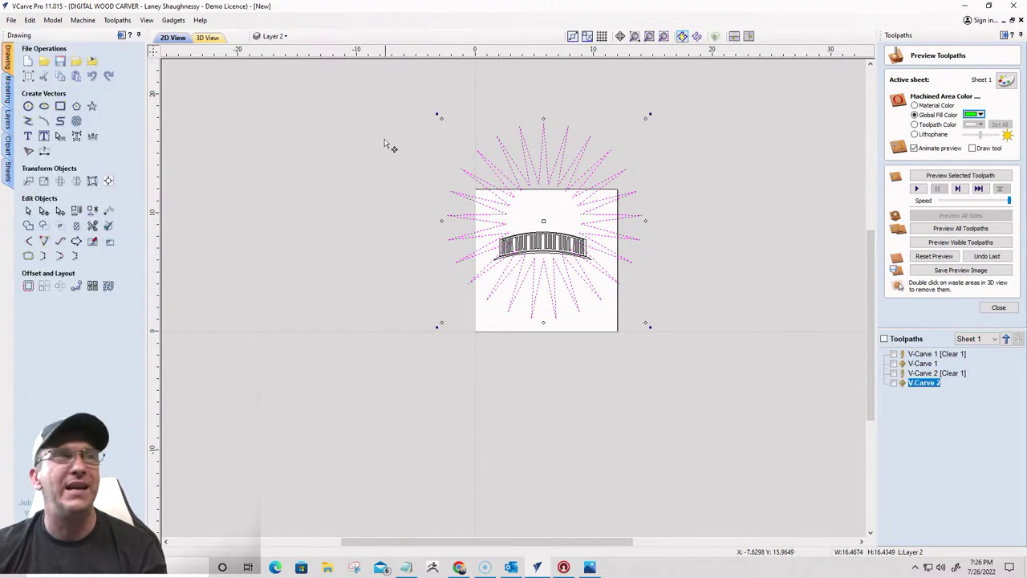
Resize the starburst to about 3.66 inches wide and reselect it
{"action": "left_click", "coordinate": [442, 121]}
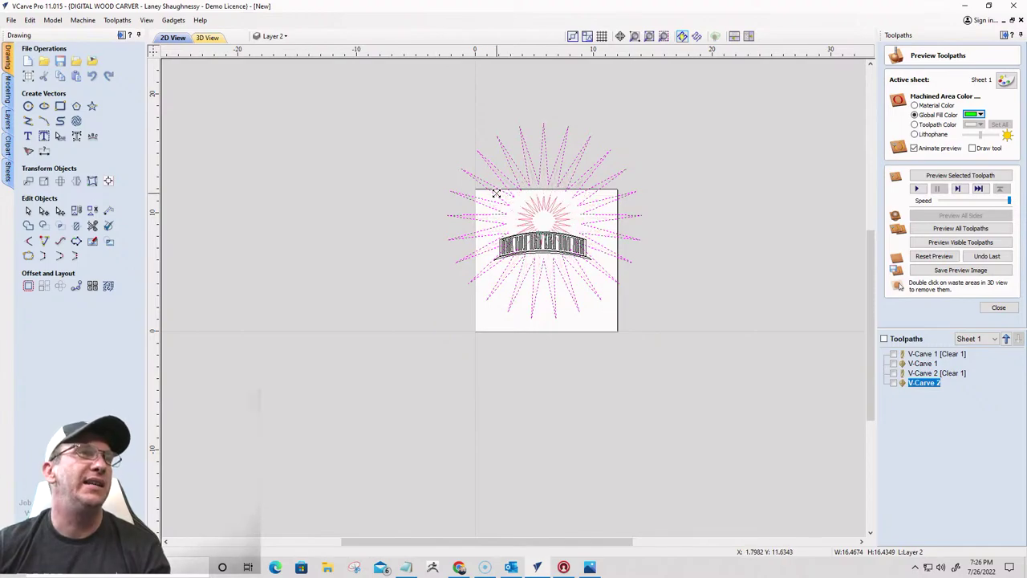
{"action": "key", "text": "ctrl+z"}
{"action": "scroll", "coordinate": [526, 236], "scroll_direction": "up", "scroll_amount": 5}
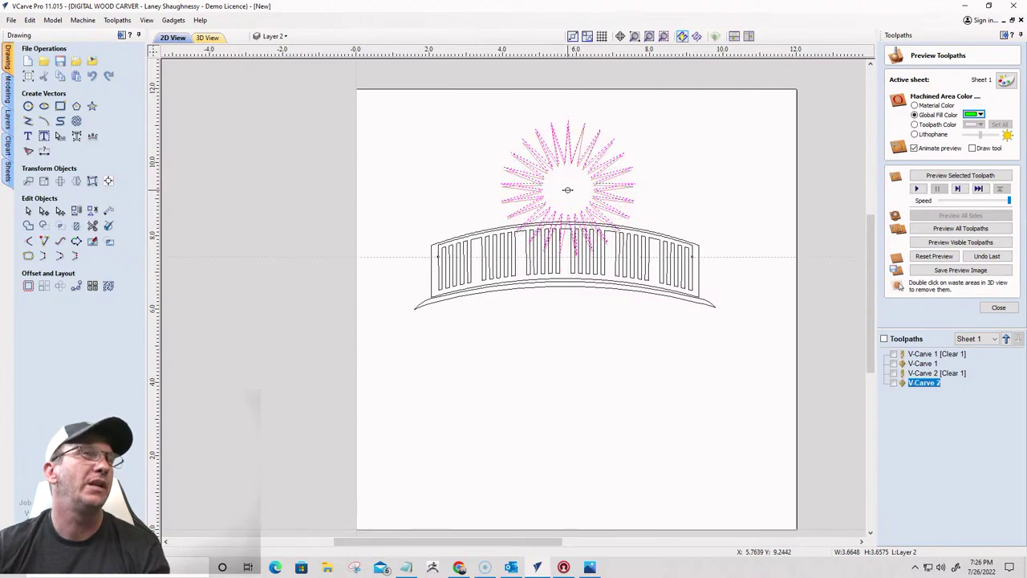
{"action": "left_click", "coordinate": [570, 194]}
{"action": "scroll", "coordinate": [570, 194], "scroll_direction": "up", "scroll_amount": 3}
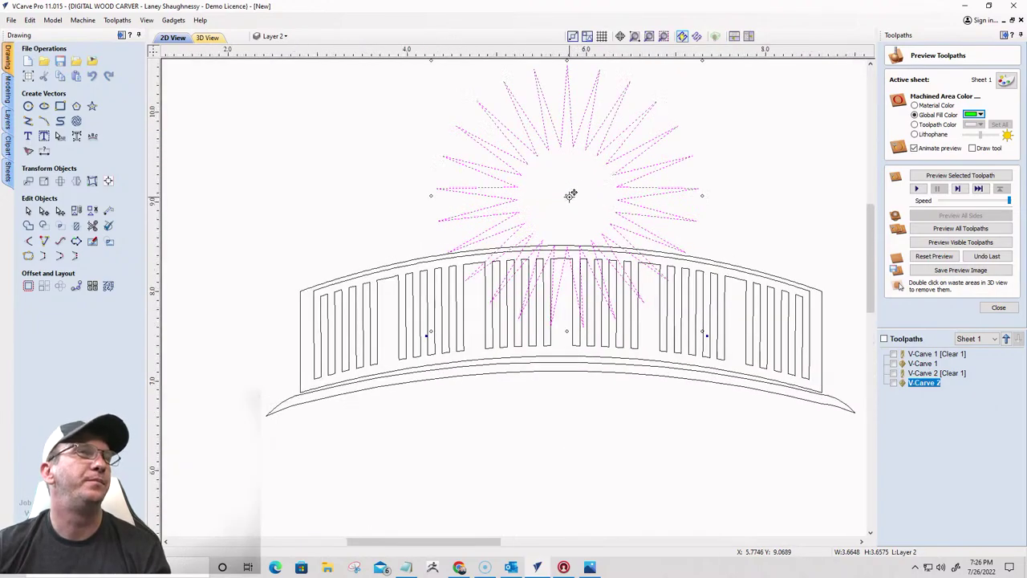
{"action": "scroll", "coordinate": [578, 121], "scroll_direction": "down", "scroll_amount": 1}
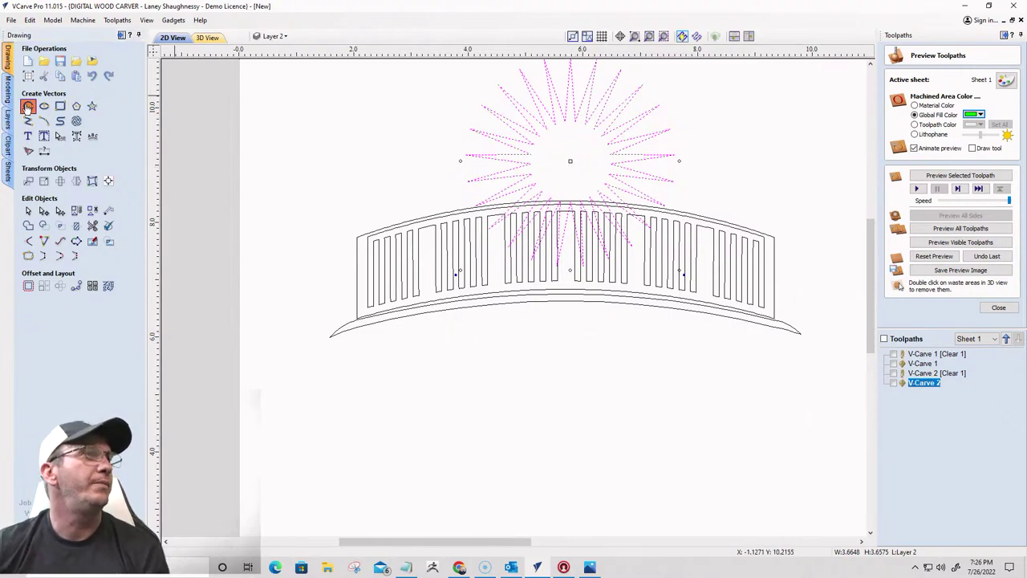
Draw a 1.5922-inch circle centred on the starburst
{"action": "left_click", "coordinate": [28, 107]}
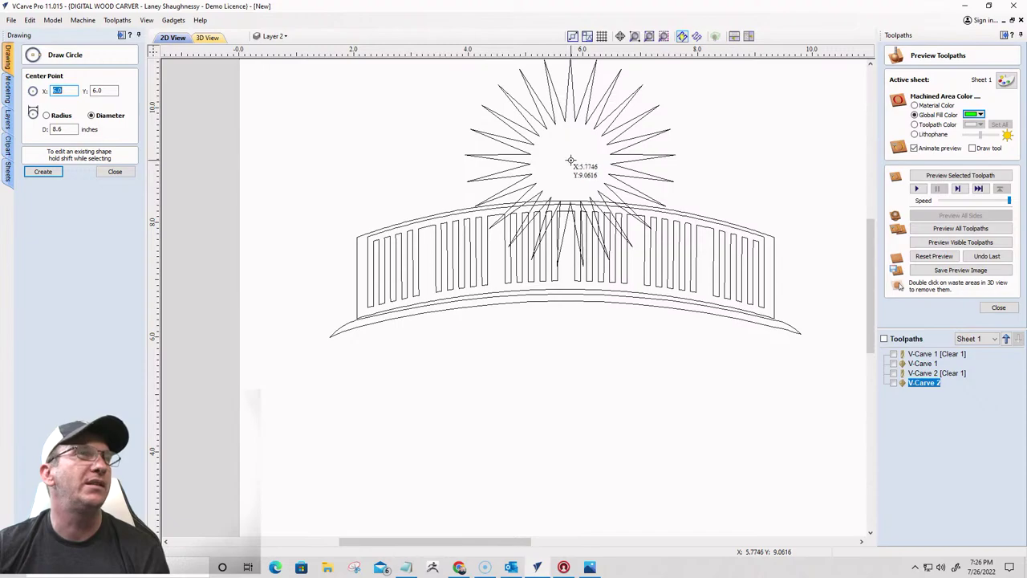
{"action": "left_click", "coordinate": [570, 160]}
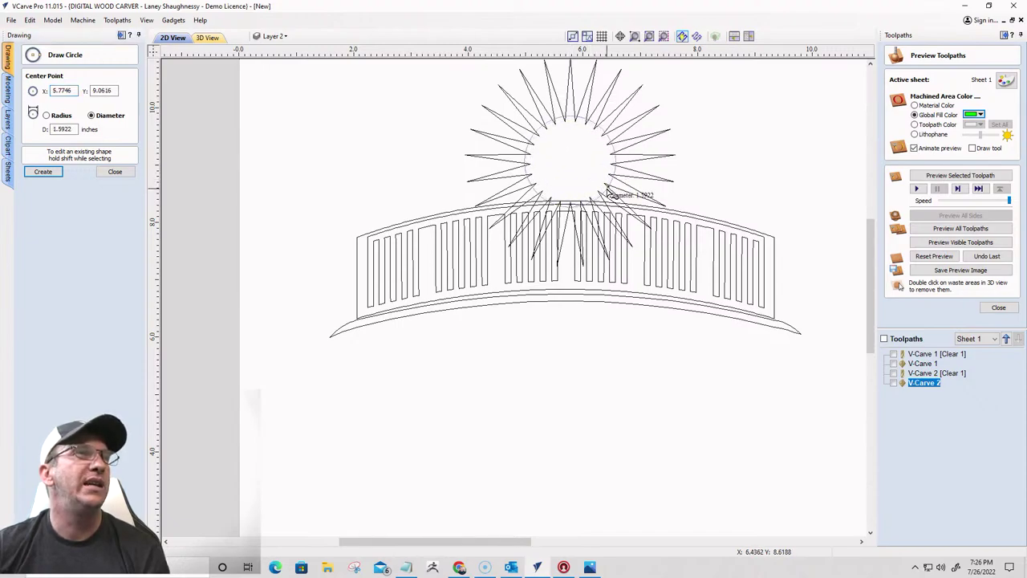
{"action": "left_click", "coordinate": [607, 192]}
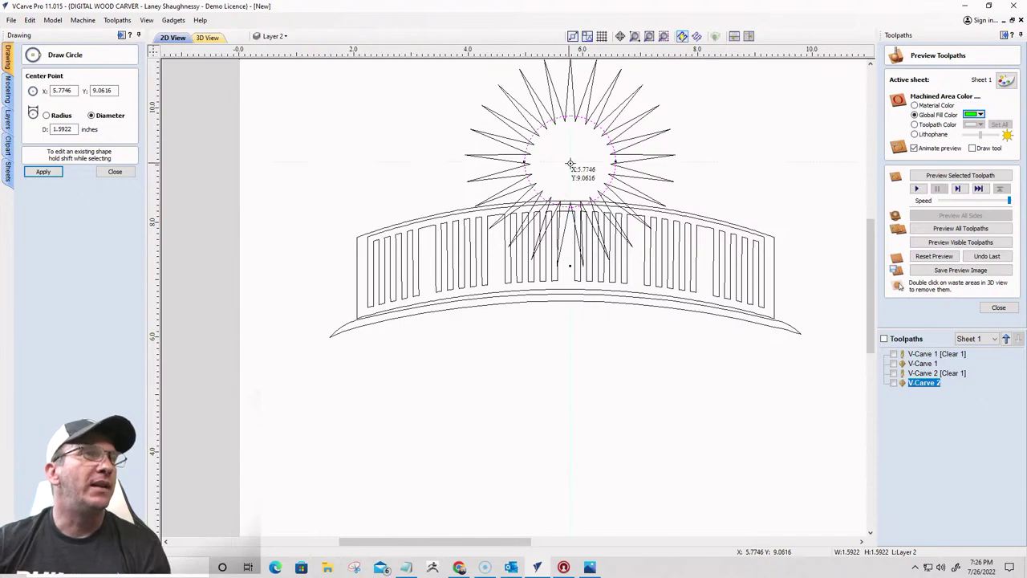
Draw a second concentric circle 1.4 inches across
{"action": "left_click_drag", "start_coordinate": [569, 163], "coordinate": [607, 180]}
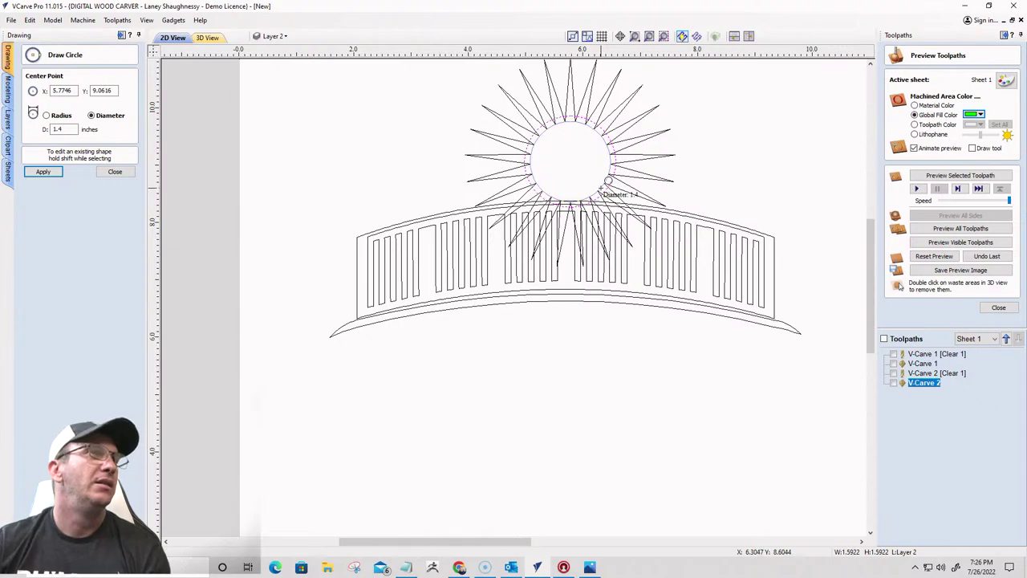
{"action": "left_click_drag", "start_coordinate": [607, 180], "coordinate": [608, 181]}
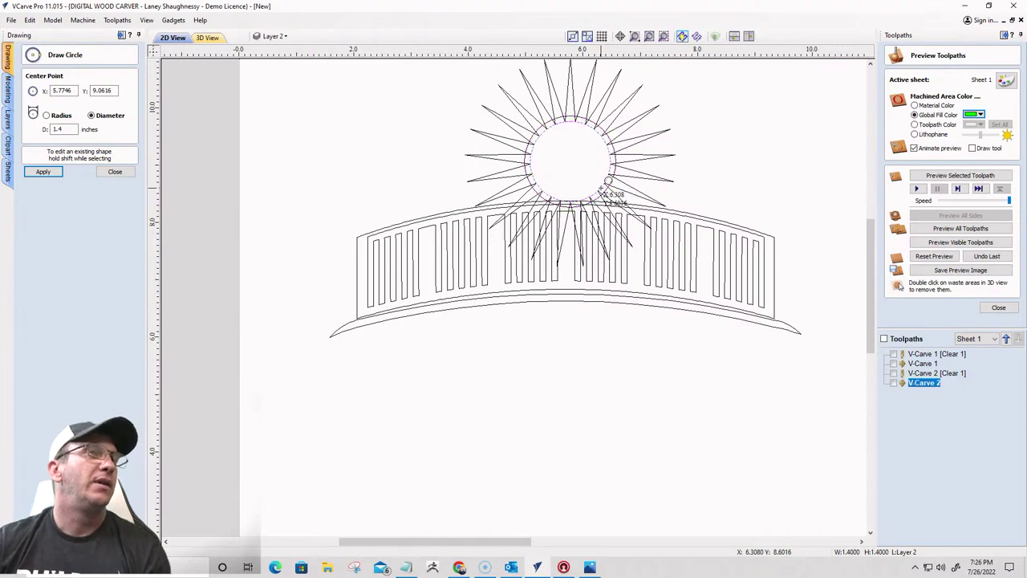
{"action": "left_click", "coordinate": [116, 175]}
{"action": "scroll", "coordinate": [533, 134], "scroll_direction": "up", "scroll_amount": 4}
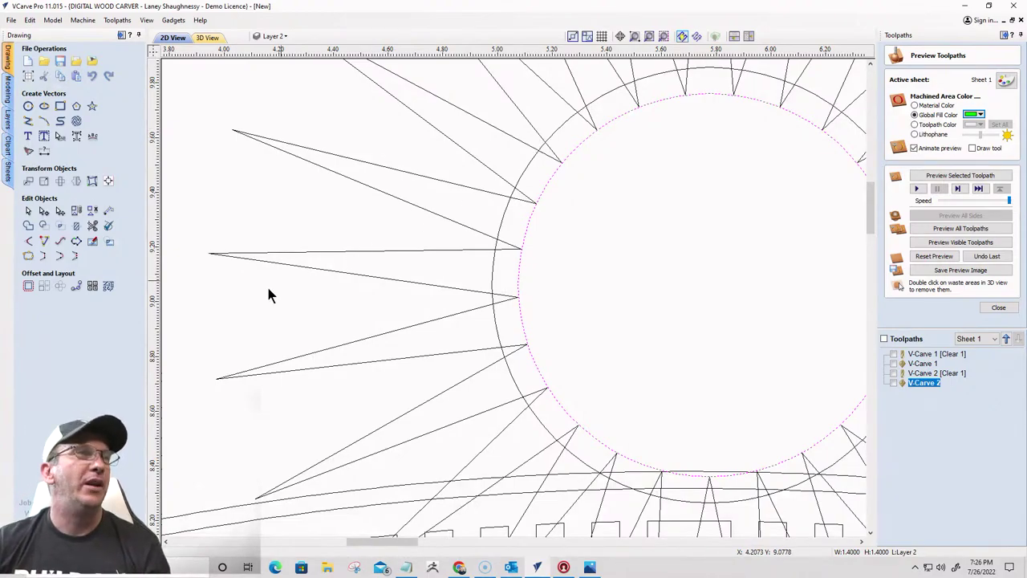
Trim the ray tips poking past the circle between the two rings with Interactive Vector Trim
{"action": "left_click", "coordinate": [92, 227]}
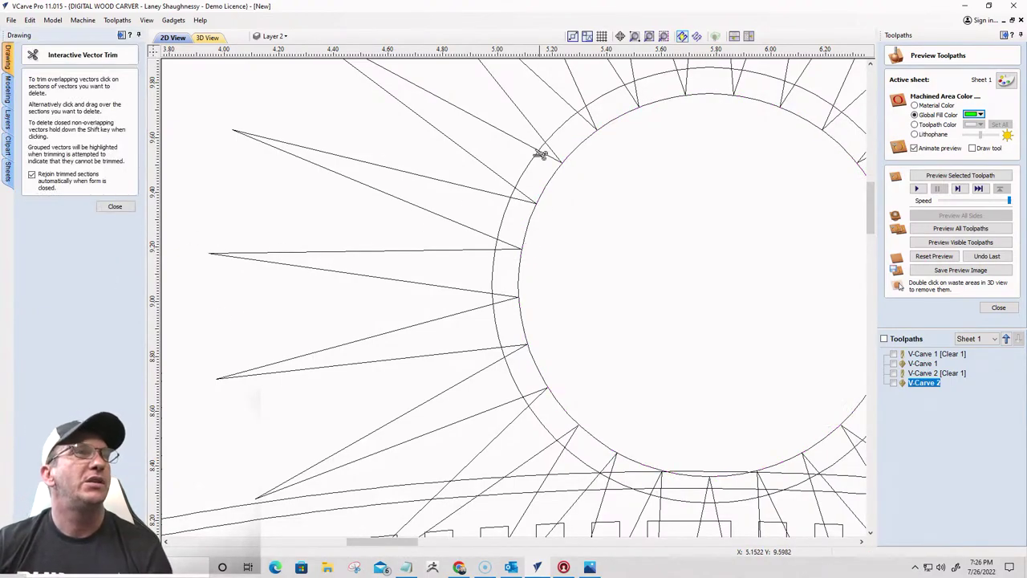
{"action": "left_click", "coordinate": [530, 196]}
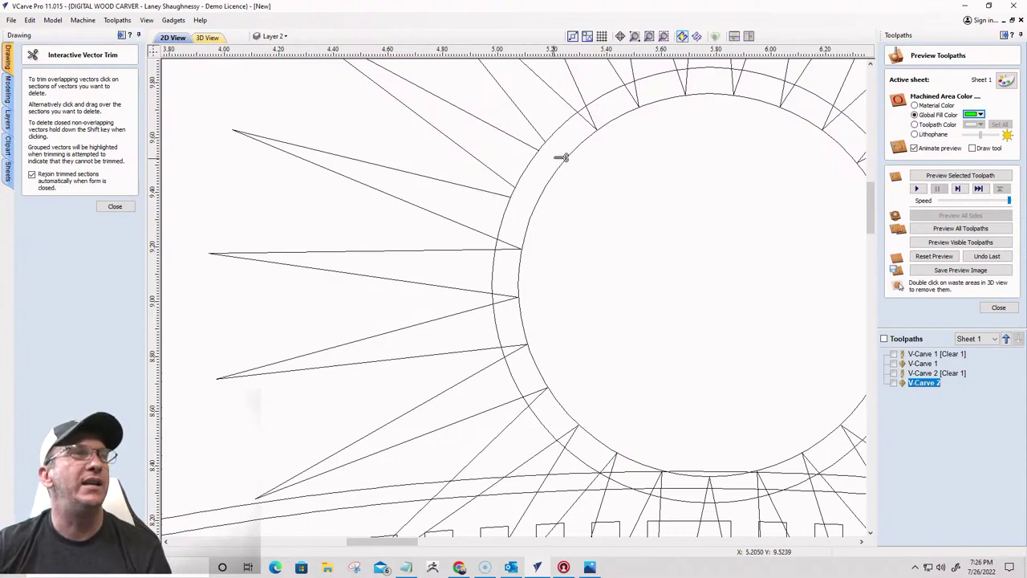
{"action": "left_click", "coordinate": [600, 121]}
{"action": "left_click", "coordinate": [640, 92]}
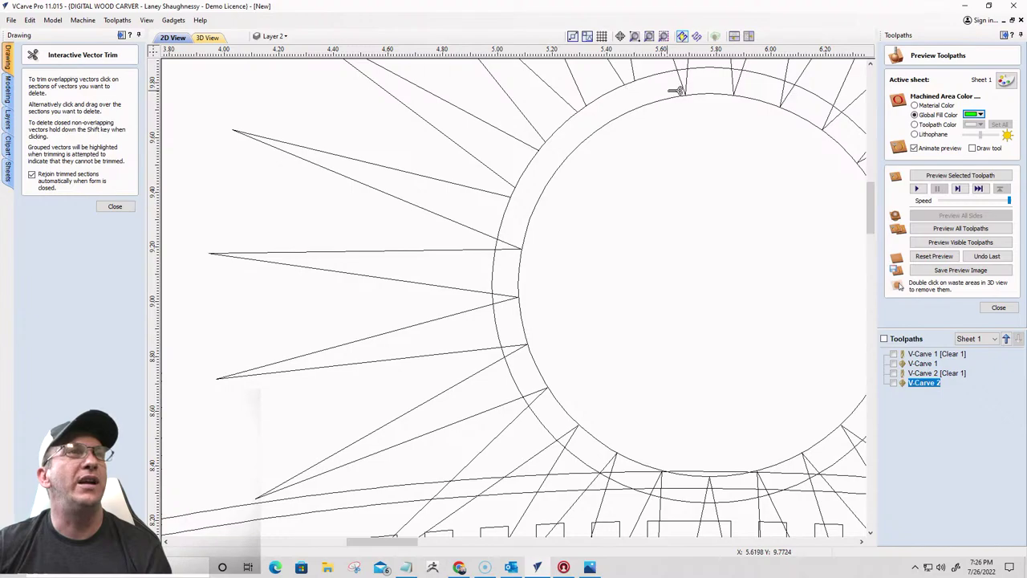
{"action": "left_click", "coordinate": [790, 95]}
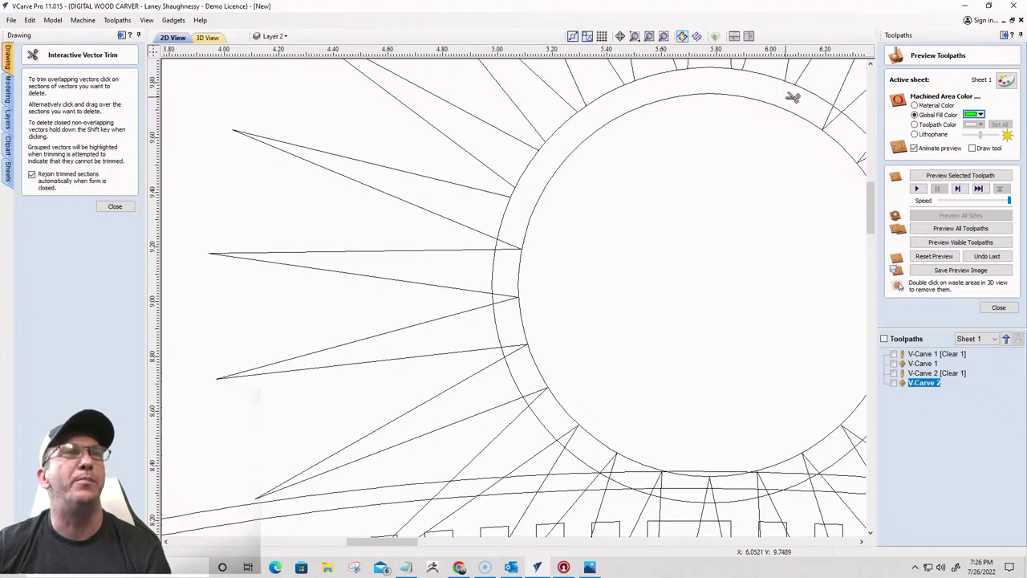
Trim away the ring arc pieces closing each ray opening and close the trim tool
{"action": "scroll", "coordinate": [637, 115], "scroll_direction": "down", "scroll_amount": 2}
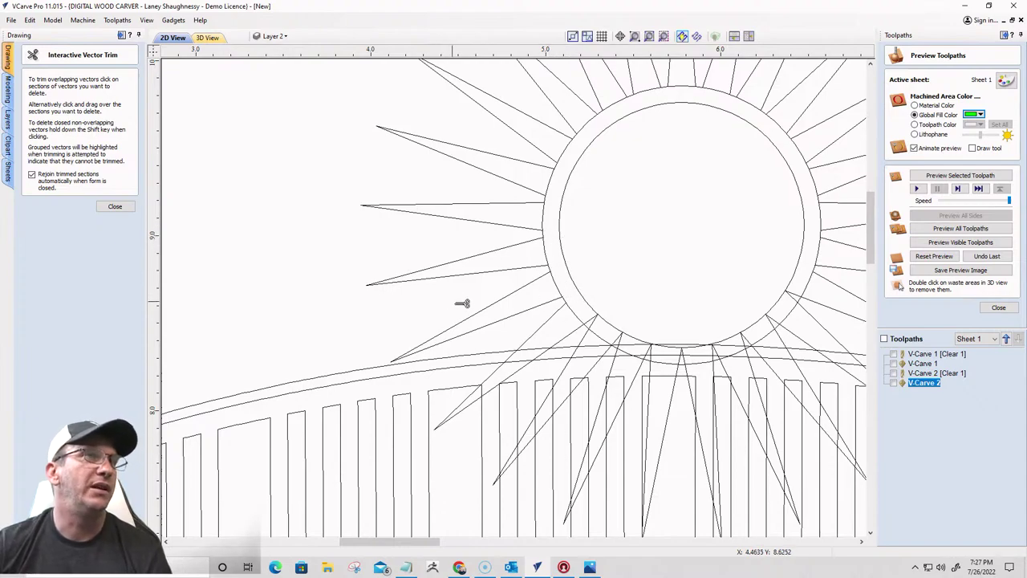
{"action": "scroll", "coordinate": [462, 303], "scroll_direction": "down", "scroll_amount": 3}
{"action": "scroll", "coordinate": [467, 316], "scroll_direction": "up", "scroll_amount": 5}
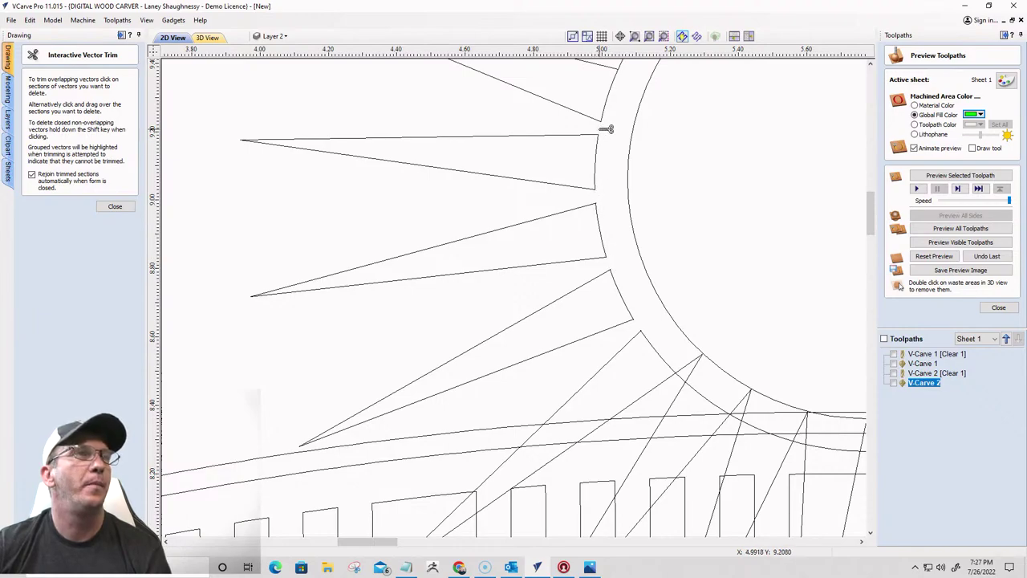
{"action": "scroll", "coordinate": [481, 320], "scroll_direction": "down", "scroll_amount": 4}
{"action": "scroll", "coordinate": [539, 226], "scroll_direction": "up", "scroll_amount": 5}
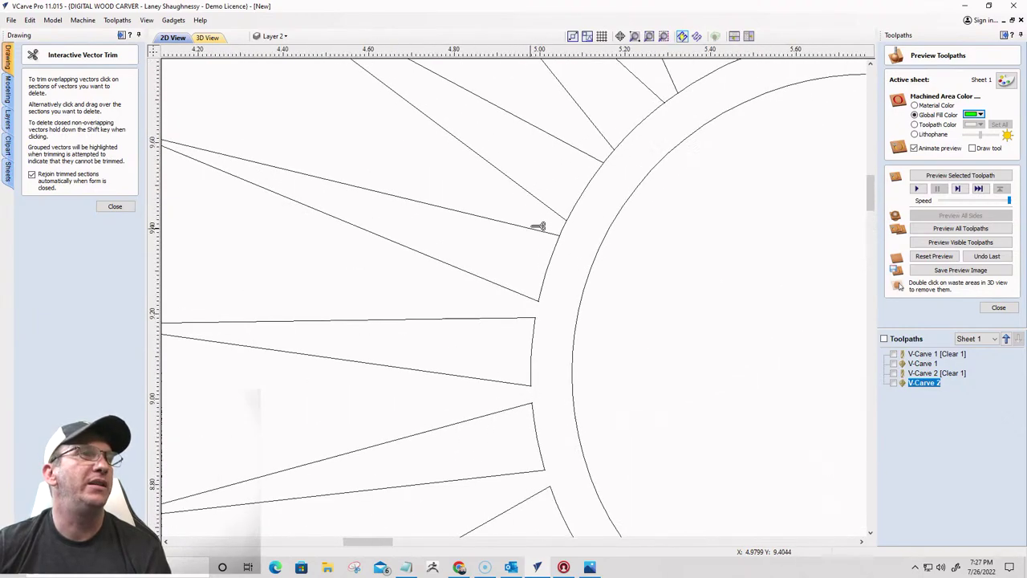
{"action": "scroll", "coordinate": [539, 226], "scroll_direction": "up", "scroll_amount": 2}
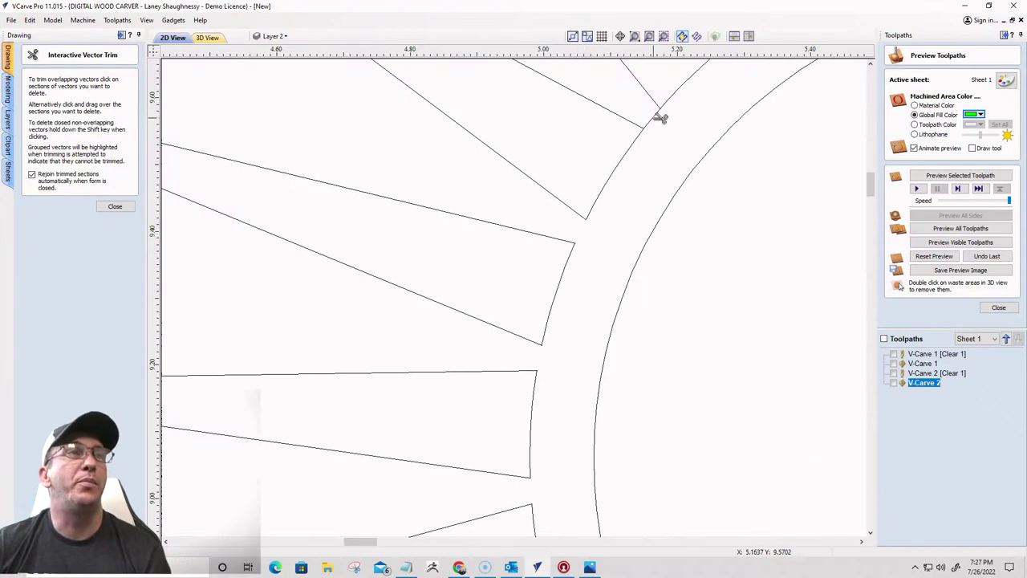
{"action": "scroll", "coordinate": [610, 289], "scroll_direction": "down", "scroll_amount": 3}
{"action": "scroll", "coordinate": [650, 166], "scroll_direction": "up", "scroll_amount": 4}
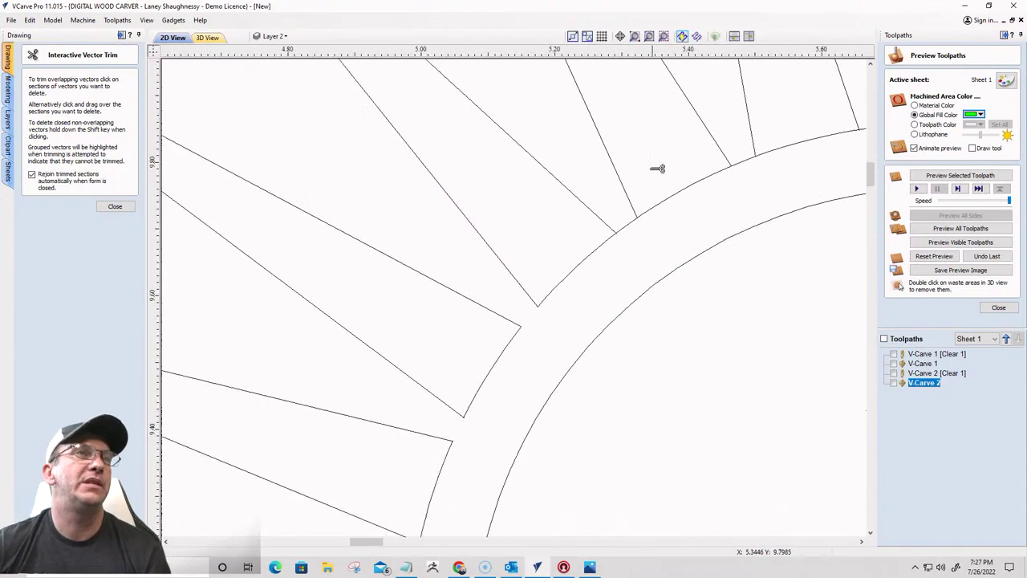
{"action": "left_click", "coordinate": [622, 237]}
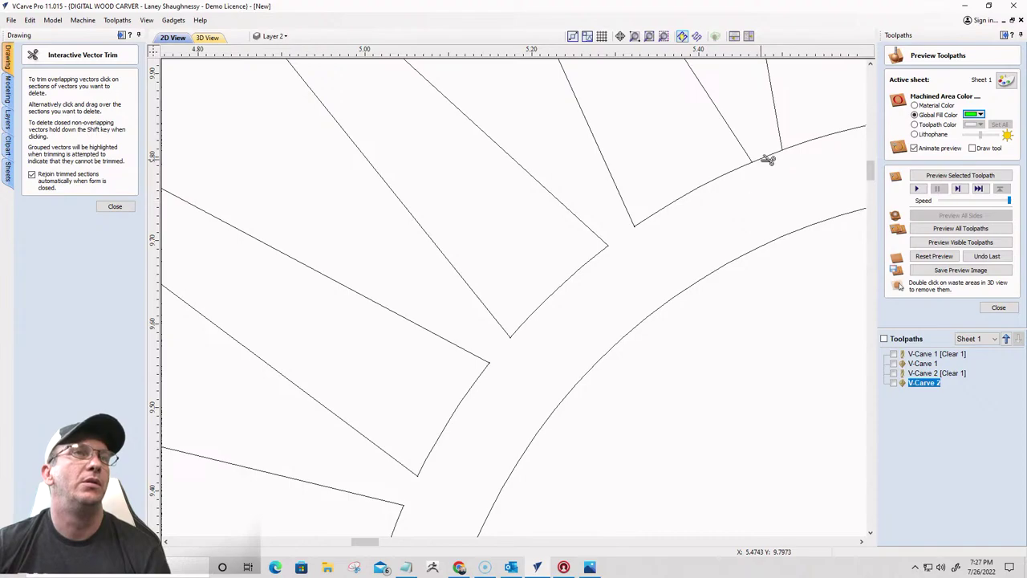
{"action": "scroll", "coordinate": [625, 236], "scroll_direction": "down", "scroll_amount": 3}
{"action": "scroll", "coordinate": [714, 199], "scroll_direction": "up", "scroll_amount": 4}
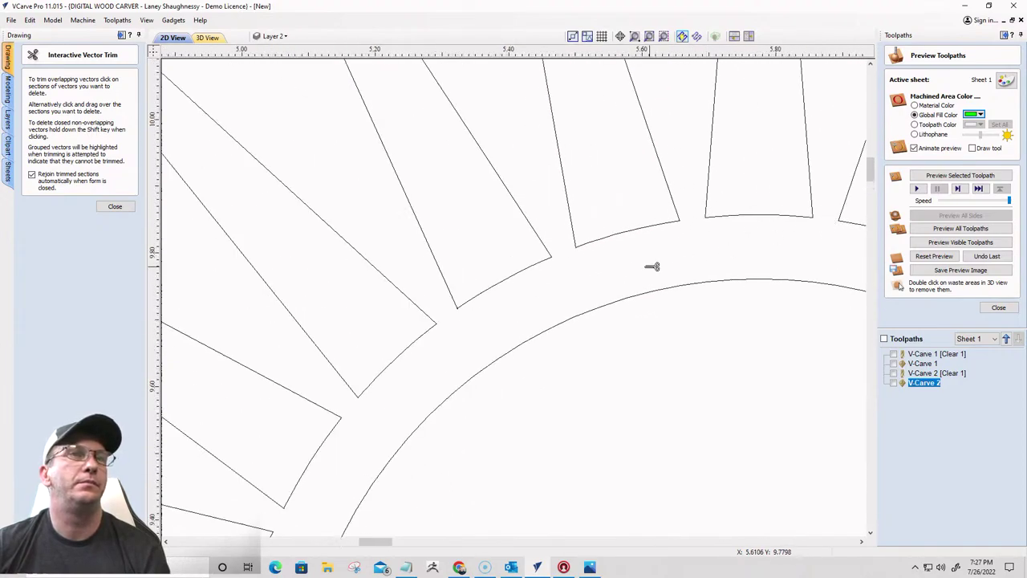
{"action": "scroll", "coordinate": [642, 264], "scroll_direction": "down", "scroll_amount": 3}
{"action": "scroll", "coordinate": [690, 255], "scroll_direction": "up", "scroll_amount": 3}
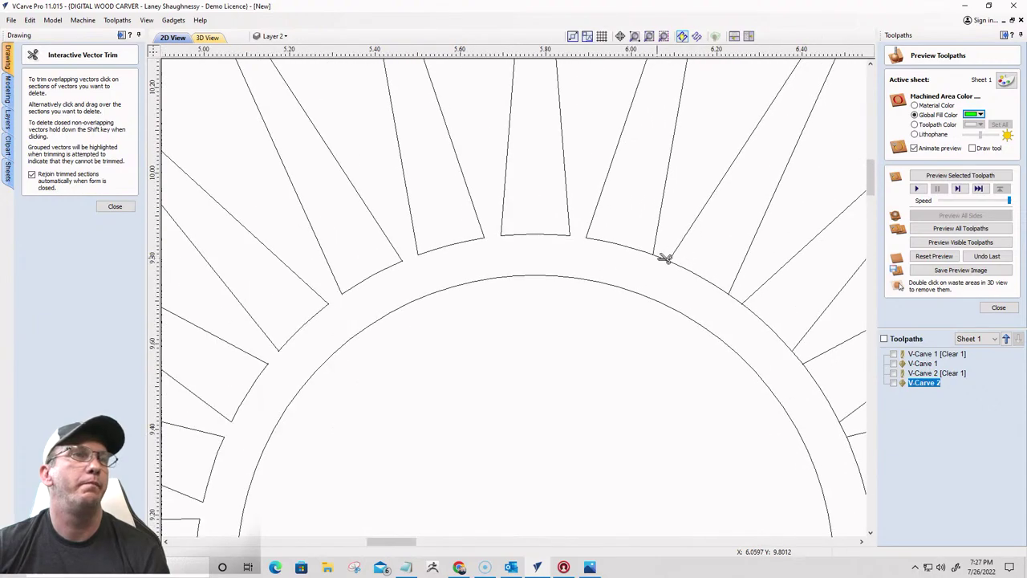
{"action": "scroll", "coordinate": [672, 265], "scroll_direction": "down", "scroll_amount": 3}
{"action": "scroll", "coordinate": [733, 312], "scroll_direction": "up", "scroll_amount": 2}
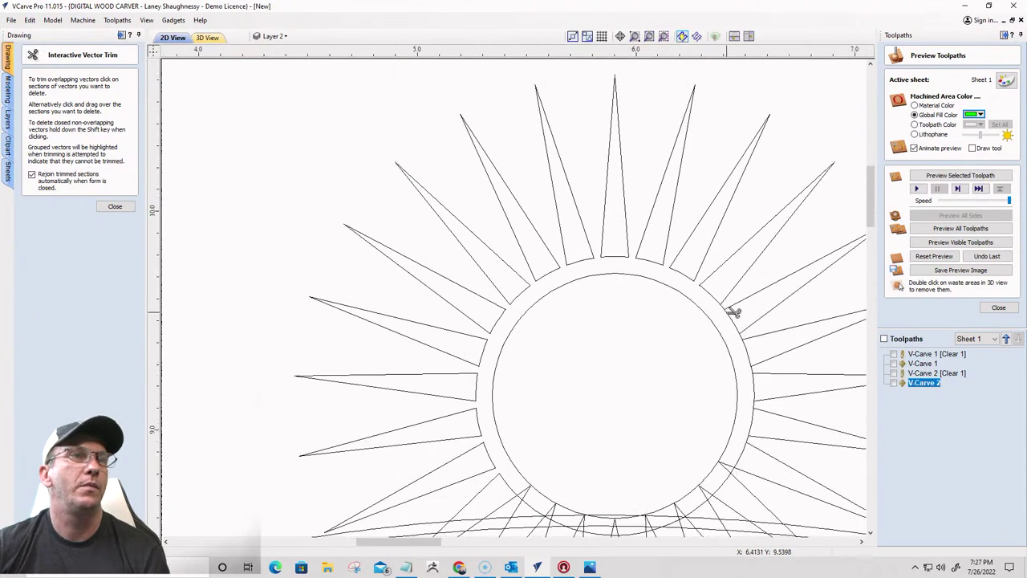
{"action": "scroll", "coordinate": [733, 312], "scroll_direction": "up", "scroll_amount": 3}
{"action": "scroll", "coordinate": [721, 301], "scroll_direction": "down", "scroll_amount": 3}
{"action": "scroll", "coordinate": [724, 350], "scroll_direction": "up", "scroll_amount": 3}
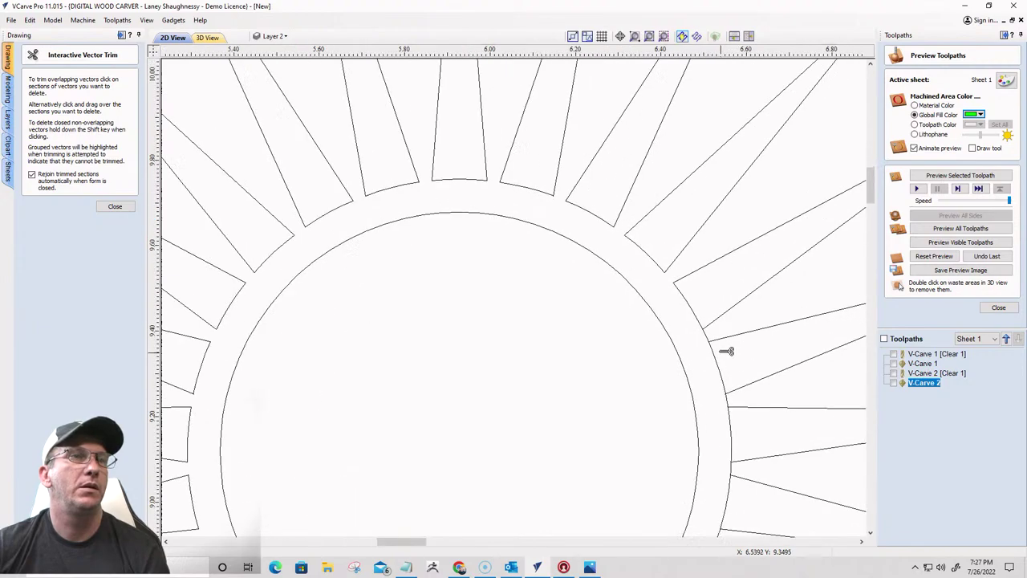
{"action": "scroll", "coordinate": [709, 353], "scroll_direction": "down", "scroll_amount": 3}
{"action": "scroll", "coordinate": [706, 356], "scroll_direction": "up", "scroll_amount": 3}
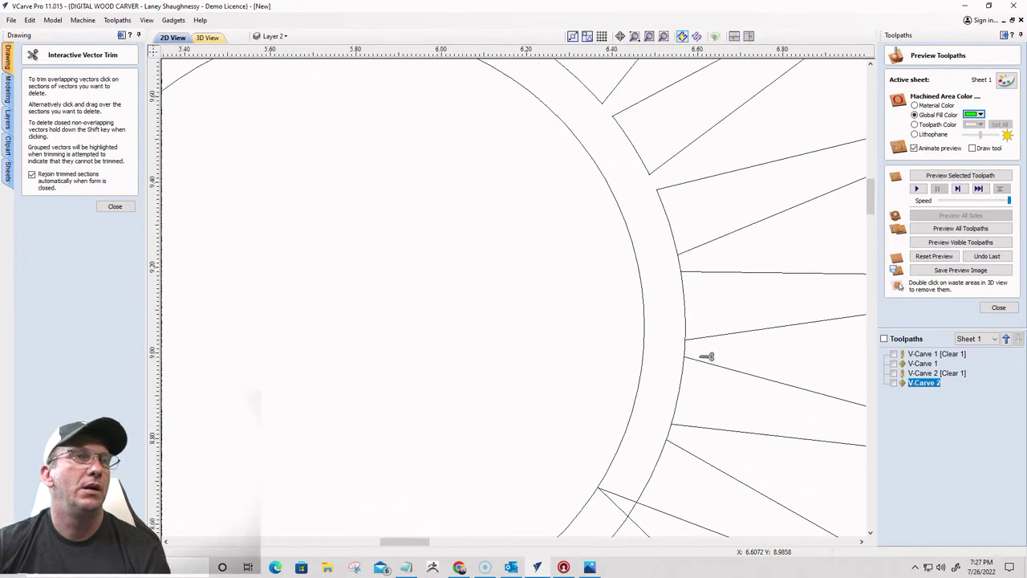
{"action": "left_click", "coordinate": [686, 269]}
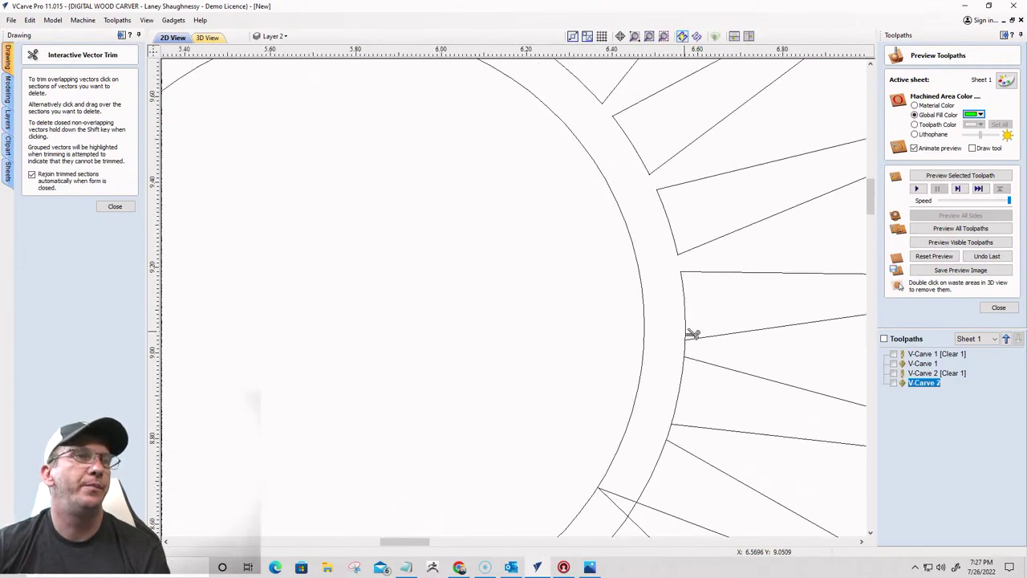
{"action": "left_click", "coordinate": [690, 350]}
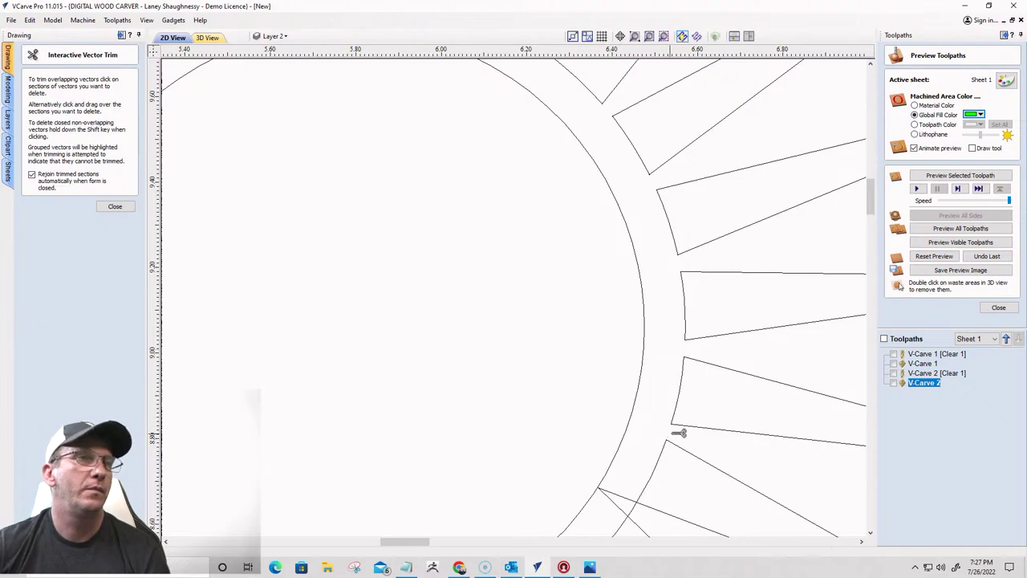
{"action": "scroll", "coordinate": [746, 345], "scroll_direction": "down", "scroll_amount": 3}
{"action": "left_click", "coordinate": [115, 206]}
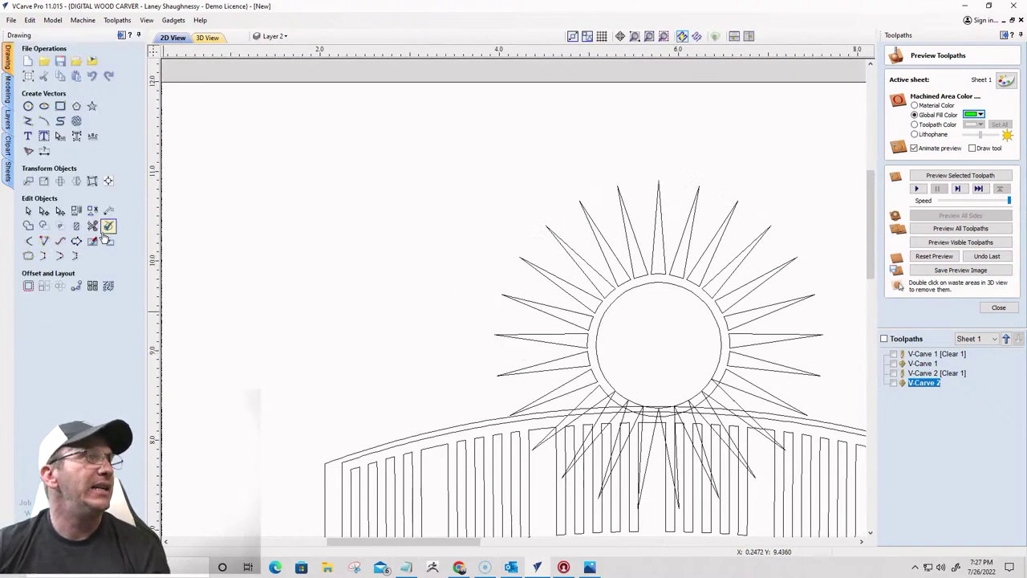
Draw a horizontal line across the sun's inner circle edge to edge, then open Vector Validator
{"action": "left_click", "coordinate": [28, 120]}
{"action": "scroll", "coordinate": [493, 310], "scroll_direction": "up", "scroll_amount": 4}
{"action": "scroll", "coordinate": [458, 179], "scroll_direction": "down", "scroll_amount": 2}
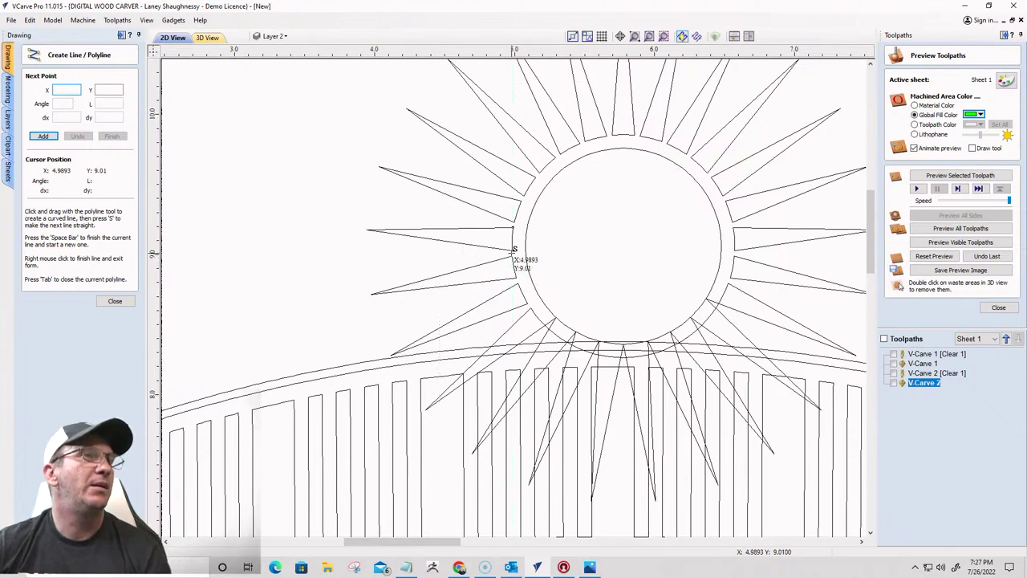
{"action": "left_click", "coordinate": [511, 254]}
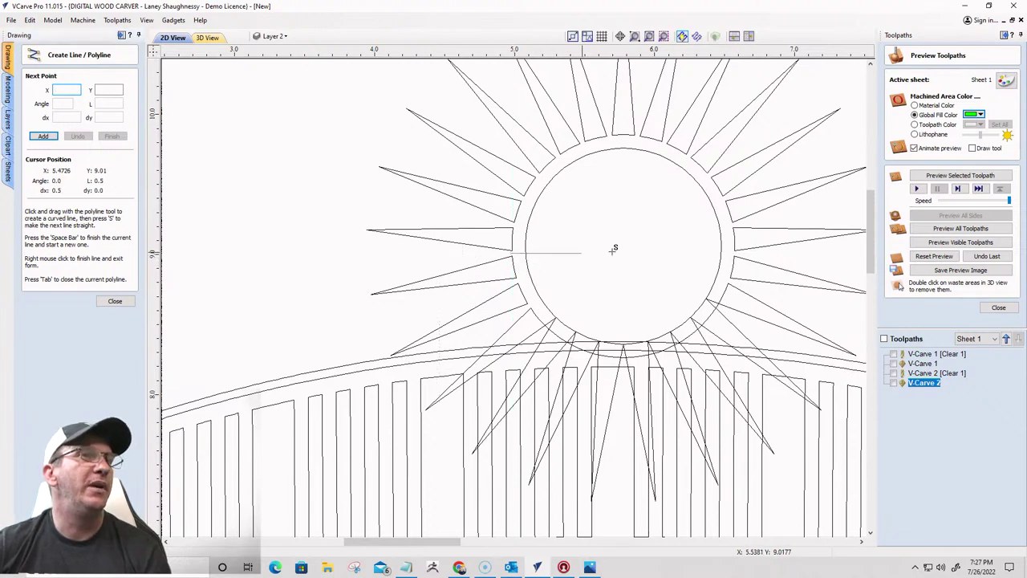
{"action": "left_click", "coordinate": [736, 253]}
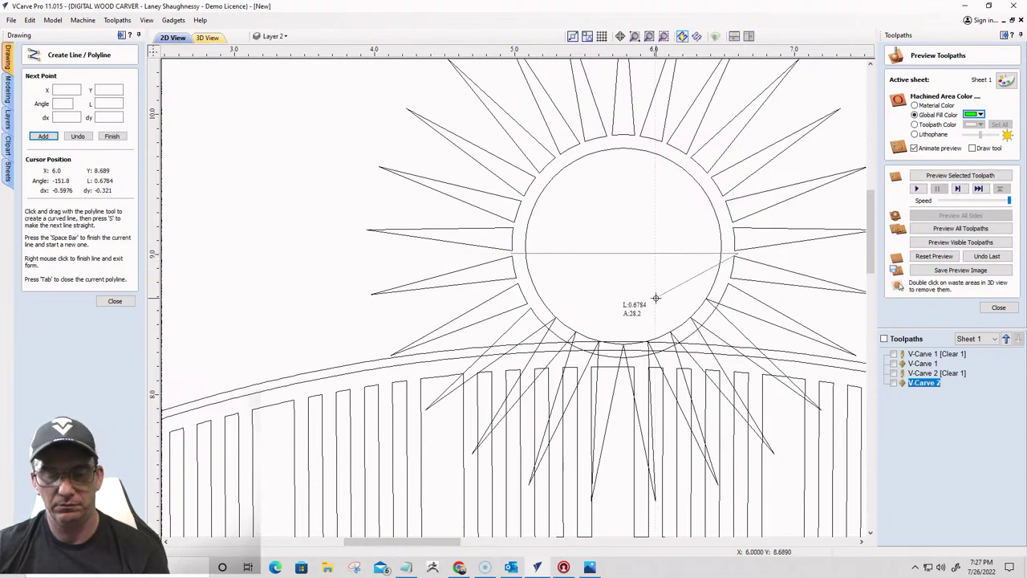
{"action": "key", "text": "space"}
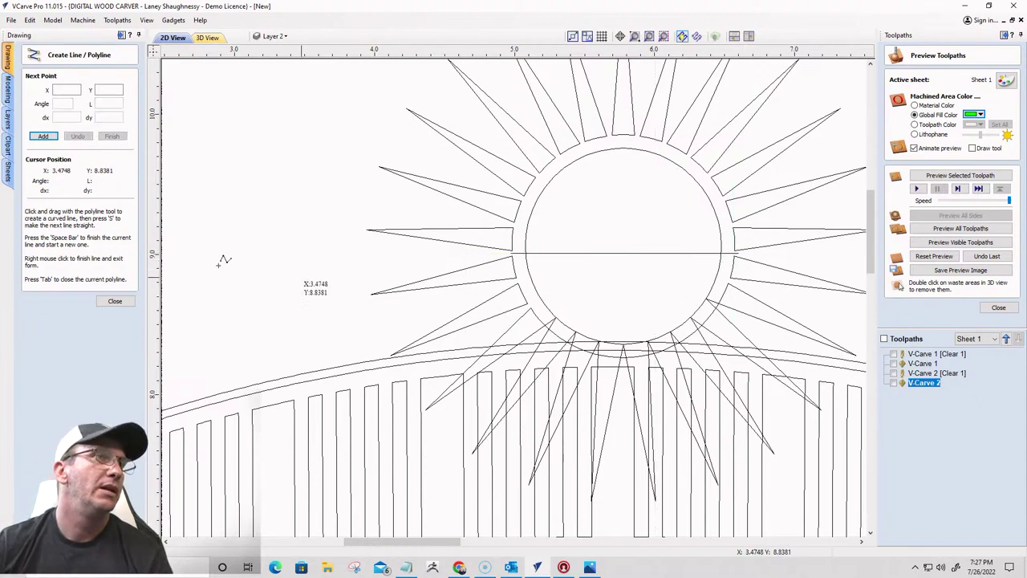
{"action": "left_click", "coordinate": [109, 301]}
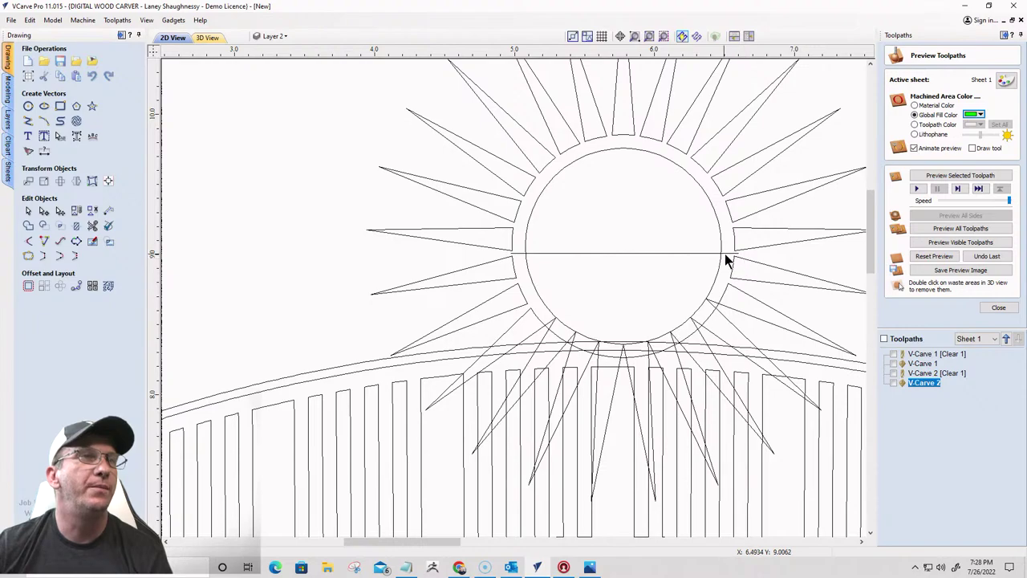
{"action": "left_click", "coordinate": [109, 226]}
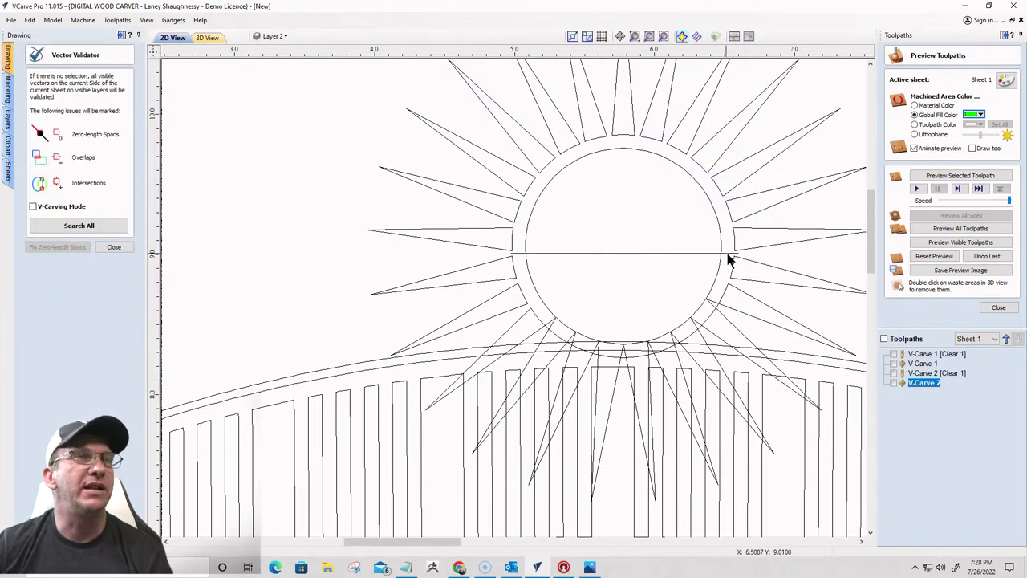
Trim off the inner circle's lower-right and lower-left arcs, leaving a half disc
{"action": "left_click", "coordinate": [112, 246]}
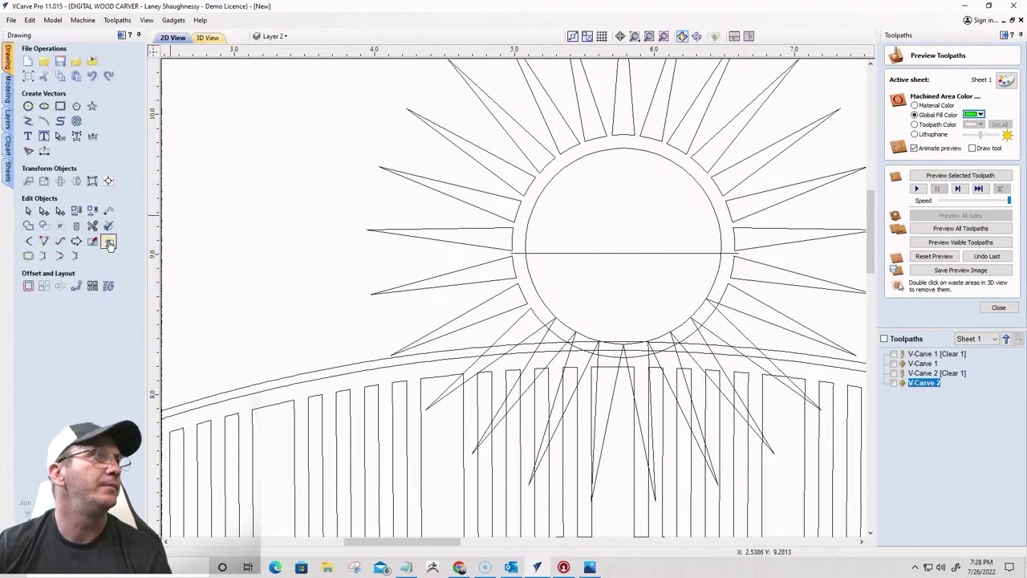
{"action": "left_click", "coordinate": [92, 227]}
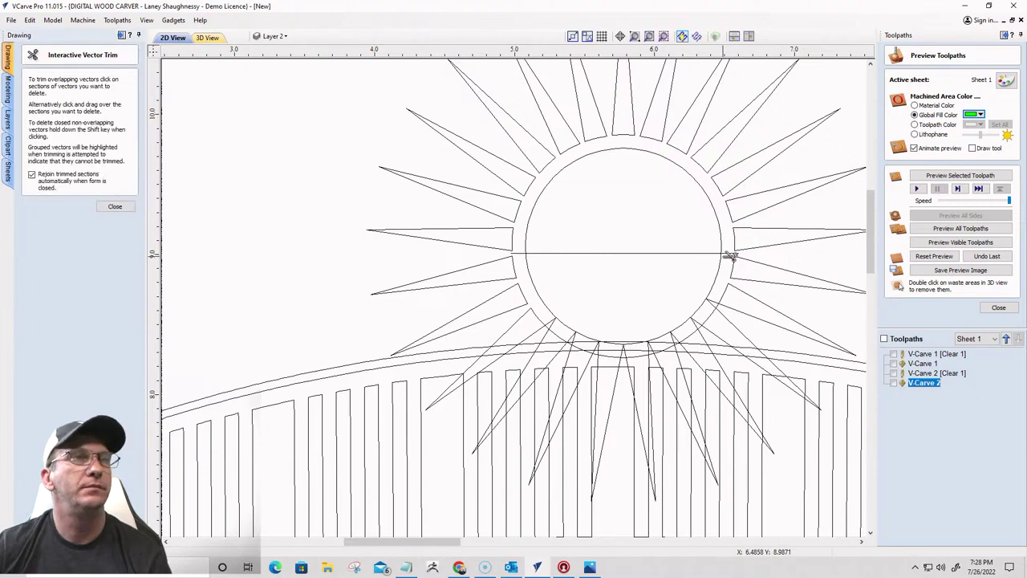
{"action": "left_click", "coordinate": [725, 274]}
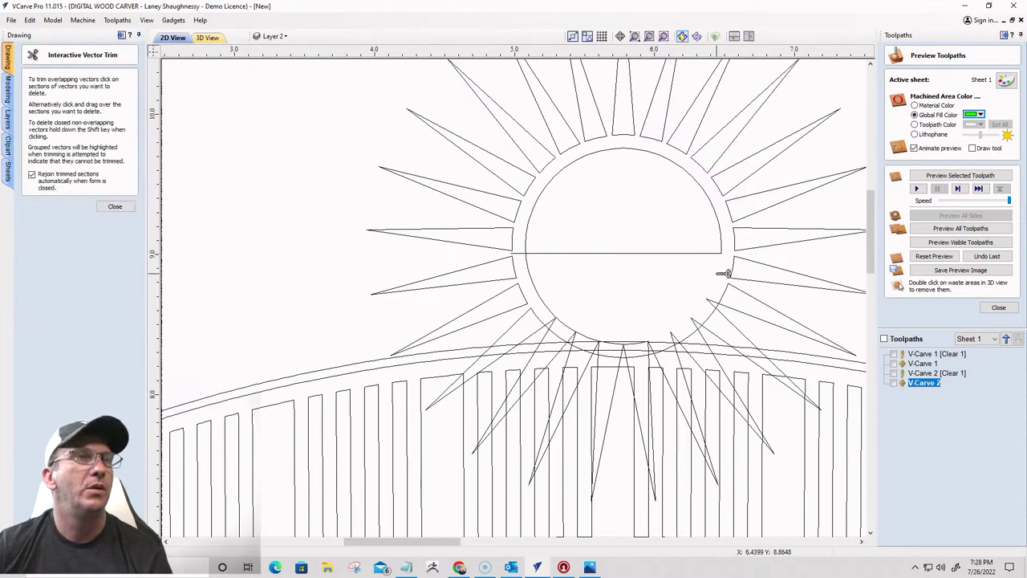
{"action": "left_click", "coordinate": [538, 275]}
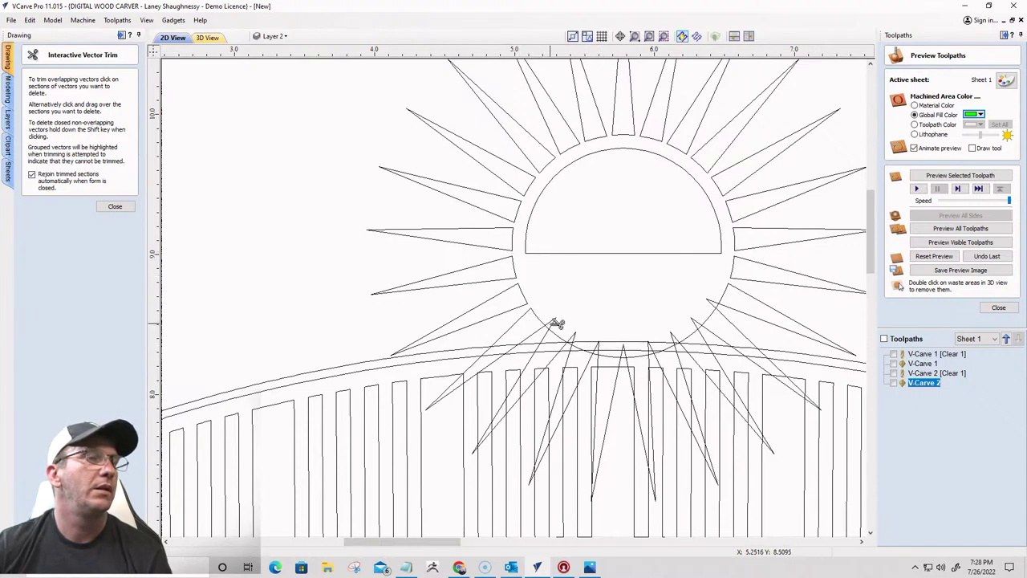
{"action": "left_click", "coordinate": [113, 207]}
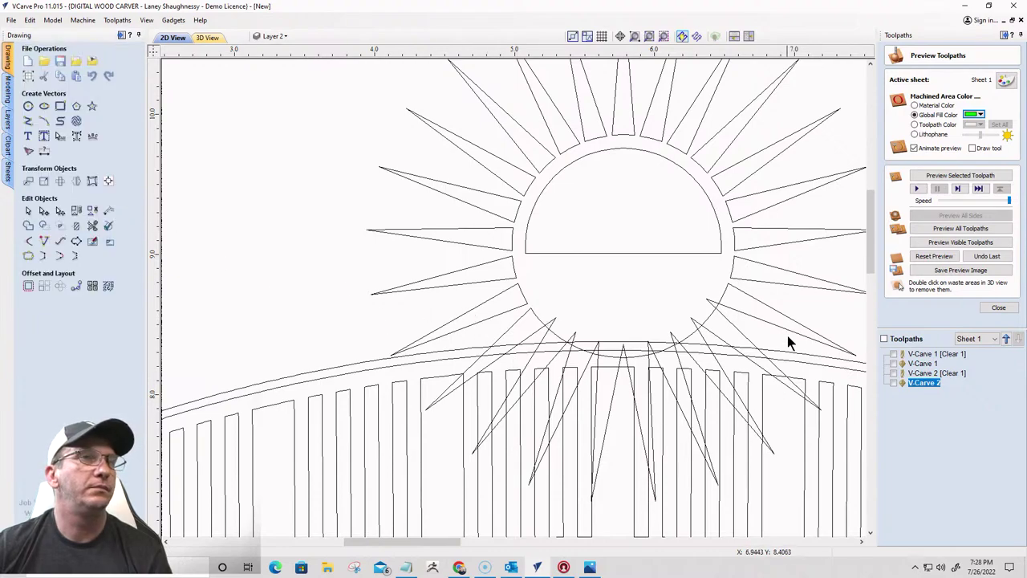
Delete the sun rays below the horizontal cut line, including the lower-left and lower-right rays
{"action": "left_click", "coordinate": [656, 341]}
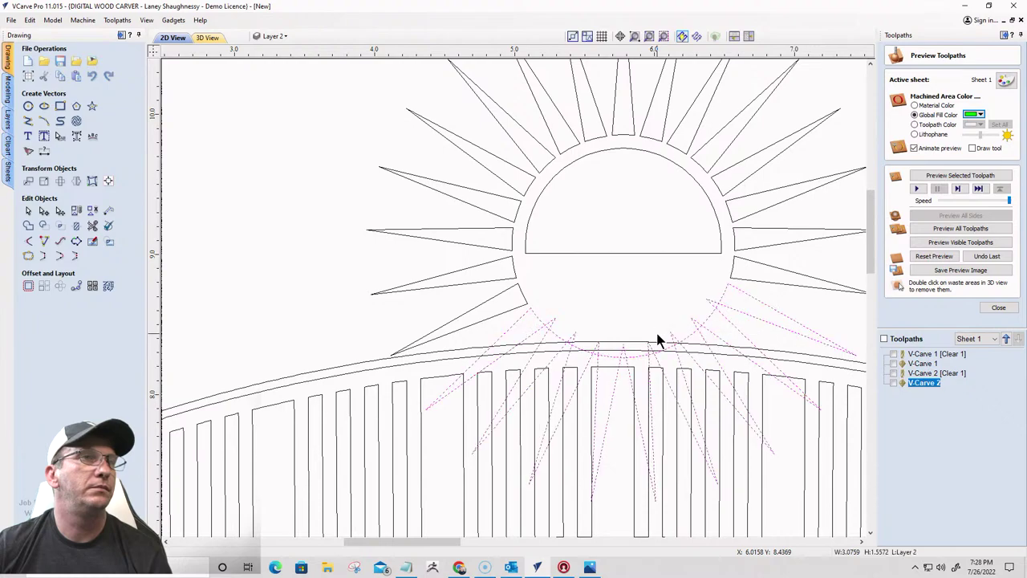
{"action": "key", "text": "Delete"}
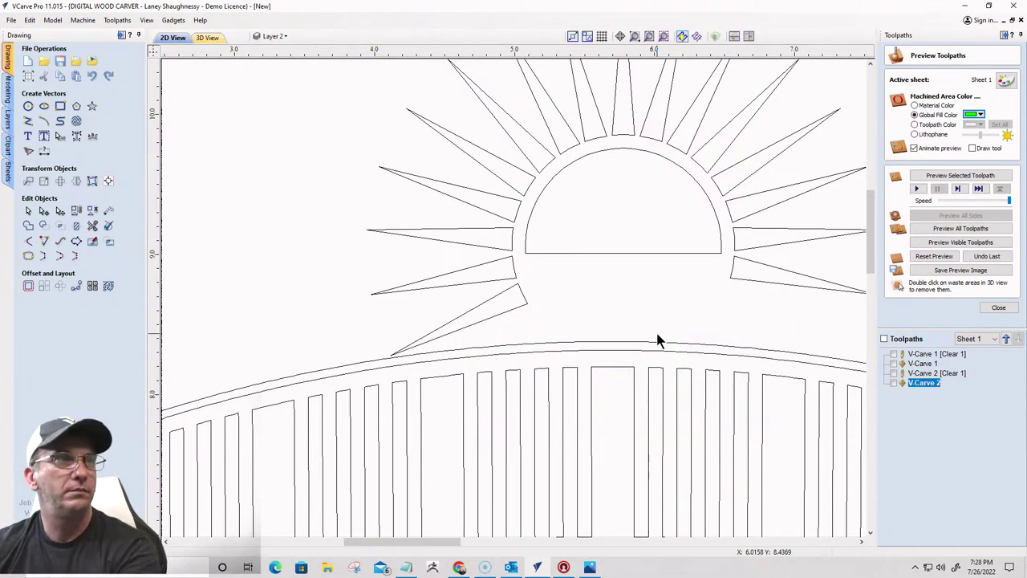
{"action": "left_click", "coordinate": [504, 313]}
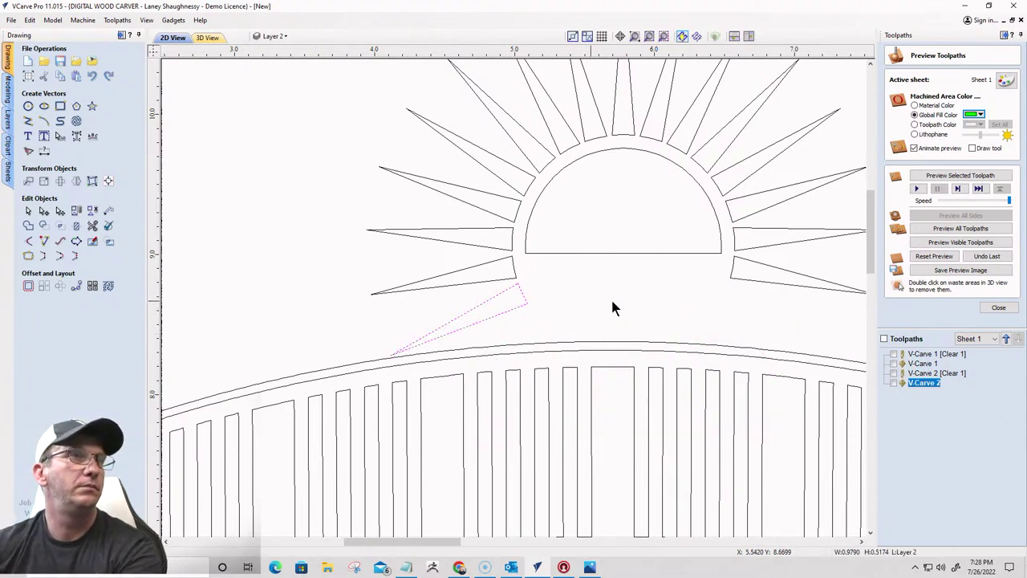
{"action": "key", "text": "Delete"}
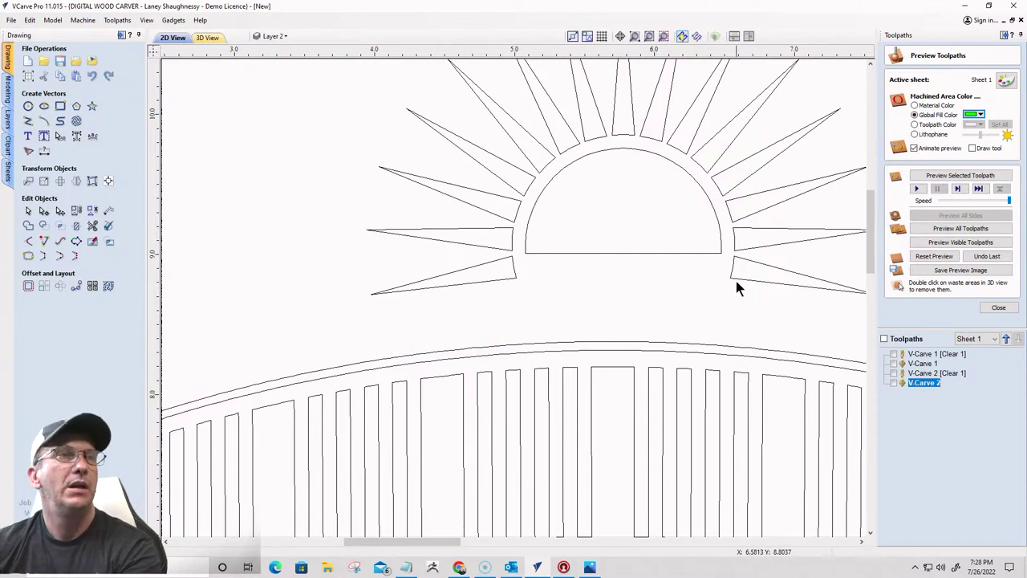
{"action": "left_click", "coordinate": [736, 279]}
{"action": "key", "text": "Delete"}
{"action": "left_click", "coordinate": [493, 283]}
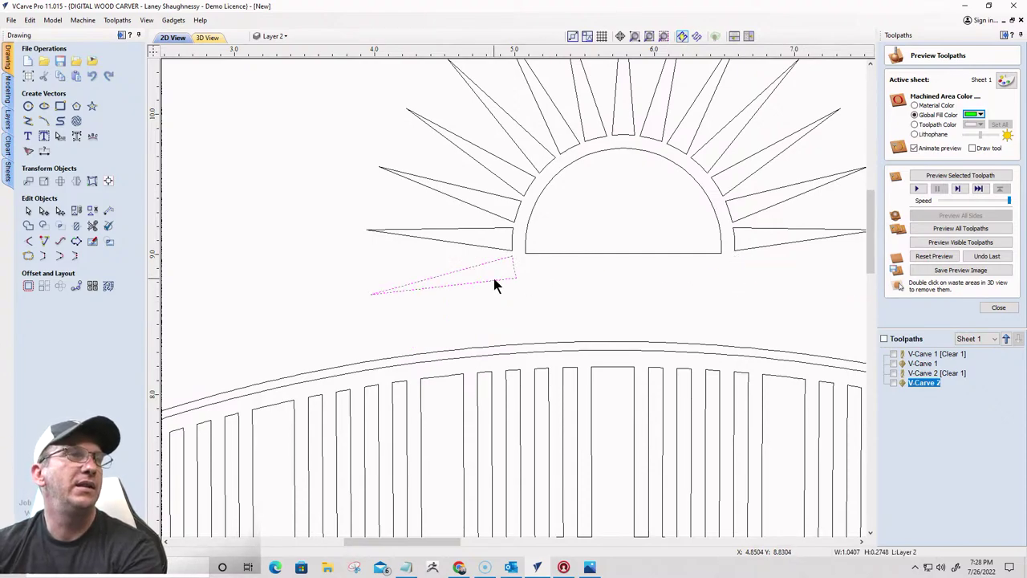
{"action": "key", "text": "Delete"}
Select the half-sun and nudge it down two steps to sit just above the arch
{"action": "scroll", "coordinate": [490, 252], "scroll_direction": "down", "scroll_amount": 3}
{"action": "left_click_drag", "start_coordinate": [400, 151], "coordinate": [682, 311]}
{"action": "key", "text": "Down"}
{"action": "key", "text": "Down"}
{"action": "key", "text": "Down"}
{"action": "key", "text": "Down"}
{"action": "key", "text": "Down"}
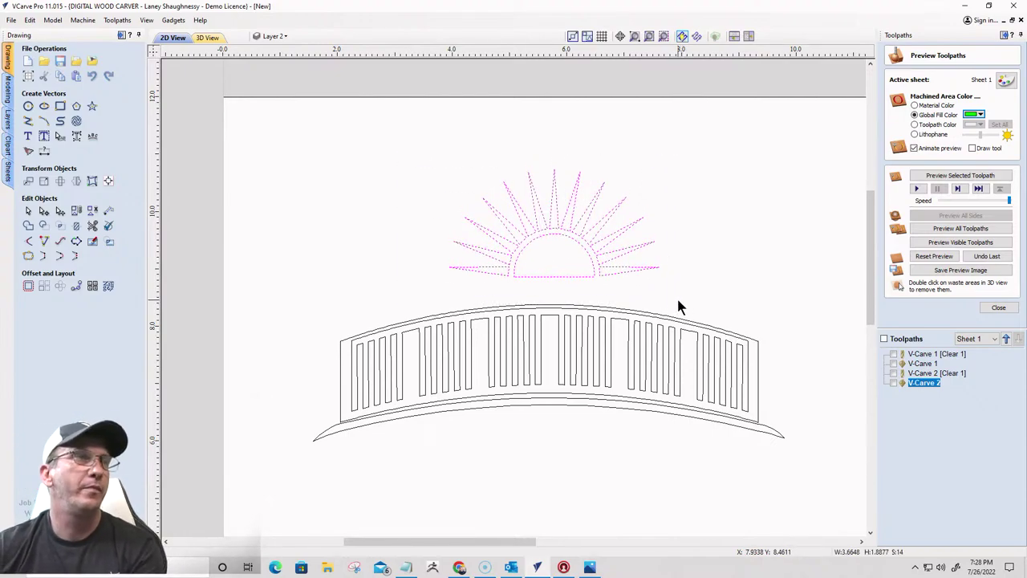
{"action": "key", "text": "Down"}
{"action": "key", "text": "Down"}
{"action": "key", "text": "Down"}
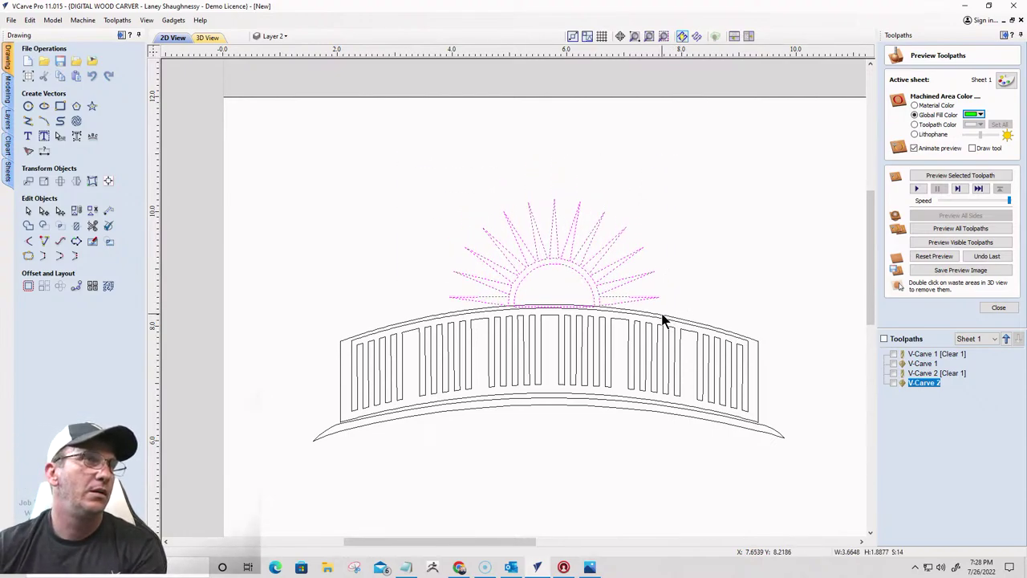
{"action": "scroll", "coordinate": [527, 303], "scroll_direction": "up", "scroll_amount": 3}
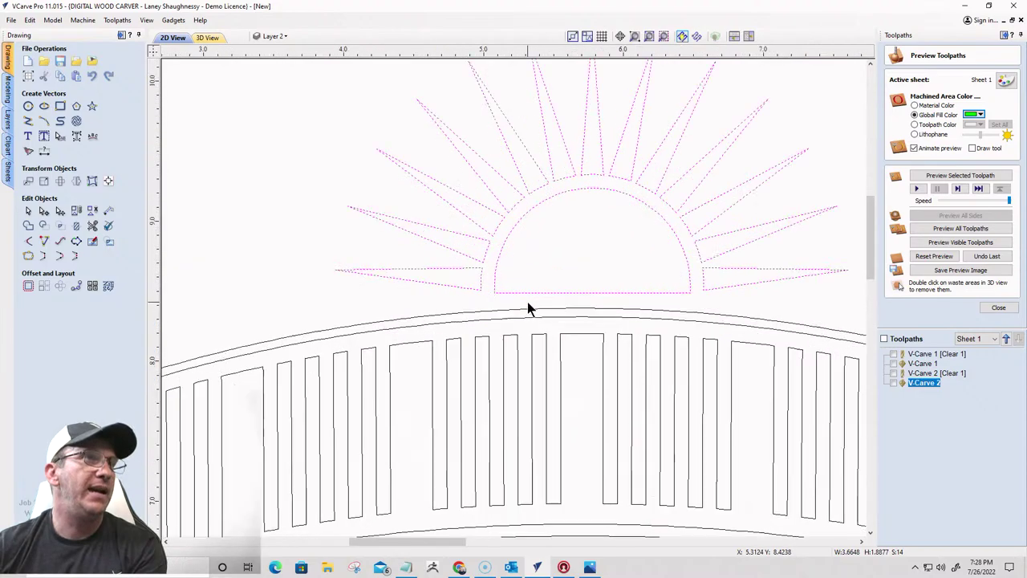
{"action": "left_click", "coordinate": [534, 313]}
{"action": "scroll", "coordinate": [621, 272], "scroll_direction": "down", "scroll_amount": 3}
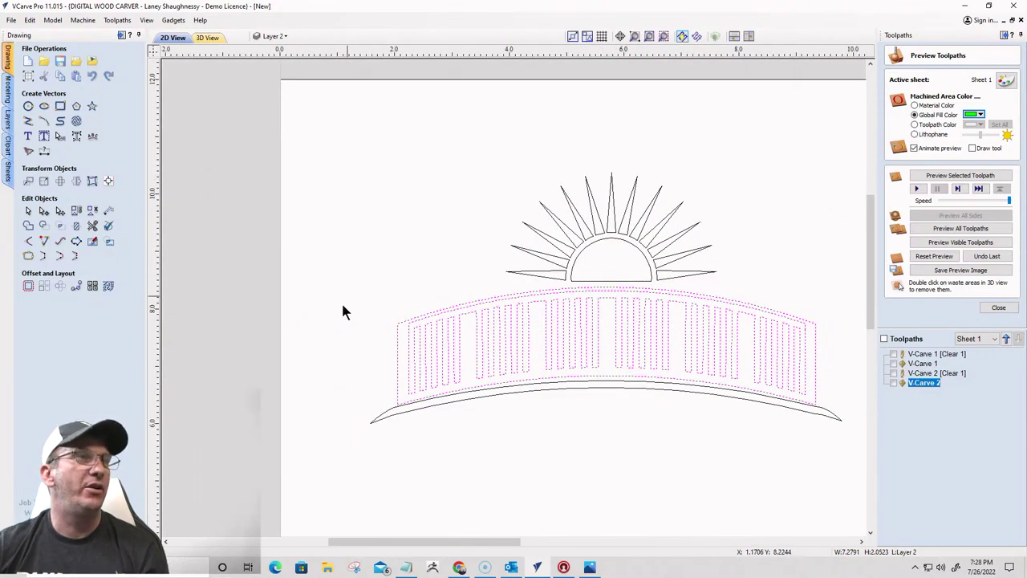
Convert the arched bar panel to curves using the right-click Convert To Curves option
{"action": "left_click", "coordinate": [809, 305]}
{"action": "left_click", "coordinate": [816, 332]}
{"action": "right_click", "coordinate": [754, 333]}
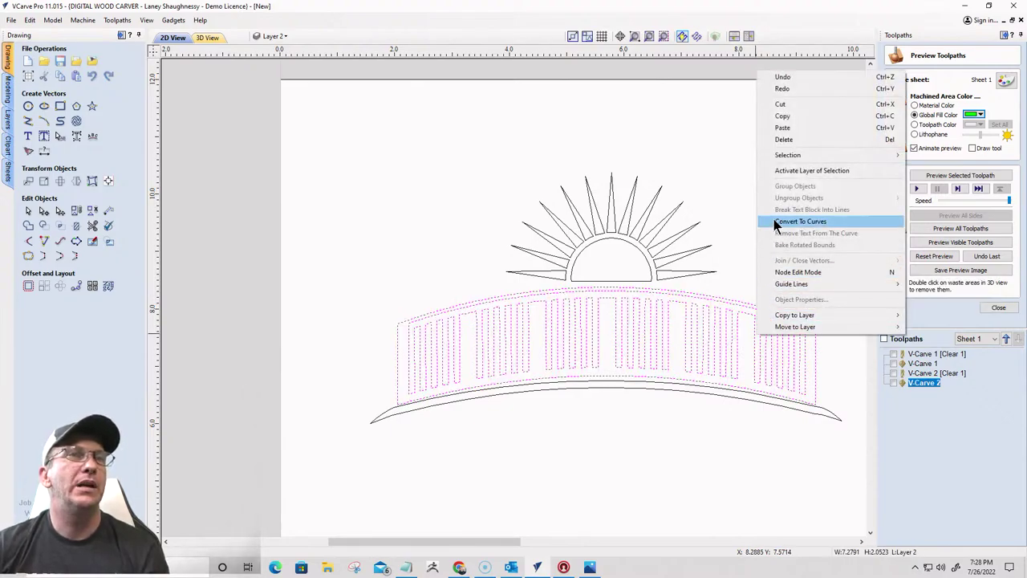
{"action": "left_click", "coordinate": [798, 221]}
{"action": "left_click", "coordinate": [717, 316]}
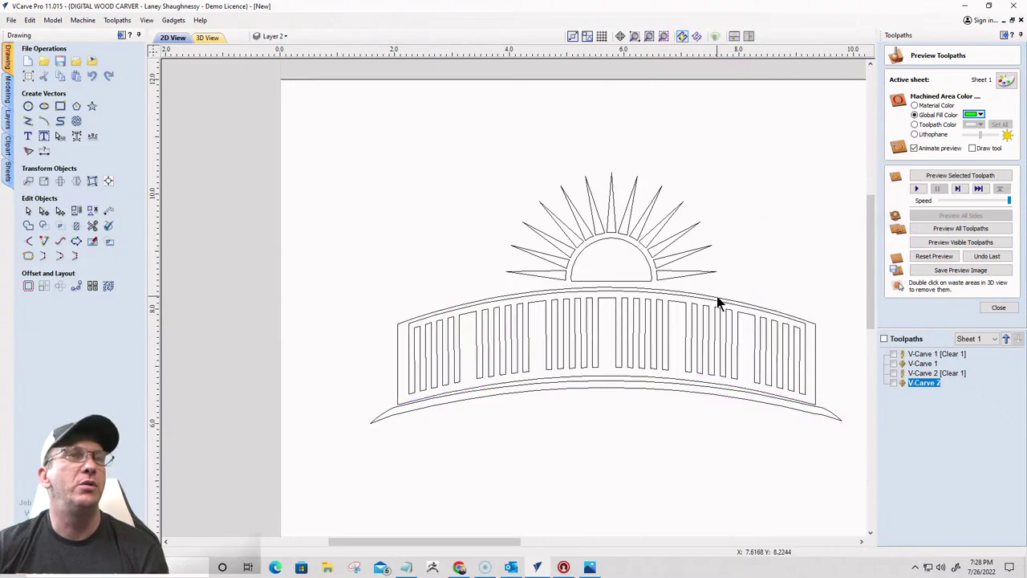
{"action": "left_click", "coordinate": [718, 304]}
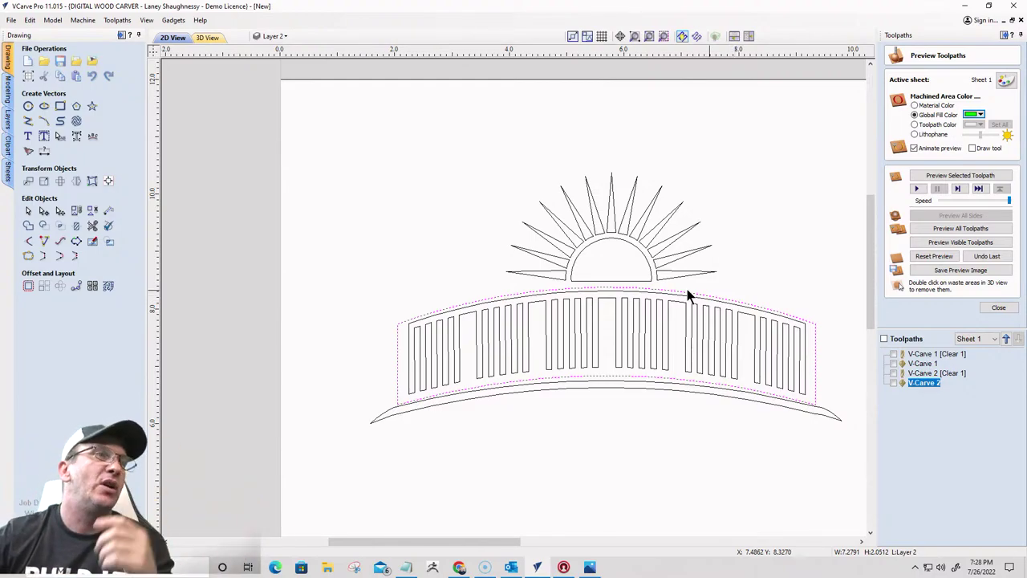
Create an outward 0.0625 in offset outline and close the Offset Vectors tool
{"action": "left_click", "coordinate": [28, 286]}
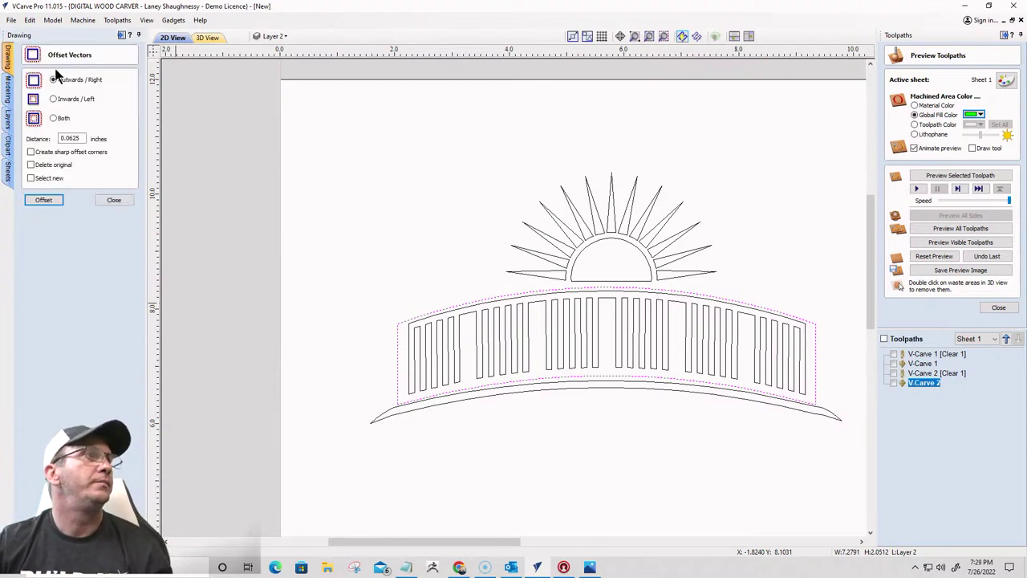
{"action": "left_click", "coordinate": [45, 200]}
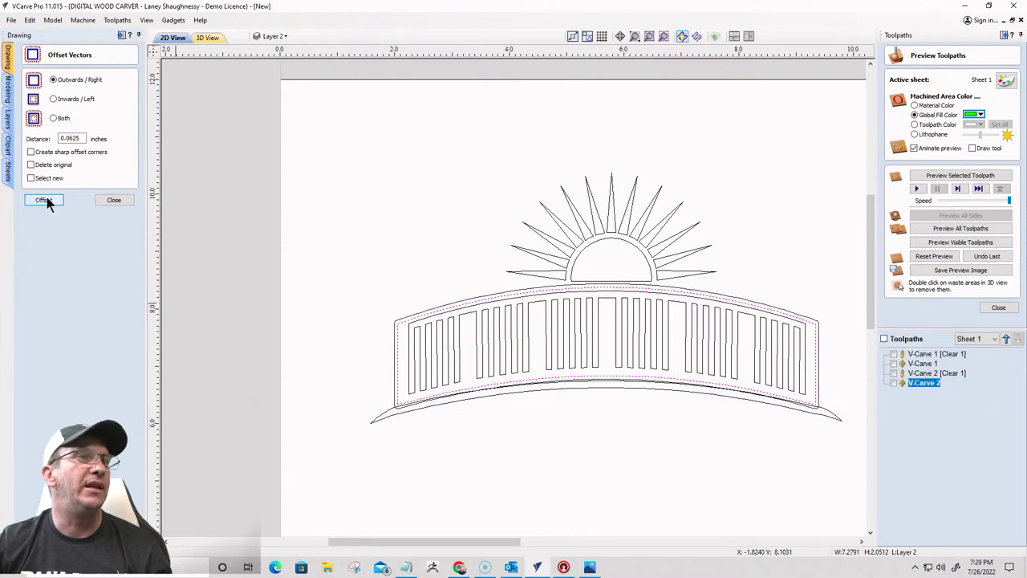
{"action": "scroll", "coordinate": [540, 293], "scroll_direction": "up", "scroll_amount": 4}
{"action": "key", "text": "Return"}
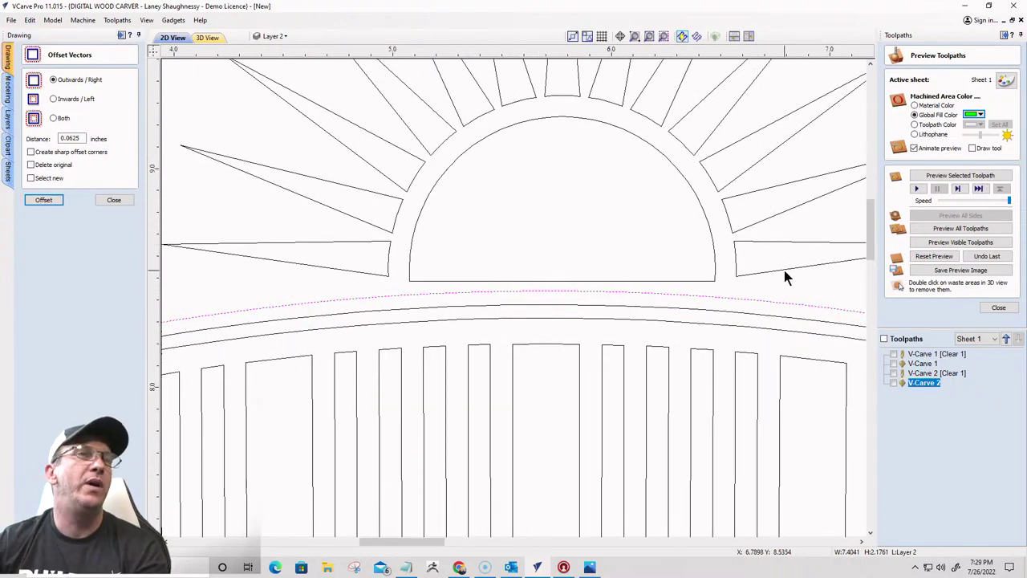
{"action": "left_click", "coordinate": [263, 80]}
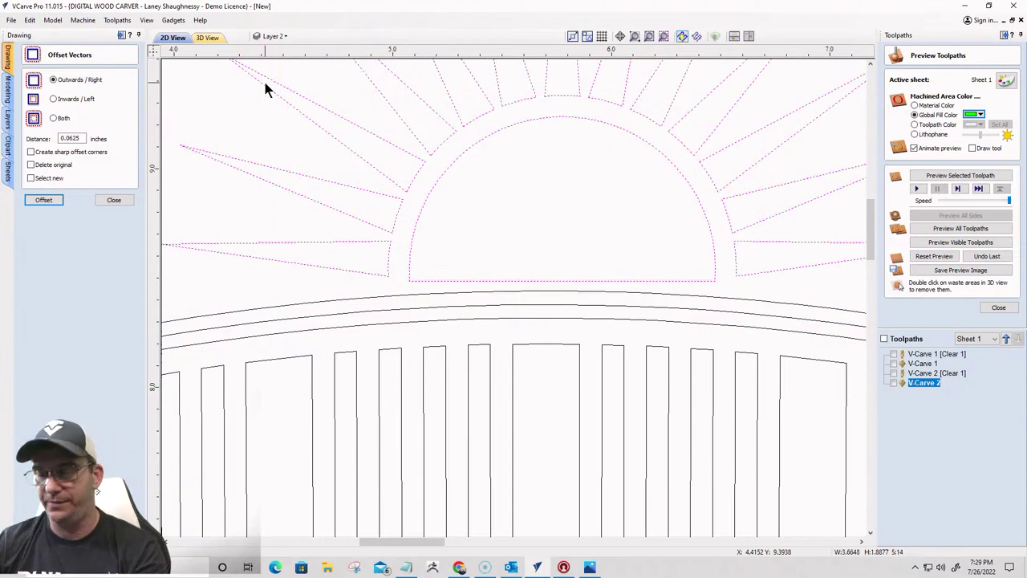
{"action": "key", "text": "Down"}
{"action": "key", "text": "Down"}
{"action": "key", "text": "Down"}
{"action": "key", "text": "Down"}
{"action": "key", "text": "Down"}
{"action": "key", "text": "Down"}
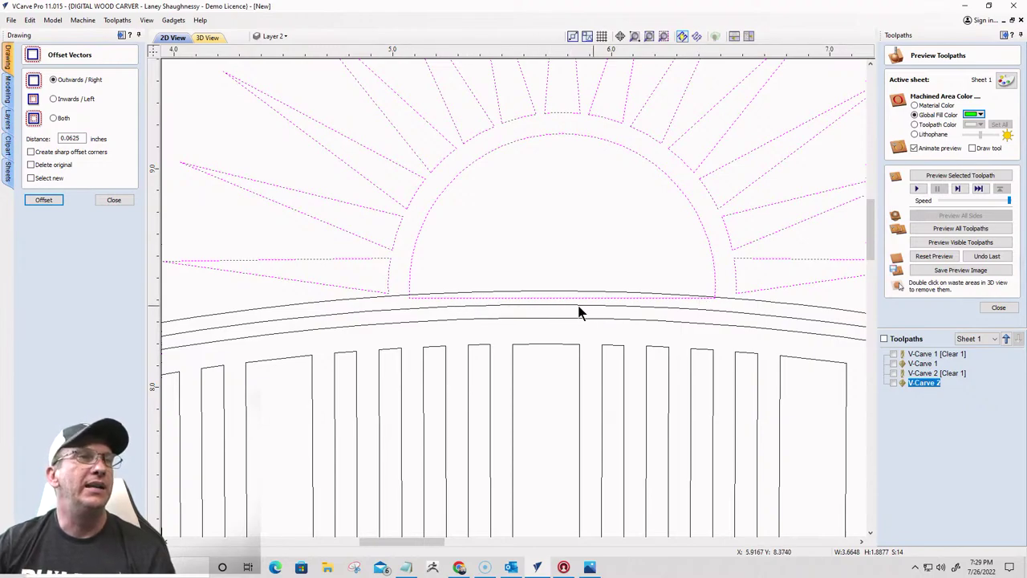
{"action": "scroll", "coordinate": [556, 309], "scroll_direction": "up", "scroll_amount": 4}
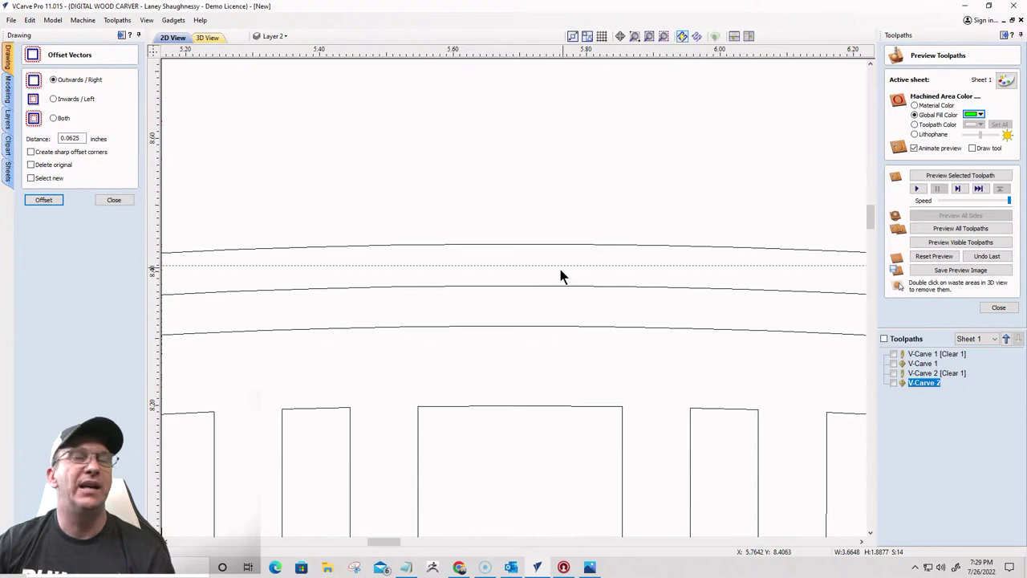
{"action": "scroll", "coordinate": [556, 273], "scroll_direction": "down", "scroll_amount": 4}
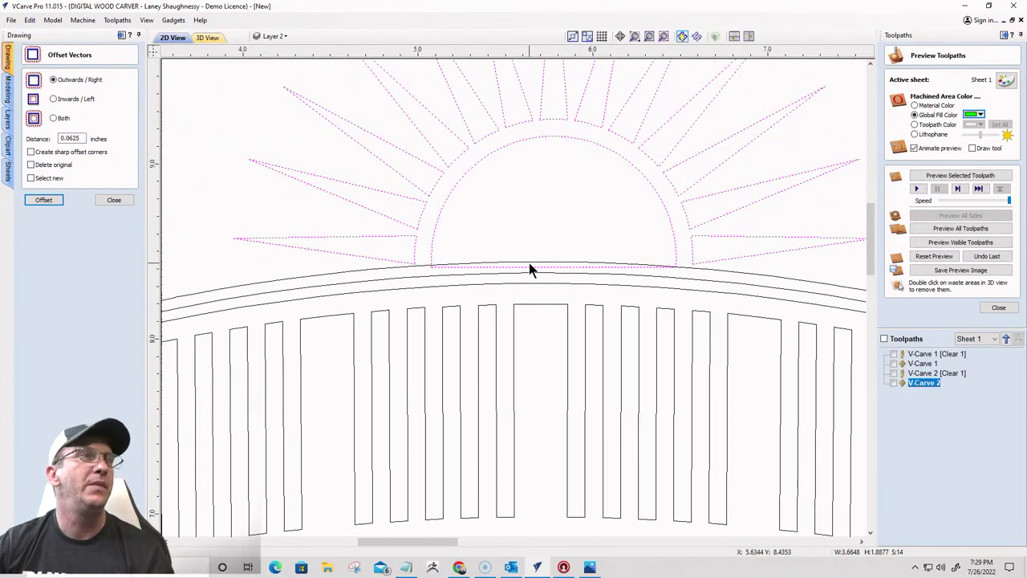
{"action": "left_click", "coordinate": [113, 201]}
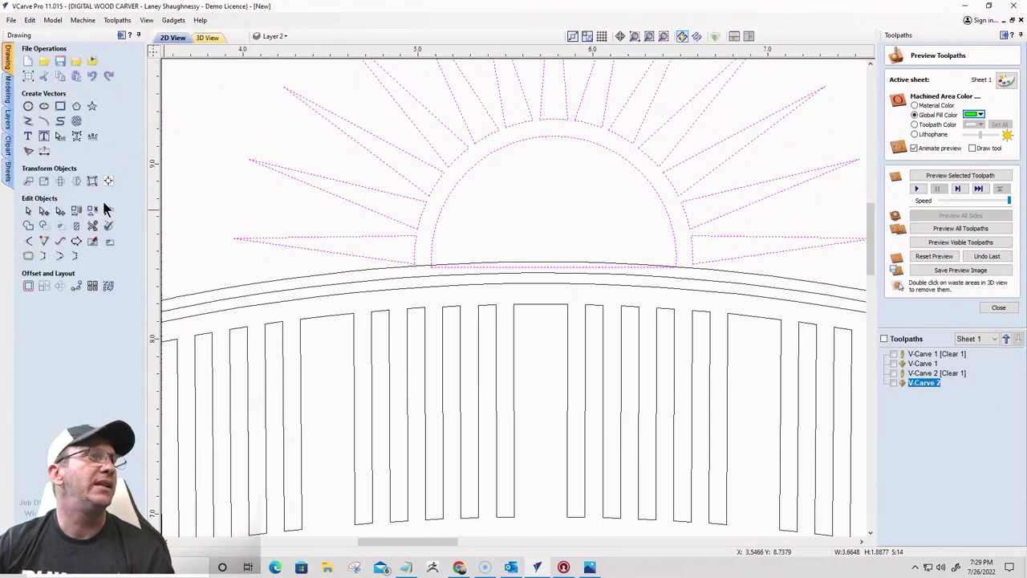
{"action": "left_click", "coordinate": [92, 226]}
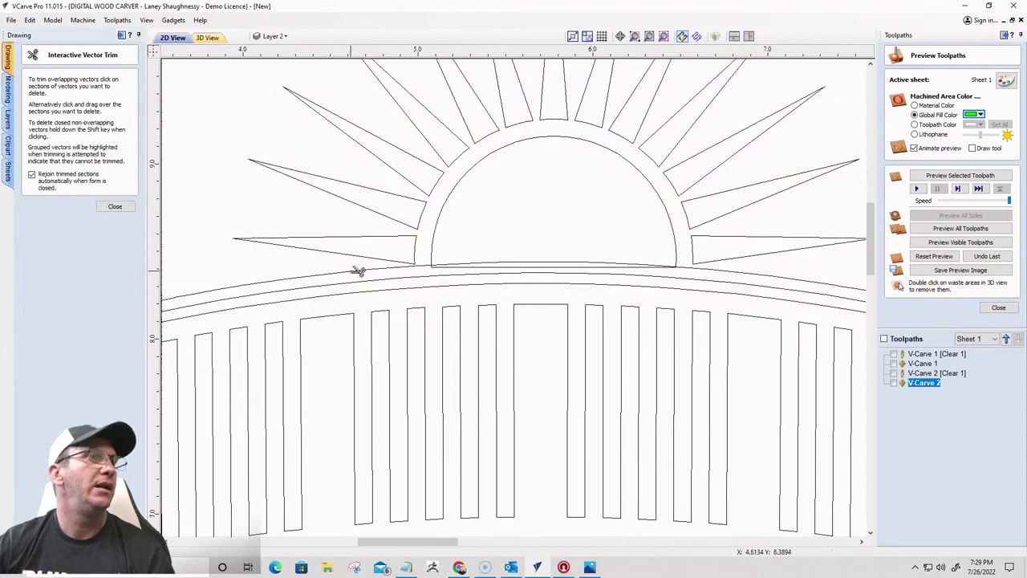
{"action": "scroll", "coordinate": [477, 273], "scroll_direction": "up", "scroll_amount": 3}
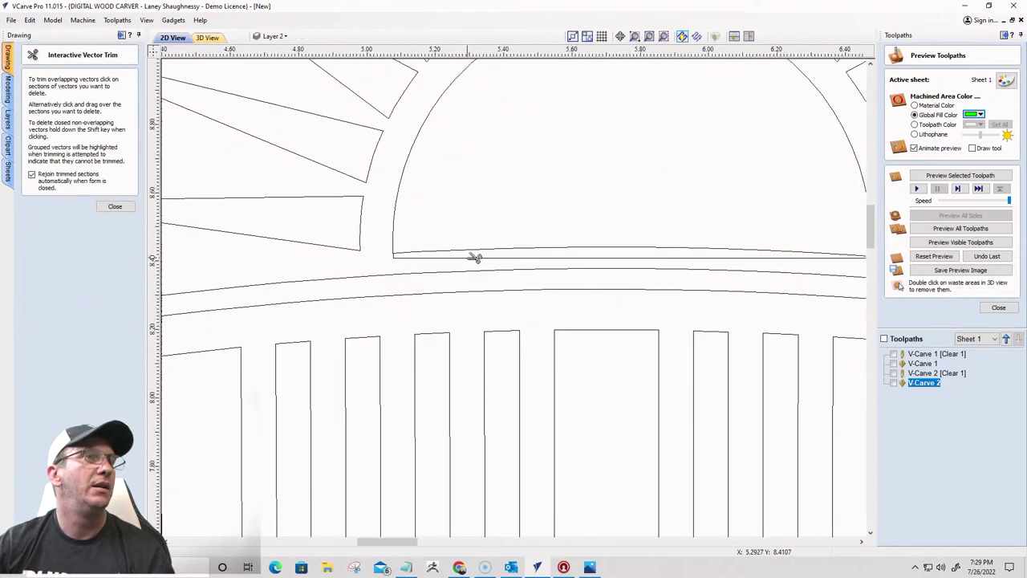
{"action": "scroll", "coordinate": [406, 269], "scroll_direction": "down", "scroll_amount": 3}
{"action": "scroll", "coordinate": [726, 276], "scroll_direction": "down", "scroll_amount": 5}
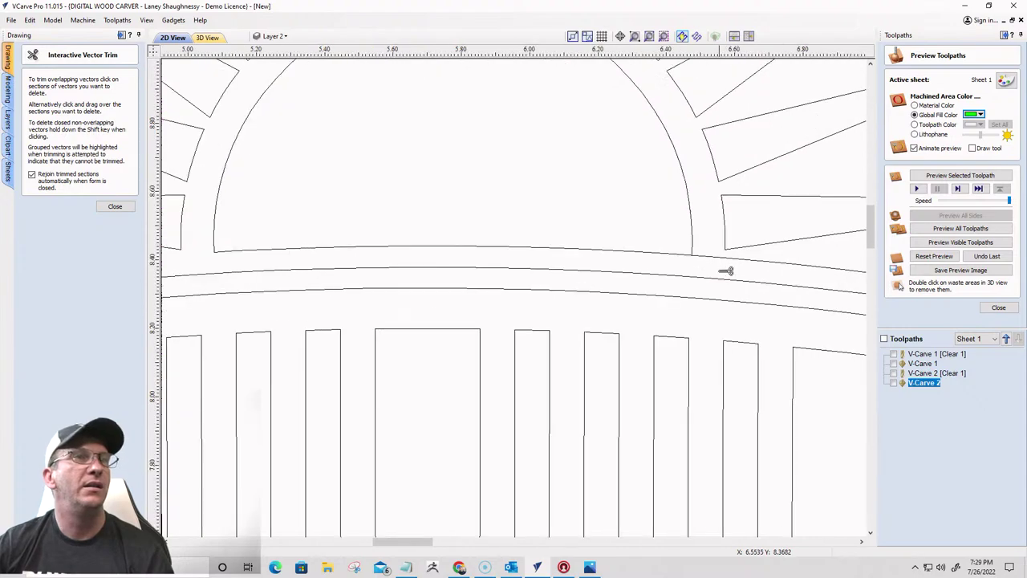
{"action": "scroll", "coordinate": [733, 265], "scroll_direction": "up", "scroll_amount": 2}
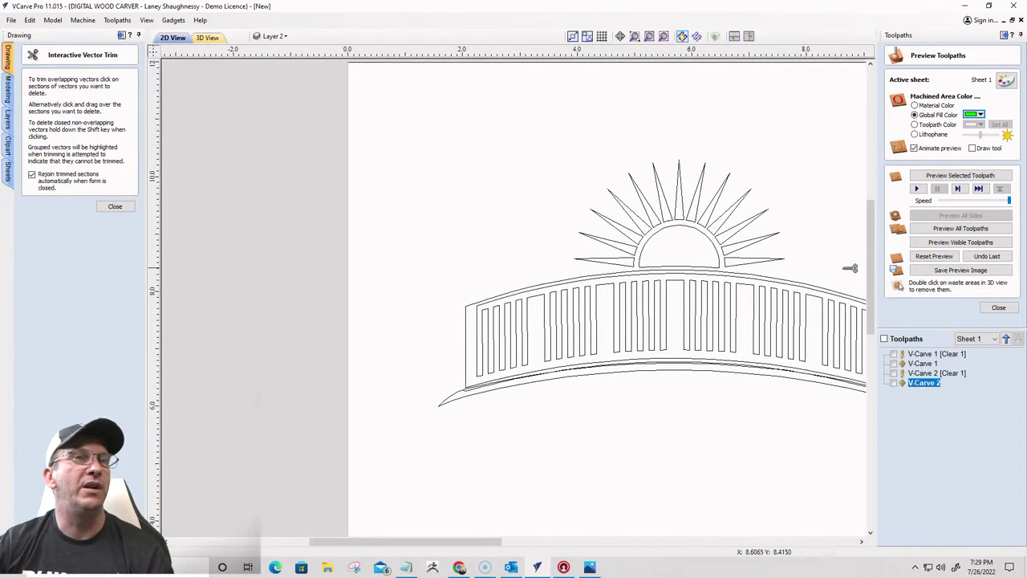
{"action": "scroll", "coordinate": [778, 276], "scroll_direction": "down", "scroll_amount": 2}
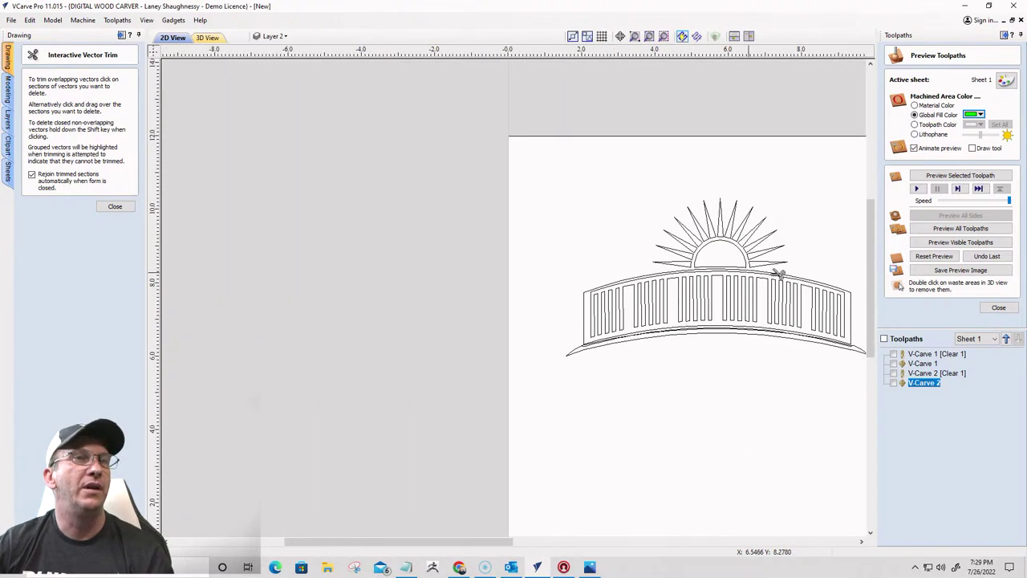
{"action": "left_click", "coordinate": [115, 206]}
{"action": "scroll", "coordinate": [536, 318], "scroll_direction": "up", "scroll_amount": 3}
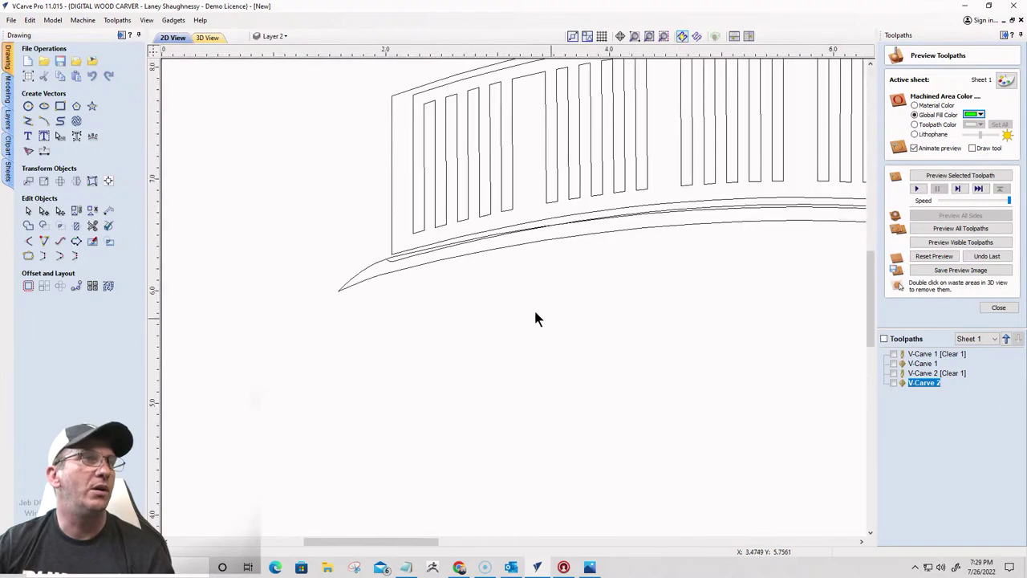
{"action": "left_click", "coordinate": [408, 259]}
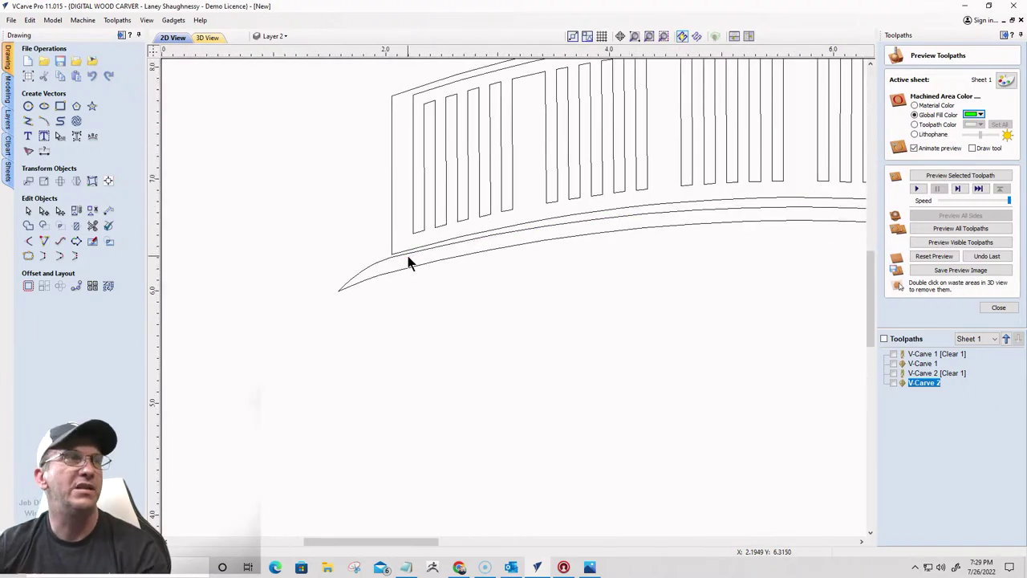
{"action": "scroll", "coordinate": [408, 263], "scroll_direction": "down", "scroll_amount": 3}
{"action": "scroll", "coordinate": [579, 204], "scroll_direction": "up", "scroll_amount": 4}
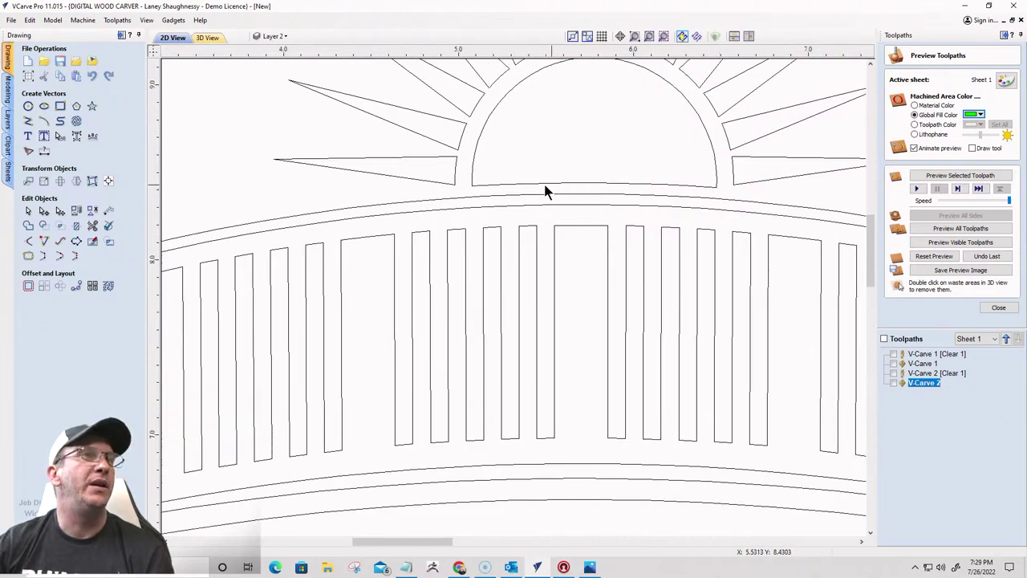
{"action": "scroll", "coordinate": [637, 197], "scroll_direction": "up", "scroll_amount": 2}
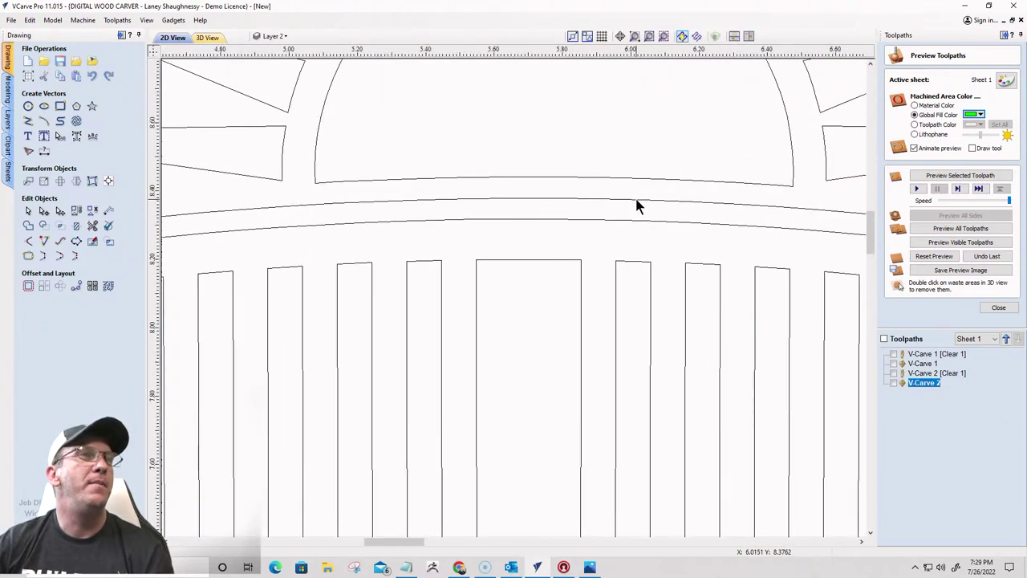
{"action": "left_click", "coordinate": [635, 200]}
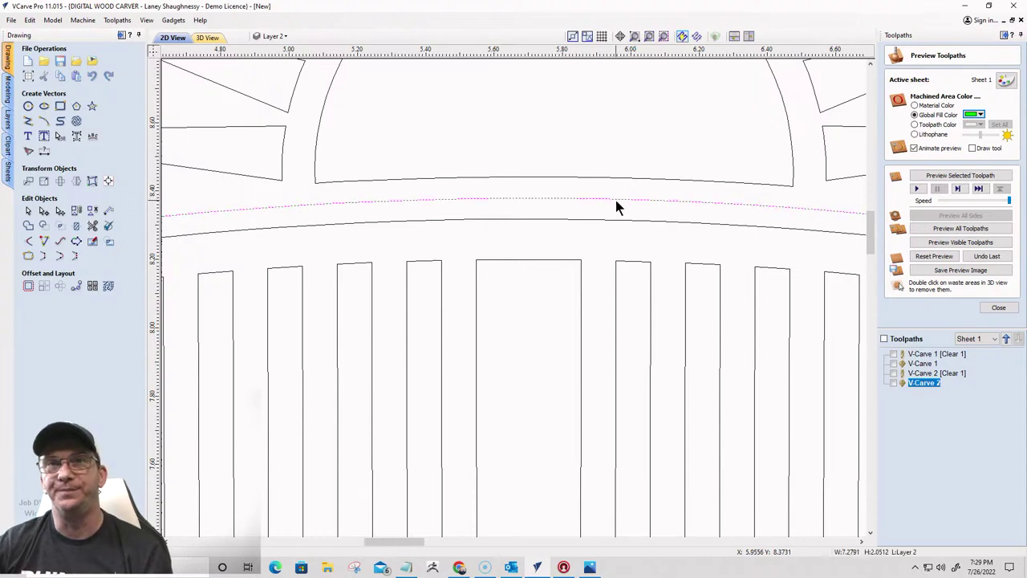
{"action": "scroll", "coordinate": [626, 204], "scroll_direction": "down", "scroll_amount": 4}
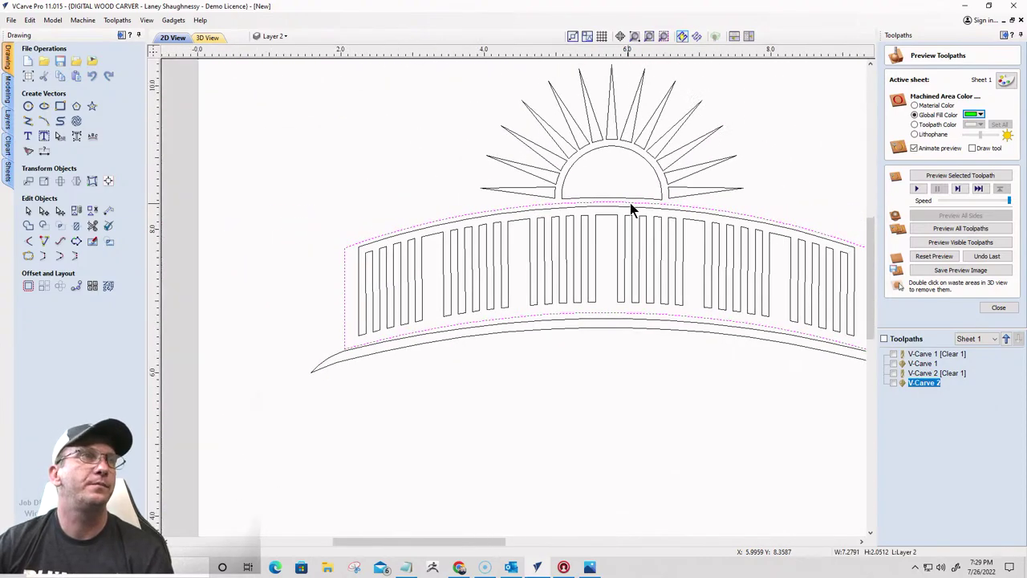
{"action": "left_click_drag", "start_coordinate": [710, 195], "coordinate": [470, 95]}
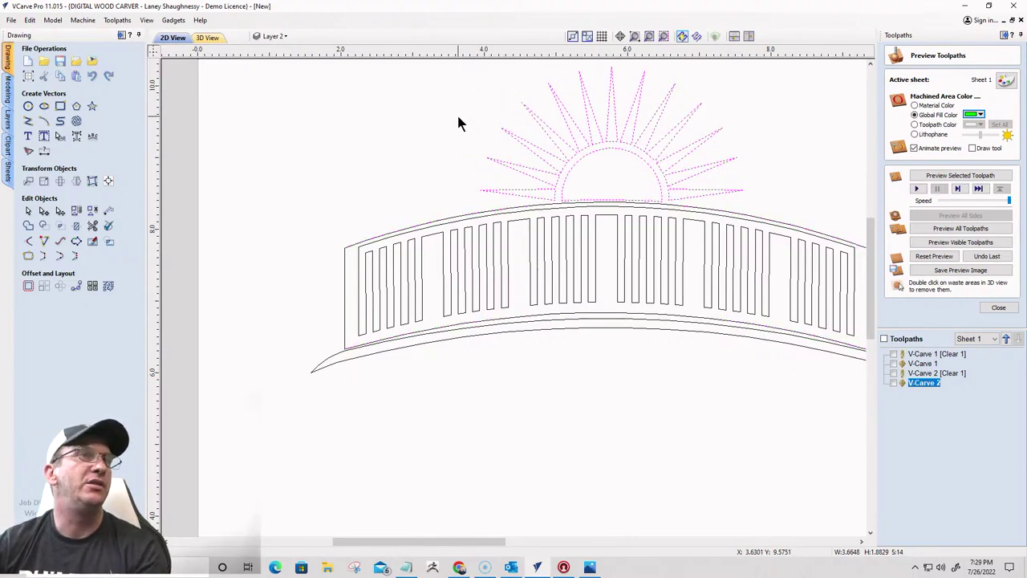
{"action": "left_click", "coordinate": [458, 121]}
{"action": "scroll", "coordinate": [524, 160], "scroll_direction": "down", "scroll_amount": 4}
{"action": "scroll", "coordinate": [461, 345], "scroll_direction": "down", "scroll_amount": 2}
{"action": "scroll", "coordinate": [422, 235], "scroll_direction": "up", "scroll_amount": 3}
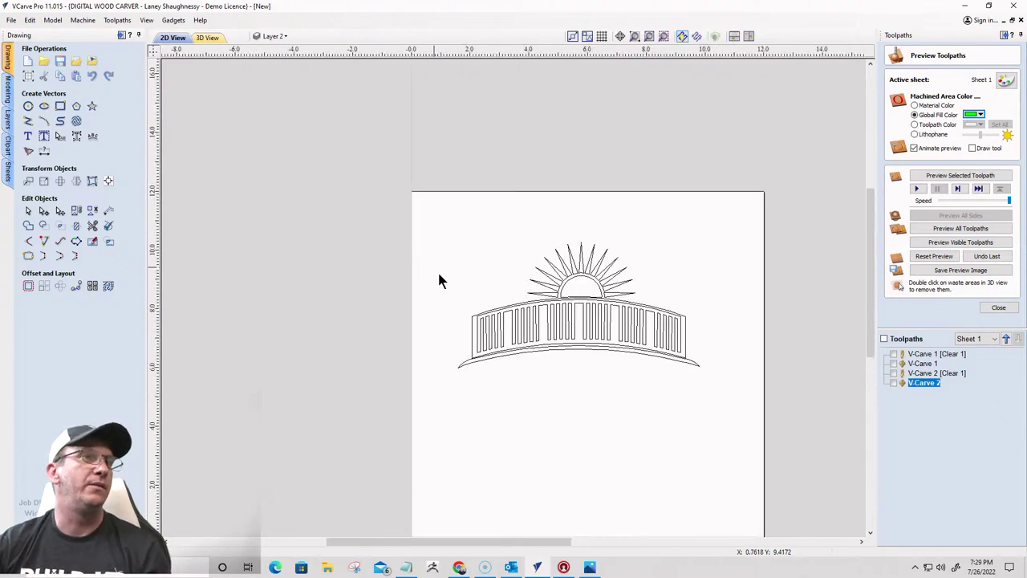
{"action": "scroll", "coordinate": [609, 289], "scroll_direction": "up", "scroll_amount": 2}
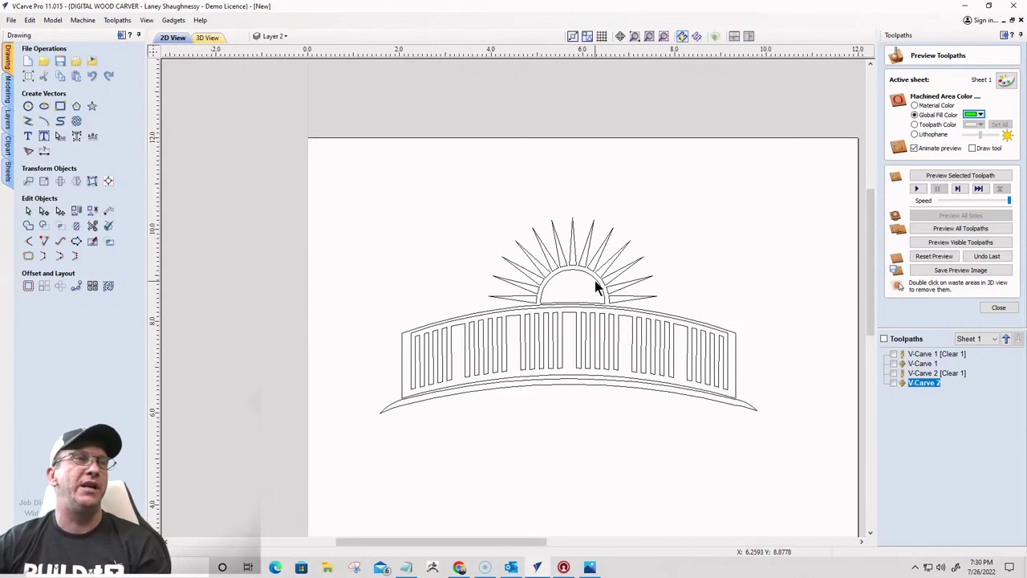
{"action": "scroll", "coordinate": [595, 282], "scroll_direction": "up", "scroll_amount": 3}
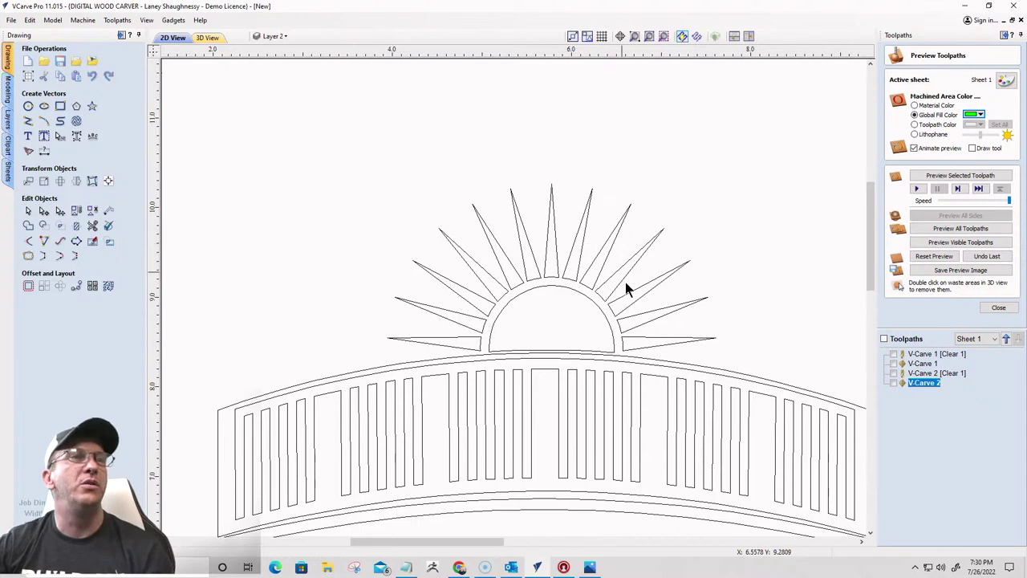
Shorten the lower-right sun ray by dragging its tip node inward in node editing
{"action": "left_click", "coordinate": [646, 329]}
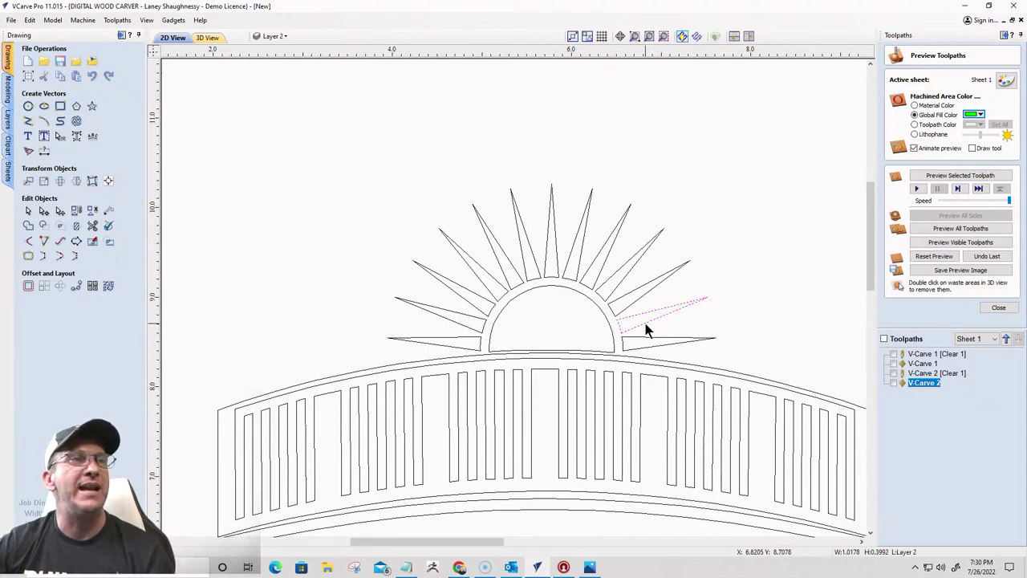
{"action": "scroll", "coordinate": [698, 309], "scroll_direction": "up", "scroll_amount": 3}
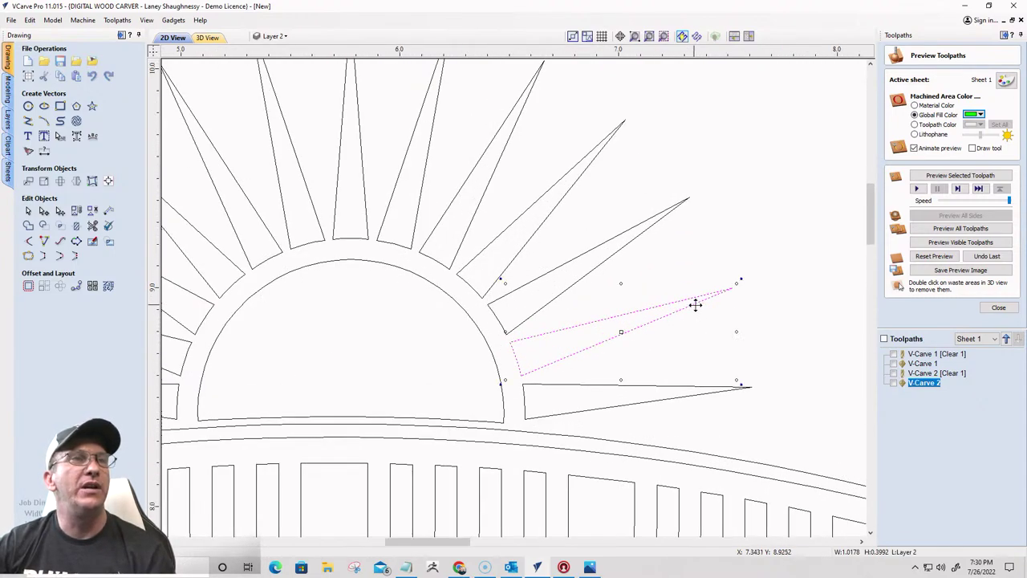
{"action": "left_click", "coordinate": [715, 340]}
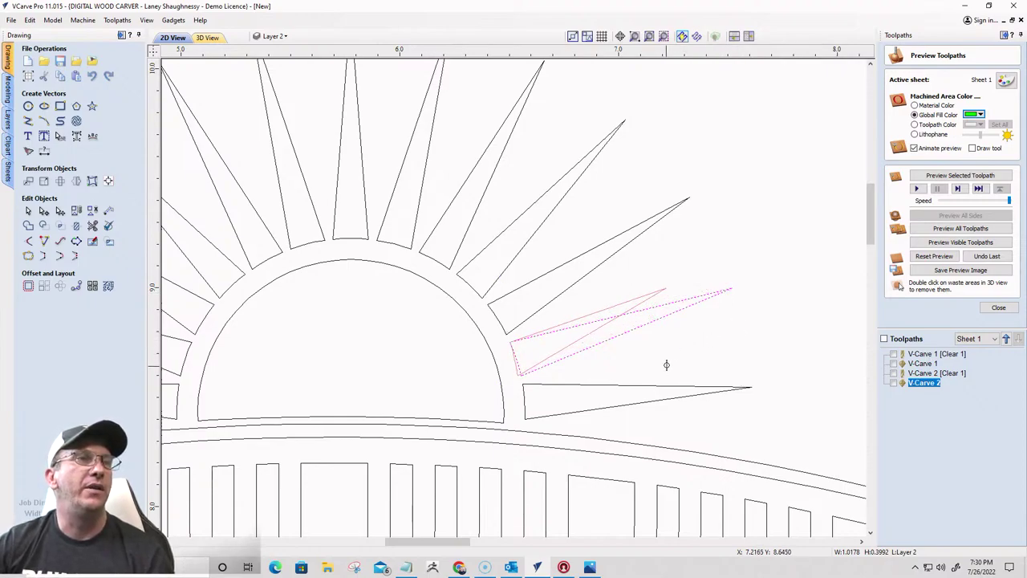
{"action": "left_click", "coordinate": [729, 375]}
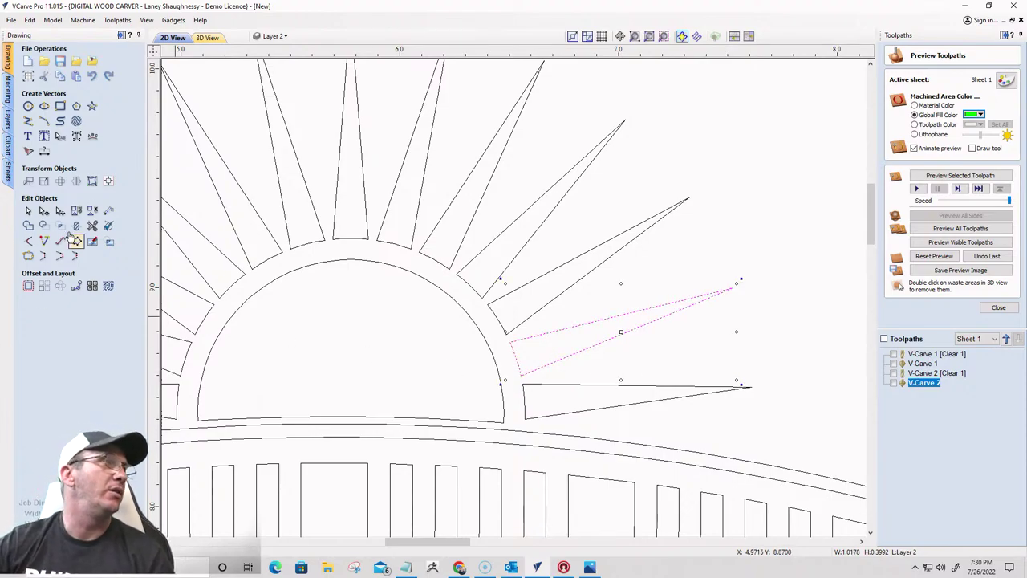
{"action": "left_click", "coordinate": [43, 210]}
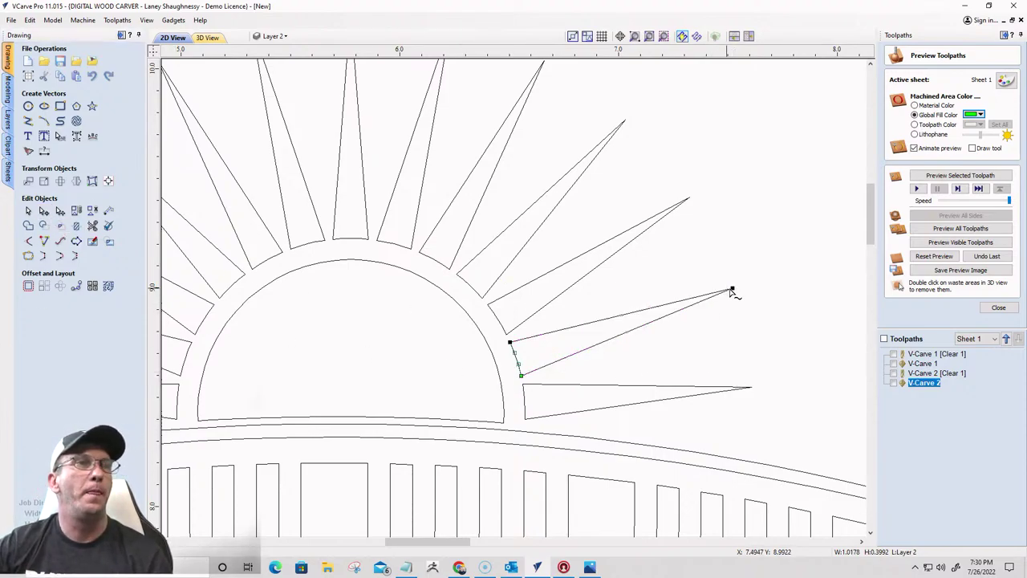
{"action": "left_click_drag", "start_coordinate": [731, 288], "coordinate": [656, 315]}
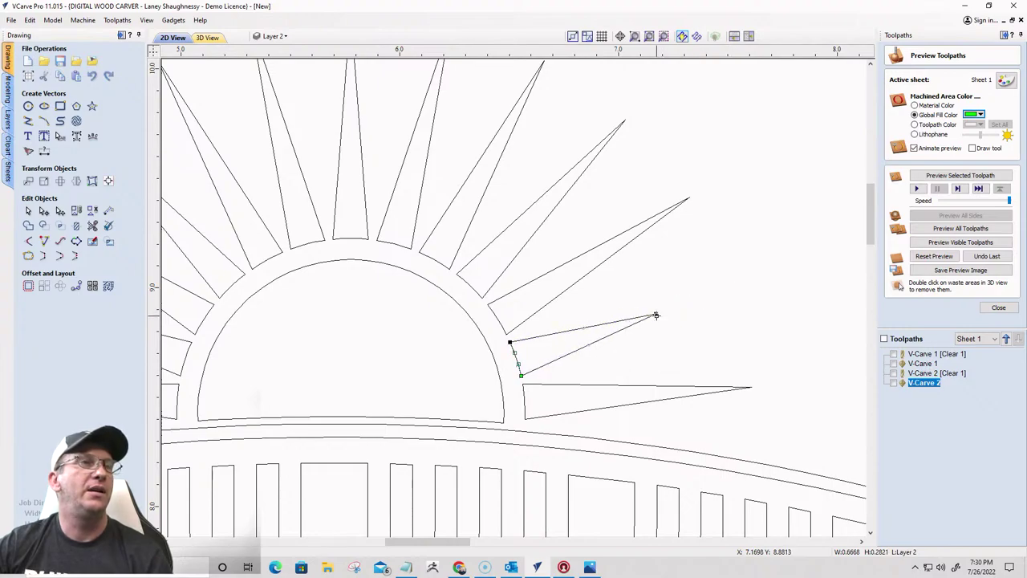
Shorten the upper-right, upper, top, left and lower-left rays by moving their tip nodes
{"action": "left_click", "coordinate": [614, 133]}
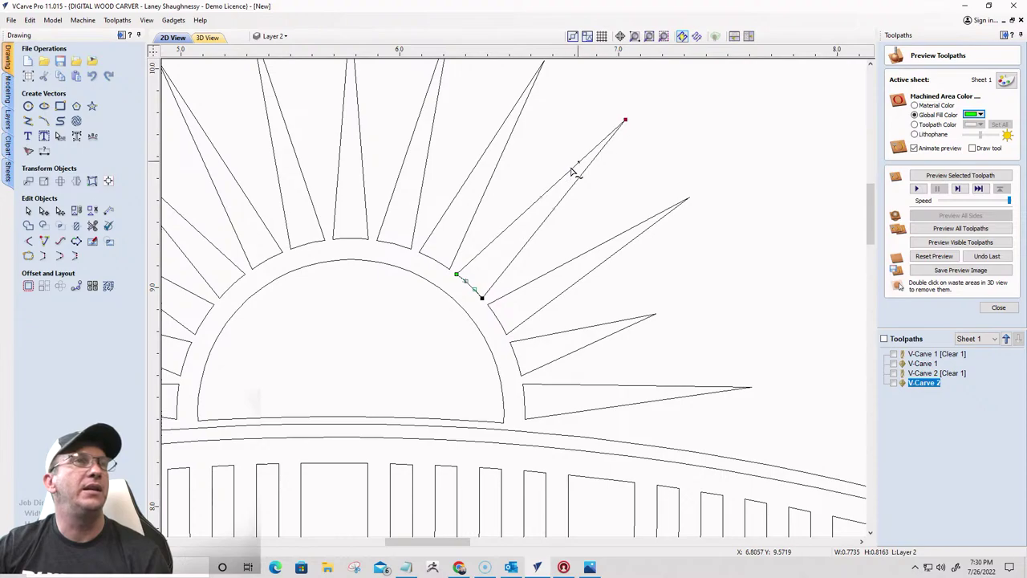
{"action": "left_click_drag", "start_coordinate": [573, 171], "coordinate": [553, 195]}
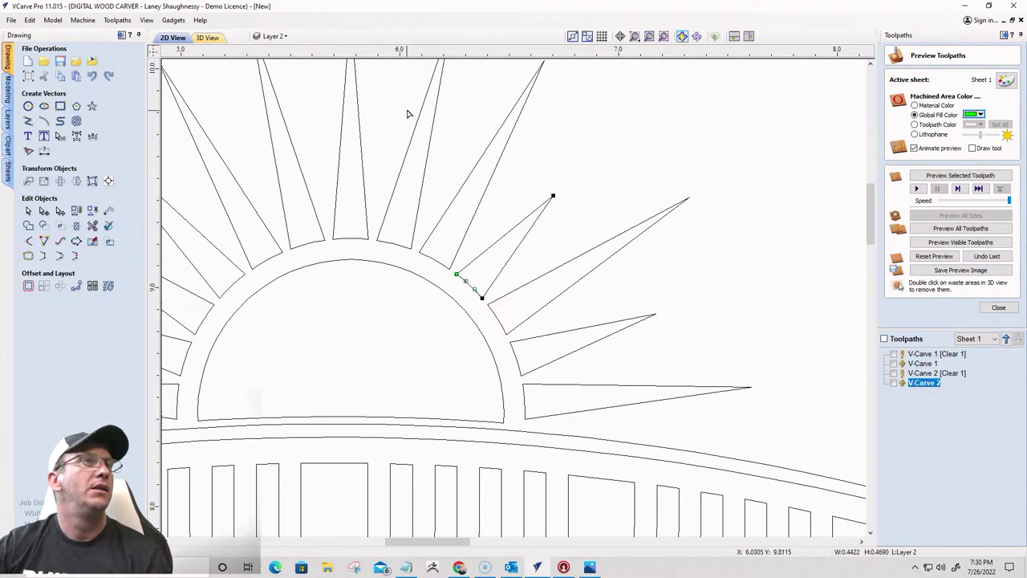
{"action": "scroll", "coordinate": [408, 114], "scroll_direction": "down", "scroll_amount": 3}
{"action": "scroll", "coordinate": [382, 73], "scroll_direction": "up", "scroll_amount": 3}
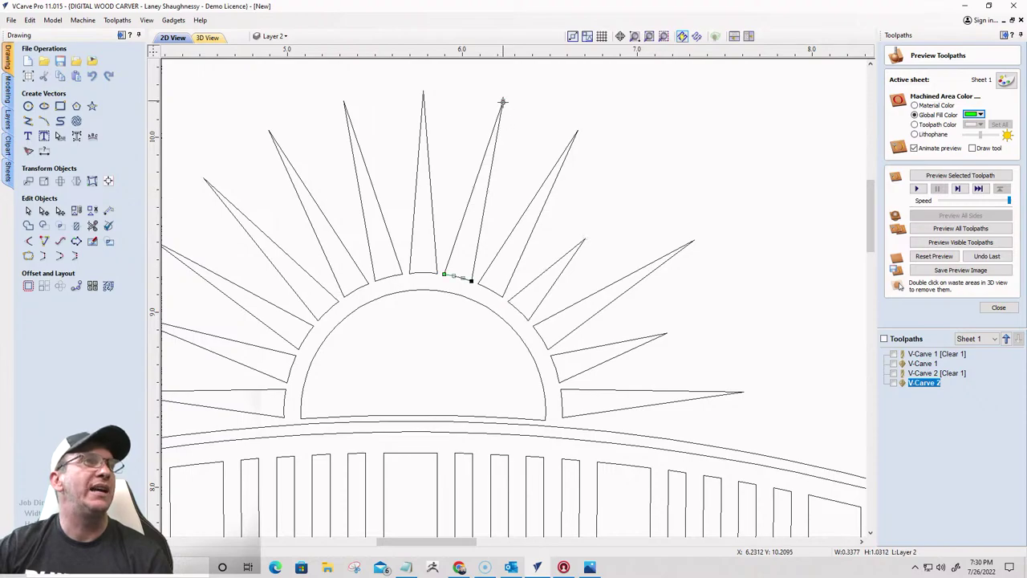
{"action": "left_click_drag", "start_coordinate": [502, 102], "coordinate": [479, 195]}
{"action": "scroll", "coordinate": [620, 109], "scroll_direction": "down", "scroll_amount": 3}
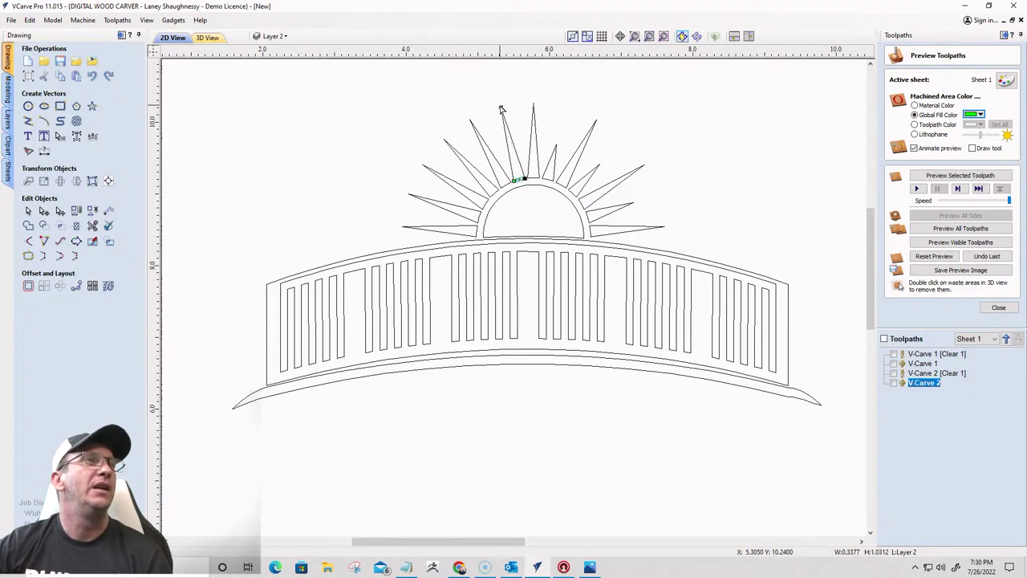
{"action": "left_click_drag", "start_coordinate": [501, 107], "coordinate": [510, 149]}
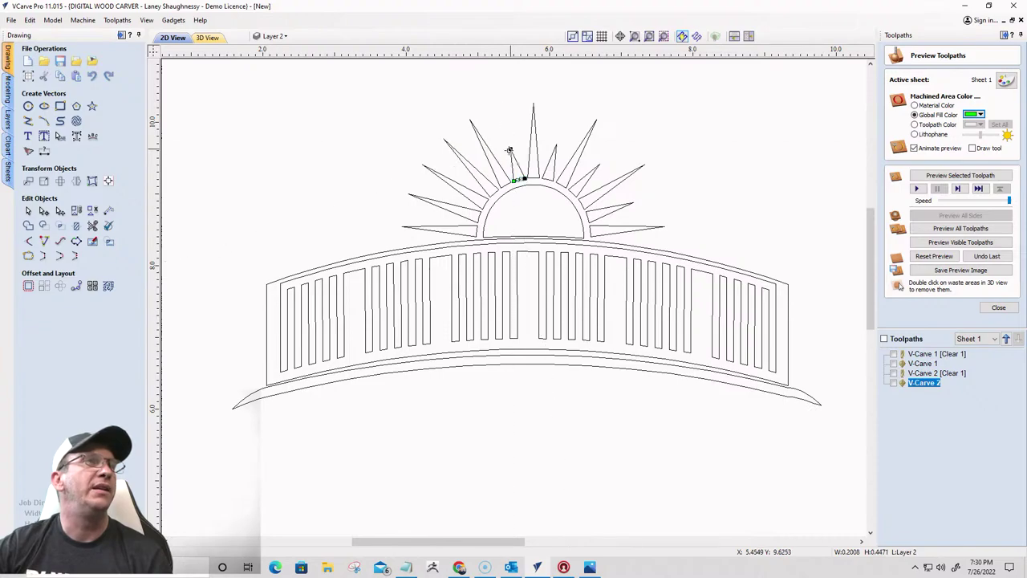
{"action": "left_click", "coordinate": [443, 138]}
{"action": "left_click_drag", "start_coordinate": [472, 175], "coordinate": [472, 169]}
{"action": "left_click", "coordinate": [410, 194]}
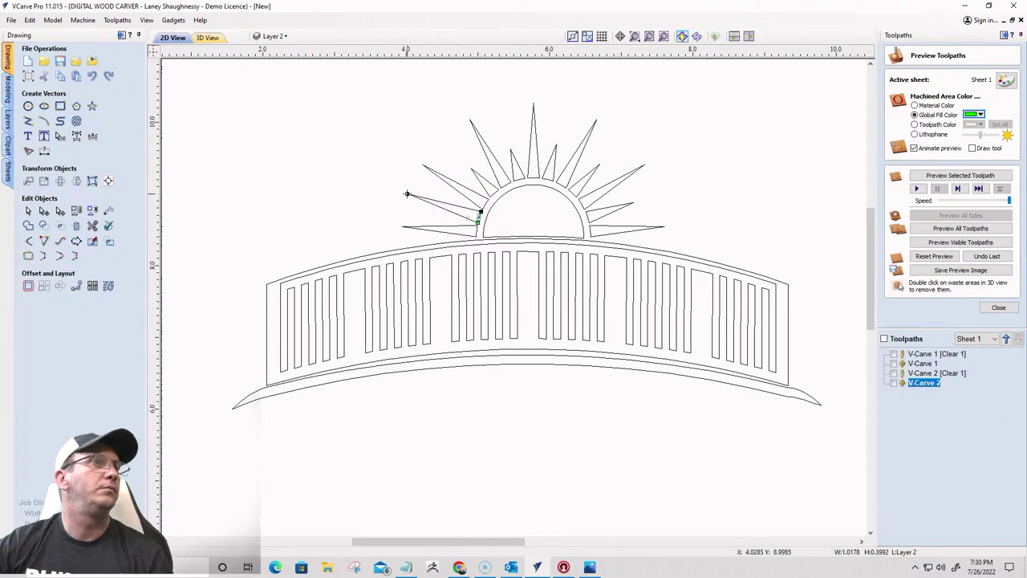
{"action": "left_click_drag", "start_coordinate": [417, 199], "coordinate": [434, 204]}
{"action": "scroll", "coordinate": [433, 202], "scroll_direction": "up", "scroll_amount": 5}
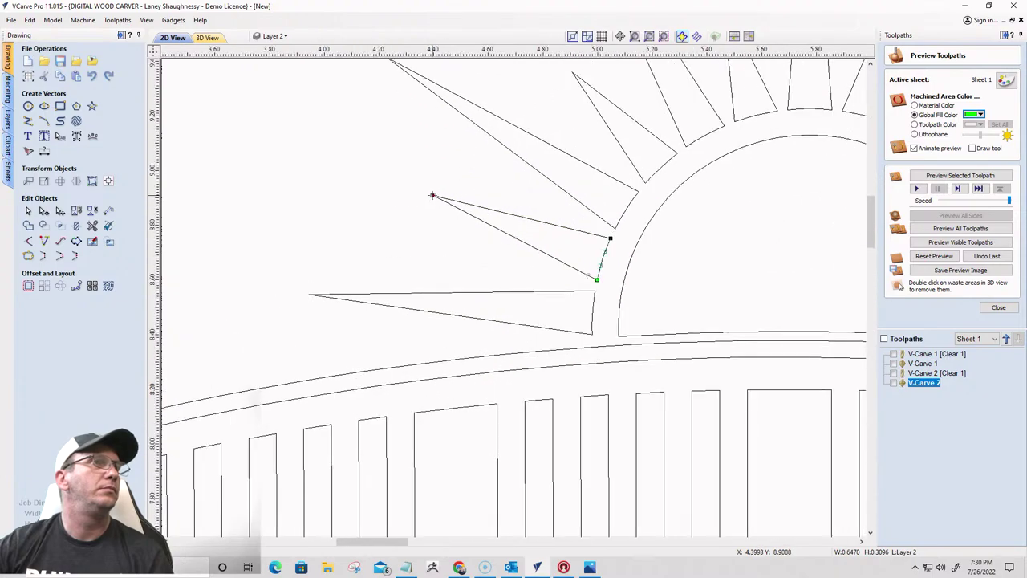
{"action": "scroll", "coordinate": [433, 195], "scroll_direction": "down", "scroll_amount": 5}
{"action": "scroll", "coordinate": [711, 152], "scroll_direction": "down", "scroll_amount": 3}
{"action": "scroll", "coordinate": [580, 208], "scroll_direction": "up", "scroll_amount": 2}
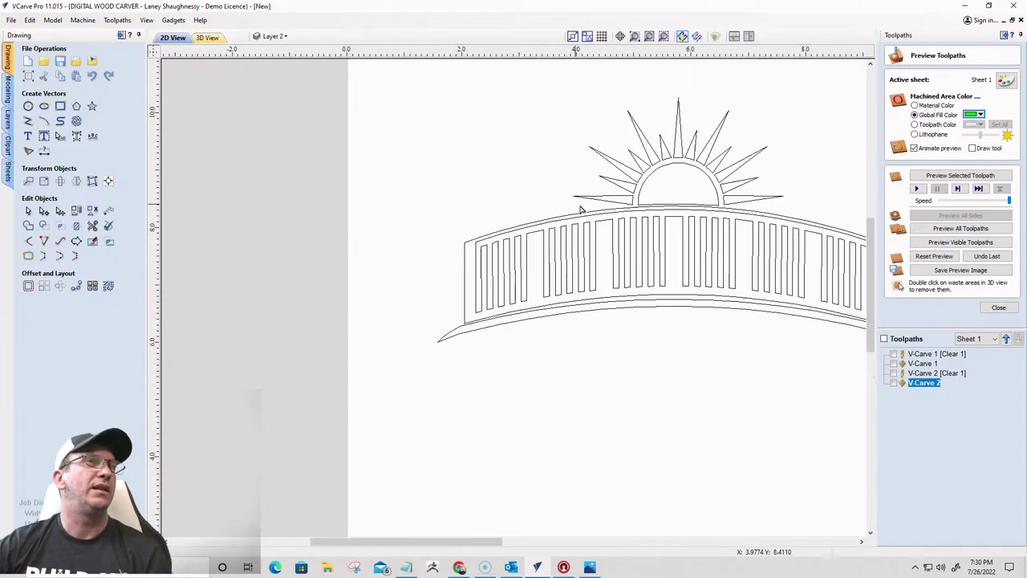
{"action": "scroll", "coordinate": [703, 200], "scroll_direction": "down", "scroll_amount": 3}
{"action": "scroll", "coordinate": [718, 199], "scroll_direction": "up", "scroll_amount": 4}
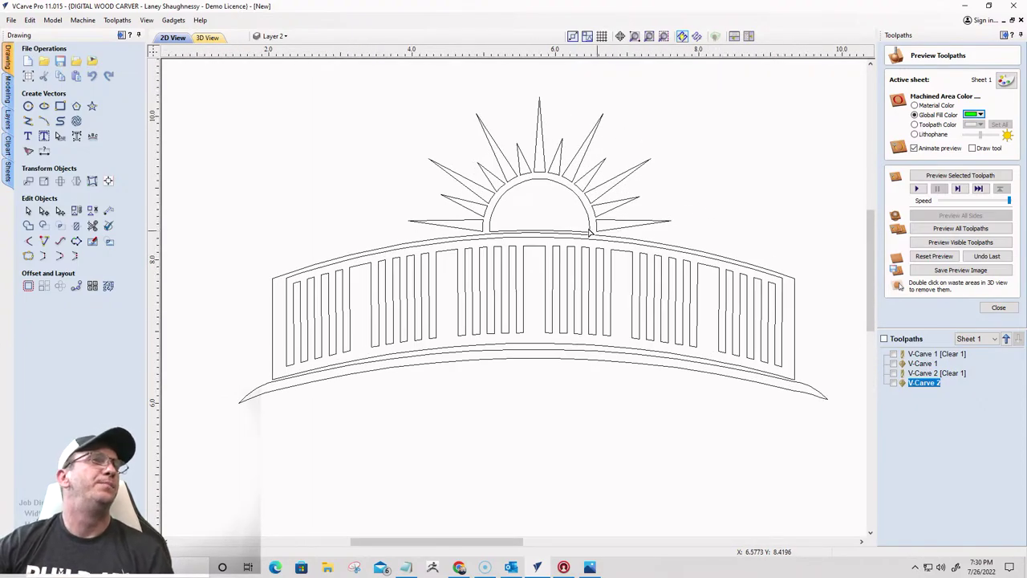
{"action": "scroll", "coordinate": [554, 225], "scroll_direction": "up", "scroll_amount": 1}
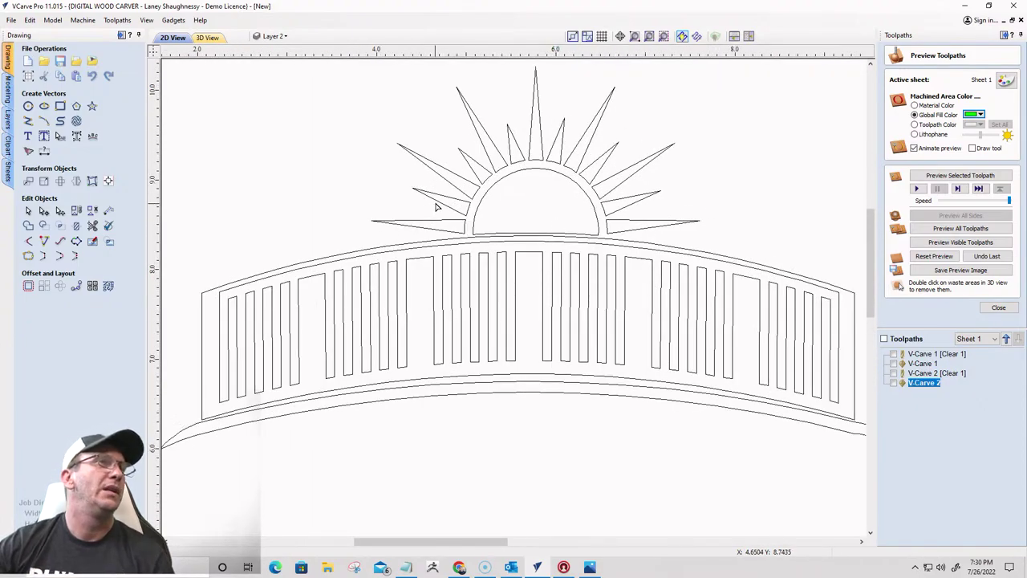
{"action": "scroll", "coordinate": [726, 192], "scroll_direction": "down", "scroll_amount": 1}
{"action": "scroll", "coordinate": [658, 183], "scroll_direction": "up", "scroll_amount": 3}
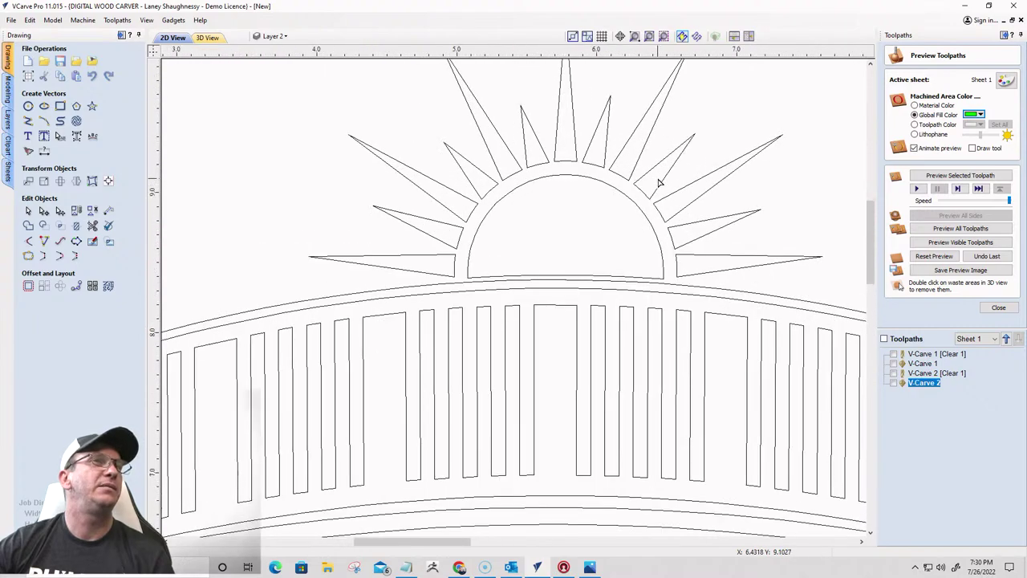
{"action": "scroll", "coordinate": [642, 192], "scroll_direction": "down", "scroll_amount": 3}
{"action": "scroll", "coordinate": [699, 208], "scroll_direction": "up", "scroll_amount": 2}
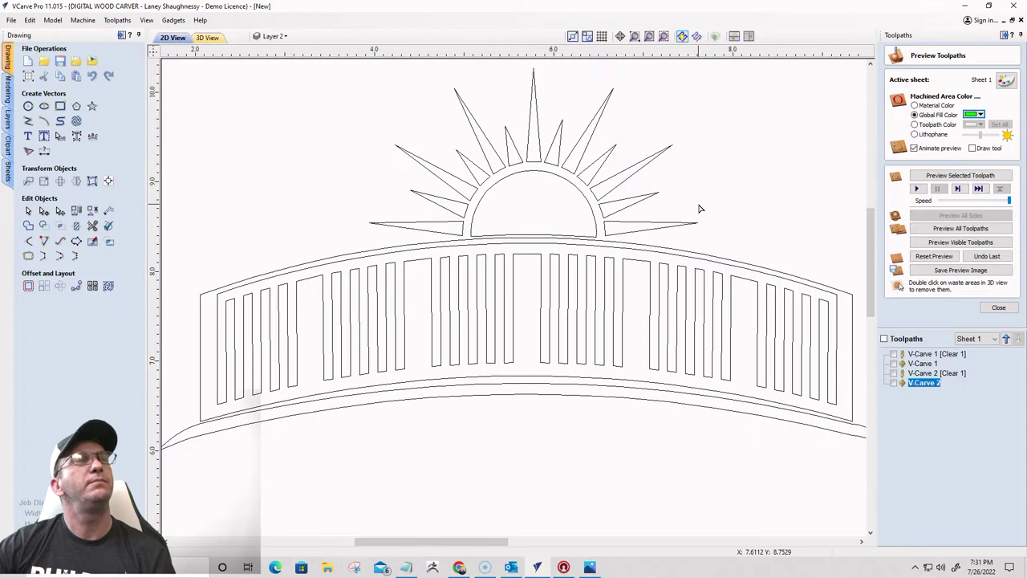
{"action": "scroll", "coordinate": [699, 208], "scroll_direction": "down", "scroll_amount": 1}
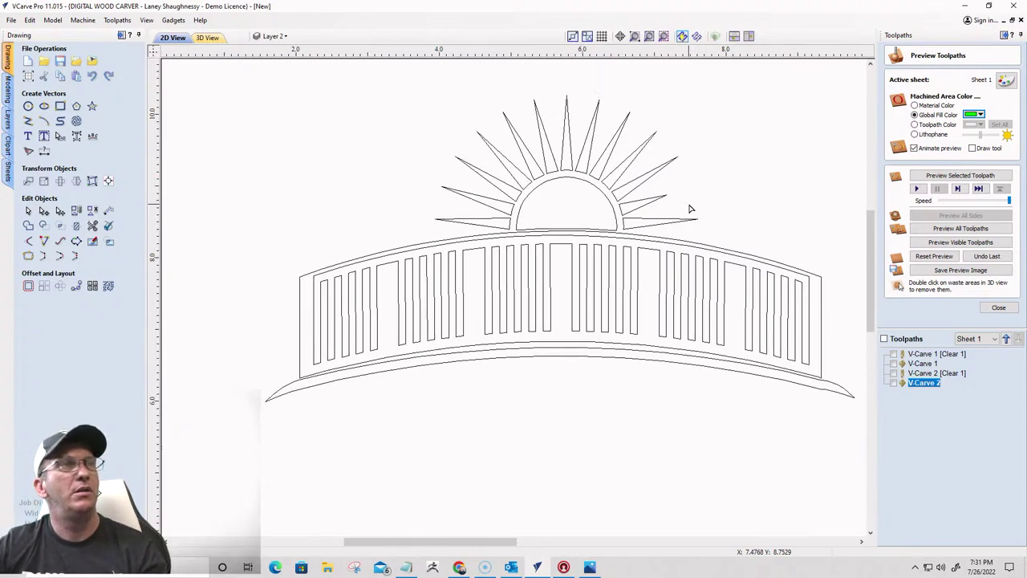
{"action": "scroll", "coordinate": [689, 209], "scroll_direction": "down", "scroll_amount": 3}
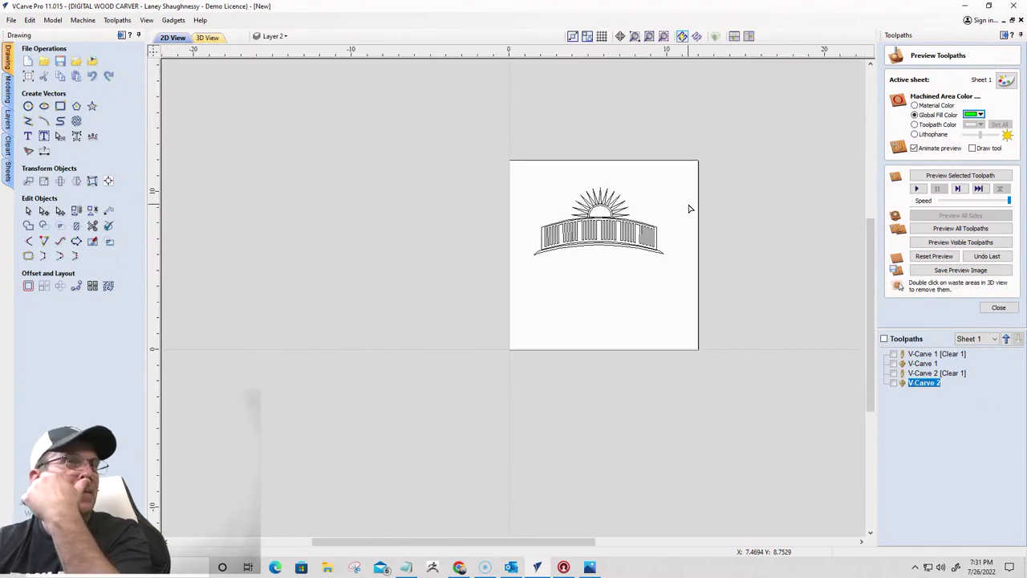
{"action": "scroll", "coordinate": [697, 213], "scroll_direction": "up", "scroll_amount": 2}
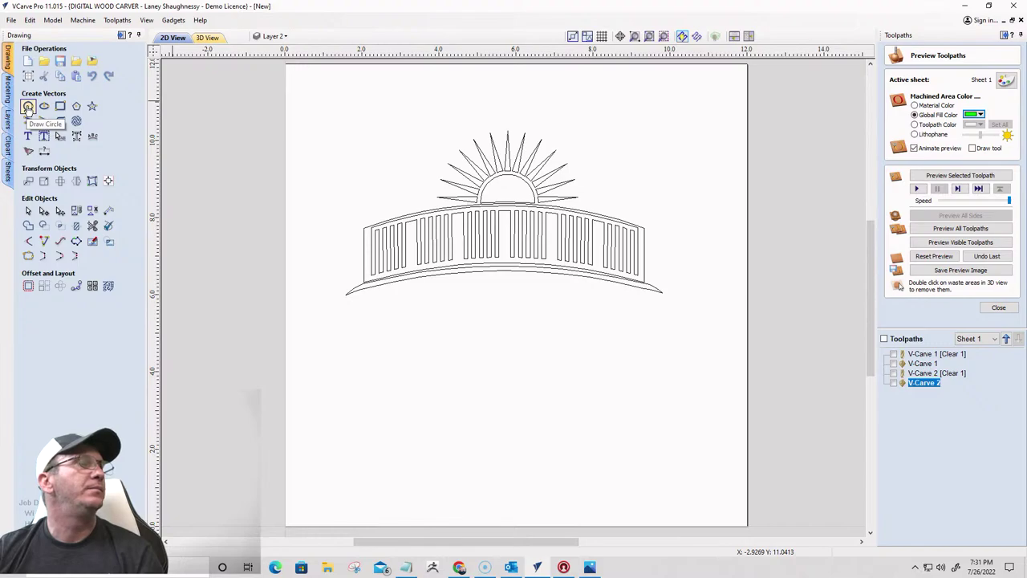
{"action": "scroll", "coordinate": [554, 252], "scroll_direction": "down", "scroll_amount": 1}
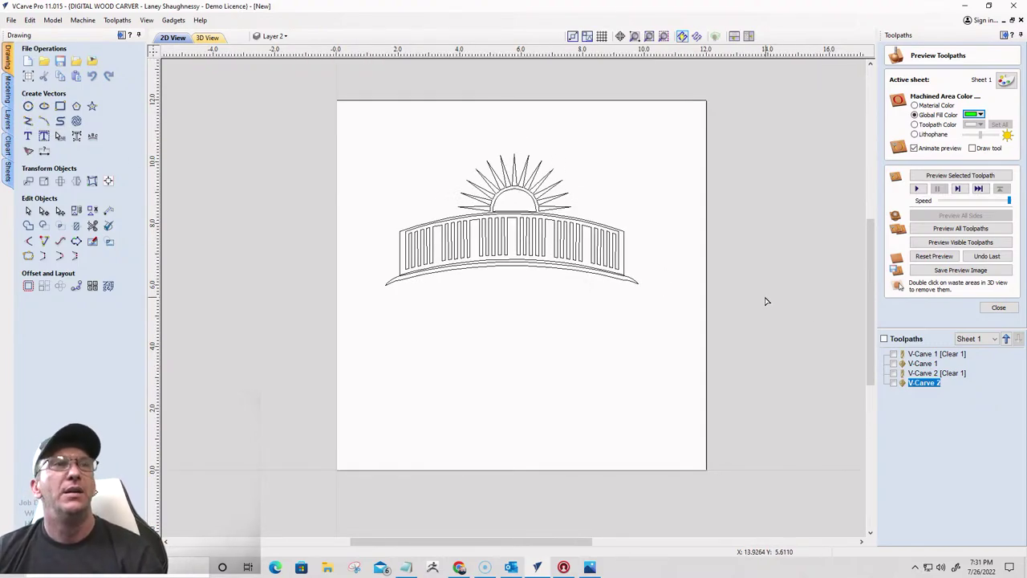
{"action": "scroll", "coordinate": [474, 271], "scroll_direction": "down", "scroll_amount": 2}
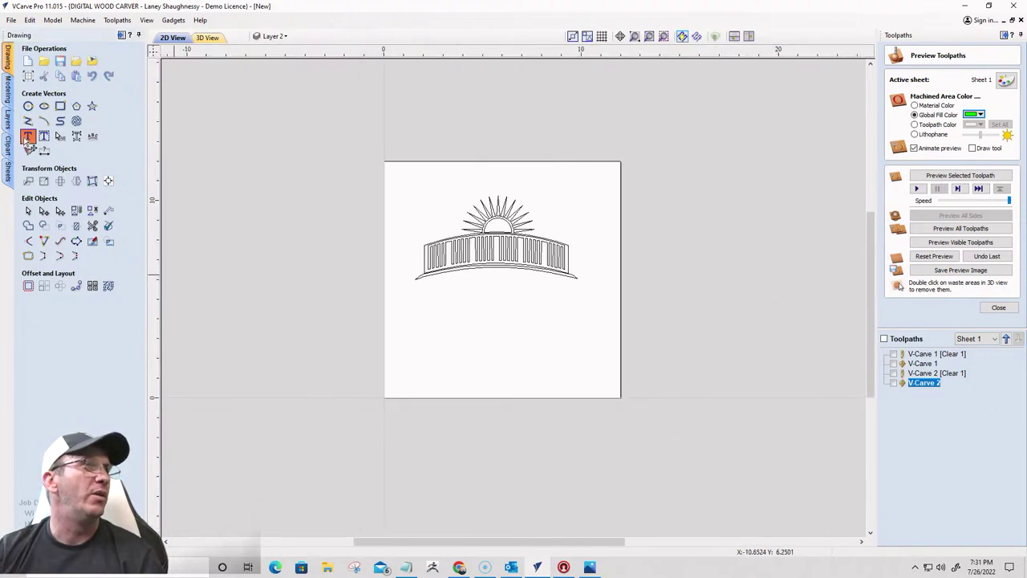
Add centred 'WELCOME' text in Roboto Black, 1.5 in tall, placed just beneath the arch
{"action": "left_click", "coordinate": [28, 137]}
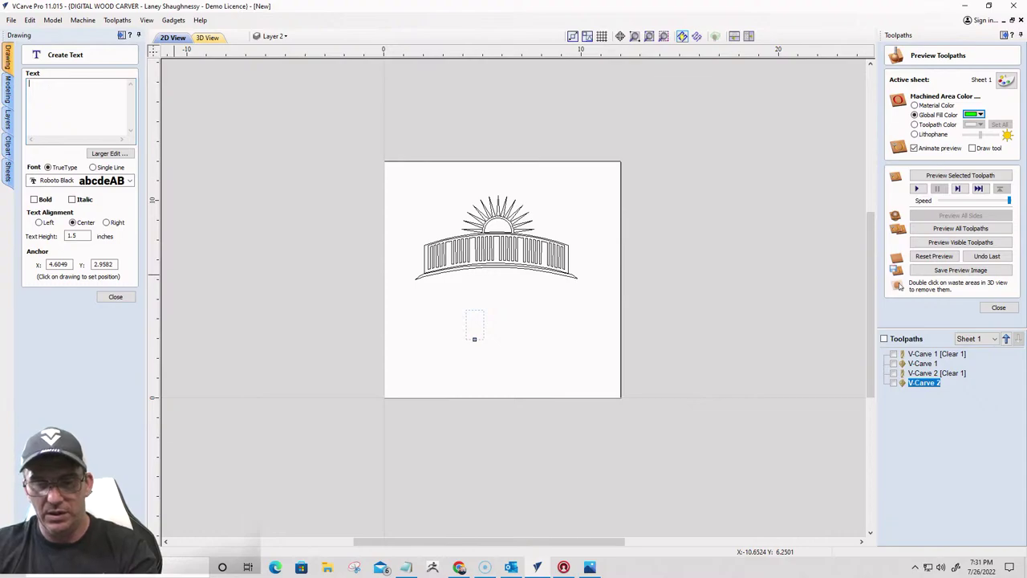
{"action": "type", "text": "WELCOME"}
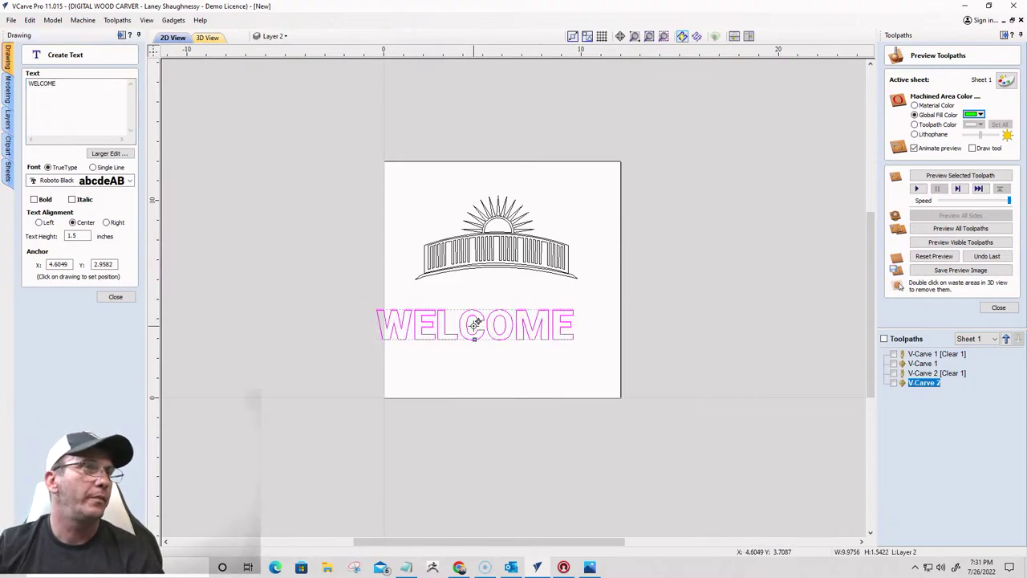
{"action": "left_click_drag", "start_coordinate": [476, 323], "coordinate": [486, 296]}
{"action": "scroll", "coordinate": [486, 296], "scroll_direction": "up", "scroll_amount": 4}
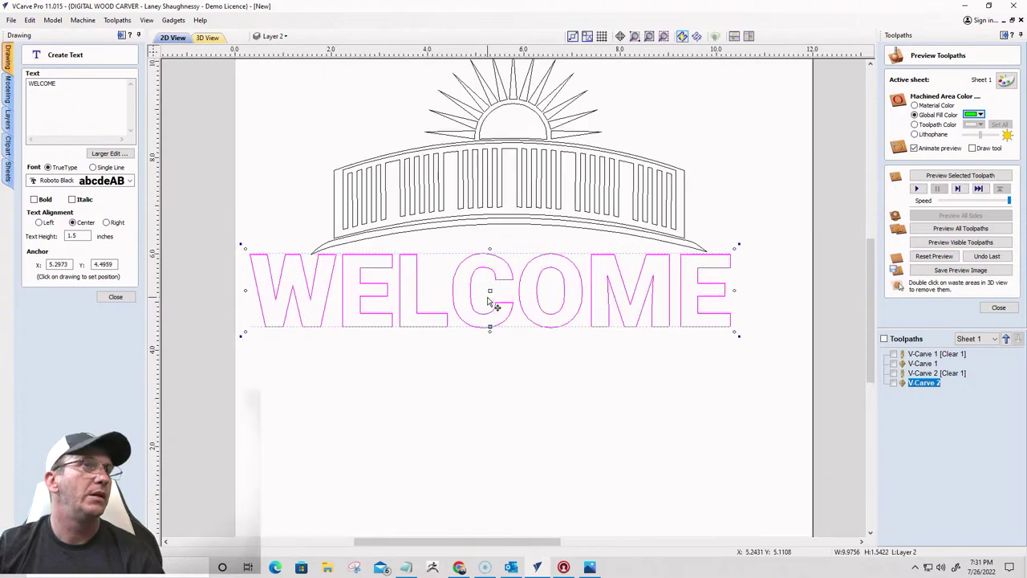
{"action": "scroll", "coordinate": [424, 280], "scroll_direction": "down", "scroll_amount": 3}
{"action": "scroll", "coordinate": [423, 280], "scroll_direction": "up", "scroll_amount": 1}
{"action": "scroll", "coordinate": [423, 280], "scroll_direction": "down", "scroll_amount": 1}
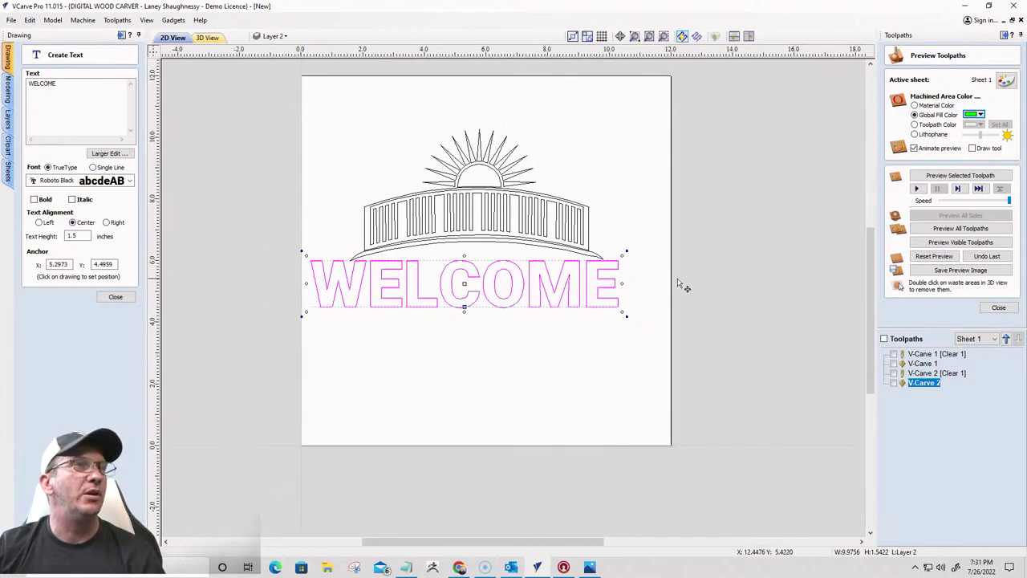
{"action": "left_click", "coordinate": [598, 334]}
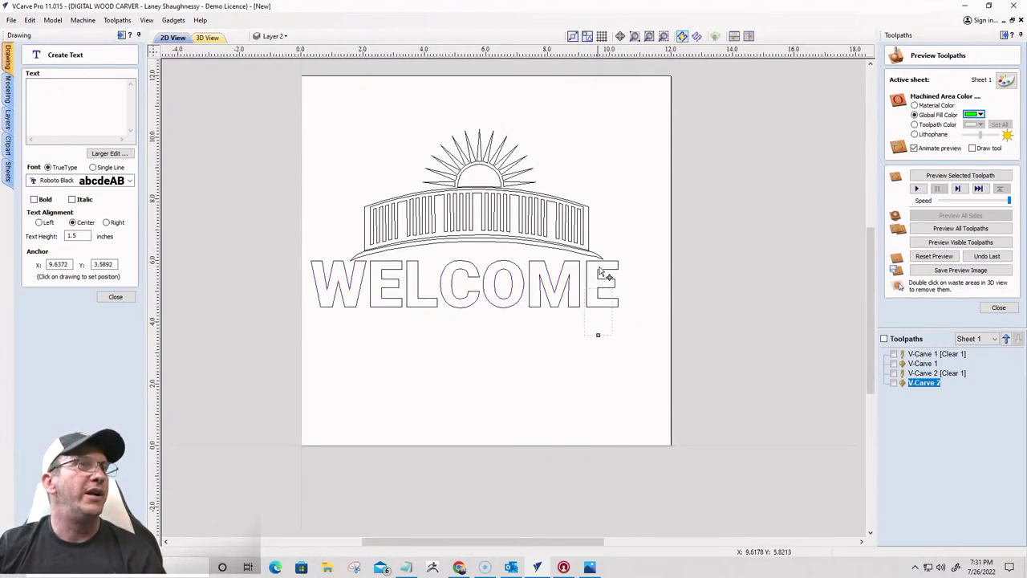
{"action": "left_click", "coordinate": [115, 297]}
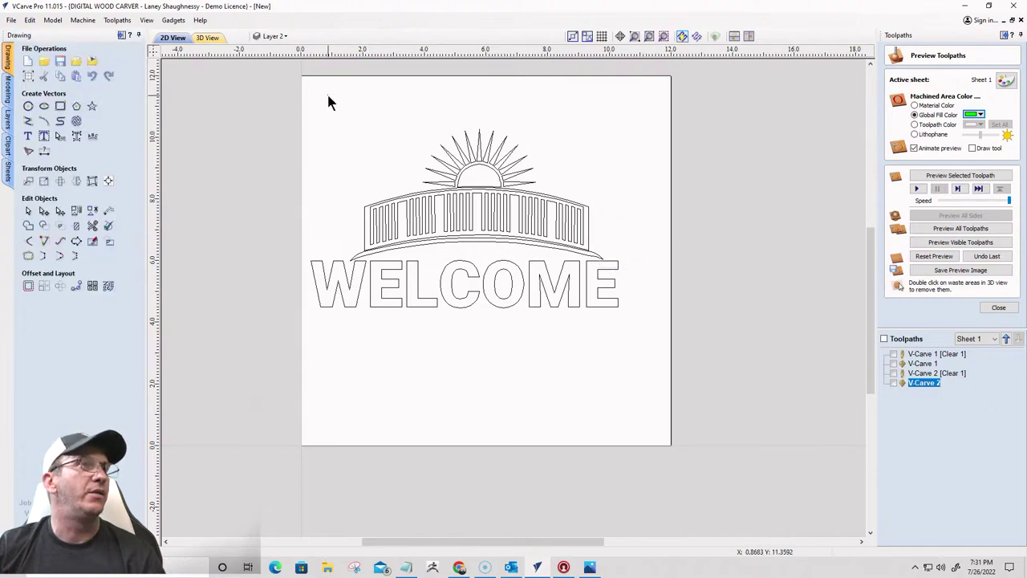
Scale the sun and arch artwork down to about 6.71 × 3.48 in, then select all vectors
{"action": "left_click_drag", "start_coordinate": [328, 96], "coordinate": [630, 278]}
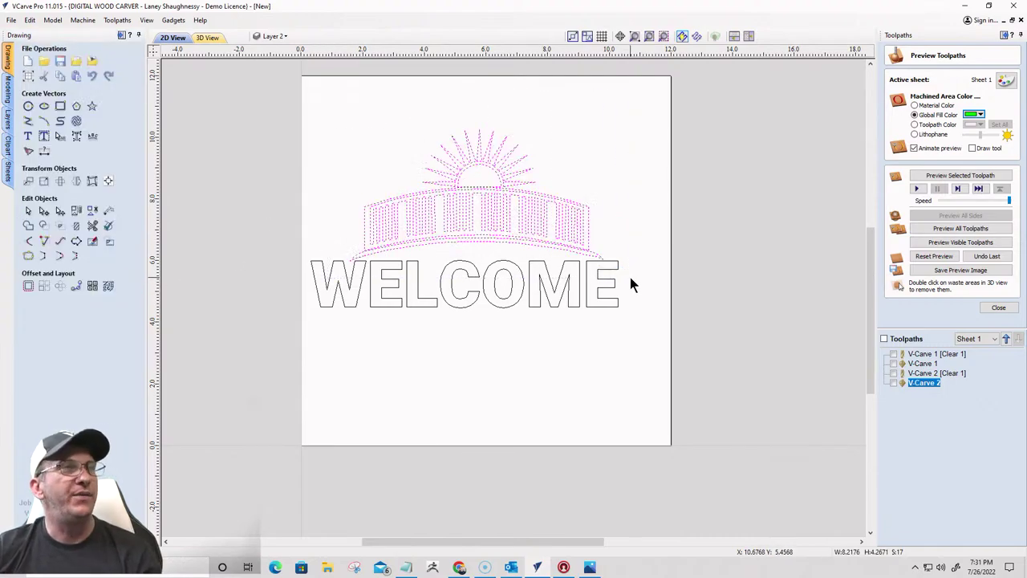
{"action": "left_click", "coordinate": [630, 278]}
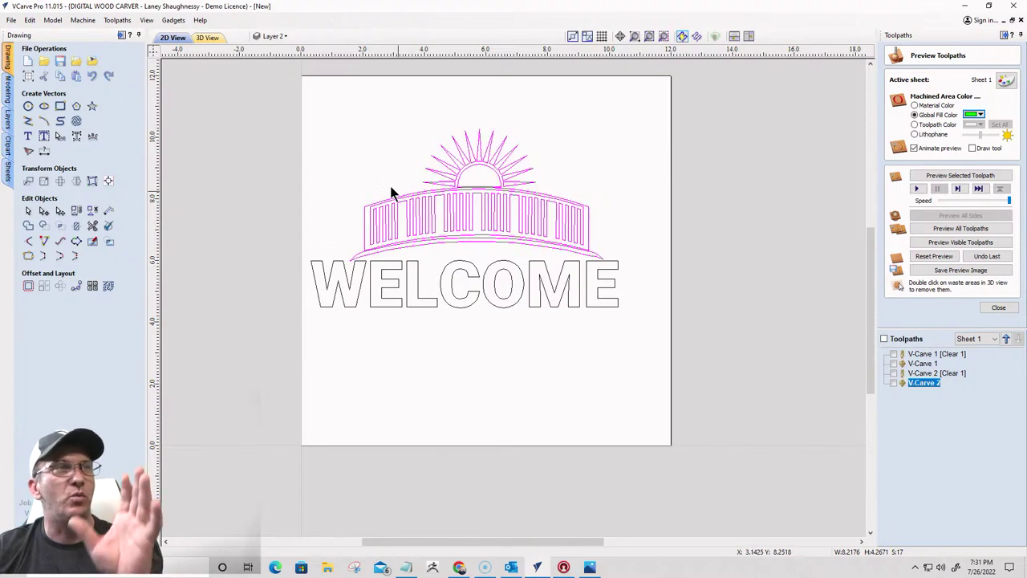
{"action": "left_click", "coordinate": [466, 195]}
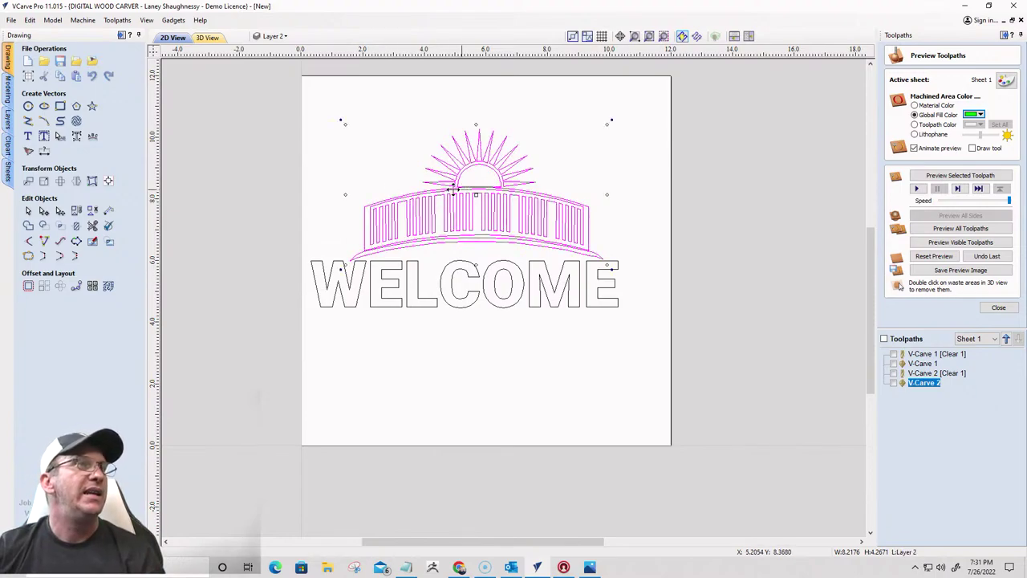
{"action": "left_click_drag", "start_coordinate": [346, 125], "coordinate": [363, 139]}
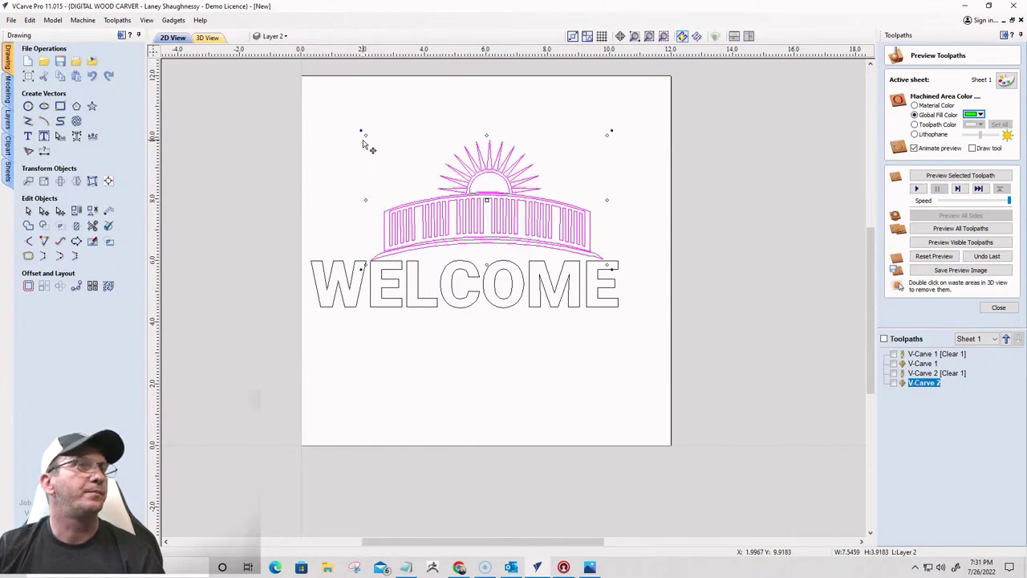
{"action": "left_click", "coordinate": [608, 140]}
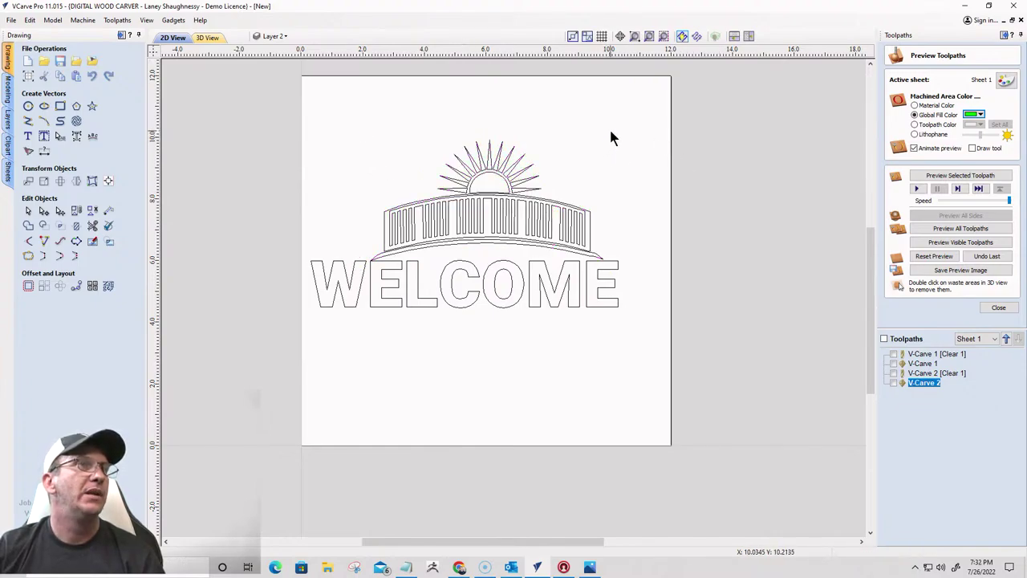
{"action": "left_click", "coordinate": [569, 223]}
{"action": "left_click_drag", "start_coordinate": [606, 135], "coordinate": [574, 152]}
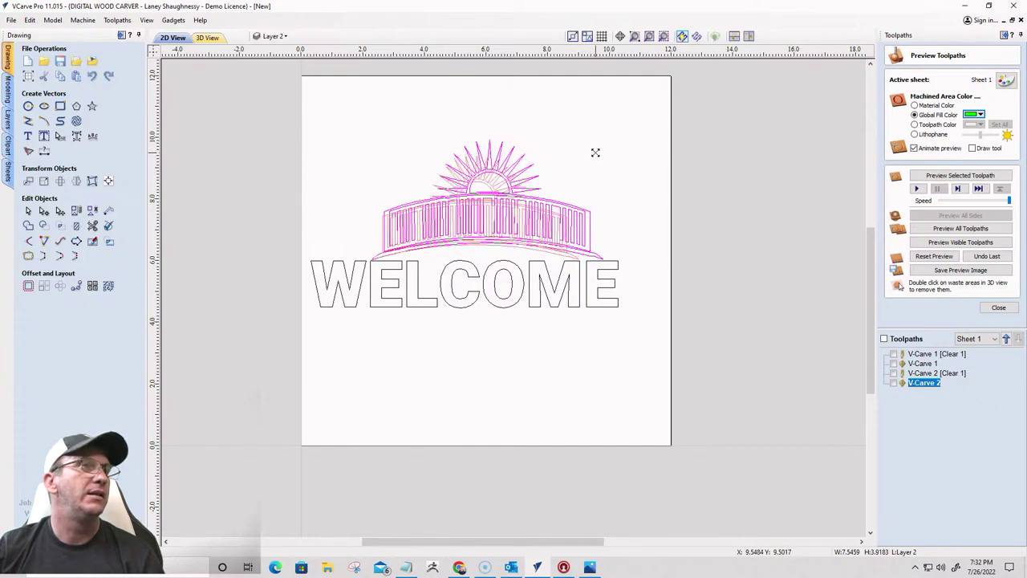
{"action": "left_click_drag", "start_coordinate": [595, 153], "coordinate": [591, 160]}
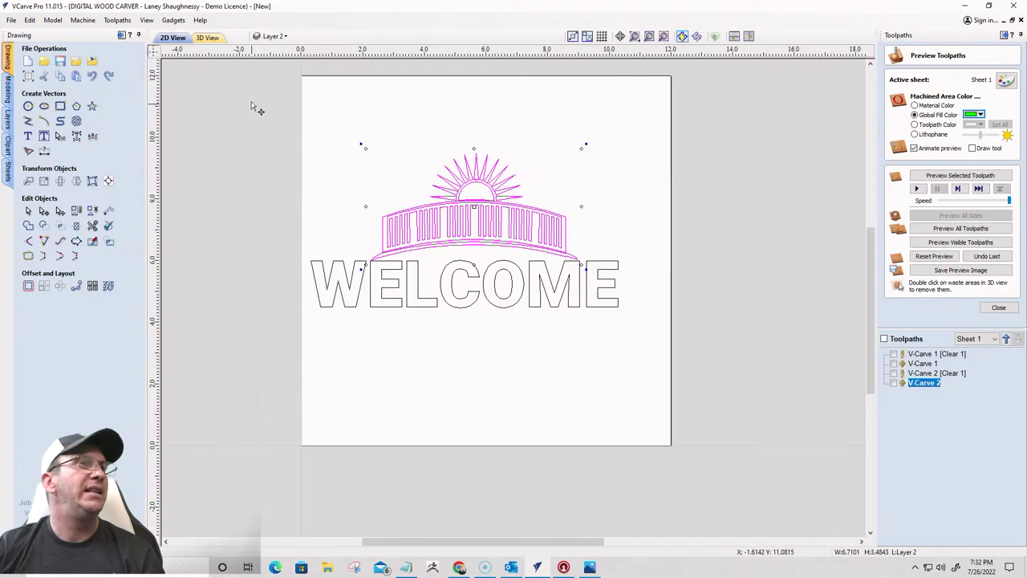
{"action": "left_click_drag", "start_coordinate": [252, 107], "coordinate": [654, 368]}
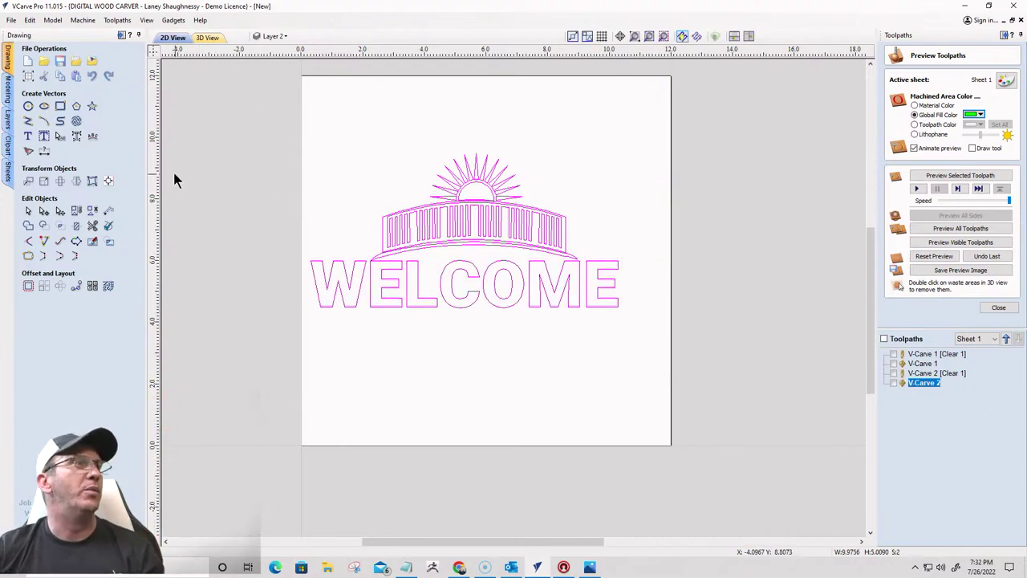
Centre the whole WELCOME sign design in the material and nudge it up two steps
{"action": "left_click", "coordinate": [108, 181]}
{"action": "left_click", "coordinate": [78, 91]}
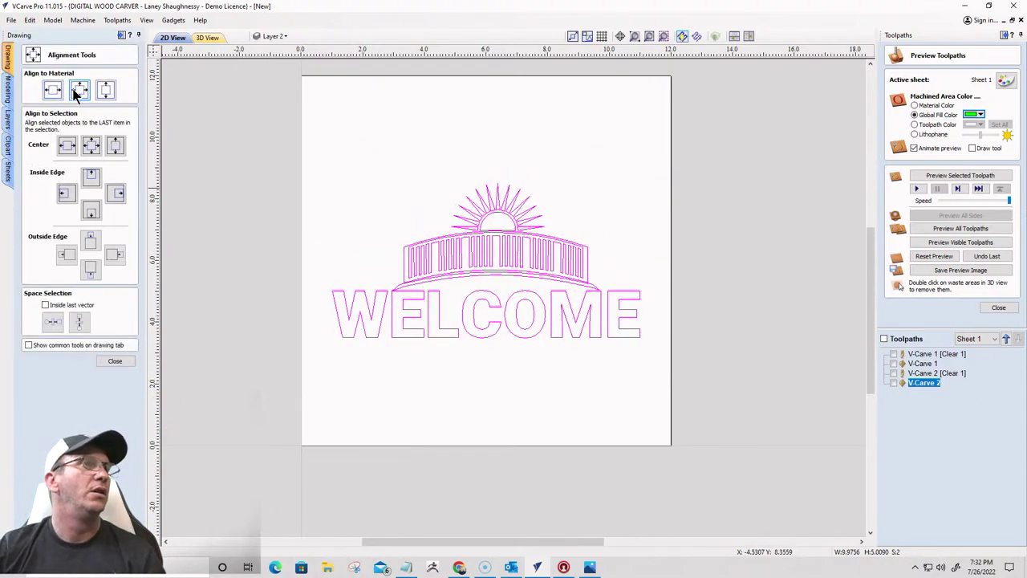
{"action": "left_click", "coordinate": [116, 361]}
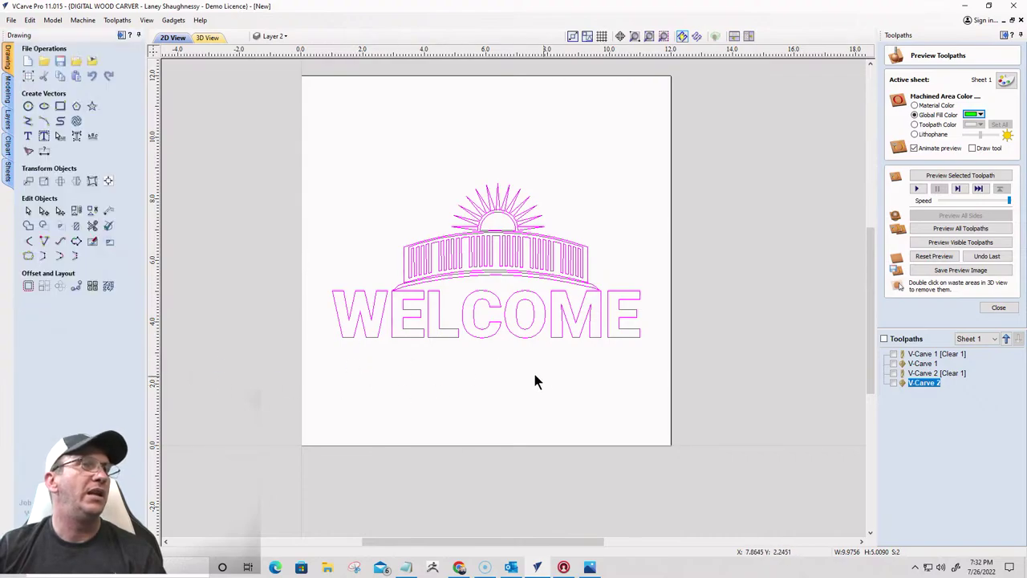
{"action": "key", "text": "Up"}
{"action": "key", "text": "Up"}
{"action": "key", "text": "Up"}
{"action": "key", "text": "Up"}
{"action": "key", "text": "Up"}
{"action": "key", "text": "Up"}
{"action": "key", "text": "Up"}
{"action": "key", "text": "Up"}
{"action": "key", "text": "Up"}
{"action": "key", "text": "Up"}
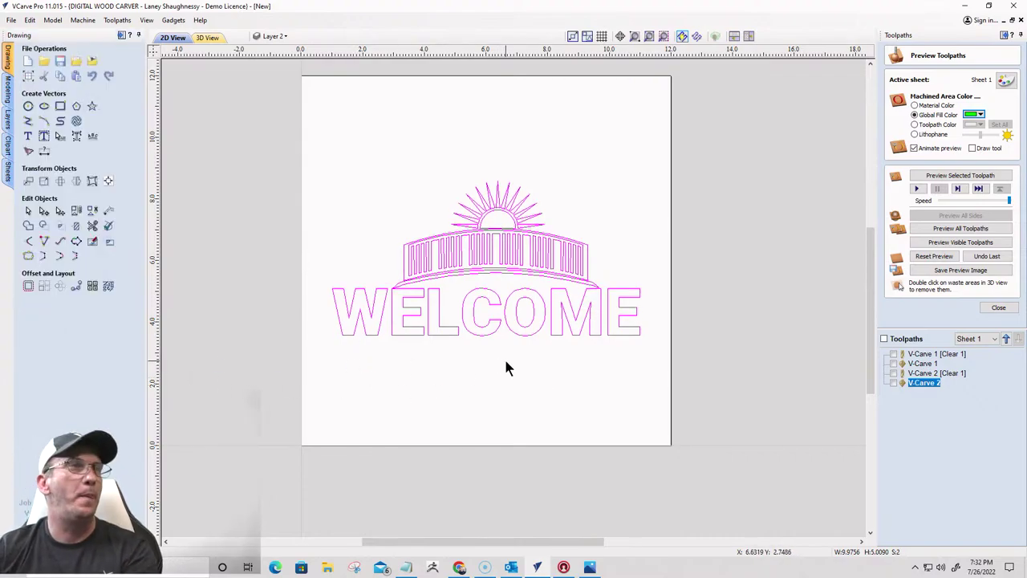
{"action": "key", "text": "Up"}
{"action": "key", "text": "Up"}
{"action": "key", "text": "Up"}
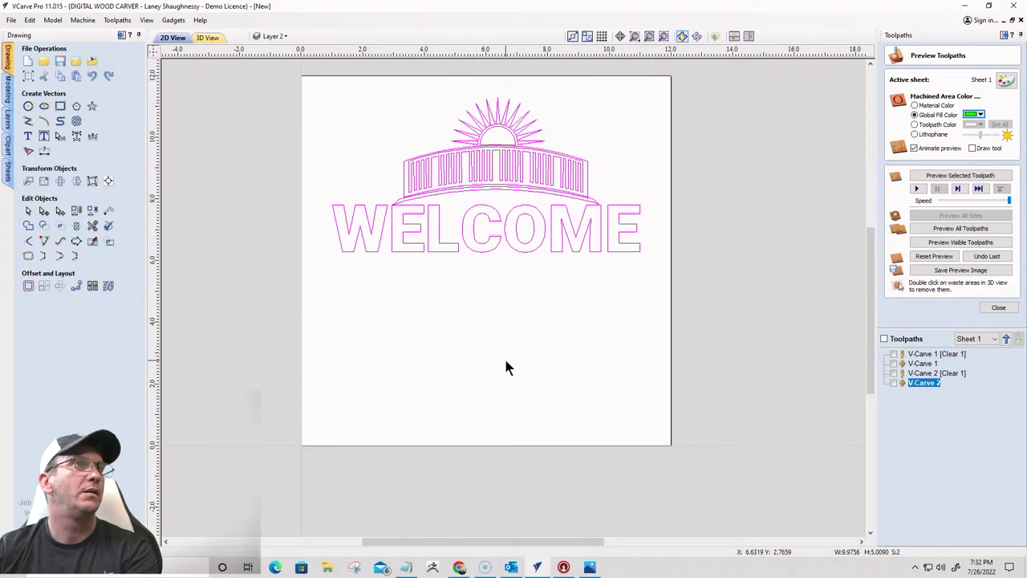
{"action": "scroll", "coordinate": [527, 222], "scroll_direction": "up", "scroll_amount": 3}
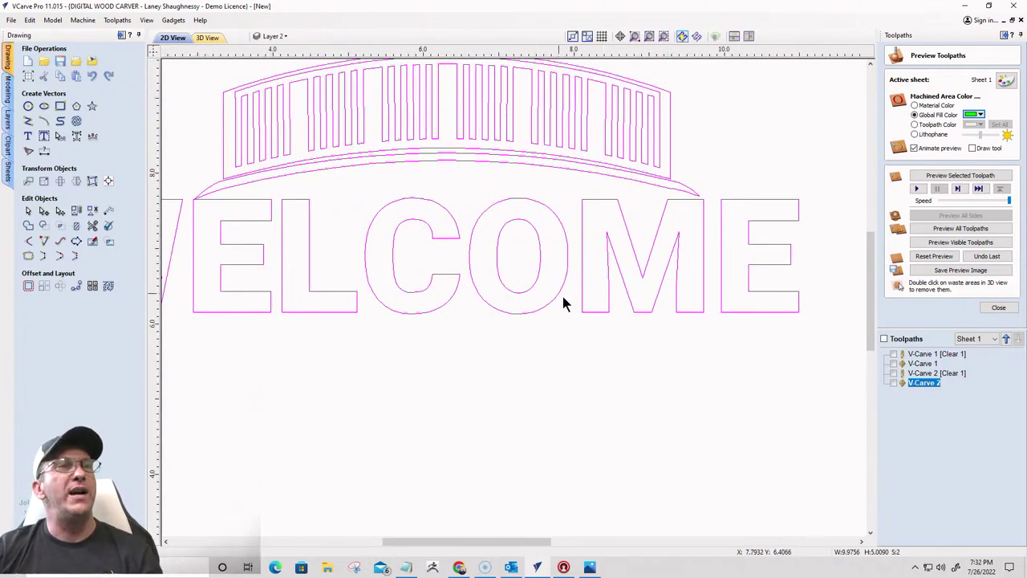
{"action": "left_click", "coordinate": [592, 305]}
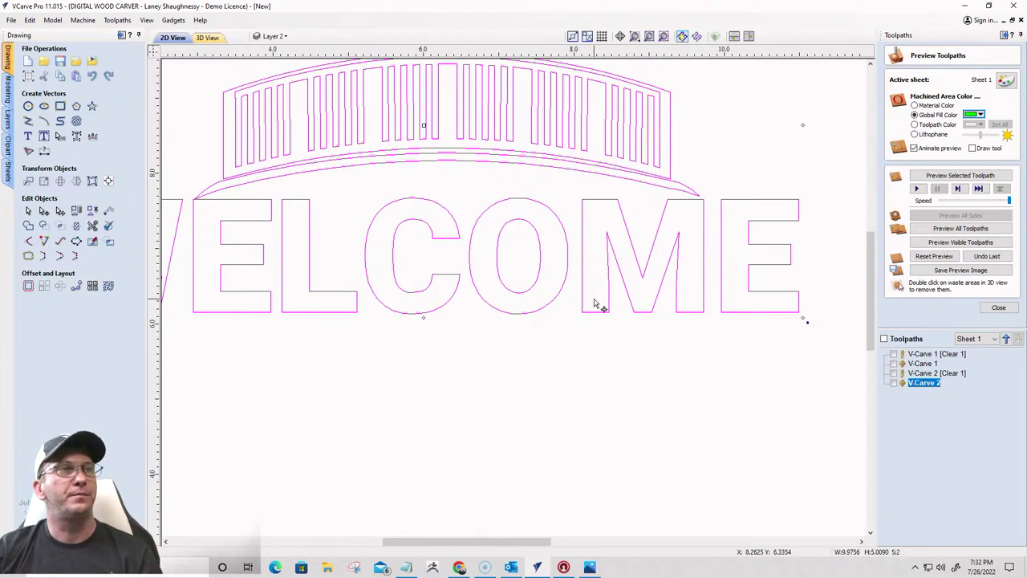
{"action": "scroll", "coordinate": [618, 323], "scroll_direction": "down", "scroll_amount": 3}
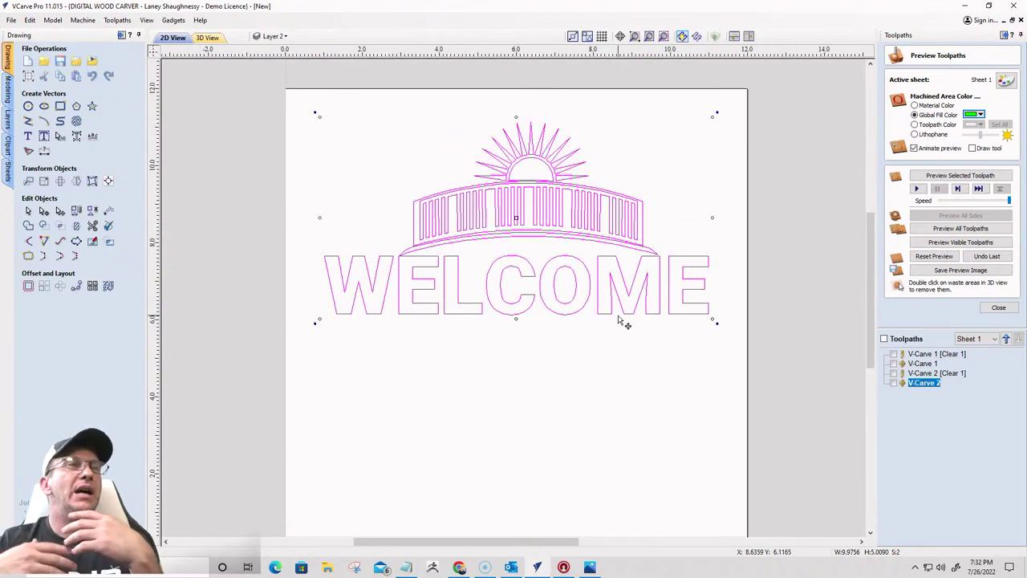
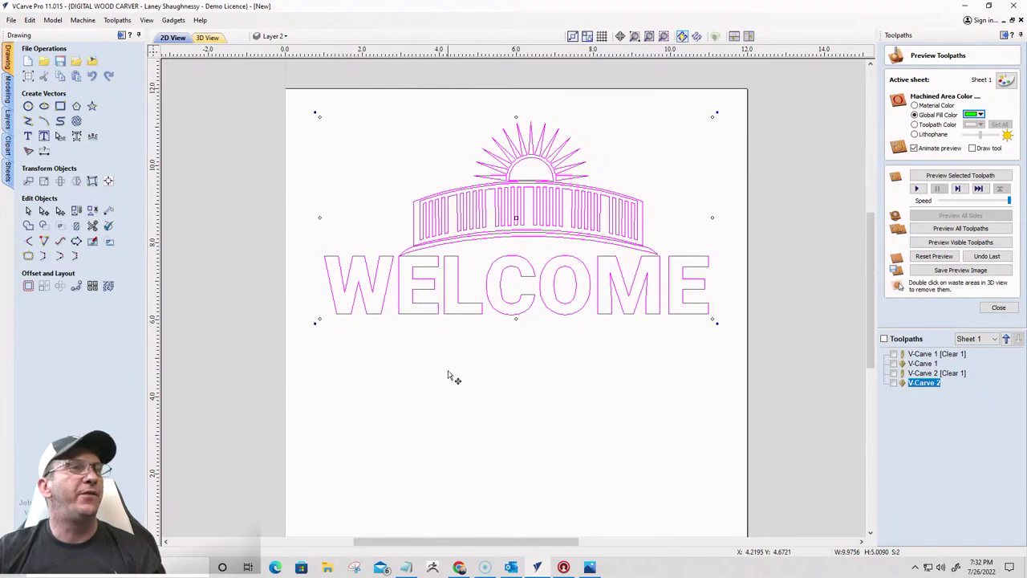
Clear the selection, then open Distort Object for the WELCOME lettering
{"action": "left_click", "coordinate": [449, 434]}
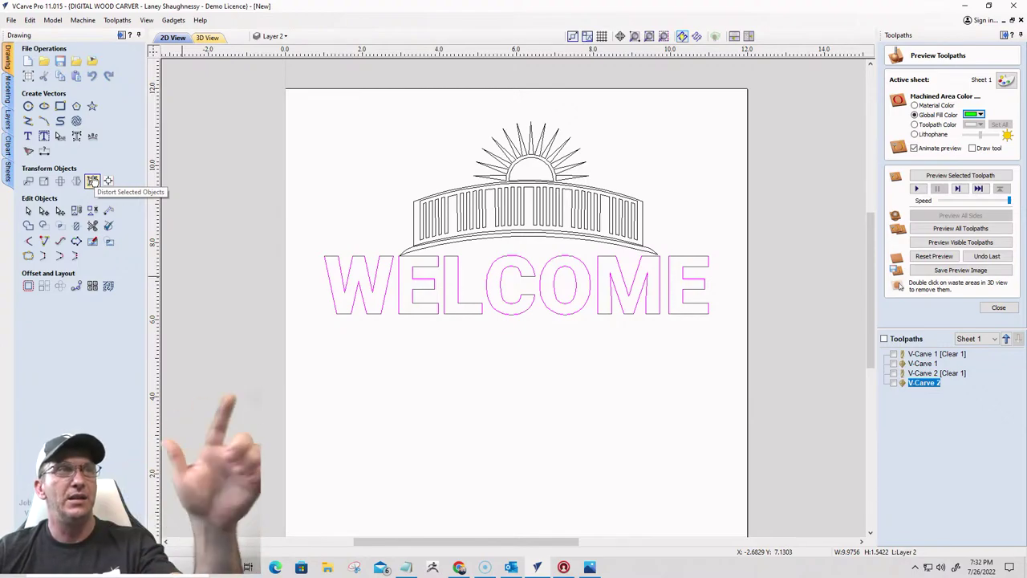
{"action": "left_click", "coordinate": [92, 181]}
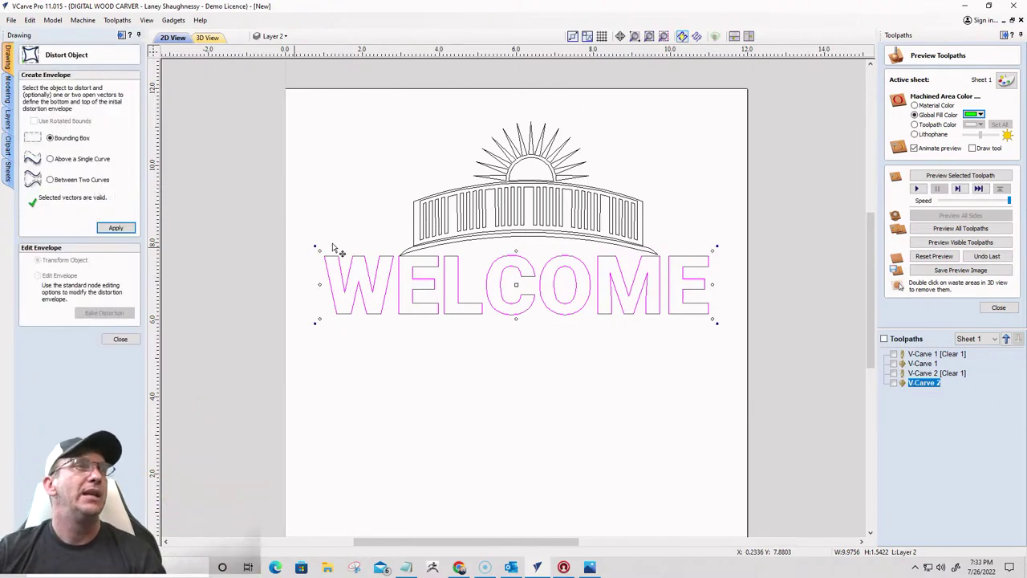
Apply a Bounding Box envelope to WELCOME and insert two points along its top edge
{"action": "left_click", "coordinate": [114, 229]}
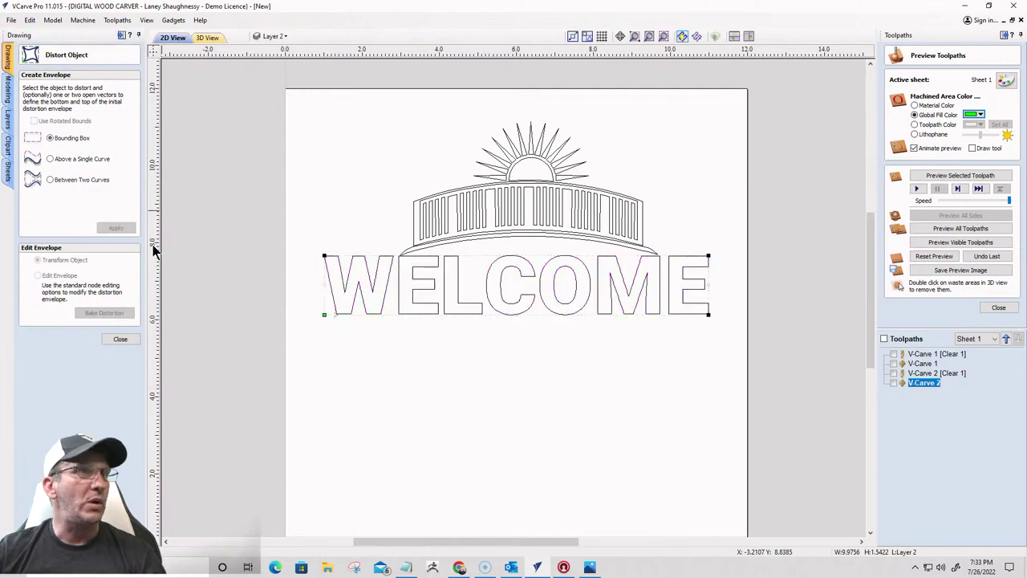
{"action": "scroll", "coordinate": [397, 277], "scroll_direction": "up", "scroll_amount": 6}
{"action": "scroll", "coordinate": [369, 270], "scroll_direction": "up", "scroll_amount": 1}
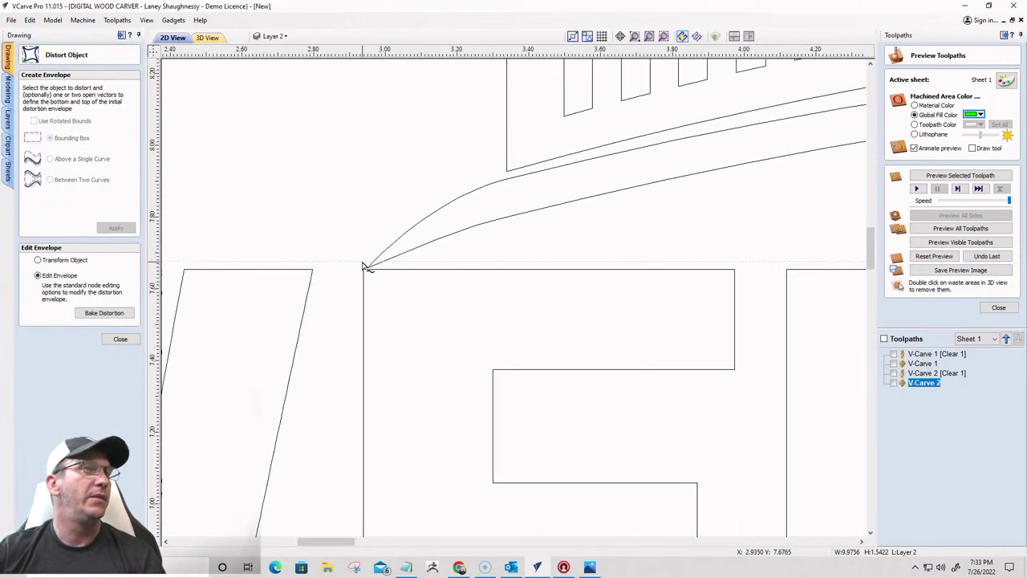
{"action": "right_click", "coordinate": [363, 265]}
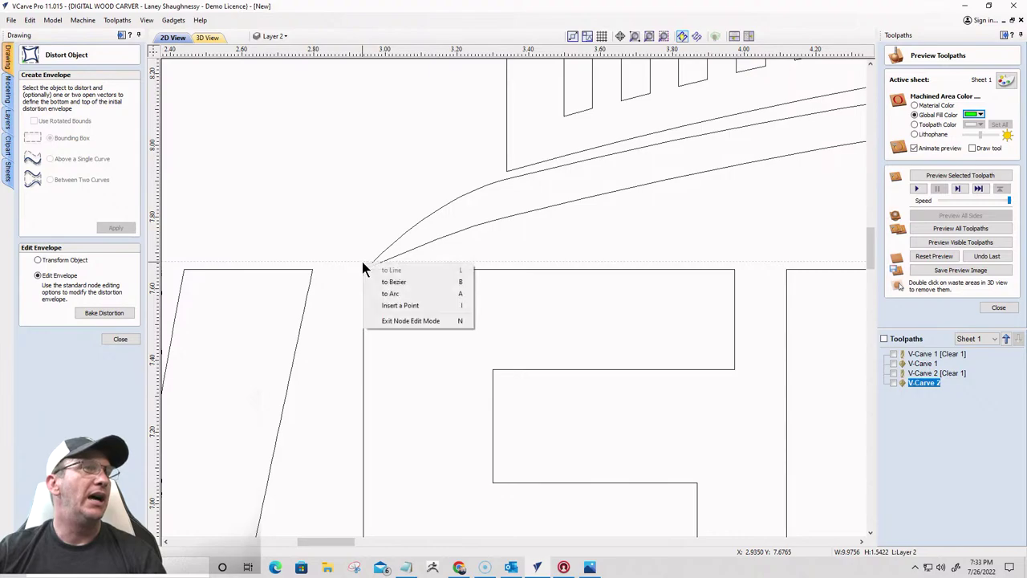
{"action": "left_click", "coordinate": [380, 306]}
{"action": "scroll", "coordinate": [378, 303], "scroll_direction": "down", "scroll_amount": 5}
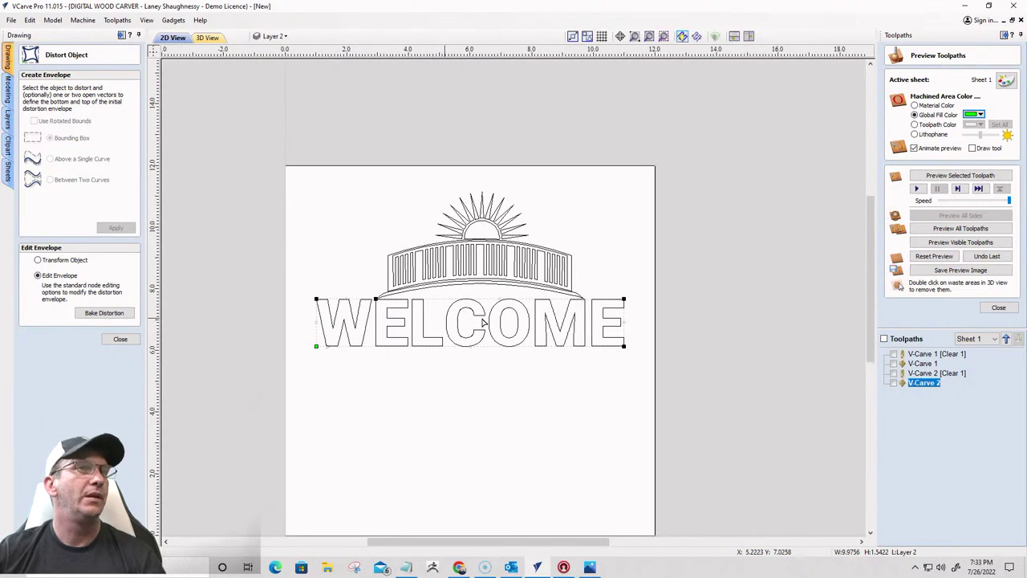
{"action": "scroll", "coordinate": [596, 303], "scroll_direction": "up", "scroll_amount": 3}
{"action": "scroll", "coordinate": [595, 303], "scroll_direction": "up", "scroll_amount": 5}
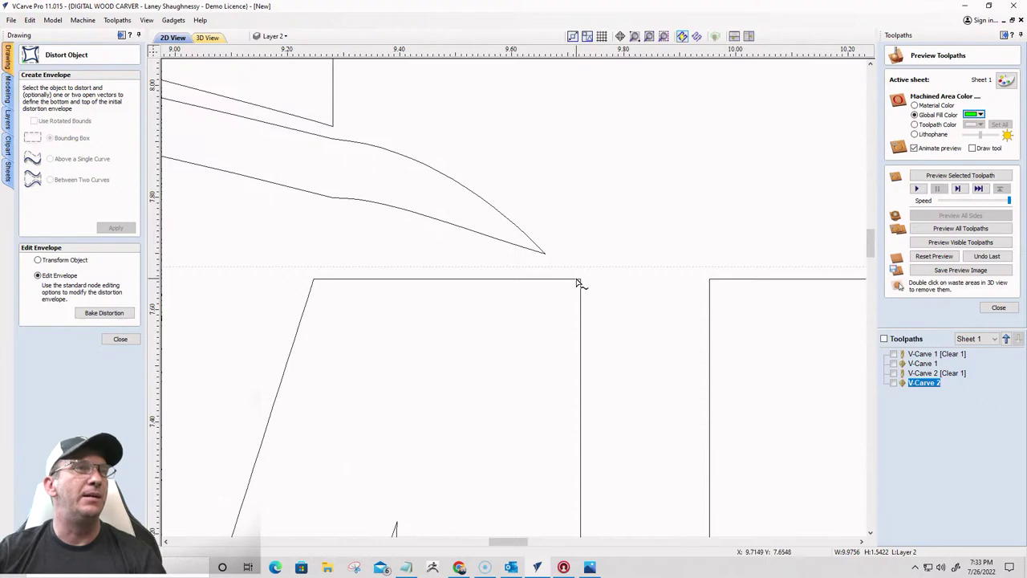
{"action": "right_click", "coordinate": [578, 272]}
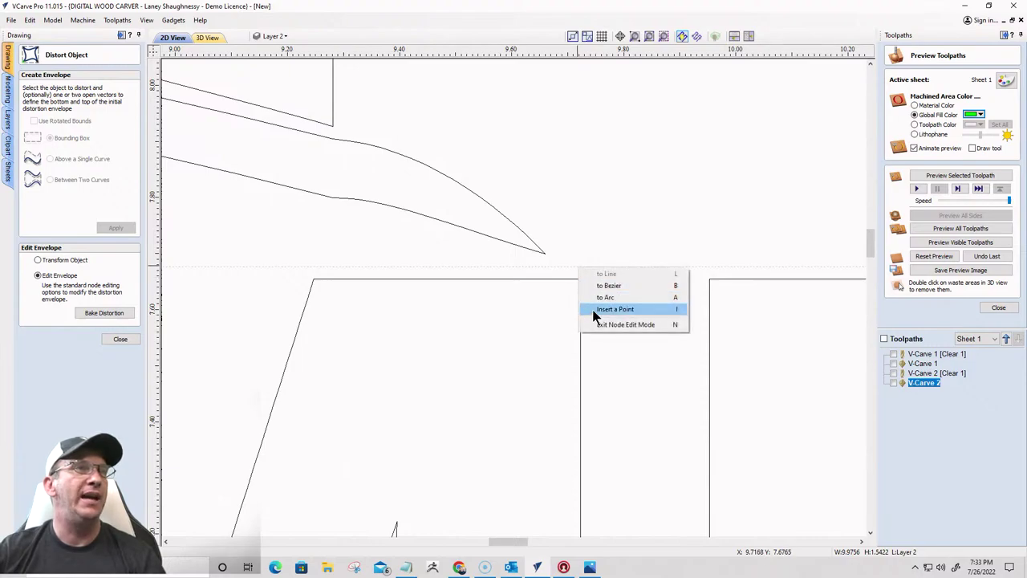
{"action": "left_click", "coordinate": [593, 309]}
{"action": "scroll", "coordinate": [614, 298], "scroll_direction": "down", "scroll_amount": 6}
{"action": "scroll", "coordinate": [487, 323], "scroll_direction": "up", "scroll_amount": 4}
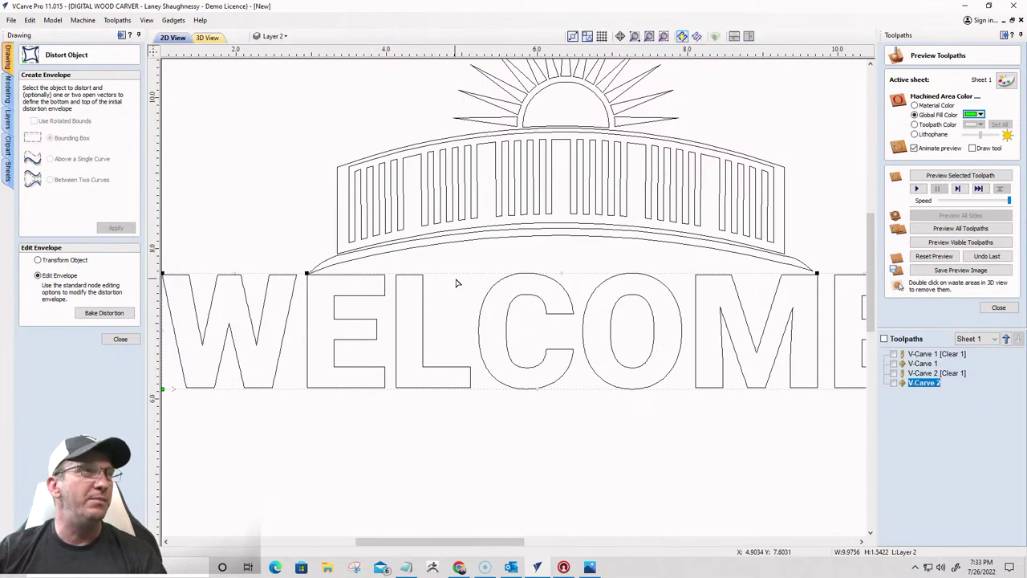
Turn the top middle span into an arc that follows the arch, declining to ungroup
{"action": "right_click", "coordinate": [476, 277]}
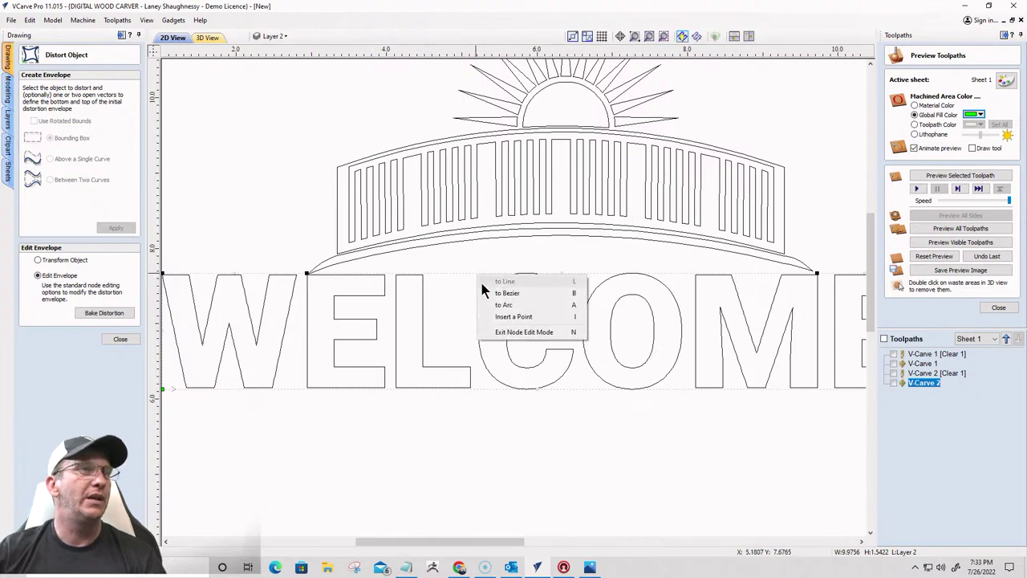
{"action": "left_click", "coordinate": [499, 306]}
{"action": "scroll", "coordinate": [517, 318], "scroll_direction": "down", "scroll_amount": 3}
{"action": "scroll", "coordinate": [517, 318], "scroll_direction": "up", "scroll_amount": 1}
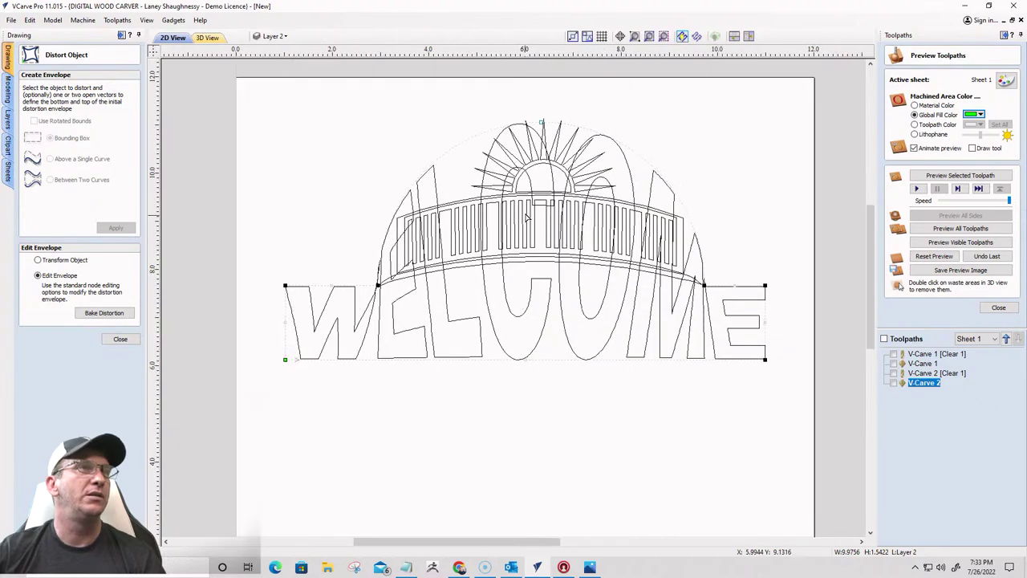
{"action": "left_click_drag", "start_coordinate": [540, 122], "coordinate": [535, 262]}
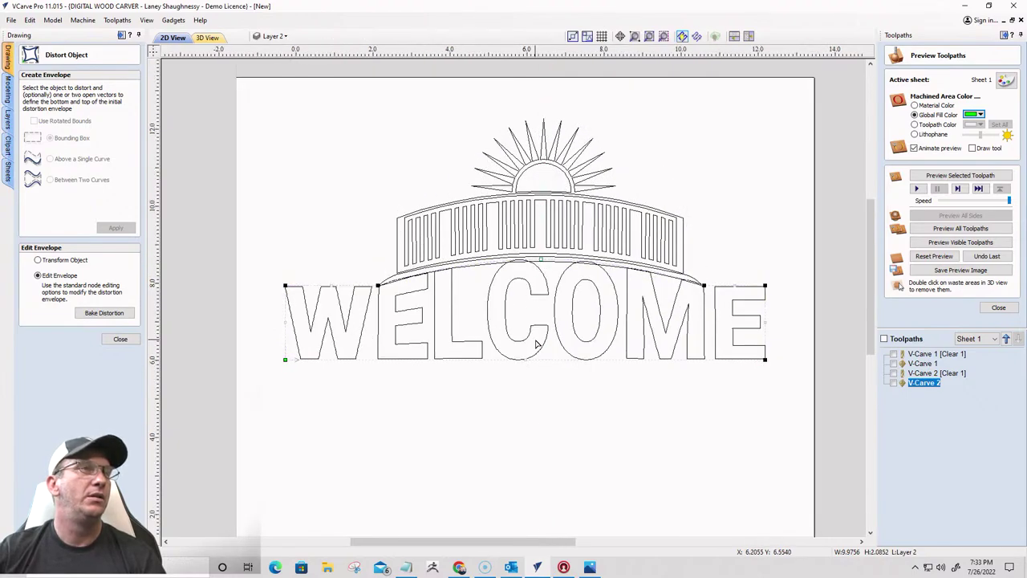
{"action": "scroll", "coordinate": [538, 341], "scroll_direction": "up", "scroll_amount": 3}
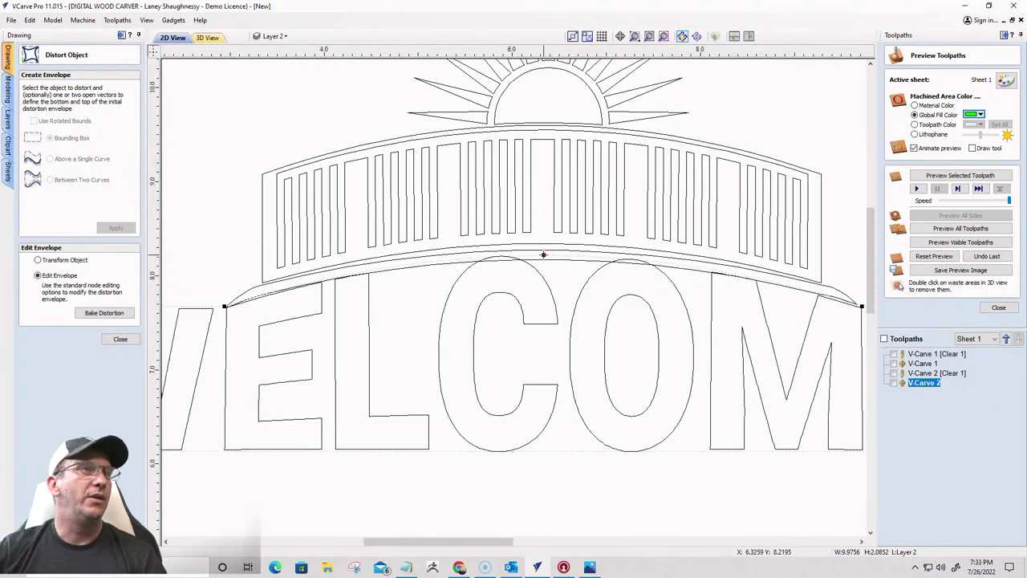
{"action": "left_click_drag", "start_coordinate": [543, 255], "coordinate": [543, 267]}
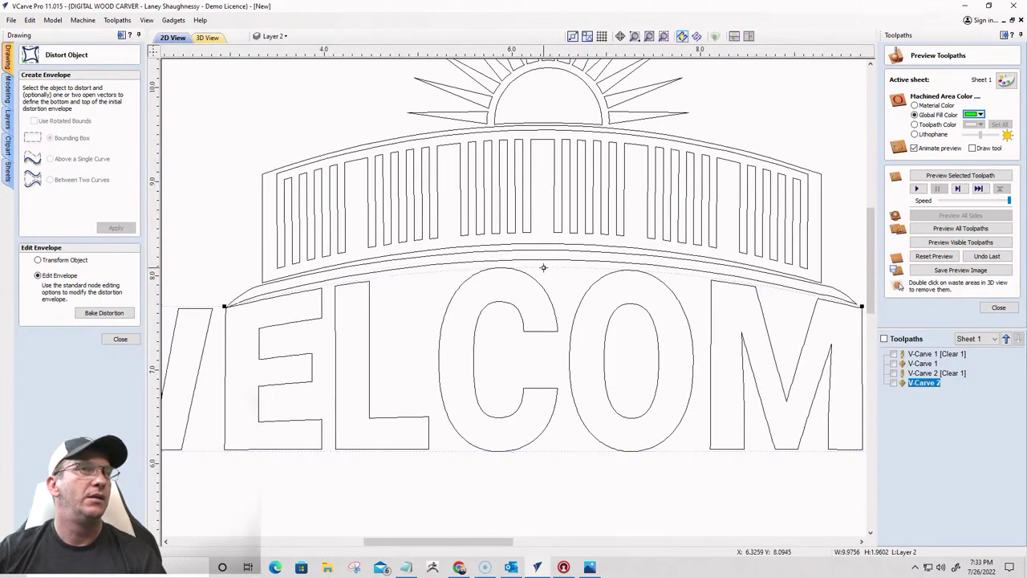
{"action": "double_click", "coordinate": [528, 251]}
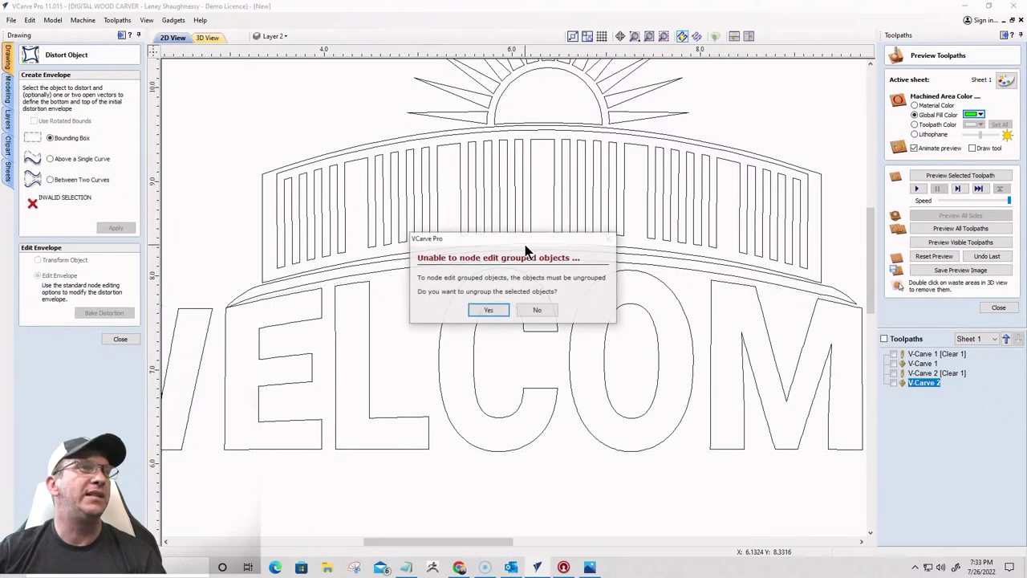
{"action": "left_click", "coordinate": [535, 310]}
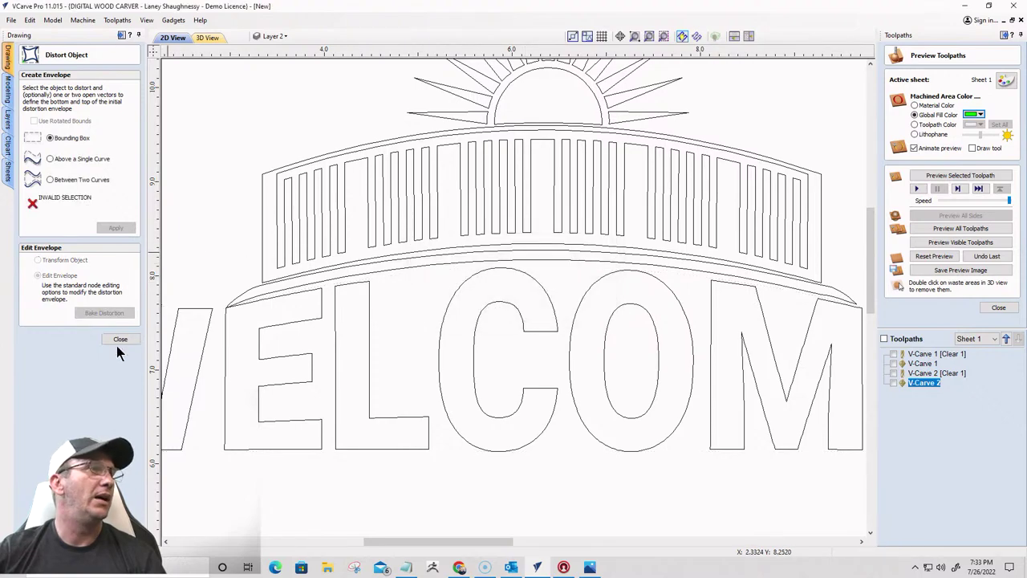
Nudge the arch and sunburst and enlarge them to about 6.83 x 3.55 over WELCOME
{"action": "left_click", "coordinate": [522, 175]}
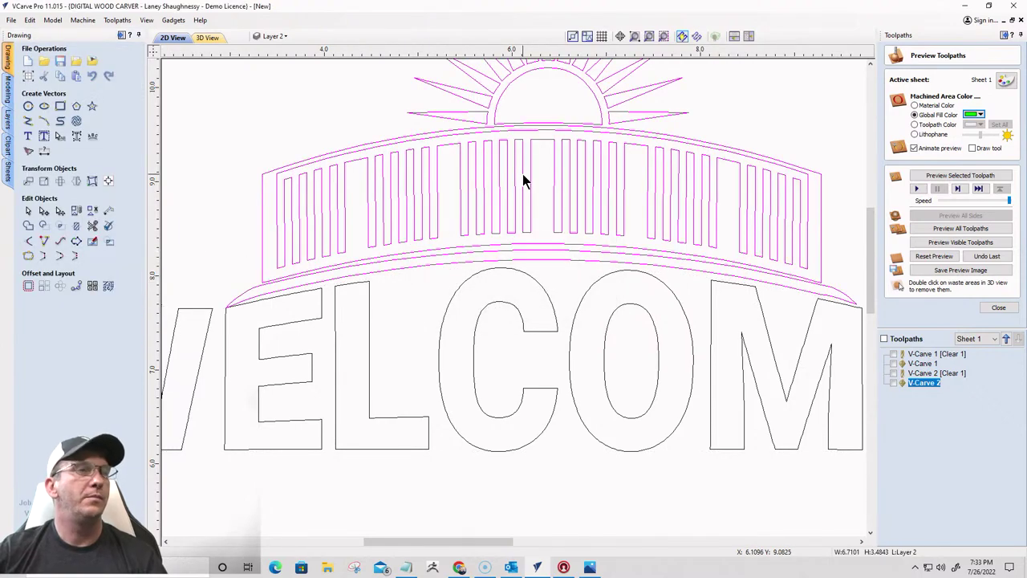
{"action": "key", "text": "Up"}
{"action": "key", "text": "Up"}
{"action": "key", "text": "Up"}
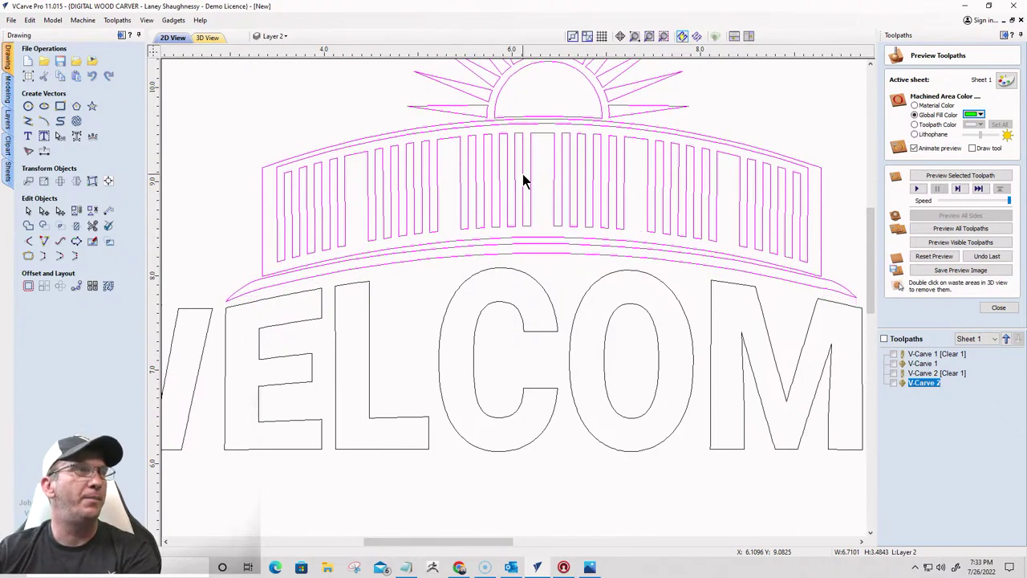
{"action": "key", "text": "Up"}
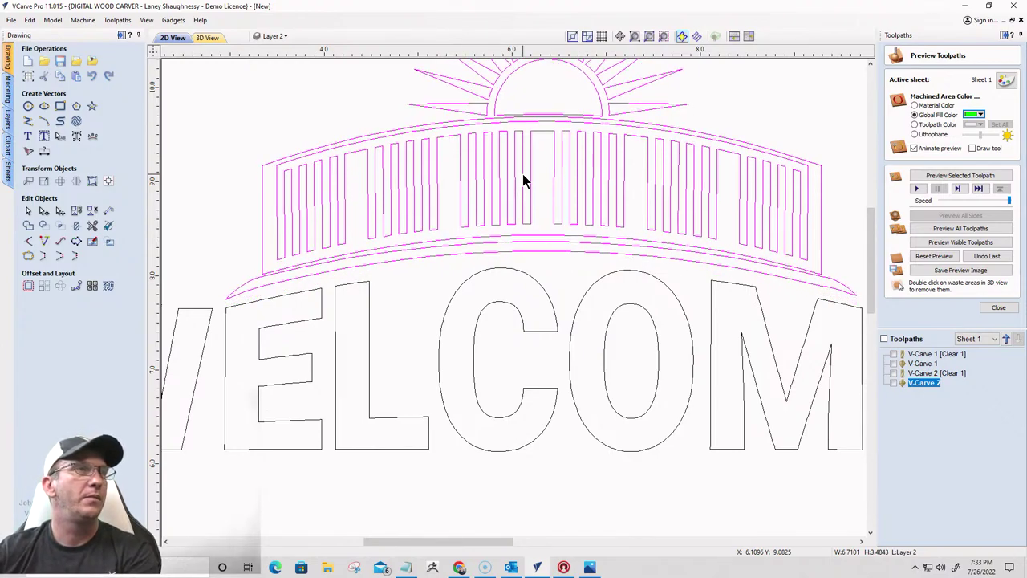
{"action": "key", "text": "Down"}
{"action": "key", "text": "Down"}
{"action": "scroll", "coordinate": [522, 174], "scroll_direction": "down", "scroll_amount": 1}
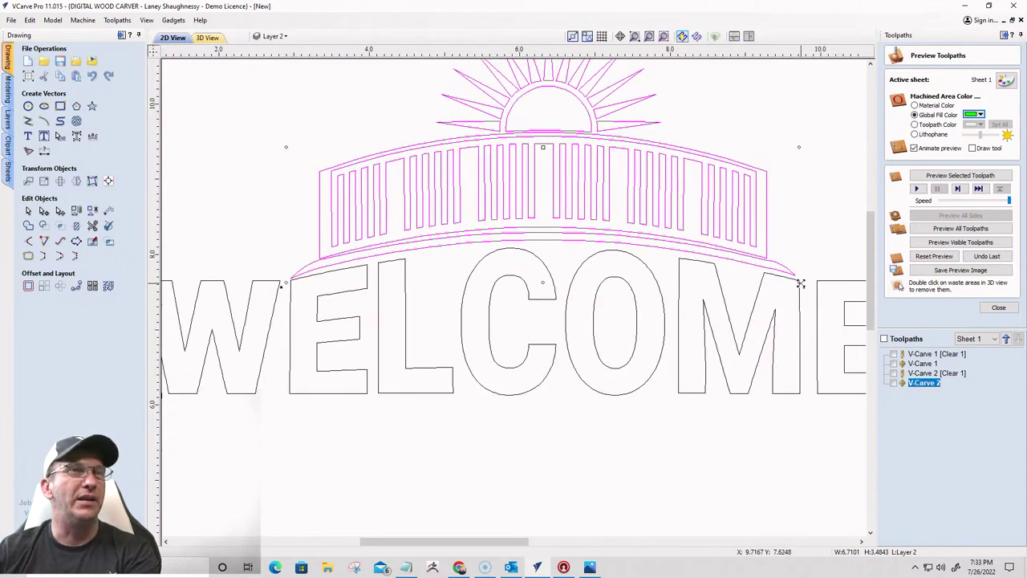
{"action": "left_click_drag", "start_coordinate": [800, 283], "coordinate": [801, 284]}
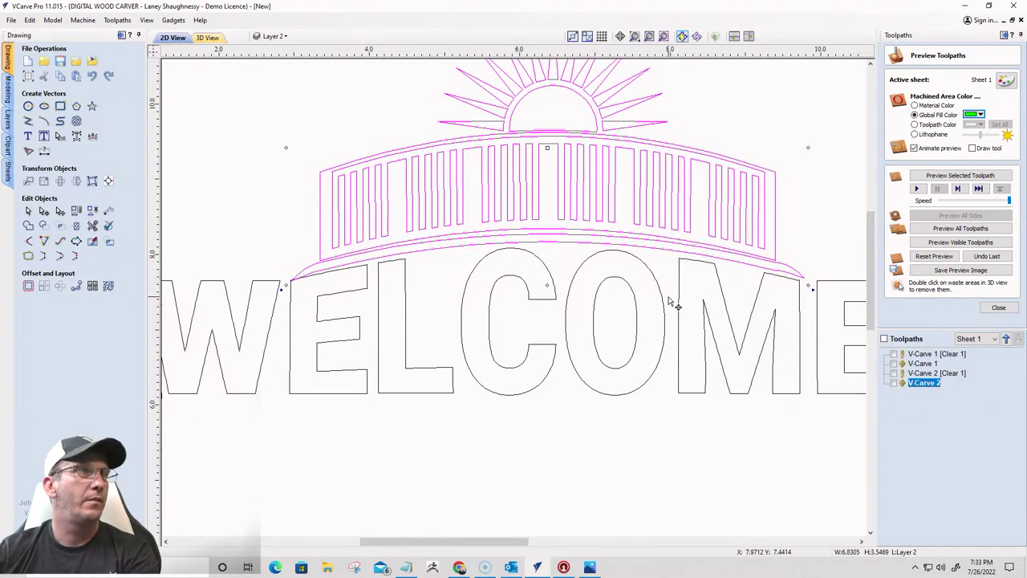
{"action": "key", "text": "Left"}
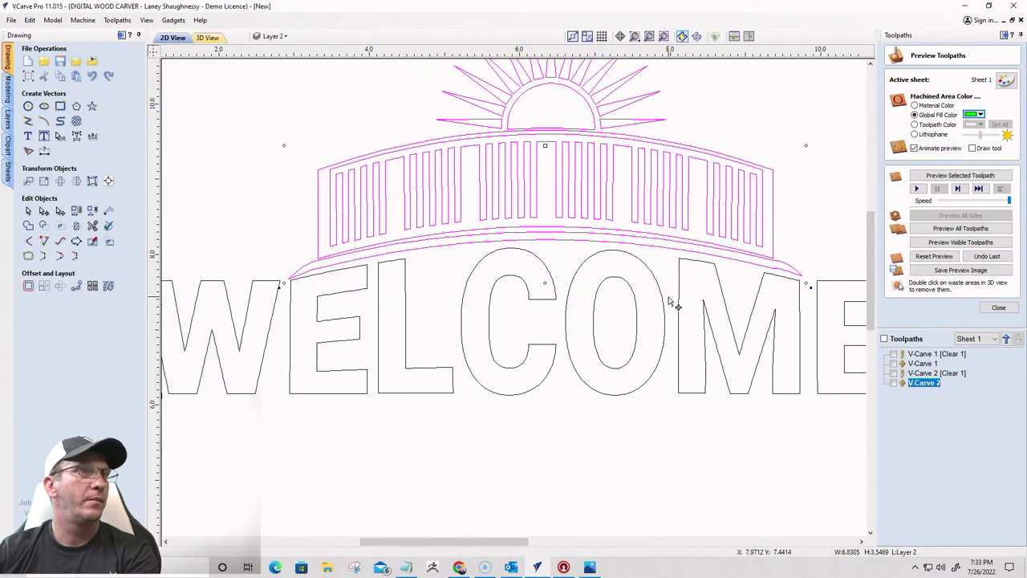
{"action": "scroll", "coordinate": [651, 252], "scroll_direction": "down", "scroll_amount": 5}
{"action": "scroll", "coordinate": [615, 310], "scroll_direction": "up", "scroll_amount": 3}
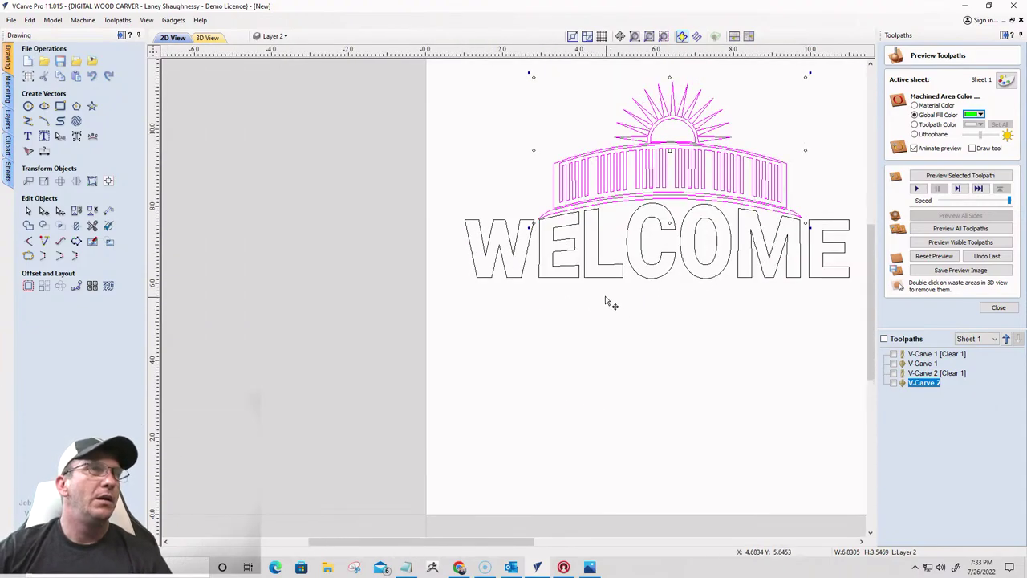
Select the WELCOME lettering and reopen Distort Object on it
{"action": "left_click", "coordinate": [490, 247]}
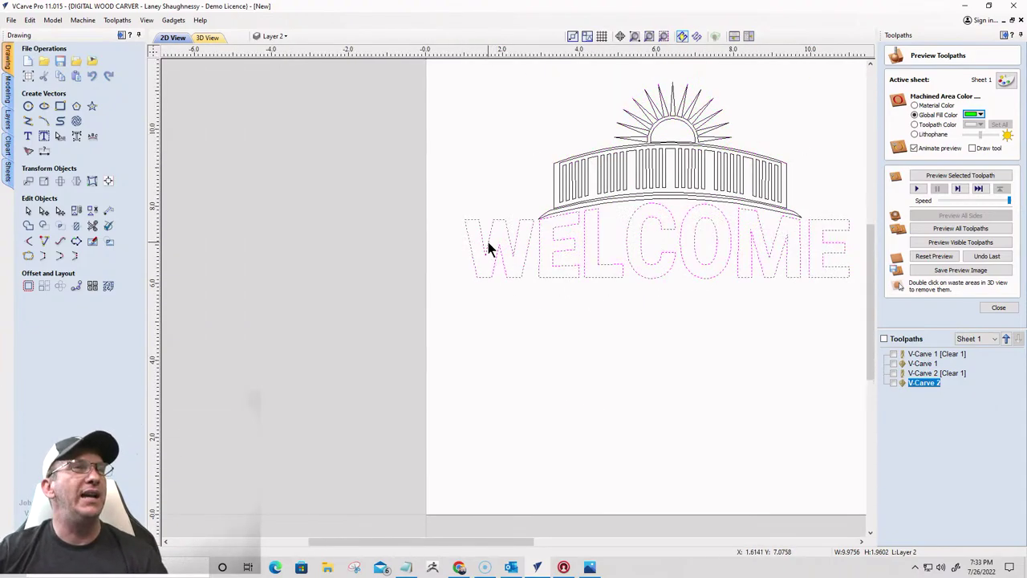
{"action": "scroll", "coordinate": [694, 217], "scroll_direction": "up", "scroll_amount": 3}
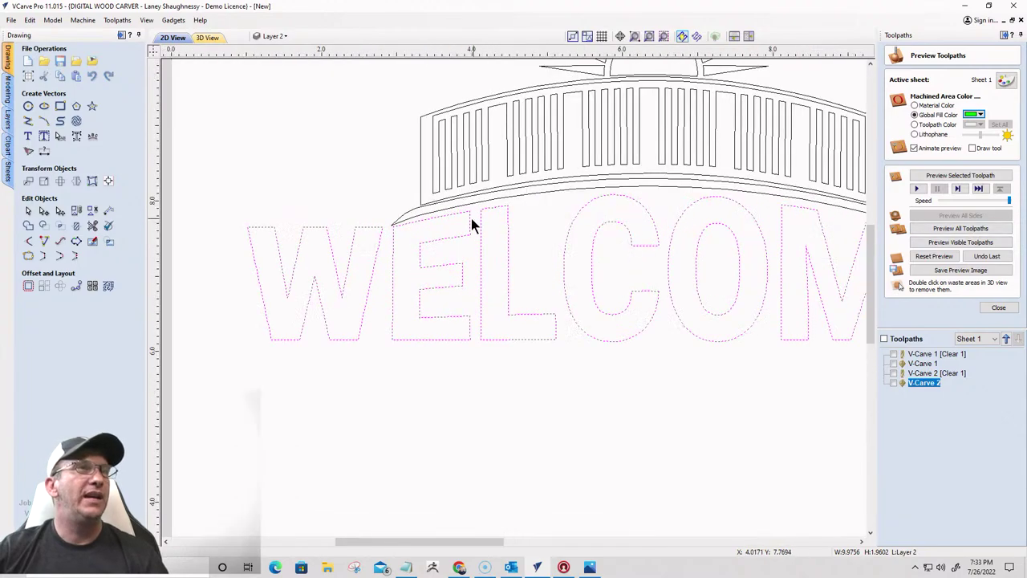
{"action": "scroll", "coordinate": [449, 218], "scroll_direction": "down", "scroll_amount": 3}
{"action": "left_click", "coordinate": [508, 218]}
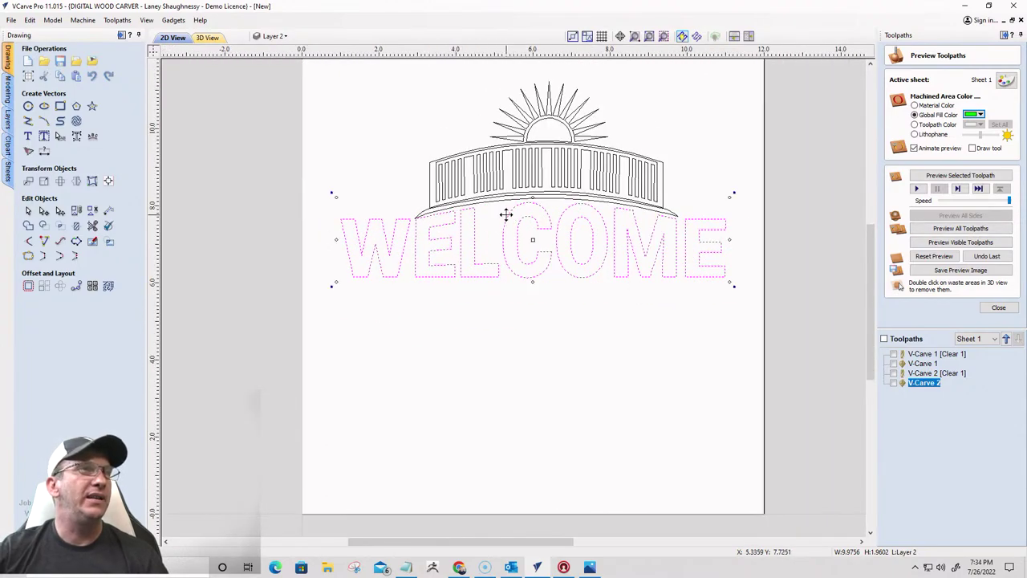
{"action": "left_click", "coordinate": [92, 181]}
{"action": "scroll", "coordinate": [518, 196], "scroll_direction": "up", "scroll_amount": 3}
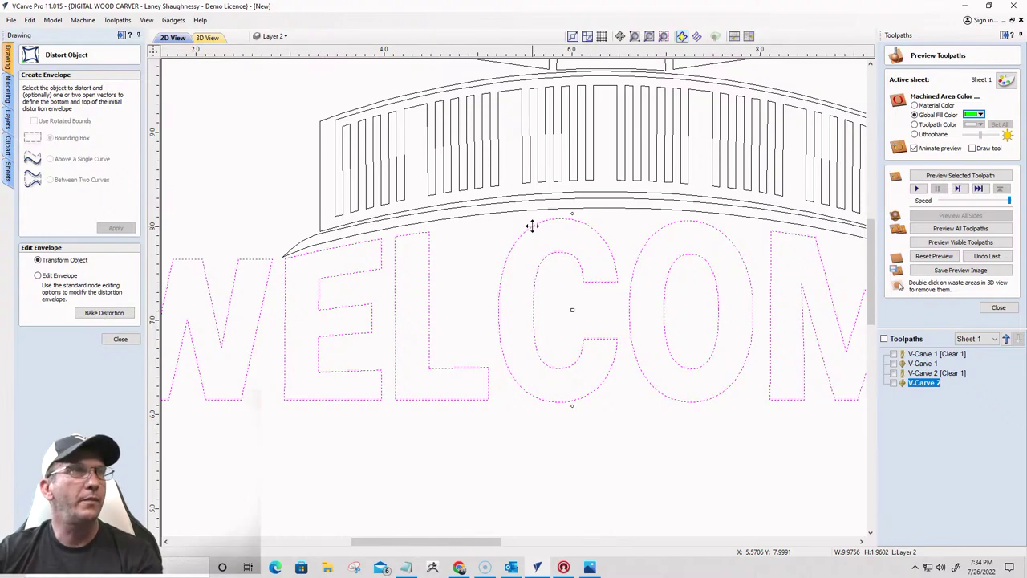
Use Edit Envelope to raise WELCOME's top arc slightly, then close the distortion form
{"action": "left_click", "coordinate": [38, 275]}
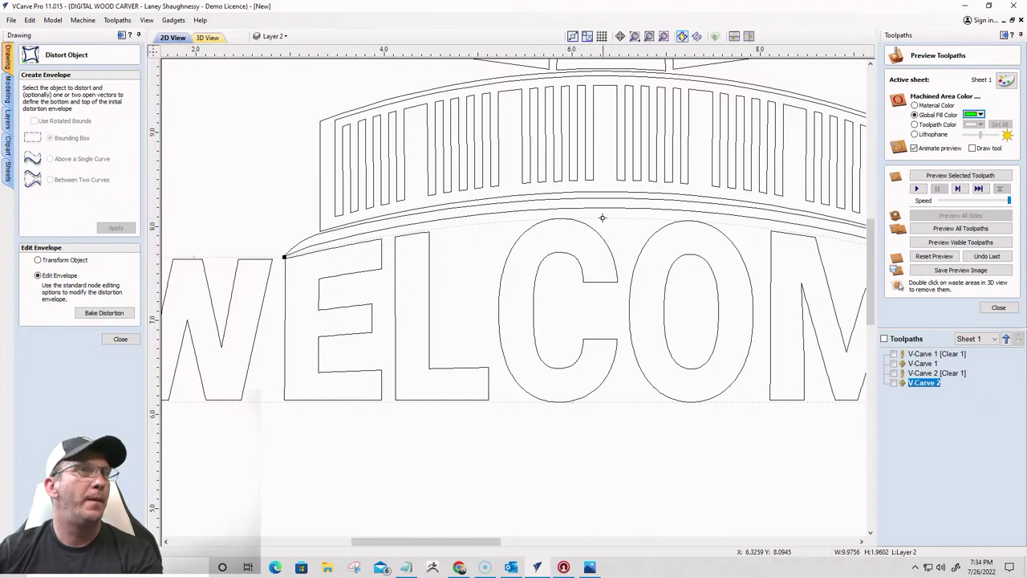
{"action": "left_click_drag", "start_coordinate": [603, 215], "coordinate": [600, 212]}
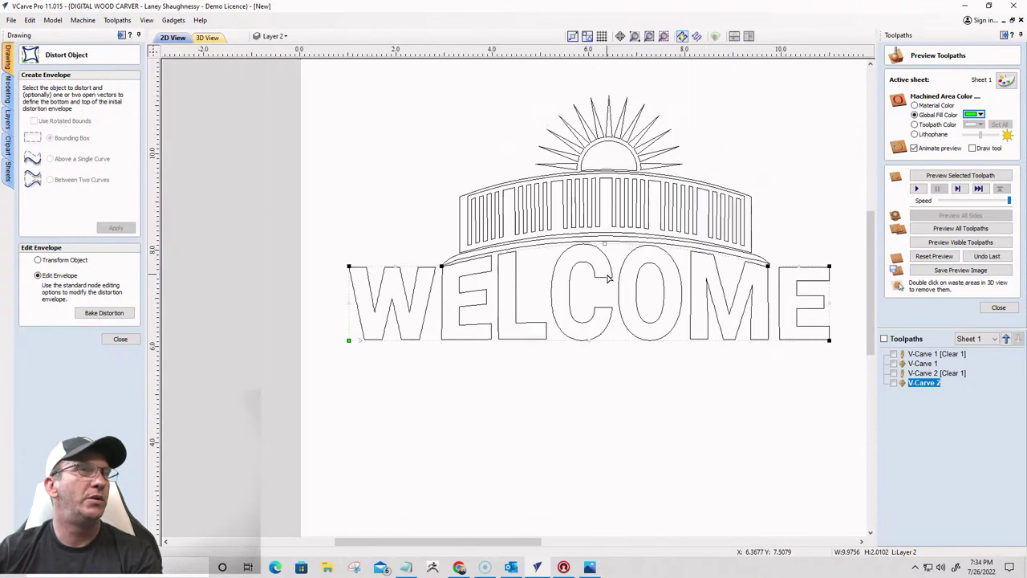
{"action": "scroll", "coordinate": [594, 232], "scroll_direction": "down", "scroll_amount": 3}
{"action": "left_click", "coordinate": [583, 364]}
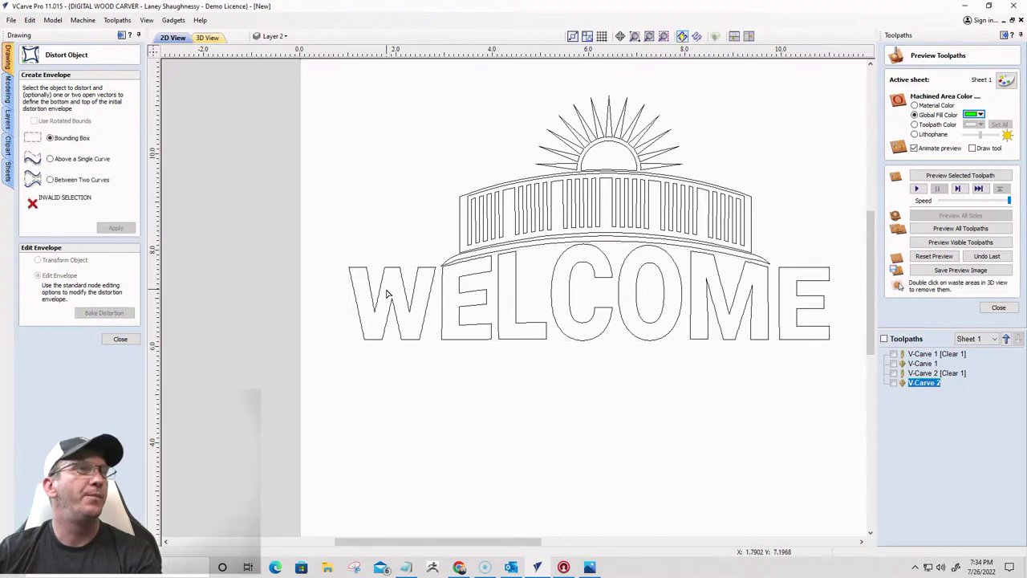
{"action": "left_click", "coordinate": [441, 308]}
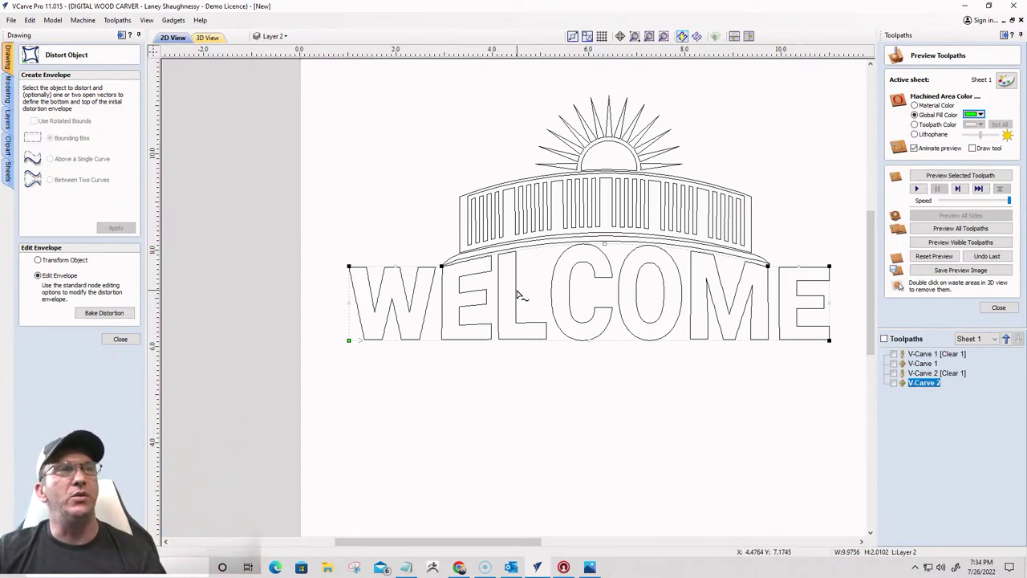
{"action": "left_click", "coordinate": [116, 340]}
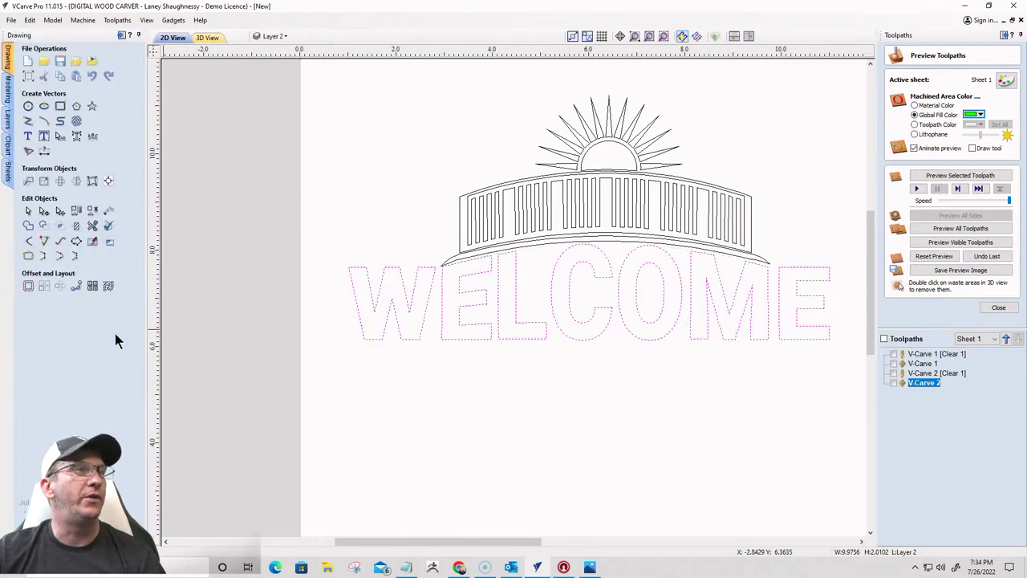
Convert the WELCOME text to curves so individual letters can be selected
{"action": "right_click", "coordinate": [513, 280]}
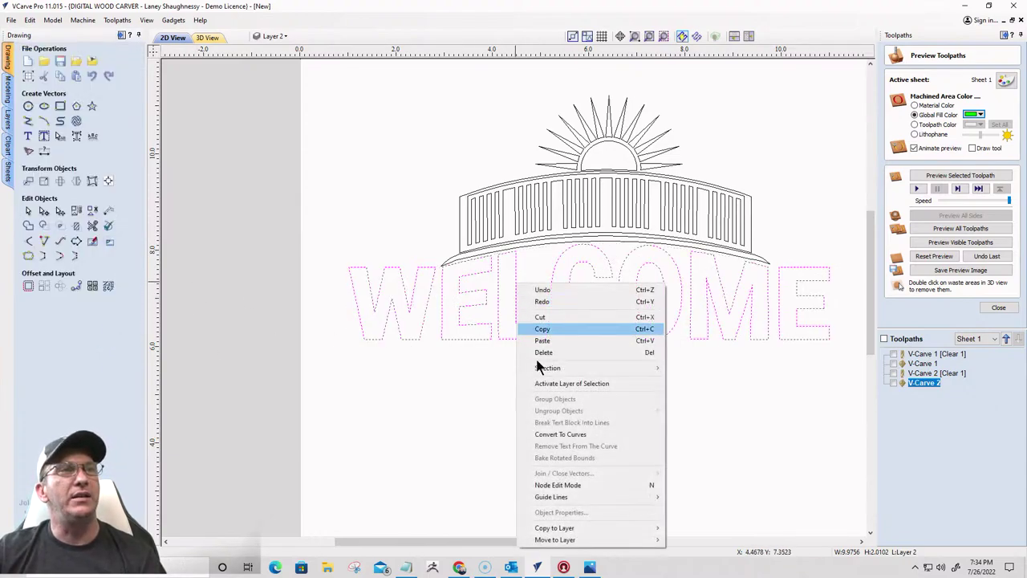
{"action": "left_click", "coordinate": [544, 435]}
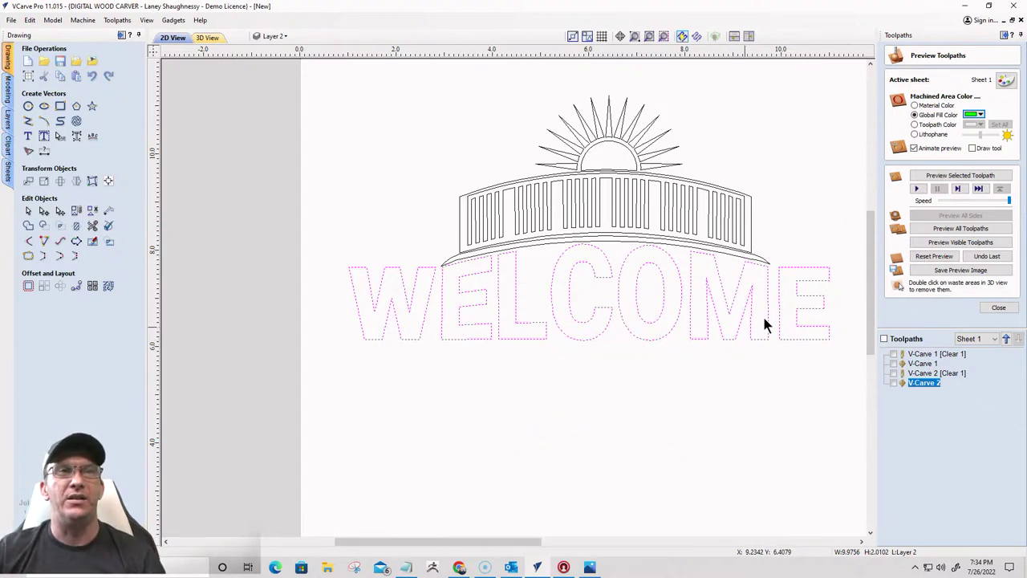
{"action": "left_click", "coordinate": [782, 325]}
{"action": "left_click", "coordinate": [780, 324]}
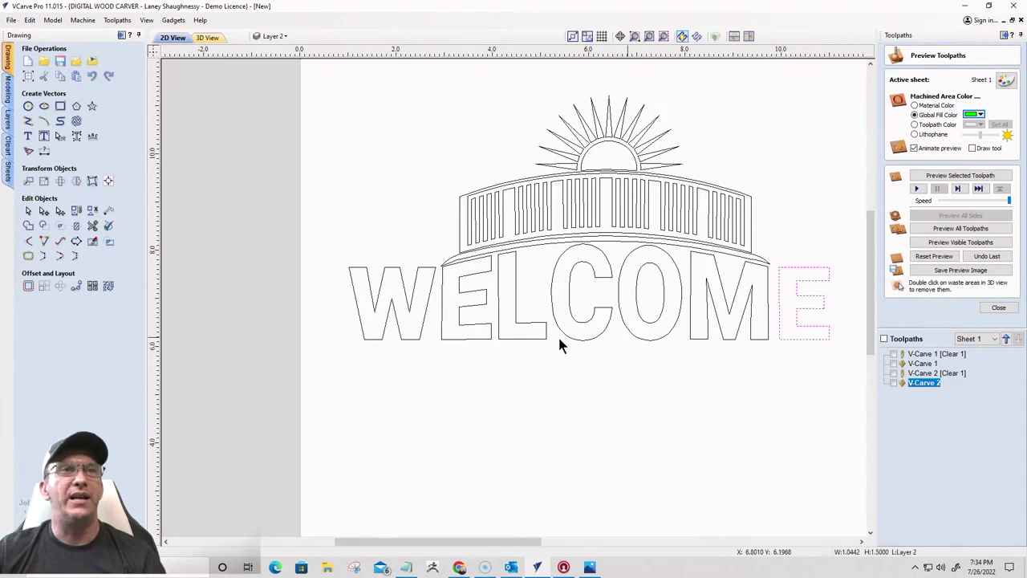
{"action": "left_click", "coordinate": [357, 303]}
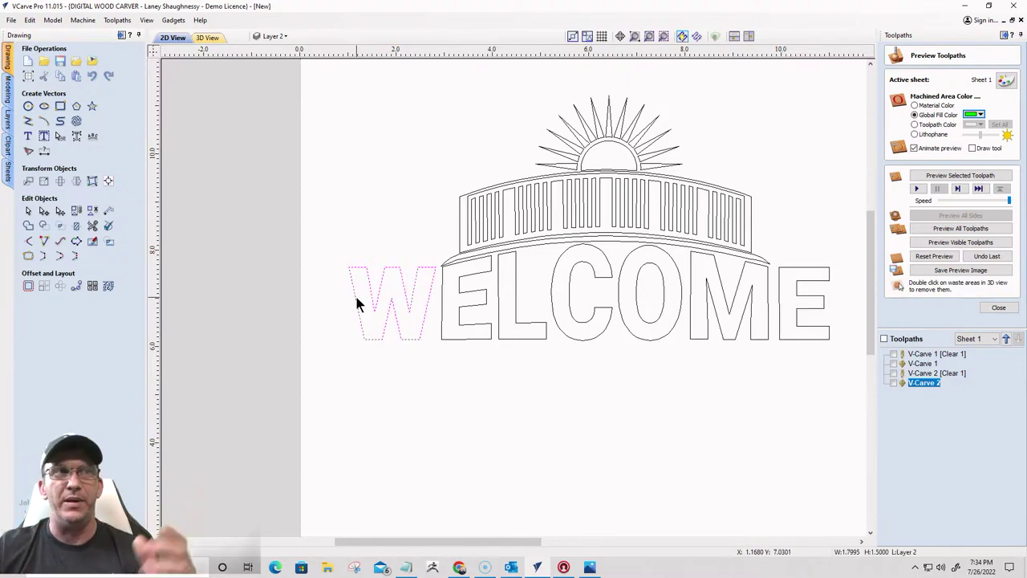
{"action": "left_click", "coordinate": [354, 293]}
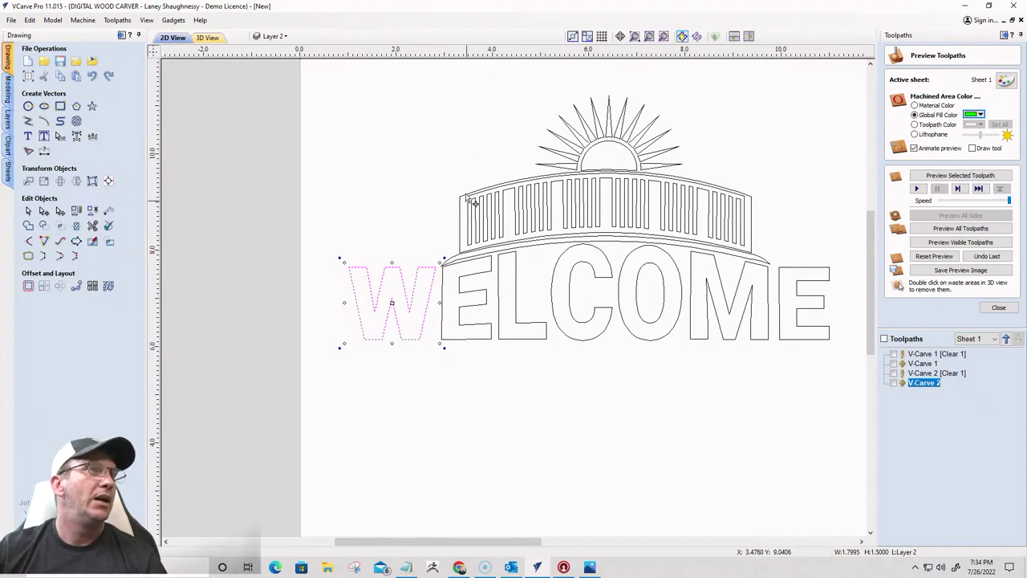
{"action": "left_click", "coordinate": [462, 64]}
Add a horizontal guide and enlarge the W up to it, nudging it right
{"action": "left_click_drag", "start_coordinate": [466, 50], "coordinate": [448, 227]}
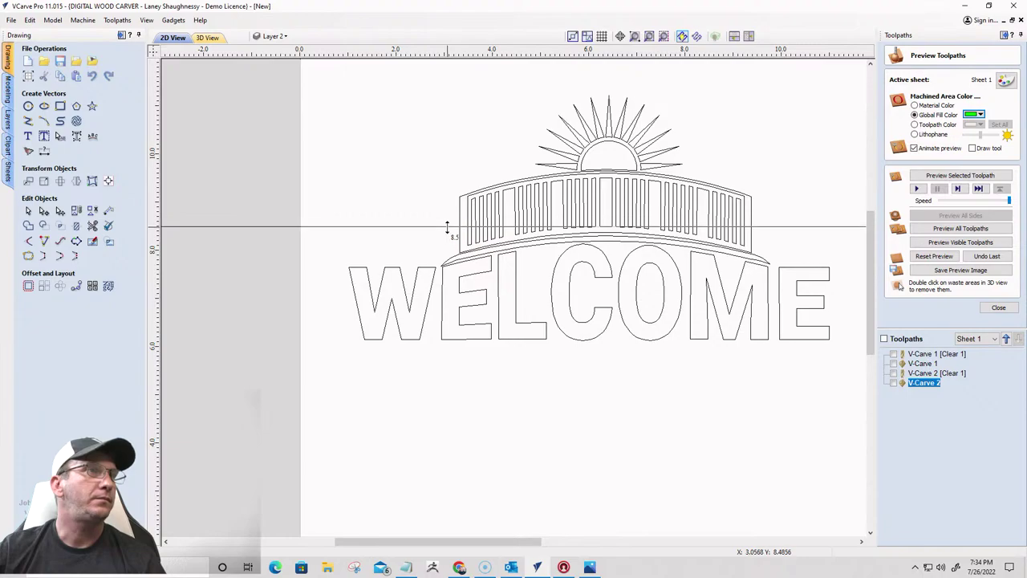
{"action": "left_click", "coordinate": [353, 288]}
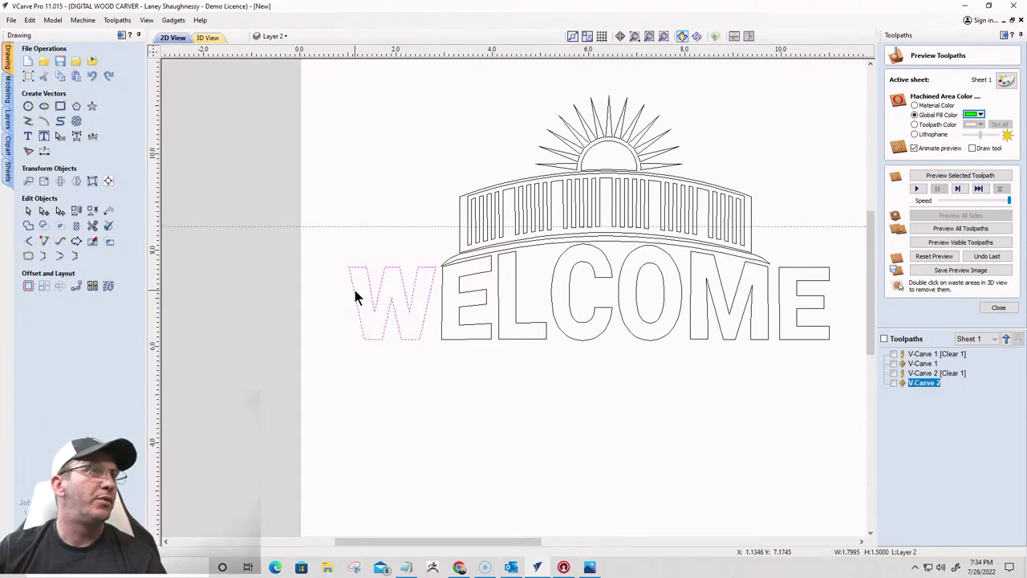
{"action": "left_click_drag", "start_coordinate": [345, 274], "coordinate": [328, 233]}
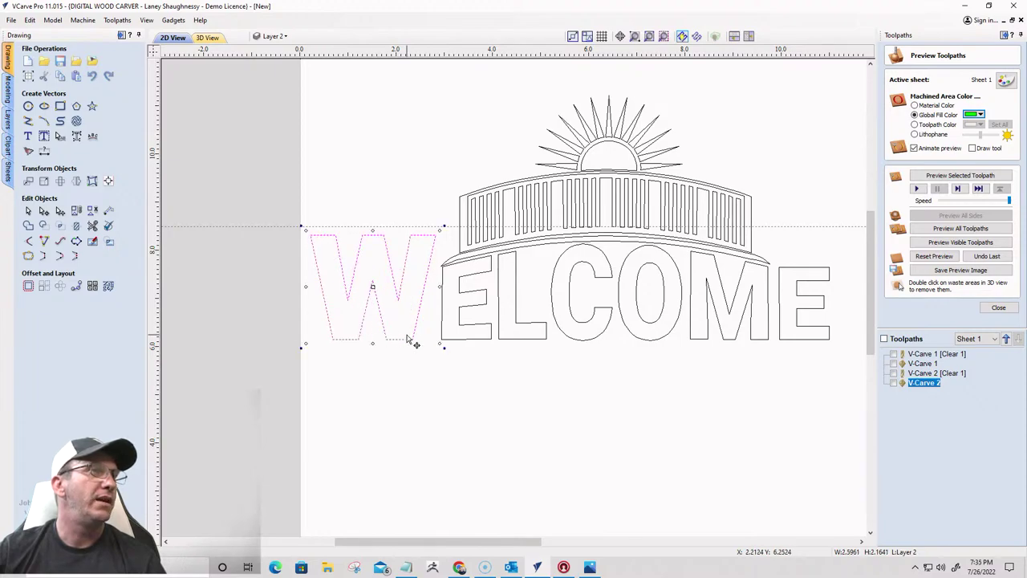
{"action": "key", "text": "Right"}
{"action": "key", "text": "Right"}
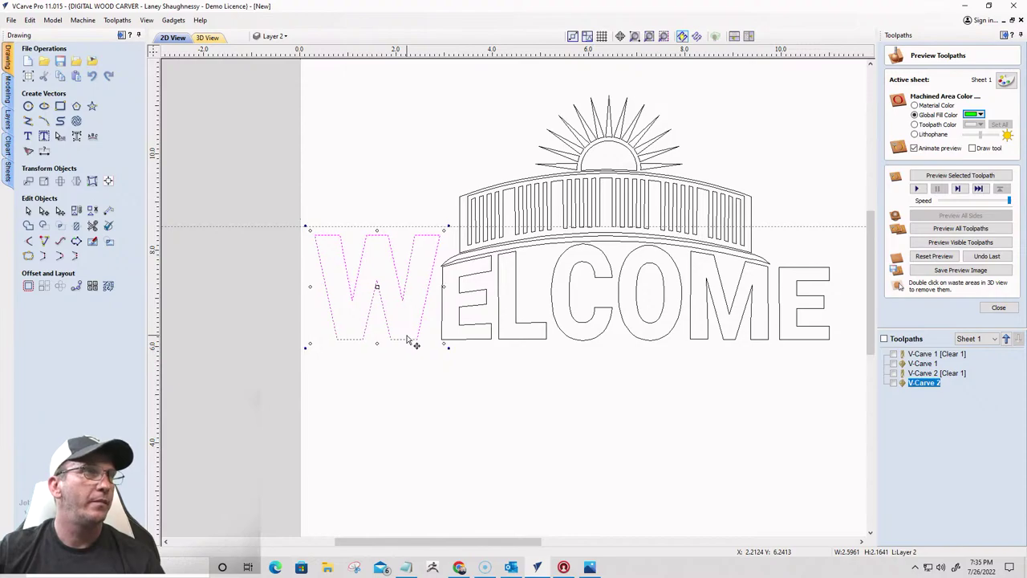
{"action": "key", "text": "Right"}
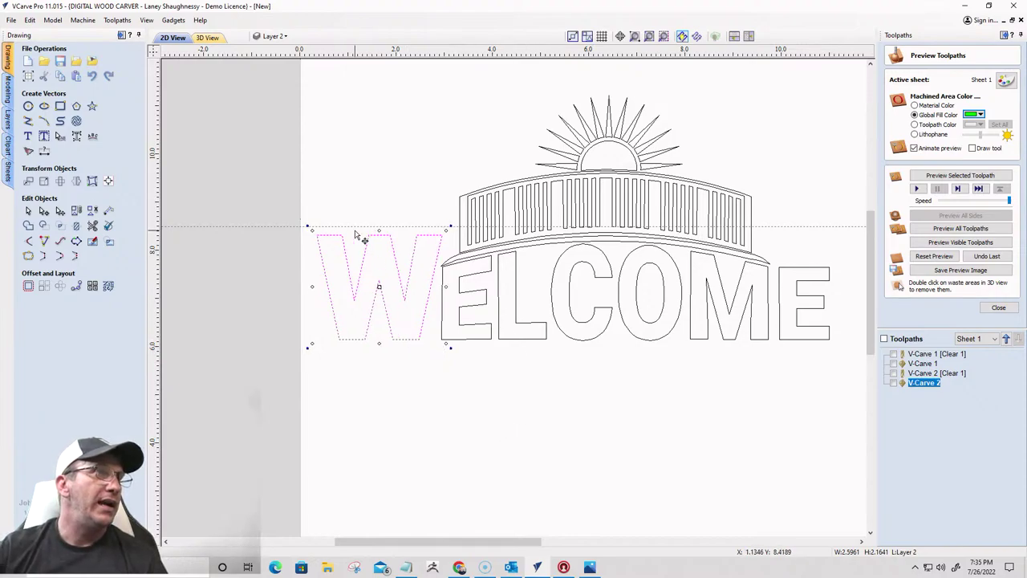
{"action": "left_click_drag", "start_coordinate": [363, 228], "coordinate": [367, 234]}
Enlarge the final E to the guide, remove the guide, and select all WELCOME and arch vectors
{"action": "left_click", "coordinate": [790, 273]}
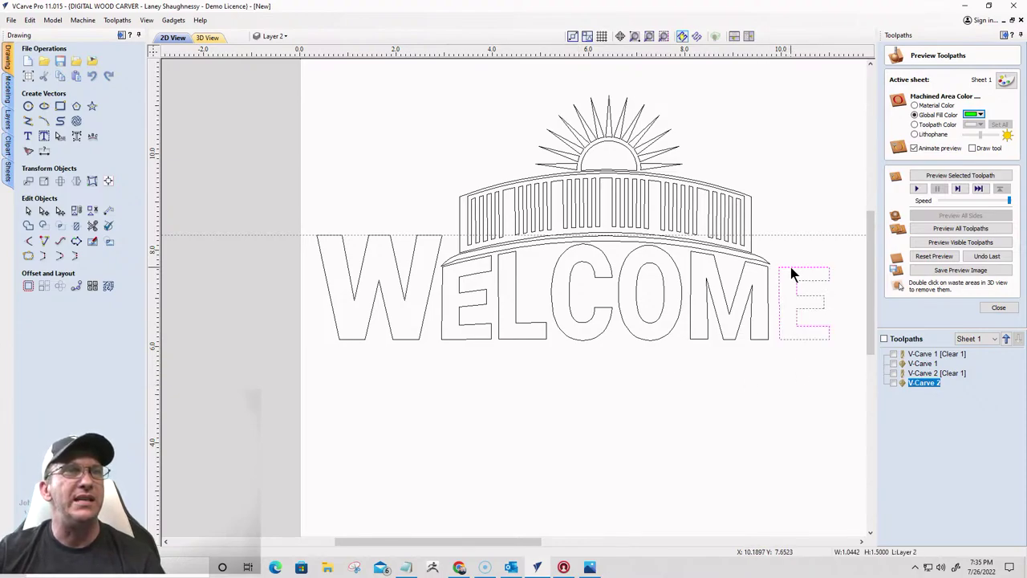
{"action": "left_click", "coordinate": [790, 274]}
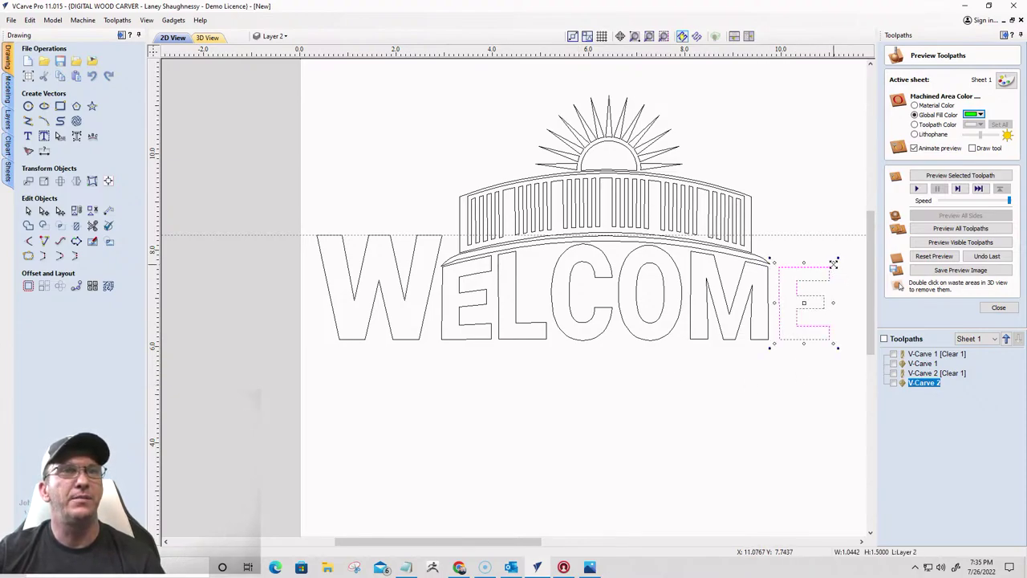
{"action": "left_click_drag", "start_coordinate": [835, 262], "coordinate": [851, 240]}
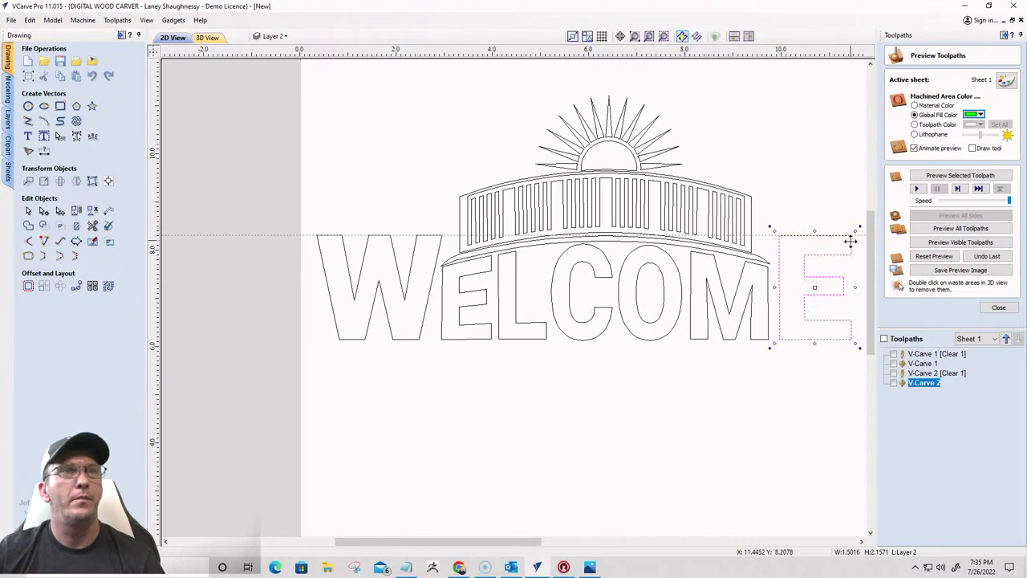
{"action": "left_click", "coordinate": [713, 394]}
{"action": "scroll", "coordinate": [642, 365], "scroll_direction": "down", "scroll_amount": 2}
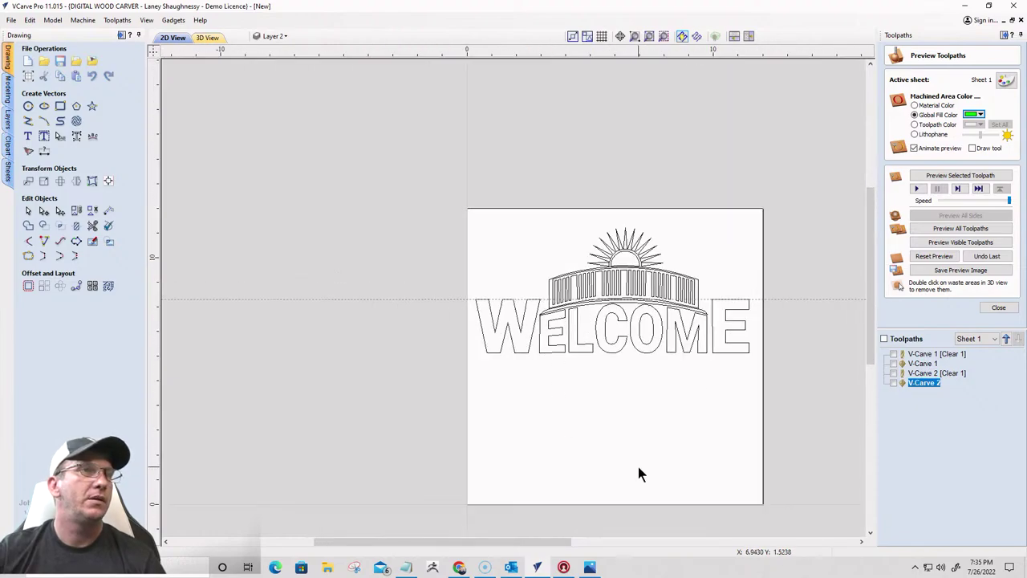
{"action": "scroll", "coordinate": [545, 380], "scroll_direction": "down", "scroll_amount": 1}
{"action": "scroll", "coordinate": [546, 383], "scroll_direction": "up", "scroll_amount": 2}
{"action": "scroll", "coordinate": [433, 380], "scroll_direction": "down", "scroll_amount": 1}
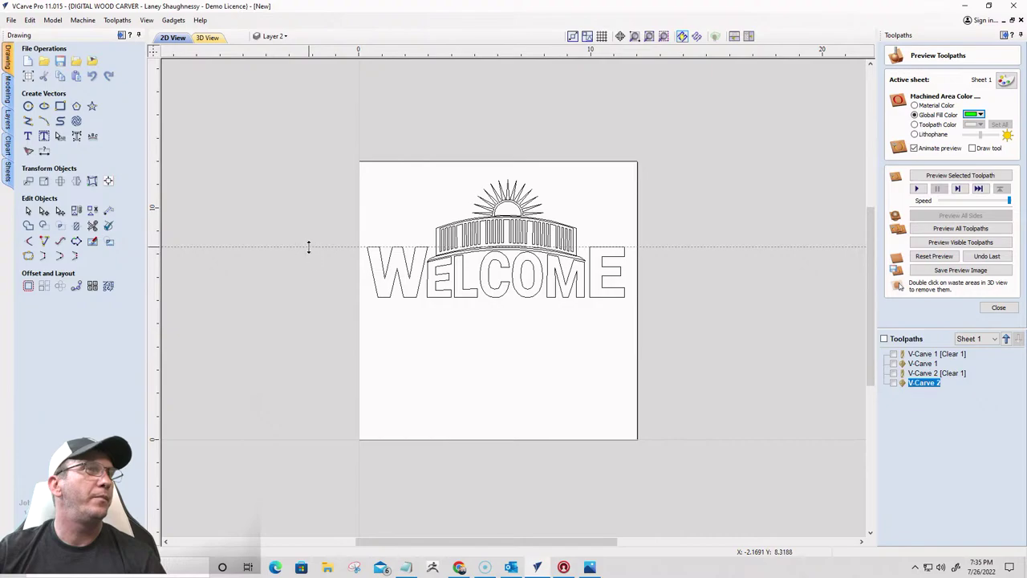
{"action": "left_click_drag", "start_coordinate": [307, 246], "coordinate": [337, 27]}
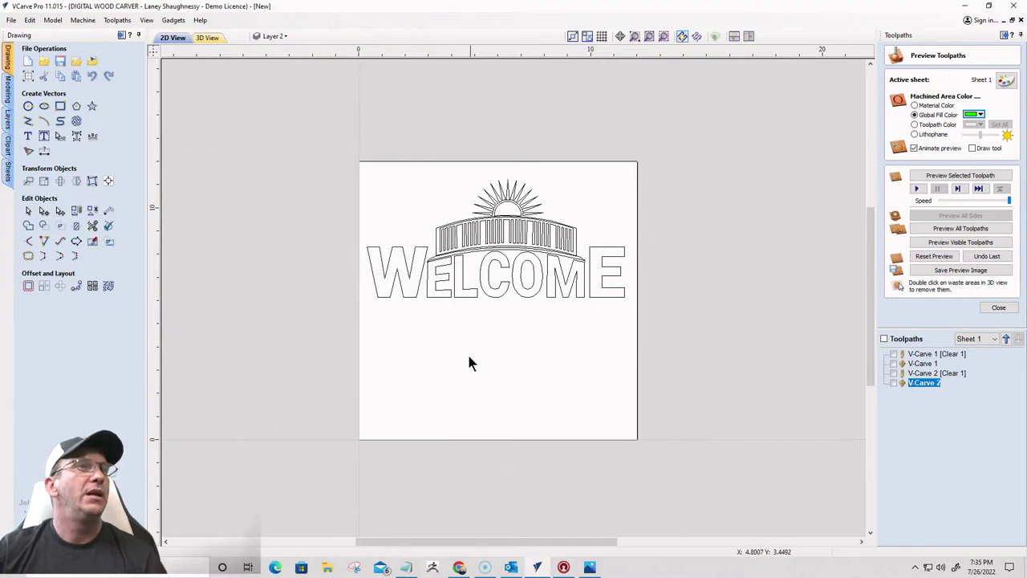
{"action": "scroll", "coordinate": [365, 381], "scroll_direction": "up", "scroll_amount": 2}
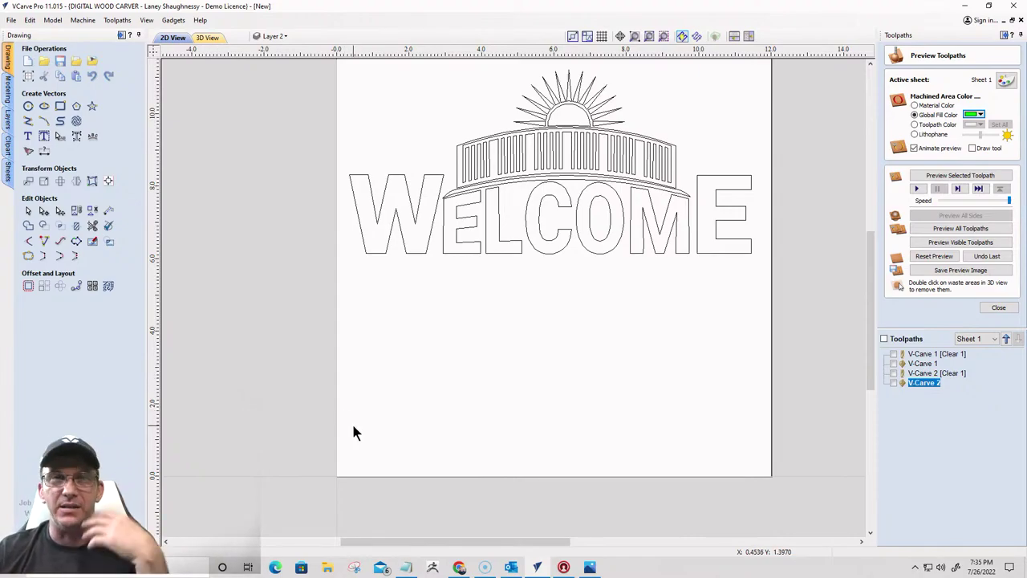
{"action": "scroll", "coordinate": [423, 257], "scroll_direction": "down", "scroll_amount": 1}
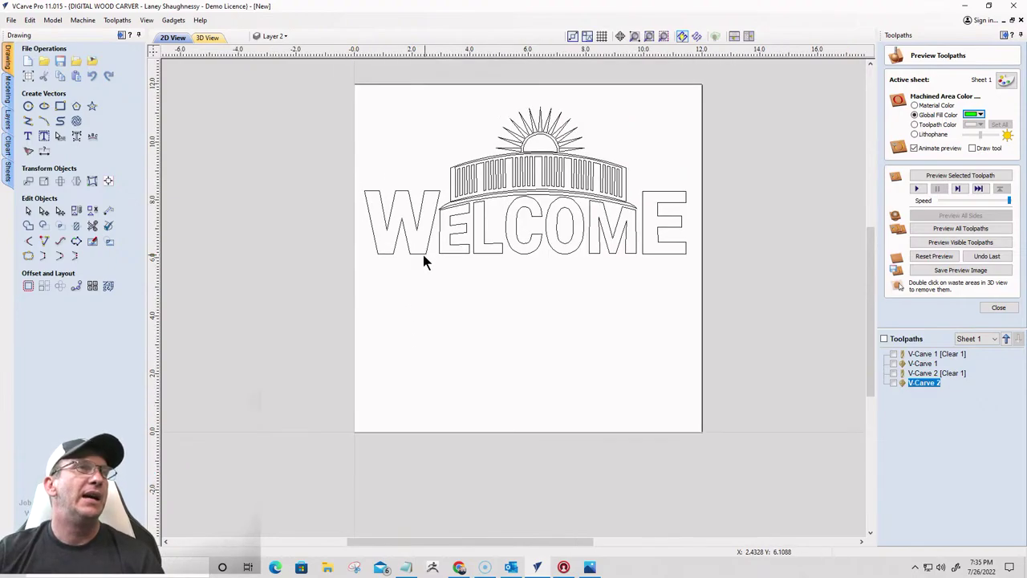
{"action": "left_click_drag", "start_coordinate": [296, 102], "coordinate": [708, 304]}
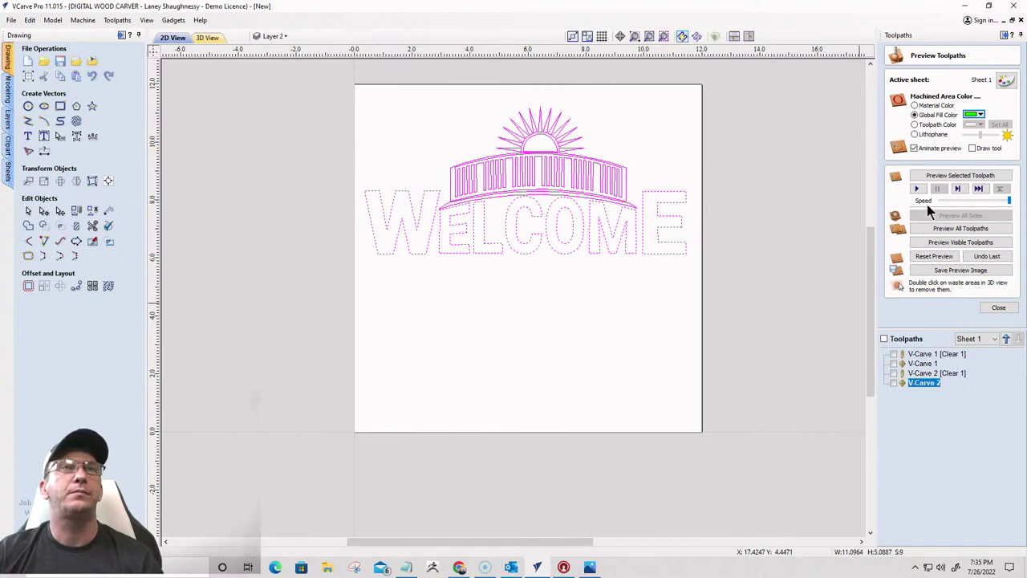
Create and calculate a V-Carve 3 toolpath with 0.125 in End Mill clearance for the design
{"action": "left_click", "coordinate": [998, 307]}
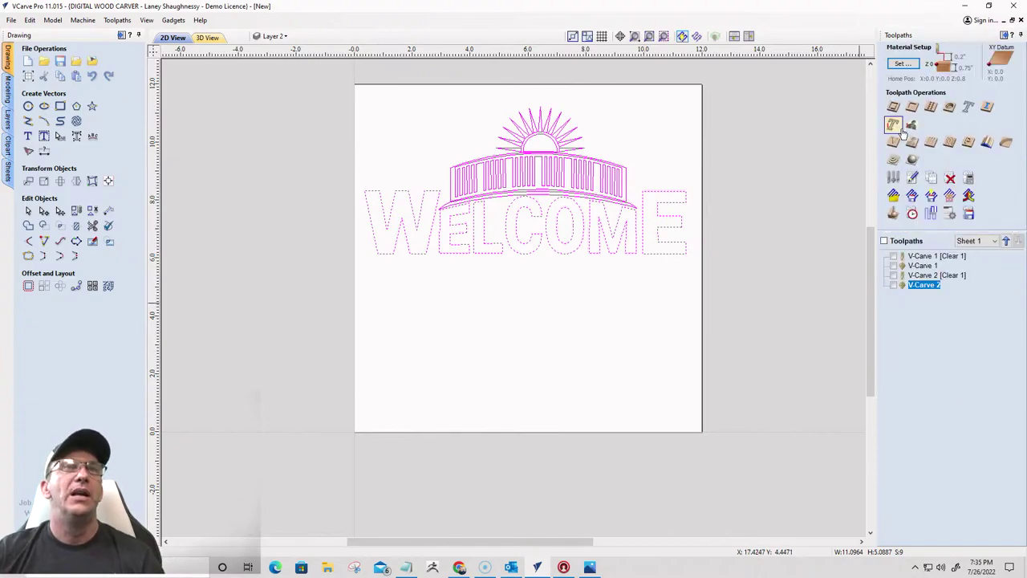
{"action": "left_click", "coordinate": [893, 142]}
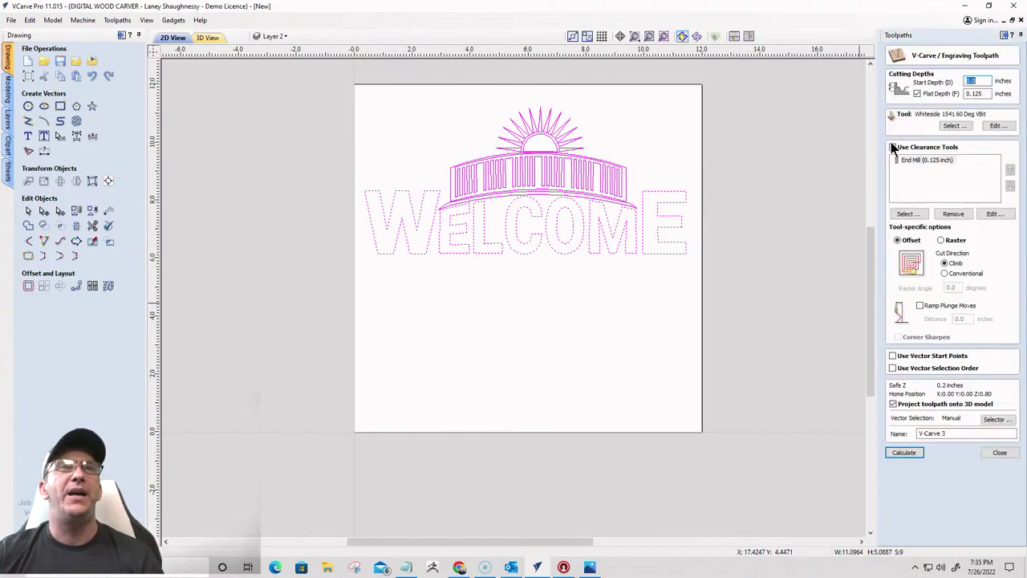
{"action": "scroll", "coordinate": [473, 119], "scroll_direction": "up", "scroll_amount": 3}
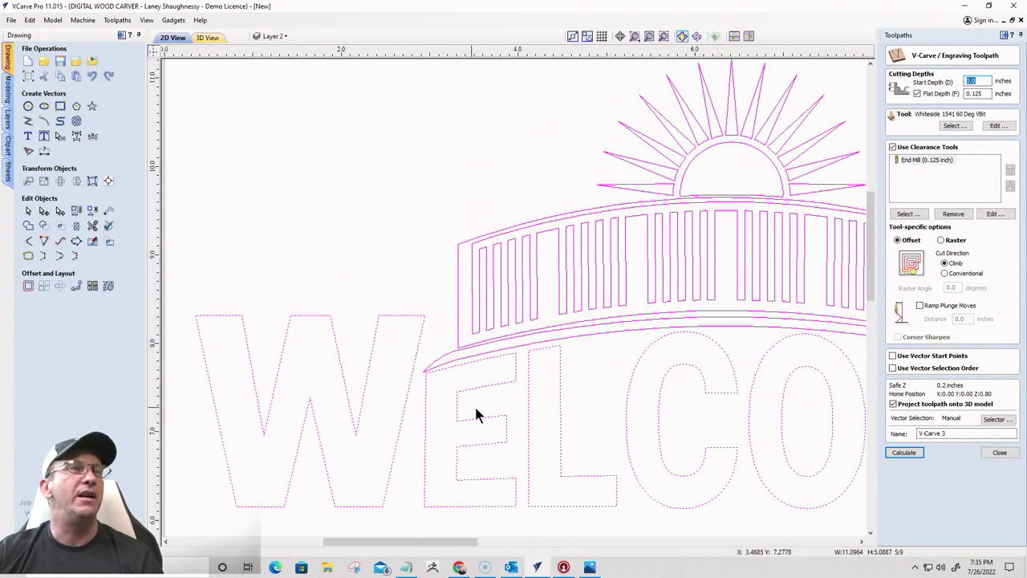
{"action": "scroll", "coordinate": [305, 335], "scroll_direction": "down", "scroll_amount": 3}
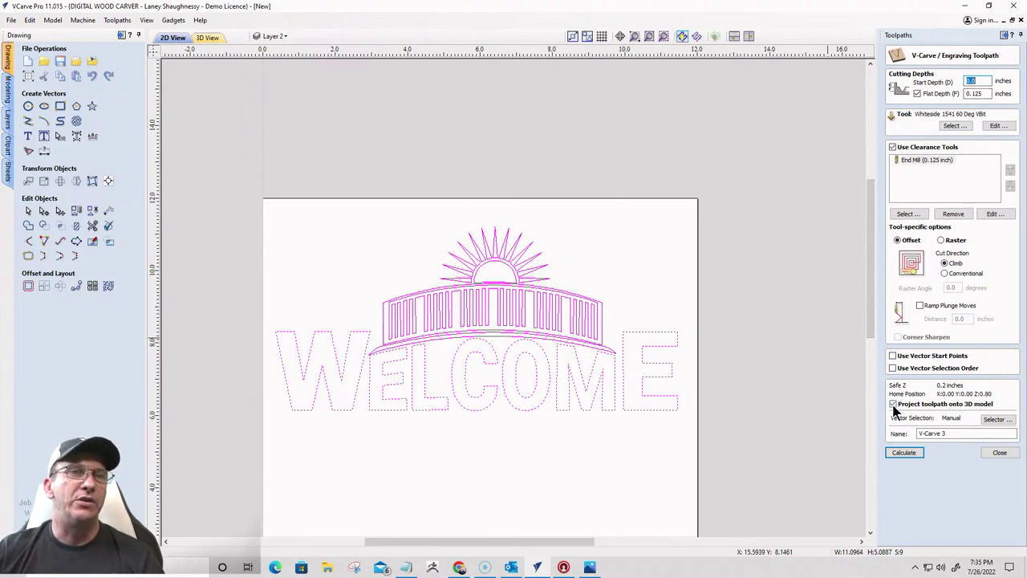
{"action": "left_click", "coordinate": [912, 453]}
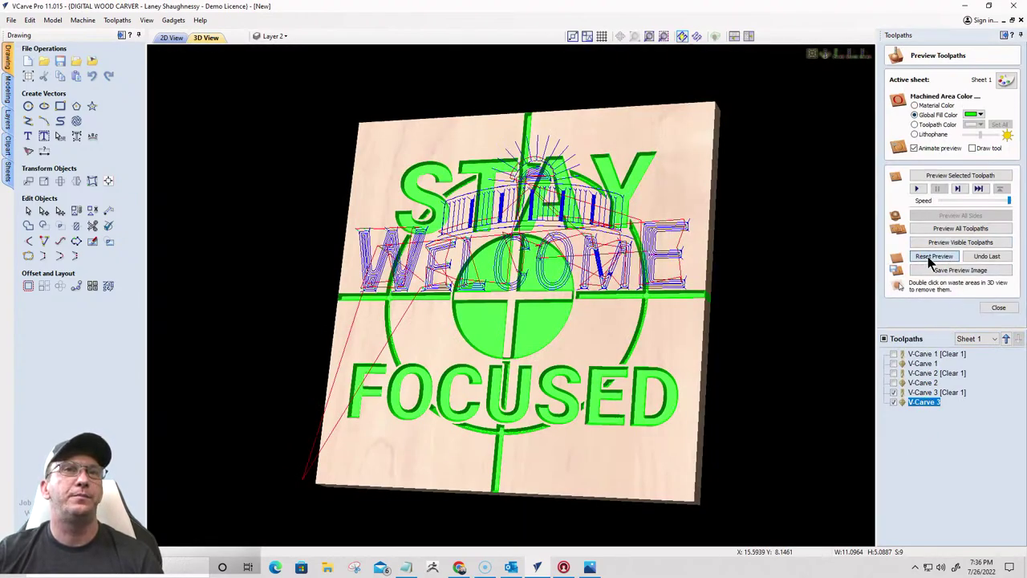
Reset the preview, set the global fill to Dark Red, and preview the visible toolpaths in 3D
{"action": "left_click", "coordinate": [931, 257]}
{"action": "left_click", "coordinate": [979, 115]}
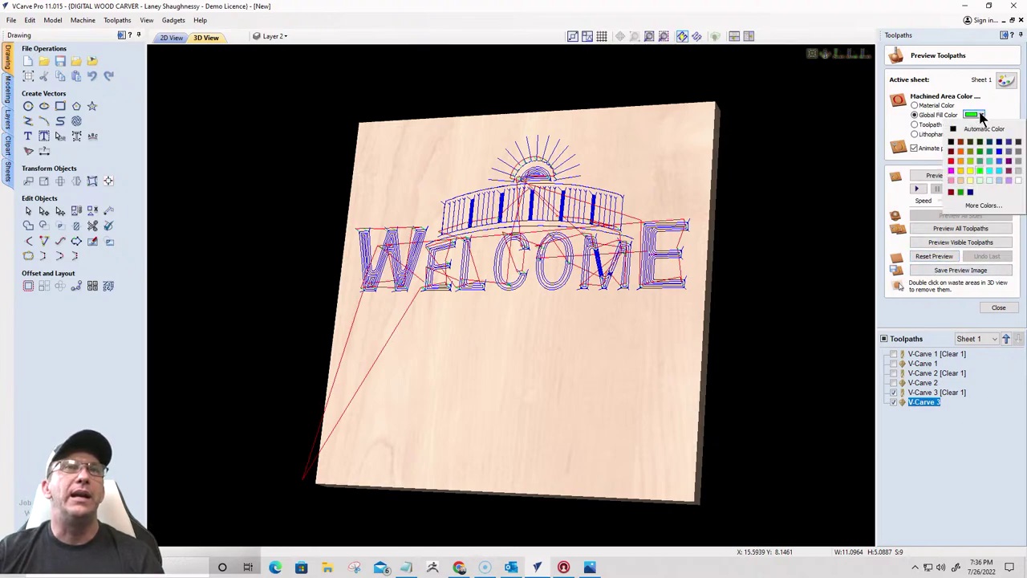
{"action": "left_click", "coordinate": [951, 151]}
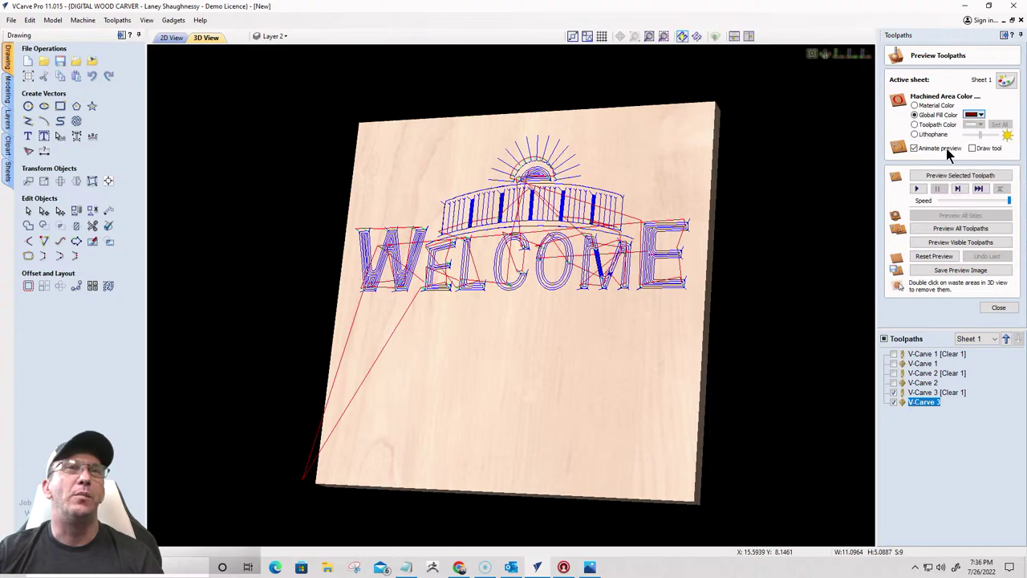
{"action": "left_click", "coordinate": [943, 241]}
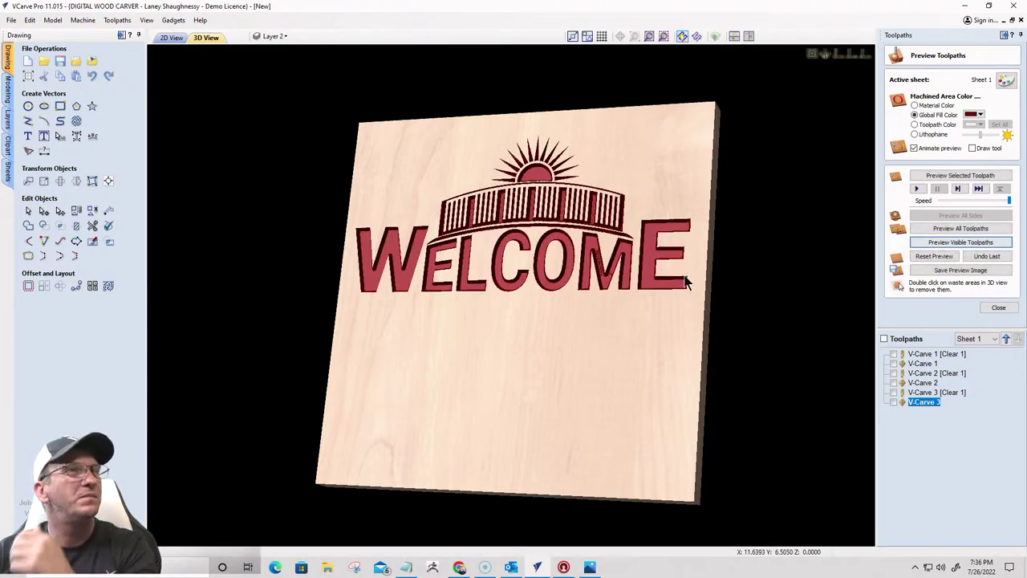
{"action": "left_click_drag", "start_coordinate": [608, 291], "coordinate": [528, 380]}
{"action": "scroll", "coordinate": [498, 303], "scroll_direction": "up", "scroll_amount": 3}
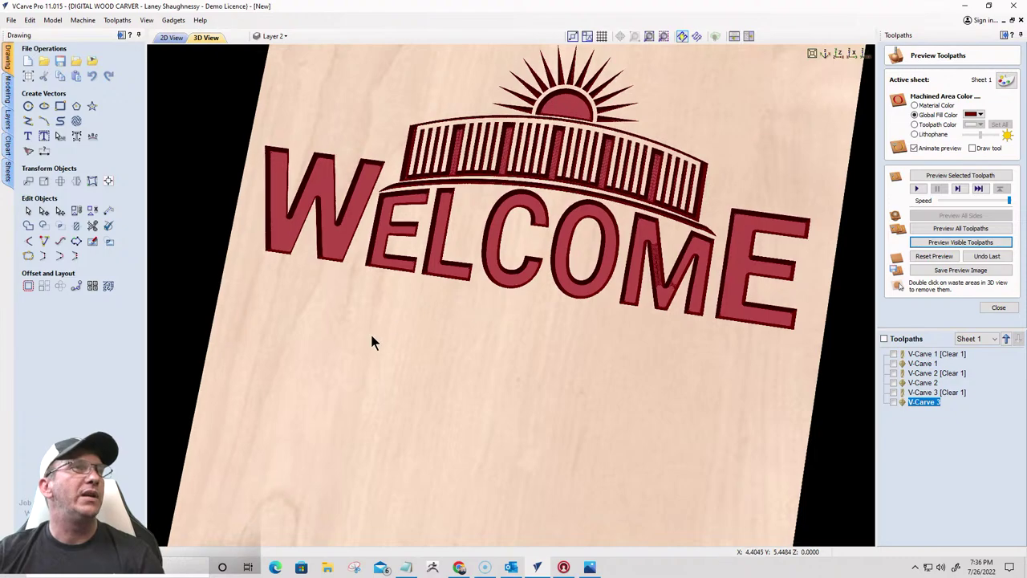
{"action": "left_click_drag", "start_coordinate": [370, 331], "coordinate": [497, 291]}
{"action": "scroll", "coordinate": [497, 291], "scroll_direction": "down", "scroll_amount": 4}
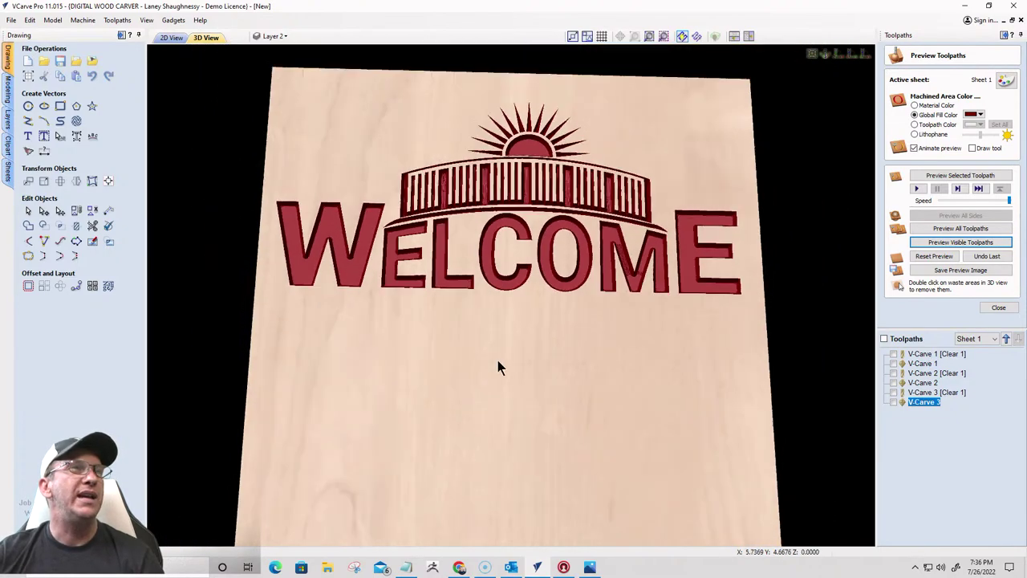
{"action": "left_click_drag", "start_coordinate": [493, 331], "coordinate": [424, 348]}
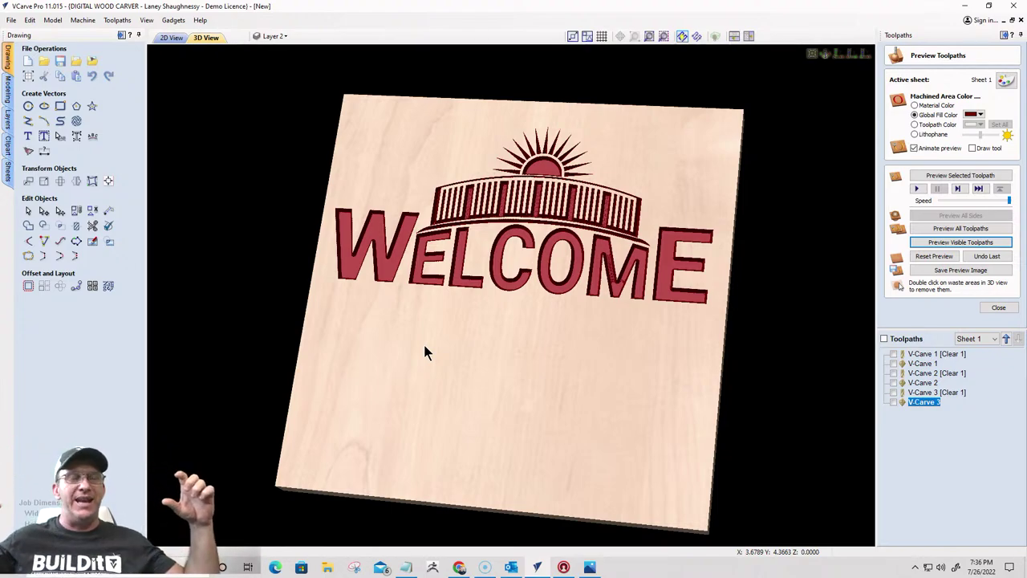
Back in 2D, marquee-select only the arched fence band and open Distort Object for it
{"action": "left_click", "coordinate": [170, 38]}
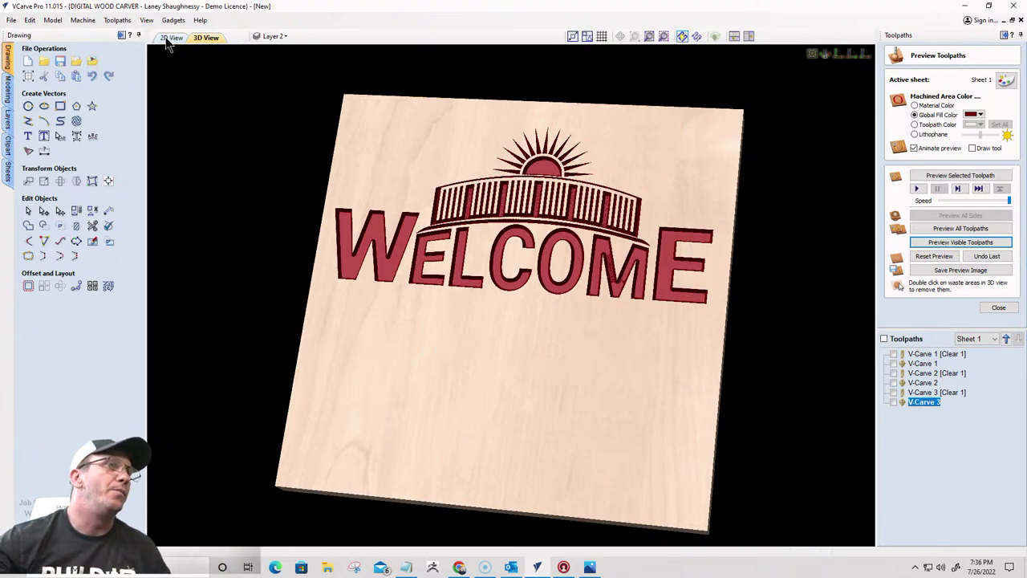
{"action": "scroll", "coordinate": [433, 337], "scroll_direction": "up", "scroll_amount": 3}
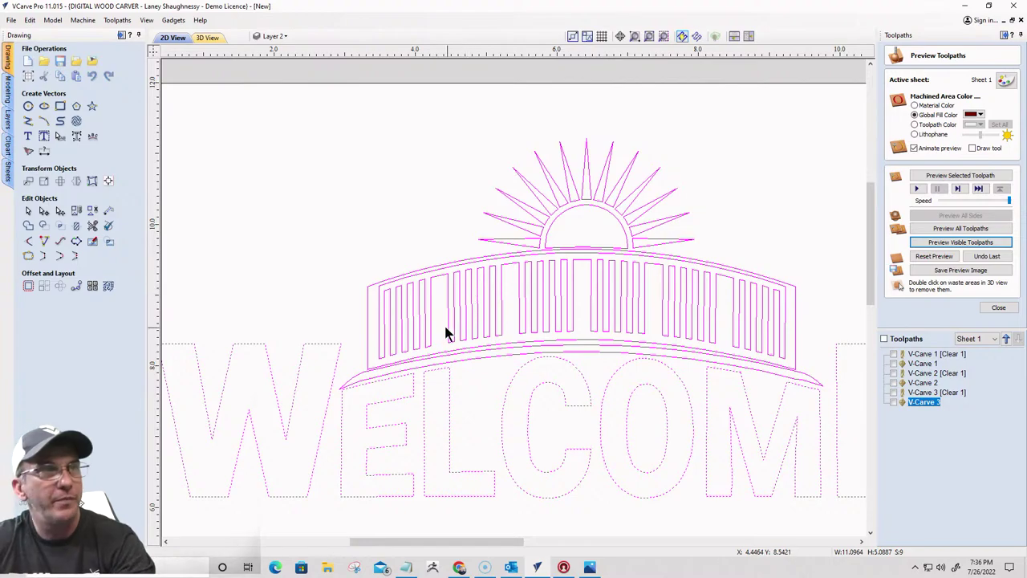
{"action": "left_click", "coordinate": [341, 262]}
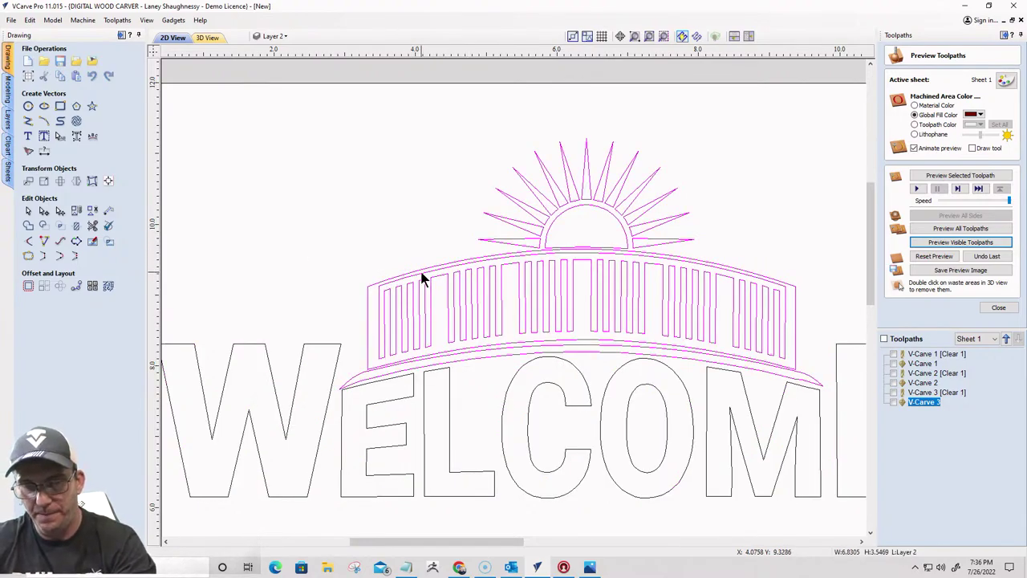
{"action": "left_click", "coordinate": [420, 269]}
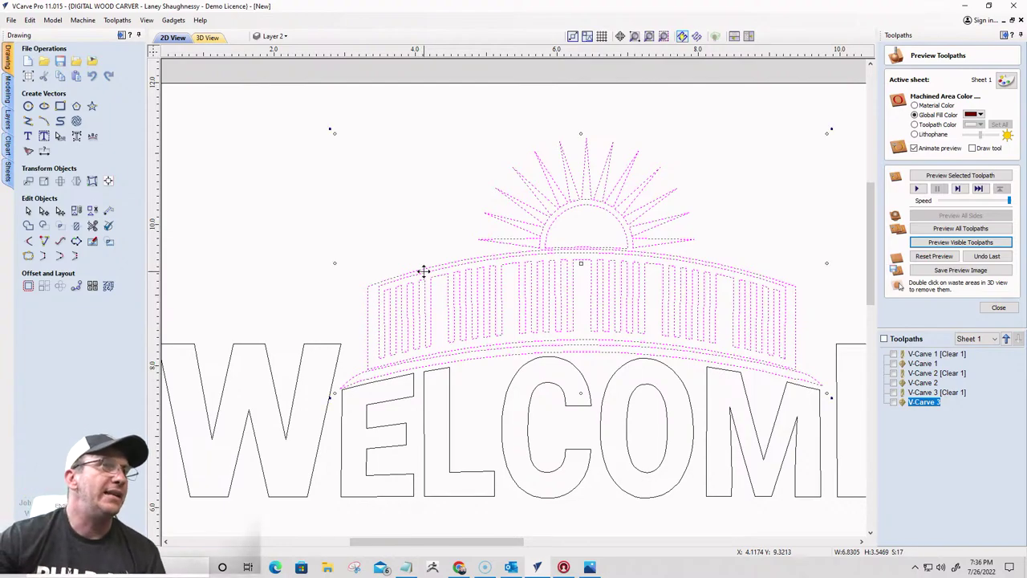
{"action": "left_click", "coordinate": [383, 284]}
{"action": "left_click", "coordinate": [385, 287]}
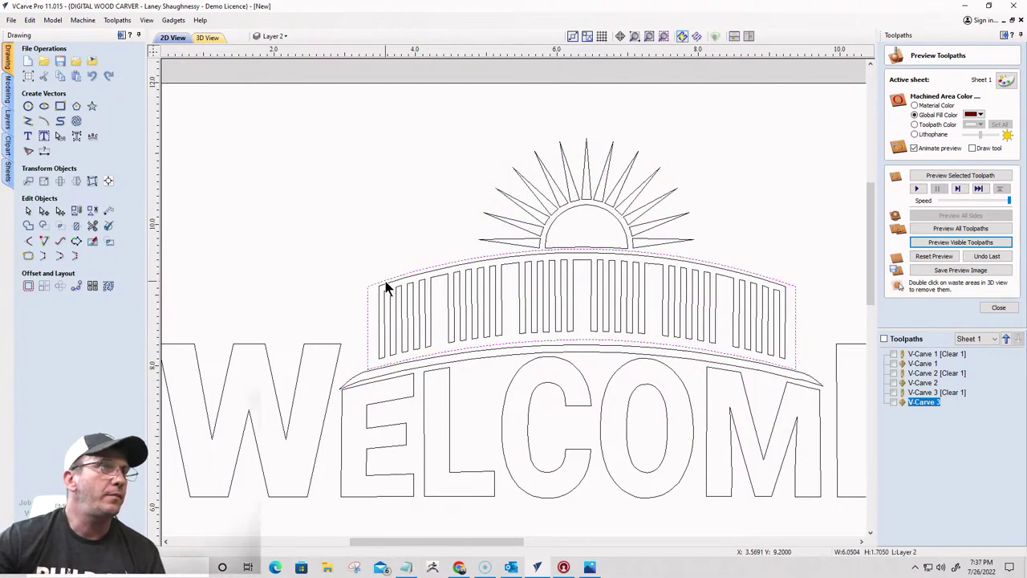
{"action": "left_click", "coordinate": [387, 289]}
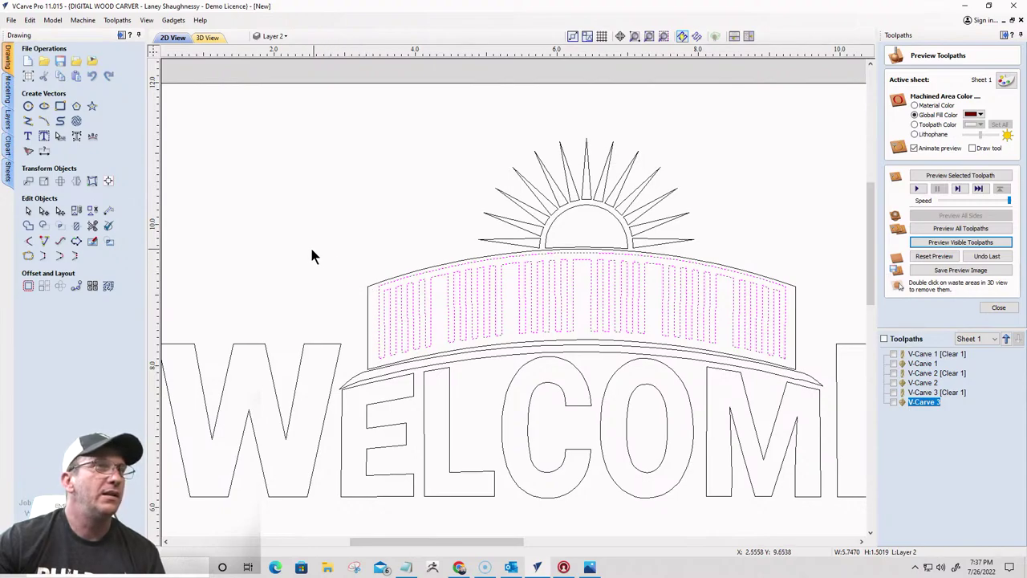
{"action": "left_click_drag", "start_coordinate": [312, 251], "coordinate": [817, 401]}
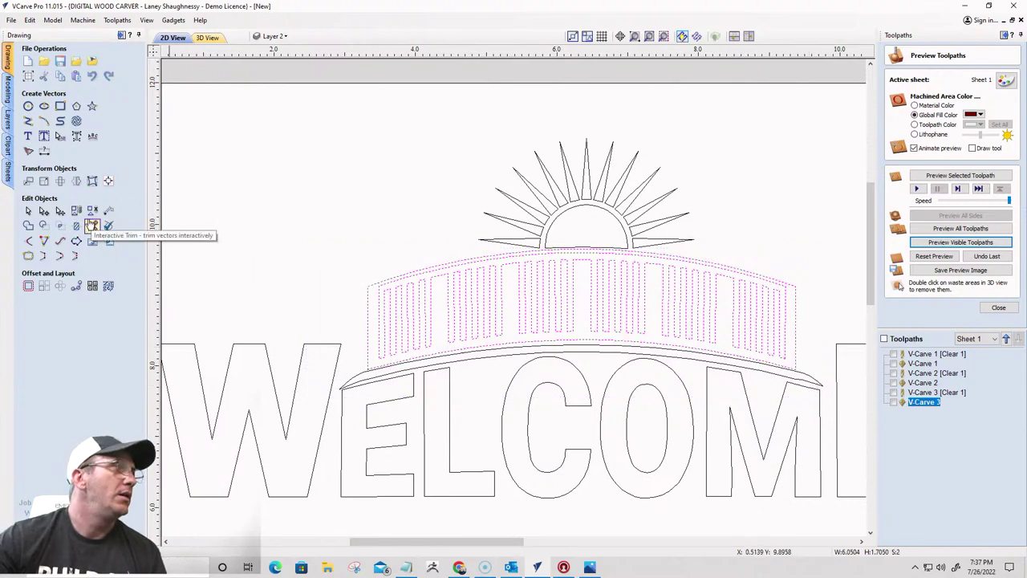
{"action": "left_click", "coordinate": [92, 181]}
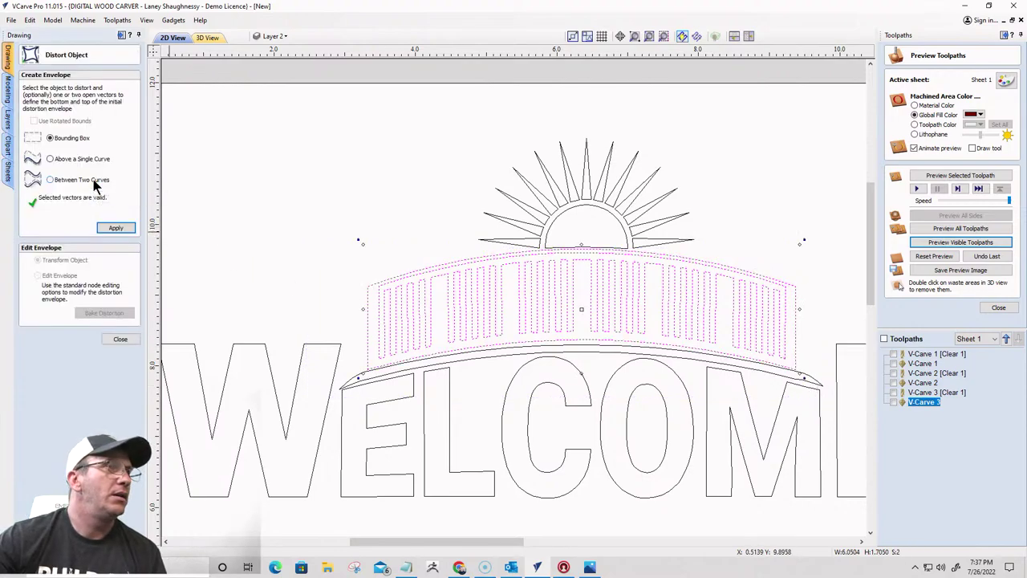
Apply a Bounding Box envelope around the reselected fence band and inspect its top-edge node options
{"action": "left_click", "coordinate": [115, 227]}
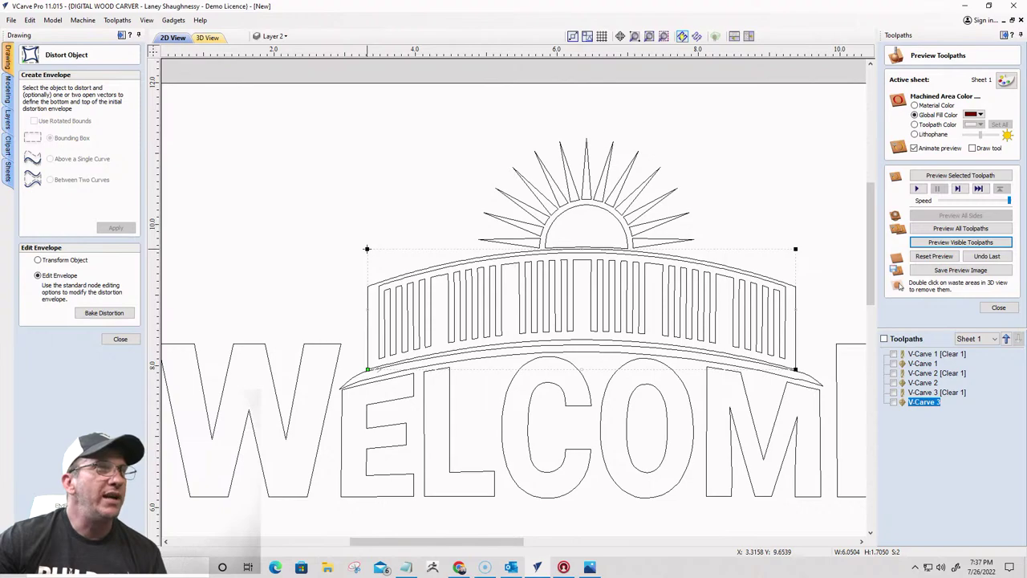
{"action": "right_click", "coordinate": [581, 251]}
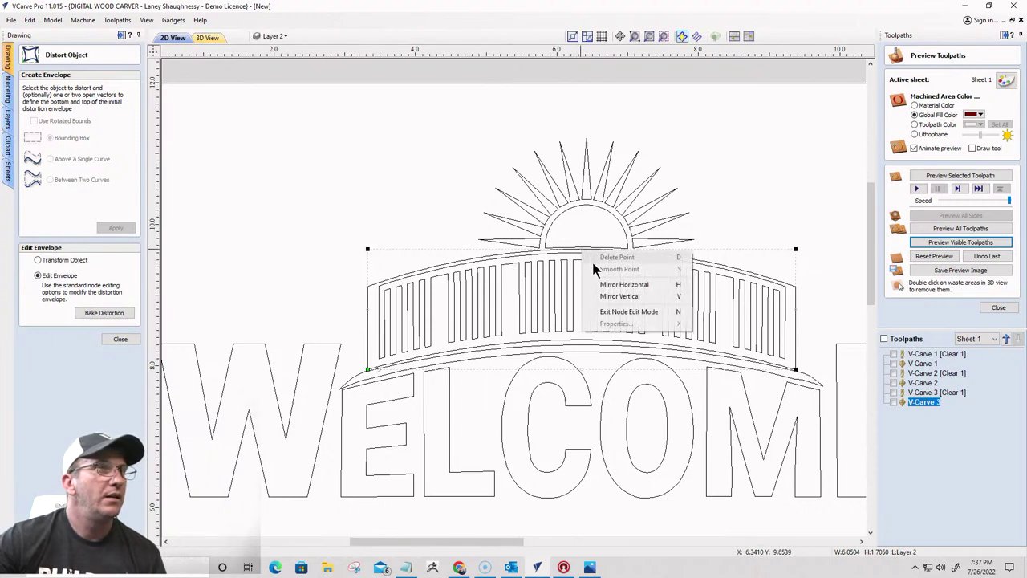
{"action": "left_click", "coordinate": [447, 251]}
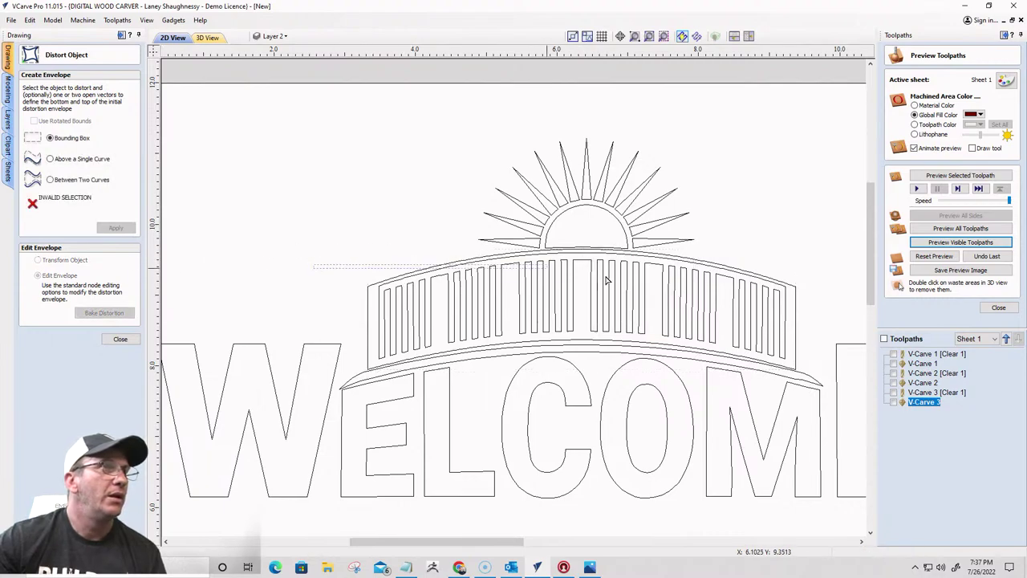
{"action": "left_click_drag", "start_coordinate": [291, 239], "coordinate": [837, 377]}
{"action": "left_click", "coordinate": [115, 228]}
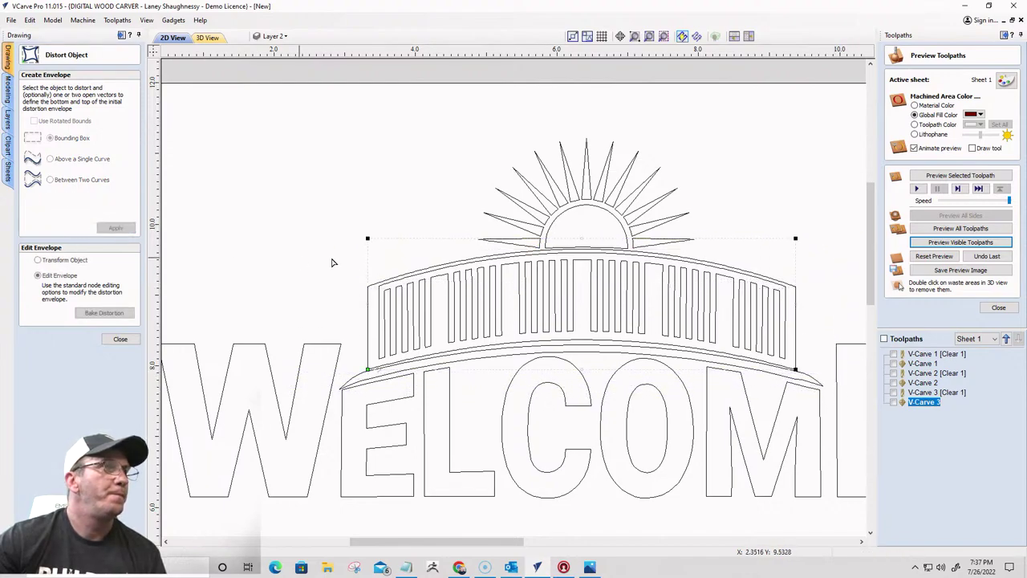
{"action": "right_click", "coordinate": [583, 240]}
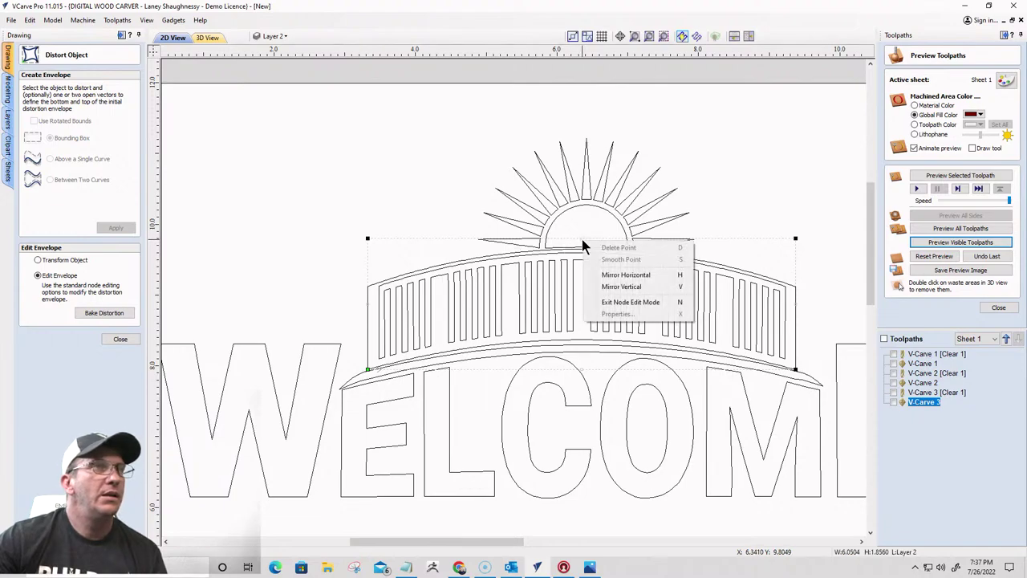
{"action": "left_click", "coordinate": [432, 239]}
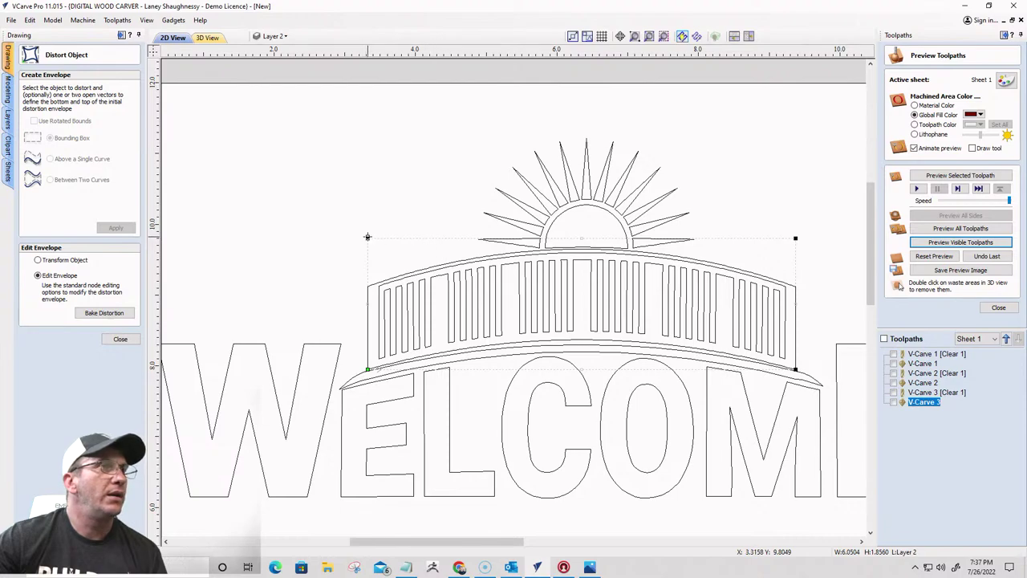
{"action": "right_click", "coordinate": [453, 243]}
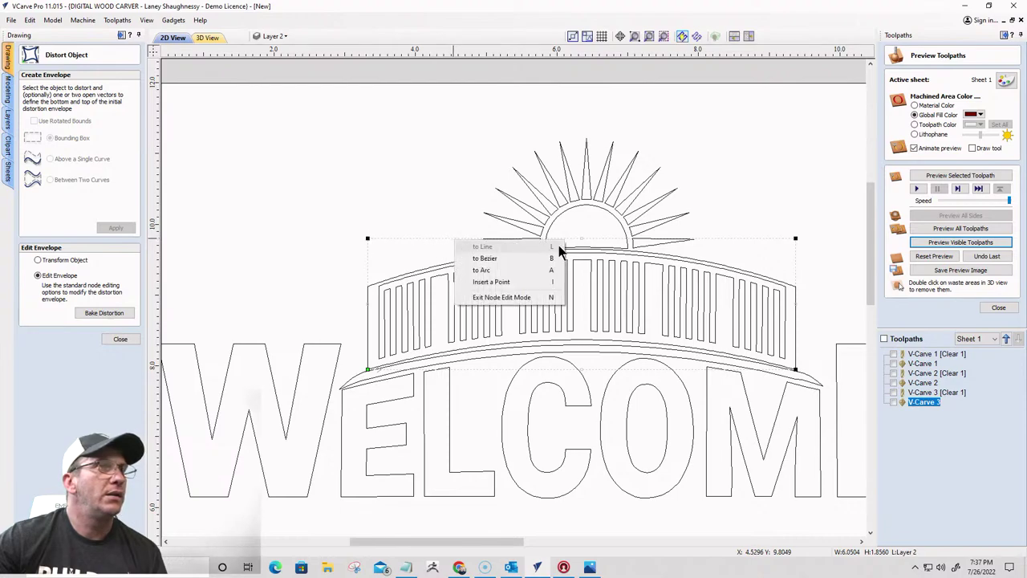
{"action": "right_click", "coordinate": [584, 240]}
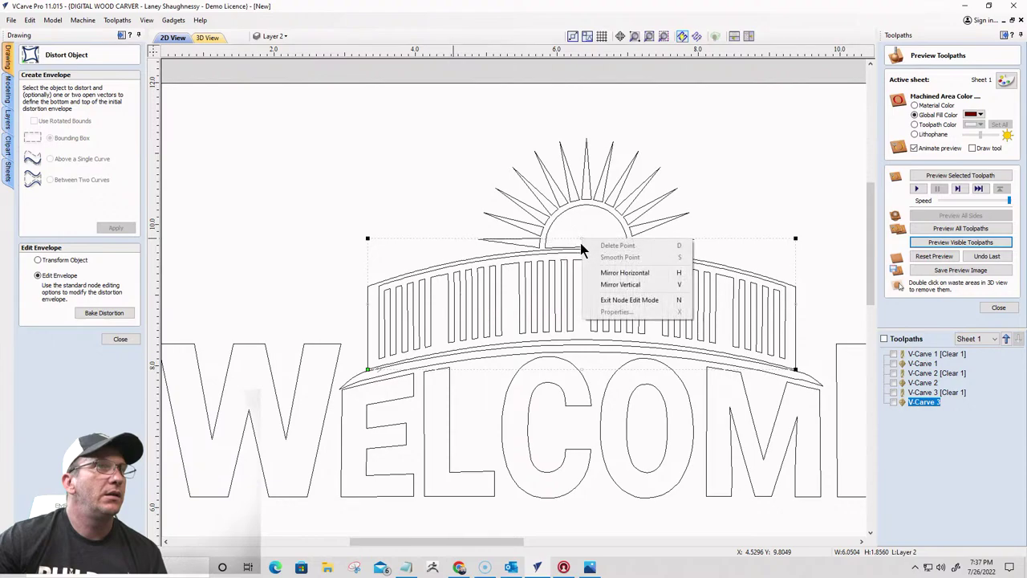
{"action": "left_click", "coordinate": [582, 239]}
{"action": "right_click", "coordinate": [582, 239]}
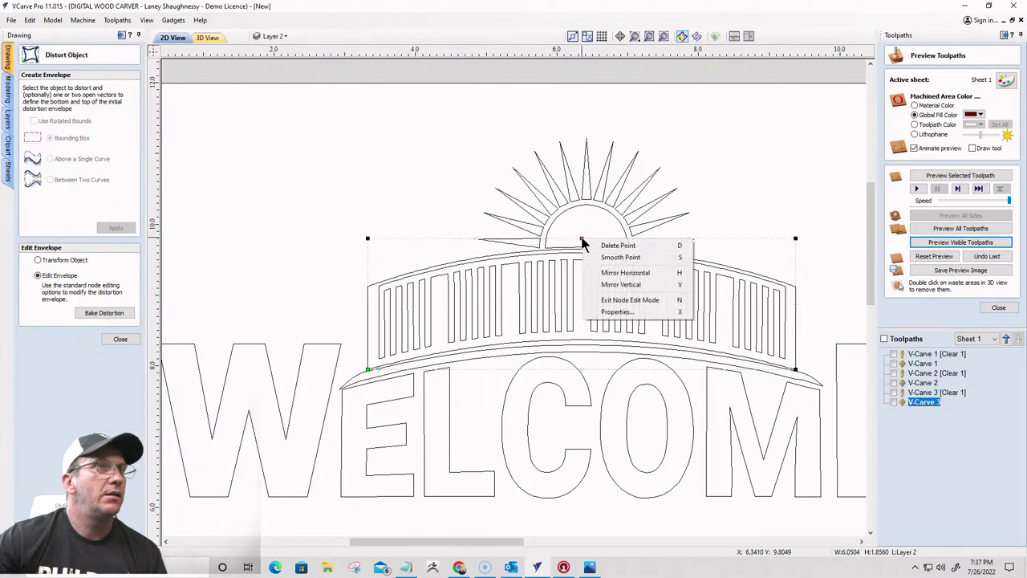
Lower the envelope's top corners, smooth the top-centre node, and convert the top edge to an arc
{"action": "left_click", "coordinate": [367, 238]}
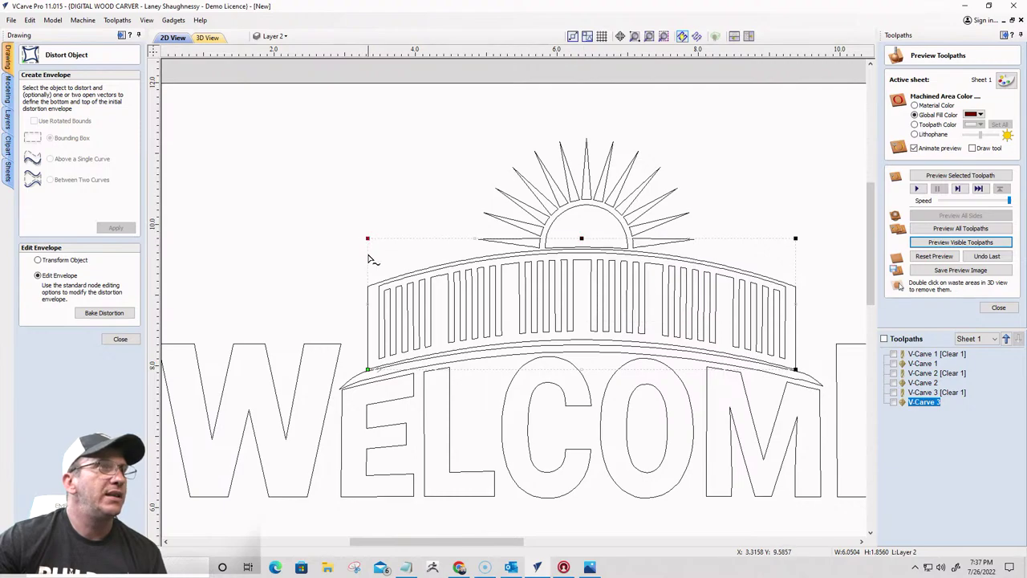
{"action": "left_click_drag", "start_coordinate": [367, 239], "coordinate": [369, 268]}
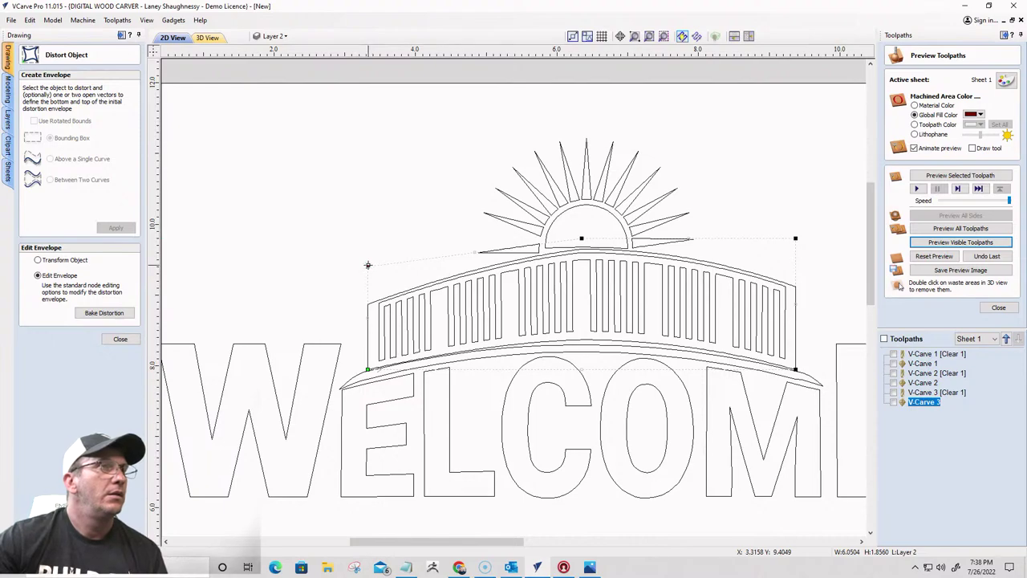
{"action": "right_click", "coordinate": [582, 239]}
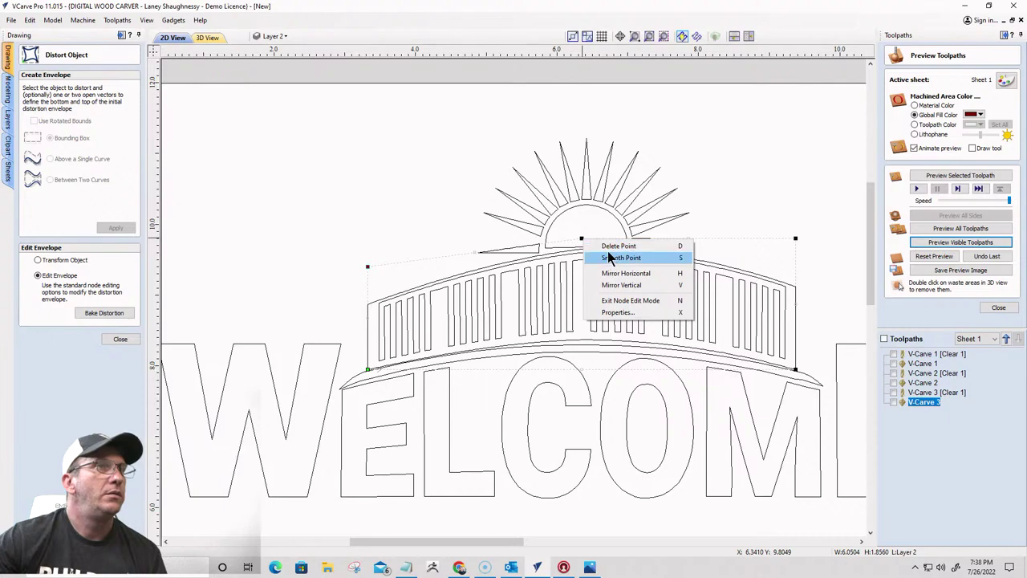
{"action": "left_click", "coordinate": [609, 258]}
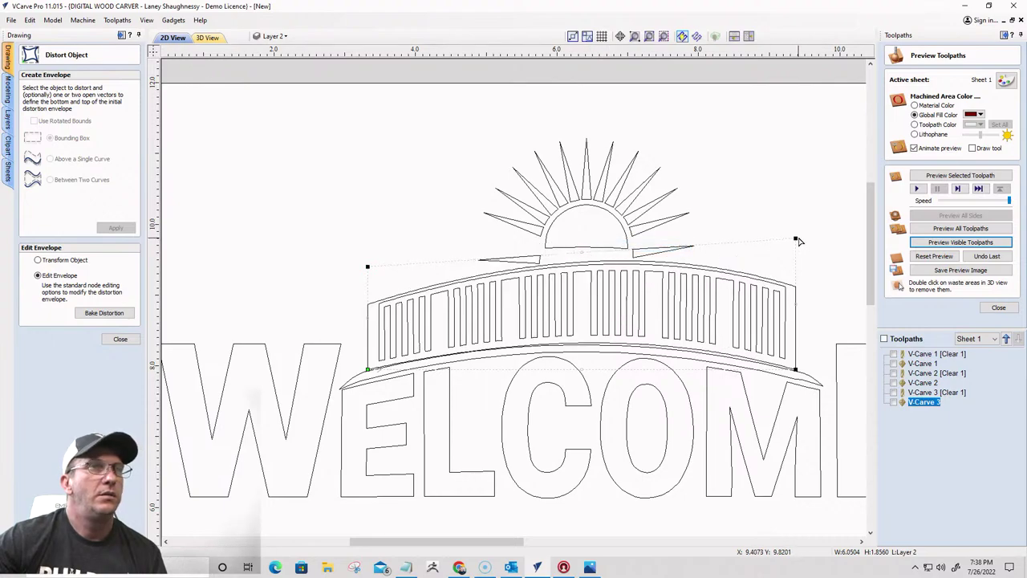
{"action": "left_click_drag", "start_coordinate": [795, 238], "coordinate": [795, 282]}
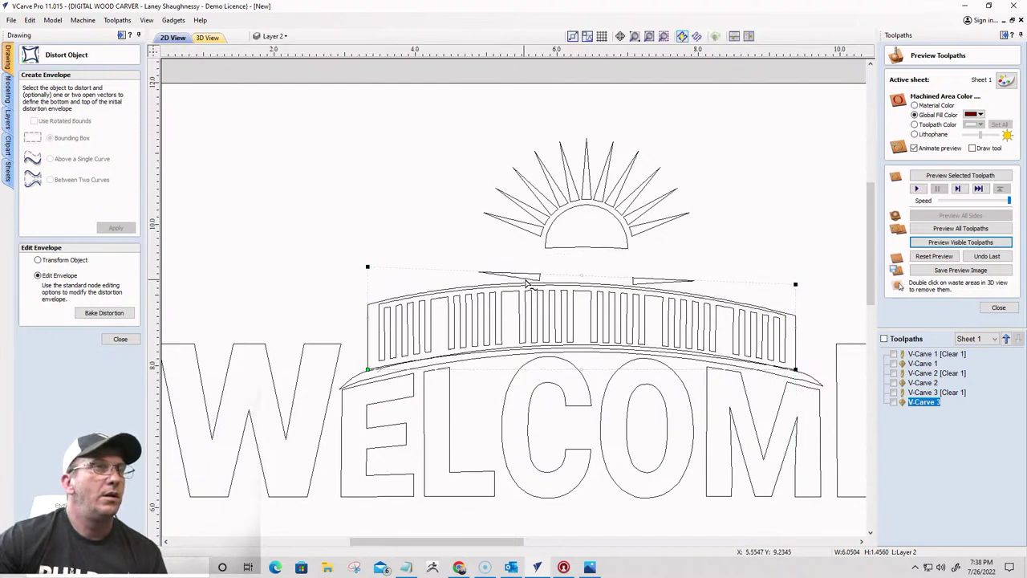
{"action": "right_click", "coordinate": [599, 276]}
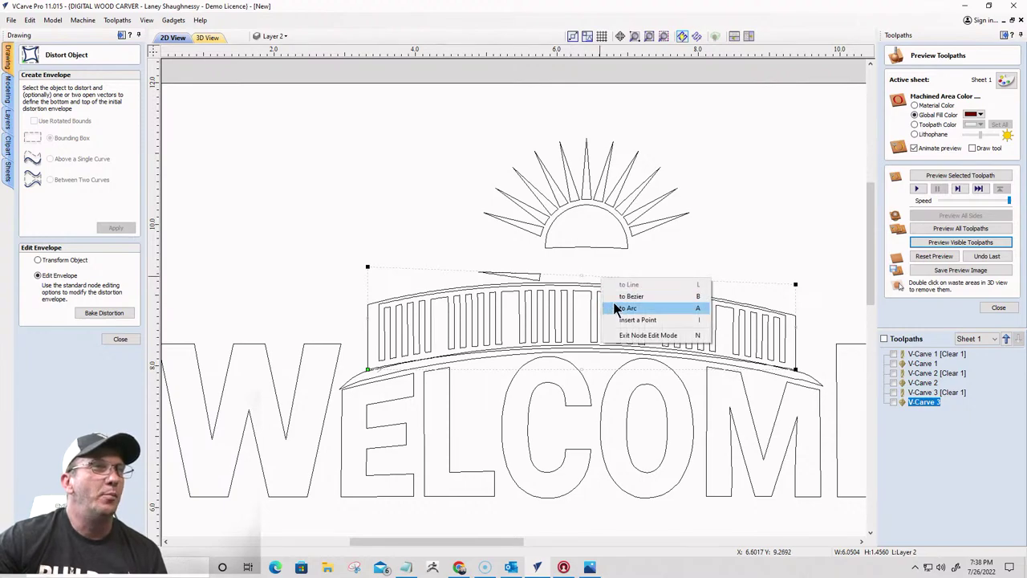
{"action": "left_click", "coordinate": [616, 308]}
Adjust the arc into a shallow curve under the sunburst, close Distort Object, and select the band
{"action": "scroll", "coordinate": [578, 253], "scroll_direction": "down", "scroll_amount": 2}
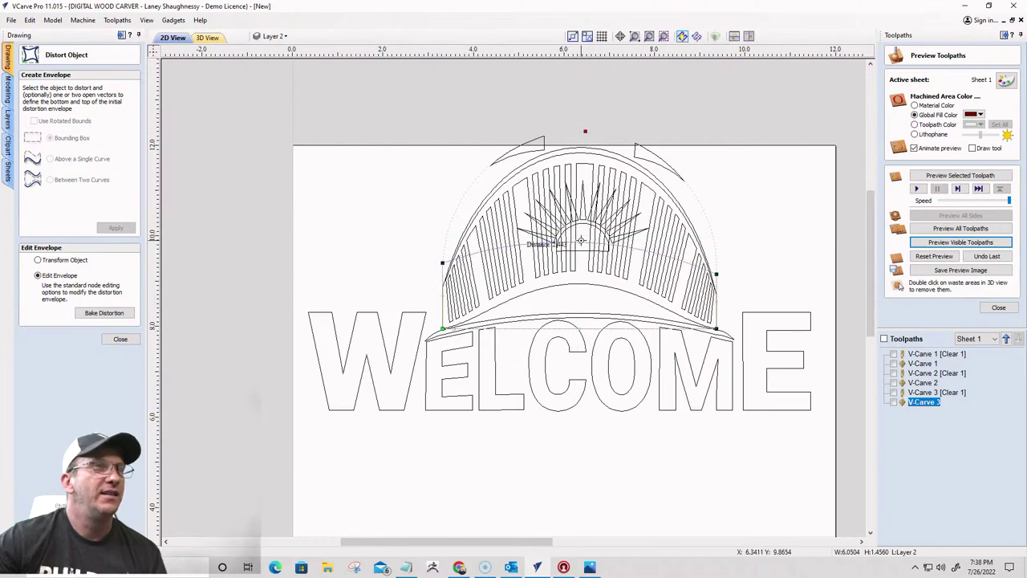
{"action": "left_click_drag", "start_coordinate": [582, 253], "coordinate": [581, 255]}
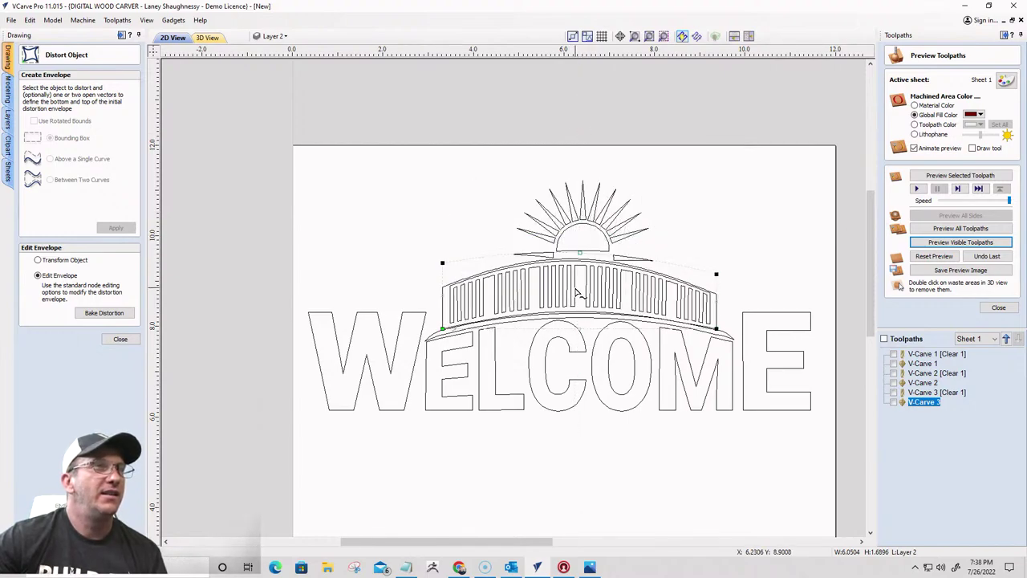
{"action": "scroll", "coordinate": [578, 288], "scroll_direction": "up", "scroll_amount": 1}
{"action": "scroll", "coordinate": [577, 289], "scroll_direction": "up", "scroll_amount": 2}
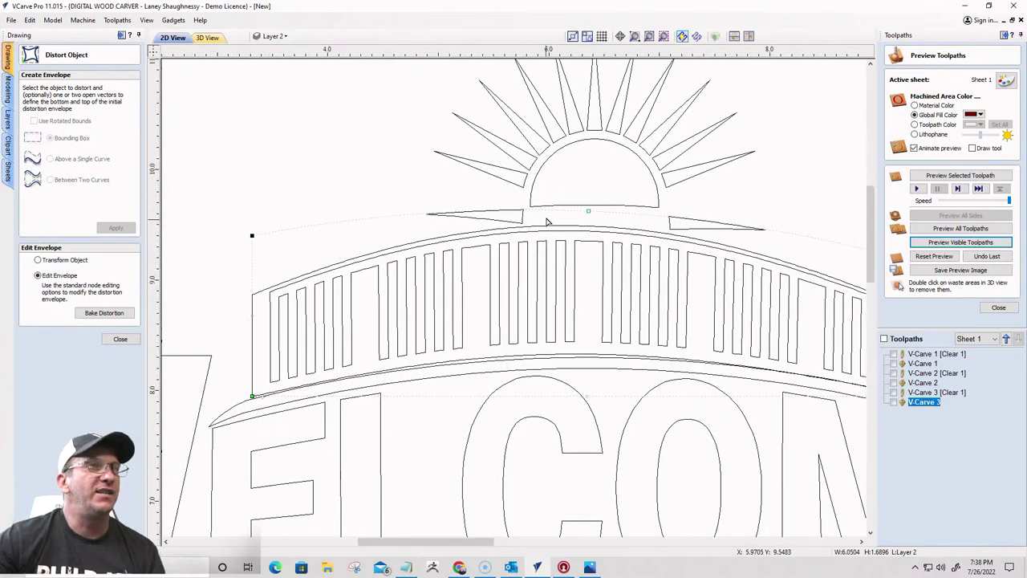
{"action": "left_click_drag", "start_coordinate": [547, 221], "coordinate": [546, 214]}
{"action": "key", "text": "Escape"}
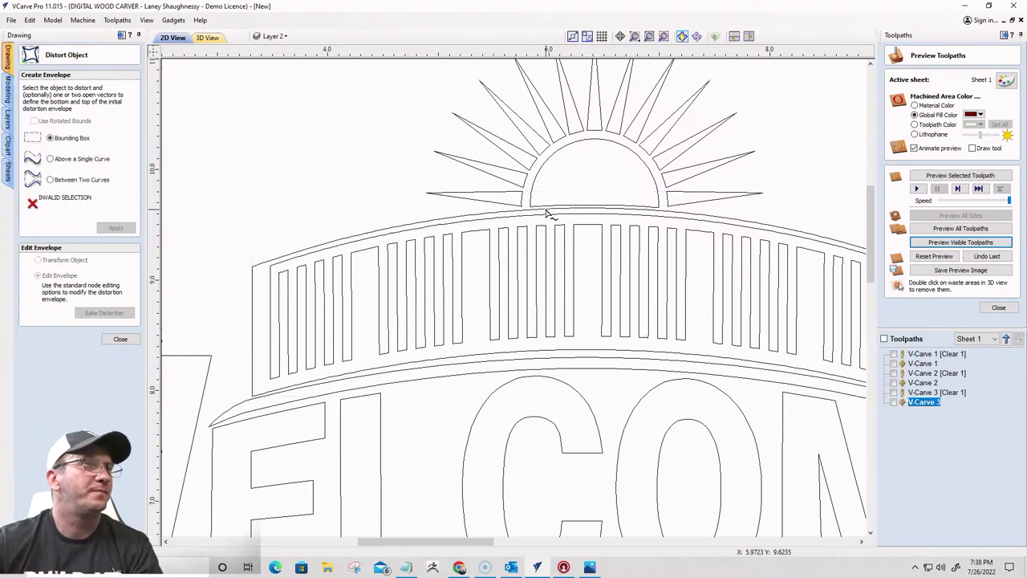
{"action": "scroll", "coordinate": [340, 248], "scroll_direction": "down", "scroll_amount": 2}
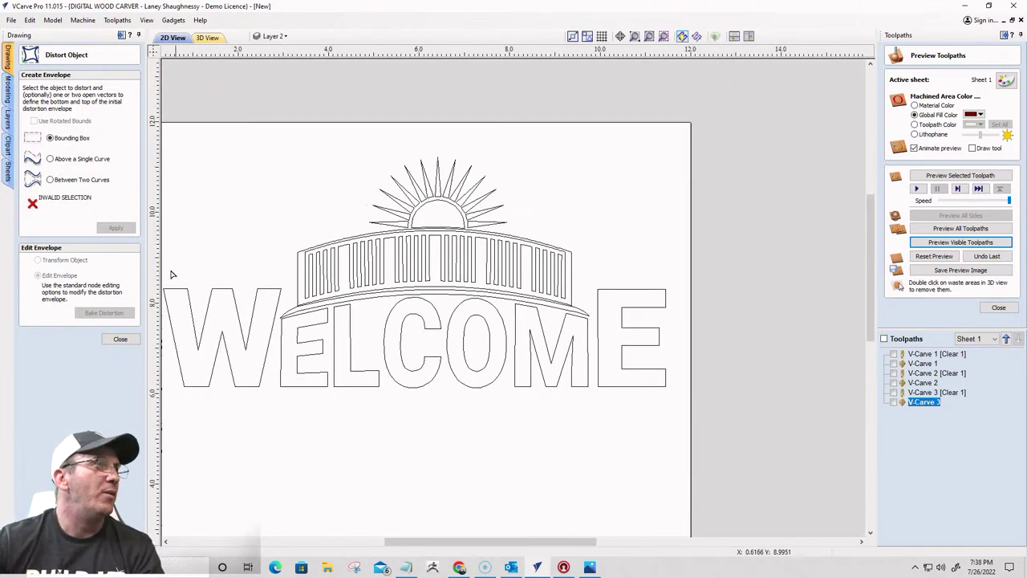
{"action": "left_click", "coordinate": [121, 337]}
{"action": "mouse_move", "coordinate": [239, 207]}
{"action": "left_mouse_down"}
{"action": "mouse_move", "coordinate": [334, 232]}
{"action": "mouse_move", "coordinate": [590, 339]}
{"action": "left_mouse_up"}
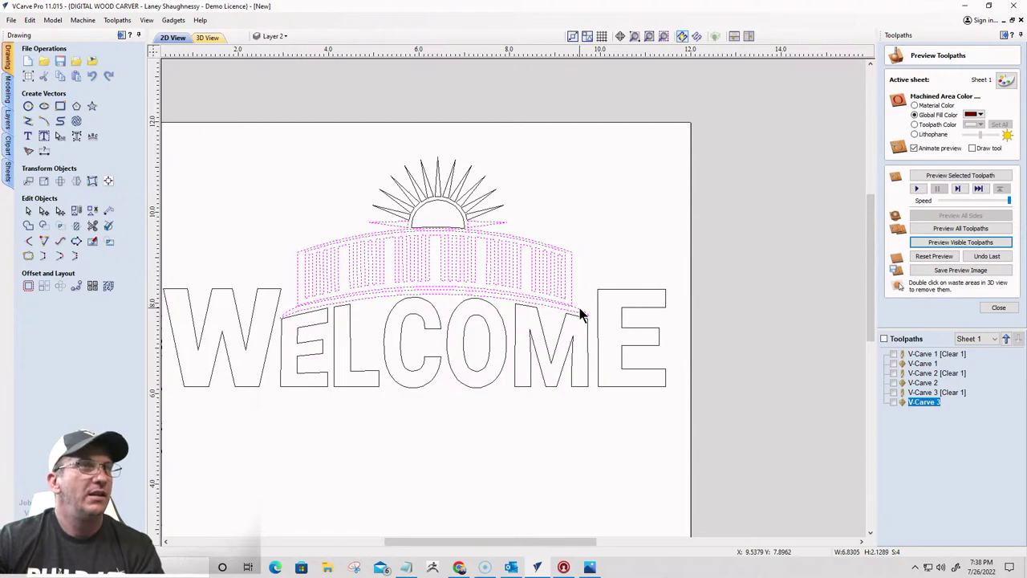
Deselect the curved line and reopen the fence band's envelope, making the previous distortion permanent
{"action": "left_click", "coordinate": [582, 314], "text": "ctrl"}
{"action": "scroll", "coordinate": [476, 231], "scroll_direction": "up", "scroll_amount": 3}
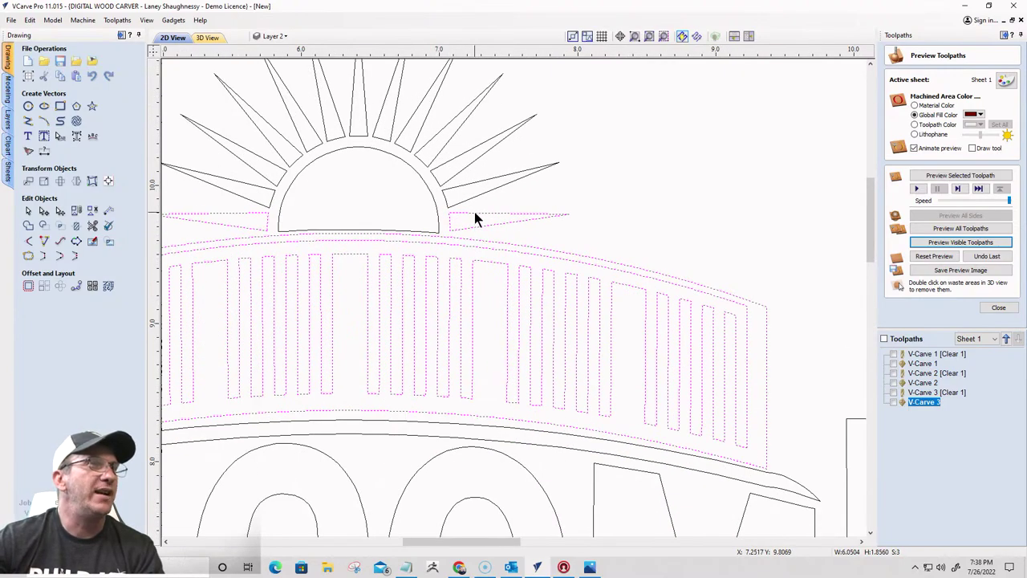
{"action": "scroll", "coordinate": [469, 245], "scroll_direction": "down", "scroll_amount": 3}
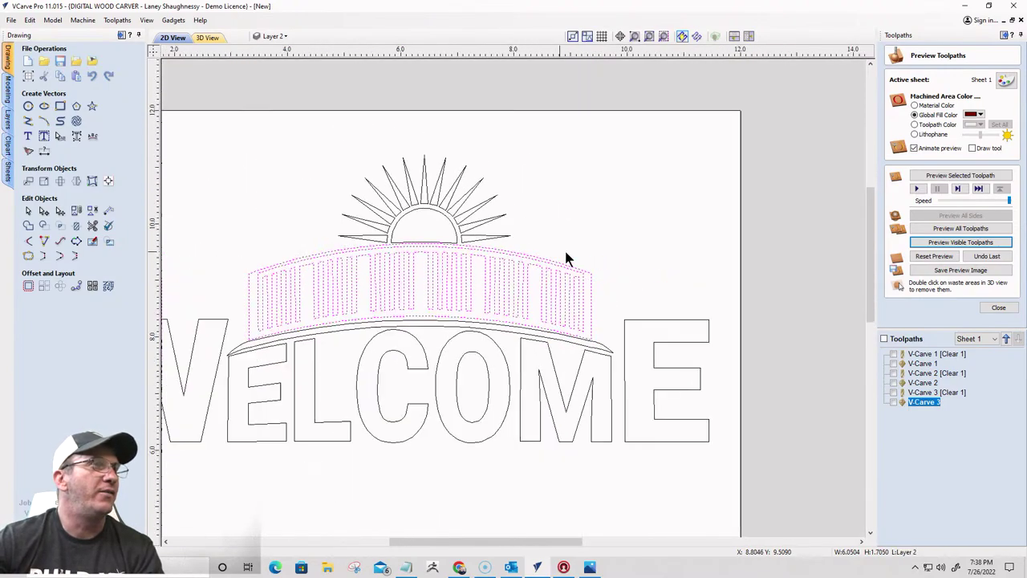
{"action": "left_click", "coordinate": [76, 227]}
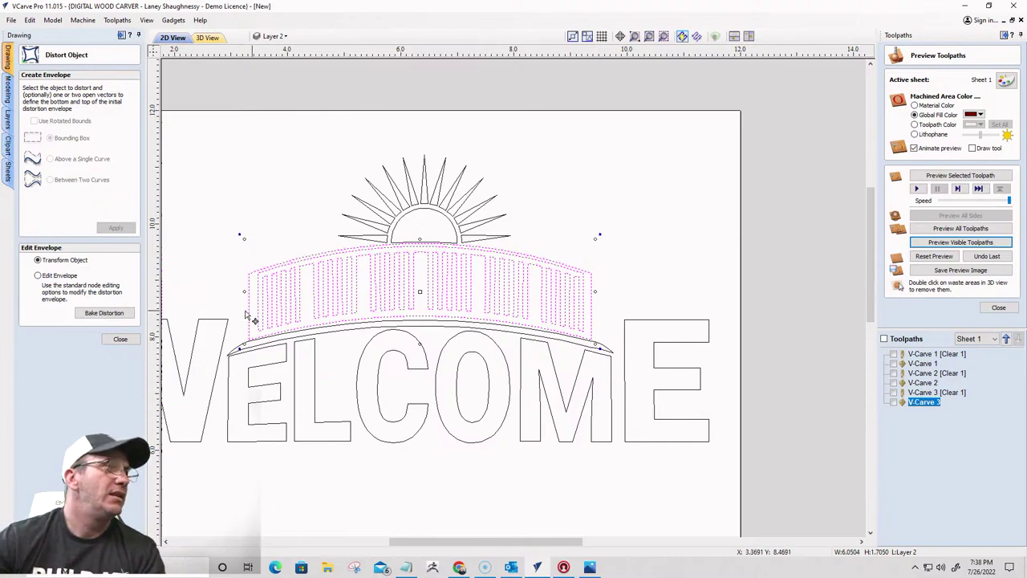
{"action": "scroll", "coordinate": [241, 313], "scroll_direction": "up", "scroll_amount": 2}
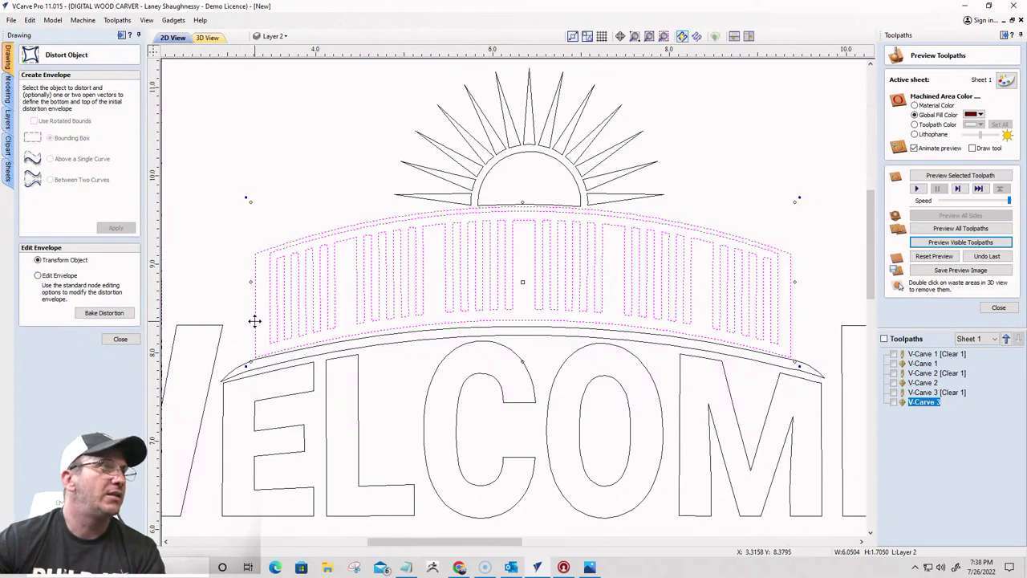
{"action": "left_click", "coordinate": [87, 313]}
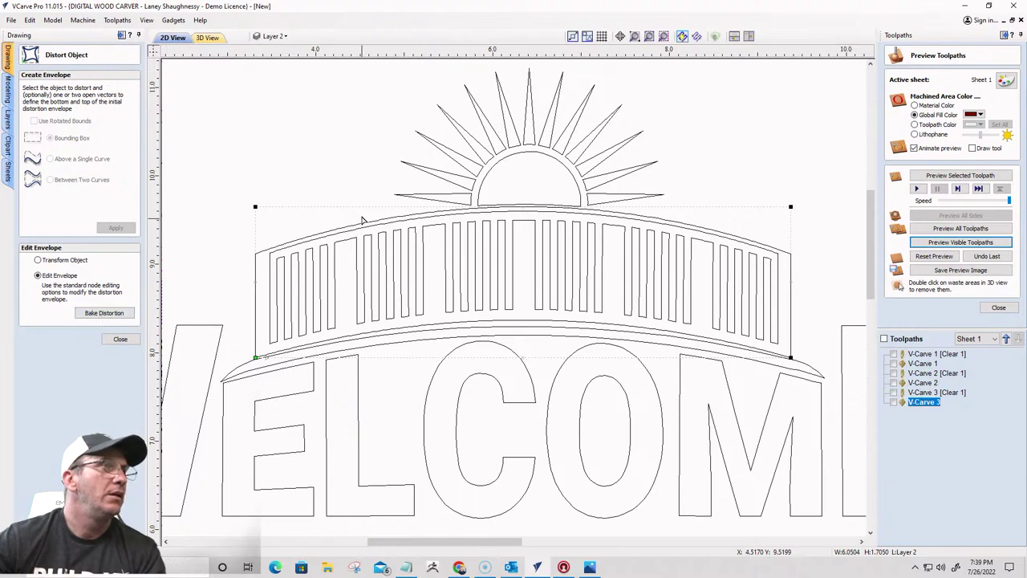
Lower both top corners, convert the top span to an arc, and fine-tune its peak and corners
{"action": "left_click_drag", "start_coordinate": [256, 206], "coordinate": [256, 249]}
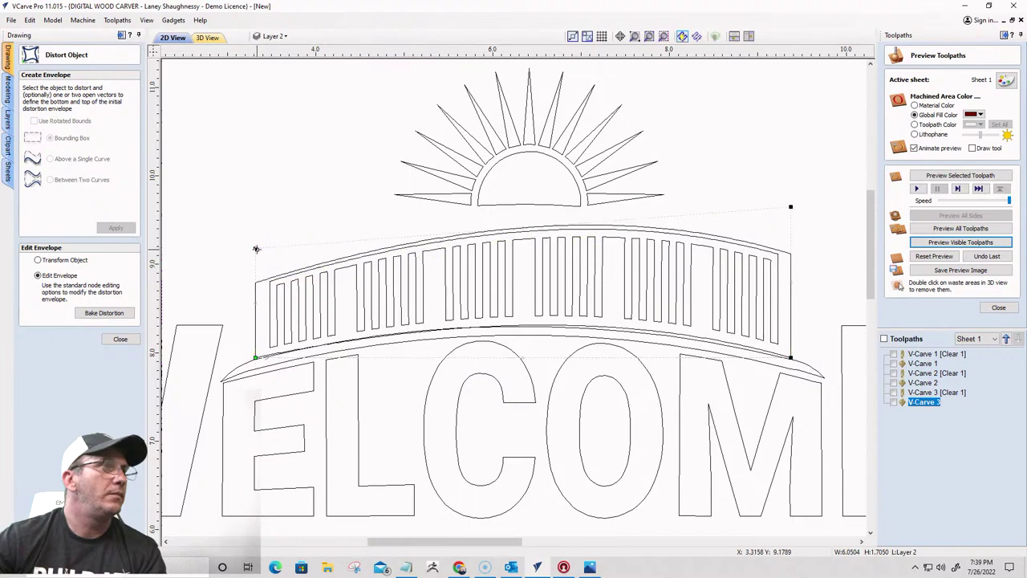
{"action": "left_click_drag", "start_coordinate": [790, 207], "coordinate": [790, 277]}
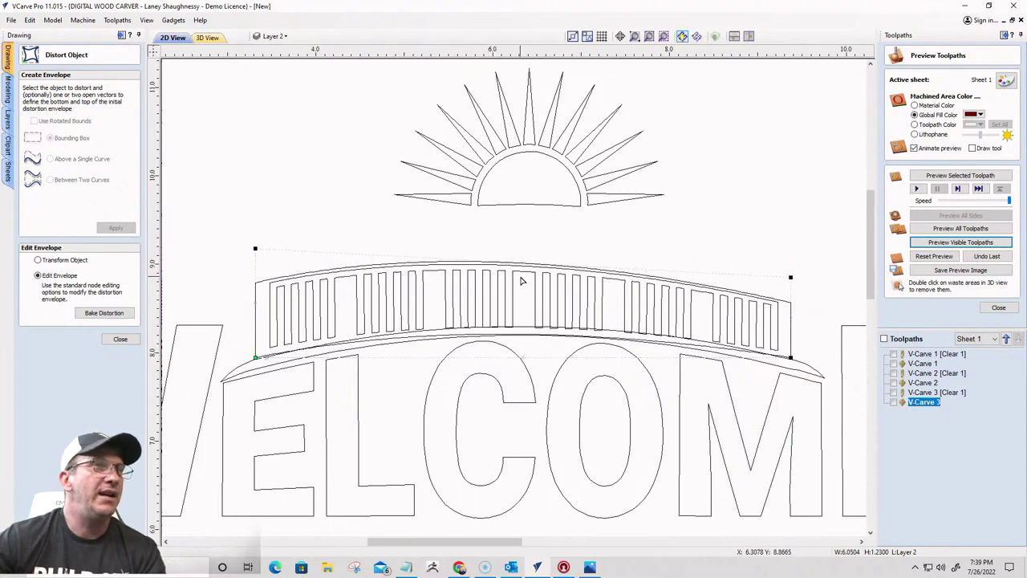
{"action": "right_click", "coordinate": [546, 269]}
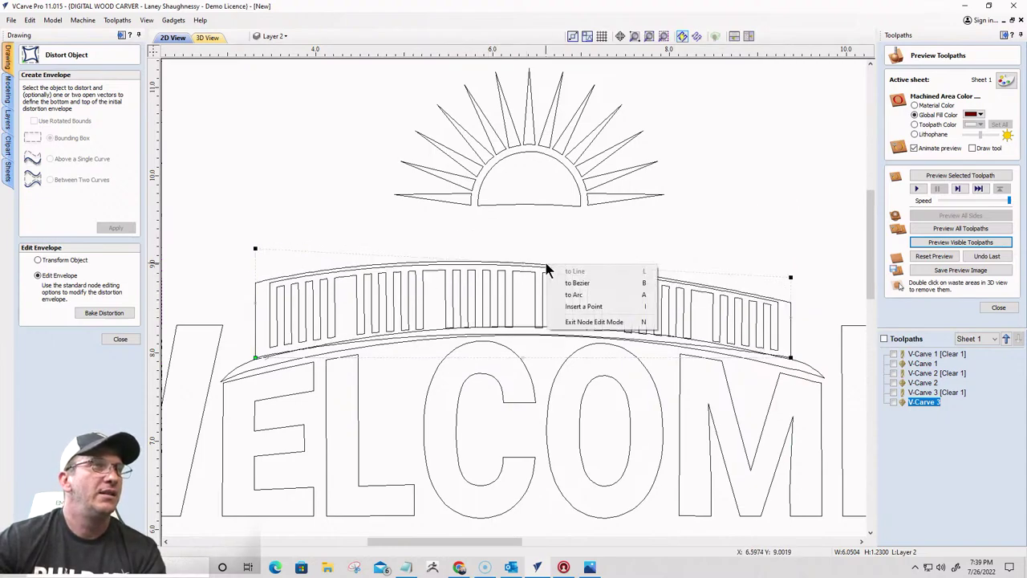
{"action": "left_click", "coordinate": [574, 294]}
{"action": "scroll", "coordinate": [515, 200], "scroll_direction": "down", "scroll_amount": 3}
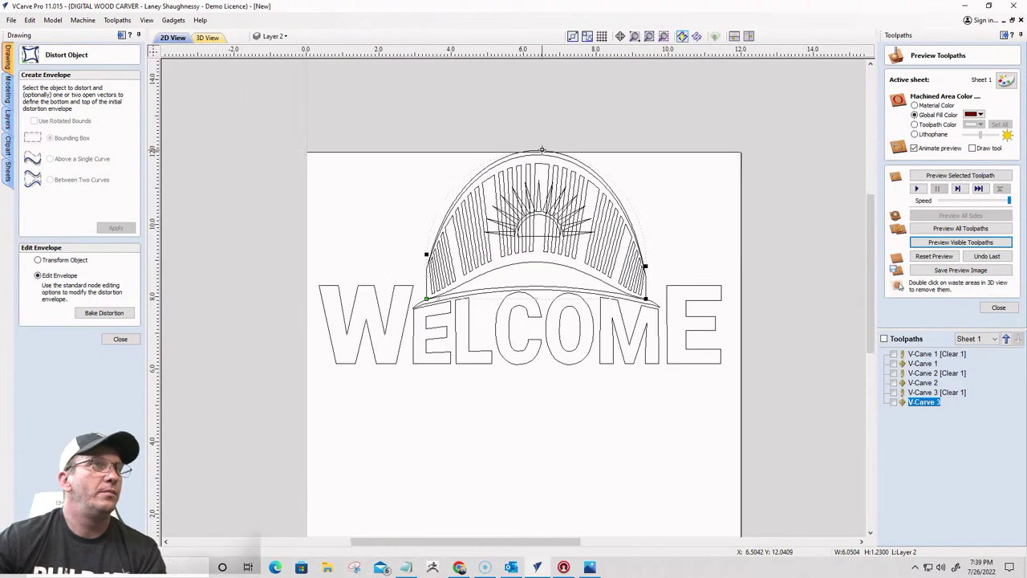
{"action": "left_click_drag", "start_coordinate": [542, 150], "coordinate": [533, 240]}
{"action": "scroll", "coordinate": [522, 239], "scroll_direction": "up", "scroll_amount": 5}
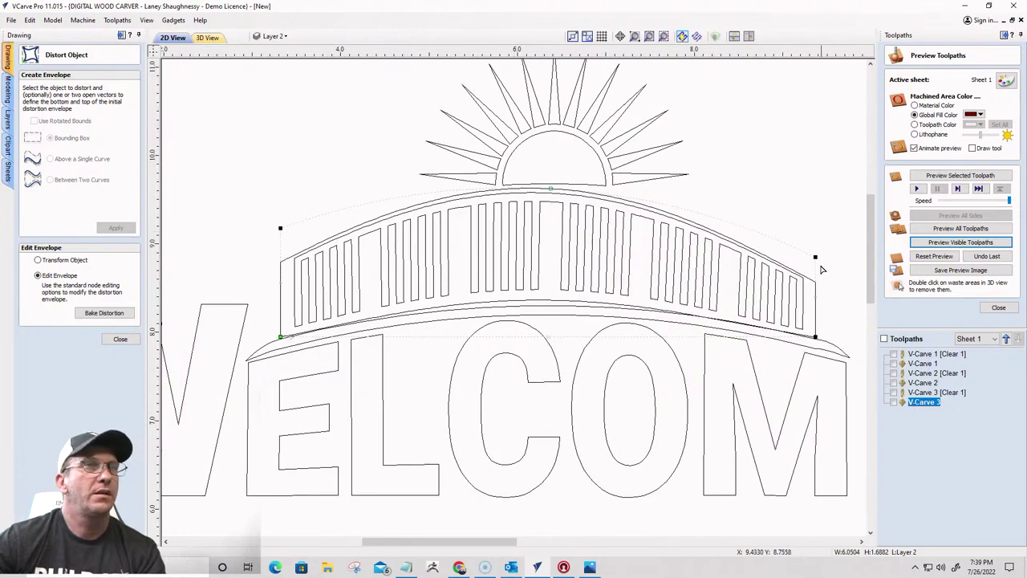
{"action": "left_click_drag", "start_coordinate": [814, 257], "coordinate": [815, 238]}
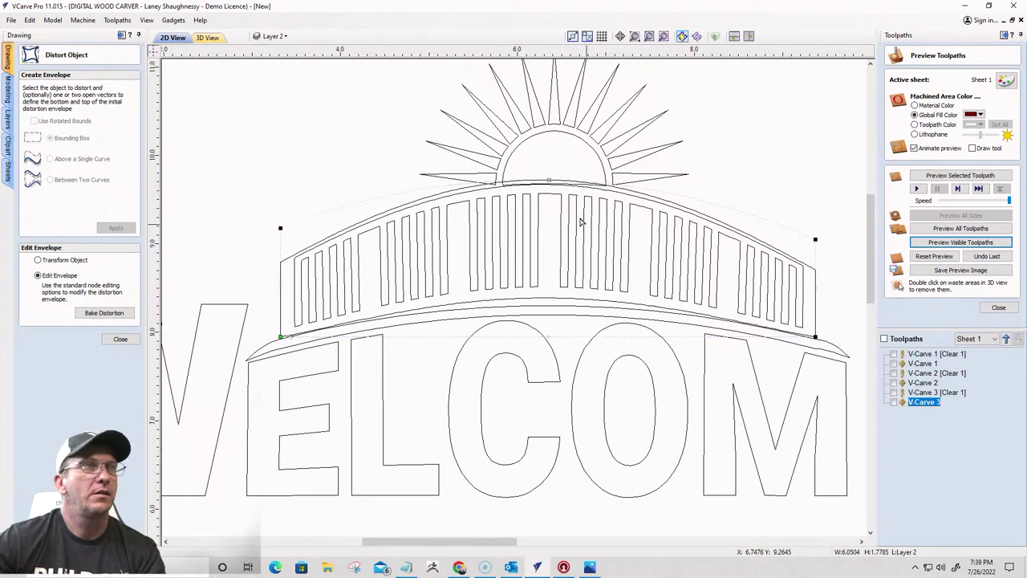
{"action": "left_click_drag", "start_coordinate": [550, 178], "coordinate": [552, 196]}
Close the Distort Object form and select the sun artwork
{"action": "left_click_drag", "start_coordinate": [662, 188], "coordinate": [433, 68]}
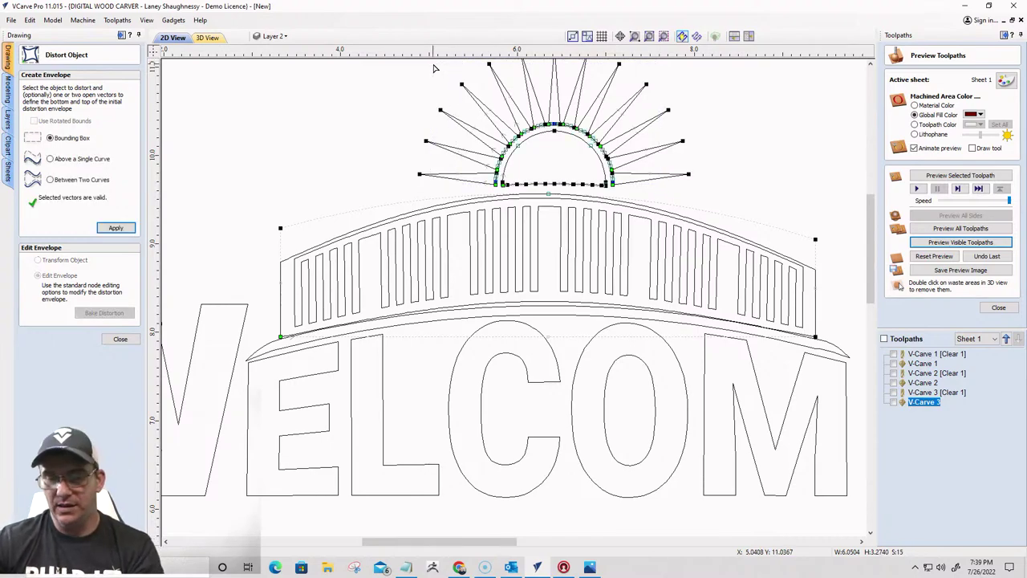
{"action": "left_click", "coordinate": [120, 338]}
{"action": "left_click", "coordinate": [562, 190]}
{"action": "left_click_drag", "start_coordinate": [652, 186], "coordinate": [418, 74]}
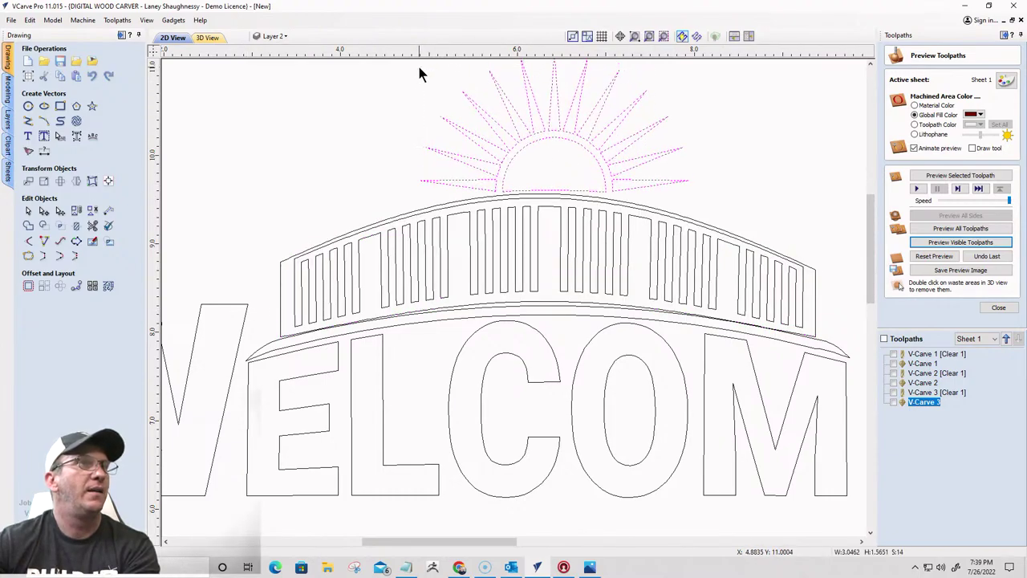
Recalculate V-Carve 3 with all sign vectors selected, including WELCOME, the arch and the sun
{"action": "left_click", "coordinate": [366, 128]}
{"action": "scroll", "coordinate": [420, 176], "scroll_direction": "down", "scroll_amount": 3}
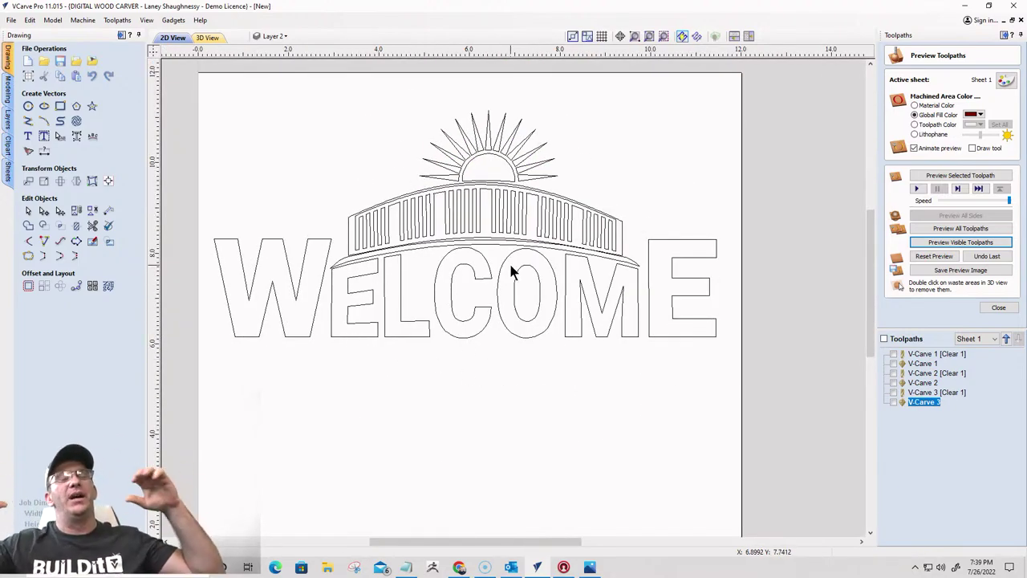
{"action": "double_click", "coordinate": [923, 400]}
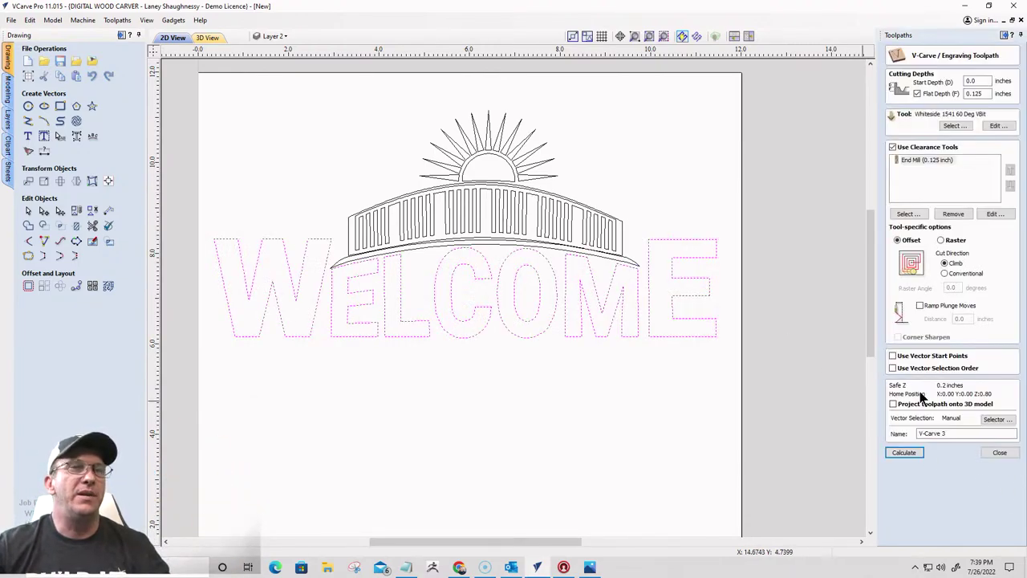
{"action": "left_click_drag", "start_coordinate": [190, 83], "coordinate": [764, 413]}
{"action": "left_click", "coordinate": [903, 452]}
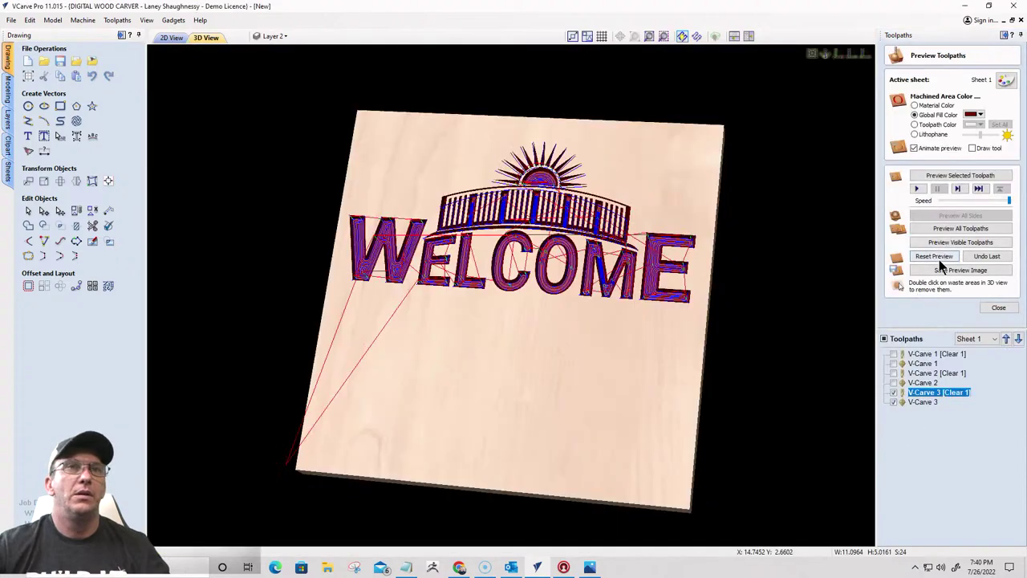
Rerun the 3D carving preview of all visible toolpaths, rotate it, then go back to 2D
{"action": "left_click", "coordinate": [935, 257]}
{"action": "left_click", "coordinate": [947, 243]}
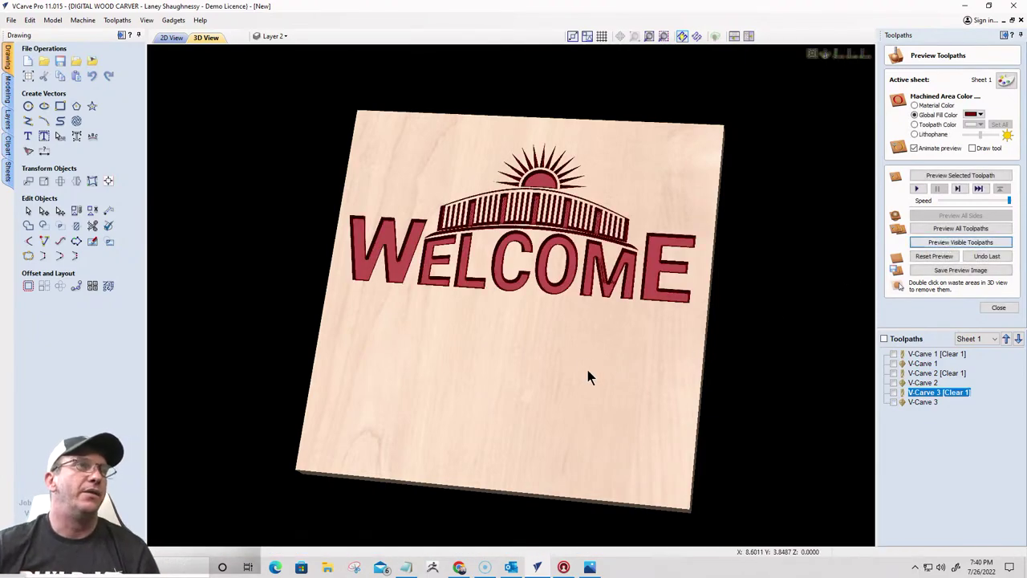
{"action": "left_click_drag", "start_coordinate": [587, 372], "coordinate": [542, 315]}
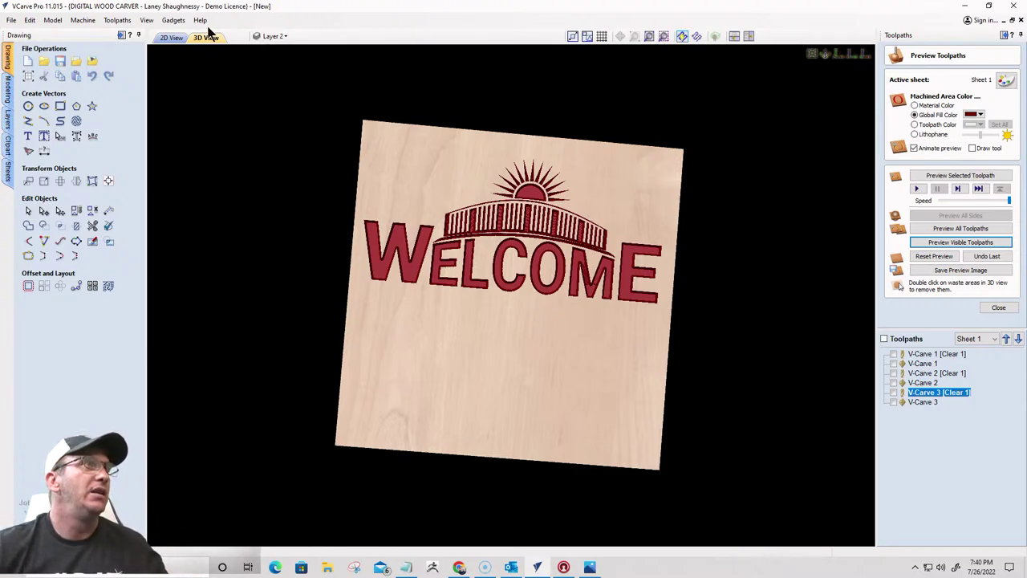
{"action": "left_click", "coordinate": [172, 37]}
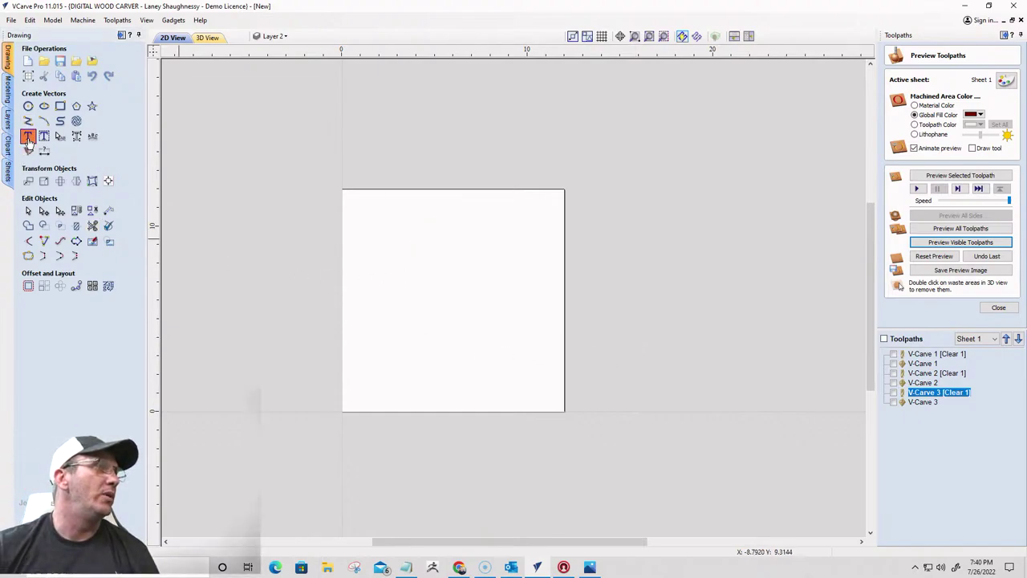
Add BAKERY text in Roboto Black, shift it left and enlarge it to about 2.27 inches tall
{"action": "left_click", "coordinate": [28, 138]}
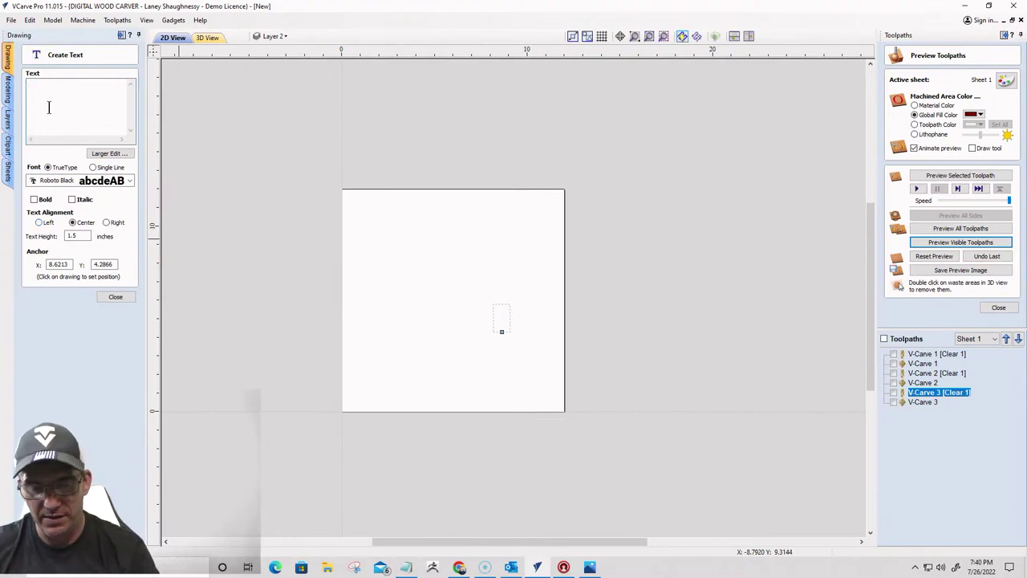
{"action": "type", "text": "B"}
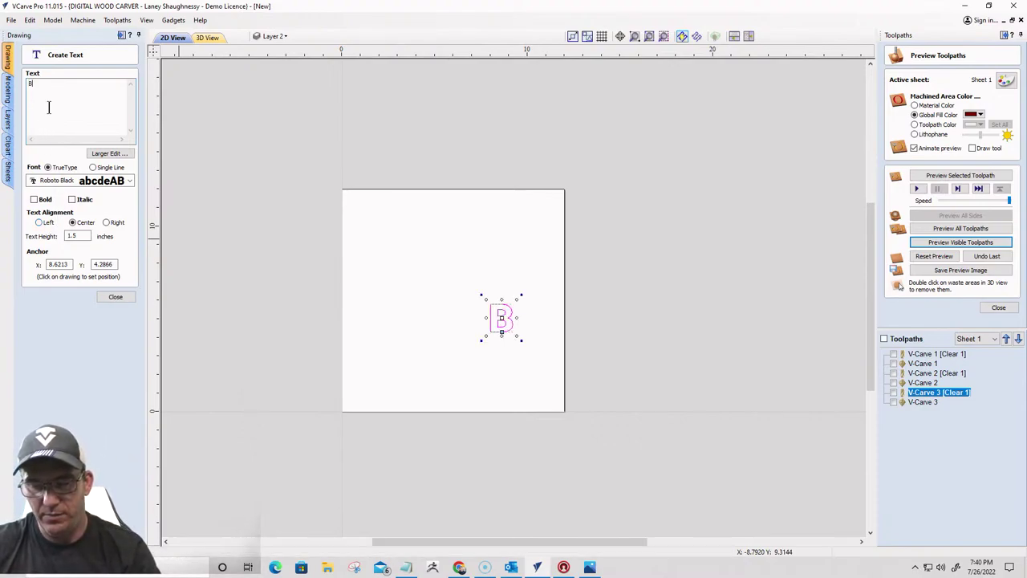
{"action": "type", "text": "A"}
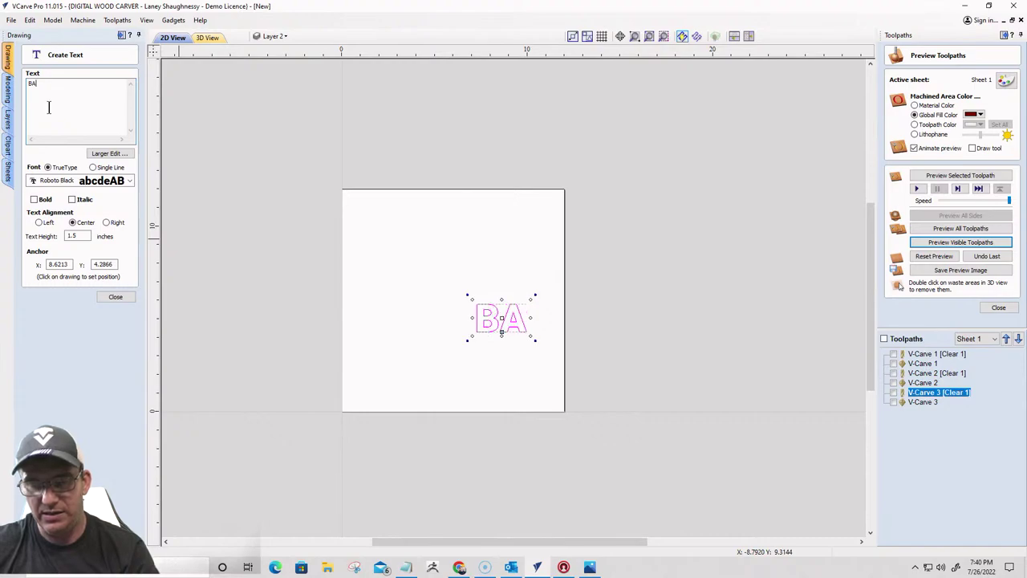
{"action": "type", "text": "KERY"}
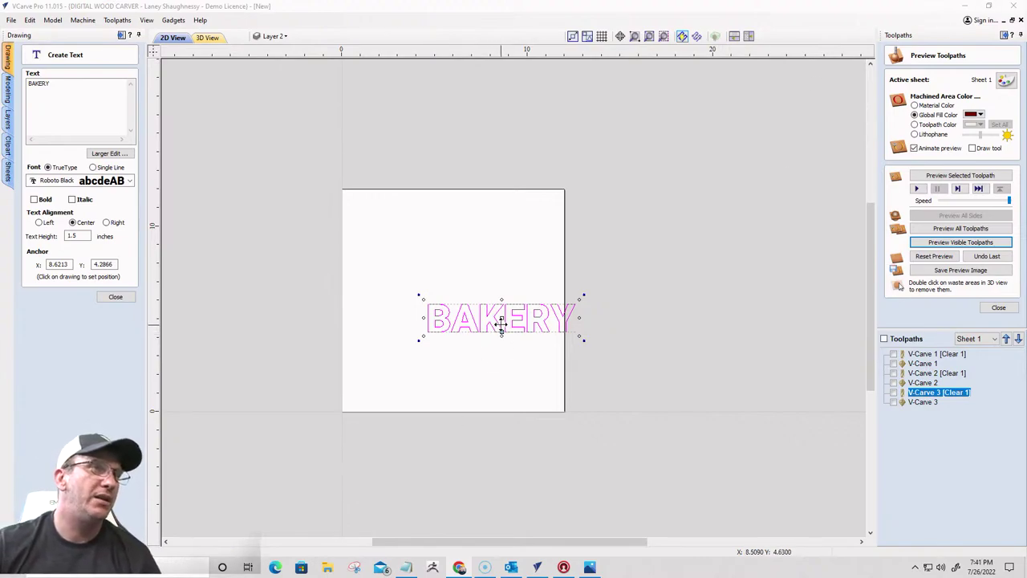
{"action": "left_click_drag", "start_coordinate": [504, 316], "coordinate": [454, 319]}
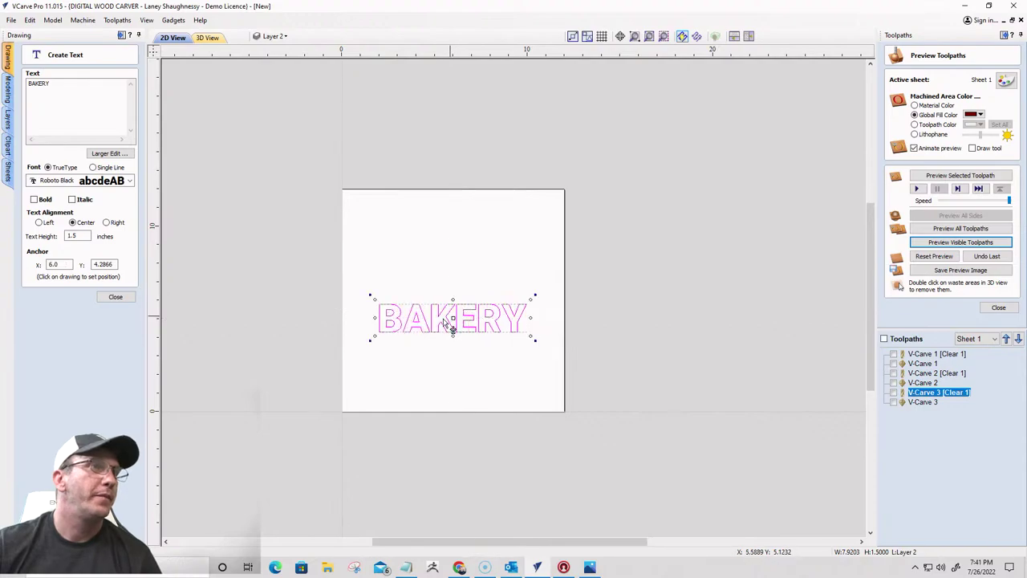
{"action": "mouse_move", "coordinate": [373, 299]}
{"action": "left_mouse_down"}
{"action": "mouse_move", "coordinate": [367, 291]}
{"action": "mouse_move", "coordinate": [388, 291]}
{"action": "mouse_move", "coordinate": [385, 300]}
{"action": "left_mouse_up"}
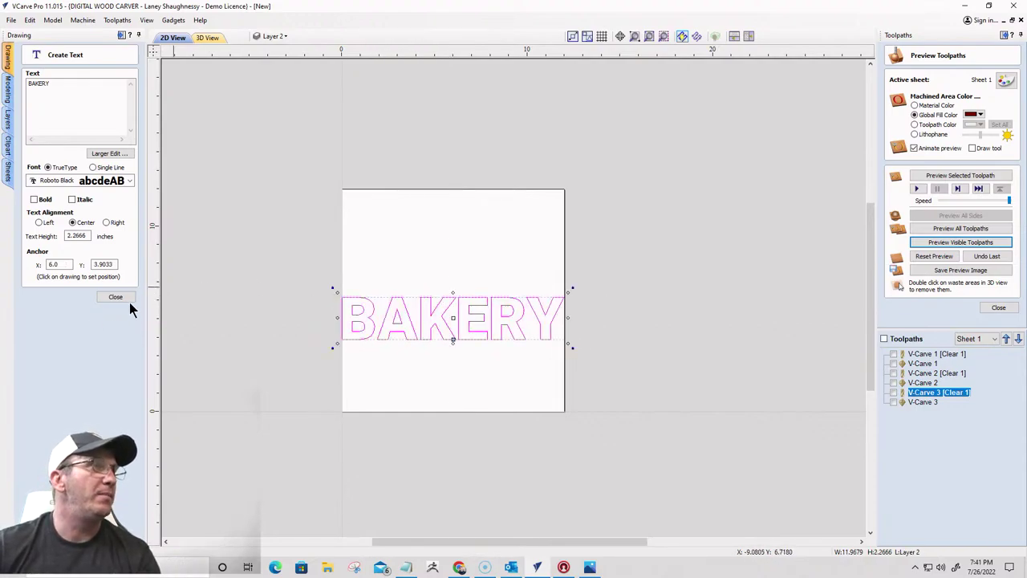
{"action": "left_click", "coordinate": [115, 297]}
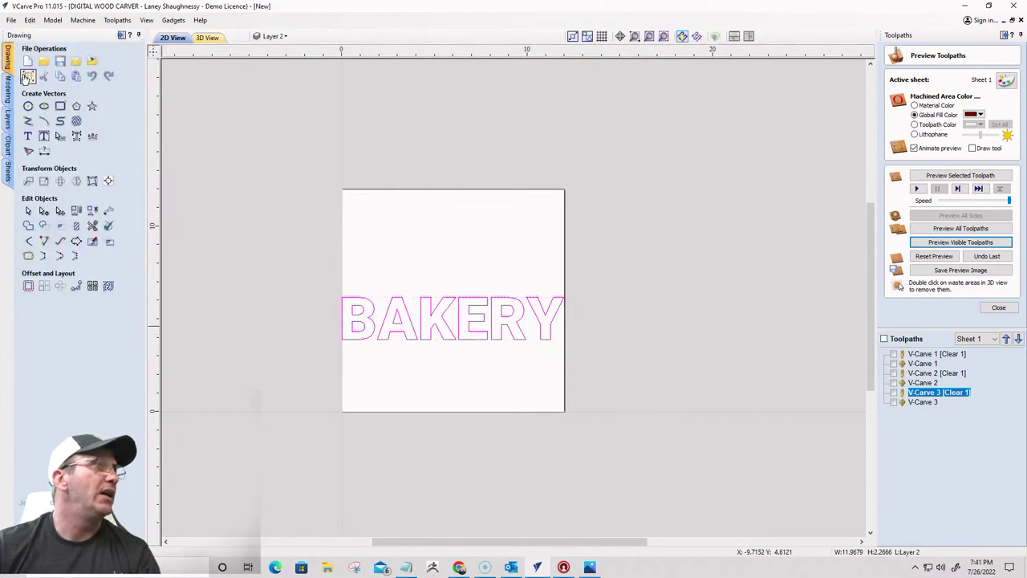
Resize the job to 22 inches wide by 9.25 inches high
{"action": "left_click", "coordinate": [28, 76]}
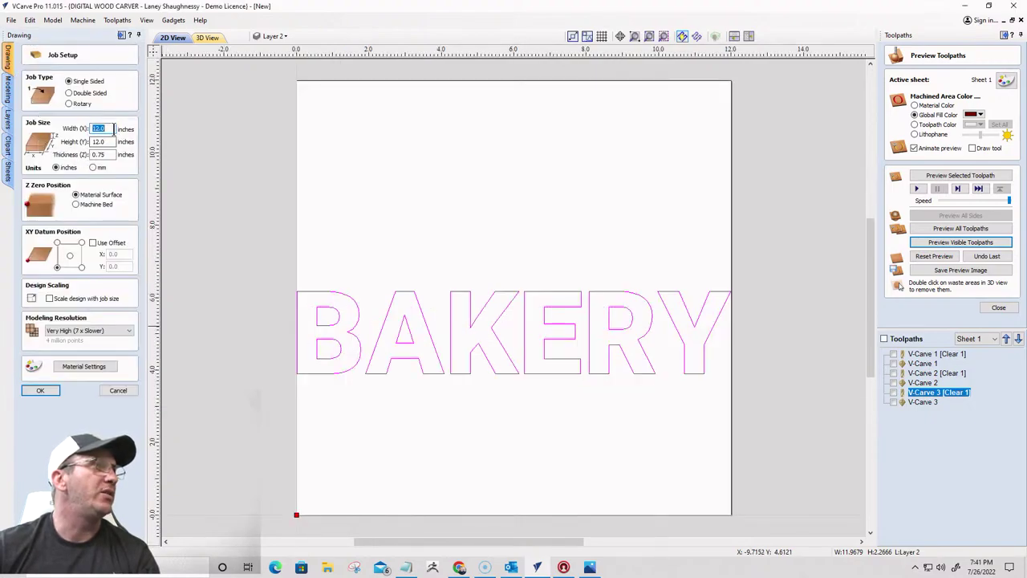
{"action": "type", "text": "2"}
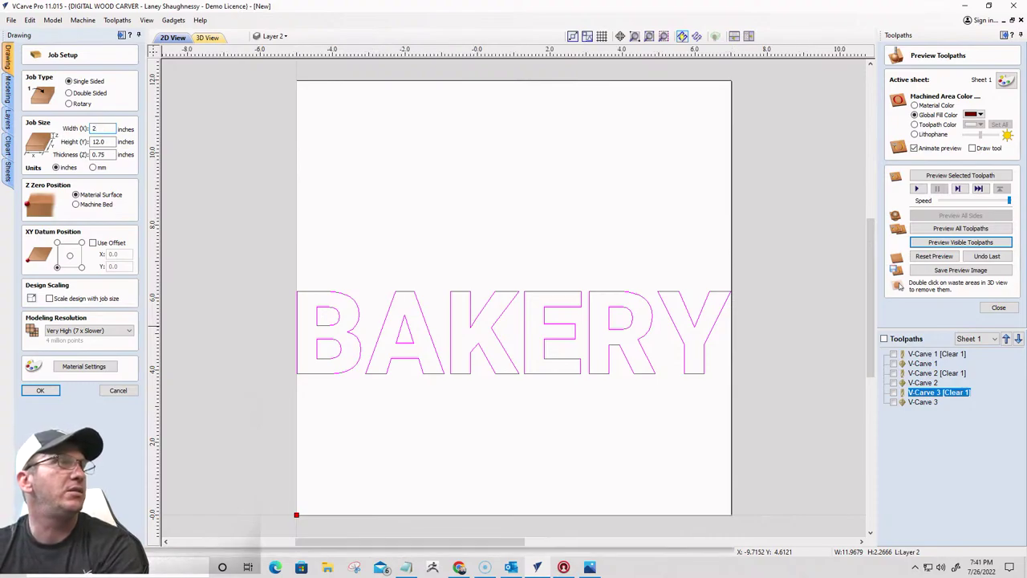
{"action": "type", "text": "2"}
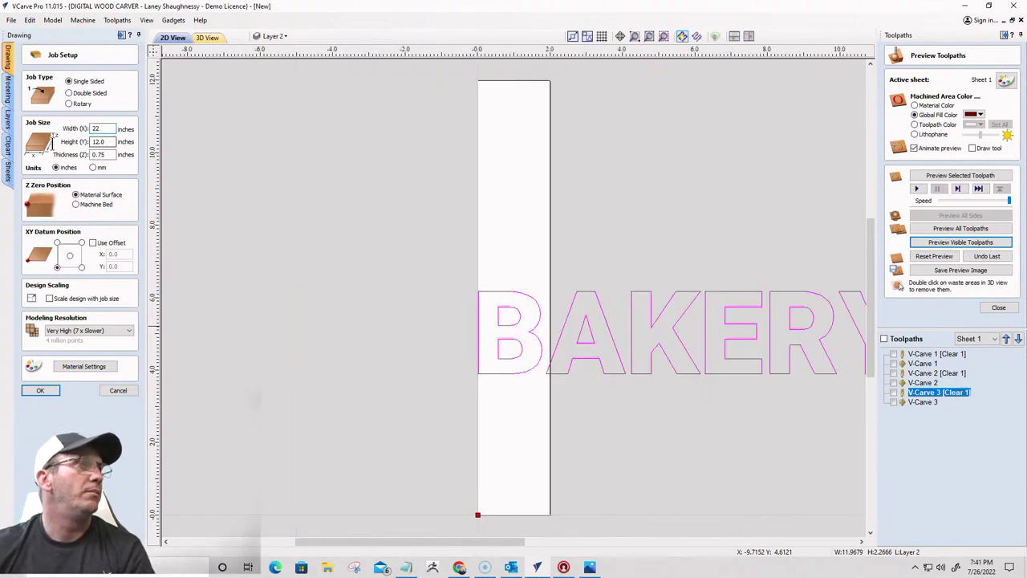
{"action": "key", "text": "Tab"}
{"action": "type", "text": "9.25"}
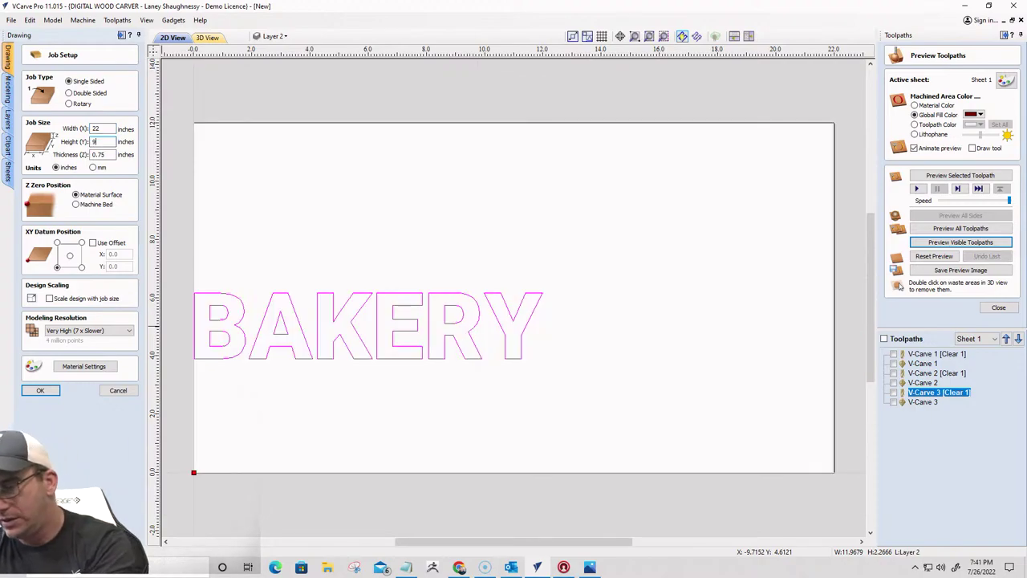
{"action": "left_click", "coordinate": [37, 391]}
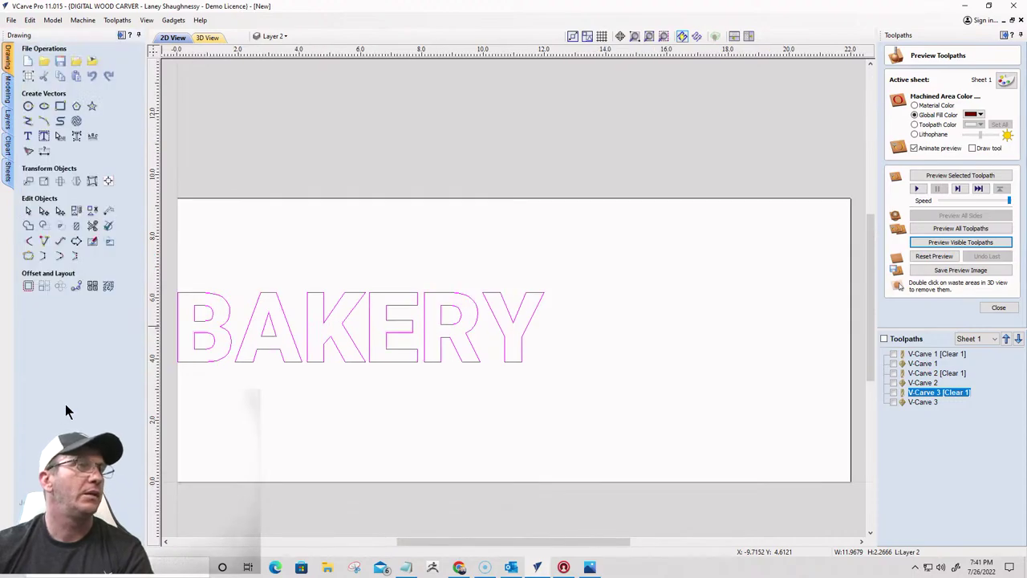
Centre BAKERY on the board and stretch it to about 18.39 x 3.45 inches
{"action": "left_click", "coordinate": [378, 309]}
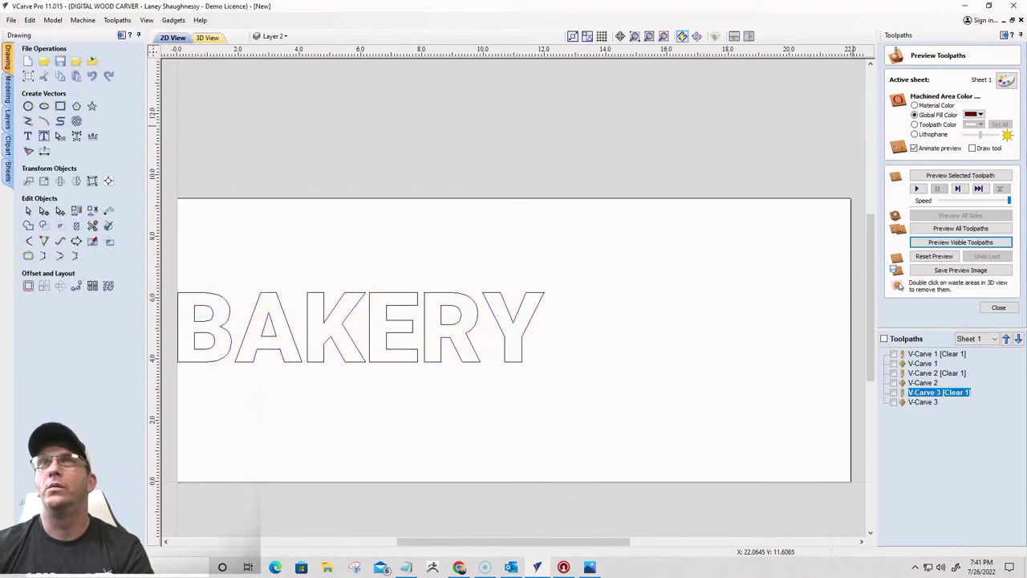
{"action": "left_click", "coordinate": [462, 311]}
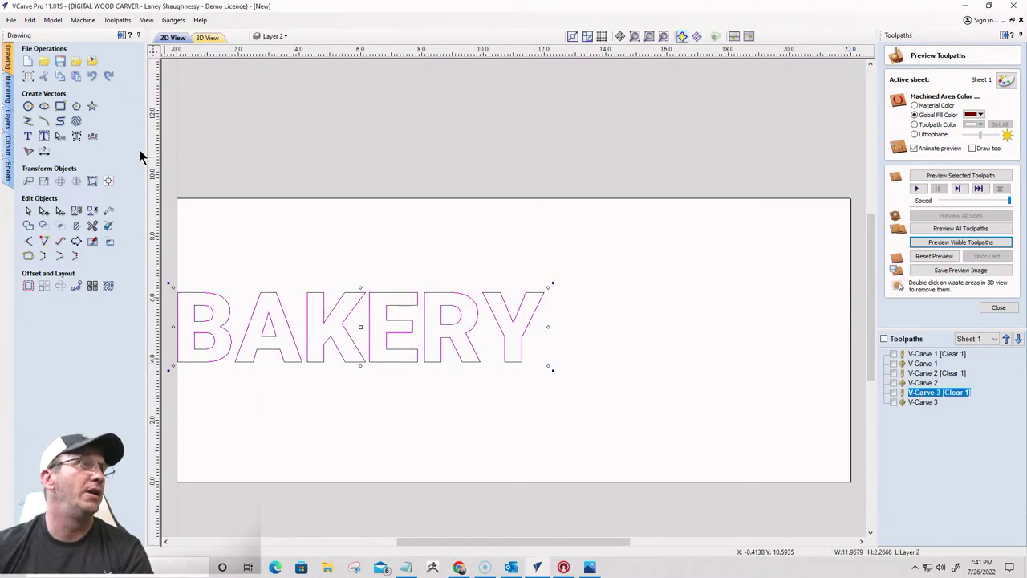
{"action": "left_click", "coordinate": [108, 181]}
{"action": "left_click", "coordinate": [79, 89]}
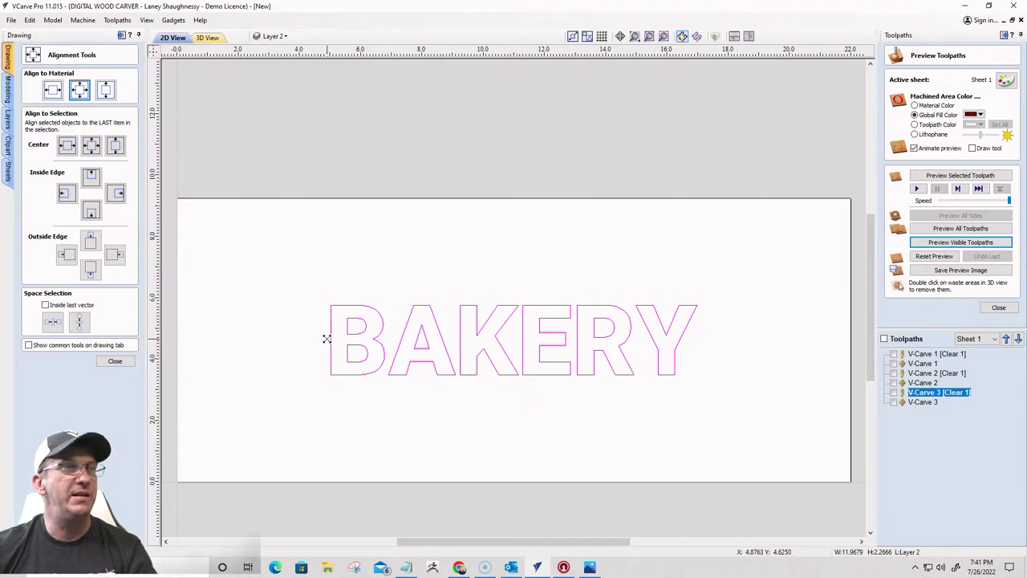
{"action": "left_click_drag", "start_coordinate": [325, 339], "coordinate": [232, 340]}
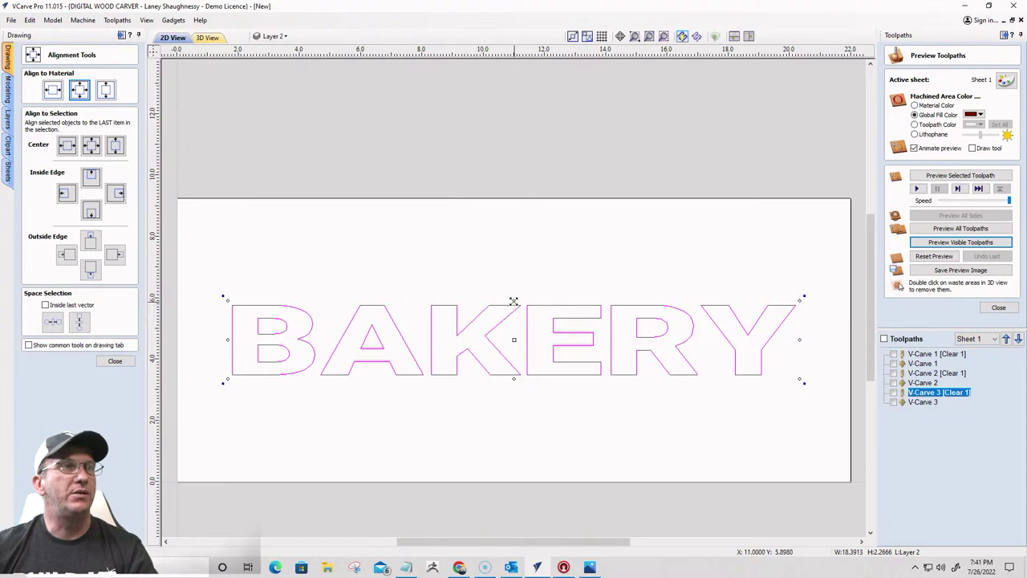
{"action": "left_click_drag", "start_coordinate": [513, 301], "coordinate": [513, 267]}
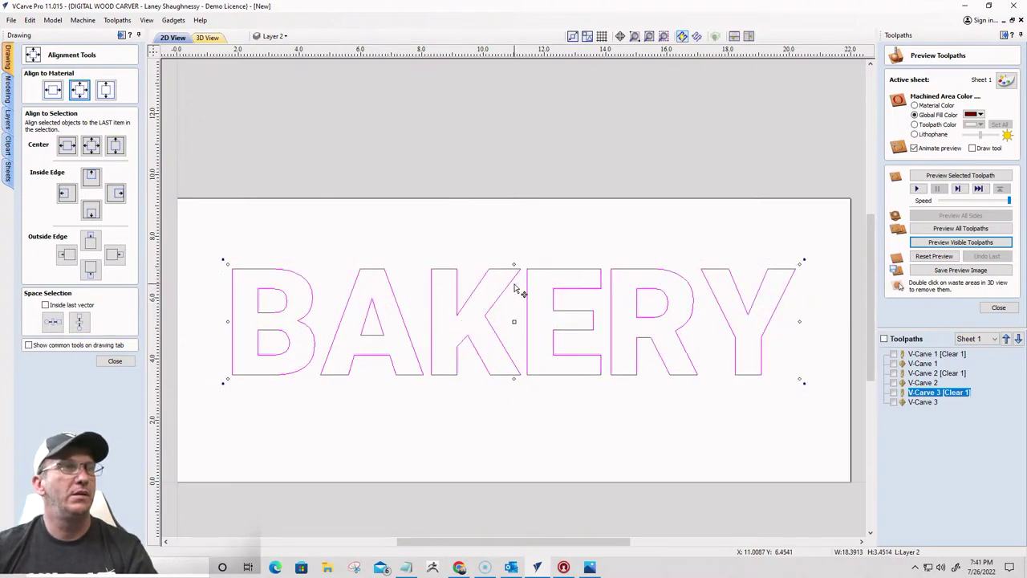
{"action": "left_click", "coordinate": [115, 361]}
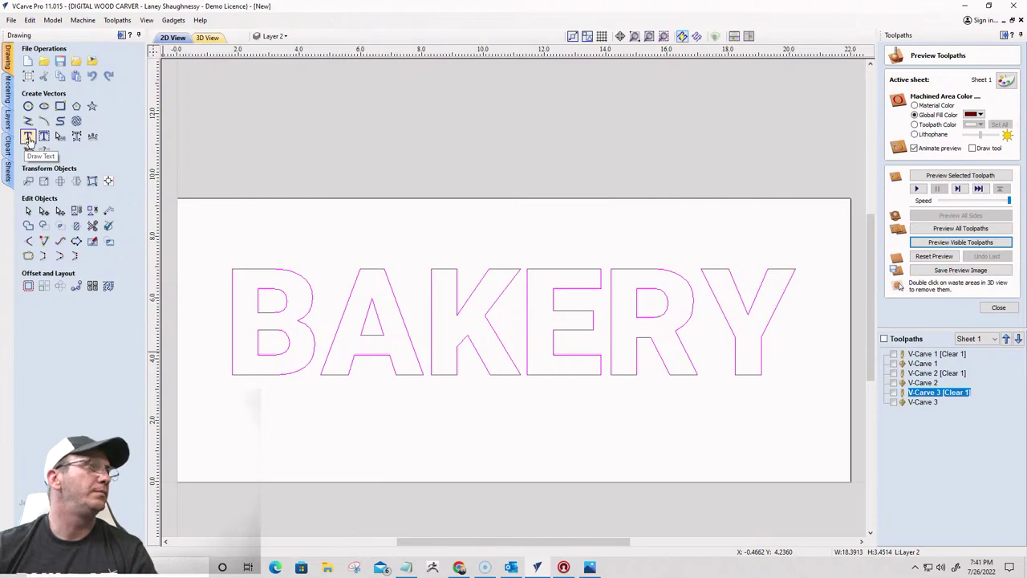
Start a new 1.5-inch text entry anchored above BAKERY's letter A
{"action": "left_click", "coordinate": [29, 138]}
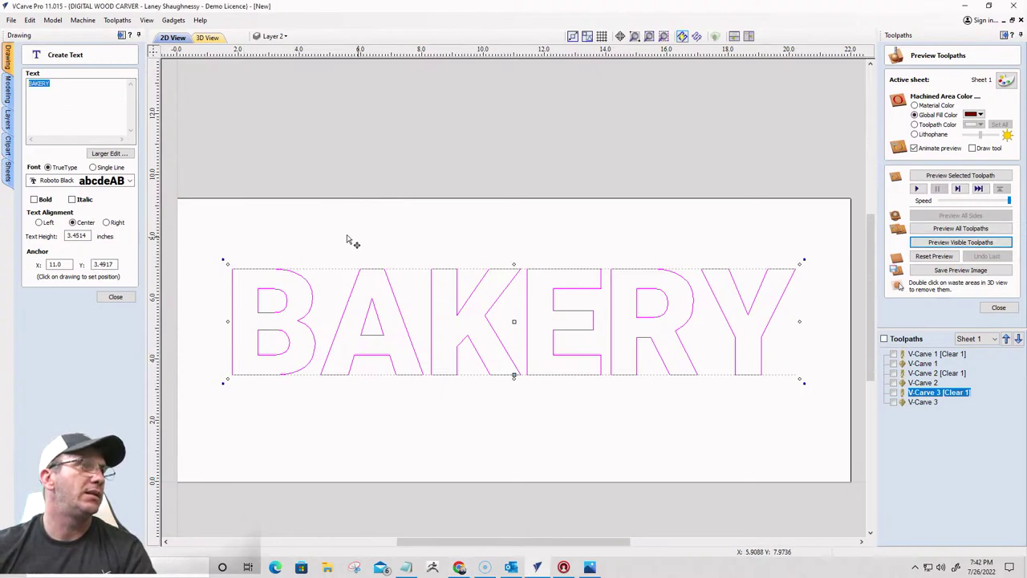
{"action": "left_click", "coordinate": [374, 290]}
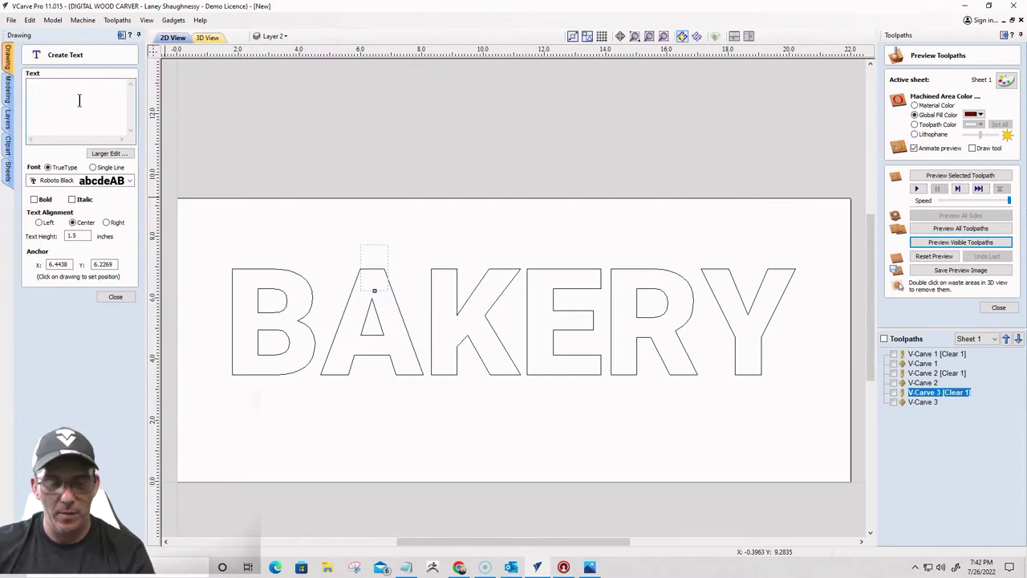
Enter the text 'Made with Love in the', correcting a typo along the way
{"action": "type", "text": "Ma"}
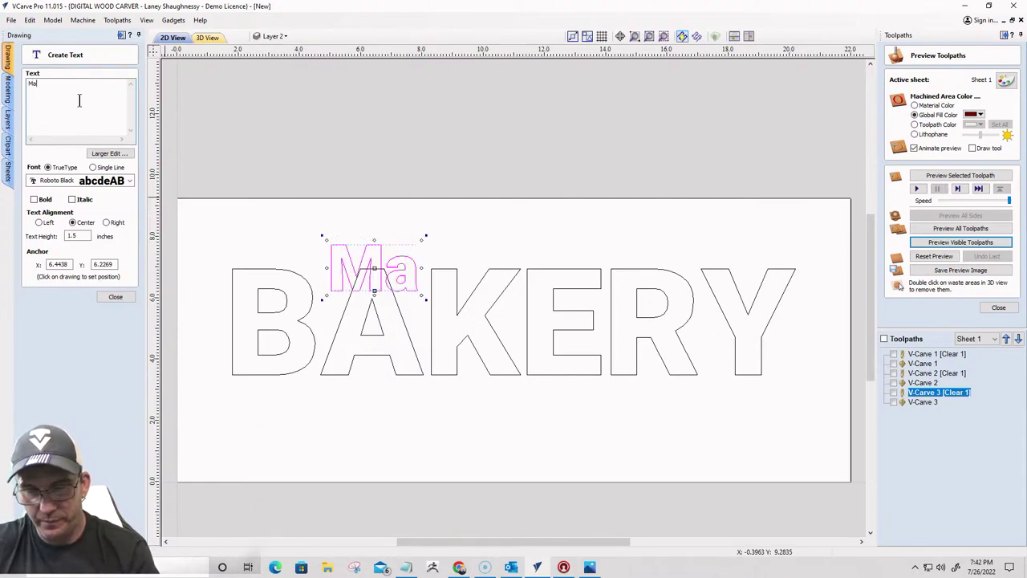
{"action": "type", "text": "de with"}
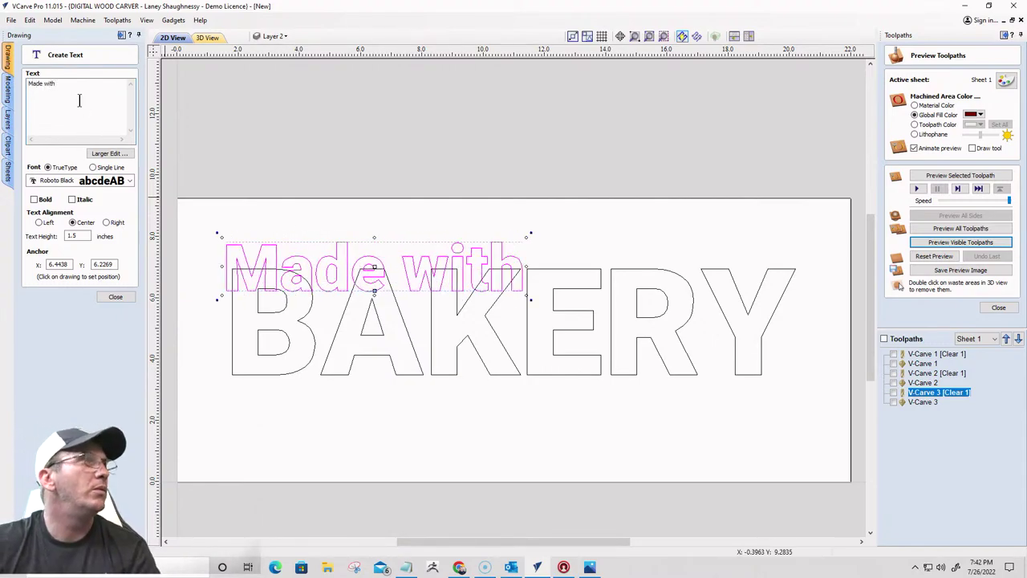
{"action": "key", "text": "BackSpace"}
{"action": "key", "text": "BackSpace"}
{"action": "key", "text": "BackSpace"}
{"action": "key", "text": "BackSpace"}
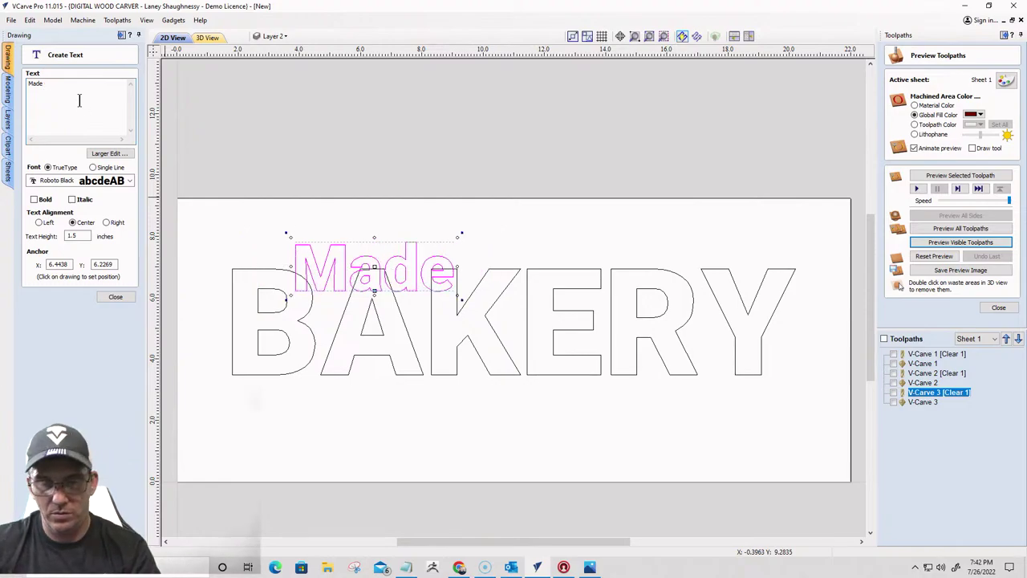
{"action": "type", "text": "with Love"}
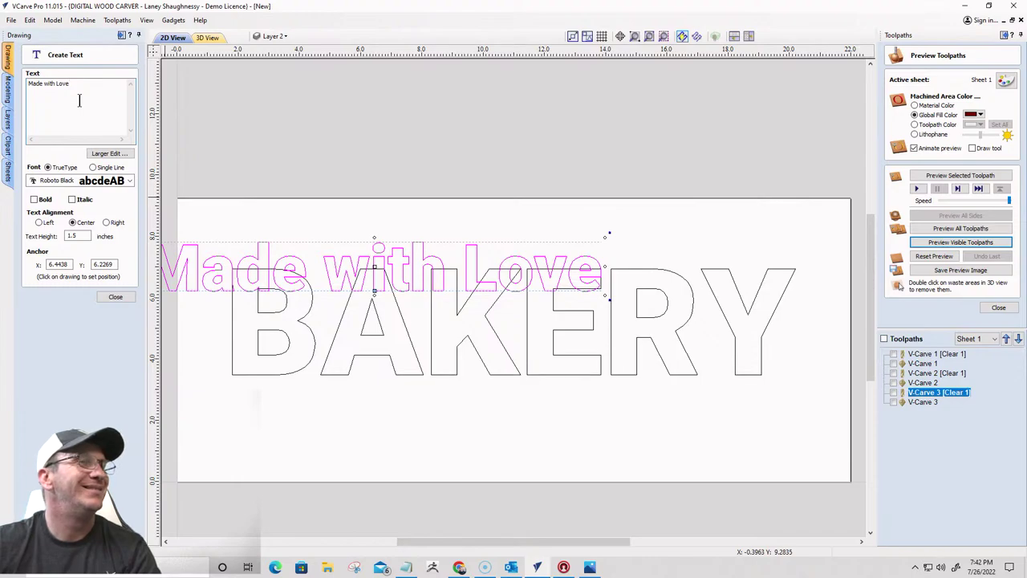
{"action": "type", "text": "i"}
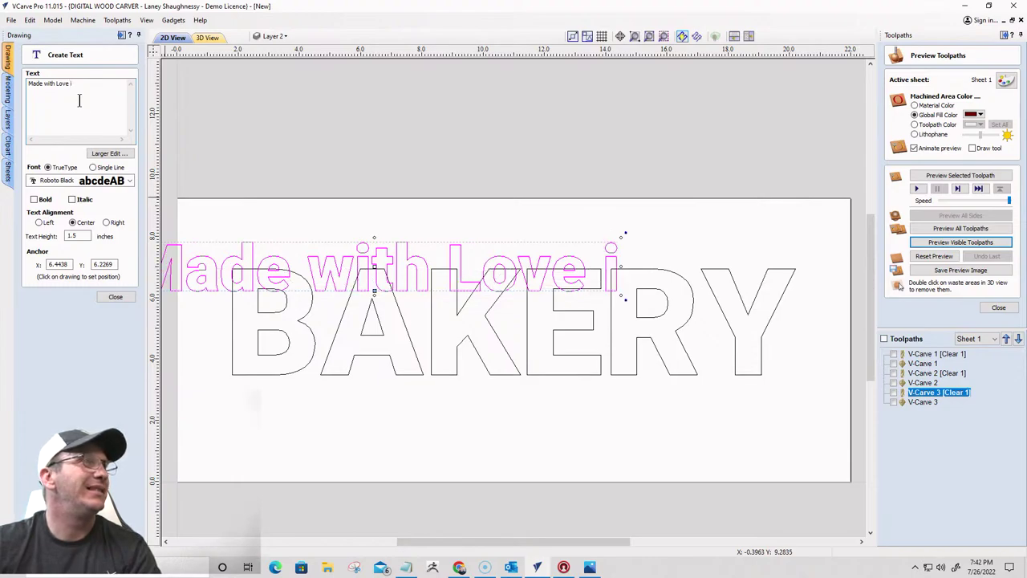
{"action": "type", "text": "n the"}
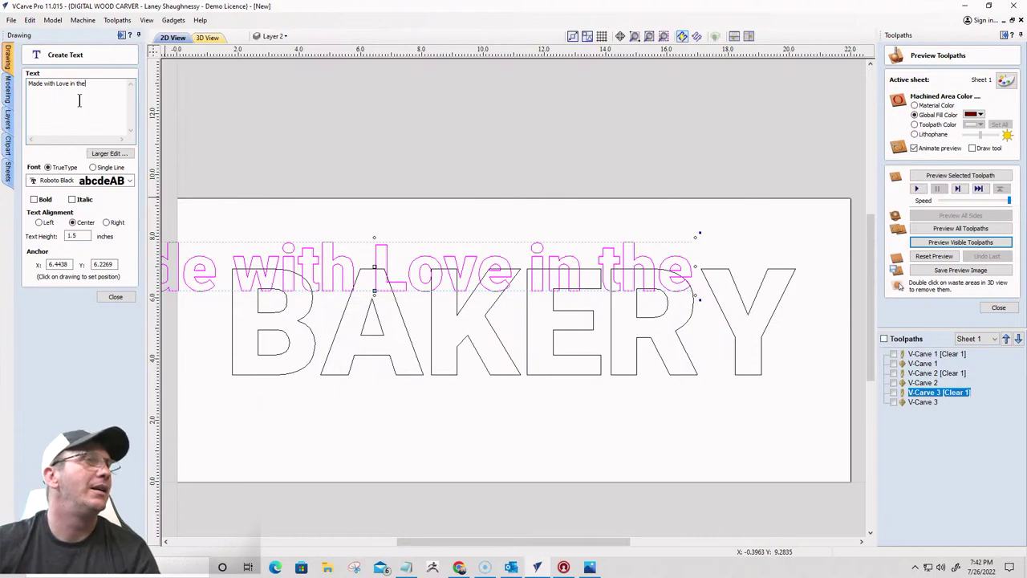
Make the line 1 inch tall in GrandAdventure font and place it above BAKERY
{"action": "left_click_drag", "start_coordinate": [80, 236], "coordinate": [34, 239]}
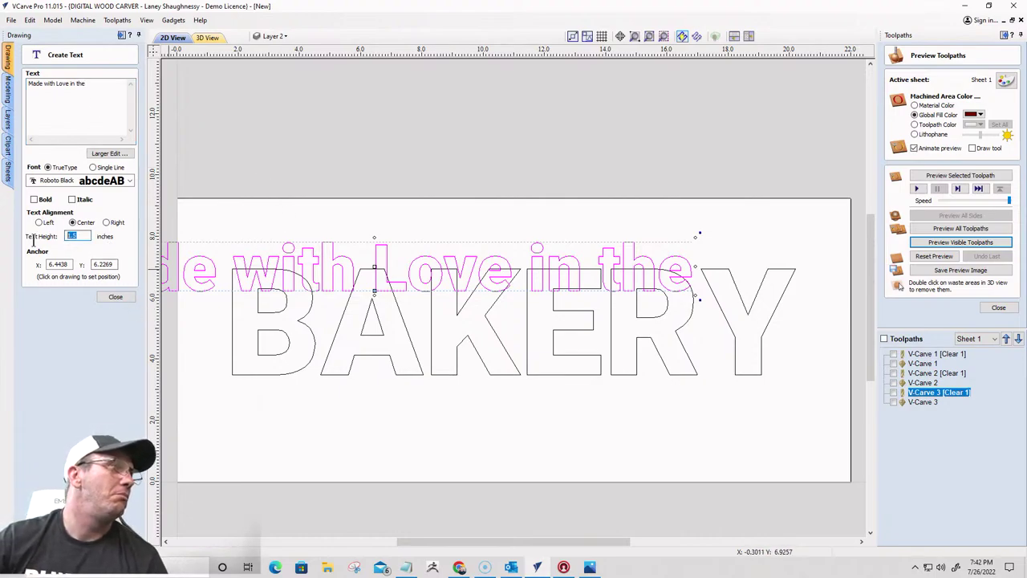
{"action": "type", "text": "1"}
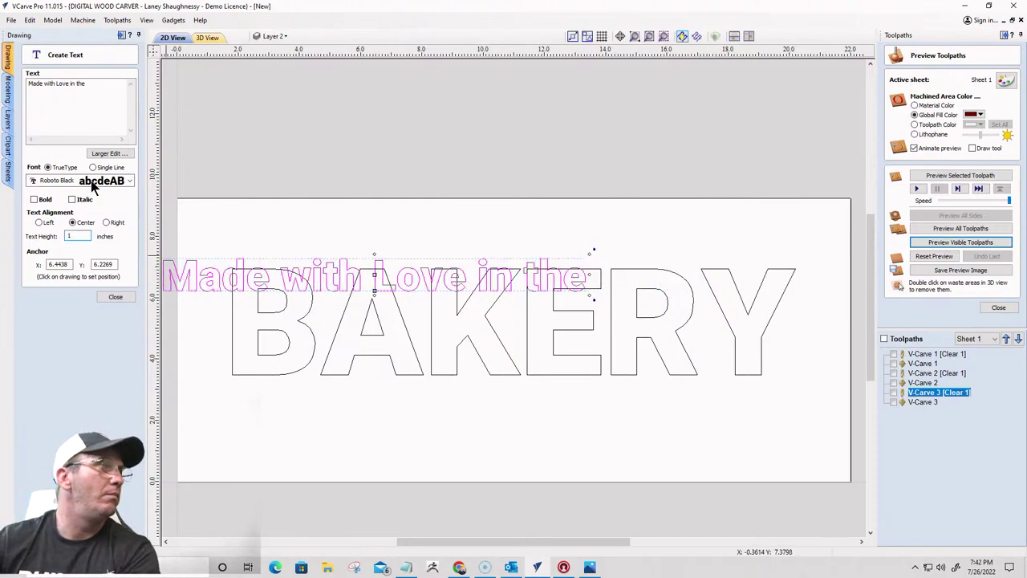
{"action": "left_click", "coordinate": [129, 181]}
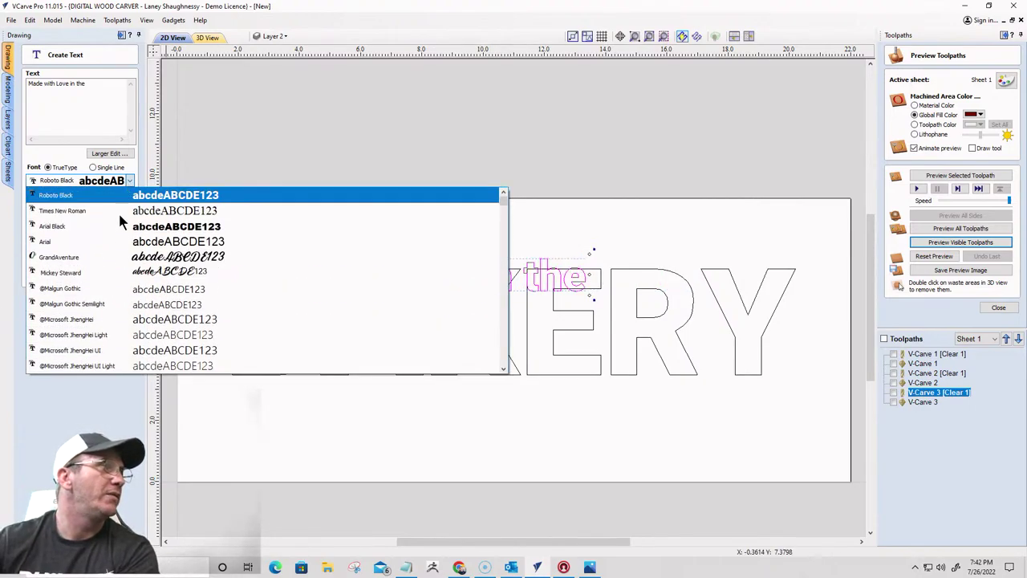
{"action": "left_click", "coordinate": [139, 258]}
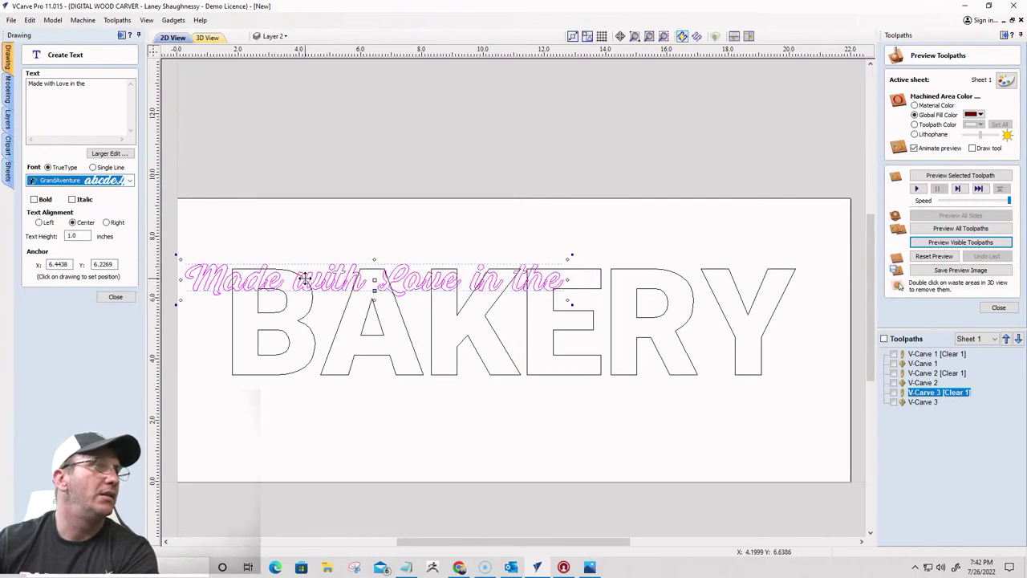
{"action": "left_click_drag", "start_coordinate": [325, 278], "coordinate": [452, 241]}
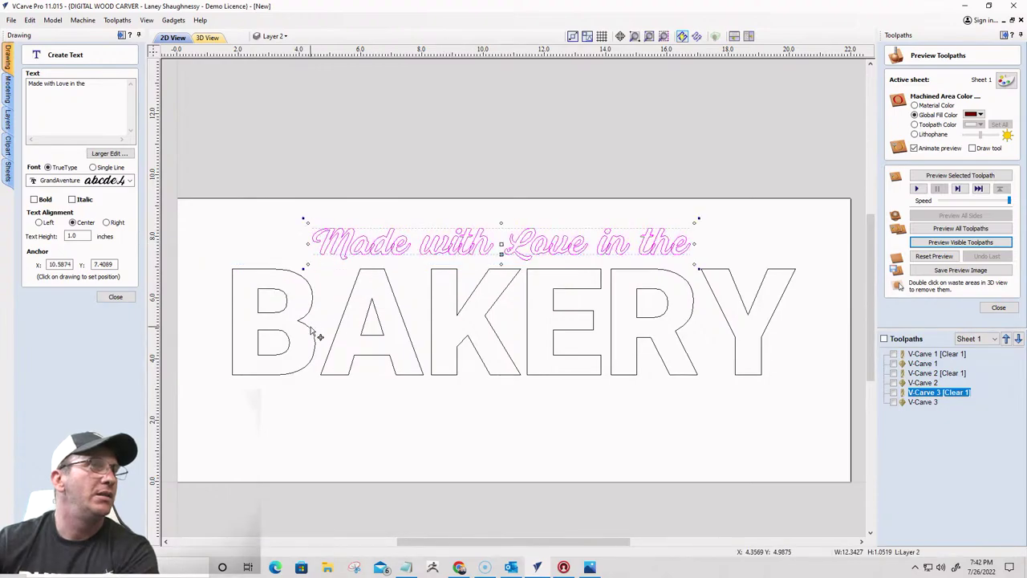
{"action": "left_click", "coordinate": [113, 297]}
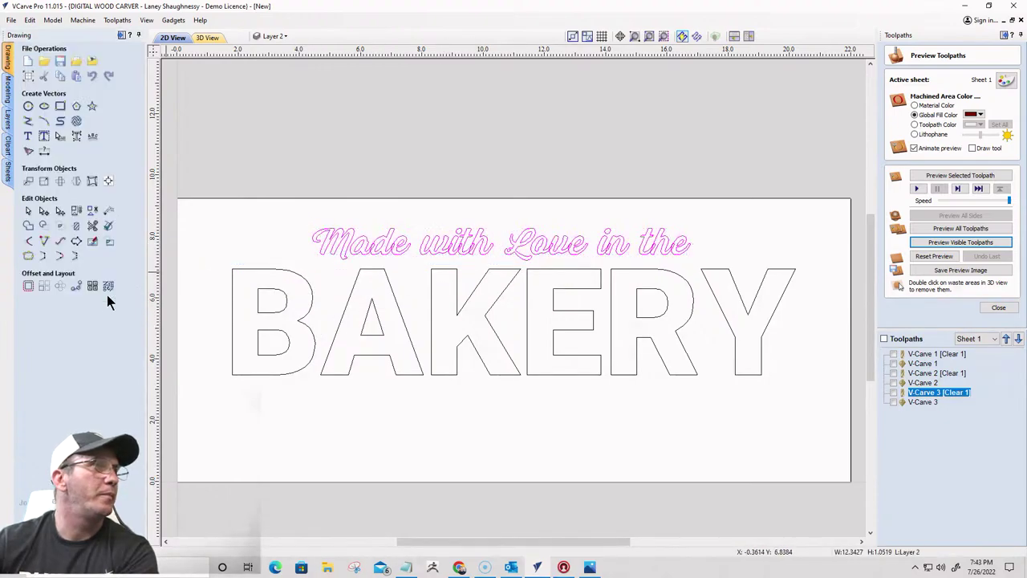
Weld the script line into curves, replacing the text, and centre it horizontally on the board
{"action": "left_click", "coordinate": [28, 226]}
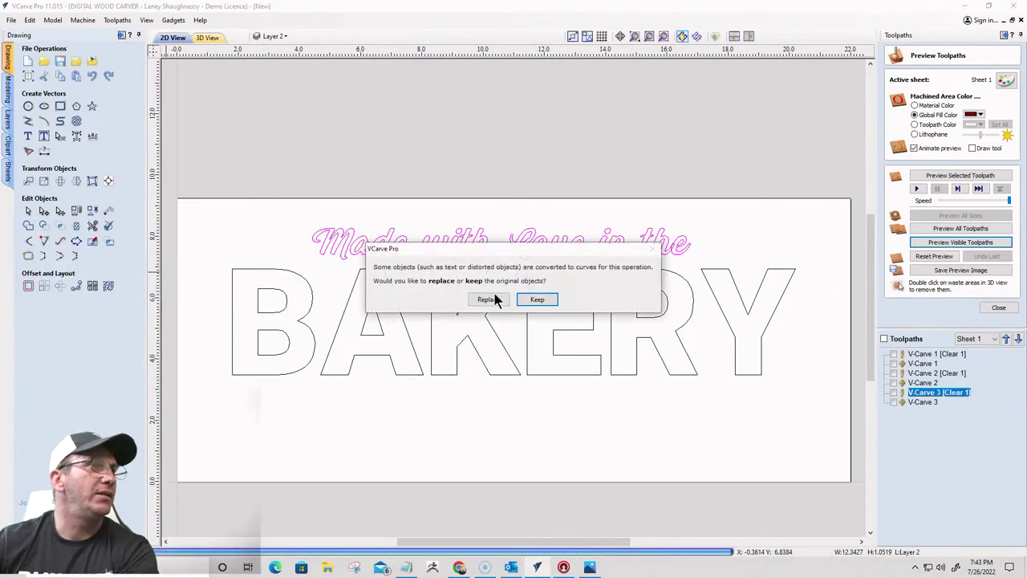
{"action": "left_click", "coordinate": [491, 299]}
{"action": "left_click", "coordinate": [370, 212]}
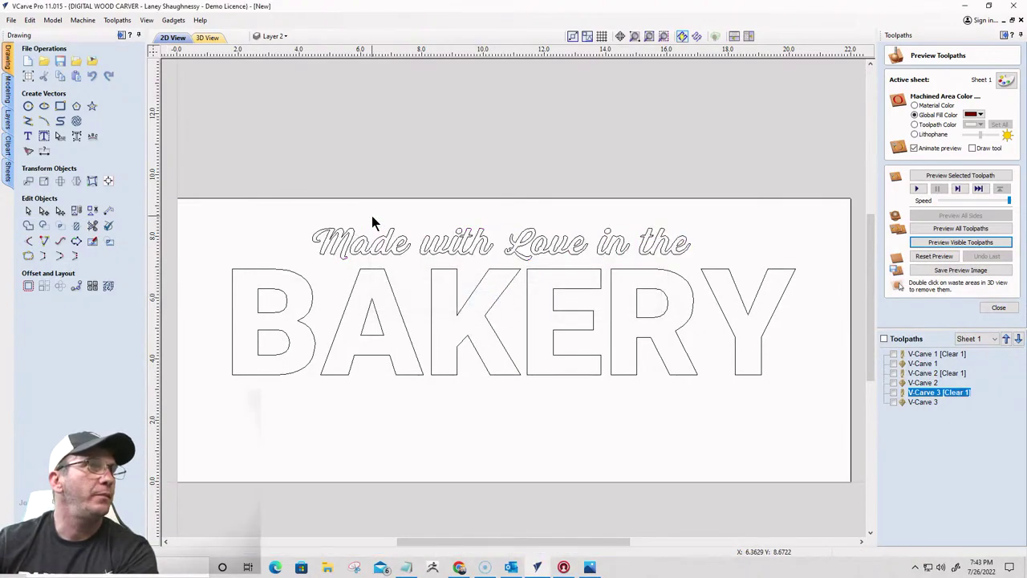
{"action": "scroll", "coordinate": [321, 207], "scroll_direction": "down", "scroll_amount": 2}
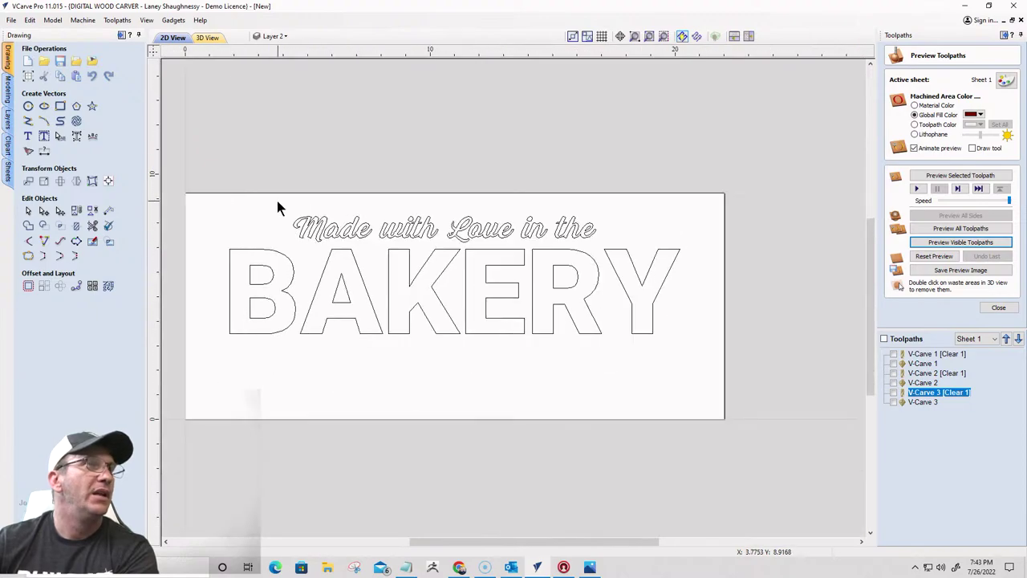
{"action": "left_click", "coordinate": [582, 231]}
{"action": "left_click", "coordinate": [109, 182]}
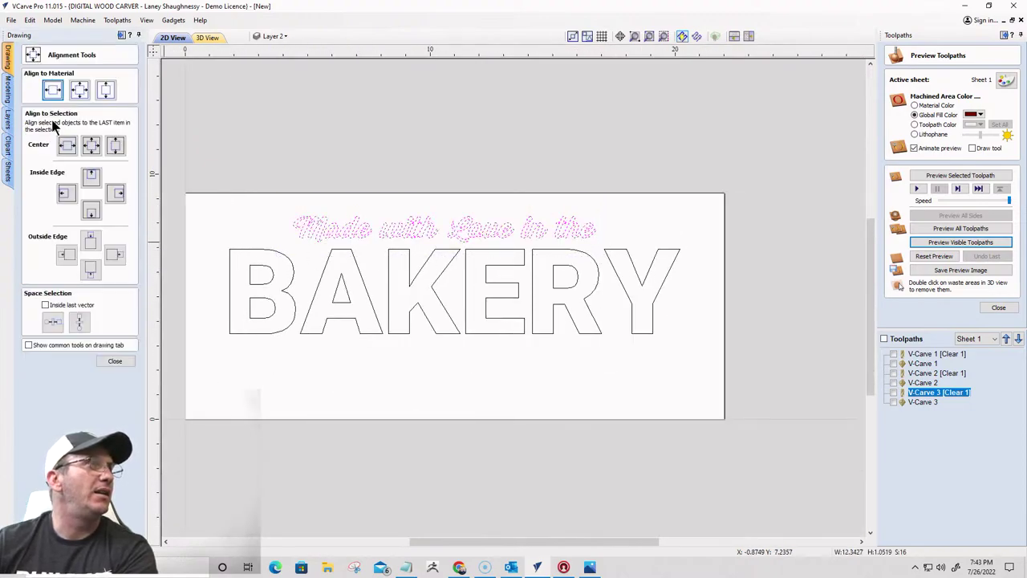
{"action": "left_click", "coordinate": [53, 90]}
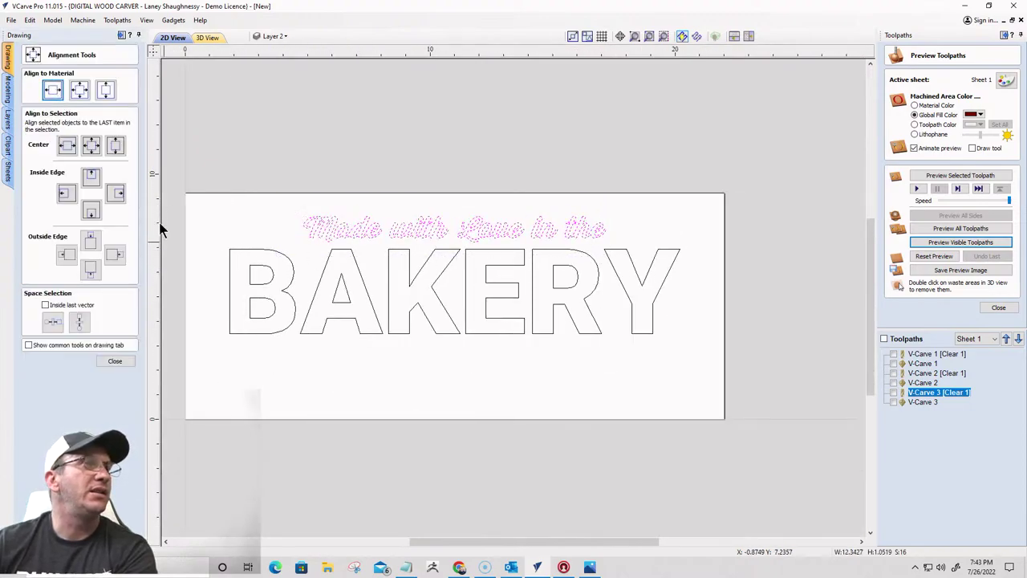
Stretch BAKERY downward to about 18.39 x 4.16 inches
{"action": "left_click", "coordinate": [339, 281]}
{"action": "scroll", "coordinate": [286, 350], "scroll_direction": "up", "scroll_amount": 3}
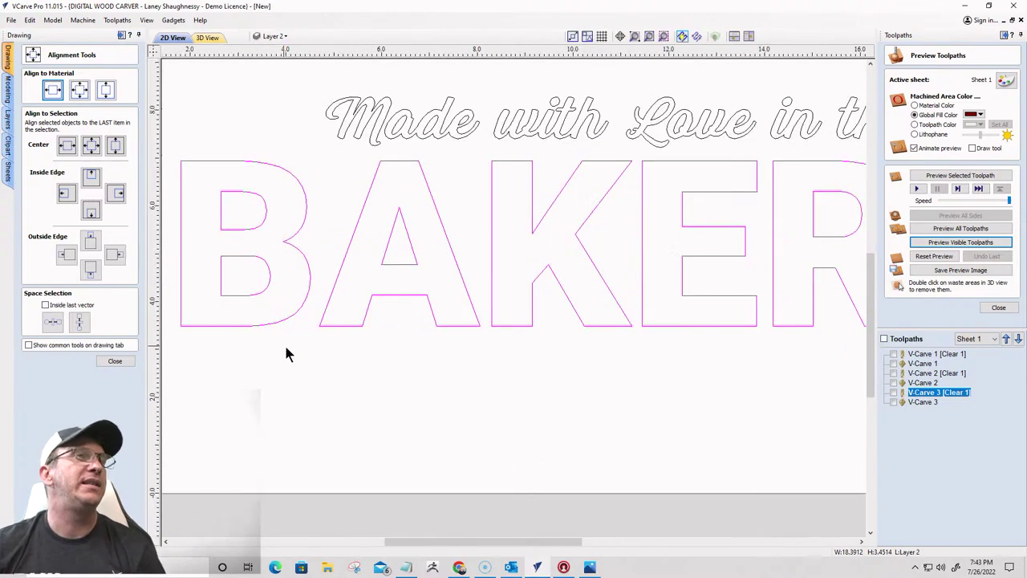
{"action": "scroll", "coordinate": [596, 300], "scroll_direction": "down", "scroll_amount": 2}
{"action": "scroll", "coordinate": [596, 300], "scroll_direction": "down", "scroll_amount": 2}
{"action": "scroll", "coordinate": [617, 319], "scroll_direction": "up", "scroll_amount": 3}
{"action": "scroll", "coordinate": [603, 332], "scroll_direction": "down", "scroll_amount": 2}
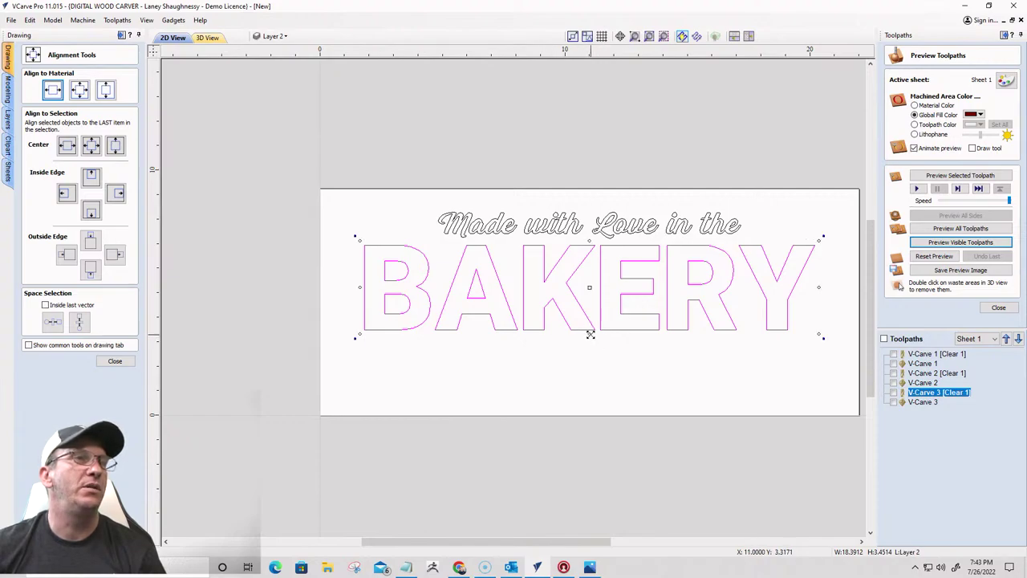
{"action": "left_click_drag", "start_coordinate": [589, 332], "coordinate": [585, 345]}
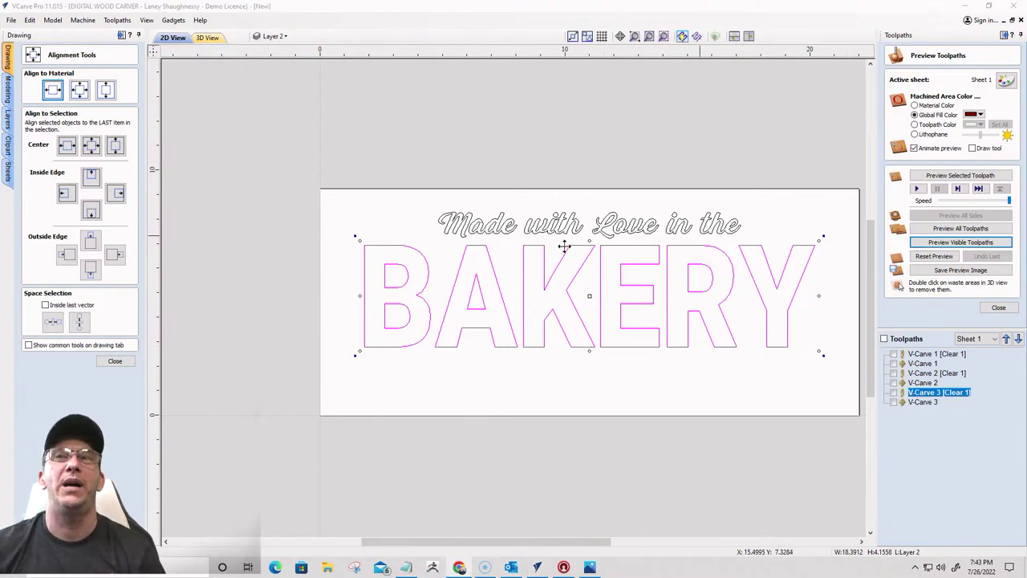
Wrap BAKERY in a distortion envelope and turn its bottom edge into an arc
{"action": "left_click", "coordinate": [101, 362]}
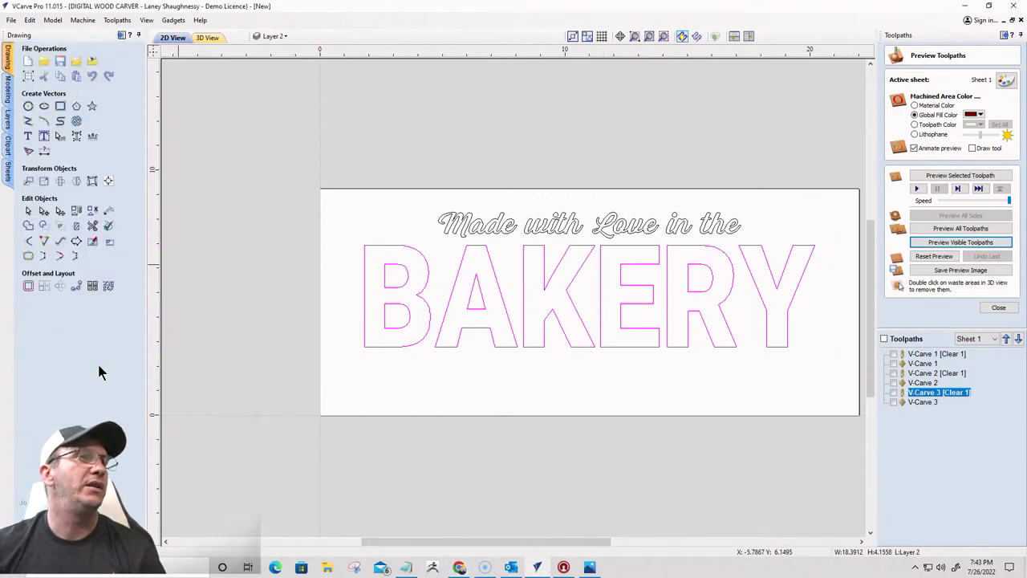
{"action": "left_click", "coordinate": [93, 180]}
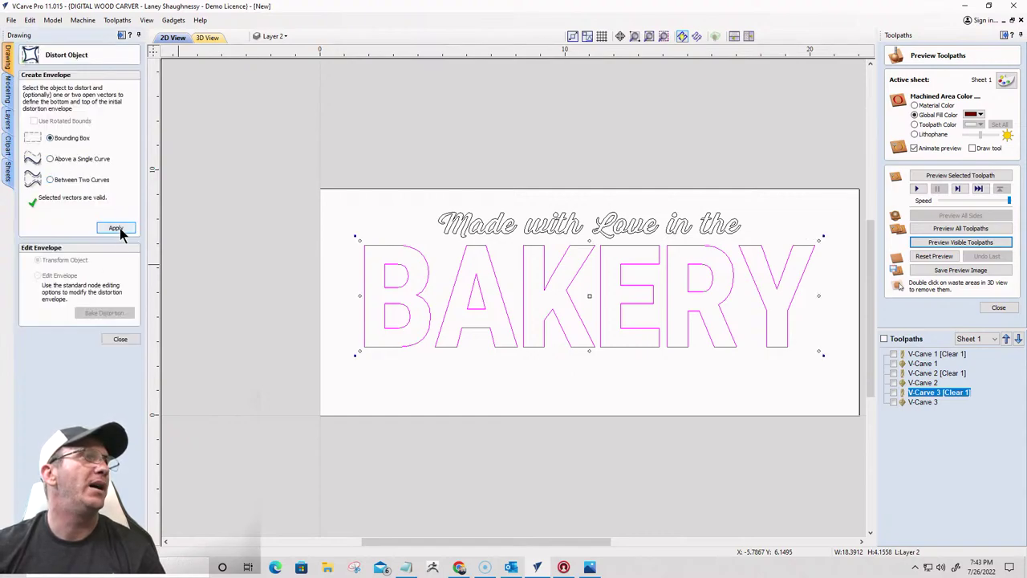
{"action": "left_click", "coordinate": [116, 229]}
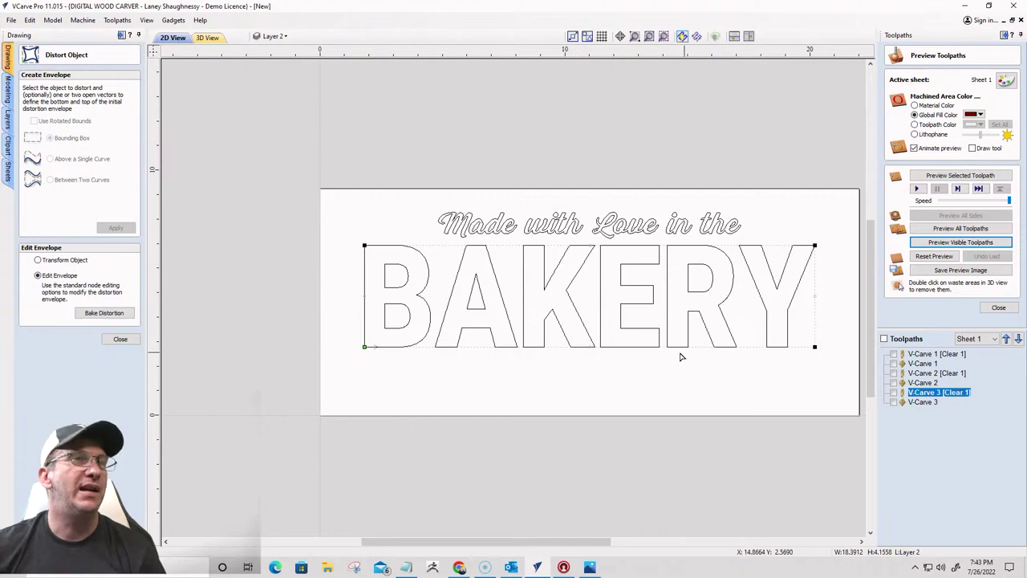
{"action": "right_click", "coordinate": [620, 350]}
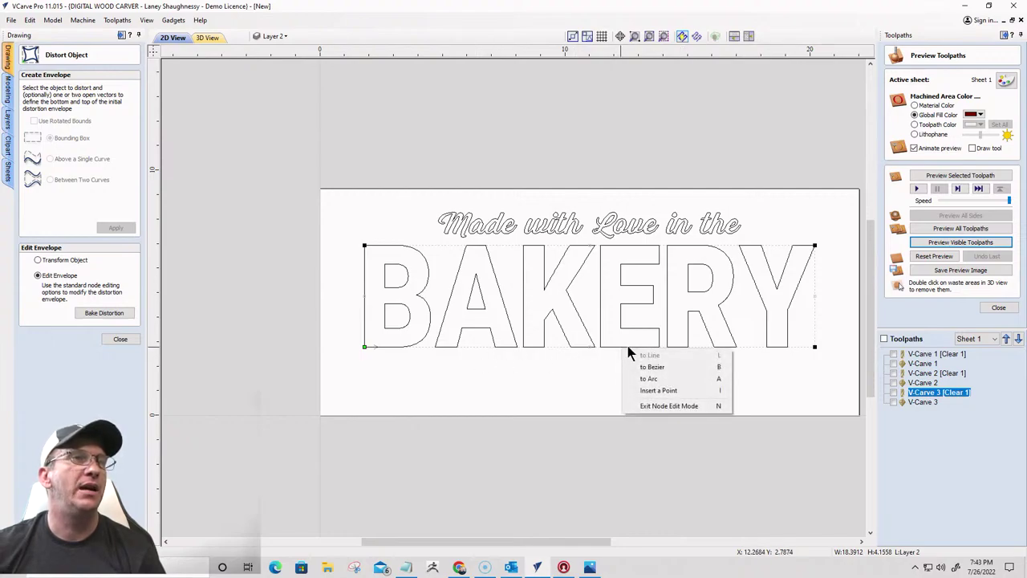
{"action": "left_click", "coordinate": [640, 378]}
Shape the envelope arc so BAKERY's bottom edge bows upward in a gentle arch
{"action": "scroll", "coordinate": [483, 339], "scroll_direction": "down", "scroll_amount": 3}
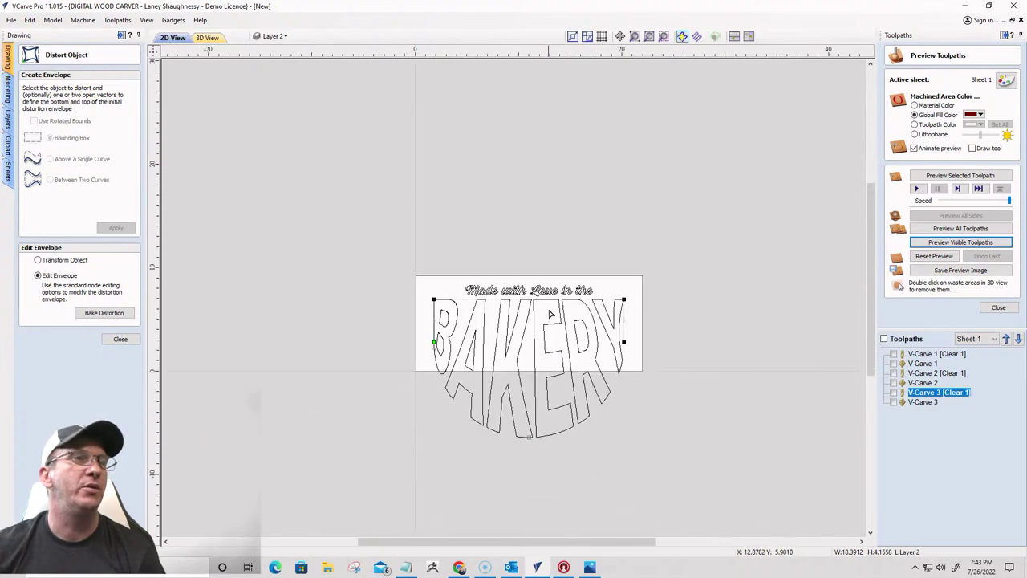
{"action": "left_click_drag", "start_coordinate": [528, 436], "coordinate": [528, 328]}
{"action": "scroll", "coordinate": [487, 350], "scroll_direction": "up", "scroll_amount": 3}
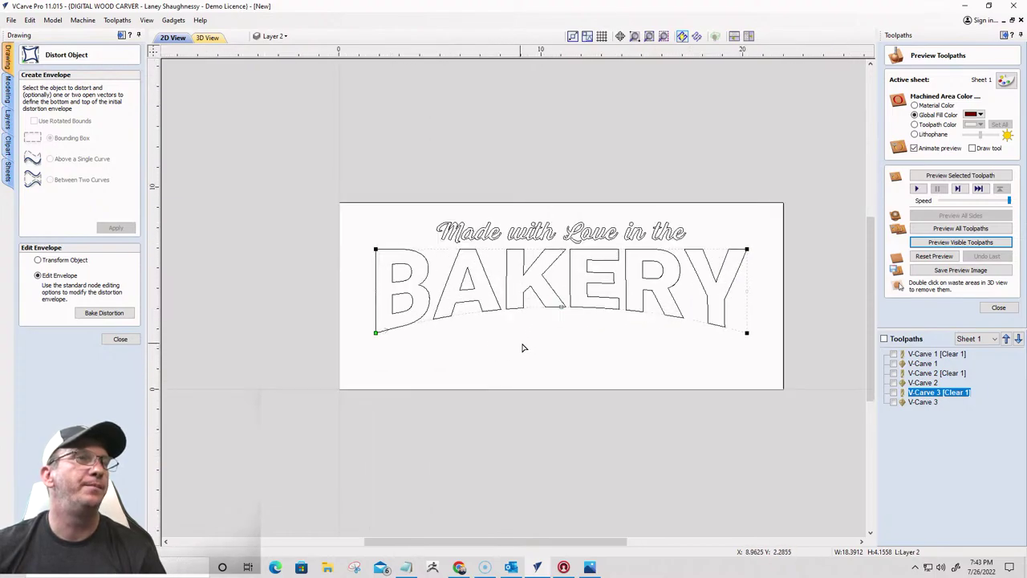
{"action": "scroll", "coordinate": [535, 347], "scroll_direction": "up", "scroll_amount": 1}
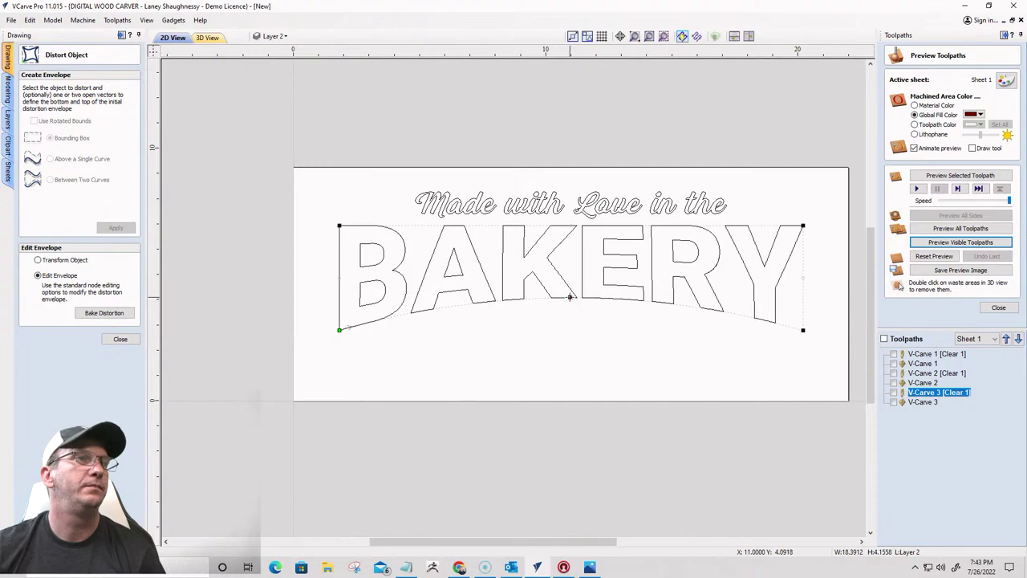
{"action": "left_click_drag", "start_coordinate": [570, 297], "coordinate": [572, 294]}
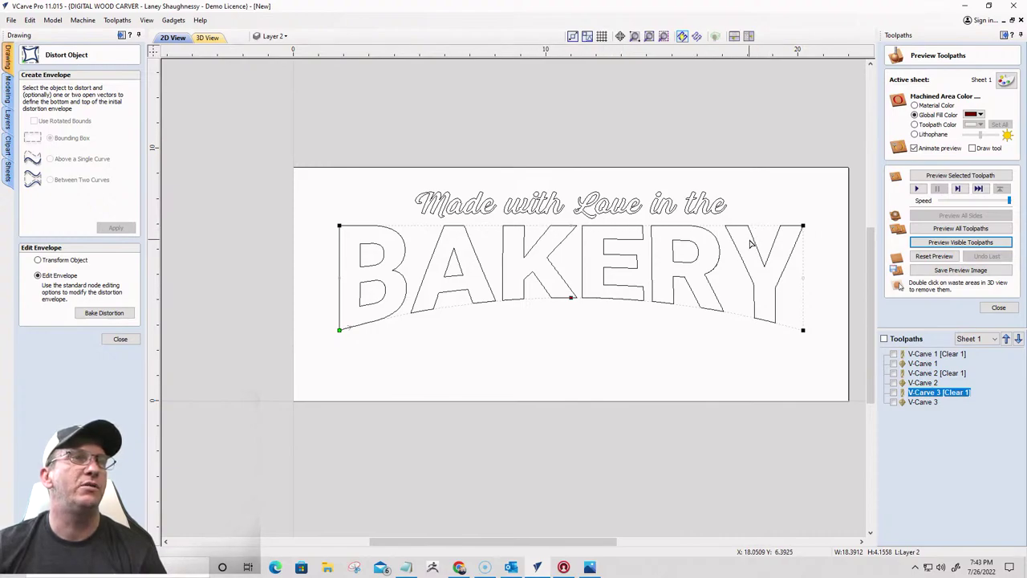
{"action": "left_click_drag", "start_coordinate": [571, 297], "coordinate": [571, 263]}
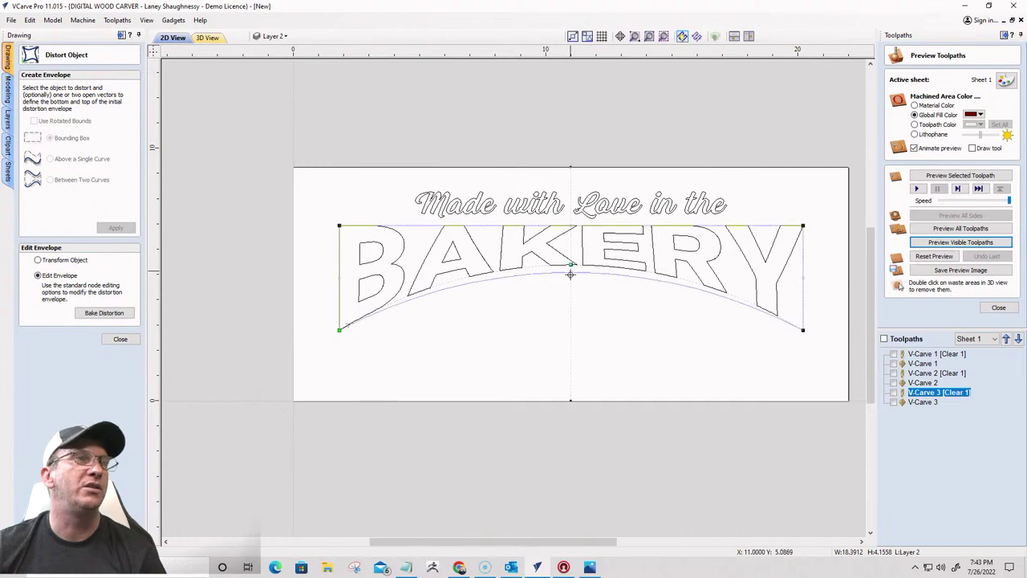
{"action": "left_click_drag", "start_coordinate": [571, 318], "coordinate": [571, 300]}
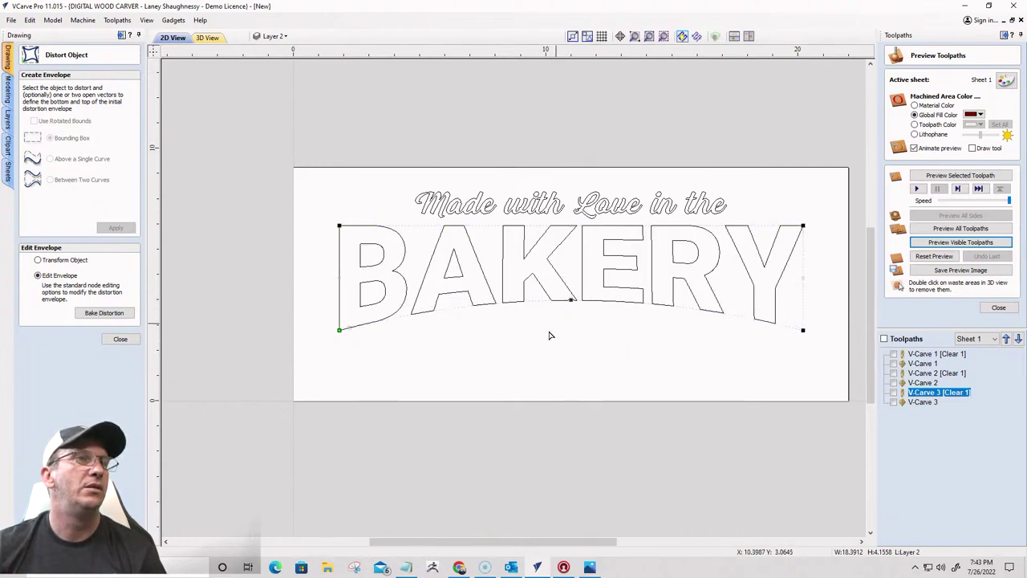
{"action": "scroll", "coordinate": [818, 235], "scroll_direction": "down", "scroll_amount": 2}
{"action": "scroll", "coordinate": [637, 371], "scroll_direction": "up", "scroll_amount": 3}
{"action": "scroll", "coordinate": [385, 353], "scroll_direction": "down", "scroll_amount": 3}
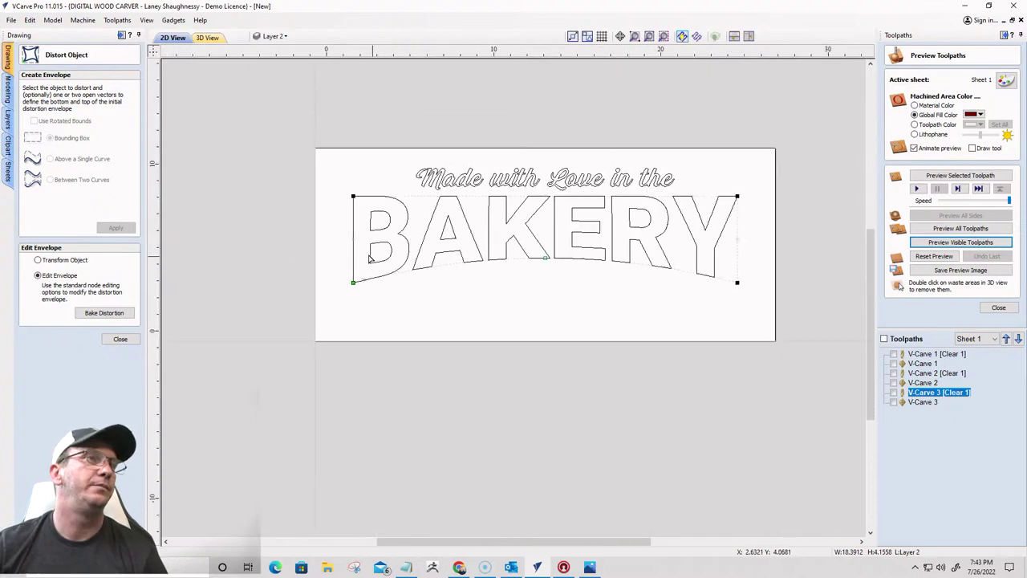
Import two rolling-pin clip-art images from Downloads
{"action": "left_click", "coordinate": [109, 339]}
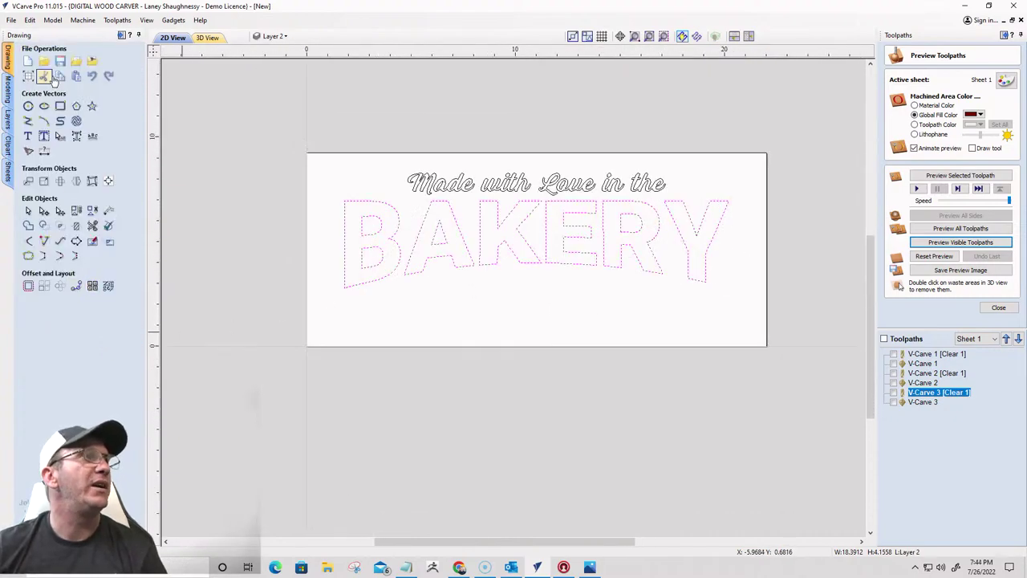
{"action": "left_click", "coordinate": [92, 62]}
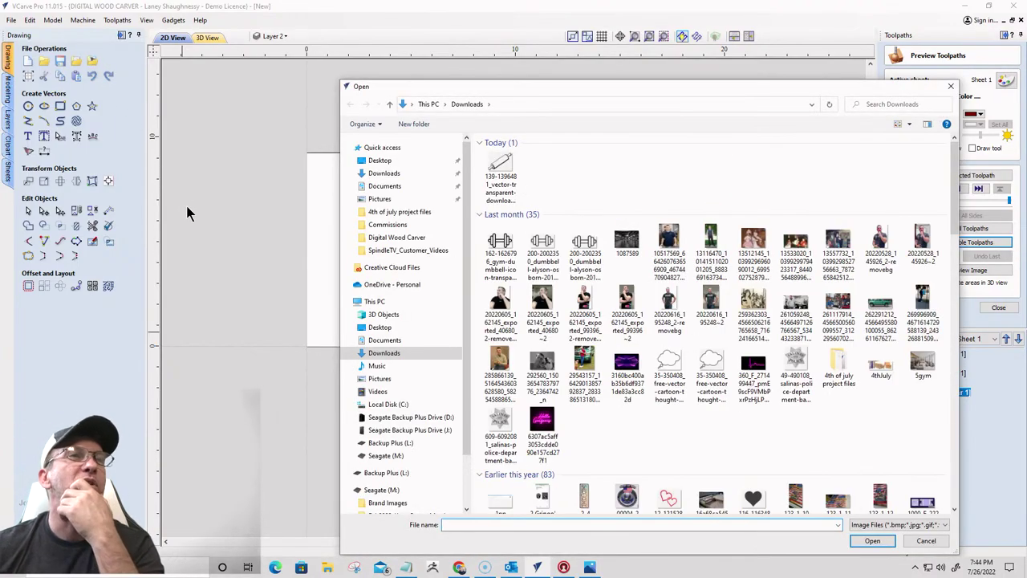
{"action": "left_click", "coordinate": [509, 172]}
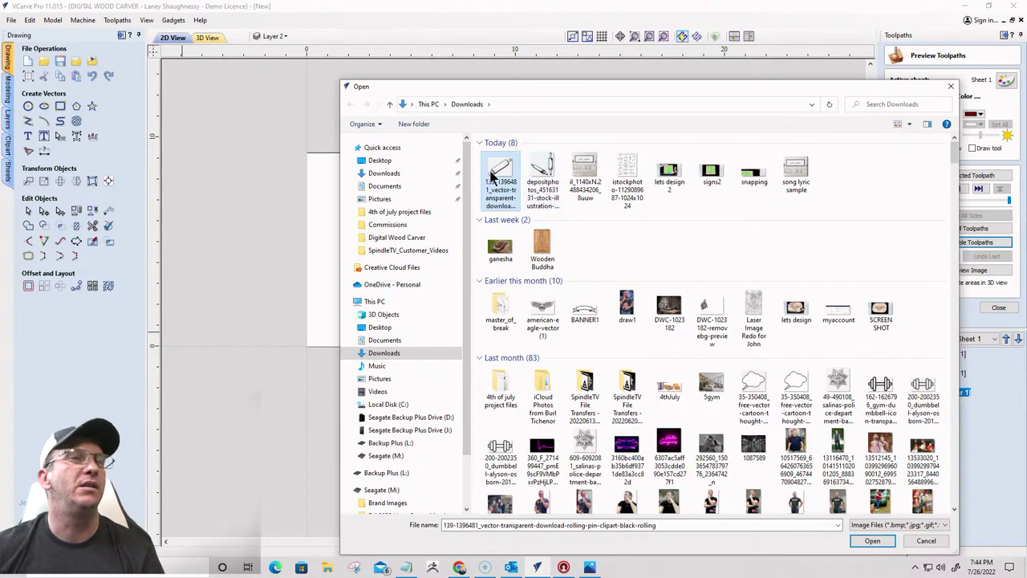
{"action": "left_click", "coordinate": [872, 540]}
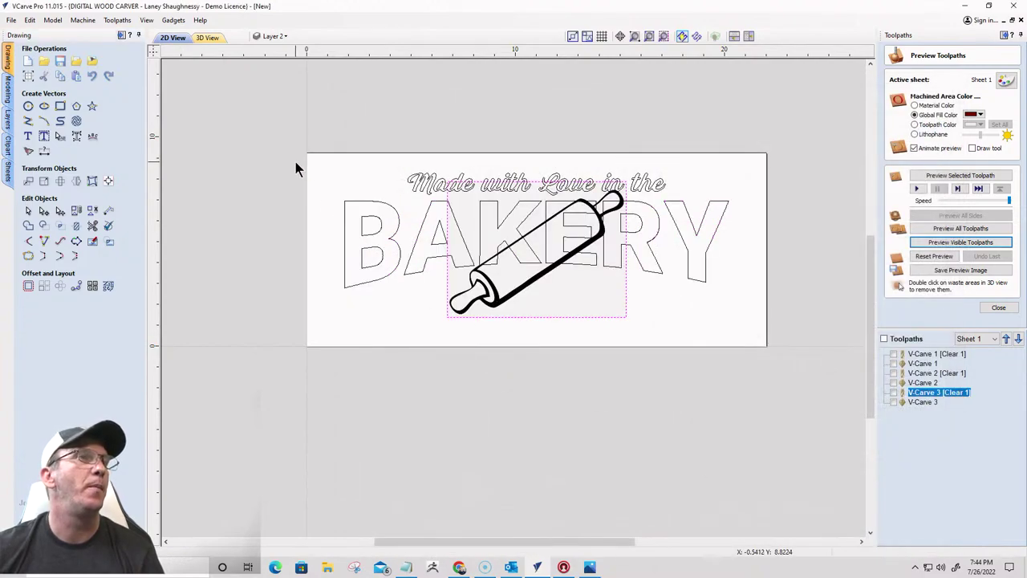
{"action": "left_click", "coordinate": [92, 63]}
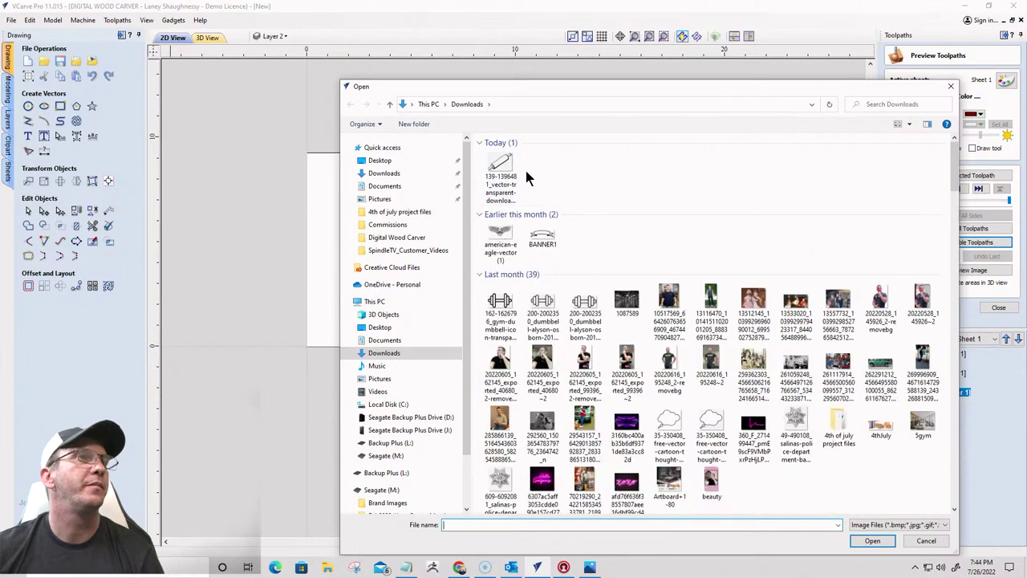
{"action": "left_click", "coordinate": [544, 177]}
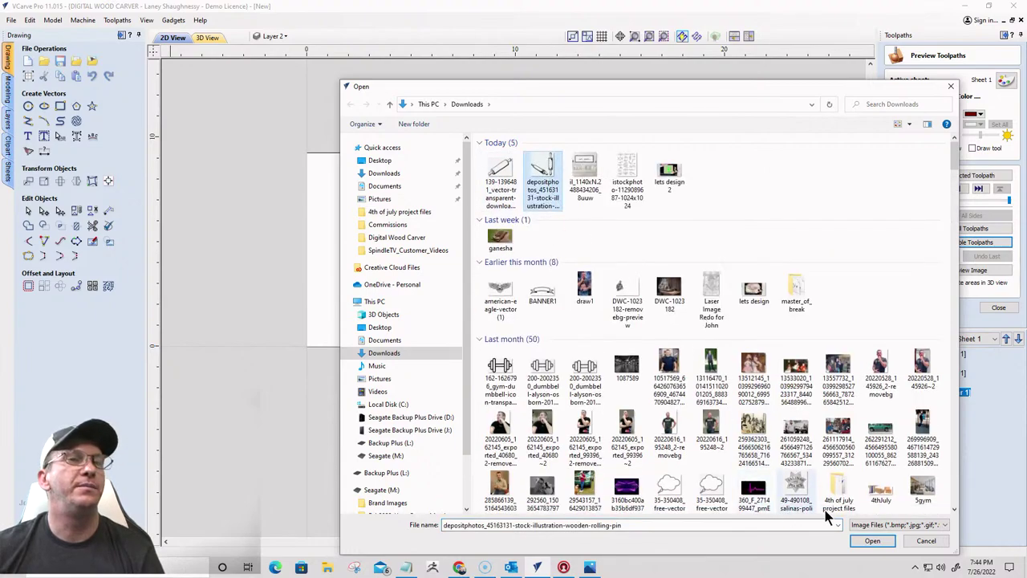
{"action": "left_click", "coordinate": [872, 540]}
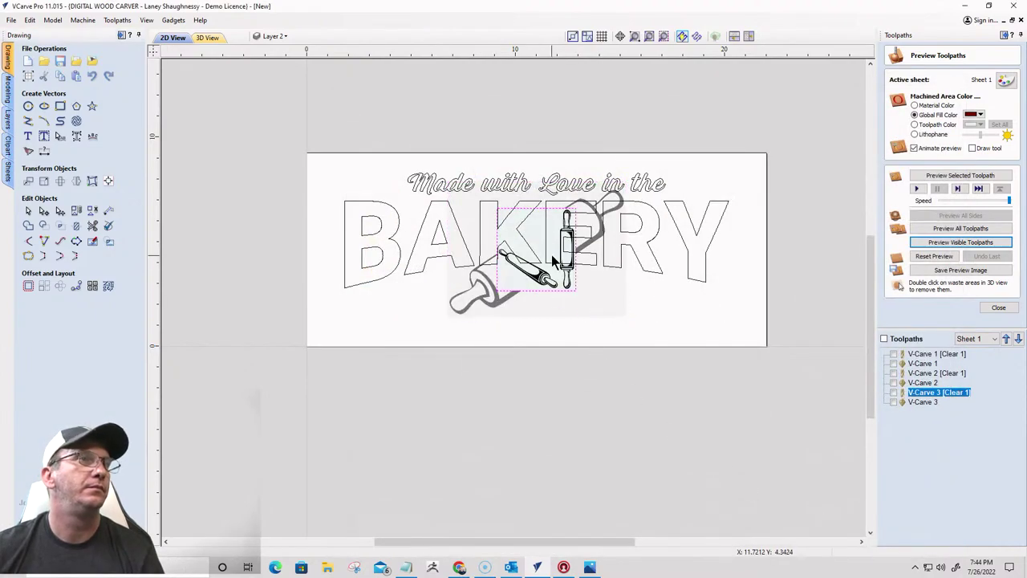
Move both rolling-pin images below the sign and zoom in on the two-pin image
{"action": "left_click_drag", "start_coordinate": [541, 233], "coordinate": [417, 398]}
{"action": "left_click", "coordinate": [505, 297]}
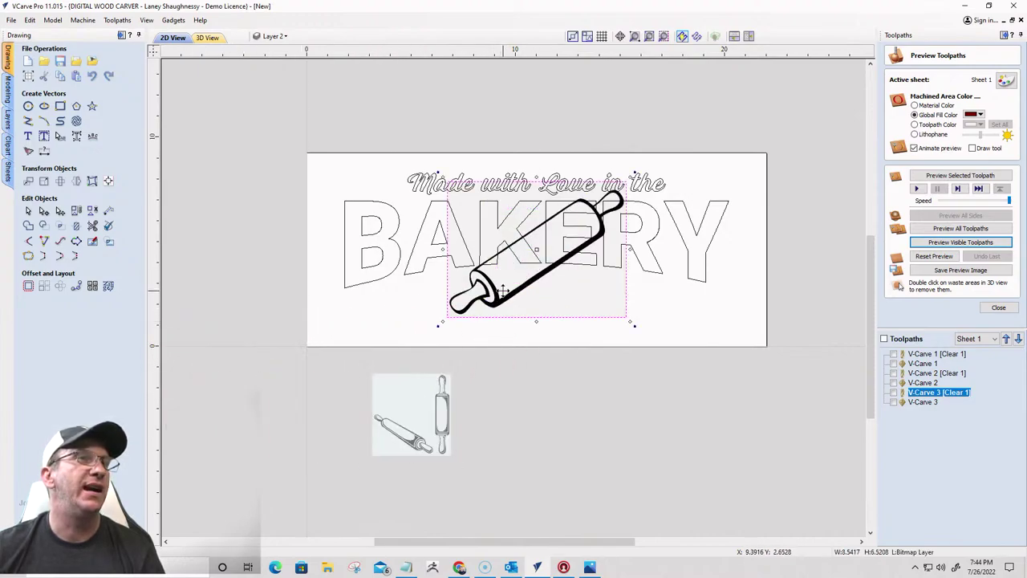
{"action": "left_click_drag", "start_coordinate": [502, 293], "coordinate": [609, 464]}
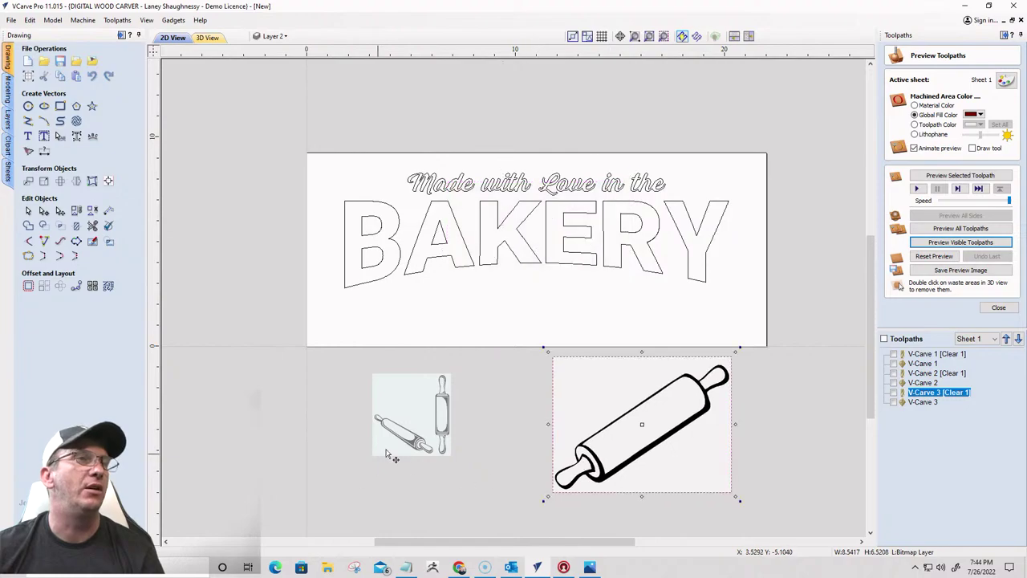
{"action": "left_click", "coordinate": [386, 452]}
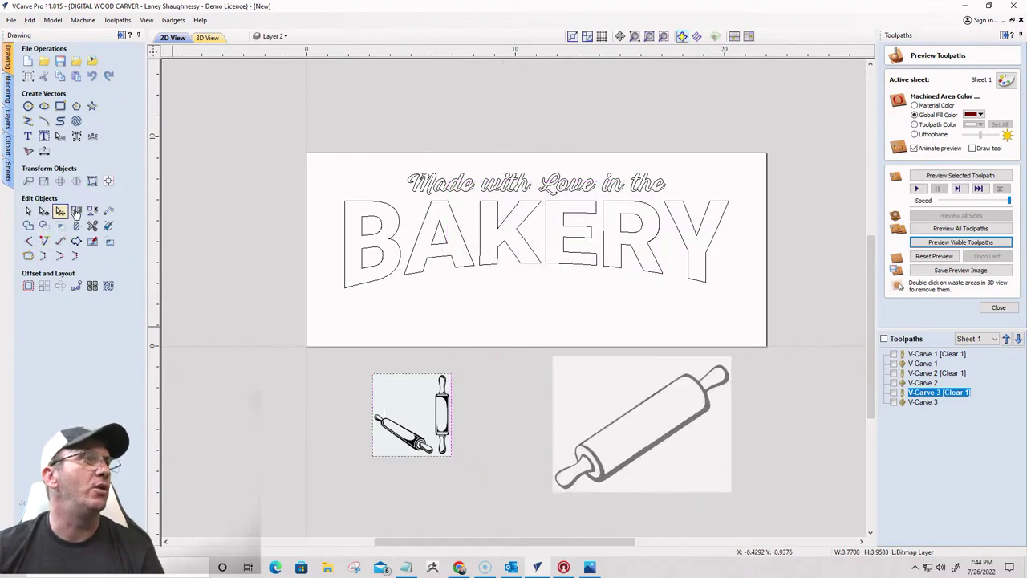
{"action": "left_click", "coordinate": [664, 36]}
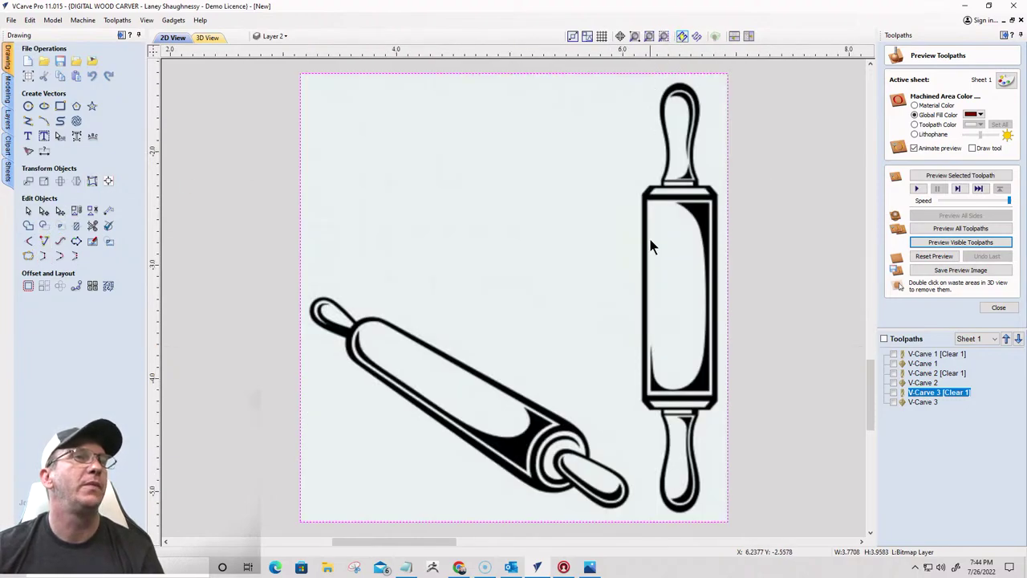
Trace only the upright rolling pin with 0% fading, threshold 0.75 and noise filter 4
{"action": "left_click", "coordinate": [28, 152]}
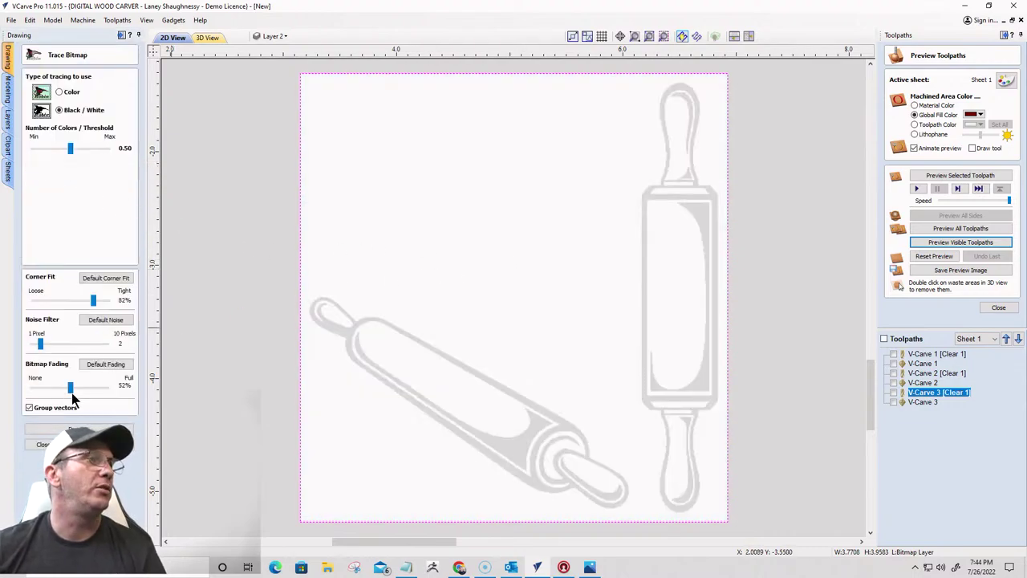
{"action": "left_click_drag", "start_coordinate": [71, 389], "coordinate": [4, 391]}
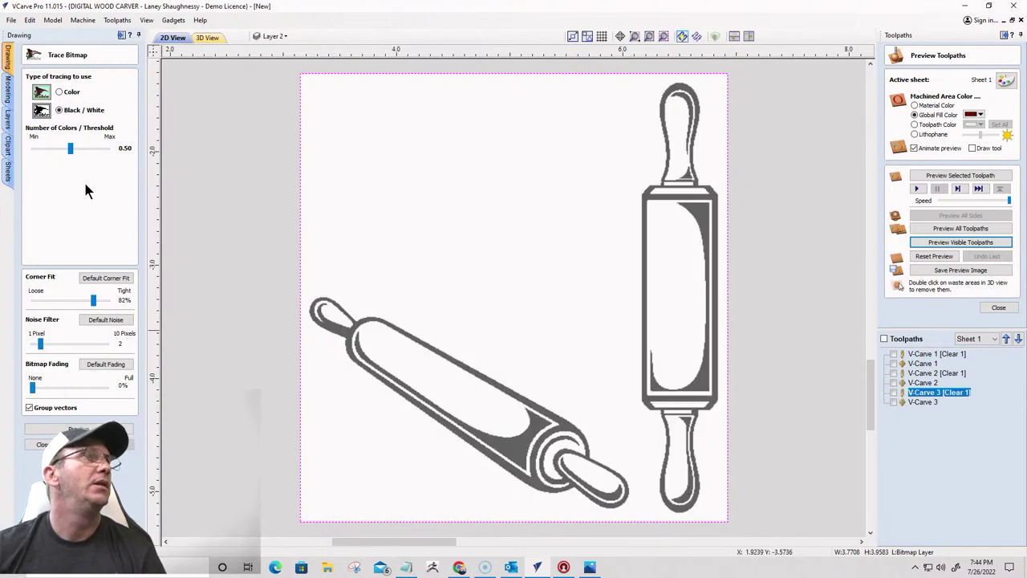
{"action": "left_click_drag", "start_coordinate": [70, 154], "coordinate": [86, 154]}
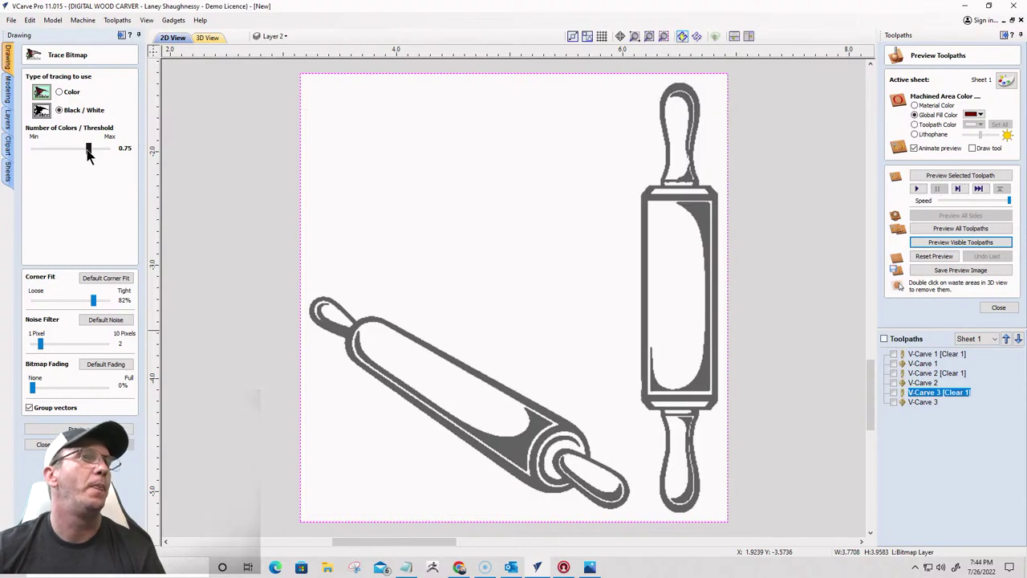
{"action": "scroll", "coordinate": [640, 189], "scroll_direction": "down", "scroll_amount": 1}
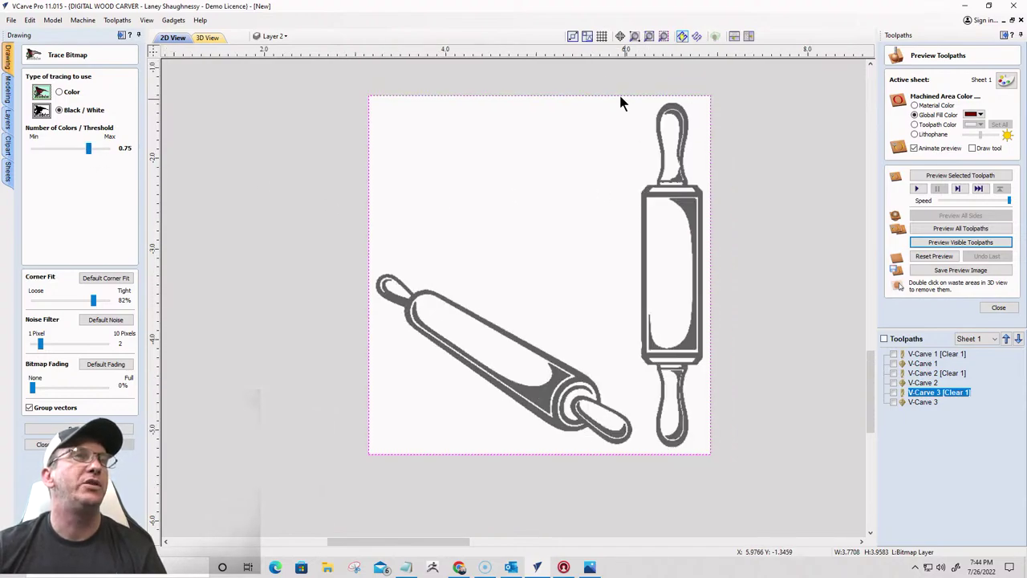
{"action": "left_click_drag", "start_coordinate": [606, 74], "coordinate": [747, 447]}
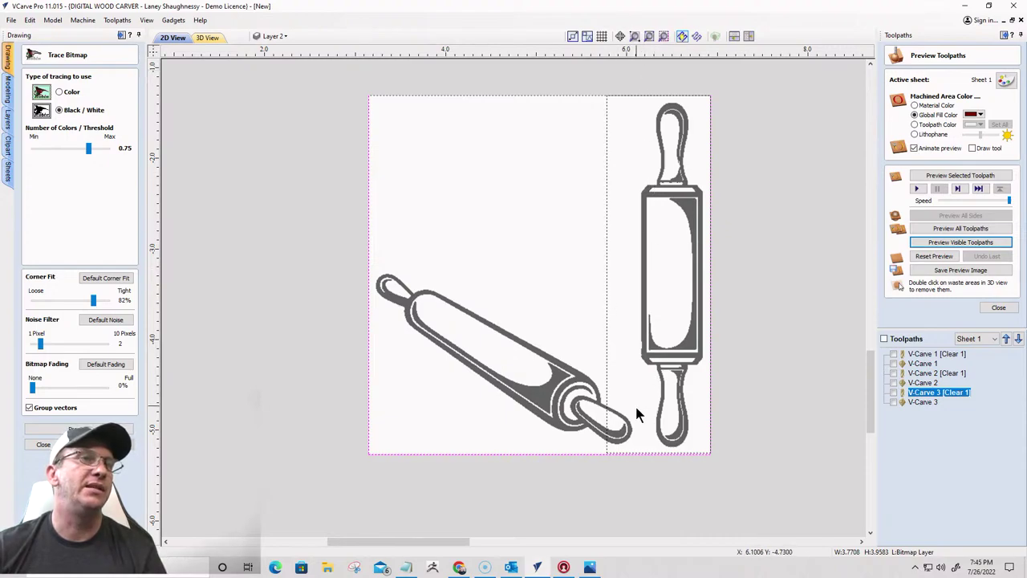
{"action": "left_click", "coordinate": [635, 458]}
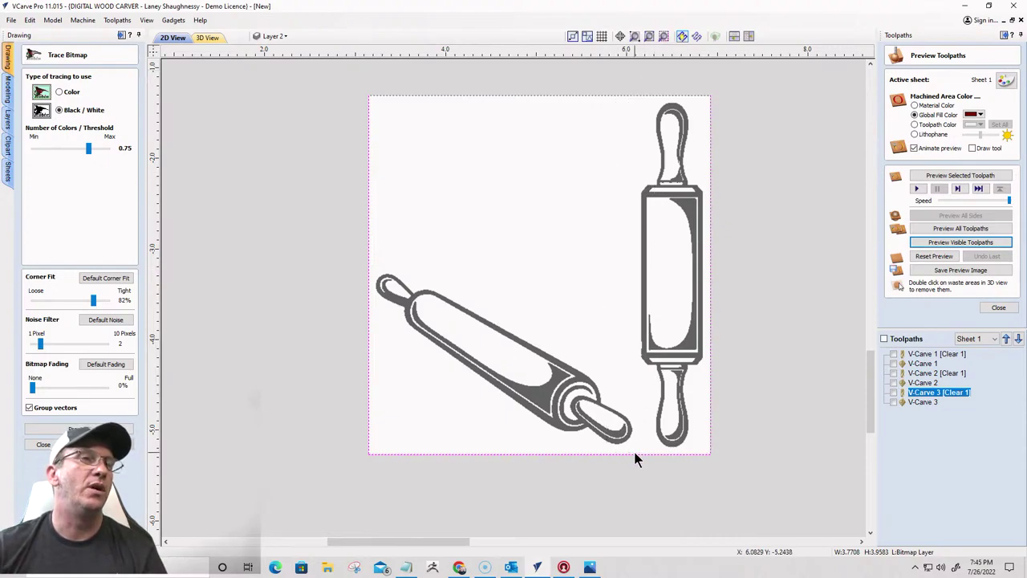
{"action": "left_click_drag", "start_coordinate": [641, 304], "coordinate": [675, 104]}
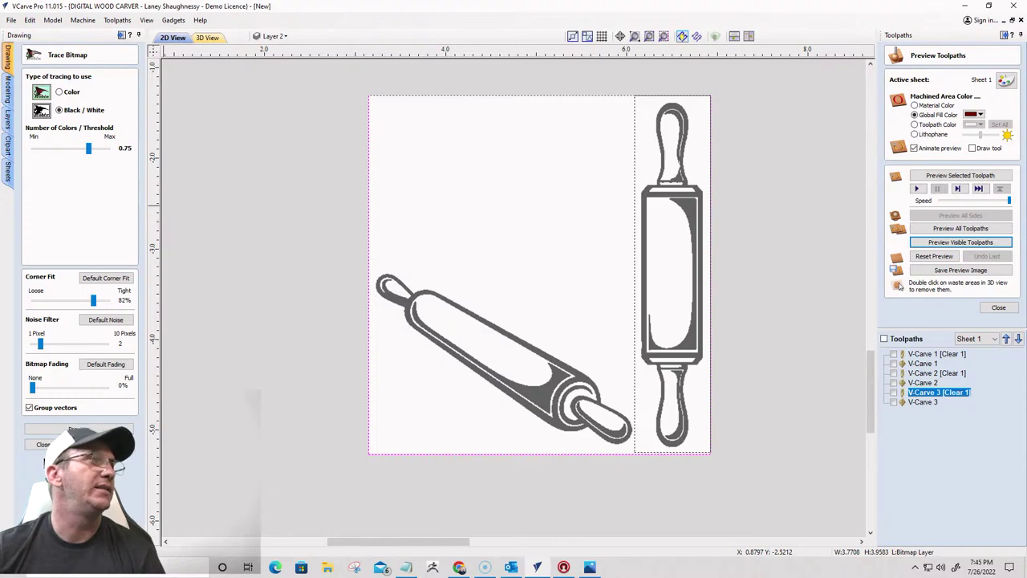
{"action": "left_click_drag", "start_coordinate": [40, 344], "coordinate": [53, 346]}
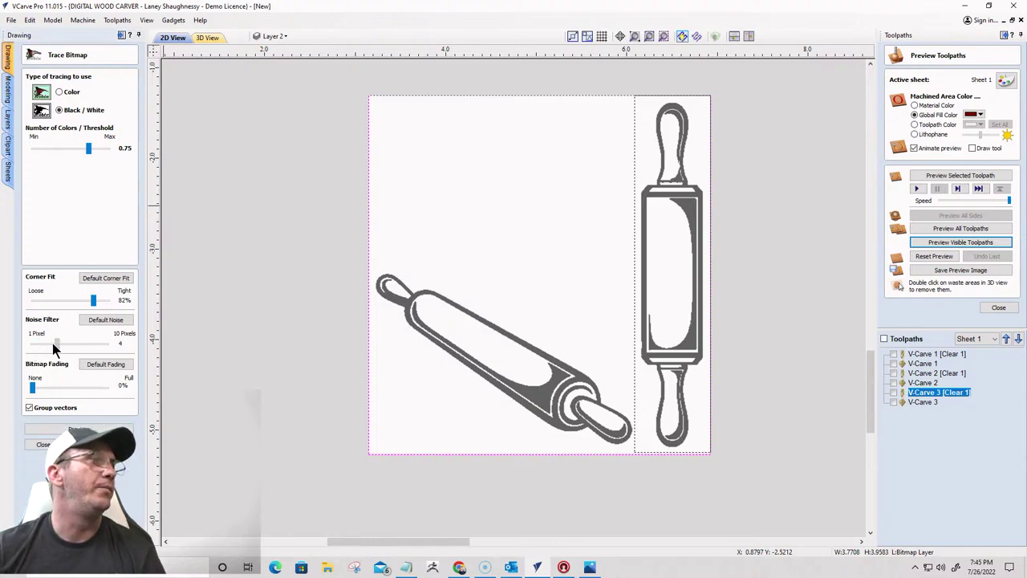
{"action": "left_click", "coordinate": [66, 429]}
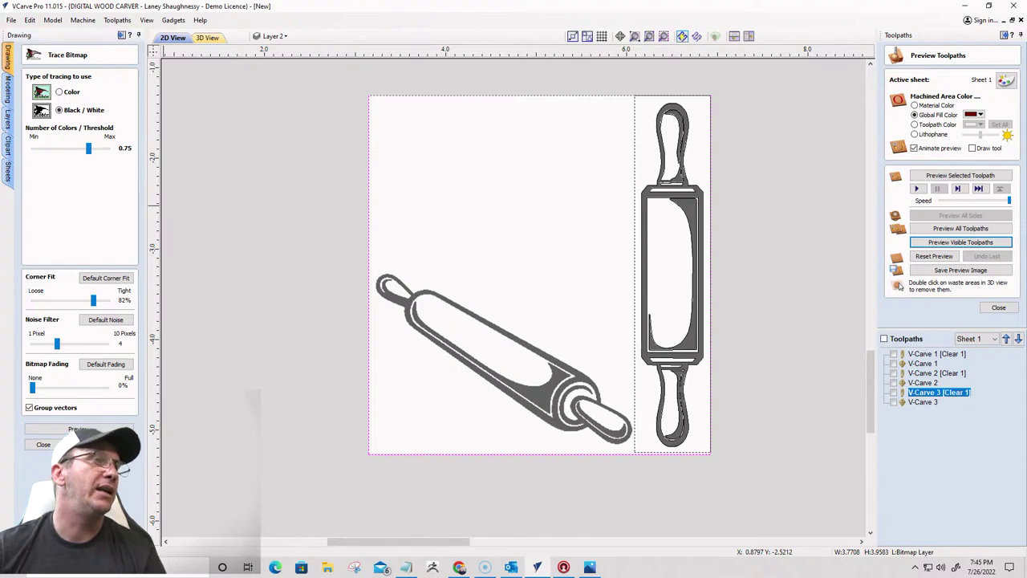
{"action": "left_click", "coordinate": [42, 444]}
Delete the two-pin source image, leaving the traced upright pin outlines
{"action": "scroll", "coordinate": [680, 131], "scroll_direction": "up", "scroll_amount": 4}
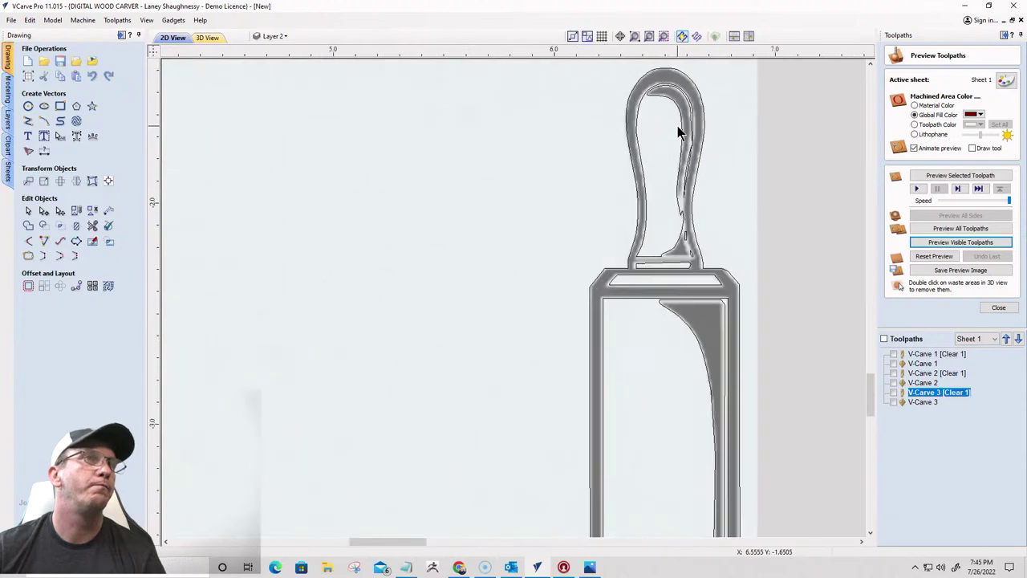
{"action": "scroll", "coordinate": [678, 129], "scroll_direction": "down", "scroll_amount": 5}
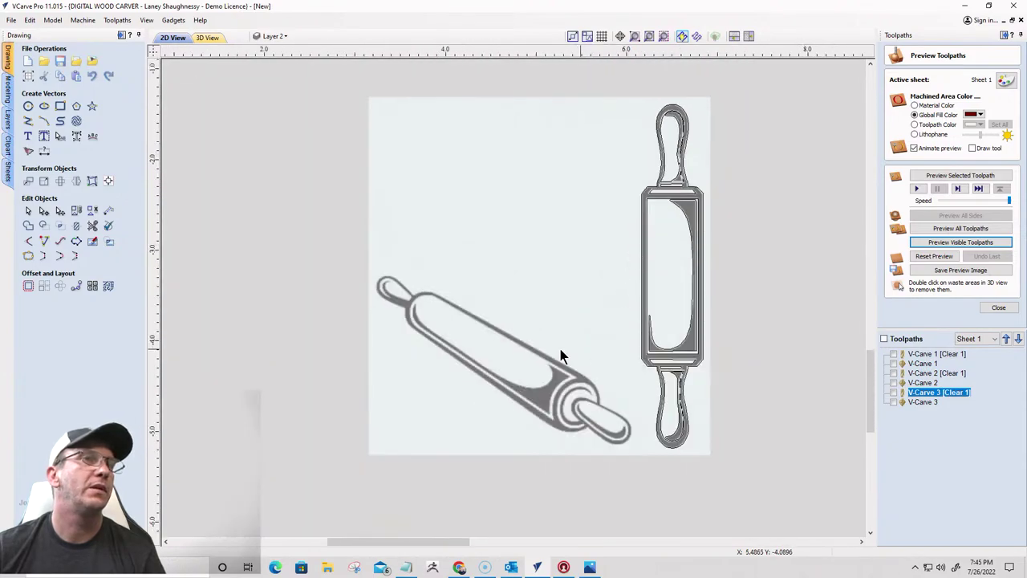
{"action": "left_click", "coordinate": [496, 233]}
{"action": "key", "text": "Delete"}
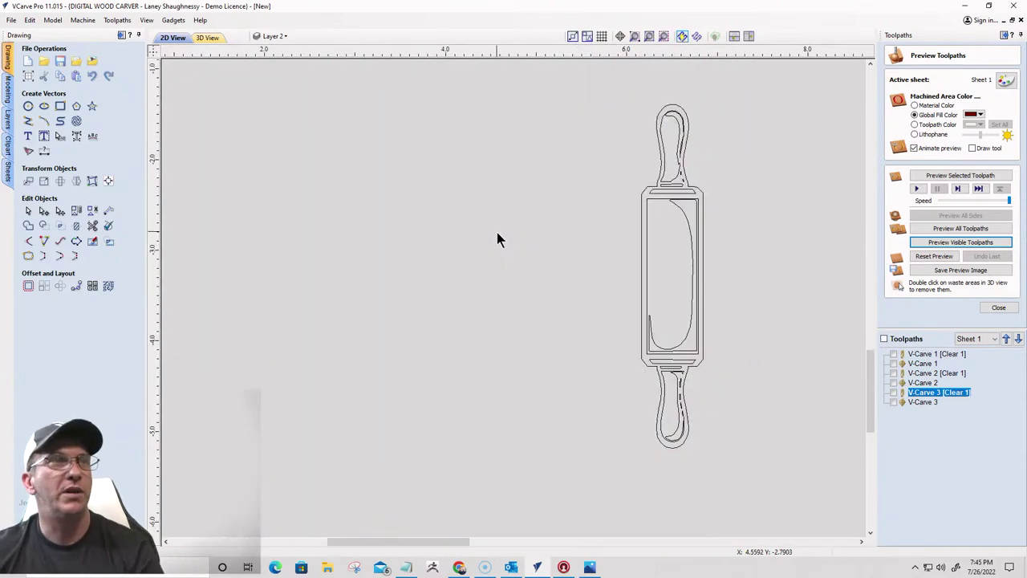
{"action": "scroll", "coordinate": [496, 233], "scroll_direction": "down", "scroll_amount": 3}
{"action": "left_click", "coordinate": [543, 279]}
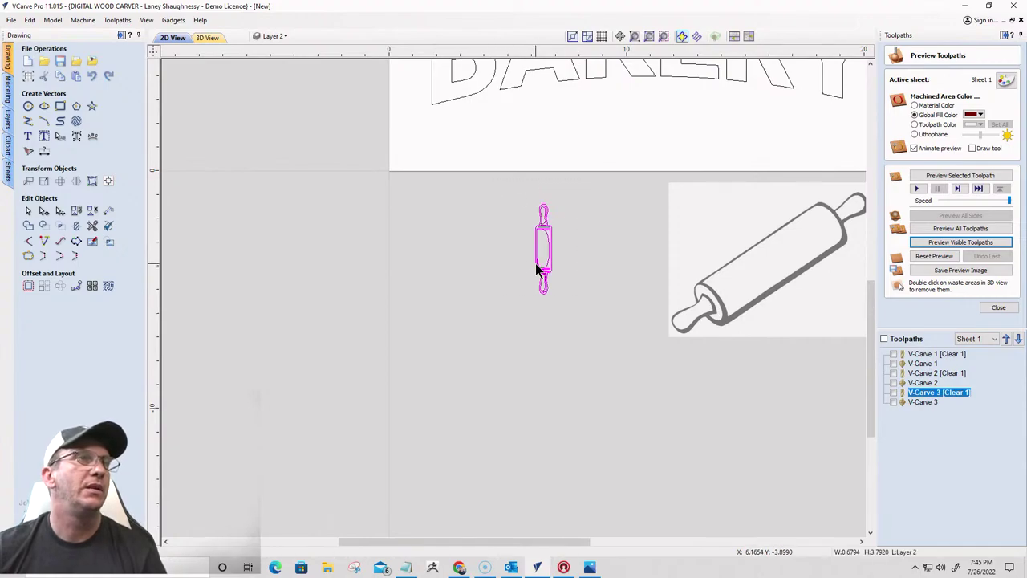
Enlarge the traced upright pin and move it left of the sign
{"action": "left_click_drag", "start_coordinate": [535, 293], "coordinate": [489, 329]}
{"action": "left_click_drag", "start_coordinate": [524, 360], "coordinate": [275, 340]}
{"action": "scroll", "coordinate": [566, 259], "scroll_direction": "down", "scroll_amount": 5}
{"action": "scroll", "coordinate": [580, 253], "scroll_direction": "up", "scroll_amount": 4}
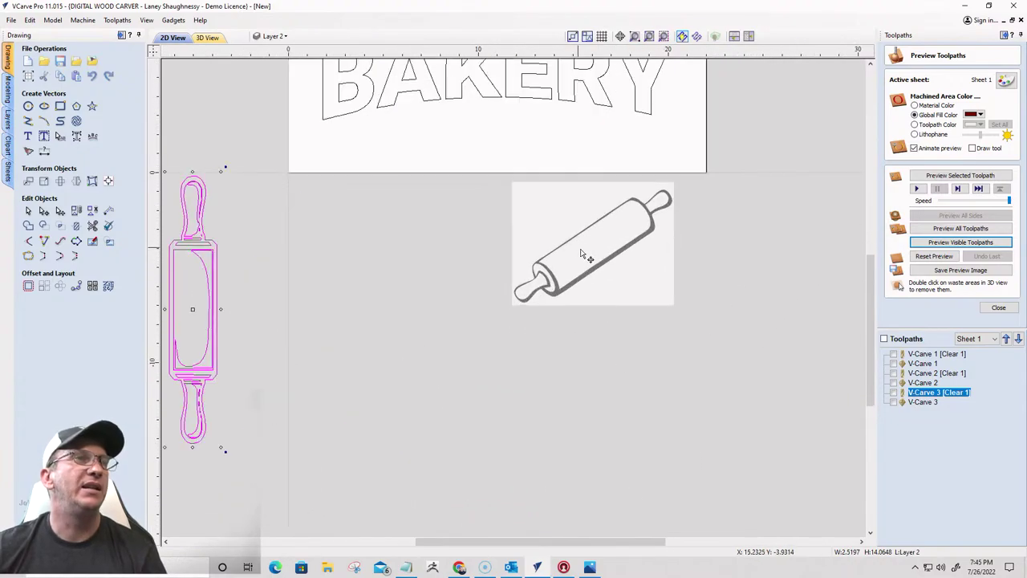
Preview a trace of the single rolling-pin image at 0% fading and threshold 0.75, then delete the bitmap
{"action": "left_click", "coordinate": [581, 251]}
{"action": "scroll", "coordinate": [579, 239], "scroll_direction": "up", "scroll_amount": 3}
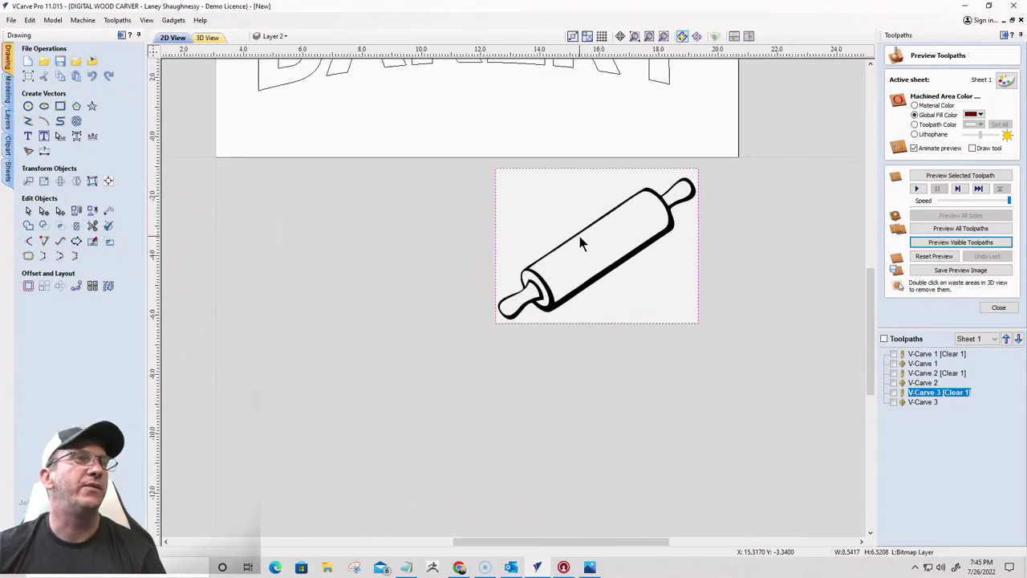
{"action": "left_click", "coordinate": [29, 150]}
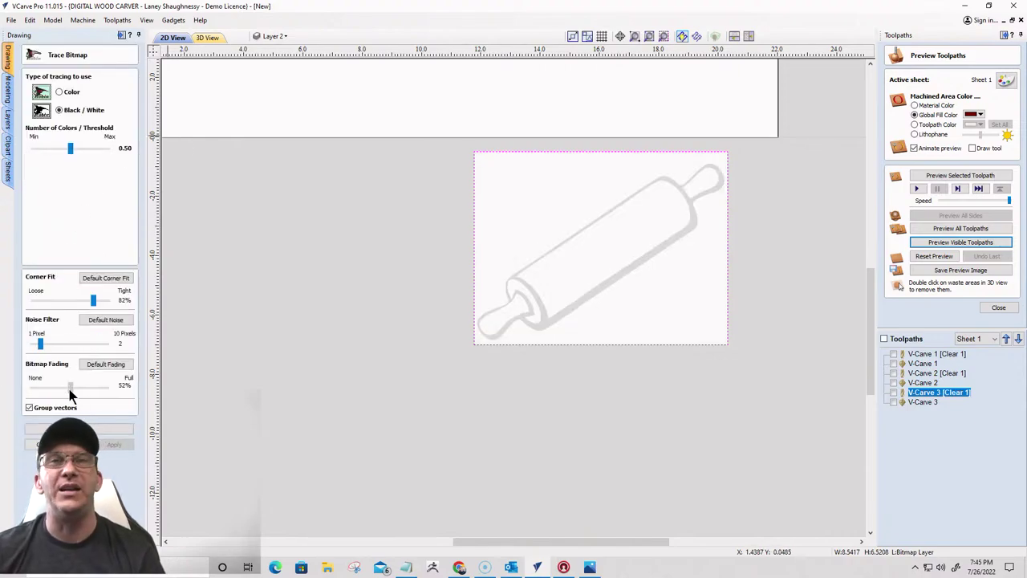
{"action": "left_click_drag", "start_coordinate": [70, 386], "coordinate": [32, 388]}
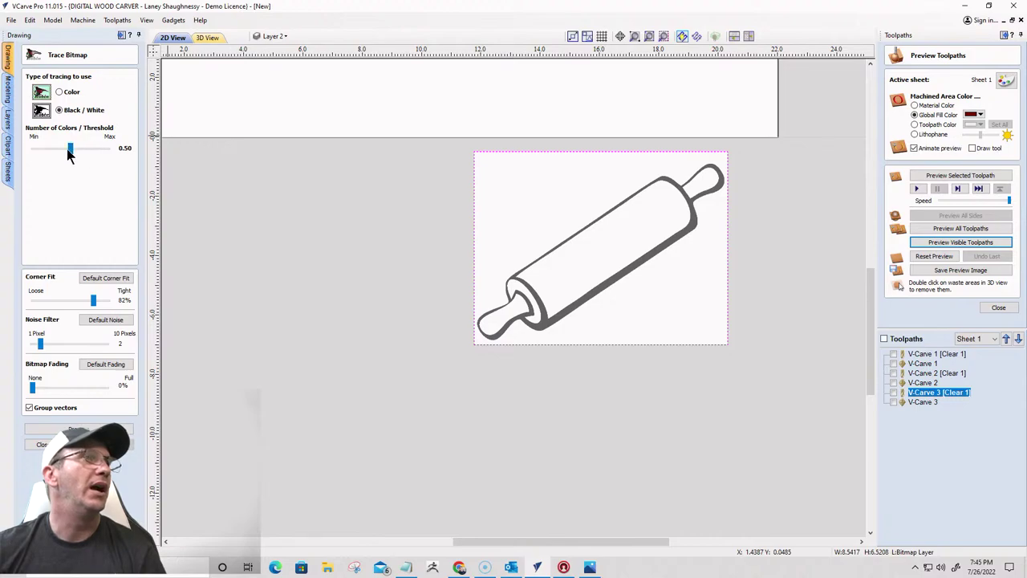
{"action": "left_click_drag", "start_coordinate": [67, 150], "coordinate": [91, 157]}
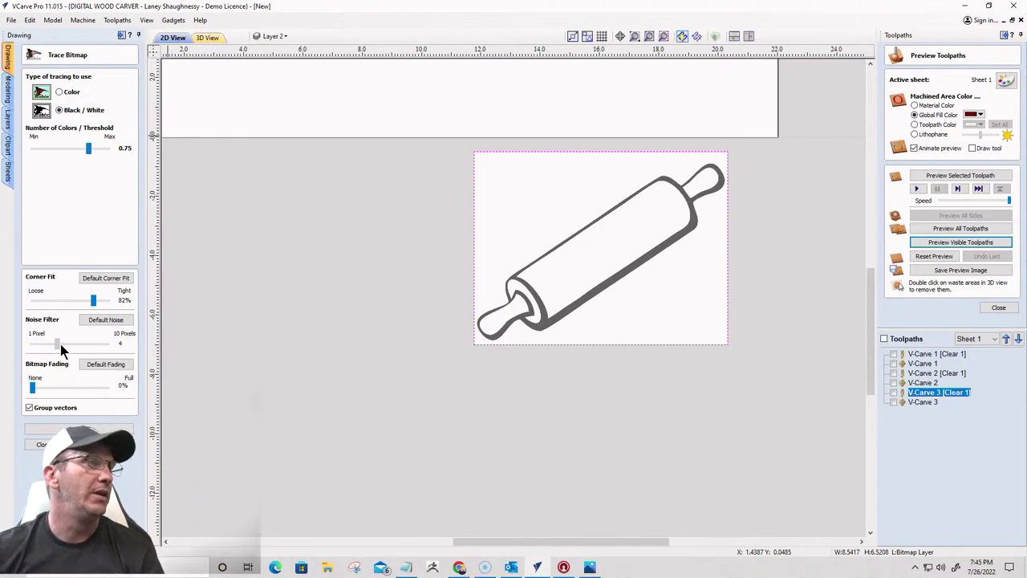
{"action": "left_click", "coordinate": [79, 429]}
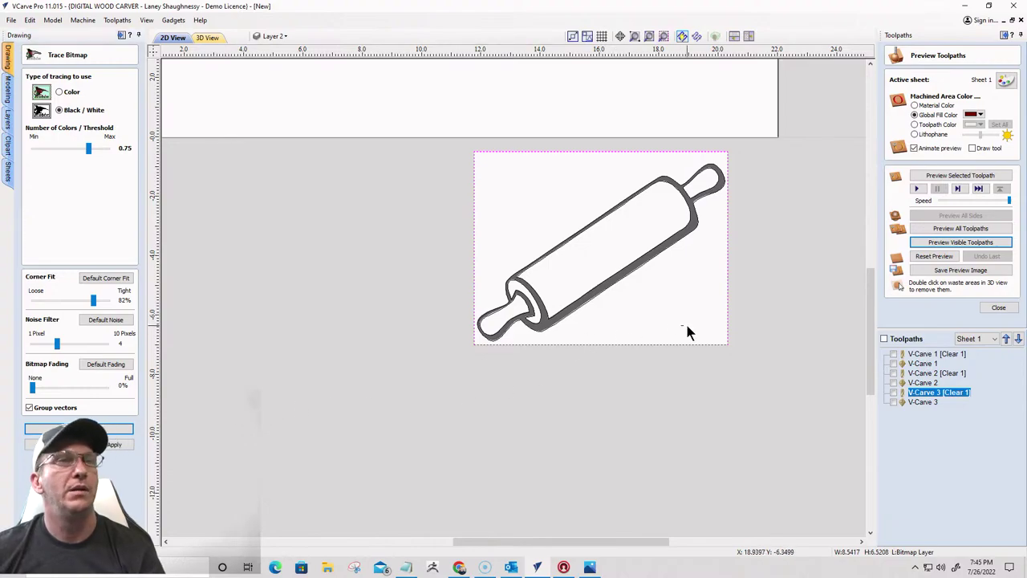
{"action": "key", "text": "Delete"}
{"action": "scroll", "coordinate": [674, 316], "scroll_direction": "down", "scroll_amount": 4}
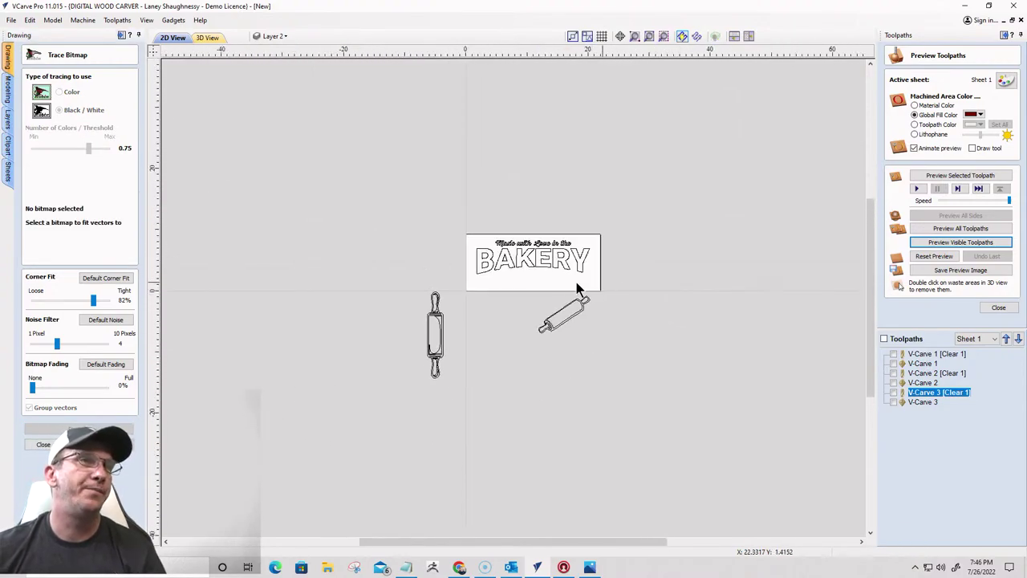
Enlarge the diagonal rolling pin and rotate it level
{"action": "scroll", "coordinate": [522, 314], "scroll_direction": "up", "scroll_amount": 3}
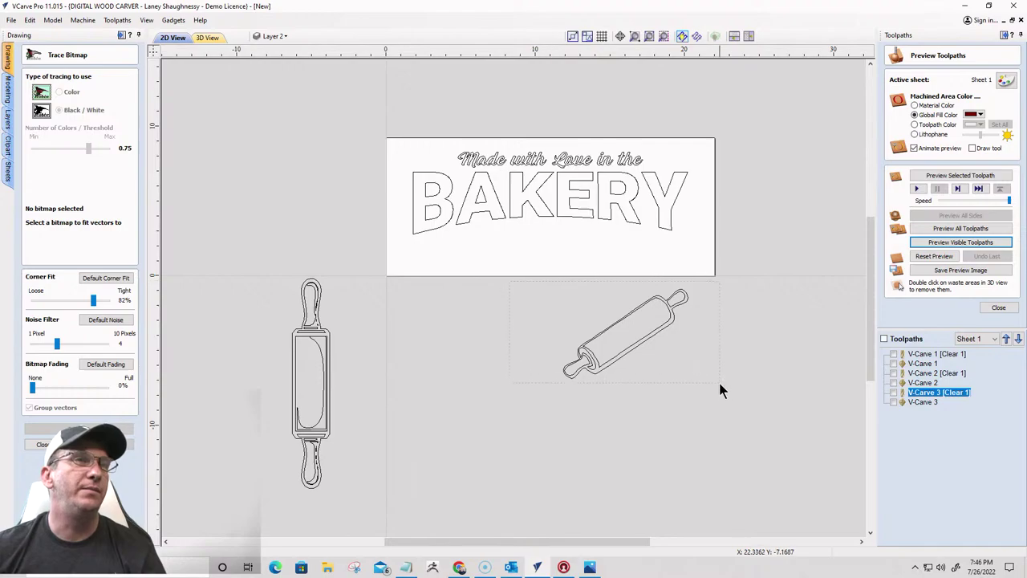
{"action": "left_click", "coordinate": [611, 360]}
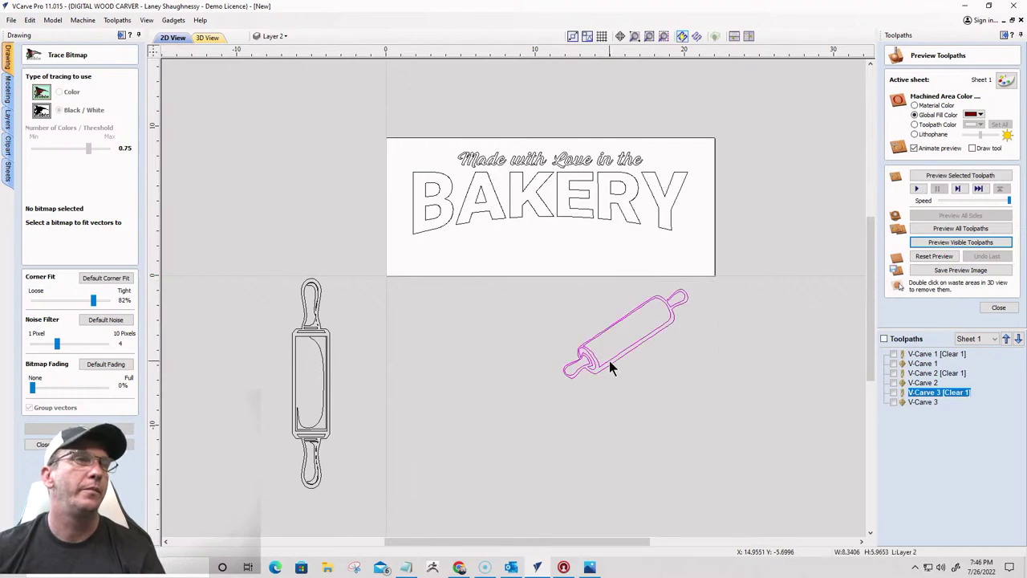
{"action": "scroll", "coordinate": [608, 366], "scroll_direction": "up", "scroll_amount": 2}
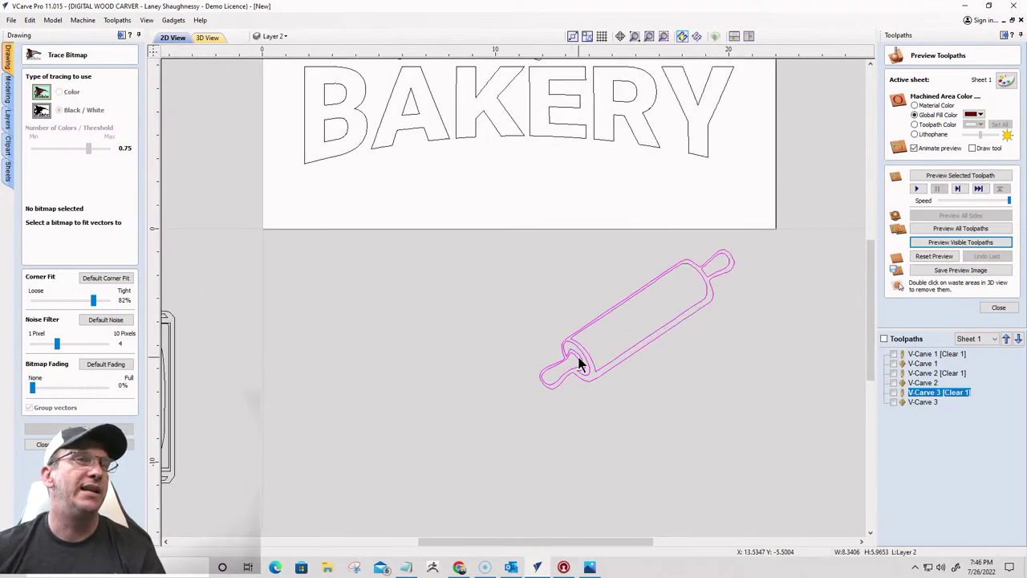
{"action": "scroll", "coordinate": [578, 358], "scroll_direction": "down", "scroll_amount": 2}
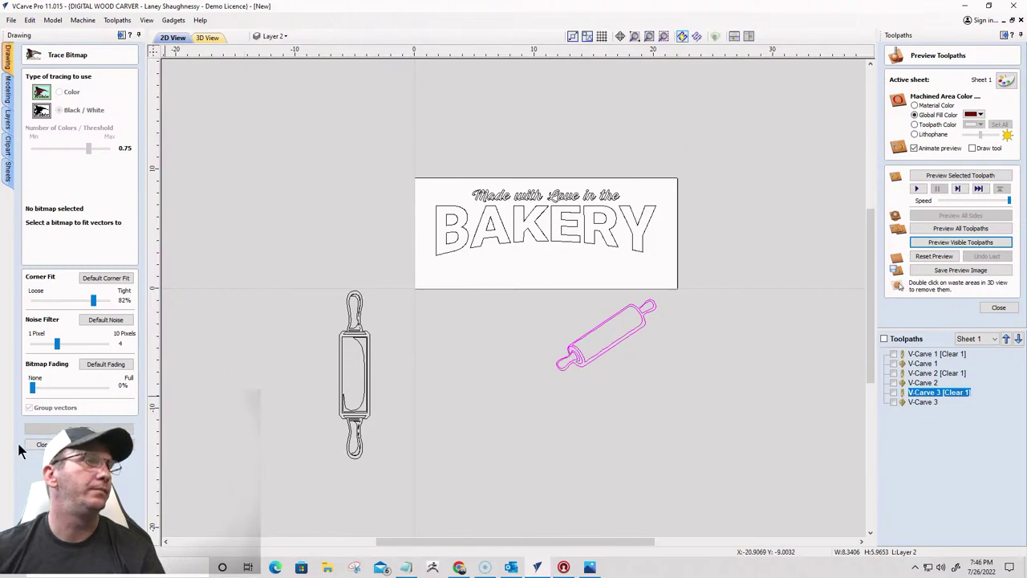
{"action": "left_click", "coordinate": [42, 444]}
{"action": "left_click", "coordinate": [472, 410]}
{"action": "left_click", "coordinate": [581, 362]}
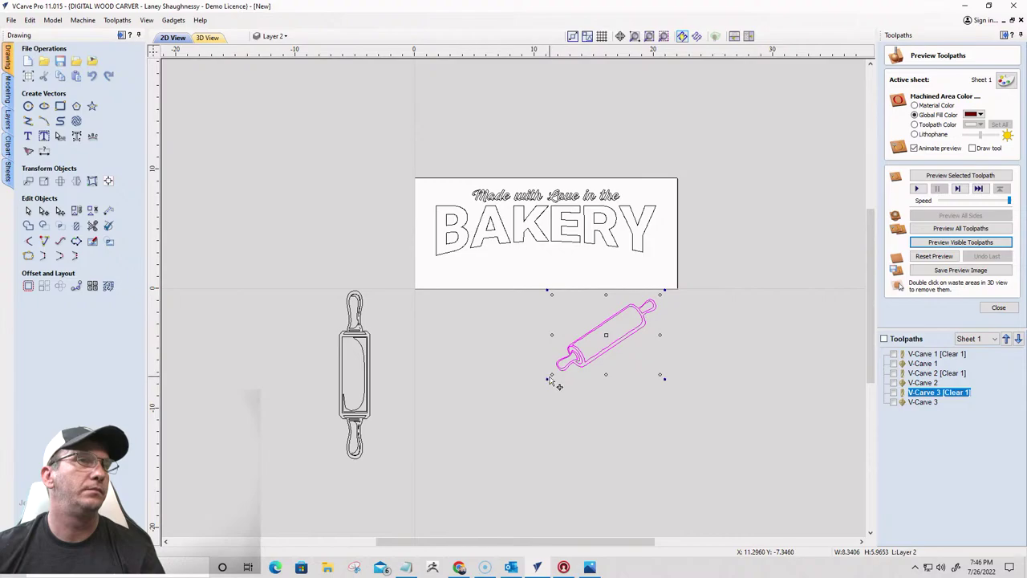
{"action": "left_click_drag", "start_coordinate": [550, 374], "coordinate": [505, 405]}
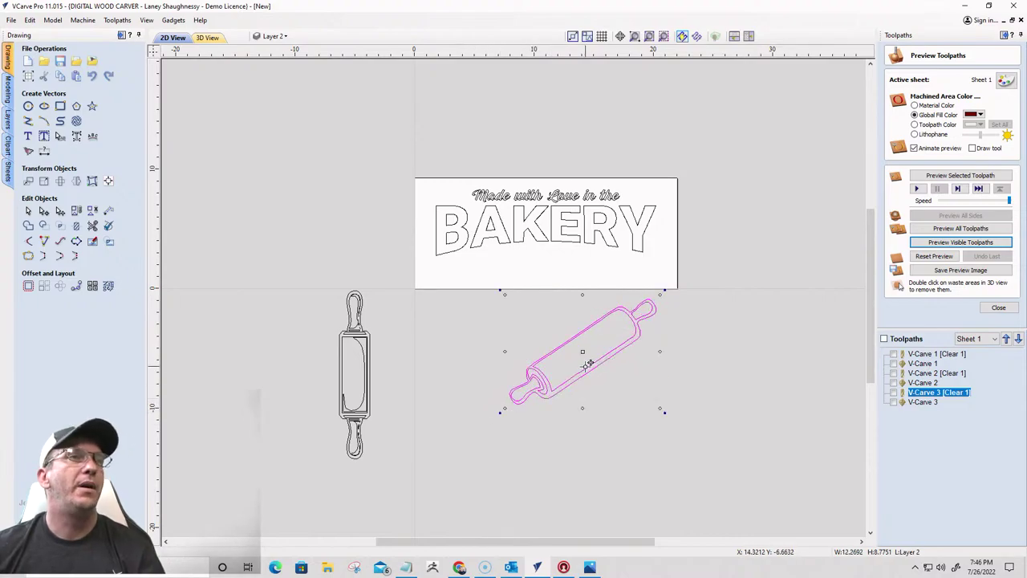
{"action": "scroll", "coordinate": [582, 369], "scroll_direction": "up", "scroll_amount": 3}
{"action": "scroll", "coordinate": [582, 368], "scroll_direction": "up", "scroll_amount": 1}
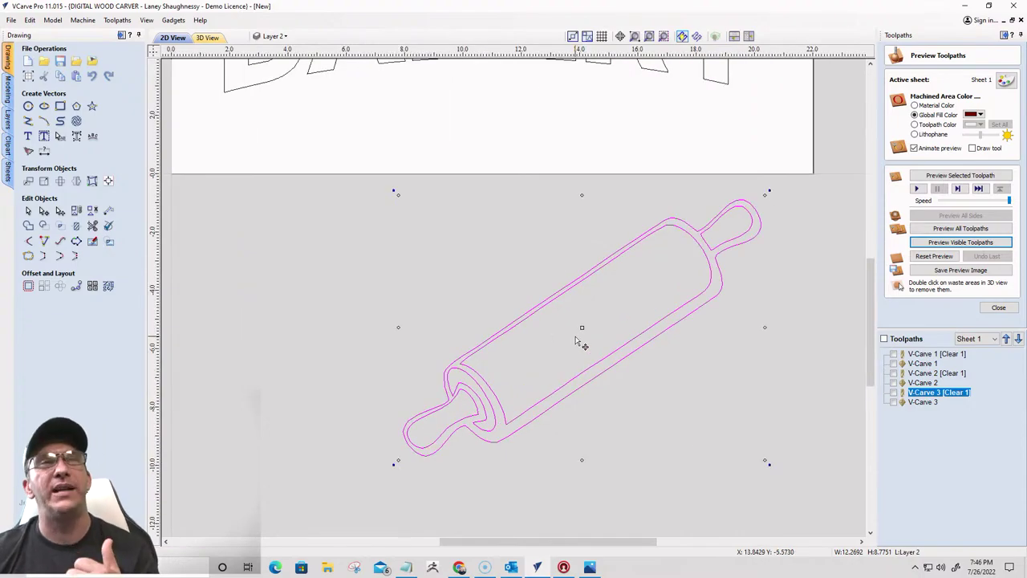
{"action": "scroll", "coordinate": [580, 341], "scroll_direction": "down", "scroll_amount": 1}
{"action": "scroll", "coordinate": [567, 295], "scroll_direction": "down", "scroll_amount": 1}
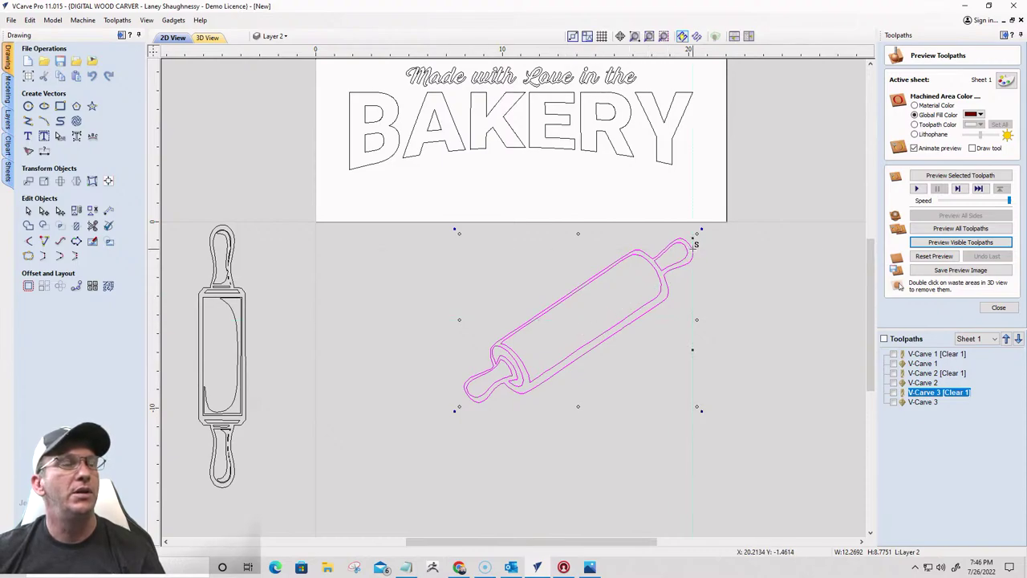
{"action": "left_click", "coordinate": [455, 411]}
{"action": "left_click_drag", "start_coordinate": [455, 410], "coordinate": [452, 259]}
Rotate the vertical rolling pin 90° and place it on the sign beneath BAKERY
{"action": "left_click", "coordinate": [469, 491]}
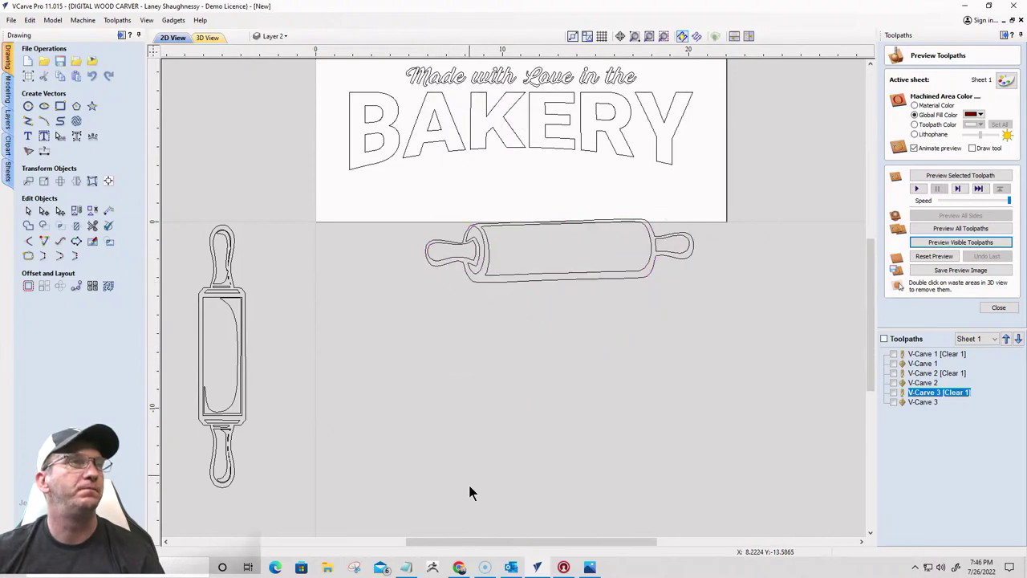
{"action": "left_click", "coordinate": [243, 370]}
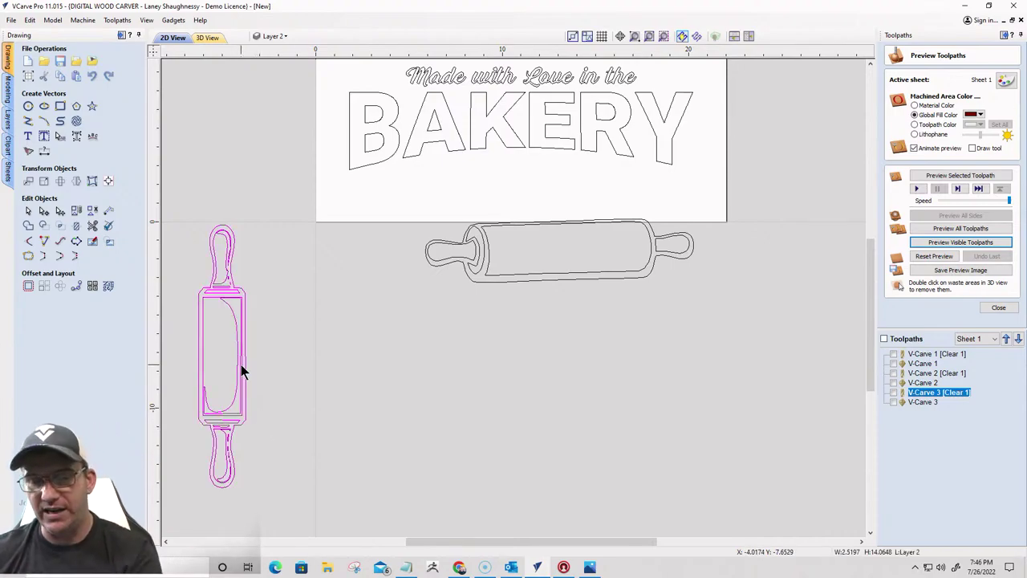
{"action": "scroll", "coordinate": [233, 385], "scroll_direction": "up", "scroll_amount": 1}
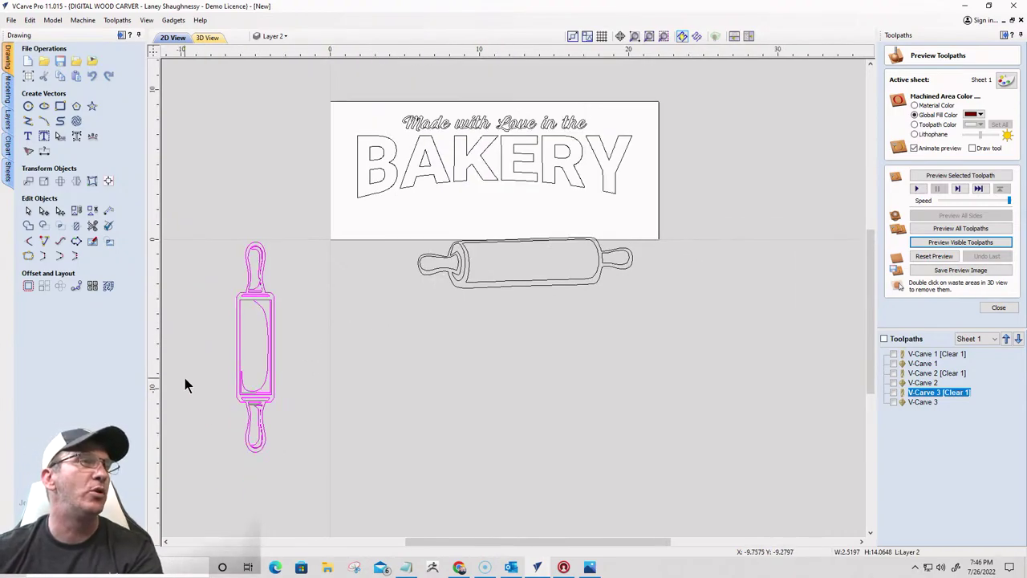
{"action": "scroll", "coordinate": [185, 377], "scroll_direction": "up", "scroll_amount": 1}
{"action": "key", "text": "ctrl+Right"}
{"action": "key", "text": "ctrl+Right"}
{"action": "scroll", "coordinate": [353, 343], "scroll_direction": "down", "scroll_amount": 2}
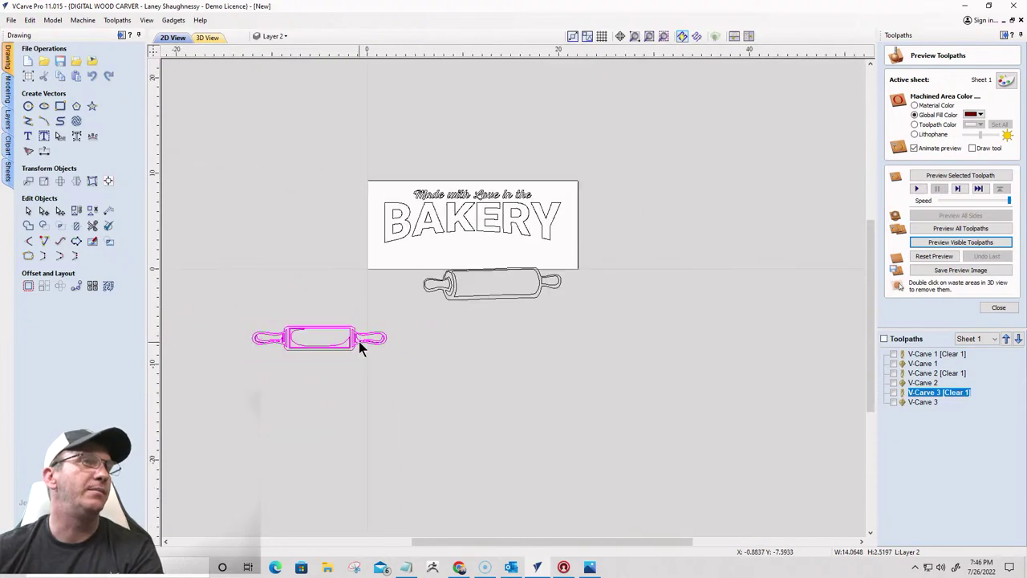
{"action": "scroll", "coordinate": [326, 346], "scroll_direction": "up", "scroll_amount": 2}
{"action": "scroll", "coordinate": [327, 346], "scroll_direction": "down", "scroll_amount": 2}
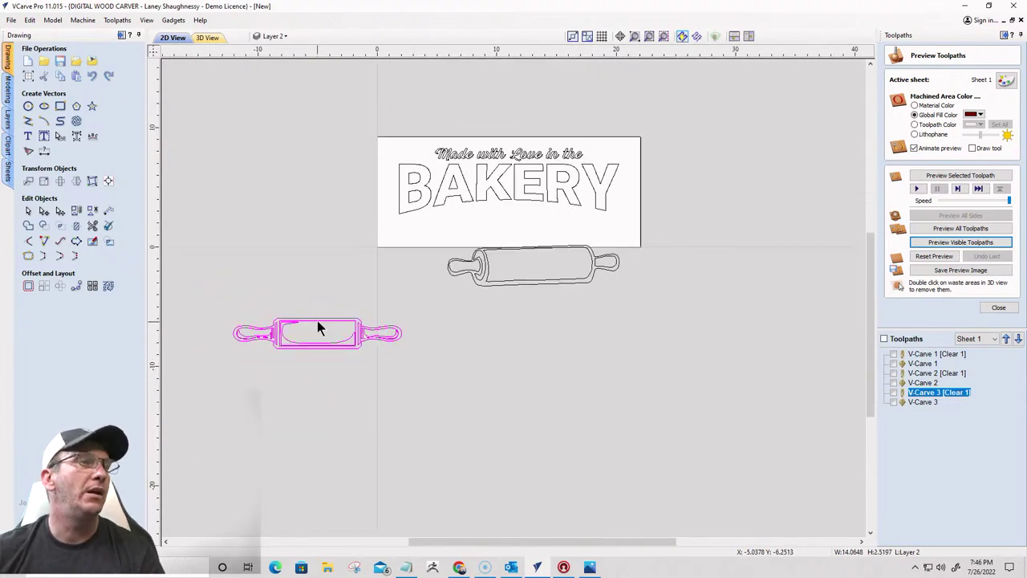
{"action": "left_click_drag", "start_coordinate": [320, 326], "coordinate": [510, 210]}
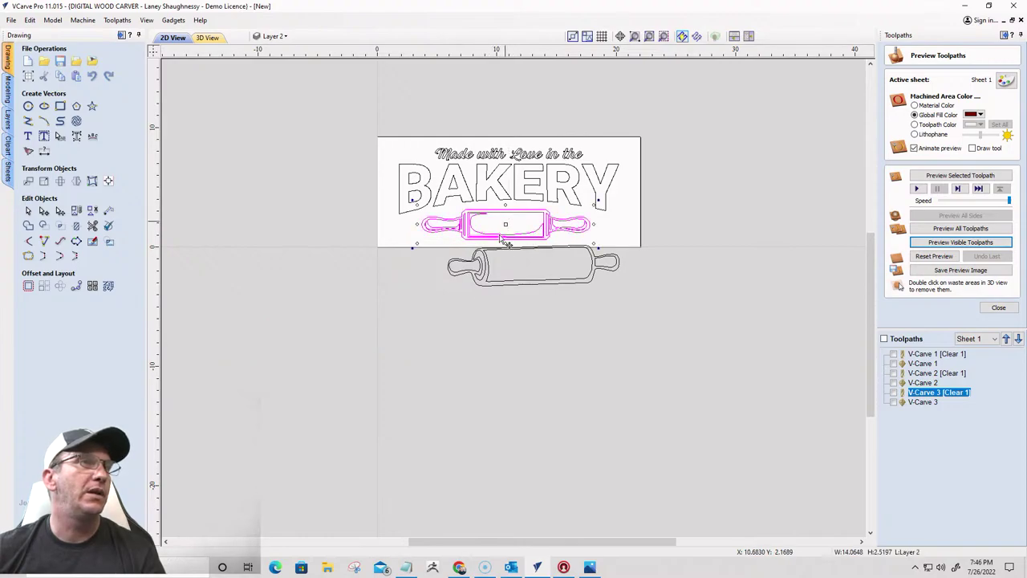
{"action": "scroll", "coordinate": [511, 281], "scroll_direction": "up", "scroll_amount": 3}
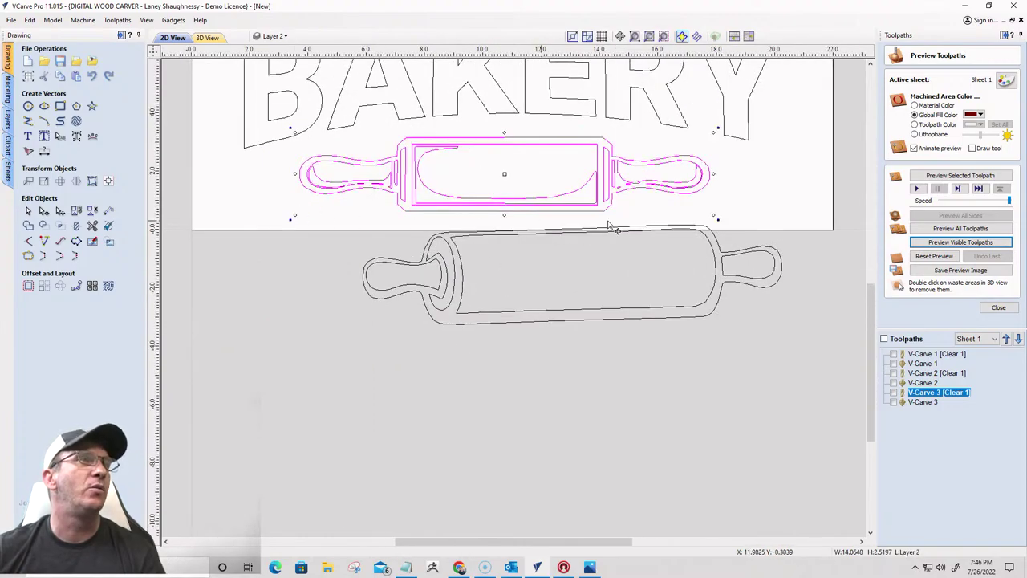
Zoom in on the rolling pin handle and remove the small stray rectangle fragment
{"action": "scroll", "coordinate": [603, 183], "scroll_direction": "up", "scroll_amount": 3}
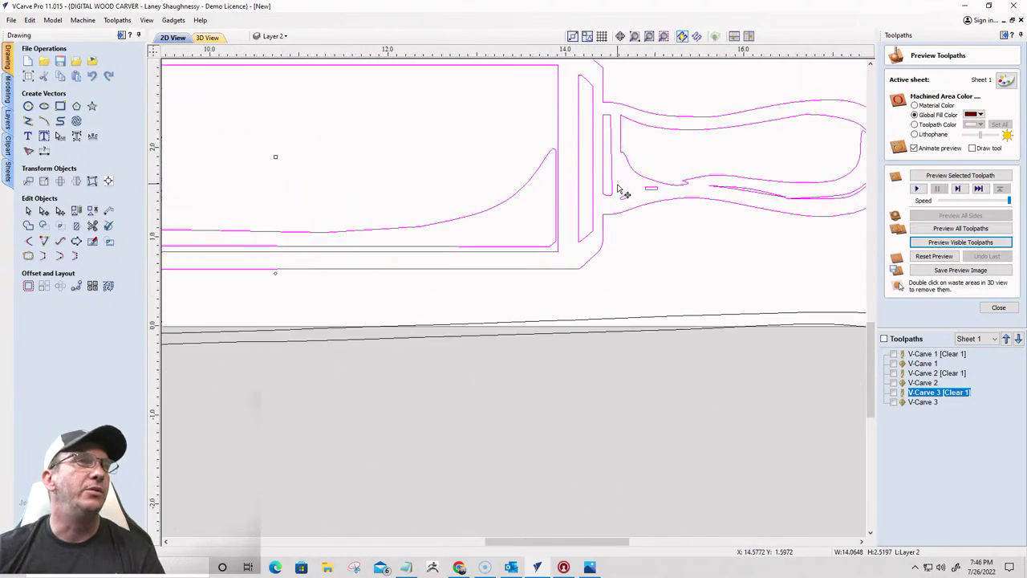
{"action": "left_click", "coordinate": [673, 213]}
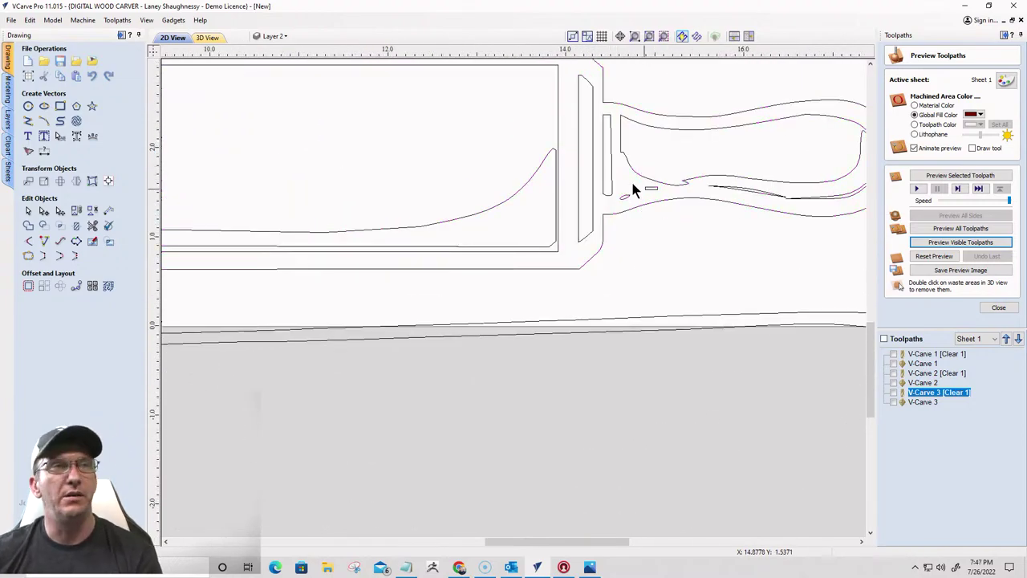
{"action": "left_click", "coordinate": [647, 194]}
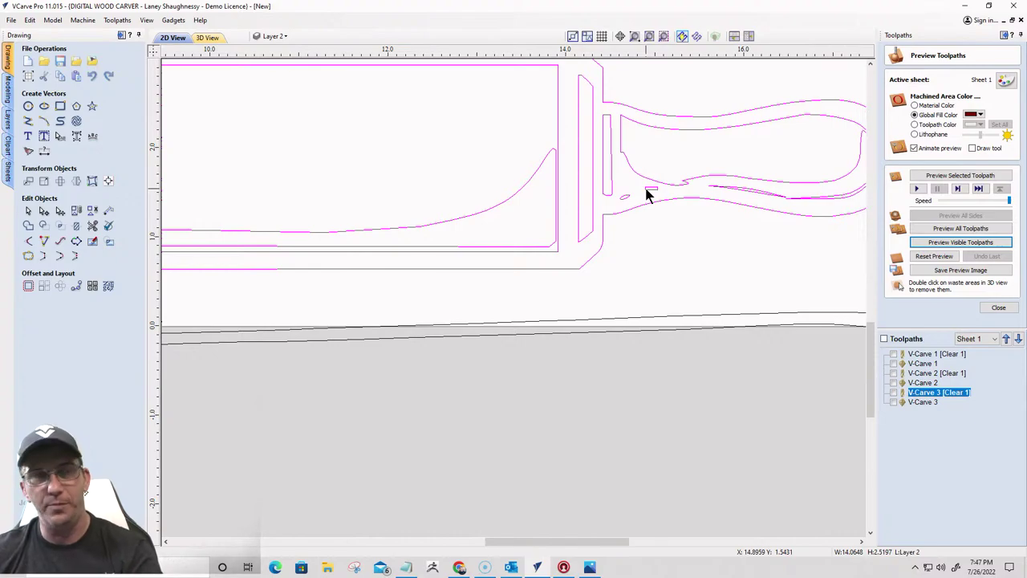
{"action": "scroll", "coordinate": [642, 183], "scroll_direction": "up", "scroll_amount": 2}
{"action": "left_click", "coordinate": [651, 189]}
{"action": "scroll", "coordinate": [648, 201], "scroll_direction": "up", "scroll_amount": 5}
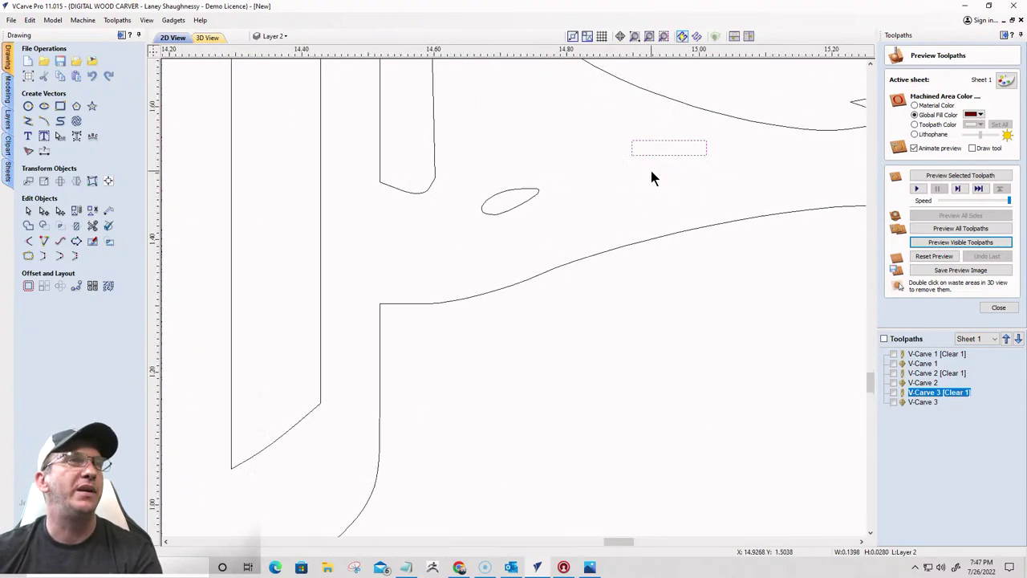
{"action": "scroll", "coordinate": [651, 177], "scroll_direction": "up", "scroll_amount": 2}
{"action": "left_click", "coordinate": [684, 170]}
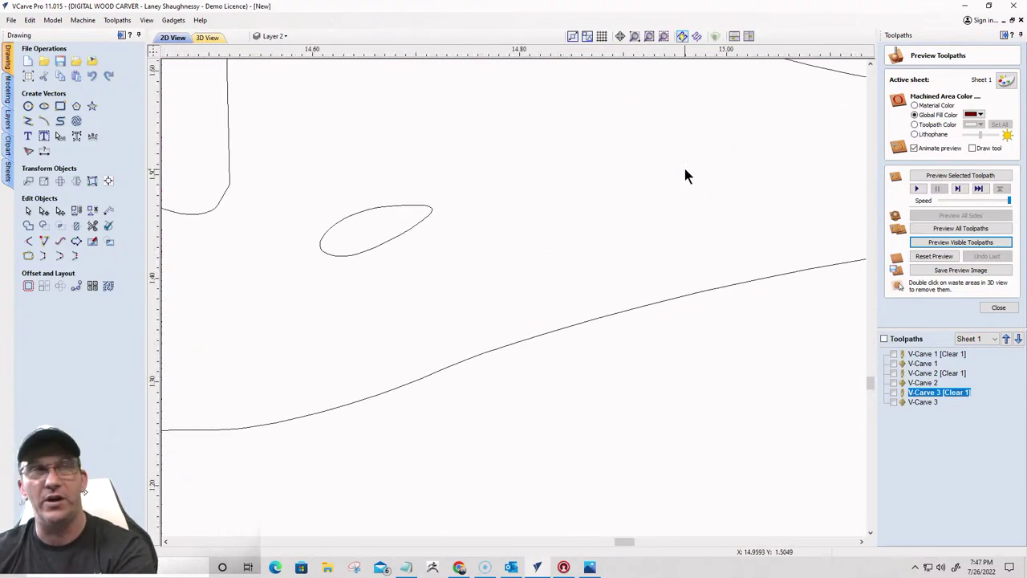
{"action": "scroll", "coordinate": [684, 168], "scroll_direction": "down", "scroll_amount": 9}
{"action": "scroll", "coordinate": [464, 223], "scroll_direction": "up", "scroll_amount": 5}
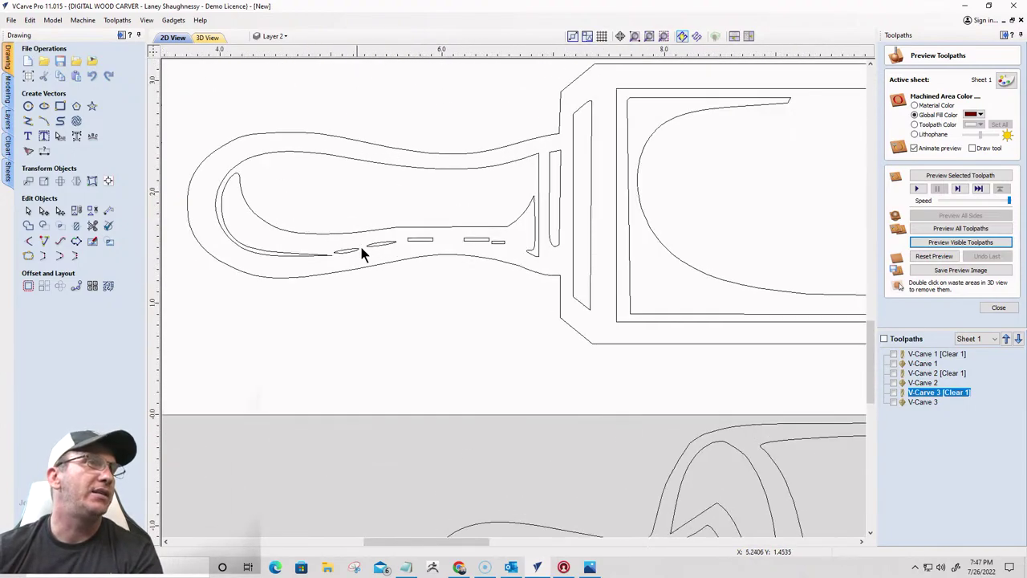
{"action": "scroll", "coordinate": [489, 241], "scroll_direction": "up", "scroll_amount": 5}
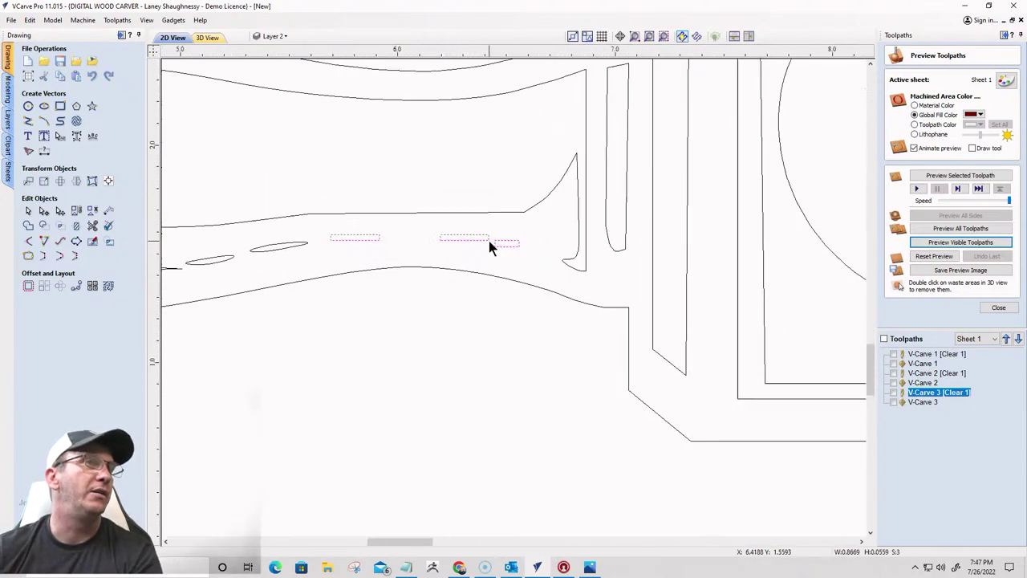
{"action": "scroll", "coordinate": [485, 240], "scroll_direction": "down", "scroll_amount": 10}
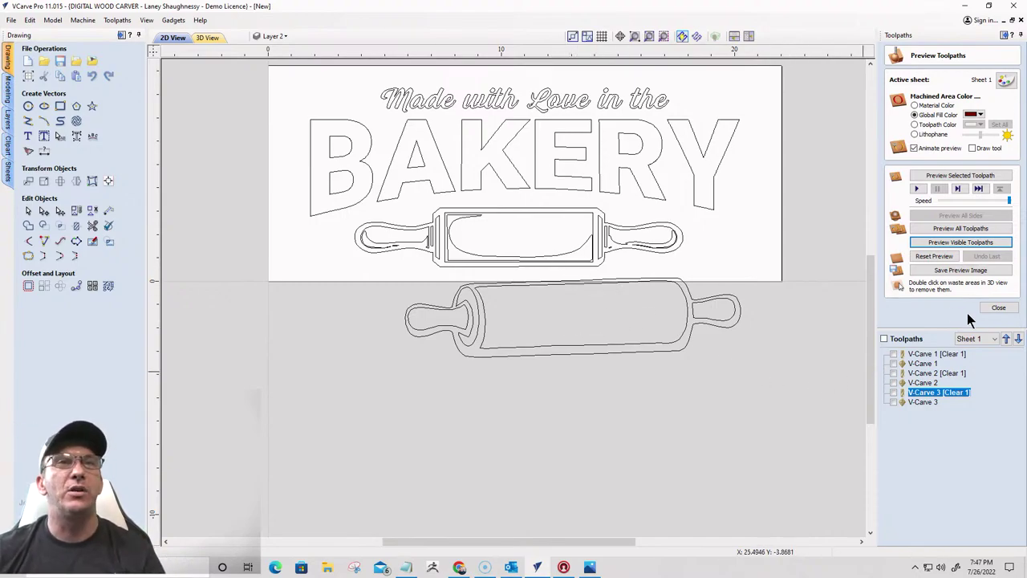
Calculate a V-Carve toolpath with 0.25 in flat depth over the script, BAKERY and inner rolling pin
{"action": "left_click", "coordinate": [998, 307]}
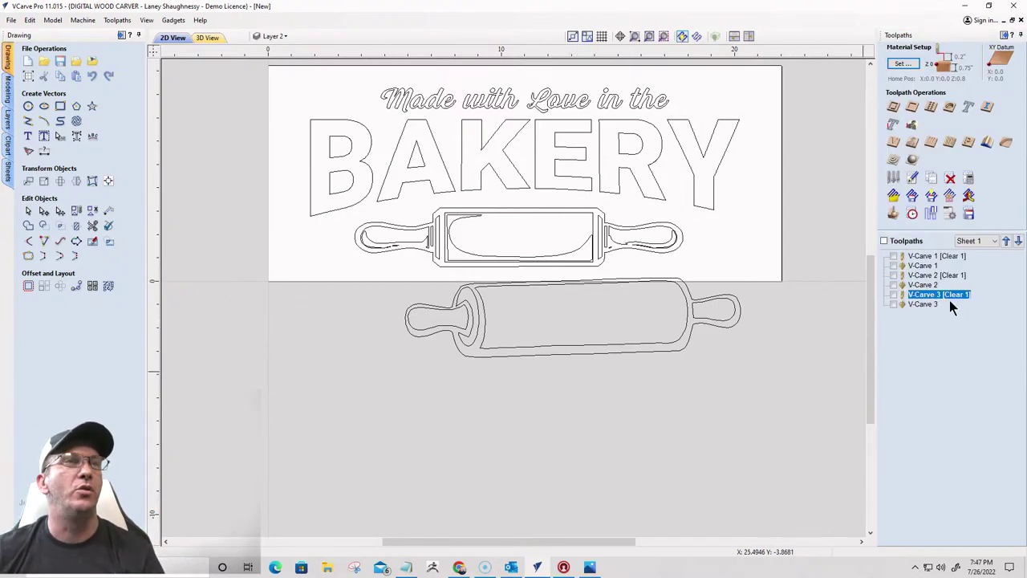
{"action": "left_click", "coordinate": [893, 143]}
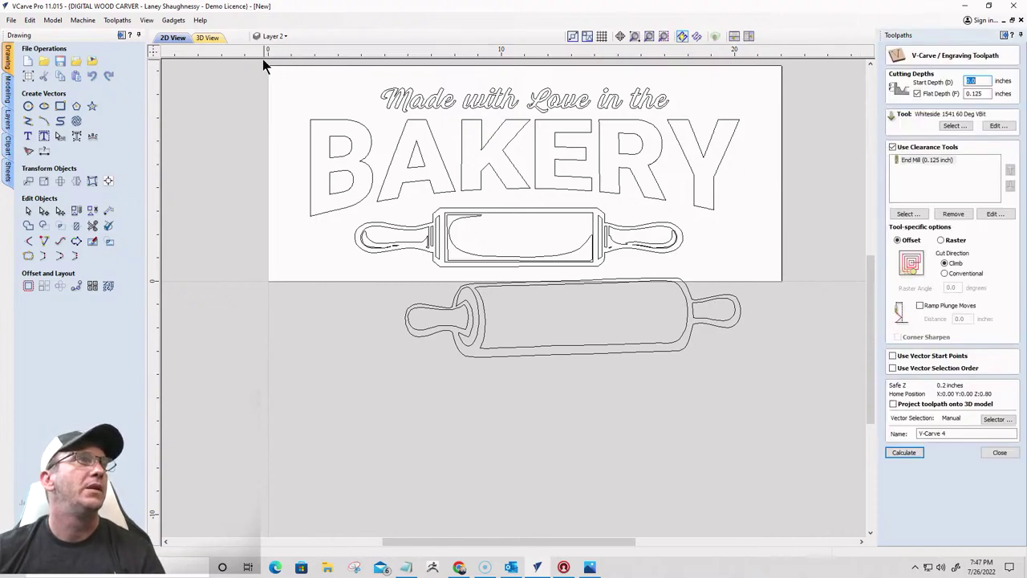
{"action": "left_click_drag", "start_coordinate": [802, 52], "coordinate": [513, 53]}
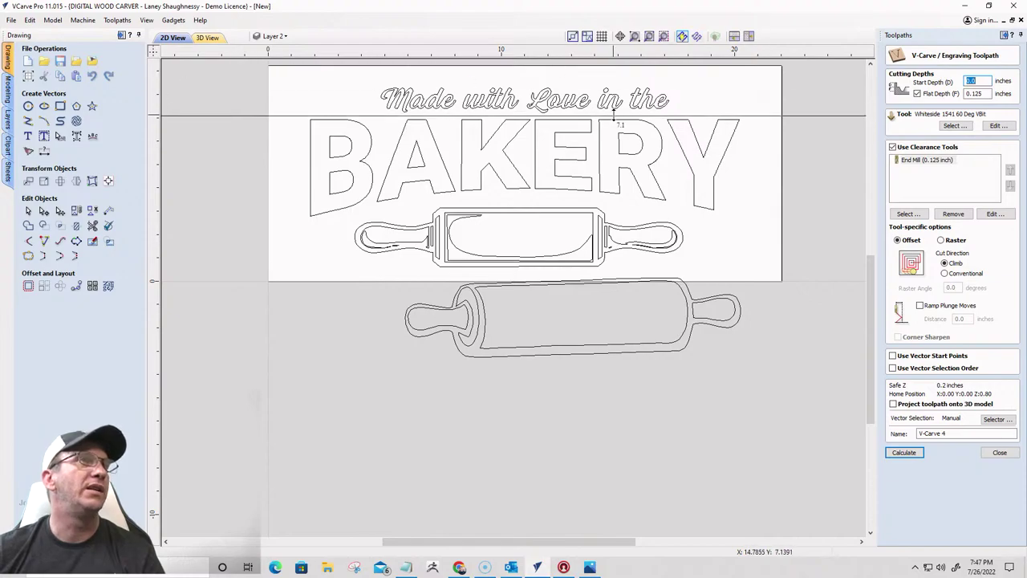
{"action": "left_click", "coordinate": [717, 123]}
{"action": "left_click_drag", "start_coordinate": [267, 68], "coordinate": [800, 276]}
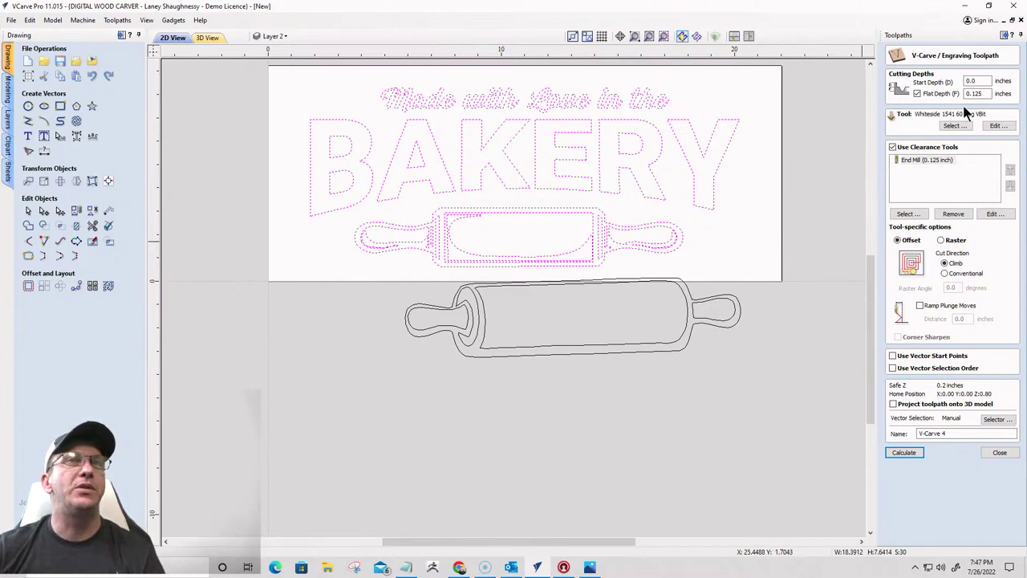
{"action": "left_click", "coordinate": [986, 94]}
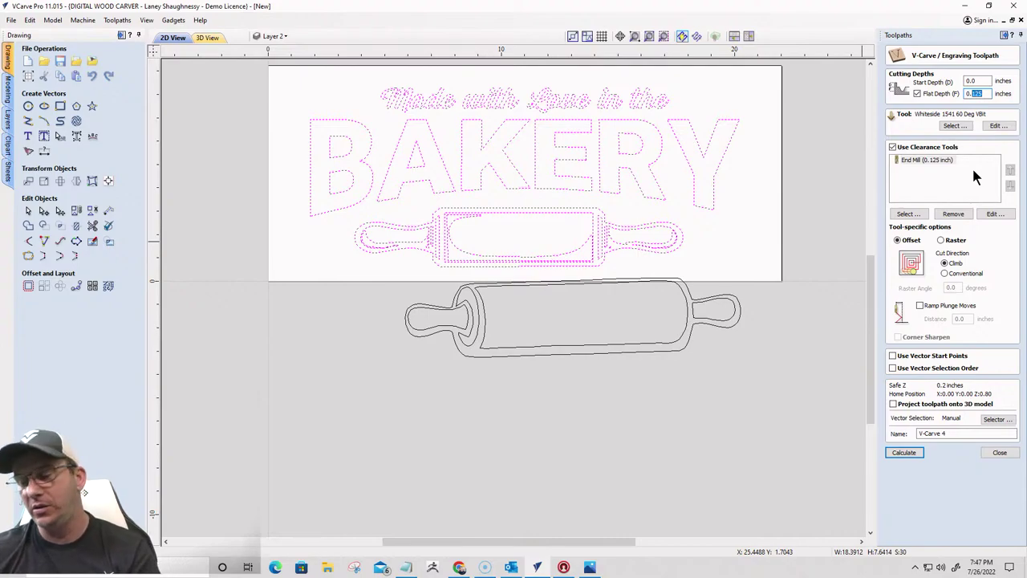
{"action": "type", "text": "0.25"}
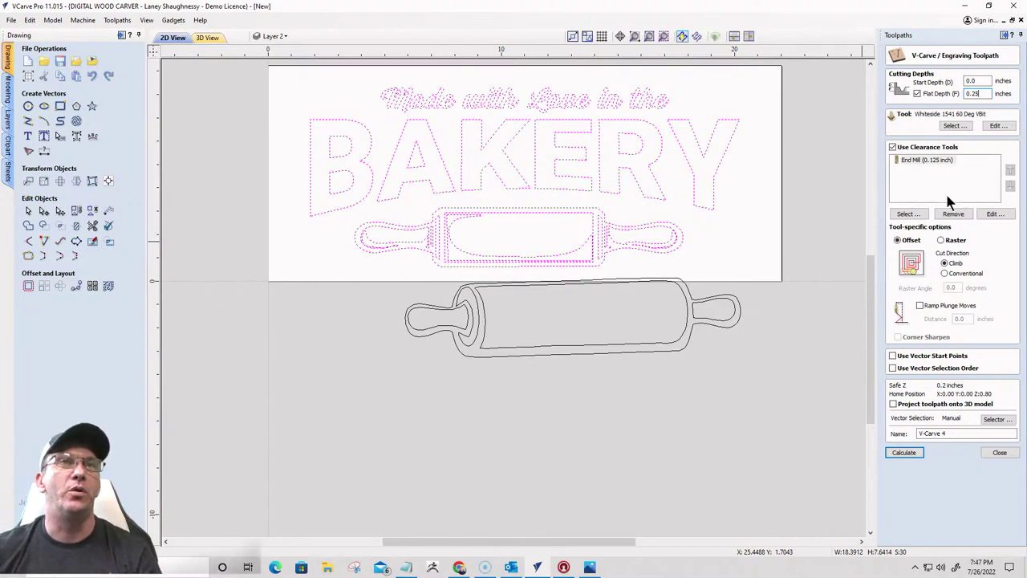
{"action": "left_click", "coordinate": [905, 452]}
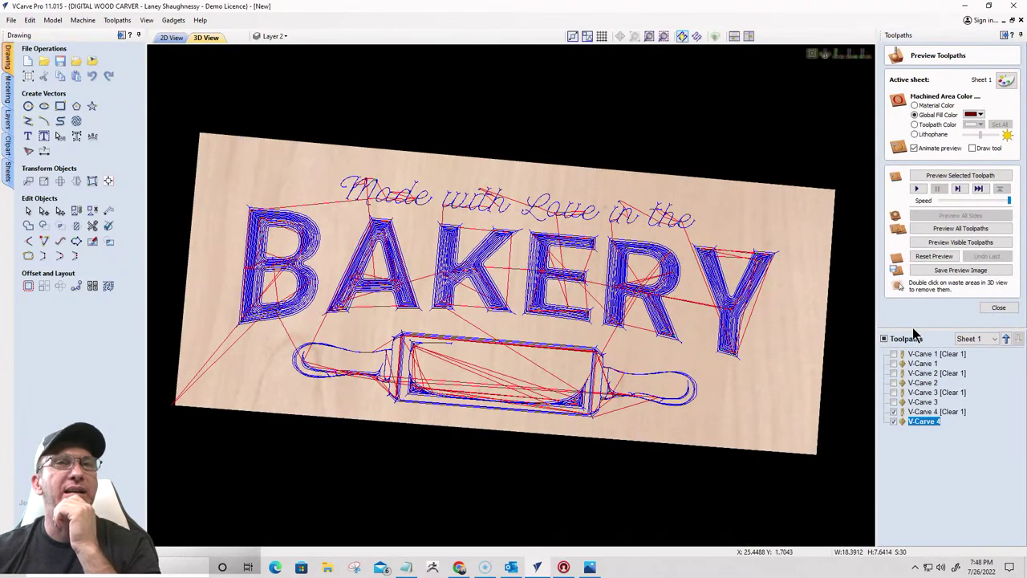
Run the animated carving preview with carved areas filled black
{"action": "left_click", "coordinate": [954, 242]}
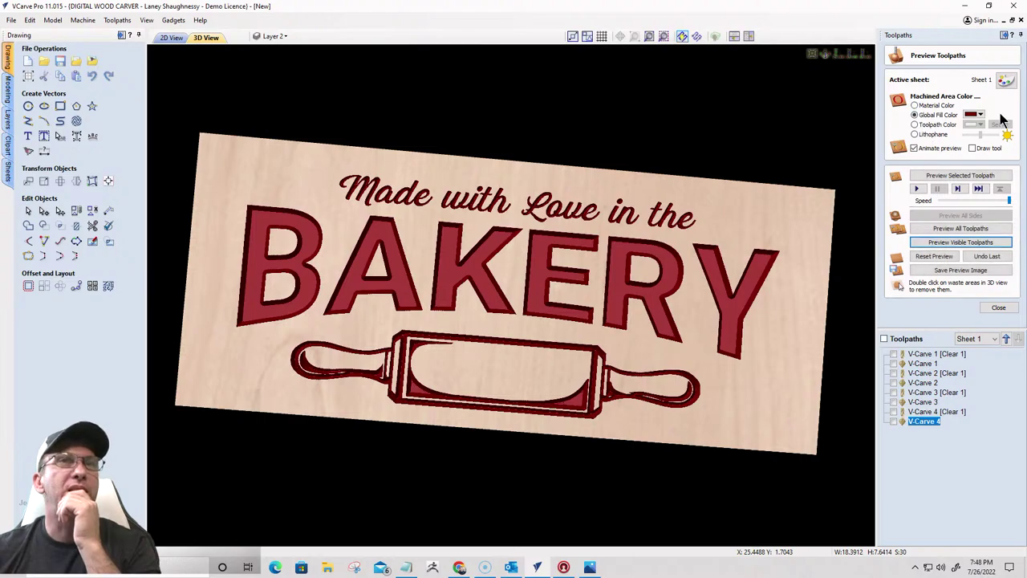
{"action": "left_click", "coordinate": [980, 115]}
{"action": "left_click", "coordinate": [950, 136]}
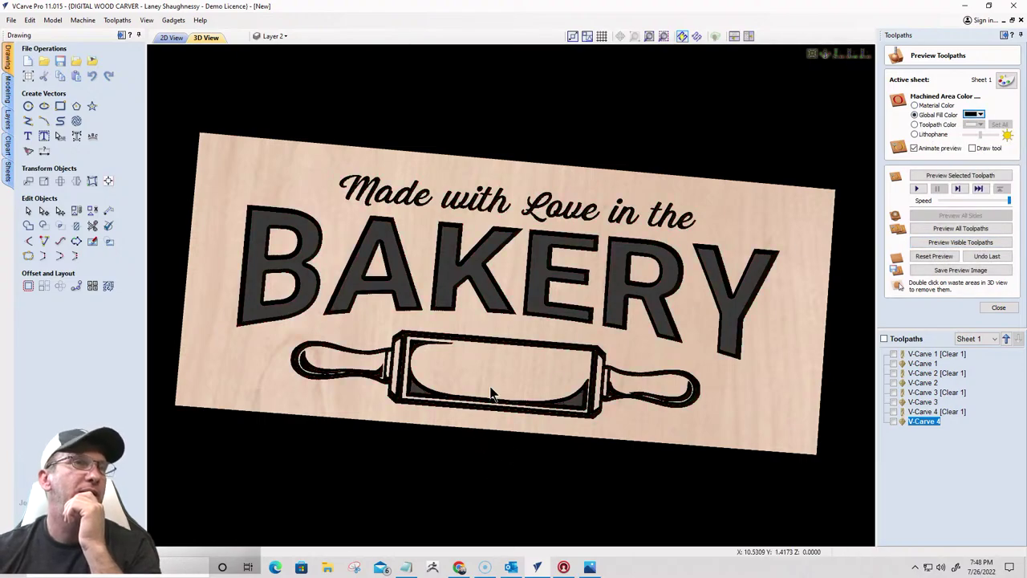
Orbit and zoom the 3D preview to inspect the carved BAKERY sign
{"action": "left_click_drag", "start_coordinate": [491, 393], "coordinate": [552, 342]}
{"action": "scroll", "coordinate": [511, 337], "scroll_direction": "up", "scroll_amount": 5}
{"action": "scroll", "coordinate": [356, 403], "scroll_direction": "up", "scroll_amount": 4}
{"action": "left_click_drag", "start_coordinate": [355, 403], "coordinate": [447, 407]}
{"action": "scroll", "coordinate": [566, 313], "scroll_direction": "down", "scroll_amount": 5}
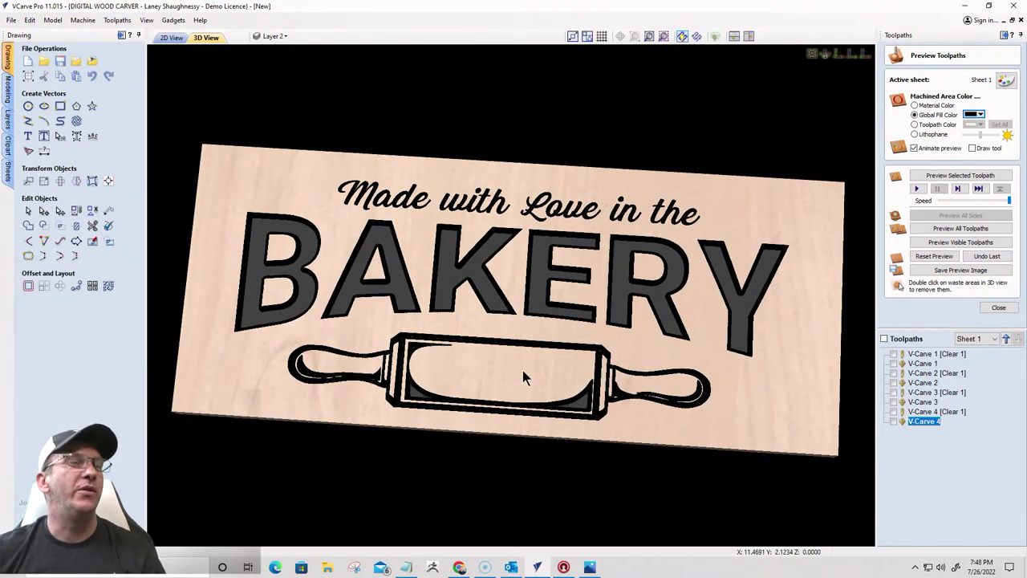
{"action": "left_click_drag", "start_coordinate": [522, 373], "coordinate": [546, 371]}
{"action": "scroll", "coordinate": [456, 390], "scroll_direction": "up", "scroll_amount": 3}
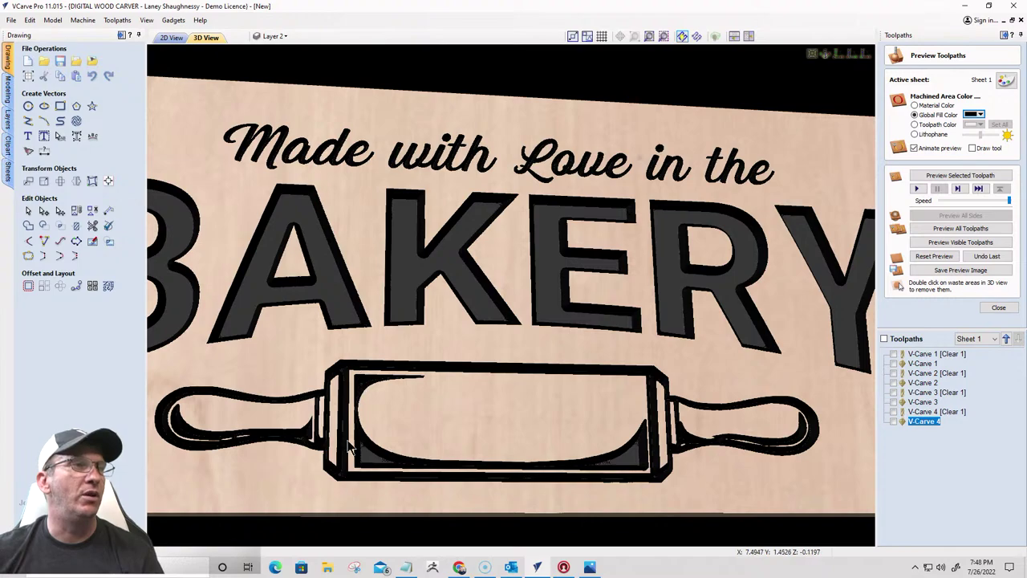
{"action": "scroll", "coordinate": [509, 291], "scroll_direction": "down", "scroll_amount": 4}
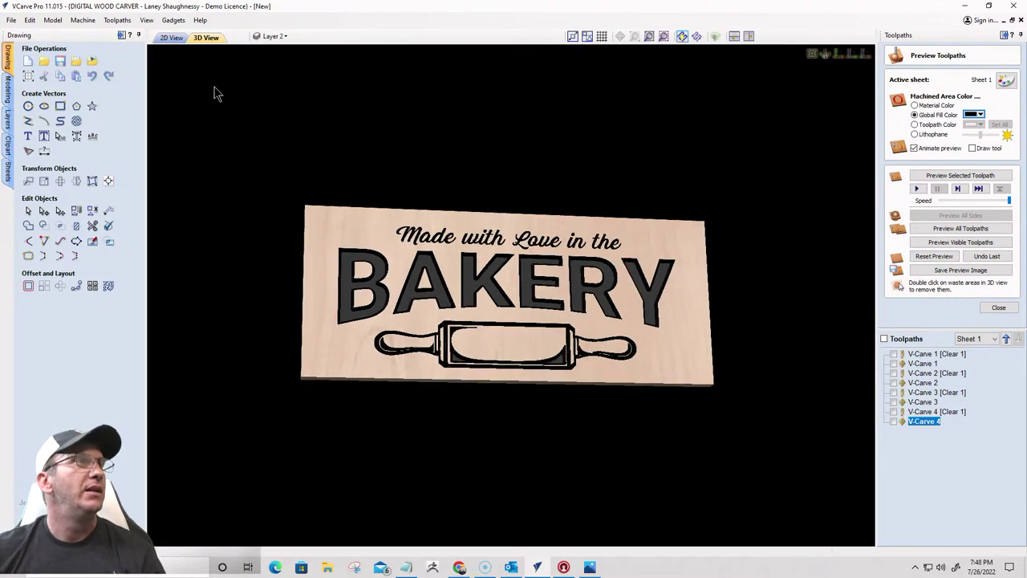
In the 2D view, move the sign's rolling pin onto a new hidden layer
{"action": "left_click", "coordinate": [171, 38]}
{"action": "scroll", "coordinate": [369, 257], "scroll_direction": "down", "scroll_amount": 3}
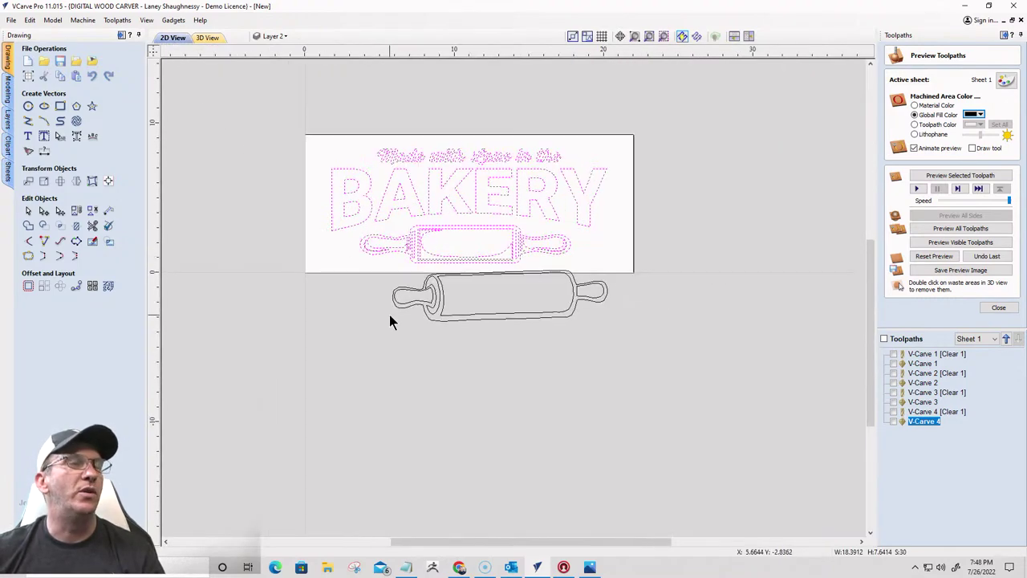
{"action": "left_click", "coordinate": [345, 221], "text": "shift"}
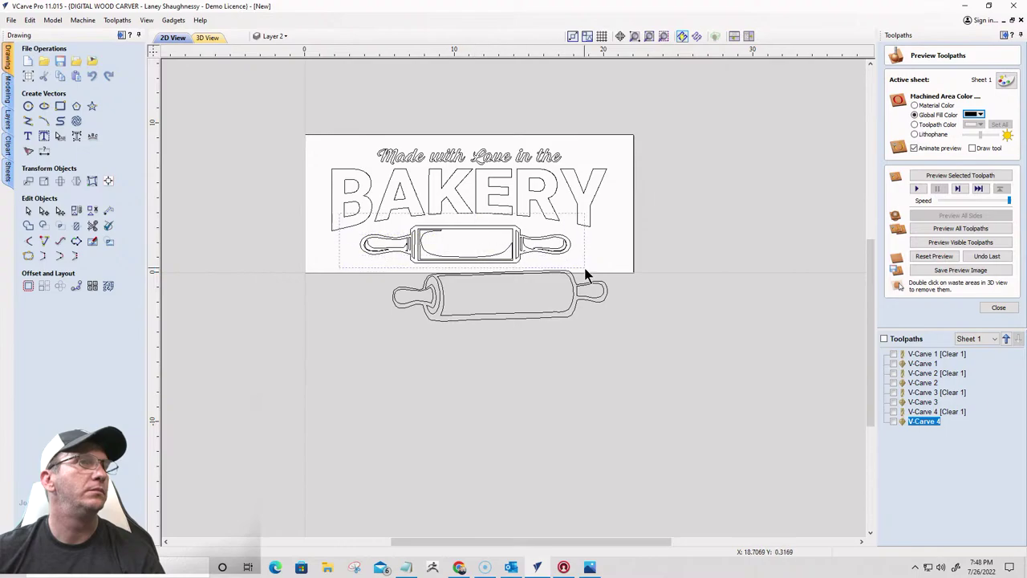
{"action": "right_click", "coordinate": [473, 255]}
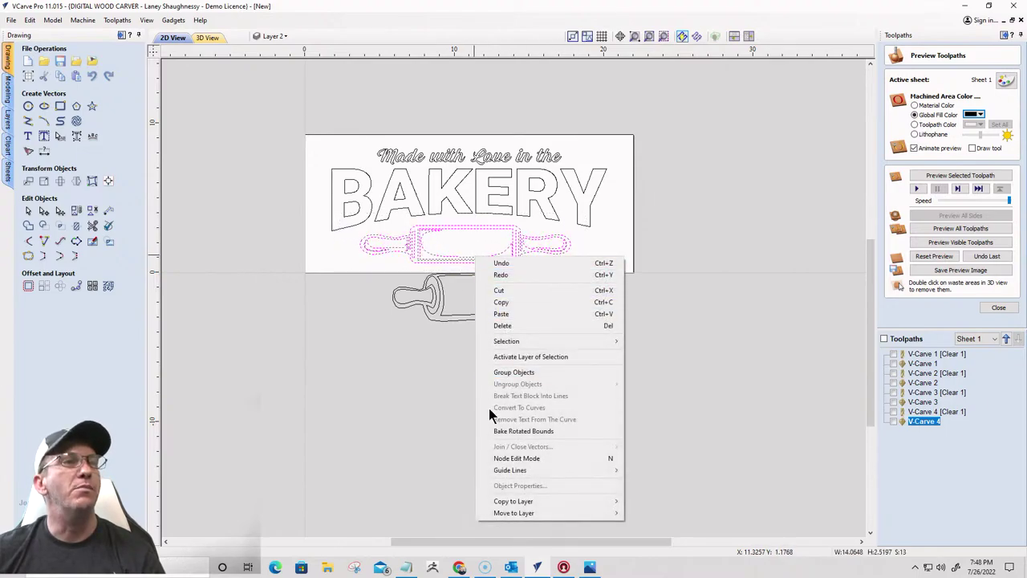
{"action": "mouse_move", "coordinate": [522, 517]}
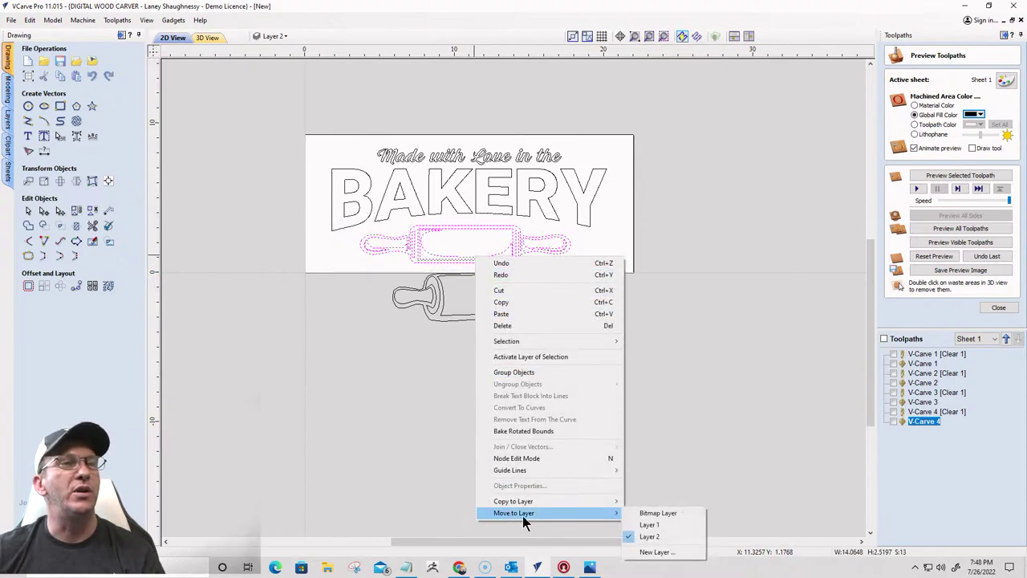
{"action": "left_click", "coordinate": [656, 551]}
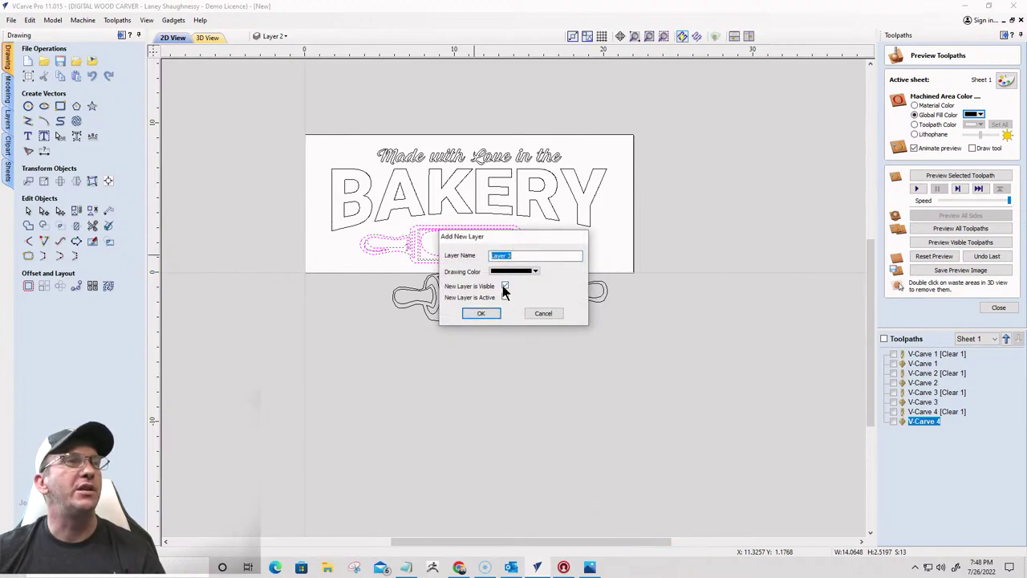
{"action": "left_click", "coordinate": [505, 286]}
{"action": "left_click", "coordinate": [480, 313]}
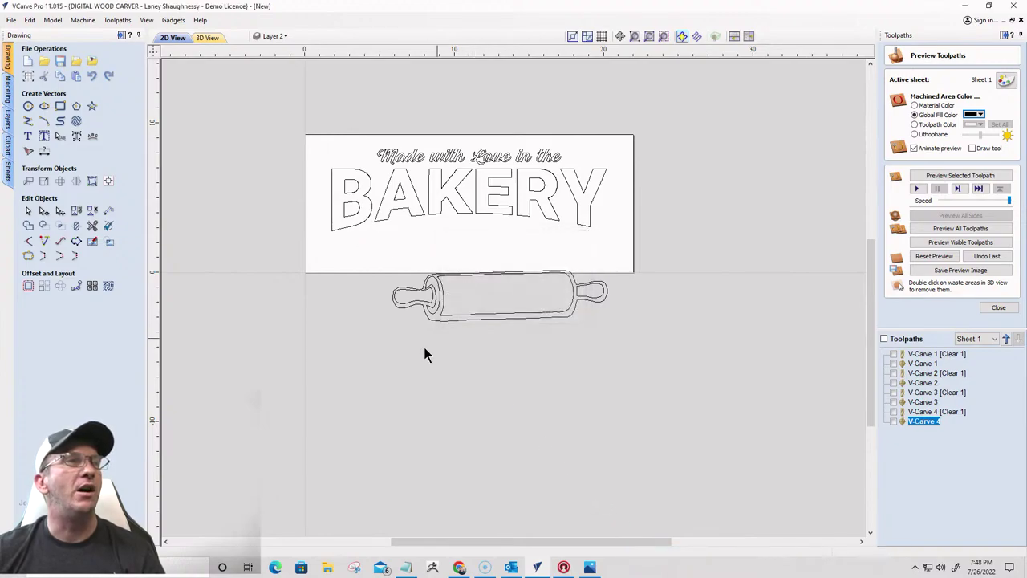
{"action": "left_click", "coordinate": [470, 276]}
Move the spare rolling pin onto the sign, narrow it and rotate it level
{"action": "left_click_drag", "start_coordinate": [470, 275], "coordinate": [433, 224]}
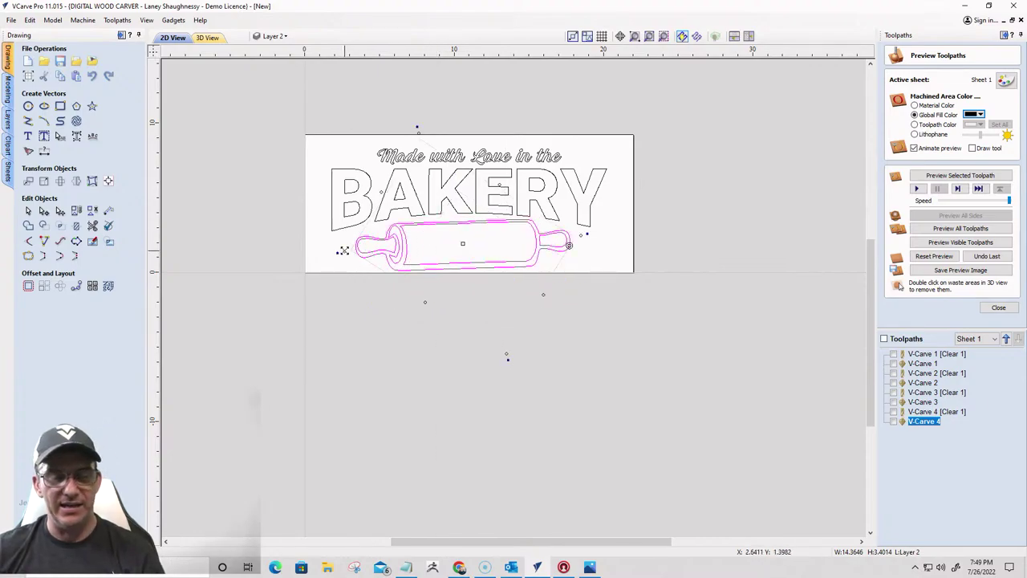
{"action": "left_click_drag", "start_coordinate": [343, 251], "coordinate": [363, 249]}
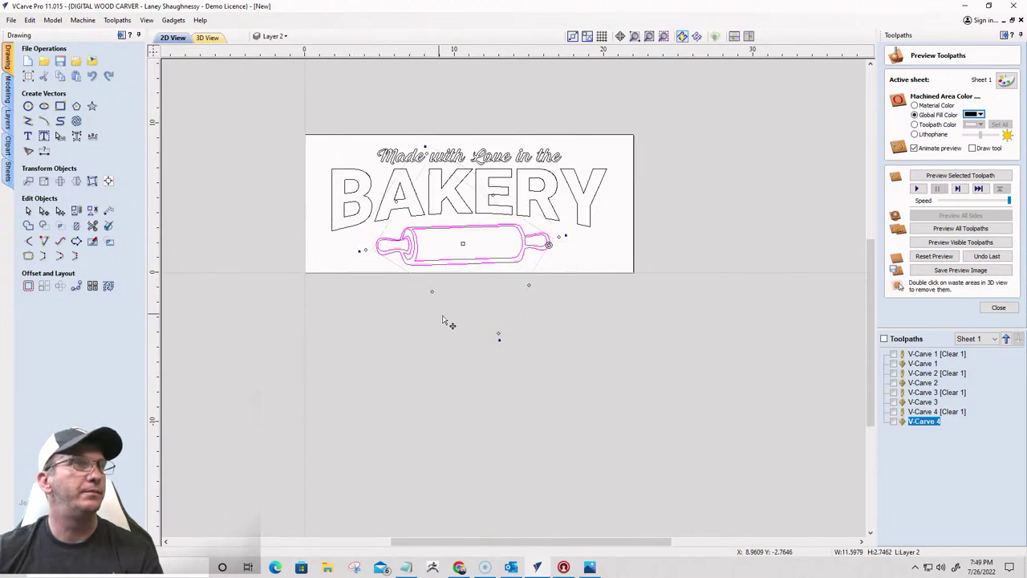
{"action": "left_click", "coordinate": [498, 331]}
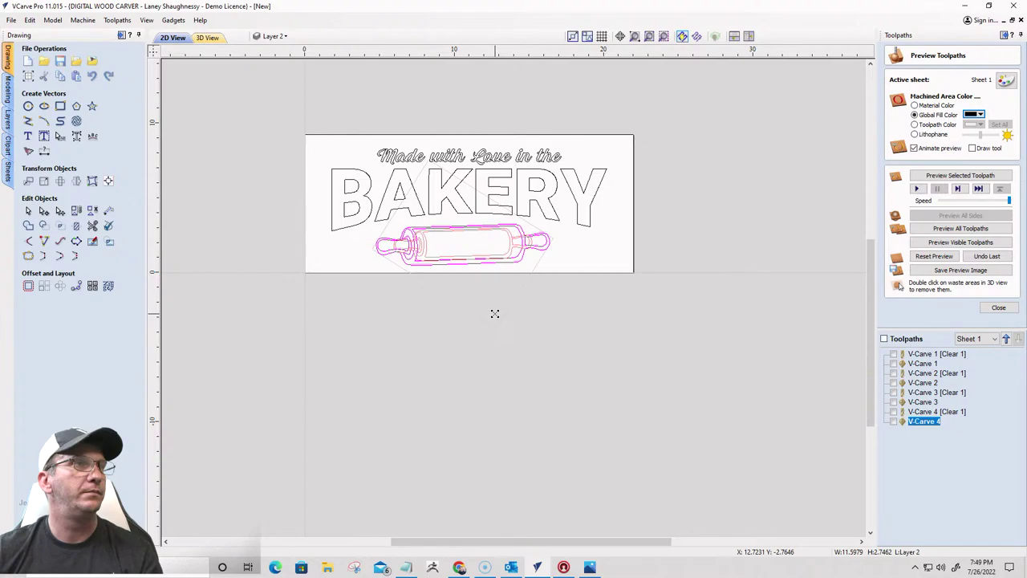
{"action": "left_click_drag", "start_coordinate": [494, 314], "coordinate": [491, 299]}
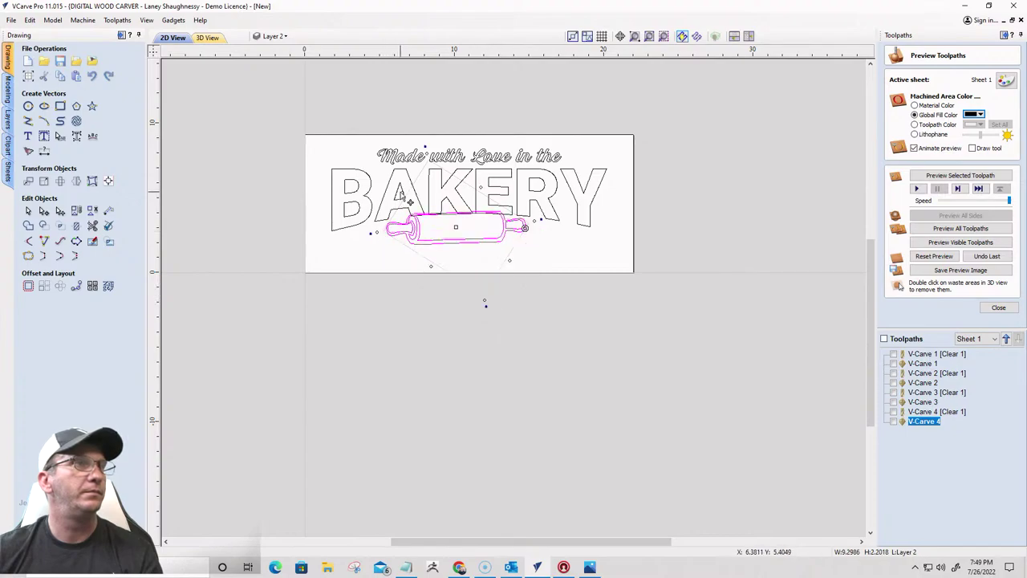
{"action": "mouse_move", "coordinate": [399, 194]}
{"action": "left_mouse_down"}
{"action": "mouse_move", "coordinate": [375, 188]}
{"action": "mouse_move", "coordinate": [385, 205]}
{"action": "left_mouse_up"}
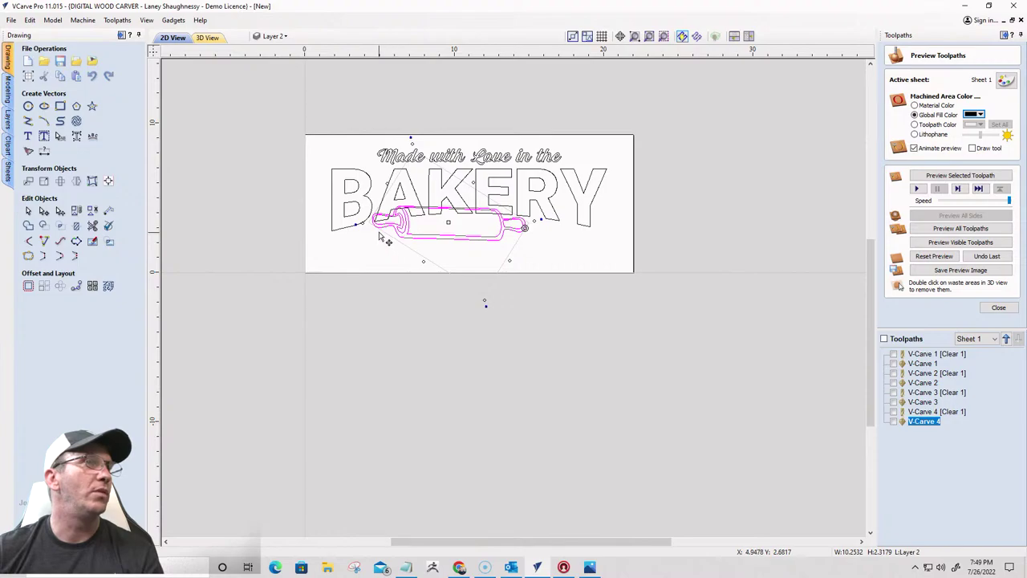
{"action": "left_click_drag", "start_coordinate": [356, 227], "coordinate": [355, 234]}
{"action": "left_click_drag", "start_coordinate": [449, 225], "coordinate": [470, 233]}
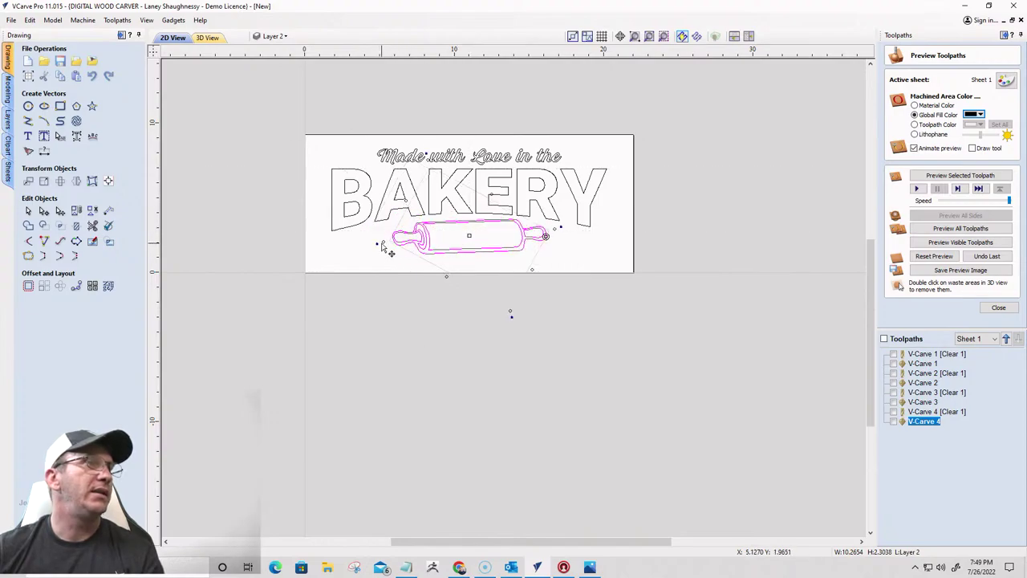
{"action": "left_click_drag", "start_coordinate": [382, 242], "coordinate": [382, 243]}
{"action": "left_click_drag", "start_coordinate": [374, 245], "coordinate": [366, 244]}
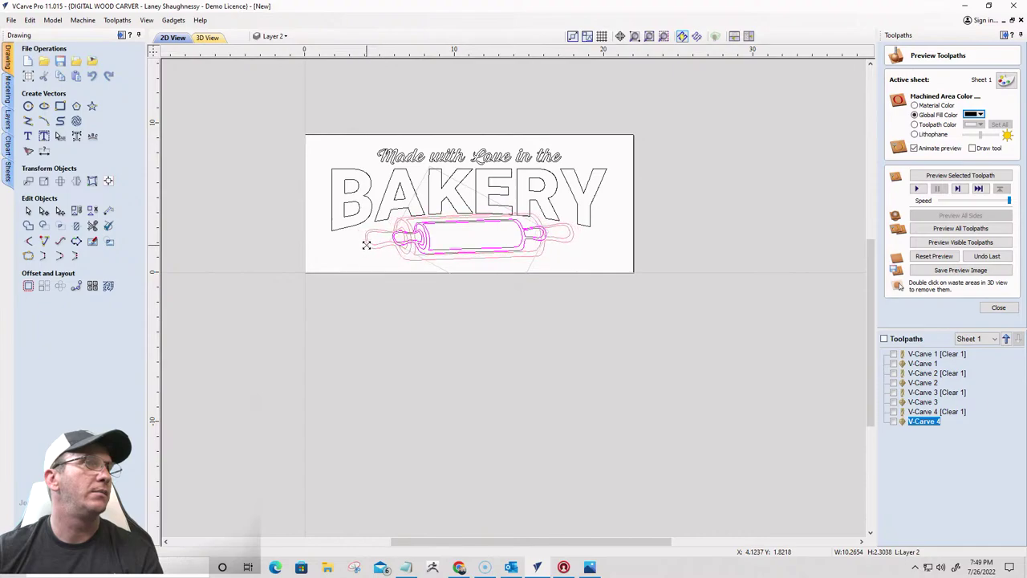
Position the rolling pin beneath BAKERY at about 13.94 x 3.13 and close the toolpath preview
{"action": "left_click", "coordinate": [466, 239]}
{"action": "left_click_drag", "start_coordinate": [466, 238], "coordinate": [442, 251]}
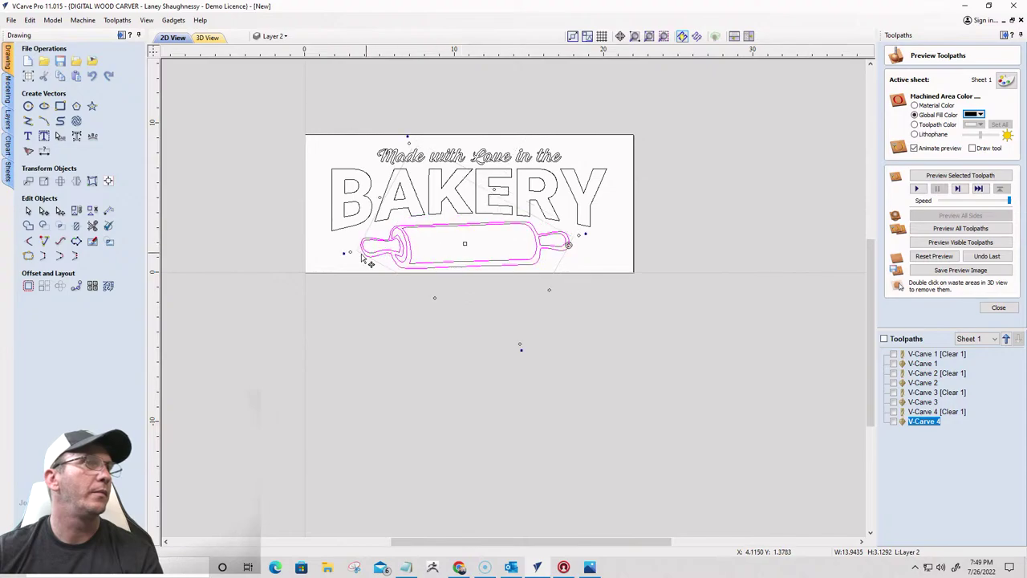
{"action": "left_click_drag", "start_coordinate": [345, 252], "coordinate": [337, 266]}
{"action": "left_click", "coordinate": [321, 275]}
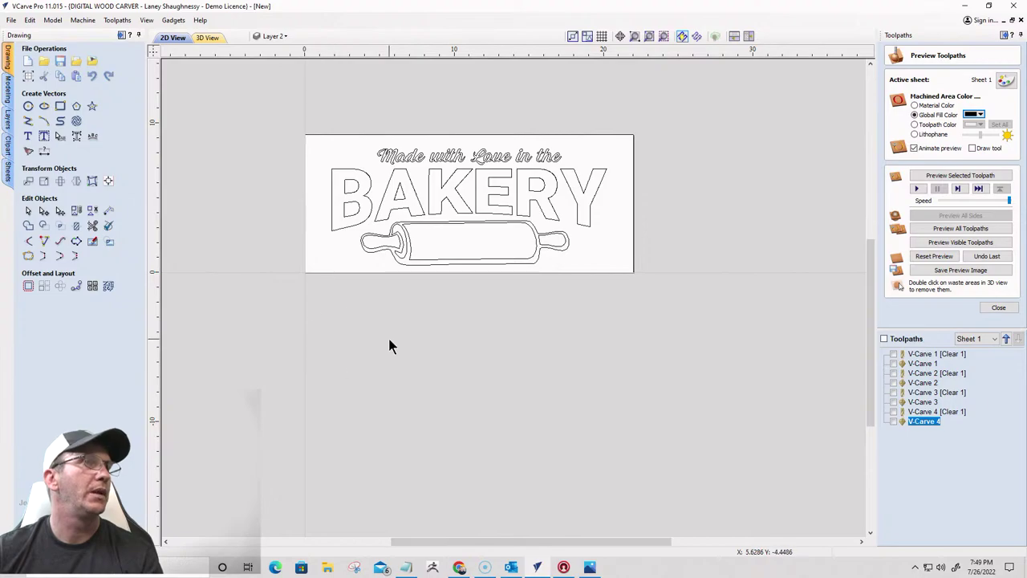
{"action": "left_click", "coordinate": [997, 308]}
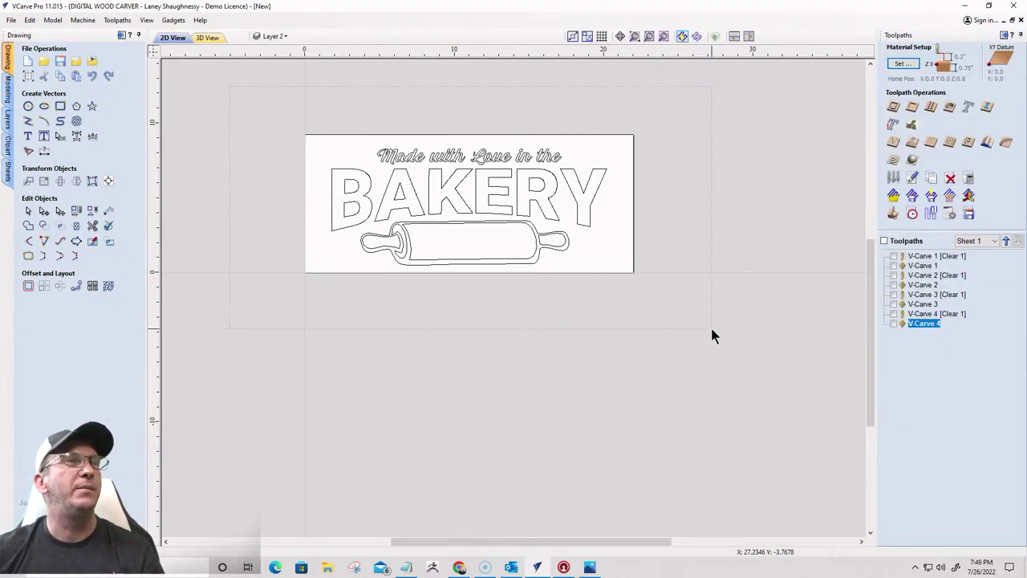
Calculate a V-Carve 5 toolpath for all vectors using the existing depths and tools
{"action": "key", "text": "ctrl+a"}
{"action": "left_click", "coordinate": [892, 142]}
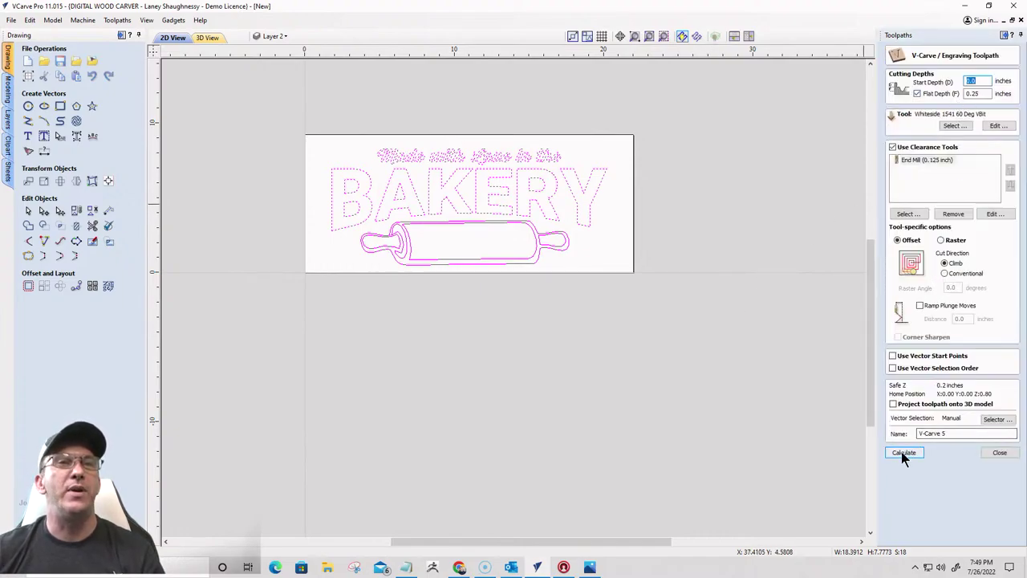
{"action": "left_click", "coordinate": [902, 453]}
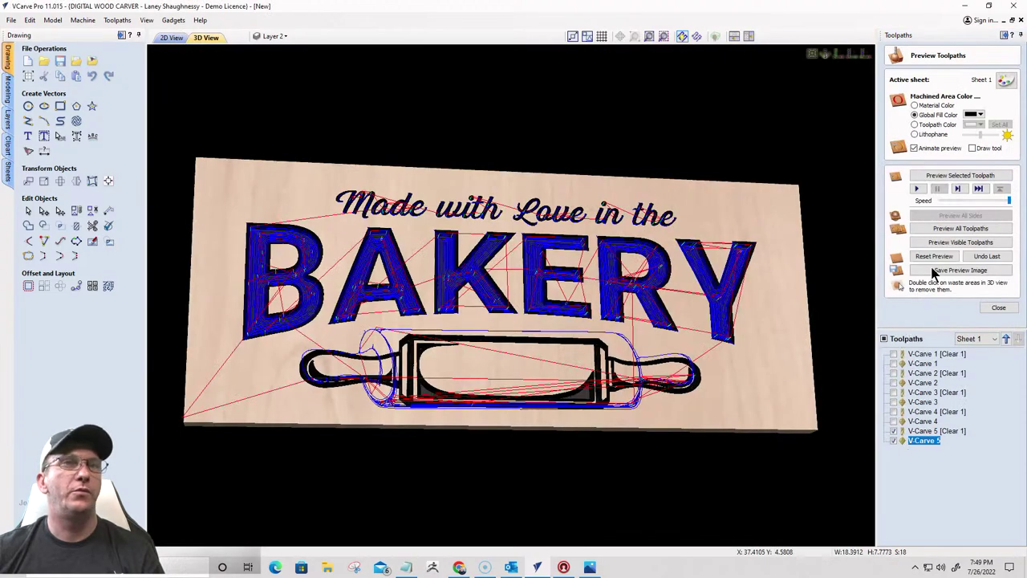
Reset and rerun the preview of all visible toolpaths, then orbit and zoom to inspect the carving
{"action": "left_click", "coordinate": [939, 253]}
{"action": "left_click", "coordinate": [946, 242]}
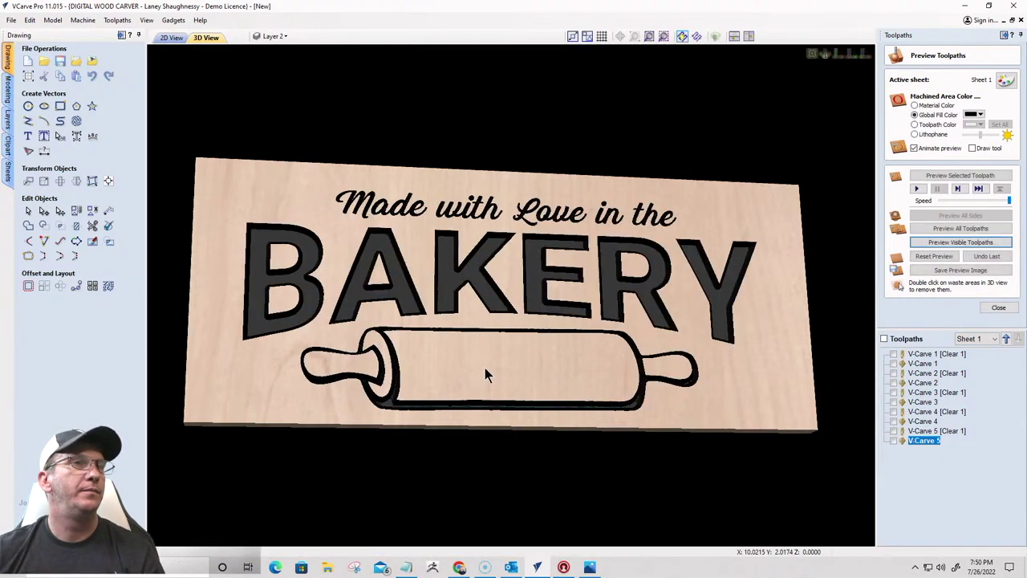
{"action": "left_click_drag", "start_coordinate": [481, 388], "coordinate": [470, 369]}
{"action": "scroll", "coordinate": [474, 371], "scroll_direction": "down", "scroll_amount": 3}
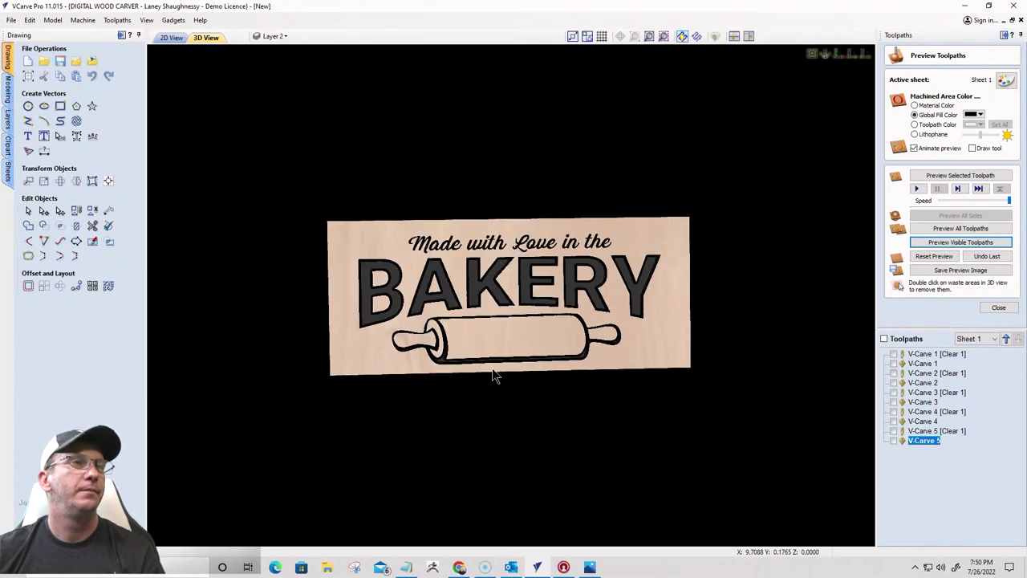
{"action": "scroll", "coordinate": [493, 374], "scroll_direction": "up", "scroll_amount": 2}
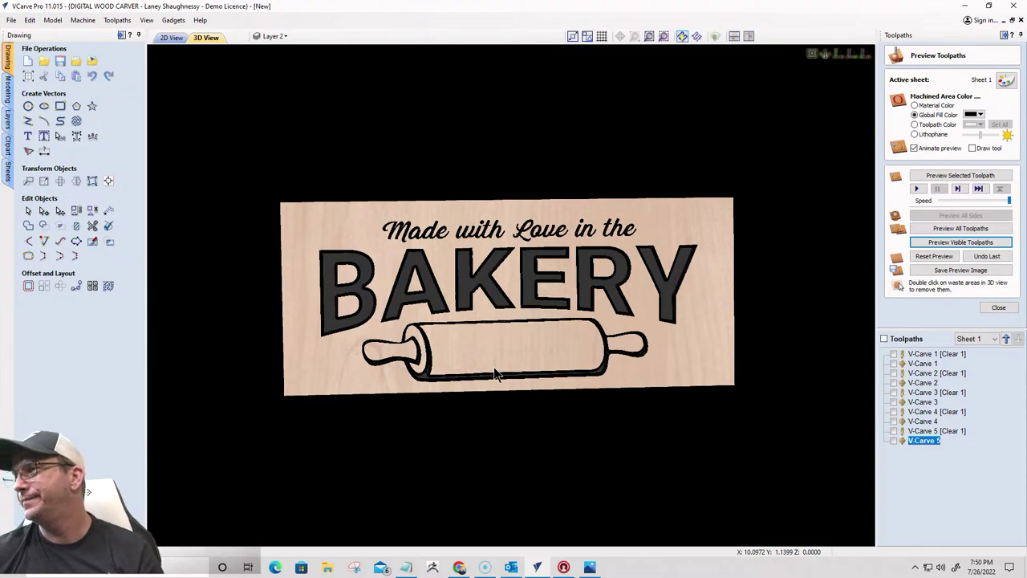
{"action": "scroll", "coordinate": [494, 374], "scroll_direction": "down", "scroll_amount": 1}
{"action": "scroll", "coordinate": [497, 372], "scroll_direction": "up", "scroll_amount": 4}
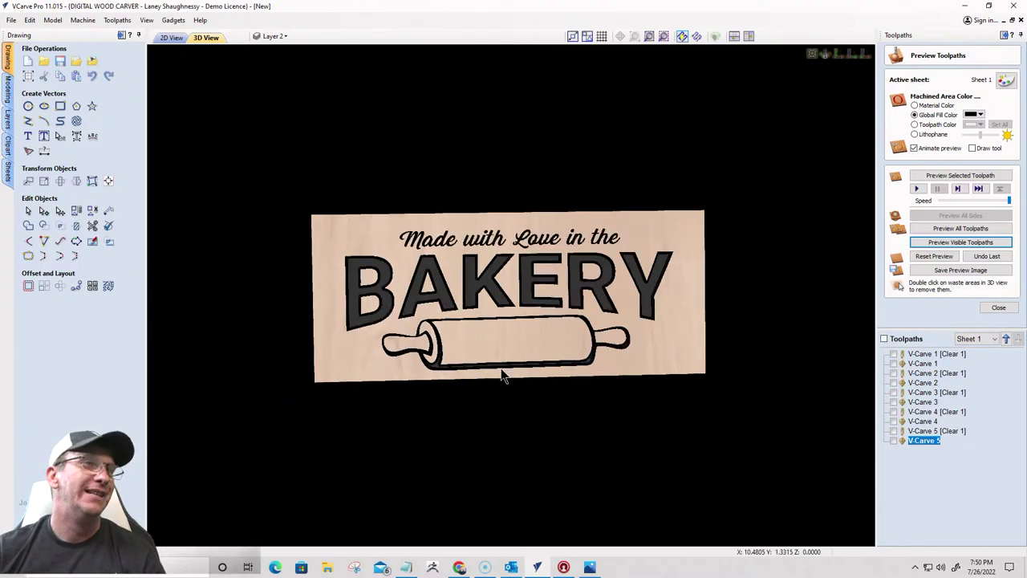
{"action": "scroll", "coordinate": [500, 366], "scroll_direction": "down", "scroll_amount": 1}
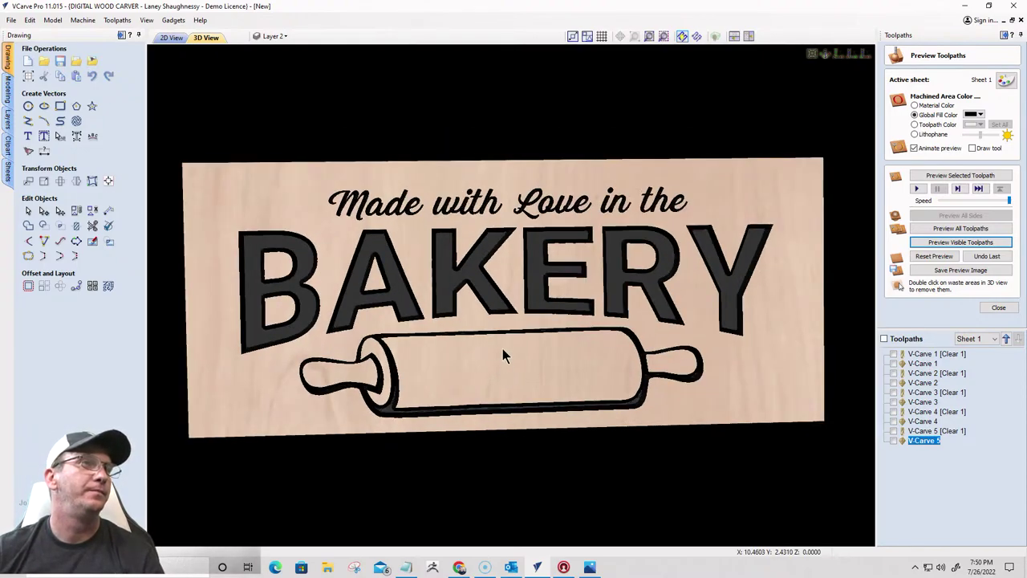
{"action": "middle_click_drag", "start_coordinate": [502, 348], "coordinate": [499, 327]}
{"action": "left_click_drag", "start_coordinate": [477, 315], "coordinate": [477, 297]}
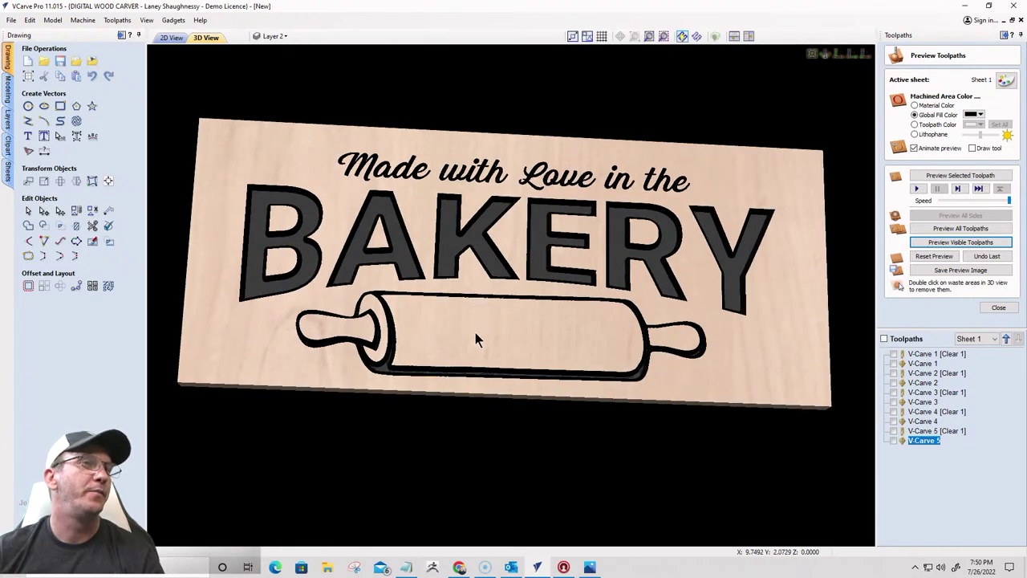
{"action": "scroll", "coordinate": [474, 329], "scroll_direction": "up", "scroll_amount": 2}
{"action": "scroll", "coordinate": [475, 332], "scroll_direction": "down", "scroll_amount": 3}
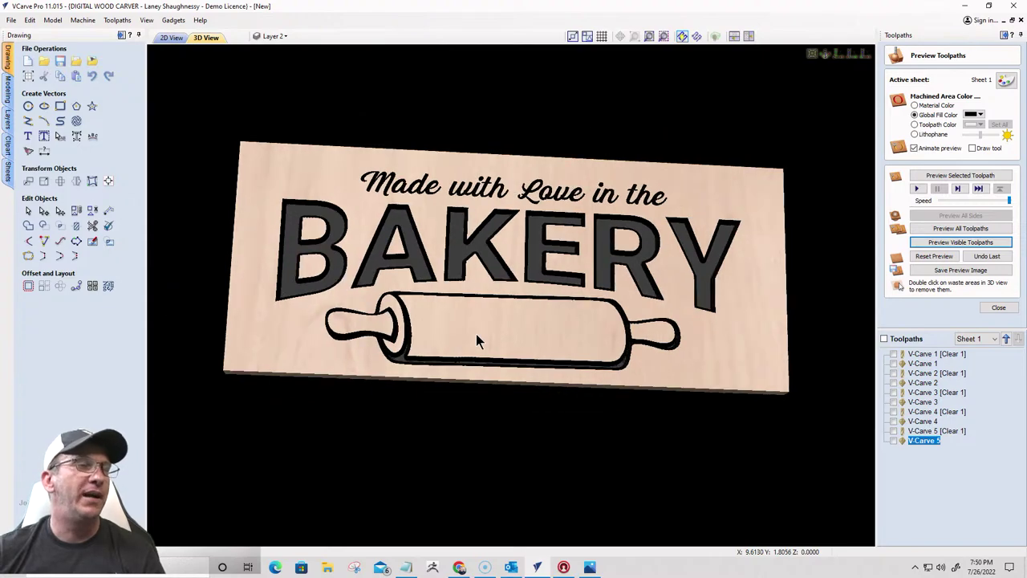
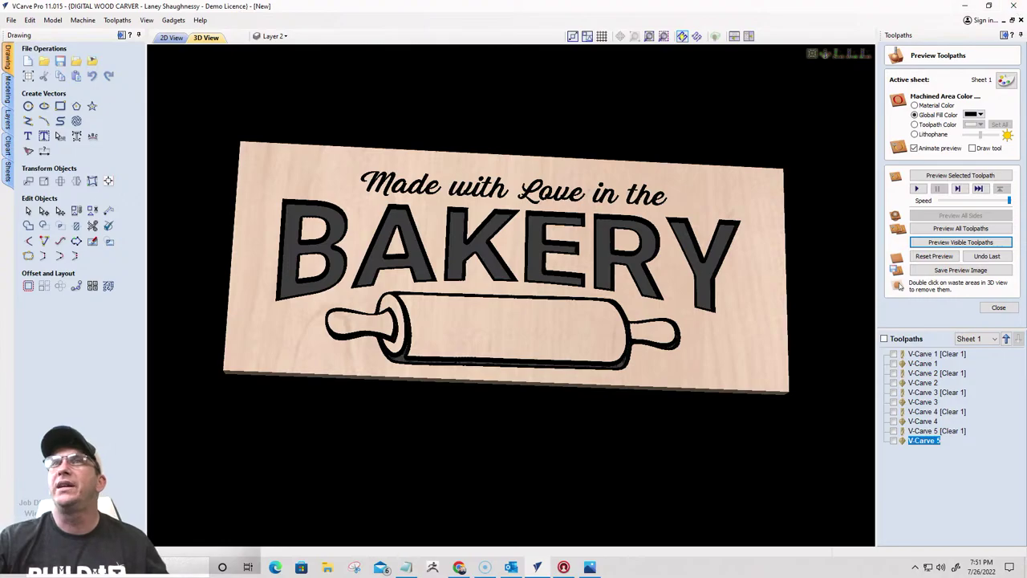
Bring the Chrome window with the 'song lyric signs' image results in front of VCarve
{"action": "key", "text": "alt+Tab"}
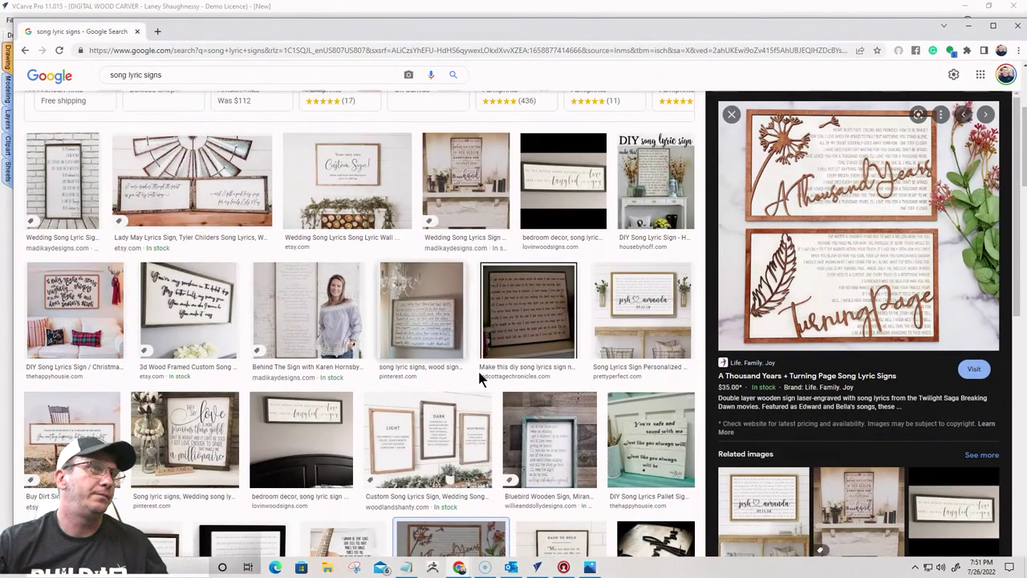
Close the image preview panel on the 'song lyric signs' results
{"action": "scroll", "coordinate": [477, 369], "scroll_direction": "up", "scroll_amount": 3}
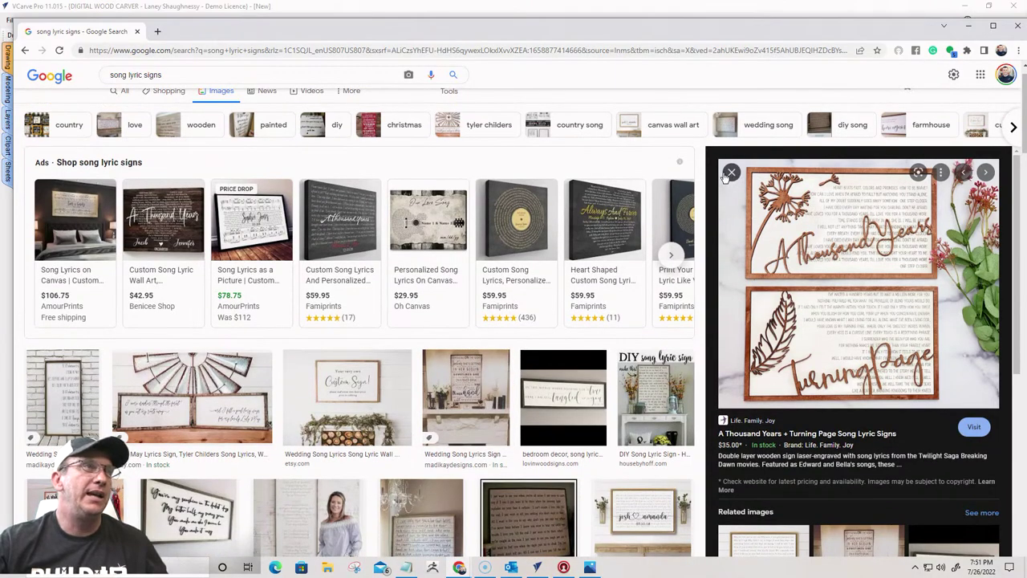
{"action": "left_click", "coordinate": [730, 172]}
{"action": "scroll", "coordinate": [429, 298], "scroll_direction": "up", "scroll_amount": 3}
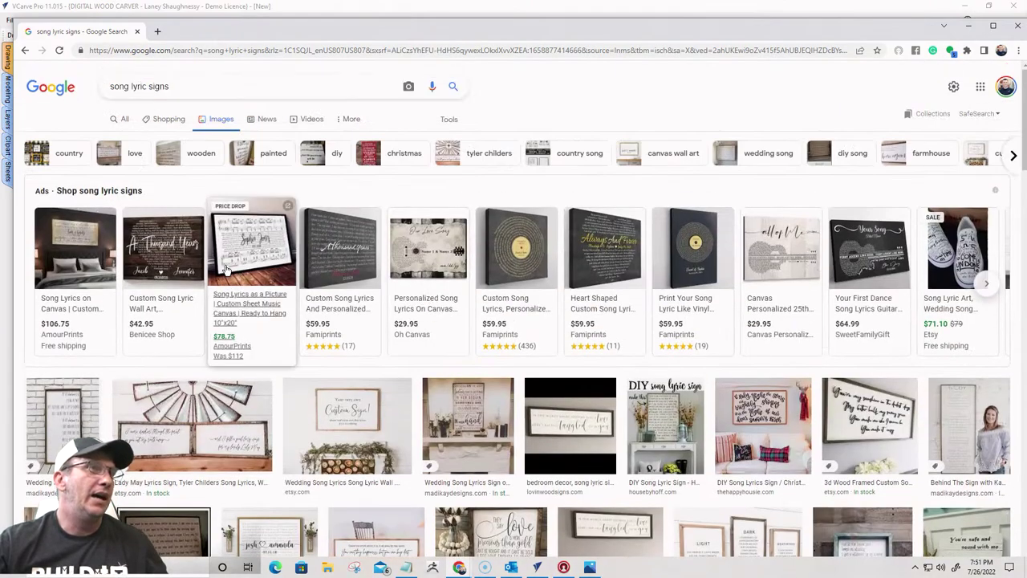
View the AmourPrints song-lyrics canvas listing in a new tab, then close that tab
{"action": "left_click", "coordinate": [249, 293]}
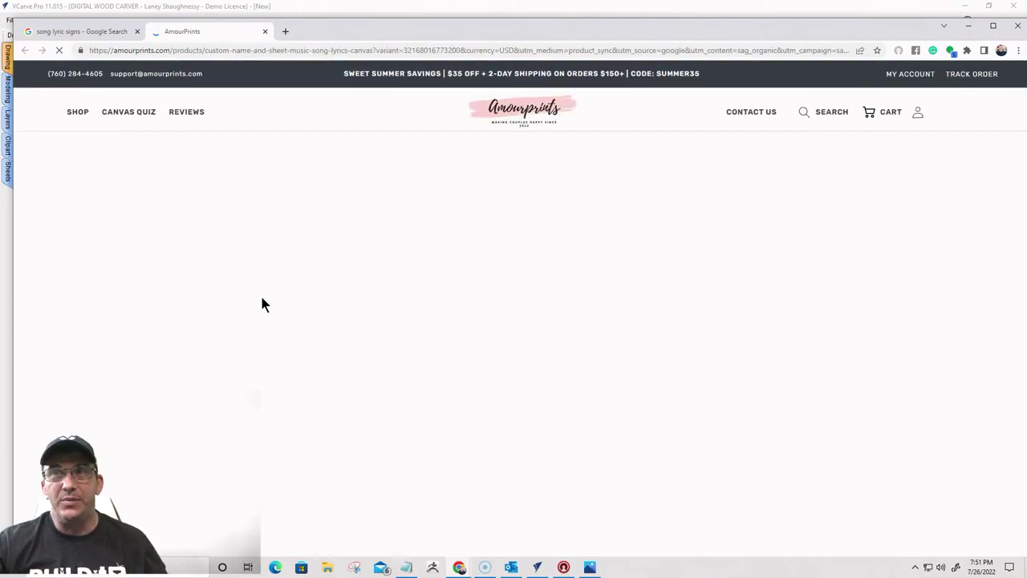
{"action": "scroll", "coordinate": [461, 288], "scroll_direction": "down", "scroll_amount": 3}
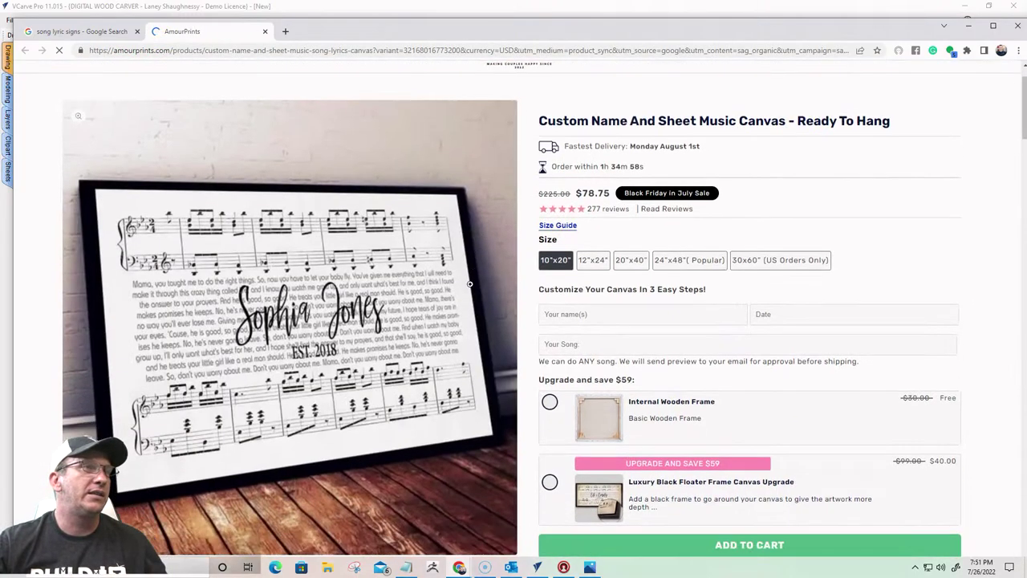
{"action": "scroll", "coordinate": [466, 283], "scroll_direction": "up", "scroll_amount": 3}
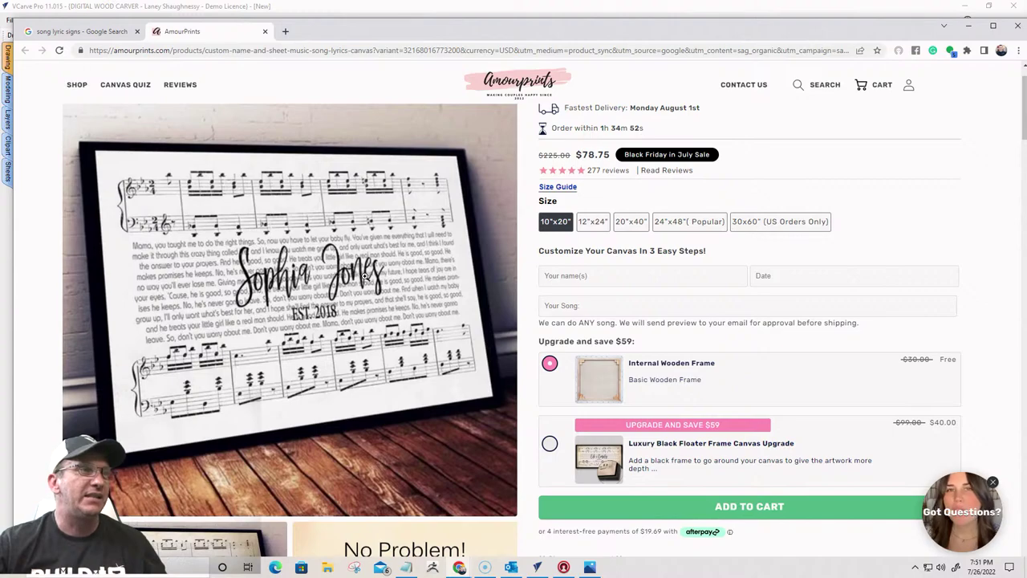
{"action": "scroll", "coordinate": [337, 284], "scroll_direction": "down", "scroll_amount": 3}
{"action": "scroll", "coordinate": [362, 276], "scroll_direction": "down", "scroll_amount": 2}
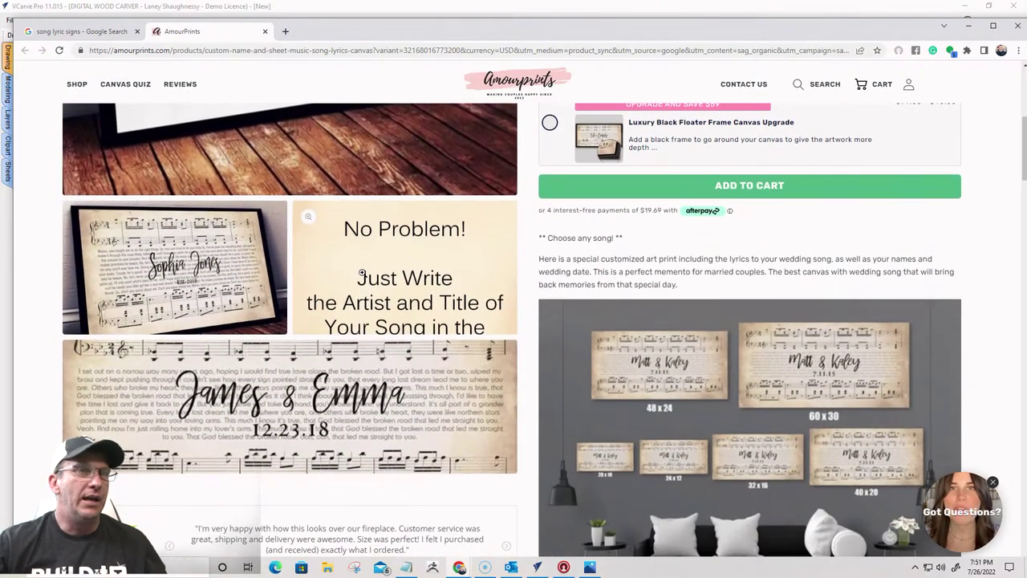
{"action": "left_click", "coordinate": [96, 31]}
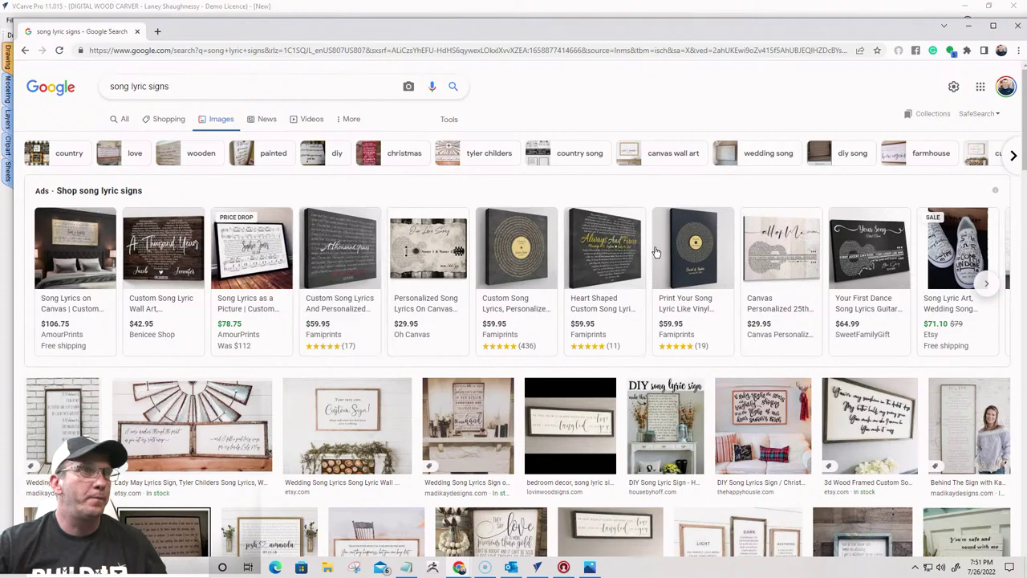
Preview the Turning Page and Me and You lyric sign images
{"action": "scroll", "coordinate": [652, 254], "scroll_direction": "down", "scroll_amount": 5}
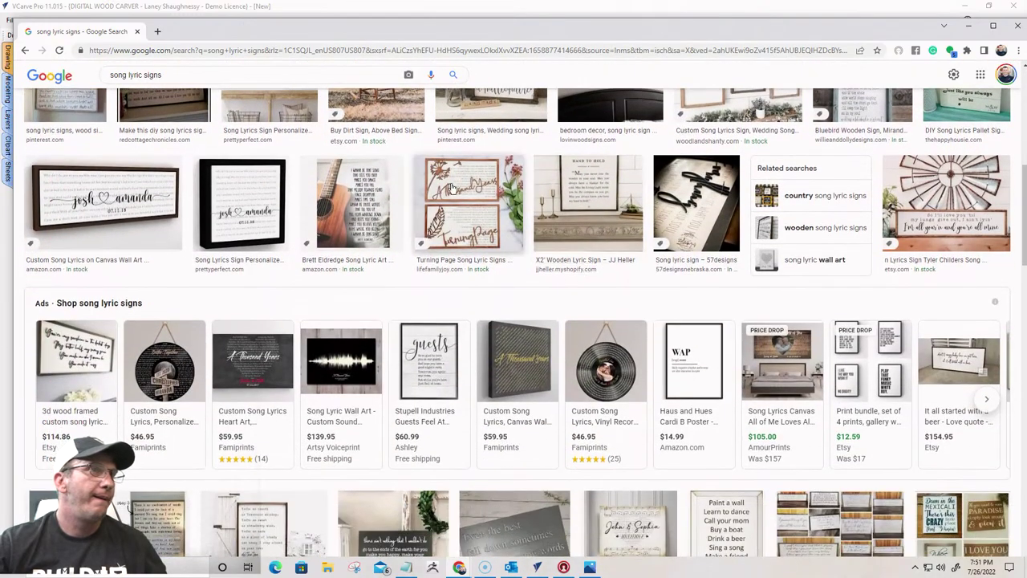
{"action": "left_click", "coordinate": [449, 186]}
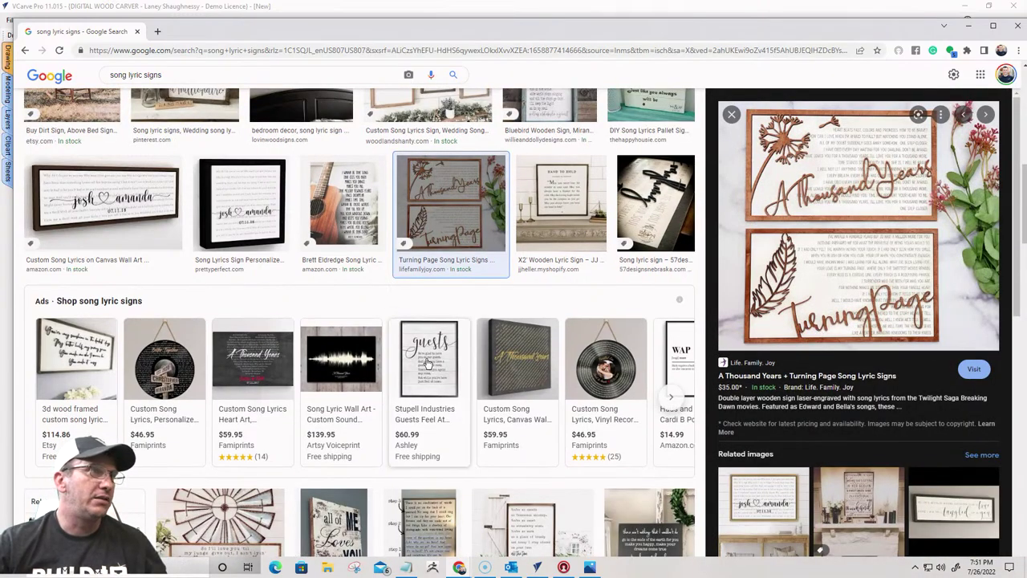
{"action": "scroll", "coordinate": [281, 344], "scroll_direction": "down", "scroll_amount": 1}
{"action": "scroll", "coordinate": [281, 343], "scroll_direction": "down", "scroll_amount": 2}
{"action": "scroll", "coordinate": [281, 344], "scroll_direction": "down", "scroll_amount": 3}
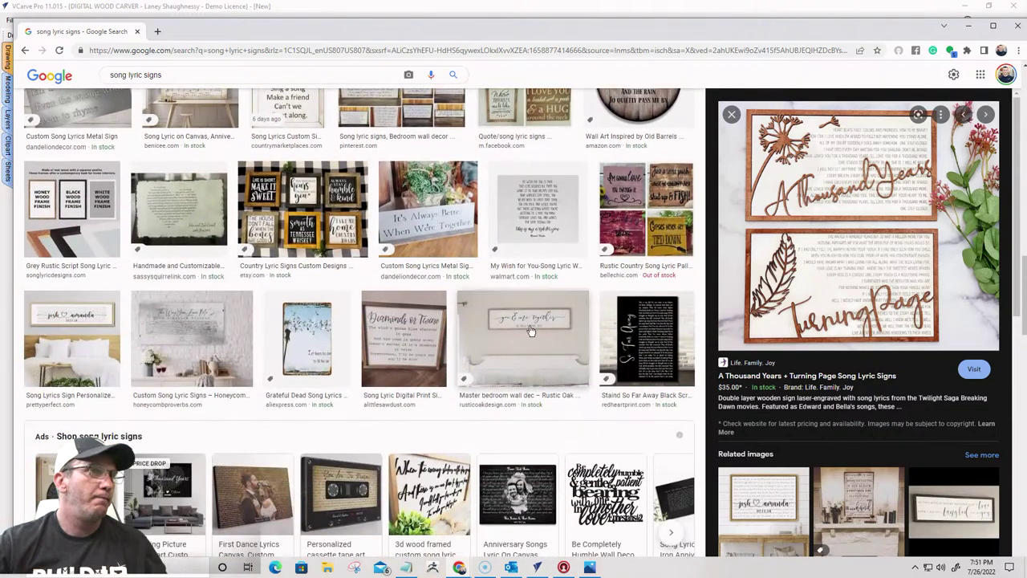
{"action": "left_click", "coordinate": [528, 327]}
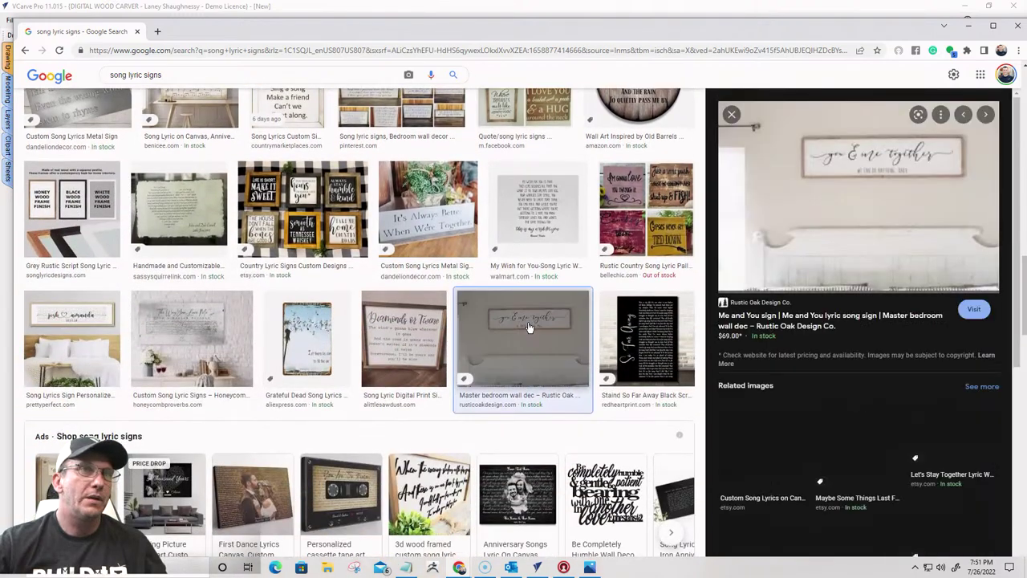
{"action": "scroll", "coordinate": [527, 327], "scroll_direction": "down", "scroll_amount": 3}
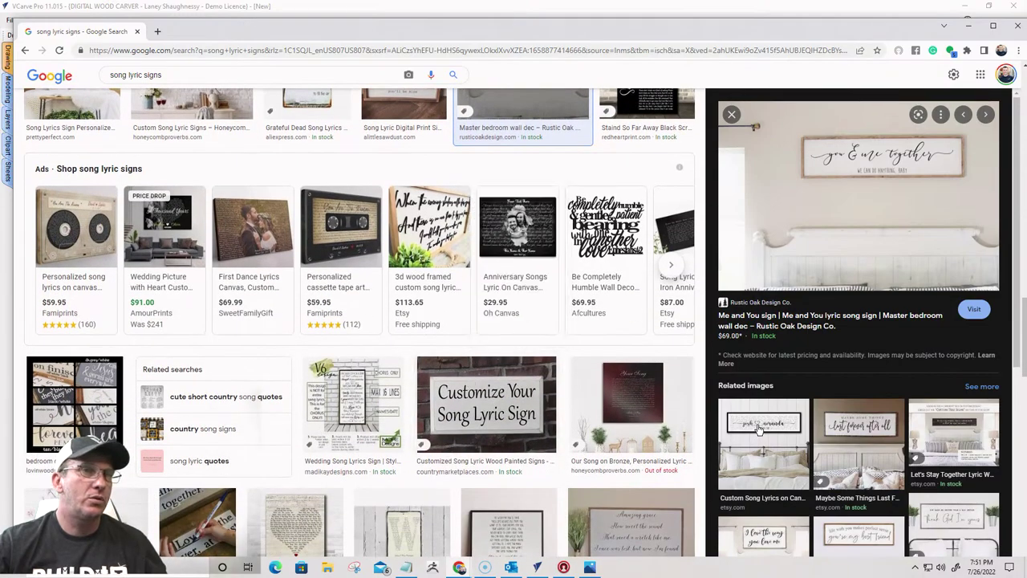
{"action": "scroll", "coordinate": [405, 329], "scroll_direction": "up", "scroll_amount": 3}
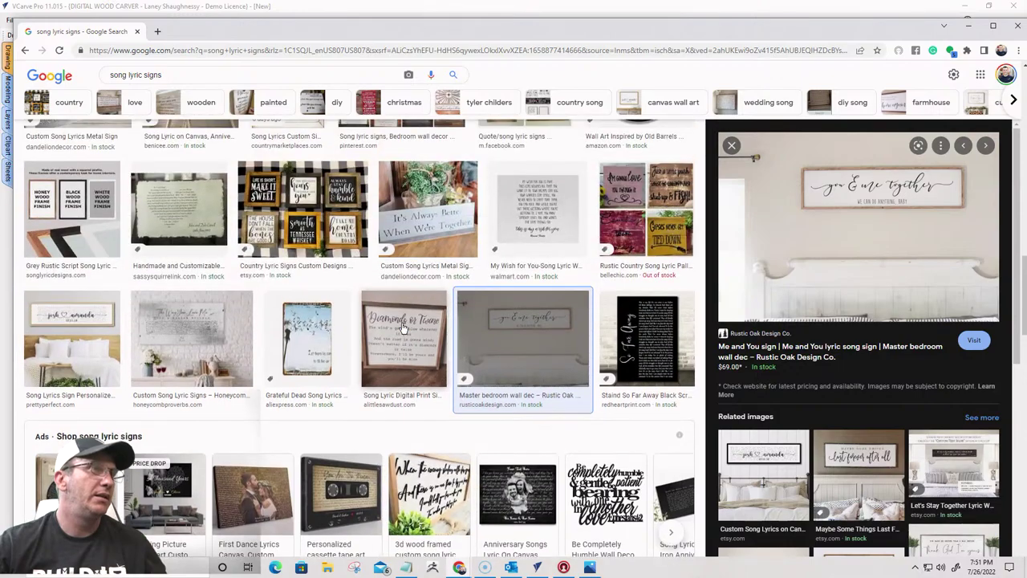
{"action": "scroll", "coordinate": [404, 329], "scroll_direction": "up", "scroll_amount": 5}
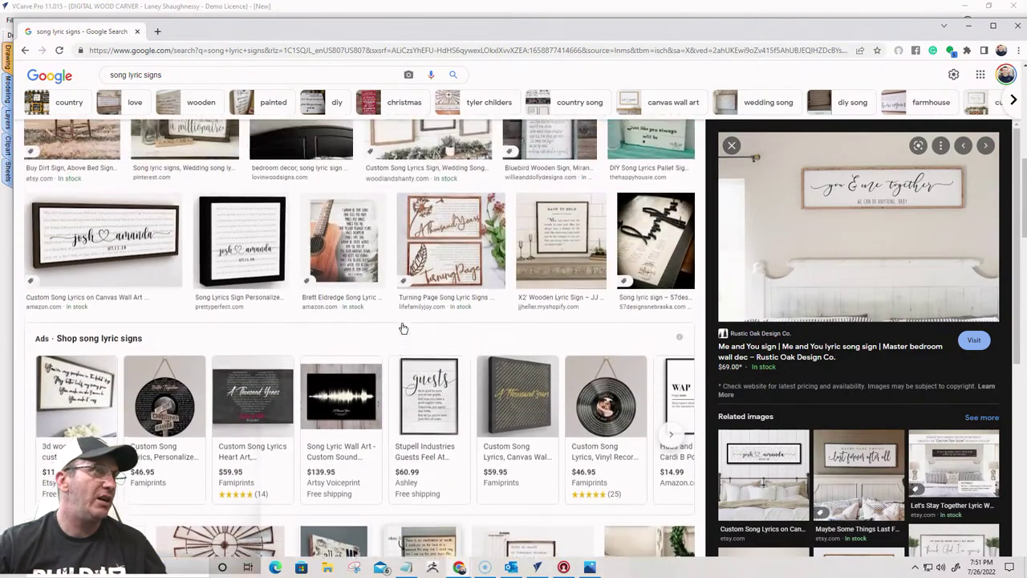
{"action": "scroll", "coordinate": [401, 325], "scroll_direction": "up", "scroll_amount": 1}
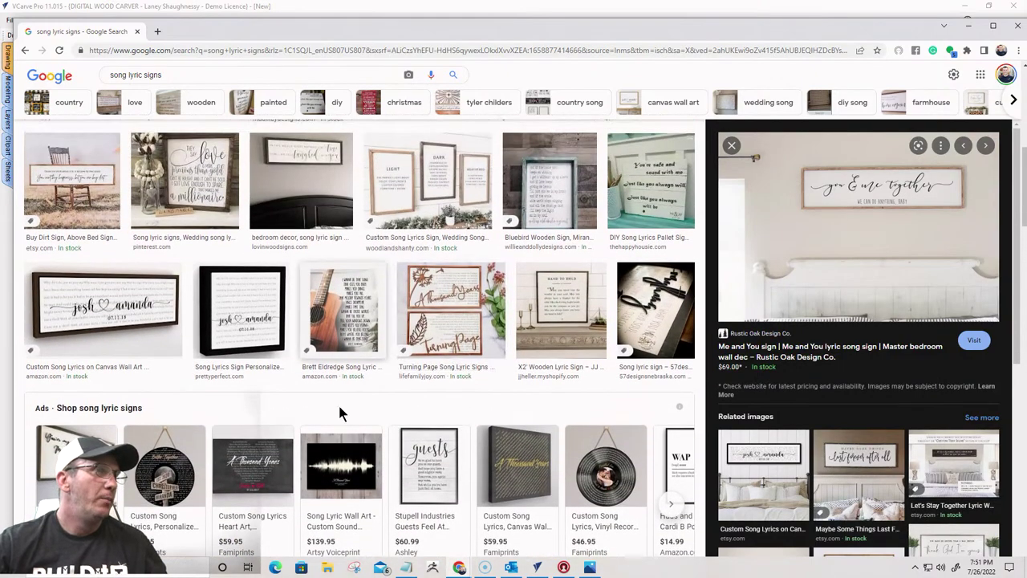
View the FAMIprints 'A Thousand Years' listing, close it, and minimize Chrome
{"action": "left_click", "coordinate": [244, 477]}
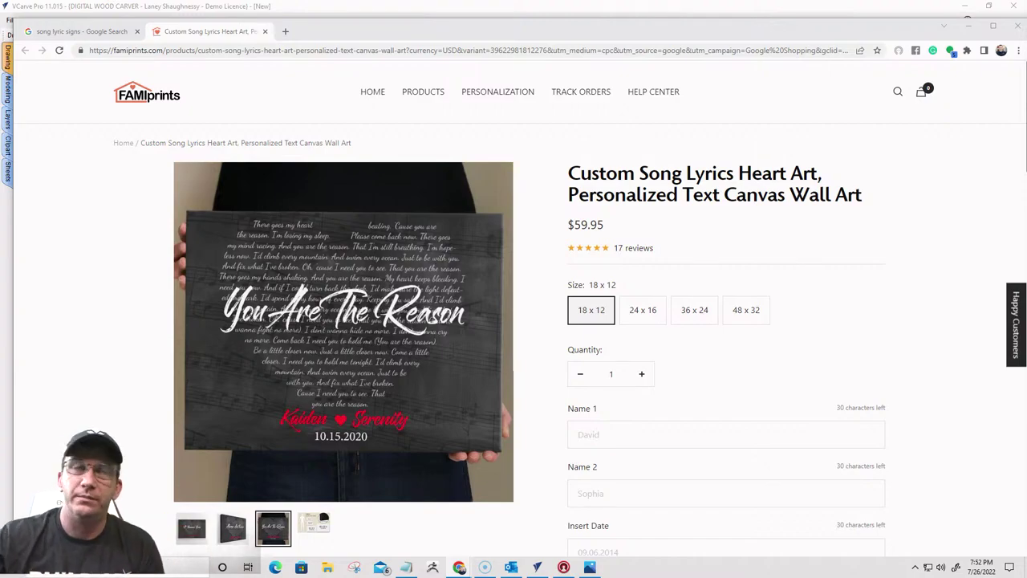
{"action": "left_click", "coordinate": [264, 31]}
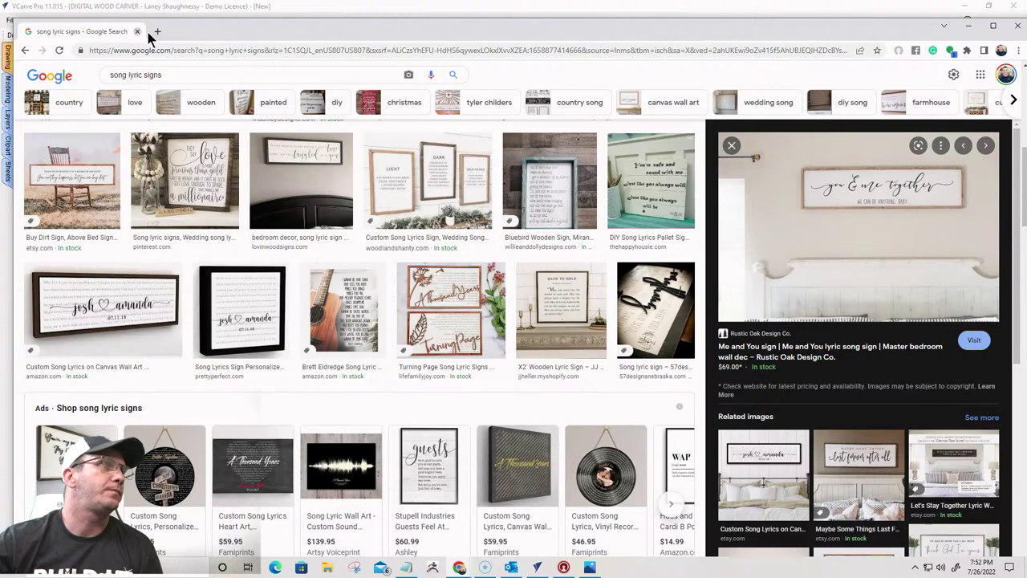
{"action": "double_click", "coordinate": [287, 34]}
{"action": "left_click", "coordinate": [963, 9]}
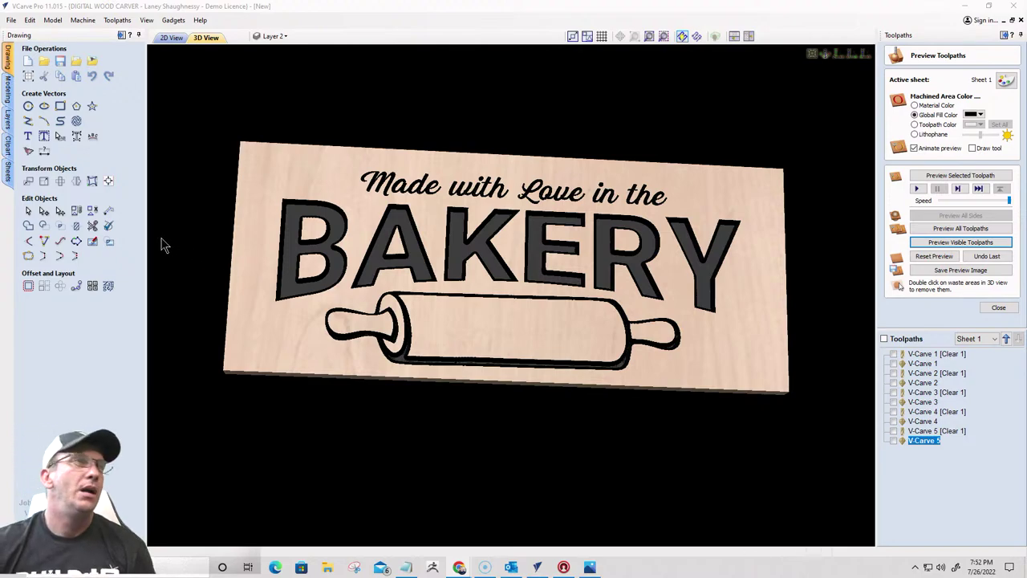
In 2D view, add a new Layer 4 and hide Layer 2's BAKERY artwork
{"action": "left_click", "coordinate": [172, 38]}
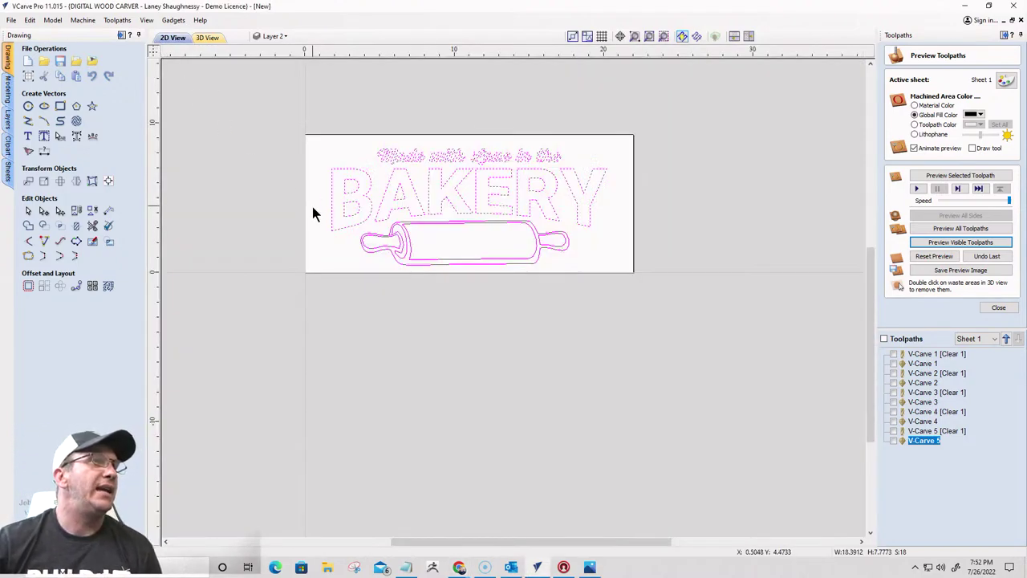
{"action": "left_click", "coordinate": [276, 36]}
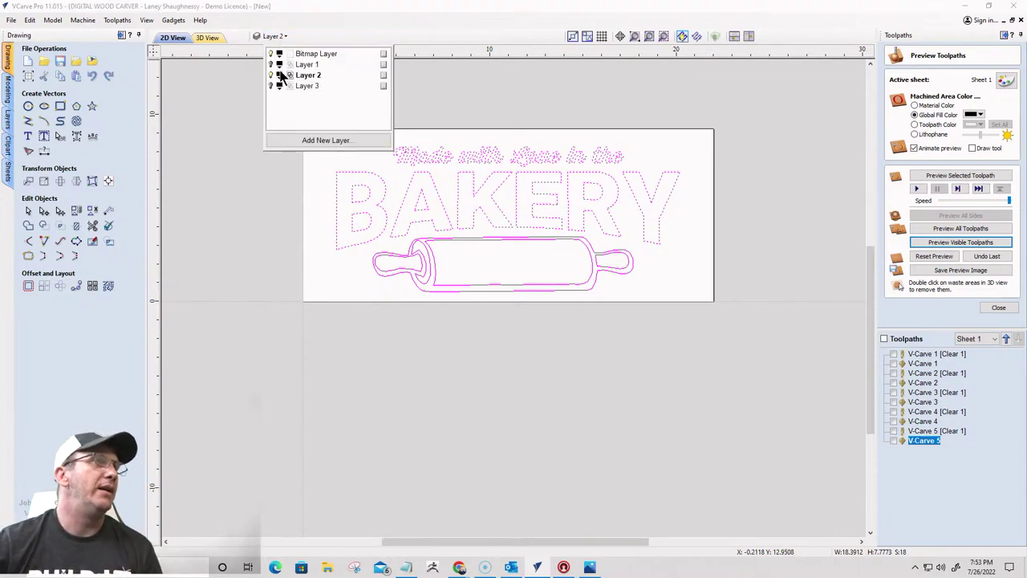
{"action": "left_click", "coordinate": [300, 140]}
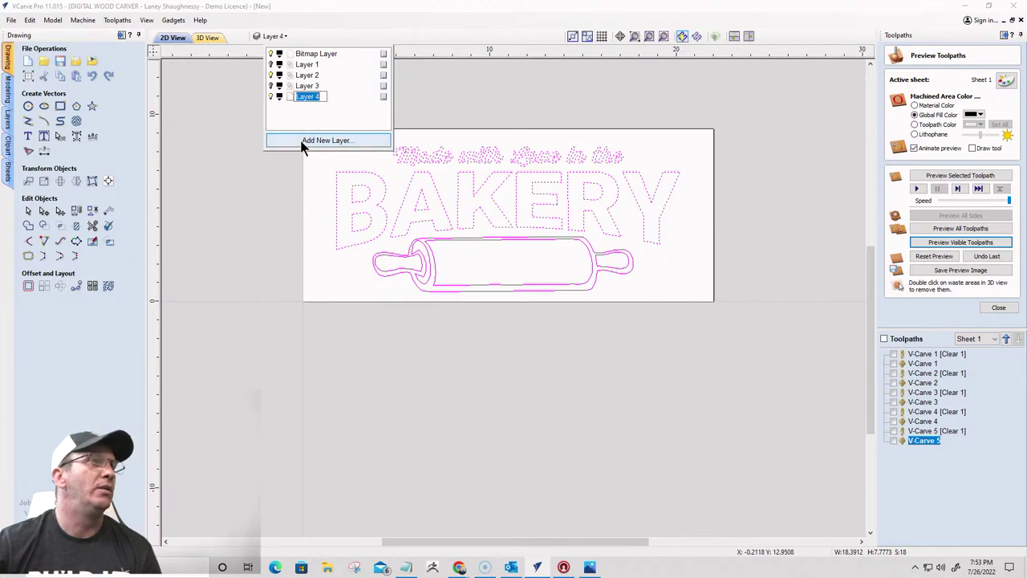
{"action": "left_click", "coordinate": [271, 75]}
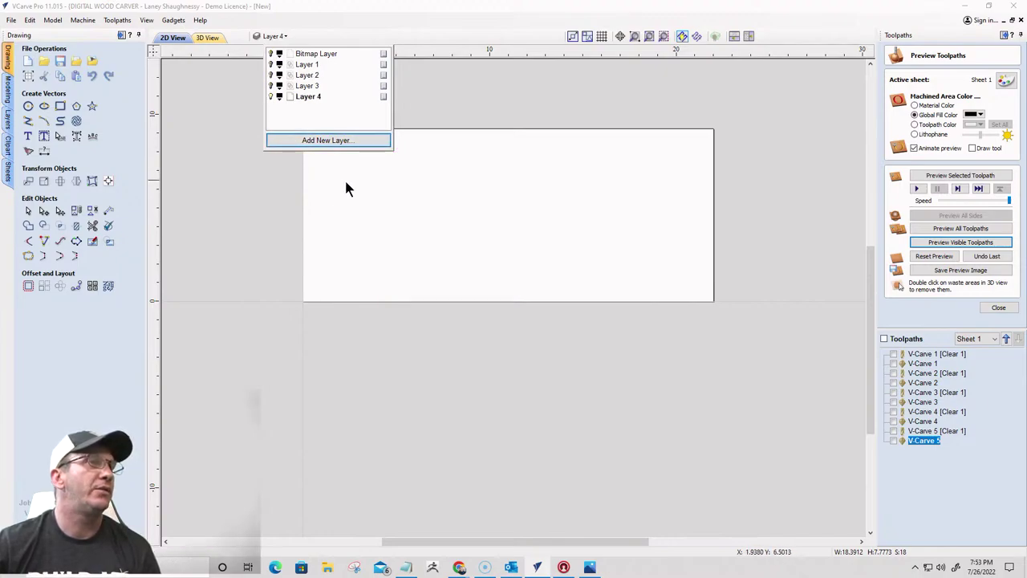
{"action": "scroll", "coordinate": [661, 195], "scroll_direction": "up", "scroll_amount": 2}
{"action": "scroll", "coordinate": [661, 195], "scroll_direction": "down", "scroll_amount": 2}
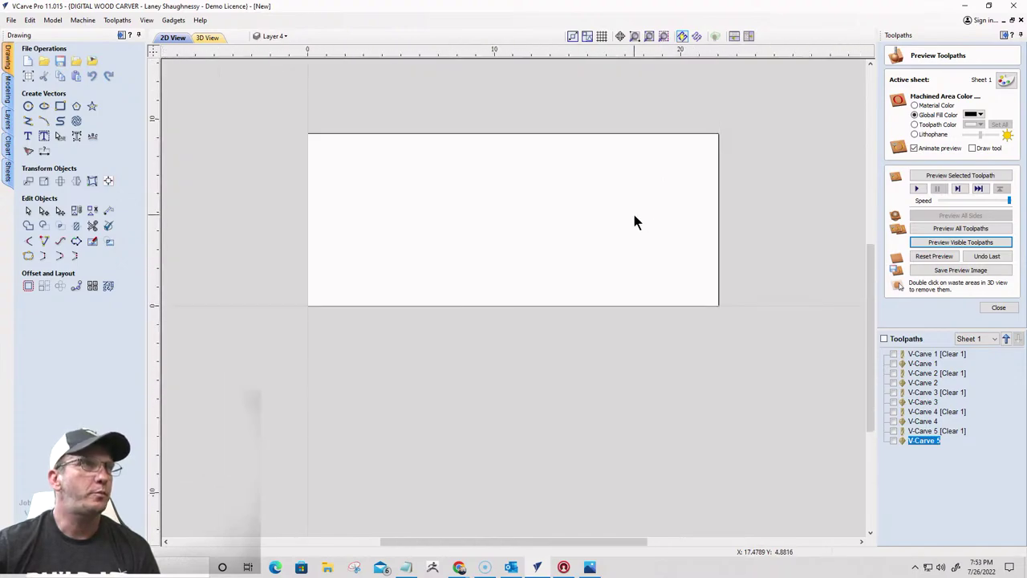
{"action": "scroll", "coordinate": [493, 153], "scroll_direction": "up", "scroll_amount": 1}
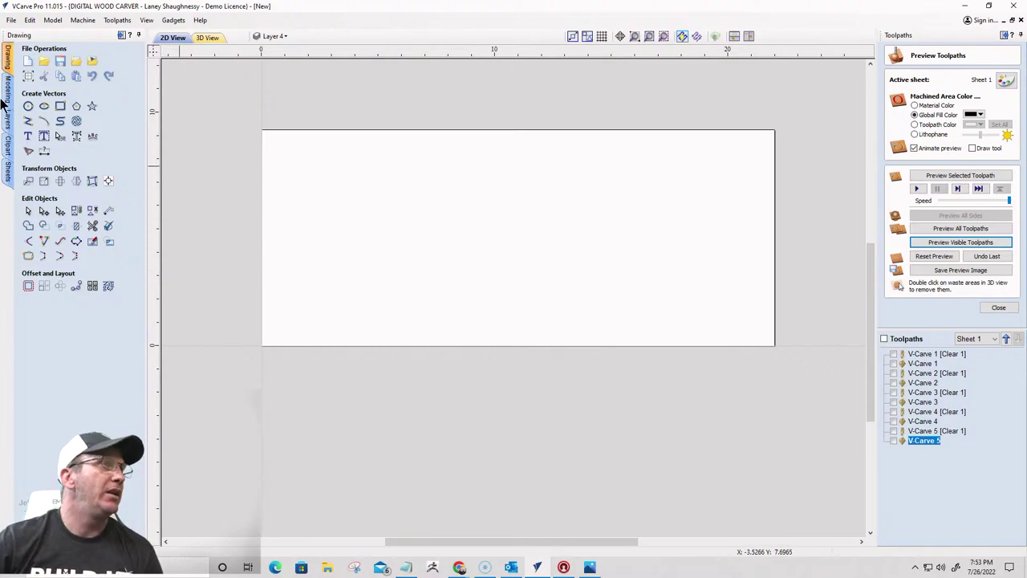
Change the job Height (Y) to 11.25 inches, keeping Width at 22.0
{"action": "left_click", "coordinate": [27, 78]}
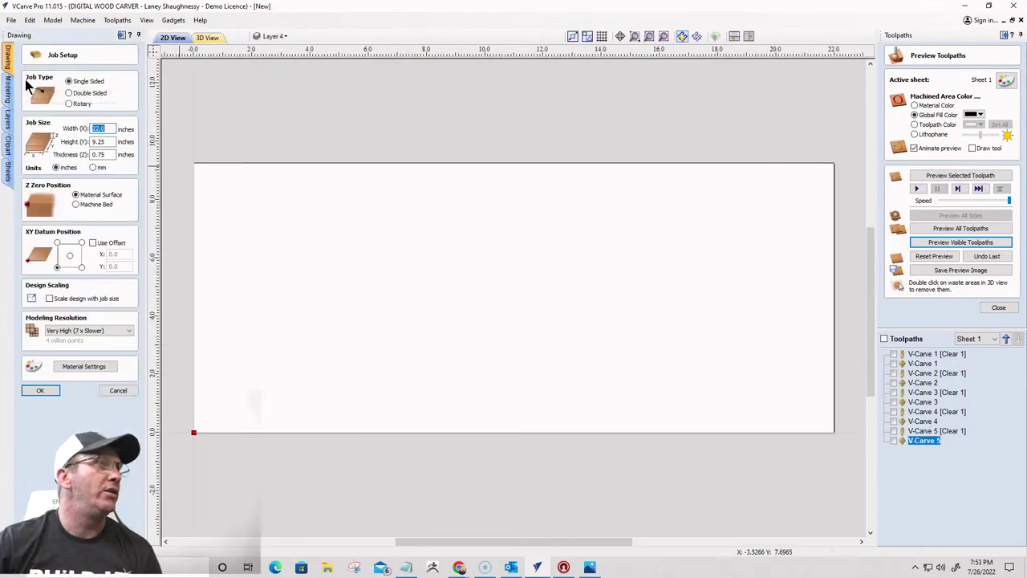
{"action": "double_click", "coordinate": [100, 141]}
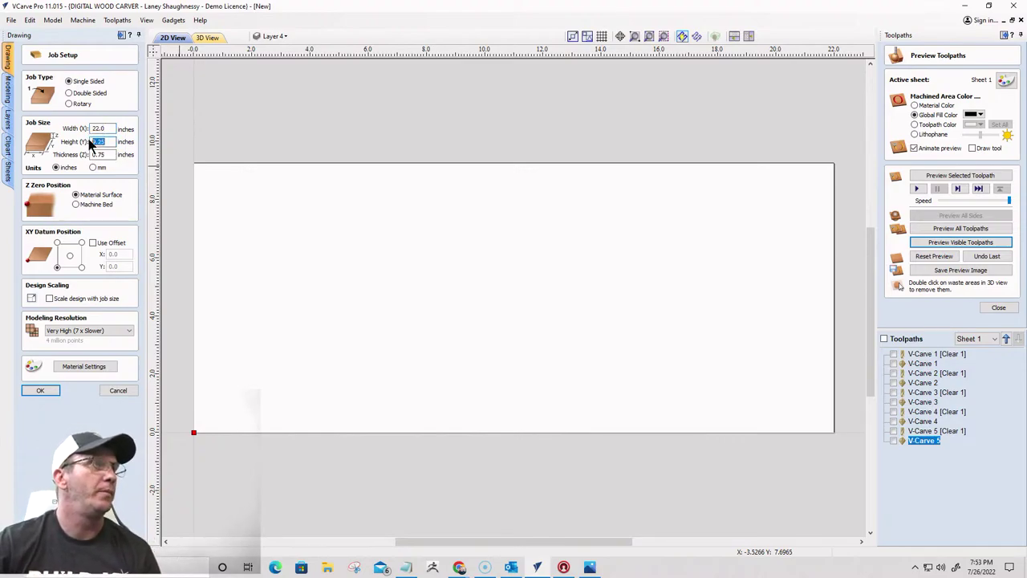
{"action": "type", "text": "11.25"}
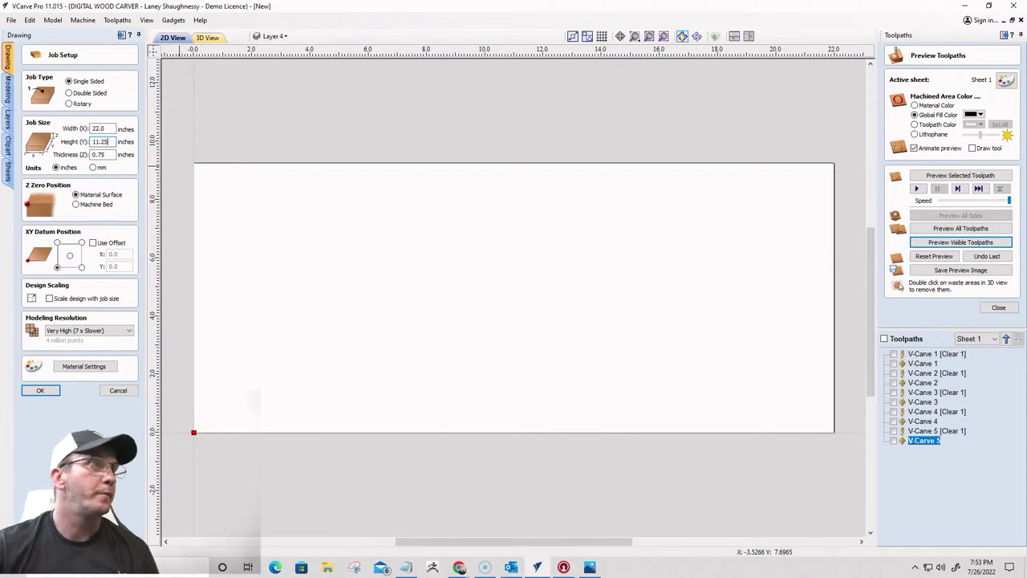
{"action": "left_click", "coordinate": [40, 389]}
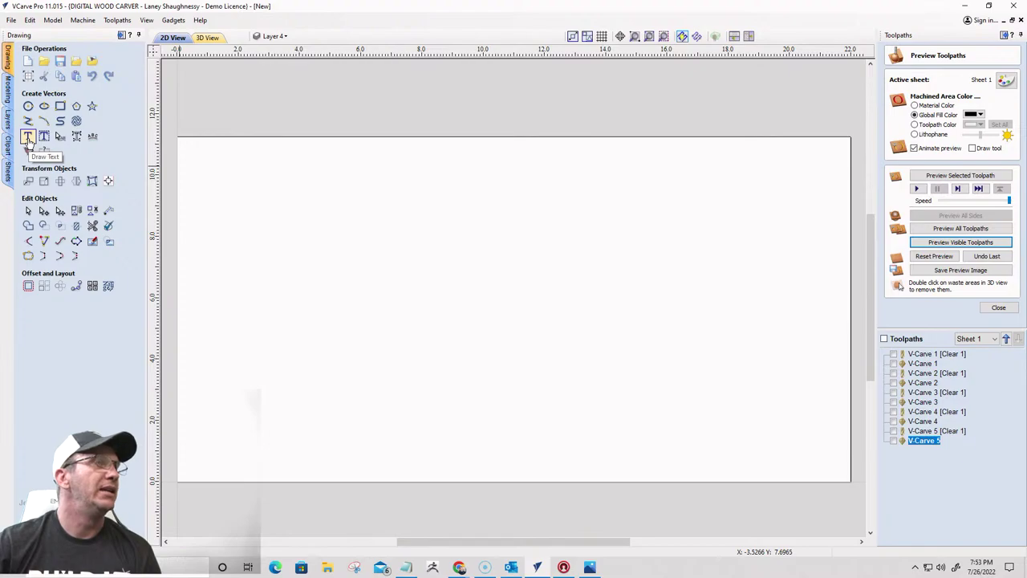
Start Create Text and pick Monotype Corsiva as the font
{"action": "left_click", "coordinate": [27, 137]}
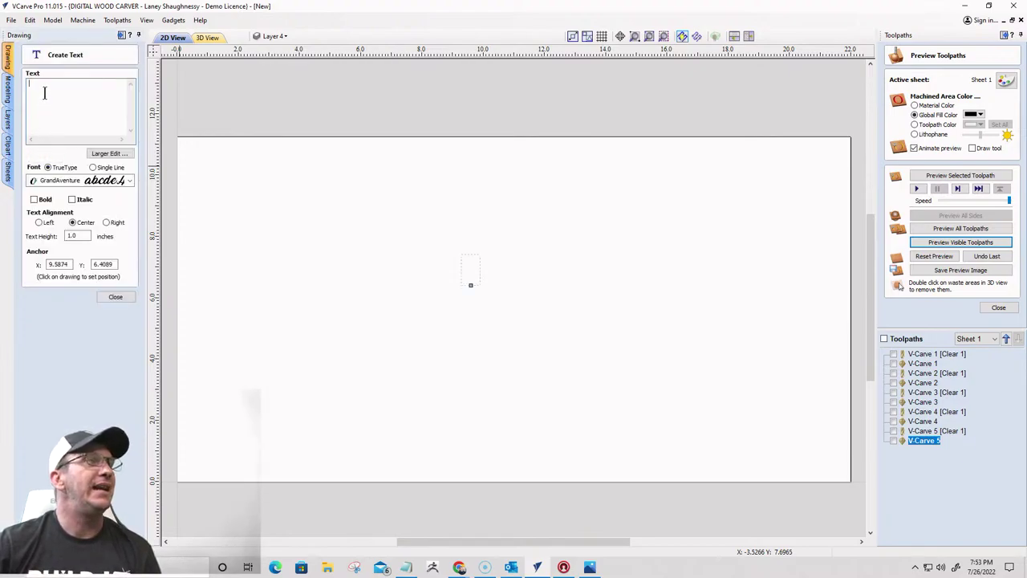
{"action": "left_click", "coordinate": [129, 180]}
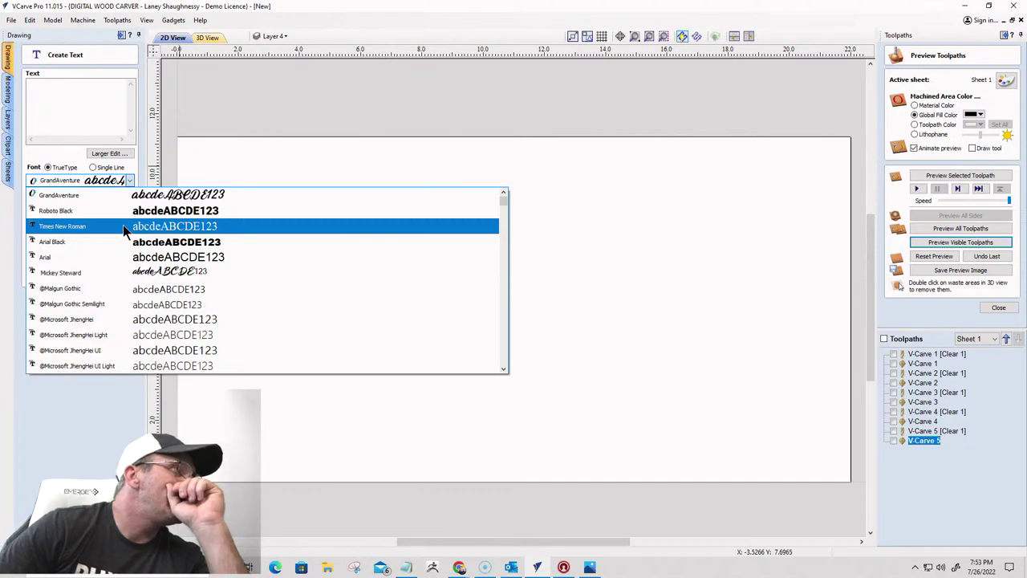
{"action": "scroll", "coordinate": [125, 227], "scroll_direction": "down", "scroll_amount": 10}
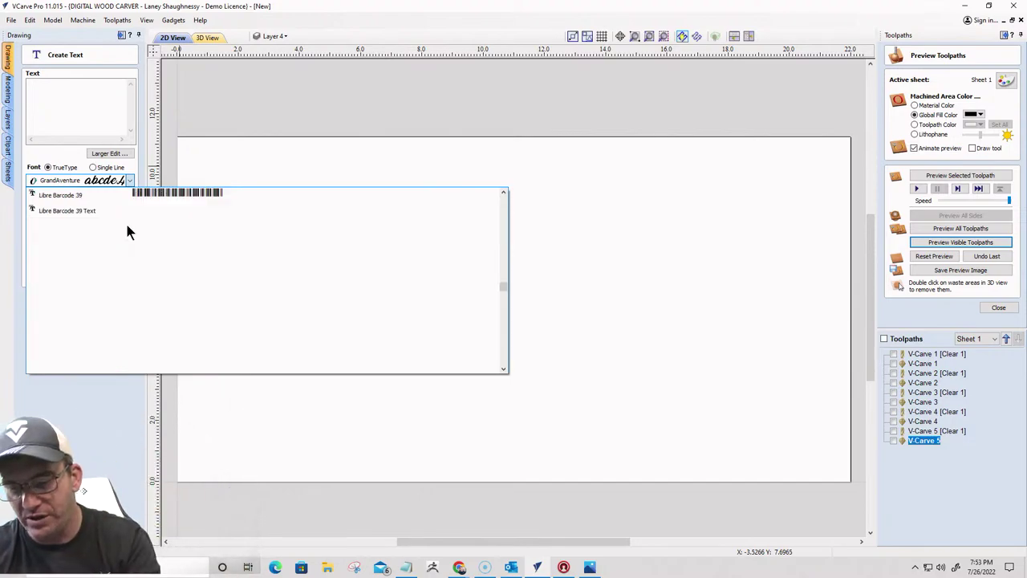
{"action": "scroll", "coordinate": [124, 321], "scroll_direction": "down", "scroll_amount": 8}
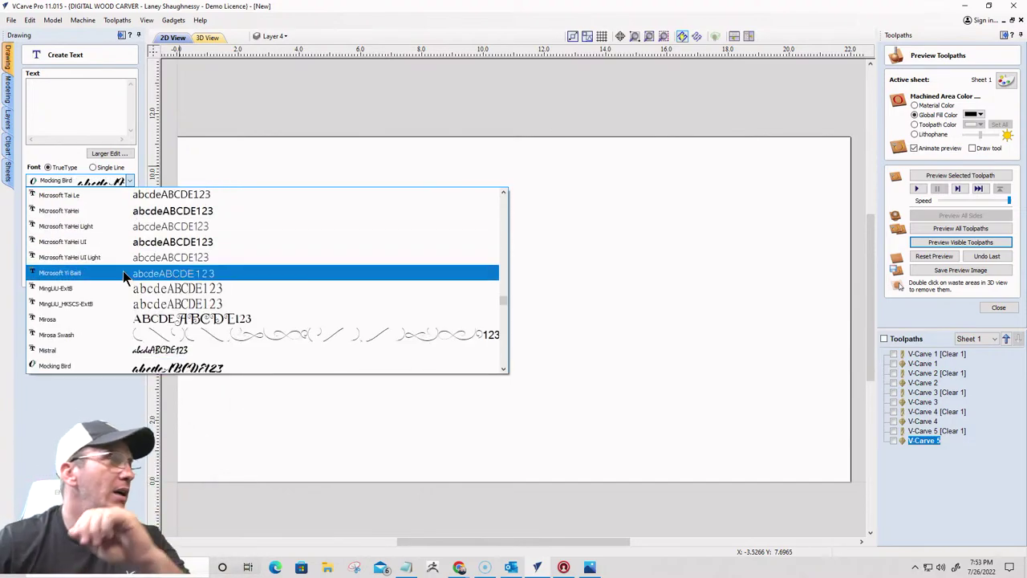
{"action": "scroll", "coordinate": [123, 272], "scroll_direction": "down", "scroll_amount": 3}
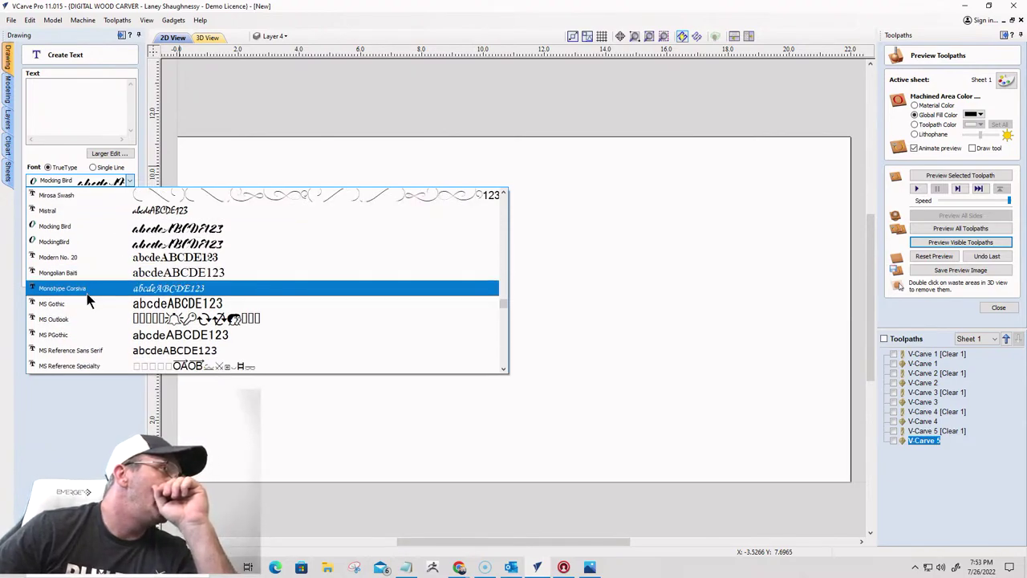
{"action": "left_click", "coordinate": [87, 291]}
Paste the Amazing Grace lyrics into the text box
{"action": "left_click", "coordinate": [53, 101]}
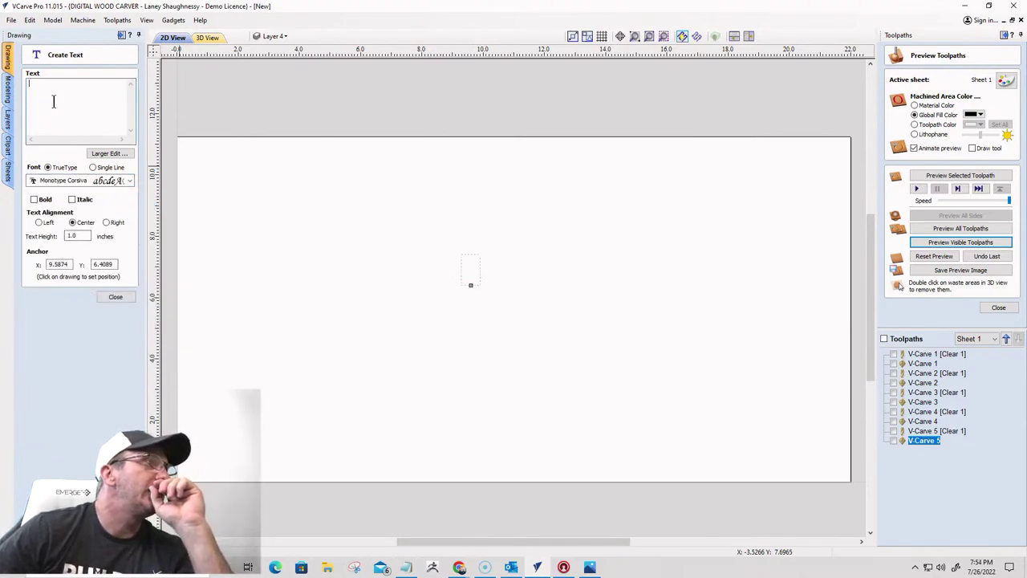
{"action": "right_click", "coordinate": [37, 86]}
{"action": "left_click", "coordinate": [34, 132]}
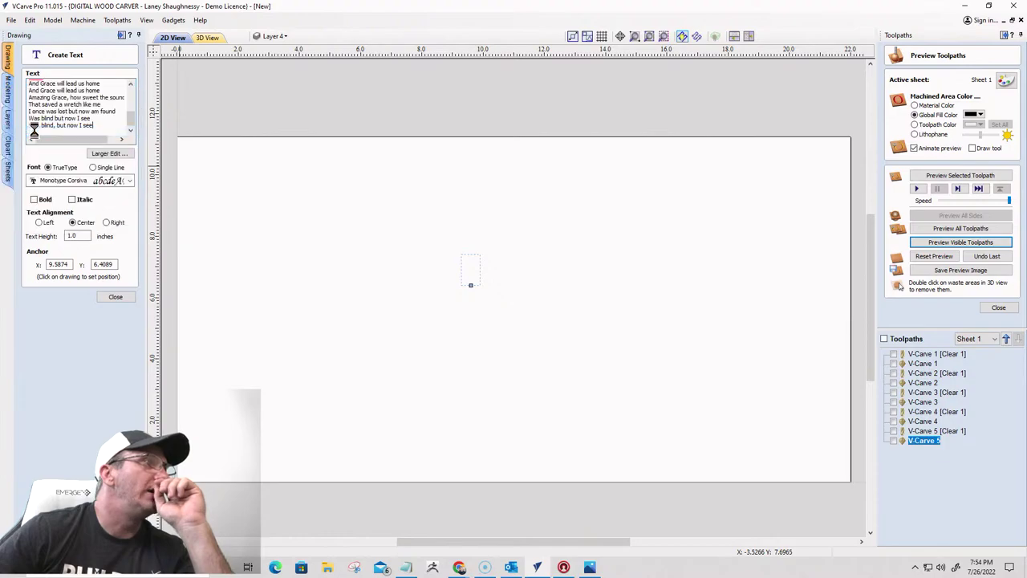
{"action": "scroll", "coordinate": [572, 211], "scroll_direction": "down", "scroll_amount": 2}
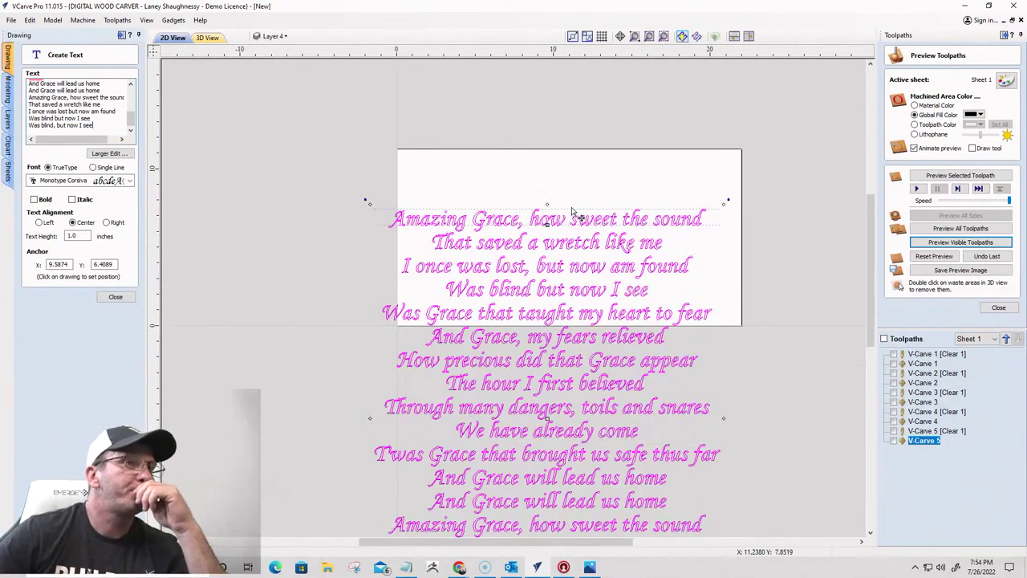
{"action": "scroll", "coordinate": [559, 220], "scroll_direction": "down", "scroll_amount": 3}
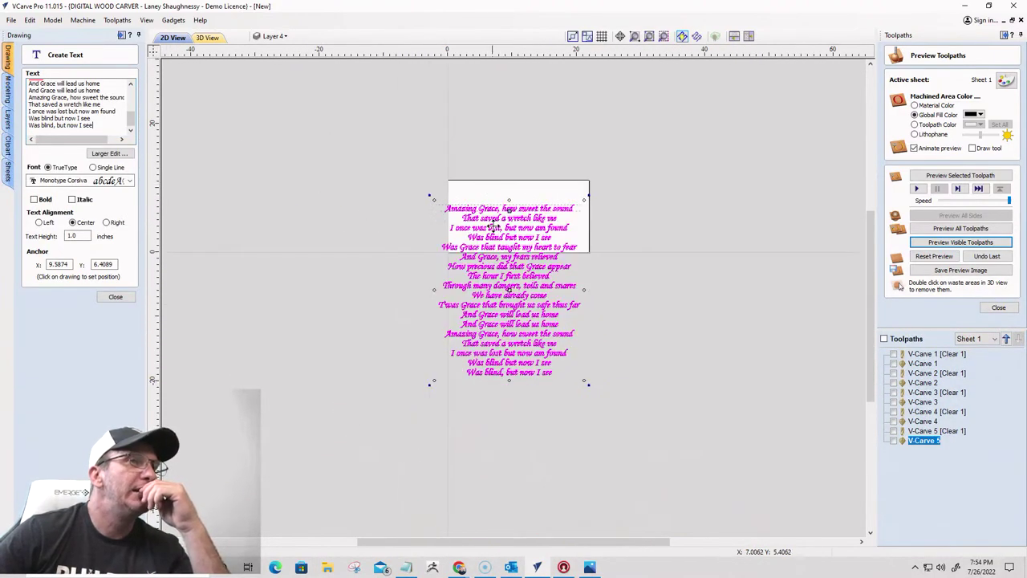
{"action": "scroll", "coordinate": [497, 237], "scroll_direction": "up", "scroll_amount": 2}
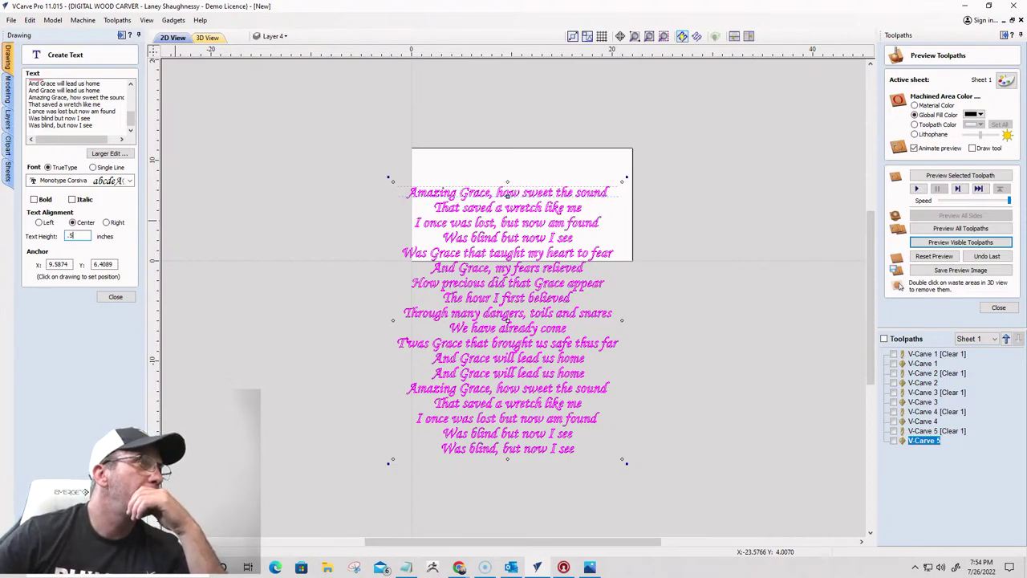
Set the lyrics to 0.625-inch bold text and close the text form
{"action": "key", "text": "Return"}
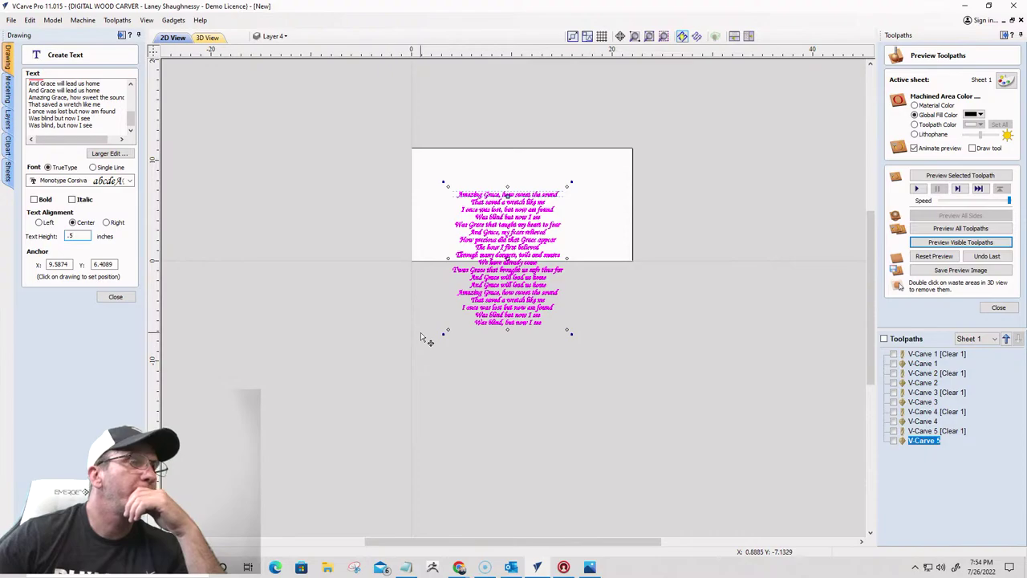
{"action": "scroll", "coordinate": [494, 285], "scroll_direction": "up", "scroll_amount": 2}
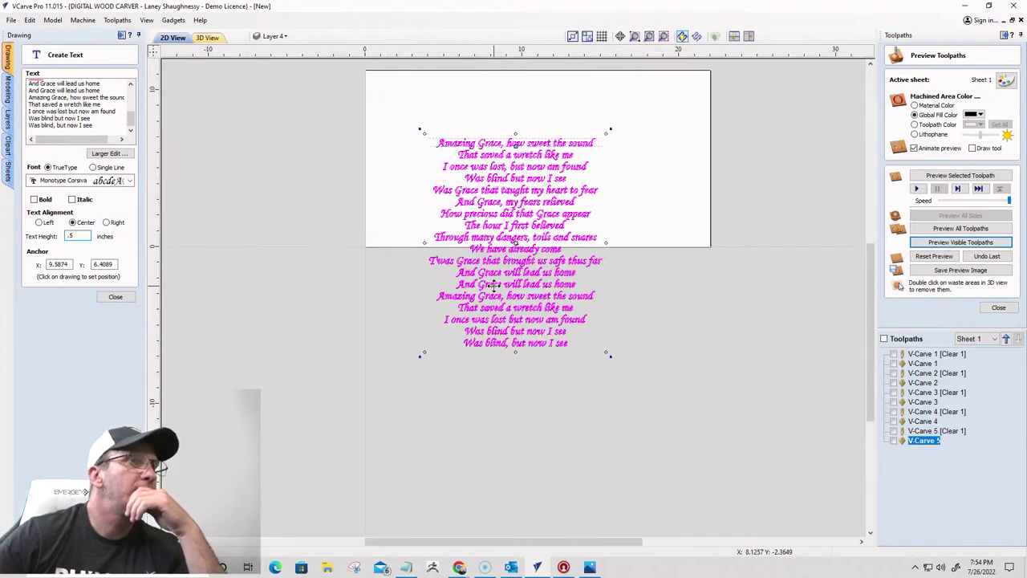
{"action": "scroll", "coordinate": [494, 285], "scroll_direction": "up", "scroll_amount": 2}
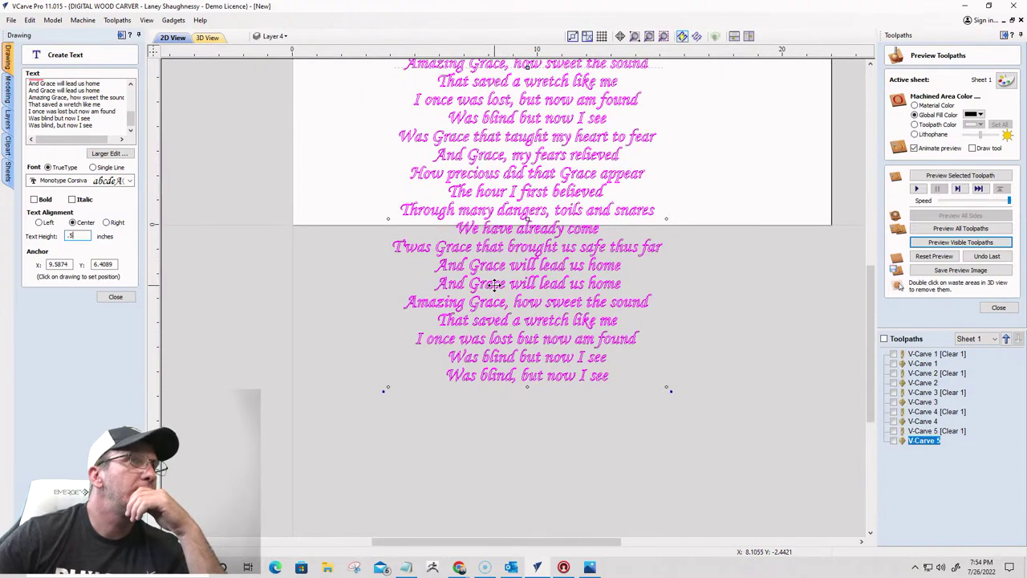
{"action": "scroll", "coordinate": [493, 285], "scroll_direction": "down", "scroll_amount": 2}
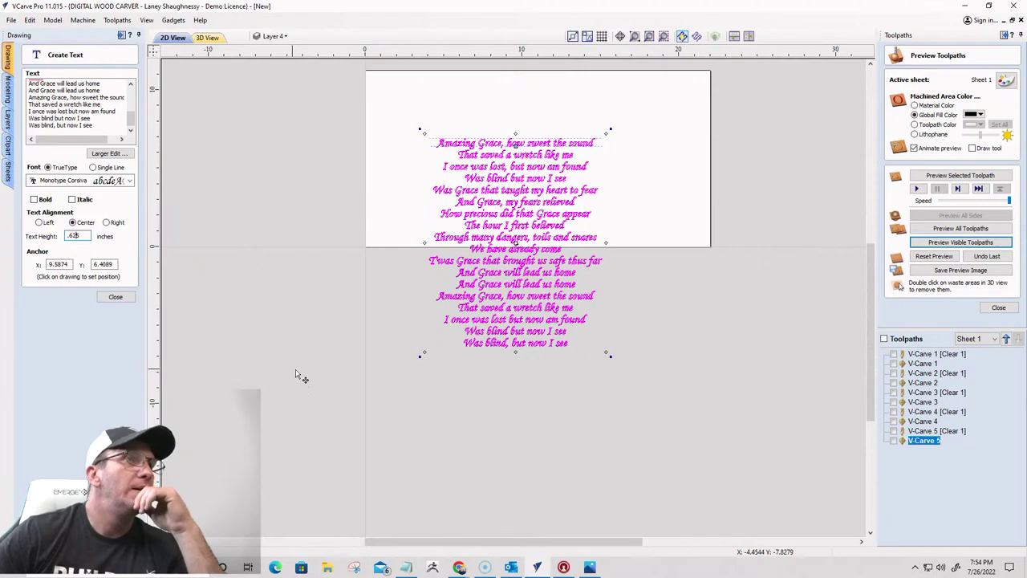
{"action": "key", "text": "Return"}
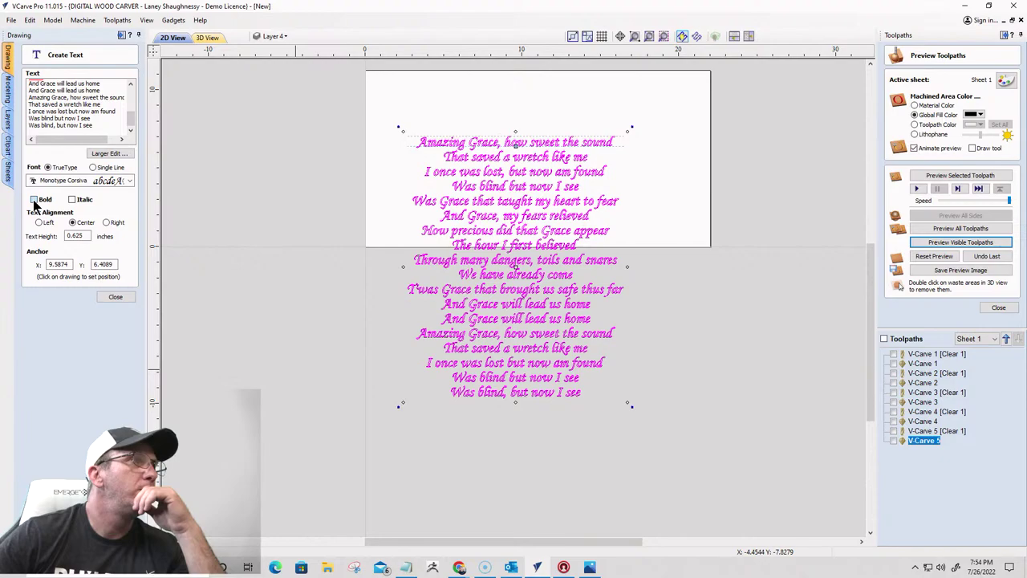
{"action": "left_click", "coordinate": [33, 200]}
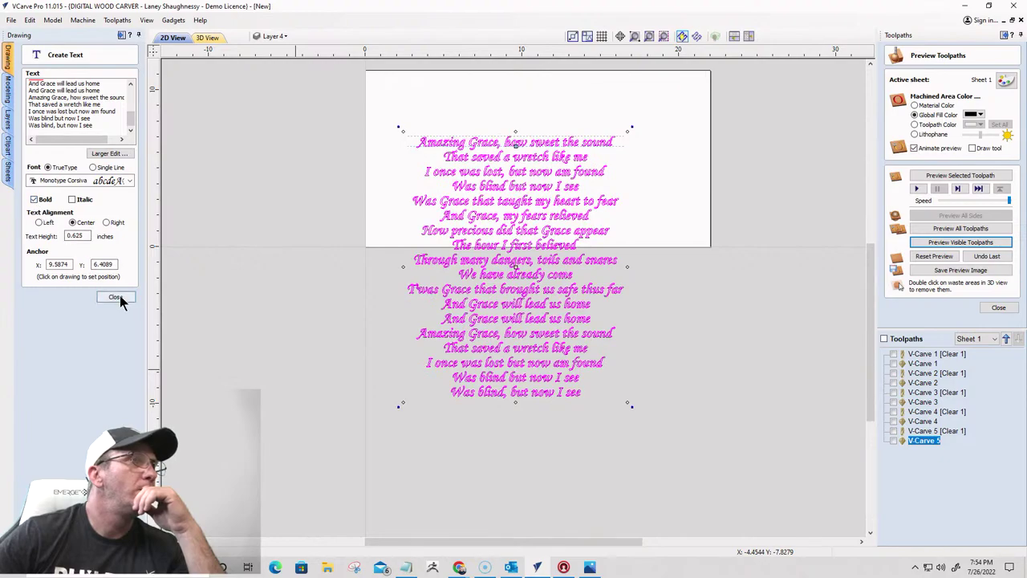
{"action": "left_click", "coordinate": [115, 297]}
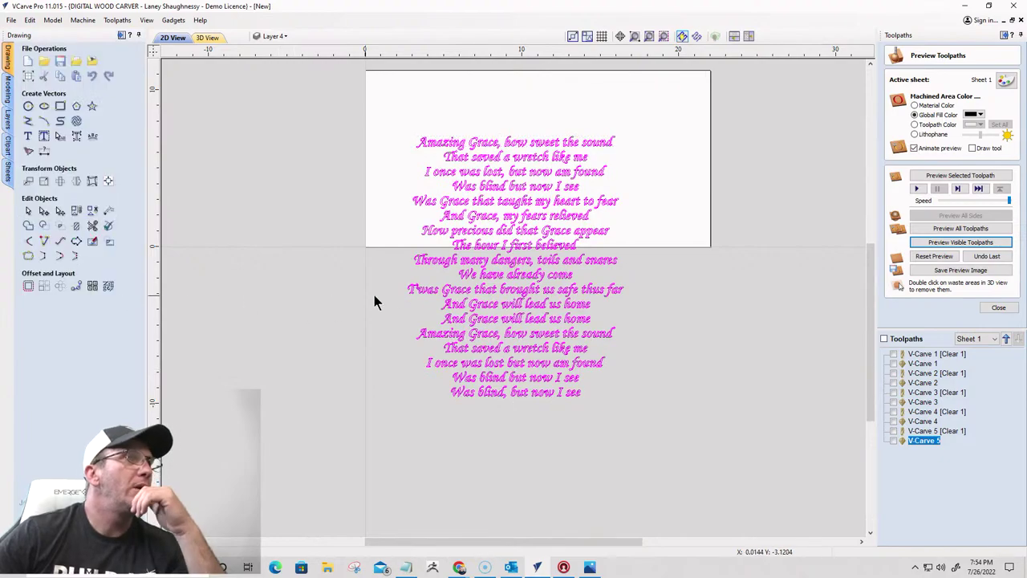
Change the job height from 11.25 to 22 inches for a portrait sheet, then select the lyrics
{"action": "left_click", "coordinate": [27, 75]}
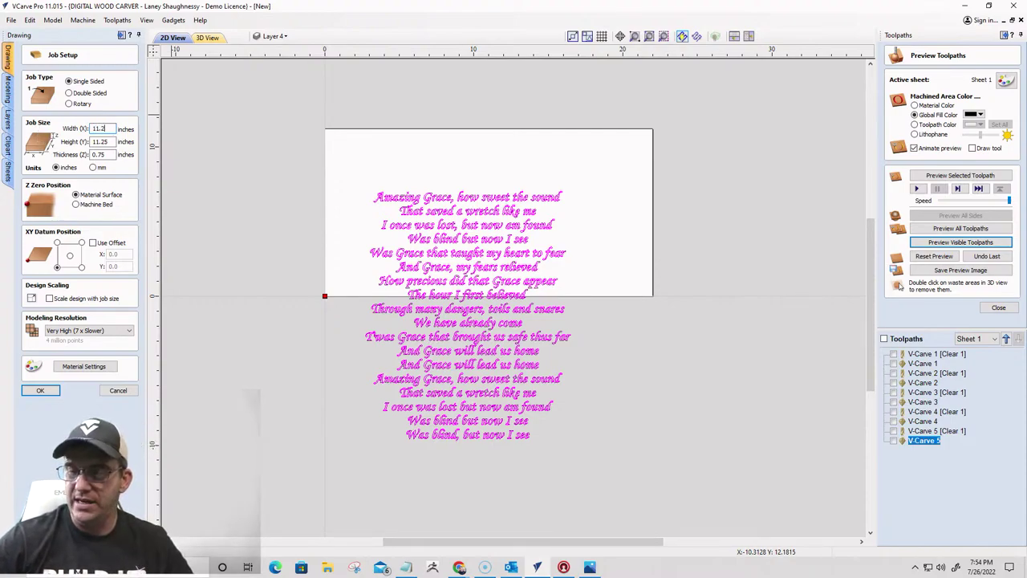
{"action": "left_click", "coordinate": [107, 142]}
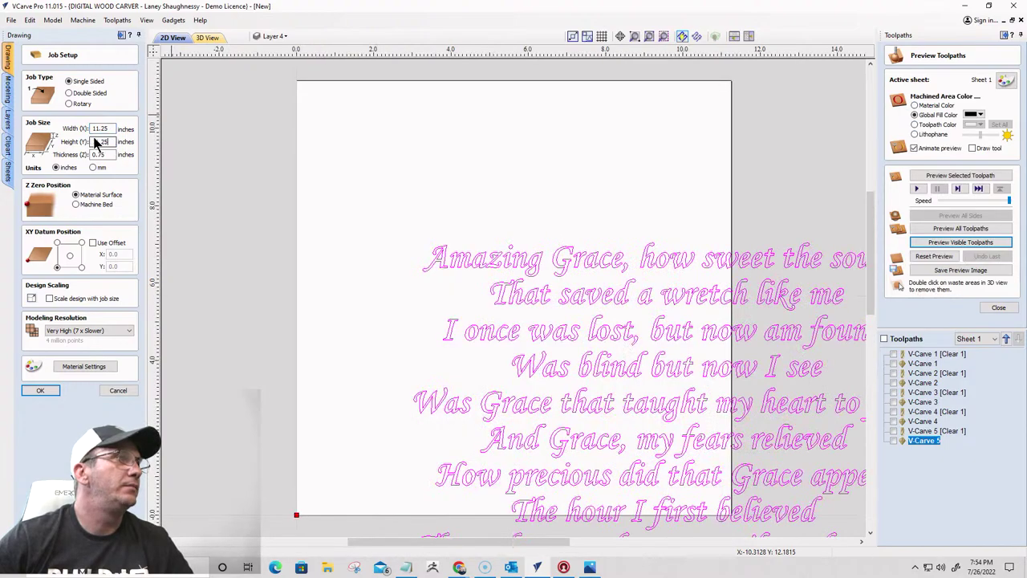
{"action": "left_click_drag", "start_coordinate": [110, 142], "coordinate": [88, 142]}
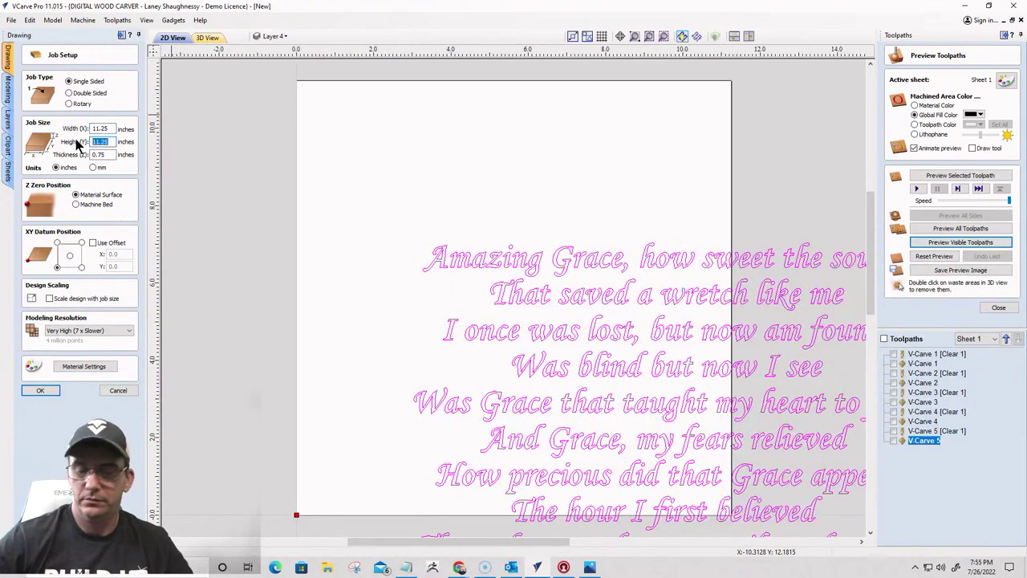
{"action": "type", "text": "22"}
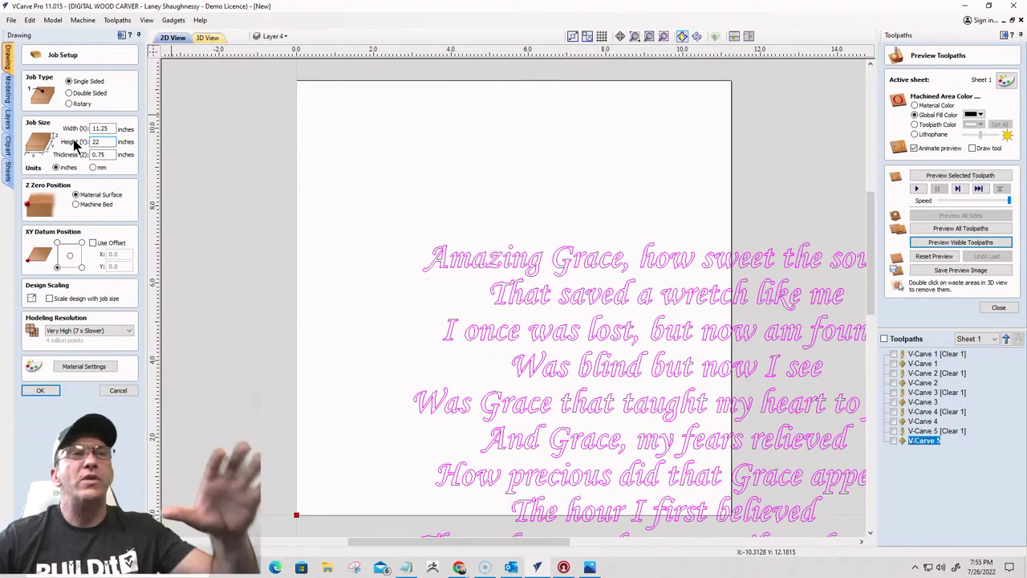
{"action": "key", "text": "Return"}
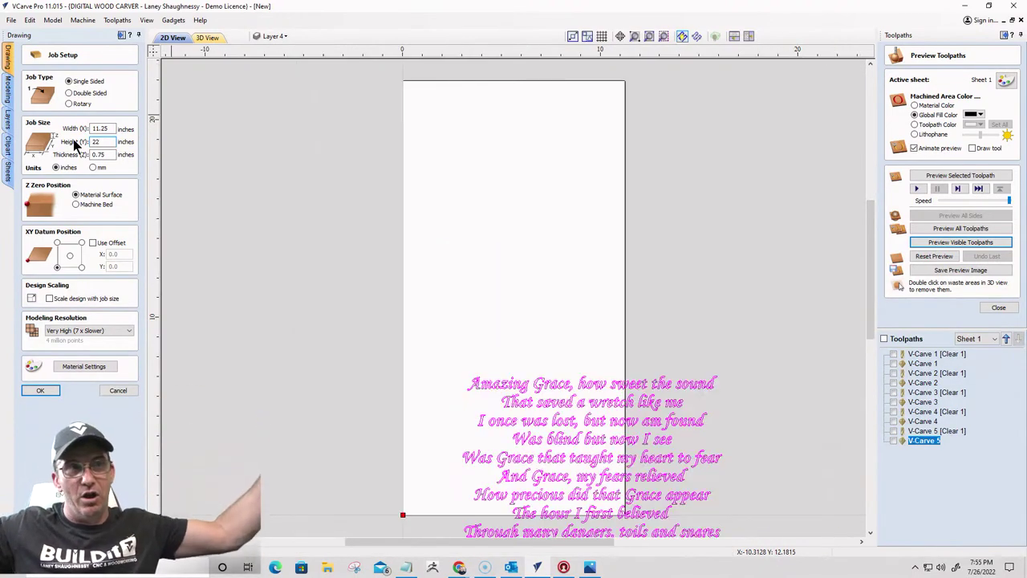
{"action": "scroll", "coordinate": [283, 268], "scroll_direction": "down", "scroll_amount": 1}
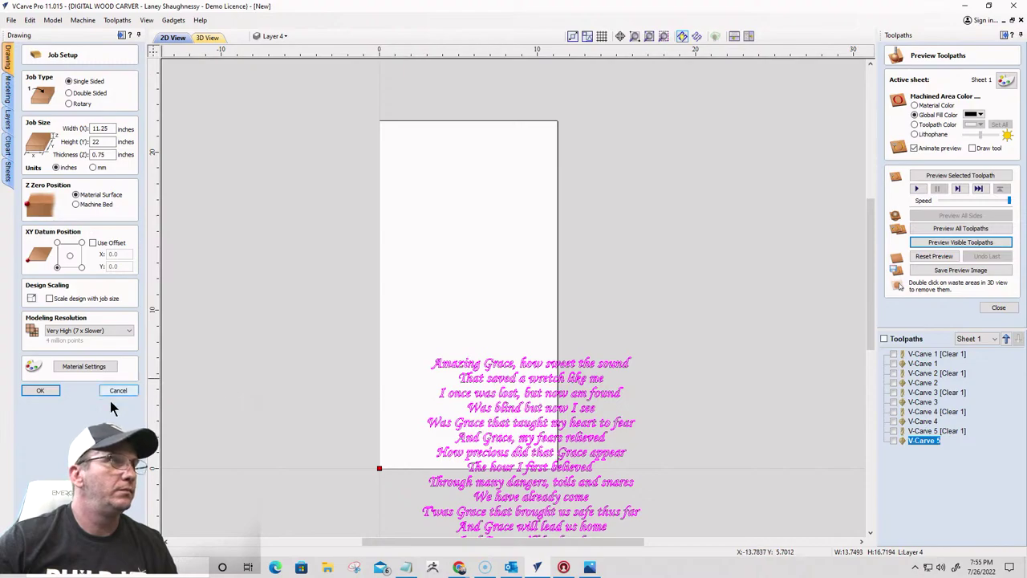
{"action": "left_click", "coordinate": [38, 391]}
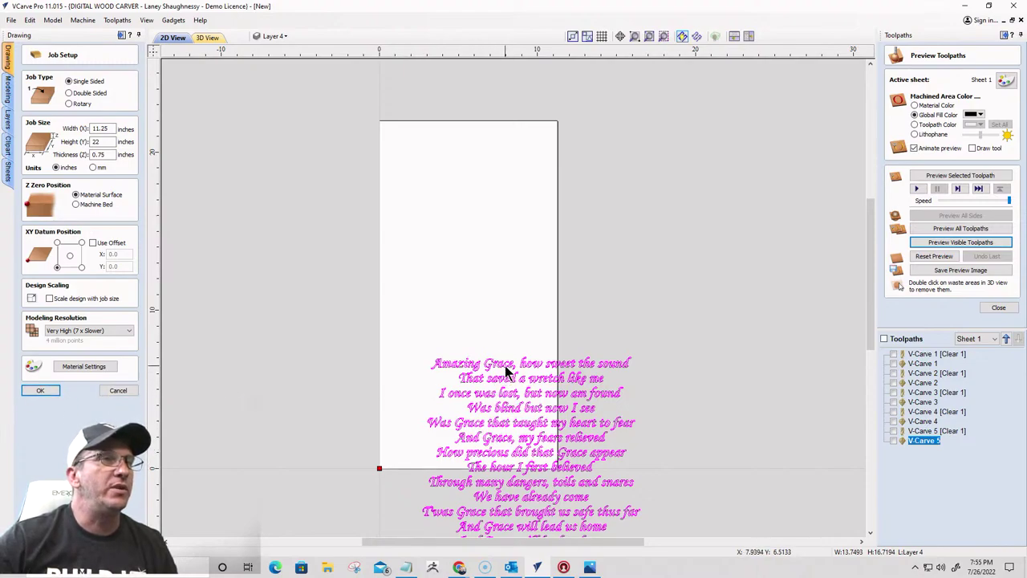
{"action": "left_click", "coordinate": [40, 390]}
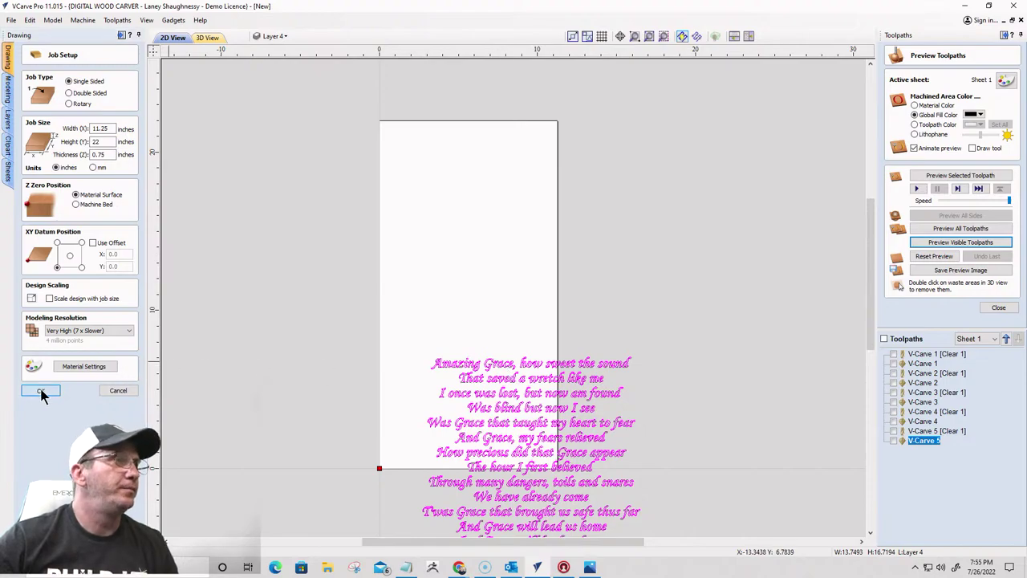
{"action": "left_click", "coordinate": [523, 382]}
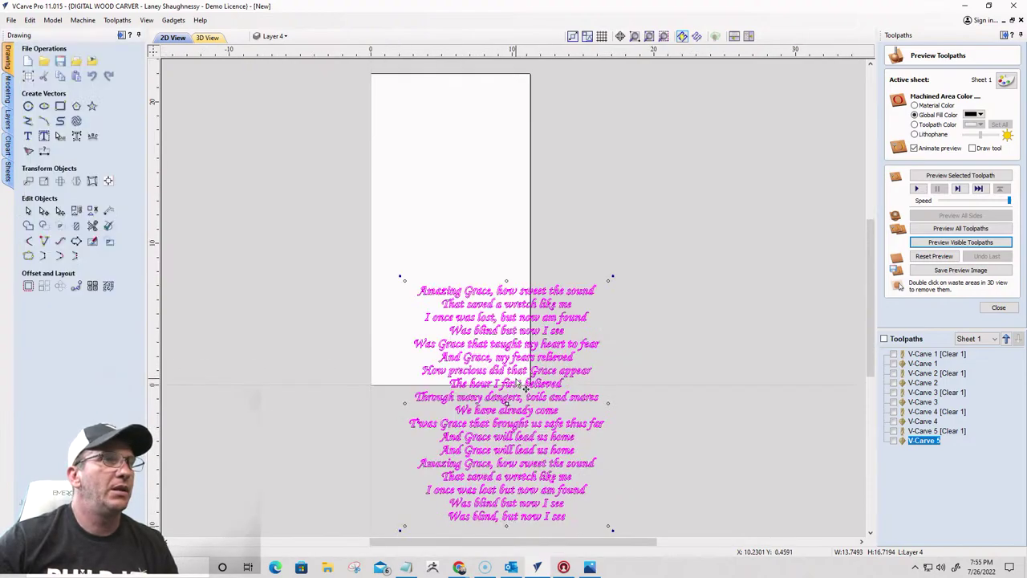
Centre the lyrics block on the material with the alignment options
{"action": "left_click", "coordinate": [107, 180]}
{"action": "left_click", "coordinate": [79, 89]}
{"action": "scroll", "coordinate": [562, 413], "scroll_direction": "down", "scroll_amount": 3}
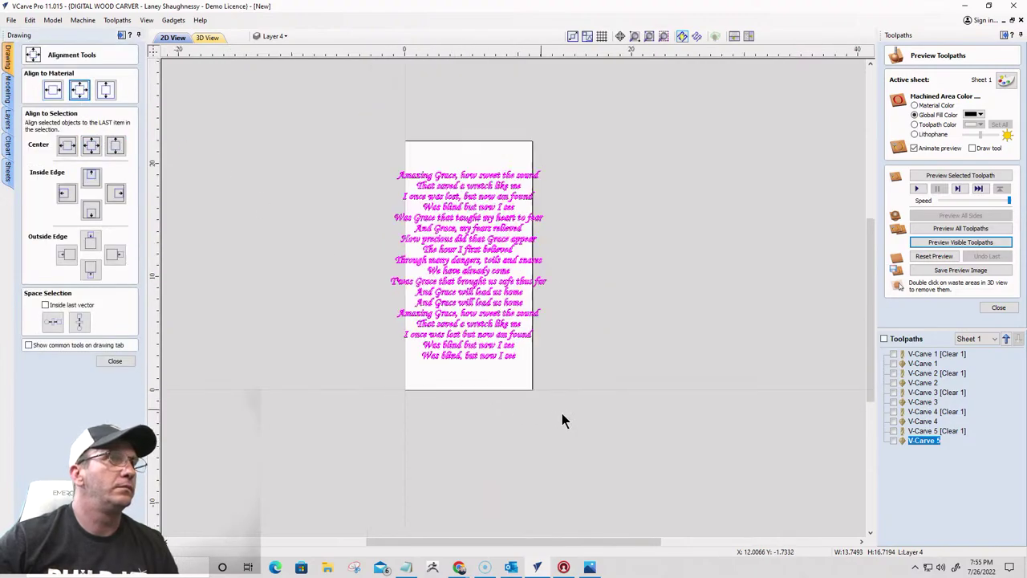
{"action": "scroll", "coordinate": [420, 258], "scroll_direction": "up", "scroll_amount": 4}
{"action": "scroll", "coordinate": [750, 166], "scroll_direction": "down", "scroll_amount": 2}
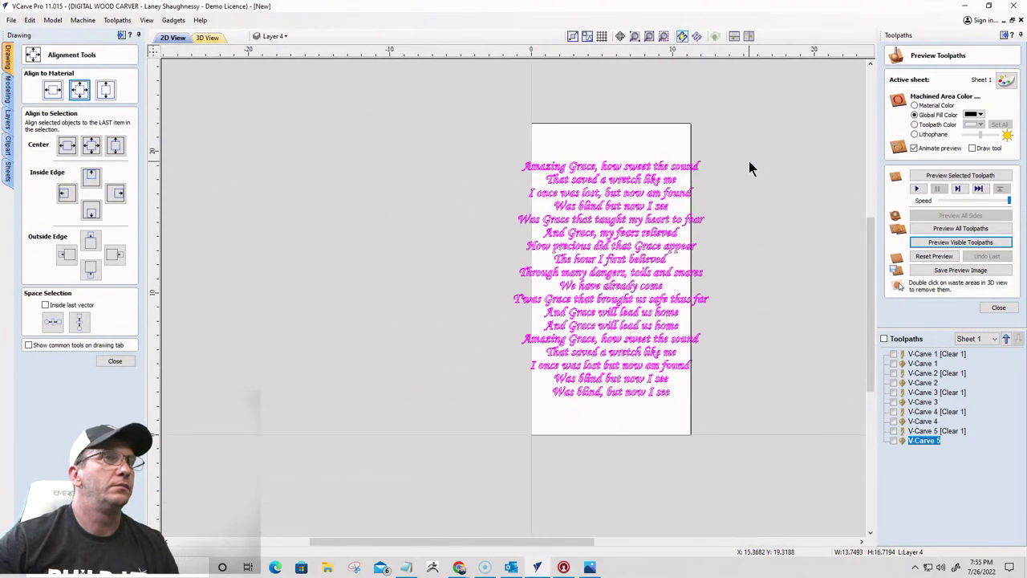
{"action": "scroll", "coordinate": [600, 204], "scroll_direction": "up", "scroll_amount": 1}
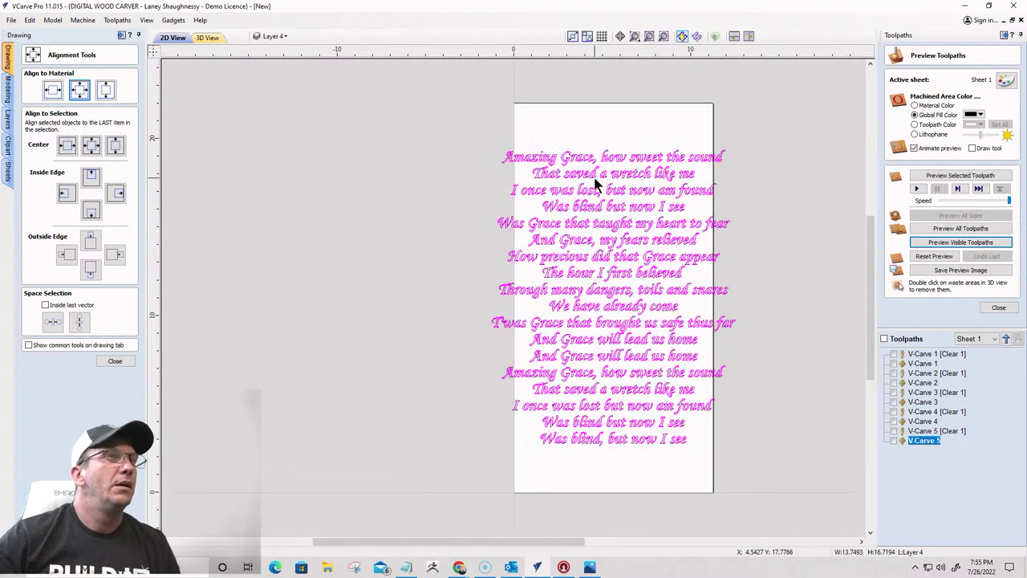
{"action": "scroll", "coordinate": [594, 183], "scroll_direction": "up", "scroll_amount": 1}
Reselect the whole lyrics block to confirm it sits within the sheet, then close alignment
{"action": "left_click", "coordinate": [619, 149]}
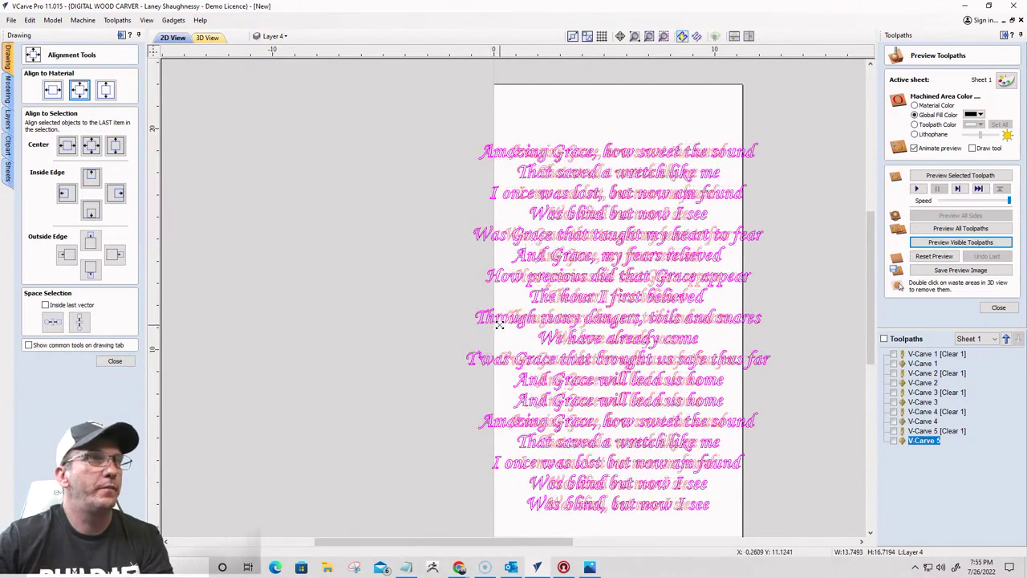
{"action": "left_click", "coordinate": [499, 323]}
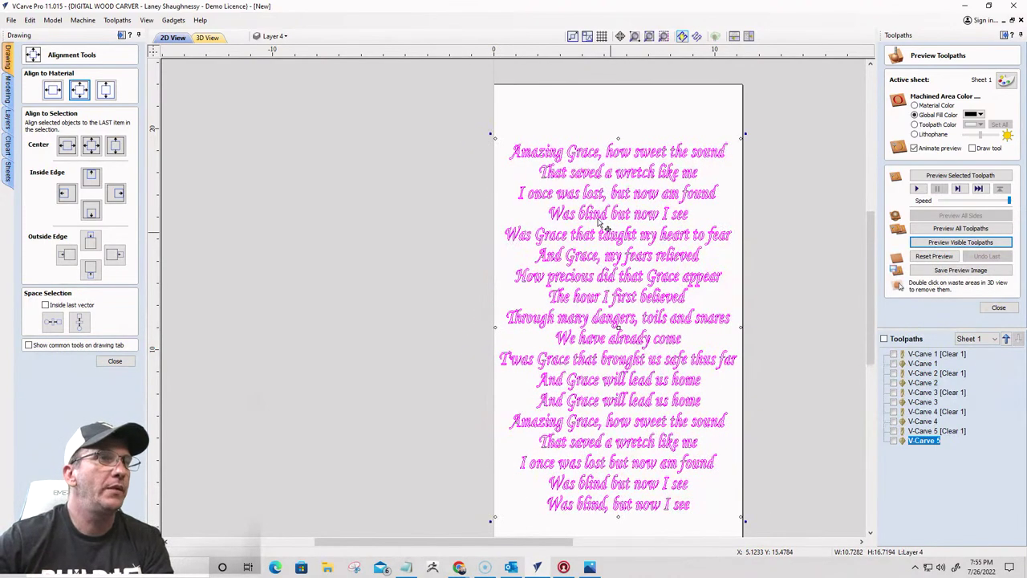
{"action": "scroll", "coordinate": [522, 204], "scroll_direction": "down", "scroll_amount": 3}
{"action": "scroll", "coordinate": [505, 235], "scroll_direction": "up", "scroll_amount": 2}
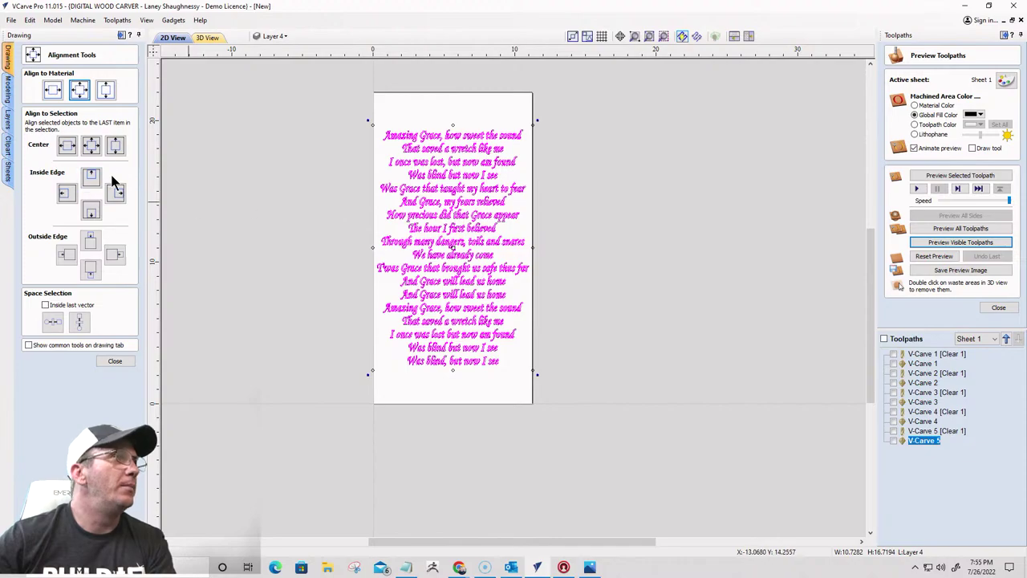
{"action": "left_click", "coordinate": [113, 360]}
{"action": "scroll", "coordinate": [449, 260], "scroll_direction": "up", "scroll_amount": 2}
{"action": "scroll", "coordinate": [488, 252], "scroll_direction": "down", "scroll_amount": 2}
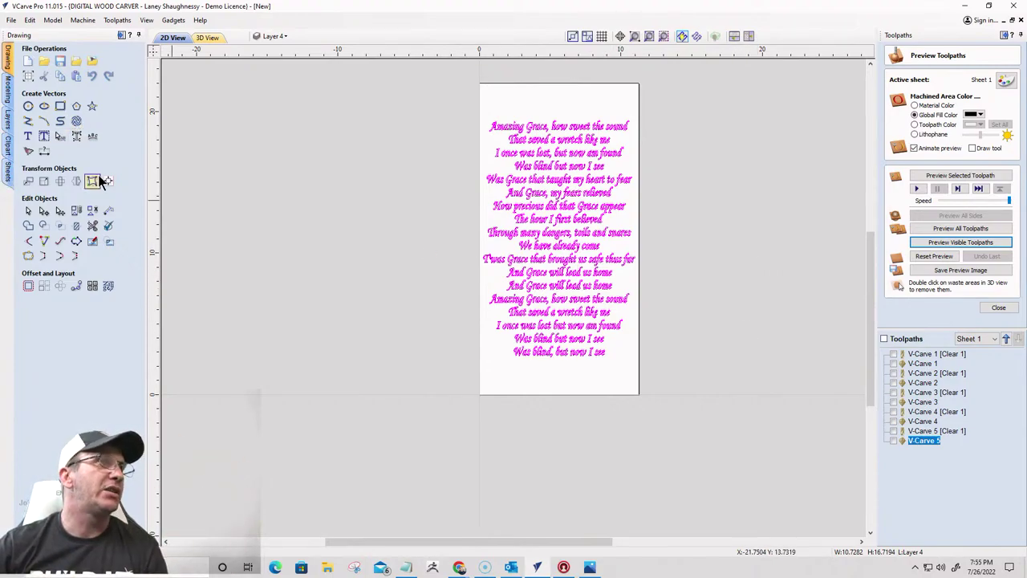
Start new text with AMAZING on the first line and GRACE on the second
{"action": "left_click", "coordinate": [28, 137]}
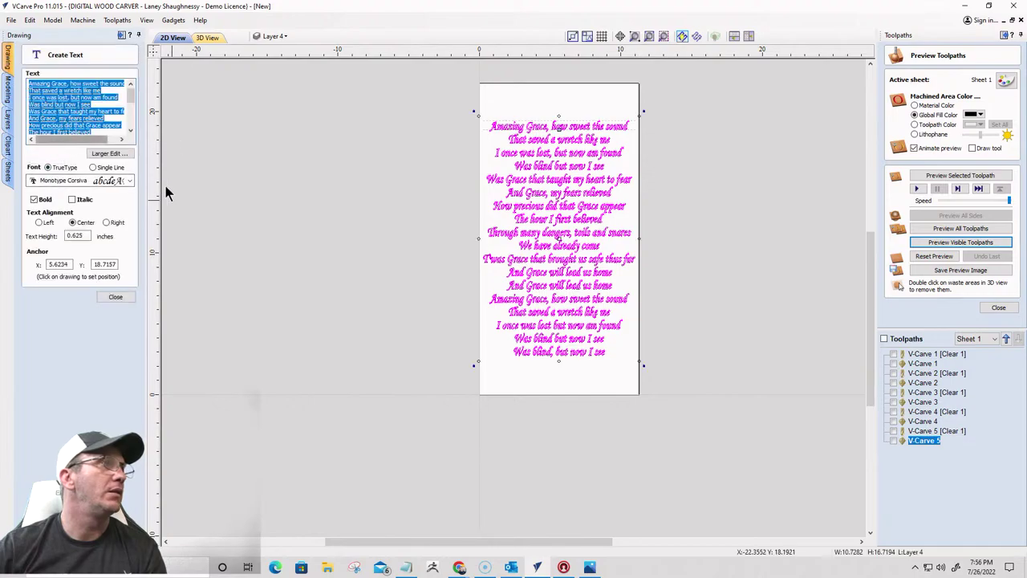
{"action": "left_click", "coordinate": [276, 430]}
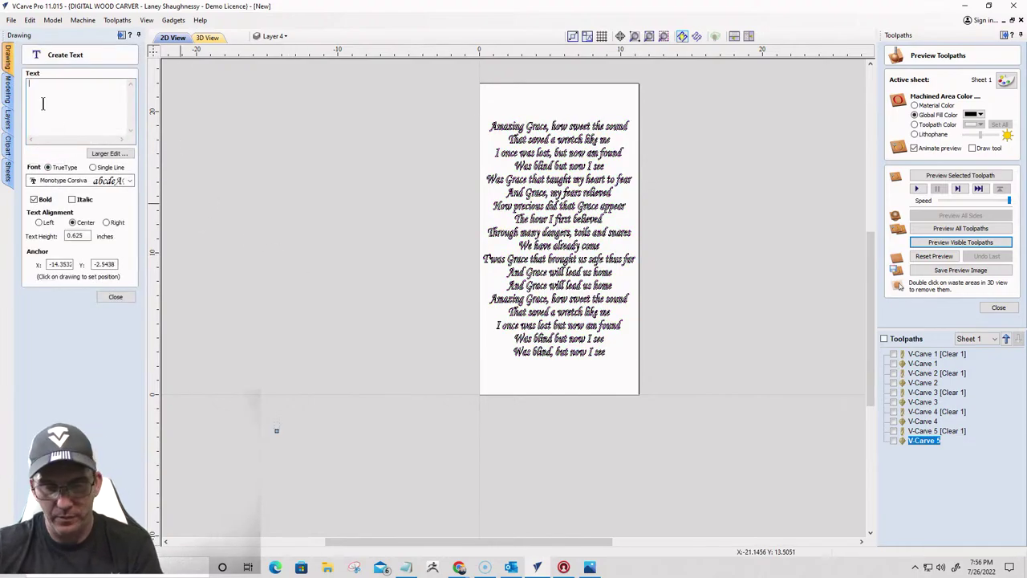
{"action": "type", "text": "AMAZIN"}
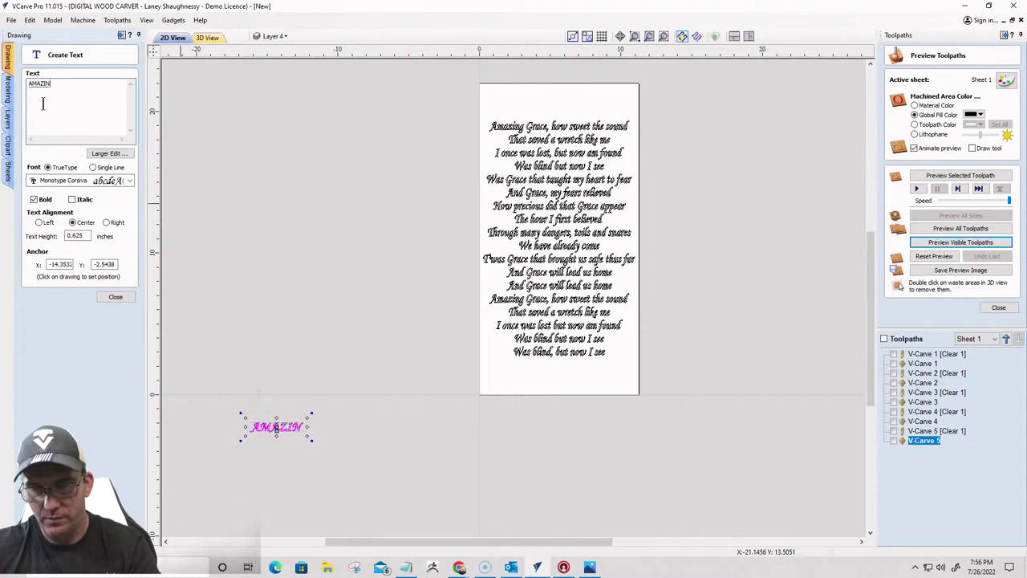
{"action": "type", "text": "G"}
{"action": "key", "text": "Return"}
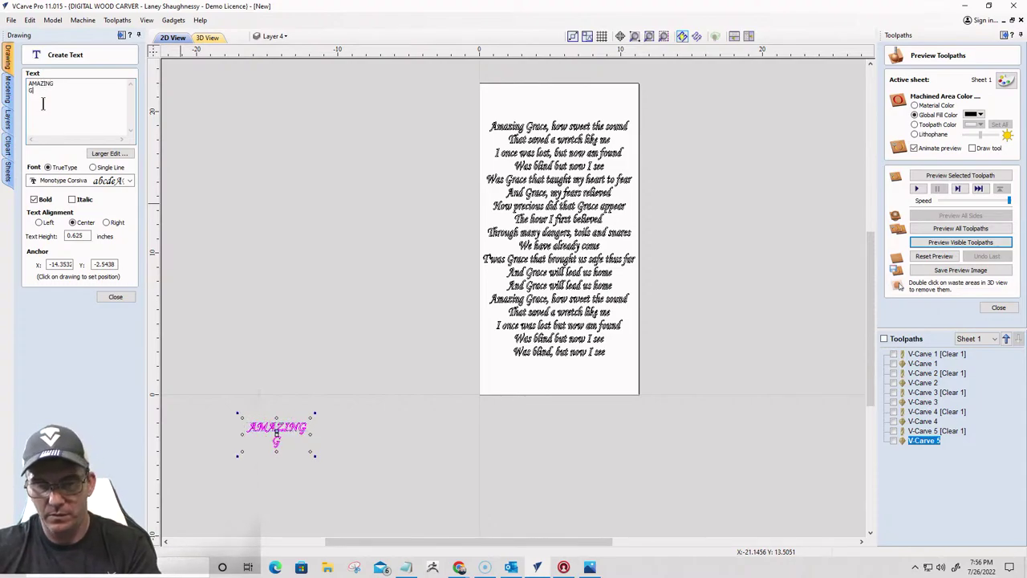
{"action": "type", "text": "GRACE"}
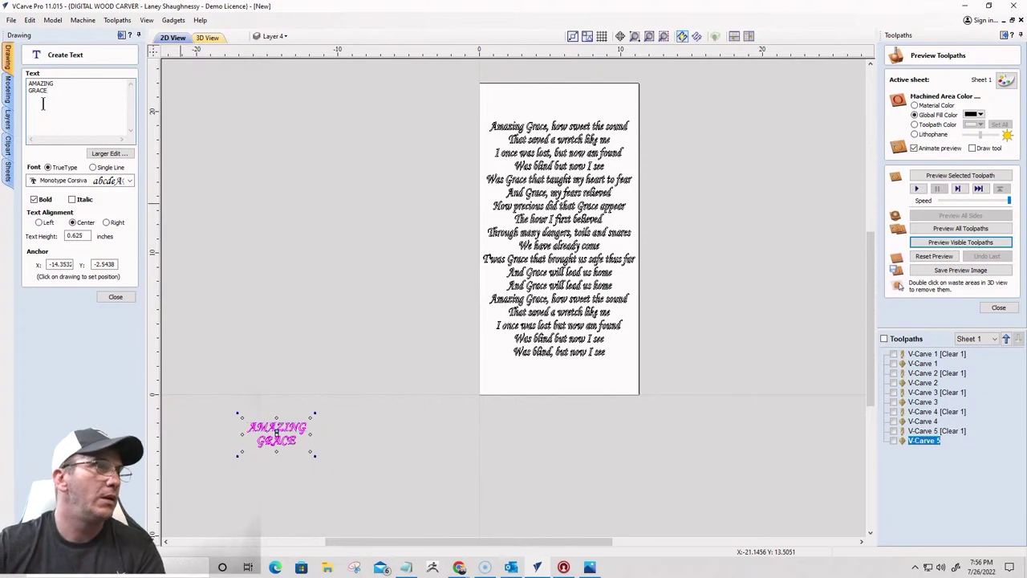
Try GrandAdventure, then set the title font to Times New Roman
{"action": "left_click", "coordinate": [129, 180]}
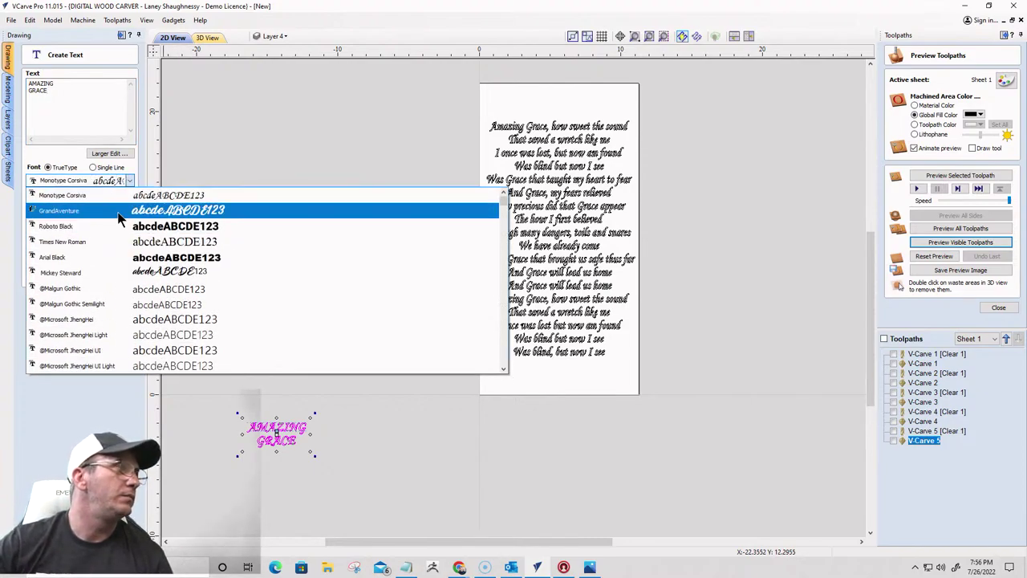
{"action": "left_click", "coordinate": [117, 211]}
{"action": "left_click", "coordinate": [106, 183]}
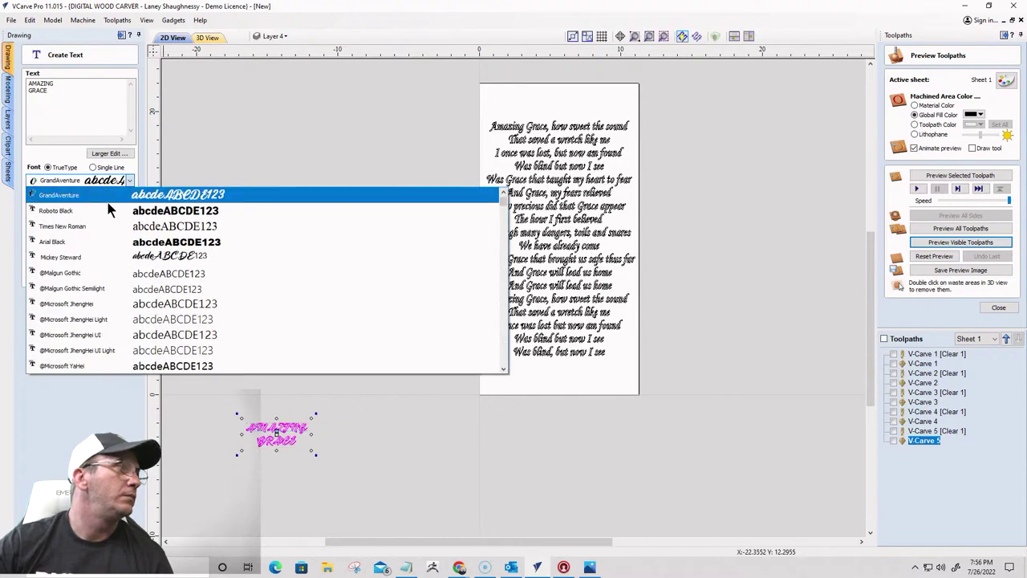
{"action": "scroll", "coordinate": [121, 313], "scroll_direction": "down", "scroll_amount": 6}
{"action": "scroll", "coordinate": [130, 325], "scroll_direction": "down", "scroll_amount": 8}
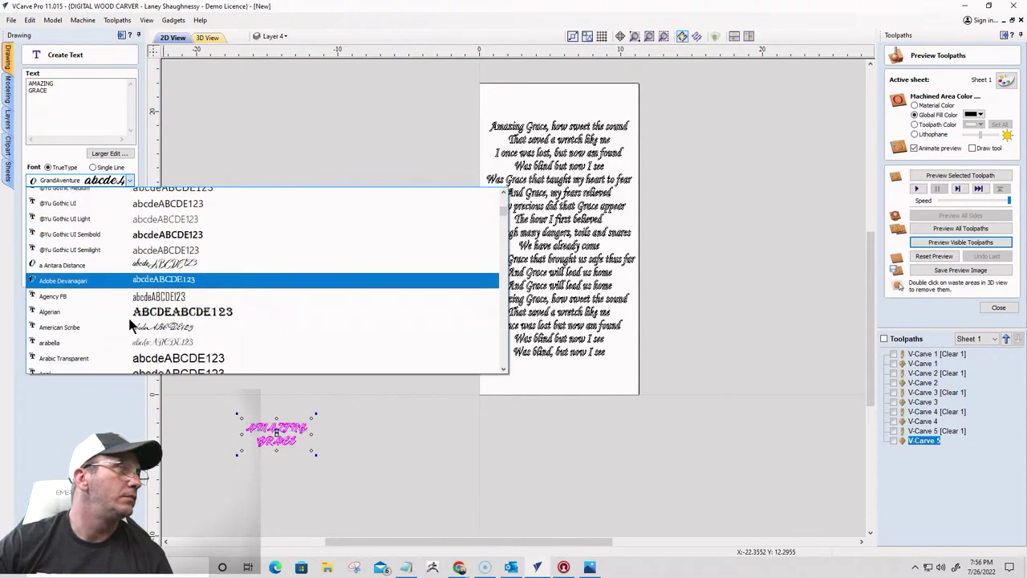
{"action": "scroll", "coordinate": [132, 323], "scroll_direction": "down", "scroll_amount": 3}
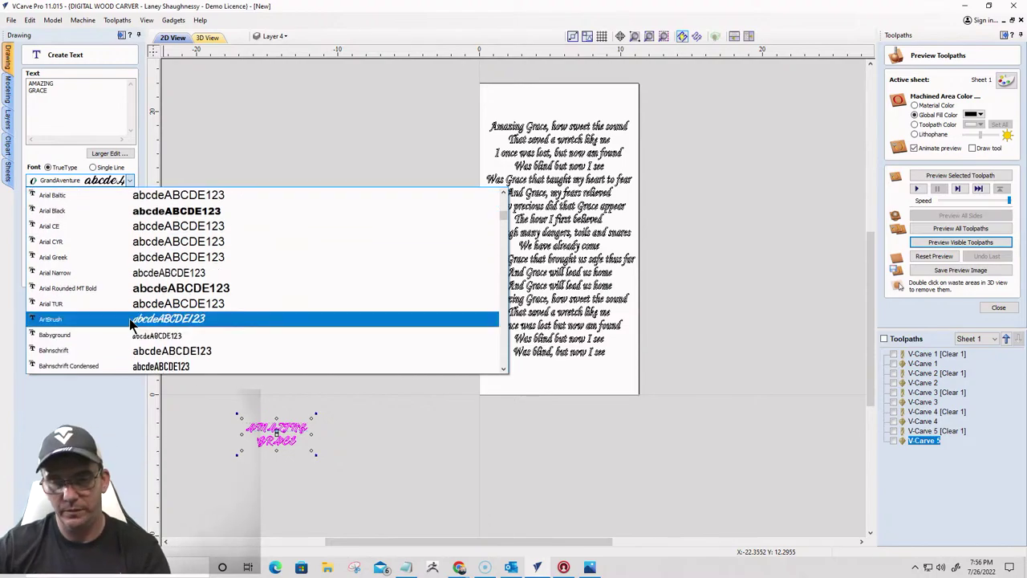
{"action": "scroll", "coordinate": [133, 323], "scroll_direction": "down", "scroll_amount": 15}
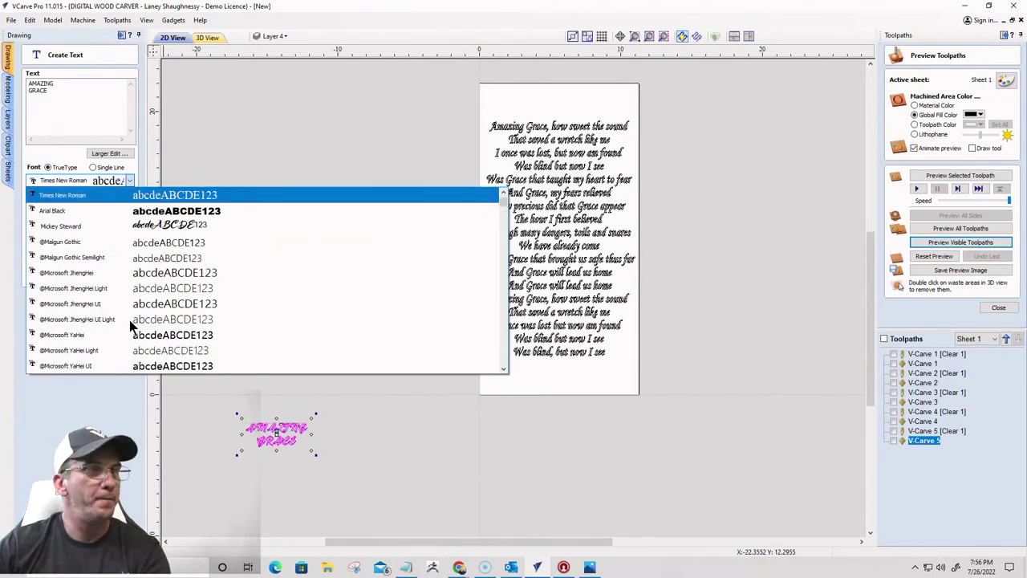
{"action": "scroll", "coordinate": [123, 292], "scroll_direction": "down", "scroll_amount": 6}
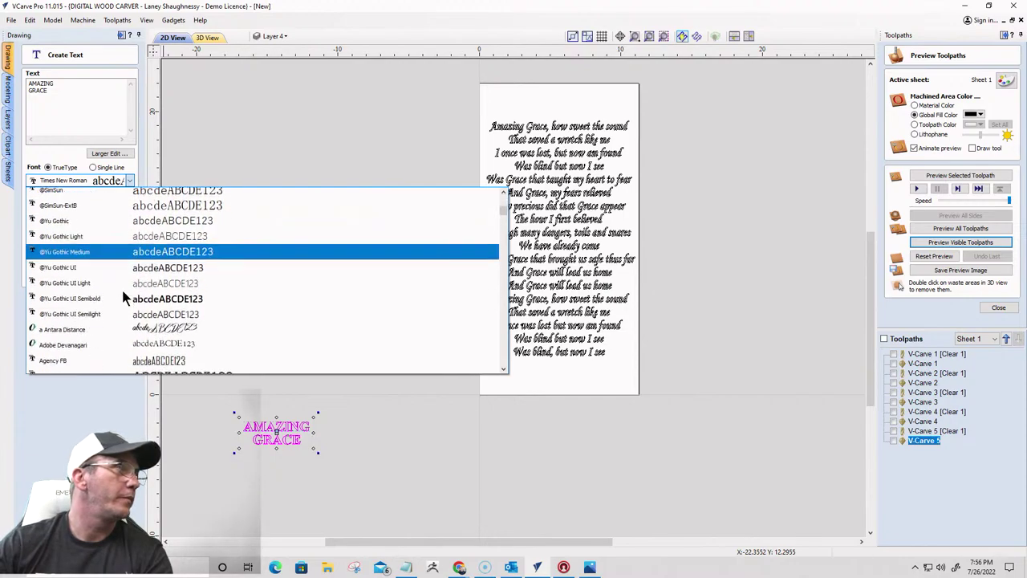
{"action": "scroll", "coordinate": [121, 284], "scroll_direction": "up", "scroll_amount": 5}
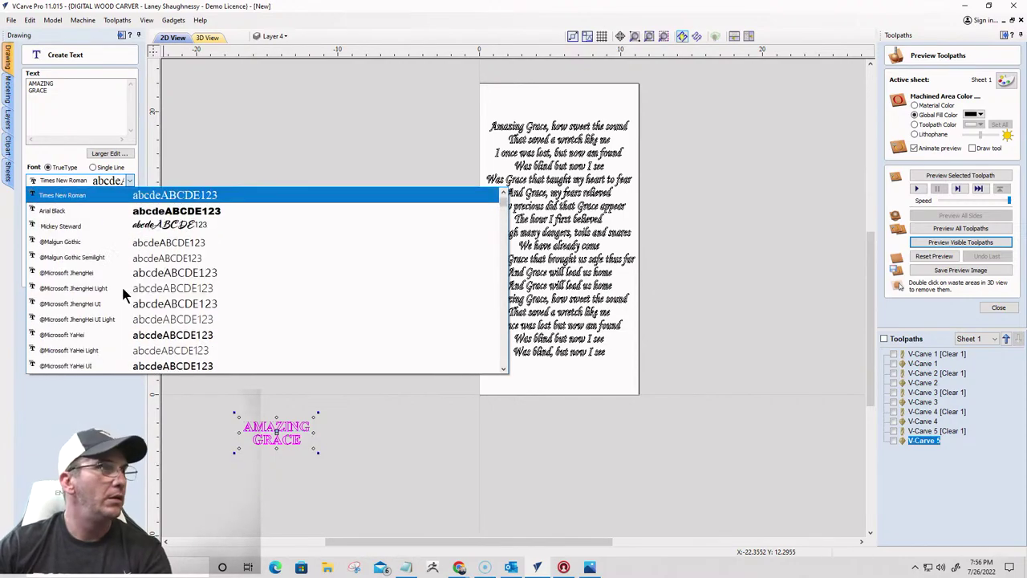
{"action": "scroll", "coordinate": [123, 294], "scroll_direction": "down", "scroll_amount": 5}
{"action": "scroll", "coordinate": [124, 311], "scroll_direction": "down", "scroll_amount": 8}
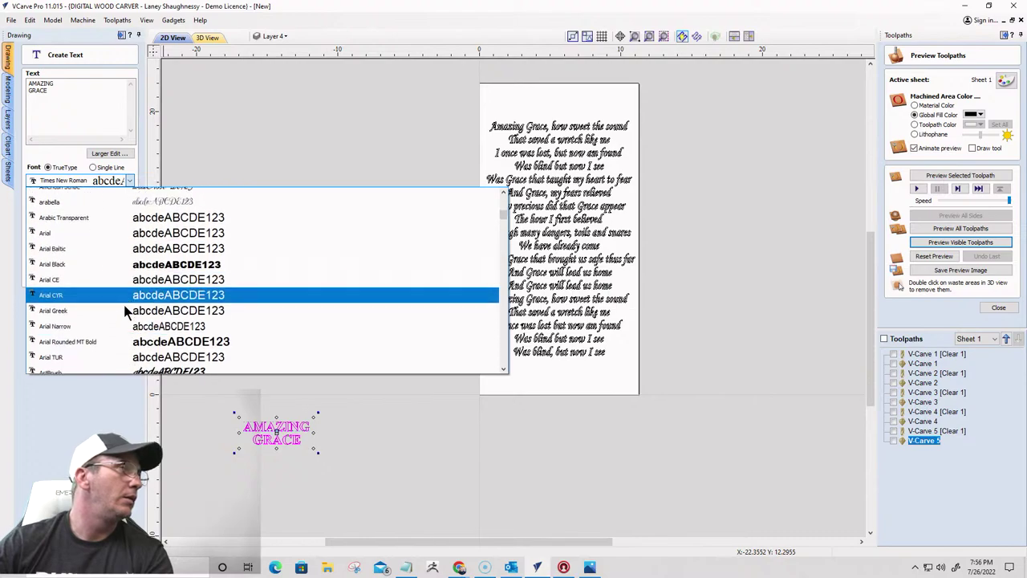
{"action": "key", "text": "t"}
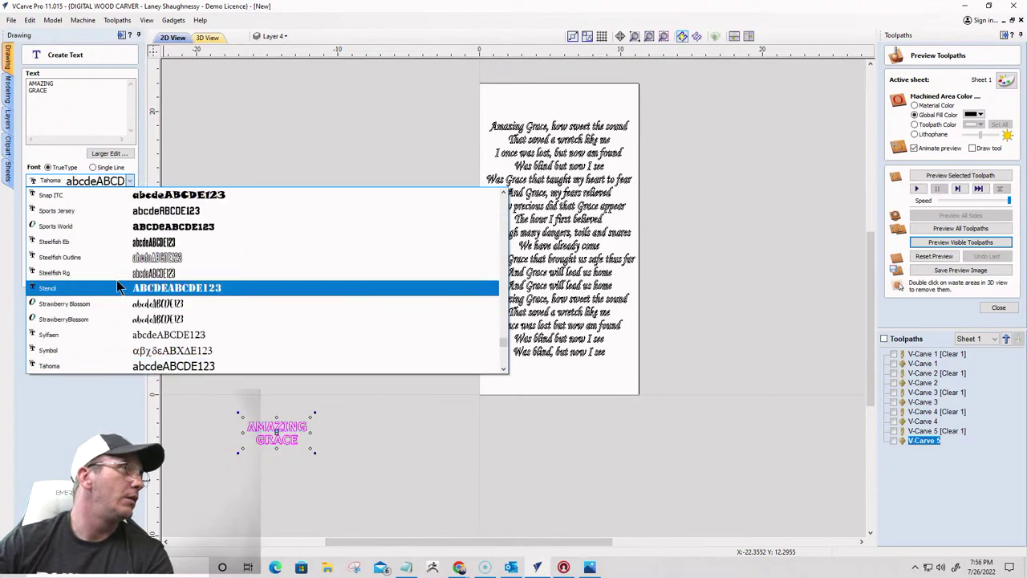
{"action": "scroll", "coordinate": [111, 311], "scroll_direction": "down", "scroll_amount": 2}
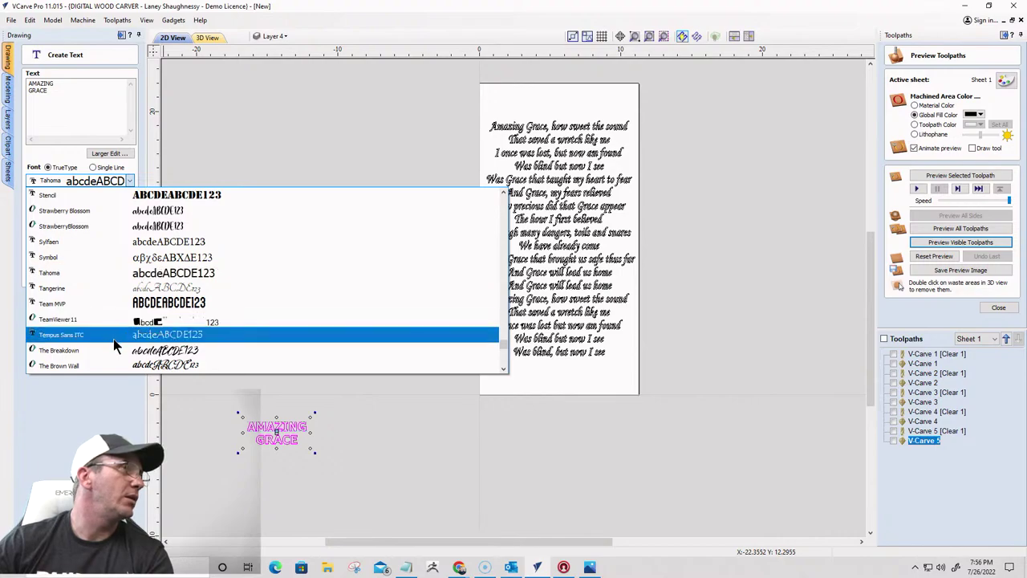
{"action": "scroll", "coordinate": [113, 338], "scroll_direction": "down", "scroll_amount": 1}
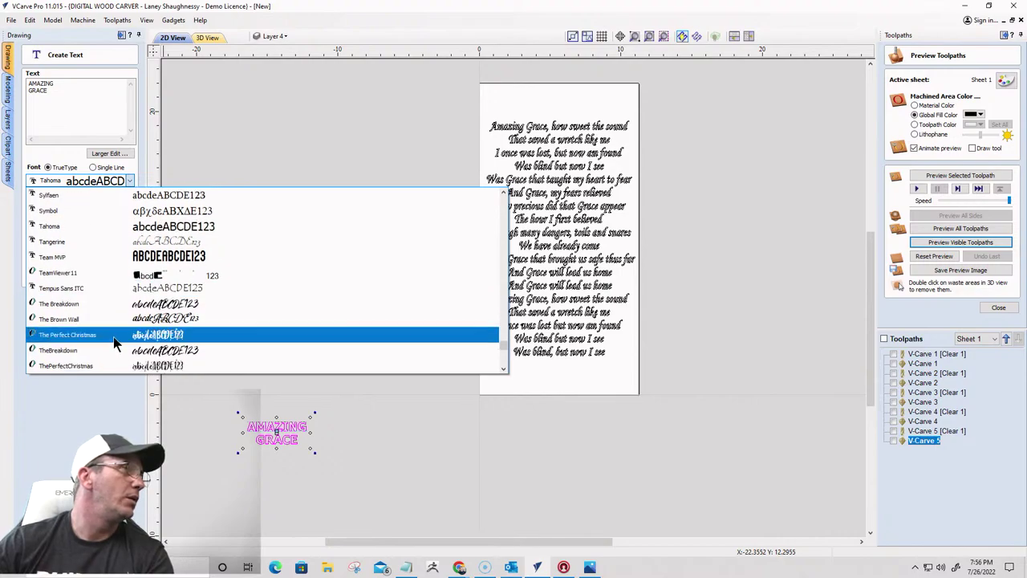
{"action": "scroll", "coordinate": [113, 336], "scroll_direction": "down", "scroll_amount": 1}
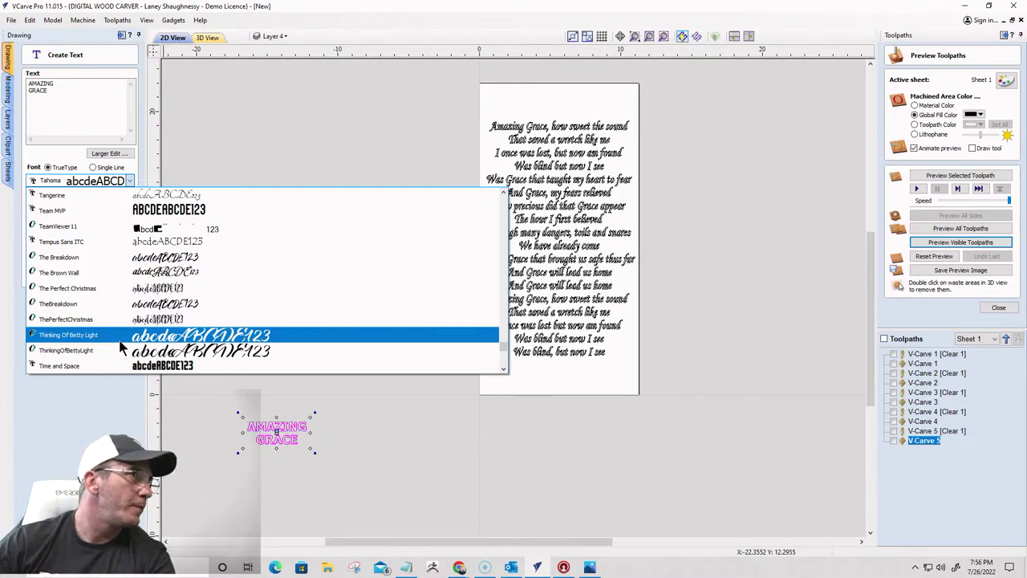
{"action": "scroll", "coordinate": [120, 344], "scroll_direction": "down", "scroll_amount": 2}
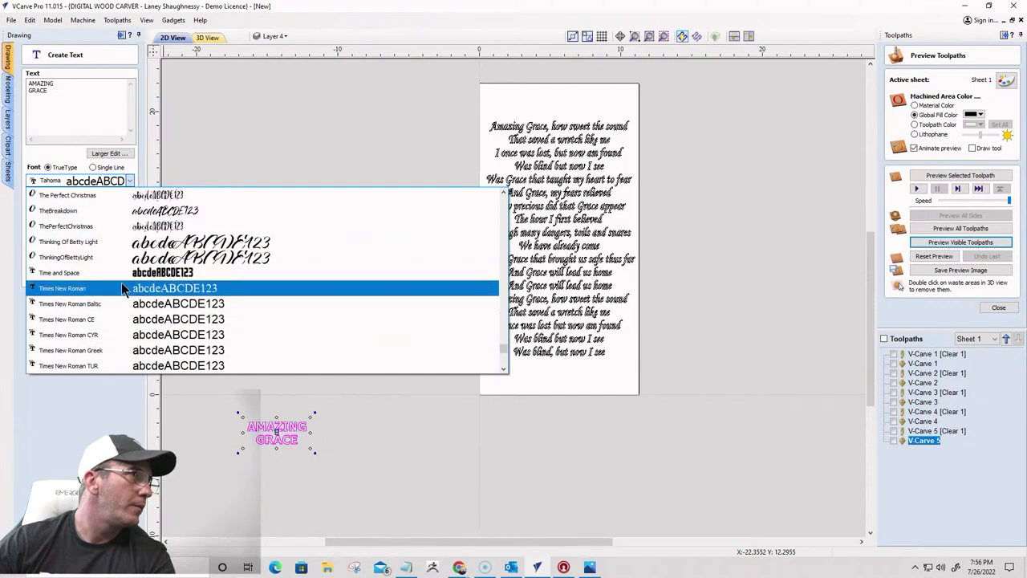
{"action": "left_click", "coordinate": [122, 289]}
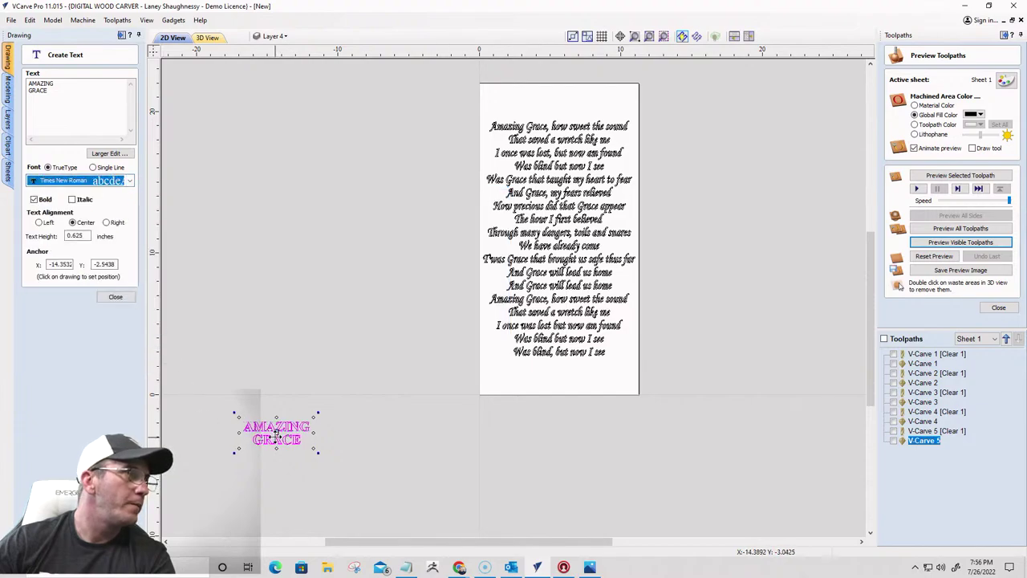
Move the title onto the upper lyrics and size it to about 1.47 inches tall
{"action": "left_click_drag", "start_coordinate": [276, 433], "coordinate": [367, 173]}
{"action": "left_click_drag", "start_coordinate": [426, 196], "coordinate": [454, 239]}
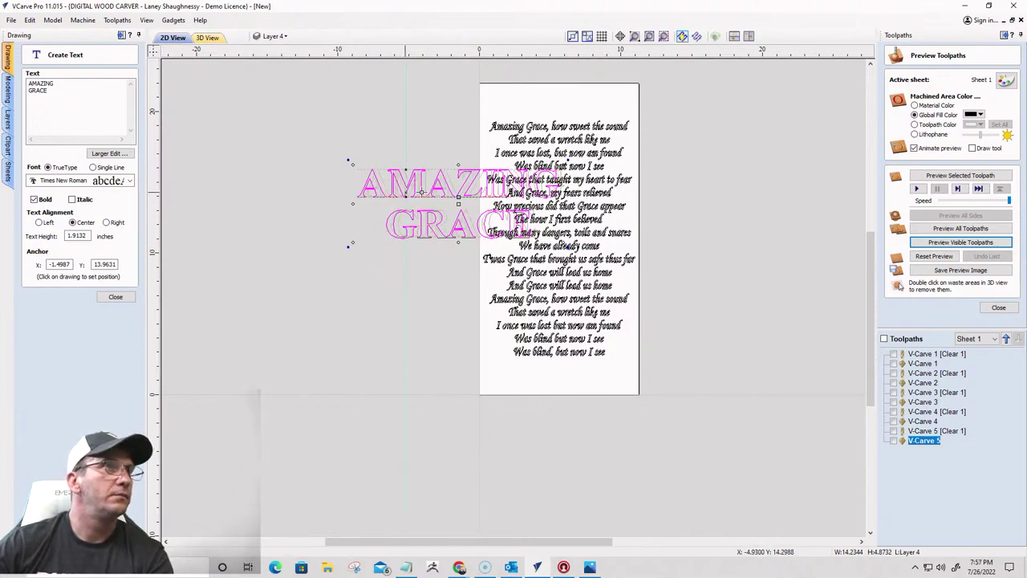
{"action": "left_click_drag", "start_coordinate": [420, 192], "coordinate": [501, 193]}
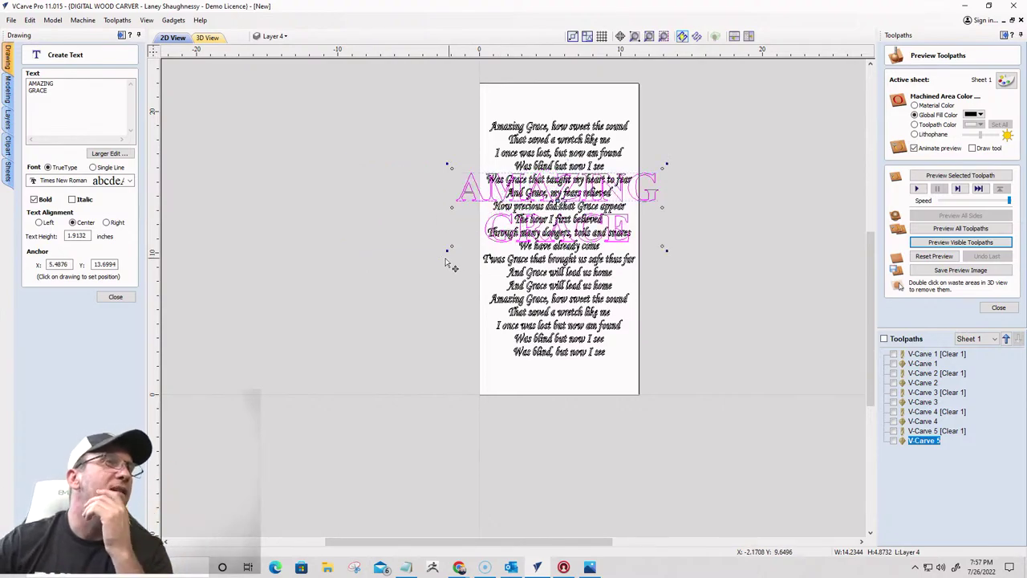
{"action": "left_click", "coordinate": [453, 166]}
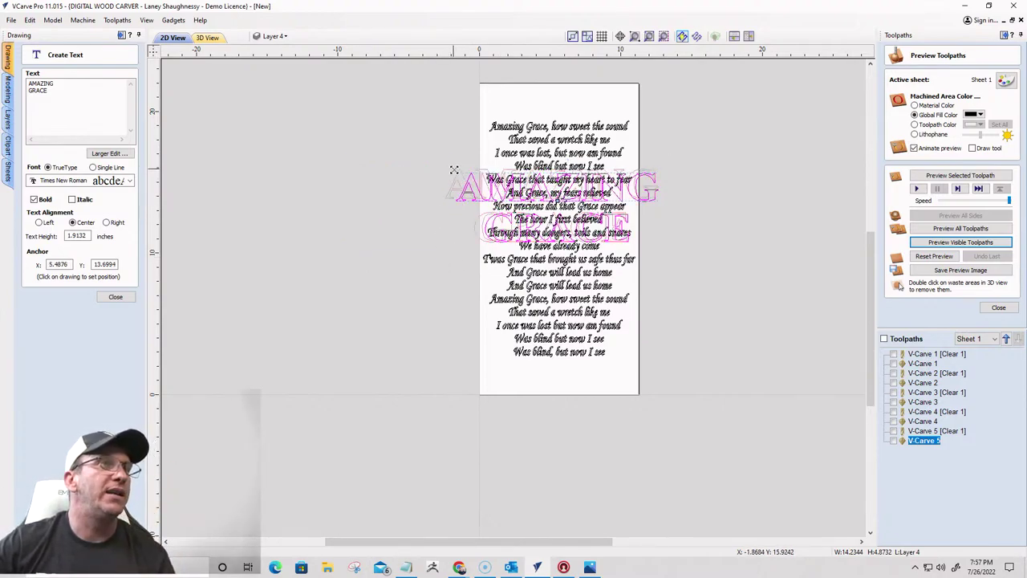
{"action": "left_click_drag", "start_coordinate": [483, 179], "coordinate": [482, 178]}
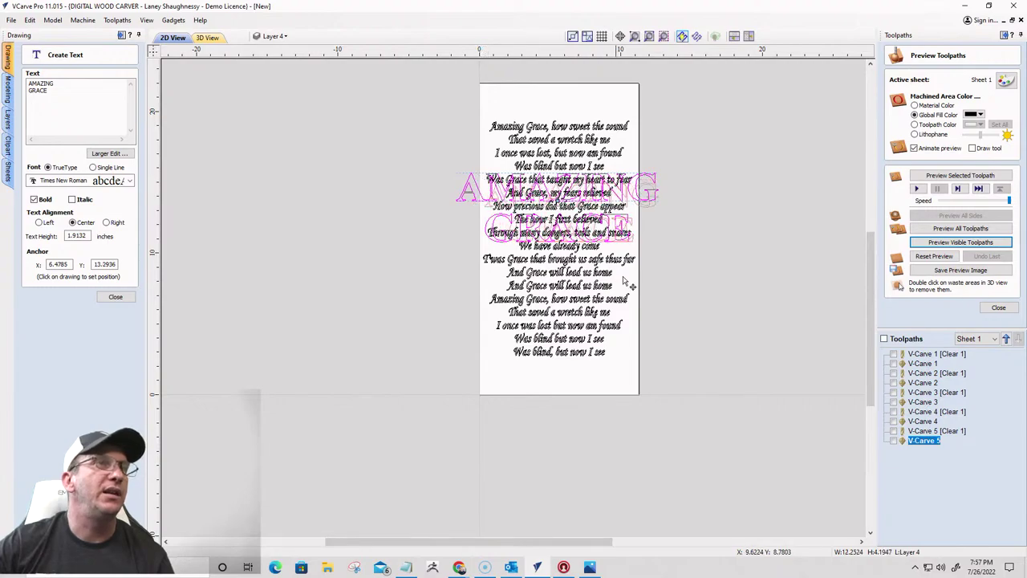
{"action": "left_click_drag", "start_coordinate": [662, 176], "coordinate": [646, 180]}
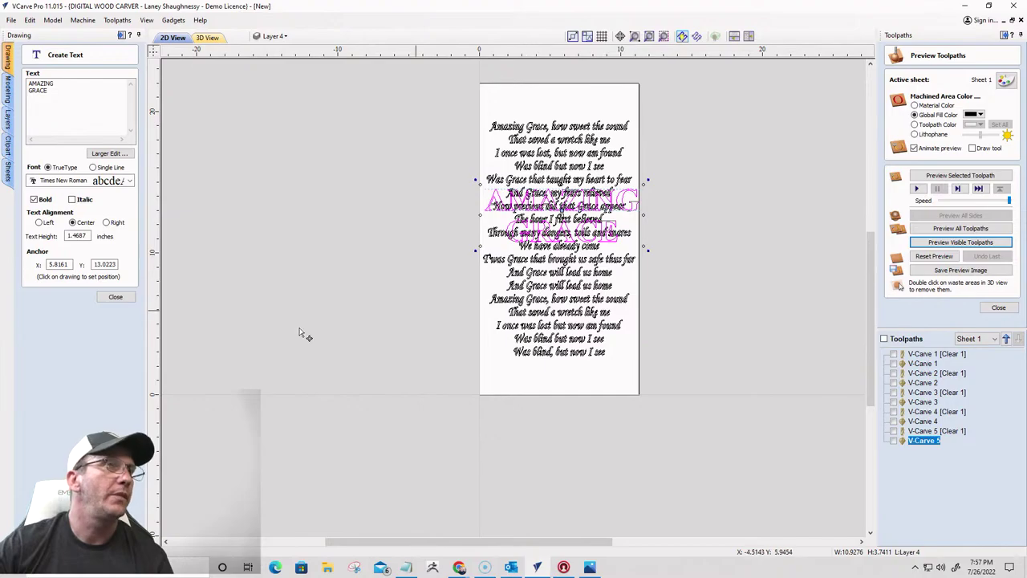
{"action": "left_click", "coordinate": [115, 297]}
{"action": "scroll", "coordinate": [513, 197], "scroll_direction": "up", "scroll_amount": 5}
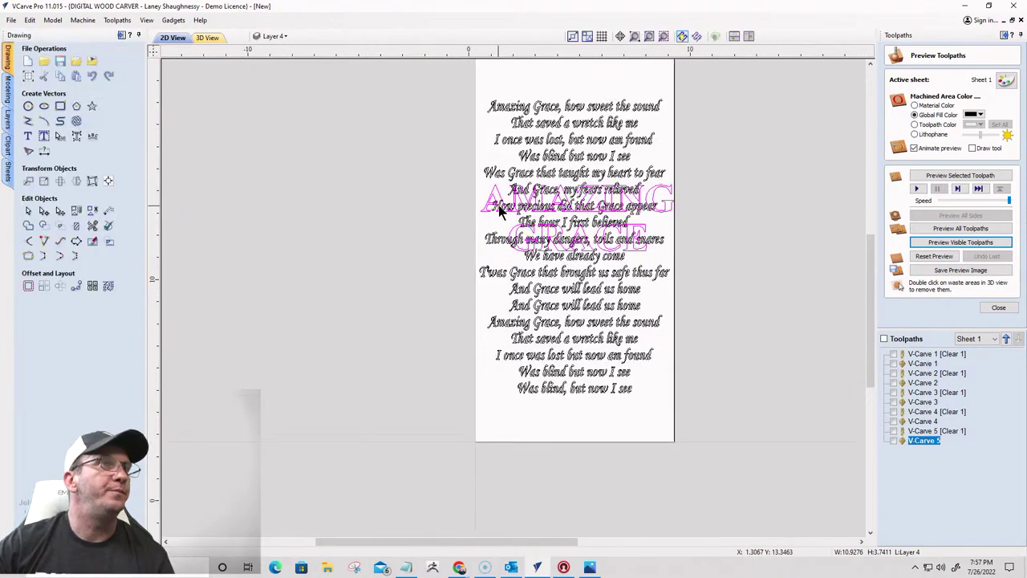
{"action": "scroll", "coordinate": [425, 165], "scroll_direction": "down", "scroll_amount": 4}
{"action": "scroll", "coordinate": [596, 145], "scroll_direction": "up", "scroll_amount": 6}
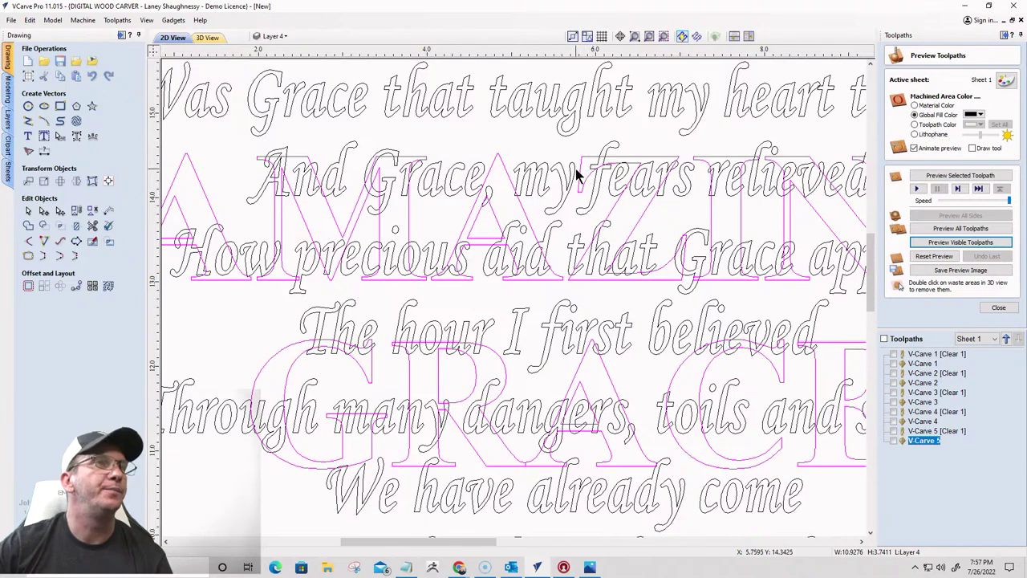
{"action": "scroll", "coordinate": [578, 184], "scroll_direction": "down", "scroll_amount": 5}
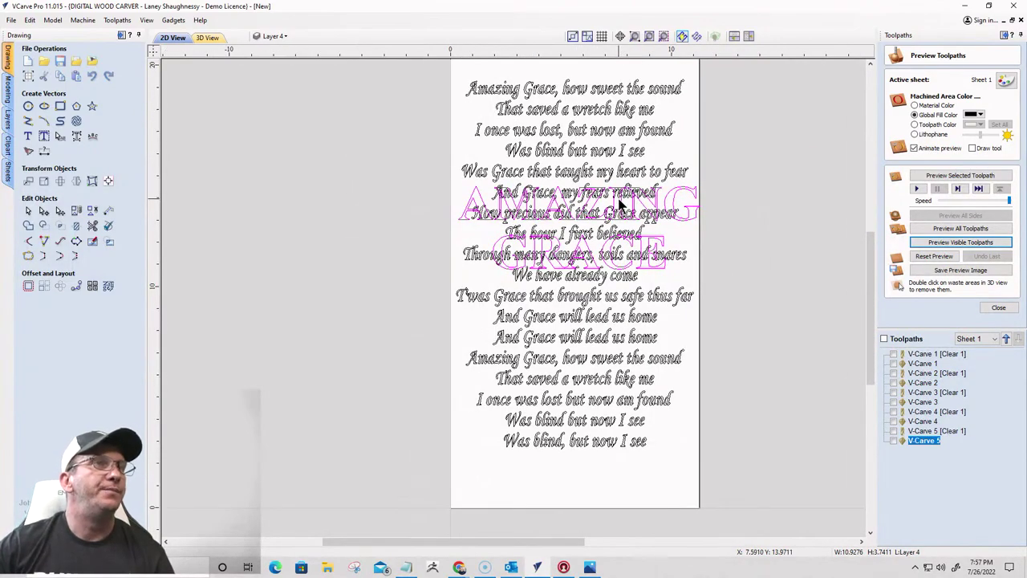
{"action": "scroll", "coordinate": [591, 199], "scroll_direction": "up", "scroll_amount": 3}
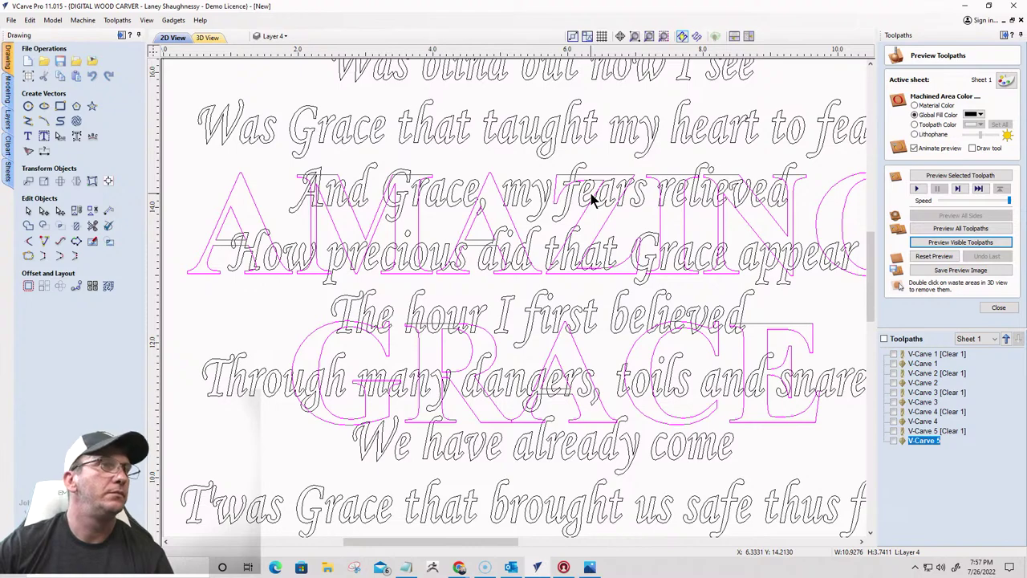
{"action": "scroll", "coordinate": [590, 199], "scroll_direction": "down", "scroll_amount": 3}
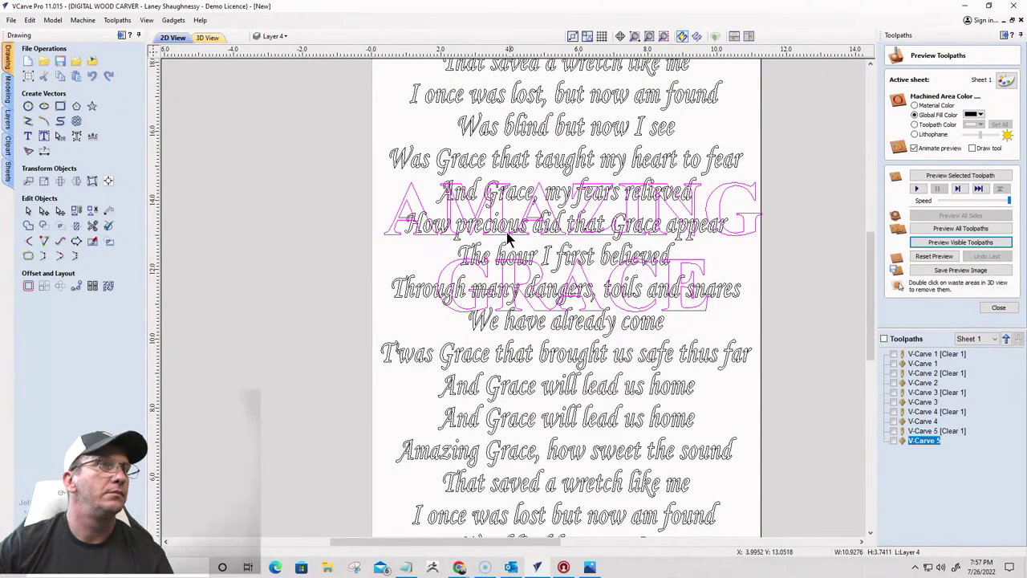
{"action": "left_click", "coordinate": [393, 231]}
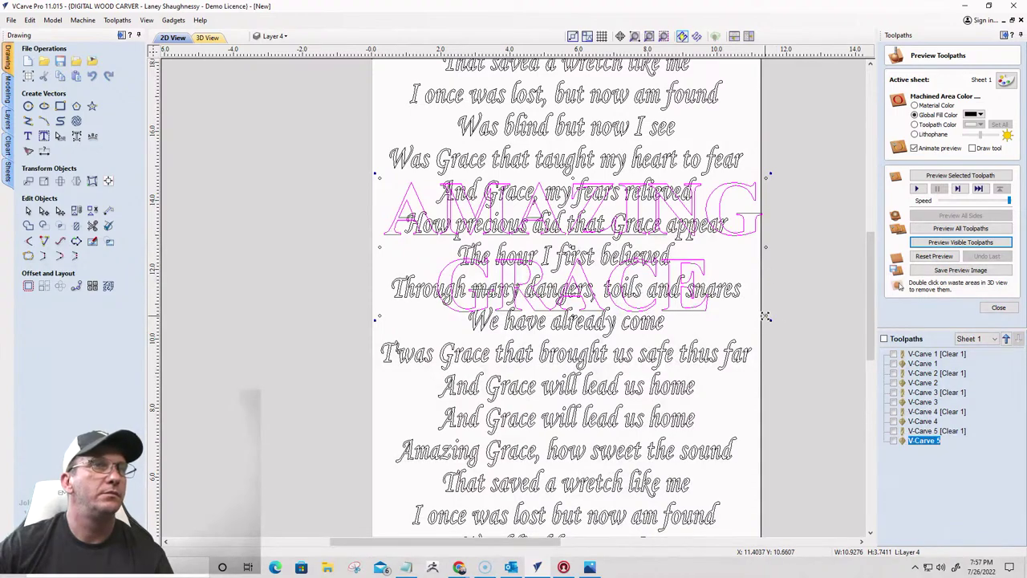
{"action": "left_click_drag", "start_coordinate": [767, 318], "coordinate": [754, 309]}
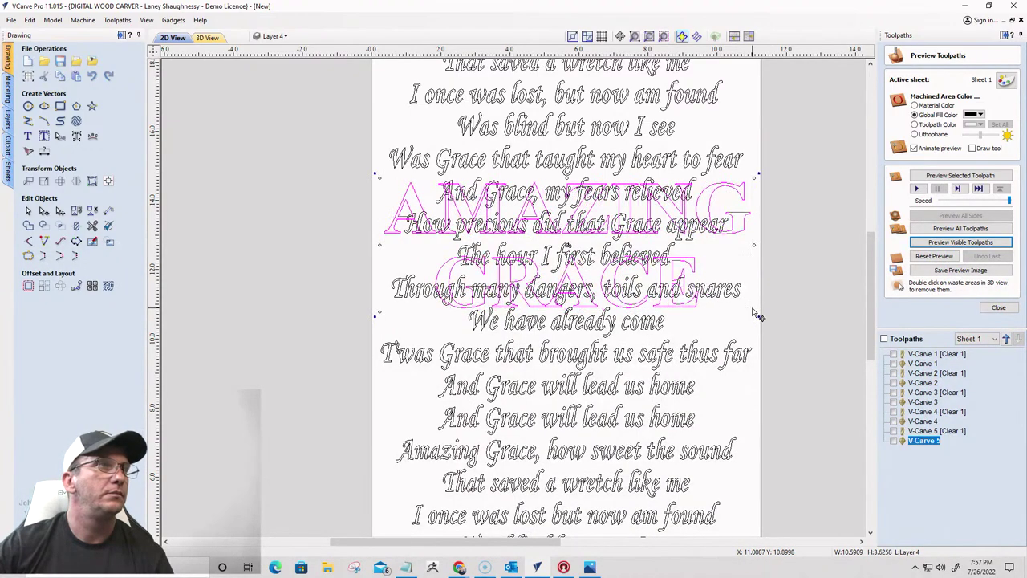
Centre the AMAZING GRACE lettering on the sheet using Align to Material Center
{"action": "left_click", "coordinate": [109, 180]}
{"action": "left_click", "coordinate": [78, 90]}
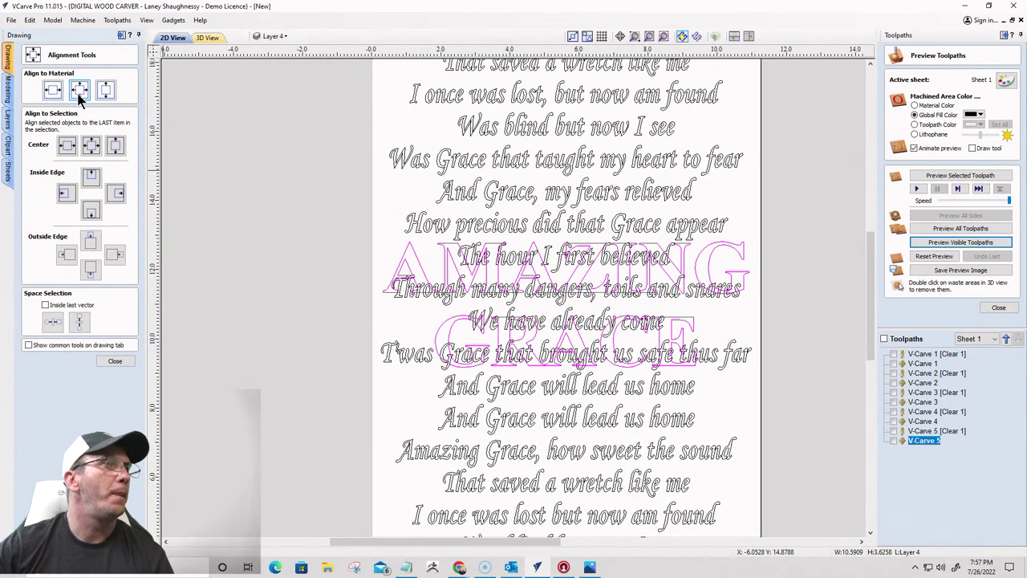
{"action": "scroll", "coordinate": [381, 321], "scroll_direction": "down", "scroll_amount": 3}
{"action": "scroll", "coordinate": [381, 321], "scroll_direction": "up", "scroll_amount": 3}
{"action": "scroll", "coordinate": [381, 321], "scroll_direction": "down", "scroll_amount": 3}
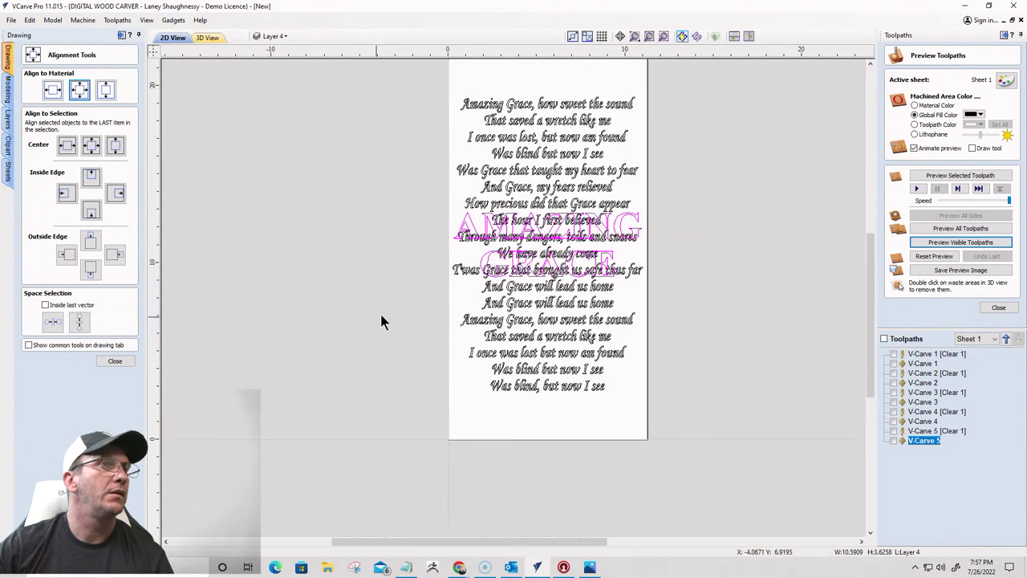
{"action": "scroll", "coordinate": [381, 319], "scroll_direction": "up", "scroll_amount": 2}
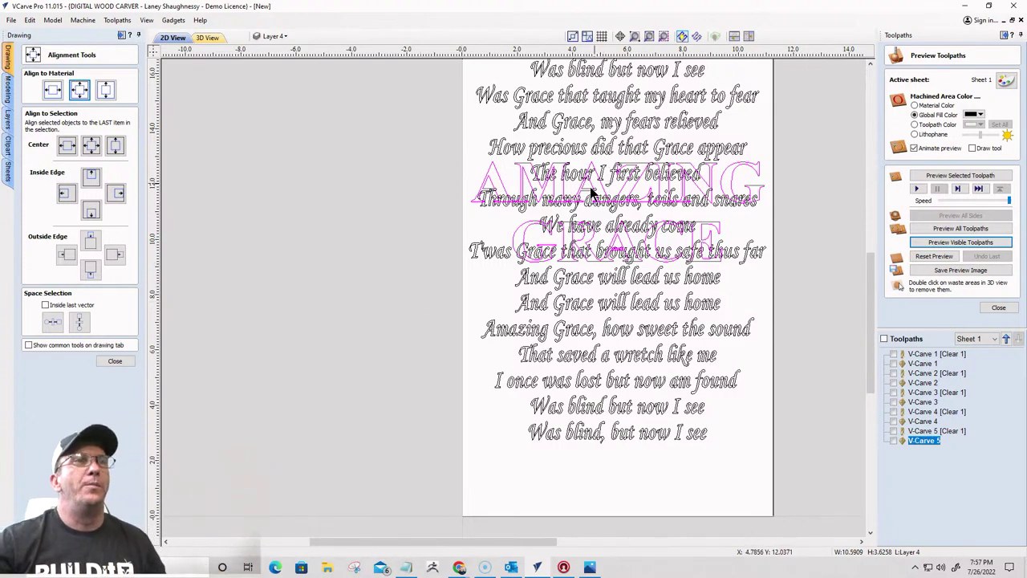
{"action": "right_click", "coordinate": [548, 227]}
{"action": "key", "text": "Escape"}
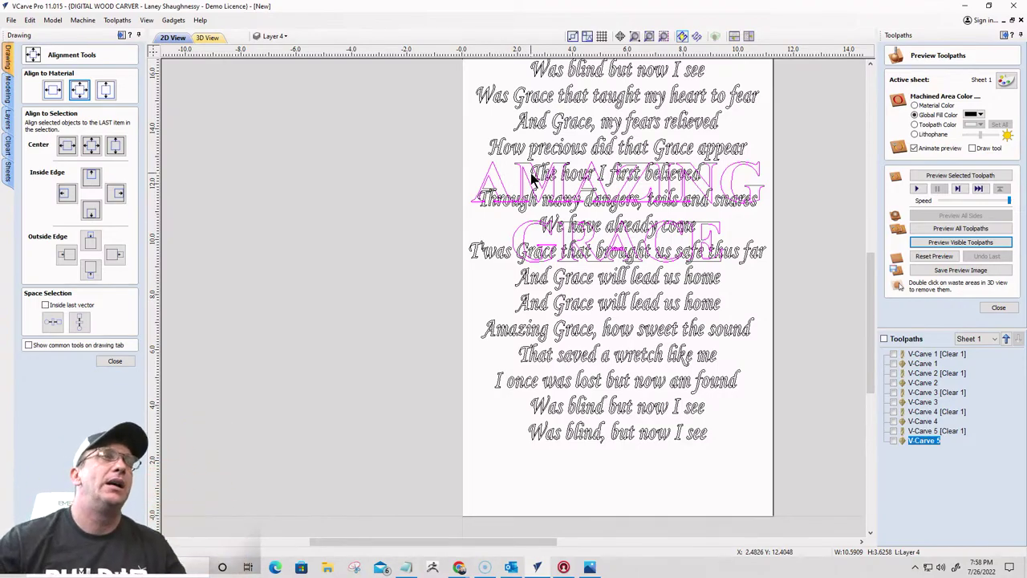
{"action": "scroll", "coordinate": [534, 165], "scroll_direction": "up", "scroll_amount": 2}
{"action": "scroll", "coordinate": [539, 210], "scroll_direction": "down", "scroll_amount": 3}
{"action": "scroll", "coordinate": [544, 225], "scroll_direction": "up", "scroll_amount": 2}
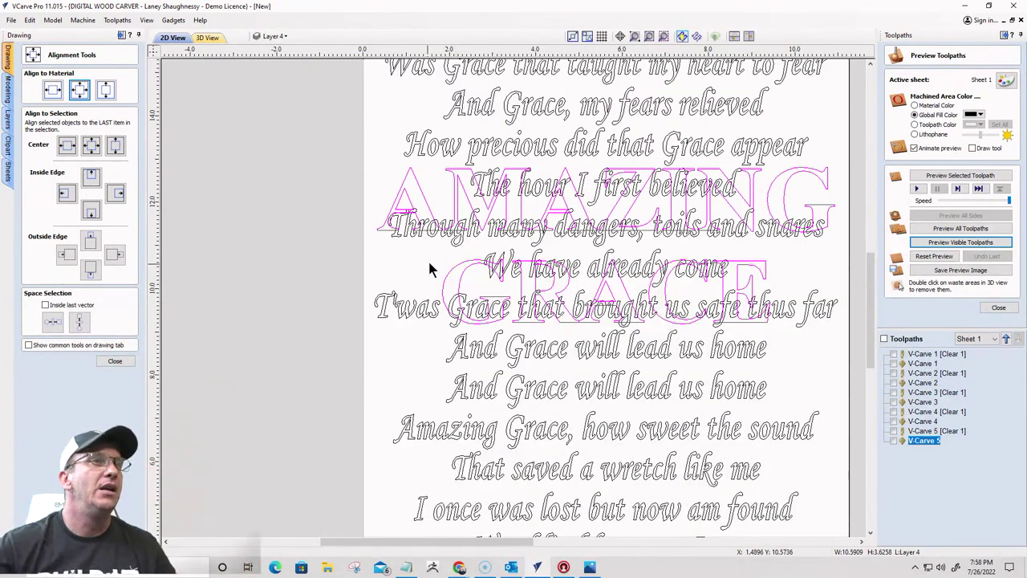
Offset the AMAZING GRACE letters outward by 0.0625 inches, accepting the overlap warning
{"action": "left_click", "coordinate": [113, 362]}
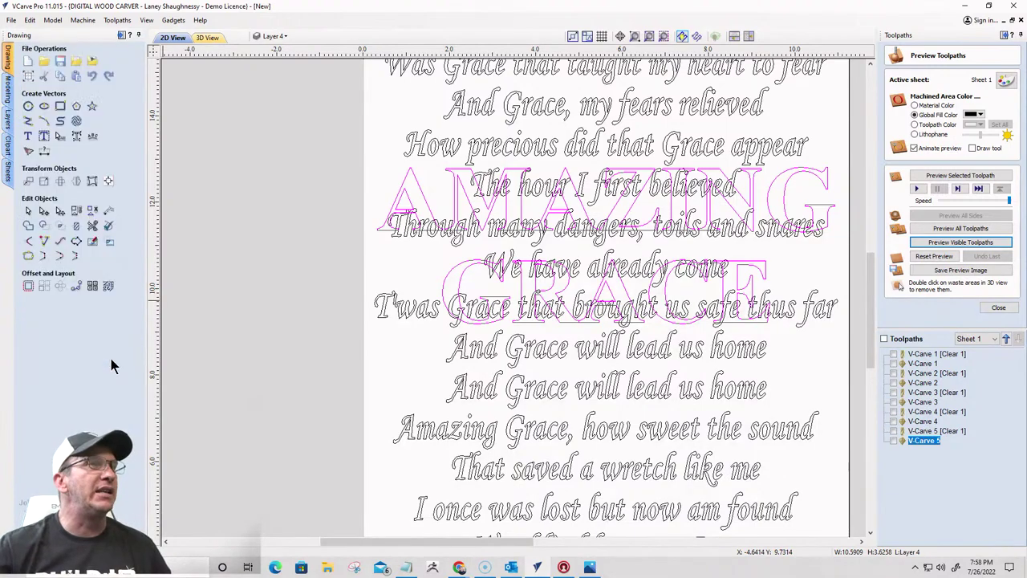
{"action": "left_click", "coordinate": [28, 287]}
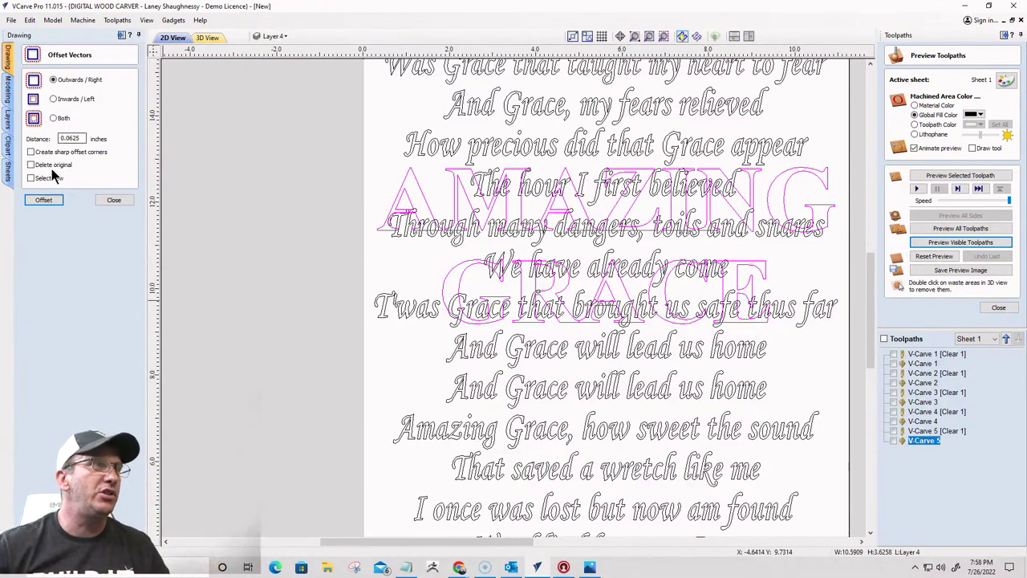
{"action": "left_click", "coordinate": [44, 200]}
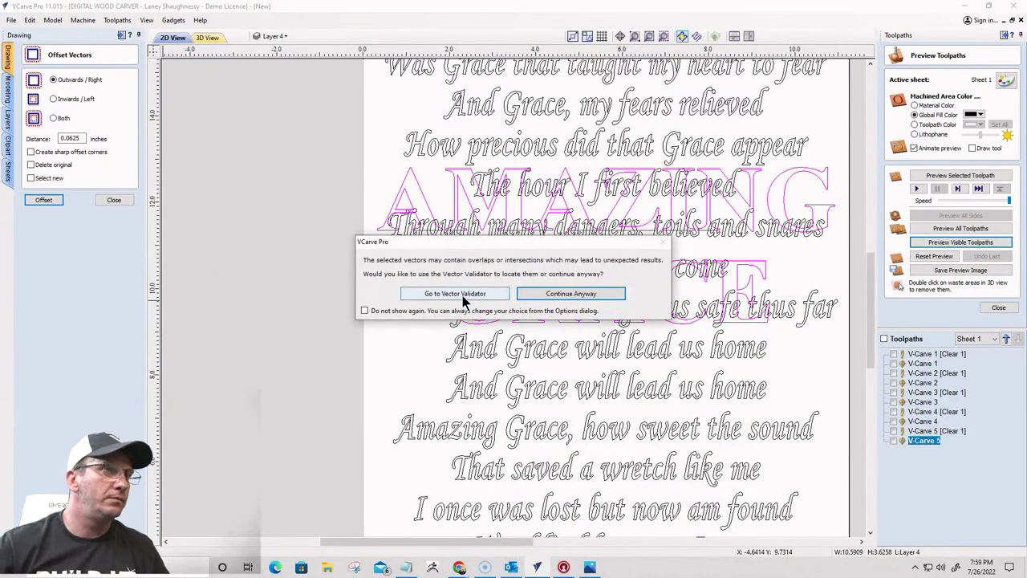
{"action": "left_click", "coordinate": [566, 294]}
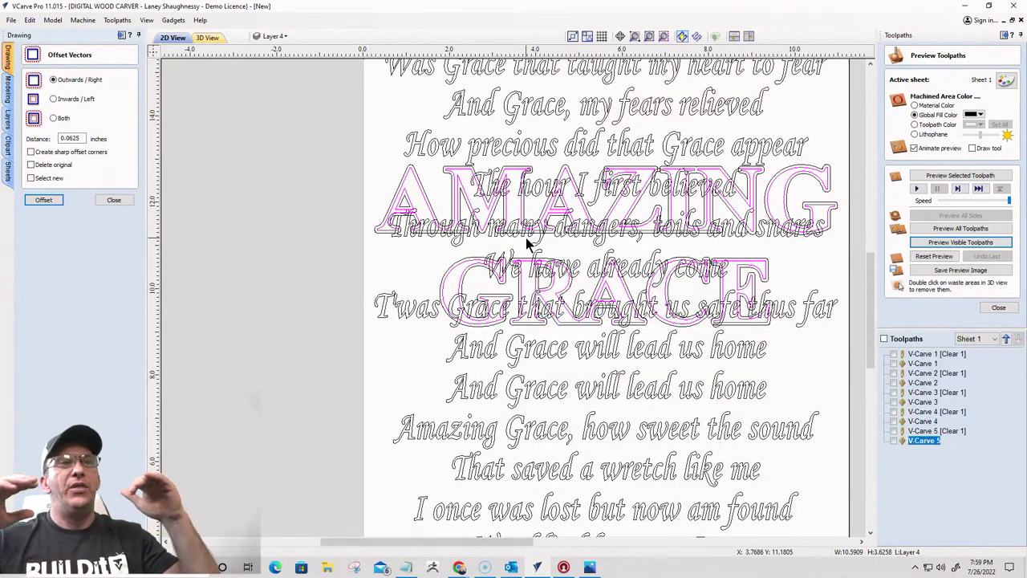
{"action": "scroll", "coordinate": [466, 210], "scroll_direction": "up", "scroll_amount": 5}
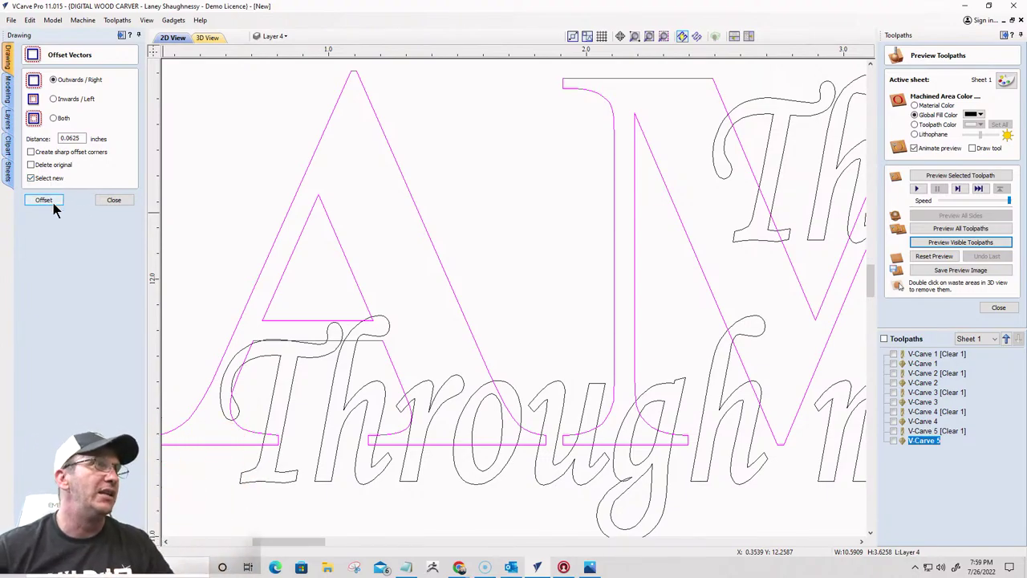
Rerun the 0.0625-inch outward offset past the overlap warning and close Offset Vectors
{"action": "left_click", "coordinate": [44, 201]}
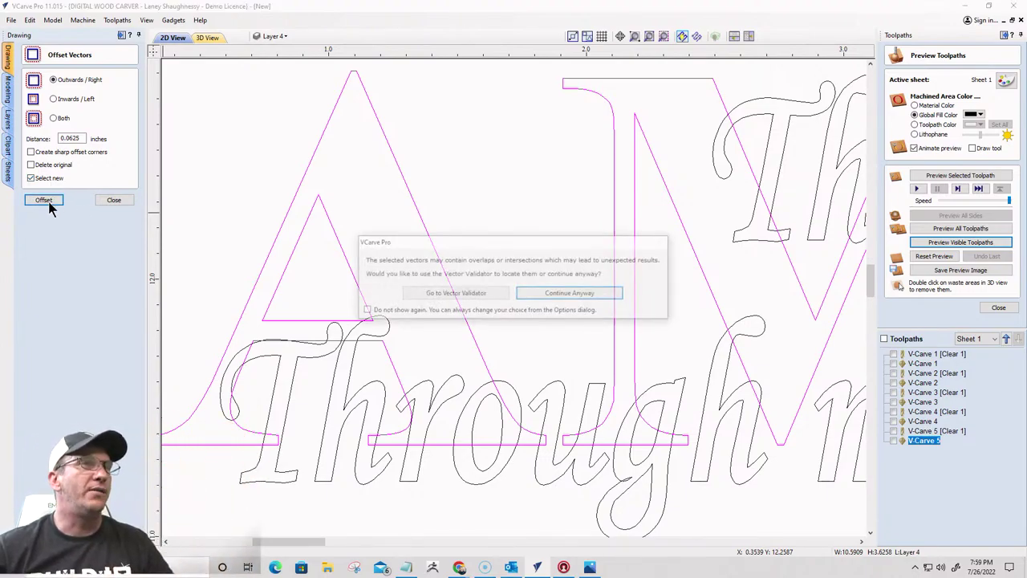
{"action": "left_click", "coordinate": [577, 295]}
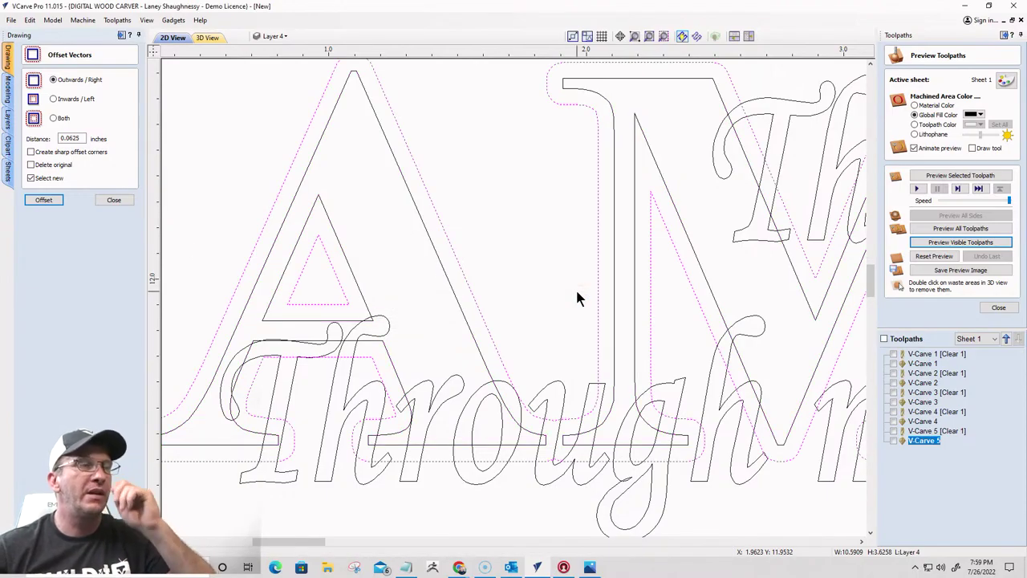
{"action": "scroll", "coordinate": [576, 288], "scroll_direction": "down", "scroll_amount": 3}
{"action": "scroll", "coordinate": [537, 241], "scroll_direction": "down", "scroll_amount": 2}
{"action": "scroll", "coordinate": [463, 289], "scroll_direction": "up", "scroll_amount": 5}
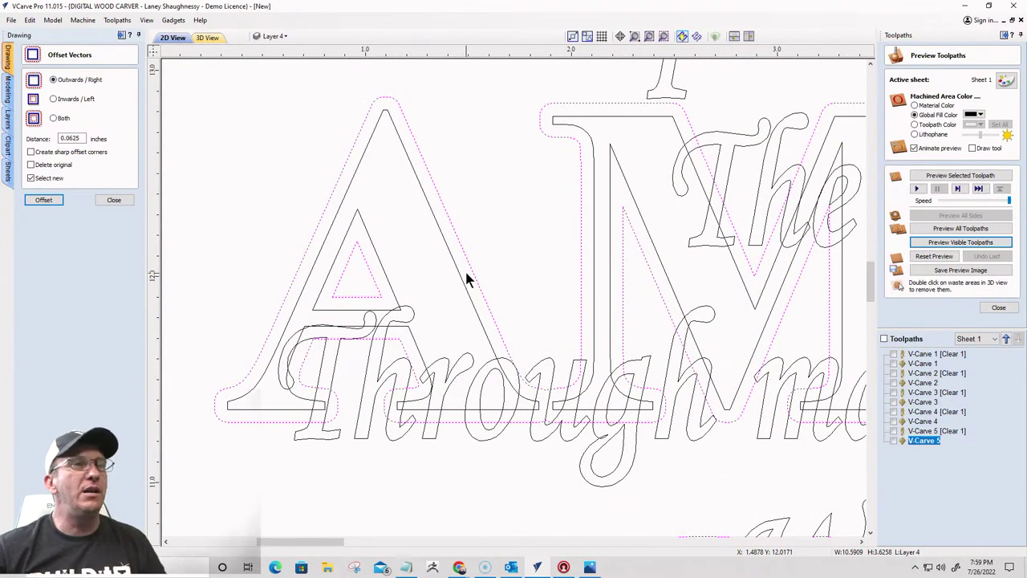
{"action": "scroll", "coordinate": [465, 283], "scroll_direction": "down", "scroll_amount": 3}
{"action": "scroll", "coordinate": [569, 222], "scroll_direction": "down", "scroll_amount": 3}
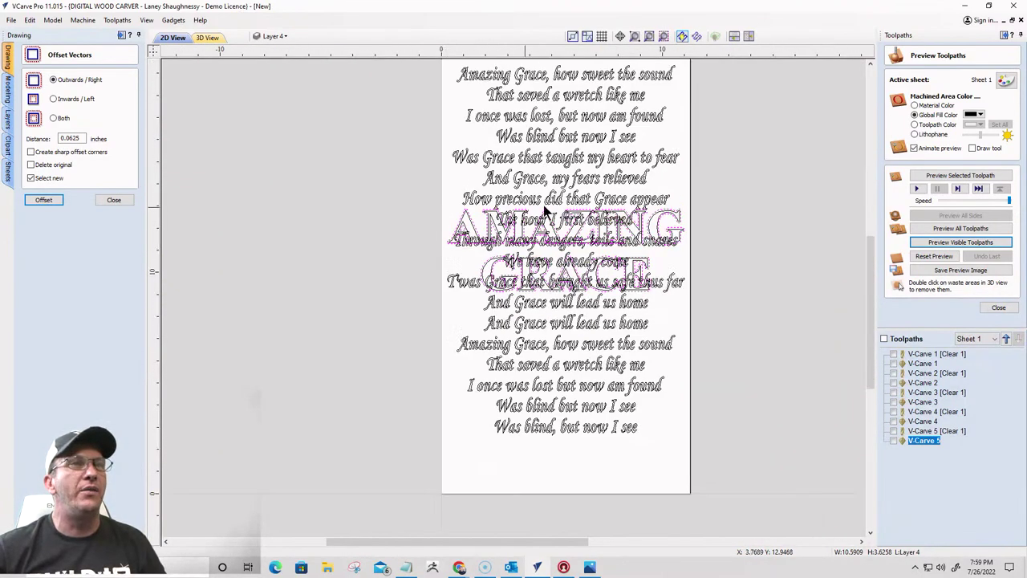
{"action": "scroll", "coordinate": [689, 240], "scroll_direction": "up", "scroll_amount": 5}
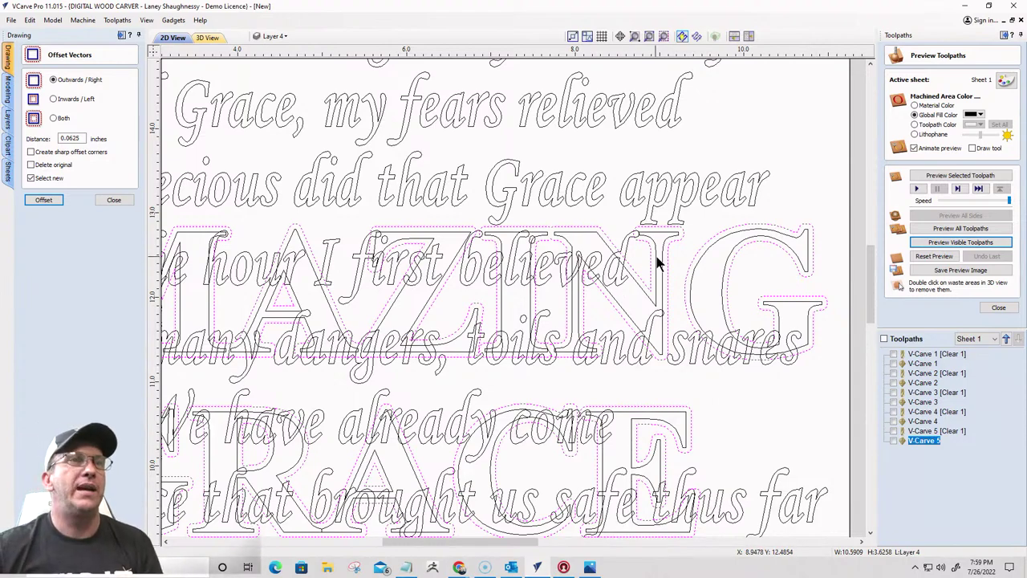
{"action": "left_click", "coordinate": [114, 200]}
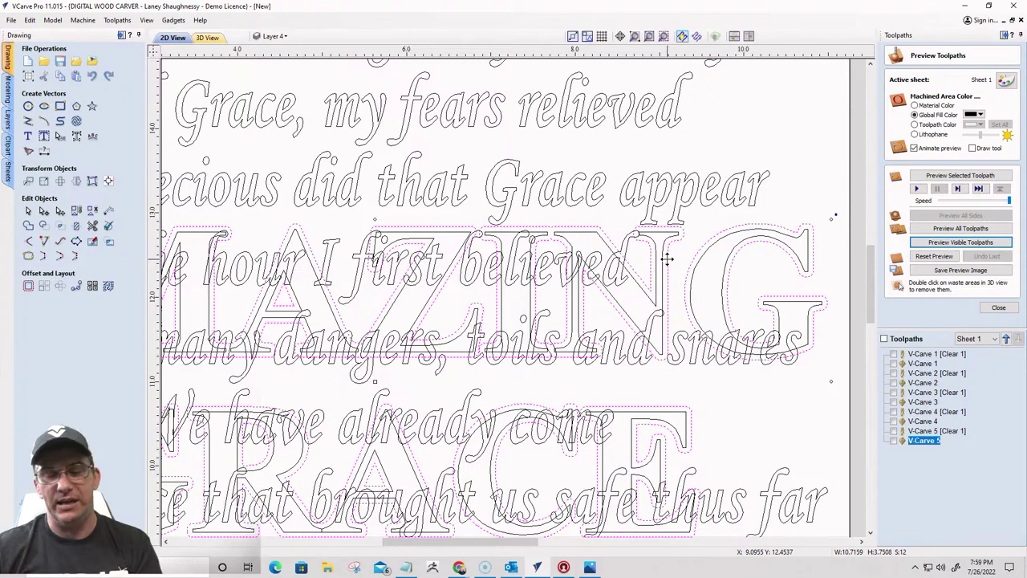
Select the lyric lines block on its own and zoom to inspect its overlap with AMAZING GRACE
{"action": "scroll", "coordinate": [667, 258], "scroll_direction": "down", "scroll_amount": 5}
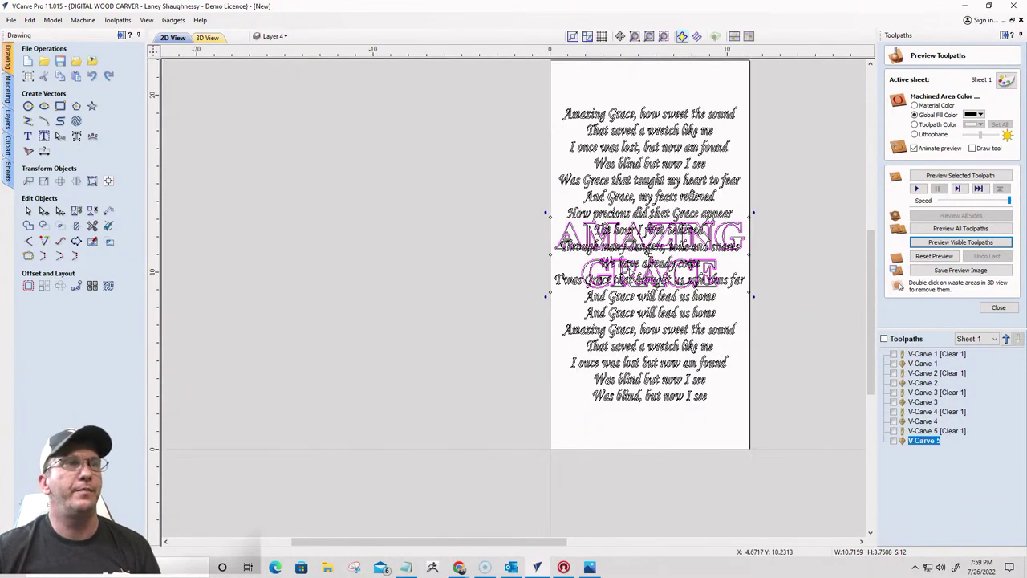
{"action": "scroll", "coordinate": [623, 263], "scroll_direction": "up", "scroll_amount": 3}
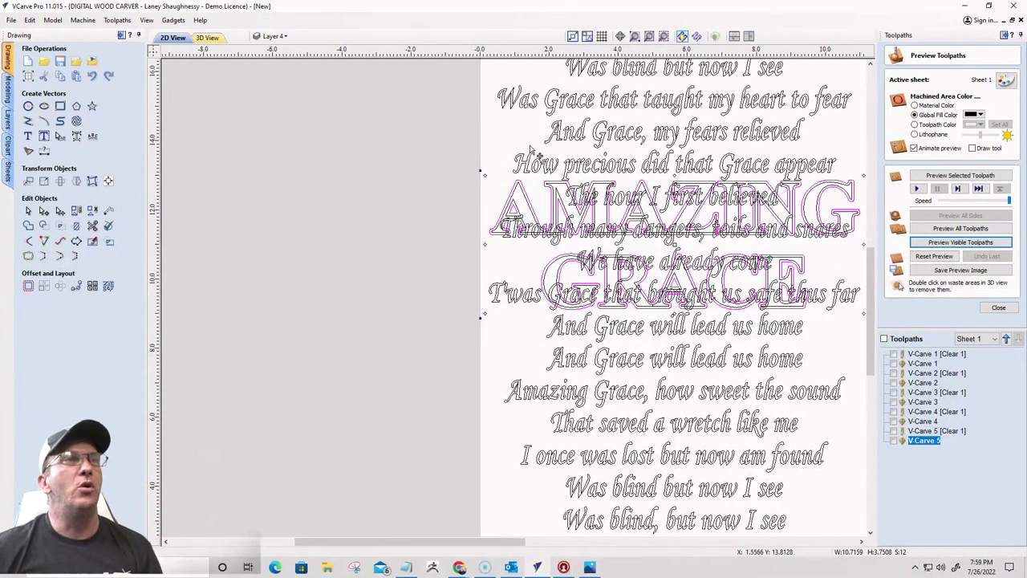
{"action": "scroll", "coordinate": [495, 136], "scroll_direction": "down", "scroll_amount": 1}
{"action": "scroll", "coordinate": [495, 137], "scroll_direction": "up", "scroll_amount": 1}
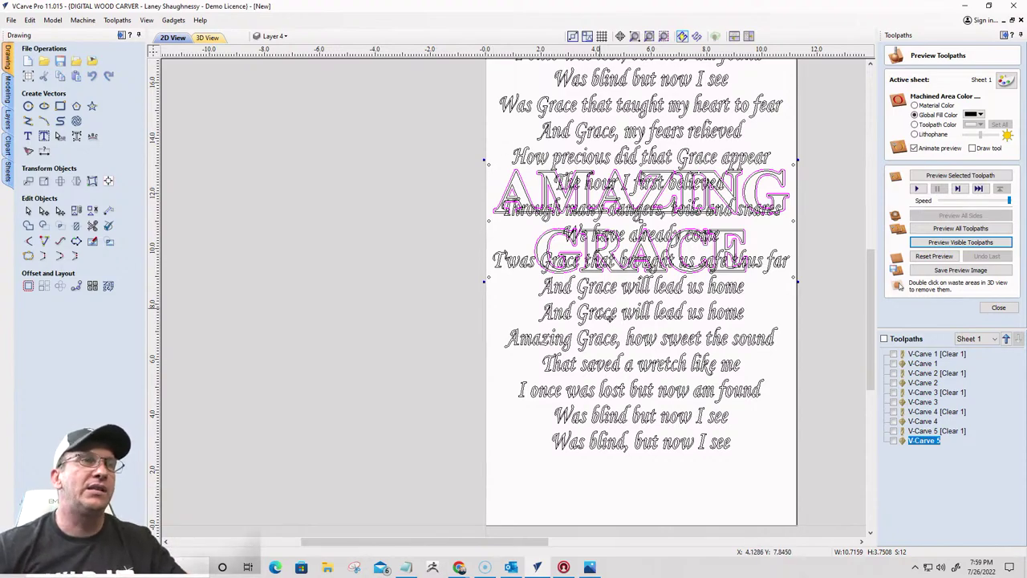
{"action": "left_click", "coordinate": [600, 311]}
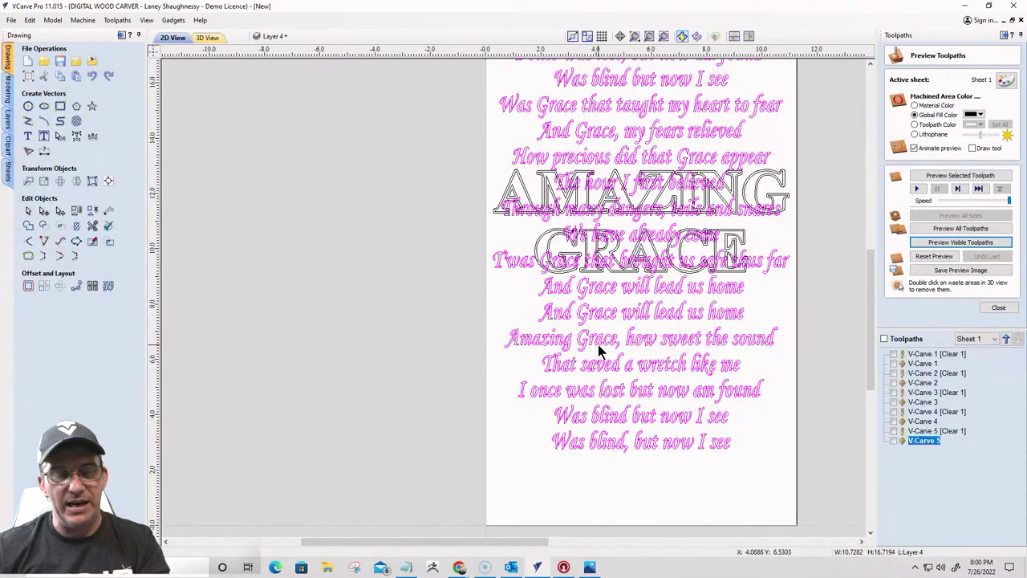
{"action": "scroll", "coordinate": [507, 188], "scroll_direction": "up", "scroll_amount": 4}
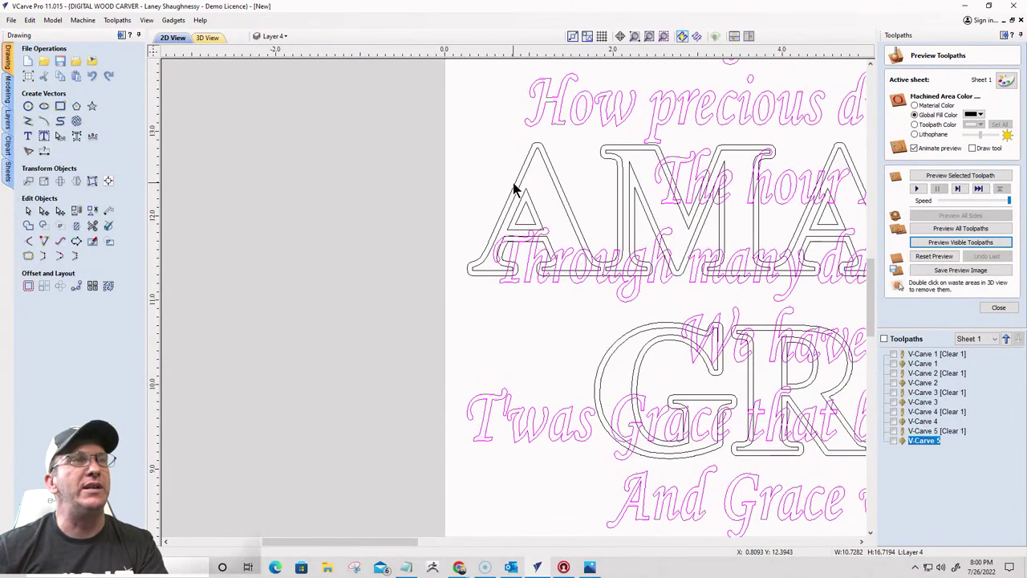
{"action": "scroll", "coordinate": [471, 240], "scroll_direction": "down", "scroll_amount": 3}
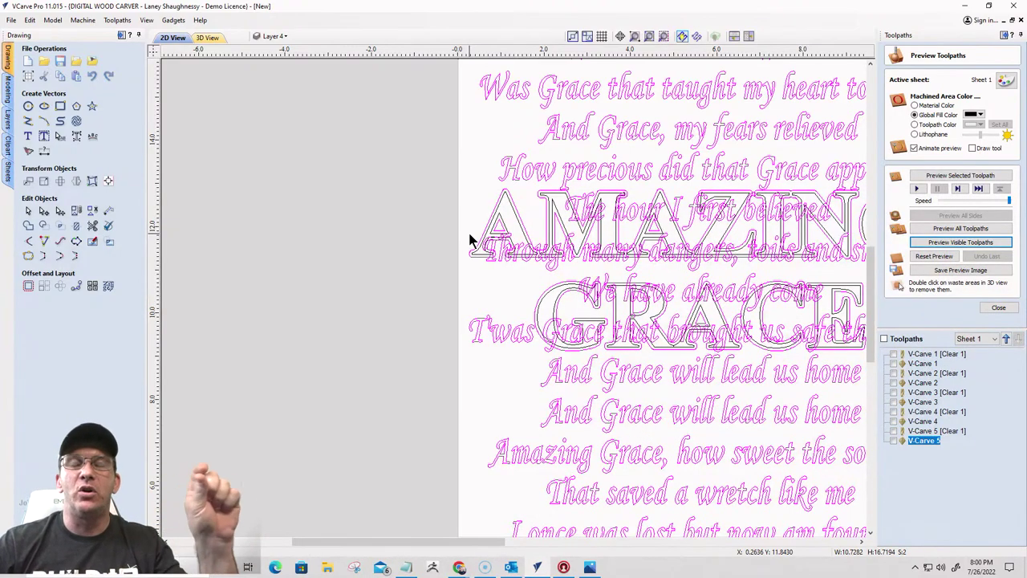
{"action": "left_click", "coordinate": [76, 227]}
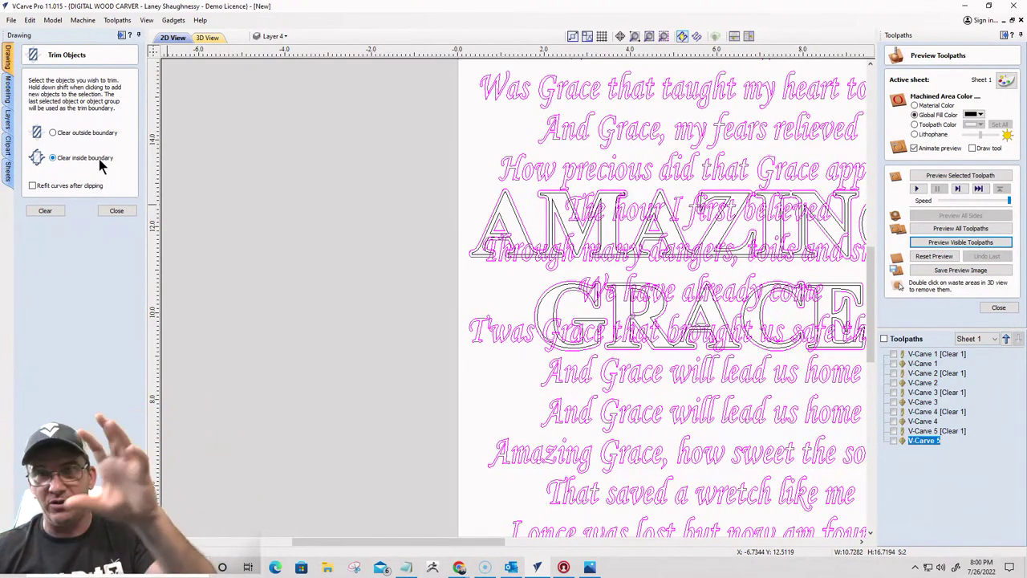
{"action": "left_click", "coordinate": [44, 211]}
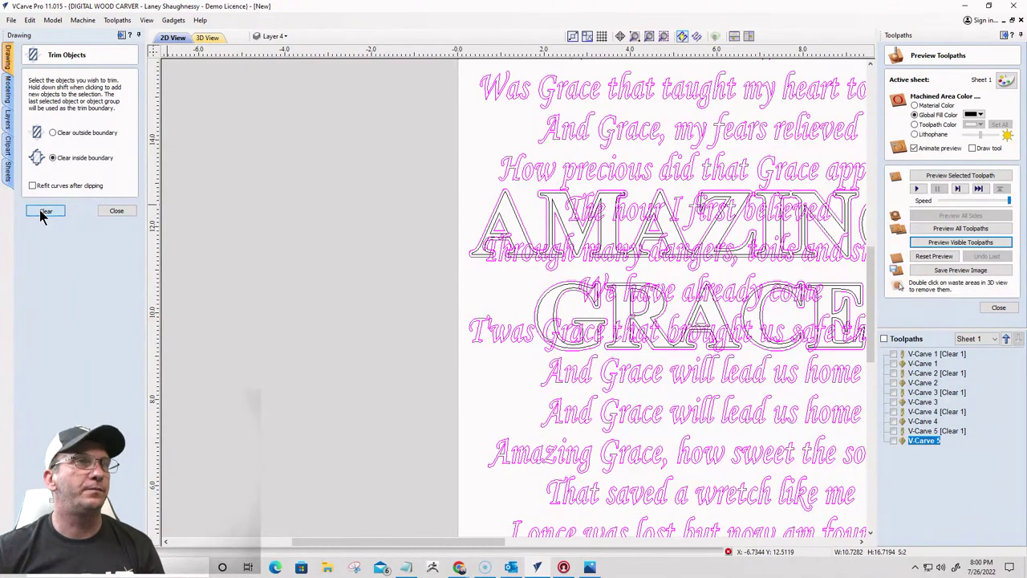
{"action": "left_click", "coordinate": [45, 211]}
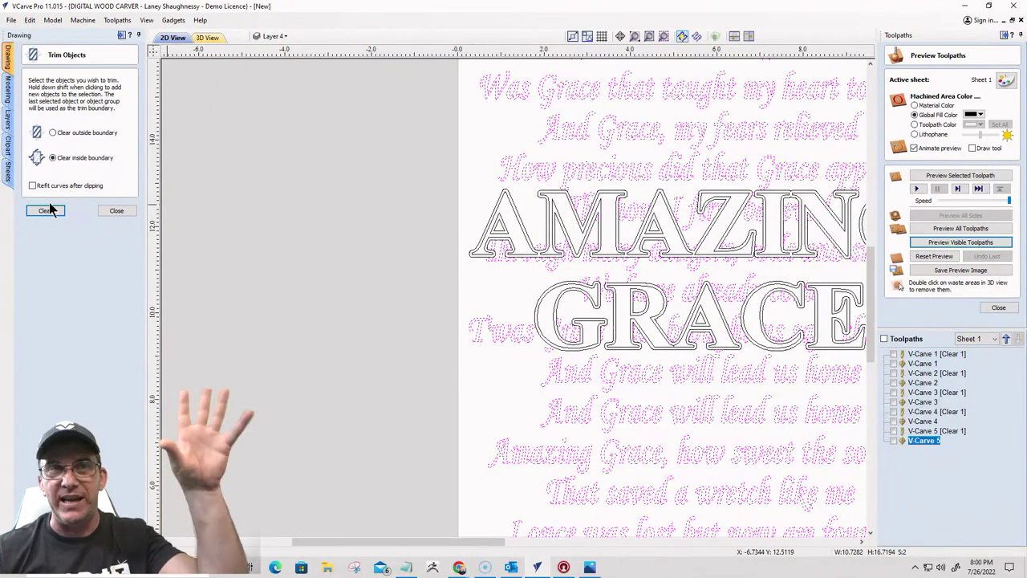
{"action": "scroll", "coordinate": [381, 353], "scroll_direction": "down", "scroll_amount": 4}
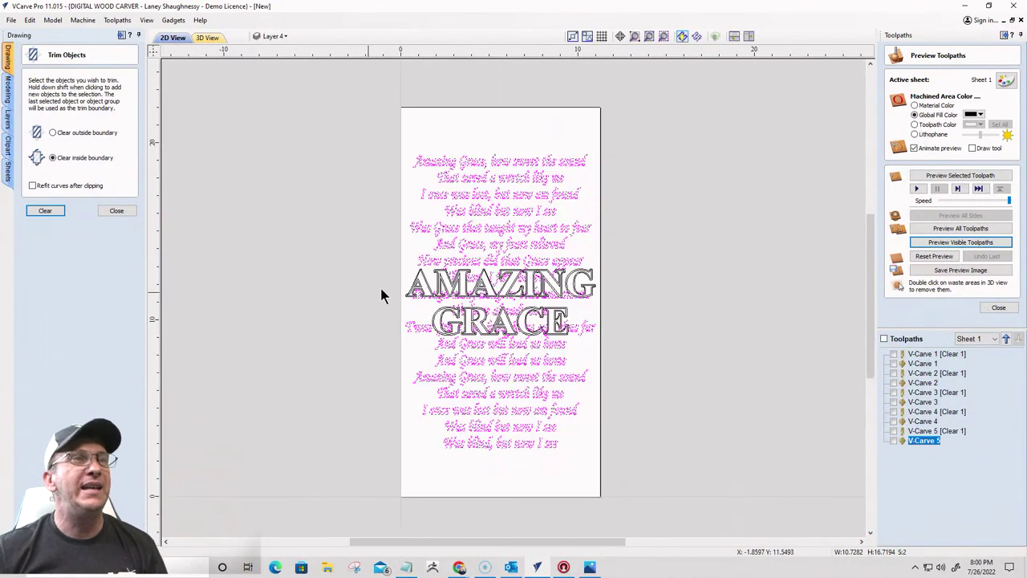
{"action": "scroll", "coordinate": [476, 232], "scroll_direction": "up", "scroll_amount": 5}
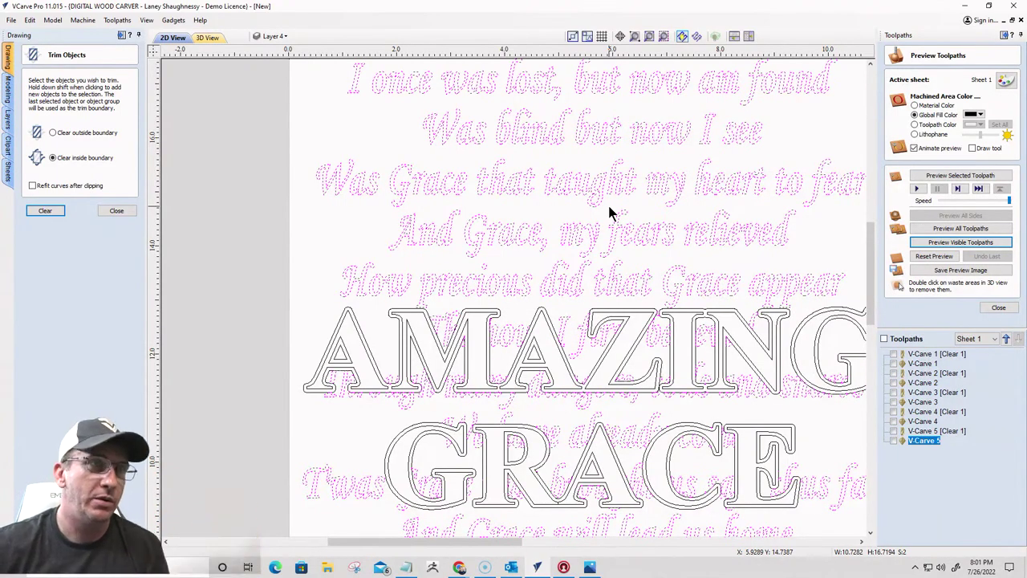
{"action": "scroll", "coordinate": [570, 273], "scroll_direction": "down", "scroll_amount": 5}
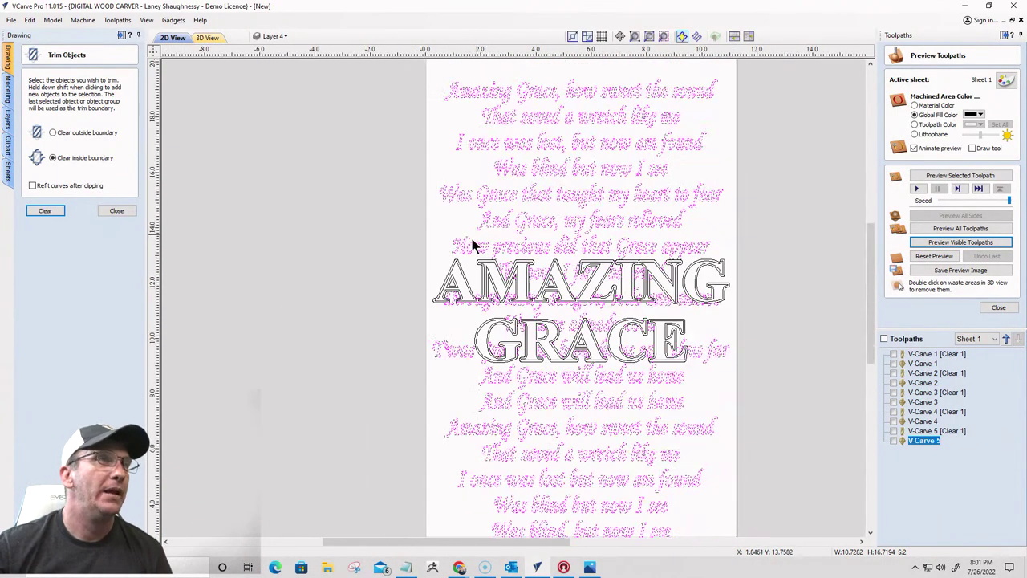
{"action": "scroll", "coordinate": [474, 245], "scroll_direction": "up", "scroll_amount": 5}
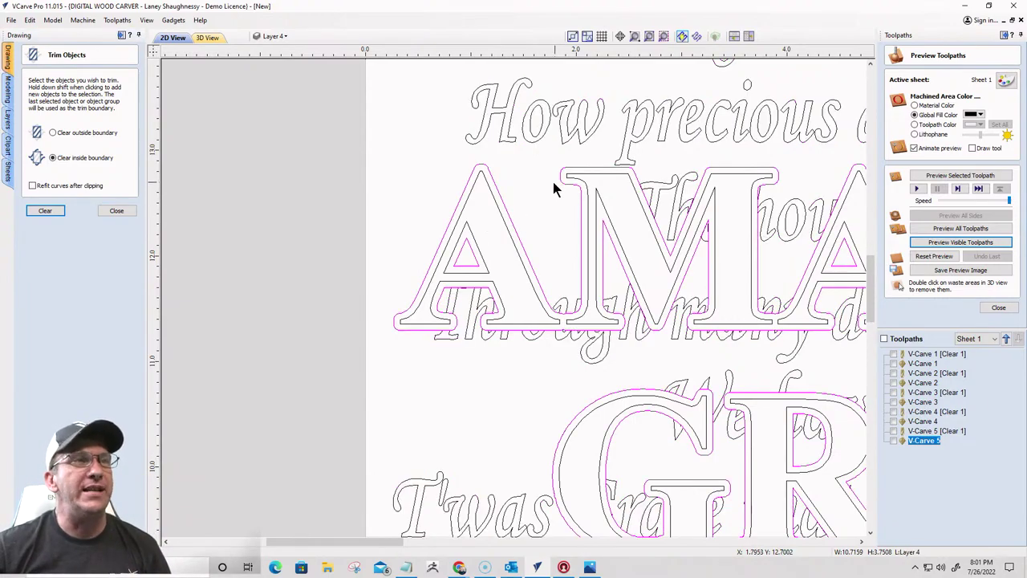
{"action": "scroll", "coordinate": [552, 181], "scroll_direction": "down", "scroll_amount": 3}
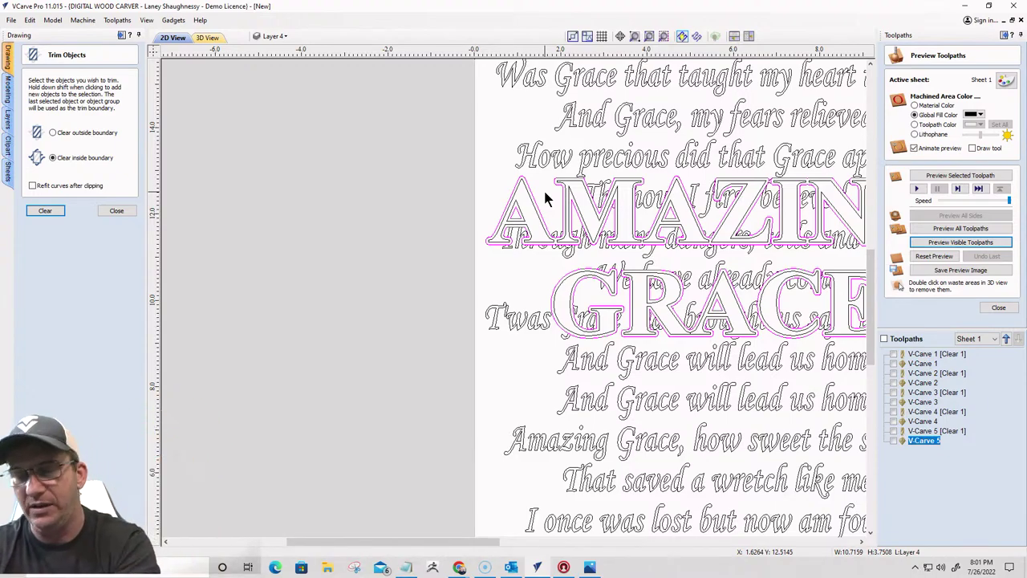
{"action": "key", "text": "Escape"}
{"action": "scroll", "coordinate": [476, 169], "scroll_direction": "down", "scroll_amount": 3}
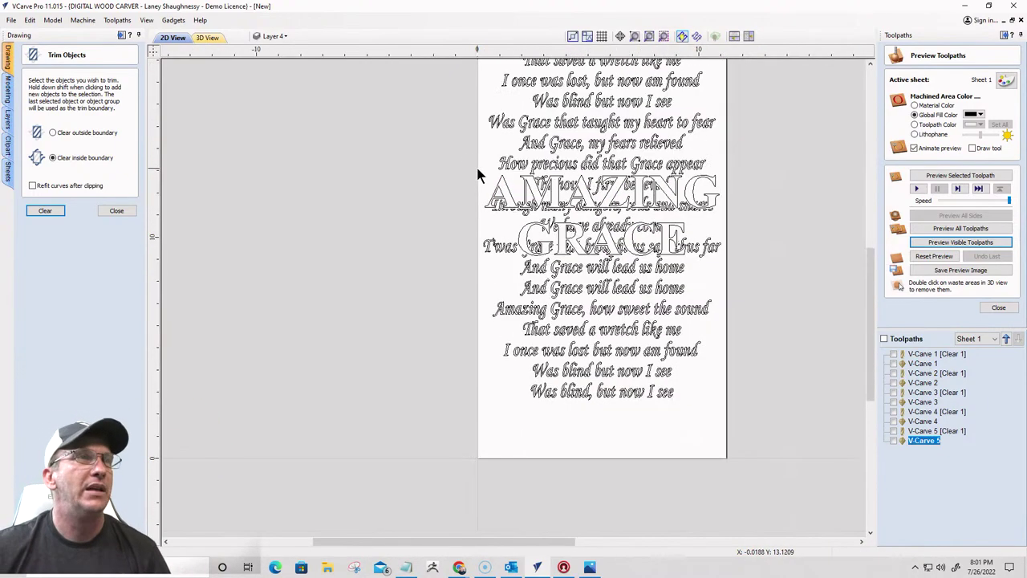
{"action": "scroll", "coordinate": [610, 230], "scroll_direction": "up", "scroll_amount": 2}
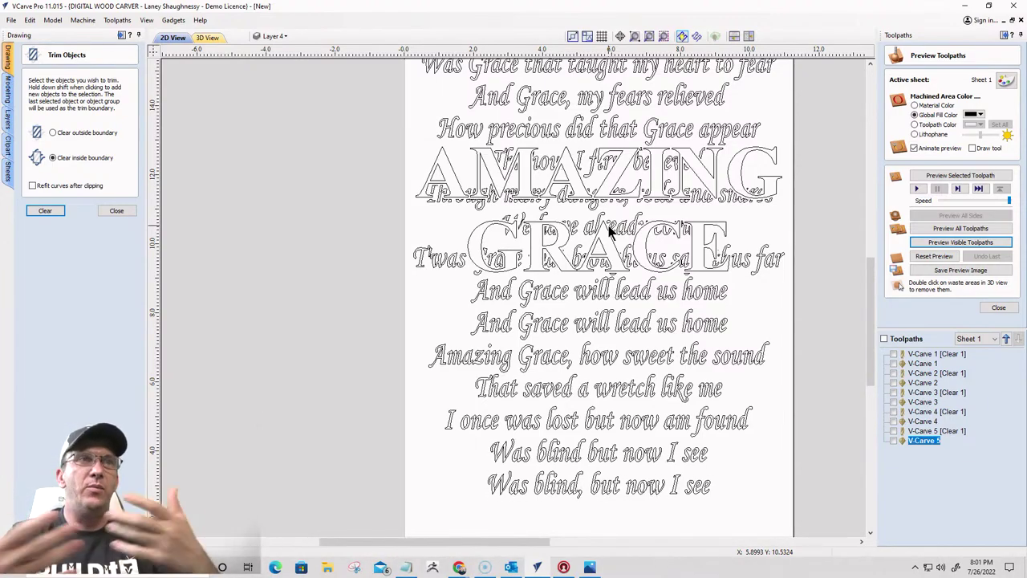
{"action": "scroll", "coordinate": [821, 344], "scroll_direction": "down", "scroll_amount": 4}
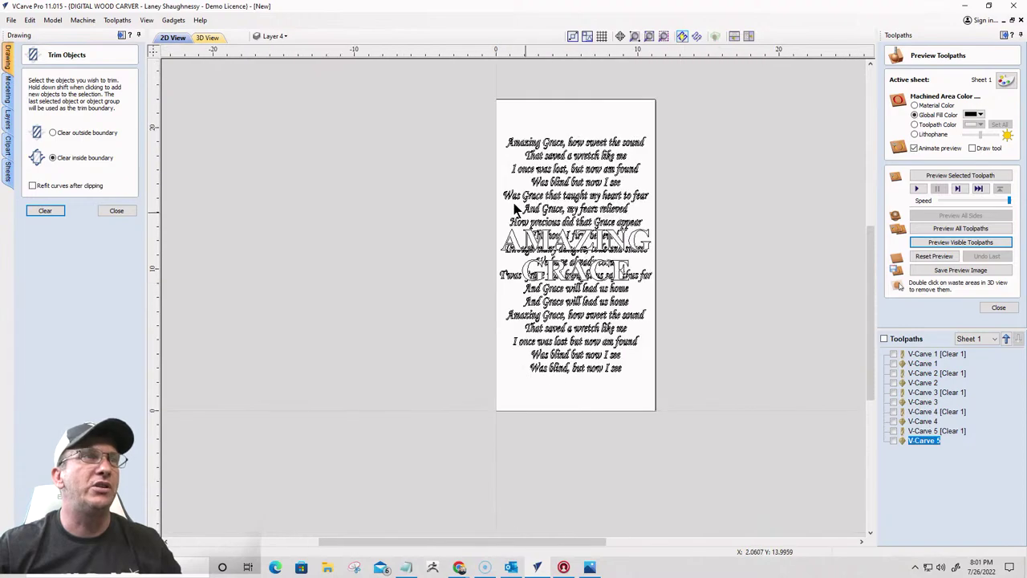
Select every vector on the lyric page and start a V-Carve toolpath with Flat Depth off
{"action": "left_click_drag", "start_coordinate": [415, 104], "coordinate": [690, 413]}
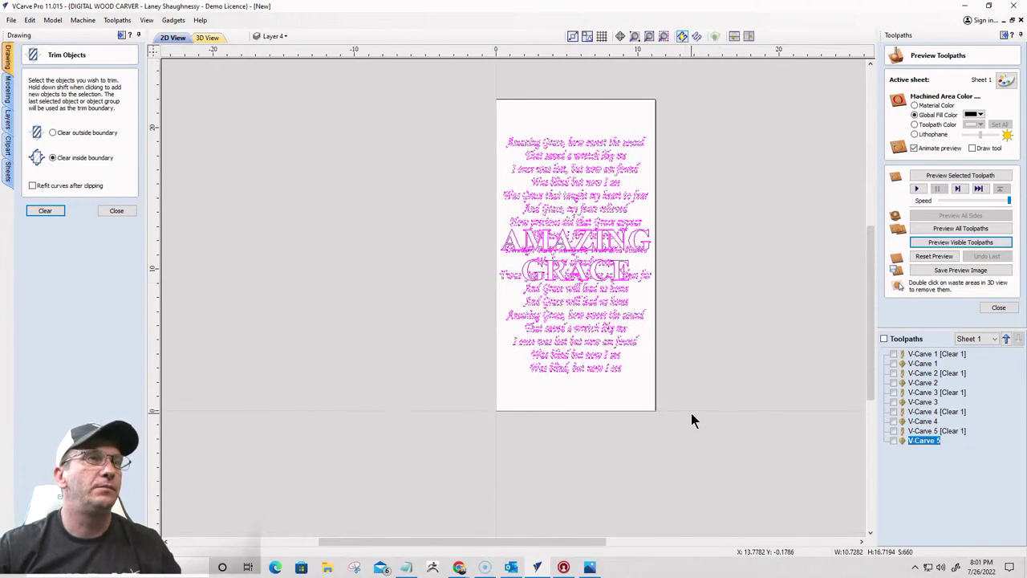
{"action": "left_click", "coordinate": [998, 308]}
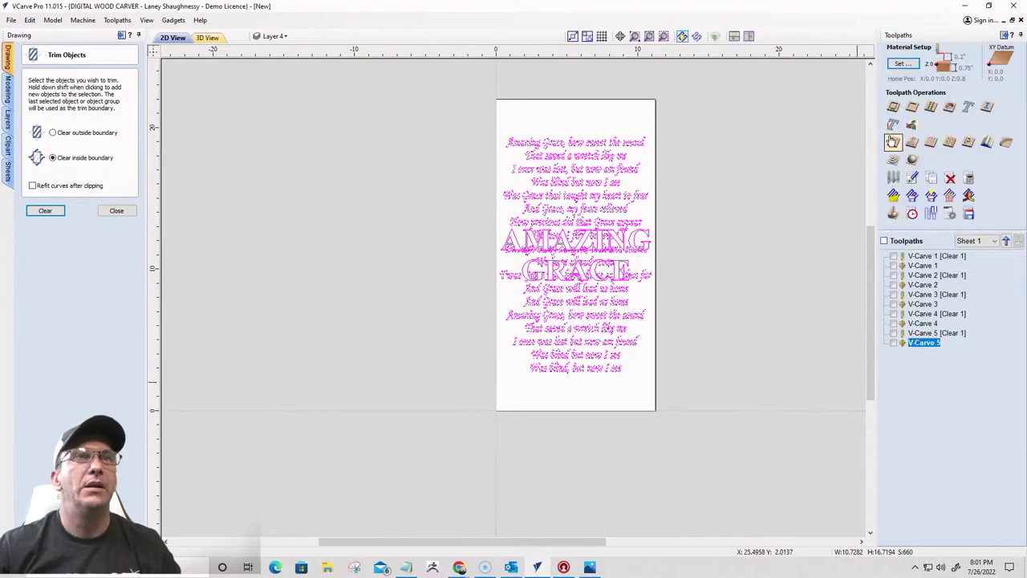
{"action": "left_click", "coordinate": [893, 141]}
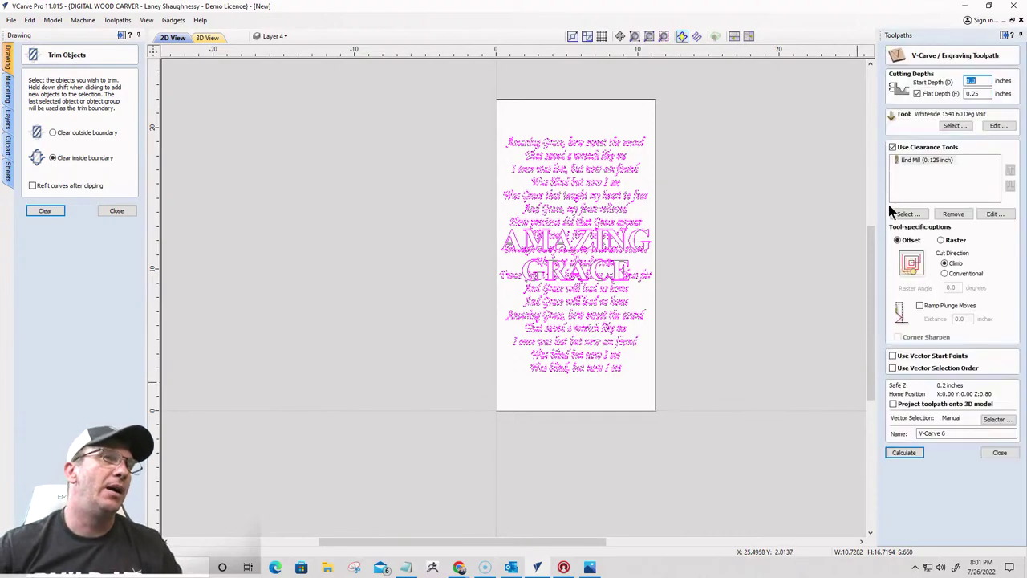
{"action": "left_click", "coordinate": [917, 94]}
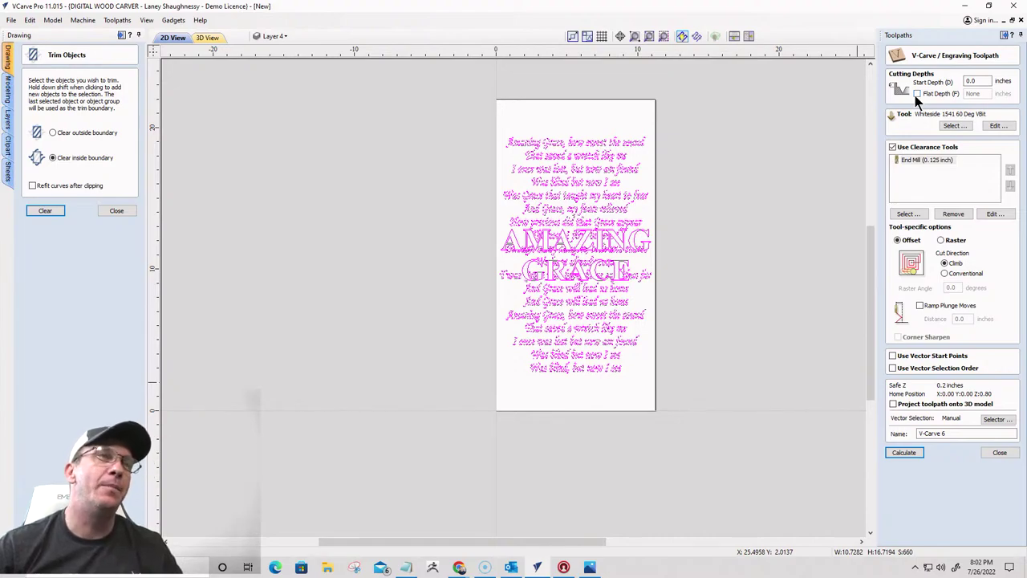
Use the Whiteside 1502 0.5 90 Deg VBit without clearance tools and calculate
{"action": "left_click", "coordinate": [952, 126]}
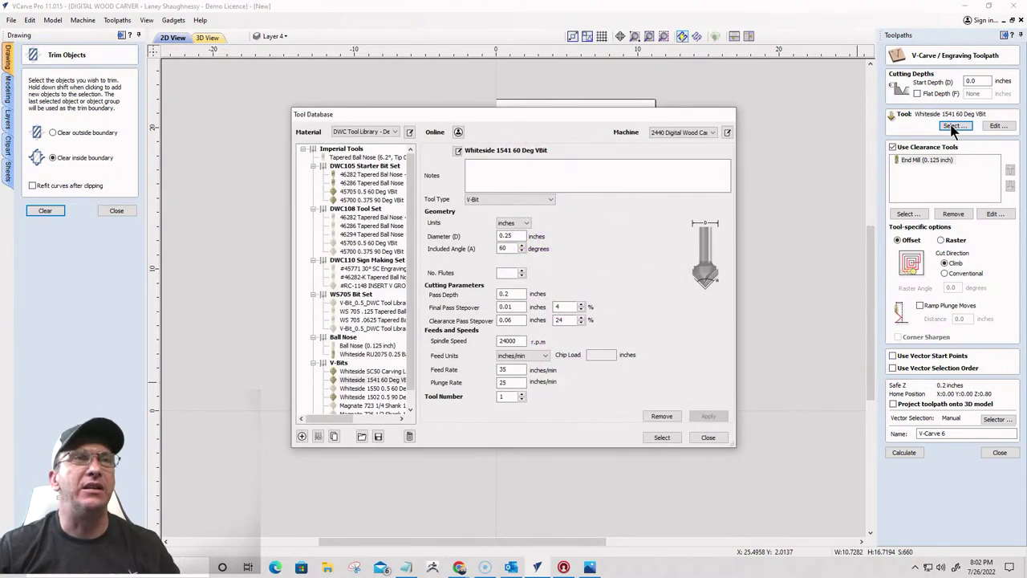
{"action": "left_click", "coordinate": [361, 201]}
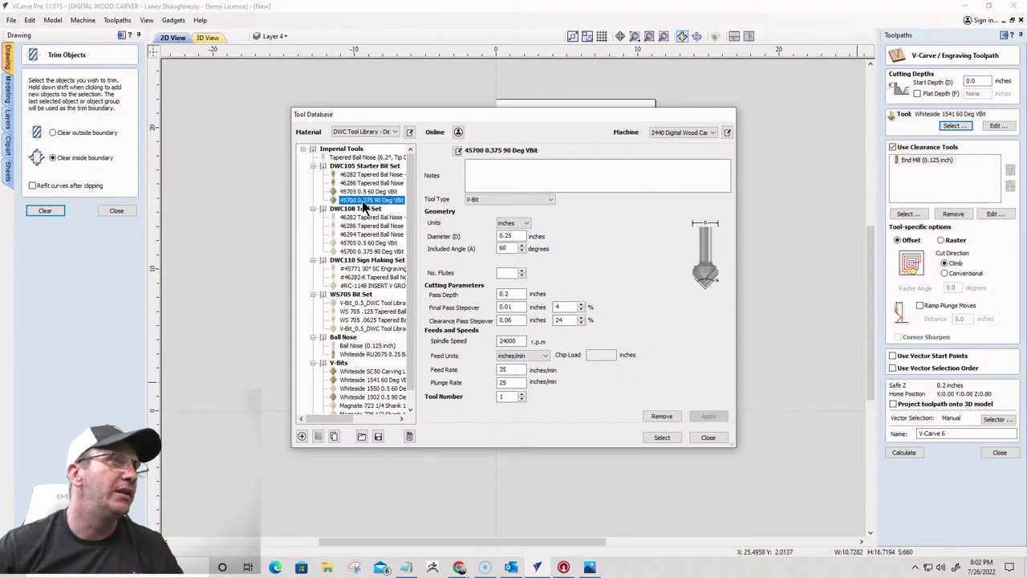
{"action": "scroll", "coordinate": [367, 209], "scroll_direction": "down", "scroll_amount": 1}
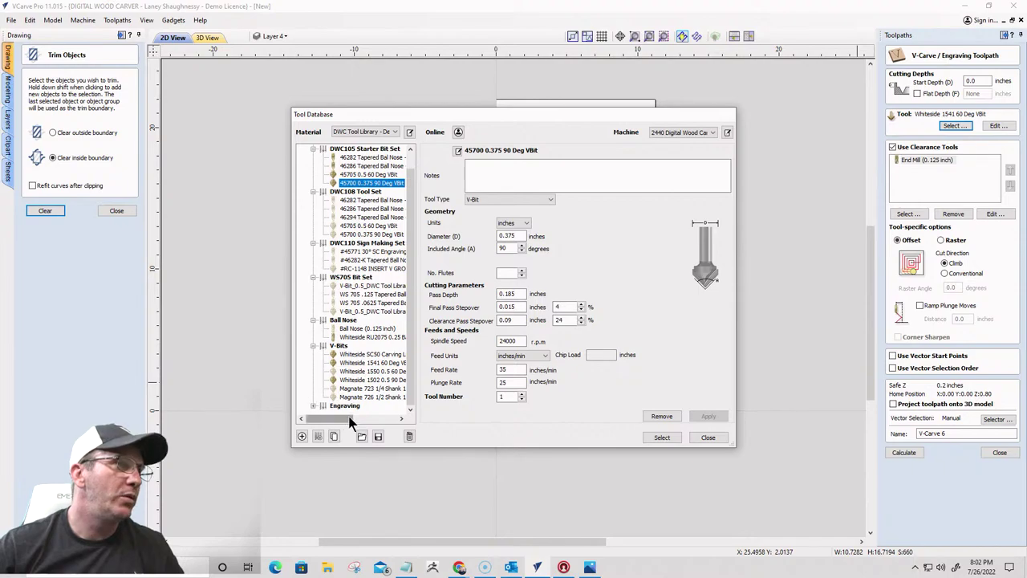
{"action": "left_click", "coordinate": [373, 380]}
{"action": "left_click", "coordinate": [662, 437]}
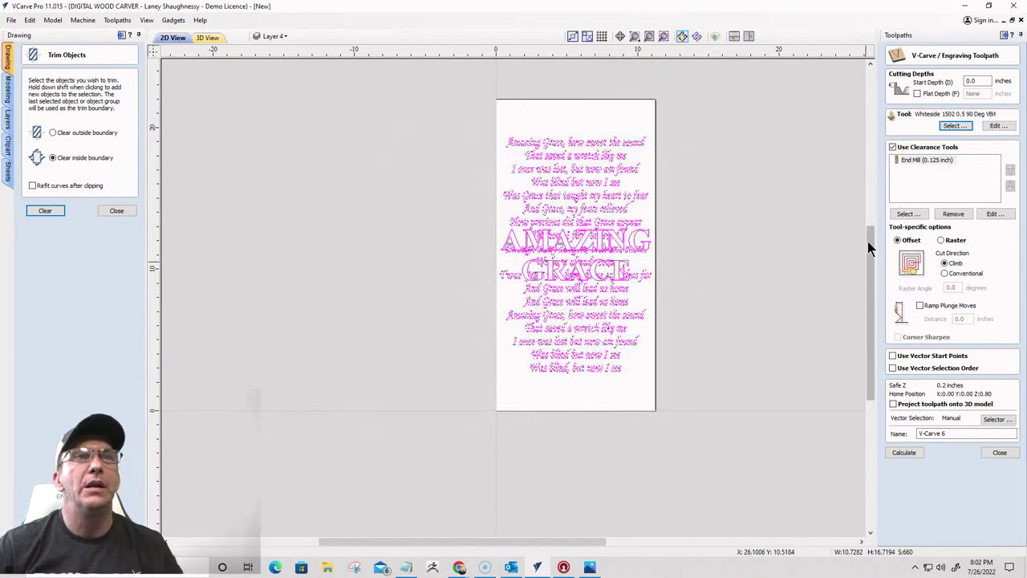
{"action": "left_click", "coordinate": [892, 147]}
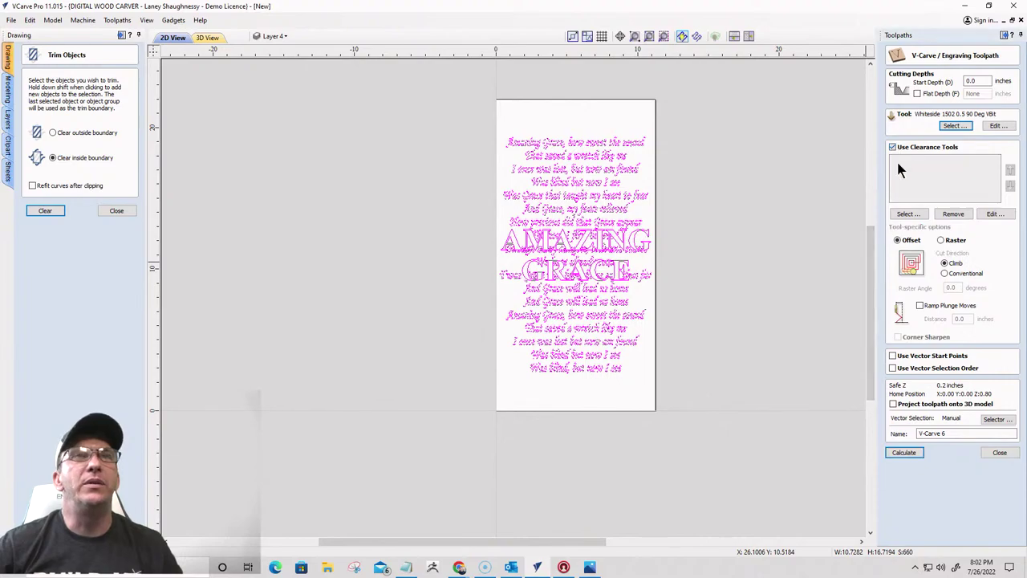
{"action": "left_click", "coordinate": [915, 454]}
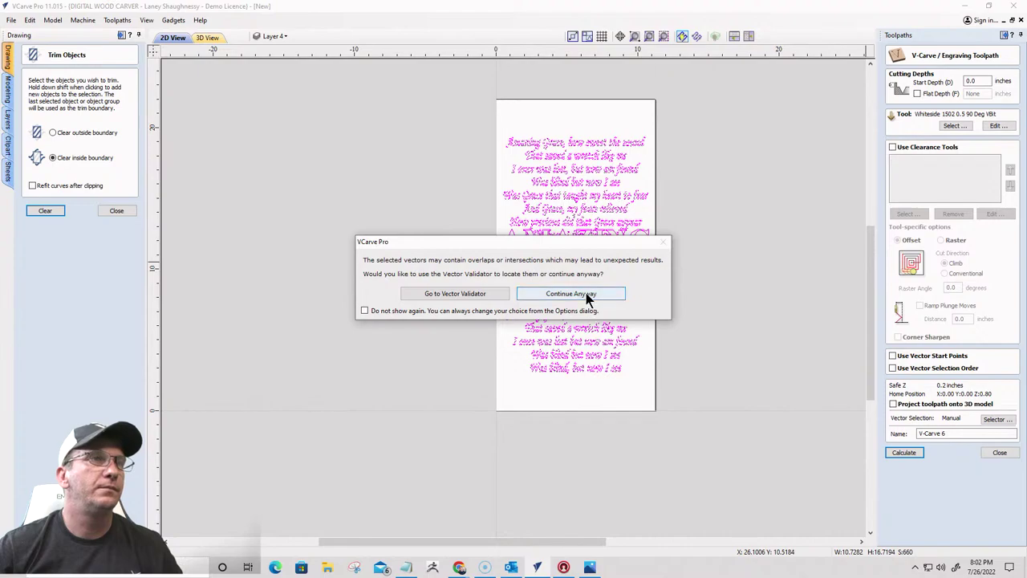
Accept the overlap warning to calculate V-Carve 6, then close the Trim Objects panel
{"action": "left_click", "coordinate": [571, 294]}
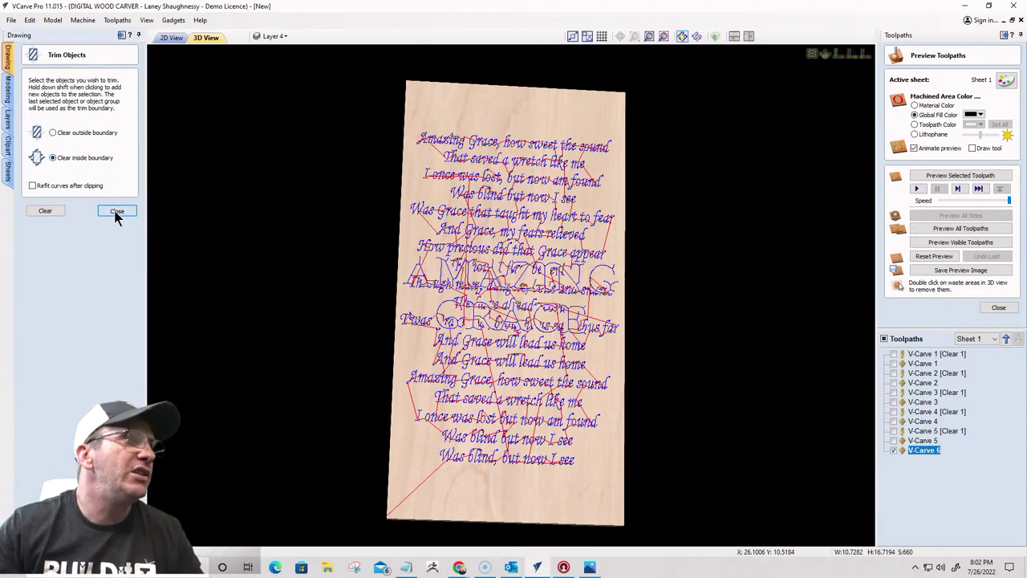
{"action": "left_click", "coordinate": [118, 211]}
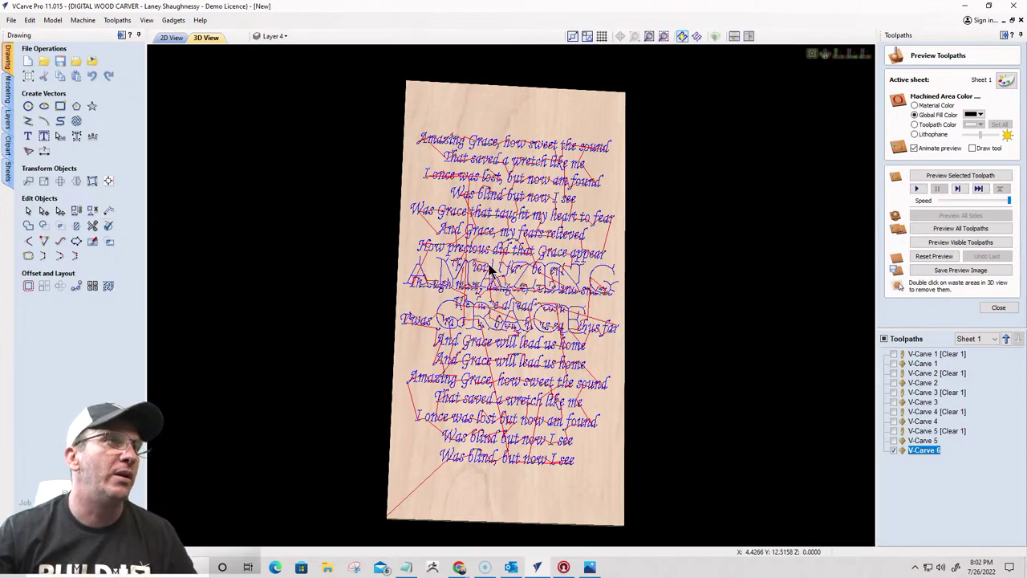
{"action": "scroll", "coordinate": [513, 295], "scroll_direction": "up", "scroll_amount": 2}
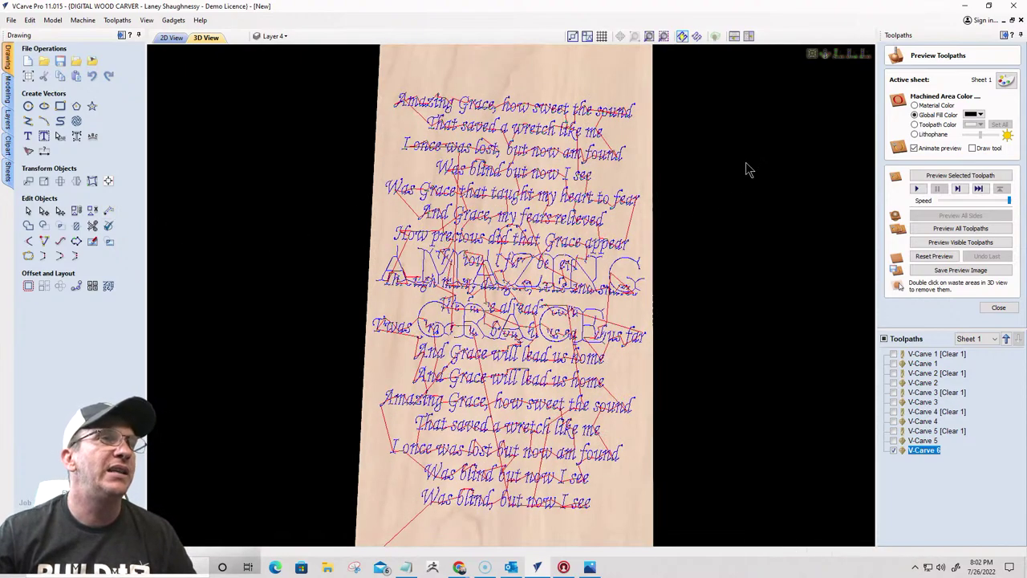
{"action": "scroll", "coordinate": [754, 140], "scroll_direction": "down", "scroll_amount": 1}
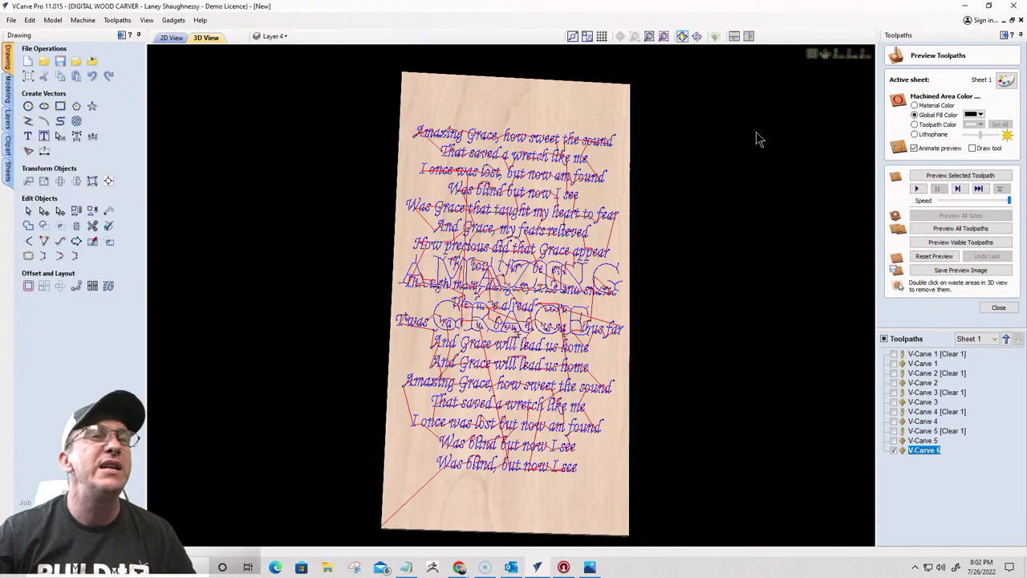
Simulate the visible toolpaths with carved areas in material colour, tilting the board to check depth
{"action": "left_click", "coordinate": [959, 242]}
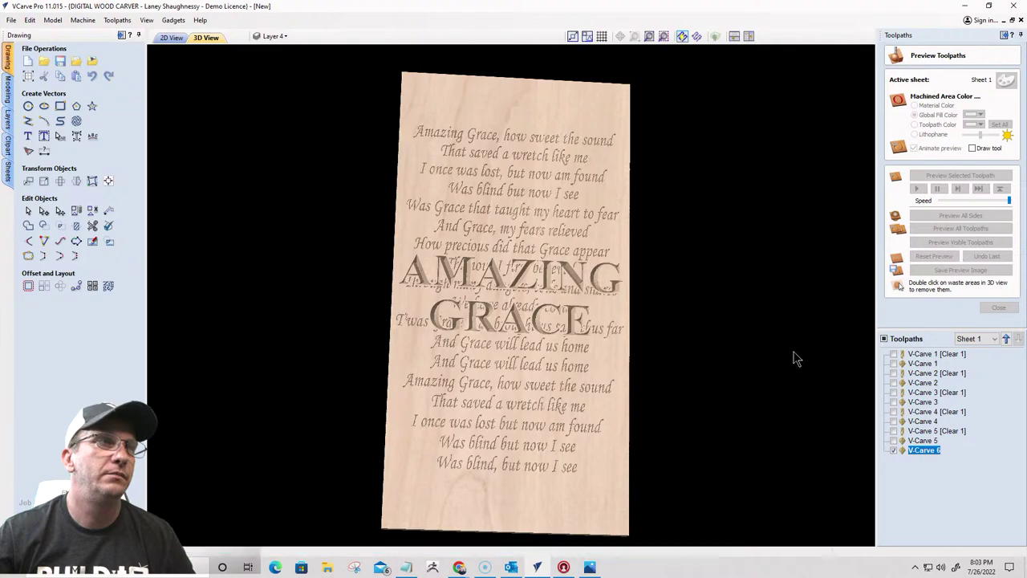
{"action": "left_click", "coordinate": [915, 105]}
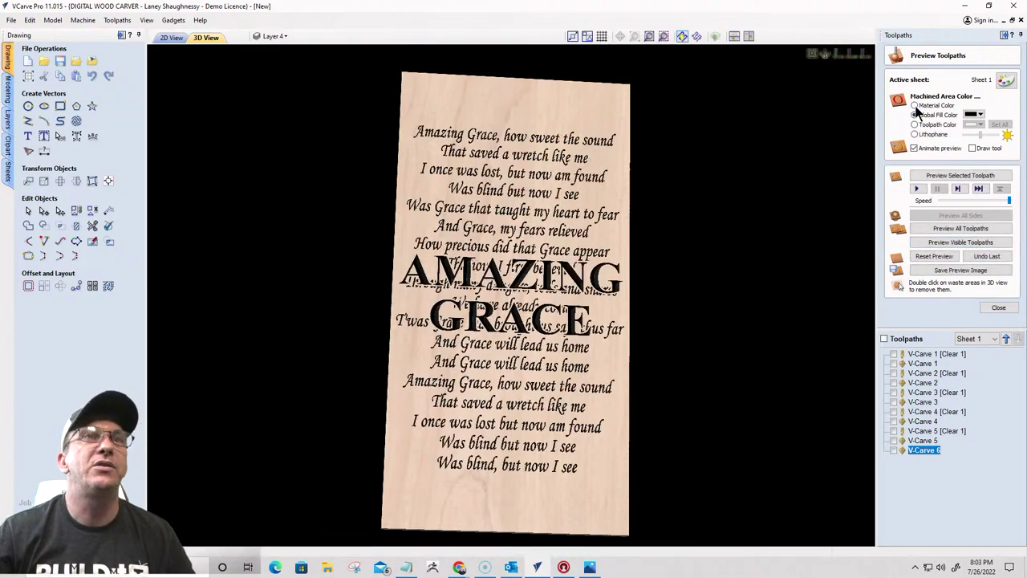
{"action": "scroll", "coordinate": [513, 346], "scroll_direction": "up", "scroll_amount": 3}
{"action": "scroll", "coordinate": [514, 323], "scroll_direction": "down", "scroll_amount": 2}
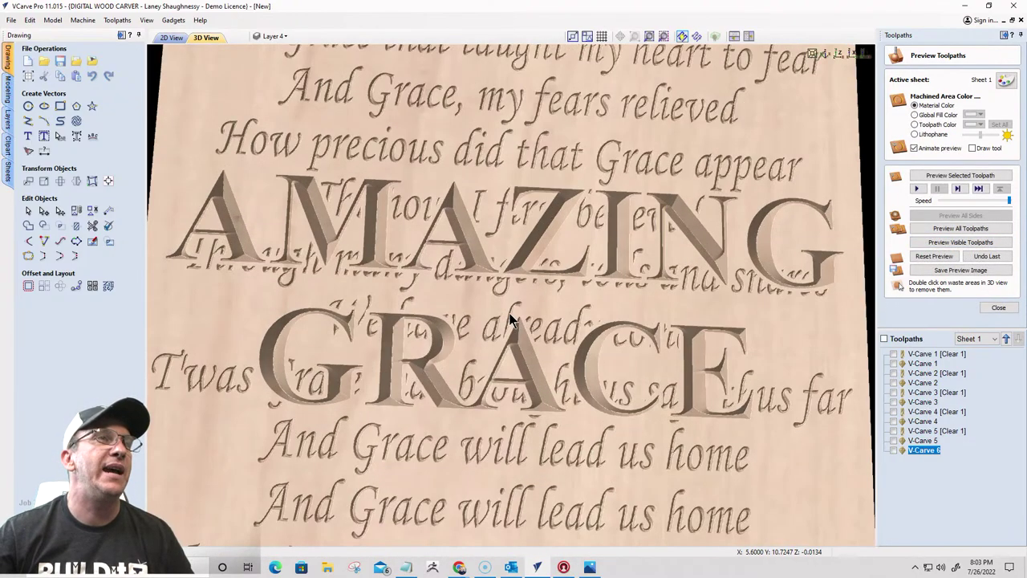
{"action": "left_click_drag", "start_coordinate": [492, 280], "coordinate": [534, 288]}
{"action": "scroll", "coordinate": [533, 288], "scroll_direction": "up", "scroll_amount": 4}
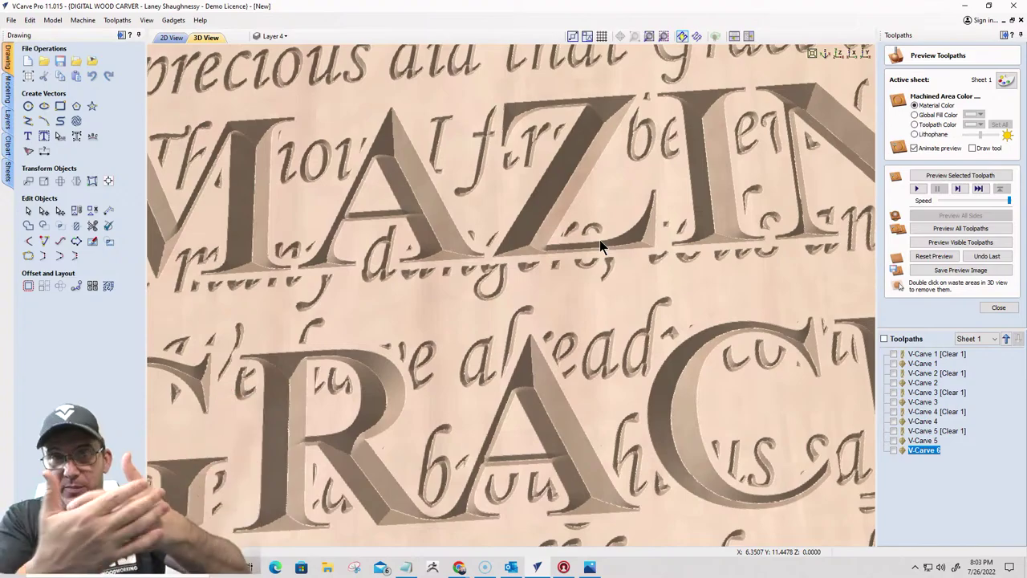
{"action": "scroll", "coordinate": [599, 240], "scroll_direction": "down", "scroll_amount": 5}
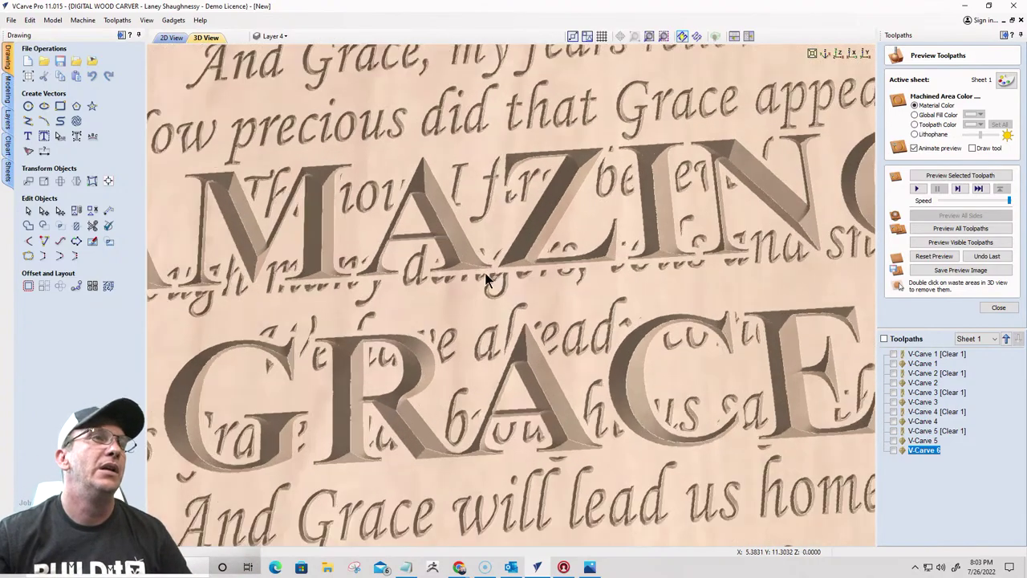
{"action": "scroll", "coordinate": [484, 273], "scroll_direction": "down", "scroll_amount": 6}
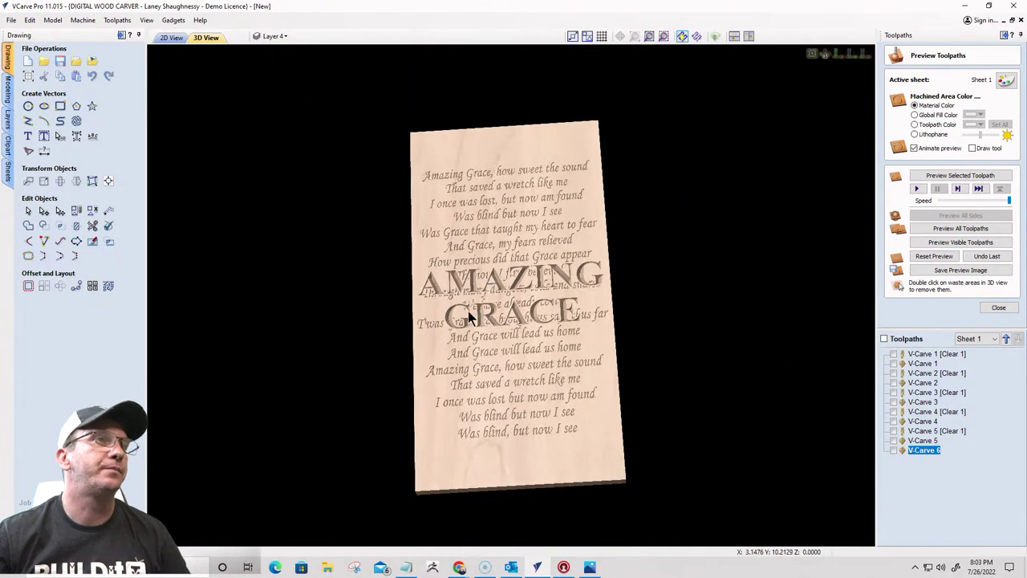
{"action": "left_click_drag", "start_coordinate": [581, 306], "coordinate": [451, 356]}
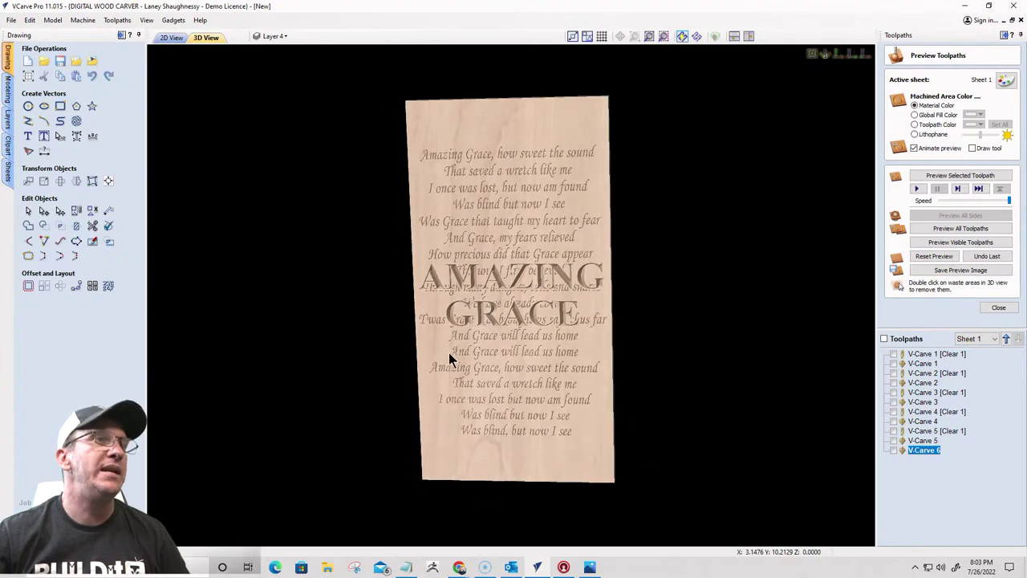
{"action": "left_click", "coordinate": [914, 114]}
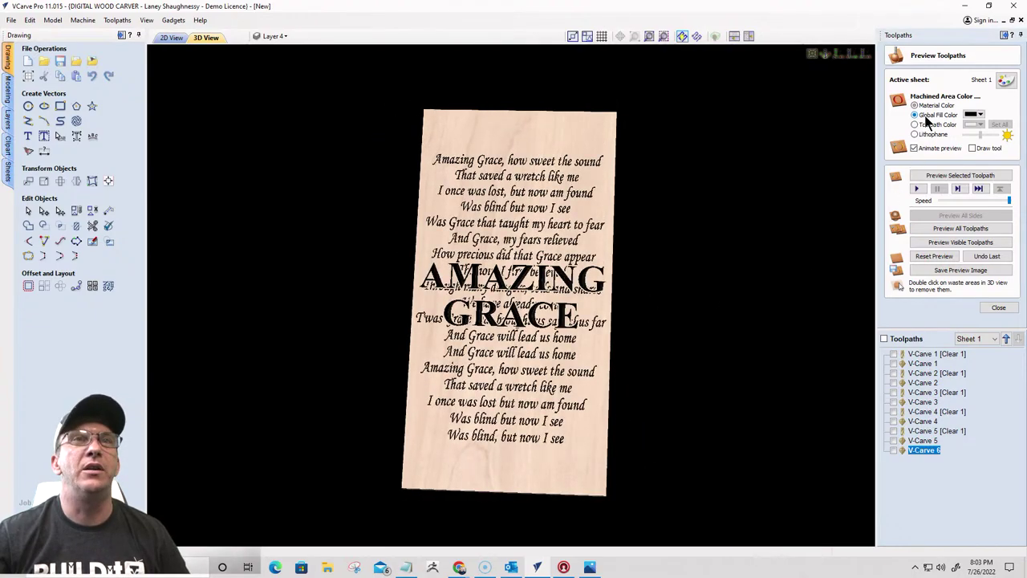
{"action": "scroll", "coordinate": [539, 353], "scroll_direction": "up", "scroll_amount": 3}
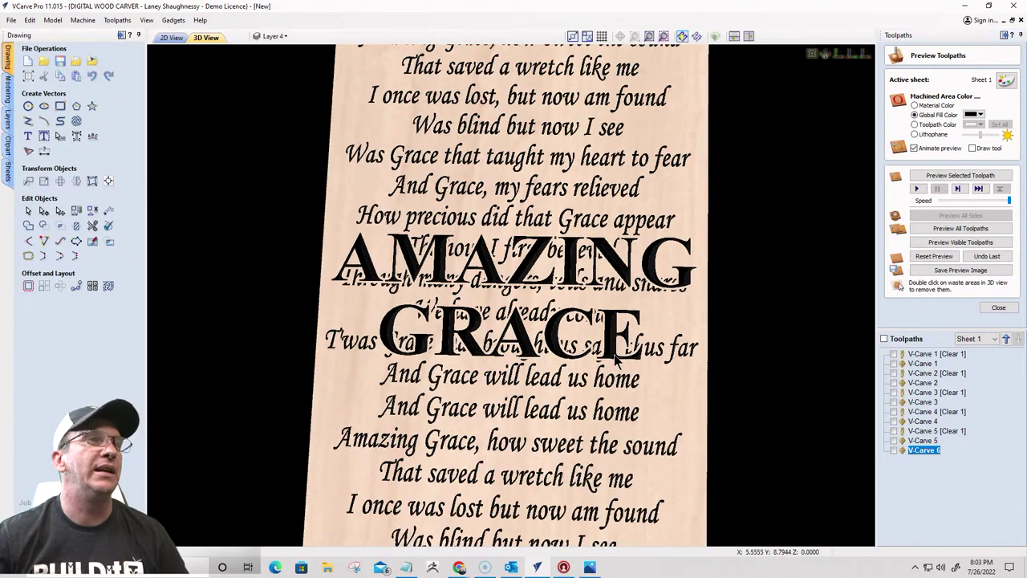
{"action": "left_click_drag", "start_coordinate": [512, 377], "coordinate": [663, 361]}
{"action": "key", "text": "1"}
{"action": "scroll", "coordinate": [555, 374], "scroll_direction": "down", "scroll_amount": 2}
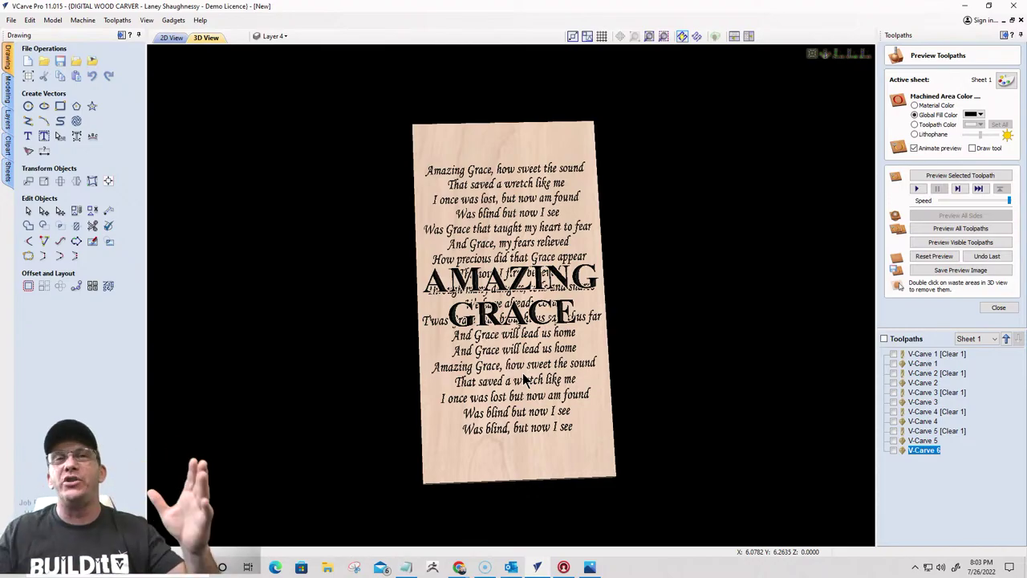
{"action": "scroll", "coordinate": [520, 273], "scroll_direction": "up", "scroll_amount": 4}
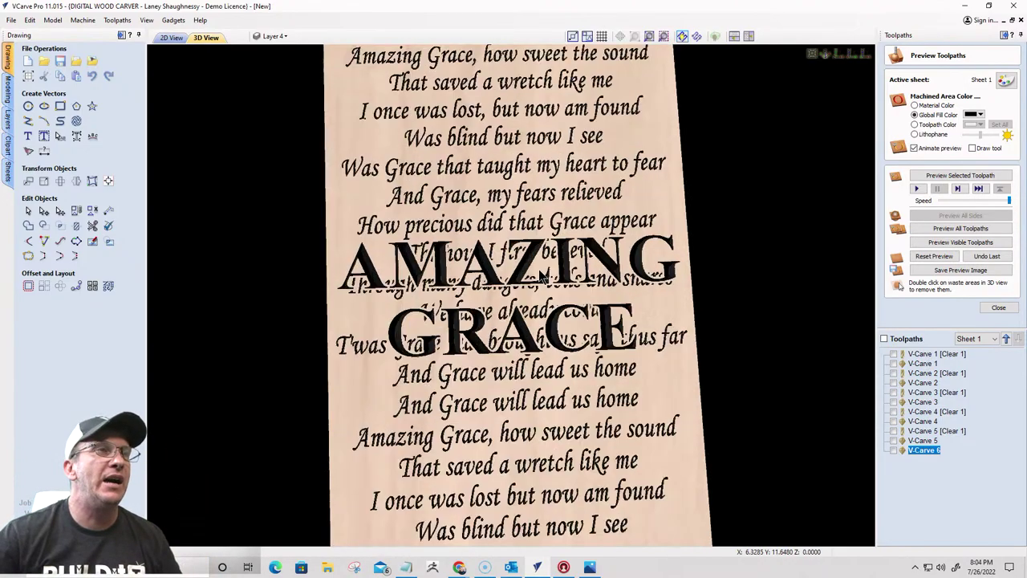
{"action": "scroll", "coordinate": [522, 215], "scroll_direction": "up", "scroll_amount": 5}
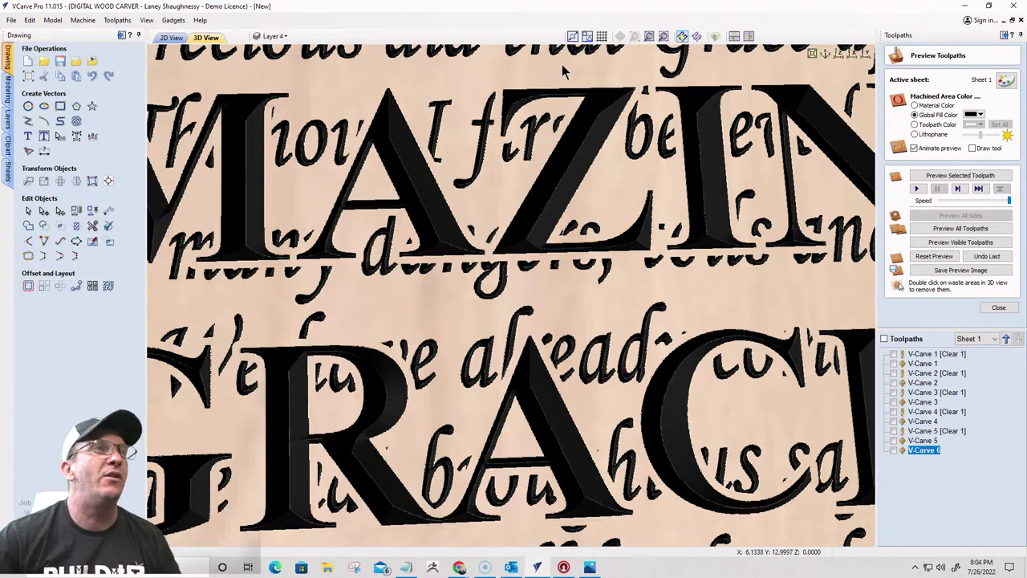
{"action": "scroll", "coordinate": [576, 120], "scroll_direction": "down", "scroll_amount": 2}
{"action": "scroll", "coordinate": [582, 241], "scroll_direction": "up", "scroll_amount": 4}
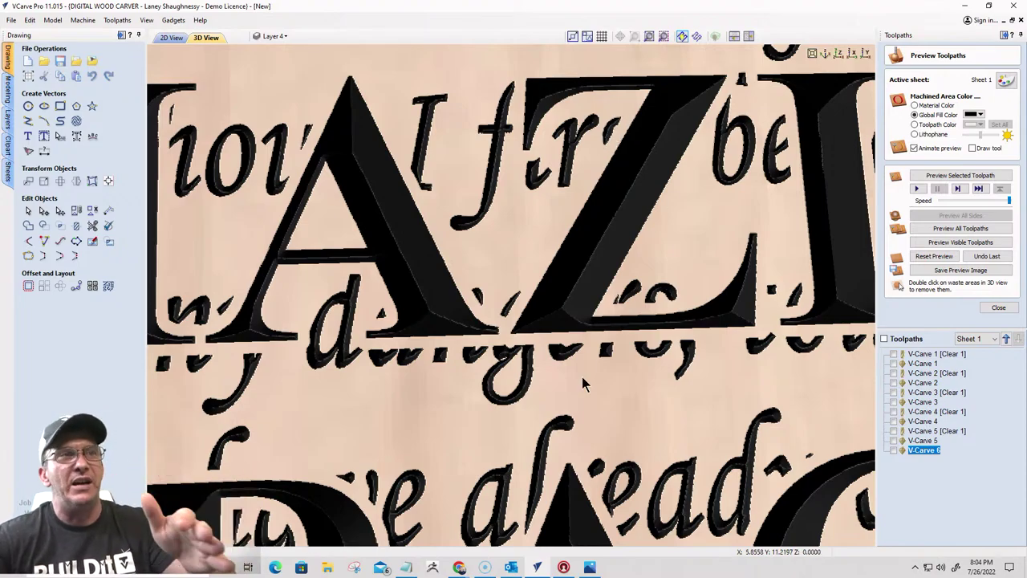
{"action": "scroll", "coordinate": [575, 345], "scroll_direction": "down", "scroll_amount": 6}
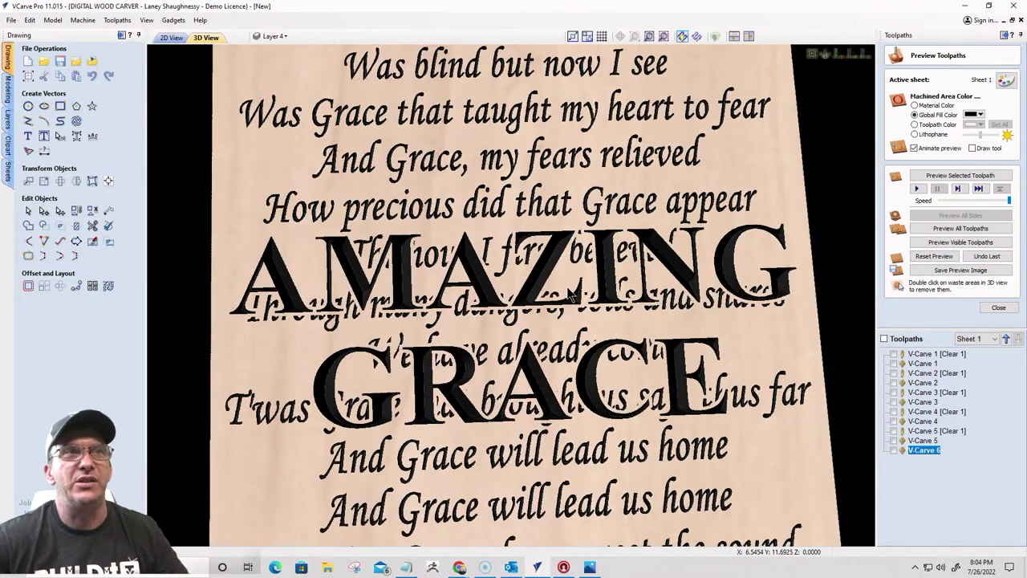
{"action": "scroll", "coordinate": [571, 296], "scroll_direction": "down", "scroll_amount": 3}
{"action": "left_click_drag", "start_coordinate": [588, 326], "coordinate": [588, 328]}
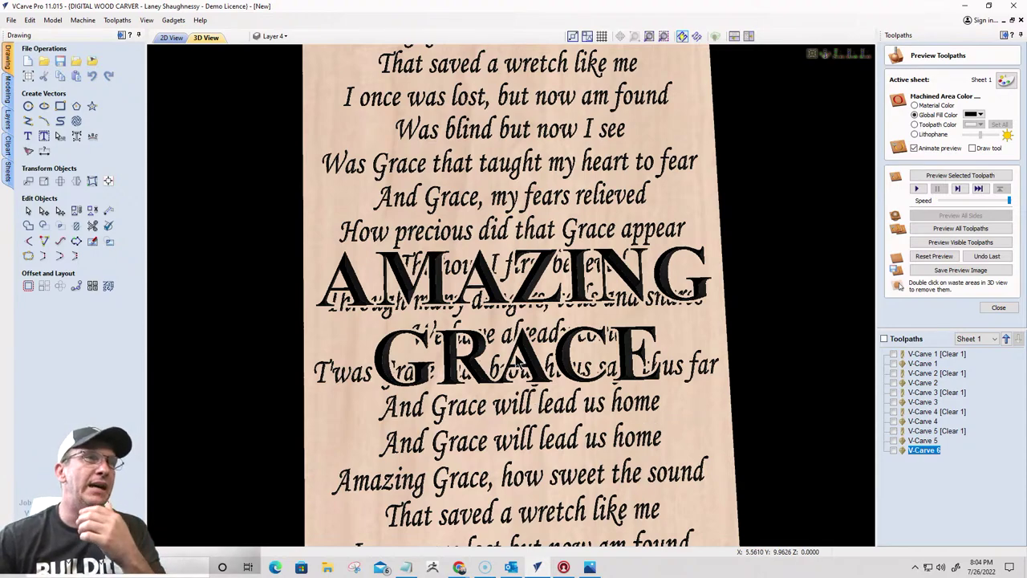
{"action": "scroll", "coordinate": [520, 363], "scroll_direction": "down", "scroll_amount": 3}
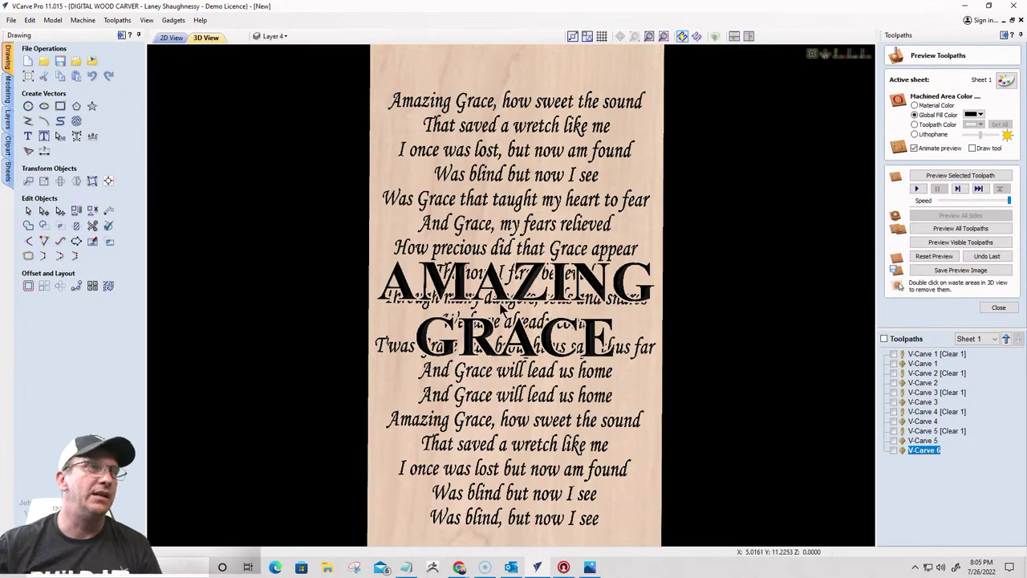
{"action": "scroll", "coordinate": [503, 307], "scroll_direction": "up", "scroll_amount": 3}
{"action": "left_click_drag", "start_coordinate": [517, 341], "coordinate": [479, 296]}
{"action": "scroll", "coordinate": [479, 296], "scroll_direction": "down", "scroll_amount": 5}
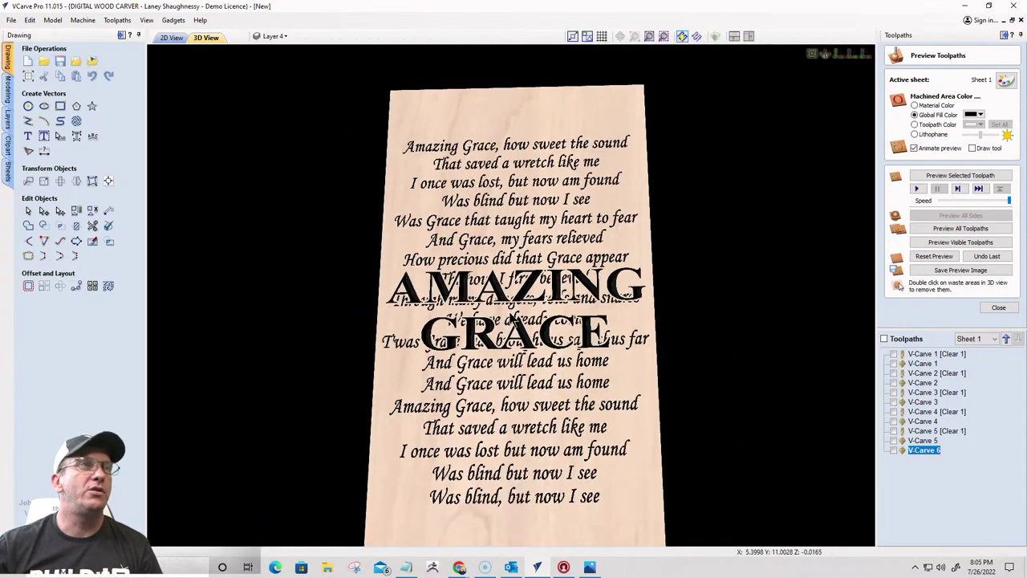
{"action": "left_click_drag", "start_coordinate": [644, 303], "coordinate": [589, 408]}
{"action": "scroll", "coordinate": [537, 339], "scroll_direction": "down", "scroll_amount": 3}
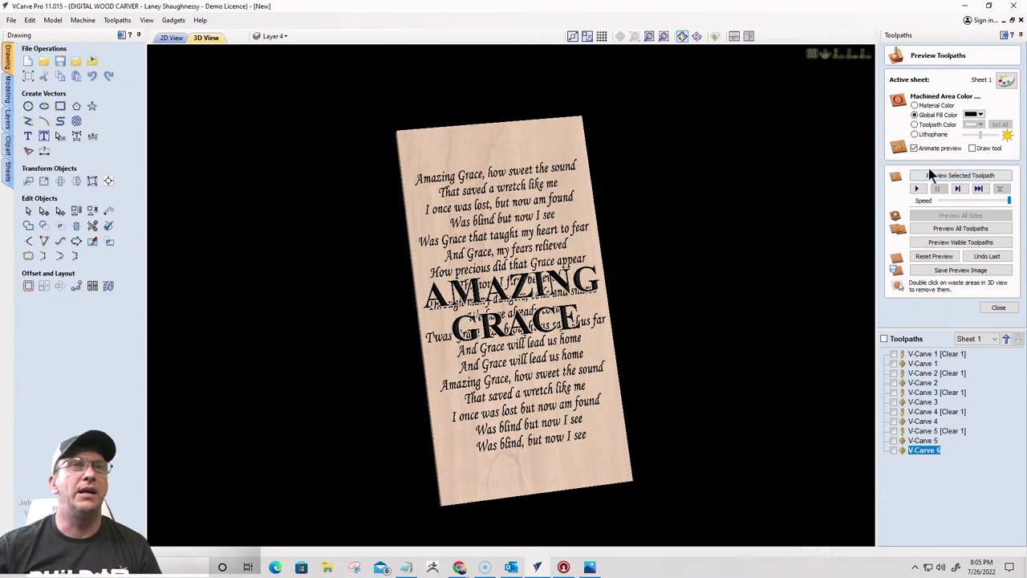
Render the carving preview in Material Color, inspect it from several angles, then return to 2D View
{"action": "left_click", "coordinate": [914, 106]}
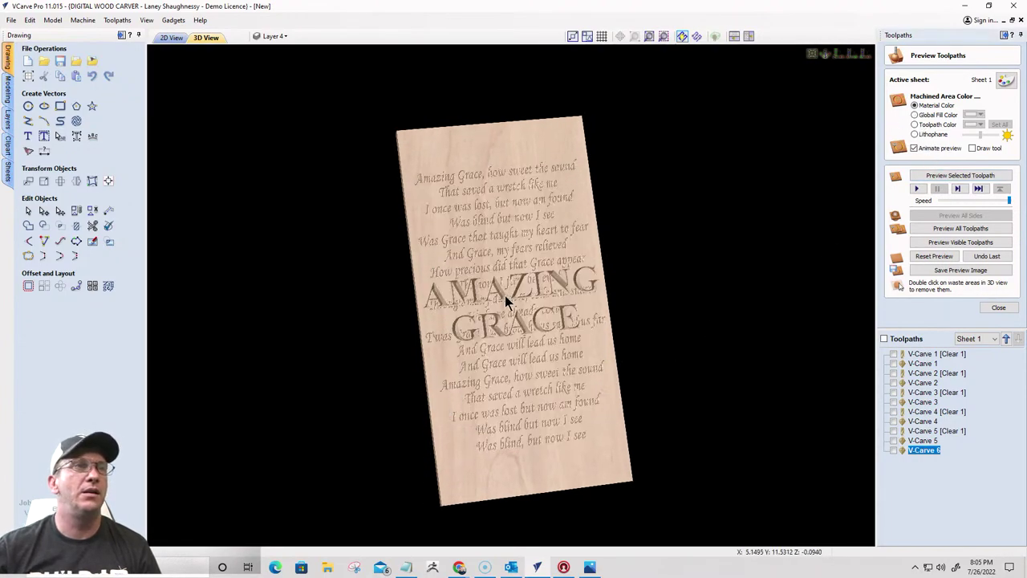
{"action": "left_click_drag", "start_coordinate": [504, 295], "coordinate": [473, 321]}
{"action": "scroll", "coordinate": [534, 336], "scroll_direction": "up", "scroll_amount": 2}
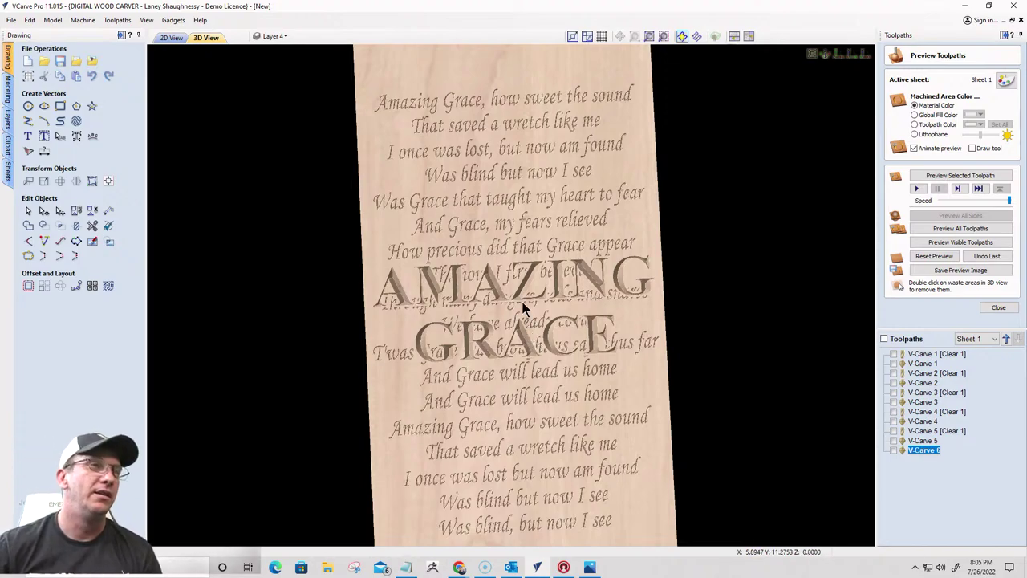
{"action": "scroll", "coordinate": [503, 280], "scroll_direction": "down", "scroll_amount": 2}
{"action": "left_click_drag", "start_coordinate": [506, 288], "coordinate": [533, 325]}
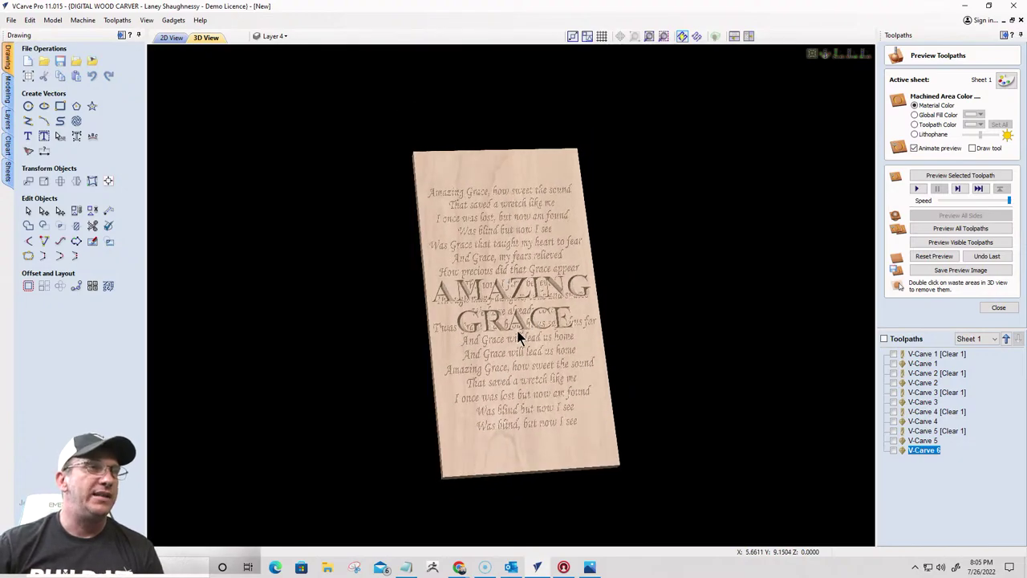
{"action": "scroll", "coordinate": [517, 337], "scroll_direction": "up", "scroll_amount": 2}
{"action": "scroll", "coordinate": [517, 337], "scroll_direction": "up", "scroll_amount": 2}
{"action": "scroll", "coordinate": [518, 337], "scroll_direction": "down", "scroll_amount": 2}
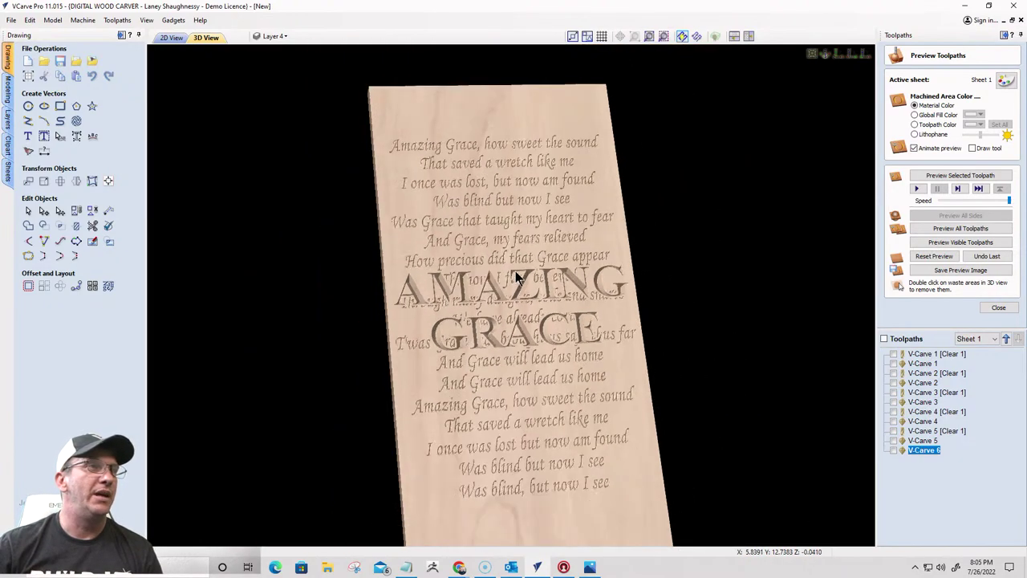
{"action": "left_click_drag", "start_coordinate": [517, 337], "coordinate": [476, 427]}
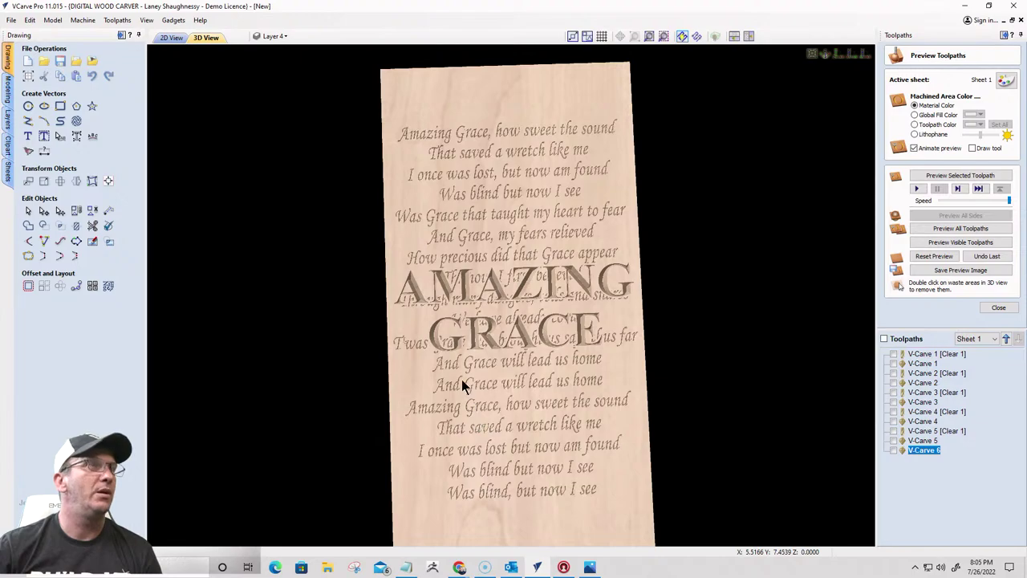
{"action": "scroll", "coordinate": [525, 345], "scroll_direction": "down", "scroll_amount": 2}
{"action": "left_click_drag", "start_coordinate": [516, 334], "coordinate": [506, 348]}
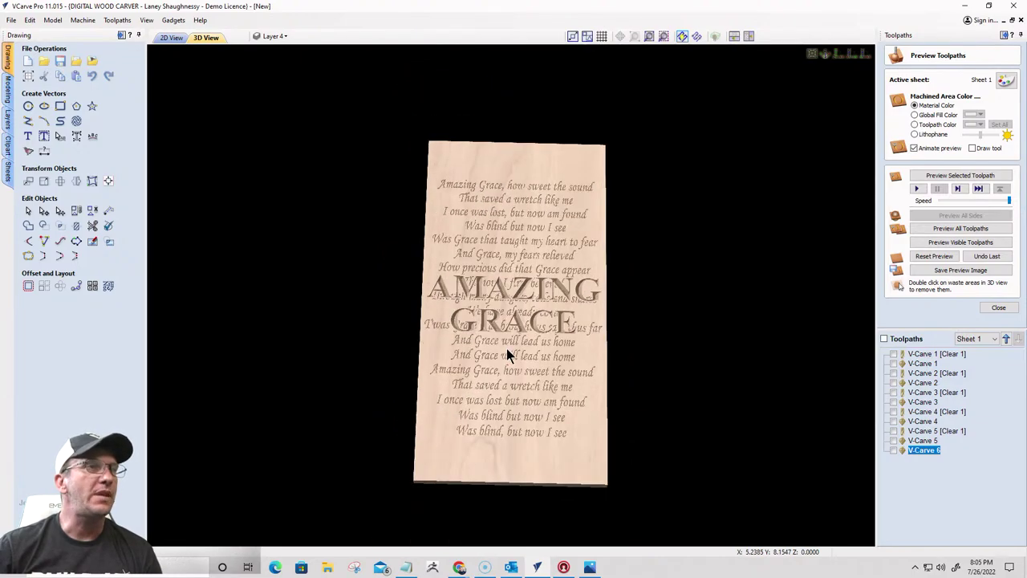
{"action": "left_click", "coordinate": [171, 38]}
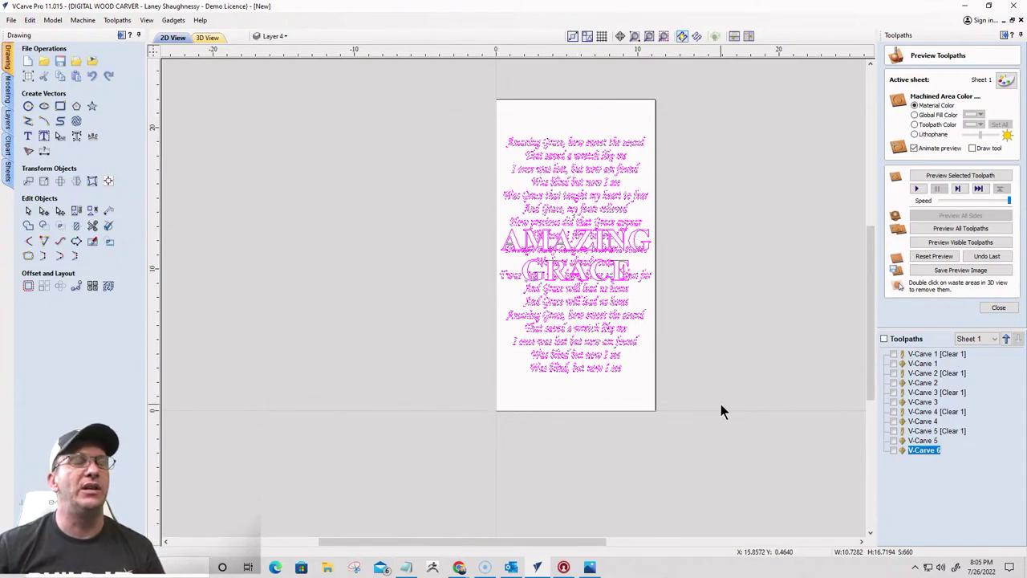
Add Layer 5 as the current layer, hide Layer 4's sign text, and show the Sheets list
{"action": "left_click", "coordinate": [273, 36]}
{"action": "left_click", "coordinate": [281, 140]}
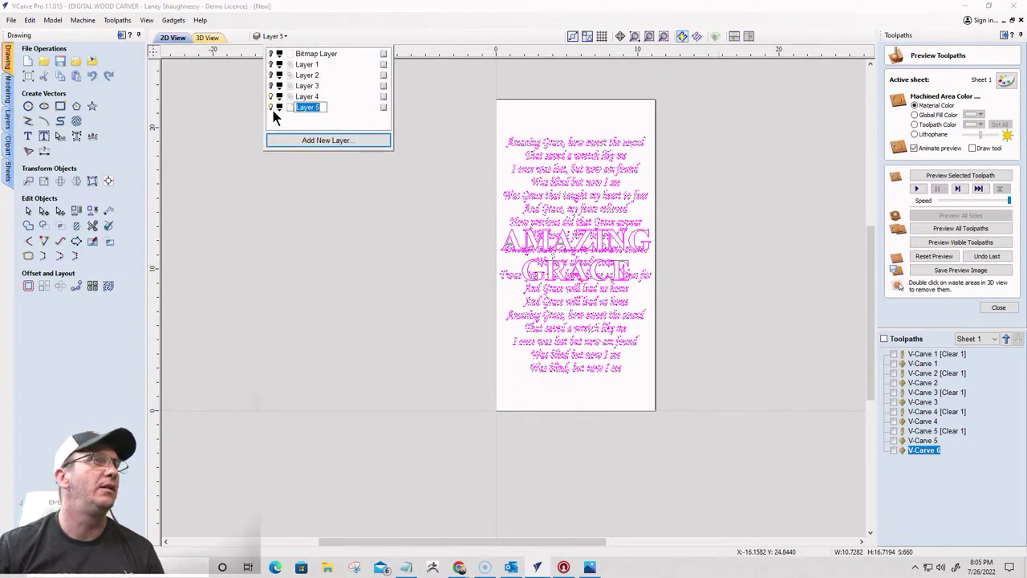
{"action": "left_click", "coordinate": [272, 107]}
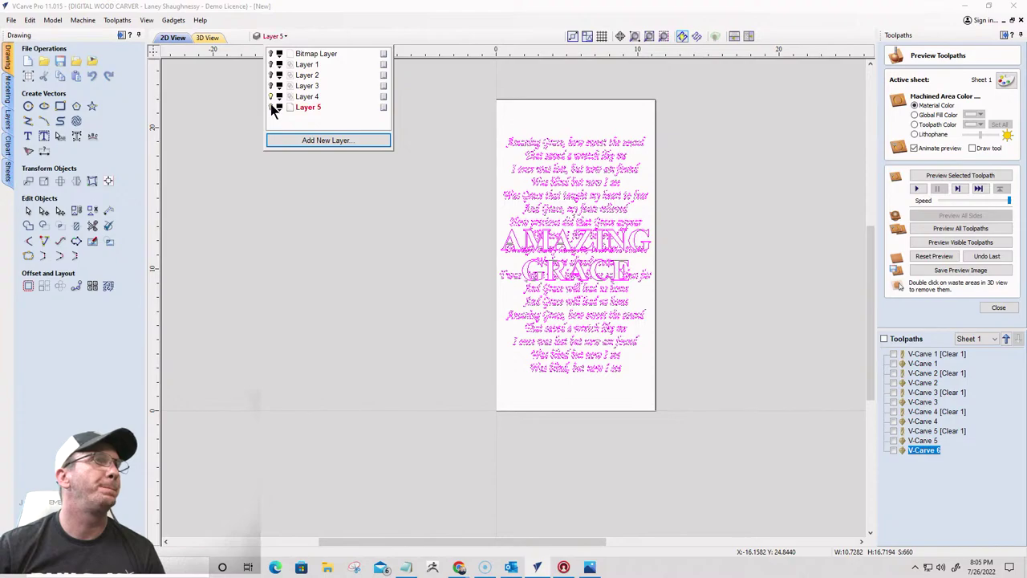
{"action": "left_click", "coordinate": [271, 98]}
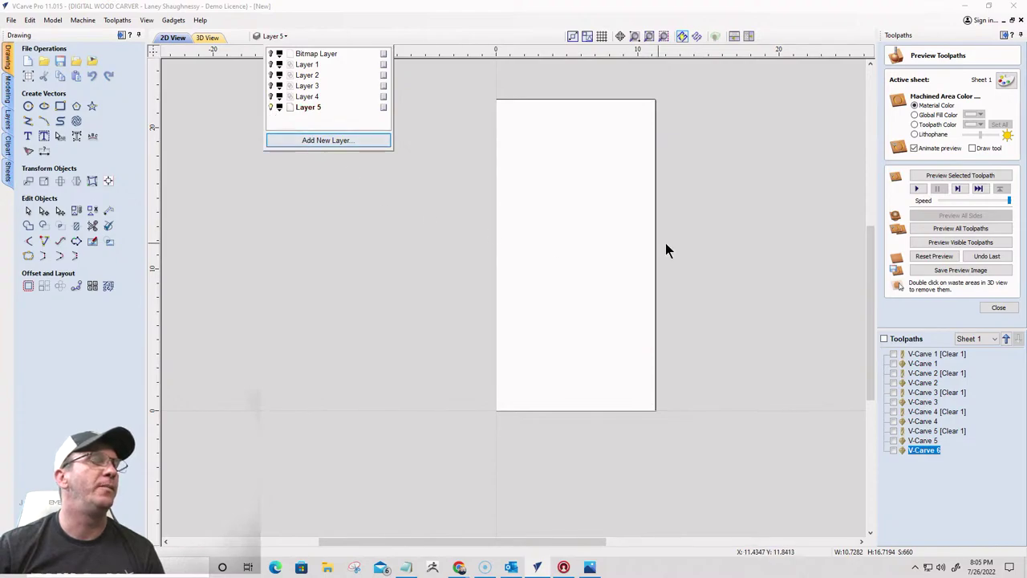
{"action": "left_click", "coordinate": [600, 236]}
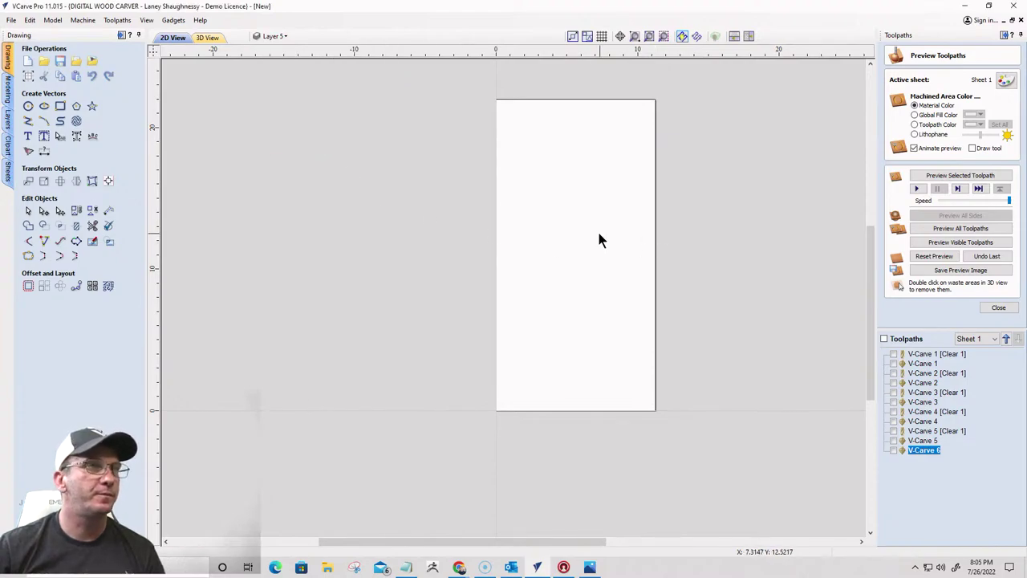
{"action": "left_click", "coordinate": [28, 77]}
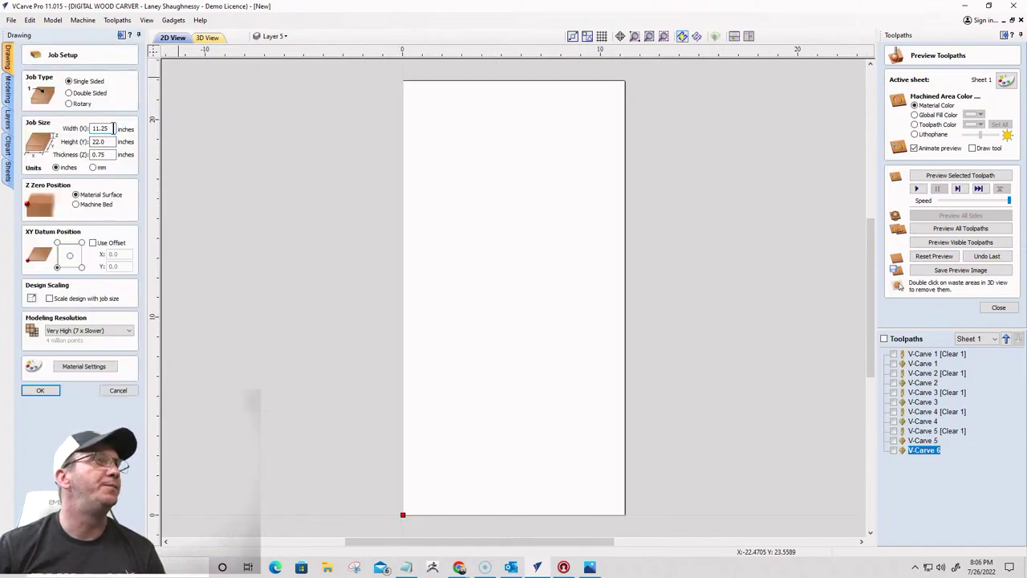
{"action": "left_click", "coordinate": [118, 390]}
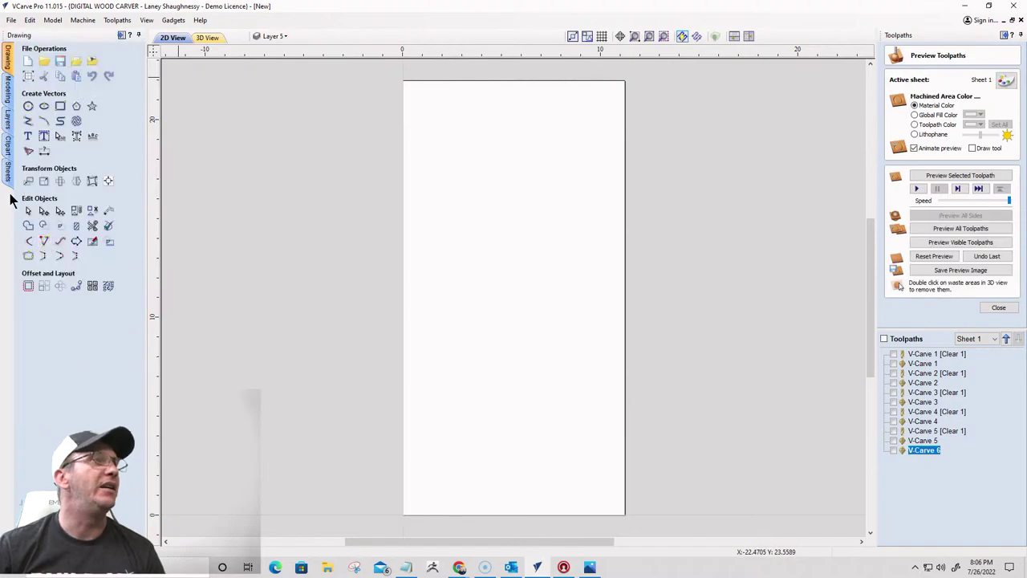
{"action": "left_click", "coordinate": [8, 170]}
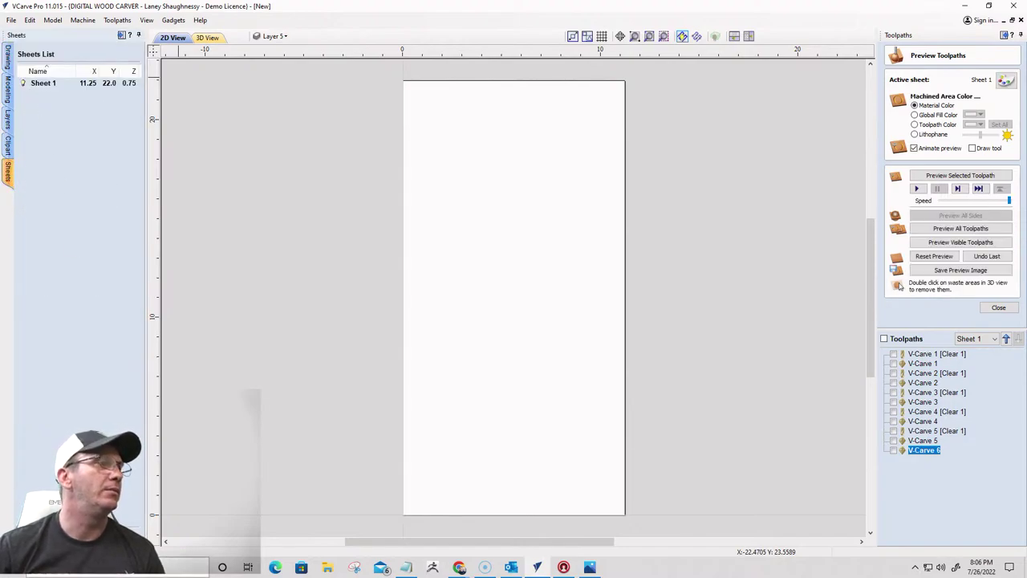
Add Sheet 2 sized 12 × 12 inches as the active sheet and return to drawing tools
{"action": "left_click", "coordinate": [137, 519]}
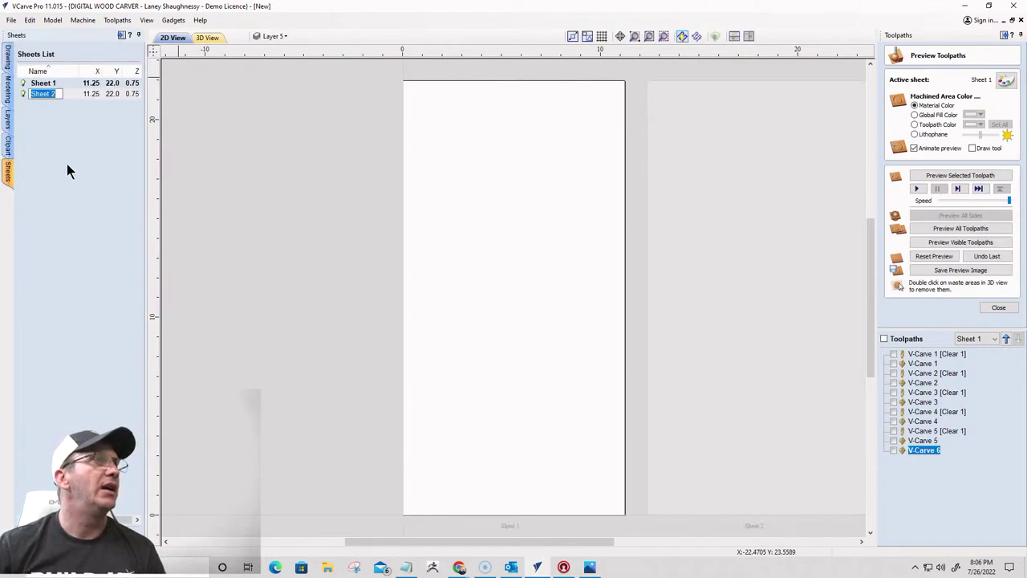
{"action": "left_click", "coordinate": [87, 94]}
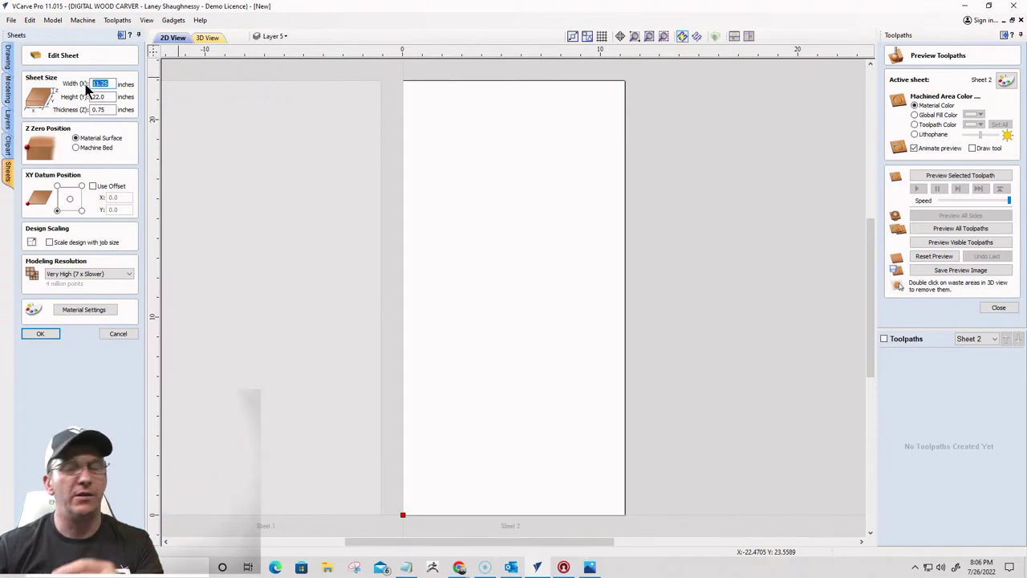
{"action": "type", "text": "12"}
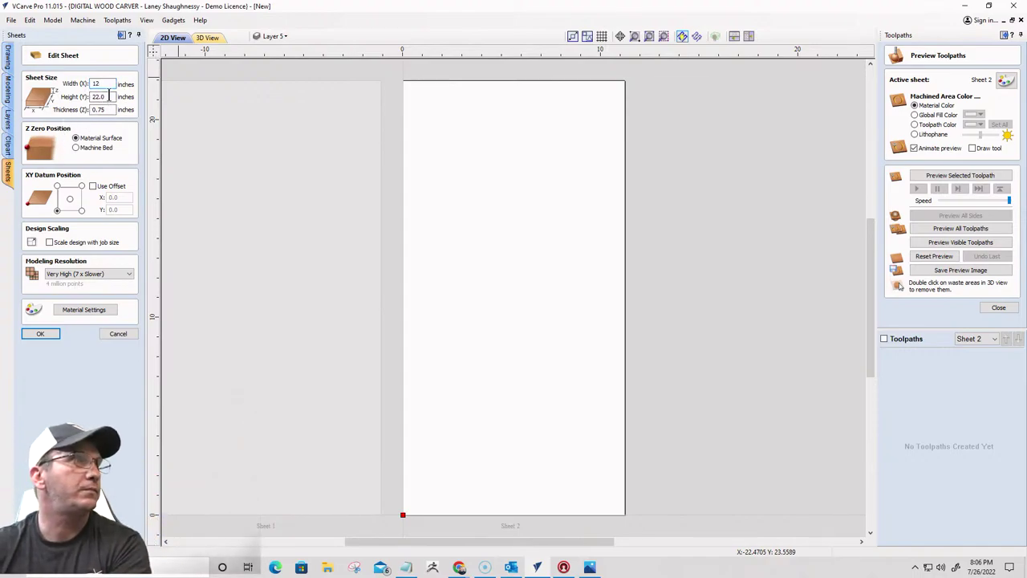
{"action": "double_click", "coordinate": [97, 96]}
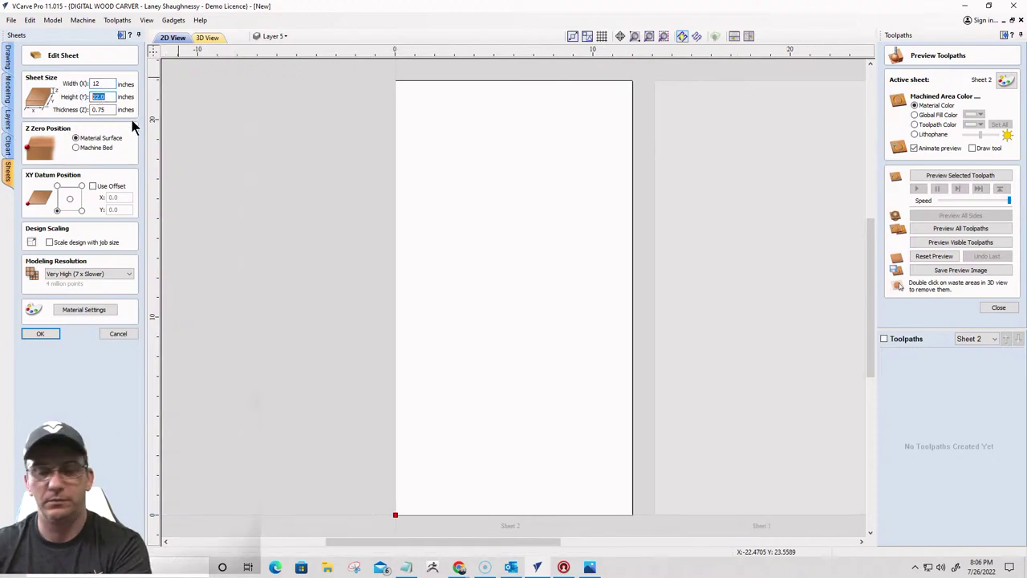
{"action": "type", "text": "12"}
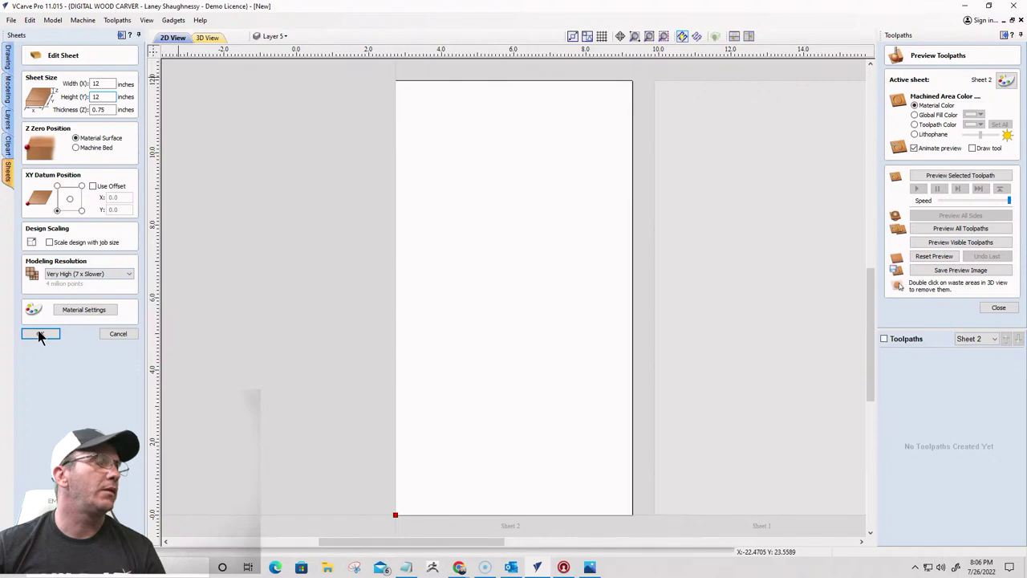
{"action": "left_click", "coordinate": [37, 334]}
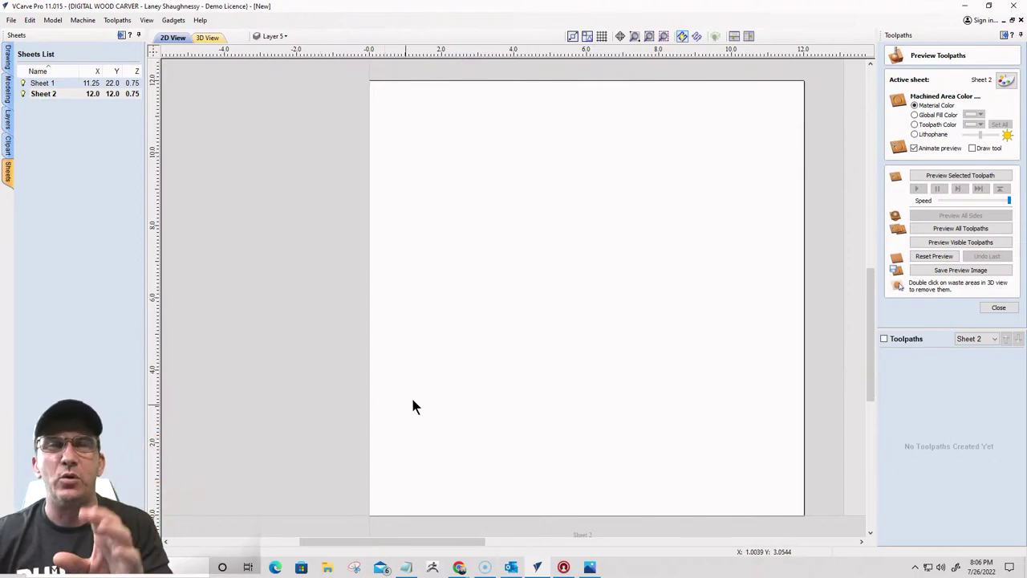
{"action": "scroll", "coordinate": [453, 258], "scroll_direction": "down", "scroll_amount": 3}
{"action": "scroll", "coordinate": [538, 302], "scroll_direction": "up", "scroll_amount": 3}
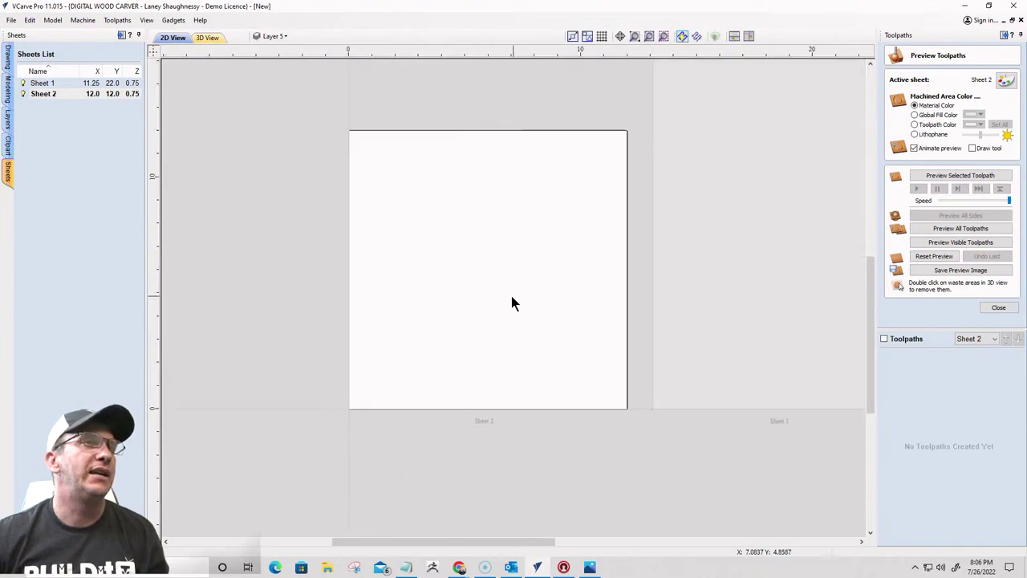
{"action": "scroll", "coordinate": [669, 353], "scroll_direction": "down", "scroll_amount": 3}
{"action": "scroll", "coordinate": [573, 298], "scroll_direction": "up", "scroll_amount": 4}
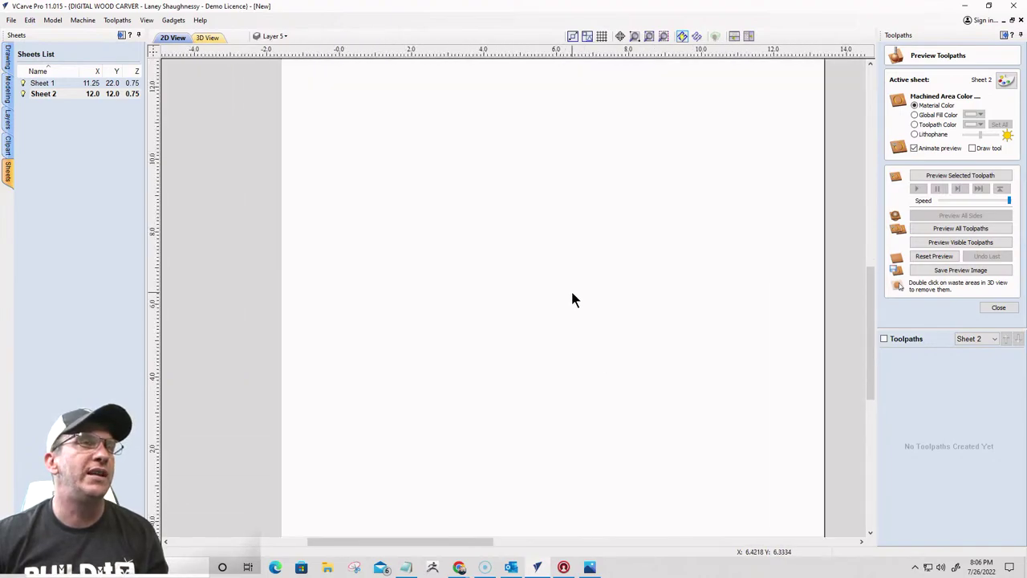
{"action": "scroll", "coordinate": [573, 298], "scroll_direction": "down", "scroll_amount": 1}
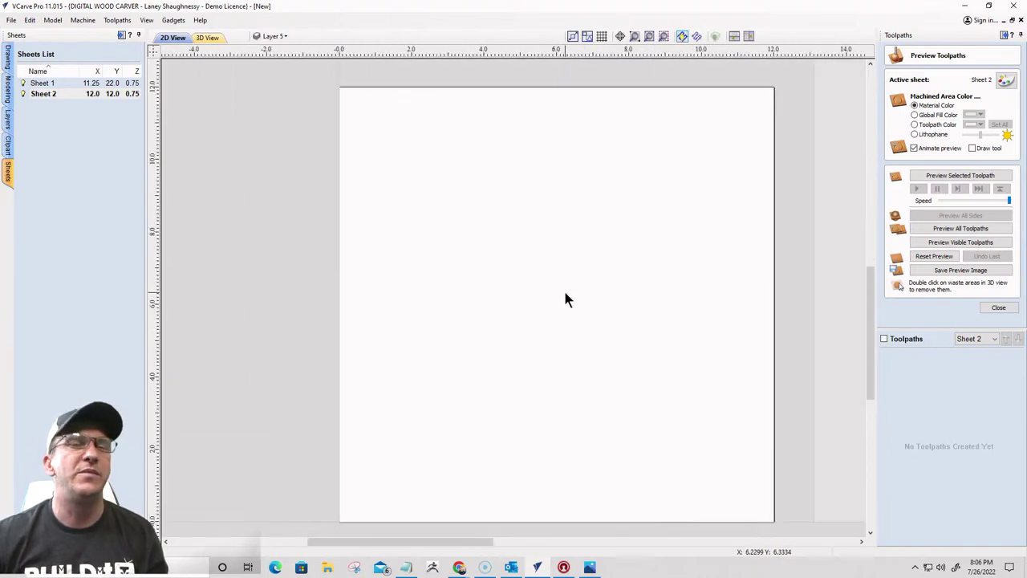
{"action": "left_click", "coordinate": [8, 60]}
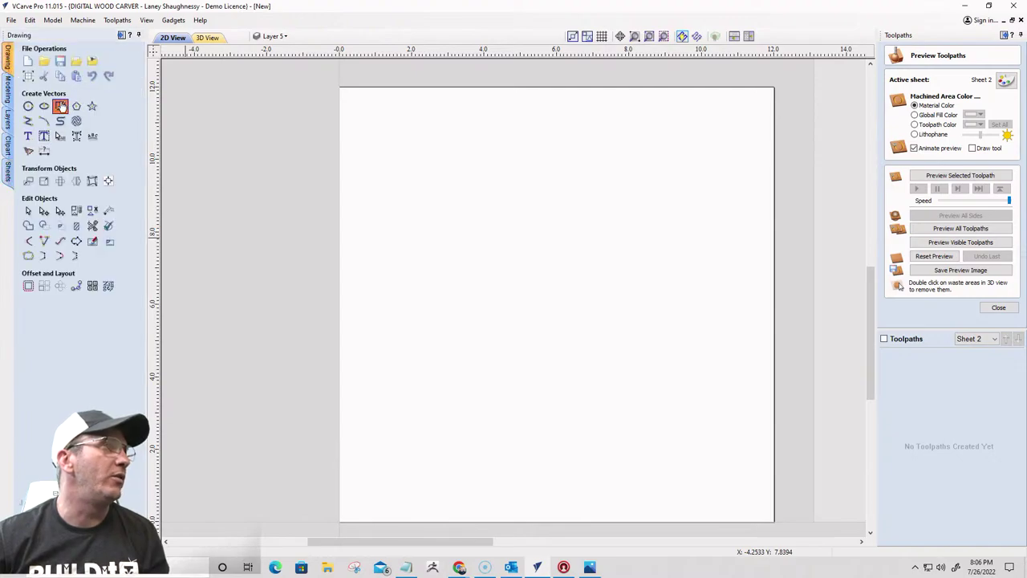
Draw a 0.25-inch-wide vertical rectangle spanning the full sheet height
{"action": "left_click", "coordinate": [60, 106]}
{"action": "left_click_drag", "start_coordinate": [533, 86], "coordinate": [556, 521]}
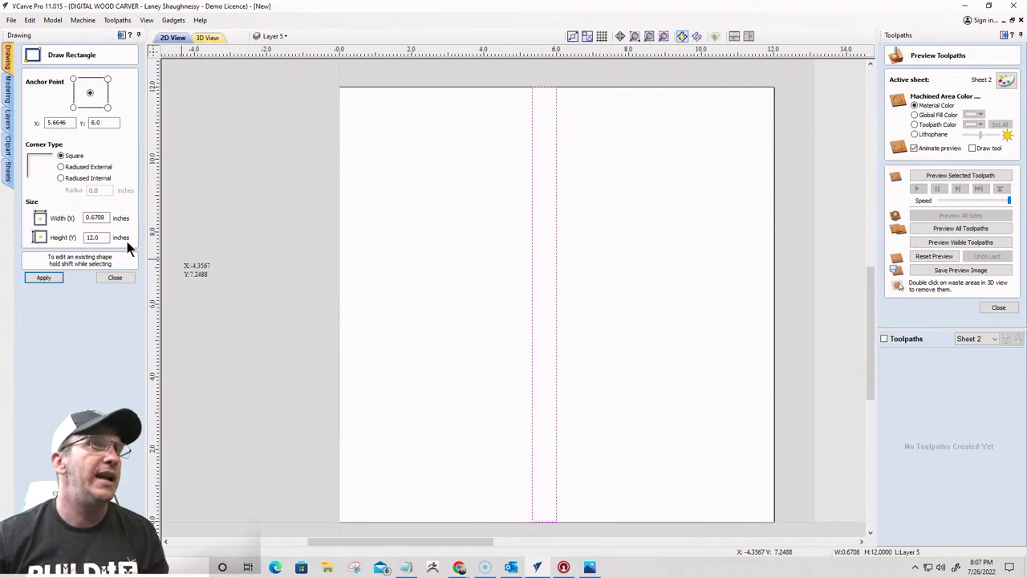
{"action": "left_click_drag", "start_coordinate": [111, 218], "coordinate": [82, 218]}
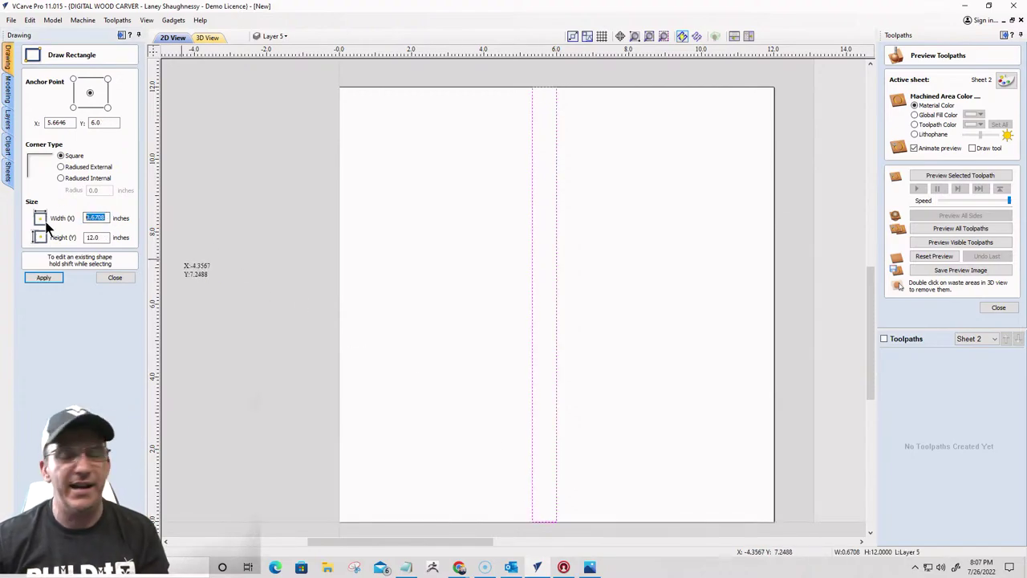
{"action": "type", "text": ".25"}
{"action": "key", "text": "Tab"}
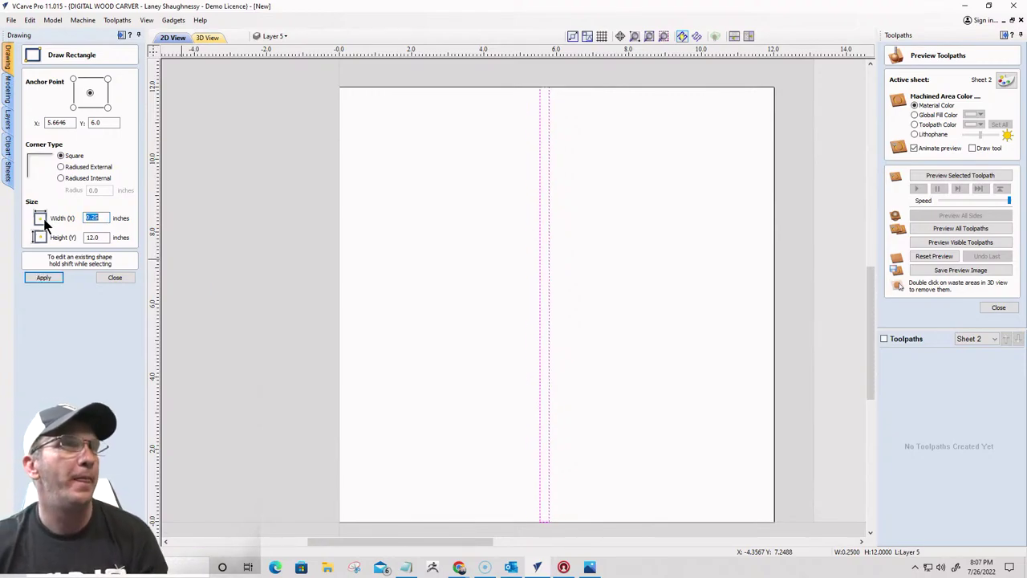
{"action": "left_click", "coordinate": [43, 278]}
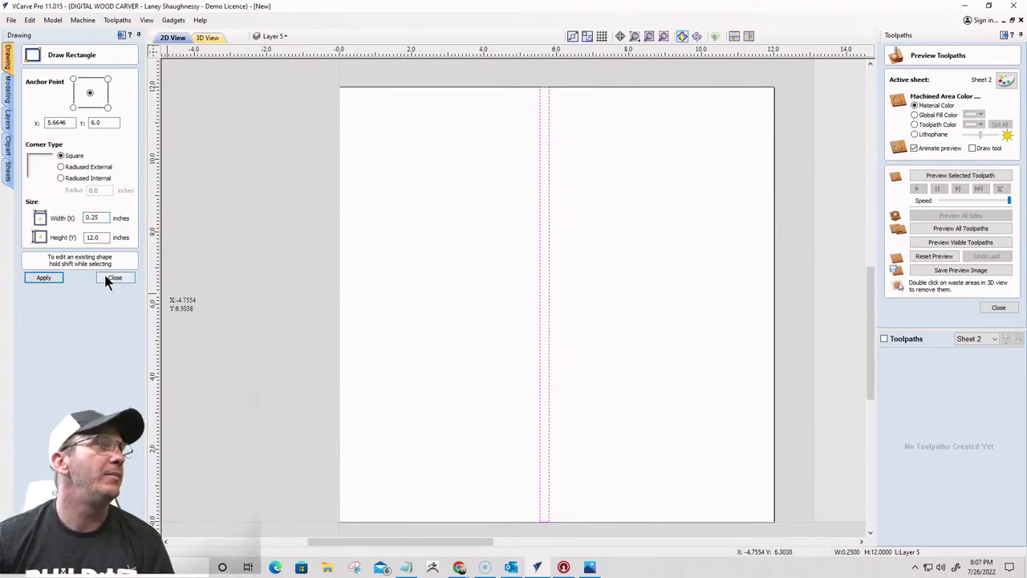
{"action": "left_click", "coordinate": [115, 277]}
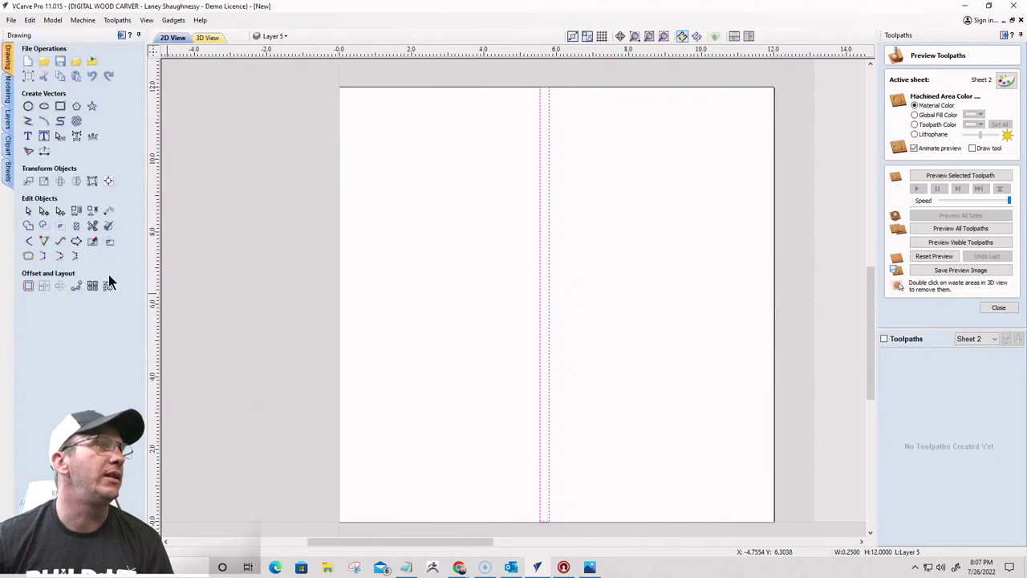
Centre the bar on the sheet and paste a copy to form the horizontal crossbar
{"action": "left_click", "coordinate": [110, 181]}
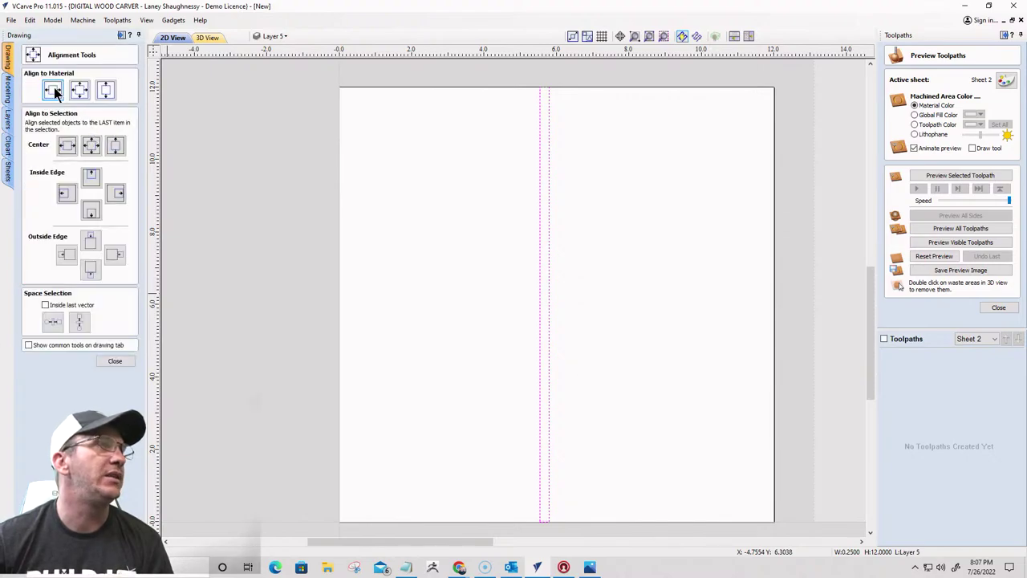
{"action": "left_click", "coordinate": [53, 90]}
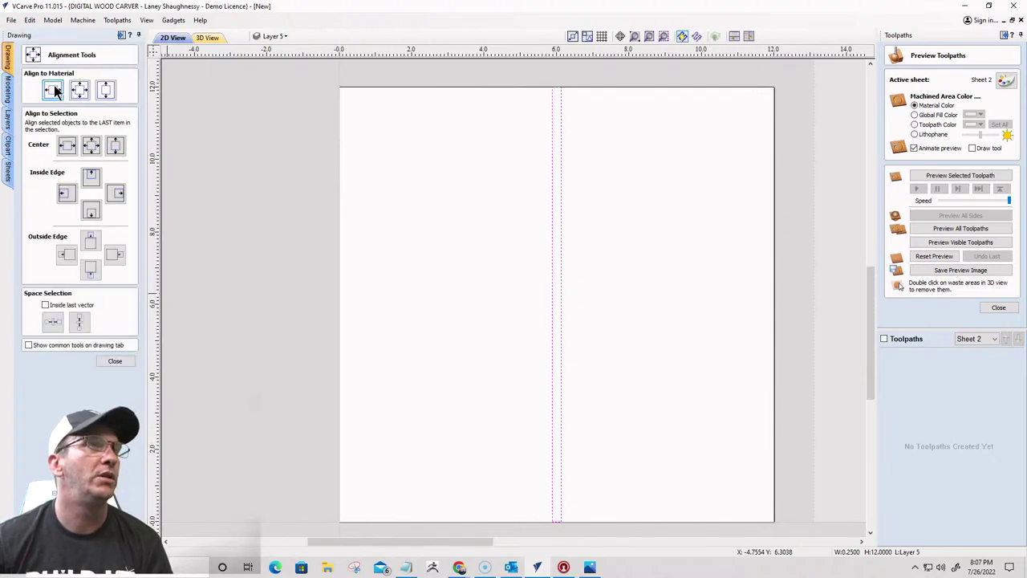
{"action": "left_click", "coordinate": [116, 362]}
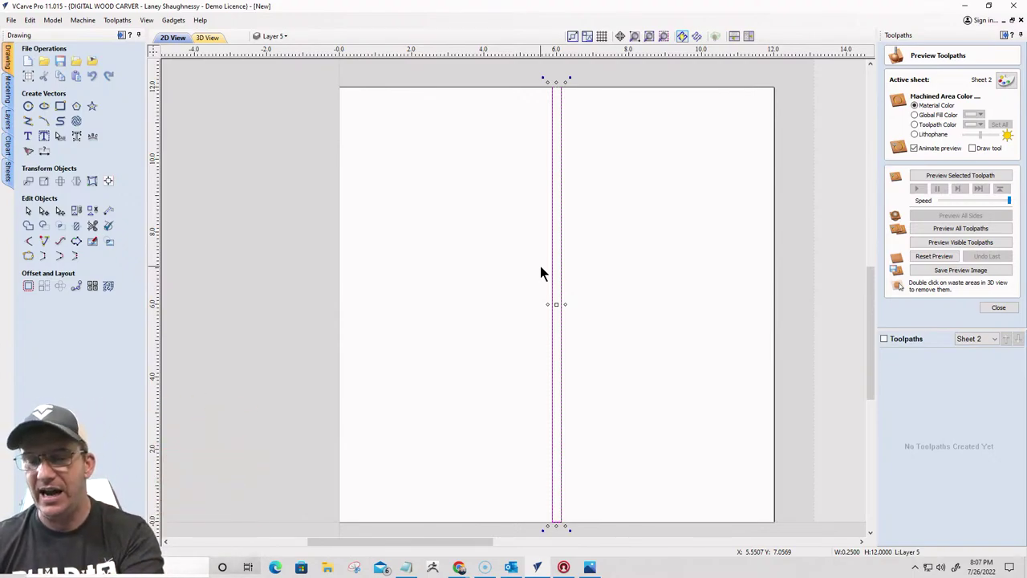
{"action": "key", "text": "ctrl+v"}
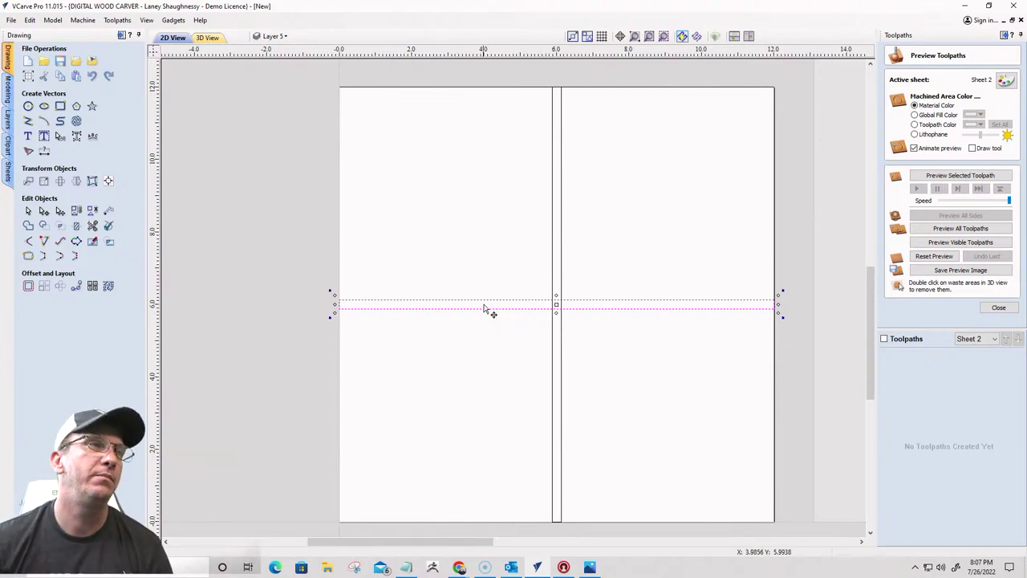
Draw 4.4-inch and 8.4-inch circles centred on the crosshair at the sheet centre
{"action": "left_click", "coordinate": [29, 106]}
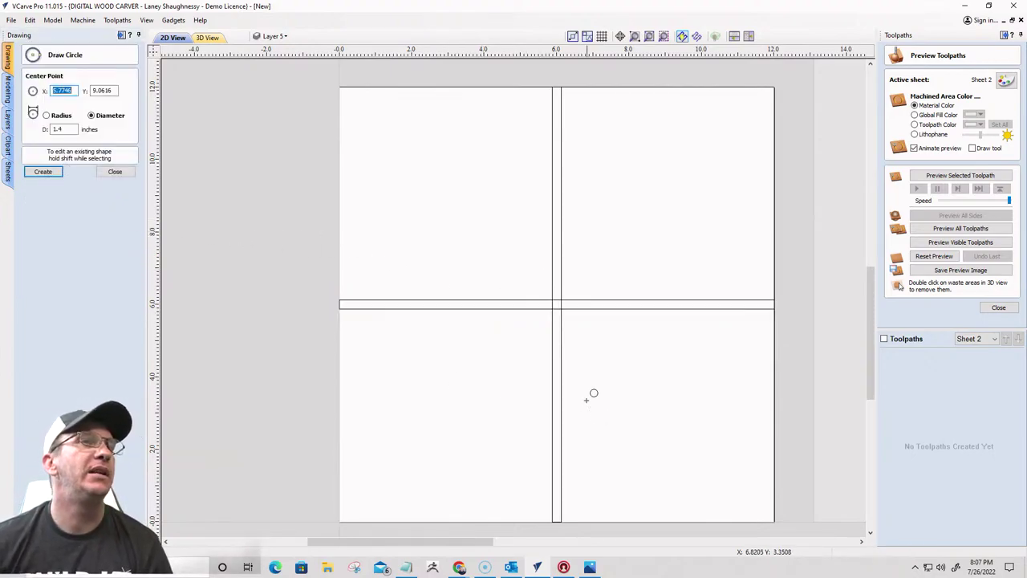
{"action": "left_click", "coordinate": [556, 304]}
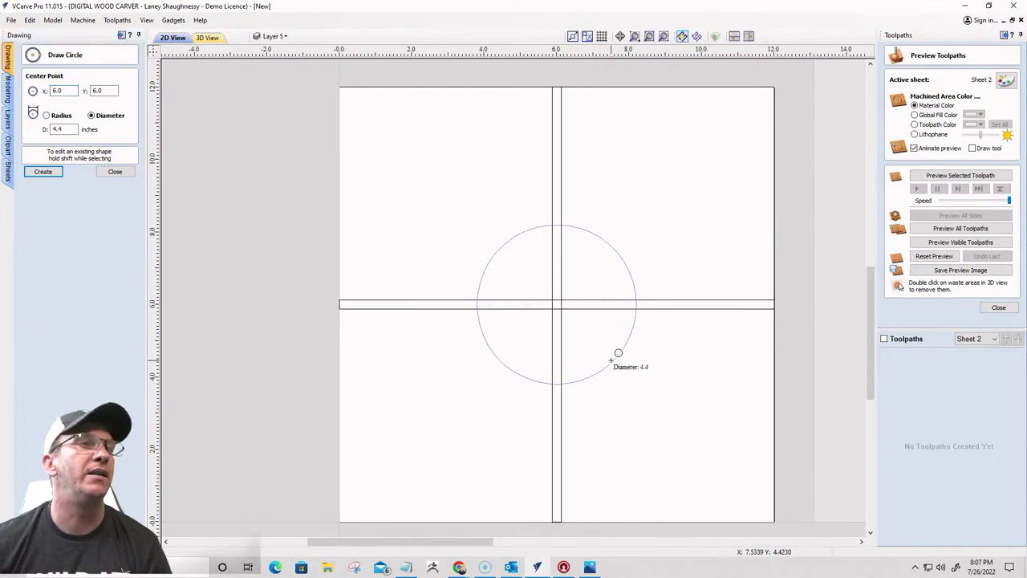
{"action": "left_click", "coordinate": [618, 353]}
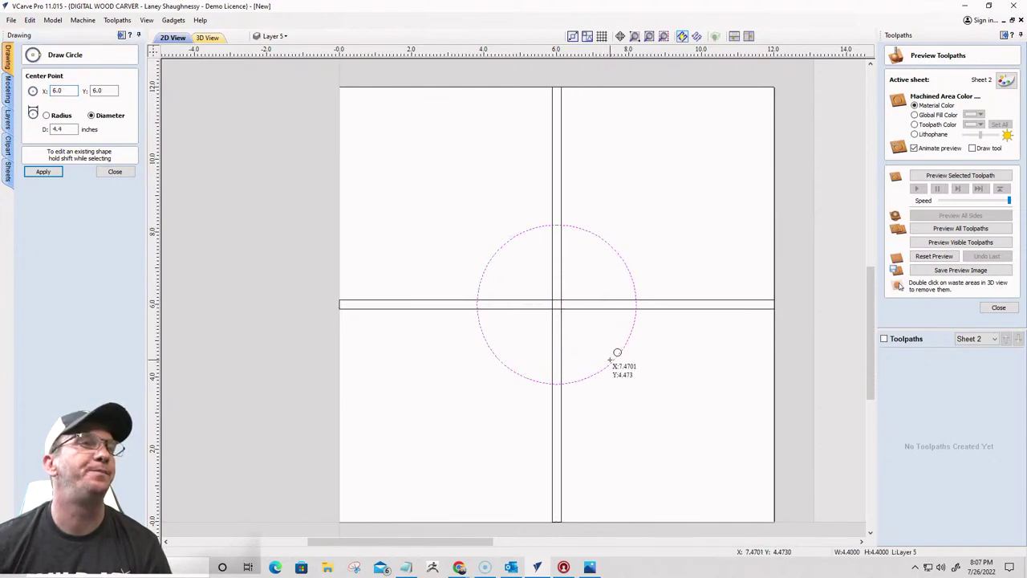
{"action": "left_click", "coordinate": [557, 302]}
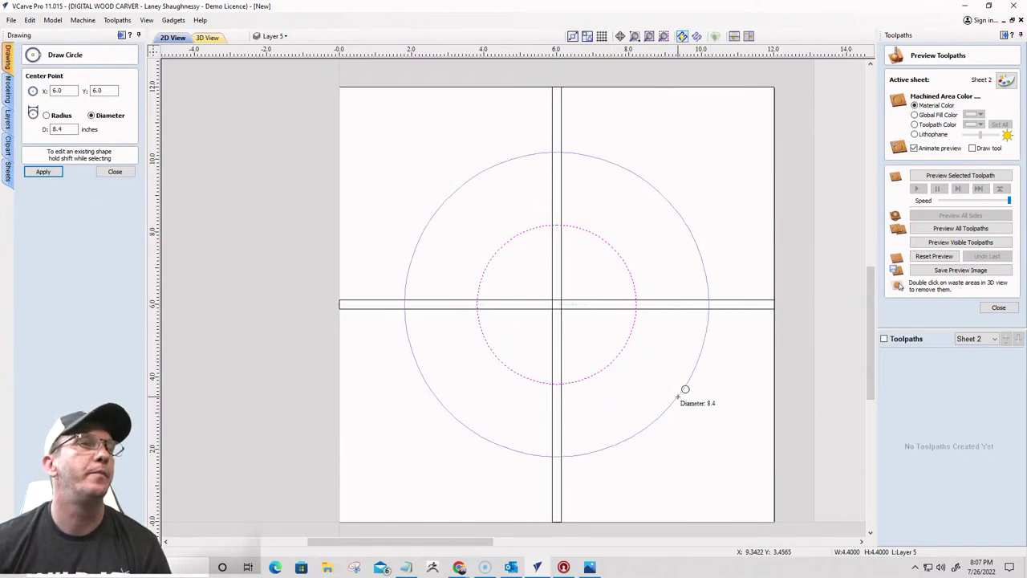
{"action": "left_click", "coordinate": [685, 389]}
{"action": "left_click", "coordinate": [102, 174]}
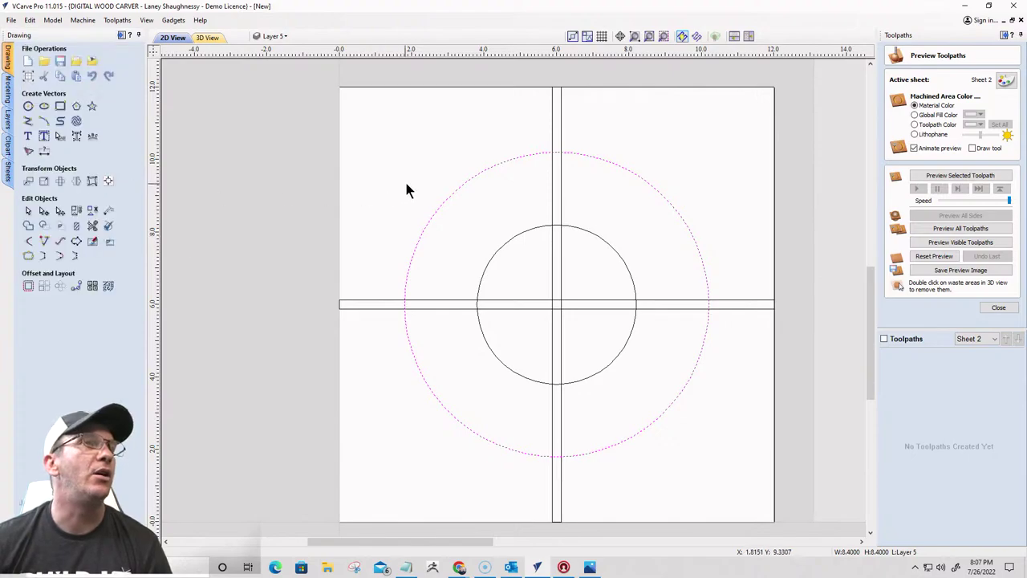
Offset the 8.4-inch circle outwards by 0.25 inches to form a ring
{"action": "left_click", "coordinate": [466, 177]}
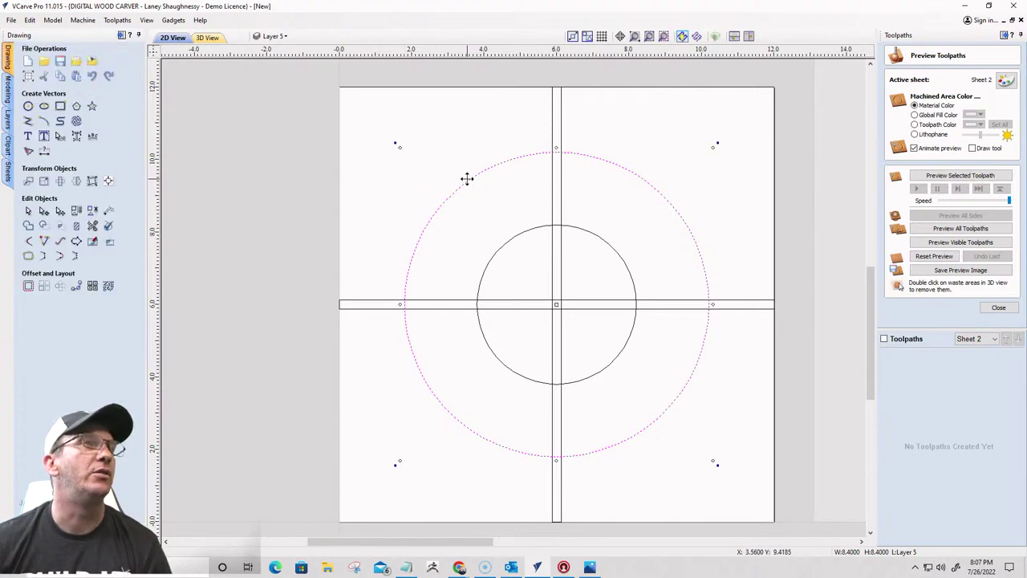
{"action": "left_click", "coordinate": [28, 287]}
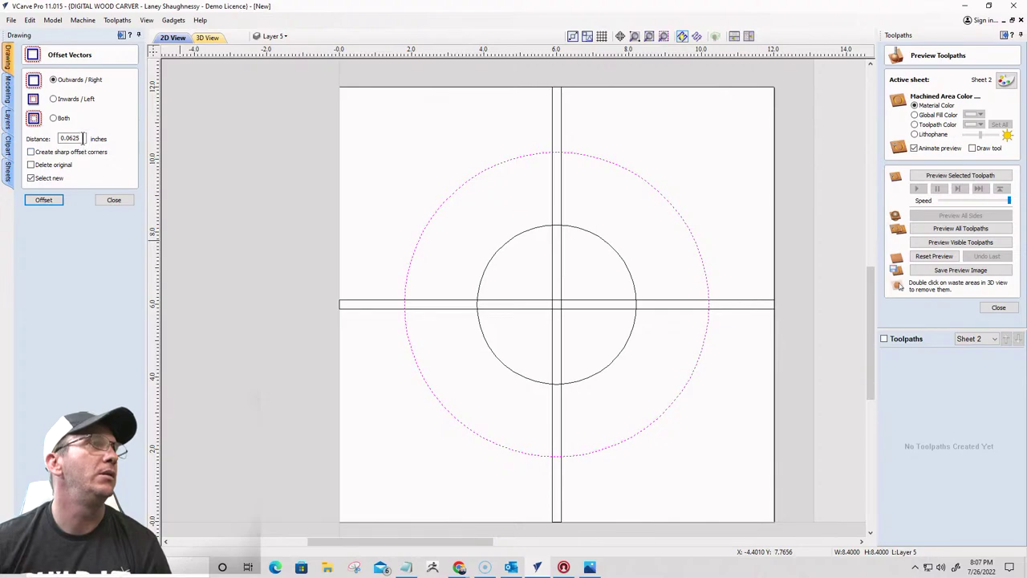
{"action": "left_click_drag", "start_coordinate": [83, 138], "coordinate": [43, 141]}
{"action": "key", "text": "BackSpace"}
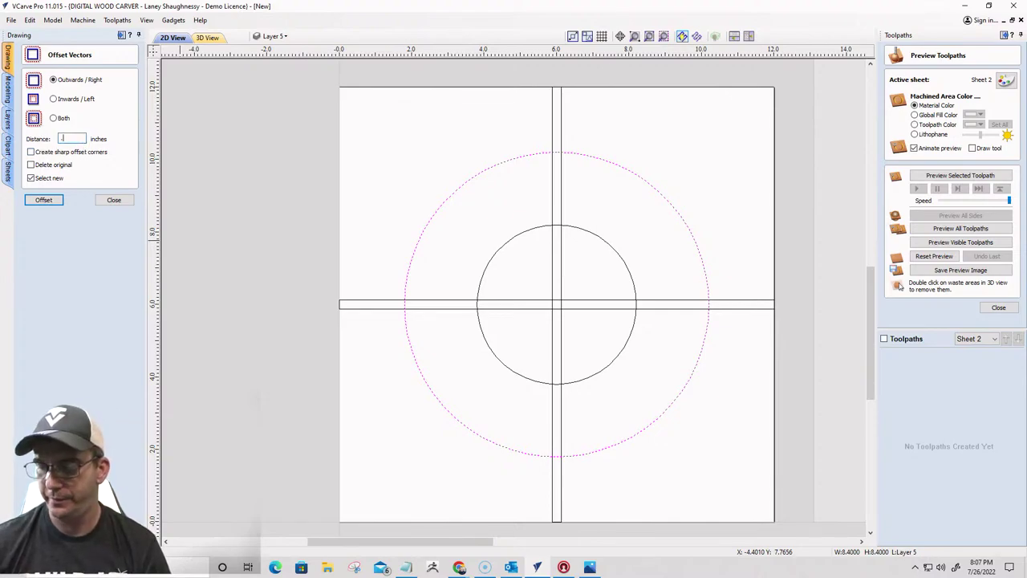
{"action": "left_click", "coordinate": [37, 203]}
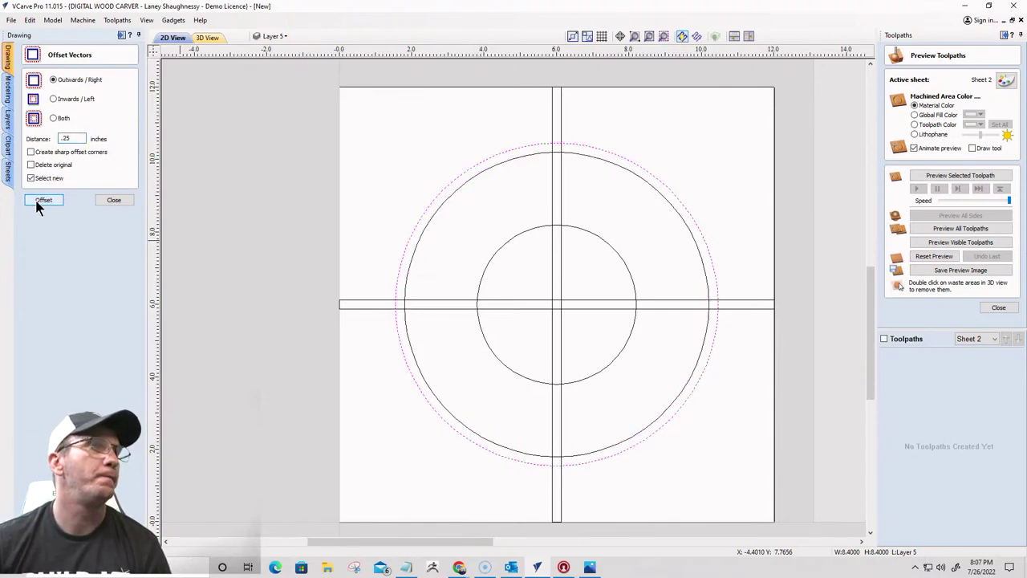
{"action": "left_click", "coordinate": [113, 200]}
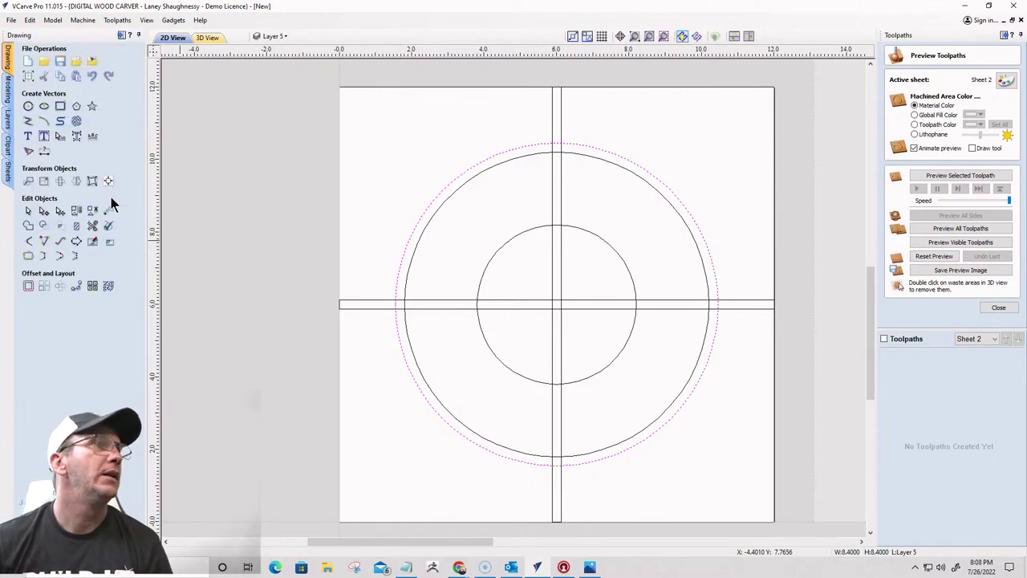
Create Roboto Black text reading 'STAY' over 'FOCUSED' across the circles
{"action": "left_click", "coordinate": [28, 136]}
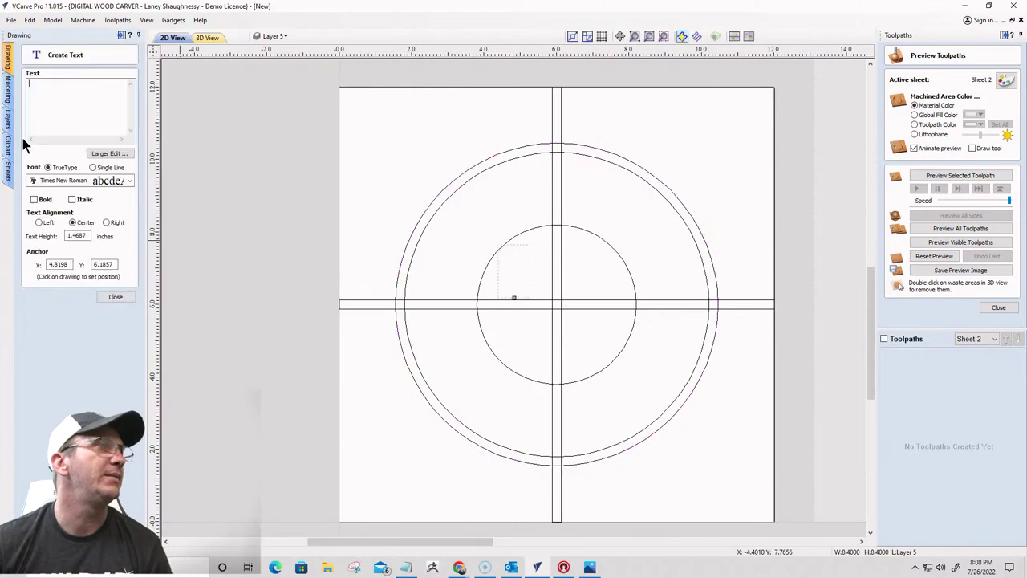
{"action": "left_click", "coordinate": [131, 183]}
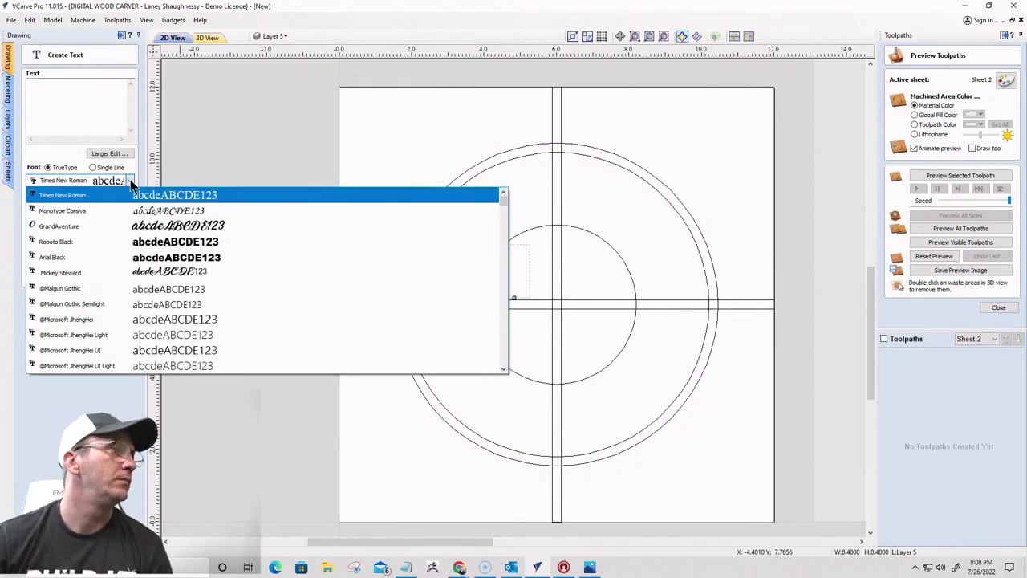
{"action": "left_click", "coordinate": [126, 241]}
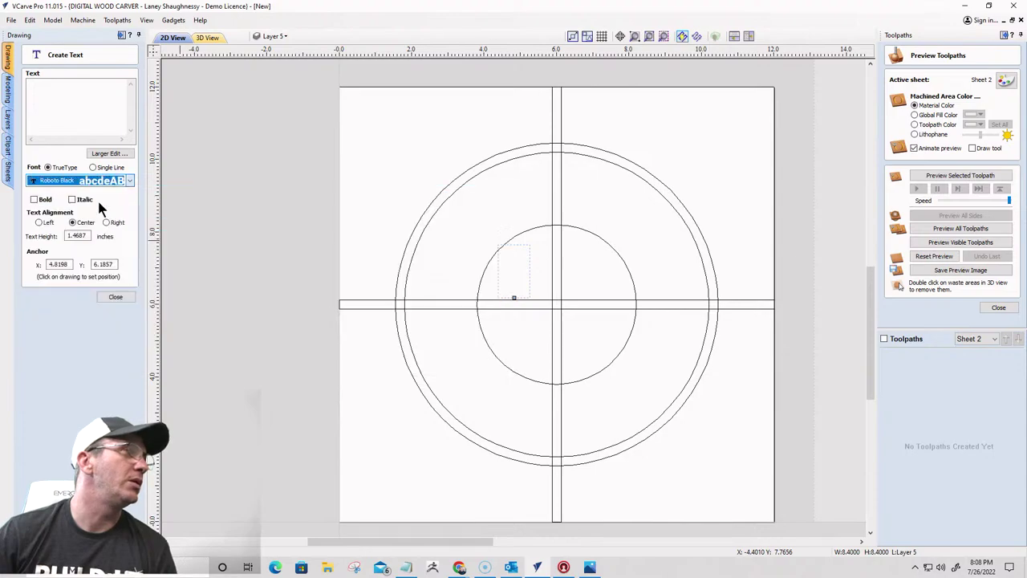
{"action": "left_click", "coordinate": [54, 93]}
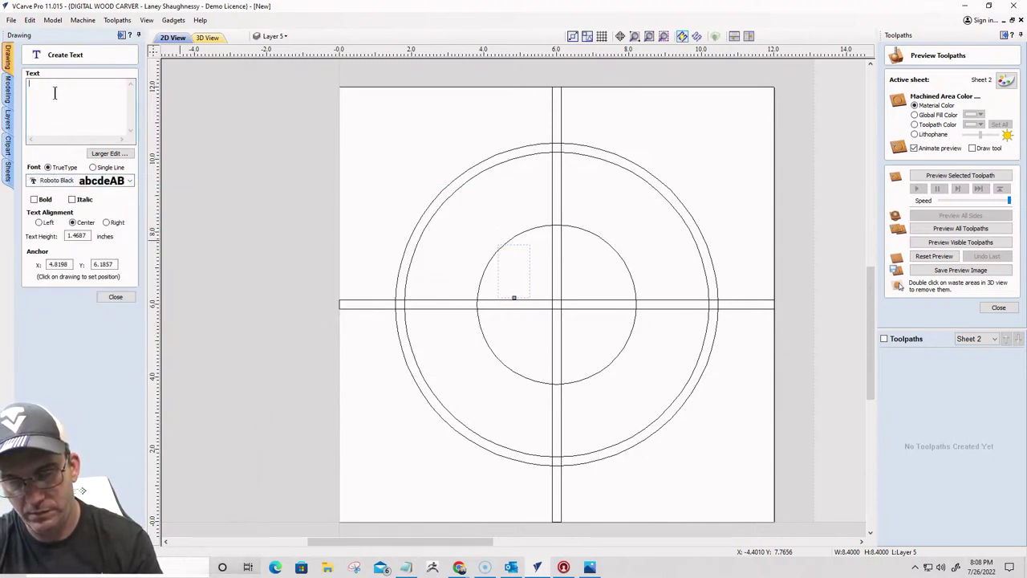
{"action": "type", "text": "STAY"}
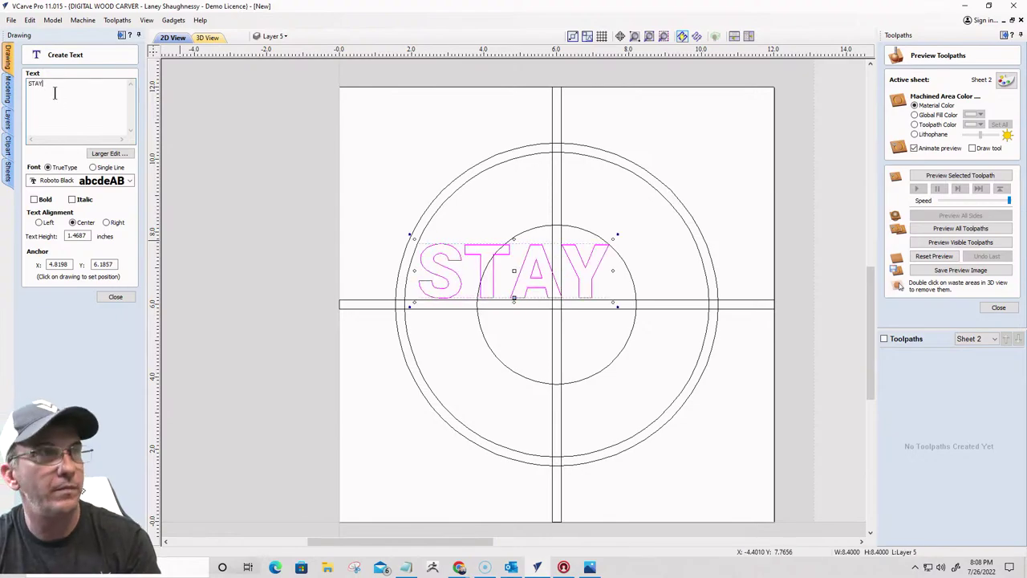
{"action": "type", "text": " FOCUSED"}
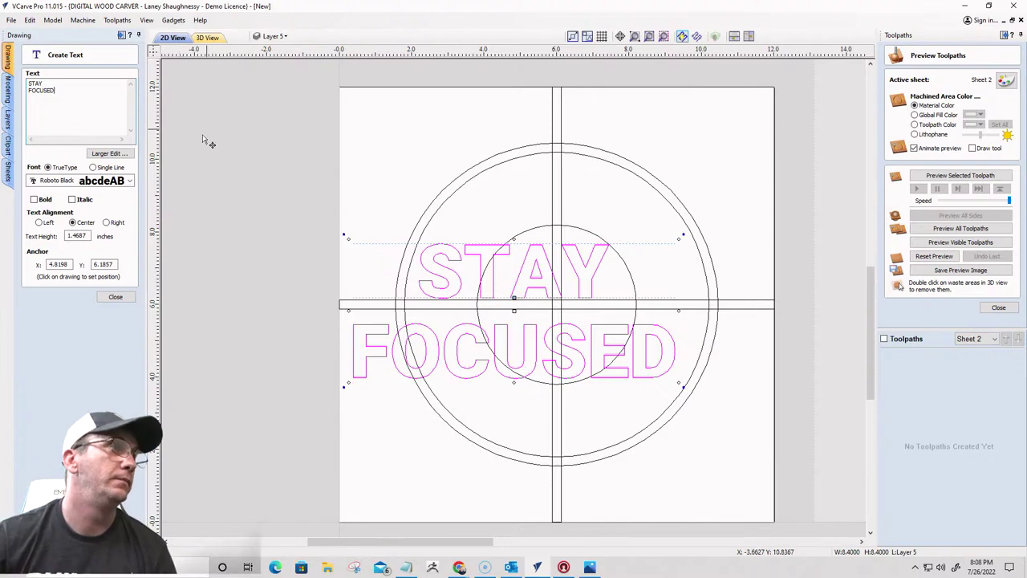
{"action": "key", "text": "Escape"}
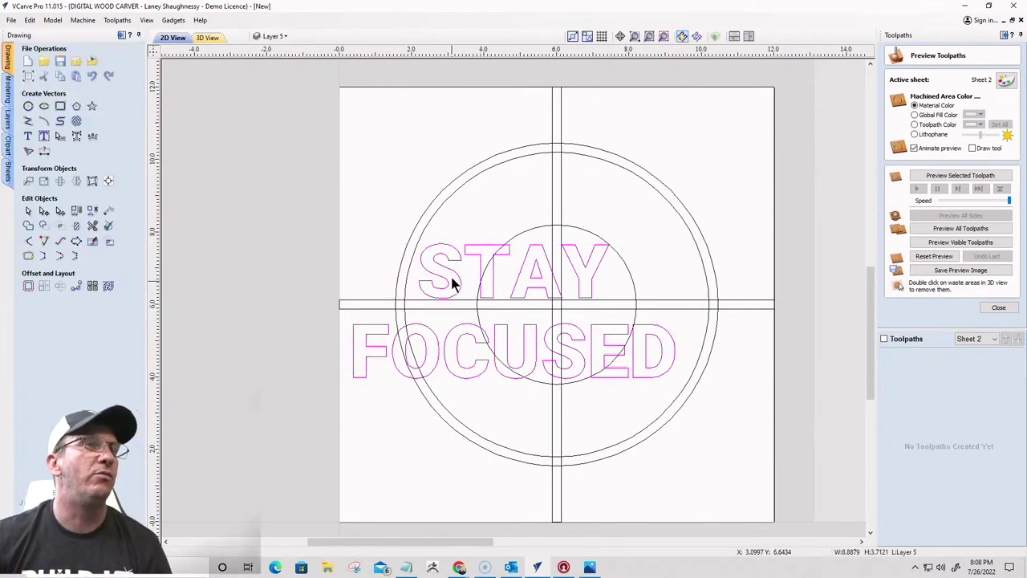
Centre the text over the crosshair and break it into separate lines
{"action": "left_click_drag", "start_coordinate": [459, 278], "coordinate": [516, 236]}
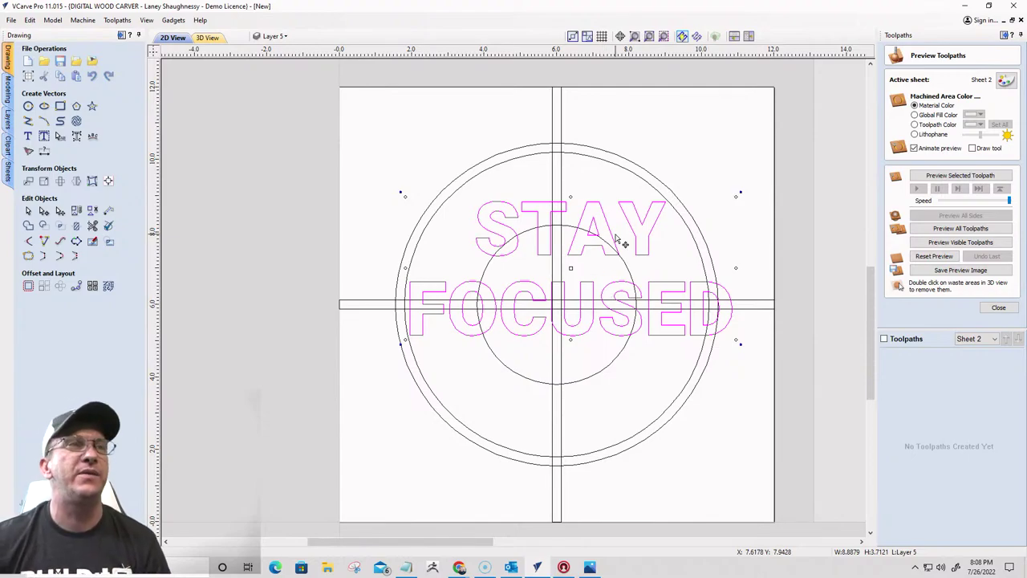
{"action": "right_click", "coordinate": [638, 223]}
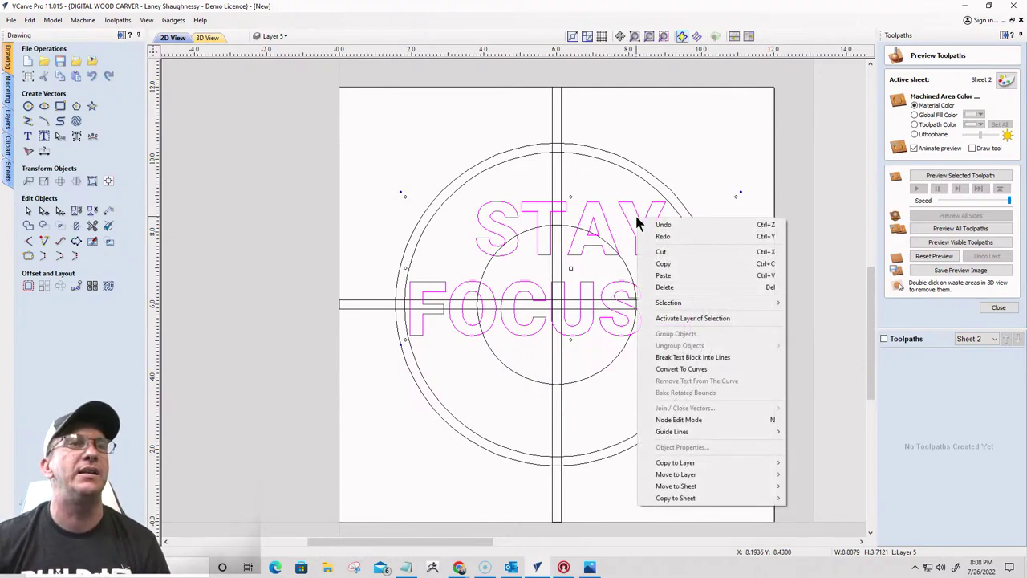
{"action": "left_click", "coordinate": [651, 360]}
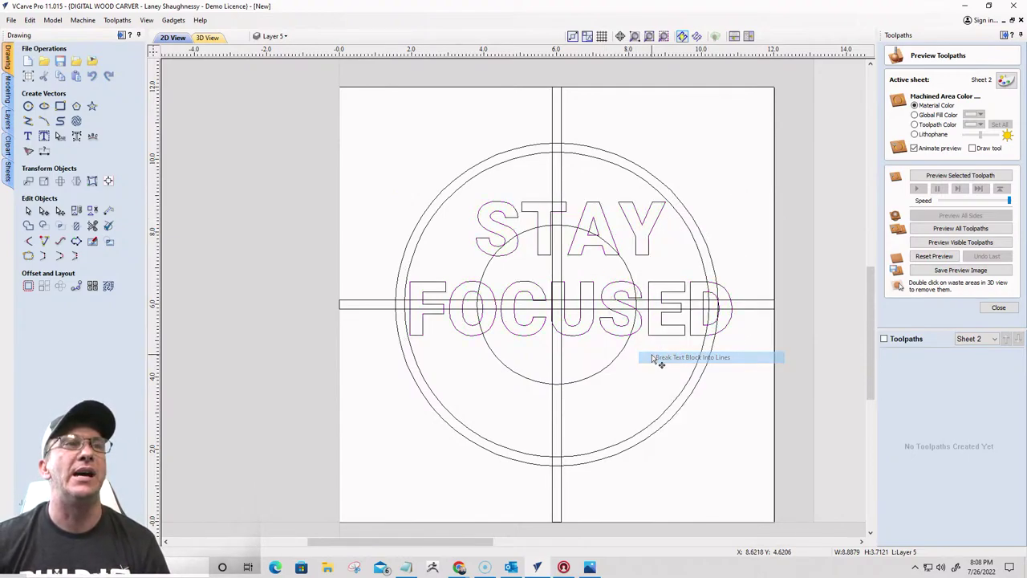
Move STAY up and enlarge it to about 8.02 by 2.31 inches over the outer ring's top
{"action": "left_click", "coordinate": [531, 213]}
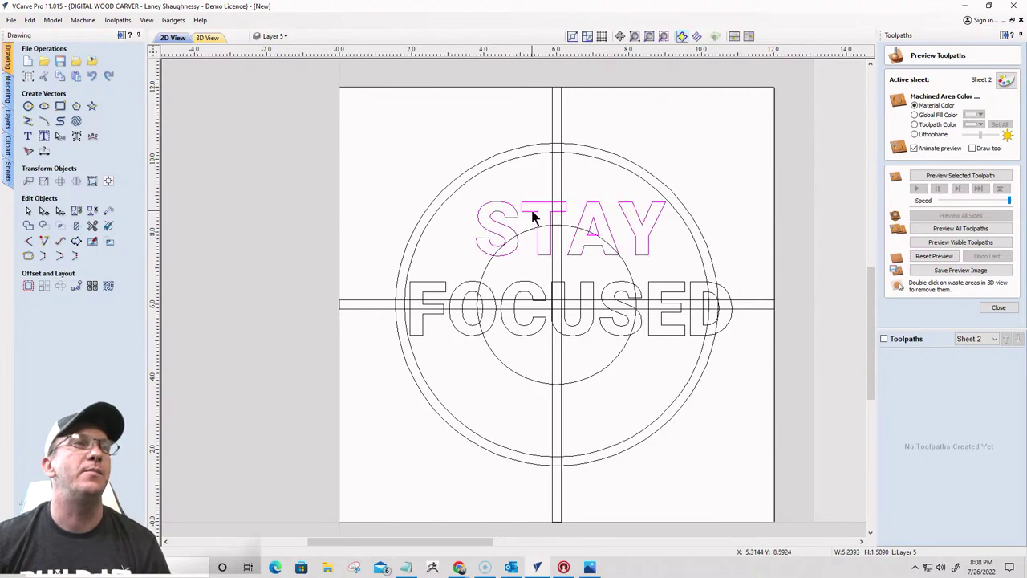
{"action": "left_click_drag", "start_coordinate": [532, 213], "coordinate": [516, 155]}
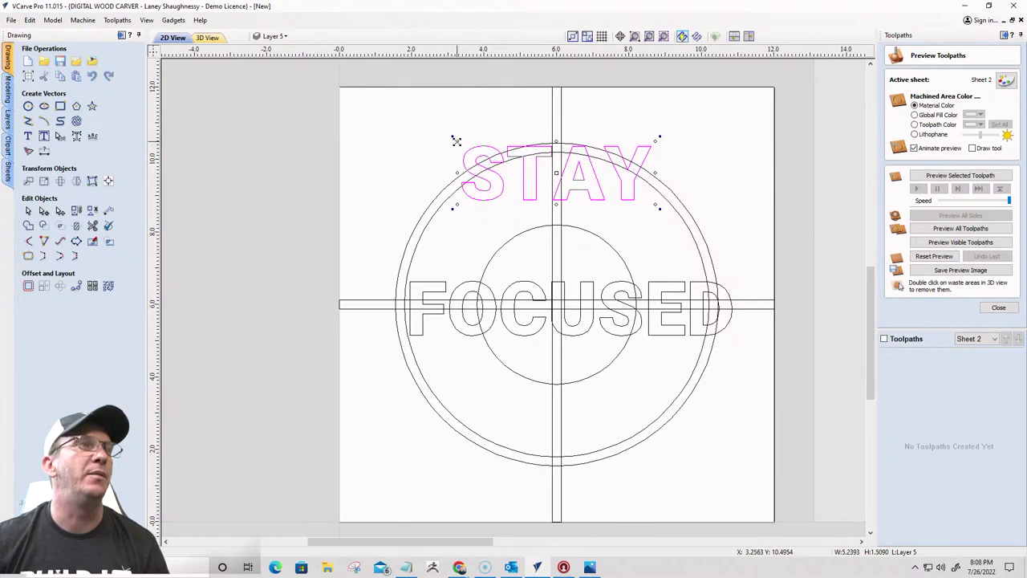
{"action": "left_click_drag", "start_coordinate": [456, 141], "coordinate": [447, 130]}
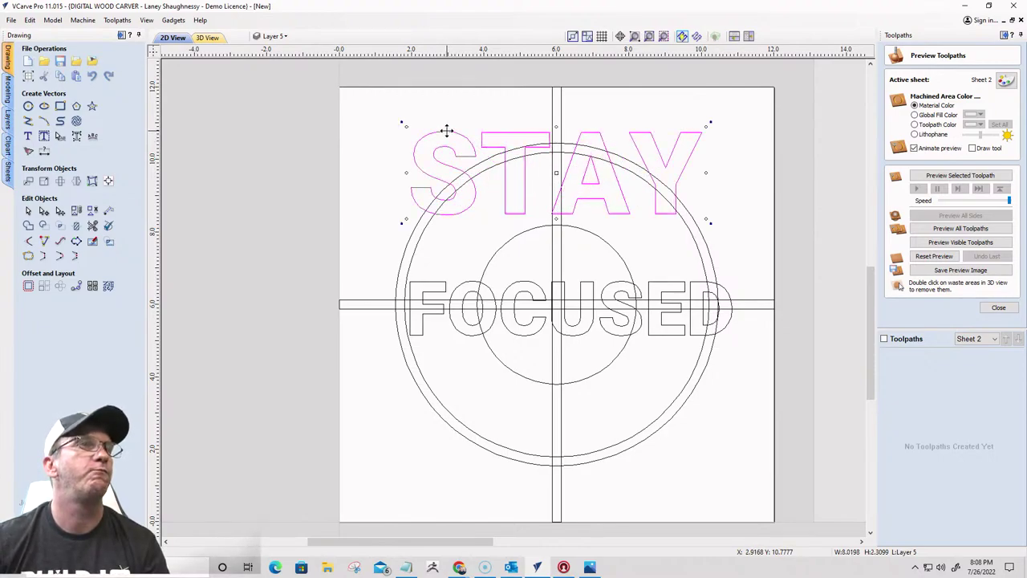
{"action": "left_click", "coordinate": [109, 180]}
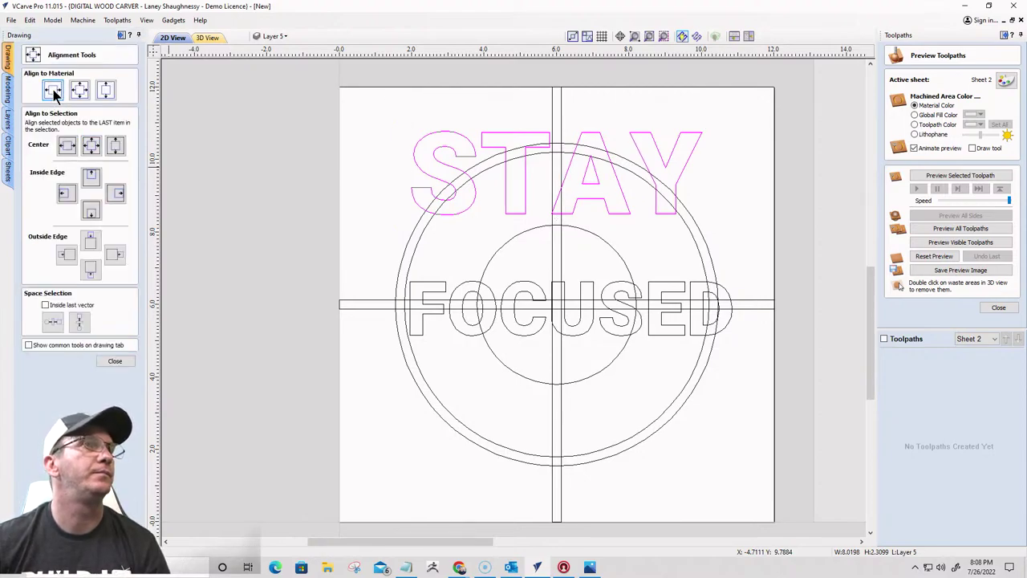
Move FOCUSED down, enlarge it across the outer ring's bottom, and centre it on the sheet
{"action": "left_click", "coordinate": [464, 288]}
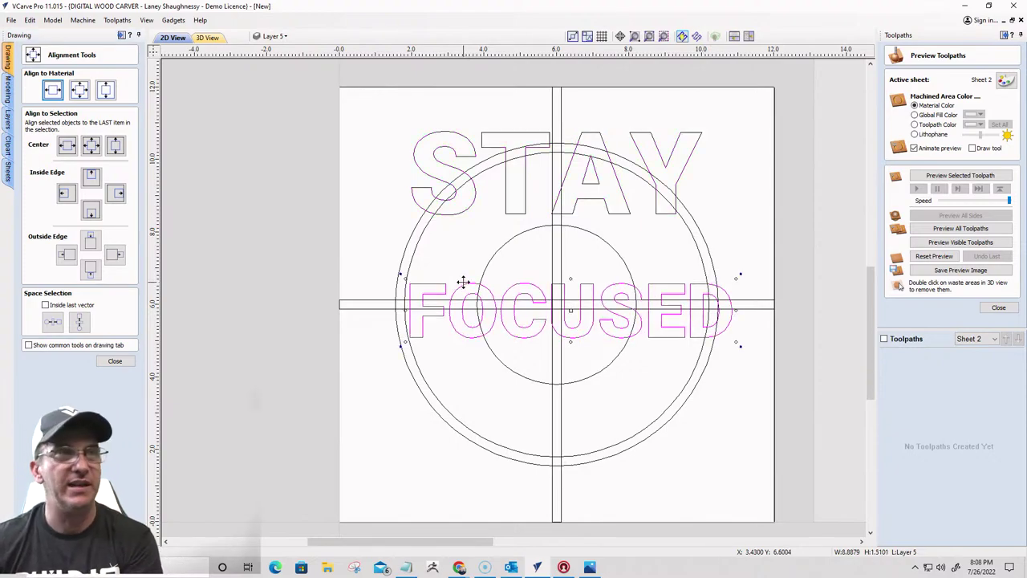
{"action": "key", "text": "Down"}
{"action": "key", "text": "Down"}
{"action": "key", "text": "Down"}
{"action": "key", "text": "Down"}
{"action": "key", "text": "Down"}
{"action": "key", "text": "Down"}
{"action": "key", "text": "Down"}
{"action": "key", "text": "Down"}
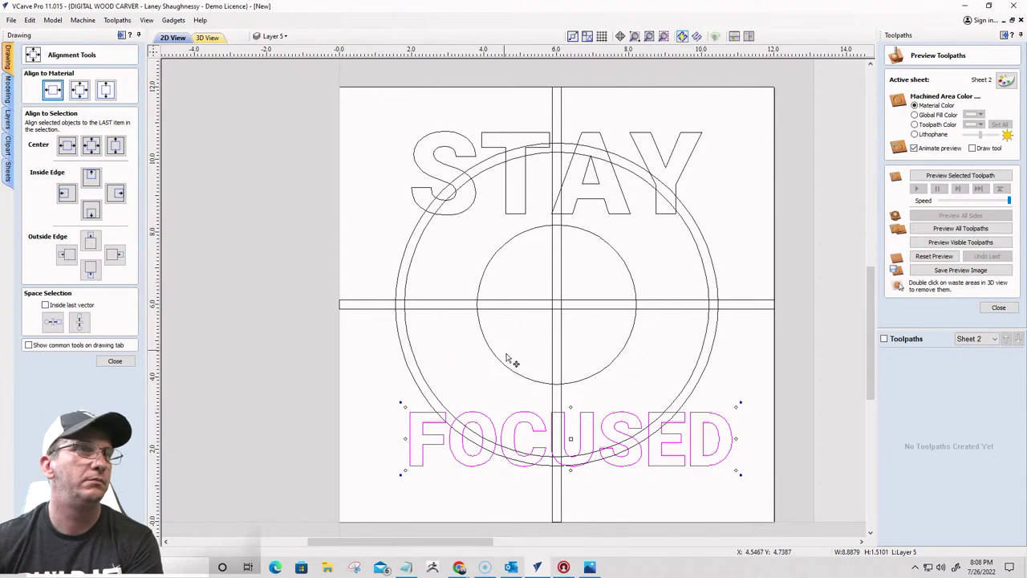
{"action": "left_click", "coordinate": [471, 433]}
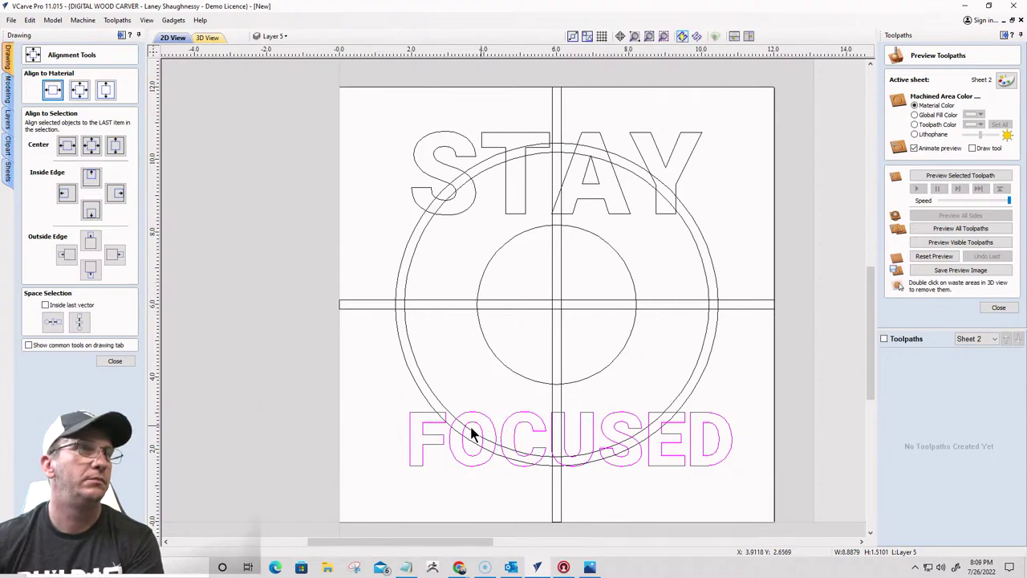
{"action": "left_click", "coordinate": [409, 413]}
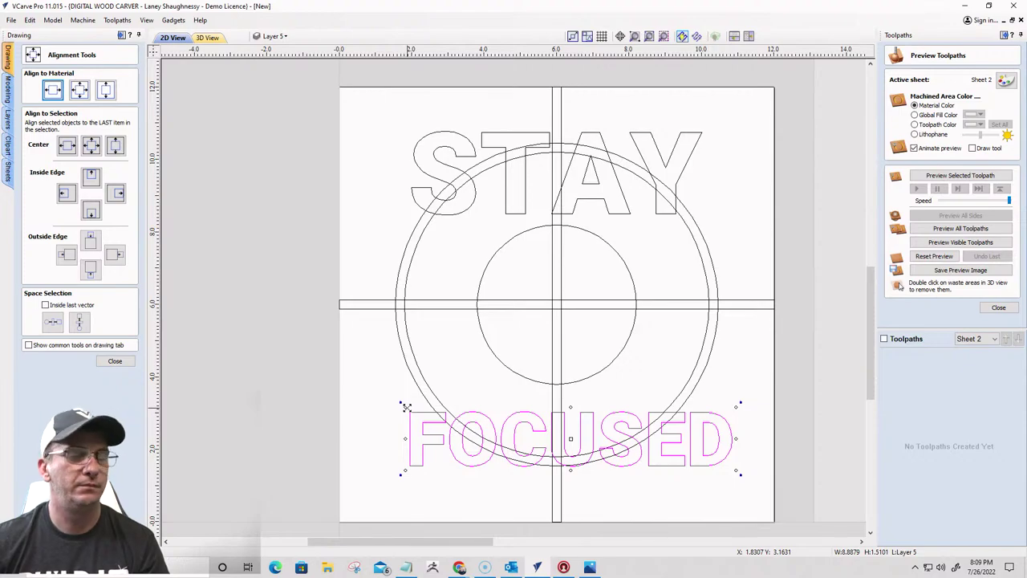
{"action": "left_click_drag", "start_coordinate": [407, 408], "coordinate": [406, 406]}
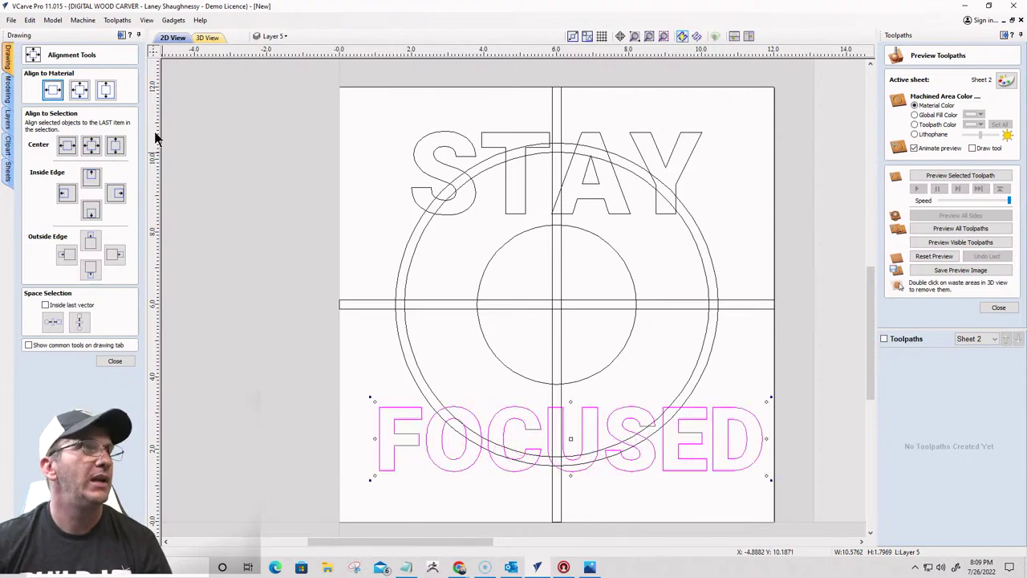
{"action": "left_click", "coordinate": [52, 89]}
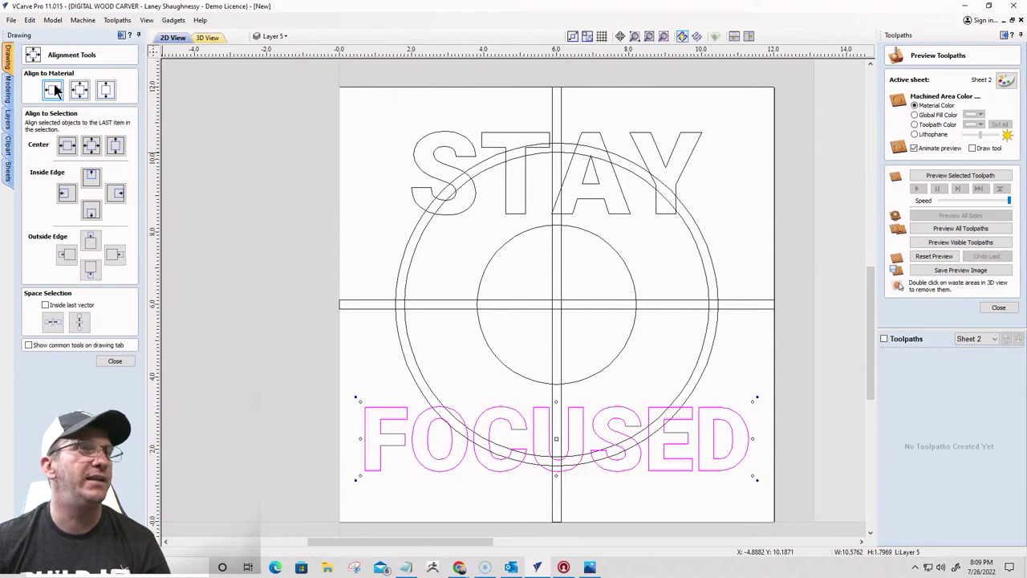
Centre STAY horizontally on the sheet and clear the selection
{"action": "left_click", "coordinate": [472, 202]}
{"action": "left_click", "coordinate": [52, 90]}
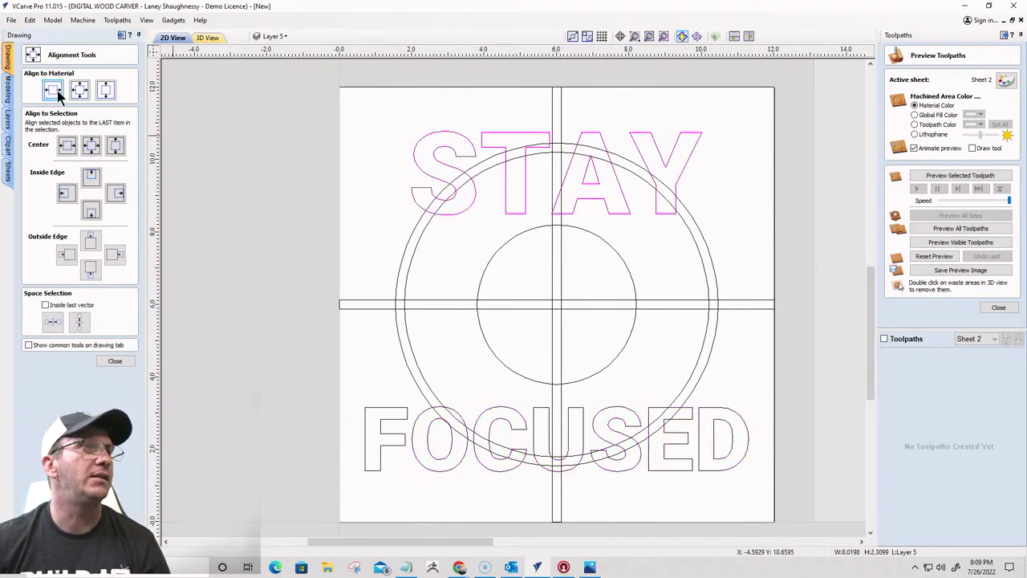
{"action": "left_click", "coordinate": [579, 317]}
{"action": "scroll", "coordinate": [614, 321], "scroll_direction": "down", "scroll_amount": 3}
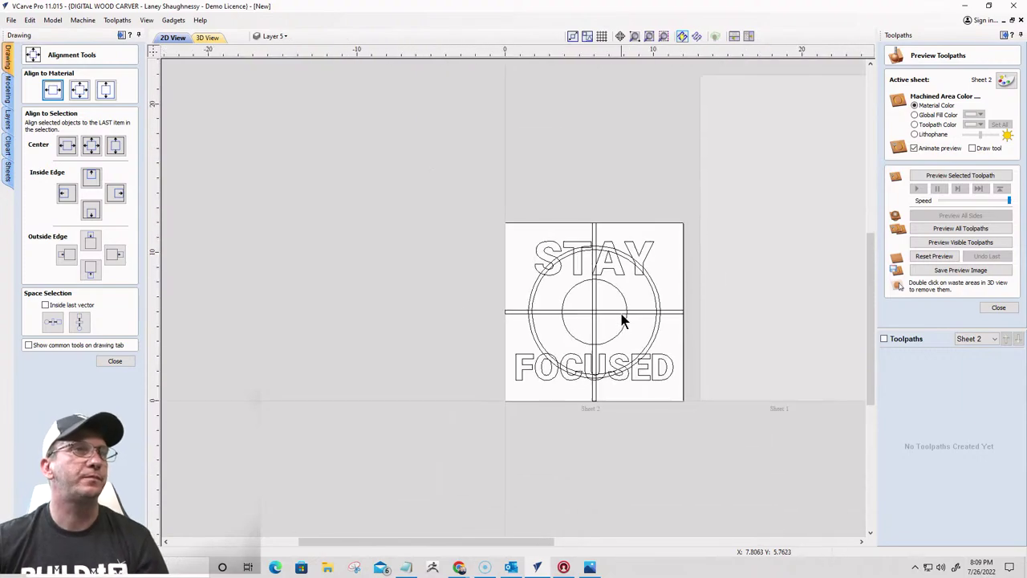
{"action": "scroll", "coordinate": [621, 321], "scroll_direction": "up", "scroll_amount": 3}
{"action": "scroll", "coordinate": [587, 411], "scroll_direction": "down", "scroll_amount": 1}
{"action": "scroll", "coordinate": [607, 280], "scroll_direction": "up", "scroll_amount": 2}
{"action": "scroll", "coordinate": [606, 262], "scroll_direction": "down", "scroll_amount": 1}
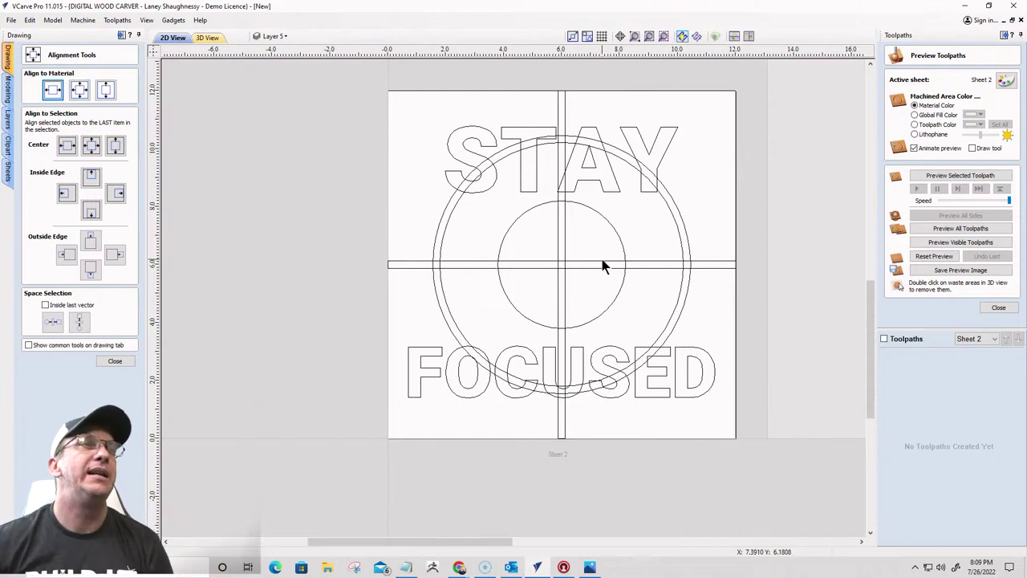
{"action": "scroll", "coordinate": [485, 259], "scroll_direction": "up", "scroll_amount": 2}
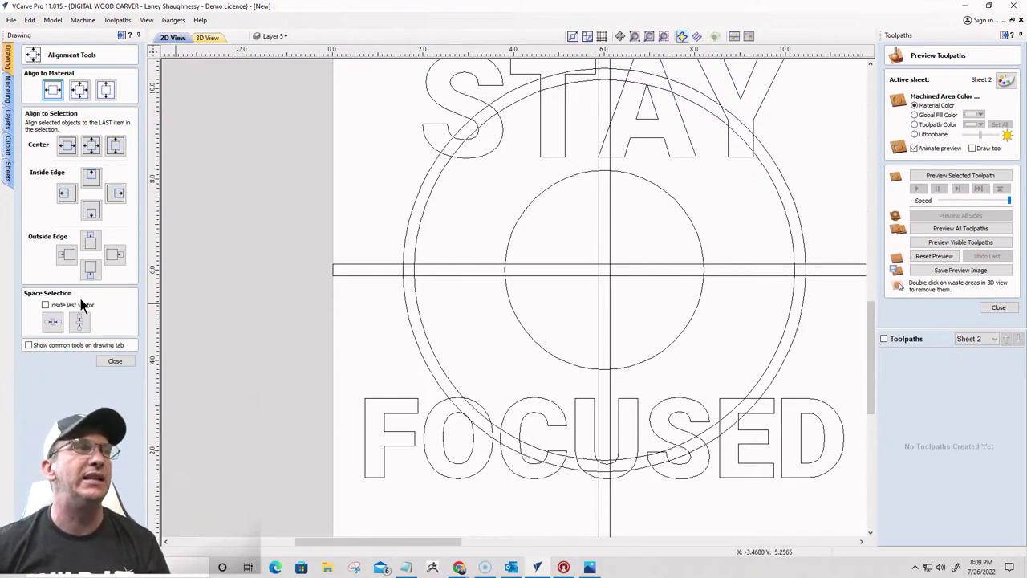
Trim the crossbar's top and bottom edges and the ring arcs where they overlap
{"action": "left_click", "coordinate": [116, 361]}
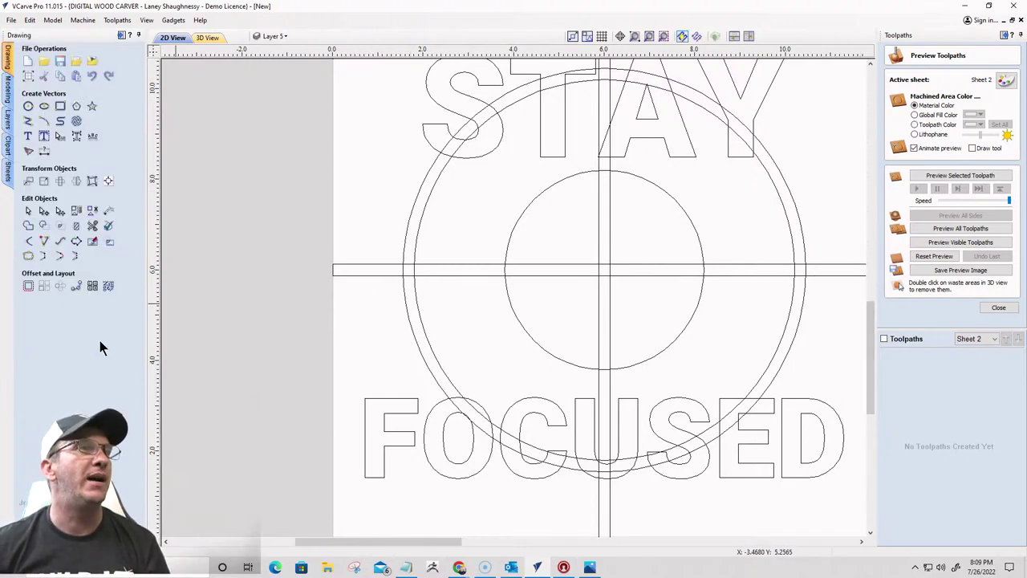
{"action": "left_click", "coordinate": [93, 225]}
{"action": "scroll", "coordinate": [414, 329], "scroll_direction": "up", "scroll_amount": 5}
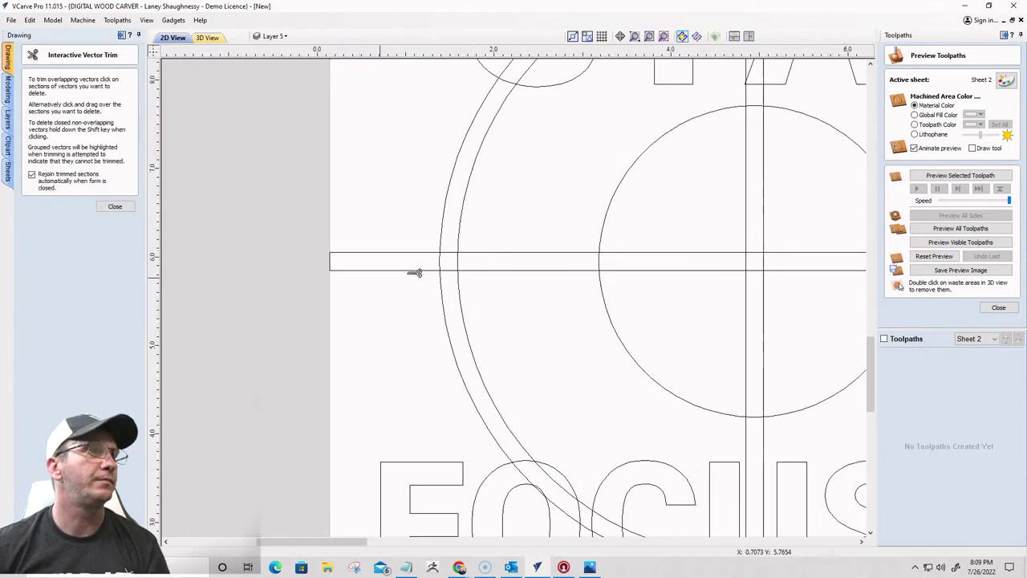
{"action": "left_click", "coordinate": [520, 222]}
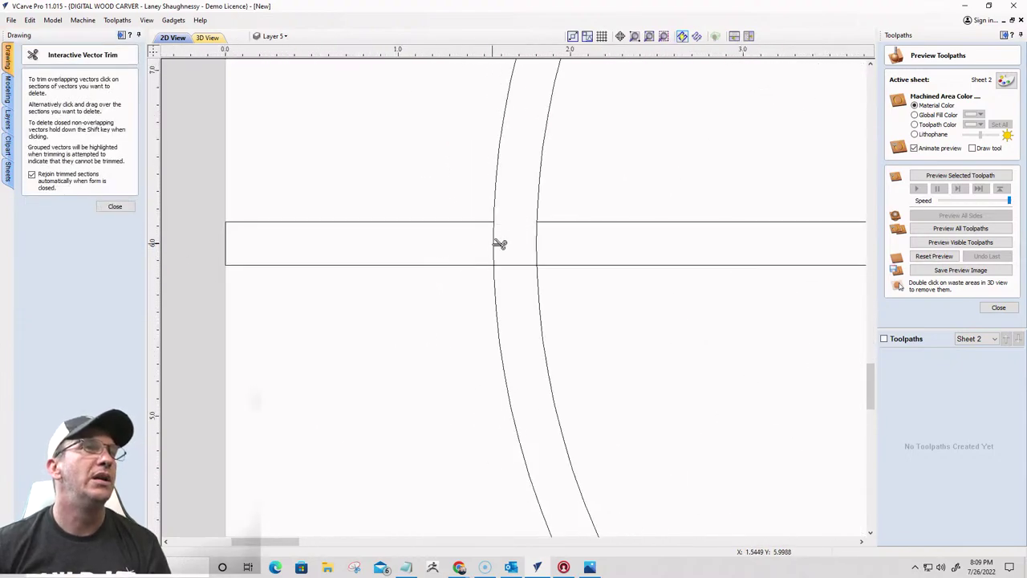
{"action": "left_click", "coordinate": [497, 244]}
{"action": "left_click", "coordinate": [520, 265]}
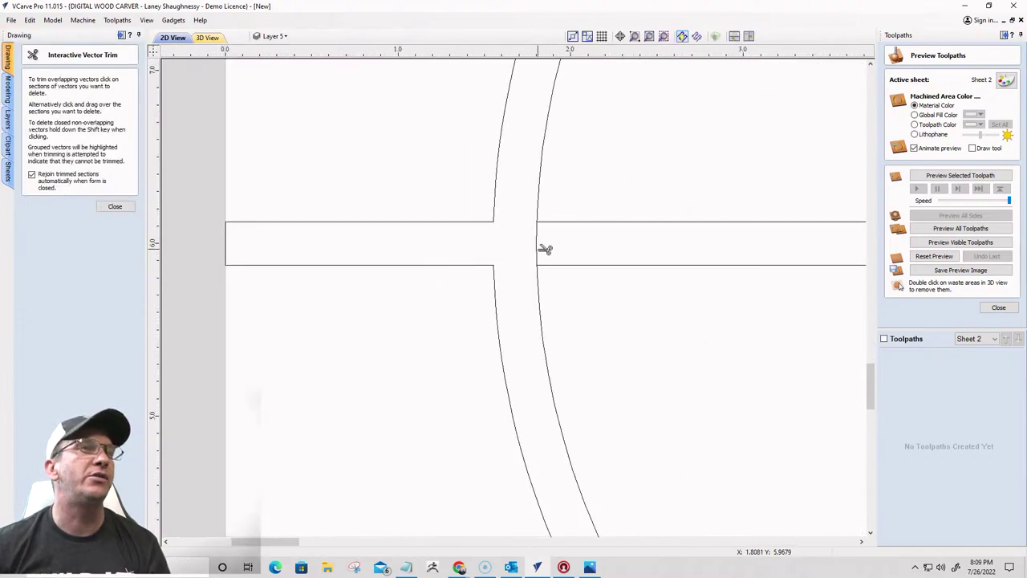
{"action": "left_click", "coordinate": [545, 249]}
{"action": "scroll", "coordinate": [490, 246], "scroll_direction": "down", "scroll_amount": 3}
{"action": "scroll", "coordinate": [656, 257], "scroll_direction": "up", "scroll_amount": 2}
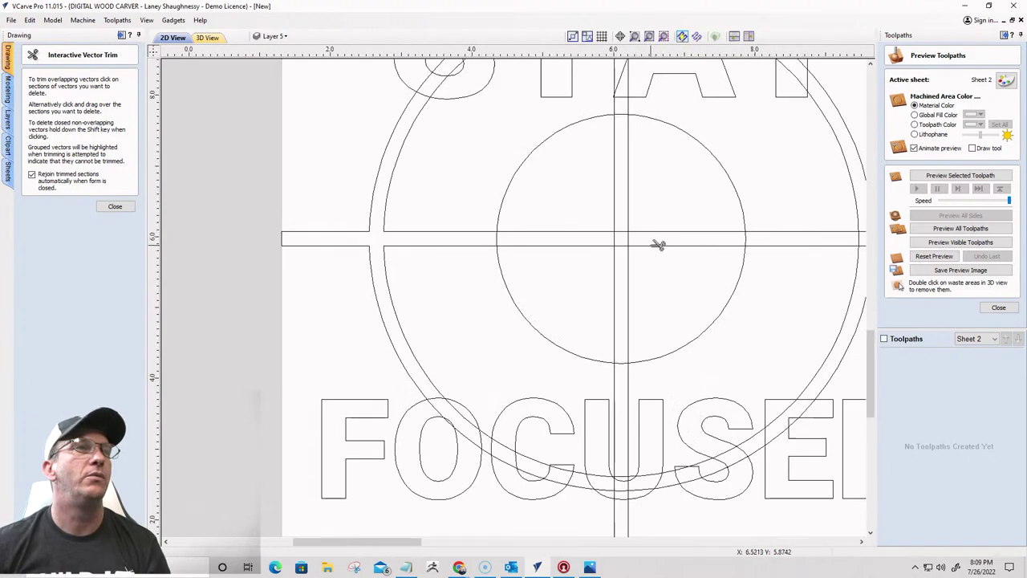
{"action": "scroll", "coordinate": [658, 245], "scroll_direction": "up", "scroll_amount": 2}
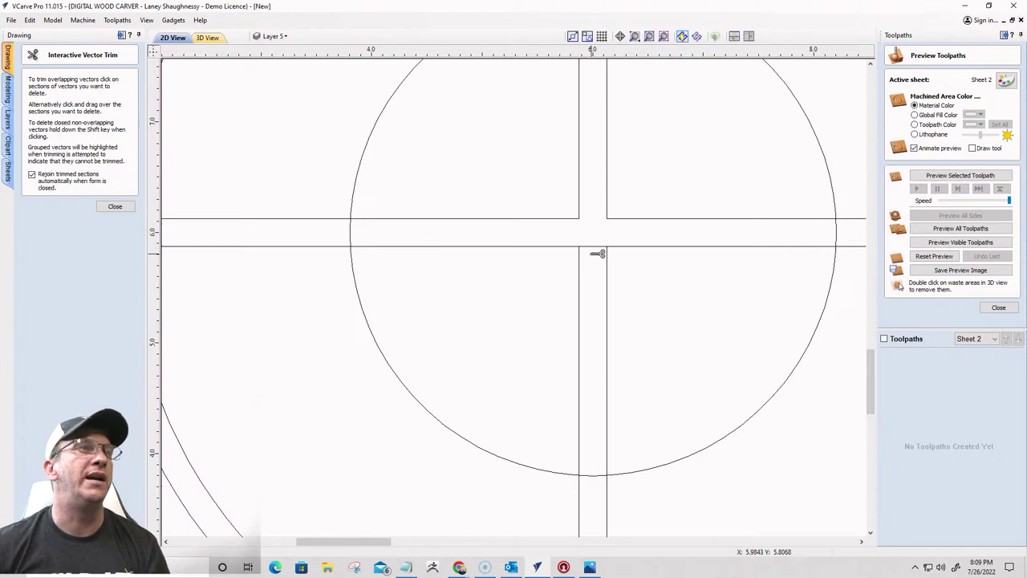
{"action": "scroll", "coordinate": [500, 251], "scroll_direction": "down", "scroll_amount": 3}
{"action": "scroll", "coordinate": [762, 225], "scroll_direction": "up", "scroll_amount": 3}
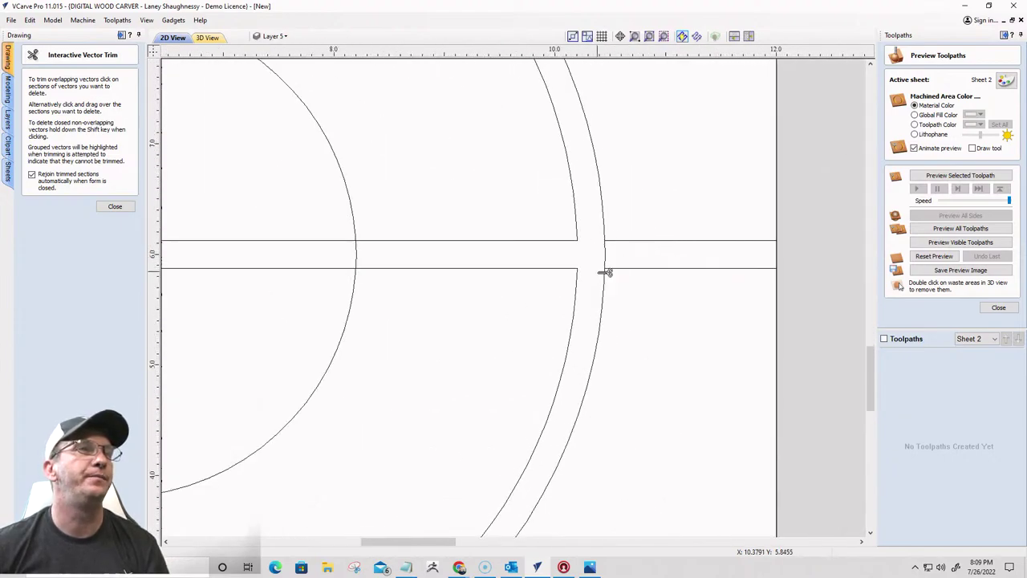
{"action": "scroll", "coordinate": [607, 269], "scroll_direction": "down", "scroll_amount": 3}
{"action": "scroll", "coordinate": [623, 264], "scroll_direction": "up", "scroll_amount": 3}
{"action": "scroll", "coordinate": [628, 273], "scroll_direction": "down", "scroll_amount": 3}
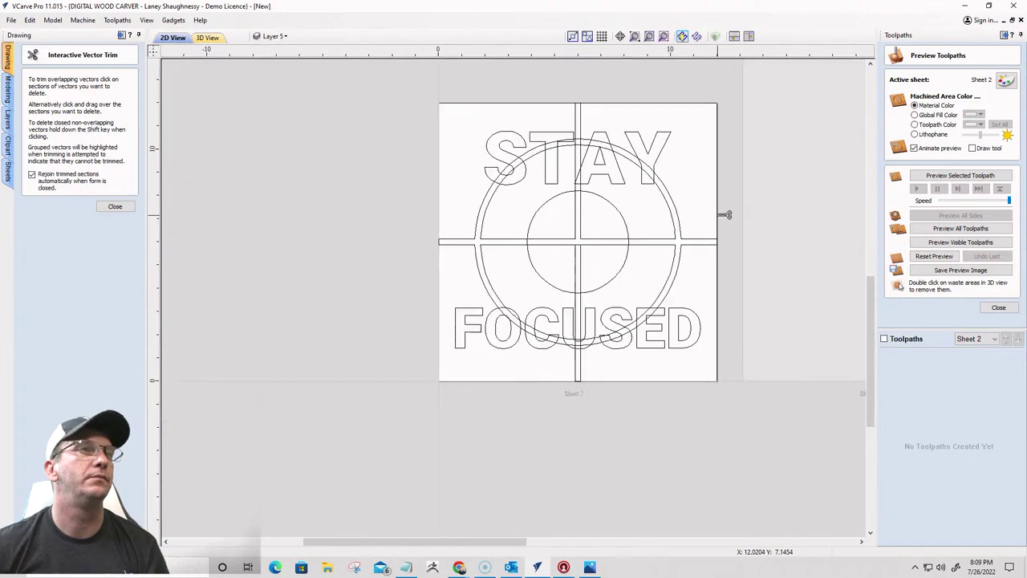
{"action": "scroll", "coordinate": [492, 137], "scroll_direction": "up", "scroll_amount": 5}
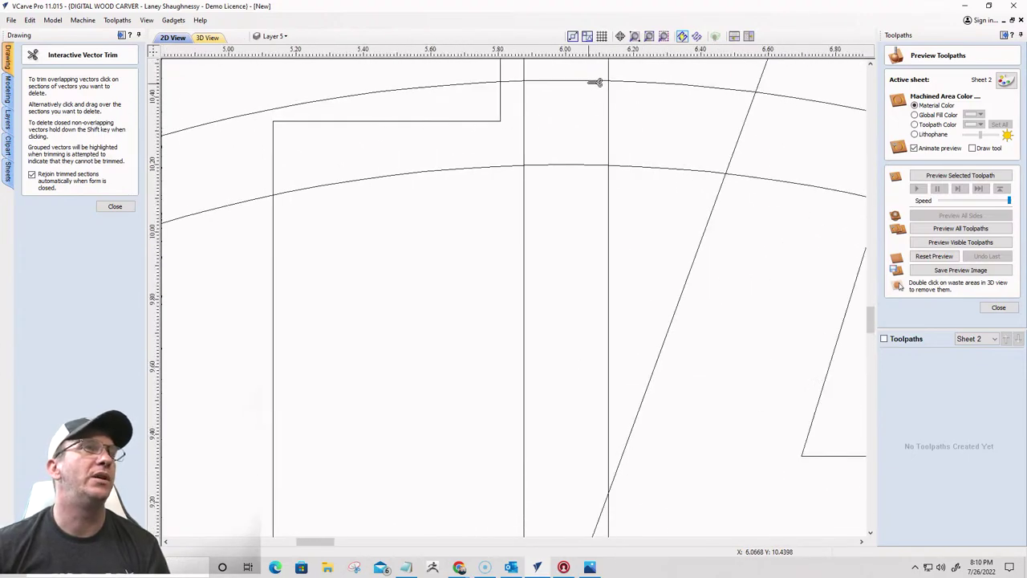
Trim the outer, inner and U-curve arcs plus the bar's edges where they overlap the ring
{"action": "left_click", "coordinate": [586, 160]}
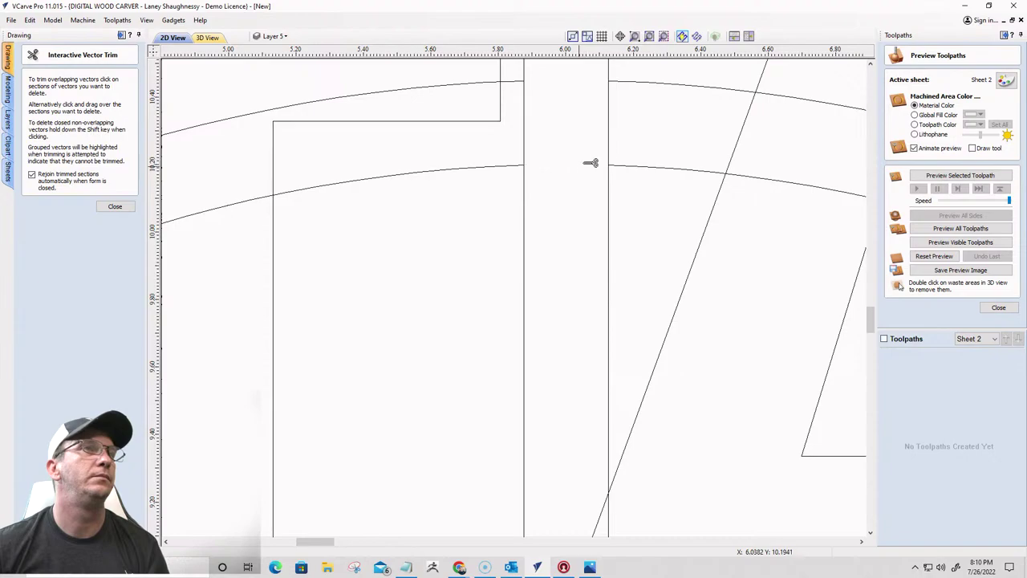
{"action": "left_click", "coordinate": [608, 135]}
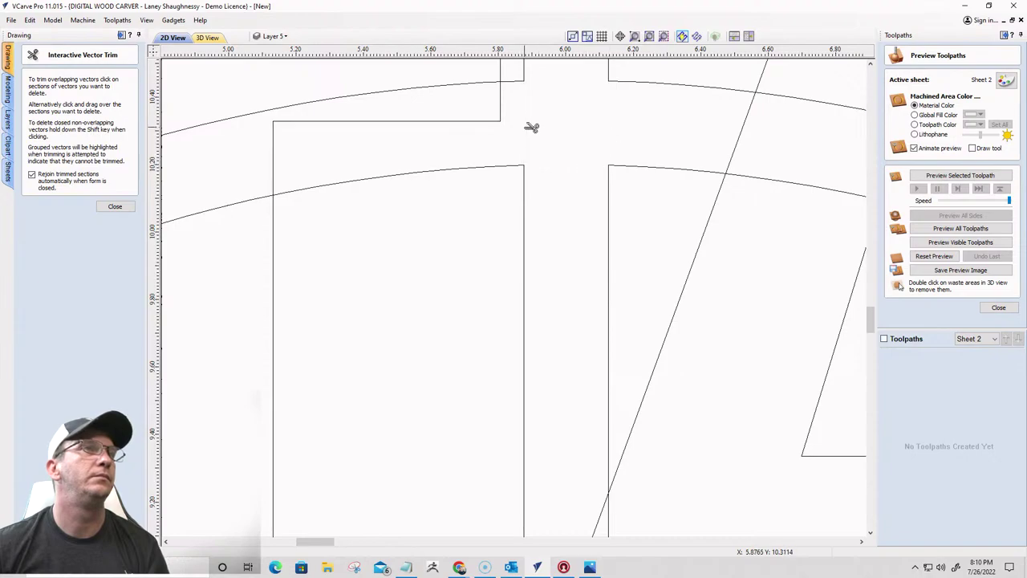
{"action": "scroll", "coordinate": [582, 123], "scroll_direction": "down", "scroll_amount": 4}
{"action": "scroll", "coordinate": [597, 287], "scroll_direction": "up", "scroll_amount": 3}
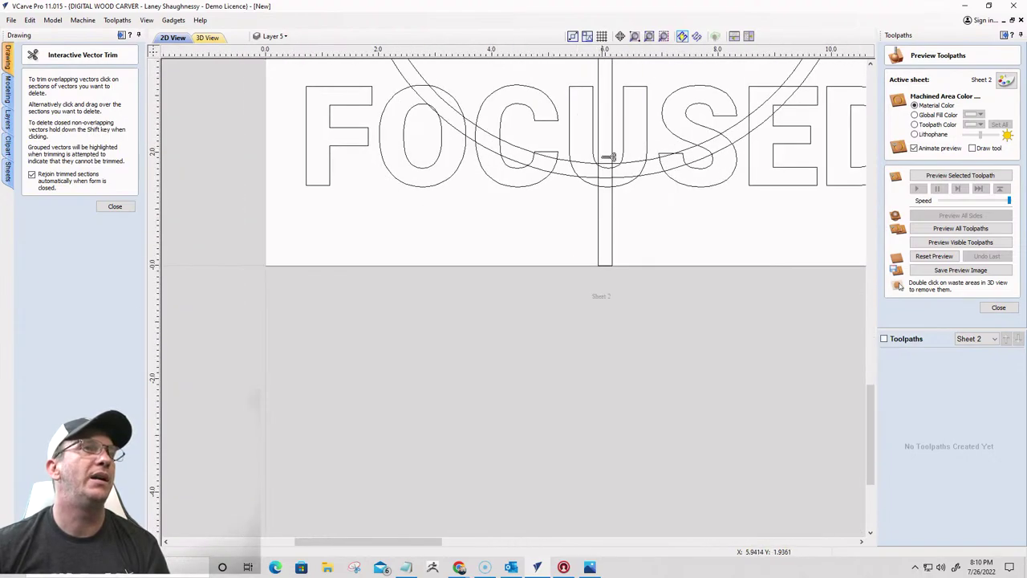
{"action": "scroll", "coordinate": [608, 156], "scroll_direction": "up", "scroll_amount": 5}
{"action": "left_click", "coordinate": [623, 142]}
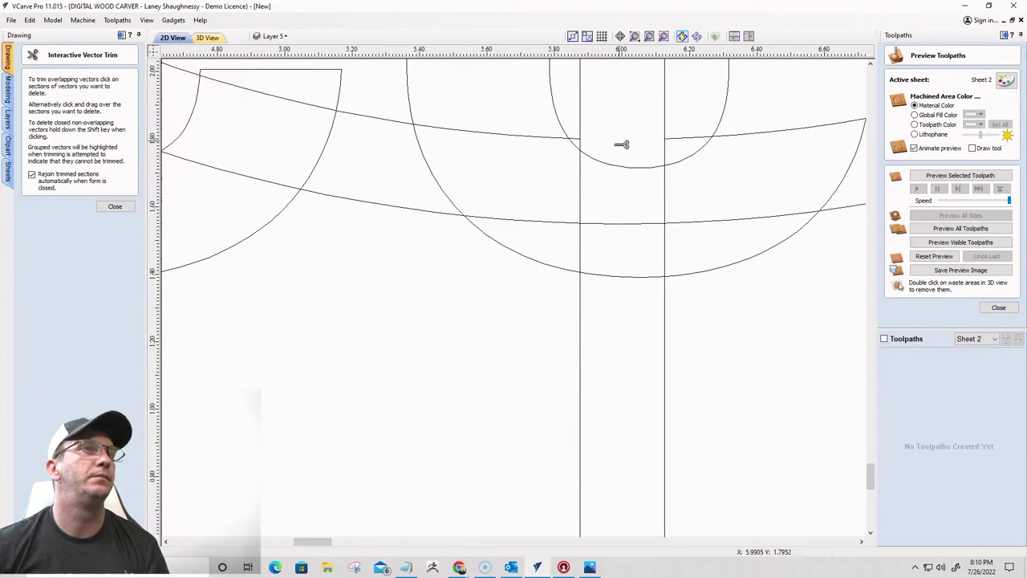
{"action": "left_click", "coordinate": [583, 193]}
{"action": "left_click", "coordinate": [666, 194]}
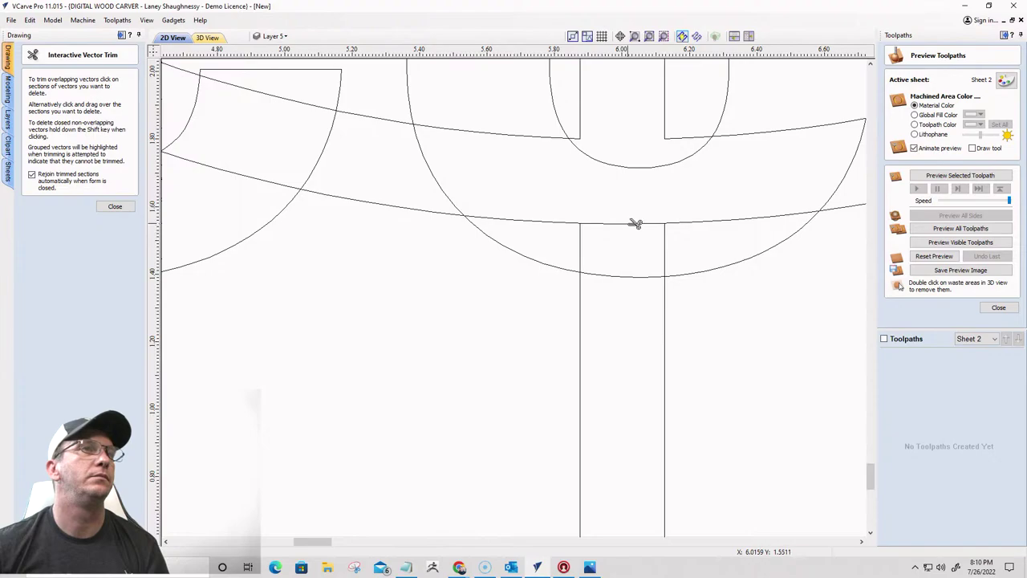
{"action": "left_click", "coordinate": [636, 224]}
{"action": "scroll", "coordinate": [652, 225], "scroll_direction": "down", "scroll_amount": 6}
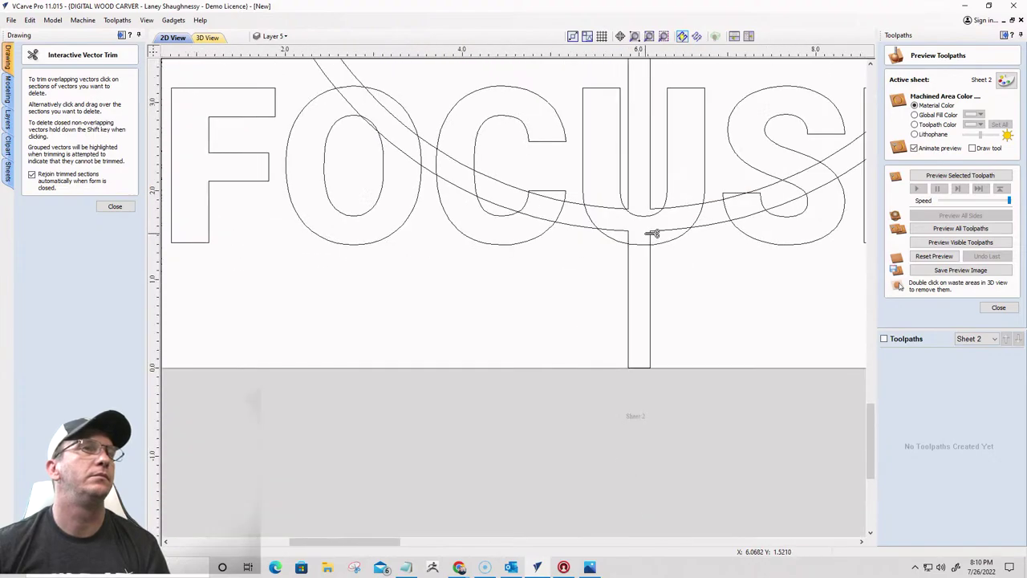
{"action": "scroll", "coordinate": [648, 156], "scroll_direction": "up", "scroll_amount": 4}
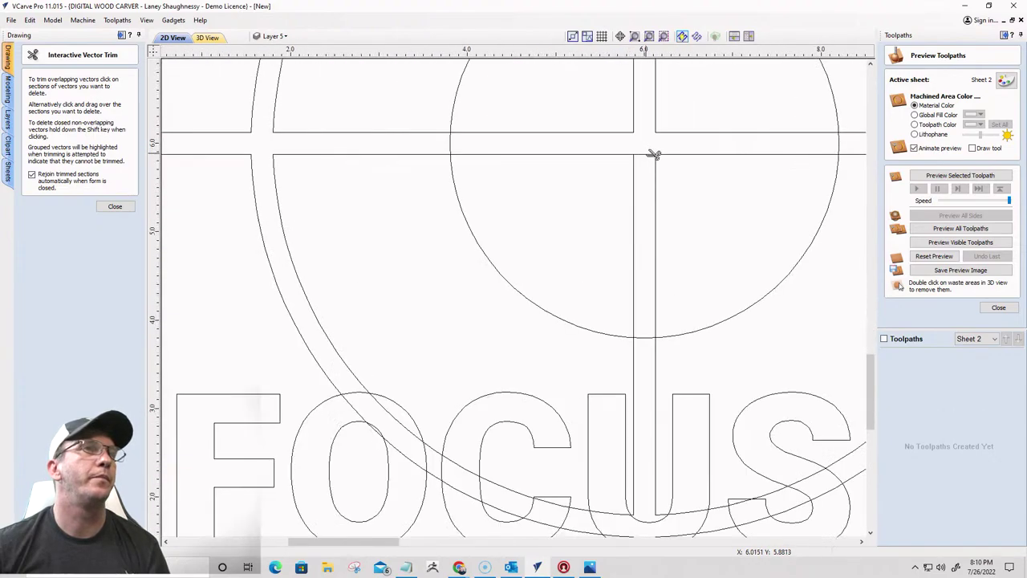
{"action": "scroll", "coordinate": [657, 205], "scroll_direction": "down", "scroll_amount": 3}
{"action": "scroll", "coordinate": [654, 218], "scroll_direction": "down", "scroll_amount": 1}
Close Interactive Vector Trim, leaving the finished STAY FOCUSED crosshair on Sheet 2
{"action": "scroll", "coordinate": [265, 164], "scroll_direction": "up", "scroll_amount": 2}
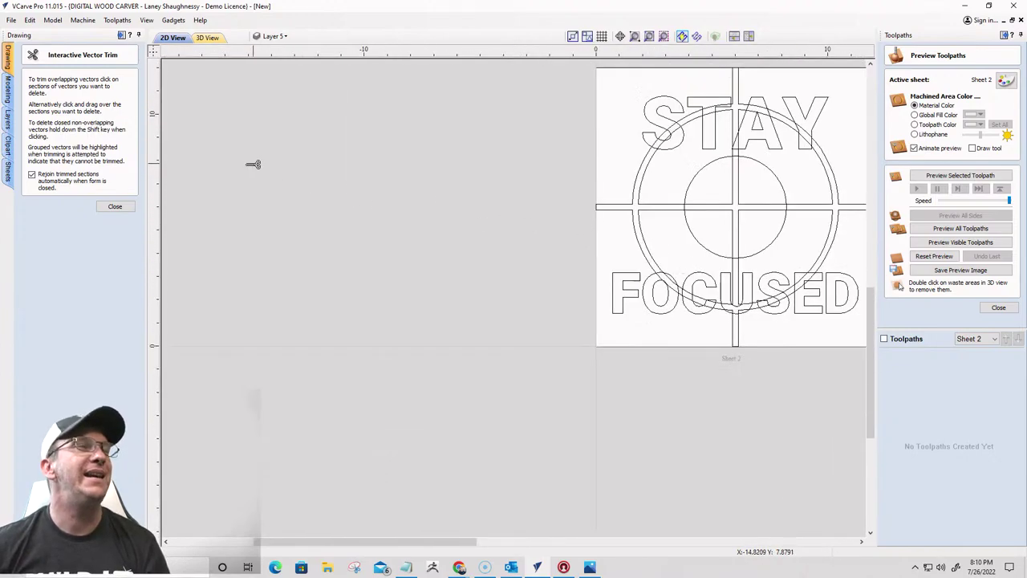
{"action": "left_click", "coordinate": [116, 207]}
{"action": "scroll", "coordinate": [548, 224], "scroll_direction": "down", "scroll_amount": 3}
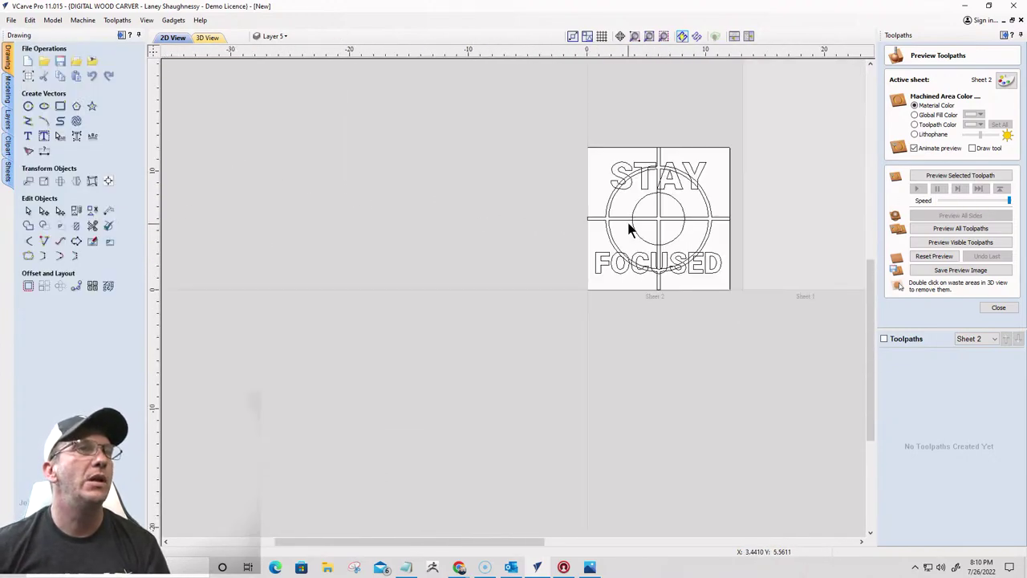
{"action": "scroll", "coordinate": [630, 225], "scroll_direction": "up", "scroll_amount": 3}
{"action": "scroll", "coordinate": [646, 204], "scroll_direction": "down", "scroll_amount": 2}
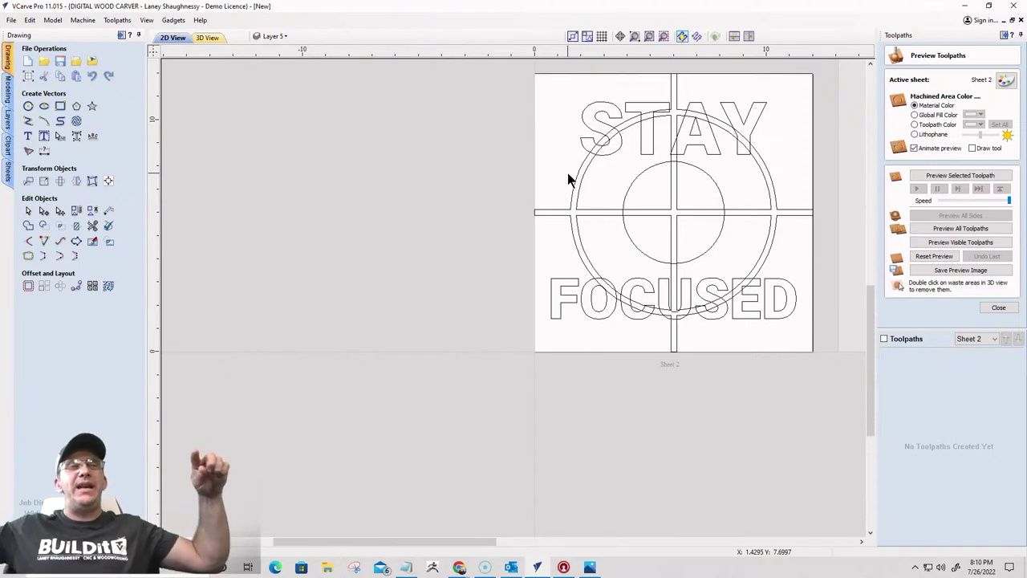
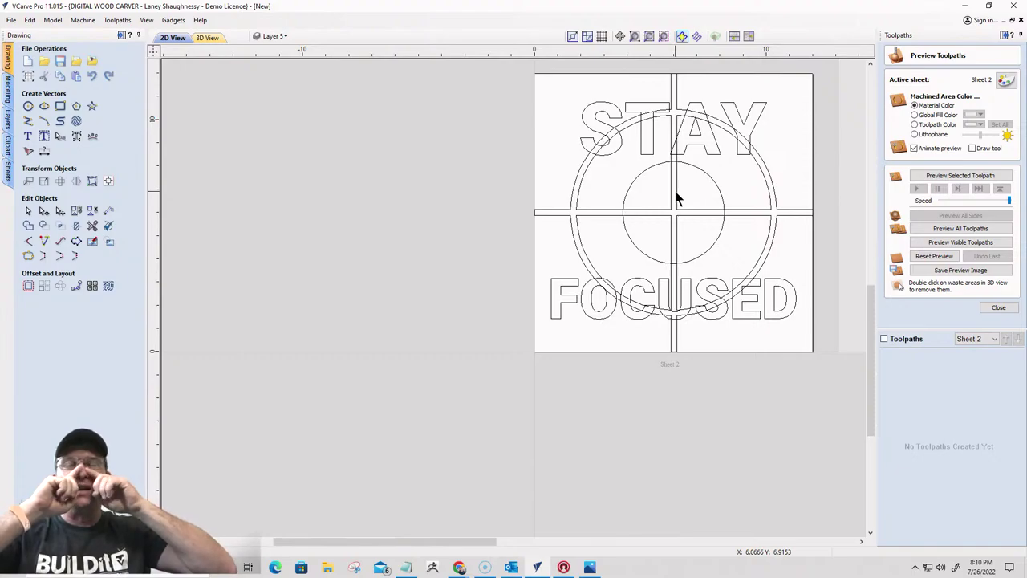
Offset the inner circle 0.0625 inches to both sides, adding circles inside and outside it
{"action": "left_click", "coordinate": [625, 199]}
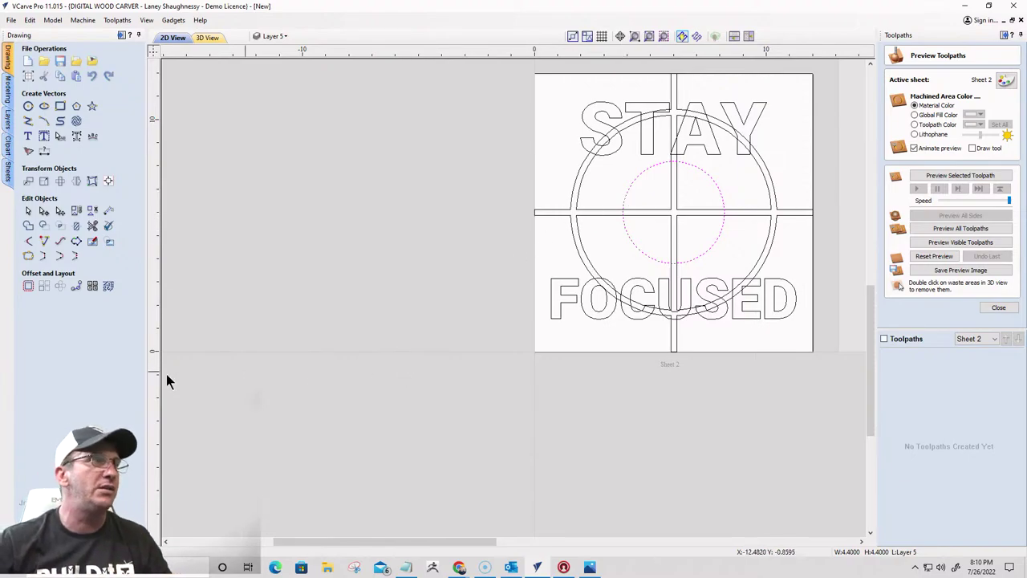
{"action": "left_click", "coordinate": [28, 286]}
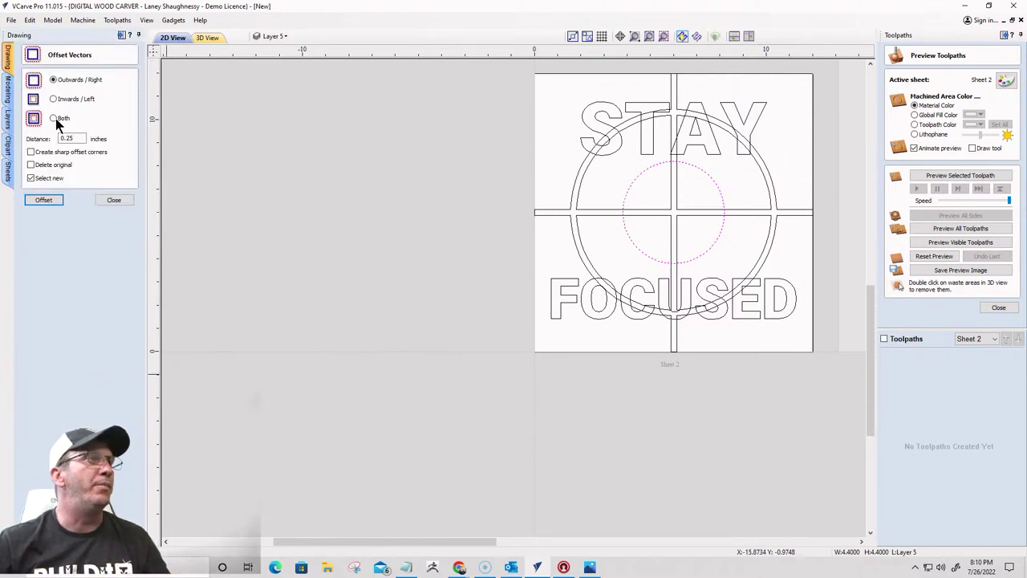
{"action": "left_click", "coordinate": [53, 119]}
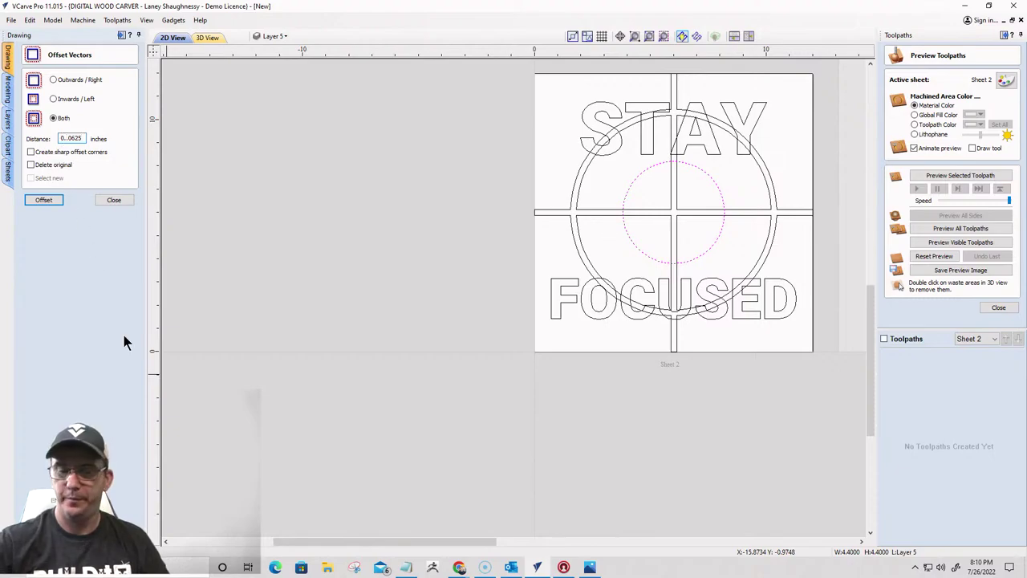
{"action": "left_click", "coordinate": [40, 201]}
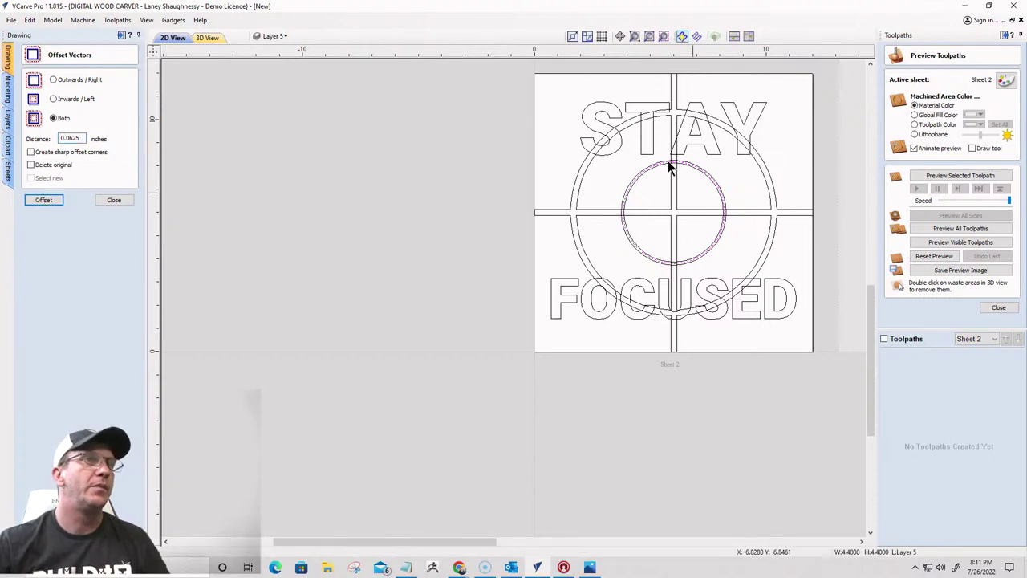
{"action": "scroll", "coordinate": [642, 201], "scroll_direction": "up", "scroll_amount": 5}
{"action": "scroll", "coordinate": [688, 264], "scroll_direction": "down", "scroll_amount": 2}
{"action": "scroll", "coordinate": [722, 401], "scroll_direction": "up", "scroll_amount": 1}
{"action": "scroll", "coordinate": [718, 394], "scroll_direction": "up", "scroll_amount": 3}
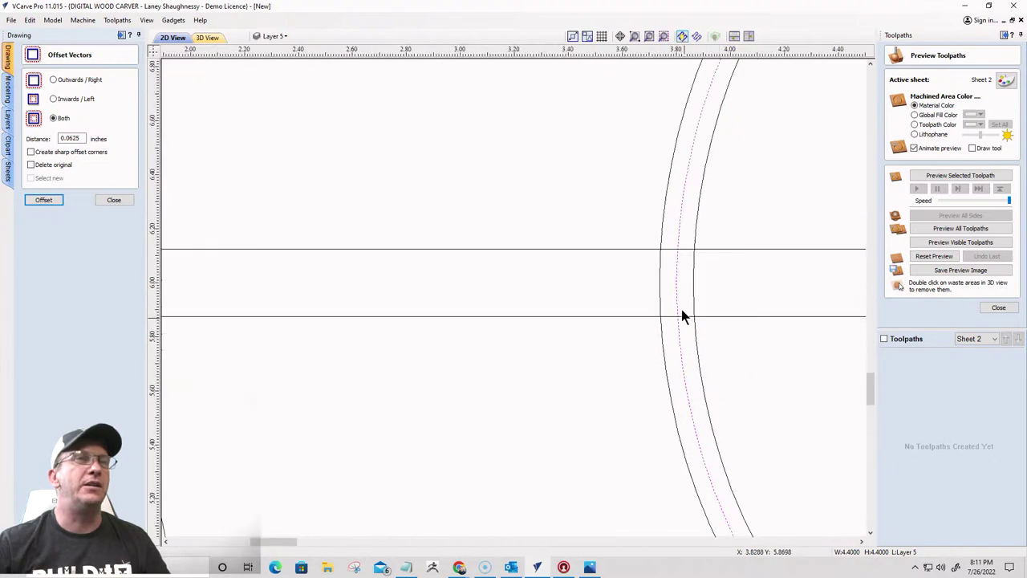
{"action": "left_click", "coordinate": [113, 199]}
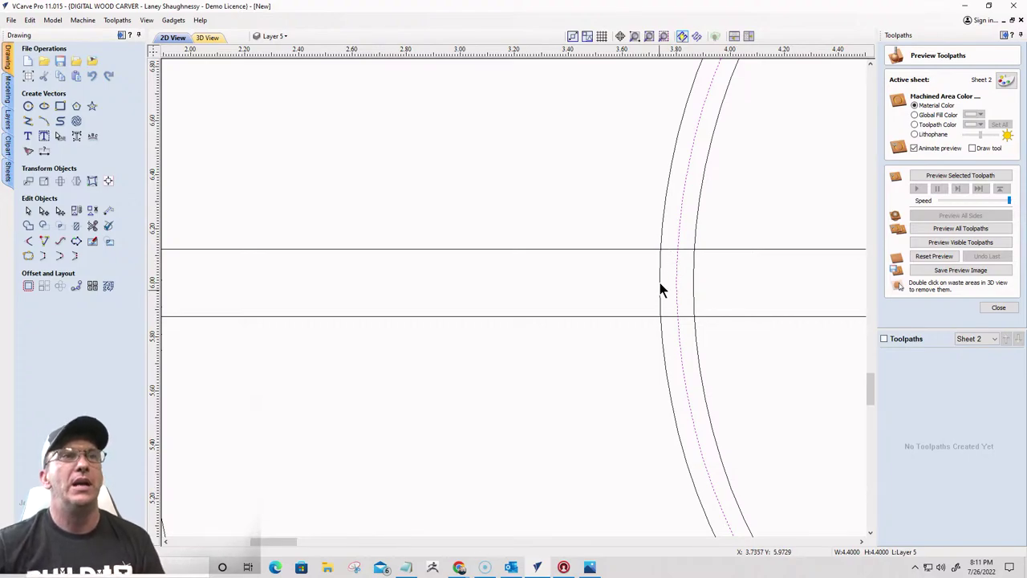
Trim the left crossbar and arc pieces where the crossbar crosses the inner ring band
{"action": "left_click", "coordinate": [92, 227]}
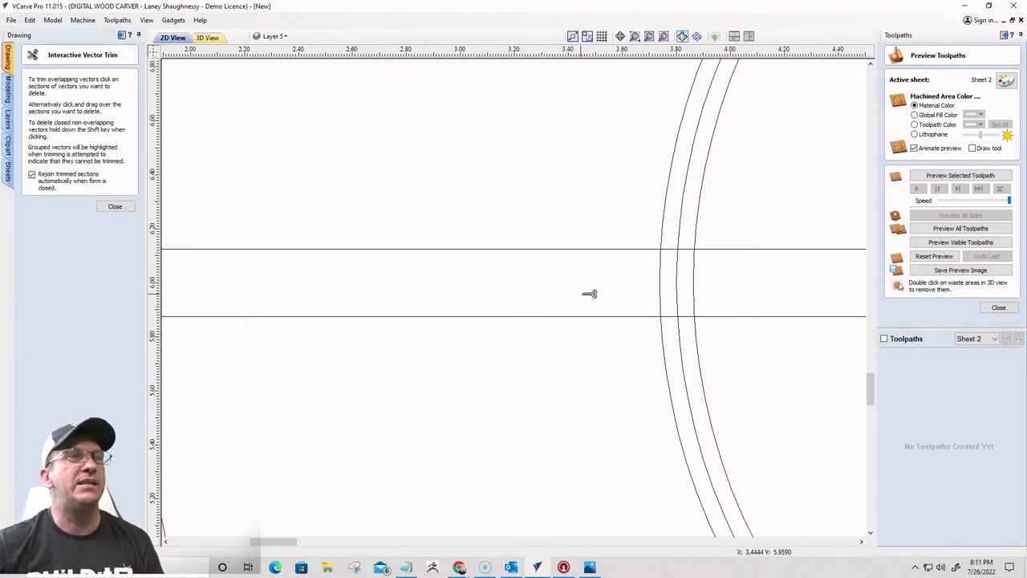
{"action": "left_click", "coordinate": [666, 231]}
{"action": "left_click", "coordinate": [671, 248]}
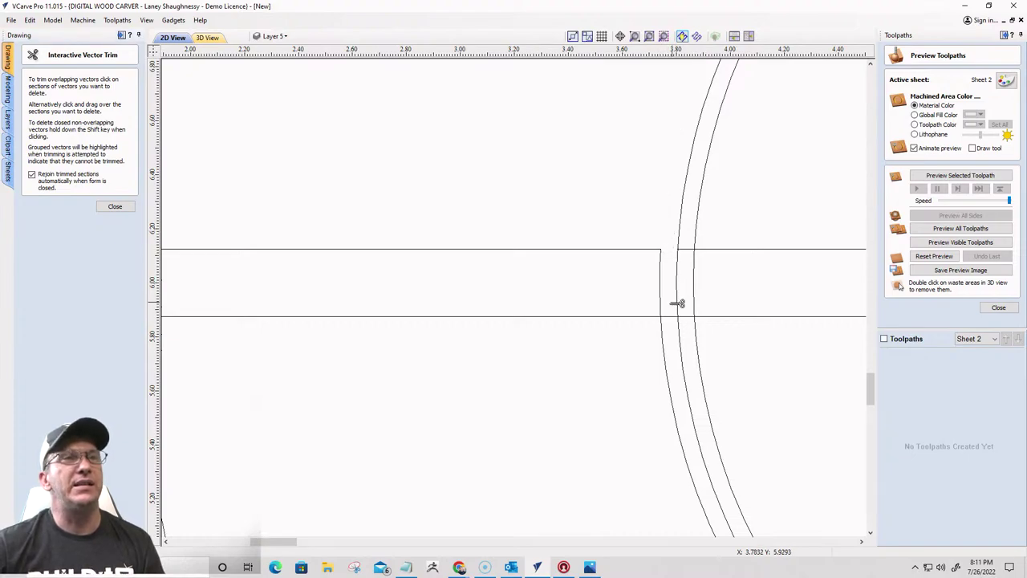
{"action": "left_click", "coordinate": [667, 335]}
{"action": "scroll", "coordinate": [668, 325], "scroll_direction": "down", "scroll_amount": 2}
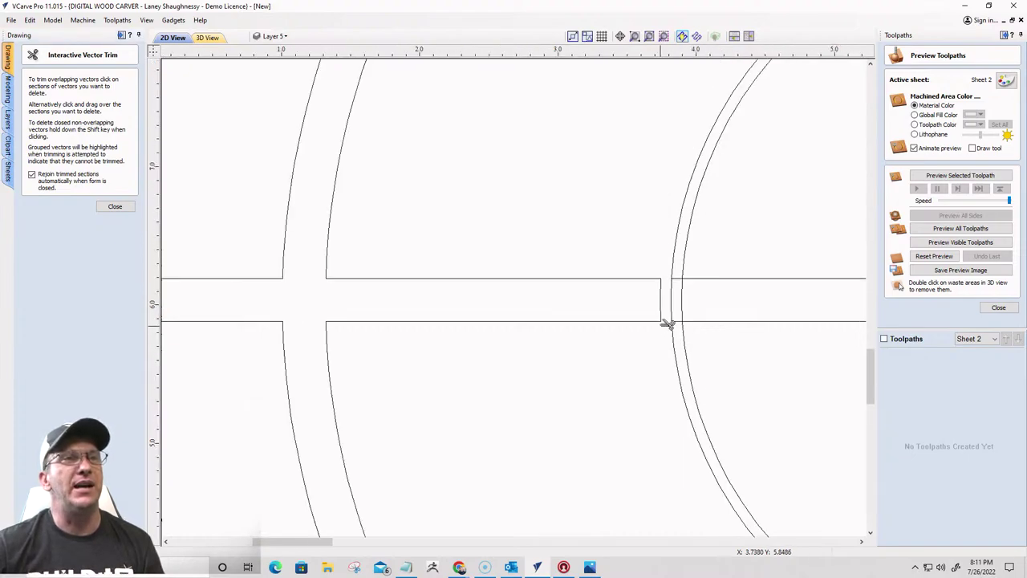
{"action": "scroll", "coordinate": [667, 321], "scroll_direction": "down", "scroll_amount": 2}
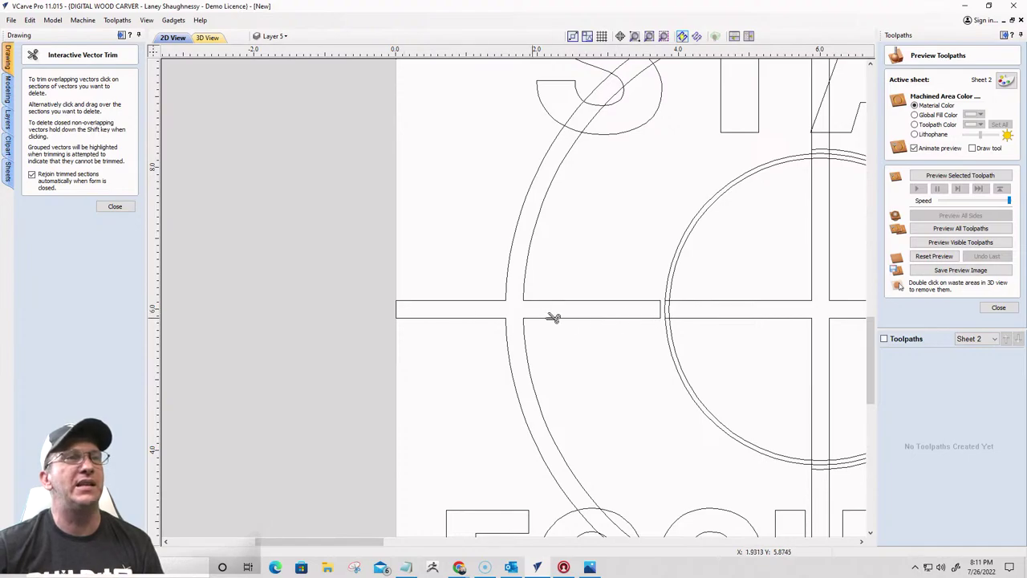
{"action": "scroll", "coordinate": [657, 317], "scroll_direction": "down", "scroll_amount": 2}
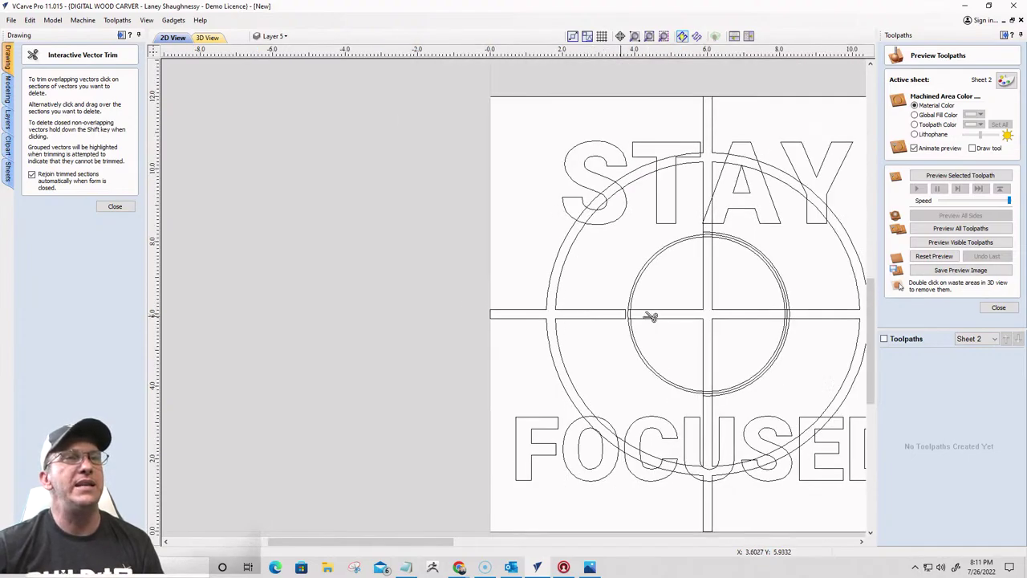
{"action": "scroll", "coordinate": [653, 314], "scroll_direction": "up", "scroll_amount": 6}
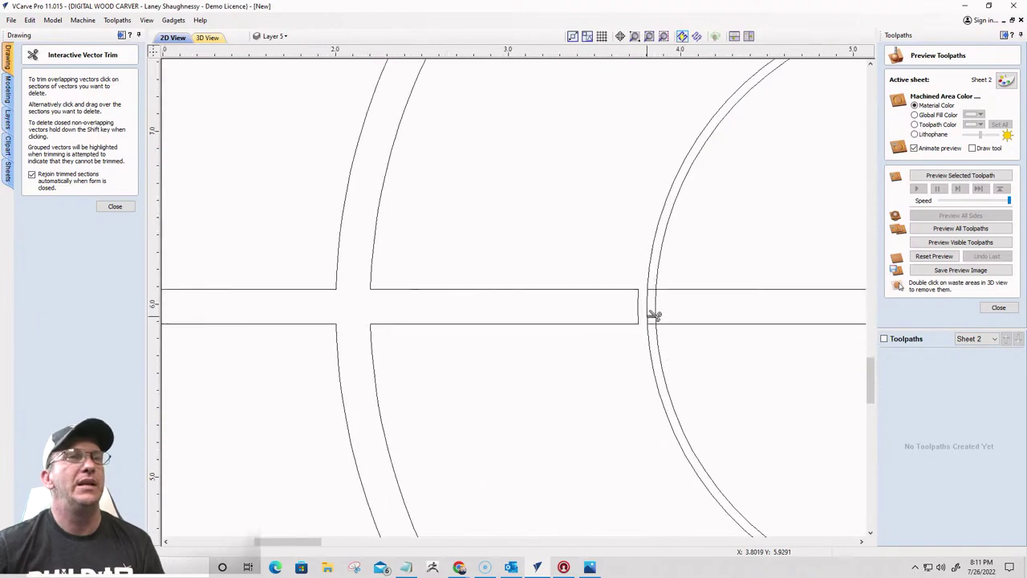
{"action": "left_click", "coordinate": [659, 255]}
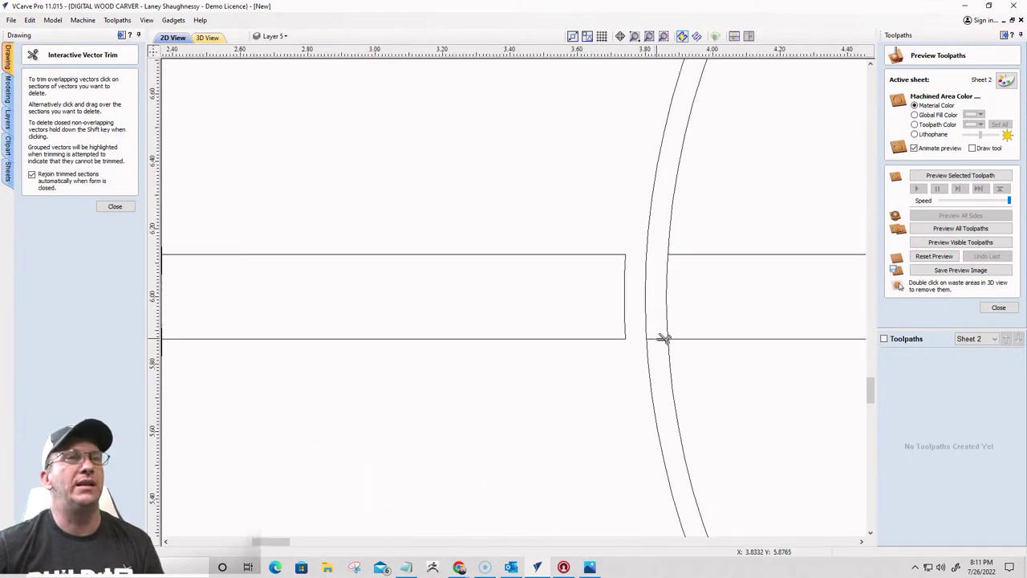
{"action": "left_click", "coordinate": [663, 337]}
{"action": "left_click", "coordinate": [676, 231]}
{"action": "left_click", "coordinate": [679, 371]}
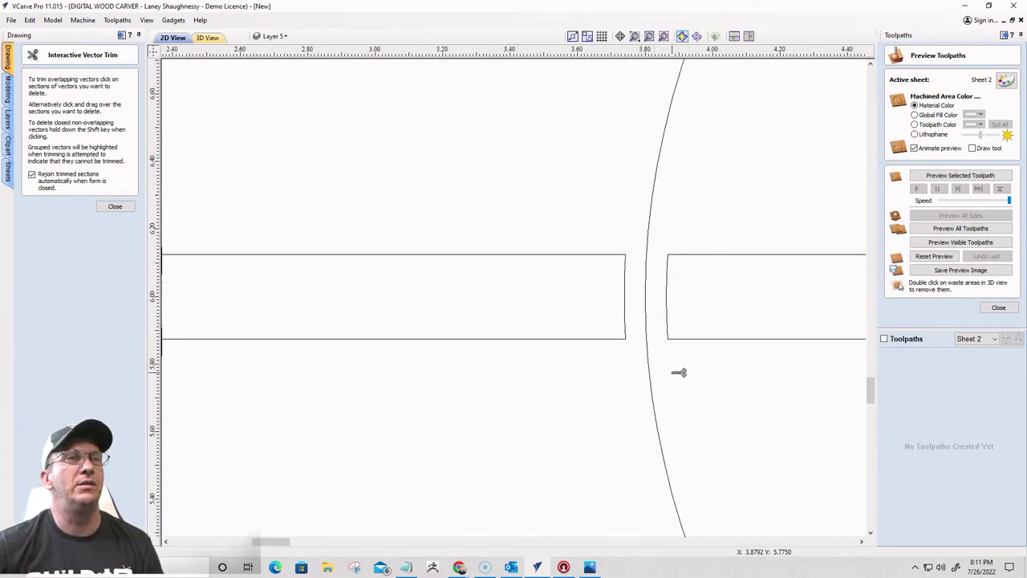
Trim the arc piece beside the top vertical bar so the bar stops at the ring
{"action": "scroll", "coordinate": [679, 371], "scroll_direction": "down", "scroll_amount": 3}
{"action": "scroll", "coordinate": [671, 340], "scroll_direction": "down", "scroll_amount": 3}
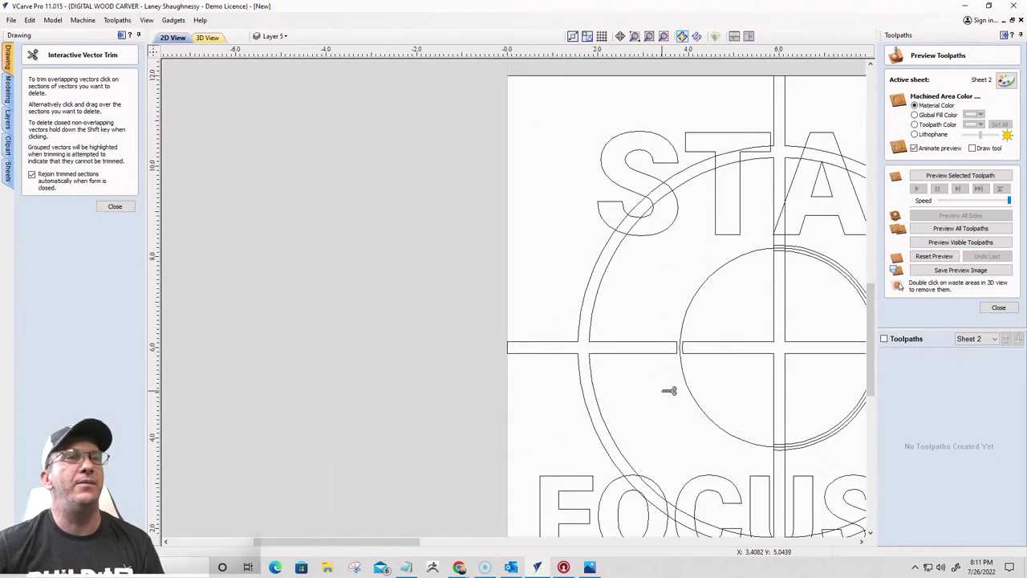
{"action": "scroll", "coordinate": [711, 360], "scroll_direction": "up", "scroll_amount": 1}
{"action": "scroll", "coordinate": [691, 340], "scroll_direction": "up", "scroll_amount": 3}
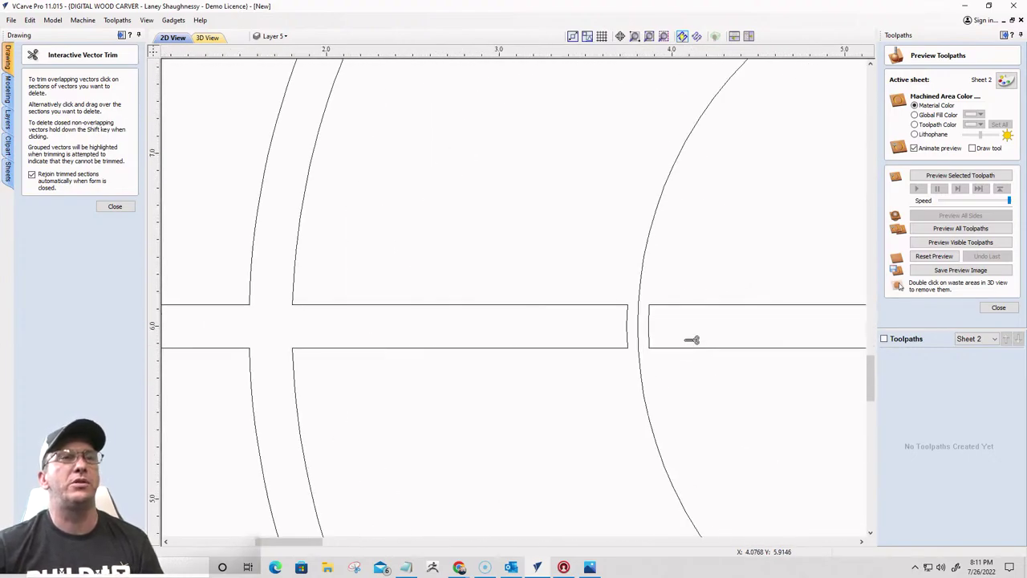
{"action": "scroll", "coordinate": [692, 340], "scroll_direction": "up", "scroll_amount": 3}
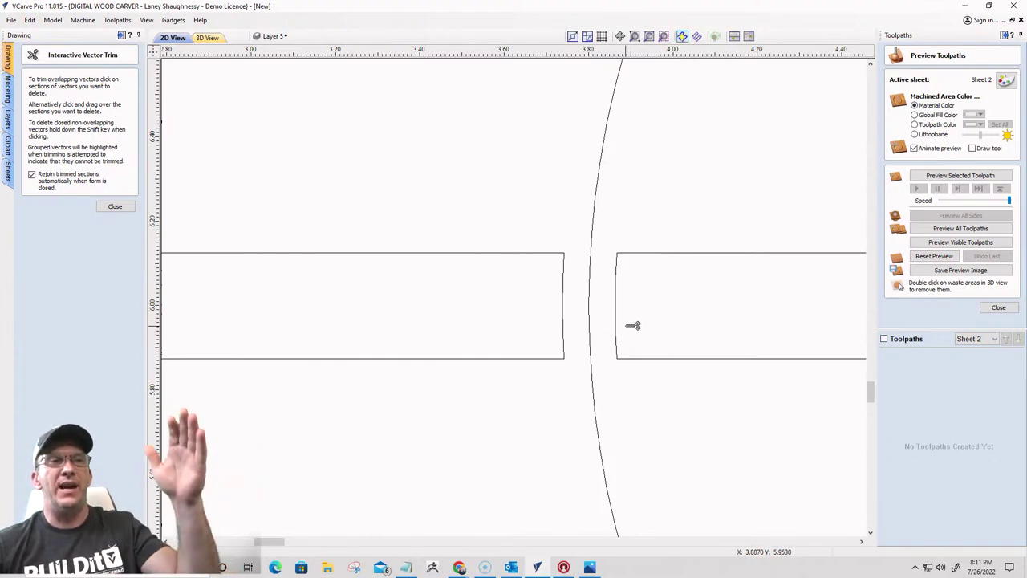
{"action": "scroll", "coordinate": [628, 327], "scroll_direction": "down", "scroll_amount": 2}
{"action": "scroll", "coordinate": [604, 329], "scroll_direction": "down", "scroll_amount": 3}
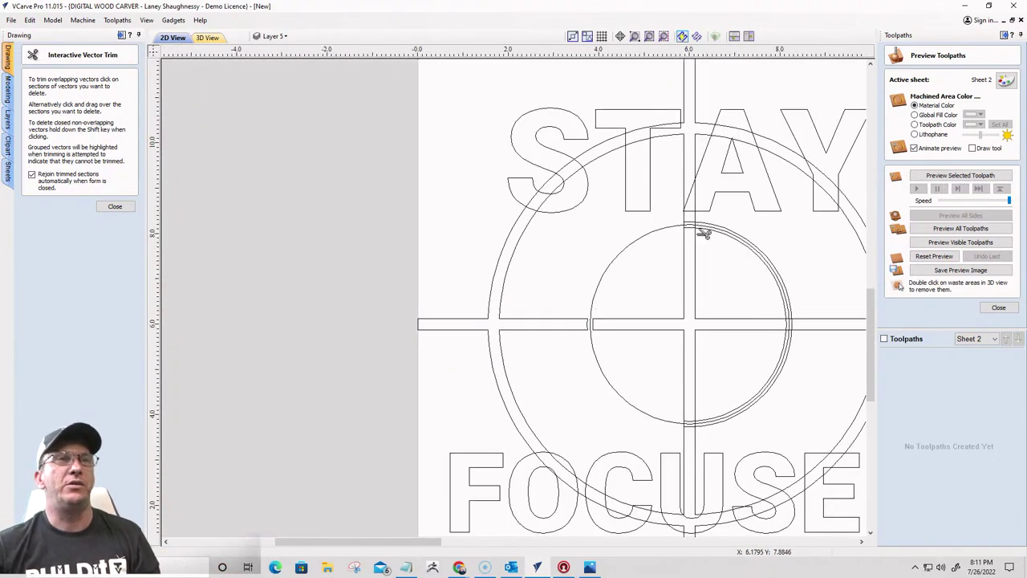
{"action": "scroll", "coordinate": [697, 232], "scroll_direction": "up", "scroll_amount": 3}
{"action": "scroll", "coordinate": [696, 233], "scroll_direction": "up", "scroll_amount": 2}
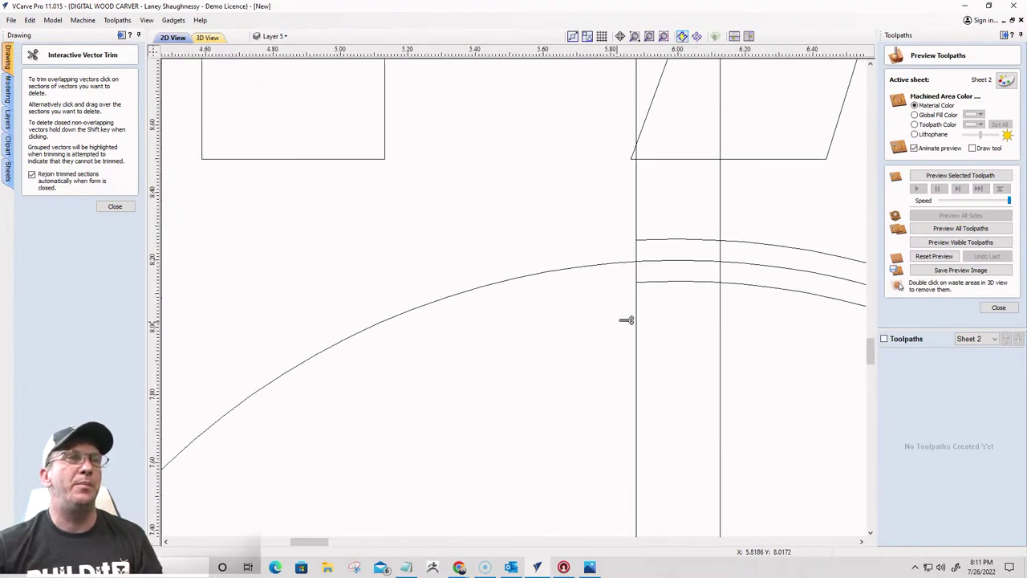
{"action": "scroll", "coordinate": [632, 271], "scroll_direction": "up", "scroll_amount": 2}
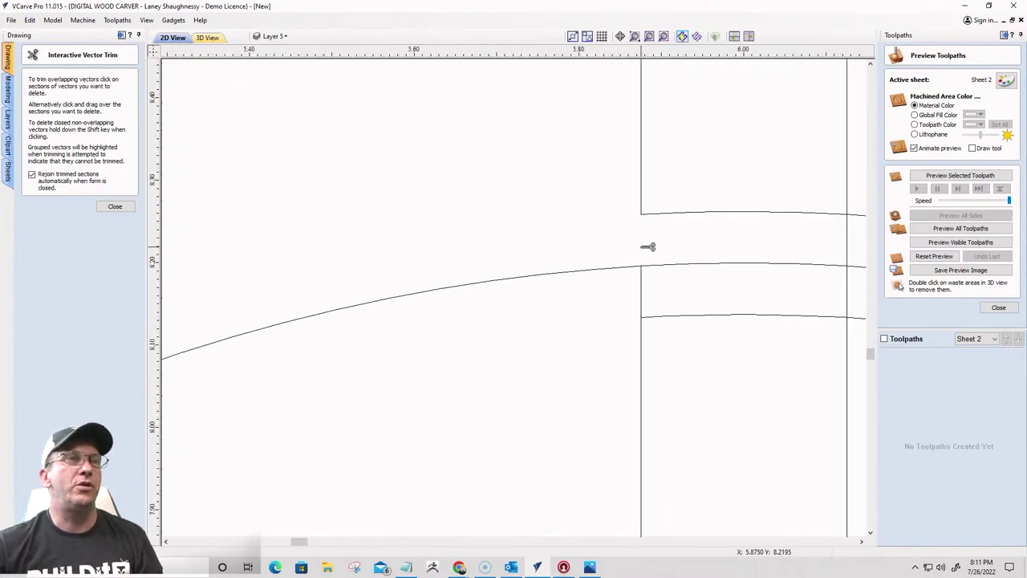
{"action": "scroll", "coordinate": [690, 297], "scroll_direction": "down", "scroll_amount": 2}
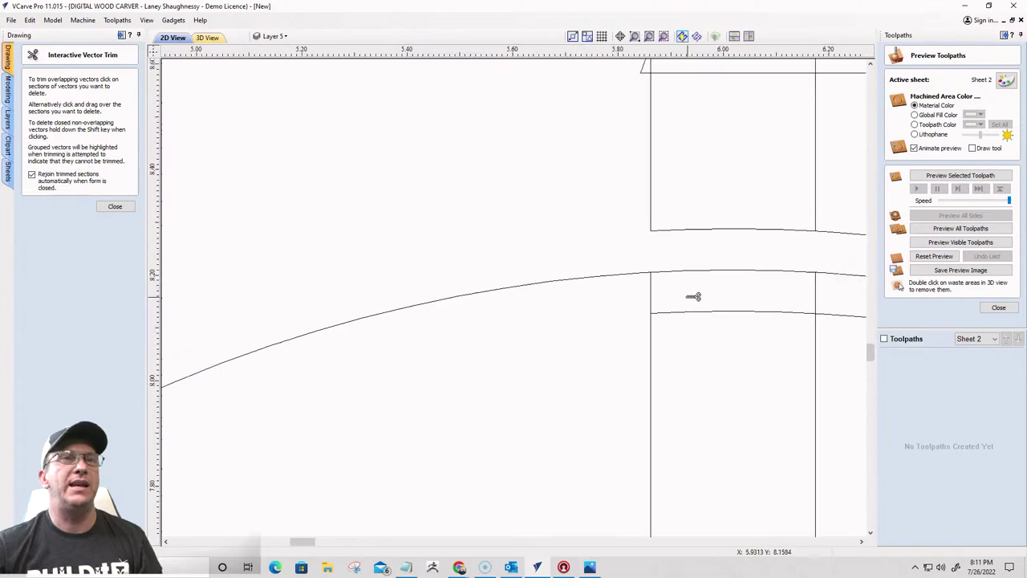
{"action": "left_click", "coordinate": [796, 256]}
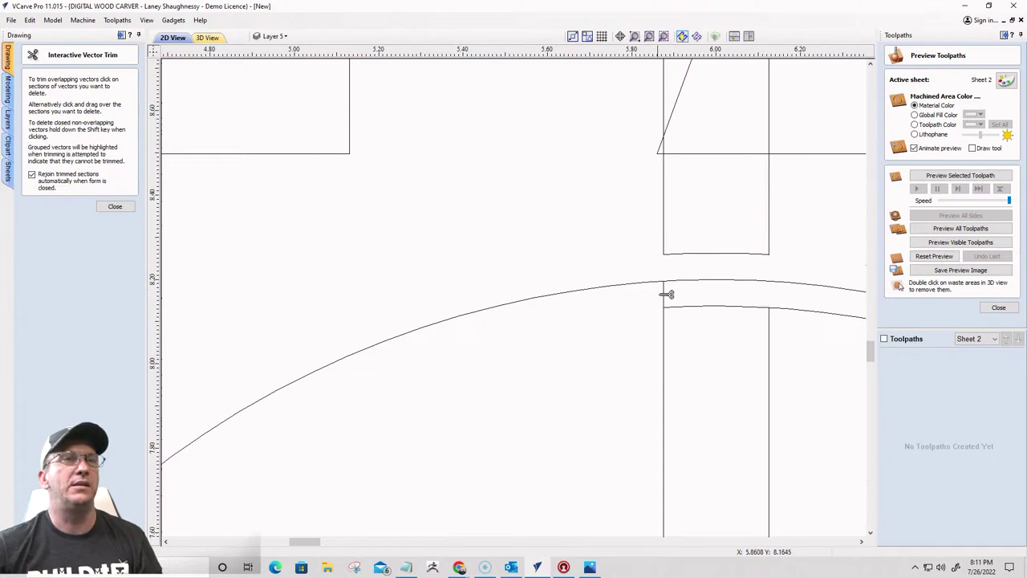
{"action": "scroll", "coordinate": [821, 323], "scroll_direction": "down", "scroll_amount": 3}
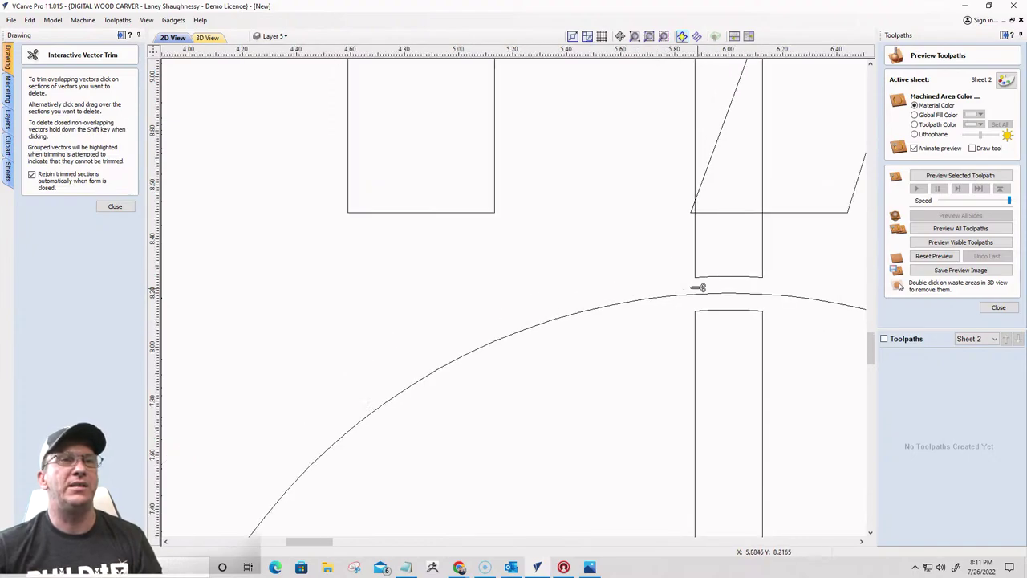
{"action": "scroll", "coordinate": [614, 376], "scroll_direction": "down", "scroll_amount": 5}
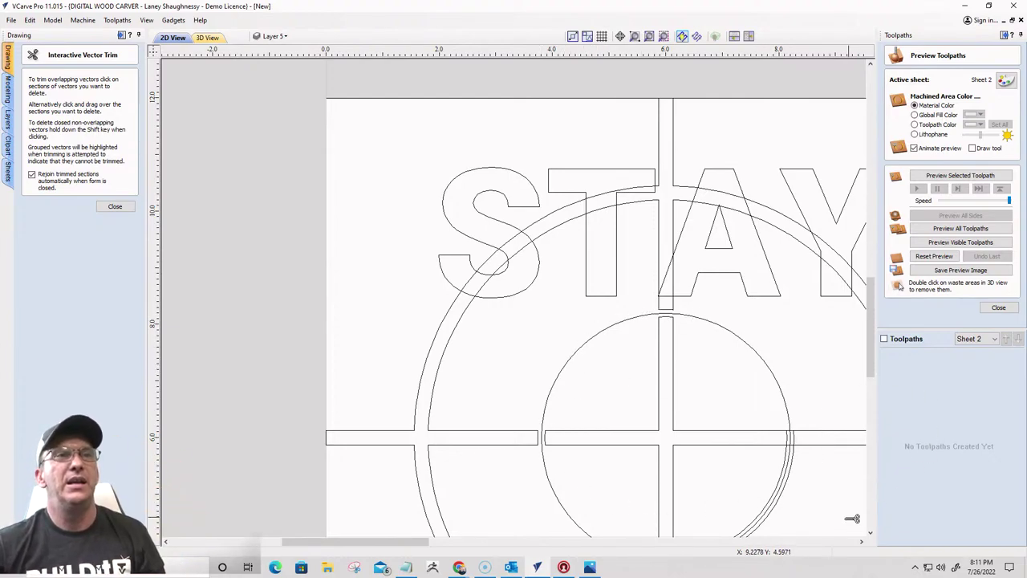
Trim the arc and crossbar pieces where the right arm crosses the ring band
{"action": "scroll", "coordinate": [747, 530], "scroll_direction": "up", "scroll_amount": 4}
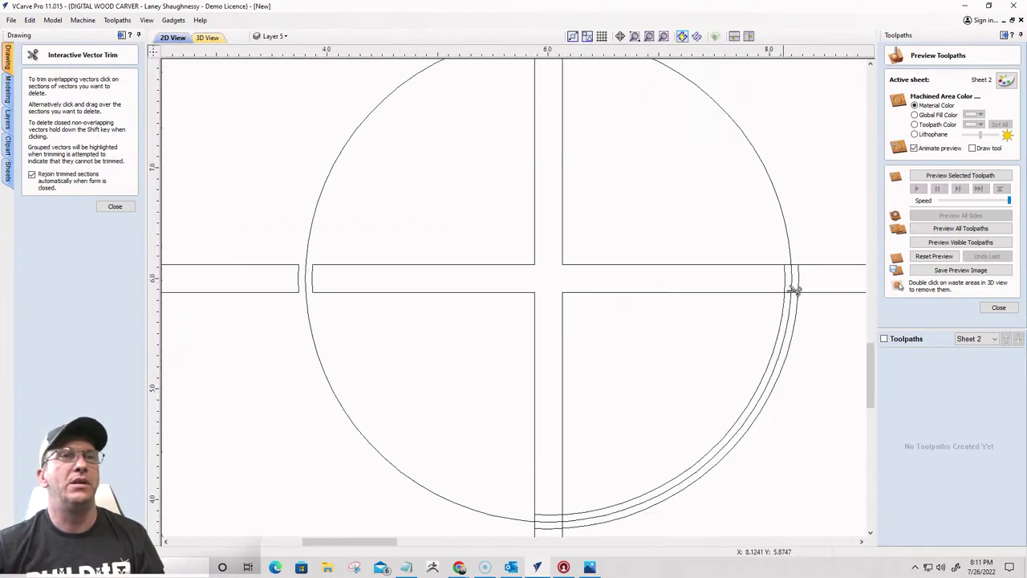
{"action": "scroll", "coordinate": [810, 287], "scroll_direction": "up", "scroll_amount": 3}
{"action": "left_click", "coordinate": [772, 356]}
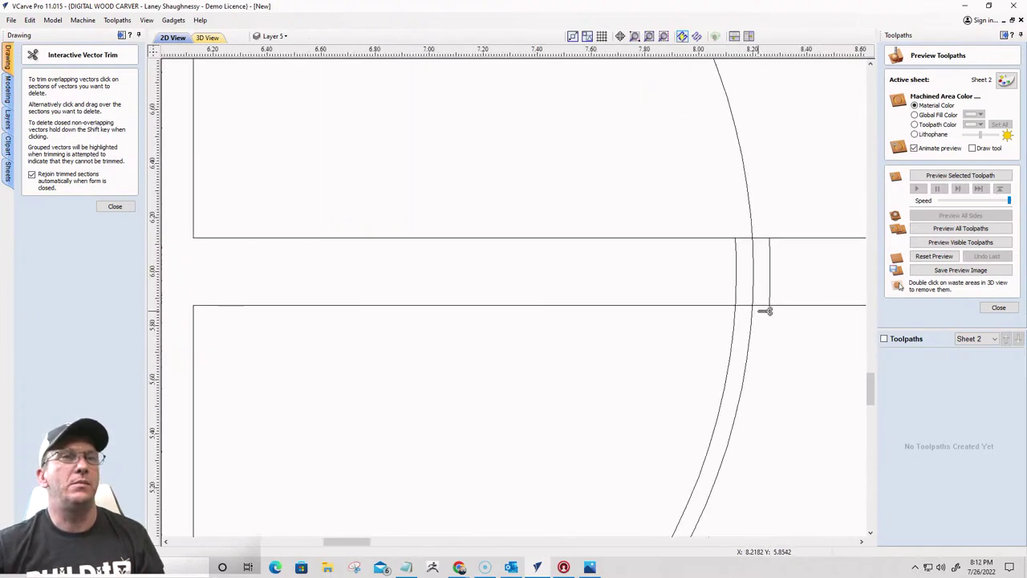
{"action": "left_click", "coordinate": [763, 305]}
{"action": "left_click", "coordinate": [757, 238]}
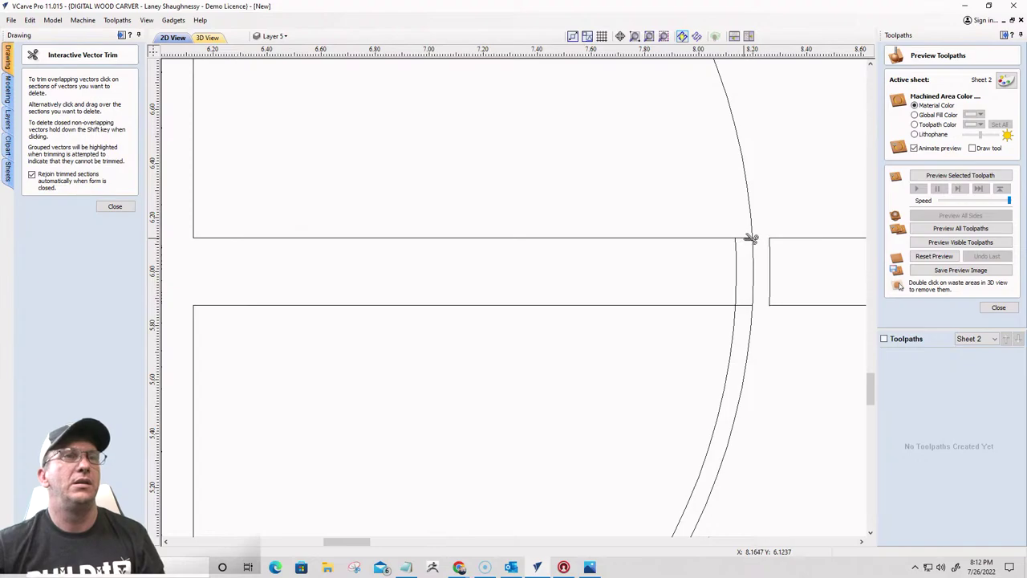
{"action": "left_click", "coordinate": [750, 239]}
{"action": "left_click", "coordinate": [742, 333]}
{"action": "scroll", "coordinate": [819, 256], "scroll_direction": "down", "scroll_amount": 4}
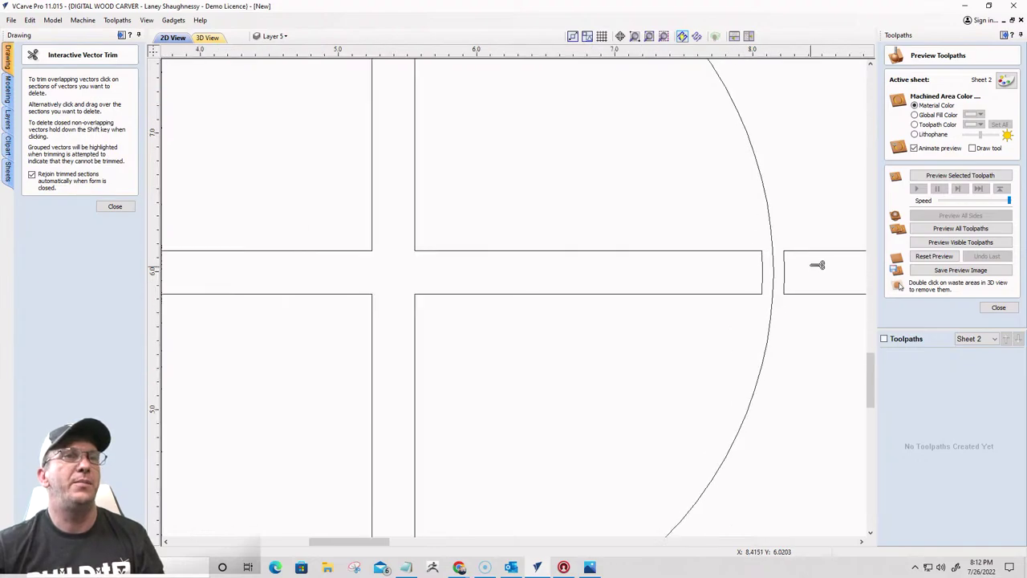
{"action": "scroll", "coordinate": [634, 429], "scroll_direction": "up", "scroll_amount": 3}
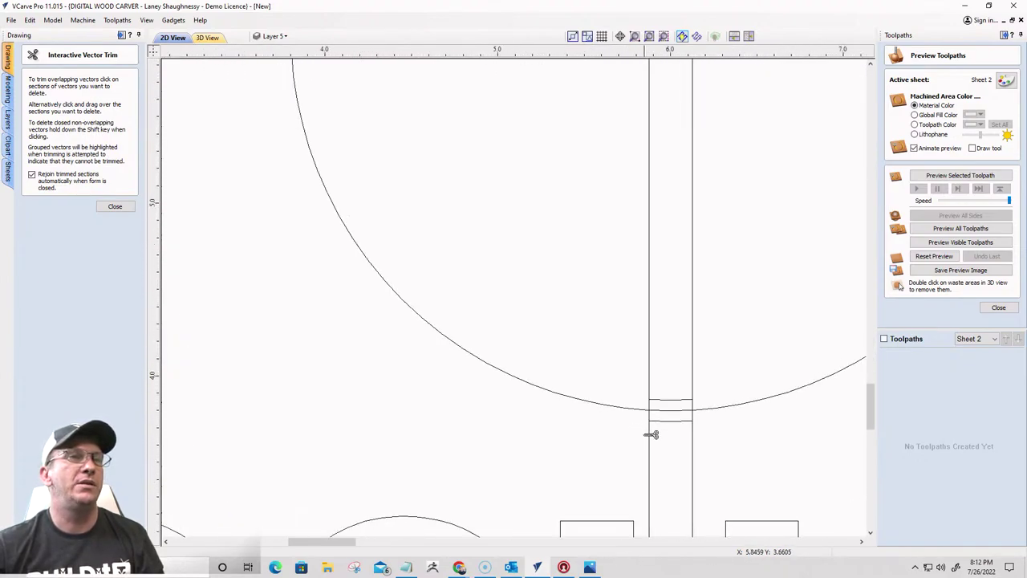
{"action": "scroll", "coordinate": [709, 418], "scroll_direction": "up", "scroll_amount": 3}
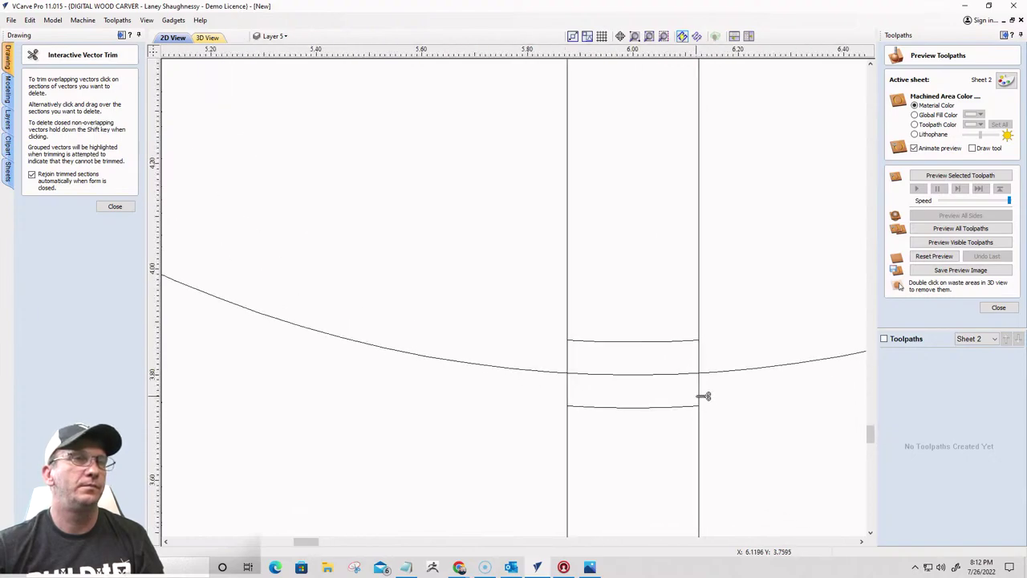
Trim the bottom arm's bar pieces lying inside the ring arcs
{"action": "left_click", "coordinate": [699, 395]}
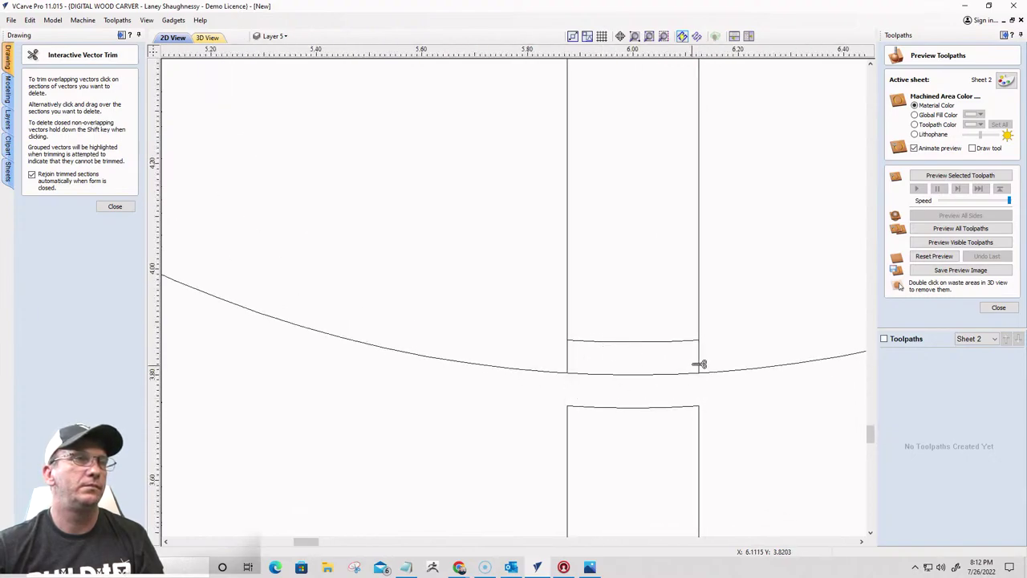
{"action": "left_click", "coordinate": [701, 357]}
{"action": "left_click", "coordinate": [568, 357]}
{"action": "scroll", "coordinate": [687, 358], "scroll_direction": "down", "scroll_amount": 6}
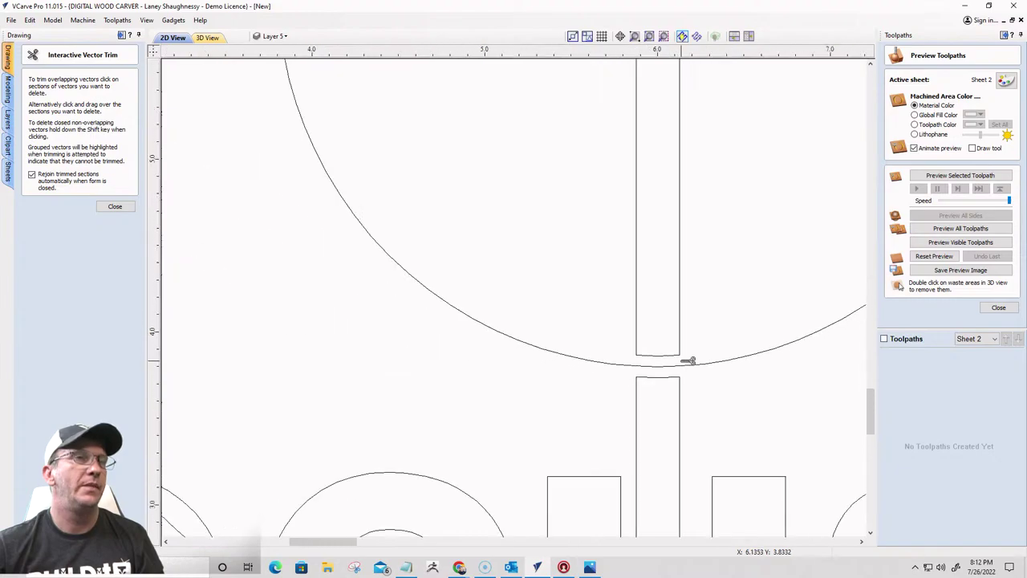
{"action": "scroll", "coordinate": [690, 358], "scroll_direction": "down", "scroll_amount": 4}
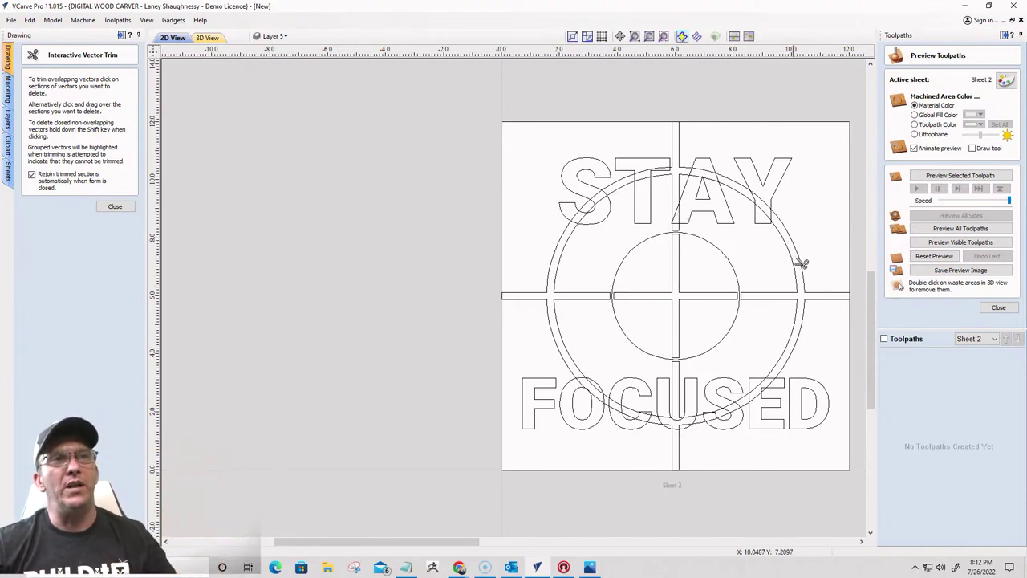
{"action": "scroll", "coordinate": [805, 293], "scroll_direction": "up", "scroll_amount": 5}
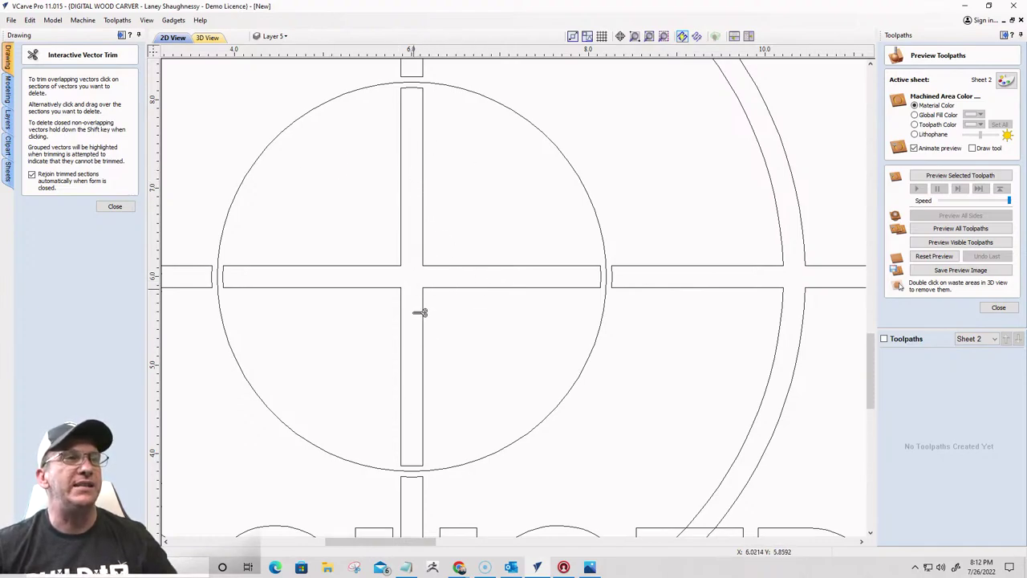
{"action": "scroll", "coordinate": [499, 341], "scroll_direction": "down", "scroll_amount": 5}
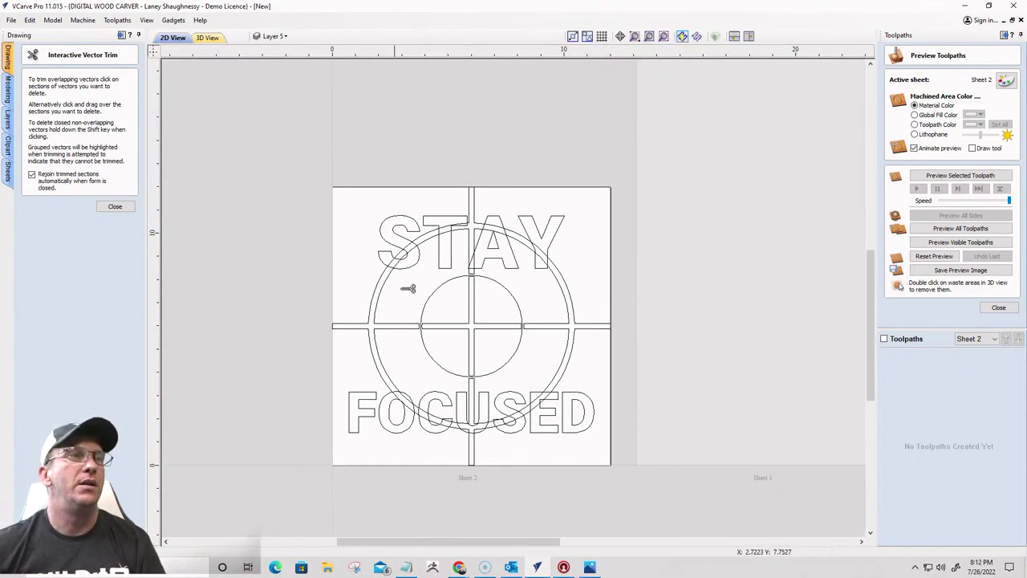
Leave the trim tool and select all vectors except the STAY and FOCUSED lettering
{"action": "left_click", "coordinate": [112, 206]}
{"action": "key", "text": "ctrl+a"}
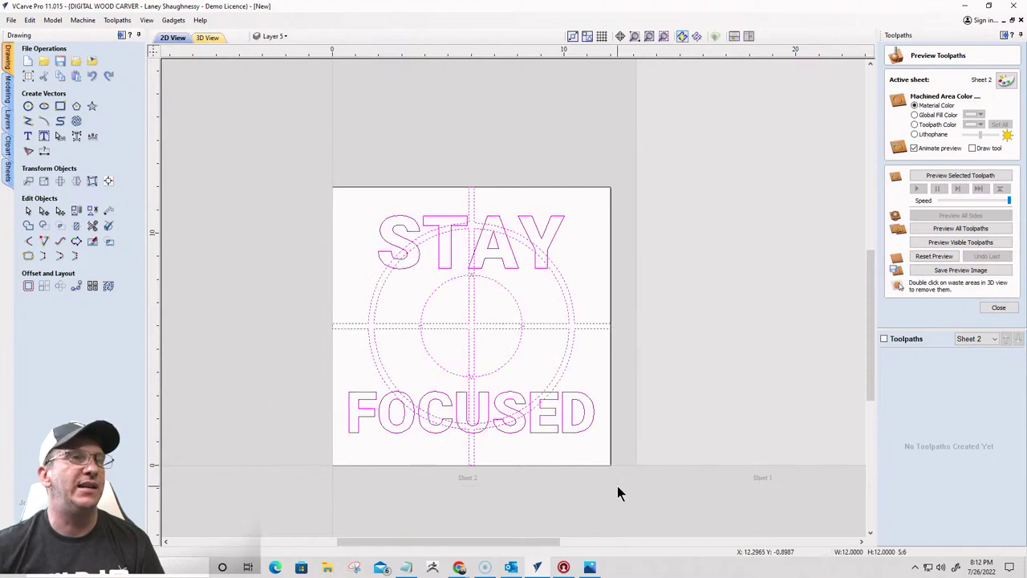
{"action": "scroll", "coordinate": [498, 462], "scroll_direction": "up", "scroll_amount": 3}
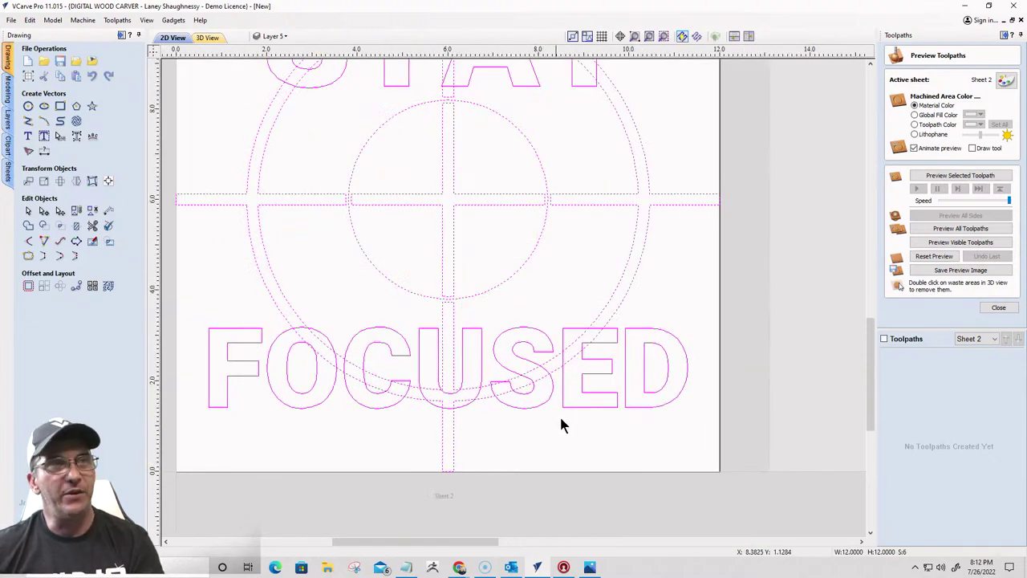
{"action": "left_click", "coordinate": [636, 327], "text": "shift"}
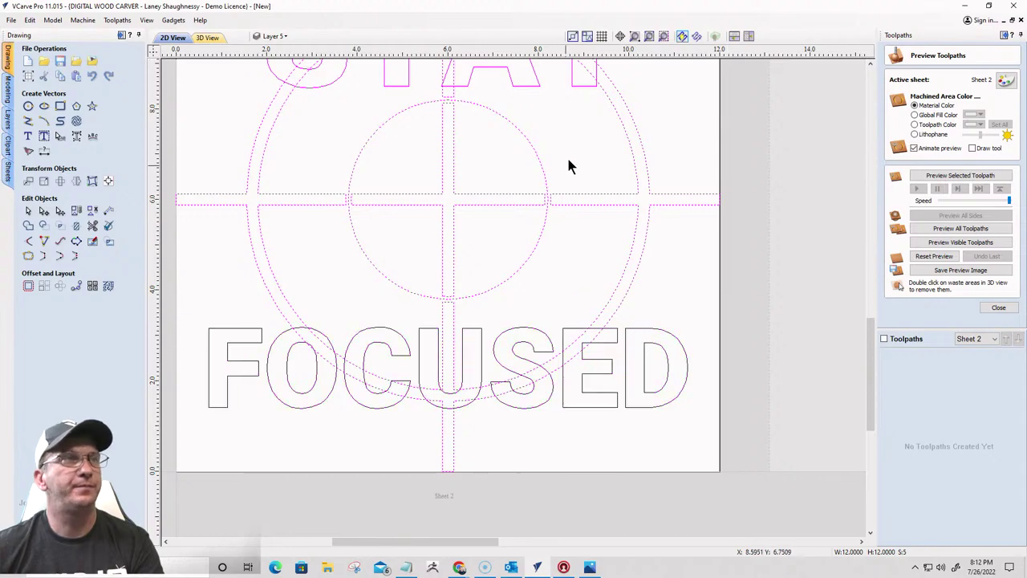
{"action": "left_click", "coordinate": [574, 83], "text": "shift"}
{"action": "scroll", "coordinate": [616, 410], "scroll_direction": "down", "scroll_amount": 3}
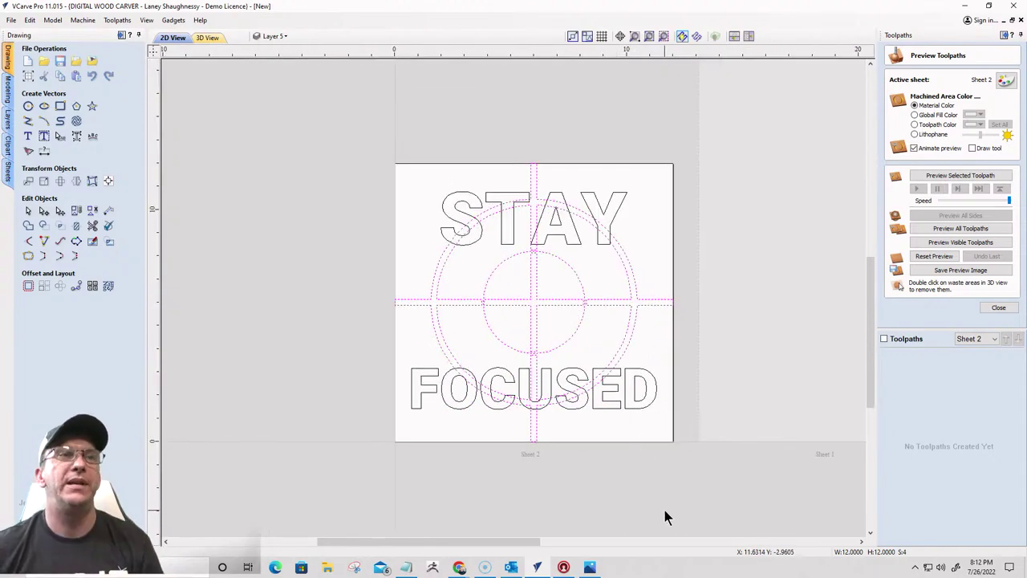
Select only the STAY and FOCUSED lettering and bring up Offset Vectors
{"action": "left_click", "coordinate": [76, 210]}
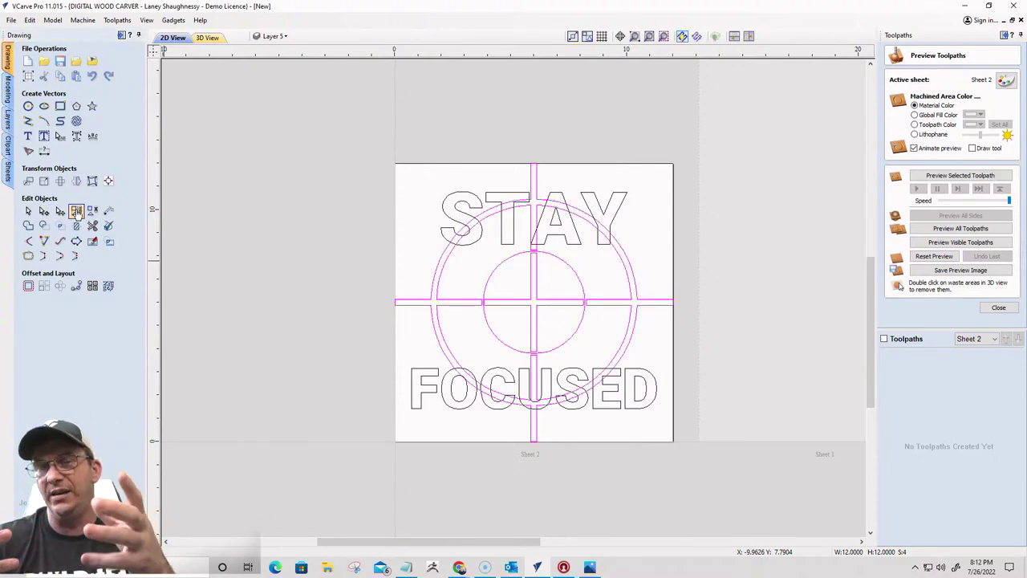
{"action": "left_click", "coordinate": [455, 211]}
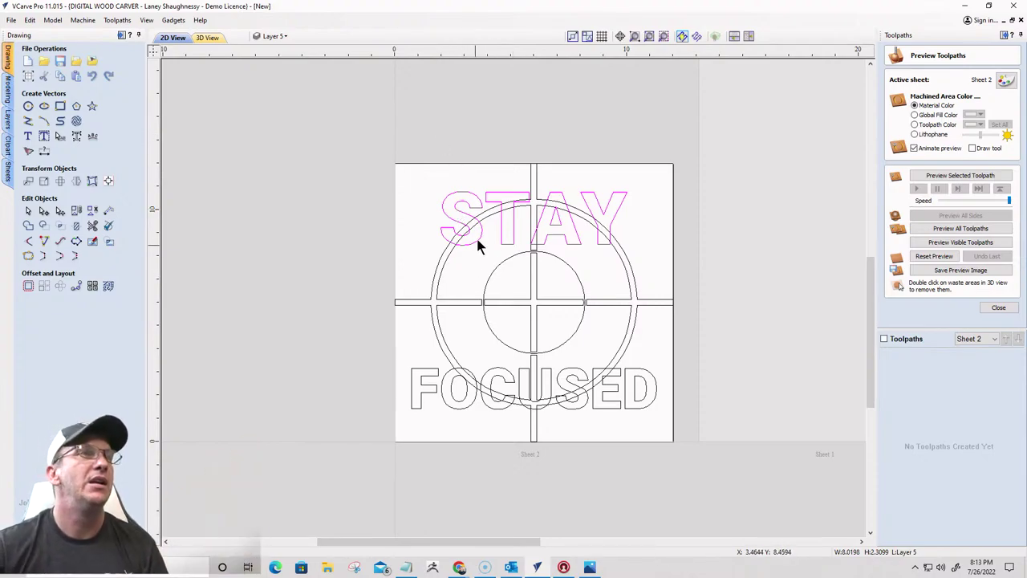
{"action": "left_click", "coordinate": [440, 395], "text": "shift"}
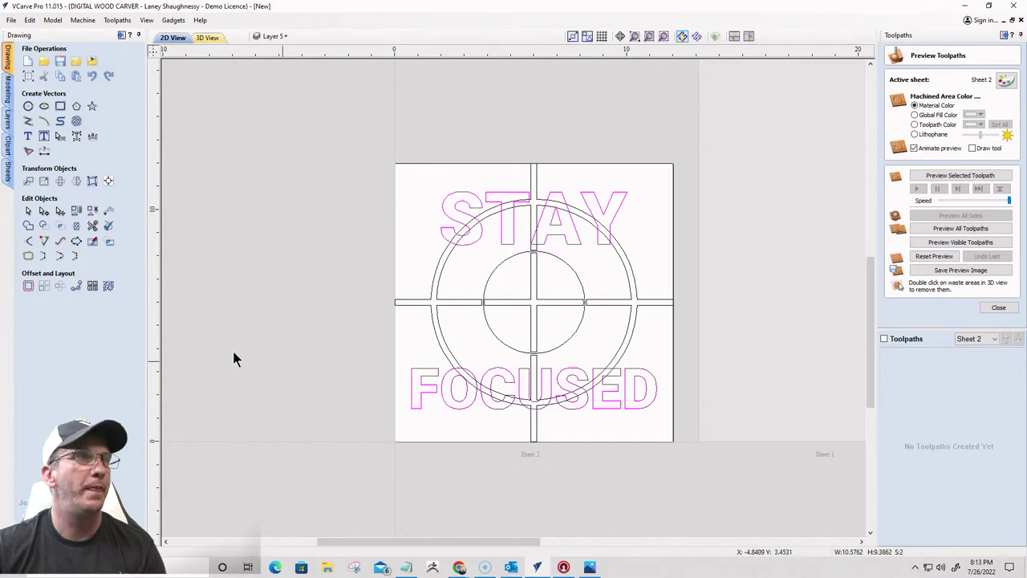
{"action": "left_click", "coordinate": [27, 287]}
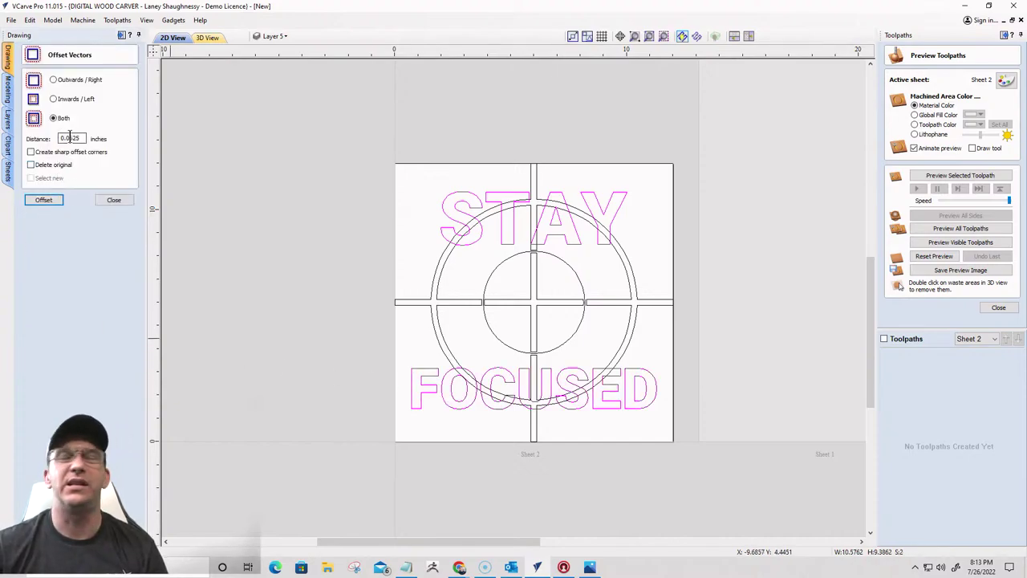
Offset STAY and FOCUSED 0.0625 inches outward, keeping the new outlines selected
{"action": "left_click", "coordinate": [38, 204]}
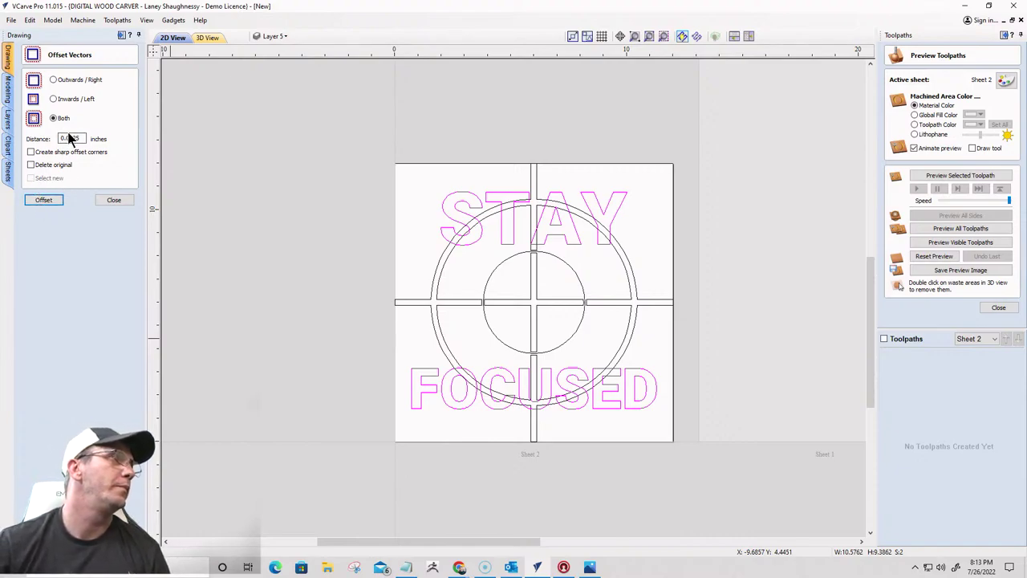
{"action": "left_click", "coordinate": [53, 80]}
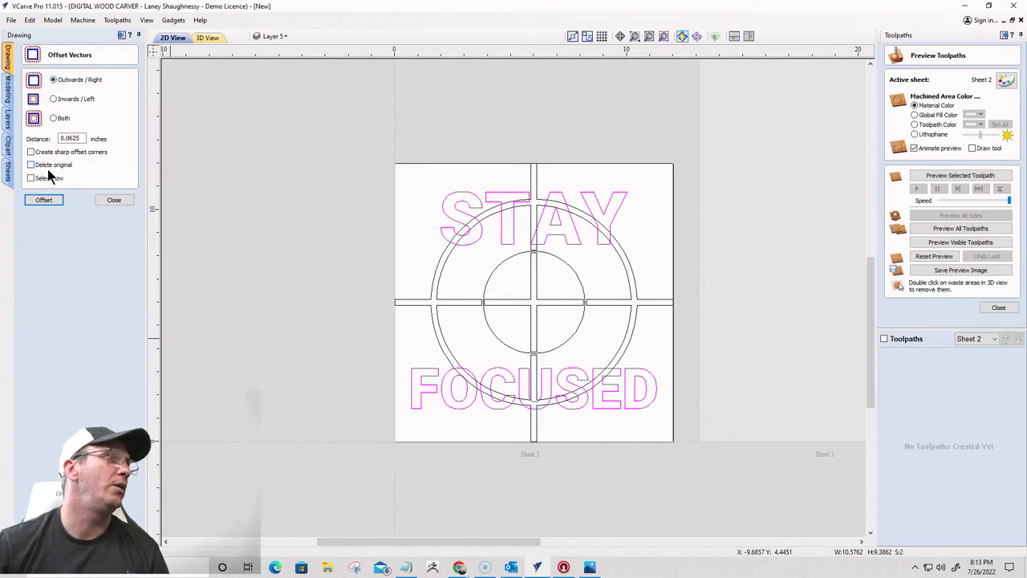
{"action": "left_click", "coordinate": [31, 179]}
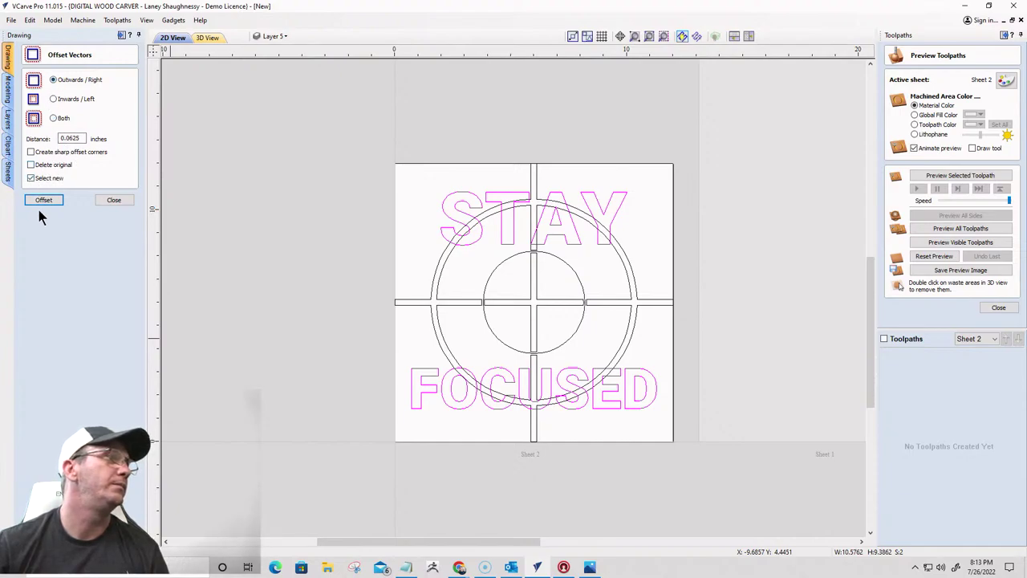
{"action": "left_click", "coordinate": [42, 204]}
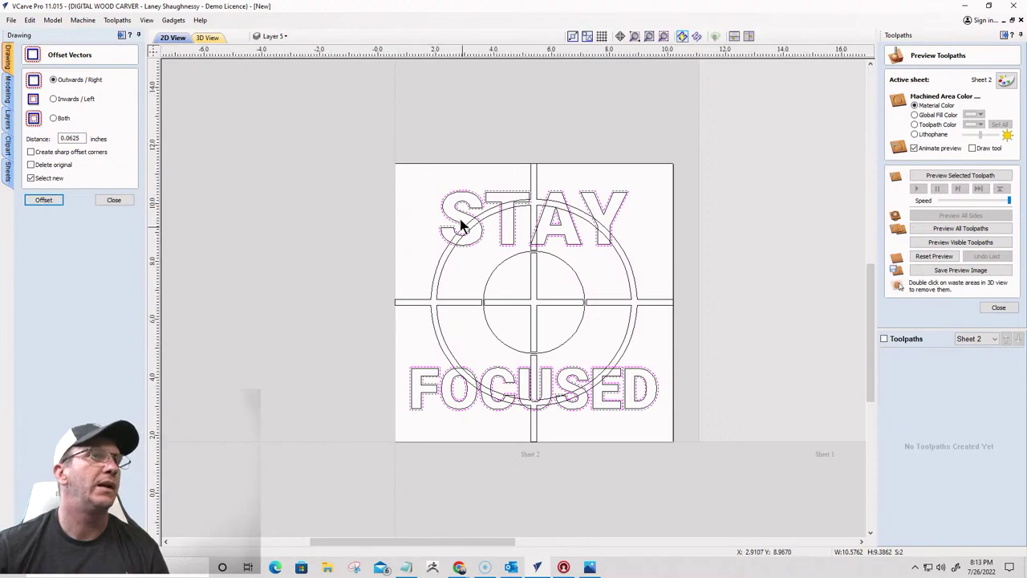
{"action": "scroll", "coordinate": [453, 204], "scroll_direction": "up", "scroll_amount": 3}
{"action": "scroll", "coordinate": [451, 209], "scroll_direction": "down", "scroll_amount": 1}
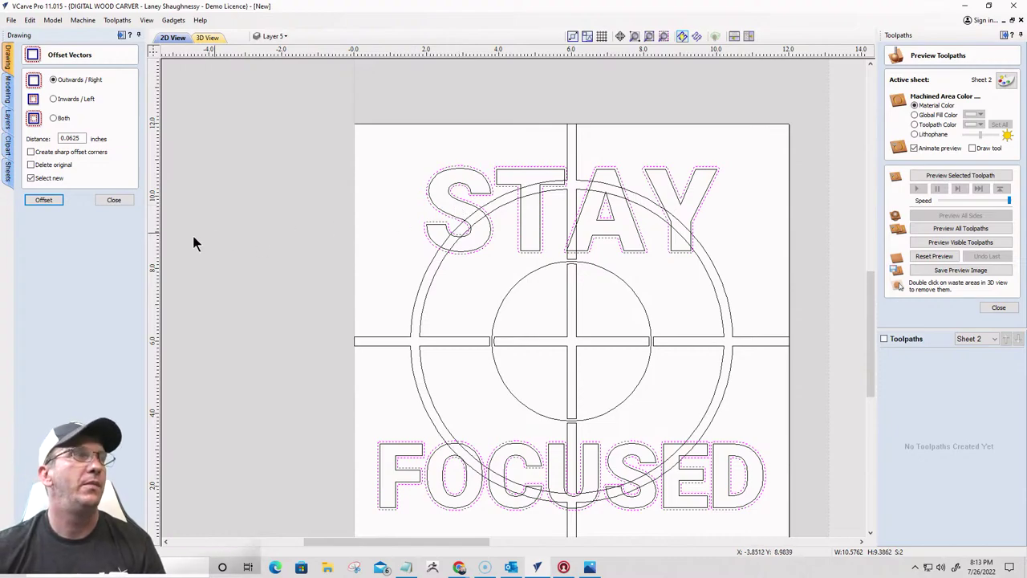
{"action": "left_click", "coordinate": [113, 200]}
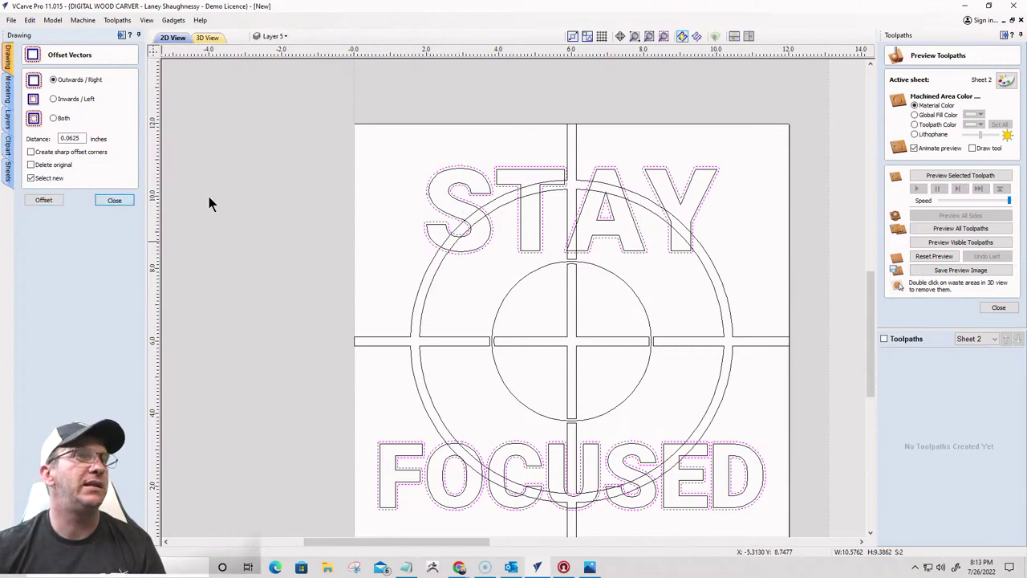
Clear the crosshair lines inside the letter outlines, then delete the temporary offset outlines
{"action": "left_click", "coordinate": [527, 231]}
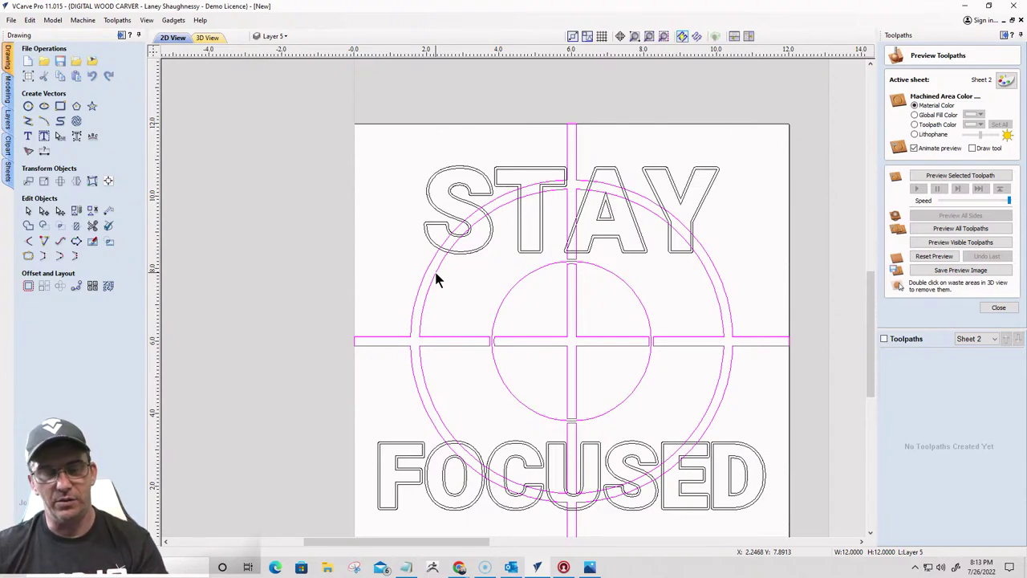
{"action": "left_click", "coordinate": [499, 171], "text": "shift"}
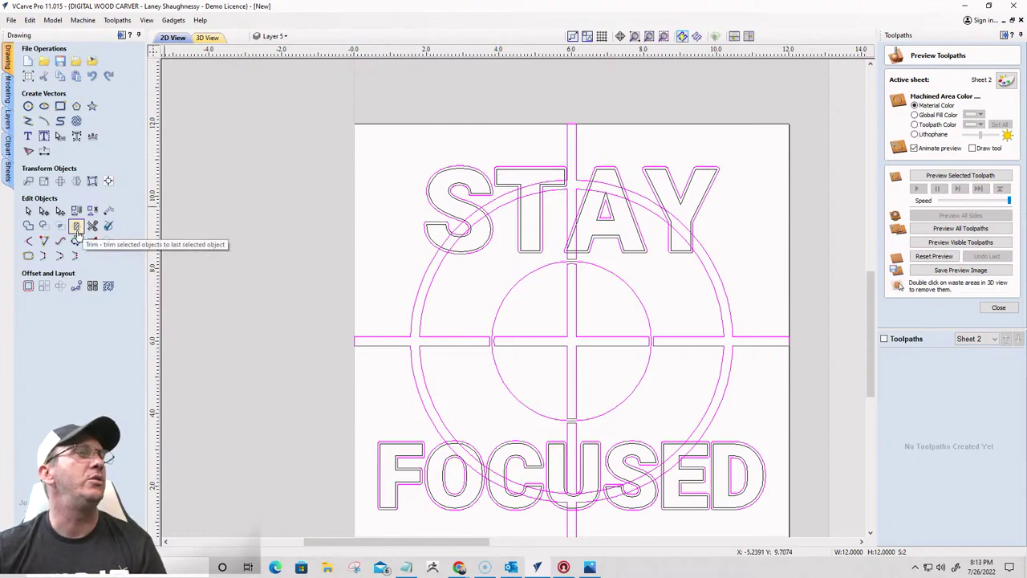
{"action": "left_click", "coordinate": [76, 227]}
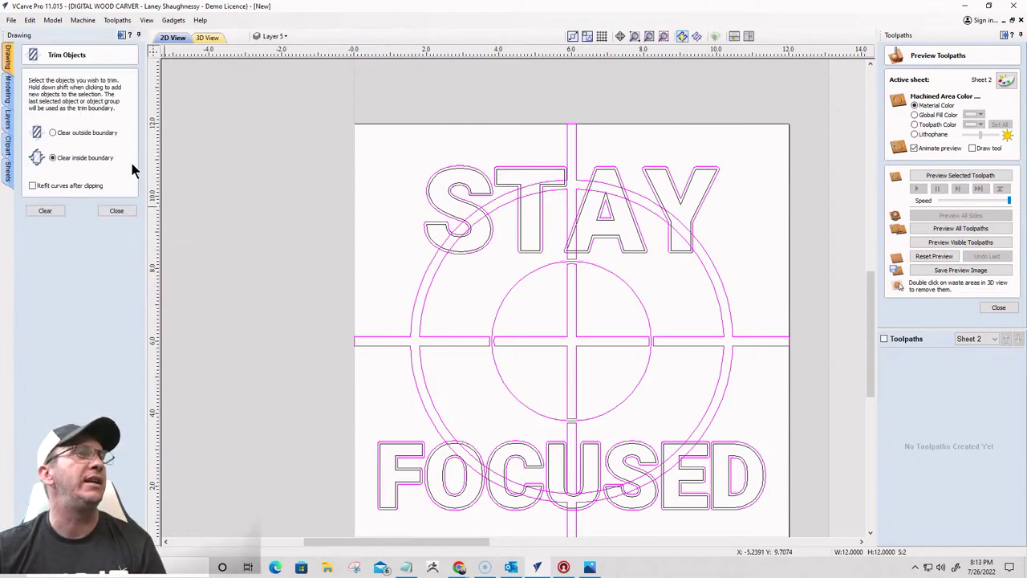
{"action": "left_click", "coordinate": [44, 212]}
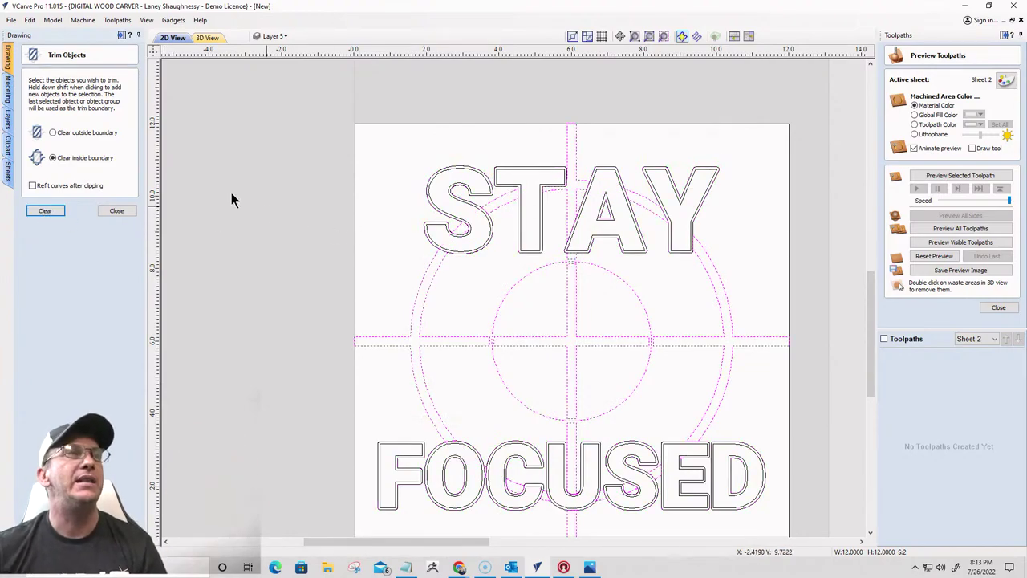
{"action": "left_click", "coordinate": [116, 210]}
{"action": "scroll", "coordinate": [461, 193], "scroll_direction": "up", "scroll_amount": 3}
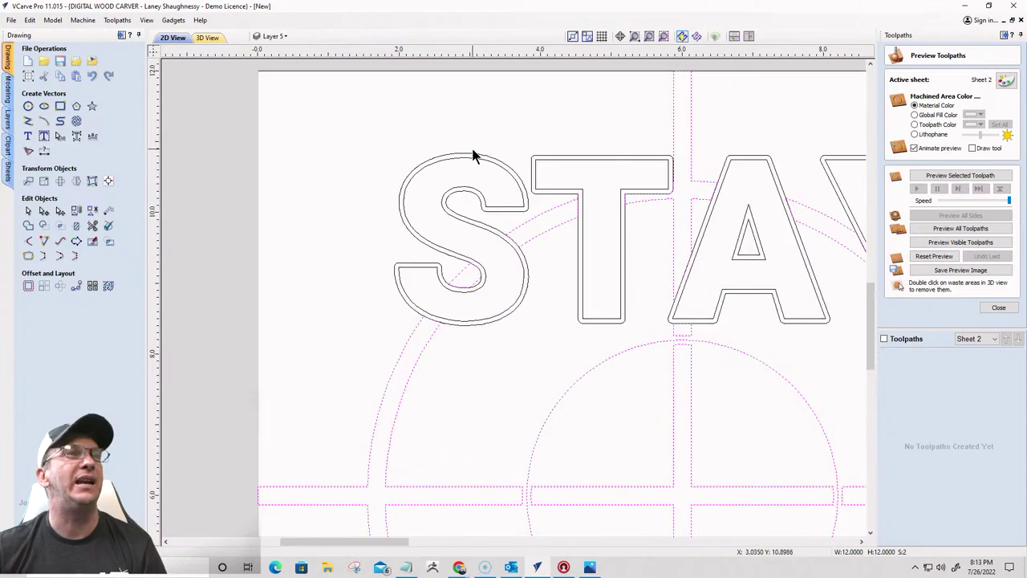
{"action": "left_click", "coordinate": [473, 157]}
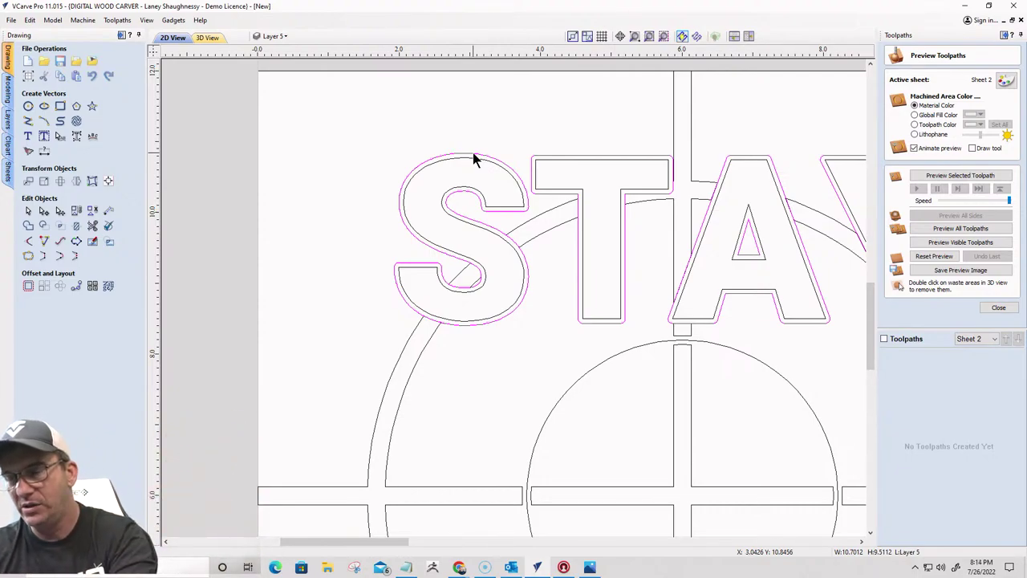
{"action": "key", "text": "Delete"}
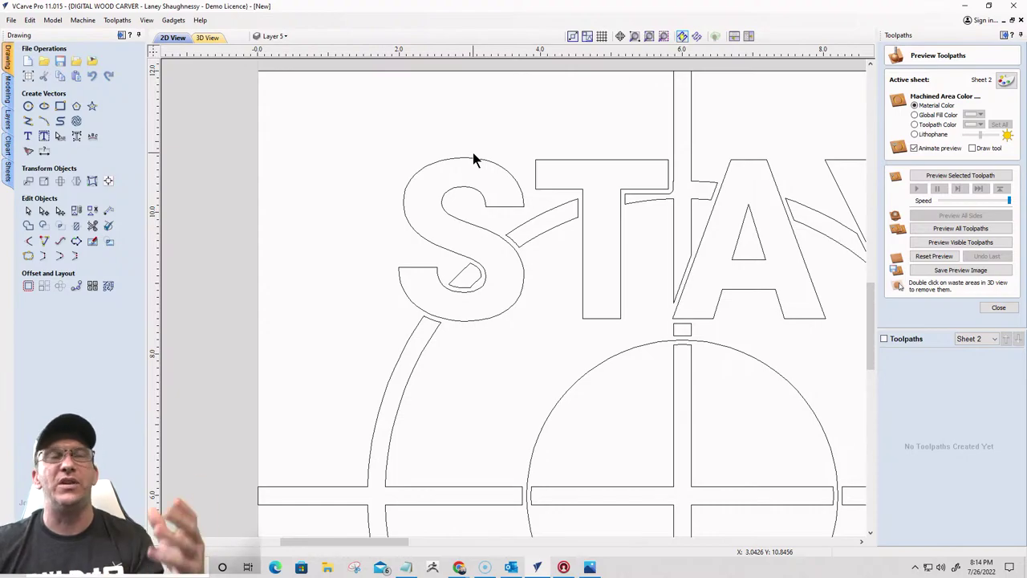
Calculate a V-Carve toolpath for the whole design with 0.125-inch flat depth and End Mill clearance
{"action": "scroll", "coordinate": [502, 165], "scroll_direction": "down", "scroll_amount": 3}
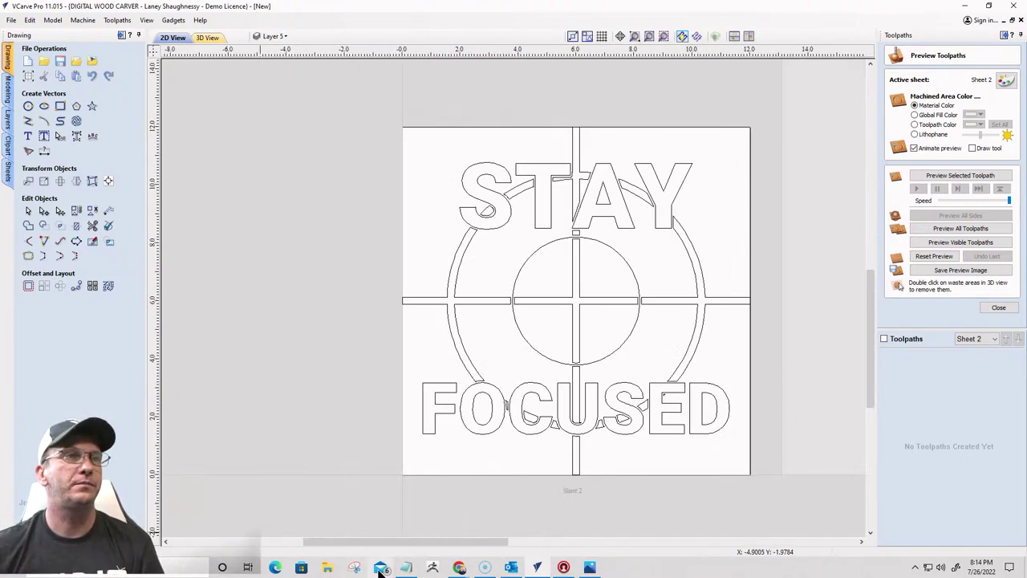
{"action": "left_click_drag", "start_coordinate": [329, 110], "coordinate": [768, 485]}
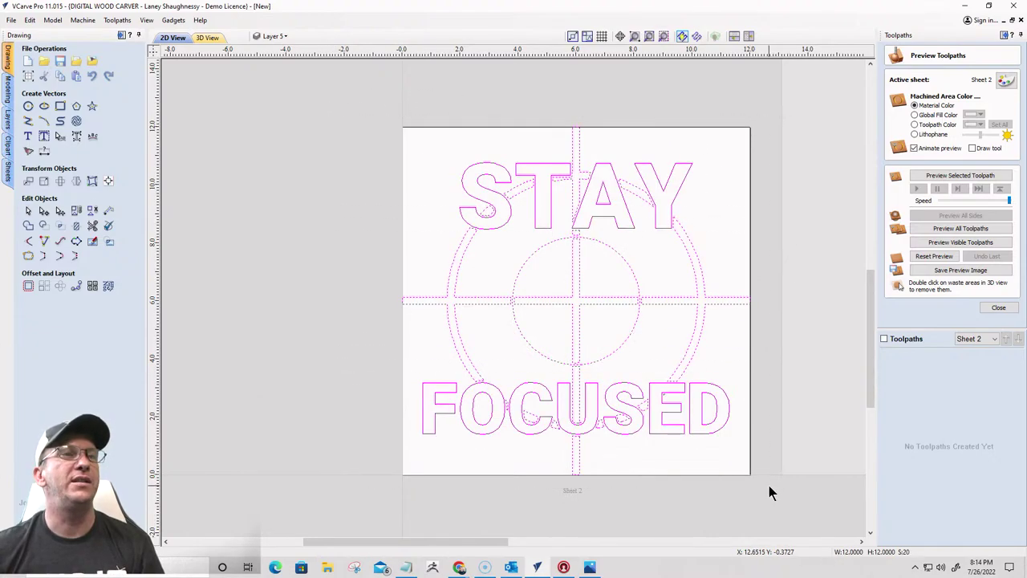
{"action": "left_click", "coordinate": [998, 307]}
{"action": "left_click", "coordinate": [893, 142]}
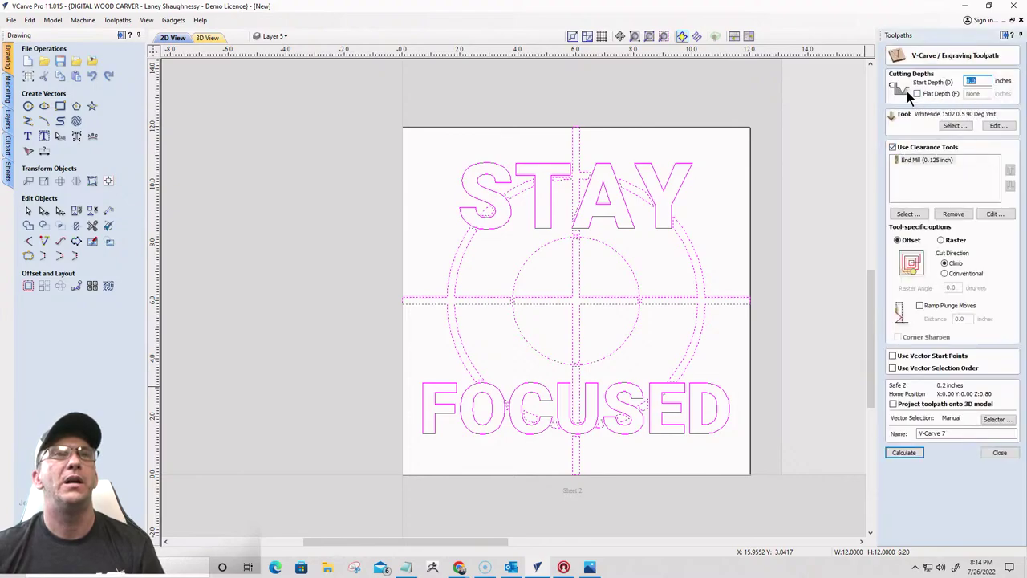
{"action": "left_click", "coordinate": [917, 93]}
{"action": "left_click", "coordinate": [983, 94]}
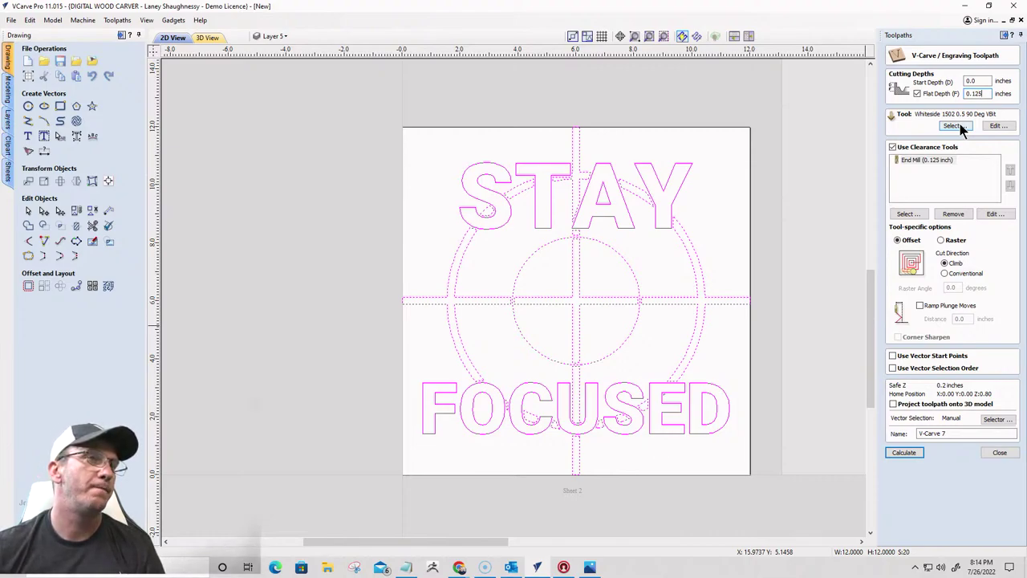
{"action": "left_click", "coordinate": [904, 455]}
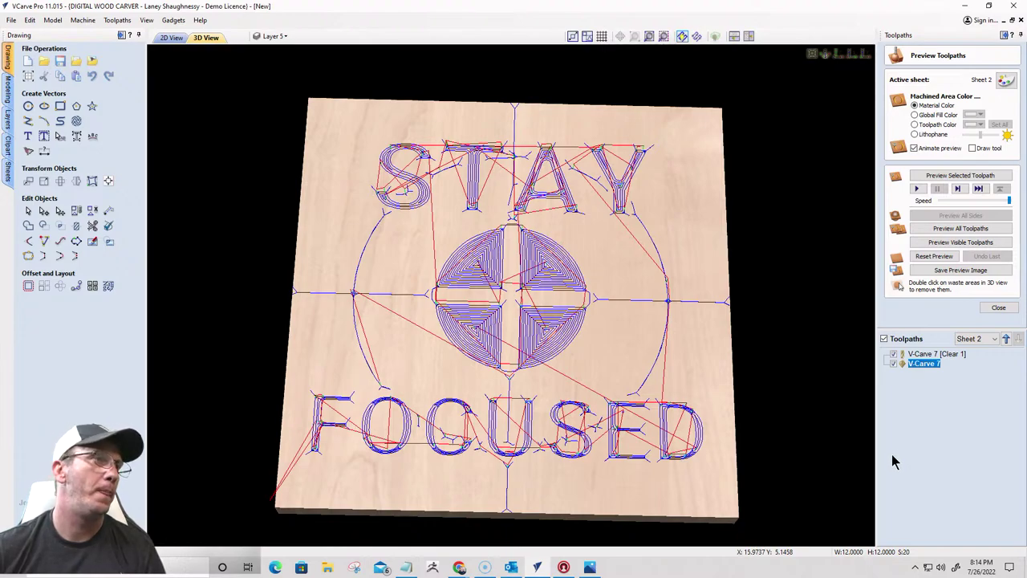
Preview the carved sign in 3D, shading machined areas with a black global fill colour
{"action": "left_click", "coordinate": [956, 242]}
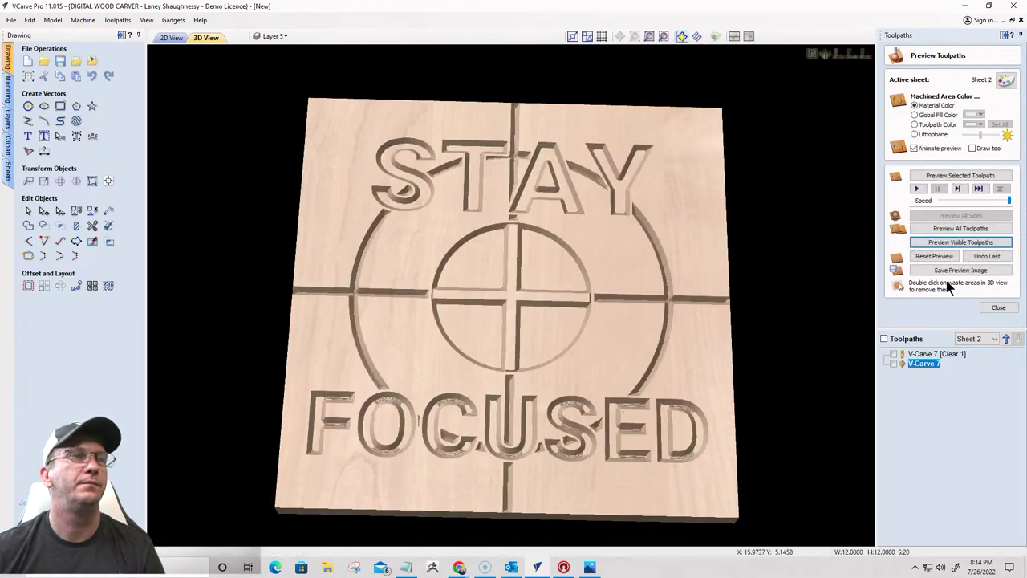
{"action": "left_click_drag", "start_coordinate": [607, 328], "coordinate": [618, 281]}
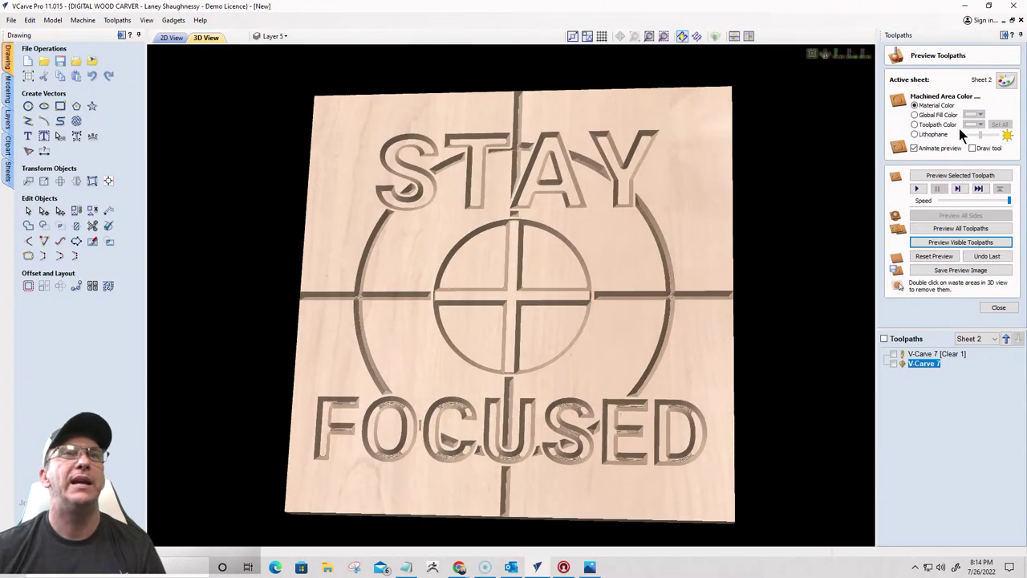
{"action": "left_click", "coordinate": [914, 115]}
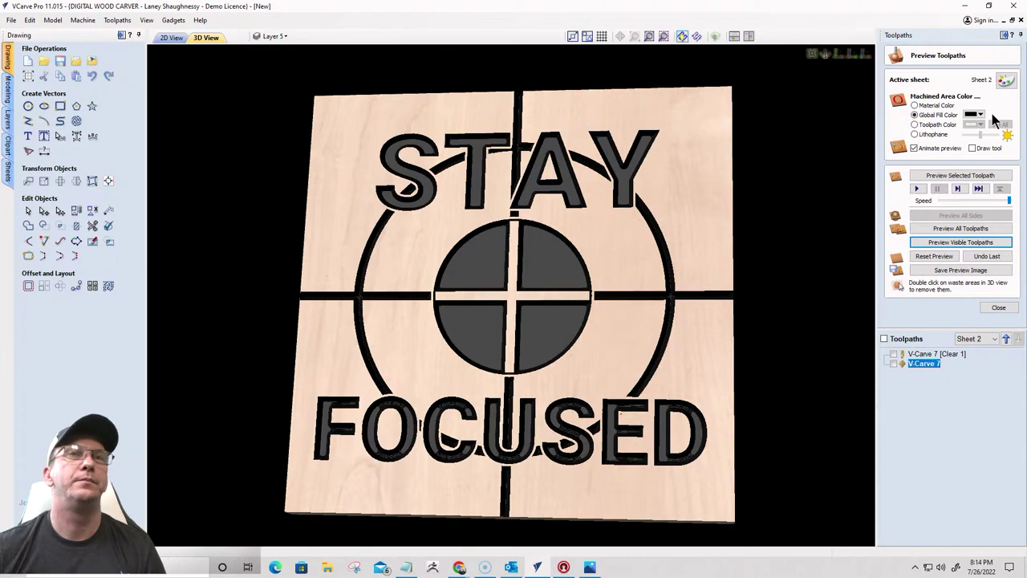
{"action": "left_click", "coordinate": [979, 114]}
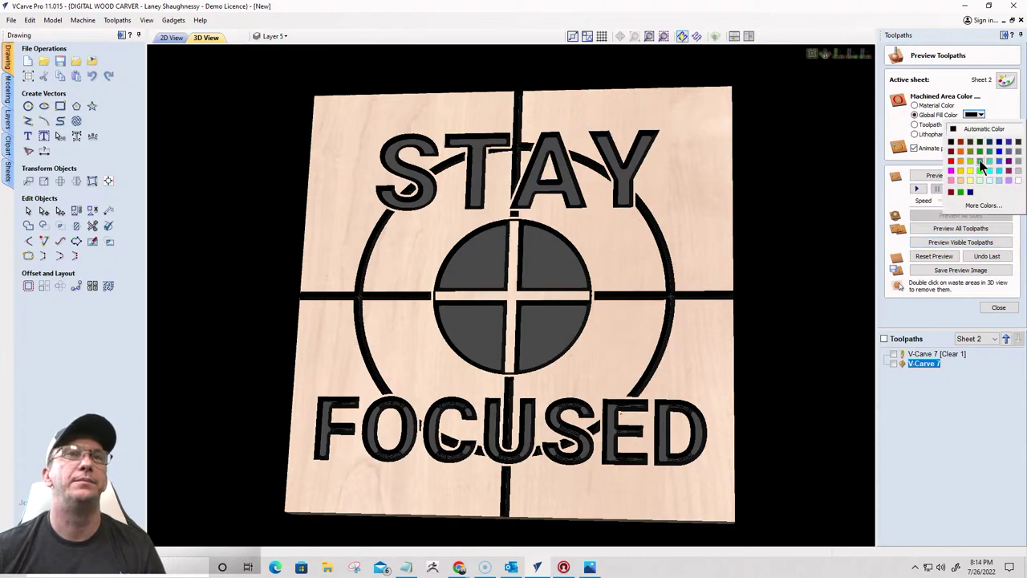
{"action": "left_click", "coordinate": [978, 159]}
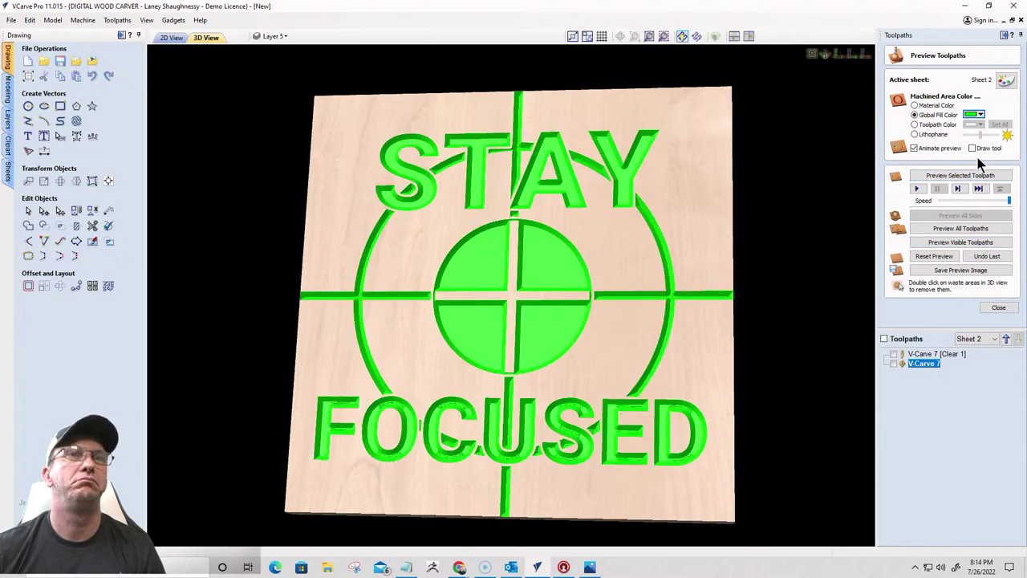
{"action": "left_click", "coordinate": [981, 115]}
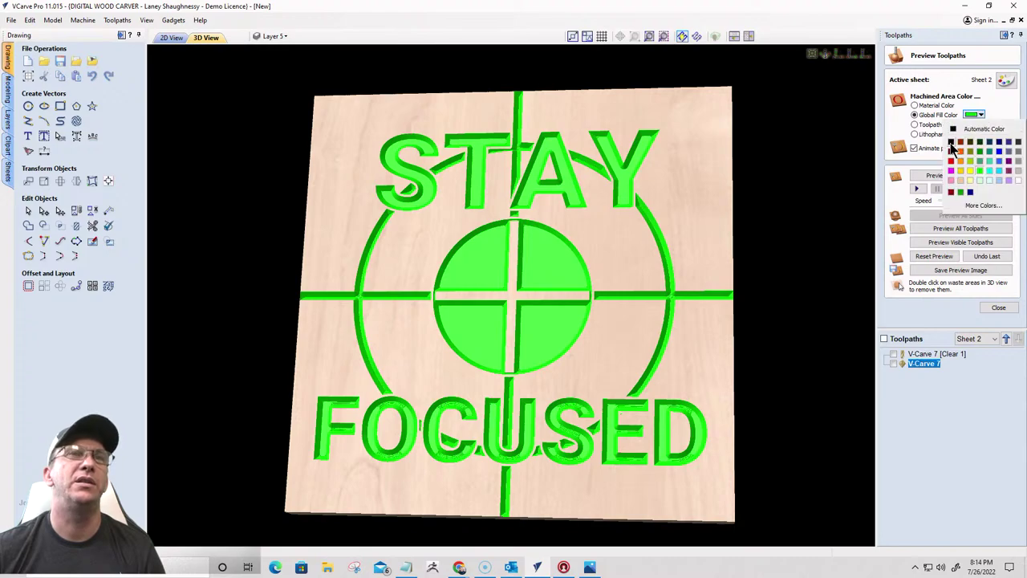
{"action": "left_click", "coordinate": [979, 128]}
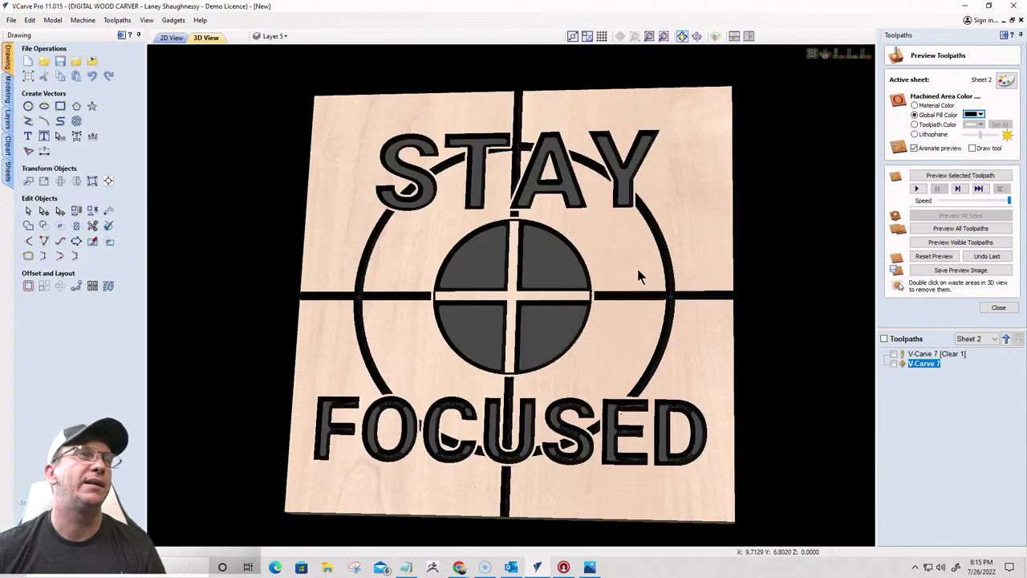
{"action": "left_click_drag", "start_coordinate": [634, 258], "coordinate": [455, 304]}
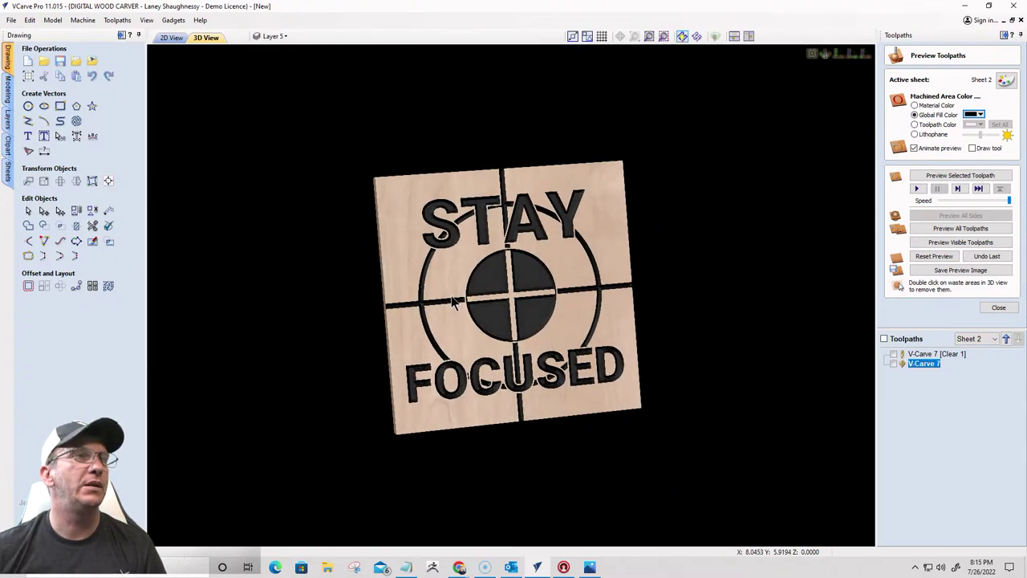
Rotate the carved preview, snap to top view, and return to the 2D drawing
{"action": "scroll", "coordinate": [527, 296], "scroll_direction": "up", "scroll_amount": 4}
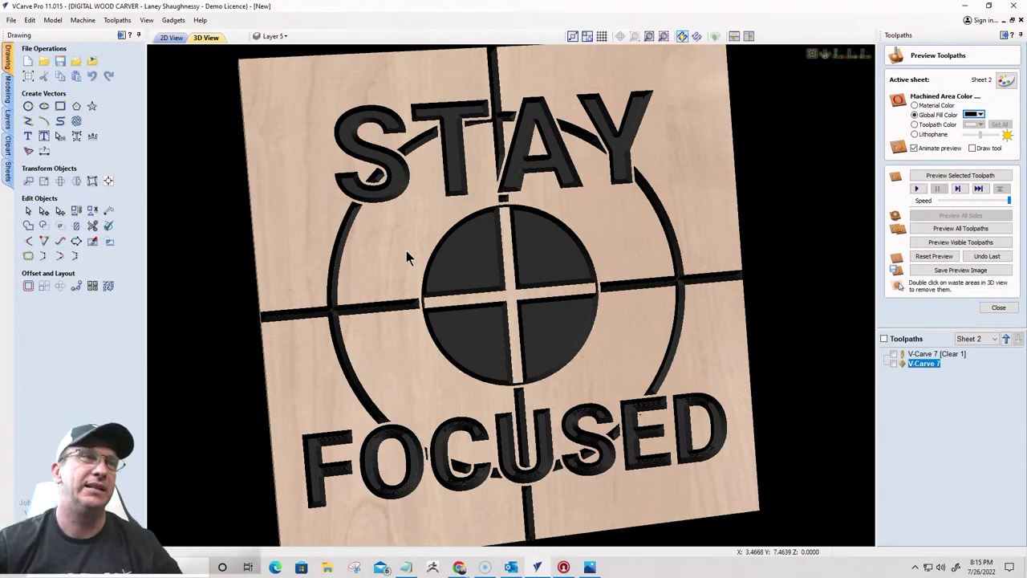
{"action": "left_click_drag", "start_coordinate": [408, 256], "coordinate": [384, 278]}
{"action": "key", "text": "1"}
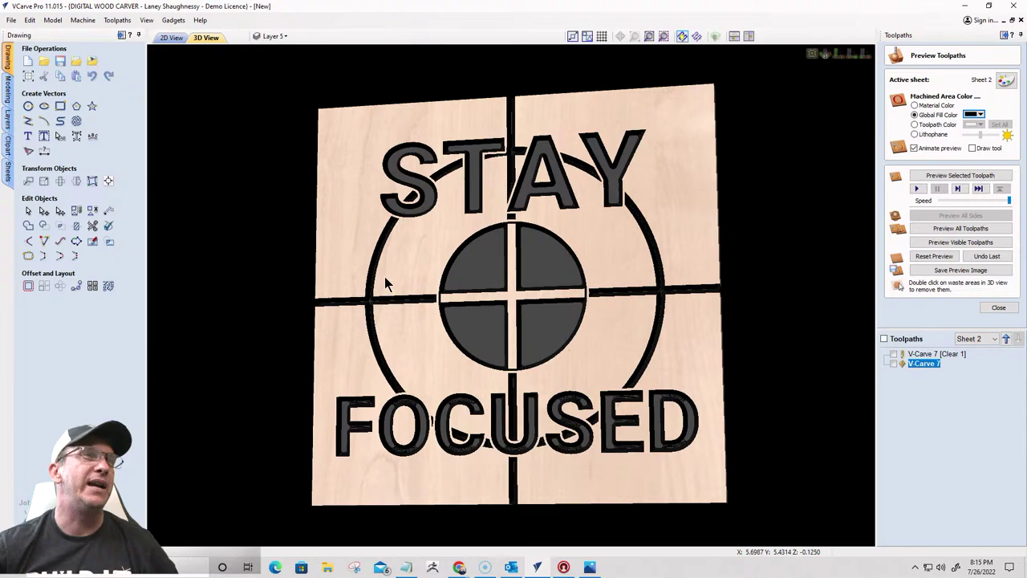
{"action": "left_click", "coordinate": [173, 38]}
{"action": "scroll", "coordinate": [355, 254], "scroll_direction": "down", "scroll_amount": 3}
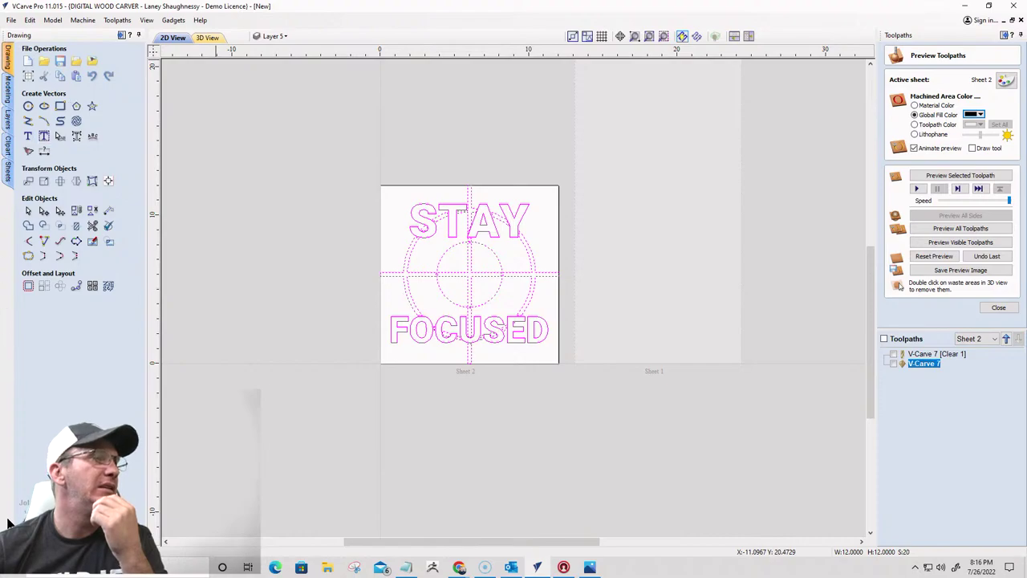
Resize Sheet 3 to 24 by 11.25 inches, 0.75 thick, as the active sheet
{"action": "left_click", "coordinate": [8, 170]}
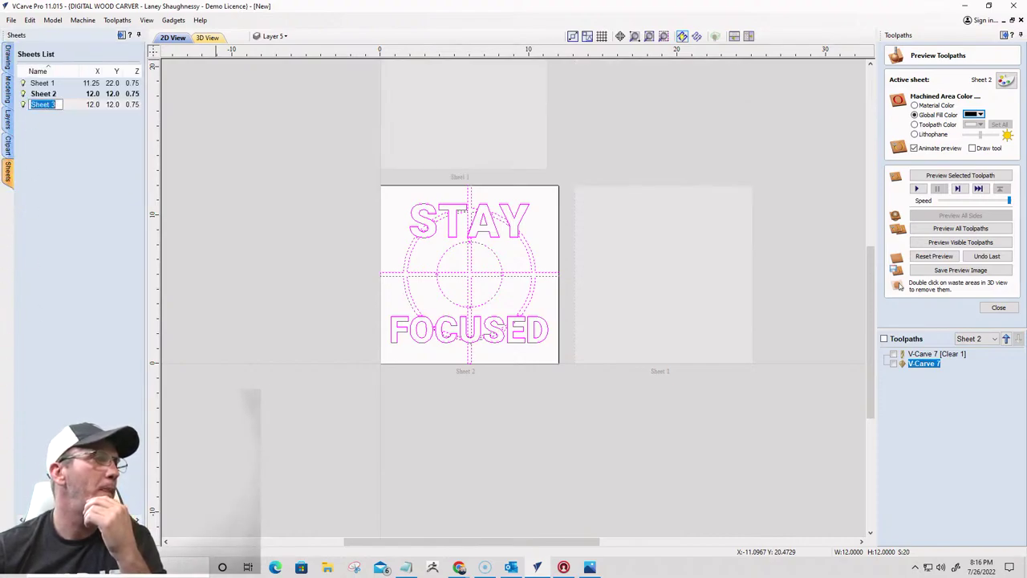
{"action": "double_click", "coordinate": [42, 104]}
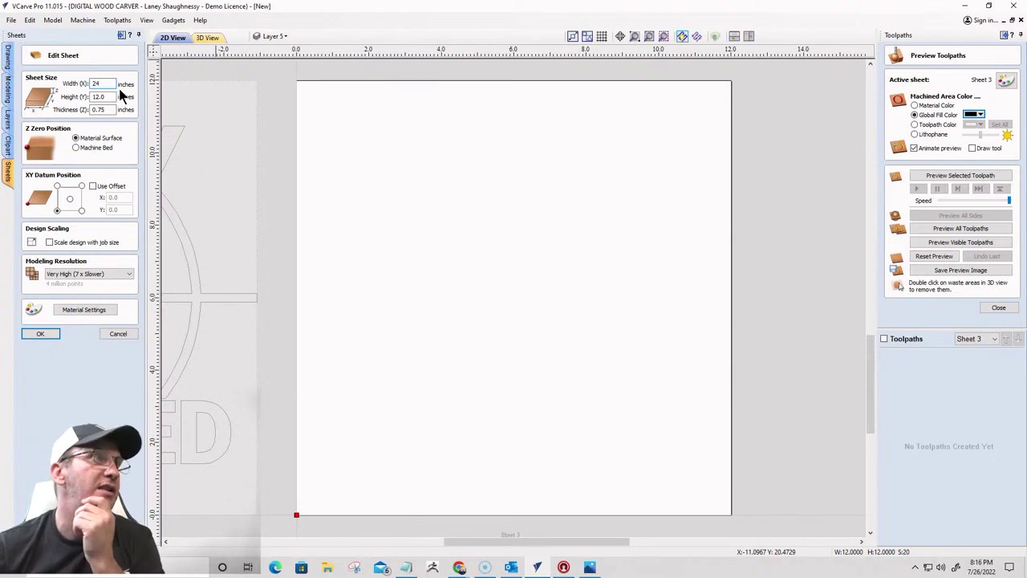
{"action": "double_click", "coordinate": [107, 97]}
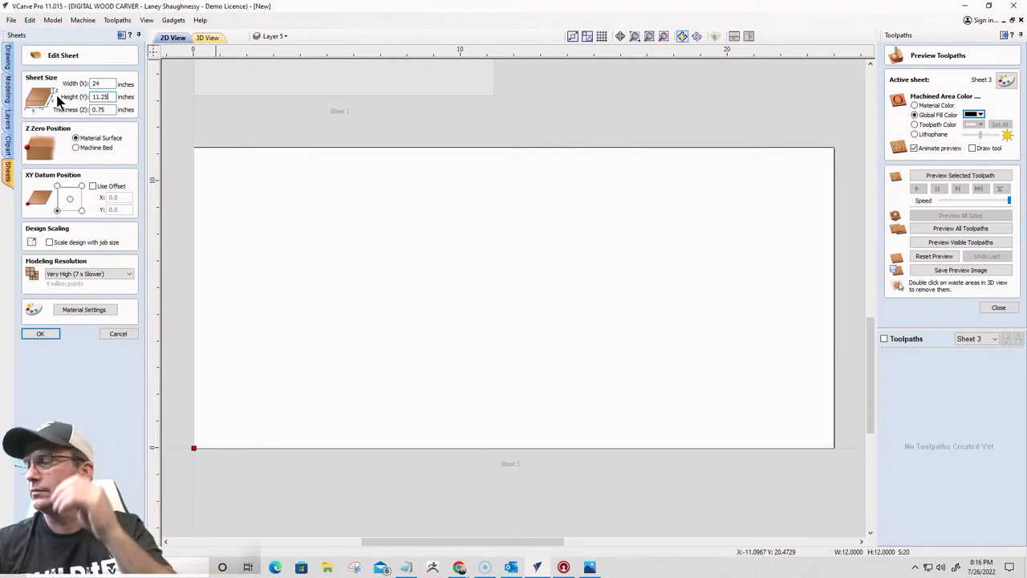
{"action": "left_click", "coordinate": [41, 334]}
{"action": "scroll", "coordinate": [482, 288], "scroll_direction": "down", "scroll_amount": 1}
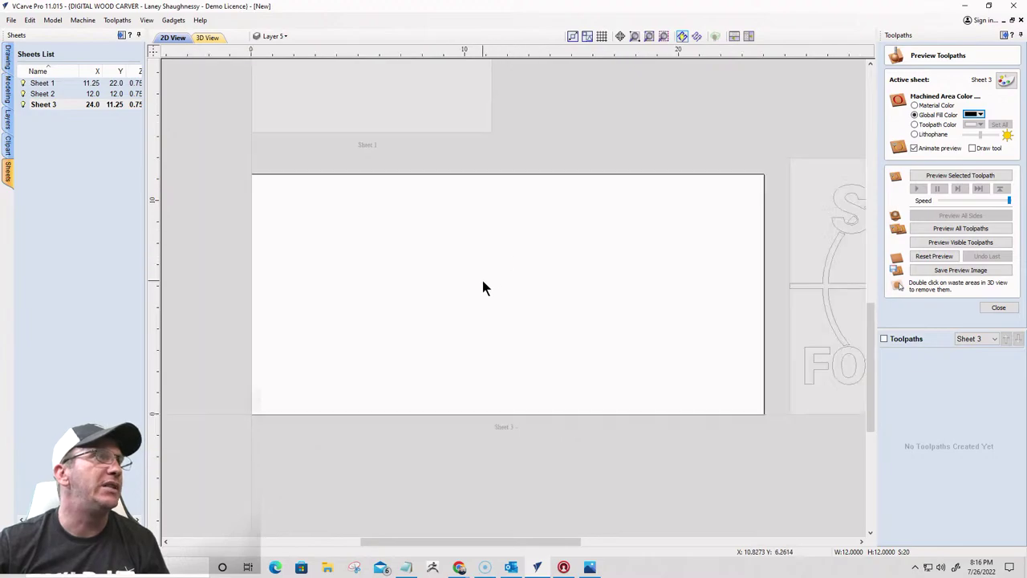
{"action": "scroll", "coordinate": [479, 287], "scroll_direction": "down", "scroll_amount": 2}
{"action": "scroll", "coordinate": [479, 289], "scroll_direction": "up", "scroll_amount": 4}
{"action": "scroll", "coordinate": [516, 252], "scroll_direction": "down", "scroll_amount": 3}
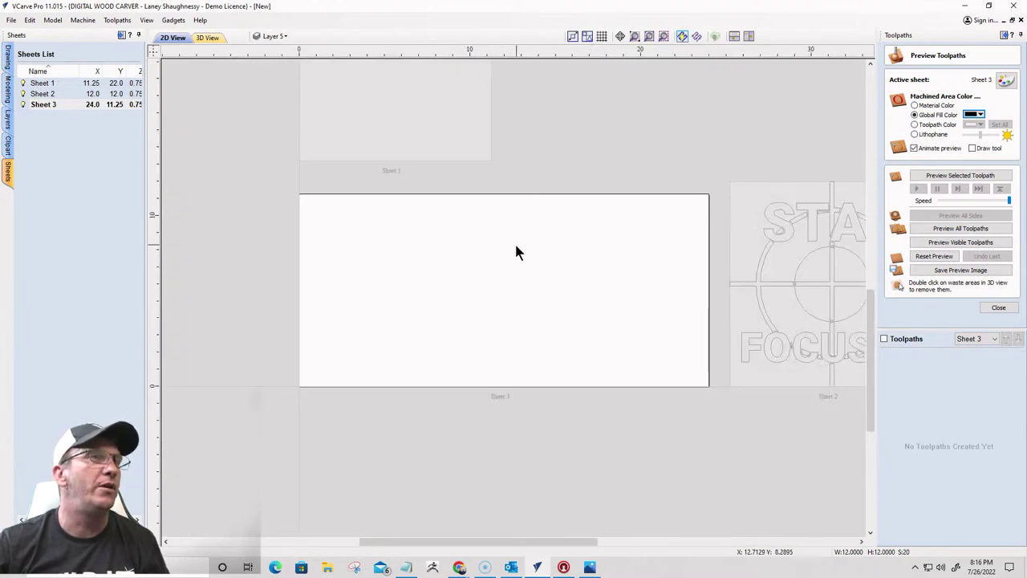
{"action": "scroll", "coordinate": [456, 293], "scroll_direction": "up", "scroll_amount": 2}
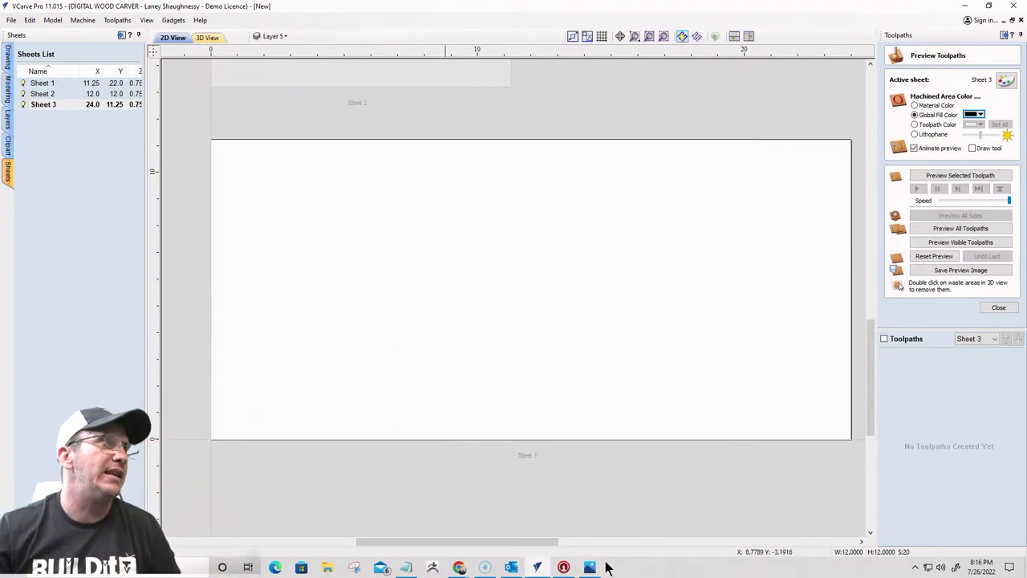
Import the flourish clip-art image from Downloads onto Sheet 3 and zoom to fit it
{"action": "left_click", "coordinate": [8, 62]}
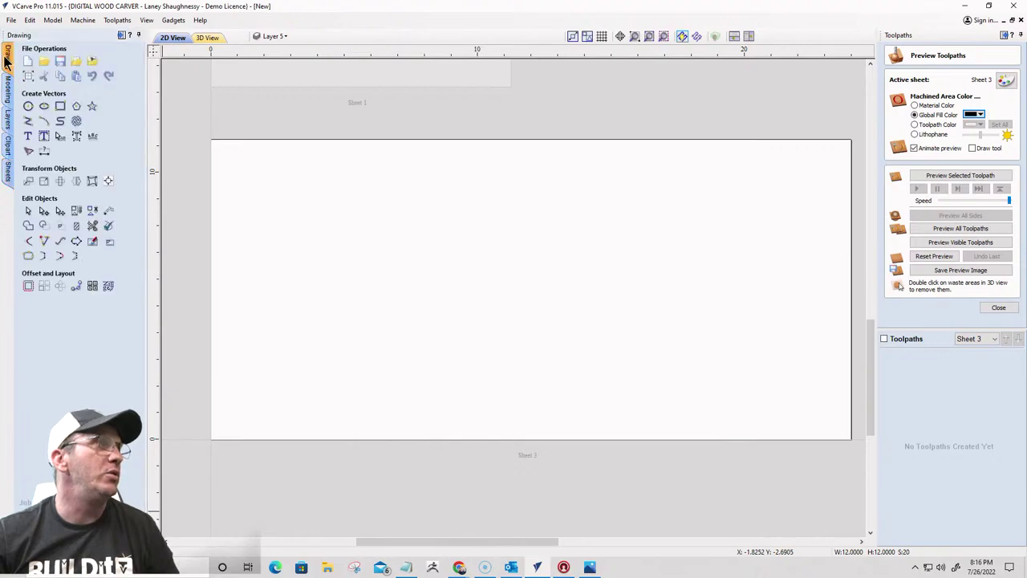
{"action": "left_click", "coordinate": [93, 63]}
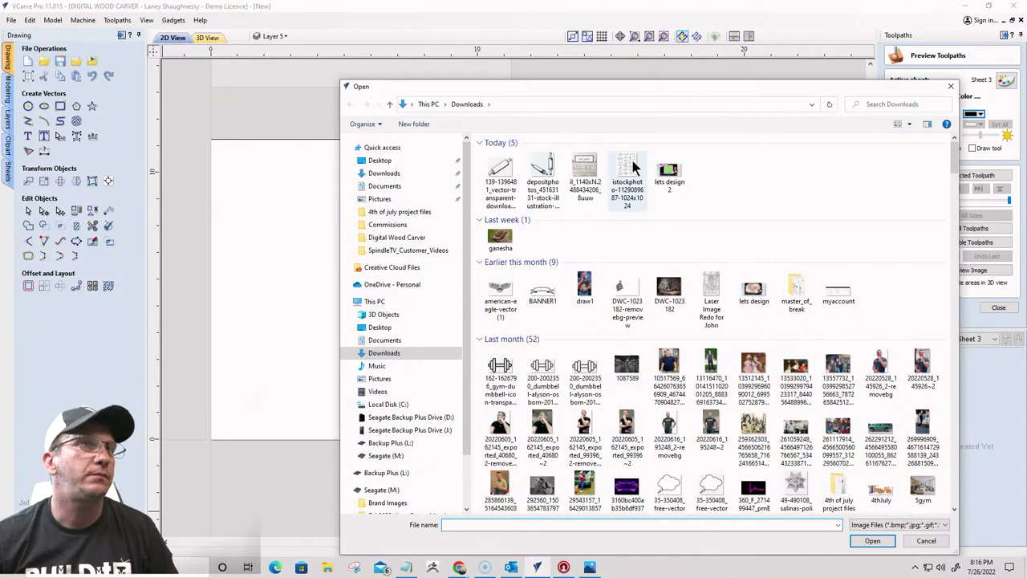
{"action": "double_click", "coordinate": [633, 167]}
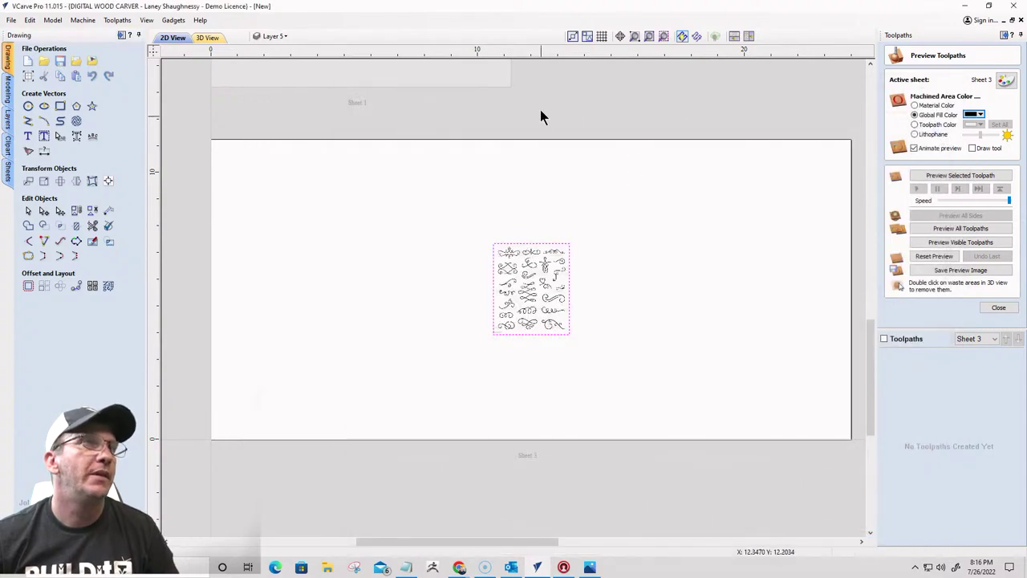
{"action": "left_click", "coordinate": [665, 37]}
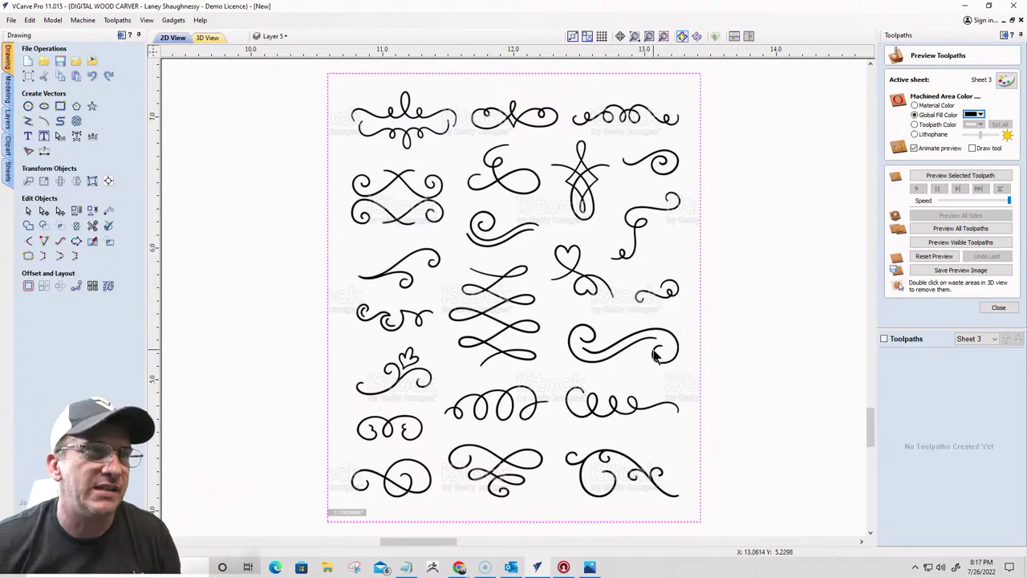
{"action": "scroll", "coordinate": [565, 341], "scroll_direction": "down", "scroll_amount": 2}
{"action": "scroll", "coordinate": [513, 344], "scroll_direction": "up", "scroll_amount": 4}
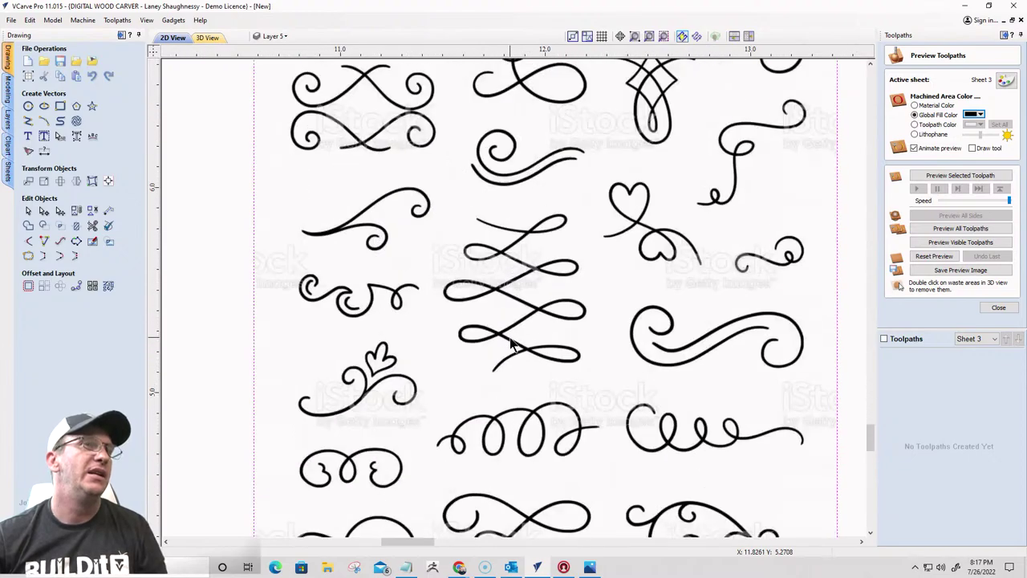
{"action": "scroll", "coordinate": [513, 344], "scroll_direction": "up", "scroll_amount": 2}
{"action": "scroll", "coordinate": [513, 343], "scroll_direction": "down", "scroll_amount": 3}
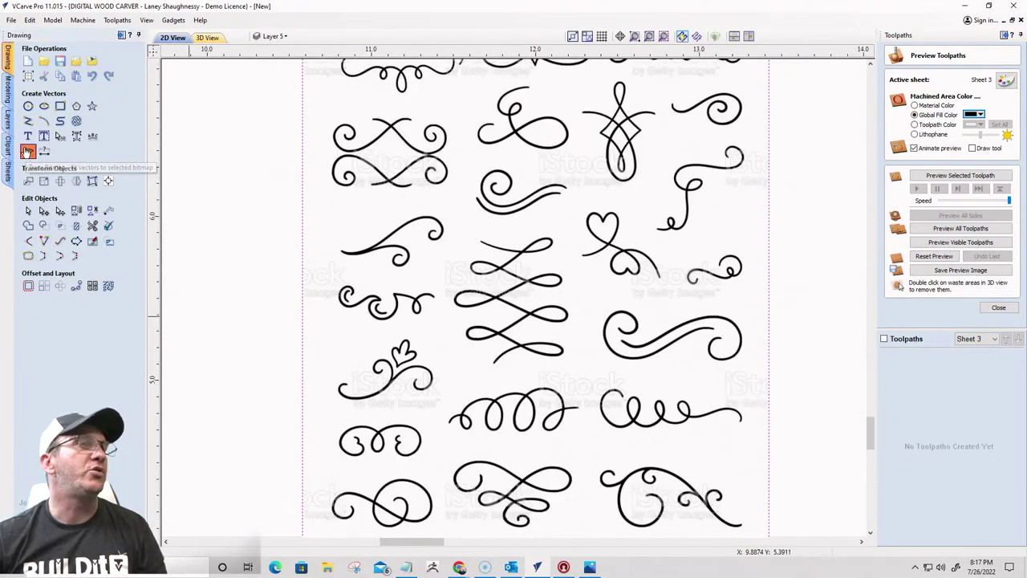
Trace the image with 0% fading, threshold 0.75 and a 3-pixel noise filter
{"action": "left_click", "coordinate": [28, 152]}
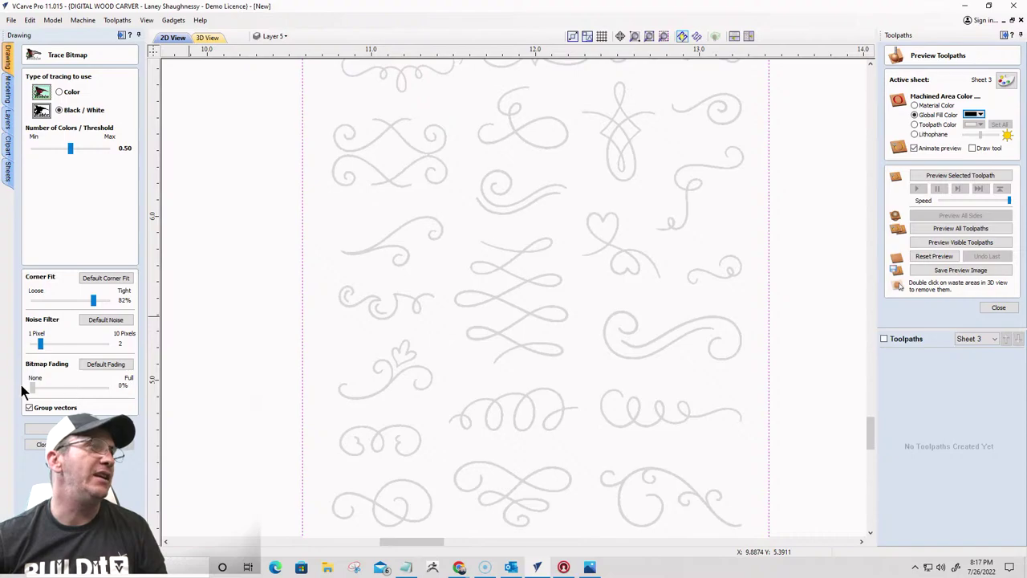
{"action": "left_click_drag", "start_coordinate": [23, 390], "coordinate": [3, 392]}
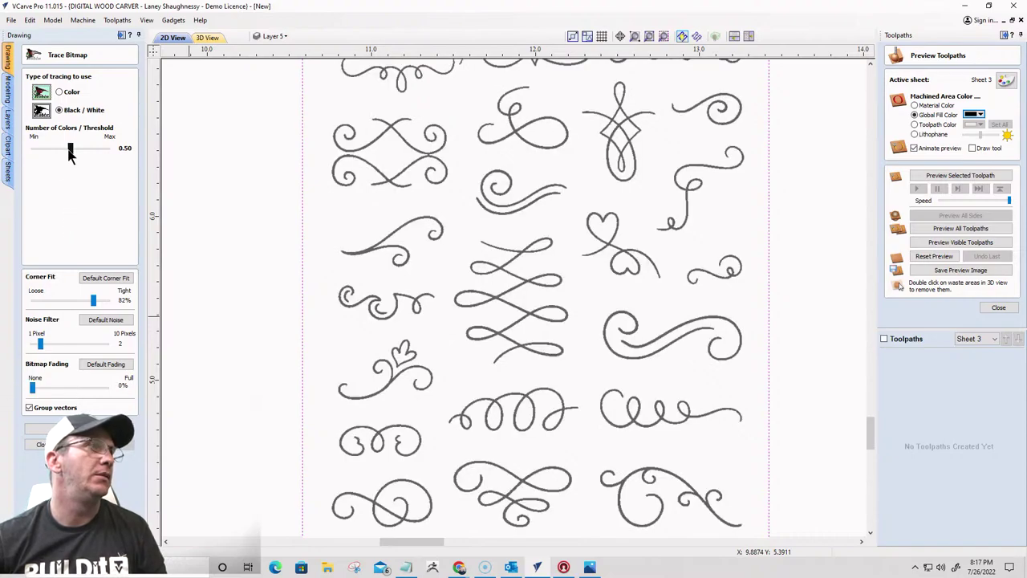
{"action": "mouse_move", "coordinate": [71, 152]}
{"action": "left_mouse_down"}
{"action": "mouse_move", "coordinate": [103, 156]}
{"action": "mouse_move", "coordinate": [89, 158]}
{"action": "left_mouse_up"}
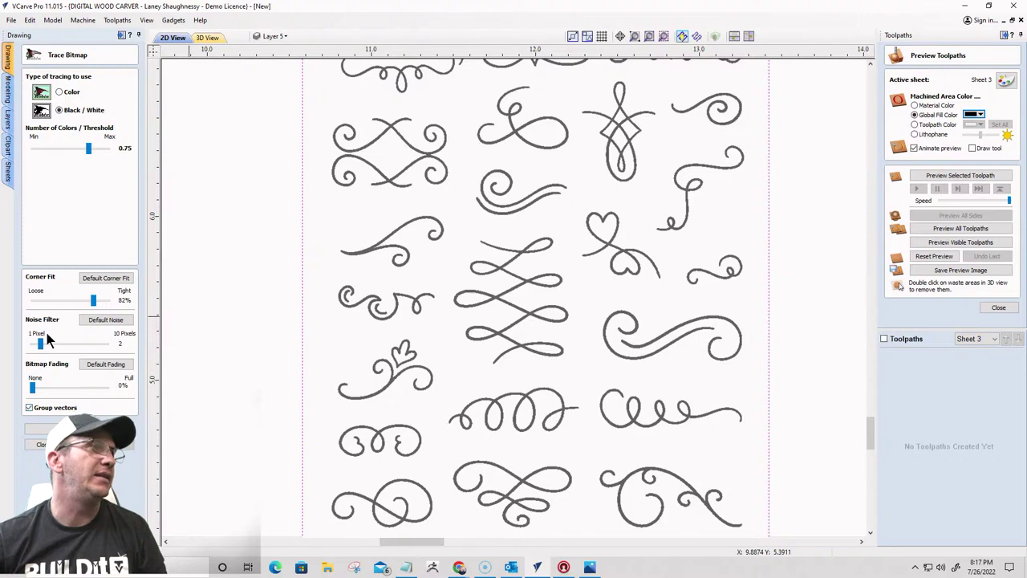
{"action": "left_click_drag", "start_coordinate": [41, 344], "coordinate": [49, 344]}
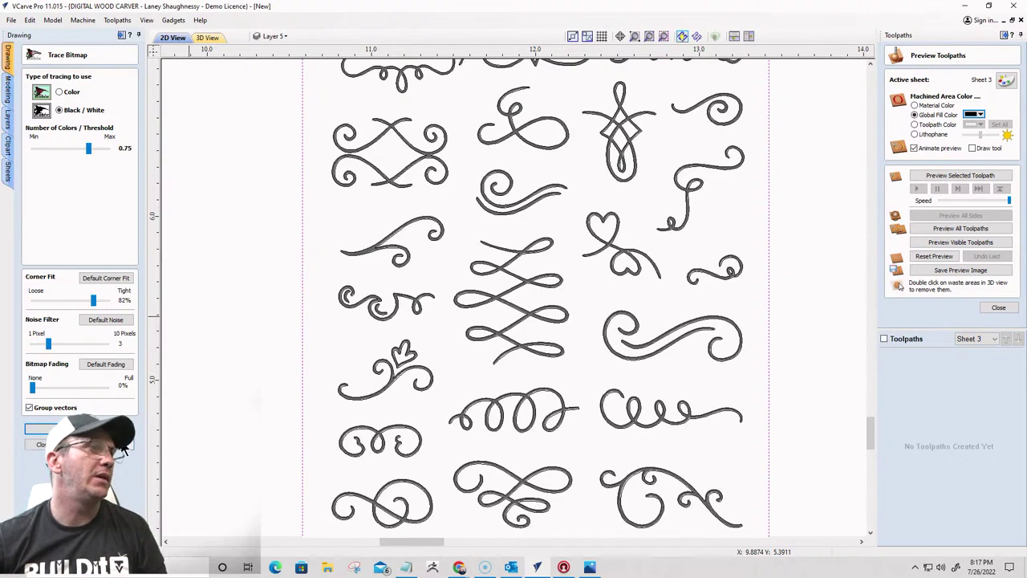
{"action": "left_click", "coordinate": [42, 444]}
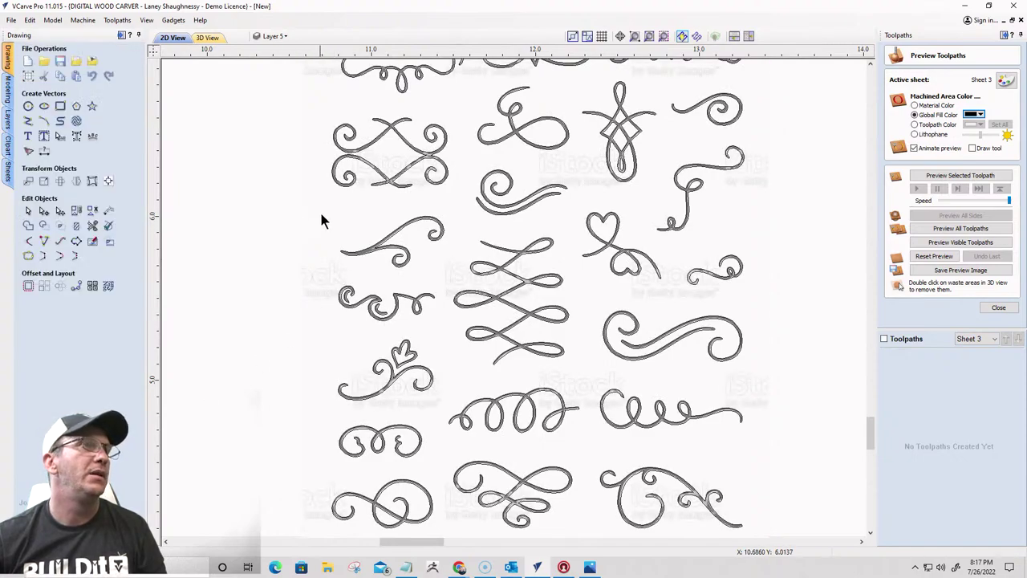
Toggle the Bitmap Layer visibility from the layer list and select the bitmap image
{"action": "left_click", "coordinate": [271, 36]}
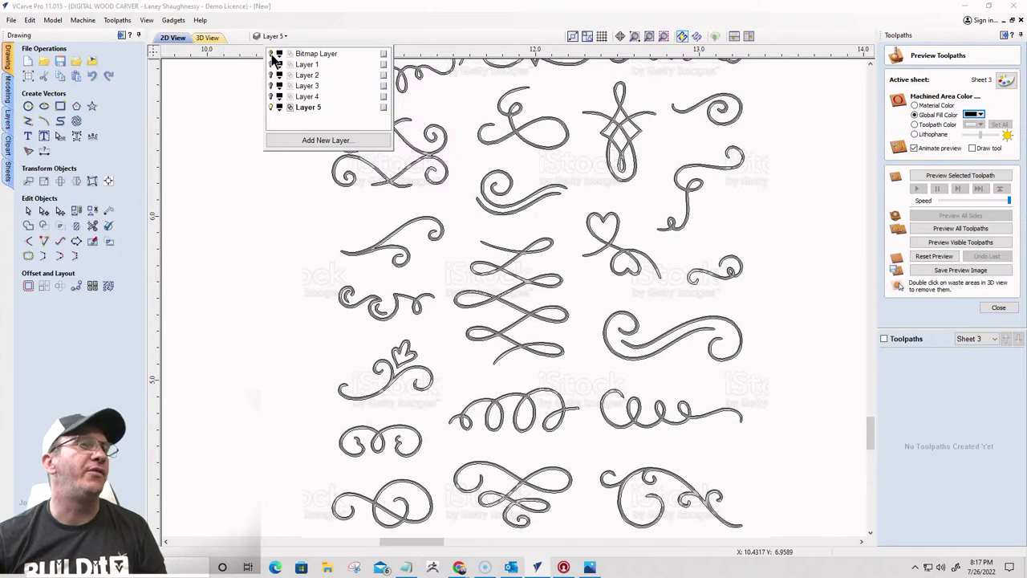
{"action": "left_click", "coordinate": [273, 54]}
{"action": "left_click", "coordinate": [273, 54]}
{"action": "left_click", "coordinate": [381, 222]}
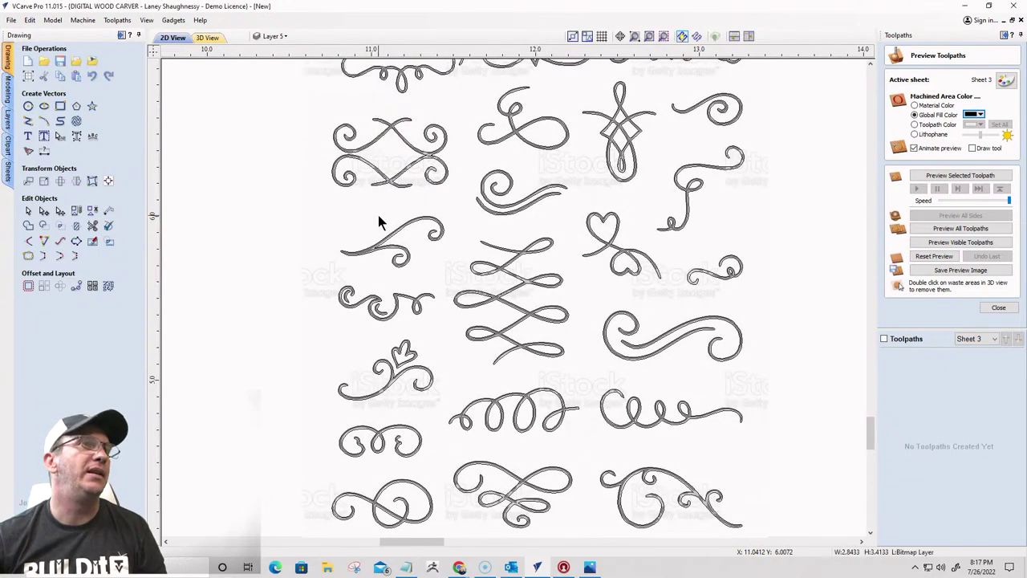
{"action": "left_click", "coordinate": [379, 218]}
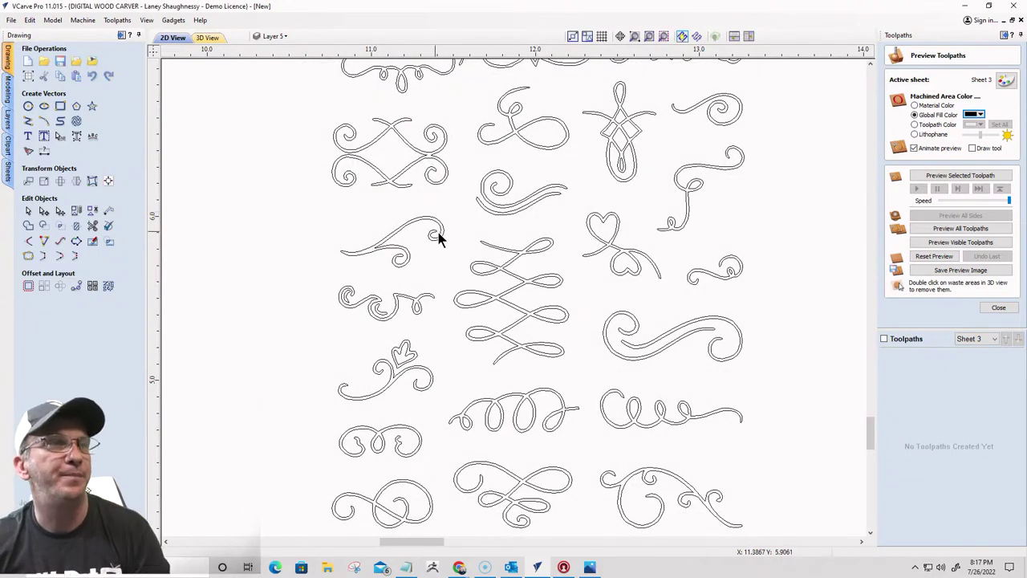
{"action": "scroll", "coordinate": [436, 234], "scroll_direction": "down", "scroll_amount": 6}
{"action": "scroll", "coordinate": [449, 265], "scroll_direction": "up", "scroll_amount": 2}
{"action": "scroll", "coordinate": [451, 264], "scroll_direction": "up", "scroll_amount": 5}
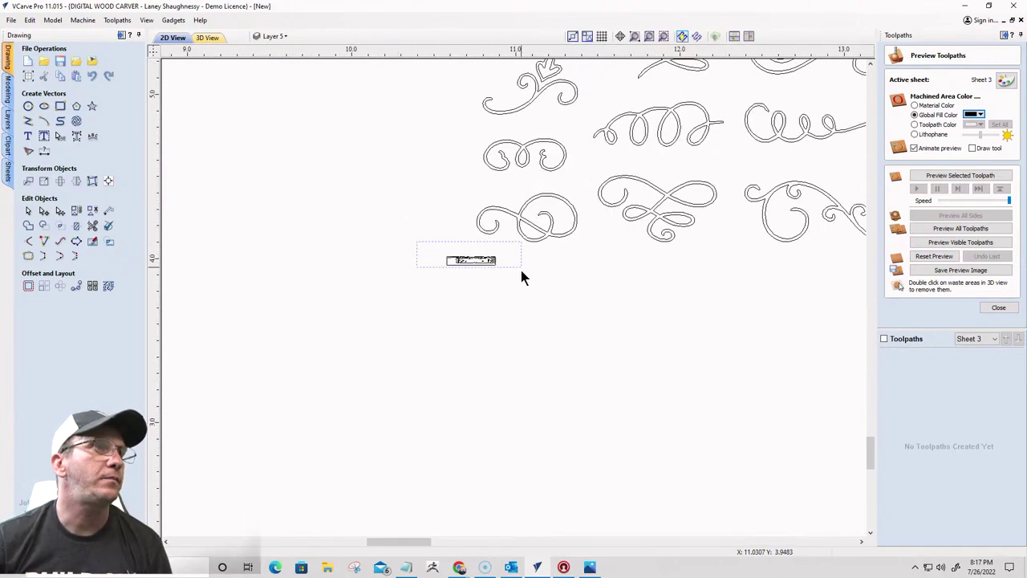
Drag-select the small stray rectangle beside the traced swirls and delete it
{"action": "left_click", "coordinate": [518, 232]}
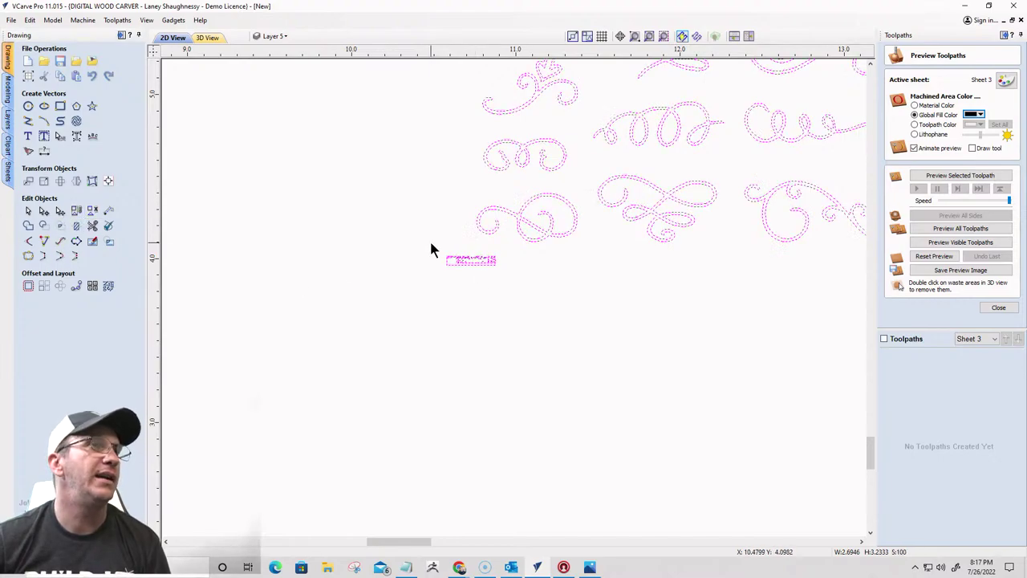
{"action": "left_click_drag", "start_coordinate": [430, 247], "coordinate": [530, 291]}
{"action": "key", "text": "Delete"}
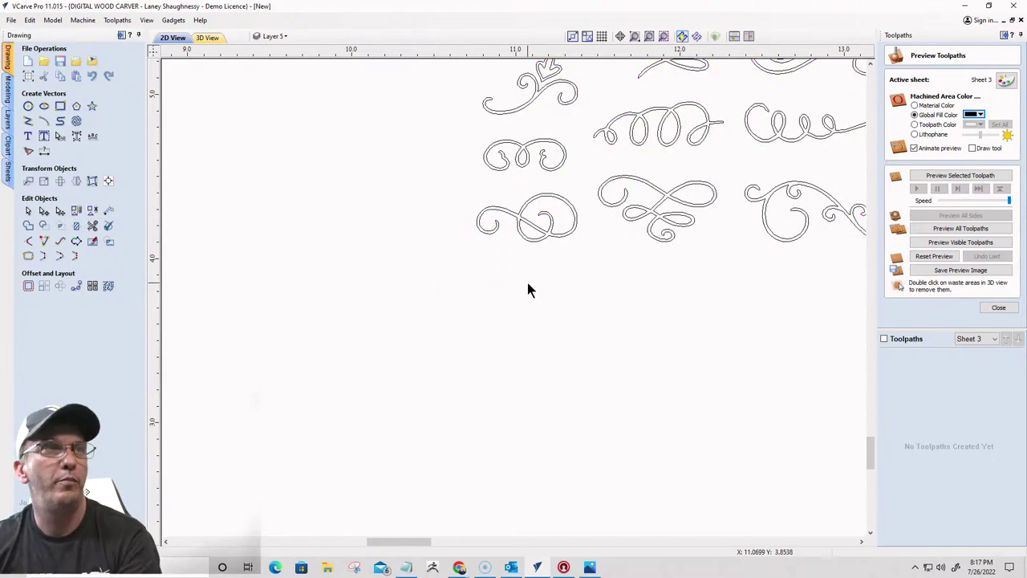
{"action": "scroll", "coordinate": [494, 305], "scroll_direction": "down", "scroll_amount": 3}
{"action": "scroll", "coordinate": [453, 201], "scroll_direction": "up", "scroll_amount": 5}
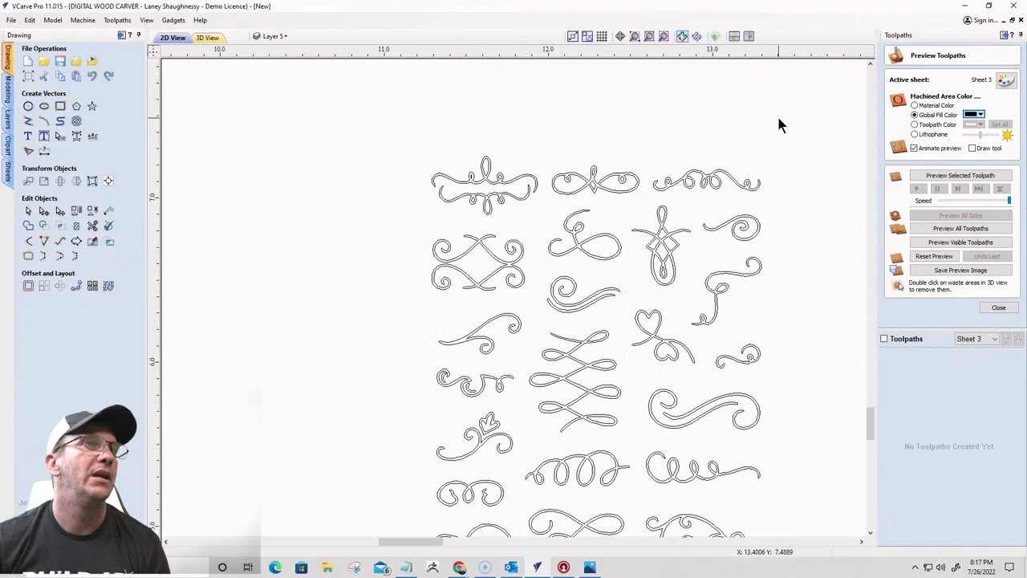
{"action": "scroll", "coordinate": [481, 156], "scroll_direction": "down", "scroll_amount": 6}
{"action": "scroll", "coordinate": [437, 157], "scroll_direction": "down", "scroll_amount": 2}
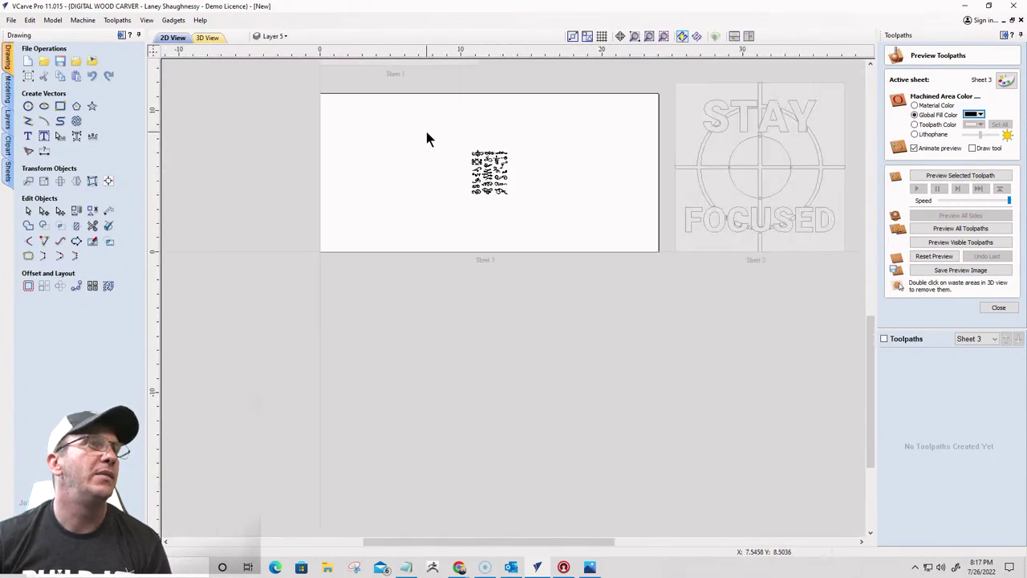
Scale the traced swirl group up to about 13.7 × 16.9 with a corner handle
{"action": "left_click", "coordinate": [497, 177]}
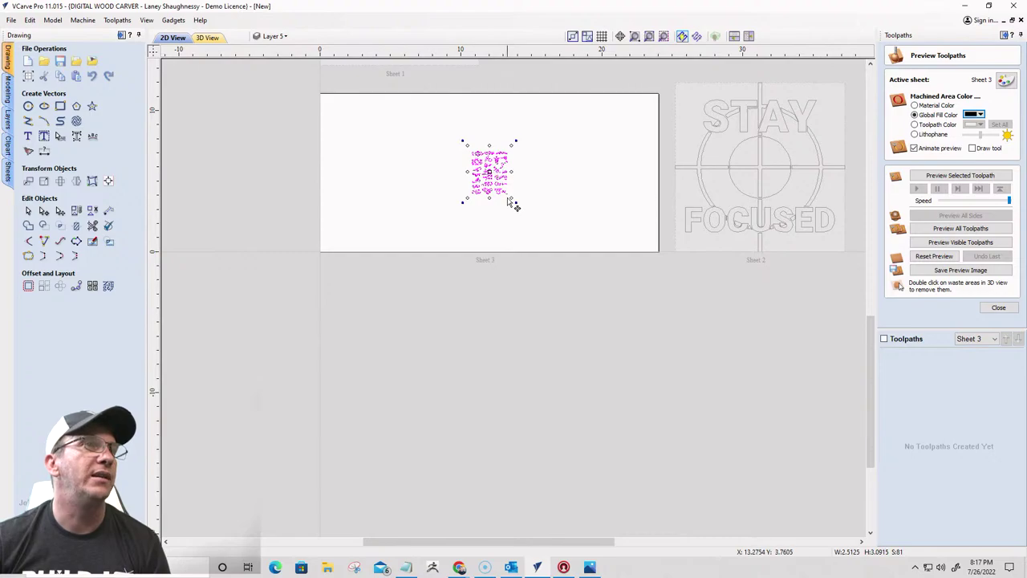
{"action": "left_click_drag", "start_coordinate": [511, 197], "coordinate": [543, 317]}
{"action": "scroll", "coordinate": [517, 260], "scroll_direction": "down", "scroll_amount": 5}
{"action": "scroll", "coordinate": [497, 322], "scroll_direction": "up", "scroll_amount": 3}
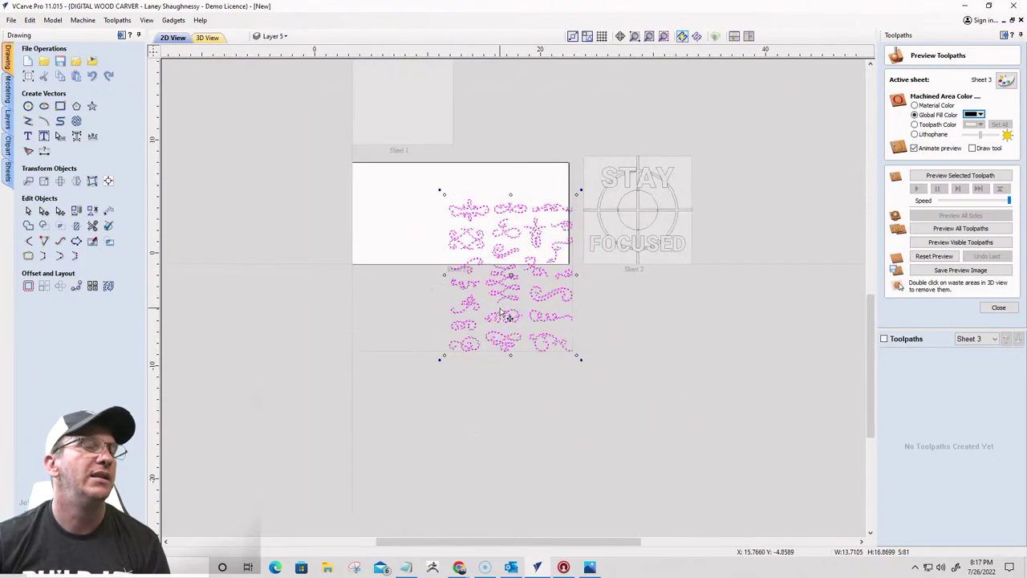
{"action": "scroll", "coordinate": [504, 261], "scroll_direction": "down", "scroll_amount": 2}
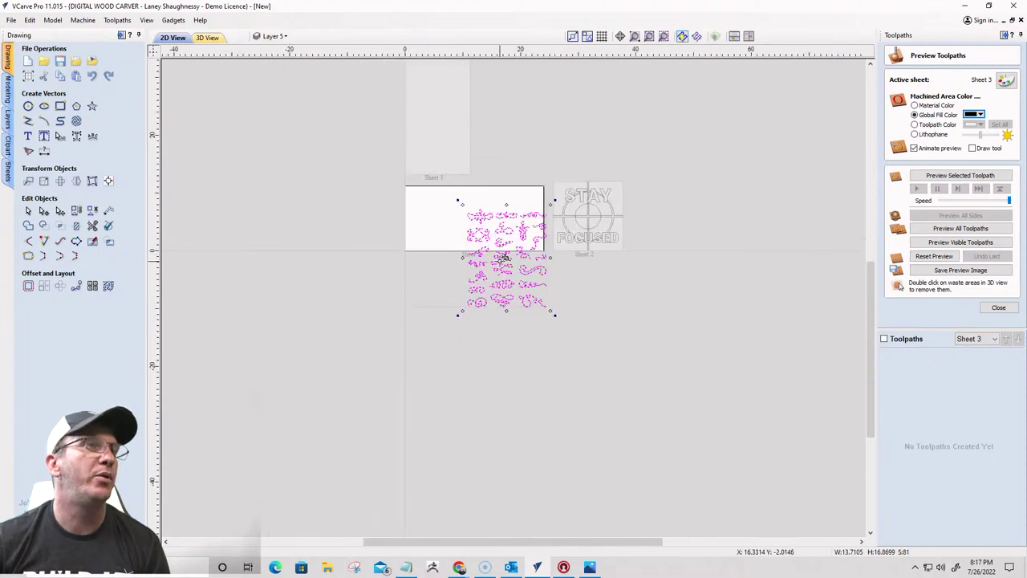
Move the swirl group above the Sheet 3 material and deselect it
{"action": "left_click_drag", "start_coordinate": [497, 253], "coordinate": [523, 115]}
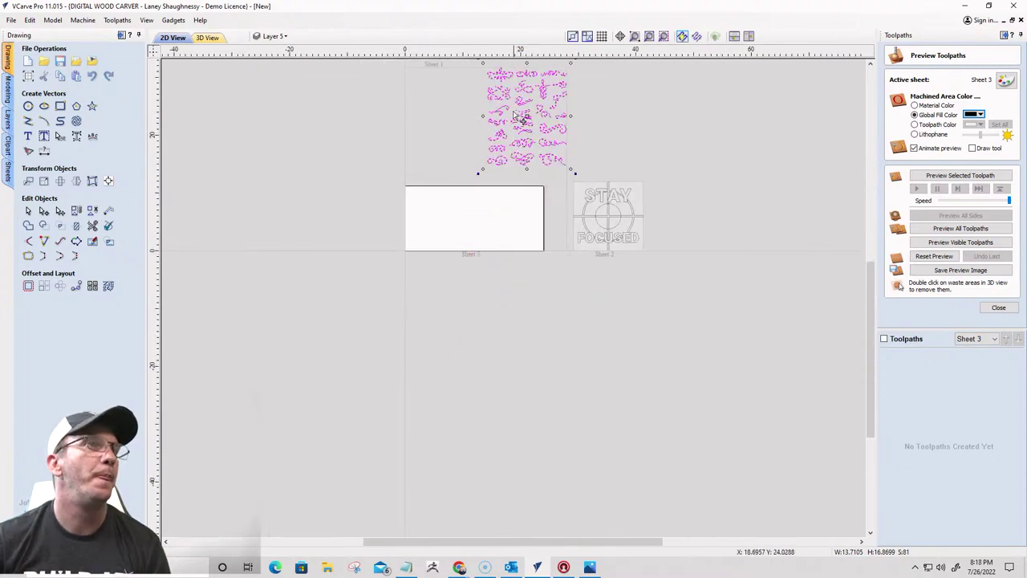
{"action": "scroll", "coordinate": [514, 120], "scroll_direction": "up", "scroll_amount": 4}
{"action": "left_click", "coordinate": [404, 275]}
{"action": "scroll", "coordinate": [403, 275], "scroll_direction": "down", "scroll_amount": 3}
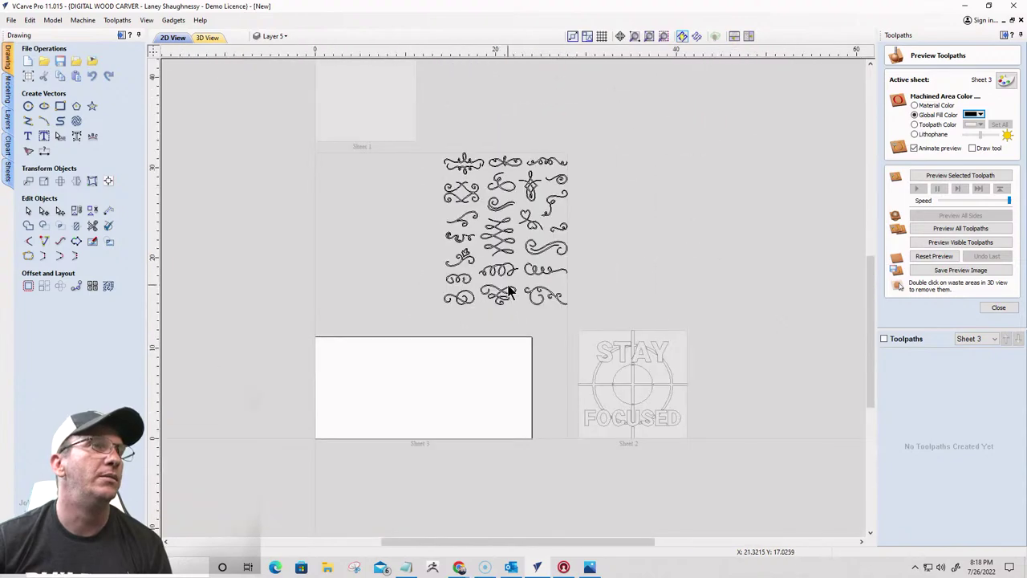
{"action": "scroll", "coordinate": [479, 206], "scroll_direction": "up", "scroll_amount": 3}
{"action": "scroll", "coordinate": [599, 217], "scroll_direction": "down", "scroll_amount": 1}
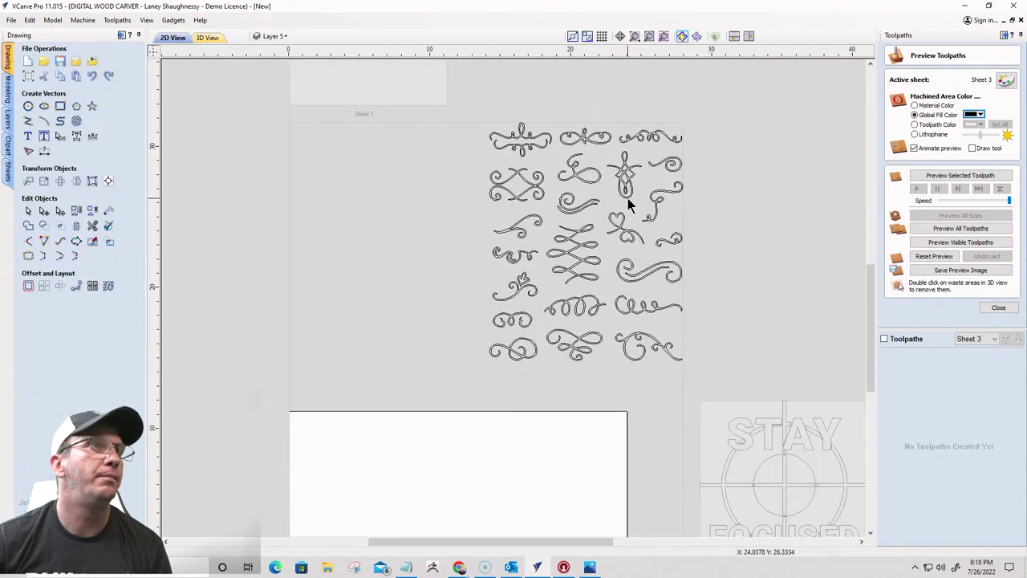
{"action": "scroll", "coordinate": [504, 147], "scroll_direction": "up", "scroll_amount": 3}
{"action": "scroll", "coordinate": [506, 151], "scroll_direction": "down", "scroll_amount": 5}
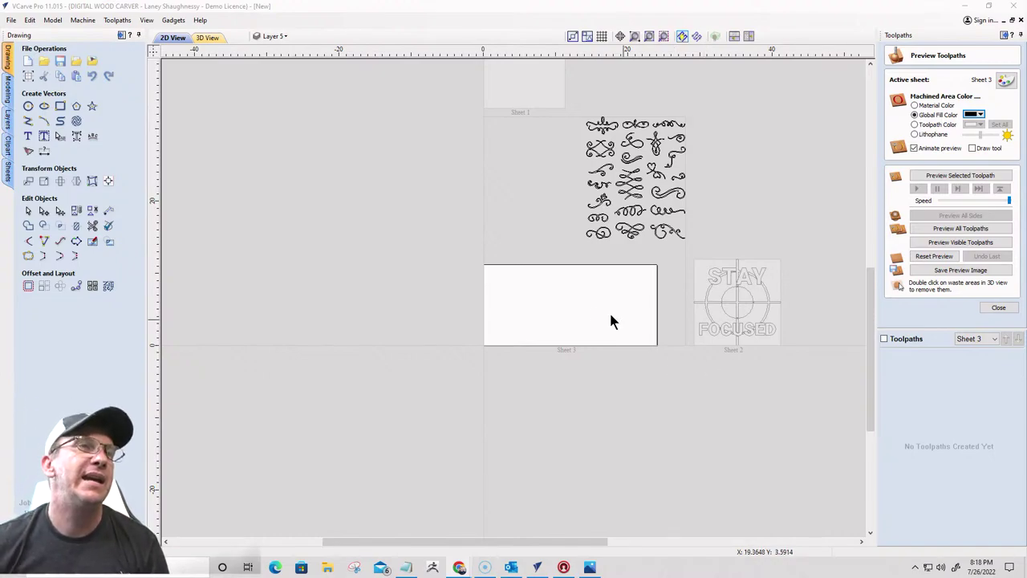
{"action": "scroll", "coordinate": [610, 318], "scroll_direction": "down", "scroll_amount": 2}
{"action": "scroll", "coordinate": [473, 300], "scroll_direction": "up", "scroll_amount": 3}
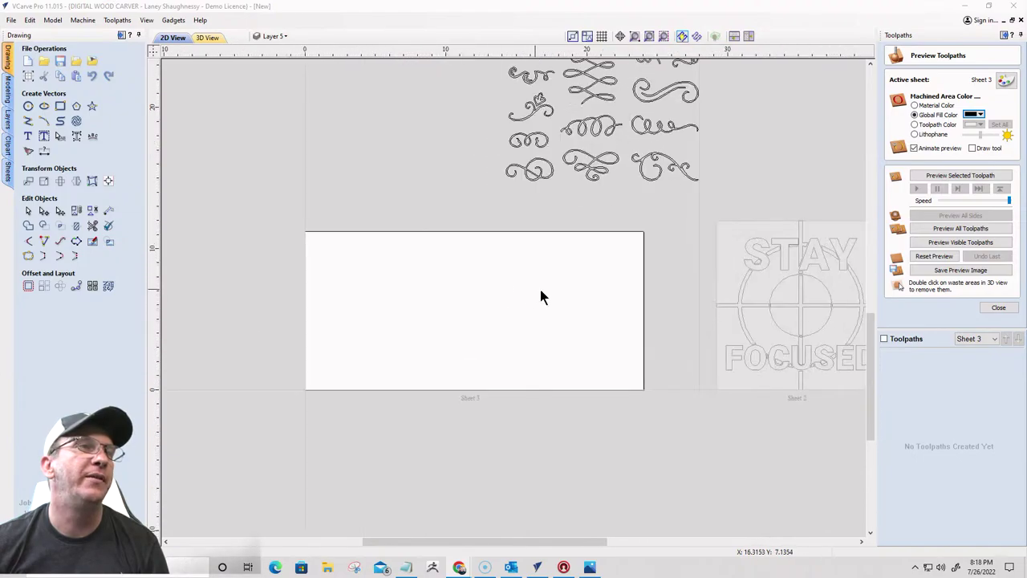
{"action": "scroll", "coordinate": [665, 286], "scroll_direction": "down", "scroll_amount": 1}
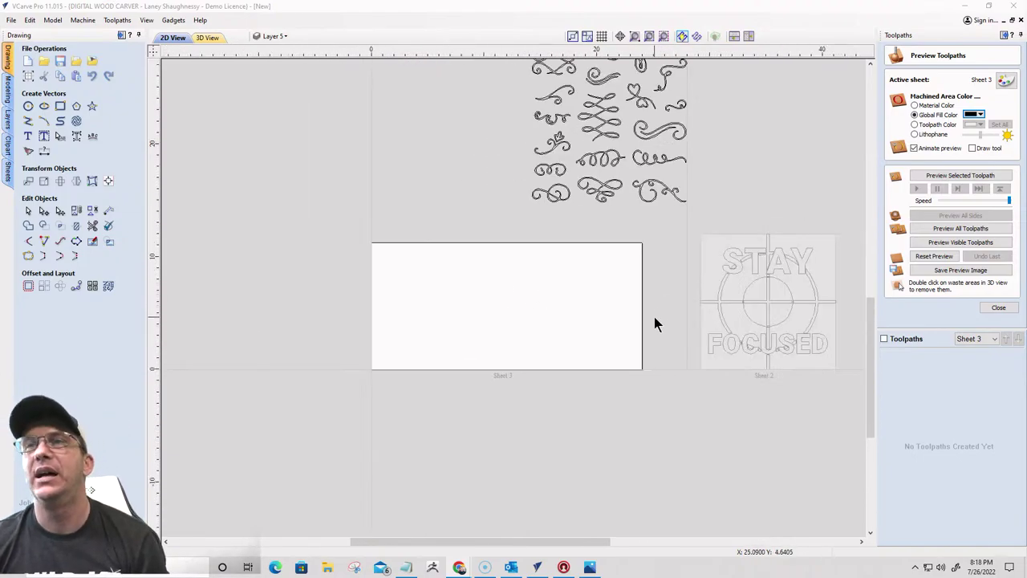
{"action": "scroll", "coordinate": [525, 389], "scroll_direction": "up", "scroll_amount": 1}
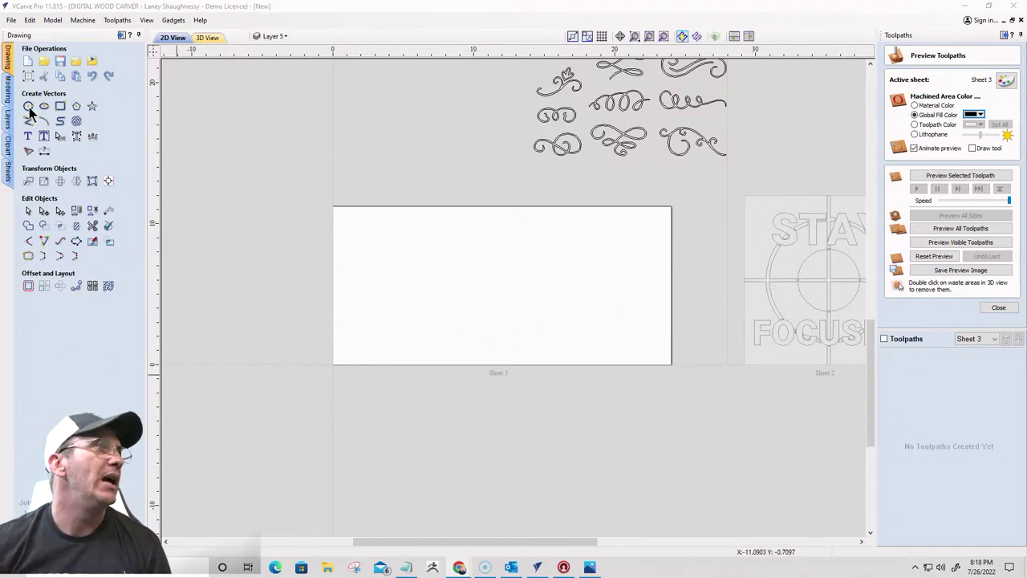
Create the text BAKERY in Roboto Black with a text height of 4
{"action": "left_click", "coordinate": [29, 138]}
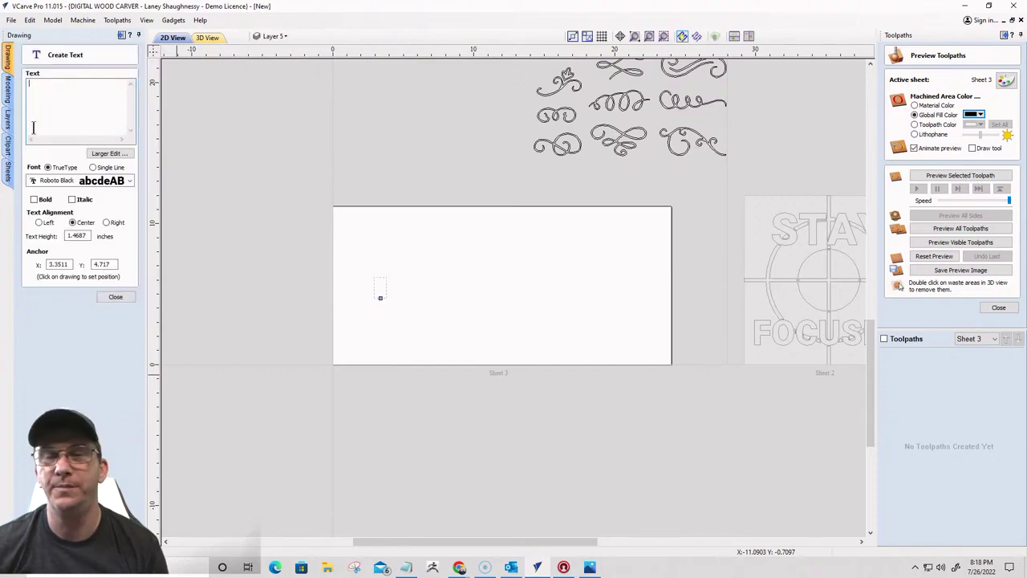
{"action": "type", "text": "bakery"}
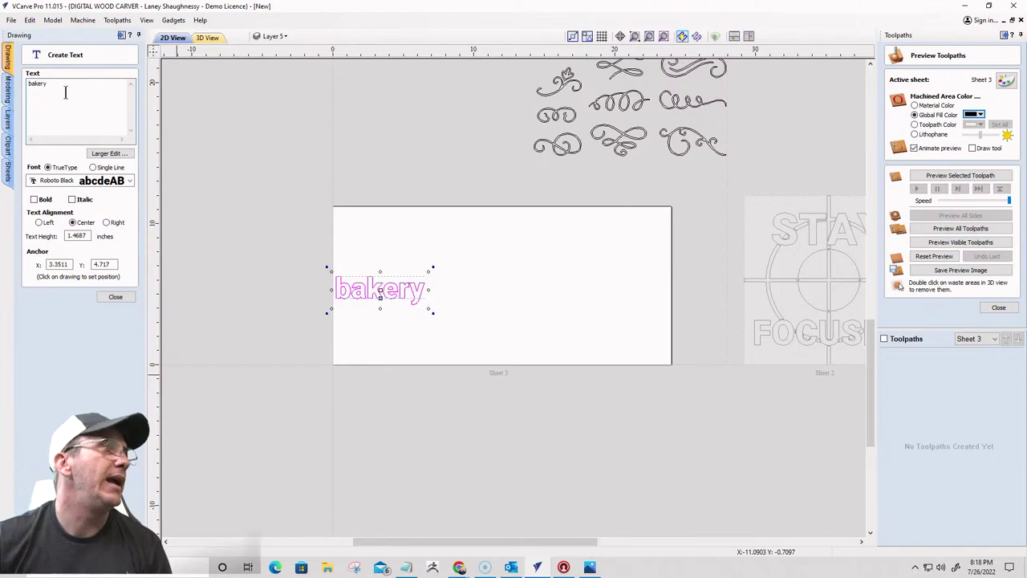
{"action": "key", "text": "BackSpace"}
{"action": "key", "text": "BackSpace"}
{"action": "key", "text": "BackSpace"}
{"action": "key", "text": "BackSpace"}
{"action": "key", "text": "BackSpace"}
{"action": "key", "text": "BackSpace"}
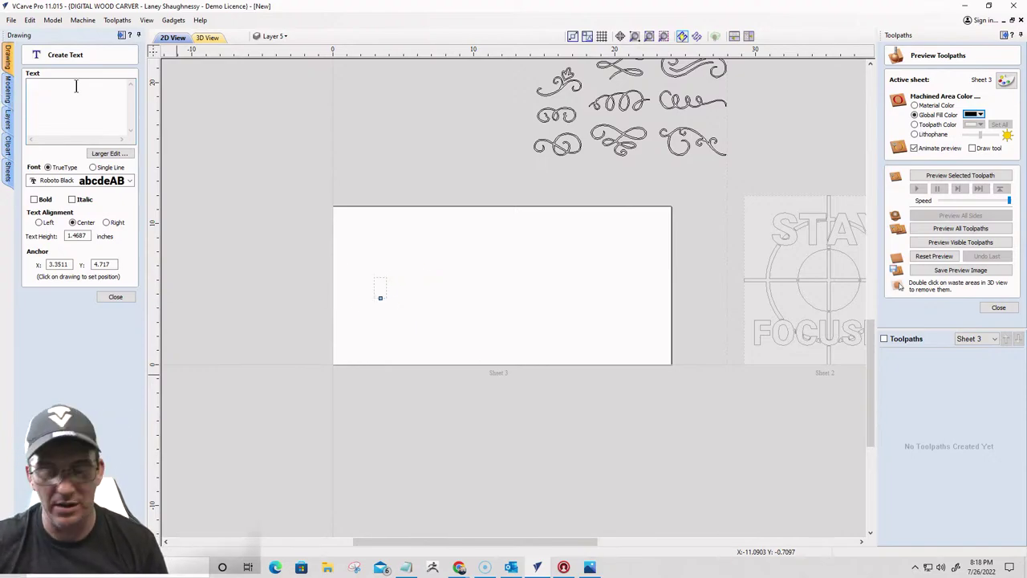
{"action": "type", "text": "BAKERY"}
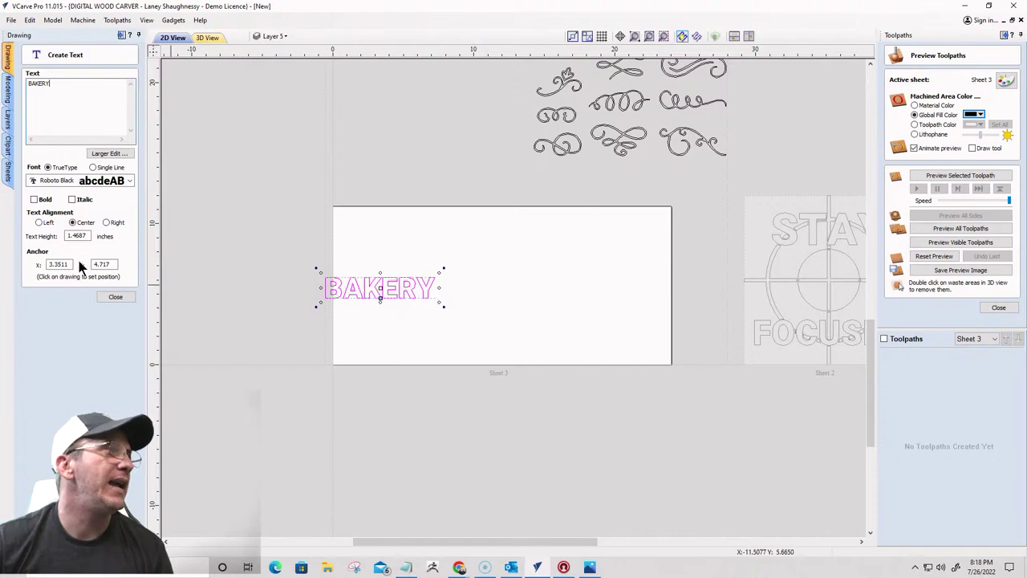
{"action": "left_click_drag", "start_coordinate": [89, 234], "coordinate": [43, 238]}
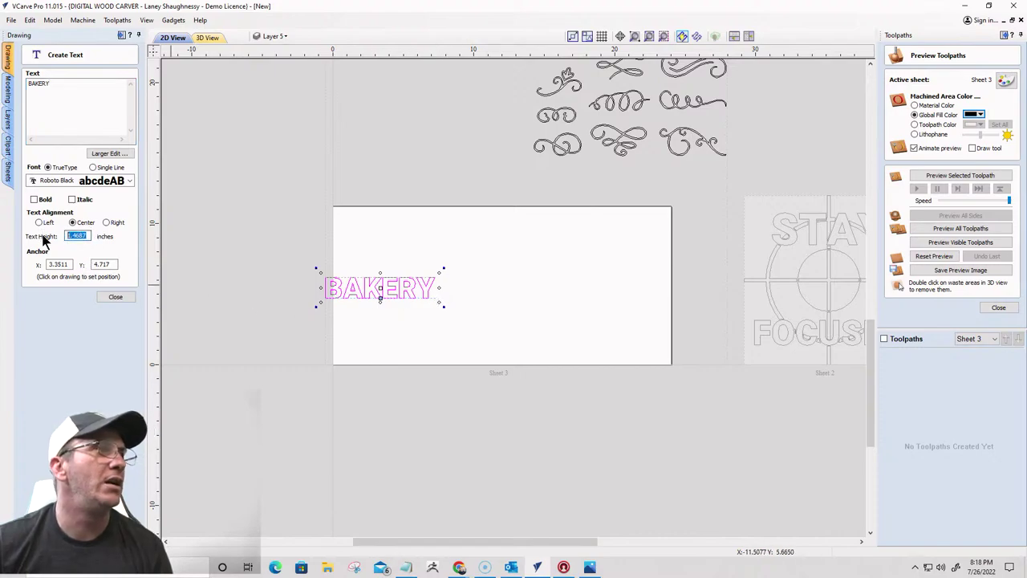
{"action": "type", "text": "2"}
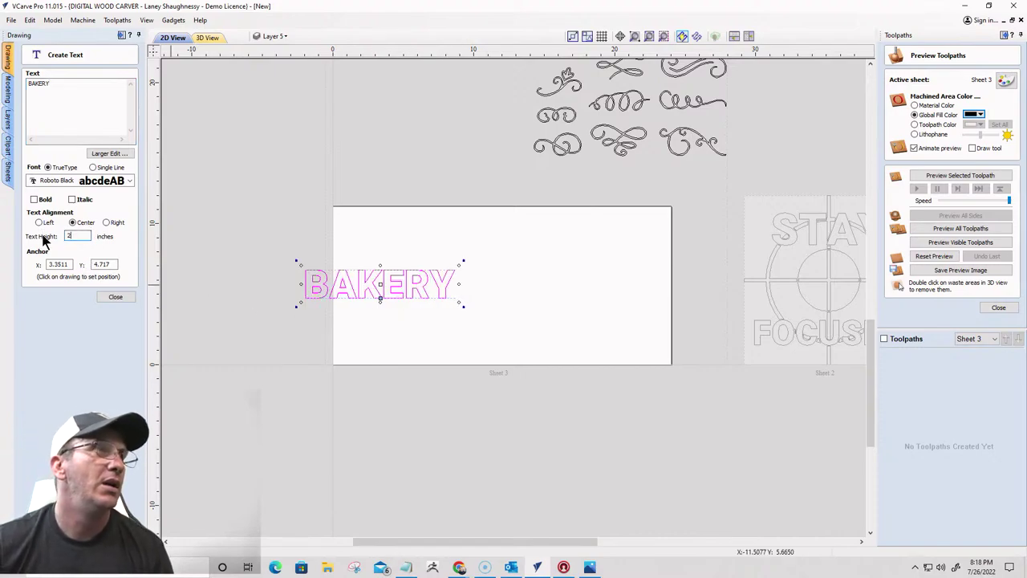
{"action": "key", "text": "BackSpace"}
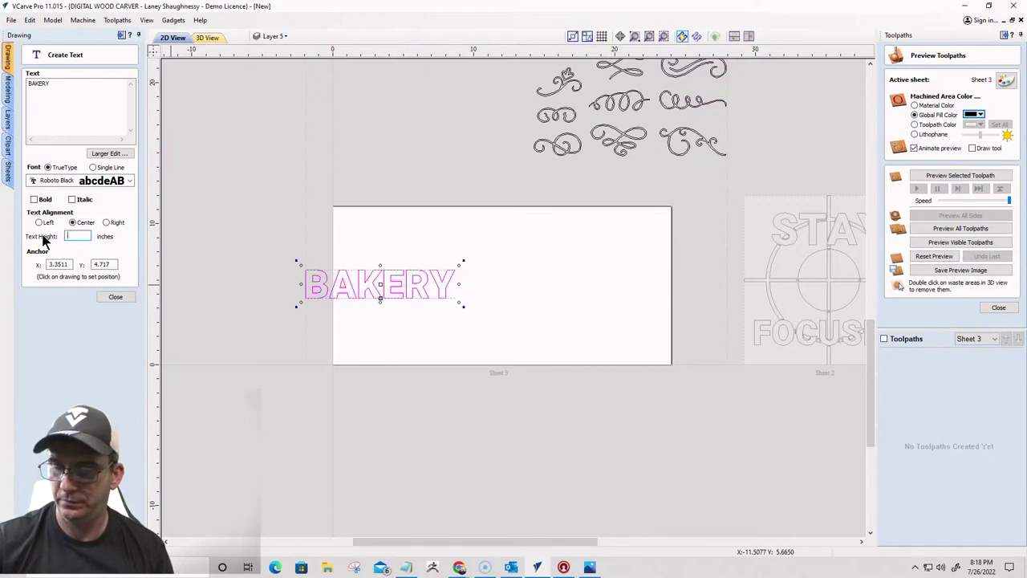
{"action": "type", "text": "4"}
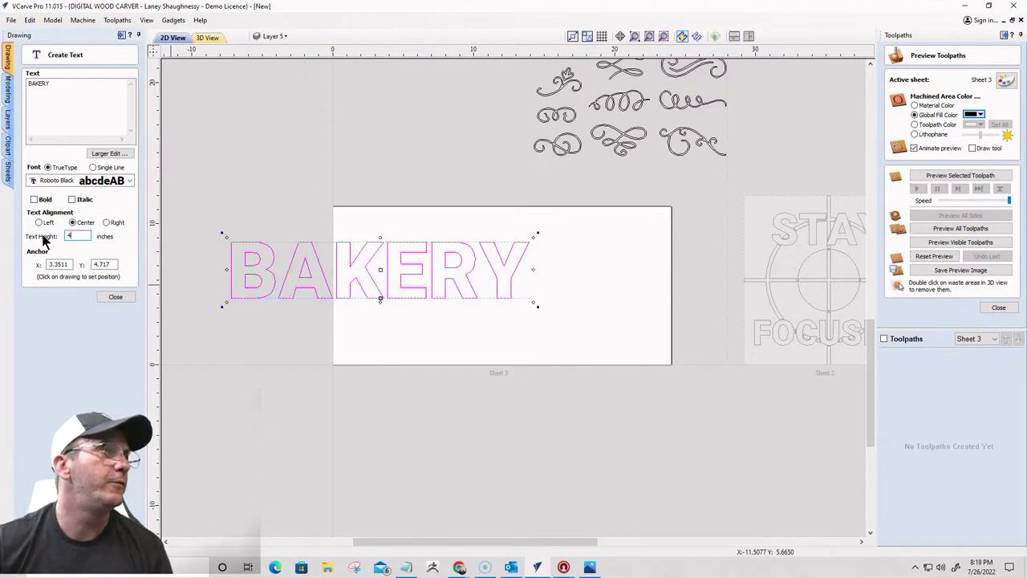
{"action": "left_click", "coordinate": [116, 297]}
Centre BAKERY on the material using the alignment tools
{"action": "left_click", "coordinate": [110, 183]}
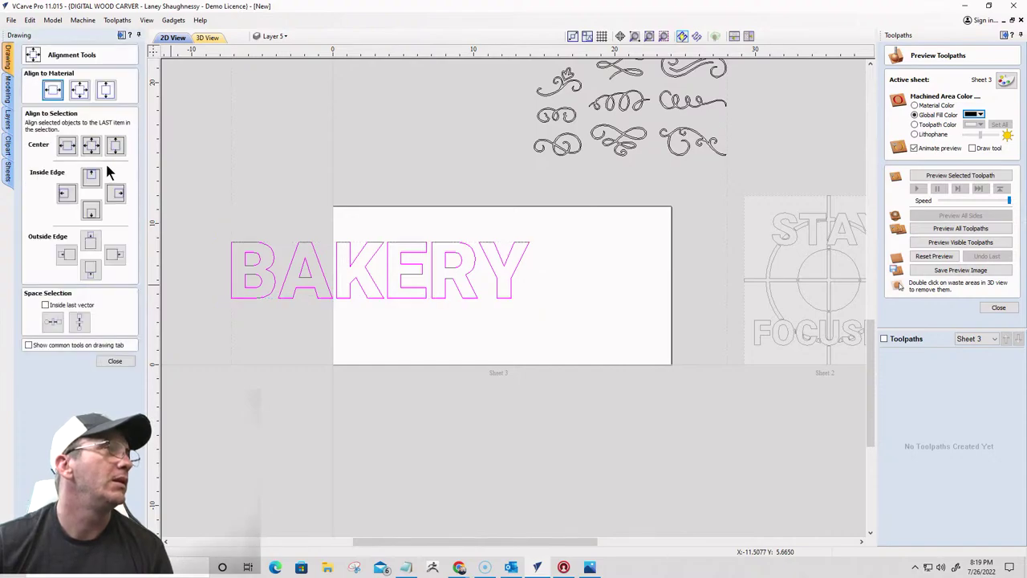
{"action": "left_click", "coordinate": [81, 91]}
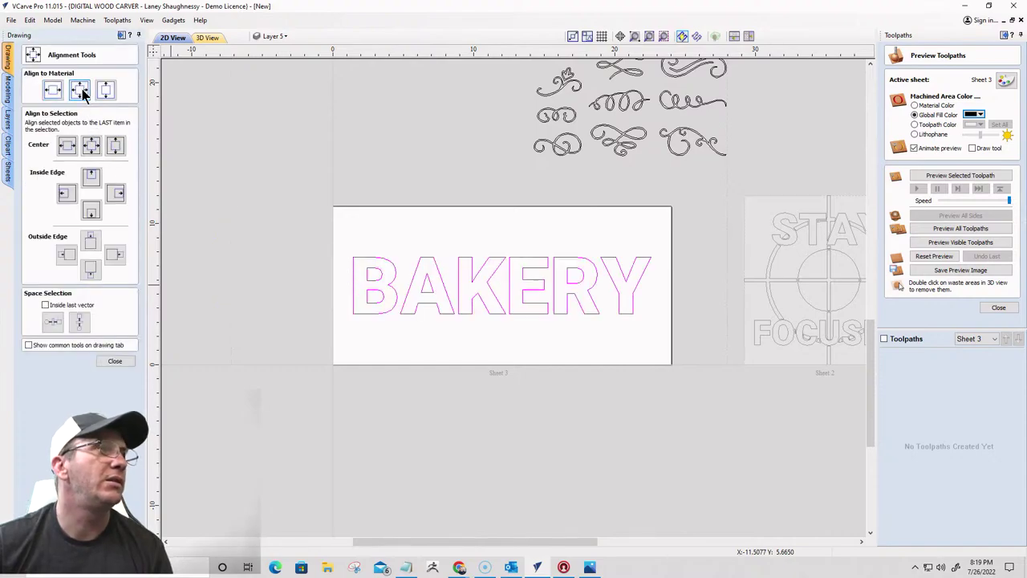
{"action": "left_click", "coordinate": [115, 362]}
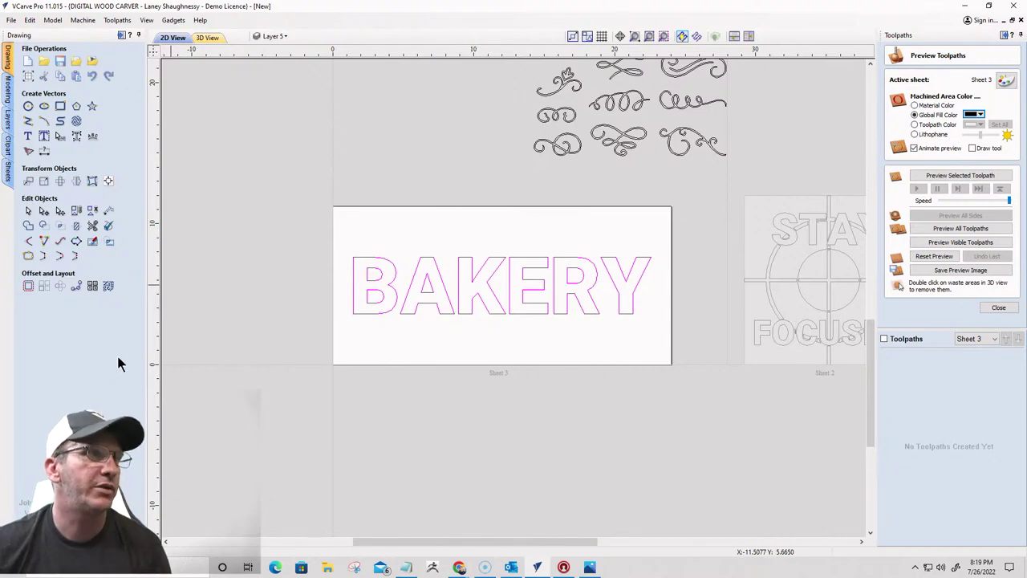
{"action": "scroll", "coordinate": [428, 286], "scroll_direction": "up", "scroll_amount": 2}
{"action": "scroll", "coordinate": [449, 295], "scroll_direction": "up", "scroll_amount": 1}
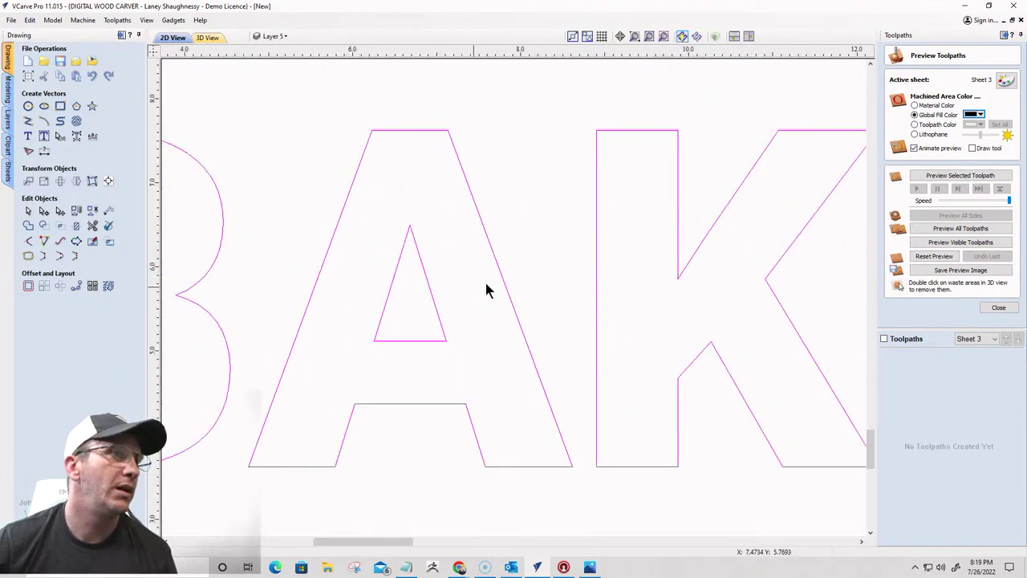
{"action": "scroll", "coordinate": [559, 245], "scroll_direction": "down", "scroll_amount": 3}
{"action": "scroll", "coordinate": [672, 259], "scroll_direction": "up", "scroll_amount": 1}
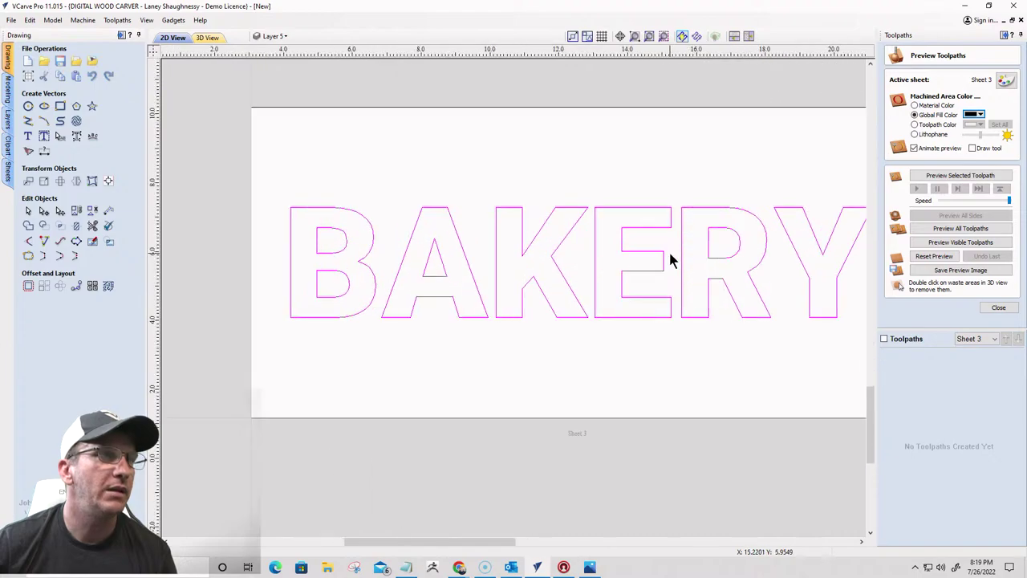
{"action": "scroll", "coordinate": [670, 259], "scroll_direction": "up", "scroll_amount": 1}
{"action": "scroll", "coordinate": [669, 259], "scroll_direction": "down", "scroll_amount": 2}
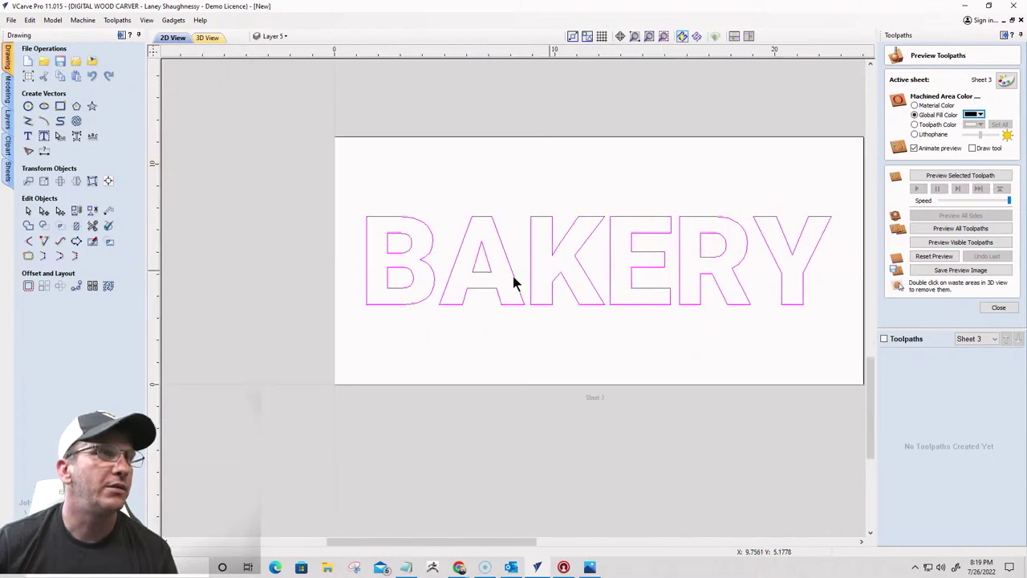
{"action": "scroll", "coordinate": [450, 274], "scroll_direction": "up", "scroll_amount": 2}
{"action": "scroll", "coordinate": [450, 274], "scroll_direction": "down", "scroll_amount": 3}
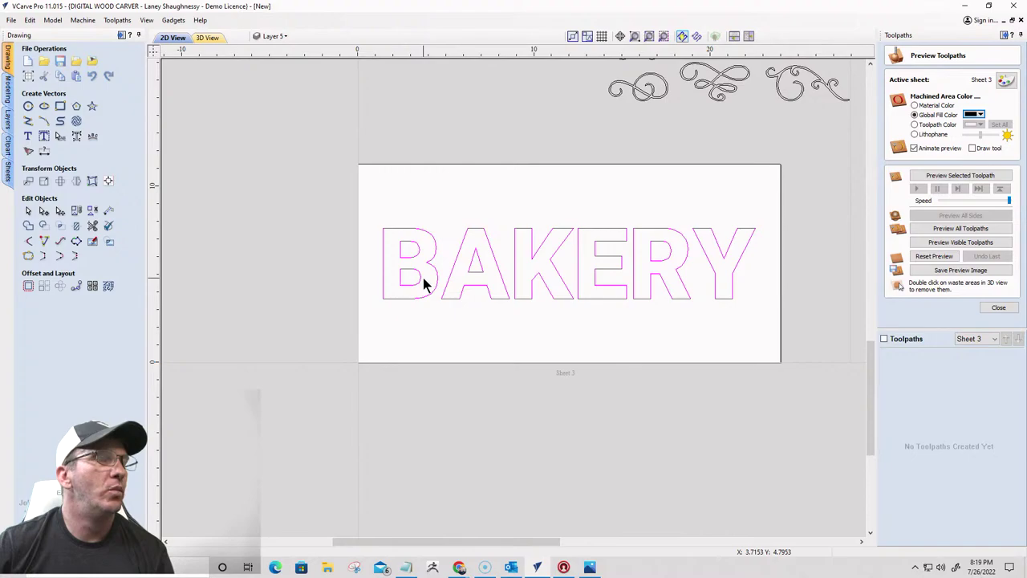
{"action": "scroll", "coordinate": [423, 278], "scroll_direction": "up", "scroll_amount": 3}
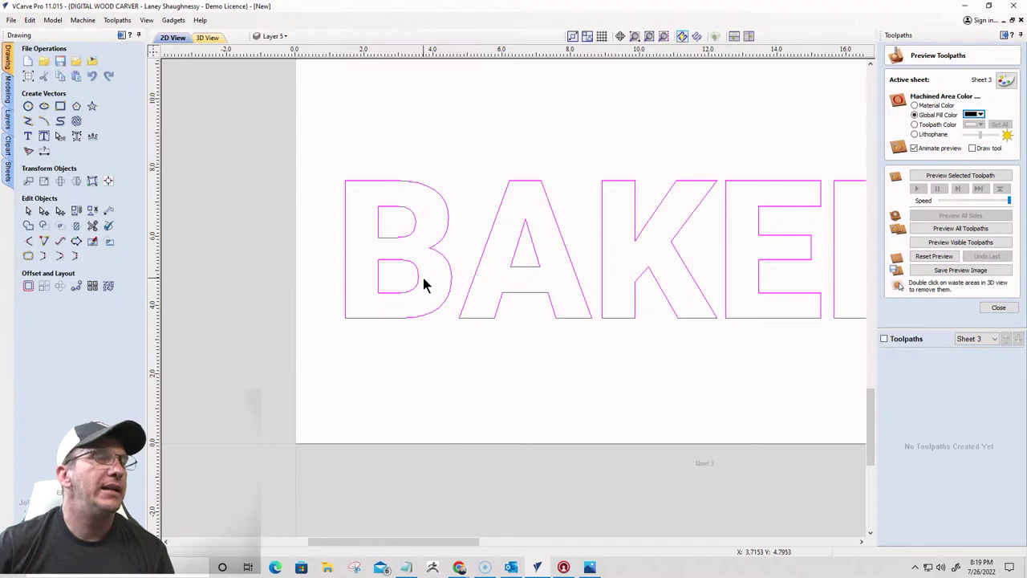
{"action": "scroll", "coordinate": [424, 283], "scroll_direction": "down", "scroll_amount": 4}
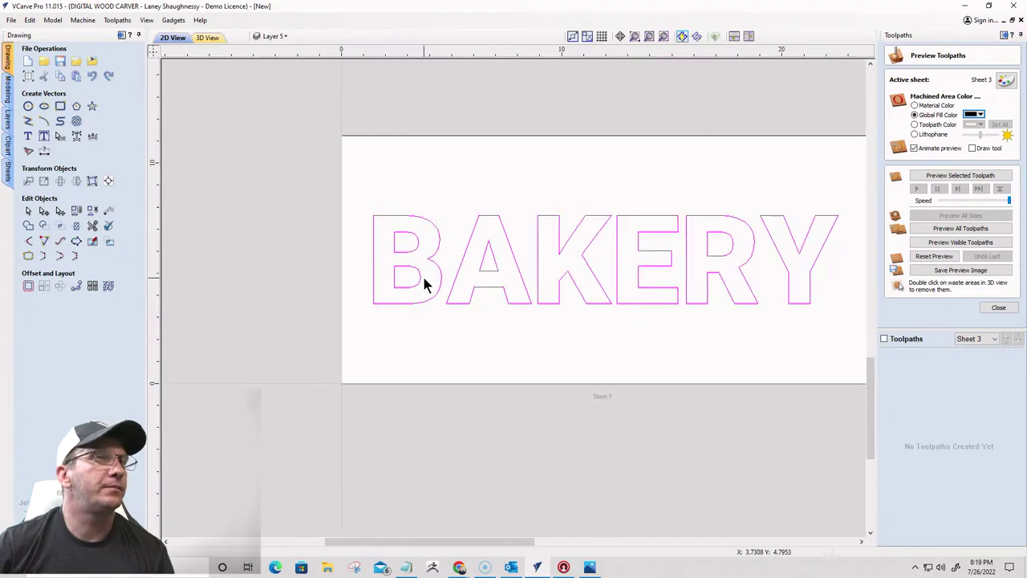
{"action": "scroll", "coordinate": [662, 201], "scroll_direction": "down", "scroll_amount": 5}
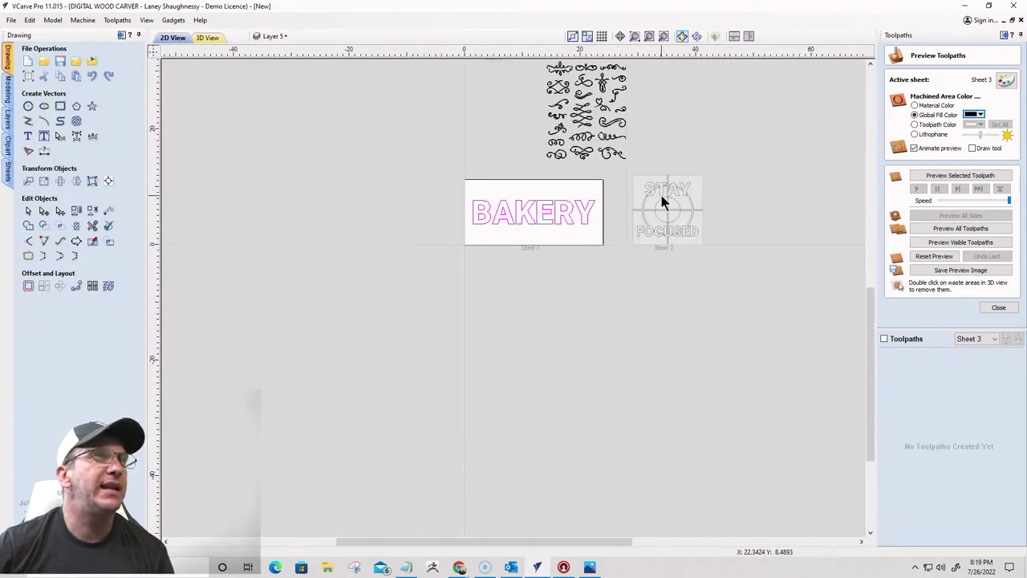
{"action": "scroll", "coordinate": [506, 104], "scroll_direction": "up", "scroll_amount": 3}
{"action": "scroll", "coordinate": [505, 105], "scroll_direction": "up", "scroll_amount": 1}
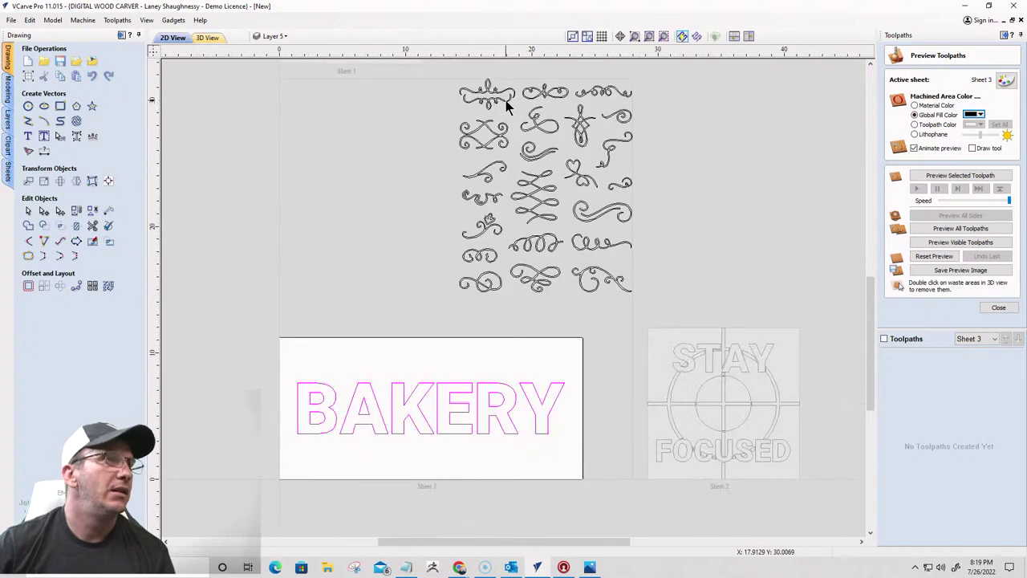
{"action": "left_click", "coordinate": [485, 95]}
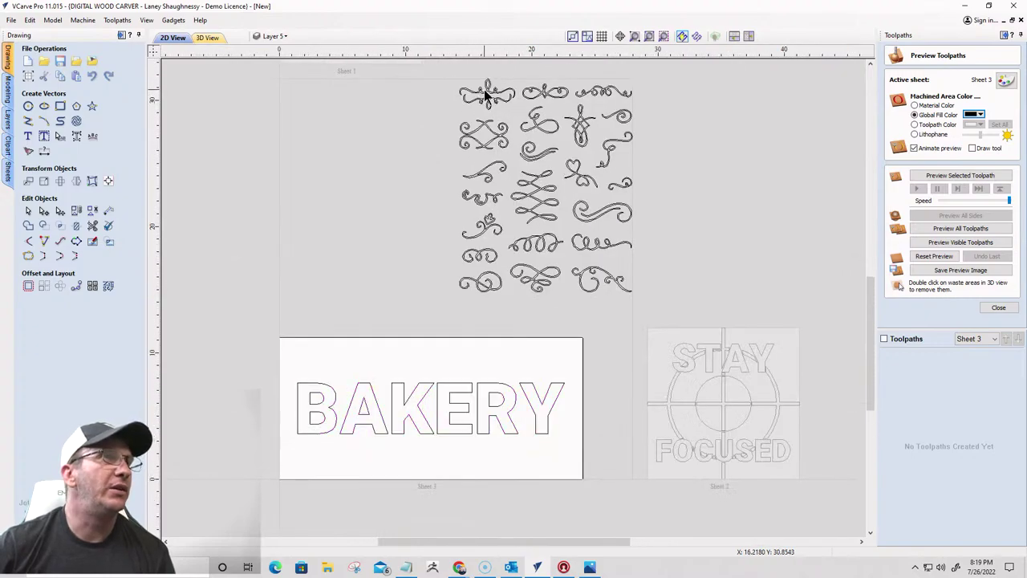
{"action": "left_click", "coordinate": [489, 95]}
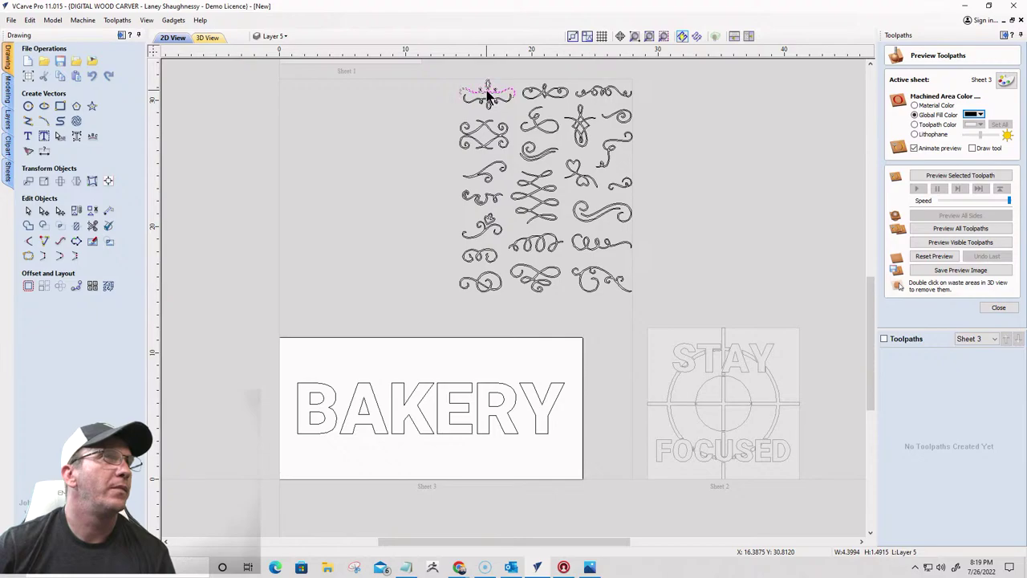
{"action": "left_click_drag", "start_coordinate": [442, 75], "coordinate": [527, 105]}
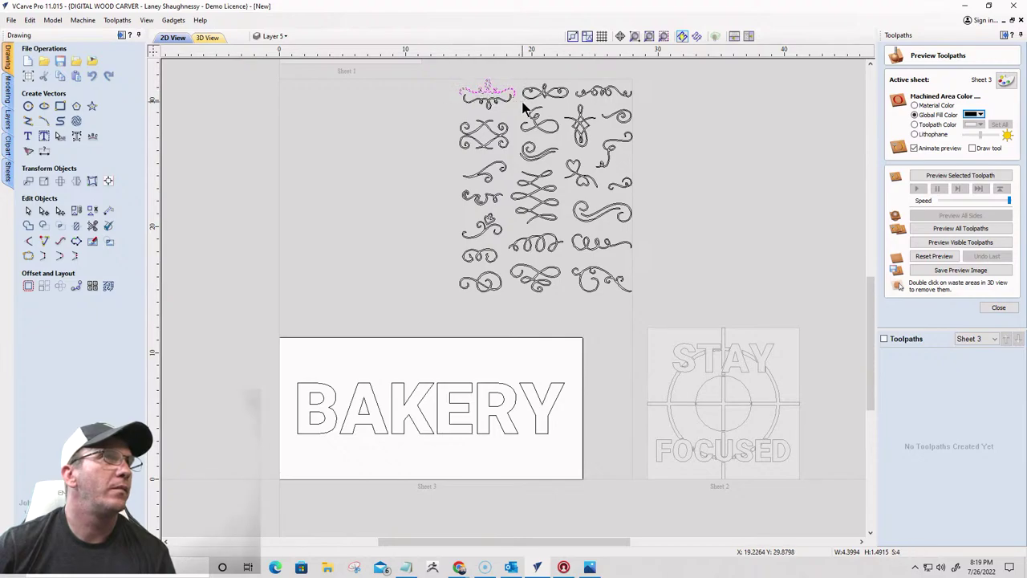
Drag one flourish from the ornament sheet above BAKERY and another below it
{"action": "left_click_drag", "start_coordinate": [490, 85], "coordinate": [437, 358]}
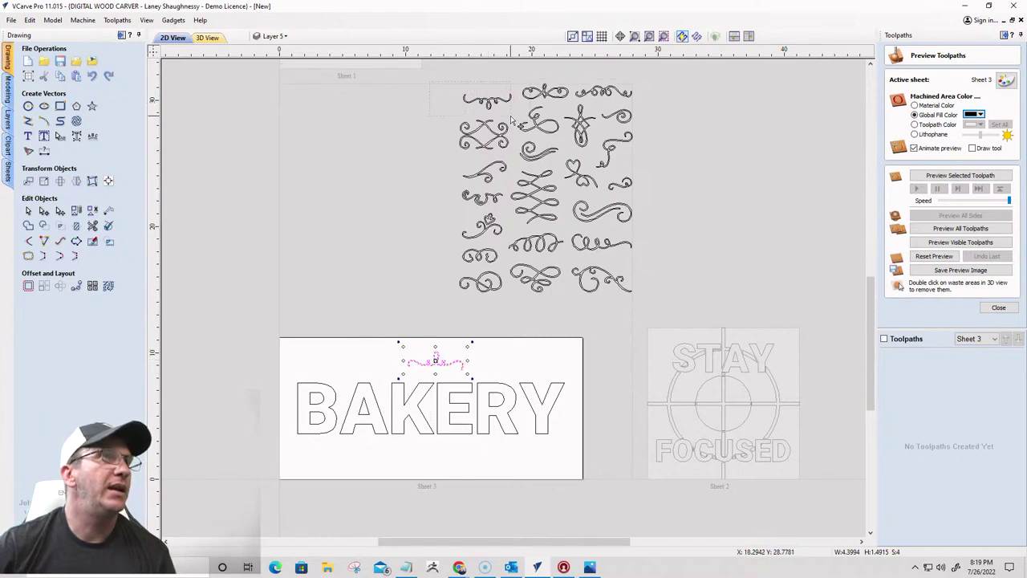
{"action": "left_click", "coordinate": [489, 99]}
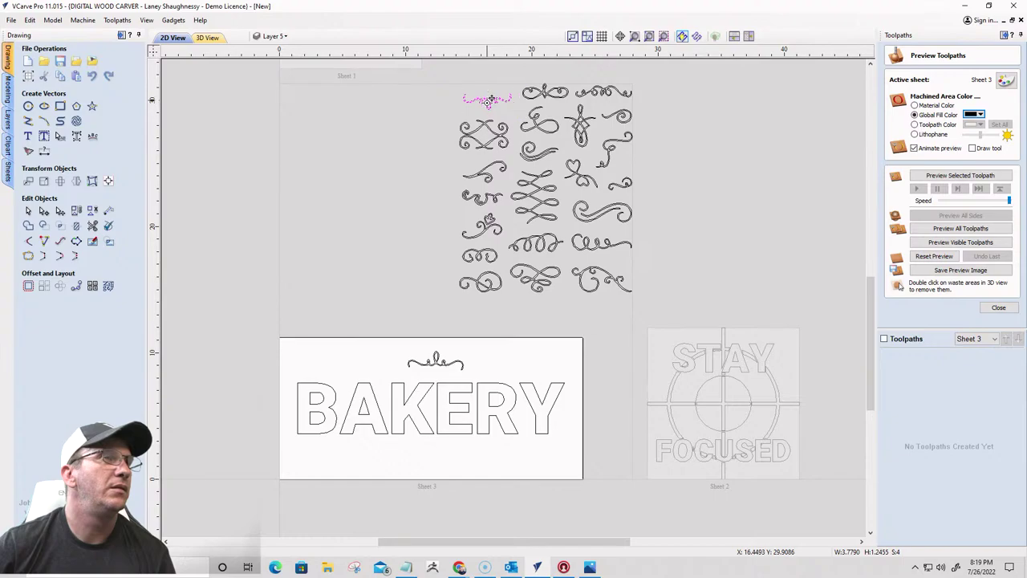
{"action": "left_click_drag", "start_coordinate": [487, 100], "coordinate": [425, 453]}
{"action": "scroll", "coordinate": [393, 468], "scroll_direction": "up", "scroll_amount": 2}
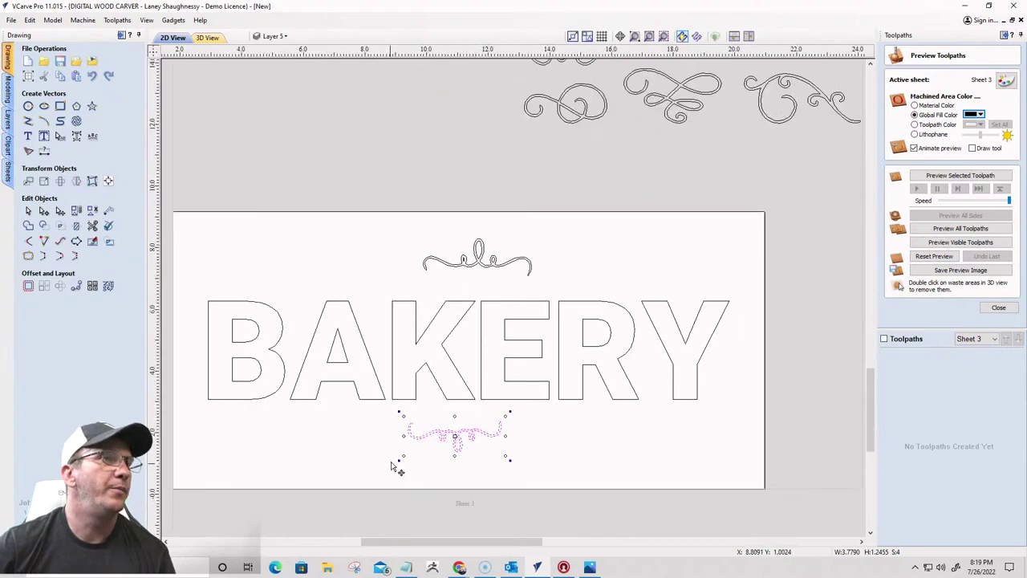
{"action": "scroll", "coordinate": [532, 264], "scroll_direction": "up", "scroll_amount": 2}
{"action": "scroll", "coordinate": [470, 168], "scroll_direction": "down", "scroll_amount": 4}
Enlarge and widen the upper flourish, then enlarge the lower flourish
{"action": "left_click", "coordinate": [553, 210]}
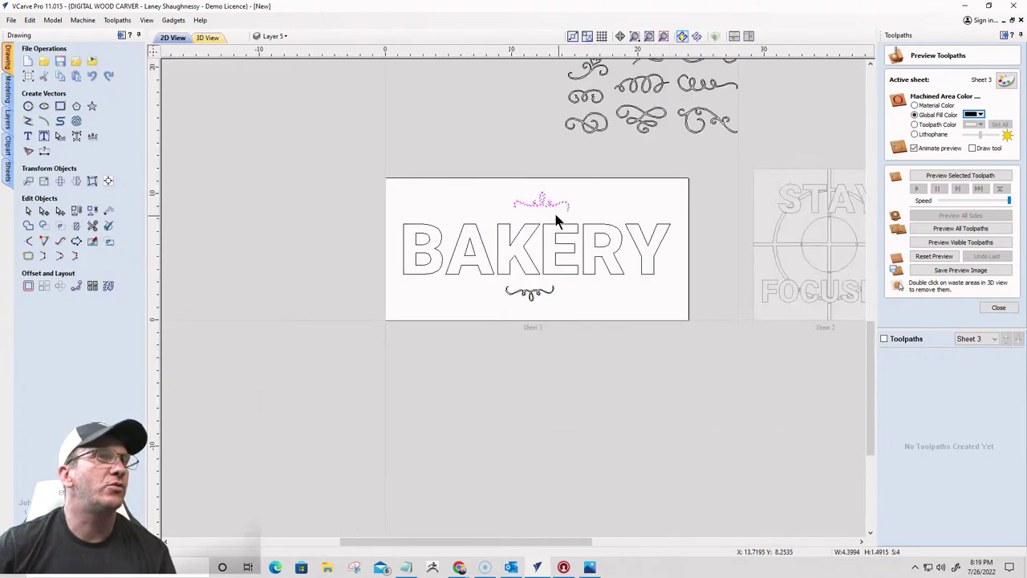
{"action": "left_click", "coordinate": [543, 210]}
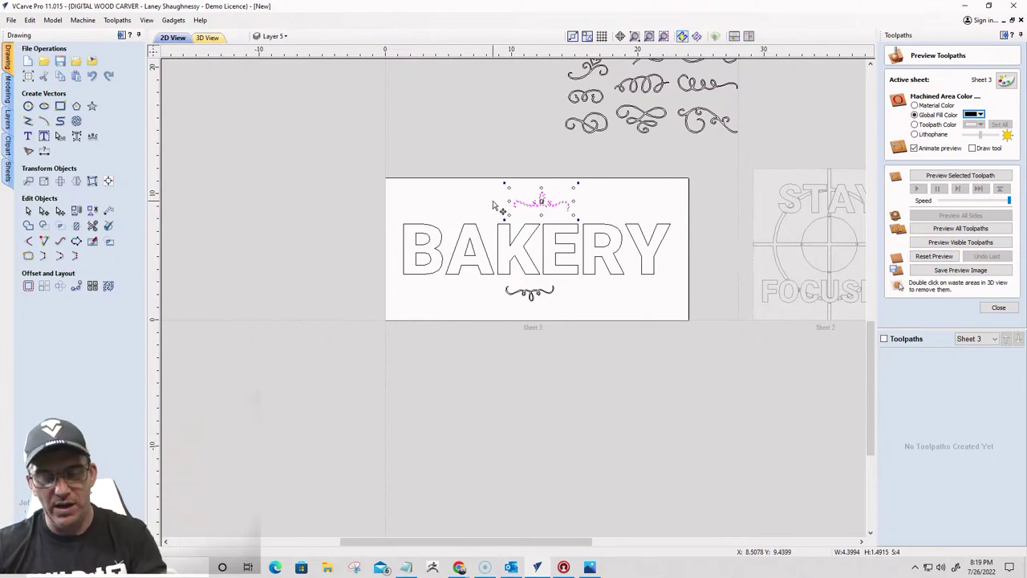
{"action": "scroll", "coordinate": [506, 207], "scroll_direction": "up", "scroll_amount": 2}
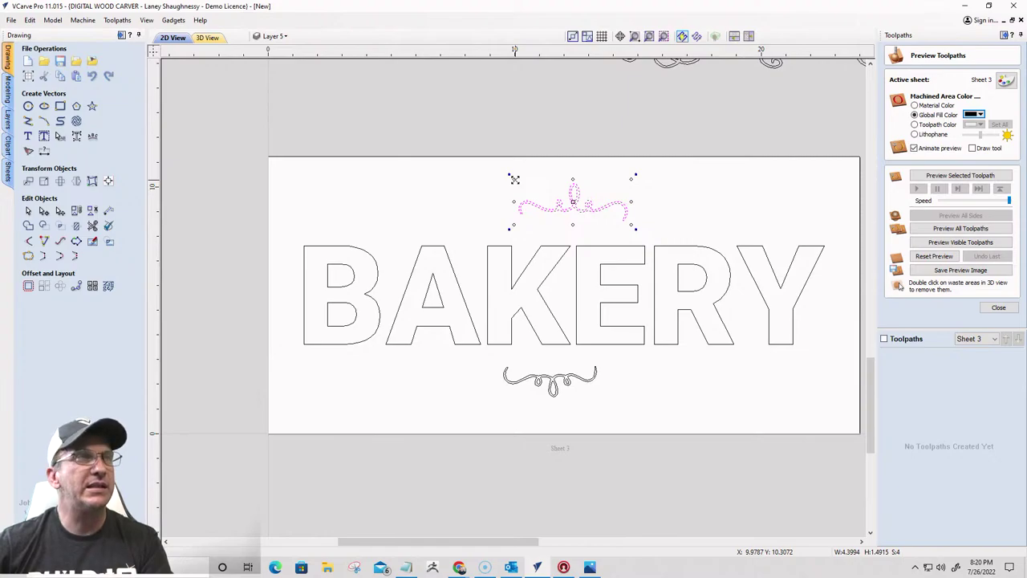
{"action": "left_click_drag", "start_coordinate": [514, 180], "coordinate": [462, 164]}
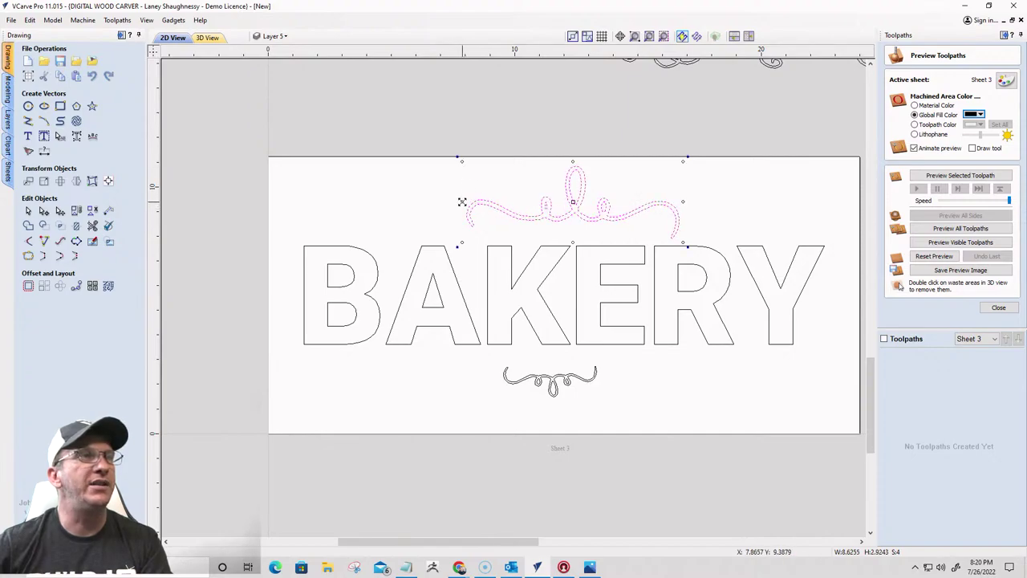
{"action": "left_click_drag", "start_coordinate": [462, 201], "coordinate": [382, 204]}
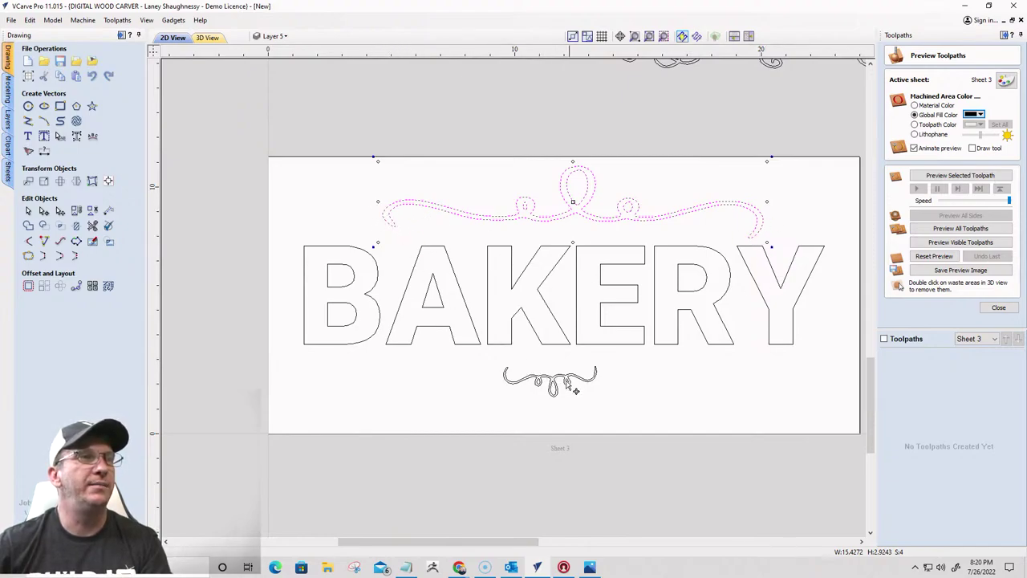
{"action": "left_click_drag", "start_coordinate": [484, 347], "coordinate": [618, 415]}
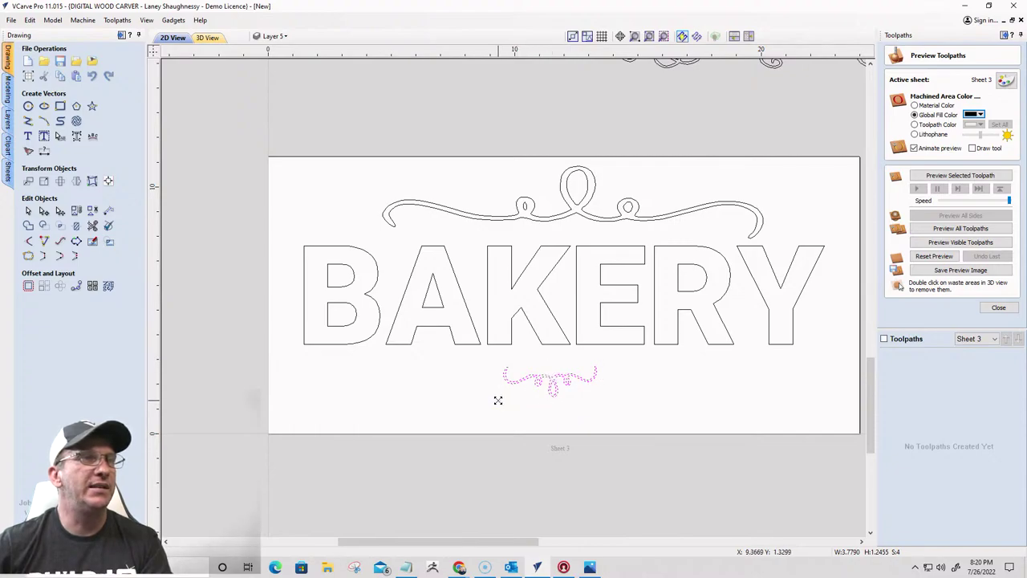
{"action": "left_click_drag", "start_coordinate": [497, 399], "coordinate": [390, 383]}
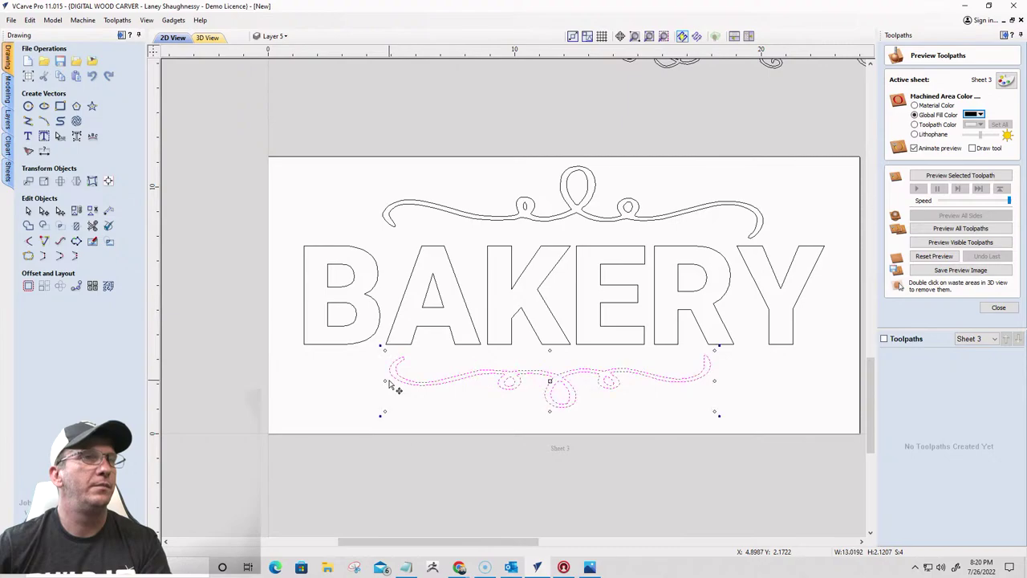
Align the lower and upper flourishes to the material's horizontal centre
{"action": "left_click", "coordinate": [109, 183]}
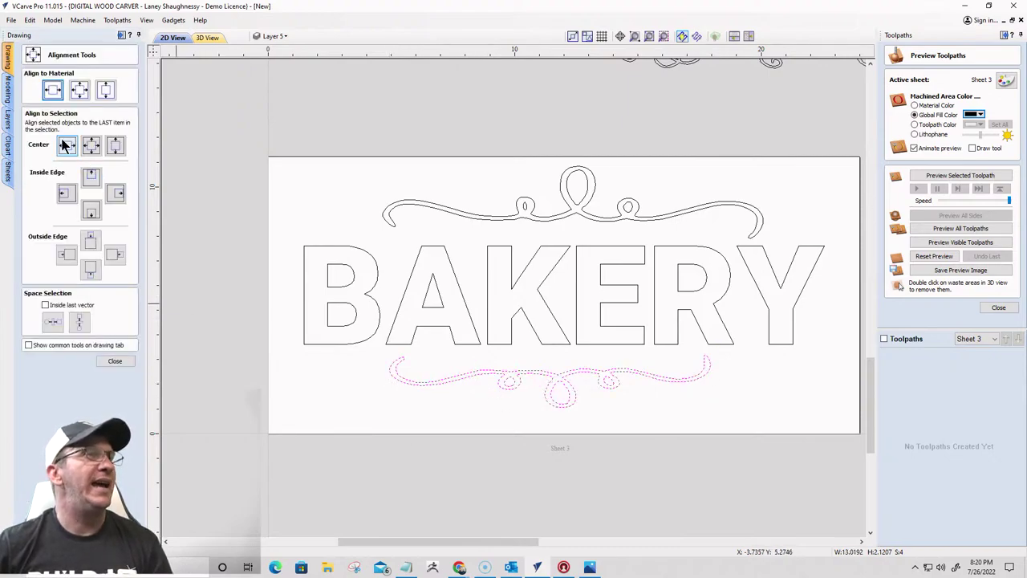
{"action": "left_click", "coordinate": [52, 93]}
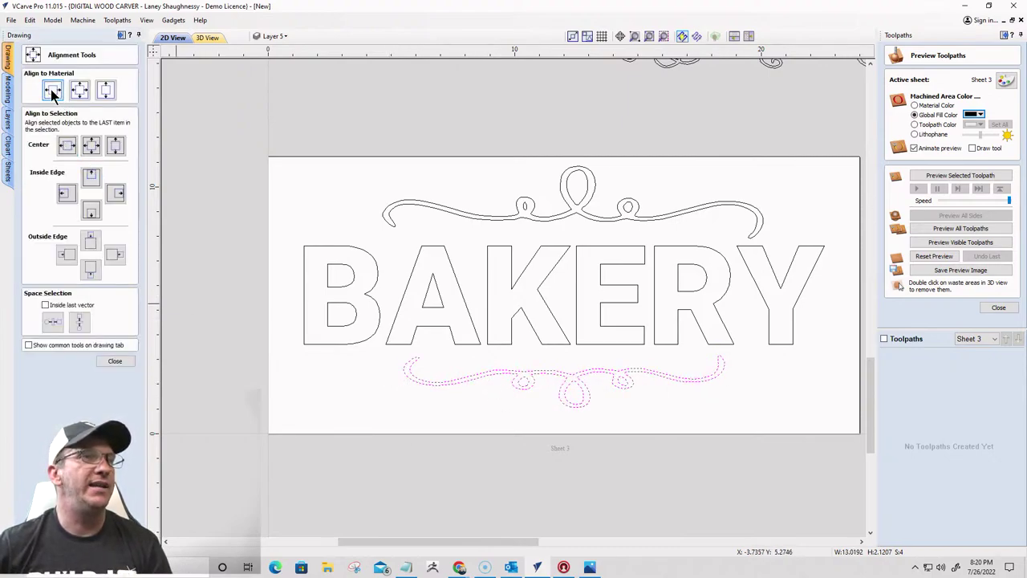
{"action": "left_click", "coordinate": [758, 231]}
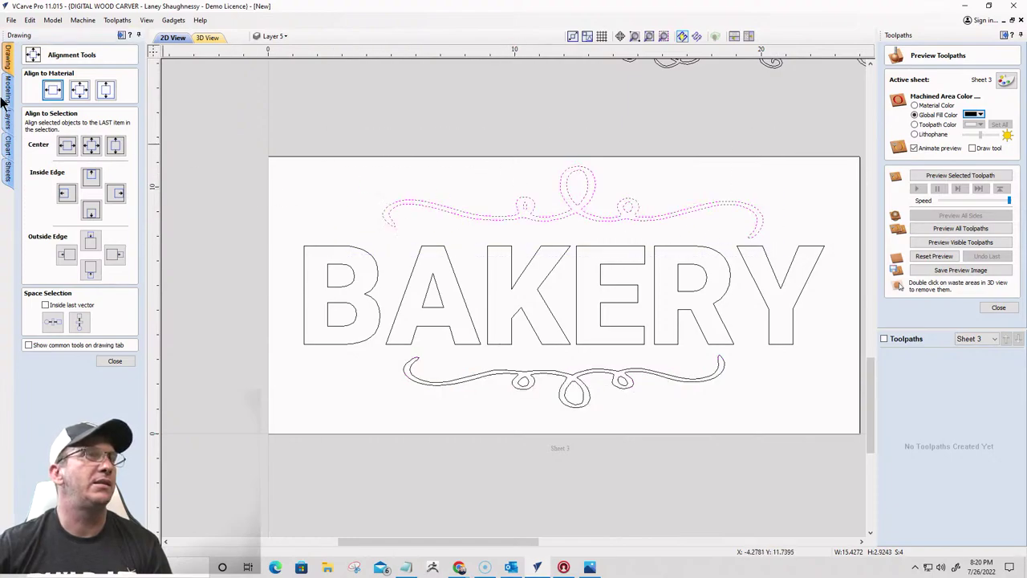
{"action": "left_click", "coordinate": [51, 93]}
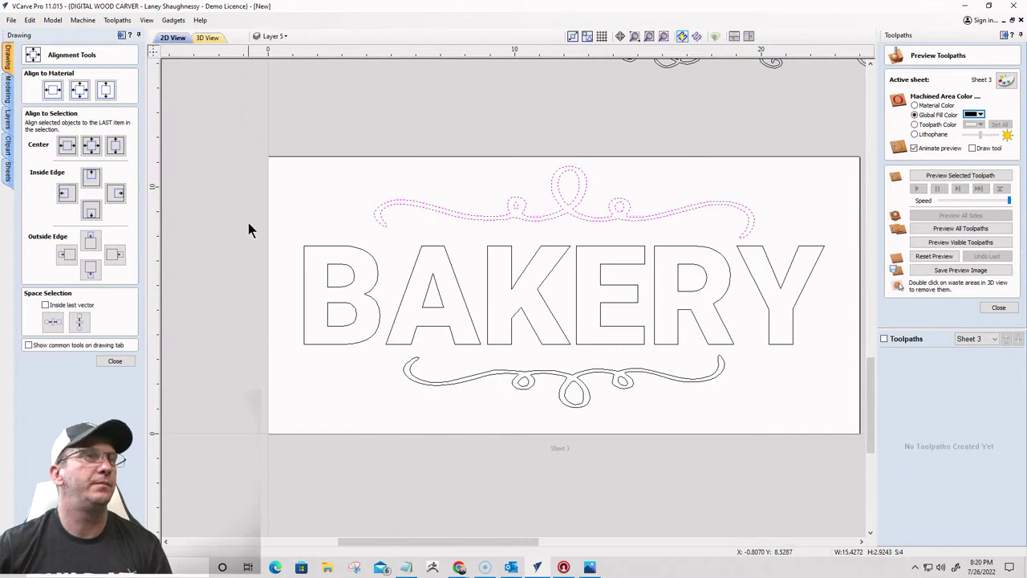
{"action": "left_click", "coordinate": [376, 212]}
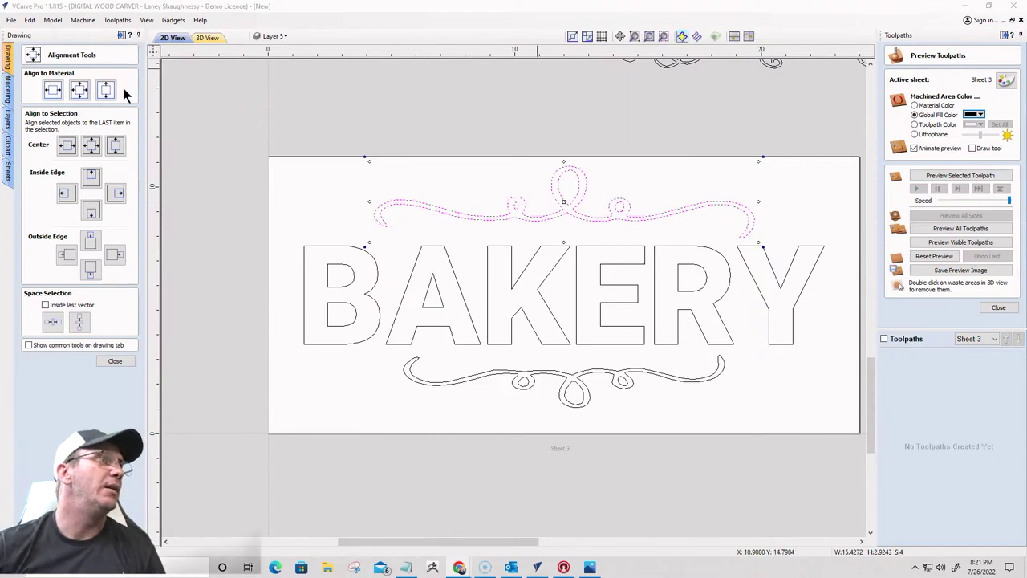
{"action": "left_click", "coordinate": [114, 361]}
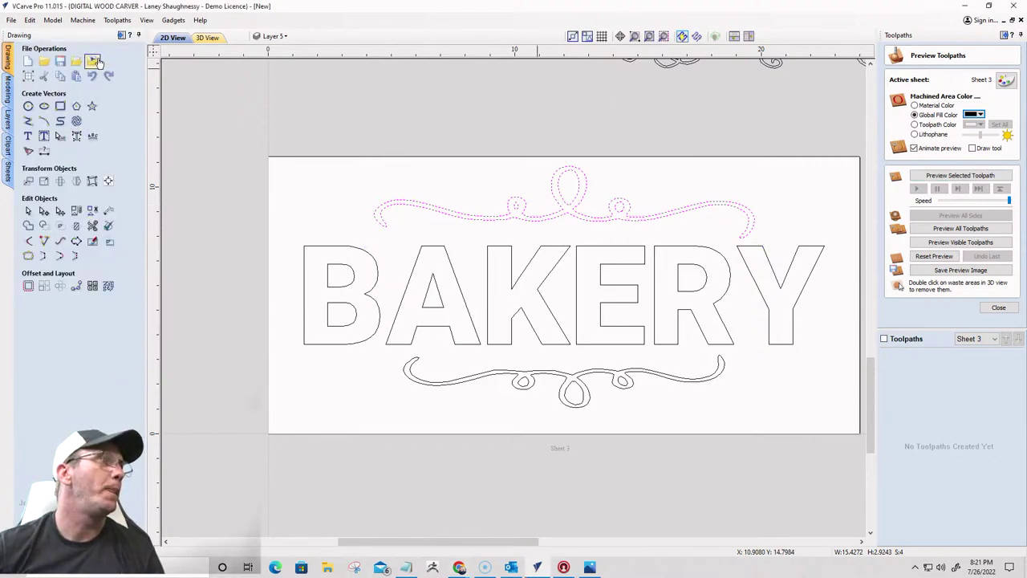
Import the leaf sprigs image from Downloads, move it off the sheet to the top-left, and zoom to it
{"action": "left_click", "coordinate": [91, 64]}
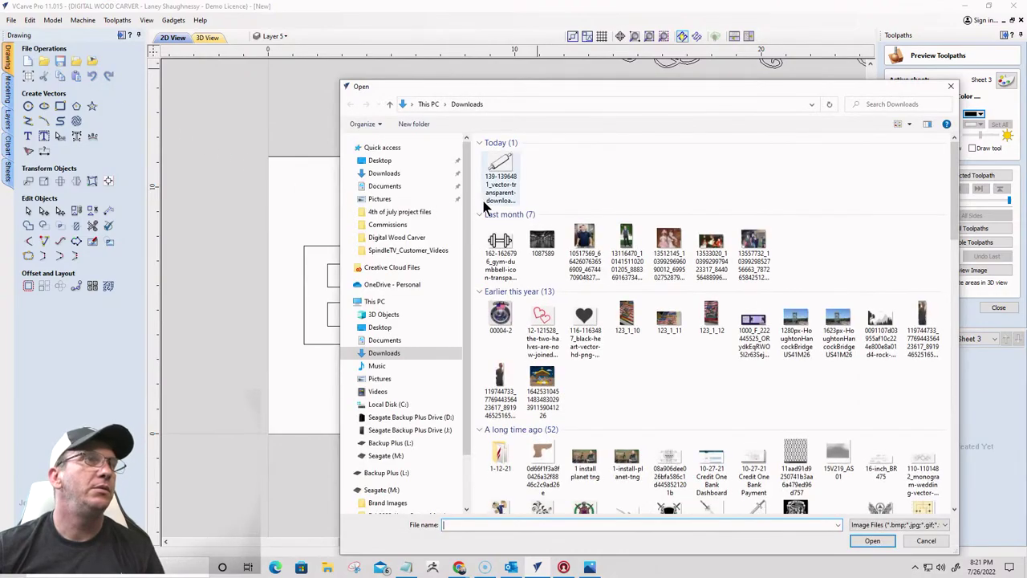
{"action": "left_click", "coordinate": [546, 174]}
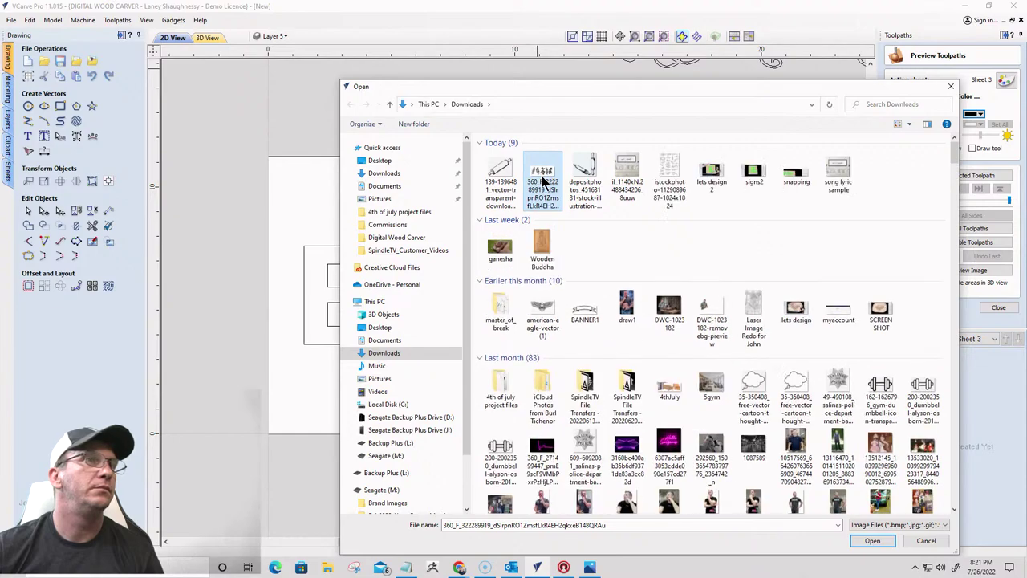
{"action": "double_click", "coordinate": [543, 182]}
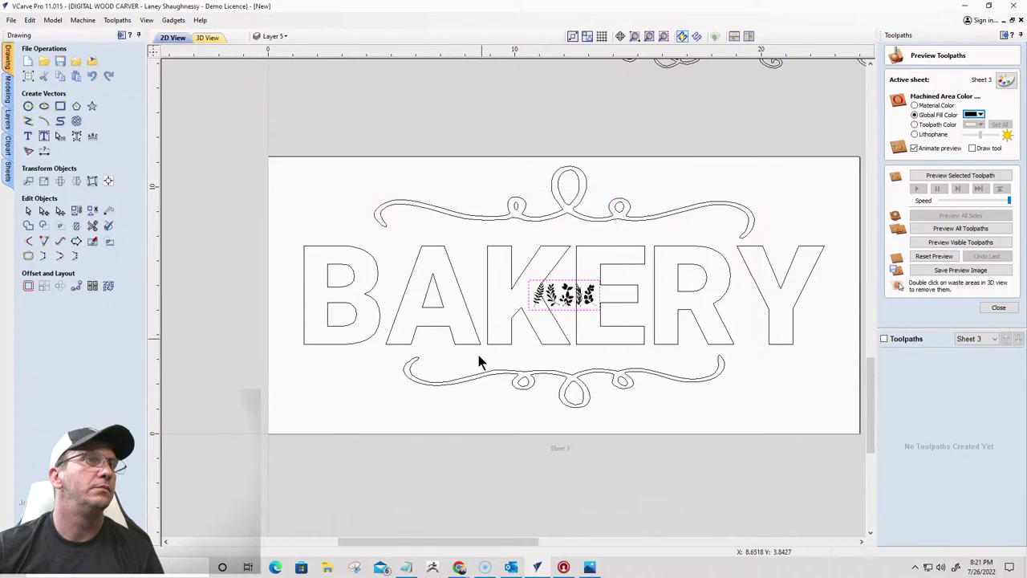
{"action": "left_click_drag", "start_coordinate": [564, 295], "coordinate": [251, 113]}
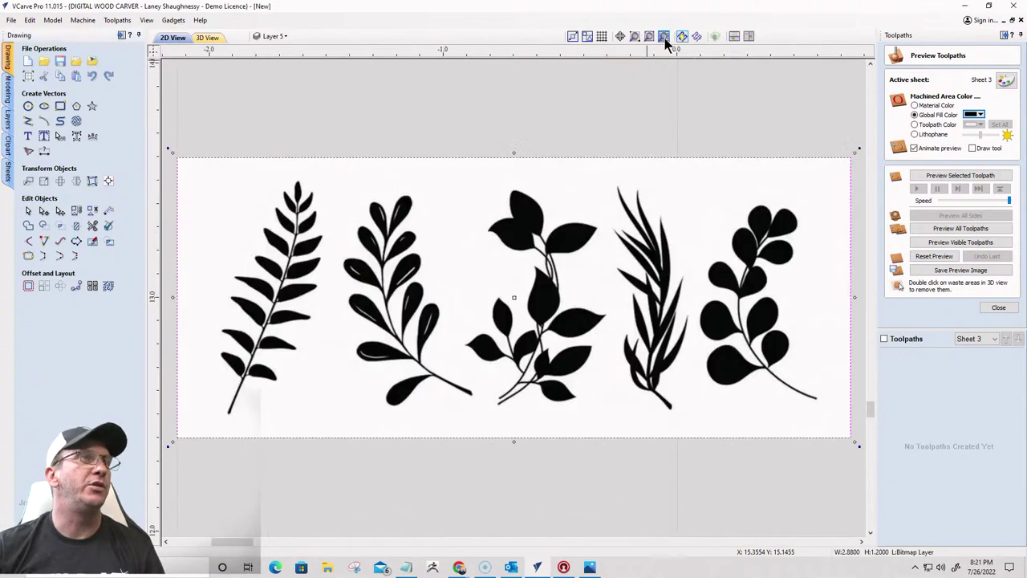
{"action": "left_click", "coordinate": [663, 40]}
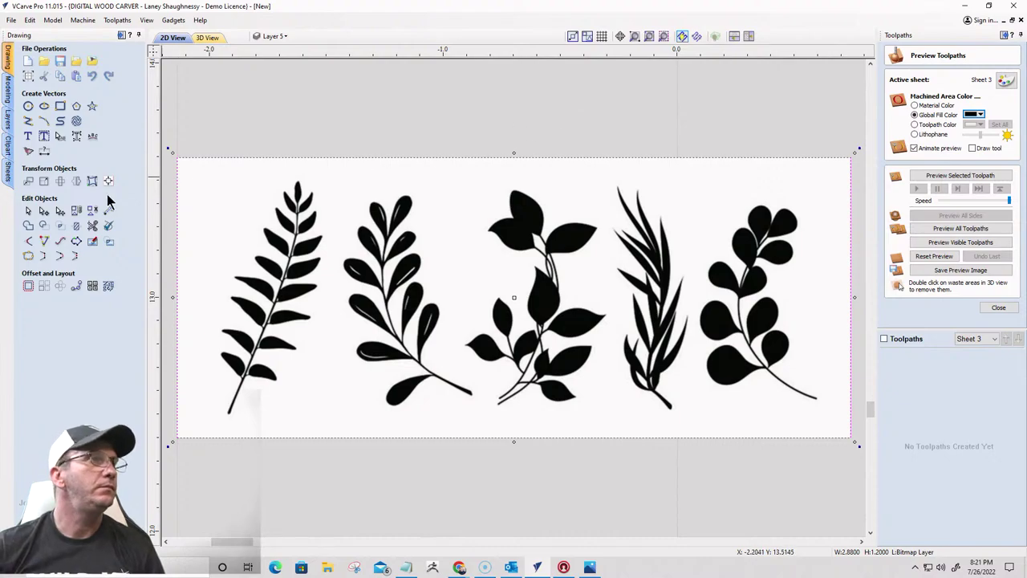
Trace the leaf bitmap with 0% fading, threshold 0.50 and noise filter 3, then preview
{"action": "left_click", "coordinate": [28, 153]}
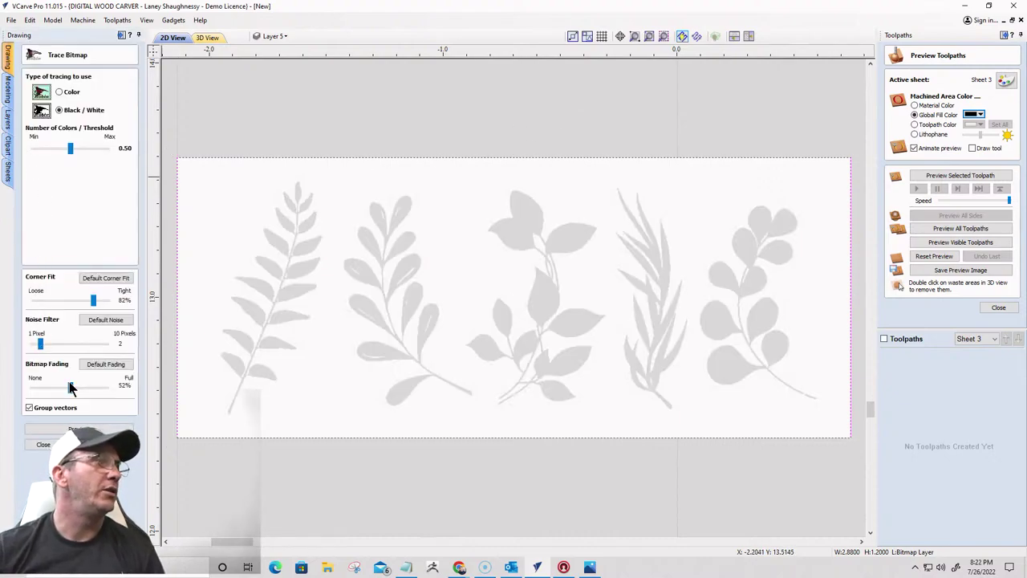
{"action": "left_click_drag", "start_coordinate": [70, 388], "coordinate": [32, 388]}
{"action": "left_click_drag", "start_coordinate": [69, 149], "coordinate": [89, 149]}
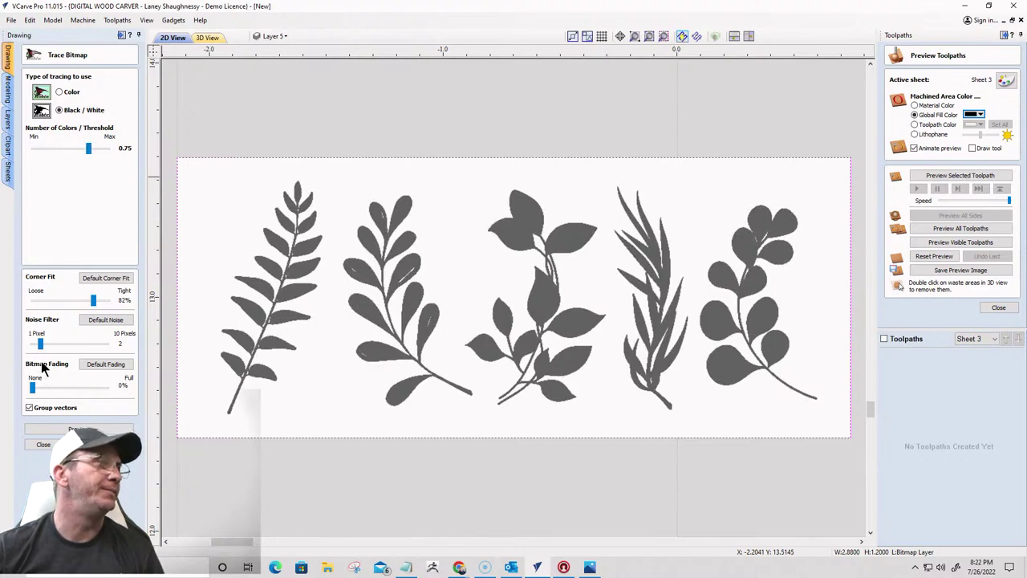
{"action": "left_click_drag", "start_coordinate": [40, 343], "coordinate": [50, 344]}
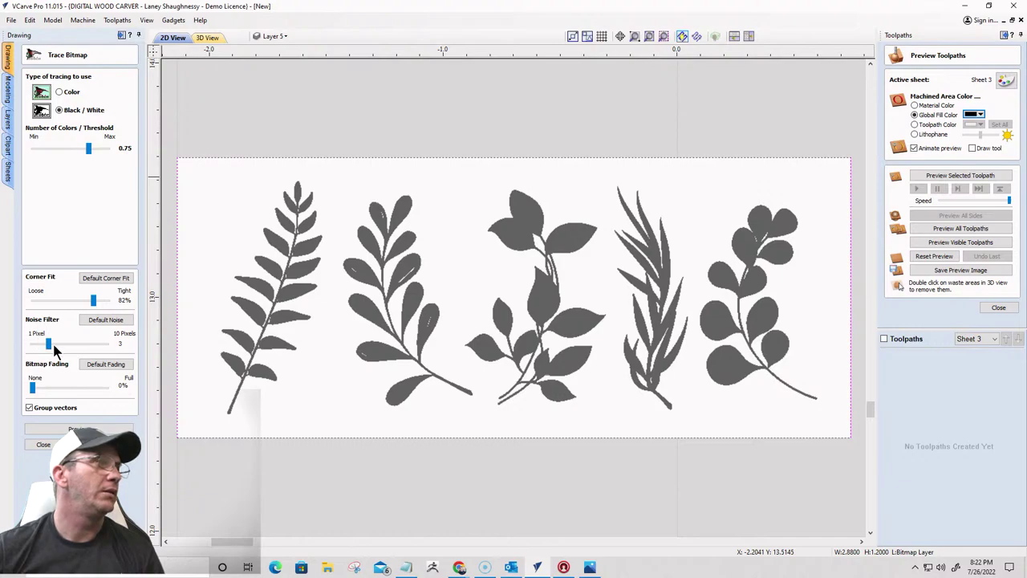
{"action": "mouse_move", "coordinate": [89, 149]}
{"action": "left_mouse_down"}
{"action": "mouse_move", "coordinate": [60, 156]}
{"action": "mouse_move", "coordinate": [84, 159]}
{"action": "mouse_move", "coordinate": [71, 157]}
{"action": "left_mouse_up"}
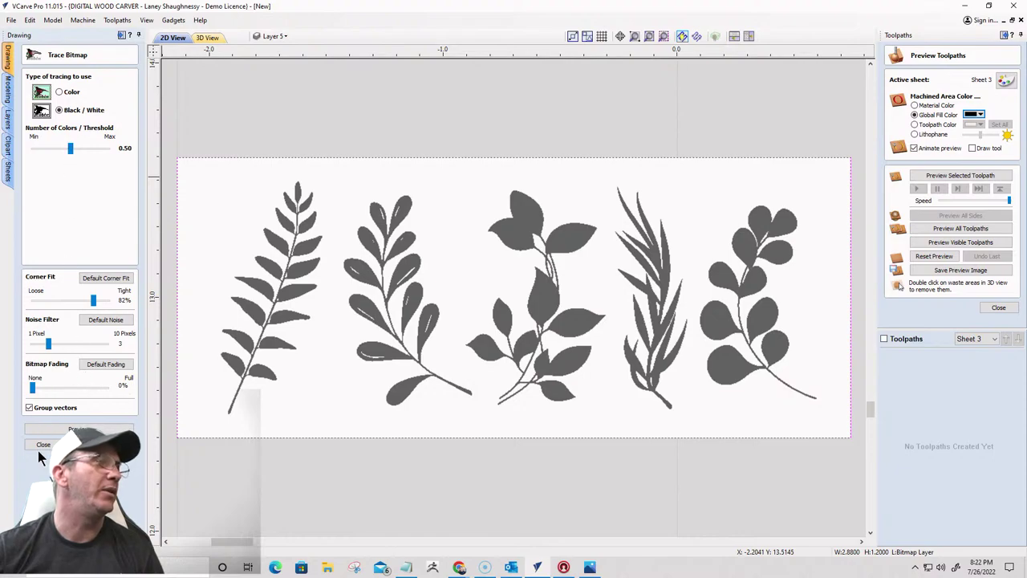
{"action": "left_click", "coordinate": [78, 429]}
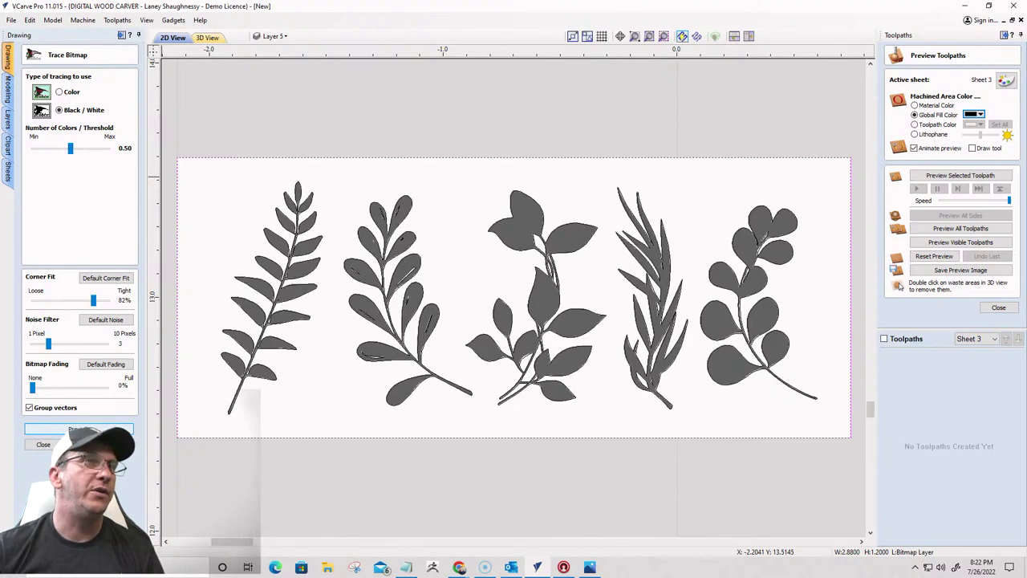
Close the trace settings and delete the leaf bitmap, keeping only the traced vectors
{"action": "left_click", "coordinate": [42, 444]}
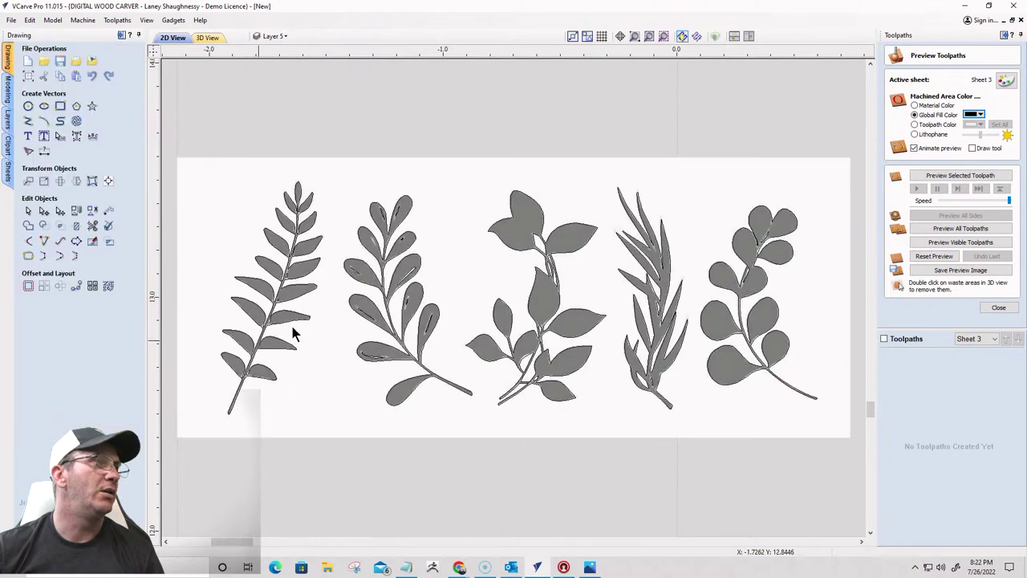
{"action": "scroll", "coordinate": [345, 241], "scroll_direction": "down", "scroll_amount": 3}
{"action": "scroll", "coordinate": [305, 137], "scroll_direction": "down", "scroll_amount": 3}
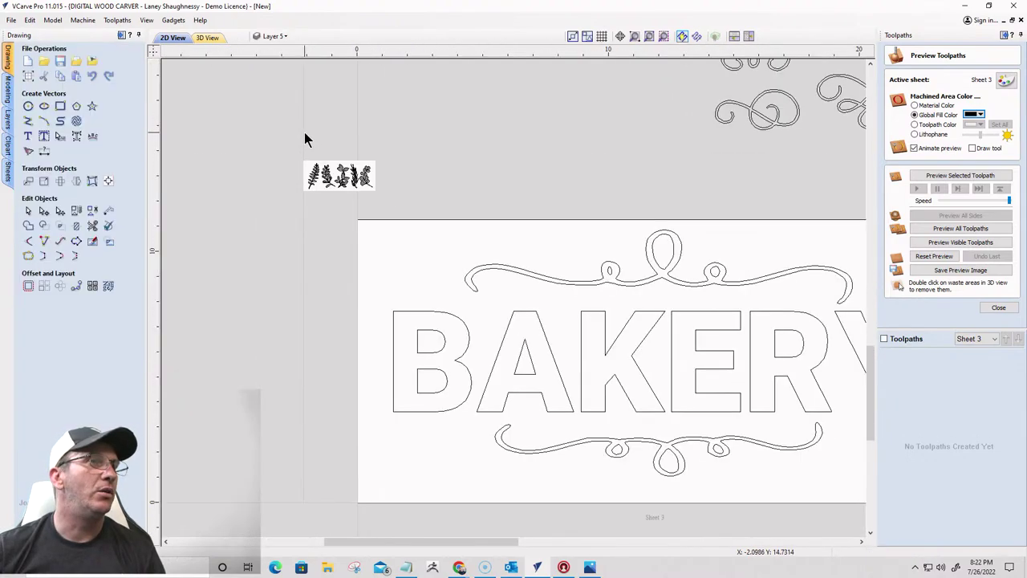
{"action": "scroll", "coordinate": [334, 222], "scroll_direction": "up", "scroll_amount": 3}
{"action": "scroll", "coordinate": [333, 213], "scroll_direction": "down", "scroll_amount": 3}
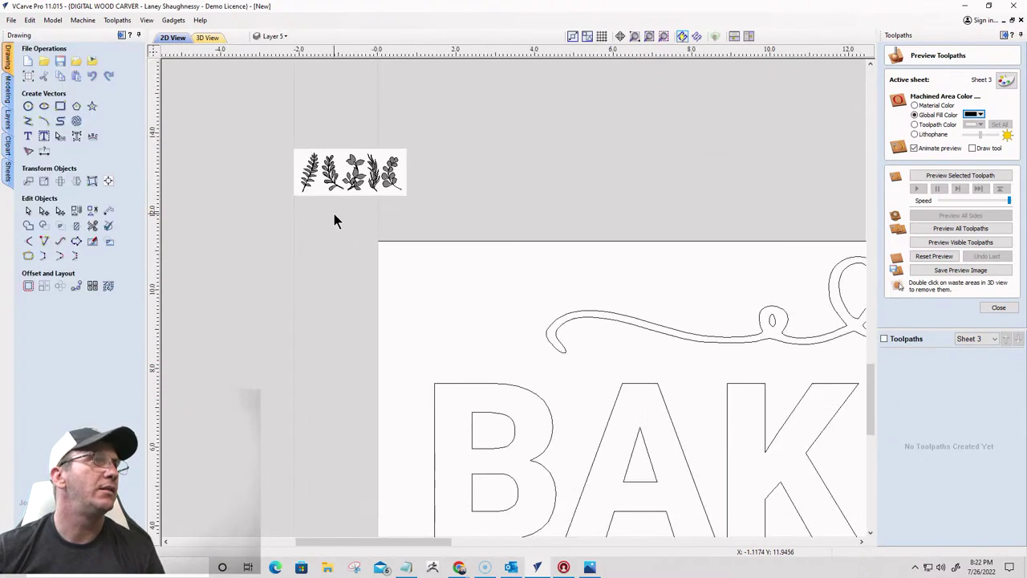
{"action": "left_click_drag", "start_coordinate": [271, 108], "coordinate": [326, 223]}
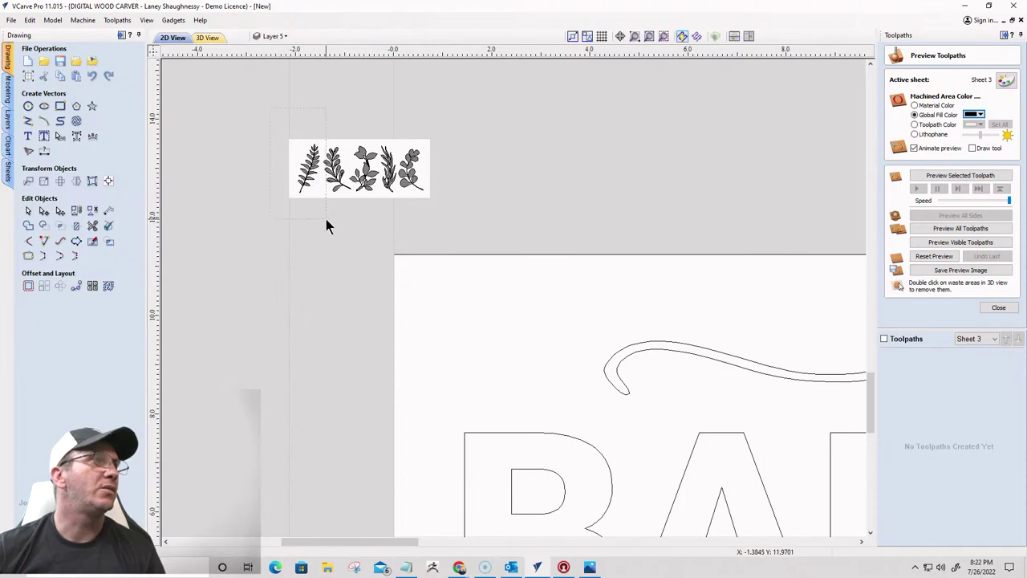
{"action": "left_click", "coordinate": [316, 172]}
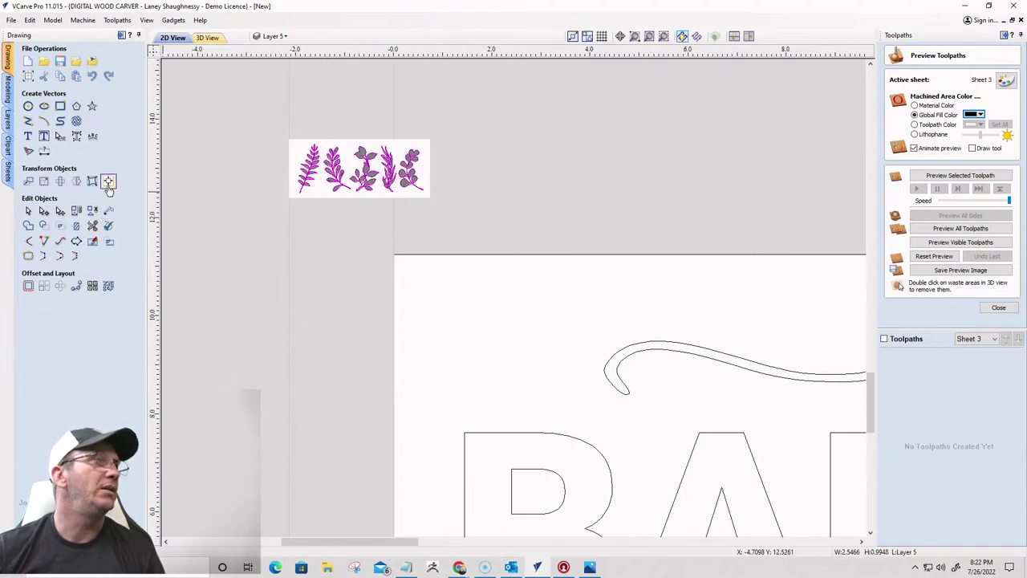
{"action": "left_click", "coordinate": [345, 143]}
{"action": "key", "text": "Delete"}
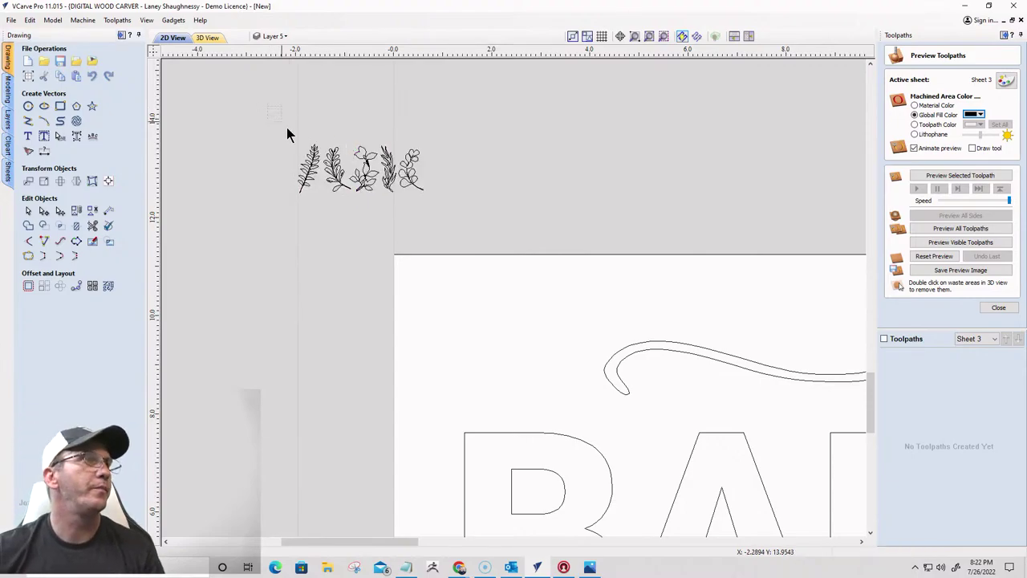
Move the leftmost fern outline to the lower-left corner below the B and enlarge it
{"action": "left_click_drag", "start_coordinate": [319, 210], "coordinate": [324, 216]}
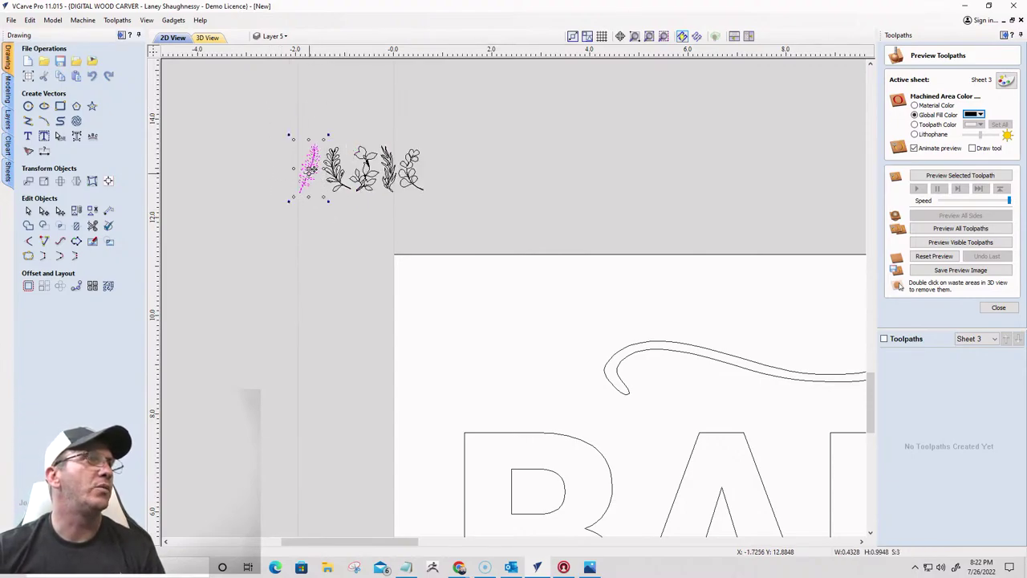
{"action": "left_click_drag", "start_coordinate": [310, 170], "coordinate": [466, 433]}
{"action": "scroll", "coordinate": [473, 312], "scroll_direction": "down", "scroll_amount": 3}
{"action": "scroll", "coordinate": [485, 191], "scroll_direction": "down", "scroll_amount": 1}
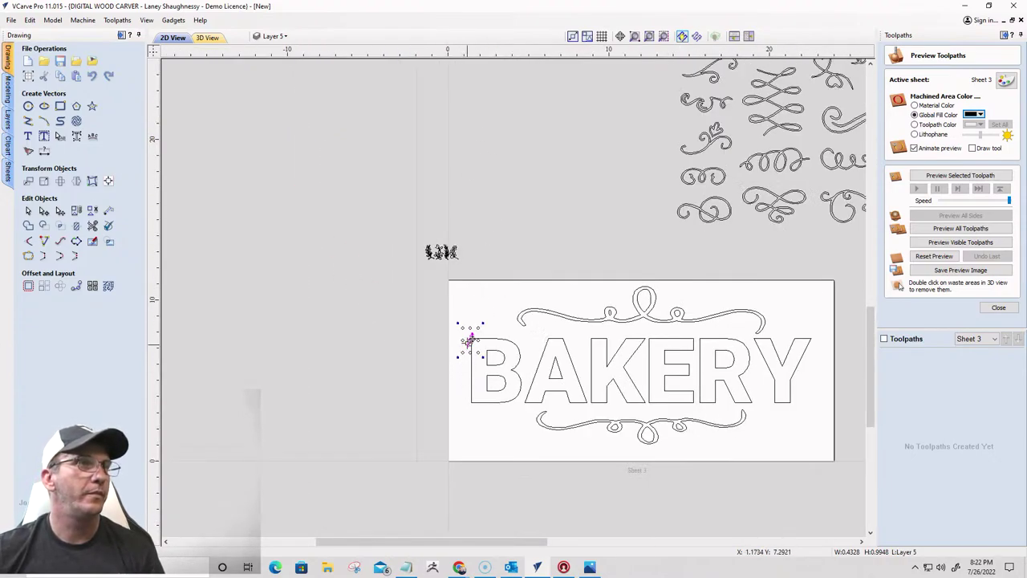
{"action": "left_click_drag", "start_coordinate": [476, 351], "coordinate": [426, 363]}
{"action": "scroll", "coordinate": [458, 399], "scroll_direction": "up", "scroll_amount": 2}
{"action": "left_click_drag", "start_coordinate": [507, 335], "coordinate": [545, 446]}
{"action": "left_click_drag", "start_coordinate": [545, 446], "coordinate": [546, 447]}
{"action": "scroll", "coordinate": [374, 429], "scroll_direction": "down", "scroll_amount": 3}
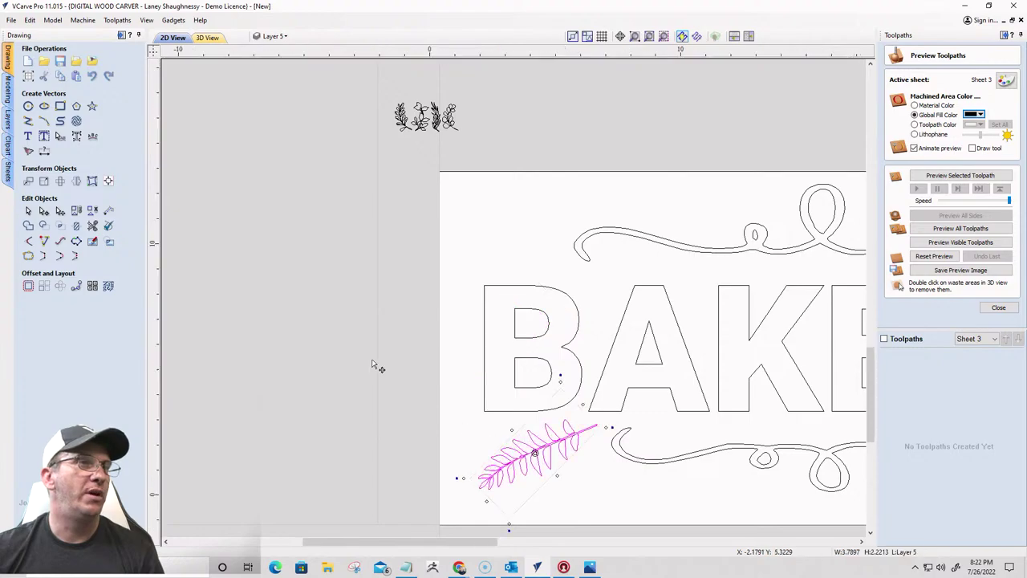
{"action": "scroll", "coordinate": [401, 397], "scroll_direction": "up", "scroll_amount": 1}
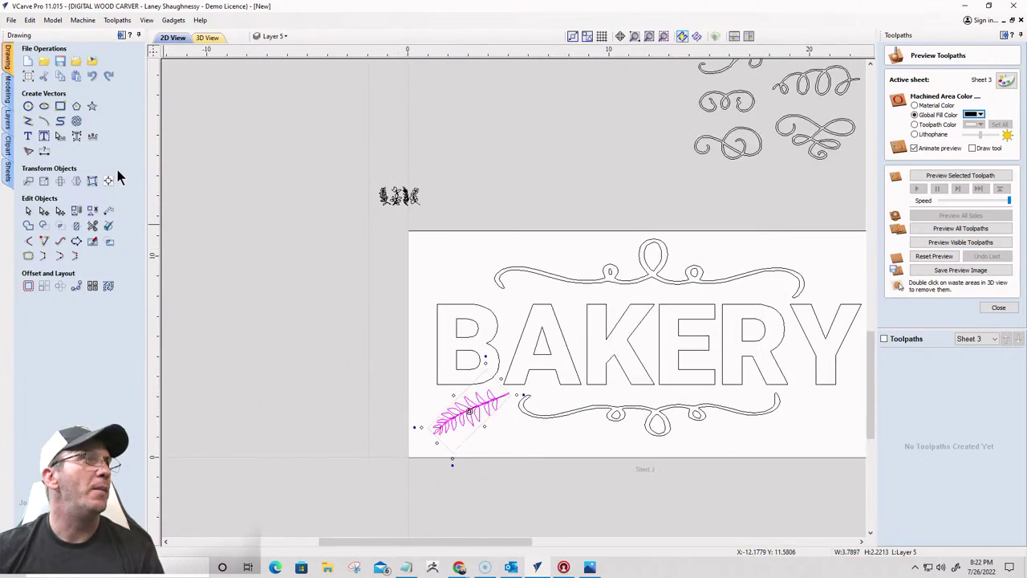
Create a horizontally mirrored fern copy about the job centre at the lower right
{"action": "left_click", "coordinate": [77, 181]}
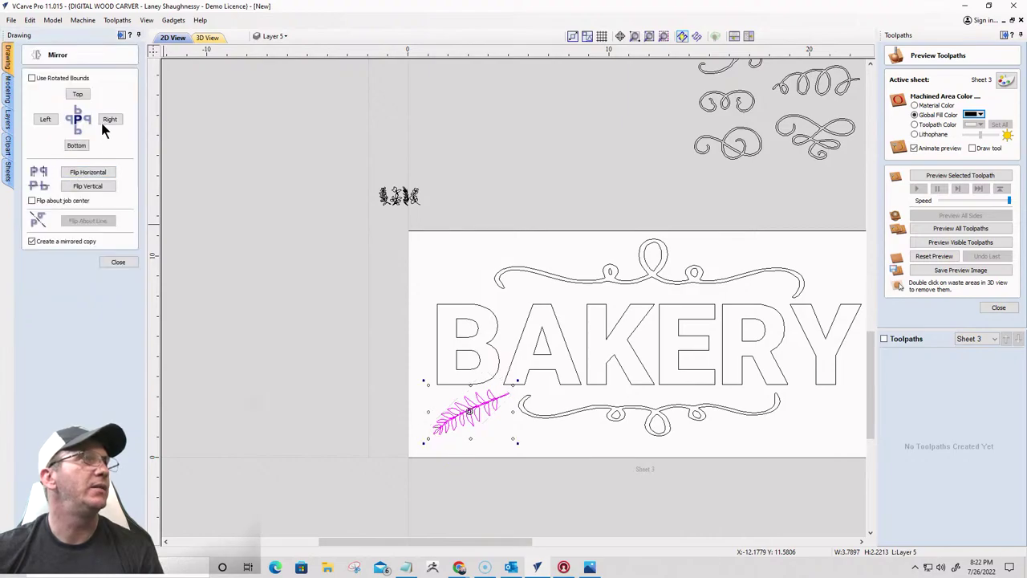
{"action": "left_click", "coordinate": [33, 201]}
{"action": "left_click", "coordinate": [86, 173]}
{"action": "scroll", "coordinate": [288, 268], "scroll_direction": "down", "scroll_amount": 2}
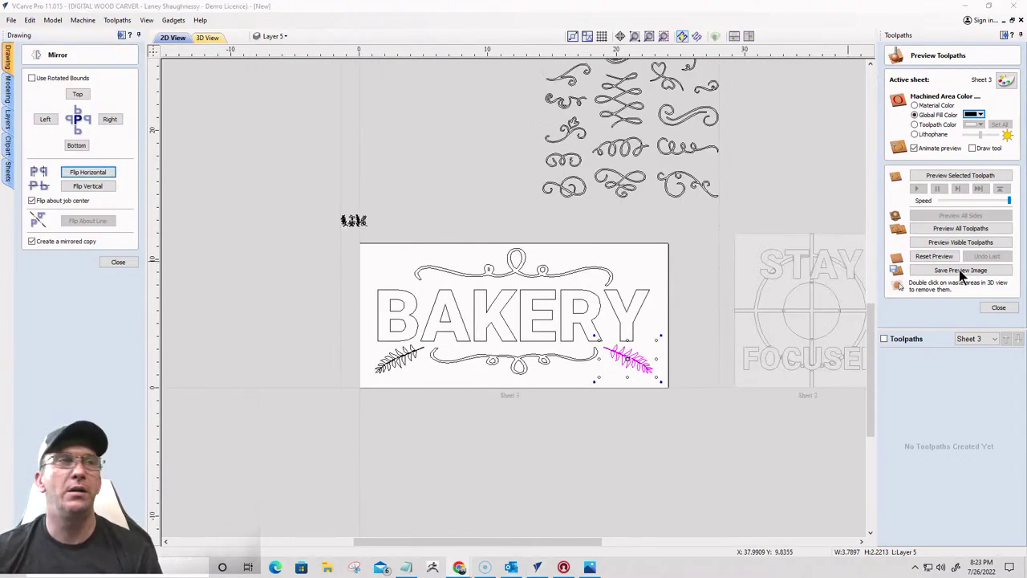
{"action": "scroll", "coordinate": [624, 334], "scroll_direction": "up", "scroll_amount": 4}
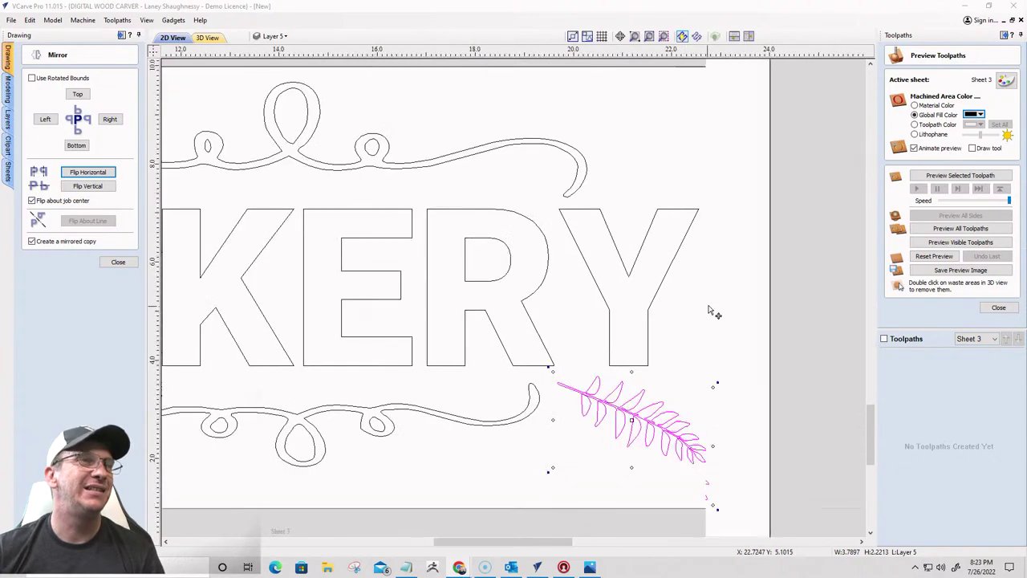
{"action": "scroll", "coordinate": [709, 311], "scroll_direction": "down", "scroll_amount": 5}
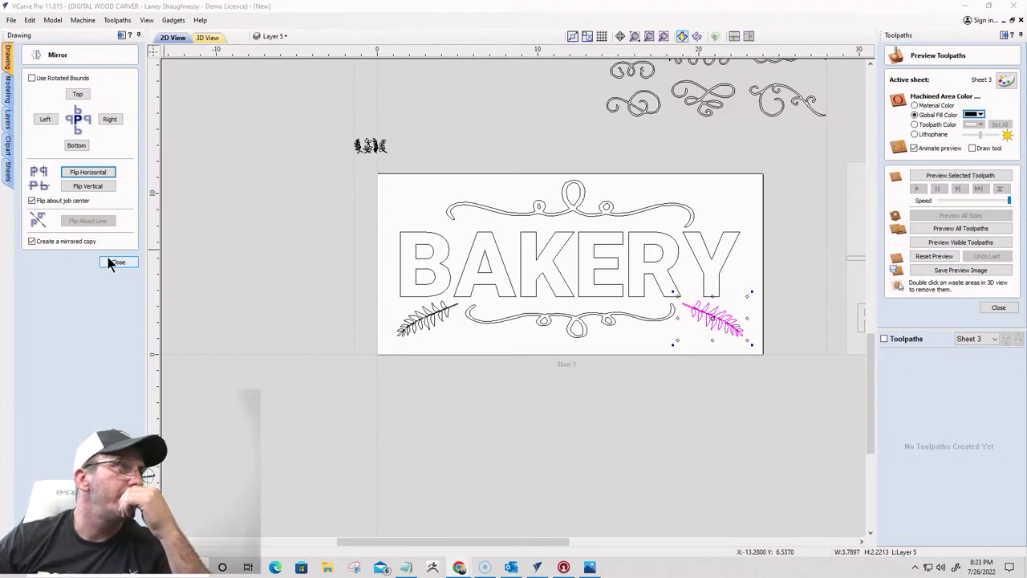
Narrow the BAKERY text slightly with a side handle
{"action": "left_click_drag", "start_coordinate": [382, 219], "coordinate": [750, 314]}
{"action": "left_click", "coordinate": [676, 271]}
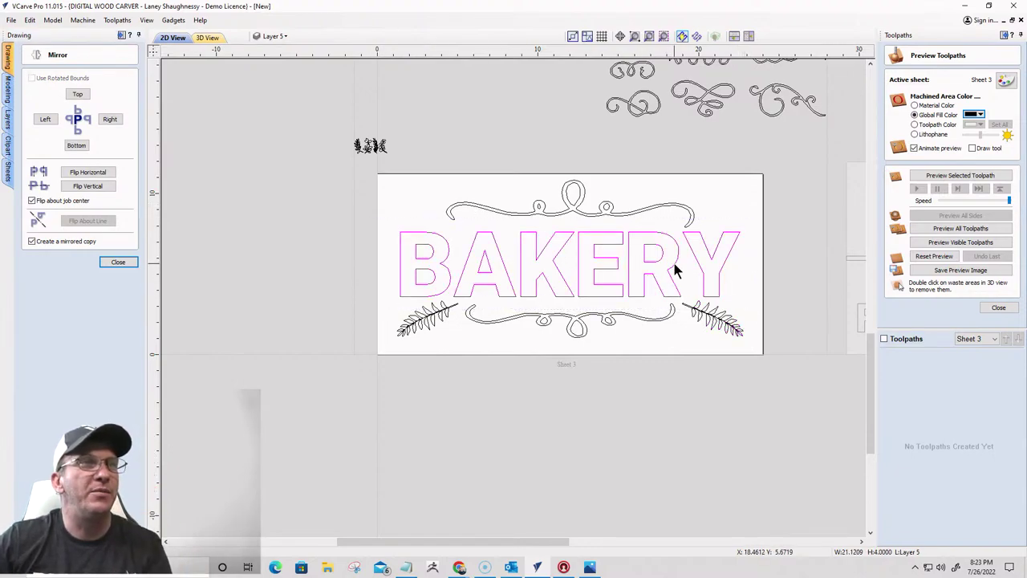
{"action": "left_click", "coordinate": [675, 269]}
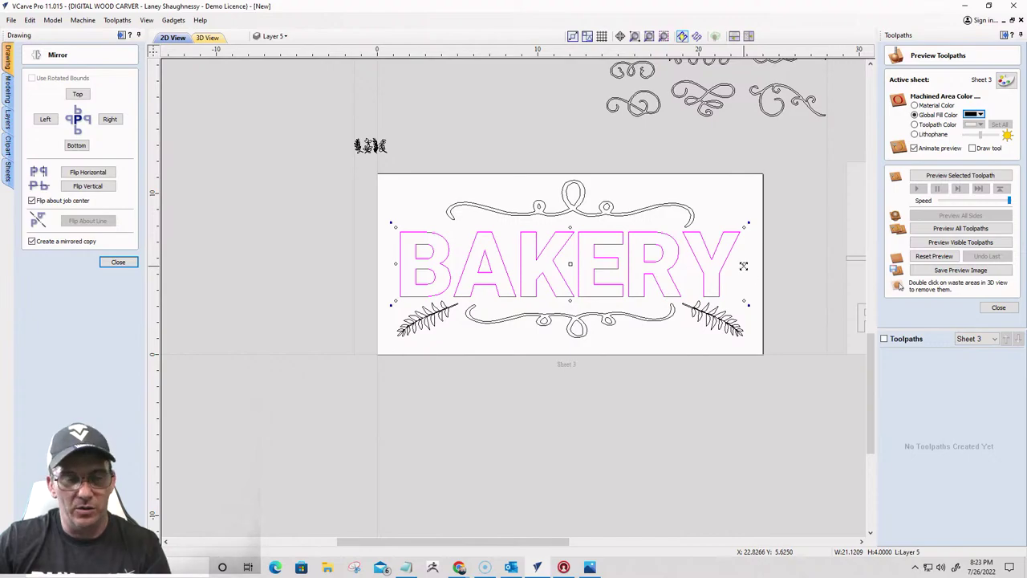
{"action": "mouse_move", "coordinate": [743, 264]}
{"action": "left_mouse_down"}
{"action": "mouse_move", "coordinate": [734, 261]}
{"action": "mouse_move", "coordinate": [736, 271]}
{"action": "left_mouse_up"}
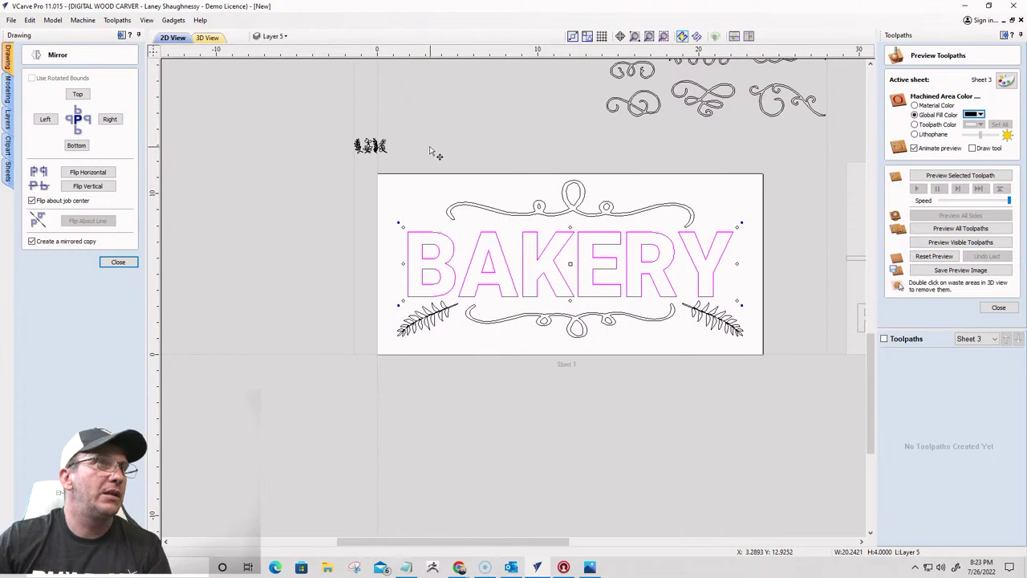
Shrink the top scroll flourish slightly and squeeze the bottom one narrower
{"action": "left_click_drag", "start_coordinate": [431, 147], "coordinate": [717, 229]}
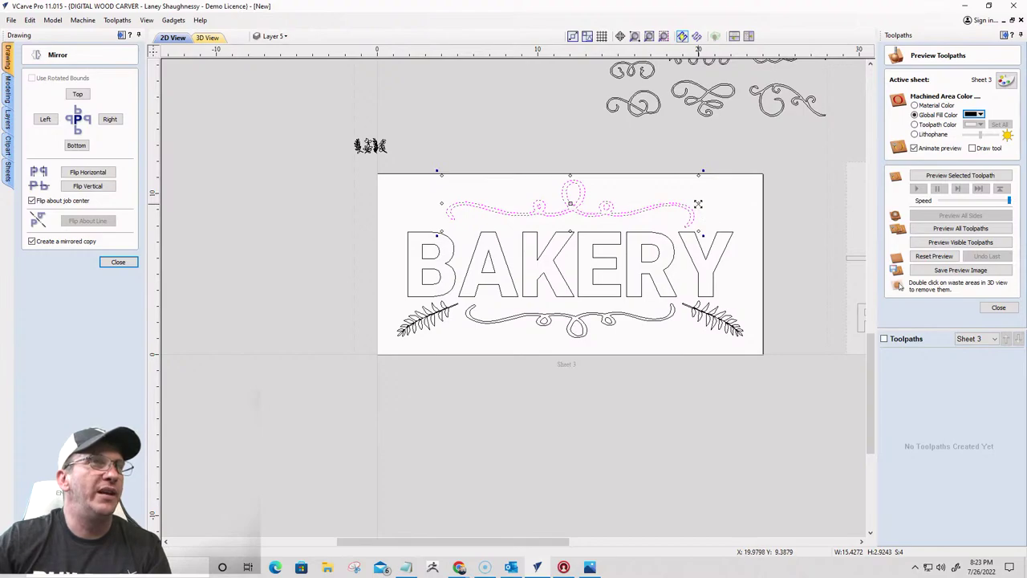
{"action": "left_click_drag", "start_coordinate": [698, 203], "coordinate": [680, 204]}
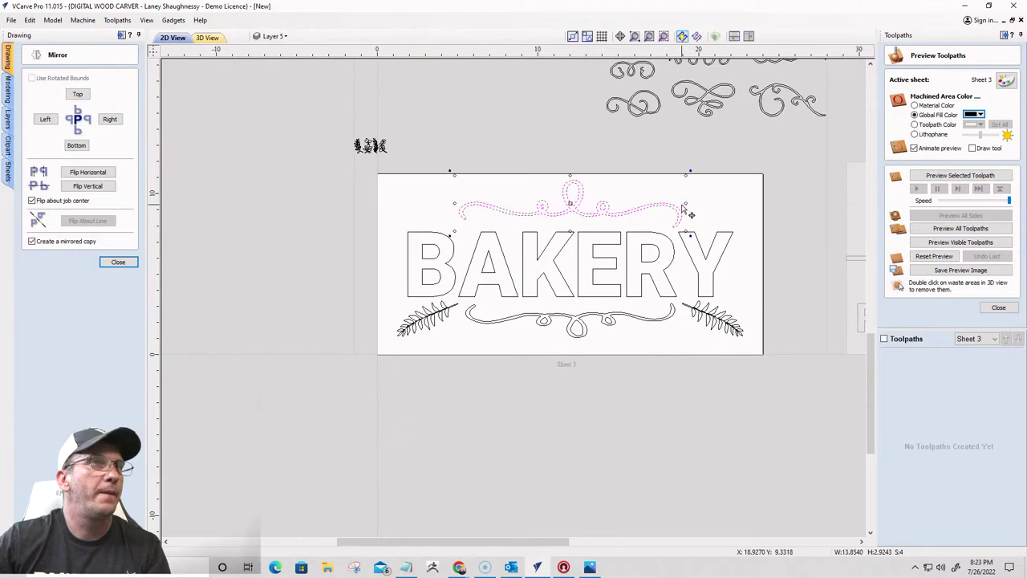
{"action": "left_click_drag", "start_coordinate": [489, 326], "coordinate": [684, 352]}
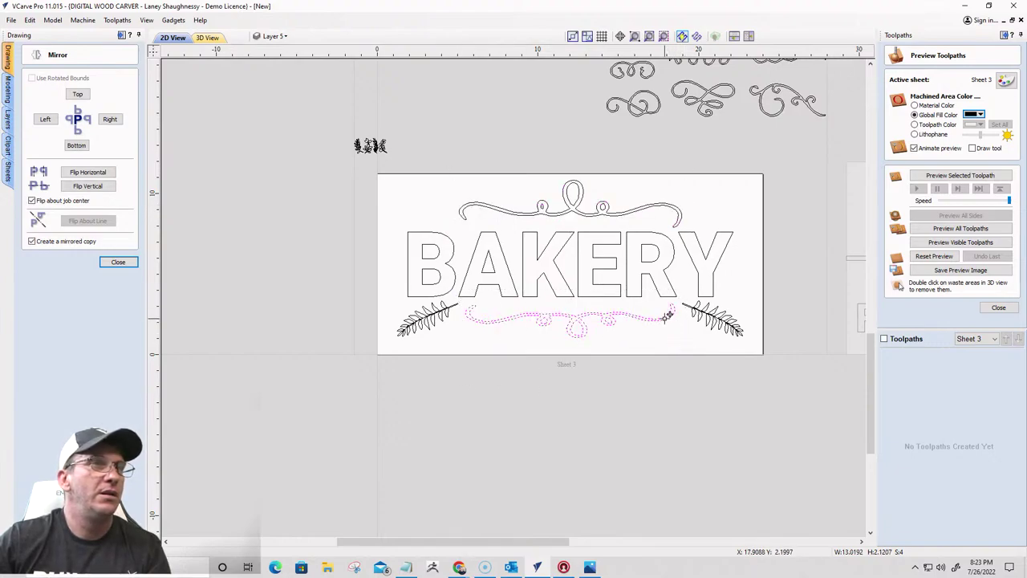
{"action": "left_click_drag", "start_coordinate": [678, 320], "coordinate": [672, 321]}
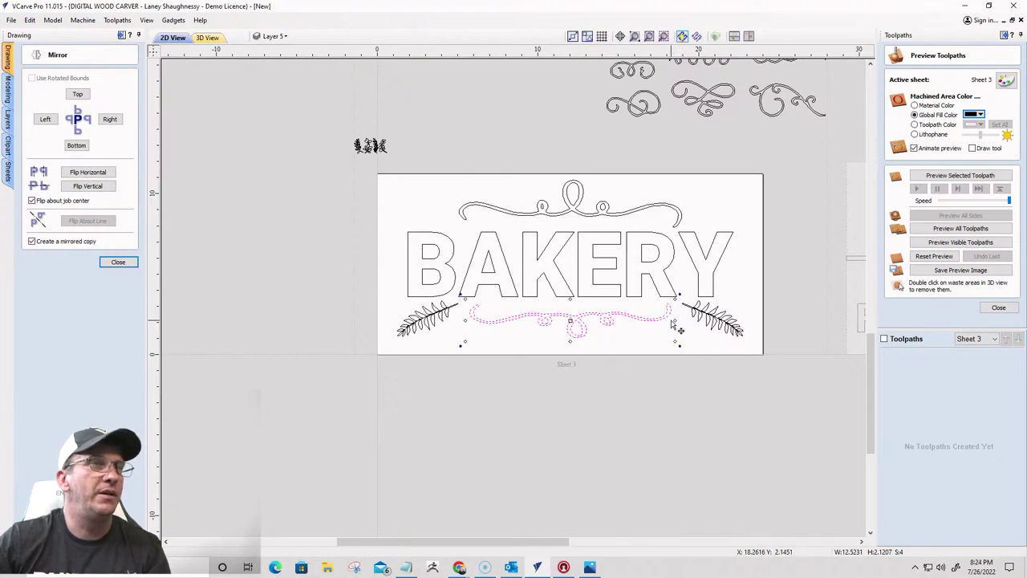
{"action": "left_click", "coordinate": [677, 336]}
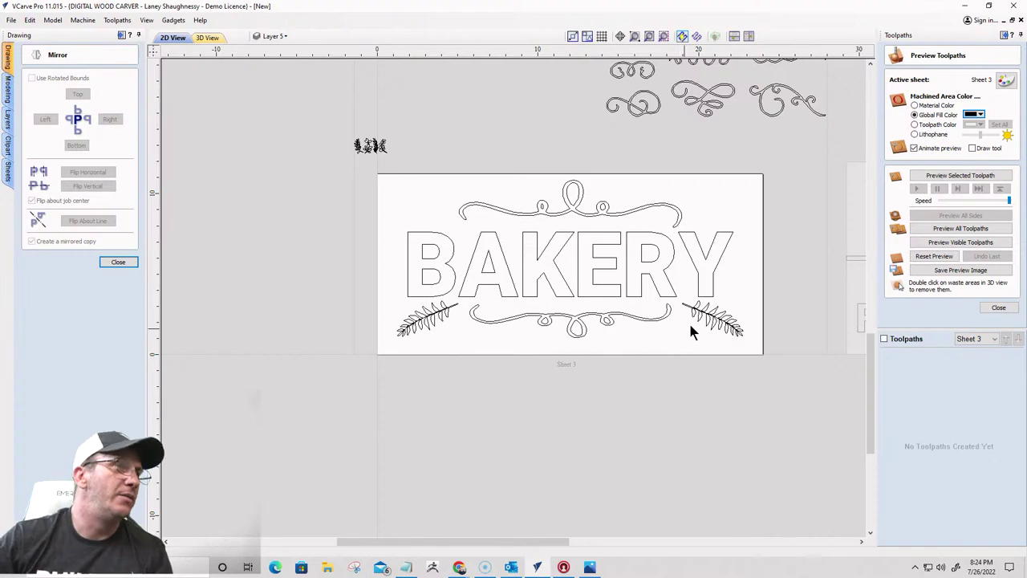
Select the right fern and add an upside-down mirrored copy at the top right
{"action": "left_click_drag", "start_coordinate": [678, 289], "coordinate": [755, 346]}
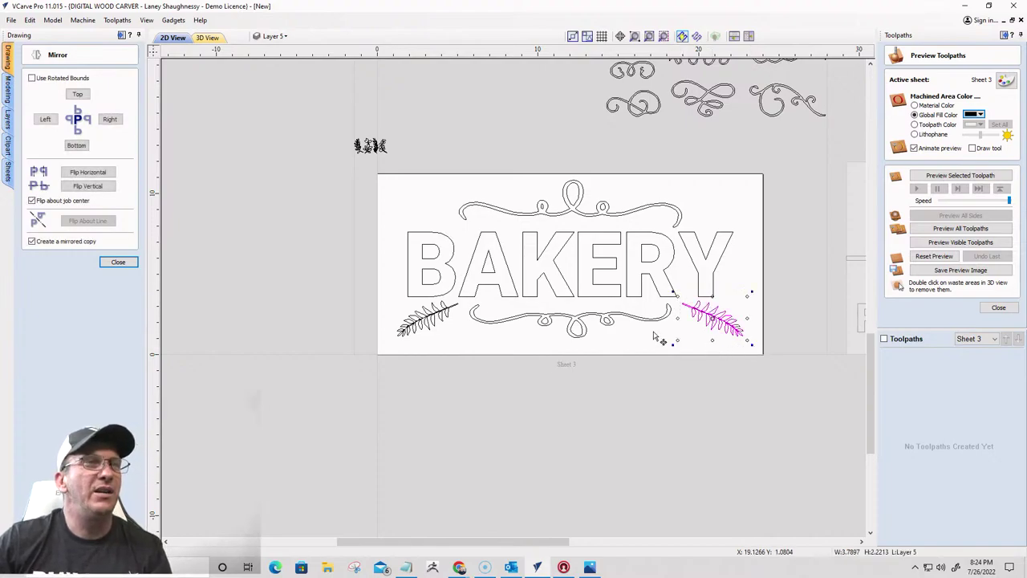
{"action": "left_click", "coordinate": [119, 262]}
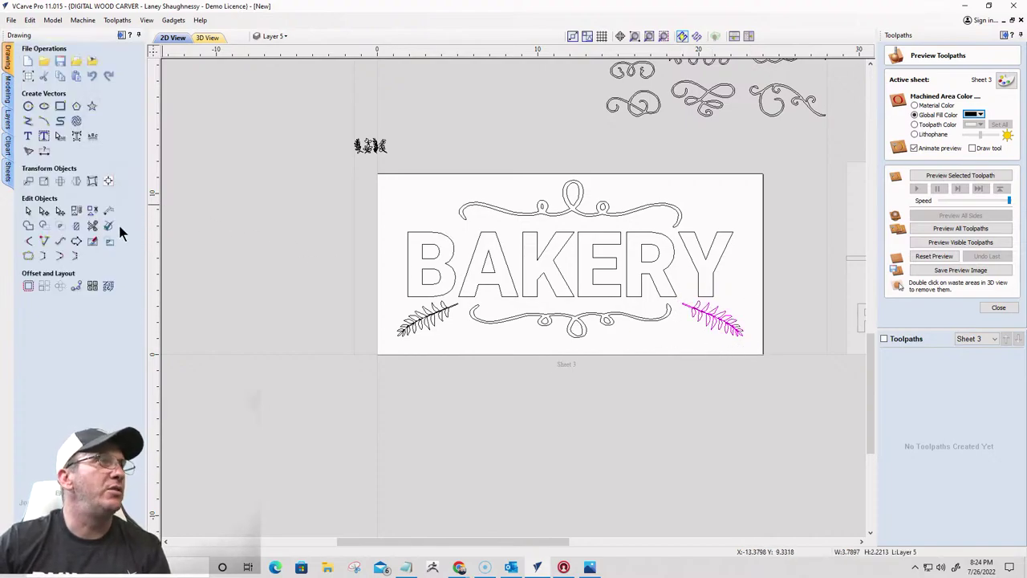
{"action": "left_click", "coordinate": [106, 186]}
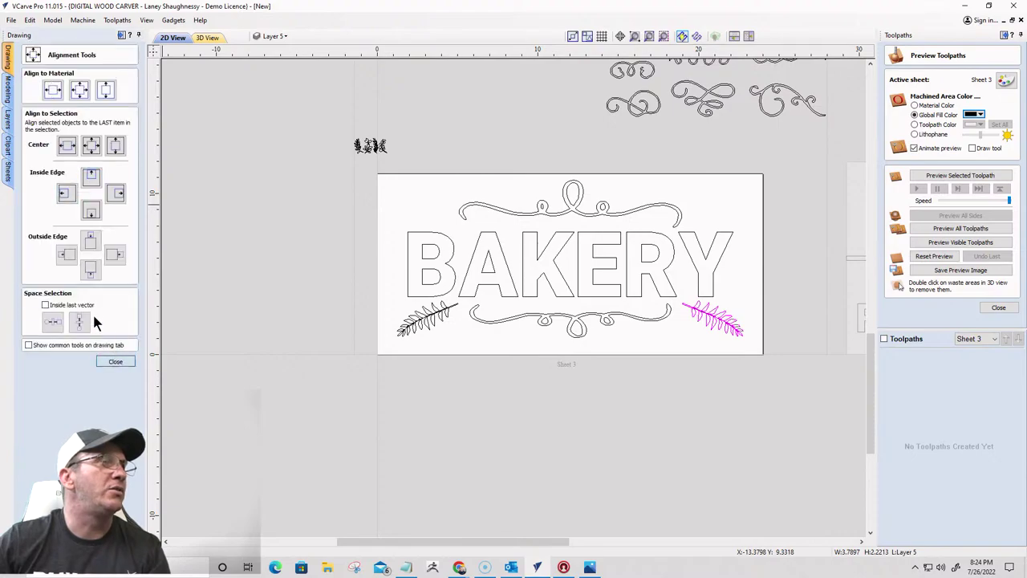
{"action": "left_click", "coordinate": [115, 360]}
{"action": "left_click", "coordinate": [75, 181]}
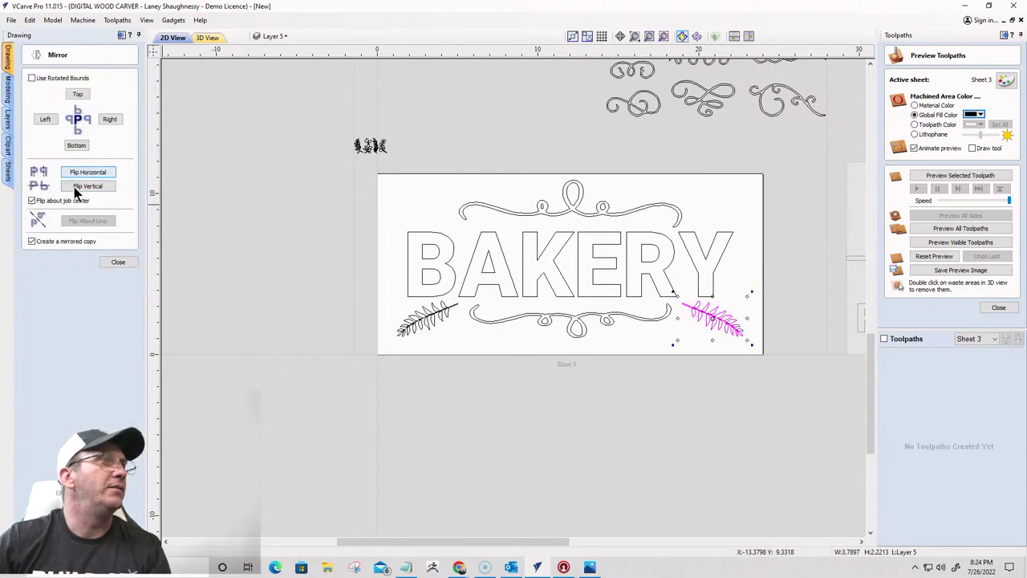
{"action": "left_click", "coordinate": [77, 188]}
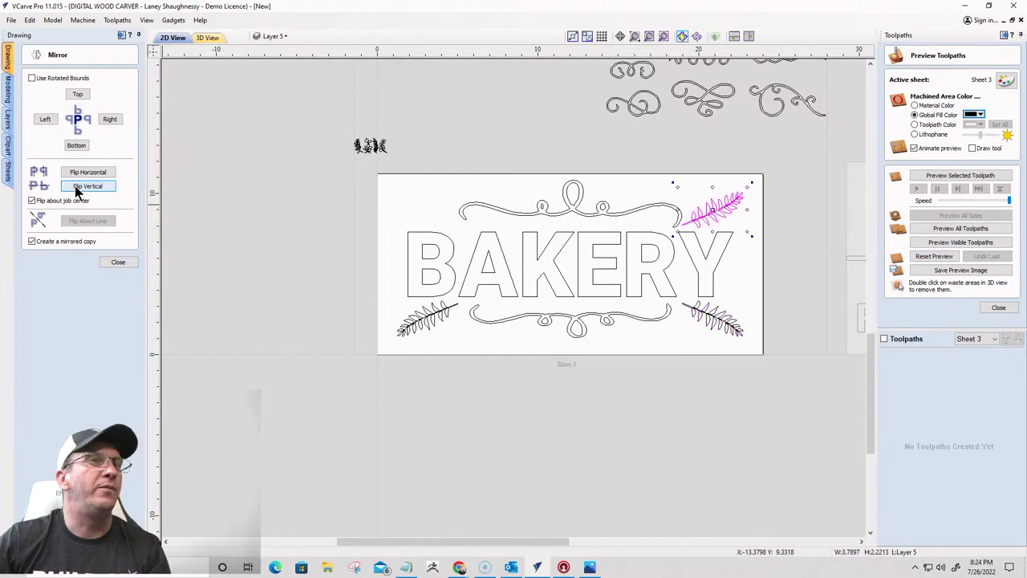
Flip the new fern copy horizontally into the top-left corner
{"action": "left_click", "coordinate": [87, 171]}
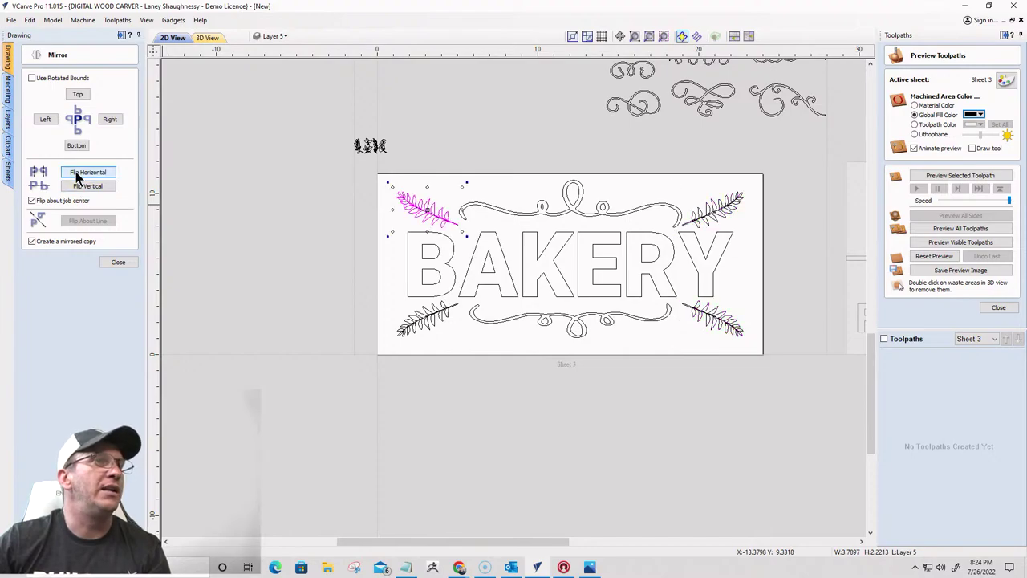
{"action": "left_click", "coordinate": [331, 354]}
{"action": "scroll", "coordinate": [561, 372], "scroll_direction": "down", "scroll_amount": 2}
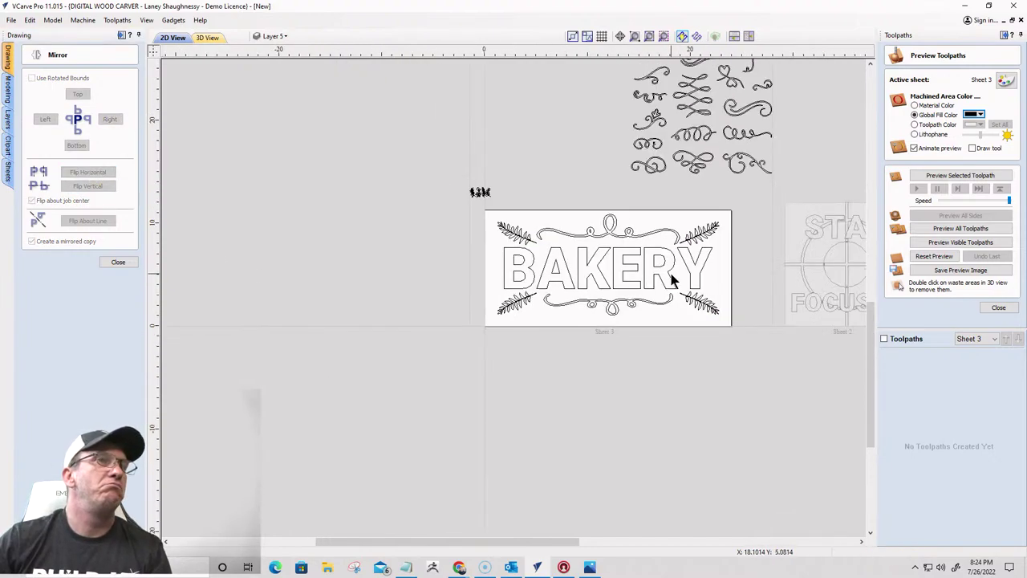
{"action": "scroll", "coordinate": [508, 293], "scroll_direction": "up", "scroll_amount": 5}
{"action": "scroll", "coordinate": [512, 287], "scroll_direction": "down", "scroll_amount": 3}
{"action": "scroll", "coordinate": [621, 236], "scroll_direction": "up", "scroll_amount": 5}
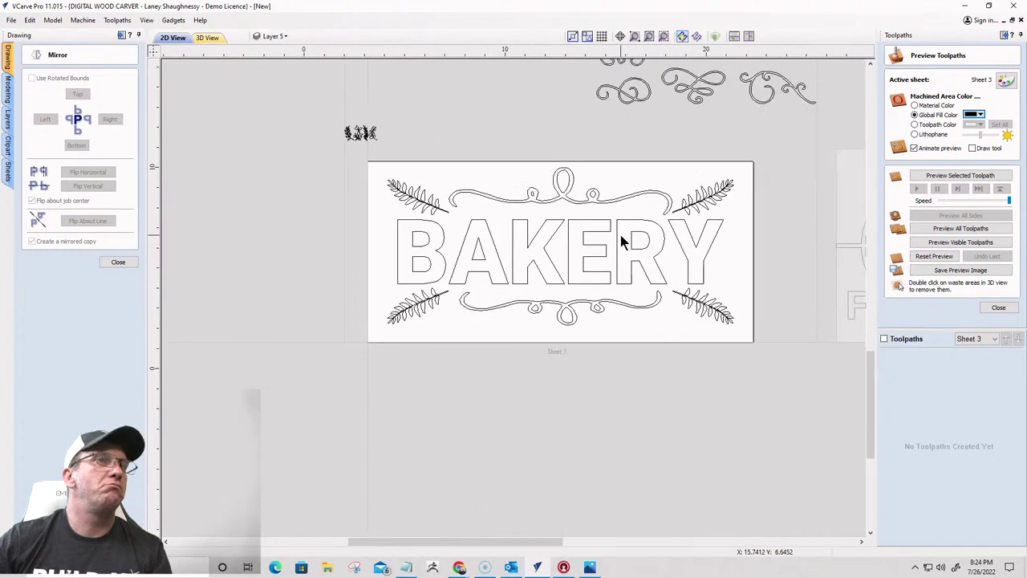
{"action": "scroll", "coordinate": [625, 242], "scroll_direction": "down", "scroll_amount": 4}
{"action": "scroll", "coordinate": [623, 235], "scroll_direction": "up", "scroll_amount": 2}
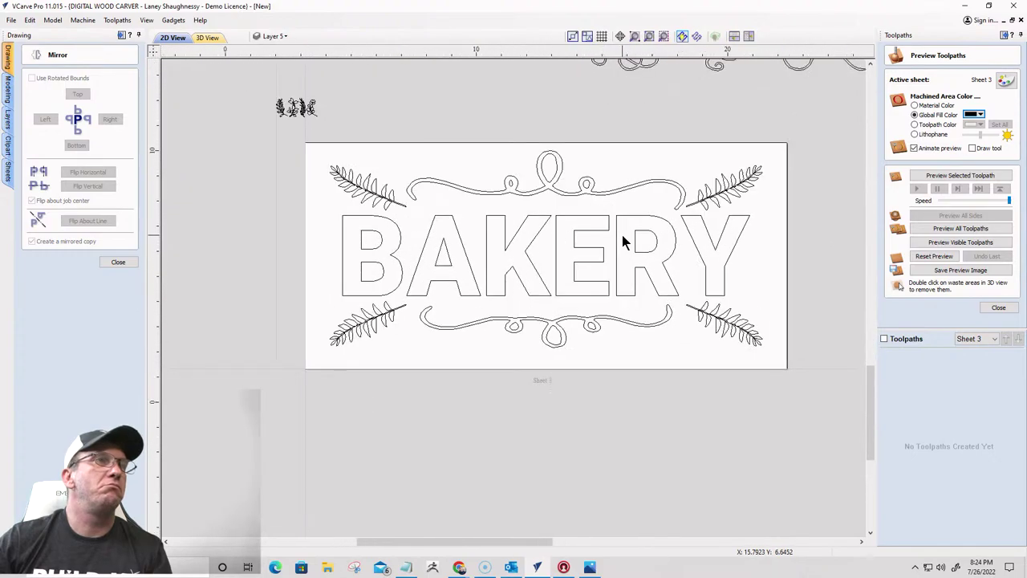
{"action": "scroll", "coordinate": [622, 236], "scroll_direction": "down", "scroll_amount": 2}
{"action": "scroll", "coordinate": [622, 235], "scroll_direction": "up", "scroll_amount": 3}
{"action": "scroll", "coordinate": [620, 231], "scroll_direction": "down", "scroll_amount": 2}
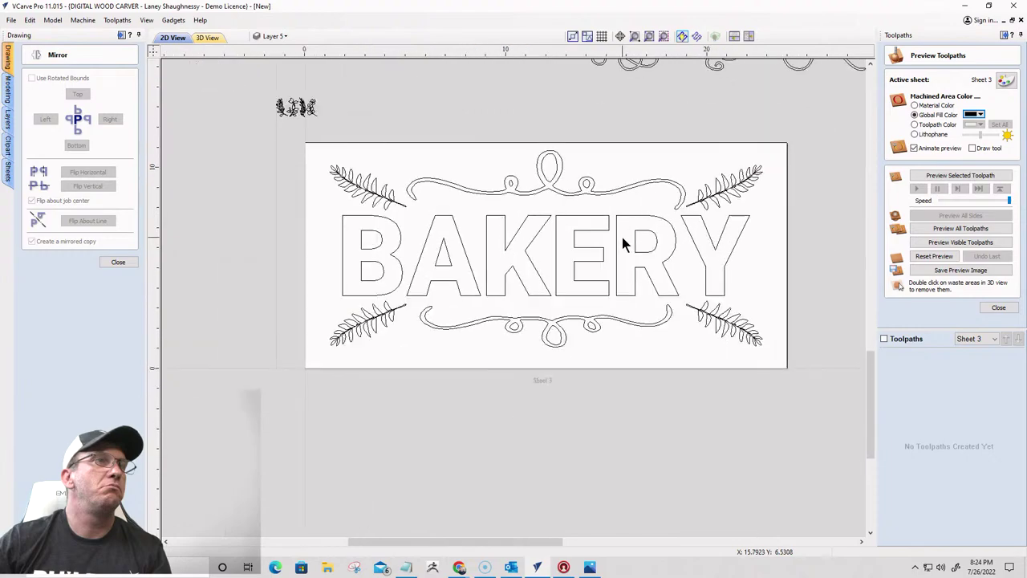
{"action": "scroll", "coordinate": [622, 237], "scroll_direction": "up", "scroll_amount": 1}
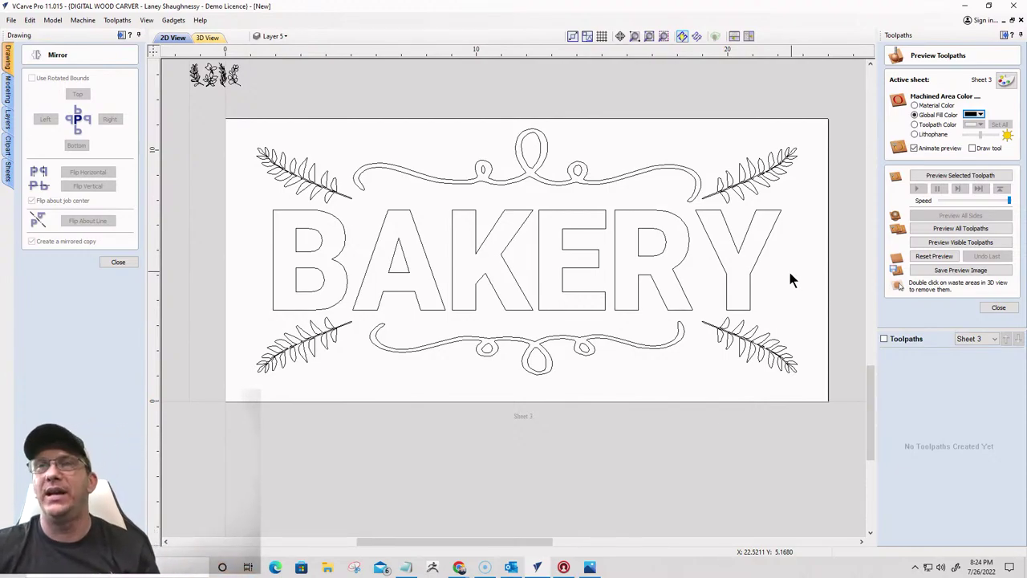
Draw a 0.4-inch diameter circle just right of the Y
{"action": "left_click", "coordinate": [123, 262]}
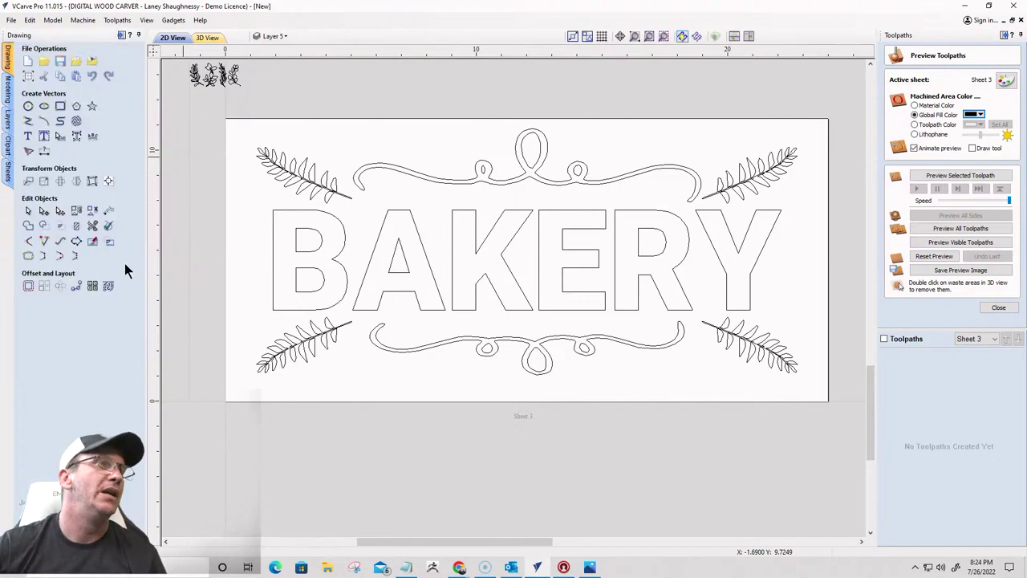
{"action": "left_click", "coordinate": [28, 106]}
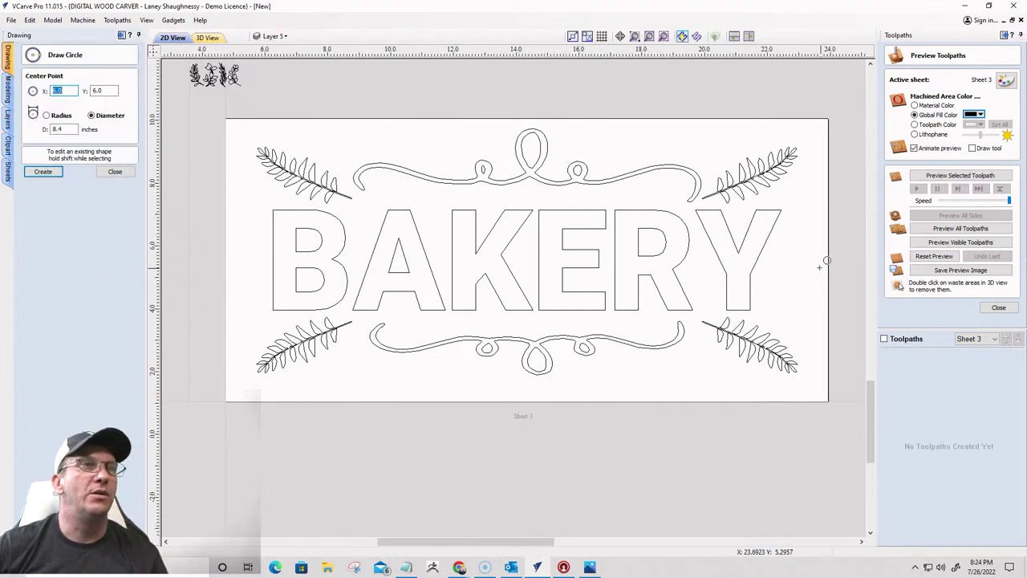
{"action": "scroll", "coordinate": [733, 211], "scroll_direction": "up", "scroll_amount": 3}
{"action": "scroll", "coordinate": [687, 424], "scroll_direction": "down", "scroll_amount": 2}
{"action": "scroll", "coordinate": [691, 230], "scroll_direction": "up", "scroll_amount": 2}
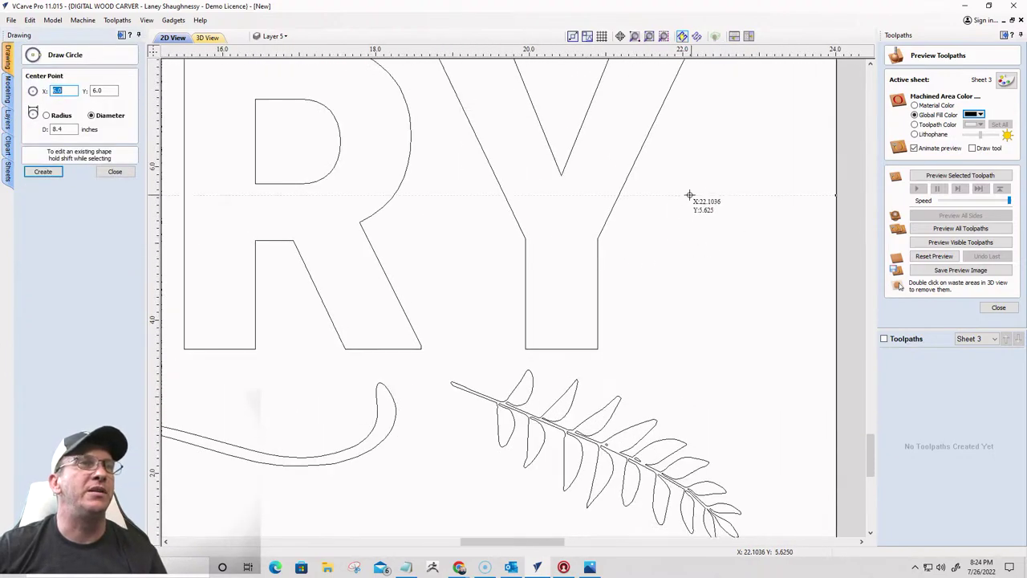
{"action": "left_click", "coordinate": [675, 199]}
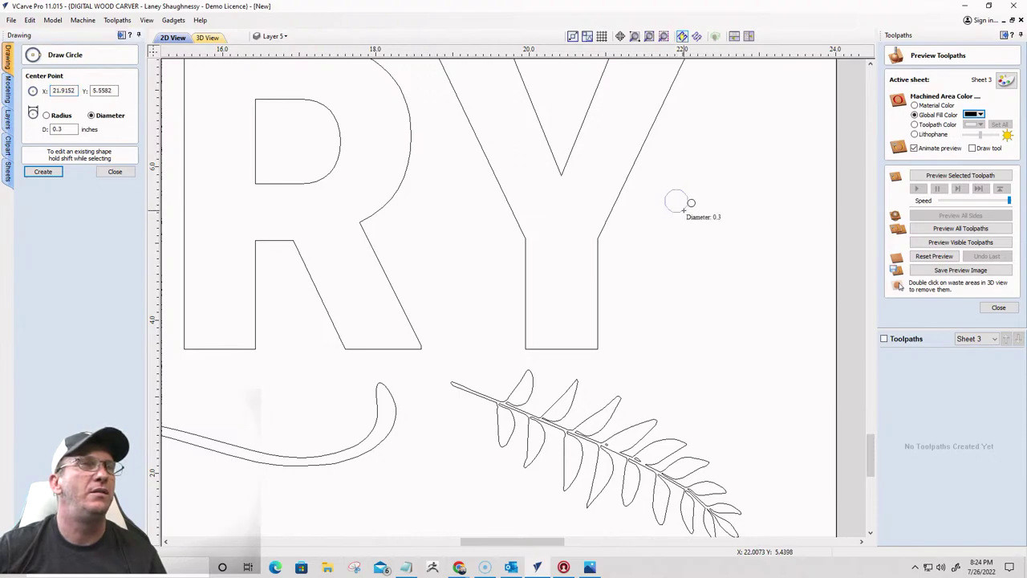
{"action": "left_click", "coordinate": [692, 203]}
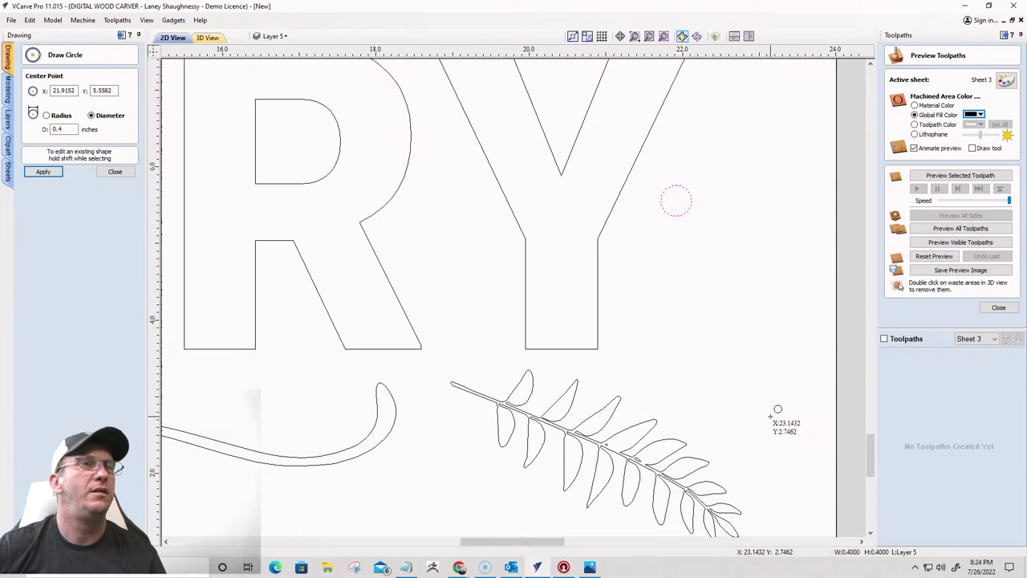
{"action": "left_click", "coordinate": [116, 173]}
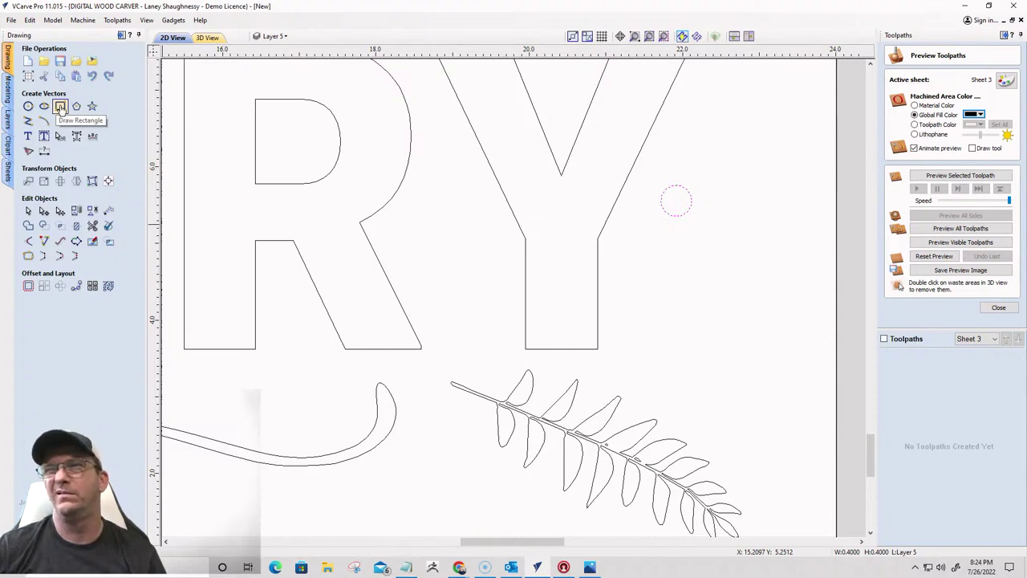
Draw a square-cornered 1.45 × 0.35 inch rectangle to the right of the circle
{"action": "left_click", "coordinate": [60, 106]}
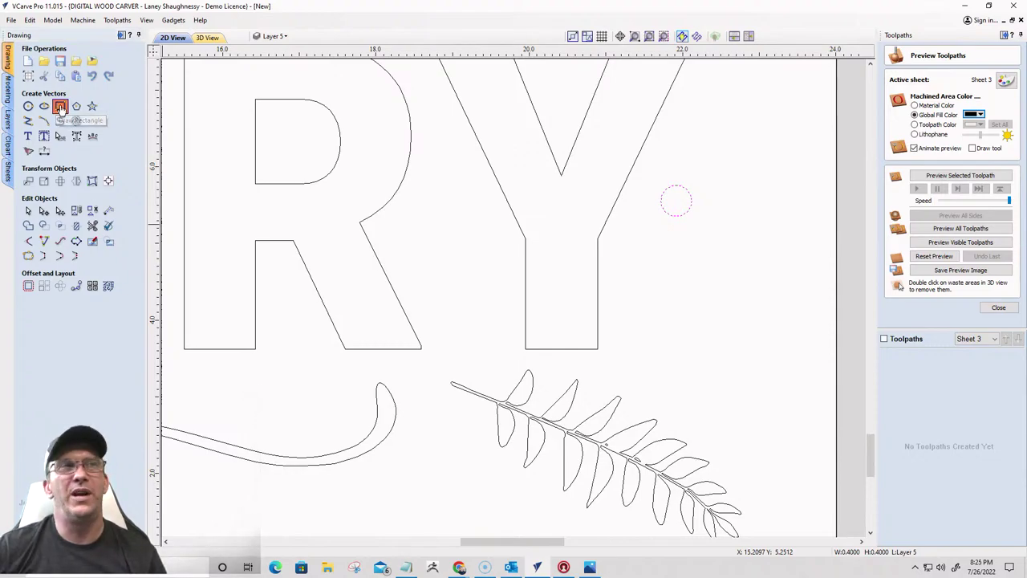
{"action": "mouse_move", "coordinate": [704, 187]}
{"action": "left_mouse_down"}
{"action": "mouse_move", "coordinate": [699, 206]}
{"action": "mouse_move", "coordinate": [810, 214]}
{"action": "left_mouse_up"}
{"action": "left_click", "coordinate": [61, 156]}
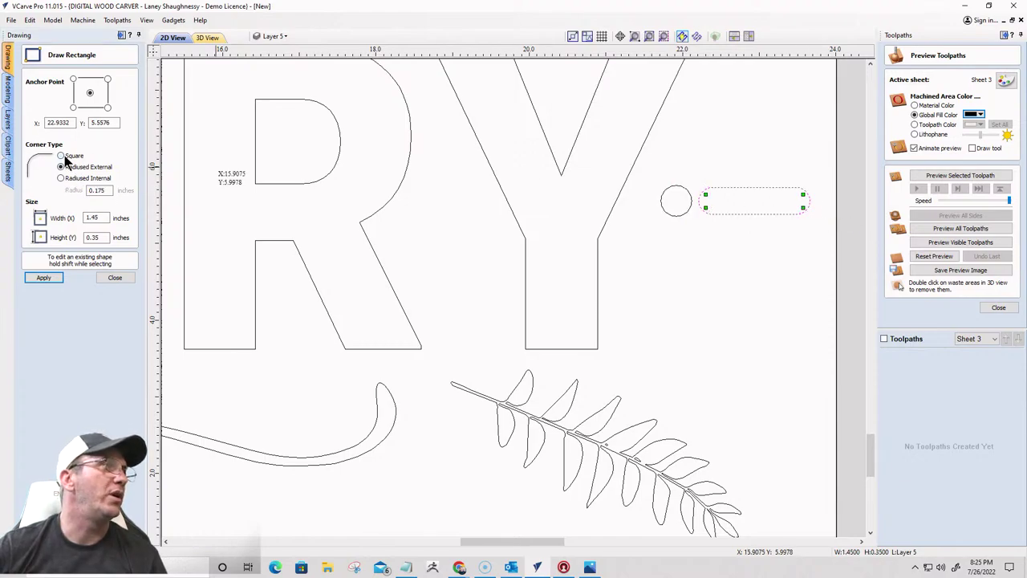
{"action": "left_click", "coordinate": [44, 278]}
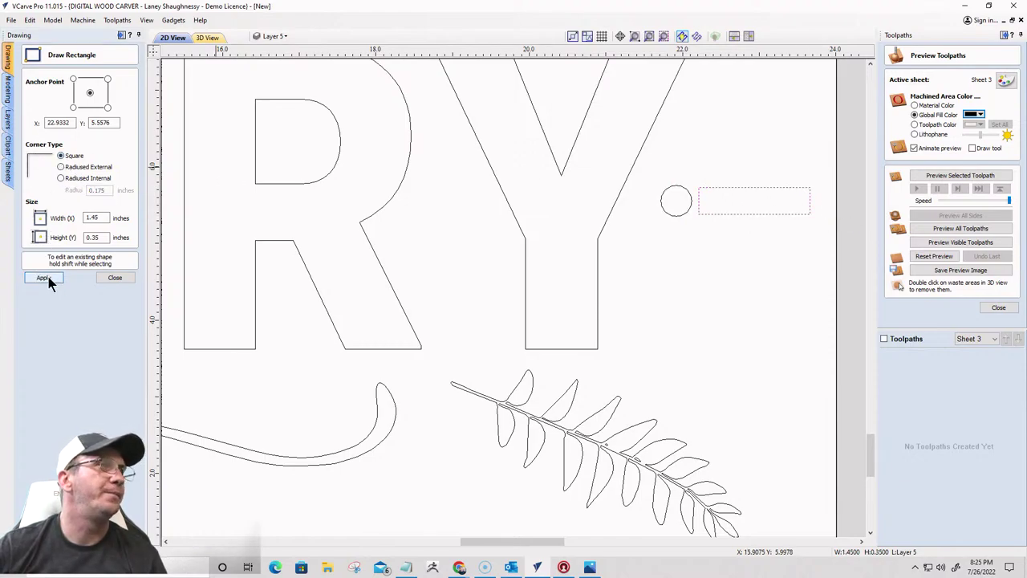
{"action": "left_click", "coordinate": [114, 277]}
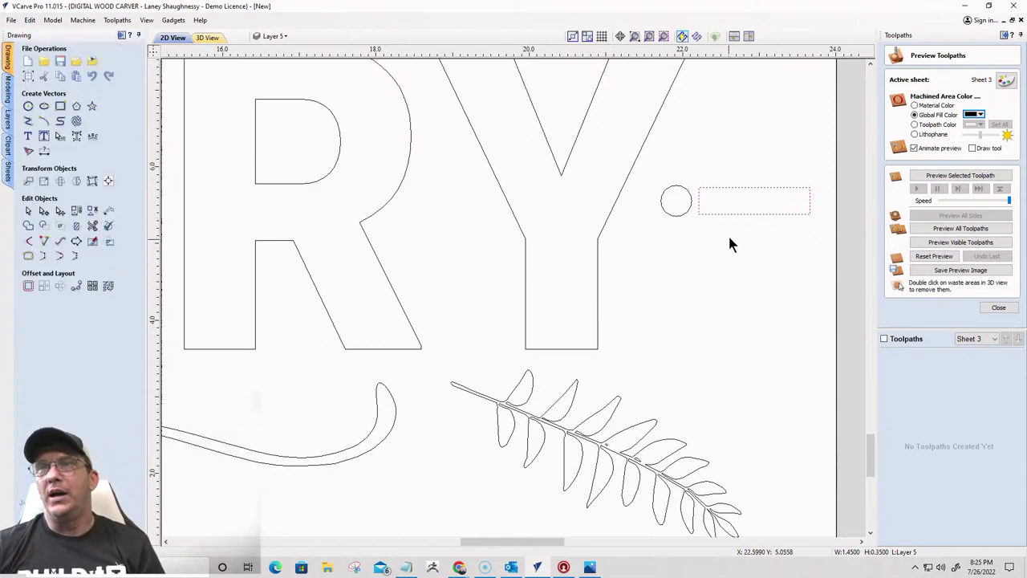
{"action": "scroll", "coordinate": [682, 231], "scroll_direction": "up", "scroll_amount": 1}
{"action": "scroll", "coordinate": [682, 231], "scroll_direction": "down", "scroll_amount": 1}
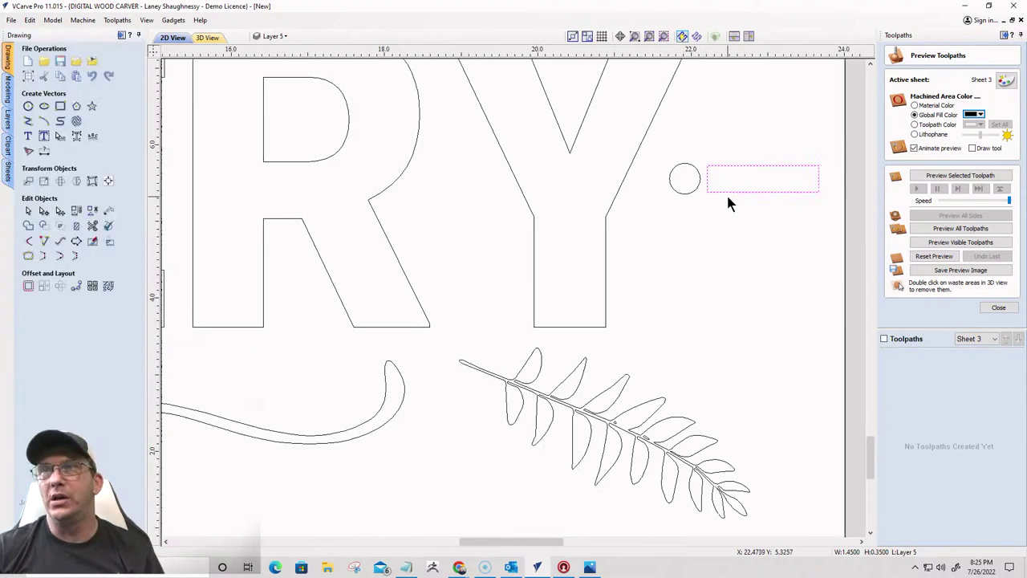
{"action": "scroll", "coordinate": [728, 198], "scroll_direction": "up", "scroll_amount": 2}
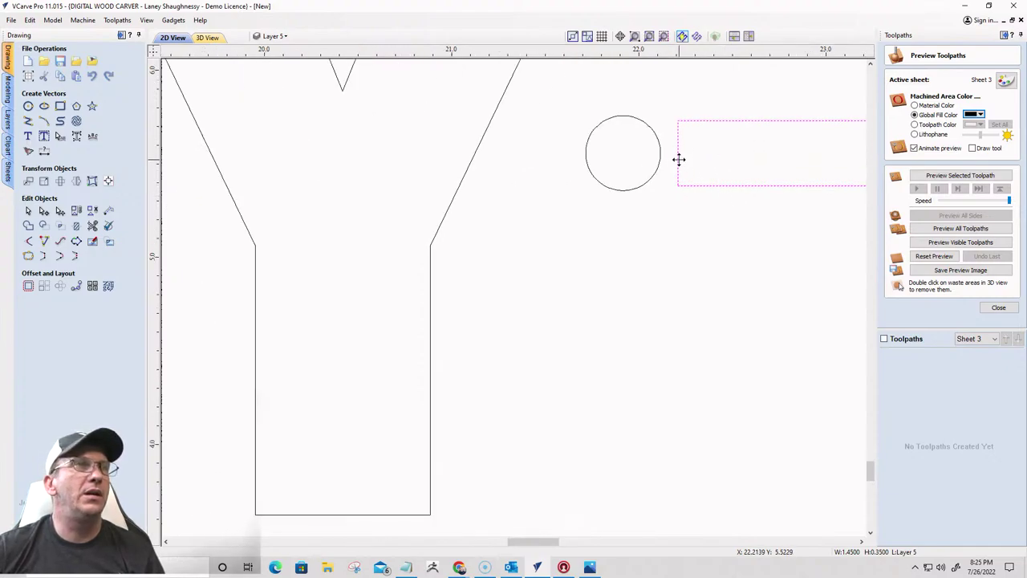
Put the rectangle into node editing mode
{"action": "left_click", "coordinate": [43, 210]}
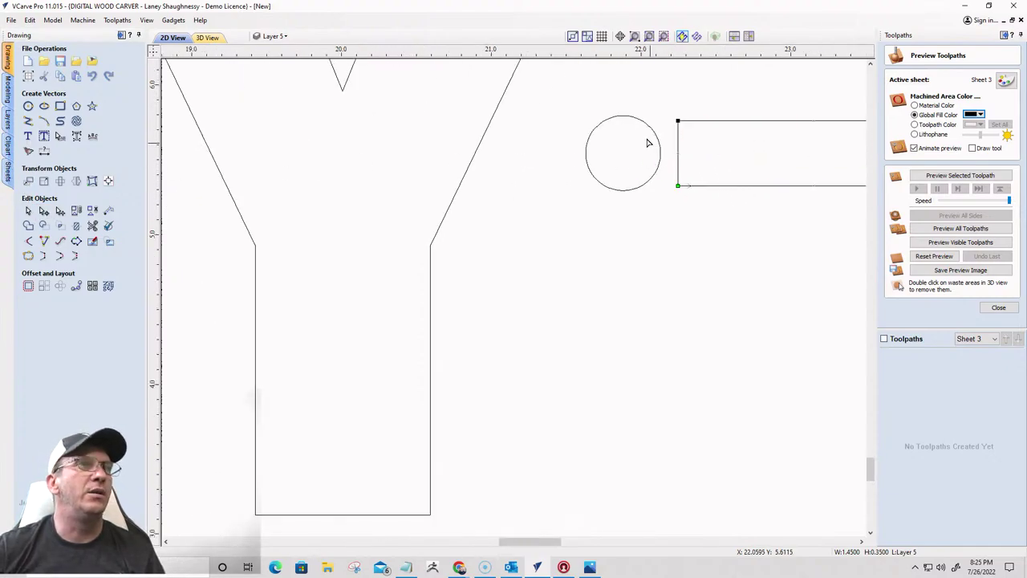
{"action": "scroll", "coordinate": [646, 141], "scroll_direction": "down", "scroll_amount": 2}
{"action": "scroll", "coordinate": [732, 121], "scroll_direction": "up", "scroll_amount": 2}
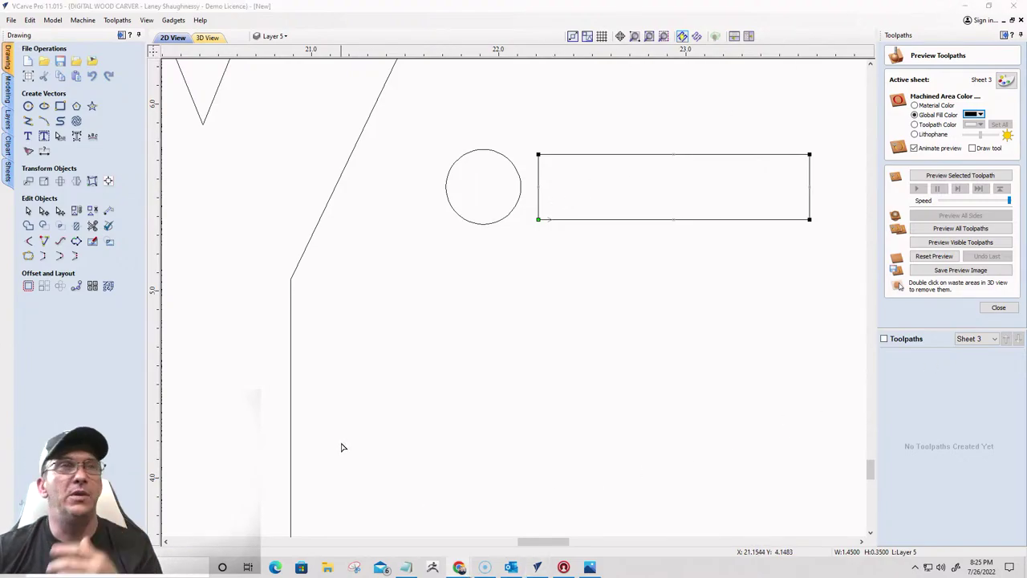
{"action": "scroll", "coordinate": [607, 245], "scroll_direction": "down", "scroll_amount": 1}
{"action": "scroll", "coordinate": [532, 225], "scroll_direction": "up", "scroll_amount": 4}
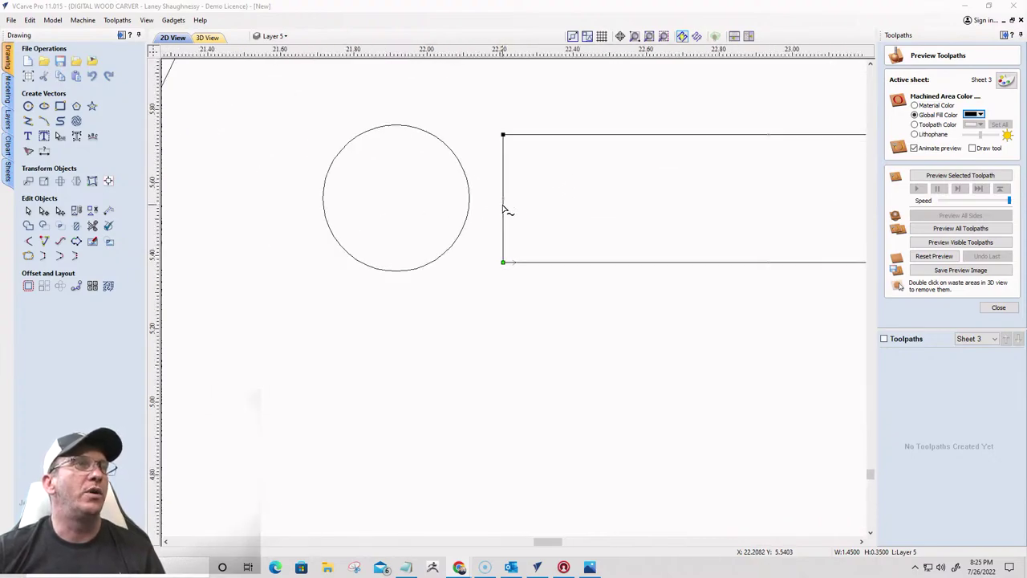
Add midpoints on the rectangle's side edges and pull the right one 0.275 out into a tip
{"action": "right_click", "coordinate": [503, 198]}
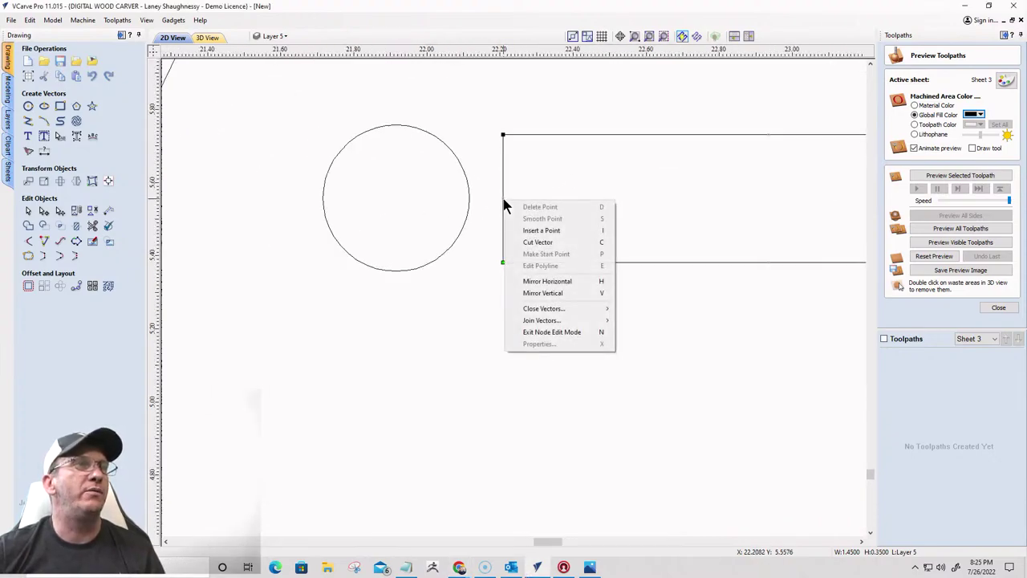
{"action": "left_click", "coordinate": [530, 232]}
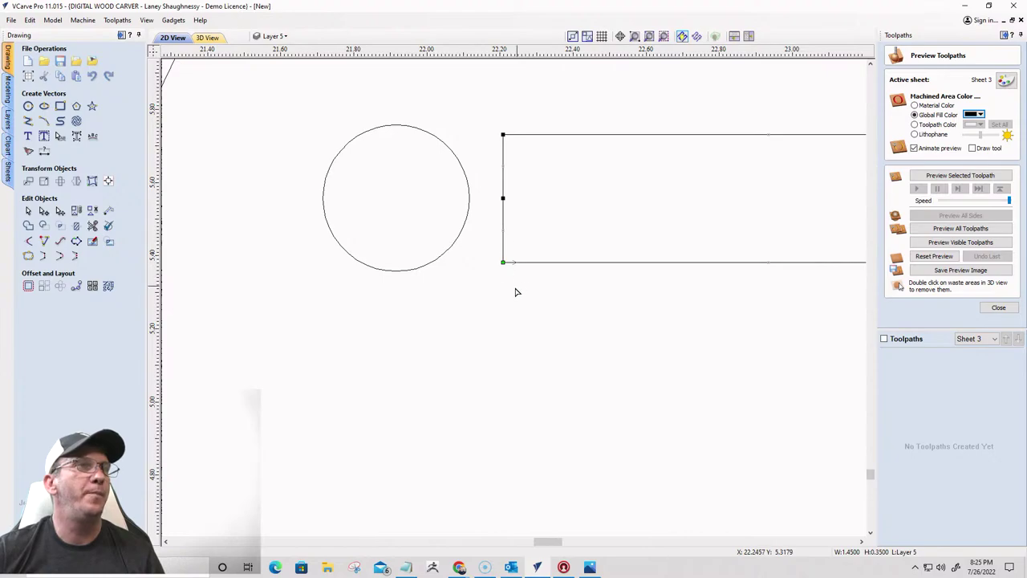
{"action": "scroll", "coordinate": [498, 291], "scroll_direction": "down", "scroll_amount": 2}
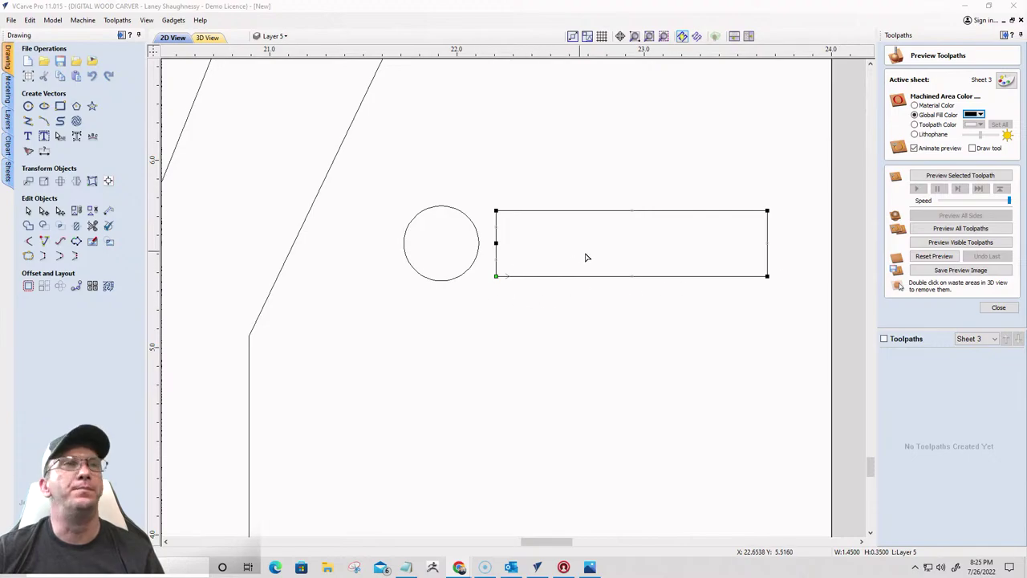
{"action": "right_click", "coordinate": [767, 244]}
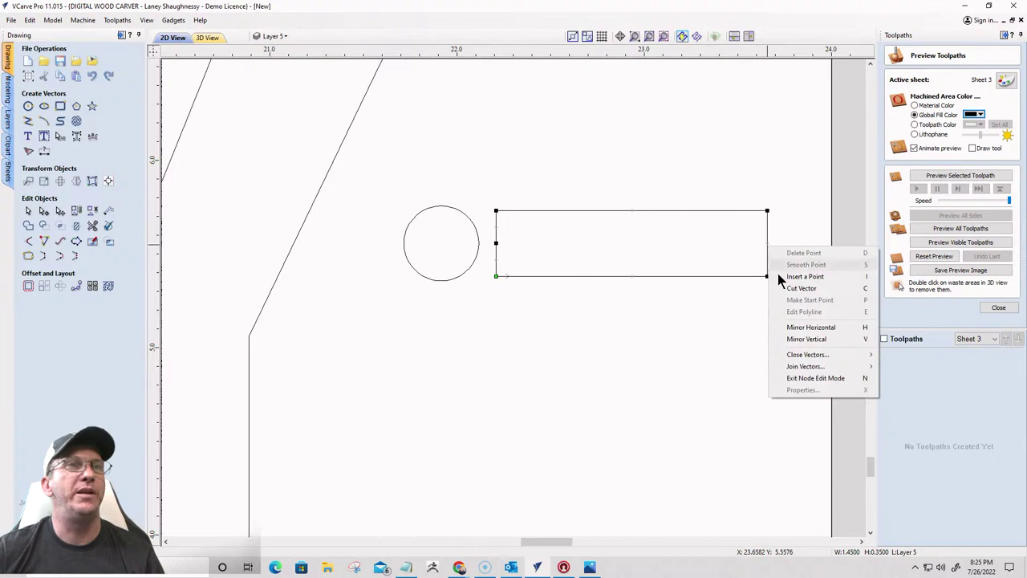
{"action": "left_click", "coordinate": [777, 276]}
{"action": "left_click_drag", "start_coordinate": [767, 242], "coordinate": [818, 242]}
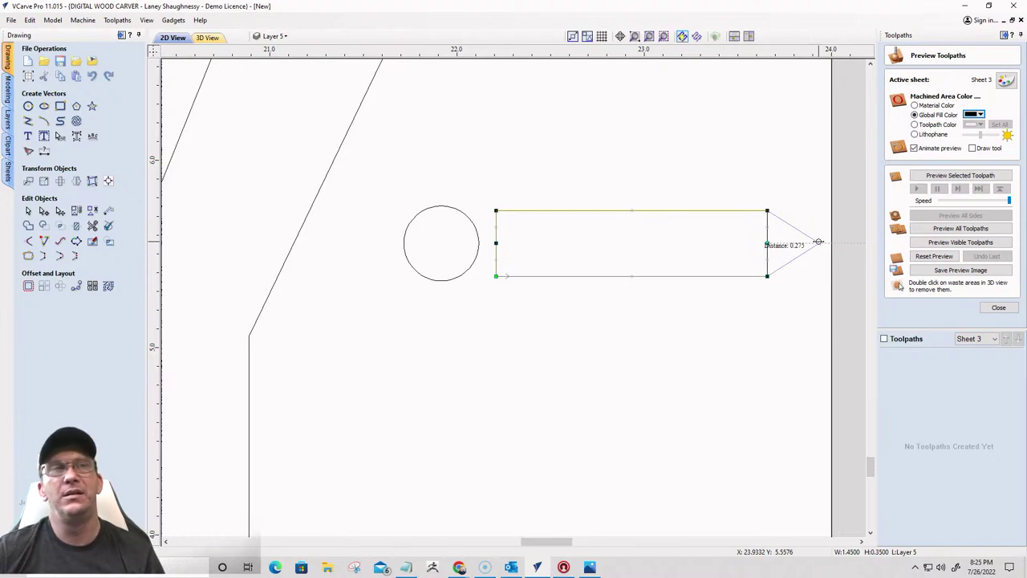
{"action": "left_click_drag", "start_coordinate": [818, 241], "coordinate": [818, 241]}
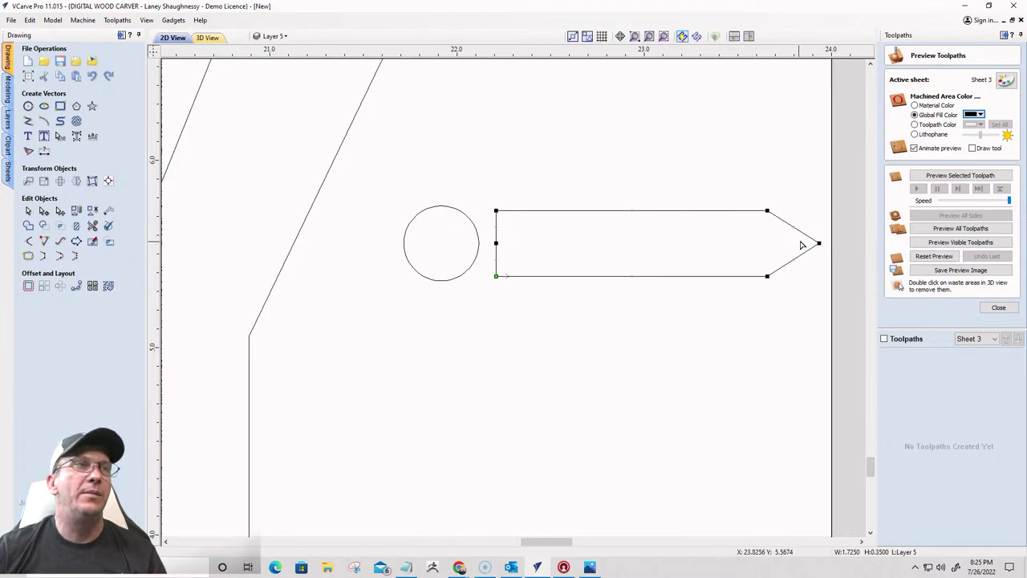
{"action": "scroll", "coordinate": [800, 244], "scroll_direction": "up", "scroll_amount": 4}
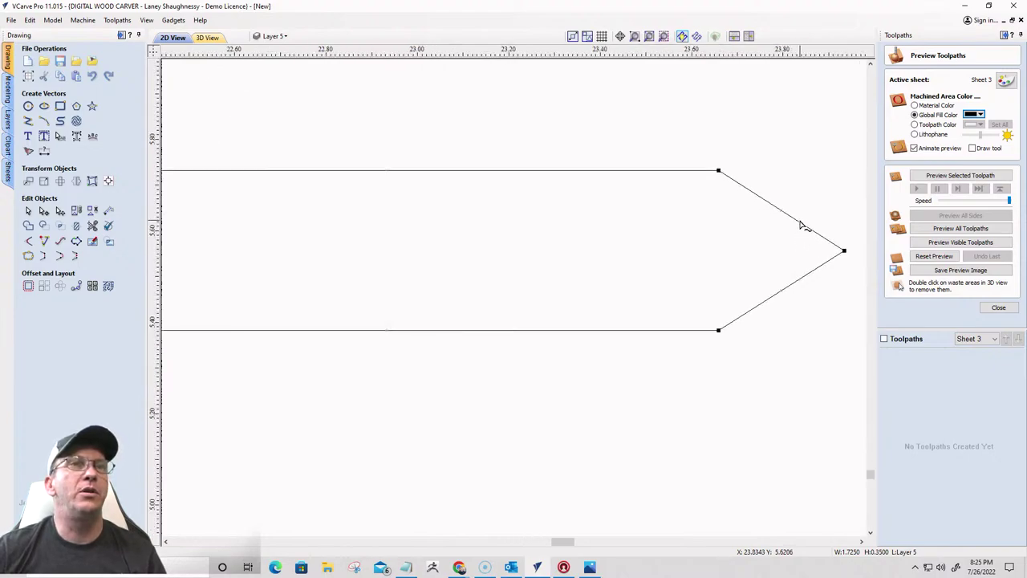
Convert the upper slanted edge to an arc and drag it into a gentle curve
{"action": "right_click", "coordinate": [801, 224]}
{"action": "left_click", "coordinate": [808, 241]}
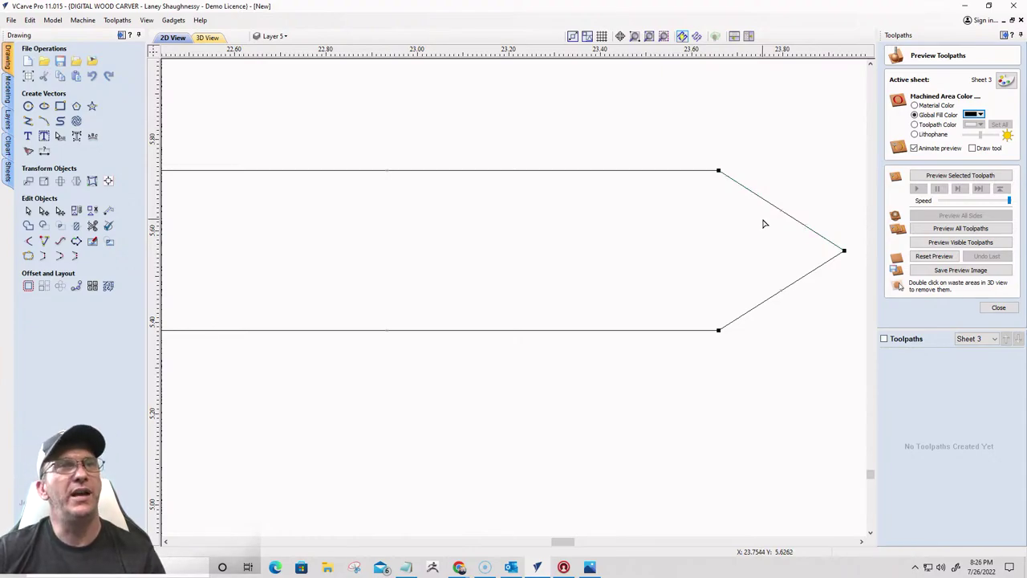
{"action": "right_click", "coordinate": [786, 215]}
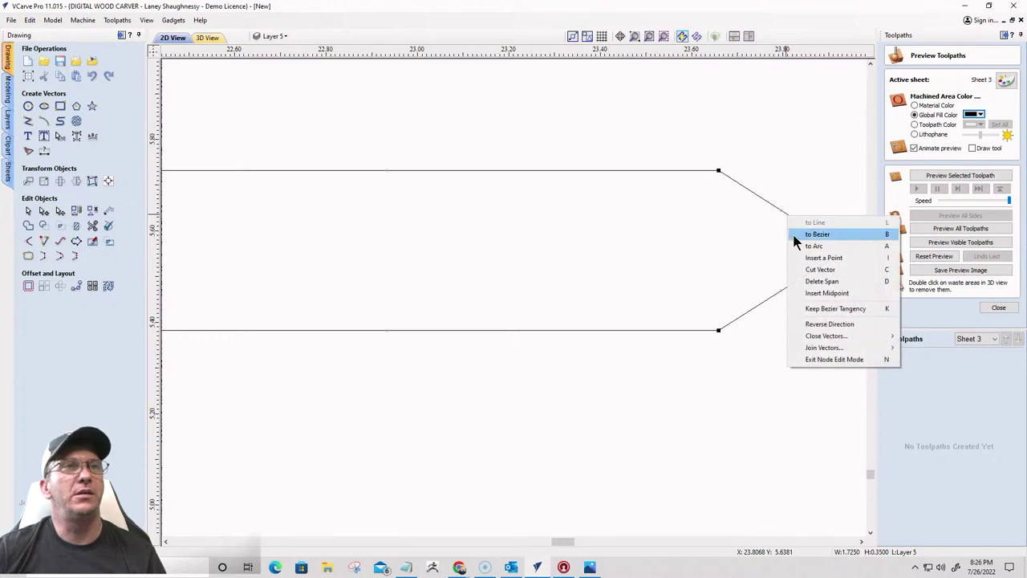
{"action": "left_click", "coordinate": [789, 232]}
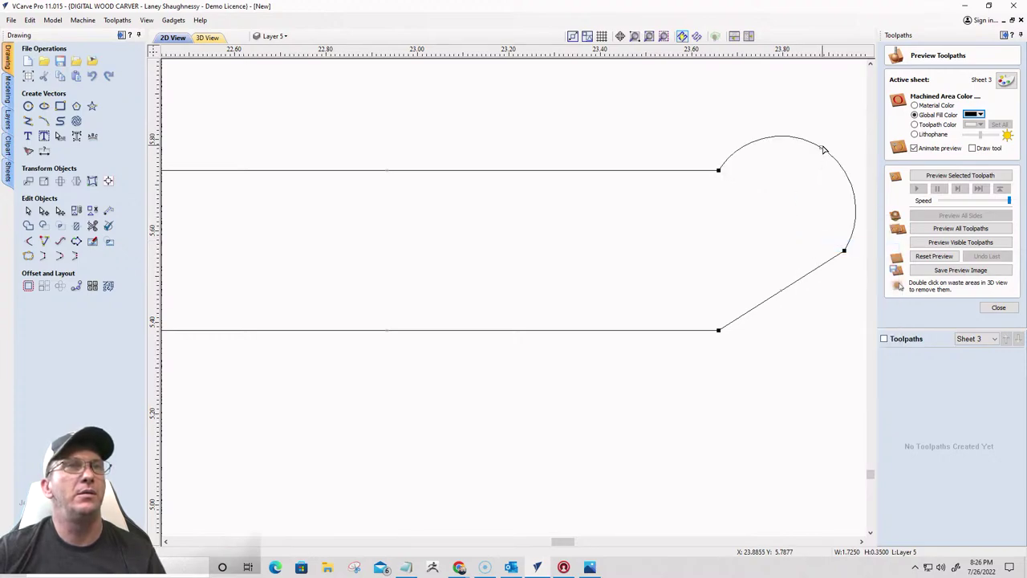
{"action": "left_click_drag", "start_coordinate": [812, 158], "coordinate": [775, 211]}
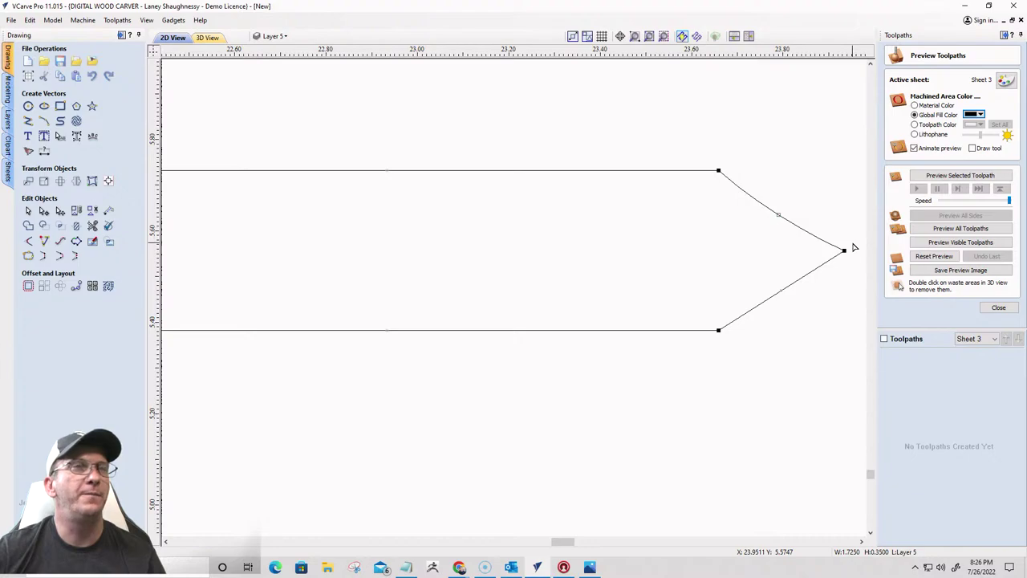
{"action": "scroll", "coordinate": [853, 247], "scroll_direction": "down", "scroll_amount": 2}
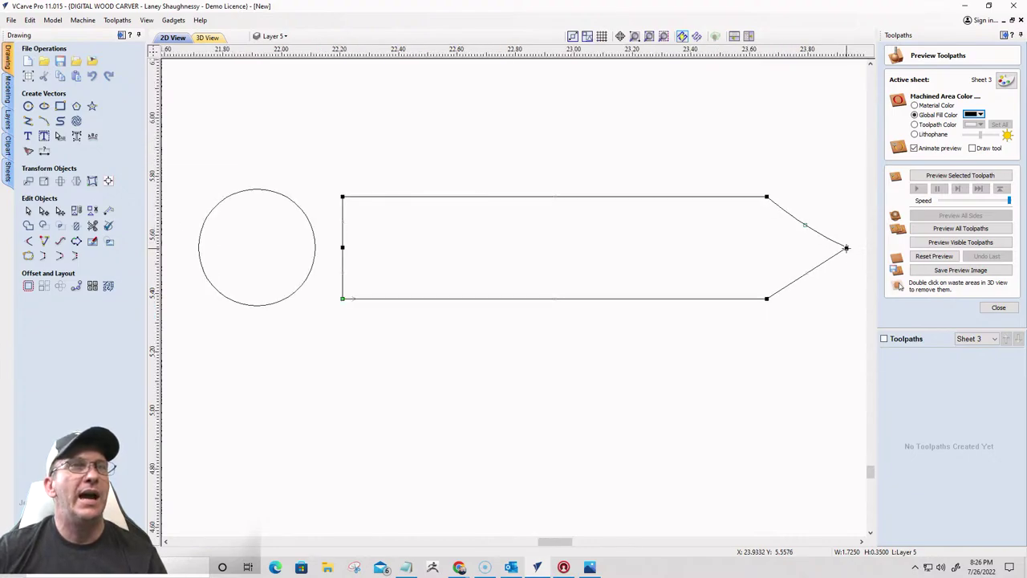
{"action": "scroll", "coordinate": [850, 247], "scroll_direction": "up", "scroll_amount": 2}
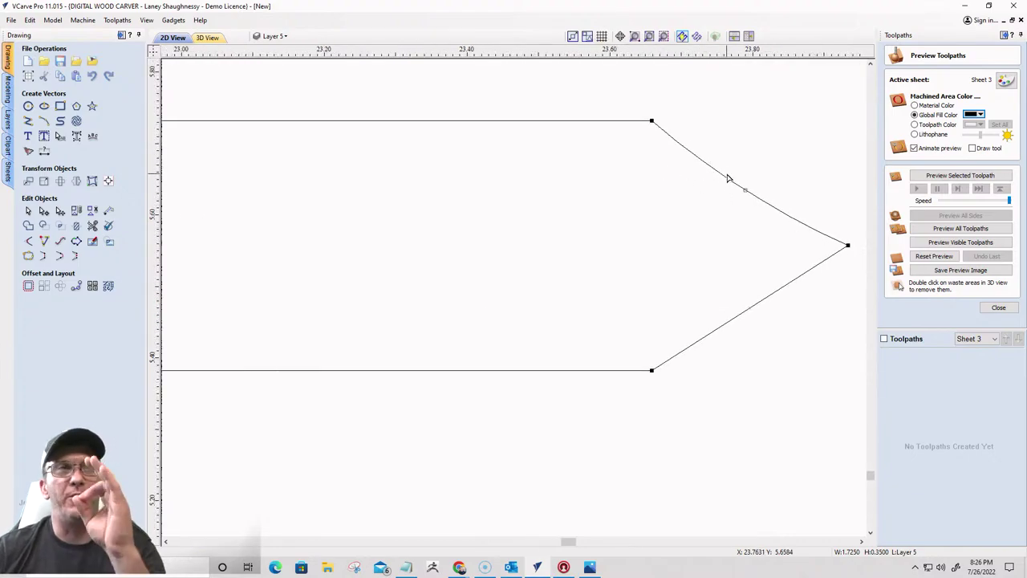
Cut the outline open at the arrow's tip node
{"action": "right_click", "coordinate": [848, 245]}
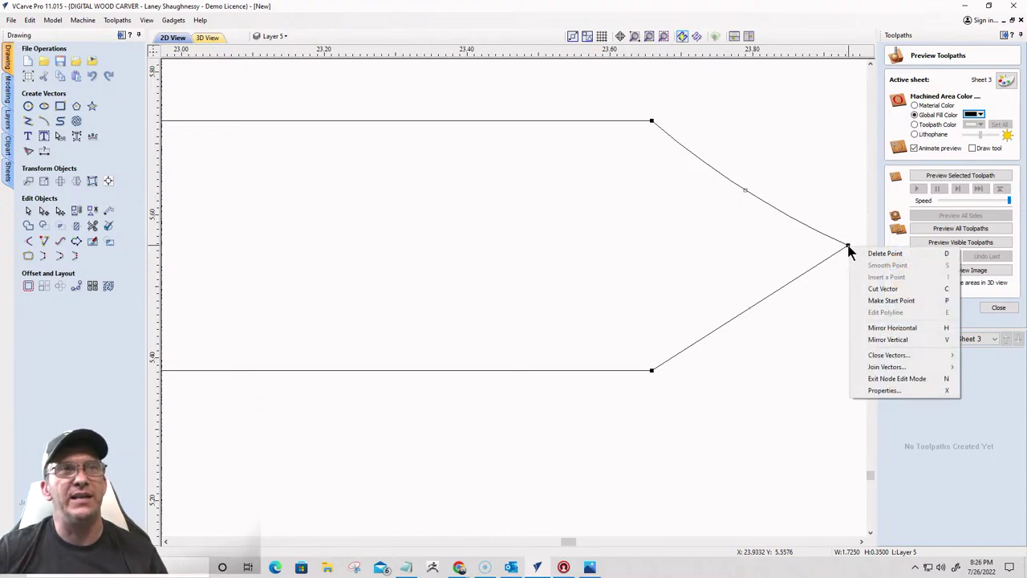
{"action": "left_click", "coordinate": [876, 291]}
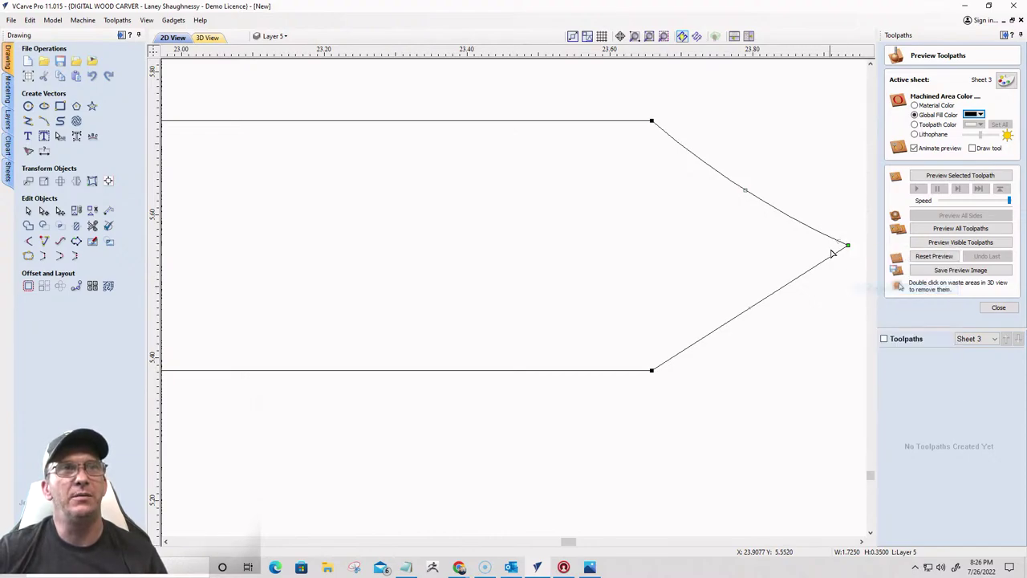
{"action": "scroll", "coordinate": [848, 245], "scroll_direction": "down", "scroll_amount": 5}
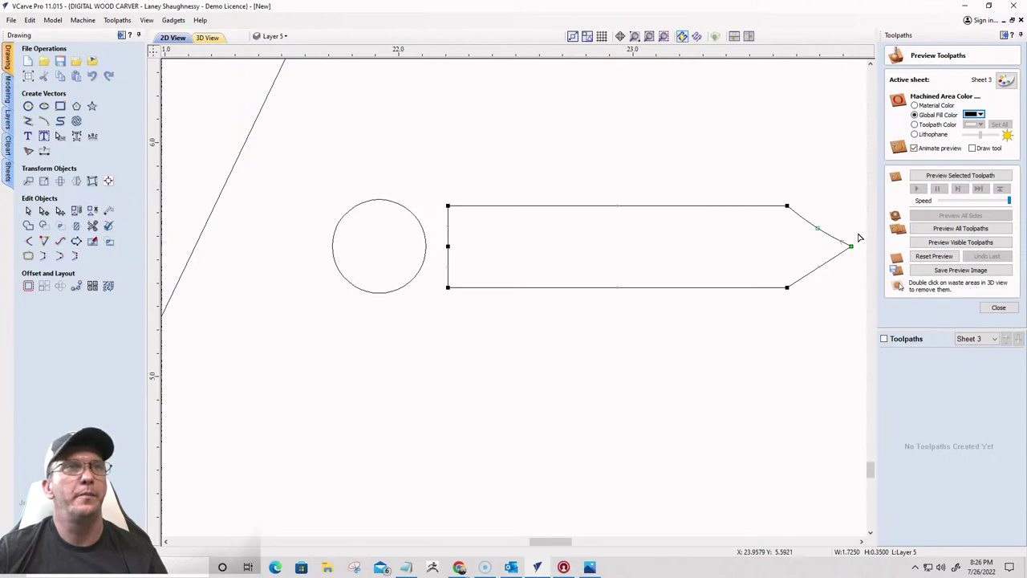
Delete the top-left corner node and convert the new slanted top span to an arc
{"action": "right_click", "coordinate": [447, 206]}
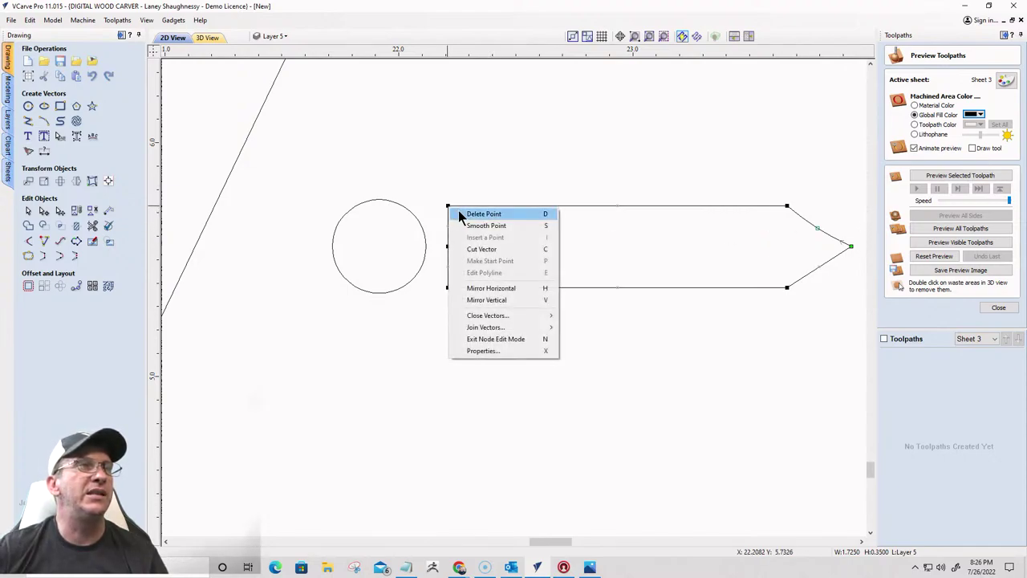
{"action": "left_click", "coordinate": [481, 213]}
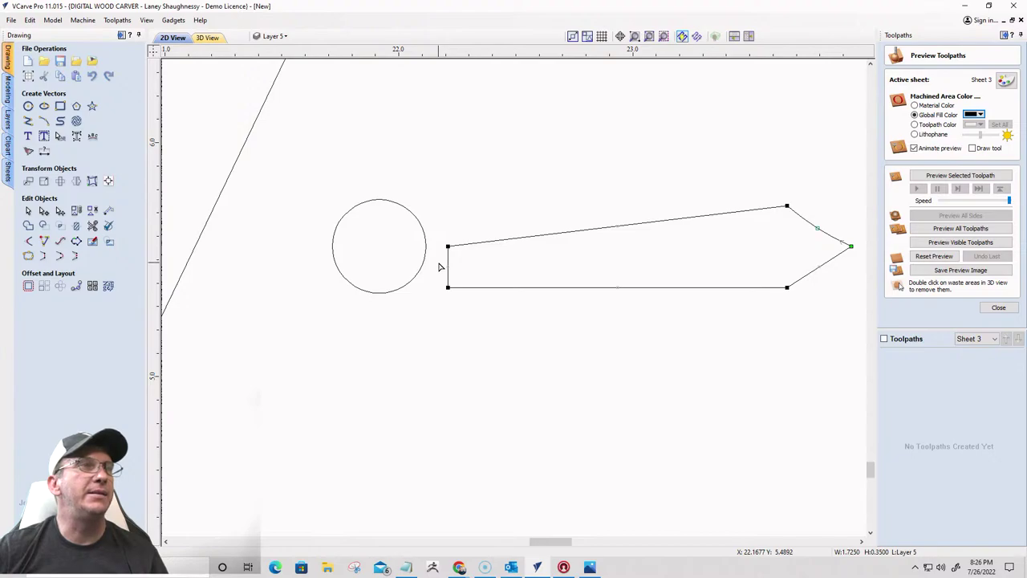
{"action": "right_click", "coordinate": [557, 235]}
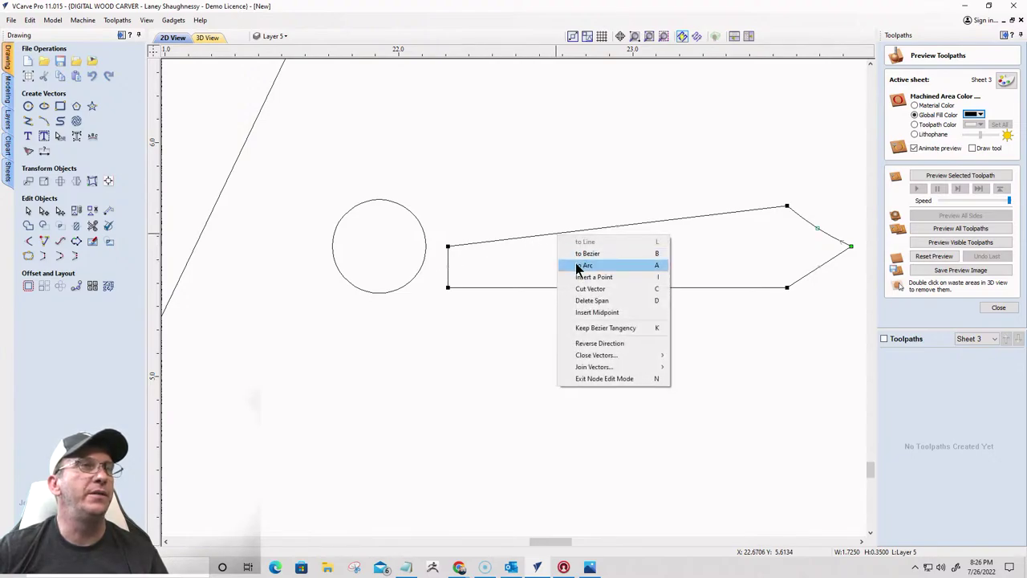
{"action": "left_click", "coordinate": [580, 266]}
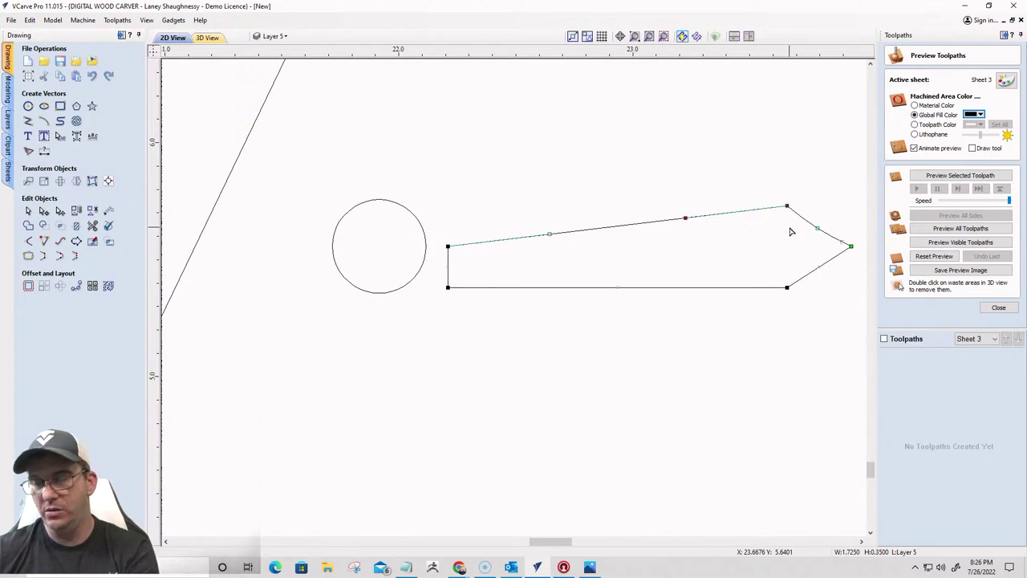
{"action": "key", "text": "Up"}
{"action": "key", "text": "Up"}
{"action": "key", "text": "Up"}
{"action": "key", "text": "Up"}
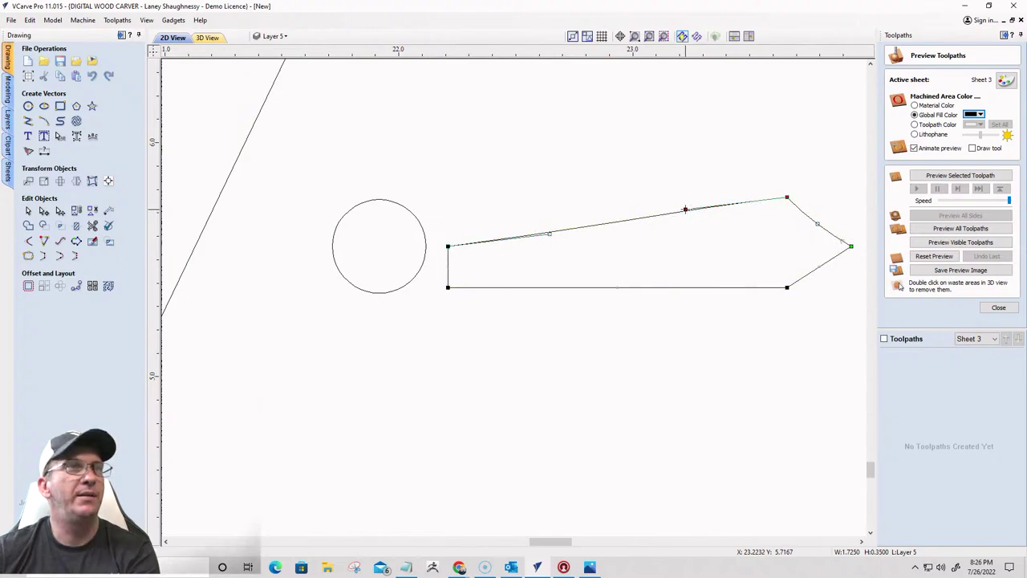
Drag the top span and its handle into a shallow curve from left end to tip
{"action": "left_click", "coordinate": [679, 226]}
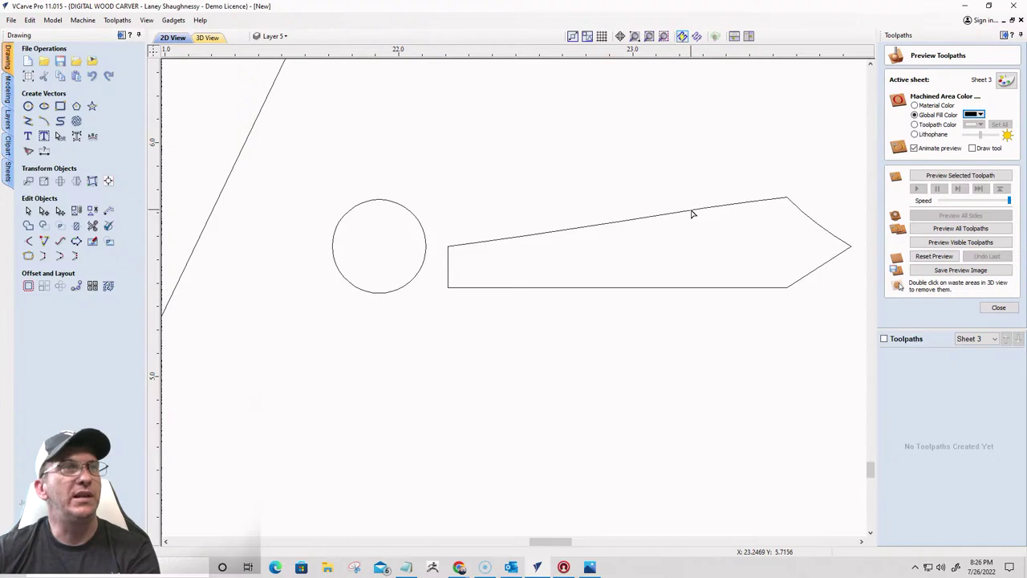
{"action": "left_click", "coordinate": [692, 214]}
{"action": "left_click_drag", "start_coordinate": [693, 214], "coordinate": [688, 235]}
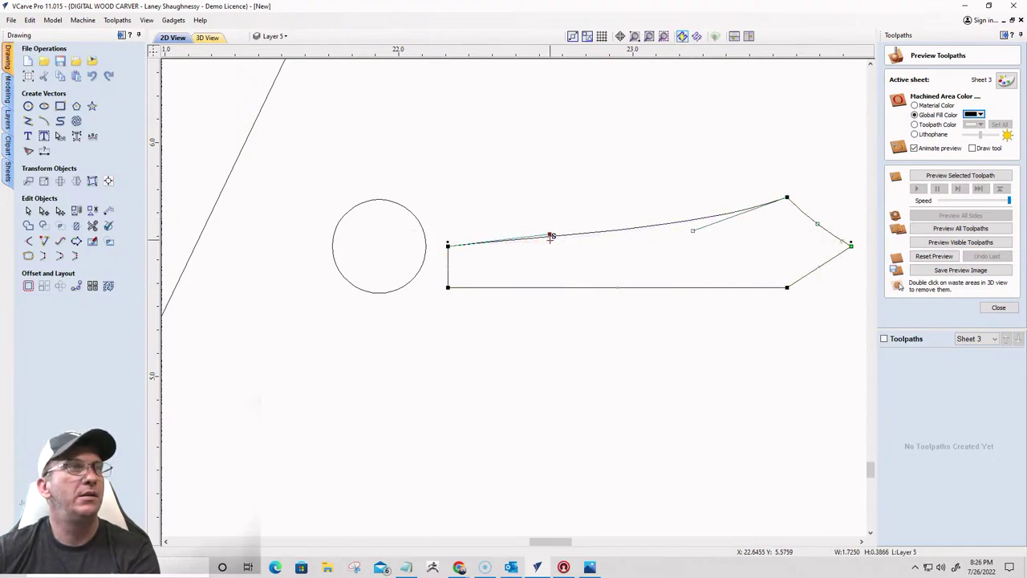
{"action": "left_click_drag", "start_coordinate": [550, 235], "coordinate": [552, 246]}
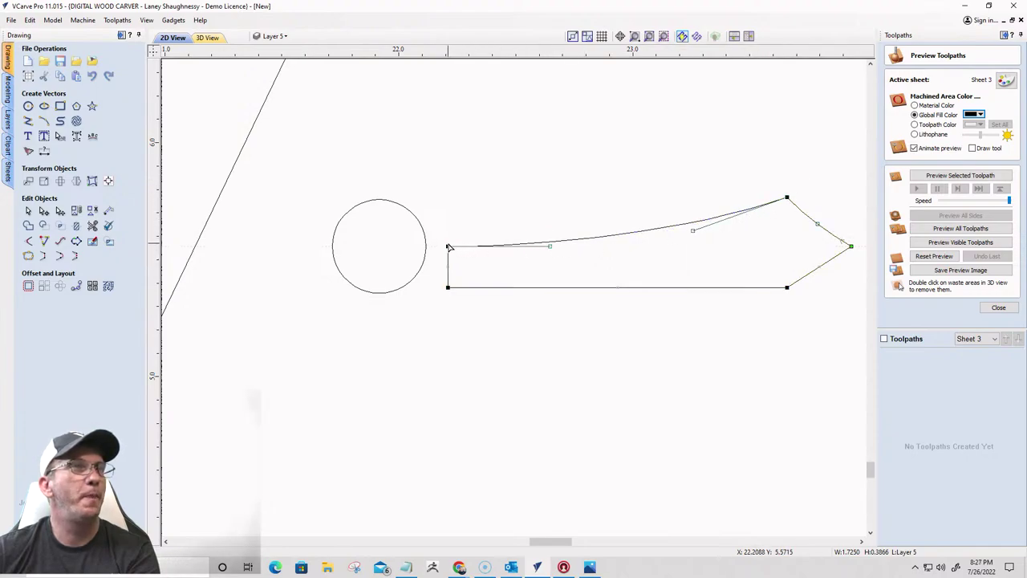
{"action": "scroll", "coordinate": [449, 246], "scroll_direction": "up", "scroll_amount": 3}
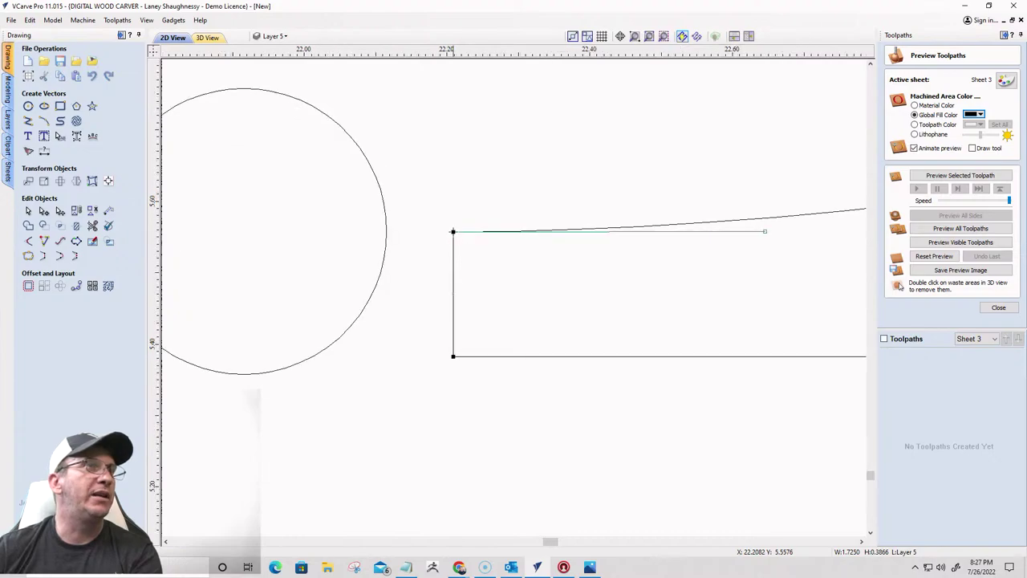
Cut the outline at the left node and delete the bottom span, keeping the top curve
{"action": "right_click", "coordinate": [453, 233]}
{"action": "left_click", "coordinate": [481, 273]}
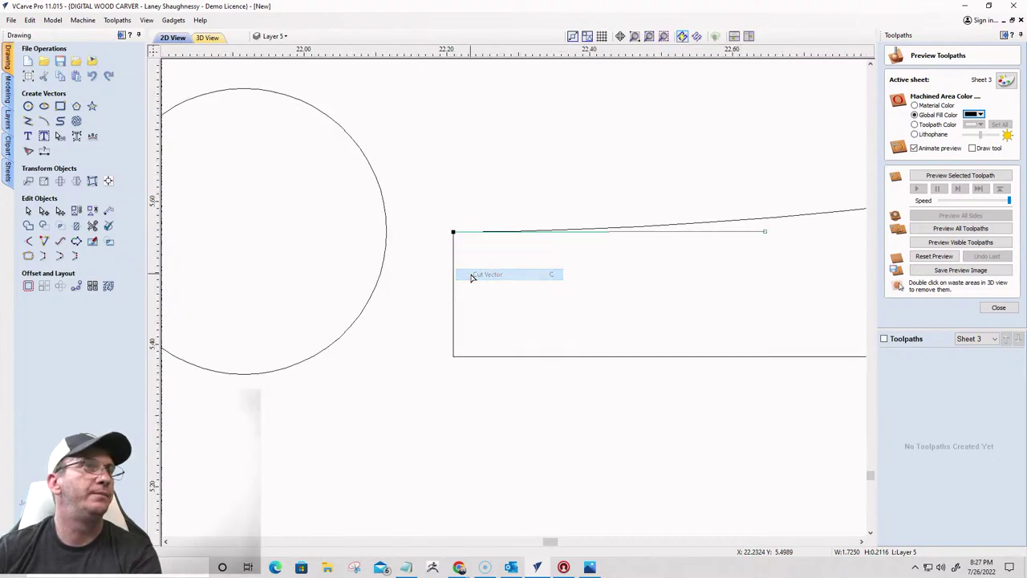
{"action": "scroll", "coordinate": [443, 271], "scroll_direction": "down", "scroll_amount": 4}
{"action": "left_click", "coordinate": [451, 283]}
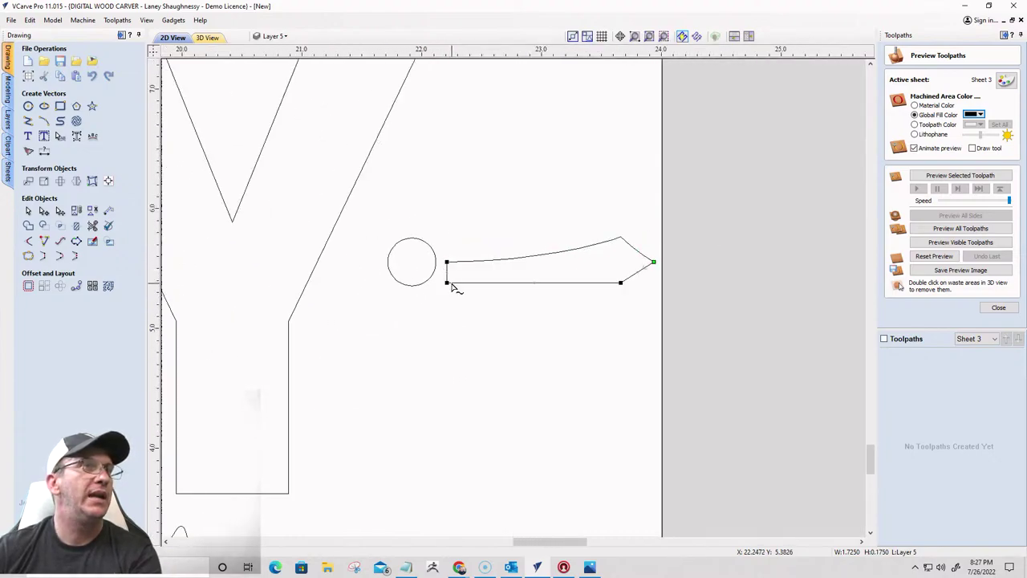
{"action": "key", "text": "Delete"}
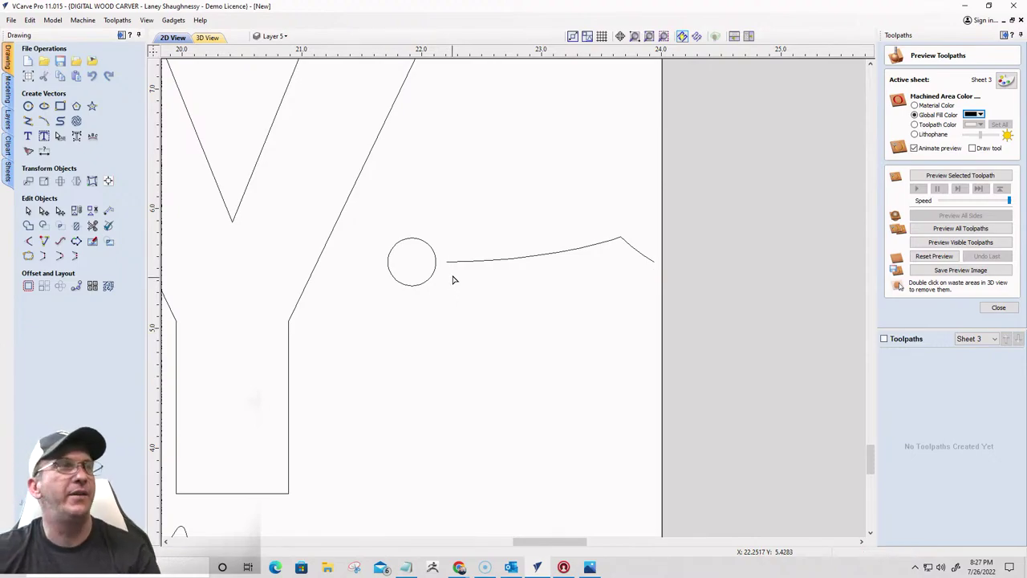
{"action": "left_click_drag", "start_coordinate": [425, 231], "coordinate": [671, 310]}
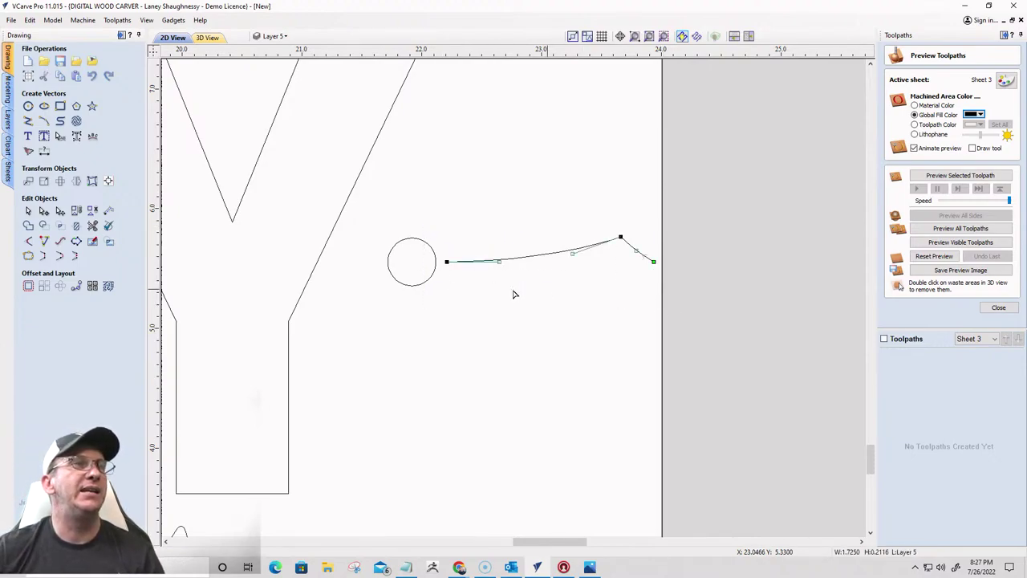
Mirror a copy of the top curve below it and select both spearhead curves
{"action": "left_click", "coordinate": [76, 182]}
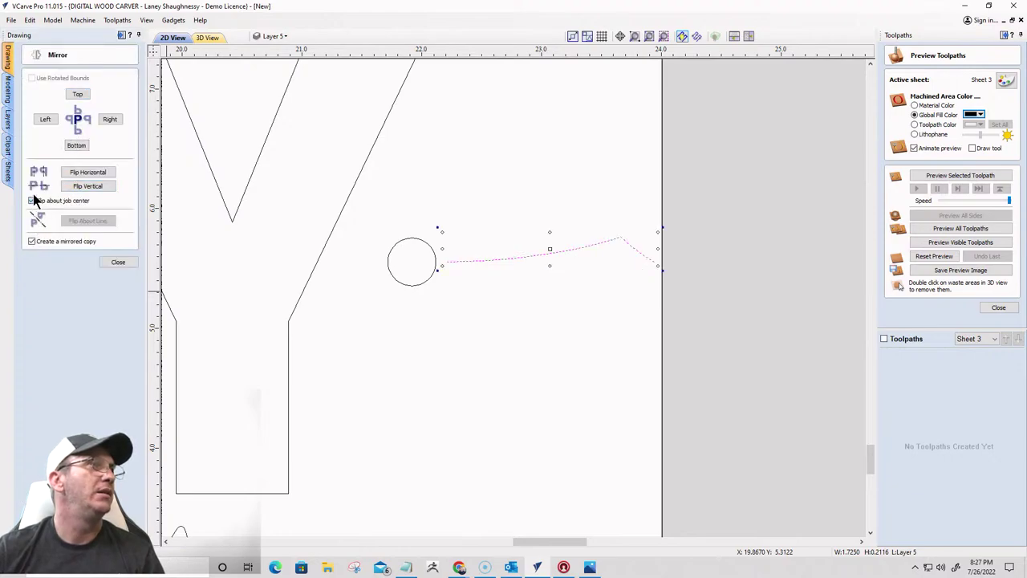
{"action": "left_click", "coordinate": [76, 146]}
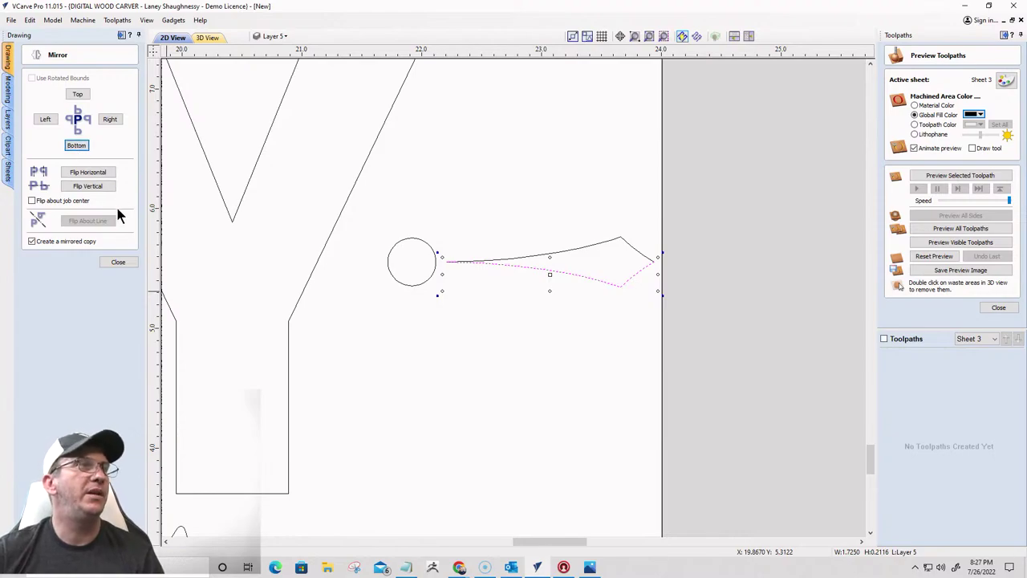
{"action": "left_click", "coordinate": [118, 265]}
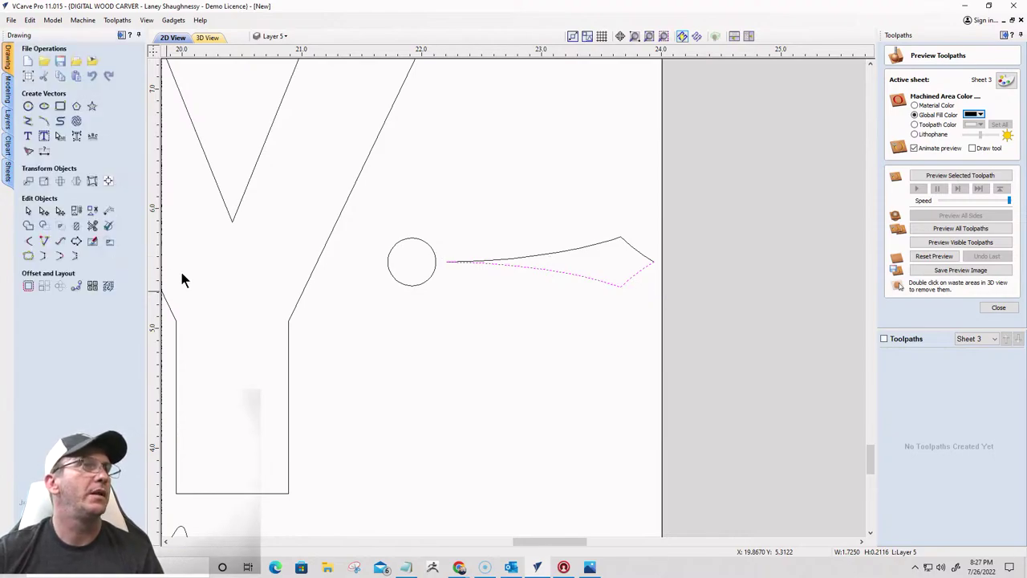
{"action": "left_click", "coordinate": [497, 269]}
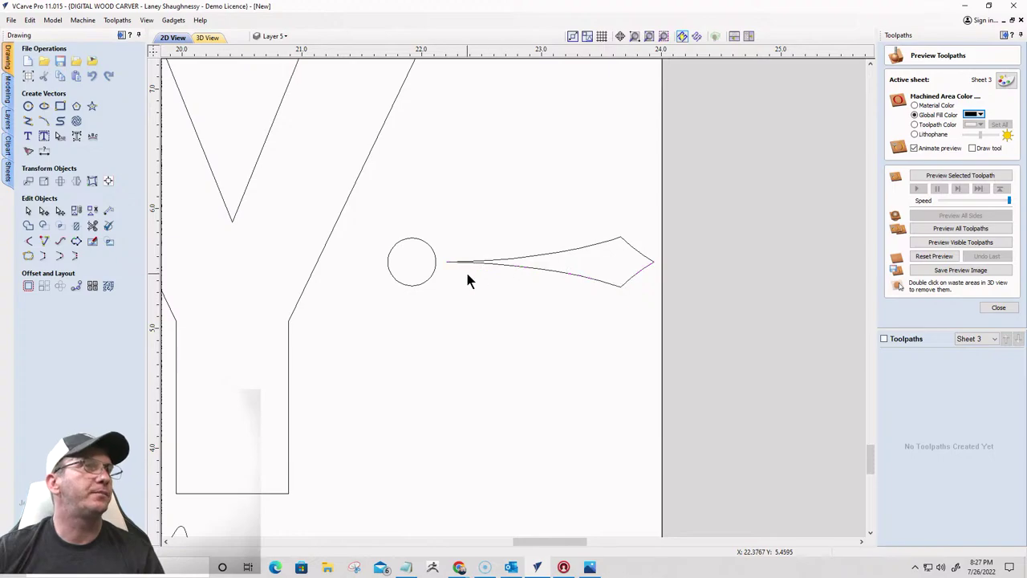
{"action": "scroll", "coordinate": [466, 272], "scroll_direction": "up", "scroll_amount": 5}
{"action": "scroll", "coordinate": [433, 226], "scroll_direction": "down", "scroll_amount": 5}
{"action": "left_click_drag", "start_coordinate": [680, 266], "coordinate": [525, 199]}
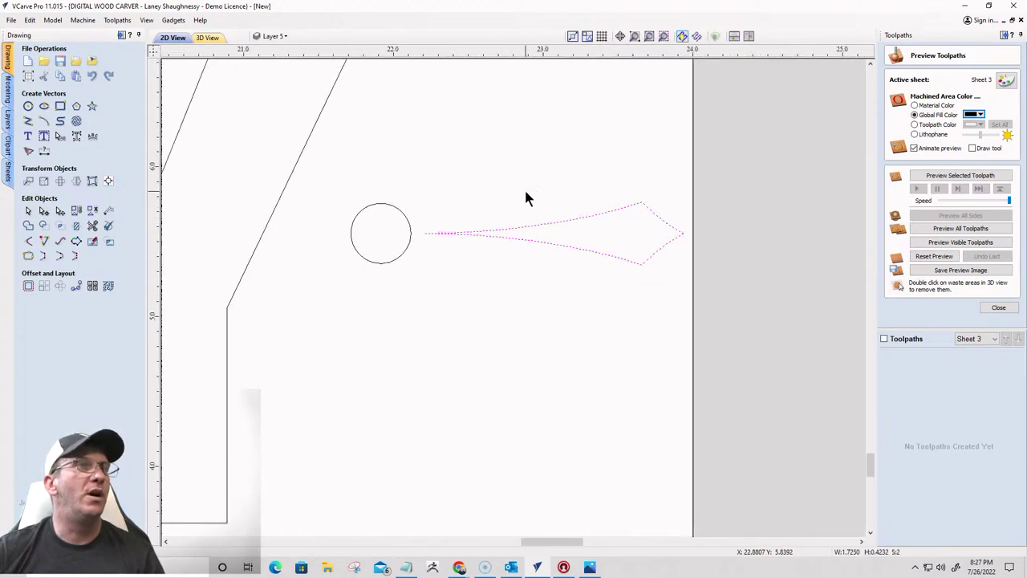
{"action": "left_click", "coordinate": [28, 255]}
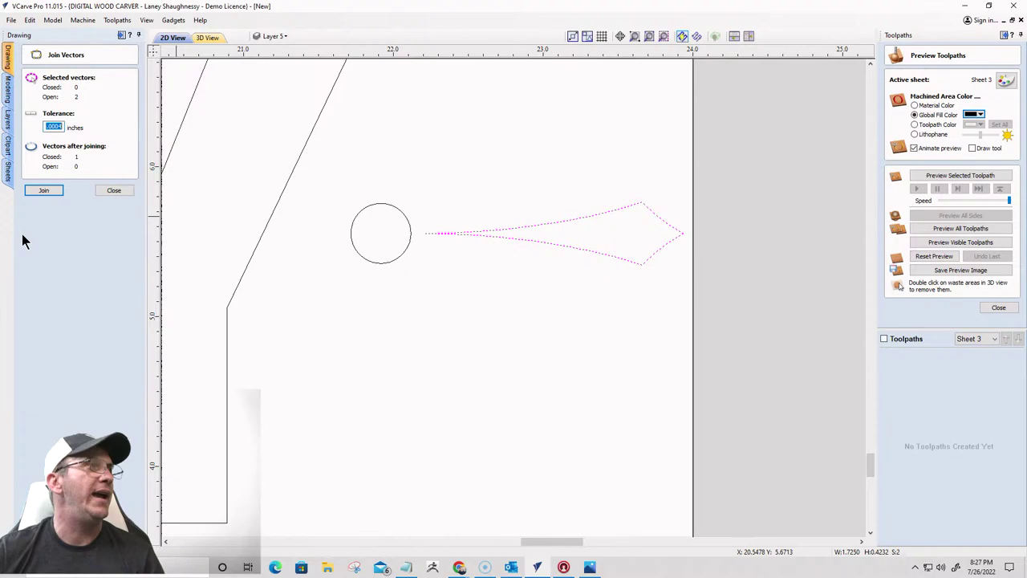
{"action": "left_click", "coordinate": [55, 191]}
{"action": "left_click", "coordinate": [113, 192]}
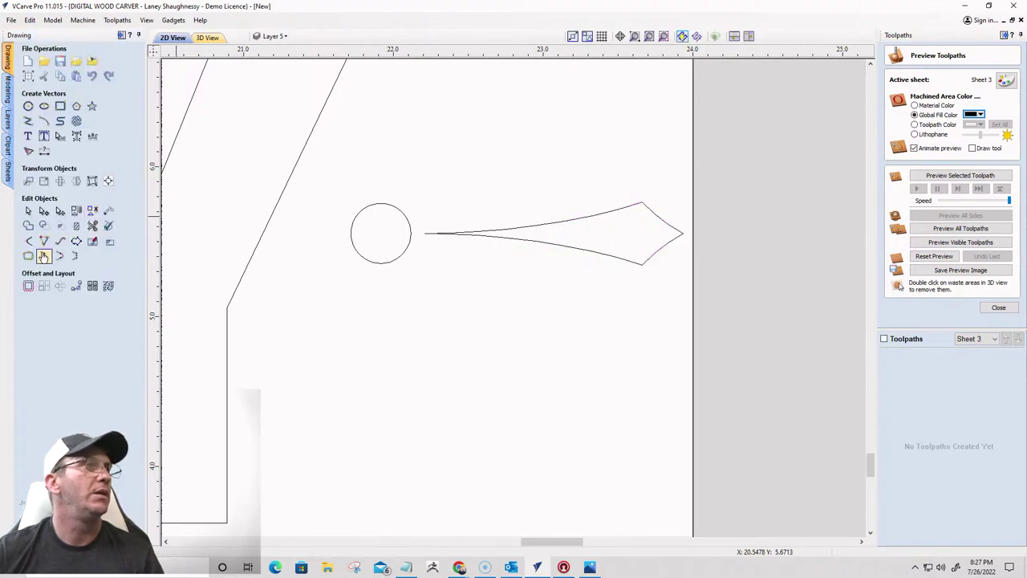
{"action": "key", "text": "Escape"}
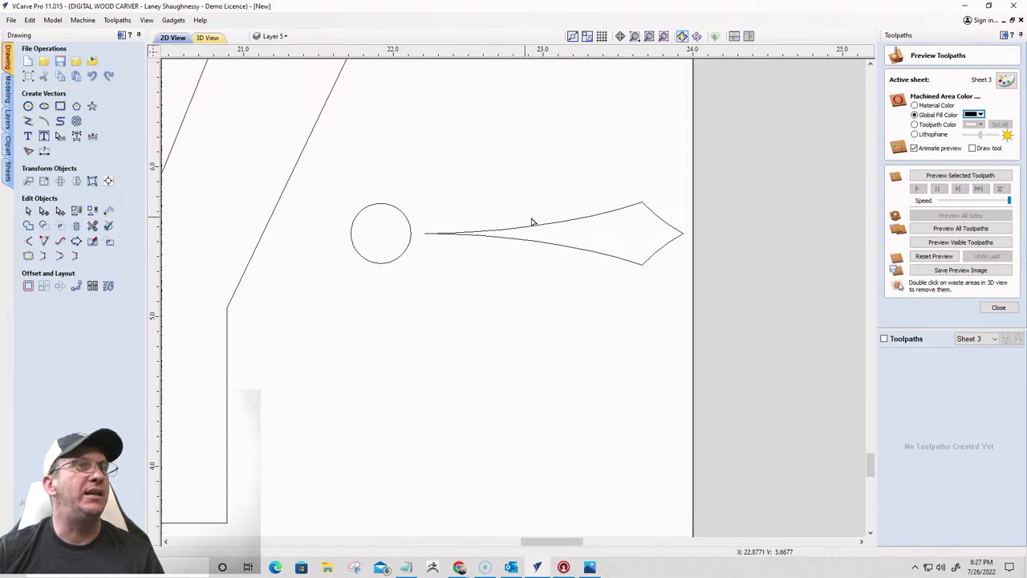
{"action": "scroll", "coordinate": [531, 222], "scroll_direction": "up", "scroll_amount": 2}
{"action": "double_click", "coordinate": [569, 225]}
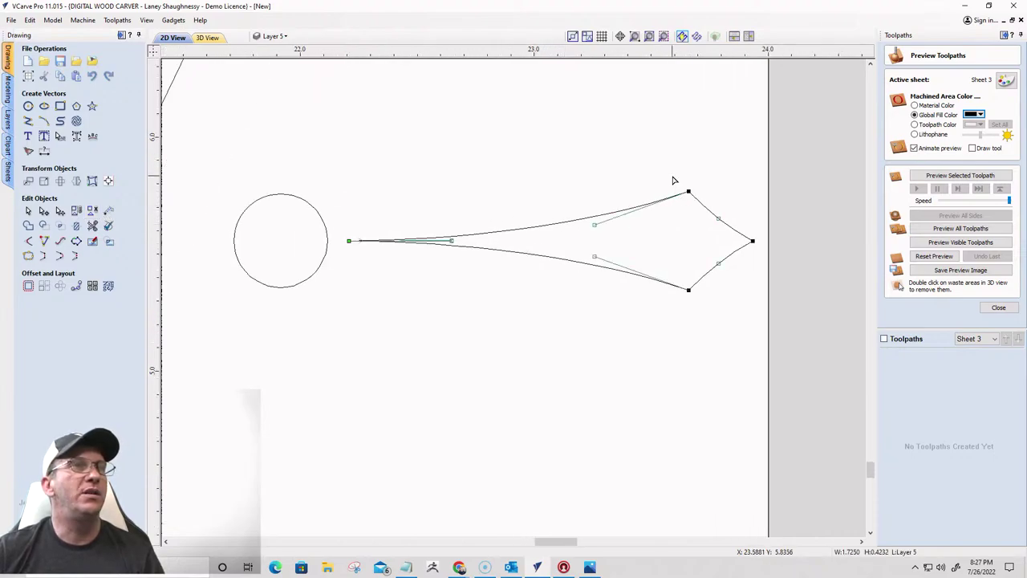
{"action": "left_click_drag", "start_coordinate": [673, 176], "coordinate": [701, 206]}
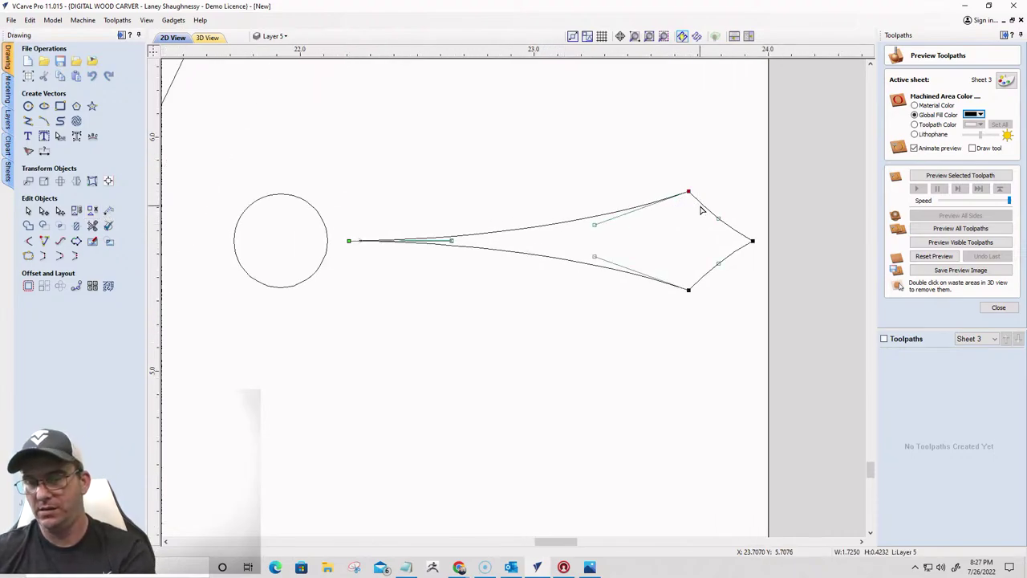
{"action": "key", "text": "Up"}
{"action": "key", "text": "Up"}
{"action": "key", "text": "Up"}
{"action": "key", "text": "Up"}
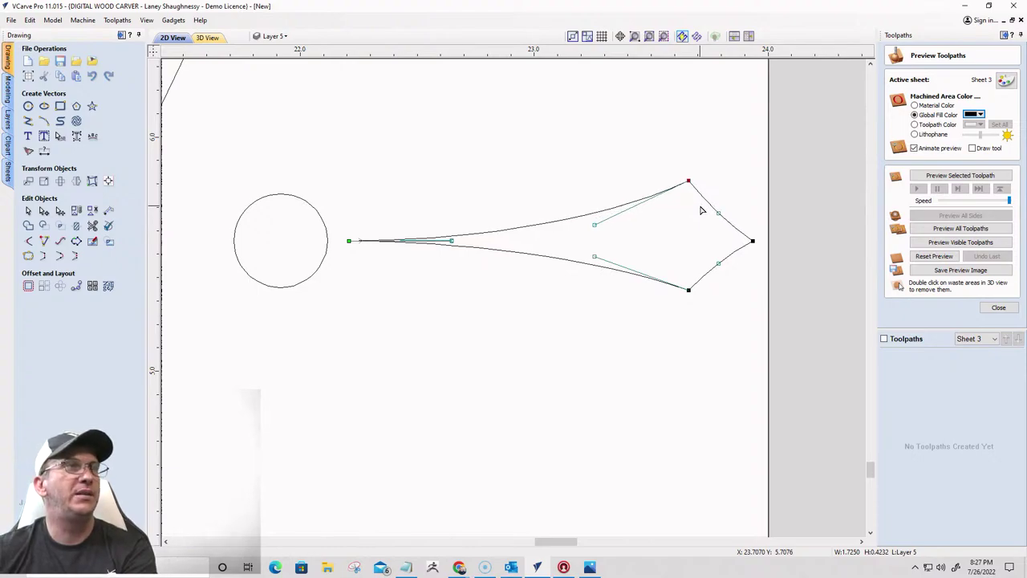
{"action": "key", "text": "Up"}
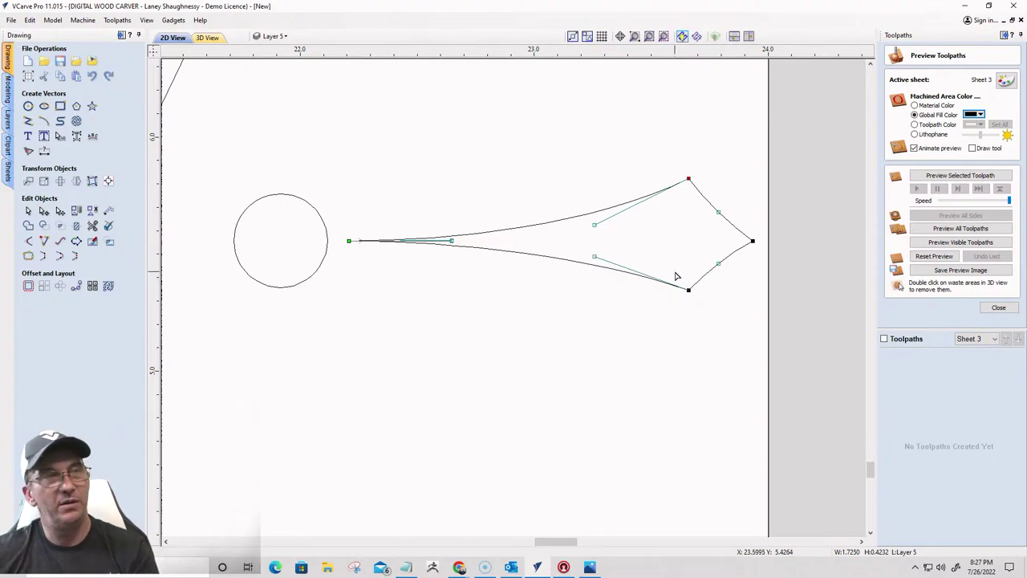
{"action": "key", "text": "Down"}
{"action": "key", "text": "Down"}
{"action": "key", "text": "Down"}
{"action": "key", "text": "Down"}
{"action": "key", "text": "Down"}
{"action": "key", "text": "Escape"}
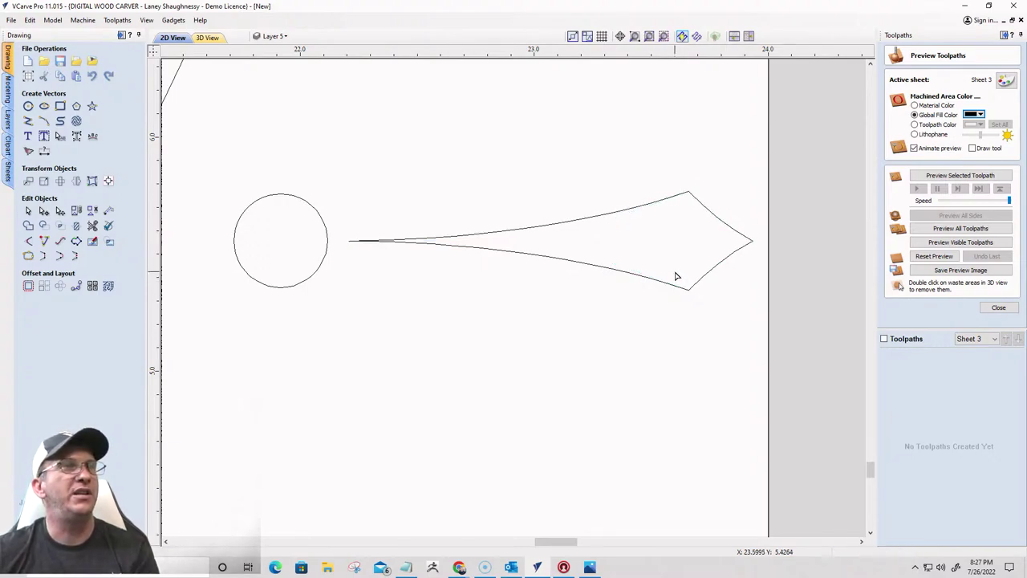
{"action": "left_click", "coordinate": [488, 235]}
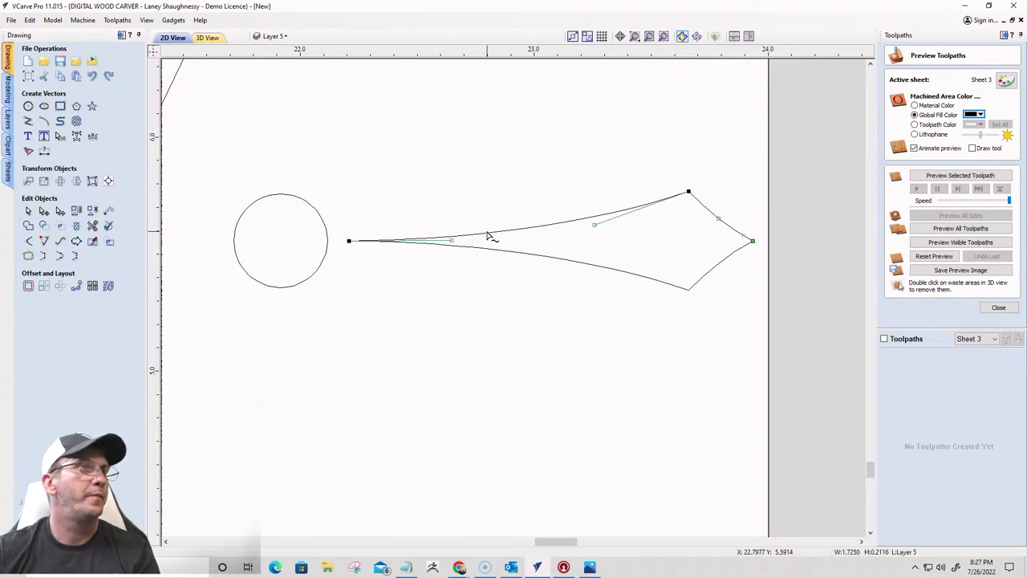
{"action": "scroll", "coordinate": [540, 257], "scroll_direction": "up", "scroll_amount": 1}
Join the upper and lower spearhead curves into one closed outline
{"action": "scroll", "coordinate": [522, 240], "scroll_direction": "down", "scroll_amount": 3}
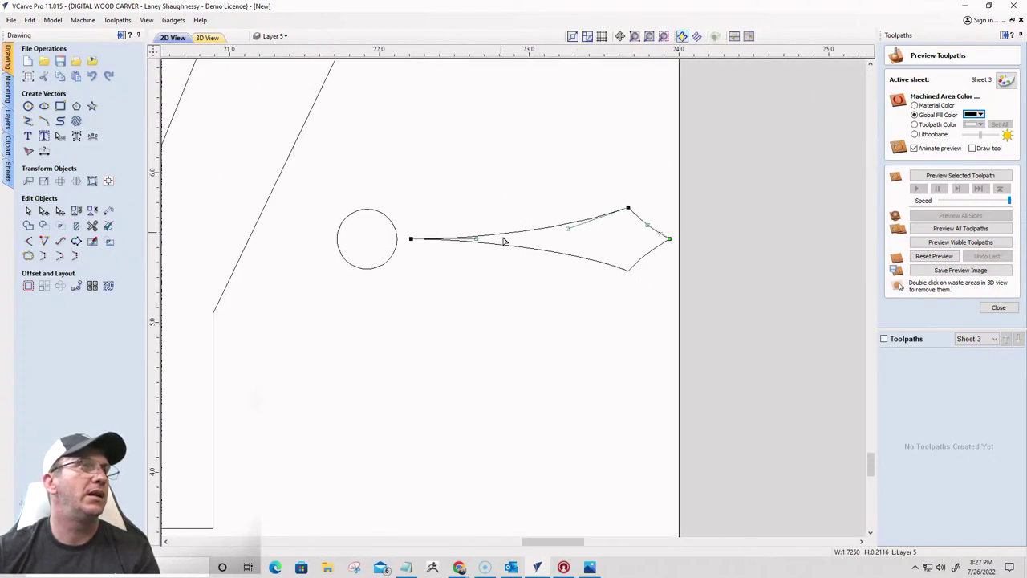
{"action": "left_click", "coordinate": [28, 210]}
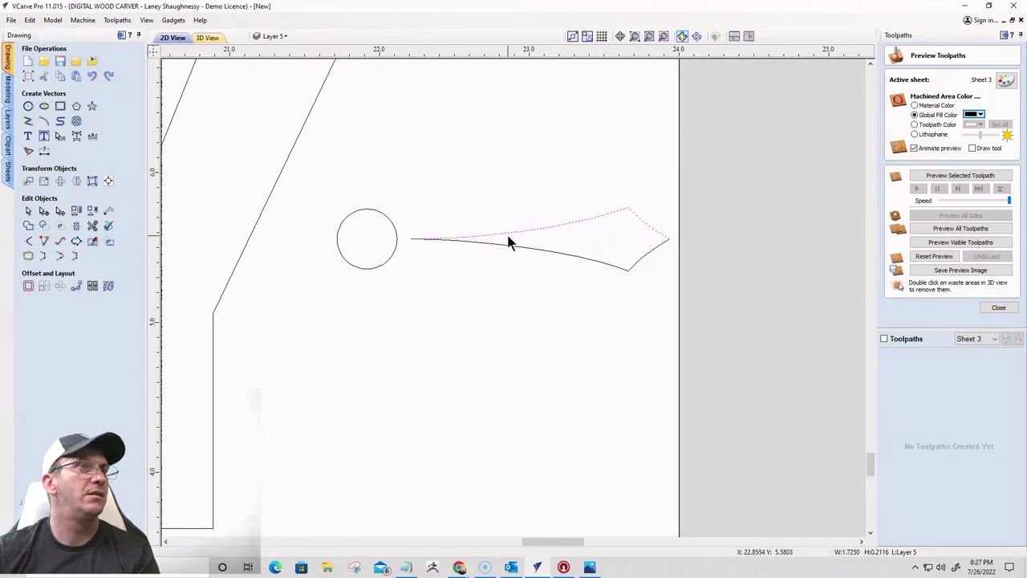
{"action": "left_click", "coordinate": [510, 246]}
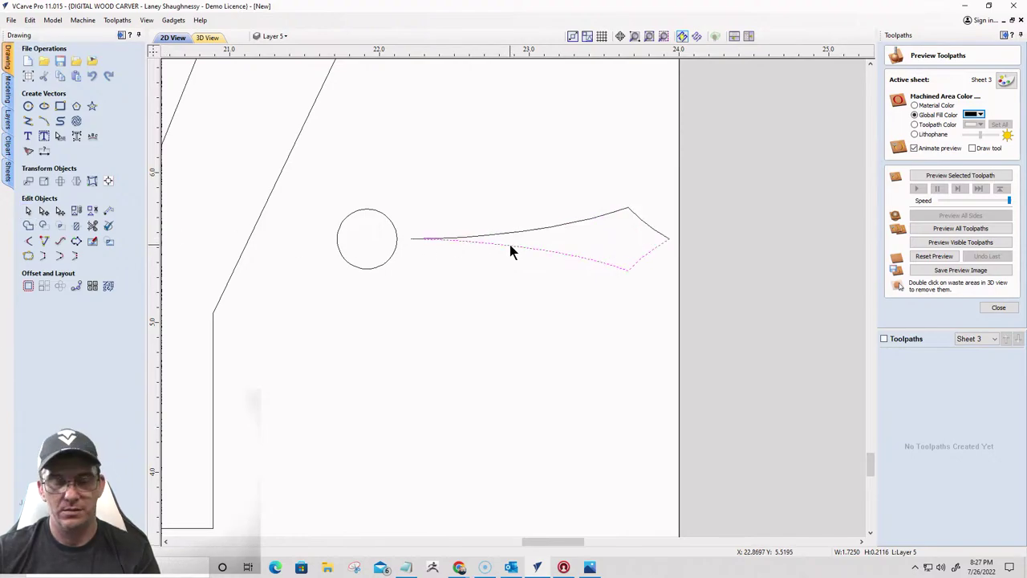
{"action": "left_click_drag", "start_coordinate": [543, 273], "coordinate": [514, 222]}
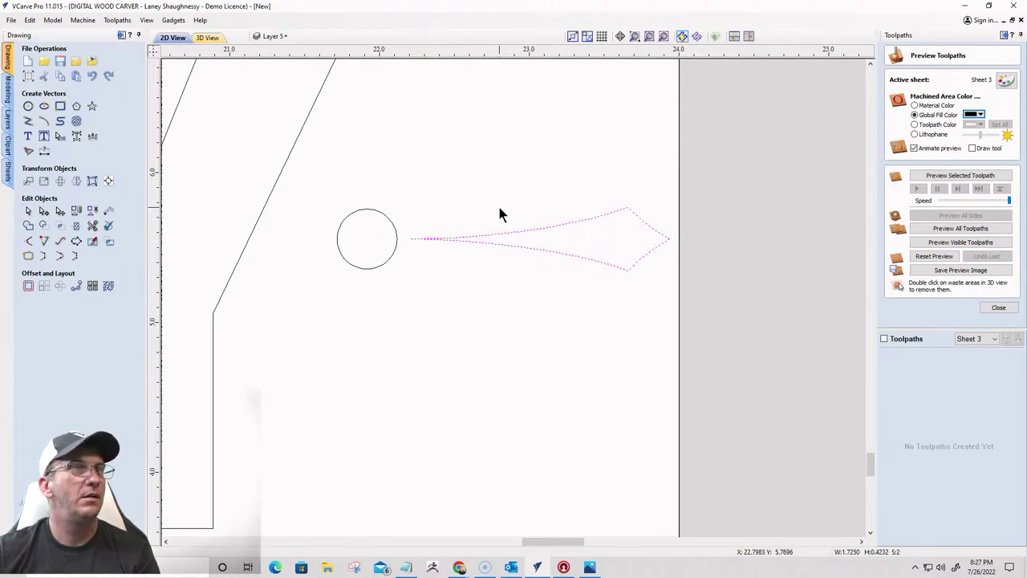
{"action": "left_click", "coordinate": [28, 255]}
{"action": "left_click", "coordinate": [45, 191]}
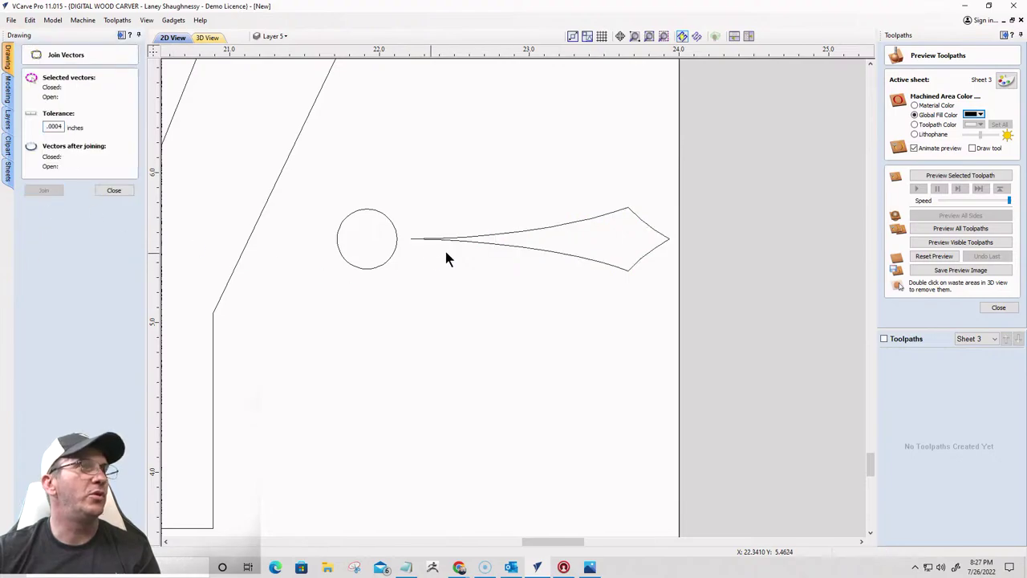
{"action": "left_click_drag", "start_coordinate": [605, 281], "coordinate": [516, 216]}
{"action": "left_click", "coordinate": [550, 230]}
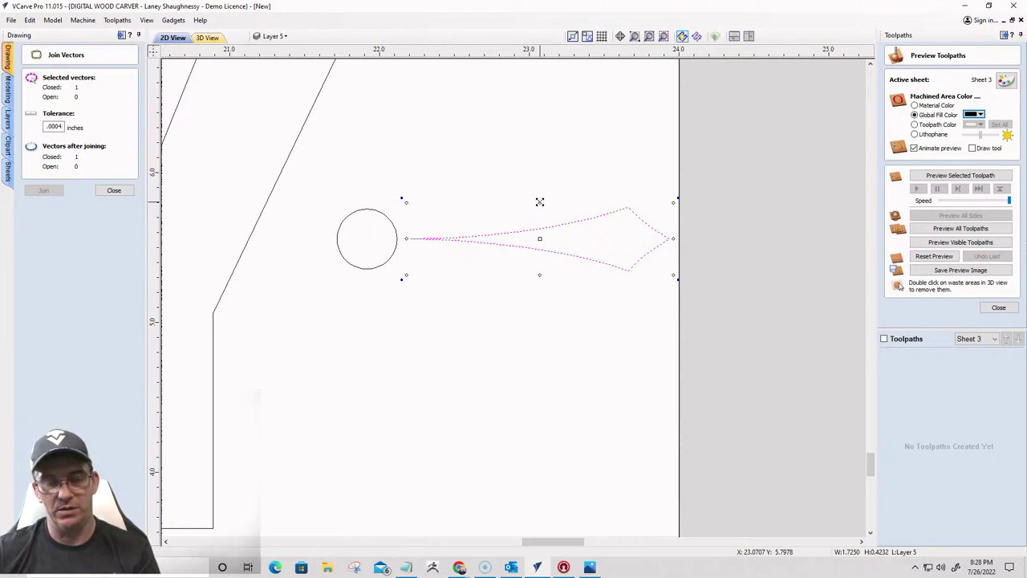
{"action": "left_click_drag", "start_coordinate": [539, 202], "coordinate": [545, 195]}
Select the circle and spearhead together and nudge them two steps left
{"action": "left_click", "coordinate": [559, 184]}
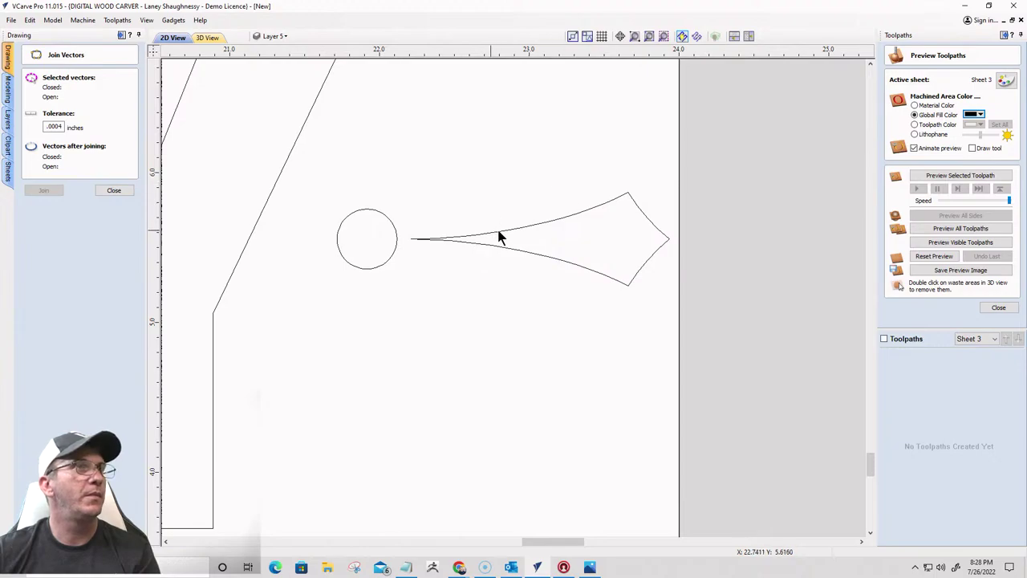
{"action": "left_click", "coordinate": [654, 229]}
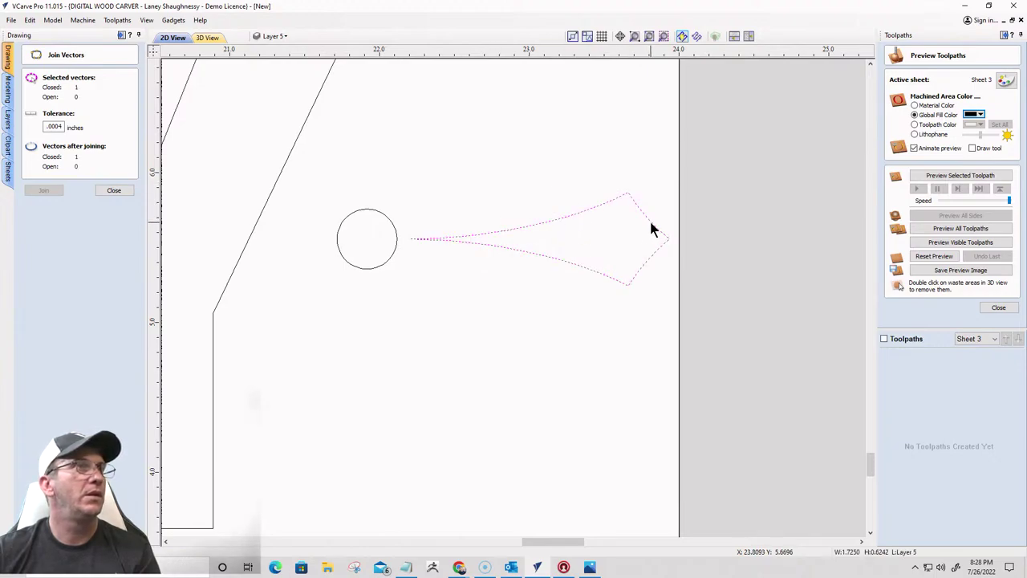
{"action": "left_click_drag", "start_coordinate": [295, 191], "coordinate": [707, 304]}
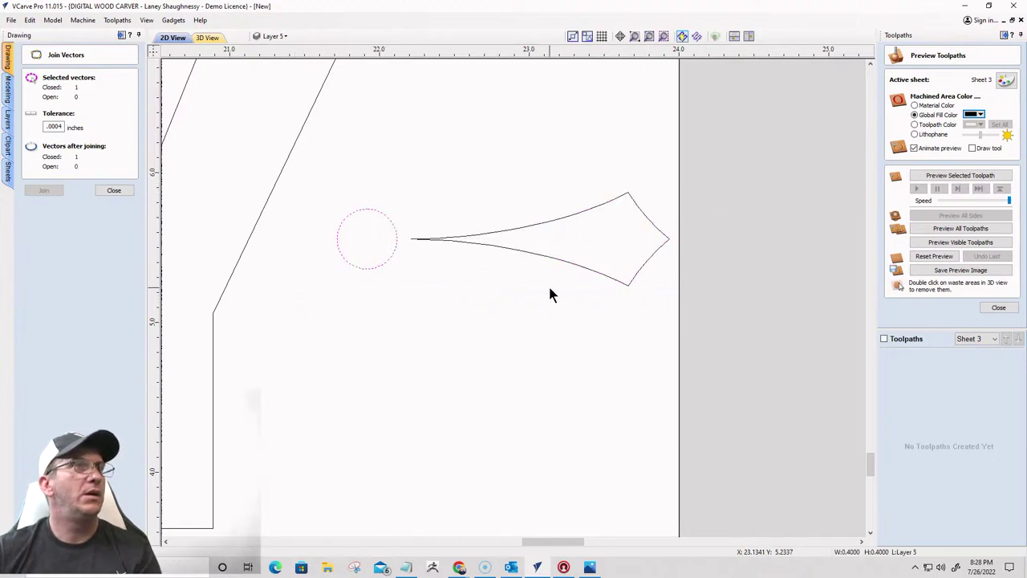
{"action": "left_click_drag", "start_coordinate": [495, 256], "coordinate": [340, 221]}
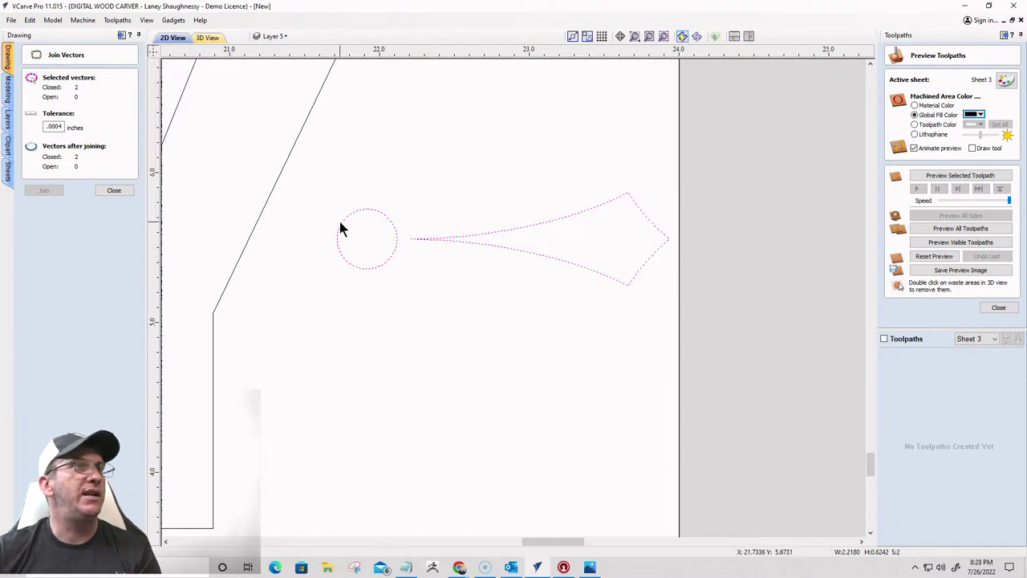
{"action": "key", "text": "Left"}
{"action": "key", "text": "Left"}
{"action": "key", "text": "Left"}
{"action": "key", "text": "Left"}
{"action": "key", "text": "Left"}
{"action": "key", "text": "Left"}
{"action": "key", "text": "Left"}
{"action": "key", "text": "Left"}
{"action": "key", "text": "Left"}
{"action": "key", "text": "Left"}
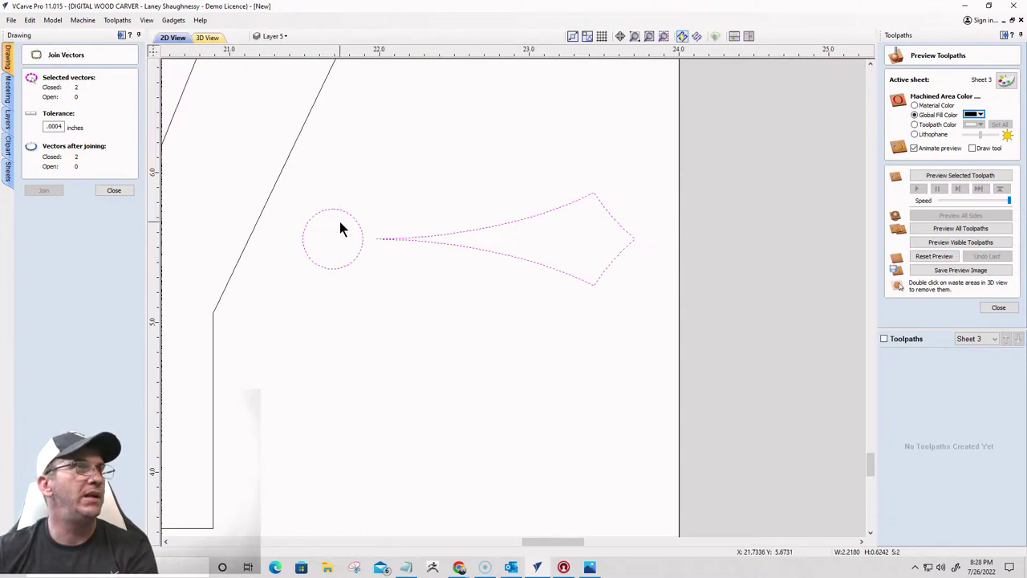
{"action": "key", "text": "Left"}
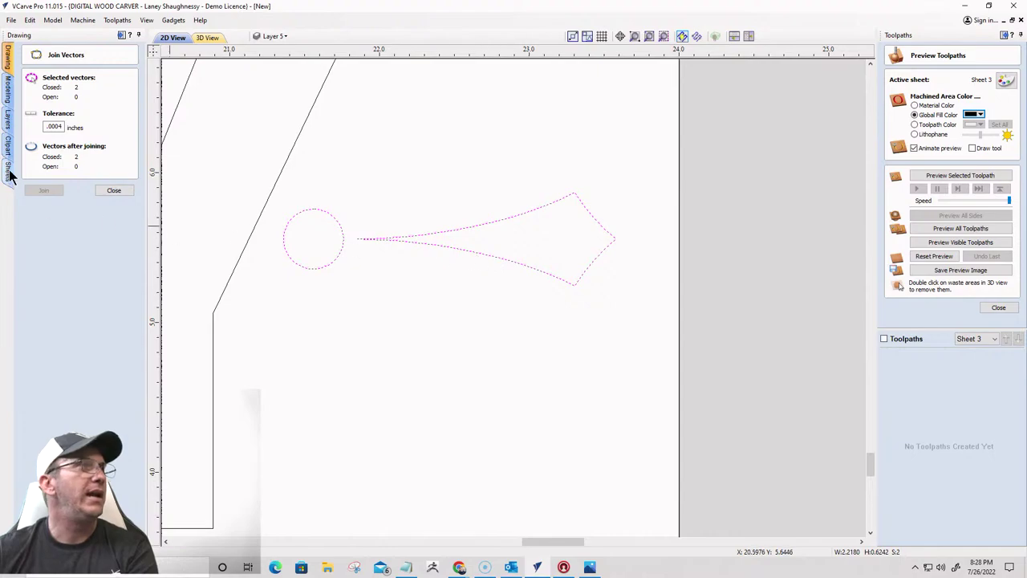
Push the spearhead's tip node further right in node editing
{"action": "left_click", "coordinate": [114, 190]}
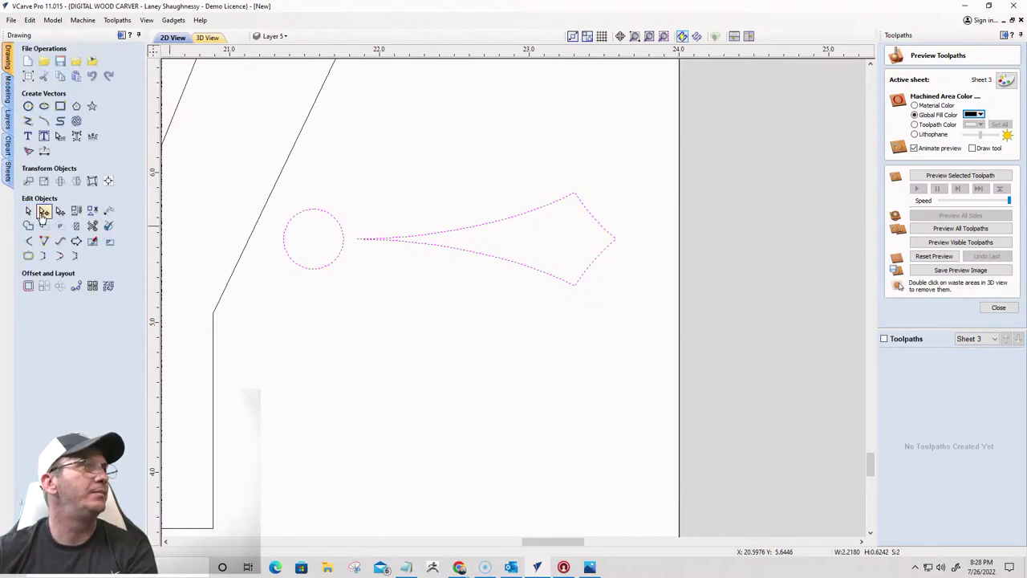
{"action": "left_click", "coordinate": [43, 210]}
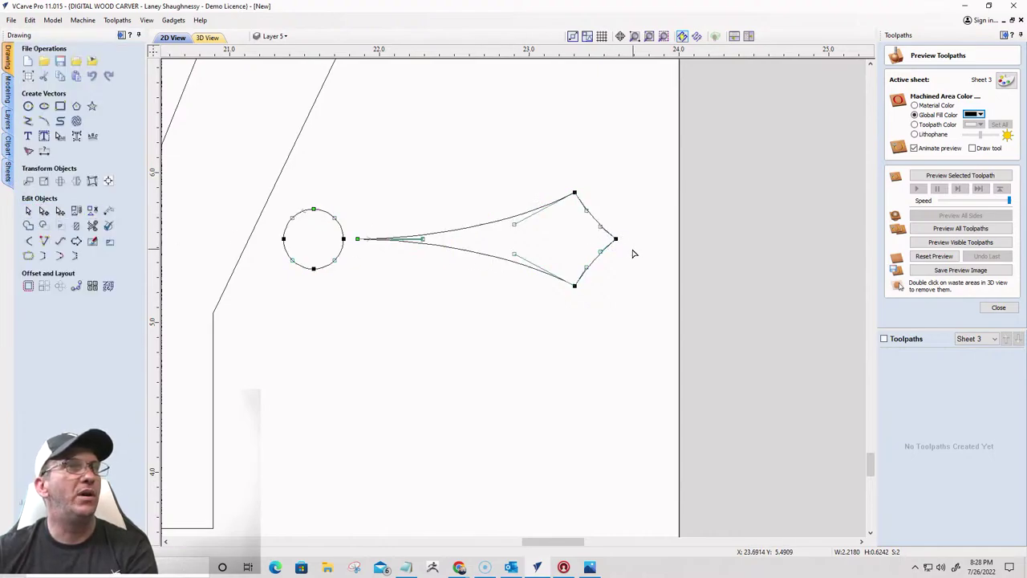
{"action": "key", "text": "Right"}
{"action": "key", "text": "Right"}
{"action": "key", "text": "Right"}
{"action": "key", "text": "Right"}
{"action": "key", "text": "Right"}
{"action": "key", "text": "Right"}
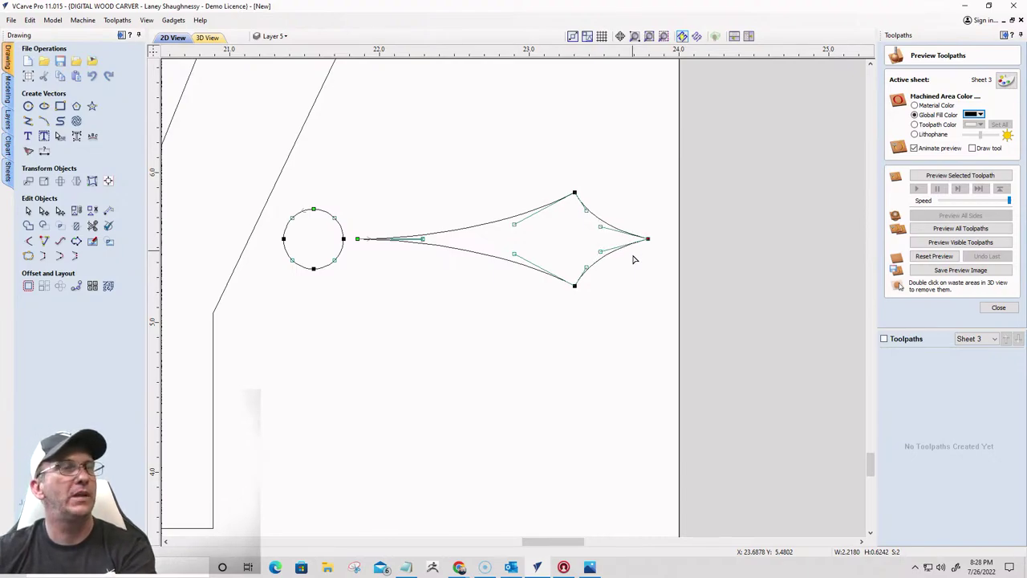
{"action": "scroll", "coordinate": [633, 259], "scroll_direction": "down", "scroll_amount": 5}
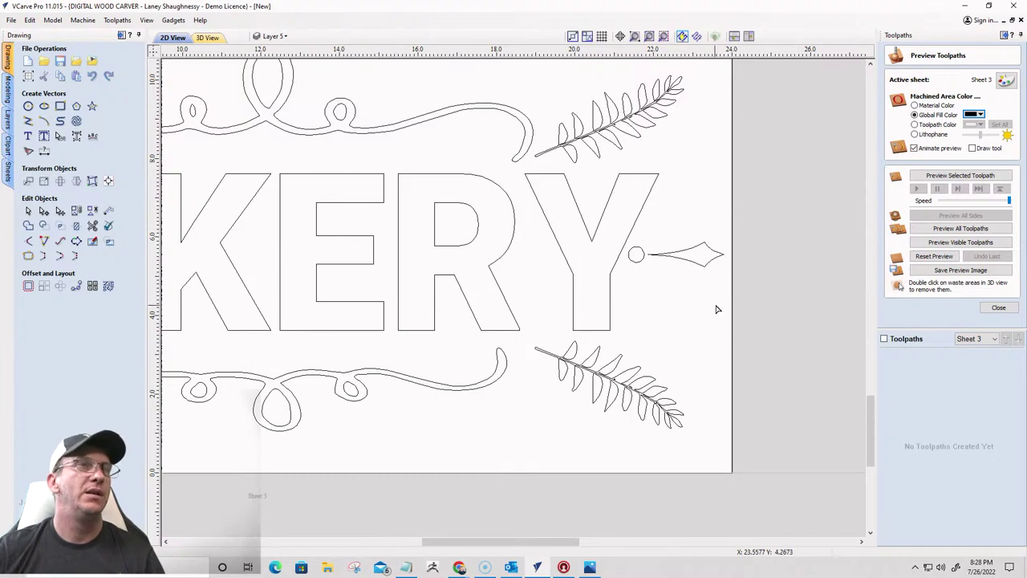
{"action": "scroll", "coordinate": [630, 270], "scroll_direction": "up", "scroll_amount": 3}
Nudge the dot right toward the spearhead, then select the whole dot-and-spearhead ornament
{"action": "left_click", "coordinate": [631, 255]}
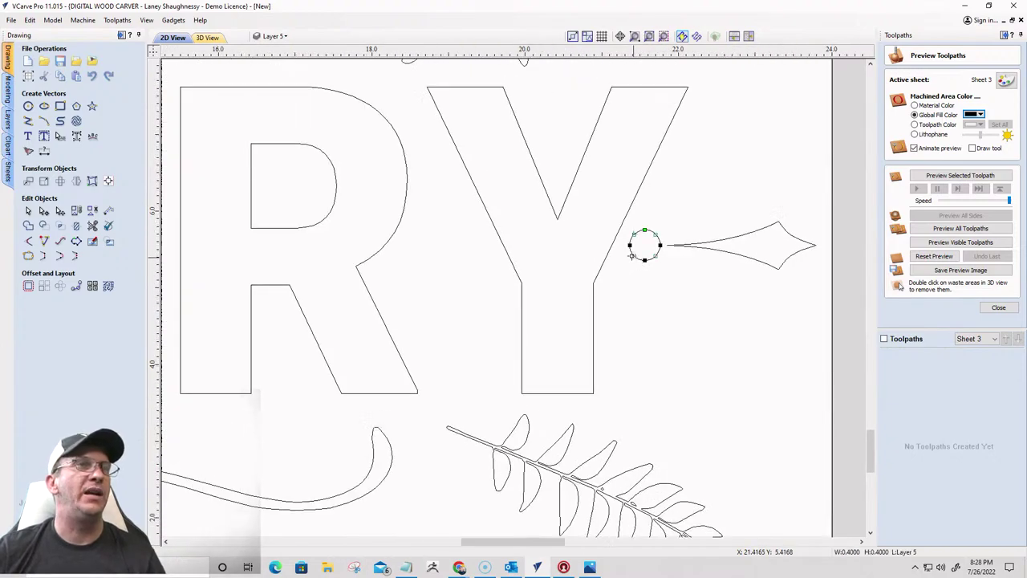
{"action": "left_click", "coordinate": [28, 210]}
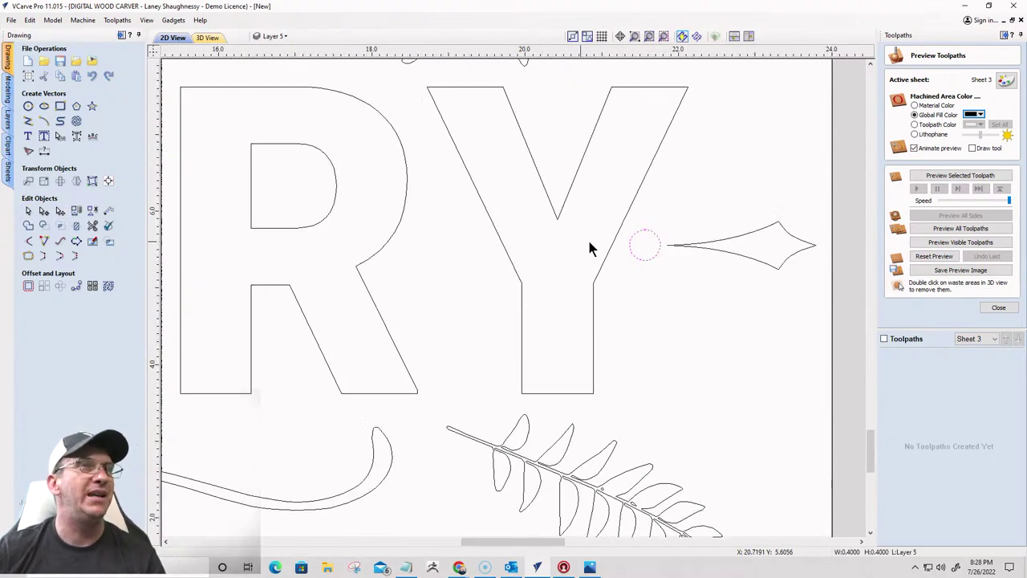
{"action": "left_click", "coordinate": [630, 227]}
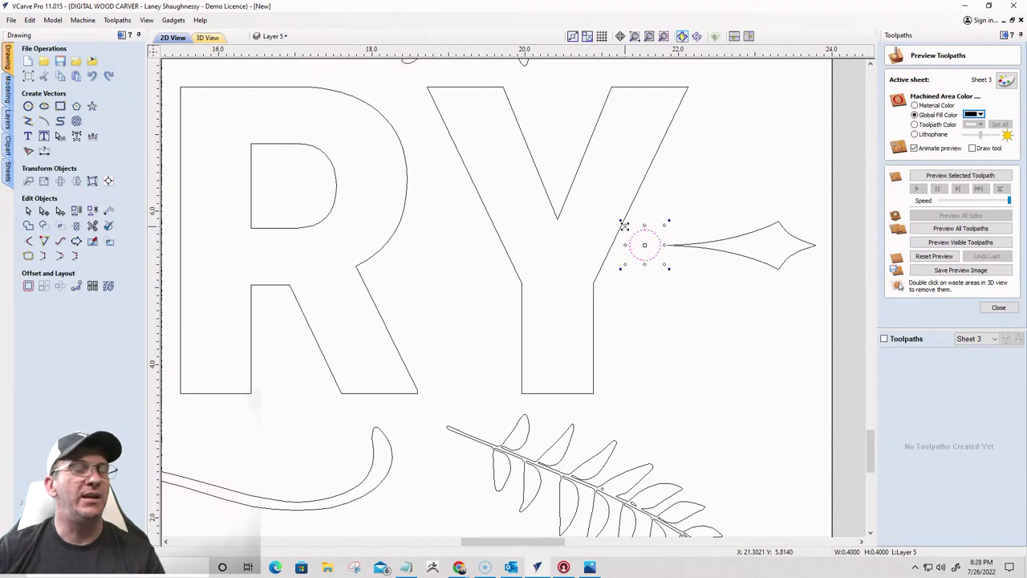
{"action": "left_click", "coordinate": [624, 226]}
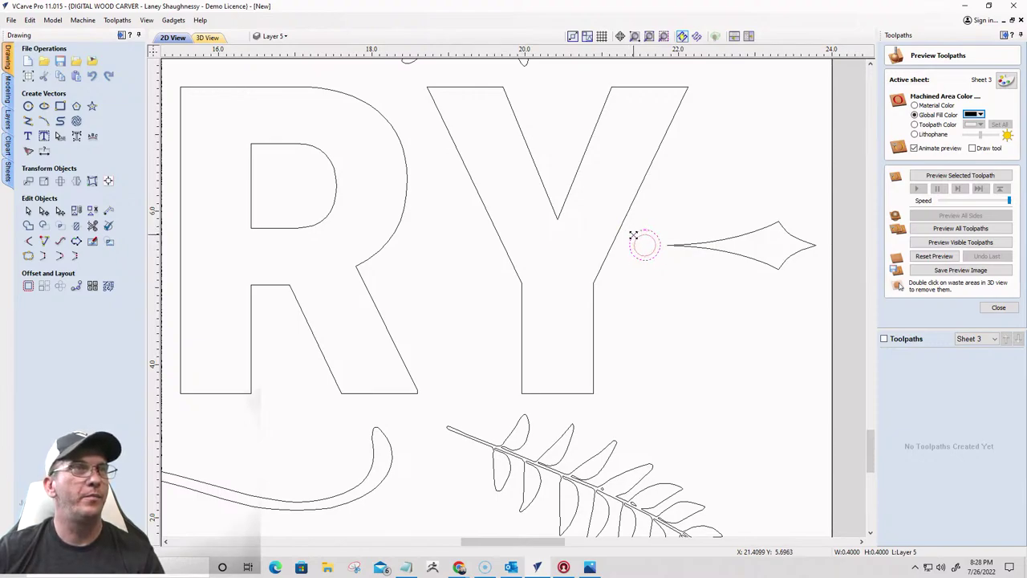
{"action": "left_click", "coordinate": [631, 238]}
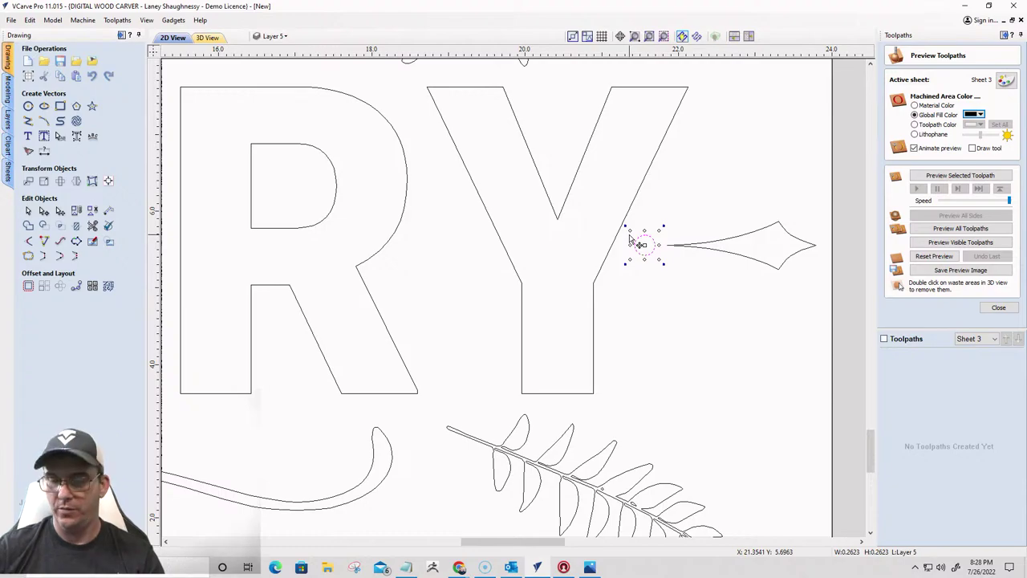
{"action": "key", "text": "Right"}
{"action": "key", "text": "Right"}
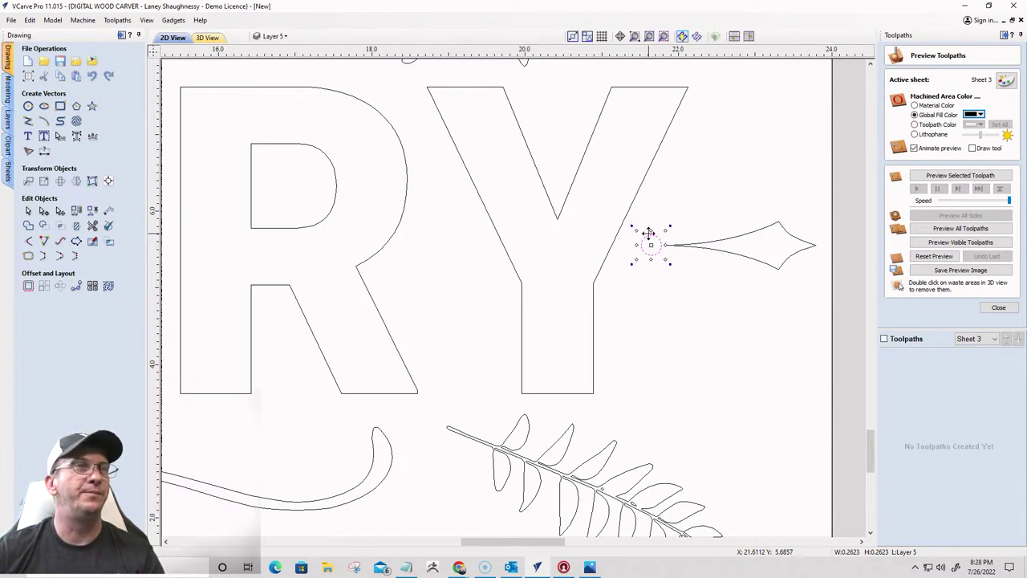
{"action": "scroll", "coordinate": [791, 339], "scroll_direction": "down", "scroll_amount": 3}
{"action": "left_click", "coordinate": [706, 304]}
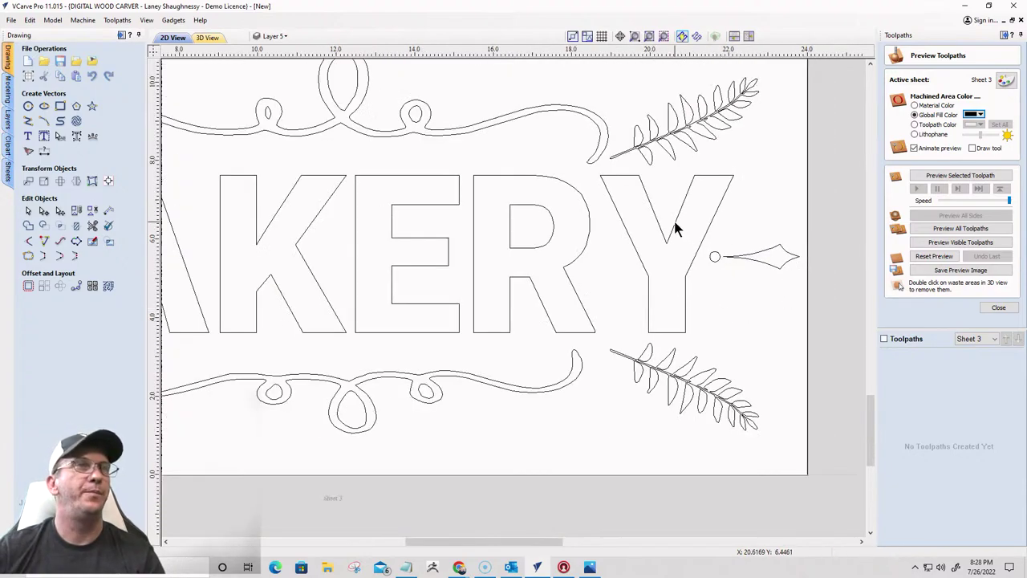
{"action": "left_click_drag", "start_coordinate": [676, 231], "coordinate": [823, 302]}
Mirror a horizontal copy of the ornament about the job center to the left of BAKERY
{"action": "scroll", "coordinate": [857, 278], "scroll_direction": "down", "scroll_amount": 2}
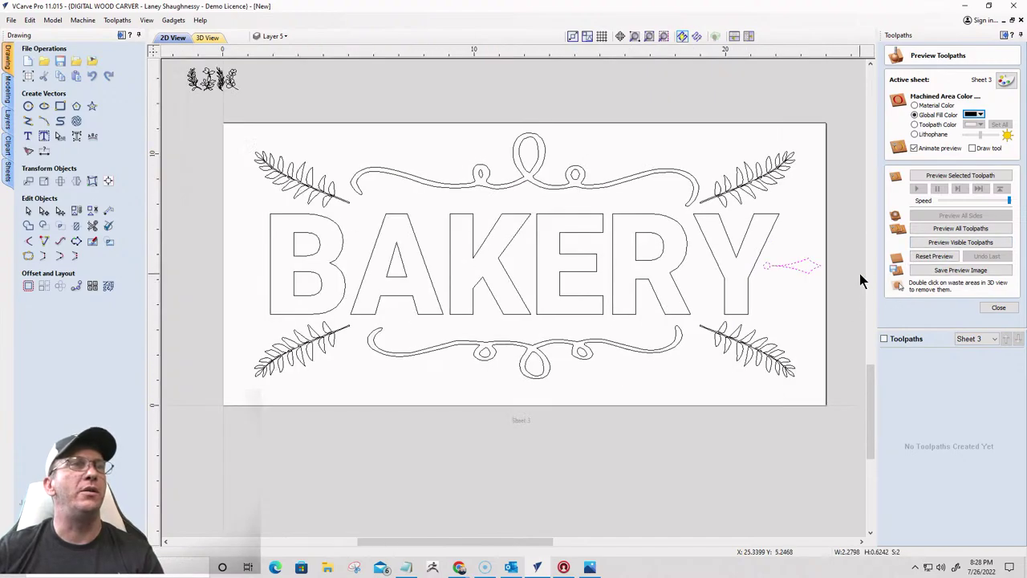
{"action": "left_click", "coordinate": [76, 181]}
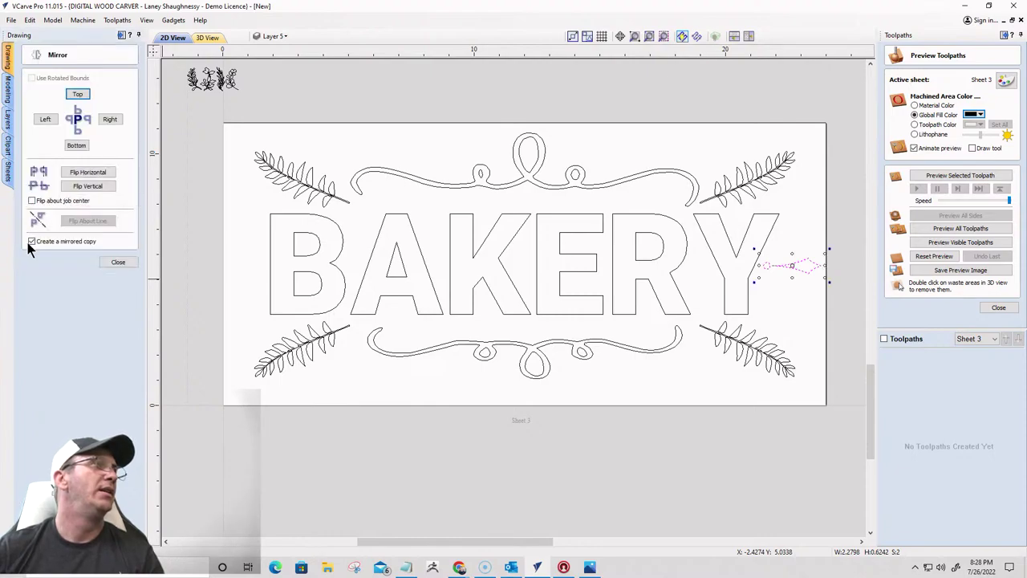
{"action": "left_click", "coordinate": [31, 241]}
{"action": "left_click", "coordinate": [32, 200]}
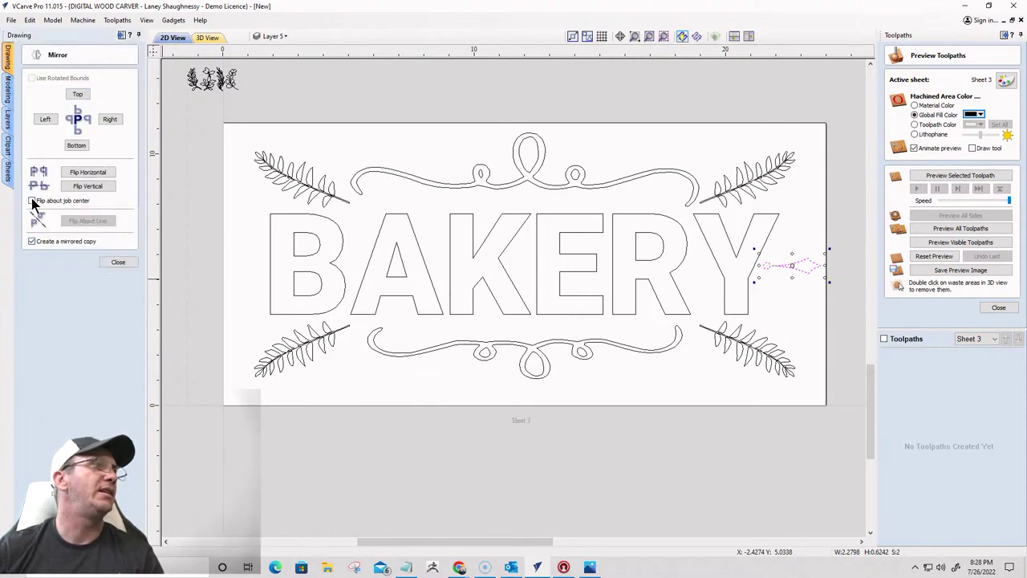
{"action": "left_click", "coordinate": [83, 173]}
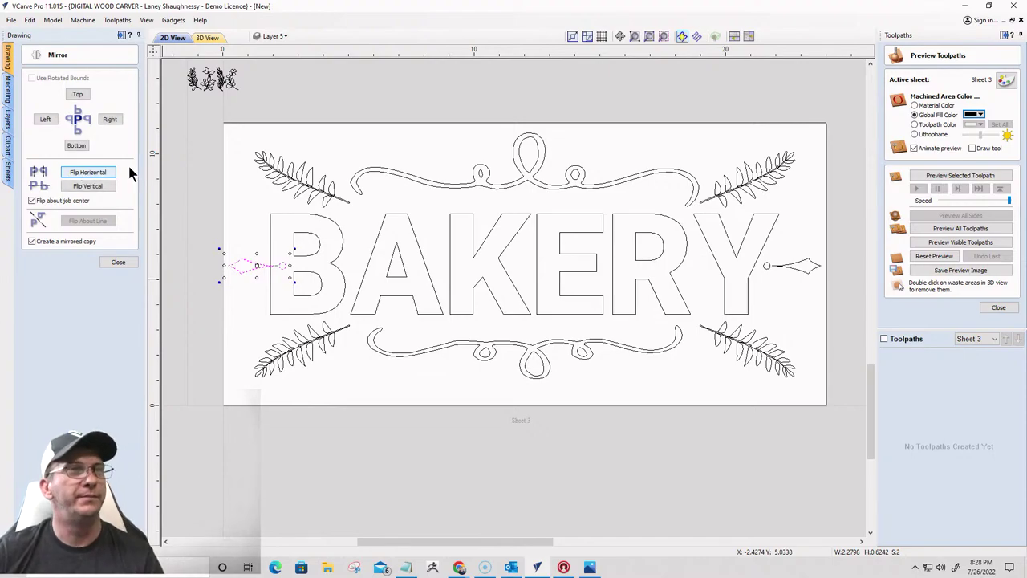
{"action": "left_click", "coordinate": [114, 261]}
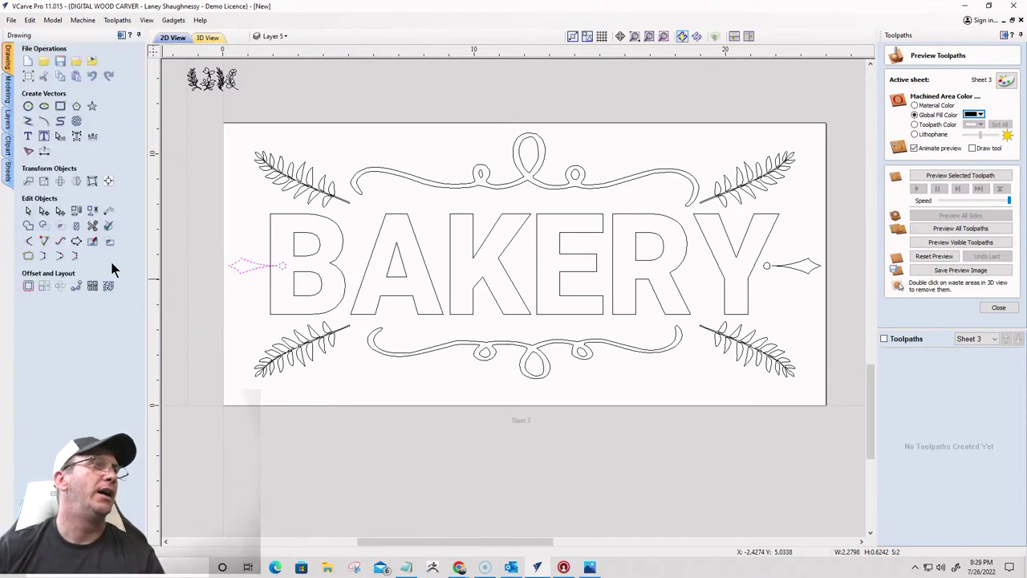
Widen Sheet 3 to 26 inches
{"action": "left_click", "coordinate": [28, 78]}
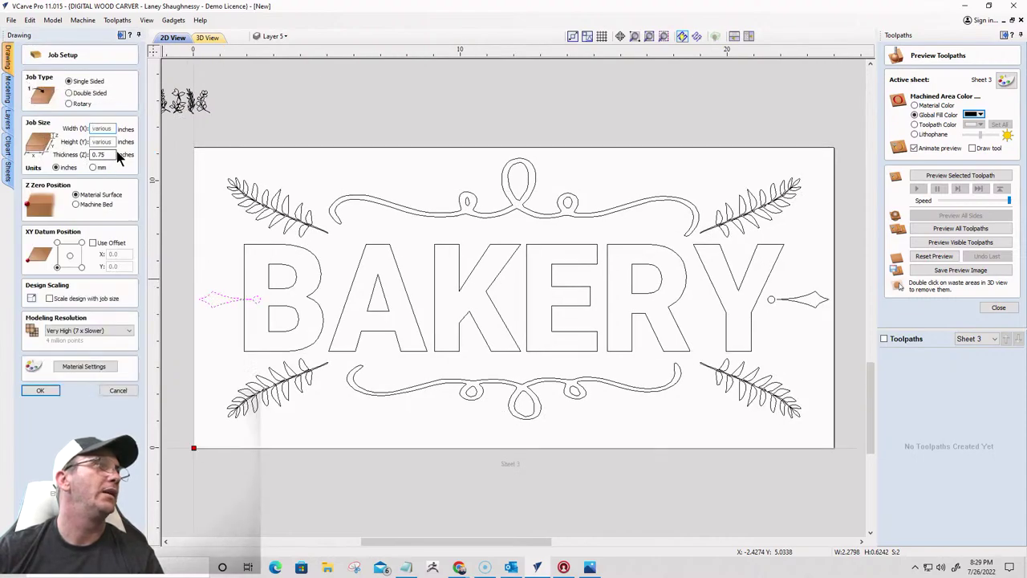
{"action": "left_click", "coordinate": [116, 390]}
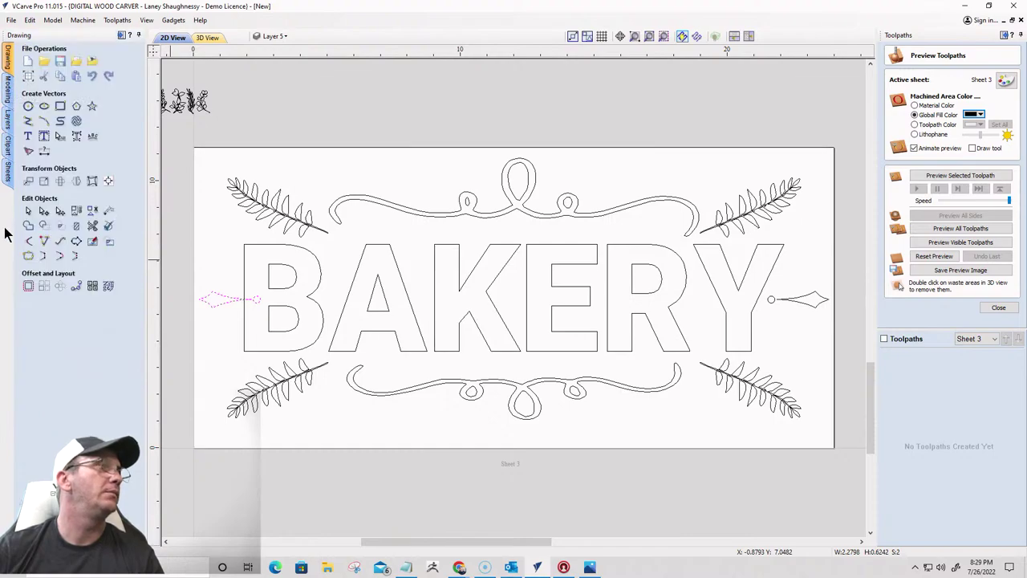
{"action": "left_click", "coordinate": [8, 170]}
{"action": "double_click", "coordinate": [63, 103]}
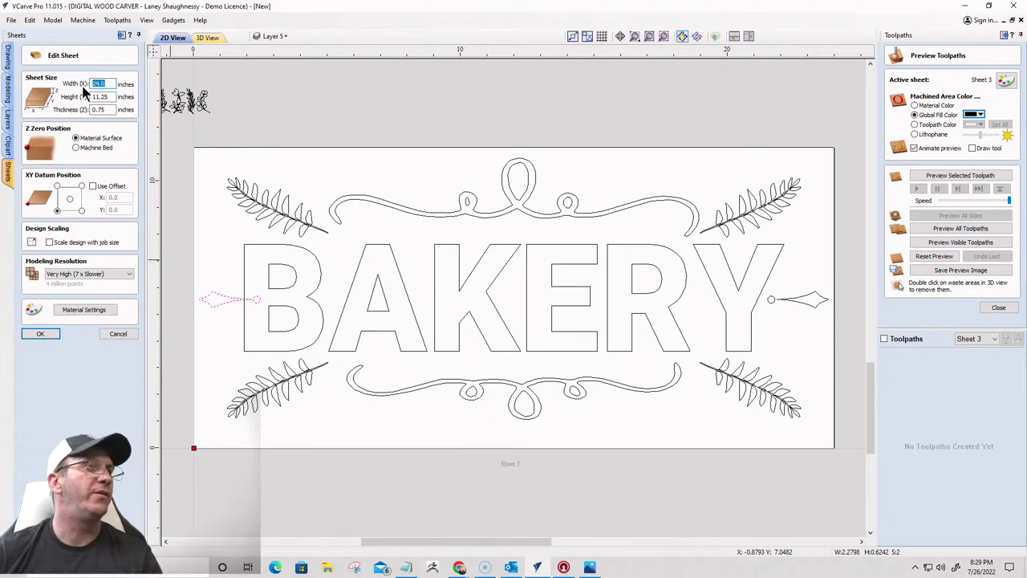
{"action": "type", "text": "26"}
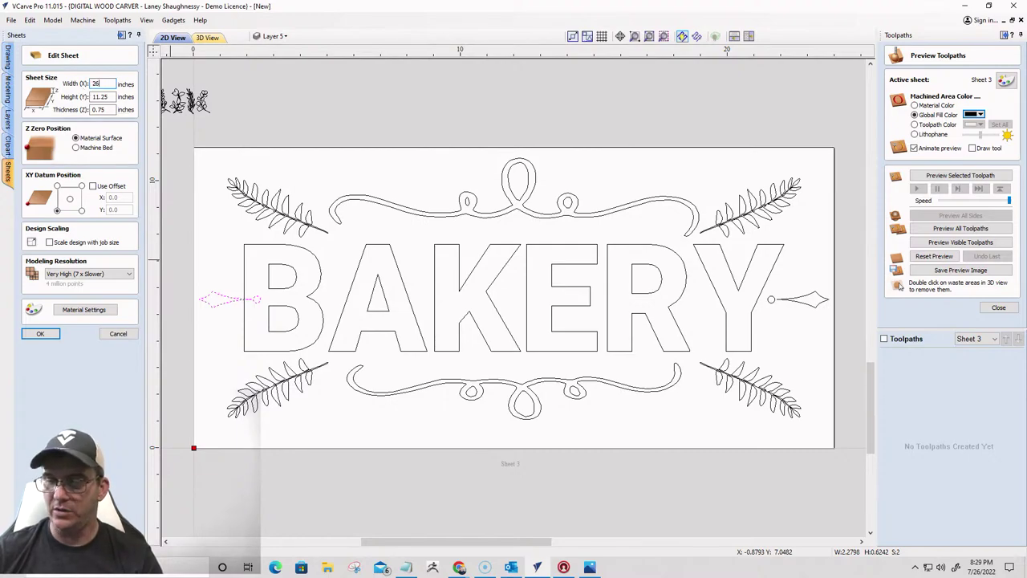
{"action": "left_click", "coordinate": [41, 334]}
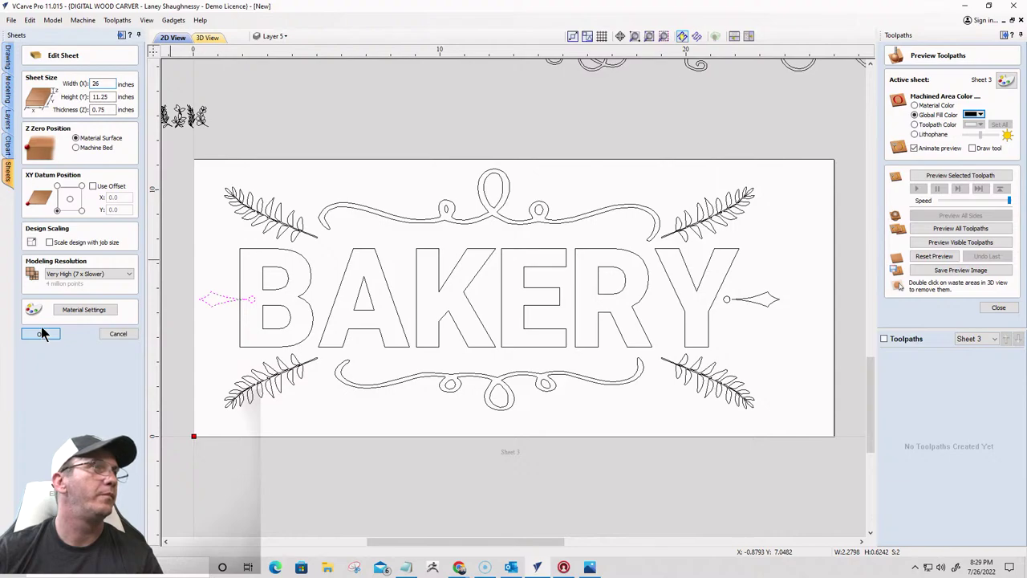
Select the sign artwork on the sheet and nudge it two steps right
{"action": "left_click", "coordinate": [42, 333]}
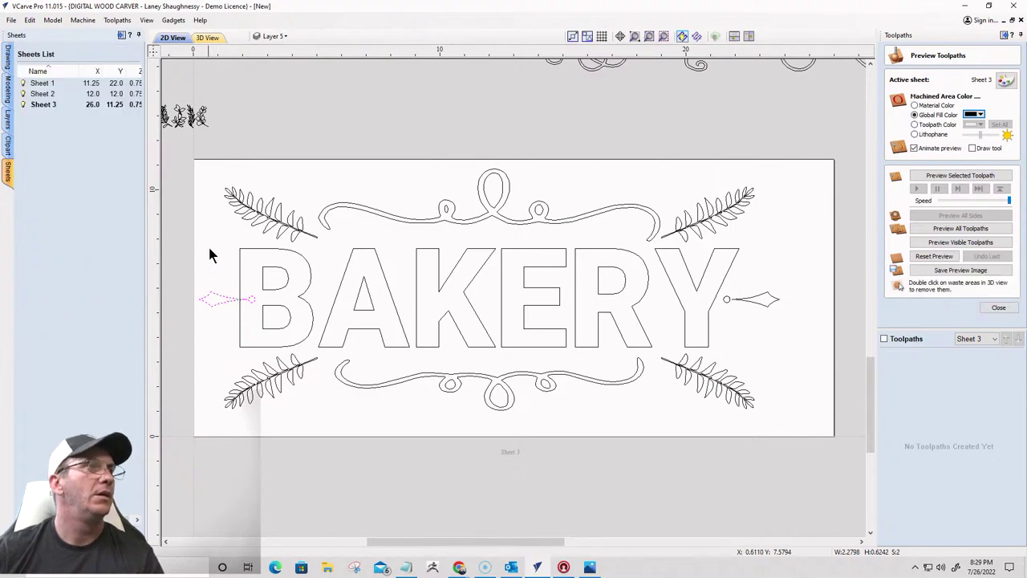
{"action": "left_click_drag", "start_coordinate": [205, 145], "coordinate": [799, 459]}
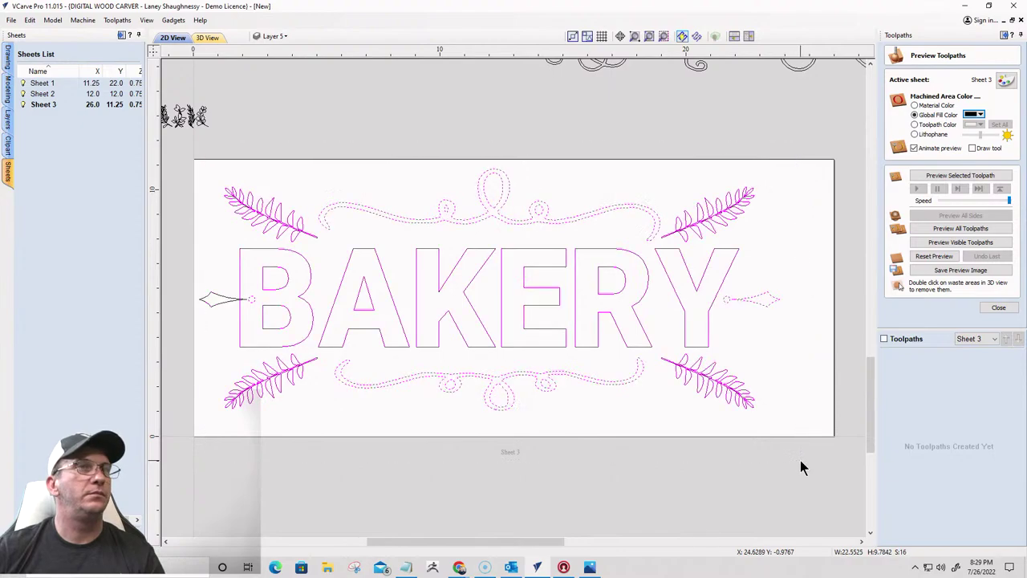
{"action": "key", "text": "Right"}
{"action": "key", "text": "Right"}
{"action": "key", "text": "Right"}
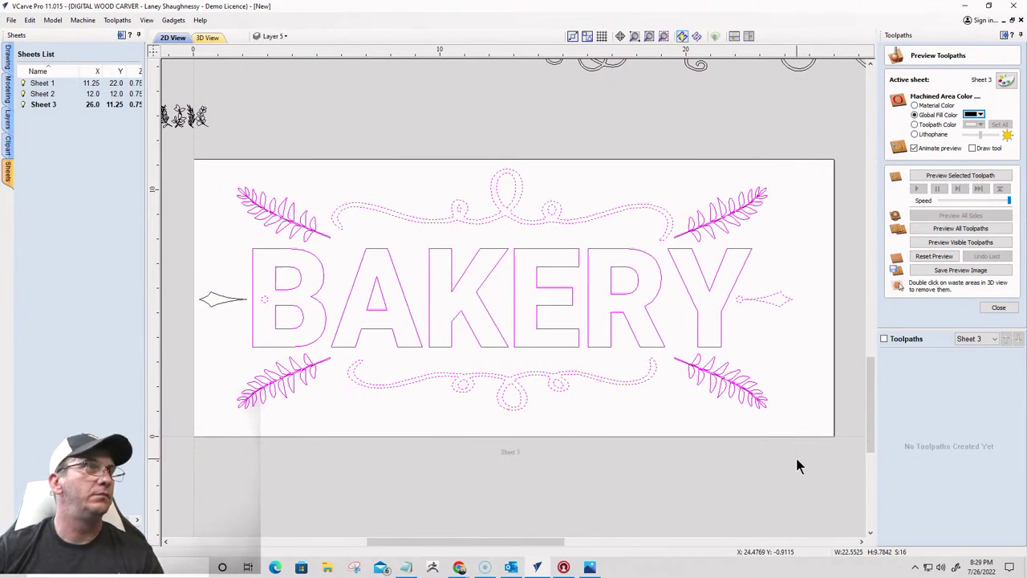
{"action": "key", "text": "Right"}
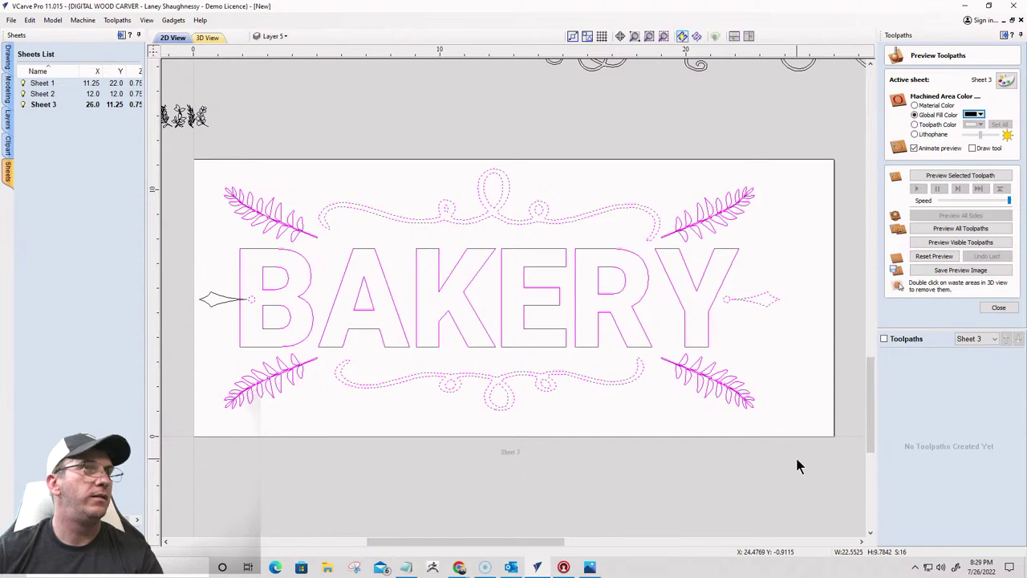
{"action": "right_click", "coordinate": [682, 462]}
Reselect the vectors except the left ornament and fine-tune their position with arrow nudges
{"action": "left_click_drag", "start_coordinate": [198, 153], "coordinate": [792, 451]}
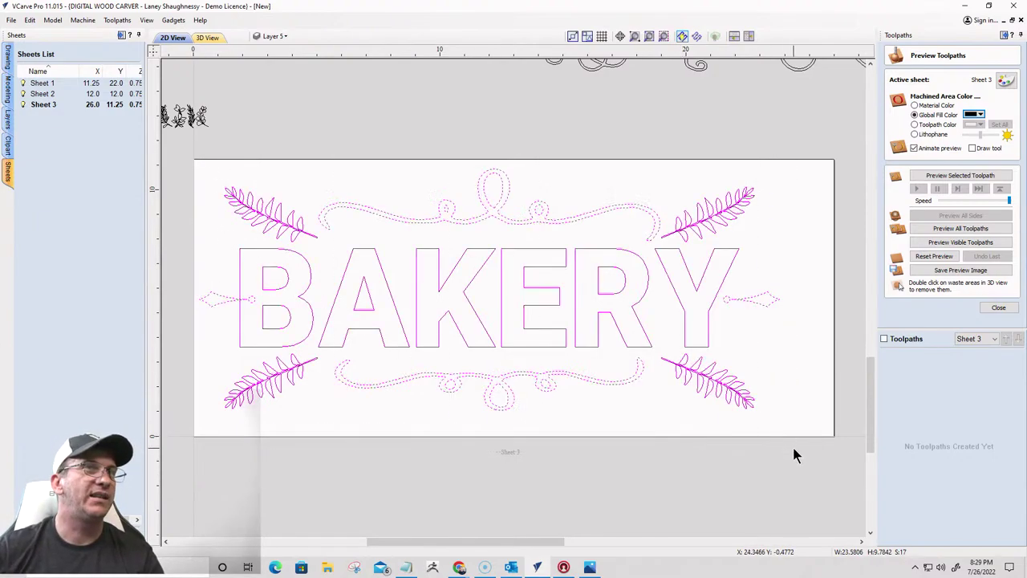
{"action": "scroll", "coordinate": [237, 313], "scroll_direction": "up", "scroll_amount": 3}
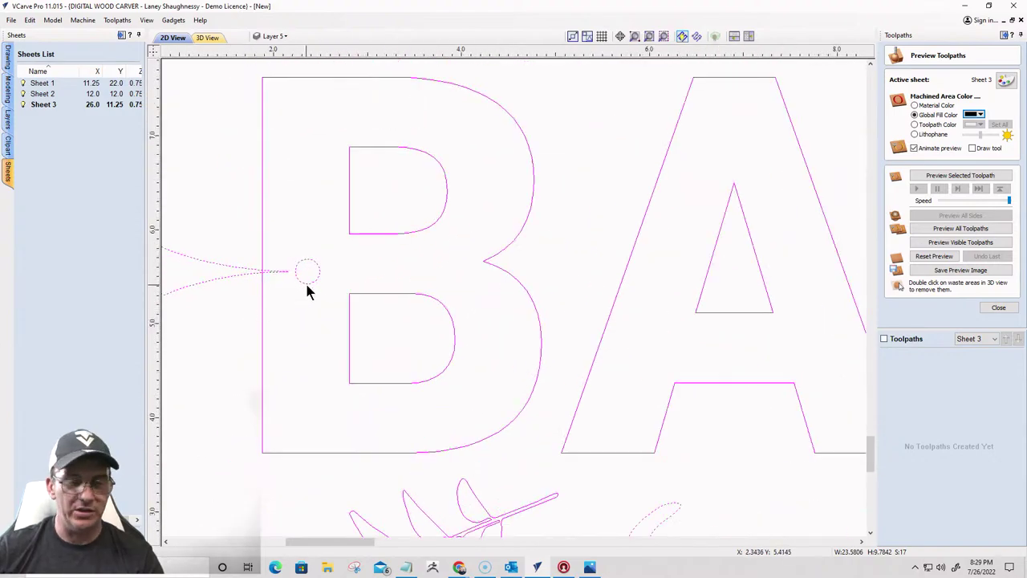
{"action": "left_click", "coordinate": [281, 265], "text": "shift"}
{"action": "scroll", "coordinate": [289, 297], "scroll_direction": "down", "scroll_amount": 4}
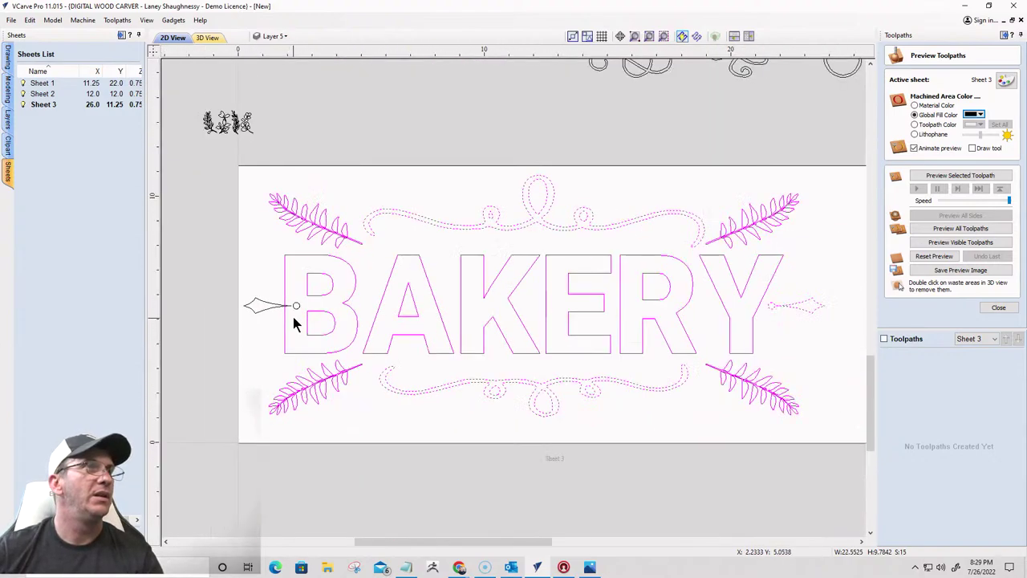
{"action": "key", "text": "Right"}
{"action": "key", "text": "Right"}
{"action": "key", "text": "Right"}
{"action": "key", "text": "Right"}
{"action": "key", "text": "Right"}
{"action": "key", "text": "Right"}
{"action": "key", "text": "Right"}
{"action": "key", "text": "Right"}
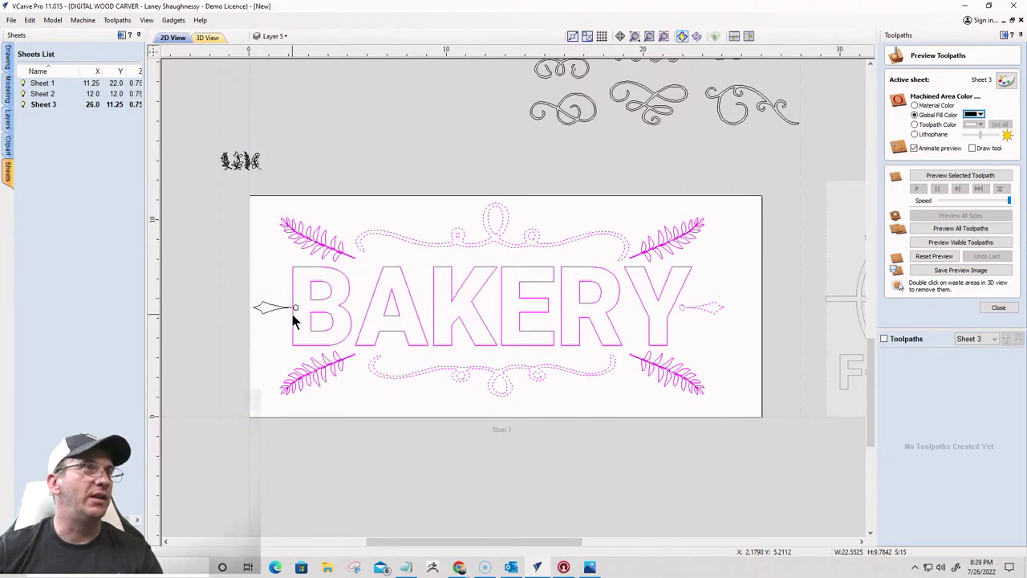
{"action": "key", "text": "Right"}
{"action": "key", "text": "Right"}
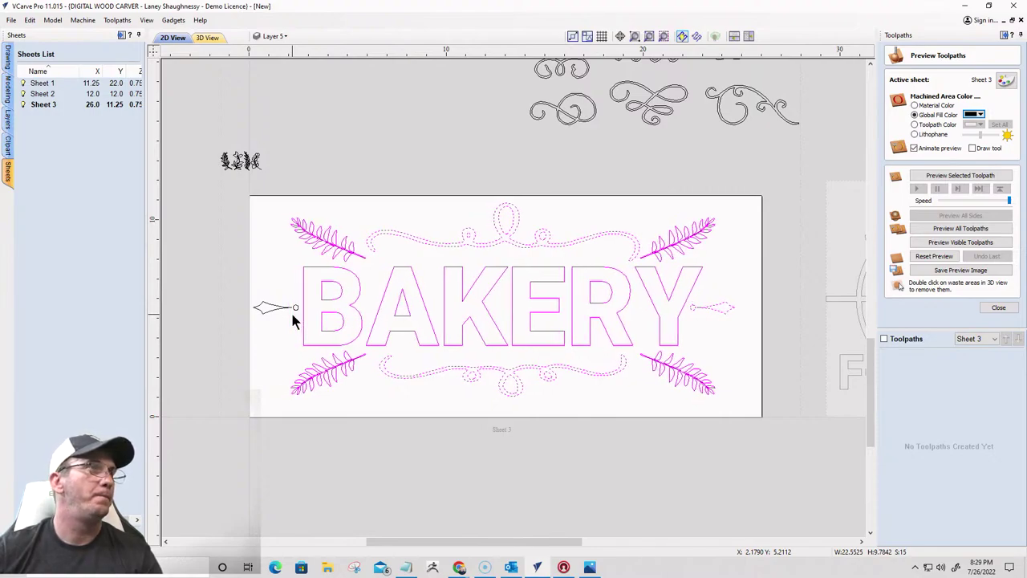
{"action": "key", "text": "Left"}
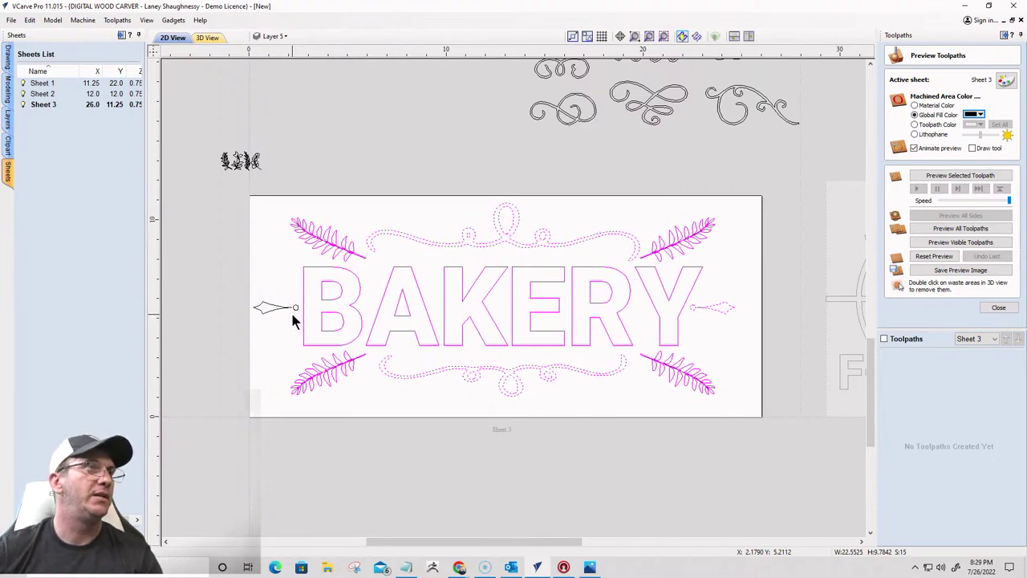
Select the whole BAKERY design and align it to the material center
{"action": "left_click_drag", "start_coordinate": [215, 184], "coordinate": [801, 427]}
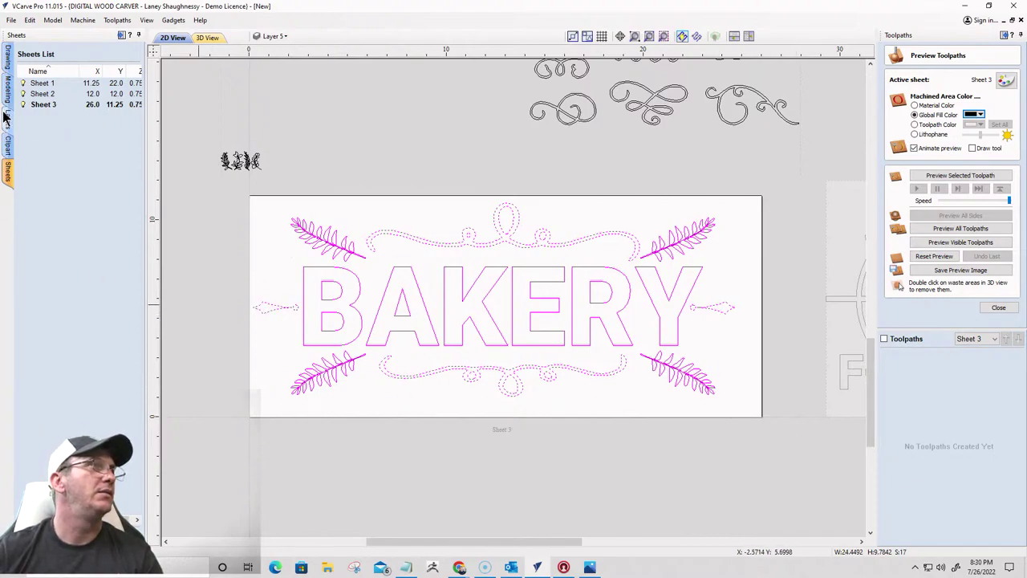
{"action": "left_click", "coordinate": [9, 57]}
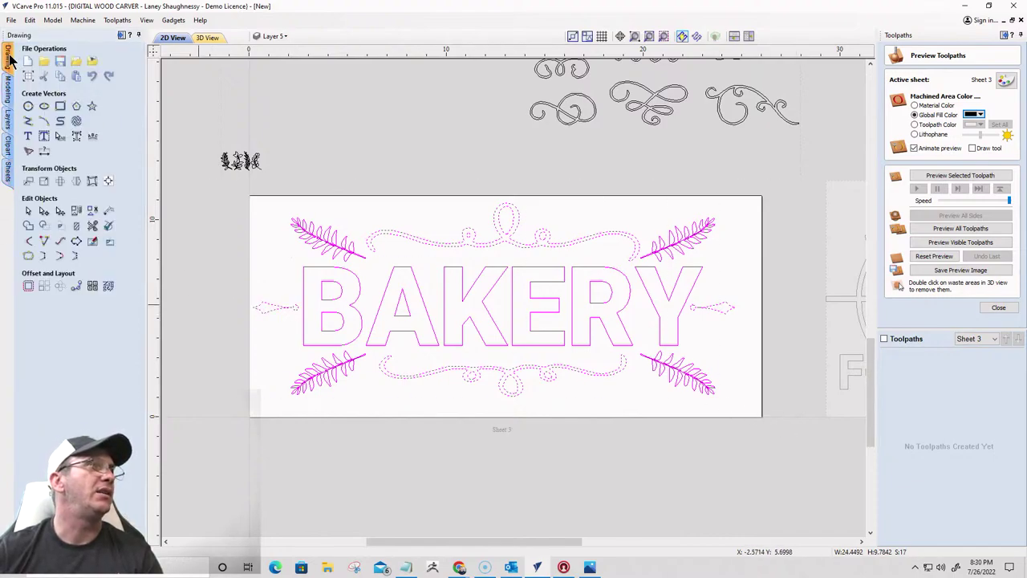
{"action": "left_click", "coordinate": [108, 182]}
{"action": "left_click", "coordinate": [79, 89]}
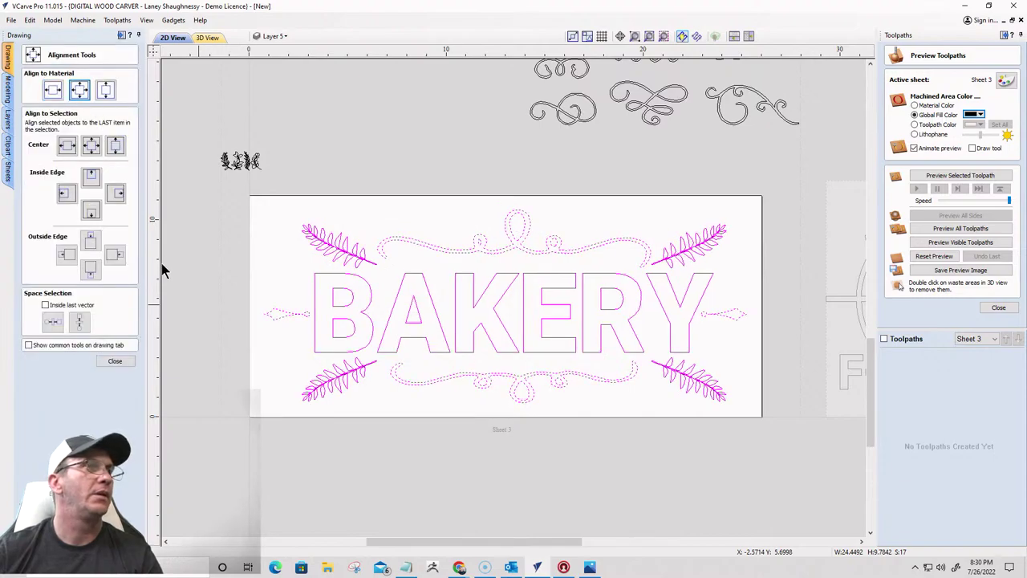
{"action": "left_click", "coordinate": [482, 443]}
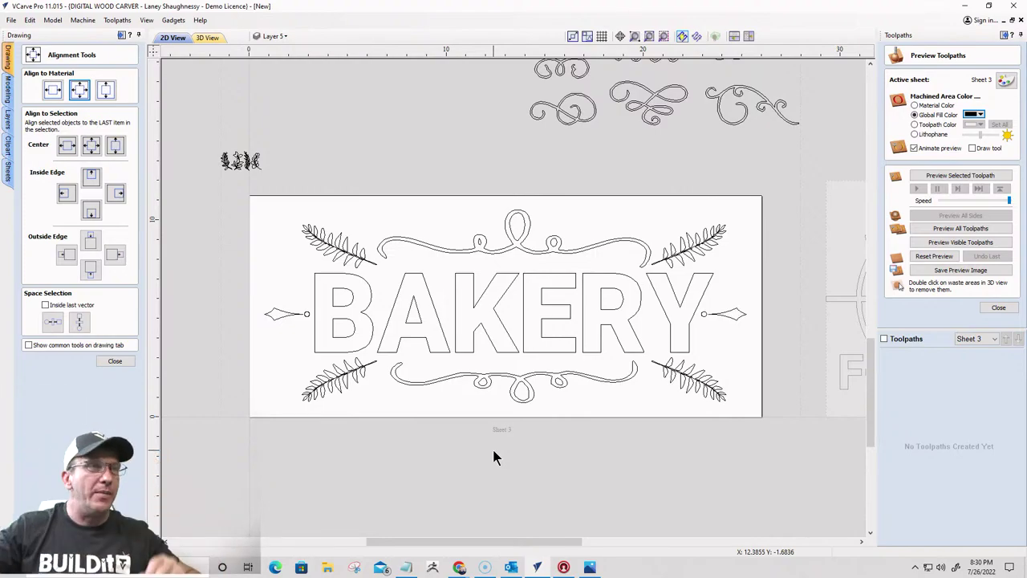
{"action": "scroll", "coordinate": [423, 356], "scroll_direction": "up", "scroll_amount": 3}
{"action": "scroll", "coordinate": [392, 339], "scroll_direction": "down", "scroll_amount": 2}
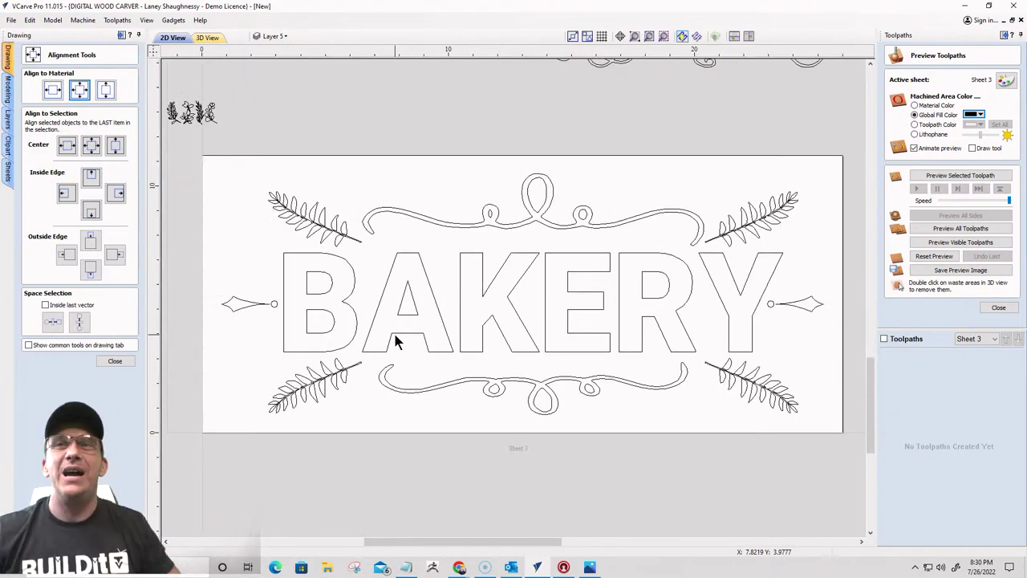
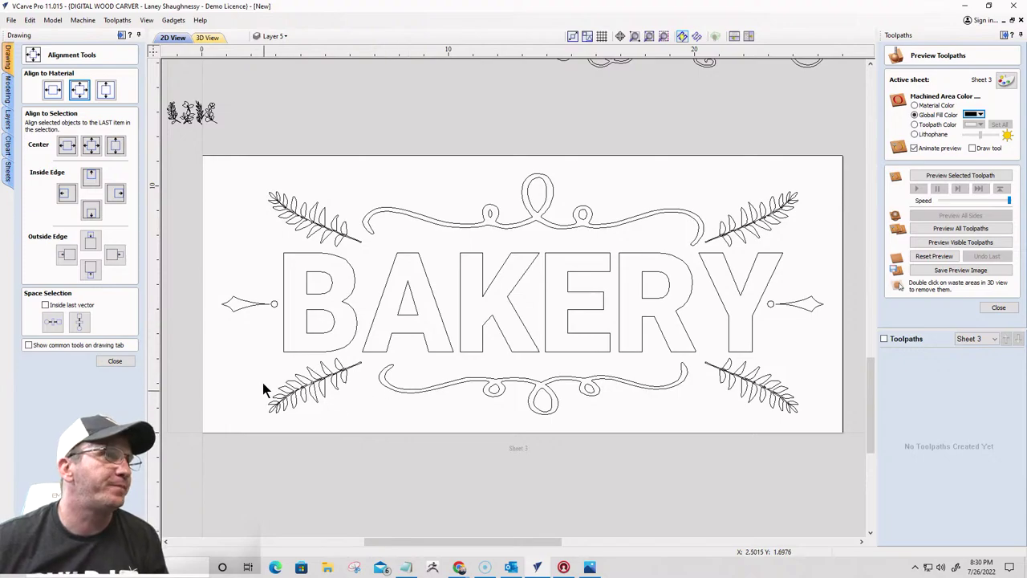
Select the BAKERY letter outlines on Sheet 3 and close the Alignment Tools panel
{"action": "scroll", "coordinate": [291, 329], "scroll_direction": "down", "scroll_amount": 3}
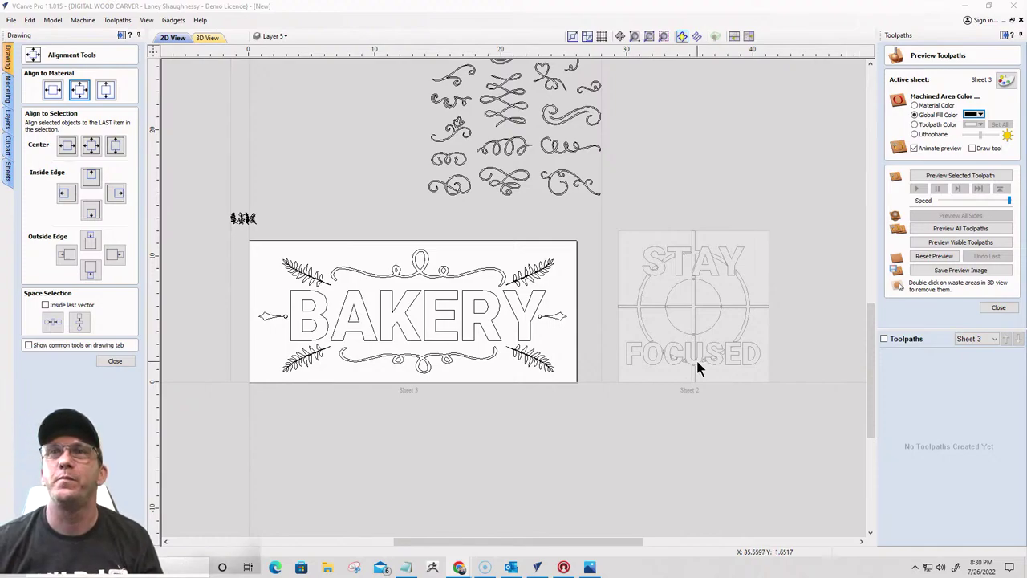
{"action": "scroll", "coordinate": [229, 351], "scroll_direction": "up", "scroll_amount": 4}
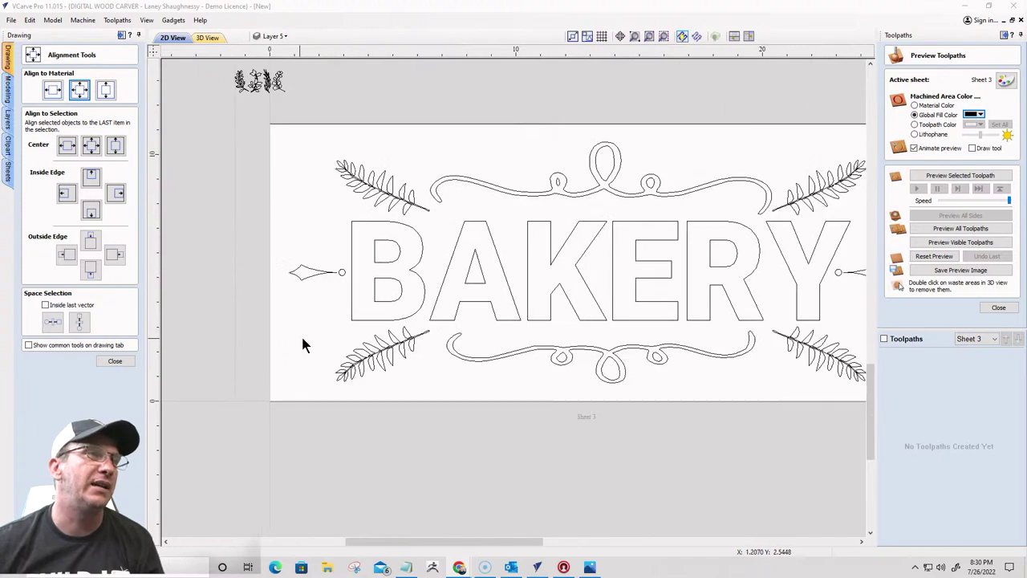
{"action": "left_click", "coordinate": [351, 320]}
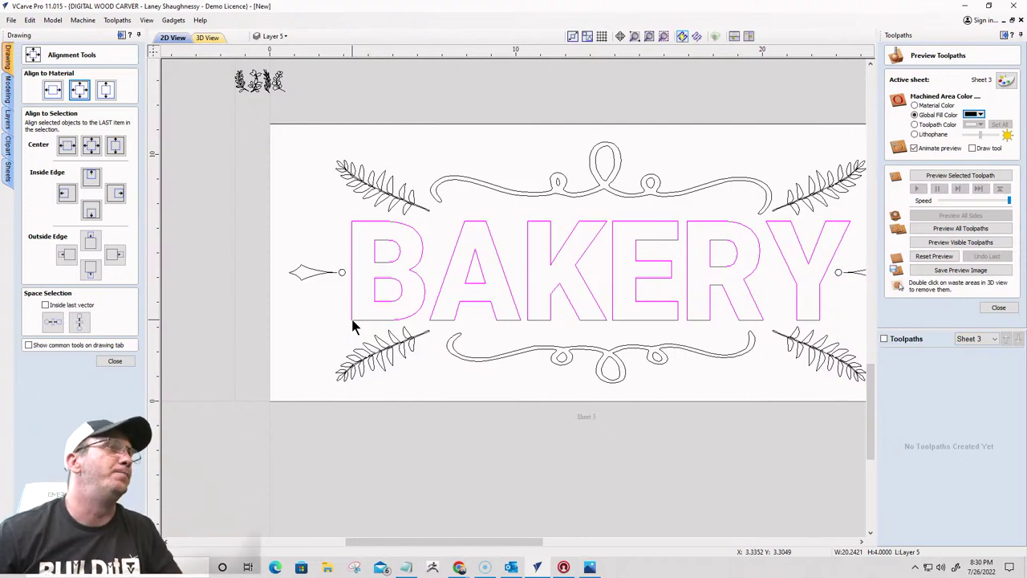
{"action": "left_click", "coordinate": [112, 361]}
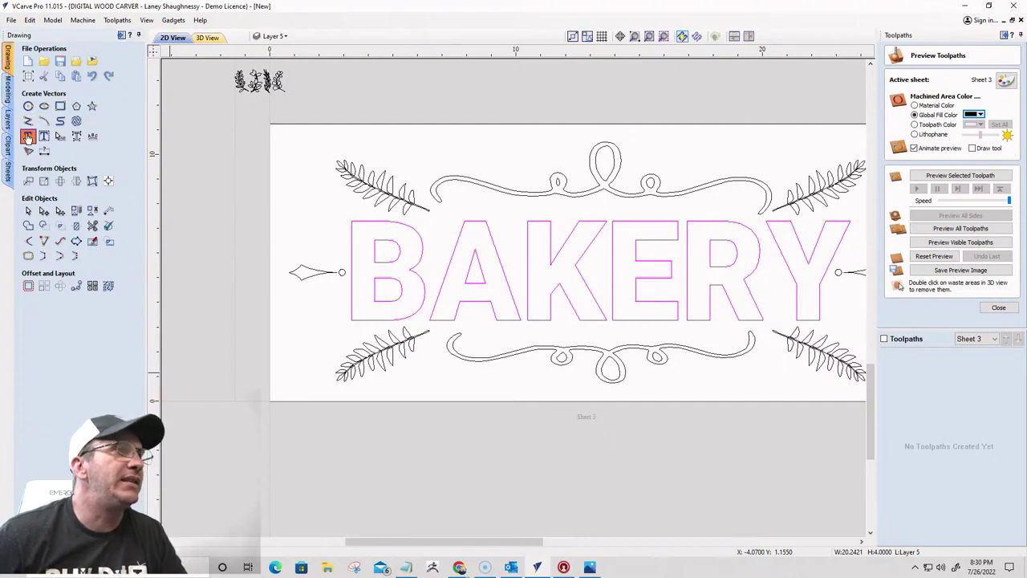
{"action": "left_click", "coordinate": [28, 138]}
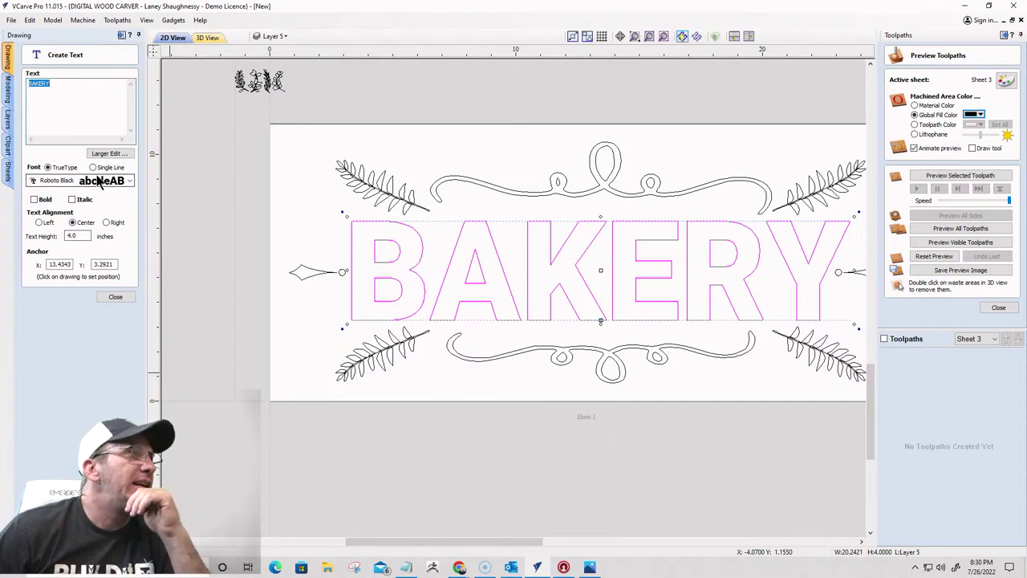
{"action": "left_click", "coordinate": [356, 206]}
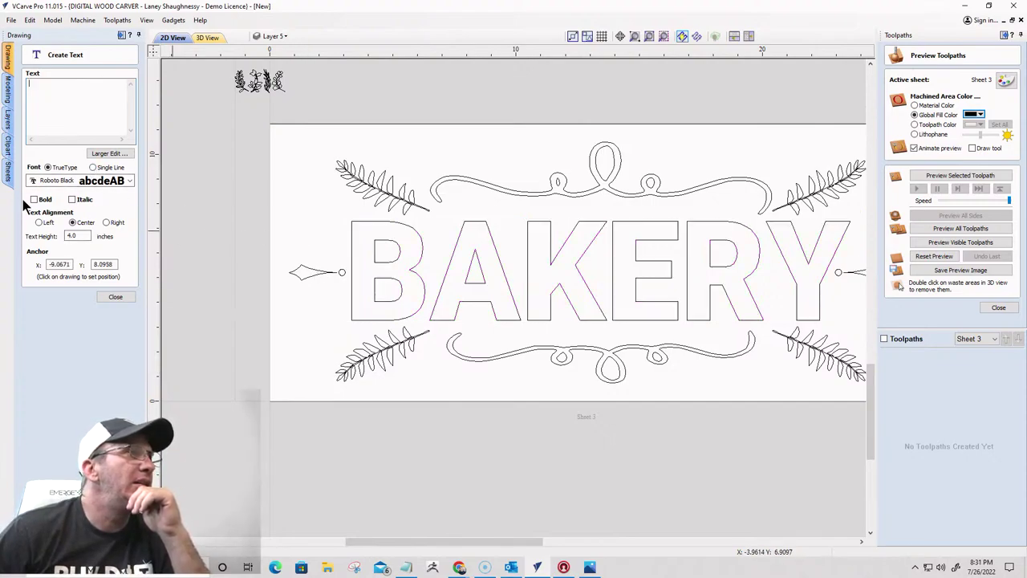
{"action": "left_click", "coordinate": [93, 167]}
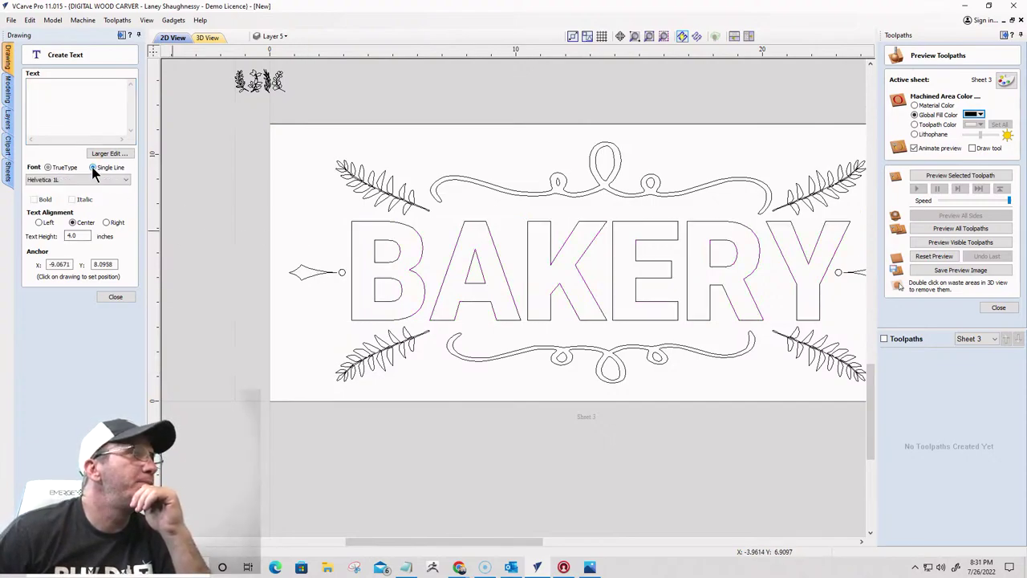
{"action": "left_click", "coordinate": [50, 101]}
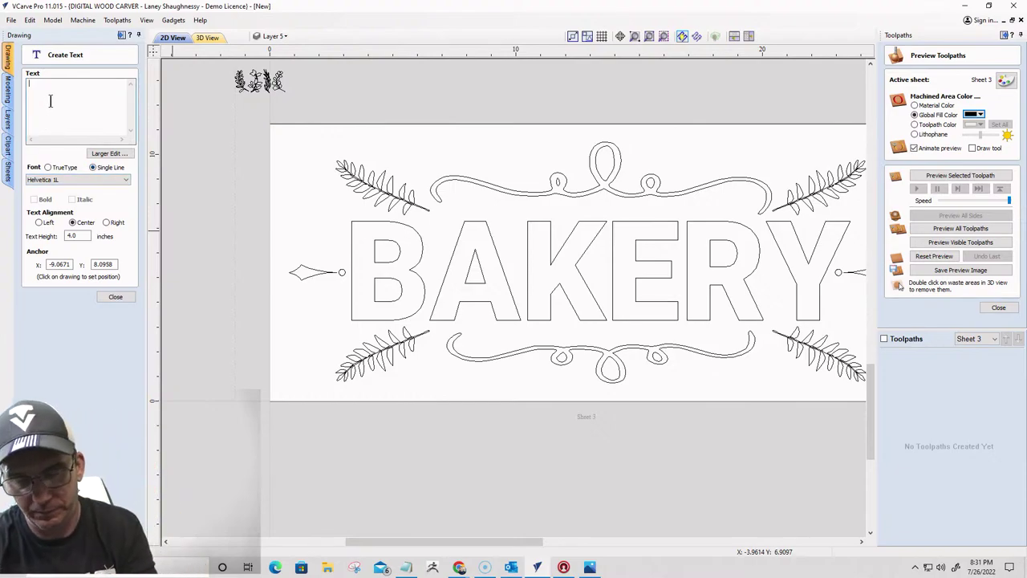
{"action": "type", "text": "b"}
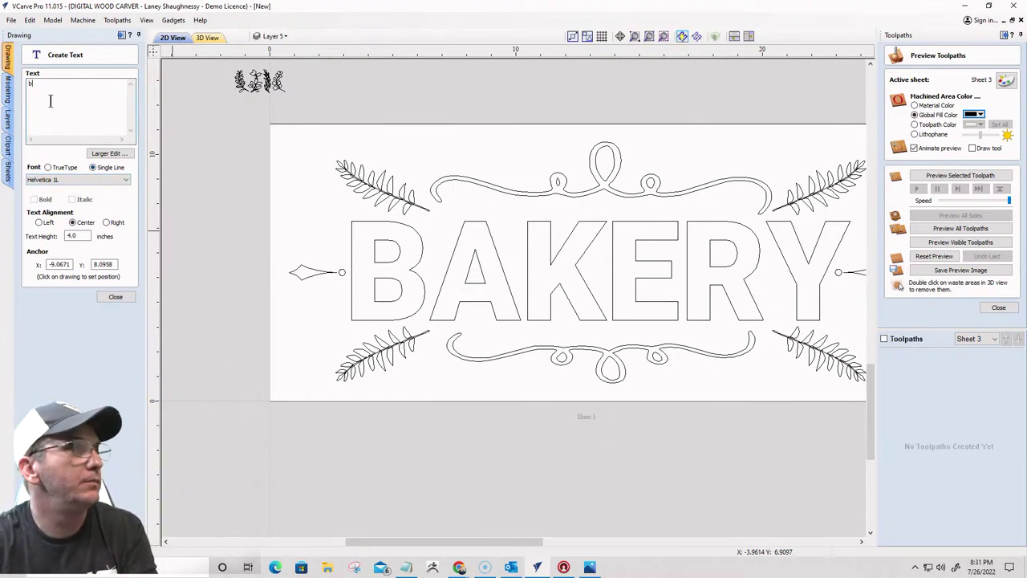
{"action": "key", "text": "BackSpace"}
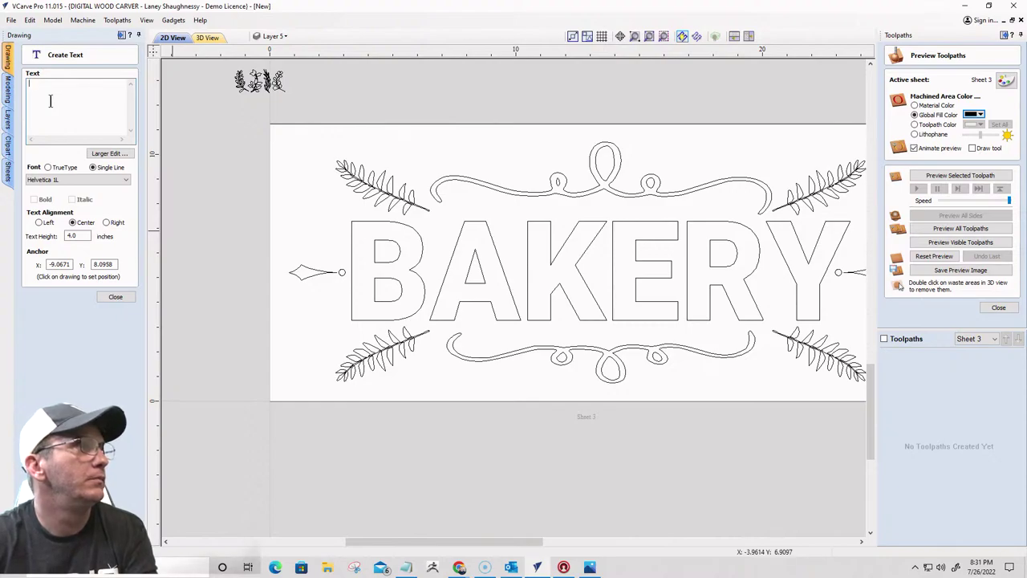
{"action": "type", "text": "BAKERY"}
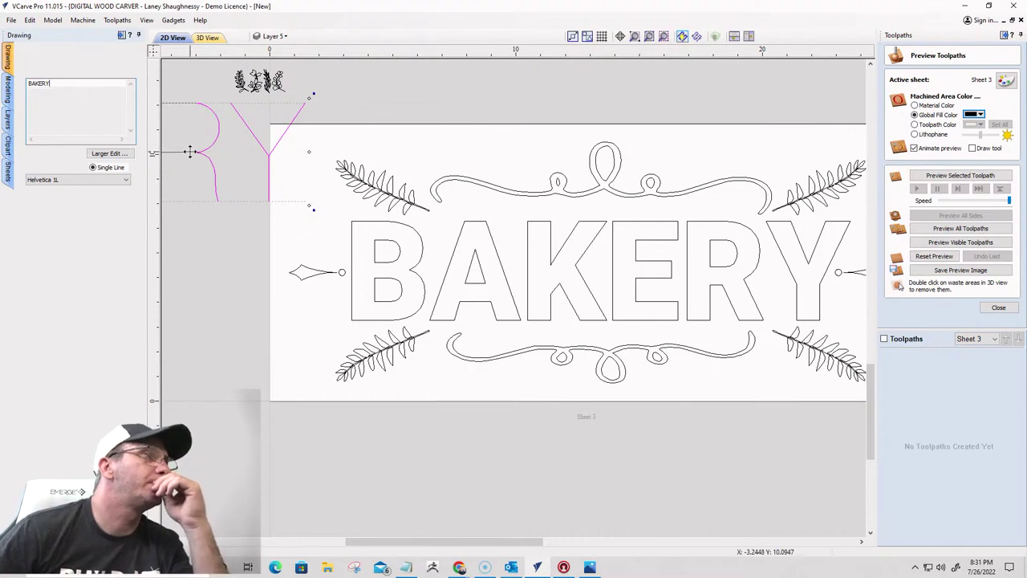
{"action": "left_click_drag", "start_coordinate": [270, 147], "coordinate": [757, 268]}
{"action": "scroll", "coordinate": [662, 232], "scroll_direction": "down", "scroll_amount": 2}
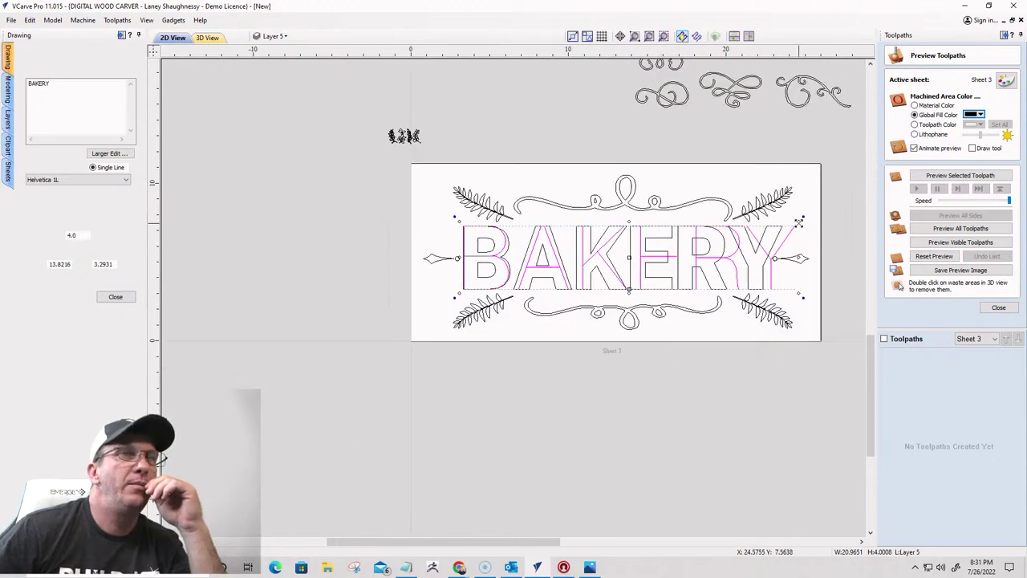
{"action": "left_click_drag", "start_coordinate": [798, 223], "coordinate": [786, 236]}
{"action": "scroll", "coordinate": [496, 276], "scroll_direction": "up", "scroll_amount": 2}
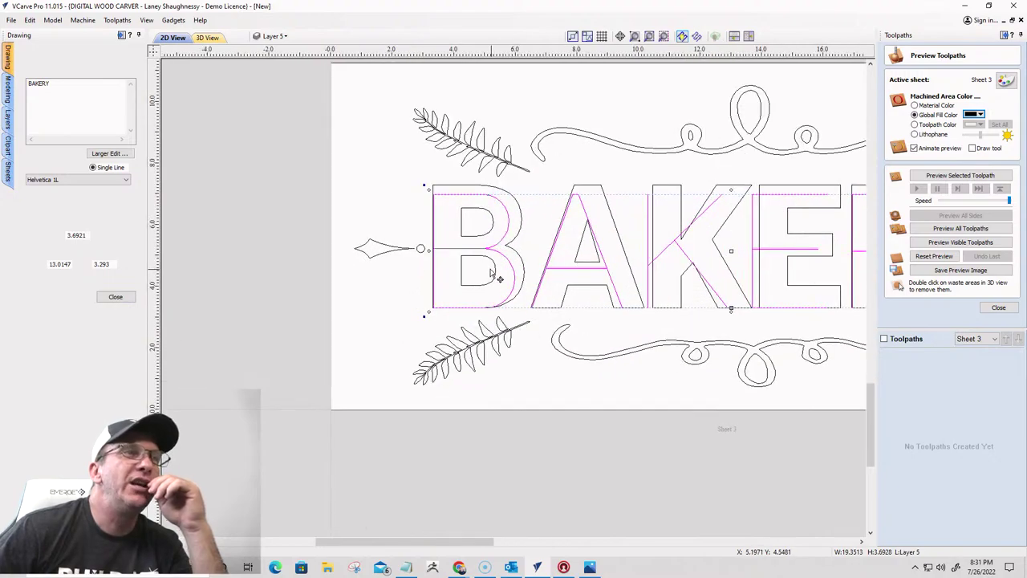
{"action": "left_click_drag", "start_coordinate": [439, 249], "coordinate": [444, 245]}
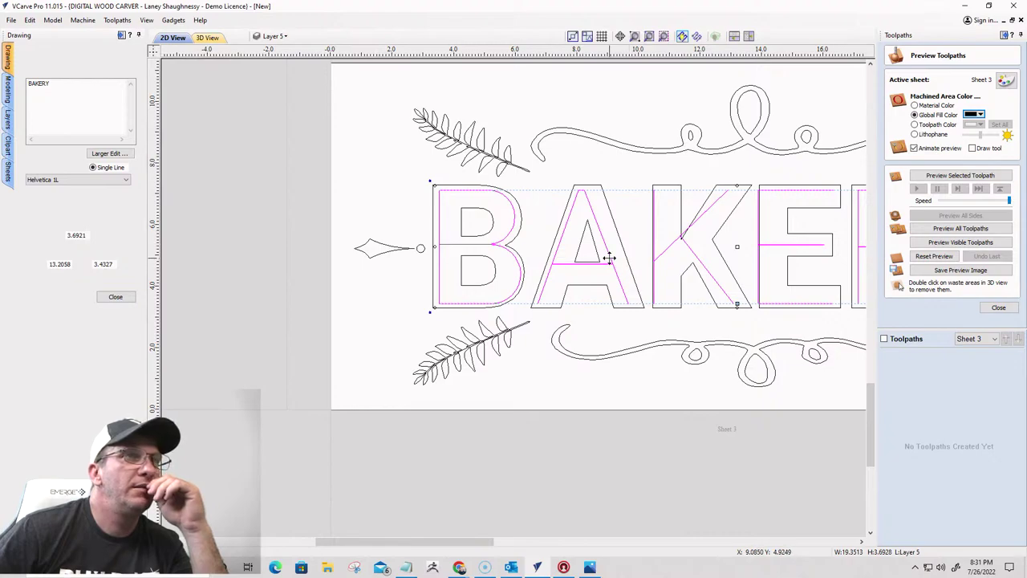
{"action": "left_click_drag", "start_coordinate": [609, 257], "coordinate": [613, 260]}
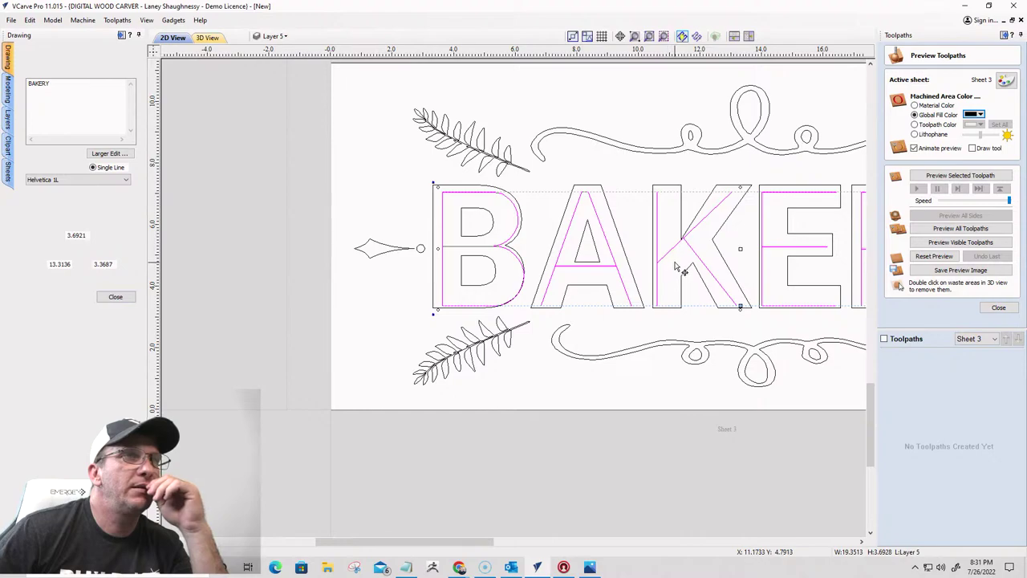
{"action": "scroll", "coordinate": [676, 269], "scroll_direction": "down", "scroll_amount": 3}
{"action": "scroll", "coordinate": [776, 243], "scroll_direction": "up", "scroll_amount": 4}
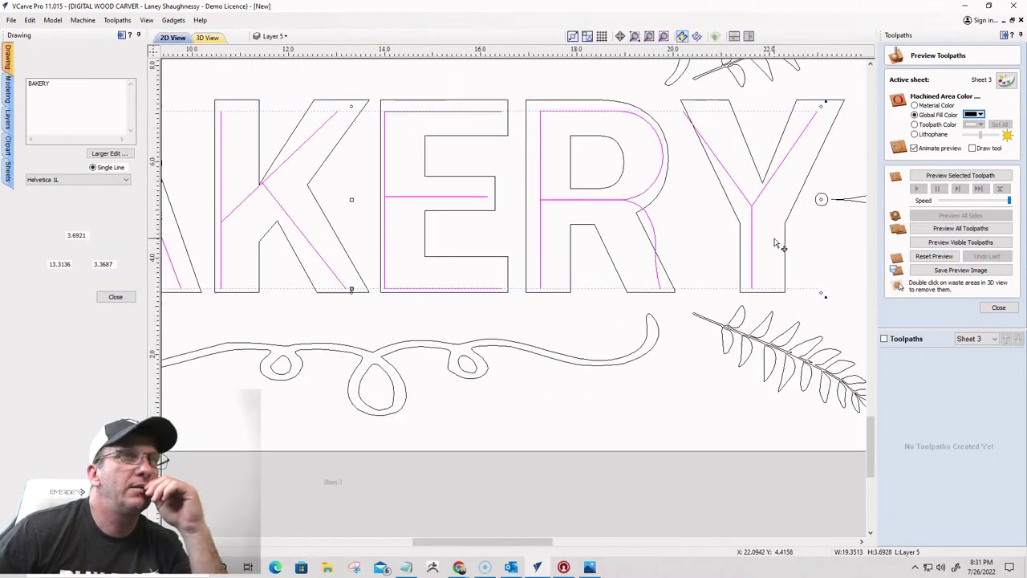
{"action": "scroll", "coordinate": [776, 241], "scroll_direction": "down", "scroll_amount": 5}
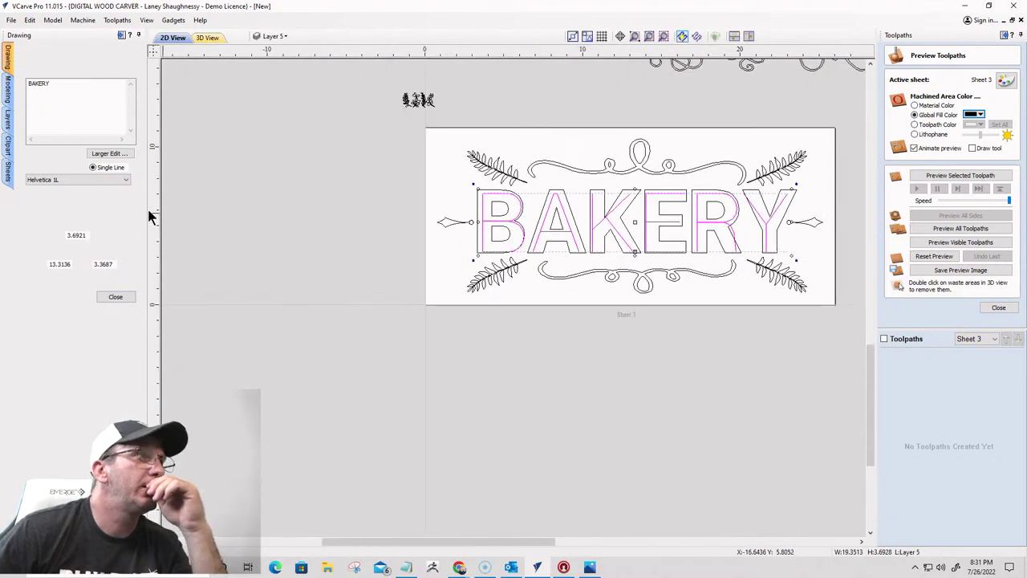
{"action": "left_click", "coordinate": [126, 296]}
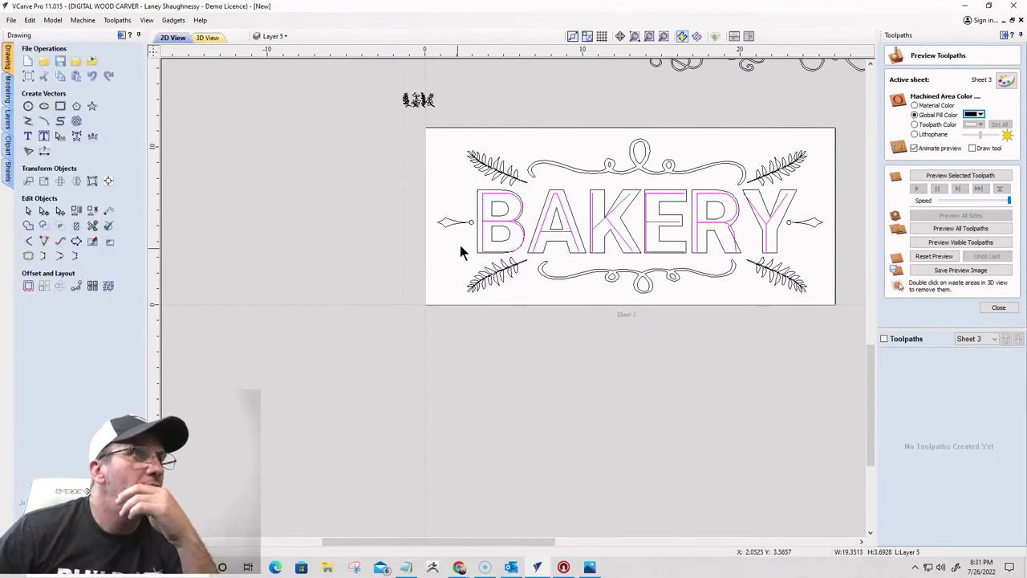
{"action": "scroll", "coordinate": [481, 233], "scroll_direction": "up", "scroll_amount": 4}
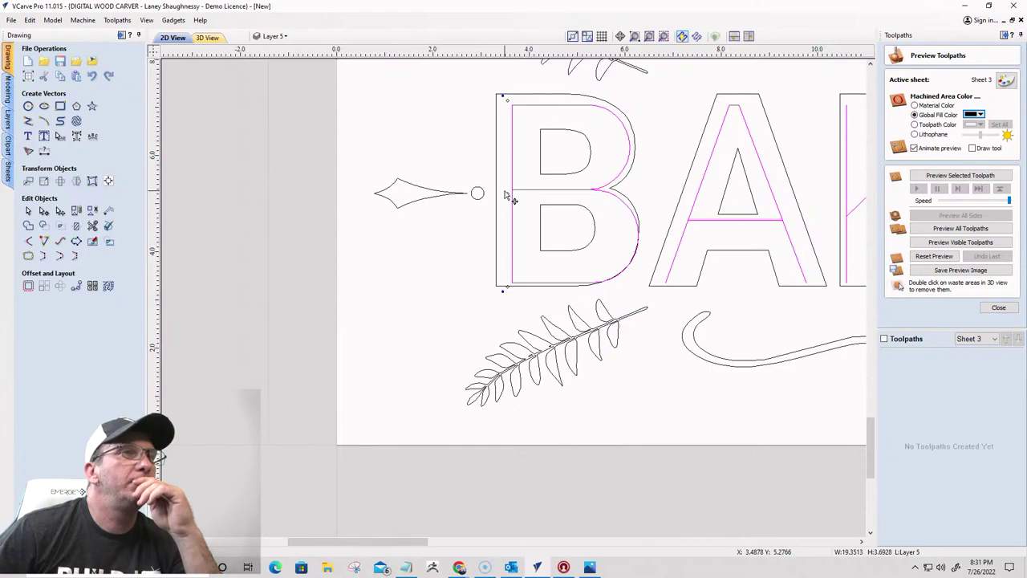
{"action": "left_click", "coordinate": [78, 137]}
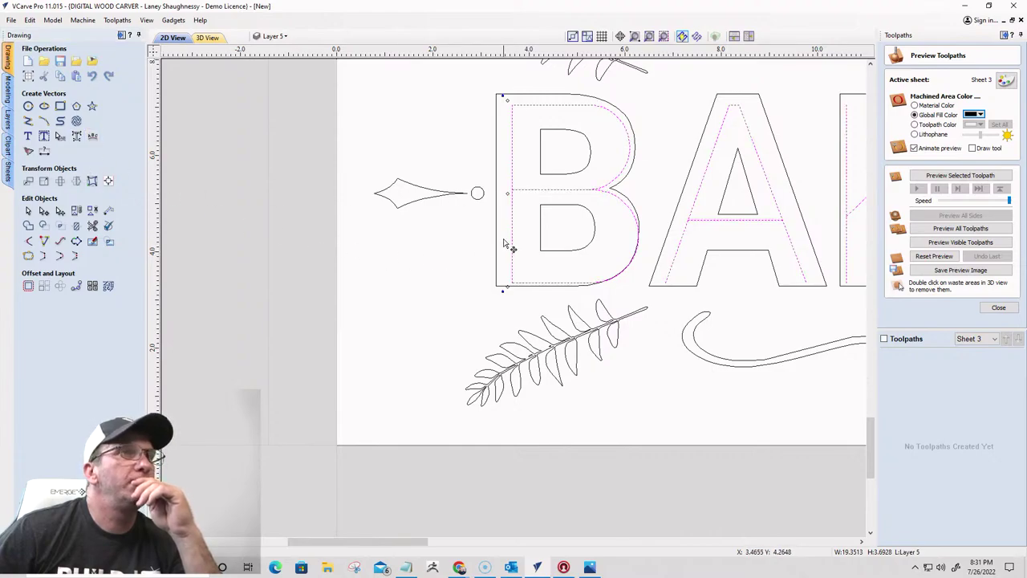
{"action": "scroll", "coordinate": [646, 189], "scroll_direction": "down", "scroll_amount": 1}
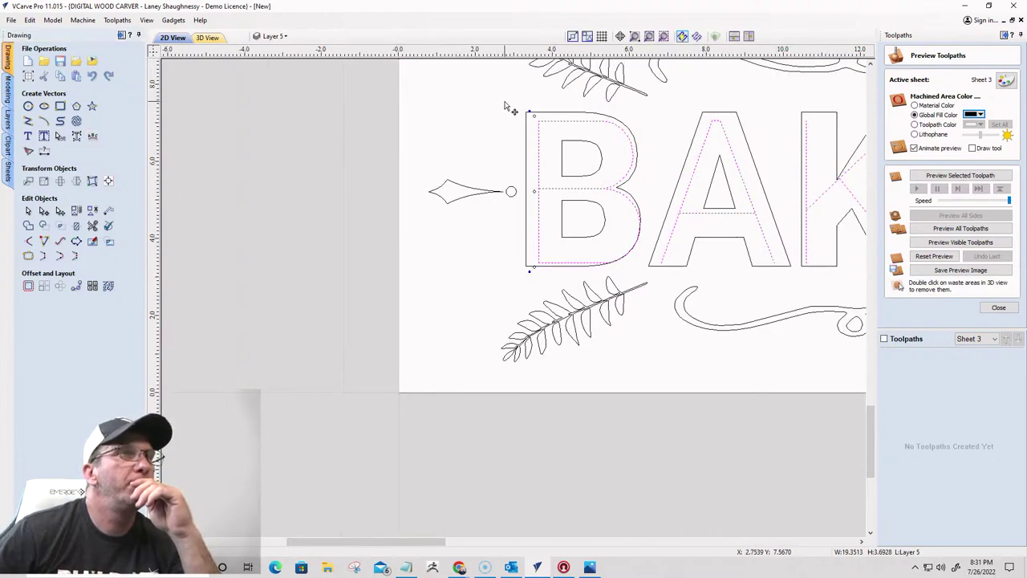
{"action": "left_click_drag", "start_coordinate": [510, 100], "coordinate": [654, 279]}
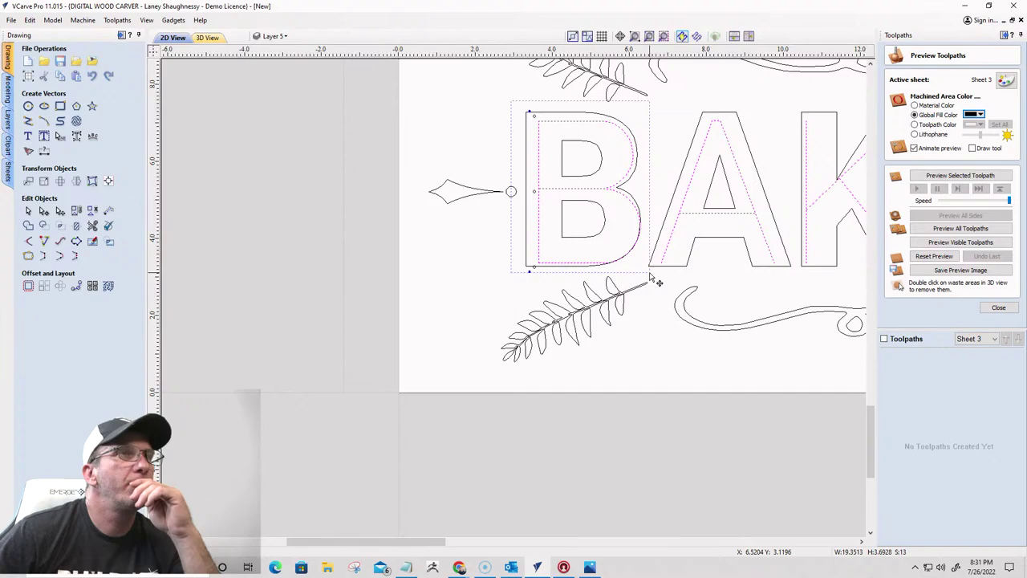
{"action": "scroll", "coordinate": [520, 254], "scroll_direction": "down", "scroll_amount": 4}
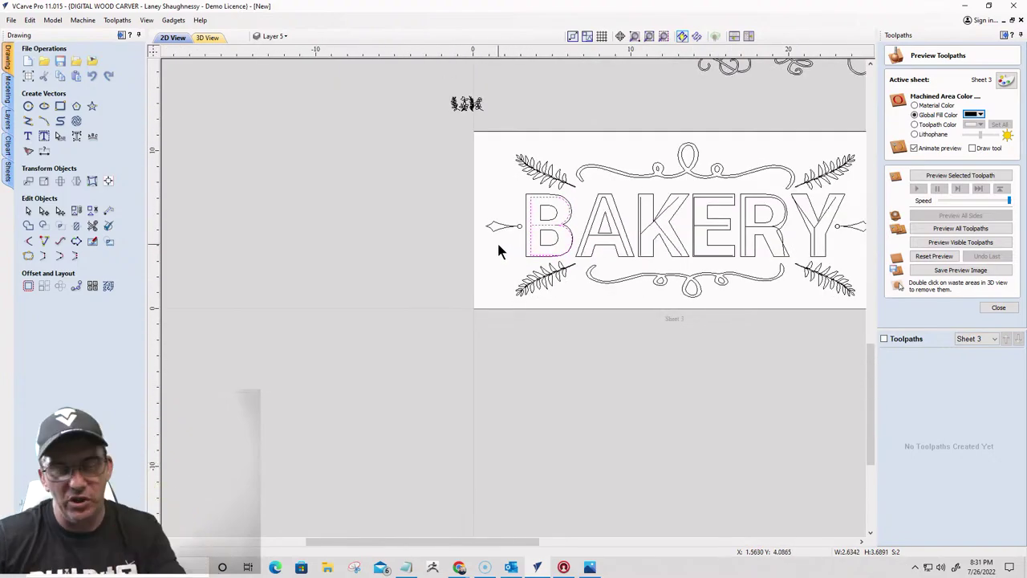
{"action": "left_click", "coordinate": [498, 251]}
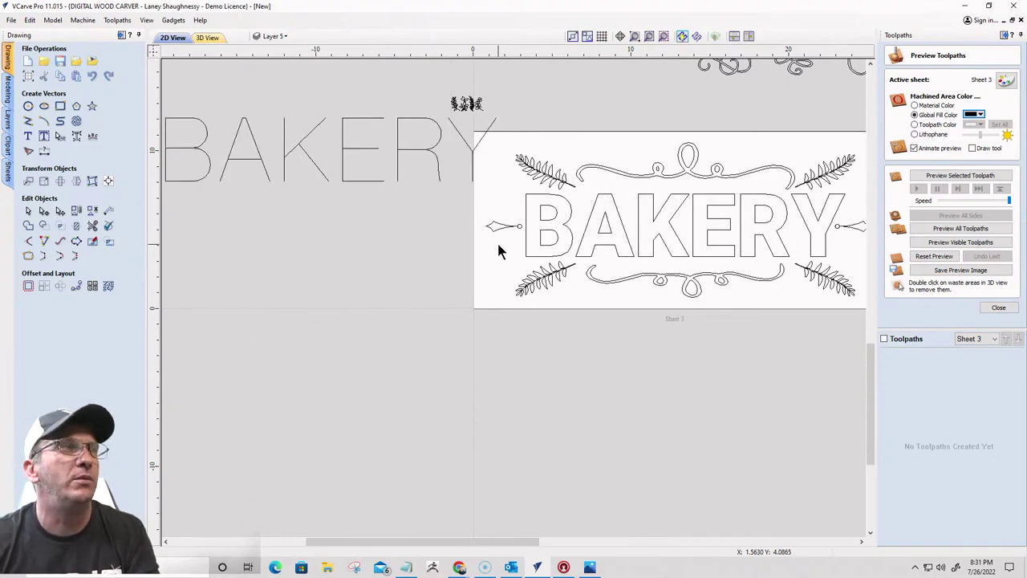
{"action": "left_click", "coordinate": [433, 156]}
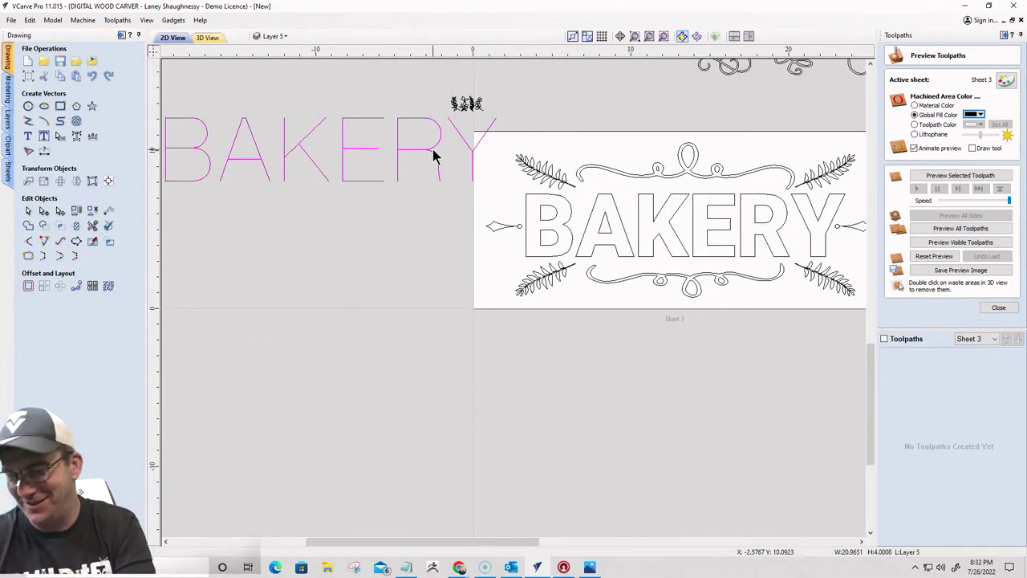
{"action": "key", "text": "Delete"}
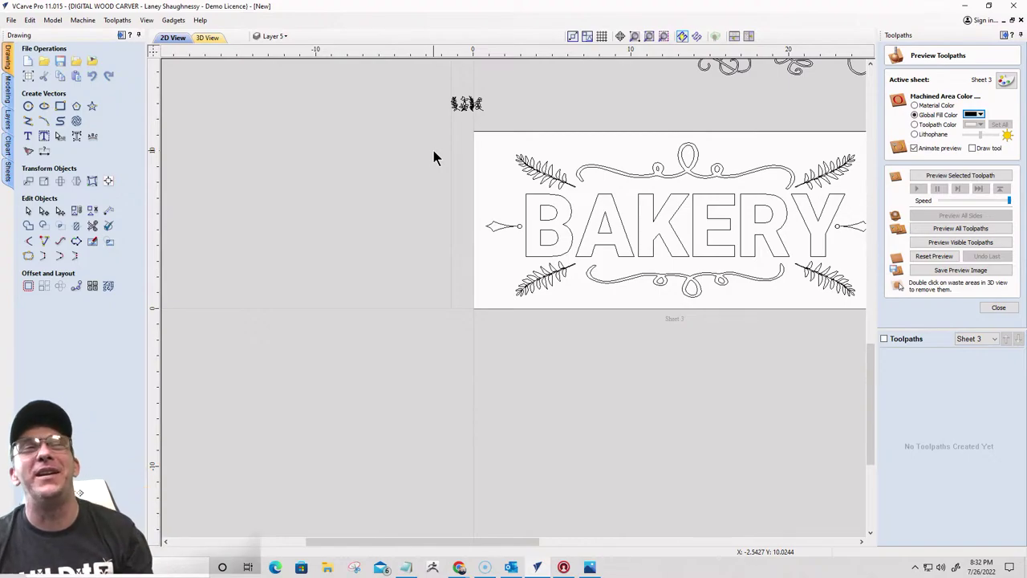
{"action": "left_click", "coordinate": [542, 227]}
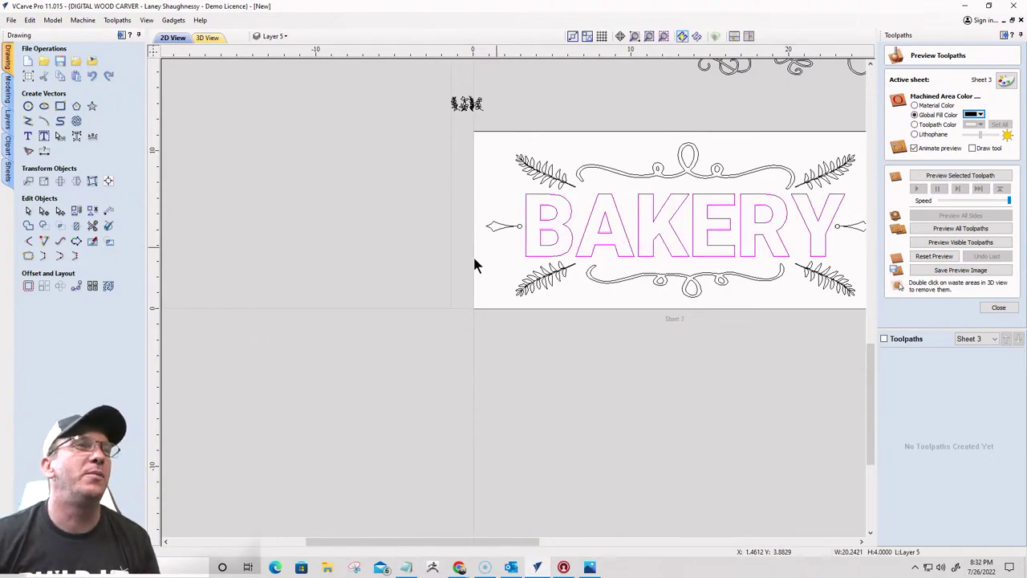
Offset the BAKERY outlines inward by 0.0625 inch, then close the offset tool
{"action": "left_click", "coordinate": [28, 286]}
{"action": "scroll", "coordinate": [559, 211], "scroll_direction": "up", "scroll_amount": 4}
{"action": "scroll", "coordinate": [559, 211], "scroll_direction": "up", "scroll_amount": 1}
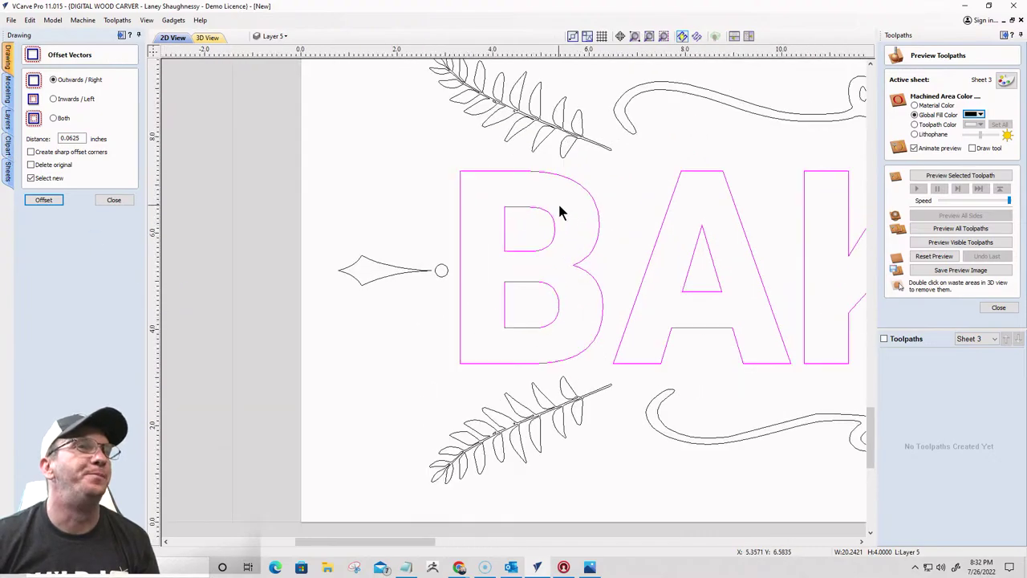
{"action": "left_click", "coordinate": [53, 99]}
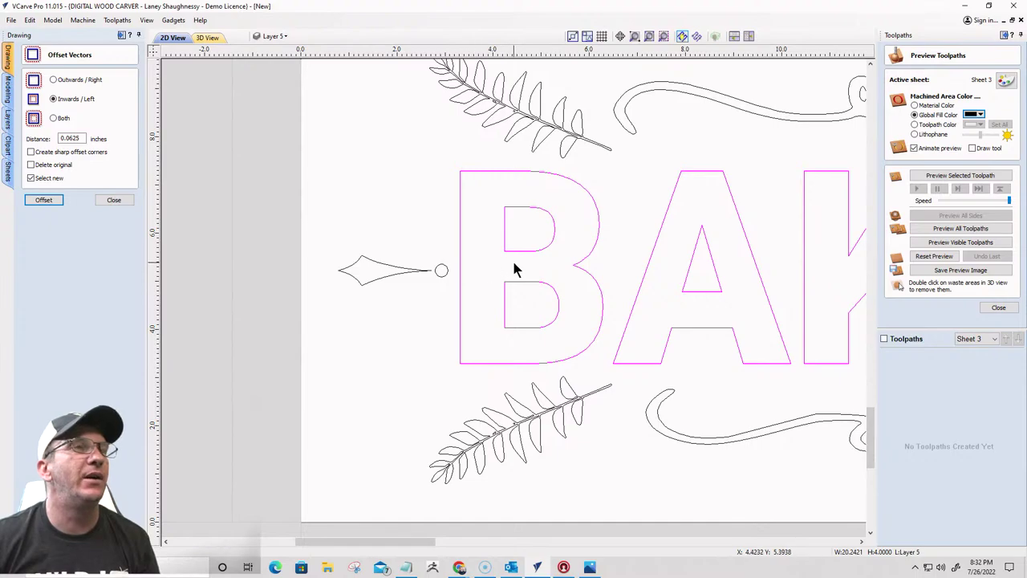
{"action": "scroll", "coordinate": [666, 270], "scroll_direction": "down", "scroll_amount": 1}
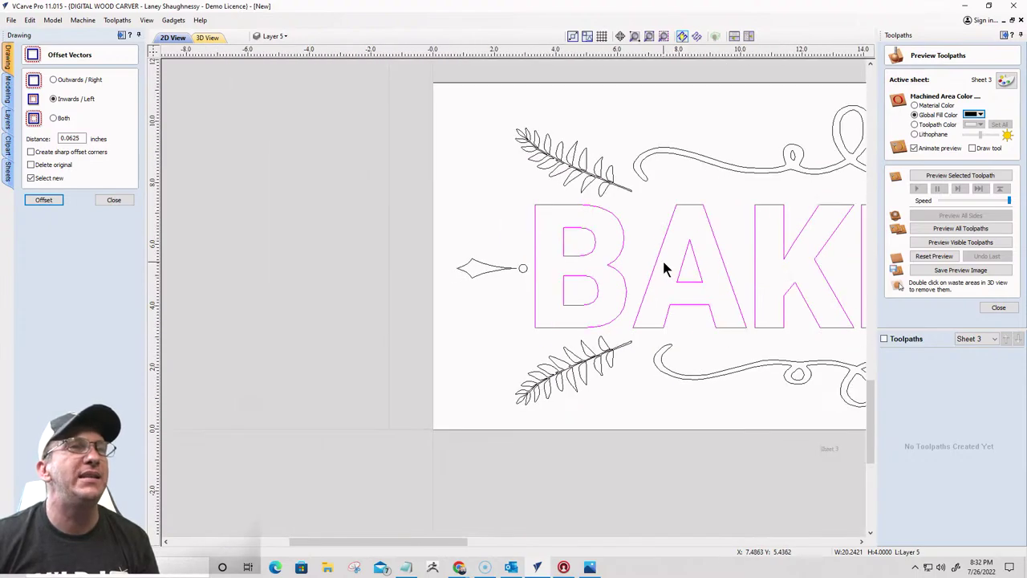
{"action": "left_click", "coordinate": [112, 204]}
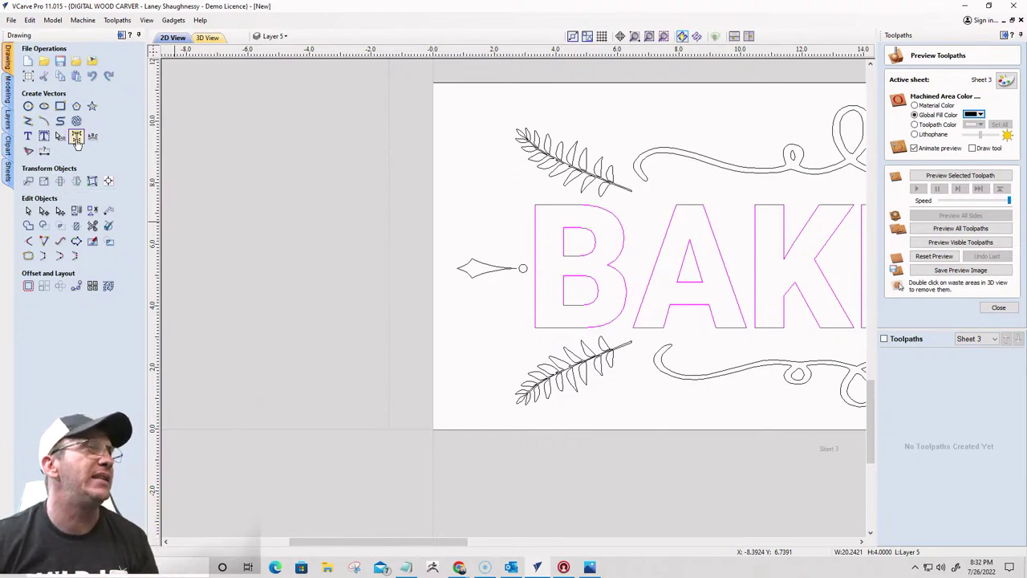
Measure the B and A stroke widths with horizontal dimensions
{"action": "left_click", "coordinate": [45, 151]}
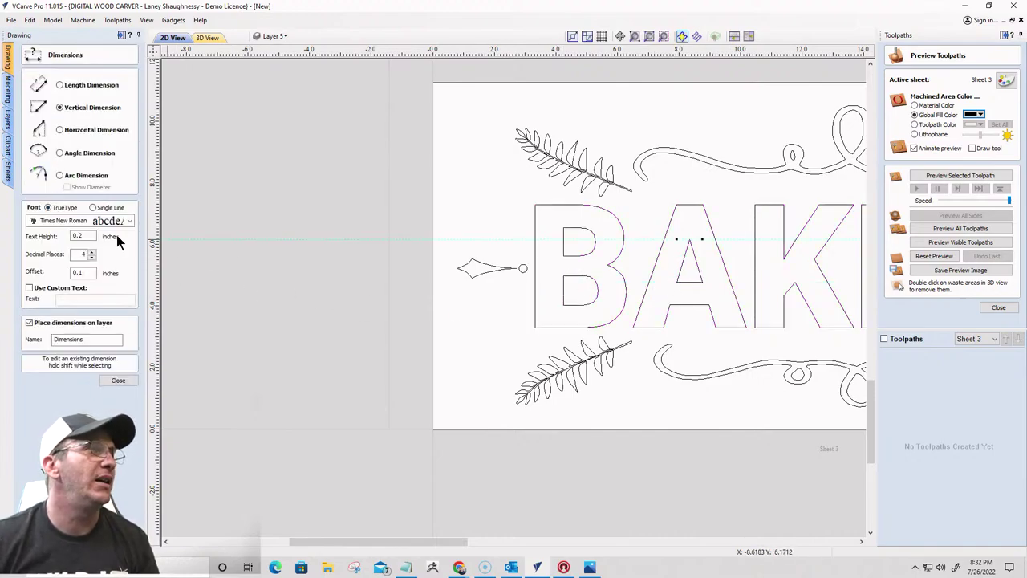
{"action": "scroll", "coordinate": [561, 280], "scroll_direction": "up", "scroll_amount": 3}
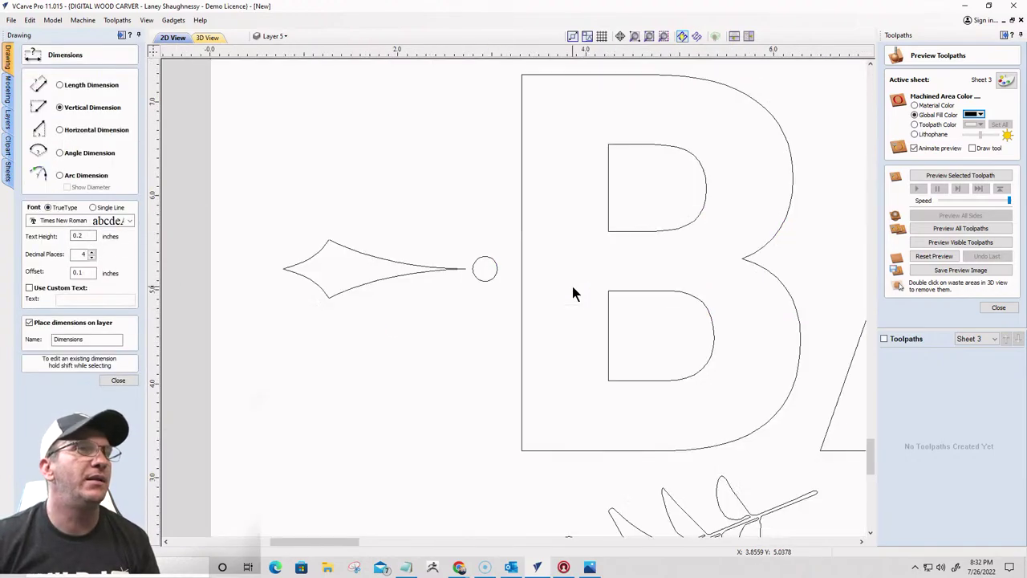
{"action": "left_click", "coordinate": [521, 190]}
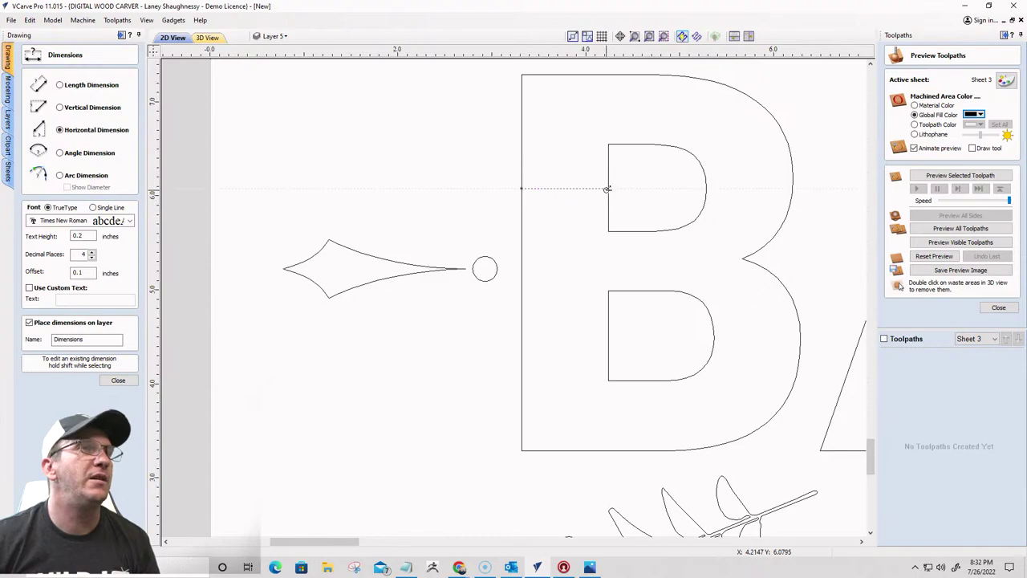
{"action": "left_click", "coordinate": [583, 300]}
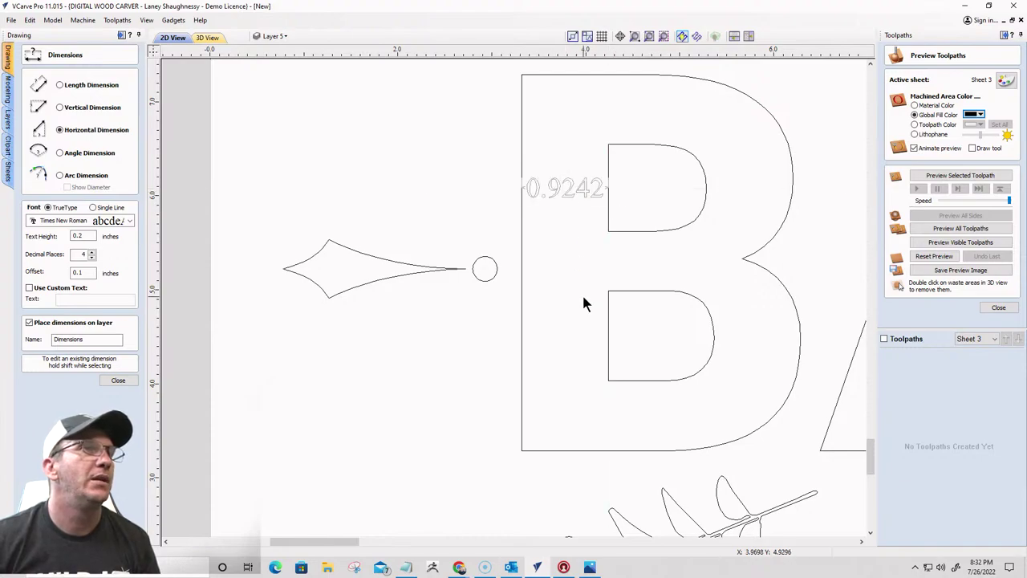
{"action": "scroll", "coordinate": [567, 298], "scroll_direction": "down", "scroll_amount": 2}
{"action": "scroll", "coordinate": [495, 256], "scroll_direction": "down", "scroll_amount": 3}
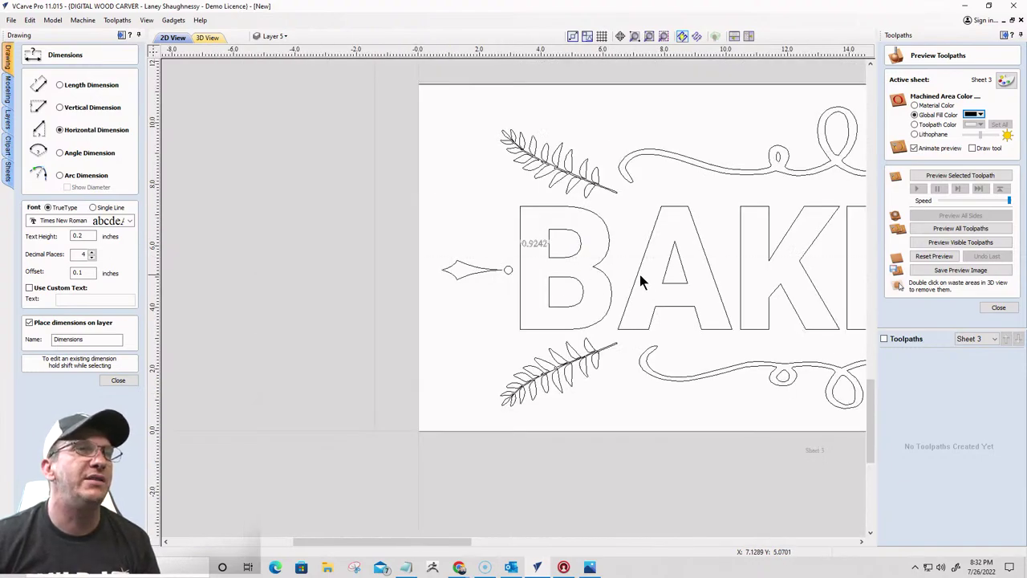
{"action": "scroll", "coordinate": [644, 279], "scroll_direction": "up", "scroll_amount": 5}
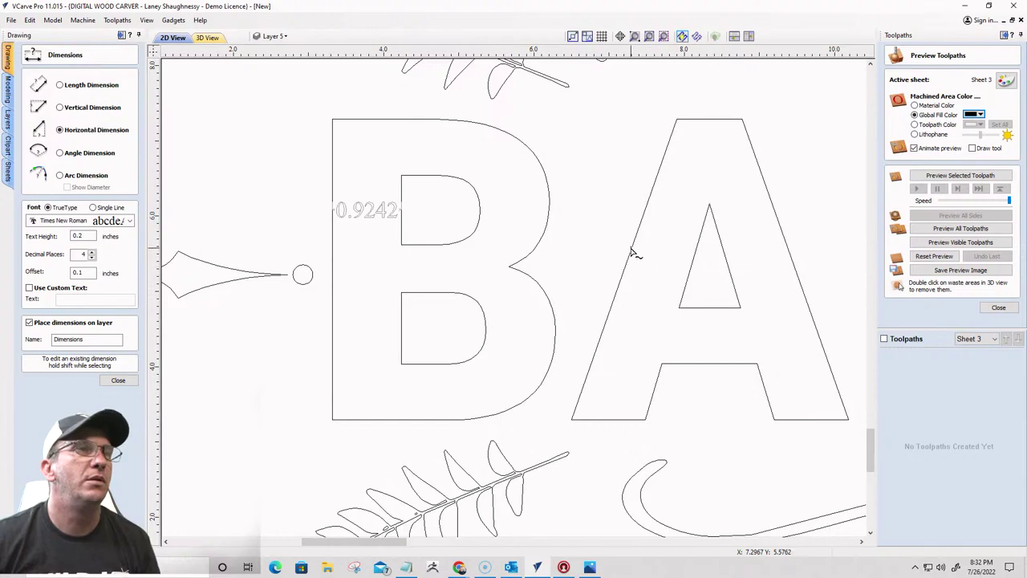
{"action": "left_click", "coordinate": [633, 251]}
{"action": "left_click", "coordinate": [695, 254]}
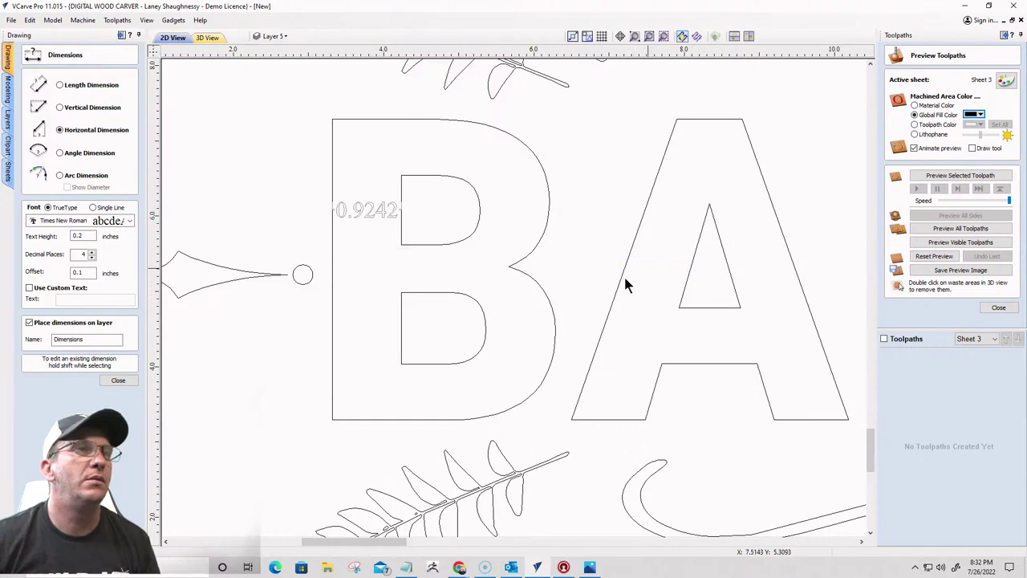
{"action": "left_click", "coordinate": [652, 274]}
Measure the K and E stroke widths, adding a 0.9242 dimension near the E, and close the tool
{"action": "scroll", "coordinate": [655, 328], "scroll_direction": "down", "scroll_amount": 3}
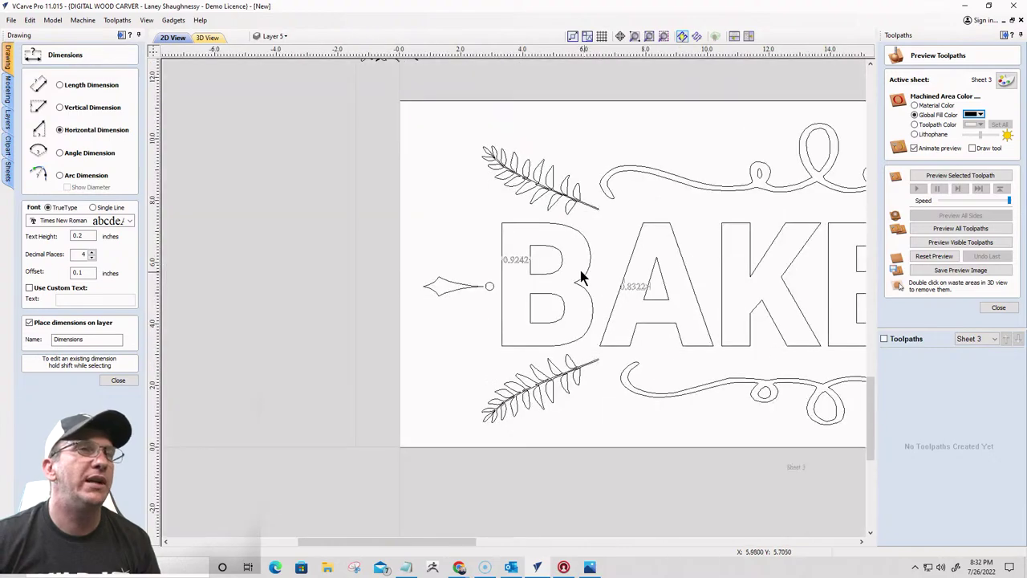
{"action": "scroll", "coordinate": [614, 286], "scroll_direction": "up", "scroll_amount": 3}
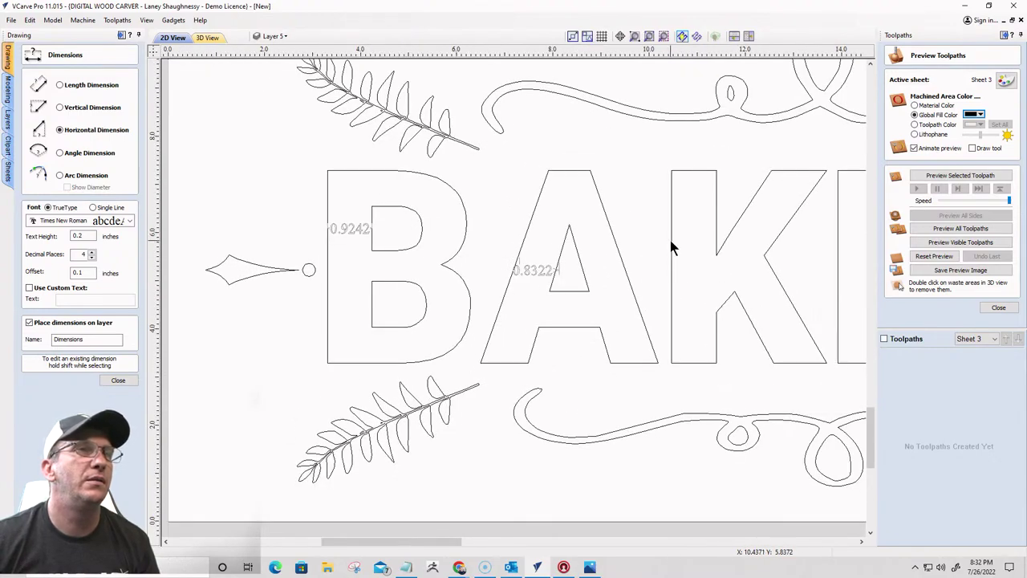
{"action": "left_click", "coordinate": [672, 245]}
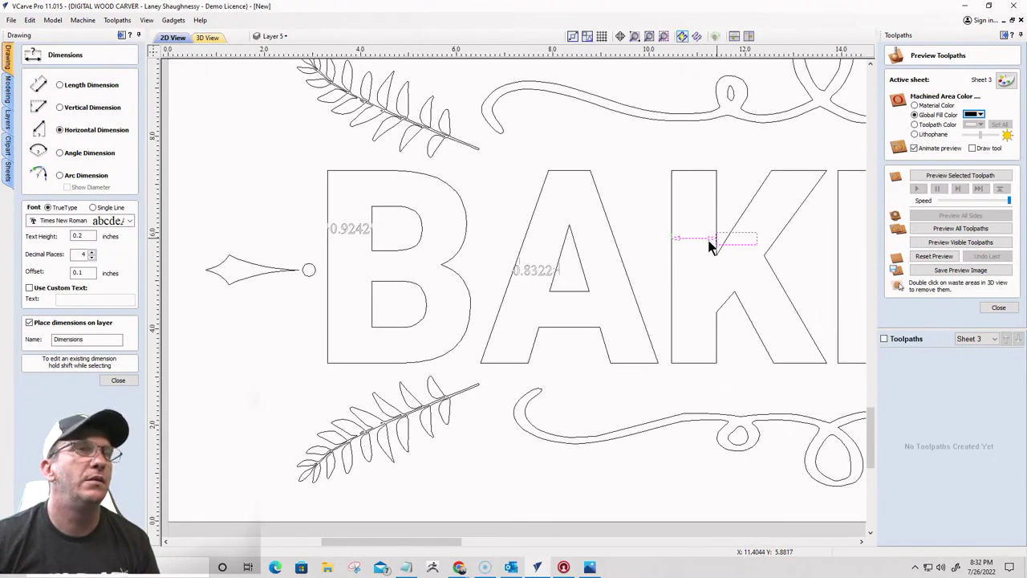
{"action": "left_click", "coordinate": [675, 345]}
{"action": "scroll", "coordinate": [616, 298], "scroll_direction": "down", "scroll_amount": 2}
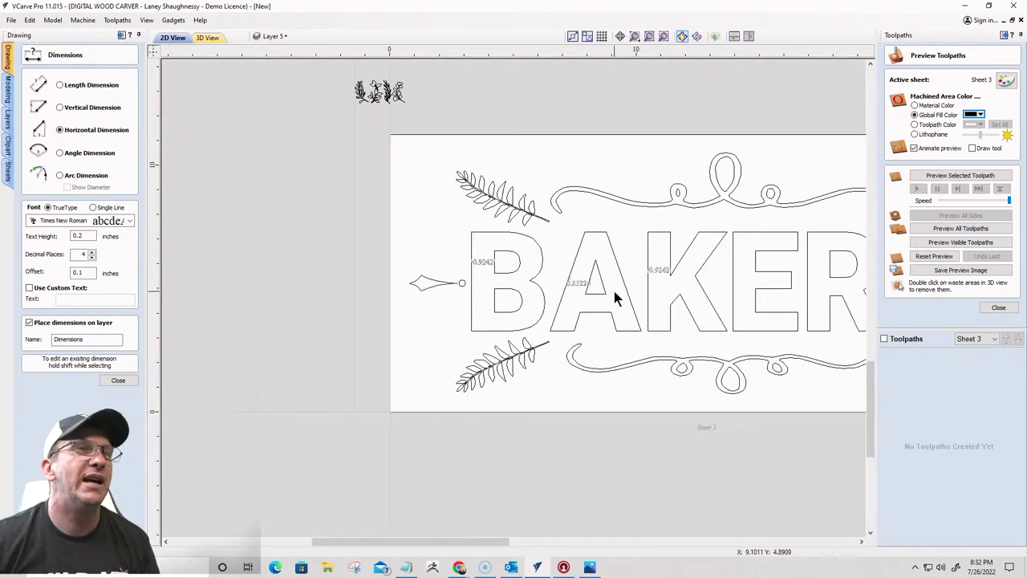
{"action": "left_click", "coordinate": [734, 263]}
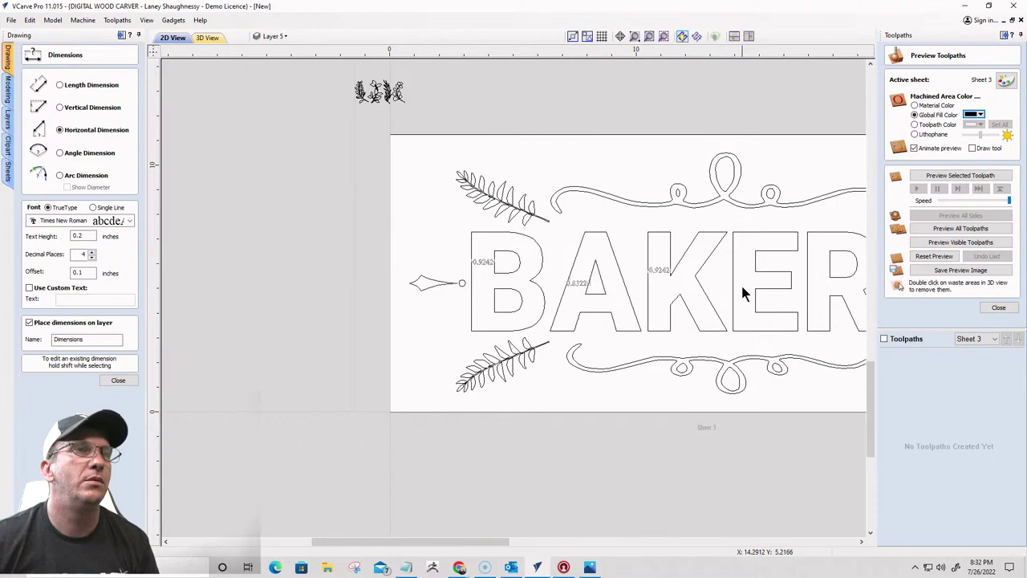
{"action": "scroll", "coordinate": [740, 291], "scroll_direction": "up", "scroll_amount": 3}
{"action": "scroll", "coordinate": [733, 268], "scroll_direction": "down", "scroll_amount": 3}
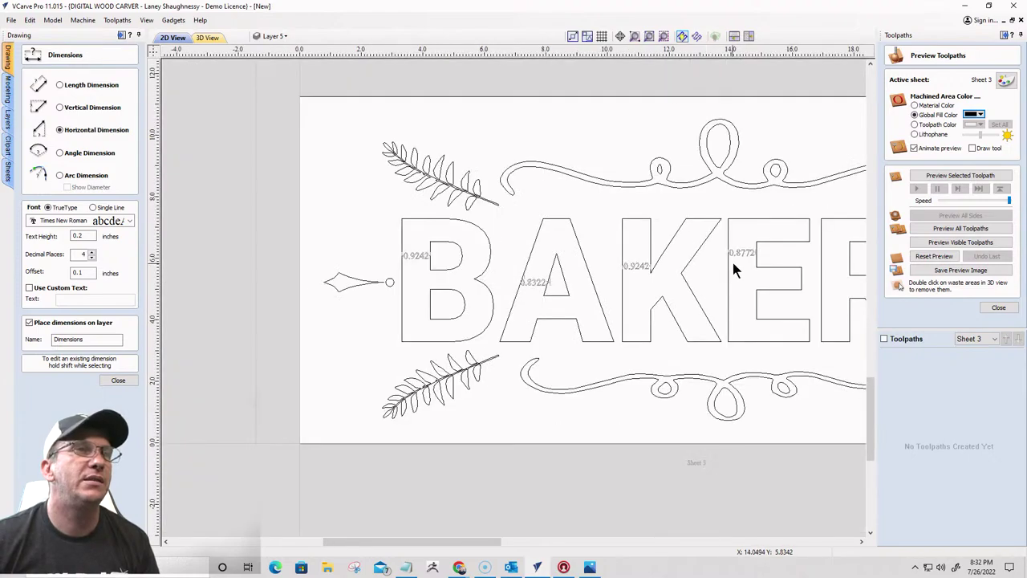
{"action": "scroll", "coordinate": [770, 255], "scroll_direction": "up", "scroll_amount": 5}
{"action": "scroll", "coordinate": [769, 255], "scroll_direction": "up", "scroll_amount": 3}
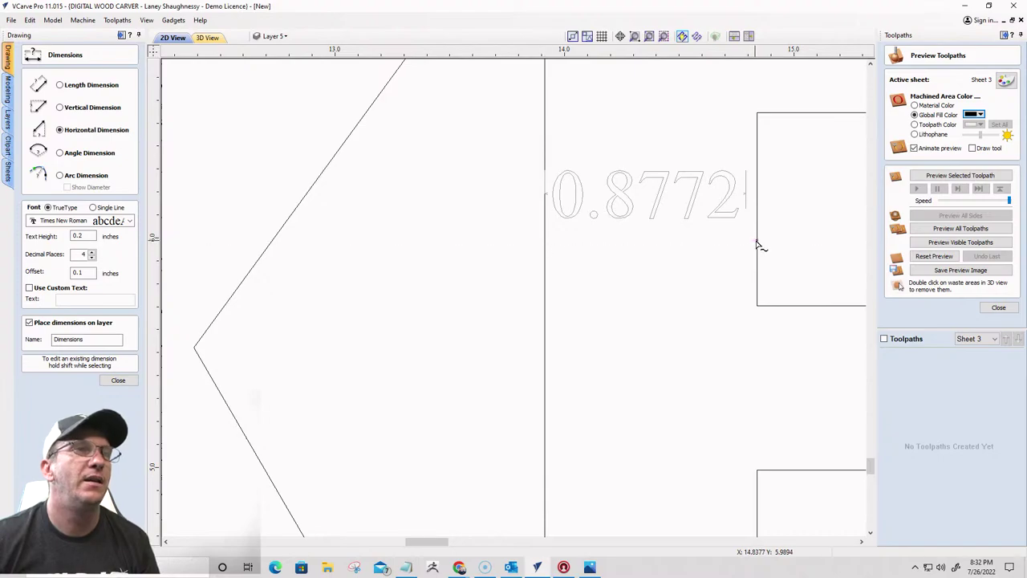
{"action": "left_click", "coordinate": [649, 316]}
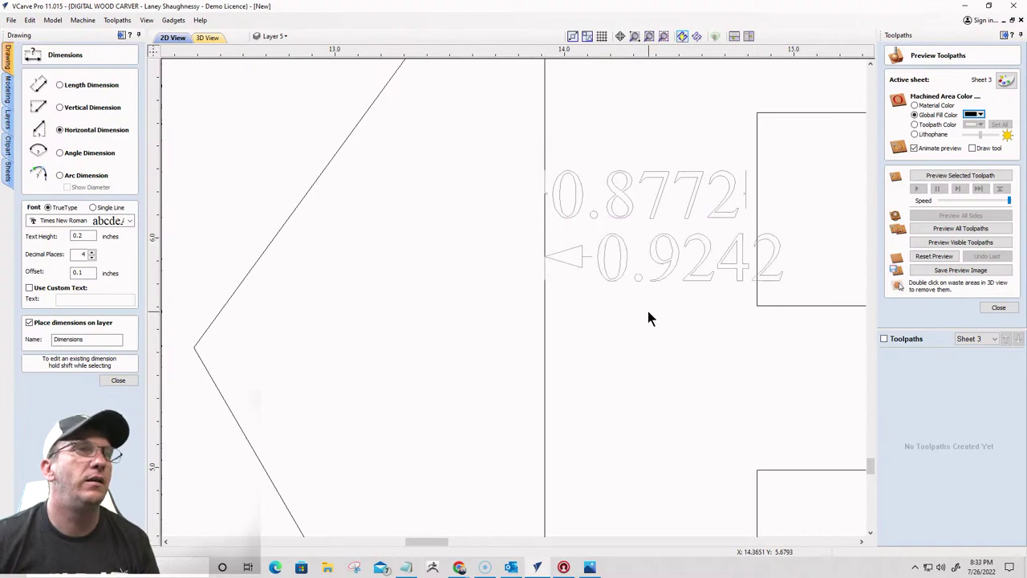
{"action": "scroll", "coordinate": [495, 264], "scroll_direction": "down", "scroll_amount": 6}
{"action": "scroll", "coordinate": [562, 276], "scroll_direction": "up", "scroll_amount": 3}
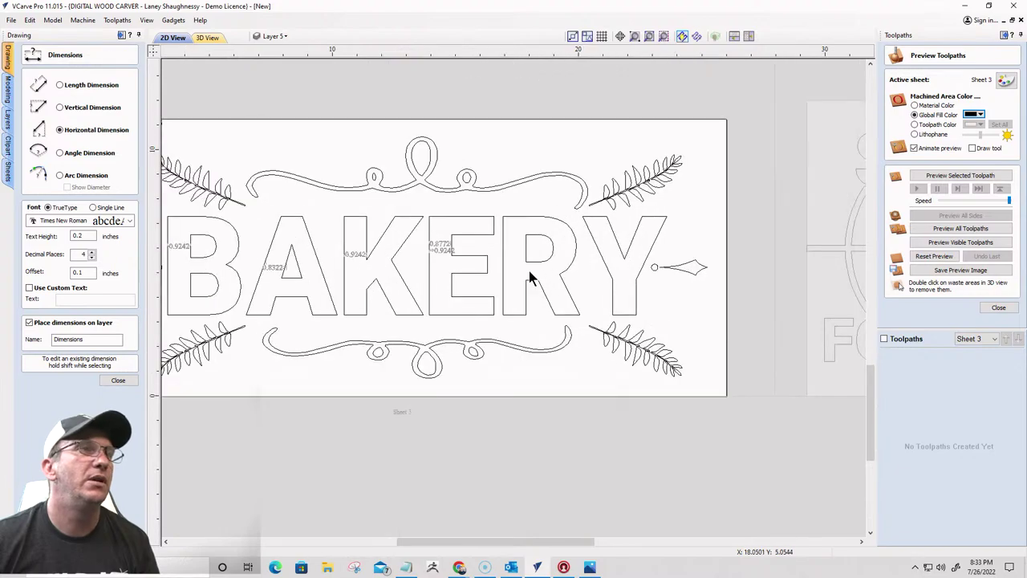
{"action": "scroll", "coordinate": [507, 264], "scroll_direction": "down", "scroll_amount": 4}
{"action": "scroll", "coordinate": [720, 261], "scroll_direction": "down", "scroll_amount": 1}
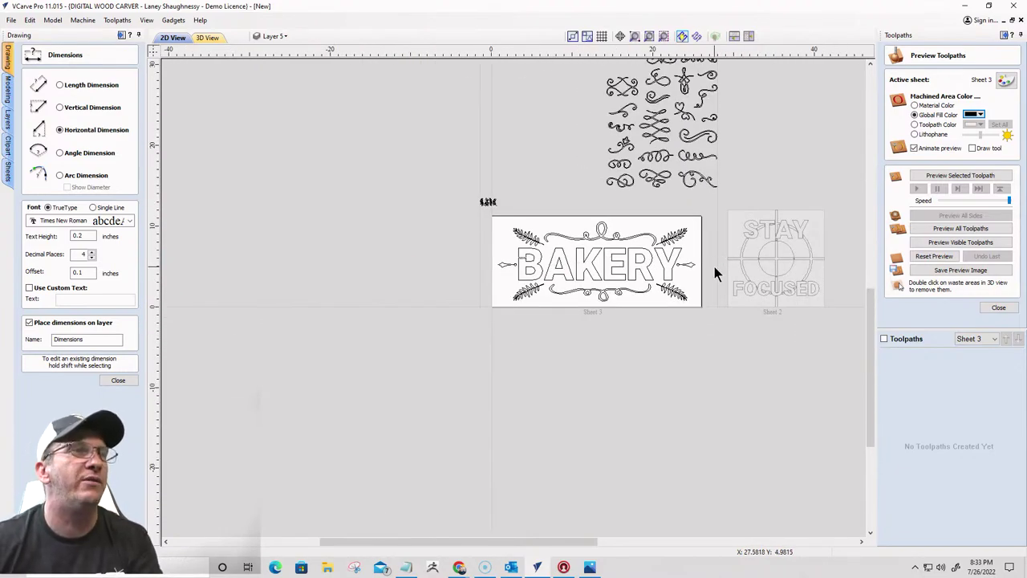
{"action": "scroll", "coordinate": [507, 259], "scroll_direction": "up", "scroll_amount": 2}
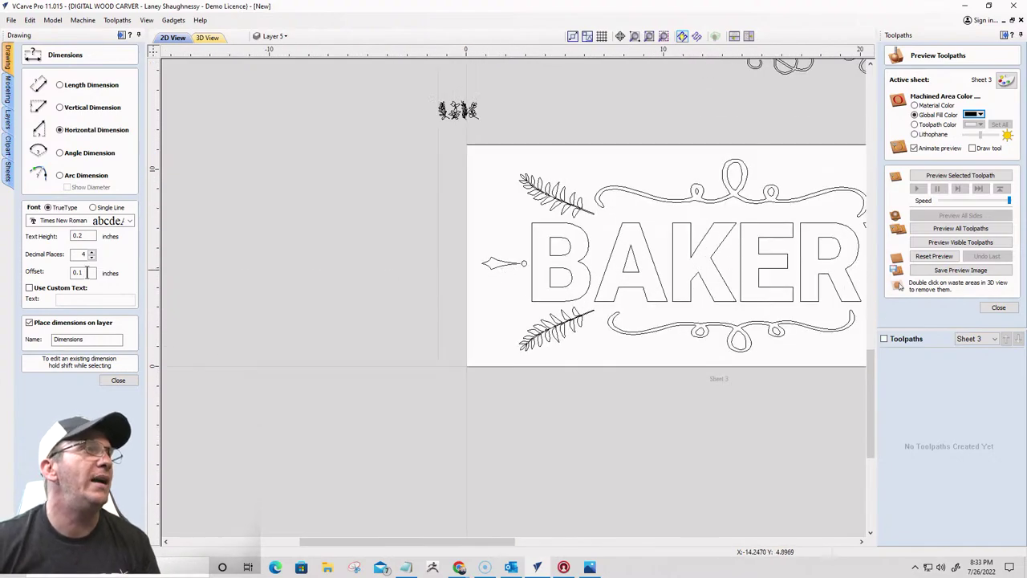
{"action": "left_click", "coordinate": [118, 381]}
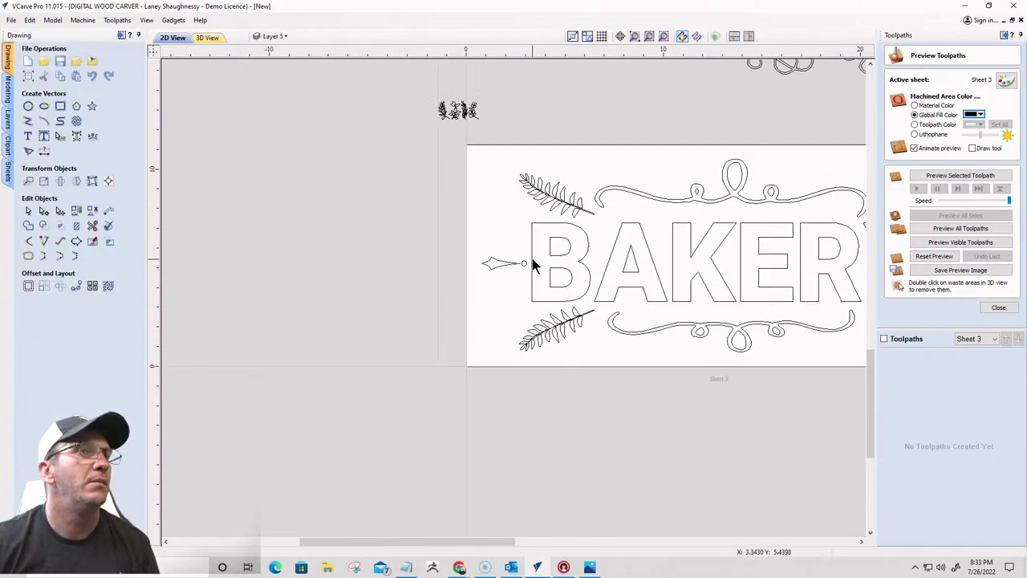
Offset the selected BAKERY letters inward by 0.4621 inch
{"action": "left_click", "coordinate": [532, 266]}
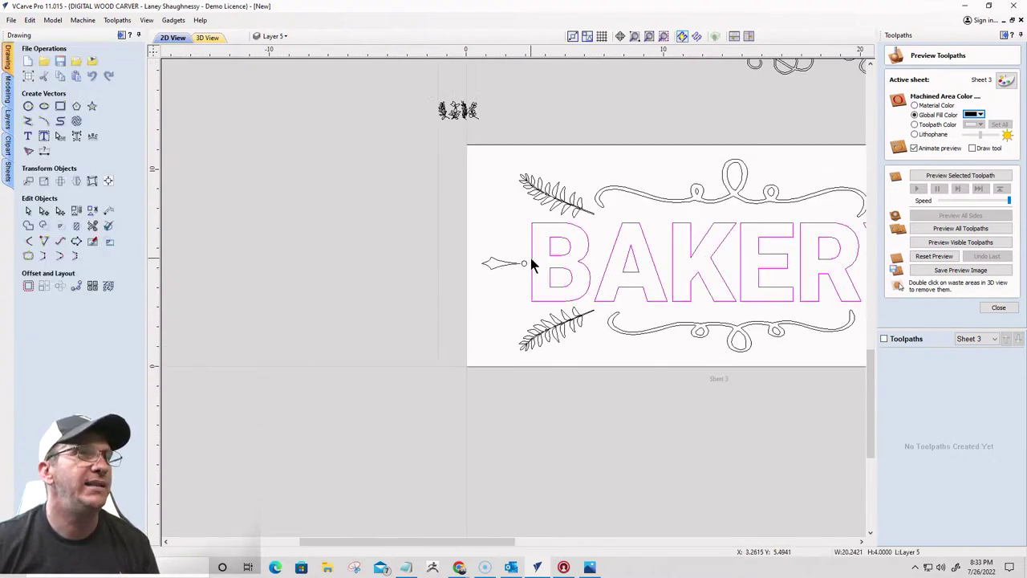
{"action": "left_click", "coordinate": [28, 286]}
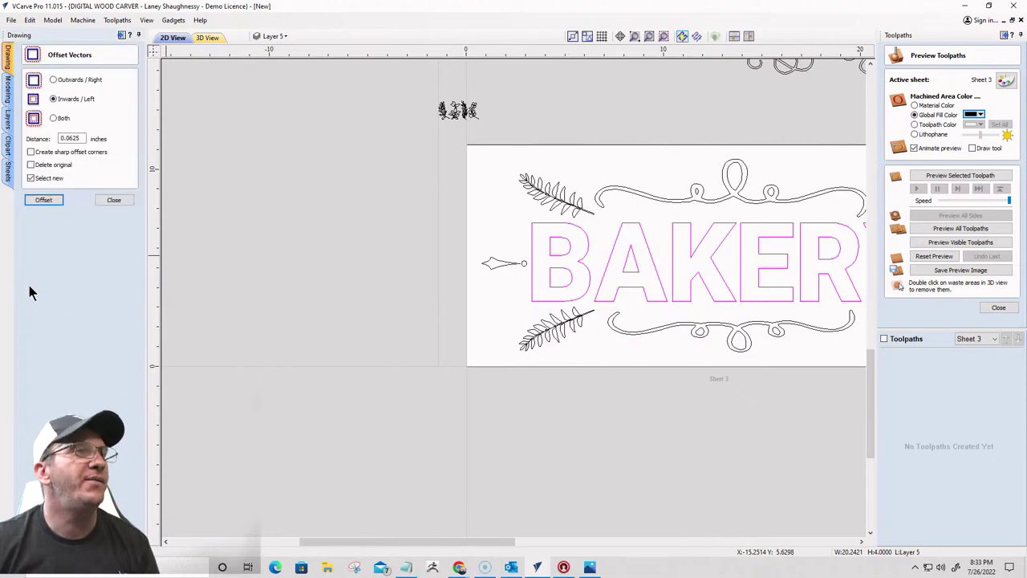
{"action": "double_click", "coordinate": [69, 138]}
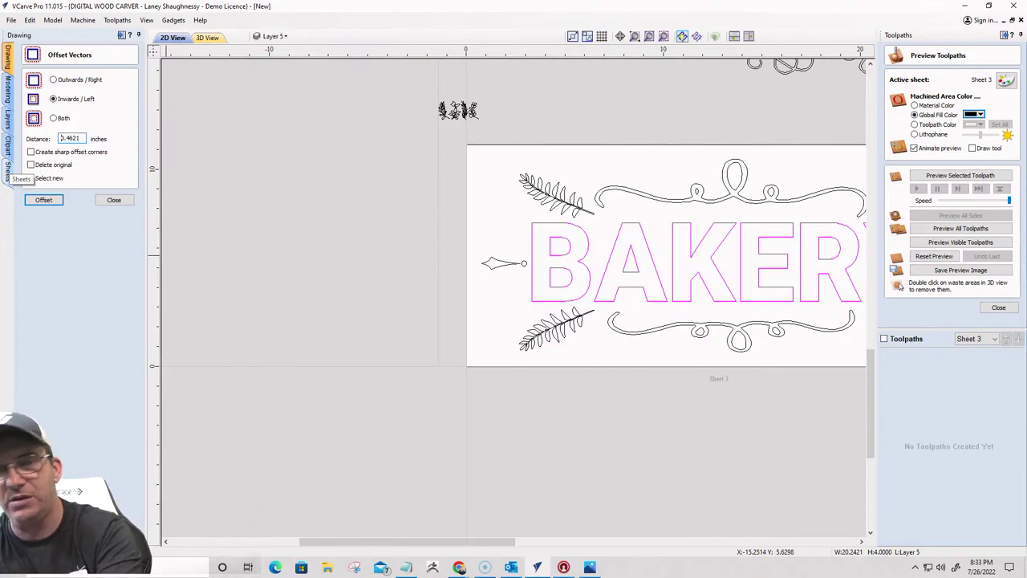
{"action": "left_click", "coordinate": [31, 177]}
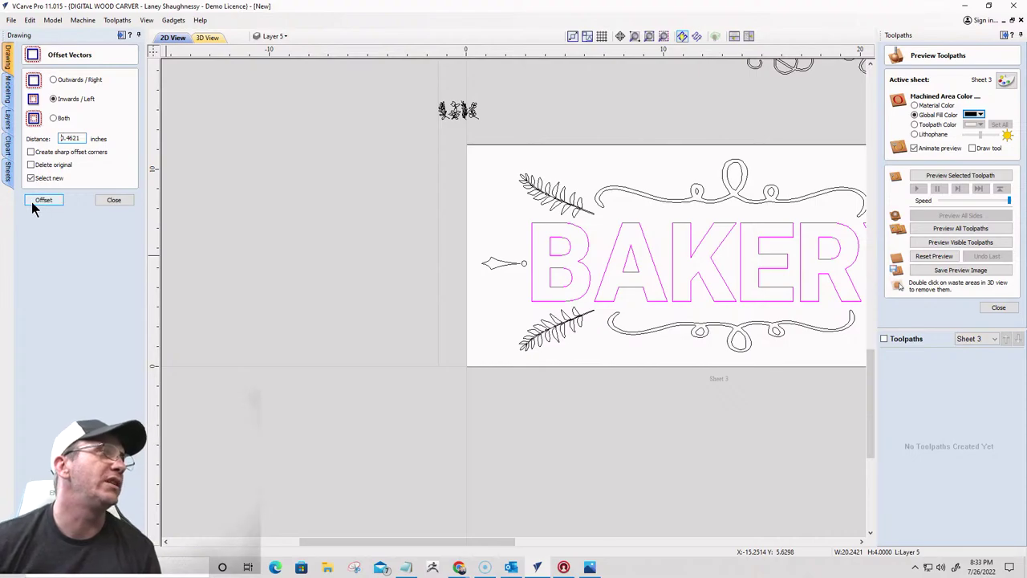
{"action": "left_click", "coordinate": [34, 205]}
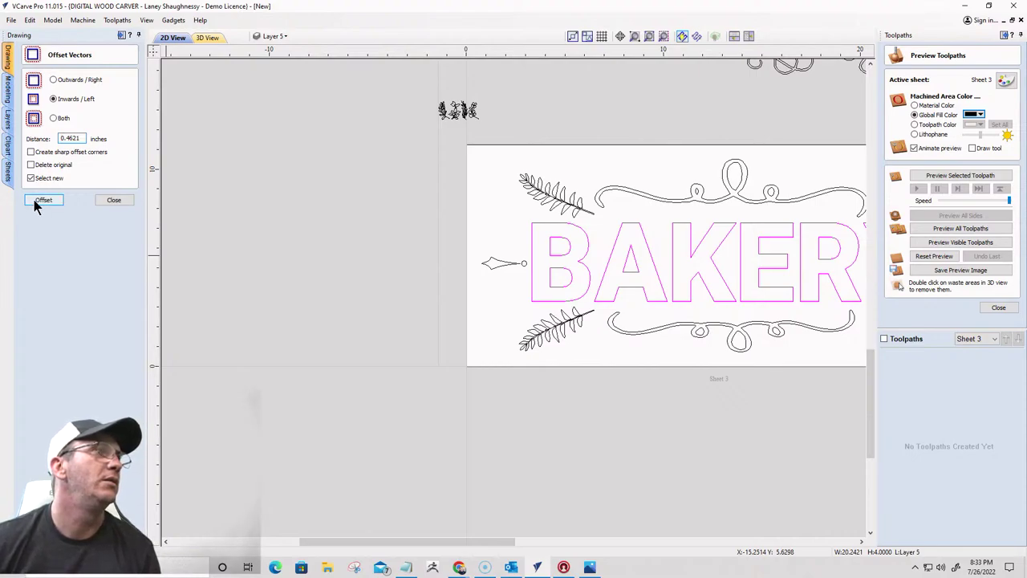
{"action": "left_click", "coordinate": [34, 206]}
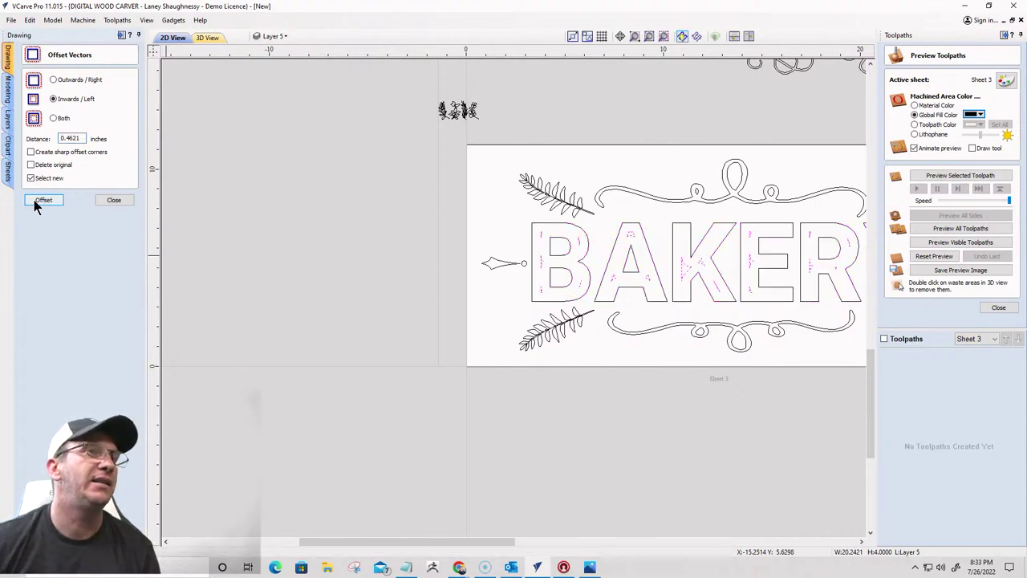
Undo the 0.4621 inward offsets and close the offset settings
{"action": "scroll", "coordinate": [598, 269], "scroll_direction": "up", "scroll_amount": 3}
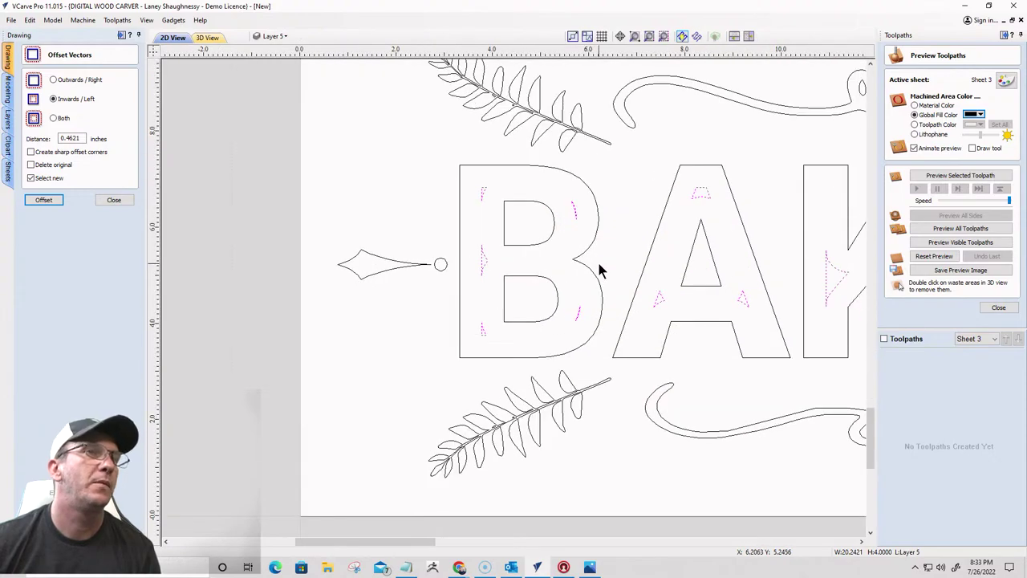
{"action": "scroll", "coordinate": [593, 269], "scroll_direction": "down", "scroll_amount": 3}
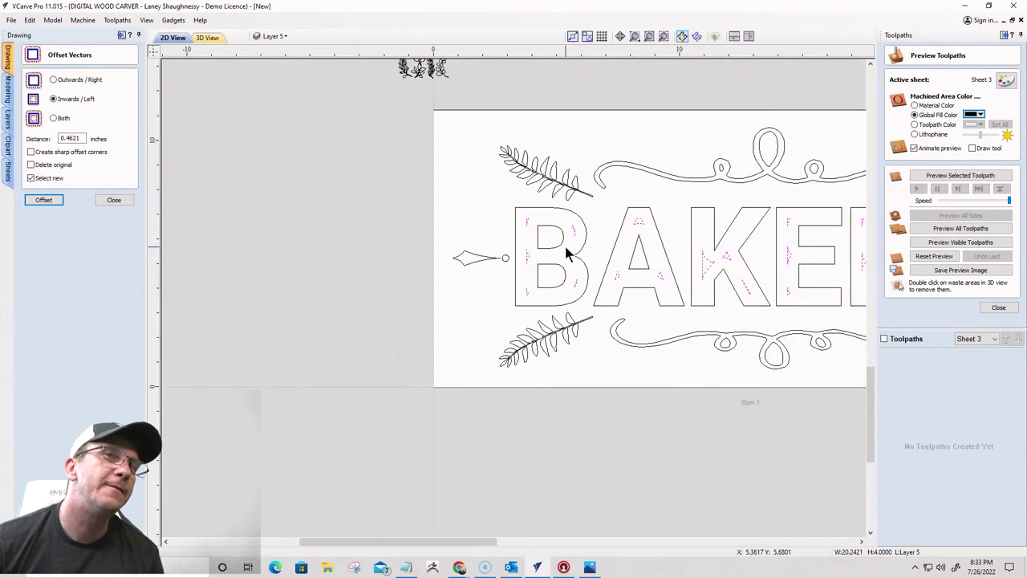
{"action": "scroll", "coordinate": [814, 255], "scroll_direction": "up", "scroll_amount": 3}
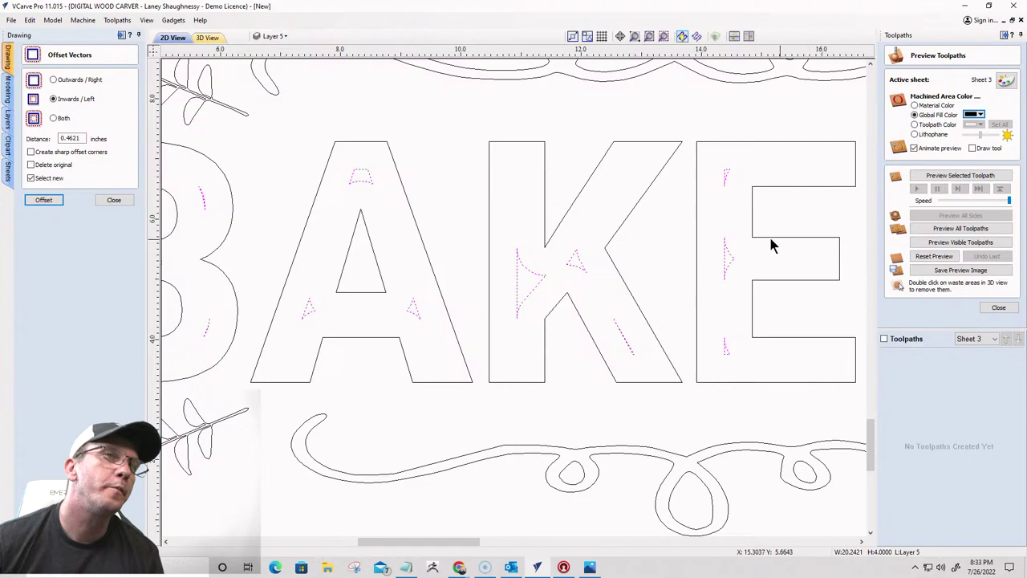
{"action": "scroll", "coordinate": [770, 245], "scroll_direction": "down", "scroll_amount": 3}
{"action": "scroll", "coordinate": [785, 262], "scroll_direction": "up", "scroll_amount": 3}
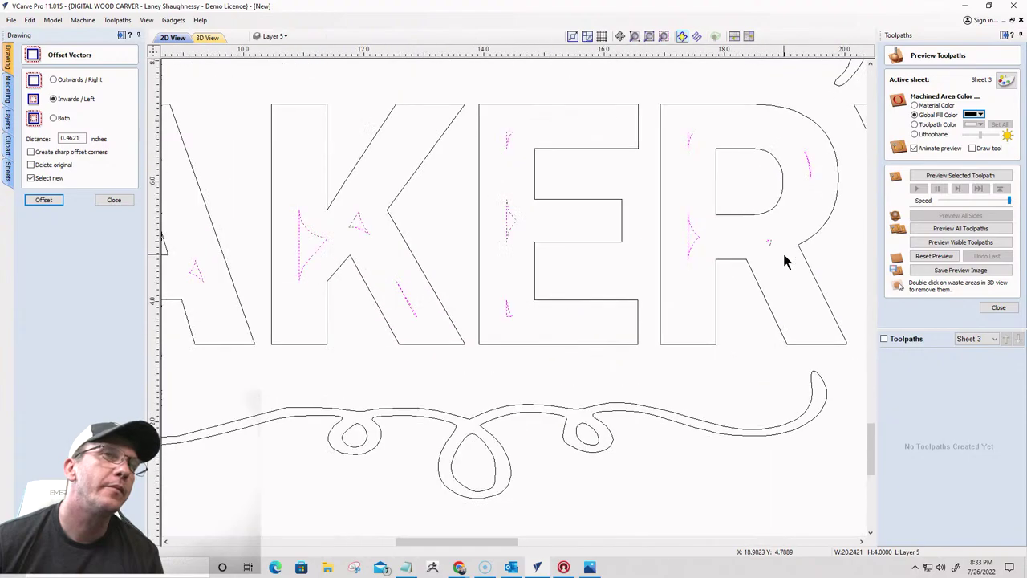
{"action": "scroll", "coordinate": [784, 261], "scroll_direction": "down", "scroll_amount": 3}
{"action": "scroll", "coordinate": [785, 260], "scroll_direction": "up", "scroll_amount": 3}
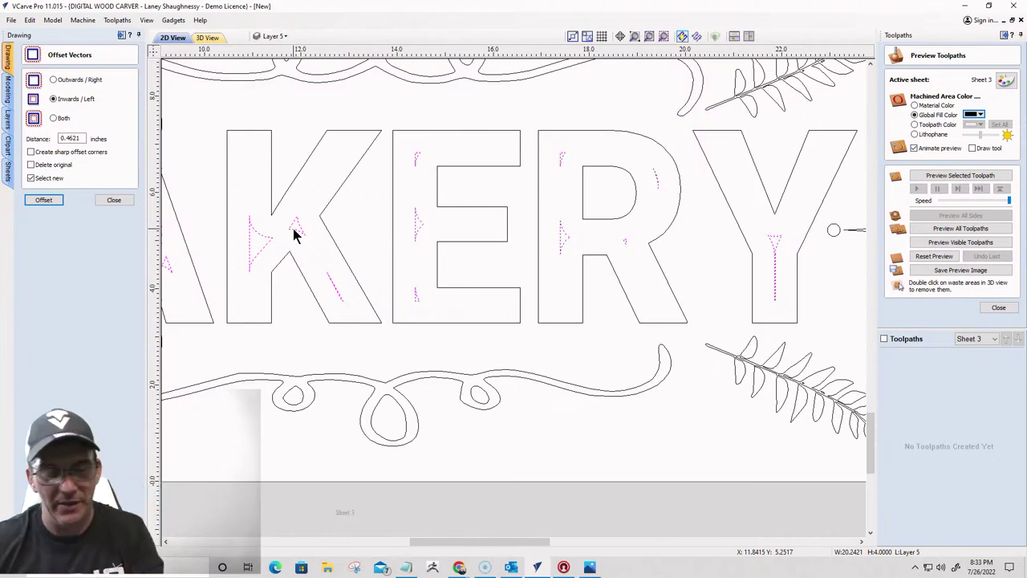
{"action": "key", "text": "ctrl+z"}
{"action": "scroll", "coordinate": [294, 234], "scroll_direction": "down", "scroll_amount": 5}
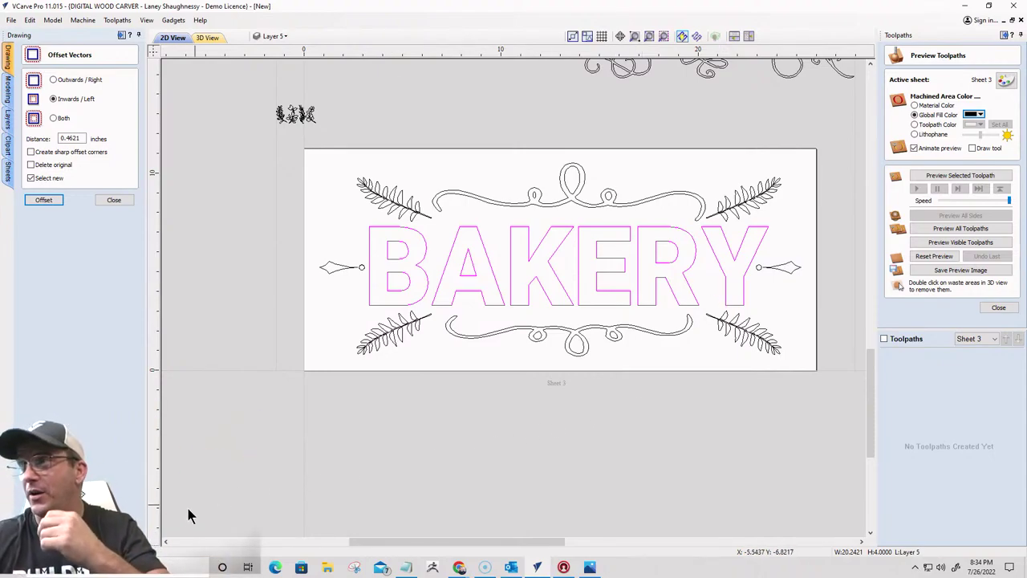
{"action": "scroll", "coordinate": [395, 271], "scroll_direction": "up", "scroll_amount": 3}
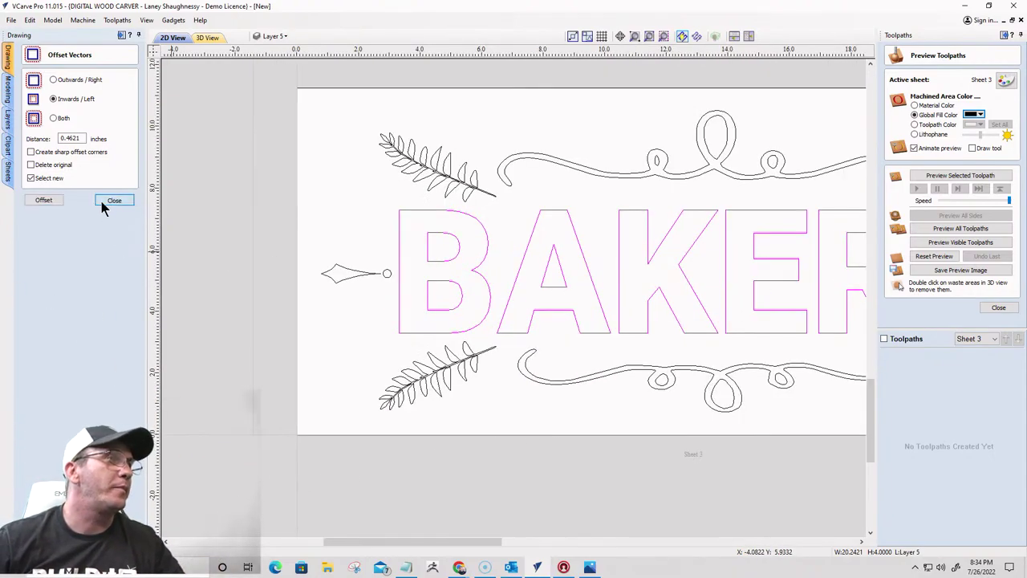
{"action": "left_click", "coordinate": [114, 200]}
{"action": "scroll", "coordinate": [449, 271], "scroll_direction": "down", "scroll_amount": 3}
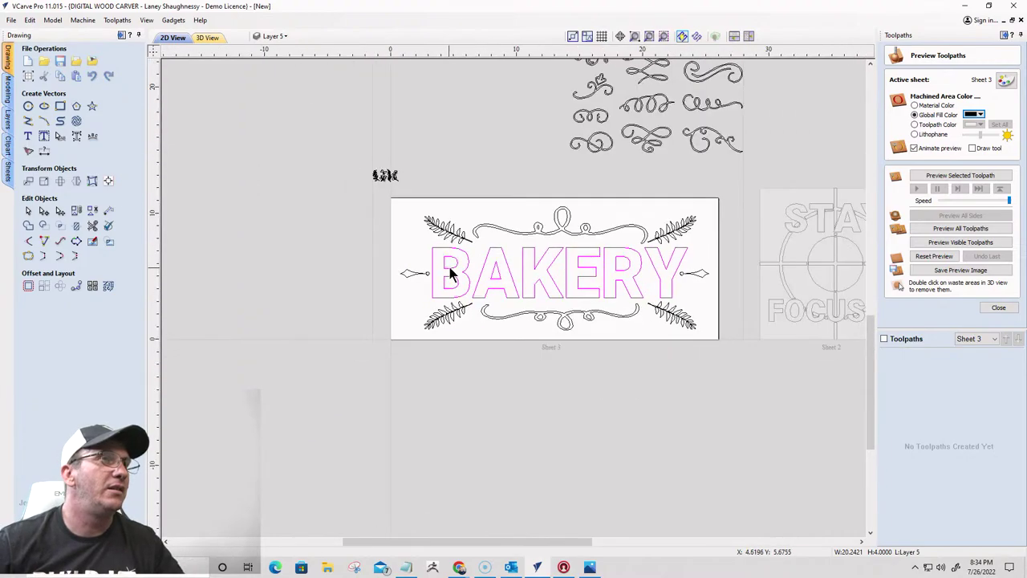
{"action": "scroll", "coordinate": [476, 268], "scroll_direction": "up", "scroll_amount": 5}
{"action": "scroll", "coordinate": [477, 268], "scroll_direction": "down", "scroll_amount": 1}
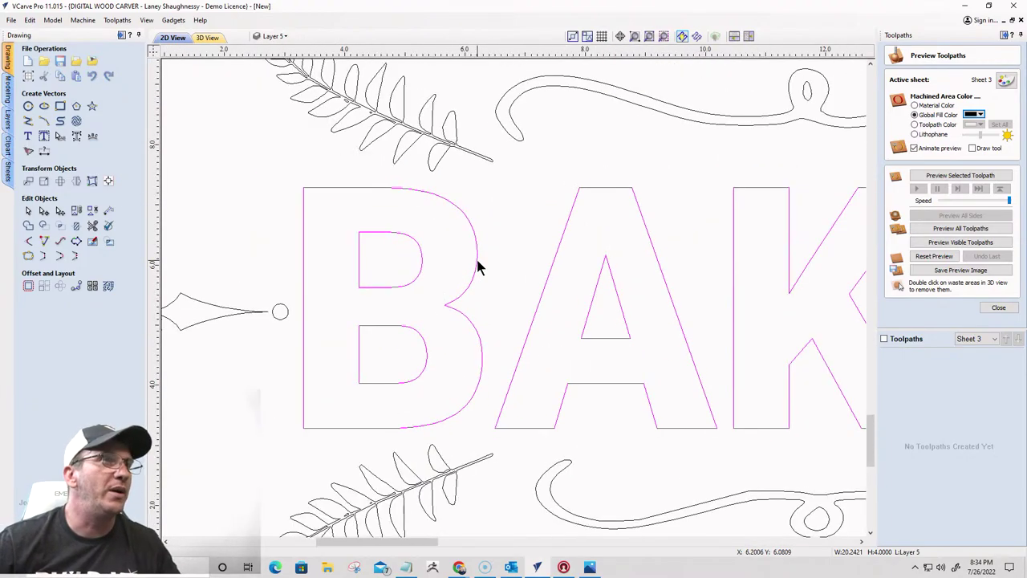
{"action": "scroll", "coordinate": [472, 299], "scroll_direction": "down", "scroll_amount": 1}
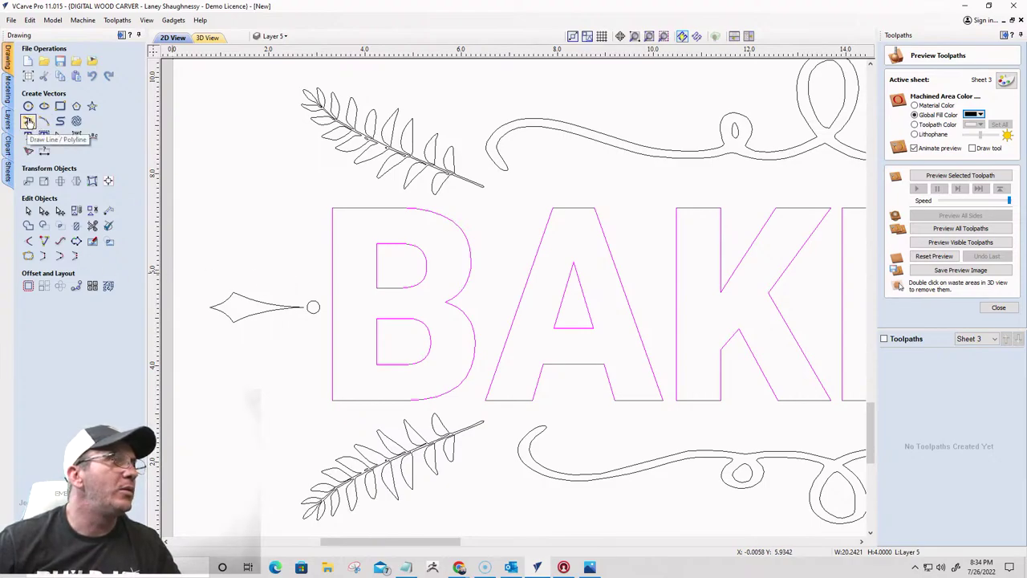
Draw a line up the A's left leg to its apex and vertical lines through the K and E stems
{"action": "left_click", "coordinate": [28, 121]}
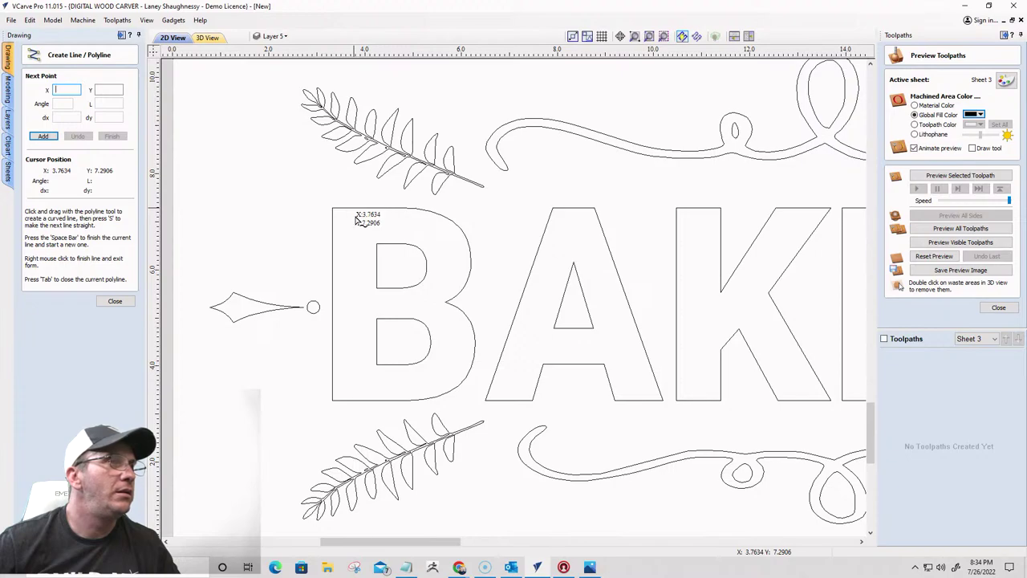
{"action": "left_click", "coordinate": [508, 401]}
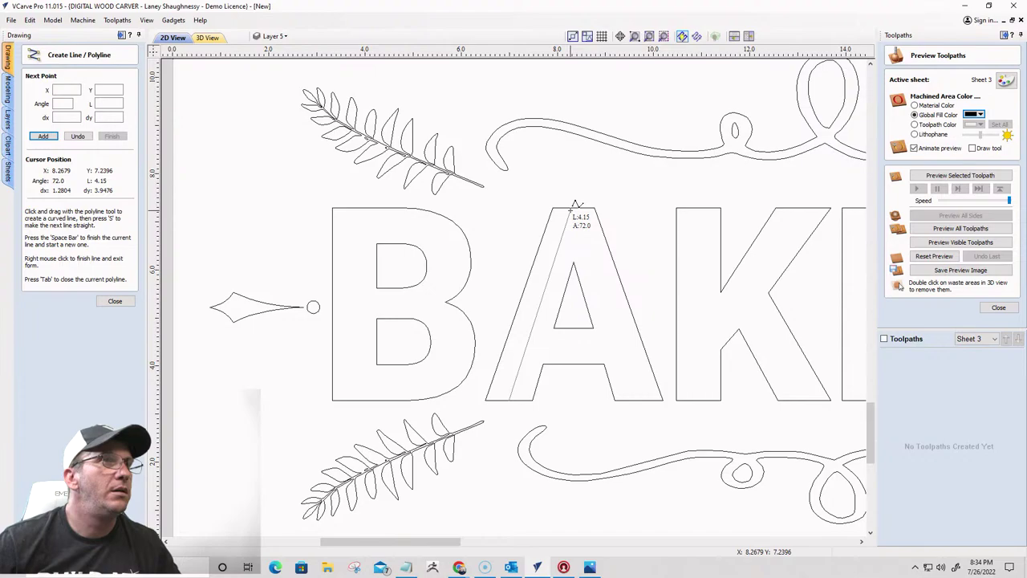
{"action": "left_click", "coordinate": [574, 206]}
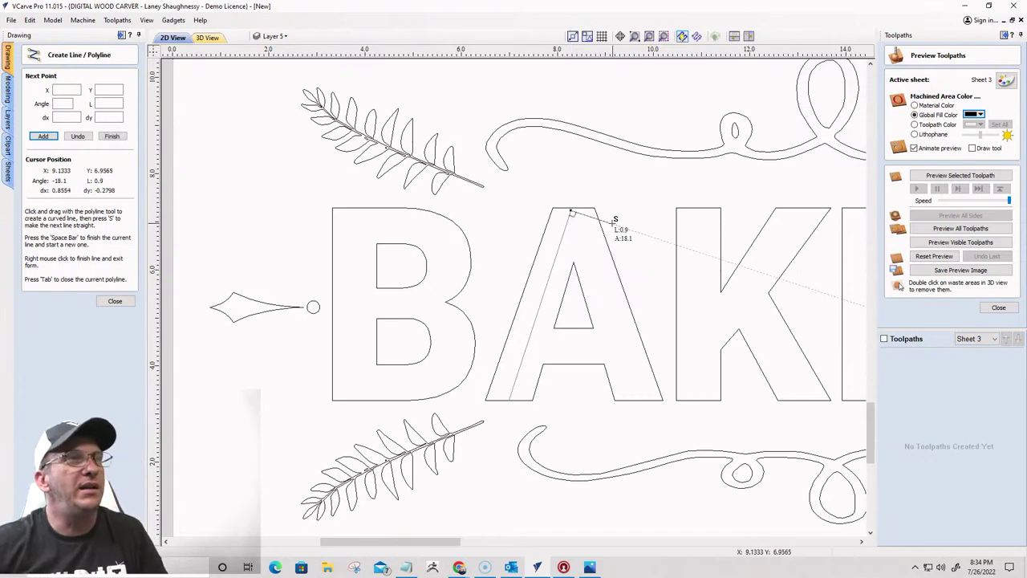
{"action": "key", "text": "space"}
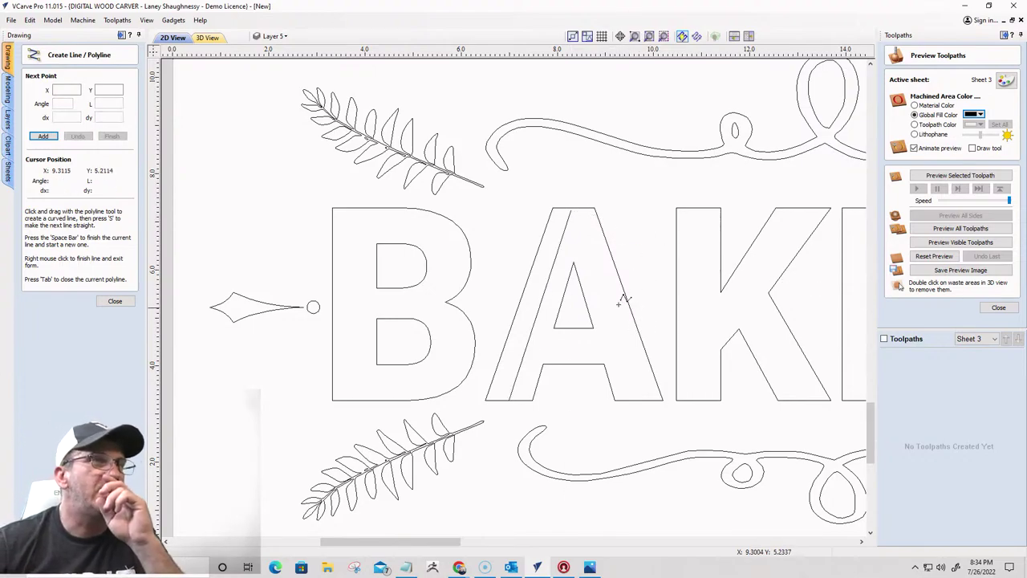
{"action": "scroll", "coordinate": [623, 297], "scroll_direction": "down", "scroll_amount": 1}
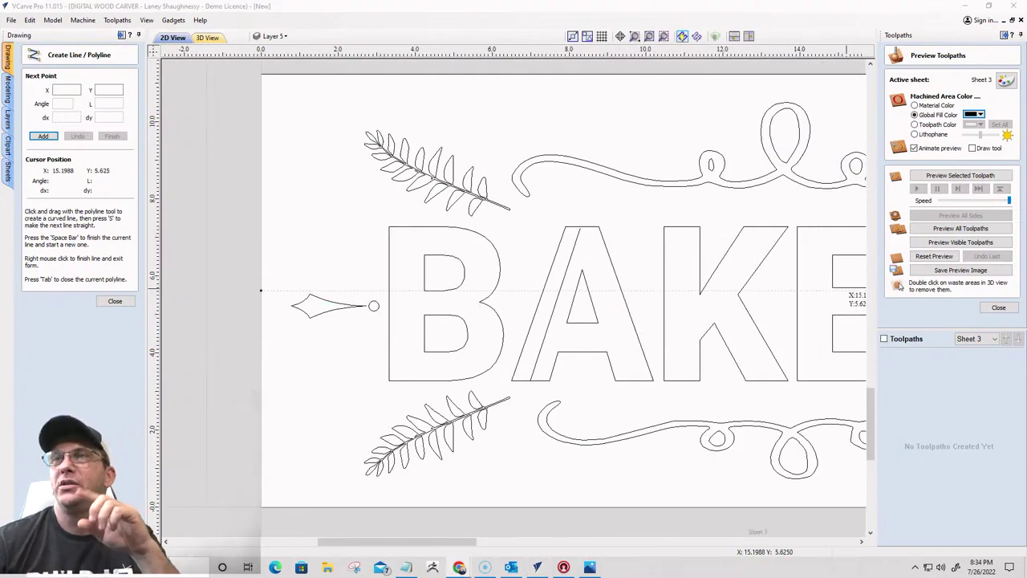
{"action": "left_click", "coordinate": [682, 228]}
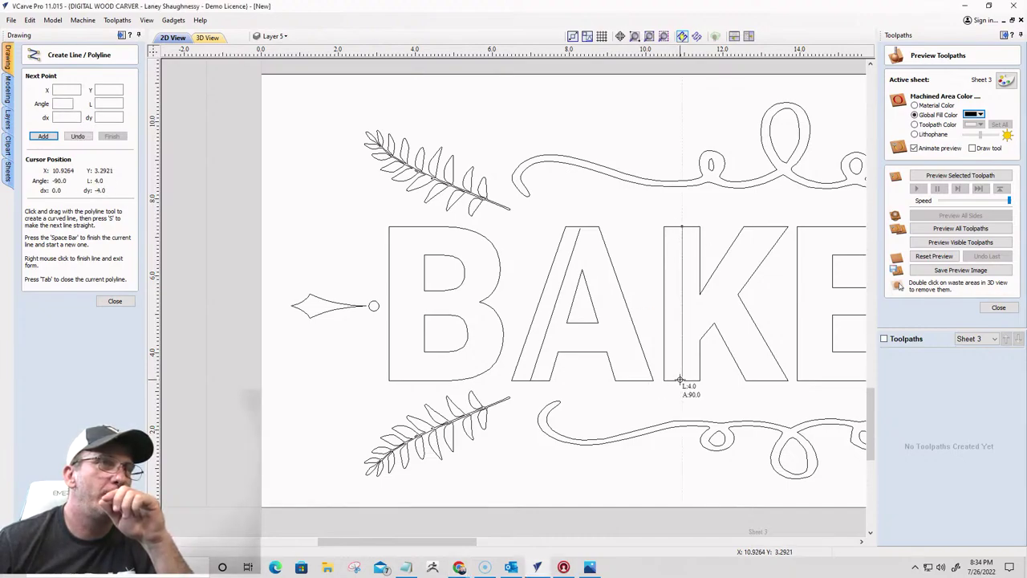
{"action": "scroll", "coordinate": [626, 305], "scroll_direction": "down", "scroll_amount": 4}
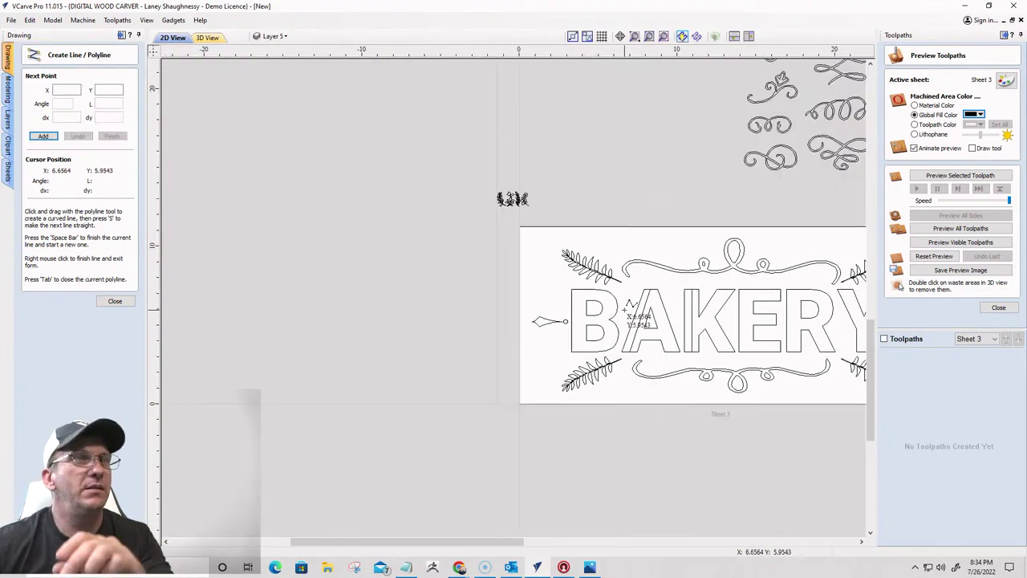
{"action": "scroll", "coordinate": [698, 337], "scroll_direction": "up", "scroll_amount": 4}
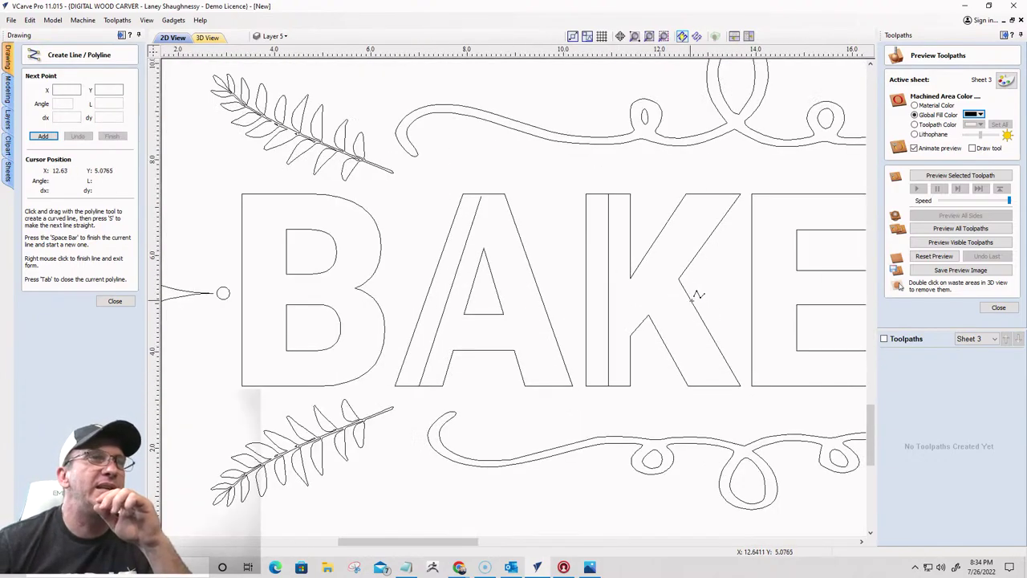
{"action": "scroll", "coordinate": [698, 295], "scroll_direction": "down", "scroll_amount": 1}
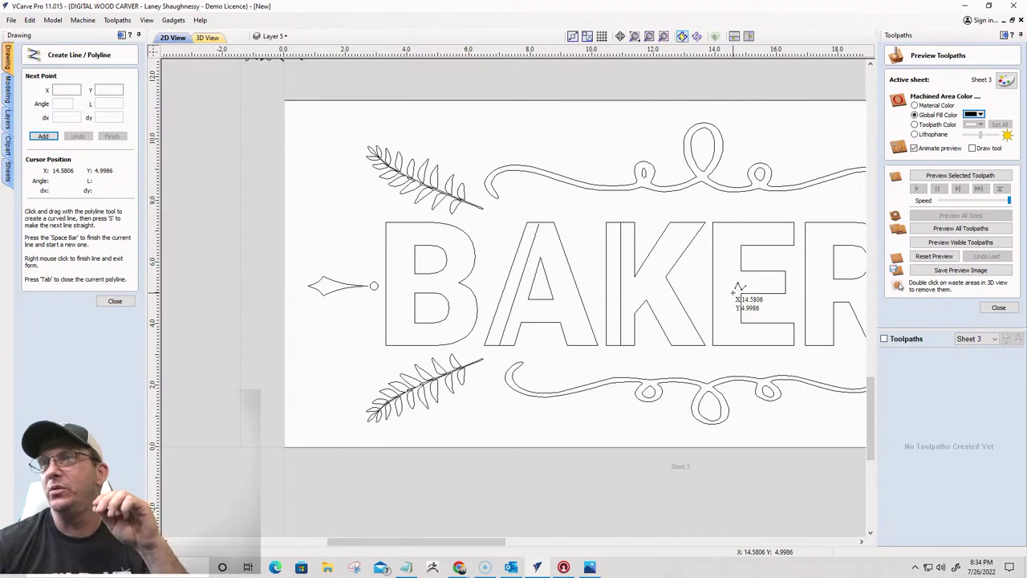
{"action": "scroll", "coordinate": [738, 288], "scroll_direction": "up", "scroll_amount": 2}
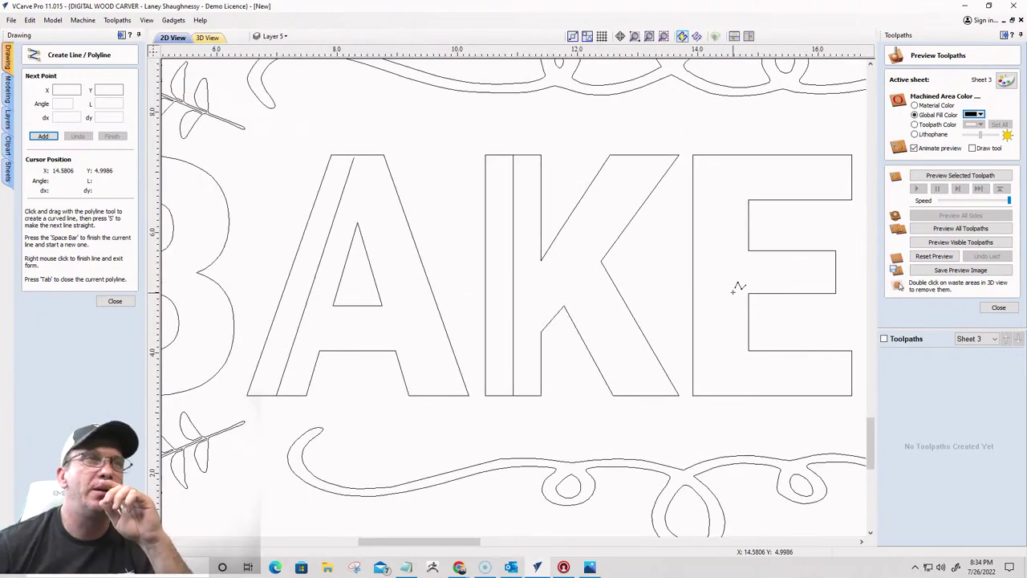
{"action": "left_click", "coordinate": [720, 156]}
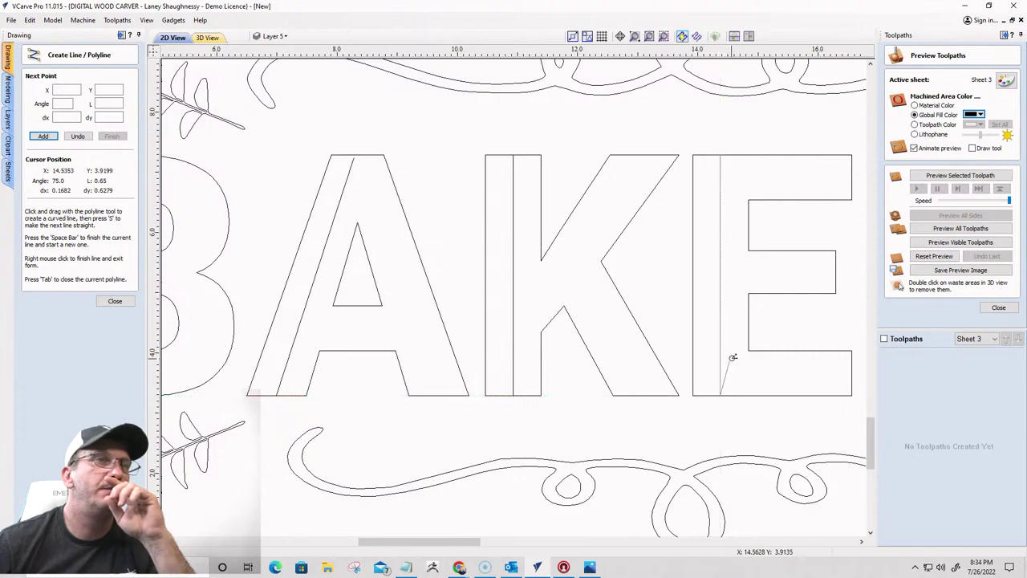
{"action": "key", "text": "space"}
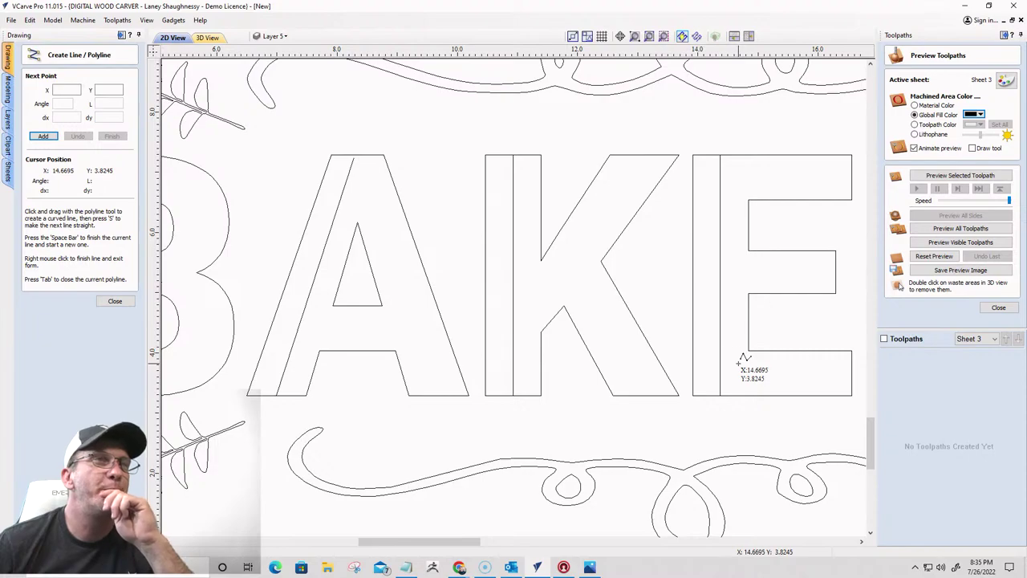
{"action": "scroll", "coordinate": [686, 325], "scroll_direction": "down", "scroll_amount": 4}
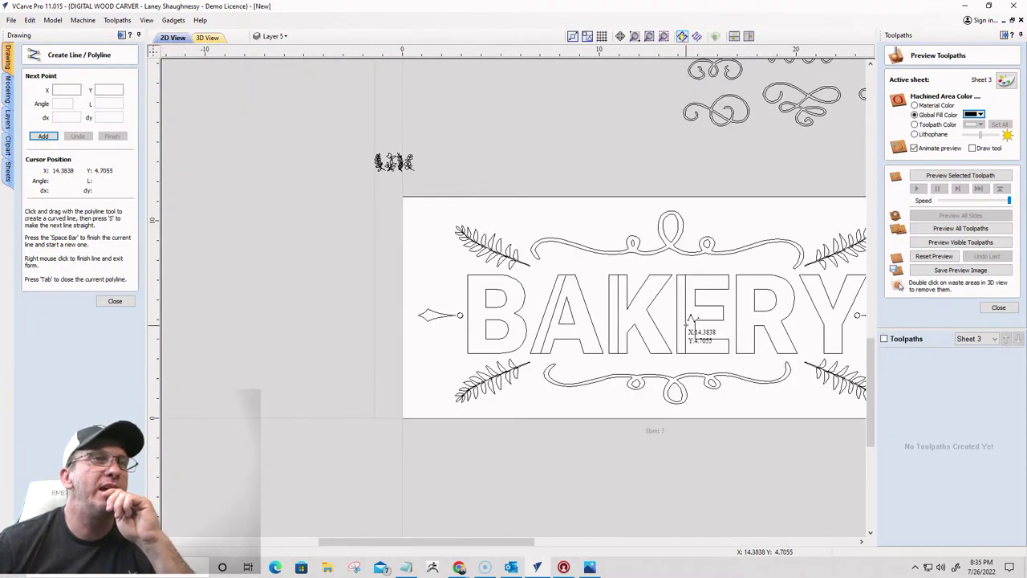
{"action": "scroll", "coordinate": [688, 321], "scroll_direction": "up", "scroll_amount": 3}
{"action": "scroll", "coordinate": [721, 295], "scroll_direction": "down", "scroll_amount": 4}
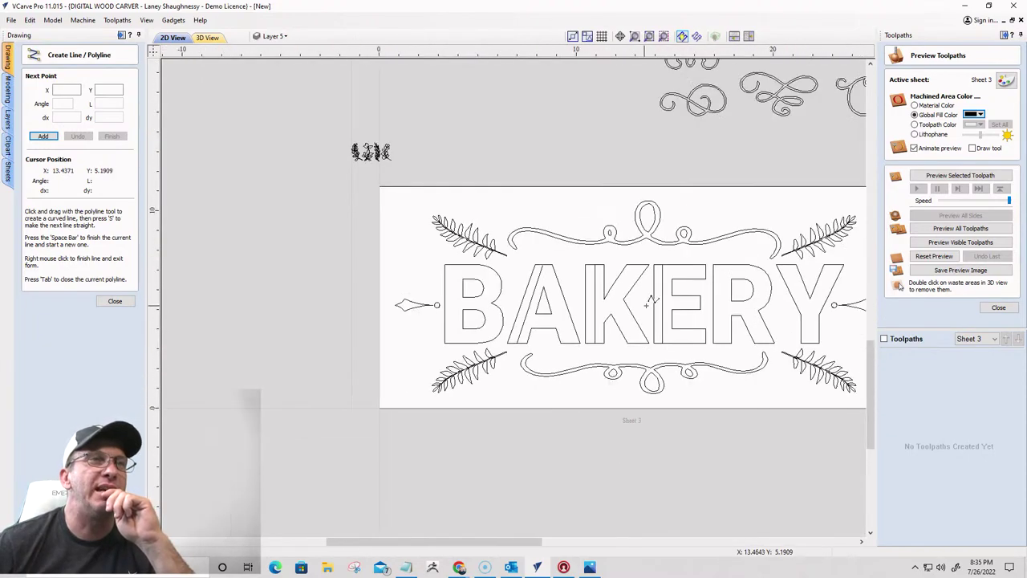
{"action": "scroll", "coordinate": [729, 333], "scroll_direction": "up", "scroll_amount": 1}
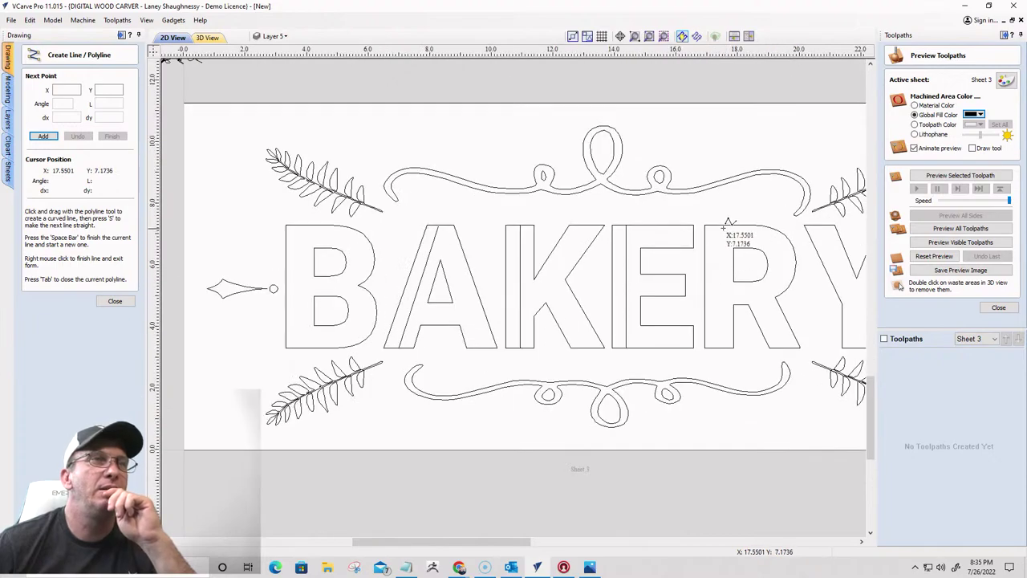
Draw a vertical line through the R's stem and lines along the Y's left arm and stem
{"action": "left_click", "coordinate": [721, 225]}
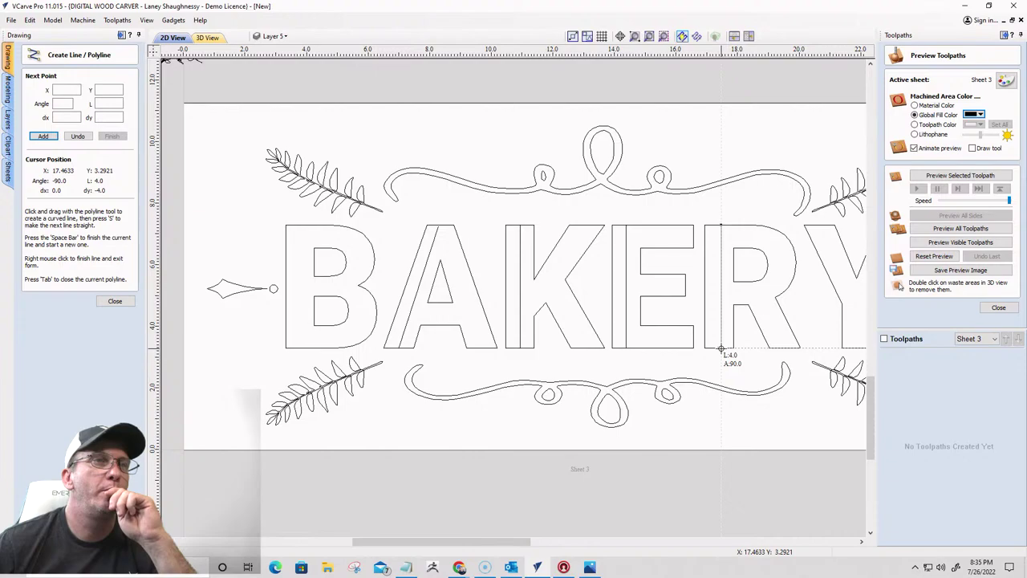
{"action": "left_click", "coordinate": [721, 350]}
{"action": "scroll", "coordinate": [713, 298], "scroll_direction": "down", "scroll_amount": 2}
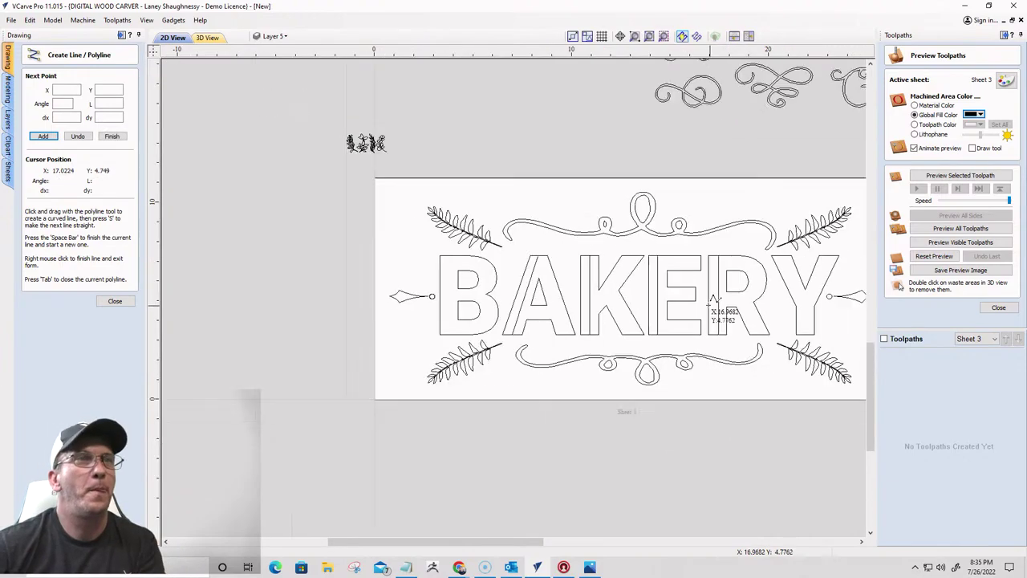
{"action": "key", "text": "space"}
{"action": "scroll", "coordinate": [842, 289], "scroll_direction": "up", "scroll_amount": 2}
{"action": "scroll", "coordinate": [794, 264], "scroll_direction": "up", "scroll_amount": 1}
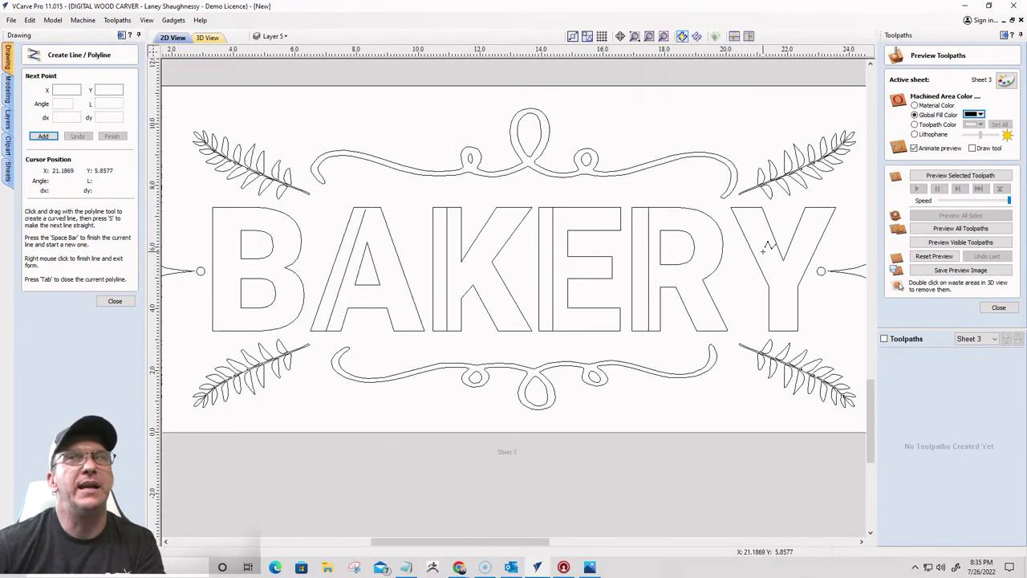
{"action": "scroll", "coordinate": [755, 233], "scroll_direction": "up", "scroll_amount": 1}
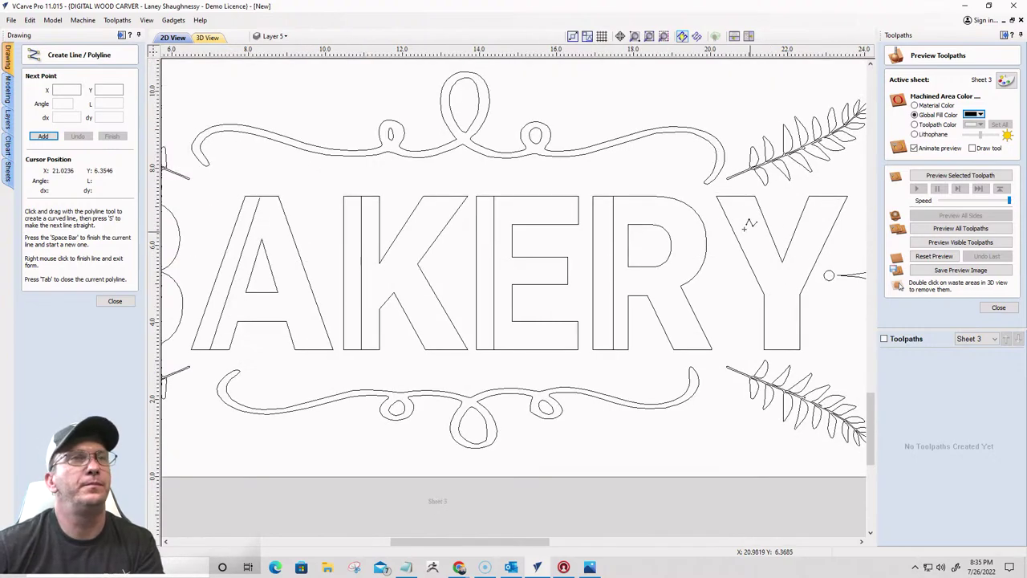
{"action": "left_click", "coordinate": [739, 193]}
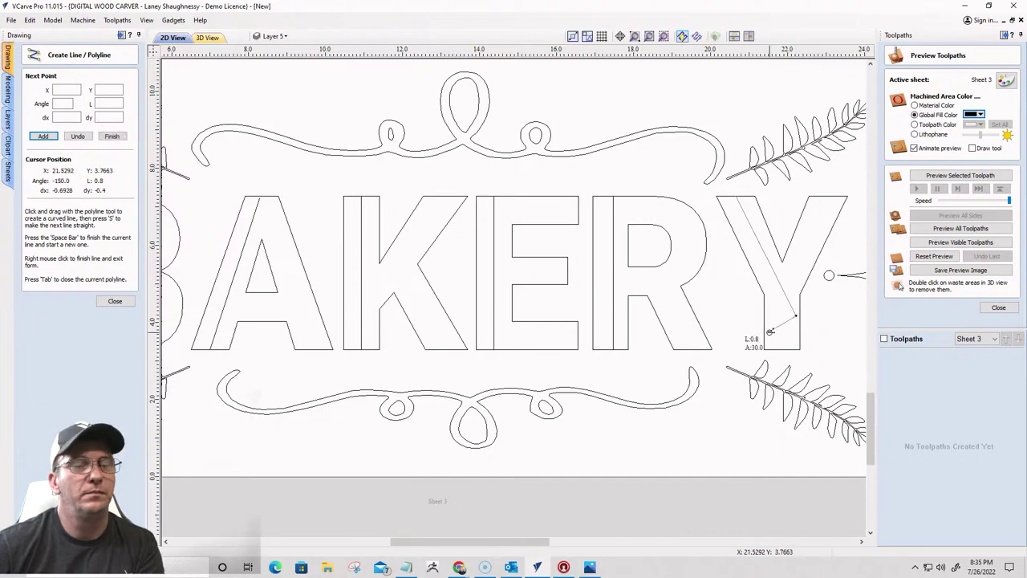
{"action": "left_click", "coordinate": [796, 315]}
{"action": "left_click", "coordinate": [784, 262]}
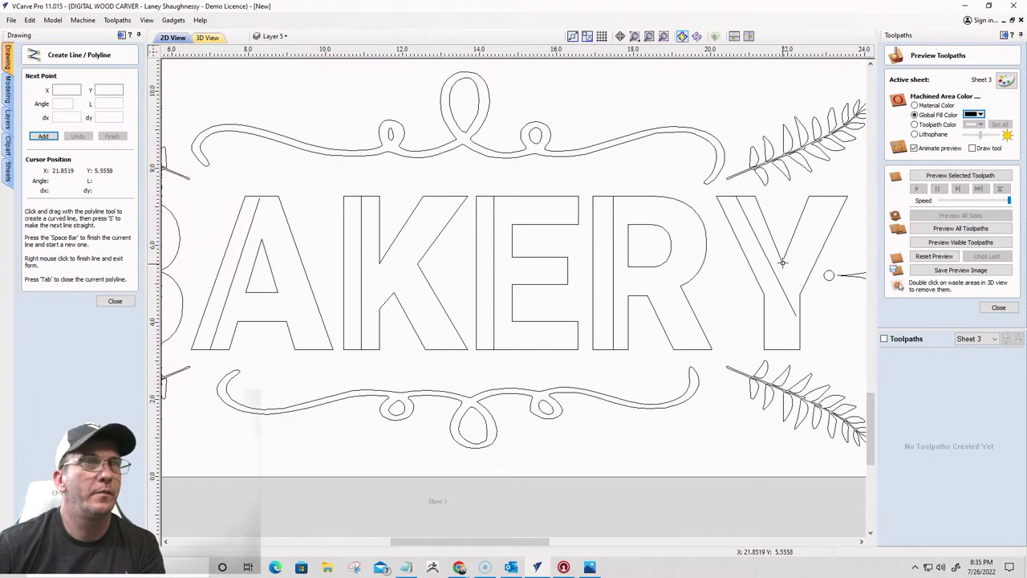
{"action": "left_click", "coordinate": [782, 262]}
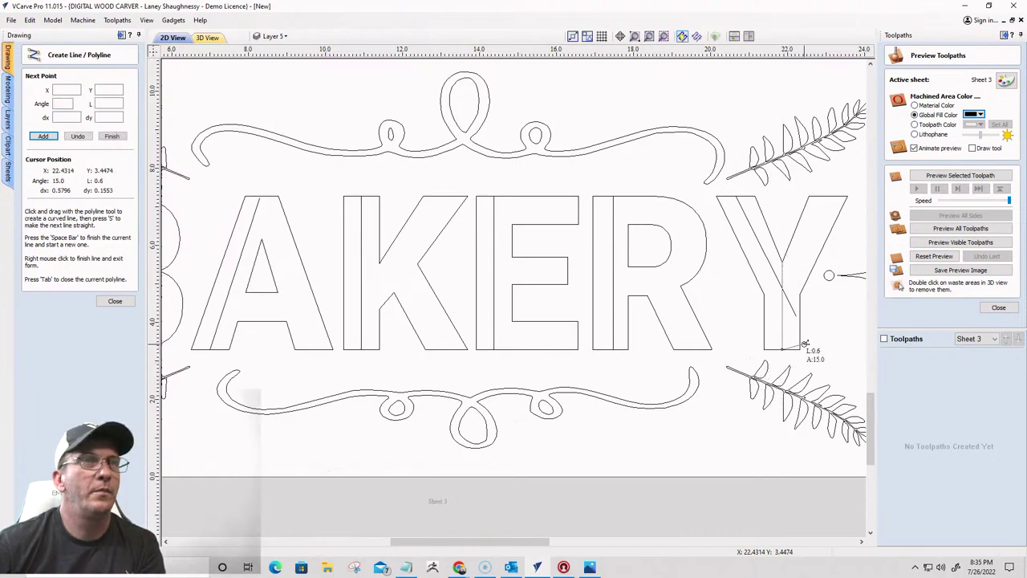
{"action": "left_click", "coordinate": [783, 349]}
{"action": "key", "text": "space"}
{"action": "left_click", "coordinate": [112, 302]}
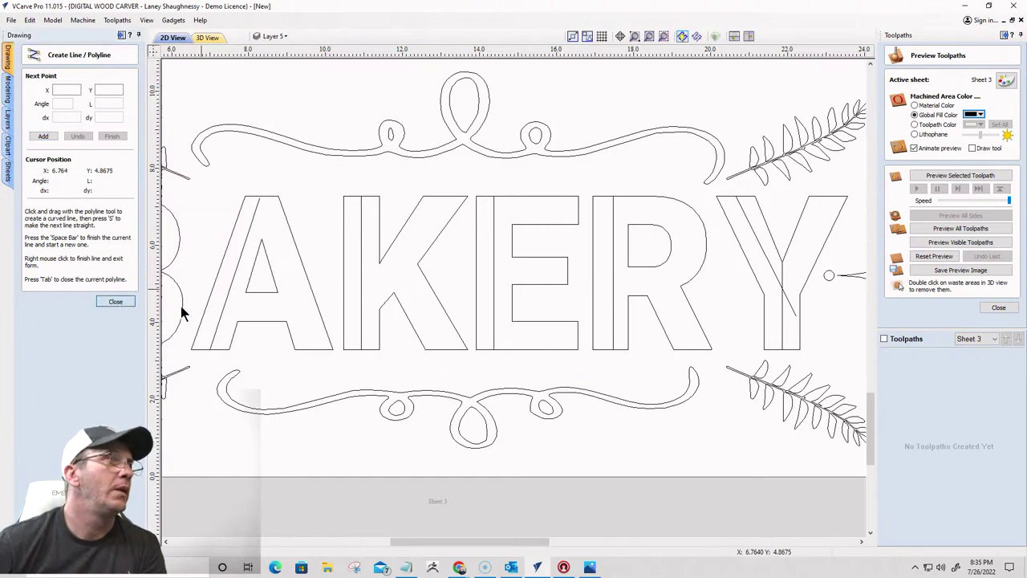
Run a Vector Trim pass around the Y, then reactivate Draw Line/Polyline over the letters
{"action": "left_click", "coordinate": [86, 225]}
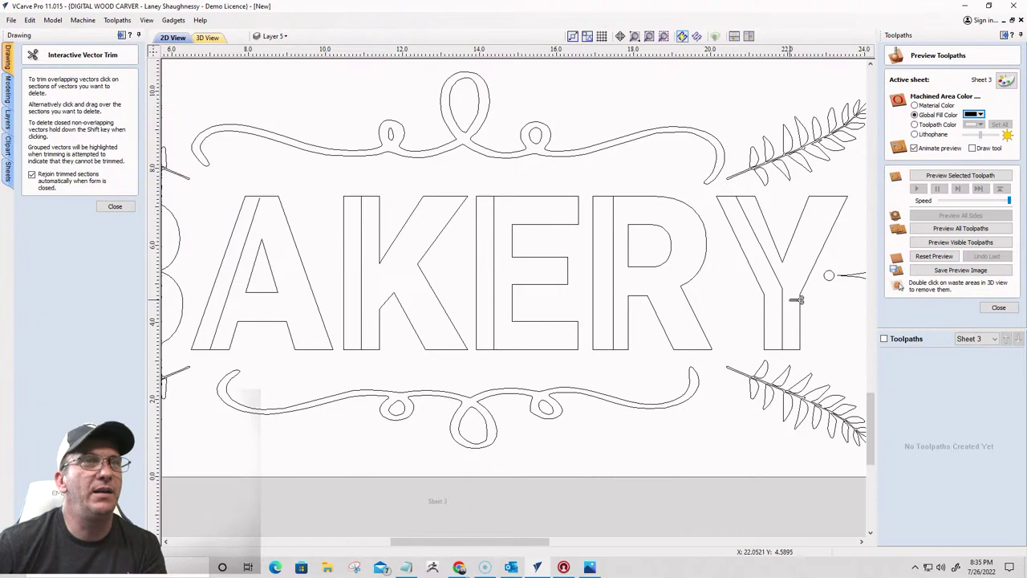
{"action": "scroll", "coordinate": [797, 299], "scroll_direction": "down", "scroll_amount": 2}
{"action": "scroll", "coordinate": [722, 385], "scroll_direction": "down", "scroll_amount": 2}
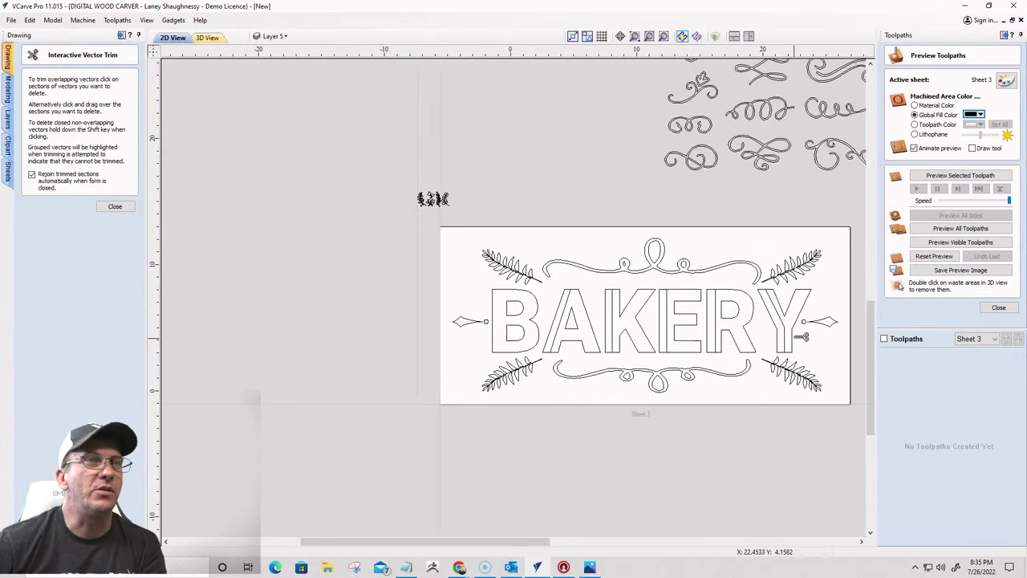
{"action": "scroll", "coordinate": [698, 385], "scroll_direction": "up", "scroll_amount": 4}
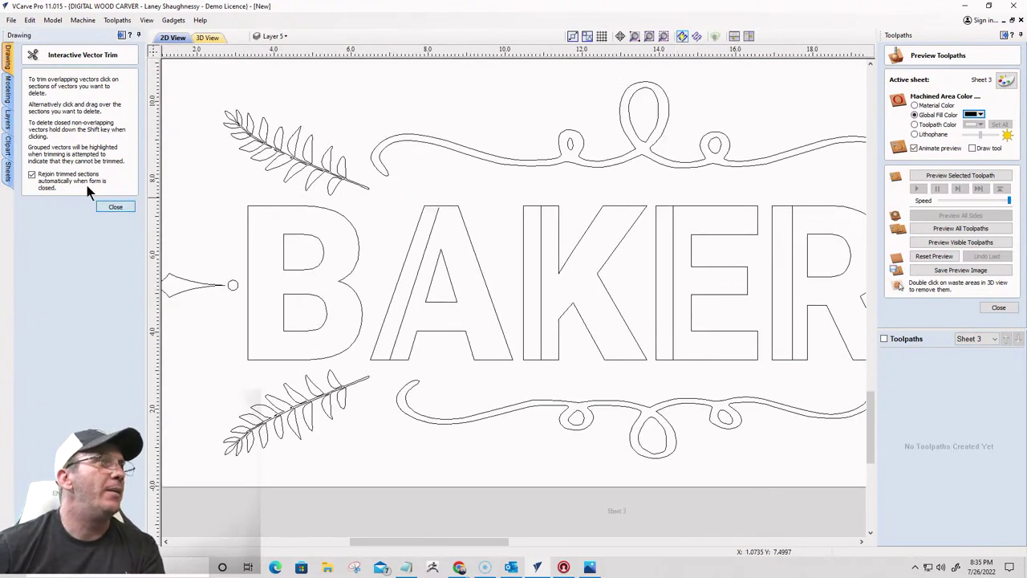
{"action": "left_click", "coordinate": [115, 206]}
{"action": "left_click", "coordinate": [27, 120]}
{"action": "scroll", "coordinate": [682, 244], "scroll_direction": "down", "scroll_amount": 2}
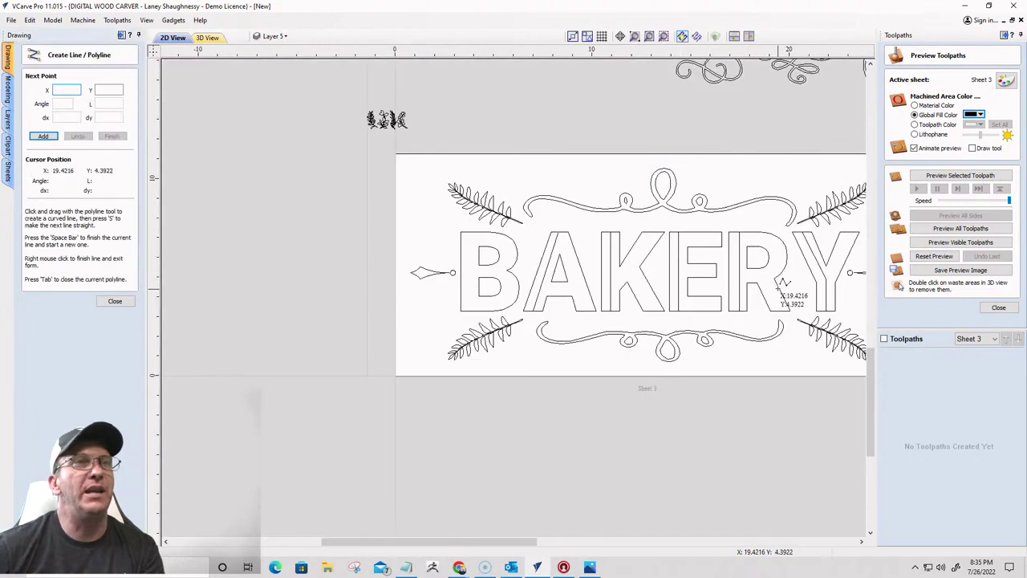
{"action": "scroll", "coordinate": [785, 297], "scroll_direction": "up", "scroll_amount": 4}
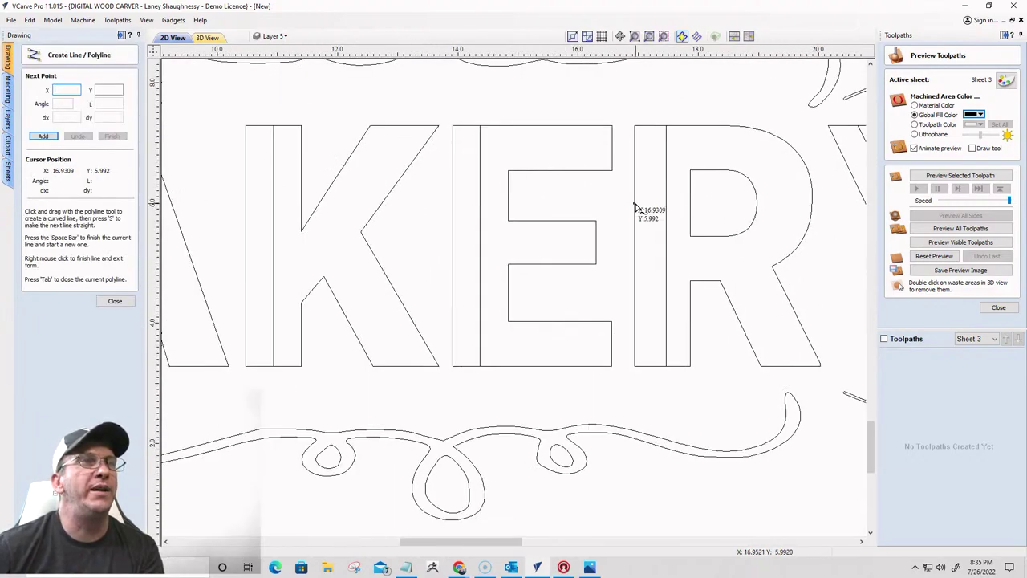
Draw a short line from the R's left stem into its bowl
{"action": "left_click", "coordinate": [636, 203]}
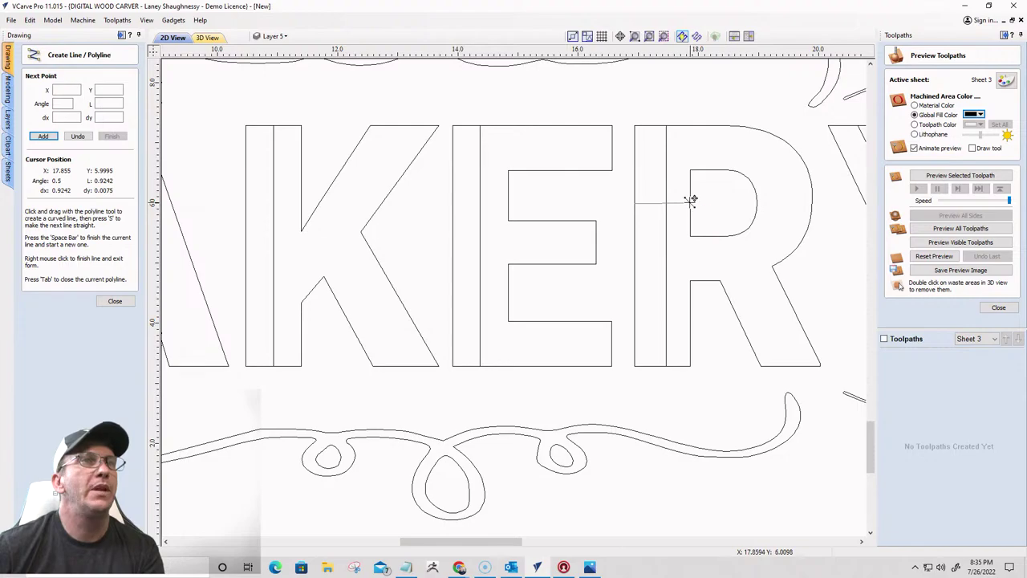
{"action": "left_click", "coordinate": [690, 202]}
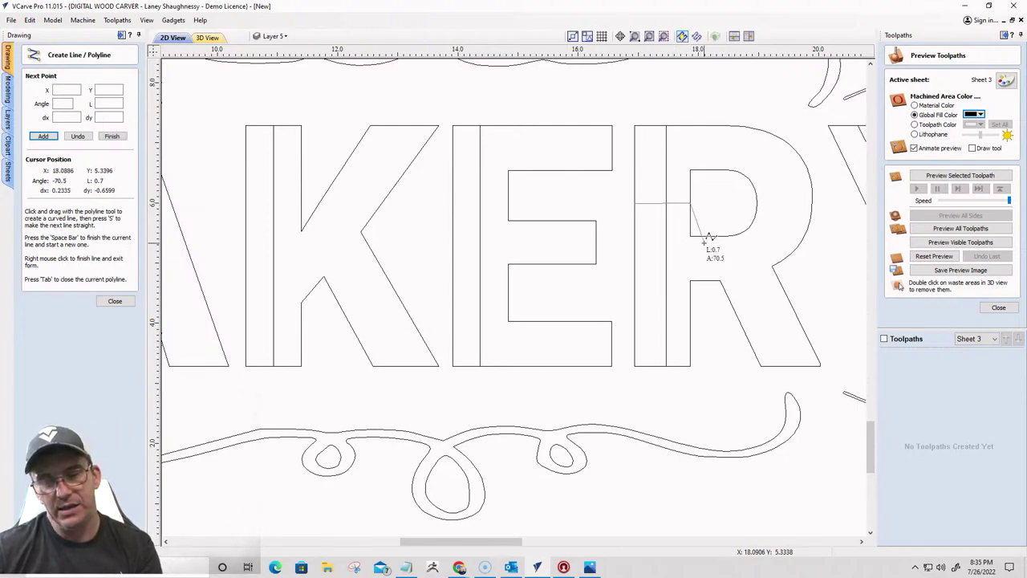
{"action": "left_click", "coordinate": [71, 136]}
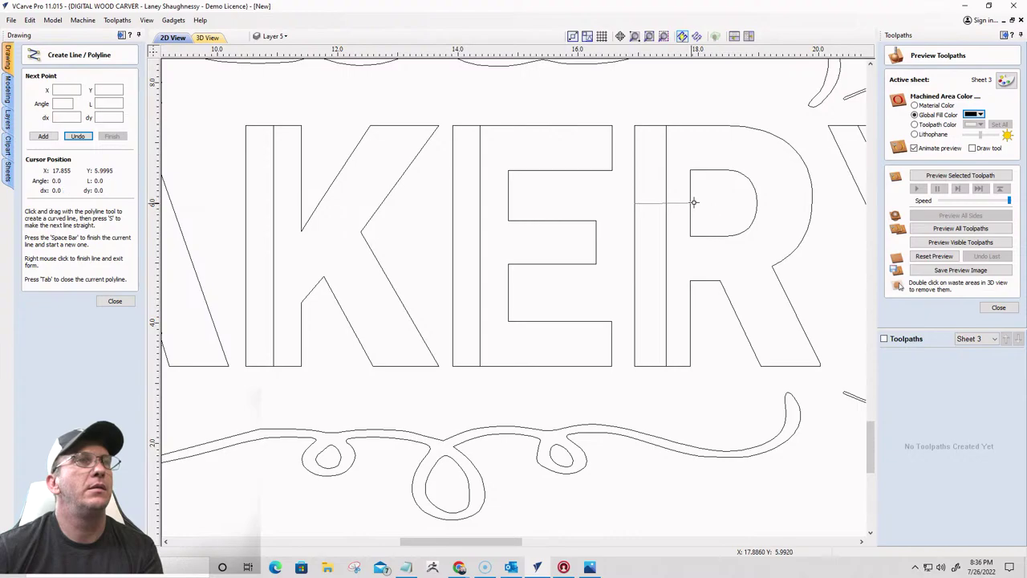
{"action": "key", "text": "space"}
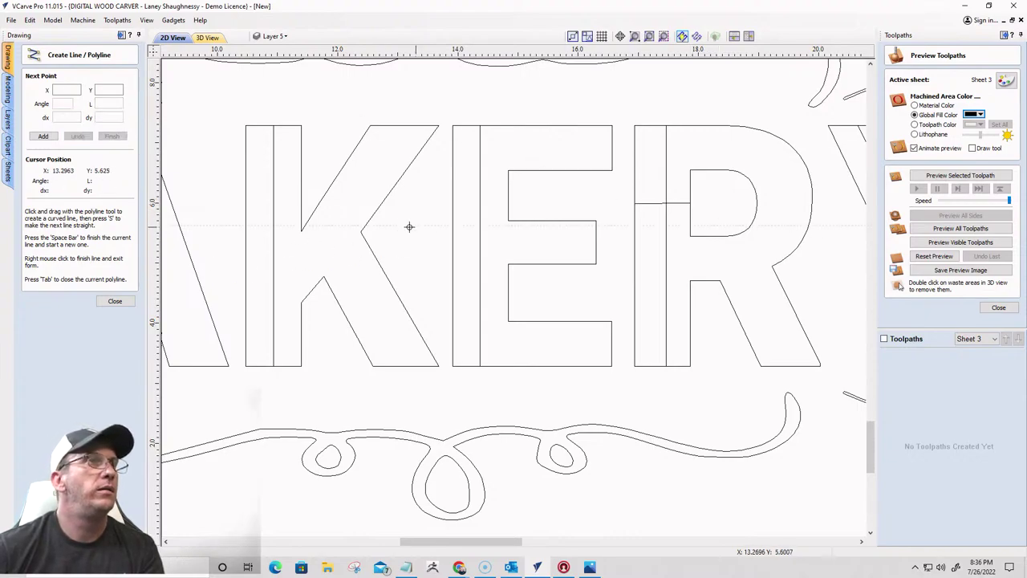
{"action": "left_click", "coordinate": [453, 202]}
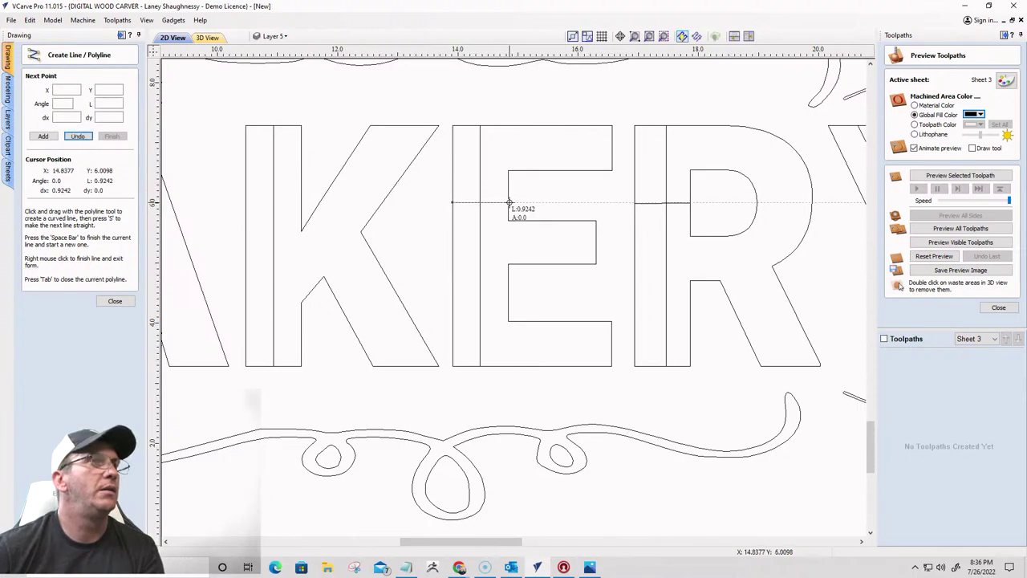
{"action": "key", "text": "space"}
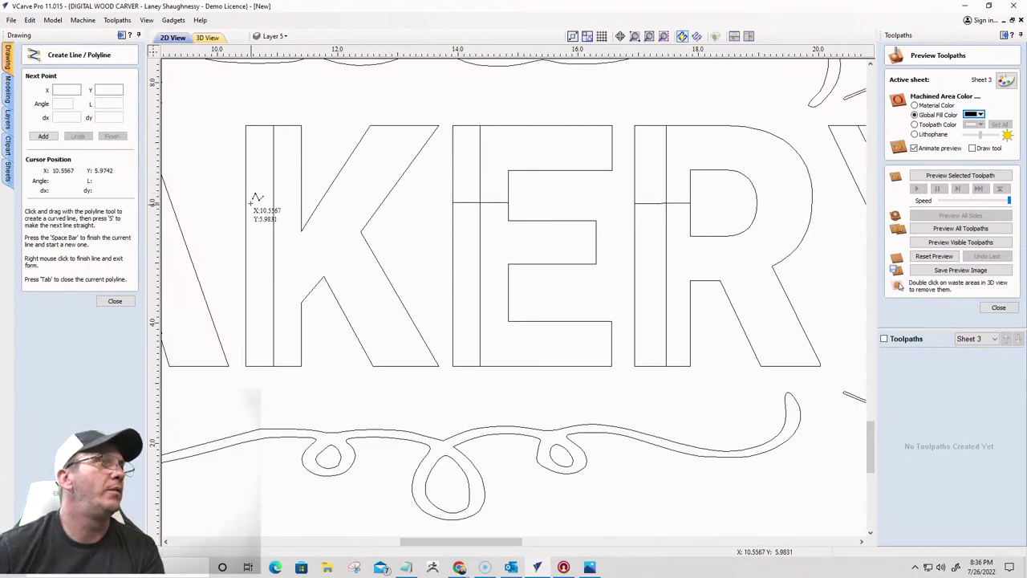
Draw bridging lines across the K's stem and from the A's inner corner to its left leg
{"action": "left_click", "coordinate": [247, 210]}
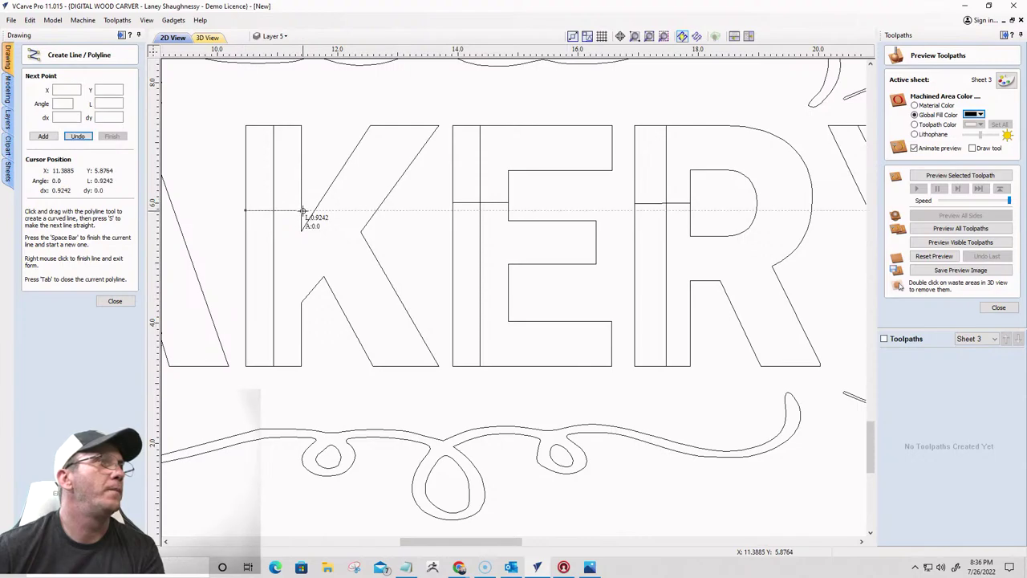
{"action": "left_click", "coordinate": [302, 210]}
{"action": "key", "text": "space"}
{"action": "scroll", "coordinate": [345, 185], "scroll_direction": "down", "scroll_amount": 4}
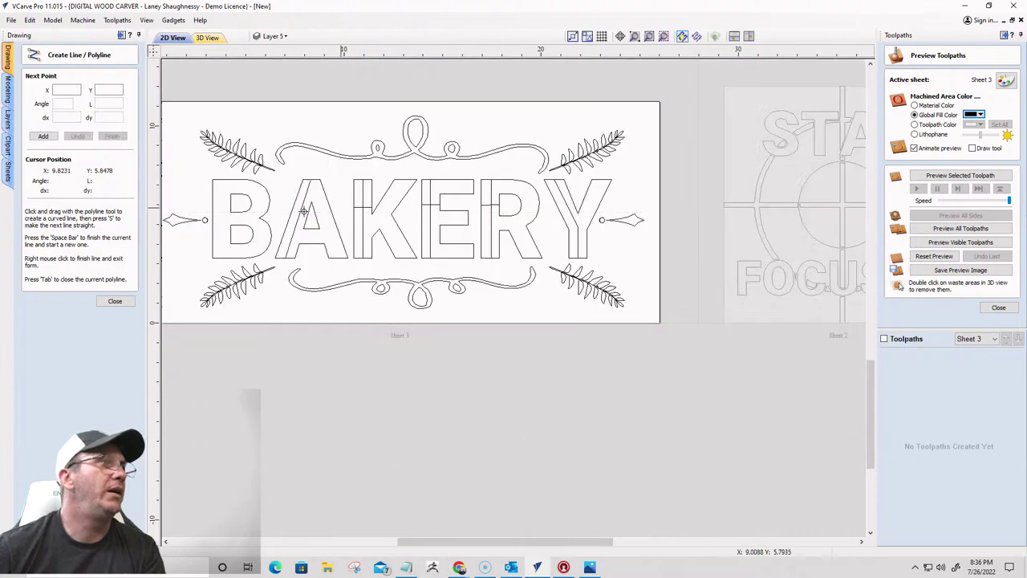
{"action": "scroll", "coordinate": [268, 222], "scroll_direction": "up", "scroll_amount": 4}
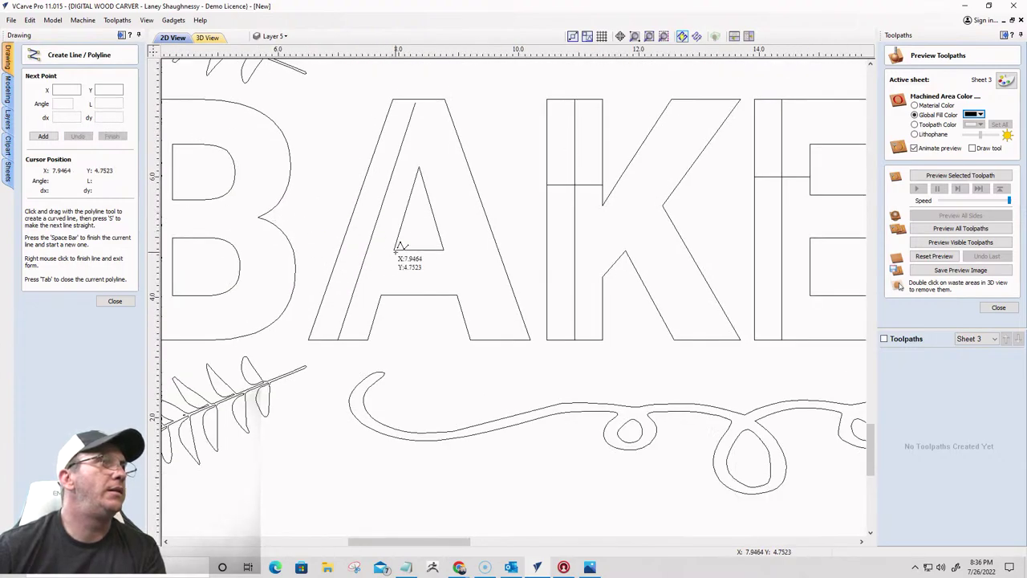
{"action": "left_click", "coordinate": [394, 247]}
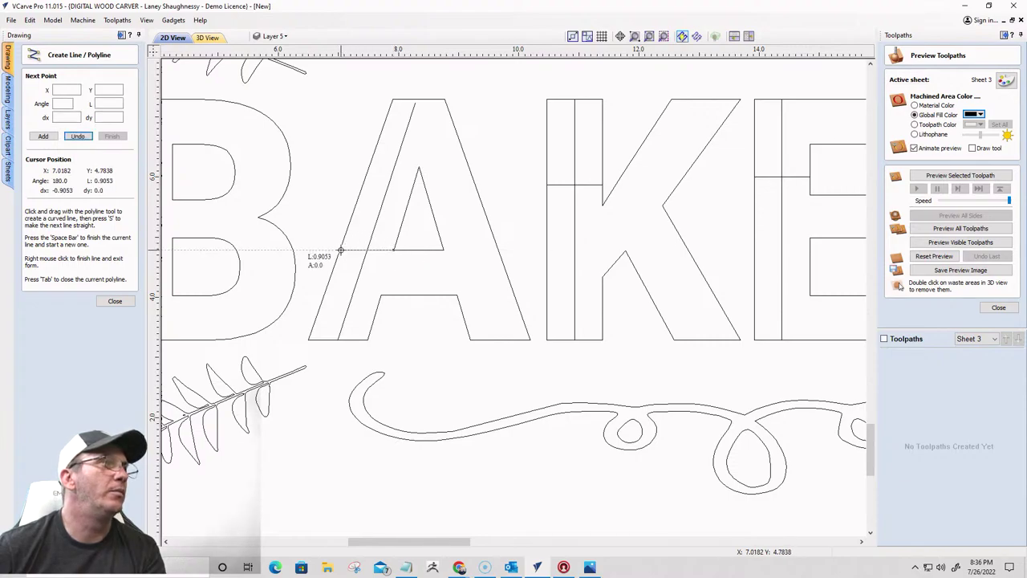
{"action": "left_click", "coordinate": [340, 249]}
{"action": "right_click", "coordinate": [330, 218]}
{"action": "scroll", "coordinate": [326, 223], "scroll_direction": "down", "scroll_amount": 2}
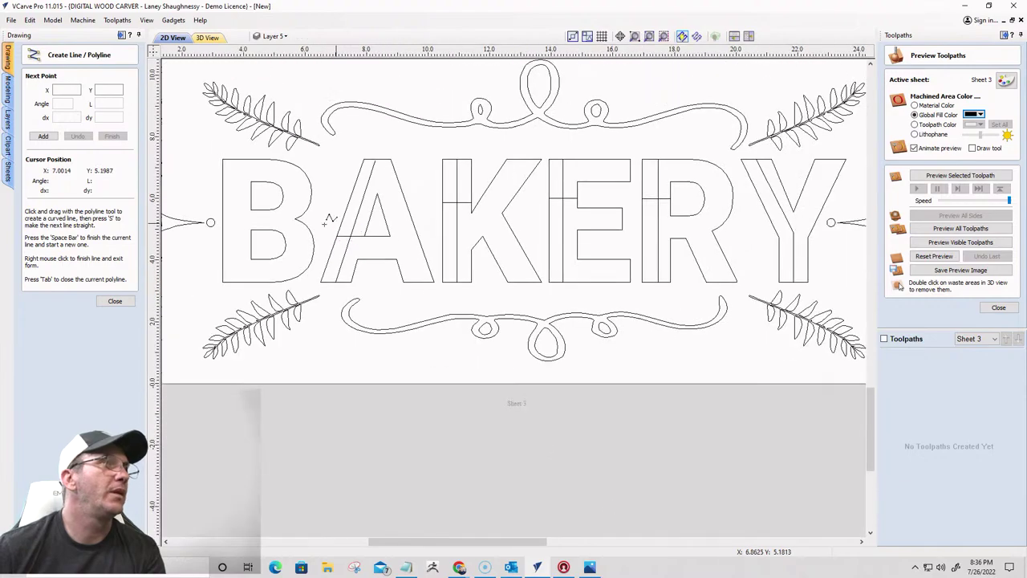
{"action": "scroll", "coordinate": [193, 233], "scroll_direction": "up", "scroll_amount": 3}
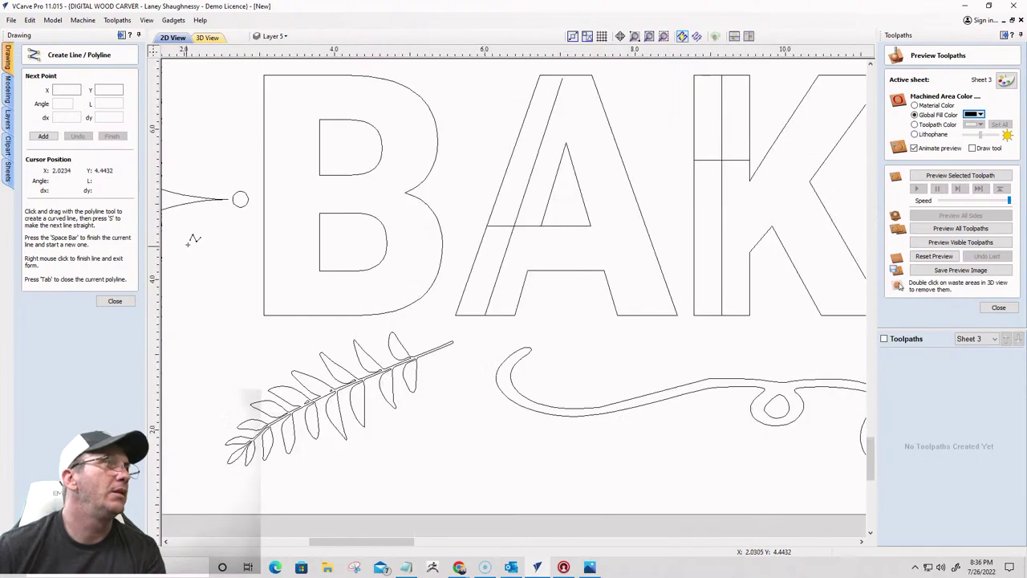
Draw a line from the B's left edge and a 4.0 vertical line down the B's stem
{"action": "left_click", "coordinate": [282, 130]}
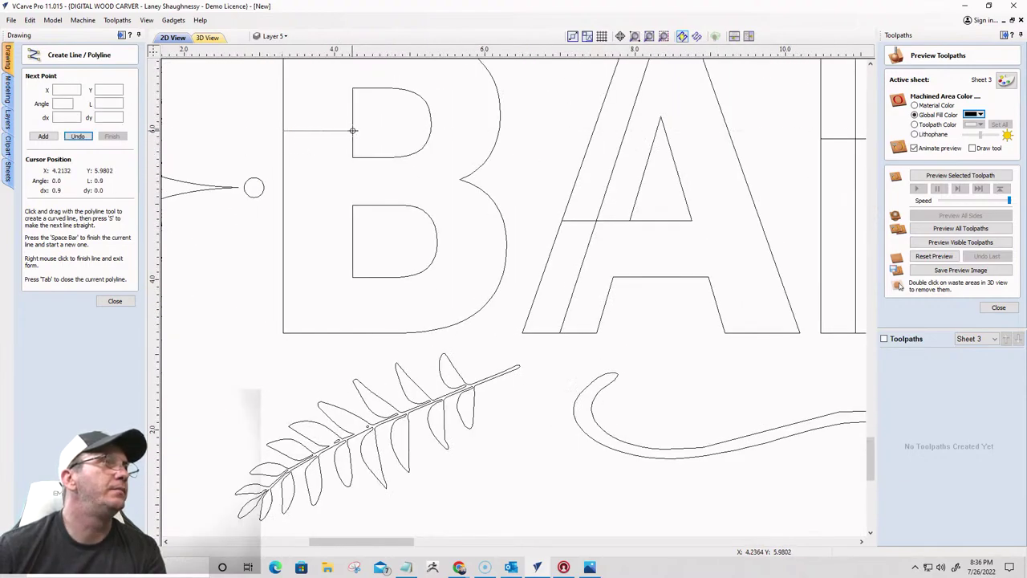
{"action": "right_click", "coordinate": [390, 144]}
{"action": "scroll", "coordinate": [388, 157], "scroll_direction": "down", "scroll_amount": 2}
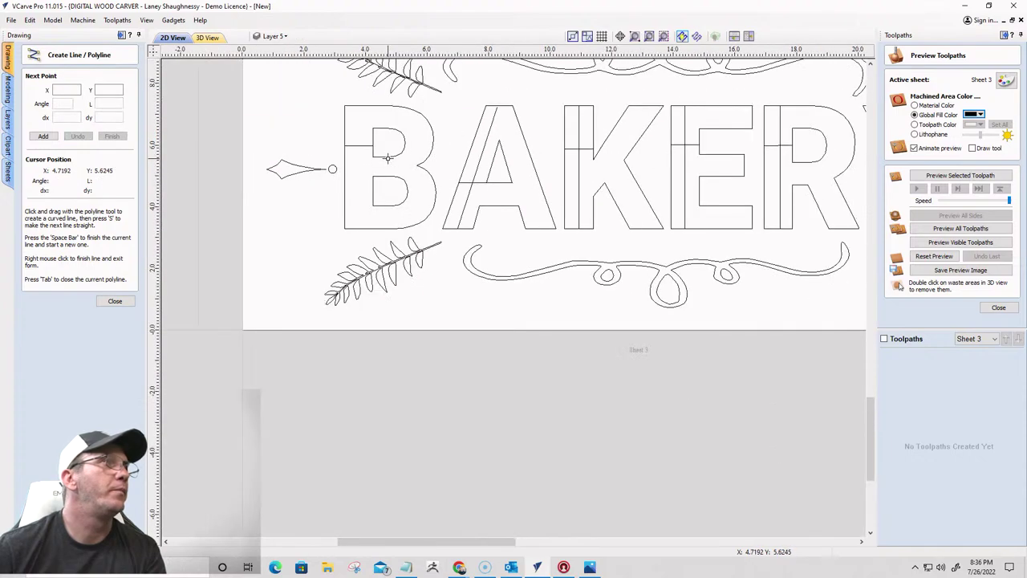
{"action": "scroll", "coordinate": [387, 157], "scroll_direction": "up", "scroll_amount": 1}
{"action": "left_click", "coordinate": [358, 105]}
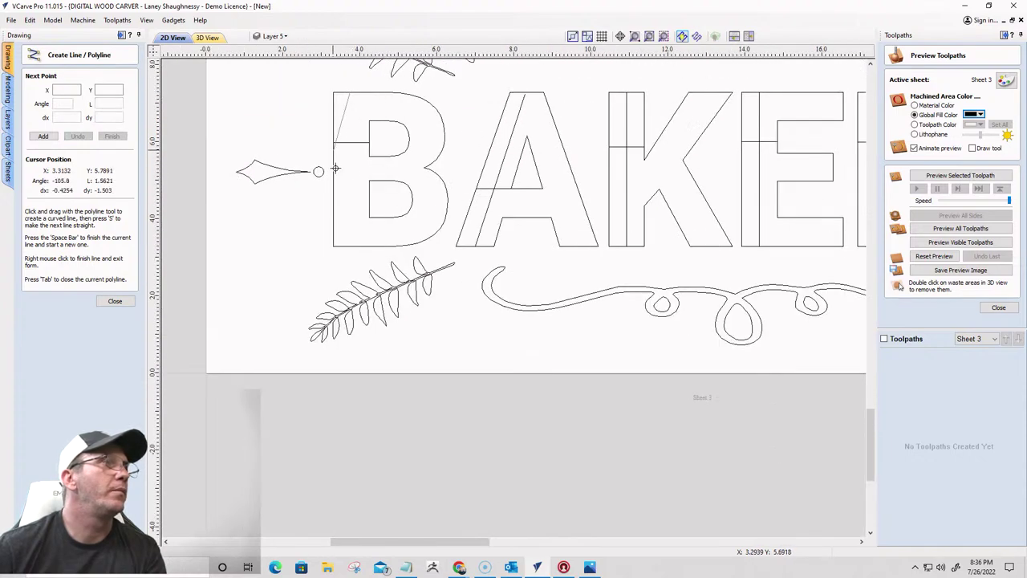
{"action": "left_click", "coordinate": [350, 245]}
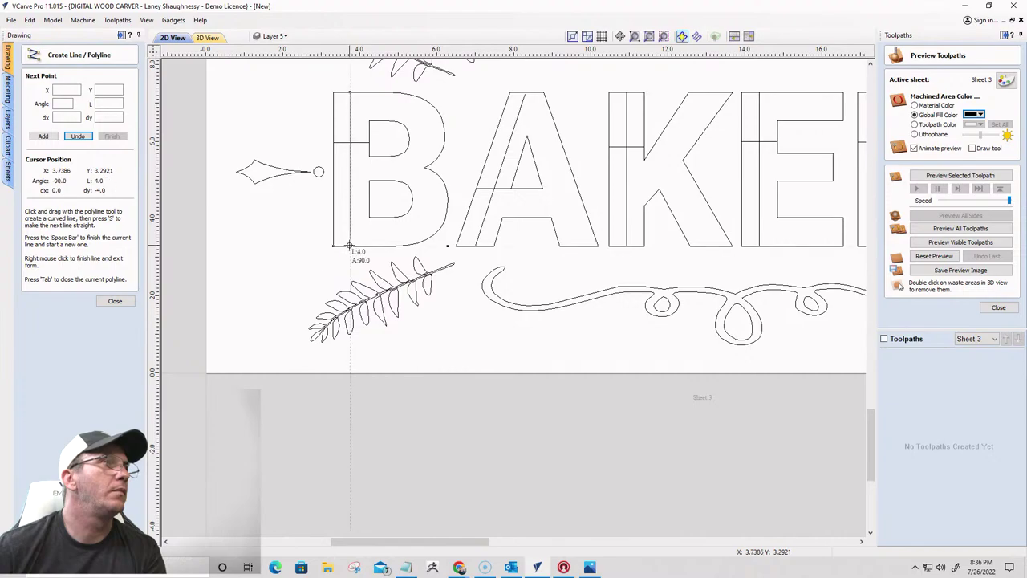
{"action": "key", "text": "space"}
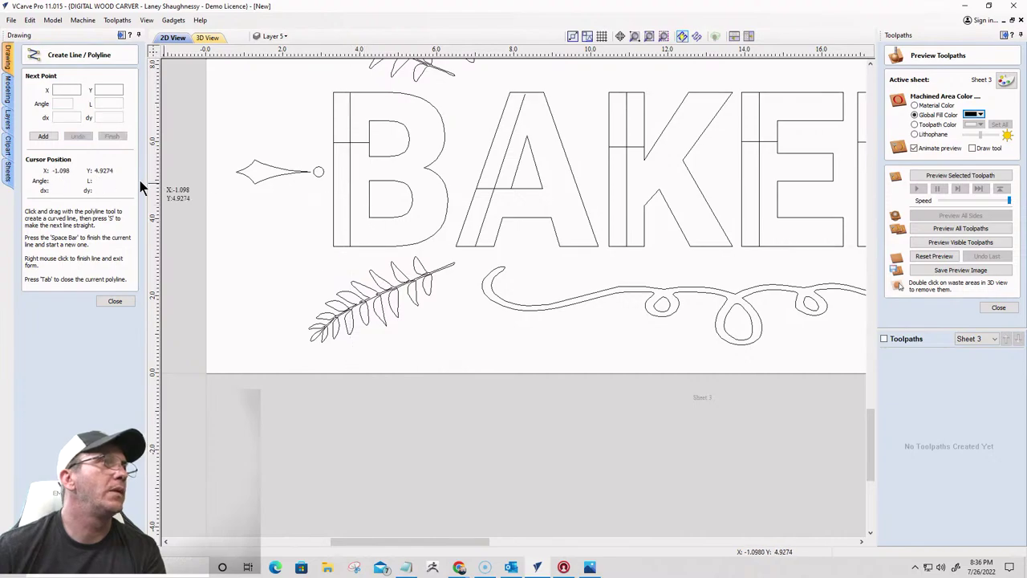
Centre the B's vertical dividing line horizontally on its horizontal line using Alignment Tools
{"action": "left_click", "coordinate": [116, 300]}
{"action": "scroll", "coordinate": [405, 276], "scroll_direction": "up", "scroll_amount": 1}
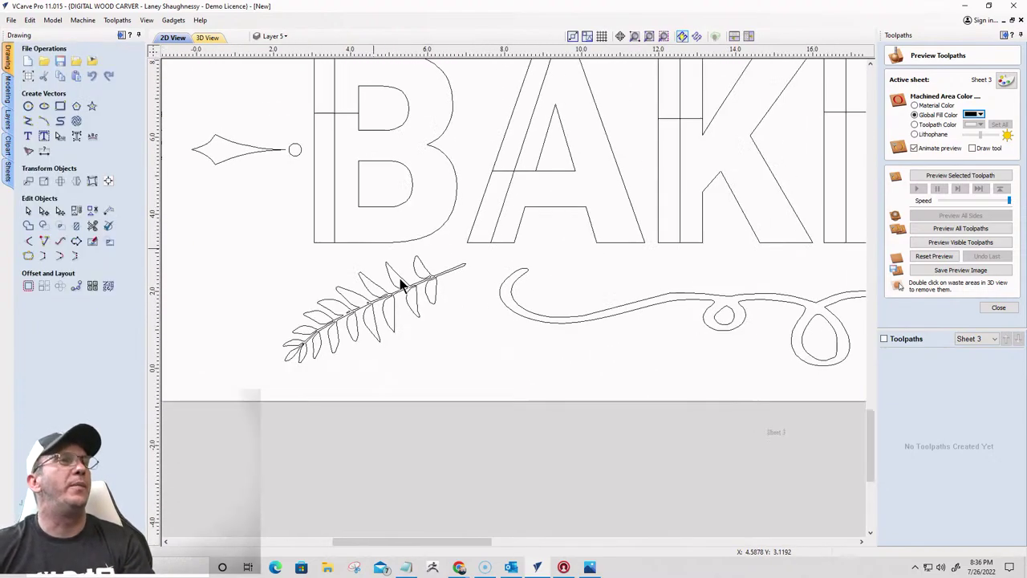
{"action": "scroll", "coordinate": [345, 216], "scroll_direction": "down", "scroll_amount": 1}
{"action": "scroll", "coordinate": [285, 80], "scroll_direction": "up", "scroll_amount": 5}
{"action": "scroll", "coordinate": [294, 105], "scroll_direction": "up", "scroll_amount": 1}
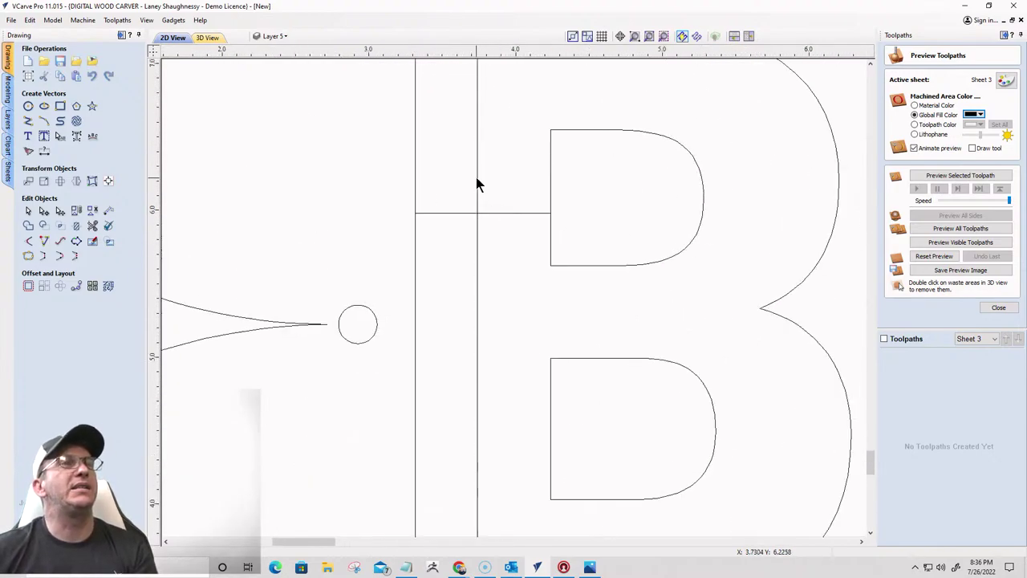
{"action": "left_click", "coordinate": [476, 185]}
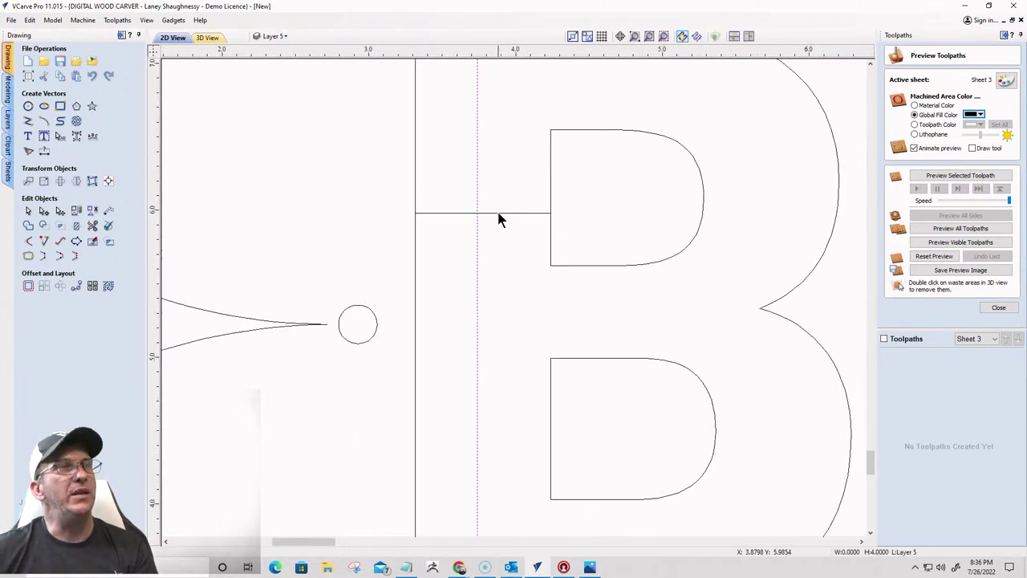
{"action": "left_click", "coordinate": [498, 213], "text": "shift"}
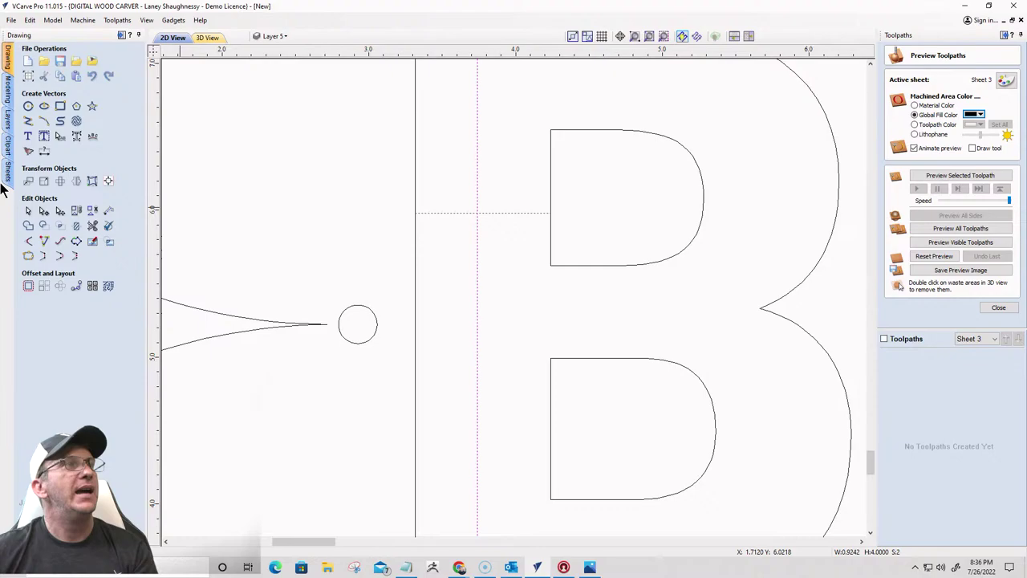
{"action": "left_click", "coordinate": [113, 181]}
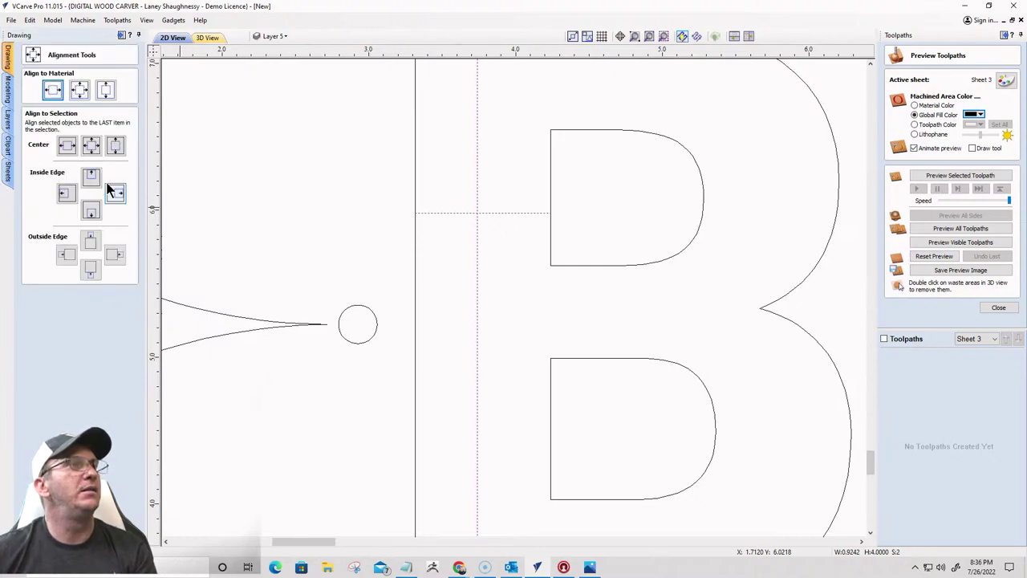
{"action": "left_click", "coordinate": [67, 146]}
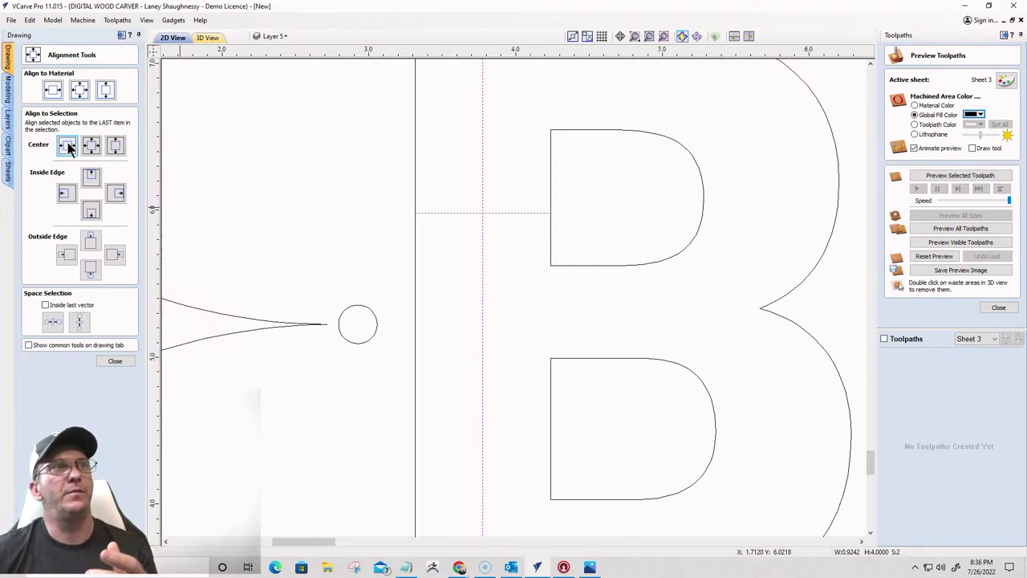
{"action": "left_click", "coordinate": [442, 214]}
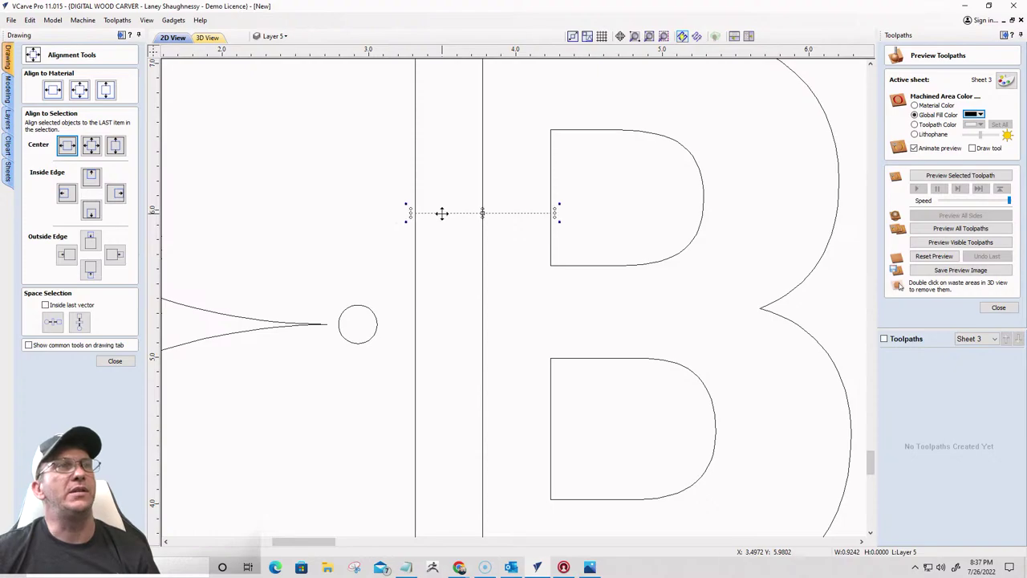
Centre the A's inner diagonal line horizontally on its crossbar
{"action": "scroll", "coordinate": [471, 227], "scroll_direction": "up", "scroll_amount": 5}
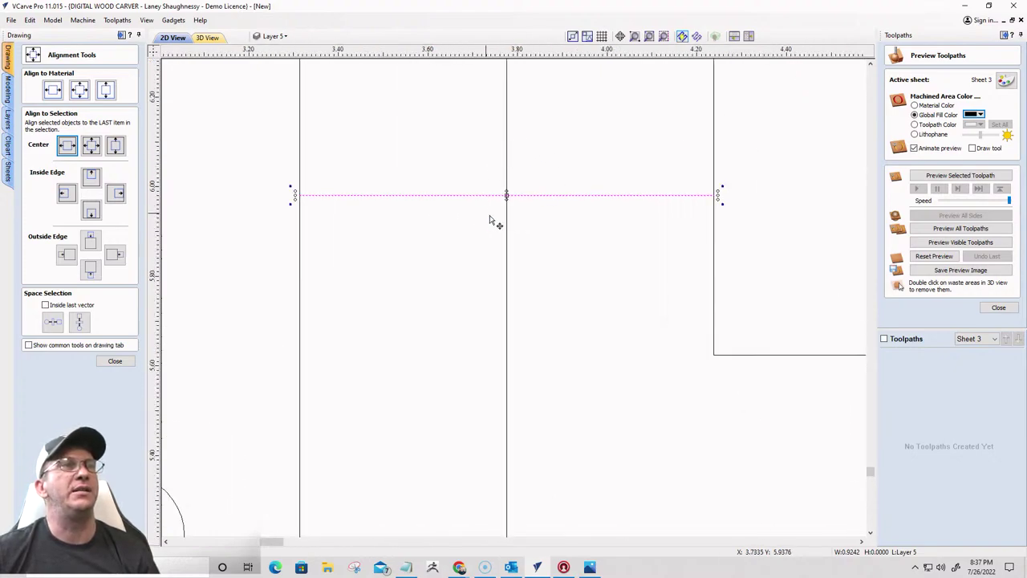
{"action": "scroll", "coordinate": [489, 218], "scroll_direction": "down", "scroll_amount": 10}
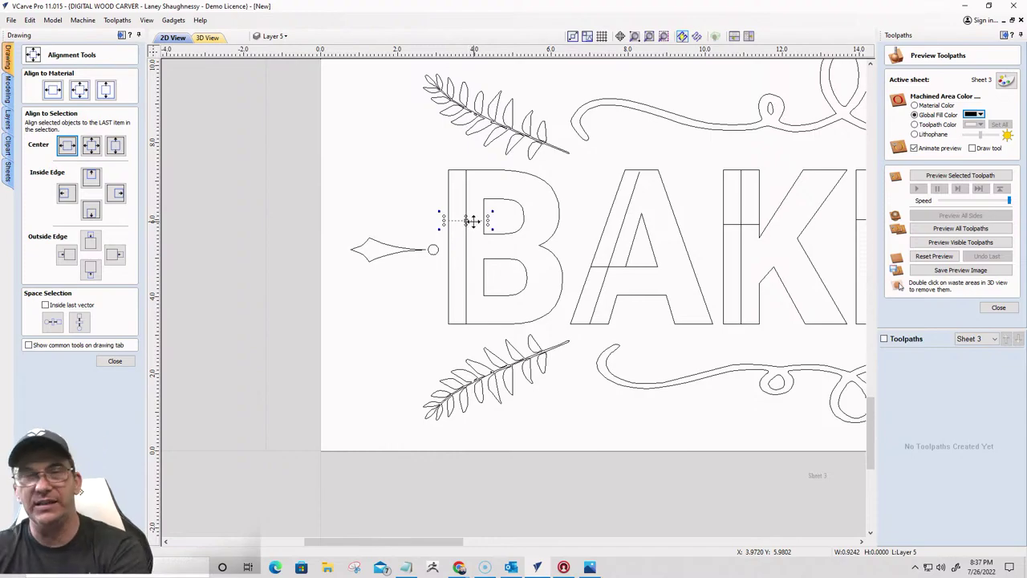
{"action": "scroll", "coordinate": [616, 271], "scroll_direction": "up", "scroll_amount": 5}
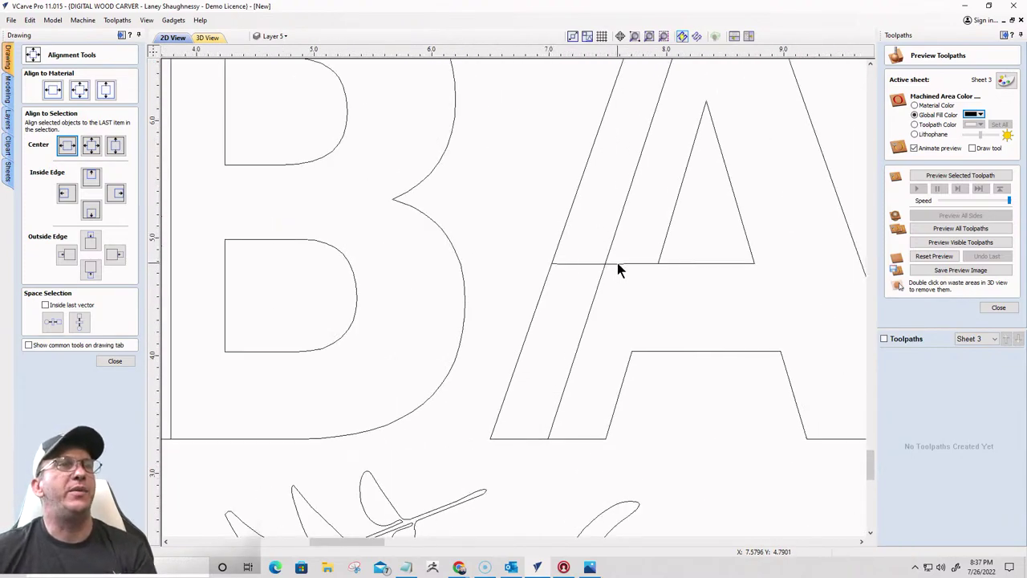
{"action": "left_click", "coordinate": [603, 276]}
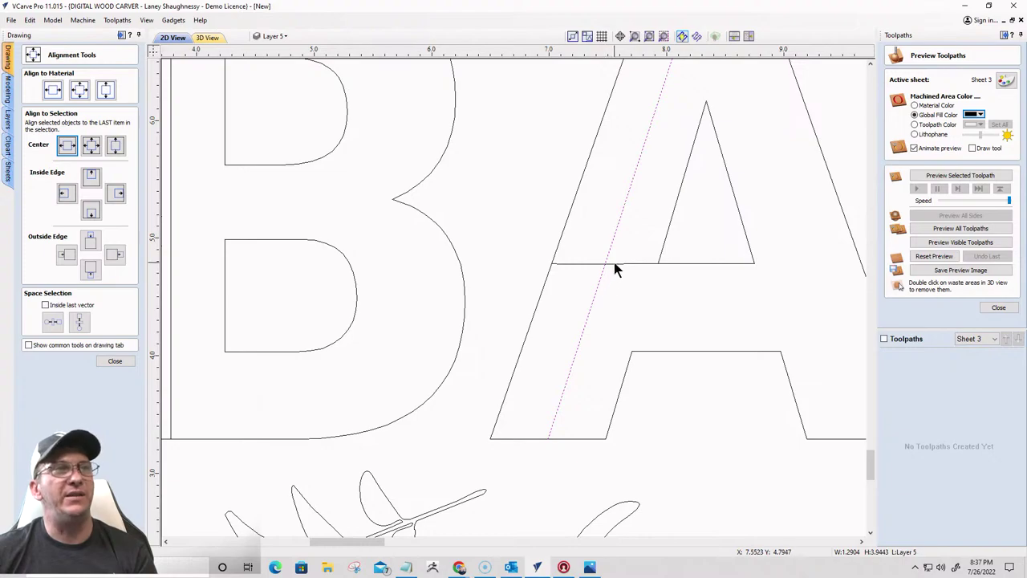
{"action": "left_click", "coordinate": [614, 264], "text": "shift"}
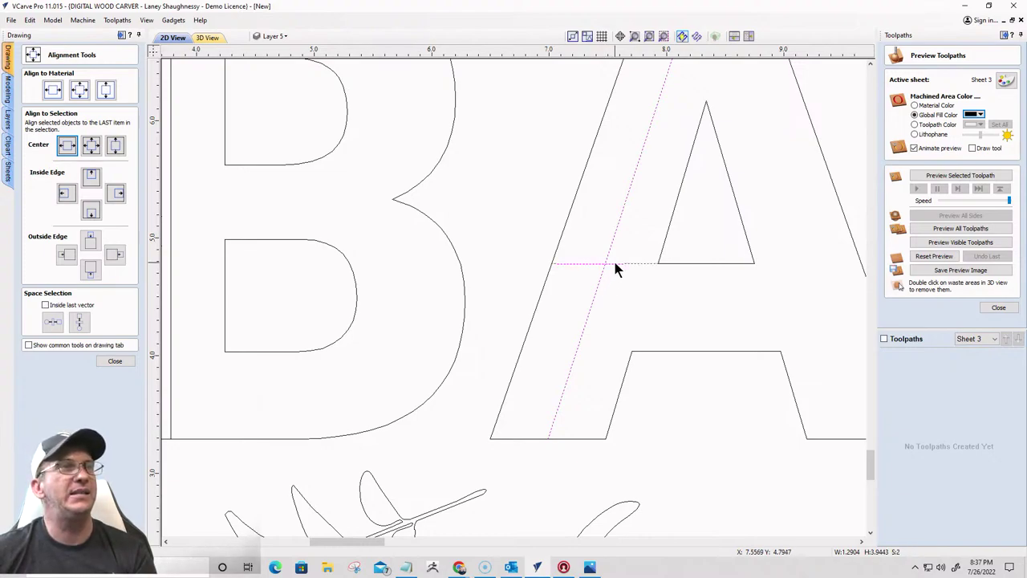
{"action": "left_click", "coordinate": [67, 145]}
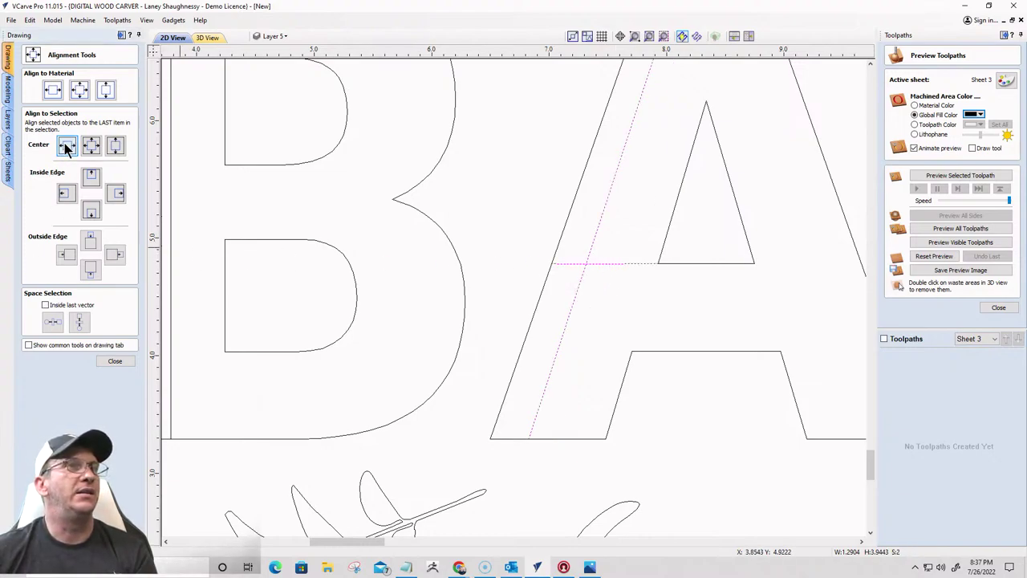
Centre the line inside the K's stem horizontally
{"action": "scroll", "coordinate": [612, 259], "scroll_direction": "down", "scroll_amount": 2}
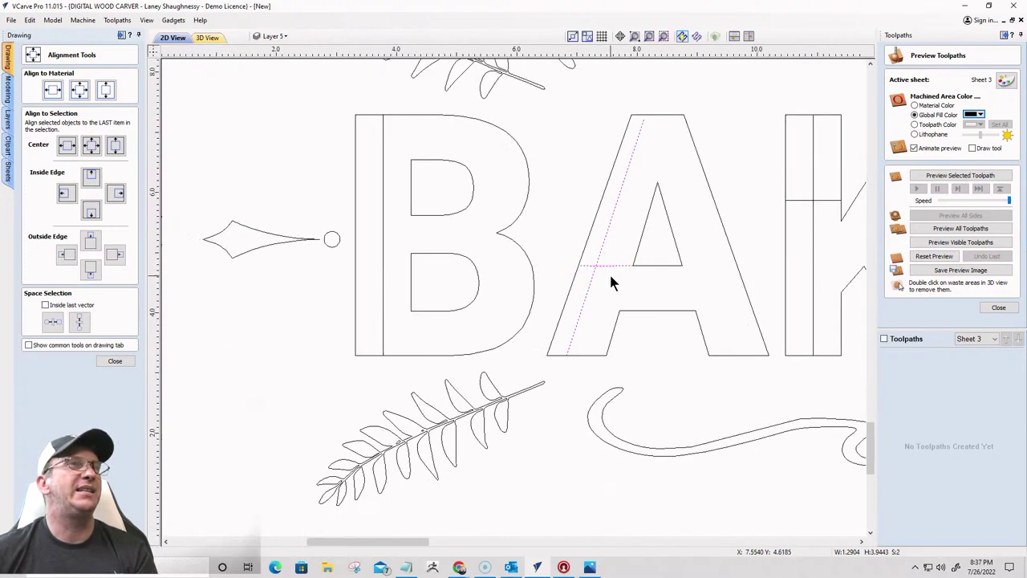
{"action": "scroll", "coordinate": [610, 277], "scroll_direction": "up", "scroll_amount": 3}
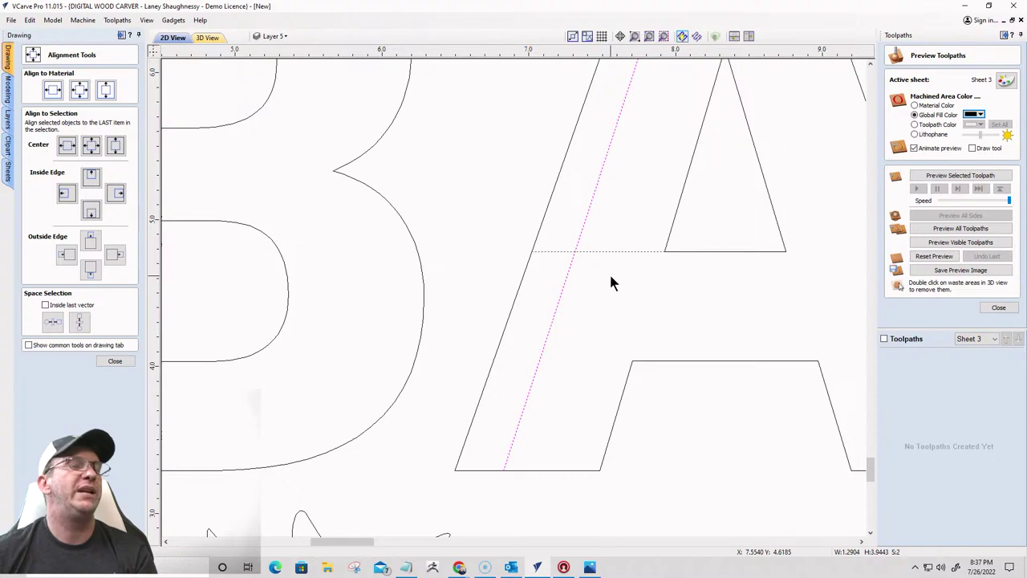
{"action": "scroll", "coordinate": [611, 274], "scroll_direction": "down", "scroll_amount": 3}
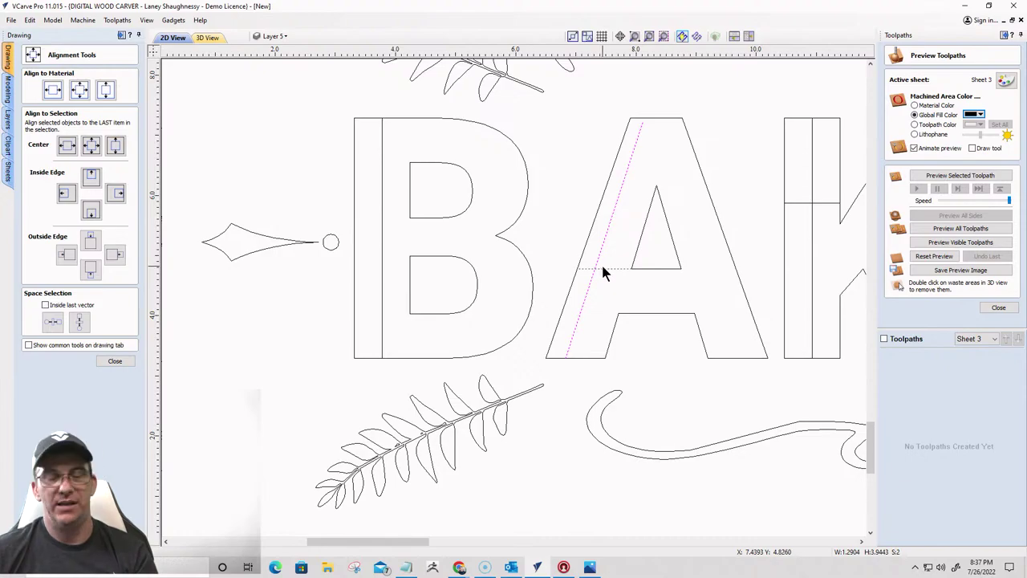
{"action": "scroll", "coordinate": [607, 272], "scroll_direction": "down", "scroll_amount": 2}
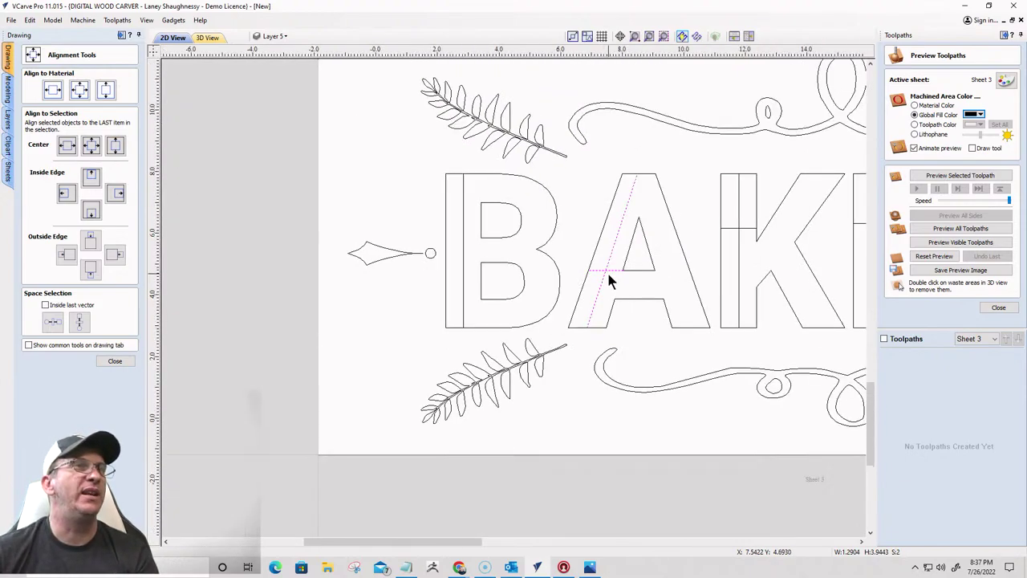
{"action": "scroll", "coordinate": [608, 271], "scroll_direction": "up", "scroll_amount": 5}
{"action": "scroll", "coordinate": [463, 293], "scroll_direction": "down", "scroll_amount": 7}
{"action": "scroll", "coordinate": [497, 298], "scroll_direction": "up", "scroll_amount": 1}
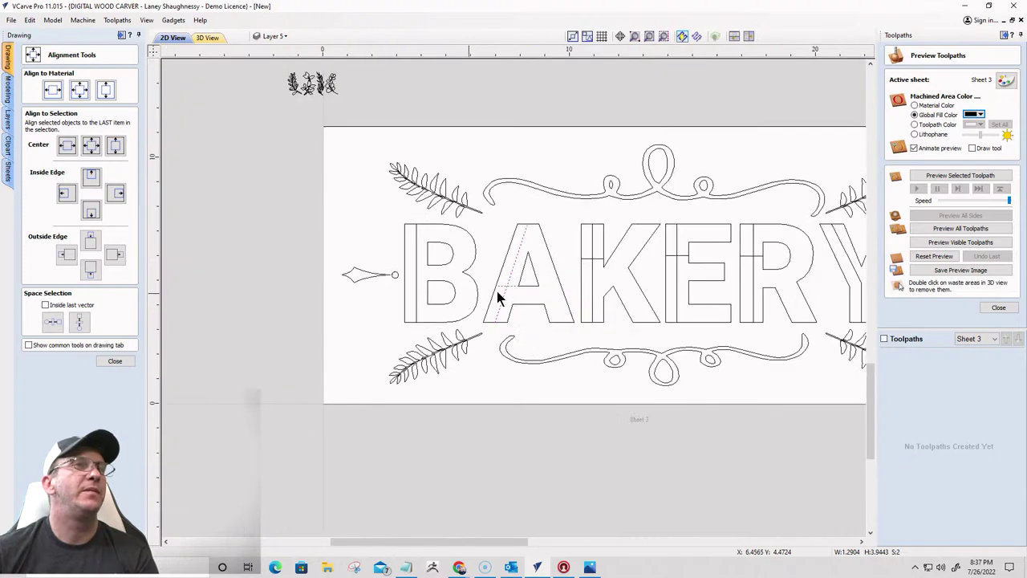
{"action": "scroll", "coordinate": [578, 266], "scroll_direction": "up", "scroll_amount": 3}
{"action": "left_click", "coordinate": [627, 234]}
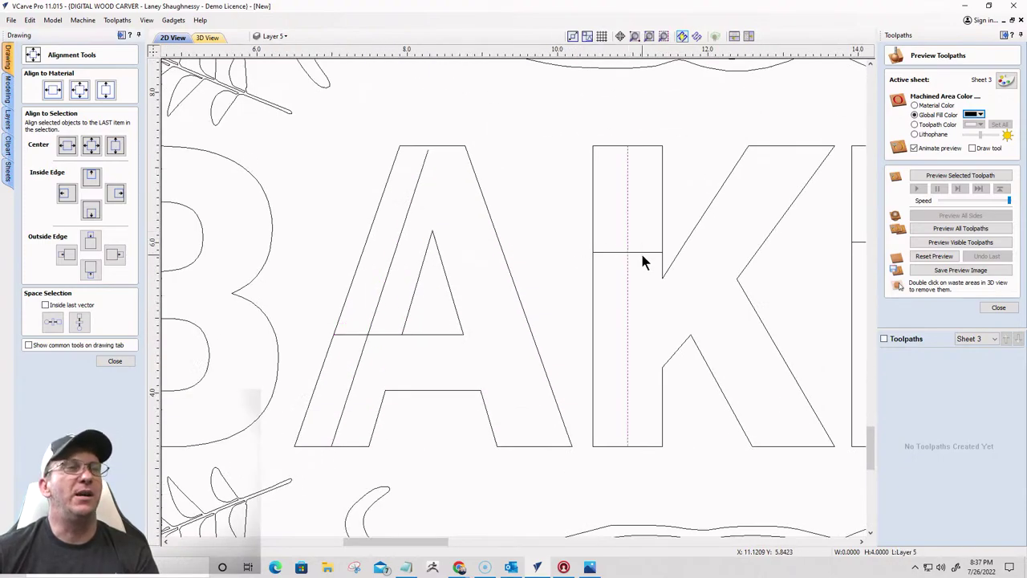
{"action": "left_click", "coordinate": [67, 144]}
Pick the E's lines, then centre the R's vertical line on its crossbar and deselect
{"action": "scroll", "coordinate": [625, 277], "scroll_direction": "down", "scroll_amount": 4}
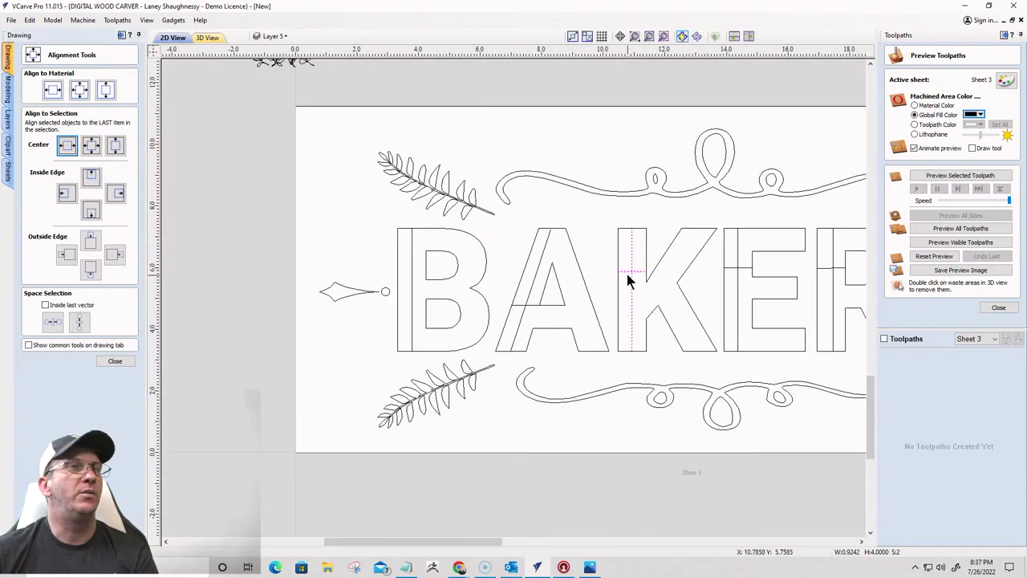
{"action": "scroll", "coordinate": [626, 277], "scroll_direction": "up", "scroll_amount": 1}
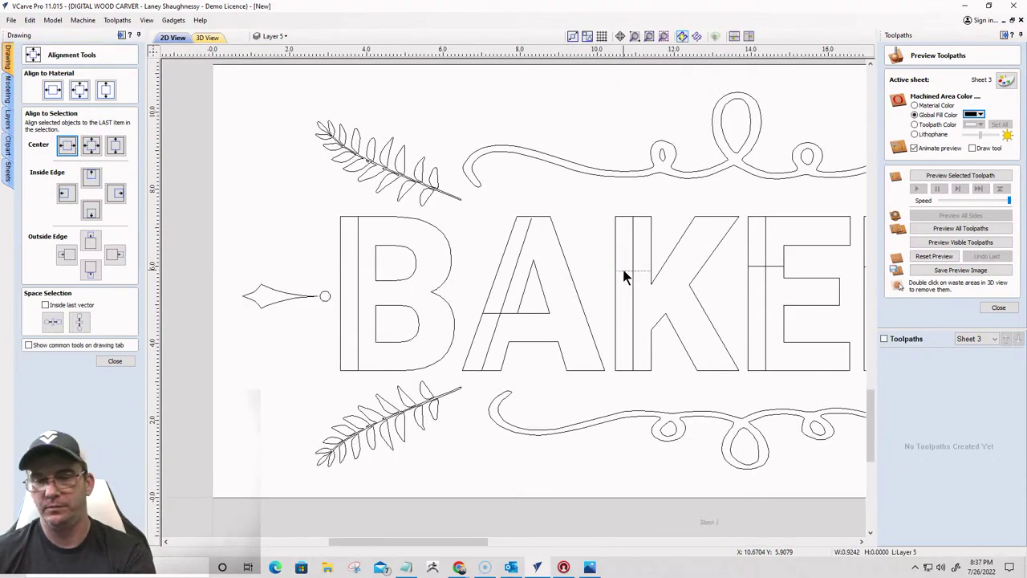
{"action": "scroll", "coordinate": [764, 269], "scroll_direction": "up", "scroll_amount": 4}
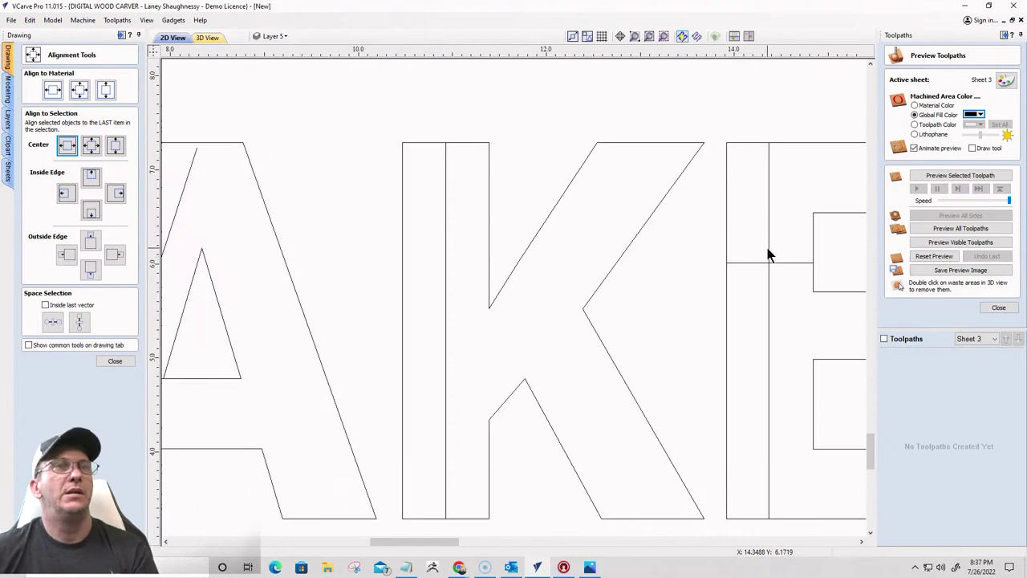
{"action": "left_click", "coordinate": [768, 258]}
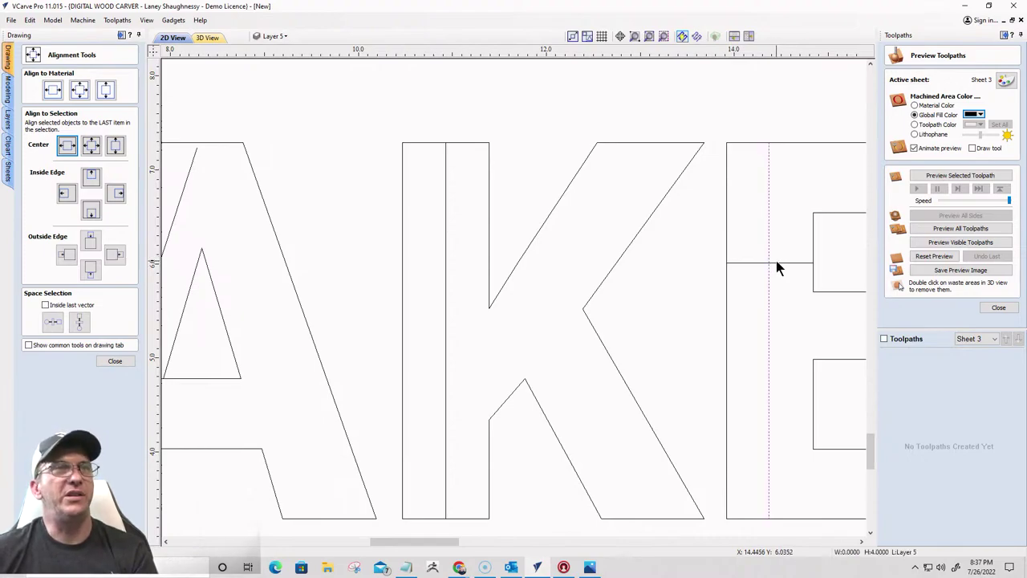
{"action": "left_click", "coordinate": [774, 263], "text": "shift"}
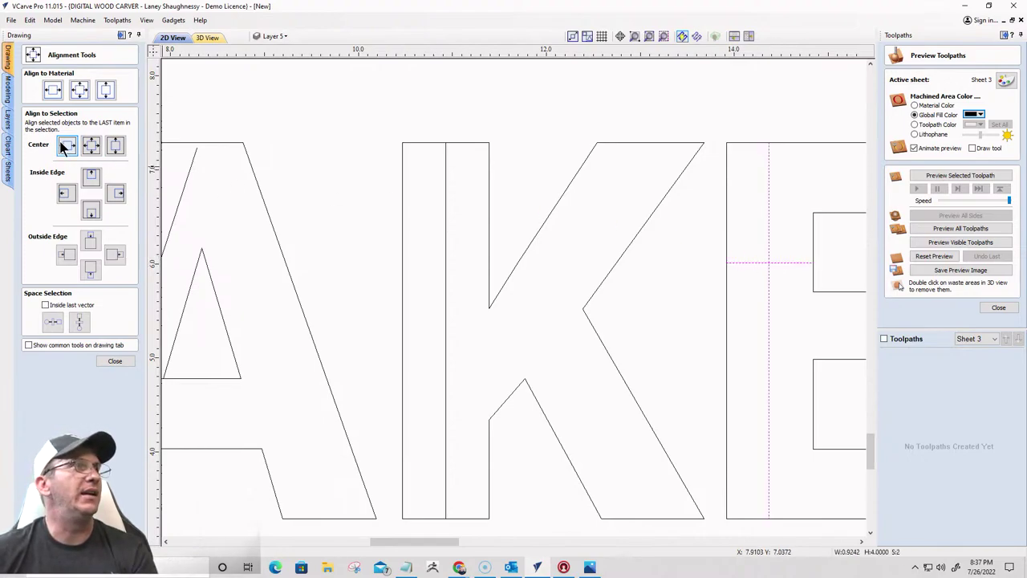
{"action": "left_click", "coordinate": [745, 263]}
{"action": "scroll", "coordinate": [726, 281], "scroll_direction": "down", "scroll_amount": 5}
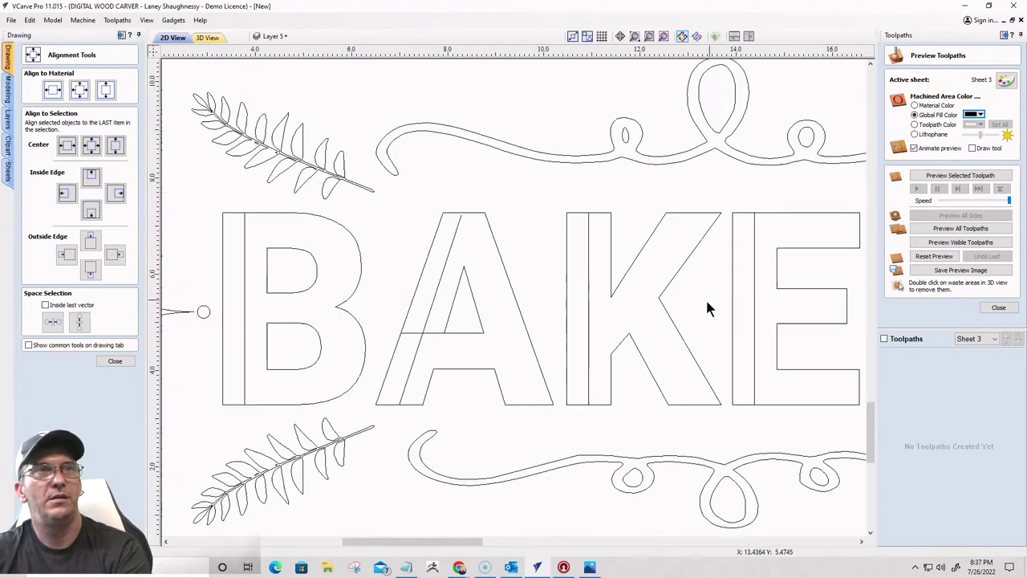
{"action": "scroll", "coordinate": [769, 311], "scroll_direction": "up", "scroll_amount": 5}
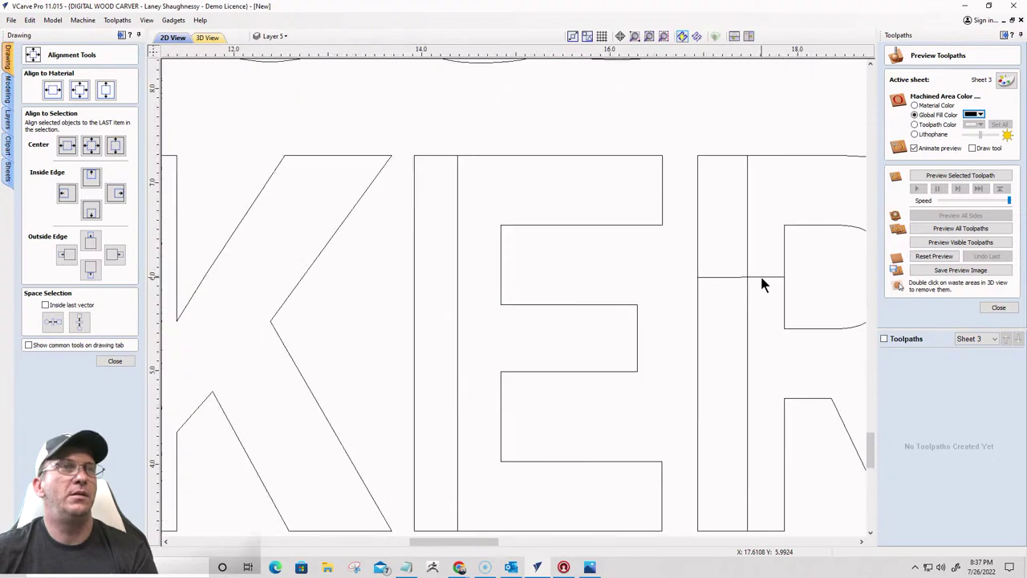
{"action": "left_click", "coordinate": [748, 272]}
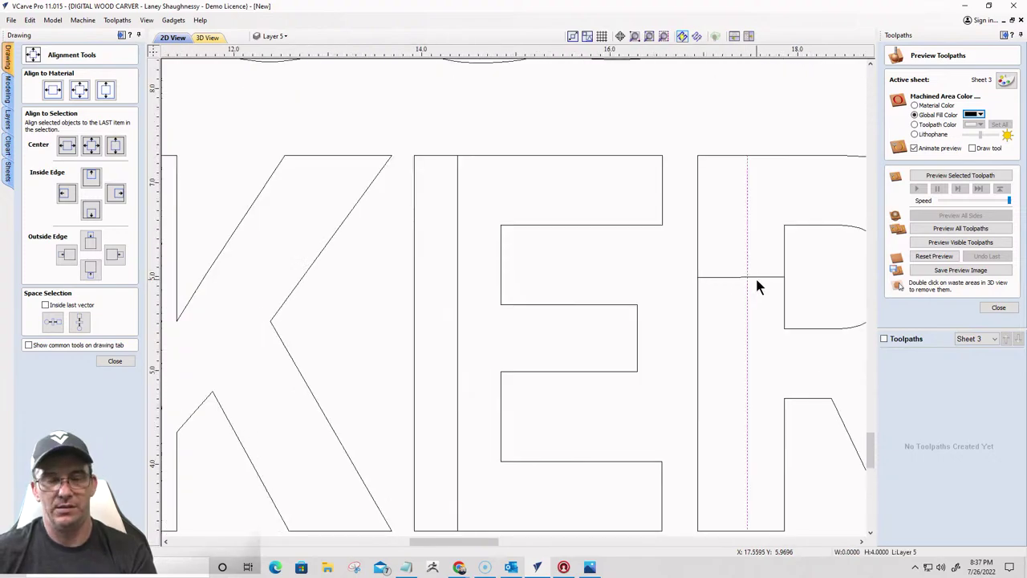
{"action": "left_click", "coordinate": [756, 278], "text": "shift"}
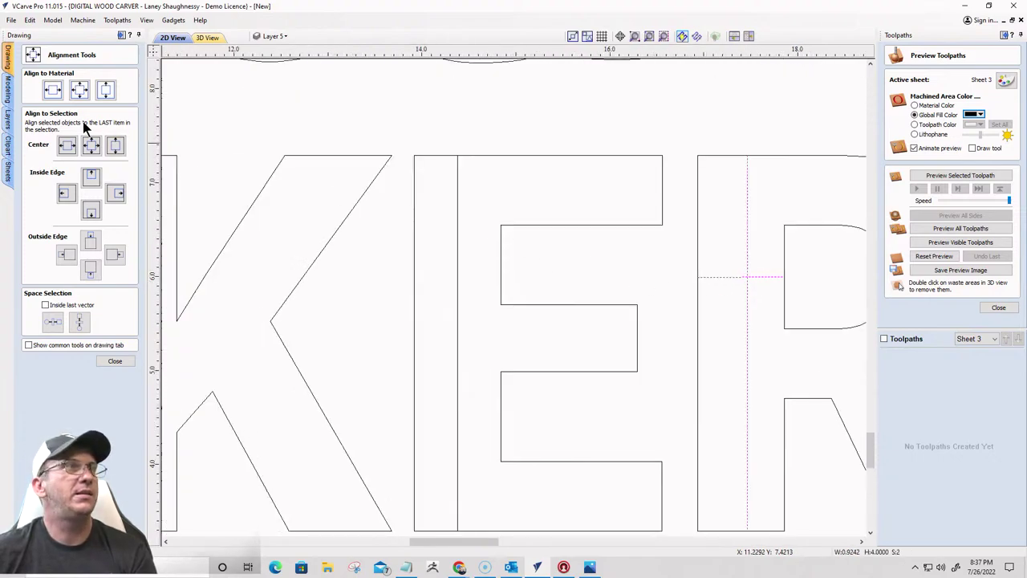
{"action": "left_click", "coordinate": [66, 146]}
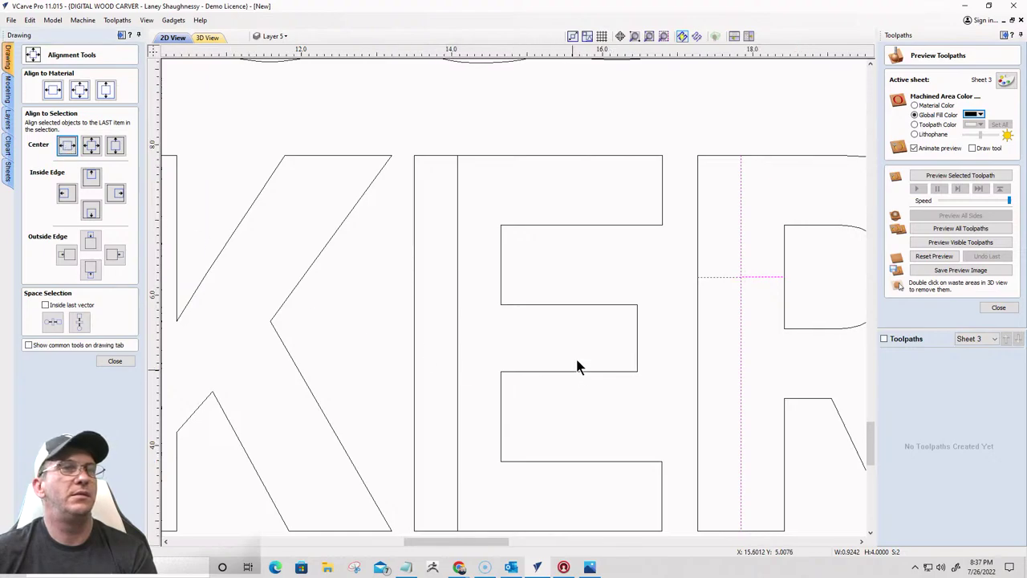
{"action": "scroll", "coordinate": [578, 361], "scroll_direction": "down", "scroll_amount": 2}
{"action": "key", "text": "Escape"}
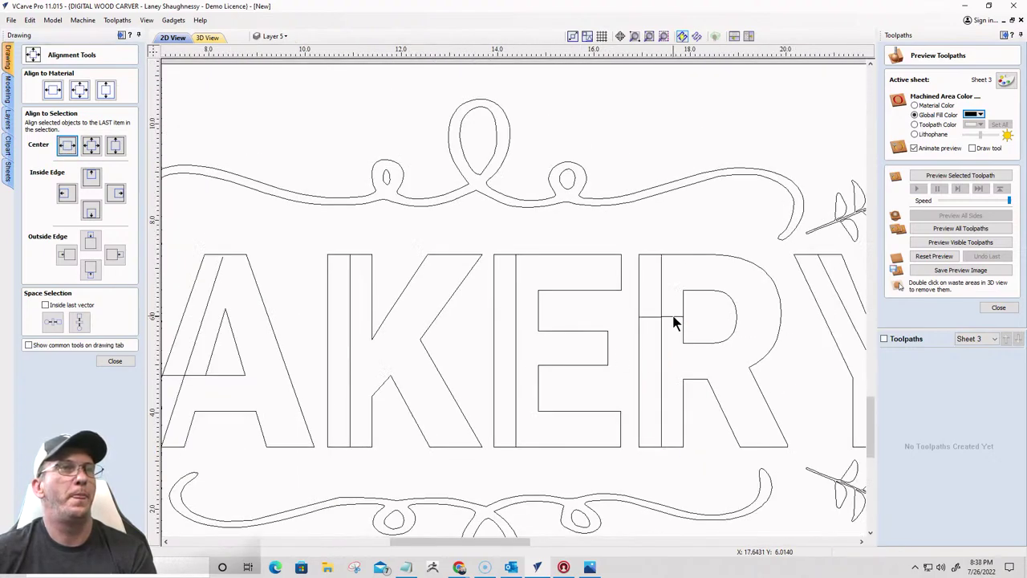
Select the whole BAKERY lettering after briefly picking the E, R and Y outlines
{"action": "scroll", "coordinate": [666, 321], "scroll_direction": "down", "scroll_amount": 3}
{"action": "scroll", "coordinate": [726, 337], "scroll_direction": "up", "scroll_amount": 4}
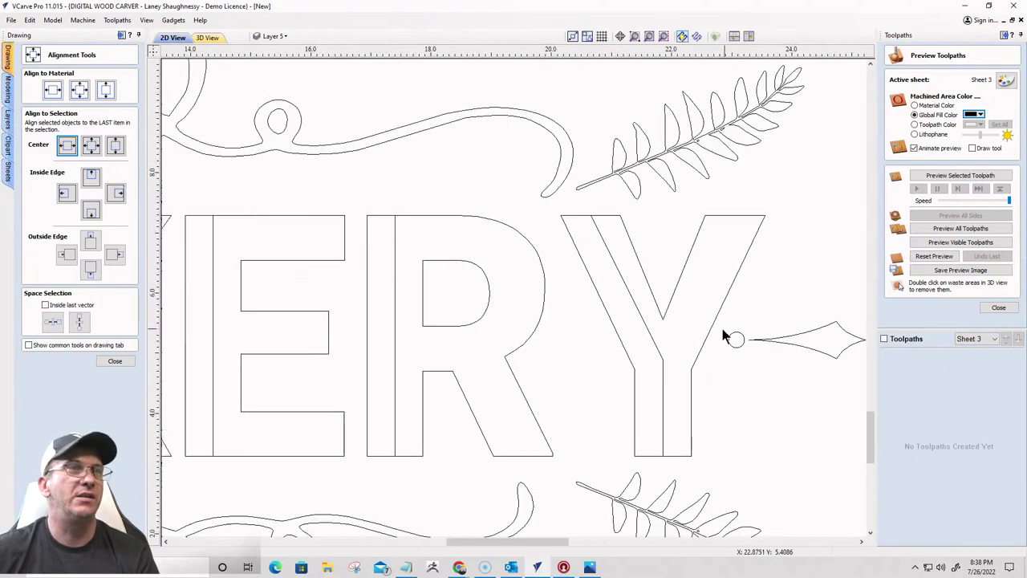
{"action": "scroll", "coordinate": [722, 433], "scroll_direction": "down", "scroll_amount": 5}
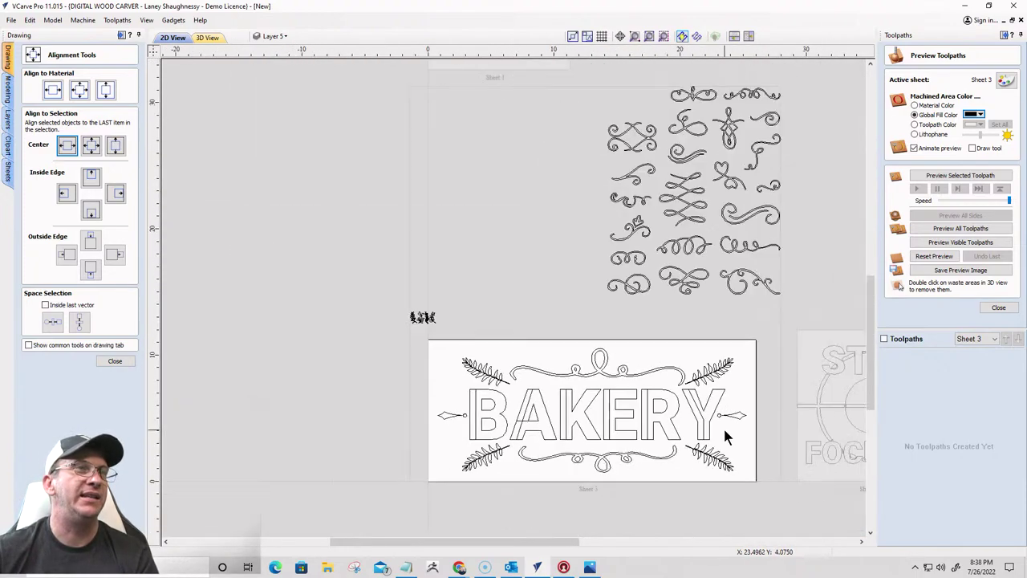
{"action": "scroll", "coordinate": [725, 436], "scroll_direction": "up", "scroll_amount": 1}
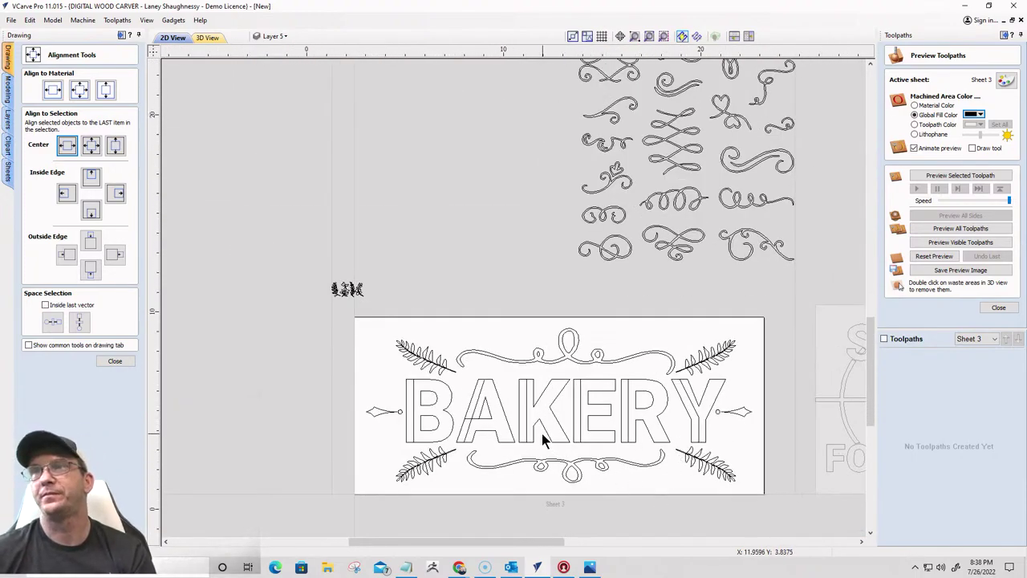
{"action": "scroll", "coordinate": [542, 436], "scroll_direction": "up", "scroll_amount": 5}
{"action": "scroll", "coordinate": [730, 401], "scroll_direction": "down", "scroll_amount": 3}
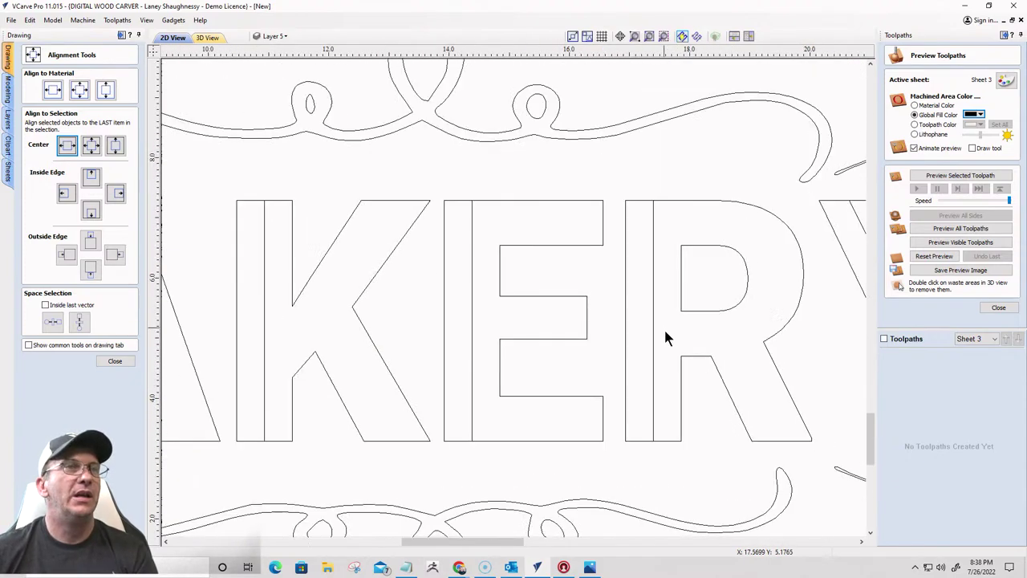
{"action": "scroll", "coordinate": [807, 343], "scroll_direction": "up", "scroll_amount": 3}
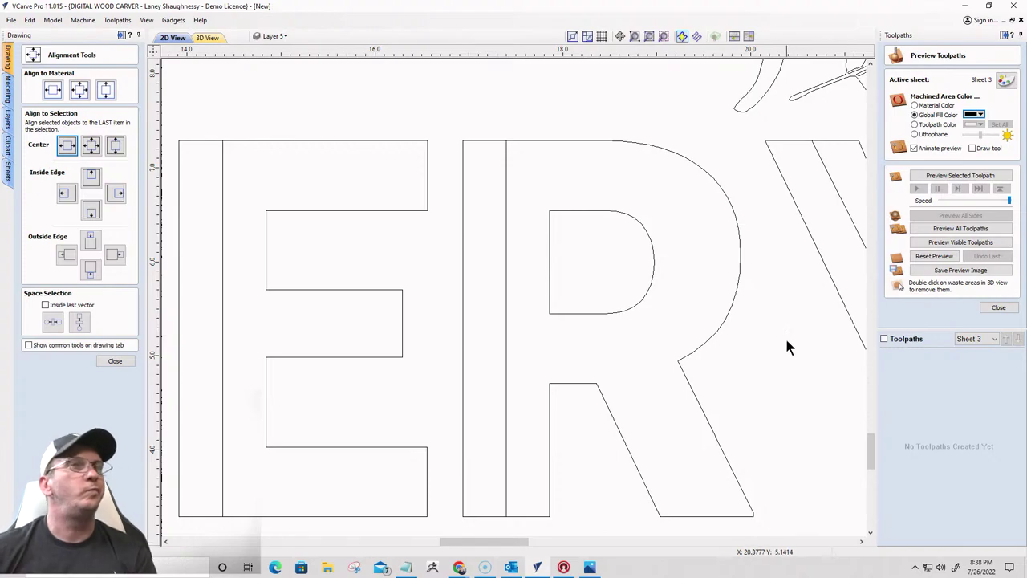
{"action": "left_click", "coordinate": [721, 327]}
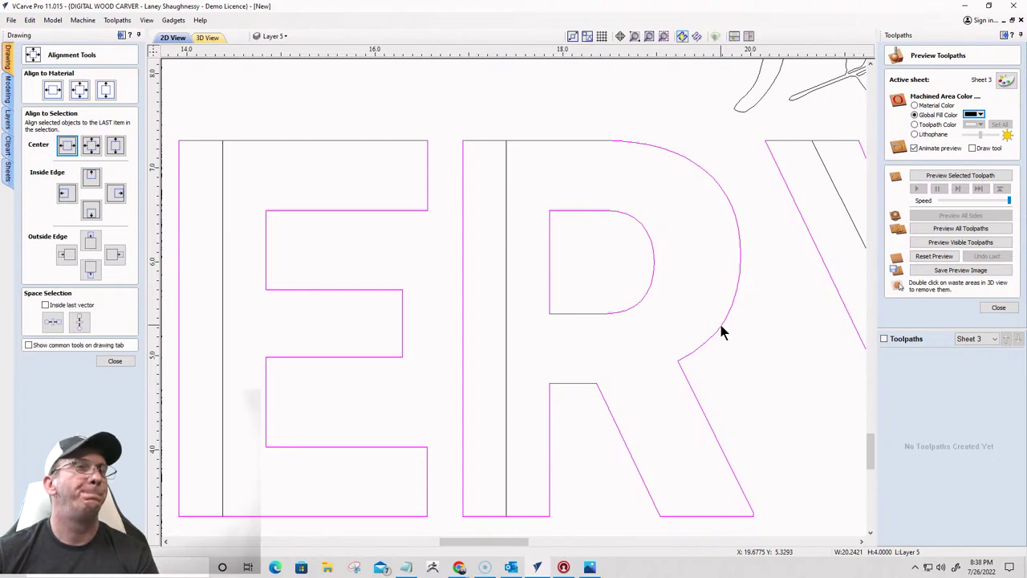
{"action": "scroll", "coordinate": [722, 330], "scroll_direction": "down", "scroll_amount": 3}
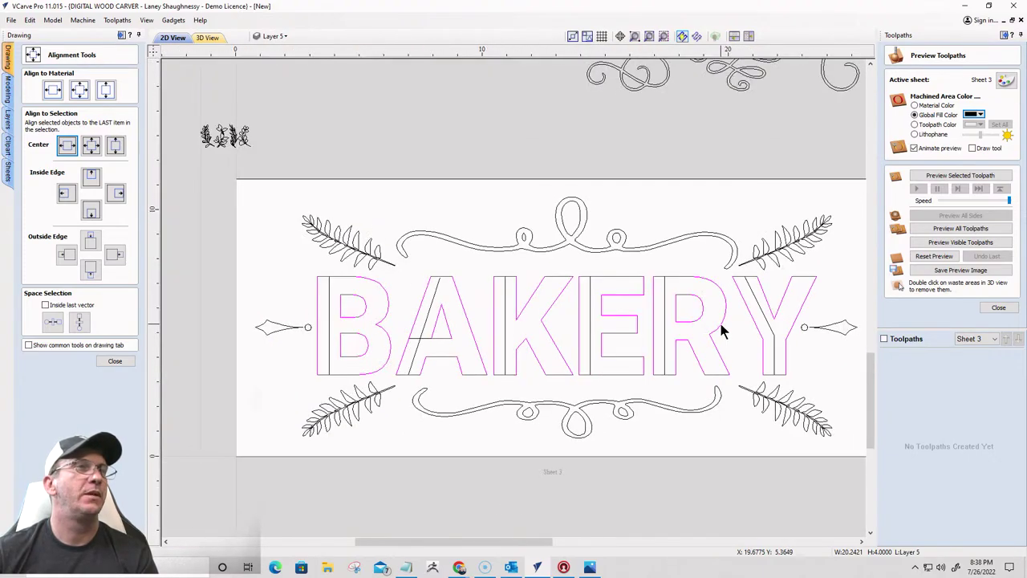
{"action": "scroll", "coordinate": [377, 358], "scroll_direction": "up", "scroll_amount": 3}
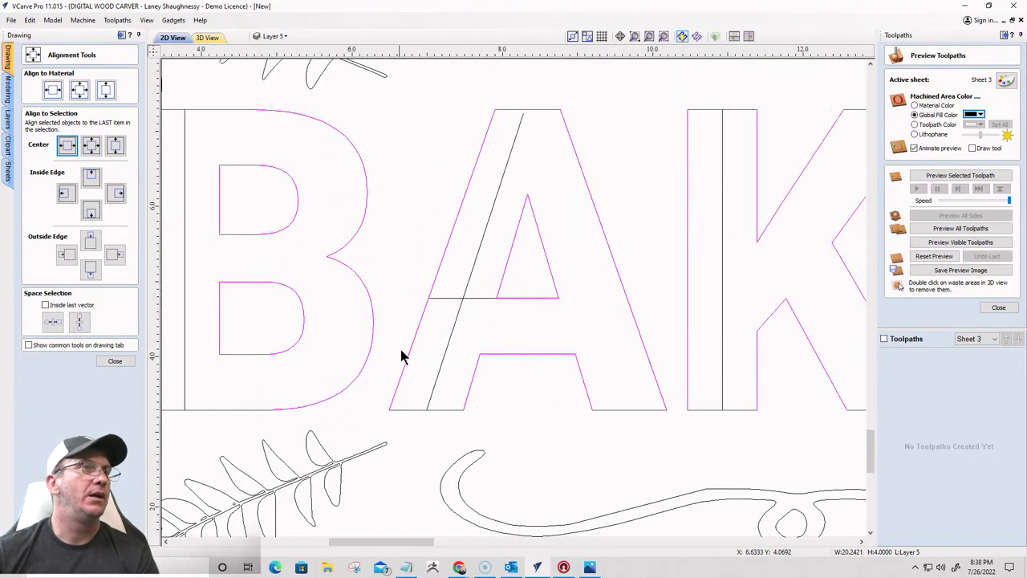
{"action": "left_click", "coordinate": [430, 290]}
{"action": "scroll", "coordinate": [465, 287], "scroll_direction": "down", "scroll_amount": 3}
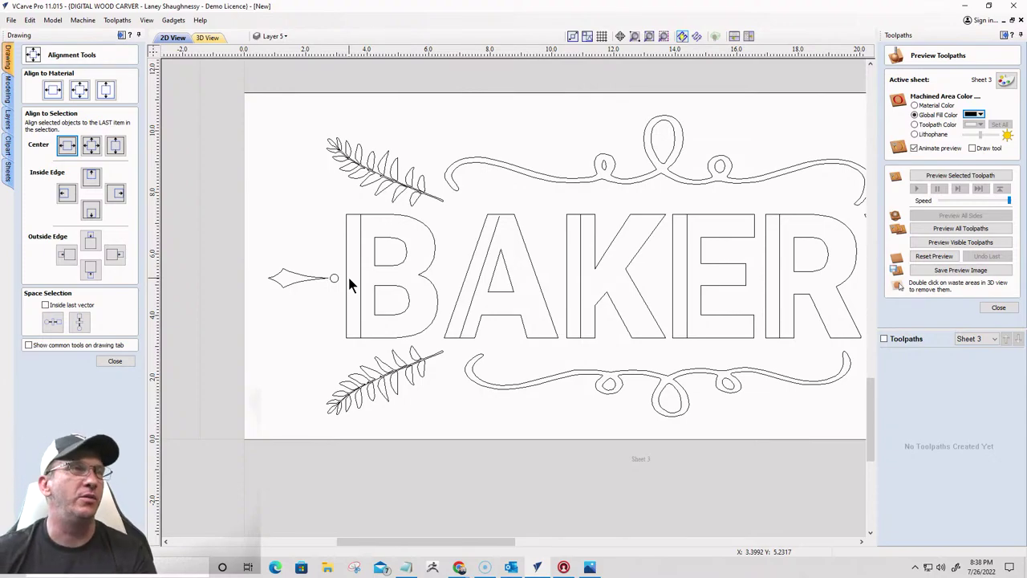
{"action": "scroll", "coordinate": [354, 281], "scroll_direction": "down", "scroll_amount": 3}
{"action": "scroll", "coordinate": [352, 281], "scroll_direction": "up", "scroll_amount": 3}
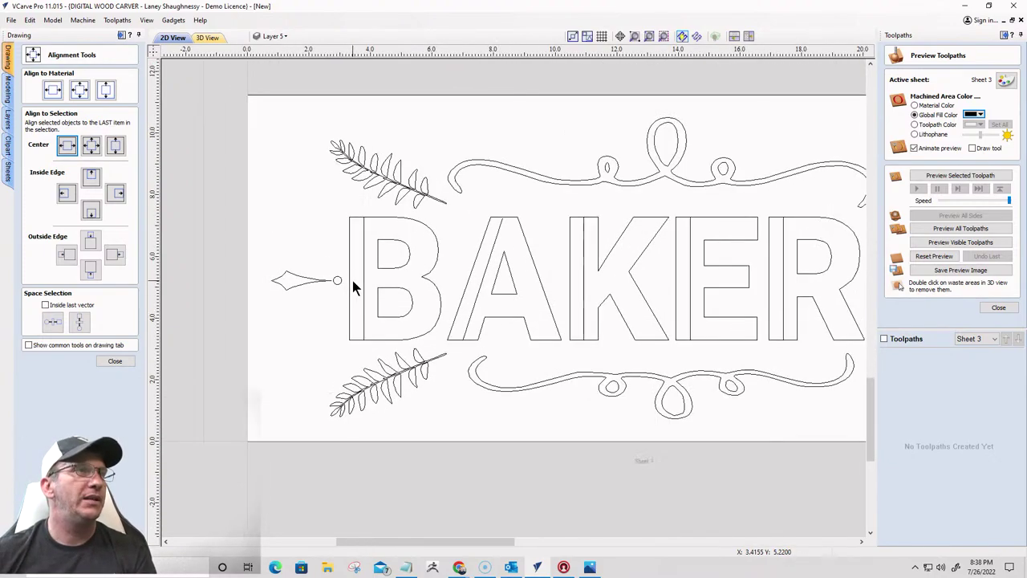
{"action": "left_click", "coordinate": [351, 263]}
{"action": "scroll", "coordinate": [350, 263], "scroll_direction": "down", "scroll_amount": 1}
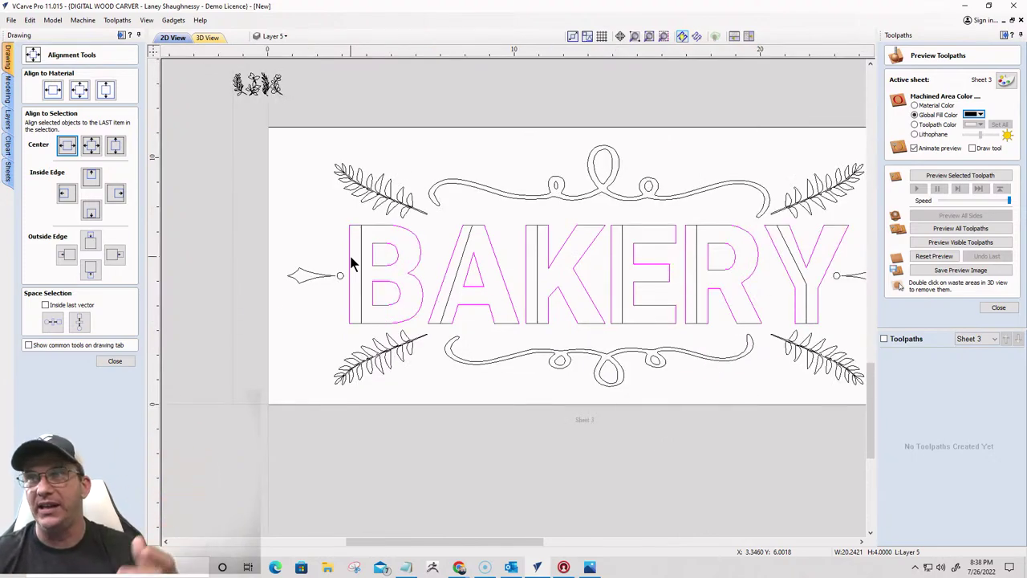
Offset the BAKERY letter outlines outwards by 0.125 inches
{"action": "left_click", "coordinate": [116, 361]}
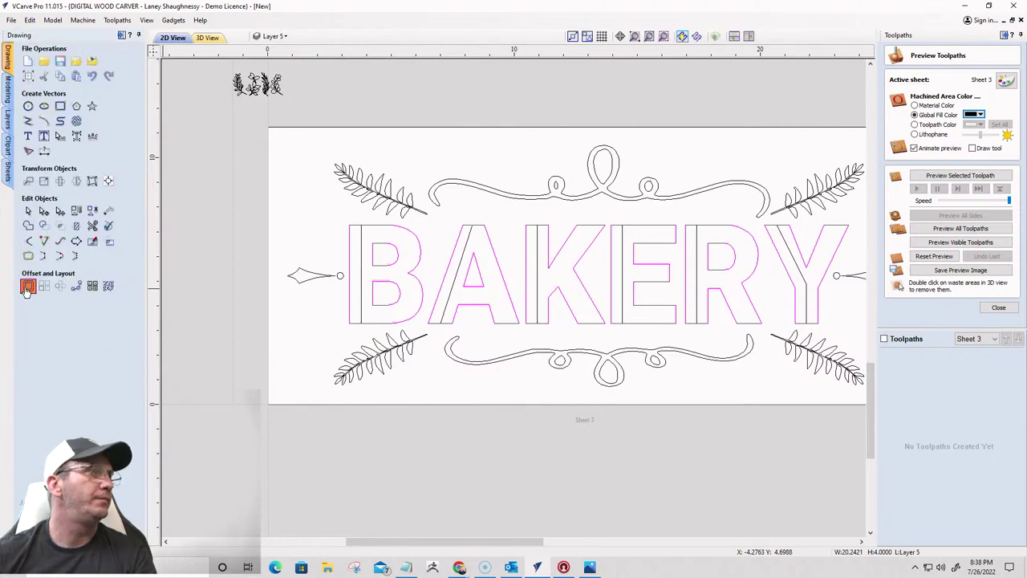
{"action": "left_click", "coordinate": [28, 291]}
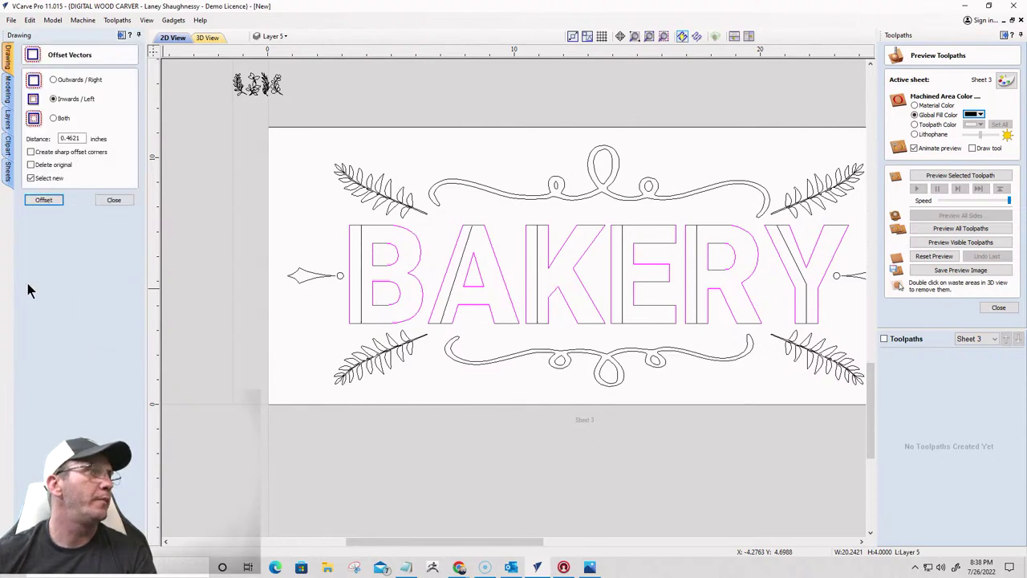
{"action": "left_click", "coordinate": [53, 80]}
{"action": "left_click_drag", "start_coordinate": [80, 138], "coordinate": [40, 141]}
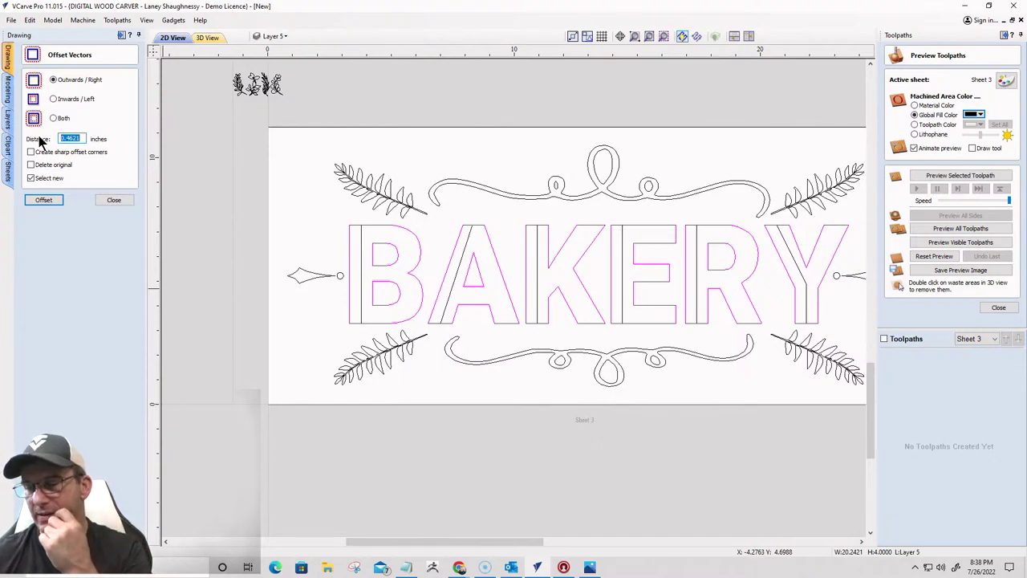
{"action": "type", "text": ".125"}
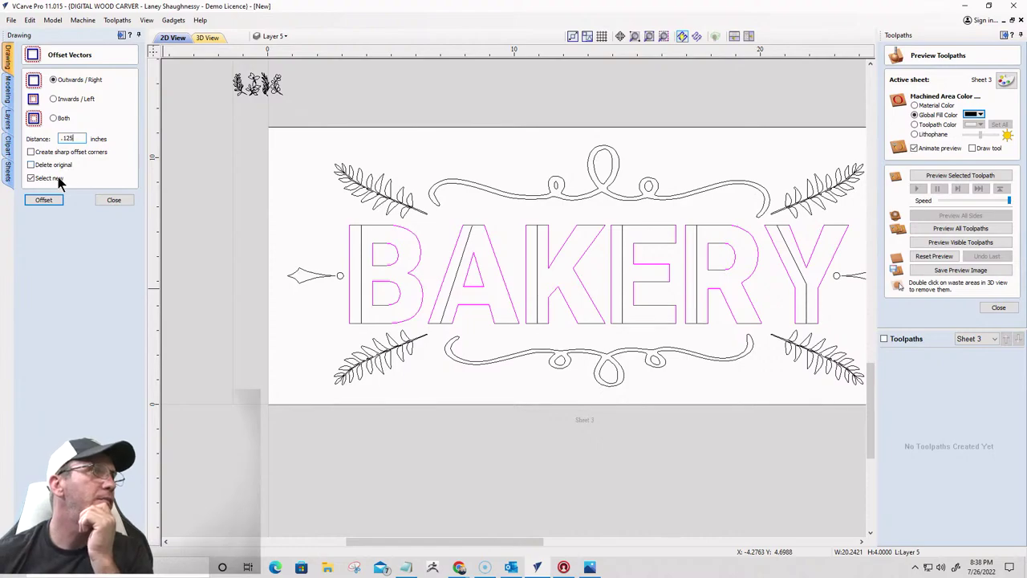
{"action": "left_click", "coordinate": [44, 200]}
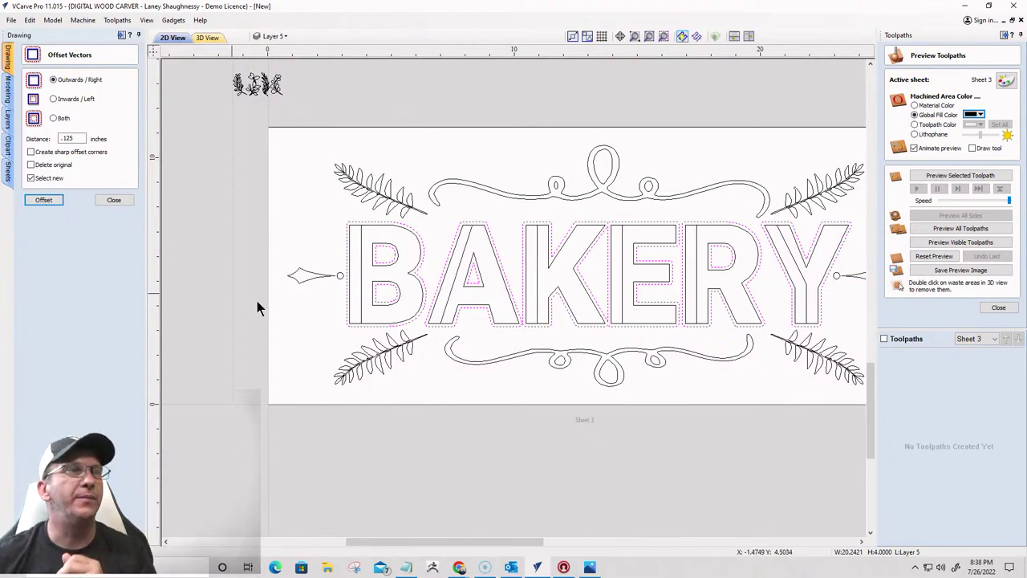
Draw a 0.375-inch diameter circle on the B's inner line
{"action": "left_click", "coordinate": [113, 200]}
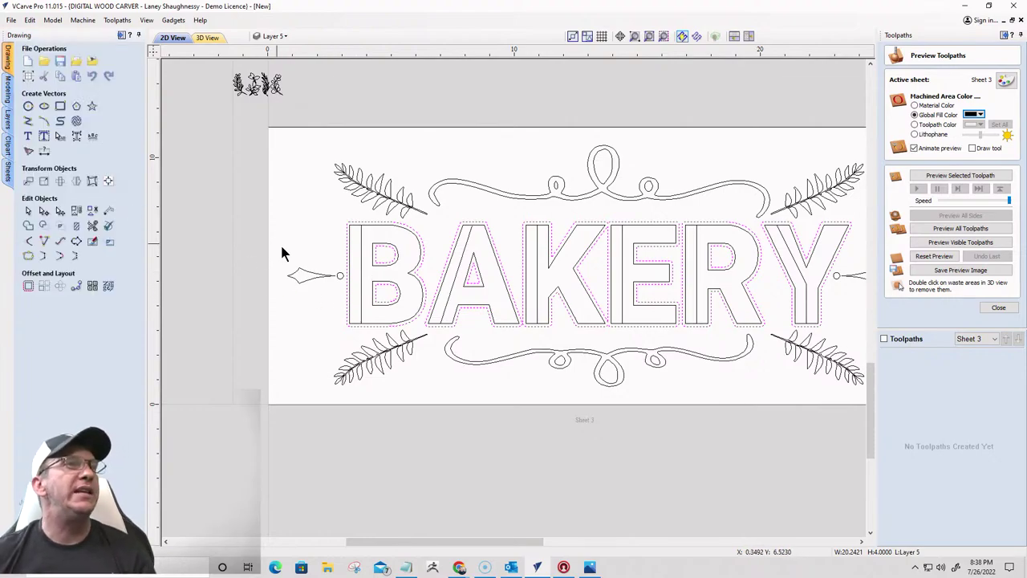
{"action": "scroll", "coordinate": [332, 277], "scroll_direction": "up", "scroll_amount": 4}
{"action": "scroll", "coordinate": [382, 192], "scroll_direction": "down", "scroll_amount": 5}
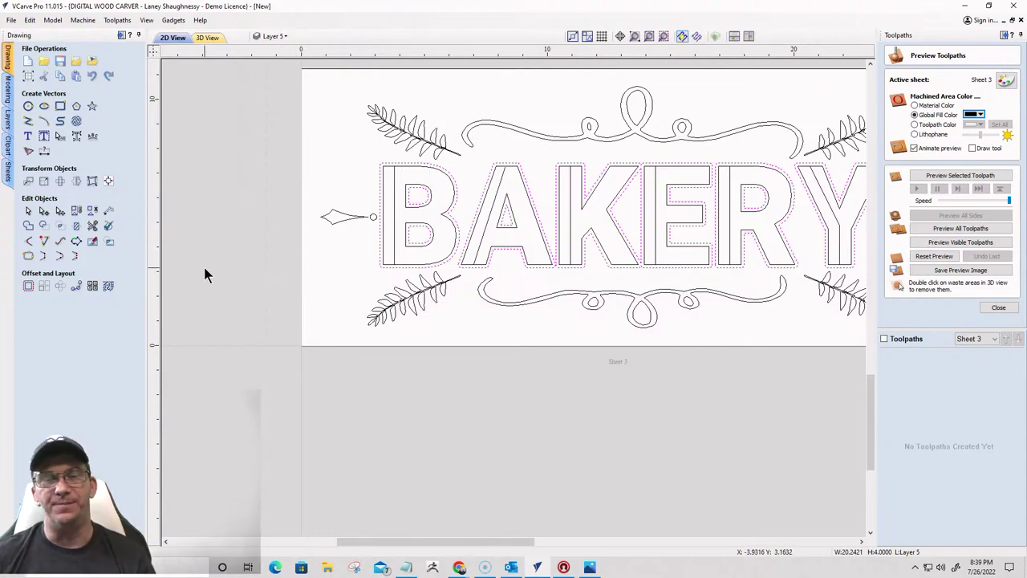
{"action": "scroll", "coordinate": [393, 225], "scroll_direction": "up", "scroll_amount": 1}
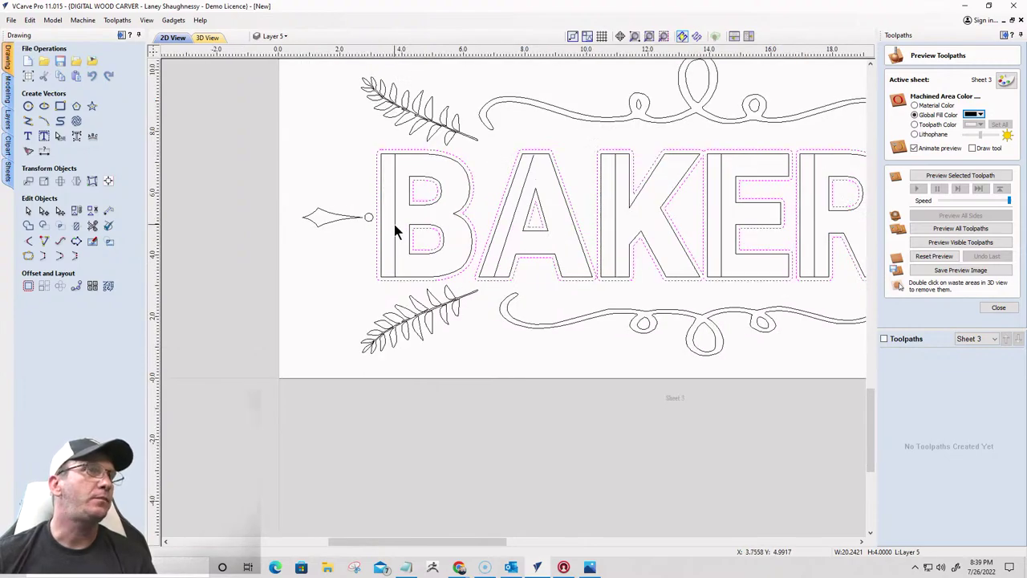
{"action": "left_click", "coordinate": [394, 226]}
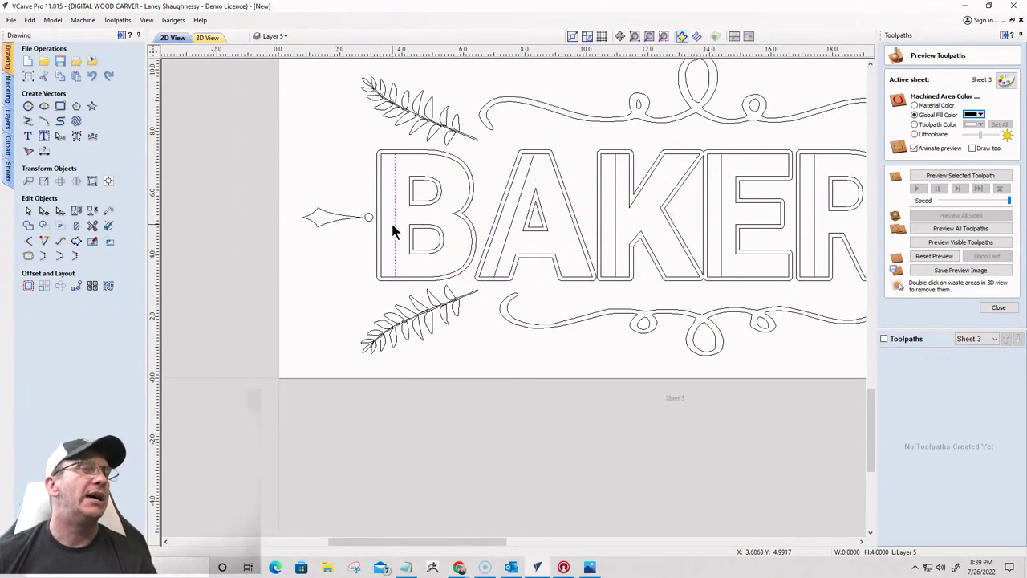
{"action": "scroll", "coordinate": [391, 221], "scroll_direction": "up", "scroll_amount": 1}
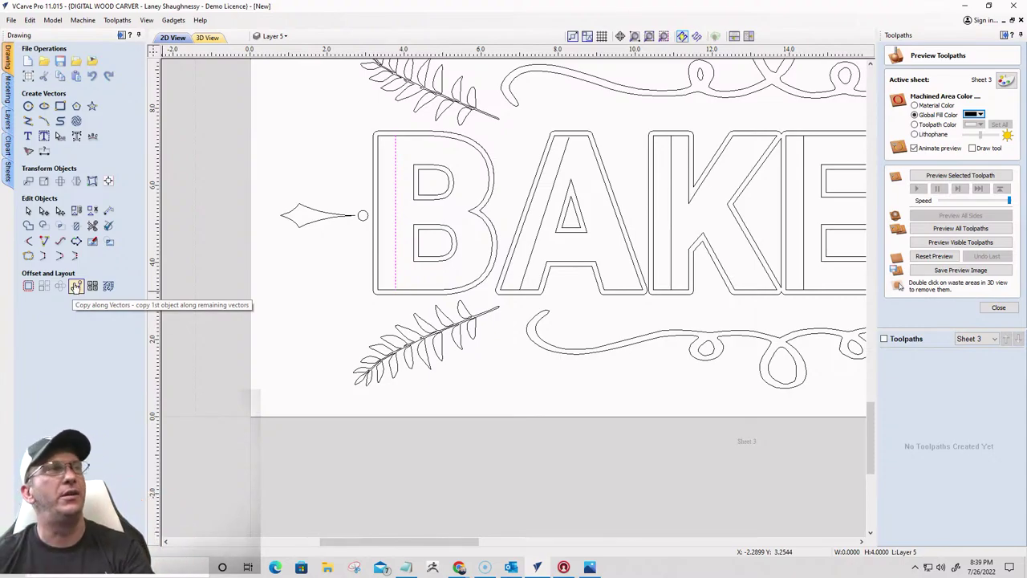
{"action": "left_click", "coordinate": [29, 107]}
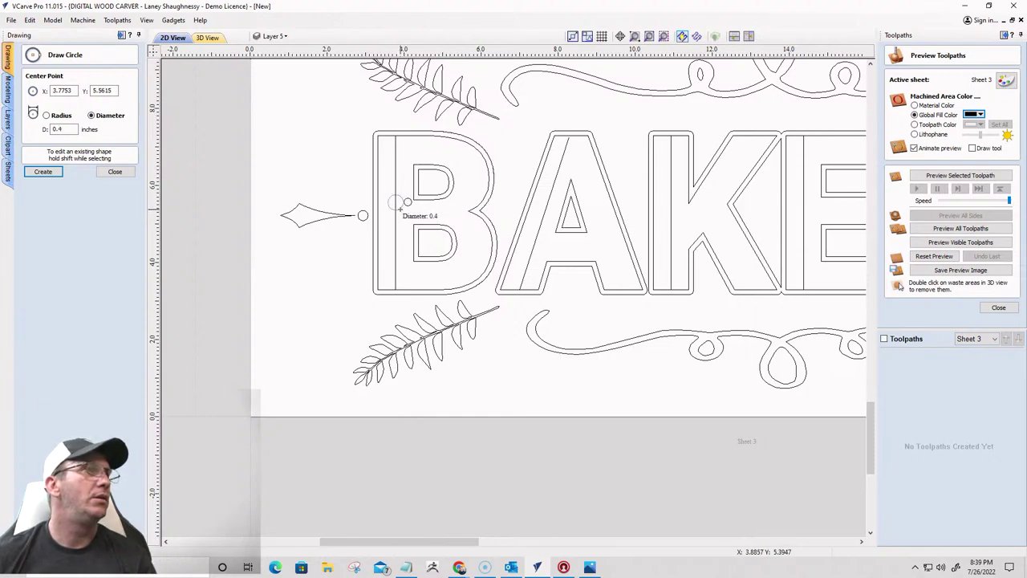
{"action": "left_click", "coordinate": [400, 205]}
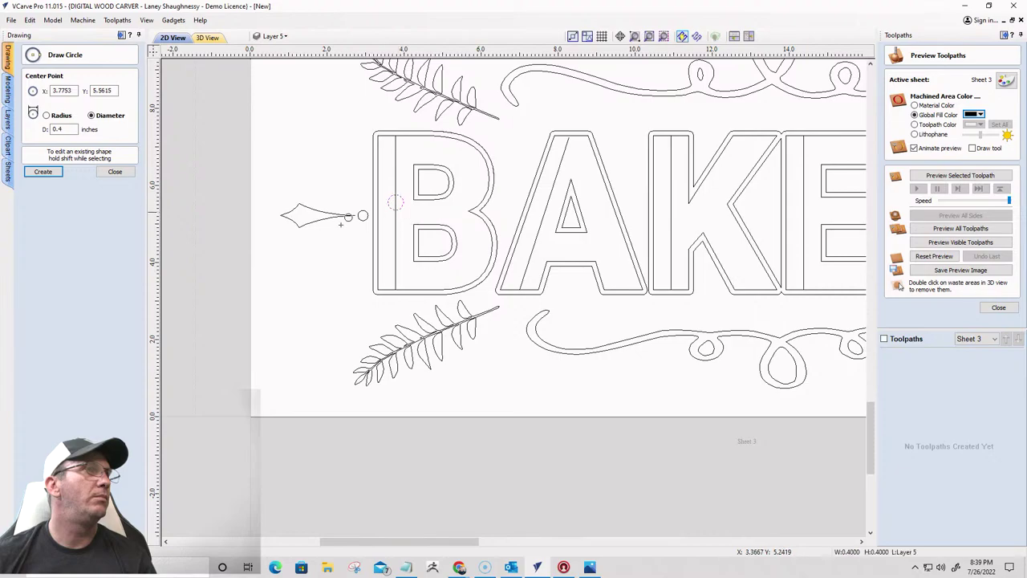
{"action": "double_click", "coordinate": [58, 128]}
{"action": "type", "text": "0.375"}
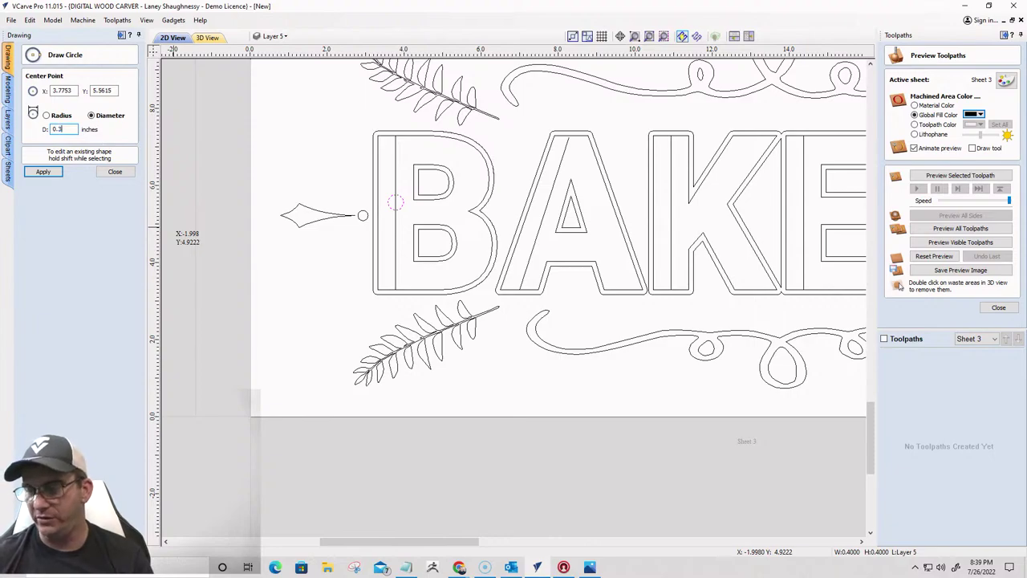
{"action": "left_click", "coordinate": [34, 173]}
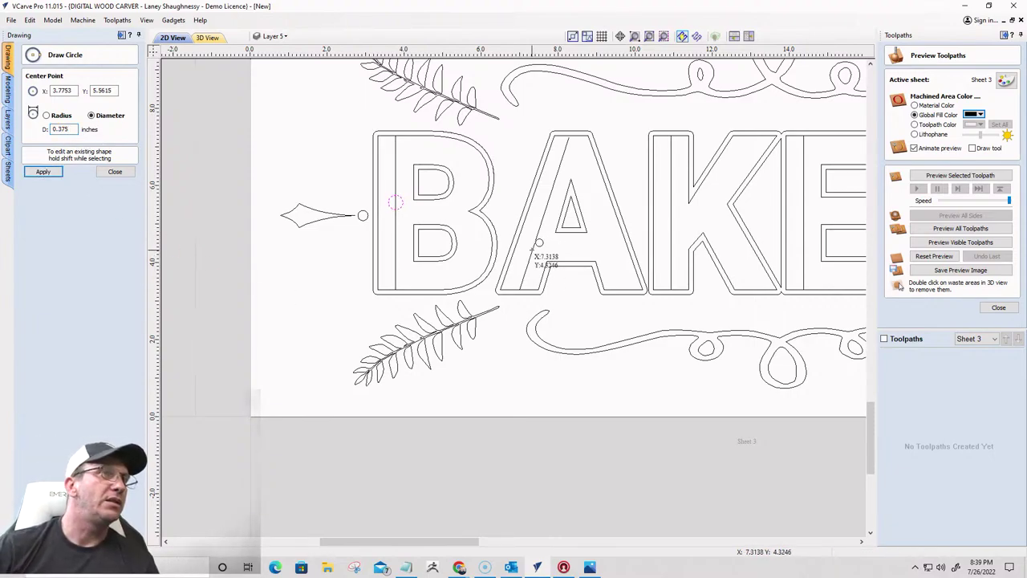
Place 0.375-inch circles on the inner lines of the A, K, E, R and Y
{"action": "left_click", "coordinate": [545, 208]}
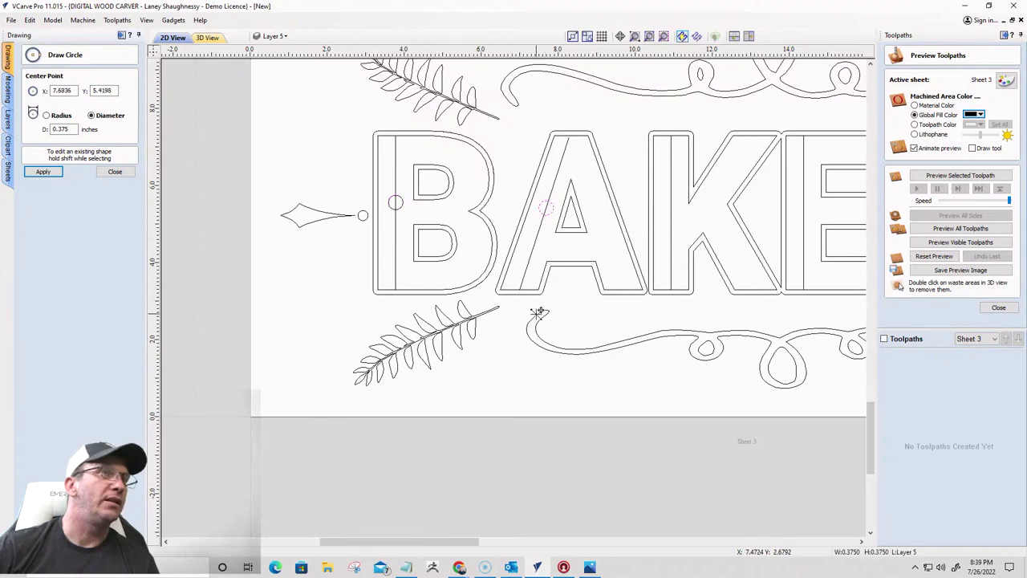
{"action": "left_click", "coordinate": [671, 213]}
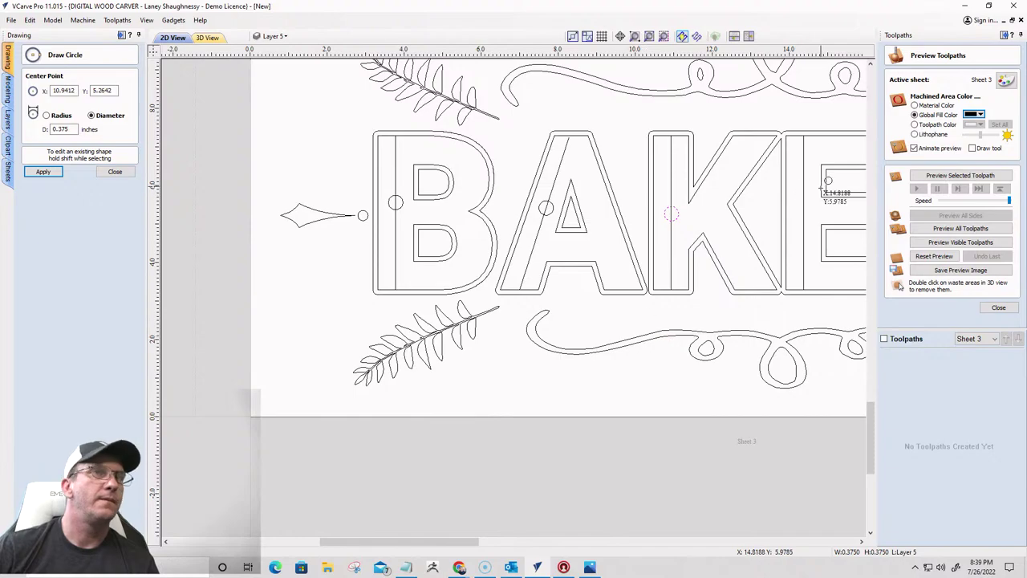
{"action": "left_click", "coordinate": [803, 210]}
{"action": "scroll", "coordinate": [691, 257], "scroll_direction": "down", "scroll_amount": 3}
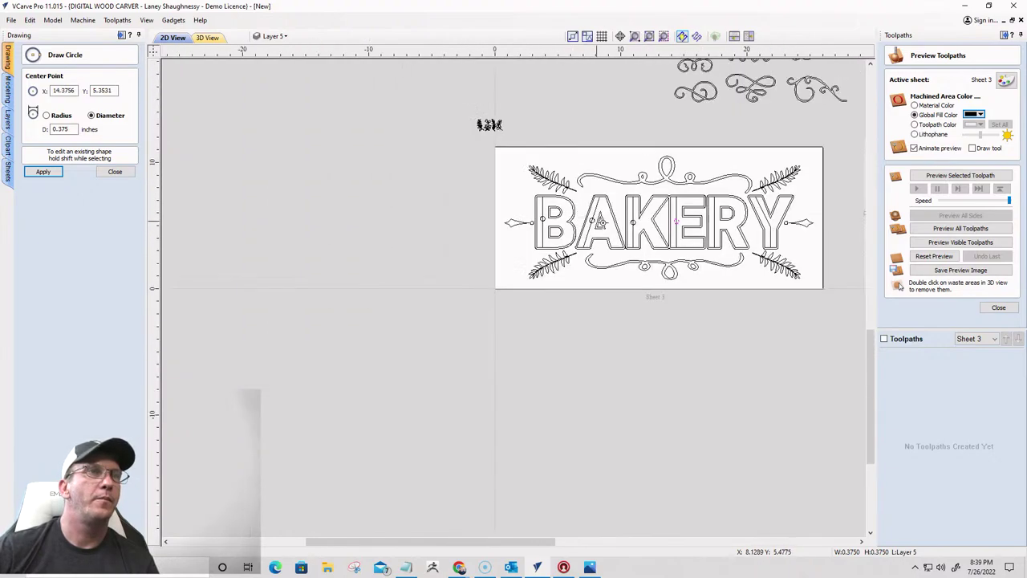
{"action": "scroll", "coordinate": [686, 233], "scroll_direction": "up", "scroll_amount": 3}
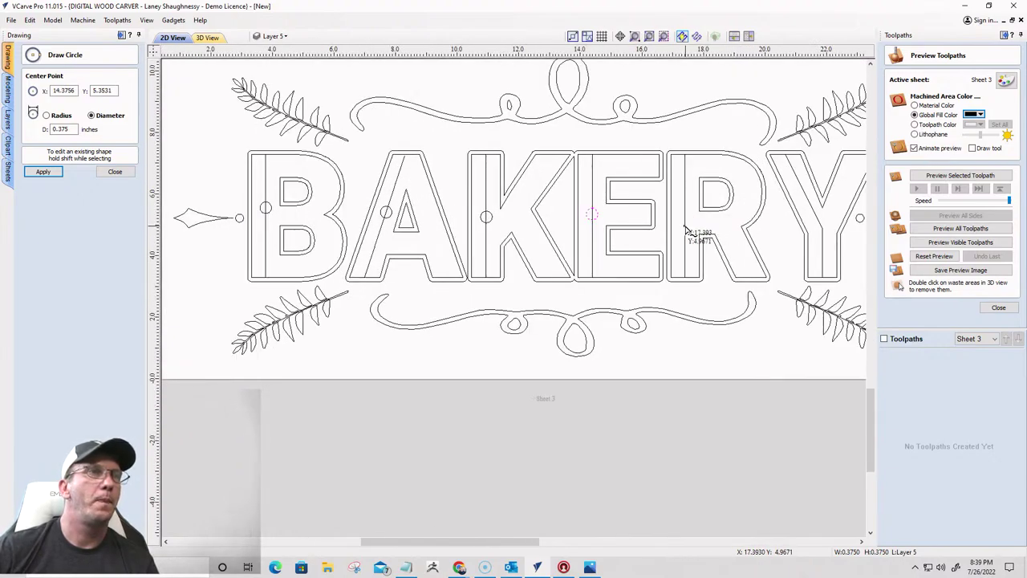
{"action": "left_click", "coordinate": [686, 226]}
{"action": "left_click", "coordinate": [806, 198]}
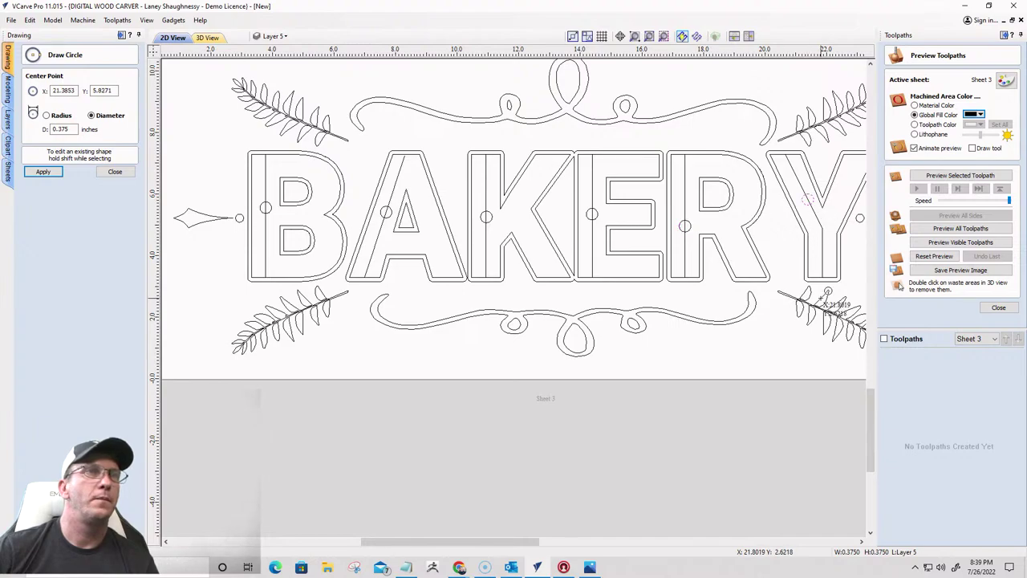
{"action": "scroll", "coordinate": [834, 305], "scroll_direction": "down", "scroll_amount": 2}
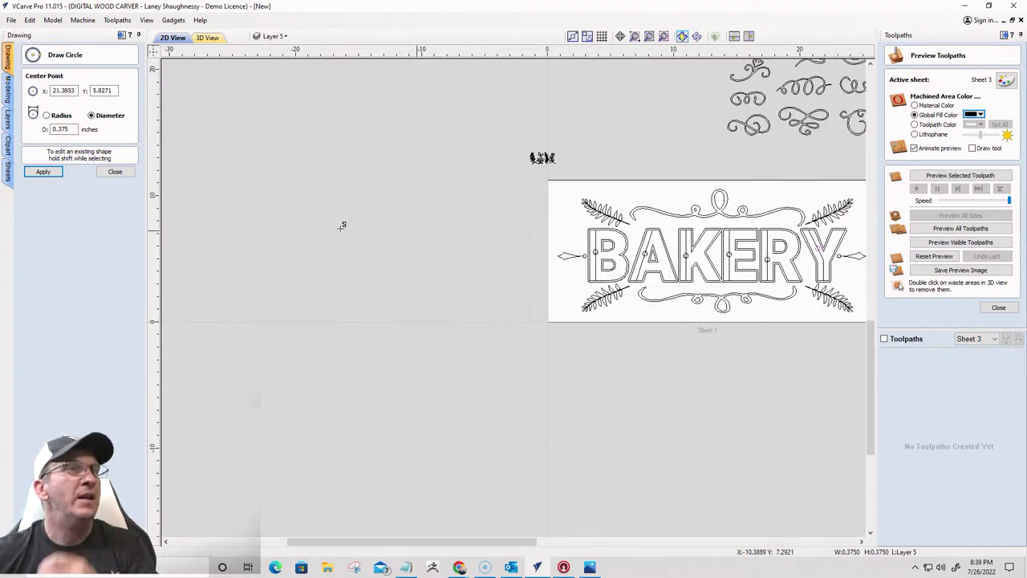
{"action": "left_click", "coordinate": [115, 171]}
{"action": "scroll", "coordinate": [518, 285], "scroll_direction": "up", "scroll_amount": 5}
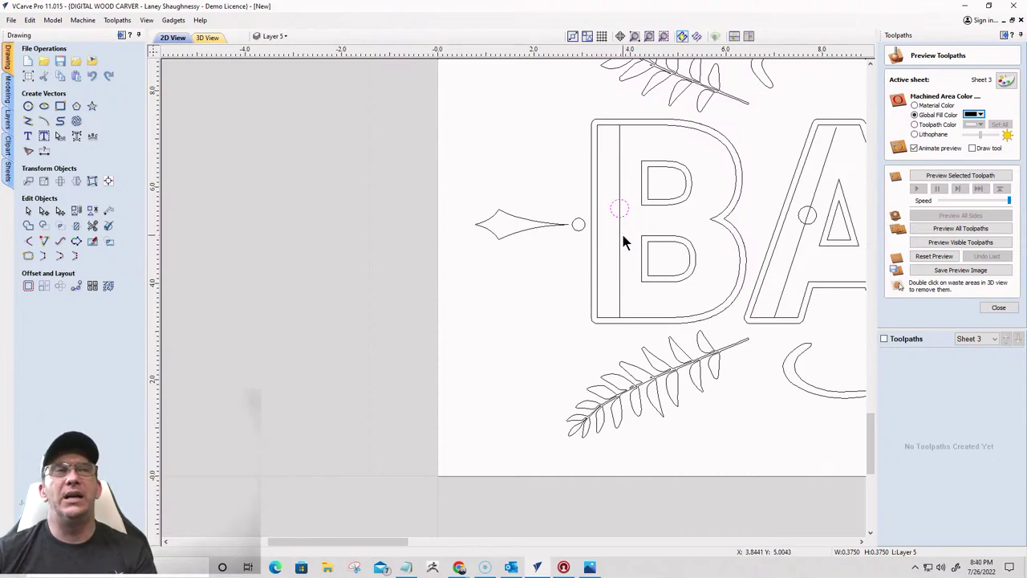
Shorten the vertical line inside the B by dragging its end
{"action": "left_click", "coordinate": [620, 255]}
{"action": "left_click", "coordinate": [620, 251]}
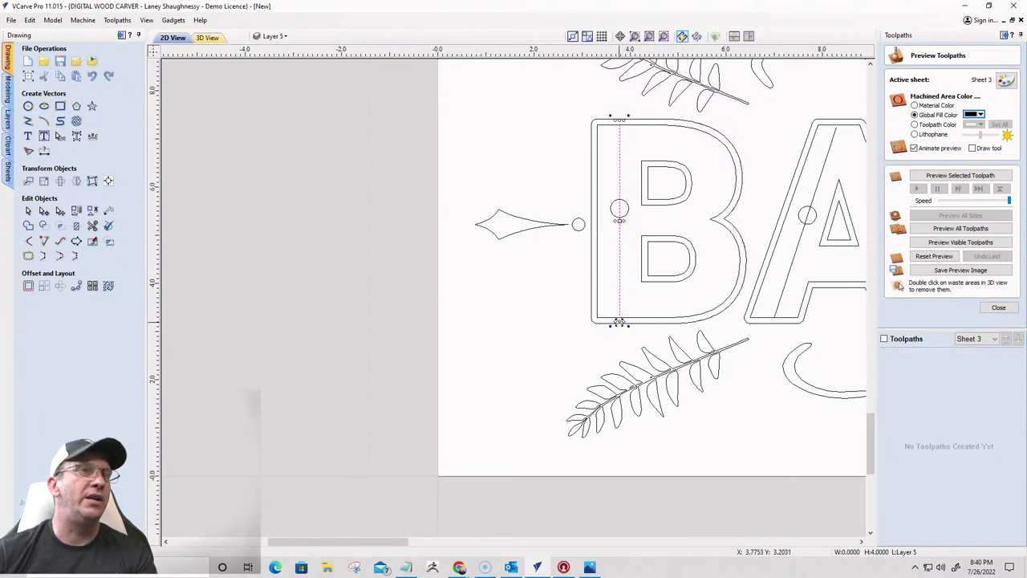
{"action": "left_click_drag", "start_coordinate": [618, 323], "coordinate": [619, 305]}
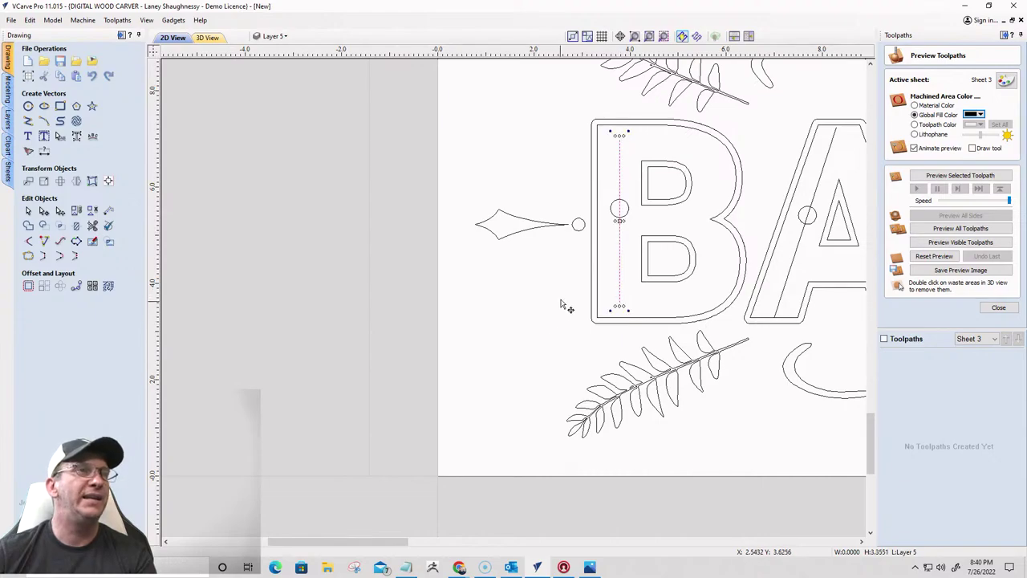
Trial-copy the B's circle along its line at 0.5 and 0.75 spacing, undoing both
{"action": "left_click", "coordinate": [77, 287]}
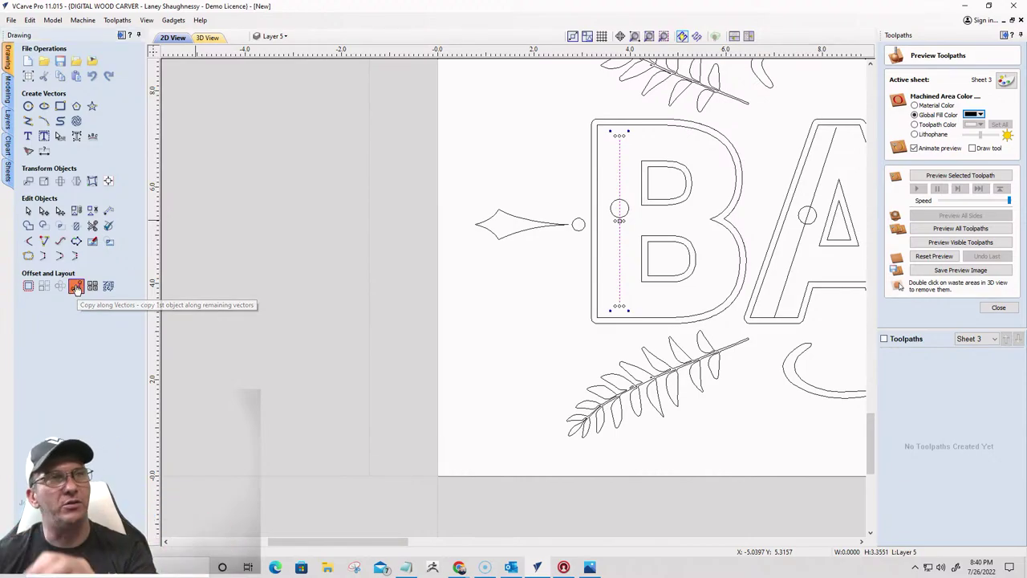
{"action": "left_click", "coordinate": [612, 213]}
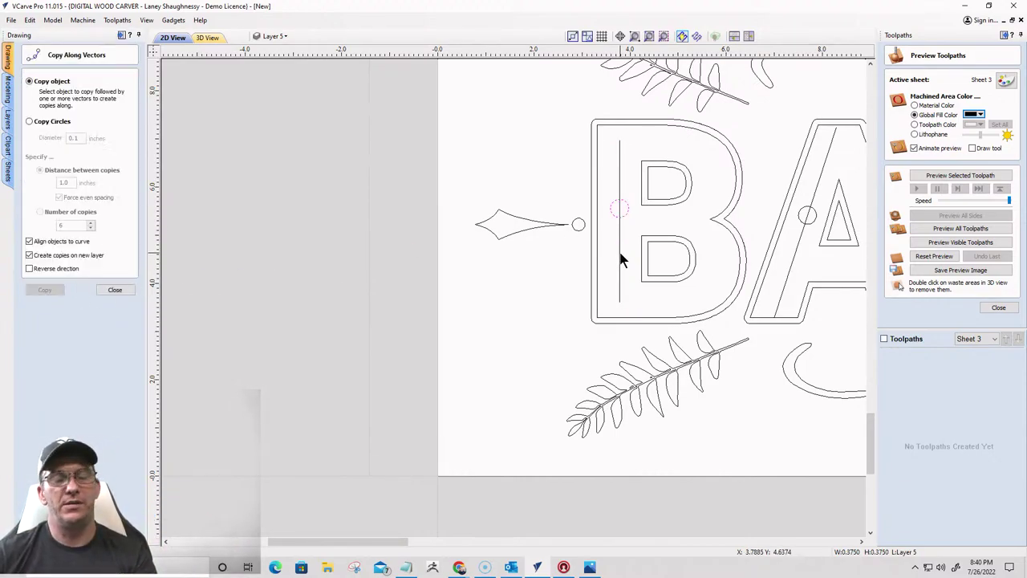
{"action": "left_click", "coordinate": [619, 254], "text": "shift"}
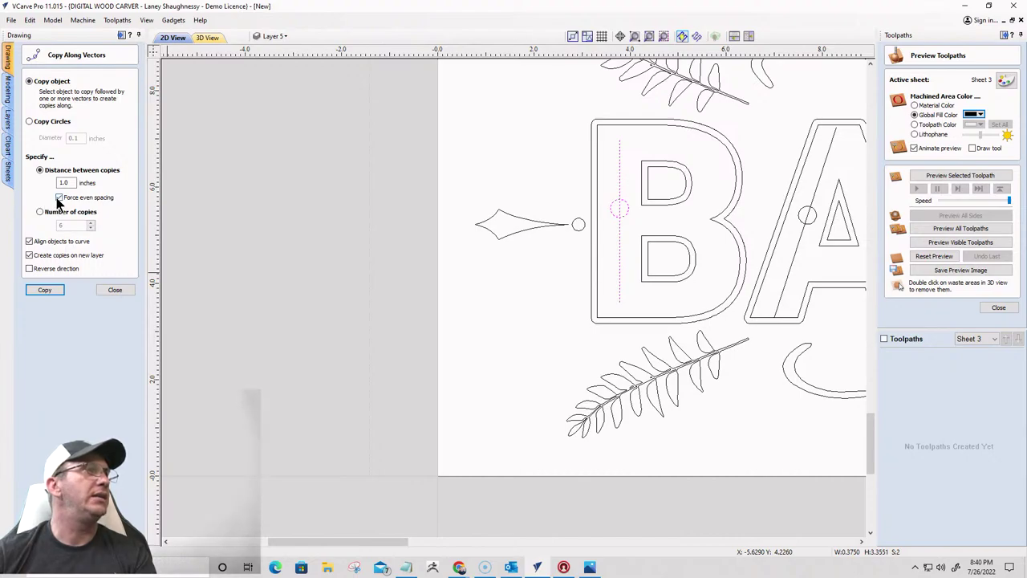
{"action": "double_click", "coordinate": [64, 183]}
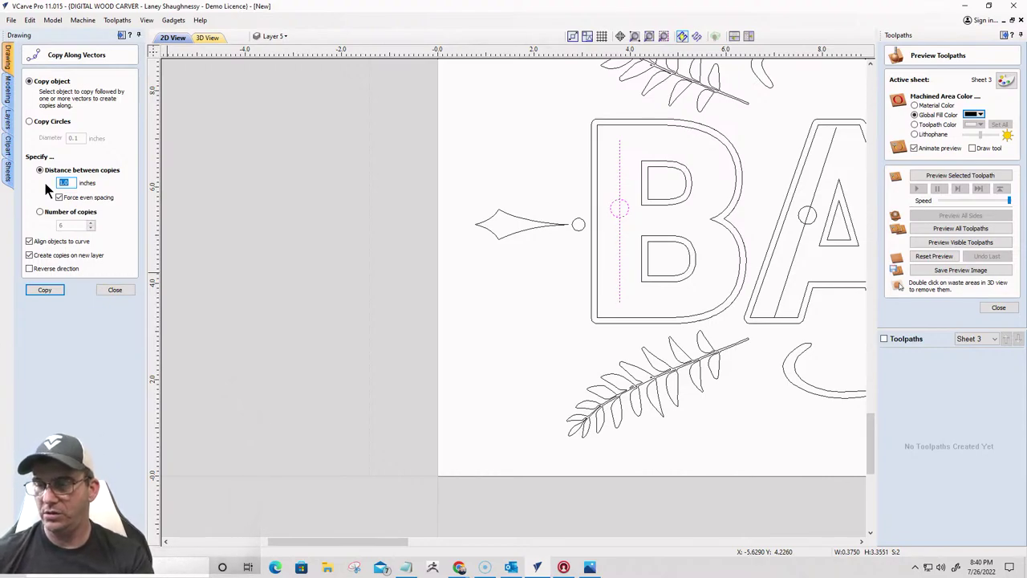
{"action": "type", "text": ".5"}
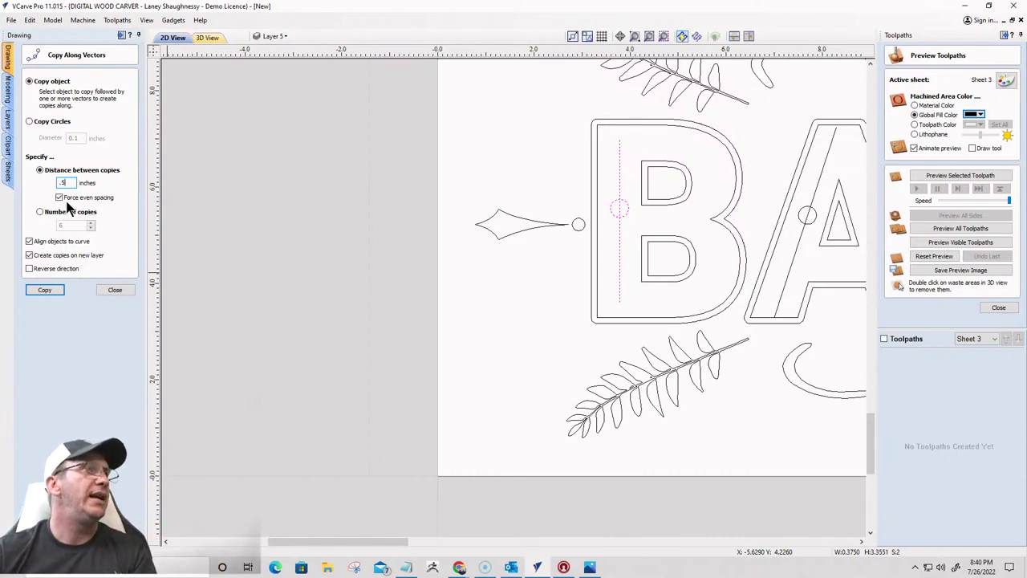
{"action": "left_click", "coordinate": [47, 292]}
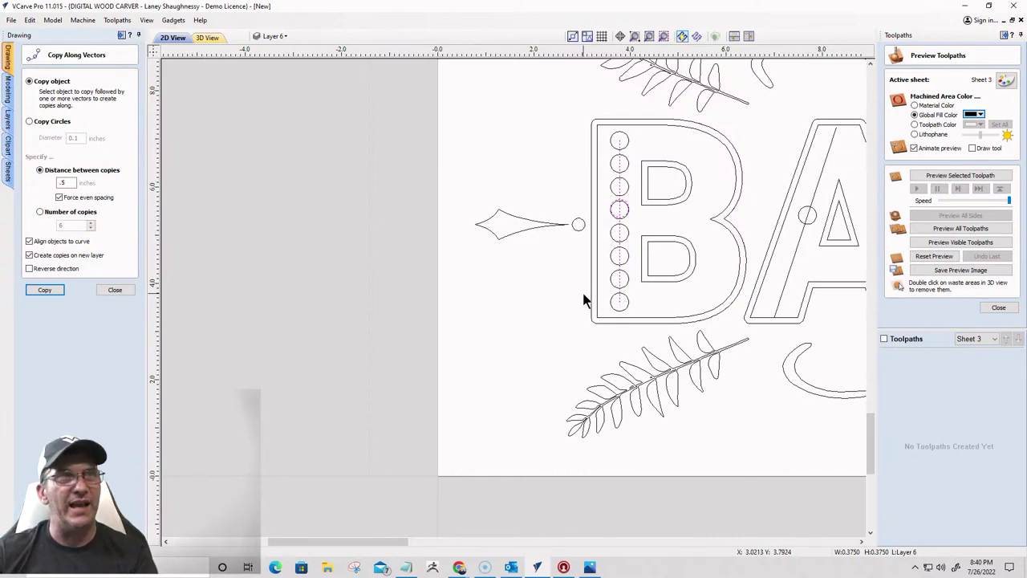
{"action": "key", "text": "ctrl+z"}
{"action": "double_click", "coordinate": [64, 183]}
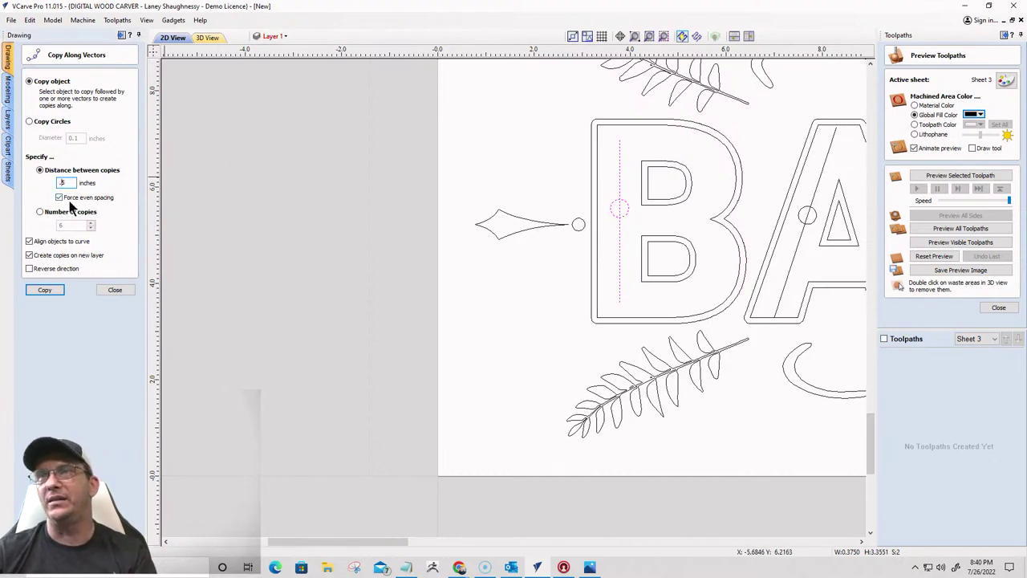
{"action": "type", "text": ".75"}
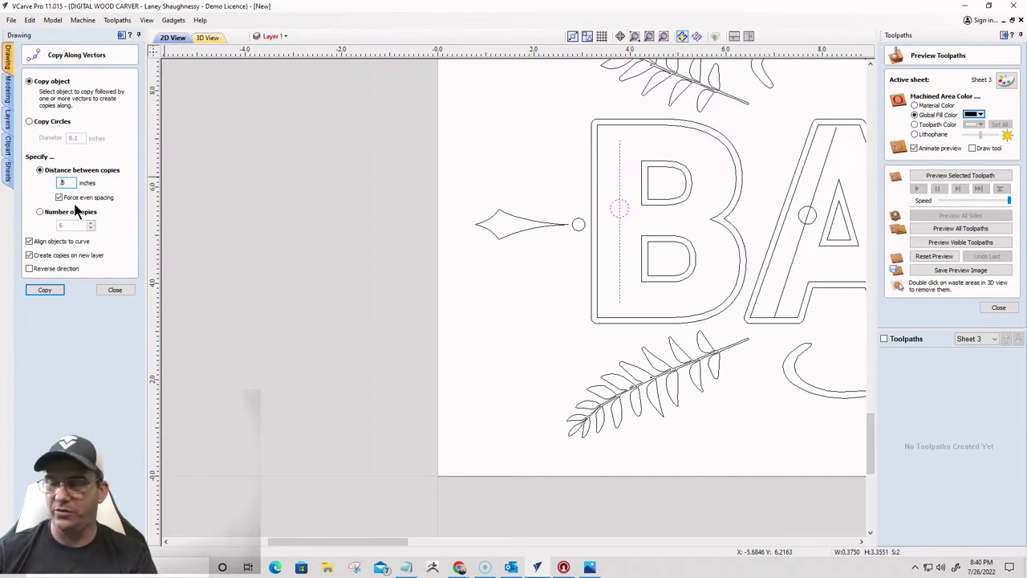
{"action": "left_click", "coordinate": [38, 290]}
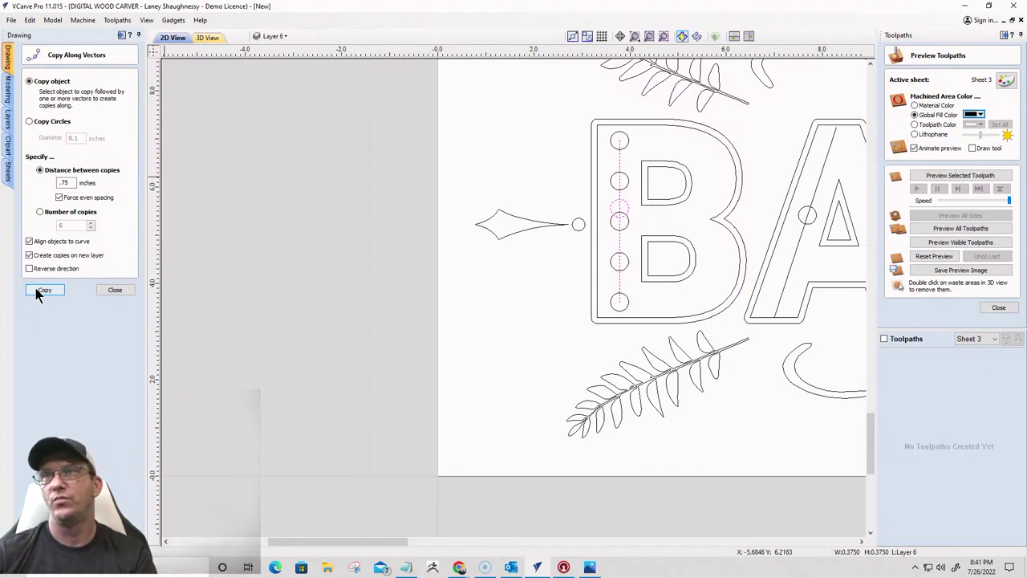
{"action": "key", "text": "ctrl+z"}
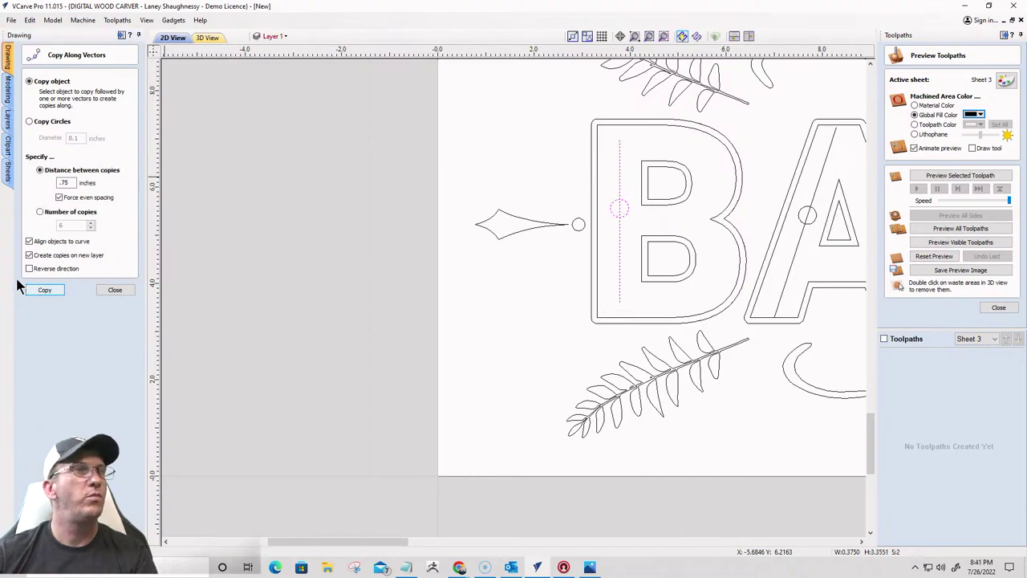
Copy the circle along the B's line at 0.625 spacing and delete the duplicate top circle
{"action": "left_click", "coordinate": [66, 182]}
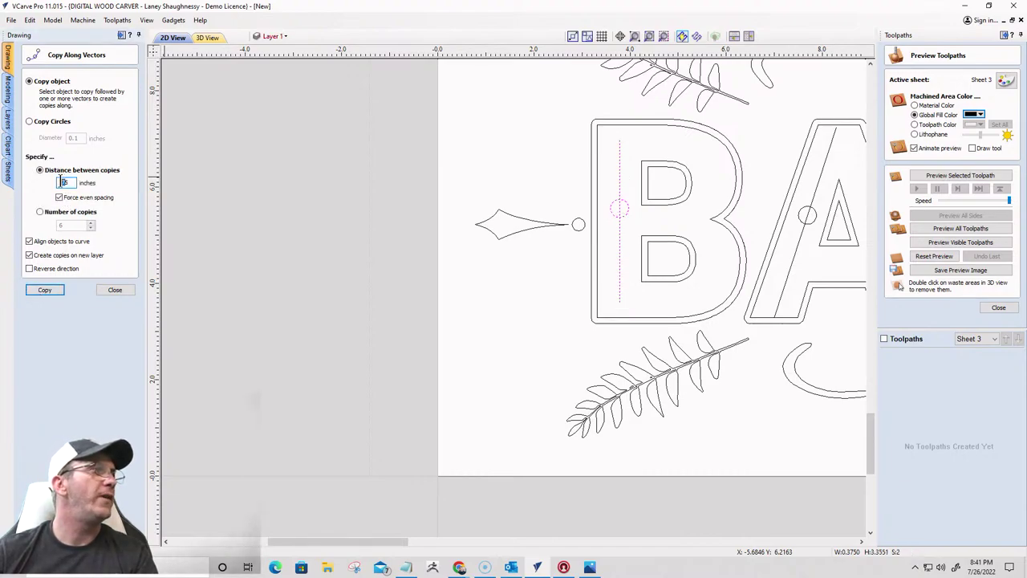
{"action": "type", "text": ".625"}
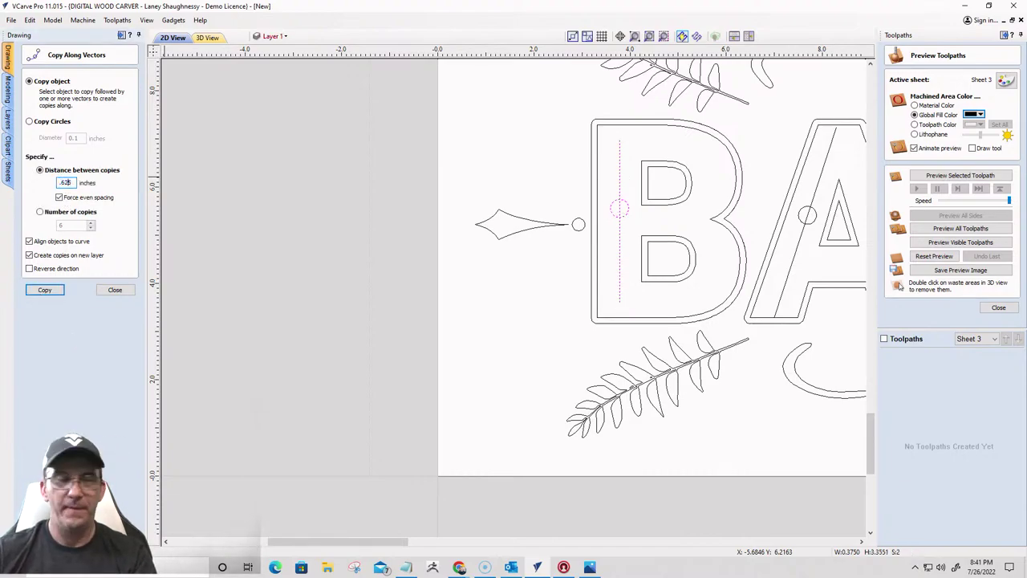
{"action": "left_click", "coordinate": [42, 290]}
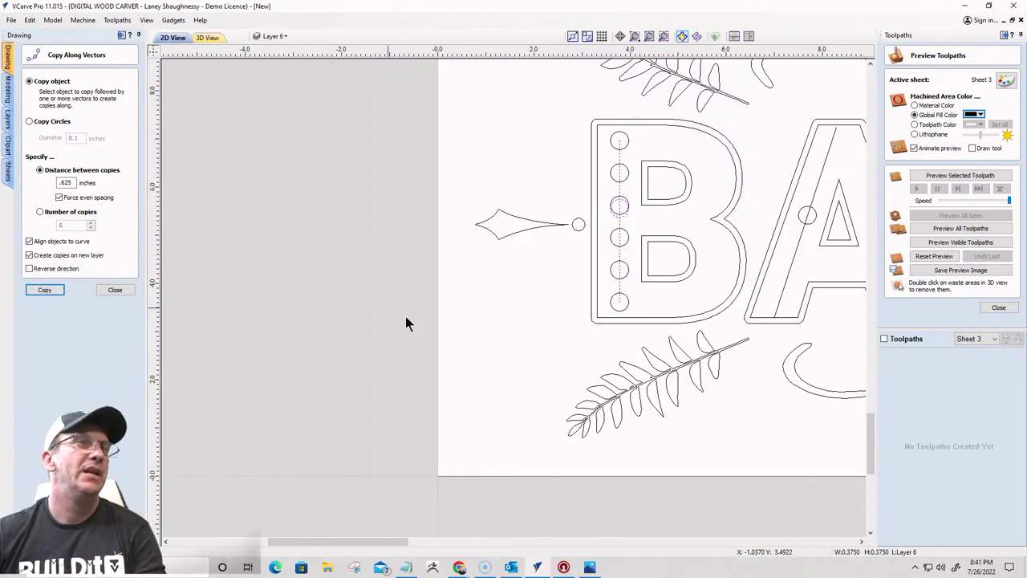
{"action": "scroll", "coordinate": [625, 220], "scroll_direction": "up", "scroll_amount": 5}
{"action": "left_click", "coordinate": [561, 171]}
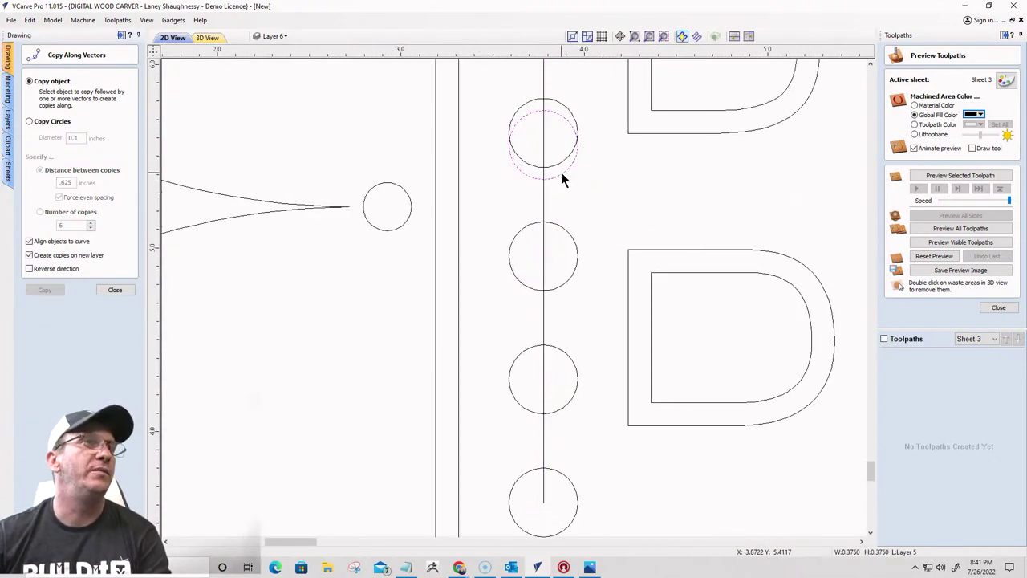
{"action": "key", "text": "Delete"}
{"action": "scroll", "coordinate": [558, 168], "scroll_direction": "down", "scroll_amount": 4}
{"action": "scroll", "coordinate": [560, 174], "scroll_direction": "down", "scroll_amount": 4}
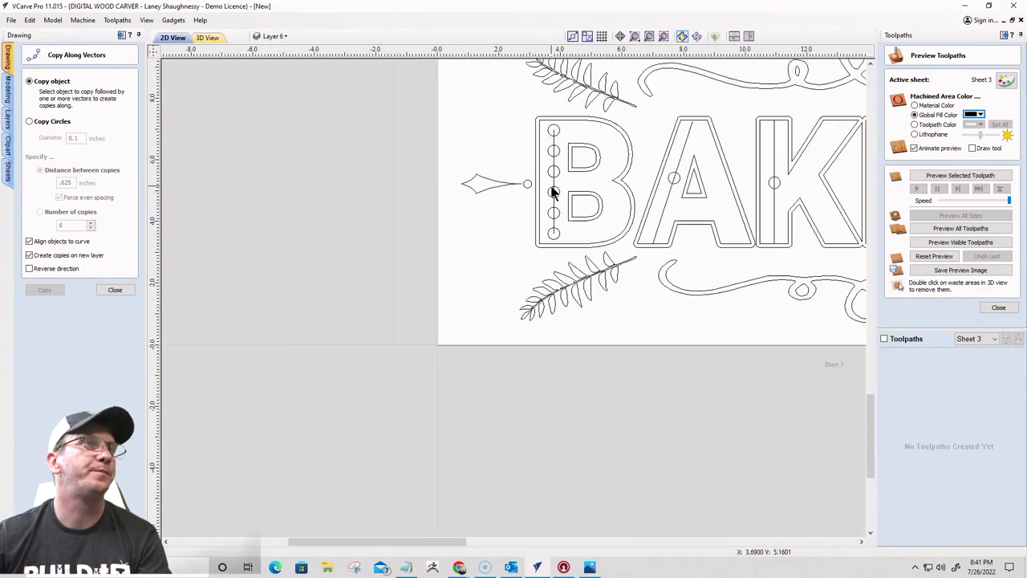
{"action": "scroll", "coordinate": [669, 183], "scroll_direction": "up", "scroll_amount": 4}
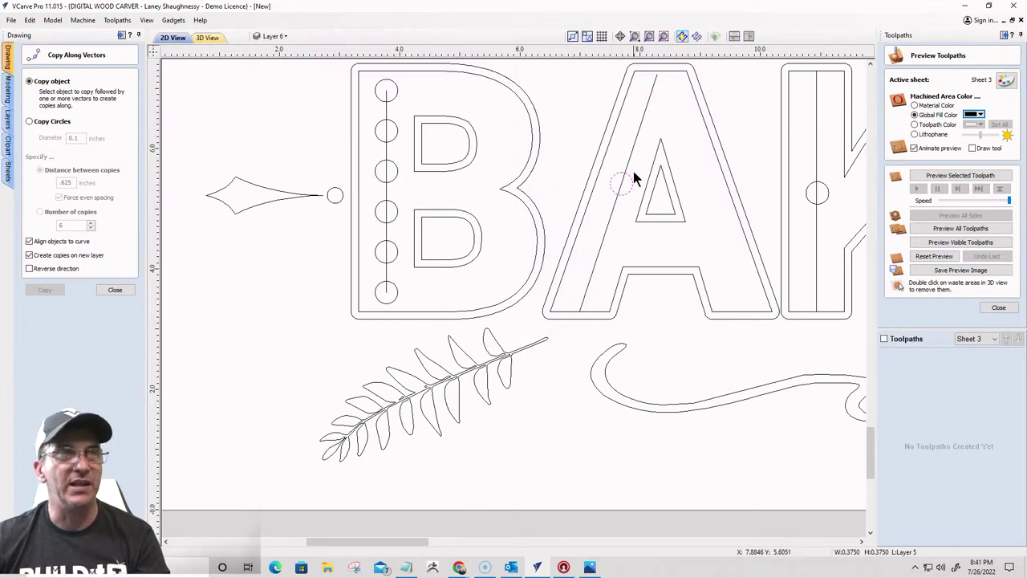
Shorten the guide line inside the A's left leg by pulling its top end down
{"action": "left_click", "coordinate": [635, 145]}
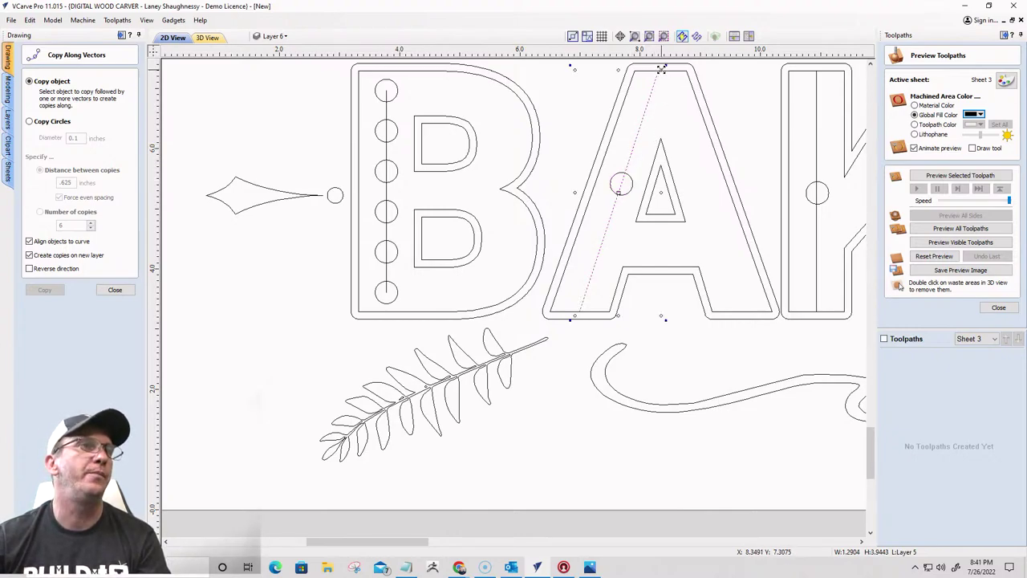
{"action": "left_click_drag", "start_coordinate": [661, 70], "coordinate": [654, 94]}
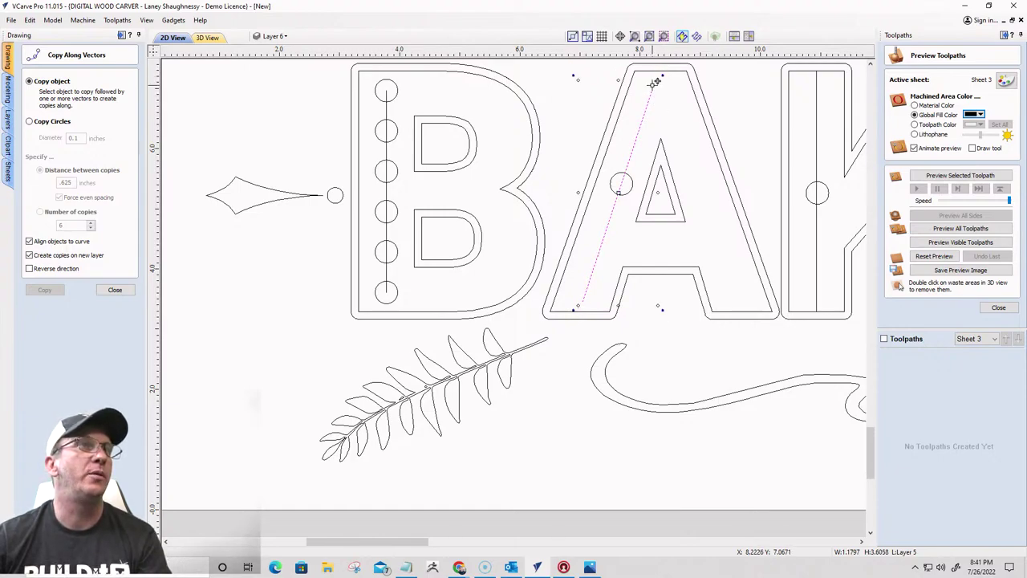
{"action": "left_click", "coordinate": [657, 117]}
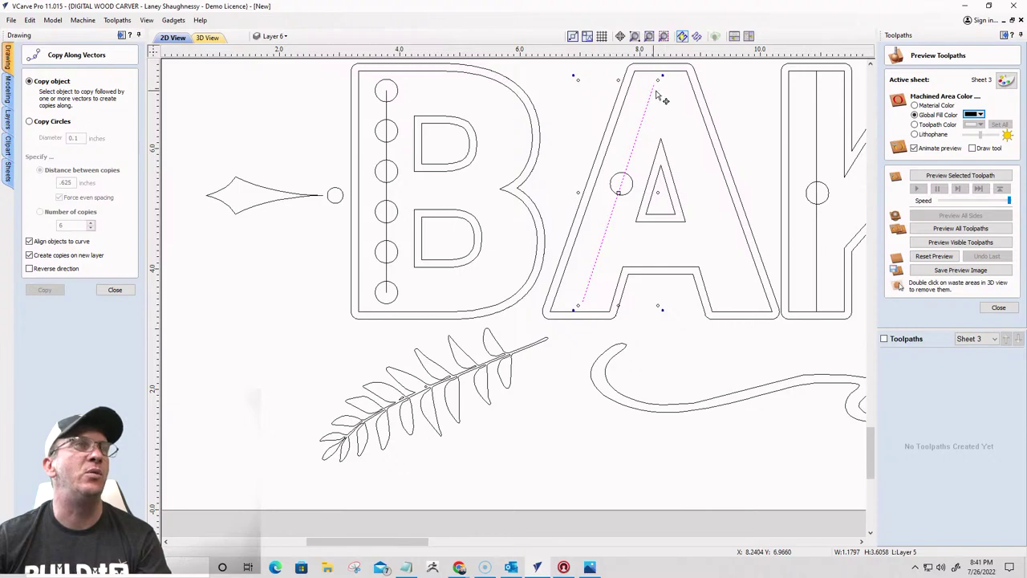
{"action": "scroll", "coordinate": [377, 88], "scroll_direction": "up", "scroll_amount": 3}
{"action": "scroll", "coordinate": [395, 93], "scroll_direction": "up", "scroll_amount": 2}
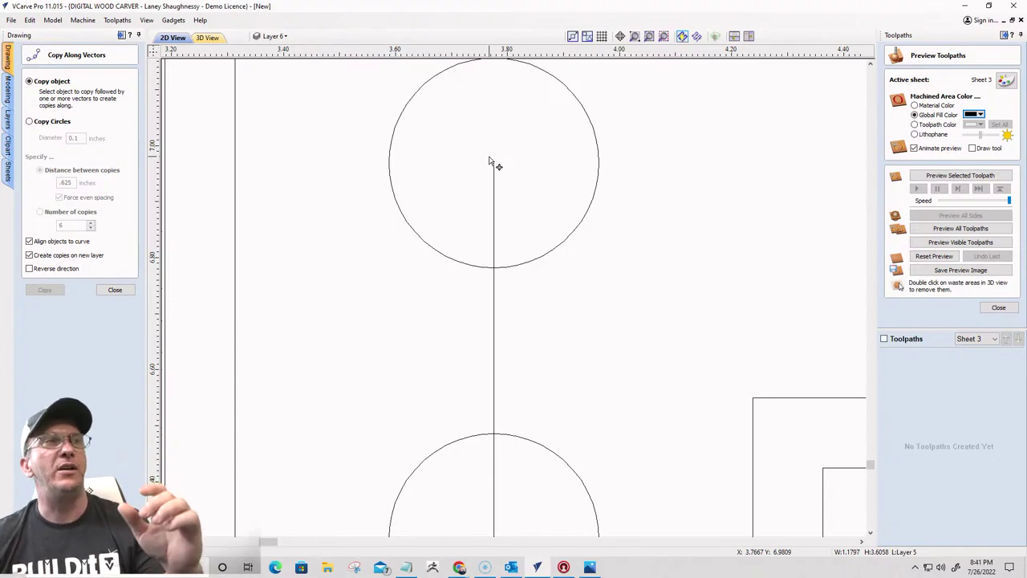
{"action": "scroll", "coordinate": [491, 160], "scroll_direction": "down", "scroll_amount": 4}
{"action": "scroll", "coordinate": [497, 335], "scroll_direction": "up", "scroll_amount": 3}
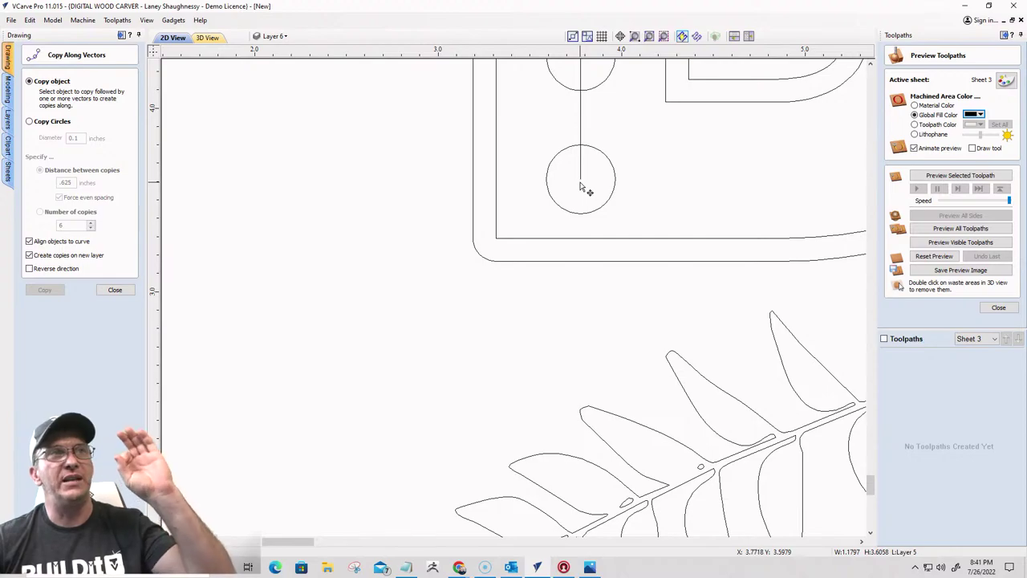
{"action": "scroll", "coordinate": [581, 187], "scroll_direction": "down", "scroll_amount": 6}
{"action": "scroll", "coordinate": [630, 143], "scroll_direction": "up", "scroll_amount": 1}
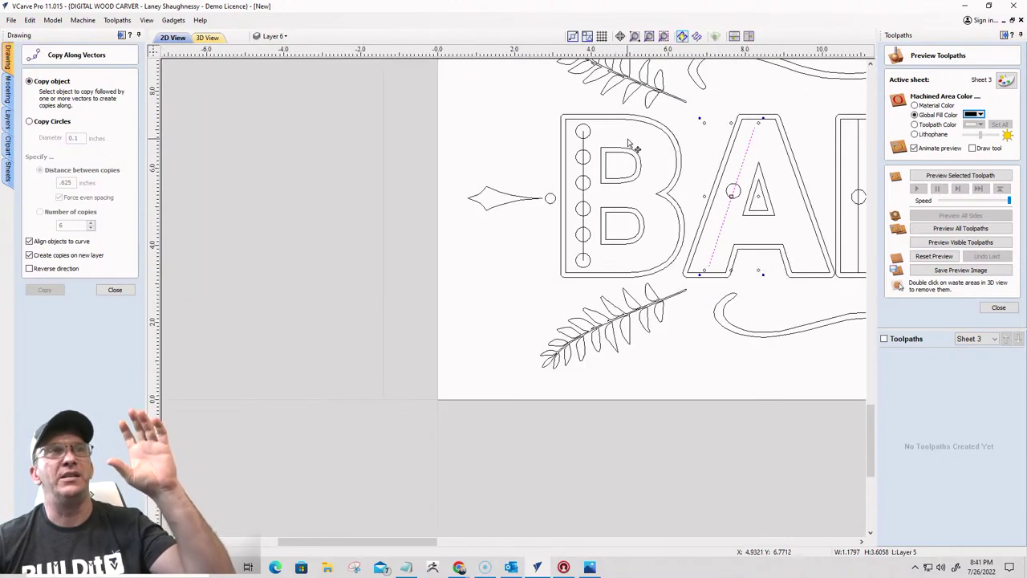
{"action": "scroll", "coordinate": [772, 122], "scroll_direction": "up", "scroll_amount": 3}
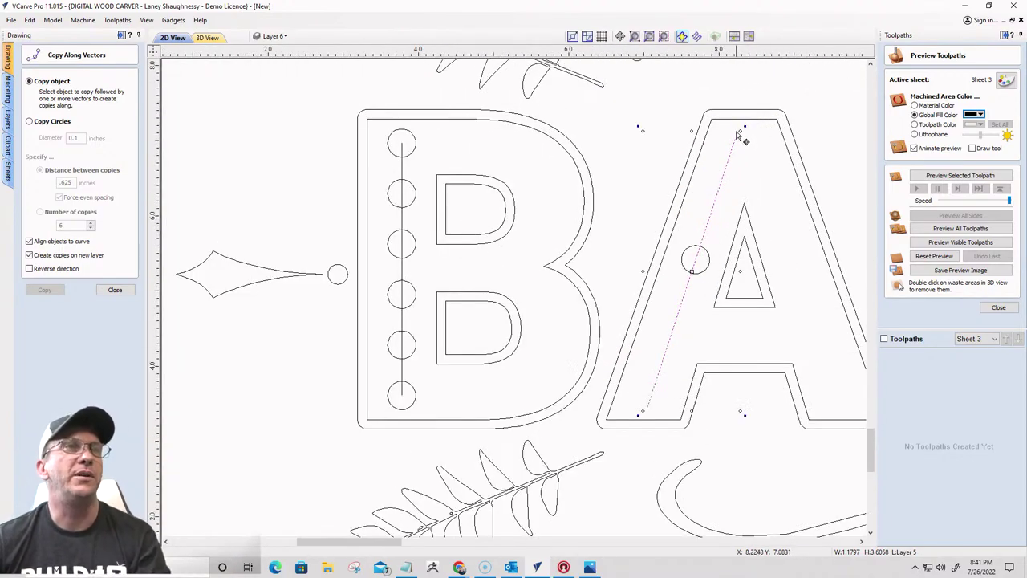
{"action": "mouse_move", "coordinate": [739, 130]}
{"action": "left_mouse_down"}
{"action": "mouse_move", "coordinate": [736, 145]}
{"action": "mouse_move", "coordinate": [740, 131]}
{"action": "left_mouse_up"}
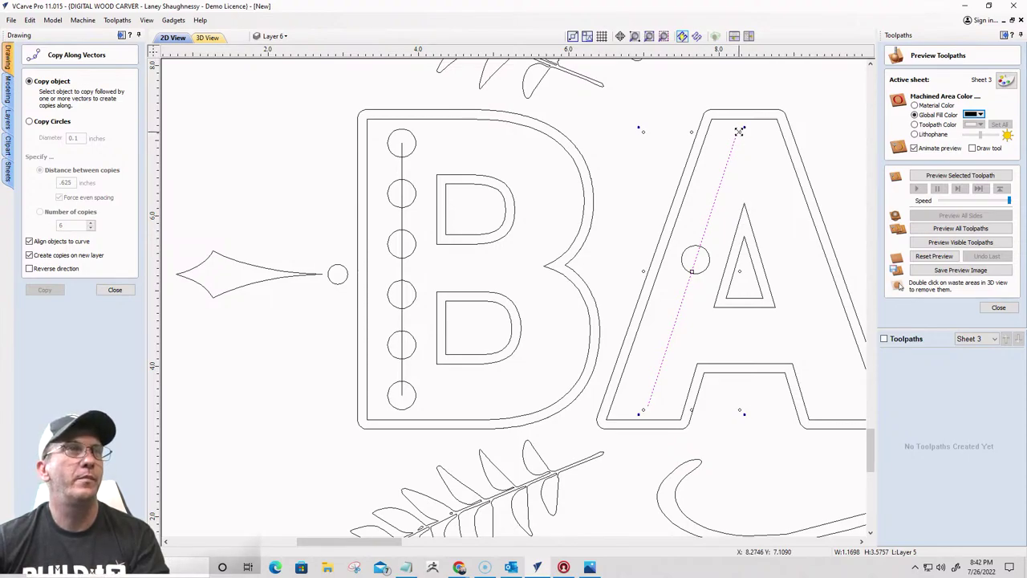
{"action": "left_click", "coordinate": [738, 135]}
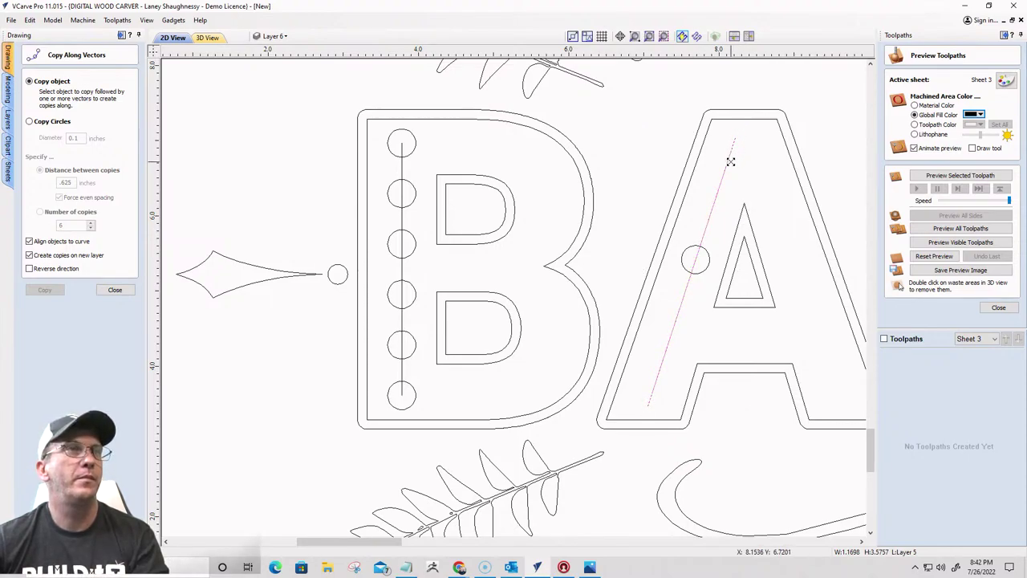
{"action": "left_click", "coordinate": [730, 162]}
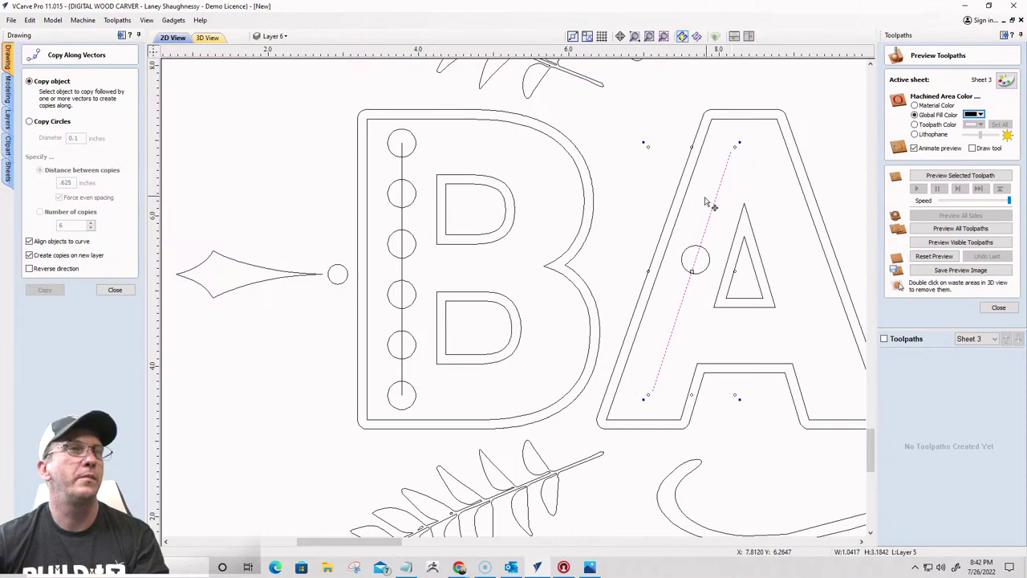
Copy the A's circle along its guide line and select the leftover overlapping circle
{"action": "left_click", "coordinate": [683, 271]}
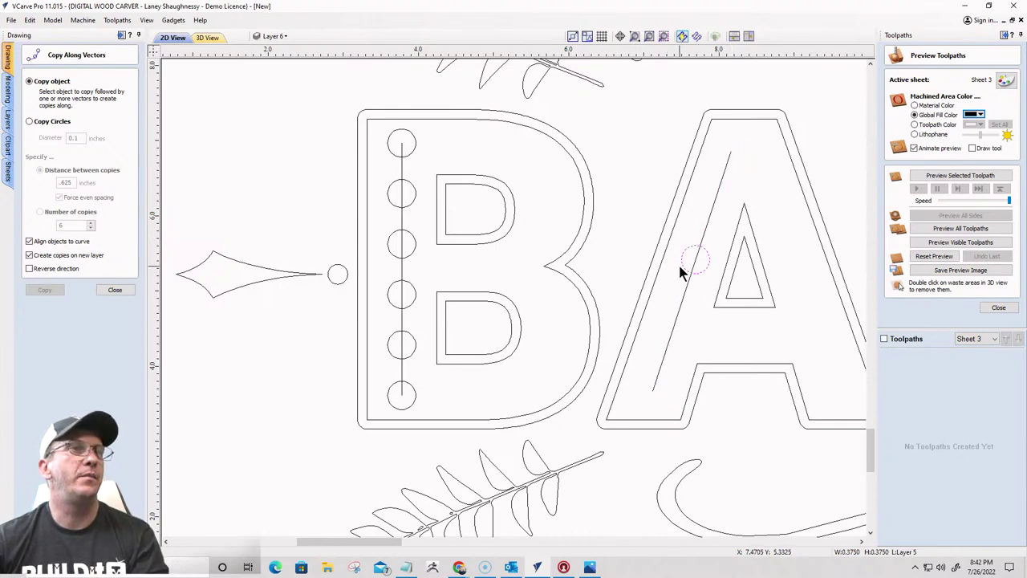
{"action": "left_click", "coordinate": [679, 308], "text": "shift"}
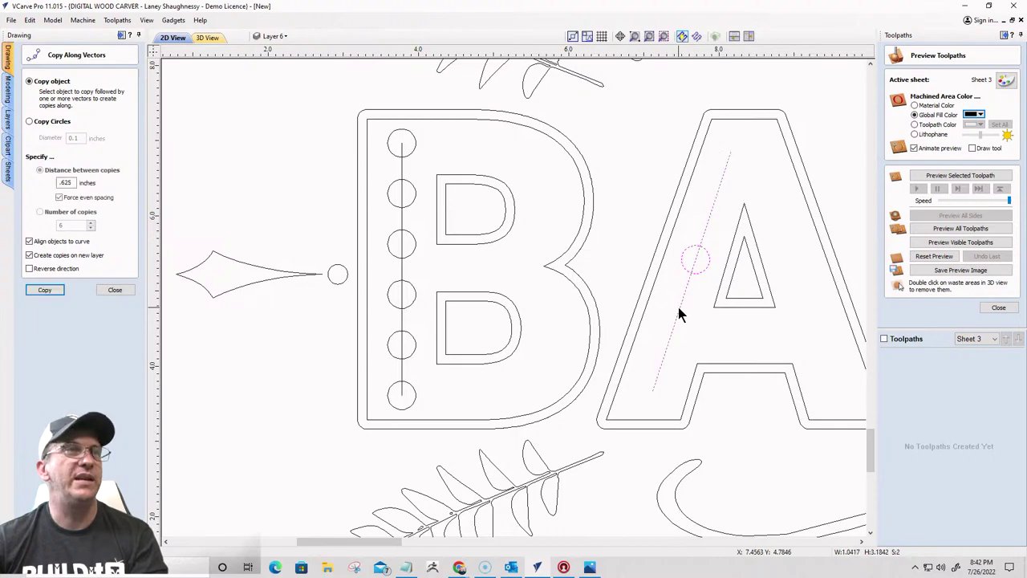
{"action": "left_click", "coordinate": [44, 291]}
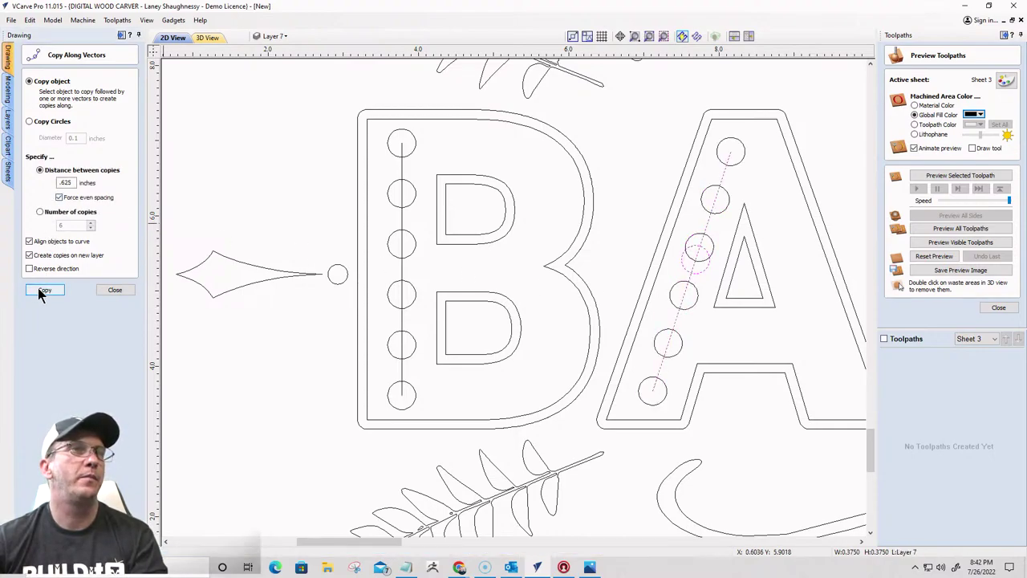
{"action": "left_click", "coordinate": [697, 277]}
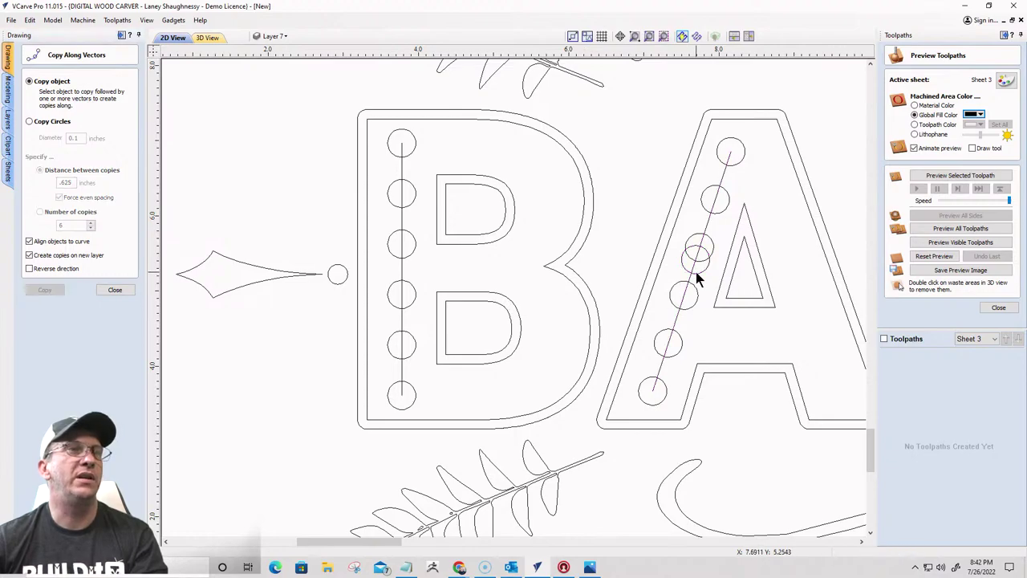
{"action": "left_click", "coordinate": [697, 277]}
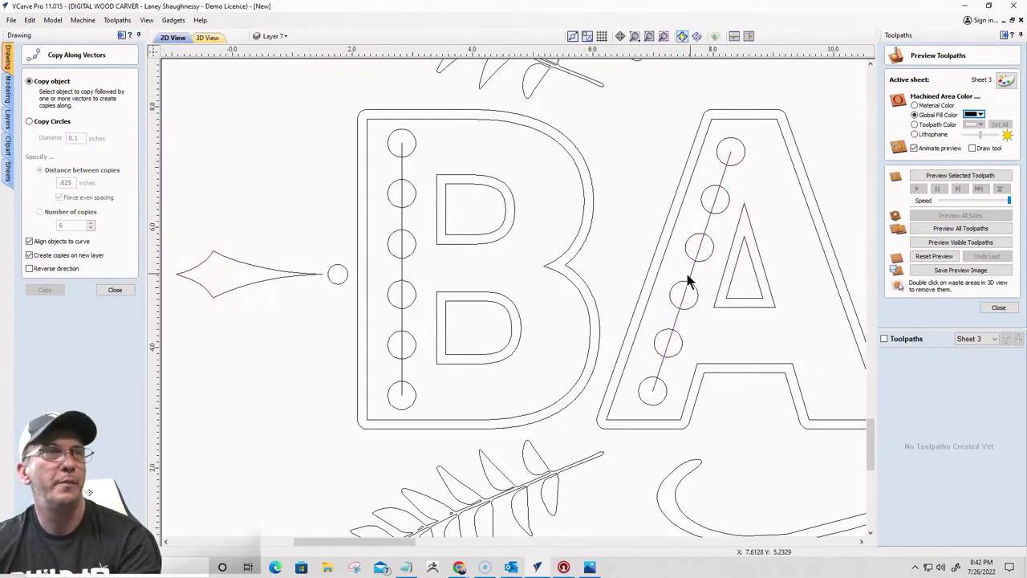
{"action": "scroll", "coordinate": [687, 280], "scroll_direction": "down", "scroll_amount": 5}
Copy the K's circle along its vertical line and select the duplicate middle circle
{"action": "scroll", "coordinate": [739, 314], "scroll_direction": "up", "scroll_amount": 4}
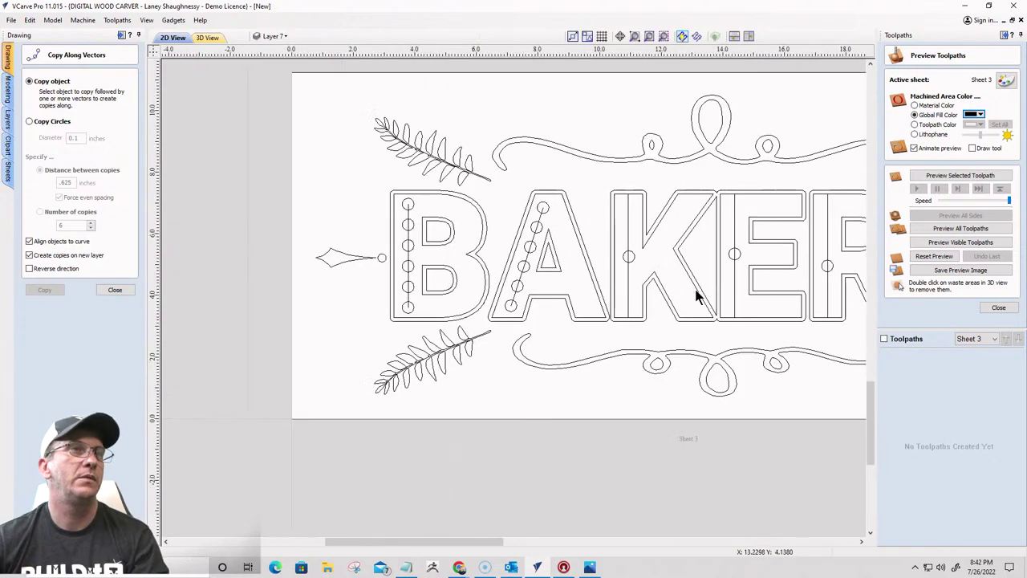
{"action": "left_click", "coordinate": [616, 212]}
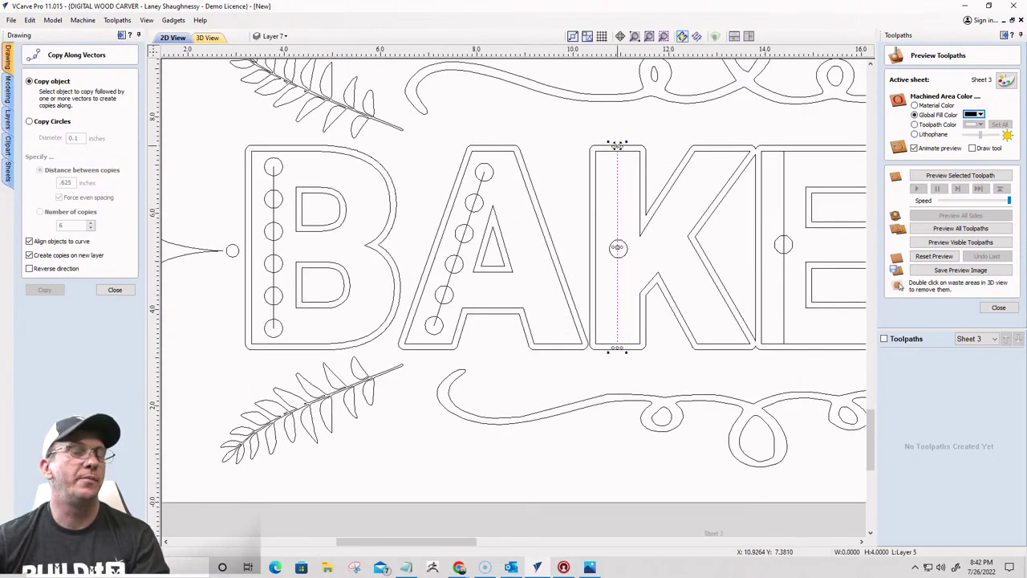
{"action": "left_click", "coordinate": [616, 145]}
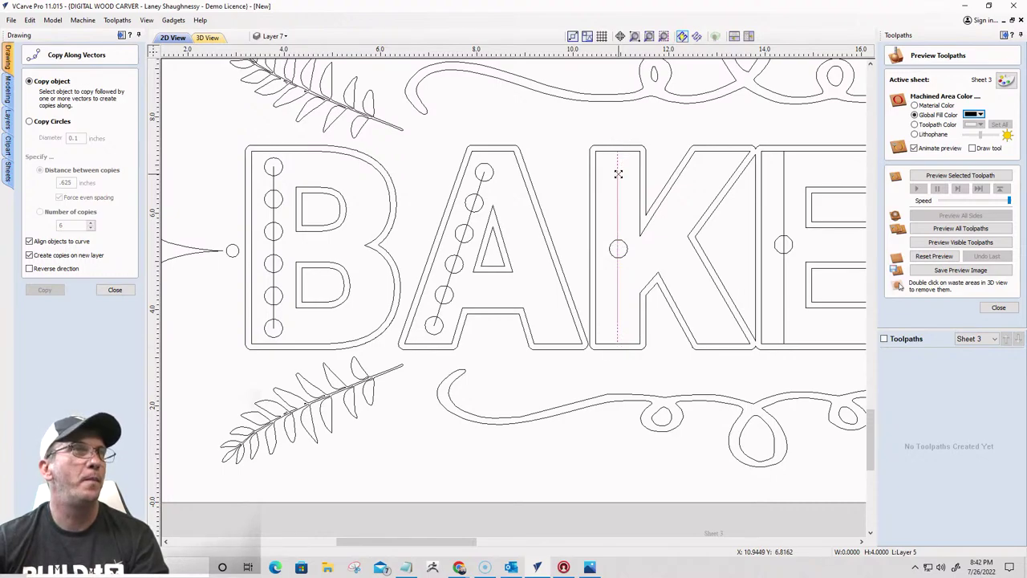
{"action": "left_click", "coordinate": [618, 174]}
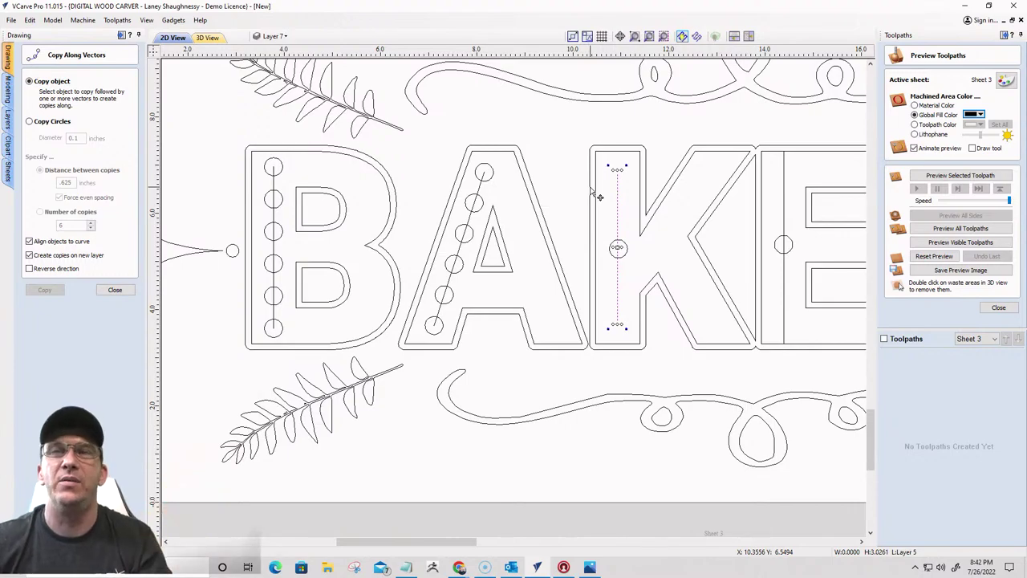
{"action": "left_click", "coordinate": [623, 251]}
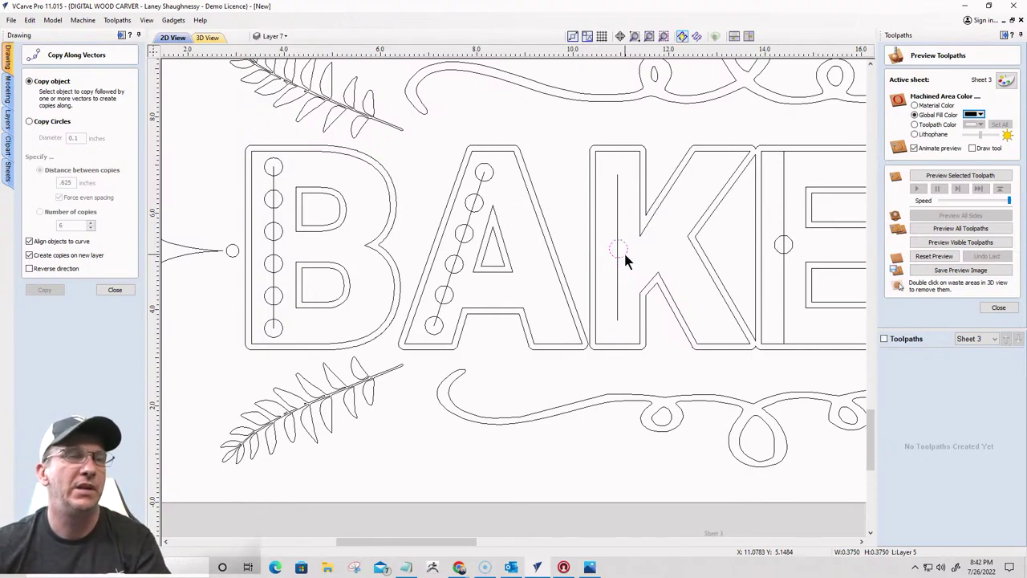
{"action": "left_click", "coordinate": [618, 287], "text": "shift"}
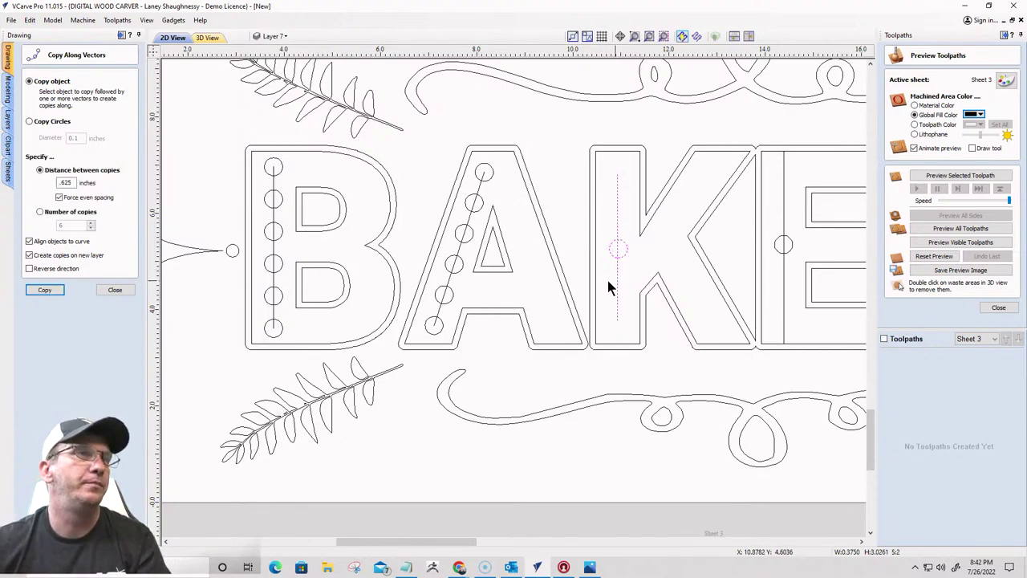
{"action": "left_click", "coordinate": [57, 292]}
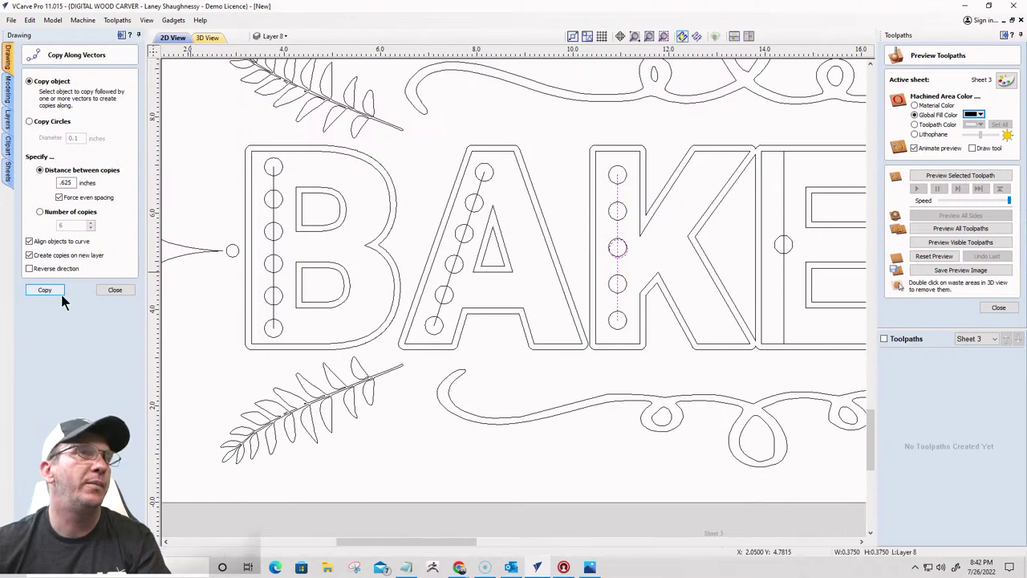
{"action": "left_click", "coordinate": [623, 250]}
{"action": "left_click", "coordinate": [630, 265]}
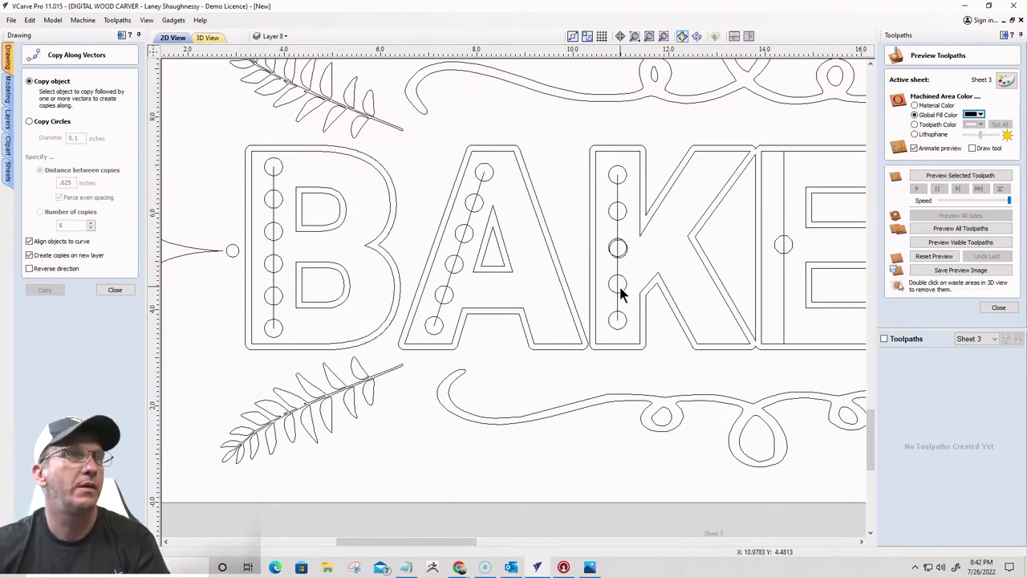
{"action": "left_click", "coordinate": [623, 256]}
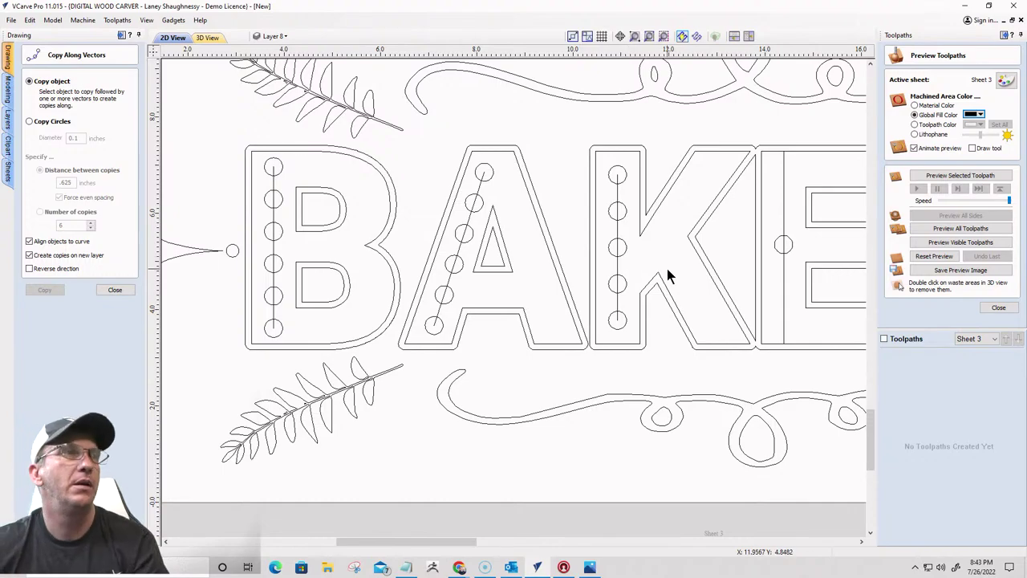
{"action": "scroll", "coordinate": [666, 268], "scroll_direction": "down", "scroll_amount": 1}
Copy the circle along the E's centre line at 0.625 in spacing
{"action": "scroll", "coordinate": [733, 264], "scroll_direction": "down", "scroll_amount": 1}
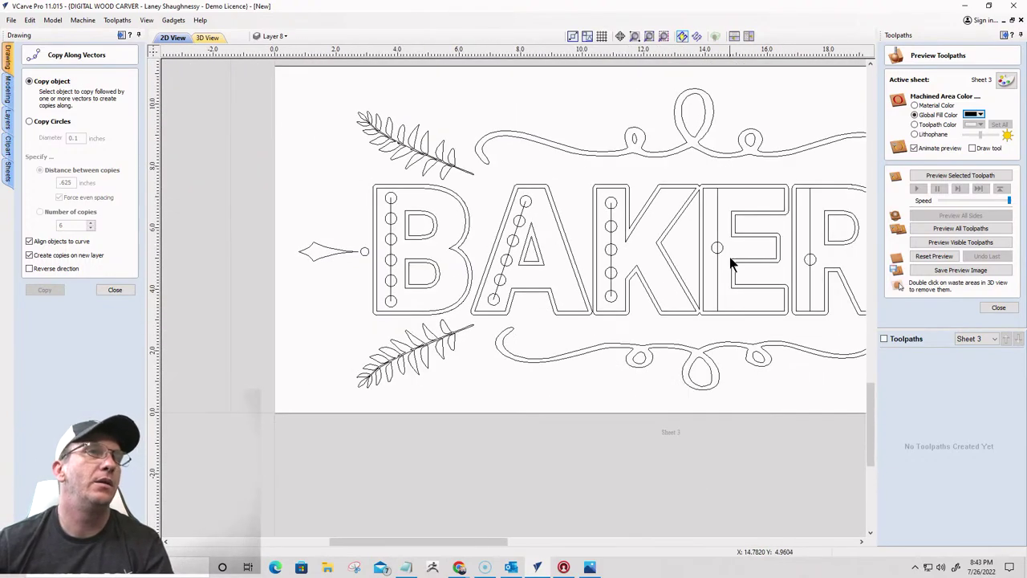
{"action": "scroll", "coordinate": [714, 247], "scroll_direction": "up", "scroll_amount": 2}
{"action": "left_click", "coordinate": [707, 218]}
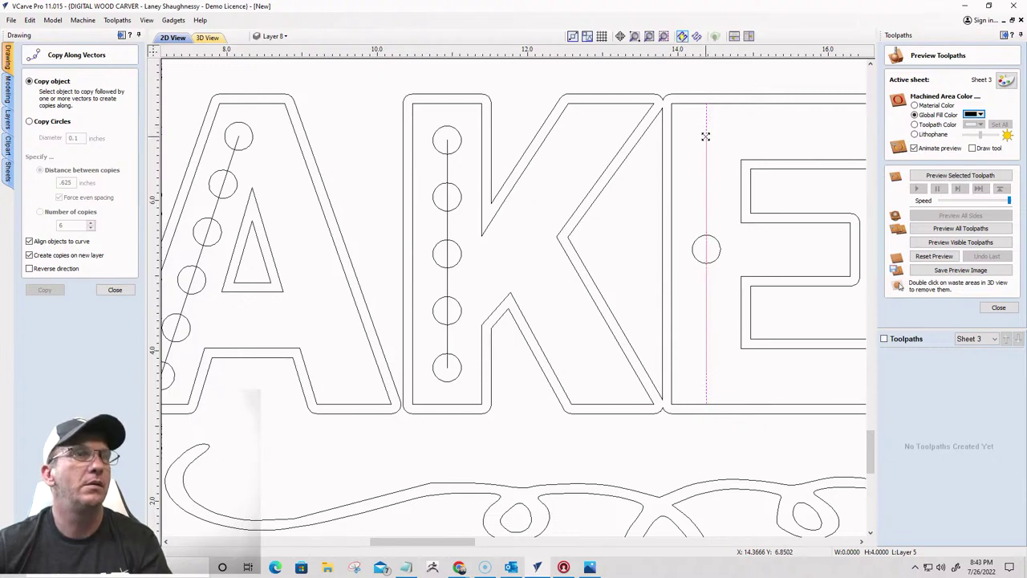
{"action": "scroll", "coordinate": [659, 258], "scroll_direction": "down", "scroll_amount": 1}
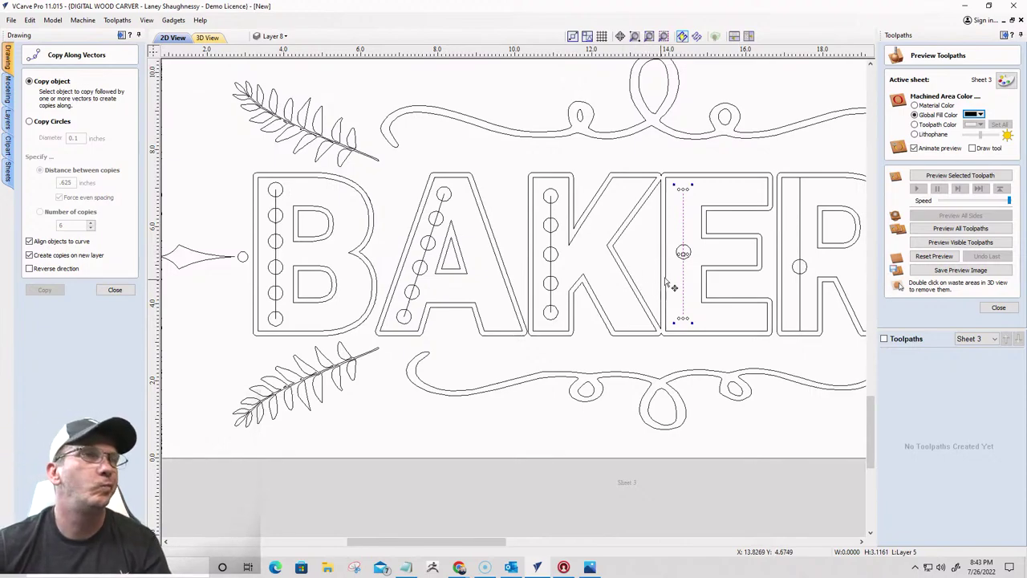
{"action": "left_click", "coordinate": [689, 258]}
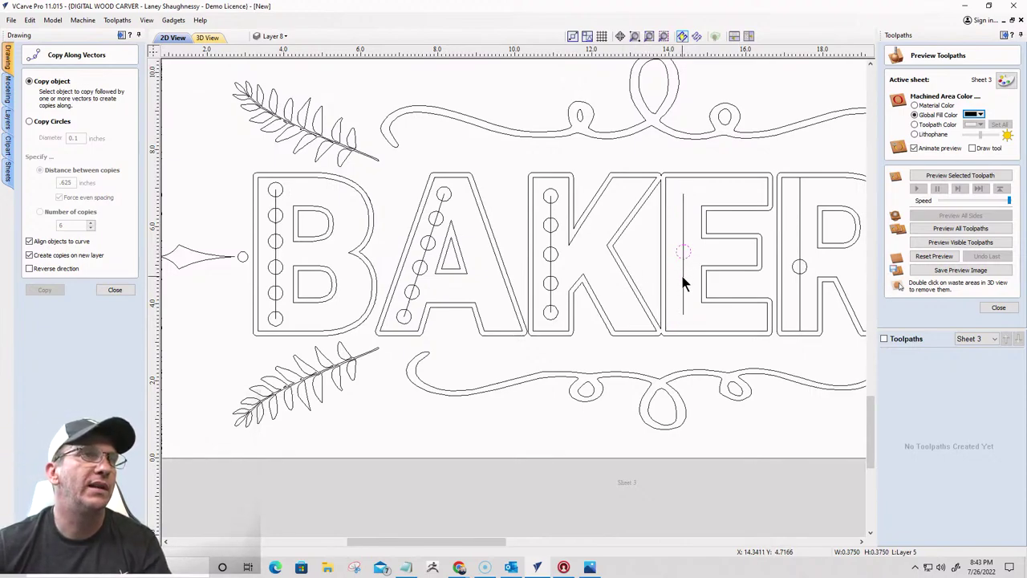
{"action": "left_click", "coordinate": [683, 277]}
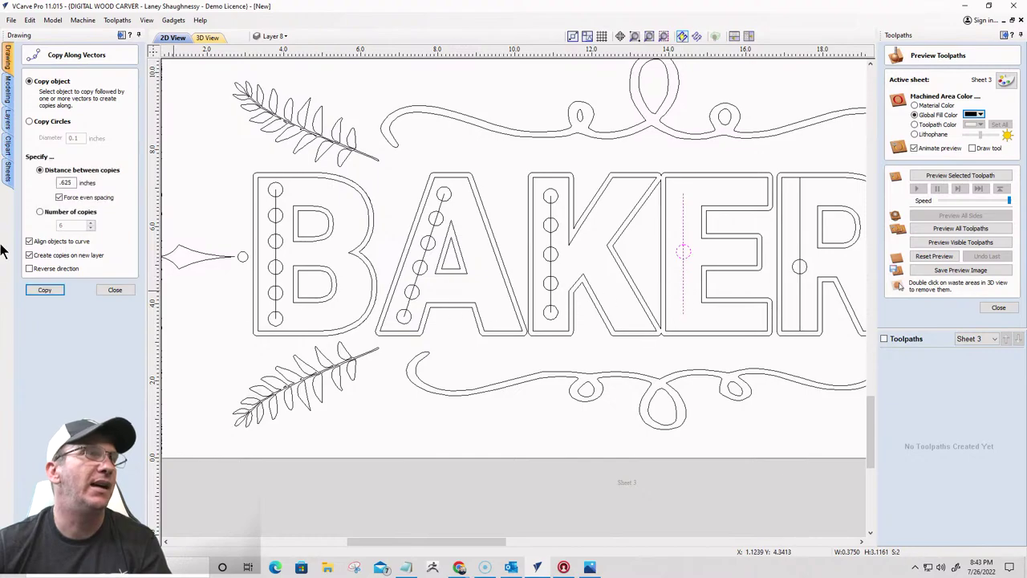
{"action": "left_click", "coordinate": [45, 291]}
{"action": "scroll", "coordinate": [684, 253], "scroll_direction": "up", "scroll_amount": 4}
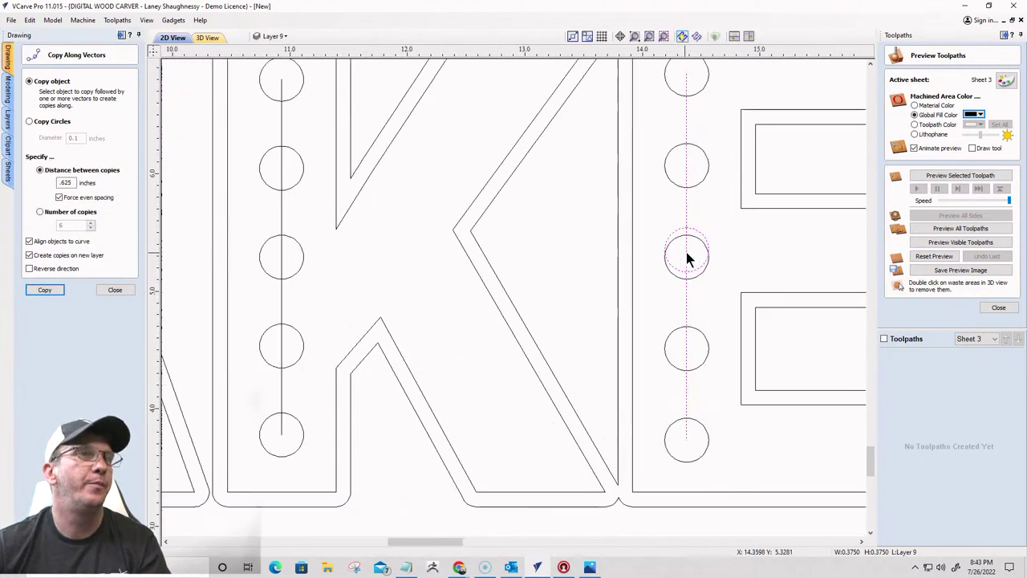
{"action": "left_click", "coordinate": [700, 230]}
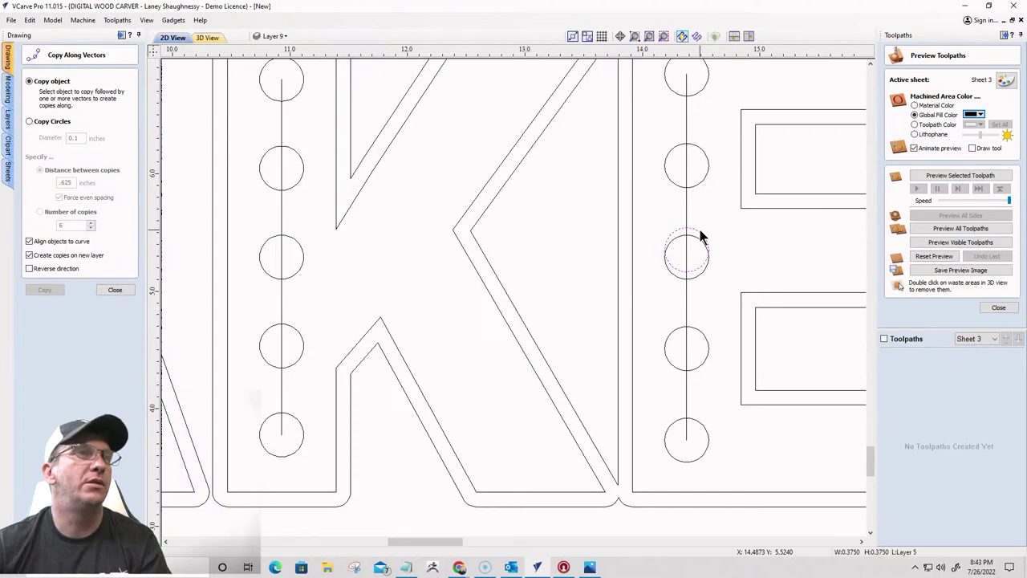
Repeat for the R, copying its small circle along the R's centre line
{"action": "scroll", "coordinate": [642, 240], "scroll_direction": "down", "scroll_amount": 3}
{"action": "scroll", "coordinate": [624, 249], "scroll_direction": "down", "scroll_amount": 3}
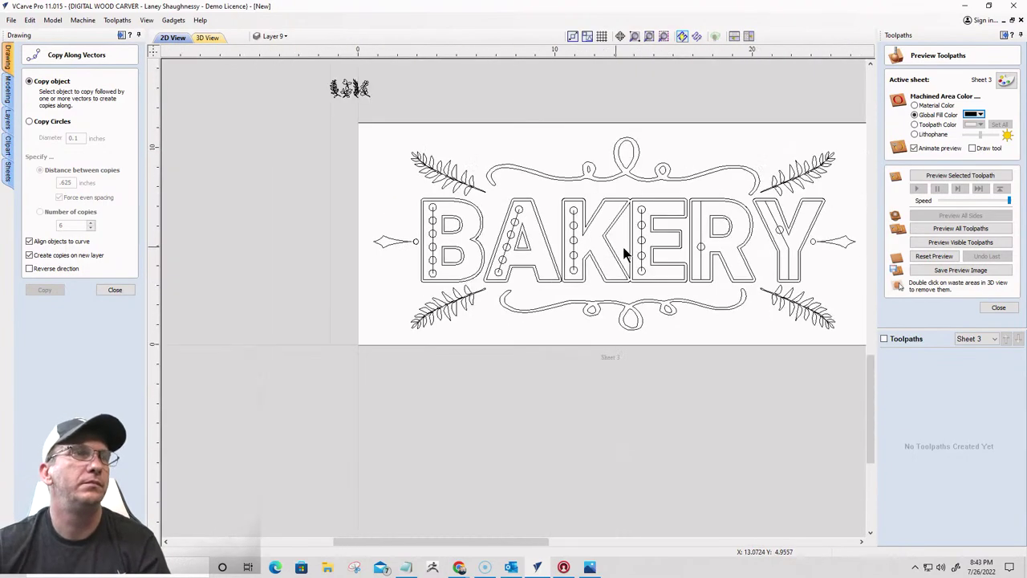
{"action": "scroll", "coordinate": [706, 247], "scroll_direction": "up", "scroll_amount": 3}
{"action": "left_click", "coordinate": [688, 211]}
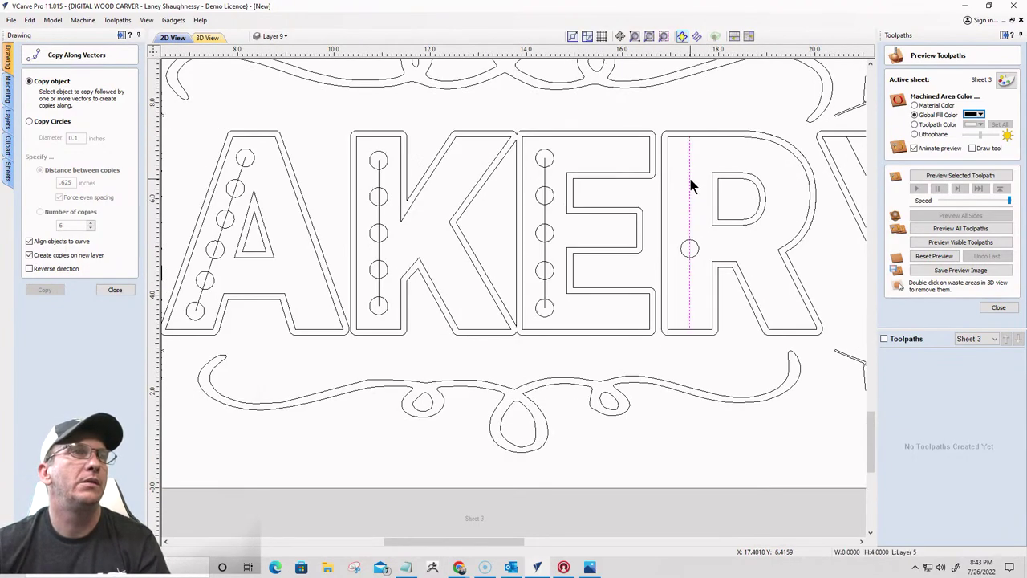
{"action": "left_click", "coordinate": [690, 177]}
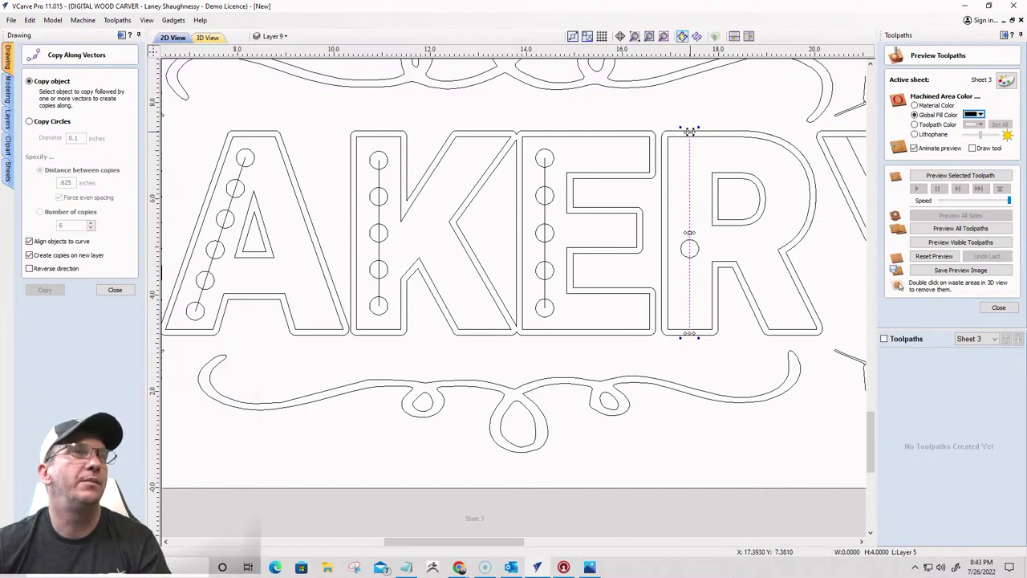
{"action": "left_click", "coordinate": [688, 158]}
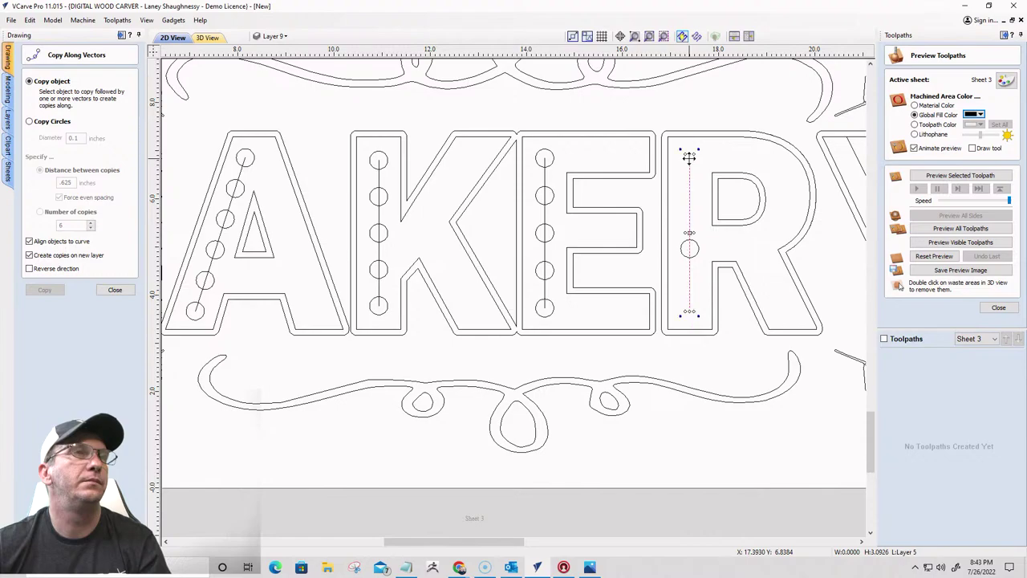
{"action": "left_click", "coordinate": [685, 257]}
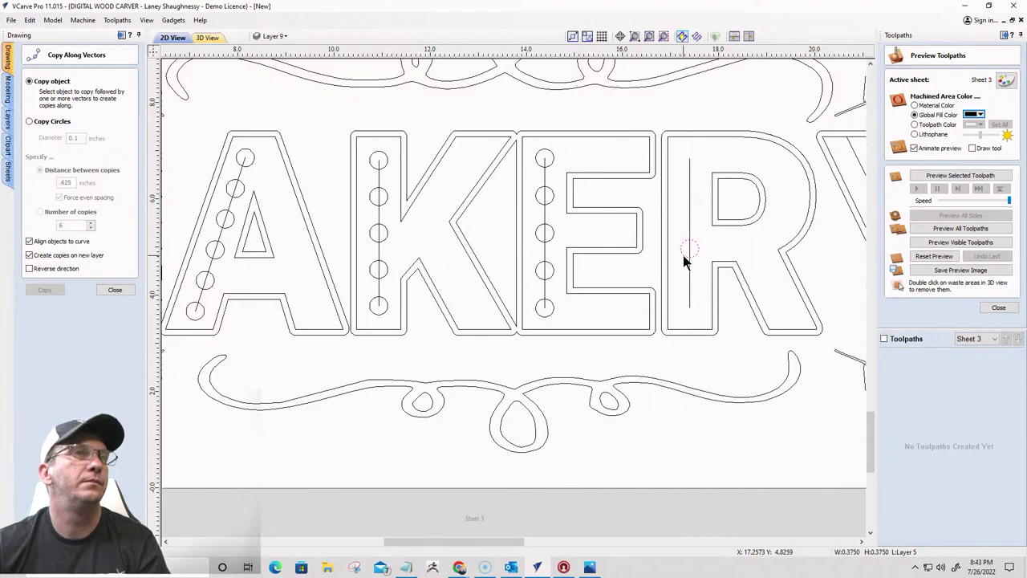
{"action": "left_click", "coordinate": [689, 280], "text": "shift"}
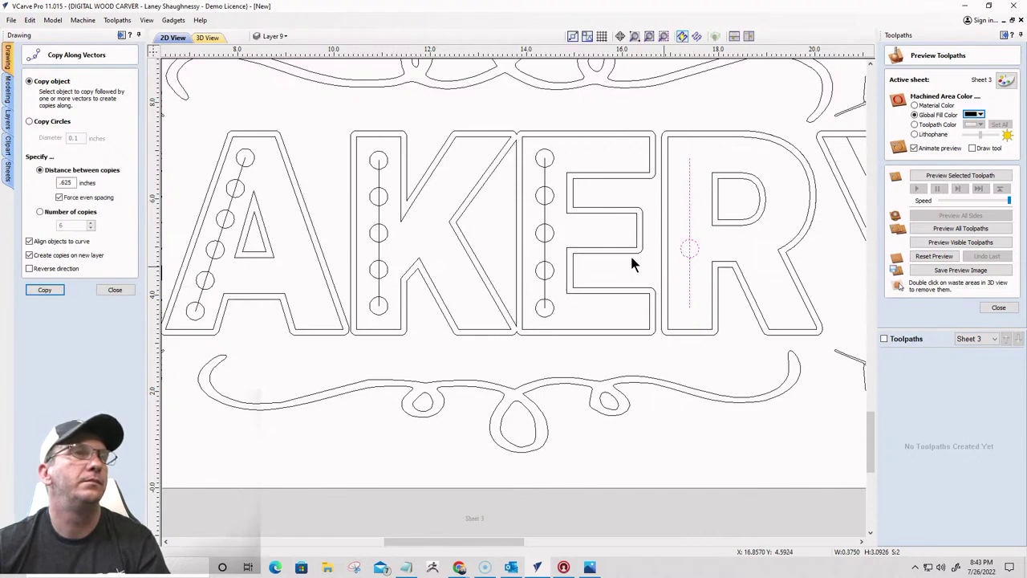
{"action": "left_click", "coordinate": [44, 287]}
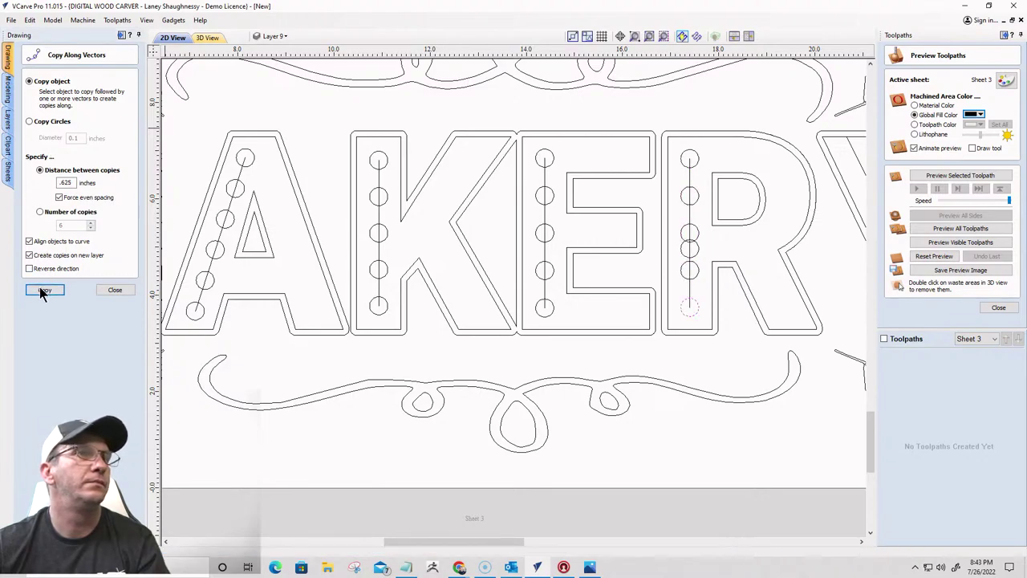
{"action": "left_click", "coordinate": [700, 257]}
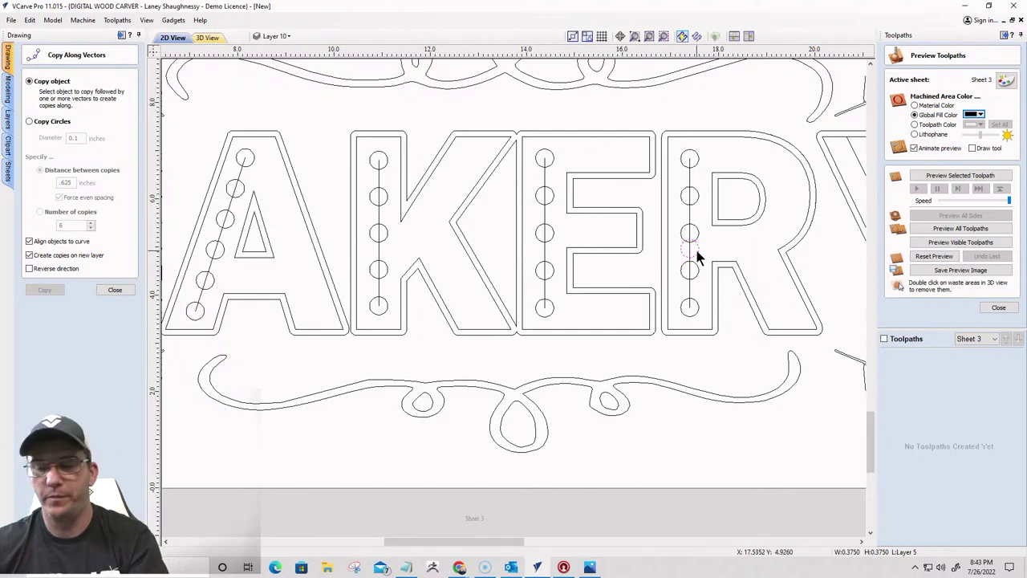
{"action": "scroll", "coordinate": [609, 255], "scroll_direction": "down", "scroll_amount": 3}
{"action": "scroll", "coordinate": [725, 244], "scroll_direction": "up", "scroll_amount": 3}
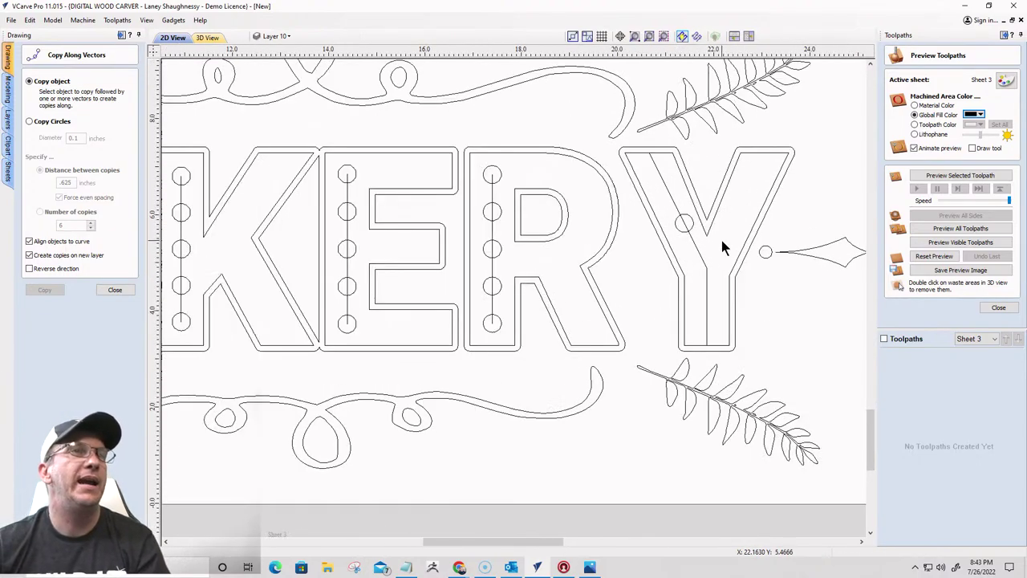
Node-edit the Y's centre line to pull both ends inside the letter, then select it with its circle
{"action": "left_click", "coordinate": [707, 337]}
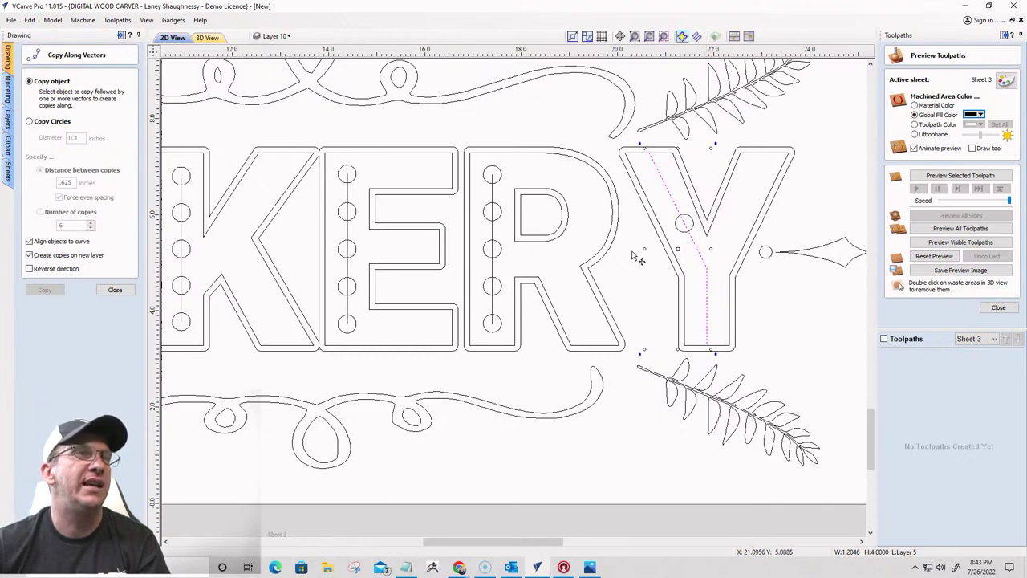
{"action": "left_click", "coordinate": [115, 289]}
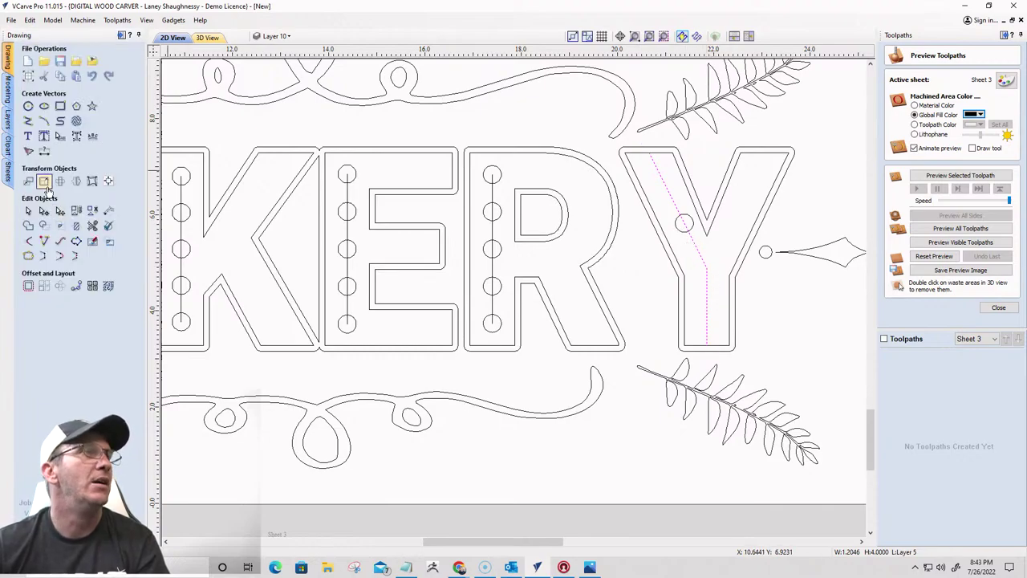
{"action": "left_click", "coordinate": [44, 211]}
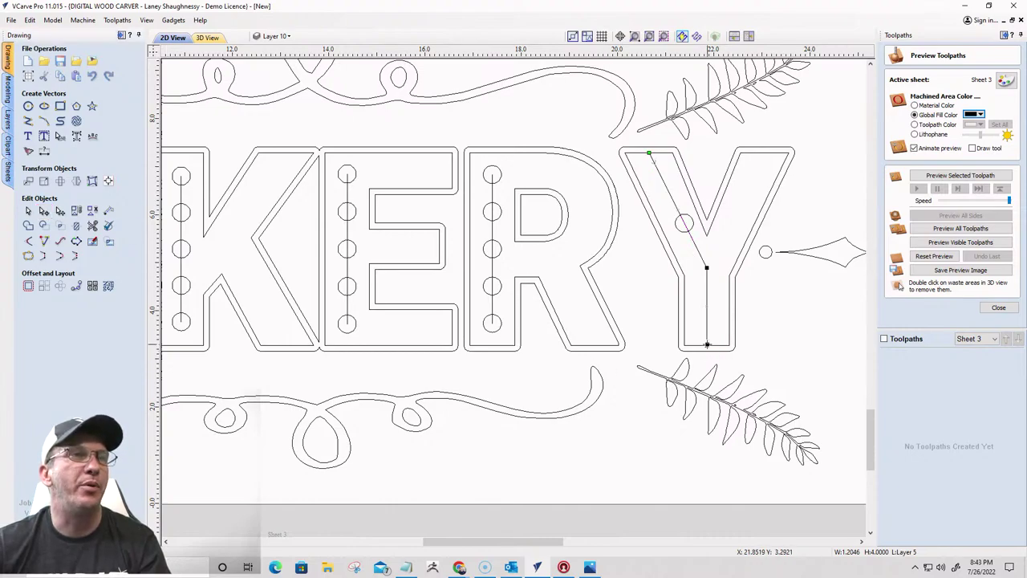
{"action": "left_click_drag", "start_coordinate": [707, 345], "coordinate": [708, 321]}
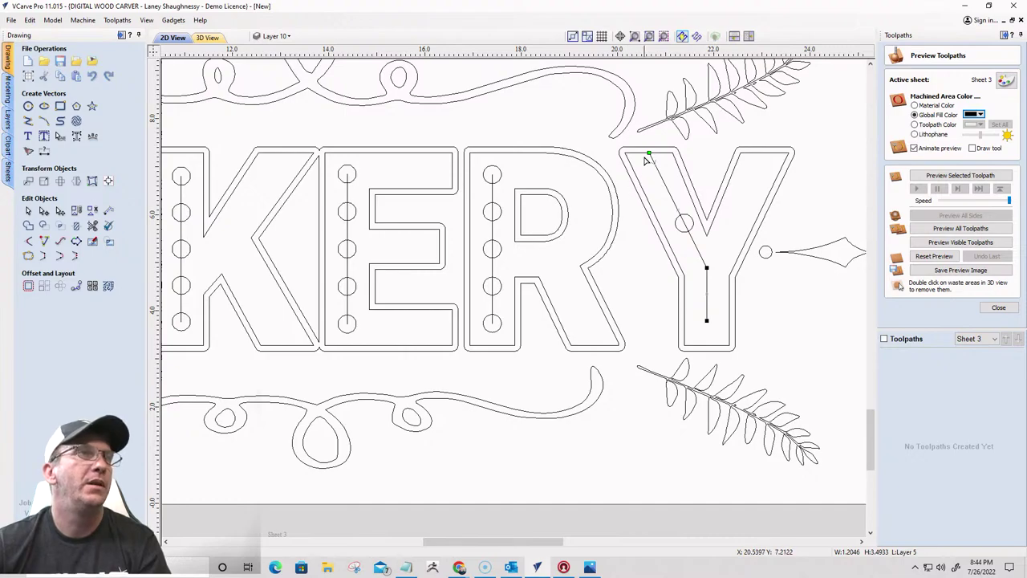
{"action": "left_click_drag", "start_coordinate": [649, 154], "coordinate": [658, 173]}
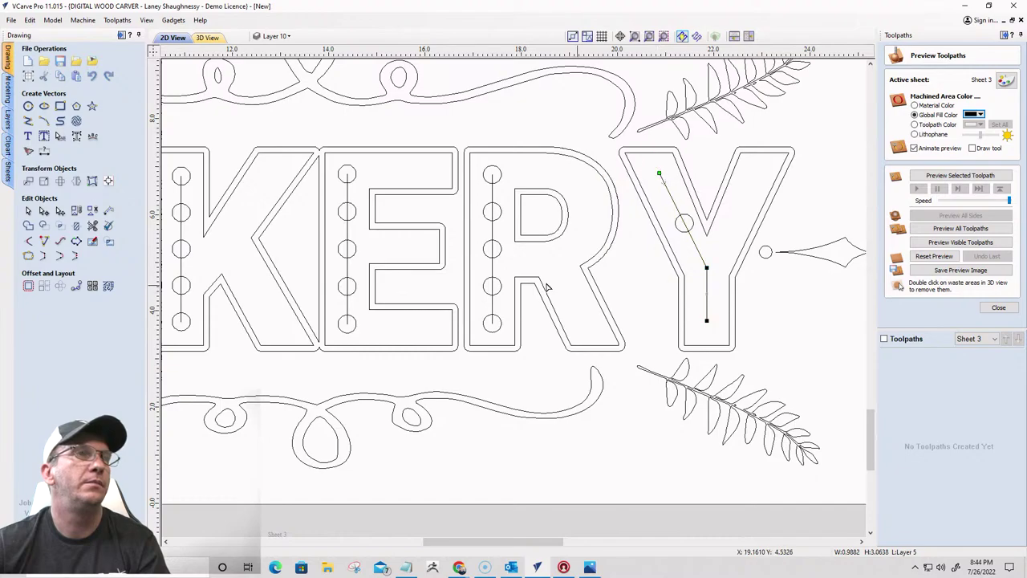
{"action": "left_click", "coordinate": [29, 210]}
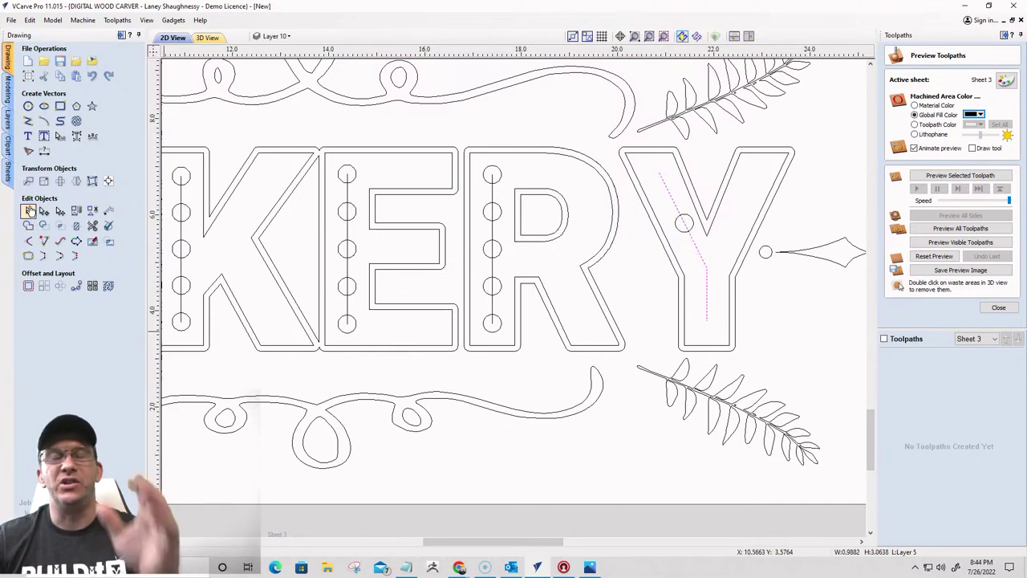
{"action": "left_click", "coordinate": [678, 224]}
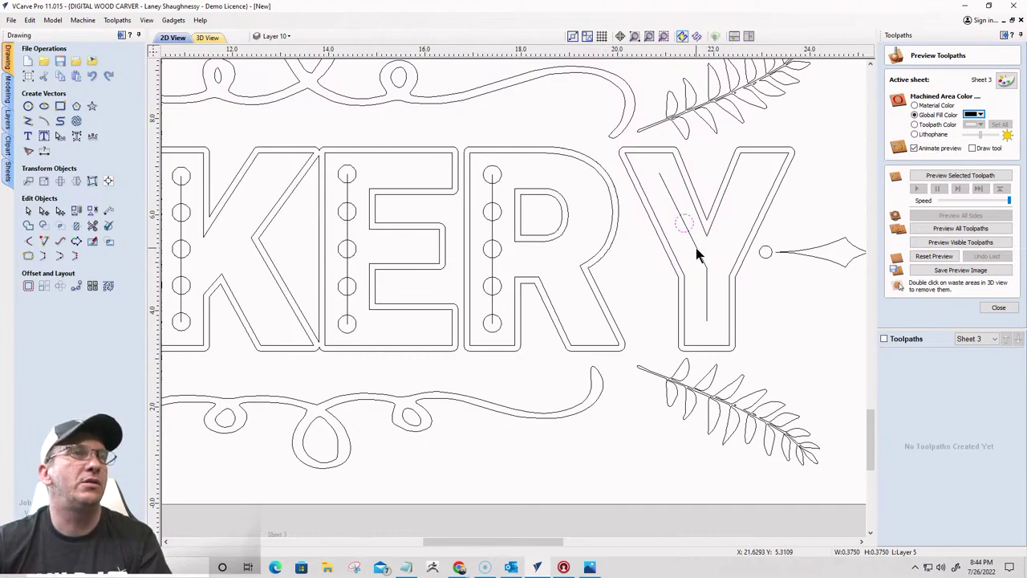
{"action": "left_click", "coordinate": [697, 254], "text": "shift"}
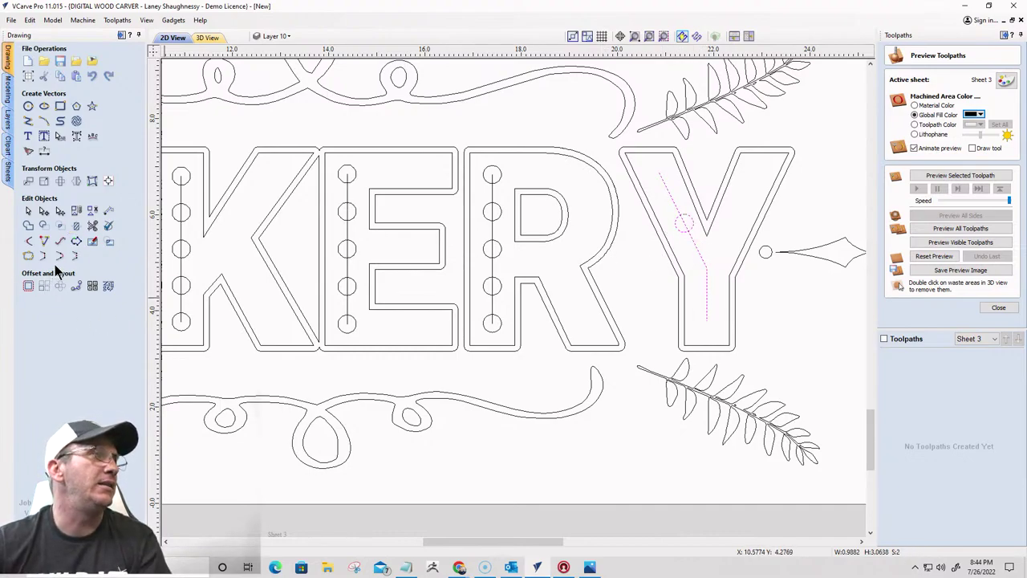
Copy the circle along the Y's centre line with Copy Along Vectors
{"action": "left_click", "coordinate": [77, 285]}
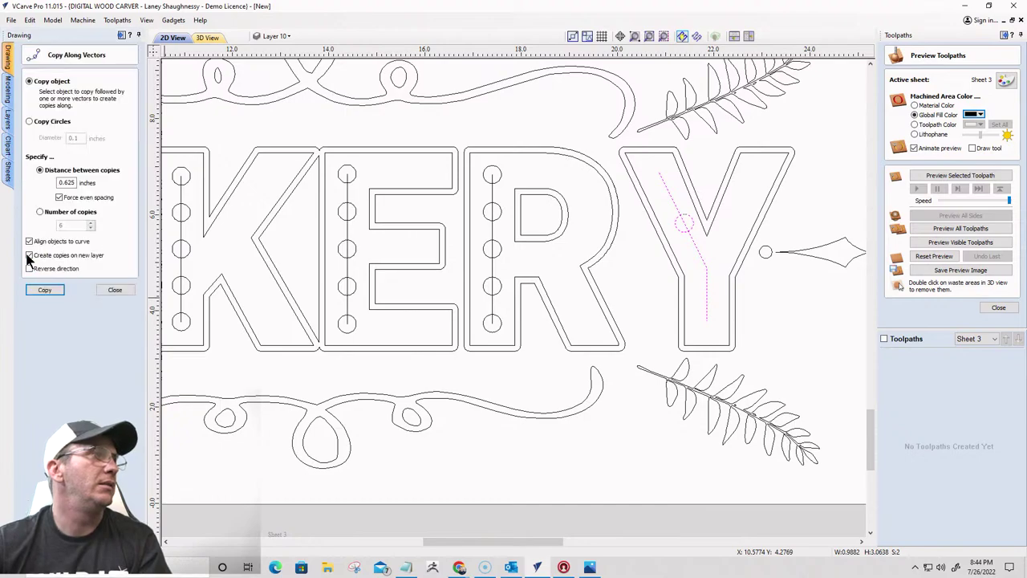
{"action": "left_click", "coordinate": [40, 290]}
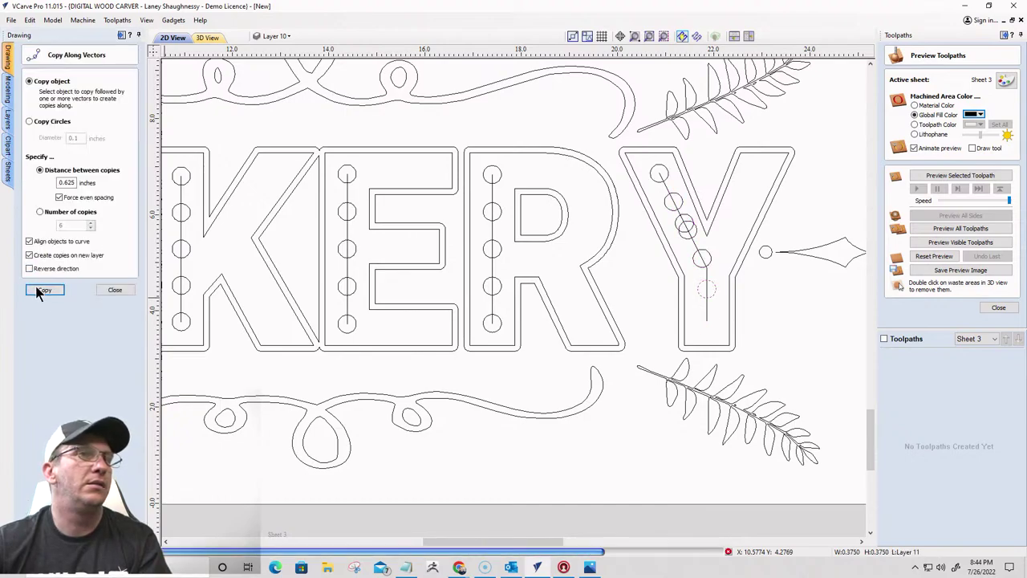
{"action": "scroll", "coordinate": [686, 260], "scroll_direction": "up", "scroll_amount": 3}
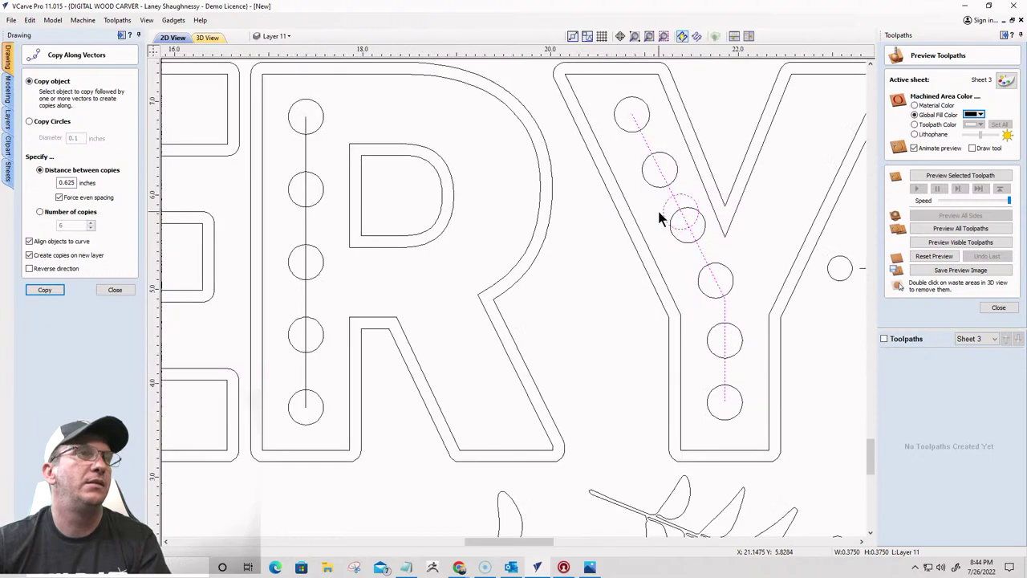
{"action": "key", "text": "Escape"}
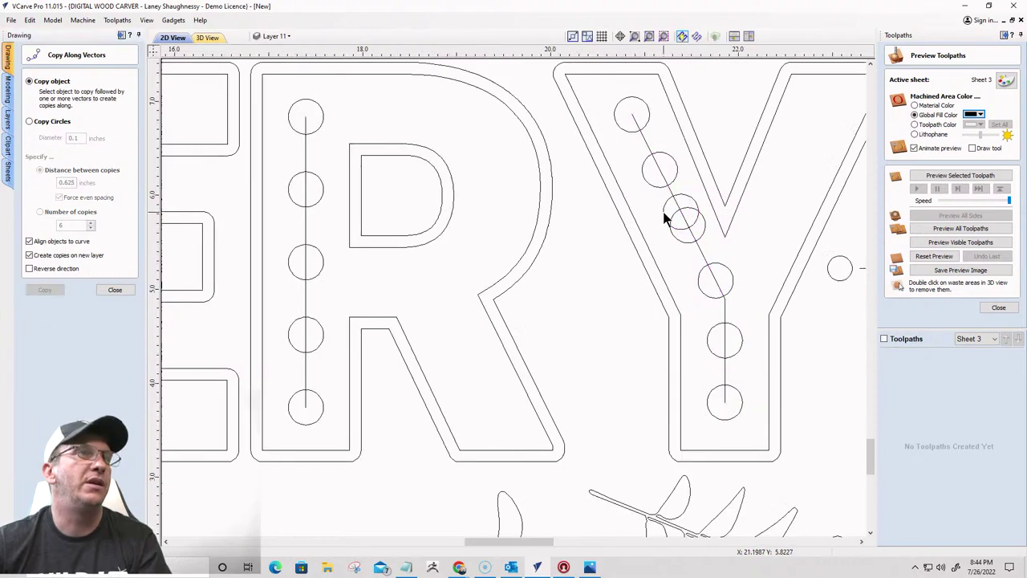
Select the entire BAKERY sign and scale it down slightly by a corner handle
{"action": "scroll", "coordinate": [663, 215], "scroll_direction": "down", "scroll_amount": 6}
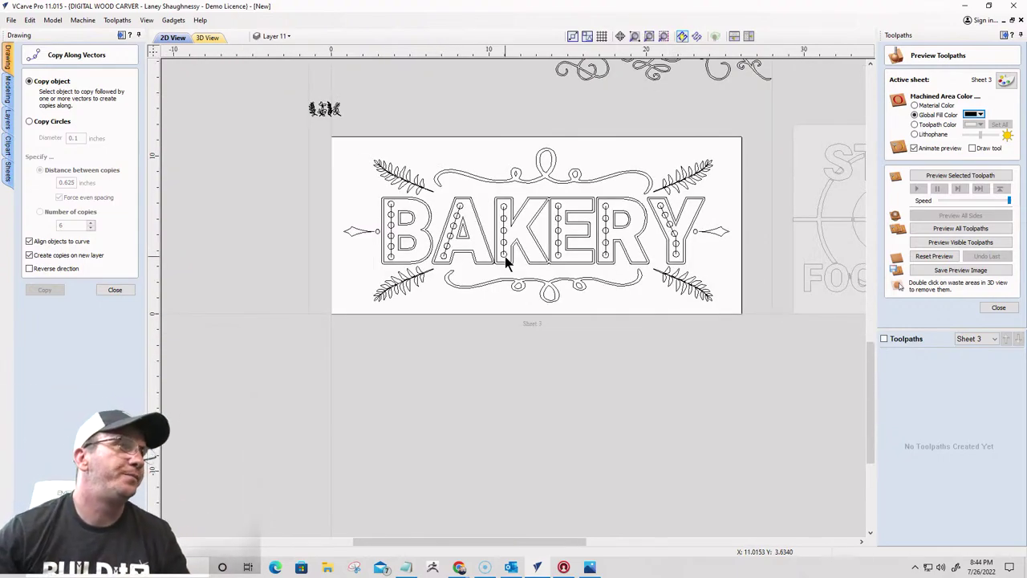
{"action": "scroll", "coordinate": [489, 252], "scroll_direction": "down", "scroll_amount": 2}
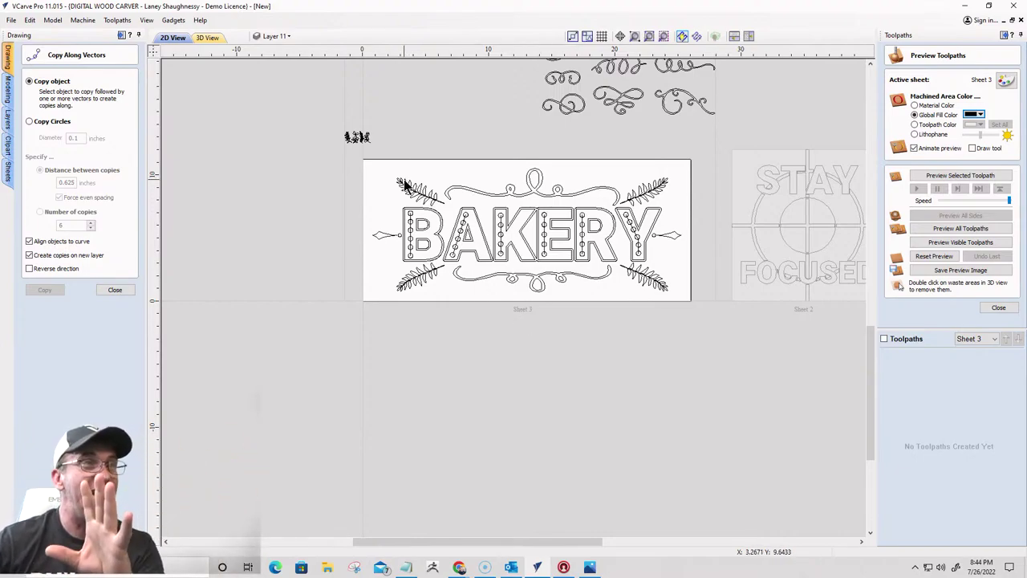
{"action": "left_click_drag", "start_coordinate": [368, 159], "coordinate": [682, 314]}
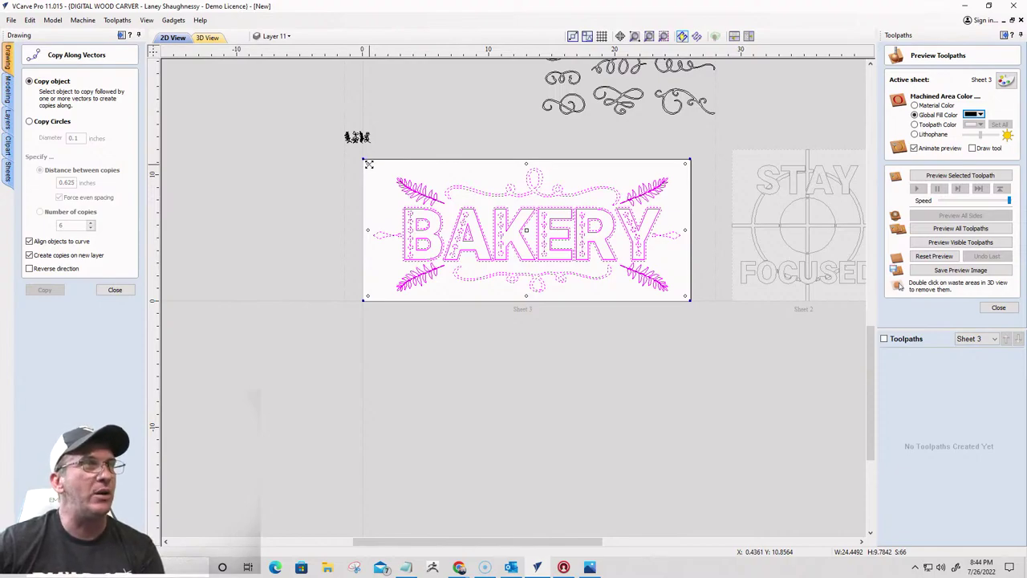
{"action": "left_click_drag", "start_coordinate": [367, 164], "coordinate": [382, 178]}
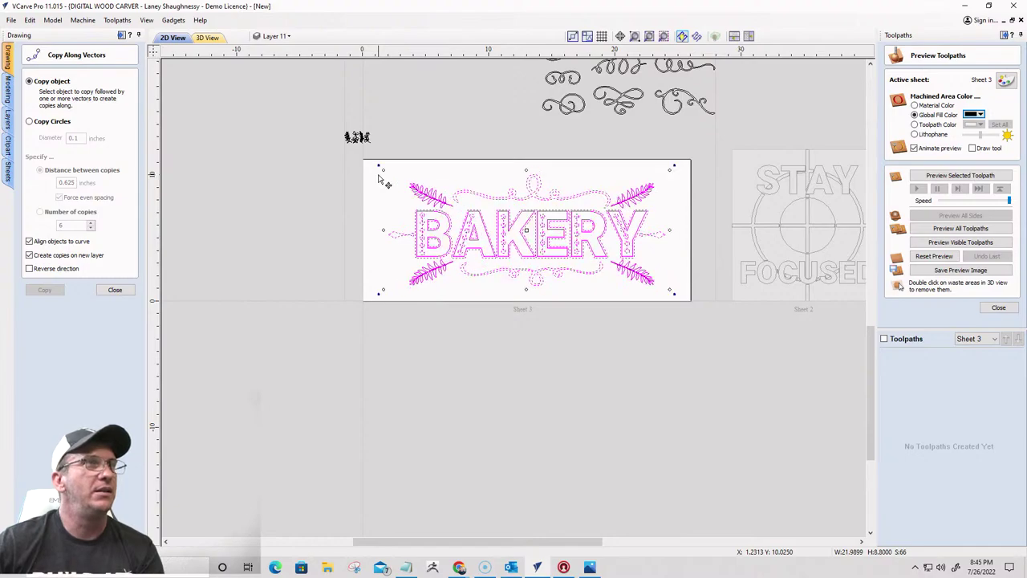
{"action": "left_click", "coordinate": [115, 290]}
Draw a rectangle covering the whole sheet
{"action": "left_click", "coordinate": [60, 106]}
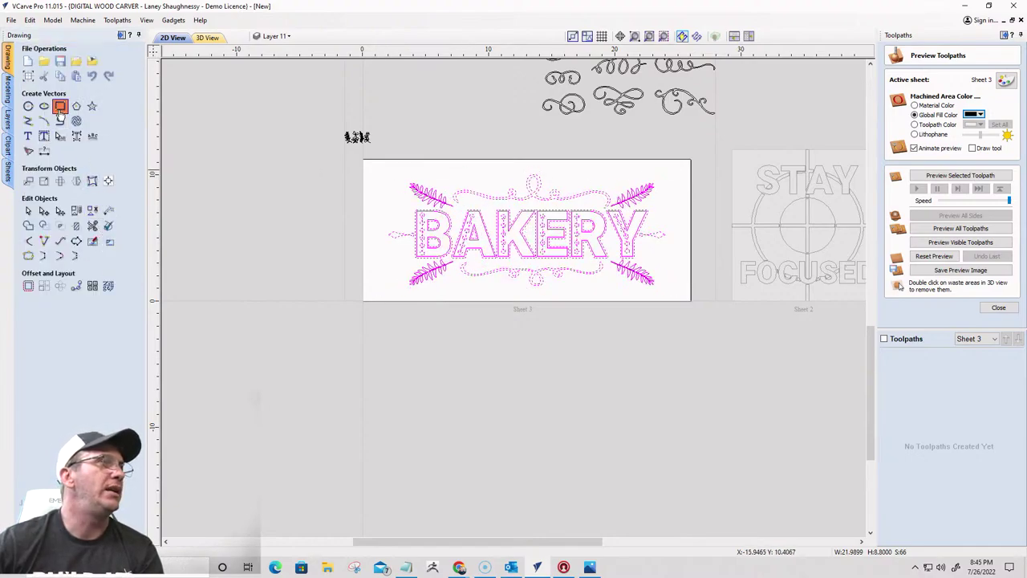
{"action": "mouse_move", "coordinate": [362, 161]}
{"action": "left_mouse_down"}
{"action": "mouse_move", "coordinate": [671, 281]}
{"action": "mouse_move", "coordinate": [690, 301]}
{"action": "left_mouse_up"}
{"action": "left_click", "coordinate": [114, 278]}
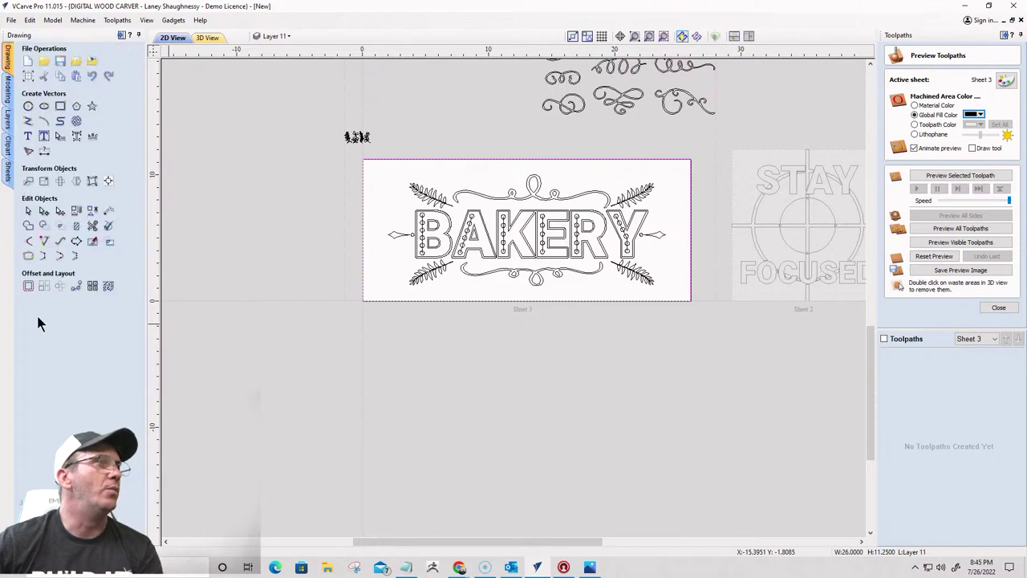
Offset that rectangle 0.75 in inwards, deleting the original outline
{"action": "left_click", "coordinate": [28, 286]}
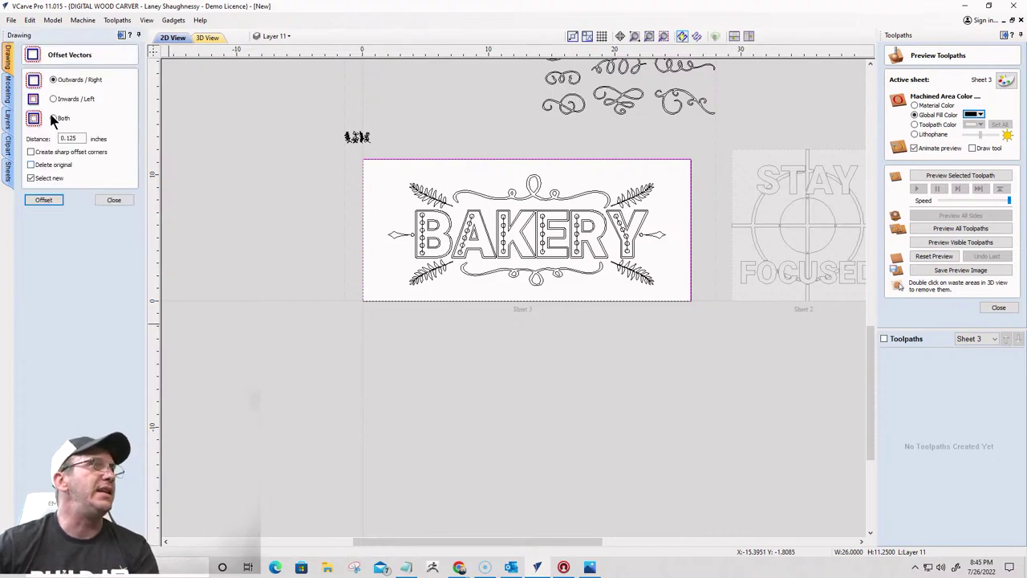
{"action": "left_click_drag", "start_coordinate": [80, 140], "coordinate": [44, 142]}
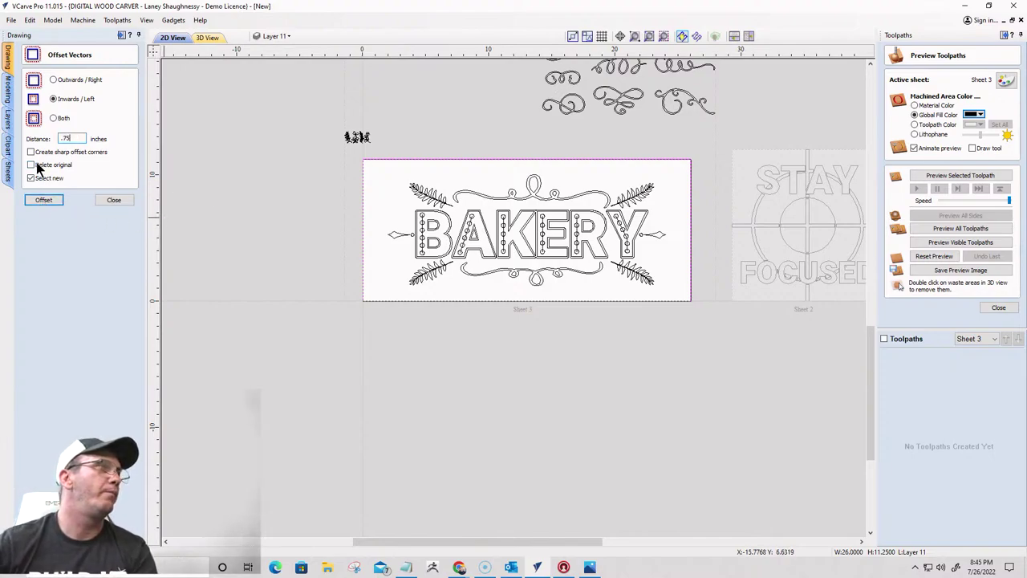
{"action": "left_click", "coordinate": [41, 203]}
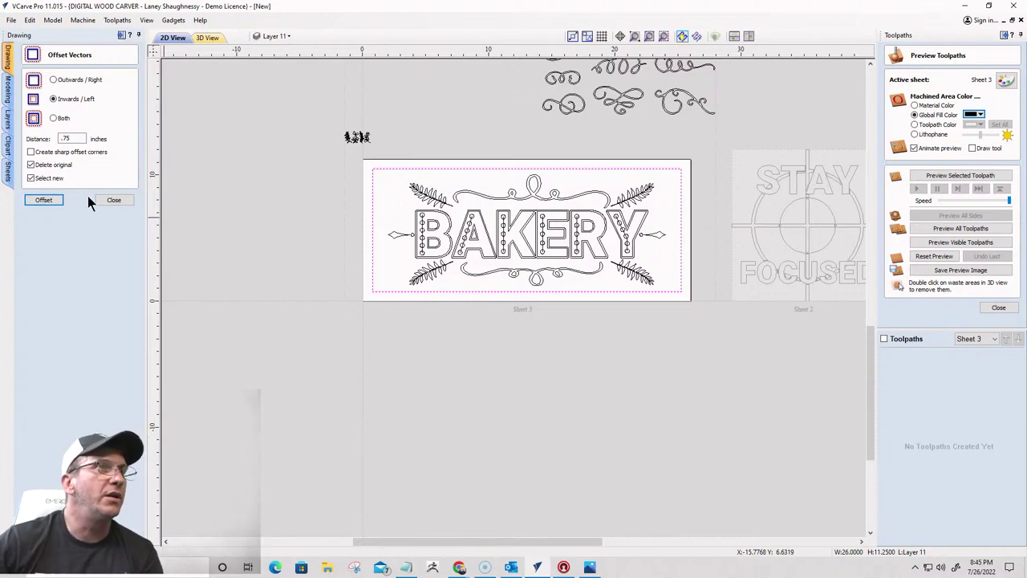
{"action": "left_click", "coordinate": [121, 202]}
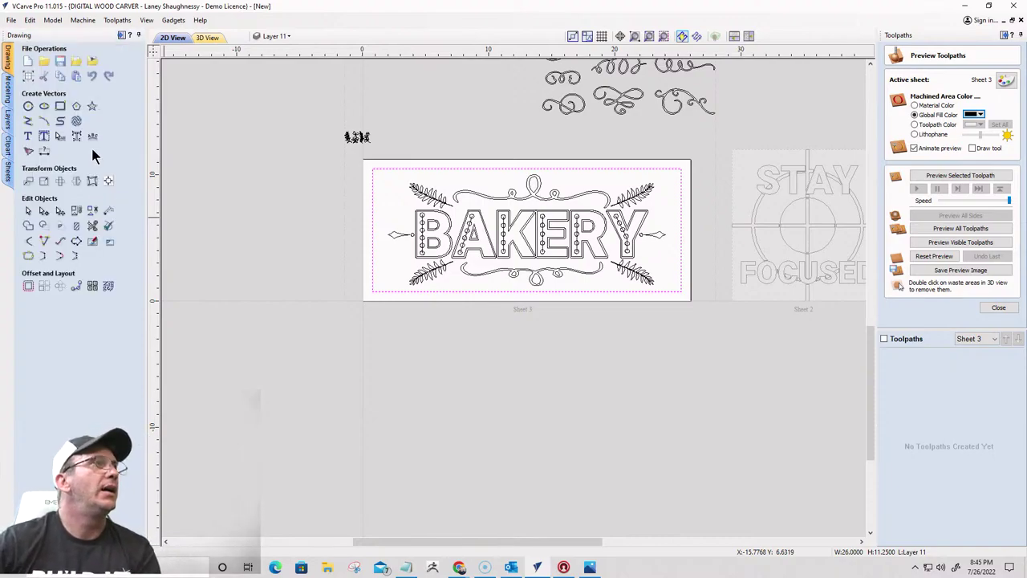
Give the border radiused internal corners, trying 0.75 in then applying a 1 in radius
{"action": "left_click", "coordinate": [60, 105]}
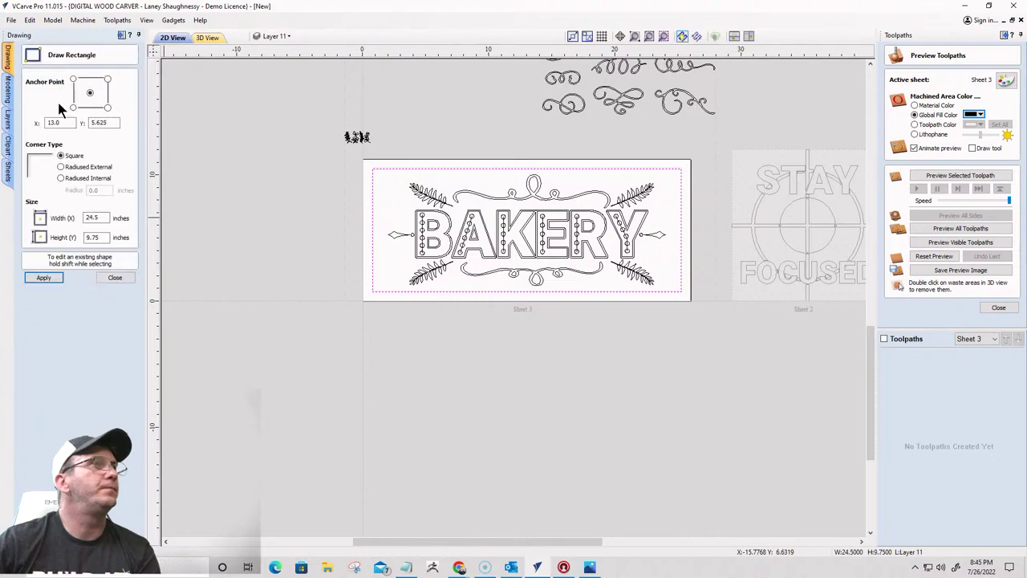
{"action": "left_click", "coordinate": [61, 178]}
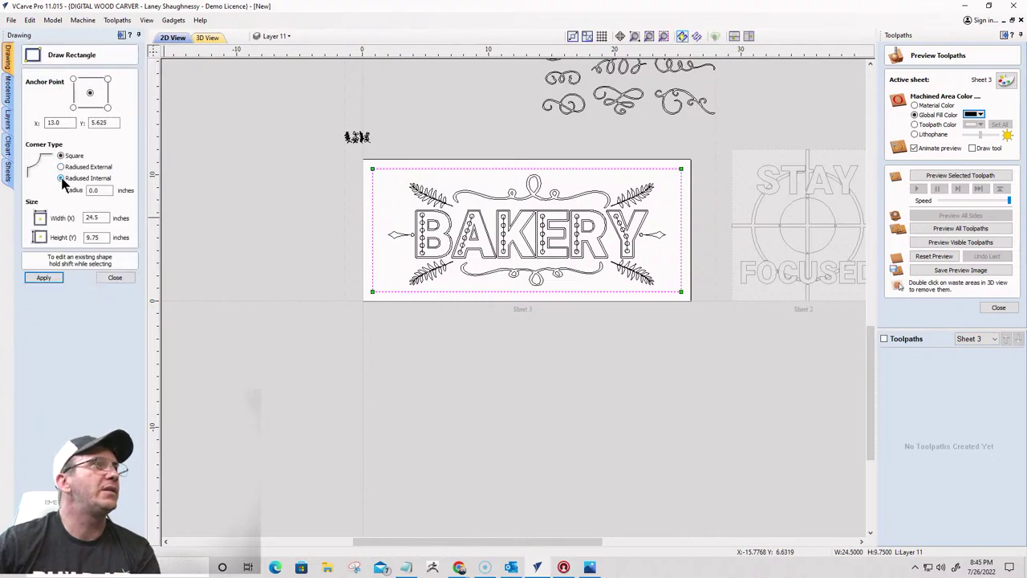
{"action": "left_click_drag", "start_coordinate": [109, 190], "coordinate": [69, 191]}
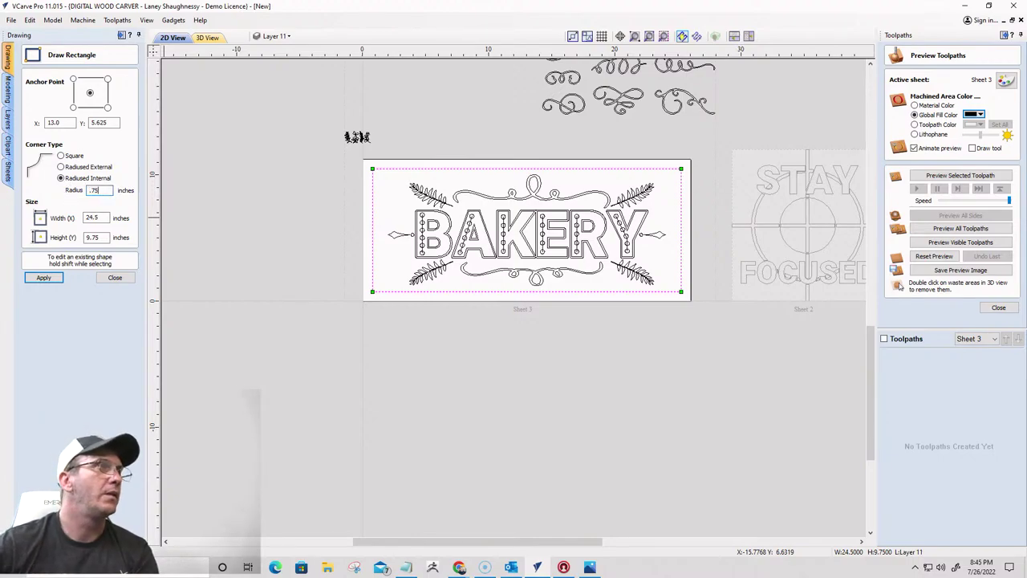
{"action": "type", "text": ".75"}
{"action": "left_click", "coordinate": [43, 277]}
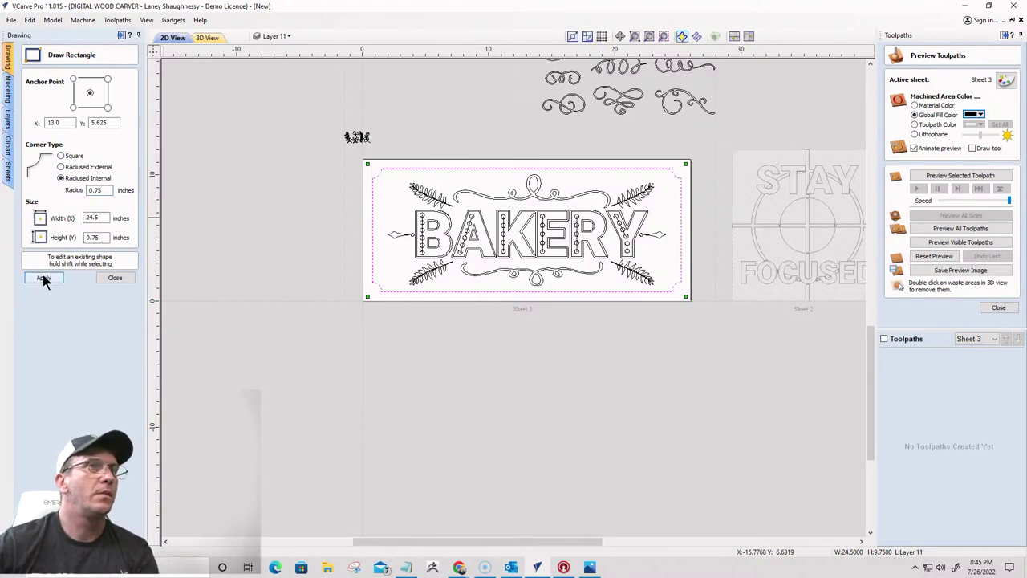
{"action": "left_click_drag", "start_coordinate": [109, 190], "coordinate": [85, 190]}
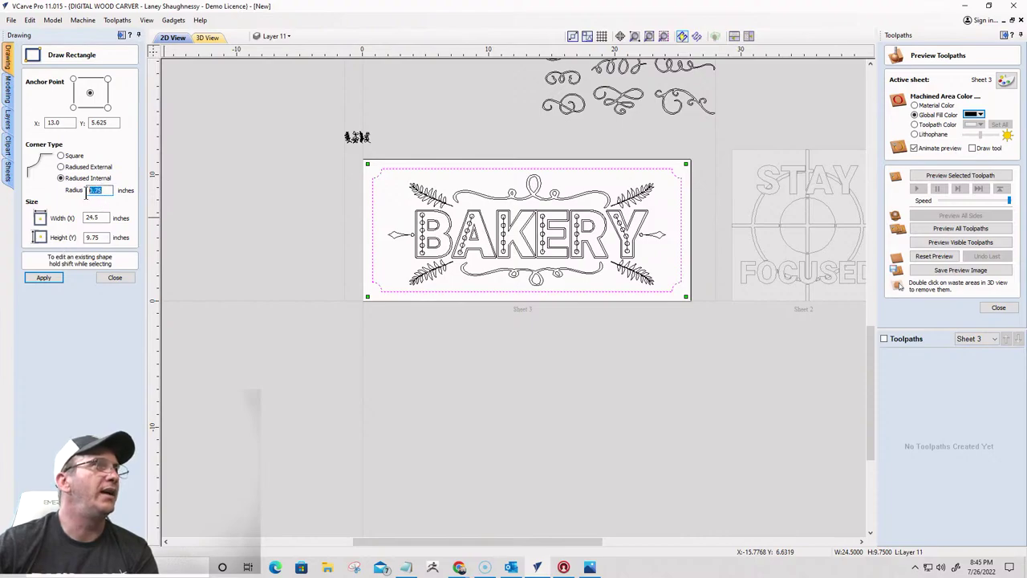
{"action": "type", "text": "1"}
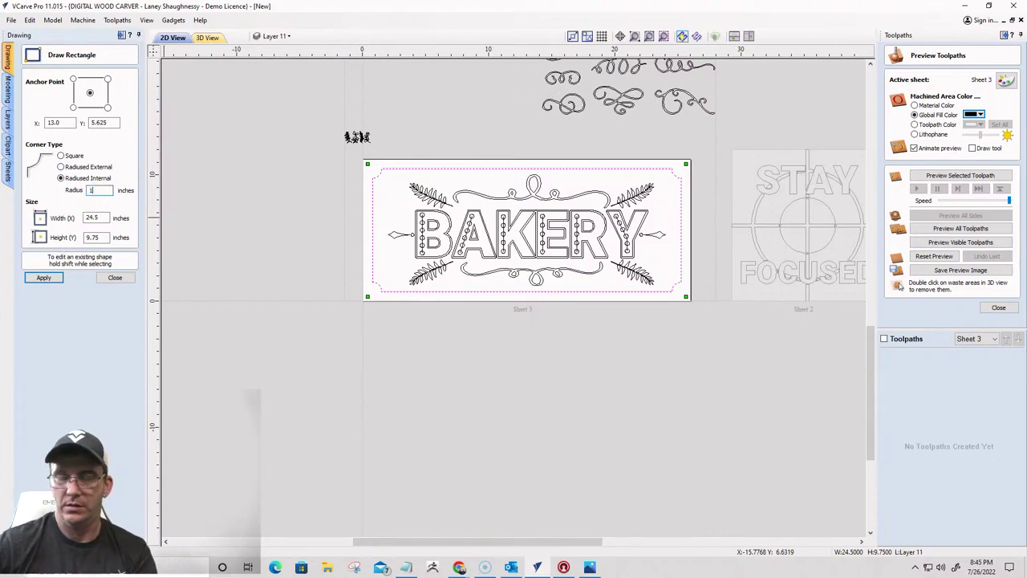
{"action": "left_click", "coordinate": [44, 277]}
{"action": "left_click", "coordinate": [115, 277]}
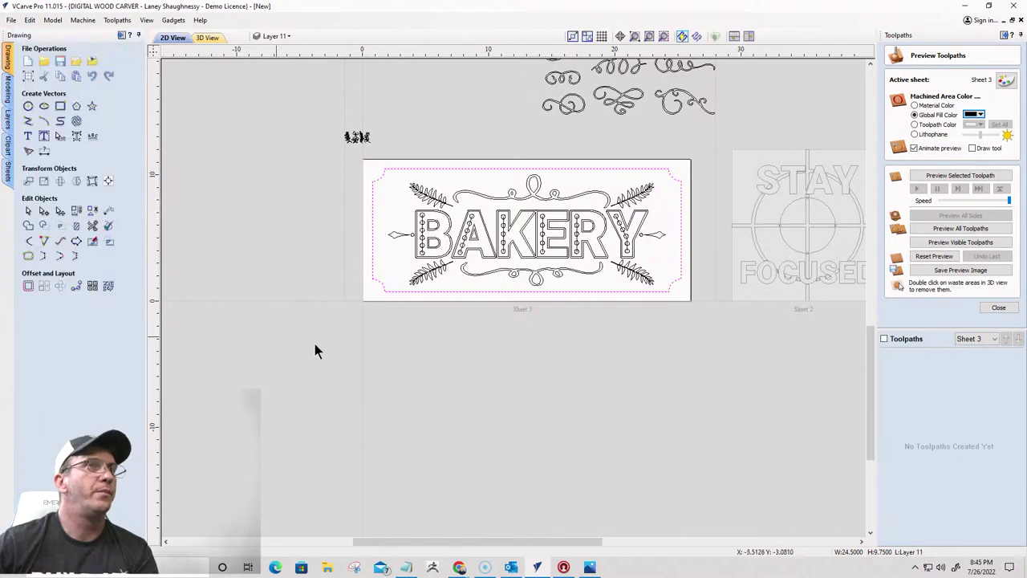
{"action": "left_click", "coordinate": [421, 392]}
{"action": "scroll", "coordinate": [555, 227], "scroll_direction": "up", "scroll_amount": 1}
{"action": "scroll", "coordinate": [566, 230], "scroll_direction": "up", "scroll_amount": 3}
{"action": "scroll", "coordinate": [569, 230], "scroll_direction": "down", "scroll_amount": 4}
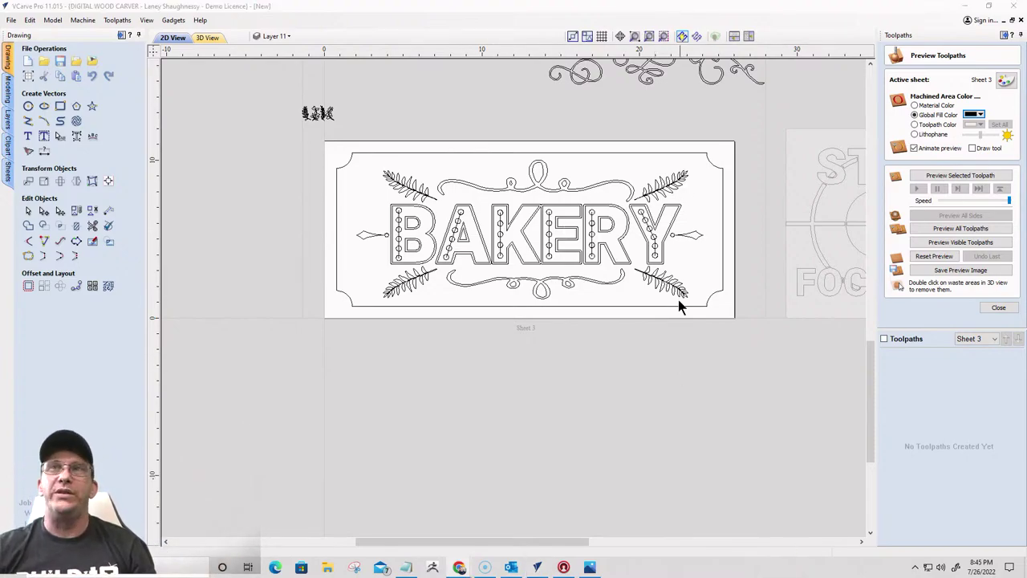
{"action": "scroll", "coordinate": [770, 233], "scroll_direction": "down", "scroll_amount": 3}
{"action": "scroll", "coordinate": [636, 107], "scroll_direction": "up", "scroll_amount": 6}
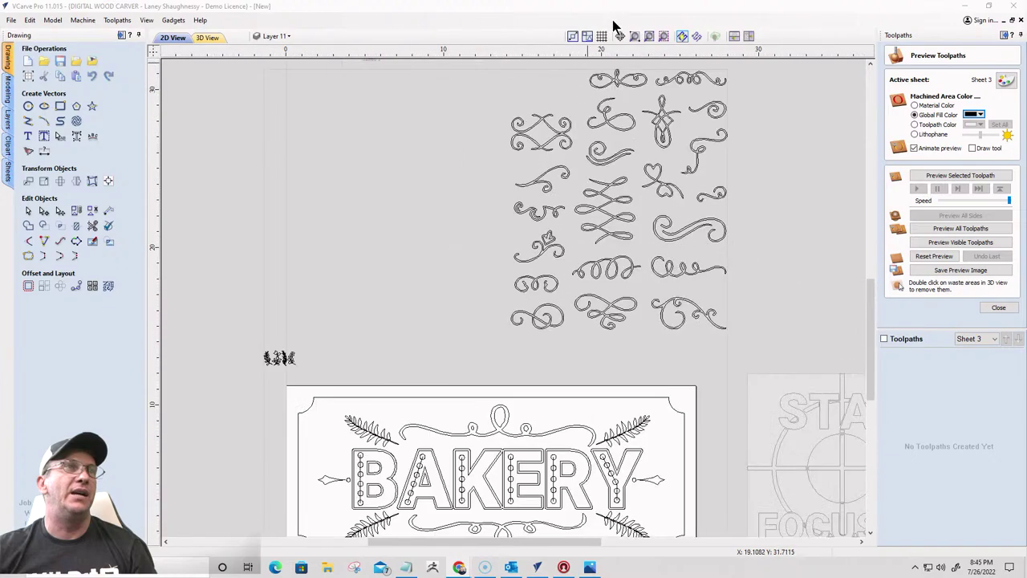
{"action": "scroll", "coordinate": [636, 109], "scroll_direction": "down", "scroll_amount": 2}
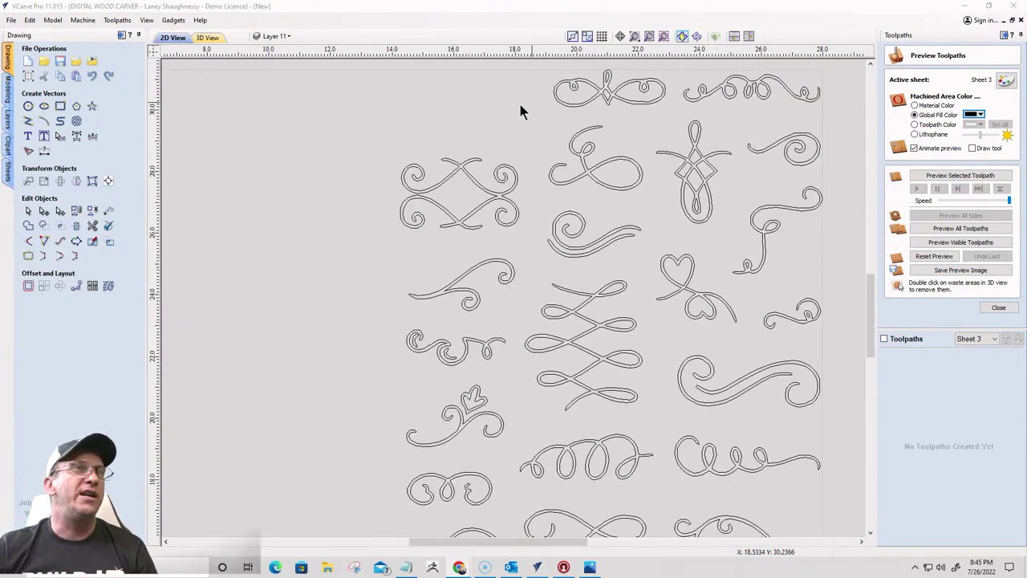
{"action": "scroll", "coordinate": [401, 230], "scroll_direction": "down", "scroll_amount": 4}
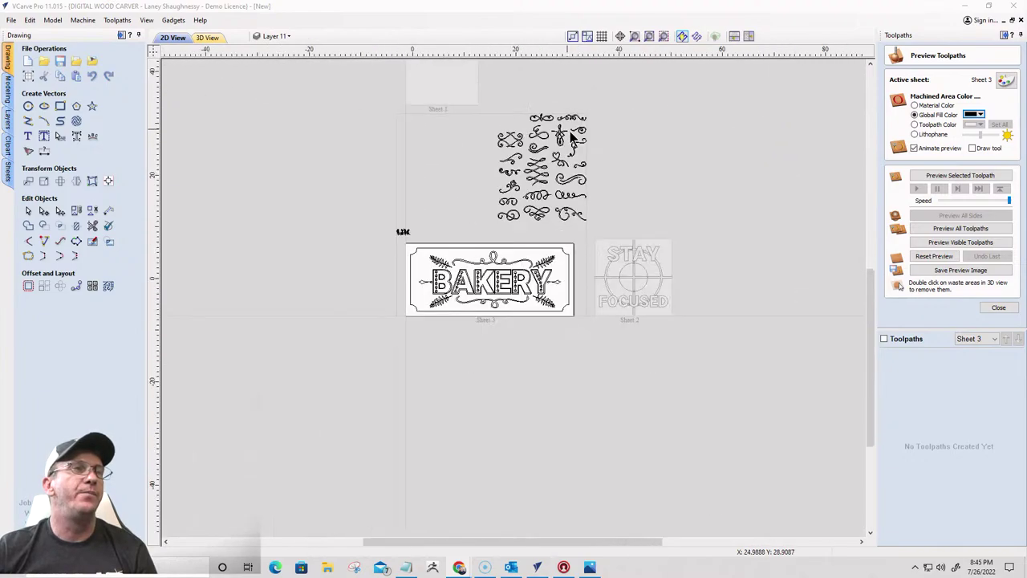
{"action": "scroll", "coordinate": [390, 211], "scroll_direction": "up", "scroll_amount": 2}
{"action": "scroll", "coordinate": [421, 238], "scroll_direction": "up", "scroll_amount": 5}
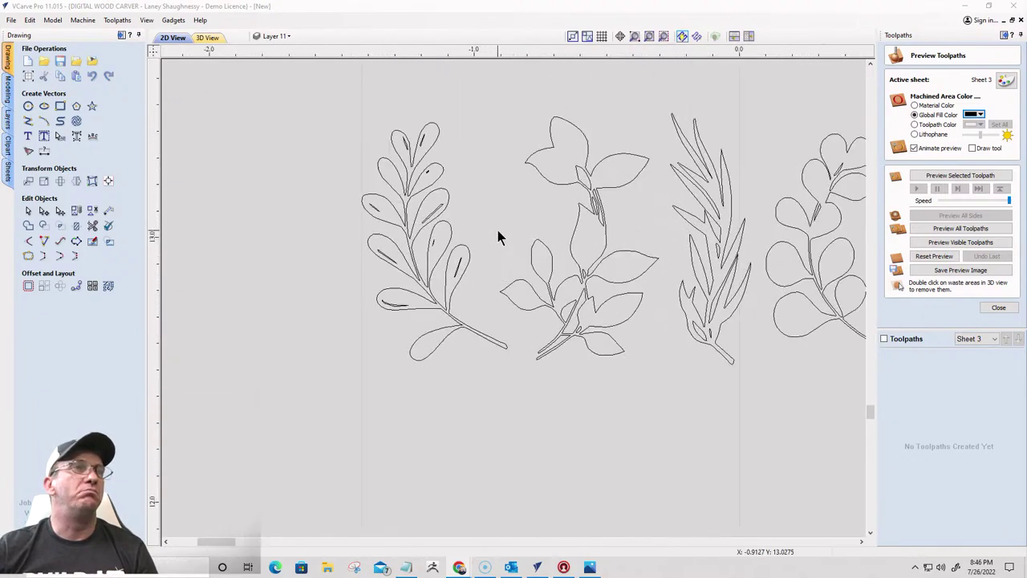
{"action": "scroll", "coordinate": [345, 200], "scroll_direction": "down", "scroll_amount": 3}
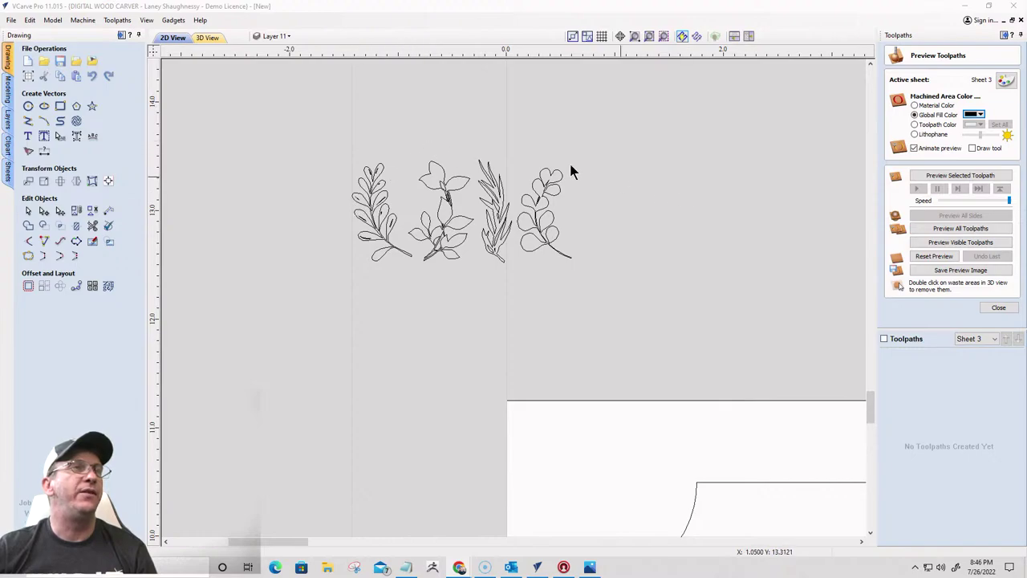
{"action": "scroll", "coordinate": [383, 210], "scroll_direction": "up", "scroll_amount": 2}
{"action": "scroll", "coordinate": [383, 207], "scroll_direction": "down", "scroll_amount": 3}
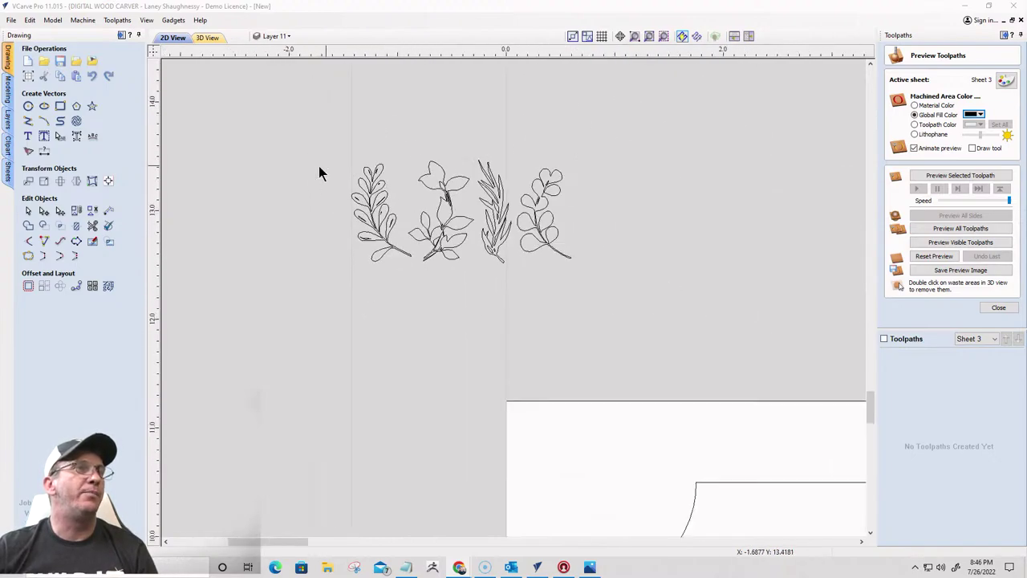
{"action": "scroll", "coordinate": [318, 172], "scroll_direction": "down", "scroll_amount": 2}
{"action": "scroll", "coordinate": [362, 152], "scroll_direction": "down", "scroll_amount": 3}
{"action": "scroll", "coordinate": [418, 196], "scroll_direction": "up", "scroll_amount": 3}
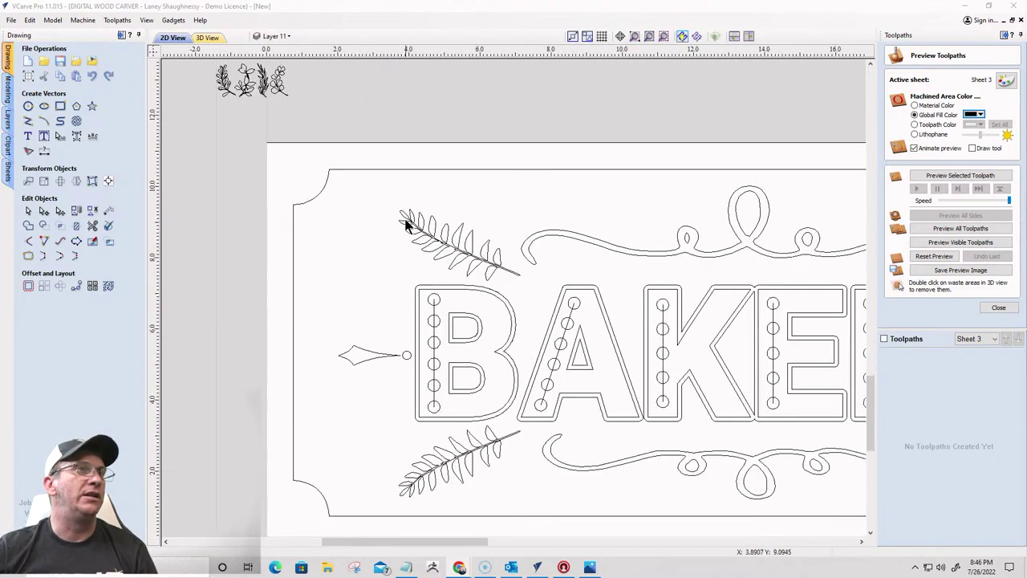
{"action": "scroll", "coordinate": [405, 207], "scroll_direction": "down", "scroll_amount": 3}
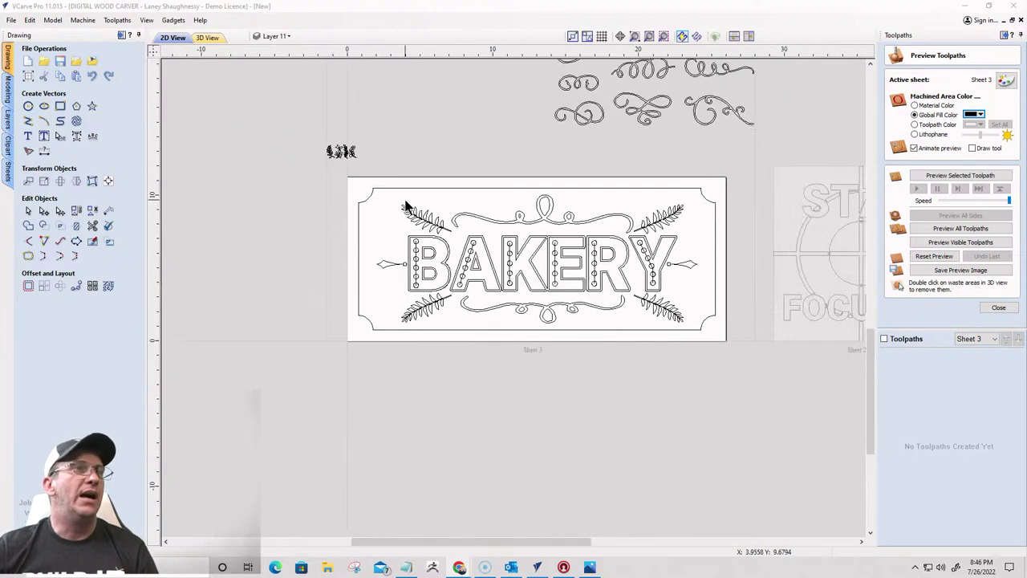
{"action": "scroll", "coordinate": [416, 295], "scroll_direction": "up", "scroll_amount": 3}
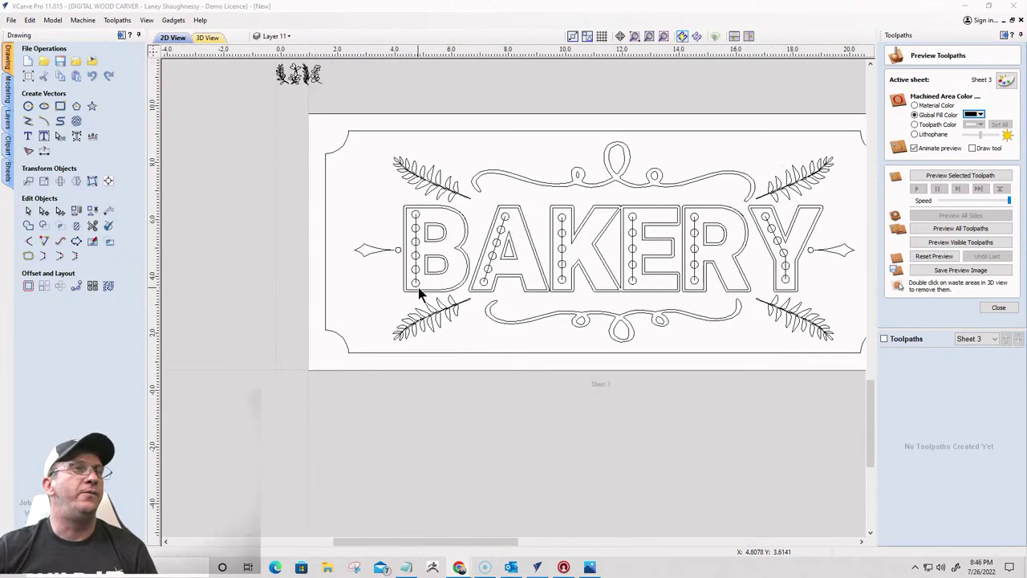
{"action": "scroll", "coordinate": [418, 291], "scroll_direction": "up", "scroll_amount": 3}
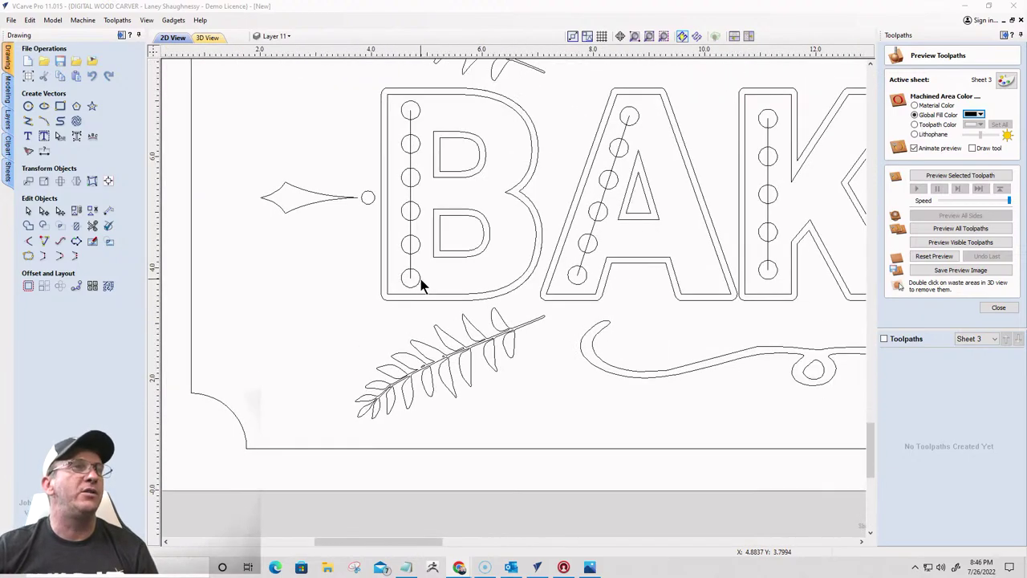
Select the B's outline, then box-select the arrow ornament and dot to its left
{"action": "left_click", "coordinate": [515, 104]}
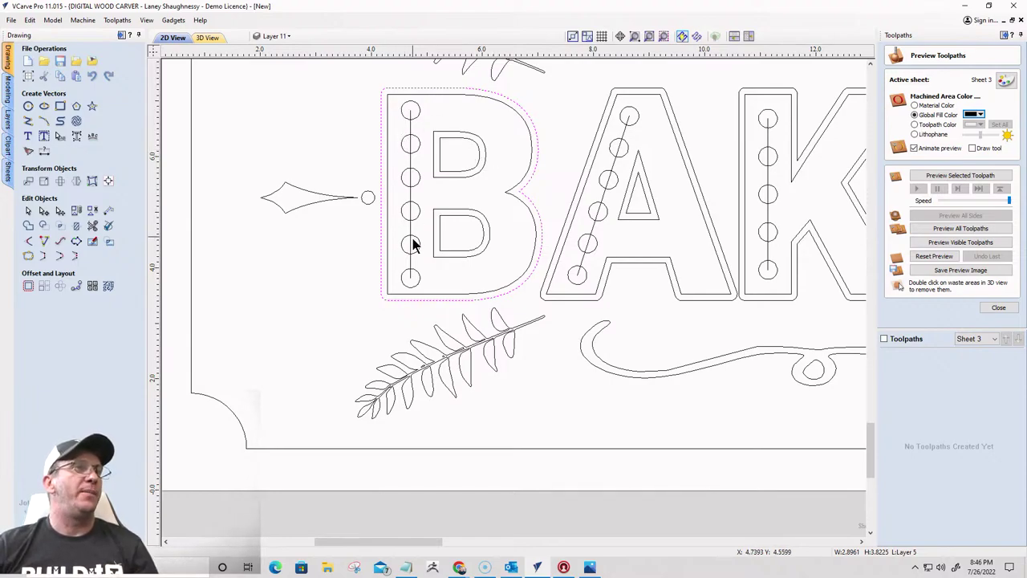
{"action": "scroll", "coordinate": [733, 229], "scroll_direction": "down", "scroll_amount": 3}
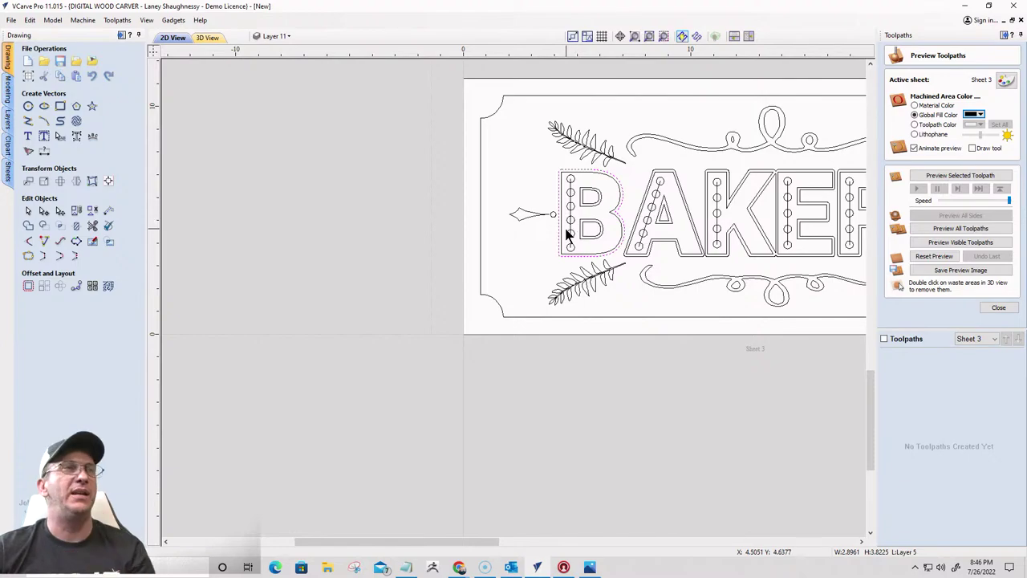
{"action": "scroll", "coordinate": [536, 212], "scroll_direction": "up", "scroll_amount": 5}
{"action": "left_click_drag", "start_coordinate": [424, 153], "coordinate": [840, 315]}
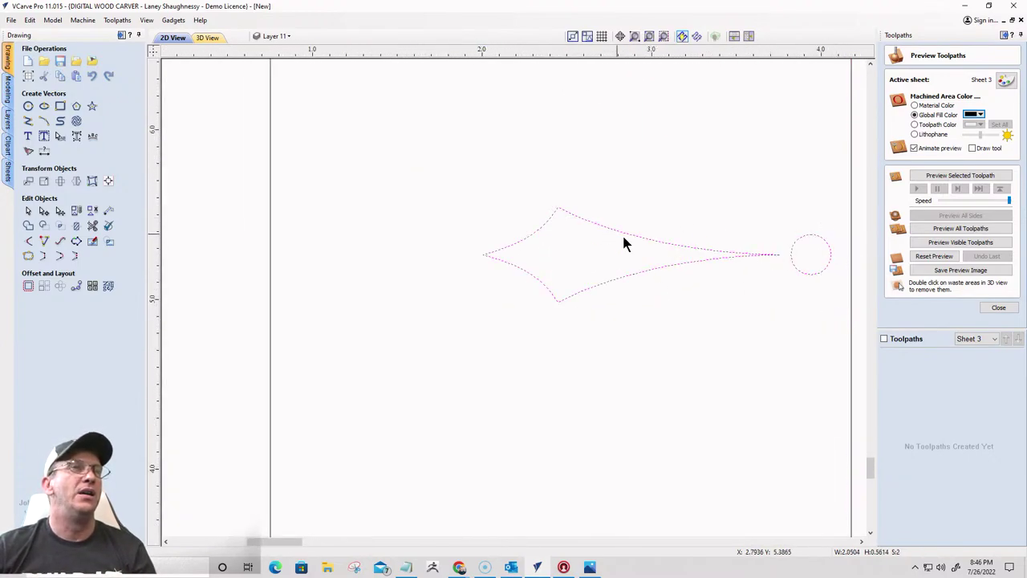
{"action": "scroll", "coordinate": [434, 192], "scroll_direction": "down", "scroll_amount": 5}
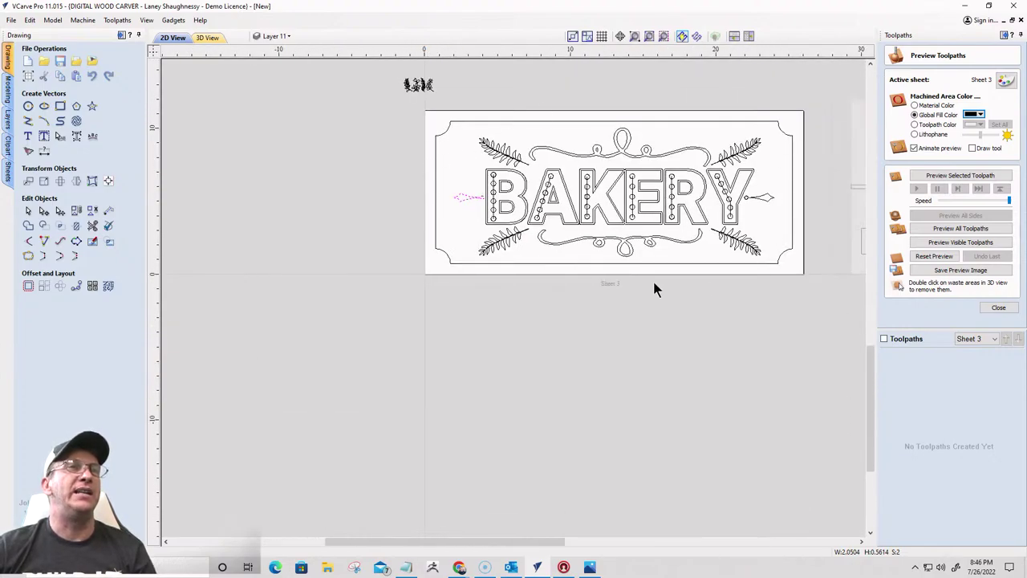
{"action": "scroll", "coordinate": [767, 172], "scroll_direction": "up", "scroll_amount": 1}
{"action": "scroll", "coordinate": [764, 173], "scroll_direction": "up", "scroll_amount": 1}
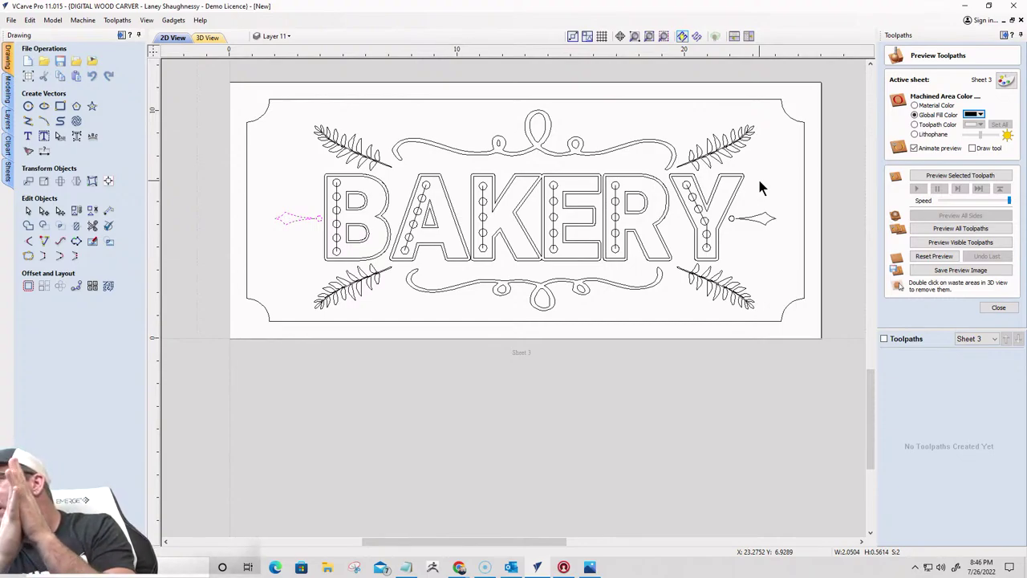
Open the Draw Rectangle form and select its Width value for editing
{"action": "left_click", "coordinate": [60, 106]}
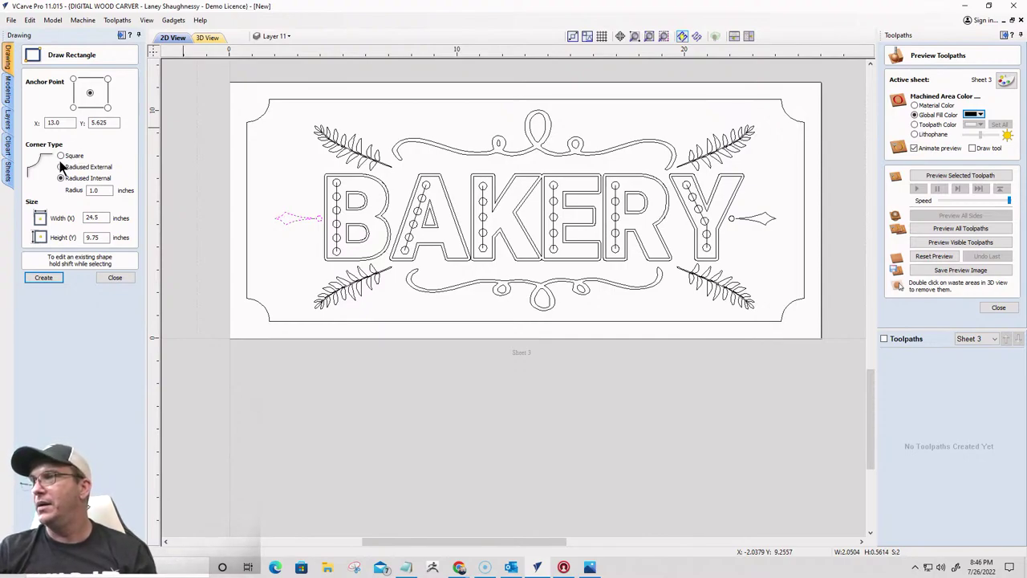
{"action": "double_click", "coordinate": [98, 218]}
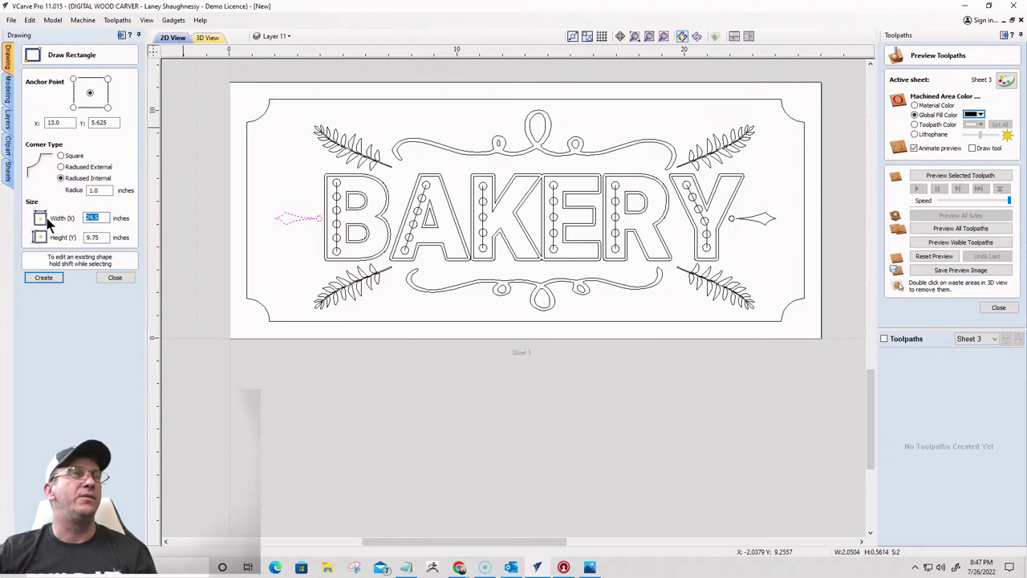
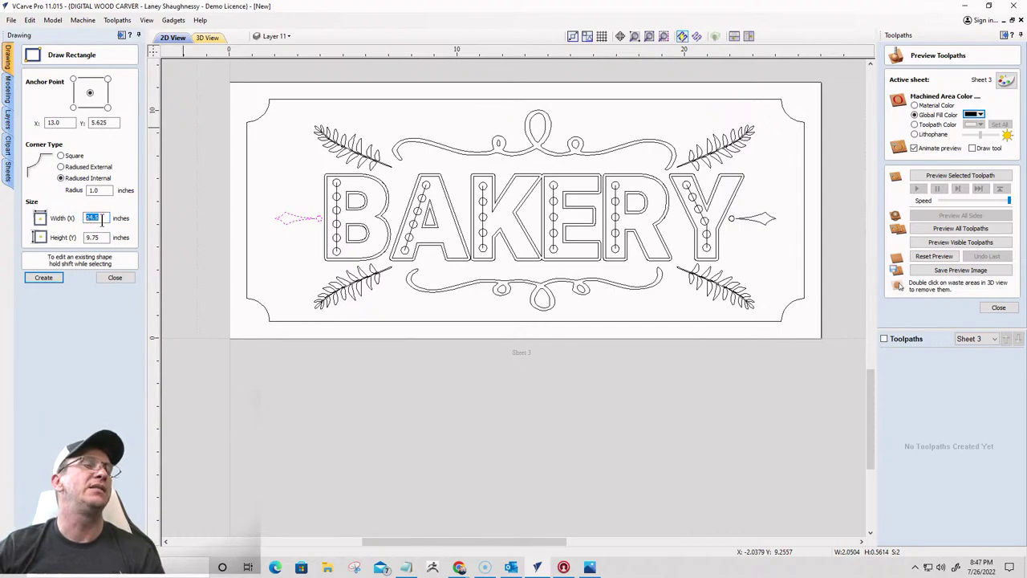
Check the arrow ornament's width (2.0504) in Set Size and close it unchanged
{"action": "left_click", "coordinate": [115, 278]}
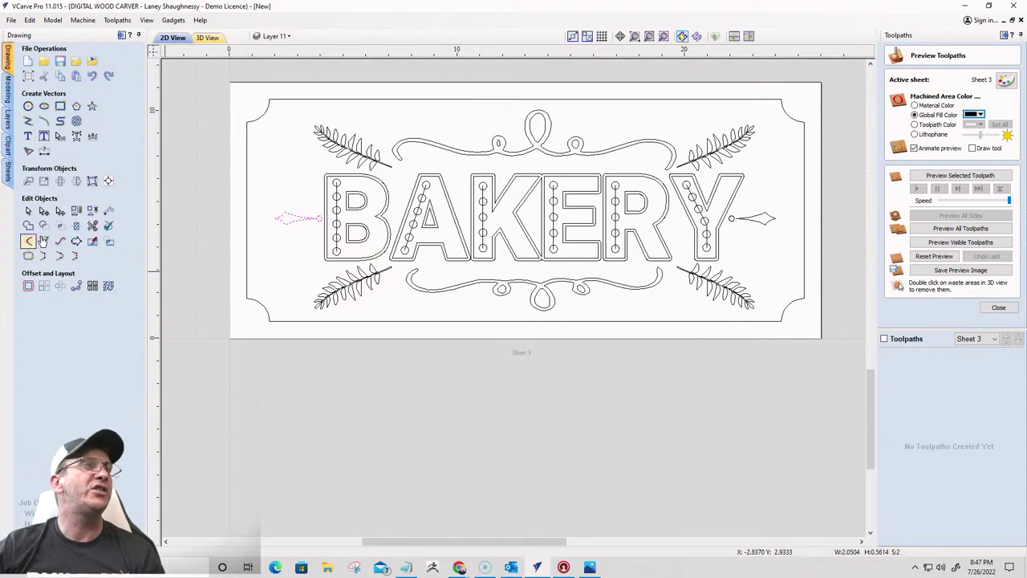
{"action": "left_click", "coordinate": [44, 182]}
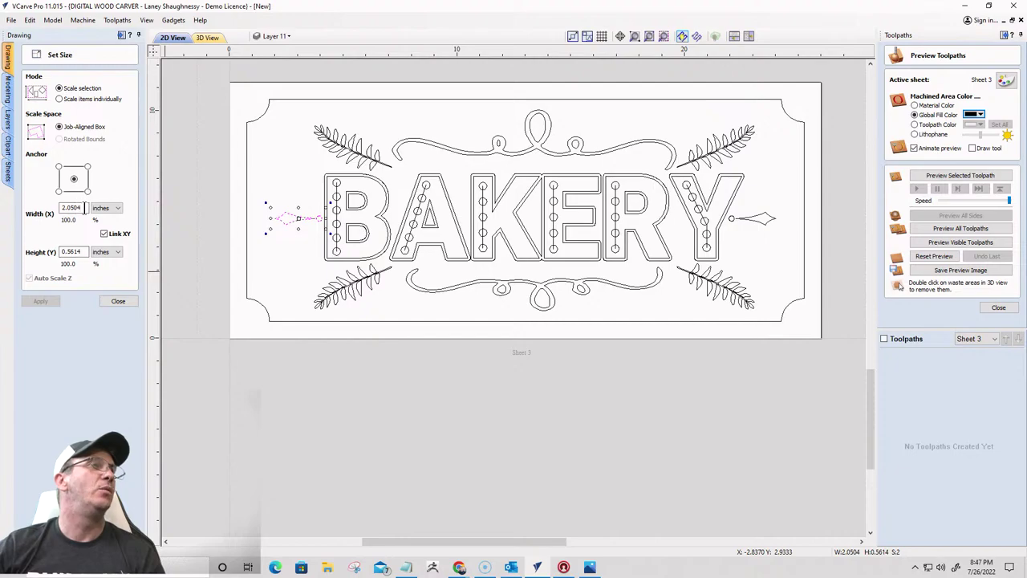
{"action": "left_click_drag", "start_coordinate": [81, 207], "coordinate": [35, 207]}
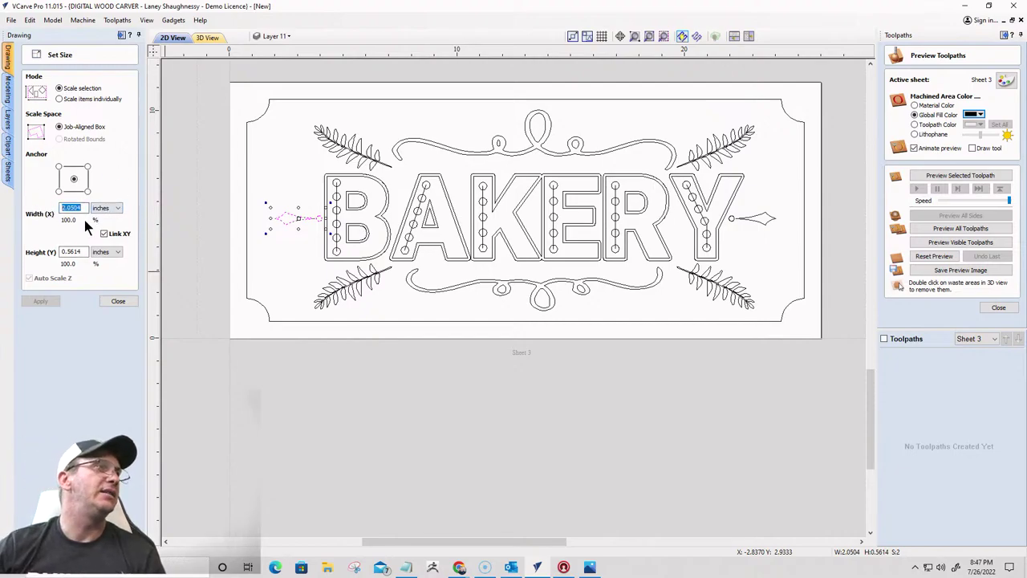
{"action": "left_click", "coordinate": [124, 300]}
Try rectangle widths 3/4 (0.75) and 300mm (11.811), then close without drawing
{"action": "left_click", "coordinate": [60, 106]}
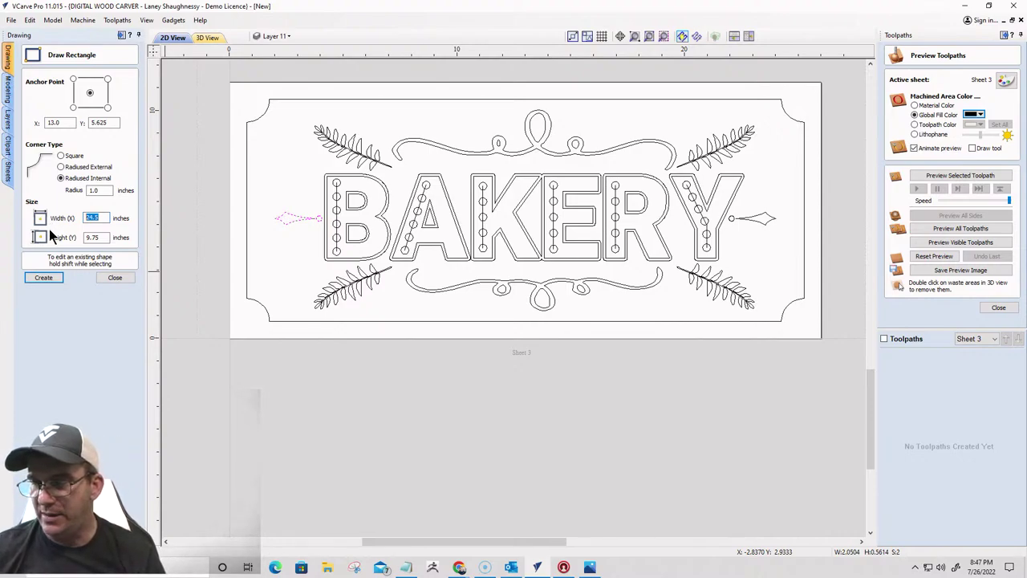
{"action": "type", "text": "3/4"}
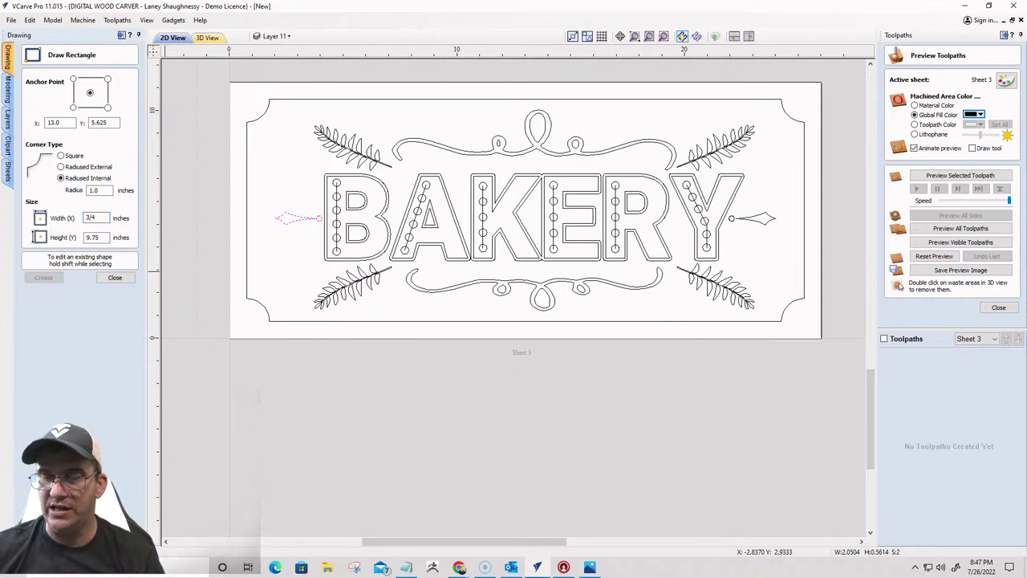
{"action": "key", "text": "Return"}
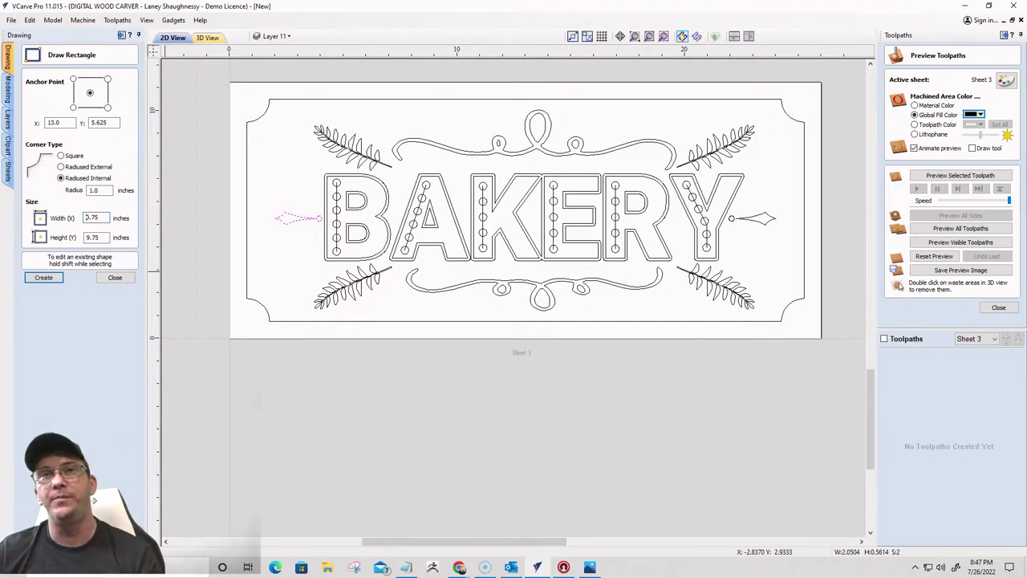
{"action": "key", "text": "Delete"}
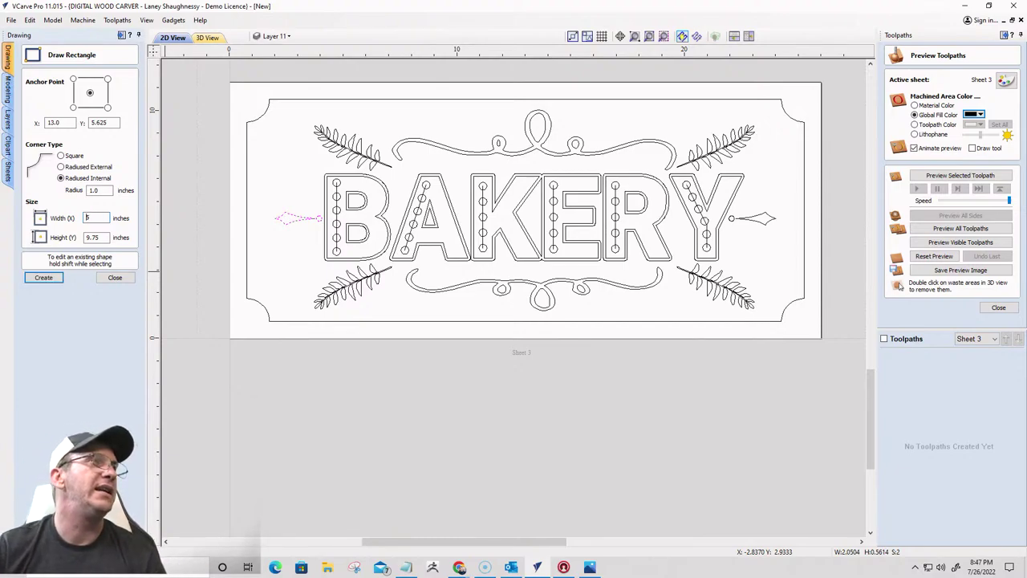
{"action": "key", "text": "Delete"}
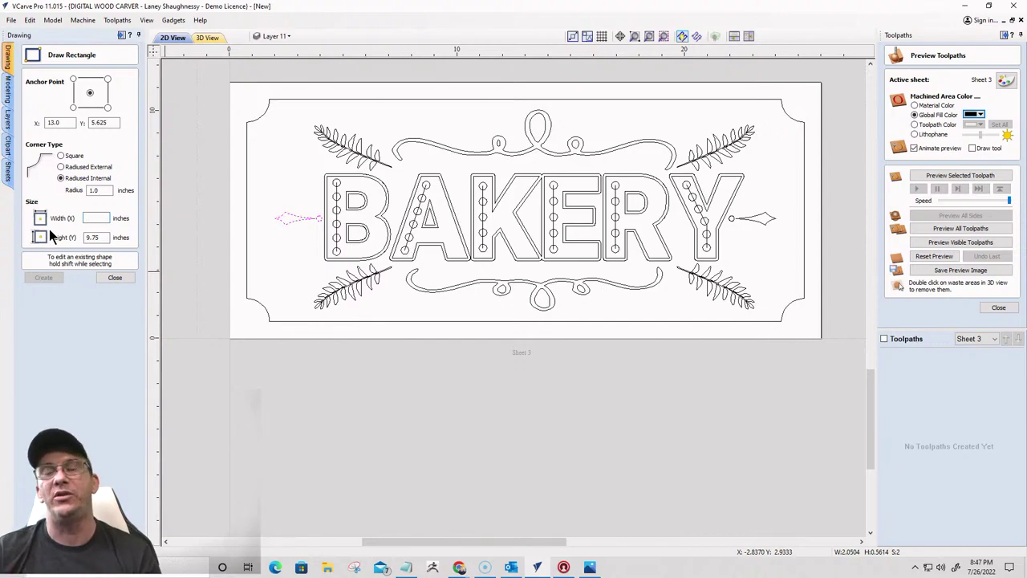
{"action": "type", "text": "300"}
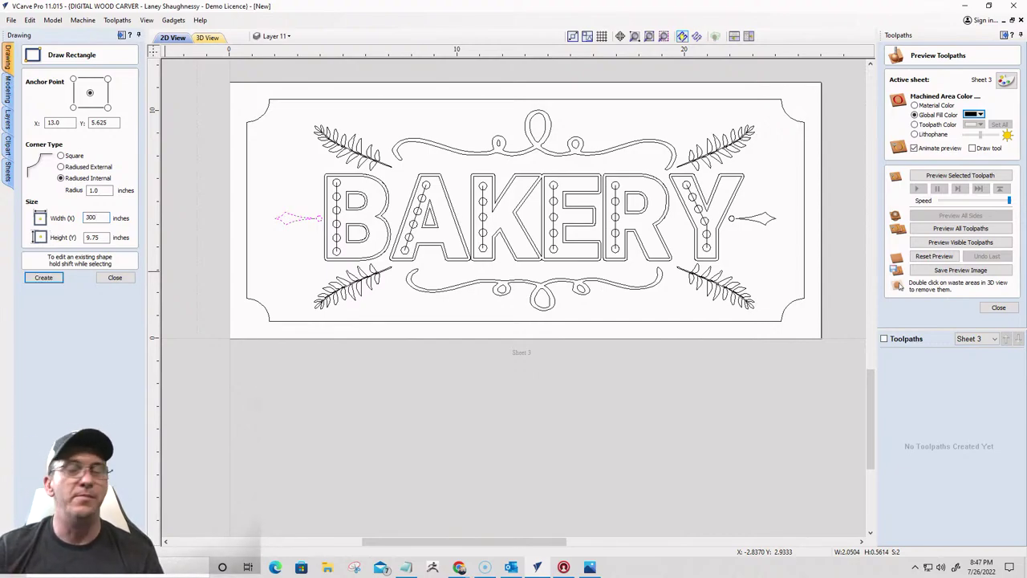
{"action": "type", "text": "\""}
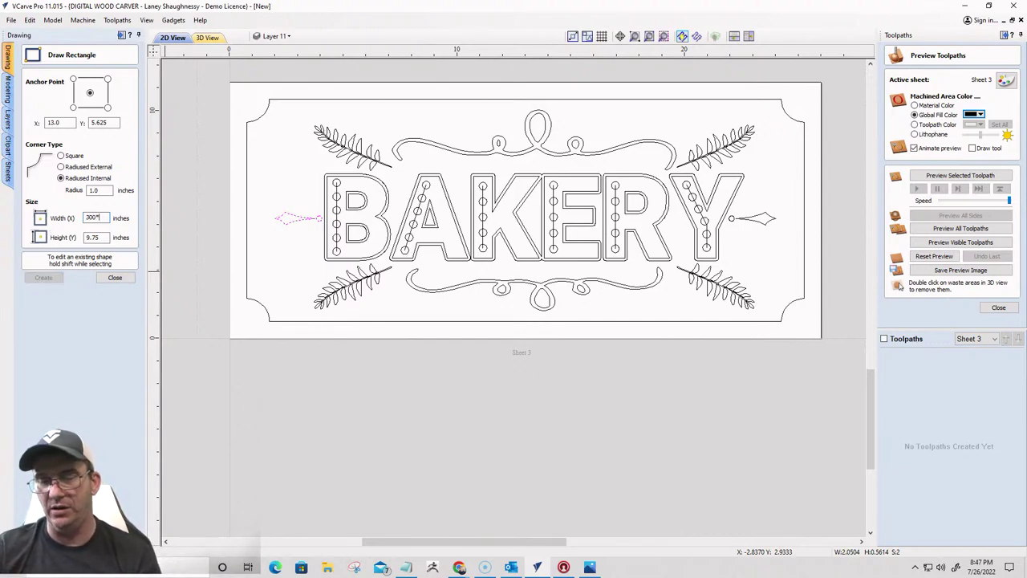
{"action": "type", "text": "1"}
{"action": "type", "text": "m"}
{"action": "key", "text": "Return"}
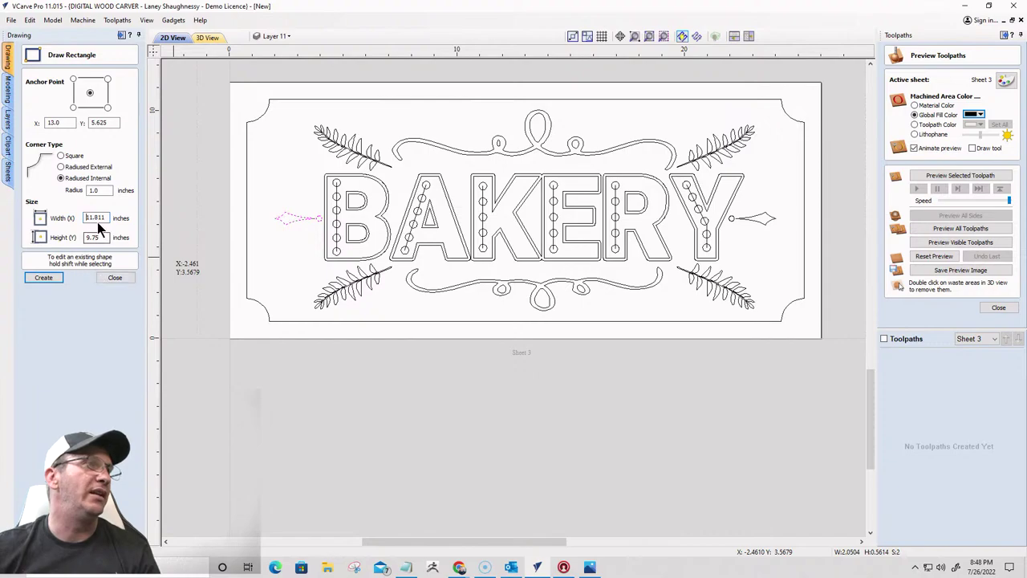
{"action": "left_click", "coordinate": [115, 278]}
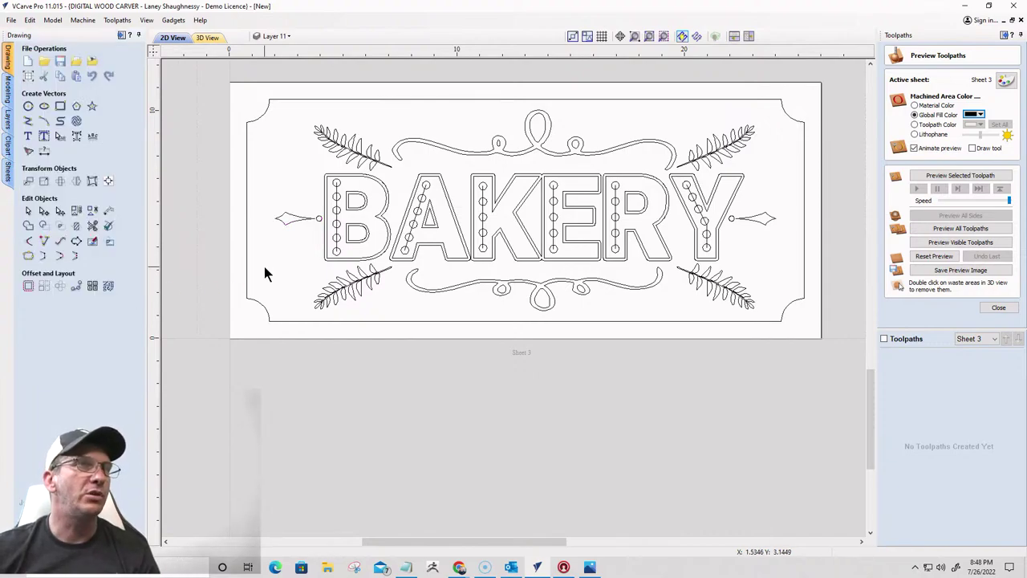
{"action": "left_click", "coordinate": [60, 108]}
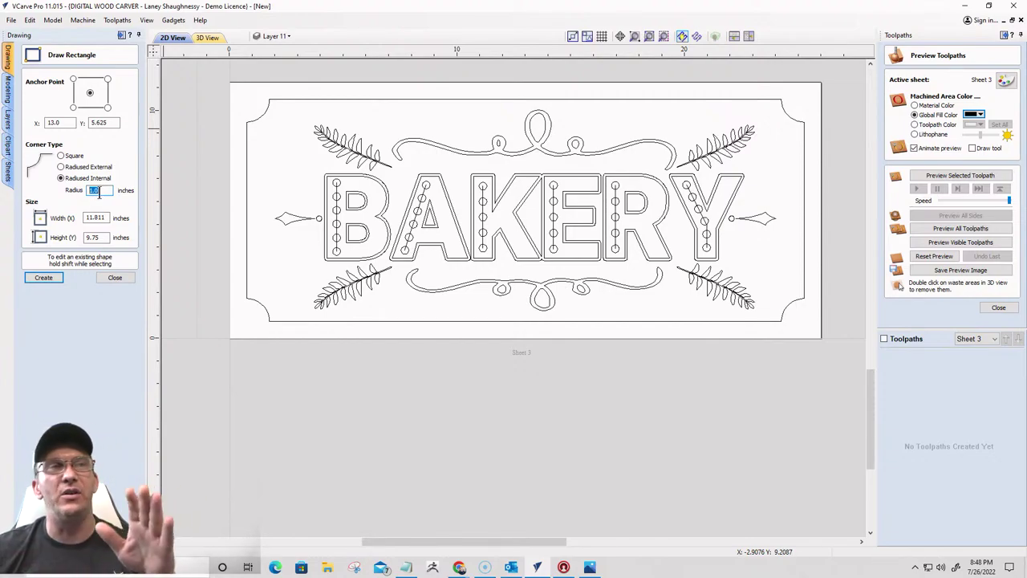
{"action": "left_click", "coordinate": [113, 278]}
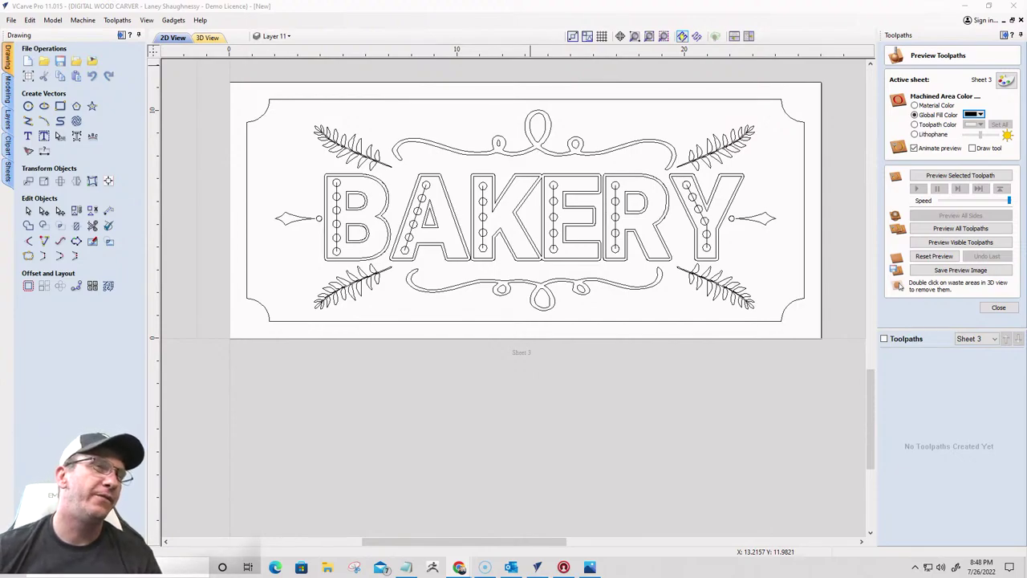
Select the K outline, then add the B, A, E, R and Y outlines and counters
{"action": "left_click", "coordinate": [532, 190]}
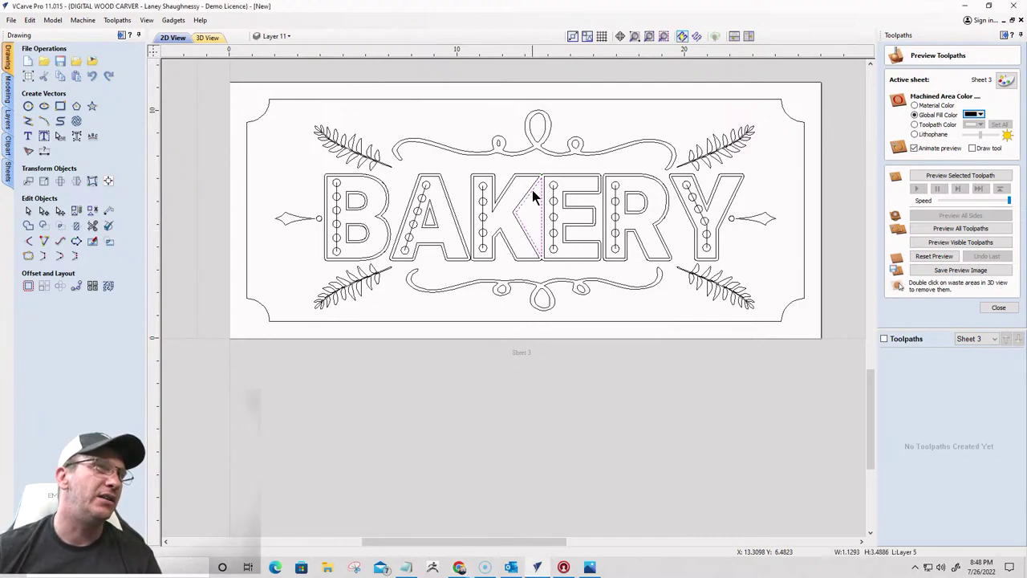
{"action": "left_click", "coordinate": [357, 201], "text": "shift"}
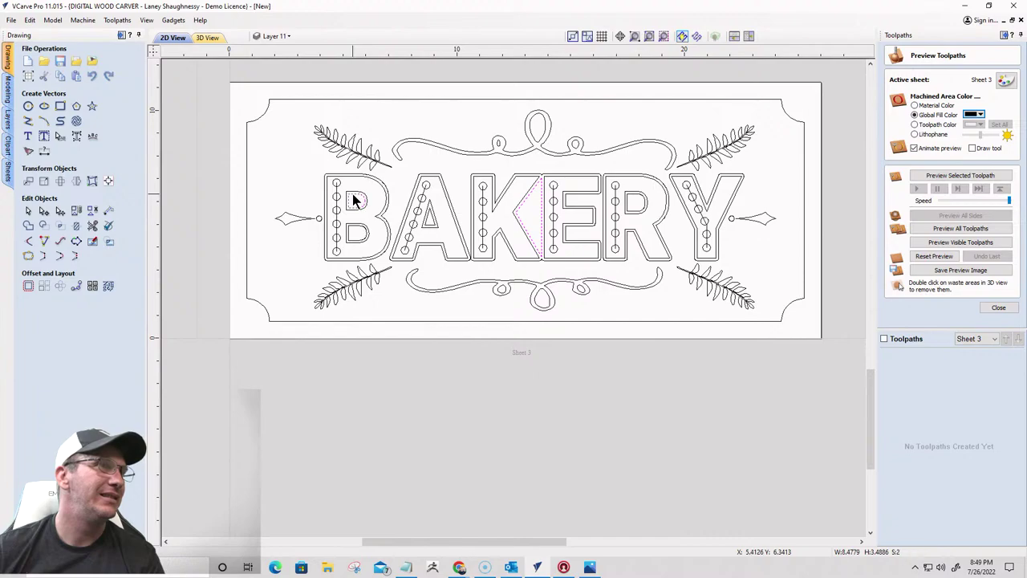
{"action": "left_click", "coordinate": [362, 230], "text": "shift"}
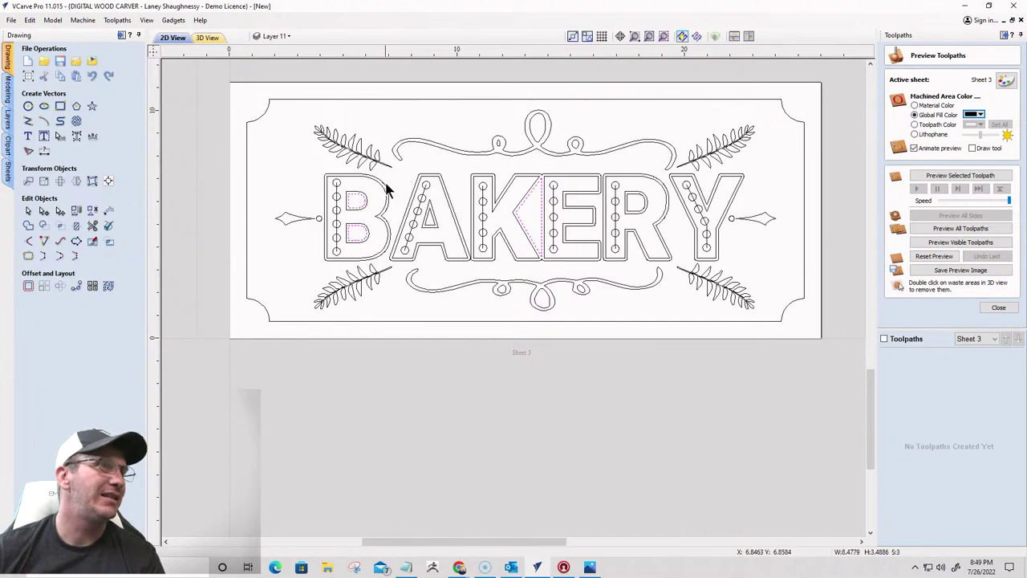
{"action": "left_click", "coordinate": [389, 199], "text": "shift"}
{"action": "left_click", "coordinate": [423, 181], "text": "shift"}
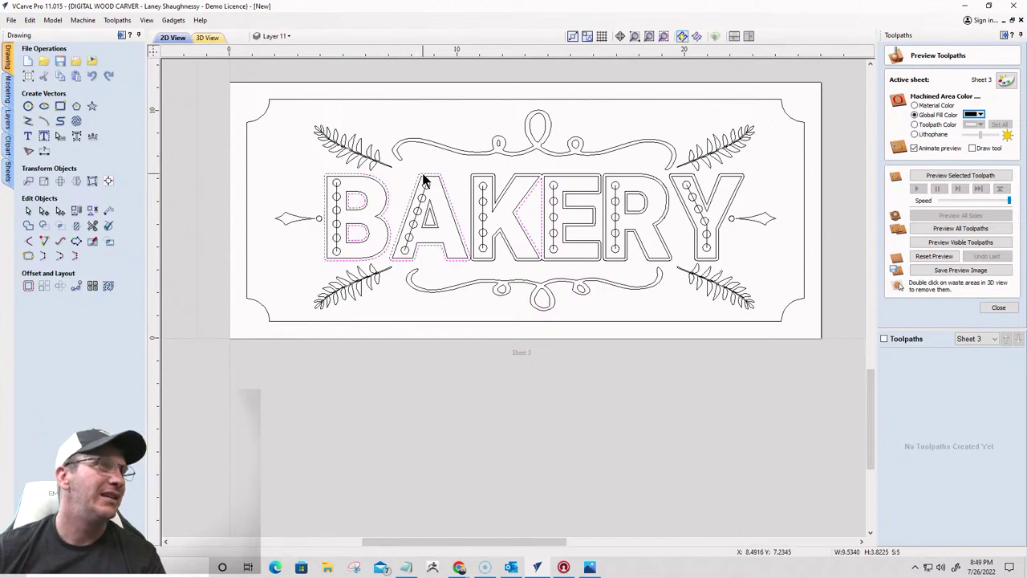
{"action": "left_click", "coordinate": [428, 215], "text": "shift"}
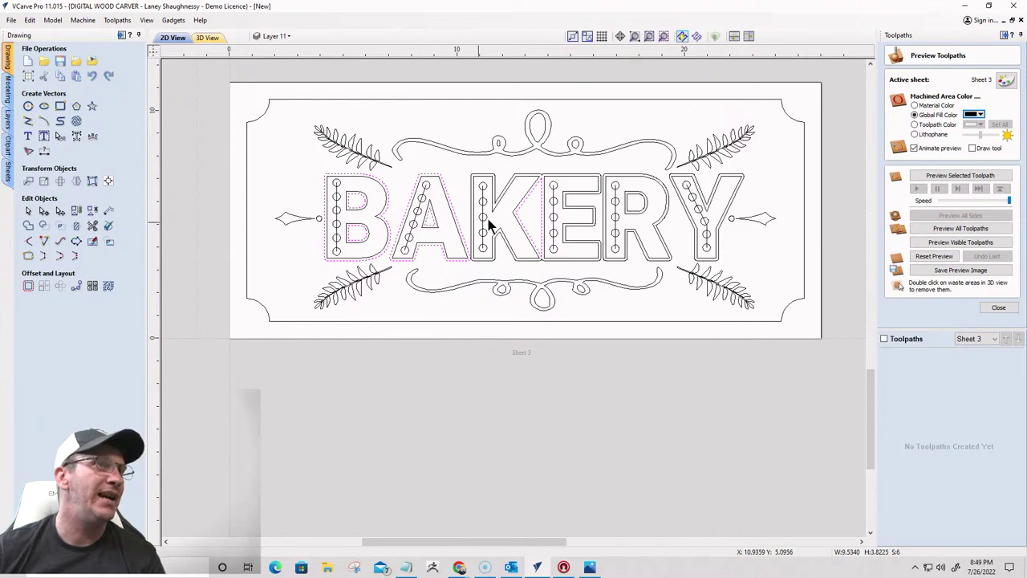
{"action": "left_click", "coordinate": [499, 199], "text": "shift"}
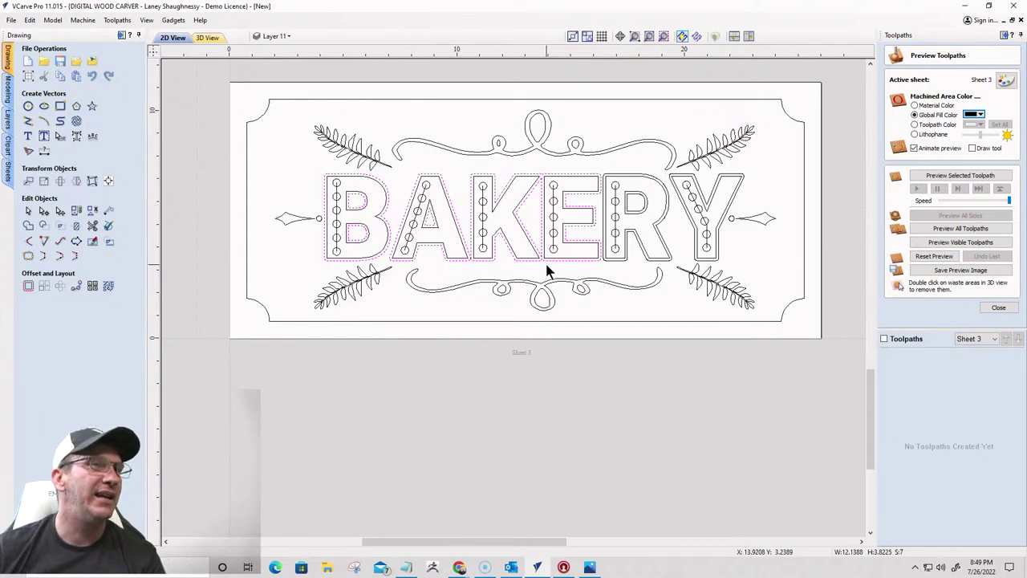
{"action": "left_click", "coordinate": [626, 202], "text": "shift"}
{"action": "left_click", "coordinate": [630, 178], "text": "shift"}
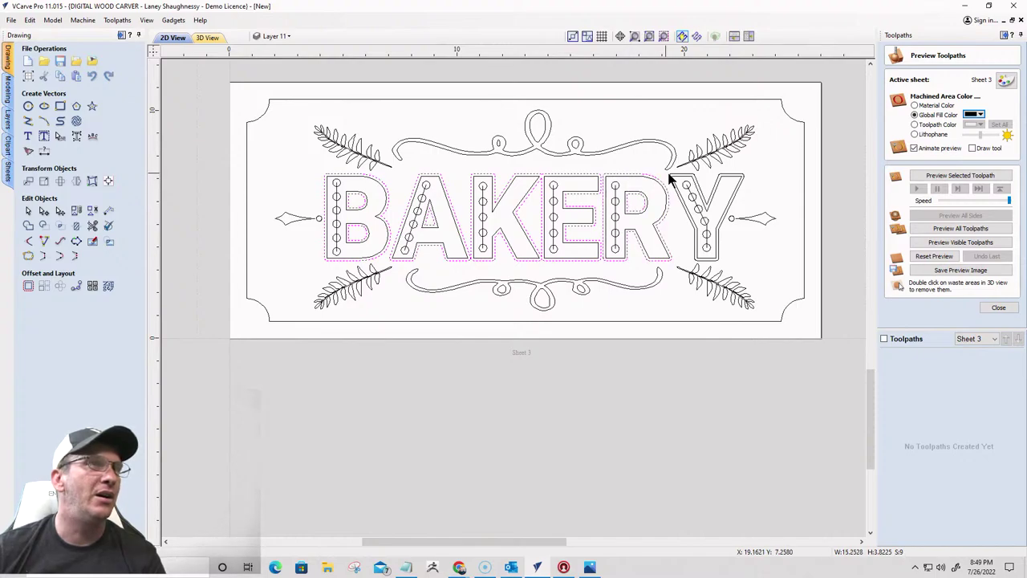
{"action": "left_click", "coordinate": [682, 173], "text": "shift"}
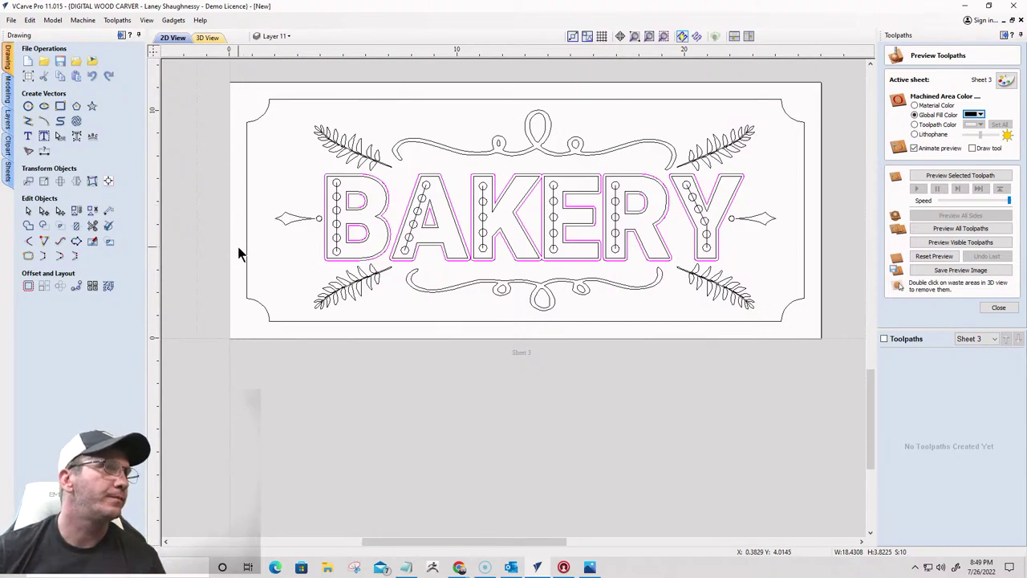
{"action": "scroll", "coordinate": [325, 223], "scroll_direction": "up", "scroll_amount": 3}
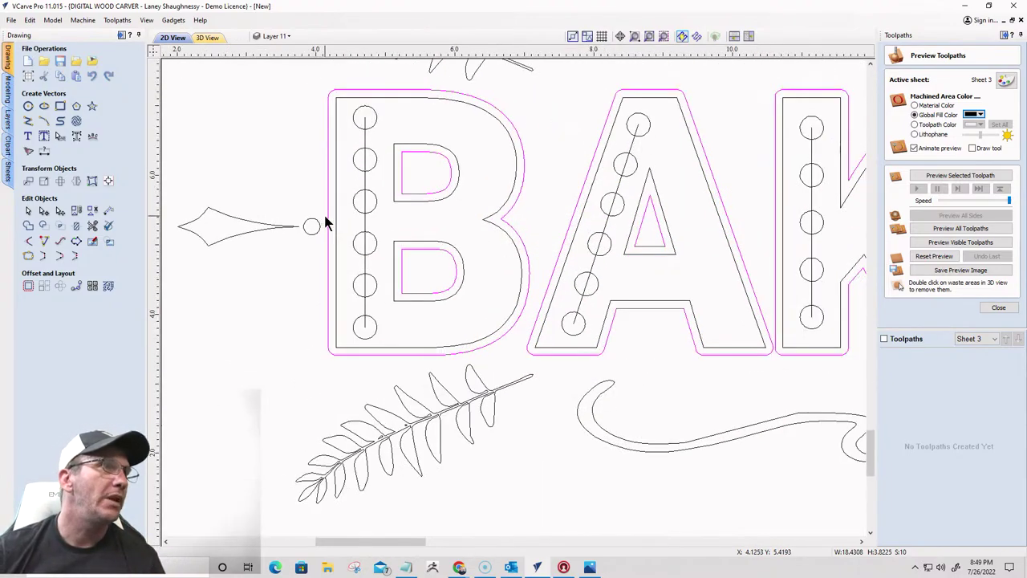
Offset the selected letter outlines outwards by 0.0625 inches
{"action": "left_click", "coordinate": [28, 286]}
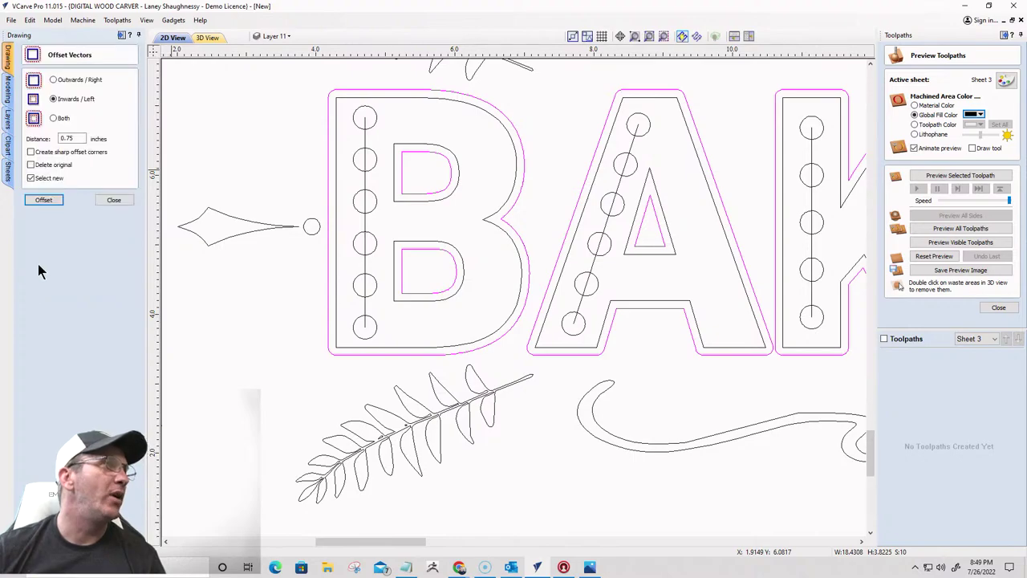
{"action": "left_click", "coordinate": [53, 79]}
{"action": "left_click_drag", "start_coordinate": [77, 138], "coordinate": [39, 138]}
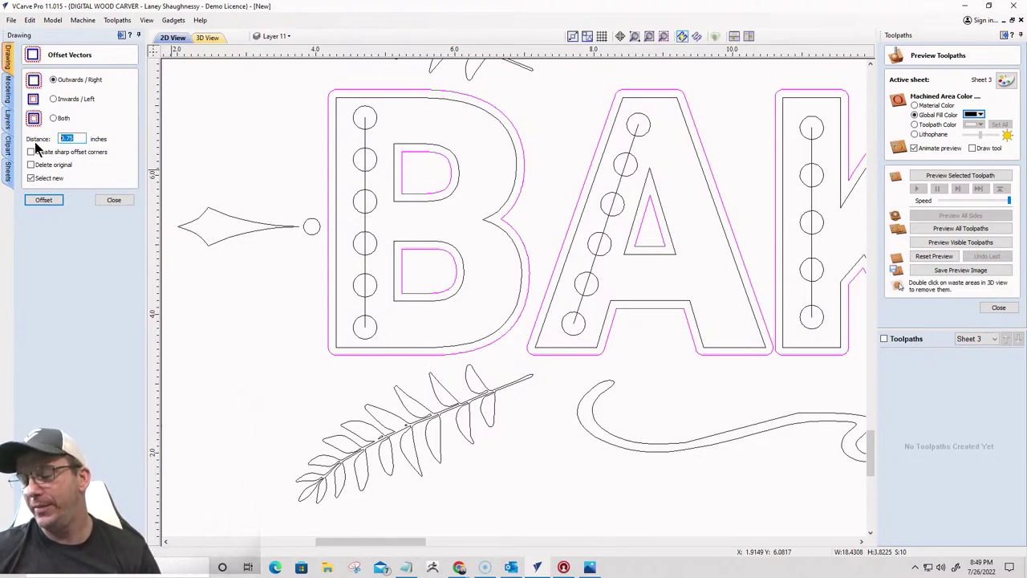
{"action": "type", "text": ".0625"}
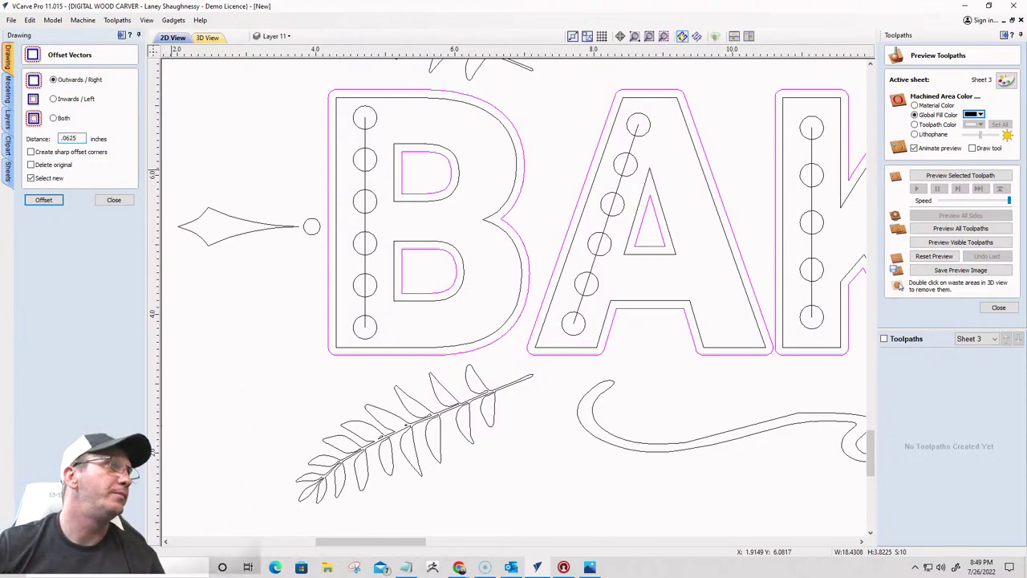
{"action": "left_click", "coordinate": [52, 206]}
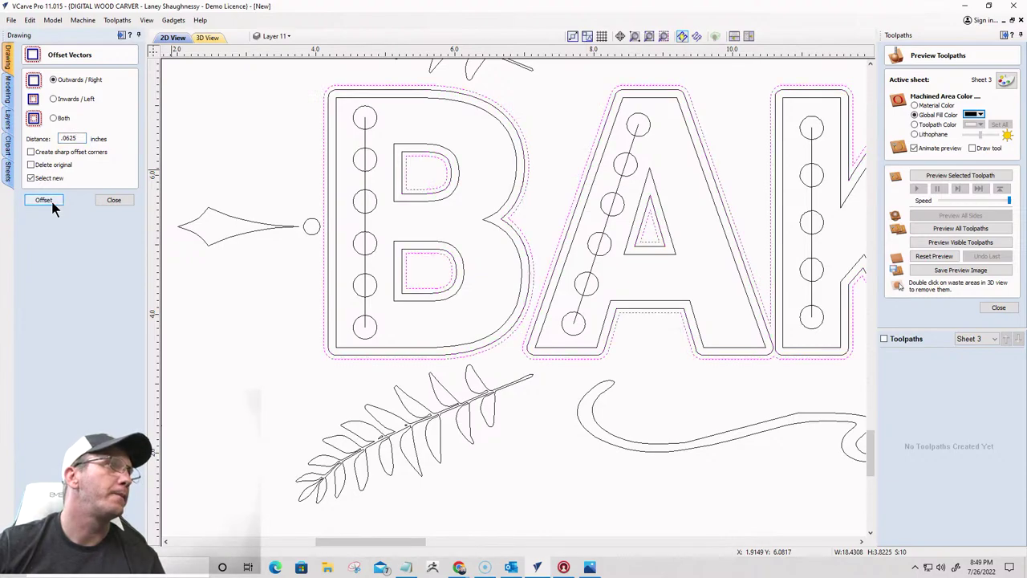
{"action": "left_click", "coordinate": [113, 200]}
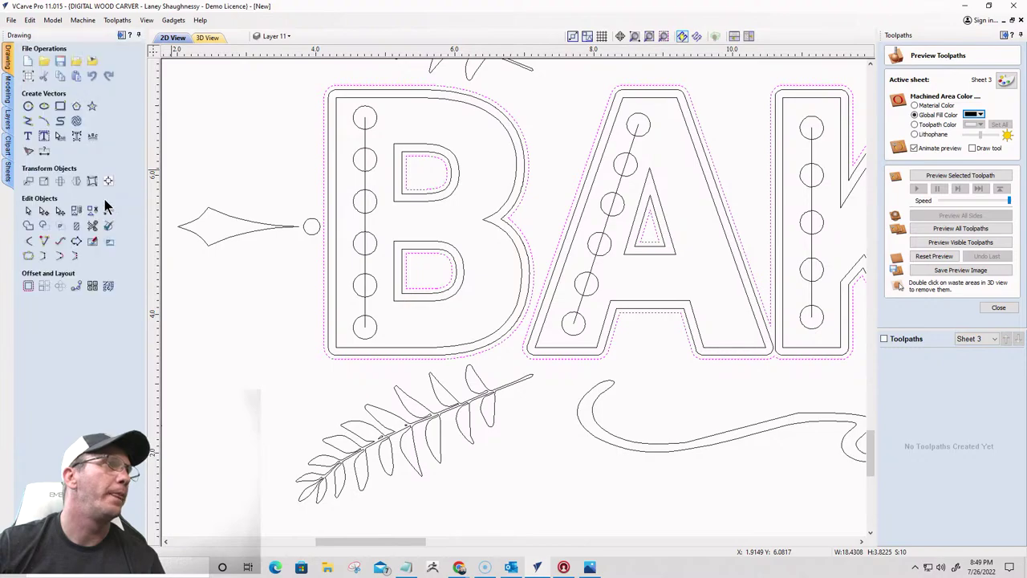
{"action": "scroll", "coordinate": [286, 165], "scroll_direction": "down", "scroll_amount": 2}
{"action": "scroll", "coordinate": [273, 160], "scroll_direction": "down", "scroll_amount": 1}
Box-select every vector of the BAKERY sign and close the Preview Toolpaths panel
{"action": "scroll", "coordinate": [270, 166], "scroll_direction": "down", "scroll_amount": 1}
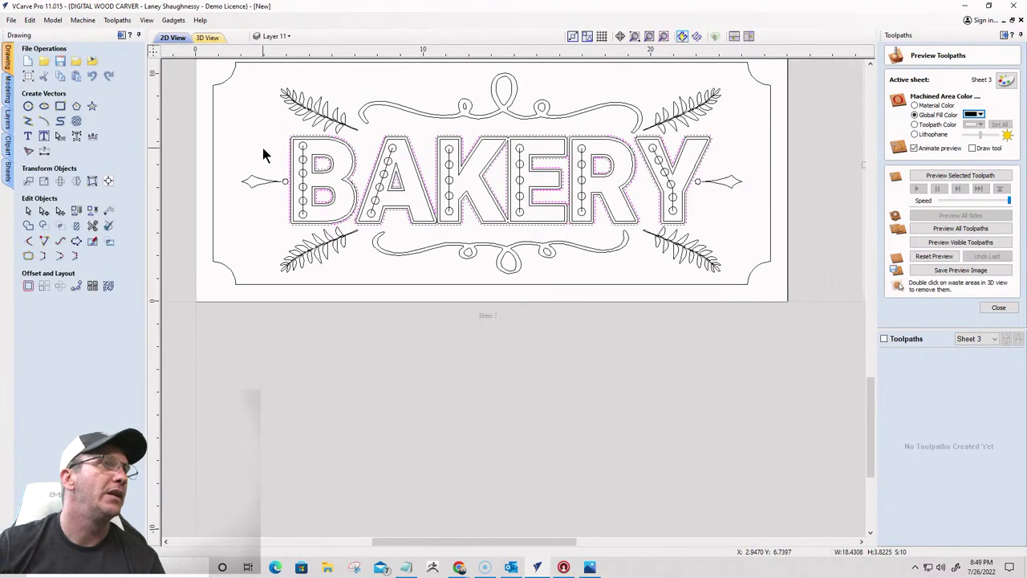
{"action": "scroll", "coordinate": [266, 157], "scroll_direction": "down", "scroll_amount": 2}
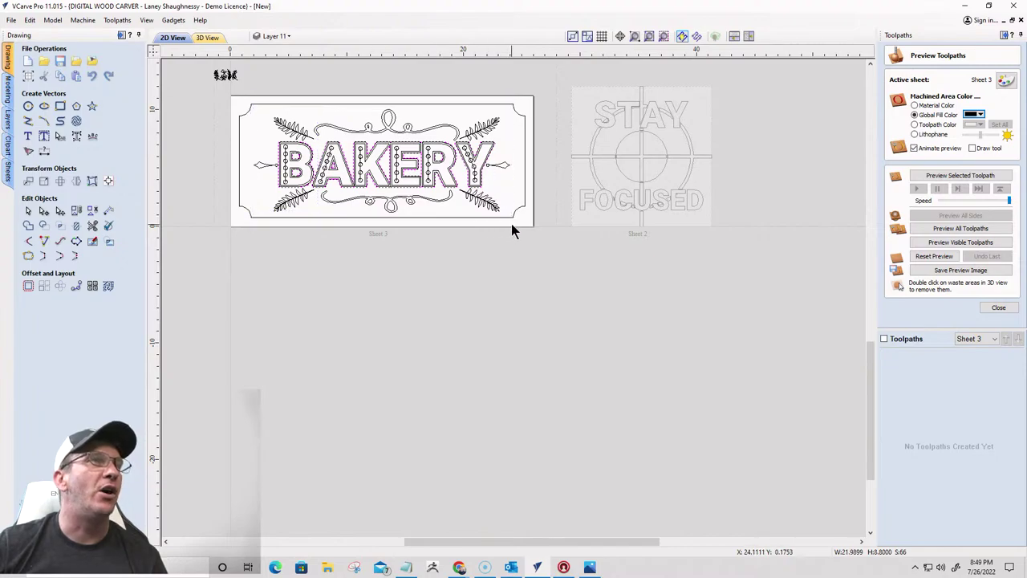
{"action": "left_click_drag", "start_coordinate": [512, 230], "coordinate": [248, 109]}
{"action": "scroll", "coordinate": [482, 179], "scroll_direction": "up", "scroll_amount": 2}
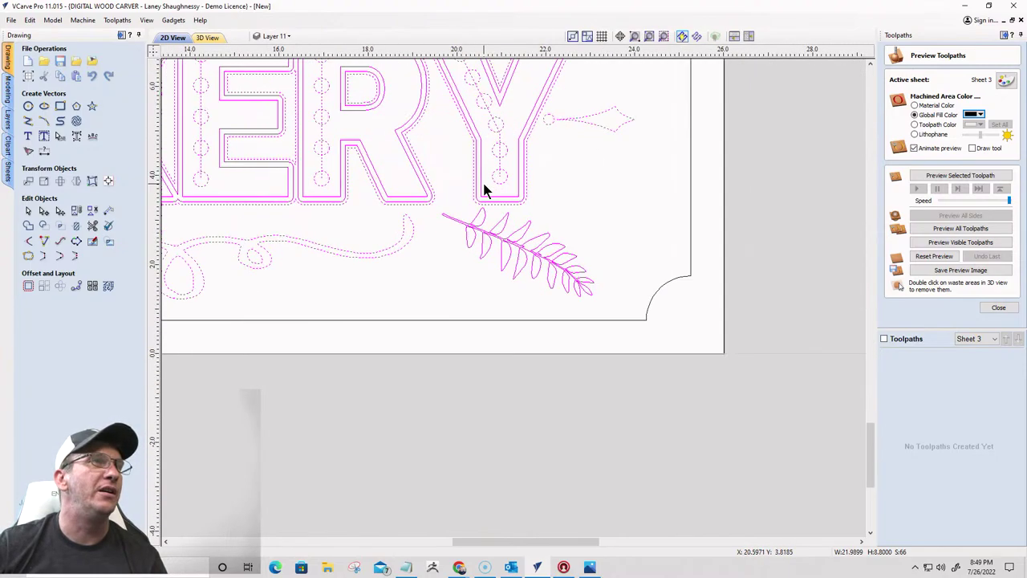
{"action": "scroll", "coordinate": [492, 186], "scroll_direction": "down", "scroll_amount": 2}
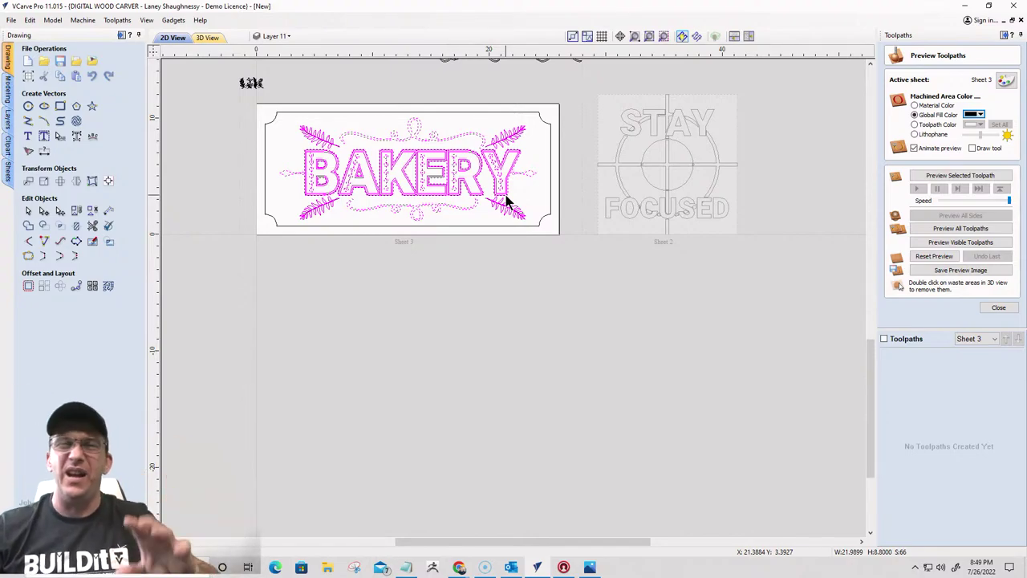
{"action": "left_click", "coordinate": [998, 307]}
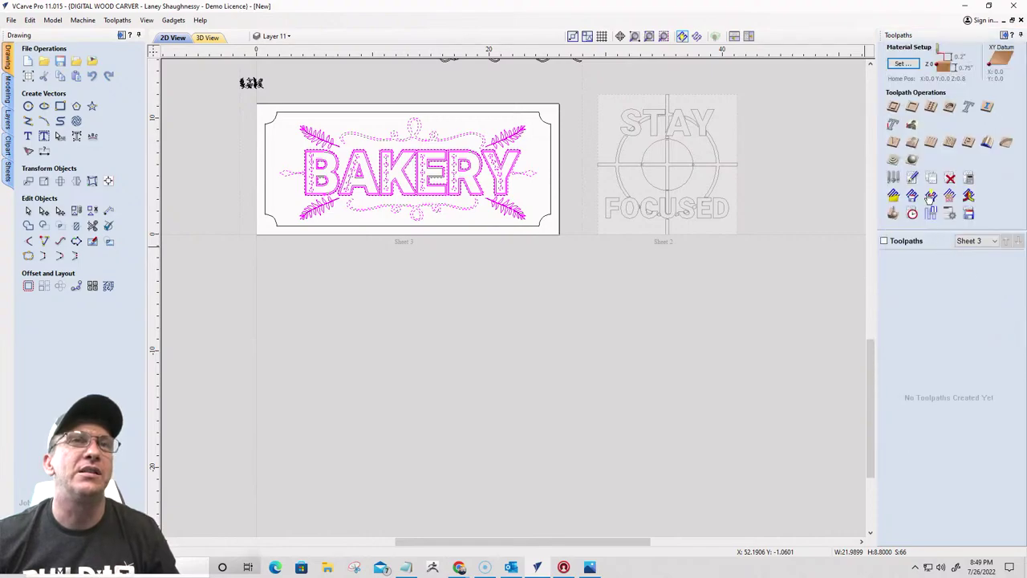
Start a V-Carve/Engraving toolpath with Flat Depth and Use Clearance Tools turned off
{"action": "left_click", "coordinate": [893, 143]}
{"action": "scroll", "coordinate": [328, 147], "scroll_direction": "up", "scroll_amount": 3}
{"action": "scroll", "coordinate": [396, 152], "scroll_direction": "down", "scroll_amount": 2}
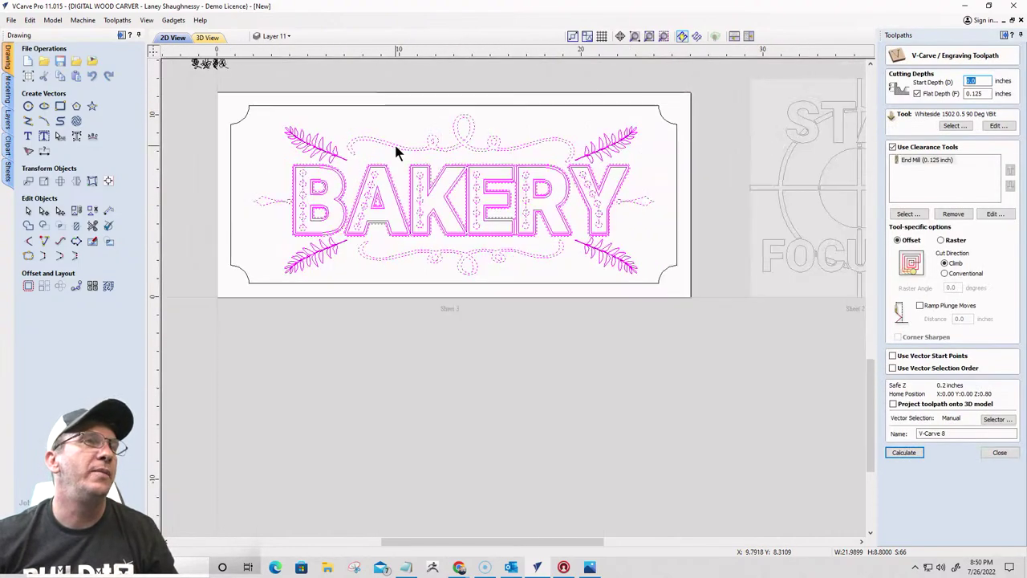
{"action": "scroll", "coordinate": [397, 151], "scroll_direction": "up", "scroll_amount": 2}
{"action": "scroll", "coordinate": [394, 147], "scroll_direction": "down", "scroll_amount": 1}
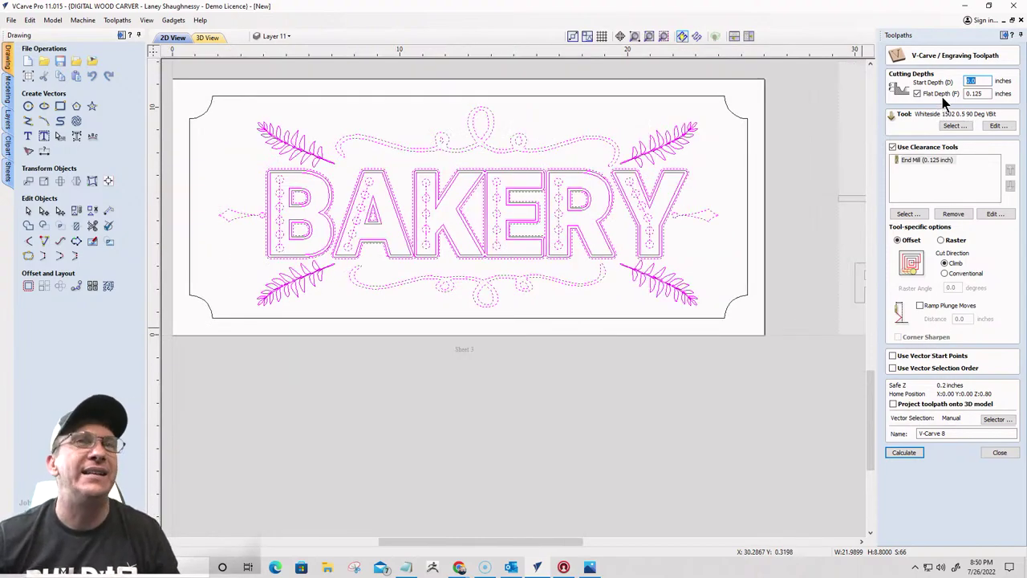
{"action": "left_click", "coordinate": [917, 93]}
{"action": "left_click", "coordinate": [892, 148]}
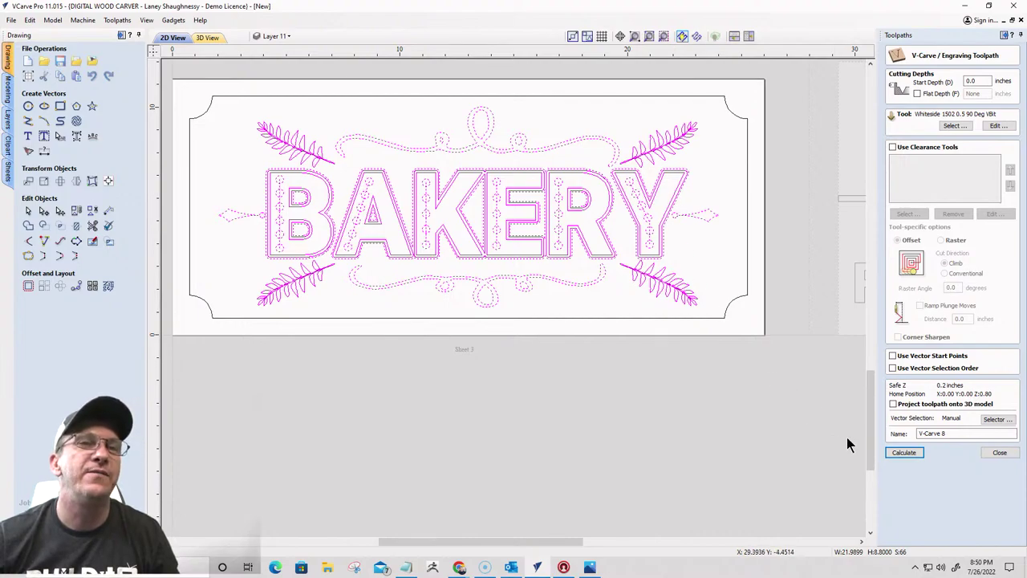
Calculate the toolpath, accept ignoring six open vectors, and deselect the sign
{"action": "left_click", "coordinate": [906, 452]}
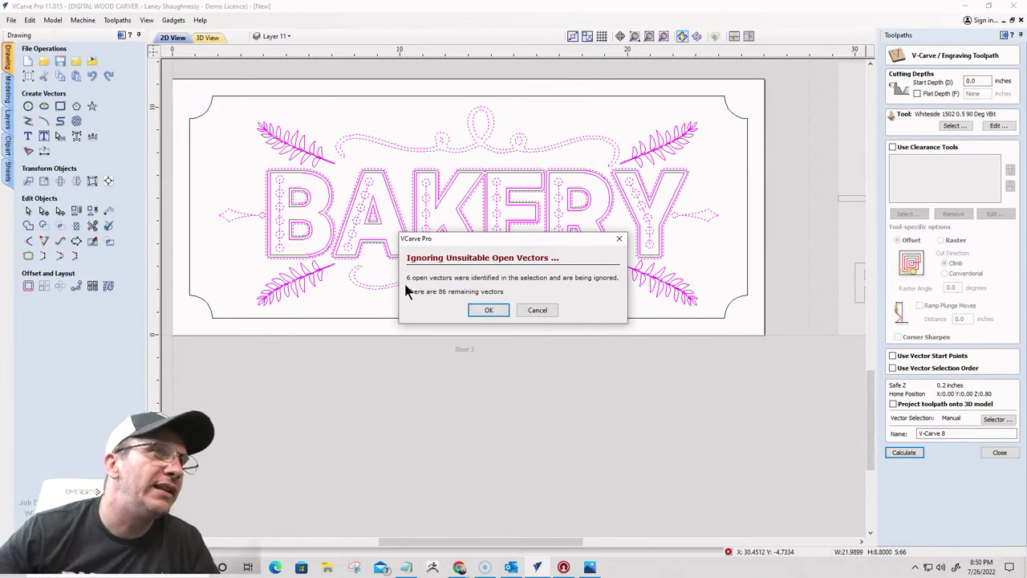
{"action": "left_click", "coordinate": [488, 311]}
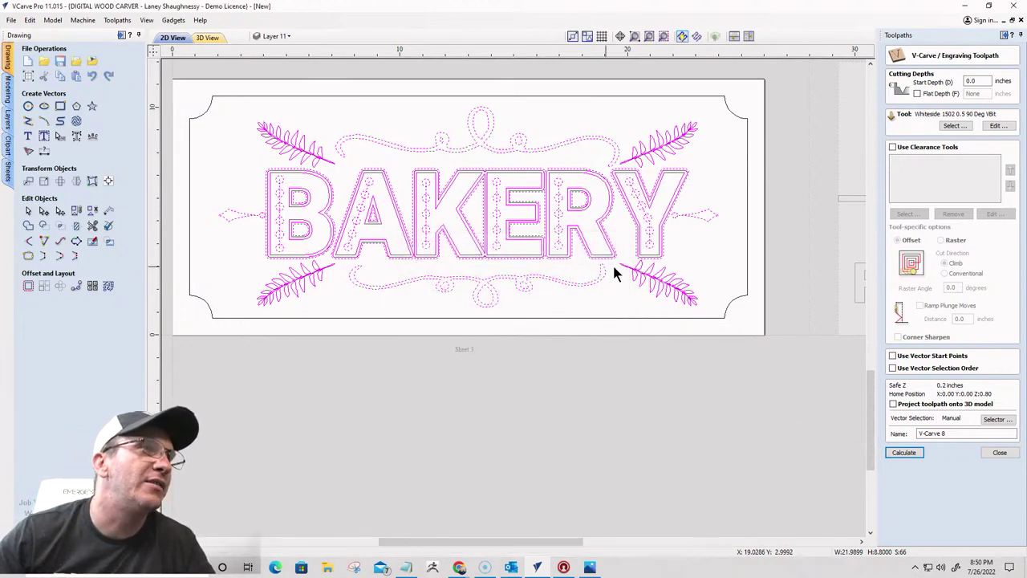
{"action": "left_click", "coordinate": [635, 242]}
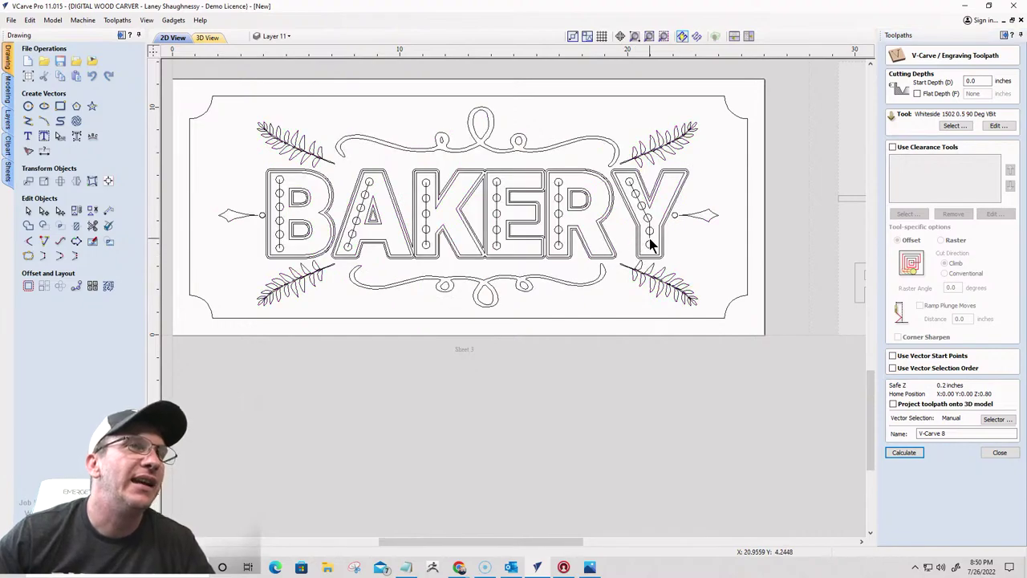
Select the open lines through the R, Y, E, K and A letters
{"action": "scroll", "coordinate": [651, 212], "scroll_direction": "up", "scroll_amount": 5}
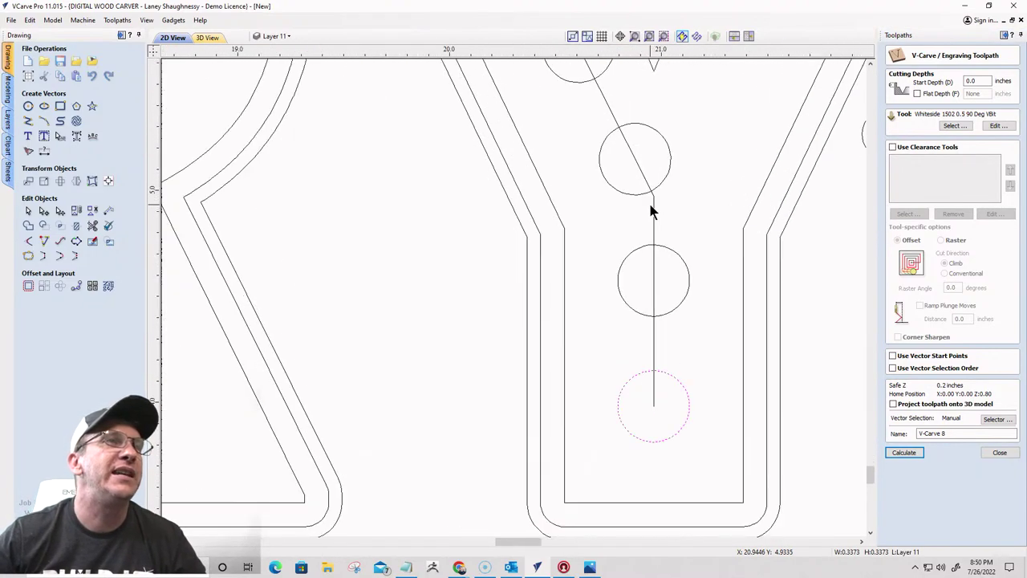
{"action": "scroll", "coordinate": [651, 211], "scroll_direction": "down", "scroll_amount": 5}
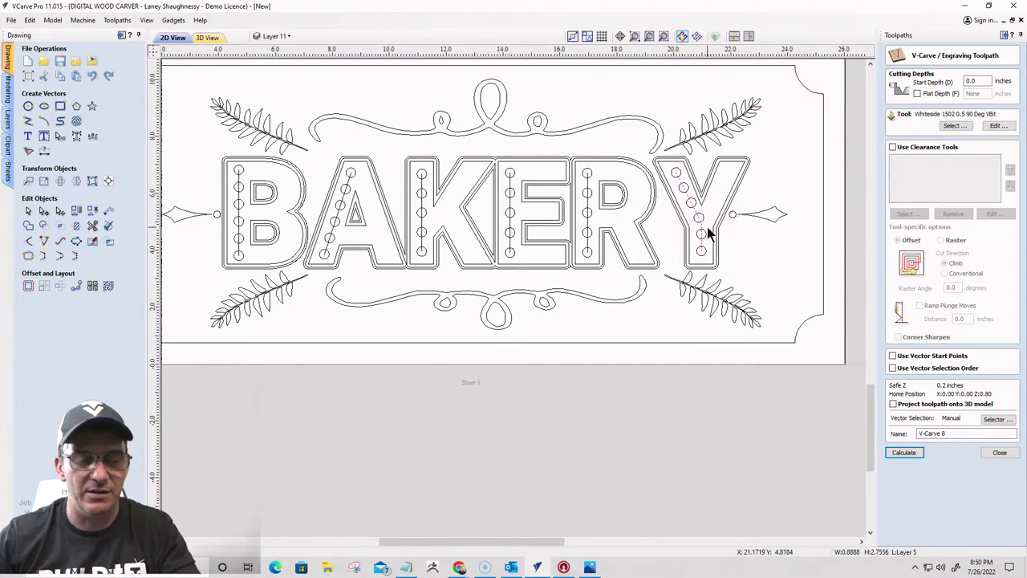
{"action": "left_click", "coordinate": [586, 199]}
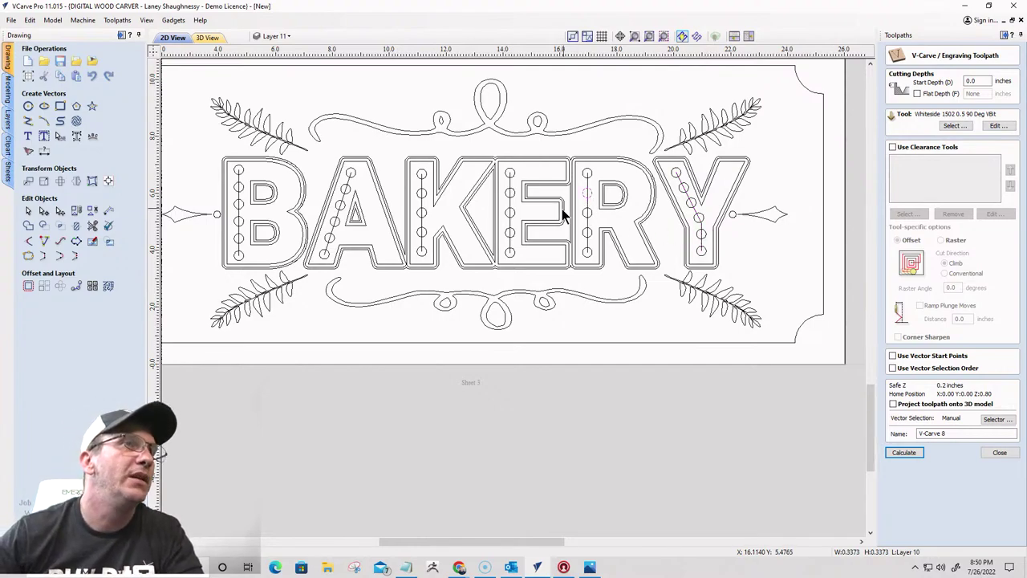
{"action": "scroll", "coordinate": [585, 206], "scroll_direction": "up", "scroll_amount": 3}
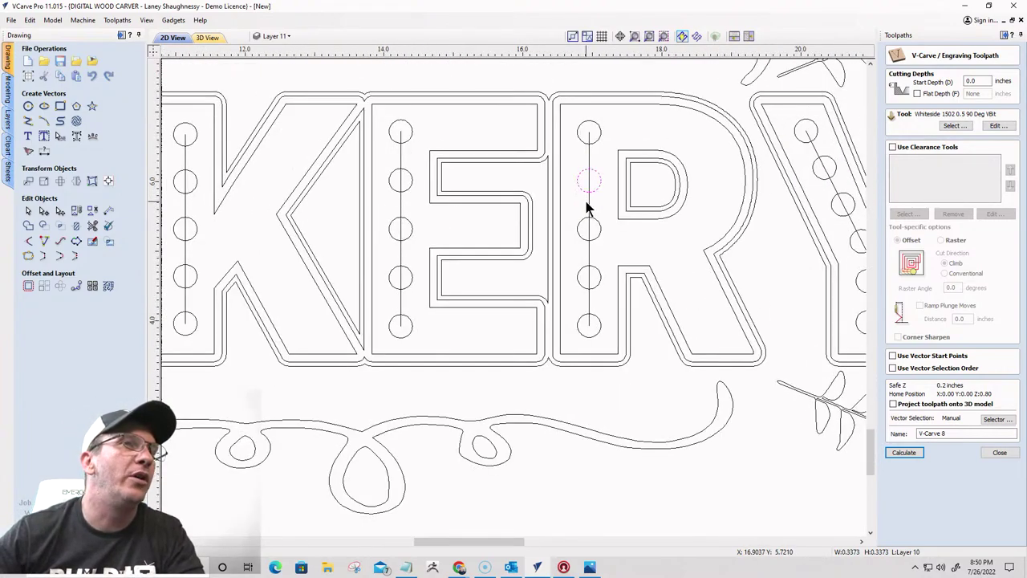
{"action": "left_click", "coordinate": [589, 207]}
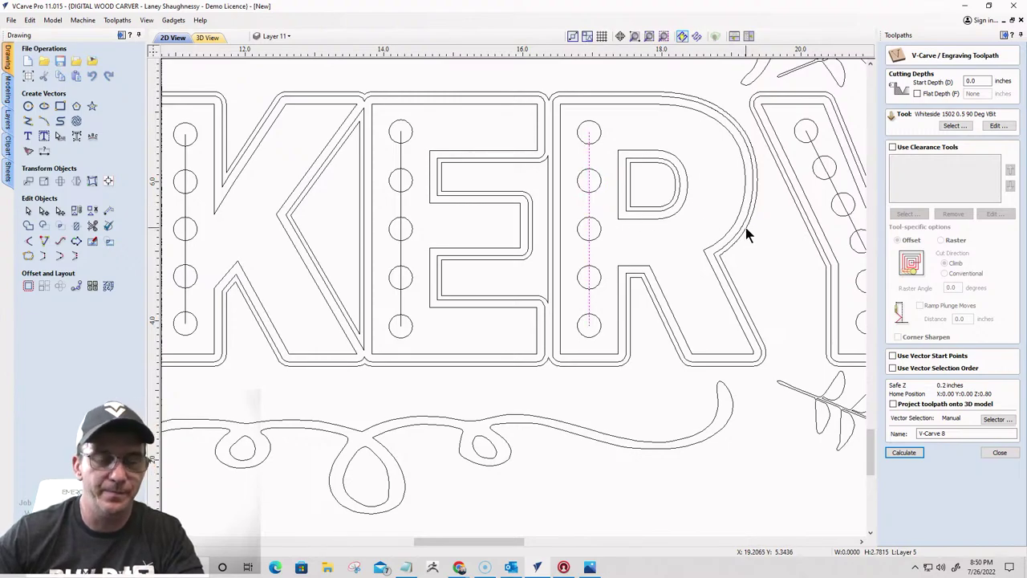
{"action": "left_click", "coordinate": [832, 184], "text": "shift"}
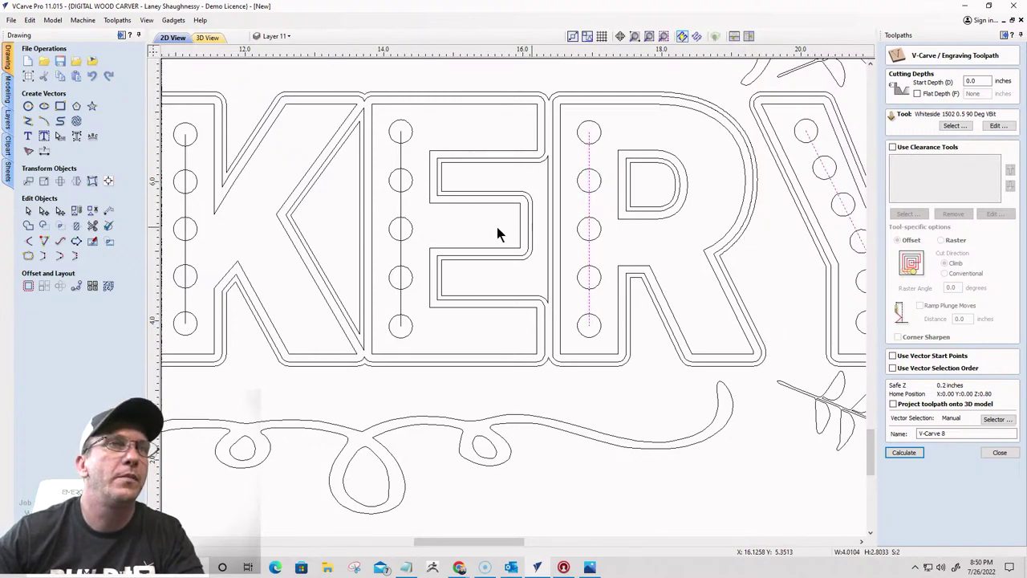
{"action": "left_click", "coordinate": [401, 211], "text": "shift"}
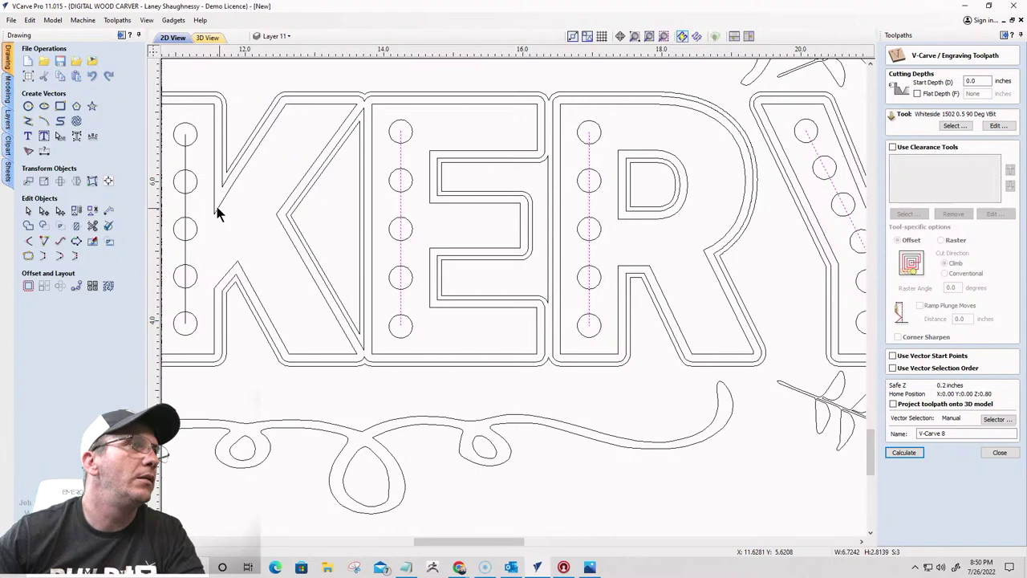
{"action": "left_click", "coordinate": [185, 166], "text": "shift"}
{"action": "scroll", "coordinate": [420, 236], "scroll_direction": "down", "scroll_amount": 3}
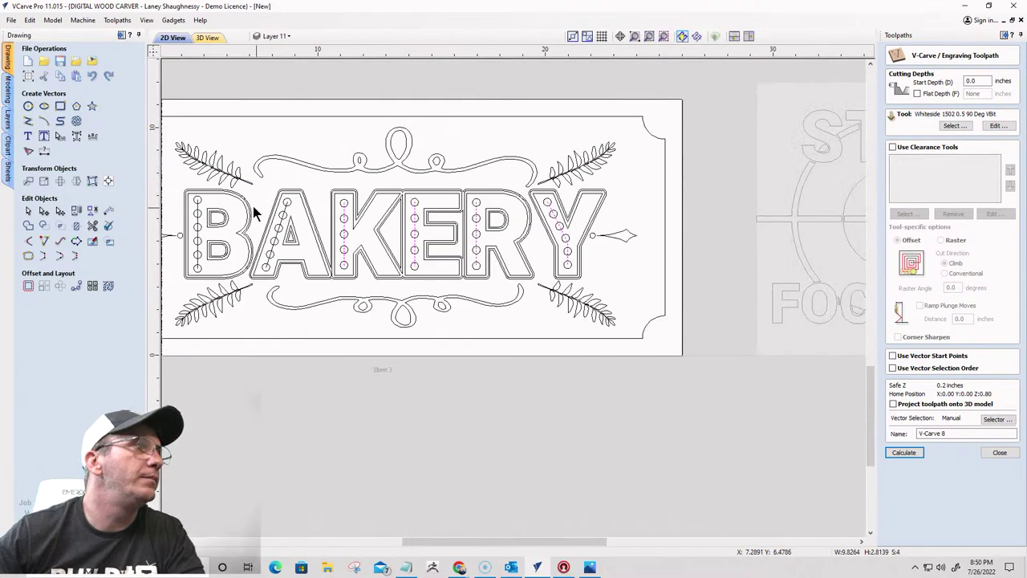
{"action": "scroll", "coordinate": [252, 206], "scroll_direction": "up", "scroll_amount": 3}
{"action": "left_click", "coordinate": [399, 265], "text": "shift"}
{"action": "scroll", "coordinate": [399, 265], "scroll_direction": "down", "scroll_amount": 3}
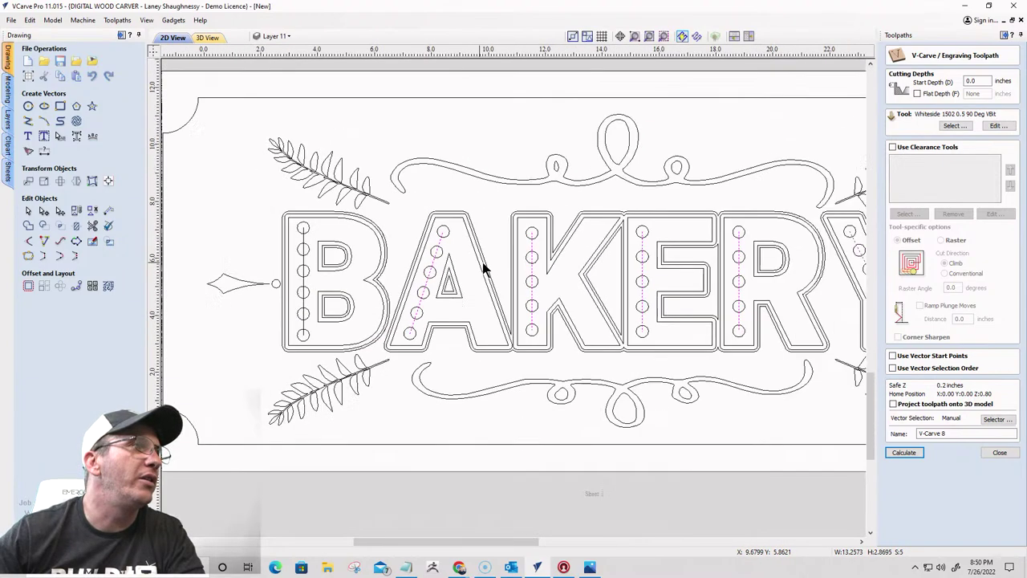
{"action": "scroll", "coordinate": [377, 225], "scroll_direction": "up", "scroll_amount": 3}
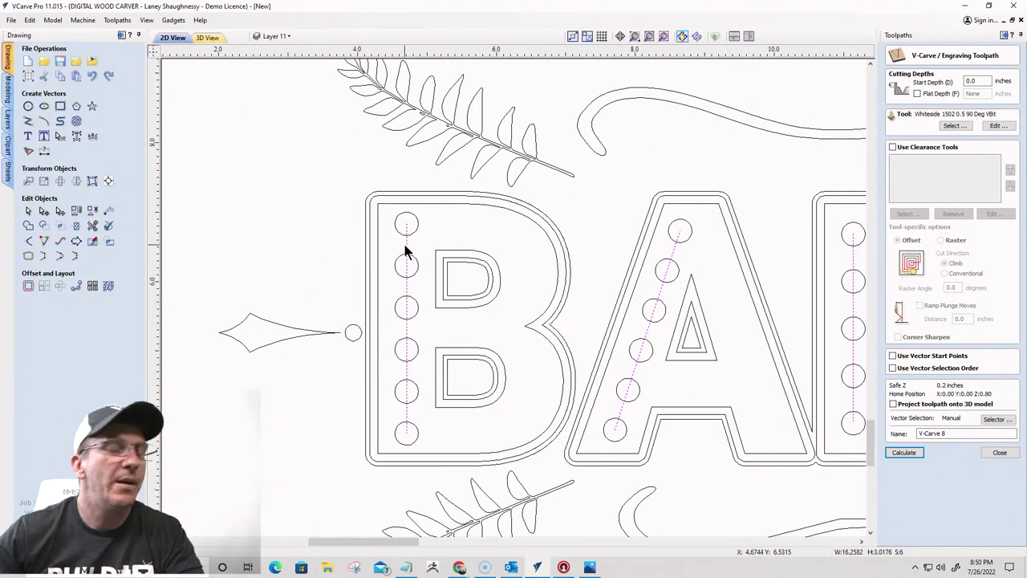
{"action": "scroll", "coordinate": [317, 170], "scroll_direction": "down", "scroll_amount": 5}
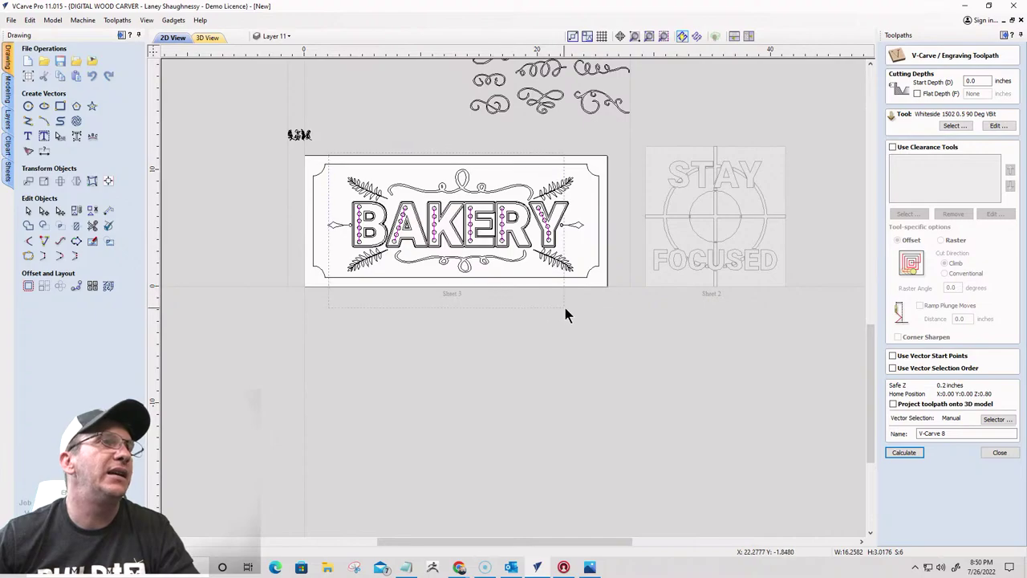
Box-select the whole sign so the open lines toggle out of the selection
{"action": "left_click_drag", "start_coordinate": [565, 308], "coordinate": [599, 308]}
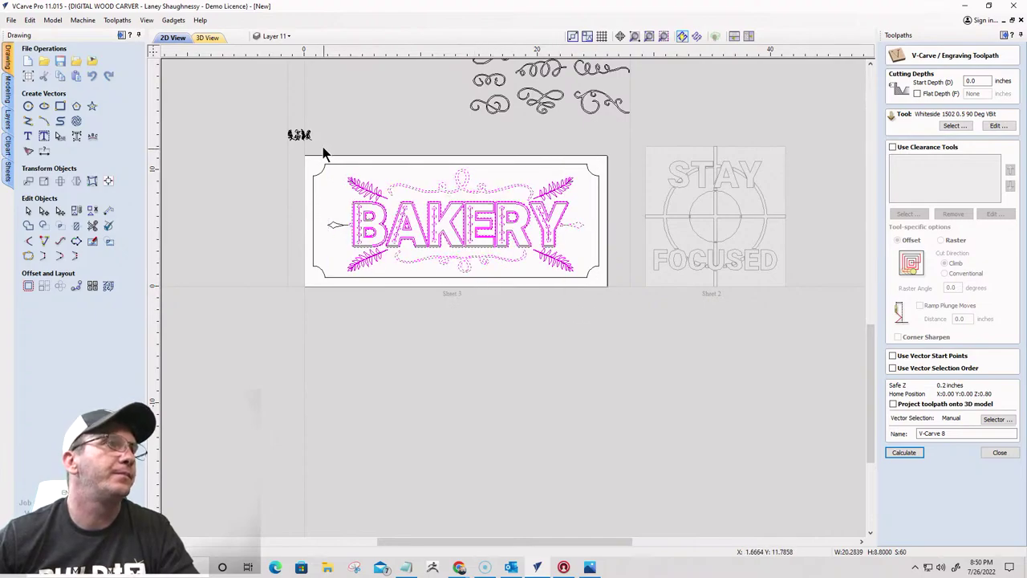
{"action": "left_click_drag", "start_coordinate": [319, 146], "coordinate": [369, 287]}
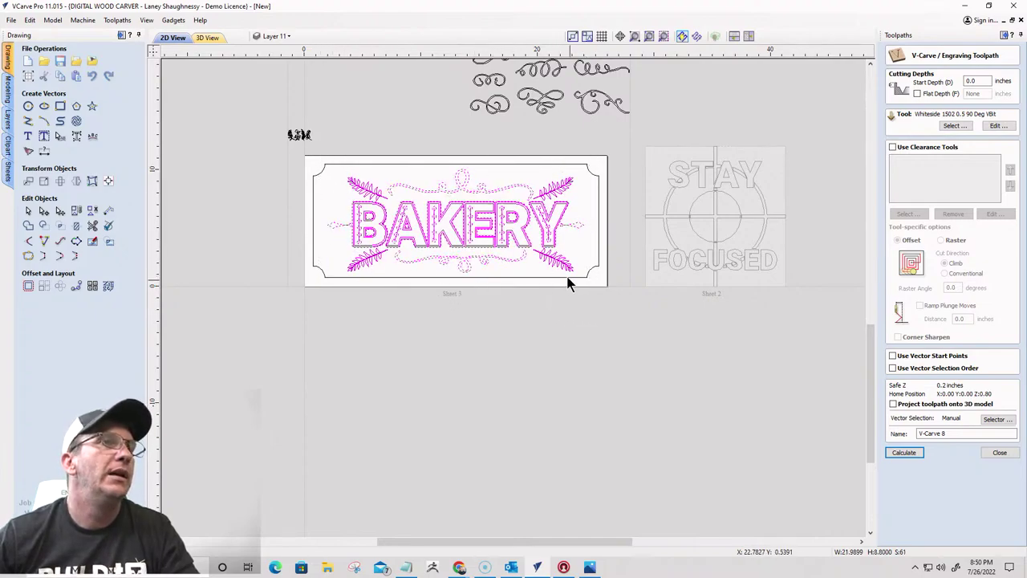
{"action": "scroll", "coordinate": [566, 273], "scroll_direction": "up", "scroll_amount": 5}
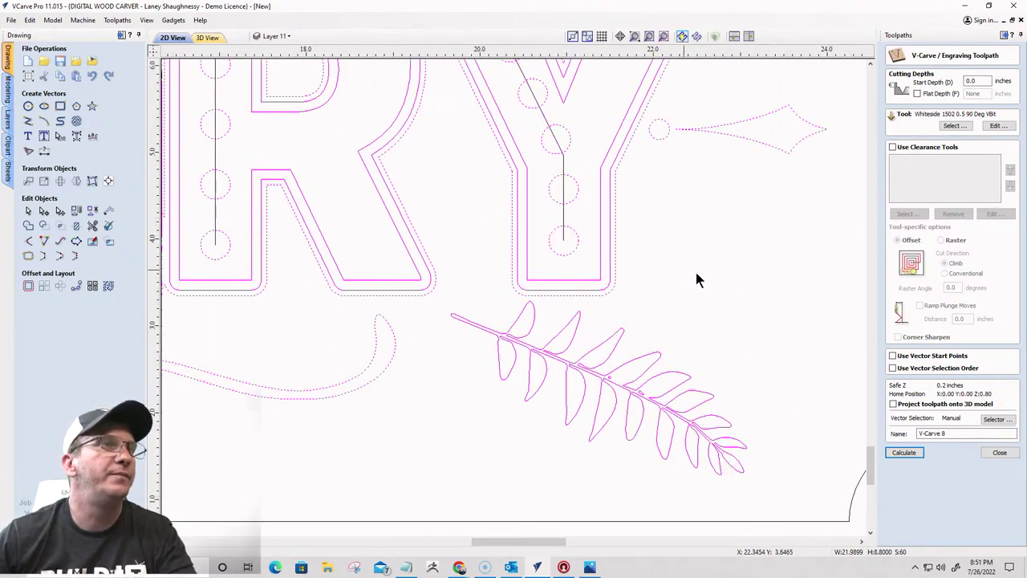
{"action": "scroll", "coordinate": [726, 281], "scroll_direction": "down", "scroll_amount": 4}
{"action": "scroll", "coordinate": [594, 273], "scroll_direction": "up", "scroll_amount": 2}
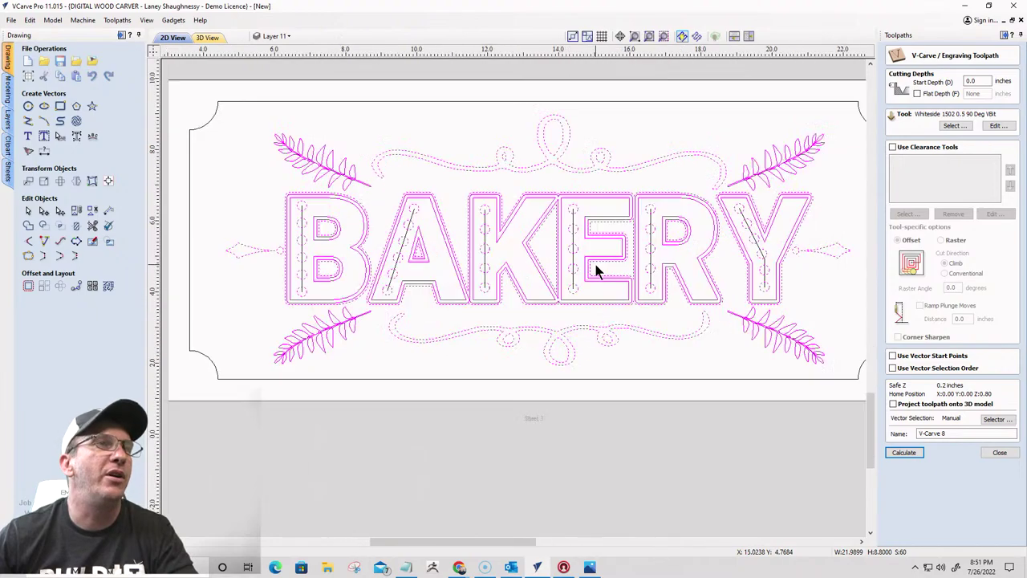
{"action": "scroll", "coordinate": [595, 270], "scroll_direction": "up", "scroll_amount": 1}
{"action": "scroll", "coordinate": [519, 251], "scroll_direction": "down", "scroll_amount": 2}
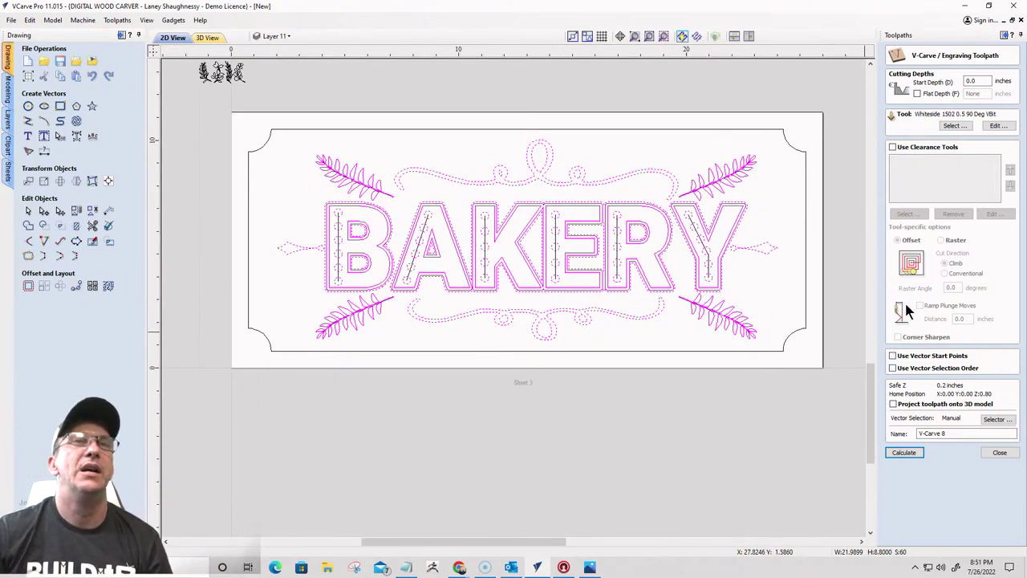
{"action": "left_click", "coordinate": [903, 452]}
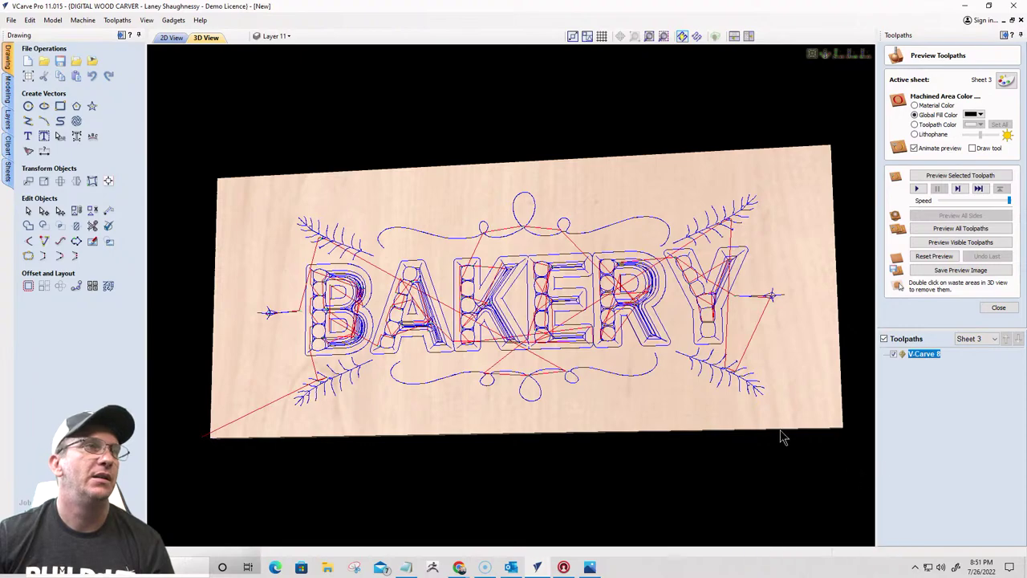
{"action": "left_click_drag", "start_coordinate": [777, 312], "coordinate": [744, 364]}
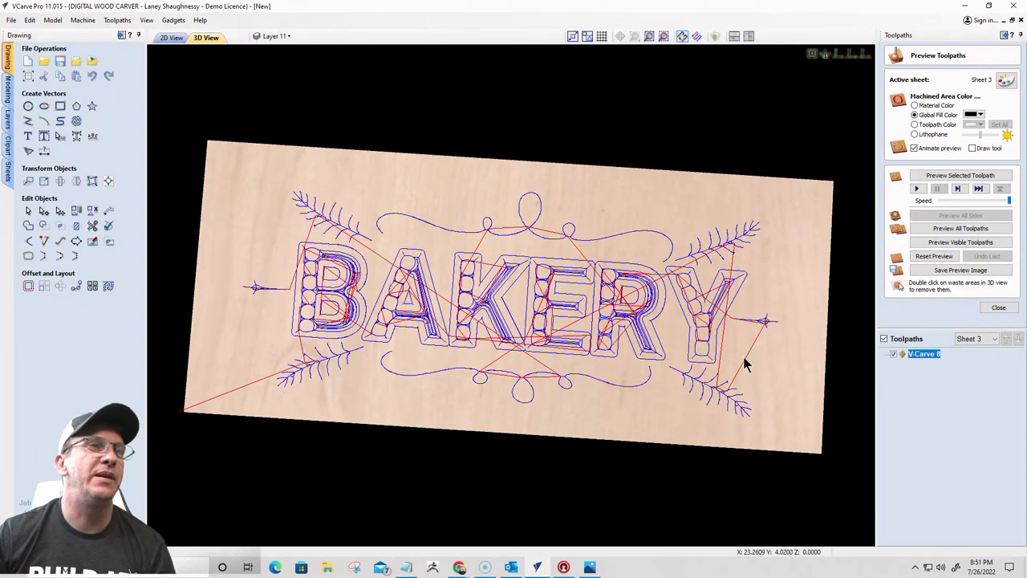
{"action": "left_click", "coordinate": [955, 243]}
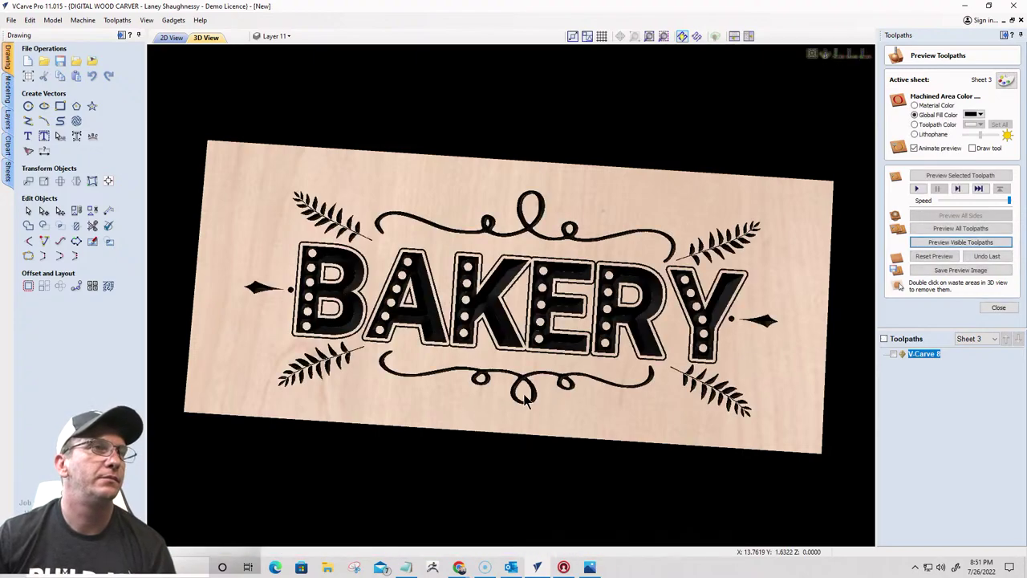
{"action": "left_click_drag", "start_coordinate": [473, 413], "coordinate": [488, 269]}
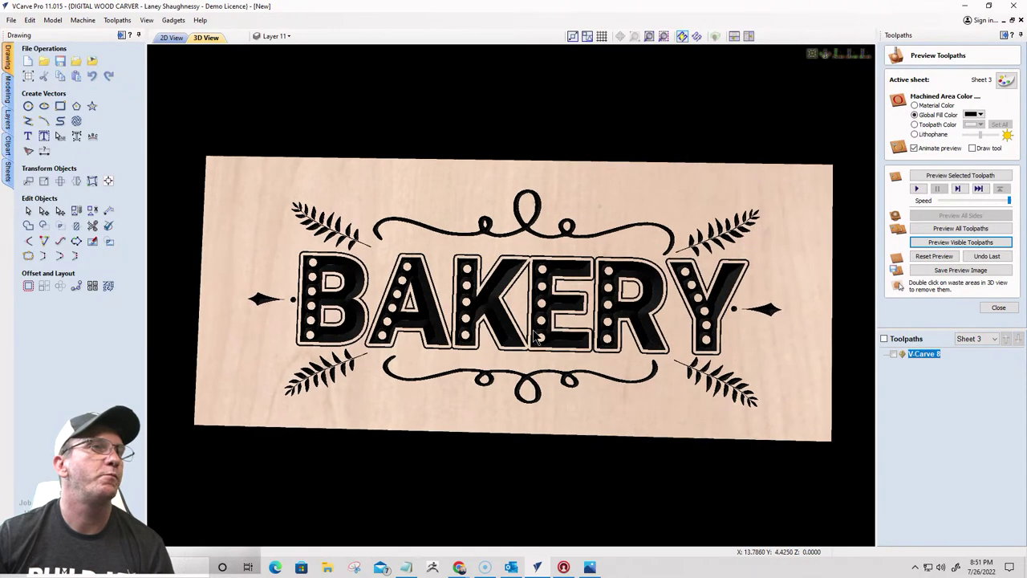
{"action": "scroll", "coordinate": [529, 327], "scroll_direction": "up", "scroll_amount": 4}
{"action": "scroll", "coordinate": [591, 133], "scroll_direction": "down", "scroll_amount": 1}
{"action": "scroll", "coordinate": [474, 355], "scroll_direction": "down", "scroll_amount": 3}
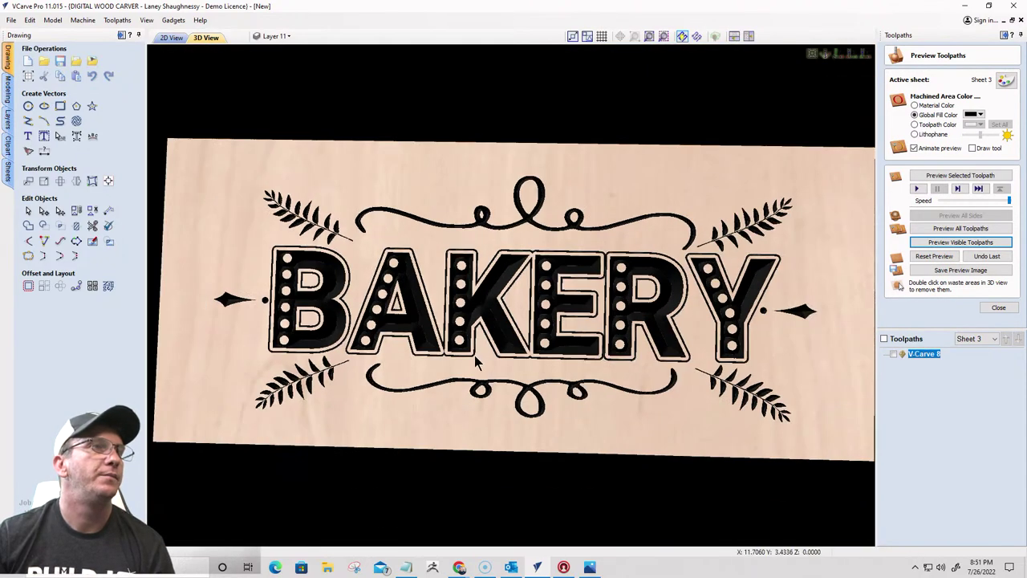
{"action": "left_click_drag", "start_coordinate": [474, 354], "coordinate": [440, 368]}
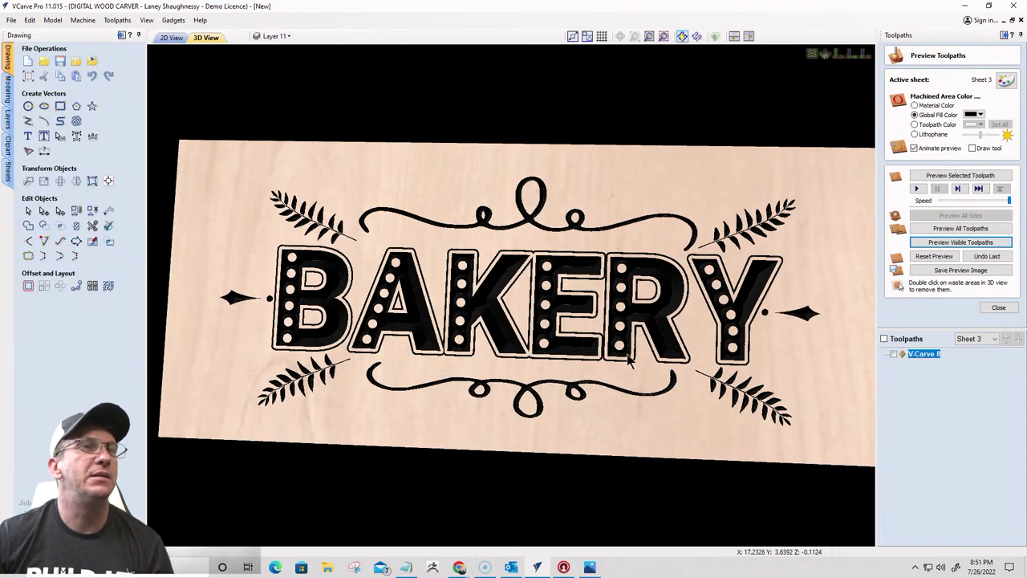
{"action": "scroll", "coordinate": [529, 305], "scroll_direction": "up", "scroll_amount": 3}
{"action": "scroll", "coordinate": [615, 254], "scroll_direction": "down", "scroll_amount": 1}
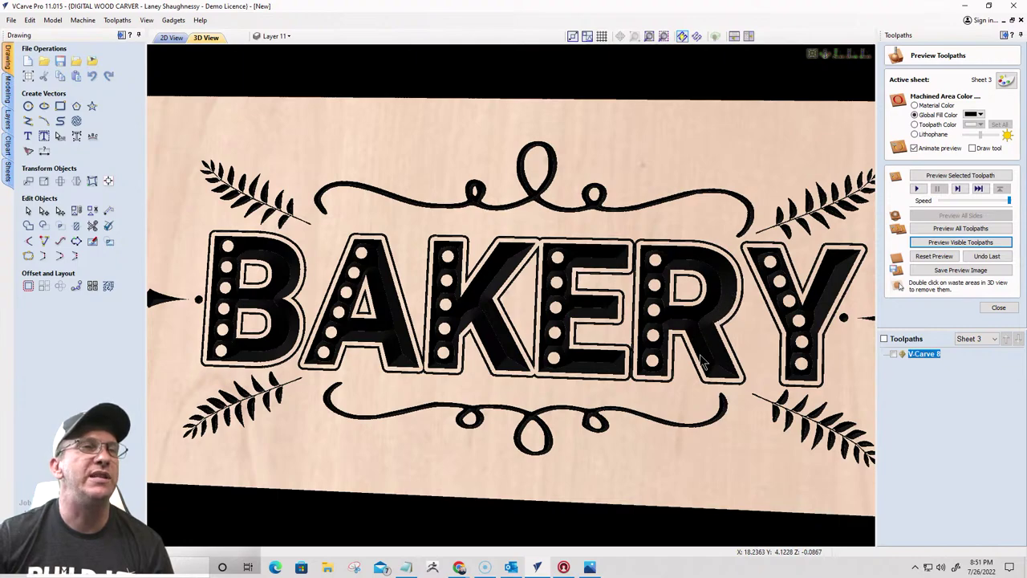
Edit V-Carve 8 for 0.125 inch flat depth with an End Mill (0.125 inch) clearance tool, and recalculate
{"action": "double_click", "coordinate": [921, 355]}
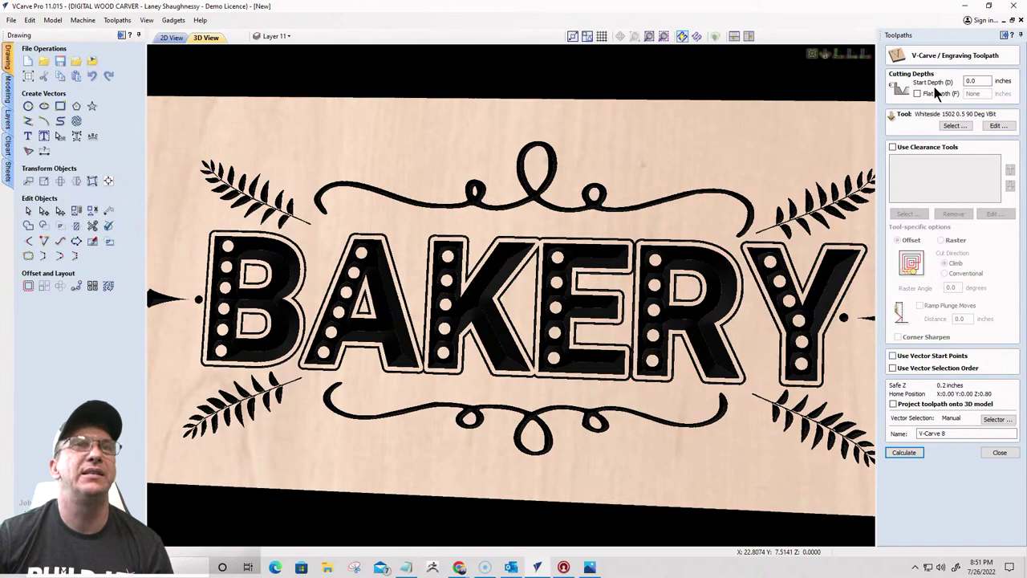
{"action": "left_click", "coordinate": [916, 94]}
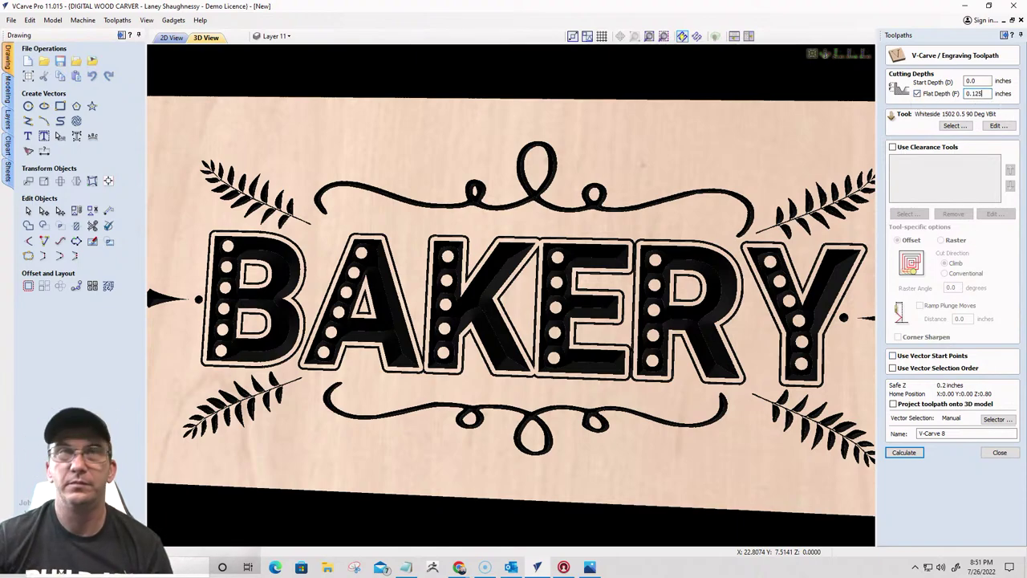
{"action": "left_click", "coordinate": [892, 146]}
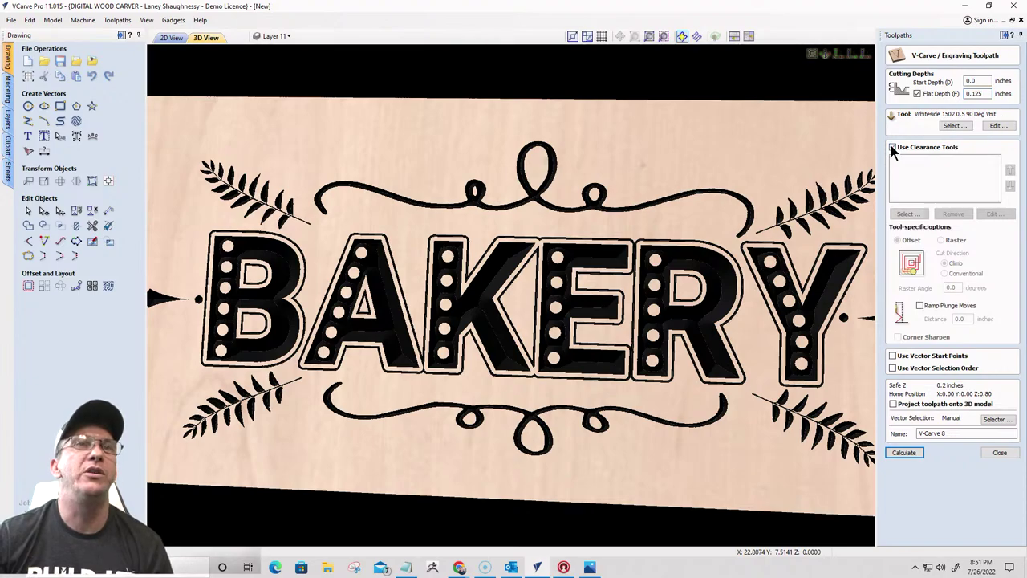
{"action": "left_click", "coordinate": [906, 214]}
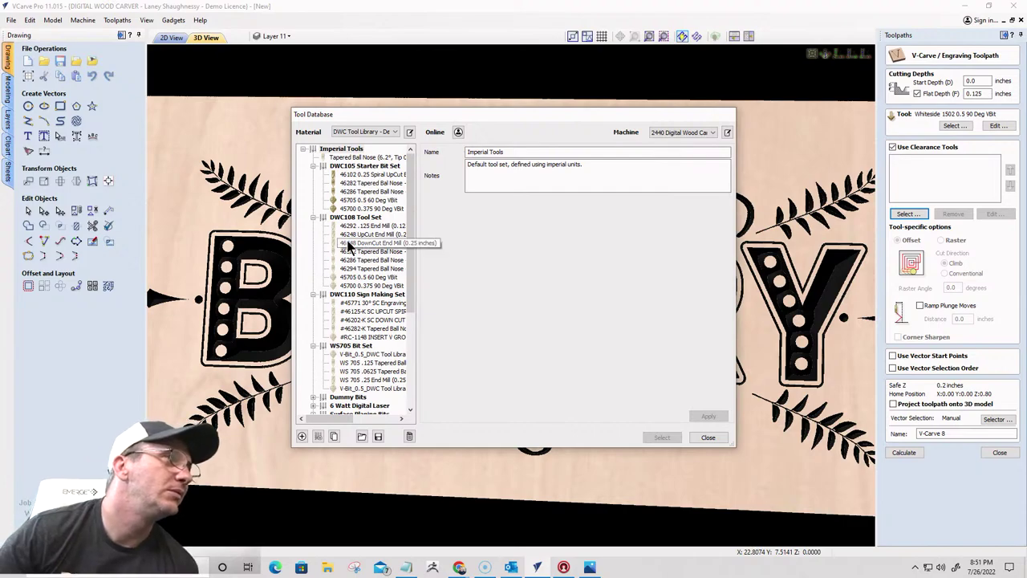
{"action": "scroll", "coordinate": [353, 281], "scroll_direction": "down", "scroll_amount": 5}
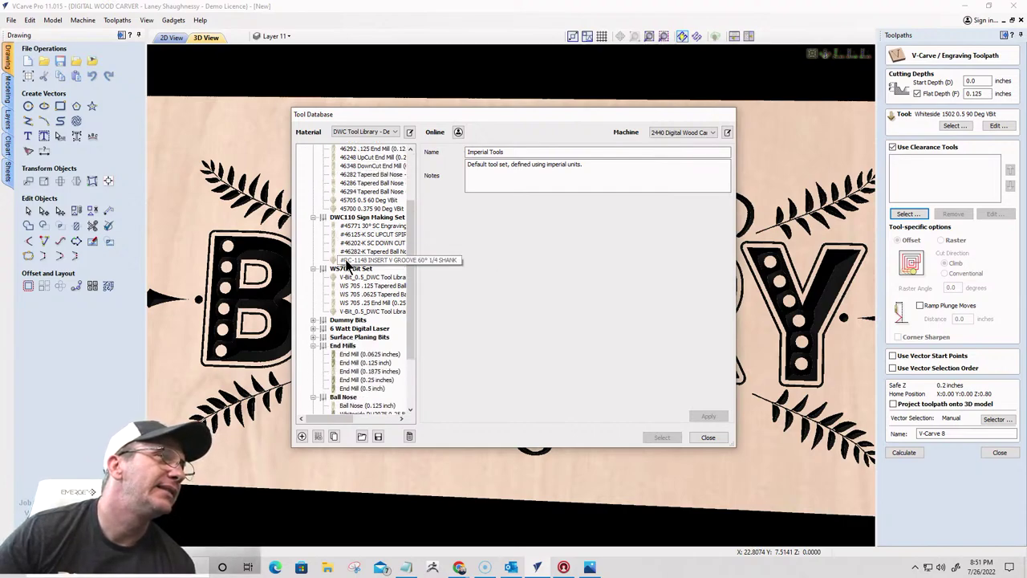
{"action": "left_click", "coordinate": [359, 311]}
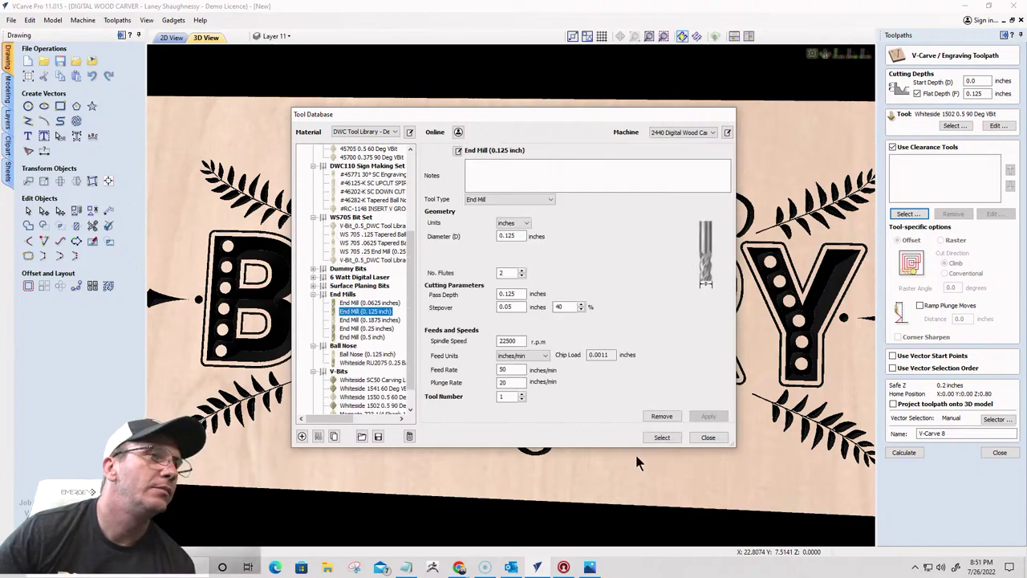
{"action": "left_click", "coordinate": [653, 439]}
{"action": "left_click", "coordinate": [907, 451]}
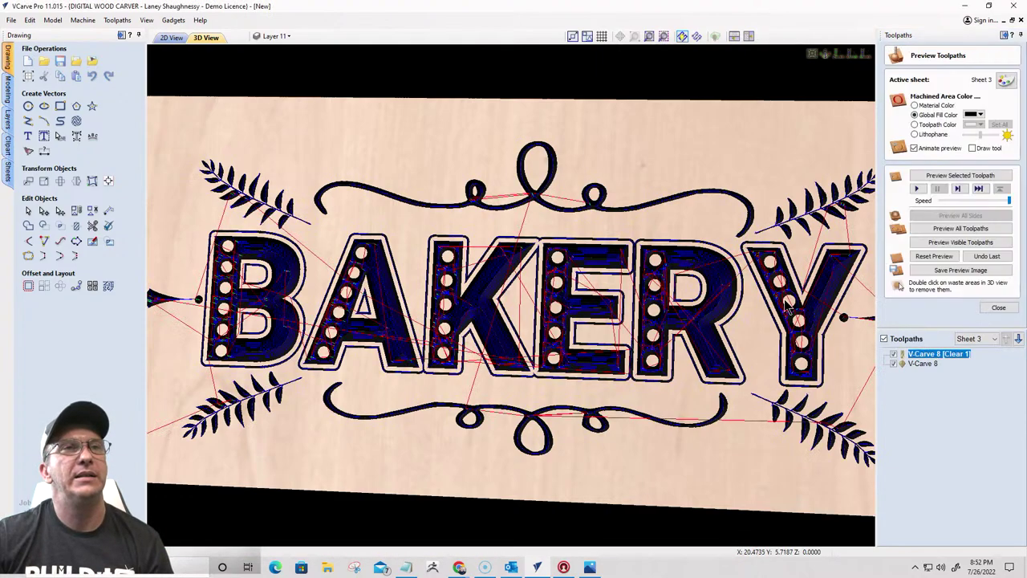
Reset and replay the toolpath preview with carved areas filled dark red
{"action": "left_click", "coordinate": [949, 252]}
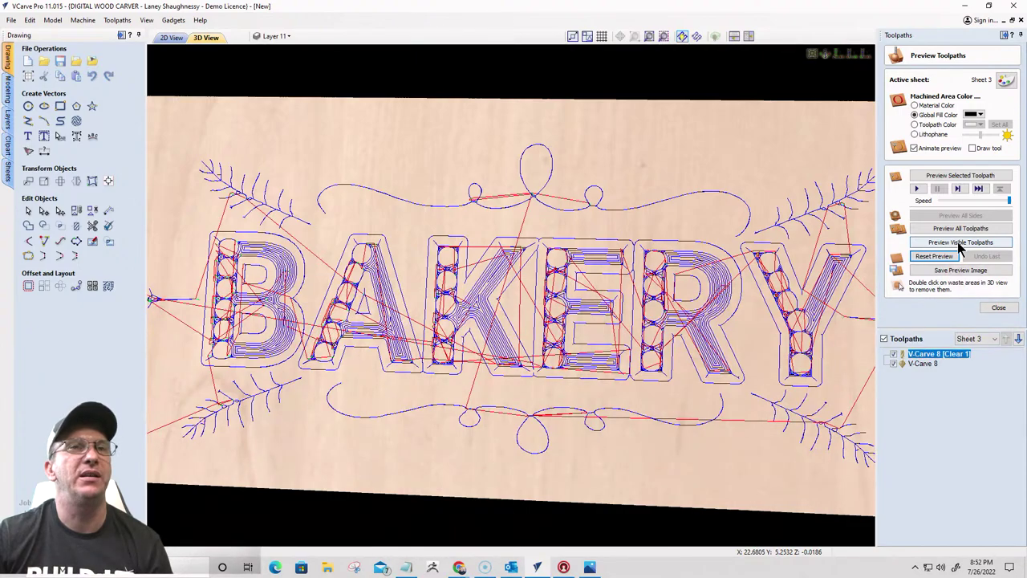
{"action": "left_click", "coordinate": [961, 242]}
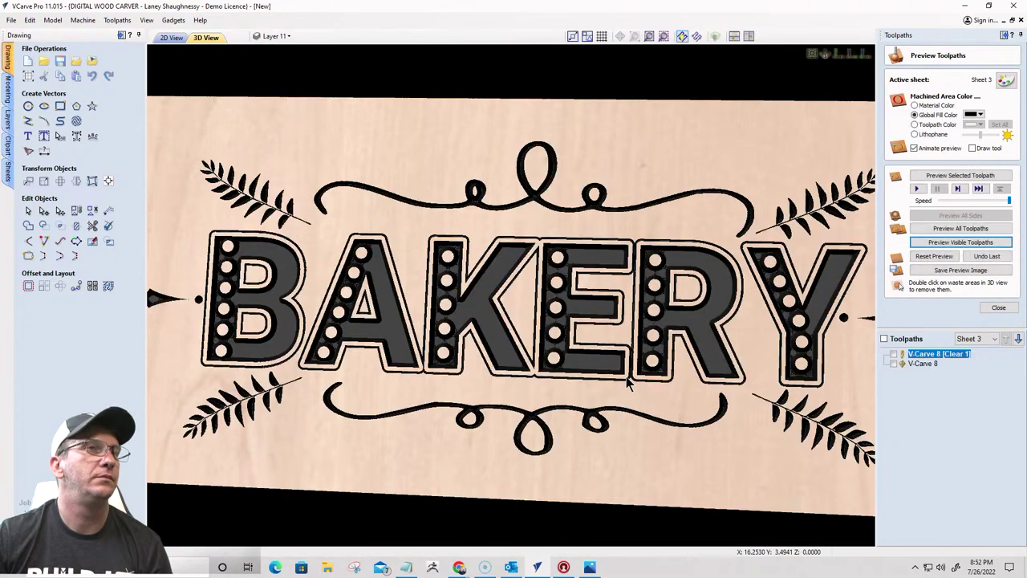
{"action": "scroll", "coordinate": [616, 398], "scroll_direction": "down", "scroll_amount": 2}
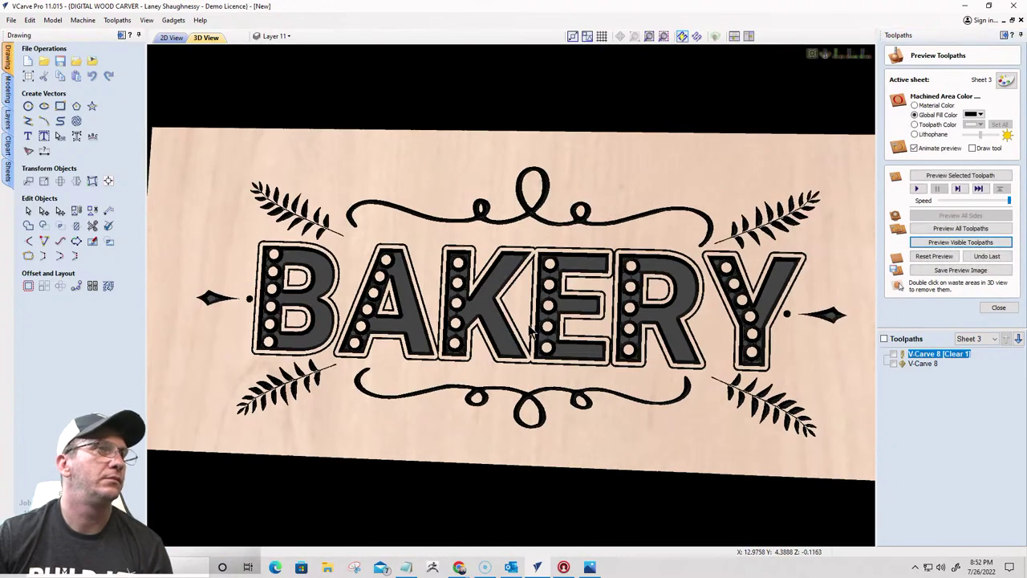
{"action": "left_click_drag", "start_coordinate": [617, 399], "coordinate": [802, 241]}
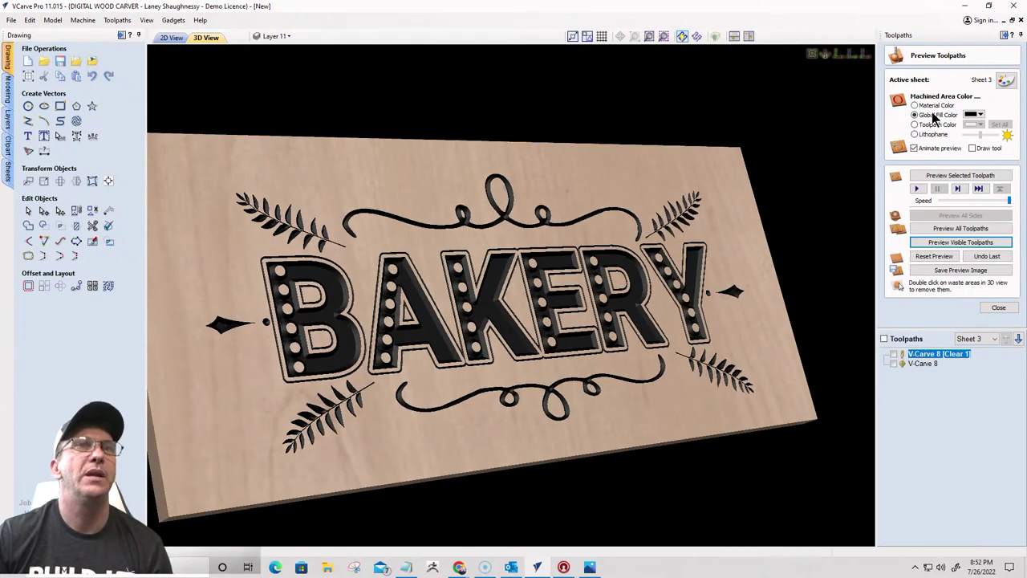
{"action": "left_click", "coordinate": [979, 115]}
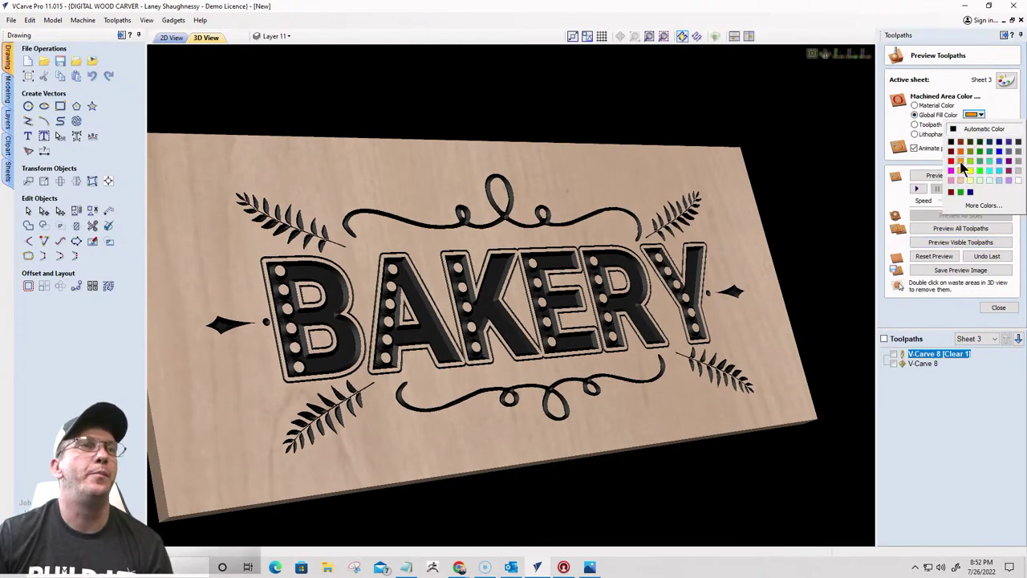
{"action": "left_click", "coordinate": [962, 163]}
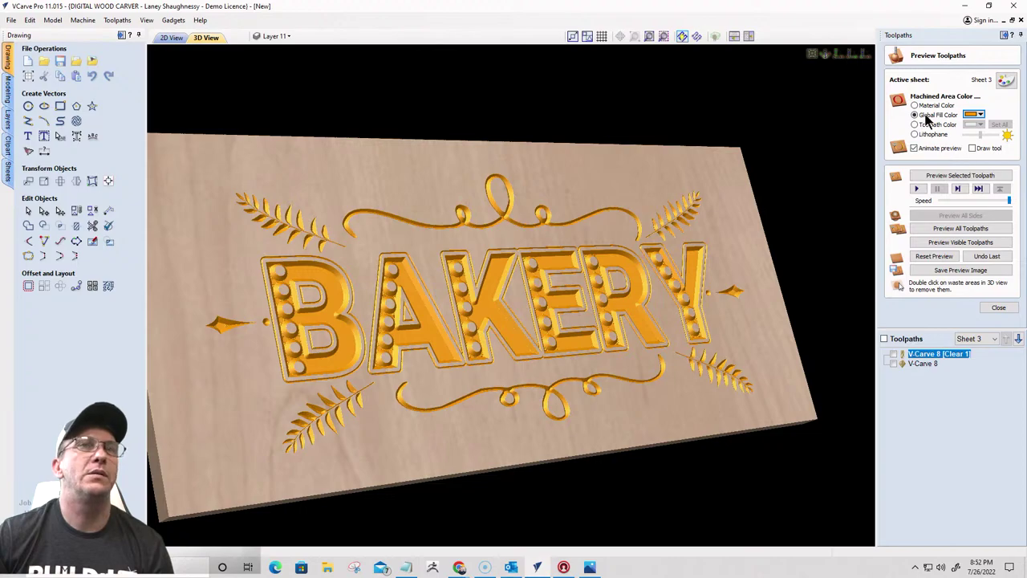
{"action": "left_click", "coordinate": [974, 114]}
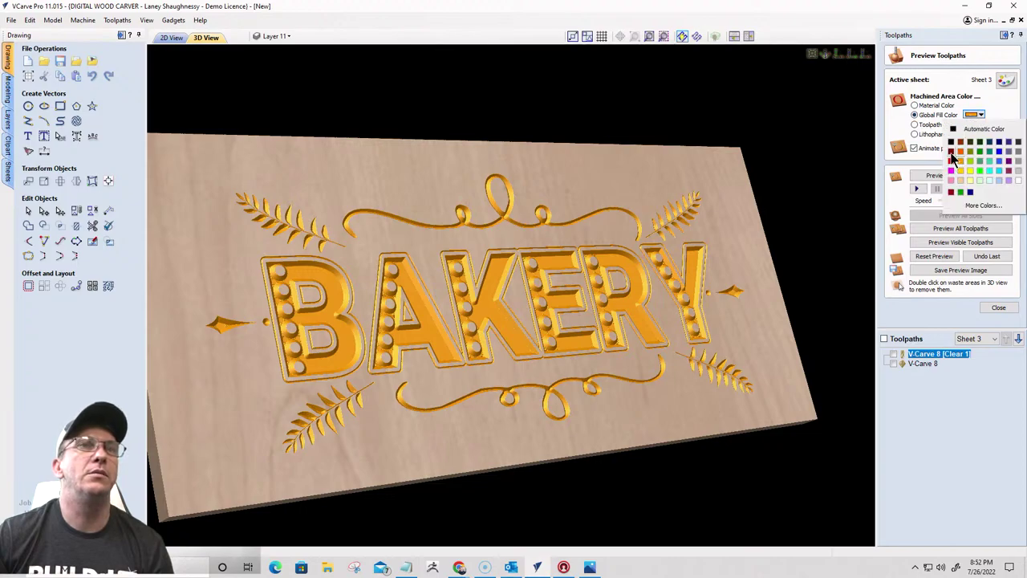
{"action": "left_click", "coordinate": [951, 158]}
Orbit the 3D carving preview through several angles, then return to the 2D view
{"action": "left_click_drag", "start_coordinate": [543, 356], "coordinate": [475, 396]}
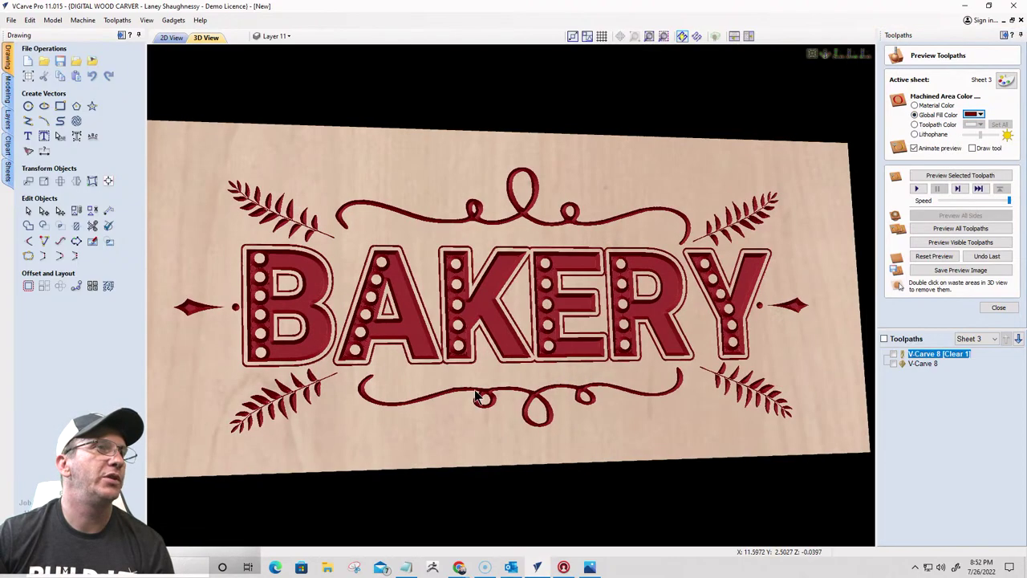
{"action": "scroll", "coordinate": [480, 389], "scroll_direction": "up", "scroll_amount": 5}
{"action": "left_click_drag", "start_coordinate": [562, 387], "coordinate": [646, 385]}
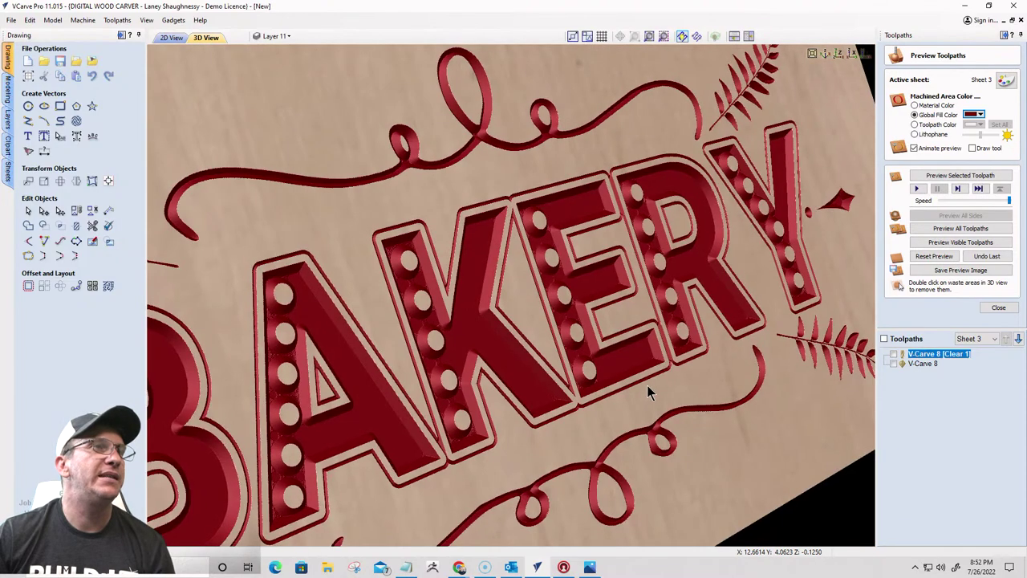
{"action": "scroll", "coordinate": [647, 385], "scroll_direction": "down", "scroll_amount": 6}
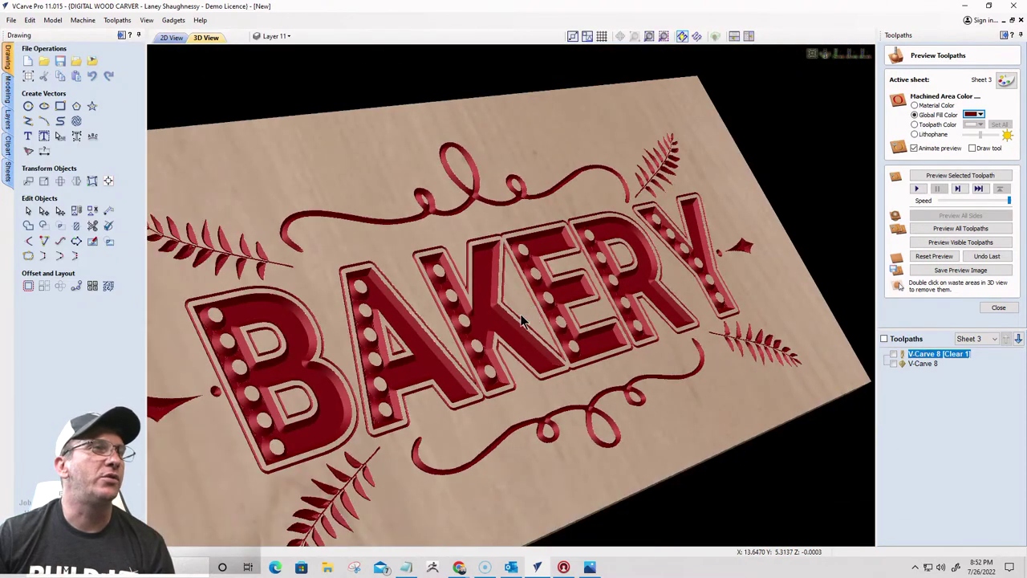
{"action": "left_click_drag", "start_coordinate": [522, 320], "coordinate": [258, 323]}
{"action": "scroll", "coordinate": [465, 323], "scroll_direction": "up", "scroll_amount": 3}
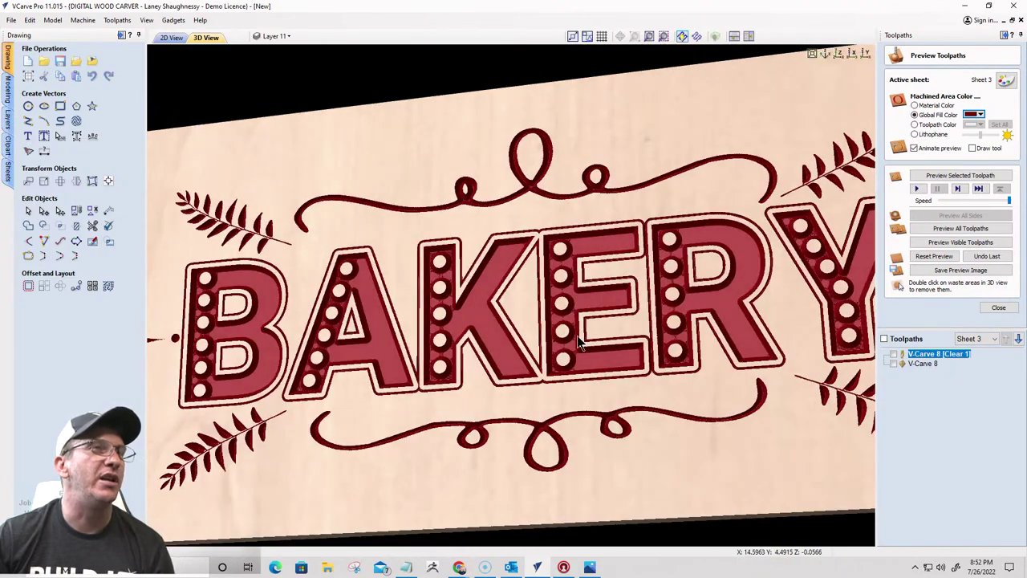
{"action": "scroll", "coordinate": [580, 341], "scroll_direction": "down", "scroll_amount": 3}
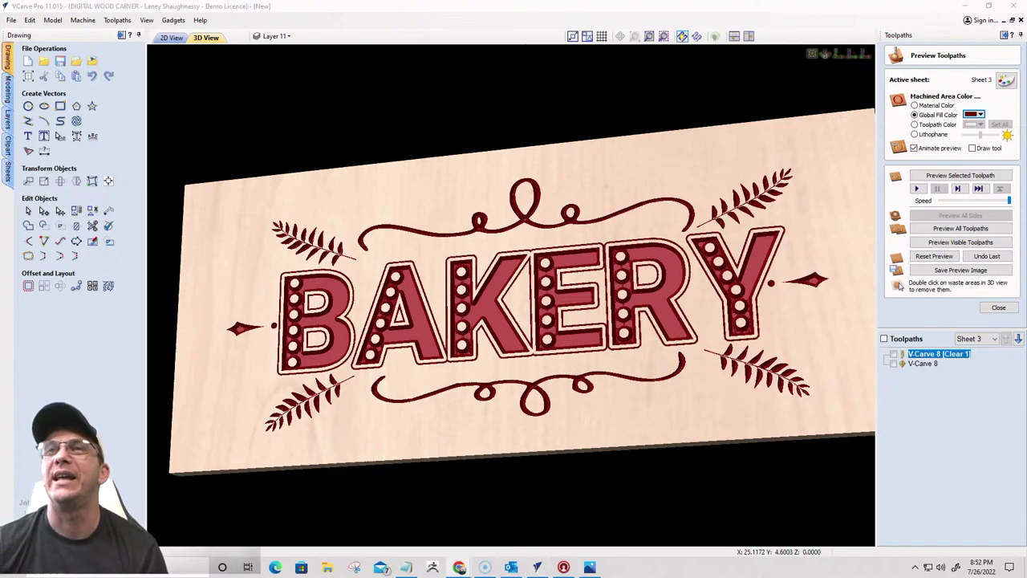
{"action": "left_click_drag", "start_coordinate": [643, 338], "coordinate": [427, 343]}
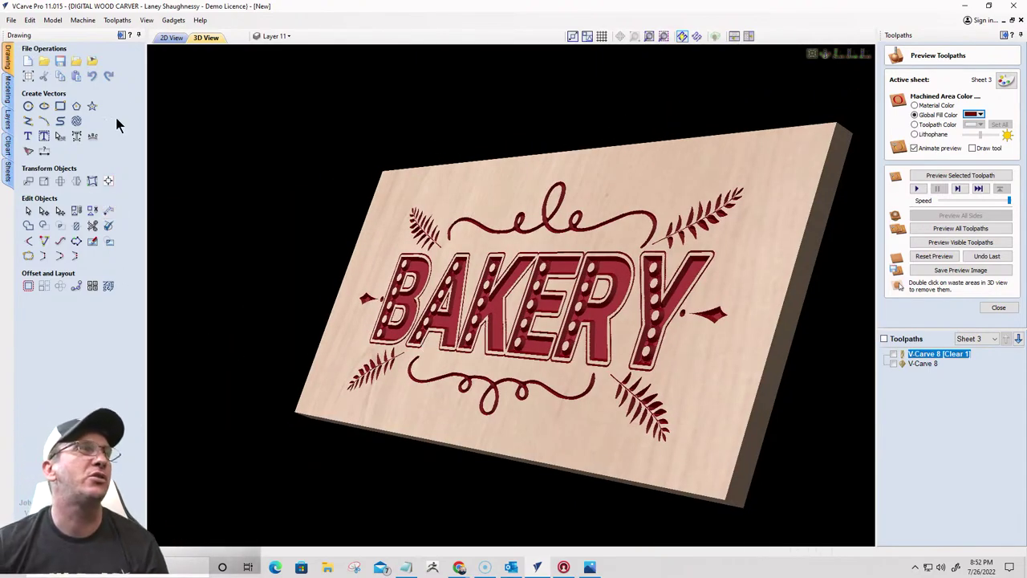
{"action": "left_click", "coordinate": [172, 38]}
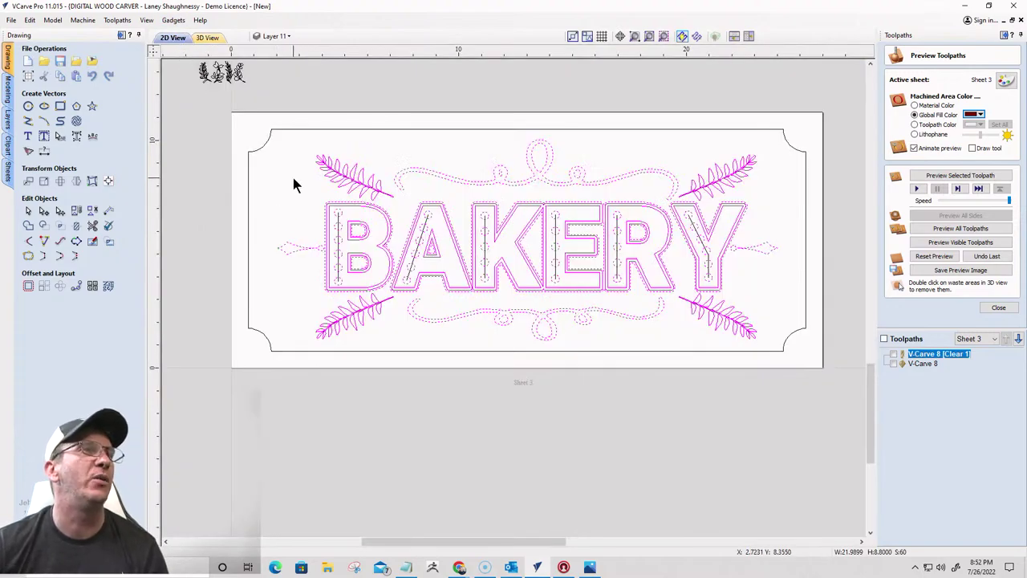
Pan and zoom around the 2D BAKERY sheet to inspect the toolpath outlines
{"action": "scroll", "coordinate": [291, 183], "scroll_direction": "down", "scroll_amount": 1}
{"action": "left_click_drag", "start_coordinate": [217, 122], "coordinate": [559, 166]}
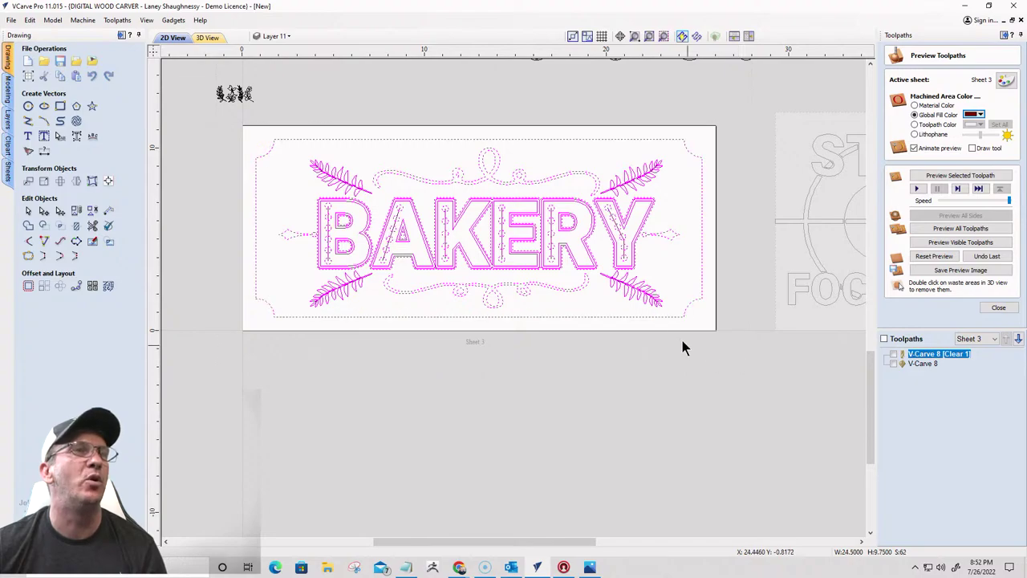
{"action": "scroll", "coordinate": [638, 215], "scroll_direction": "up", "scroll_amount": 3}
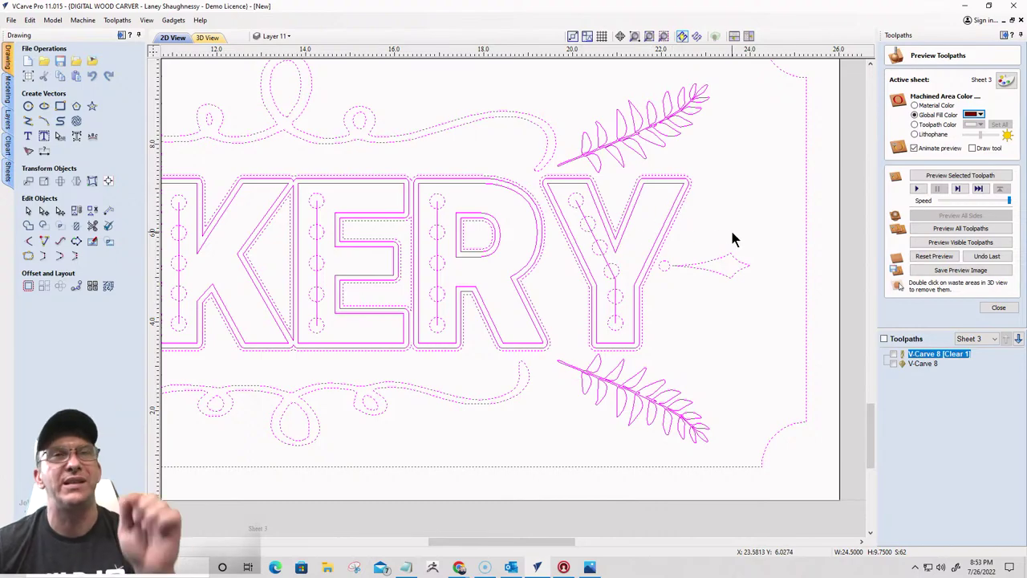
{"action": "scroll", "coordinate": [807, 265], "scroll_direction": "down", "scroll_amount": 5}
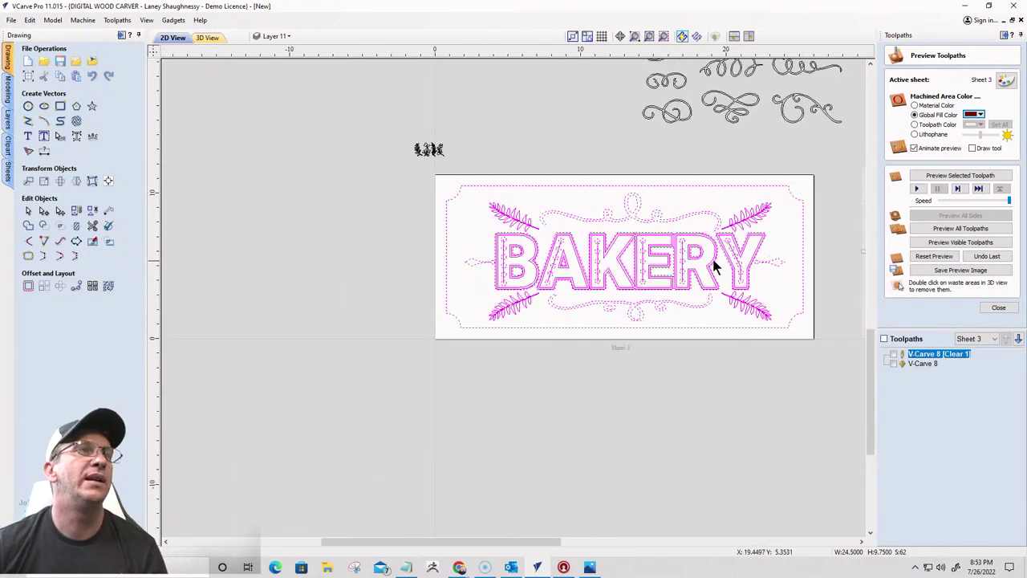
Start a new V-Carve toolpath using the Whiteside 1541 60 Deg VBit
{"action": "left_click", "coordinate": [998, 307]}
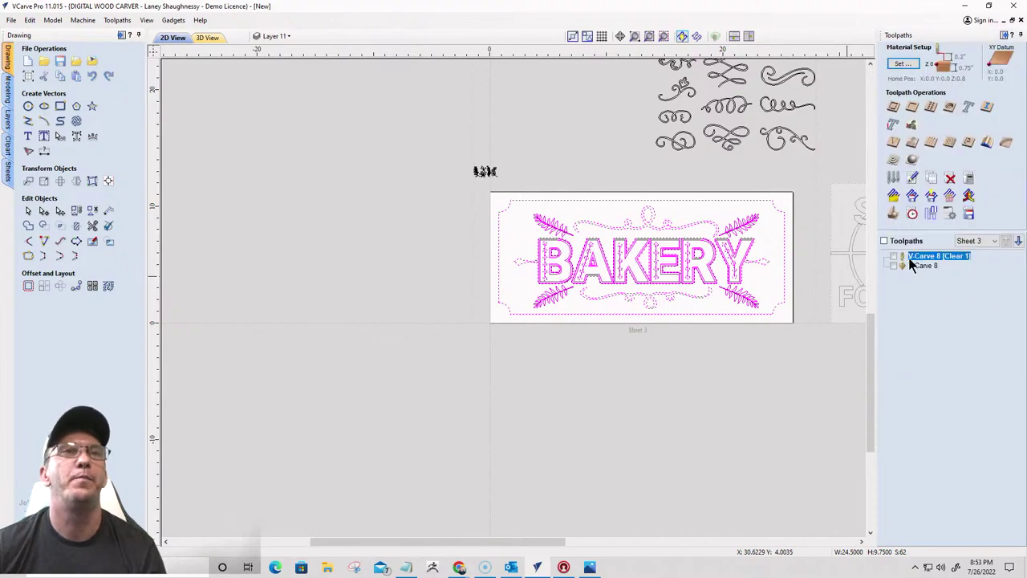
{"action": "left_click", "coordinate": [893, 142]}
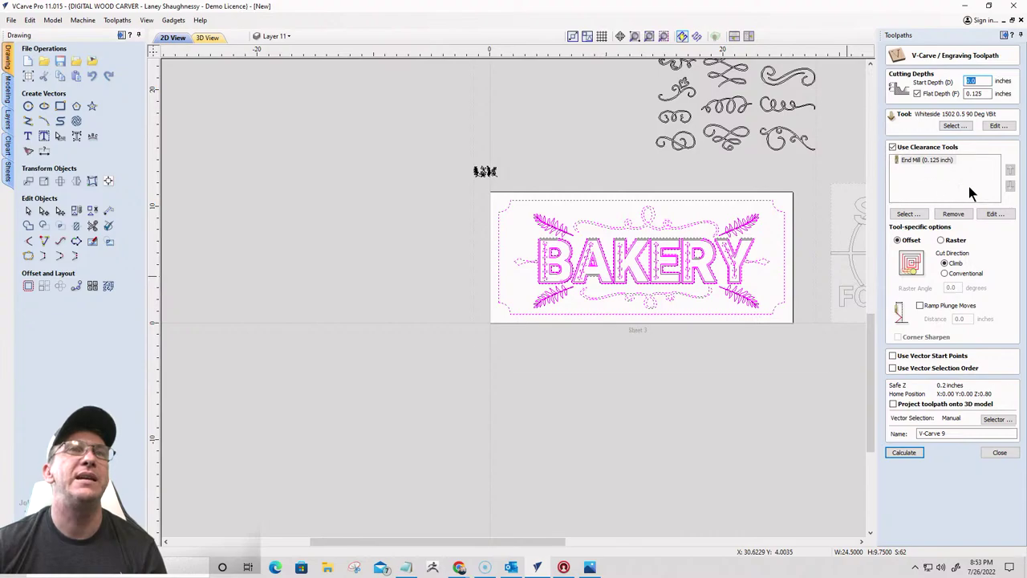
{"action": "left_click", "coordinate": [953, 128]}
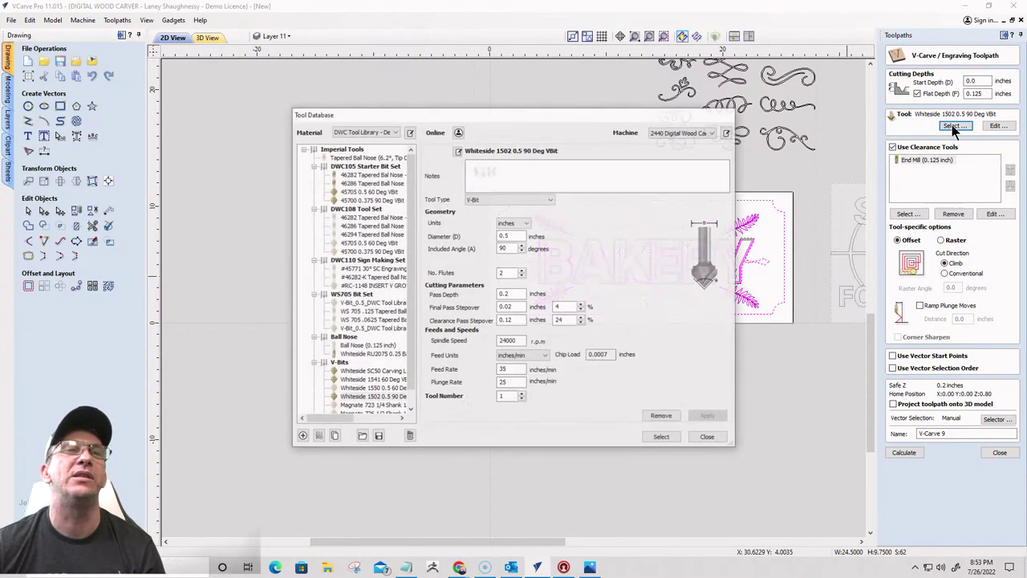
{"action": "scroll", "coordinate": [377, 321], "scroll_direction": "down", "scroll_amount": 1}
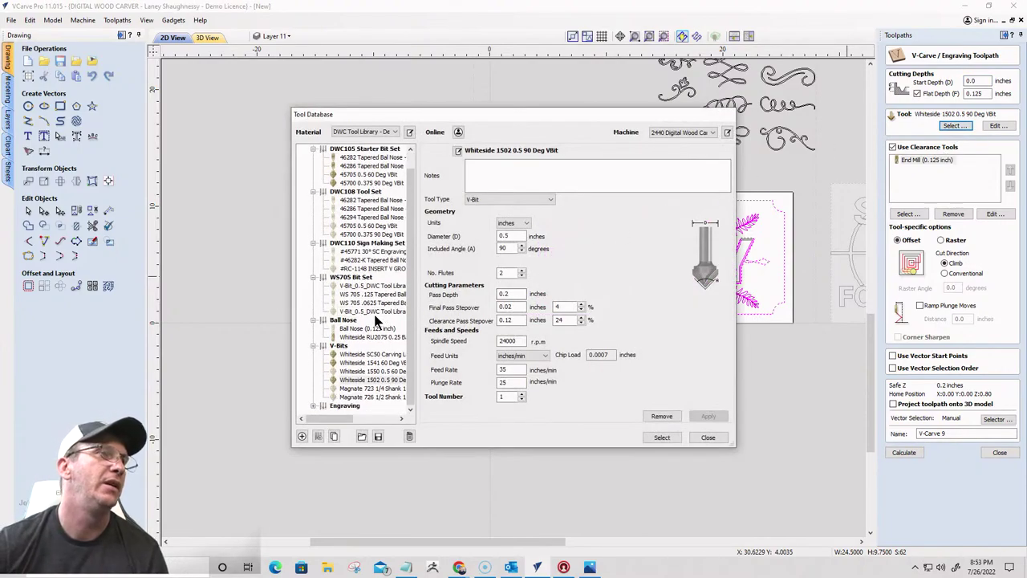
{"action": "left_click", "coordinate": [369, 362]}
{"action": "left_click", "coordinate": [653, 435]}
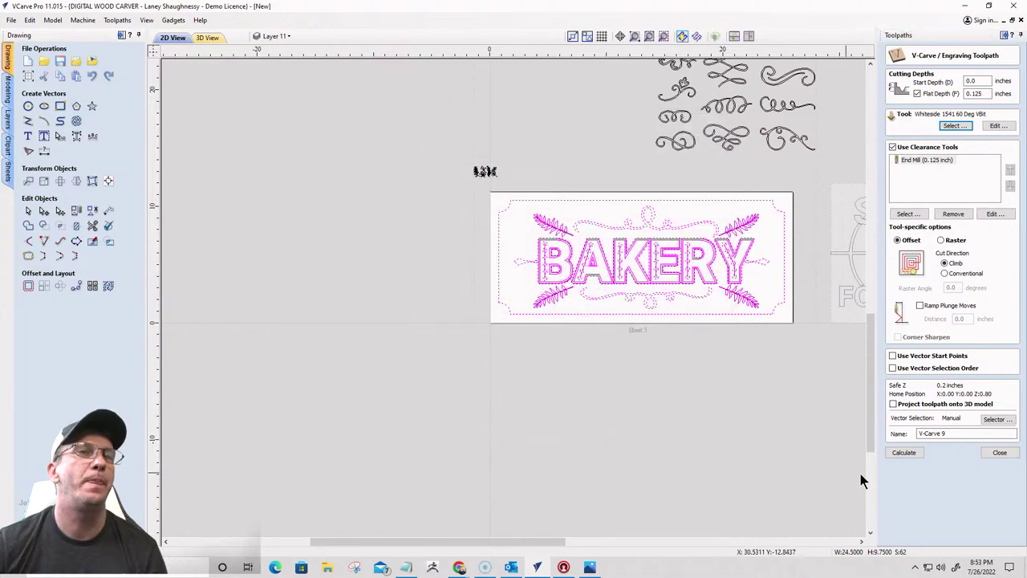
Calculate the V-Carve 9 toolpath, accepting the open-vectors warning, and calculate again
{"action": "left_click", "coordinate": [904, 452]}
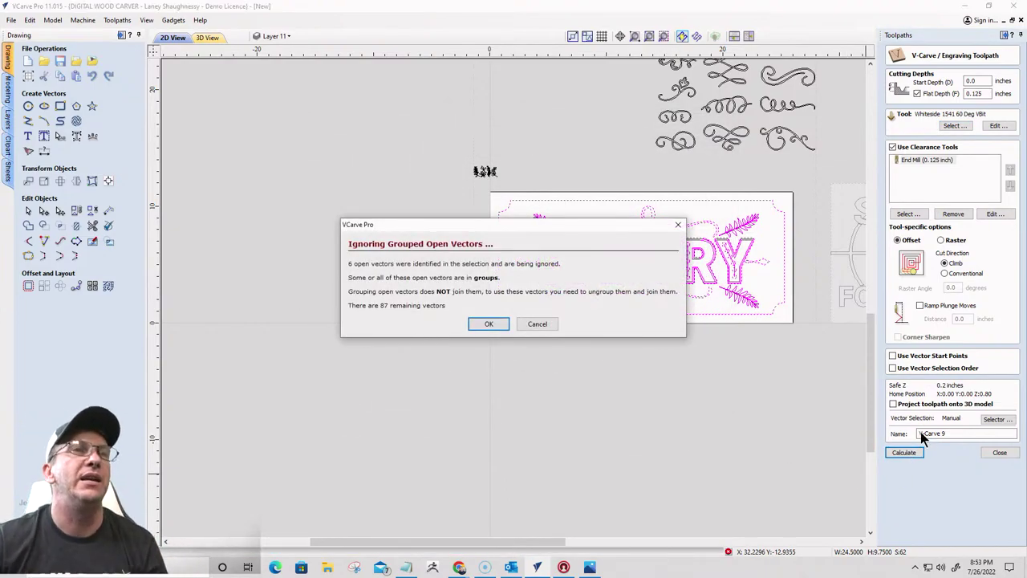
{"action": "left_click", "coordinate": [543, 325]}
{"action": "scroll", "coordinate": [734, 284], "scroll_direction": "up", "scroll_amount": 4}
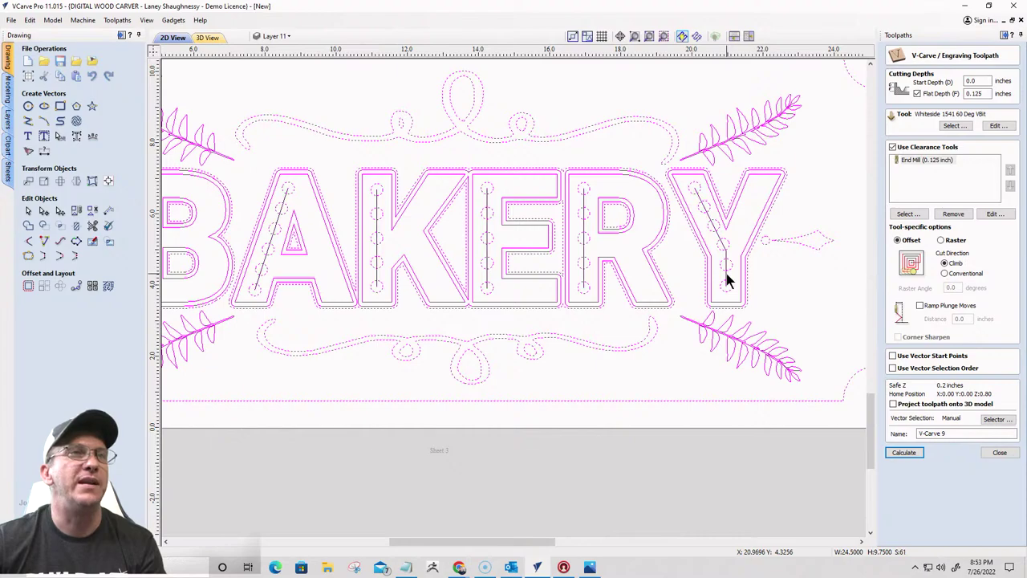
{"action": "left_click", "coordinate": [903, 454]}
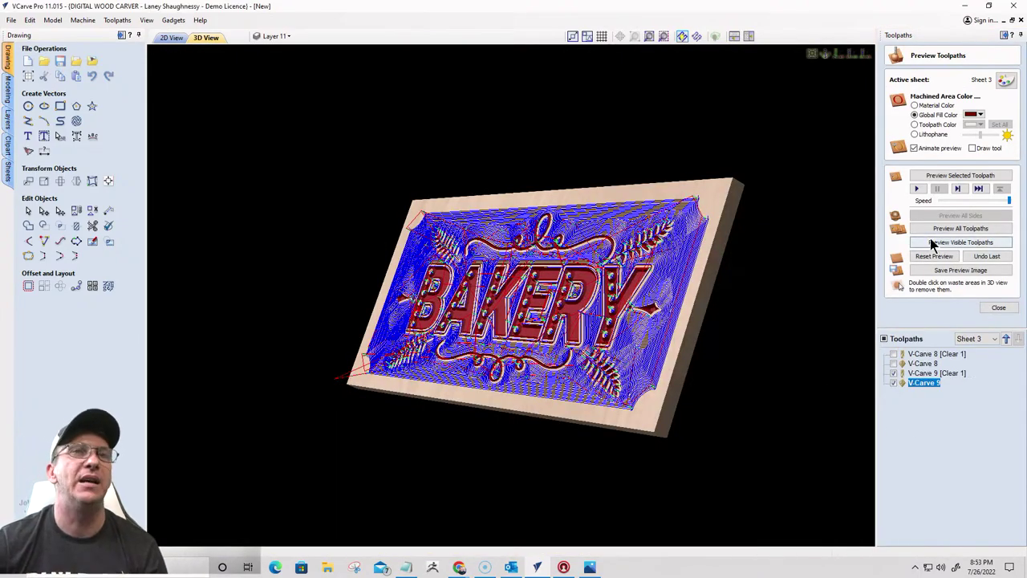
Replay the visible toolpaths' carving, inspect the carved BAKERY sign in 3D, then return to 2D View
{"action": "left_click", "coordinate": [935, 257]}
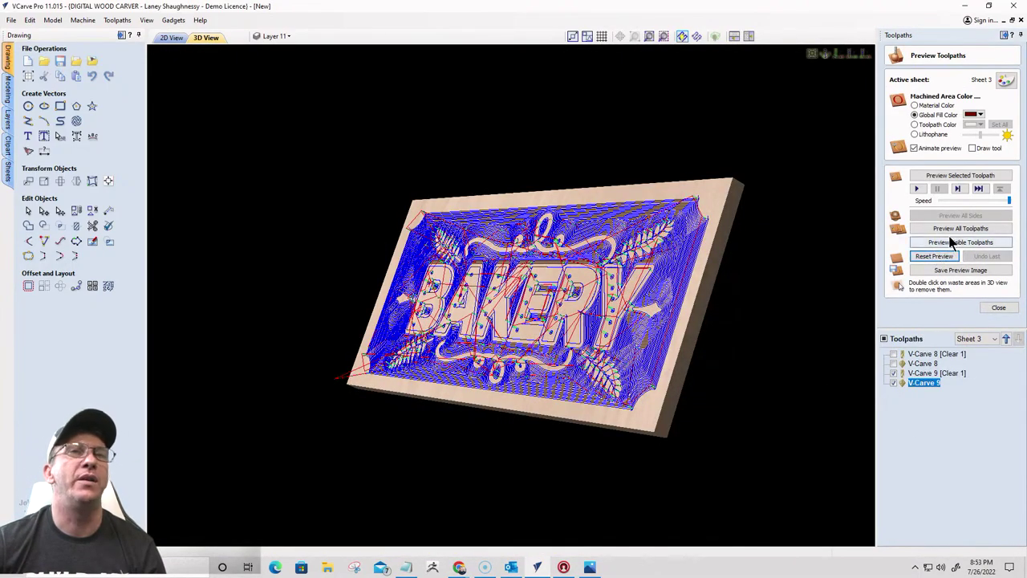
{"action": "left_click", "coordinate": [953, 243]}
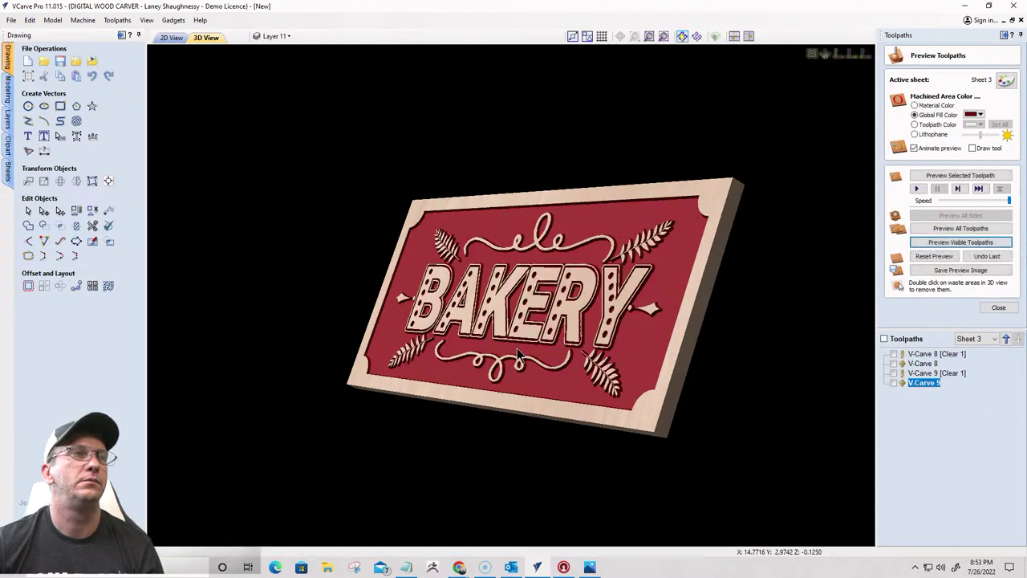
{"action": "left_click_drag", "start_coordinate": [617, 344], "coordinate": [543, 337]}
{"action": "scroll", "coordinate": [542, 337], "scroll_direction": "up", "scroll_amount": 5}
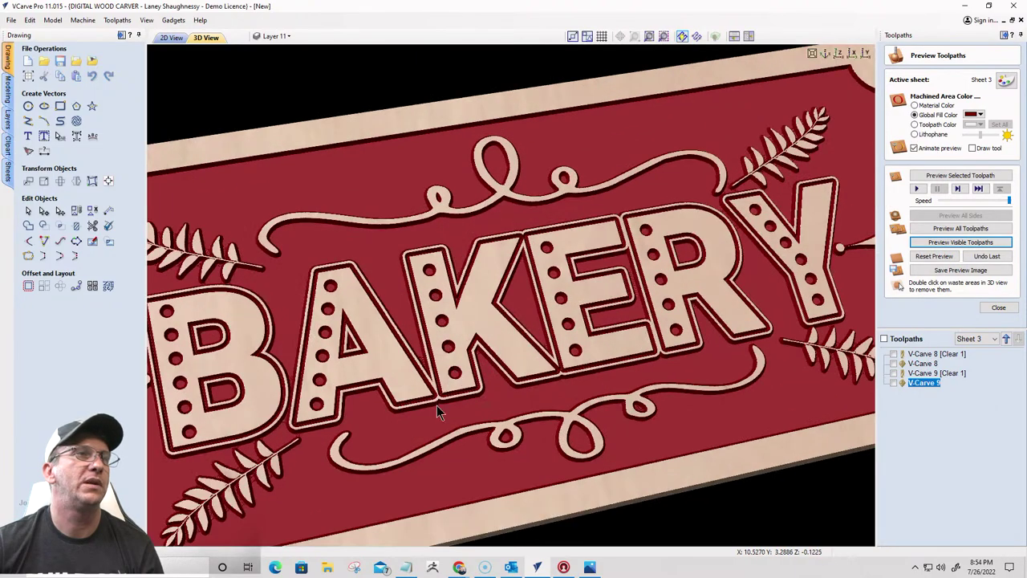
{"action": "left_click_drag", "start_coordinate": [384, 401], "coordinate": [459, 402]}
{"action": "scroll", "coordinate": [459, 402], "scroll_direction": "down", "scroll_amount": 5}
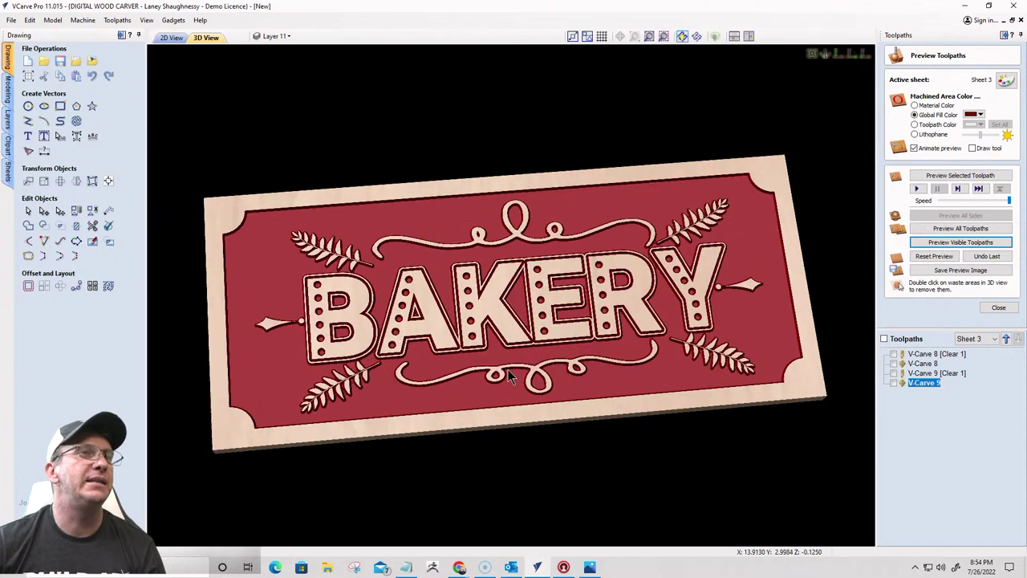
{"action": "scroll", "coordinate": [592, 368], "scroll_direction": "up", "scroll_amount": 4}
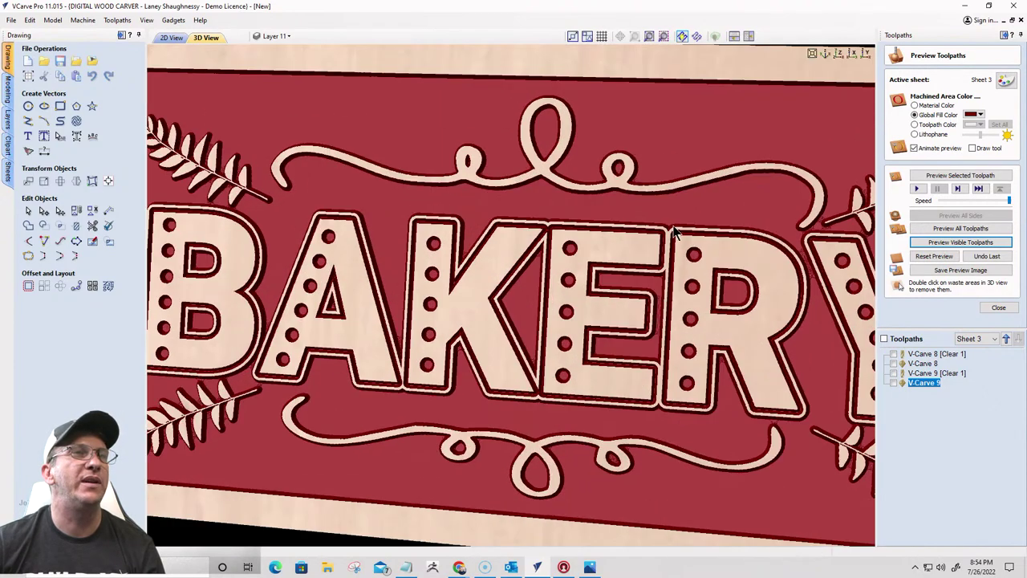
{"action": "left_click_drag", "start_coordinate": [758, 354], "coordinate": [181, 50]}
{"action": "left_click", "coordinate": [172, 38]}
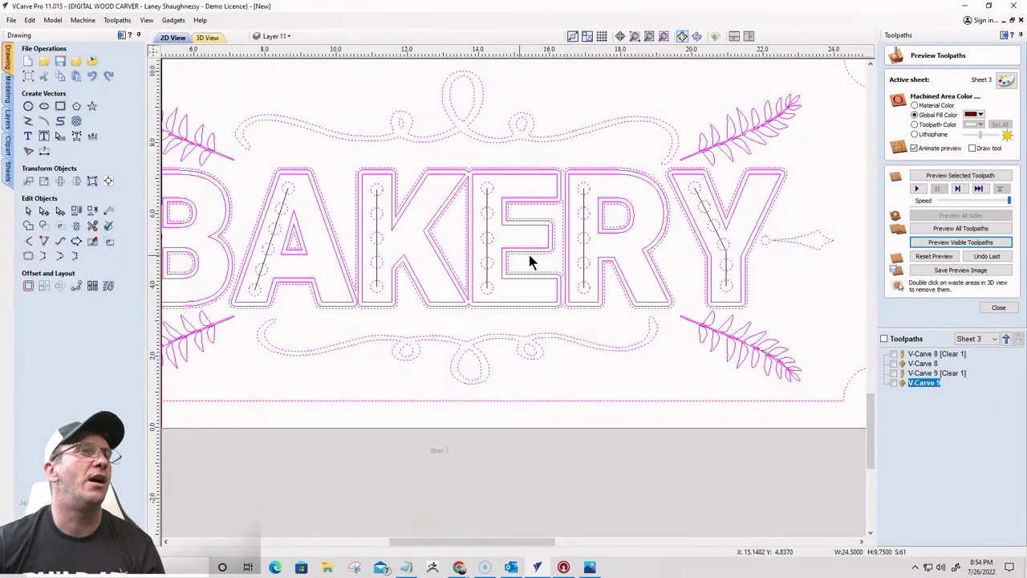
Edit V-Carve 9 and add the inner stem vectors of Y, R, E, K, A and B
{"action": "scroll", "coordinate": [530, 259], "scroll_direction": "down", "scroll_amount": 1}
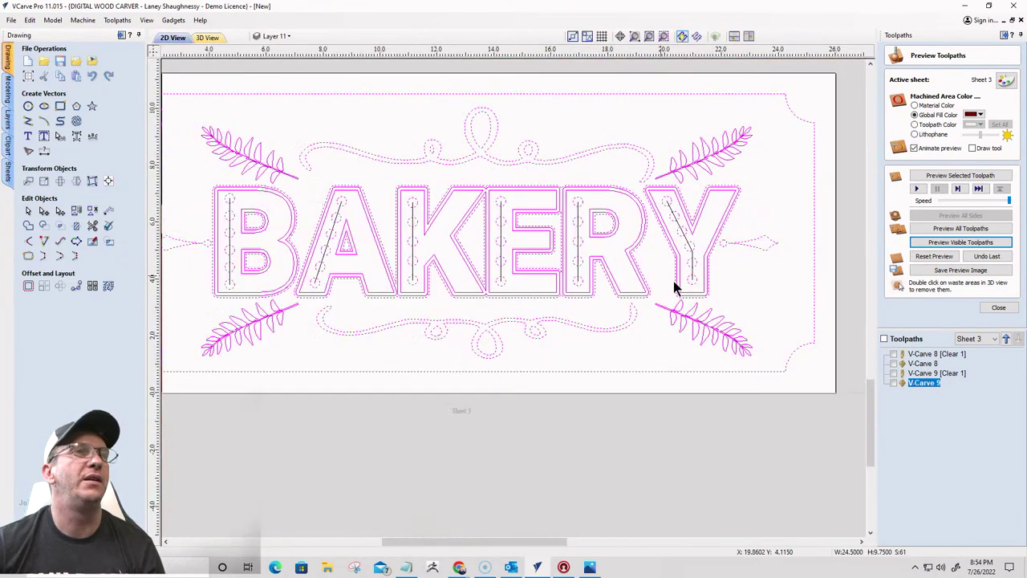
{"action": "double_click", "coordinate": [921, 380]}
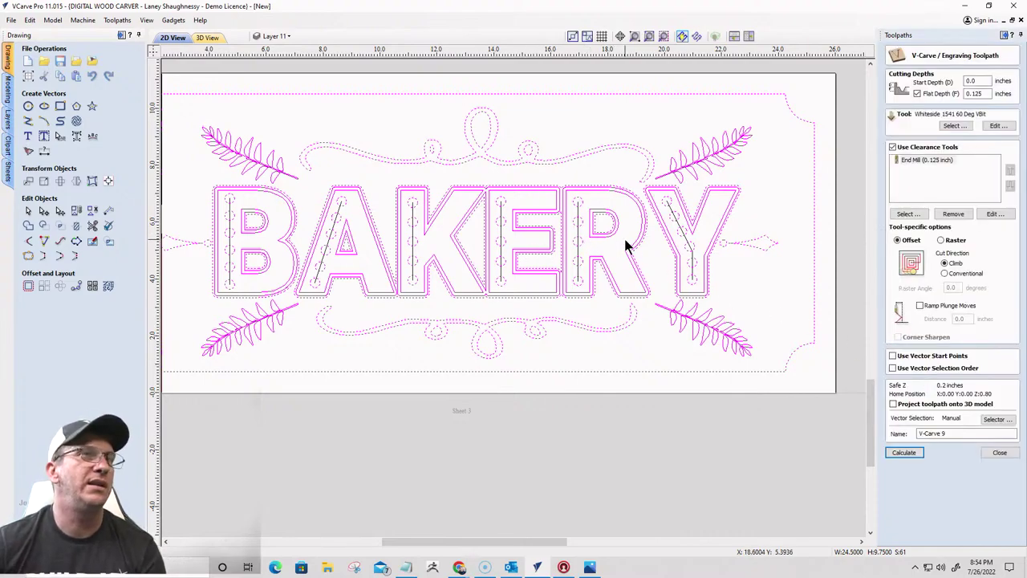
{"action": "left_click_drag", "start_coordinate": [647, 190], "coordinate": [703, 293]}
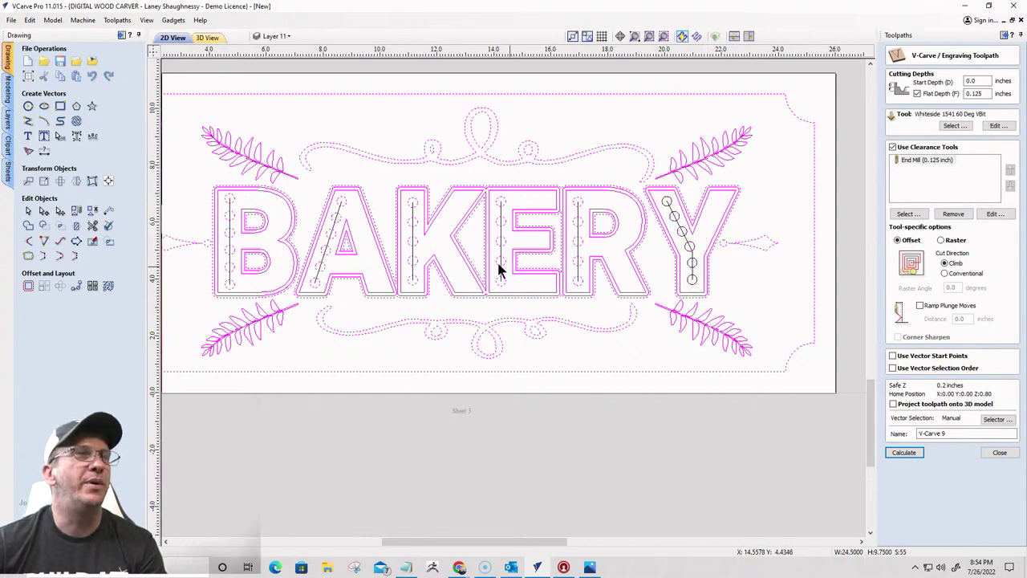
{"action": "left_click", "coordinate": [589, 292], "text": "shift"}
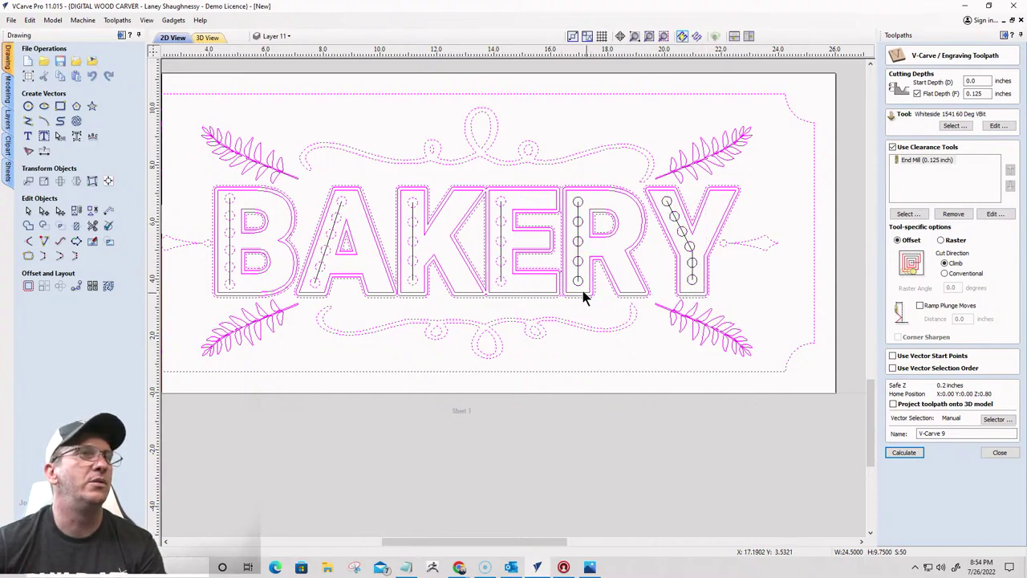
{"action": "left_click", "coordinate": [505, 288], "text": "shift"}
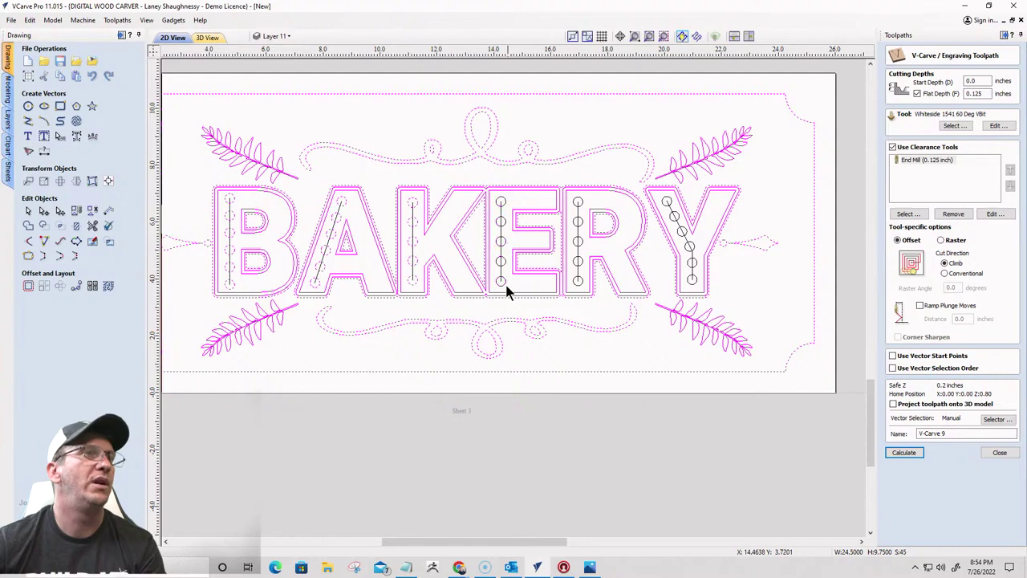
{"action": "left_click", "coordinate": [424, 290], "text": "shift"}
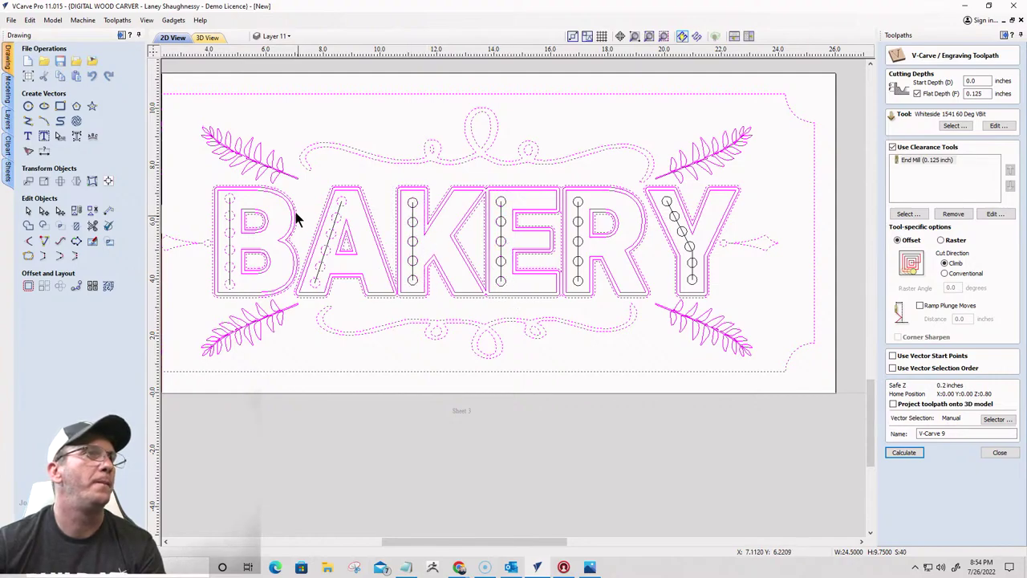
{"action": "left_click", "coordinate": [346, 290], "text": "shift"}
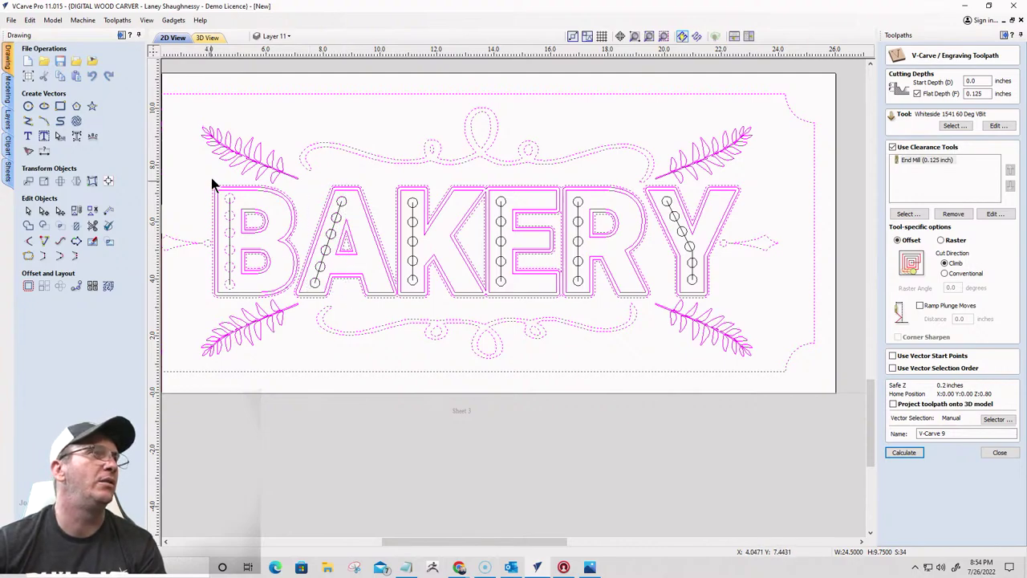
{"action": "left_click_drag", "start_coordinate": [212, 180], "coordinate": [239, 294], "text": "shift"}
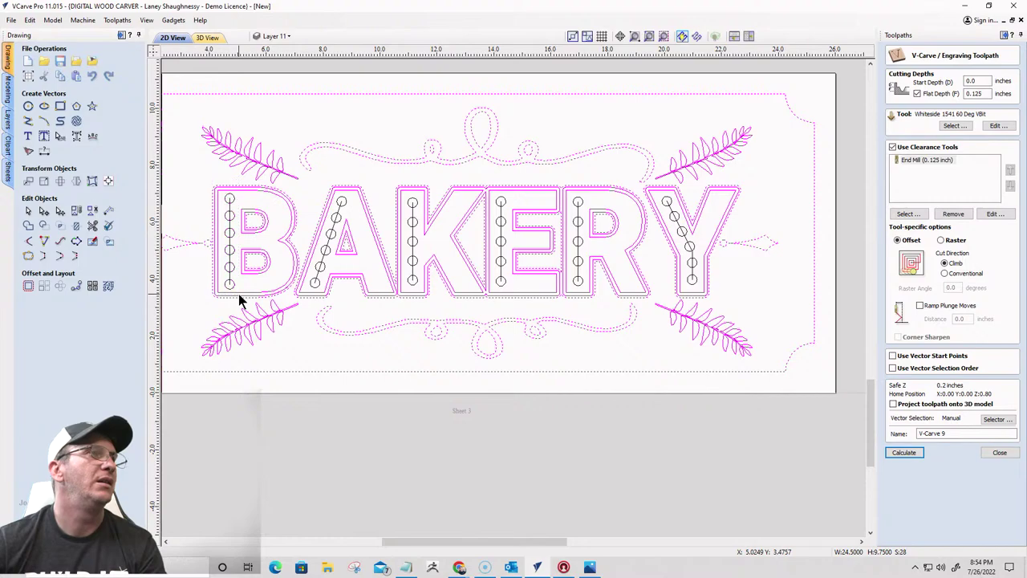
Recalculate V-Carve 9 with the added stem vectors and replay the carving preview
{"action": "left_click", "coordinate": [904, 452]}
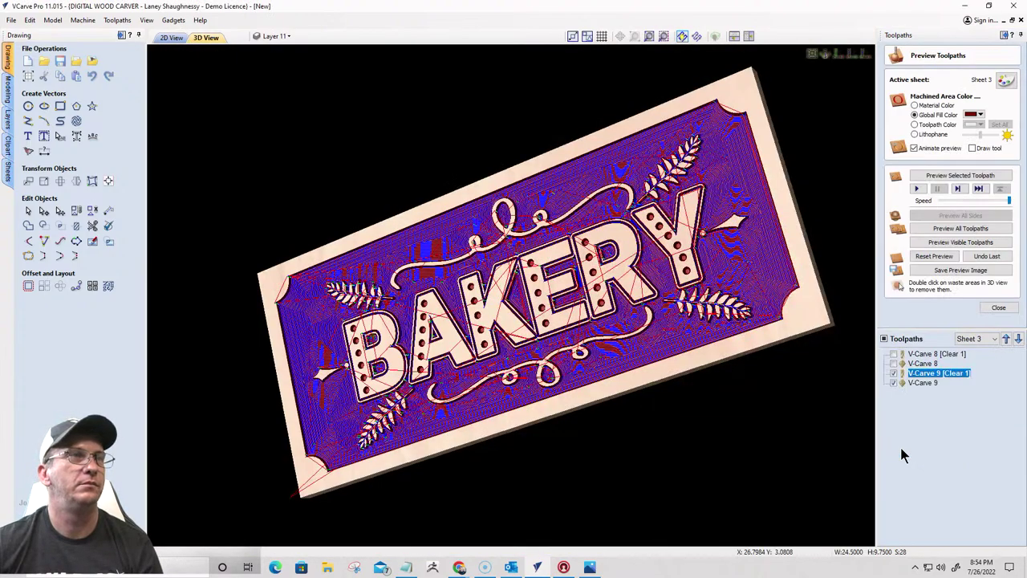
{"action": "left_click", "coordinate": [945, 254]}
{"action": "left_click", "coordinate": [959, 242]}
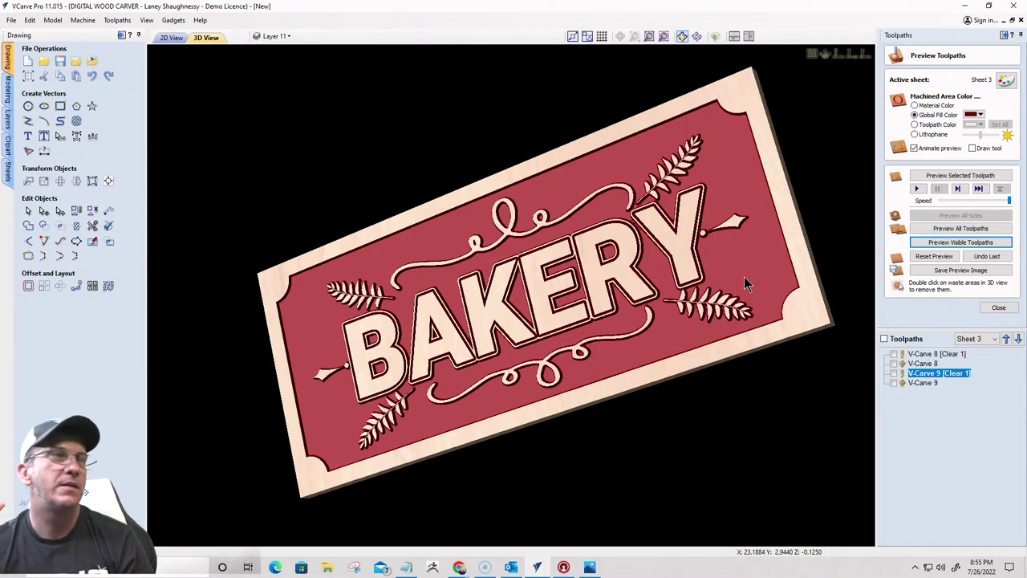
{"action": "left_click_drag", "start_coordinate": [835, 298], "coordinate": [493, 377]}
{"action": "scroll", "coordinate": [486, 390], "scroll_direction": "up", "scroll_amount": 3}
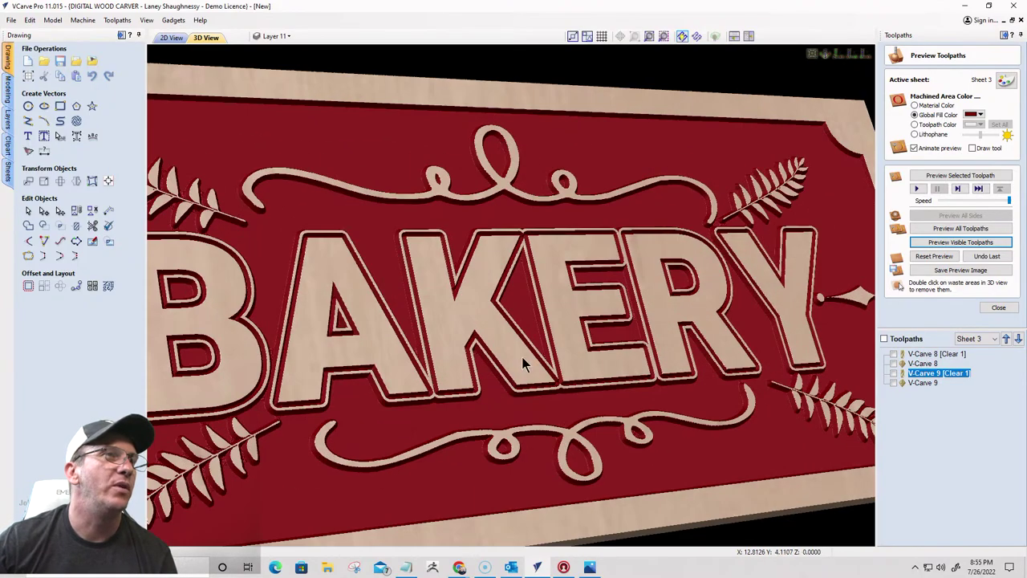
{"action": "scroll", "coordinate": [451, 354], "scroll_direction": "down", "scroll_amount": 2}
{"action": "left_click_drag", "start_coordinate": [433, 369], "coordinate": [475, 346]}
{"action": "scroll", "coordinate": [481, 337], "scroll_direction": "down", "scroll_amount": 5}
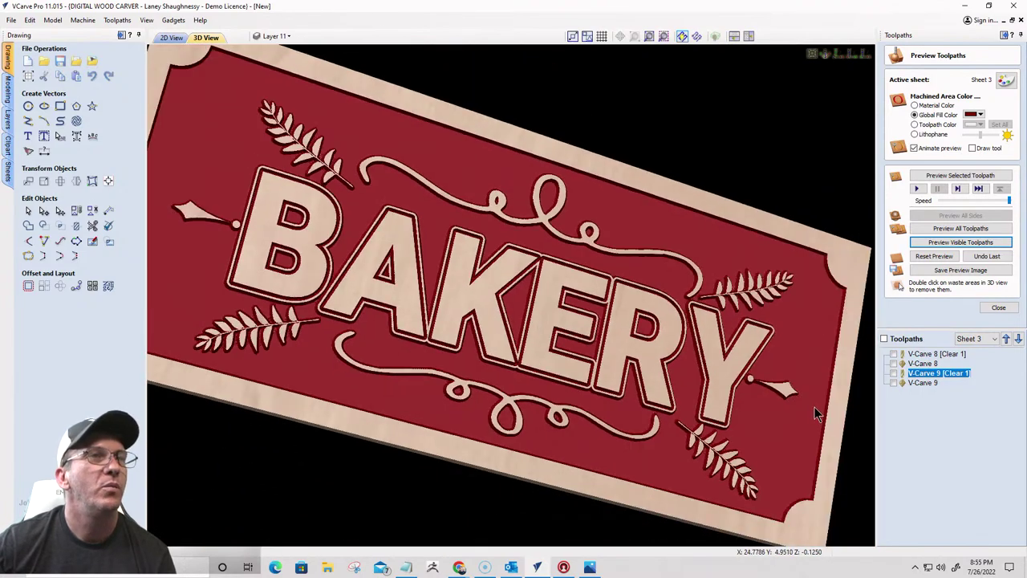
{"action": "left_click_drag", "start_coordinate": [814, 406], "coordinate": [658, 325]}
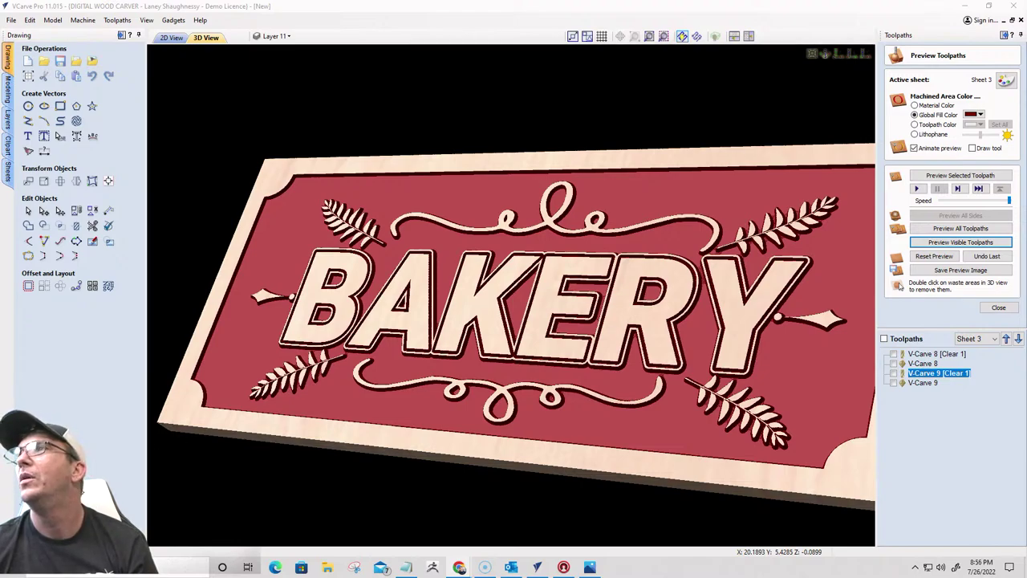
{"action": "key", "text": "alt+Tab"}
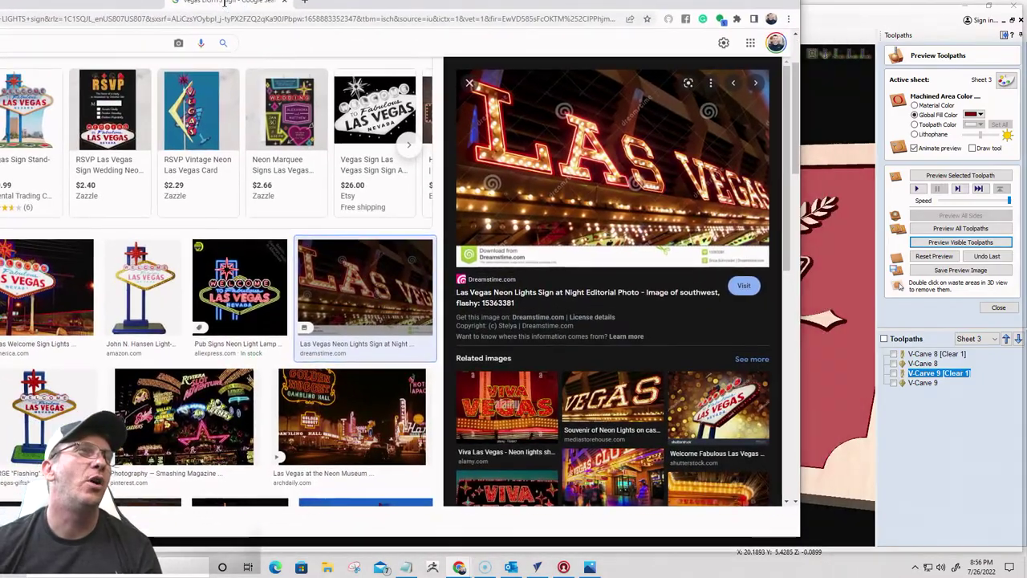
{"action": "left_click_drag", "start_coordinate": [225, 3], "coordinate": [224, 2]}
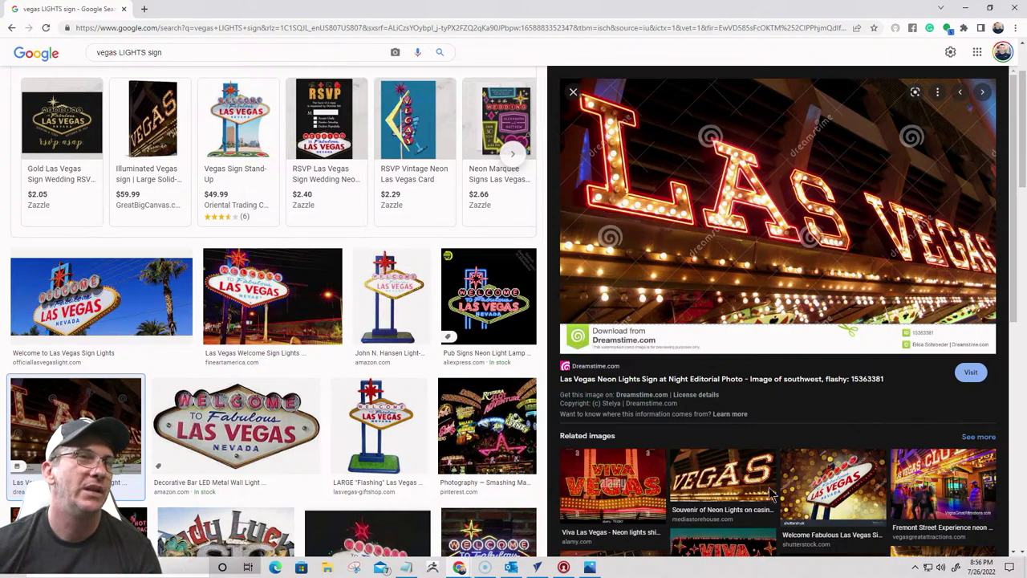
{"action": "scroll", "coordinate": [722, 486], "scroll_direction": "down", "scroll_amount": 3}
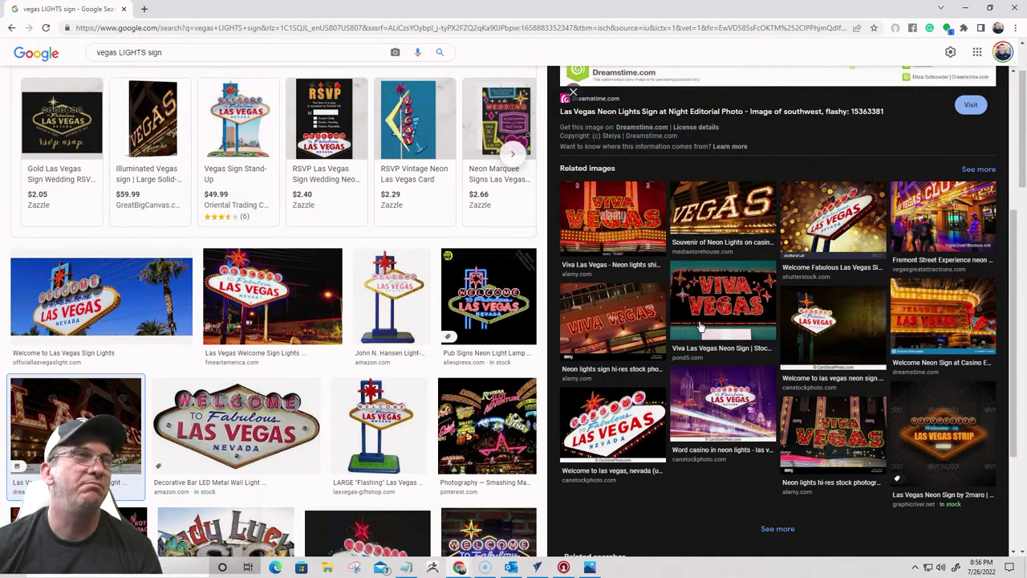
{"action": "scroll", "coordinate": [700, 327], "scroll_direction": "up", "scroll_amount": 5}
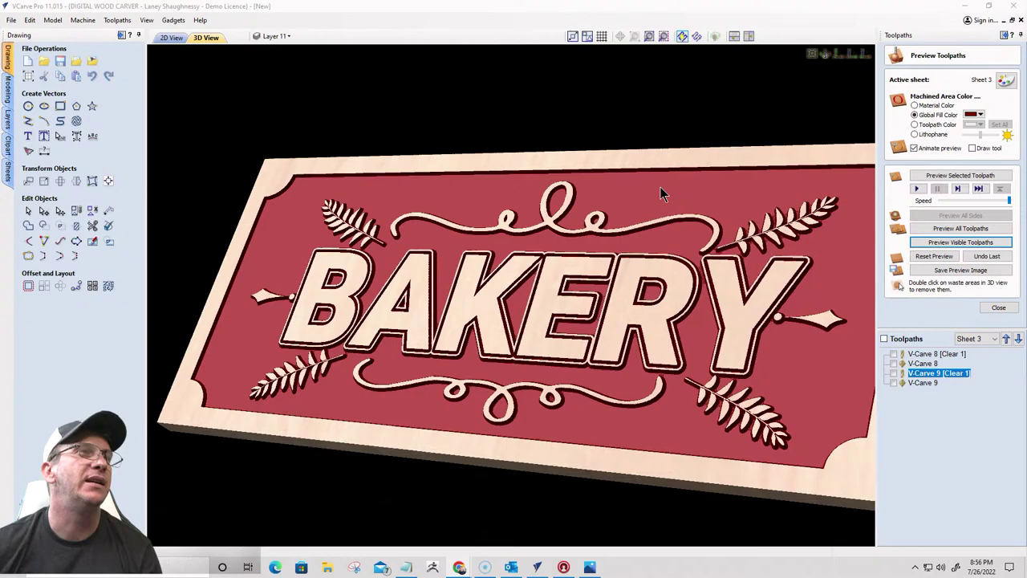
Orbit the carved sign in 3D, then return to 2D View and zoom over the toolpaths
{"action": "left_click_drag", "start_coordinate": [794, 328], "coordinate": [455, 253]}
{"action": "mouse_move", "coordinate": [434, 289]}
{"action": "left_mouse_down"}
{"action": "mouse_move", "coordinate": [344, 232]}
{"action": "mouse_move", "coordinate": [265, 160]}
{"action": "left_mouse_up"}
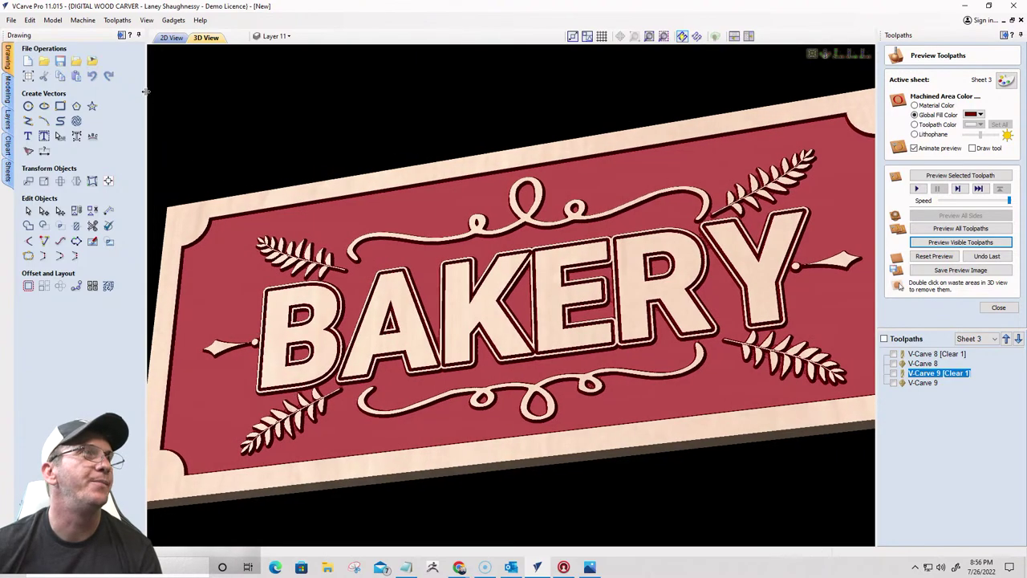
{"action": "left_click", "coordinate": [171, 37]}
{"action": "scroll", "coordinate": [718, 314], "scroll_direction": "down", "scroll_amount": 3}
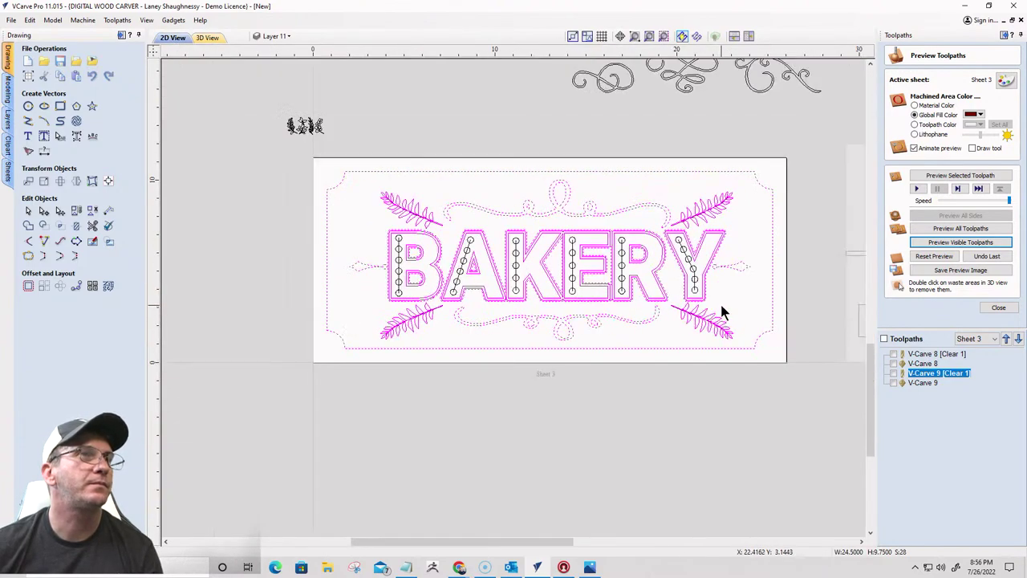
{"action": "scroll", "coordinate": [626, 292], "scroll_direction": "up", "scroll_amount": 3}
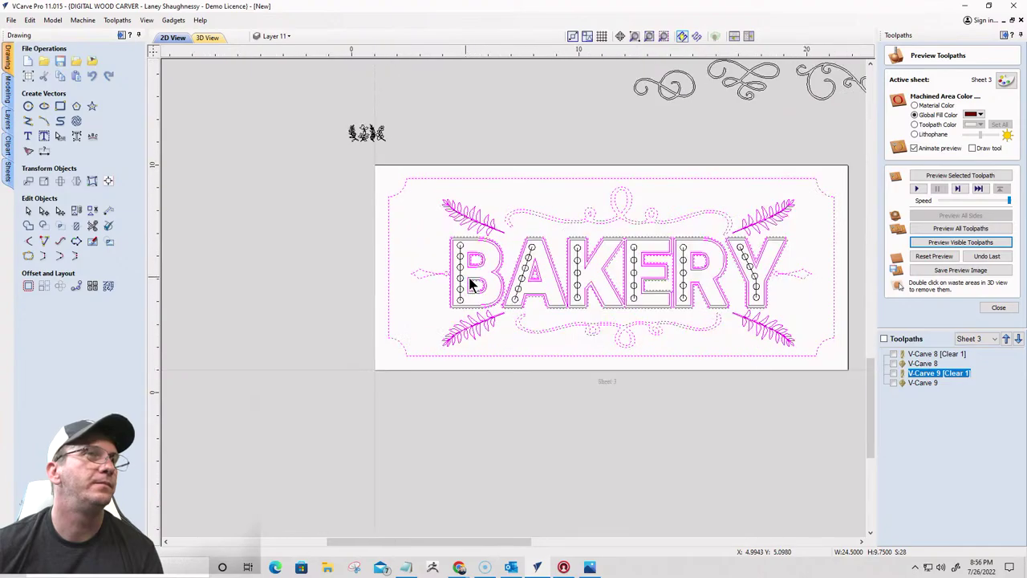
{"action": "scroll", "coordinate": [529, 276], "scroll_direction": "down", "scroll_amount": 2}
{"action": "scroll", "coordinate": [550, 273], "scroll_direction": "up", "scroll_amount": 5}
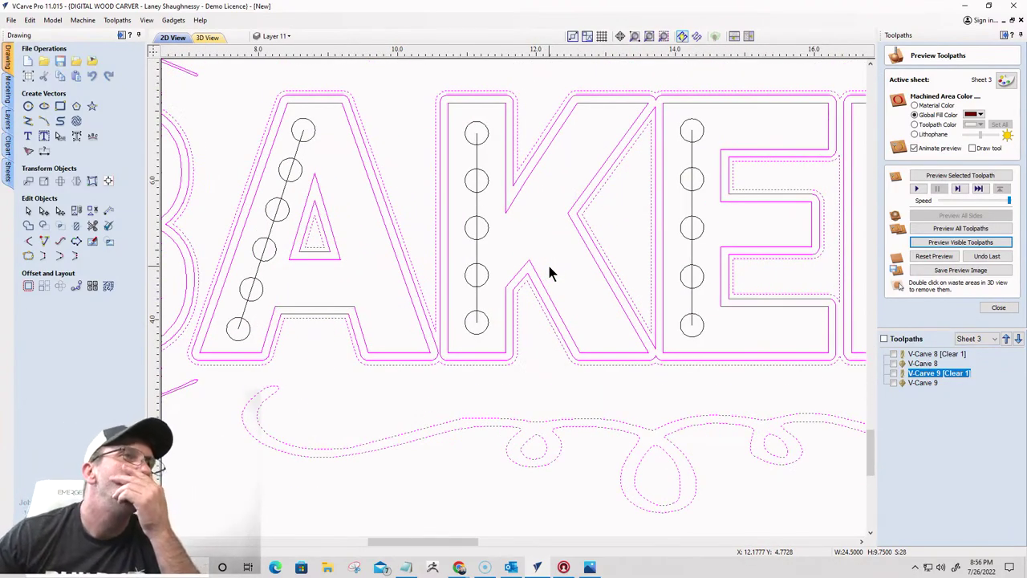
{"action": "scroll", "coordinate": [550, 273], "scroll_direction": "down", "scroll_amount": 4}
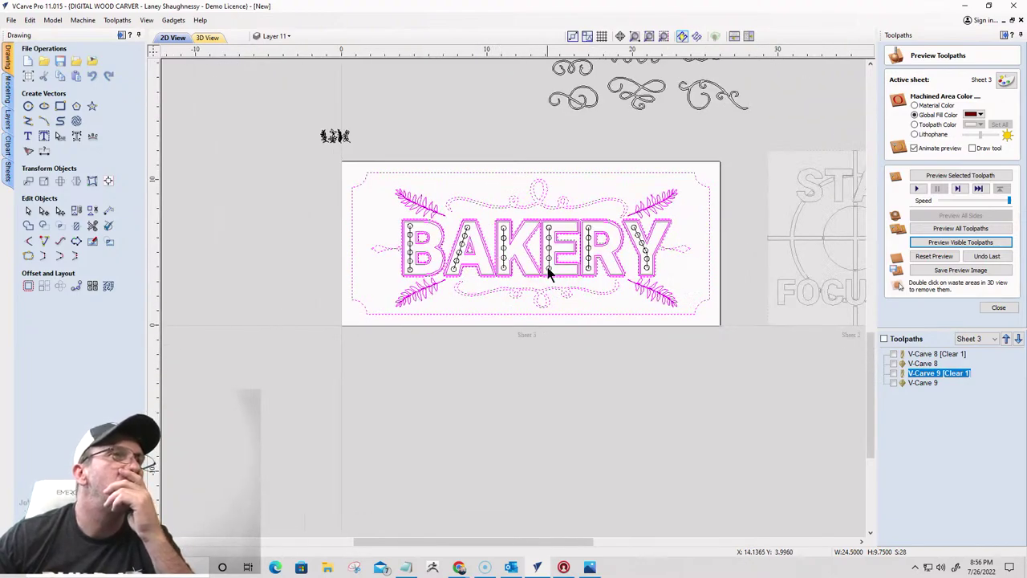
{"action": "scroll", "coordinate": [579, 274], "scroll_direction": "up", "scroll_amount": 2}
{"action": "scroll", "coordinate": [577, 275], "scroll_direction": "up", "scroll_amount": 1}
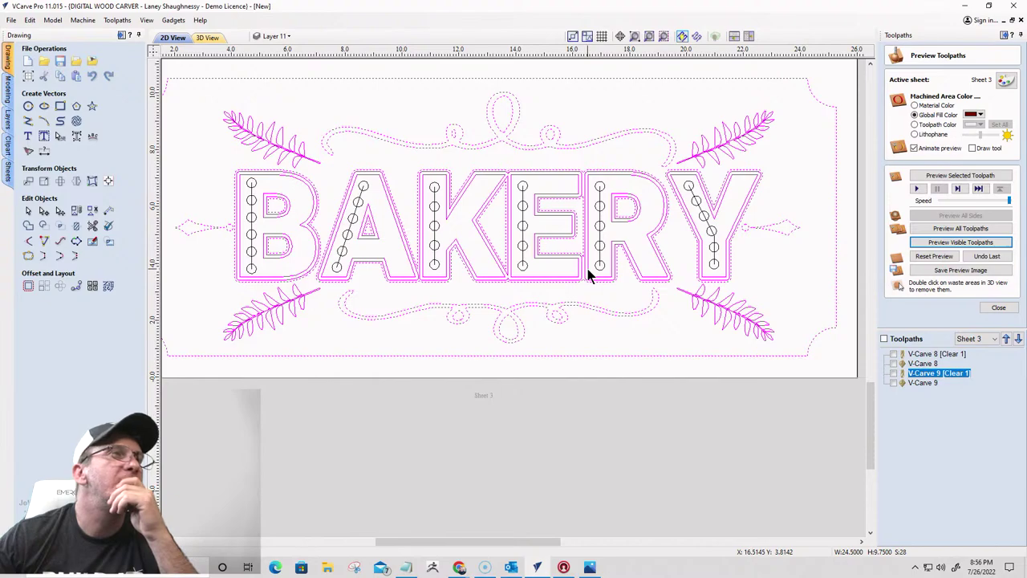
{"action": "scroll", "coordinate": [588, 274], "scroll_direction": "down", "scroll_amount": 2}
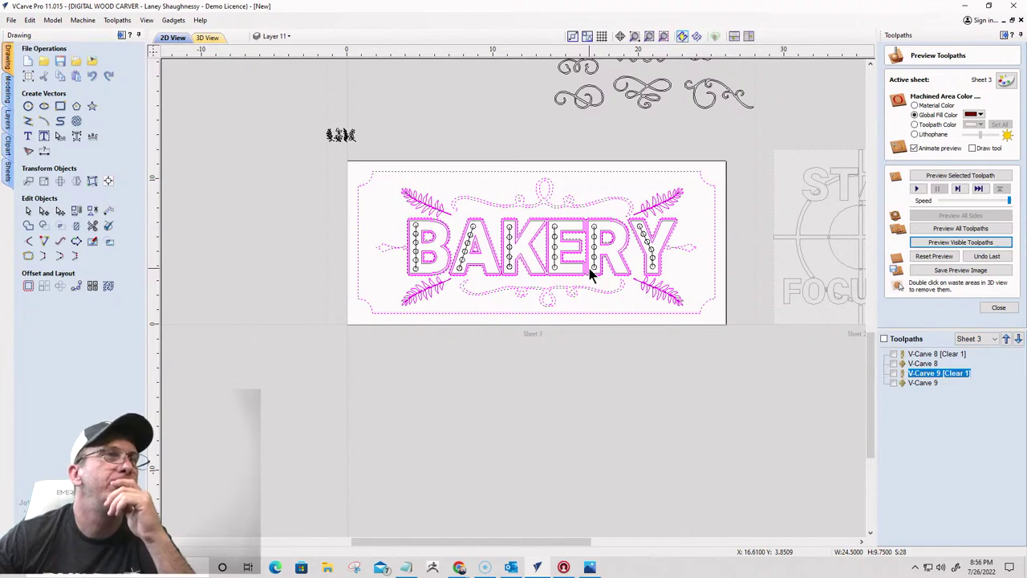
Start a Prism Carve toolpath using the Whiteside 1502 0.5-inch 90° V-bit
{"action": "left_click", "coordinate": [999, 311]}
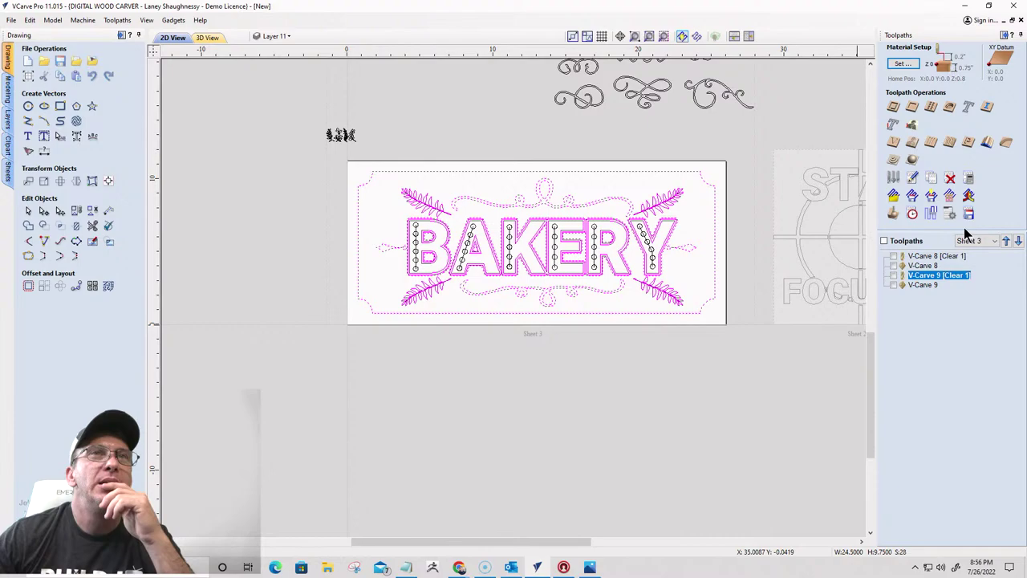
{"action": "left_click", "coordinate": [968, 142]}
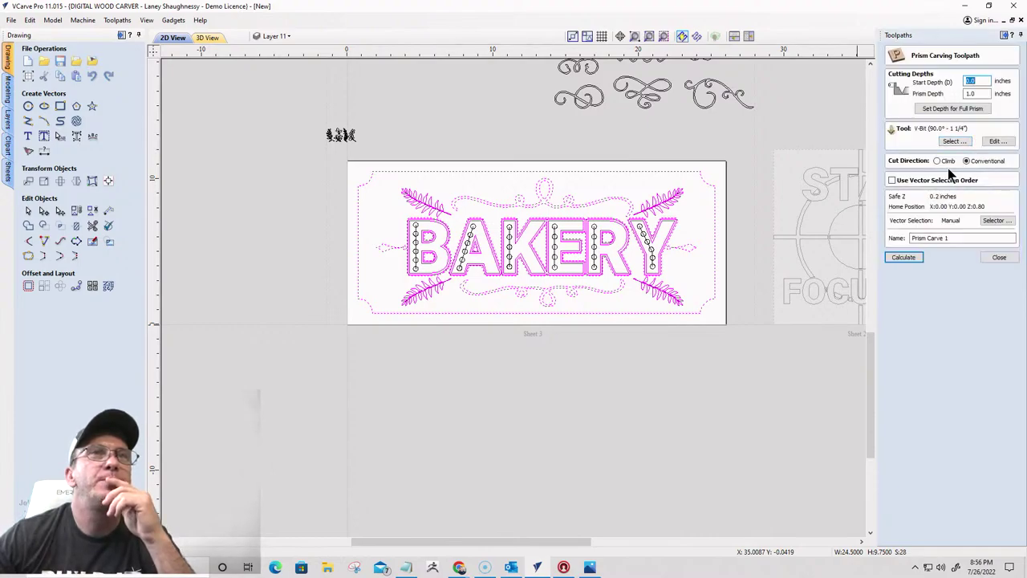
{"action": "key", "text": "Tab"}
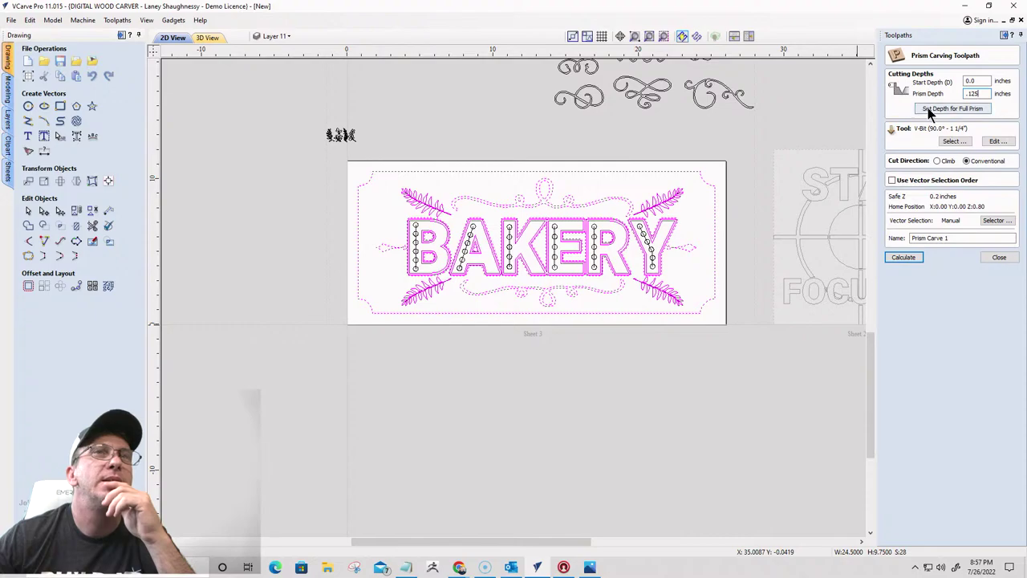
{"action": "left_click", "coordinate": [948, 142]}
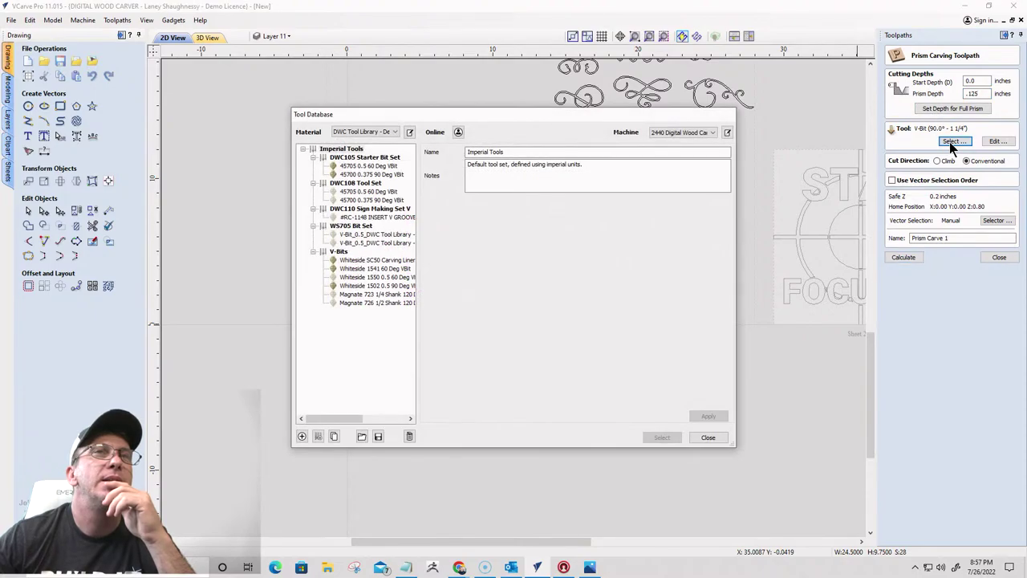
{"action": "left_click", "coordinate": [365, 285]}
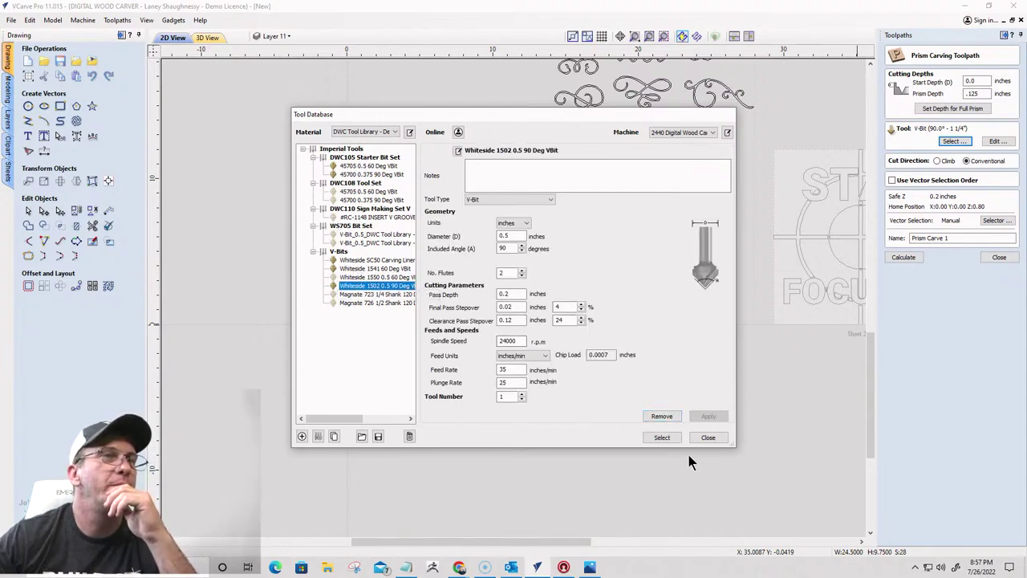
{"action": "left_click", "coordinate": [661, 438]}
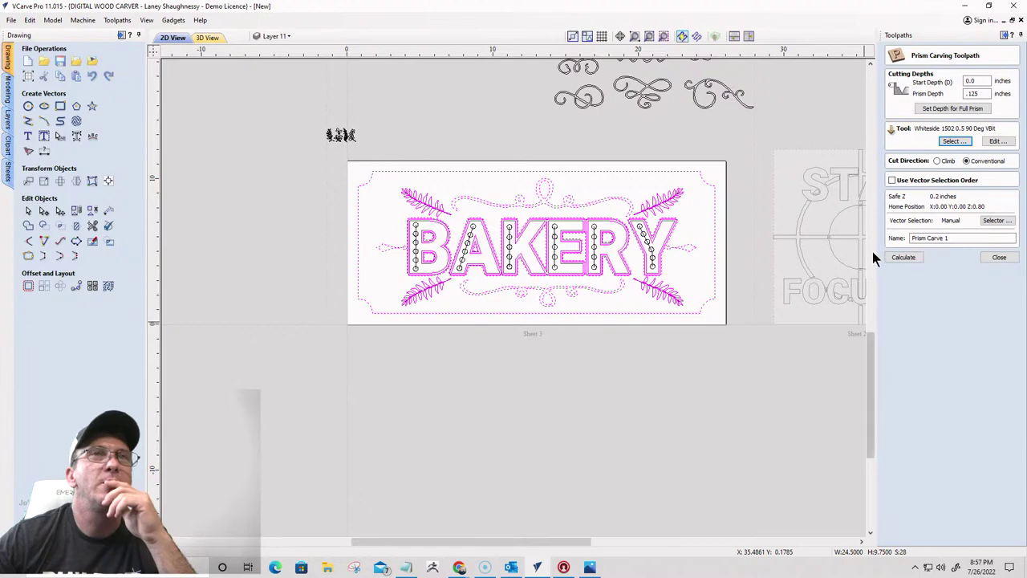
Set prism depth to 0.567 inch, exclude the outer border, and calculate Prism Carve 1
{"action": "left_click", "coordinate": [959, 112]}
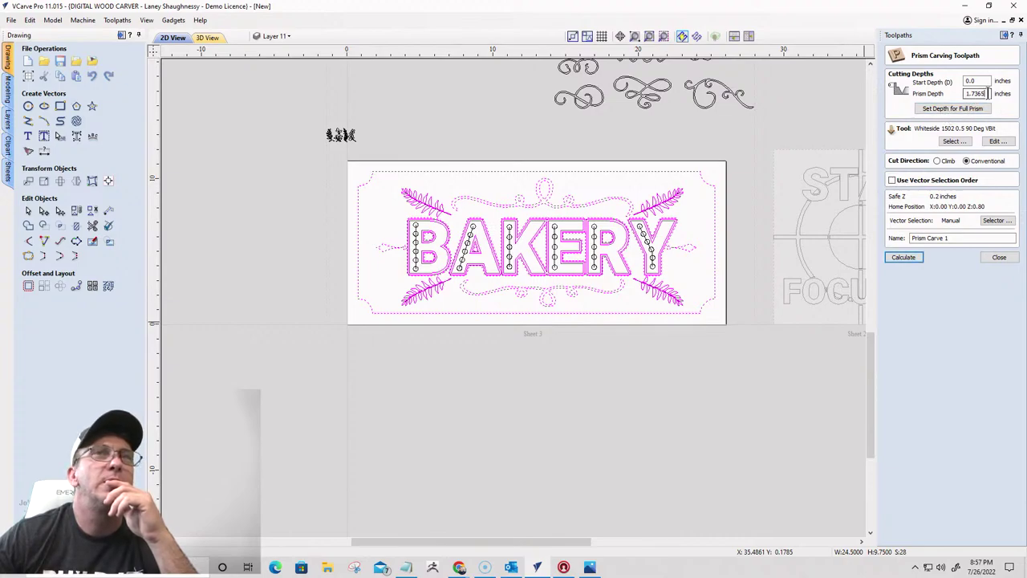
{"action": "left_click_drag", "start_coordinate": [988, 93], "coordinate": [954, 93]}
{"action": "type", "text": "1125"}
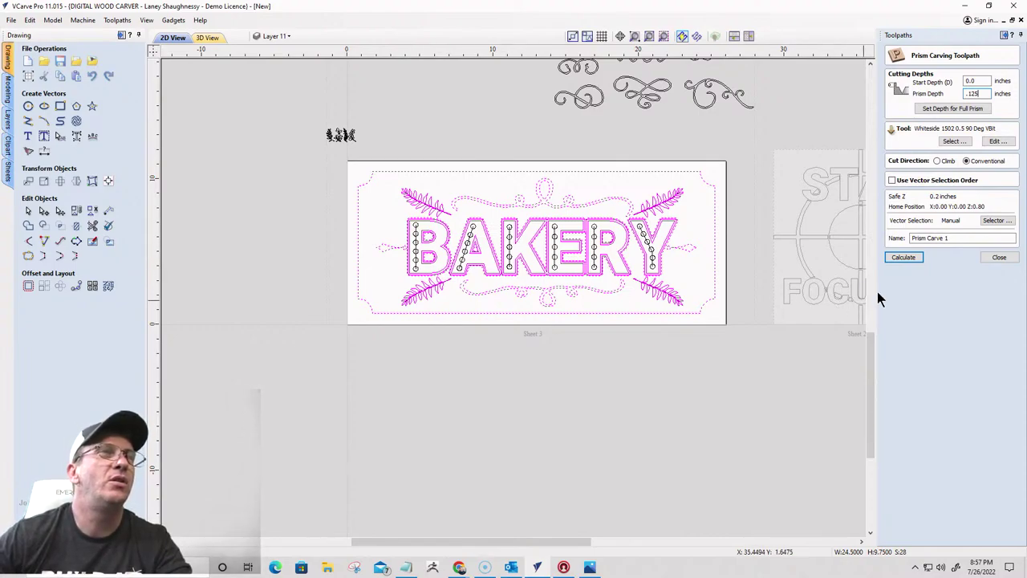
{"action": "left_click", "coordinate": [714, 255], "text": "shift"}
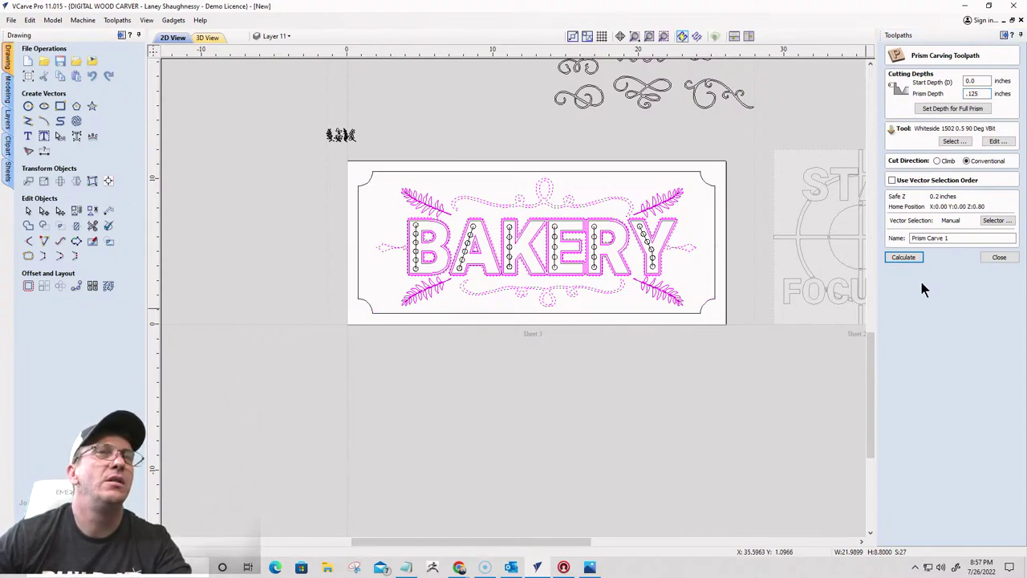
{"action": "left_click", "coordinate": [907, 257]}
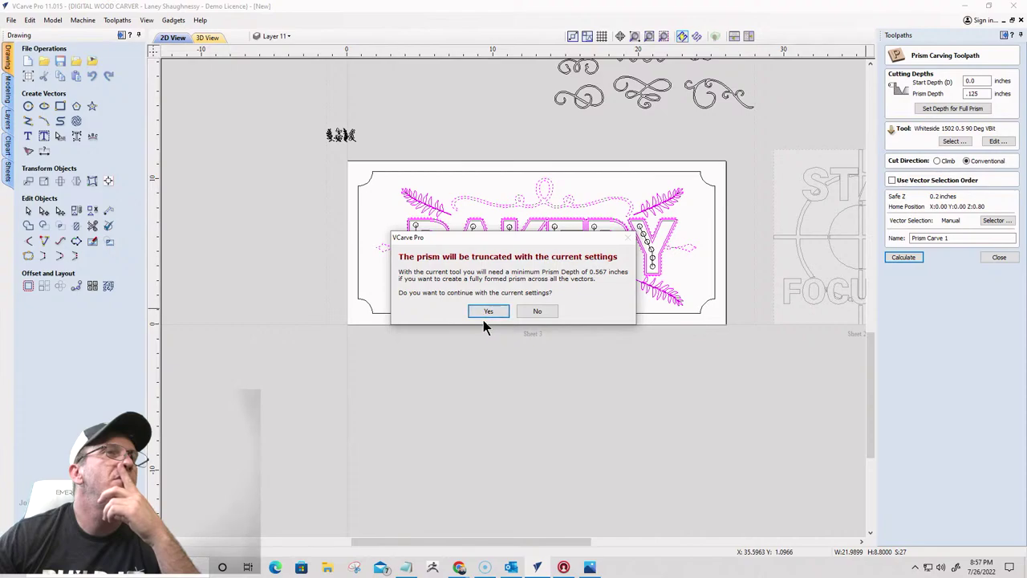
{"action": "left_click", "coordinate": [537, 311]}
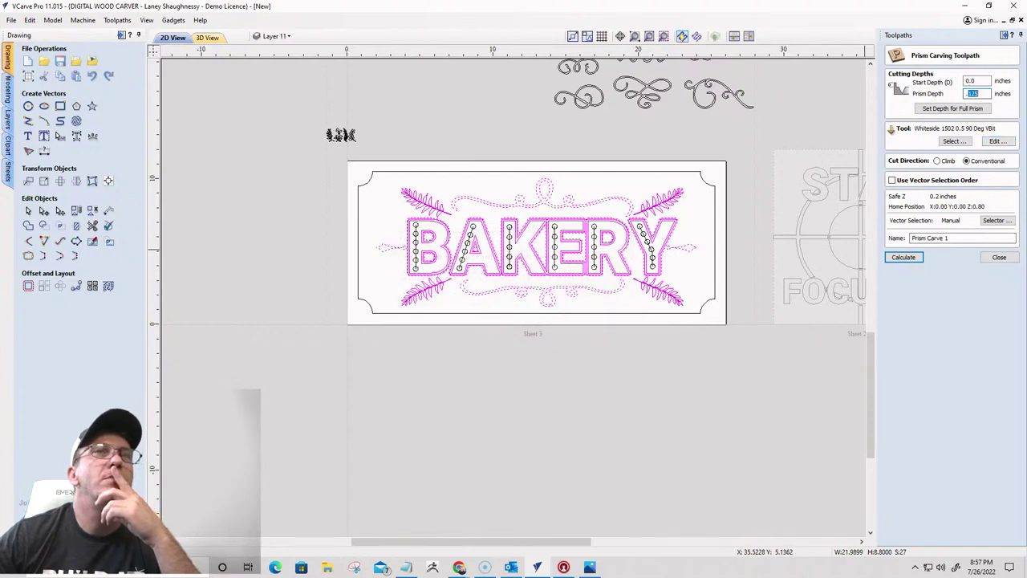
{"action": "type", "text": ".567"}
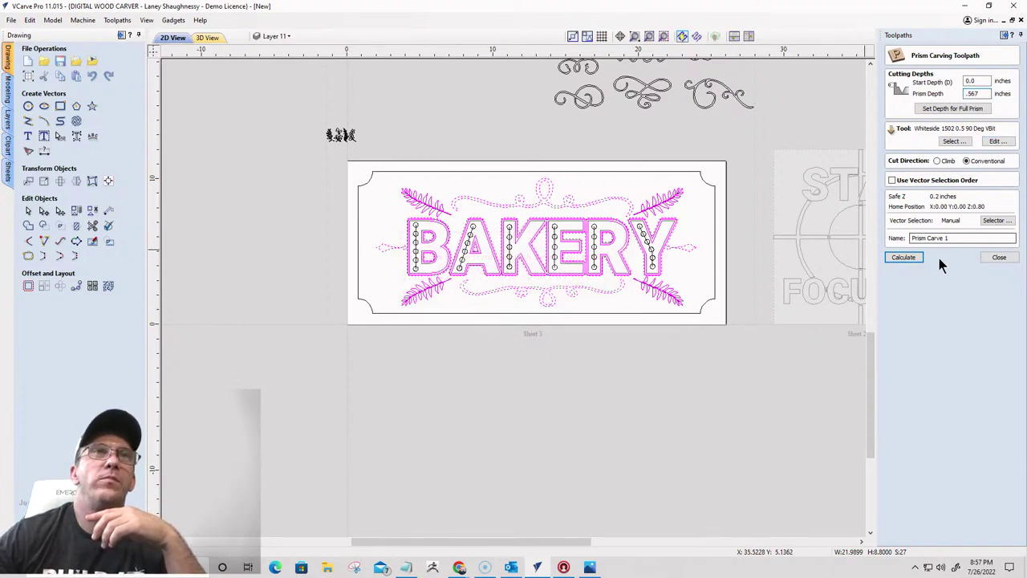
{"action": "left_click", "coordinate": [904, 259]}
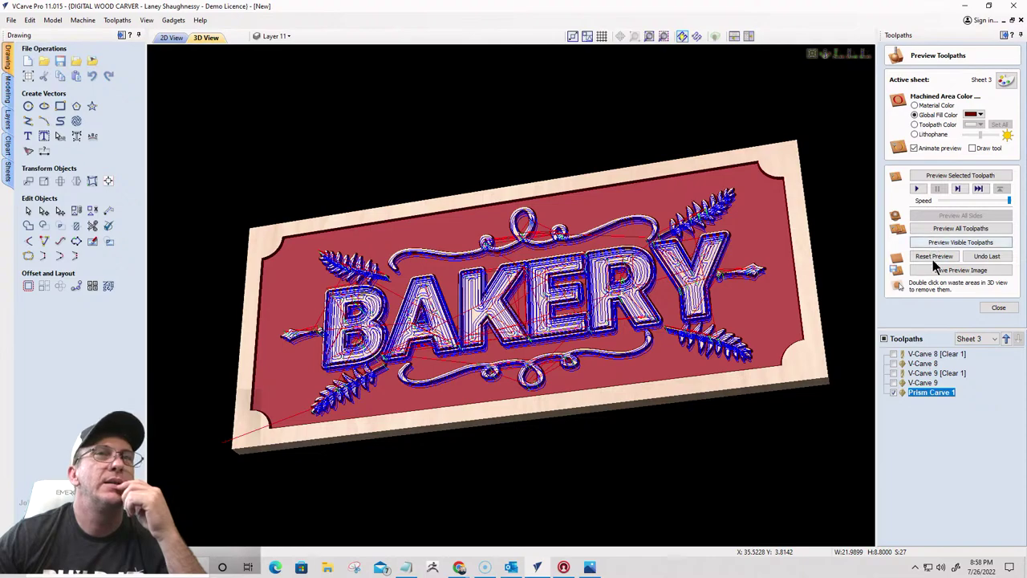
Replay the carving preview including Prism Carve 1, then return to the 2D View
{"action": "left_click", "coordinate": [933, 255]}
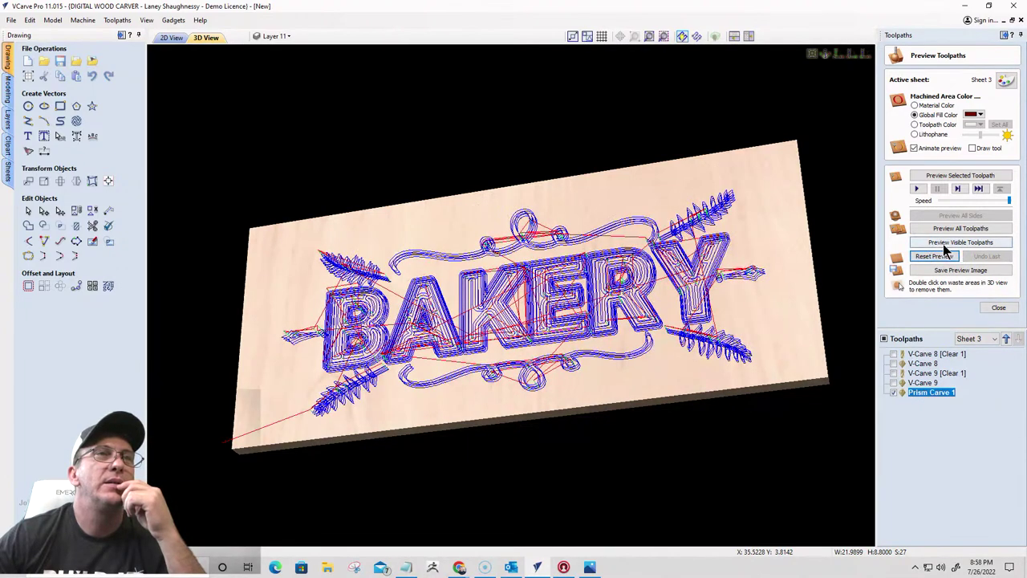
{"action": "left_click", "coordinate": [948, 243]}
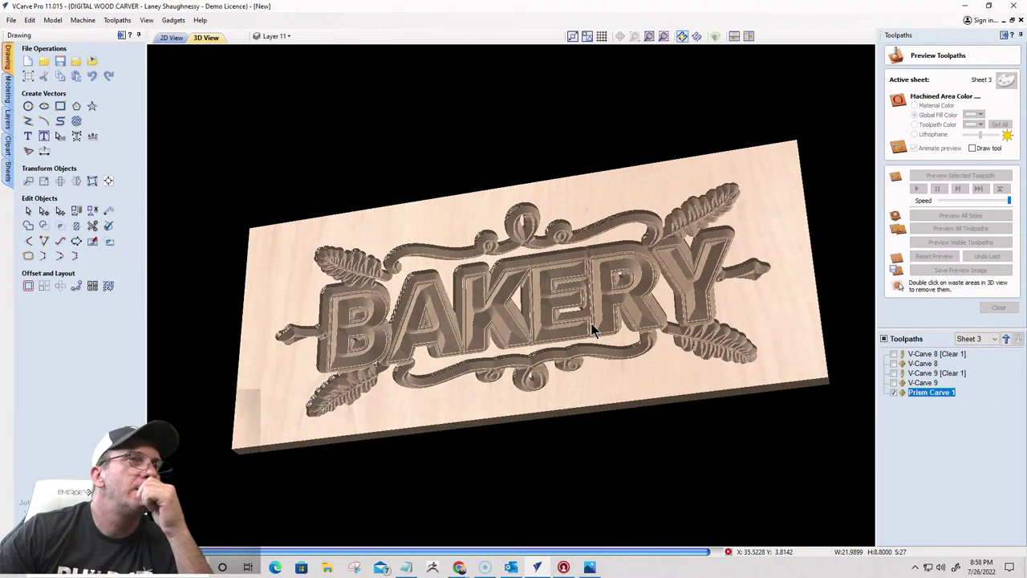
{"action": "left_click", "coordinate": [170, 37]}
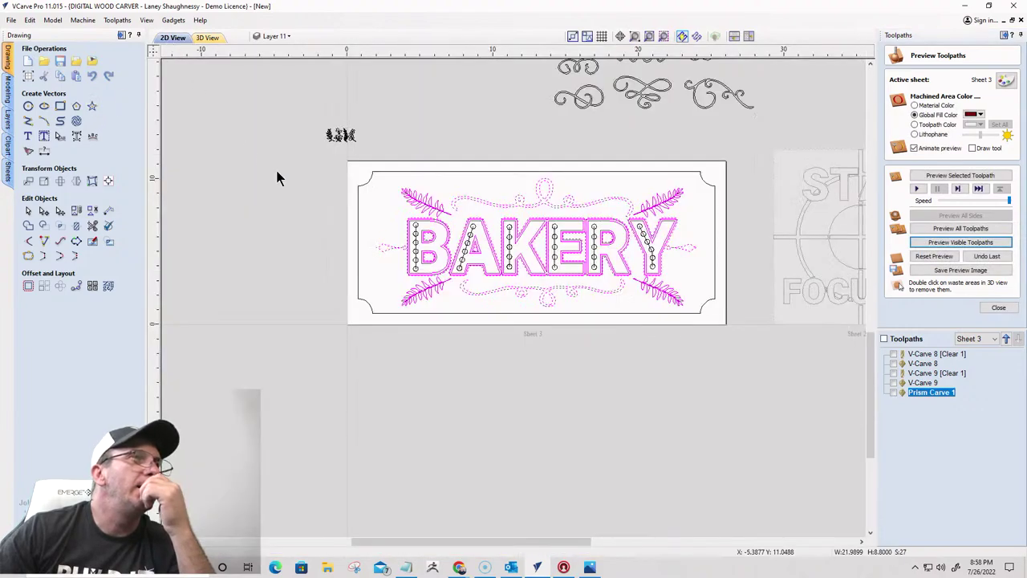
Select the sign's outer border vector and close the Preview Toolpaths panel
{"action": "left_click", "coordinate": [359, 271], "text": "shift"}
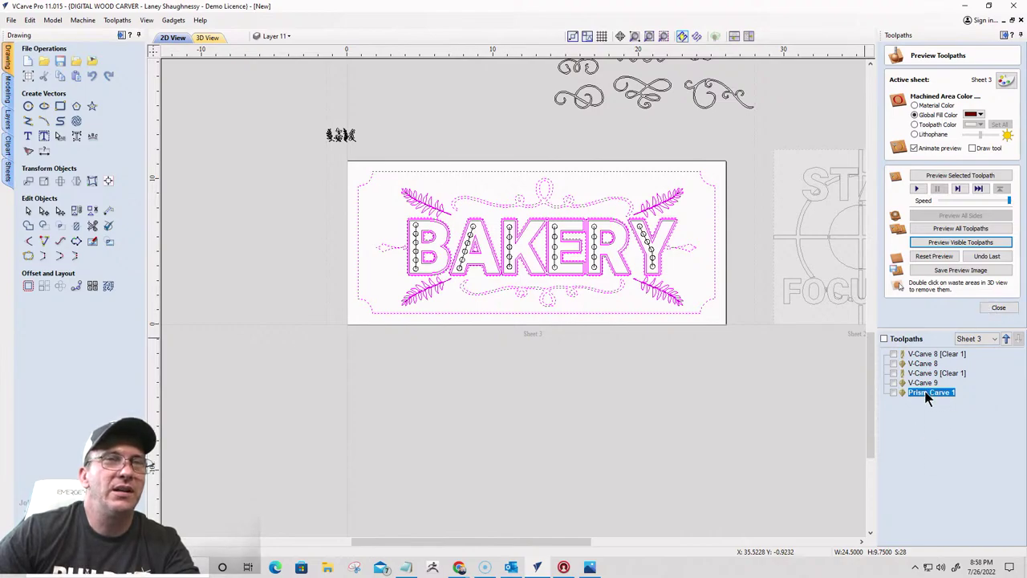
{"action": "mouse_move", "coordinate": [928, 396]}
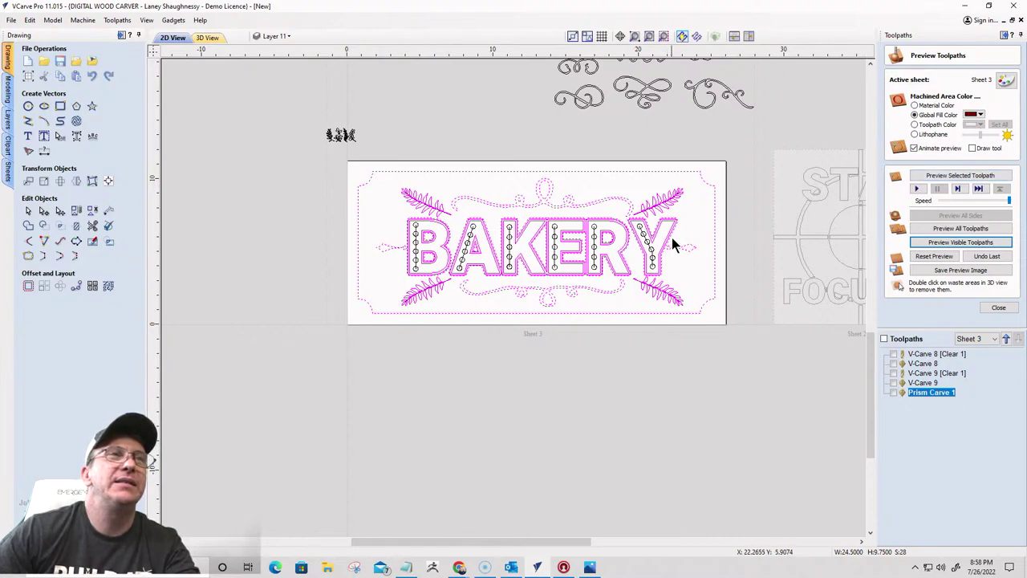
{"action": "left_click", "coordinate": [998, 308]}
Create V-Carve 10 at 0.567-inch flat depth, dropping the letter outline selection, and calculate it
{"action": "left_click", "coordinate": [893, 142]}
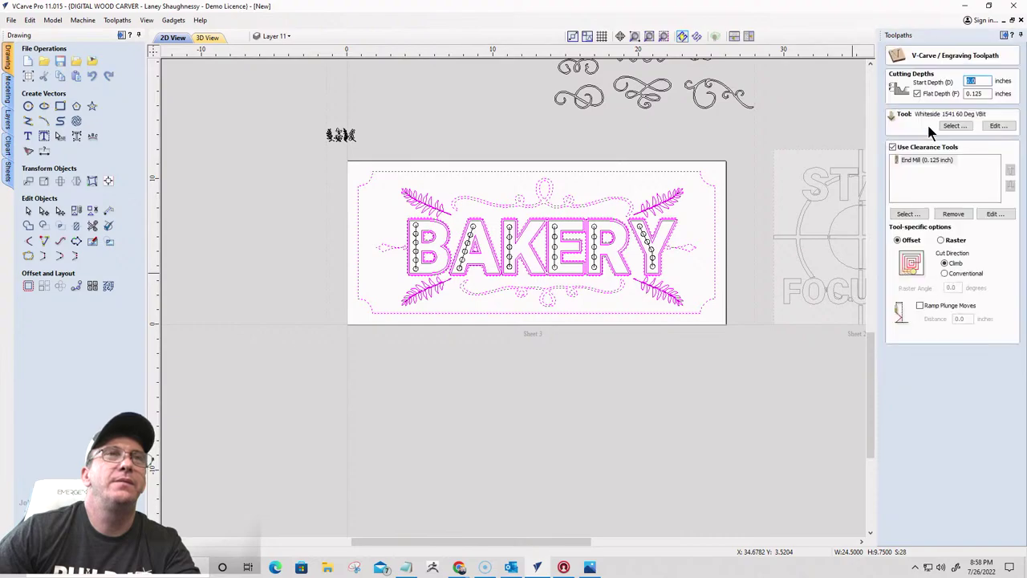
{"action": "double_click", "coordinate": [986, 94]}
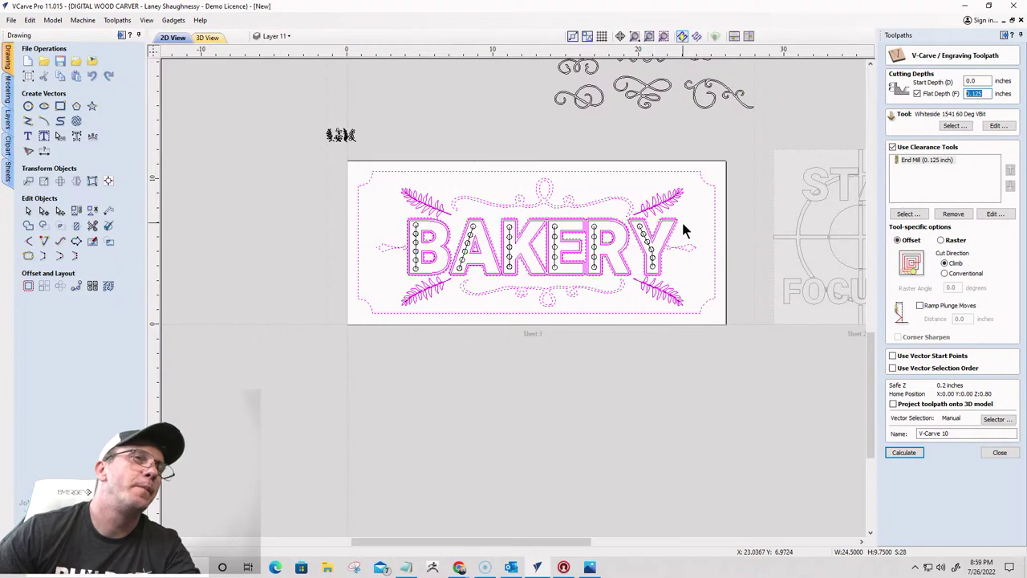
{"action": "scroll", "coordinate": [680, 224], "scroll_direction": "up", "scroll_amount": 4}
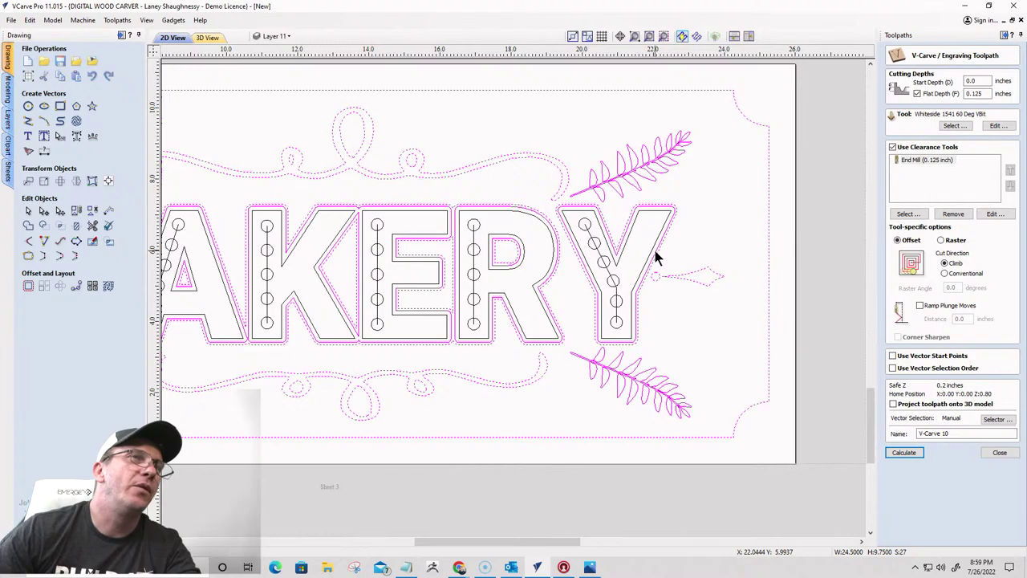
{"action": "left_click", "coordinate": [655, 255]}
{"action": "scroll", "coordinate": [655, 255], "scroll_direction": "down", "scroll_amount": 4}
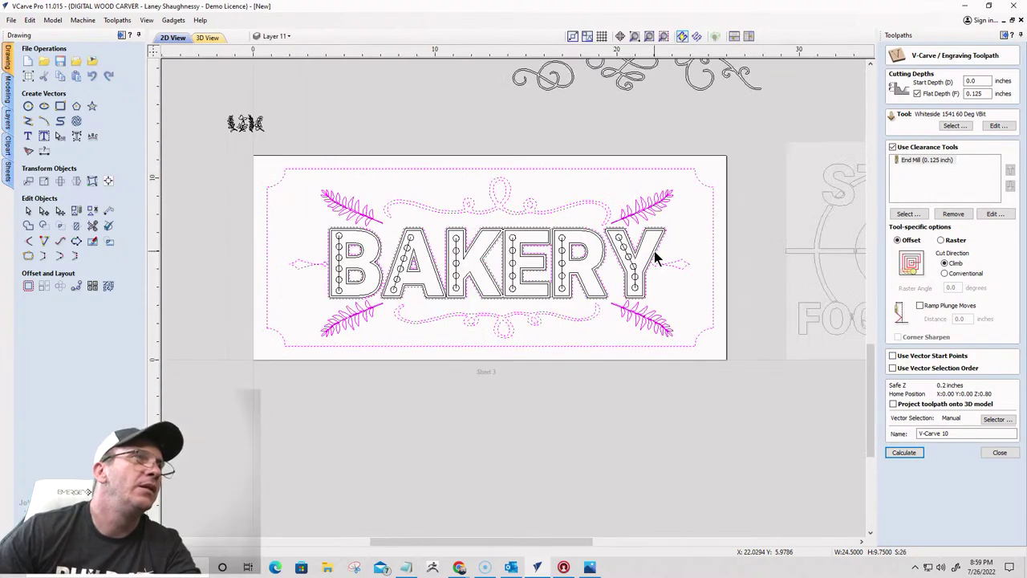
{"action": "double_click", "coordinate": [989, 94]}
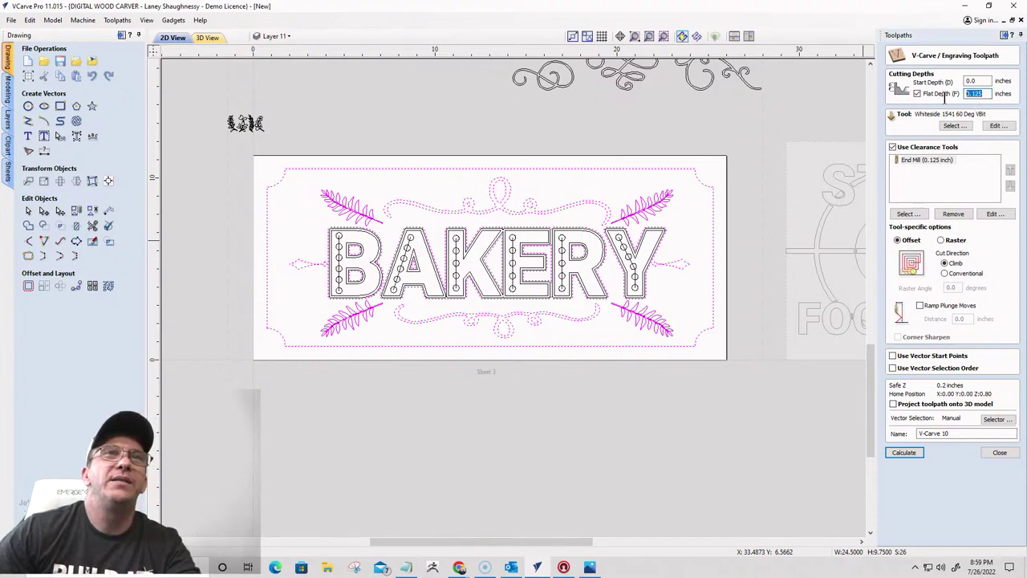
{"action": "type", "text": ".567"}
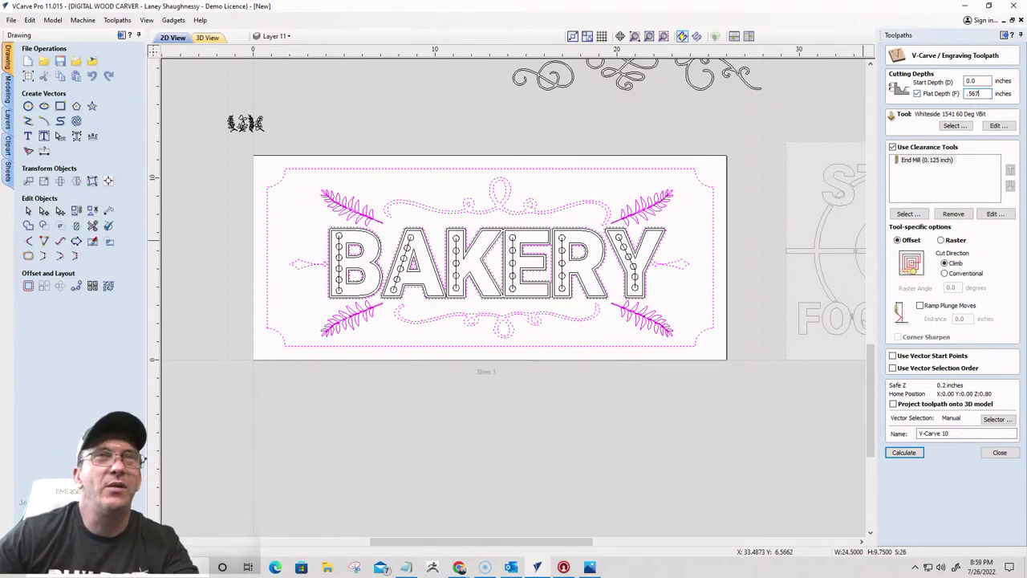
{"action": "left_click", "coordinate": [904, 452]}
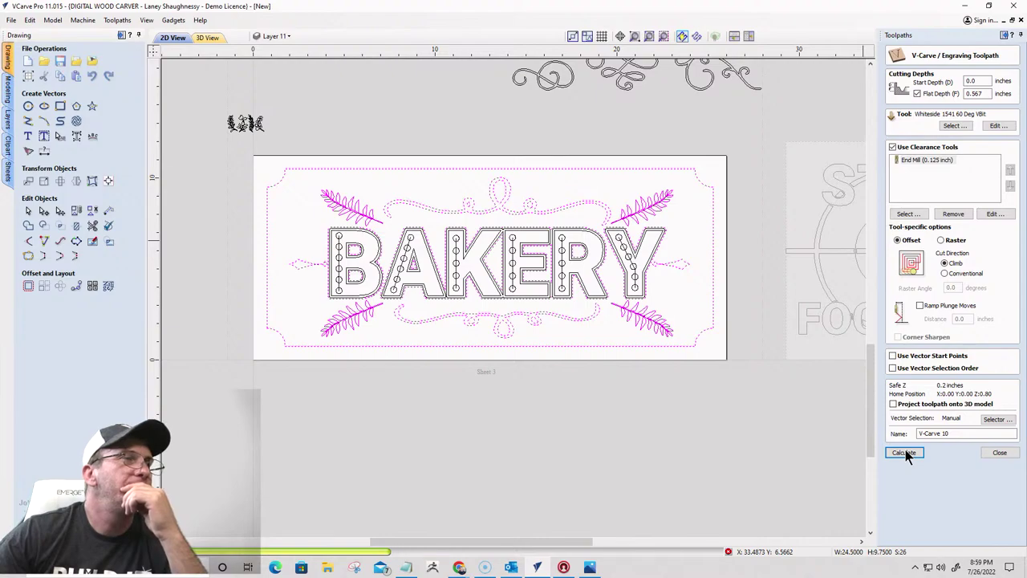
{"action": "left_click", "coordinate": [905, 452]}
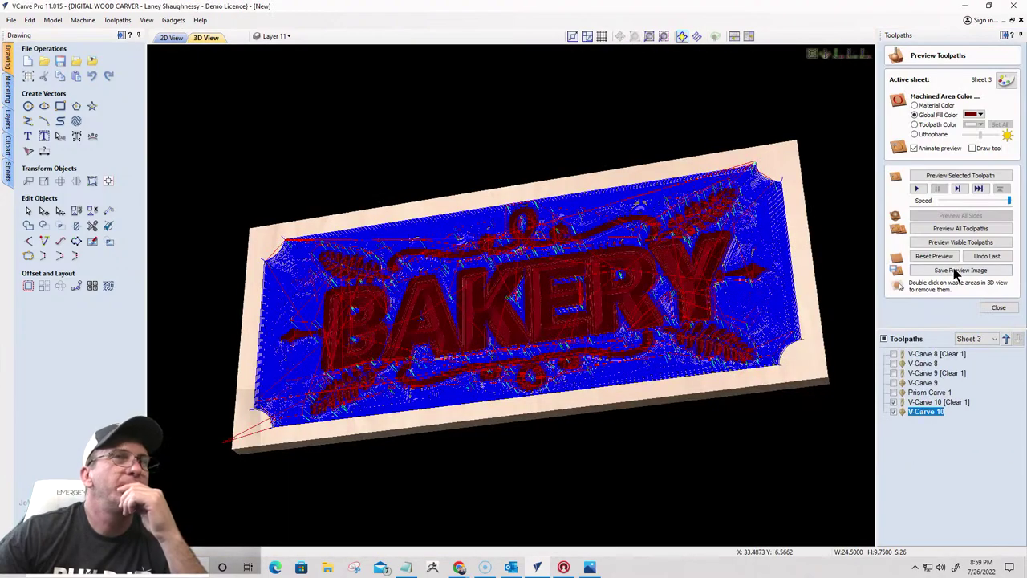
Preview the toolpaths in natural material colour, orbit the board, and show V-Carve 10 [Clear 1]
{"action": "left_click", "coordinate": [955, 242]}
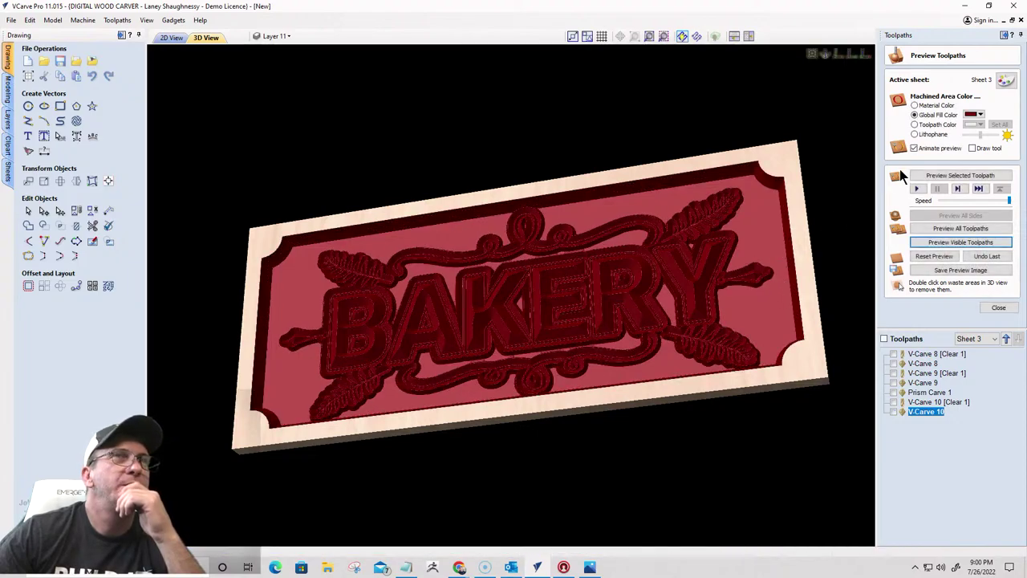
{"action": "left_click", "coordinate": [916, 105]}
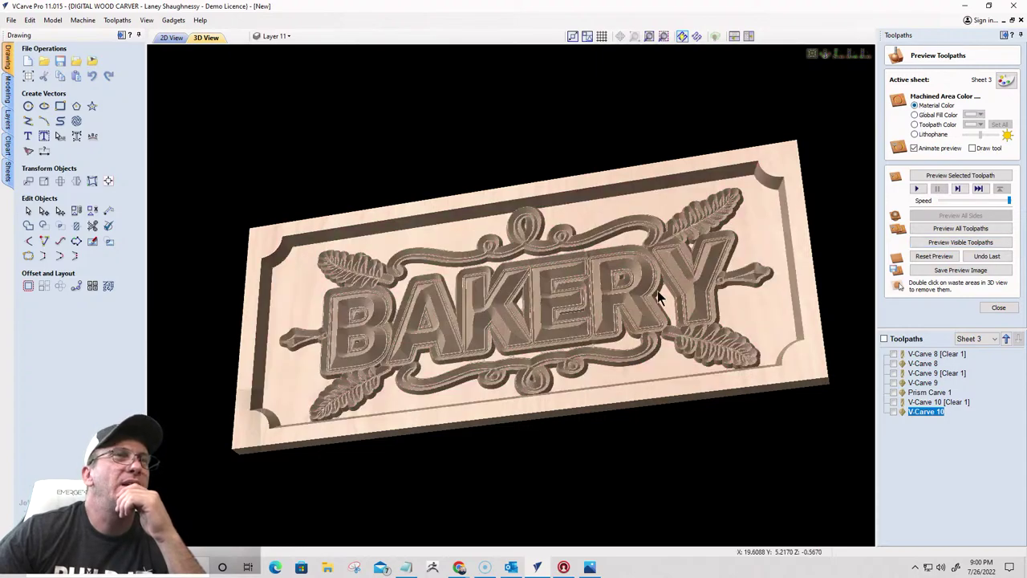
{"action": "left_click_drag", "start_coordinate": [444, 328], "coordinate": [477, 334]}
{"action": "scroll", "coordinate": [473, 338], "scroll_direction": "up", "scroll_amount": 3}
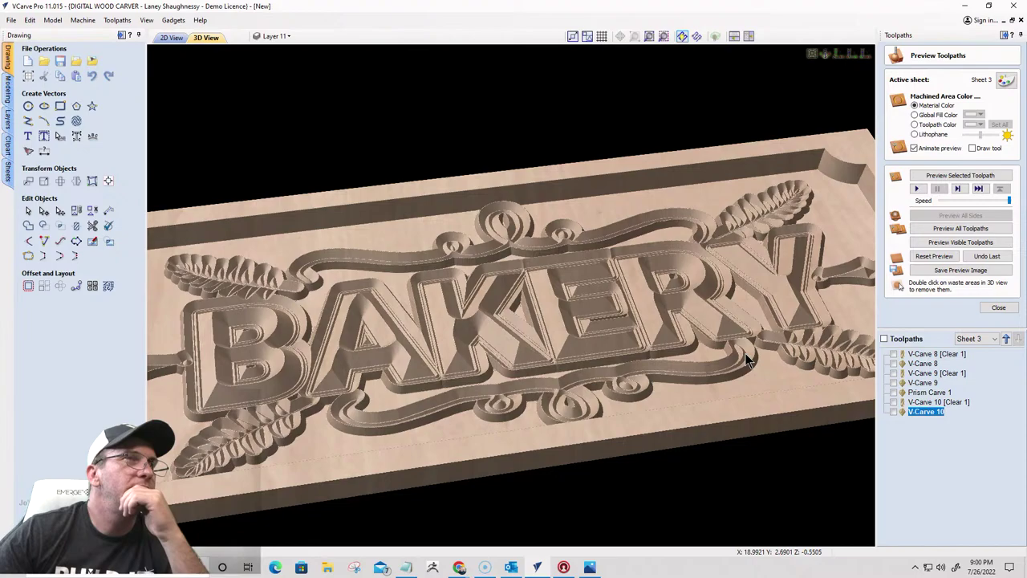
{"action": "left_click_drag", "start_coordinate": [747, 361], "coordinate": [637, 472]}
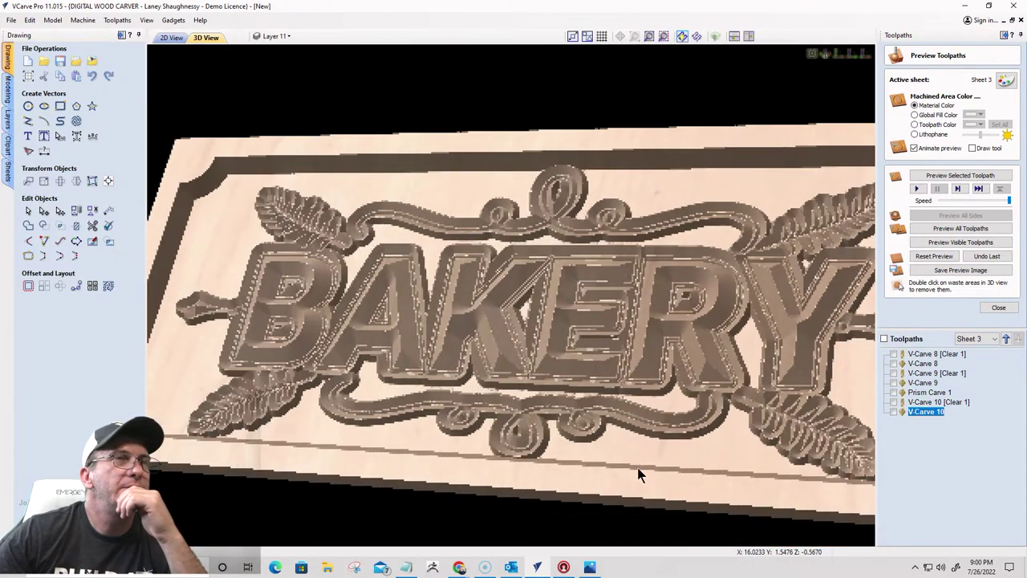
{"action": "left_click_drag", "start_coordinate": [485, 303], "coordinate": [514, 410]}
{"action": "mouse_move", "coordinate": [622, 368]}
{"action": "left_mouse_down"}
{"action": "mouse_move", "coordinate": [536, 360]}
{"action": "mouse_move", "coordinate": [454, 386]}
{"action": "mouse_move", "coordinate": [401, 387]}
{"action": "mouse_move", "coordinate": [628, 350]}
{"action": "left_mouse_up"}
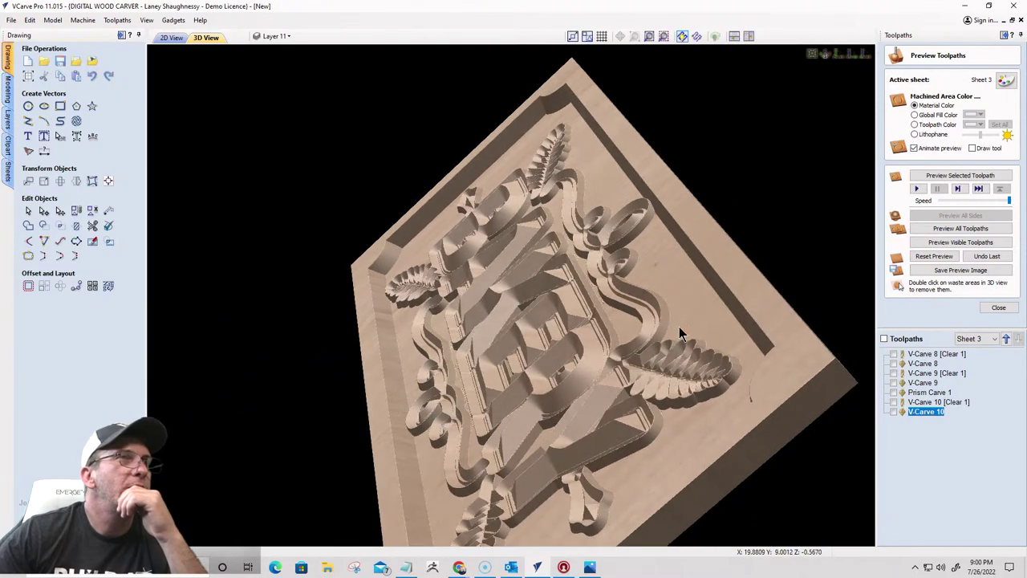
{"action": "left_click_drag", "start_coordinate": [678, 326], "coordinate": [676, 329]}
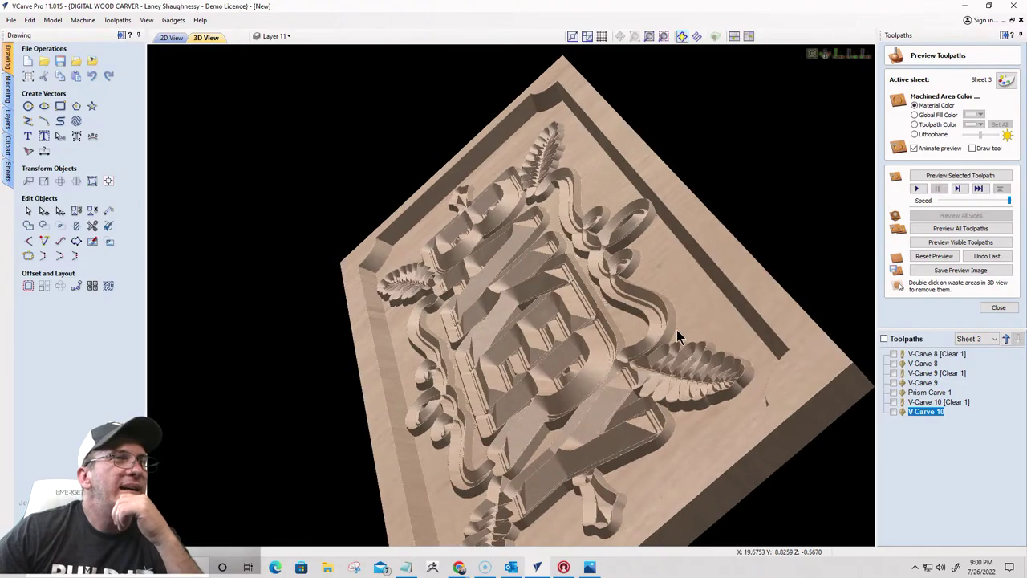
{"action": "left_click_drag", "start_coordinate": [723, 422], "coordinate": [934, 313]}
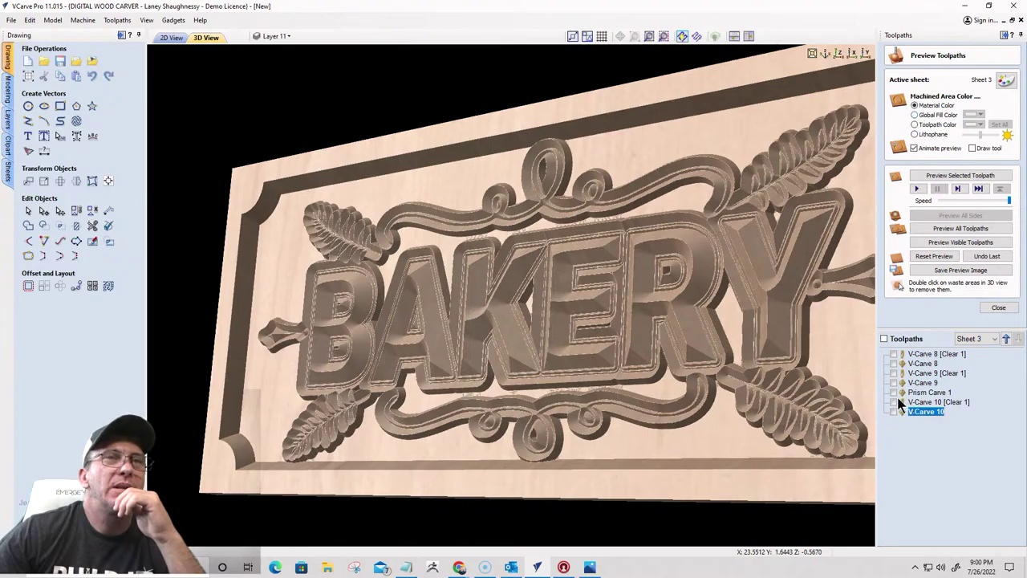
{"action": "left_click", "coordinate": [897, 401]}
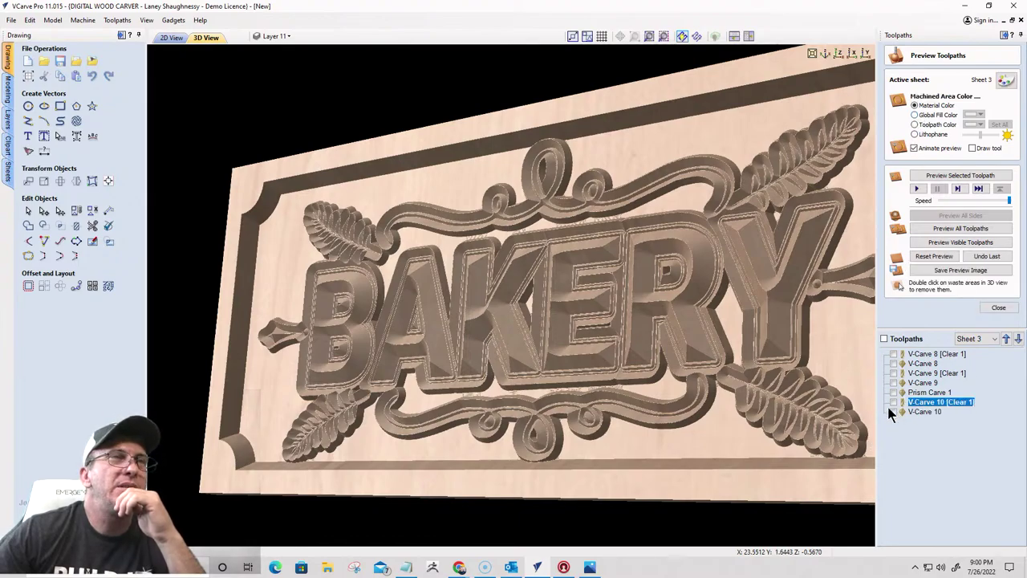
{"action": "left_click", "coordinate": [892, 402]}
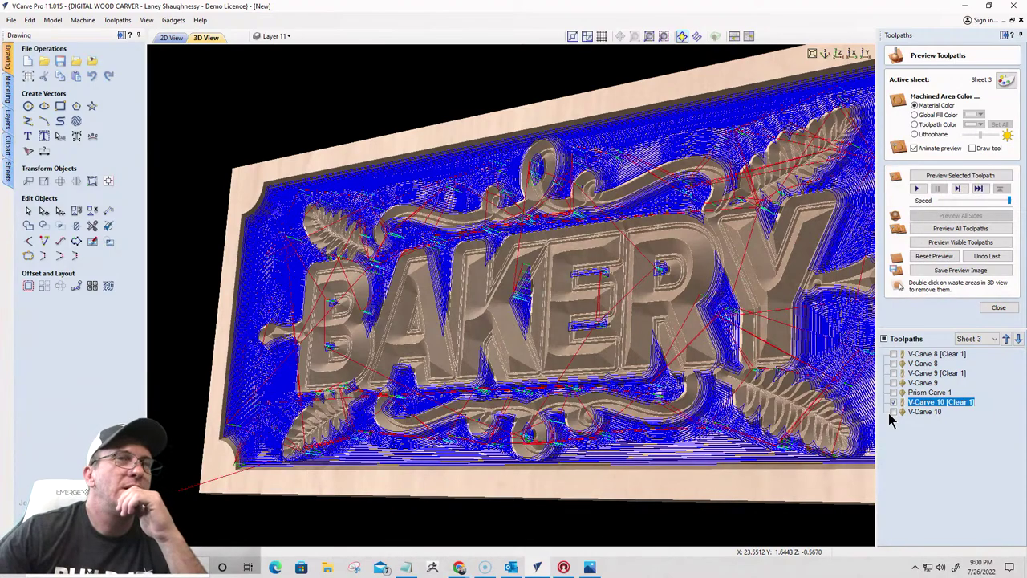
Colour both V-Carve 10 and V-Carve 10 [Clear 1] toolpaths black in the preview
{"action": "left_click", "coordinate": [893, 412]}
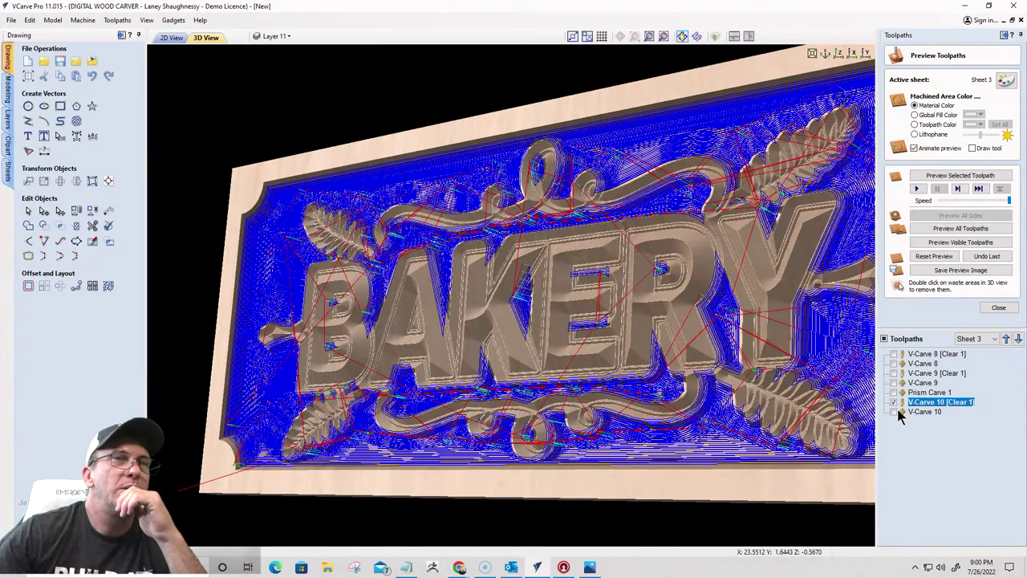
{"action": "left_click", "coordinate": [919, 125]}
{"action": "left_click", "coordinate": [979, 125]}
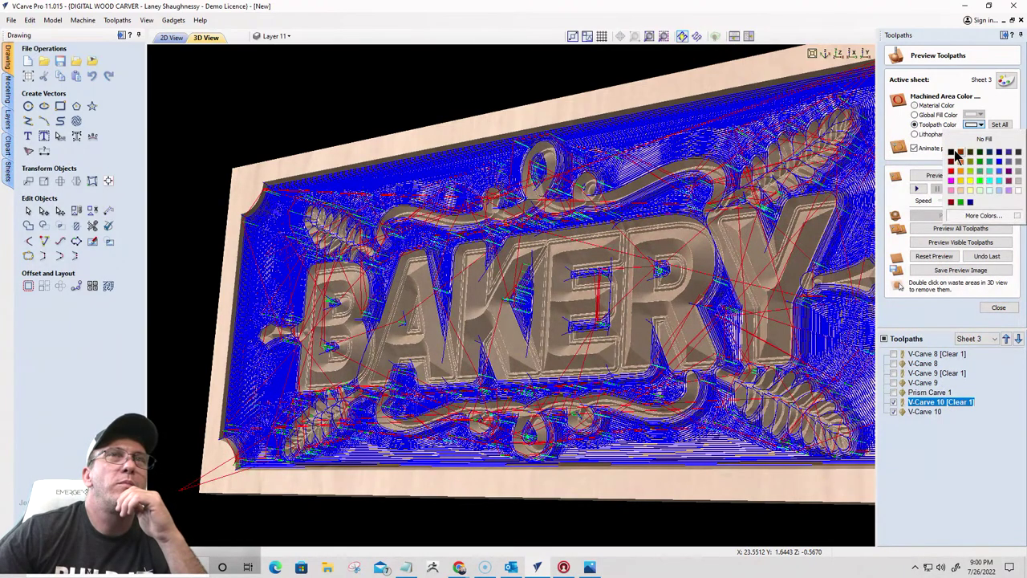
{"action": "left_click", "coordinate": [953, 154]}
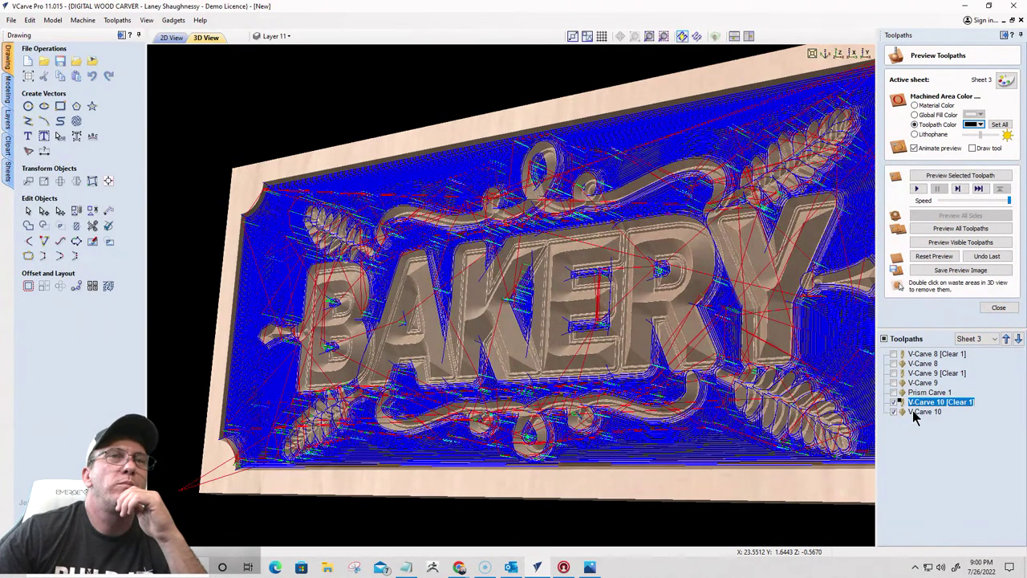
{"action": "left_click", "coordinate": [914, 413]}
{"action": "left_click", "coordinate": [974, 126]}
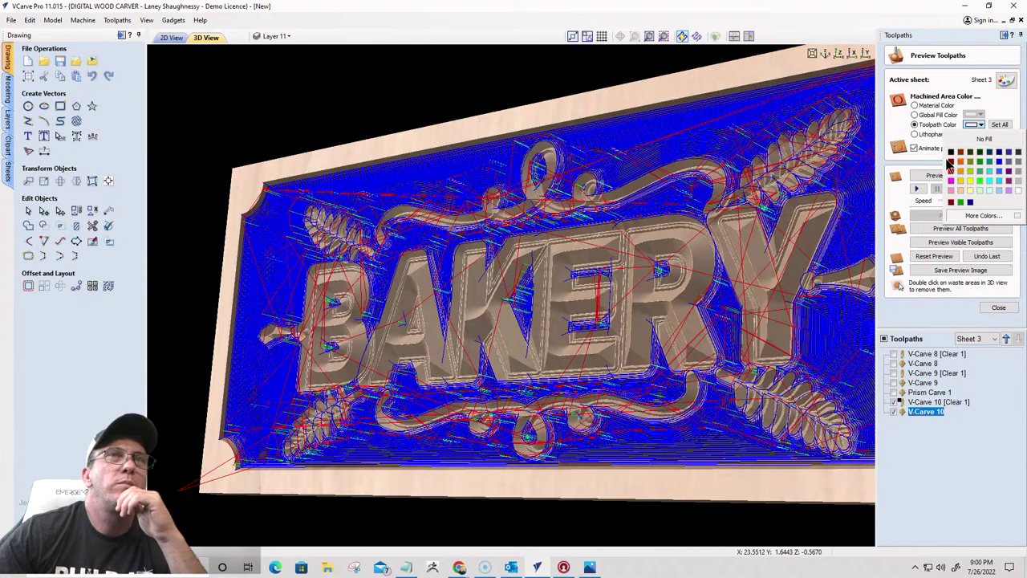
{"action": "left_click", "coordinate": [953, 154]}
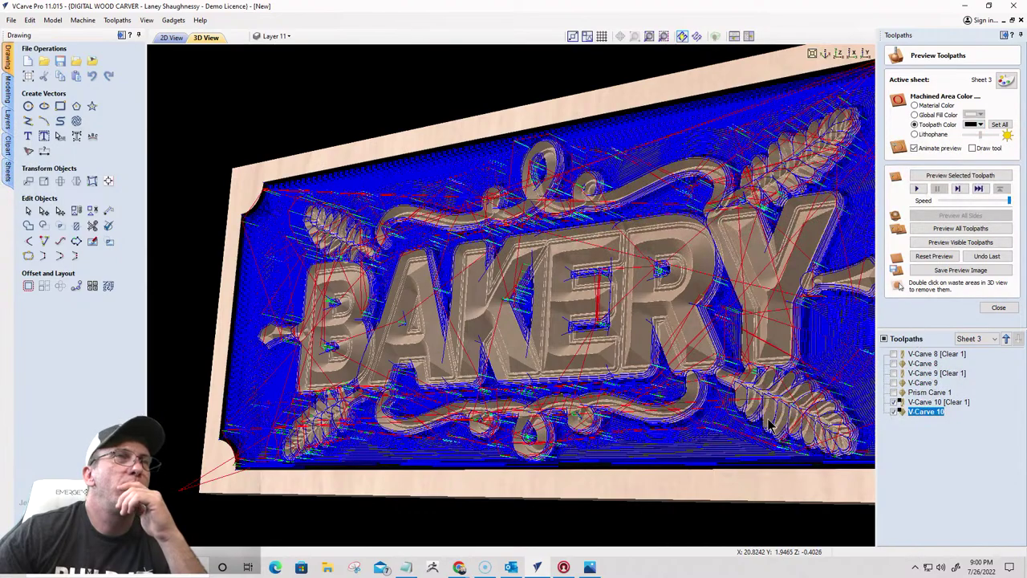
Hide both V-Carve 10 toolpaths, inspect the sign from several angles, and reset the preview
{"action": "left_click", "coordinate": [894, 411]}
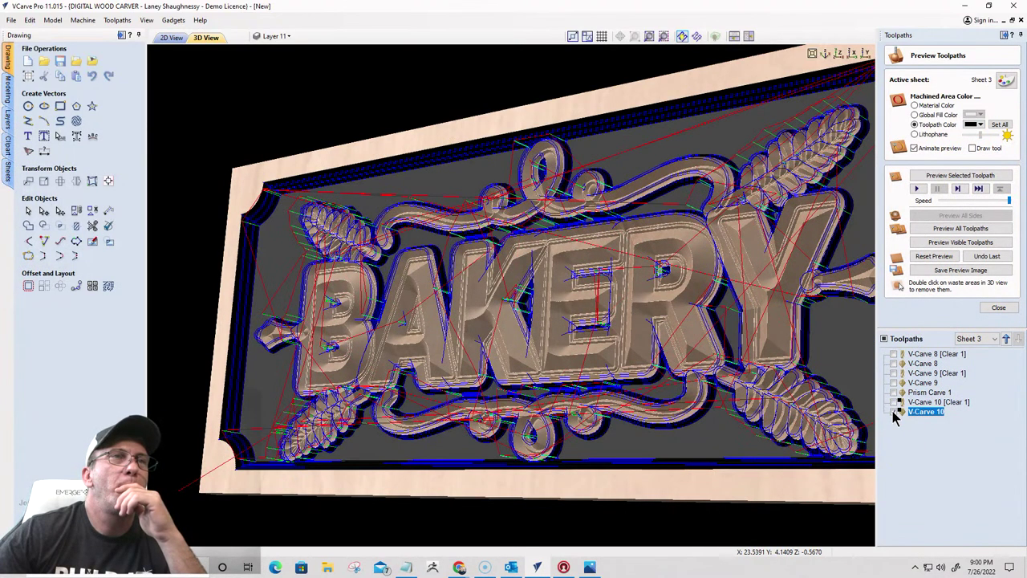
{"action": "left_click", "coordinate": [895, 402]}
{"action": "left_click_drag", "start_coordinate": [871, 305], "coordinate": [697, 318]}
{"action": "scroll", "coordinate": [696, 318], "scroll_direction": "down", "scroll_amount": 5}
{"action": "left_click_drag", "start_coordinate": [589, 298], "coordinate": [455, 320]}
{"action": "scroll", "coordinate": [455, 320], "scroll_direction": "up", "scroll_amount": 3}
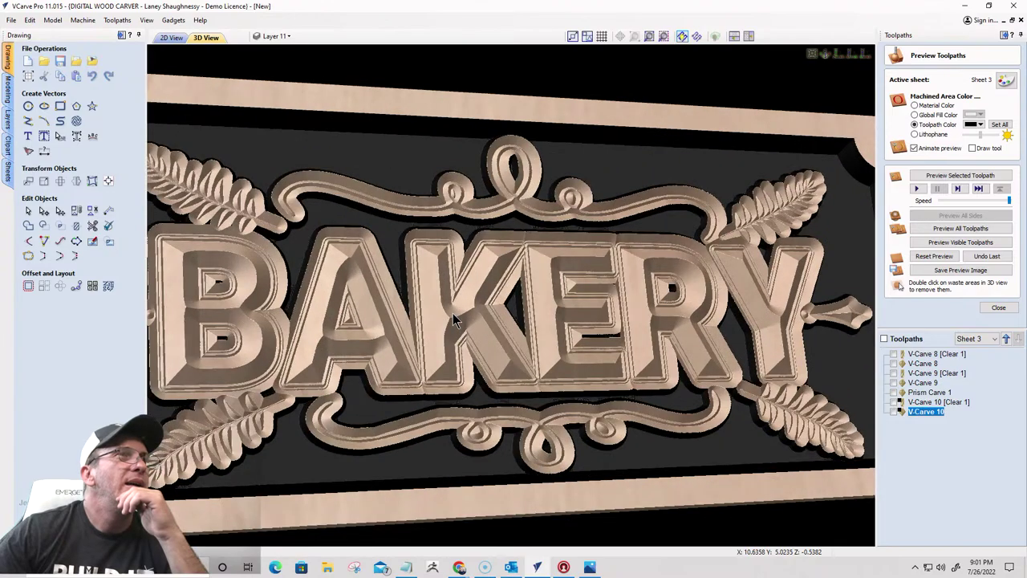
{"action": "left_click_drag", "start_coordinate": [613, 299], "coordinate": [682, 325]}
{"action": "scroll", "coordinate": [377, 313], "scroll_direction": "down", "scroll_amount": 3}
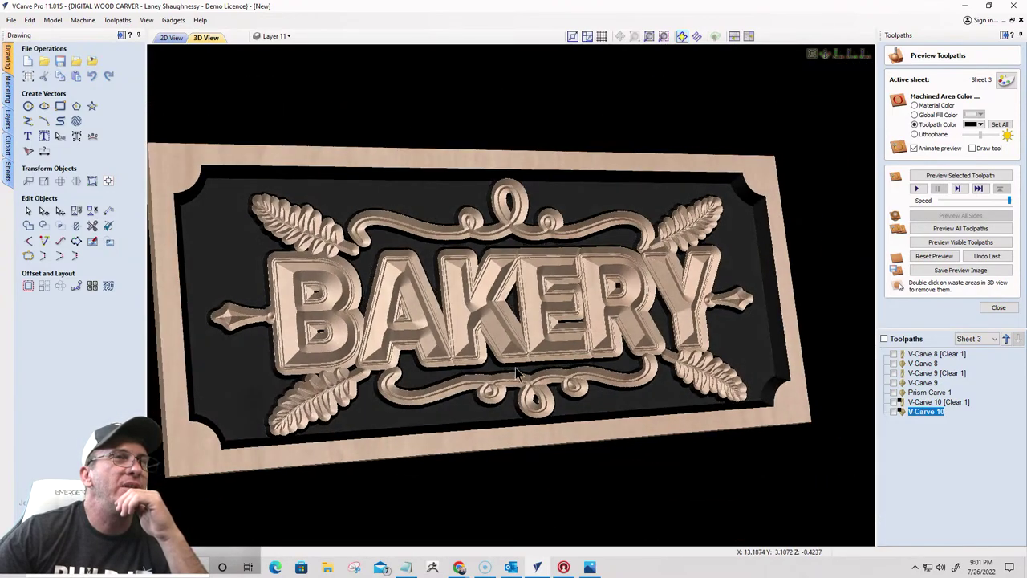
{"action": "left_click_drag", "start_coordinate": [513, 390], "coordinate": [331, 295]}
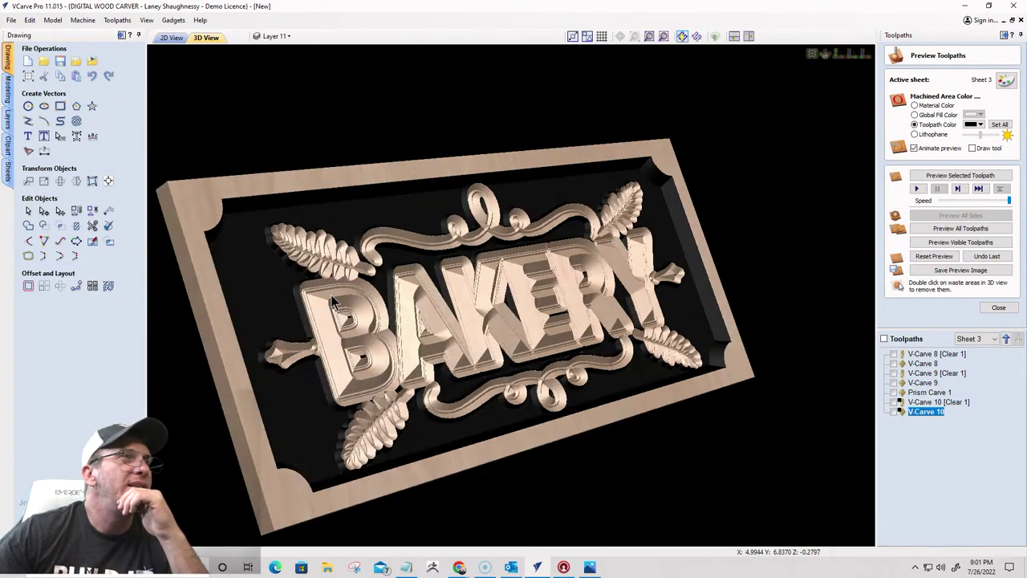
{"action": "scroll", "coordinate": [330, 294], "scroll_direction": "up", "scroll_amount": 2}
{"action": "scroll", "coordinate": [335, 300], "scroll_direction": "up", "scroll_amount": 2}
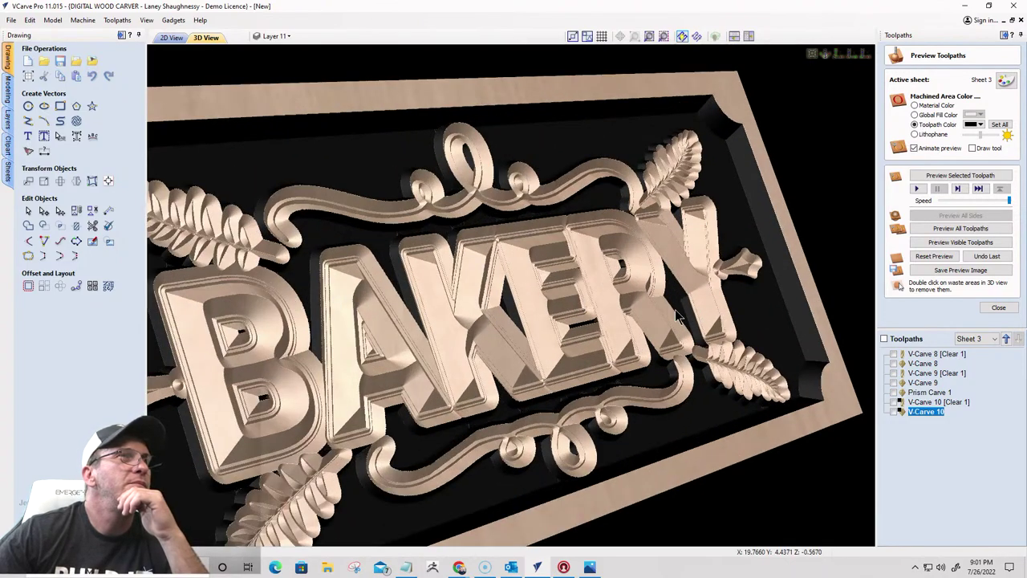
{"action": "left_click_drag", "start_coordinate": [676, 315], "coordinate": [232, 307]}
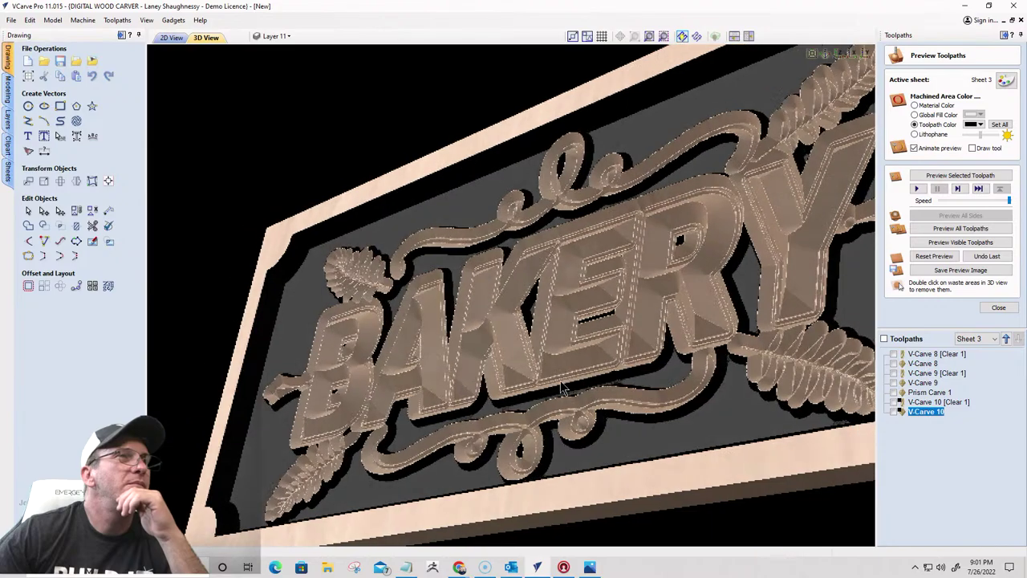
{"action": "scroll", "coordinate": [552, 393], "scroll_direction": "down", "scroll_amount": 2}
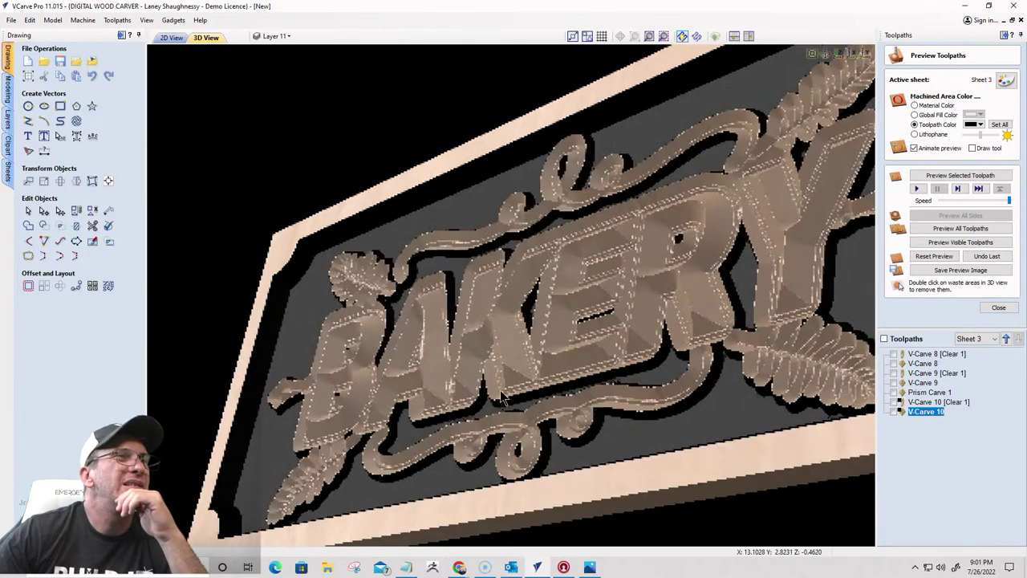
{"action": "left_click_drag", "start_coordinate": [552, 393], "coordinate": [770, 337]}
{"action": "scroll", "coordinate": [602, 436], "scroll_direction": "up", "scroll_amount": 3}
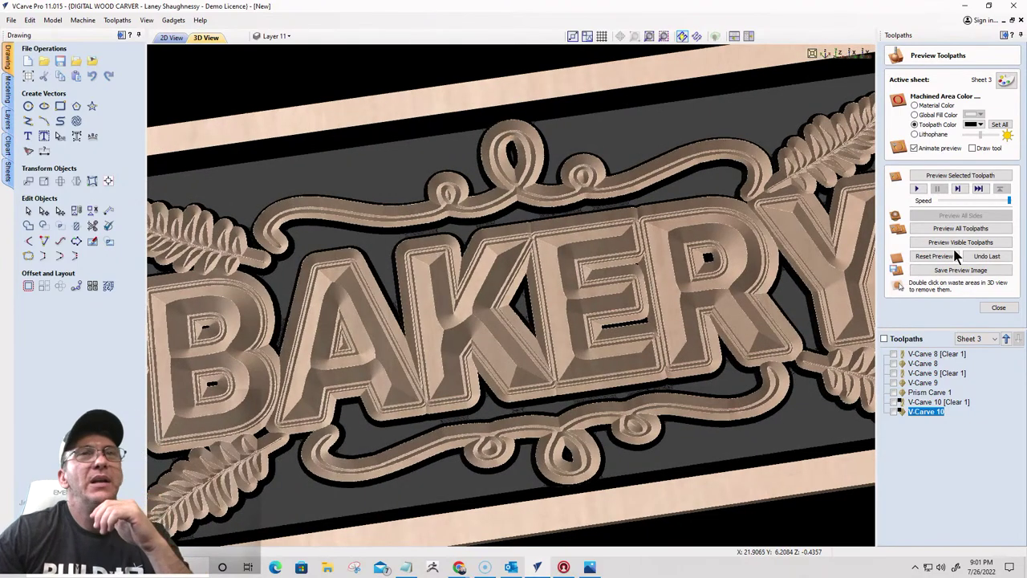
{"action": "left_click", "coordinate": [945, 257]}
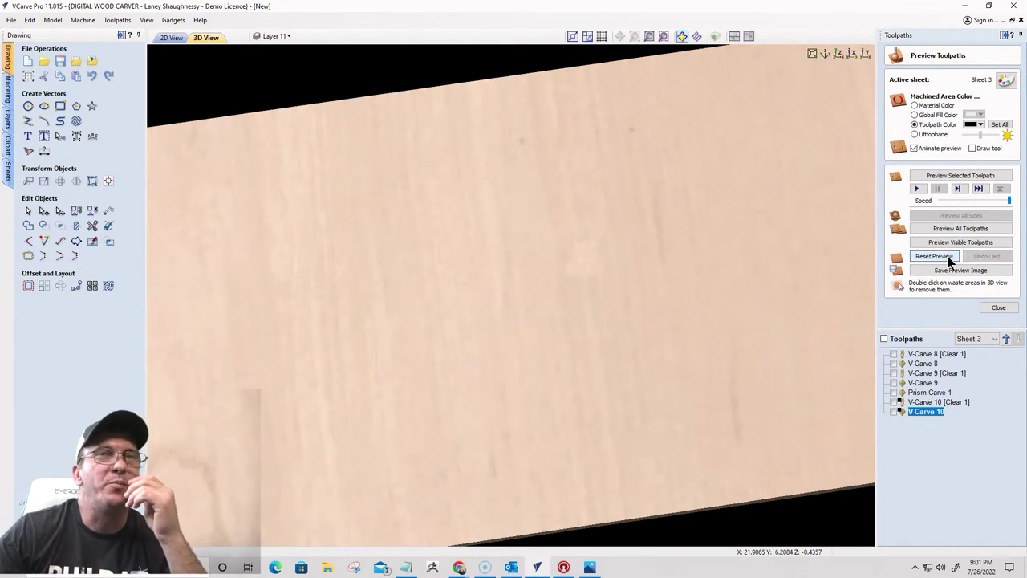
Close the toolpath preview, deselect the BAKERY vectors in 2D View, and return to 3D View
{"action": "left_click", "coordinate": [998, 307]}
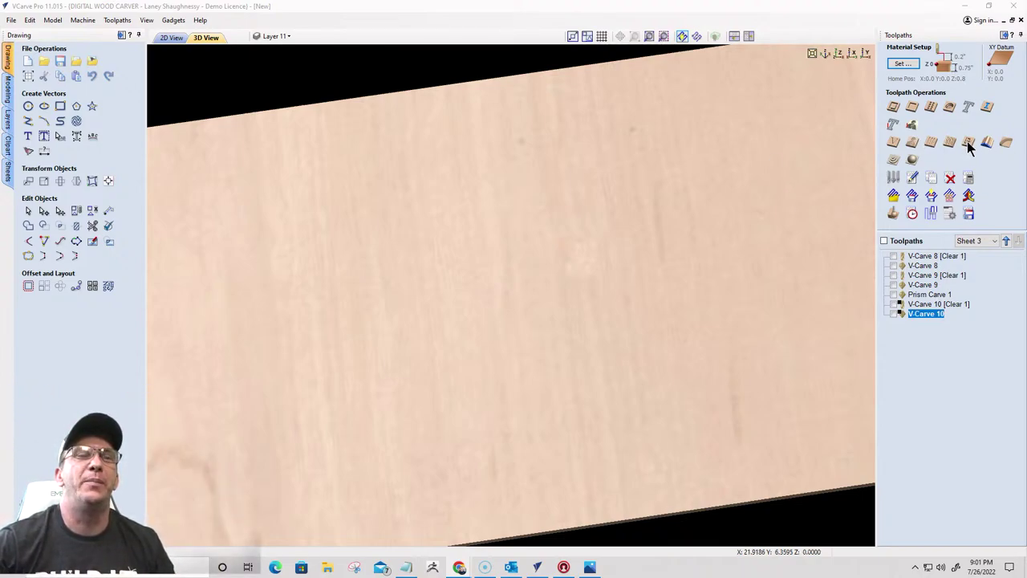
{"action": "left_click", "coordinate": [172, 38]}
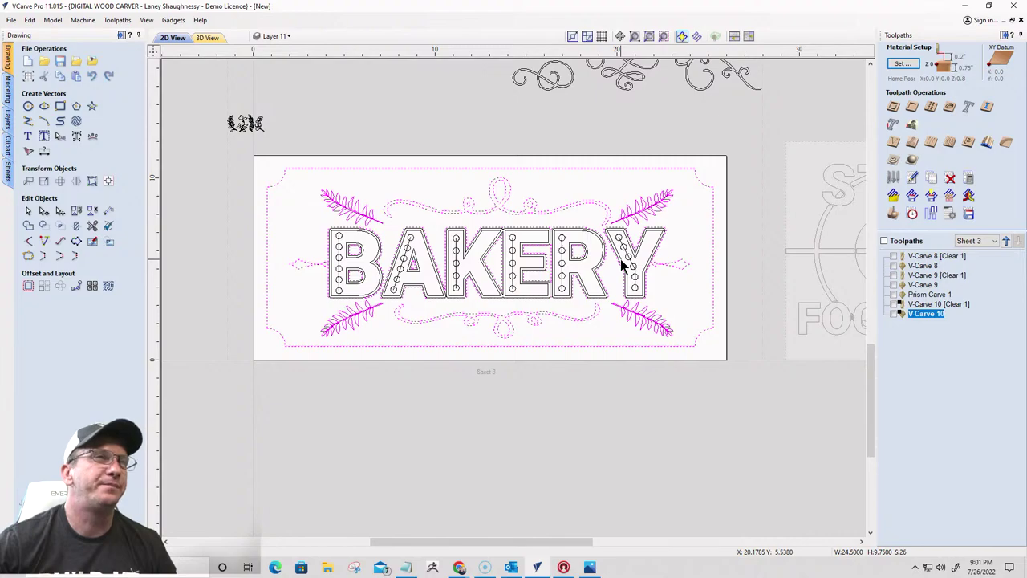
{"action": "left_click", "coordinate": [675, 278]}
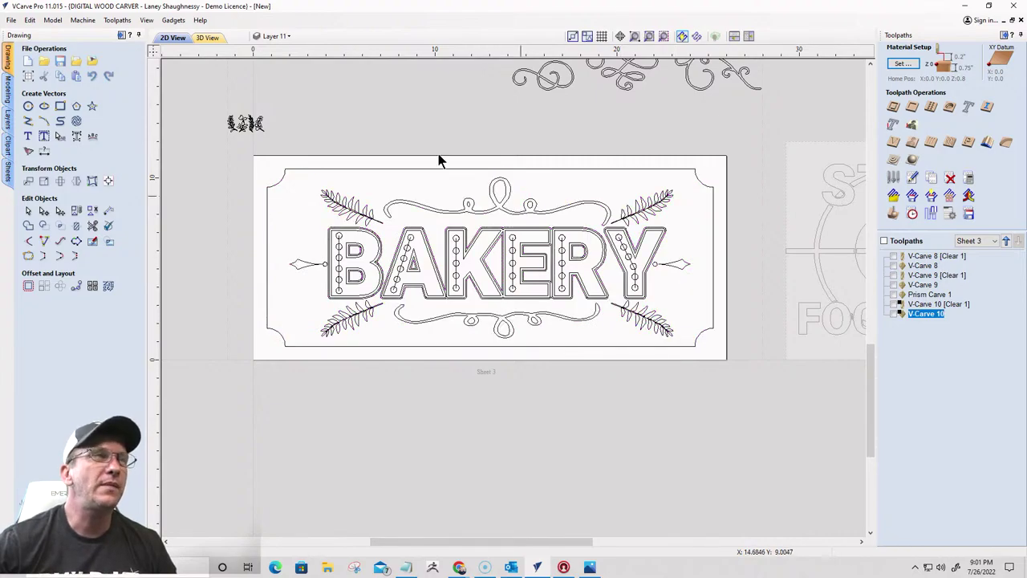
{"action": "left_click", "coordinate": [212, 39]}
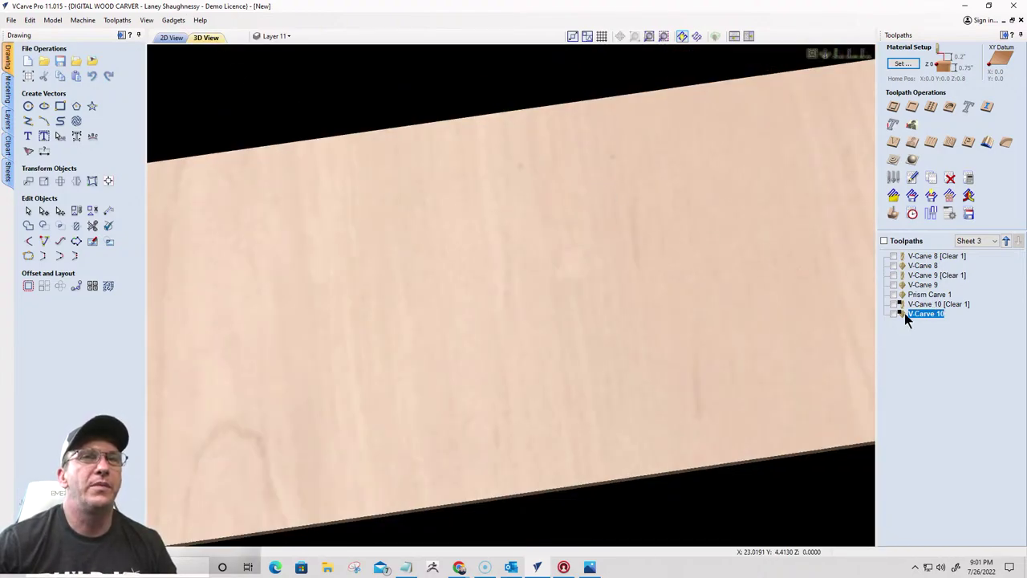
Display only the V-Carve 9 [Clear 1] clearance toolpath on the 3D board
{"action": "left_click", "coordinate": [894, 257]}
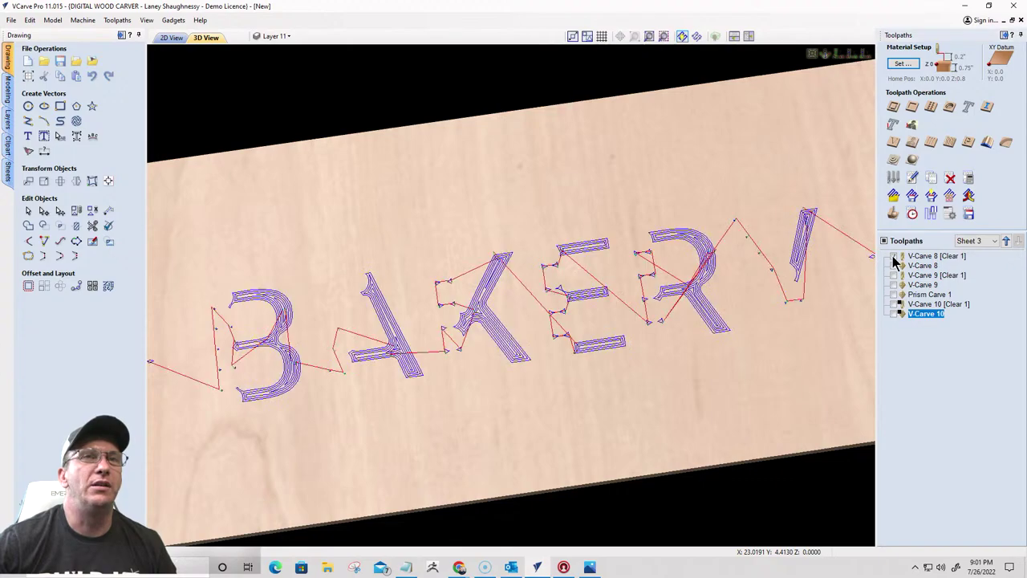
{"action": "left_click", "coordinate": [894, 257]}
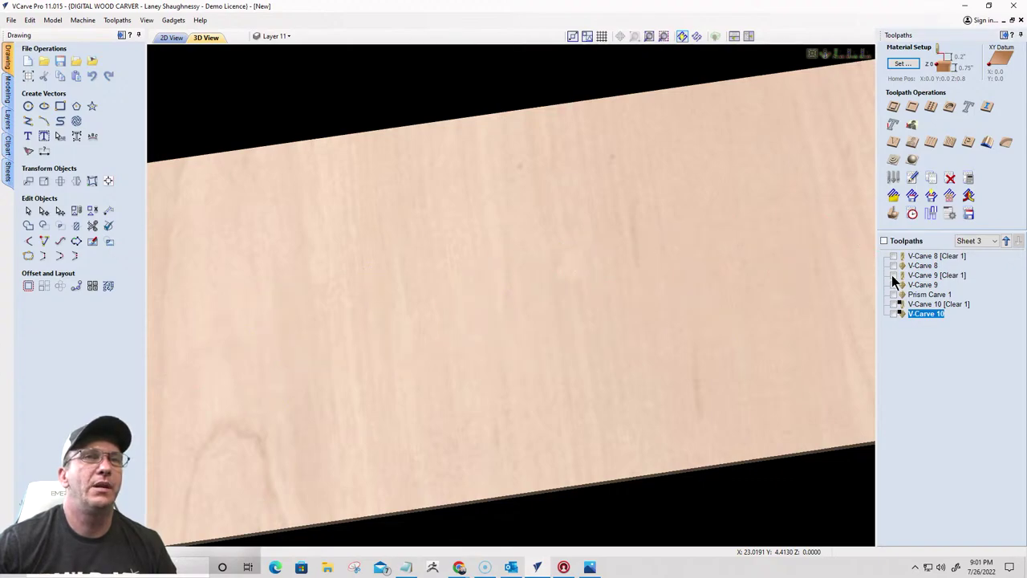
{"action": "left_click", "coordinate": [893, 276]}
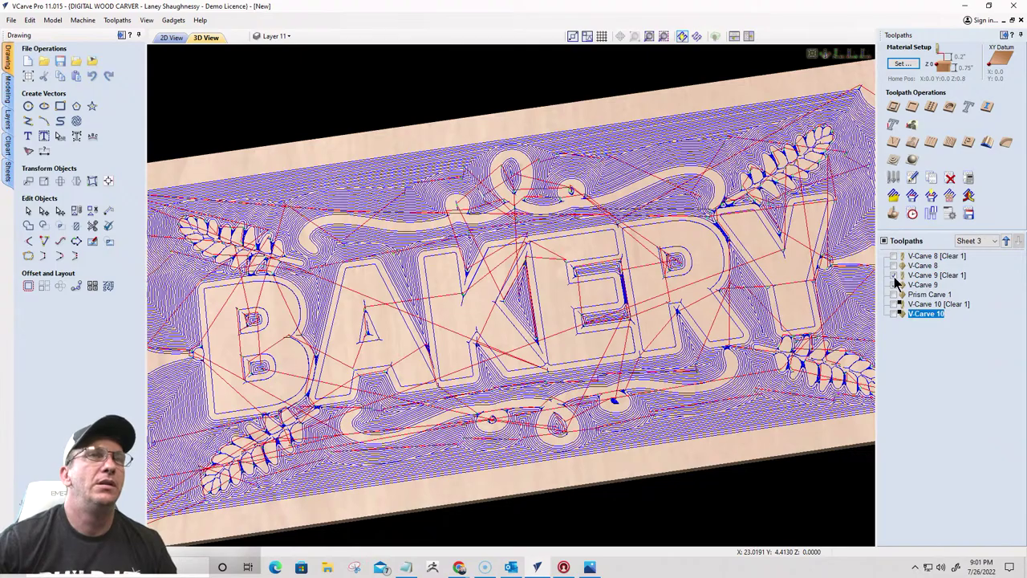
In 2D View, hide the V-Carve 9 toolpath previews, deselect the sign, and switch to the browser
{"action": "left_click_drag", "start_coordinate": [323, 259], "coordinate": [166, 46]}
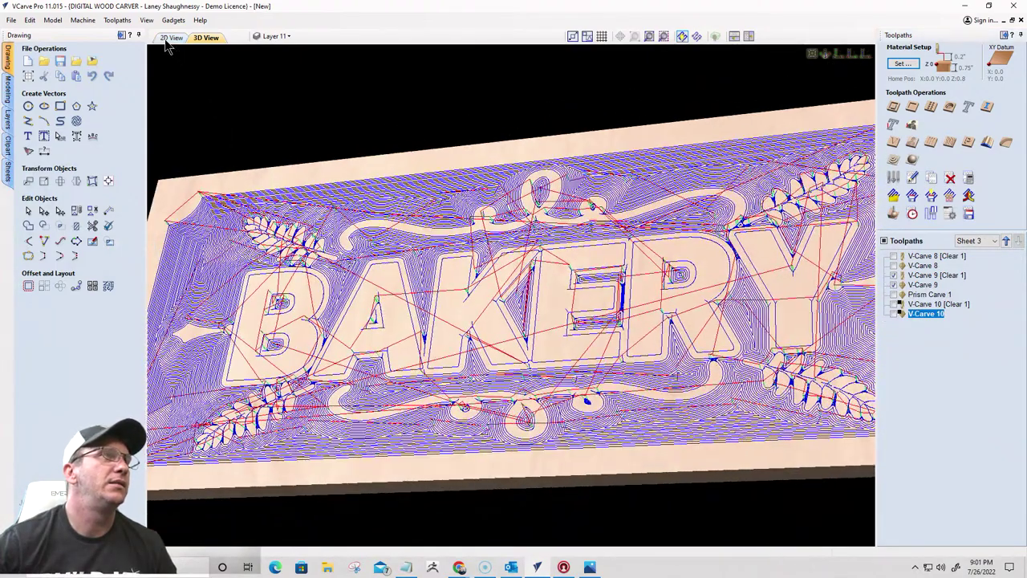
{"action": "left_click", "coordinate": [168, 40]}
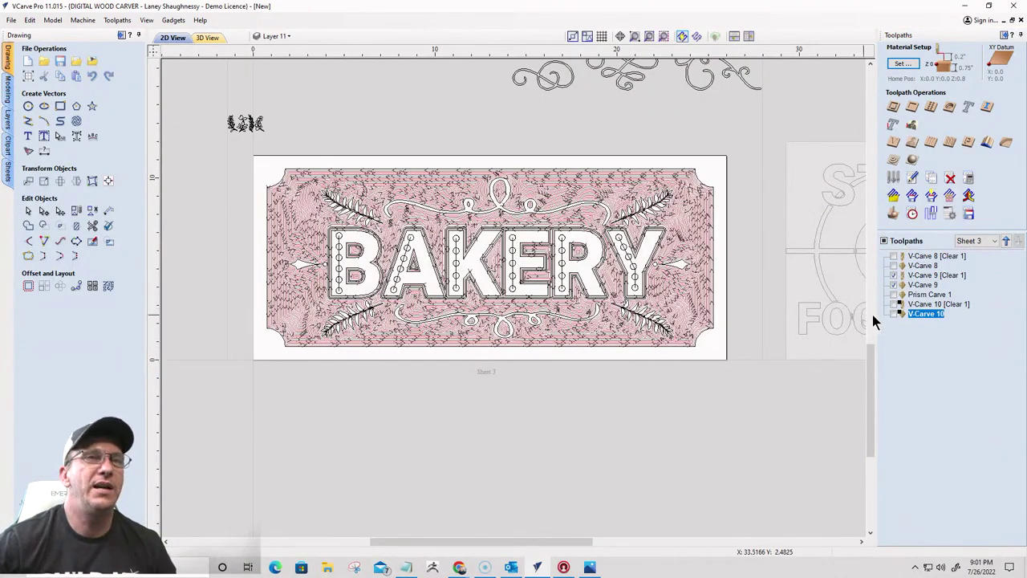
{"action": "left_click", "coordinate": [894, 275]}
{"action": "left_click", "coordinate": [894, 284]}
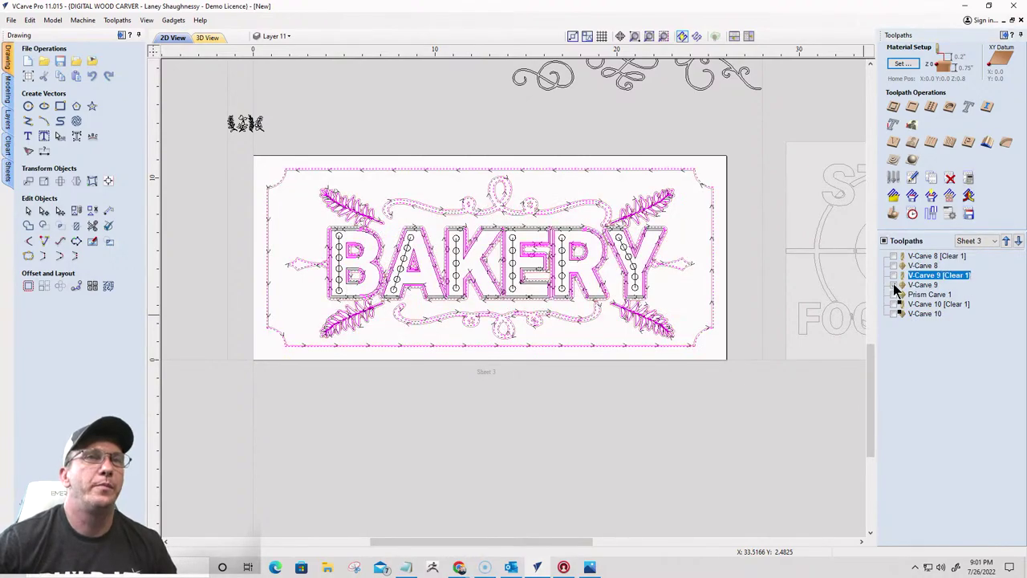
{"action": "left_click", "coordinate": [893, 285]}
{"action": "left_click", "coordinate": [502, 340]}
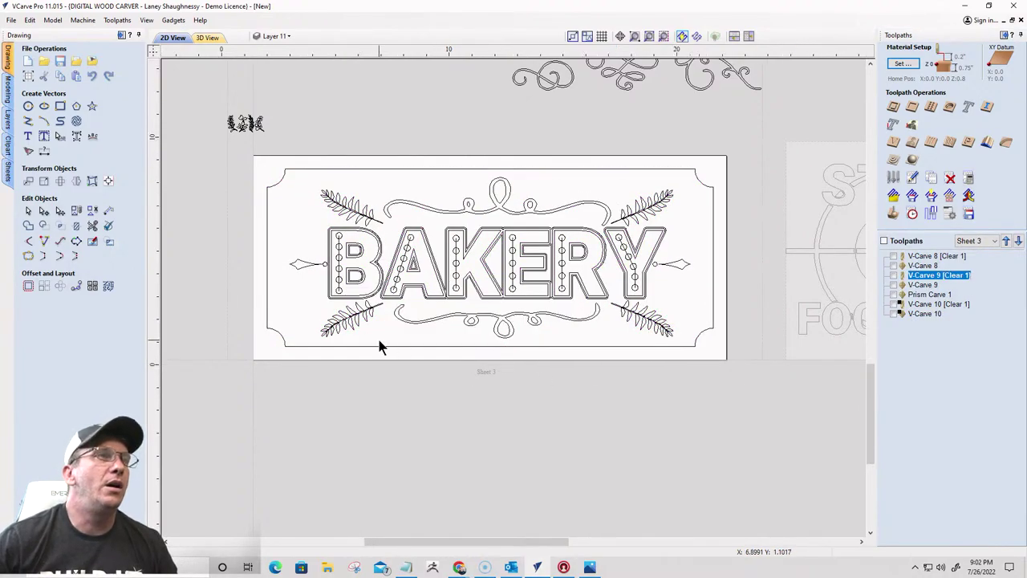
{"action": "scroll", "coordinate": [381, 347], "scroll_direction": "up", "scroll_amount": 3}
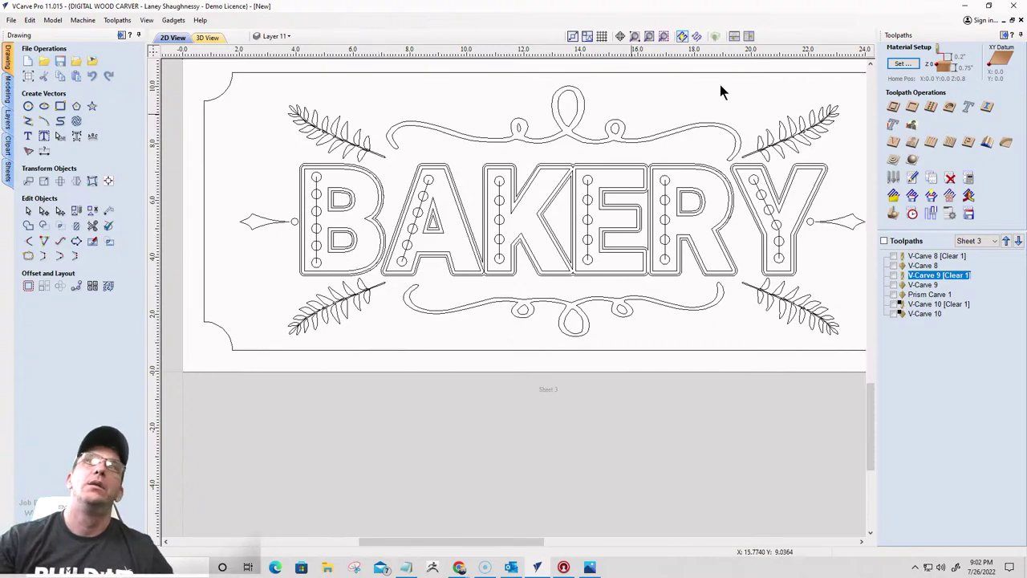
{"action": "key", "text": "alt+Tab"}
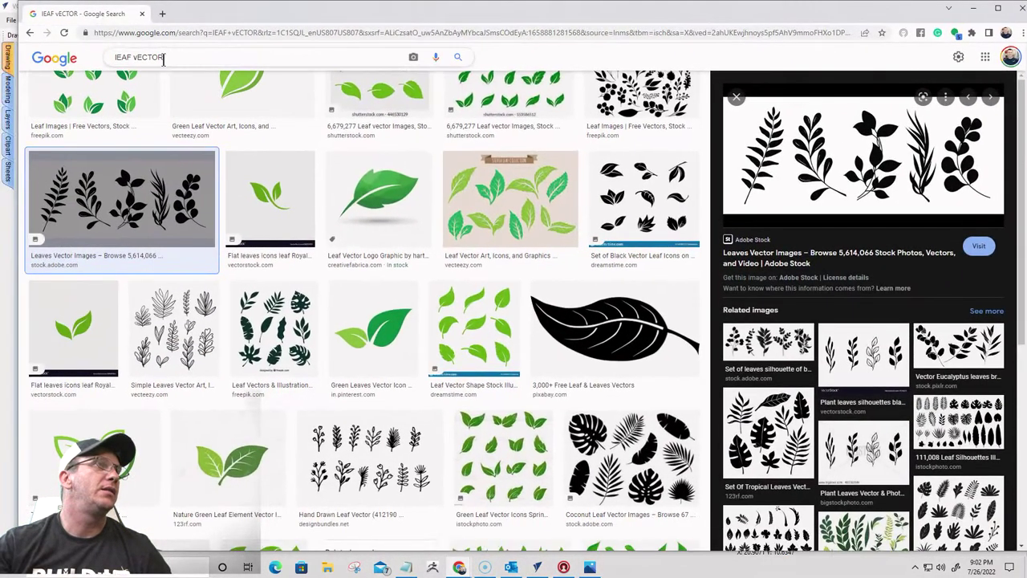
Replace the leaf vector query with a Google Images search for 'us starsnstripes FONT'
{"action": "left_click_drag", "start_coordinate": [164, 58], "coordinate": [117, 59]}
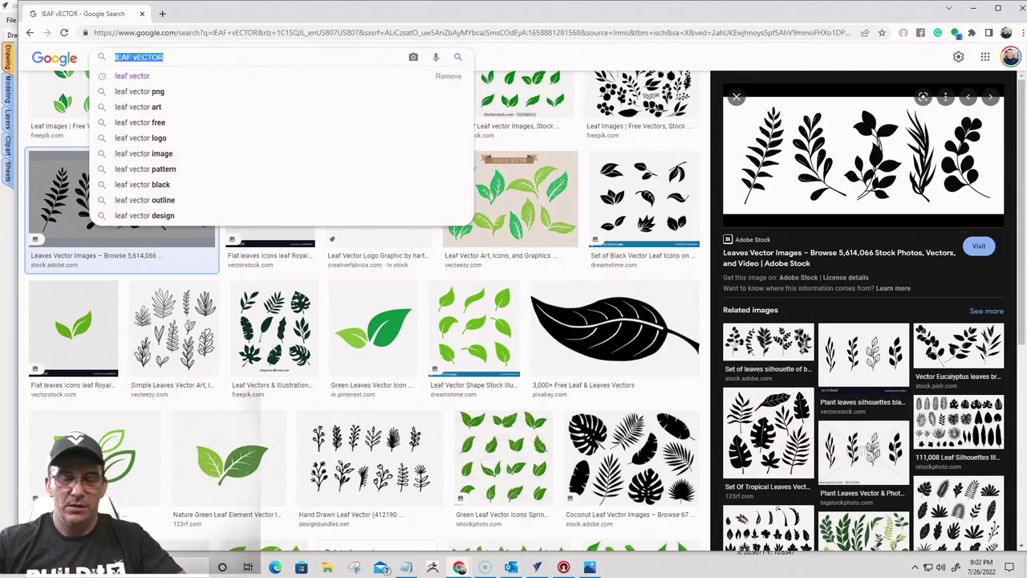
{"action": "type", "text": "us stars"}
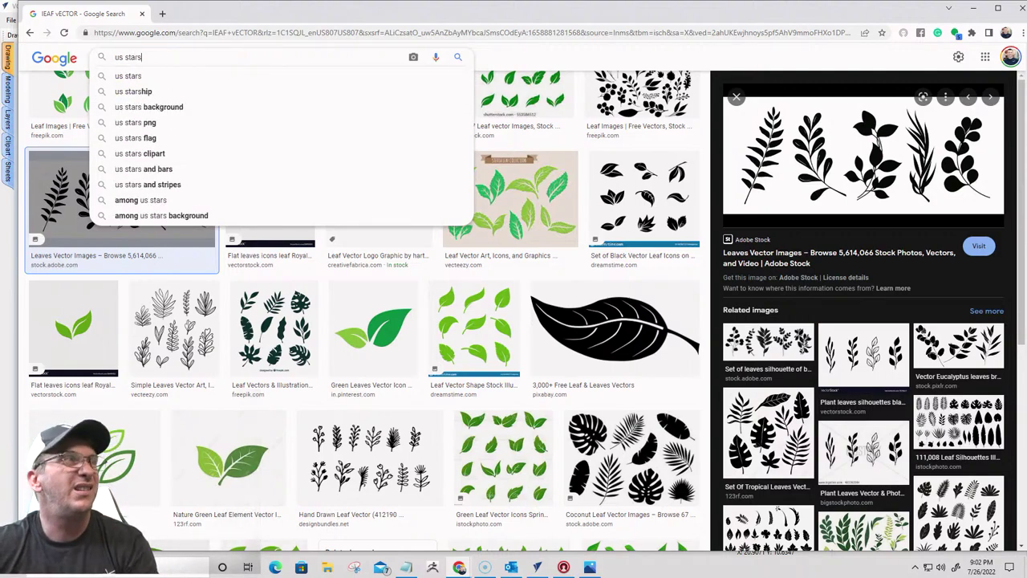
{"action": "type", "text": "n"}
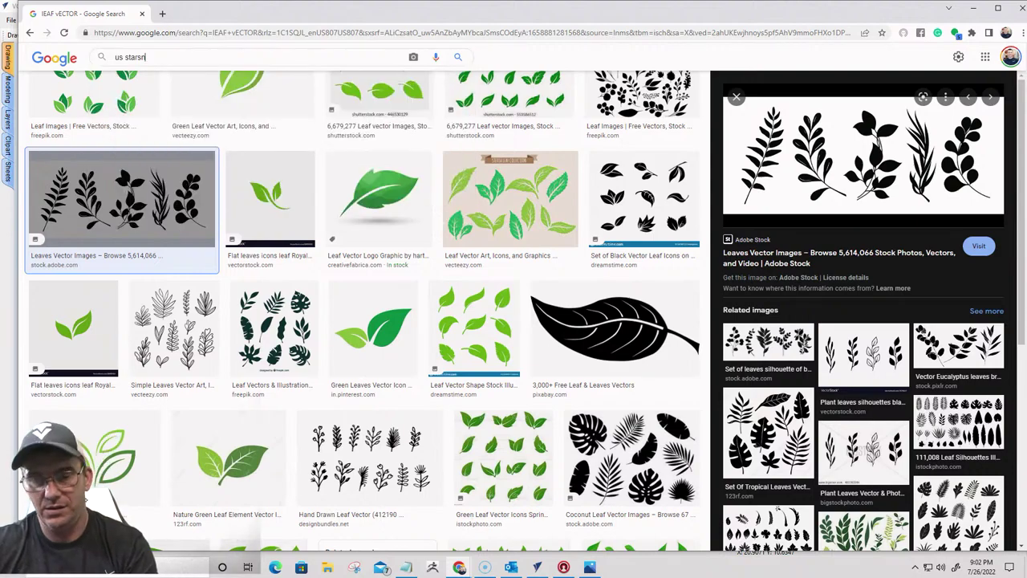
{"action": "type", "text": "stripes FON"}
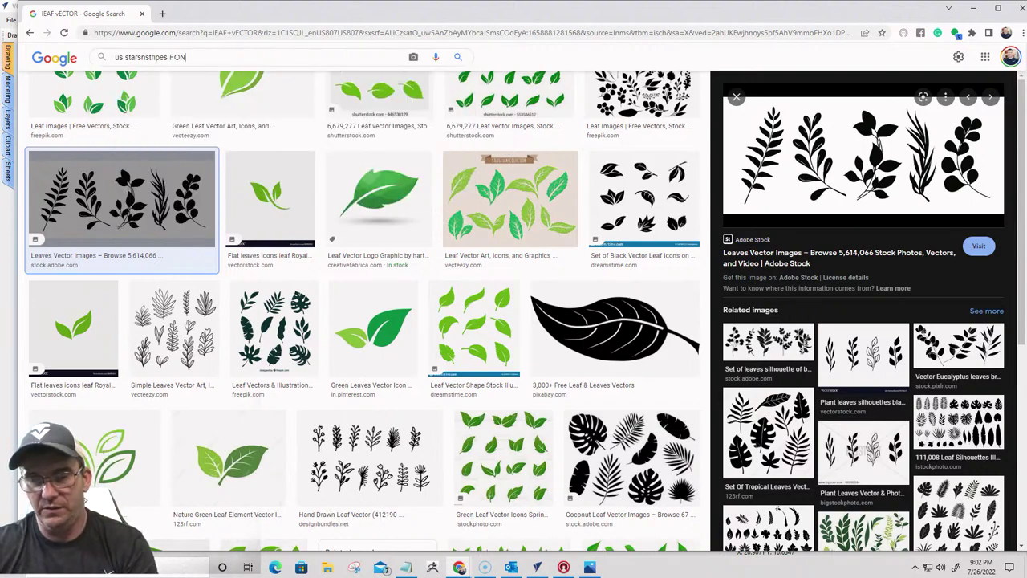
{"action": "type", "text": "T"}
{"action": "key", "text": "Return"}
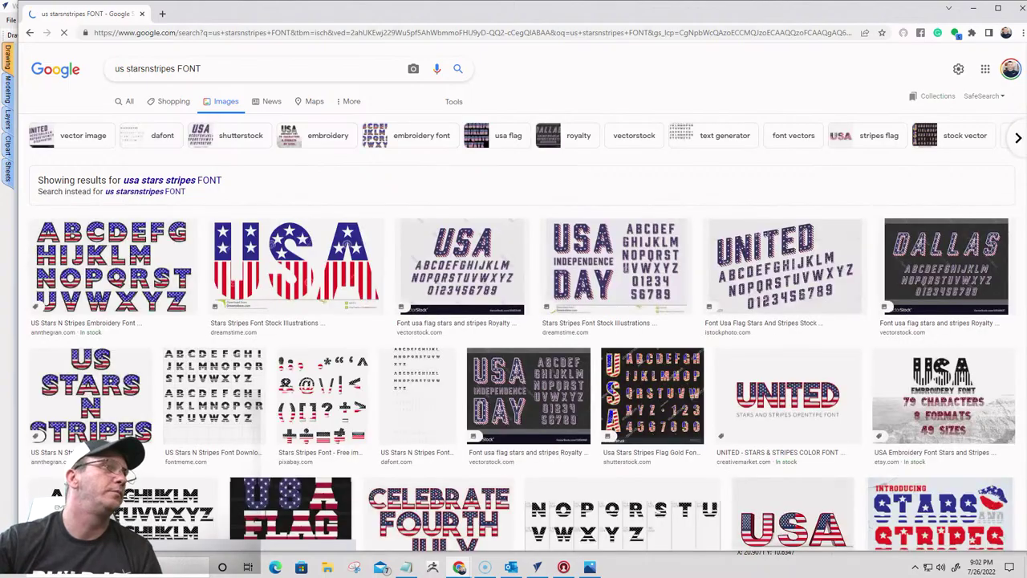
Preview a USA font image and a related illustration, then minimize Chrome
{"action": "left_click", "coordinate": [302, 276]}
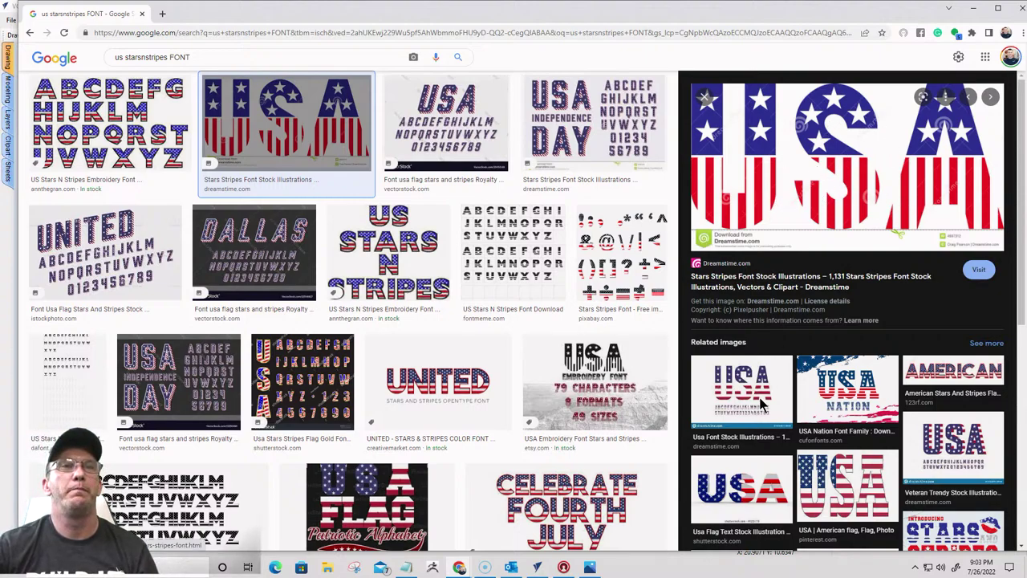
{"action": "left_click", "coordinate": [728, 386]}
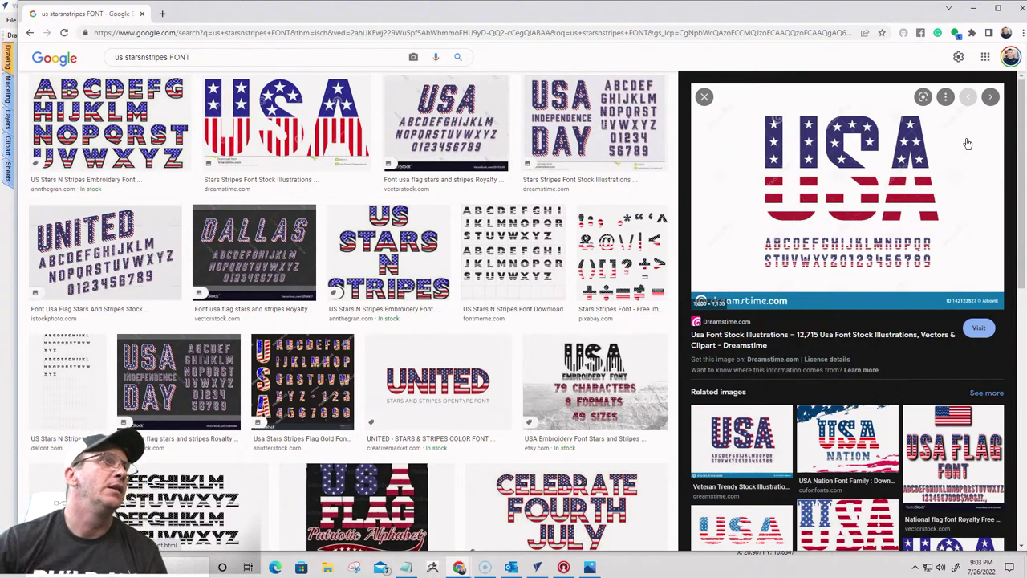
{"action": "left_click", "coordinate": [973, 8]}
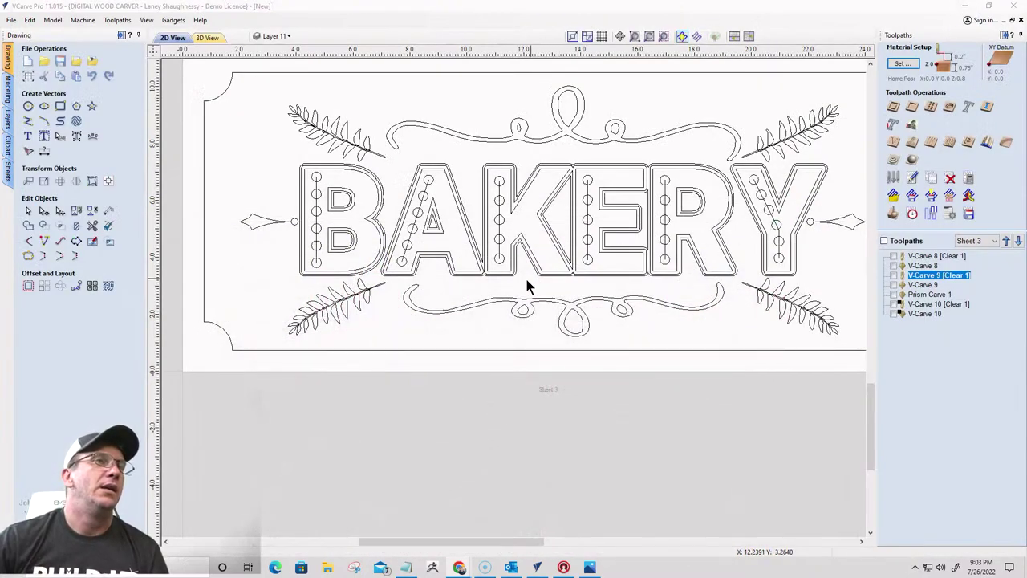
Delete the column of circles and the leftover vertical line in the B's stem
{"action": "scroll", "coordinate": [525, 277], "scroll_direction": "down", "scroll_amount": 3}
{"action": "scroll", "coordinate": [442, 274], "scroll_direction": "down", "scroll_amount": 2}
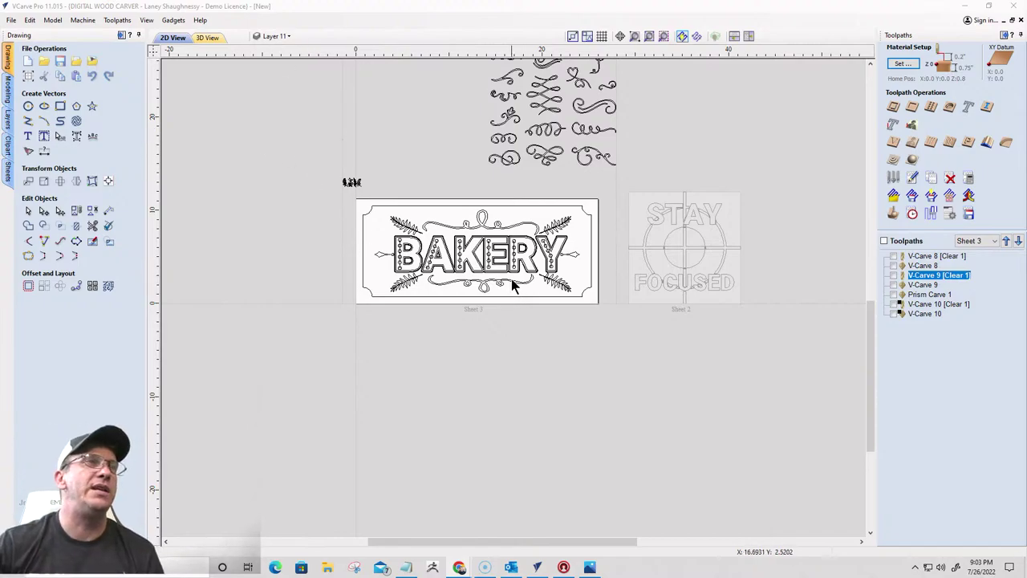
{"action": "scroll", "coordinate": [512, 265], "scroll_direction": "up", "scroll_amount": 2}
{"action": "scroll", "coordinate": [551, 222], "scroll_direction": "down", "scroll_amount": 1}
{"action": "scroll", "coordinate": [550, 232], "scroll_direction": "up", "scroll_amount": 1}
{"action": "scroll", "coordinate": [555, 238], "scroll_direction": "down", "scroll_amount": 1}
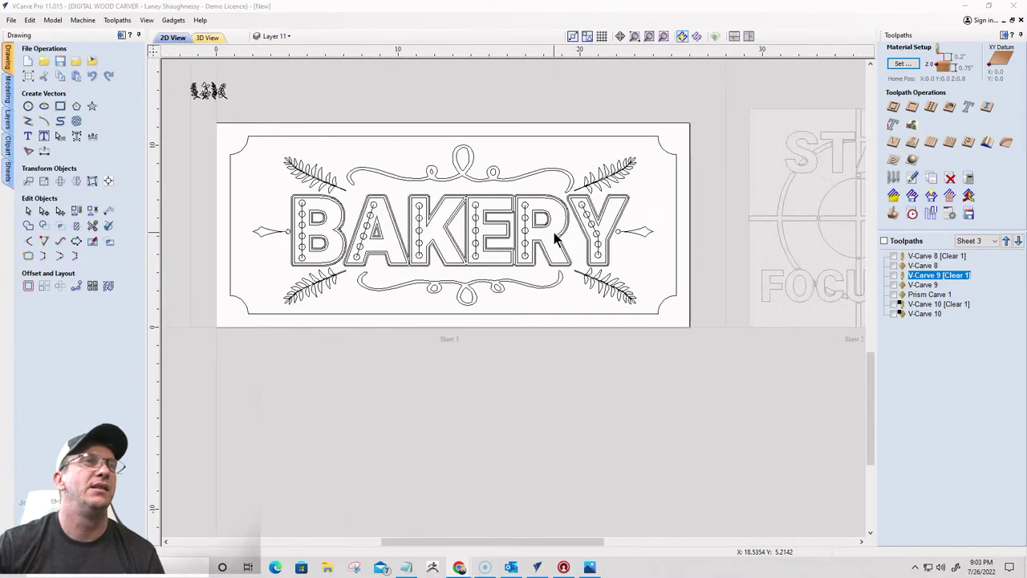
{"action": "scroll", "coordinate": [555, 237], "scroll_direction": "up", "scroll_amount": 1}
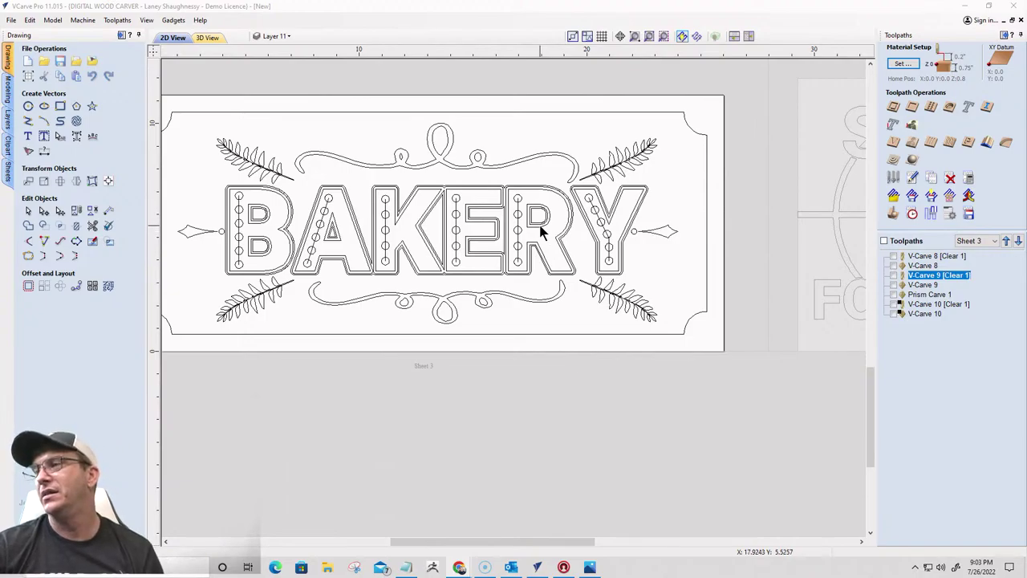
{"action": "scroll", "coordinate": [253, 222], "scroll_direction": "up", "scroll_amount": 3}
{"action": "scroll", "coordinate": [257, 221], "scroll_direction": "down", "scroll_amount": 3}
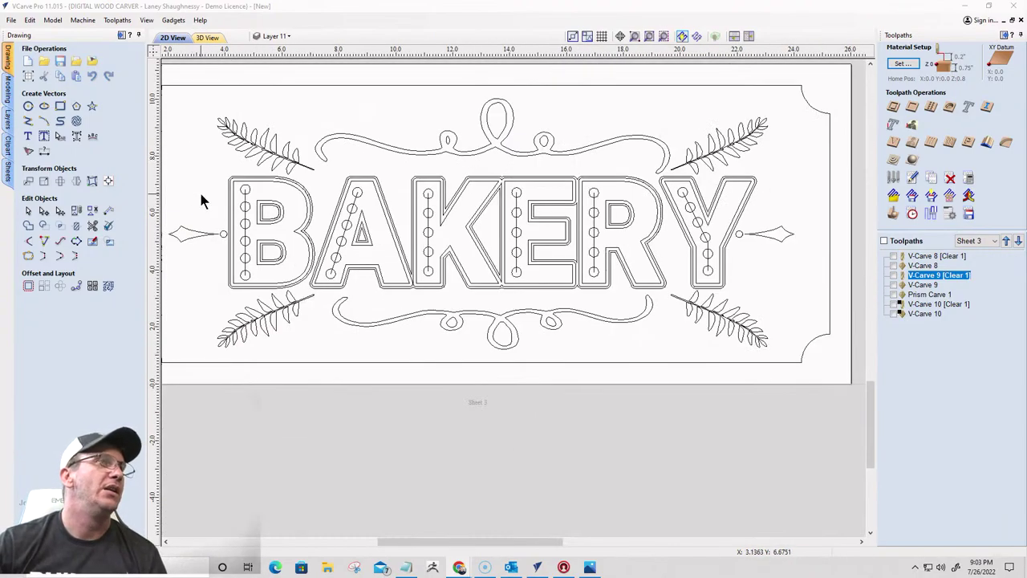
{"action": "scroll", "coordinate": [222, 252], "scroll_direction": "up", "scroll_amount": 2}
{"action": "scroll", "coordinate": [414, 105], "scroll_direction": "down", "scroll_amount": 1}
{"action": "scroll", "coordinate": [393, 161], "scroll_direction": "down", "scroll_amount": 2}
{"action": "scroll", "coordinate": [390, 165], "scroll_direction": "up", "scroll_amount": 3}
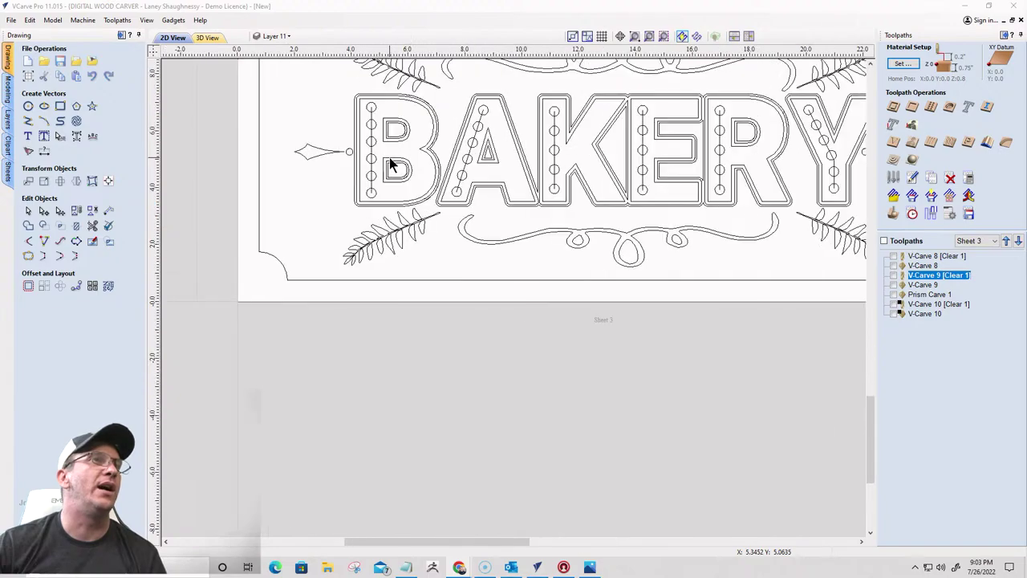
{"action": "scroll", "coordinate": [390, 165], "scroll_direction": "down", "scroll_amount": 2}
{"action": "scroll", "coordinate": [293, 165], "scroll_direction": "up", "scroll_amount": 5}
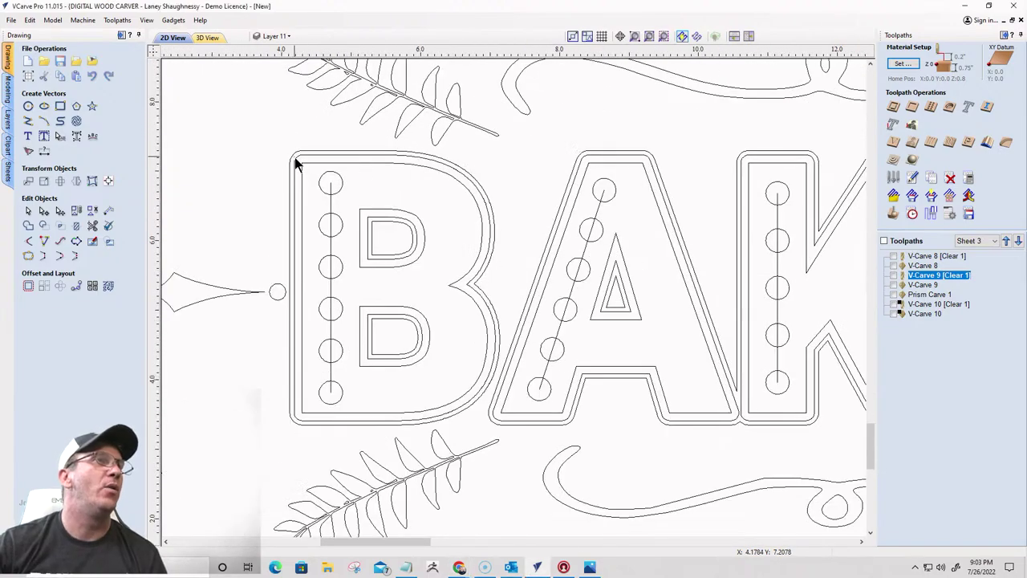
{"action": "left_click_drag", "start_coordinate": [347, 334], "coordinate": [351, 419]}
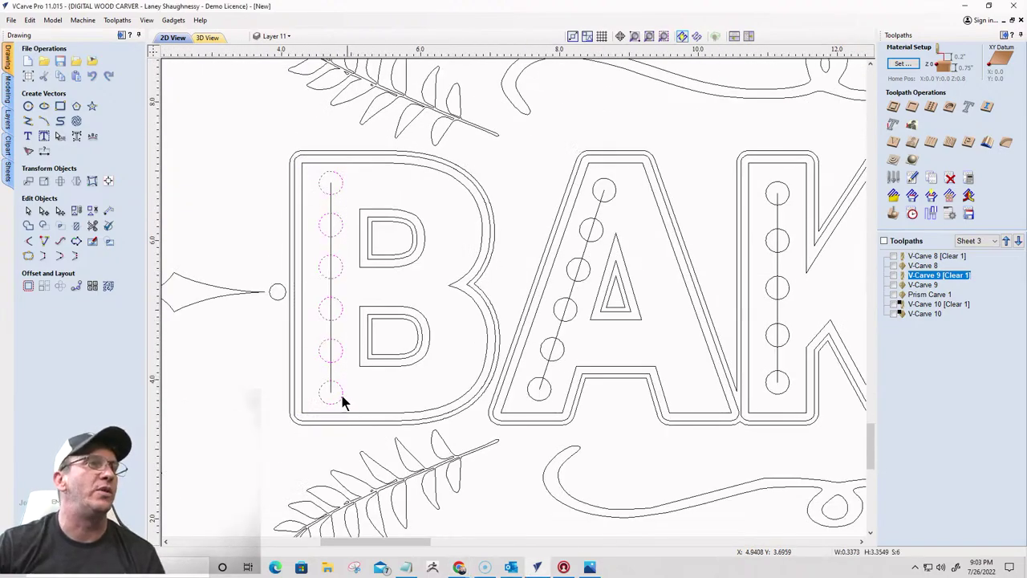
{"action": "key", "text": "Delete"}
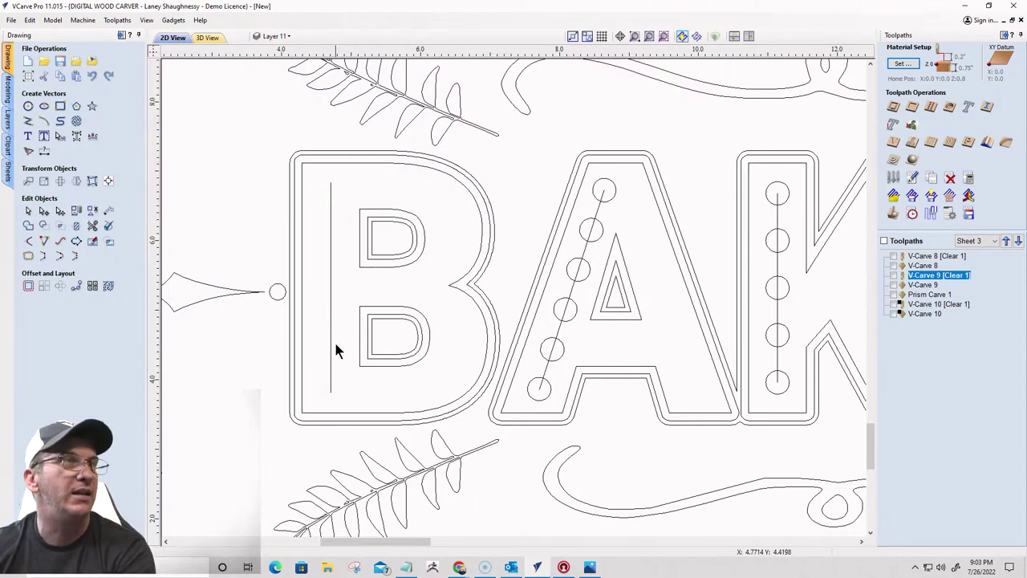
{"action": "left_click", "coordinate": [331, 297]}
{"action": "key", "text": "Delete"}
Delete the circles along the A and the column of circles in the K
{"action": "left_click_drag", "start_coordinate": [567, 158], "coordinate": [610, 401]}
{"action": "left_click_drag", "start_coordinate": [523, 128], "coordinate": [585, 441]}
{"action": "key", "text": "Delete"}
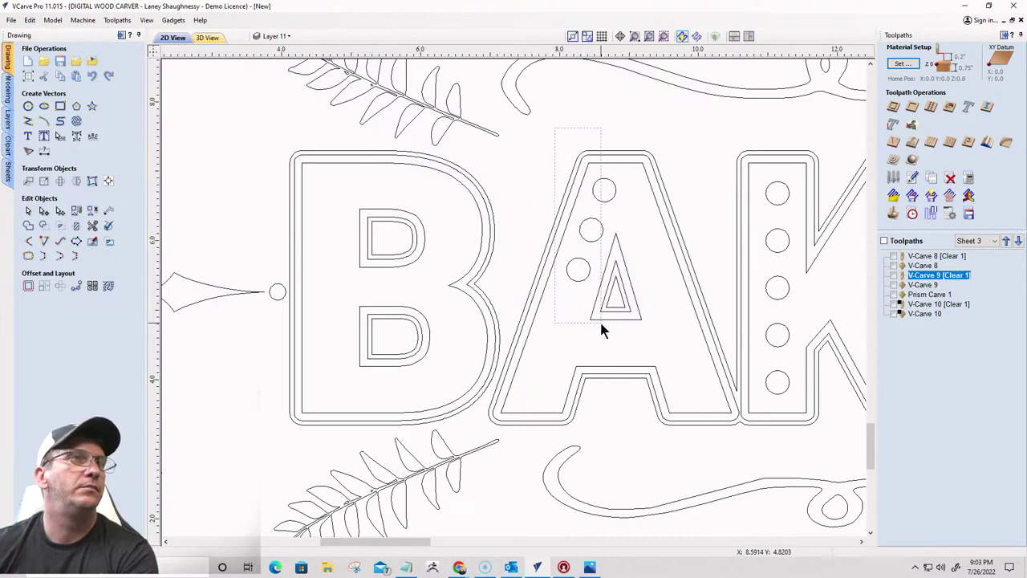
{"action": "left_click_drag", "start_coordinate": [601, 325], "coordinate": [631, 291]}
{"action": "key", "text": "Delete"}
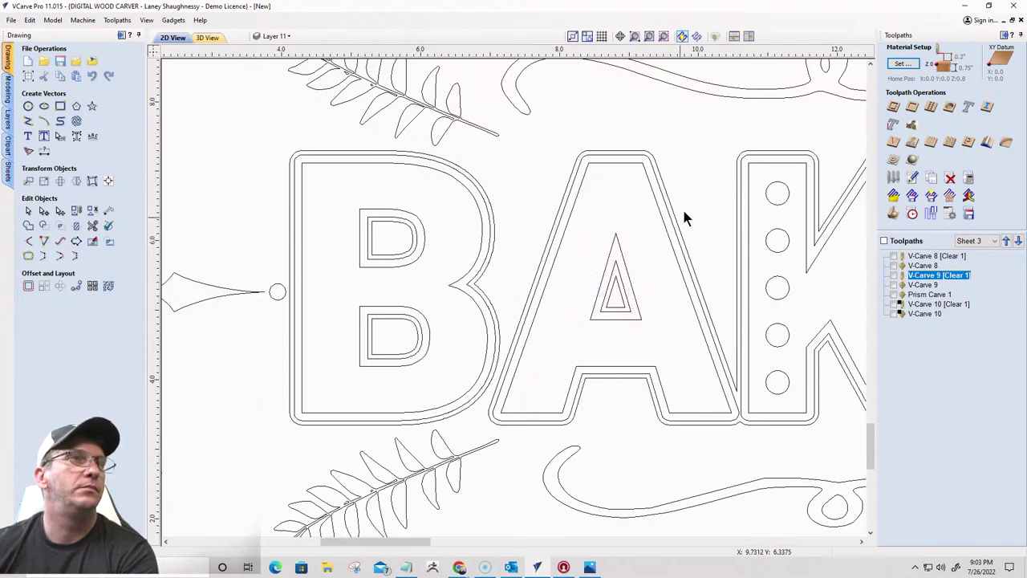
{"action": "scroll", "coordinate": [724, 167], "scroll_direction": "down", "scroll_amount": 2}
{"action": "key", "text": "Delete"}
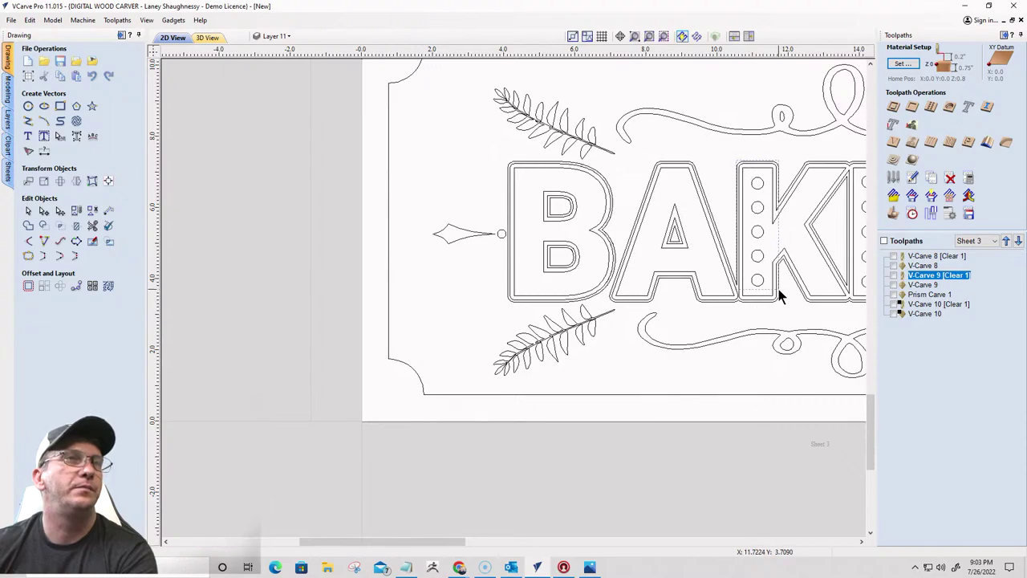
Delete the circles in the E, R and Y stems
{"action": "scroll", "coordinate": [778, 288], "scroll_direction": "down", "scroll_amount": 3}
{"action": "scroll", "coordinate": [676, 218], "scroll_direction": "up", "scroll_amount": 3}
{"action": "scroll", "coordinate": [677, 219], "scroll_direction": "up", "scroll_amount": 1}
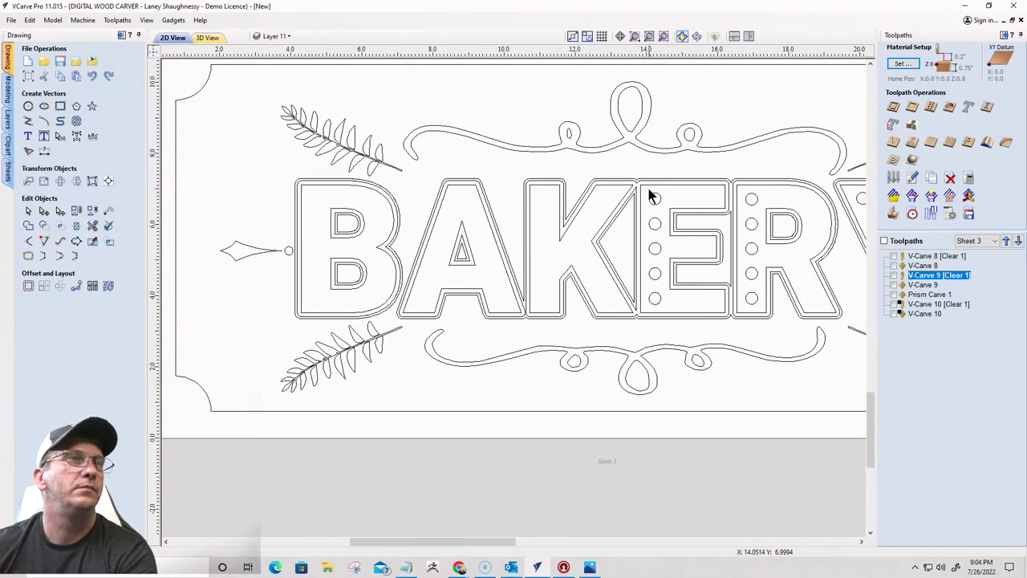
{"action": "key", "text": "Delete"}
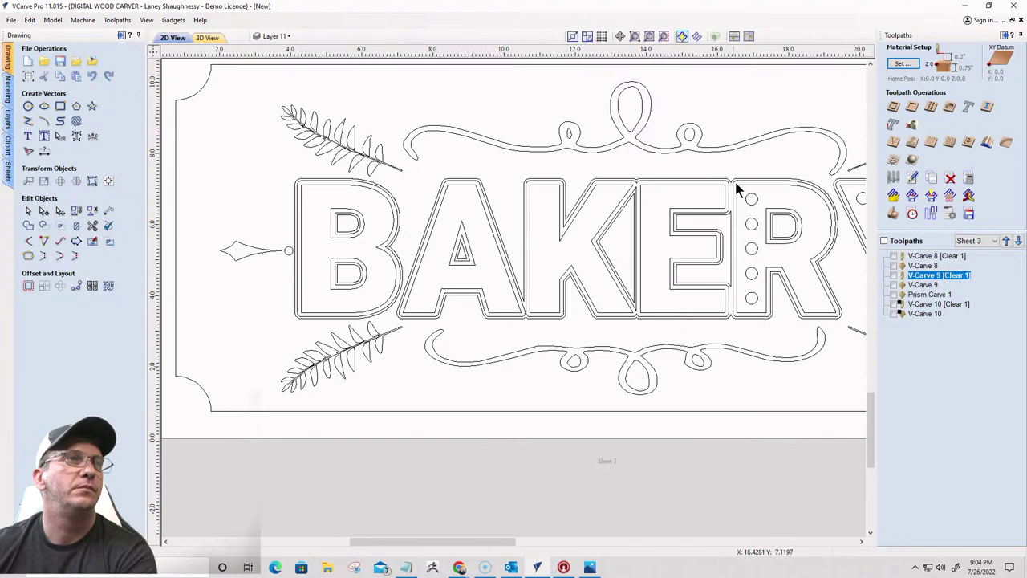
{"action": "key", "text": "Delete"}
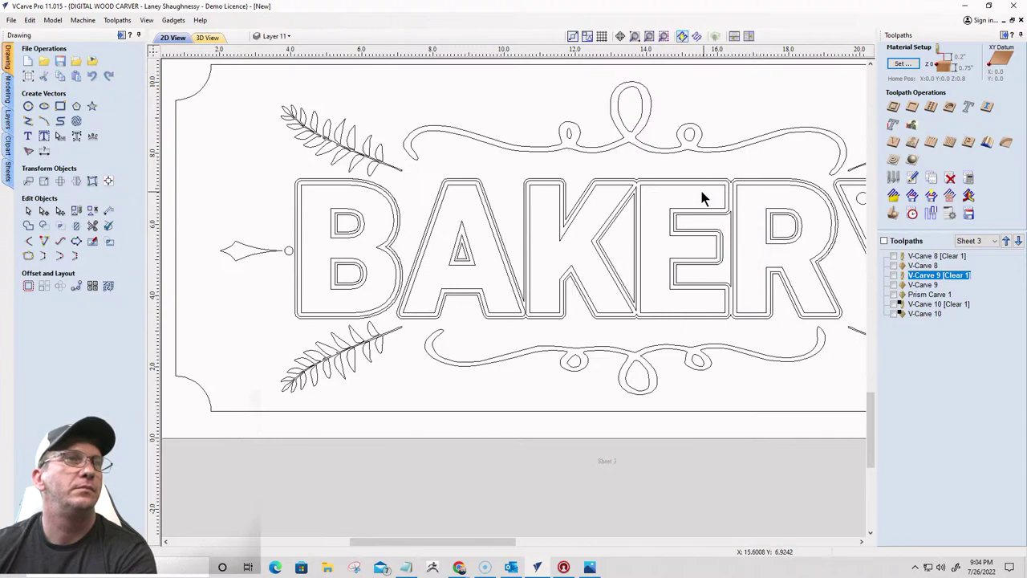
{"action": "scroll", "coordinate": [701, 192], "scroll_direction": "down", "scroll_amount": 2}
{"action": "left_click_drag", "start_coordinate": [754, 179], "coordinate": [790, 254]}
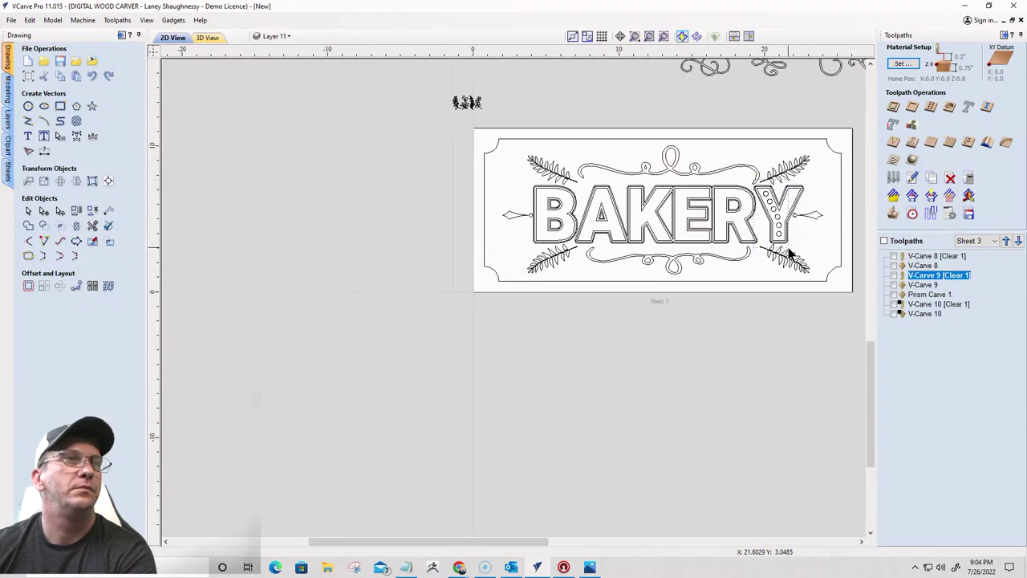
{"action": "key", "text": "Delete"}
Select the offset outlines around the letters, then clear the selection
{"action": "scroll", "coordinate": [676, 222], "scroll_direction": "up", "scroll_amount": 2}
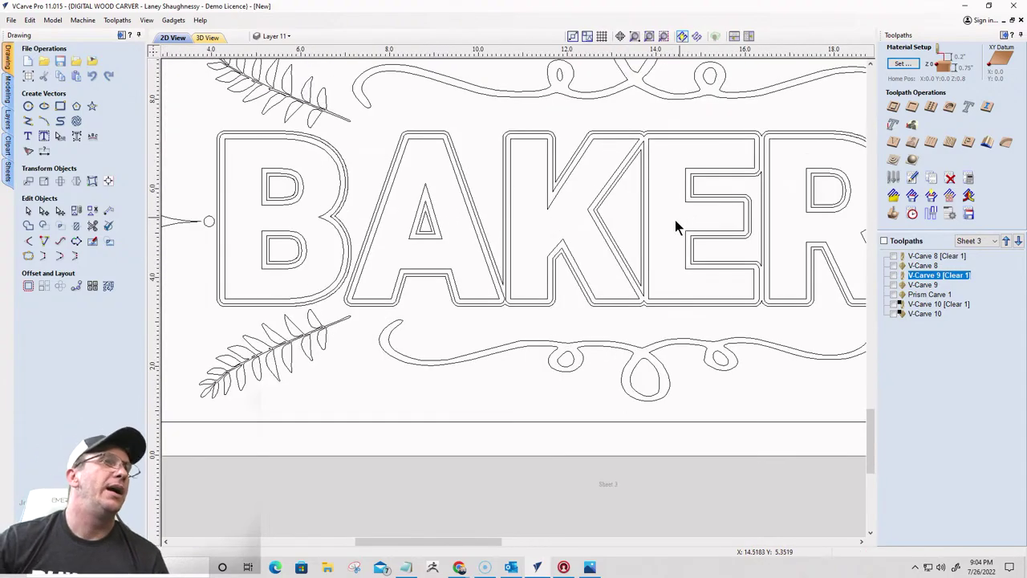
{"action": "scroll", "coordinate": [677, 222], "scroll_direction": "down", "scroll_amount": 2}
{"action": "scroll", "coordinate": [641, 235], "scroll_direction": "up", "scroll_amount": 3}
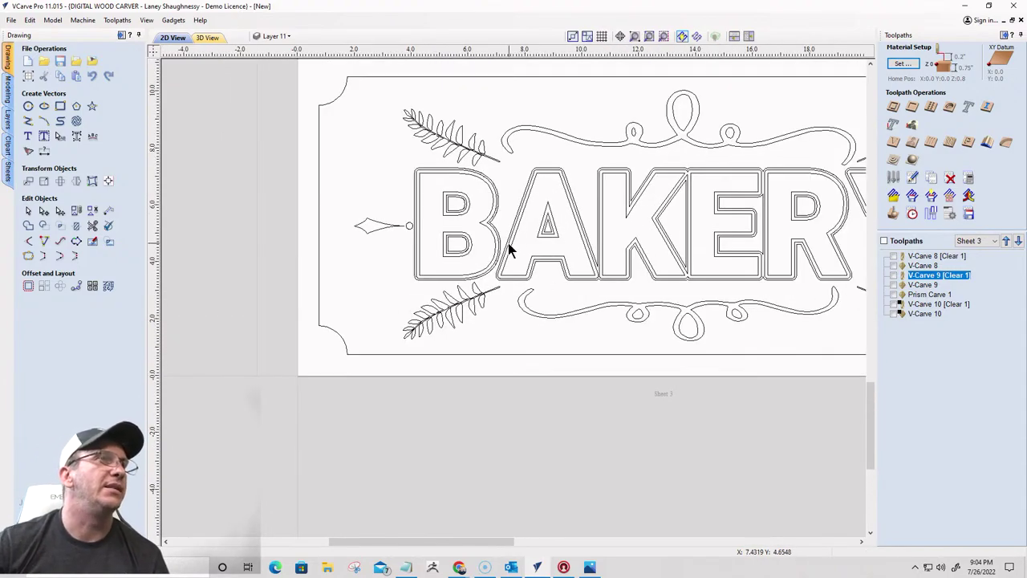
{"action": "scroll", "coordinate": [509, 251], "scroll_direction": "up", "scroll_amount": 2}
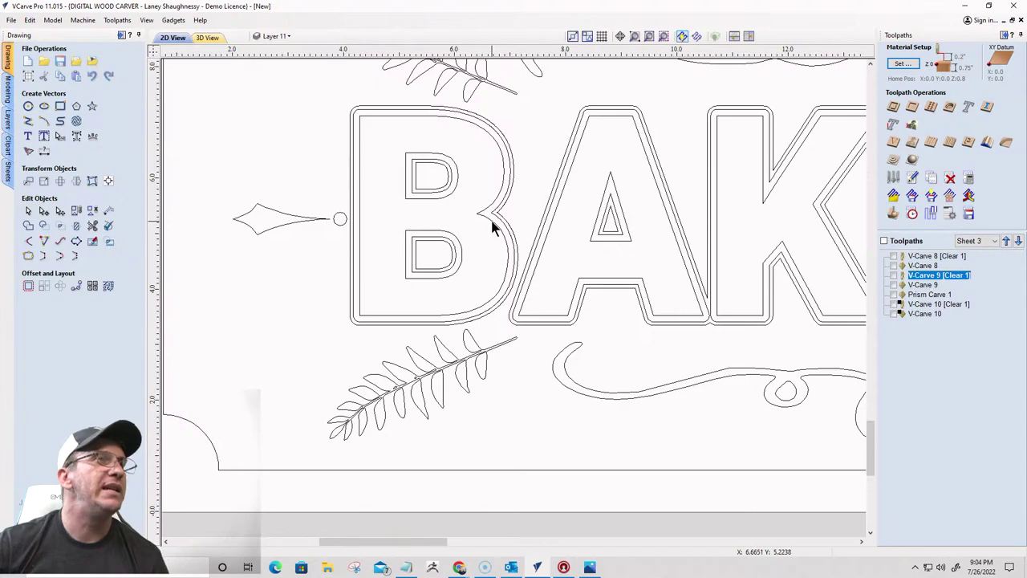
{"action": "left_click", "coordinate": [492, 225]}
{"action": "left_click", "coordinate": [505, 209]}
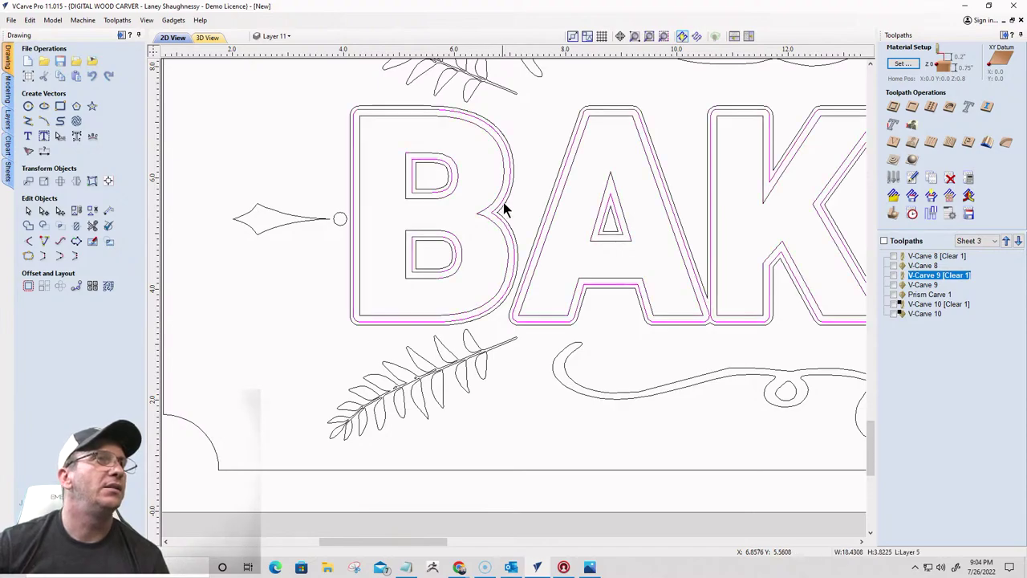
{"action": "left_click", "coordinate": [505, 209]}
{"action": "scroll", "coordinate": [505, 208], "scroll_direction": "down", "scroll_amount": 3}
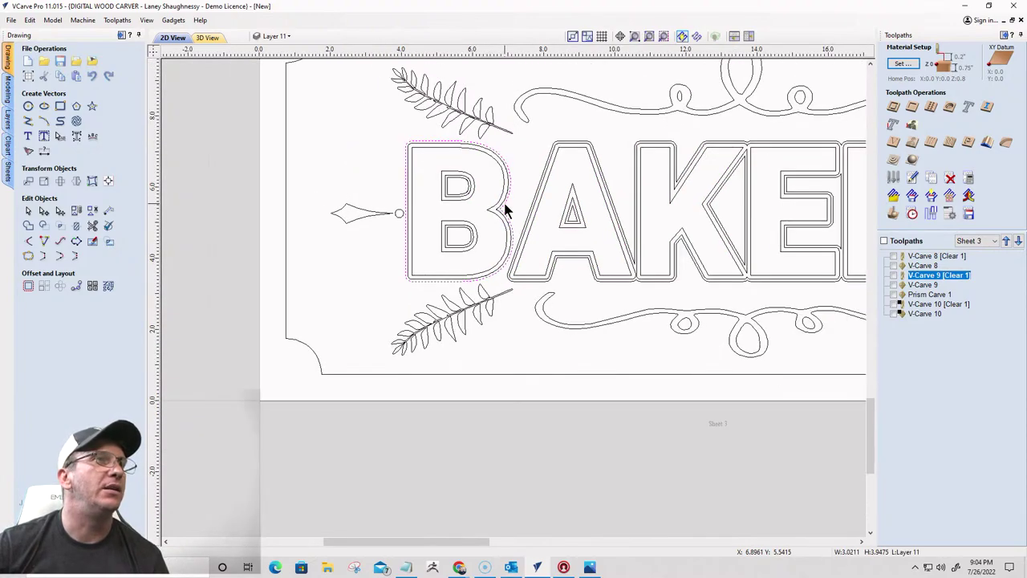
{"action": "left_click", "coordinate": [505, 207]}
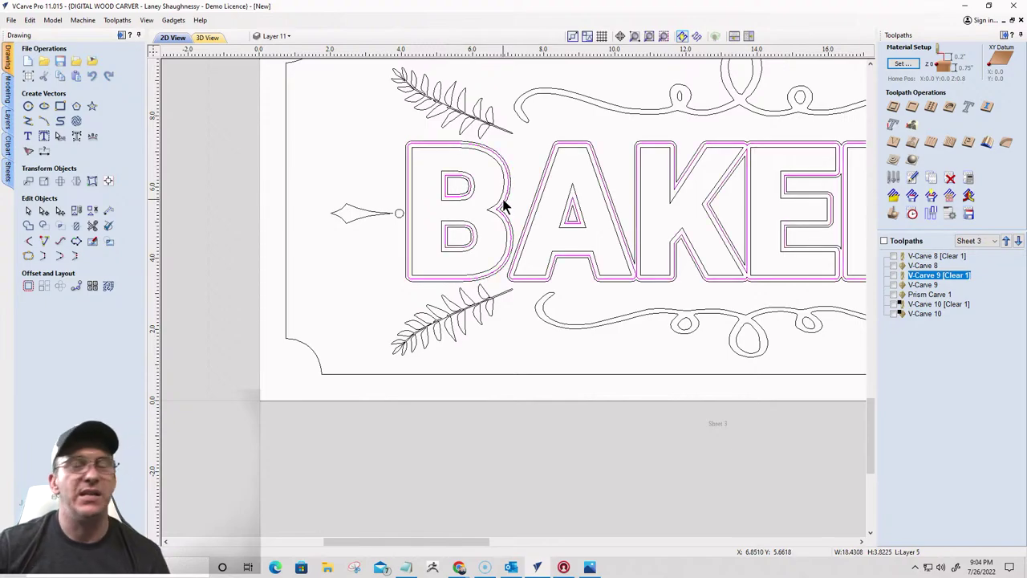
{"action": "key", "text": "Escape"}
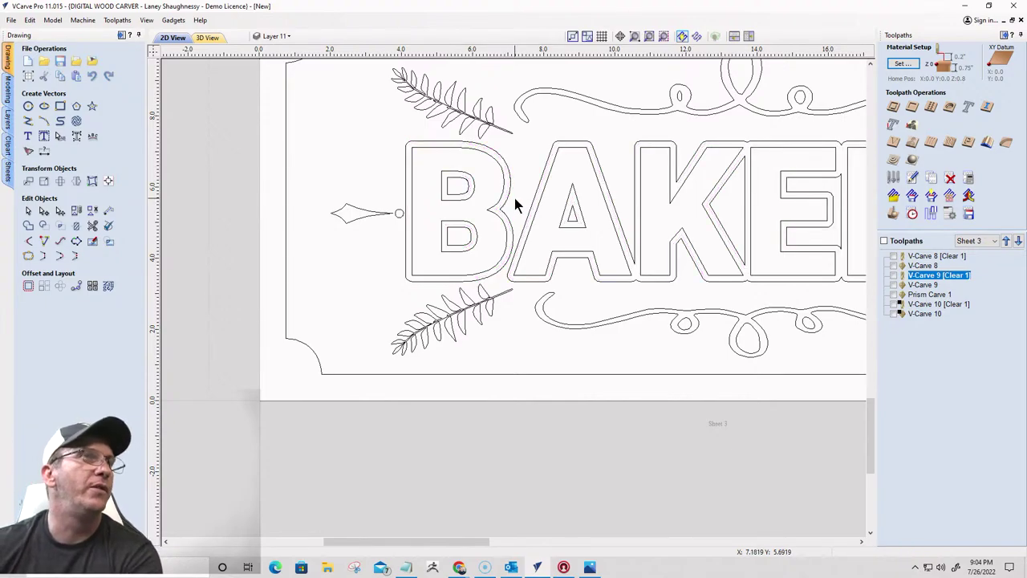
Check the B's upper and lower counters, then zoom out to the whole sign
{"action": "left_click", "coordinate": [455, 199]}
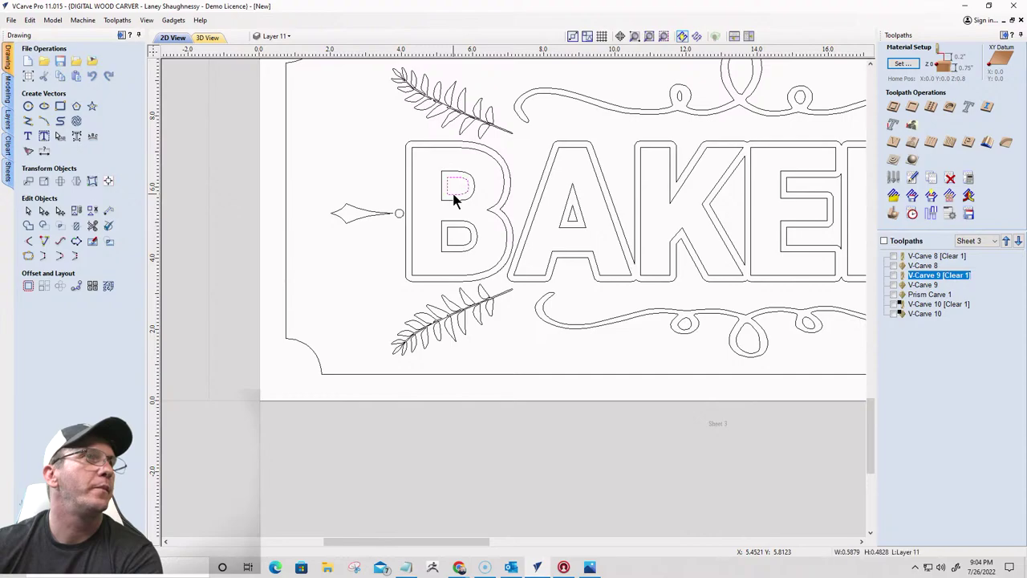
{"action": "key", "text": "Escape"}
{"action": "left_click", "coordinate": [454, 232]}
{"action": "key", "text": "Escape"}
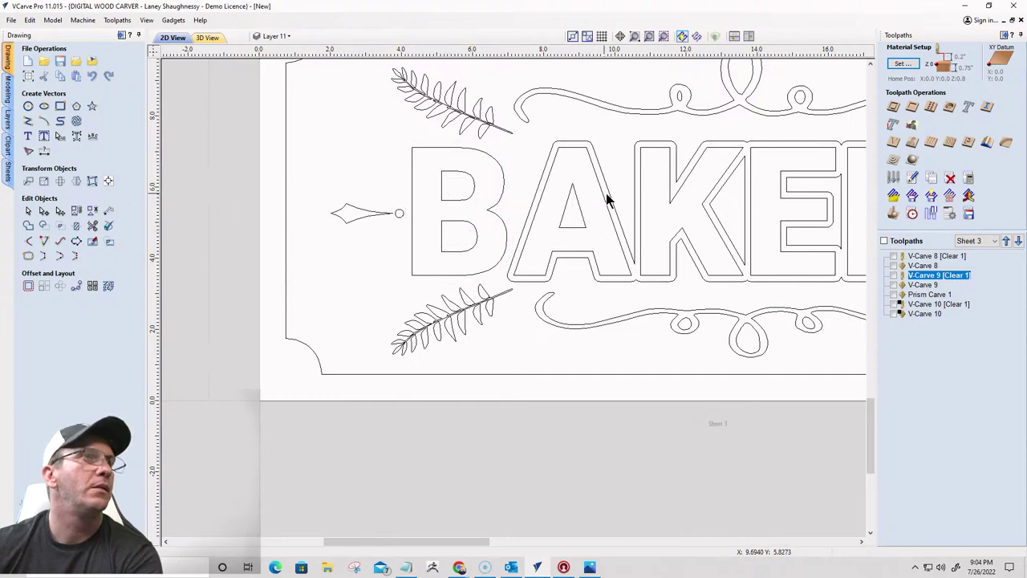
{"action": "scroll", "coordinate": [654, 224], "scroll_direction": "down", "scroll_amount": 3}
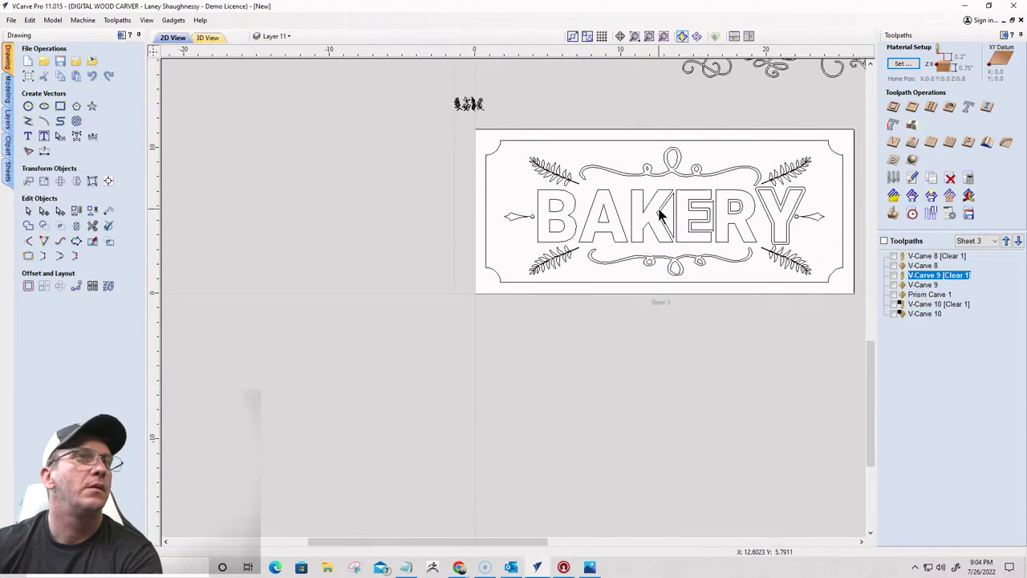
{"action": "scroll", "coordinate": [659, 213], "scroll_direction": "up", "scroll_amount": 3}
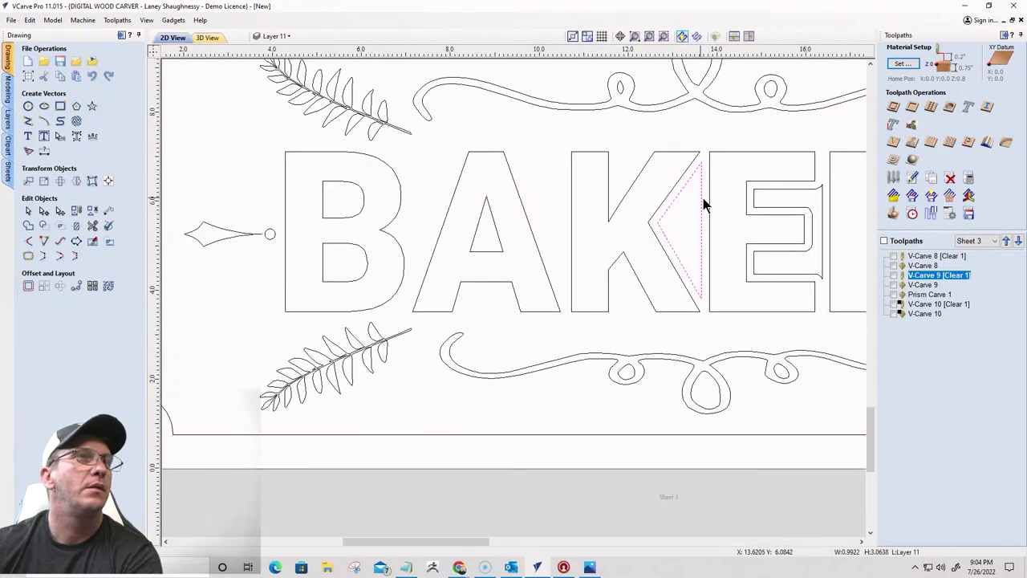
{"action": "scroll", "coordinate": [650, 204], "scroll_direction": "down", "scroll_amount": 3}
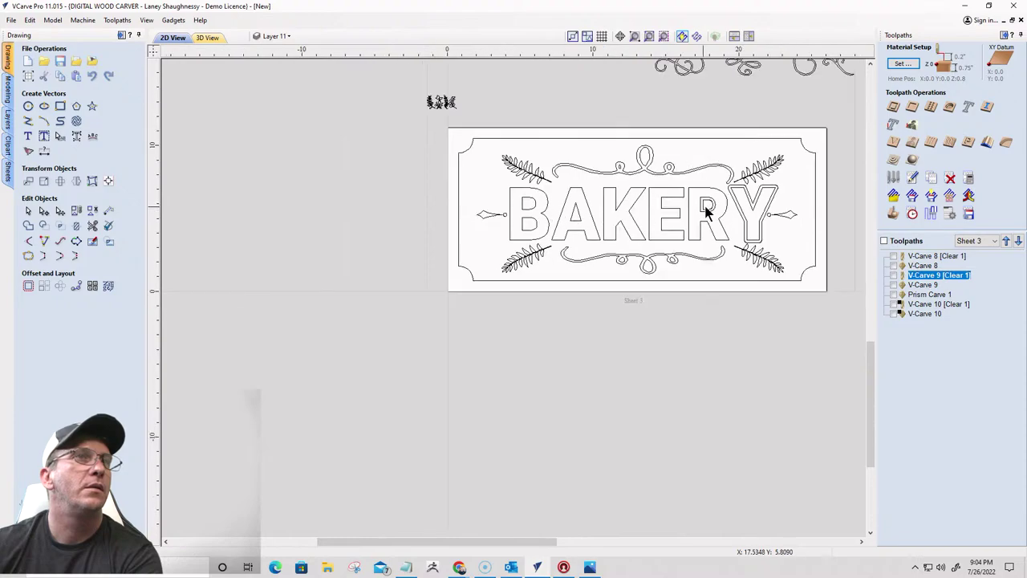
{"action": "scroll", "coordinate": [687, 211], "scroll_direction": "up", "scroll_amount": 3}
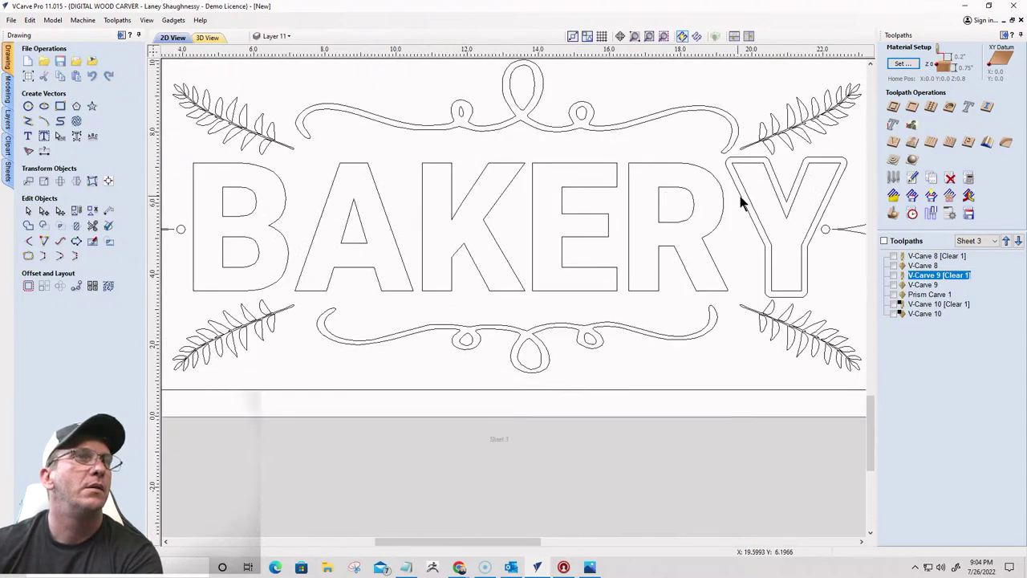
{"action": "scroll", "coordinate": [745, 201], "scroll_direction": "down", "scroll_amount": 3}
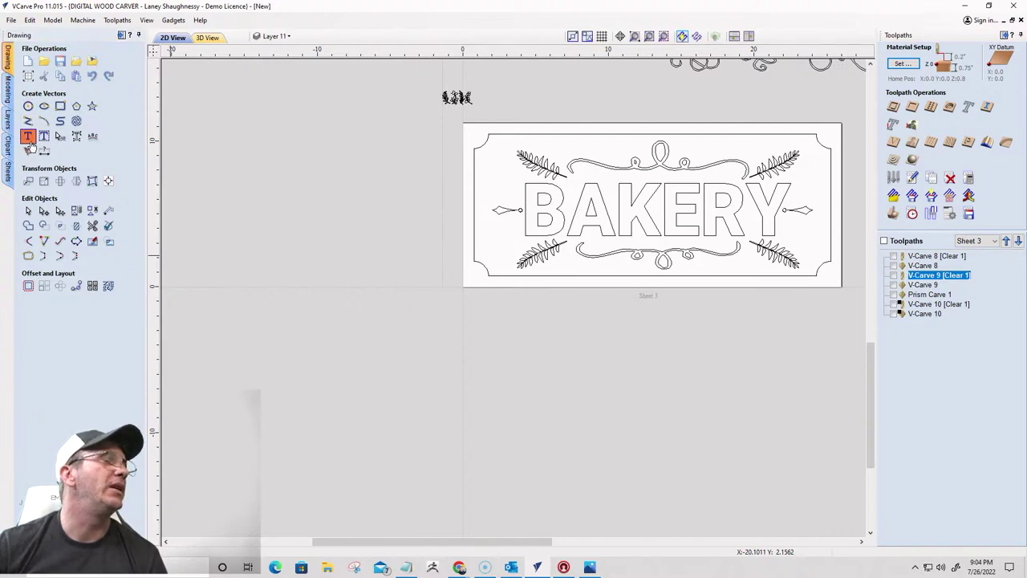
Create a TrueType text object reading 'Made With Love'
{"action": "left_click", "coordinate": [28, 137]}
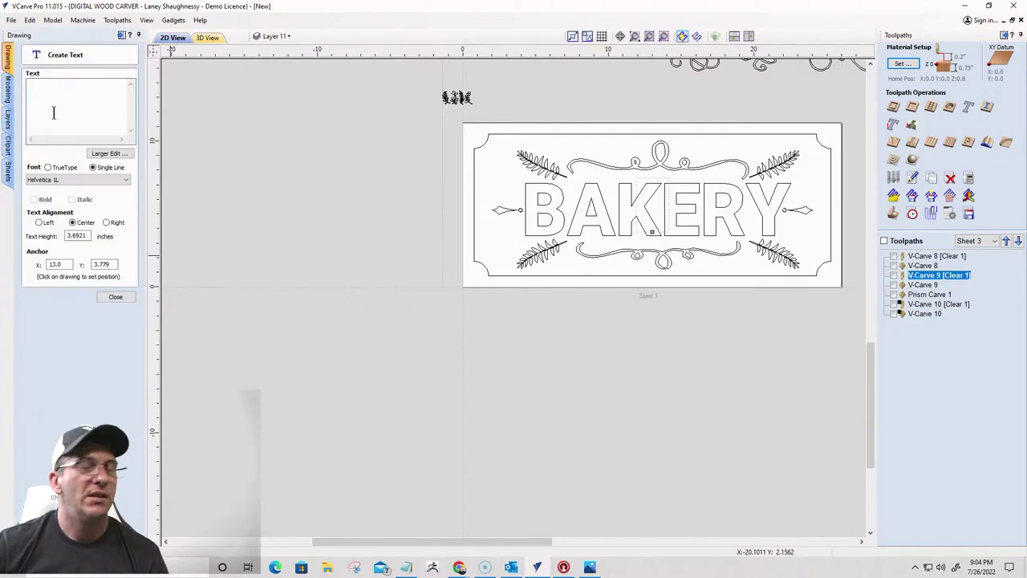
{"action": "type", "text": "mADE"}
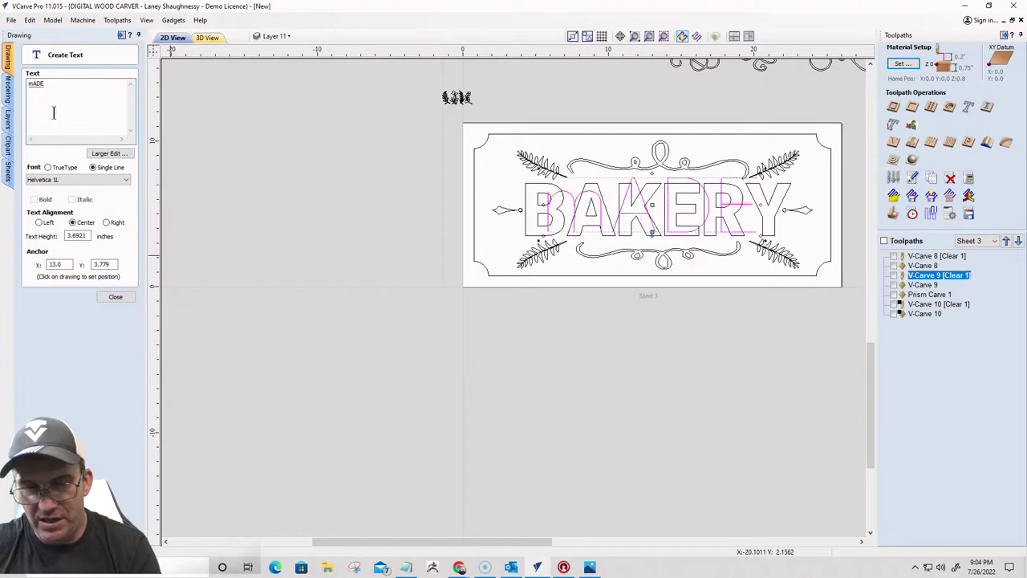
{"action": "type", "text": " wITH lOV"}
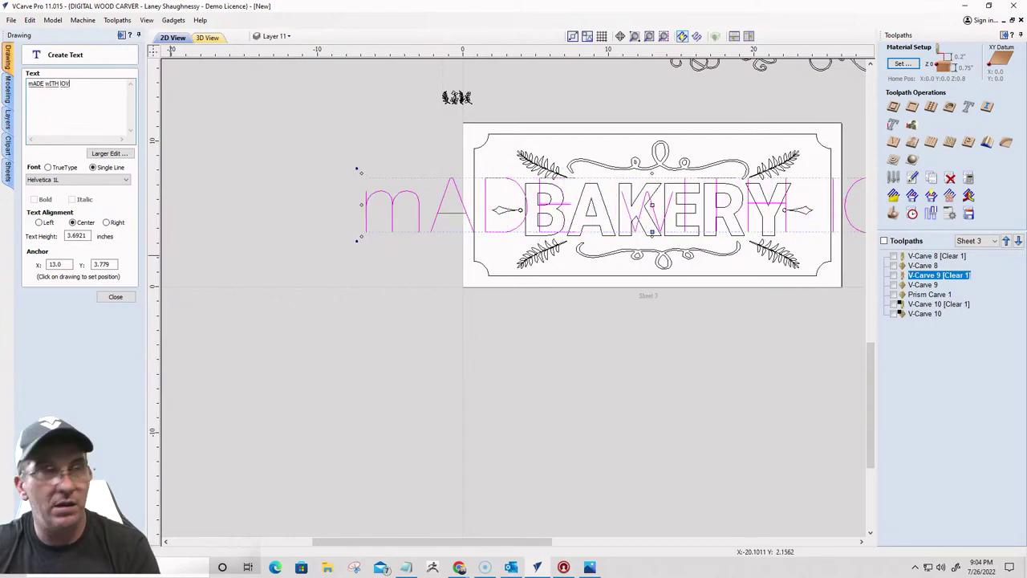
{"action": "type", "text": "E"}
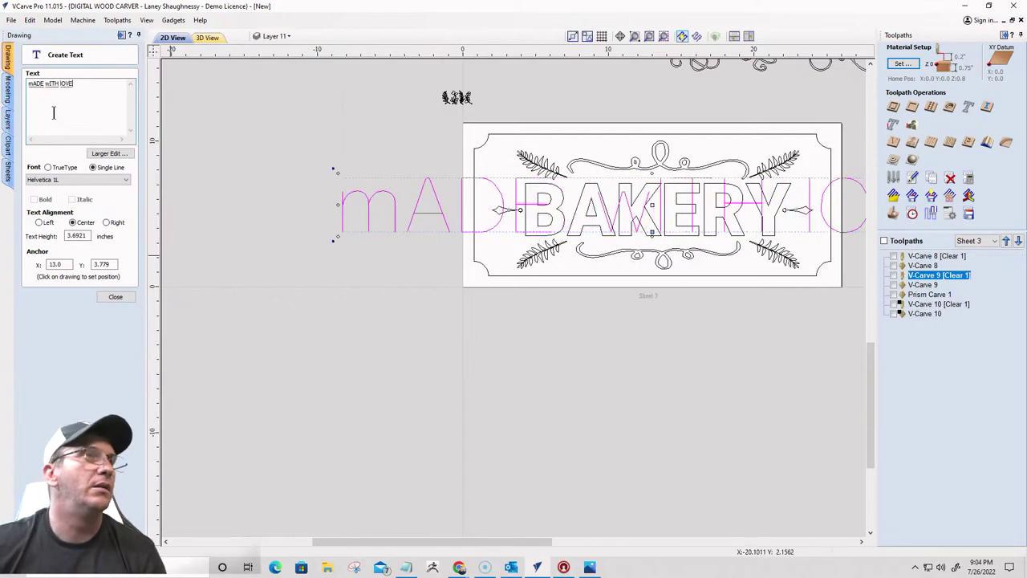
{"action": "left_click", "coordinate": [48, 168]}
{"action": "left_click", "coordinate": [58, 180]}
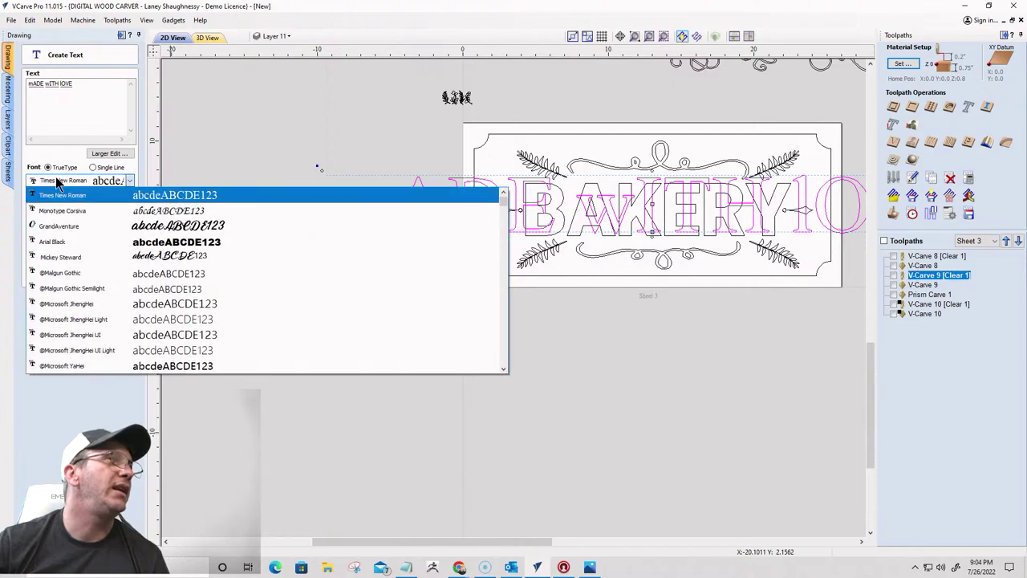
{"action": "left_click", "coordinate": [56, 102]}
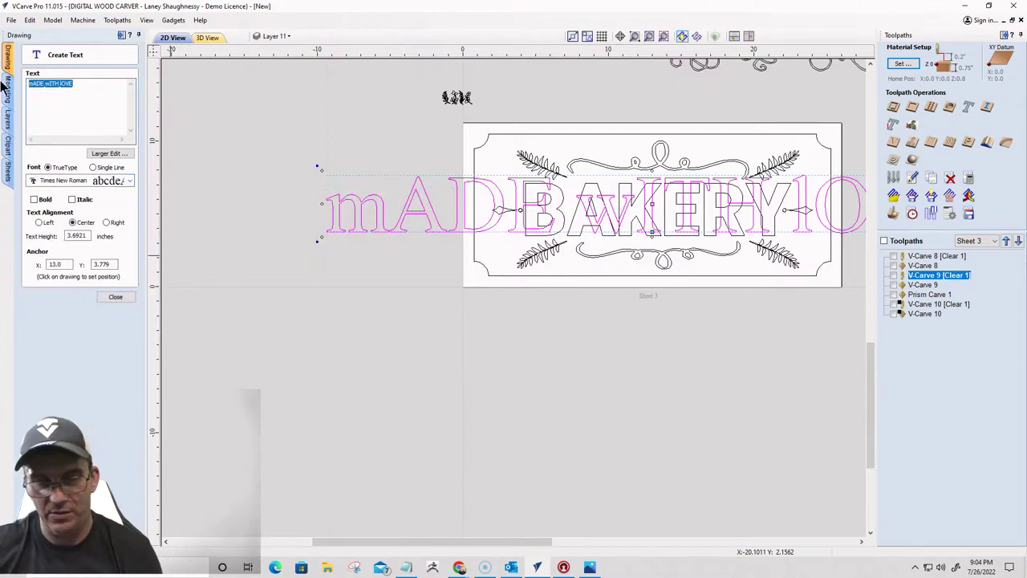
{"action": "type", "text": "Made"}
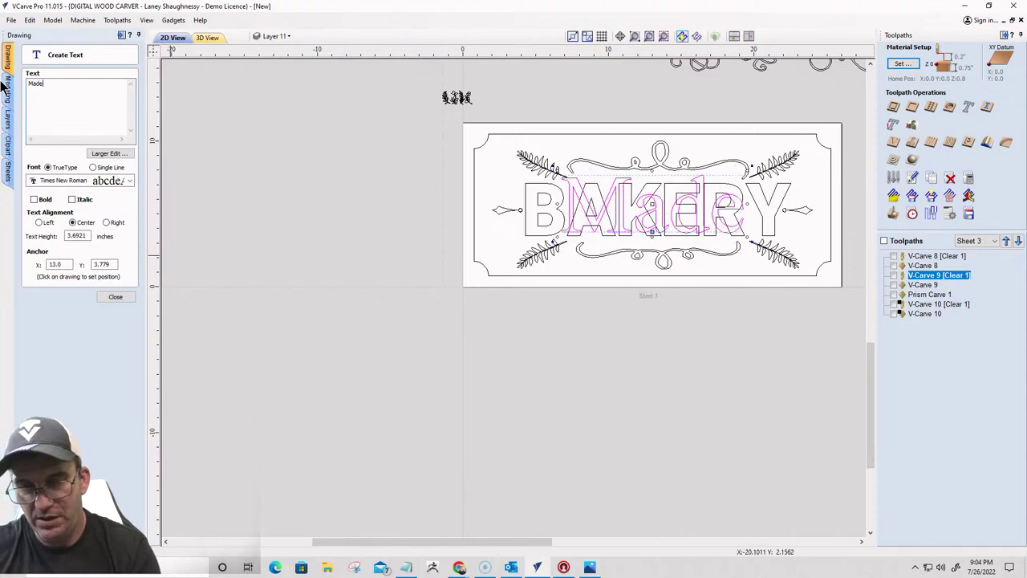
{"action": "type", "text": " With L"}
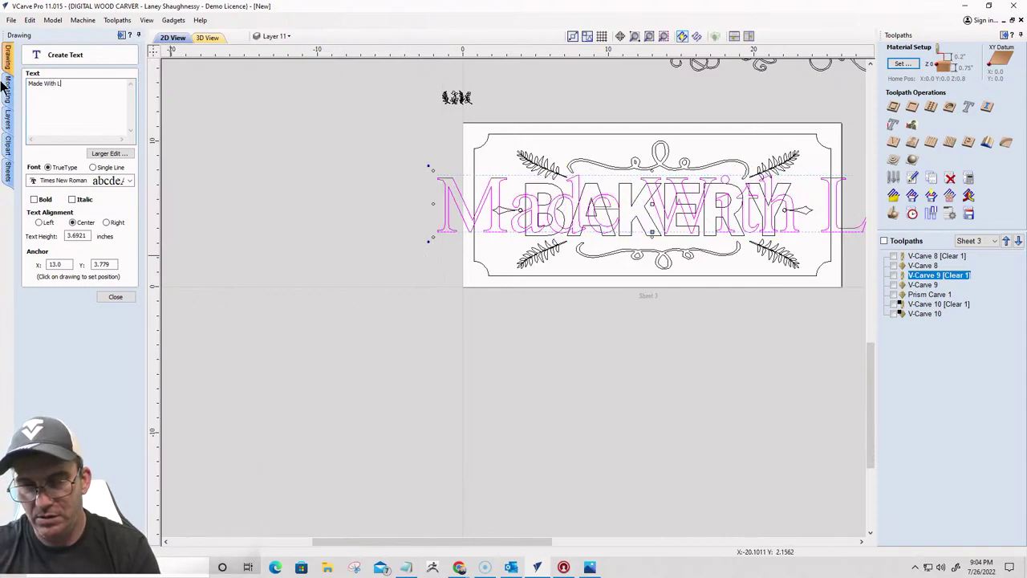
{"action": "type", "text": "ove"}
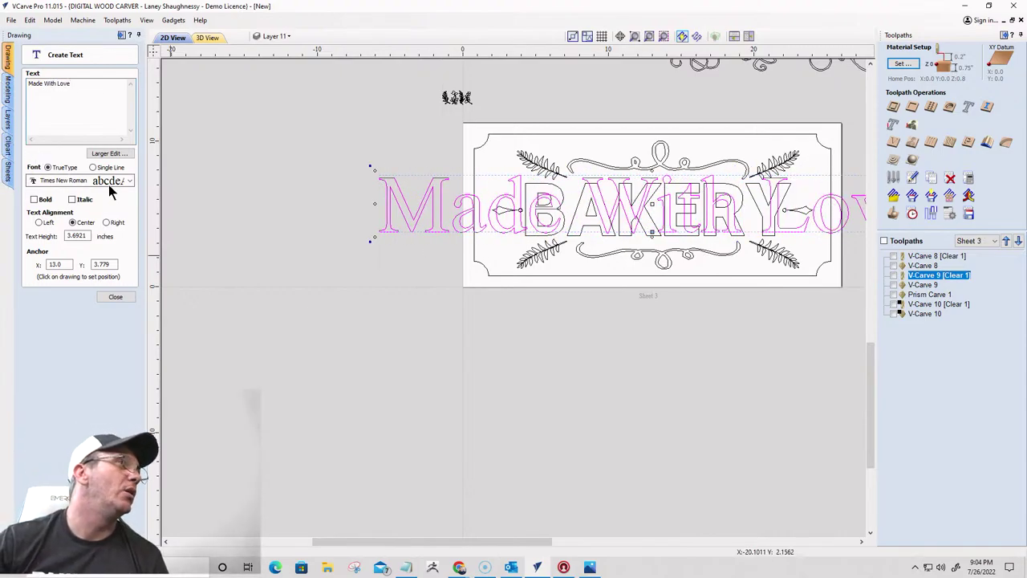
Set the font to Monotype Corsiva and place the text 1.5434 inches tall across the sign
{"action": "left_click", "coordinate": [128, 183]}
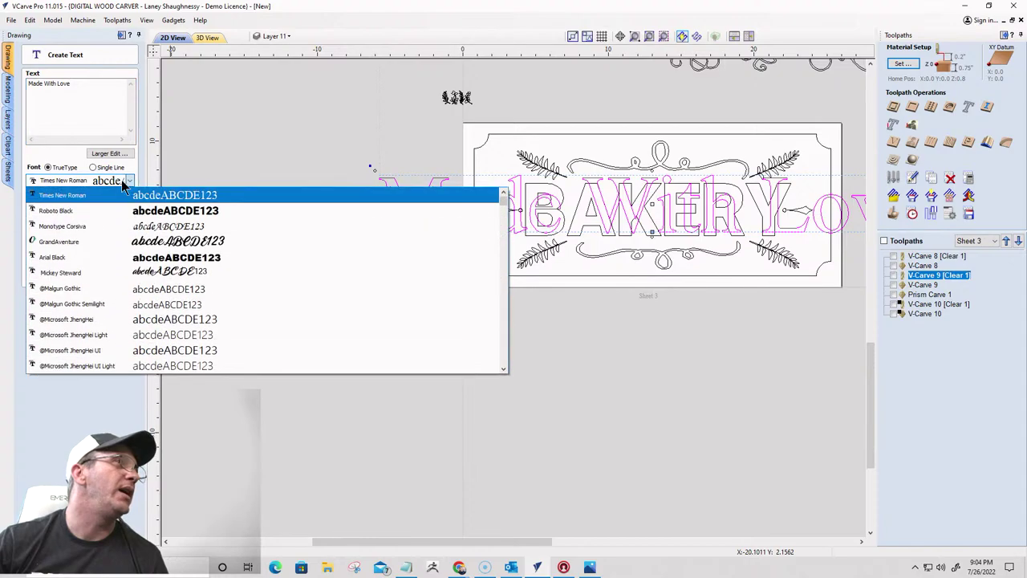
{"action": "left_click", "coordinate": [105, 228]}
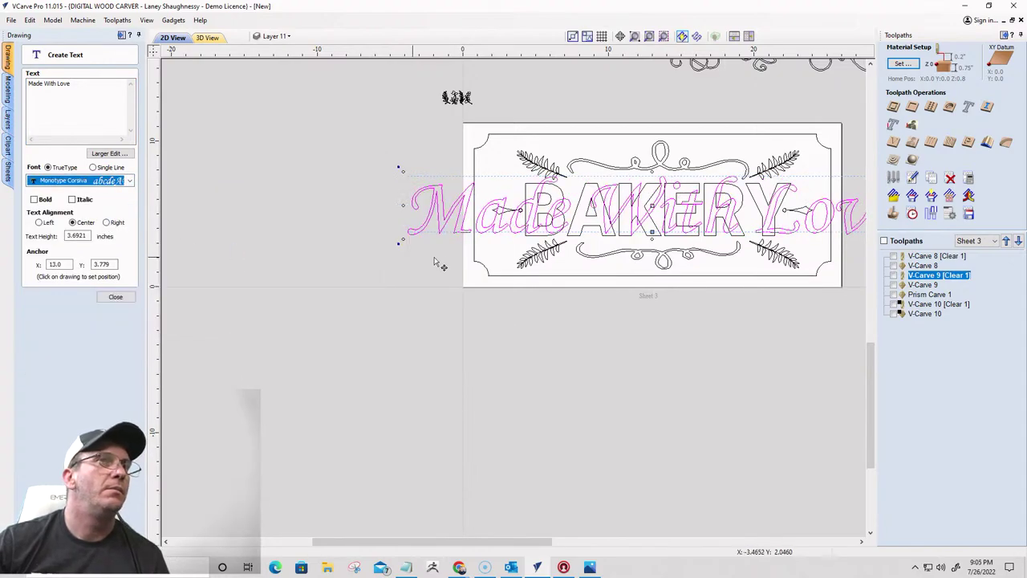
{"action": "scroll", "coordinate": [440, 258], "scroll_direction": "down", "scroll_amount": 3}
{"action": "scroll", "coordinate": [571, 263], "scroll_direction": "up", "scroll_amount": 2}
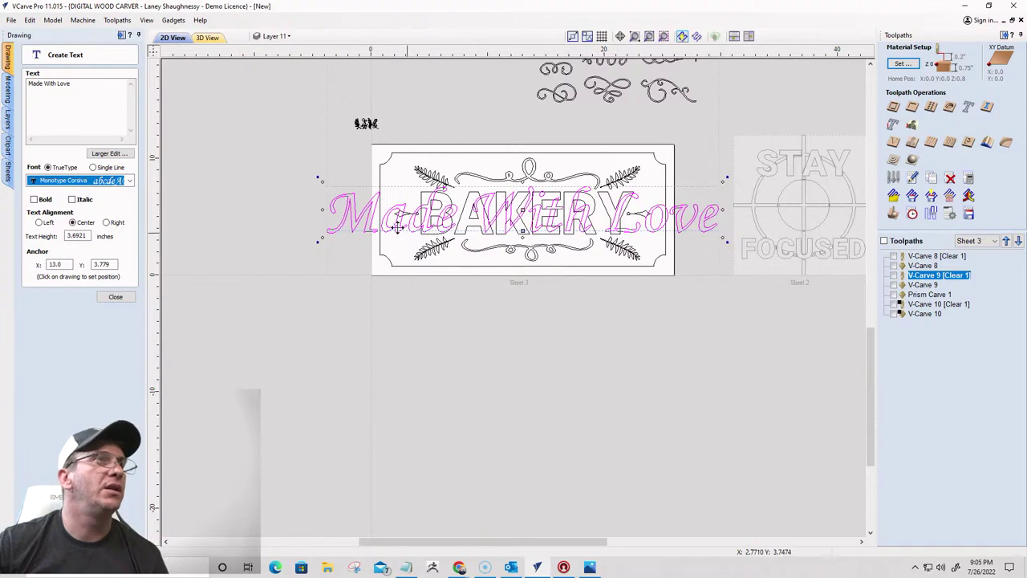
{"action": "left_click", "coordinate": [322, 182]}
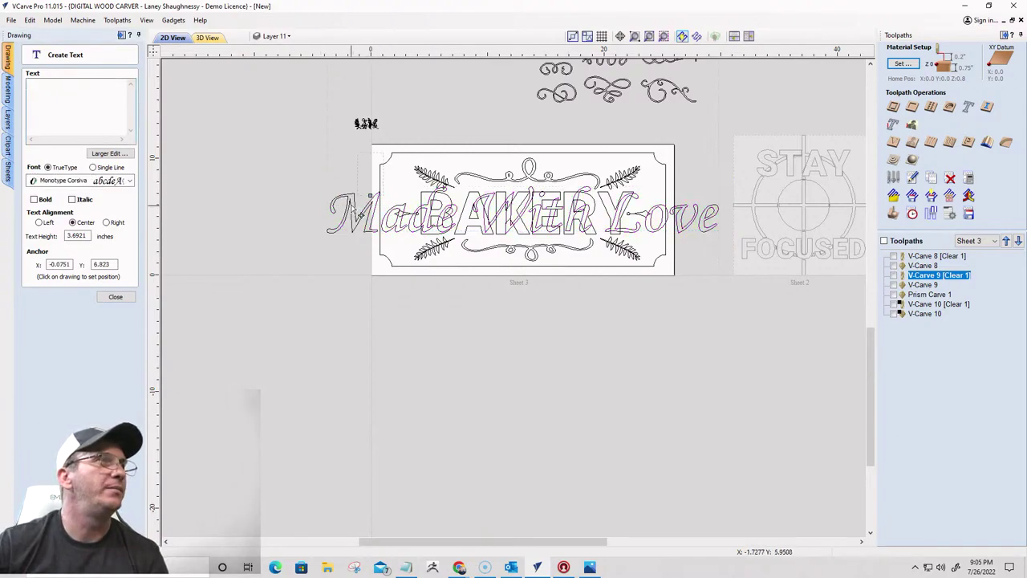
{"action": "left_click", "coordinate": [347, 206]}
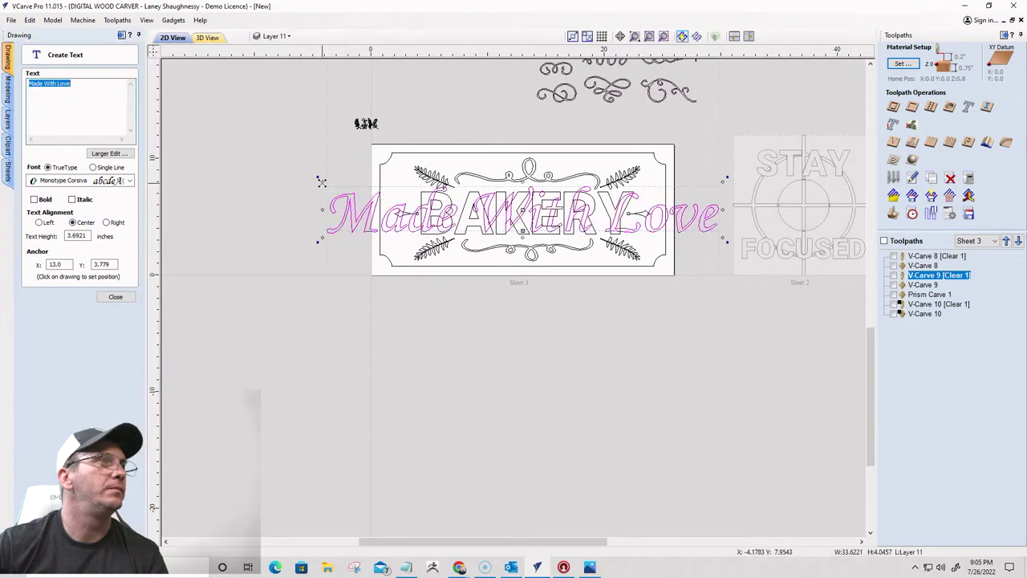
{"action": "left_click", "coordinate": [340, 200]}
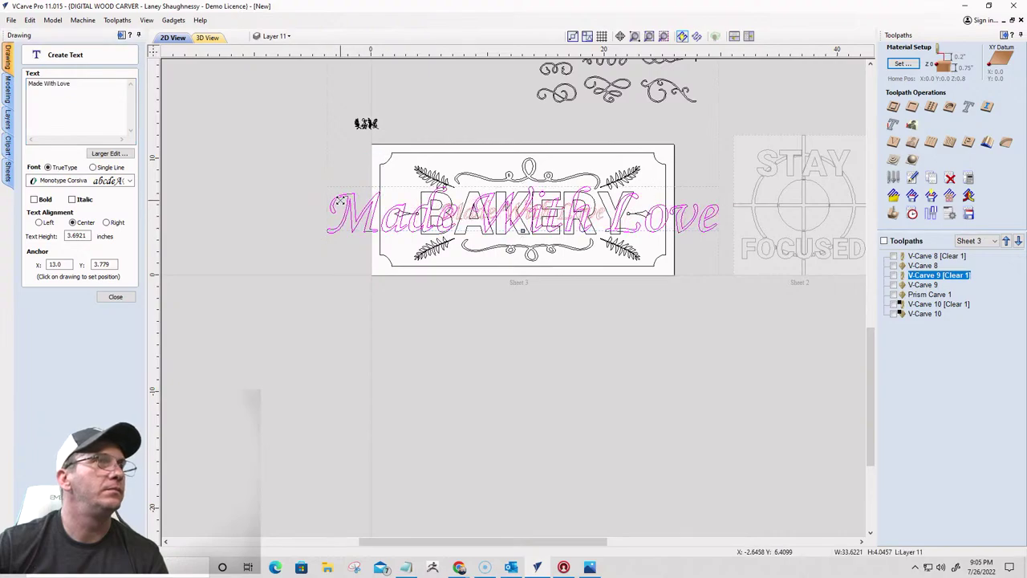
{"action": "scroll", "coordinate": [526, 213], "scroll_direction": "up", "scroll_amount": 4}
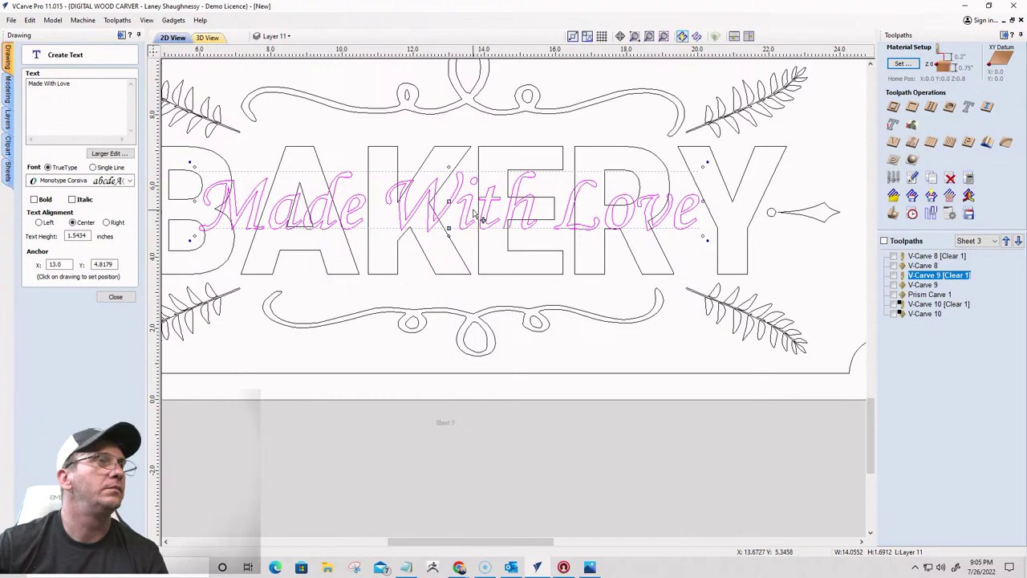
Move the 'Made With Love' text lower and enlarge it to 2.0468 inches tall
{"action": "scroll", "coordinate": [480, 217], "scroll_direction": "down", "scroll_amount": 3}
{"action": "left_click_drag", "start_coordinate": [458, 206], "coordinate": [459, 227]}
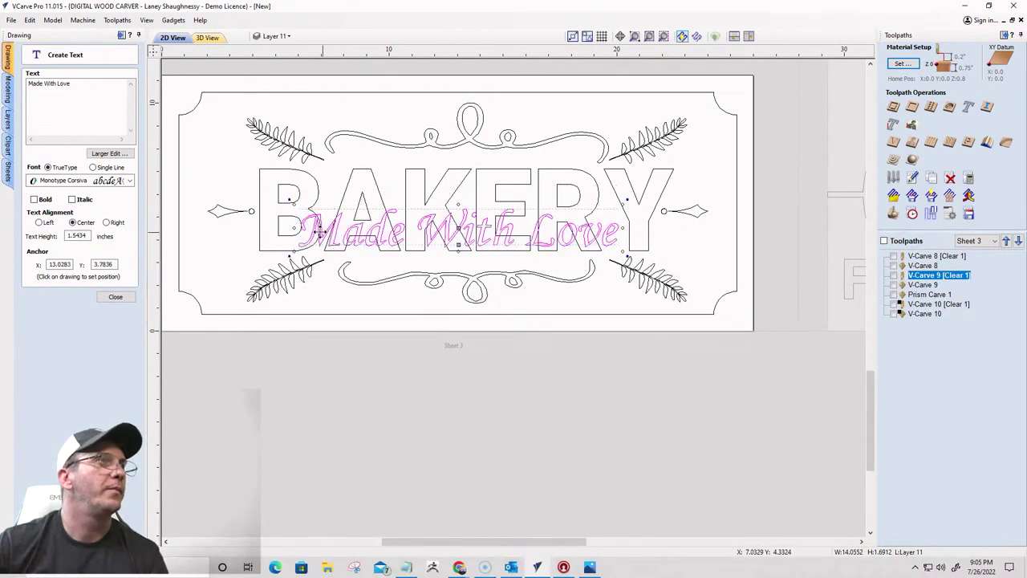
{"action": "left_click_drag", "start_coordinate": [293, 203], "coordinate": [300, 202]}
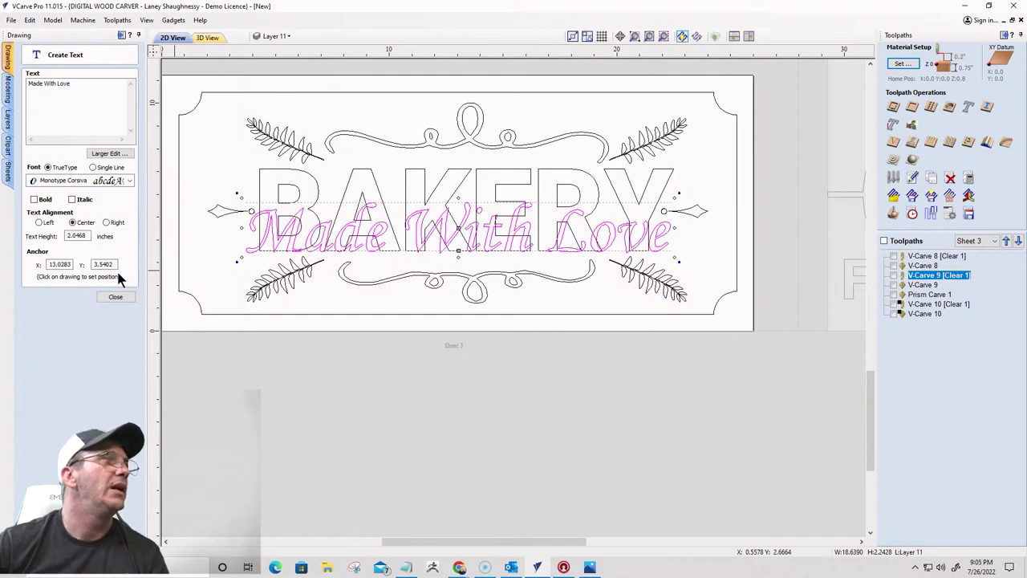
Close the Create Text panel and open the Alignment Tools
{"action": "left_click", "coordinate": [115, 298]}
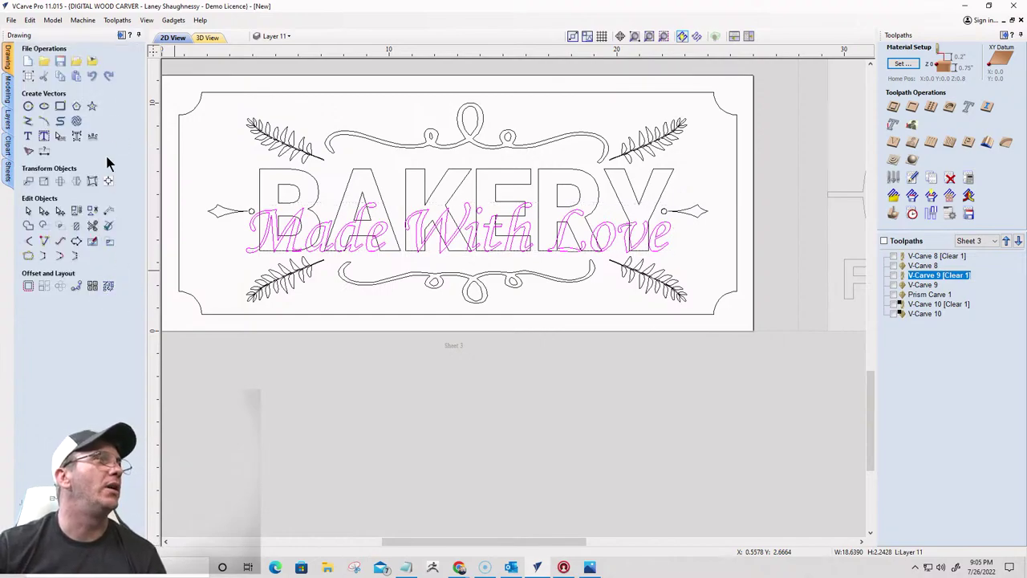
{"action": "left_click", "coordinate": [110, 181]}
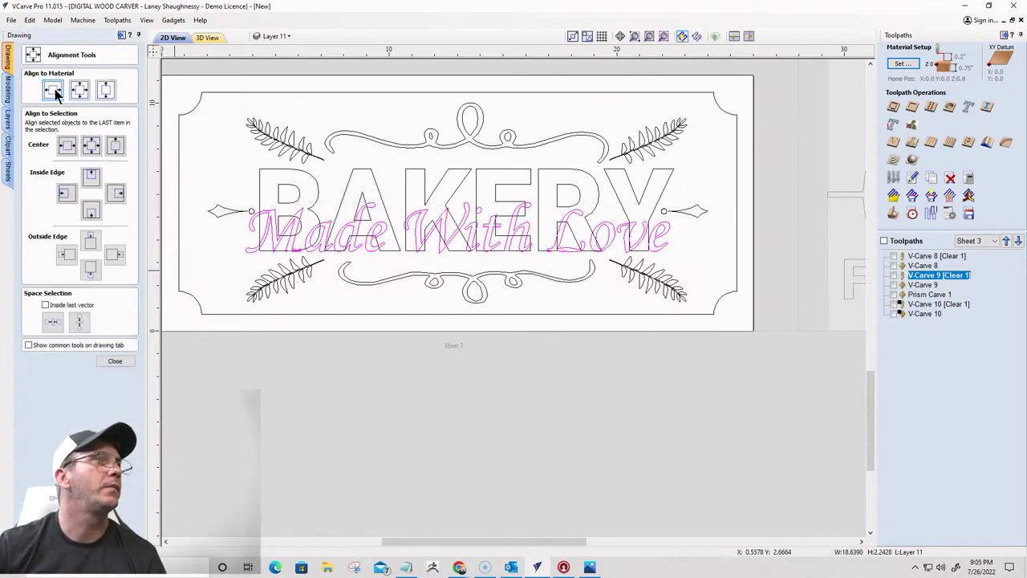
{"action": "scroll", "coordinate": [602, 158], "scroll_direction": "down", "scroll_amount": 2}
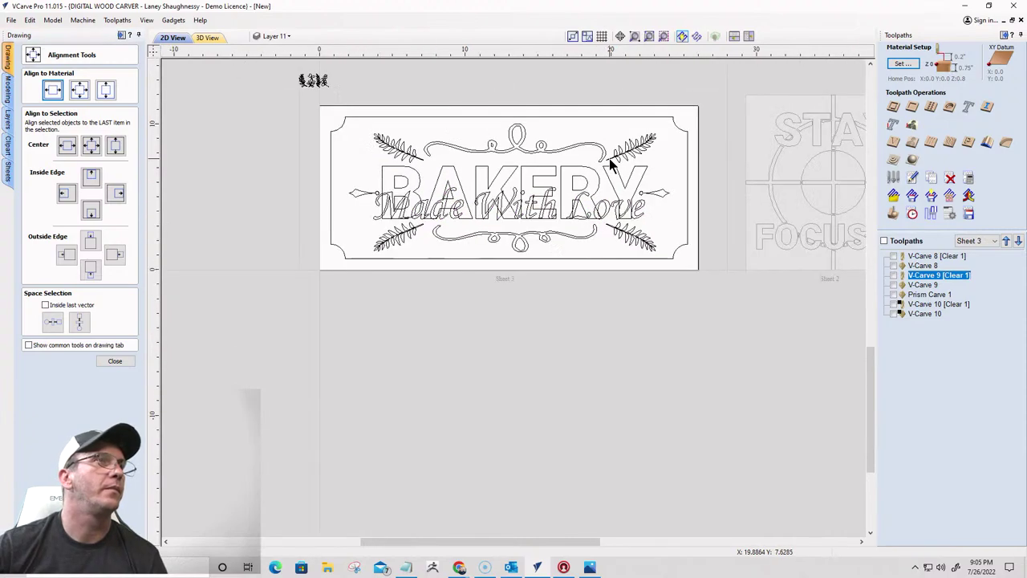
{"action": "scroll", "coordinate": [474, 233], "scroll_direction": "up", "scroll_amount": 2}
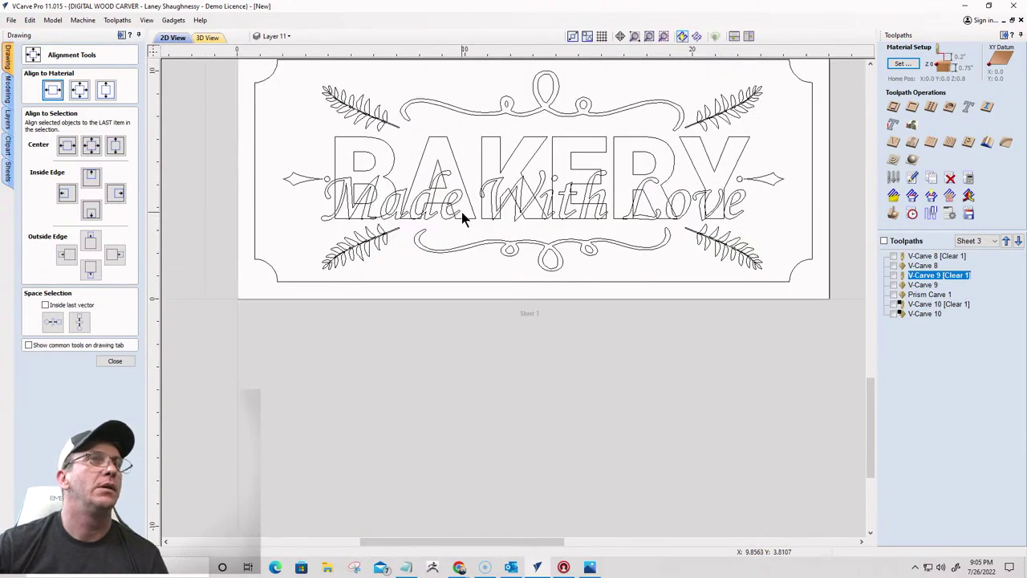
{"action": "scroll", "coordinate": [461, 212], "scroll_direction": "down", "scroll_amount": 2}
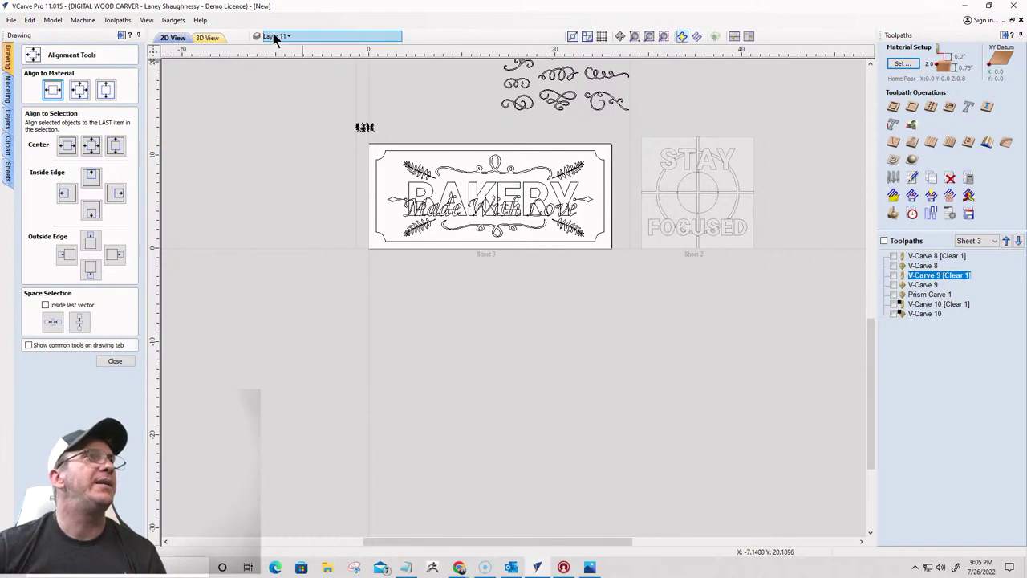
Check Layer 11's Made With Love text, then delete all empty layers
{"action": "left_click", "coordinate": [275, 36]}
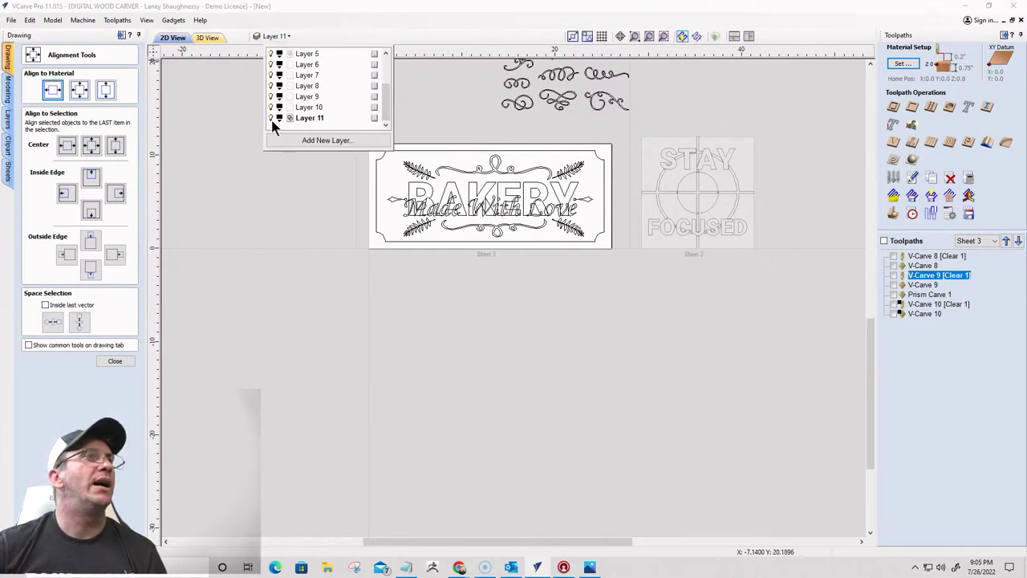
{"action": "left_click", "coordinate": [271, 118]}
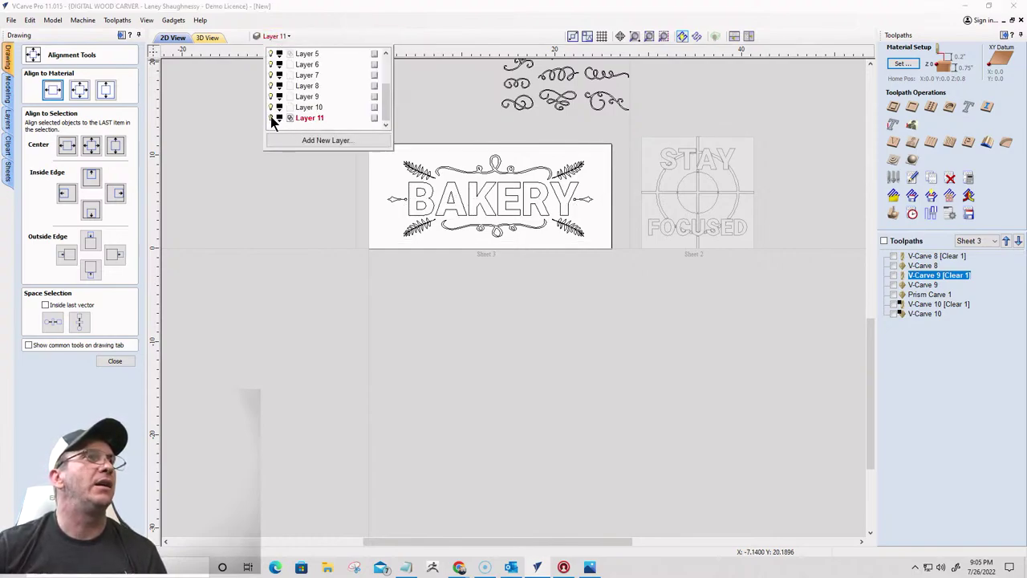
{"action": "left_click", "coordinate": [271, 118]}
{"action": "left_click", "coordinate": [271, 118]}
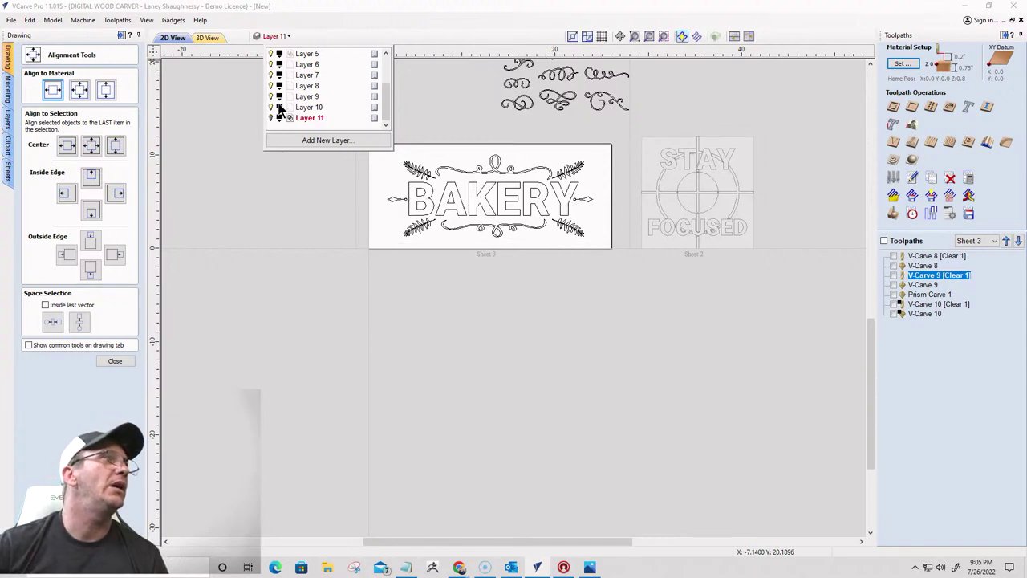
{"action": "right_click", "coordinate": [324, 90]}
{"action": "mouse_move", "coordinate": [348, 173]}
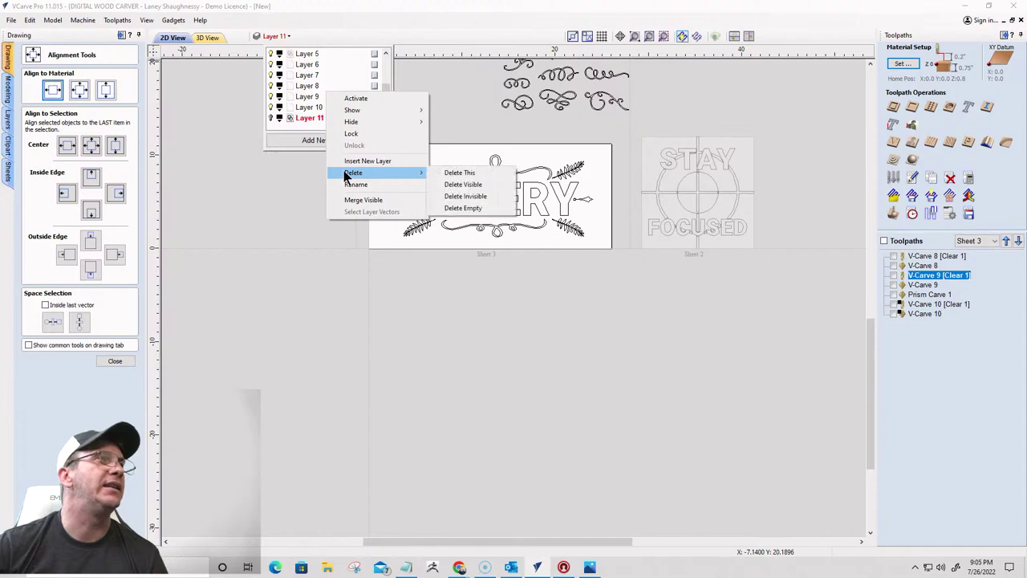
{"action": "left_click", "coordinate": [446, 208]}
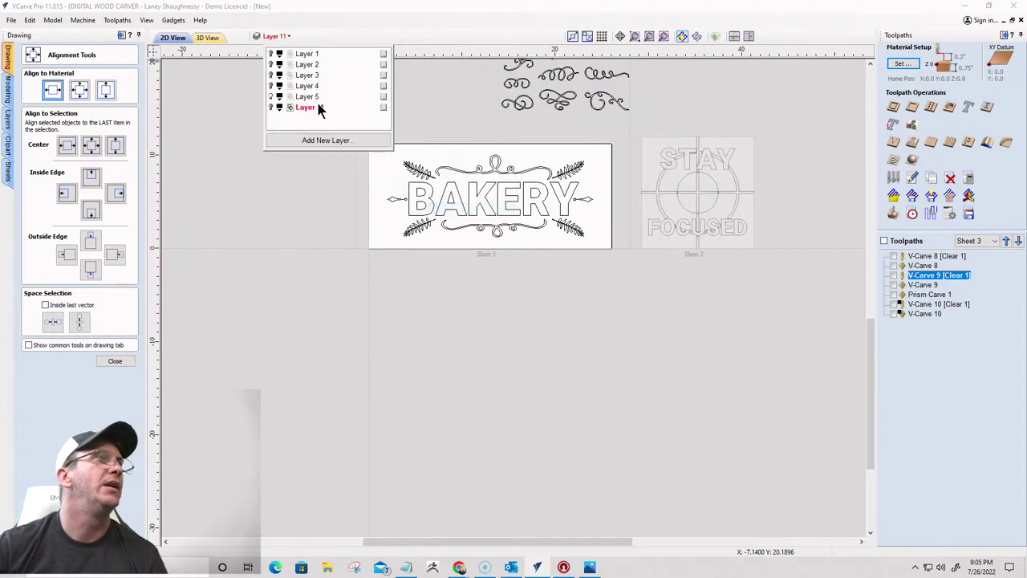
Check Layer 5 and Layer 11 contents, leave them visible, and select all BAKERY vectors
{"action": "left_click", "coordinate": [272, 97]}
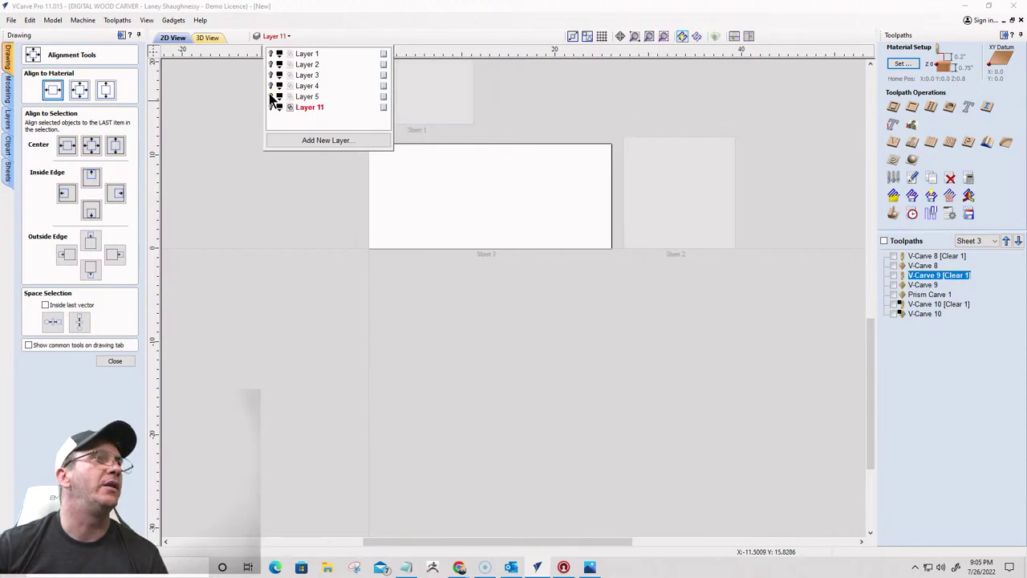
{"action": "left_click", "coordinate": [271, 97]}
{"action": "left_click", "coordinate": [271, 96]}
{"action": "left_click", "coordinate": [271, 96]}
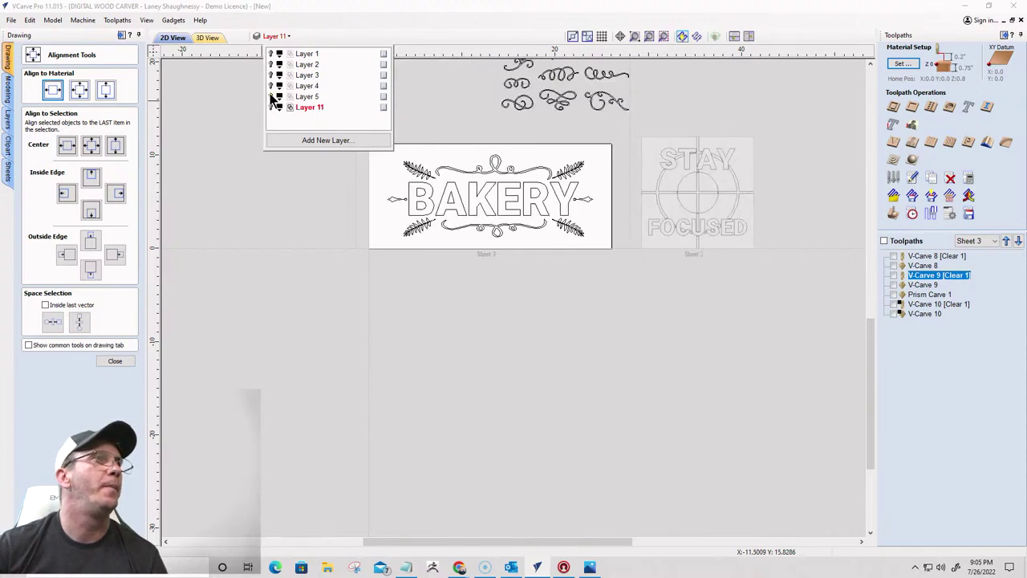
{"action": "left_click", "coordinate": [272, 109]}
{"action": "left_click", "coordinate": [272, 109]}
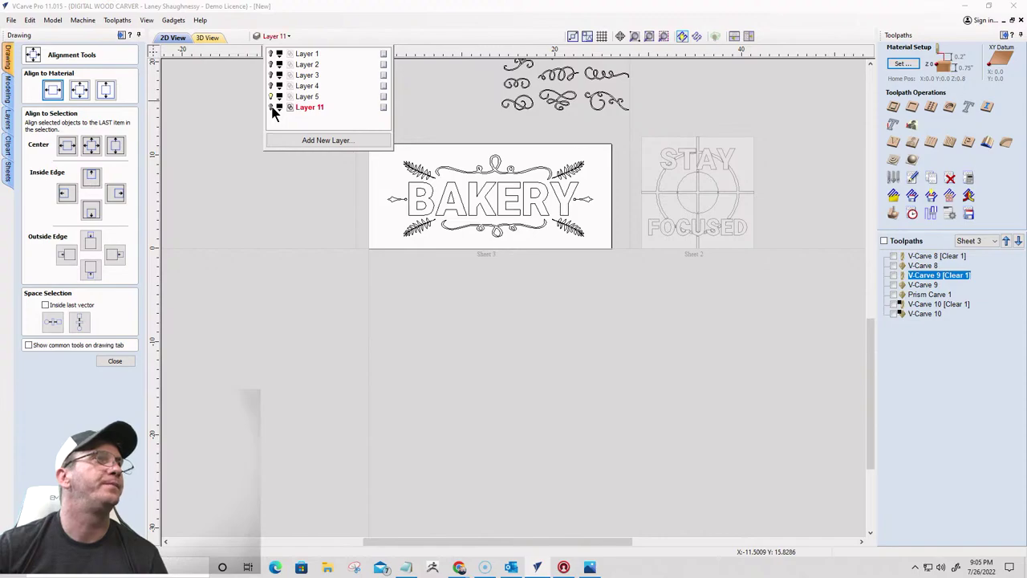
{"action": "left_click", "coordinate": [272, 110]}
{"action": "scroll", "coordinate": [347, 195], "scroll_direction": "down", "scroll_amount": 3}
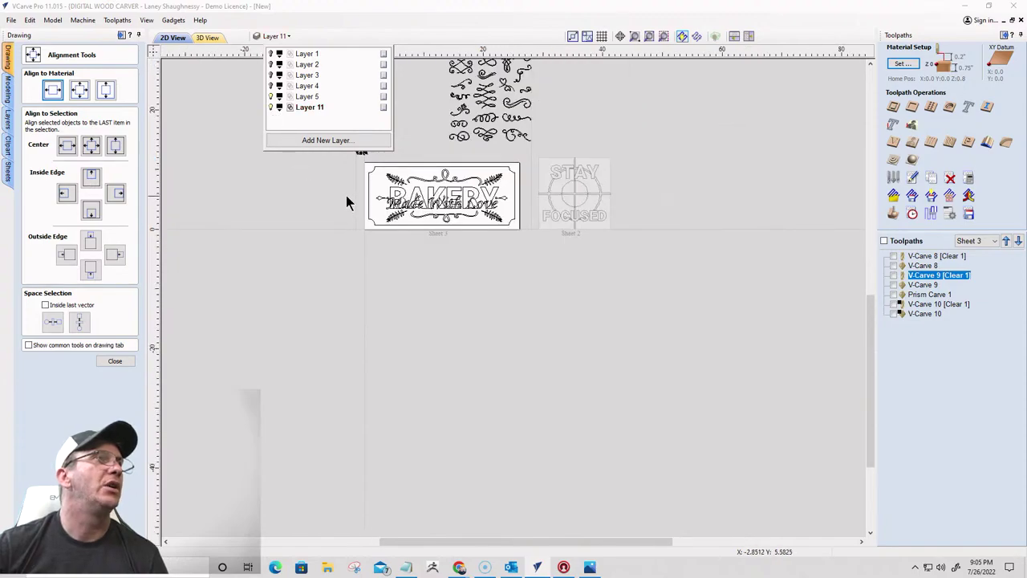
{"action": "left_click_drag", "start_coordinate": [347, 157], "coordinate": [499, 222]}
Move the selected vectors onto a new black layer named 'Original'
{"action": "right_click", "coordinate": [460, 206]}
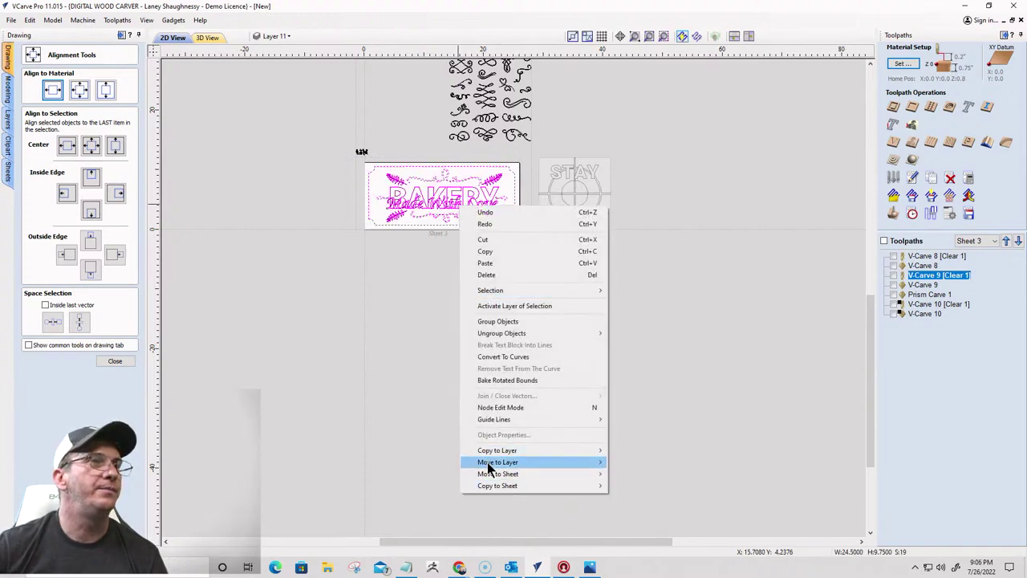
{"action": "mouse_move", "coordinate": [566, 469]}
{"action": "left_click", "coordinate": [640, 537]}
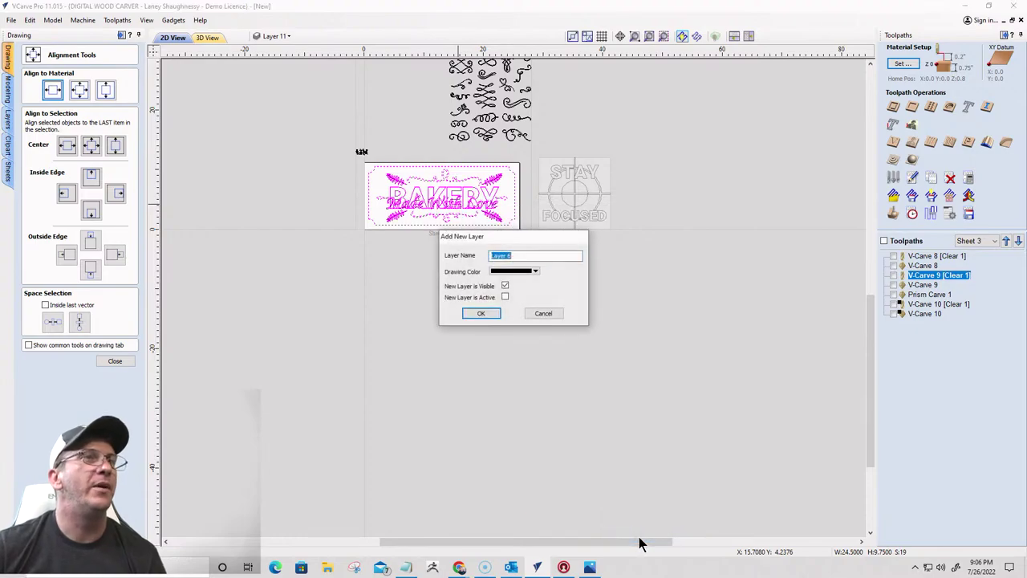
{"action": "type", "text": "Original"}
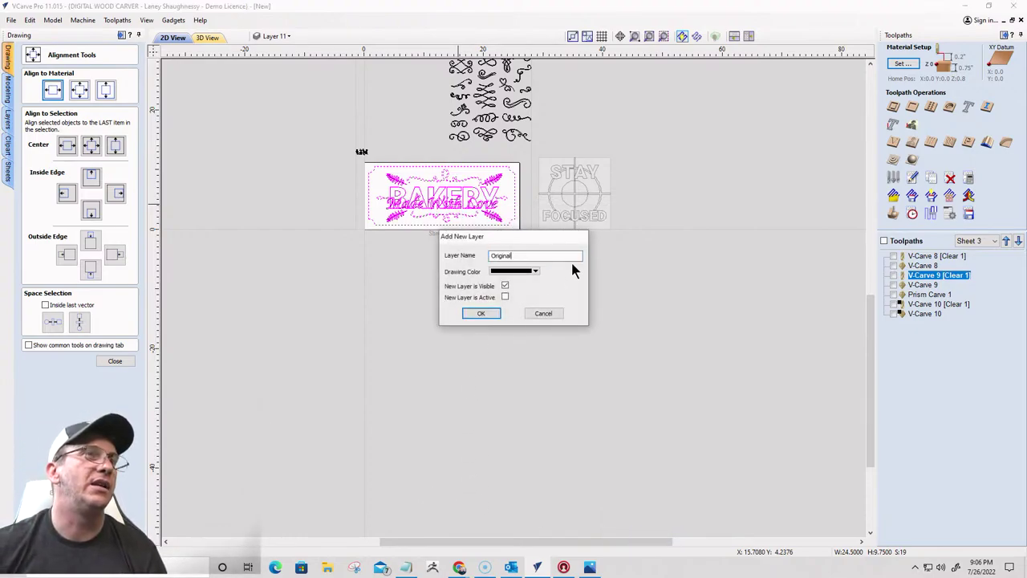
{"action": "left_click", "coordinate": [536, 271]}
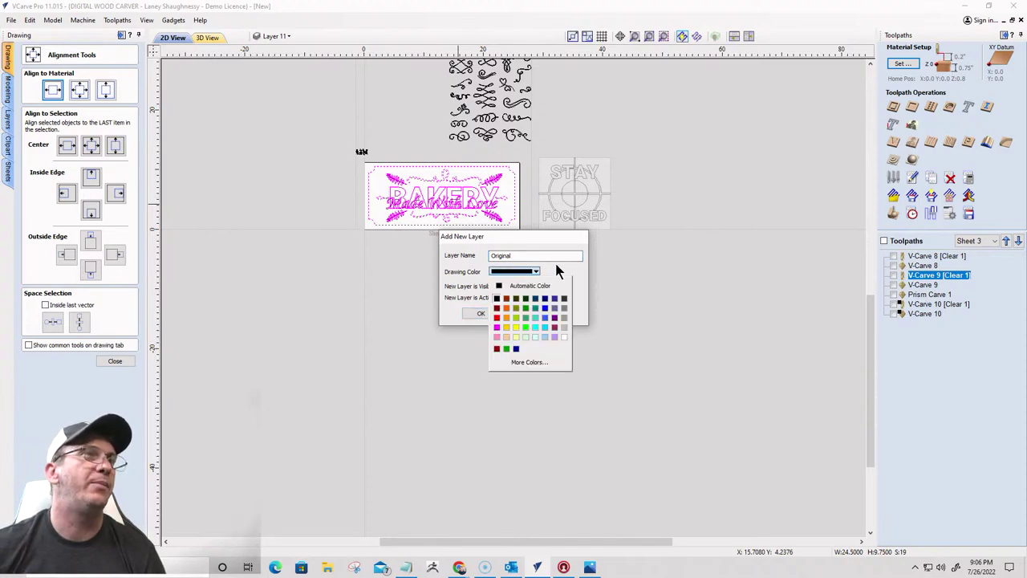
{"action": "left_click", "coordinate": [558, 273]}
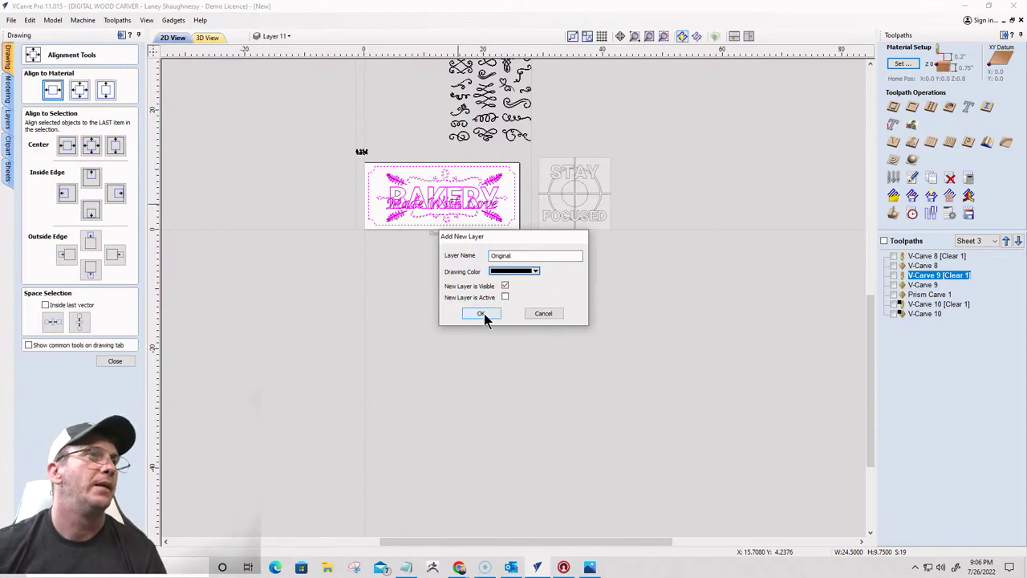
{"action": "left_click", "coordinate": [486, 312]}
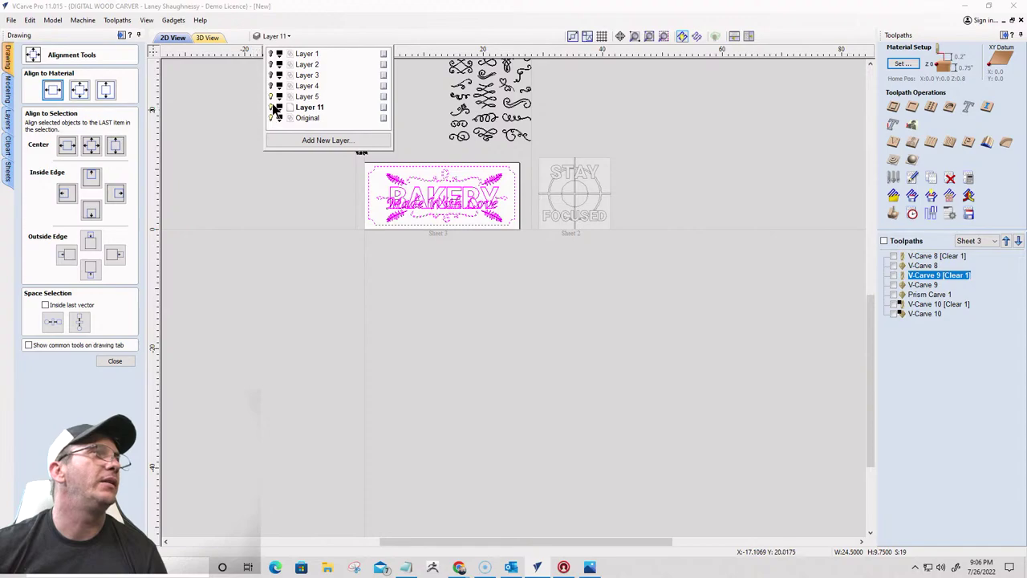
Hide Layer 5 and add a new empty Layer 6
{"action": "left_click", "coordinate": [271, 96]}
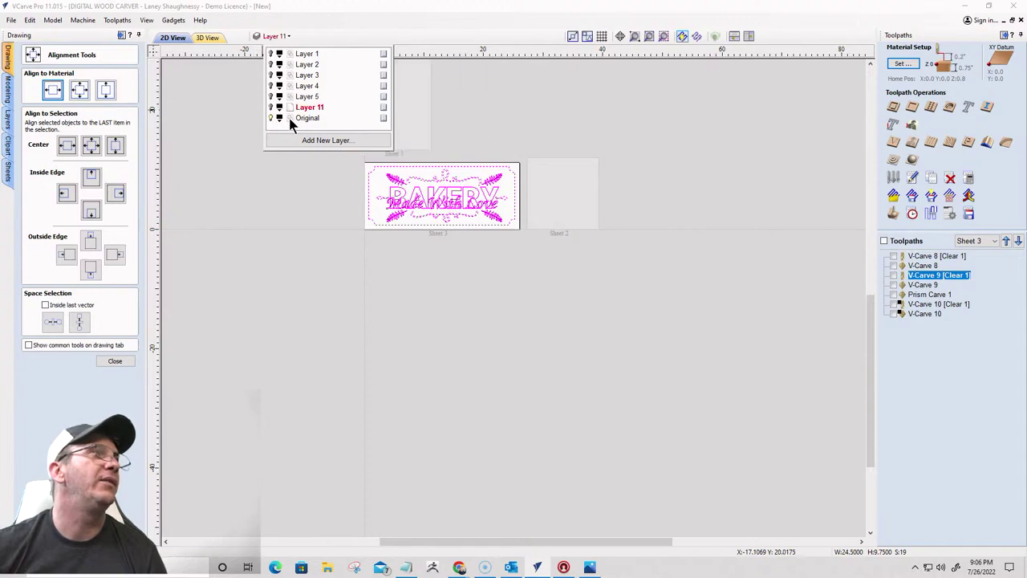
{"action": "scroll", "coordinate": [411, 189], "scroll_direction": "up", "scroll_amount": 4}
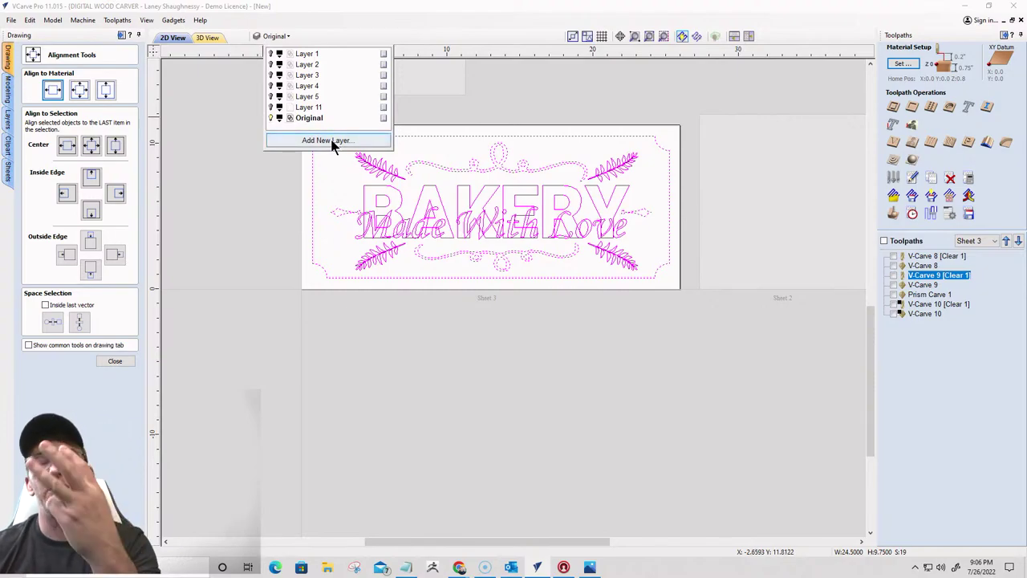
{"action": "left_click", "coordinate": [326, 140]}
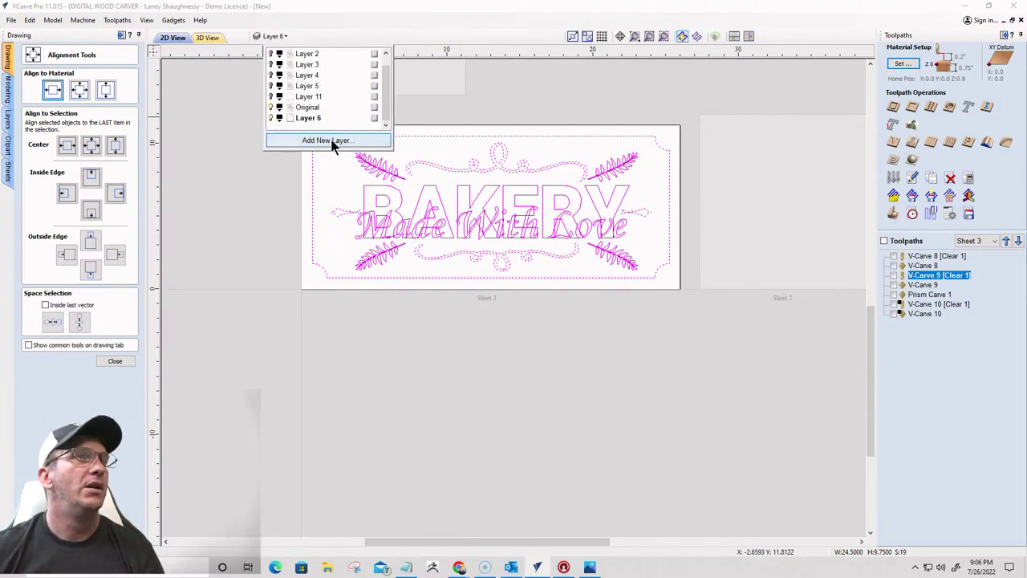
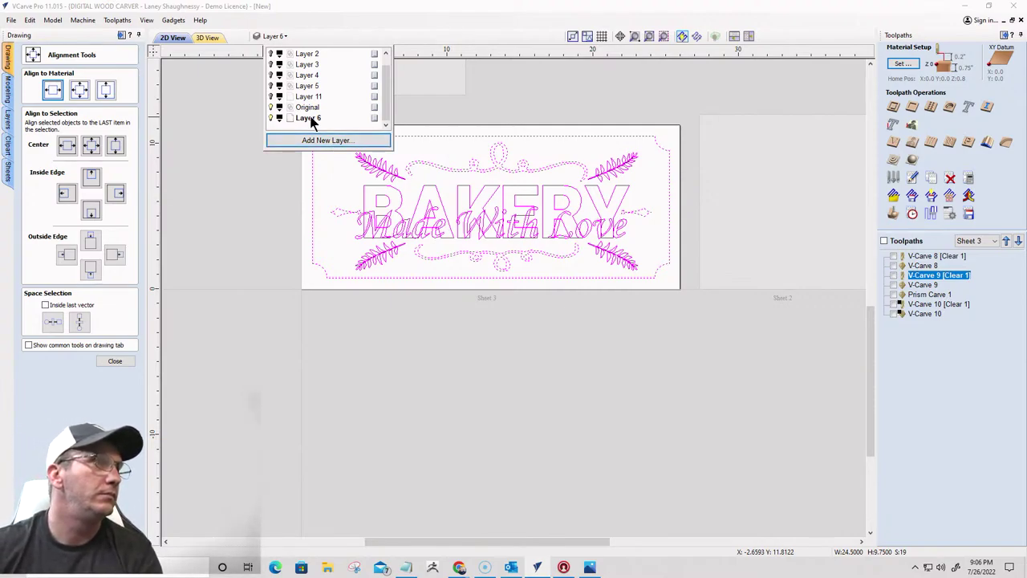
Rename Layer 6 to Top Text, add two new layers and name one Welded Text
{"action": "double_click", "coordinate": [309, 118]}
{"action": "type", "text": "Top Text"}
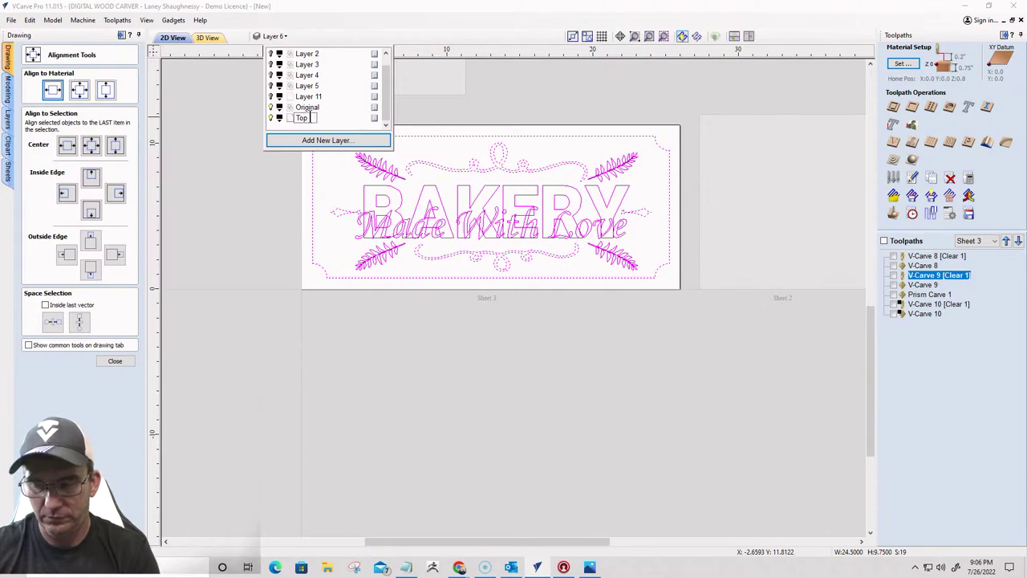
{"action": "left_click", "coordinate": [288, 136]}
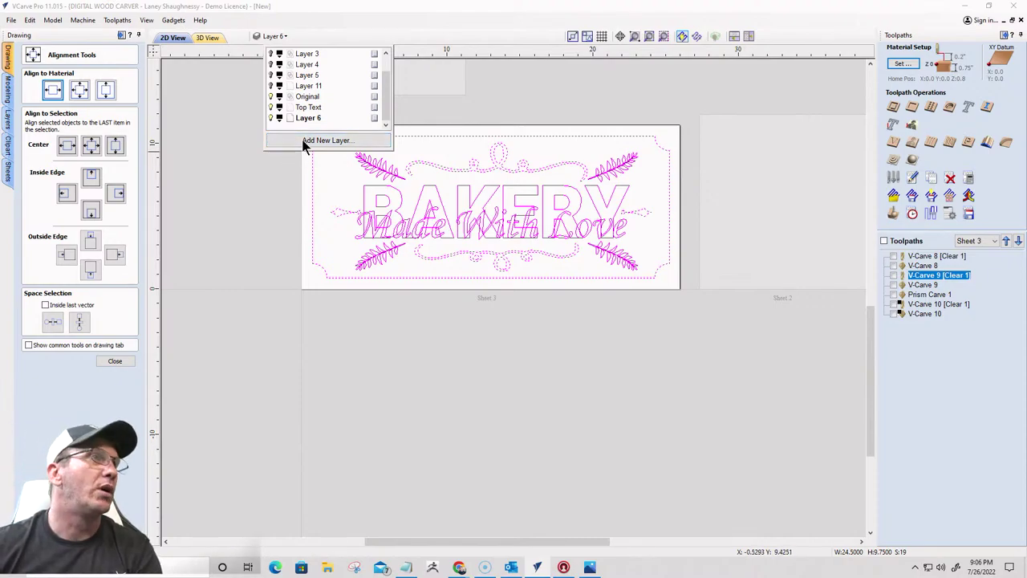
{"action": "left_click", "coordinate": [290, 140]}
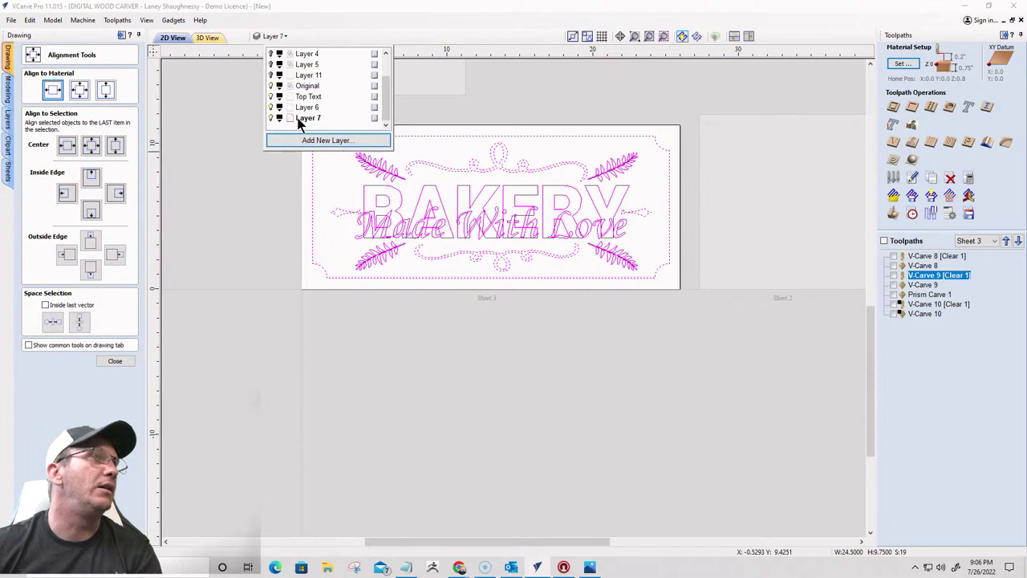
{"action": "double_click", "coordinate": [301, 118]}
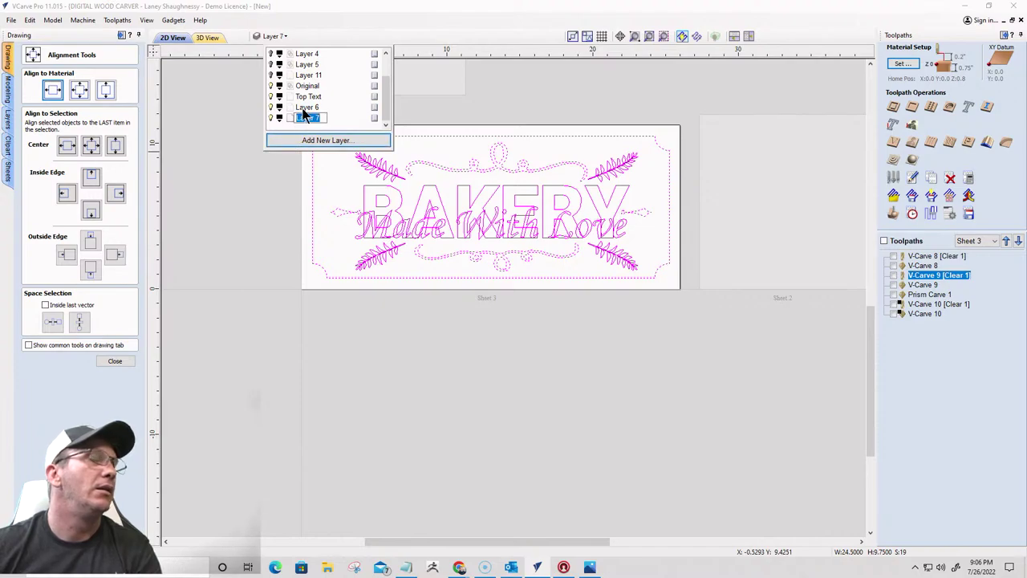
{"action": "type", "text": "Welded"}
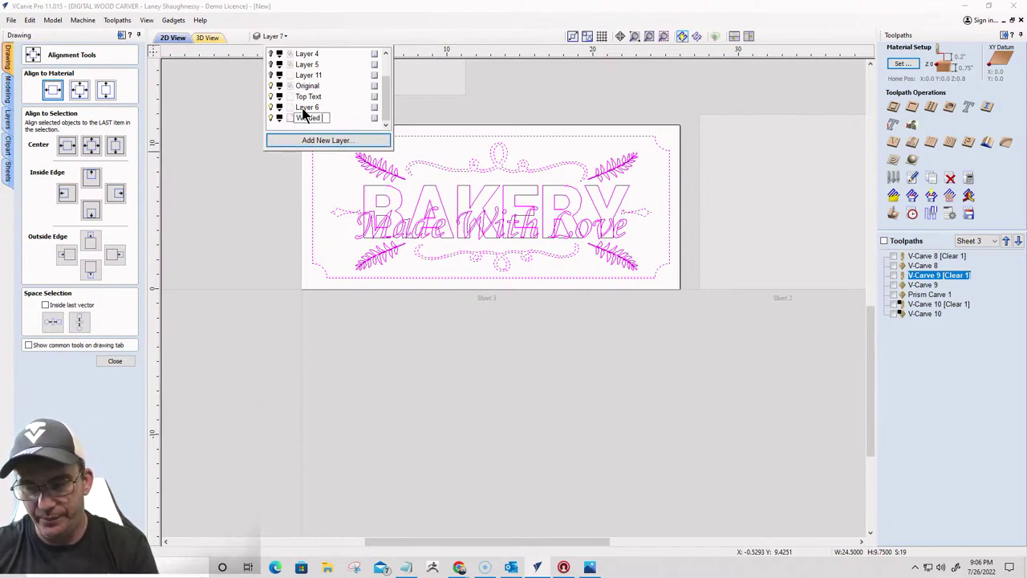
{"action": "type", "text": " Text"}
{"action": "key", "text": "Return"}
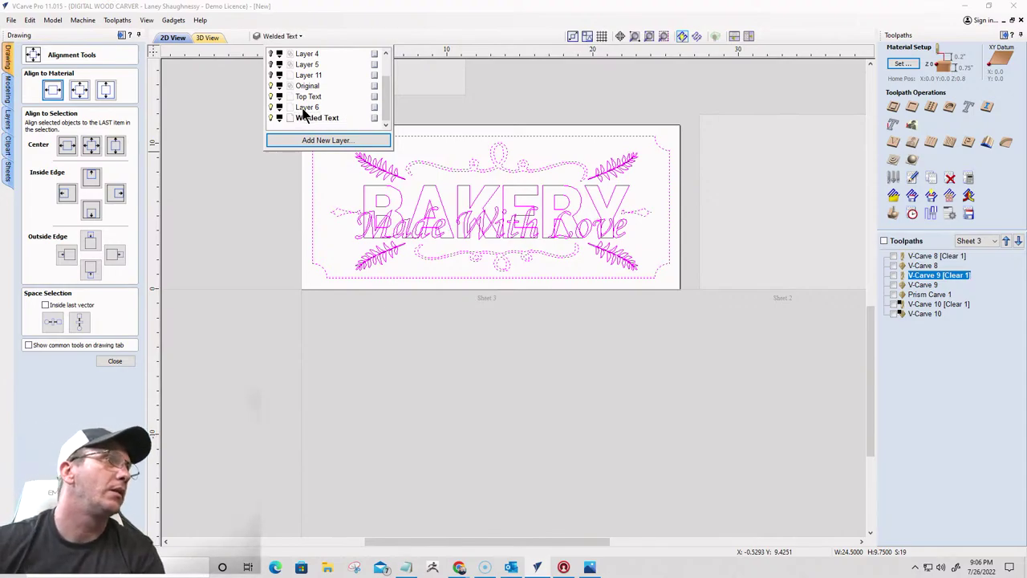
Rename the other Layer 6 to Bottom Text and add a new layer named Lower Thirds
{"action": "left_click", "coordinate": [301, 108]}
{"action": "right_click", "coordinate": [301, 107]}
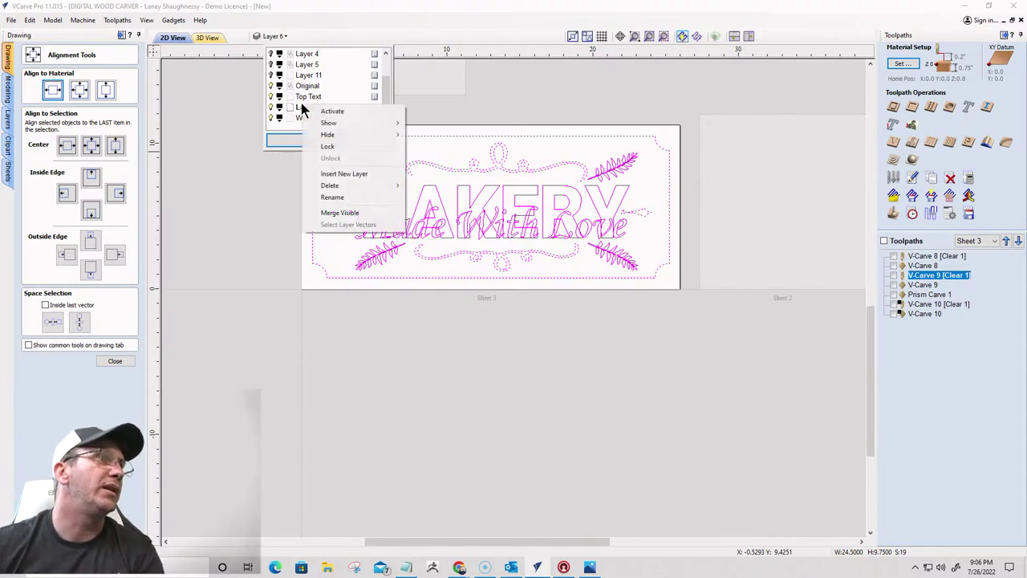
{"action": "left_click", "coordinate": [333, 199]}
{"action": "type", "text": "B"}
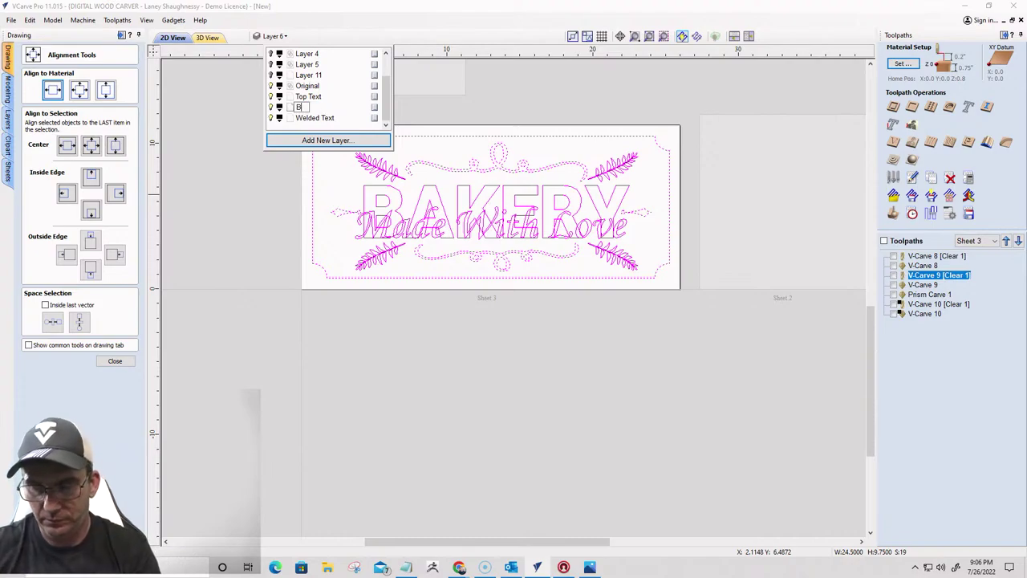
{"action": "type", "text": "ottom Text"}
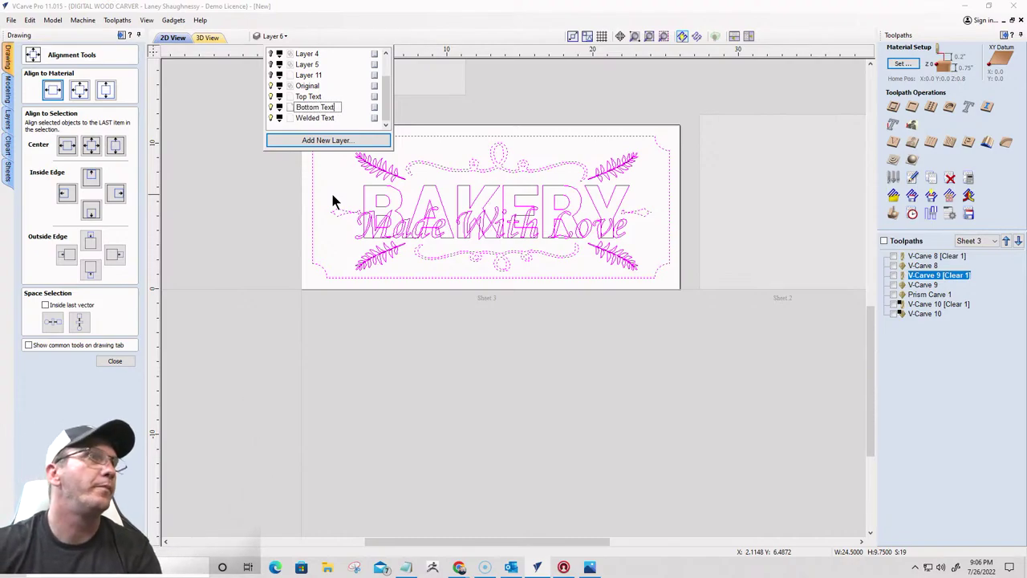
{"action": "key", "text": "Return"}
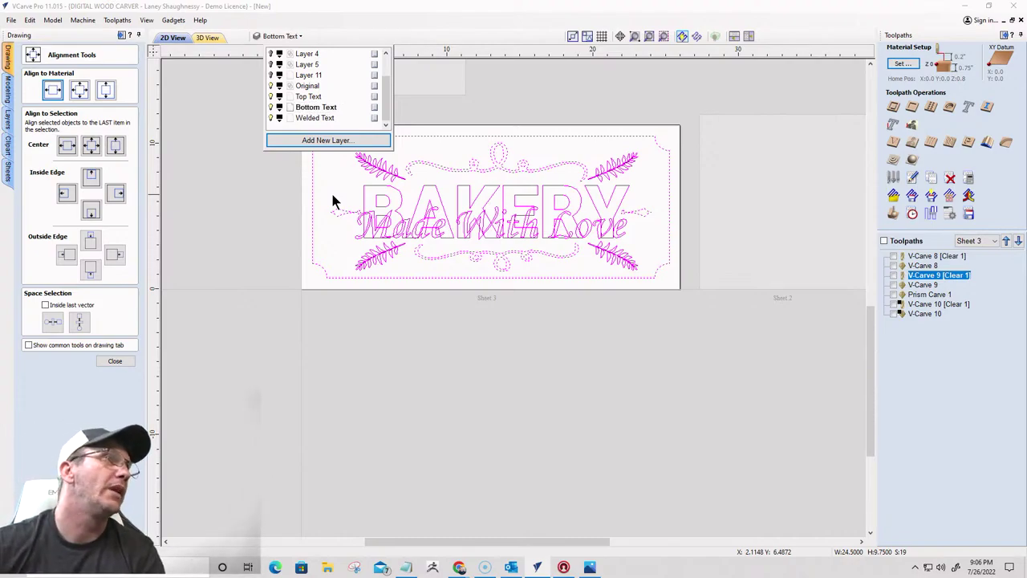
{"action": "left_click", "coordinate": [317, 140]}
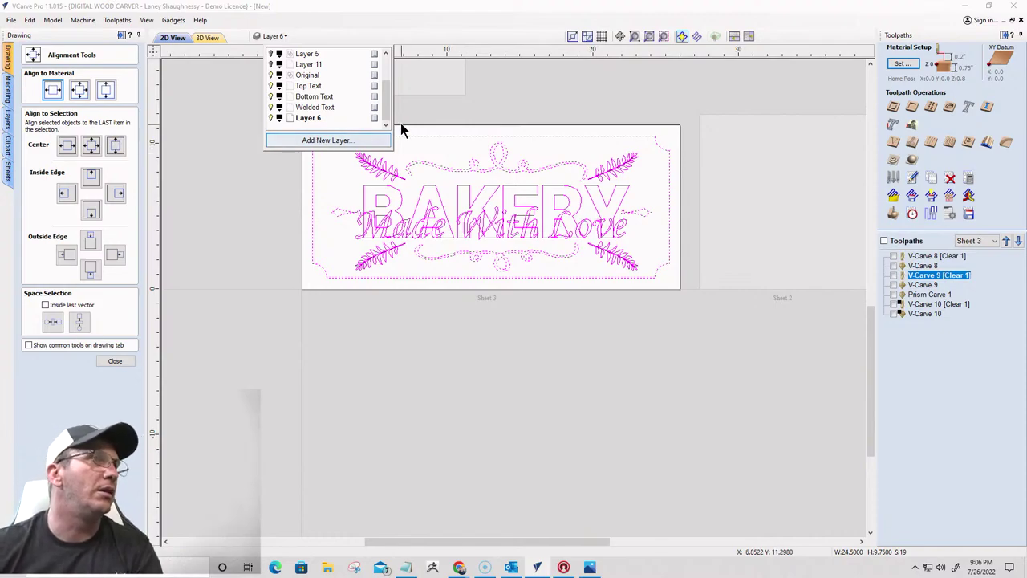
{"action": "double_click", "coordinate": [309, 118]}
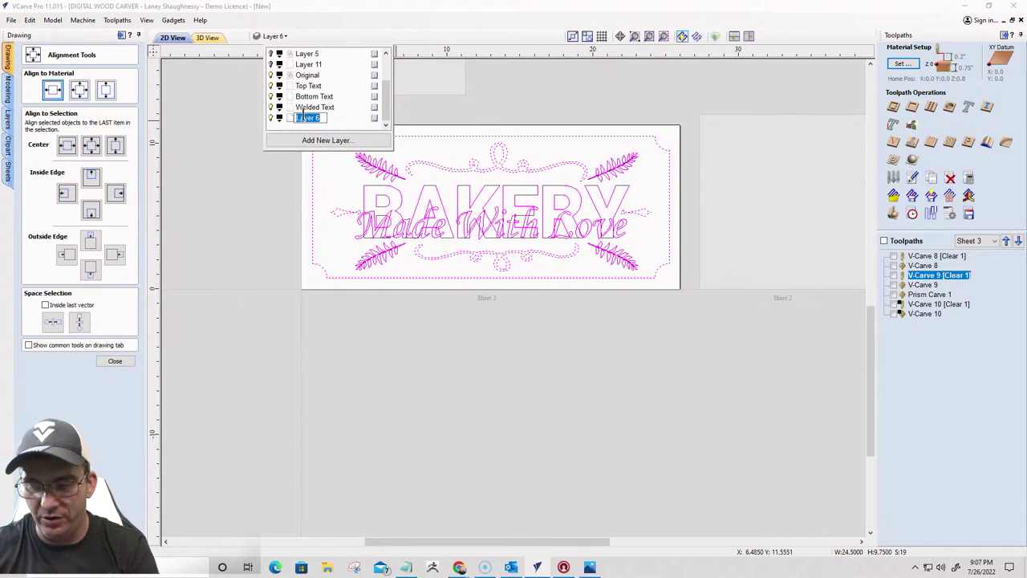
{"action": "type", "text": "L"}
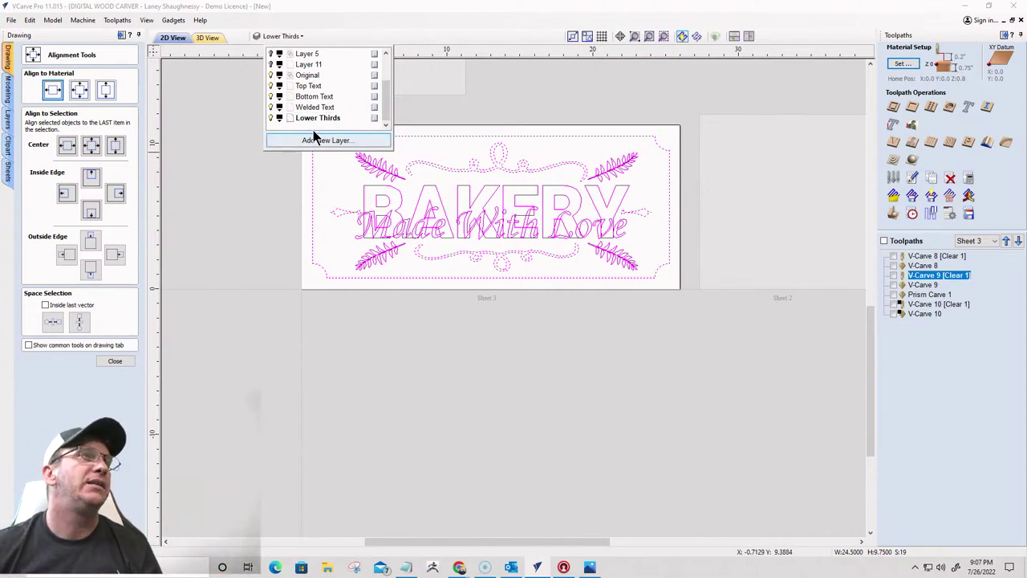
Nudge the left arrow ornament beside BAKERY slightly to the left
{"action": "left_click", "coordinate": [394, 196]}
{"action": "scroll", "coordinate": [537, 238], "scroll_direction": "up", "scroll_amount": 3}
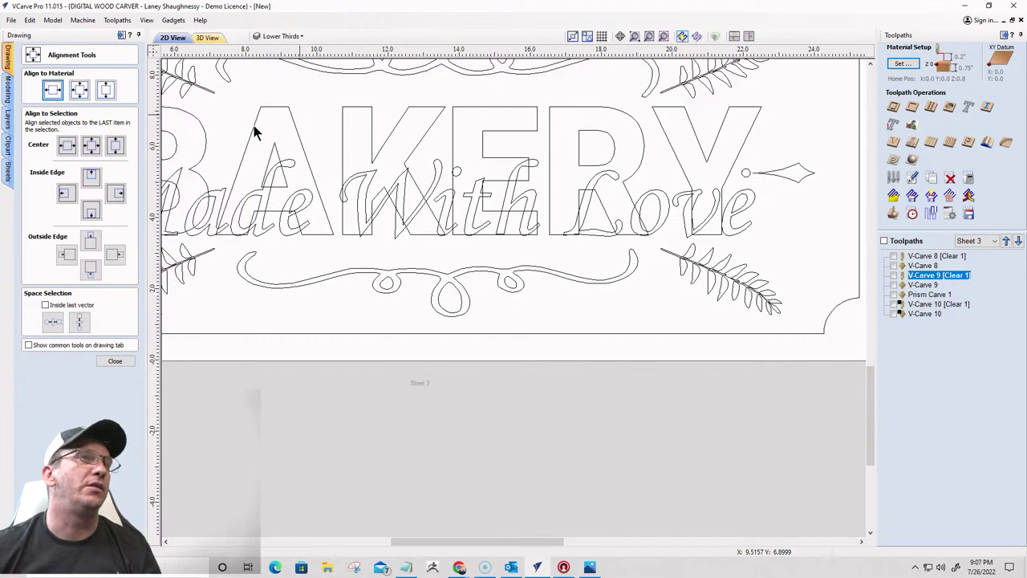
{"action": "scroll", "coordinate": [473, 195], "scroll_direction": "down", "scroll_amount": 2}
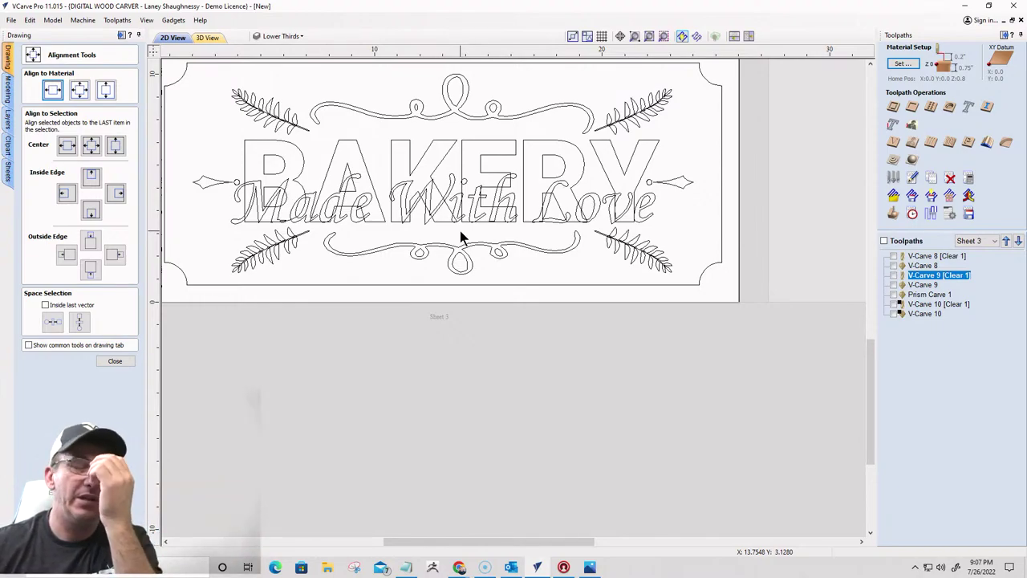
{"action": "left_click", "coordinate": [240, 199]}
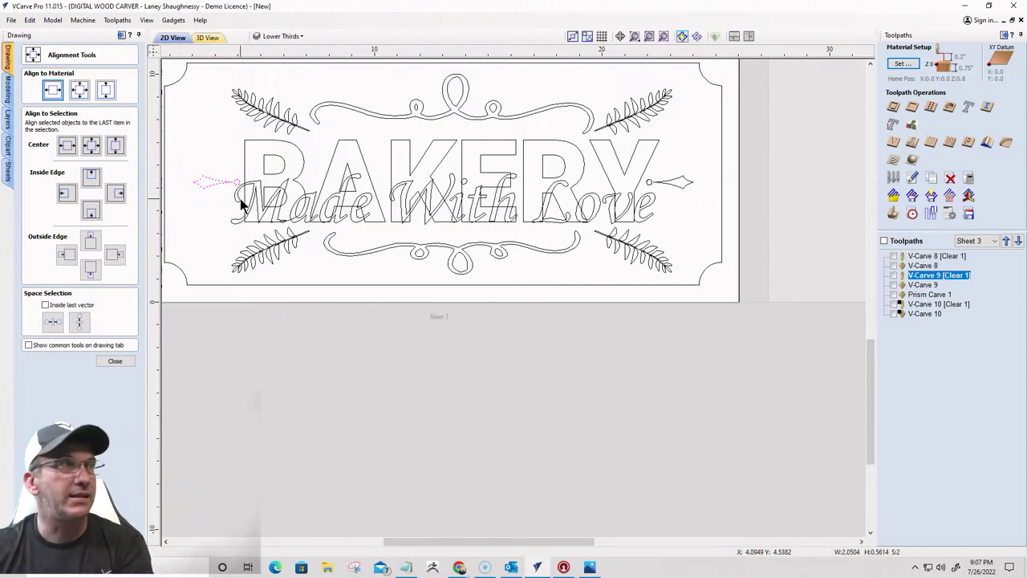
{"action": "key", "text": "Left"}
{"action": "key", "text": "Left"}
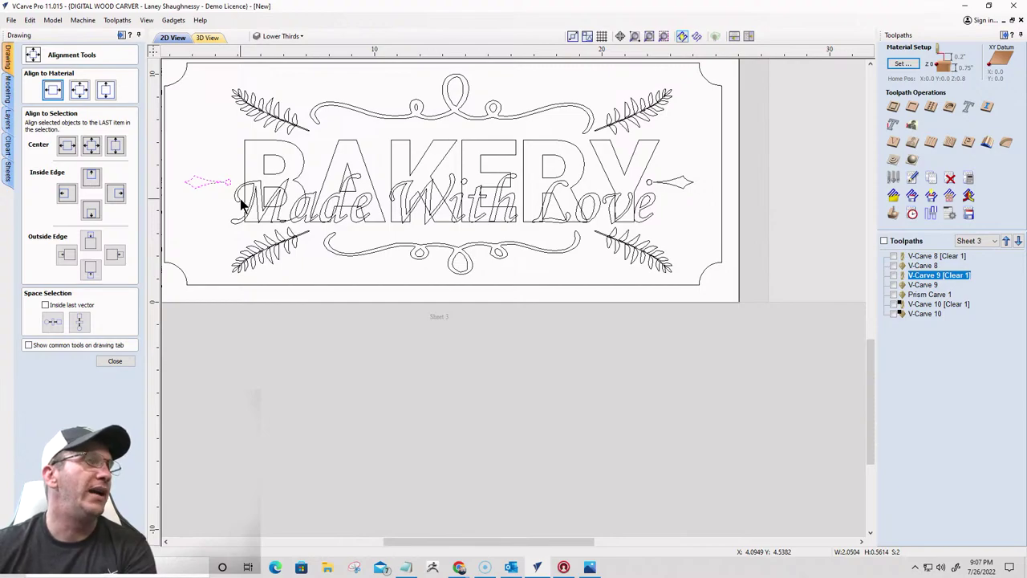
{"action": "key", "text": "Left"}
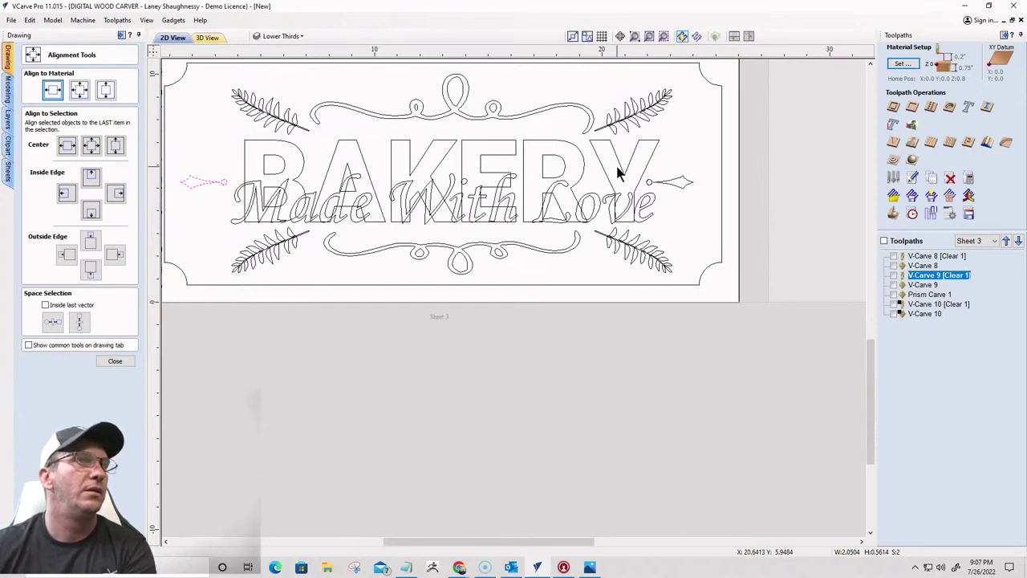
Make a horizontally mirrored copy of the left arrow ornament on the right side
{"action": "left_click", "coordinate": [699, 196]}
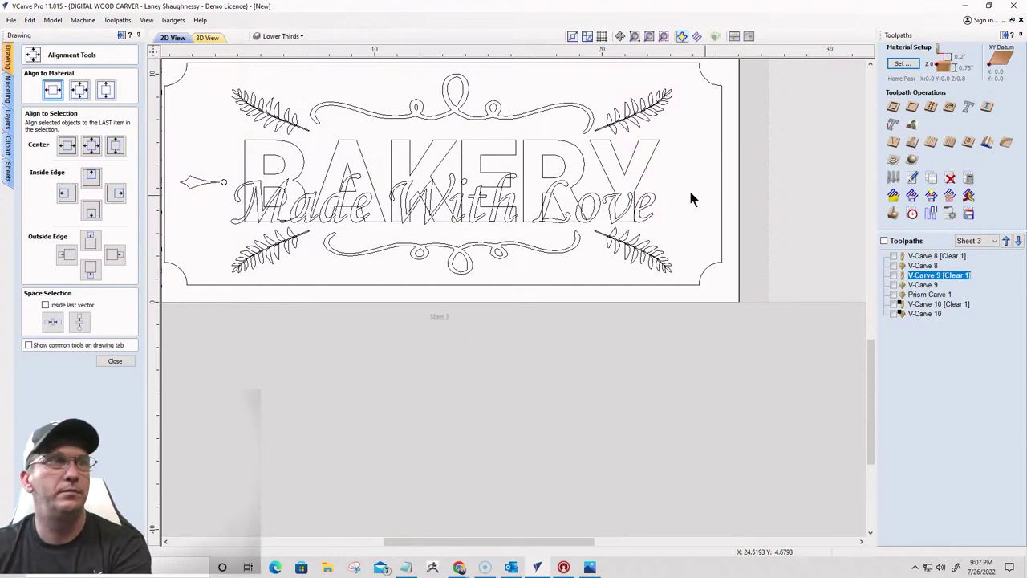
{"action": "scroll", "coordinate": [251, 160], "scroll_direction": "down", "scroll_amount": 2}
{"action": "scroll", "coordinate": [190, 158], "scroll_direction": "up", "scroll_amount": 2}
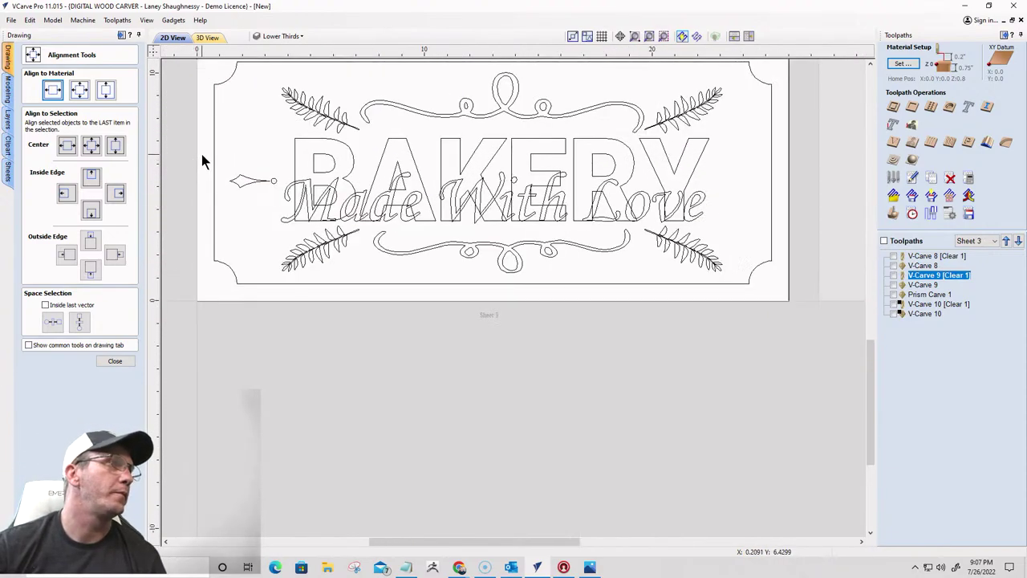
{"action": "left_click", "coordinate": [262, 186]}
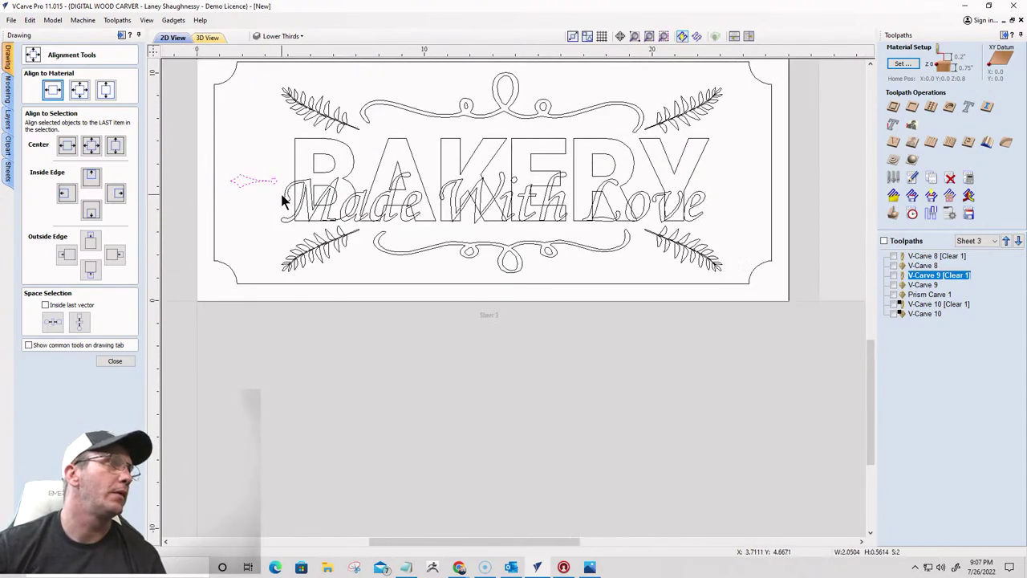
{"action": "left_click", "coordinate": [113, 361]}
{"action": "left_click", "coordinate": [76, 181]}
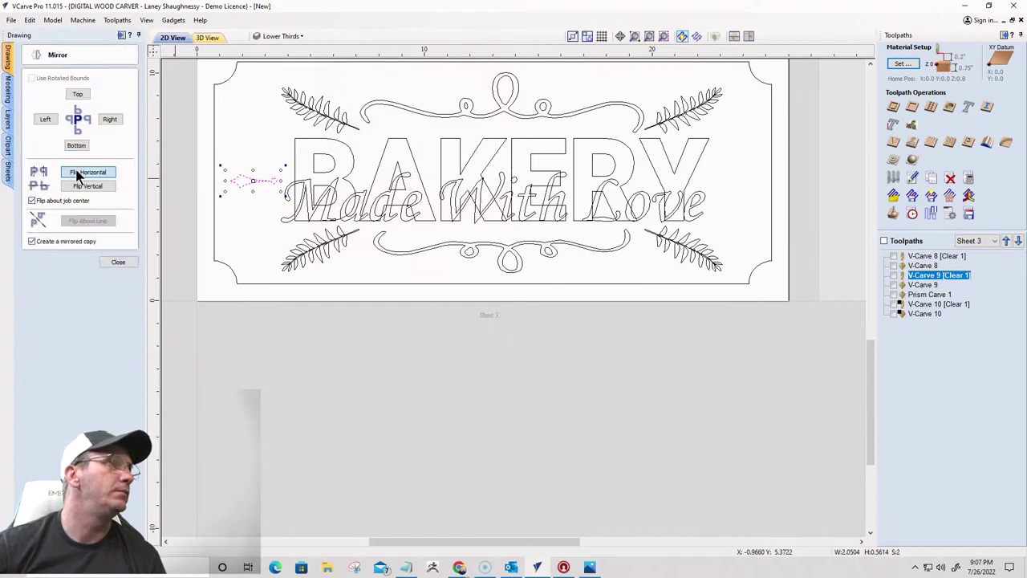
{"action": "left_click", "coordinate": [84, 172]}
Select all the leaves, swirls and arrow ornaments around the sign text
{"action": "left_click", "coordinate": [445, 284]}
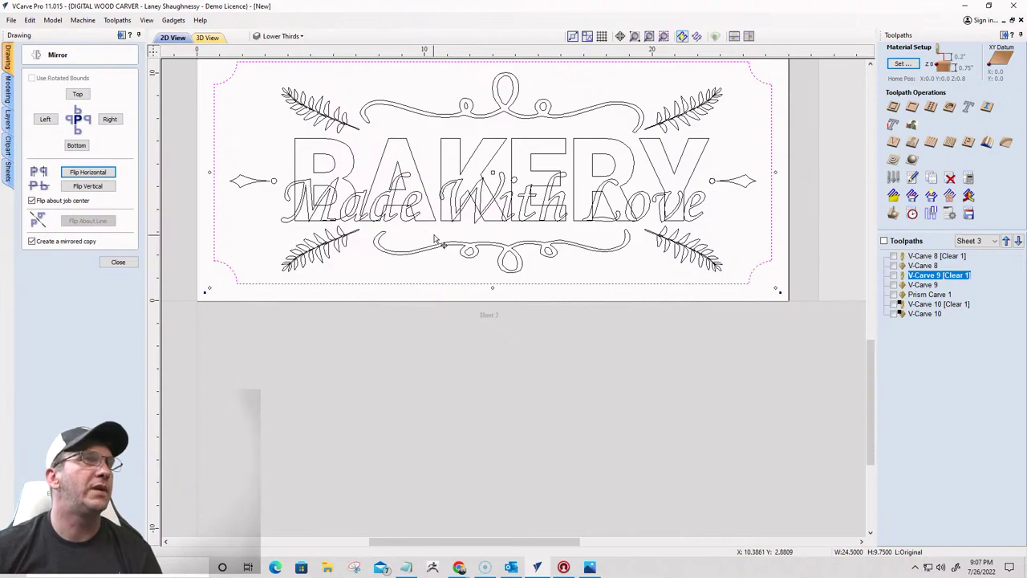
{"action": "scroll", "coordinate": [440, 239], "scroll_direction": "down", "scroll_amount": 3}
{"action": "scroll", "coordinate": [413, 240], "scroll_direction": "up", "scroll_amount": 2}
{"action": "scroll", "coordinate": [371, 211], "scroll_direction": "up", "scroll_amount": 1}
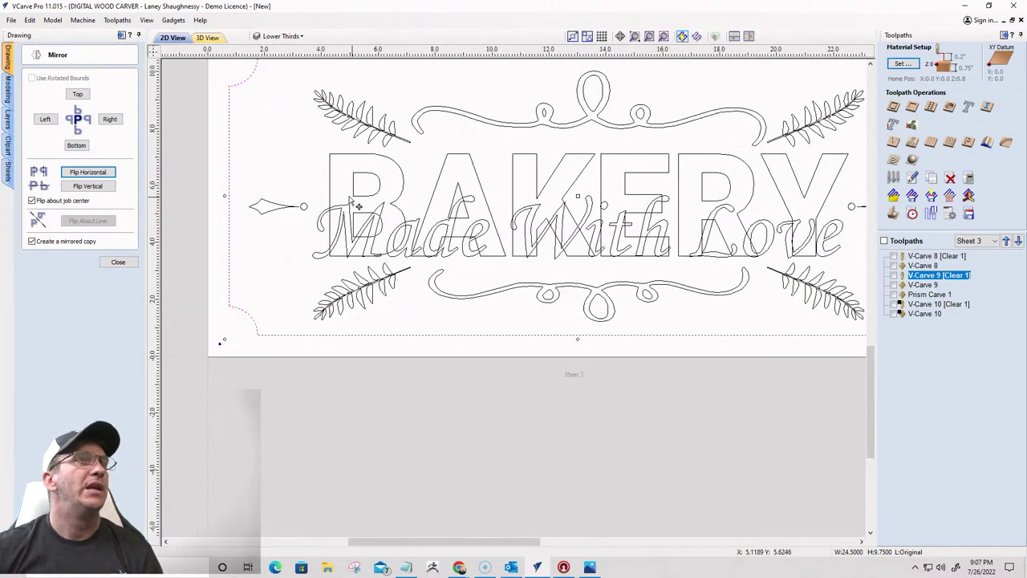
{"action": "scroll", "coordinate": [342, 197], "scroll_direction": "down", "scroll_amount": 3}
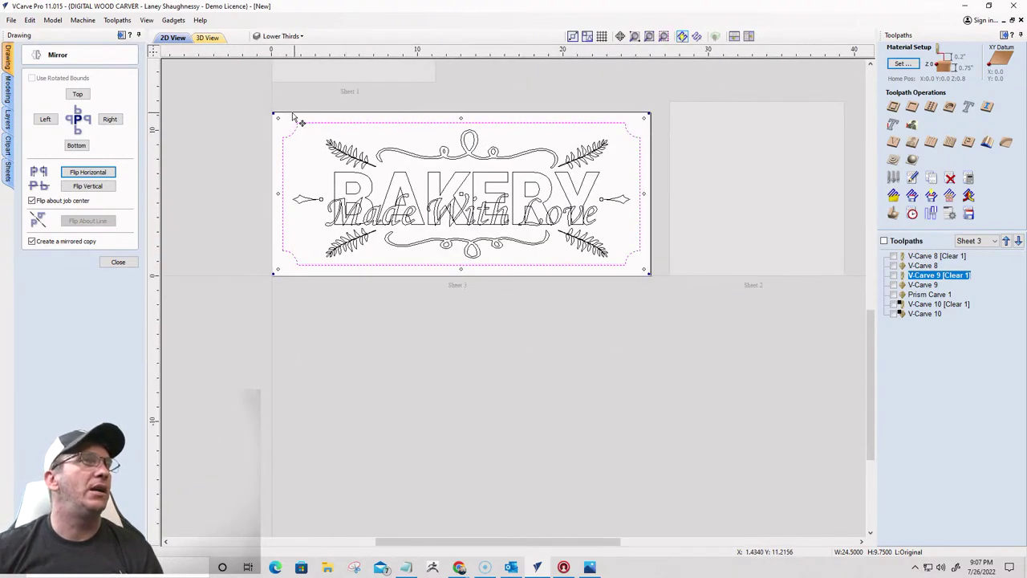
{"action": "left_click_drag", "start_coordinate": [291, 120], "coordinate": [629, 173]}
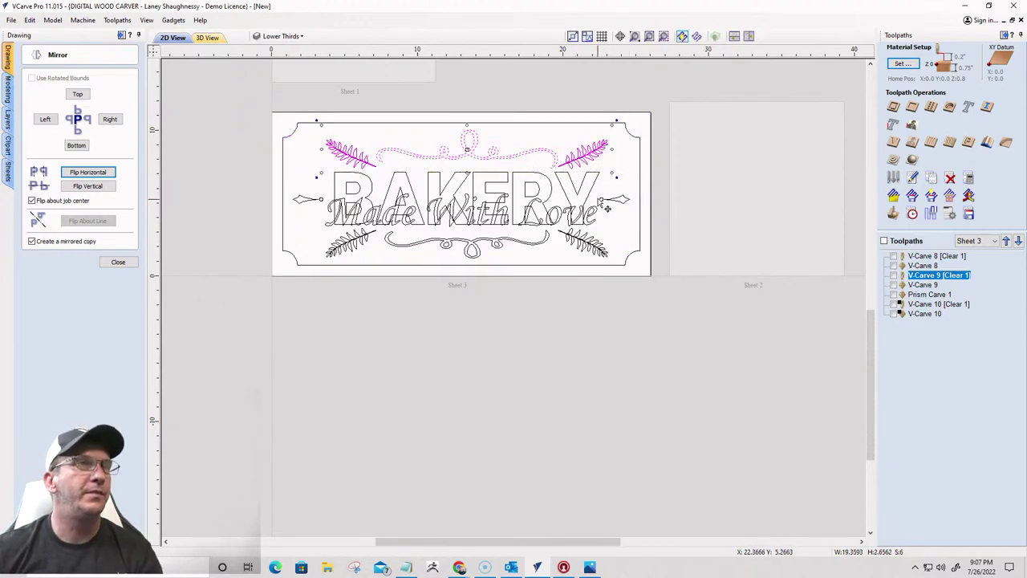
{"action": "left_click", "coordinate": [622, 199], "text": "shift"}
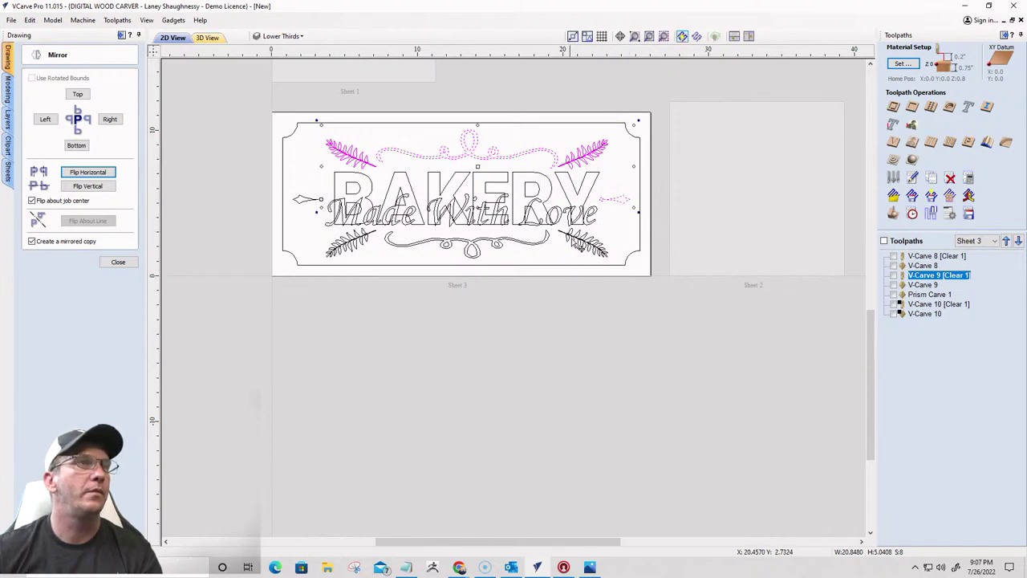
{"action": "left_click", "coordinate": [578, 245], "text": "shift"}
{"action": "left_click", "coordinate": [502, 242], "text": "shift"}
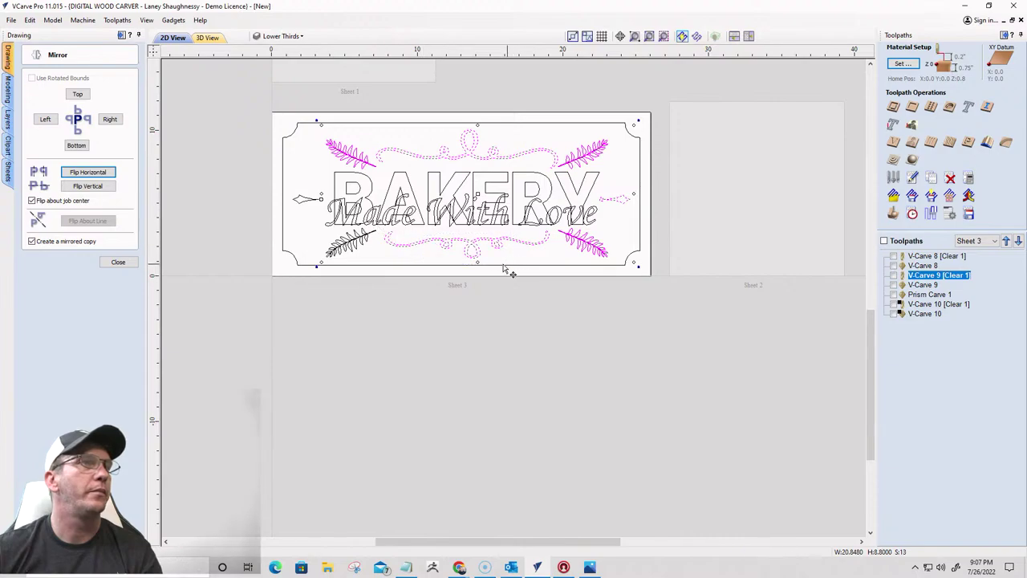
{"action": "left_click", "coordinate": [338, 247], "text": "shift"}
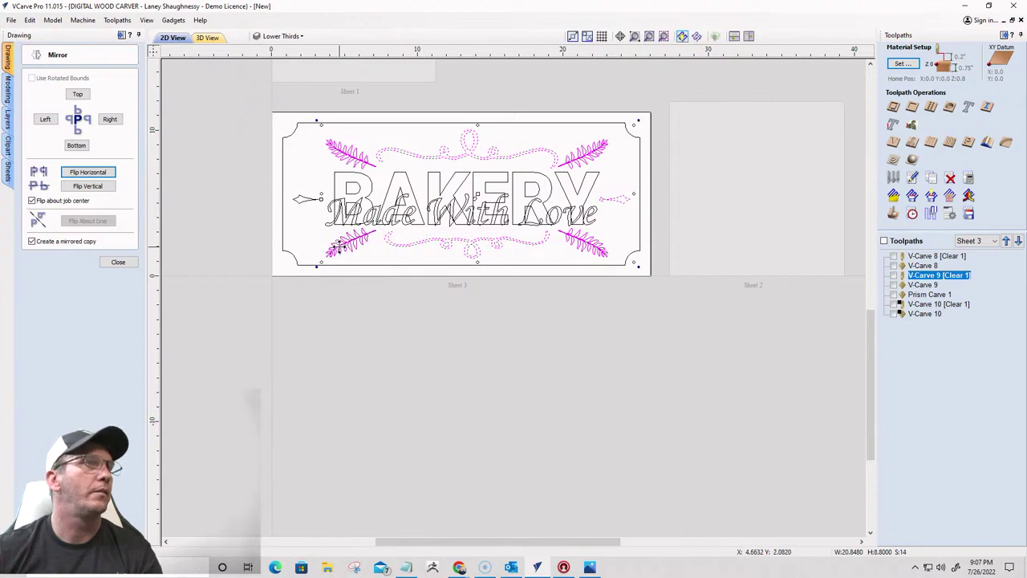
{"action": "left_click", "coordinate": [291, 195], "text": "shift"}
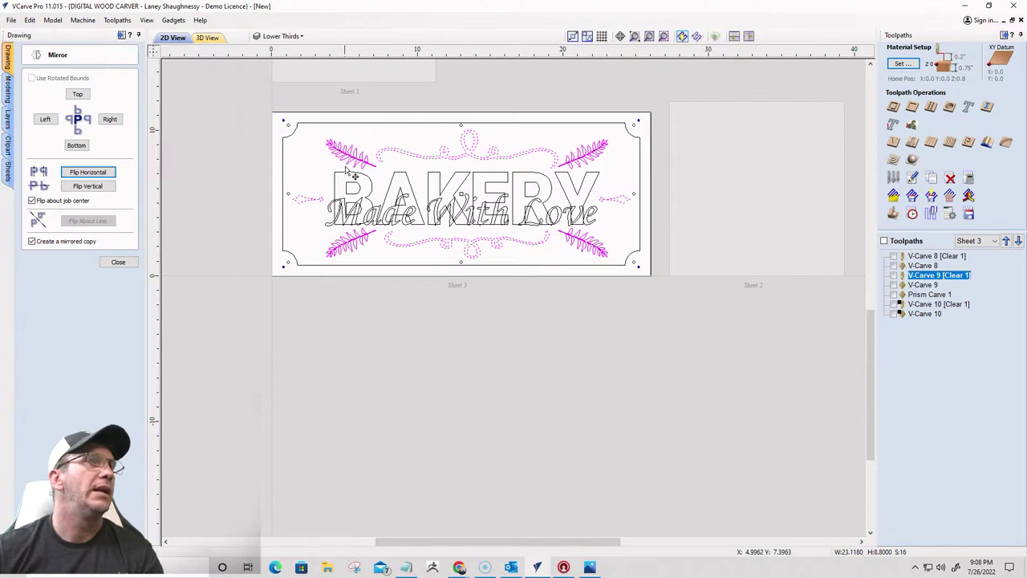
Copy the selected decorations to the Lower Thirds layer and hide that layer
{"action": "right_click", "coordinate": [349, 169]}
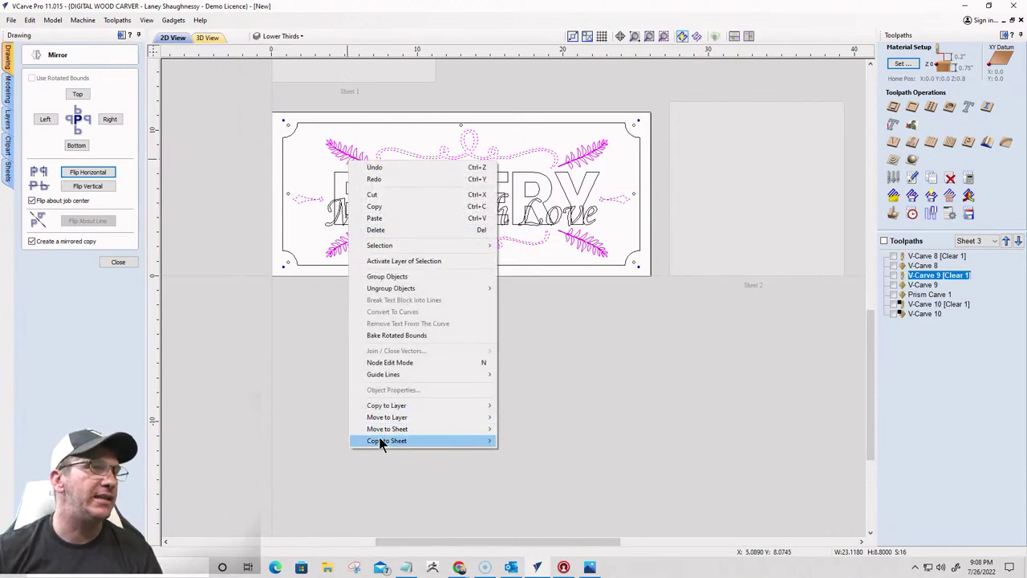
{"action": "mouse_move", "coordinate": [380, 443]}
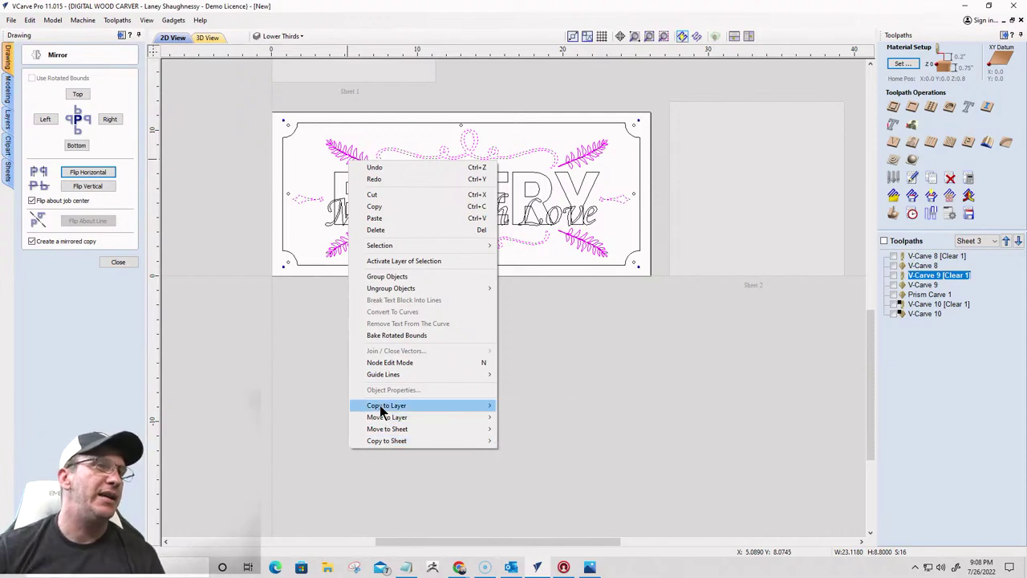
{"action": "mouse_move", "coordinate": [383, 408]}
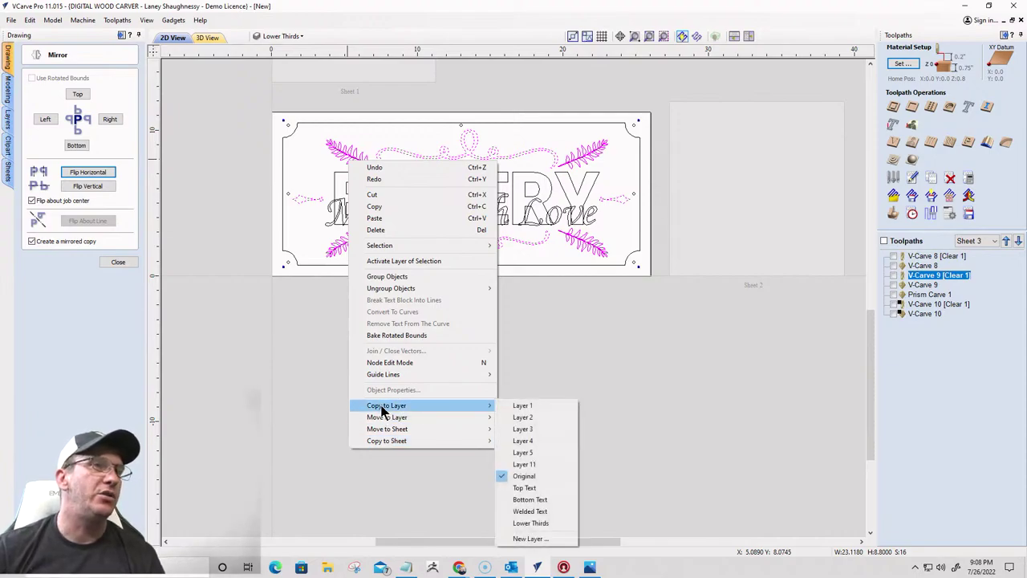
{"action": "left_click", "coordinate": [529, 523]}
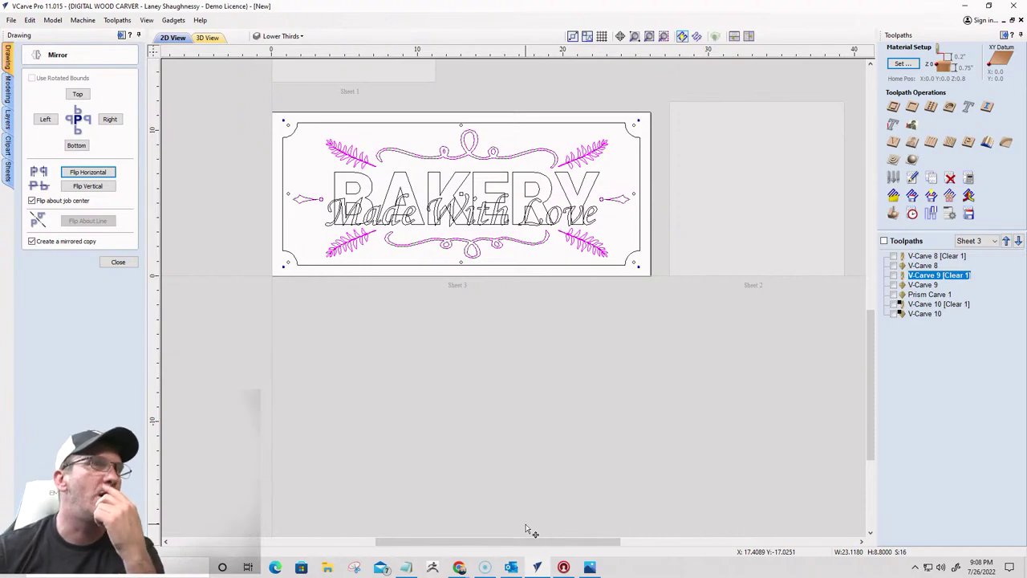
{"action": "left_click", "coordinate": [279, 37]}
{"action": "left_click", "coordinate": [271, 118]}
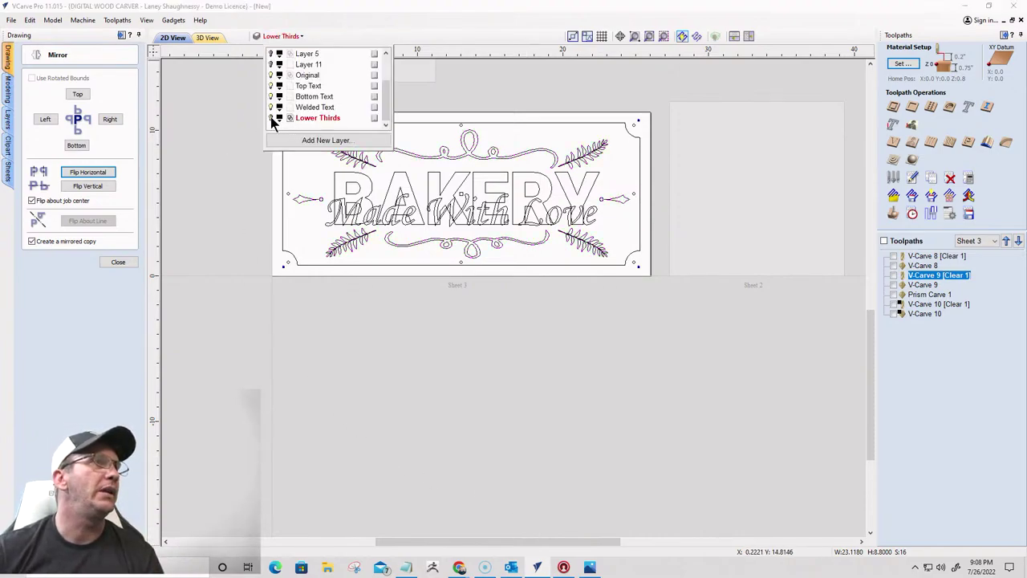
{"action": "left_click", "coordinate": [335, 185]}
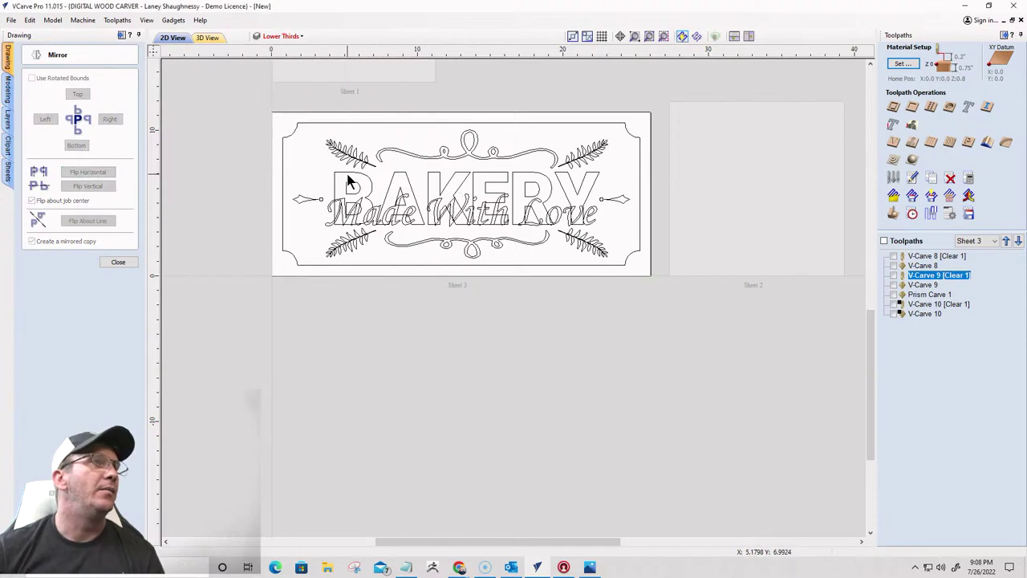
Copy BAKERY to the Bottom Text layer and Made With Love to Top Text
{"action": "left_click", "coordinate": [345, 175]}
{"action": "right_click", "coordinate": [350, 175]}
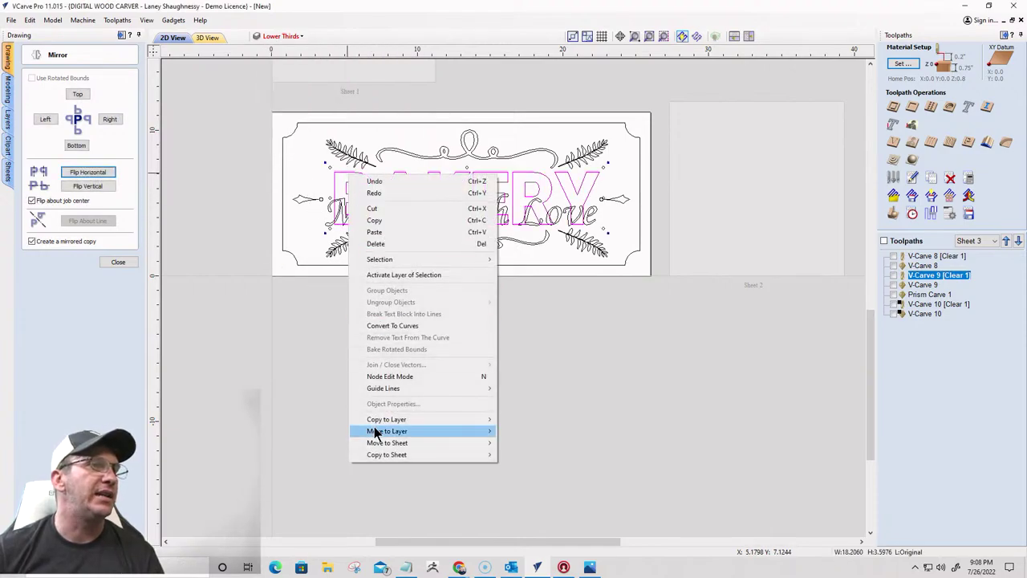
{"action": "mouse_move", "coordinate": [383, 420]}
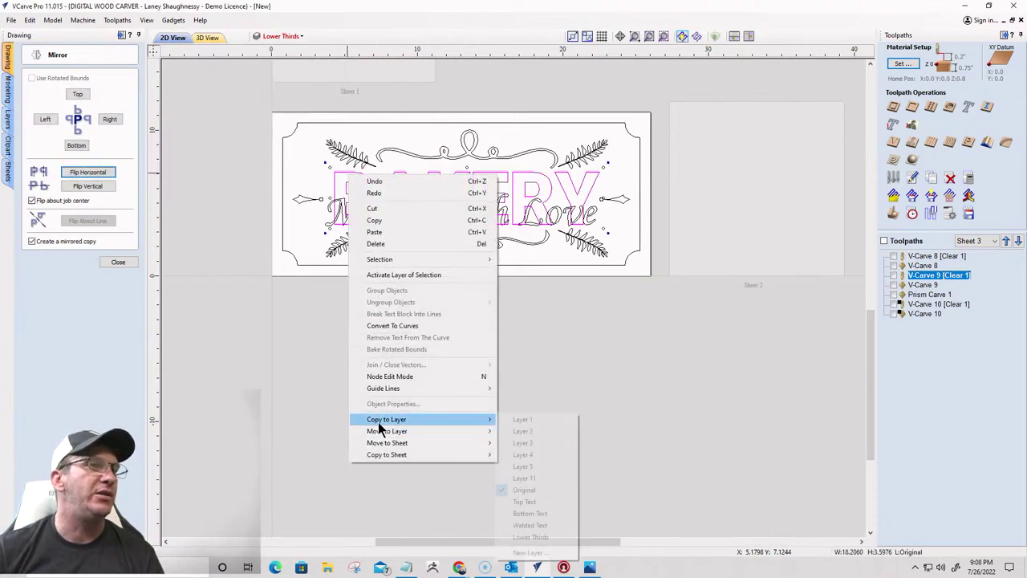
{"action": "left_click", "coordinate": [526, 512]}
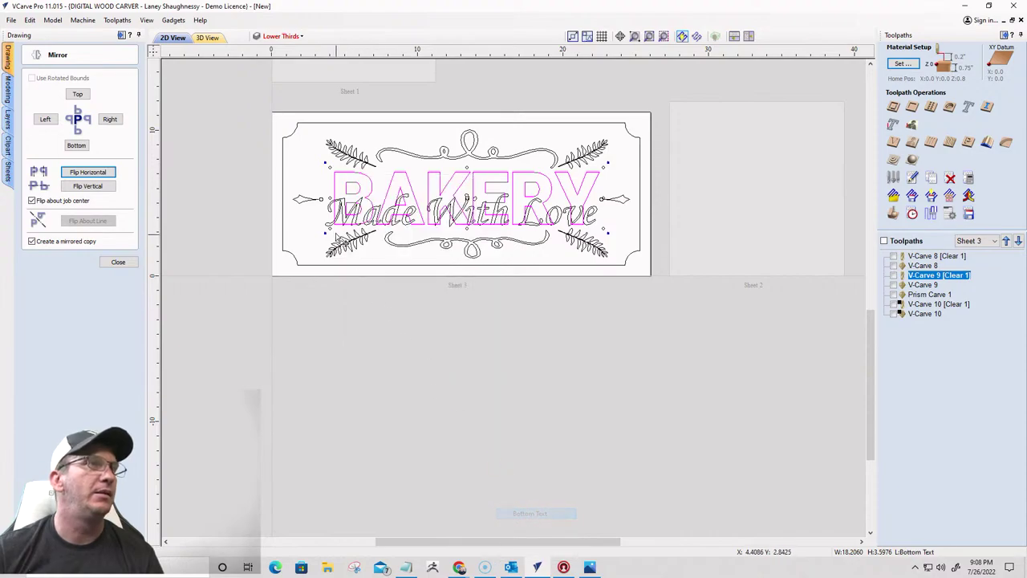
{"action": "left_click", "coordinate": [346, 224]}
{"action": "right_click", "coordinate": [346, 224]}
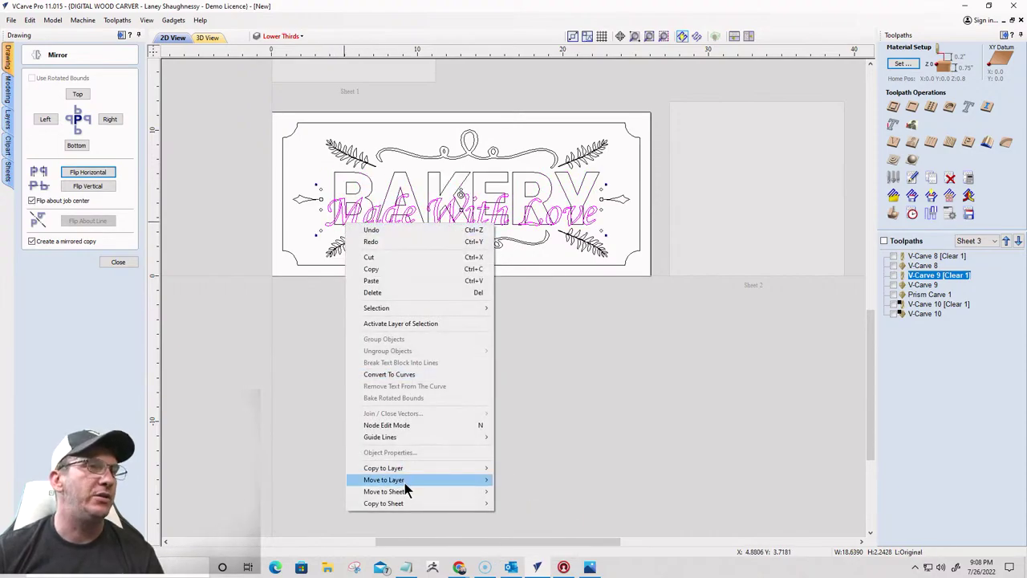
{"action": "mouse_move", "coordinate": [406, 491]}
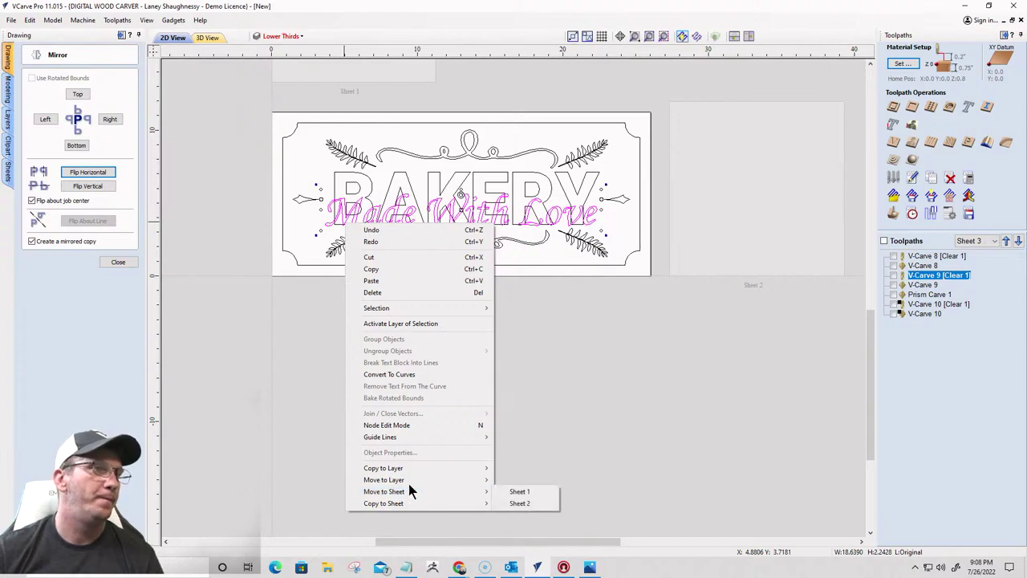
{"action": "mouse_move", "coordinate": [408, 469]}
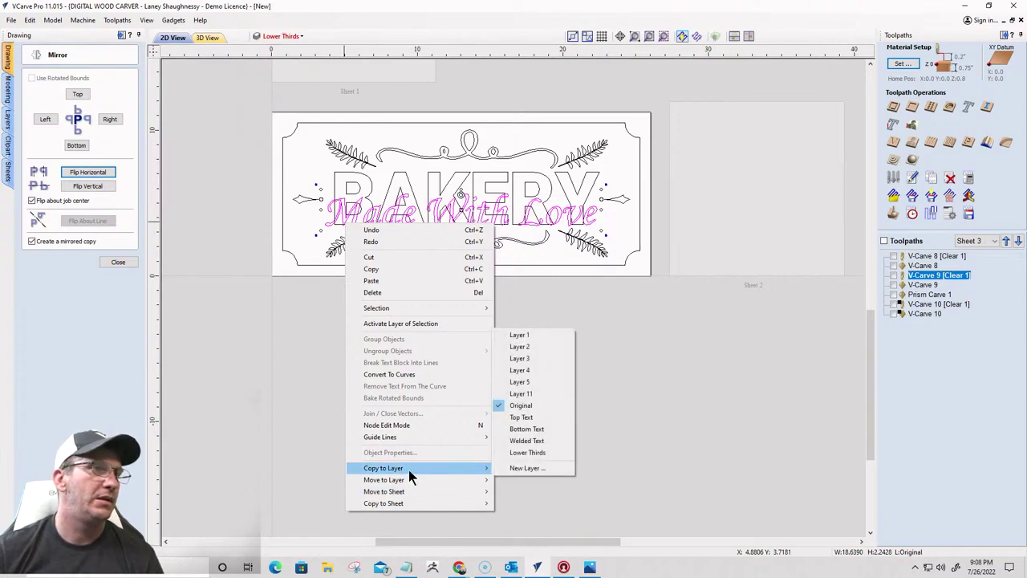
{"action": "left_click", "coordinate": [519, 429]}
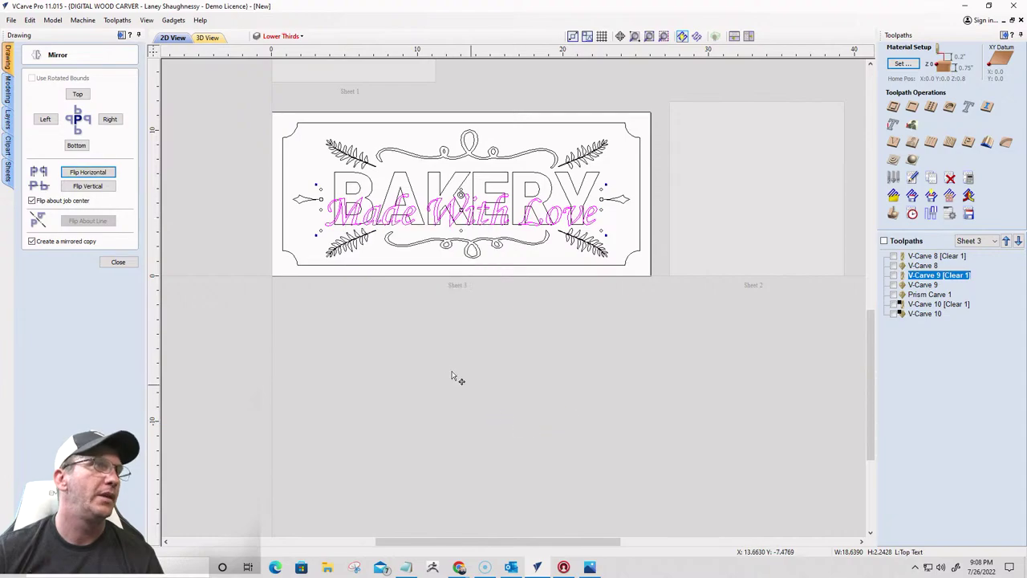
Copy the plaque border to both the Top Text and Welded Text layers
{"action": "left_click", "coordinate": [295, 133]}
{"action": "right_click", "coordinate": [294, 133]}
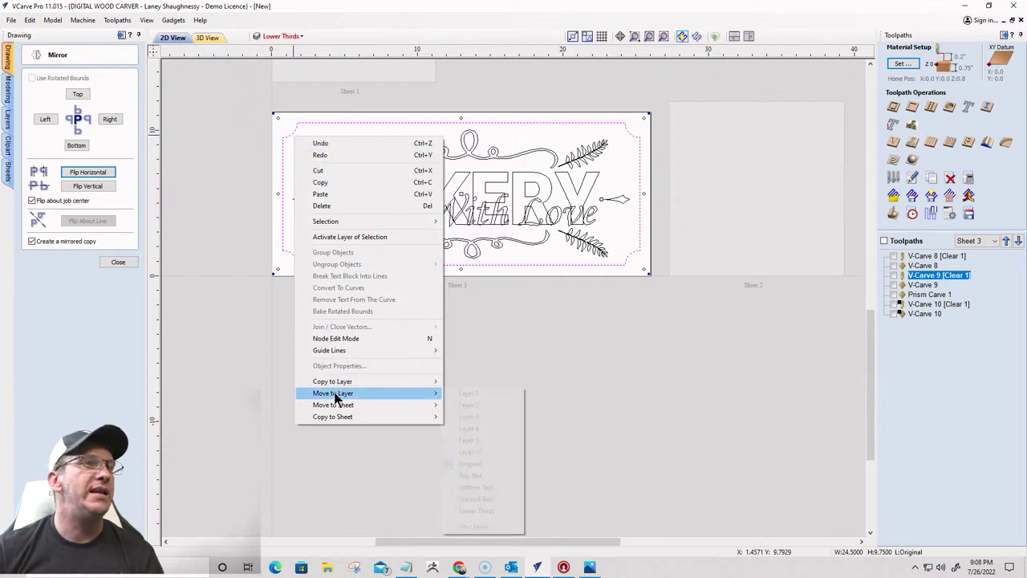
{"action": "mouse_move", "coordinate": [433, 394]}
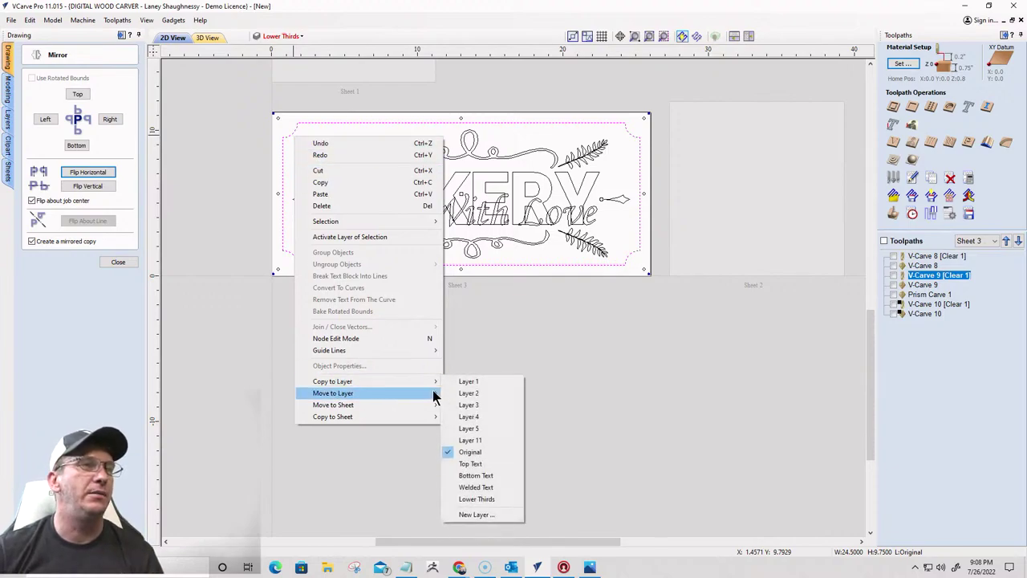
{"action": "left_click", "coordinate": [470, 464]}
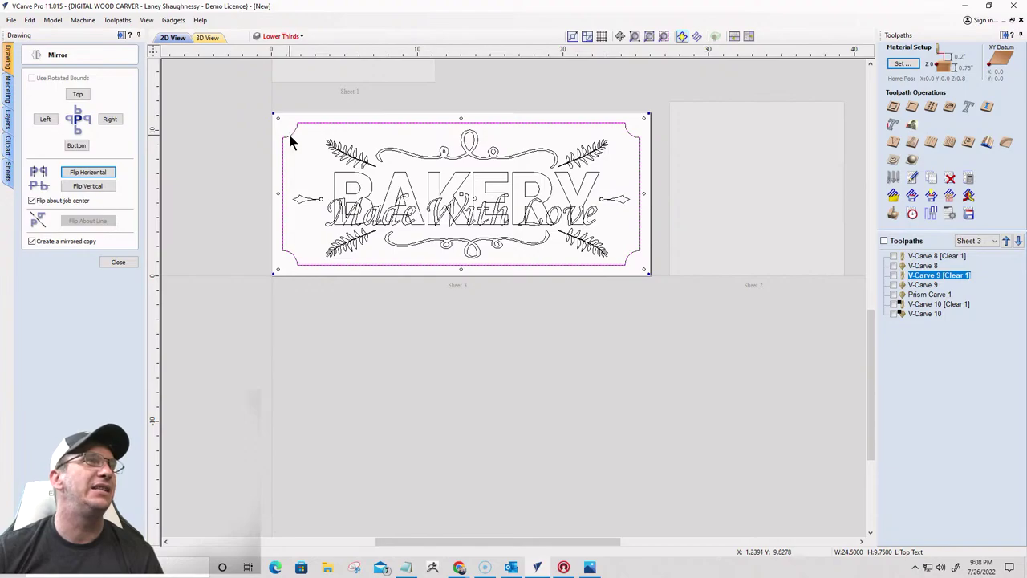
{"action": "right_click", "coordinate": [289, 136]}
{"action": "mouse_move", "coordinate": [350, 386]}
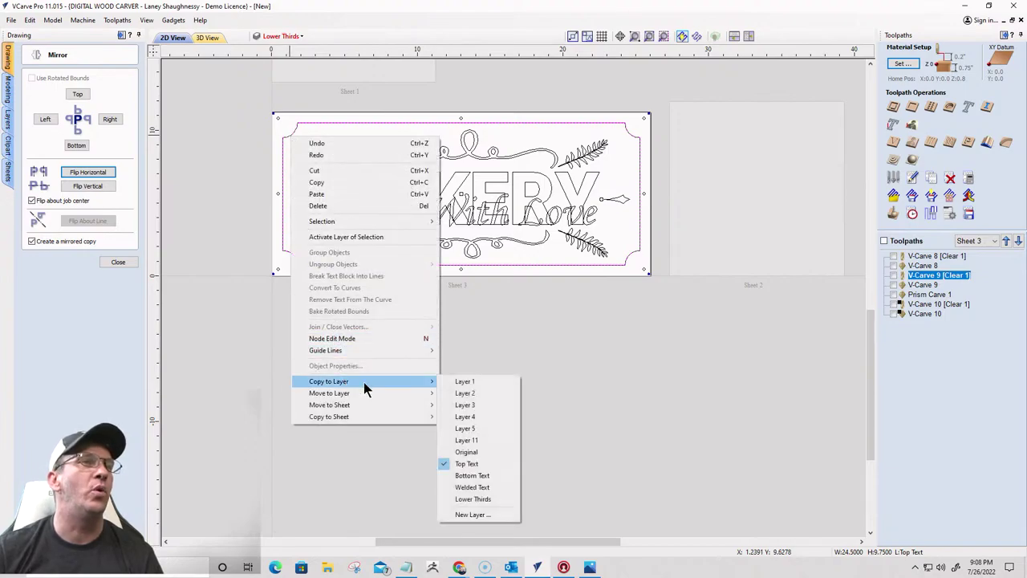
{"action": "left_click", "coordinate": [481, 488]}
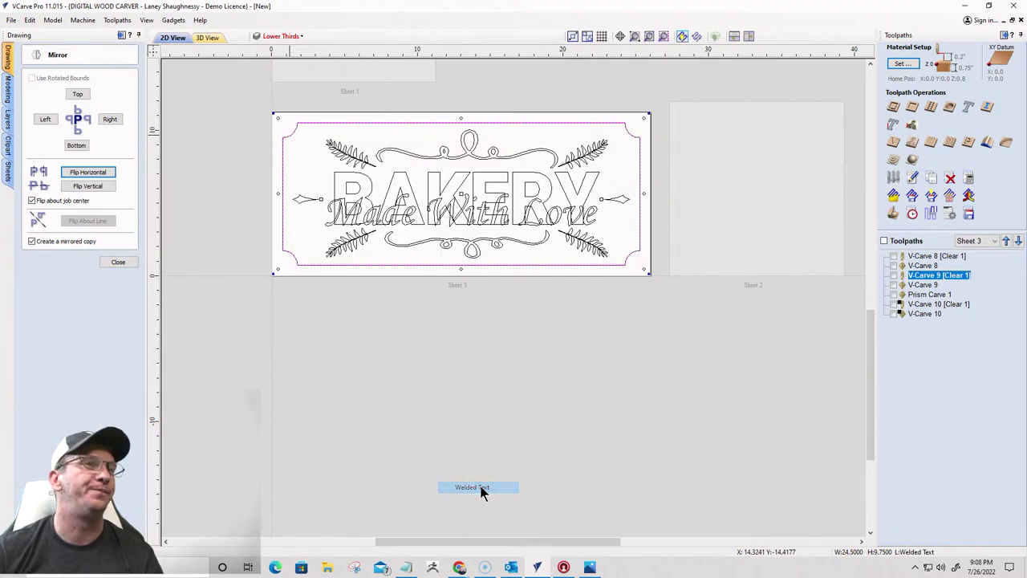
{"action": "left_click", "coordinate": [281, 37]}
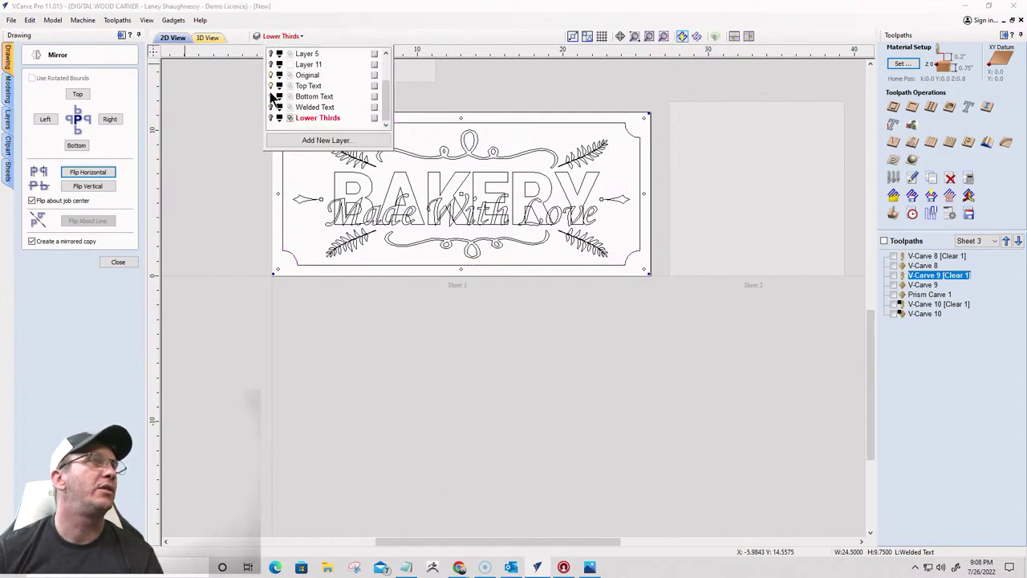
Hide the Original layer and show the Top Text layer
{"action": "left_click", "coordinate": [271, 75]}
{"action": "scroll", "coordinate": [435, 214], "scroll_direction": "down", "scroll_amount": 1}
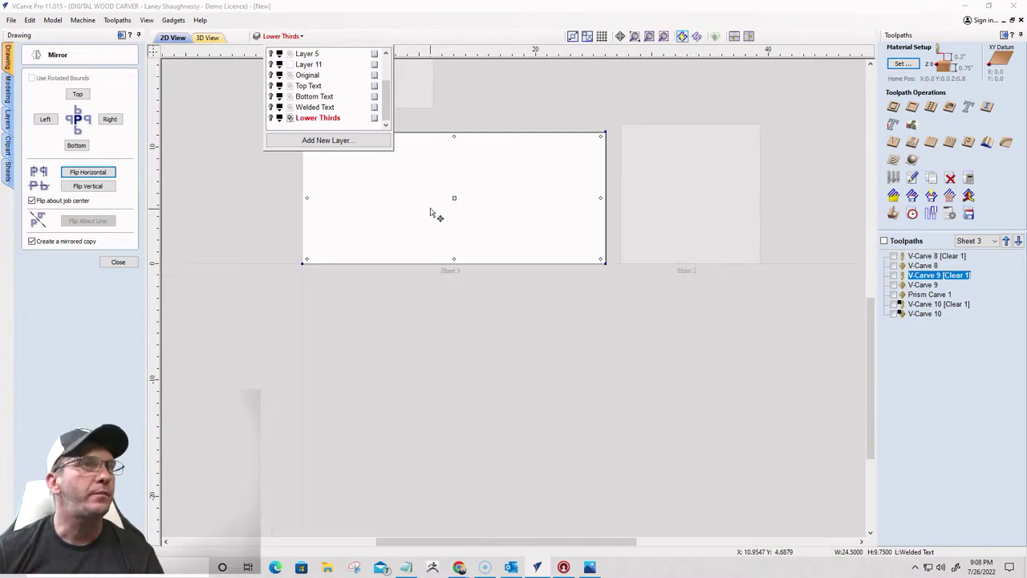
{"action": "scroll", "coordinate": [235, 115], "scroll_direction": "up", "scroll_amount": 2}
{"action": "scroll", "coordinate": [233, 116], "scroll_direction": "down", "scroll_amount": 2}
{"action": "scroll", "coordinate": [318, 94], "scroll_direction": "up", "scroll_amount": 1}
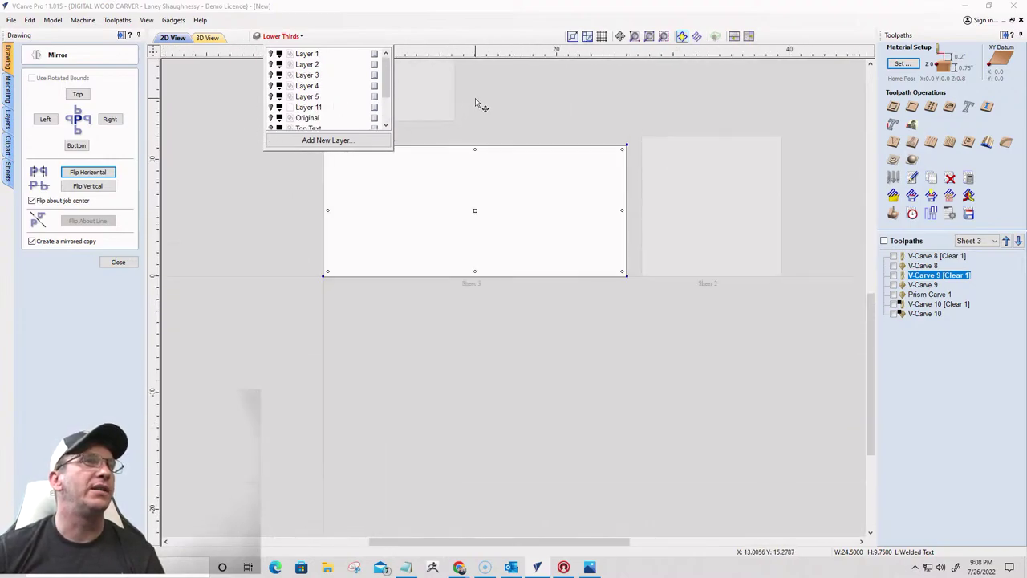
{"action": "scroll", "coordinate": [425, 100], "scroll_direction": "up", "scroll_amount": 3}
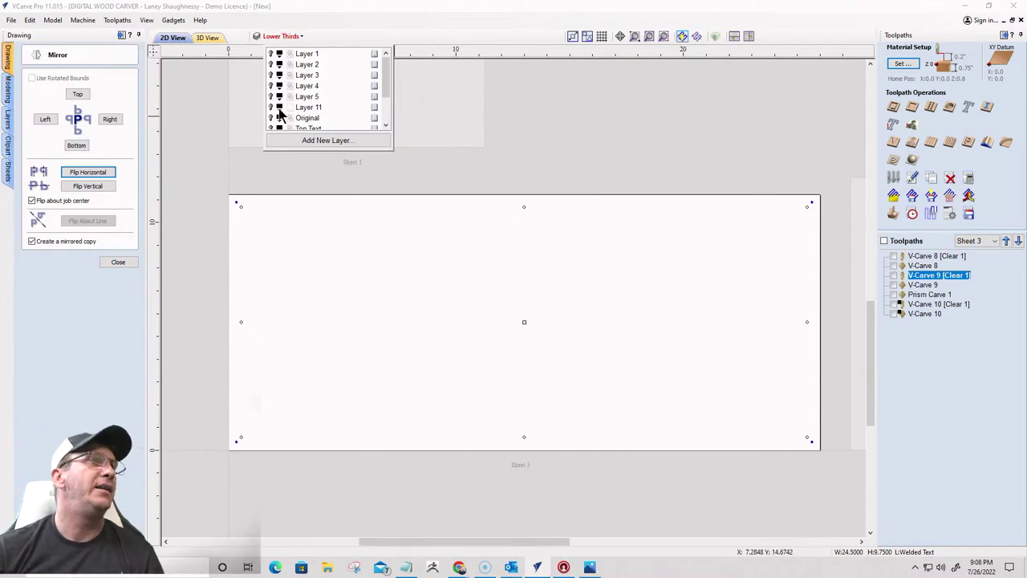
{"action": "scroll", "coordinate": [280, 114], "scroll_direction": "down", "scroll_amount": 2}
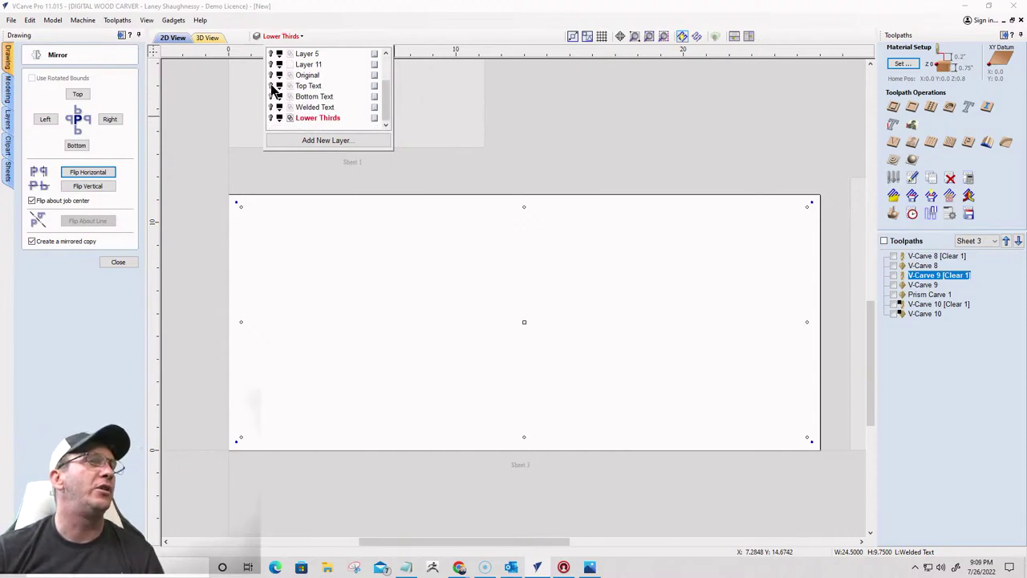
{"action": "left_click", "coordinate": [271, 86]}
{"action": "left_click", "coordinate": [493, 321]}
Hide the Lower Thirds layer and make Top Text the active layer
{"action": "scroll", "coordinate": [372, 351], "scroll_direction": "up", "scroll_amount": 2}
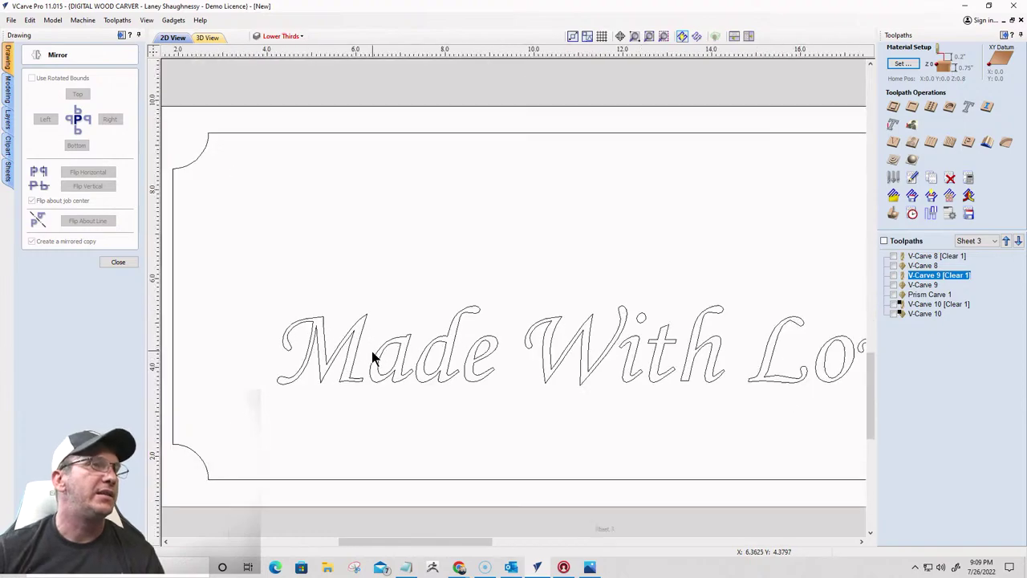
{"action": "scroll", "coordinate": [369, 353], "scroll_direction": "up", "scroll_amount": 1}
{"action": "scroll", "coordinate": [360, 321], "scroll_direction": "down", "scroll_amount": 4}
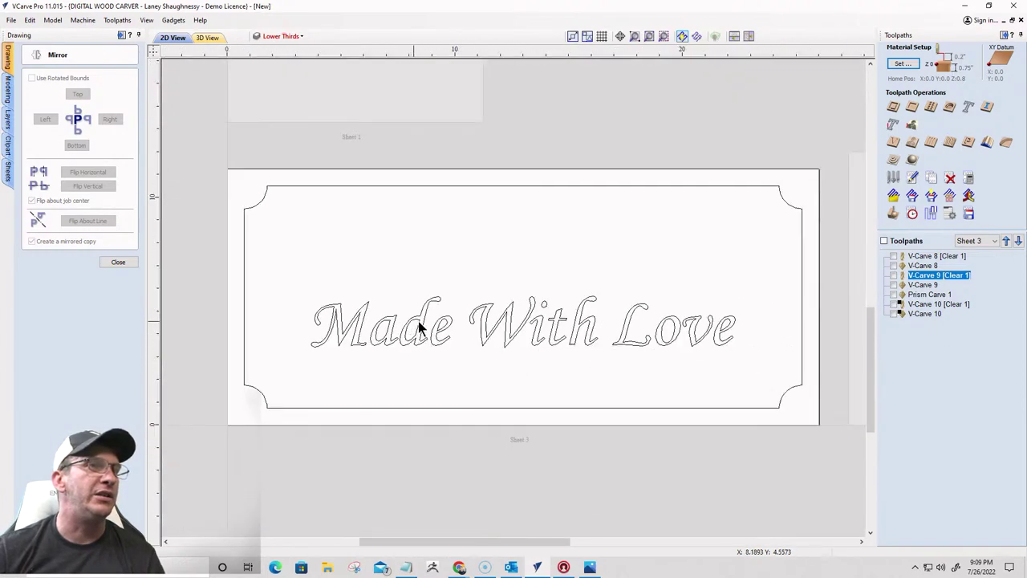
{"action": "left_click", "coordinate": [618, 337]}
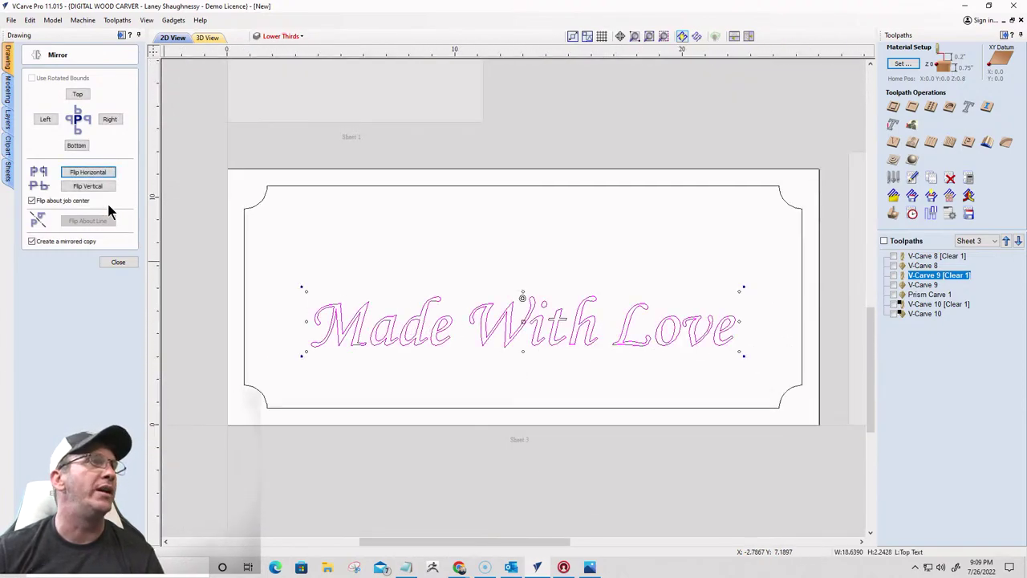
{"action": "left_click", "coordinate": [117, 261]}
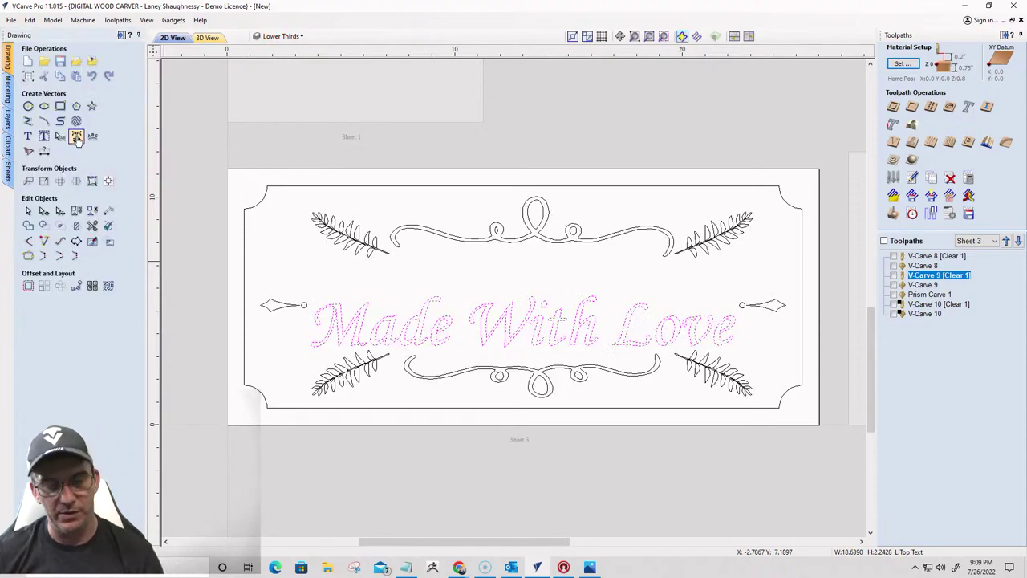
{"action": "left_click", "coordinate": [280, 36]}
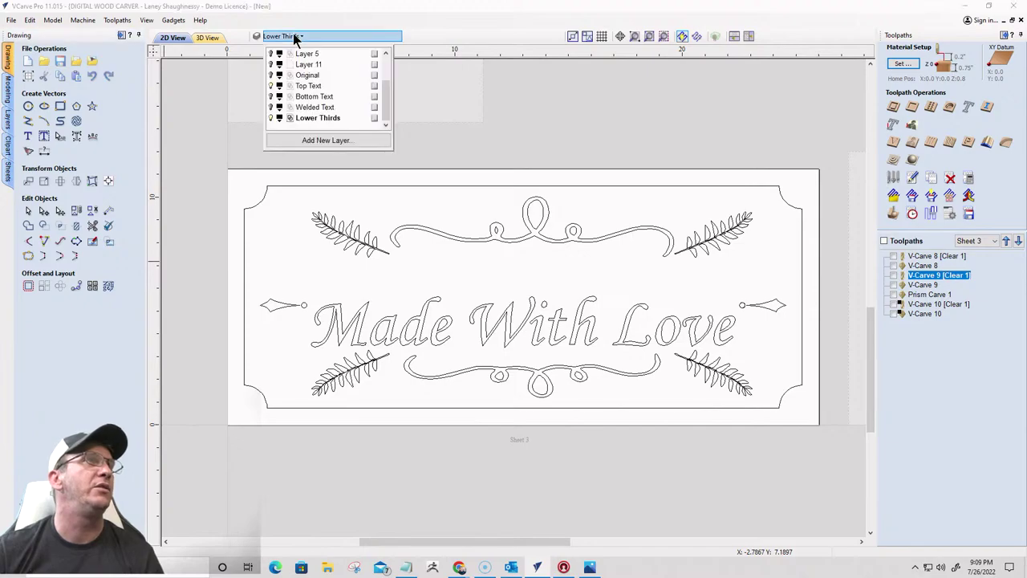
{"action": "left_click", "coordinate": [272, 118]}
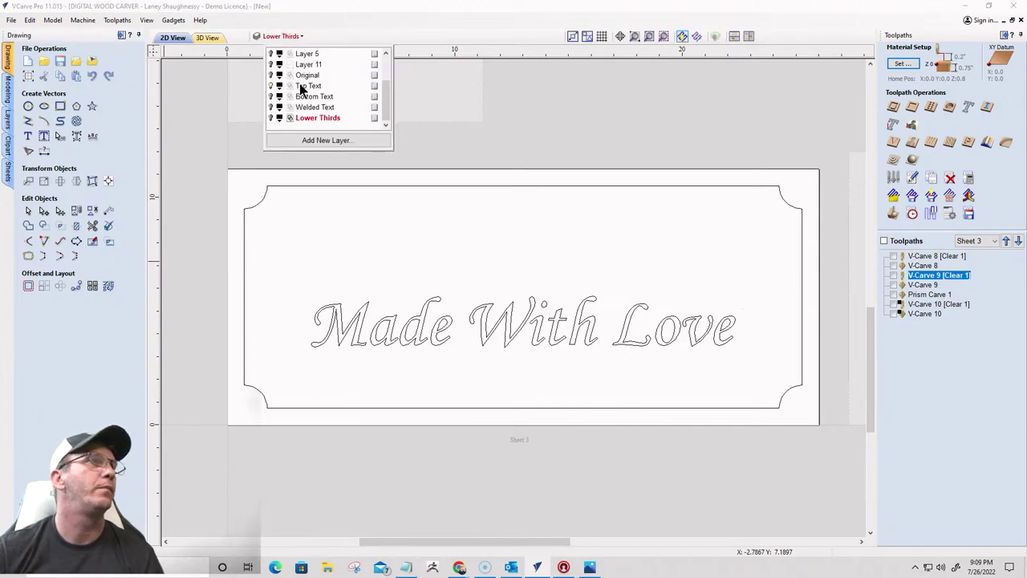
{"action": "left_click", "coordinate": [302, 86]}
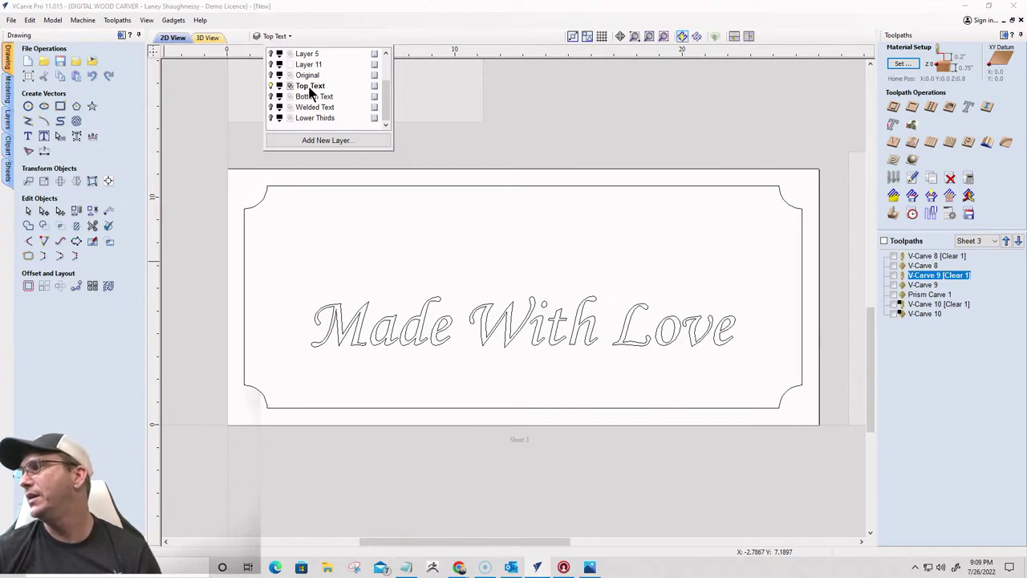
Copy the Made With Love text onto the Welded Text layer
{"action": "left_click", "coordinate": [361, 335]}
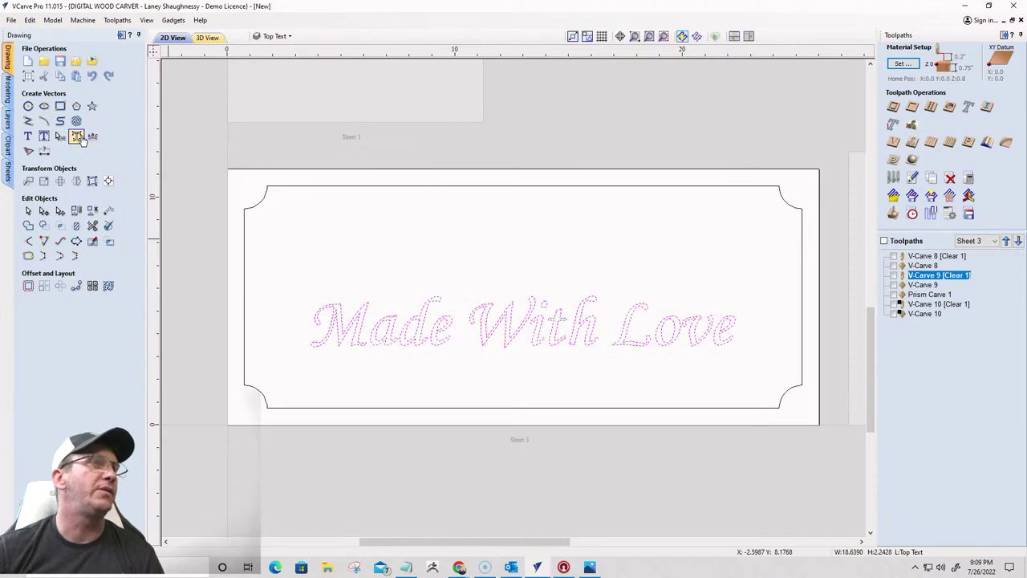
{"action": "right_click", "coordinate": [433, 343]}
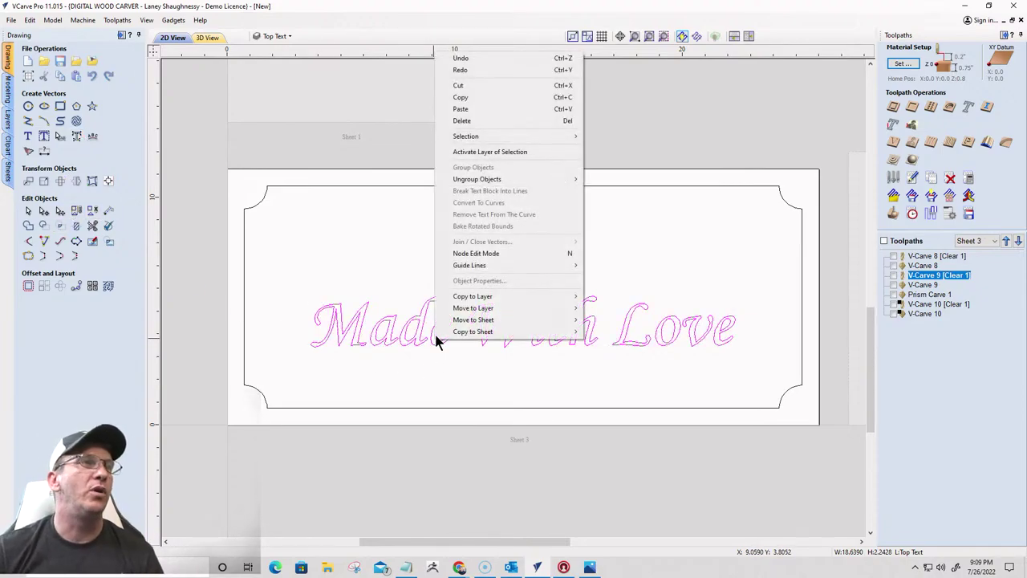
{"action": "mouse_move", "coordinate": [465, 296]}
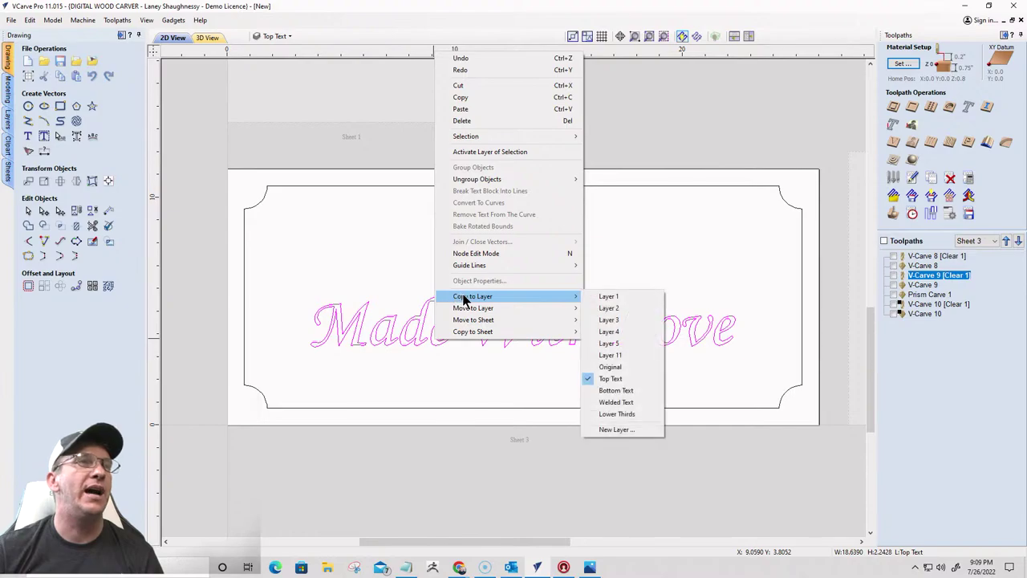
{"action": "left_click", "coordinate": [605, 402]}
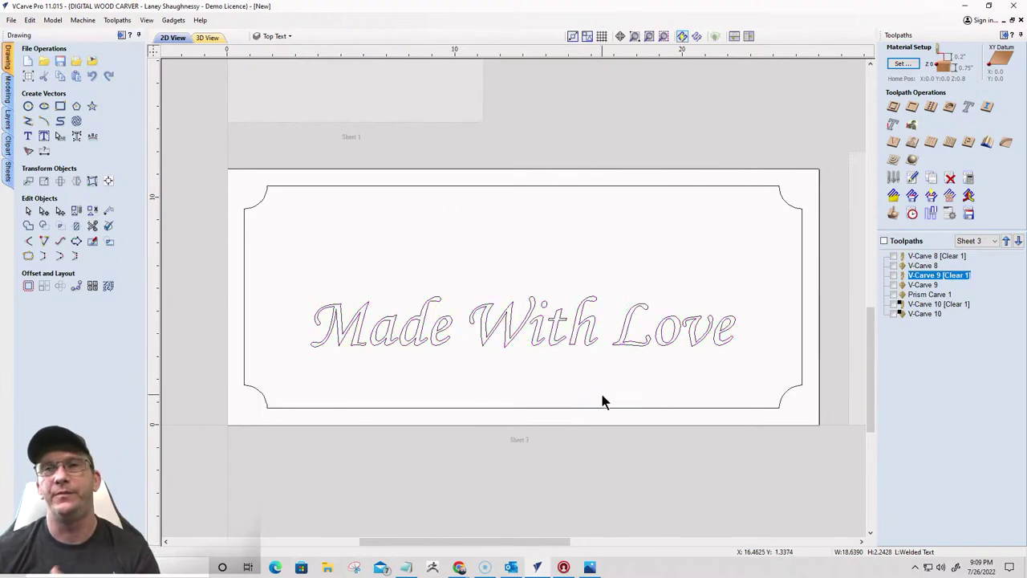
Offset the plaque border 0.0722 inches inwards, deleting the original border
{"action": "left_click", "coordinate": [265, 199]}
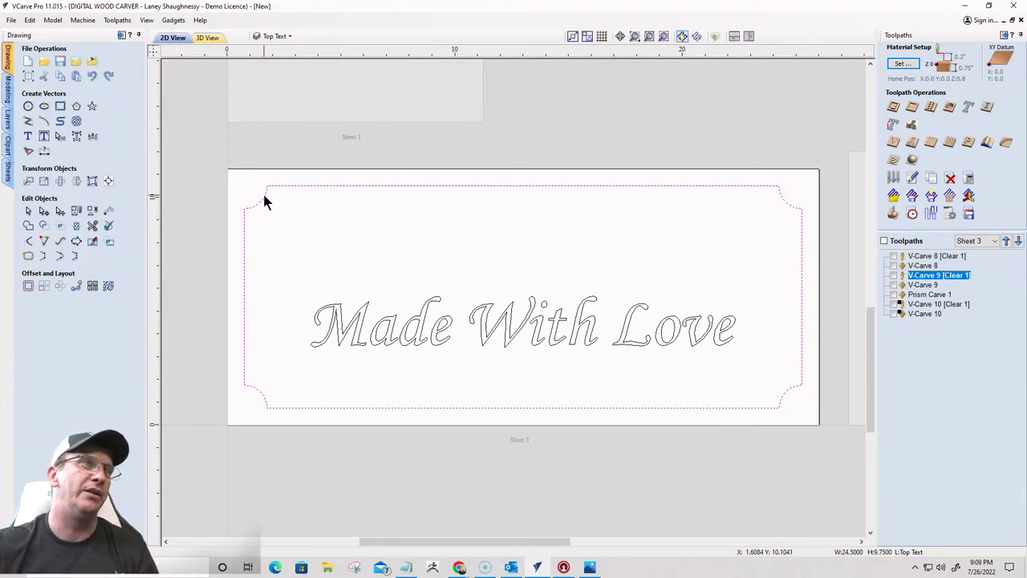
{"action": "left_click", "coordinate": [253, 206]}
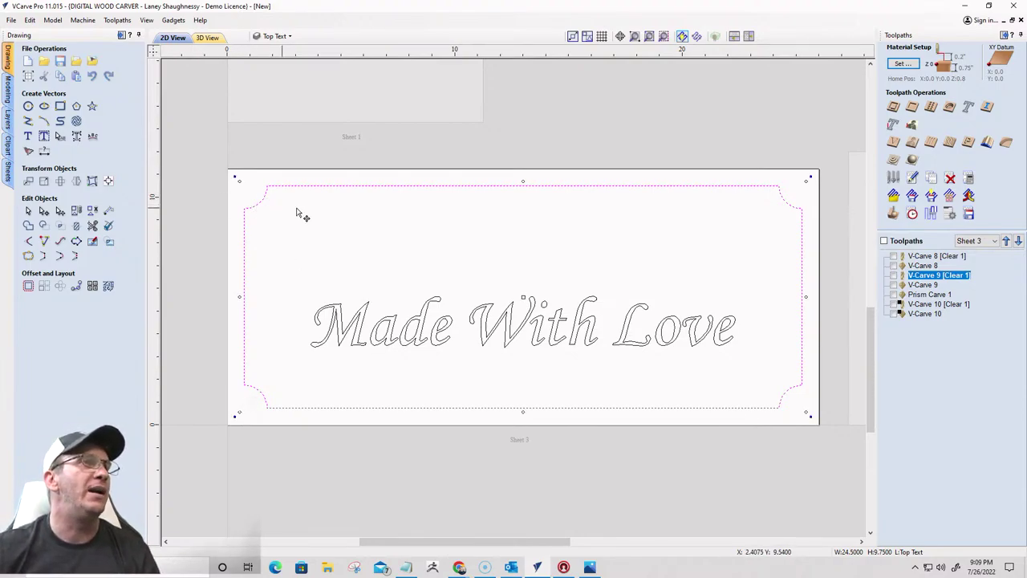
{"action": "left_click", "coordinate": [28, 285]}
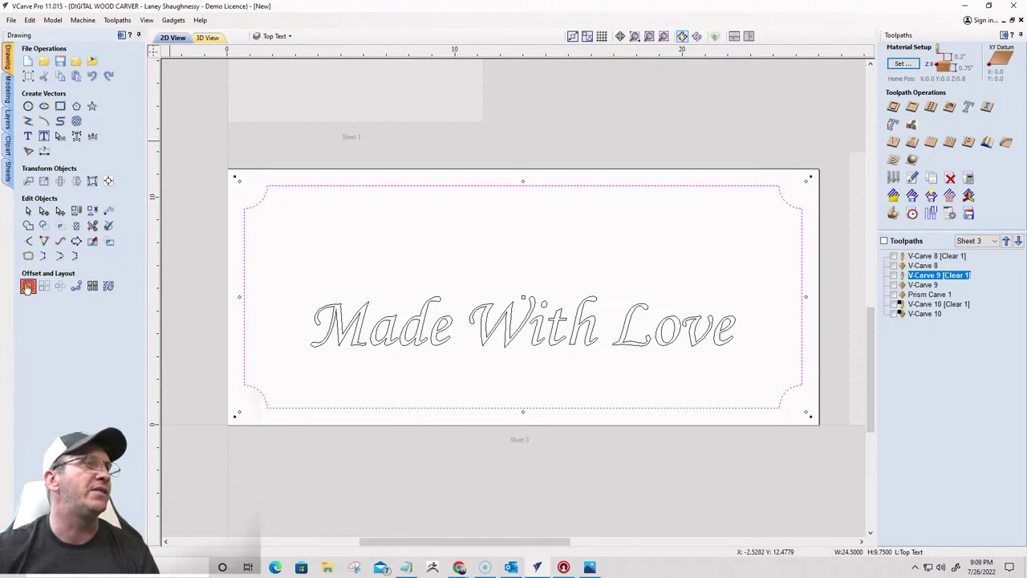
{"action": "left_click", "coordinate": [54, 99]}
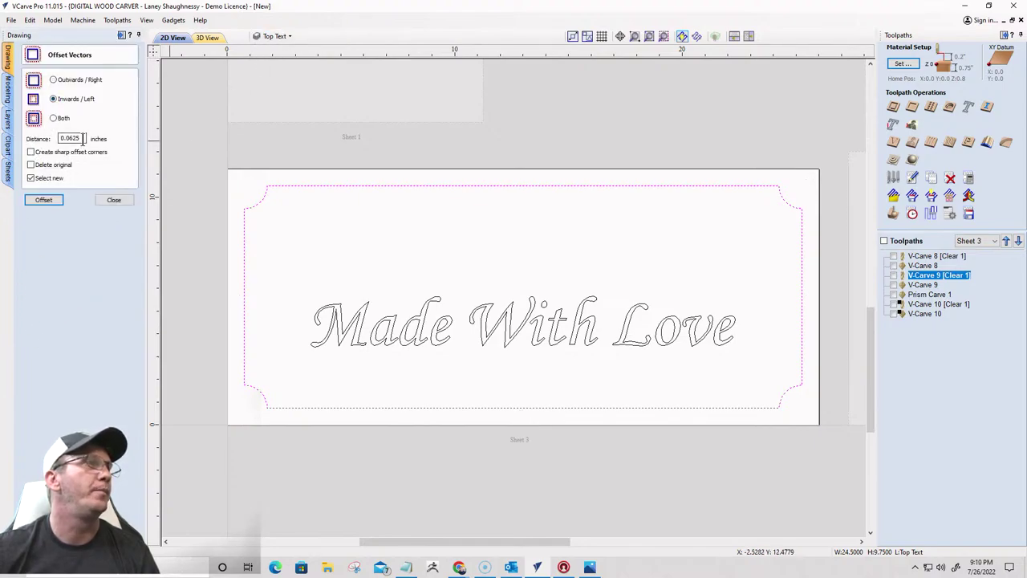
{"action": "type", "text": "0"}
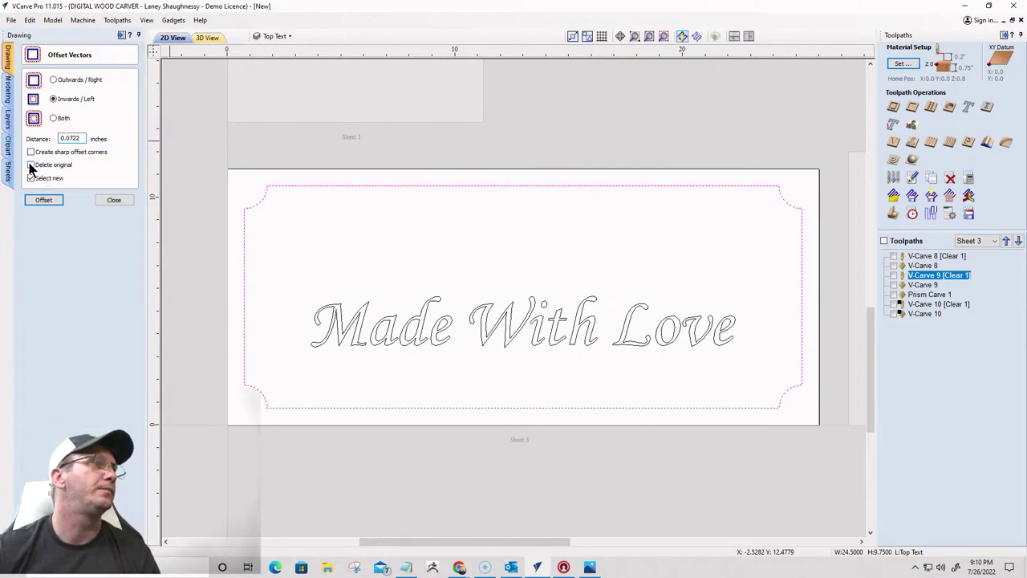
{"action": "left_click", "coordinate": [31, 165]}
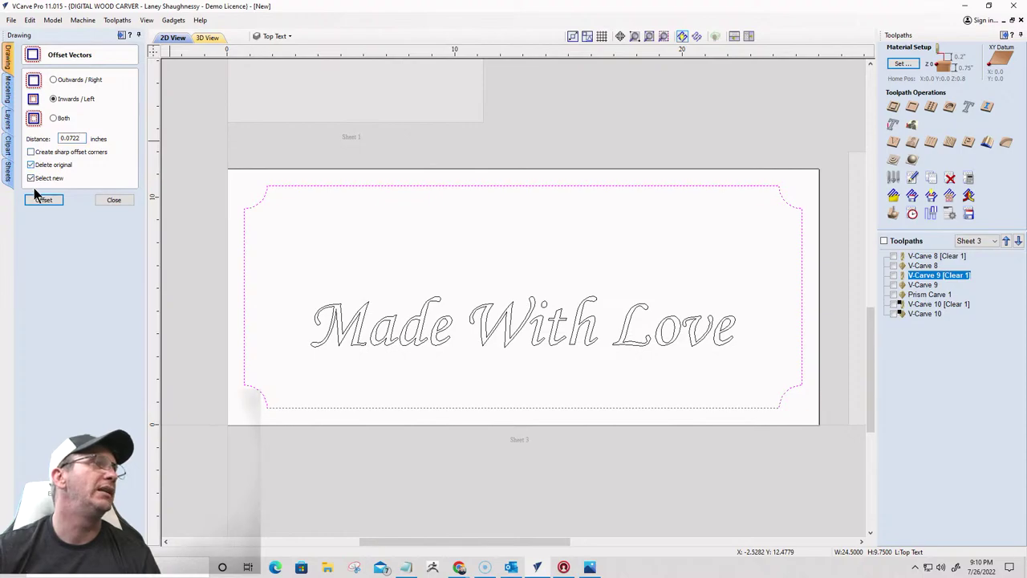
{"action": "left_click", "coordinate": [47, 199]}
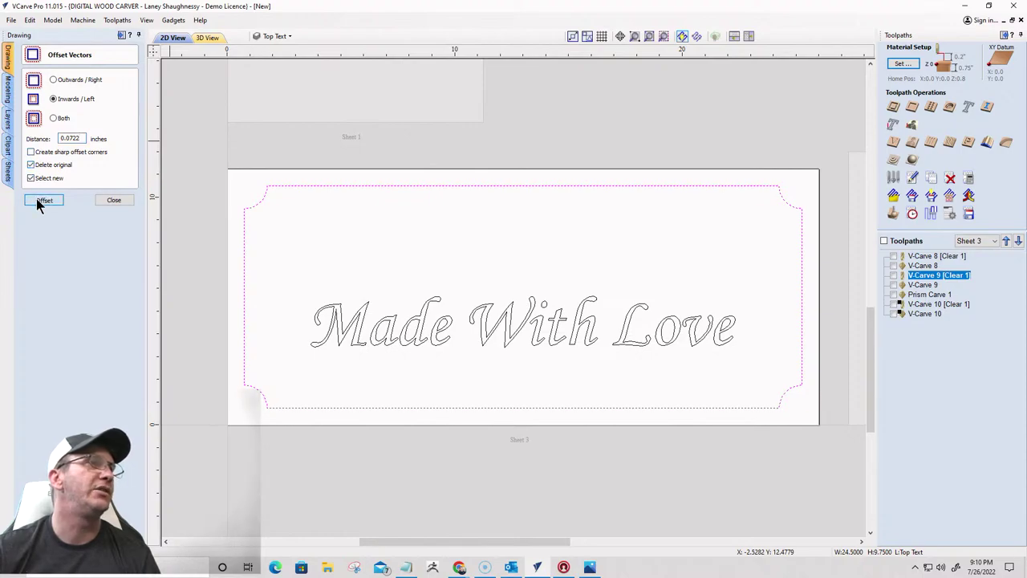
{"action": "left_click", "coordinate": [122, 201]}
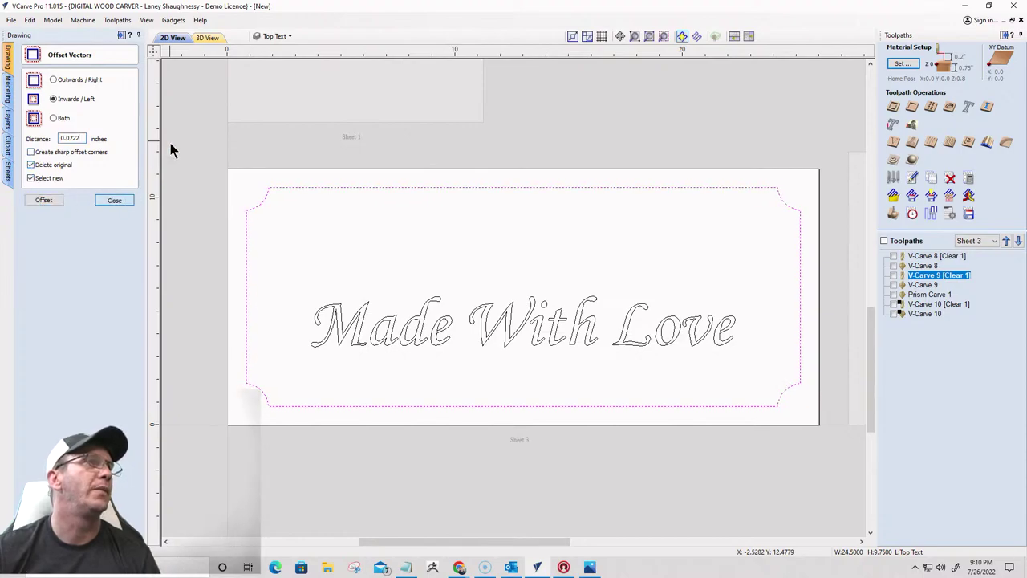
Hide Top Text, then show and activate the Bottom Text layer and select BAKERY
{"action": "left_click", "coordinate": [273, 40]}
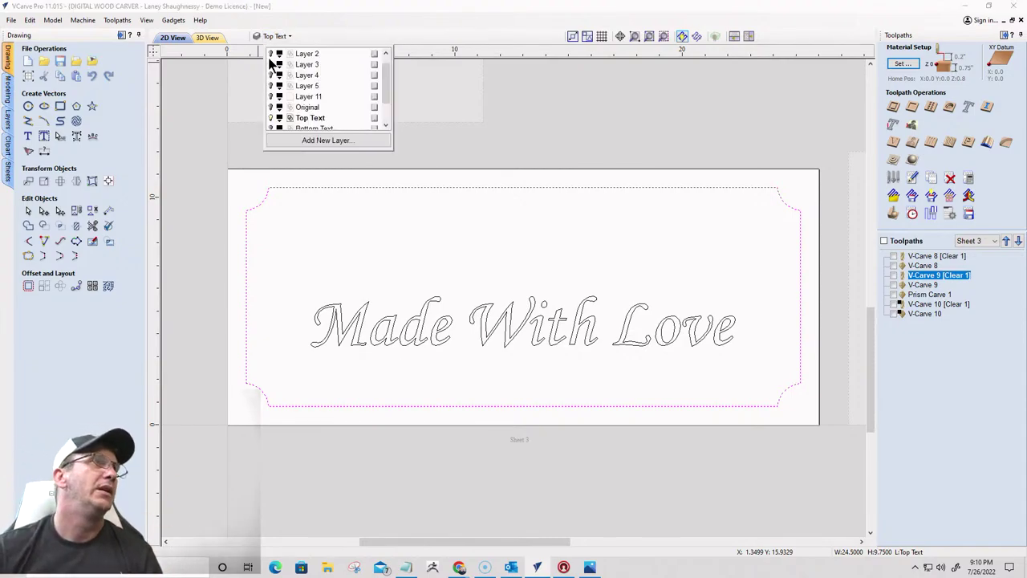
{"action": "left_click", "coordinate": [271, 118]}
{"action": "scroll", "coordinate": [272, 116], "scroll_direction": "down", "scroll_amount": 1}
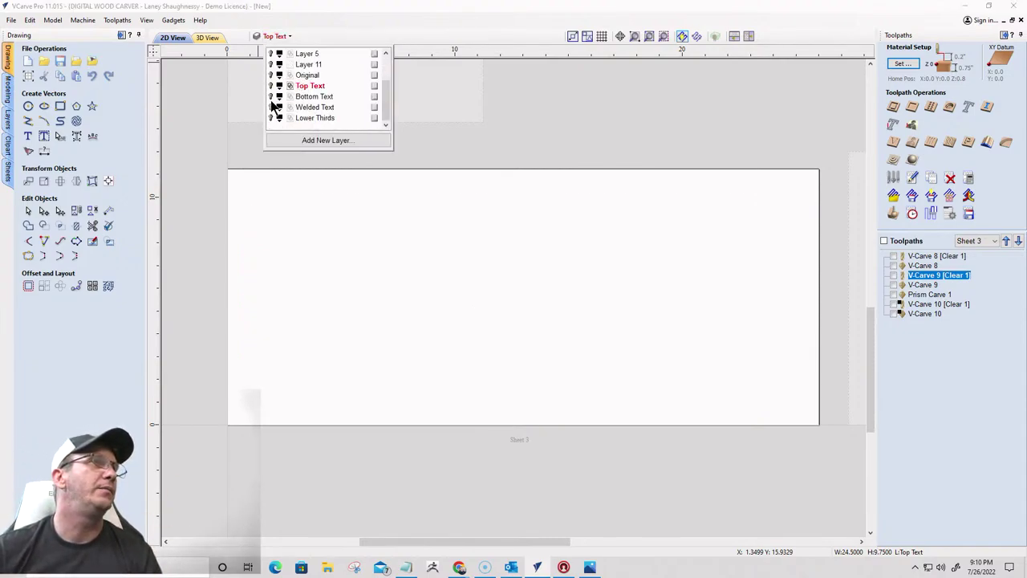
{"action": "left_click", "coordinate": [272, 96]}
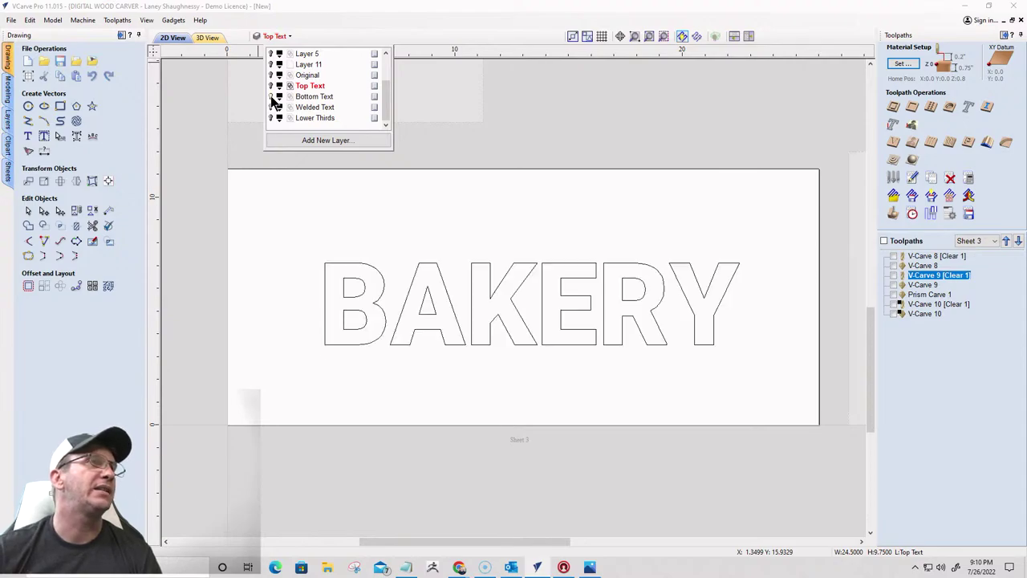
{"action": "left_click", "coordinate": [378, 276]}
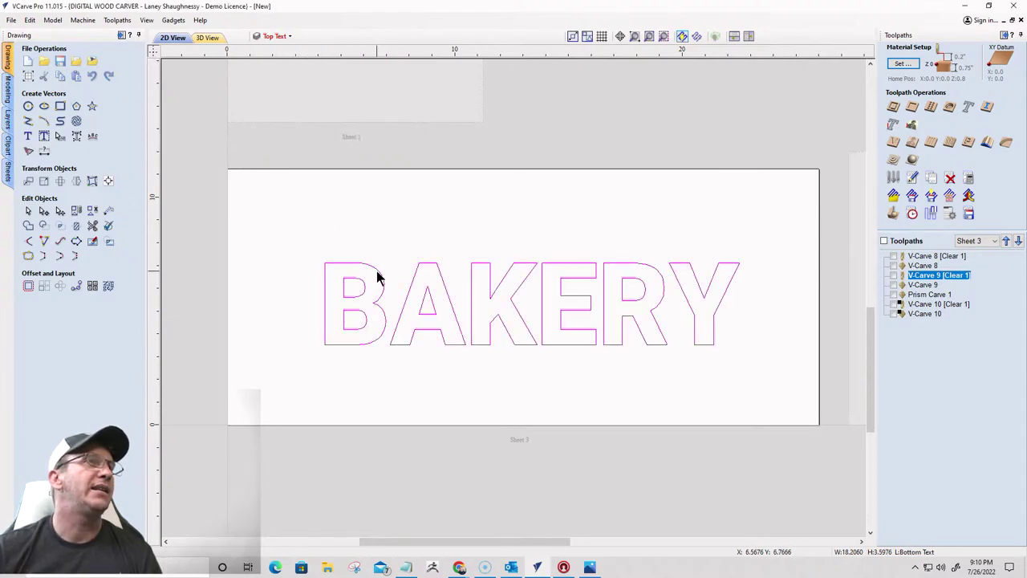
{"action": "left_click", "coordinate": [277, 36]}
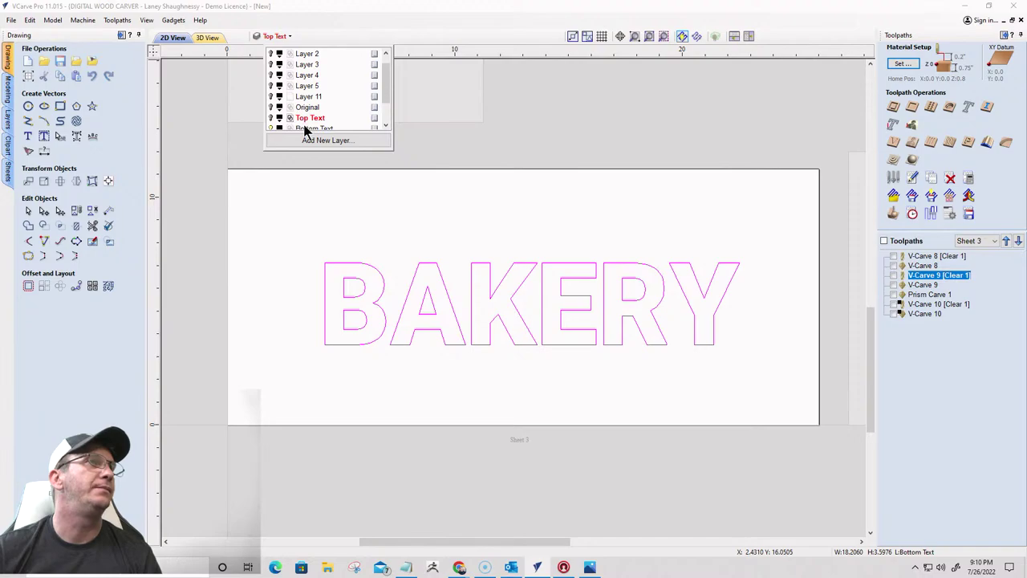
{"action": "left_click", "coordinate": [309, 128]}
{"action": "left_click", "coordinate": [374, 266]}
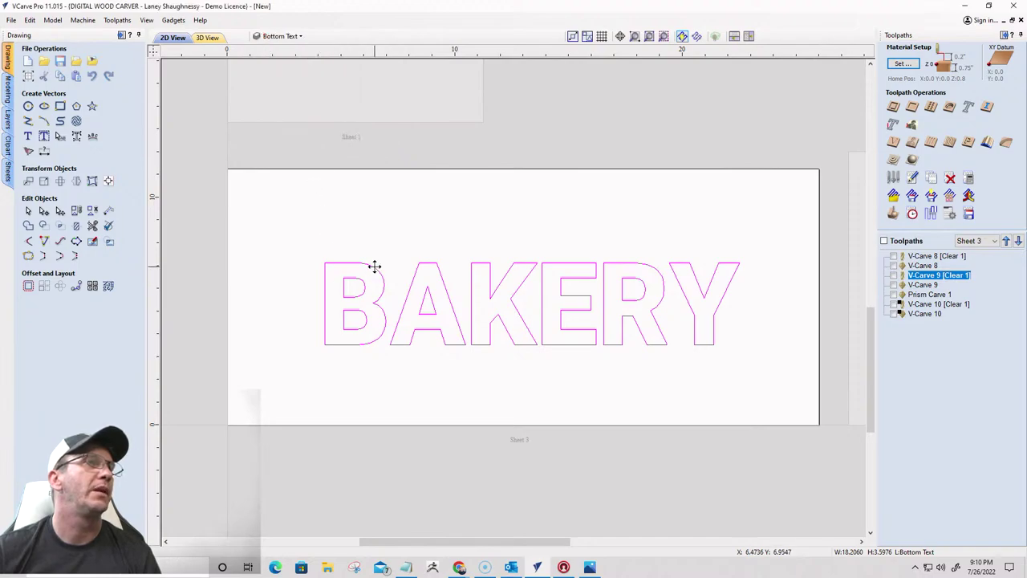
{"action": "left_click", "coordinate": [374, 266]}
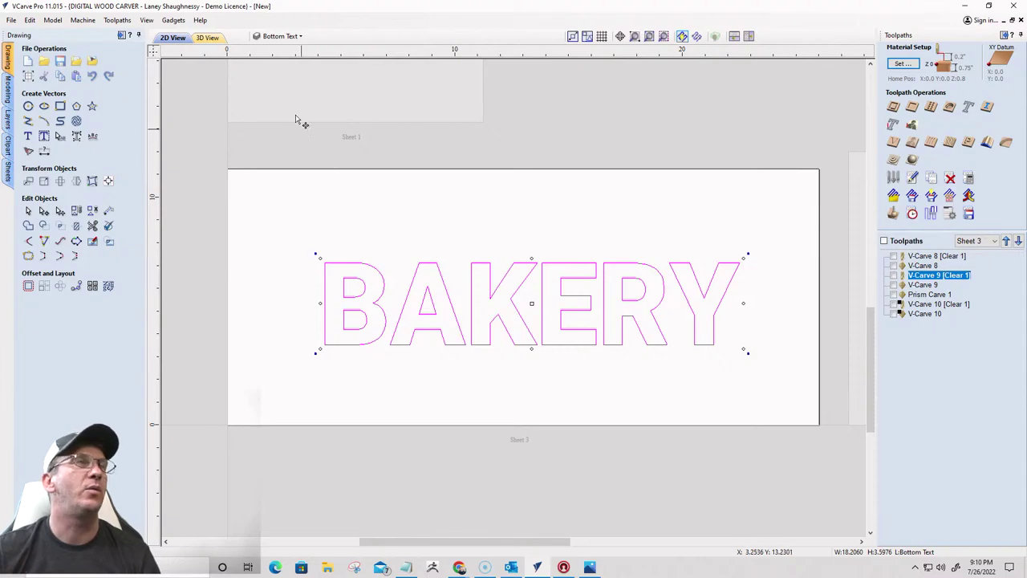
Hide Bottom Text, show and activate Welded Text, and select Made With Love
{"action": "left_click", "coordinate": [277, 36]}
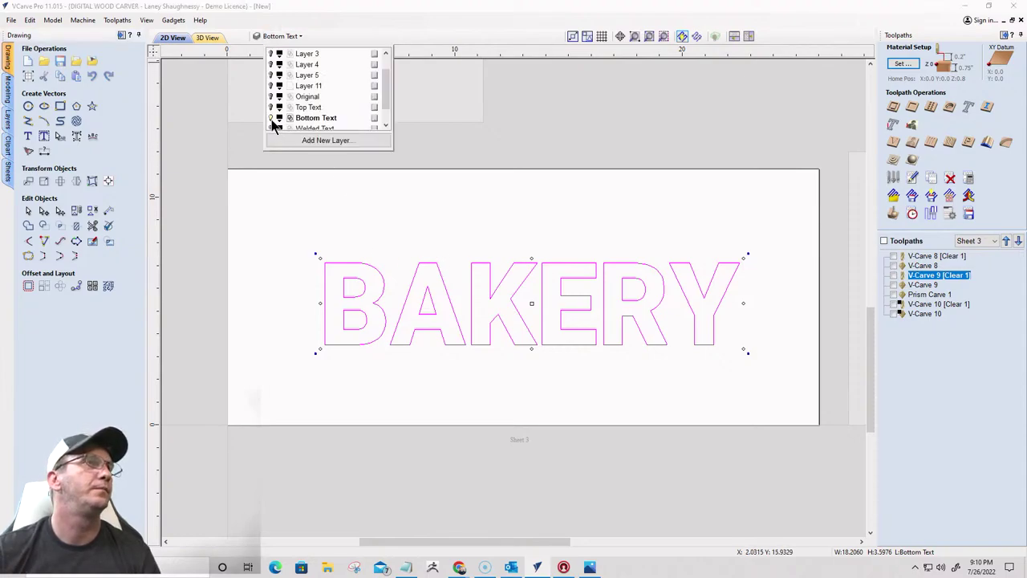
{"action": "left_click", "coordinate": [271, 118]}
{"action": "scroll", "coordinate": [296, 113], "scroll_direction": "down", "scroll_amount": 1}
{"action": "left_click", "coordinate": [309, 106]}
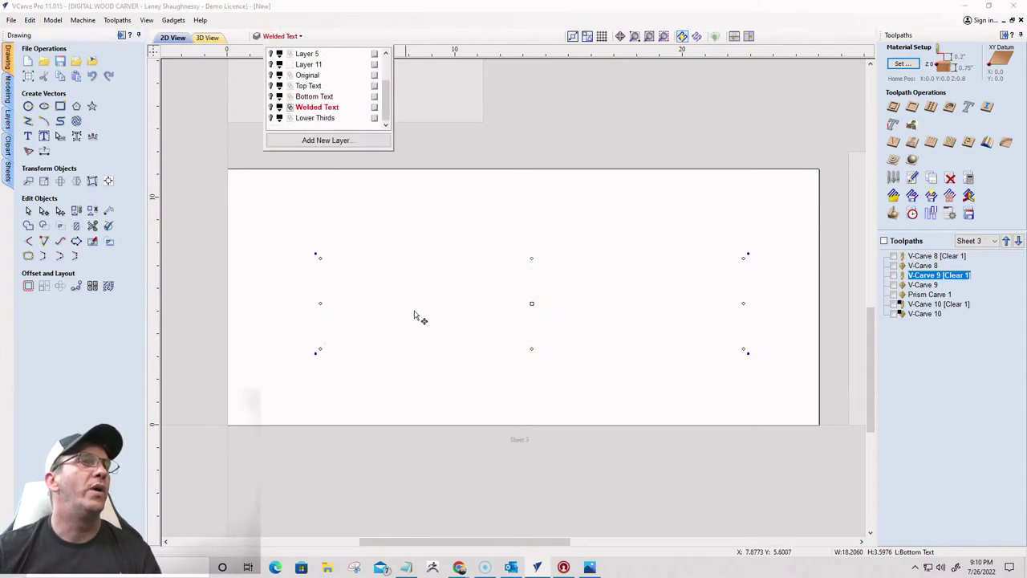
{"action": "left_click", "coordinate": [272, 108]}
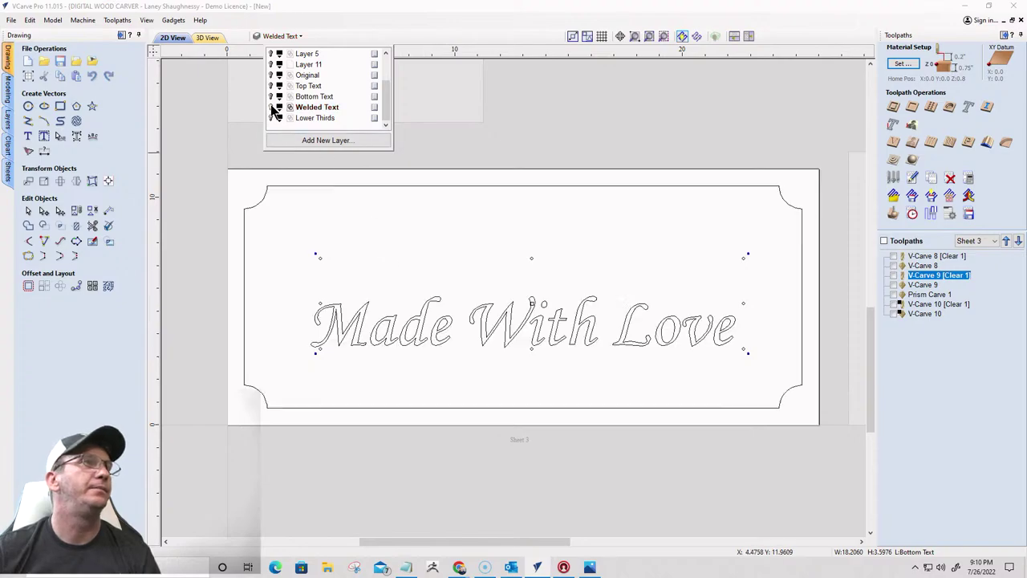
{"action": "left_click", "coordinate": [409, 327]}
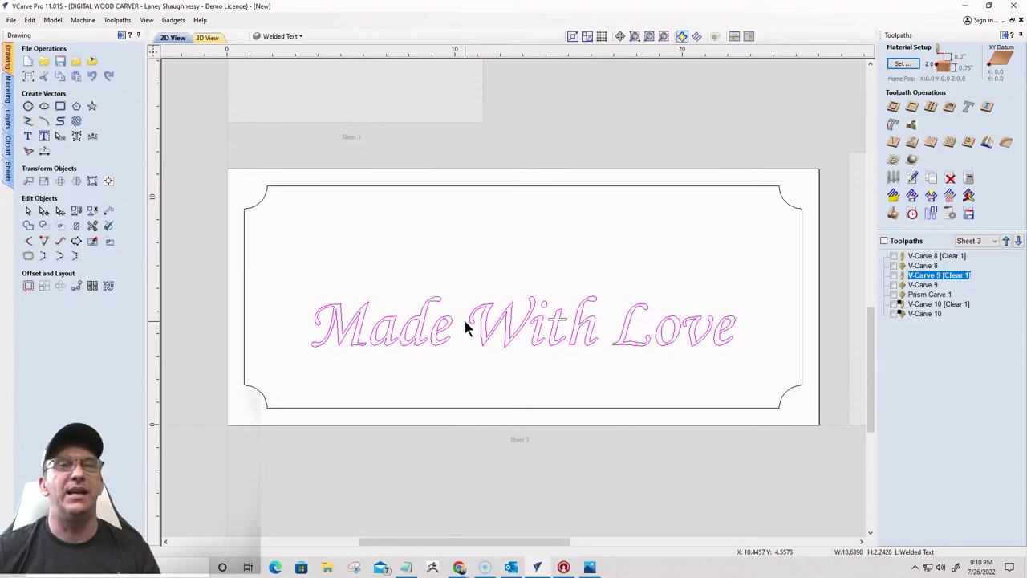
Offset Made With Love 0.0722 inches outwards, deleting the original lettering, then deselect it
{"action": "left_click", "coordinate": [28, 286]}
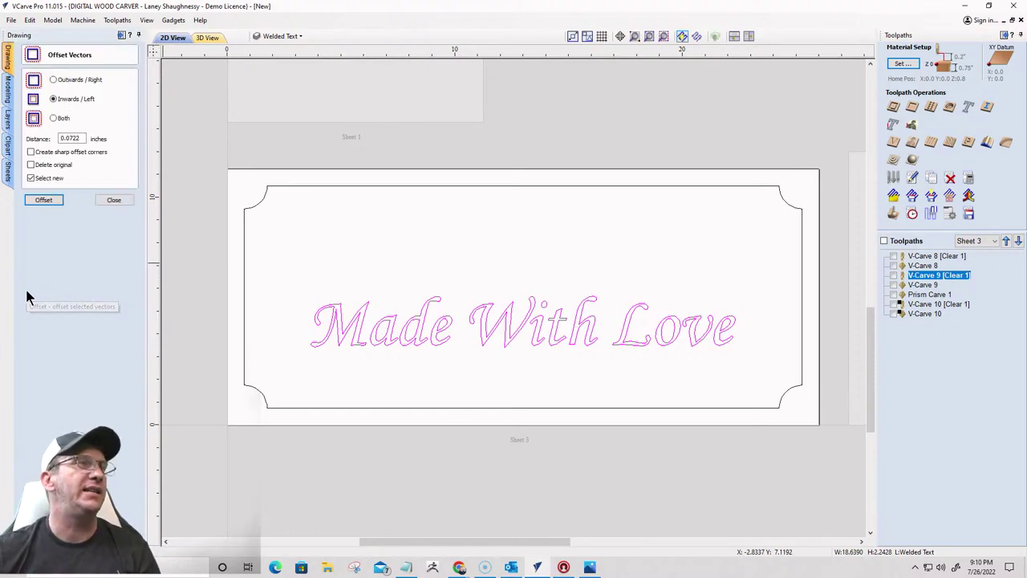
{"action": "left_click", "coordinate": [53, 81]}
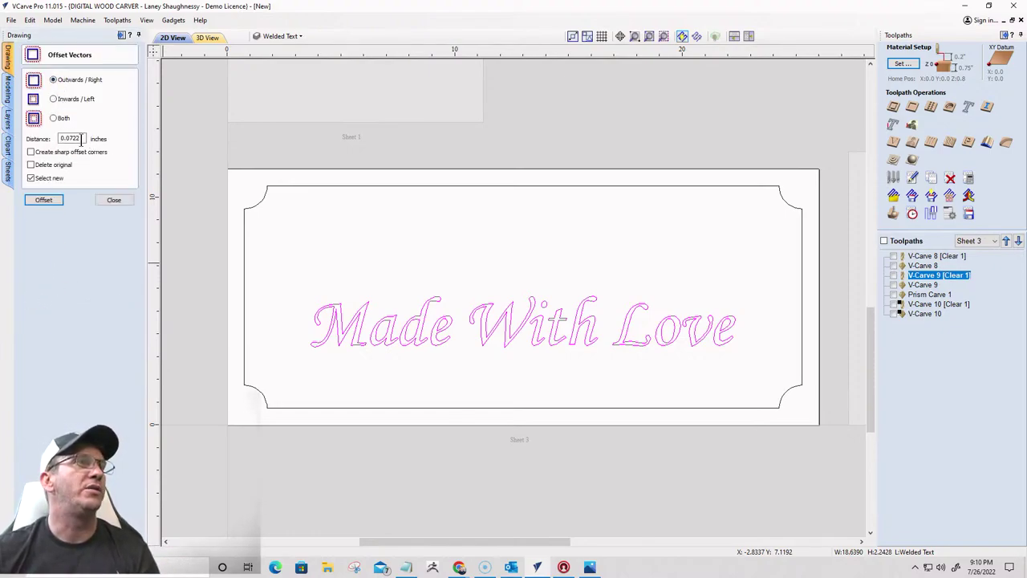
{"action": "left_click", "coordinate": [30, 165]}
{"action": "left_click", "coordinate": [31, 177]}
{"action": "left_click", "coordinate": [41, 202]}
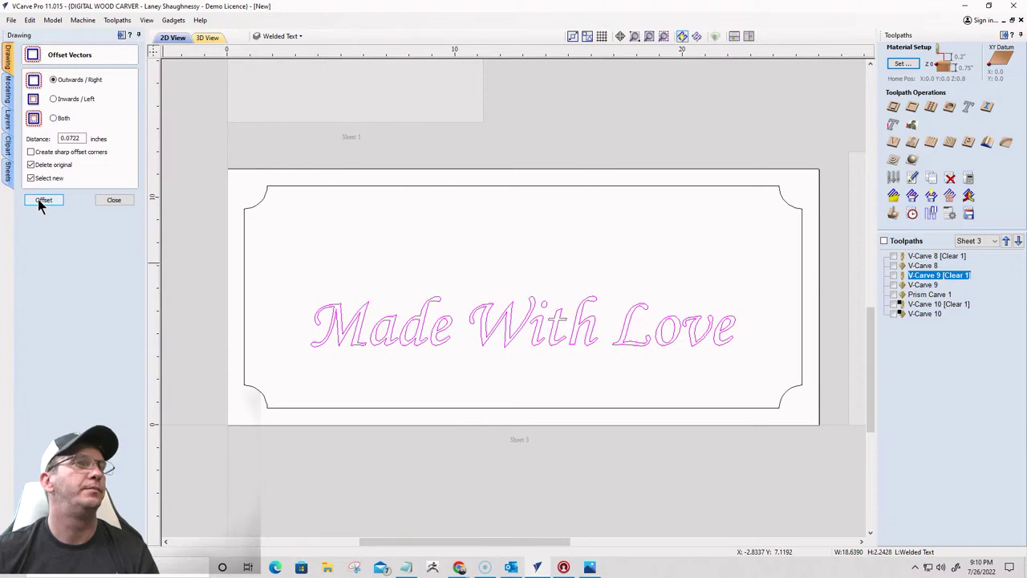
{"action": "left_click", "coordinate": [109, 200]}
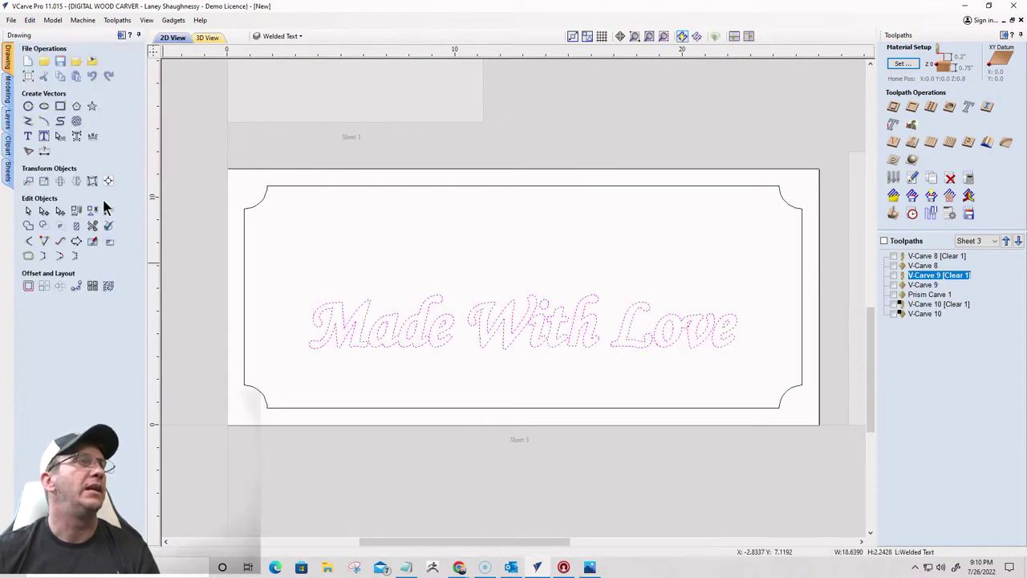
{"action": "left_click", "coordinate": [76, 211]}
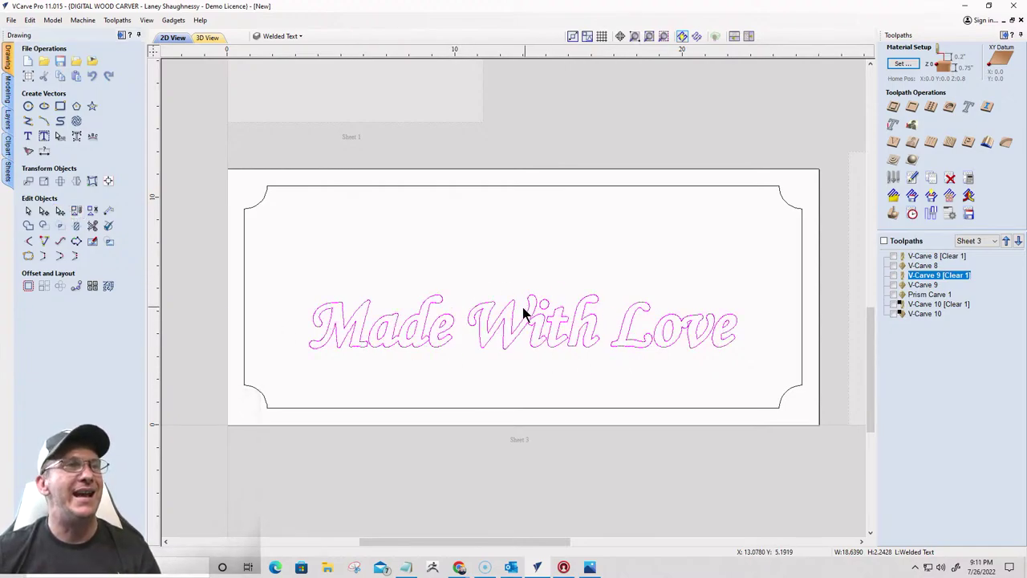
With Bottom Text shown and active, copy BAKERY onto the Welded Text layer
{"action": "left_click", "coordinate": [282, 36]}
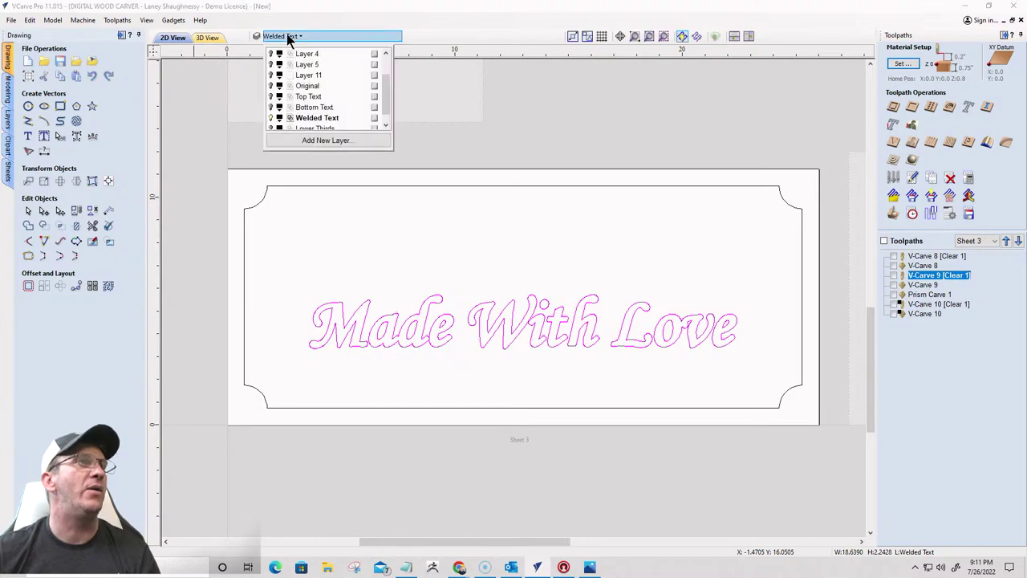
{"action": "left_click", "coordinate": [271, 118]}
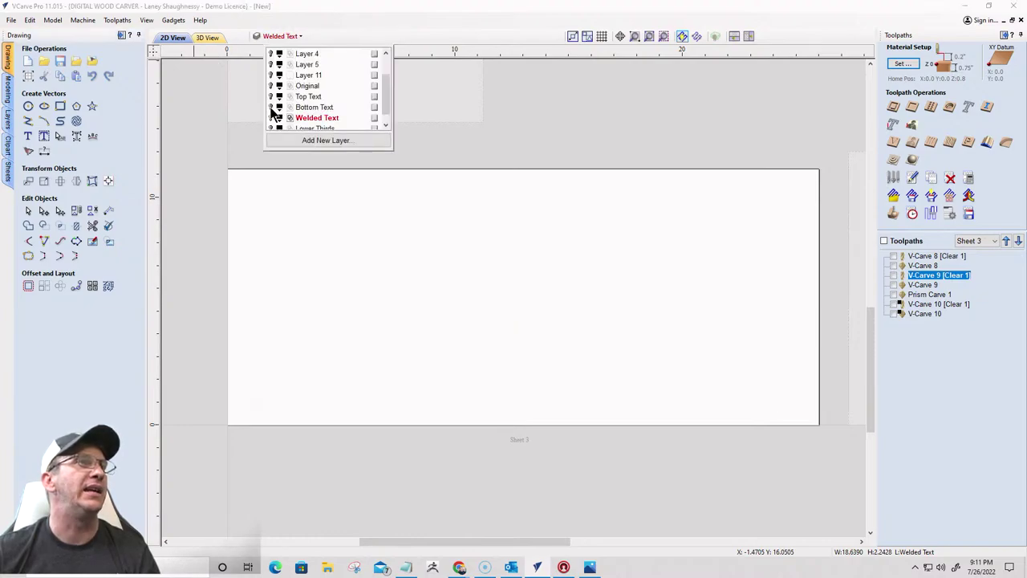
{"action": "left_click", "coordinate": [271, 107]}
{"action": "left_click", "coordinate": [310, 107]}
{"action": "right_click", "coordinate": [415, 276]}
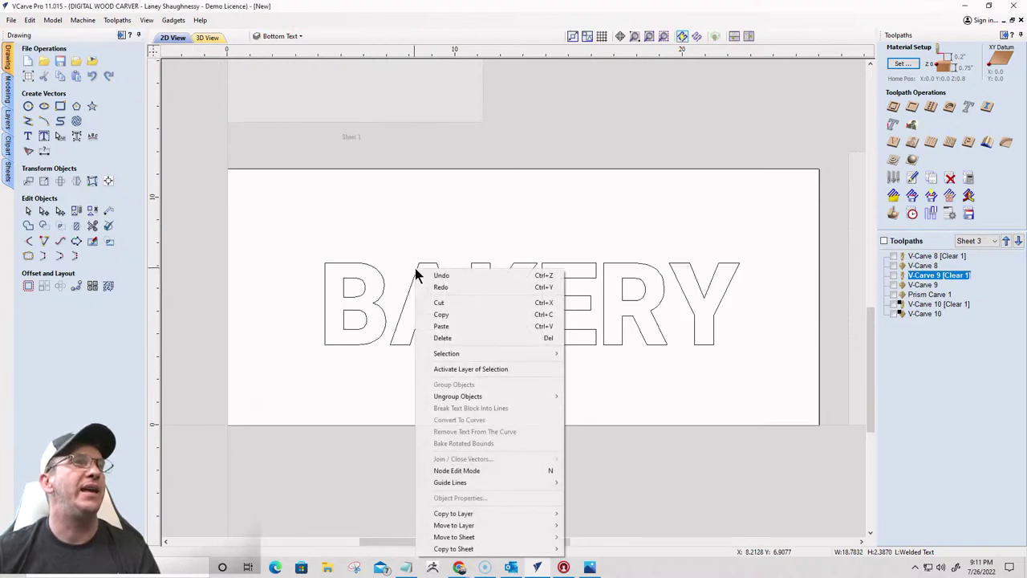
{"action": "left_click", "coordinate": [417, 269]}
{"action": "left_click", "coordinate": [417, 269]}
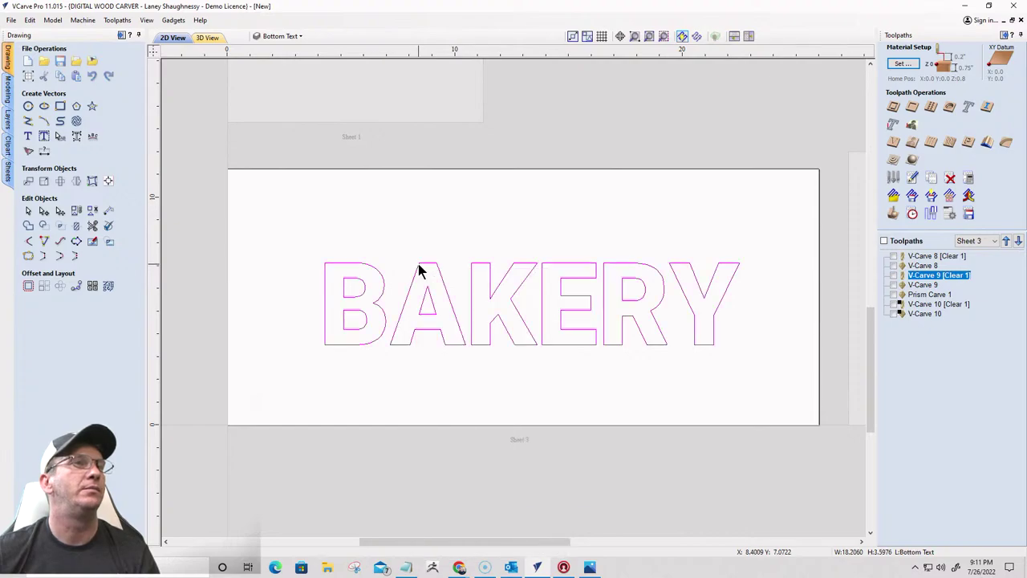
{"action": "right_click", "coordinate": [420, 268]}
{"action": "mouse_move", "coordinate": [498, 515]}
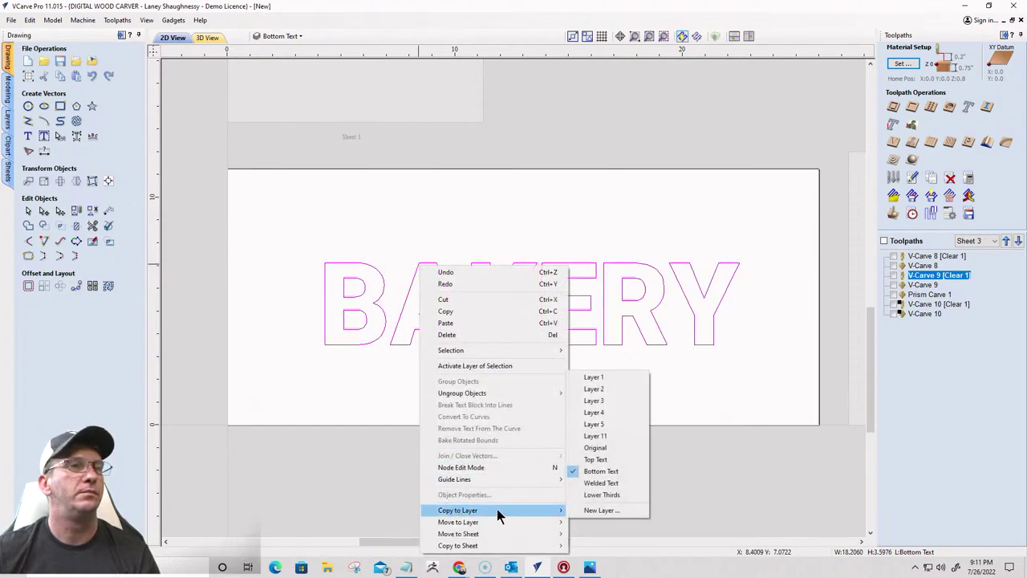
{"action": "left_click", "coordinate": [600, 483]}
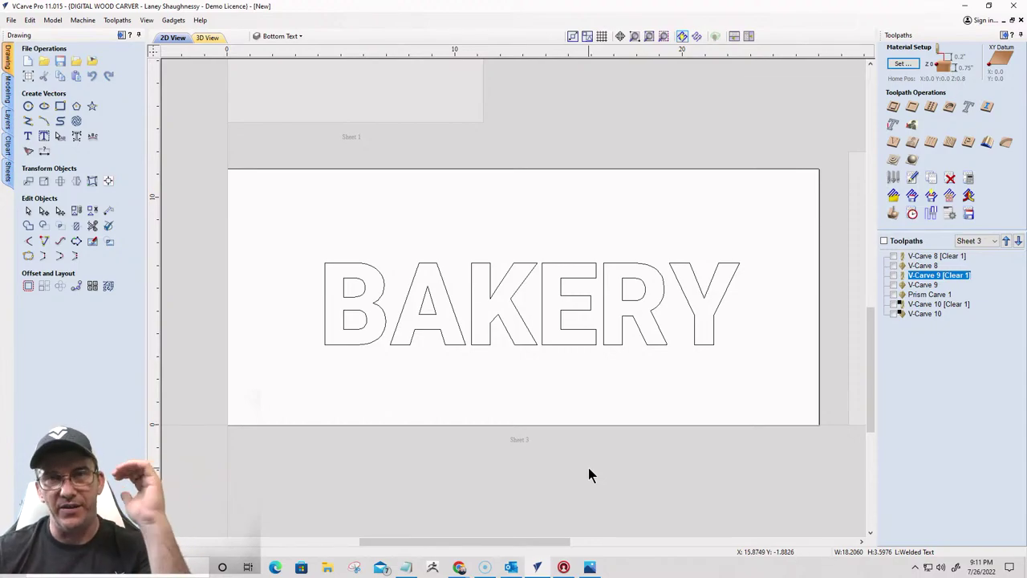
Hide Bottom Text, show Welded Text, and weld BAKERY with Made With Love into one outline
{"action": "left_click", "coordinate": [360, 293]}
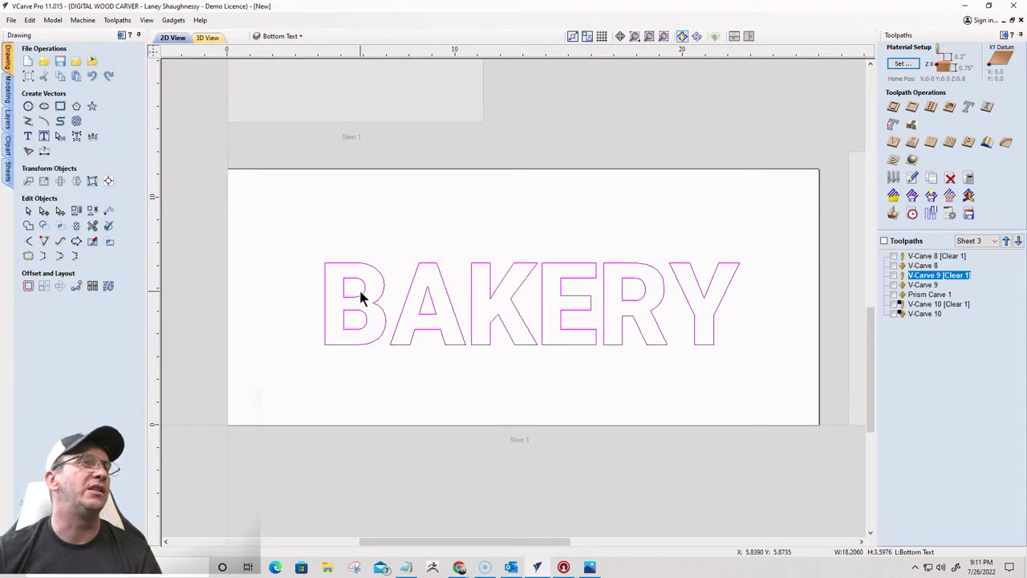
{"action": "left_click", "coordinate": [273, 36]}
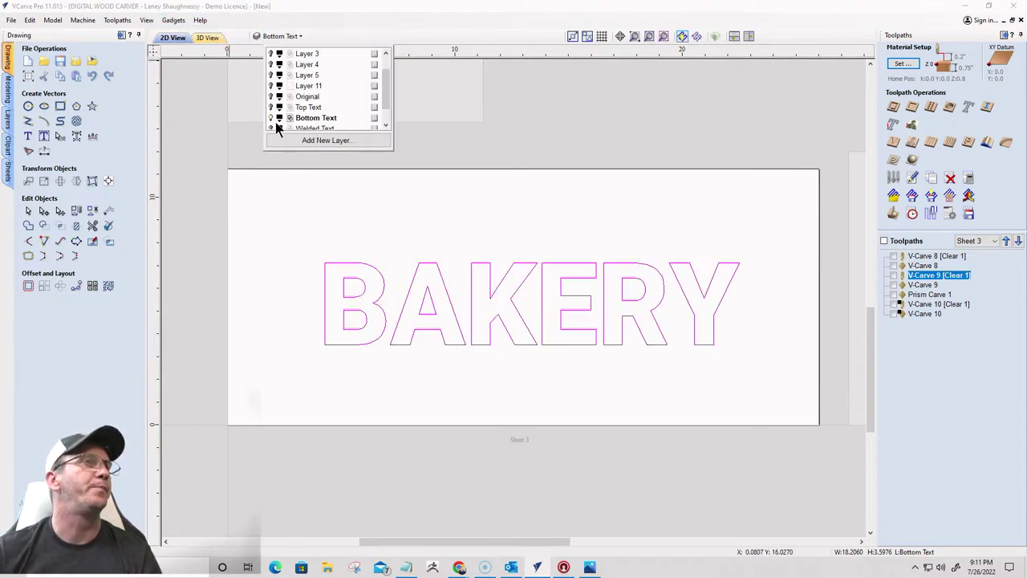
{"action": "left_click", "coordinate": [270, 118]}
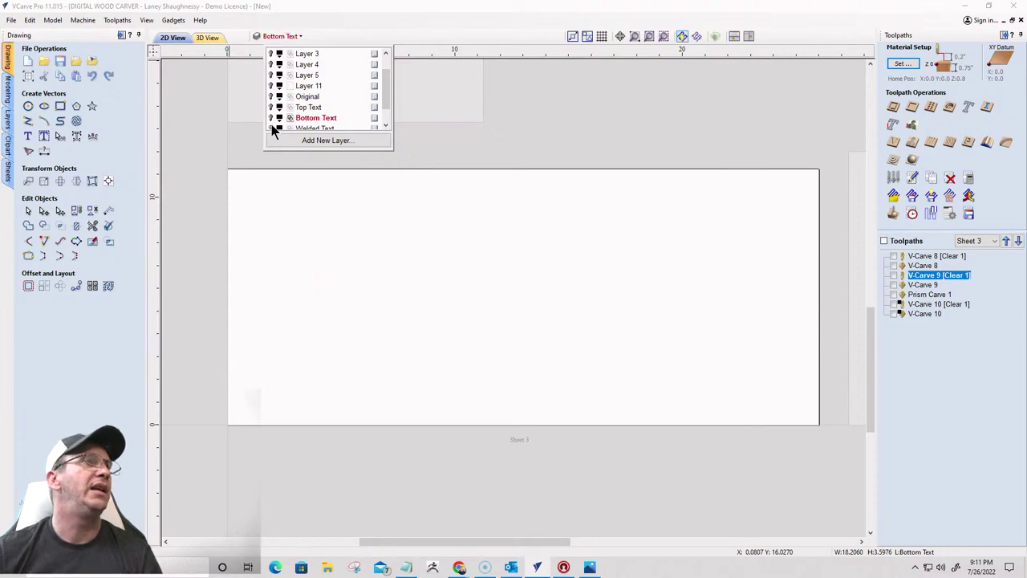
{"action": "left_click", "coordinate": [295, 129]}
{"action": "left_click", "coordinate": [270, 118]}
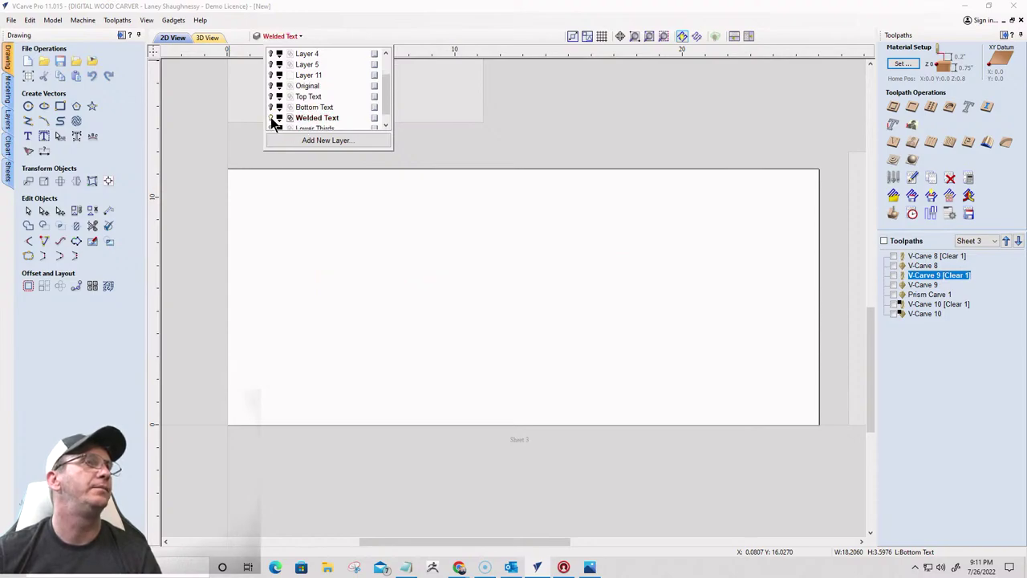
{"action": "left_click_drag", "start_coordinate": [665, 377], "coordinate": [425, 241]}
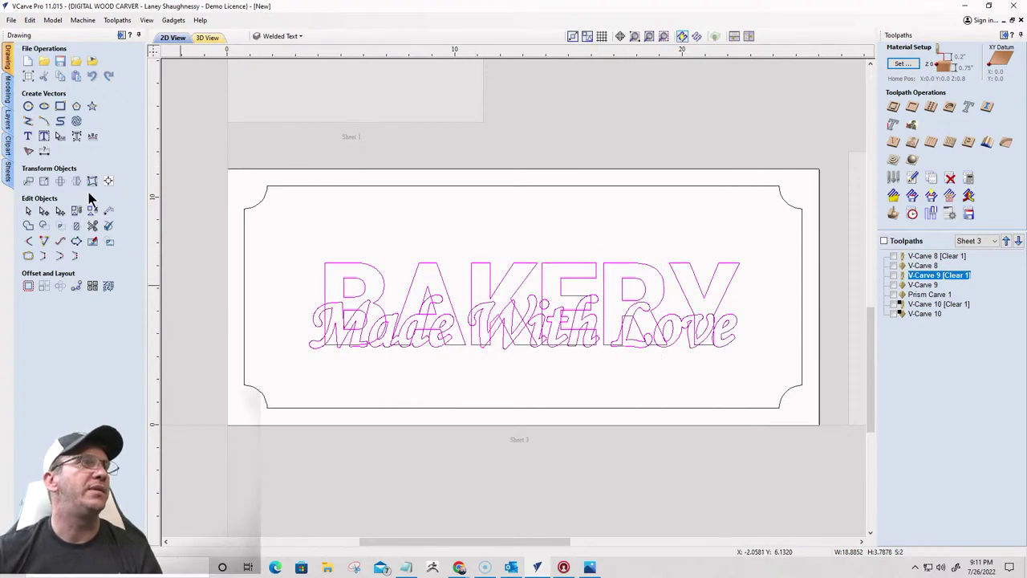
{"action": "left_click", "coordinate": [29, 229]}
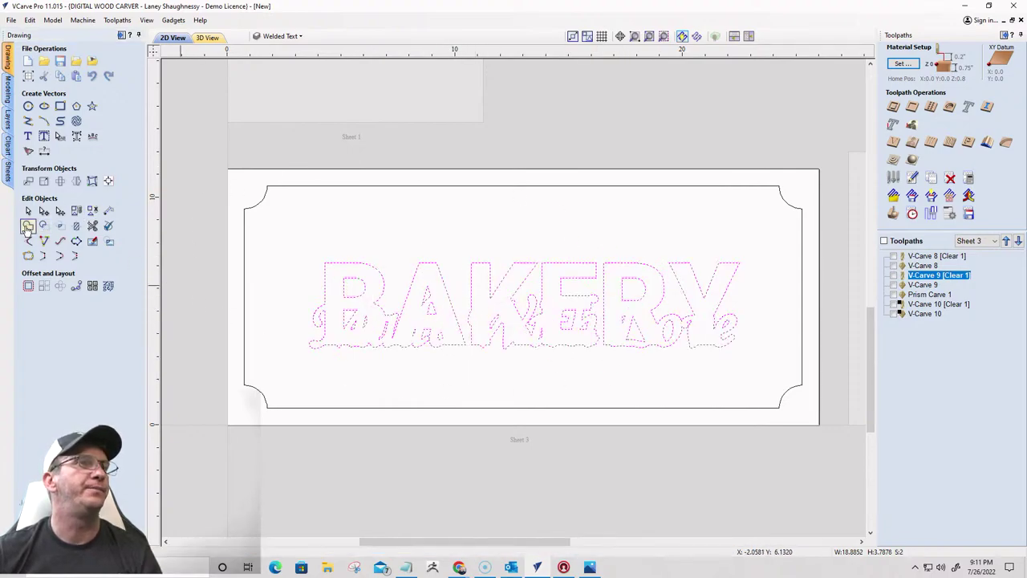
{"action": "left_click", "coordinate": [544, 382]}
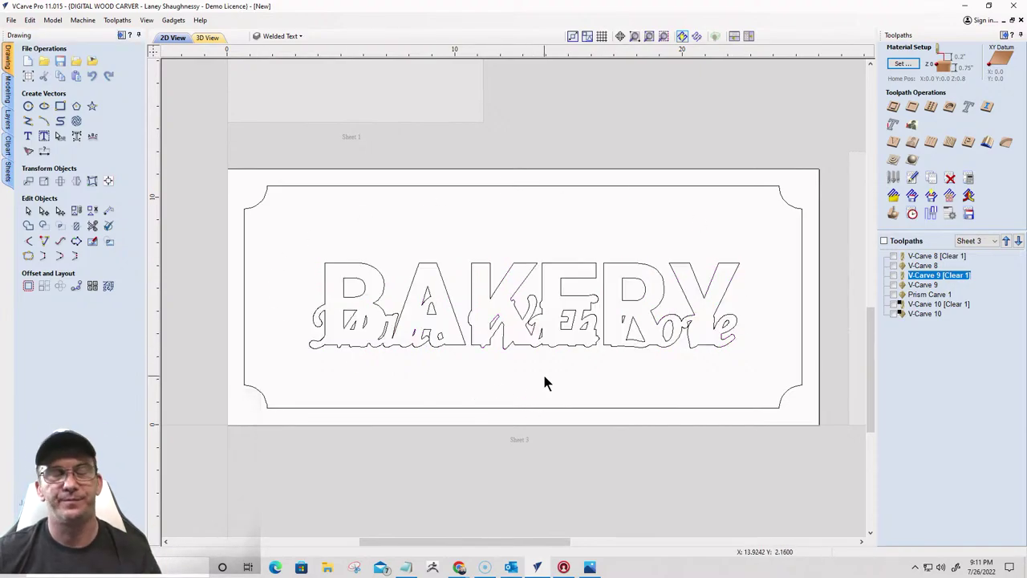
{"action": "left_click", "coordinate": [282, 36]}
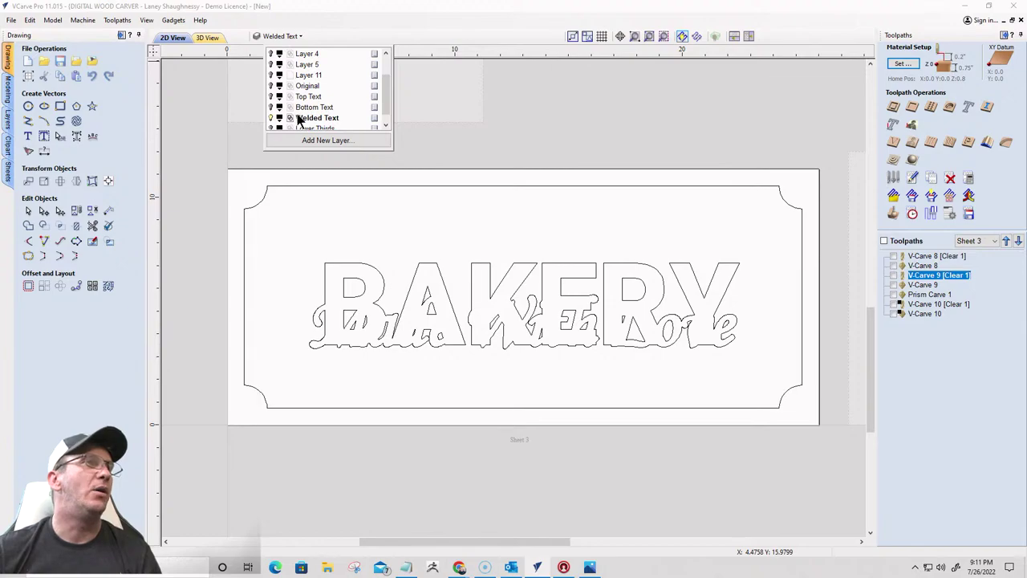
Hide Welded Text, show the Lower Thirds ornaments layer, and select all its vectors
{"action": "scroll", "coordinate": [299, 119], "scroll_direction": "down", "scroll_amount": 1}
{"action": "left_click", "coordinate": [272, 106]}
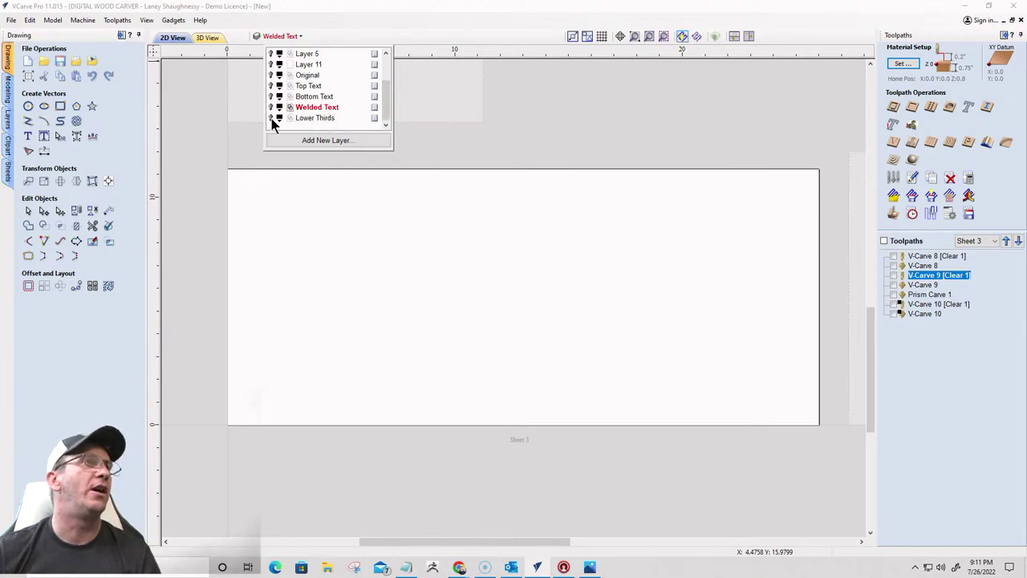
{"action": "left_click", "coordinate": [271, 118]}
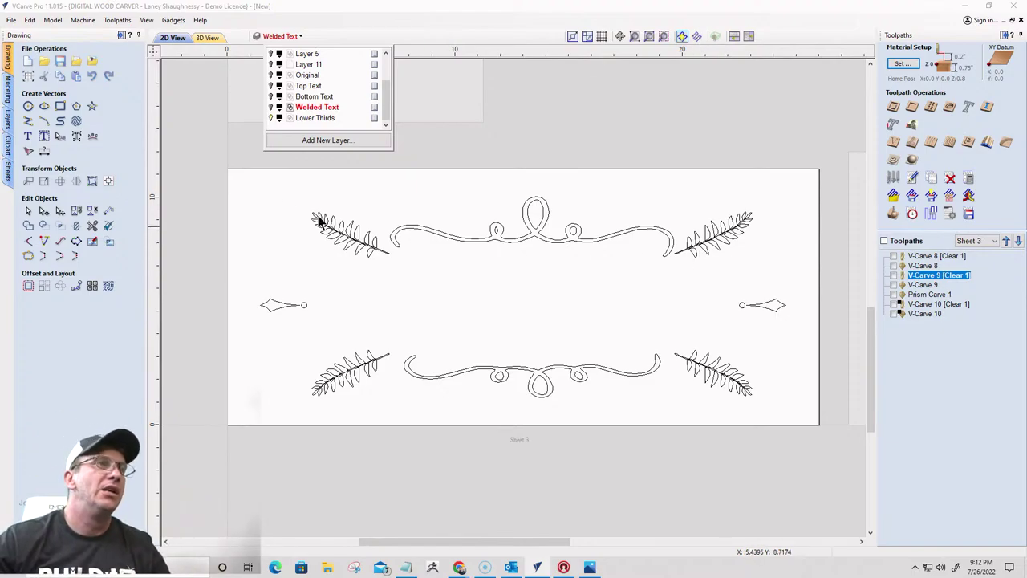
{"action": "left_click", "coordinate": [189, 186]}
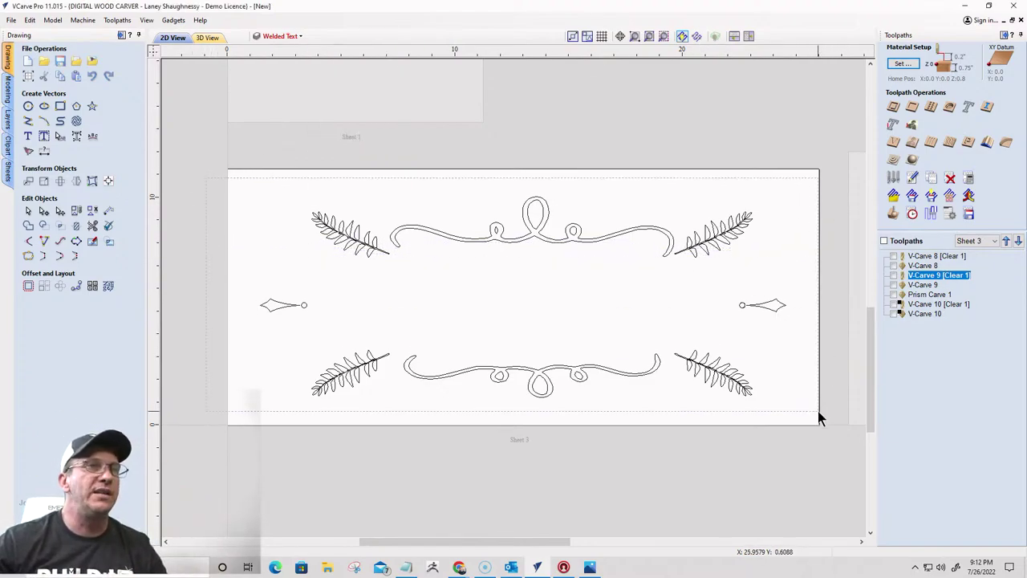
{"action": "key", "text": "ctrl+a"}
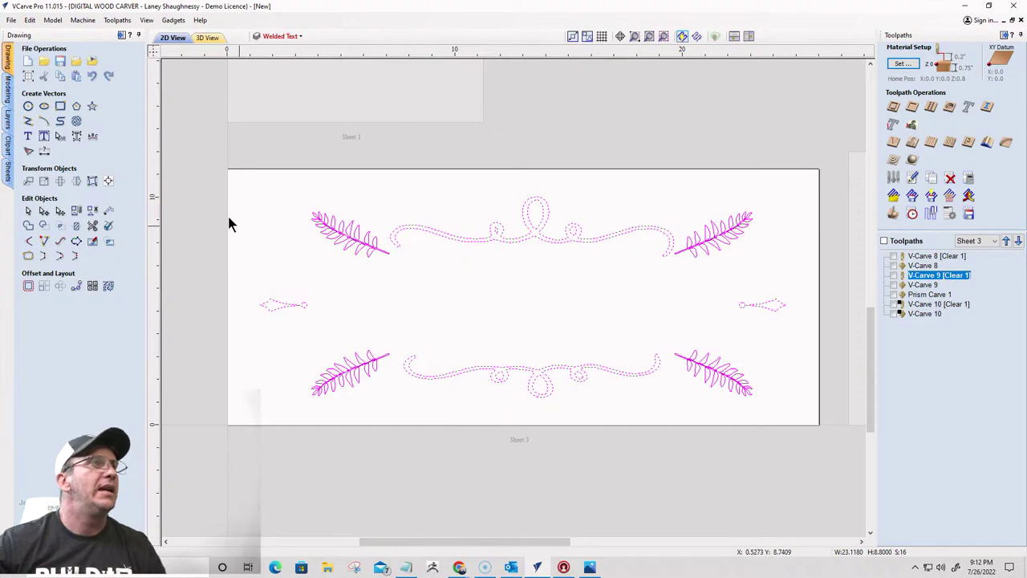
Offset the selected ornaments outward by 0.125 inches
{"action": "left_click", "coordinate": [28, 287]}
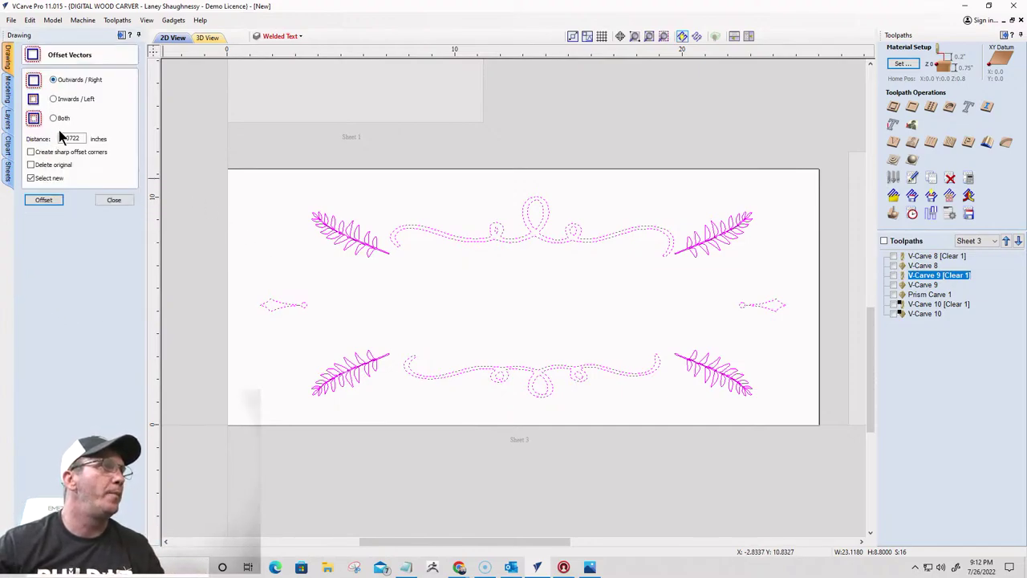
{"action": "left_click_drag", "start_coordinate": [83, 138], "coordinate": [28, 139]}
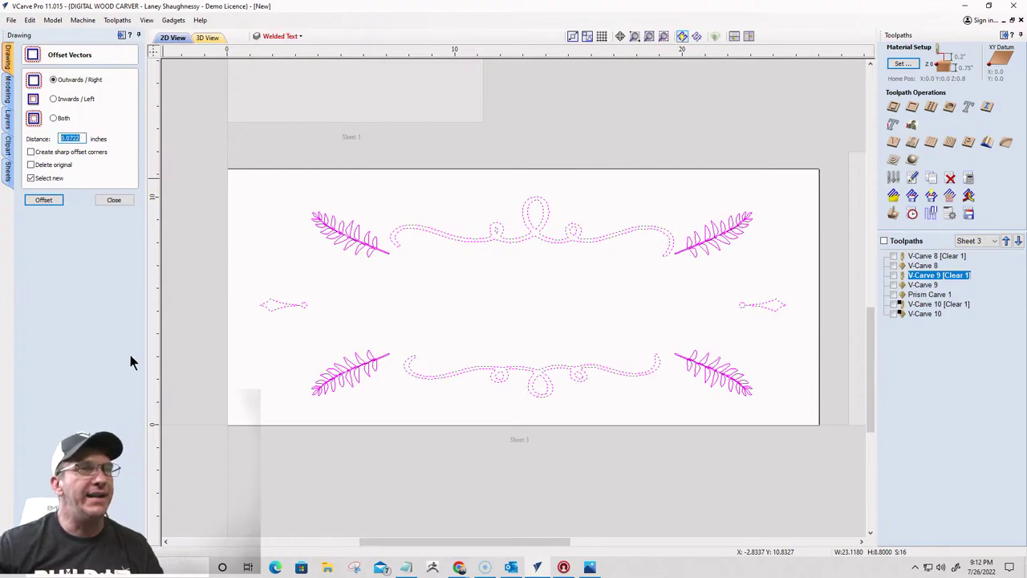
{"action": "type", "text": ".125"}
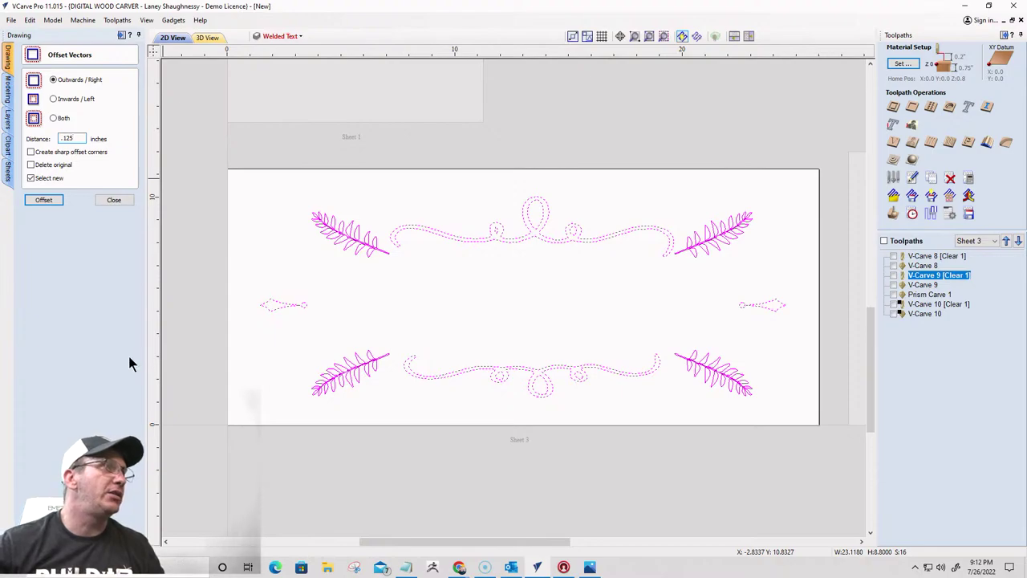
{"action": "left_click", "coordinate": [40, 201]}
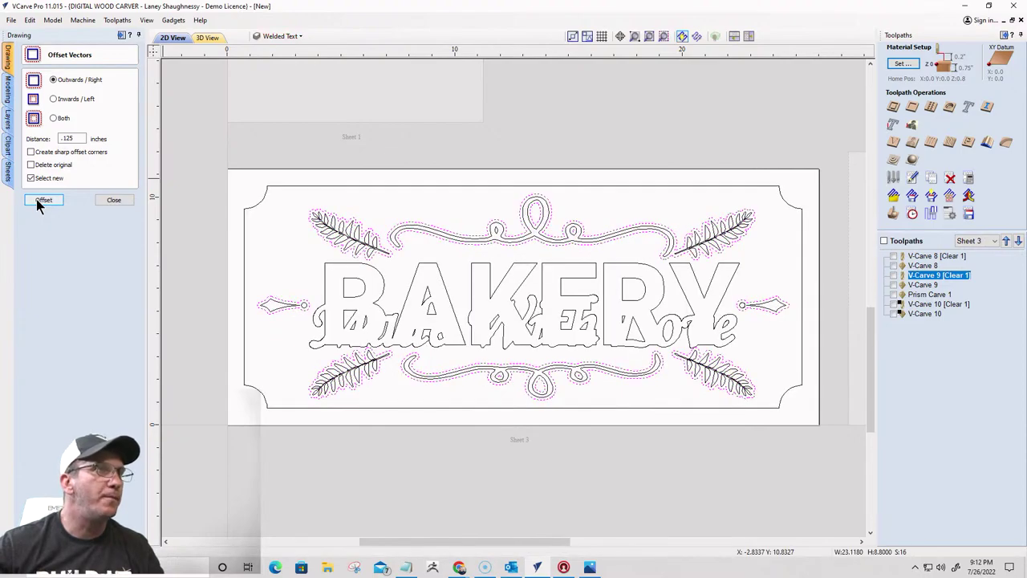
Zoom around the new offsets and add the ferns to the selected swirl ornaments
{"action": "scroll", "coordinate": [390, 366], "scroll_direction": "up", "scroll_amount": 2}
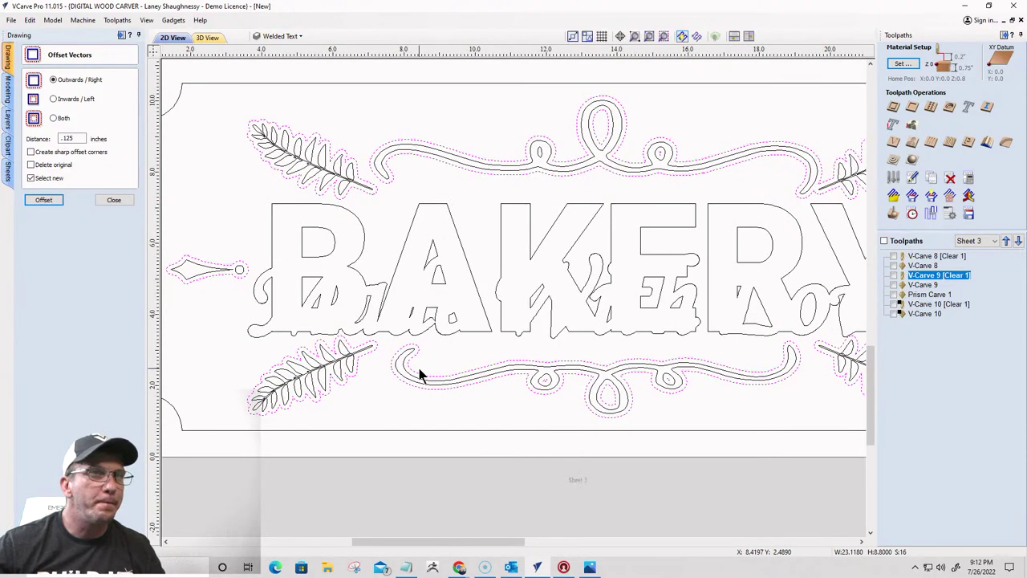
{"action": "scroll", "coordinate": [593, 381], "scroll_direction": "down", "scroll_amount": 3}
{"action": "scroll", "coordinate": [638, 361], "scroll_direction": "up", "scroll_amount": 4}
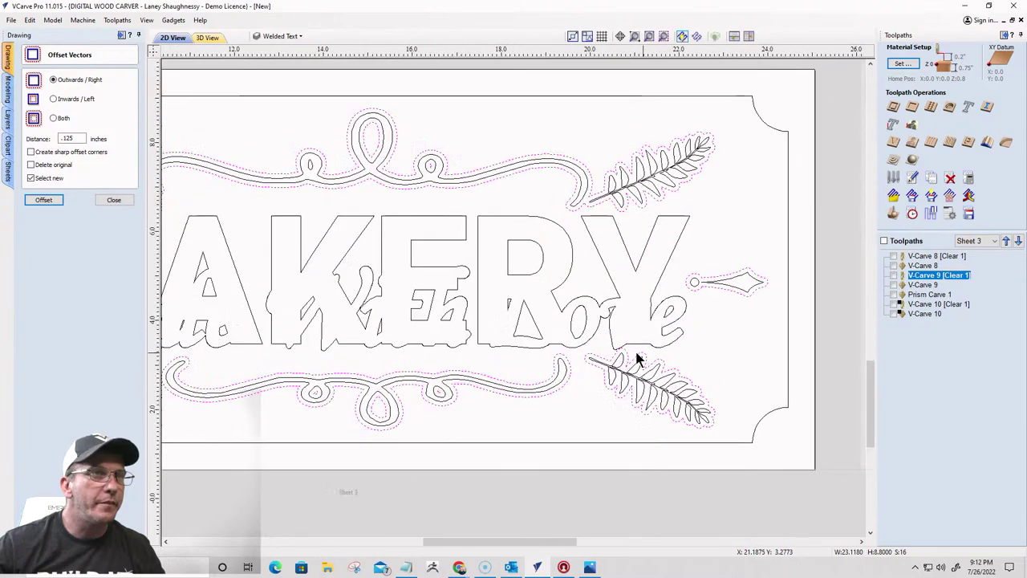
{"action": "scroll", "coordinate": [633, 353], "scroll_direction": "down", "scroll_amount": 4}
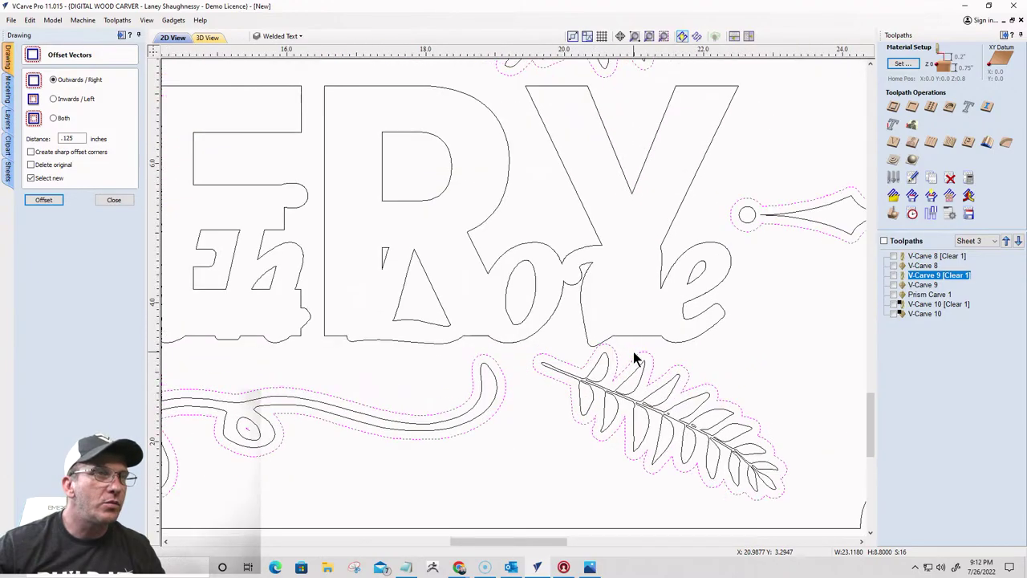
{"action": "scroll", "coordinate": [630, 362], "scroll_direction": "down", "scroll_amount": 1}
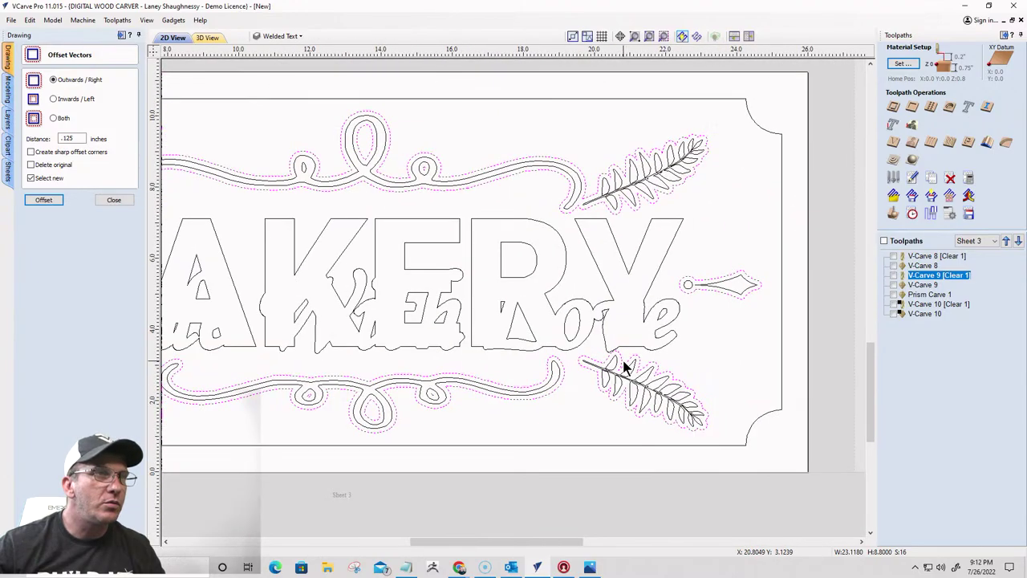
{"action": "scroll", "coordinate": [623, 360], "scroll_direction": "up", "scroll_amount": 6}
{"action": "scroll", "coordinate": [622, 367], "scroll_direction": "up", "scroll_amount": 3}
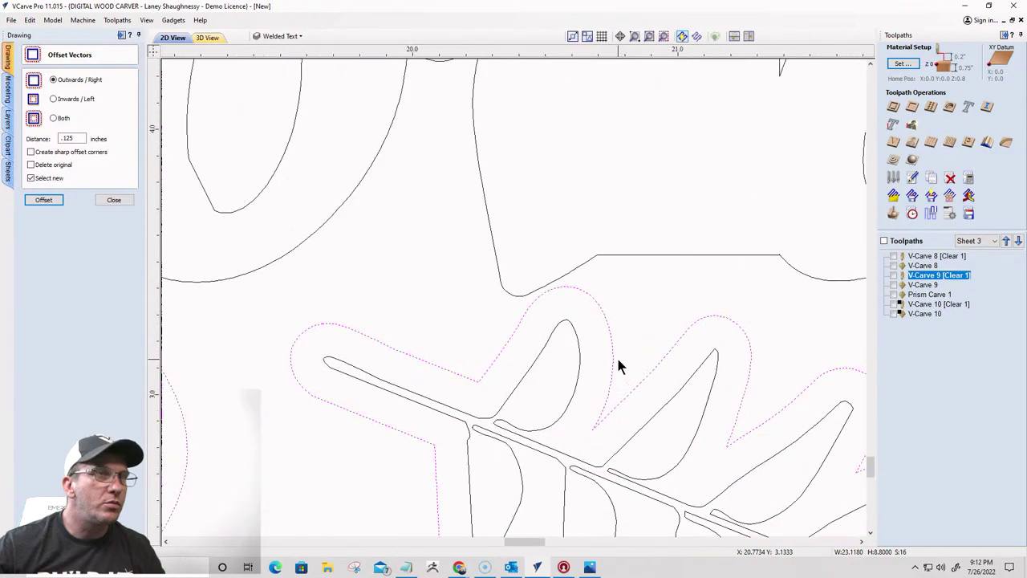
{"action": "scroll", "coordinate": [617, 366], "scroll_direction": "down", "scroll_amount": 8}
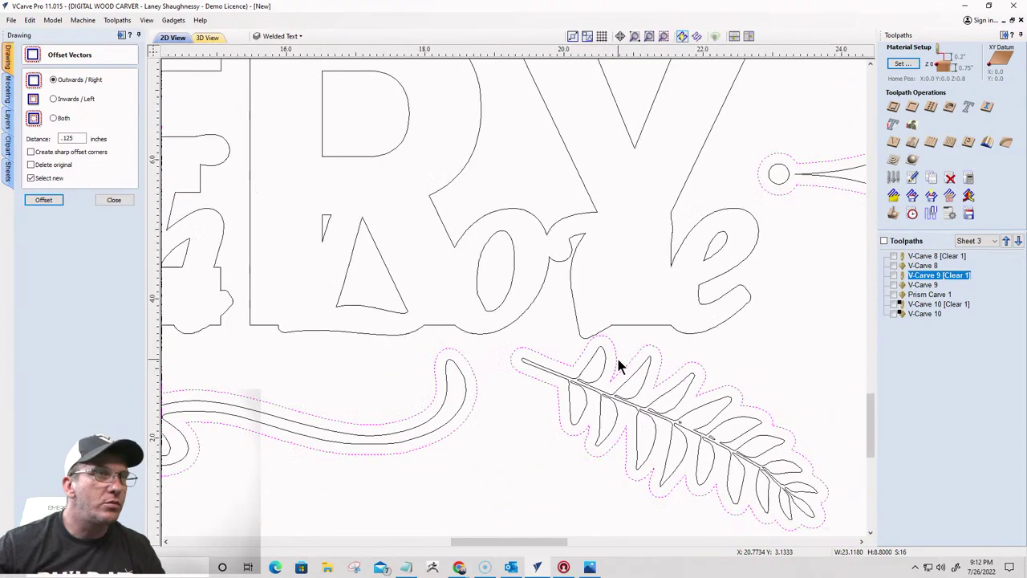
{"action": "scroll", "coordinate": [253, 355], "scroll_direction": "up", "scroll_amount": 5}
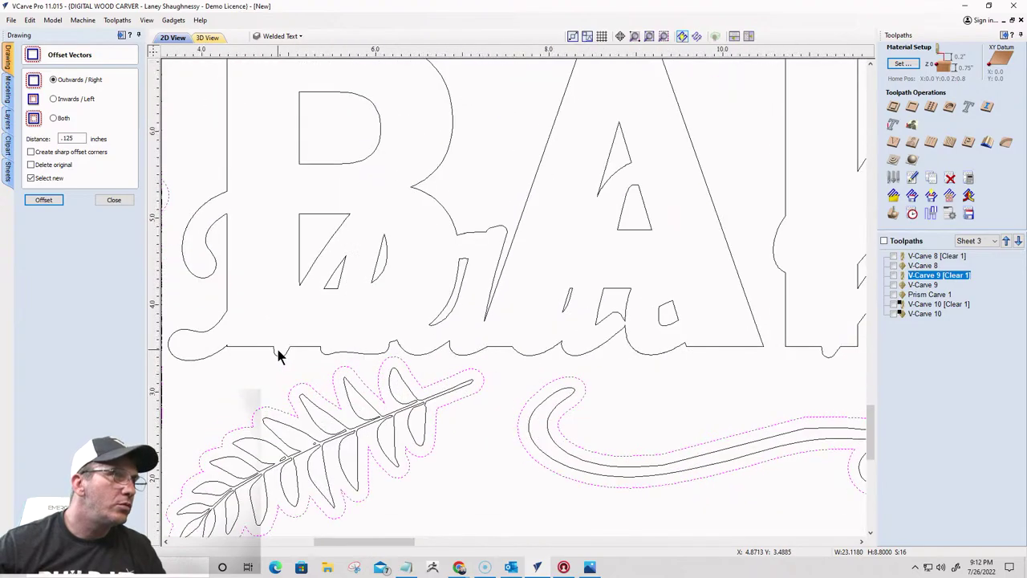
{"action": "scroll", "coordinate": [278, 355], "scroll_direction": "down", "scroll_amount": 4}
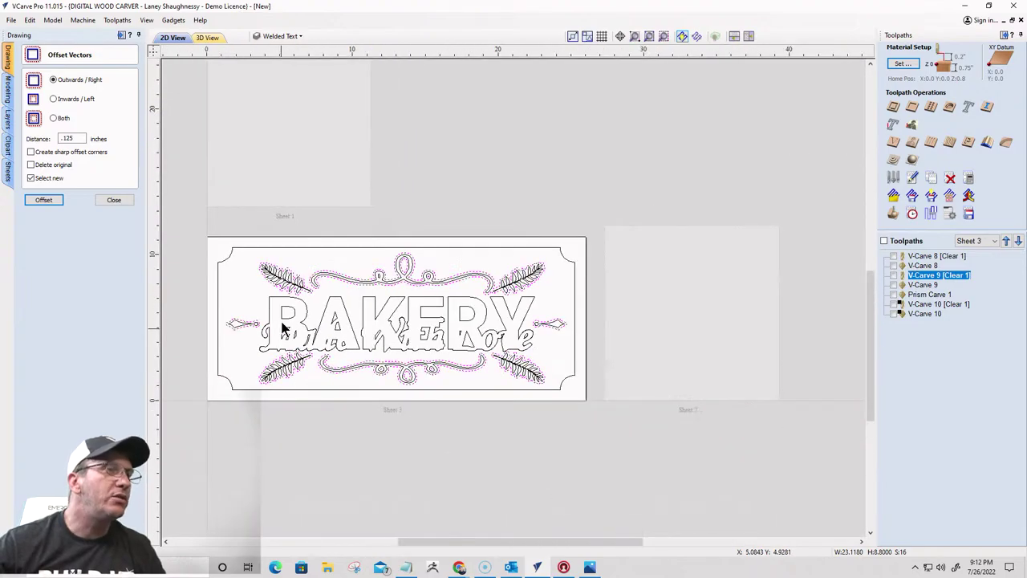
{"action": "scroll", "coordinate": [279, 292], "scroll_direction": "up", "scroll_amount": 3}
{"action": "scroll", "coordinate": [301, 294], "scroll_direction": "down", "scroll_amount": 5}
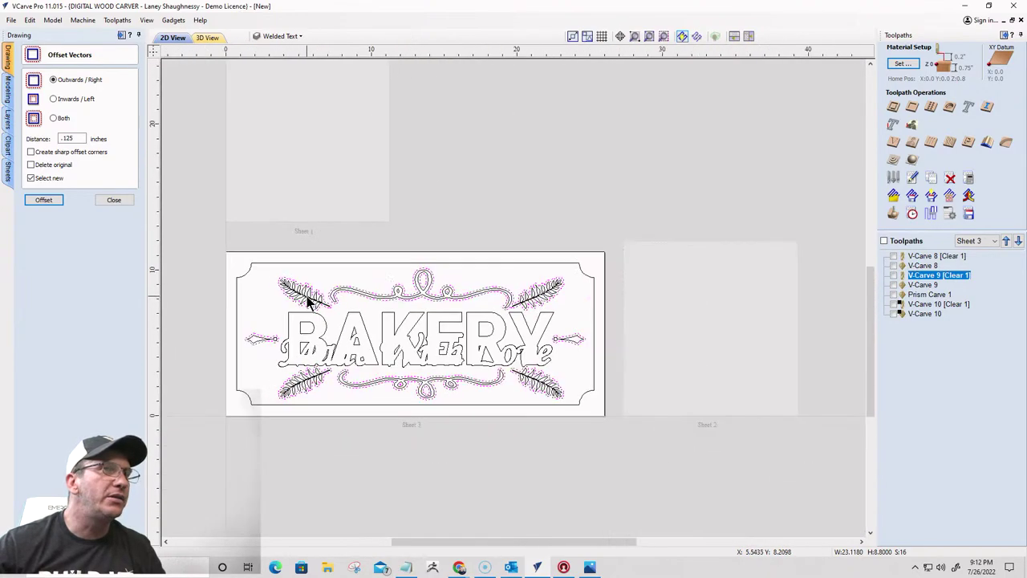
{"action": "left_click", "coordinate": [301, 292], "text": "shift"}
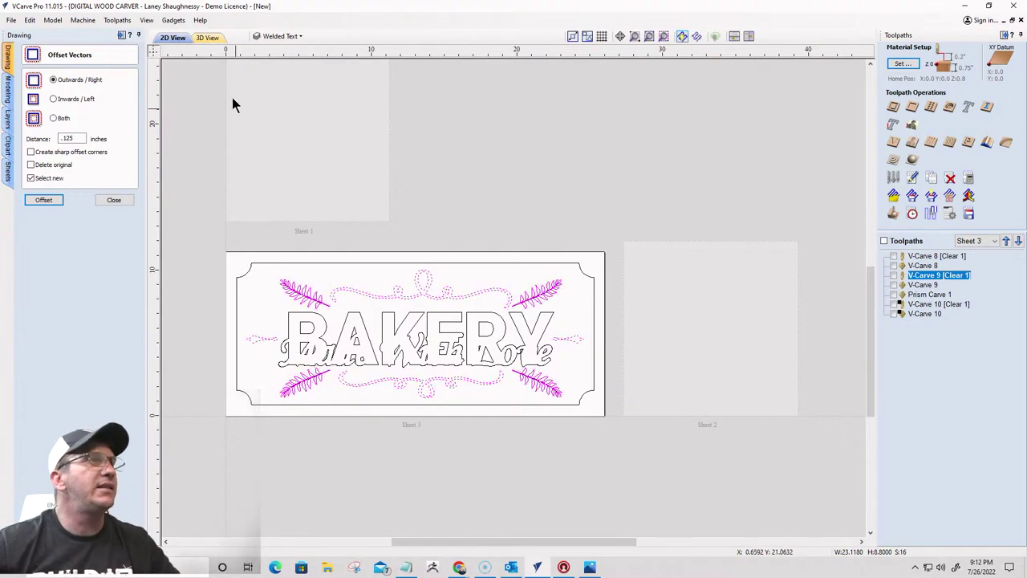
{"action": "left_click", "coordinate": [279, 36]}
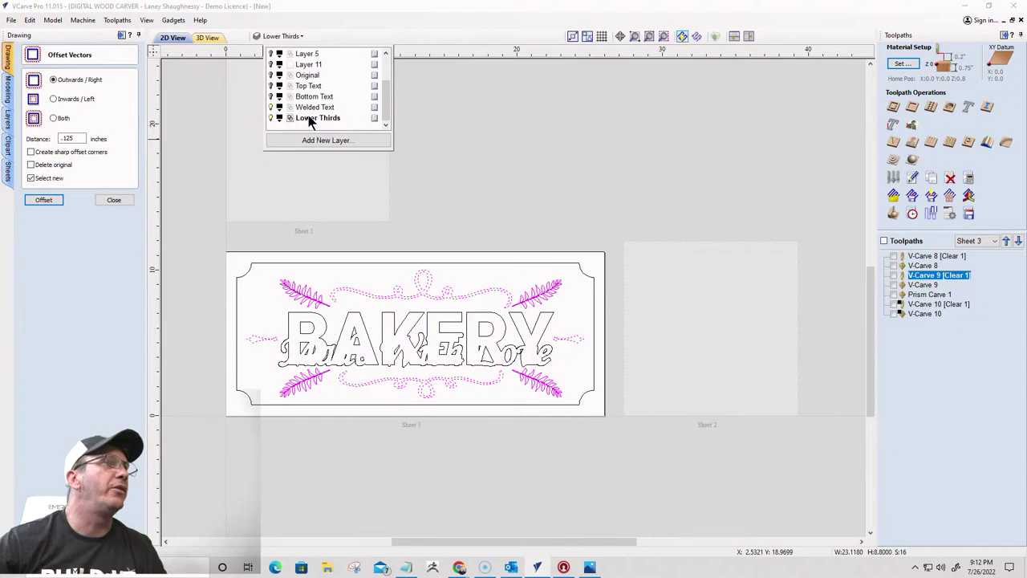
Toggle the text layers off and back on, then box-select the top and bottom ornament rows
{"action": "double_click", "coordinate": [314, 118]}
{"action": "left_click", "coordinate": [272, 105]}
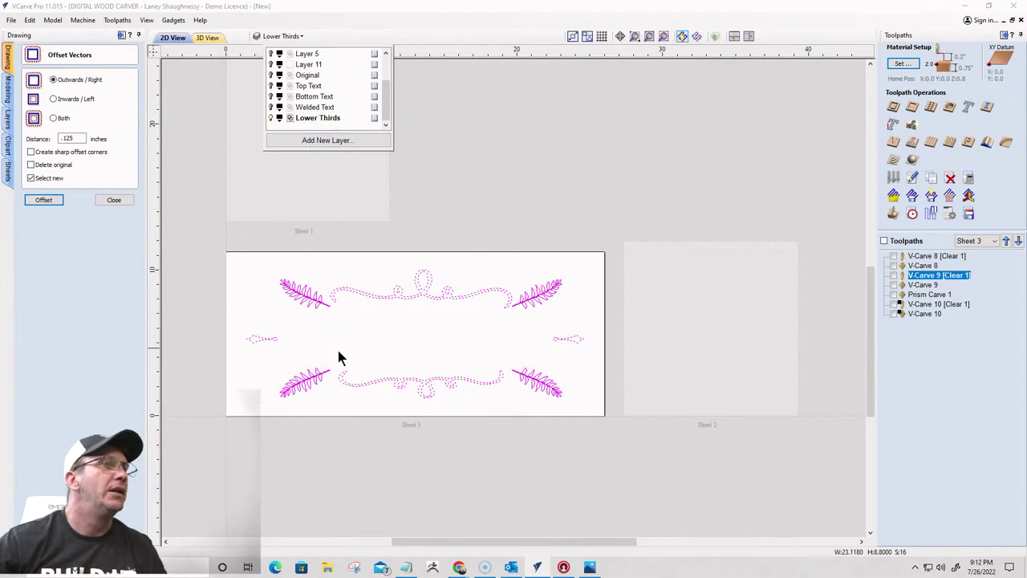
{"action": "scroll", "coordinate": [309, 372], "scroll_direction": "up", "scroll_amount": 2}
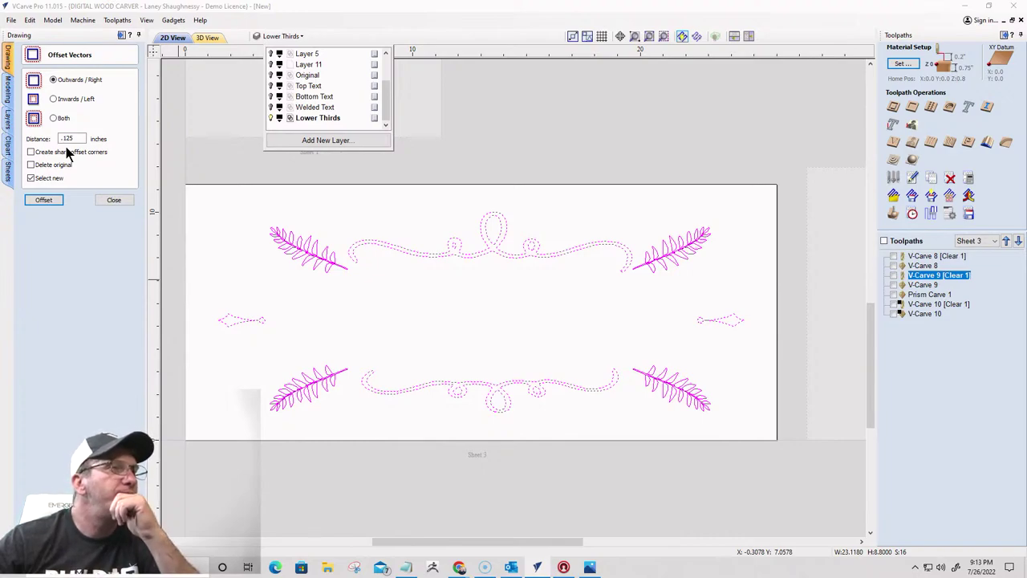
{"action": "left_click", "coordinate": [271, 107]}
{"action": "left_click", "coordinate": [272, 85]}
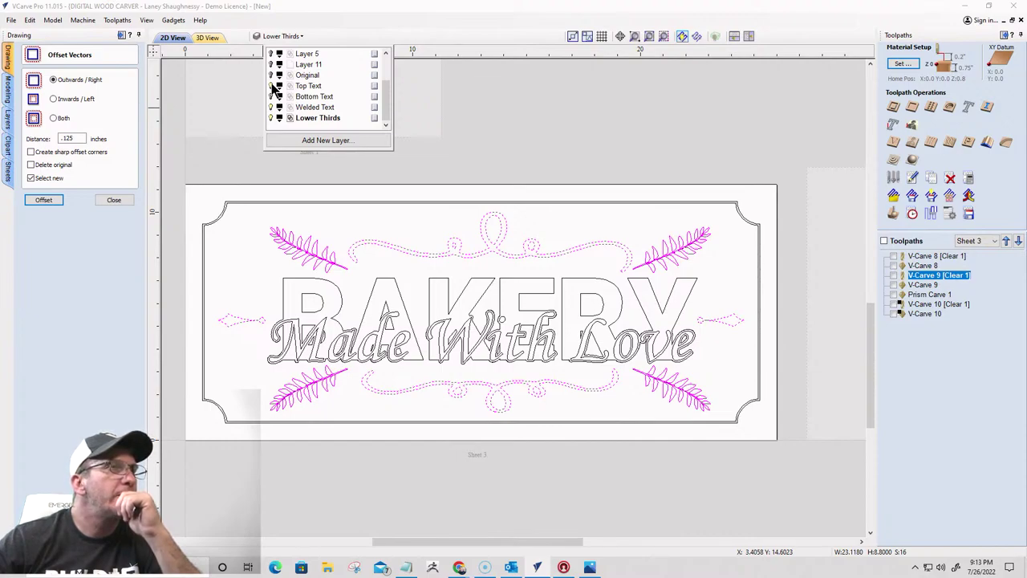
{"action": "left_click", "coordinate": [275, 77]}
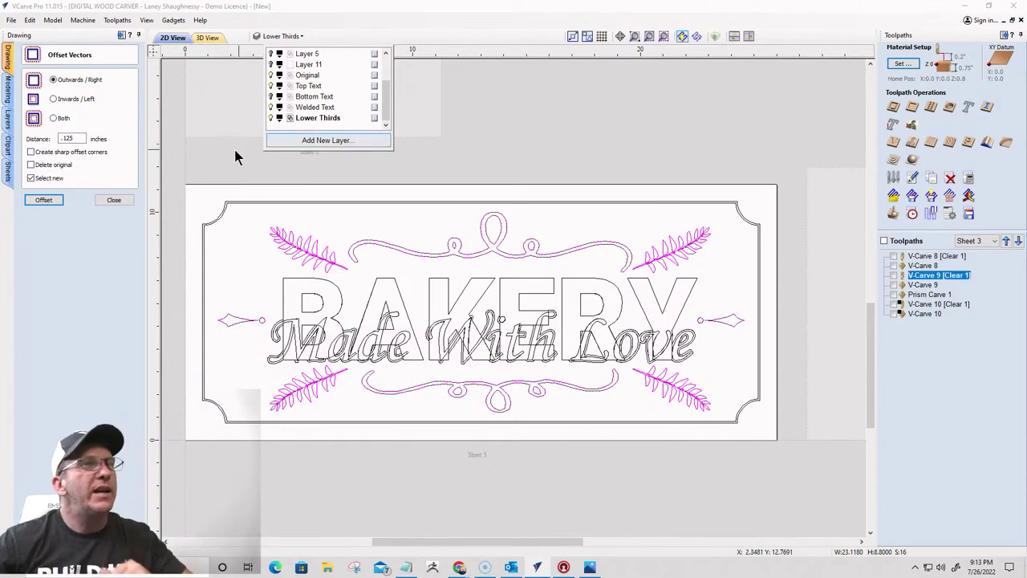
{"action": "left_click_drag", "start_coordinate": [238, 191], "coordinate": [726, 273]}
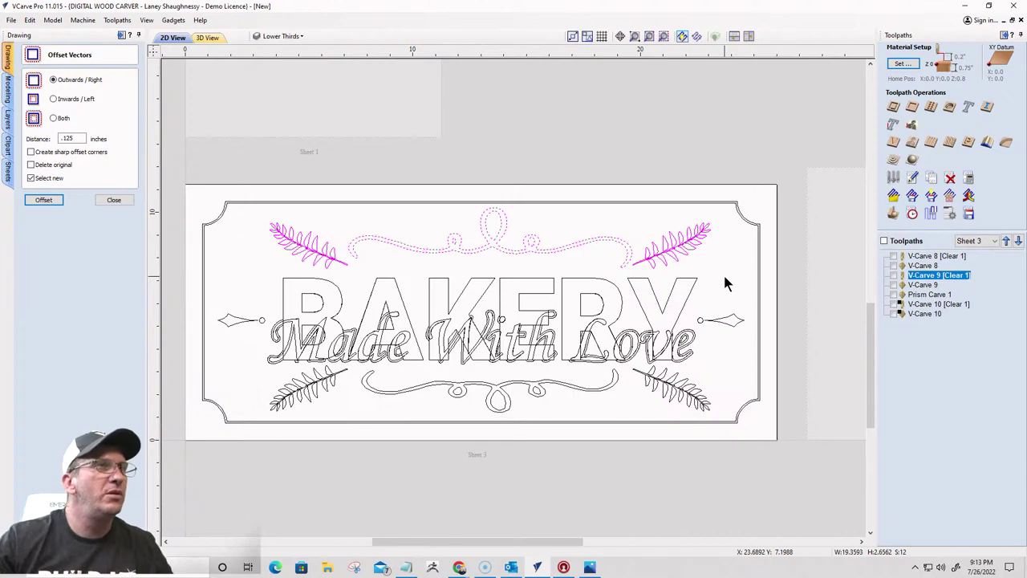
{"action": "left_click_drag", "start_coordinate": [233, 353], "coordinate": [740, 435]}
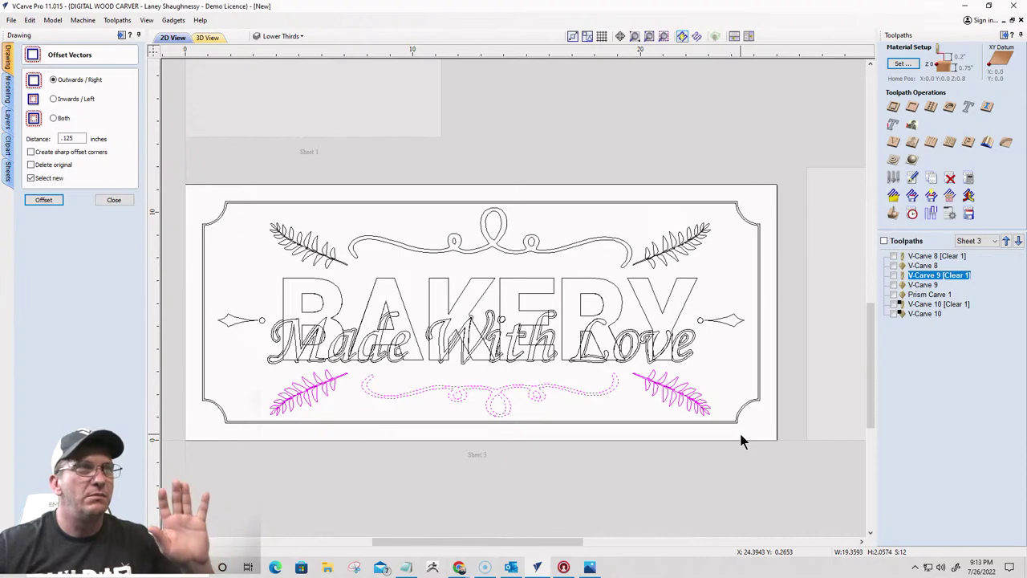
Hide the Made With Love and BAKERY layers and box-select all the ornament vectors
{"action": "left_click", "coordinate": [277, 36]}
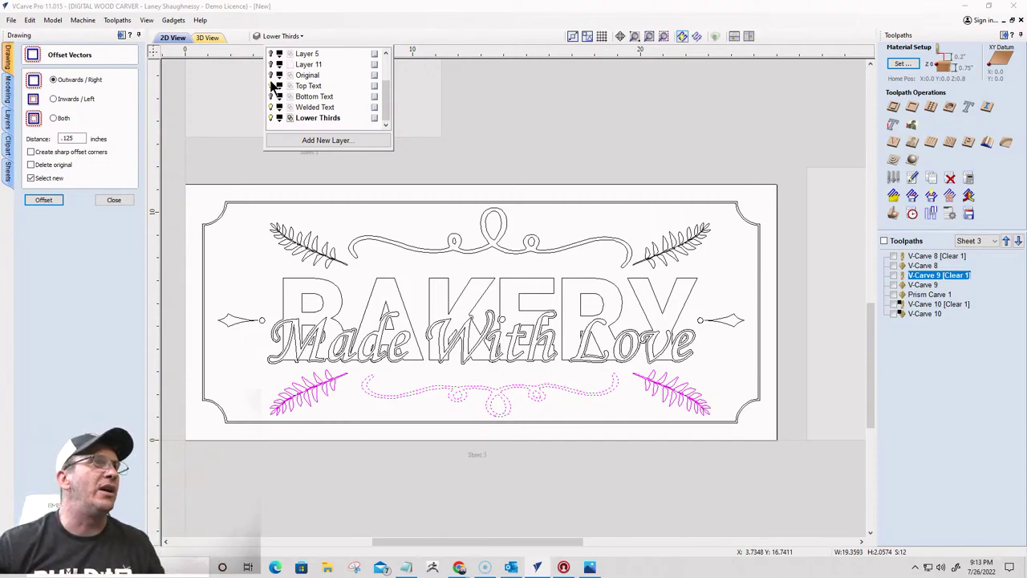
{"action": "left_click", "coordinate": [271, 86]}
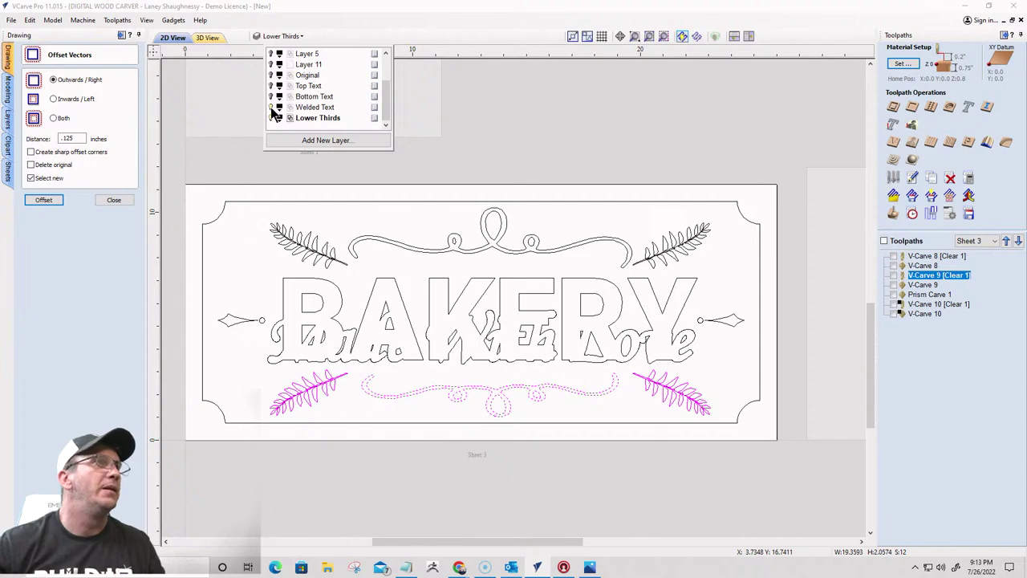
{"action": "left_click", "coordinate": [271, 107]}
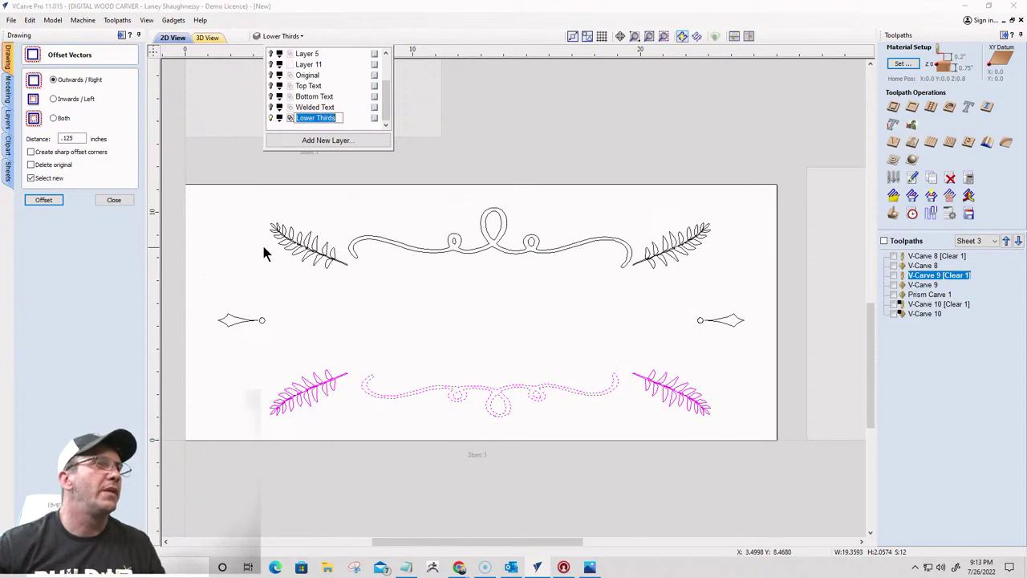
{"action": "left_click", "coordinate": [273, 204]}
{"action": "left_click_drag", "start_coordinate": [273, 204], "coordinate": [767, 452]}
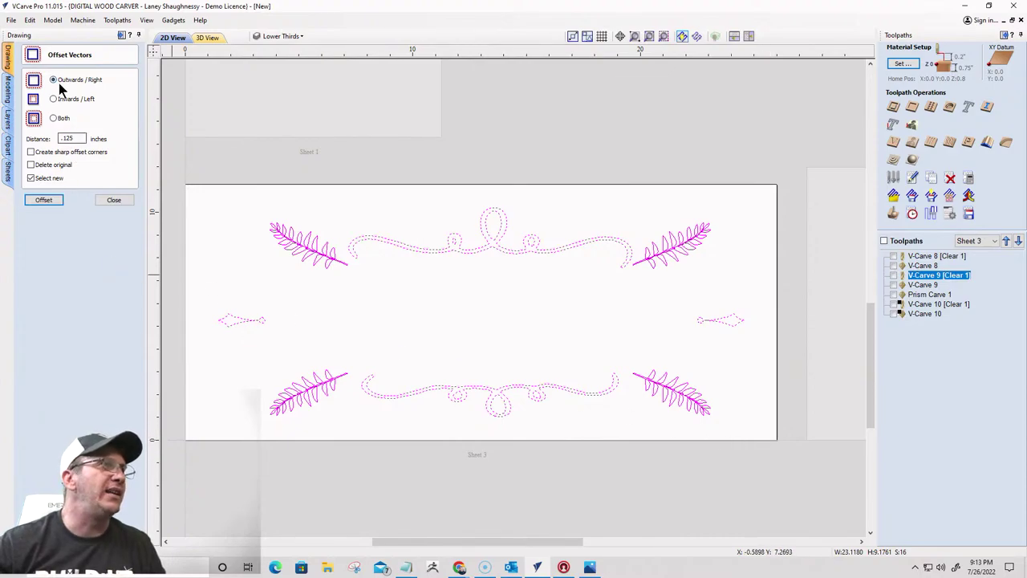
Offset the selected ornaments outward by 0.125 inches
{"action": "left_click", "coordinate": [44, 201]}
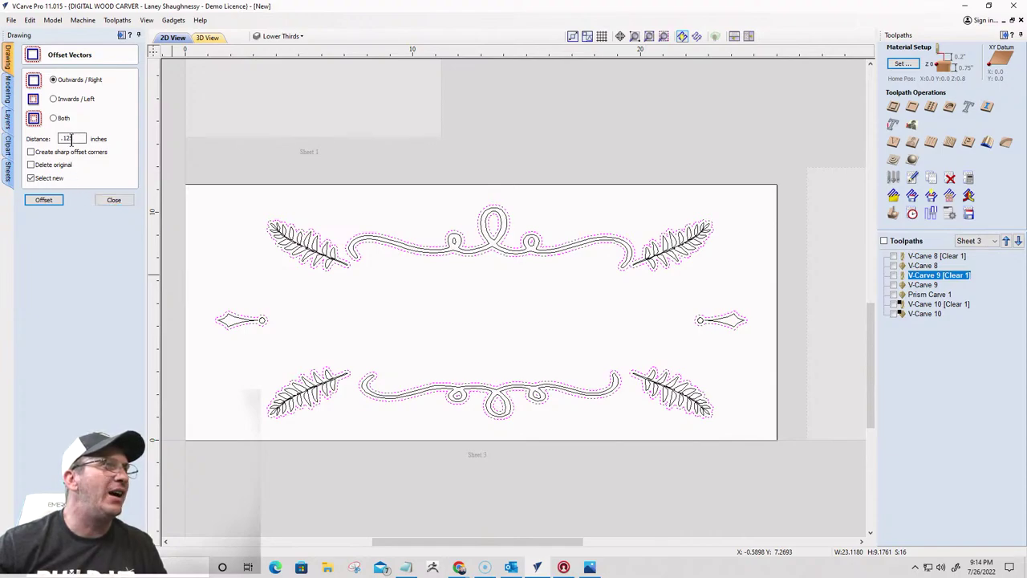
{"action": "left_click", "coordinate": [47, 200]}
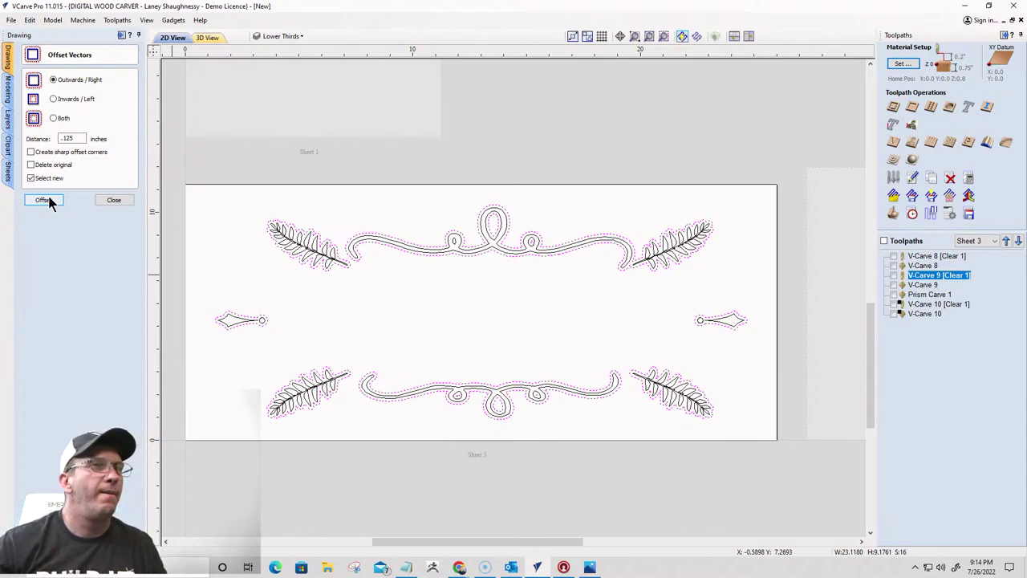
{"action": "left_click", "coordinate": [105, 197]}
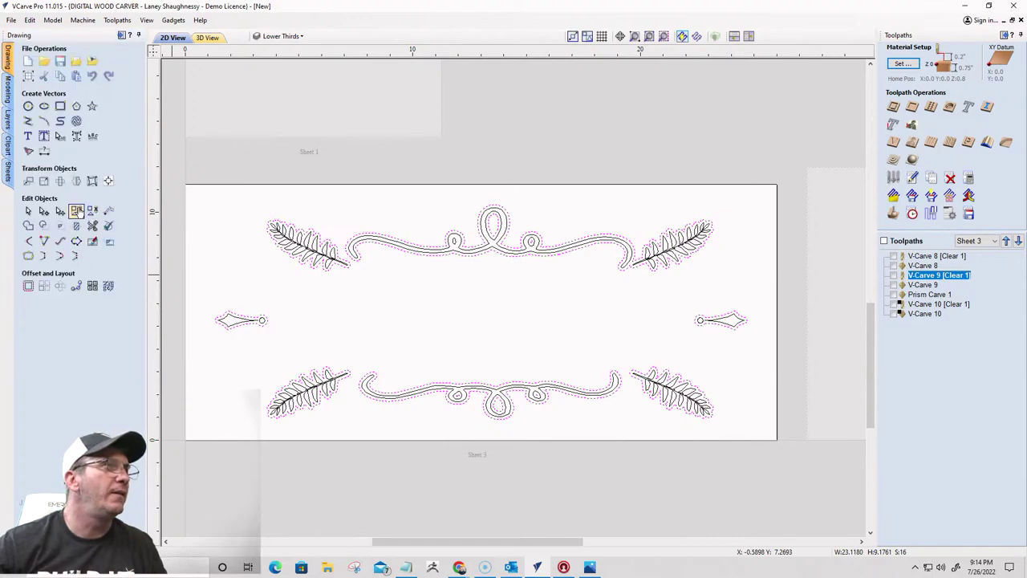
Deselect and add a second 0.125-inch outward offset ring around the ornaments
{"action": "key", "text": "Escape"}
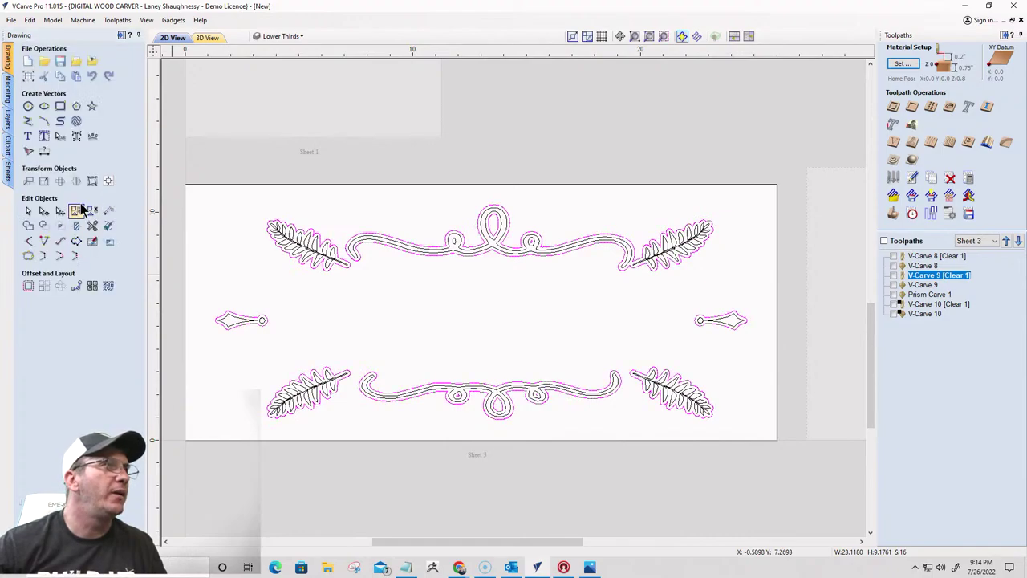
{"action": "left_click", "coordinate": [28, 285]}
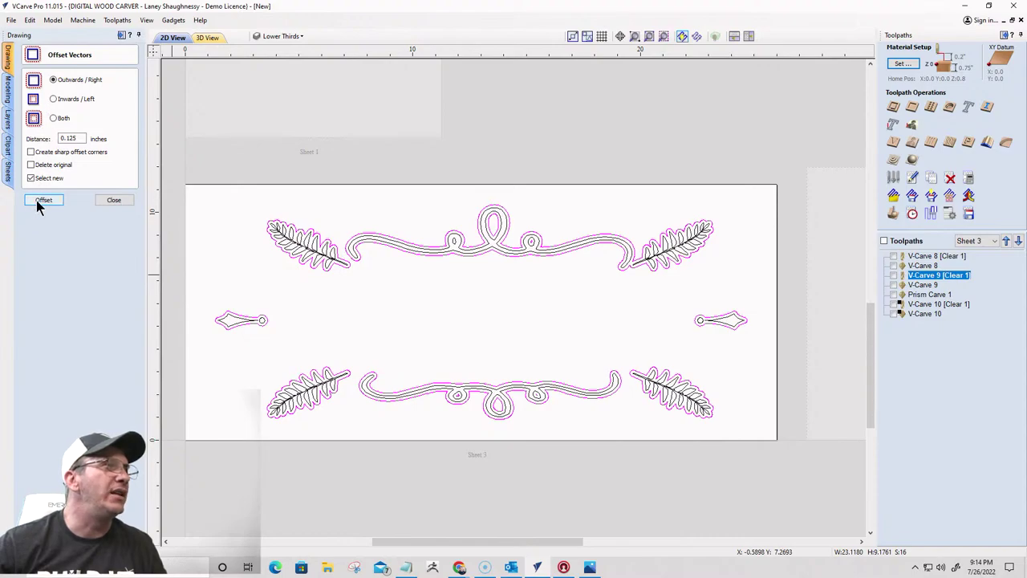
{"action": "left_click", "coordinate": [43, 199]}
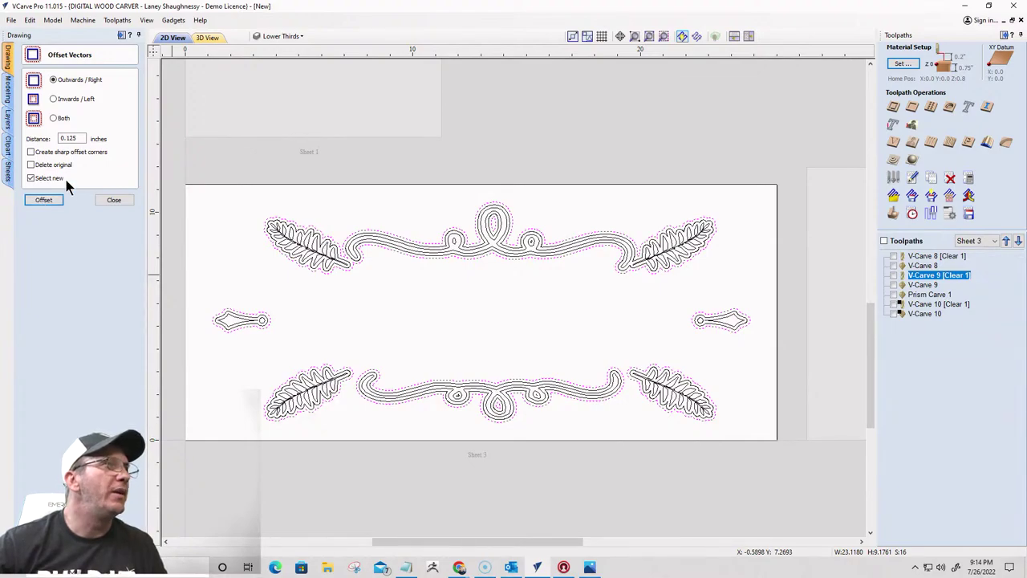
{"action": "left_click", "coordinate": [112, 200]}
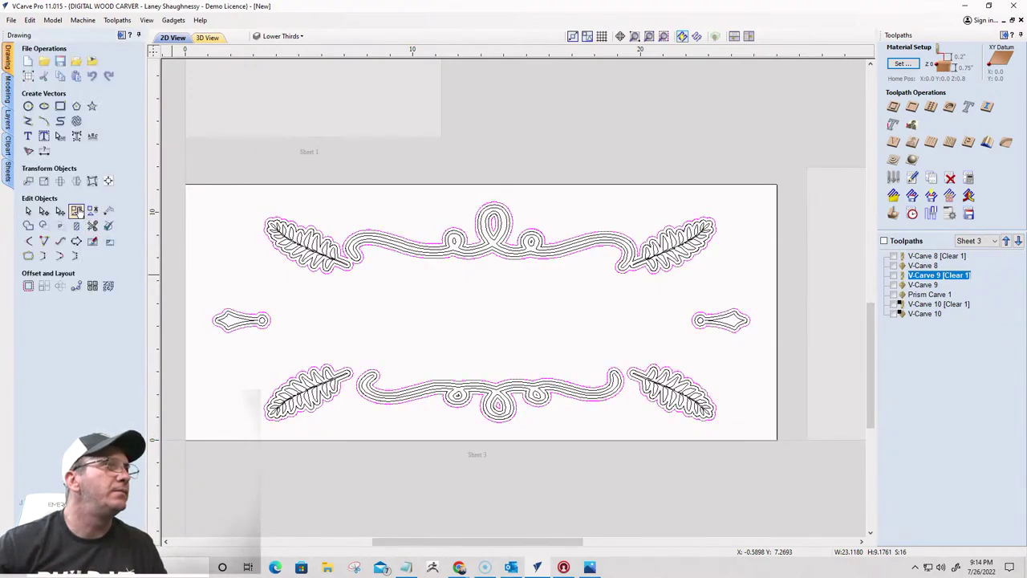
{"action": "scroll", "coordinate": [396, 251], "scroll_direction": "up", "scroll_amount": 5}
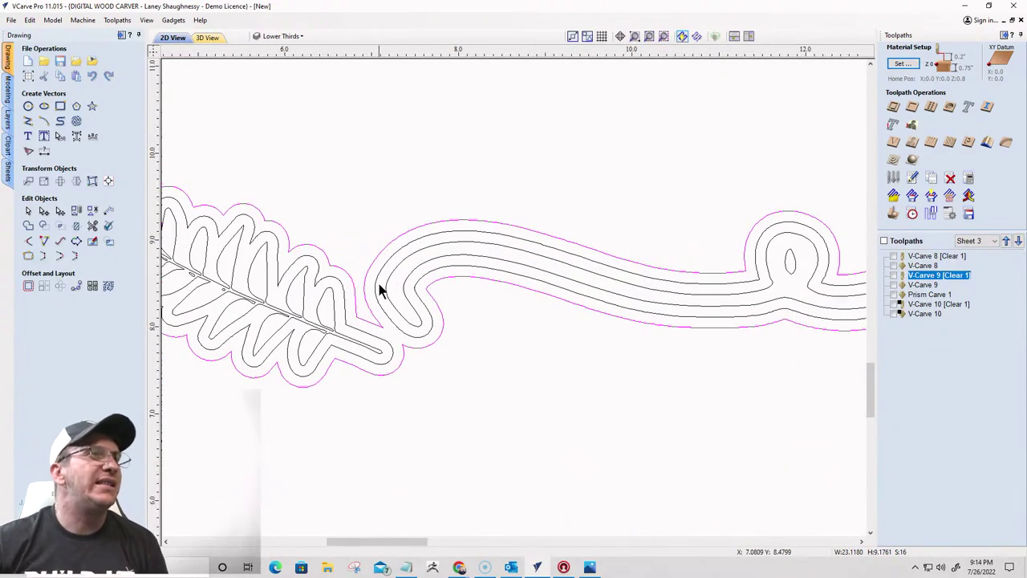
{"action": "scroll", "coordinate": [381, 287], "scroll_direction": "down", "scroll_amount": 6}
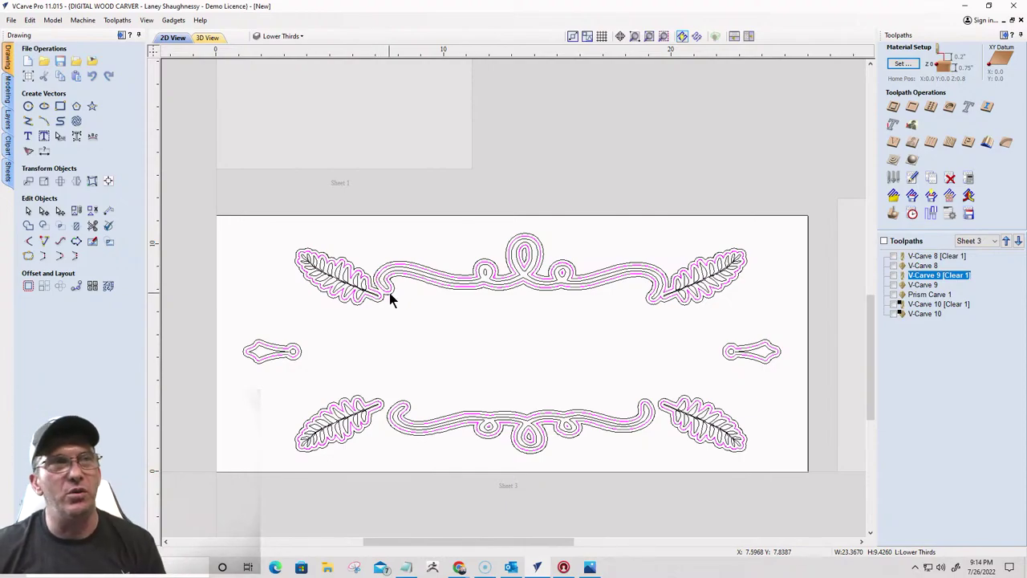
Copy the selected ornaments and offsets to the Welded Text layer
{"action": "right_click", "coordinate": [511, 267]}
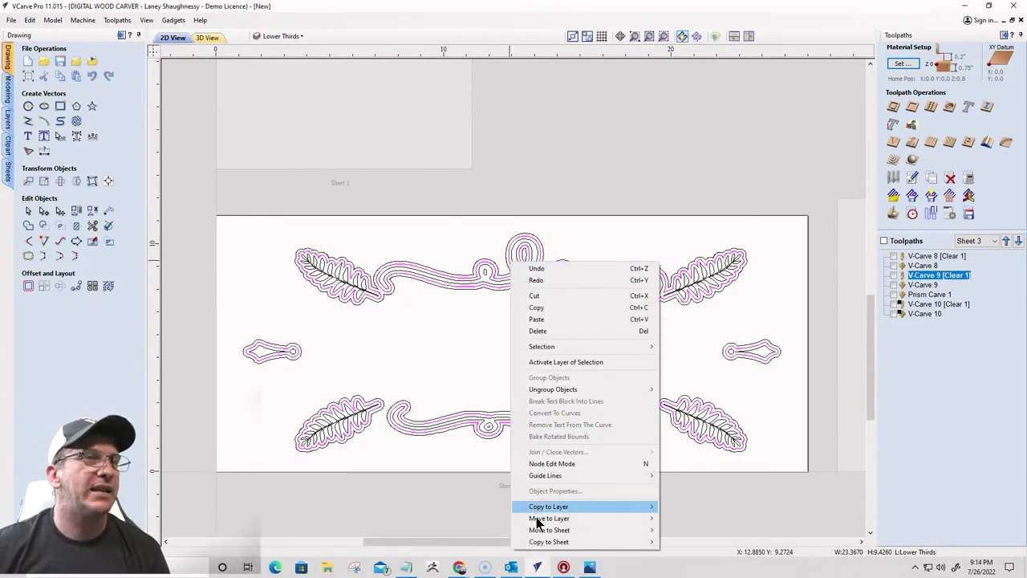
{"action": "mouse_move", "coordinate": [545, 506]}
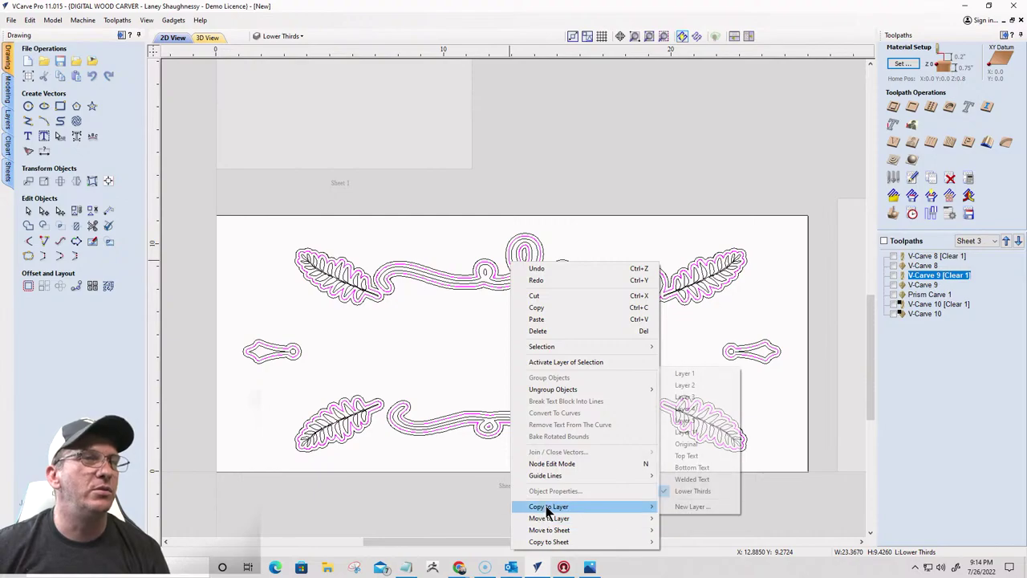
{"action": "left_click", "coordinate": [690, 479]}
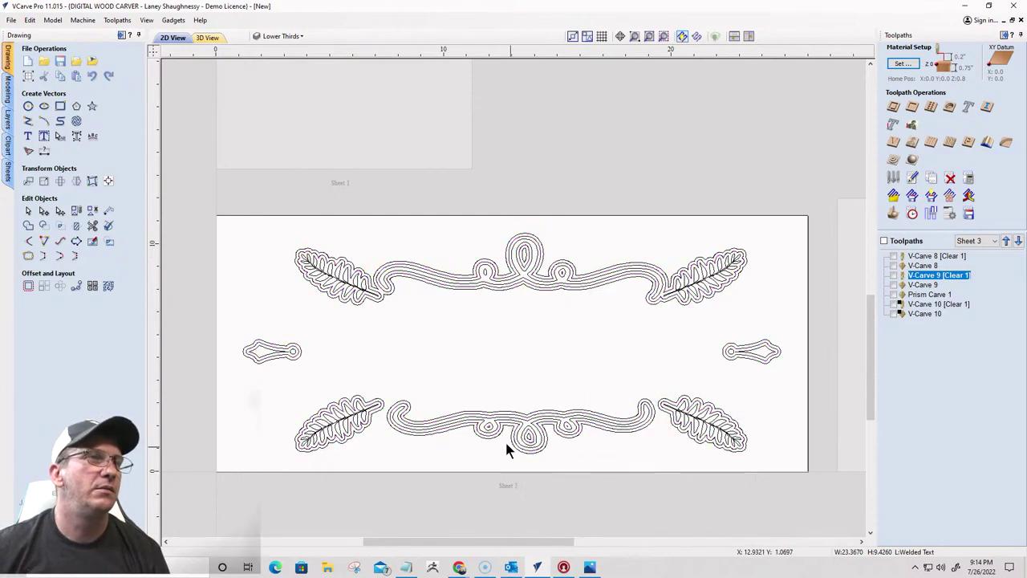
Reselect the ornaments and copy them to the Top Text layer
{"action": "left_click", "coordinate": [377, 277]}
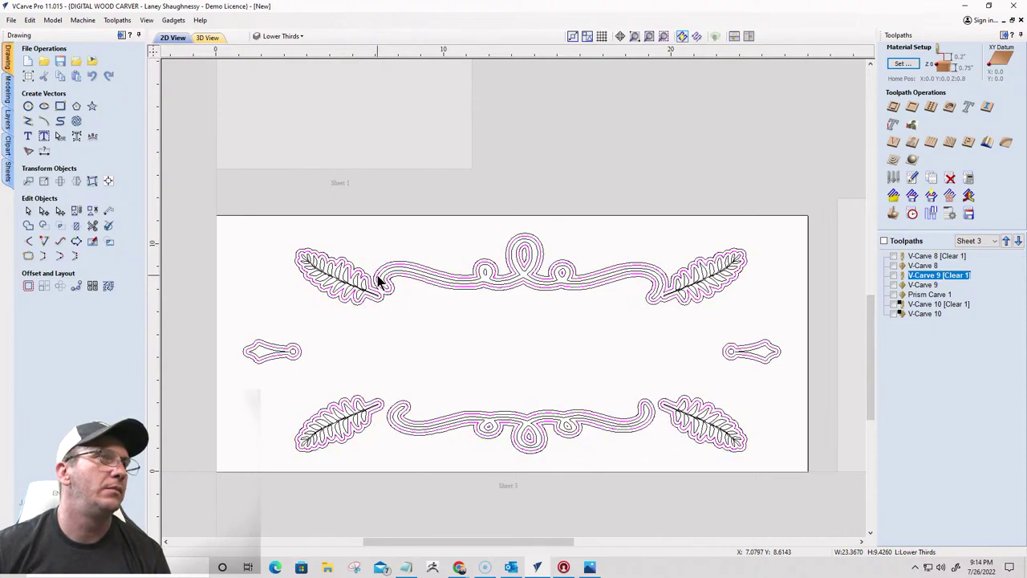
{"action": "right_click", "coordinate": [378, 275]}
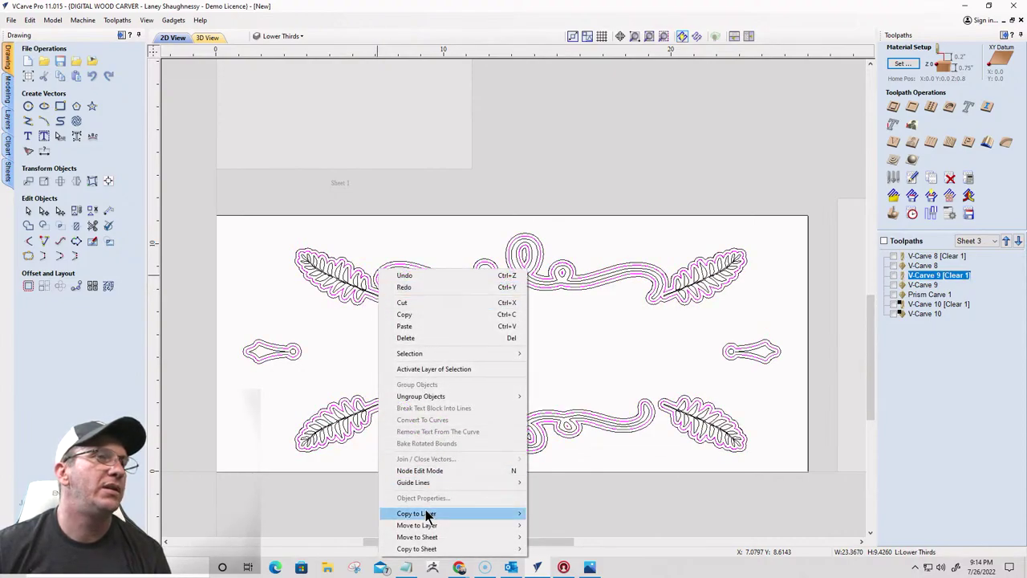
{"action": "mouse_move", "coordinate": [440, 514]}
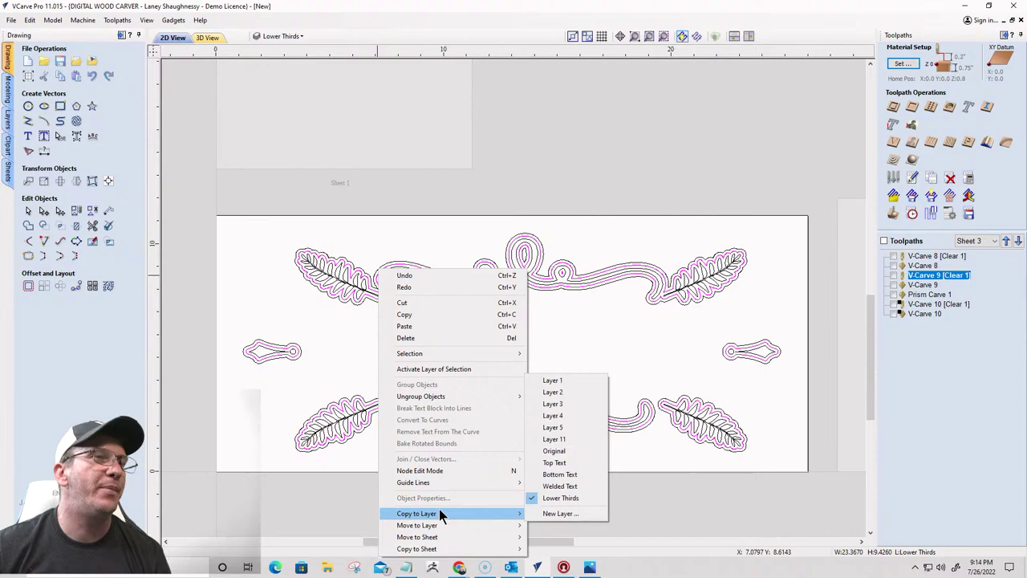
{"action": "left_click", "coordinate": [553, 462]}
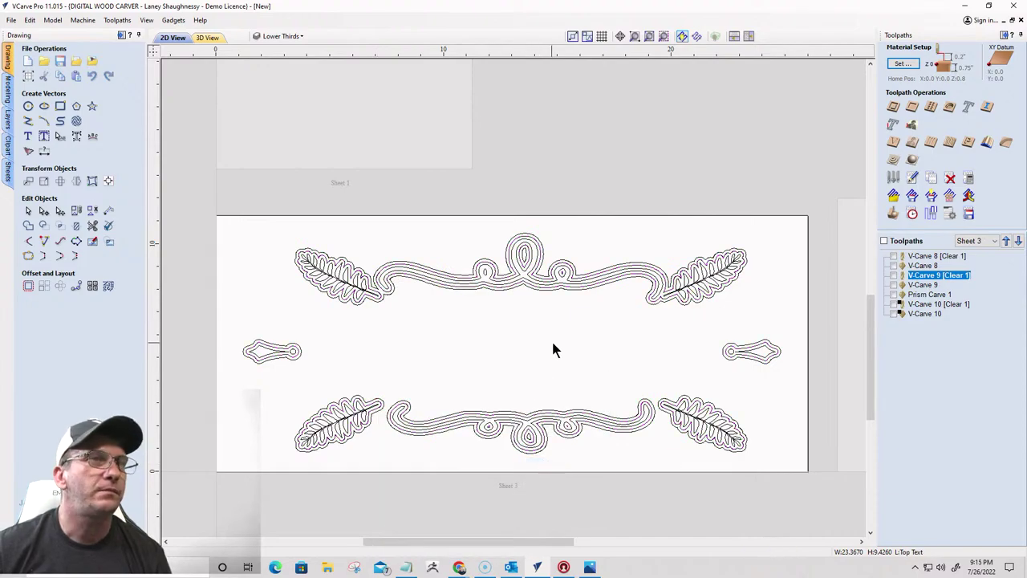
Make the BAKERY and Made With Love text layers visible again
{"action": "left_click", "coordinate": [285, 36]}
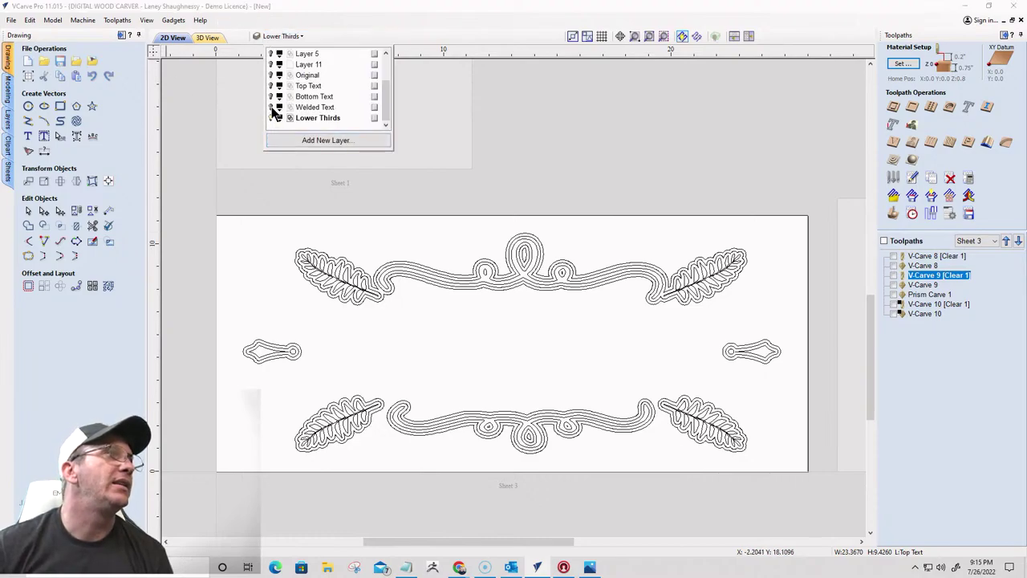
{"action": "left_click", "coordinate": [271, 97]}
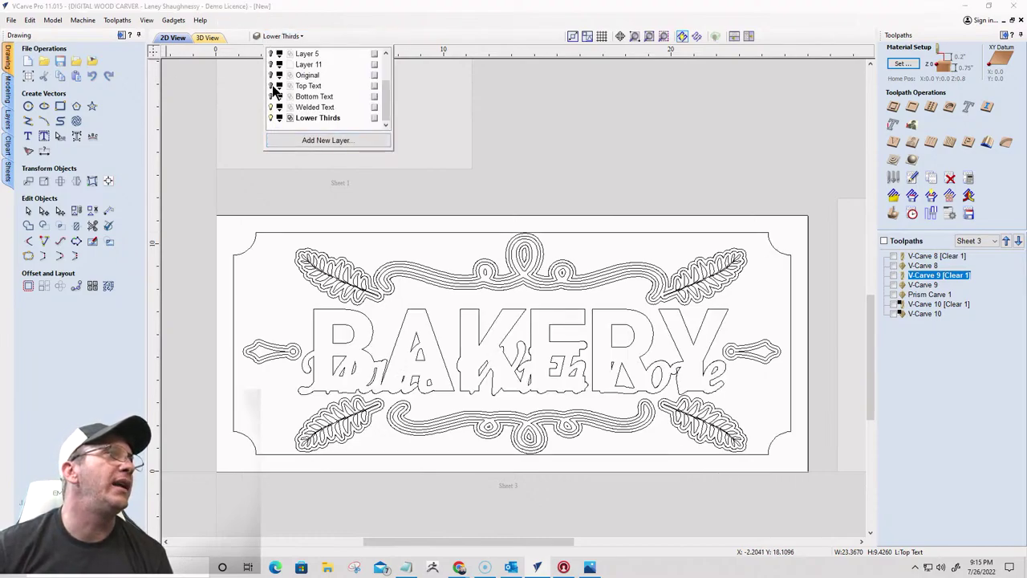
{"action": "left_click", "coordinate": [271, 86]}
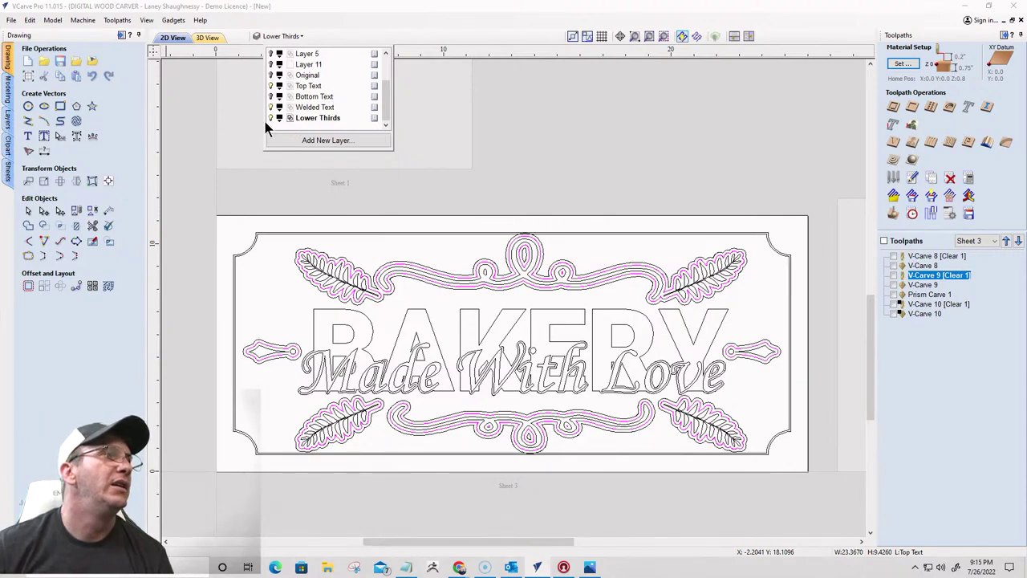
Zoom around to inspect the offsets and select the sign's outer border
{"action": "scroll", "coordinate": [388, 423], "scroll_direction": "up", "scroll_amount": 2}
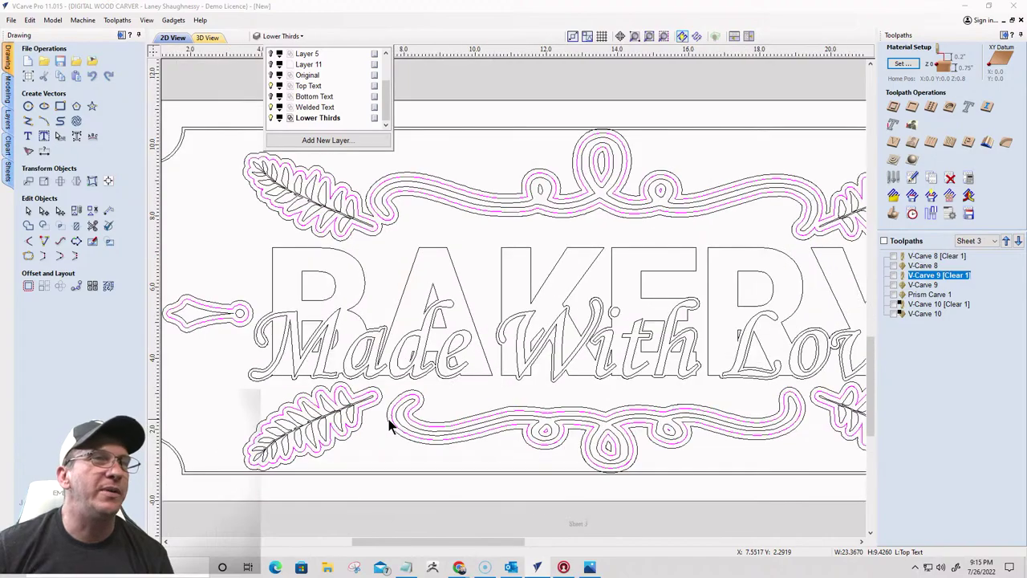
{"action": "scroll", "coordinate": [355, 361], "scroll_direction": "down", "scroll_amount": 3}
{"action": "scroll", "coordinate": [602, 450], "scroll_direction": "up", "scroll_amount": 4}
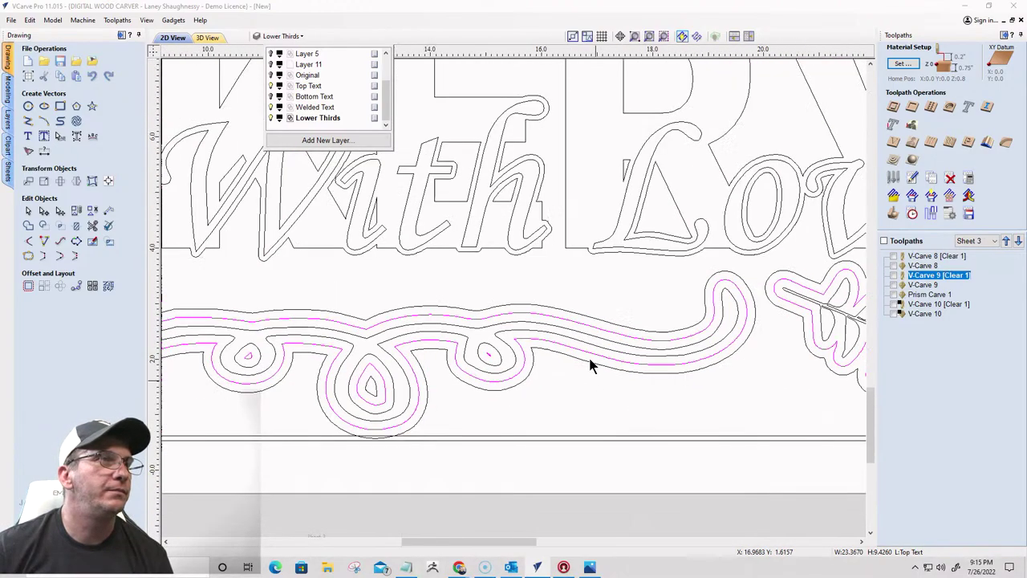
{"action": "scroll", "coordinate": [578, 345], "scroll_direction": "down", "scroll_amount": 3}
{"action": "scroll", "coordinate": [495, 389], "scroll_direction": "up", "scroll_amount": 5}
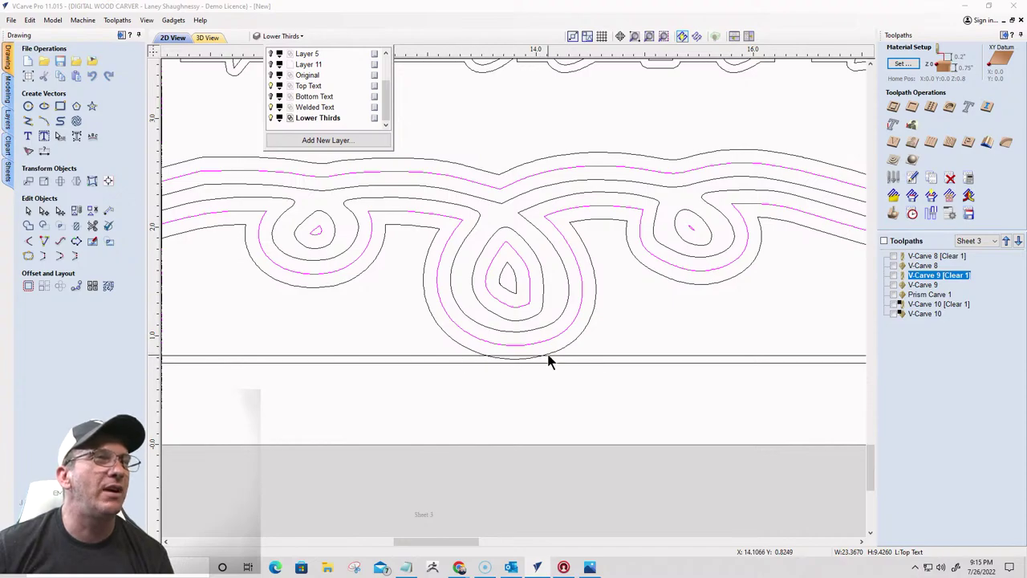
{"action": "scroll", "coordinate": [542, 376], "scroll_direction": "down", "scroll_amount": 2}
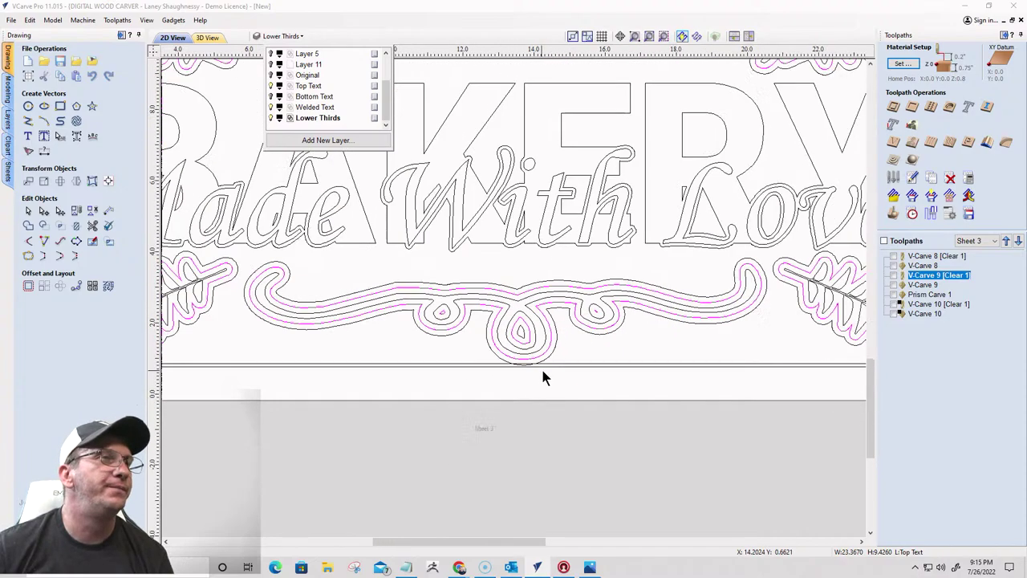
{"action": "scroll", "coordinate": [542, 377], "scroll_direction": "down", "scroll_amount": 4}
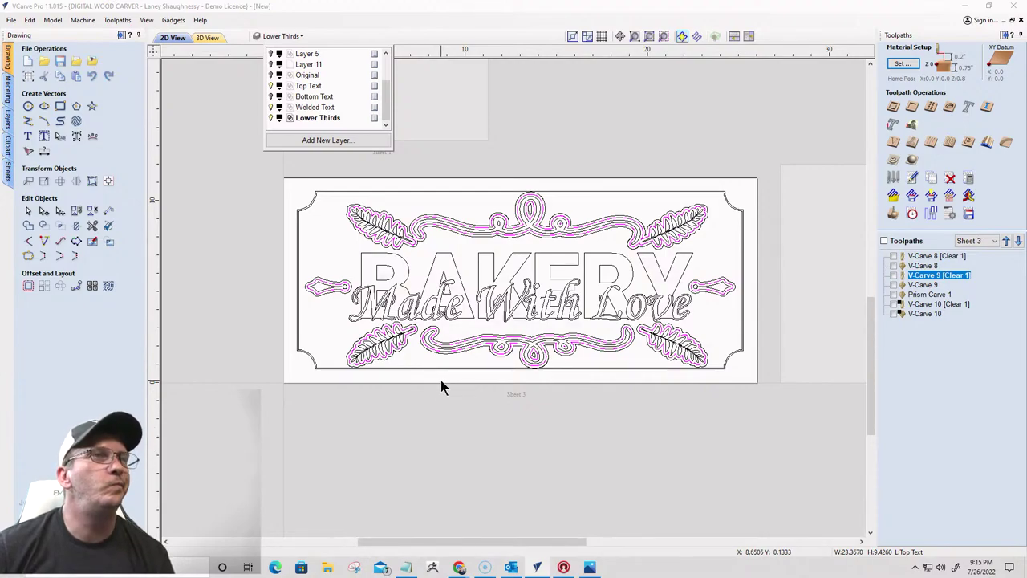
{"action": "scroll", "coordinate": [441, 382], "scroll_direction": "up", "scroll_amount": 2}
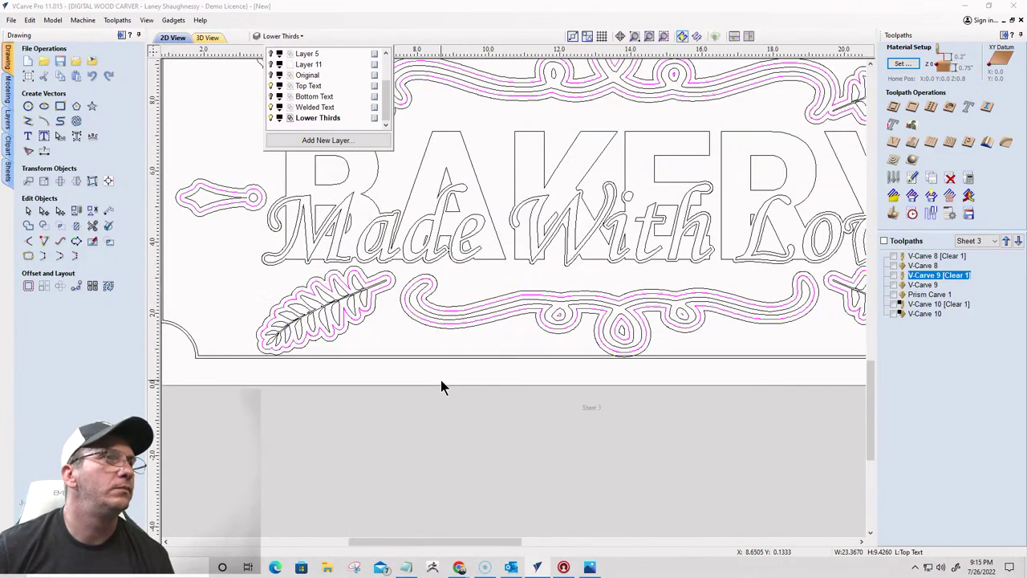
{"action": "scroll", "coordinate": [610, 374], "scroll_direction": "up", "scroll_amount": 3}
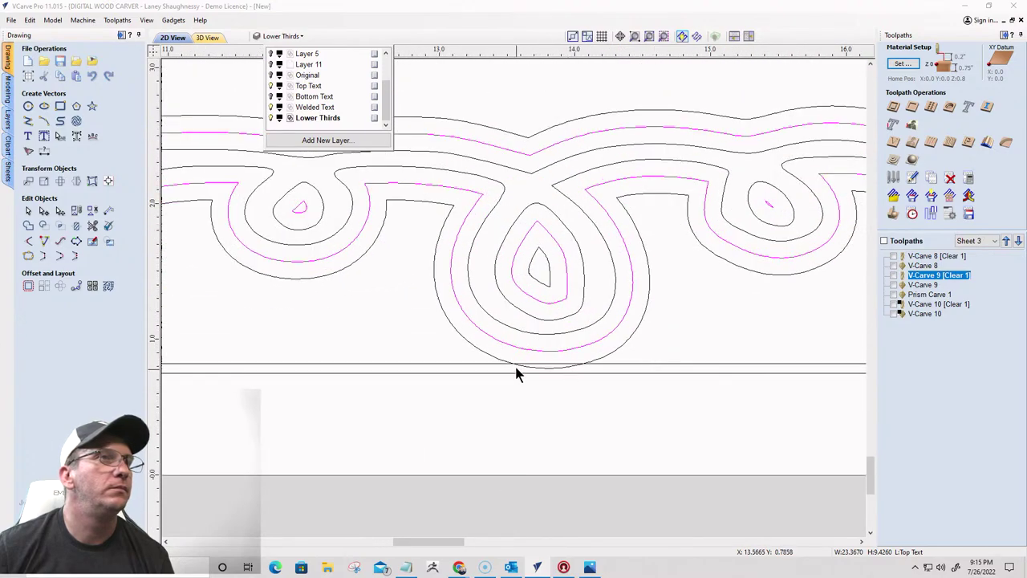
{"action": "scroll", "coordinate": [556, 367], "scroll_direction": "down", "scroll_amount": 3}
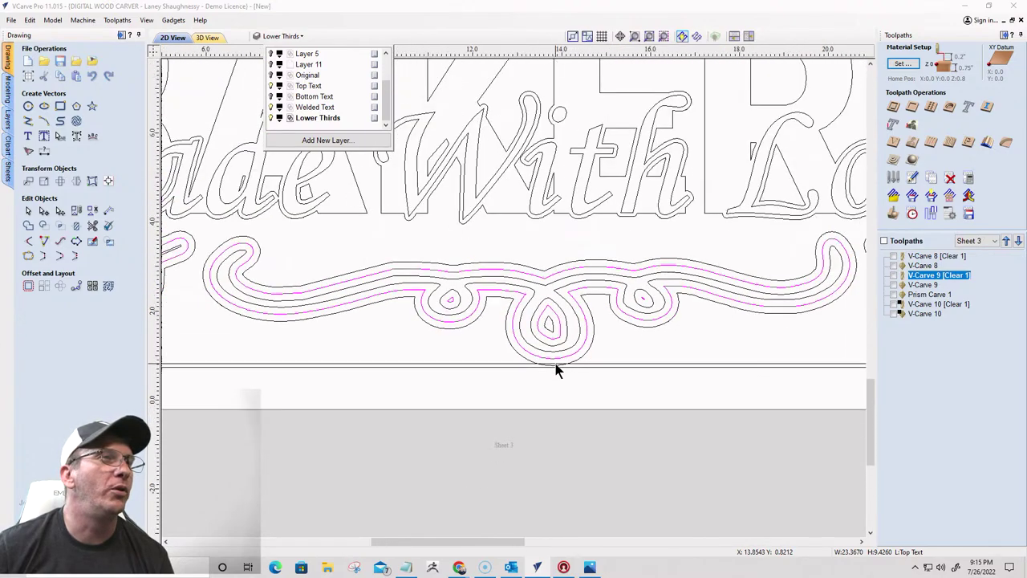
{"action": "scroll", "coordinate": [556, 367], "scroll_direction": "down", "scroll_amount": 3}
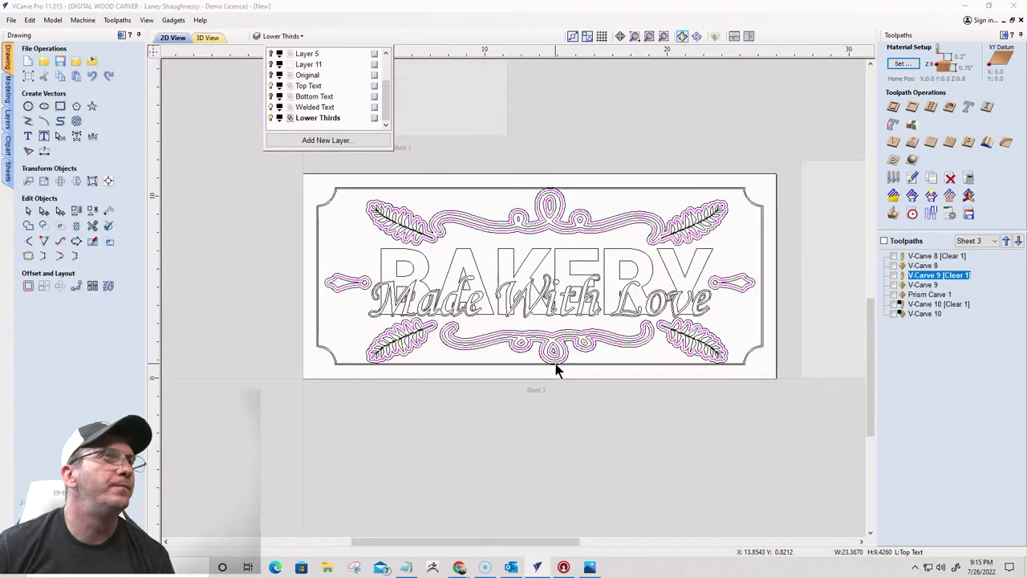
{"action": "scroll", "coordinate": [552, 163], "scroll_direction": "up", "scroll_amount": 4}
{"action": "scroll", "coordinate": [571, 175], "scroll_direction": "down", "scroll_amount": 3}
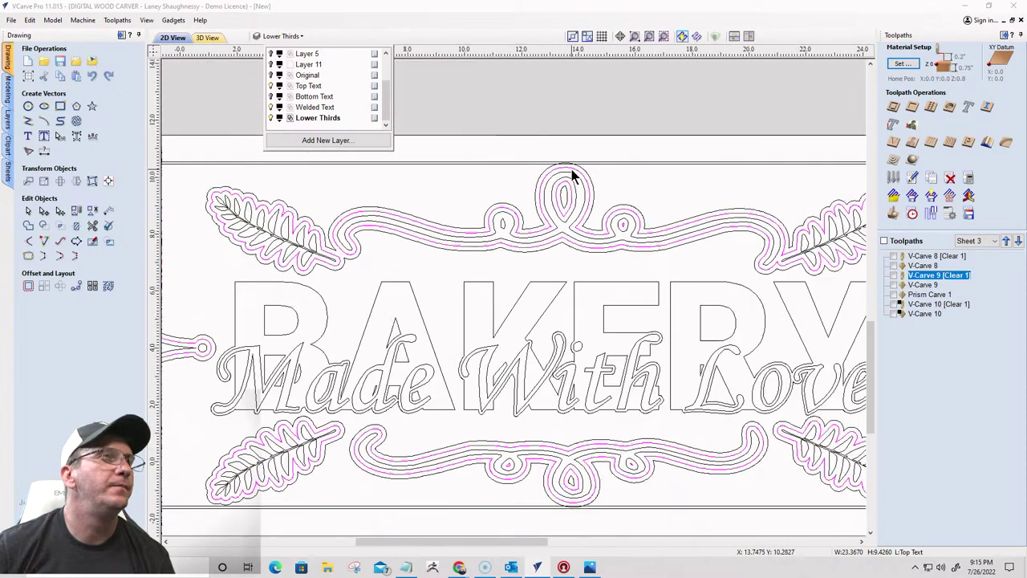
{"action": "scroll", "coordinate": [571, 175], "scroll_direction": "down", "scroll_amount": 4}
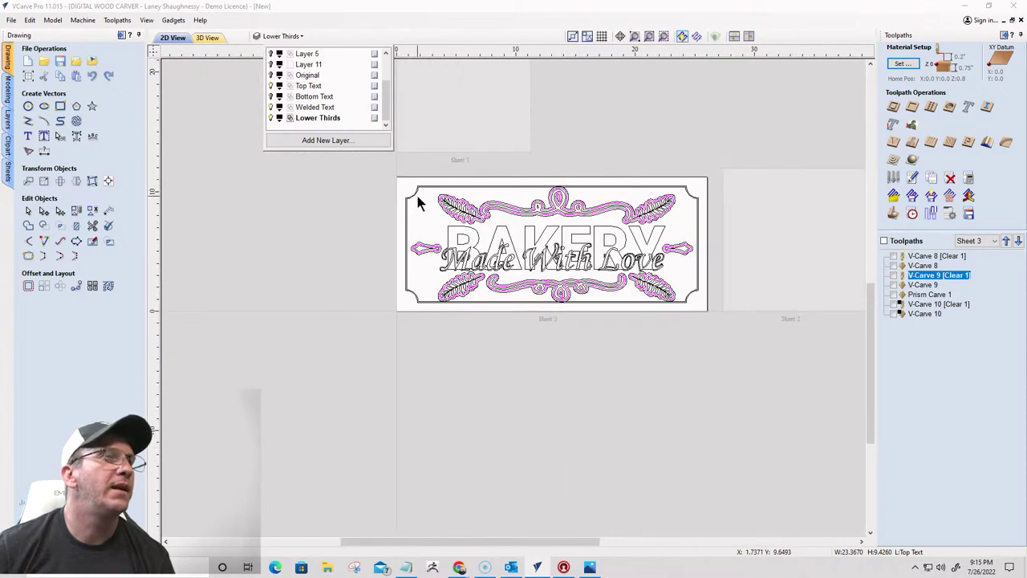
{"action": "left_click", "coordinate": [403, 191]}
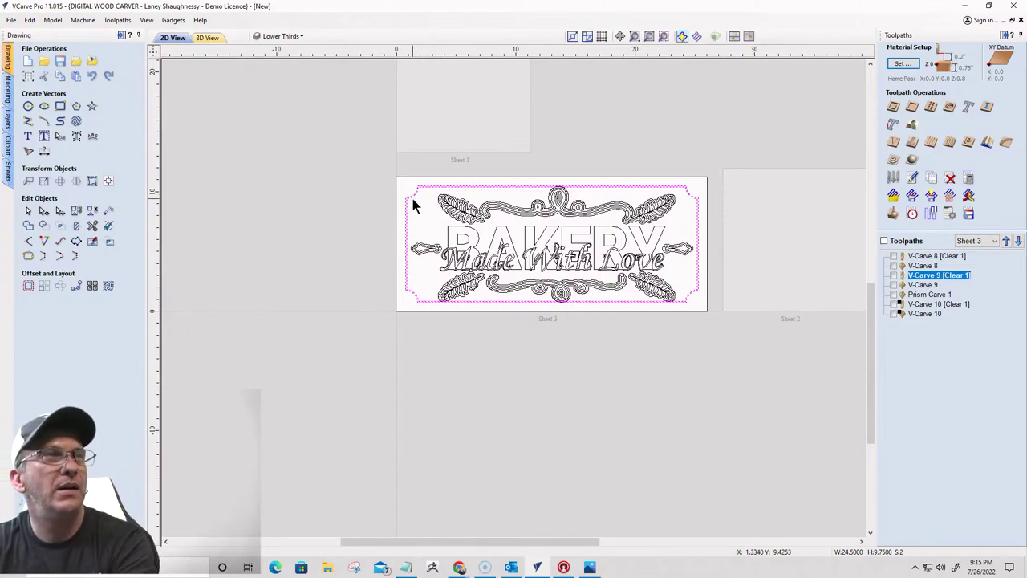
Delete the old border and draw a square-cornered rectangle matching the sheet edges
{"action": "key", "text": "Delete"}
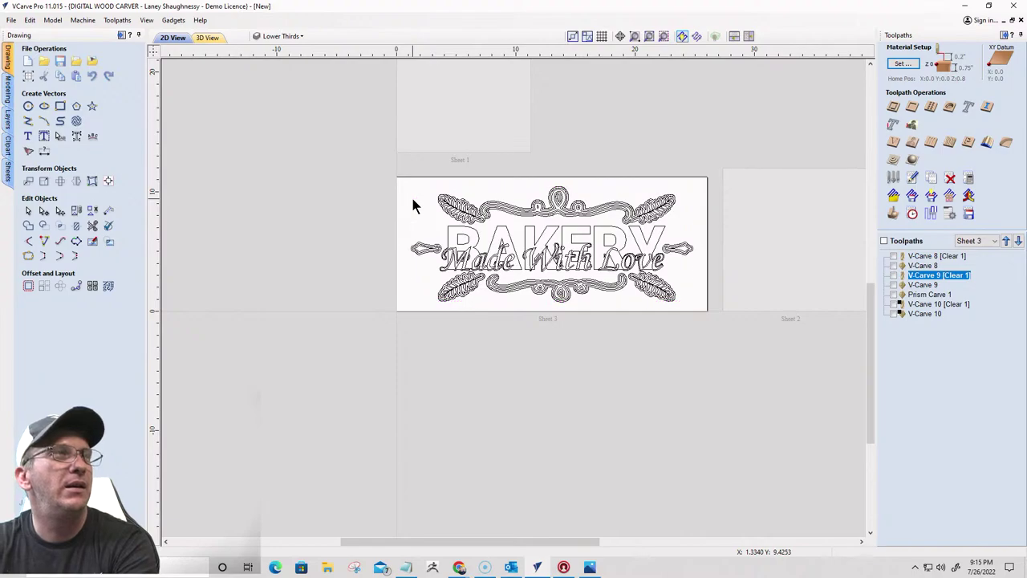
{"action": "left_click", "coordinate": [60, 107]}
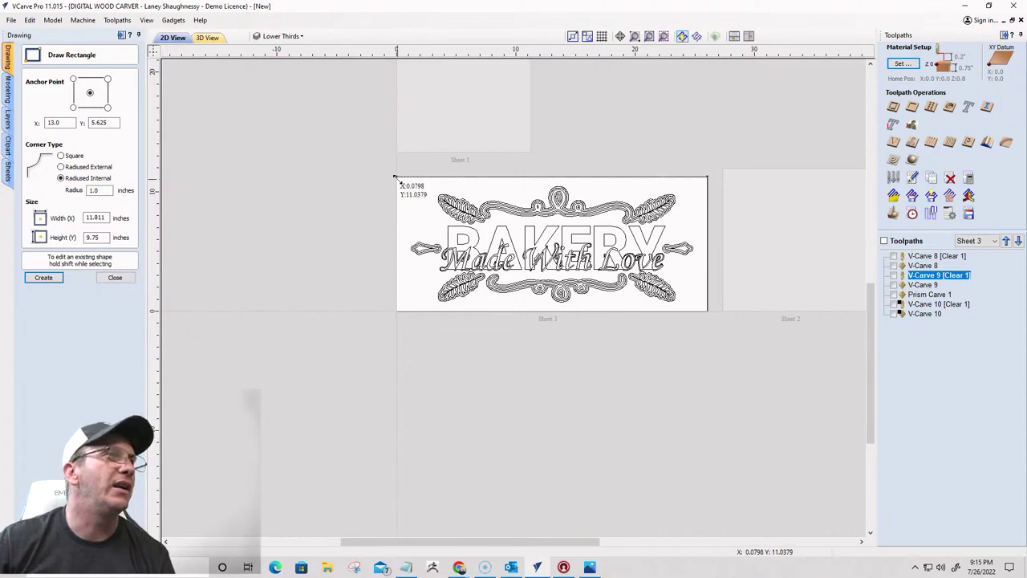
{"action": "left_click", "coordinate": [61, 155]}
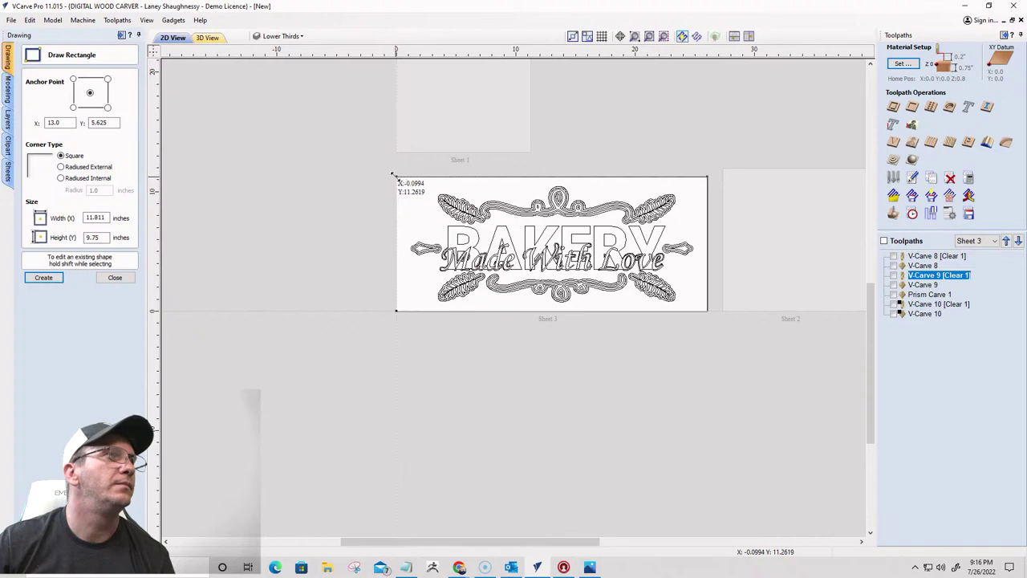
{"action": "left_click_drag", "start_coordinate": [396, 176], "coordinate": [707, 311]}
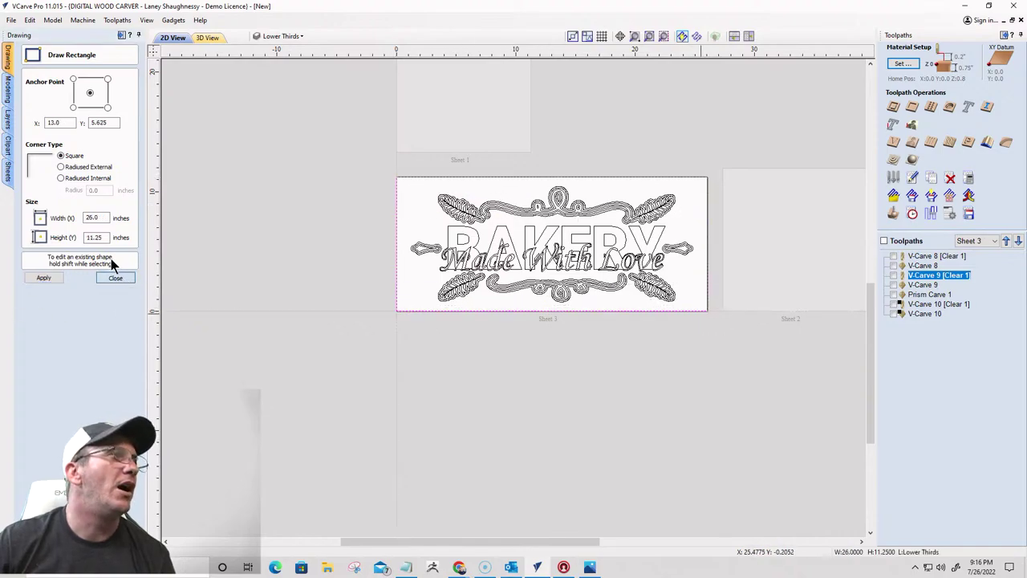
{"action": "left_click", "coordinate": [115, 277]}
Offset the rectangle inwards by 0.5 inches with sharp corners
{"action": "left_click", "coordinate": [29, 287]}
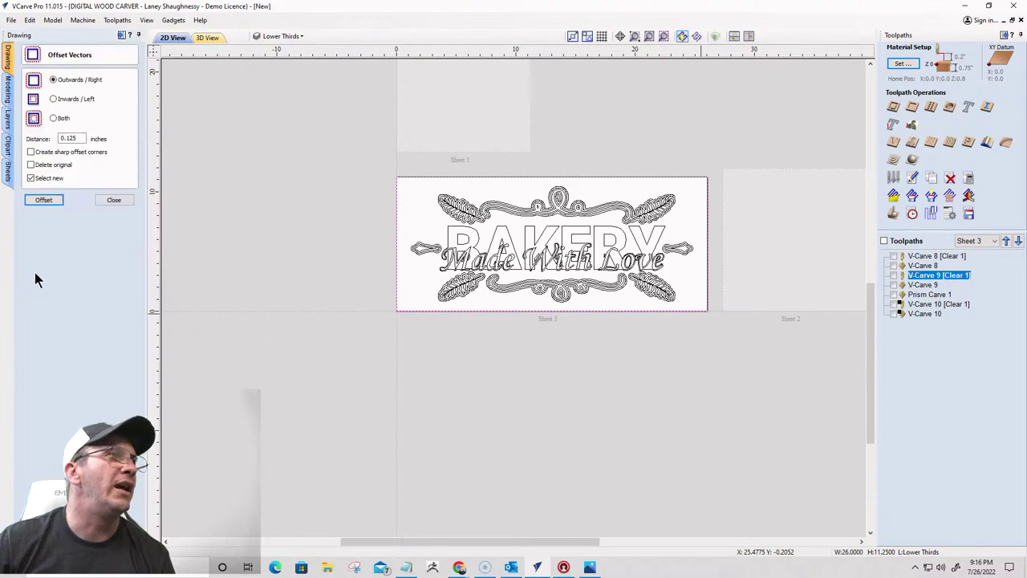
{"action": "left_click", "coordinate": [53, 99]}
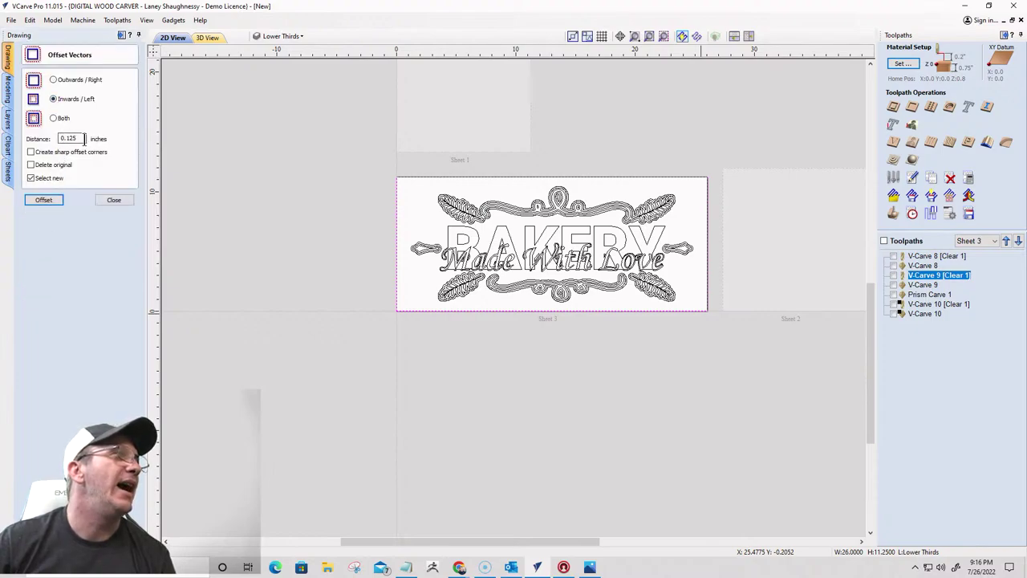
{"action": "left_click_drag", "start_coordinate": [83, 139], "coordinate": [46, 140]}
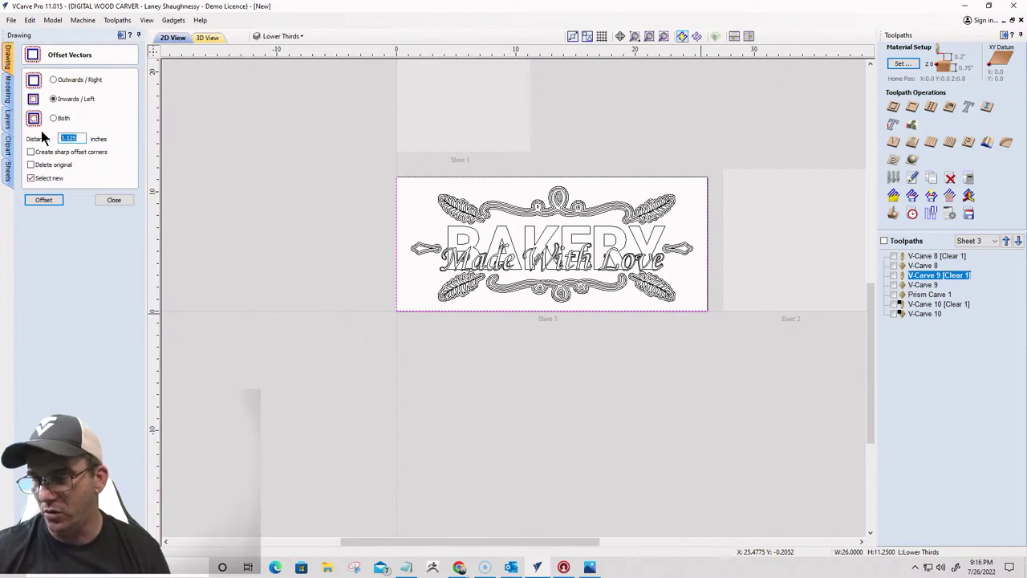
{"action": "type", "text": ".5"}
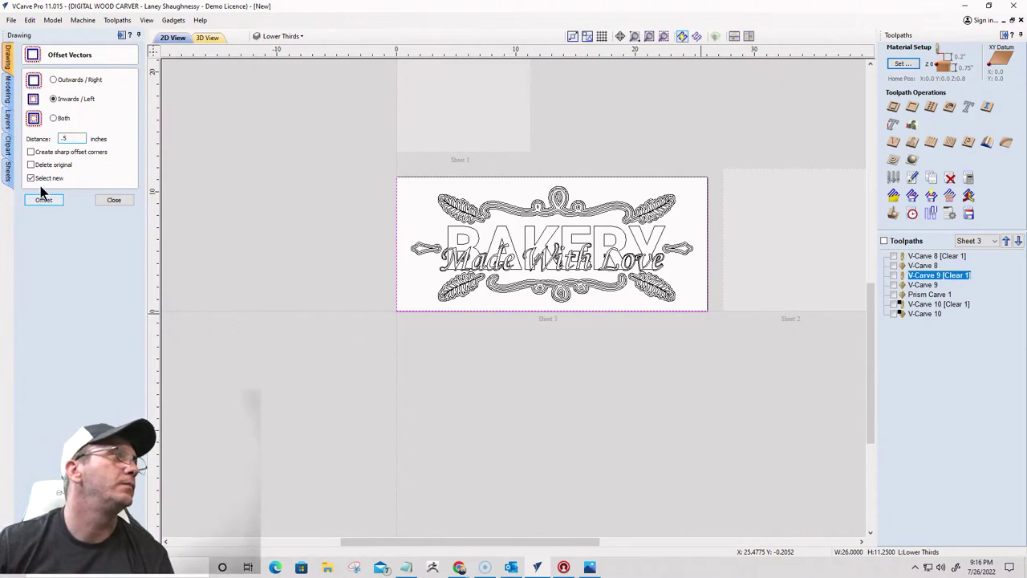
{"action": "left_click", "coordinate": [31, 152]}
{"action": "left_click", "coordinate": [42, 201]}
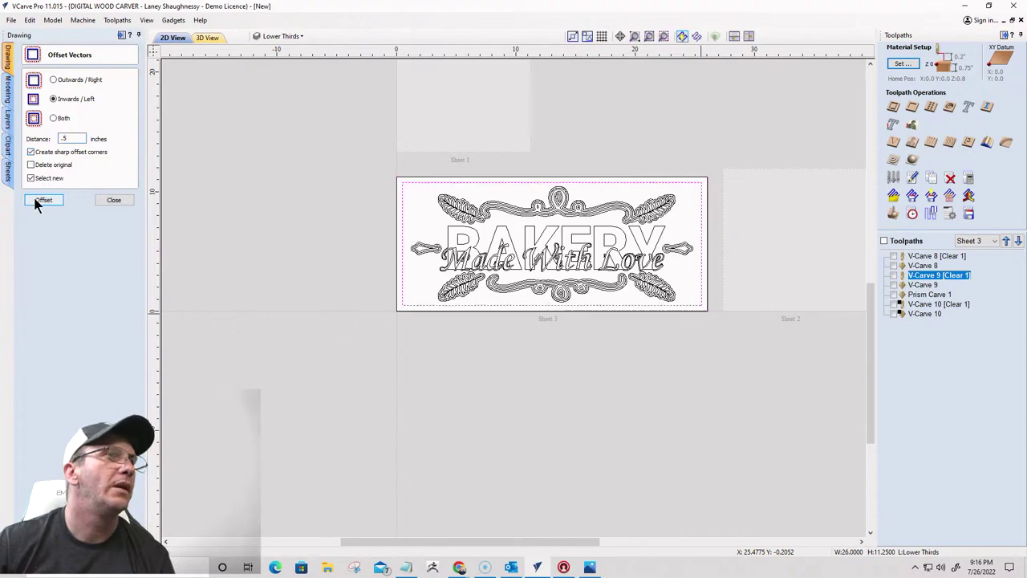
{"action": "scroll", "coordinate": [551, 201], "scroll_direction": "up", "scroll_amount": 6}
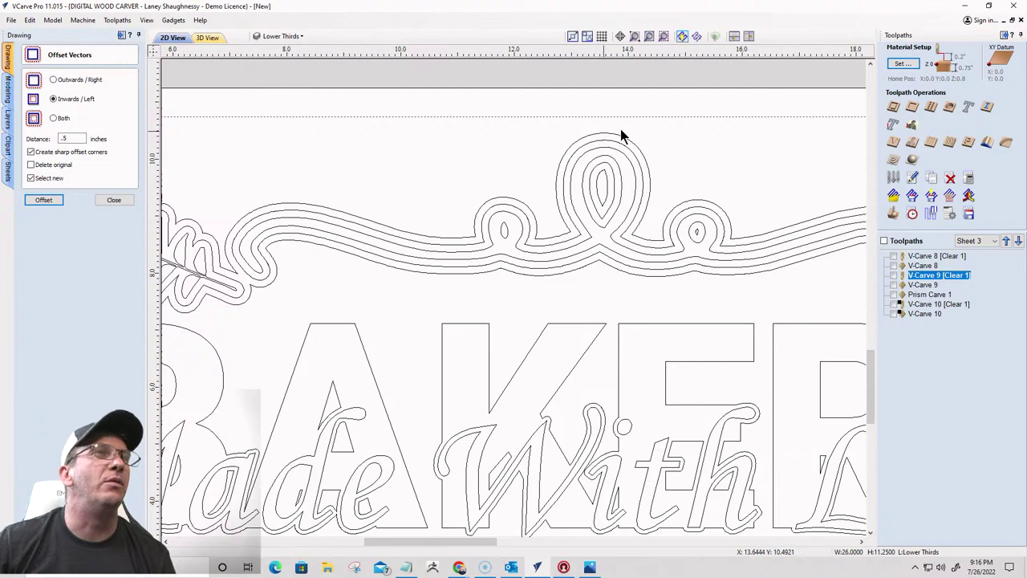
{"action": "scroll", "coordinate": [622, 137], "scroll_direction": "down", "scroll_amount": 7}
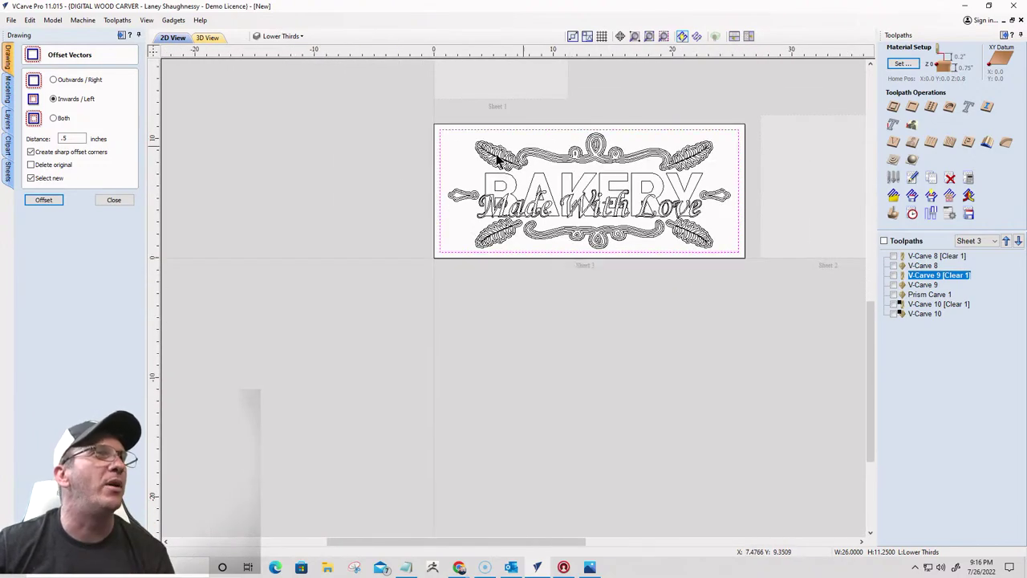
{"action": "left_click", "coordinate": [113, 201]}
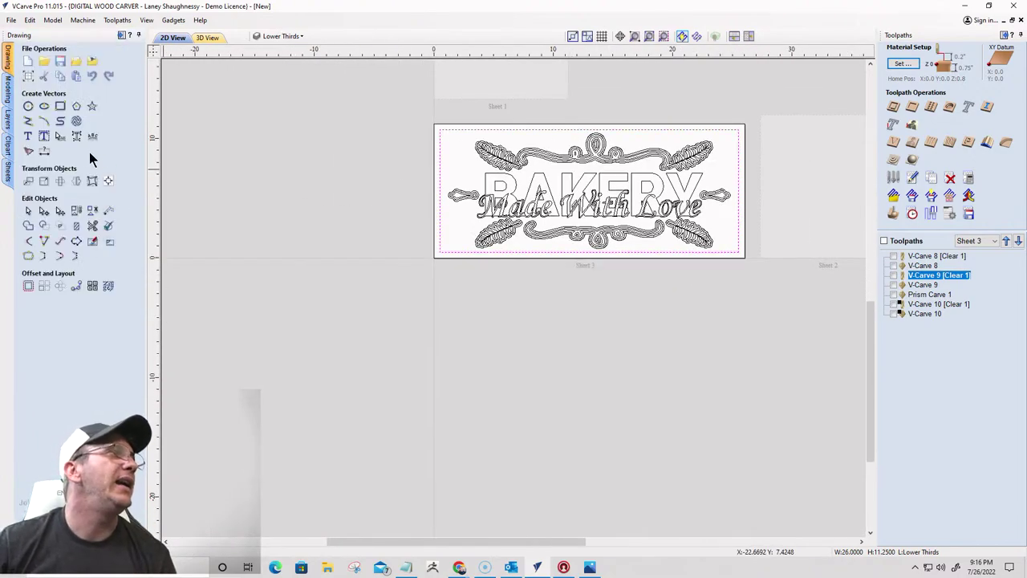
Change the inset rectangle to radiused internal corners with a 1-inch radius
{"action": "left_click", "coordinate": [59, 112]}
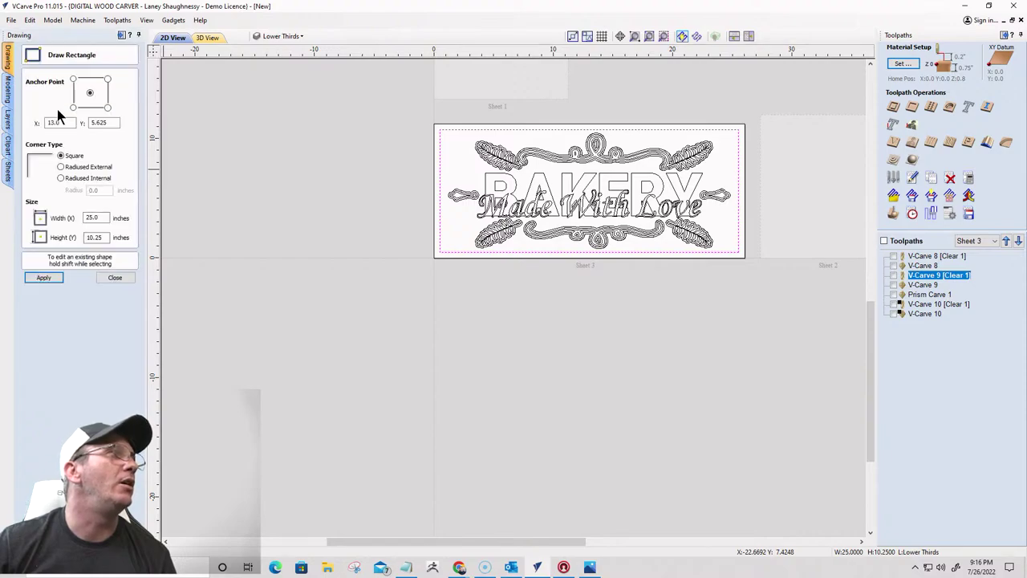
{"action": "left_click", "coordinate": [64, 178]}
{"action": "double_click", "coordinate": [92, 190]}
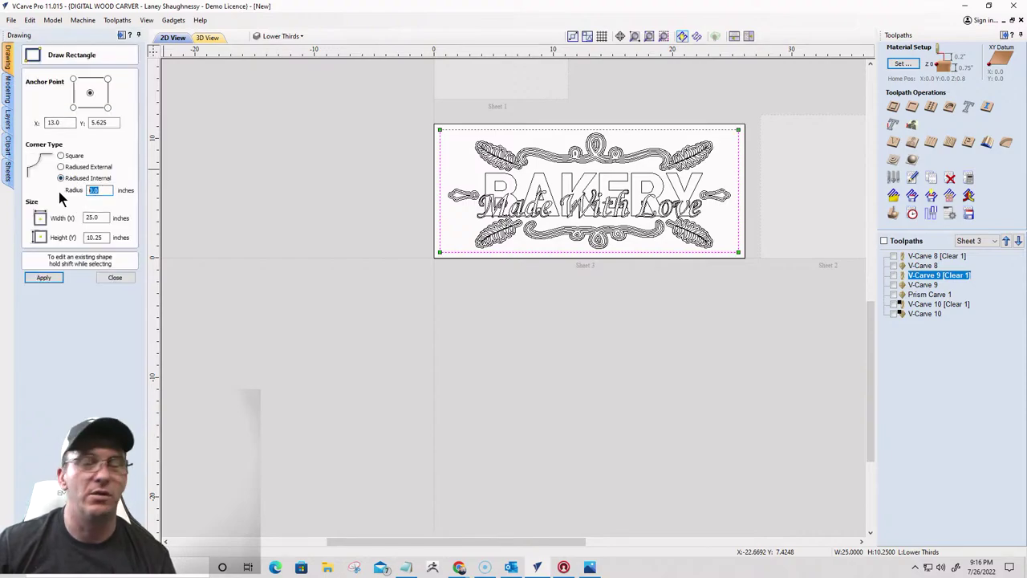
{"action": "type", "text": "1"}
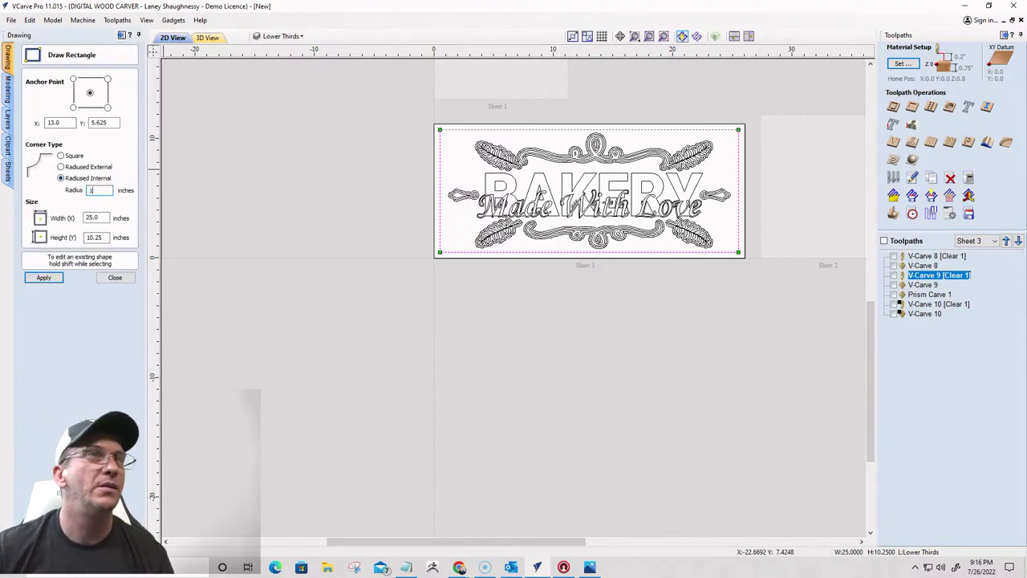
{"action": "left_click", "coordinate": [35, 278]}
{"action": "left_click", "coordinate": [115, 278]}
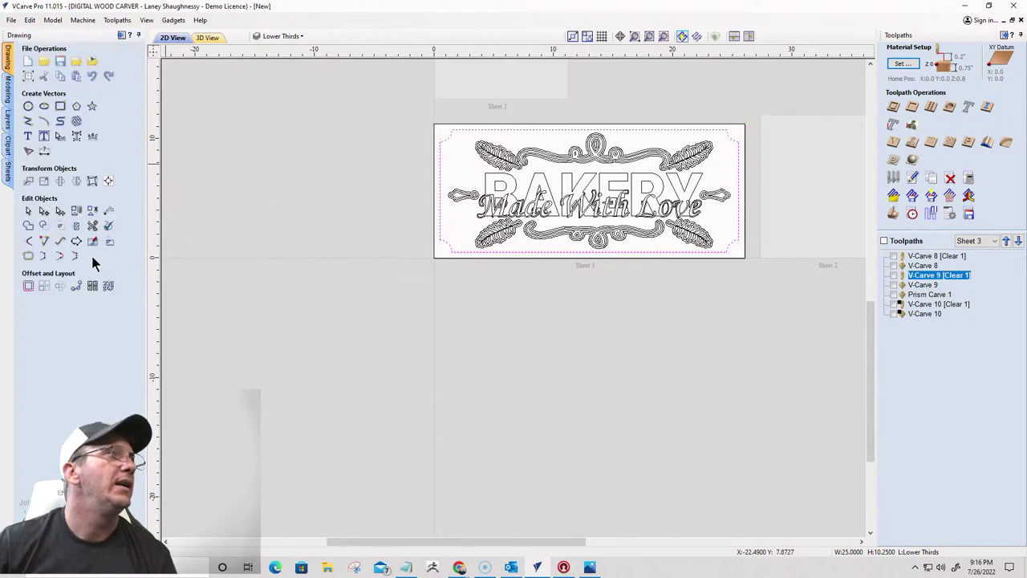
Select the new border and copy it to the Top Text layer
{"action": "left_click", "coordinate": [450, 133]}
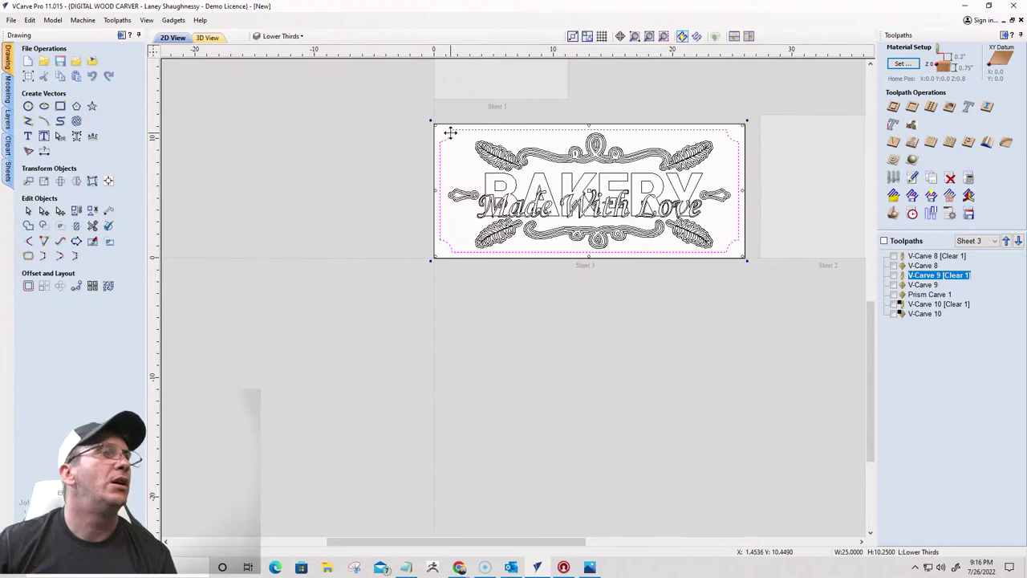
{"action": "right_click", "coordinate": [449, 132]}
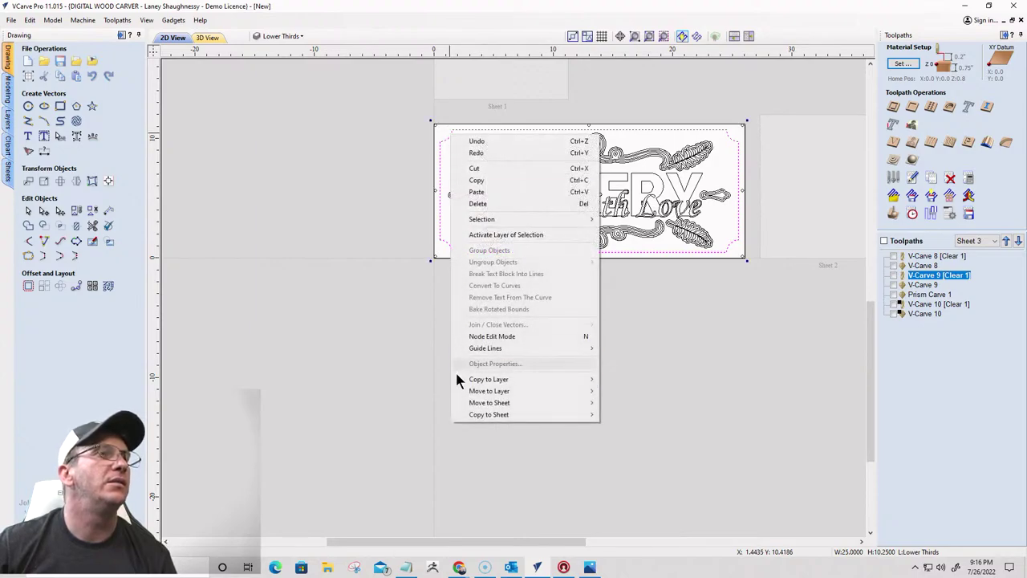
{"action": "left_click", "coordinate": [440, 238]}
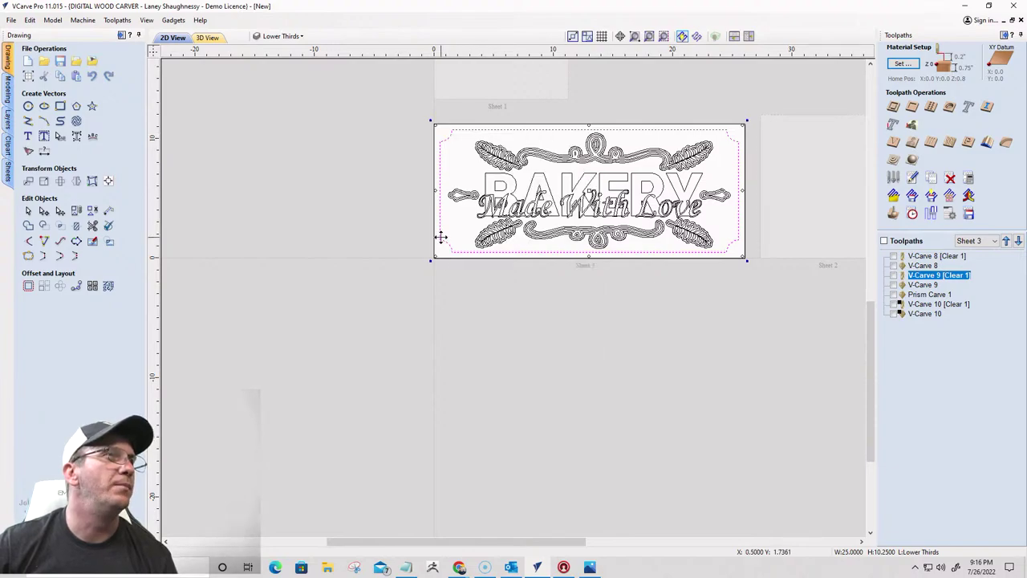
{"action": "right_click", "coordinate": [441, 237]}
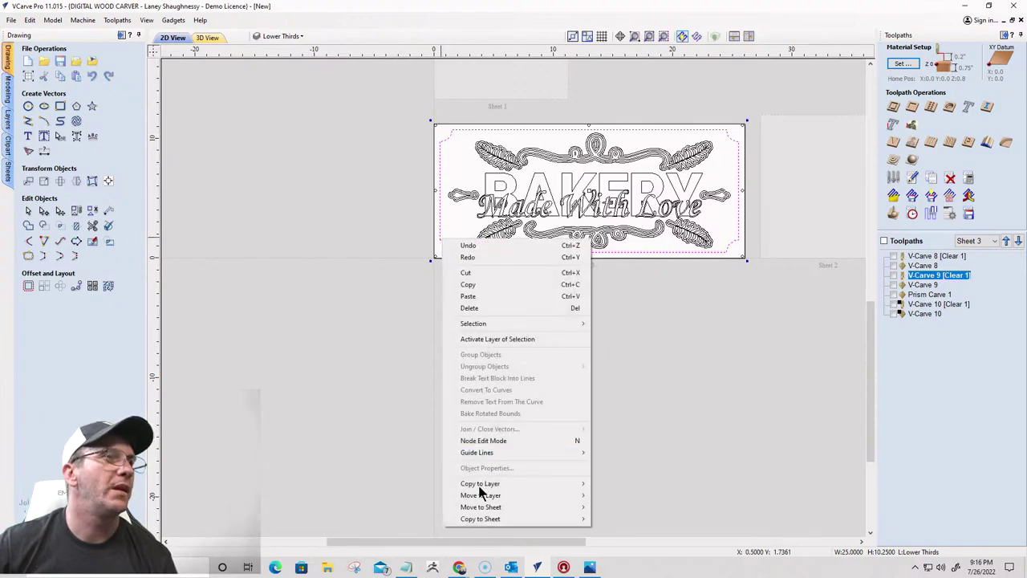
{"action": "mouse_move", "coordinate": [492, 486]}
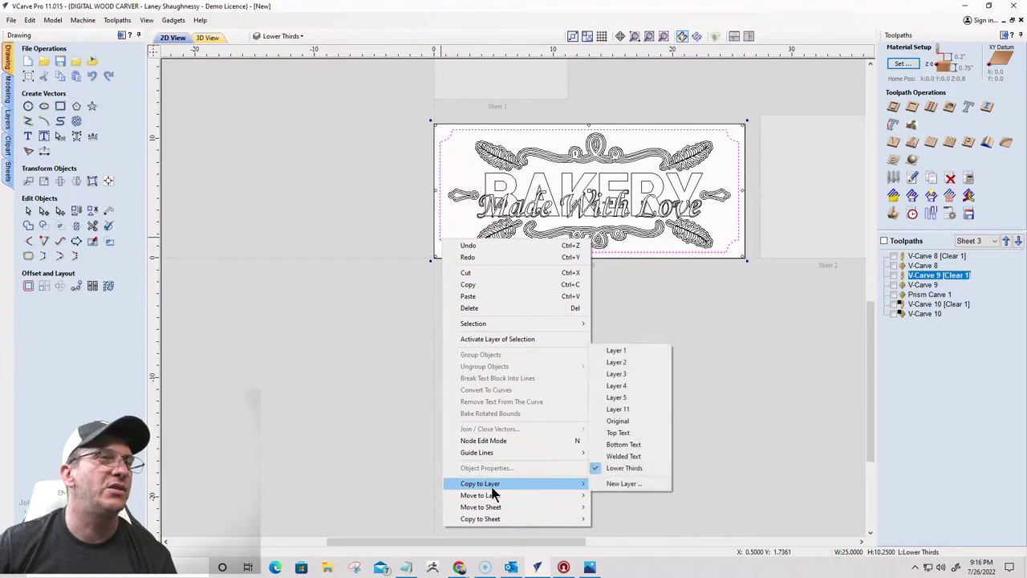
{"action": "left_click", "coordinate": [613, 437]}
Copy the border to the Welded Text and Original layers as well
{"action": "right_click", "coordinate": [447, 247]}
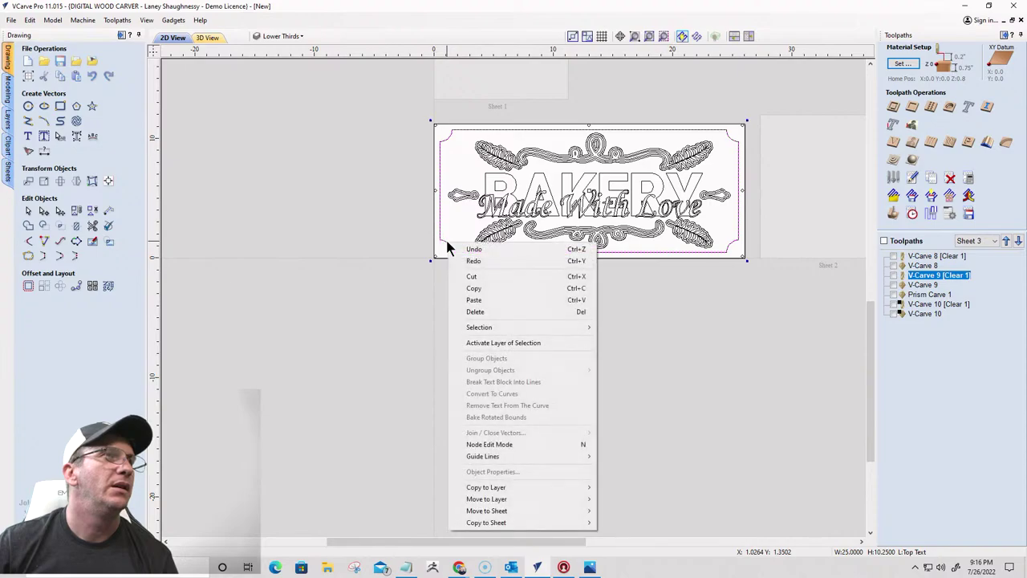
{"action": "mouse_move", "coordinate": [533, 487]}
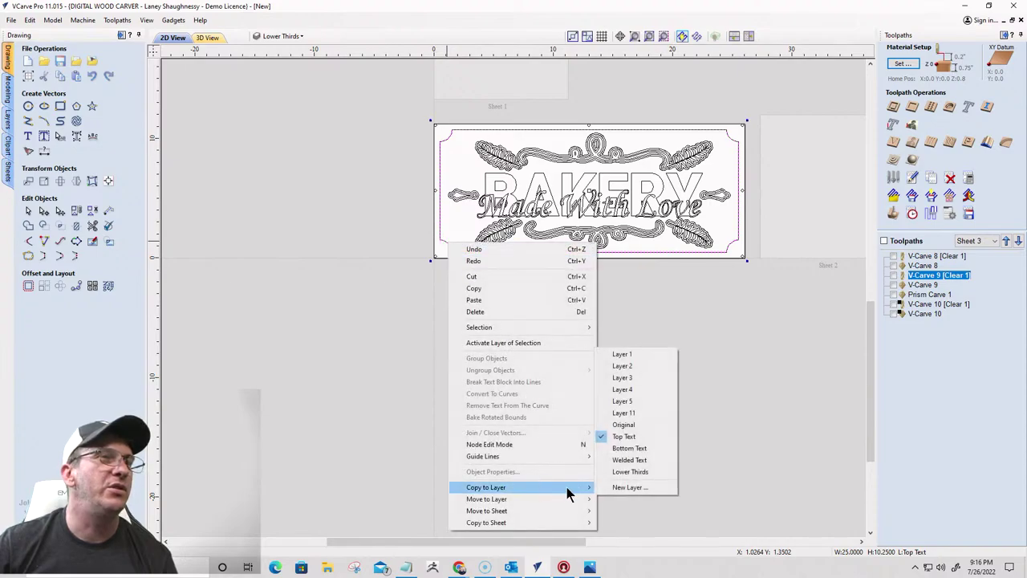
{"action": "left_click", "coordinate": [624, 460]}
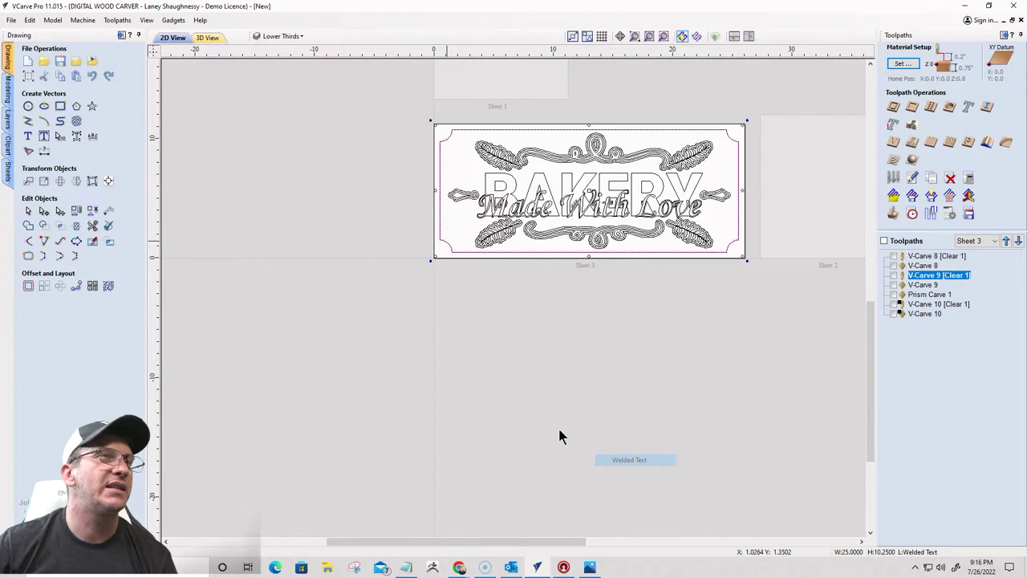
{"action": "right_click", "coordinate": [447, 241]}
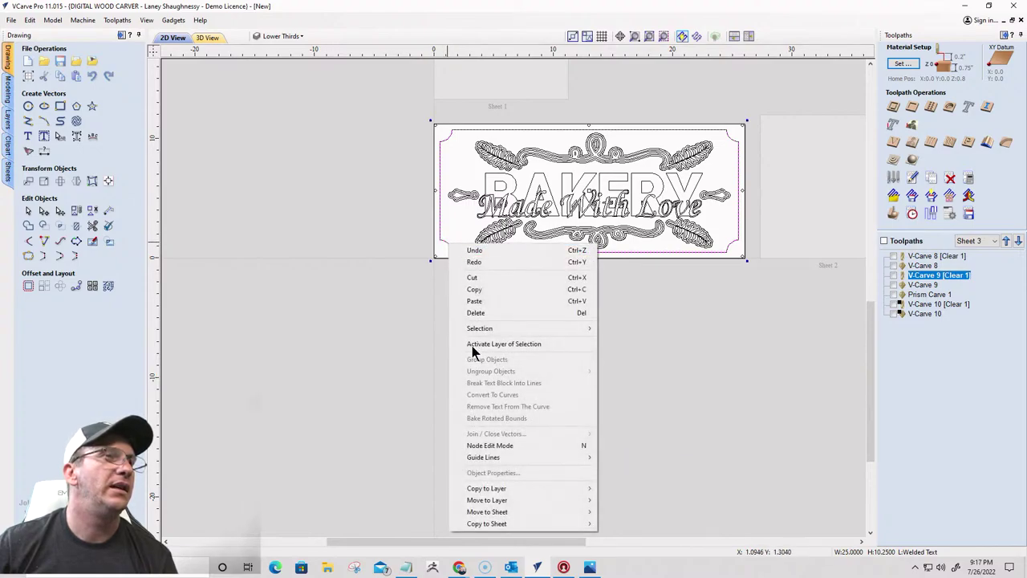
{"action": "mouse_move", "coordinate": [492, 489]}
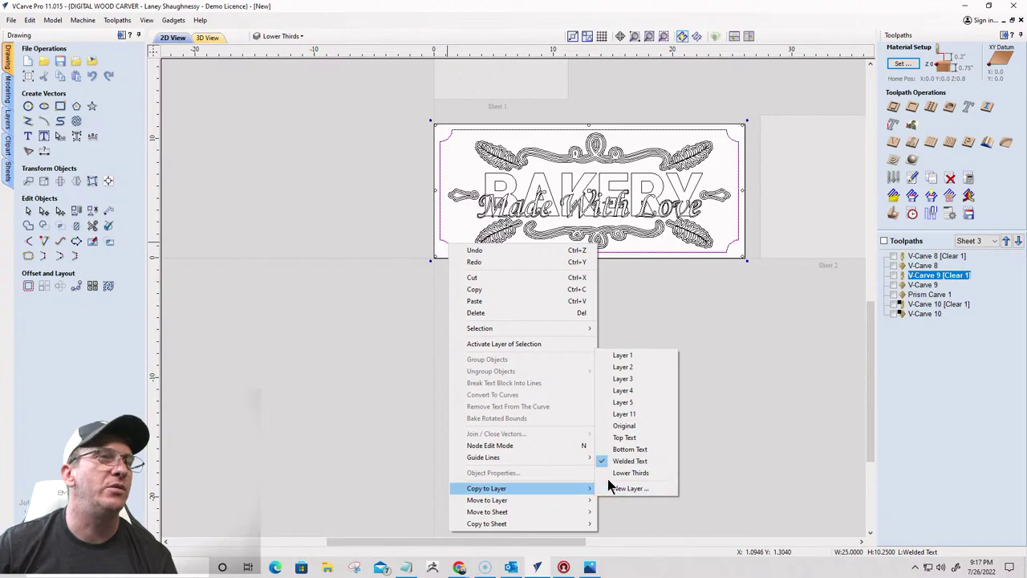
{"action": "left_click", "coordinate": [622, 426]}
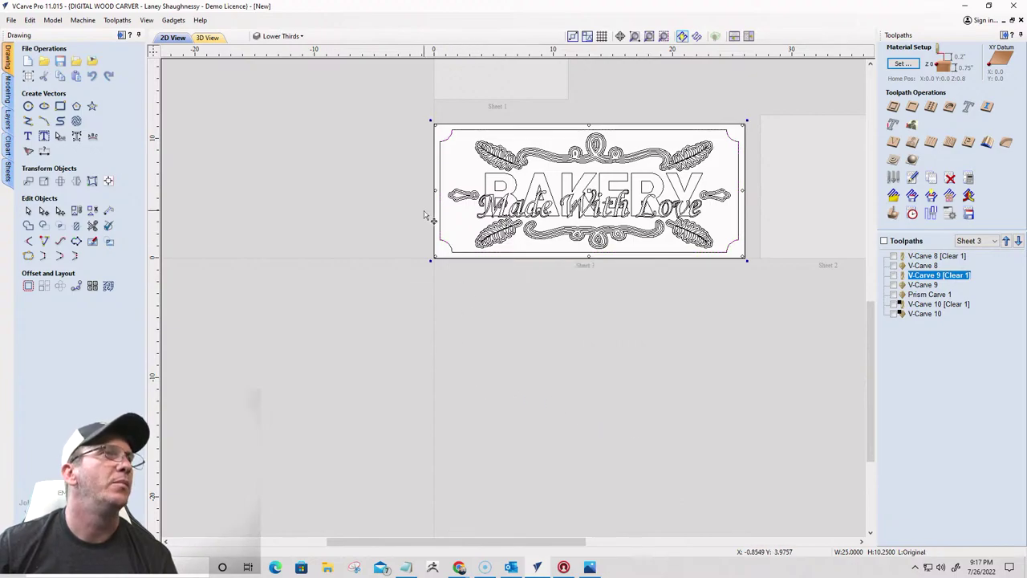
Hide the BAKERY layer, show Made With Love, and select the inner border
{"action": "left_click", "coordinate": [294, 37]}
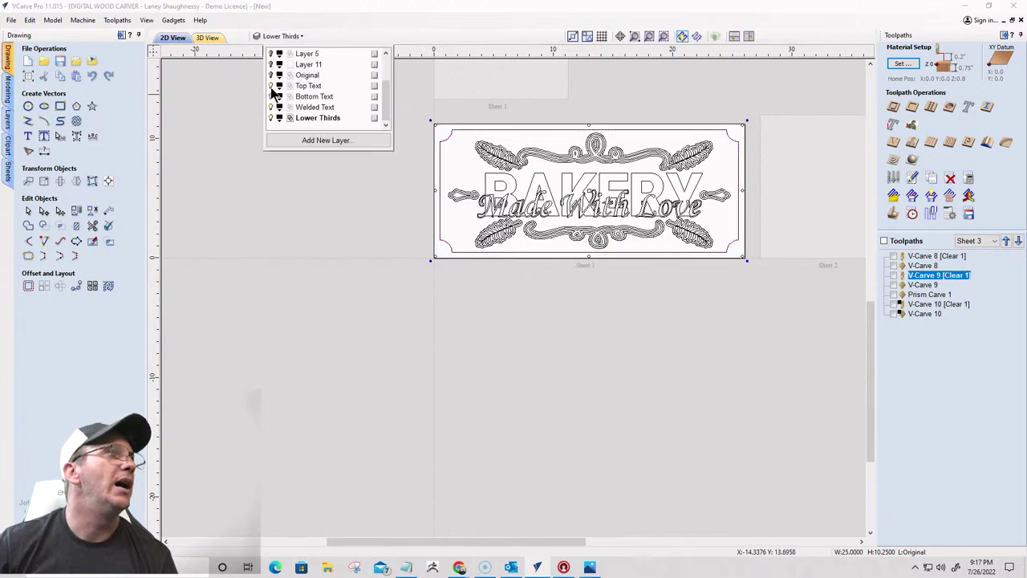
{"action": "left_click", "coordinate": [271, 96]}
{"action": "left_click", "coordinate": [271, 107]}
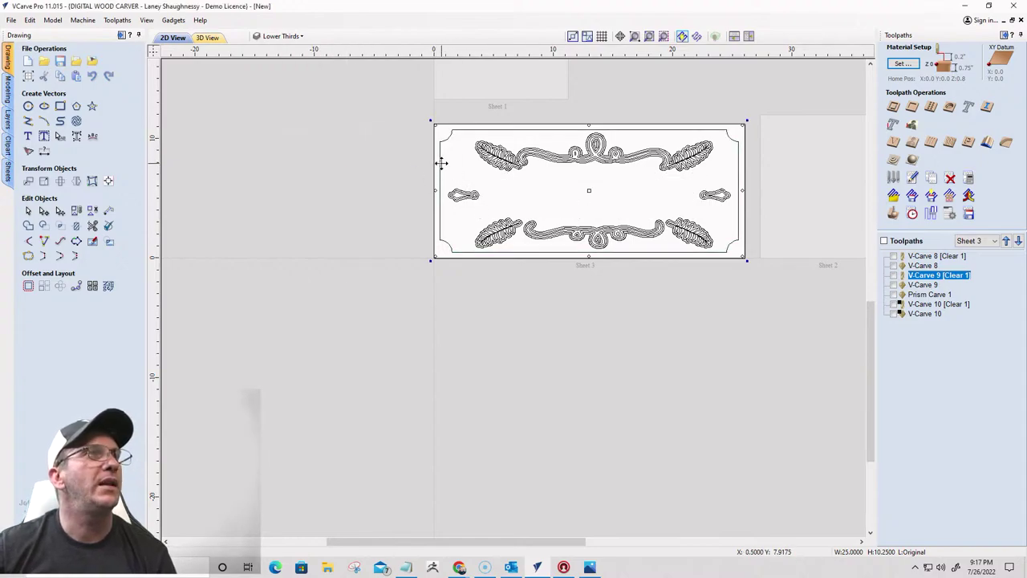
{"action": "left_click", "coordinate": [440, 161]}
{"action": "left_click", "coordinate": [439, 166]}
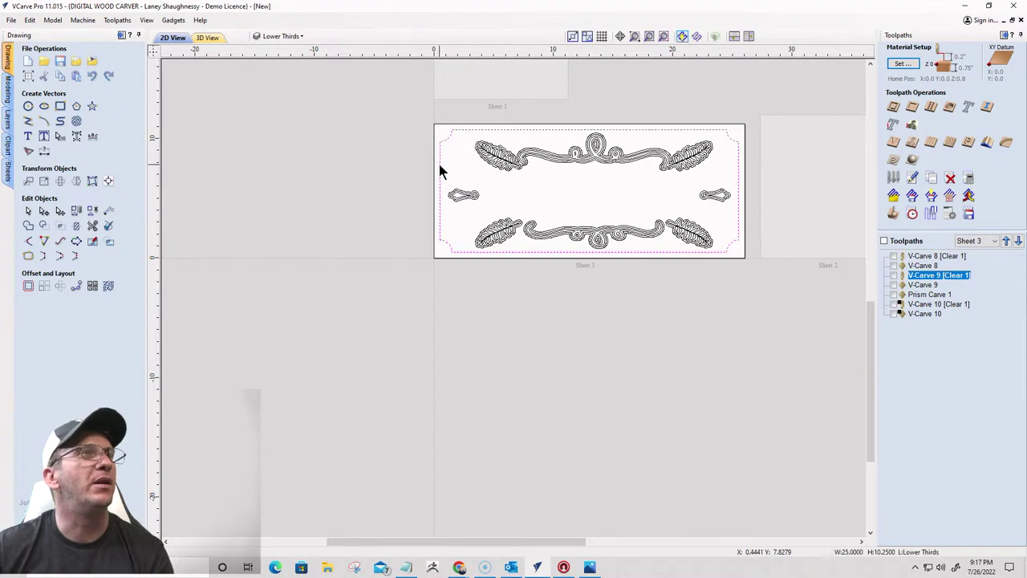
{"action": "left_click", "coordinate": [432, 164]}
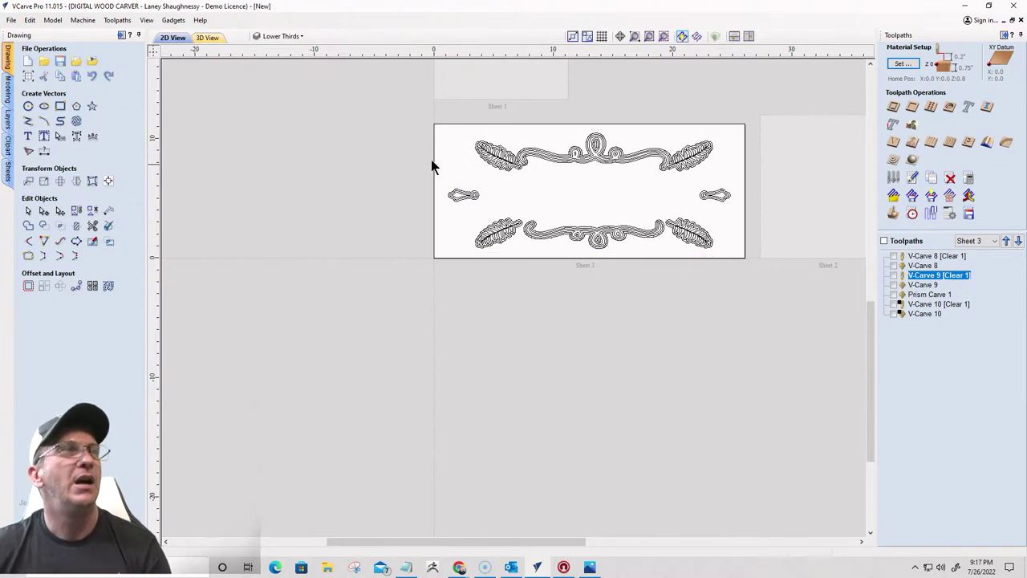
{"action": "left_click", "coordinate": [279, 36]}
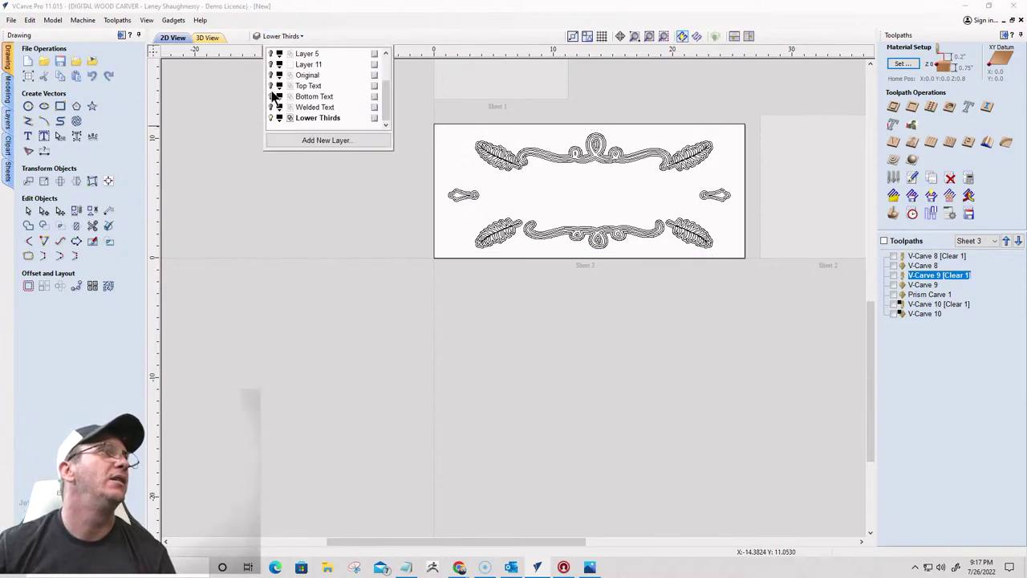
{"action": "left_click", "coordinate": [271, 86]}
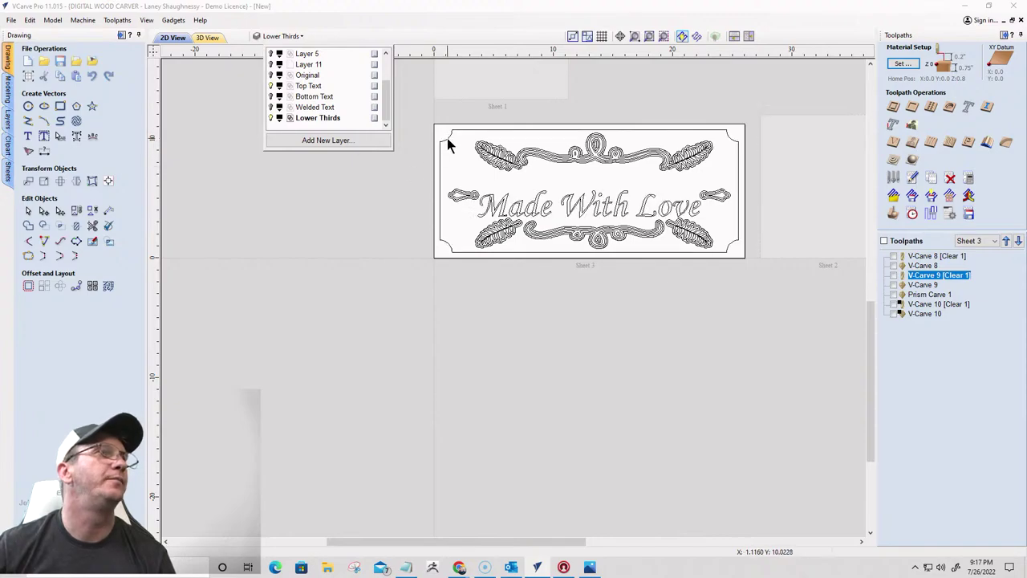
{"action": "left_click", "coordinate": [448, 143]}
{"action": "scroll", "coordinate": [448, 142], "scroll_direction": "up", "scroll_amount": 4}
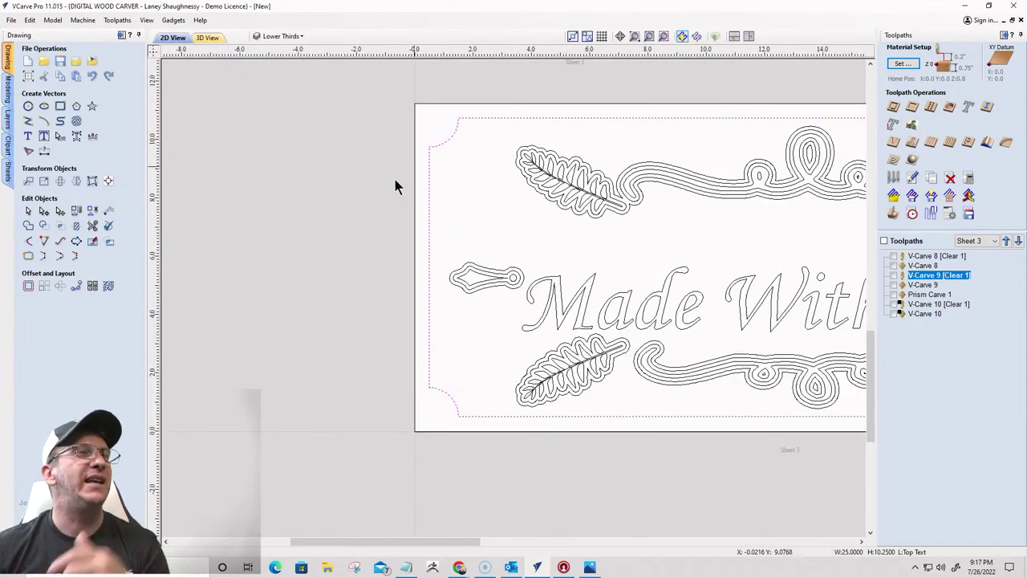
Offset the inner border inward by 0.0722 inches, deleting the original
{"action": "left_click", "coordinate": [29, 287]}
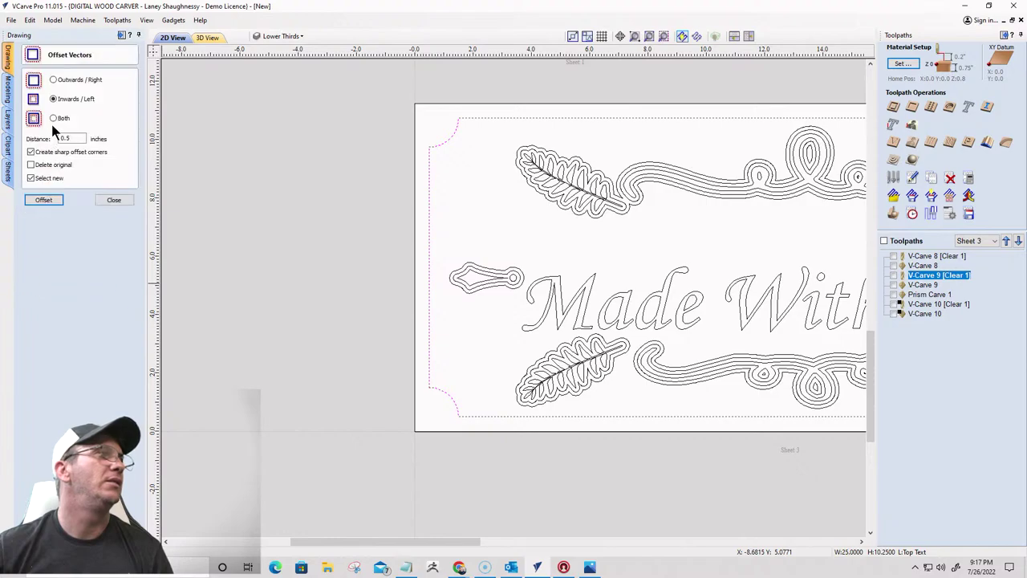
{"action": "left_click_drag", "start_coordinate": [76, 139], "coordinate": [34, 136]}
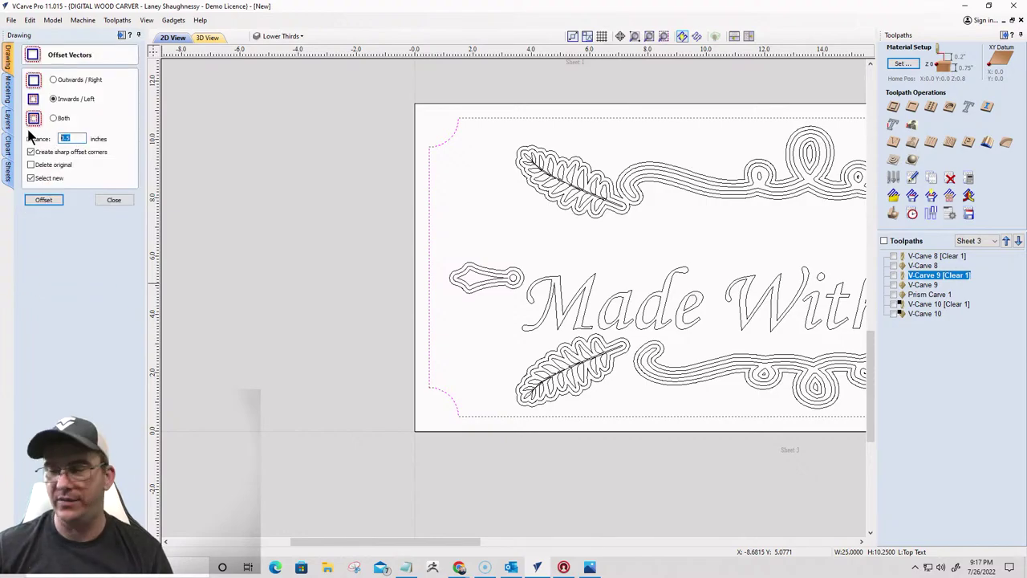
{"action": "type", "text": ".0722"}
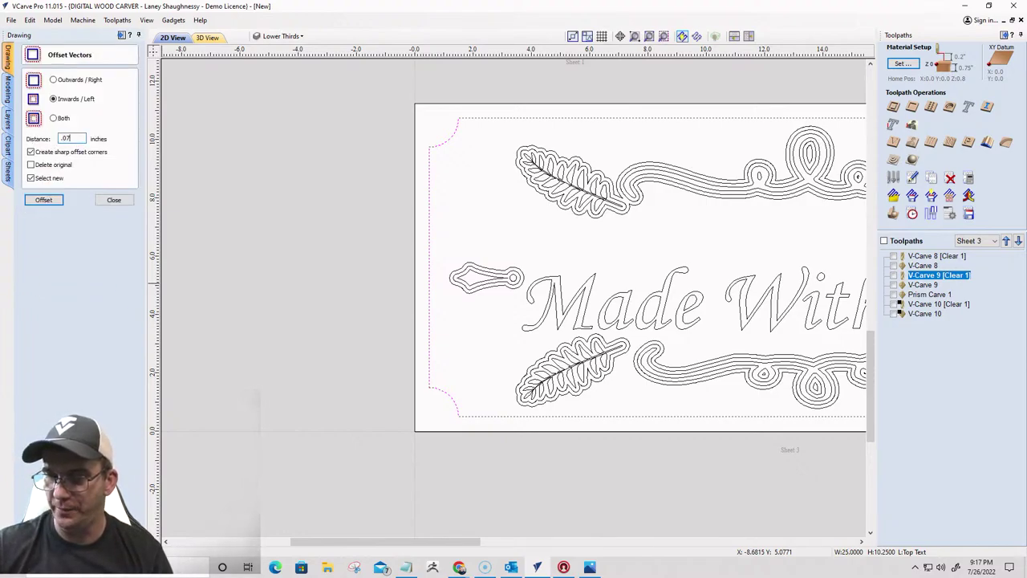
{"action": "left_click", "coordinate": [37, 202]}
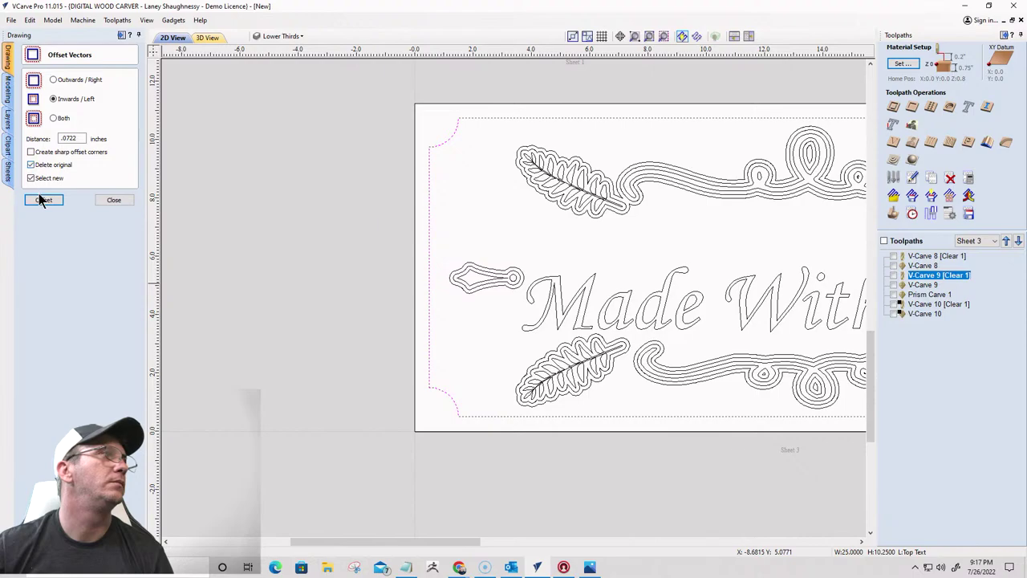
{"action": "left_click", "coordinate": [41, 201]}
{"action": "left_click", "coordinate": [114, 199]}
{"action": "scroll", "coordinate": [425, 178], "scroll_direction": "down", "scroll_amount": 3}
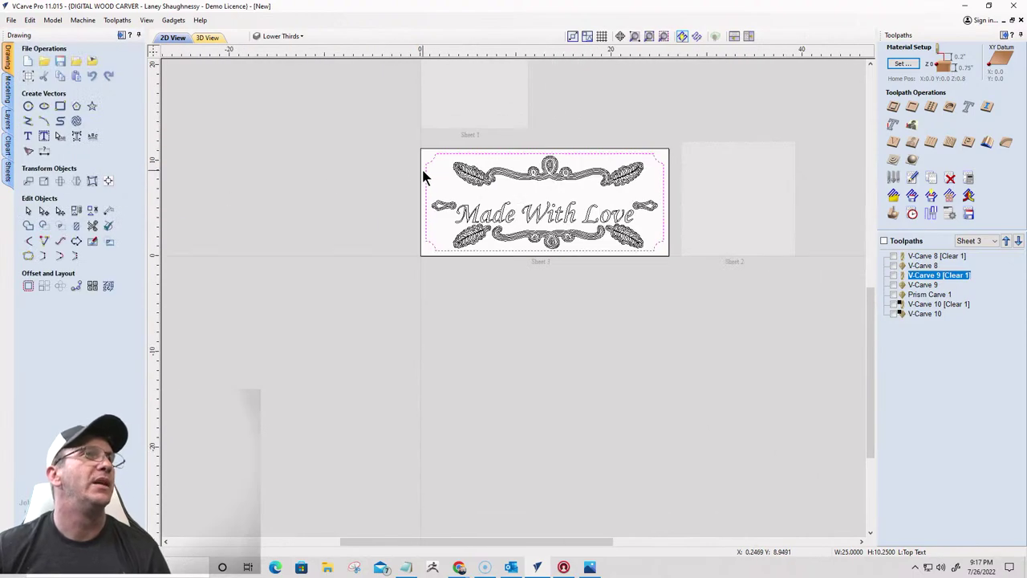
Turn the Welded Text layer back on so BAKERY shows behind Made With Love
{"action": "left_click", "coordinate": [281, 36]}
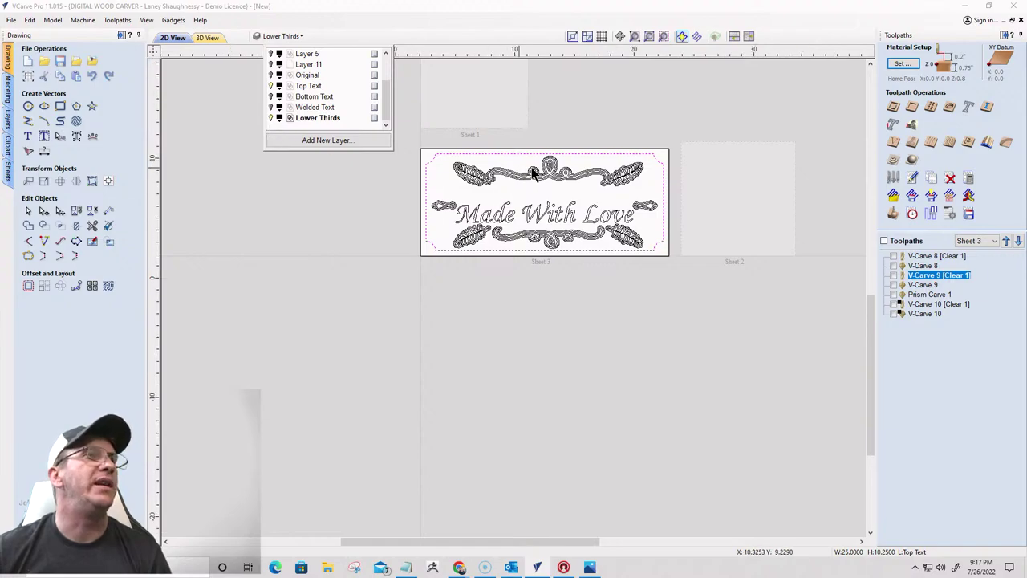
{"action": "scroll", "coordinate": [562, 152], "scroll_direction": "up", "scroll_amount": 4}
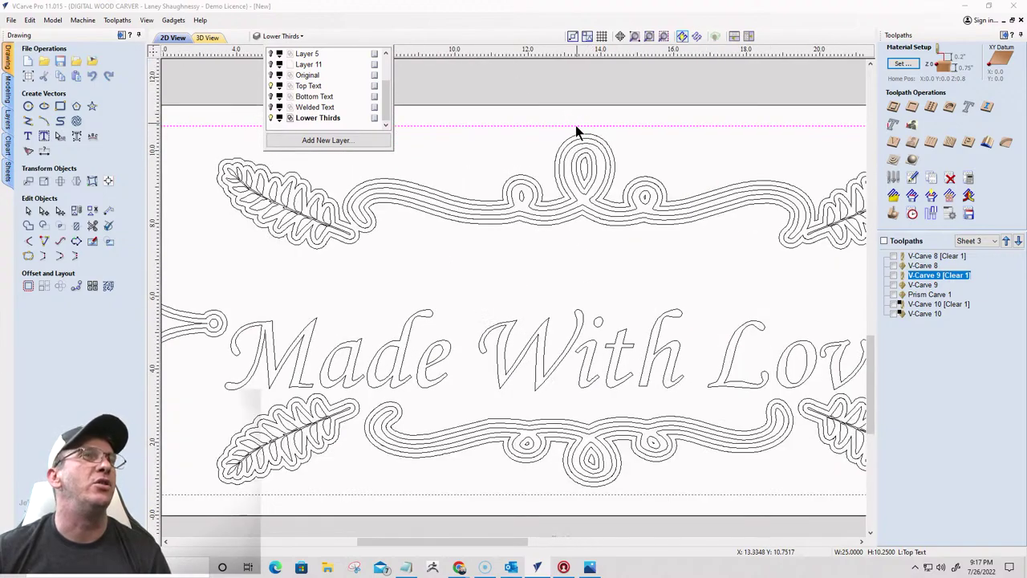
{"action": "scroll", "coordinate": [586, 142], "scroll_direction": "down", "scroll_amount": 4}
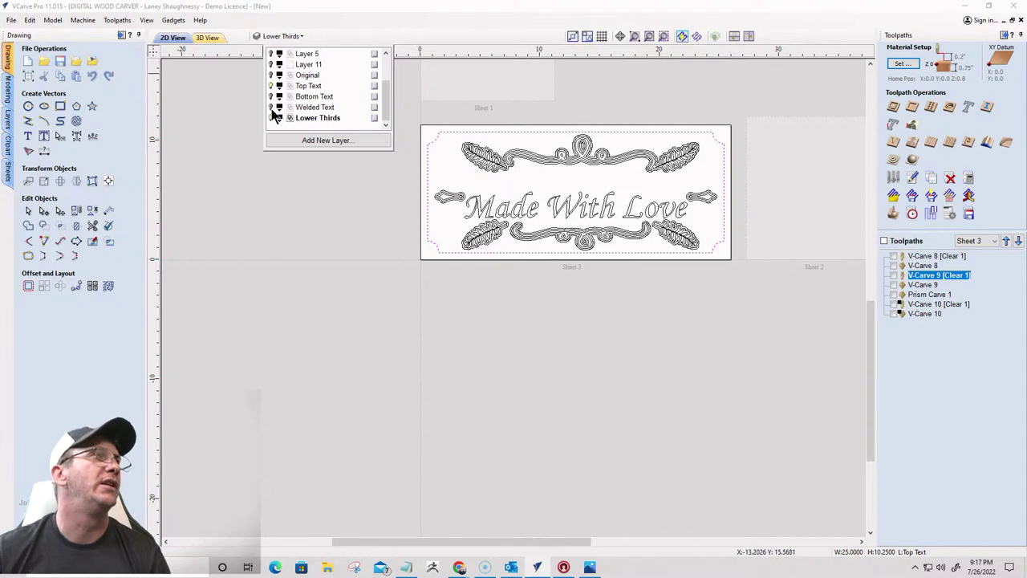
{"action": "left_click", "coordinate": [271, 108]}
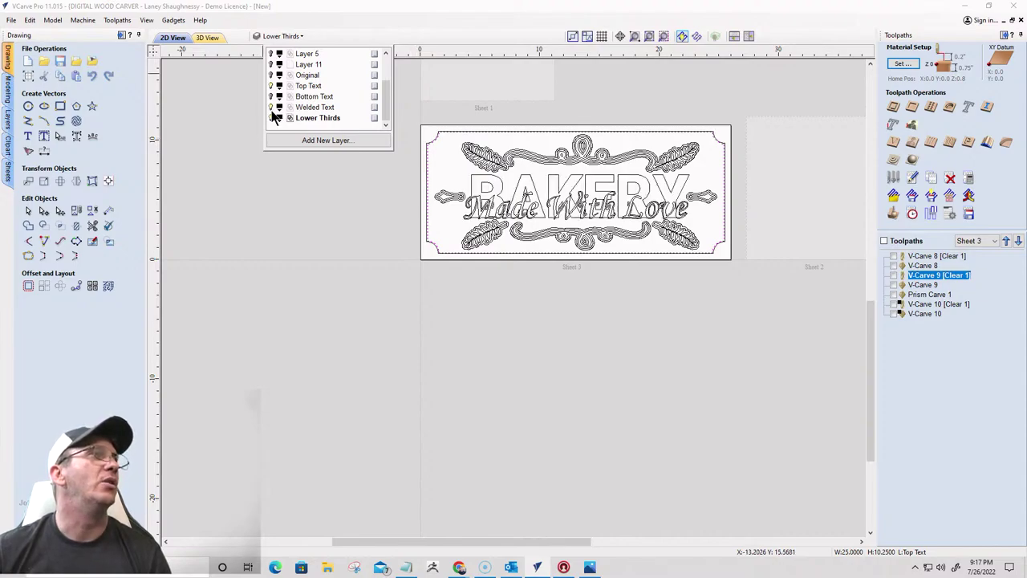
{"action": "scroll", "coordinate": [497, 132], "scroll_direction": "up", "scroll_amount": 3}
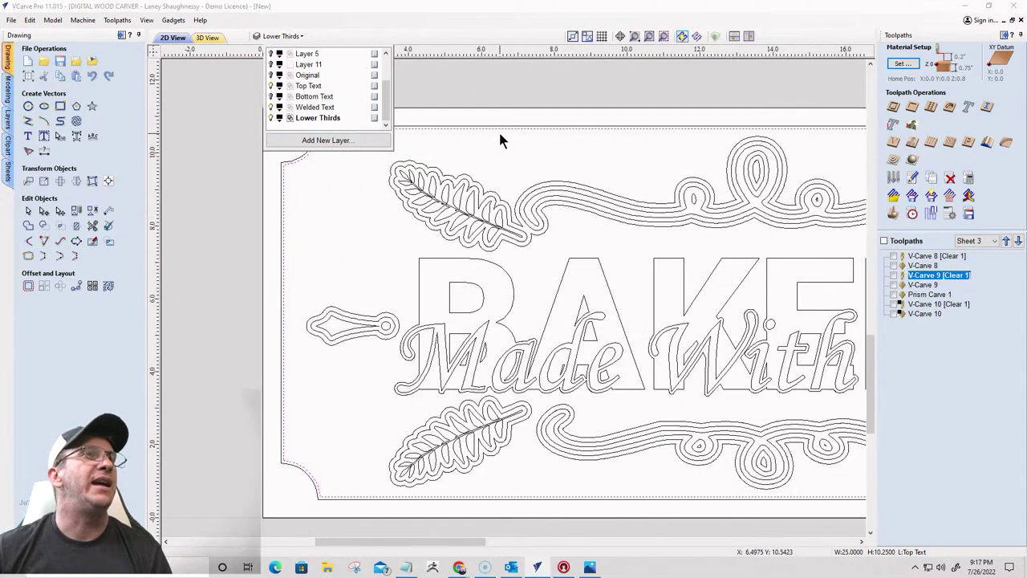
{"action": "scroll", "coordinate": [498, 130], "scroll_direction": "down", "scroll_amount": 3}
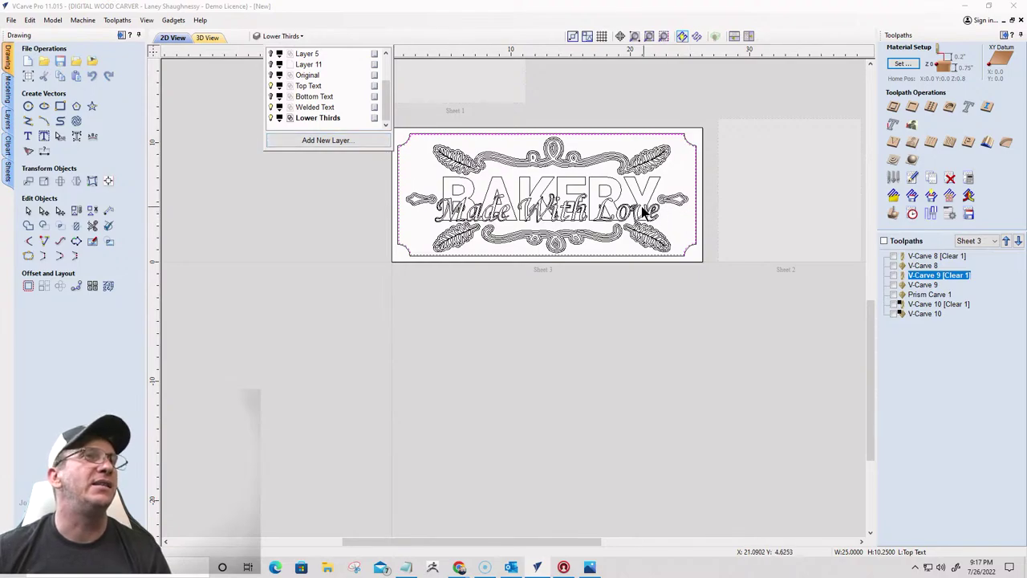
{"action": "scroll", "coordinate": [639, 213], "scroll_direction": "down", "scroll_amount": 2}
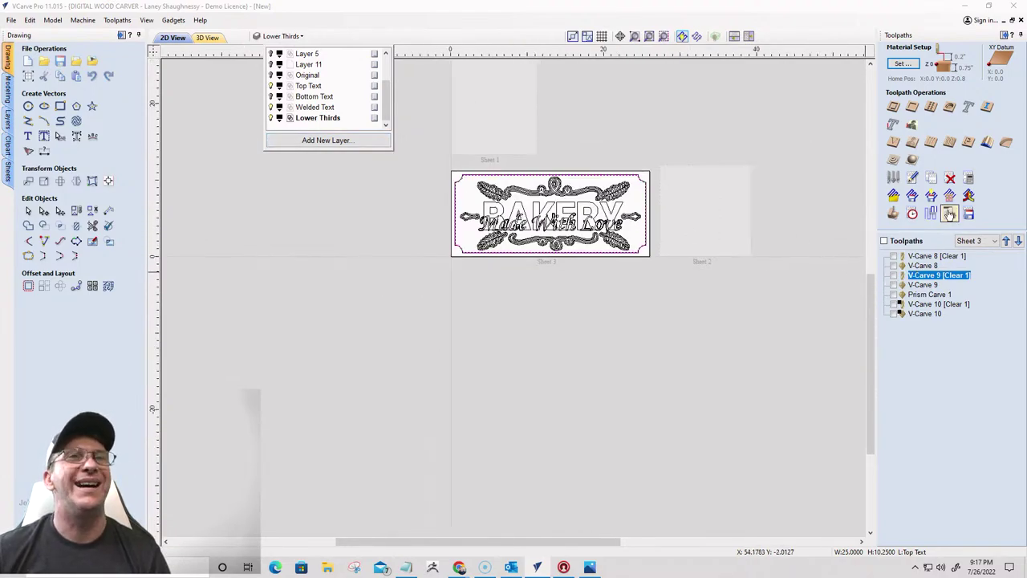
Start a V-Carve toolpath with 0.125 flat depth and a 0.25-inch end mill raster clearance
{"action": "left_click", "coordinate": [893, 142]}
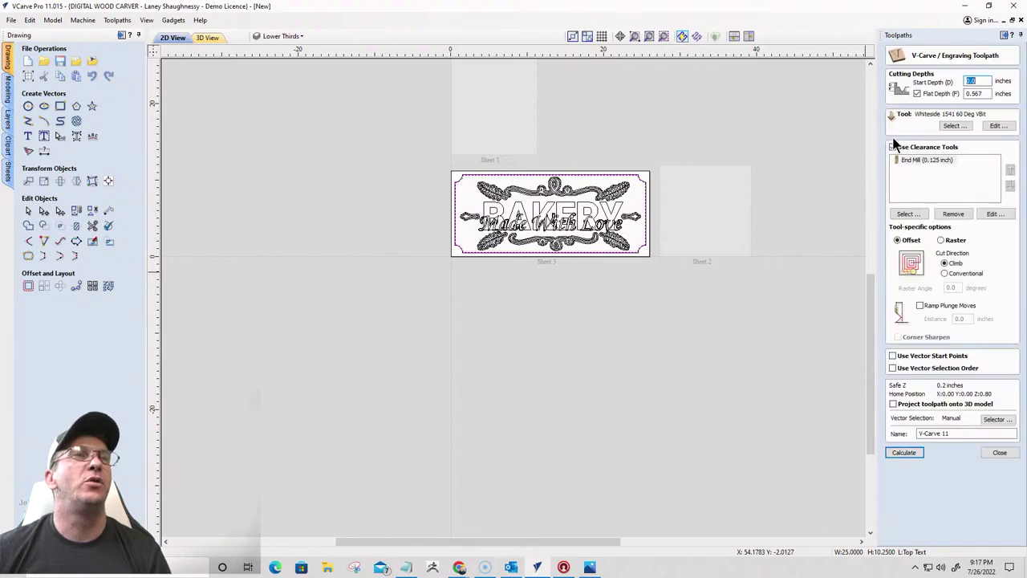
{"action": "key", "text": "Tab"}
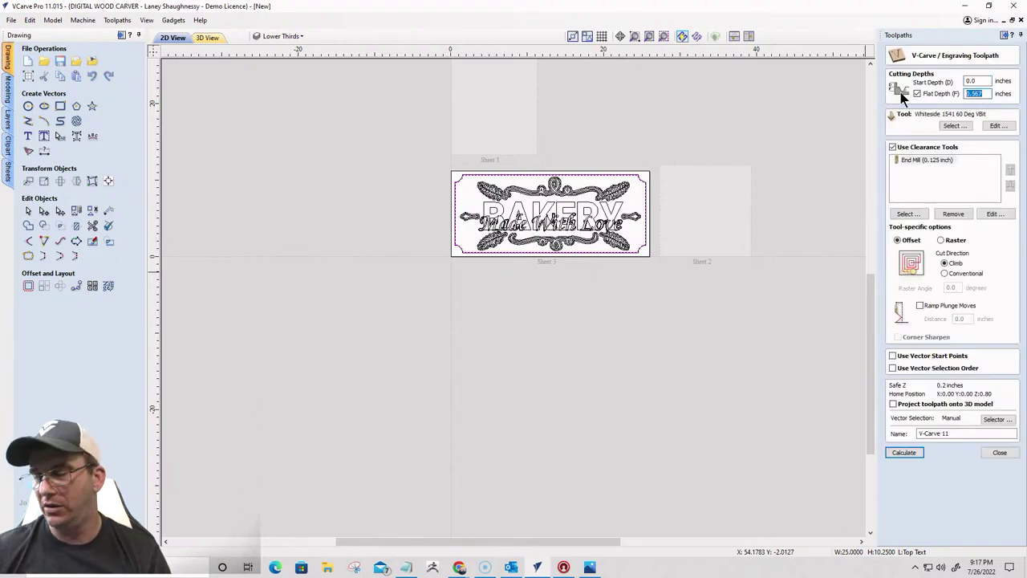
{"action": "type", "text": ".125"}
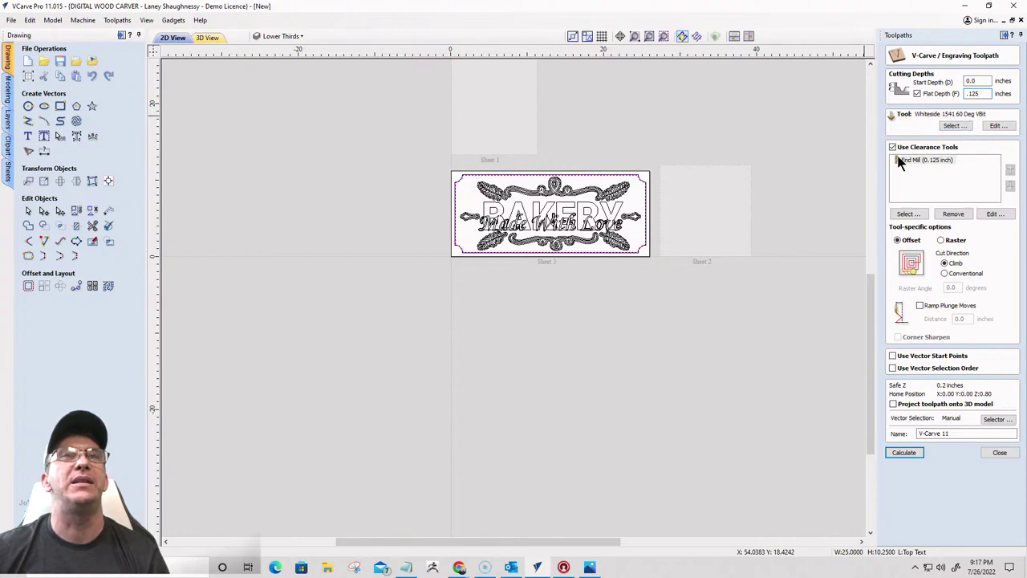
{"action": "left_click", "coordinate": [907, 215]}
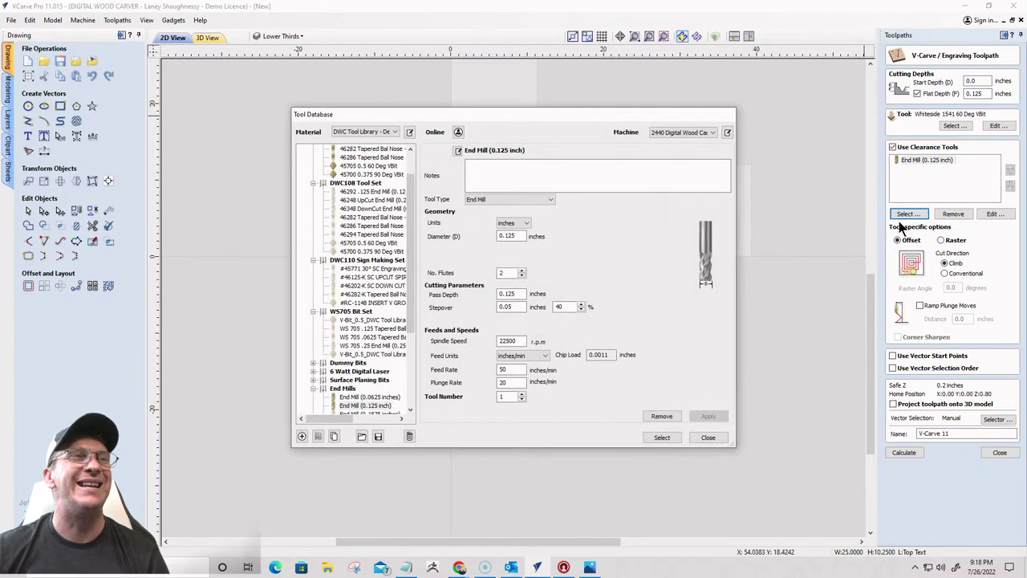
{"action": "scroll", "coordinate": [341, 391], "scroll_direction": "down", "scroll_amount": 2}
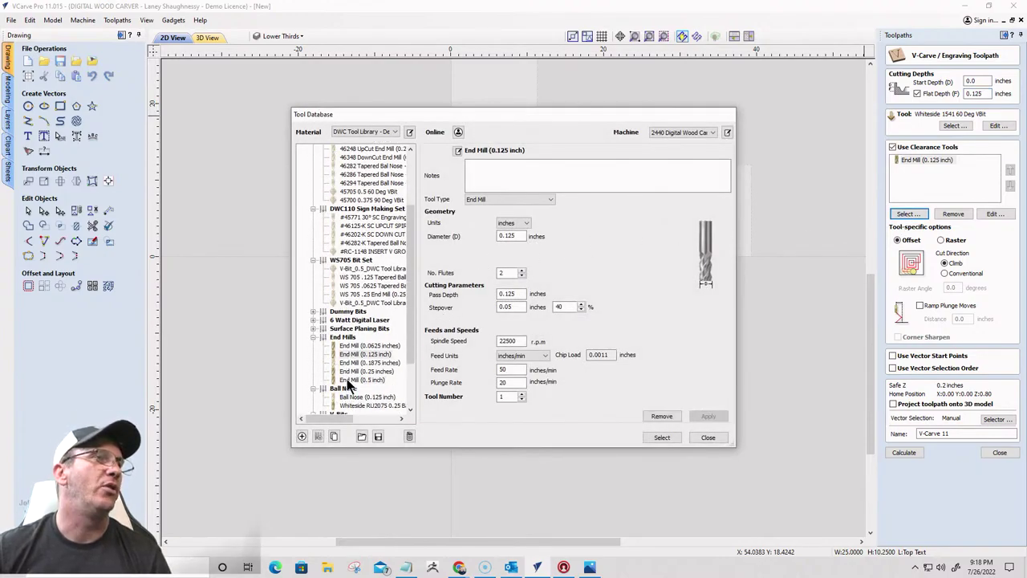
{"action": "left_click", "coordinate": [359, 372]}
{"action": "left_click", "coordinate": [660, 437]}
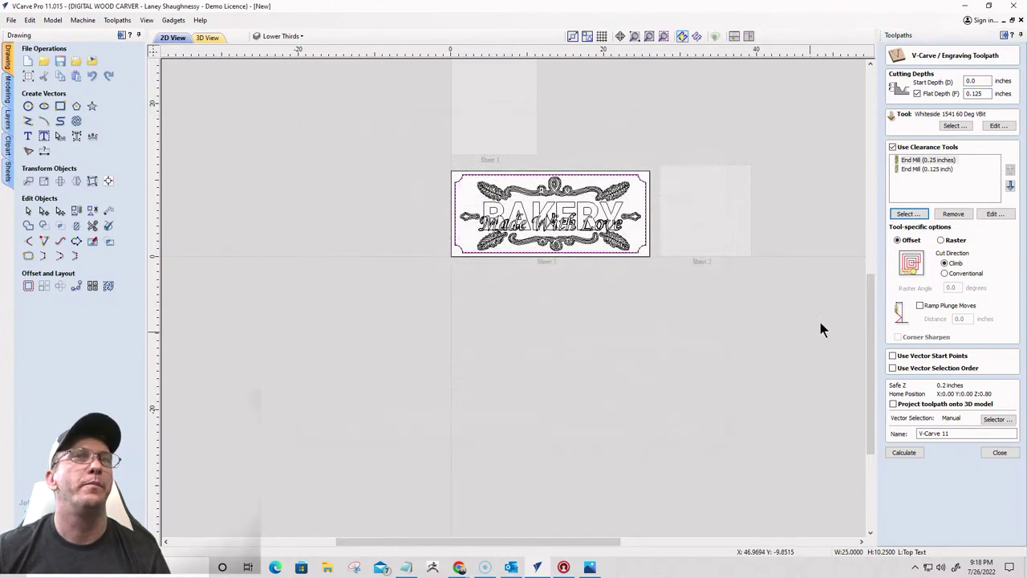
{"action": "left_click", "coordinate": [941, 241]}
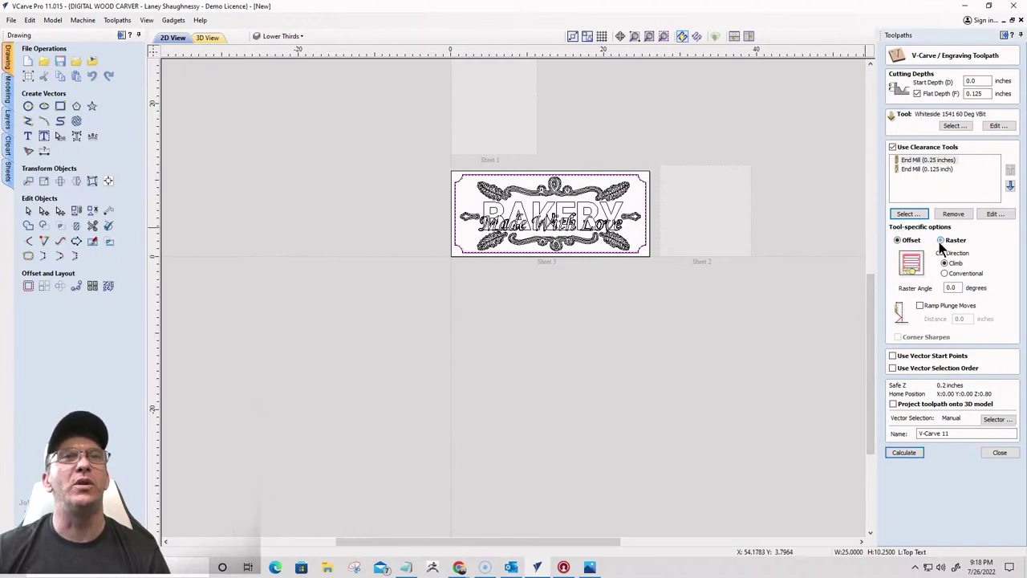
Associate the toolpath's vector selection with the Top Text layer
{"action": "left_click", "coordinate": [997, 418]}
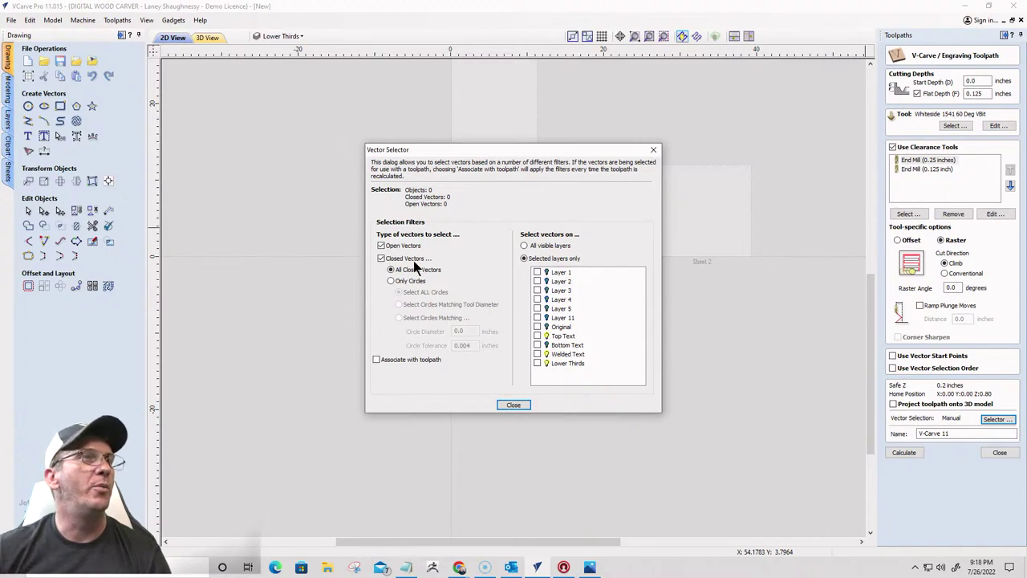
{"action": "left_click", "coordinate": [377, 360]}
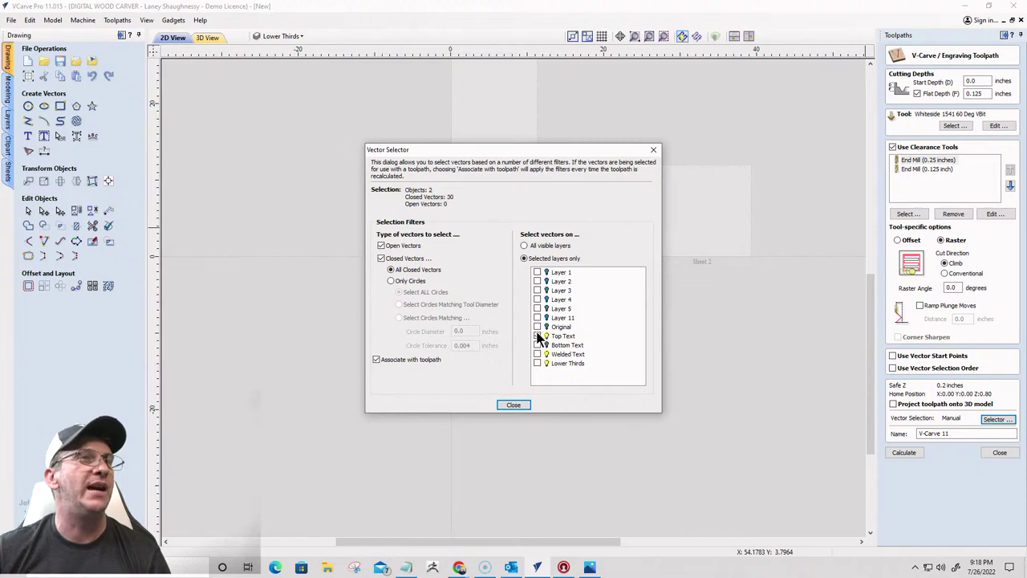
{"action": "left_click", "coordinate": [507, 403]}
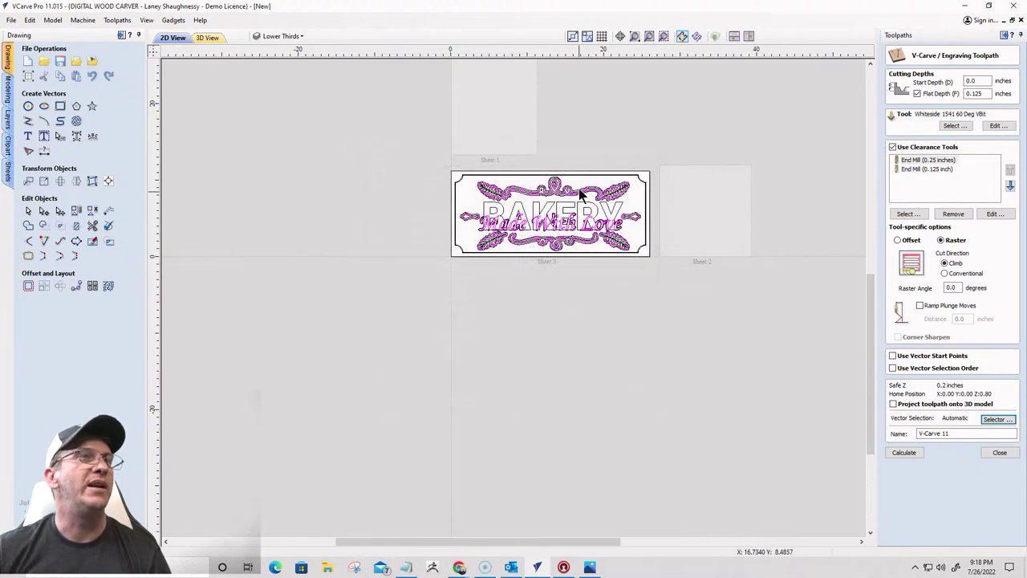
{"action": "scroll", "coordinate": [617, 258], "scroll_direction": "up", "scroll_amount": 6}
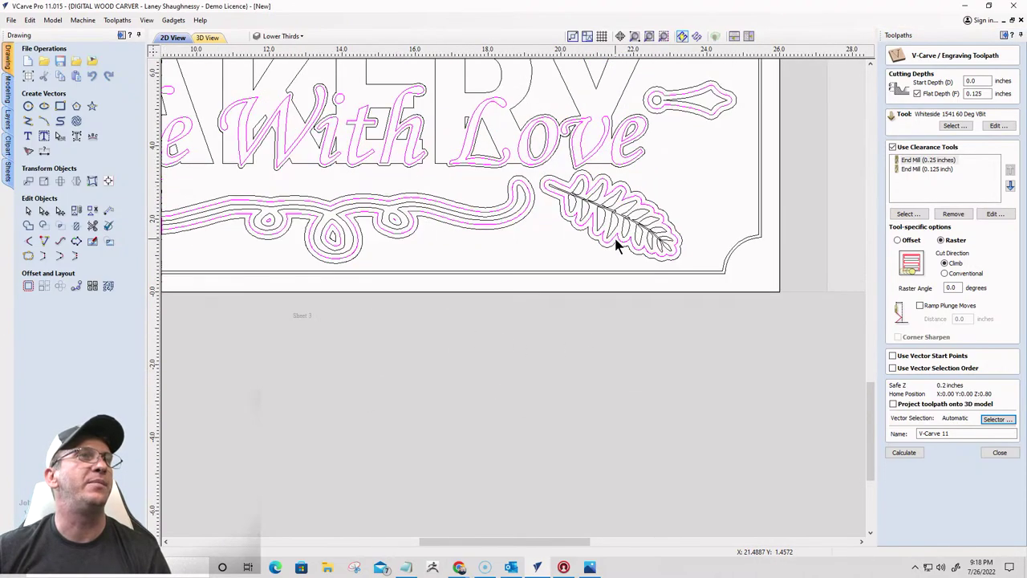
{"action": "scroll", "coordinate": [615, 241], "scroll_direction": "down", "scroll_amount": 8}
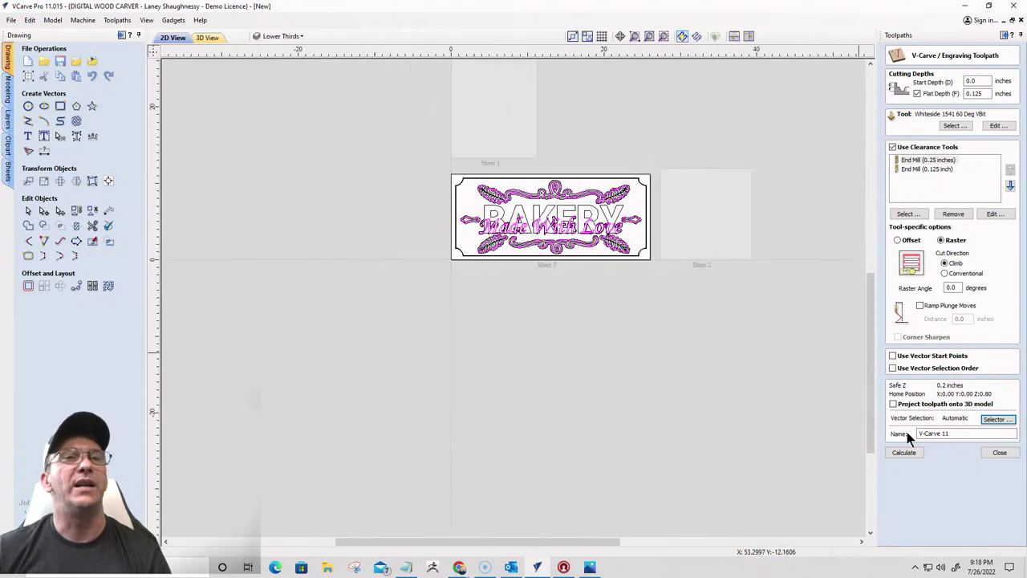
Calculate V-Carve 11 and its two clearance toolpaths, preview the carved 'Made With Love' in 3D, then return to 2D
{"action": "left_click", "coordinate": [901, 451]}
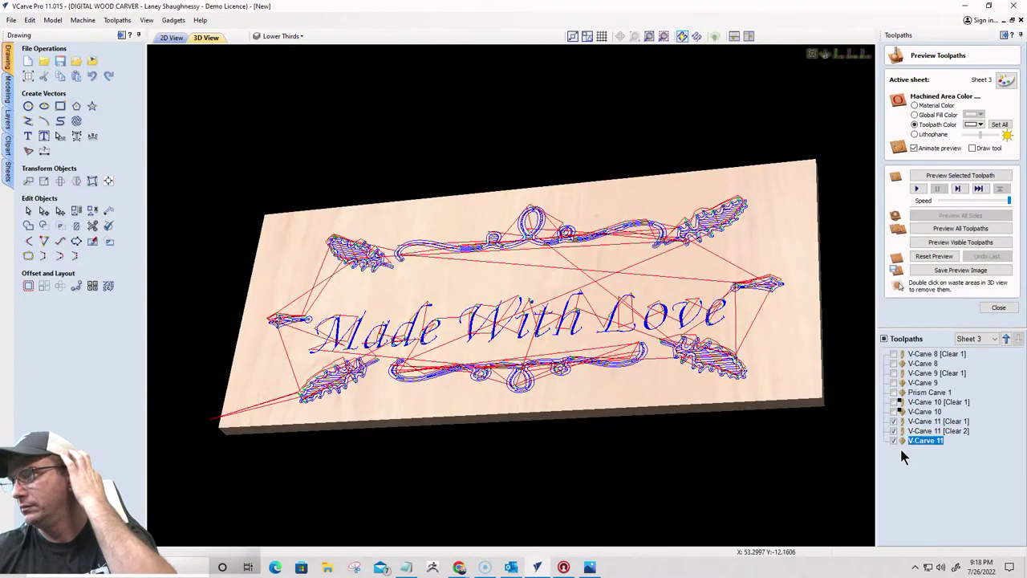
{"action": "left_click", "coordinate": [951, 243]}
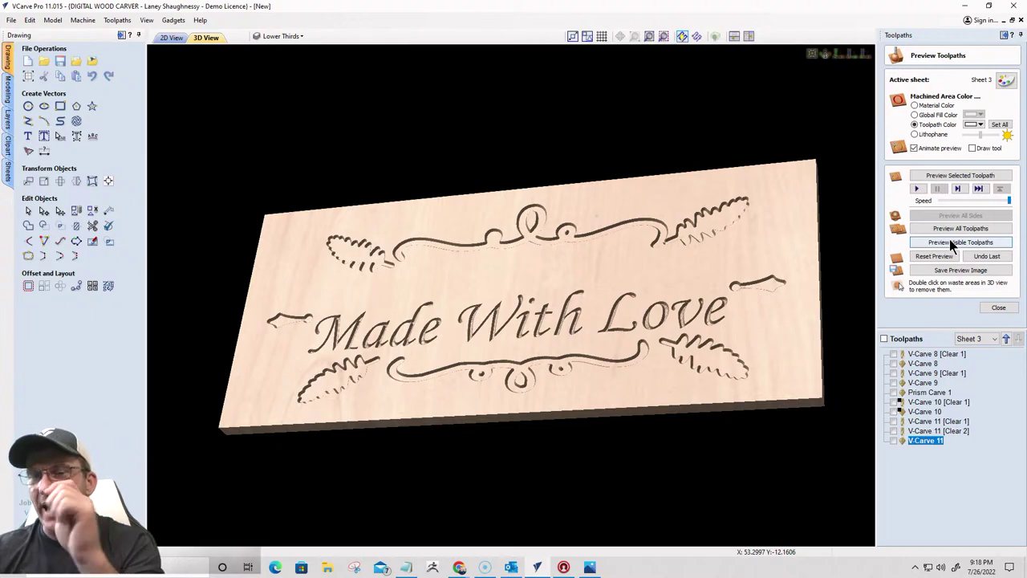
{"action": "left_click", "coordinate": [169, 37]}
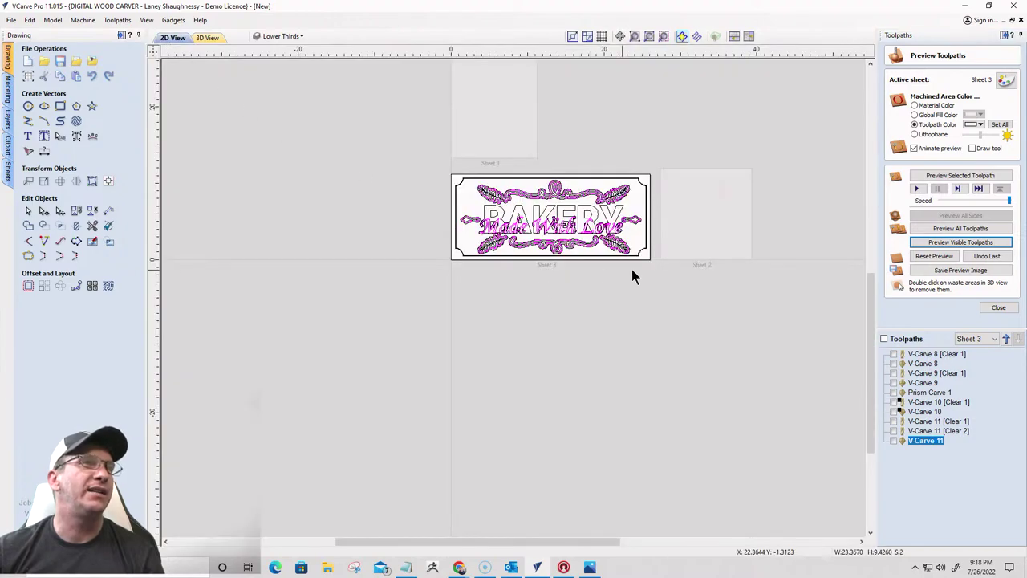
Reopen V-Carve 11 for editing and check its vector selection filters without changing them
{"action": "scroll", "coordinate": [646, 238], "scroll_direction": "up", "scroll_amount": 5}
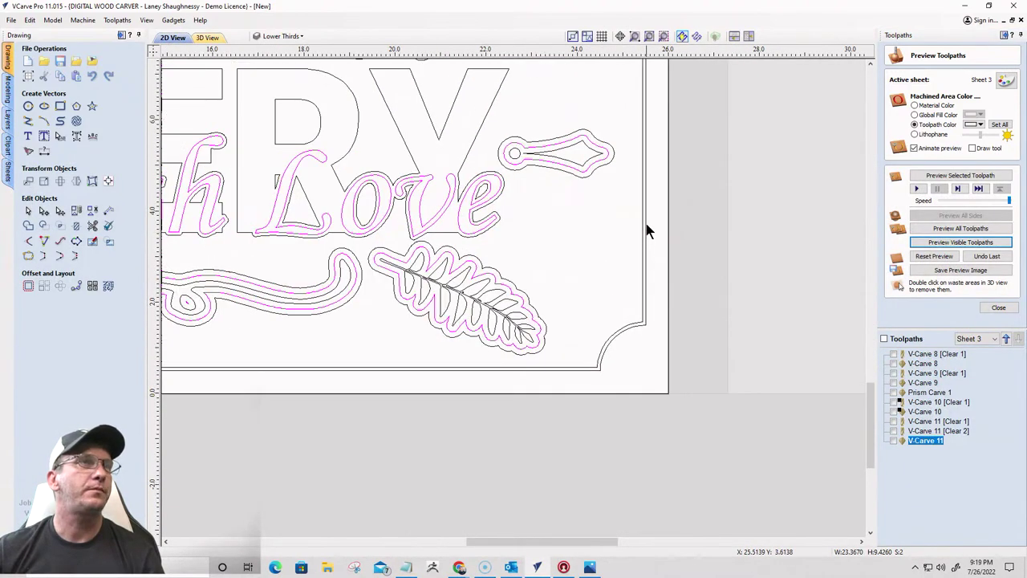
{"action": "double_click", "coordinate": [930, 428]}
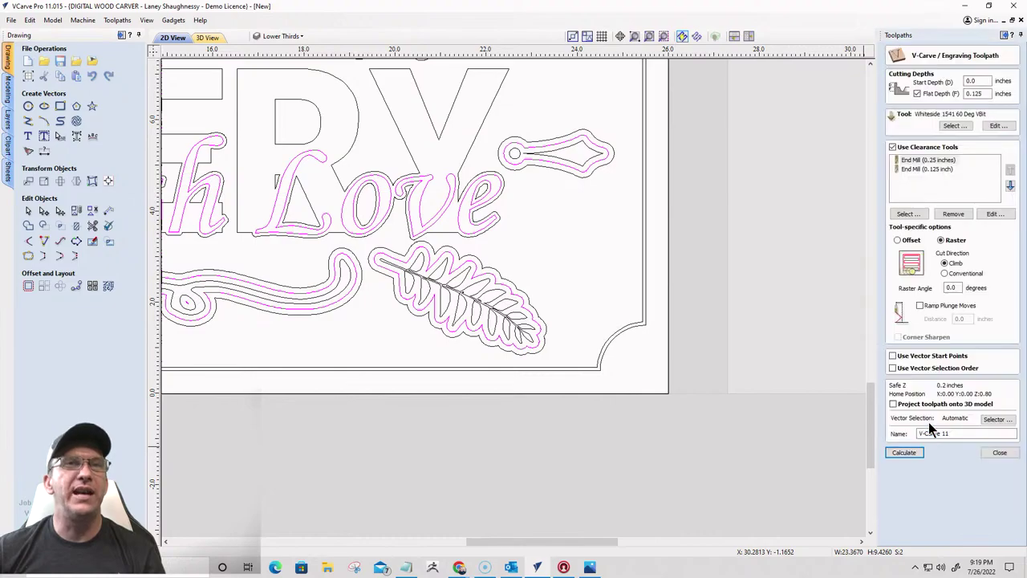
{"action": "left_click", "coordinate": [995, 421]}
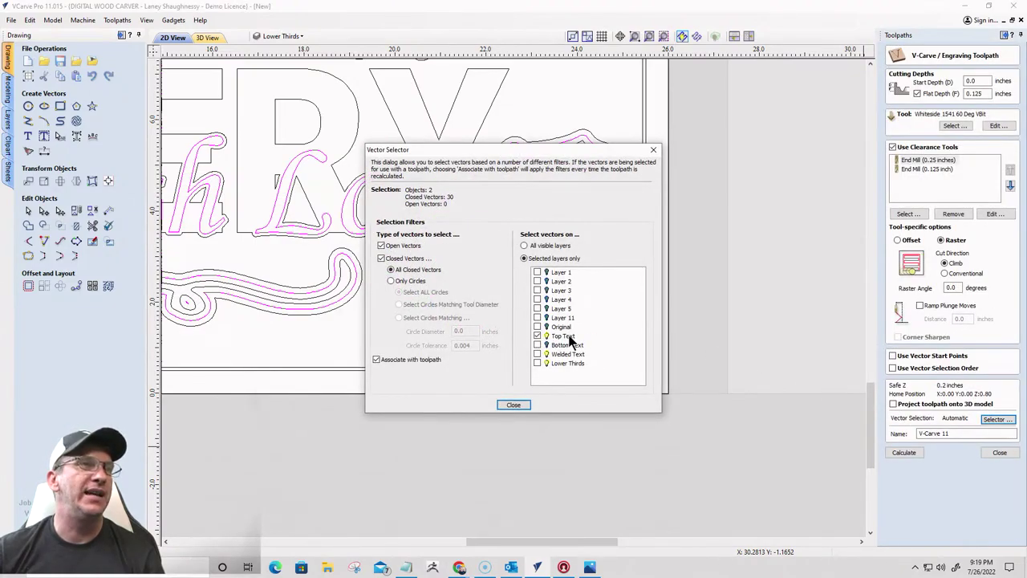
{"action": "left_click", "coordinate": [513, 406]}
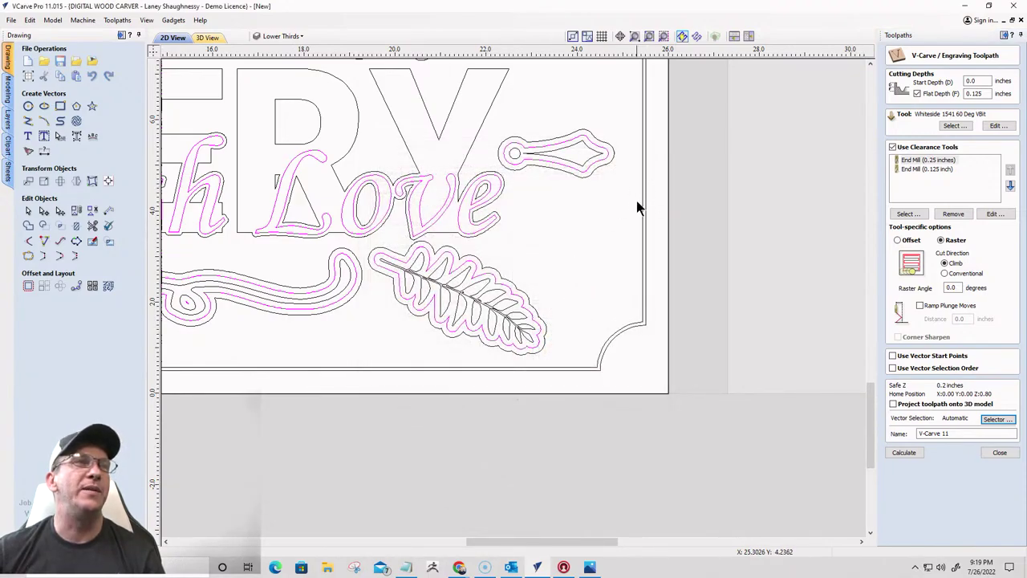
Move the outer border vector onto the Top Text layer
{"action": "left_click", "coordinate": [643, 210]}
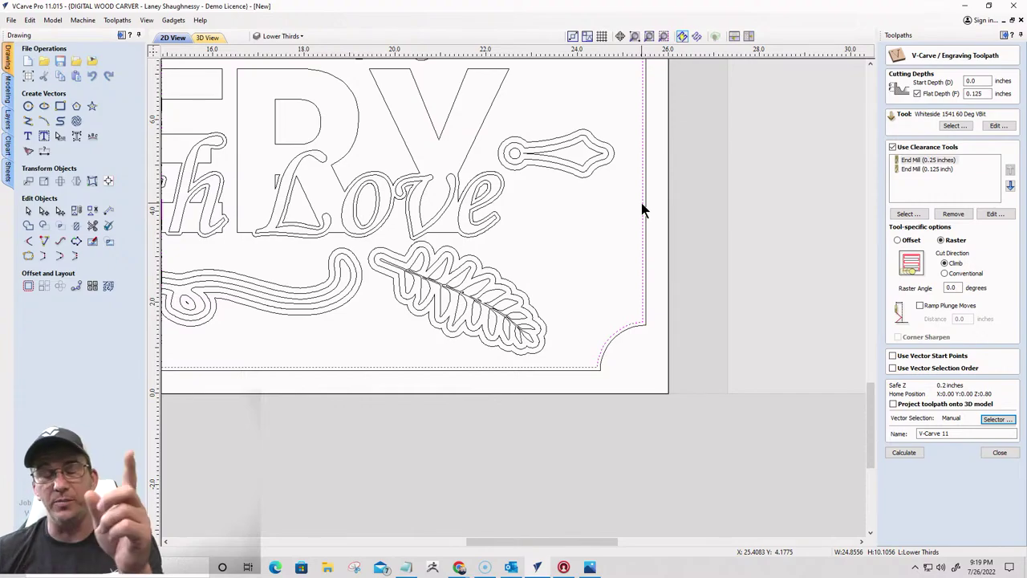
{"action": "right_click", "coordinate": [642, 210]}
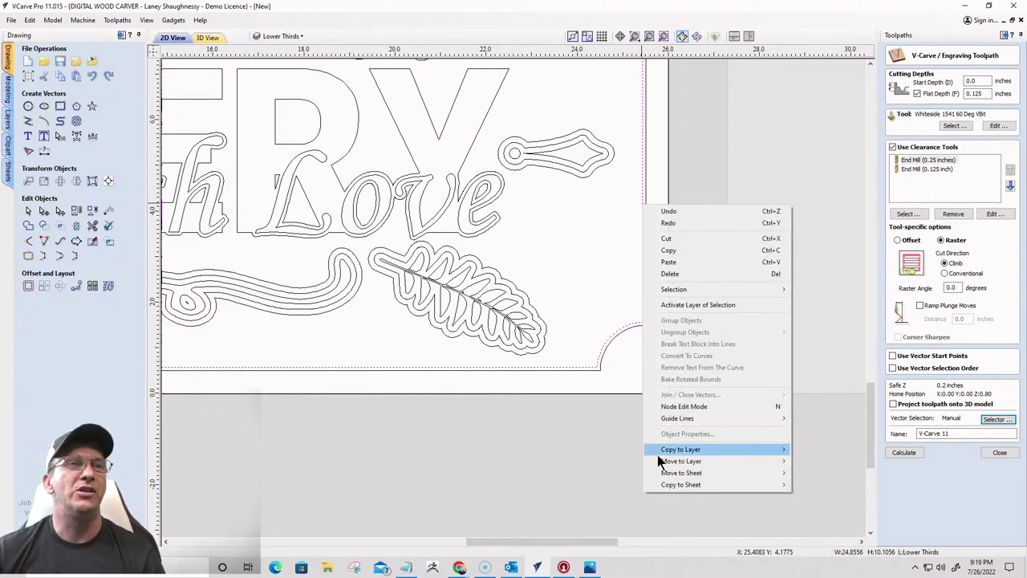
{"action": "mouse_move", "coordinate": [666, 460]}
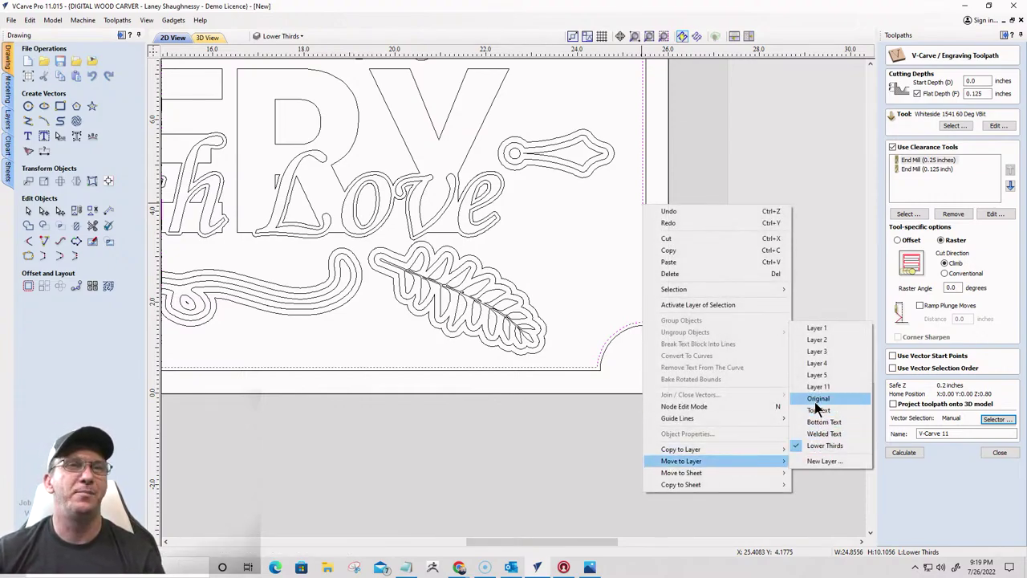
{"action": "left_click", "coordinate": [816, 410]}
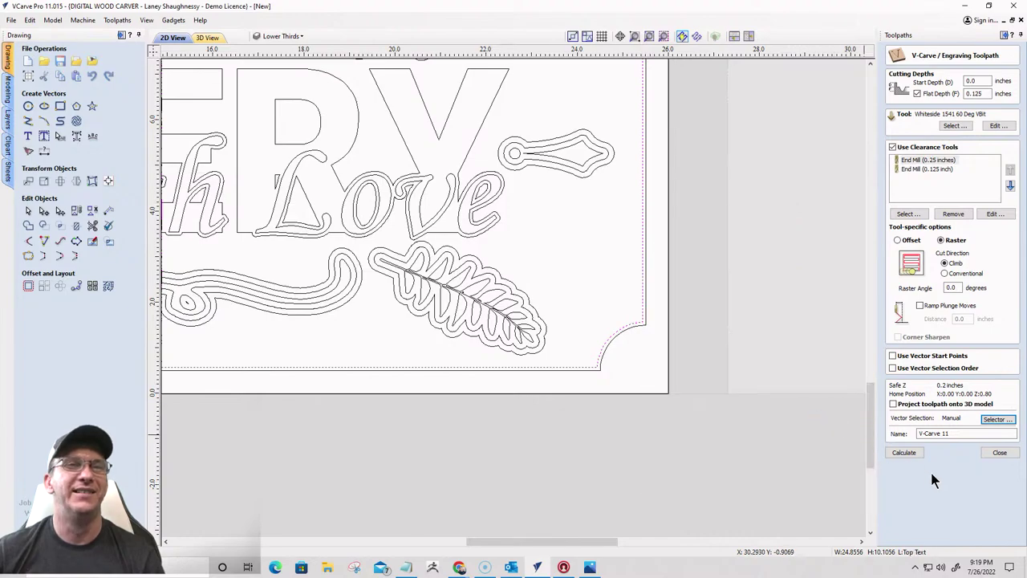
Reapply the Top Text layer filter so its 31 vectors auto-select, then recalculate V-Carve 11
{"action": "left_click", "coordinate": [995, 419]}
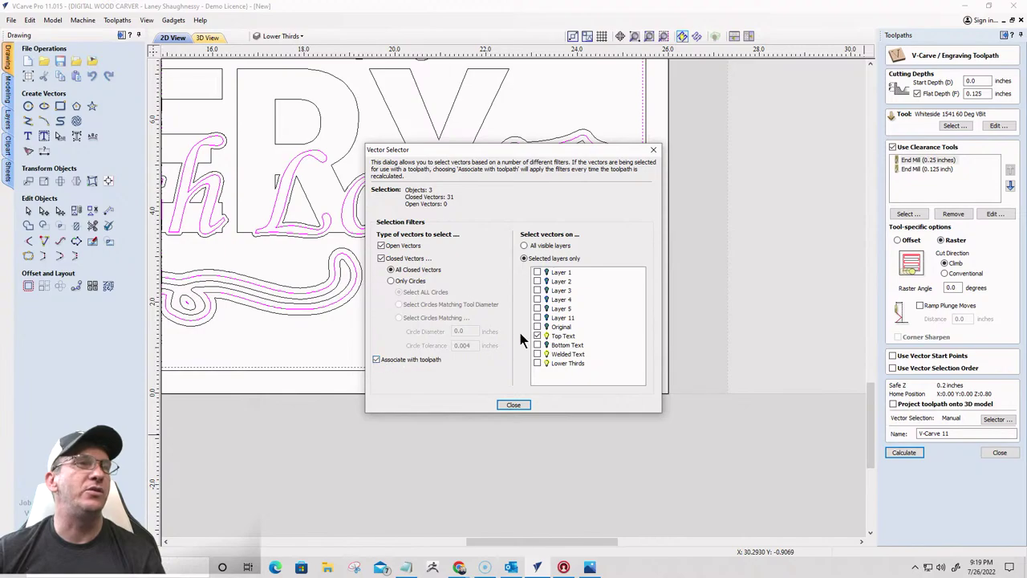
{"action": "left_click", "coordinate": [513, 404]}
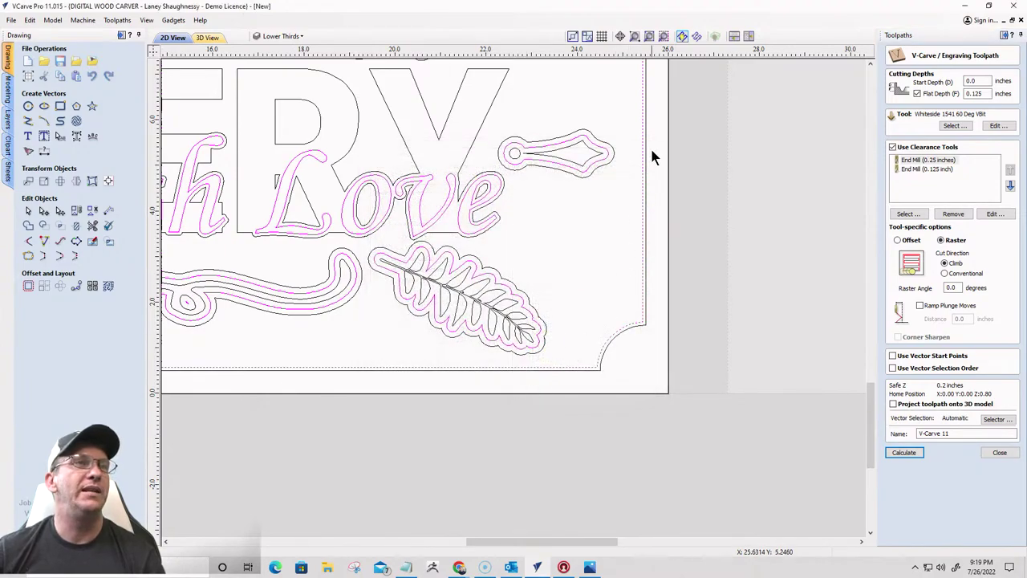
{"action": "left_click", "coordinate": [902, 453]}
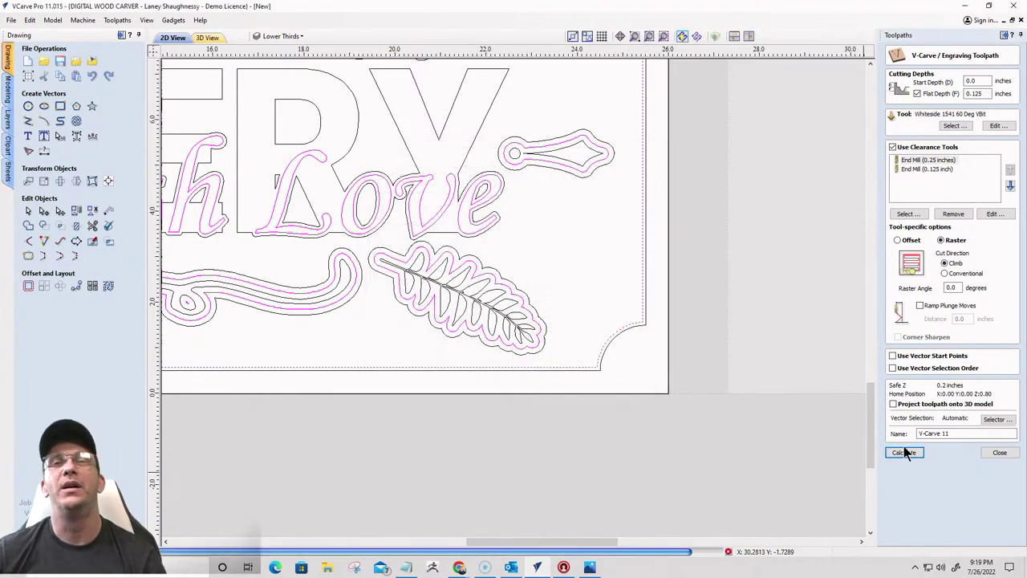
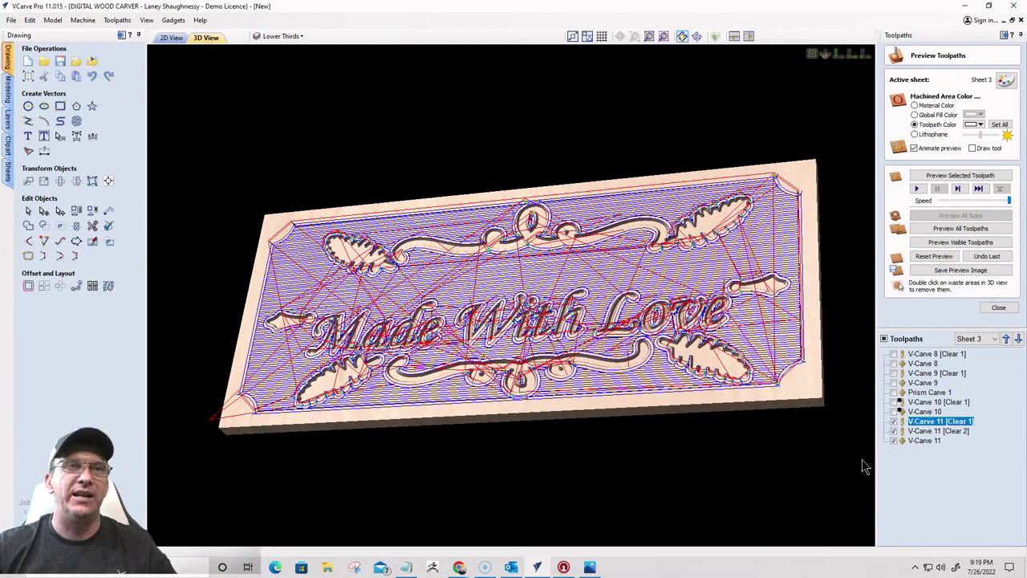
Preview the visible toolpaths and orbit and zoom to inspect the carved Made With Love sign
{"action": "left_click", "coordinate": [937, 243]}
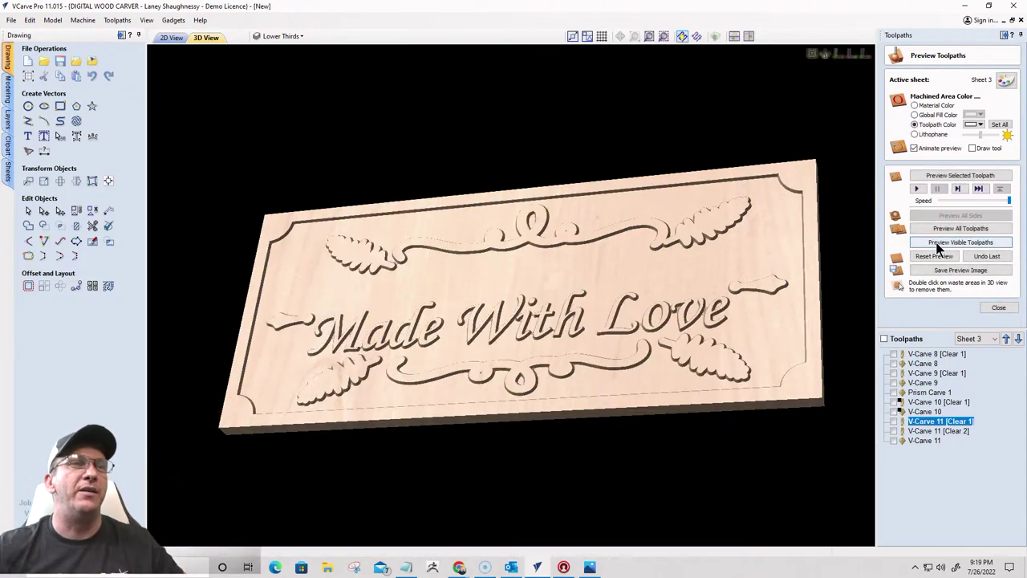
{"action": "left_click", "coordinate": [936, 243]}
{"action": "left_click_drag", "start_coordinate": [717, 286], "coordinate": [484, 325]}
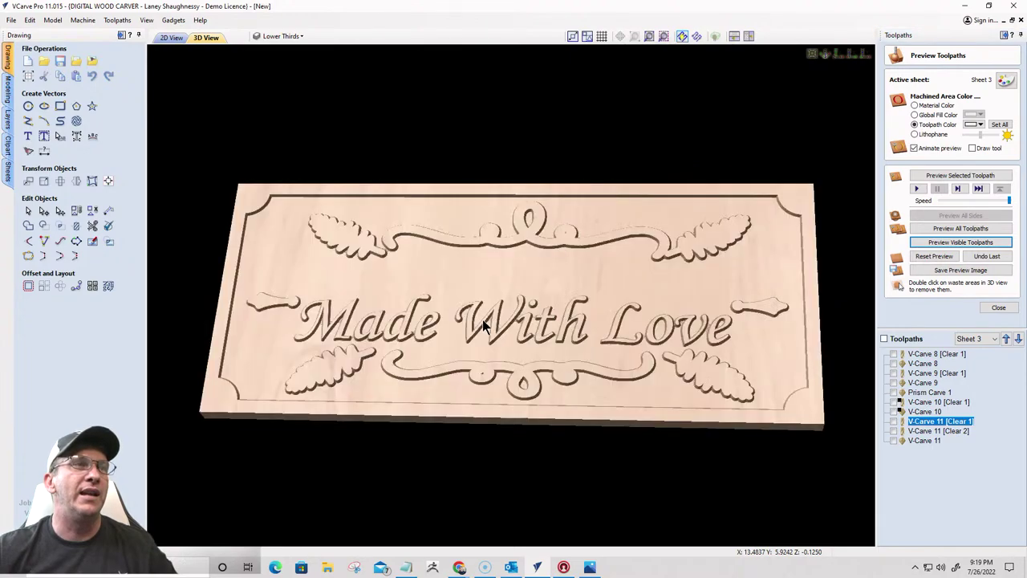
{"action": "scroll", "coordinate": [548, 348], "scroll_direction": "up", "scroll_amount": 5}
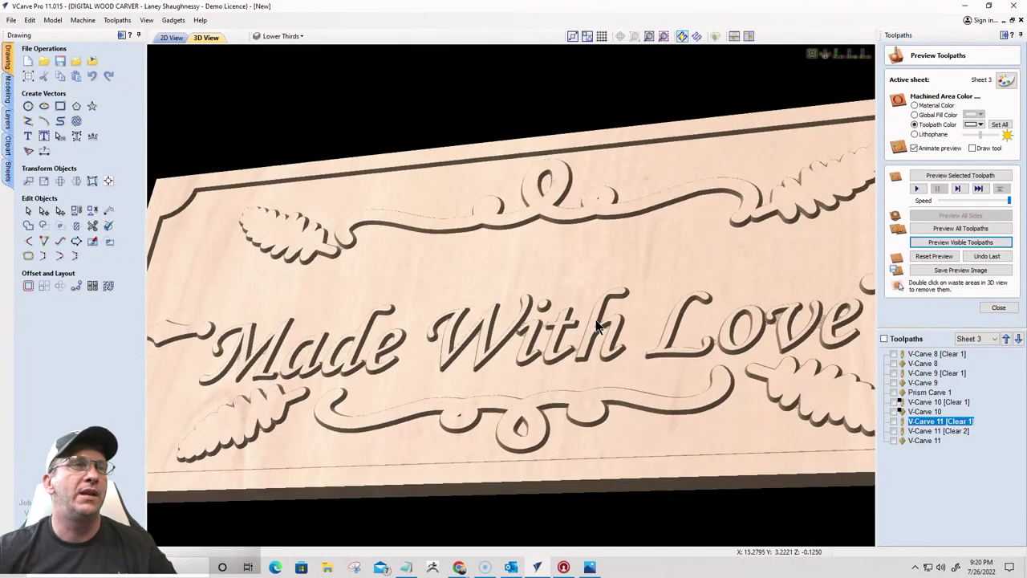
Create a V-Carve toolpath with 0.125 start depth, excluding the Top Text layer from its vector selection
{"action": "left_click", "coordinate": [998, 307]}
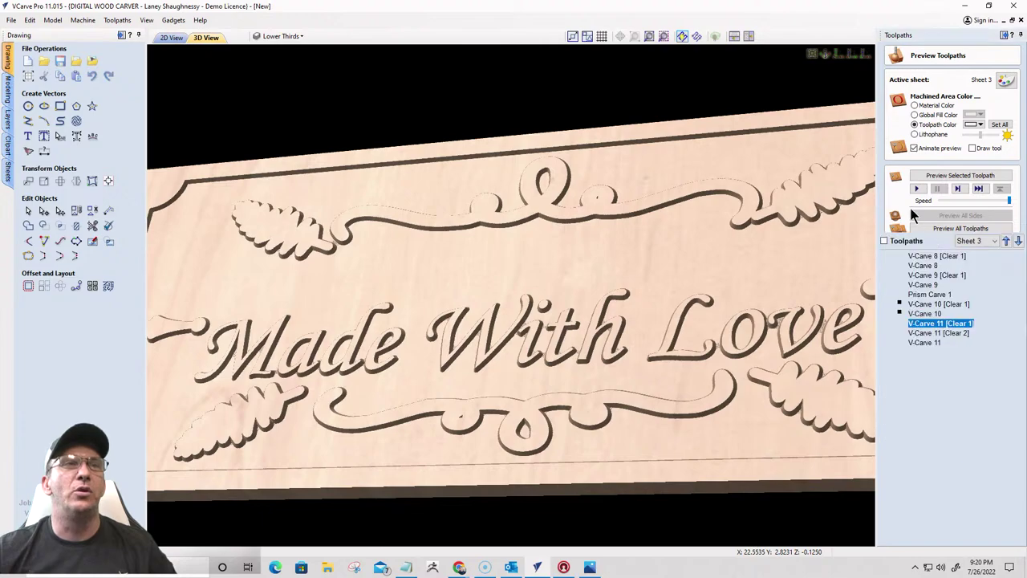
{"action": "left_click", "coordinate": [894, 142]}
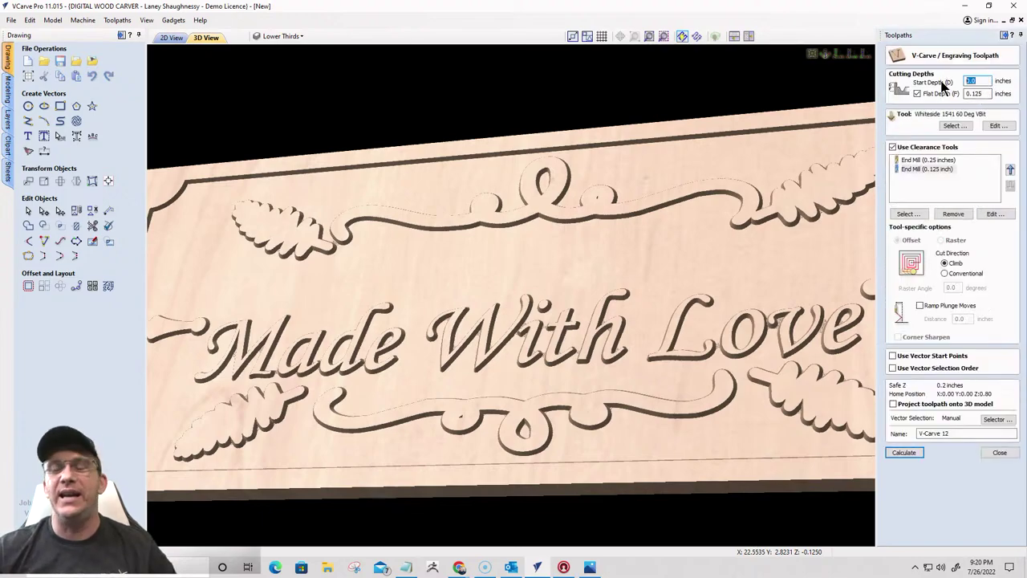
{"action": "type", "text": ".125"}
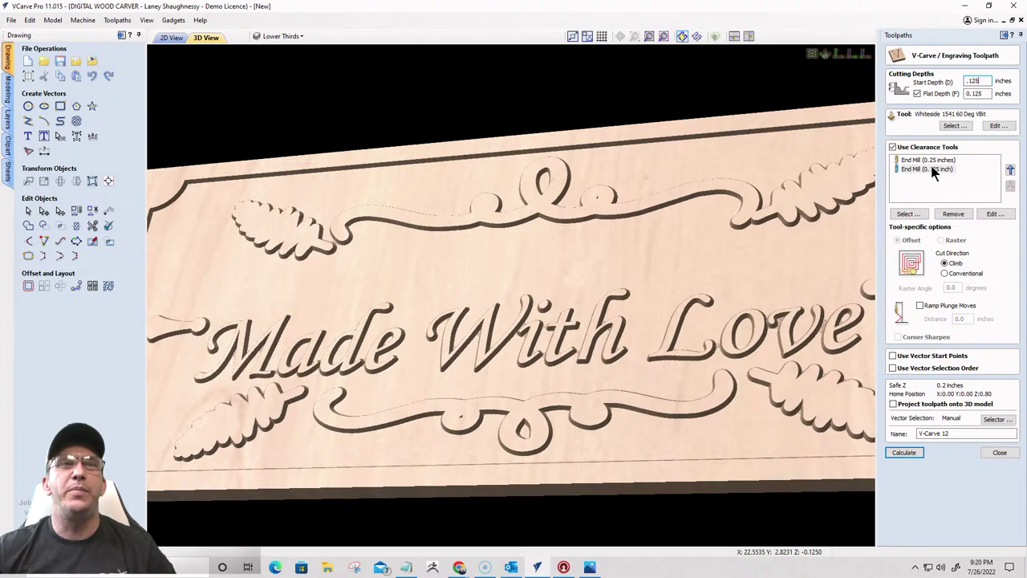
{"action": "left_click", "coordinate": [995, 419]}
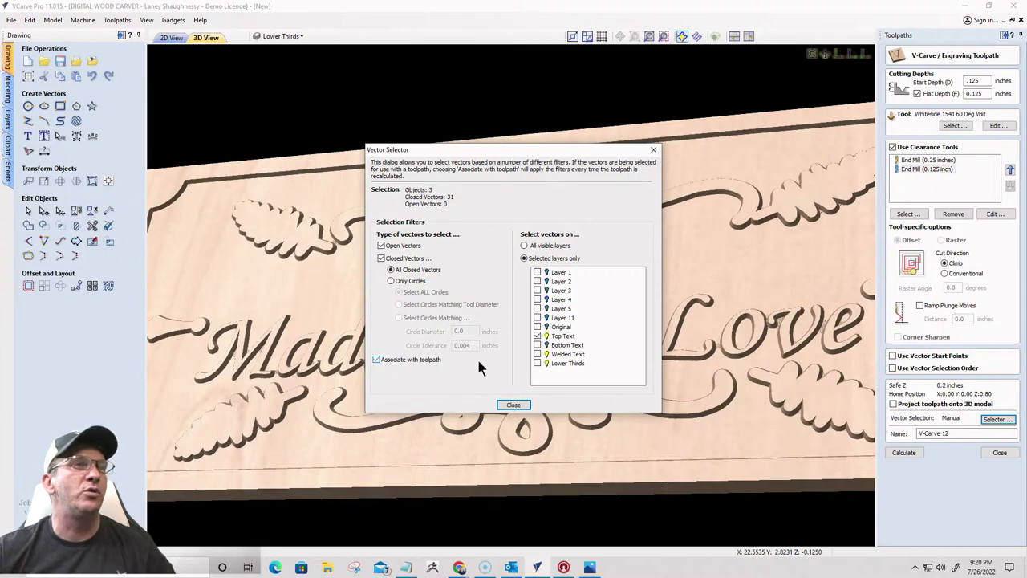
{"action": "left_click", "coordinate": [537, 336]}
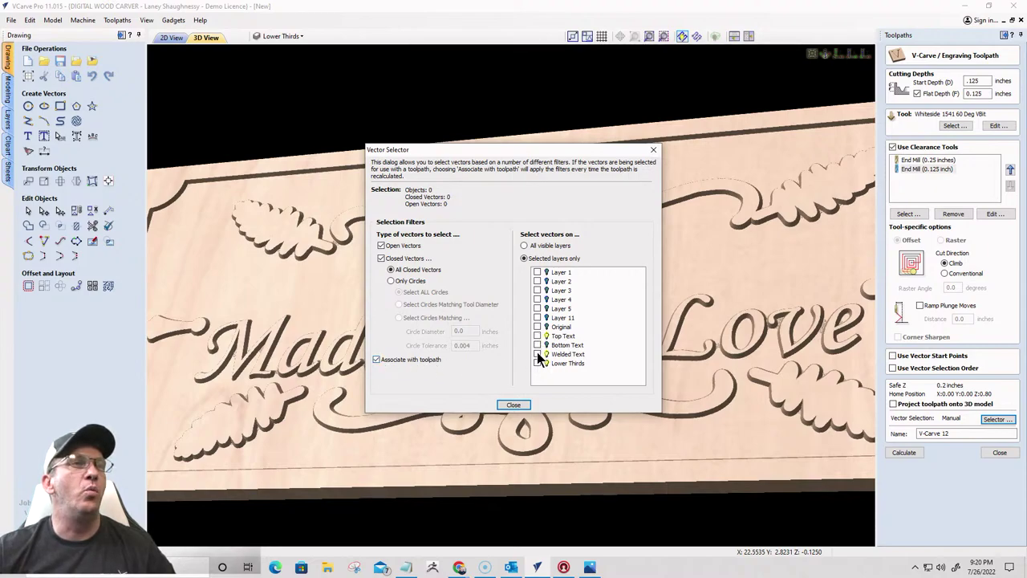
{"action": "left_click", "coordinate": [511, 405]}
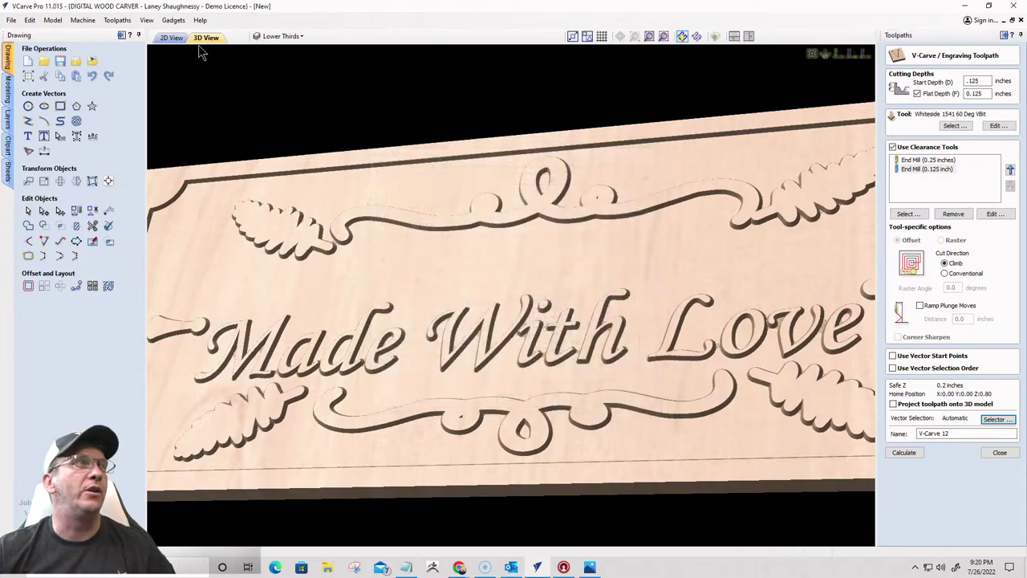
Calculate the new V-Carve 12 toolpath from the 2D view
{"action": "left_click", "coordinate": [178, 37]}
{"action": "scroll", "coordinate": [593, 229], "scroll_direction": "down", "scroll_amount": 2}
{"action": "scroll", "coordinate": [657, 250], "scroll_direction": "down", "scroll_amount": 1}
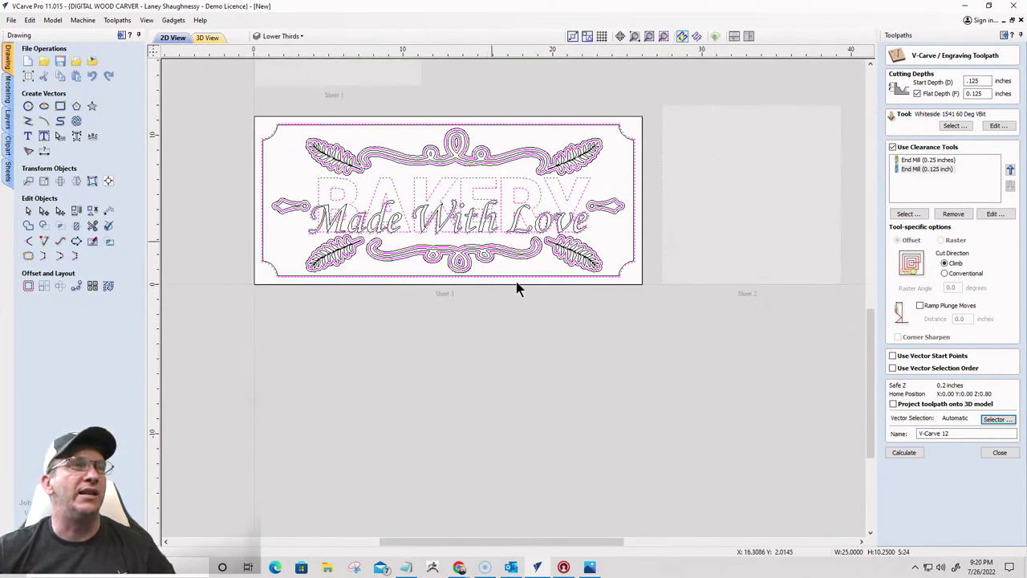
{"action": "left_click", "coordinate": [905, 453]}
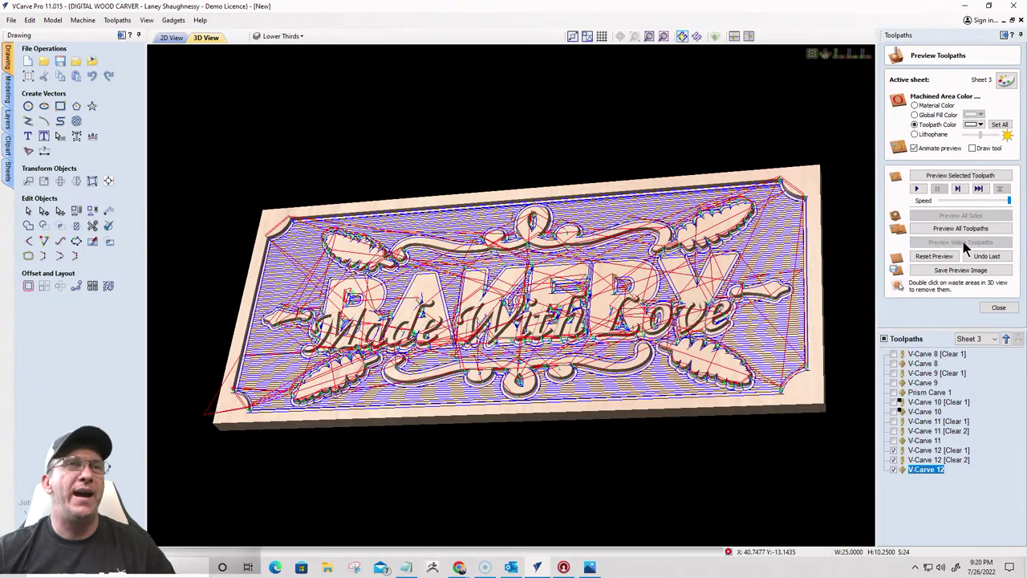
Preview the visible toolpaths showing BAKERY carved behind Made With Love, orbiting and zooming to check it
{"action": "left_click", "coordinate": [964, 244]}
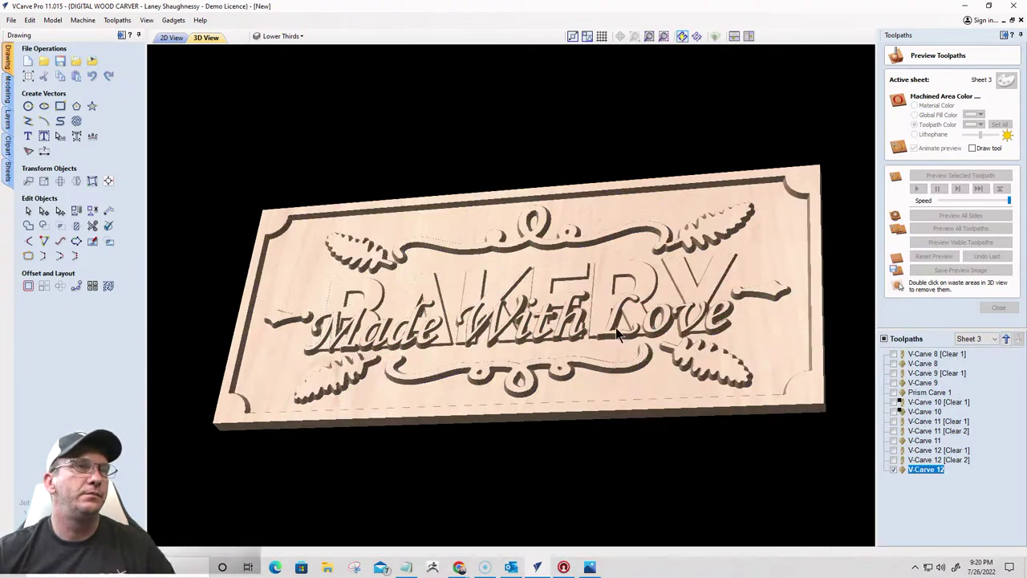
{"action": "left_click_drag", "start_coordinate": [482, 330], "coordinate": [624, 287]}
{"action": "scroll", "coordinate": [589, 373], "scroll_direction": "up", "scroll_amount": 4}
{"action": "scroll", "coordinate": [333, 361], "scroll_direction": "down", "scroll_amount": 2}
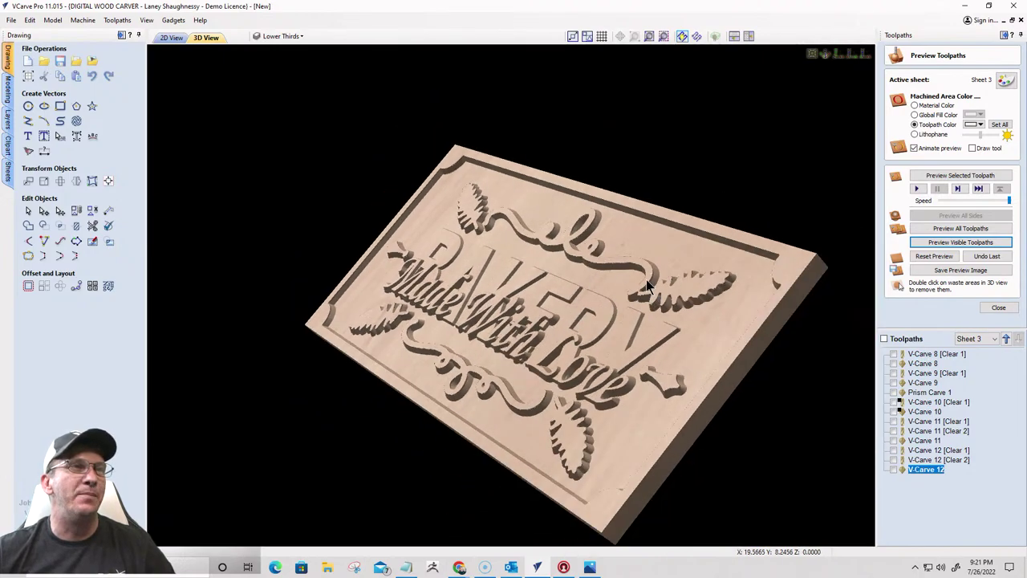
{"action": "left_click", "coordinate": [172, 37]}
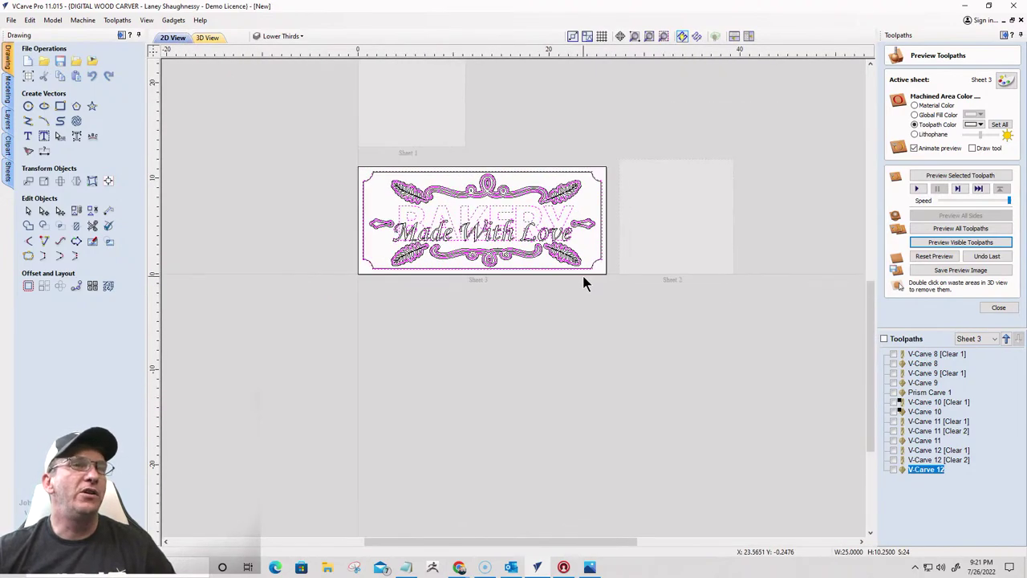
Hide the Top Text (BAKERY) and Made With Love layers and close the toolpath preview
{"action": "left_click", "coordinate": [280, 36]}
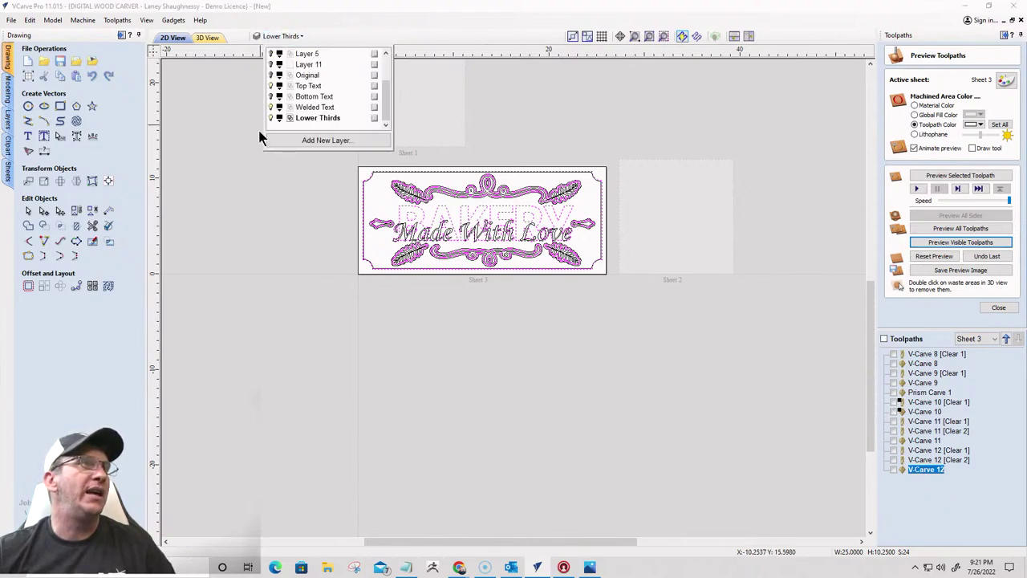
{"action": "left_click", "coordinate": [176, 39]}
{"action": "left_click", "coordinate": [280, 36]}
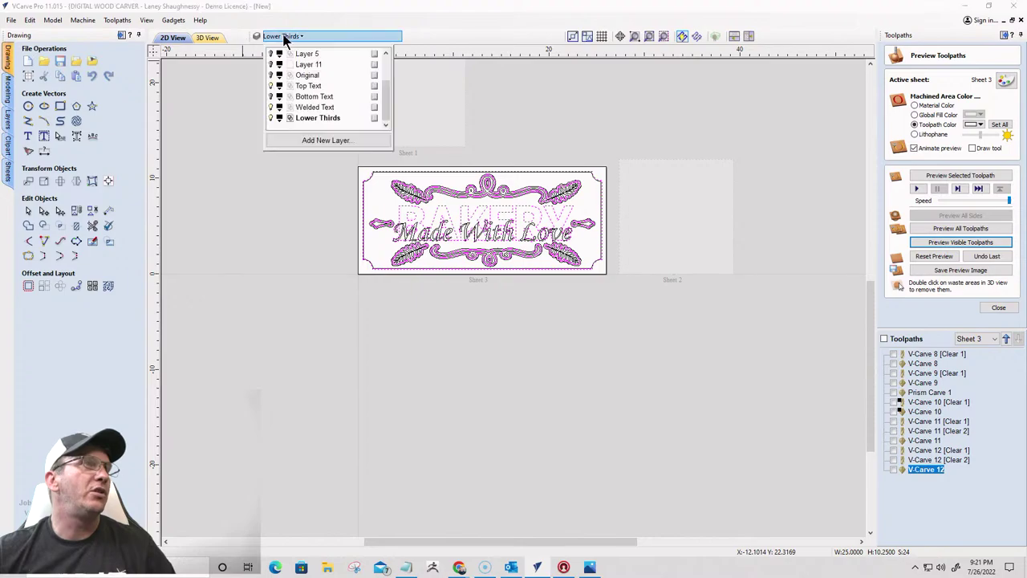
{"action": "left_click", "coordinate": [271, 85]}
{"action": "left_click", "coordinate": [271, 107]}
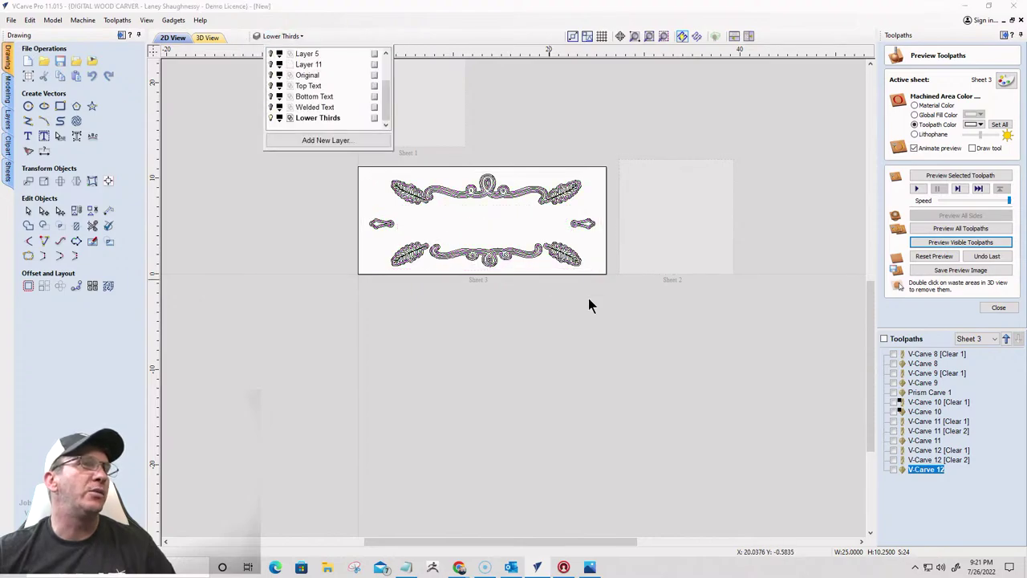
{"action": "scroll", "coordinate": [420, 208], "scroll_direction": "up", "scroll_amount": 3}
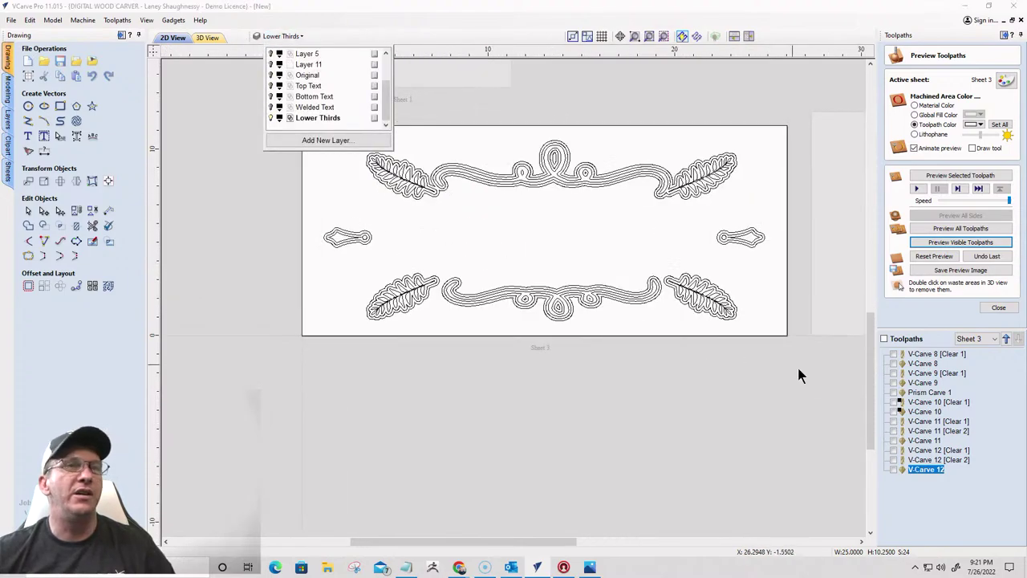
{"action": "left_click", "coordinate": [997, 308]}
{"action": "left_click", "coordinate": [997, 308]}
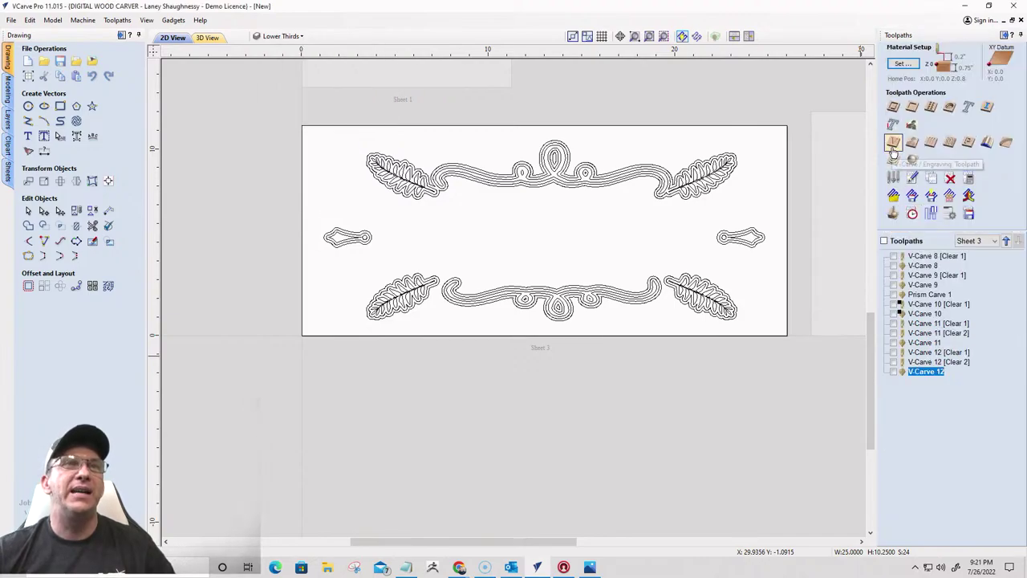
Set up Pocket 1 with 0.125 inch cut depth, a 0.25 inch end mill, and offset/climb
{"action": "left_click", "coordinate": [912, 107]}
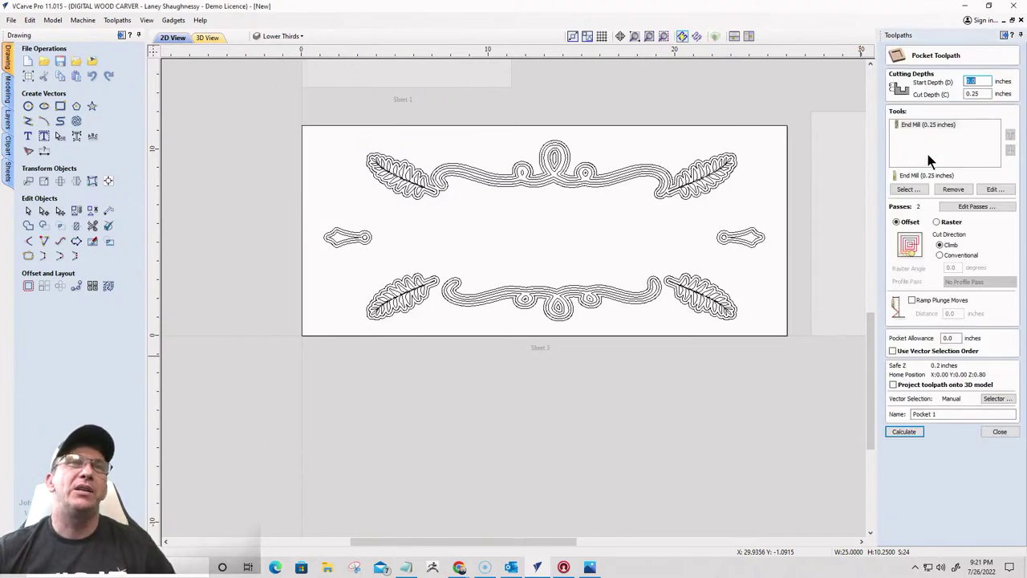
{"action": "left_click", "coordinate": [973, 94]}
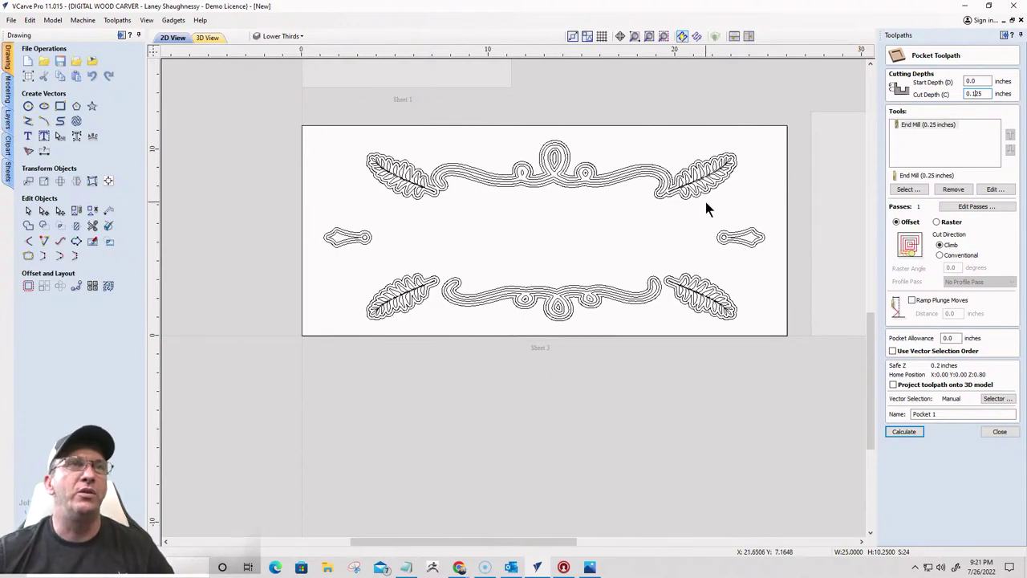
{"action": "scroll", "coordinate": [705, 201], "scroll_direction": "up", "scroll_amount": 8}
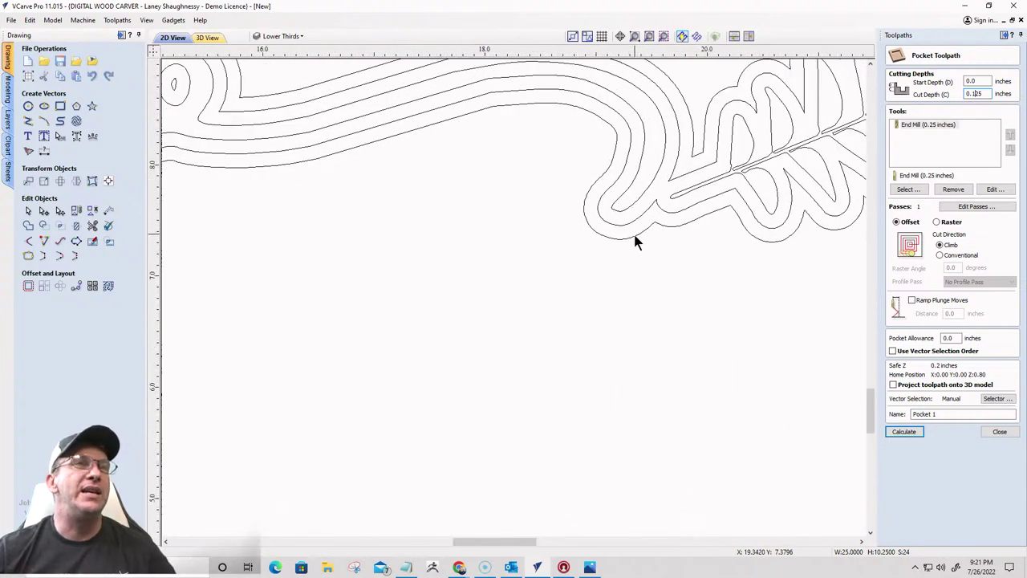
{"action": "scroll", "coordinate": [642, 239], "scroll_direction": "down", "scroll_amount": 8}
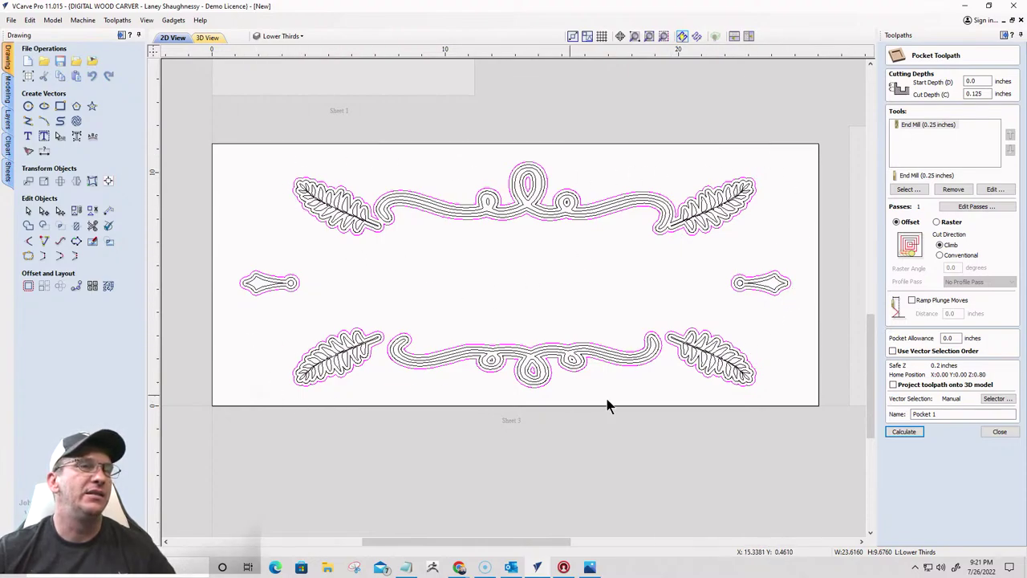
{"action": "left_click", "coordinate": [905, 433]}
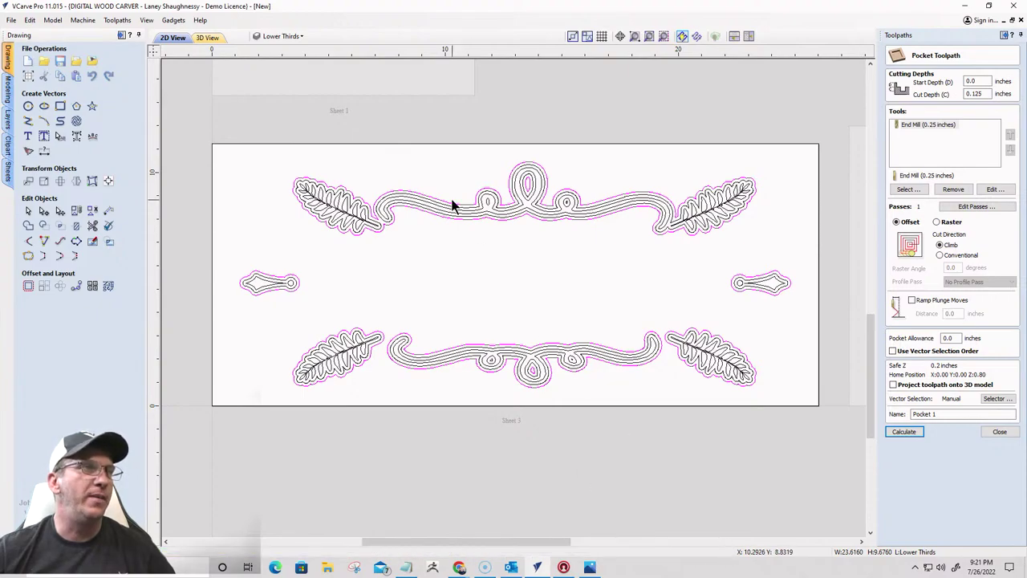
Select both swirl borders as the vectors for the Pocket 1 toolpath
{"action": "scroll", "coordinate": [521, 188], "scroll_direction": "up", "scroll_amount": 5}
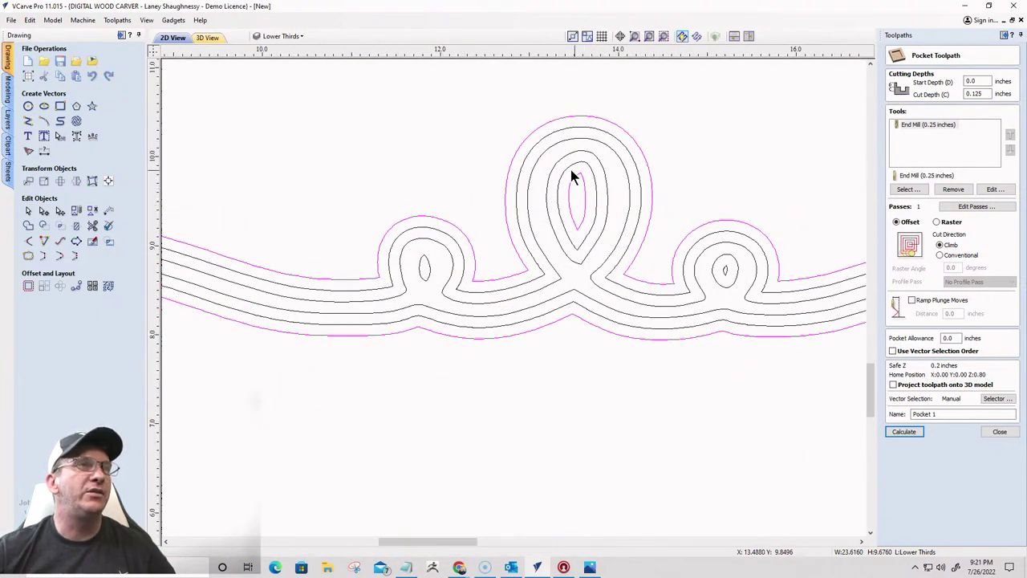
{"action": "scroll", "coordinate": [579, 199], "scroll_direction": "down", "scroll_amount": 5}
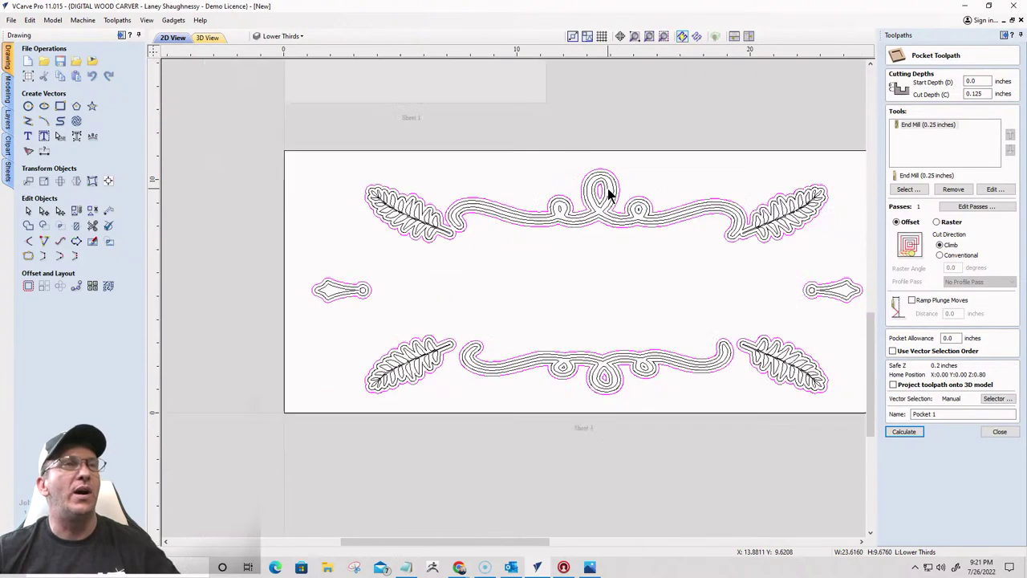
{"action": "scroll", "coordinate": [586, 244], "scroll_direction": "up", "scroll_amount": 4}
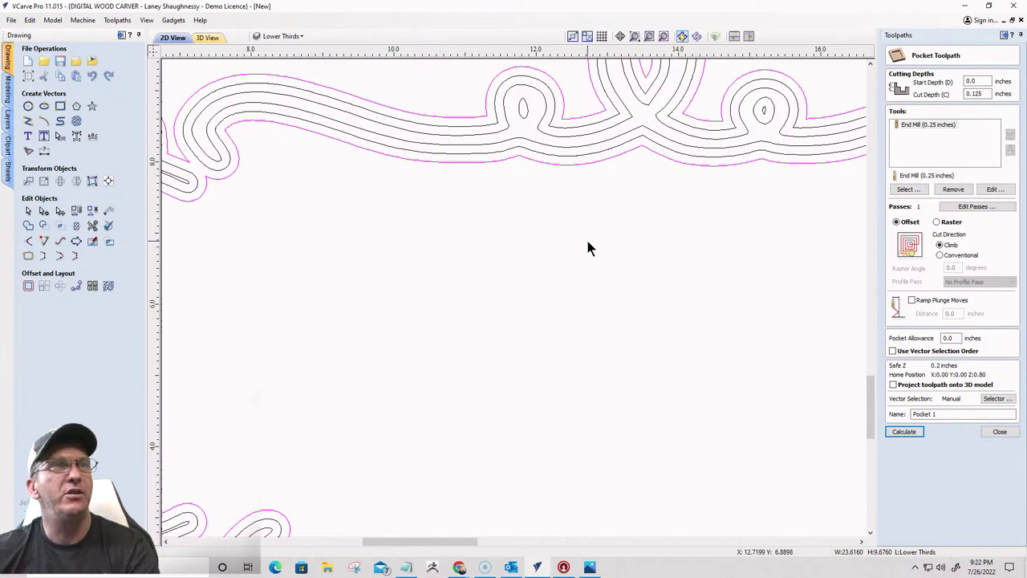
{"action": "scroll", "coordinate": [596, 241], "scroll_direction": "down", "scroll_amount": 2}
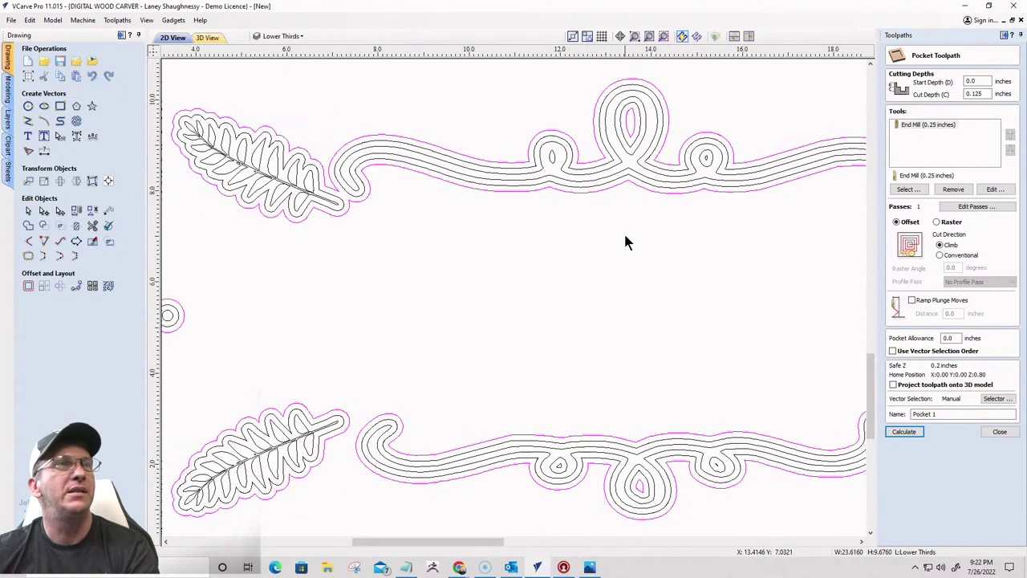
{"action": "left_click", "coordinate": [642, 181]}
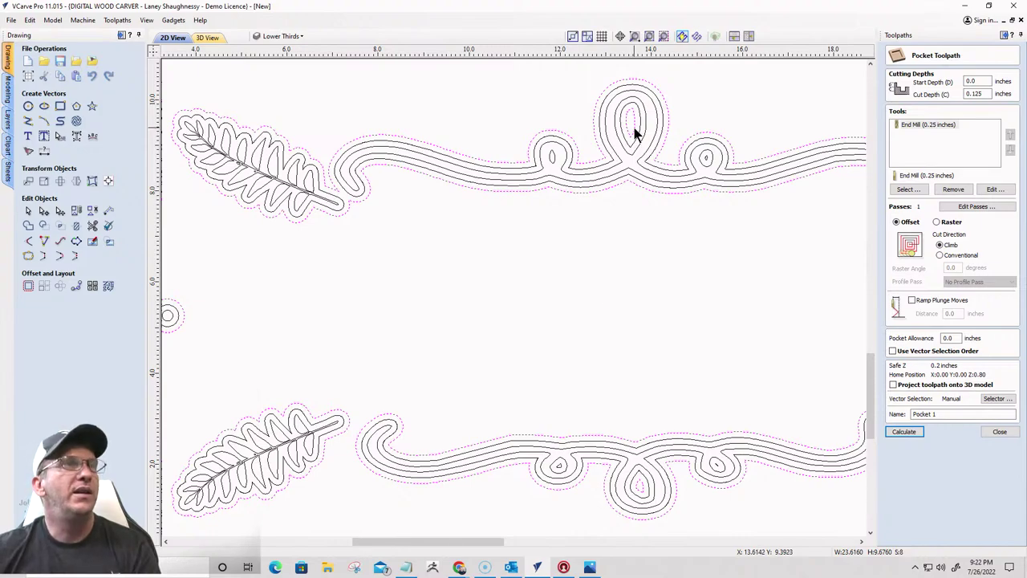
{"action": "scroll", "coordinate": [634, 133], "scroll_direction": "down", "scroll_amount": 3}
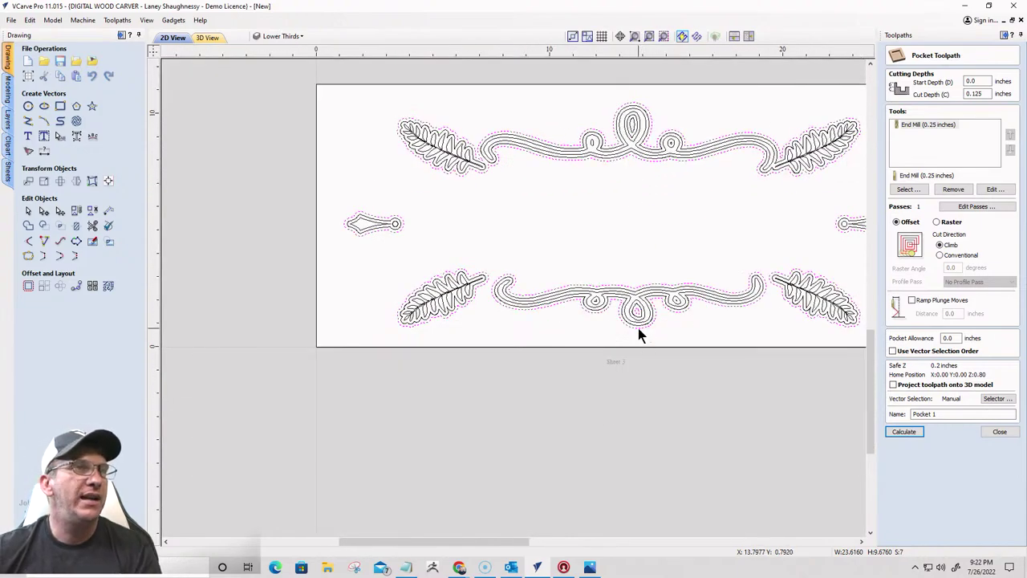
{"action": "scroll", "coordinate": [639, 329], "scroll_direction": "up", "scroll_amount": 6}
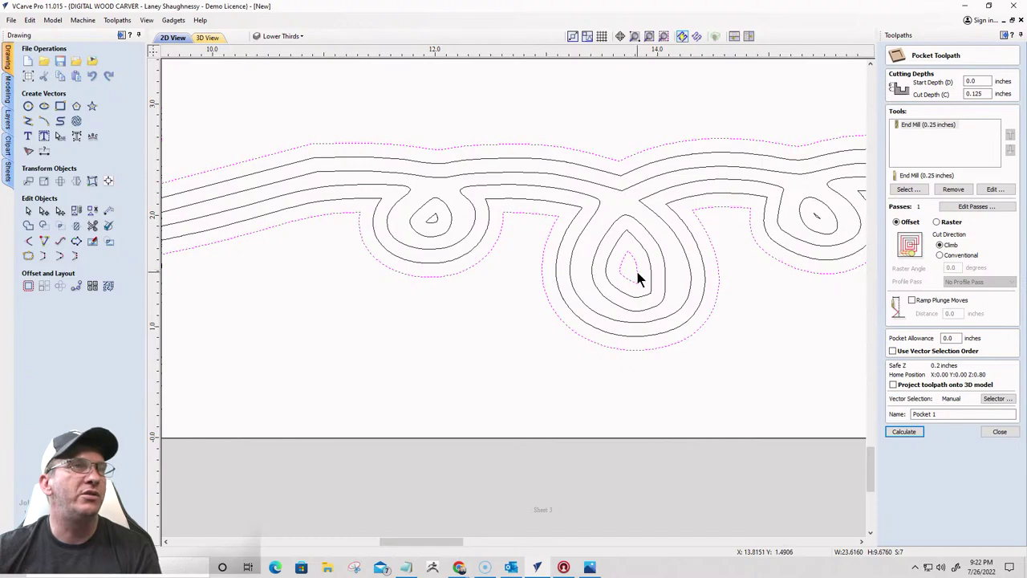
{"action": "scroll", "coordinate": [639, 277], "scroll_direction": "down", "scroll_amount": 8}
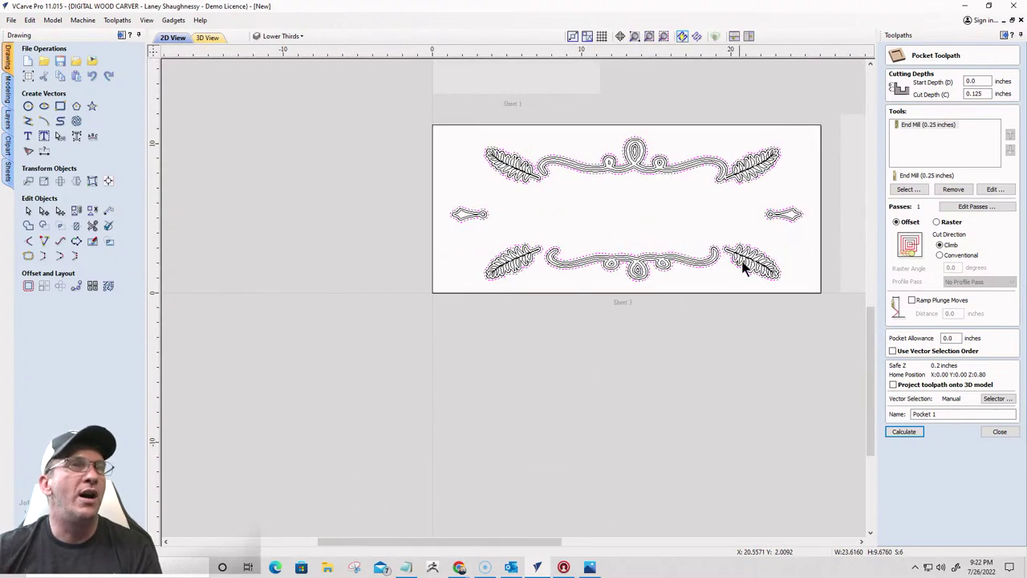
{"action": "scroll", "coordinate": [743, 268], "scroll_direction": "up", "scroll_amount": 4}
{"action": "scroll", "coordinate": [806, 225], "scroll_direction": "down", "scroll_amount": 3}
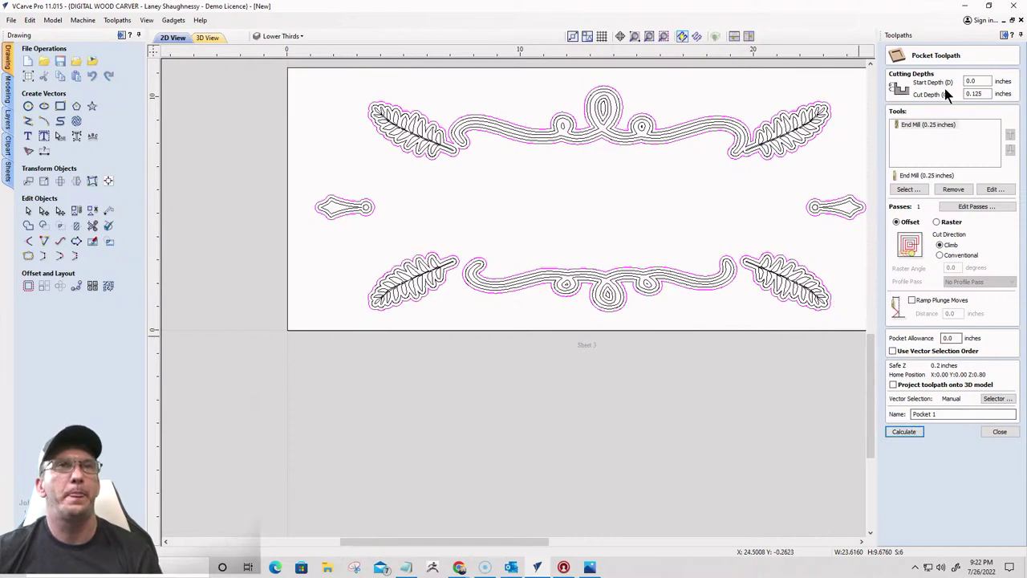
Calculate Pocket 1 and preview its simulated carving on the sign from several angles
{"action": "left_click", "coordinate": [900, 432]}
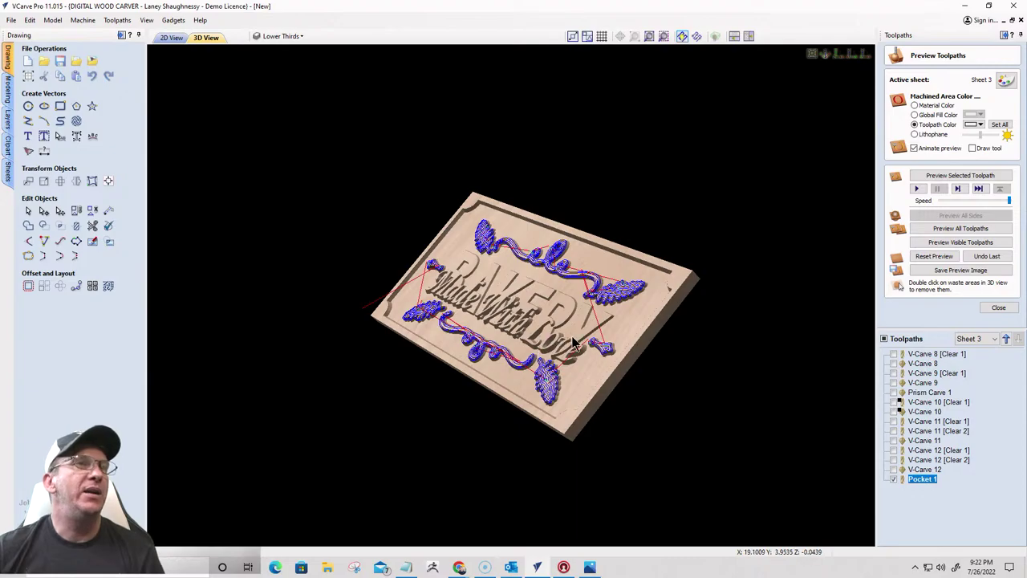
{"action": "scroll", "coordinate": [574, 343], "scroll_direction": "up", "scroll_amount": 10}
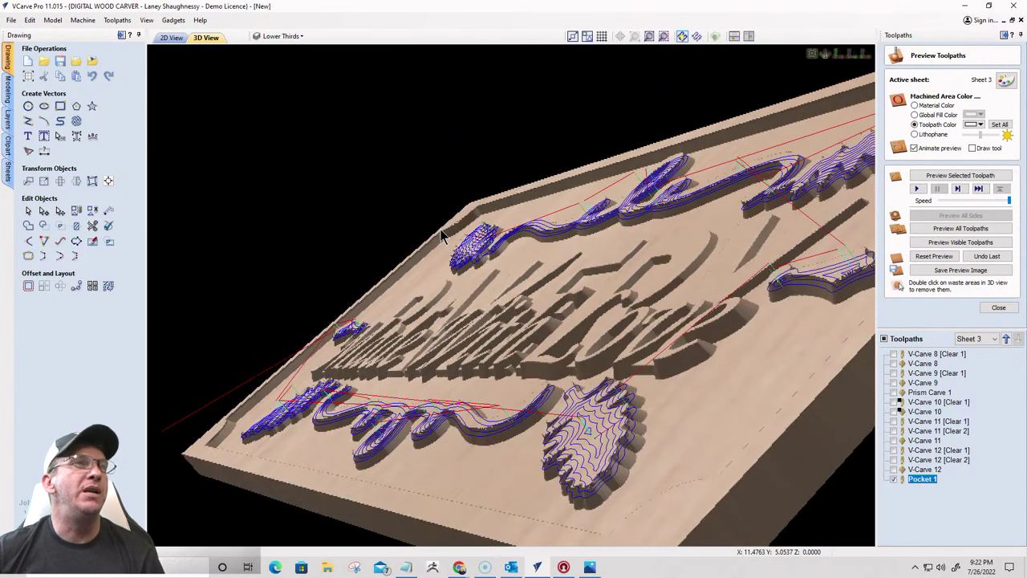
{"action": "left_click_drag", "start_coordinate": [439, 235], "coordinate": [909, 309]}
{"action": "left_click", "coordinate": [953, 190]}
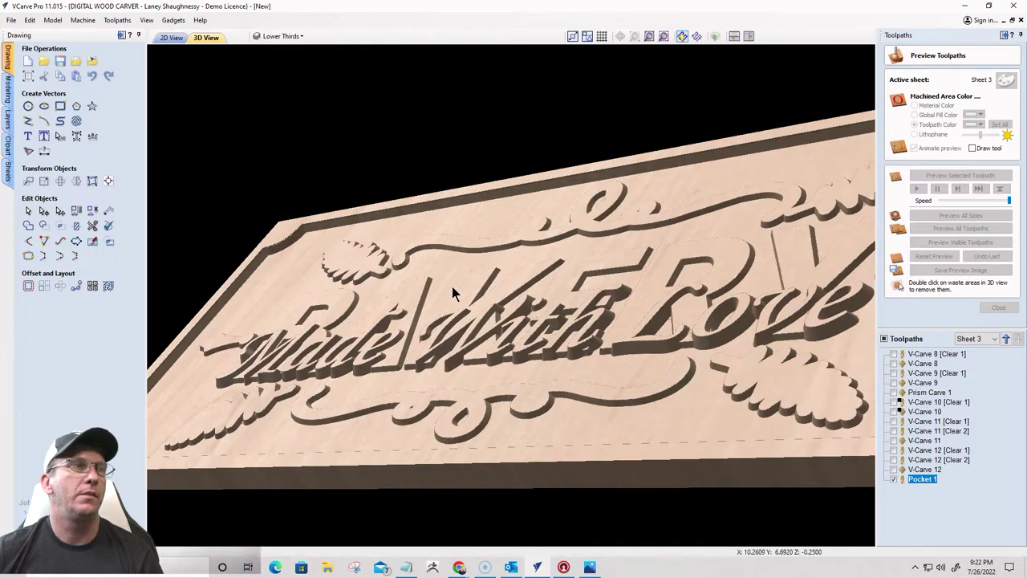
{"action": "left_click_drag", "start_coordinate": [474, 295], "coordinate": [778, 271]}
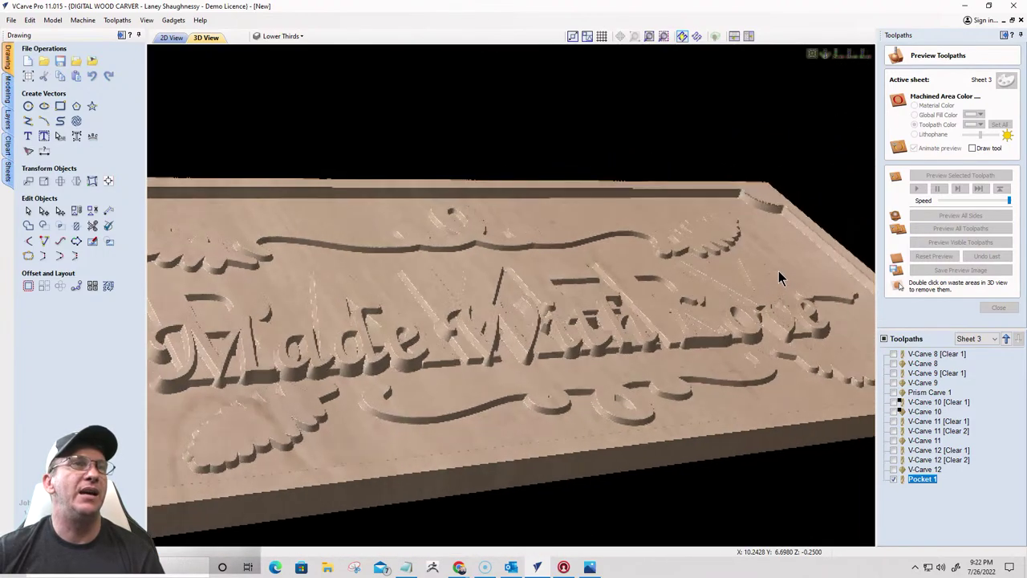
{"action": "left_click_drag", "start_coordinate": [661, 280], "coordinate": [433, 319]}
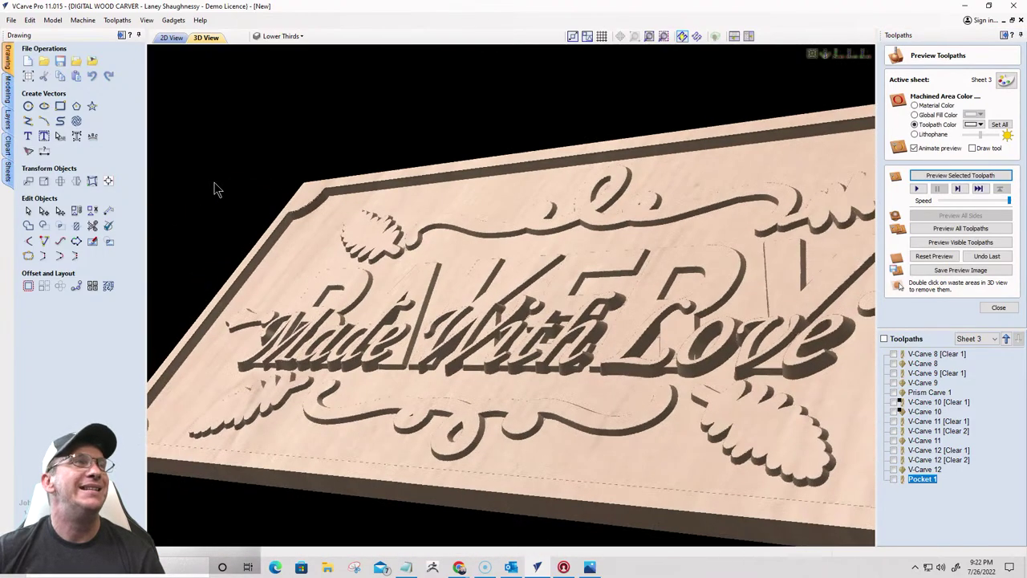
{"action": "left_click", "coordinate": [173, 39]}
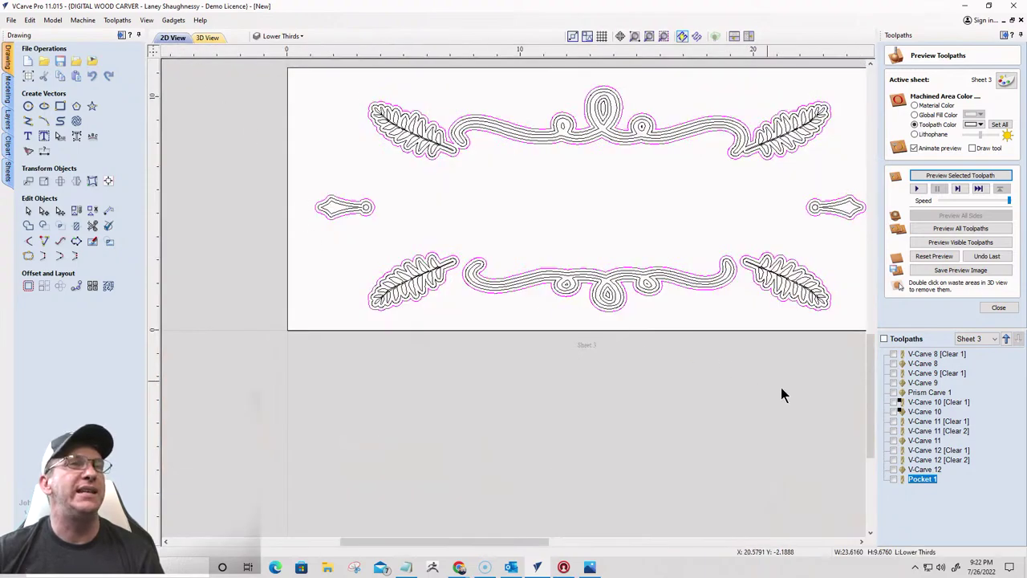
Start a new V-Carve toolpath with 0.125 inch start depth and the offset clearance strategy
{"action": "left_click", "coordinate": [998, 307]}
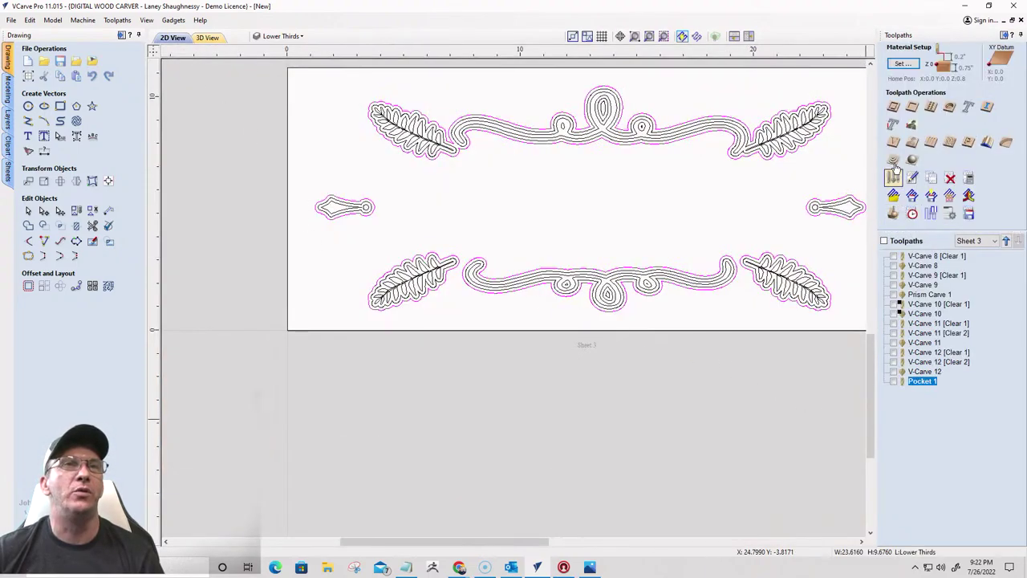
{"action": "left_click", "coordinate": [894, 143]}
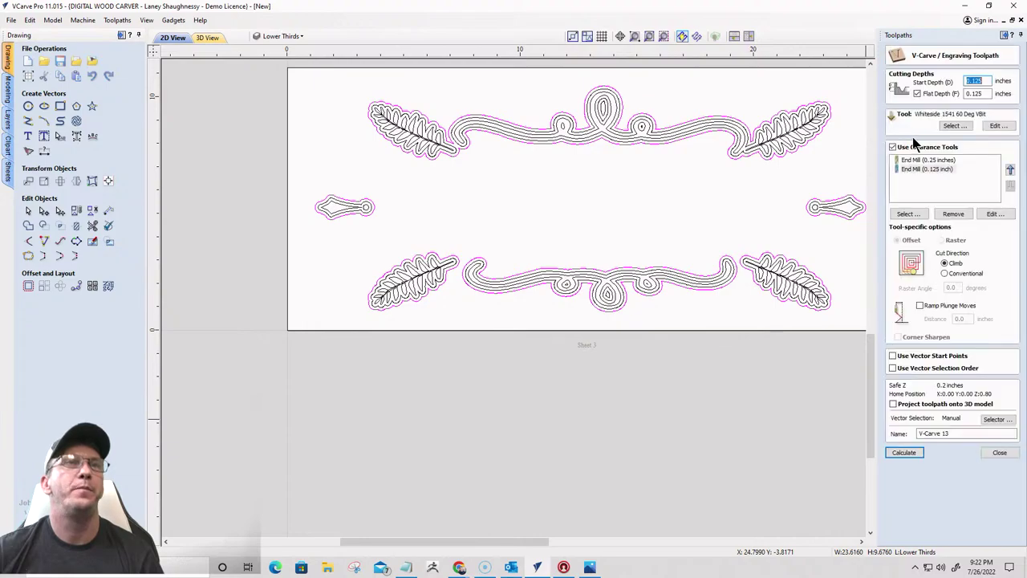
{"action": "double_click", "coordinate": [970, 81]}
{"action": "type", "text": "0.125"}
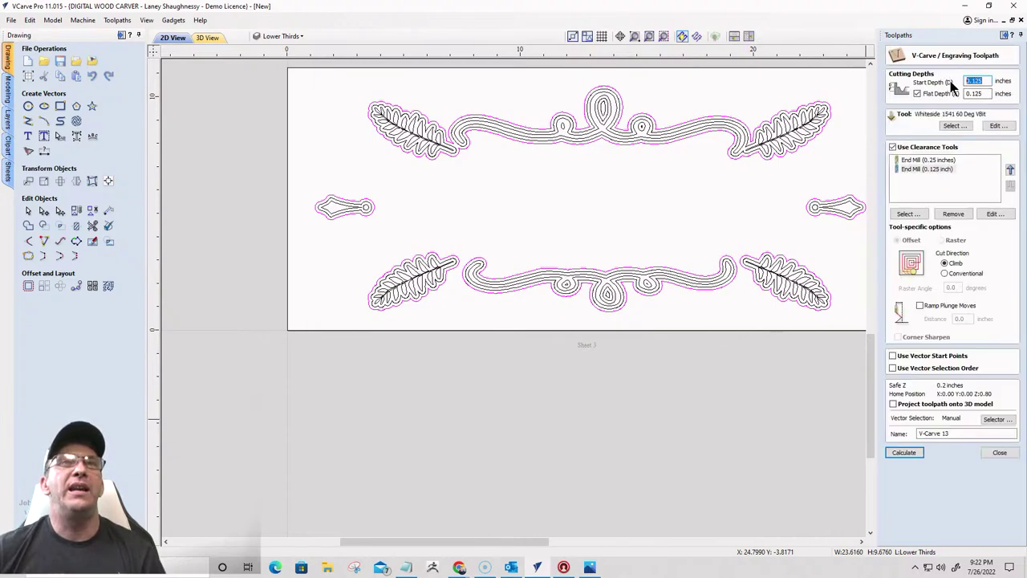
{"action": "key", "text": "Tab"}
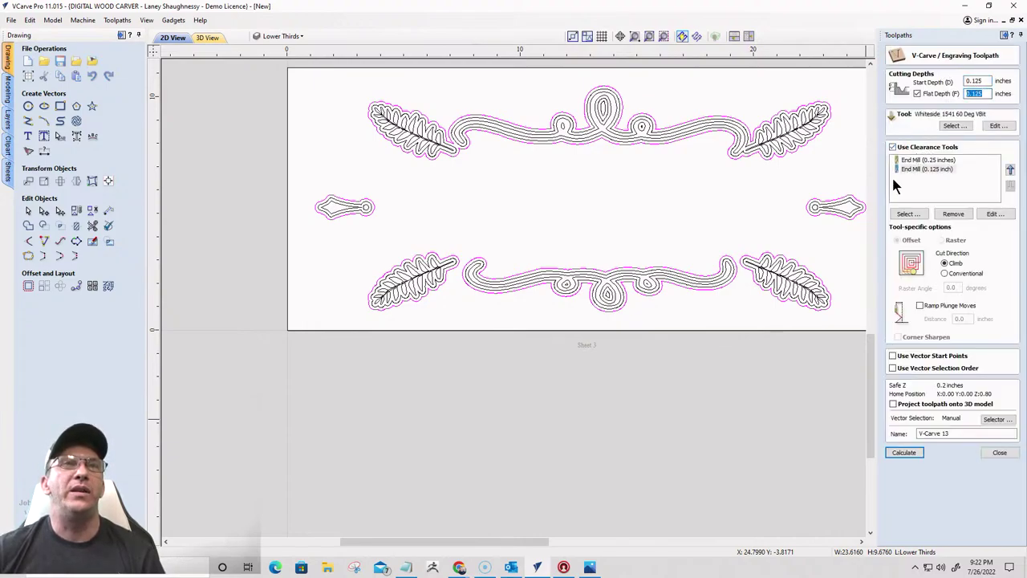
{"action": "left_click", "coordinate": [932, 160]}
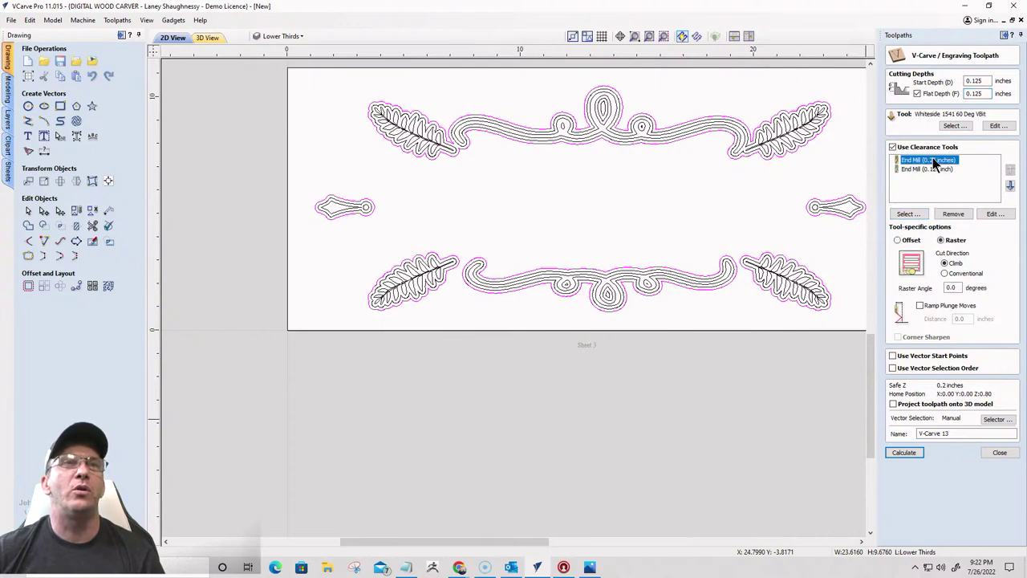
{"action": "left_click", "coordinate": [953, 214]}
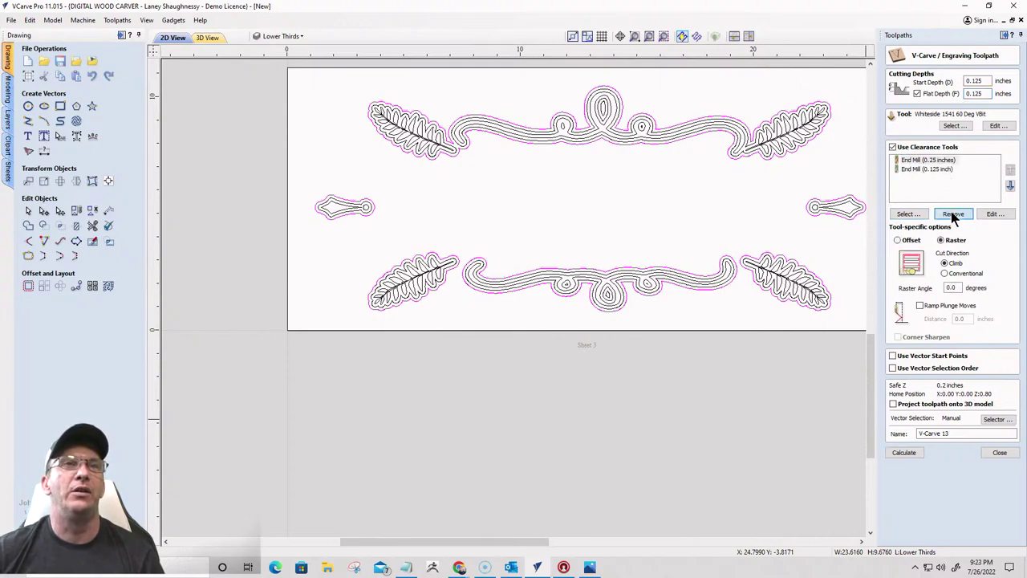
{"action": "left_click", "coordinate": [940, 240]}
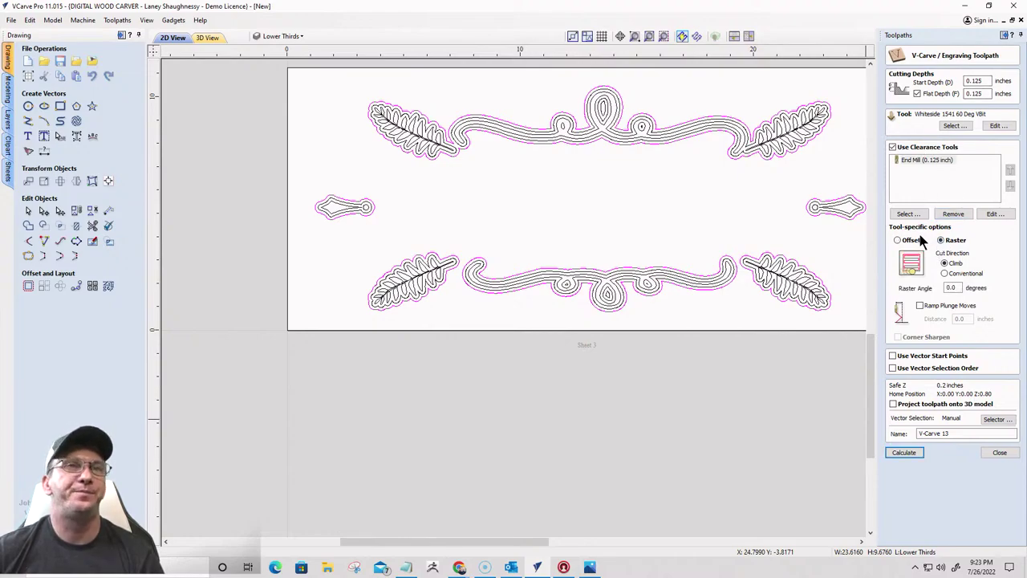
{"action": "left_click", "coordinate": [900, 239]}
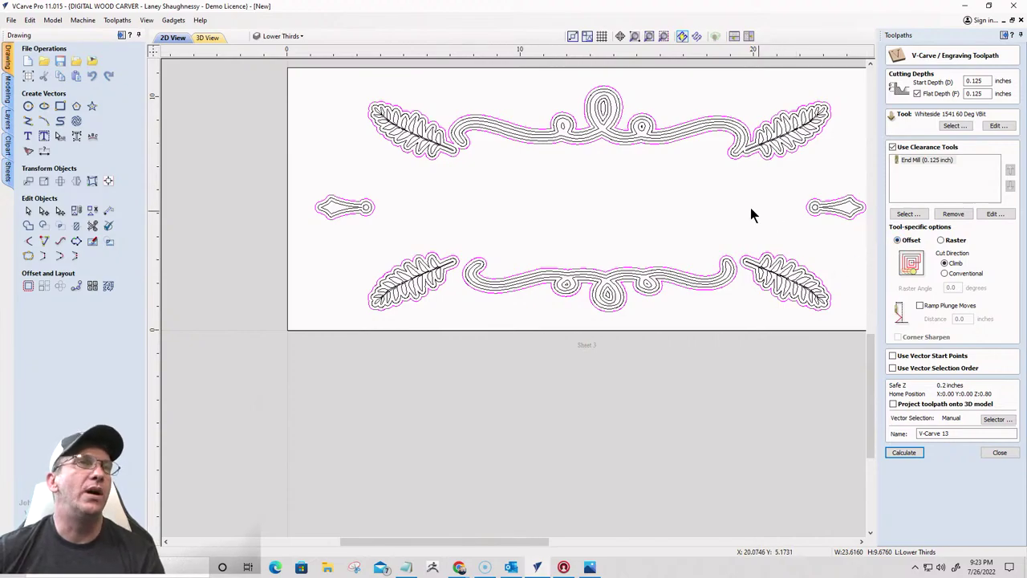
Add the lower ribbon, left fern leaf, teardrop circle, fern vein and a loop to the selection
{"action": "scroll", "coordinate": [796, 258], "scroll_direction": "down", "scroll_amount": 1}
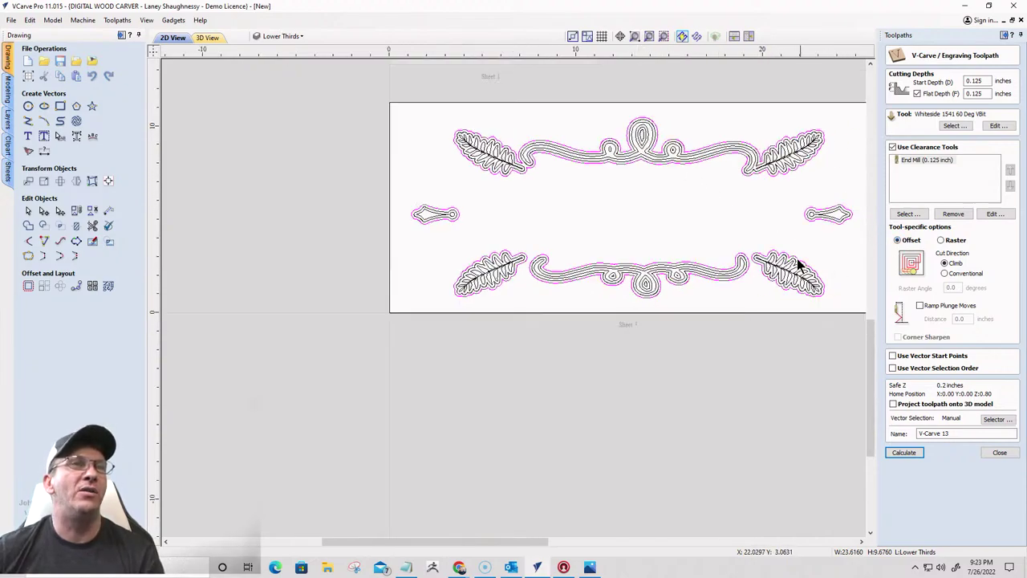
{"action": "scroll", "coordinate": [722, 285], "scroll_direction": "up", "scroll_amount": 3}
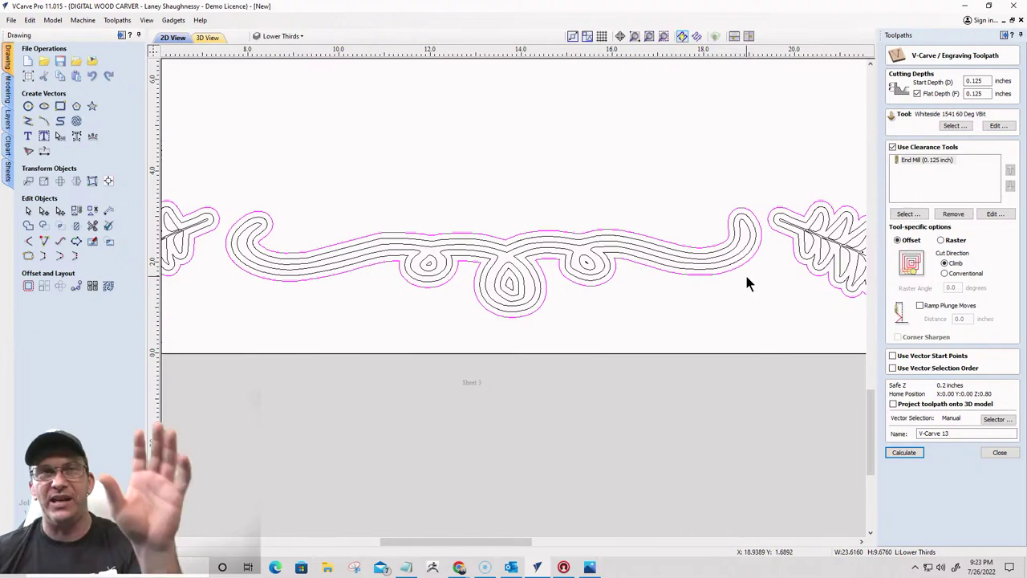
{"action": "scroll", "coordinate": [746, 265], "scroll_direction": "down", "scroll_amount": 2}
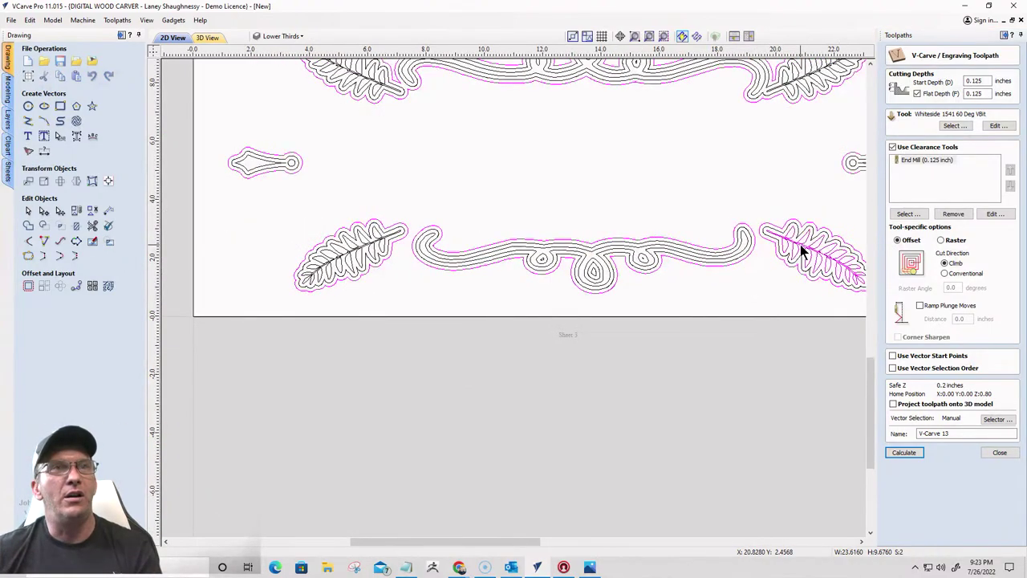
{"action": "left_click", "coordinate": [737, 253], "text": "shift"}
{"action": "scroll", "coordinate": [593, 270], "scroll_direction": "up", "scroll_amount": 3}
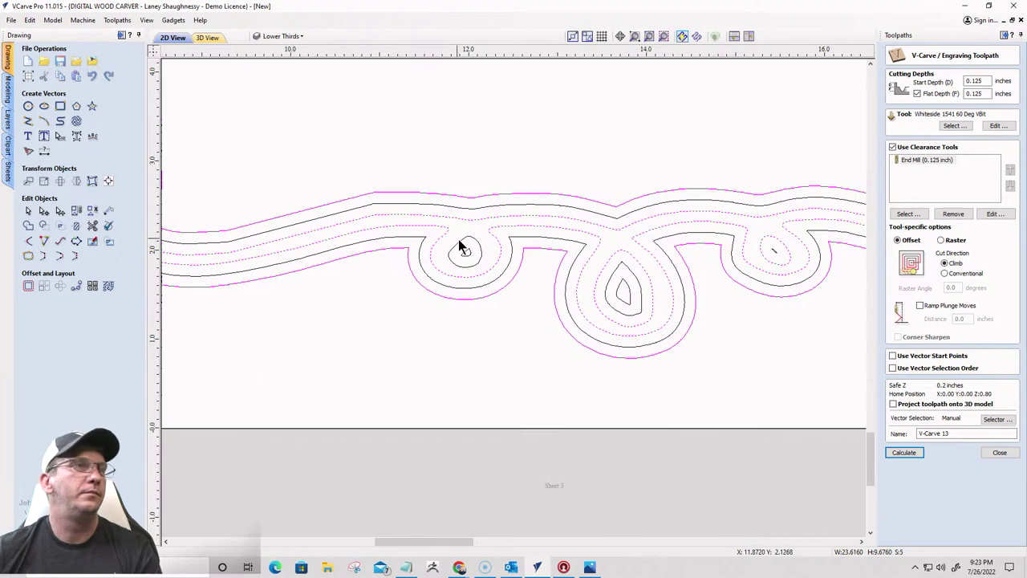
{"action": "scroll", "coordinate": [594, 295], "scroll_direction": "down", "scroll_amount": 1}
{"action": "scroll", "coordinate": [602, 301], "scroll_direction": "down", "scroll_amount": 3}
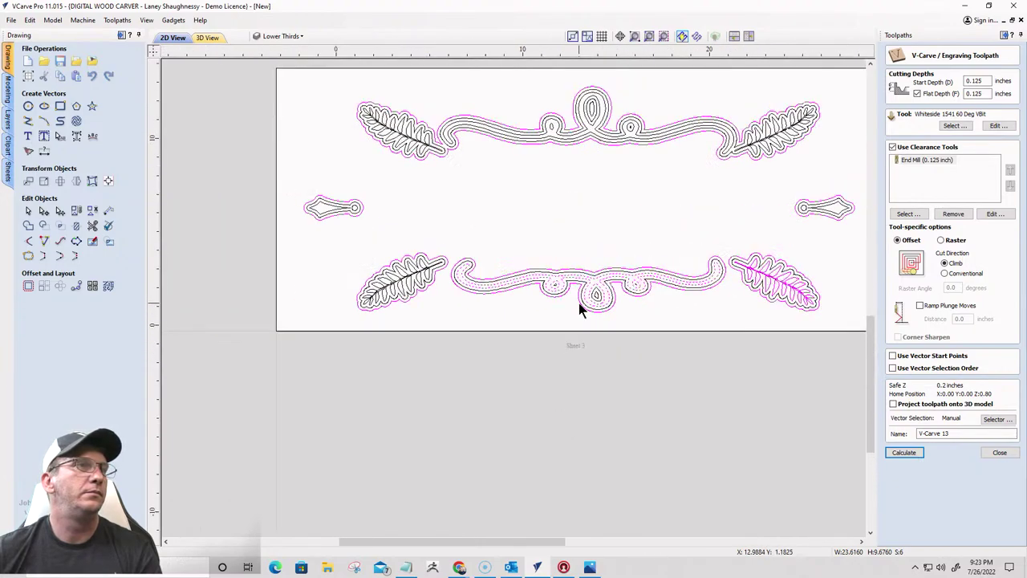
{"action": "scroll", "coordinate": [433, 289], "scroll_direction": "up", "scroll_amount": 3}
{"action": "left_click", "coordinate": [462, 288], "text": "shift"}
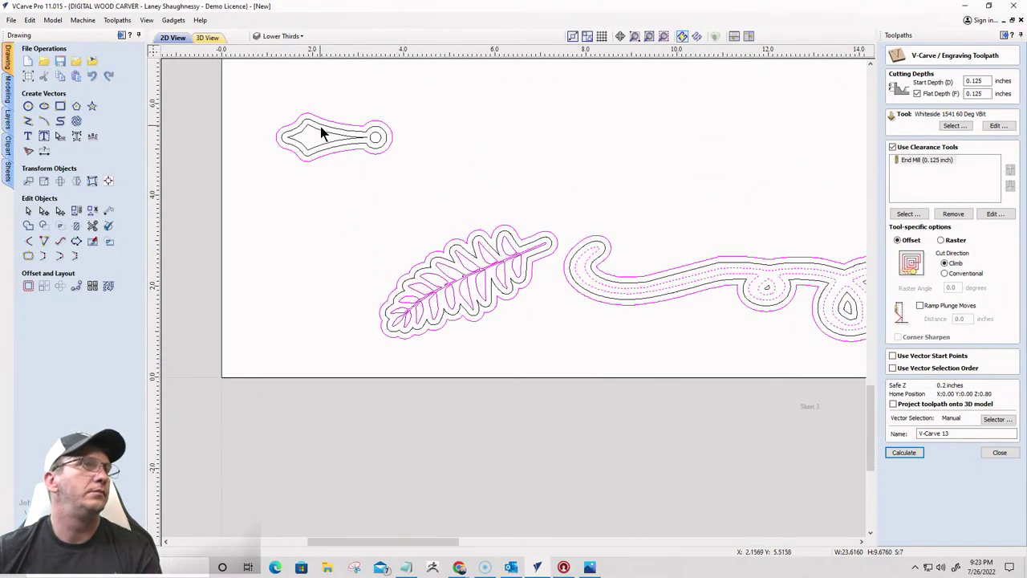
{"action": "left_click", "coordinate": [374, 138], "text": "shift"}
{"action": "scroll", "coordinate": [404, 280], "scroll_direction": "down", "scroll_amount": 3}
{"action": "scroll", "coordinate": [425, 160], "scroll_direction": "up", "scroll_amount": 3}
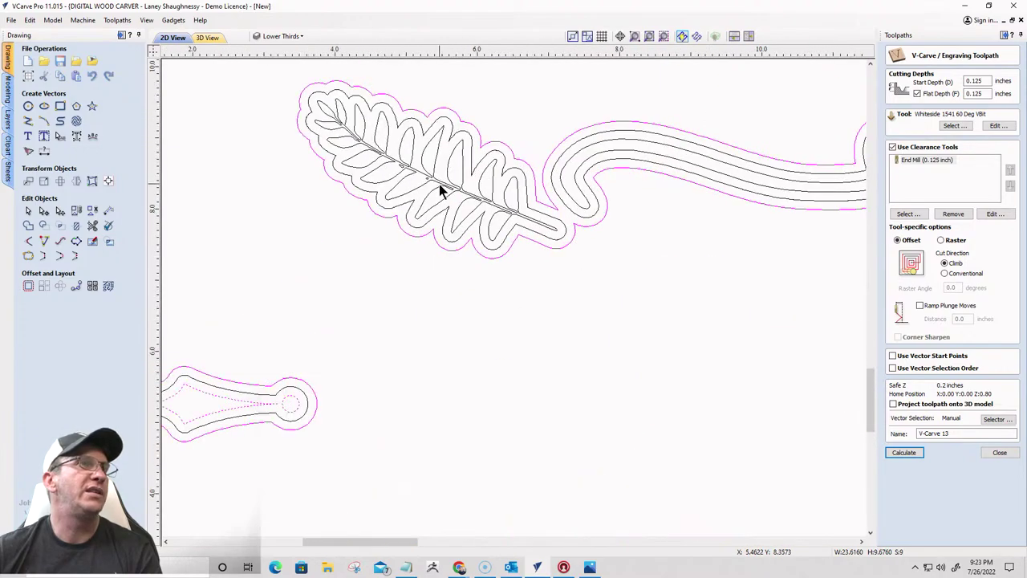
{"action": "left_click", "coordinate": [442, 188], "text": "shift"}
{"action": "scroll", "coordinate": [425, 201], "scroll_direction": "down", "scroll_amount": 3}
{"action": "scroll", "coordinate": [572, 185], "scroll_direction": "up", "scroll_amount": 5}
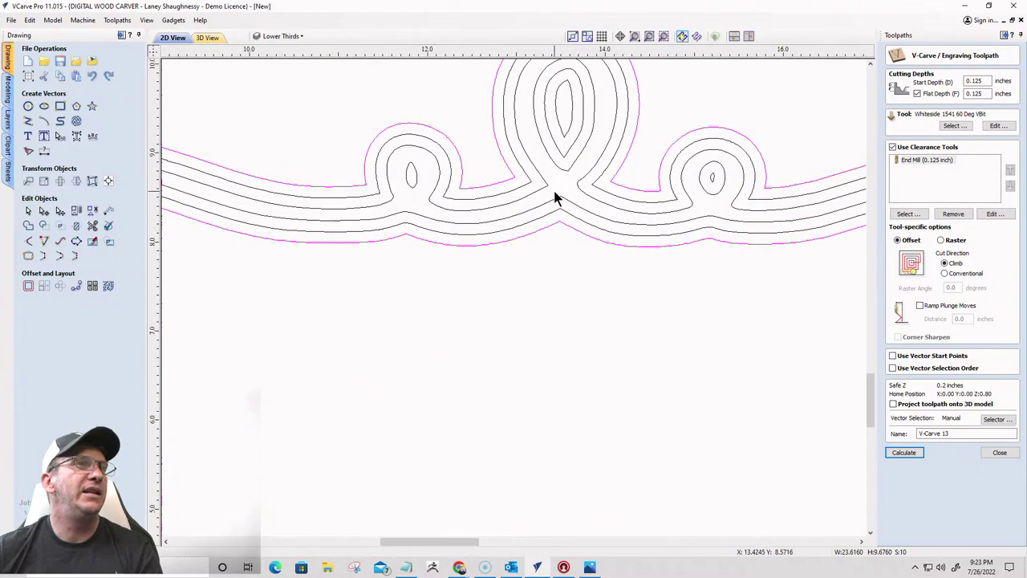
{"action": "left_click", "coordinate": [537, 185], "text": "shift"}
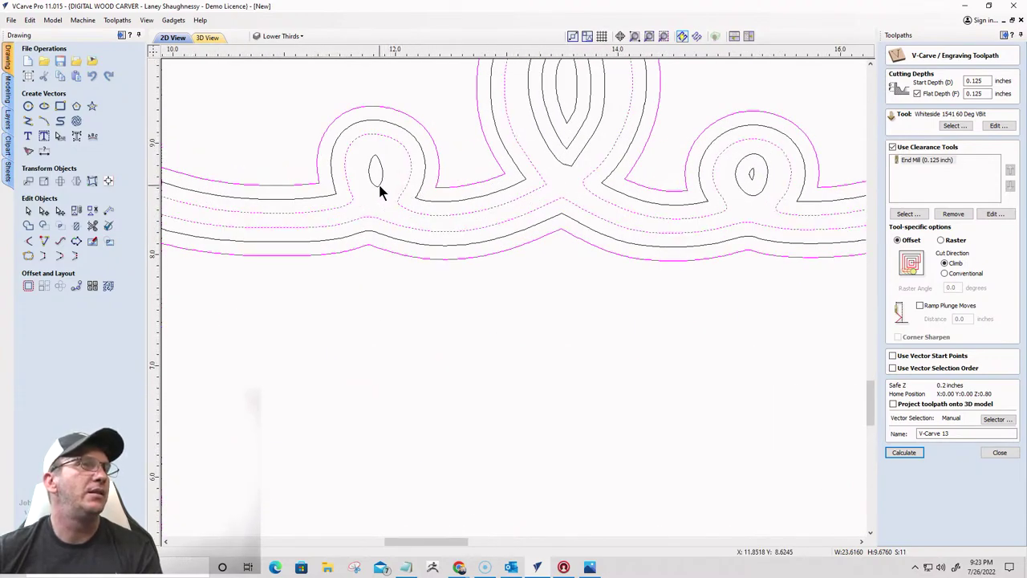
Add the right and top loops, right fern stem, and the right end shape with its circle, then calculate
{"action": "left_click", "coordinate": [756, 191], "text": "shift"}
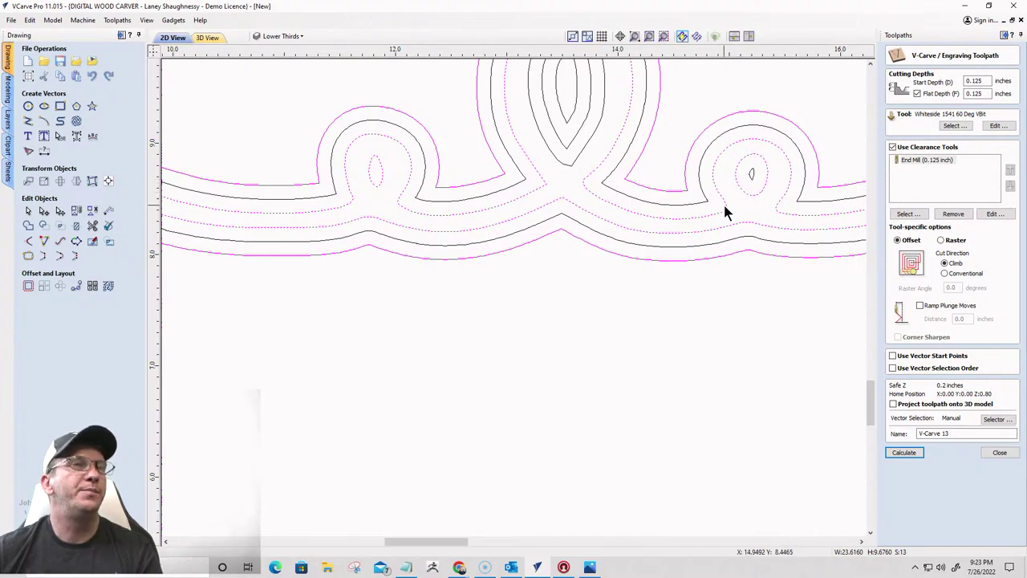
{"action": "scroll", "coordinate": [704, 205], "scroll_direction": "down", "scroll_amount": 2}
{"action": "scroll", "coordinate": [702, 196], "scroll_direction": "down", "scroll_amount": 5}
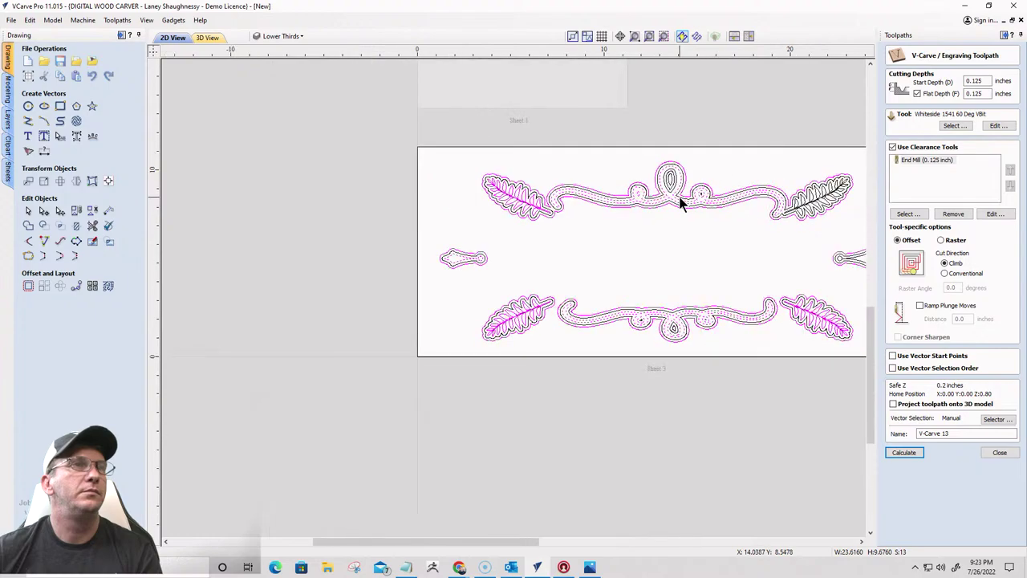
{"action": "scroll", "coordinate": [678, 201], "scroll_direction": "up", "scroll_amount": 3}
{"action": "scroll", "coordinate": [673, 186], "scroll_direction": "up", "scroll_amount": 4}
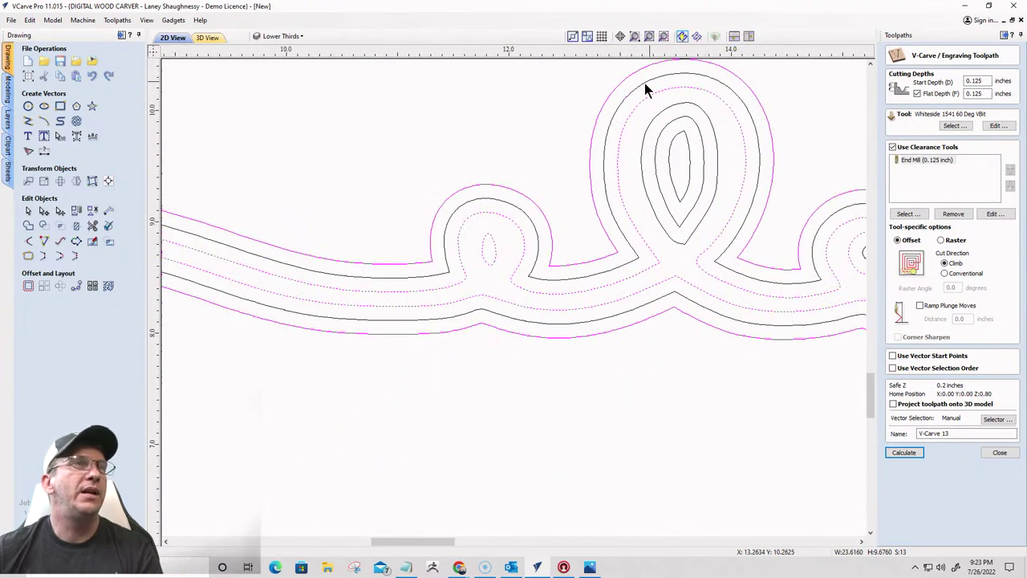
{"action": "left_click", "coordinate": [661, 229], "text": "shift"}
{"action": "scroll", "coordinate": [664, 235], "scroll_direction": "down", "scroll_amount": 5}
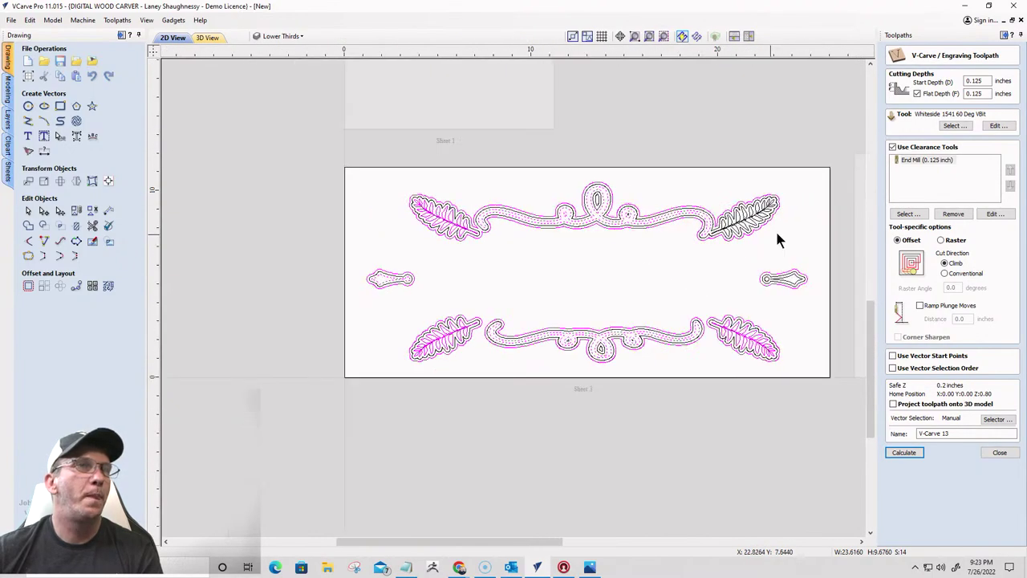
{"action": "scroll", "coordinate": [775, 229], "scroll_direction": "up", "scroll_amount": 4}
{"action": "left_click", "coordinate": [705, 207], "text": "shift"}
{"action": "scroll", "coordinate": [705, 207], "scroll_direction": "down", "scroll_amount": 4}
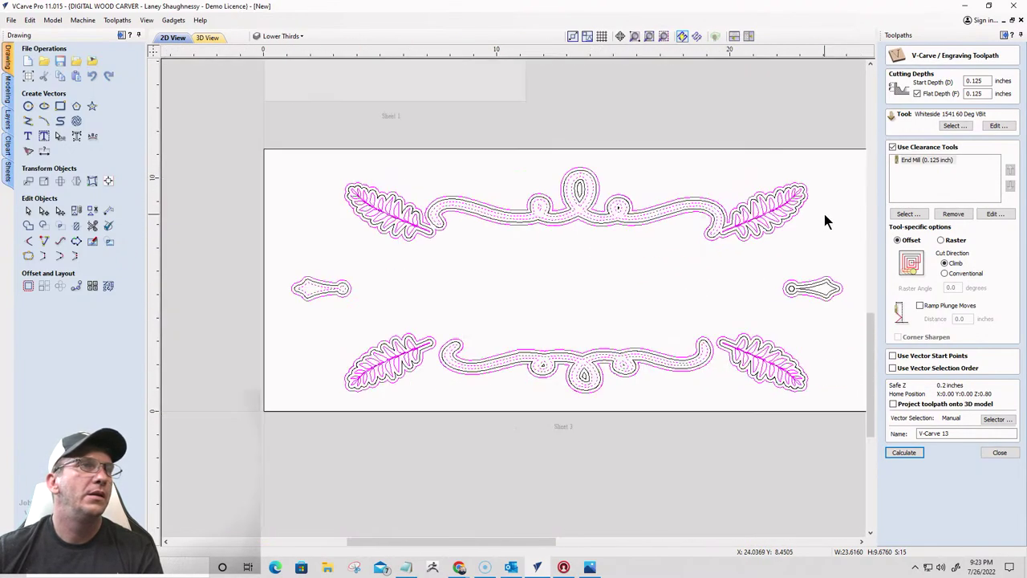
{"action": "scroll", "coordinate": [804, 287], "scroll_direction": "up", "scroll_amount": 4}
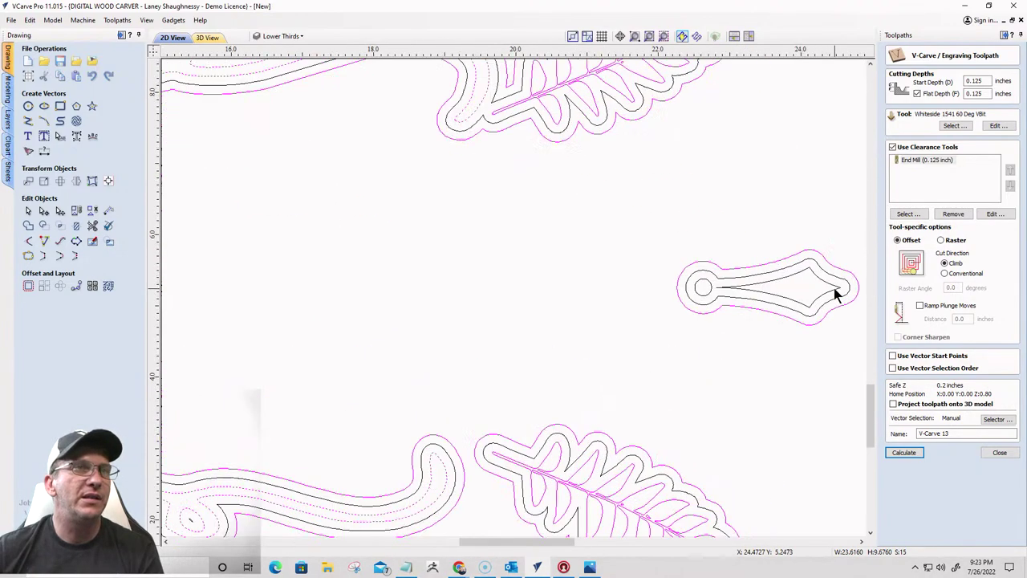
{"action": "left_click", "coordinate": [670, 286], "text": "shift"}
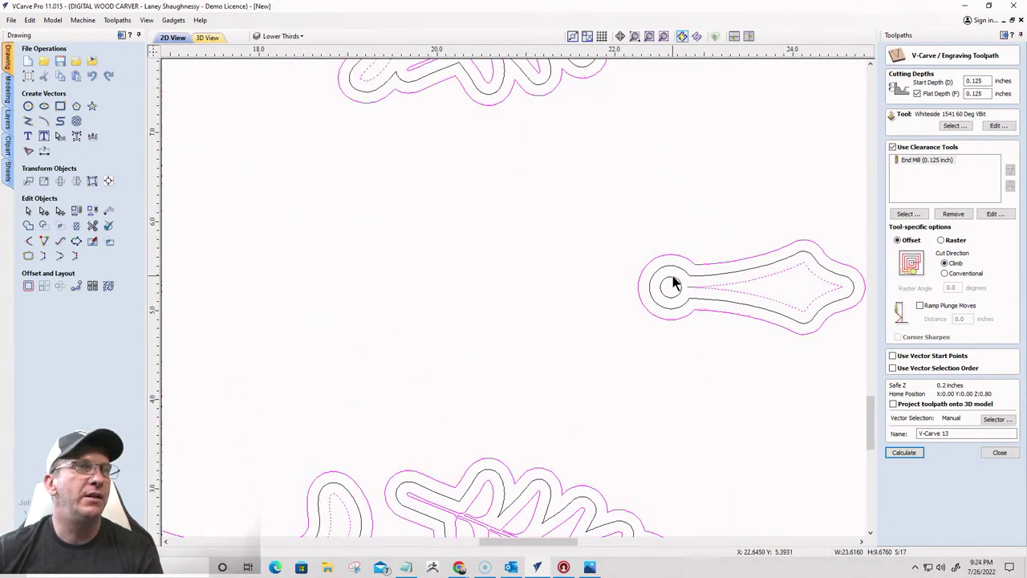
{"action": "left_click", "coordinate": [670, 286], "text": "shift"}
{"action": "scroll", "coordinate": [704, 276], "scroll_direction": "down", "scroll_amount": 4}
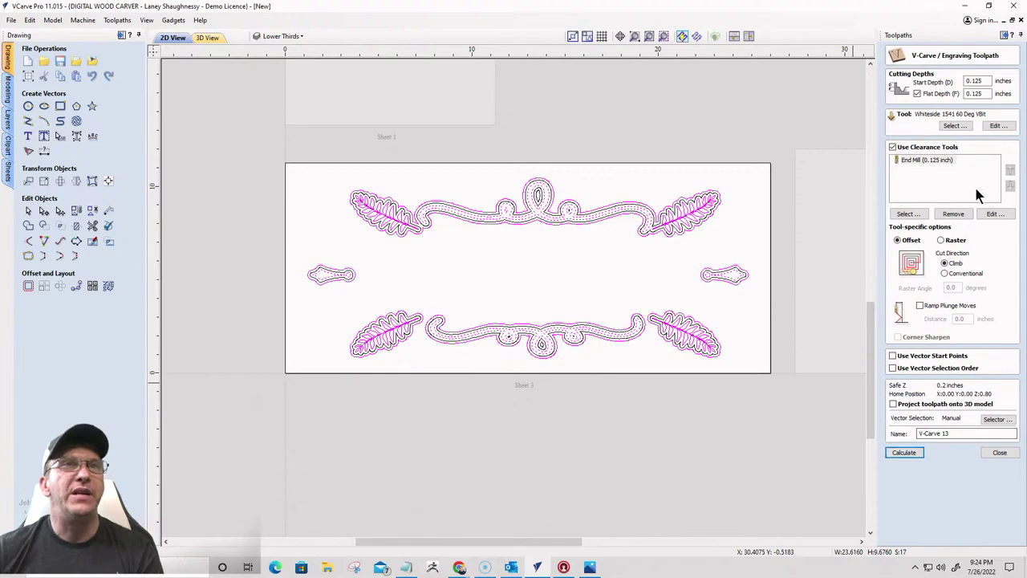
{"action": "left_click", "coordinate": [900, 452]}
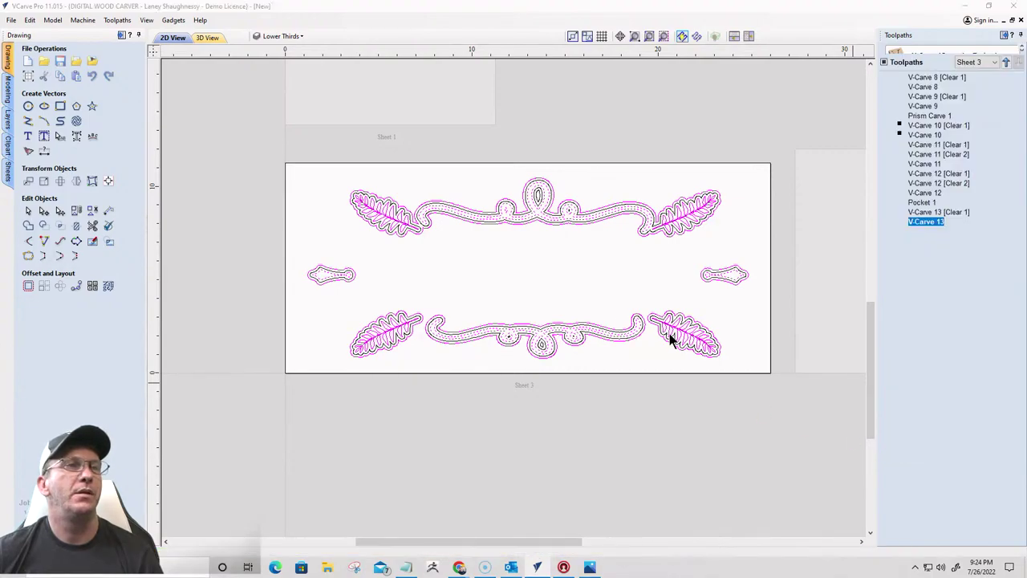
Simulate all visible toolpaths, zoom around the carved sign, and return to the 2D view
{"action": "scroll", "coordinate": [680, 251], "scroll_direction": "up", "scroll_amount": 5}
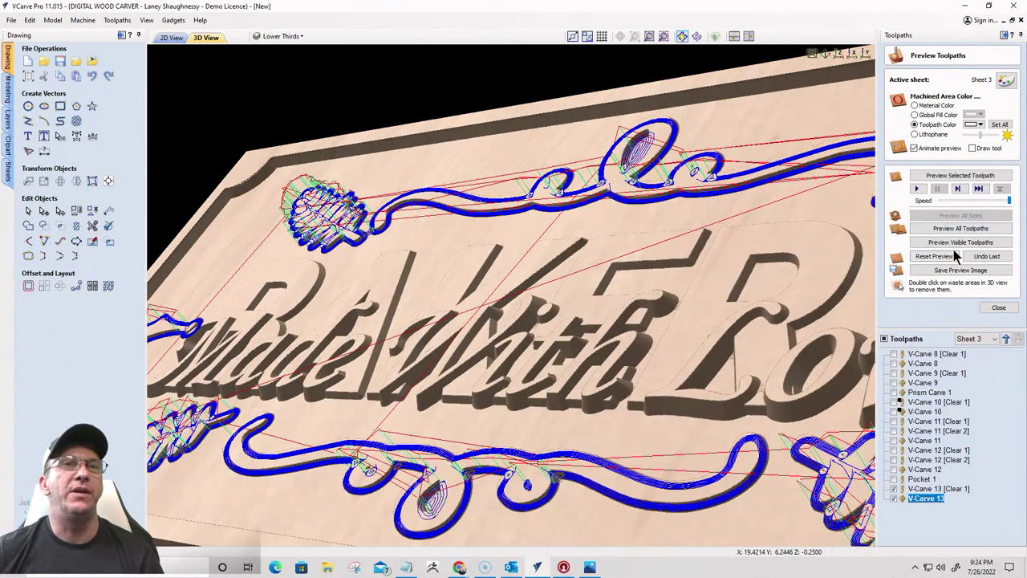
{"action": "left_click", "coordinate": [955, 242]}
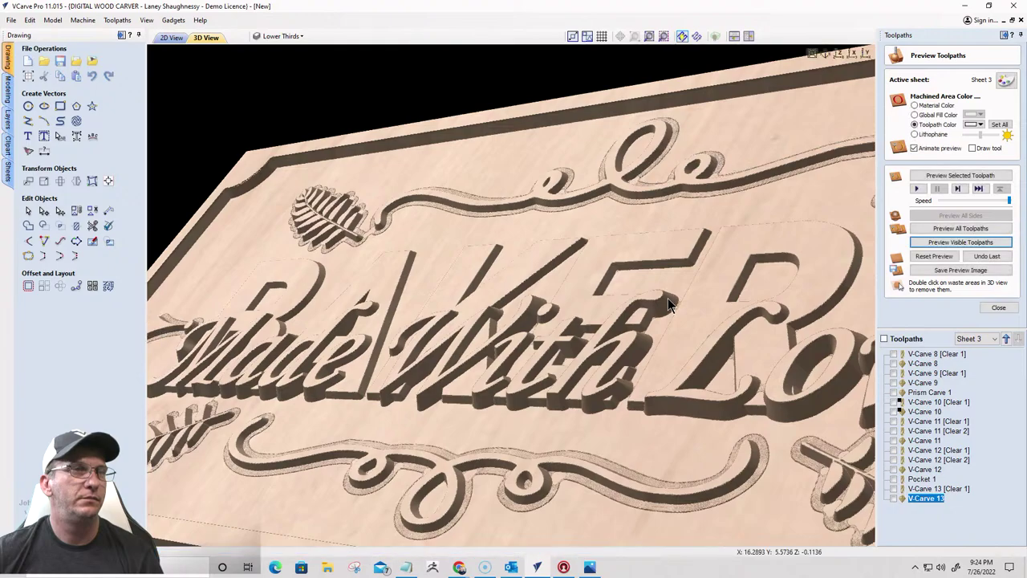
{"action": "scroll", "coordinate": [519, 285], "scroll_direction": "down", "scroll_amount": 5}
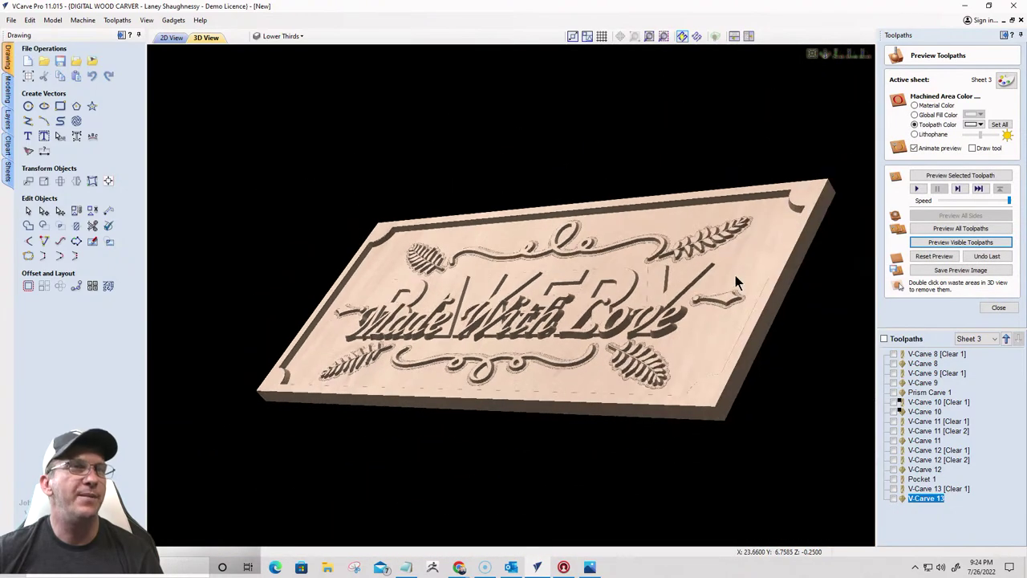
{"action": "scroll", "coordinate": [634, 391], "scroll_direction": "up", "scroll_amount": 3}
{"action": "scroll", "coordinate": [684, 295], "scroll_direction": "up", "scroll_amount": 4}
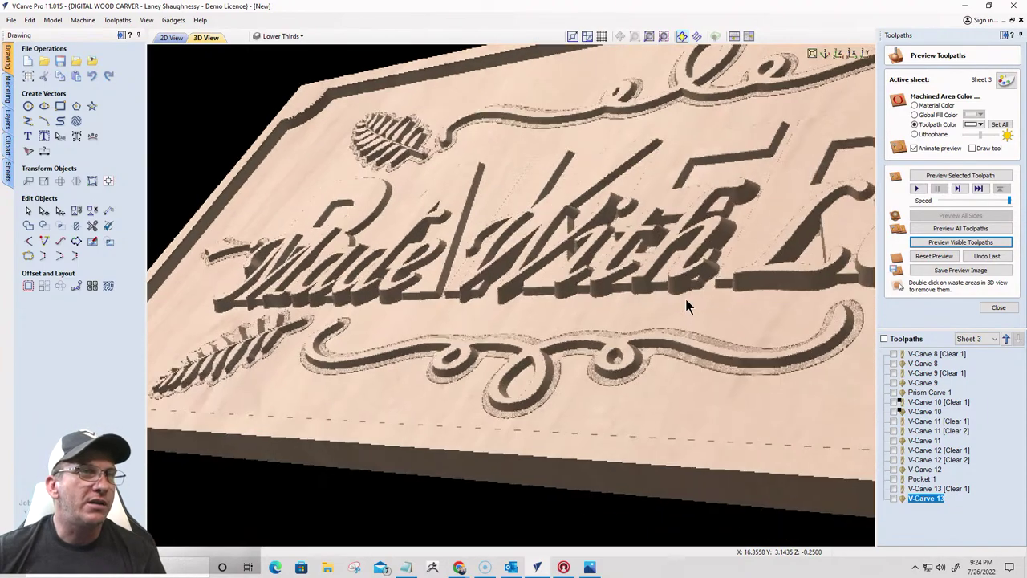
{"action": "scroll", "coordinate": [638, 347], "scroll_direction": "up", "scroll_amount": 3}
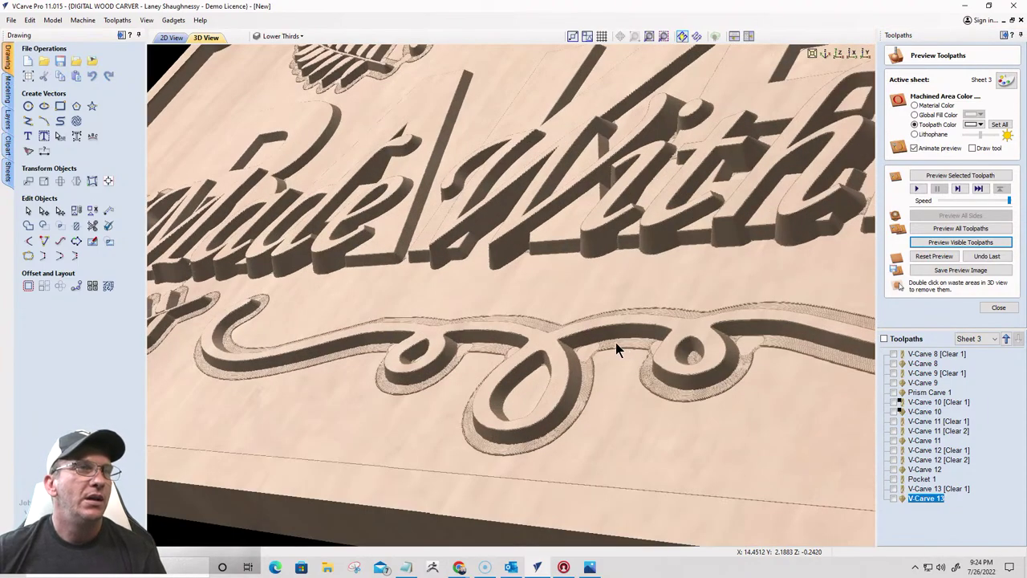
{"action": "scroll", "coordinate": [653, 408], "scroll_direction": "up", "scroll_amount": 2}
{"action": "scroll", "coordinate": [691, 387], "scroll_direction": "up", "scroll_amount": 2}
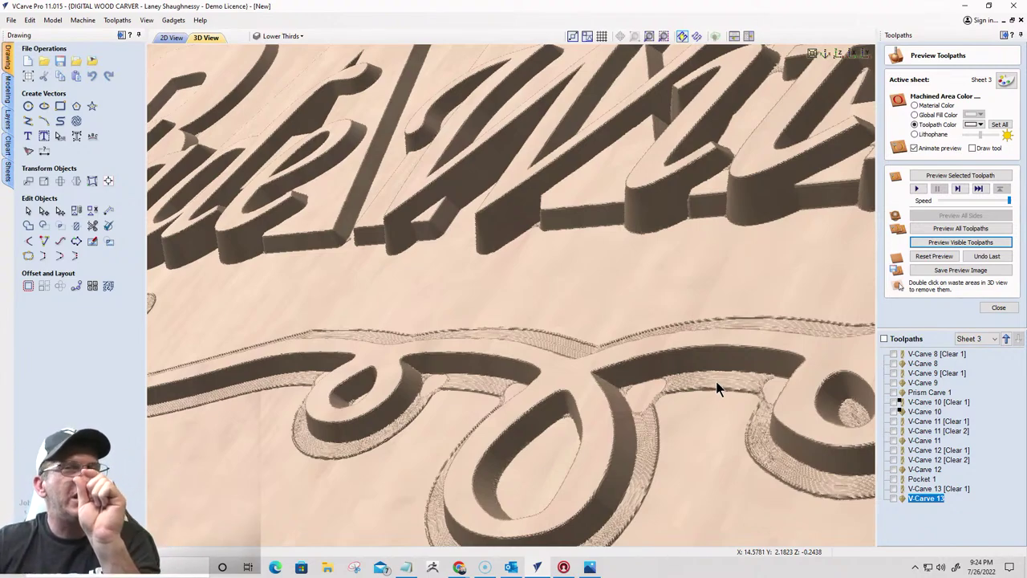
{"action": "scroll", "coordinate": [615, 280], "scroll_direction": "down", "scroll_amount": 4}
{"action": "scroll", "coordinate": [615, 281], "scroll_direction": "down", "scroll_amount": 5}
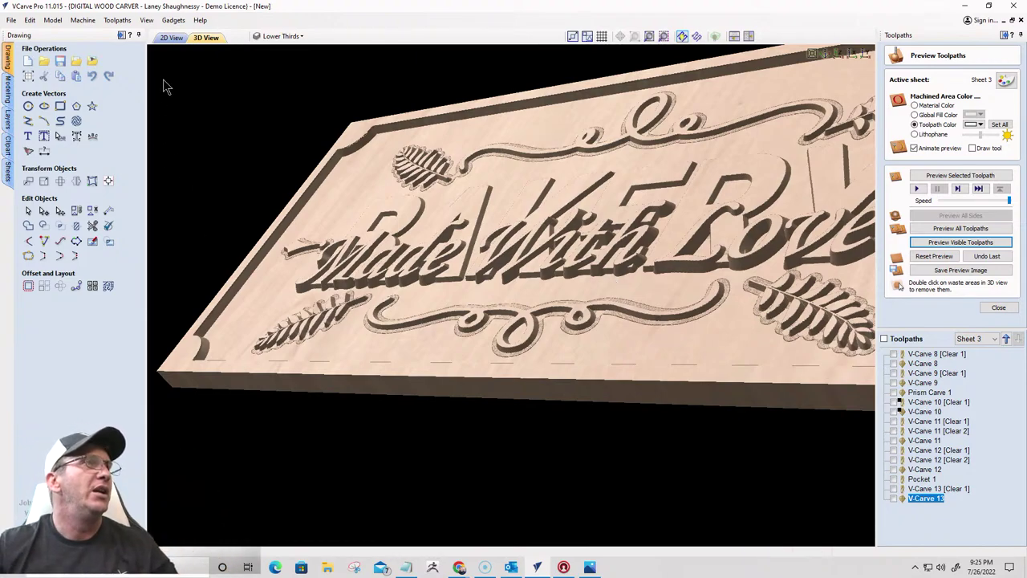
{"action": "left_click", "coordinate": [172, 38]}
{"action": "scroll", "coordinate": [474, 257], "scroll_direction": "up", "scroll_amount": 3}
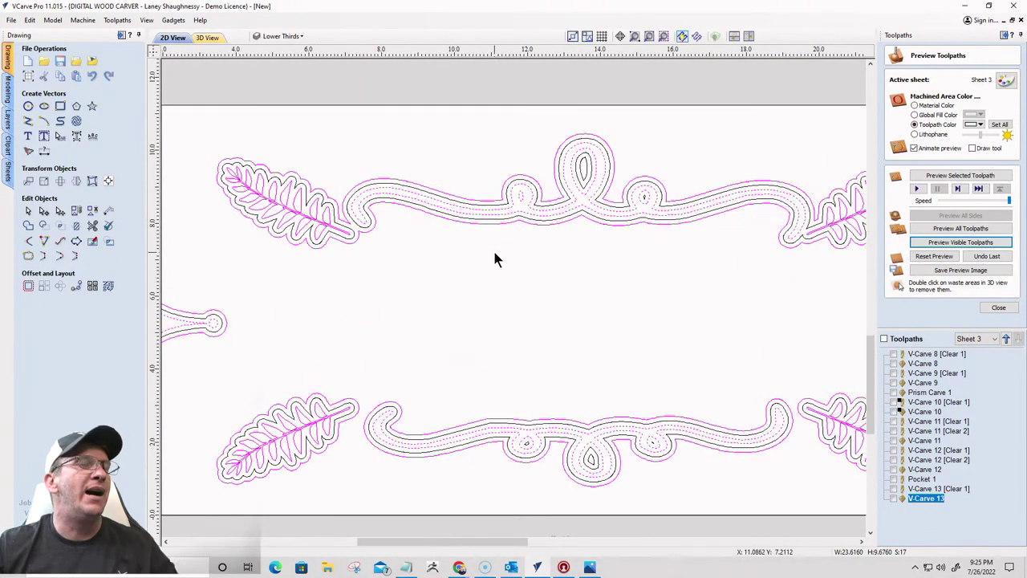
Offset the selected ornament vectors outwards by 0.03125 inches, deleting the originals
{"action": "left_click", "coordinate": [505, 252]}
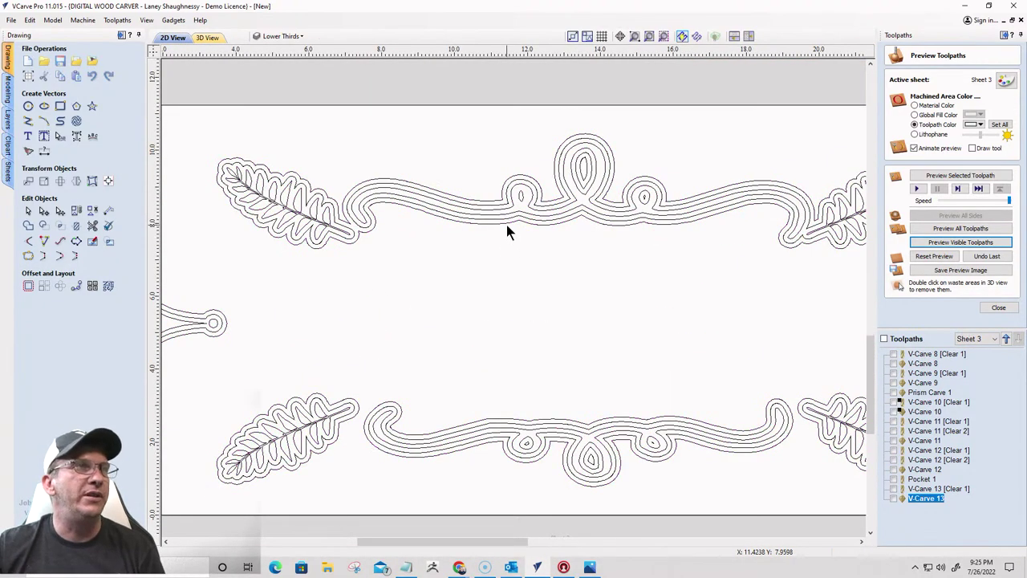
{"action": "left_click", "coordinate": [506, 228]}
{"action": "scroll", "coordinate": [529, 248], "scroll_direction": "down", "scroll_amount": 2}
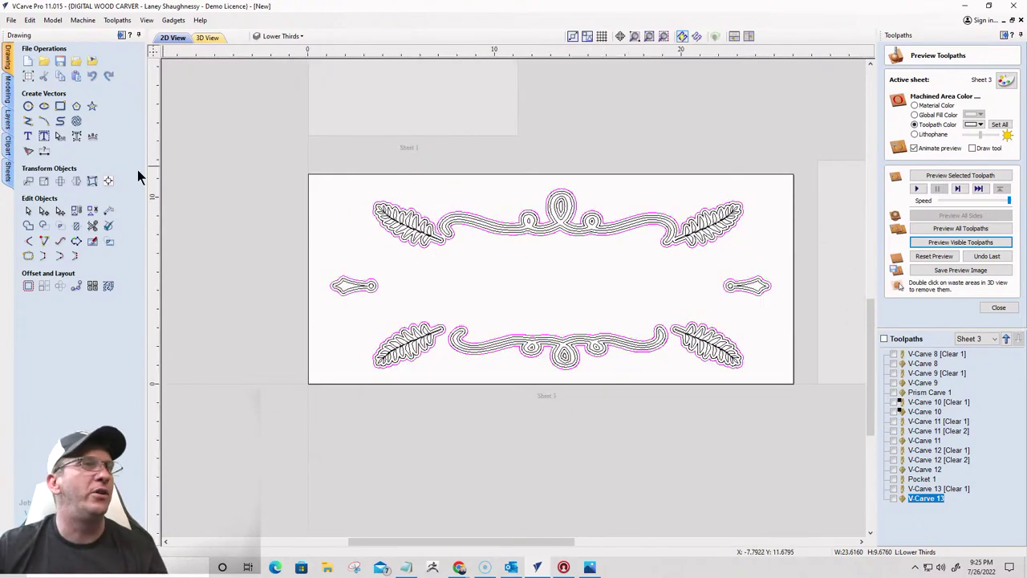
{"action": "left_click", "coordinate": [28, 286]}
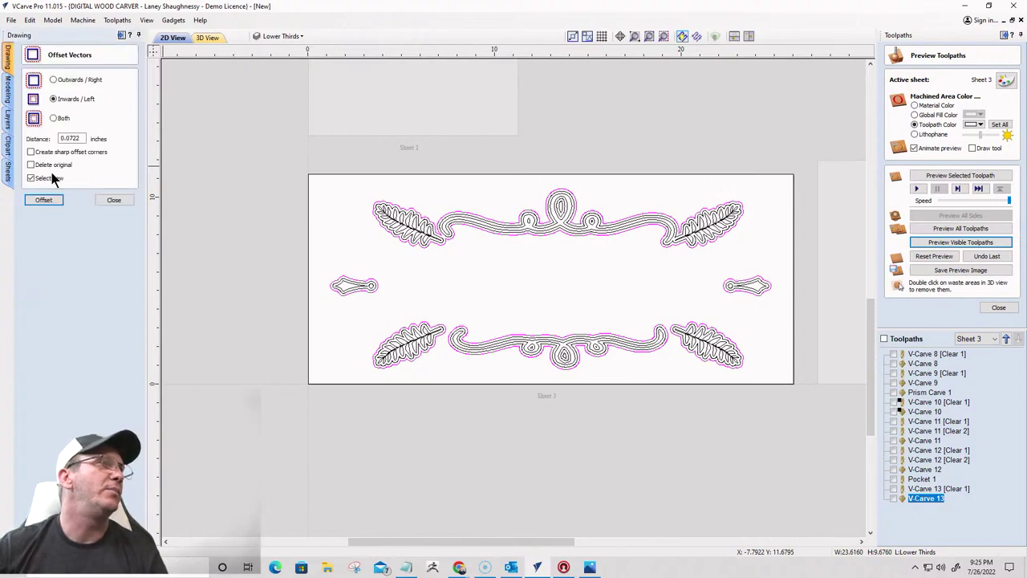
{"action": "left_click", "coordinate": [53, 80]}
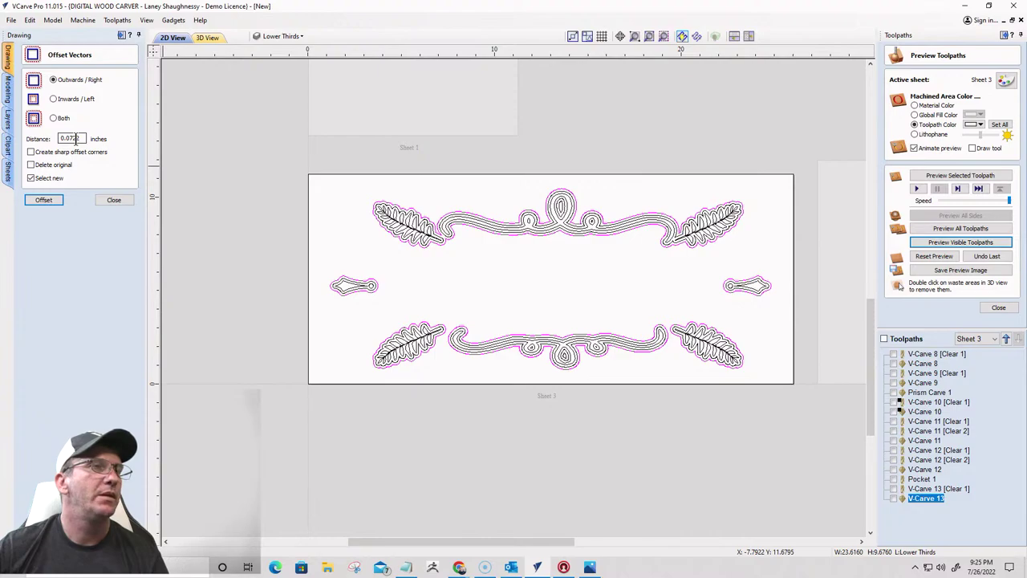
{"action": "double_click", "coordinate": [84, 139]}
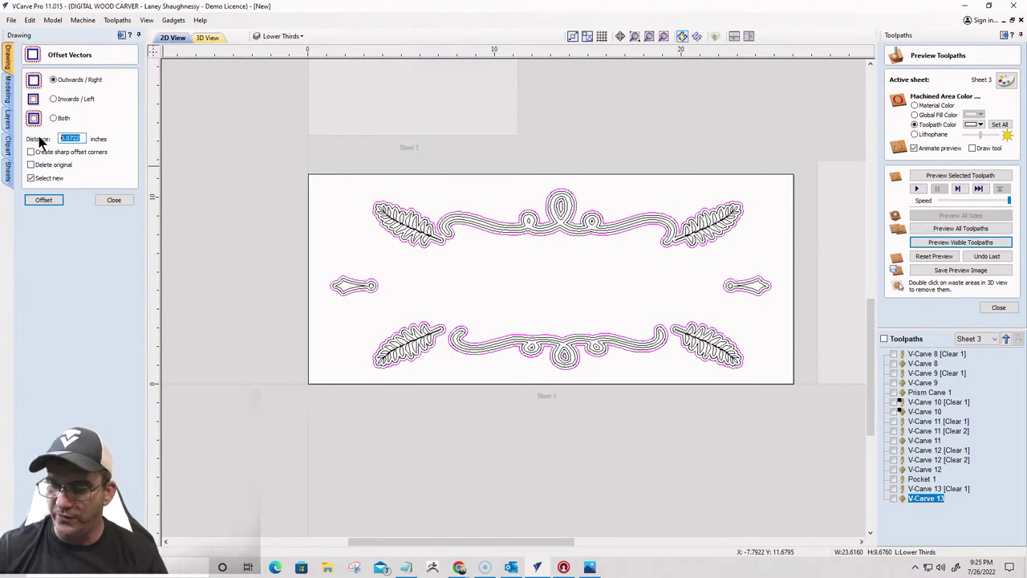
{"action": "type", "text": "1"}
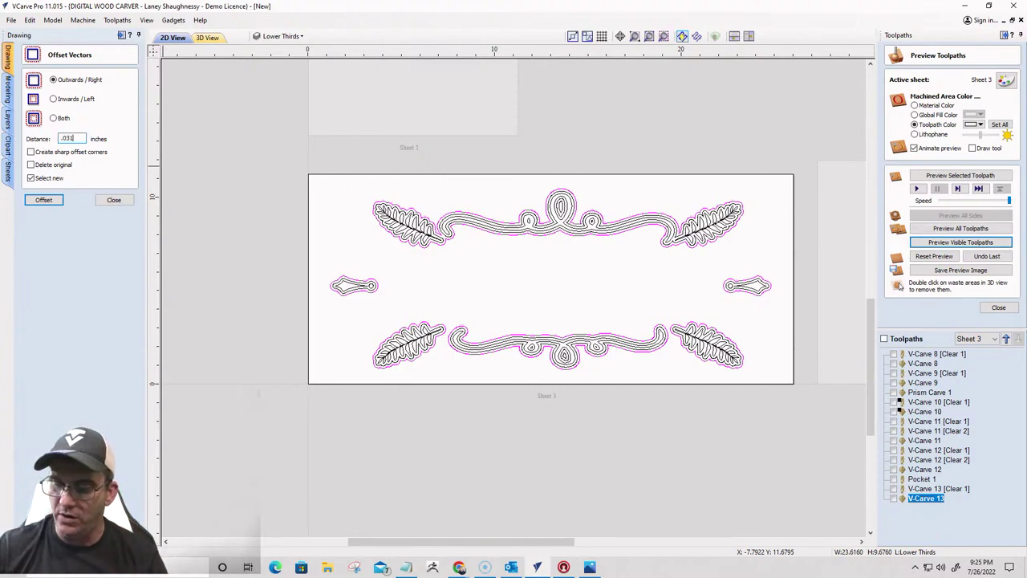
{"action": "type", "text": "25"}
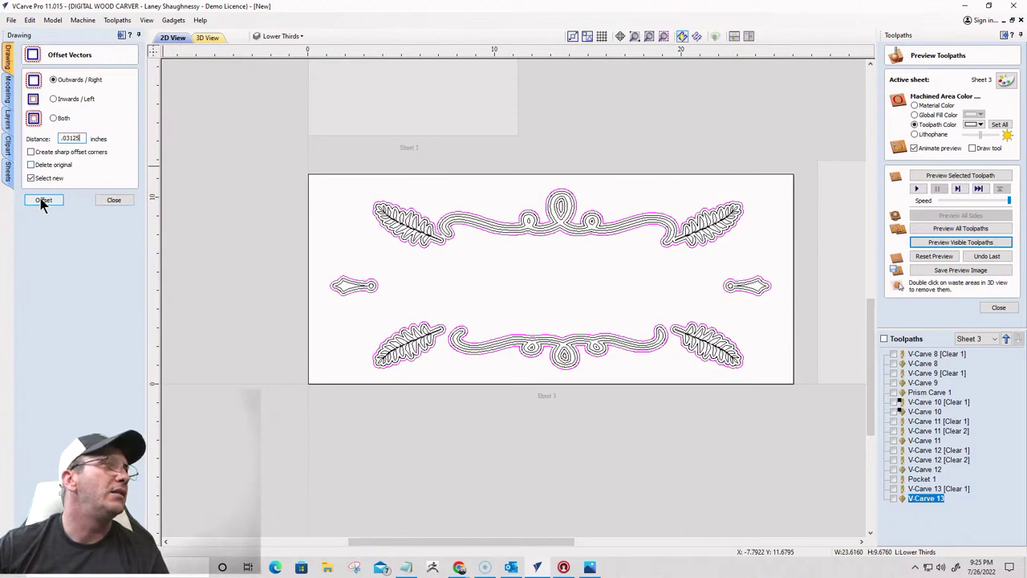
{"action": "left_click", "coordinate": [31, 164]}
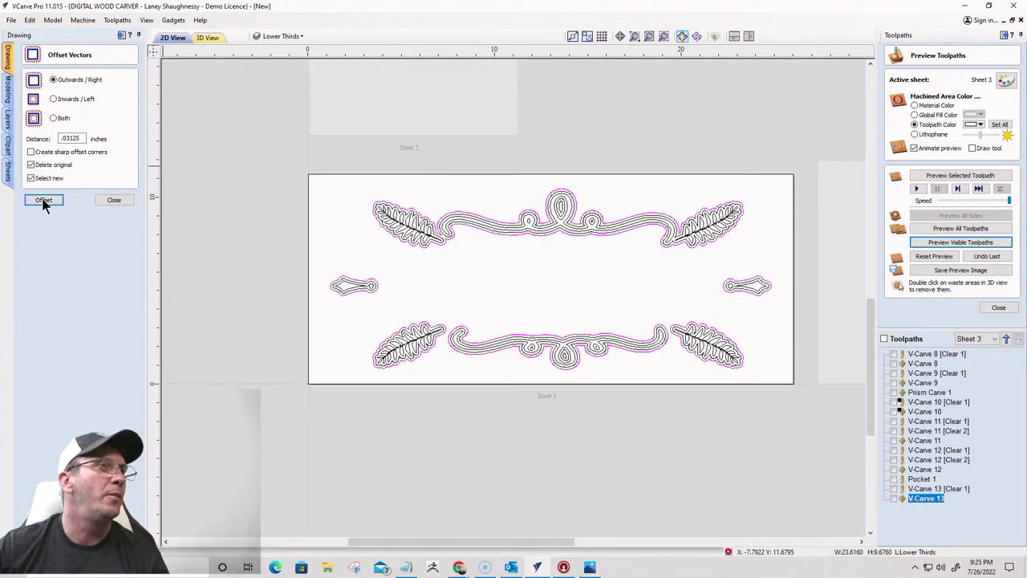
{"action": "left_click", "coordinate": [44, 199]}
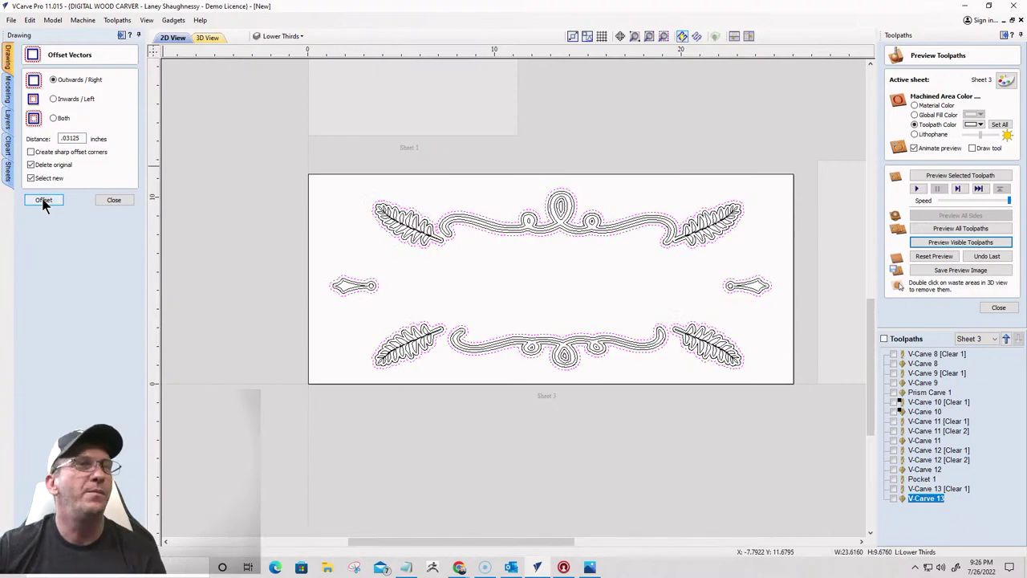
{"action": "scroll", "coordinate": [763, 298], "scroll_direction": "up", "scroll_amount": 4}
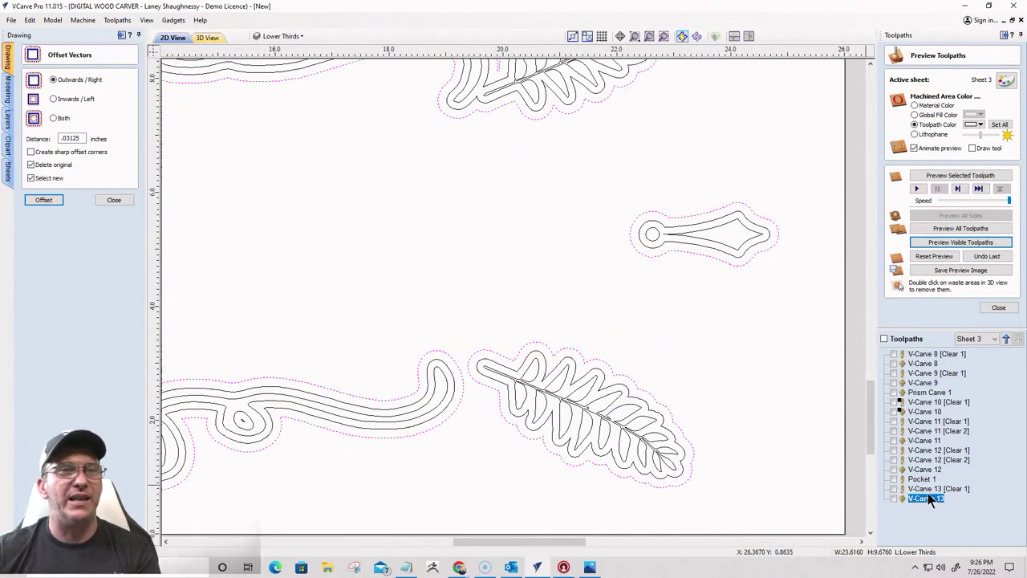
Reopen V-Carve 13, recalculate it, and check the overlapping vectors in the vector validator
{"action": "double_click", "coordinate": [926, 498]}
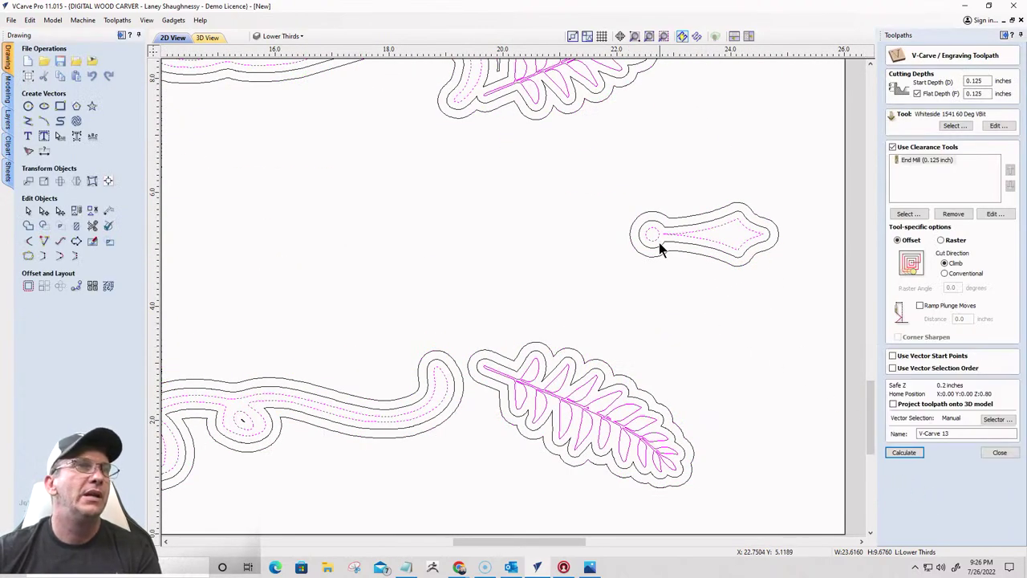
{"action": "scroll", "coordinate": [768, 293], "scroll_direction": "down", "scroll_amount": 5}
{"action": "scroll", "coordinate": [473, 186], "scroll_direction": "up", "scroll_amount": 5}
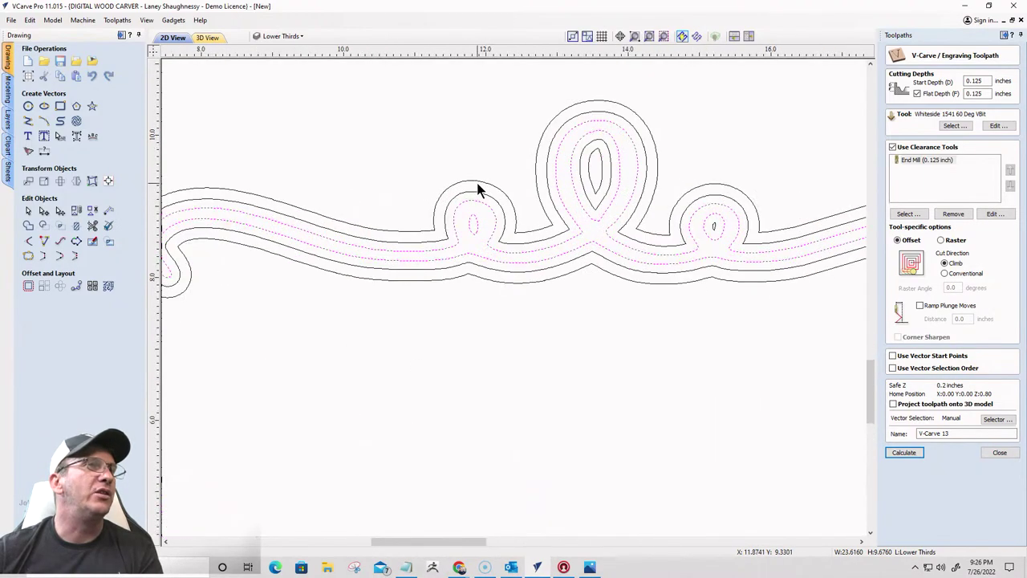
{"action": "scroll", "coordinate": [482, 192], "scroll_direction": "down", "scroll_amount": 5}
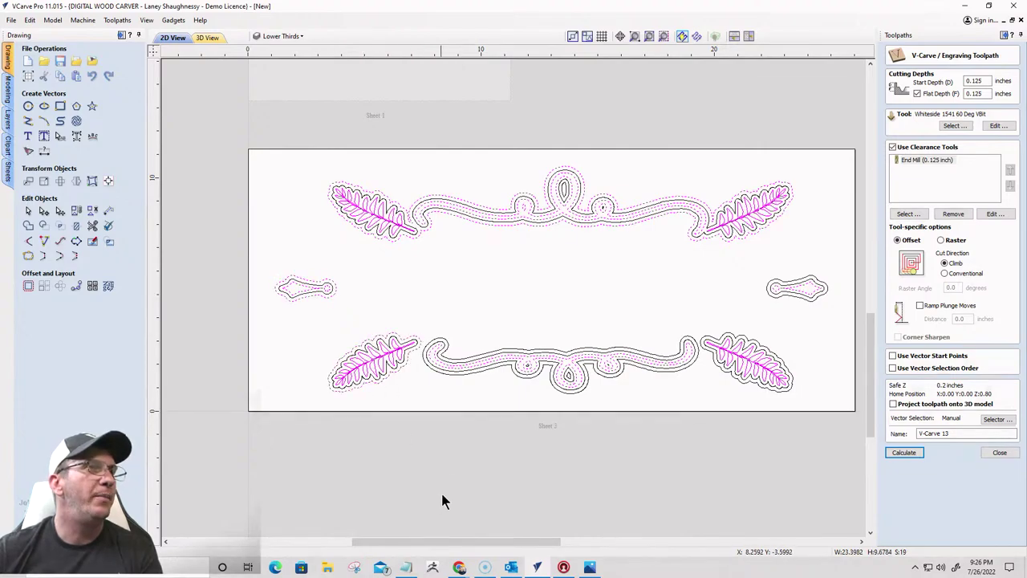
{"action": "scroll", "coordinate": [447, 355], "scroll_direction": "up", "scroll_amount": 3}
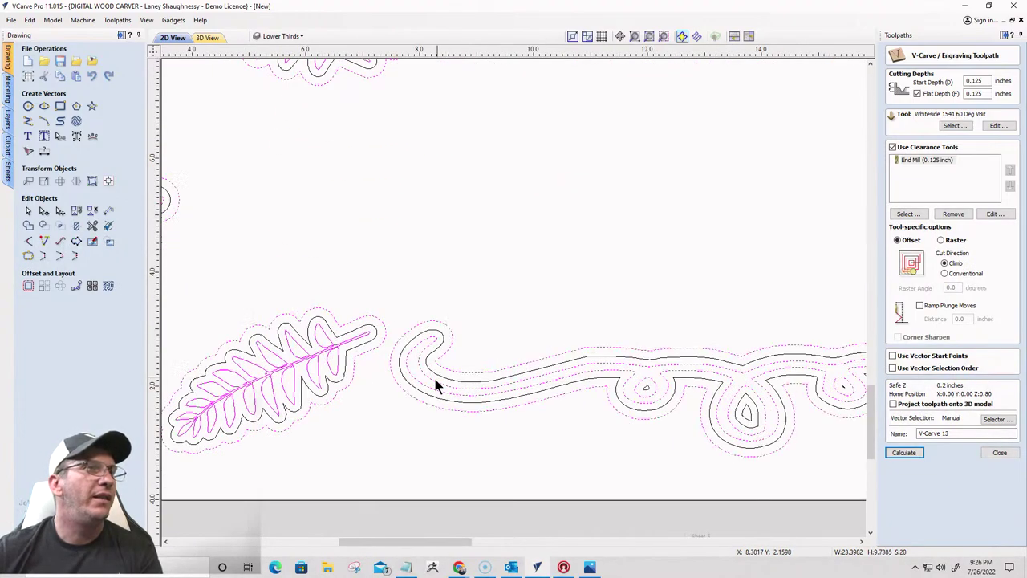
{"action": "scroll", "coordinate": [433, 379], "scroll_direction": "down", "scroll_amount": 3}
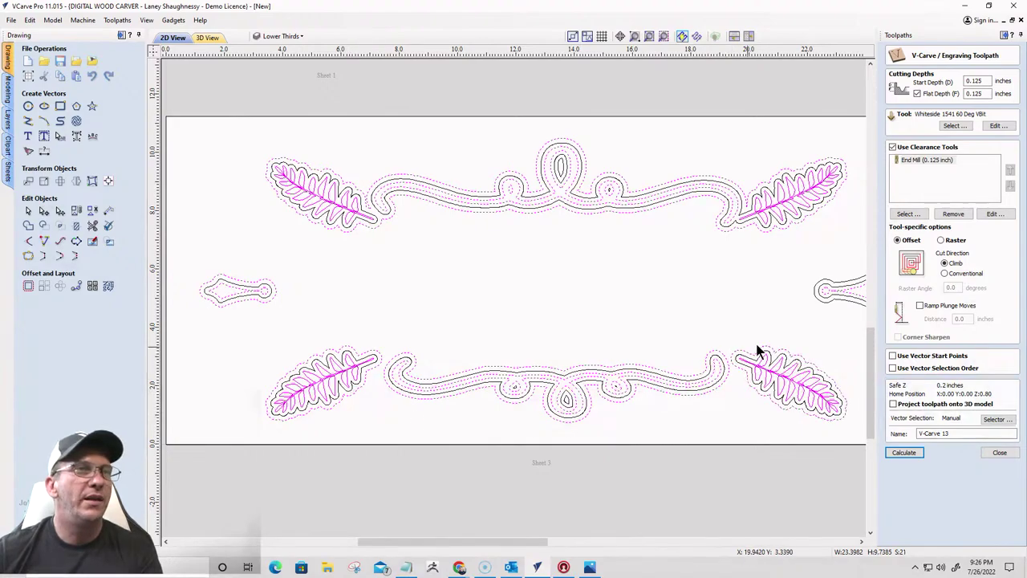
{"action": "left_click", "coordinate": [903, 453]}
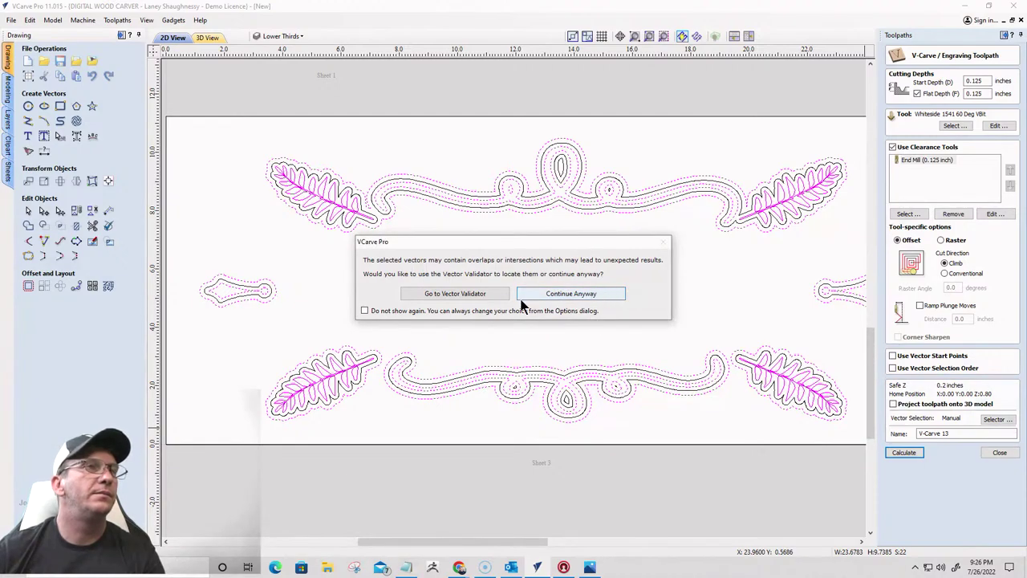
{"action": "left_click", "coordinate": [465, 293]}
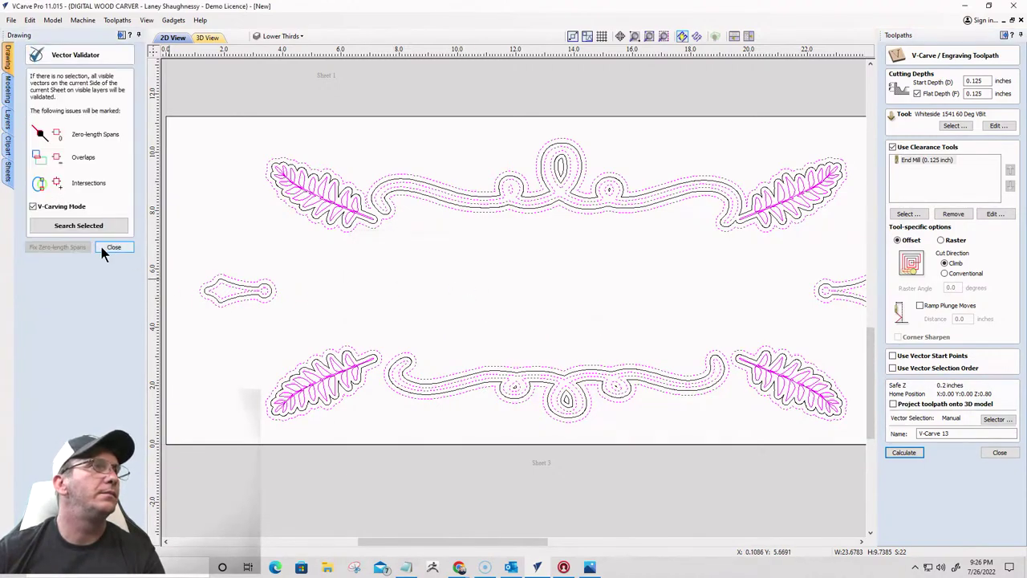
{"action": "left_click", "coordinate": [114, 247]}
Recalculate V-Carve 13, continuing anyway past the overlapping-vectors warning
{"action": "scroll", "coordinate": [507, 192], "scroll_direction": "up", "scroll_amount": 4}
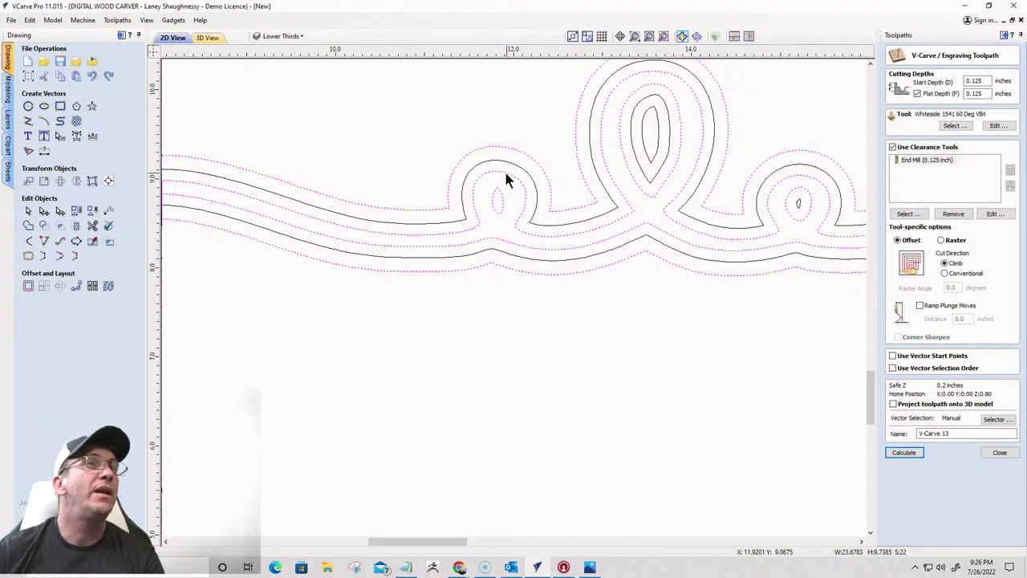
{"action": "scroll", "coordinate": [497, 202], "scroll_direction": "down", "scroll_amount": 2}
{"action": "scroll", "coordinate": [498, 202], "scroll_direction": "down", "scroll_amount": 2}
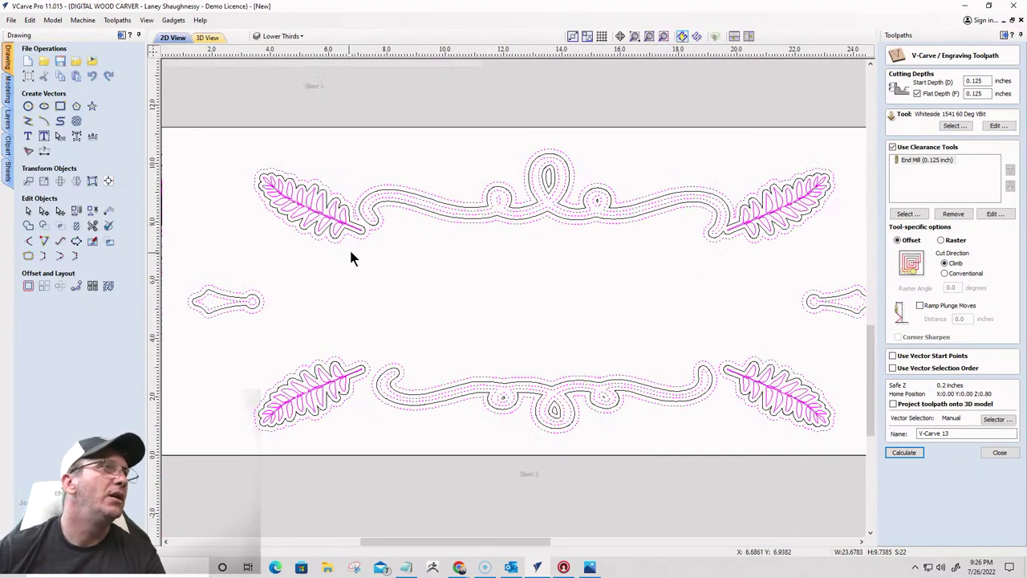
{"action": "scroll", "coordinate": [365, 233], "scroll_direction": "up", "scroll_amount": 3}
{"action": "scroll", "coordinate": [359, 230], "scroll_direction": "down", "scroll_amount": 1}
{"action": "scroll", "coordinate": [359, 230], "scroll_direction": "down", "scroll_amount": 3}
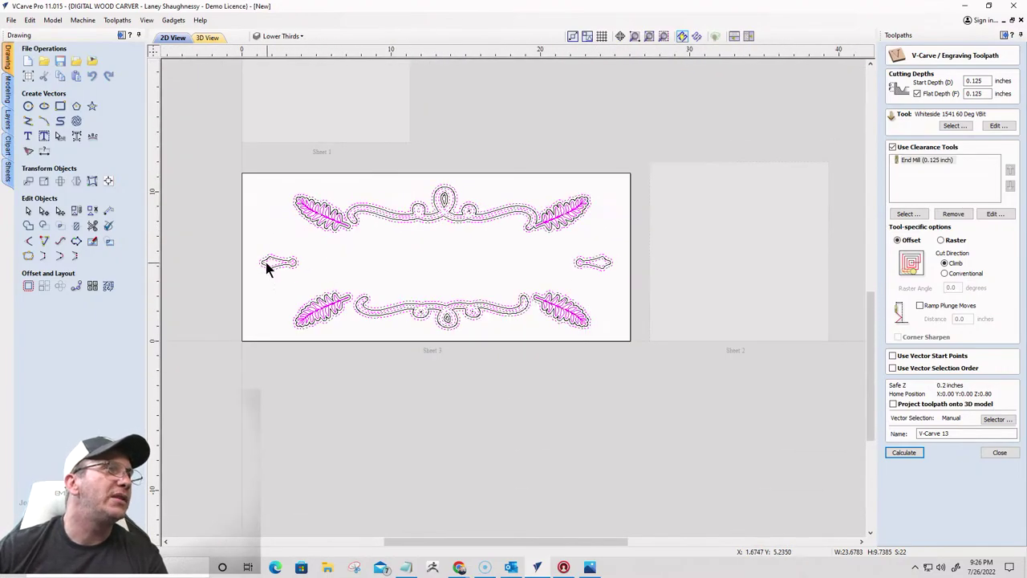
{"action": "scroll", "coordinate": [286, 291], "scroll_direction": "up", "scroll_amount": 3}
{"action": "scroll", "coordinate": [286, 295], "scroll_direction": "down", "scroll_amount": 3}
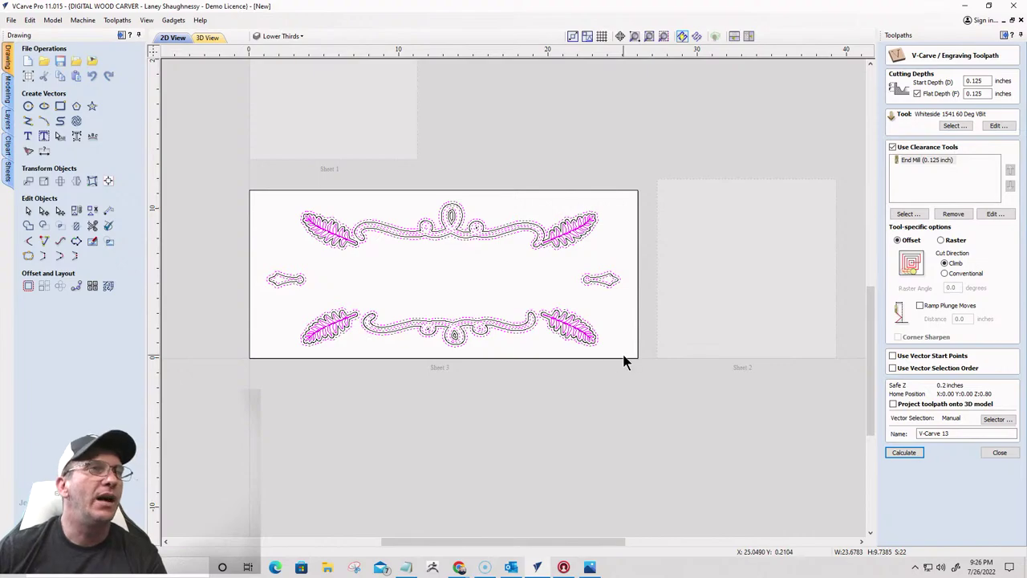
{"action": "scroll", "coordinate": [623, 360], "scroll_direction": "up", "scroll_amount": 3}
{"action": "scroll", "coordinate": [246, 297], "scroll_direction": "up", "scroll_amount": 3}
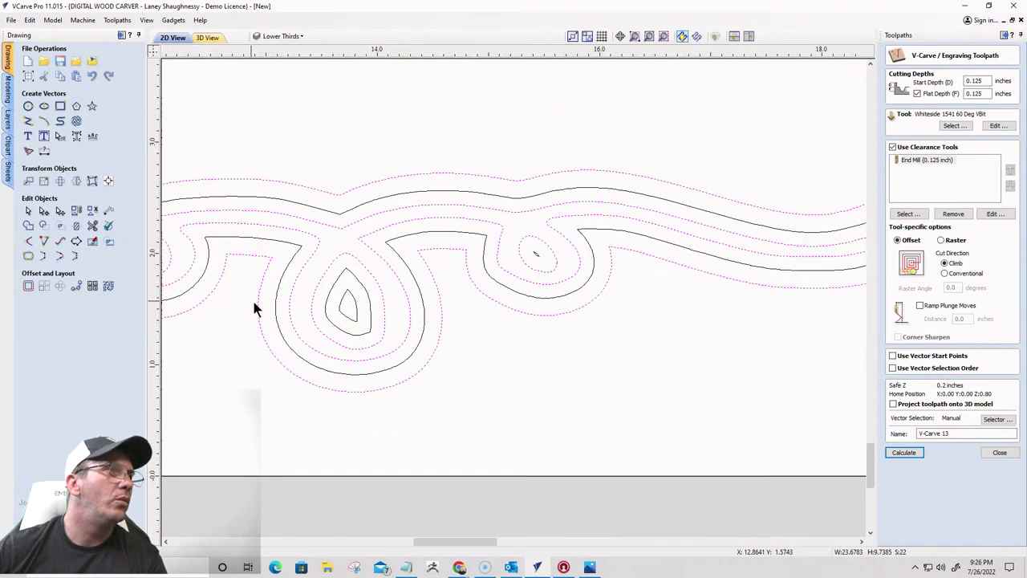
{"action": "scroll", "coordinate": [646, 301], "scroll_direction": "down", "scroll_amount": 3}
{"action": "scroll", "coordinate": [767, 323], "scroll_direction": "down", "scroll_amount": 4}
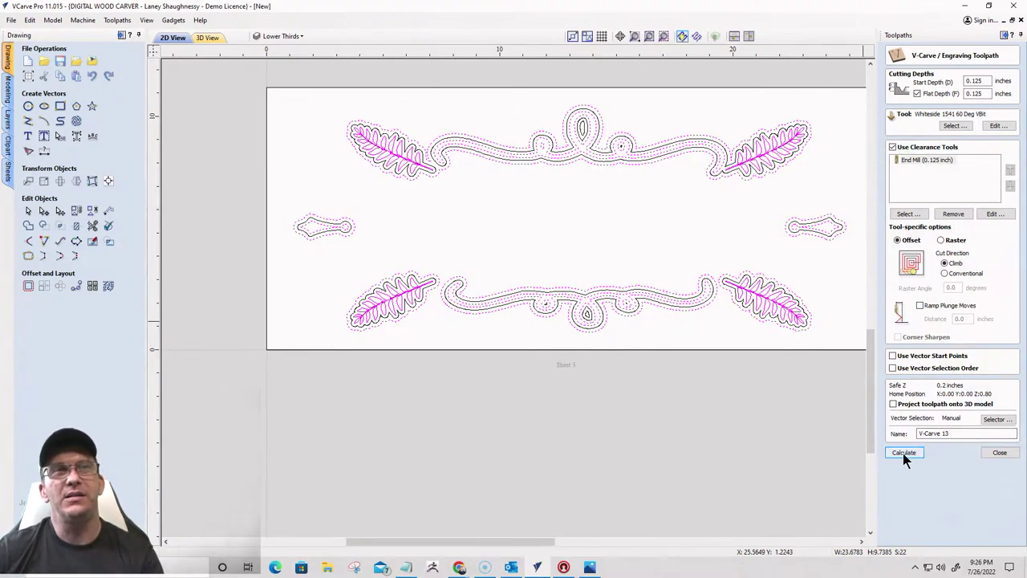
{"action": "left_click", "coordinate": [903, 452]}
{"action": "left_click", "coordinate": [539, 297]}
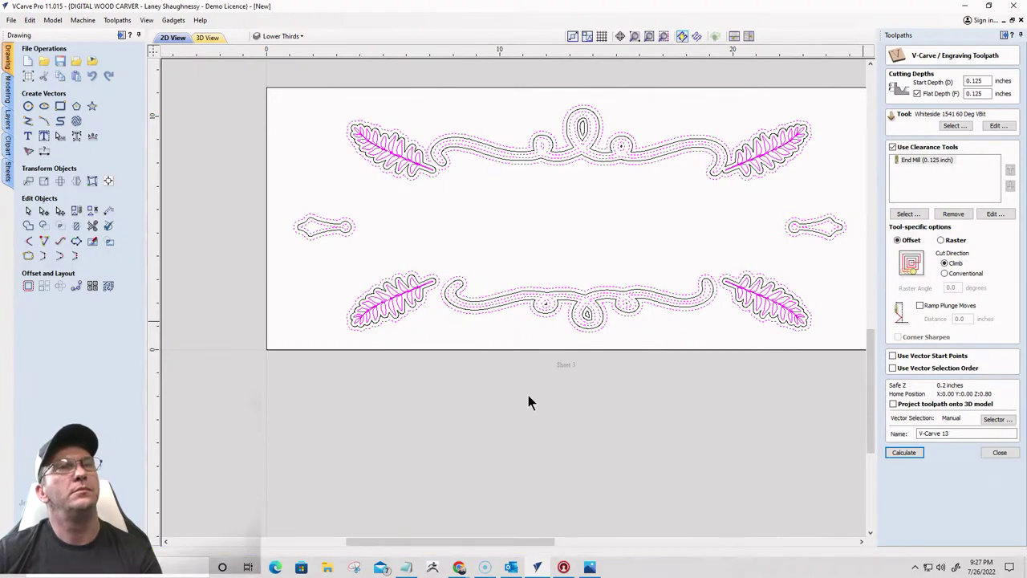
Preview the visible toolpaths as a carved sign, inspect it from several angles, then return to 2D
{"action": "scroll", "coordinate": [673, 273], "scroll_direction": "up", "scroll_amount": 5}
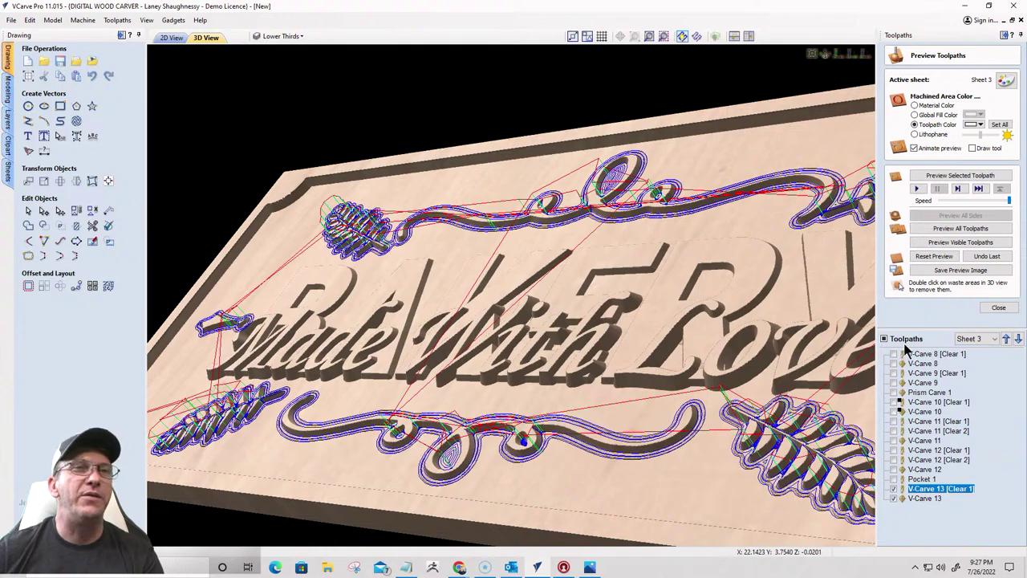
{"action": "left_click", "coordinate": [952, 242]}
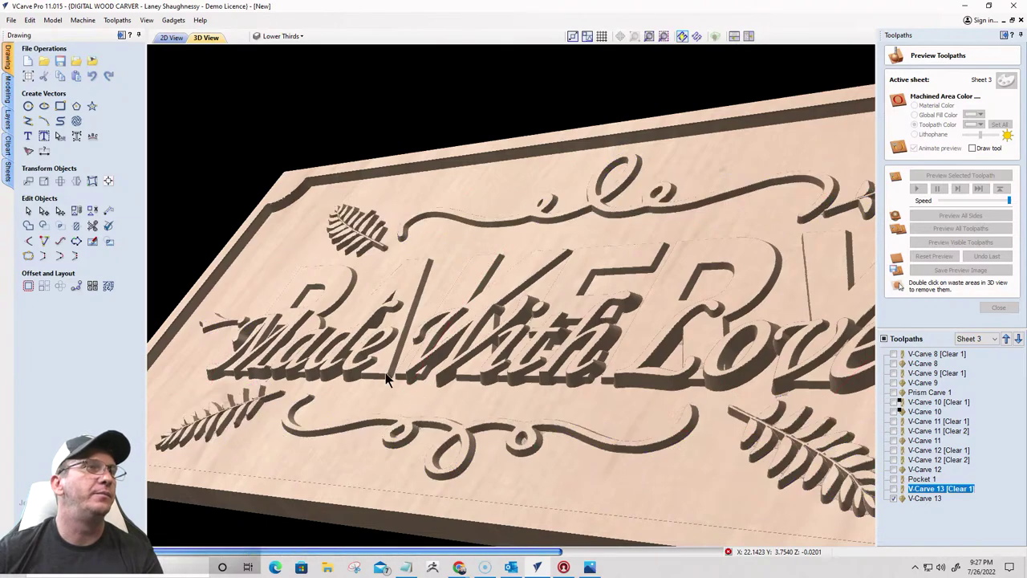
{"action": "mouse_move", "coordinate": [369, 343]}
{"action": "left_mouse_down"}
{"action": "mouse_move", "coordinate": [581, 315]}
{"action": "mouse_move", "coordinate": [412, 304]}
{"action": "mouse_move", "coordinate": [451, 427]}
{"action": "mouse_move", "coordinate": [538, 334]}
{"action": "mouse_move", "coordinate": [470, 430]}
{"action": "mouse_move", "coordinate": [339, 447]}
{"action": "mouse_move", "coordinate": [292, 398]}
{"action": "mouse_move", "coordinate": [705, 398]}
{"action": "mouse_move", "coordinate": [542, 316]}
{"action": "mouse_move", "coordinate": [449, 367]}
{"action": "mouse_move", "coordinate": [654, 346]}
{"action": "mouse_move", "coordinate": [778, 377]}
{"action": "mouse_move", "coordinate": [286, 327]}
{"action": "mouse_move", "coordinate": [389, 298]}
{"action": "left_mouse_up"}
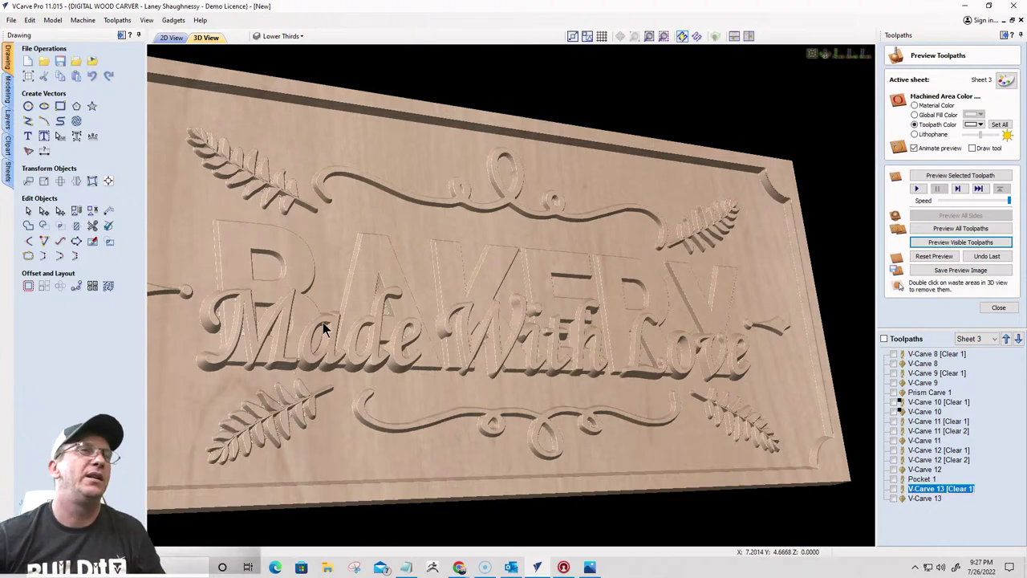
{"action": "scroll", "coordinate": [662, 285], "scroll_direction": "down", "scroll_amount": 3}
{"action": "left_click_drag", "start_coordinate": [530, 321], "coordinate": [374, 345]}
{"action": "scroll", "coordinate": [413, 342], "scroll_direction": "up", "scroll_amount": 5}
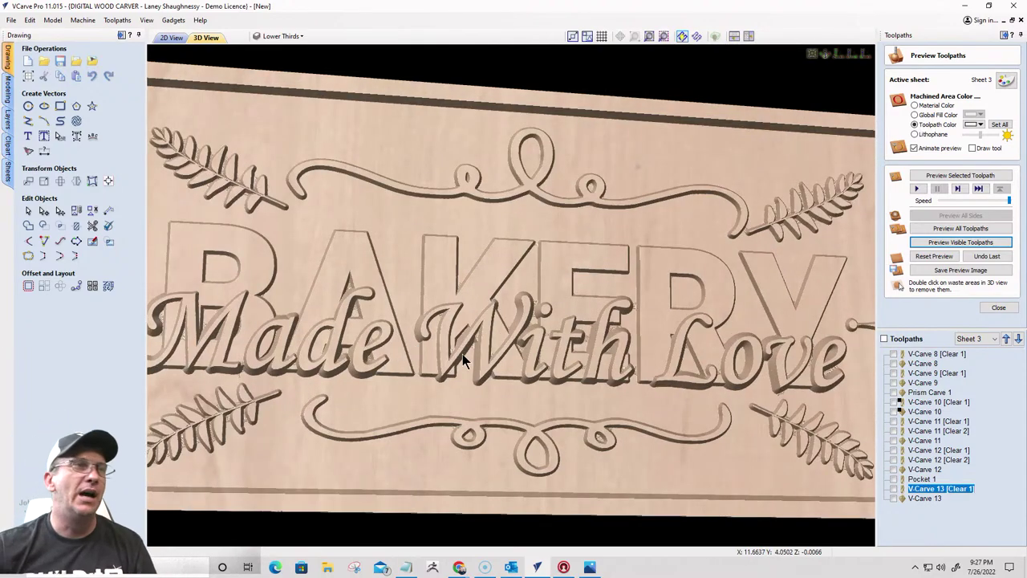
{"action": "scroll", "coordinate": [463, 355], "scroll_direction": "up", "scroll_amount": 5}
{"action": "scroll", "coordinate": [417, 265], "scroll_direction": "down", "scroll_amount": 10}
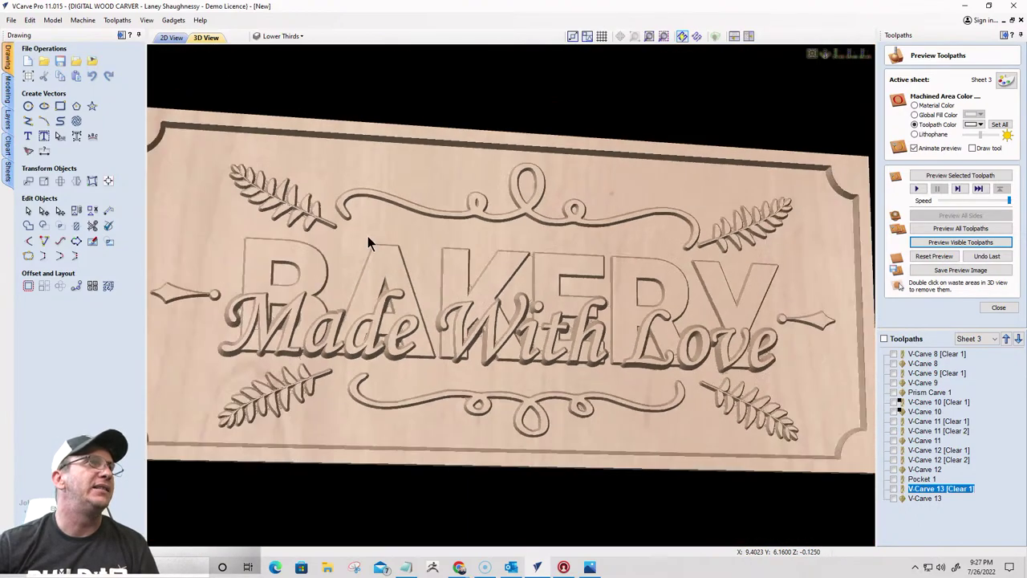
{"action": "left_click", "coordinate": [172, 37]}
Start a new text object using the Roboto Black font
{"action": "scroll", "coordinate": [463, 242], "scroll_direction": "down", "scroll_amount": 3}
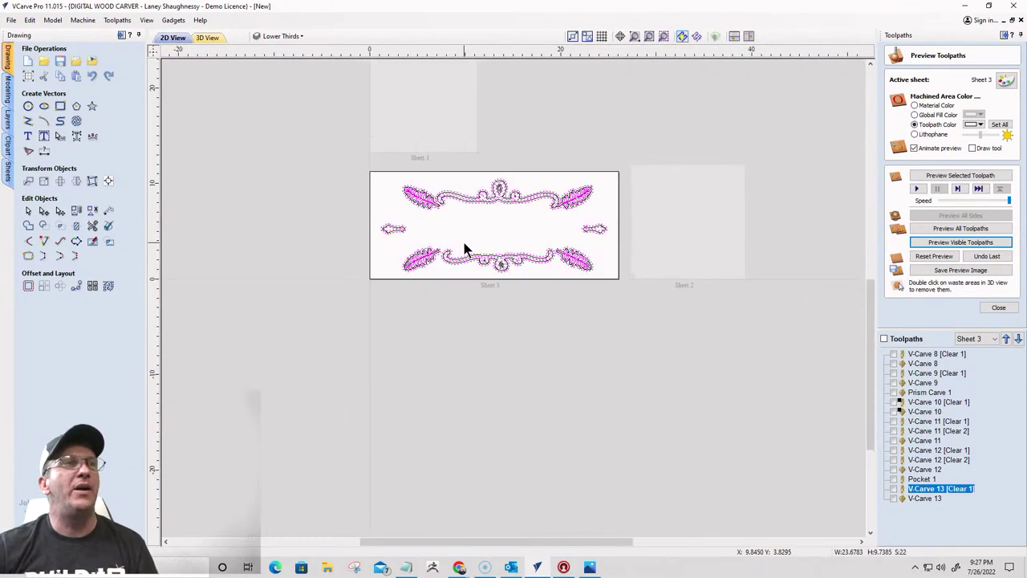
{"action": "scroll", "coordinate": [452, 238], "scroll_direction": "up", "scroll_amount": 4}
{"action": "scroll", "coordinate": [469, 235], "scroll_direction": "down", "scroll_amount": 3}
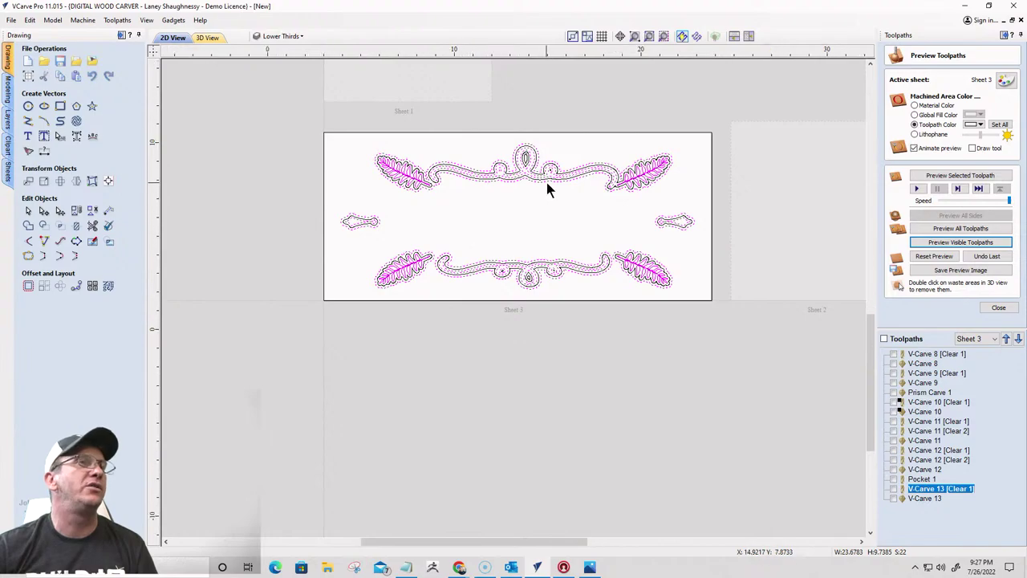
{"action": "scroll", "coordinate": [547, 190], "scroll_direction": "up", "scroll_amount": 2}
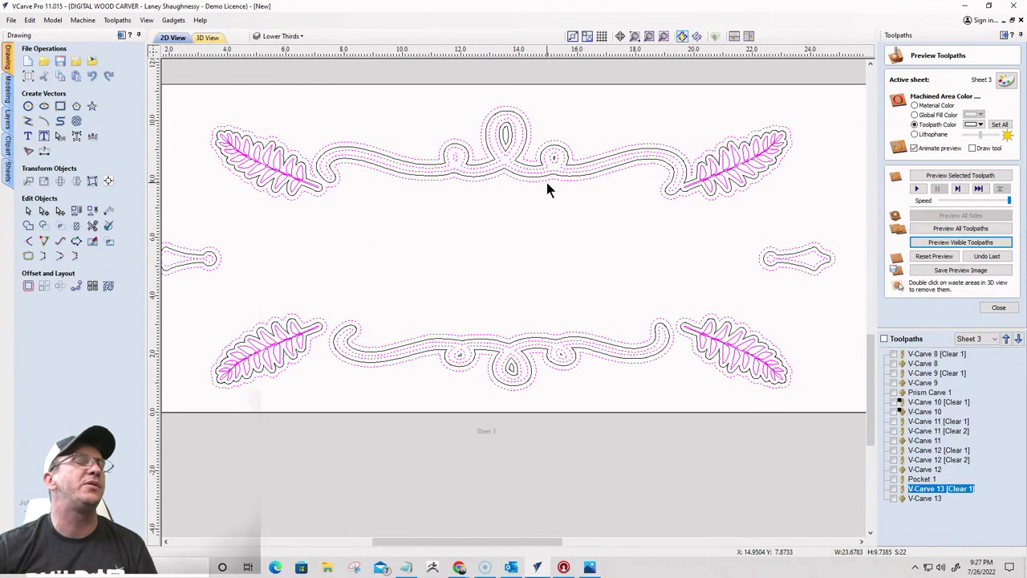
{"action": "left_click", "coordinate": [28, 138]}
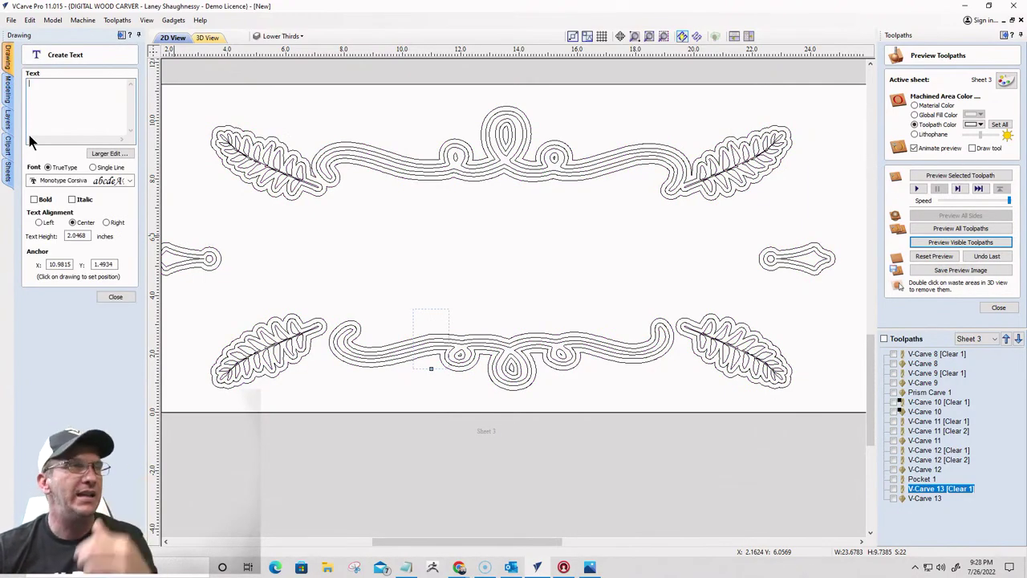
{"action": "left_click", "coordinate": [130, 181]}
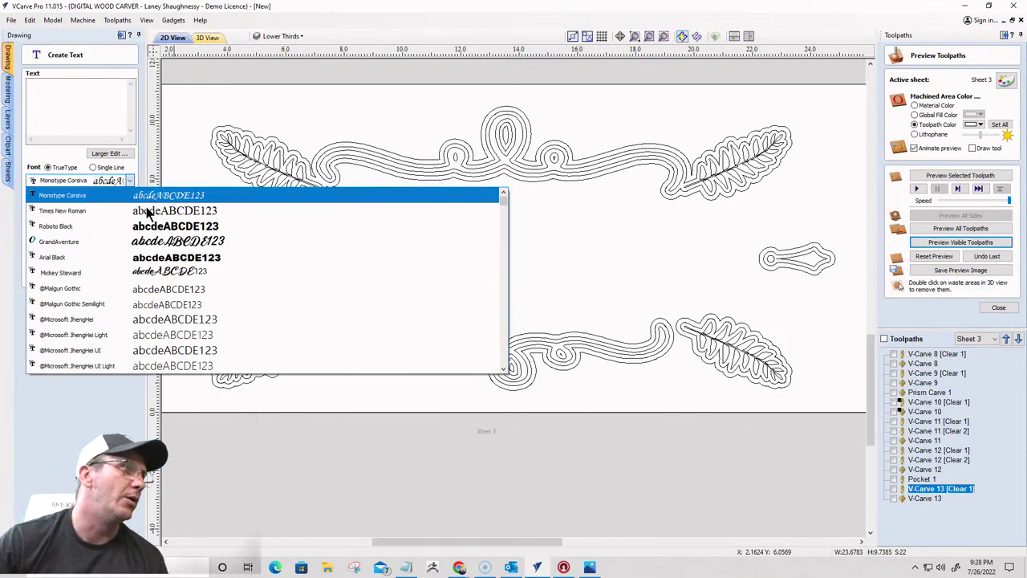
{"action": "left_click", "coordinate": [161, 230]}
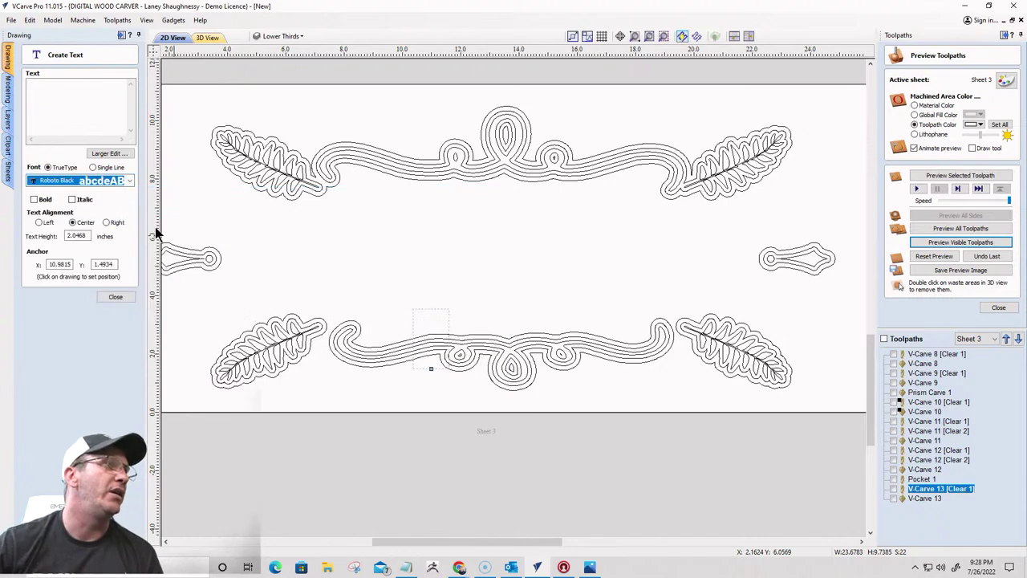
Enter 'USA' at 5 inches tall and move it onto the board's centre
{"action": "left_click", "coordinate": [65, 101]}
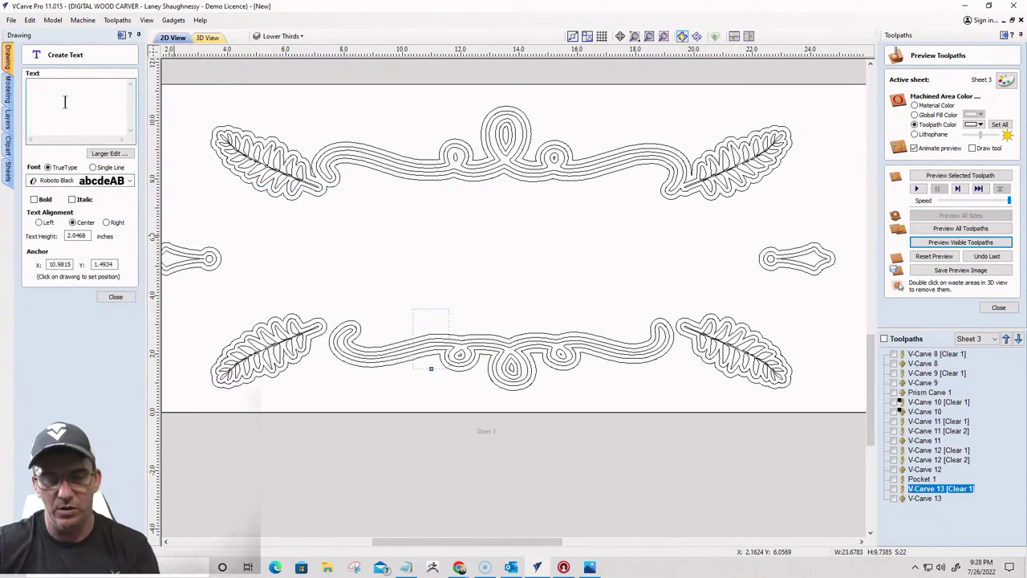
{"action": "type", "text": "U"}
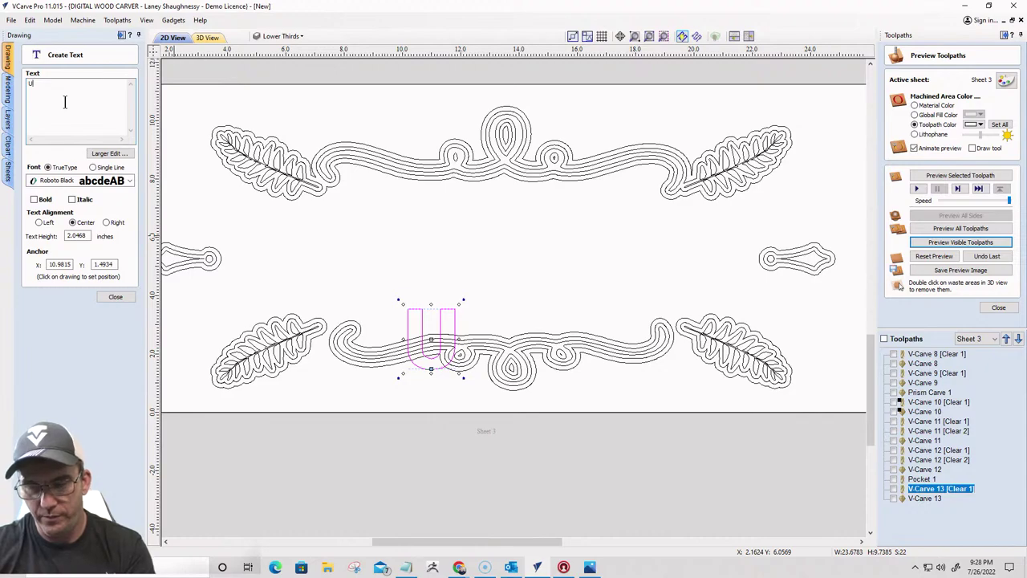
{"action": "type", "text": "SA"}
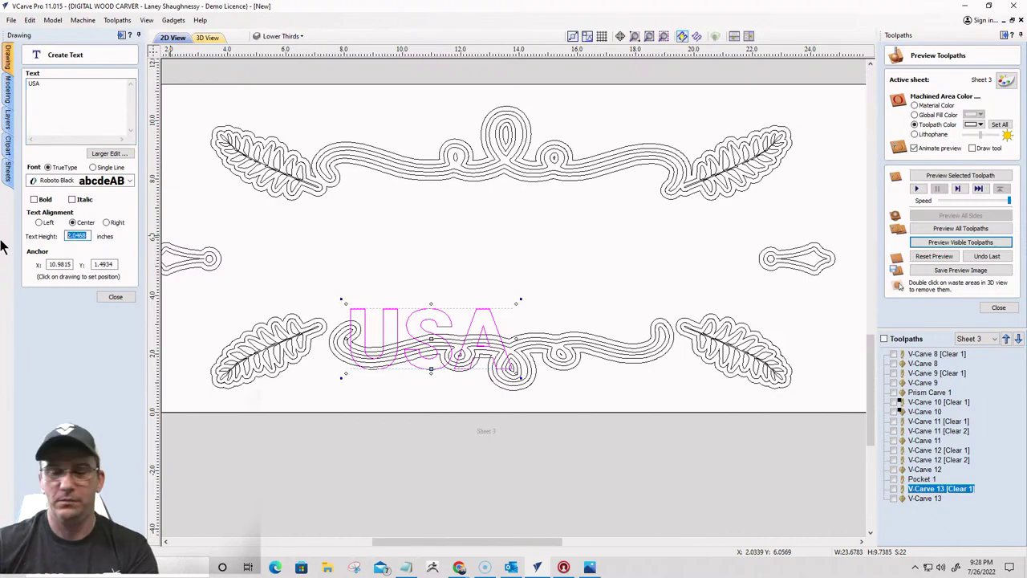
{"action": "type", "text": "4"}
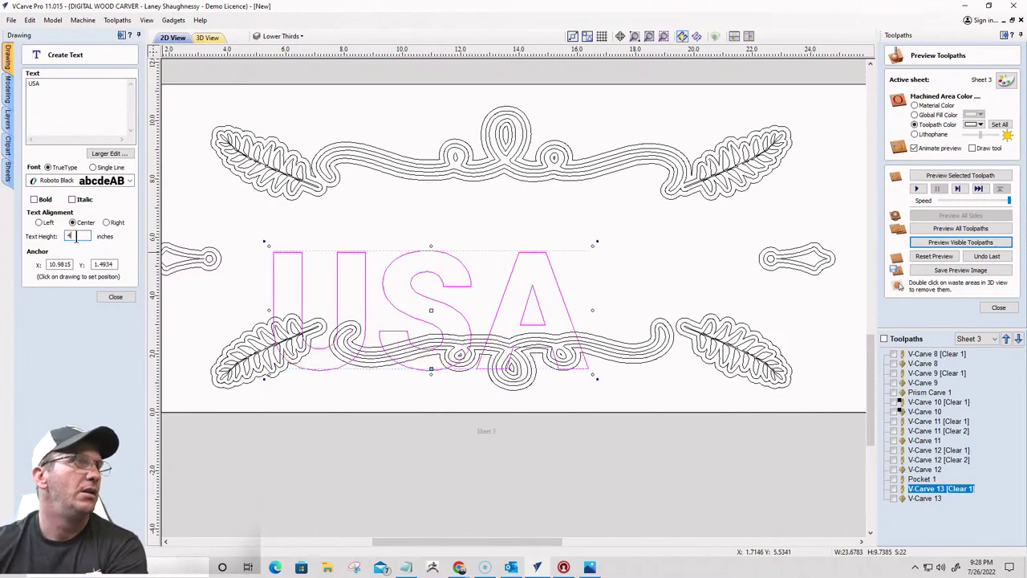
{"action": "type", "text": "5"}
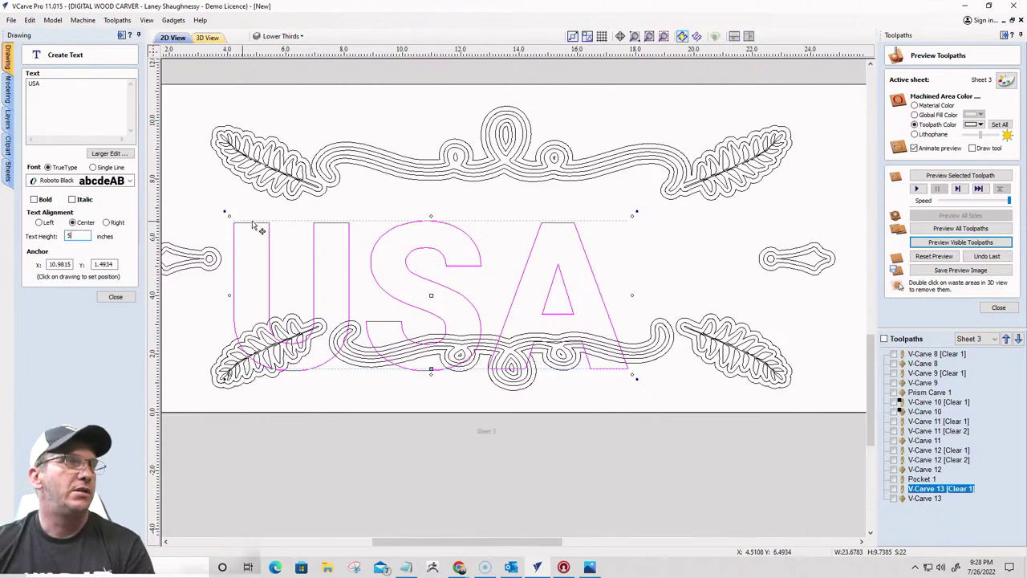
{"action": "left_click_drag", "start_coordinate": [408, 221], "coordinate": [480, 179]}
{"action": "scroll", "coordinate": [585, 198], "scroll_direction": "down", "scroll_amount": 2}
{"action": "scroll", "coordinate": [586, 198], "scroll_direction": "down", "scroll_amount": 2}
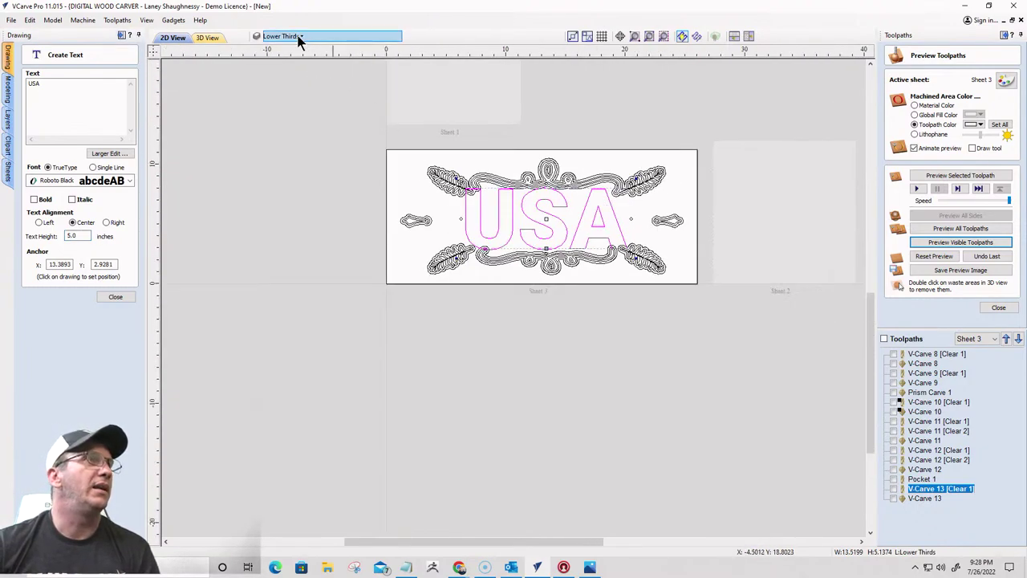
Move the USA text onto a new Layer 6 and hide the Lower Thirds layer
{"action": "right_click", "coordinate": [511, 214]}
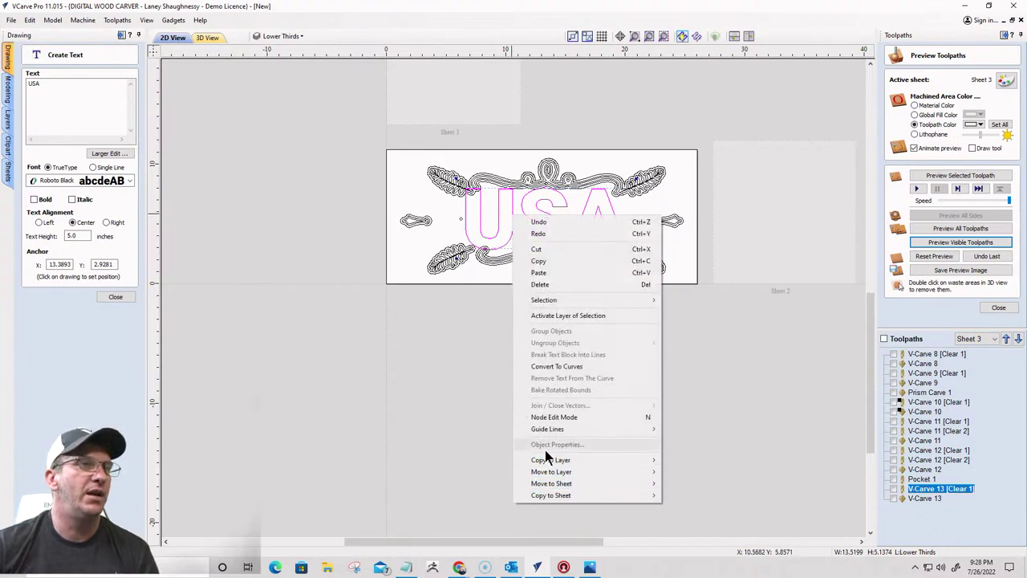
{"action": "mouse_move", "coordinate": [609, 474]}
{"action": "left_click", "coordinate": [691, 471]}
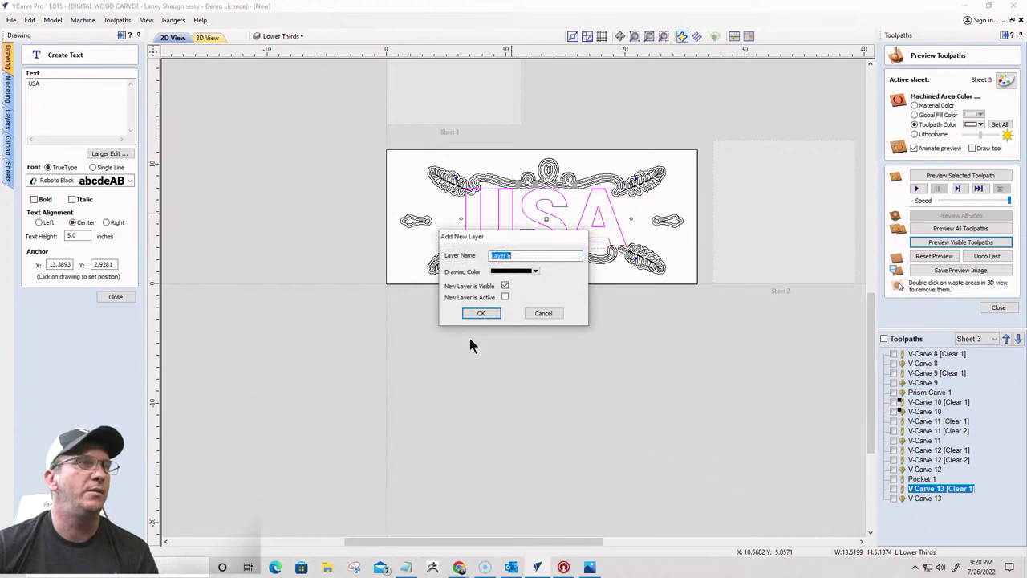
{"action": "key", "text": "Return"}
{"action": "left_click", "coordinate": [276, 36]}
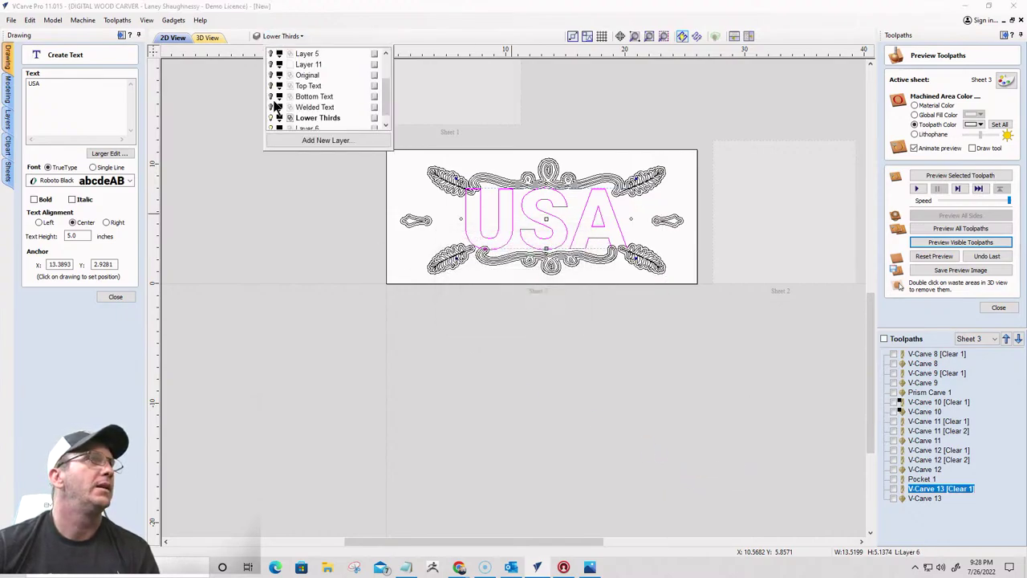
{"action": "left_click", "coordinate": [277, 118]}
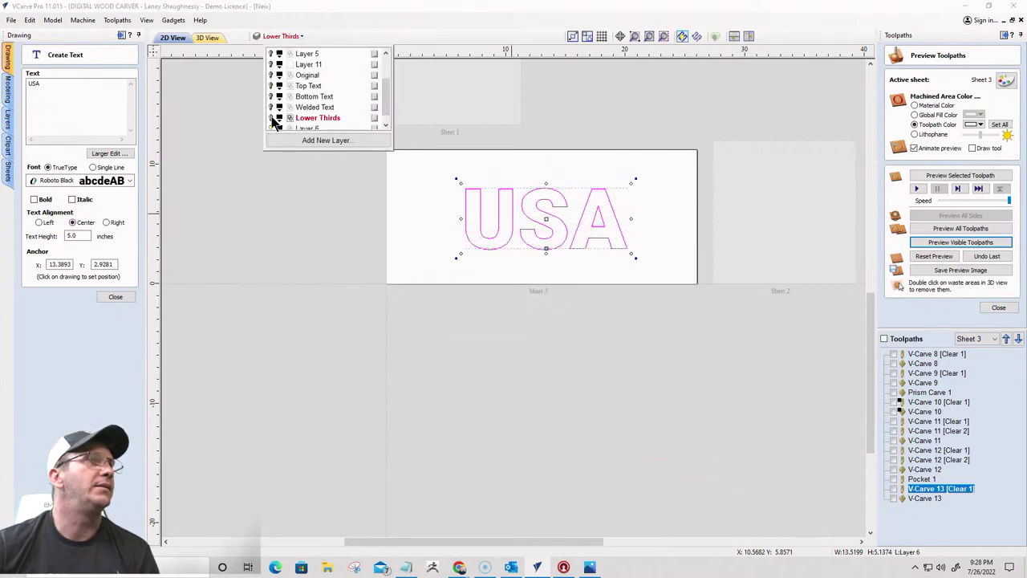
{"action": "left_click", "coordinate": [543, 227]}
Enlarge the USA text to about 6.53 inches tall and close the text form
{"action": "scroll", "coordinate": [468, 245], "scroll_direction": "up", "scroll_amount": 2}
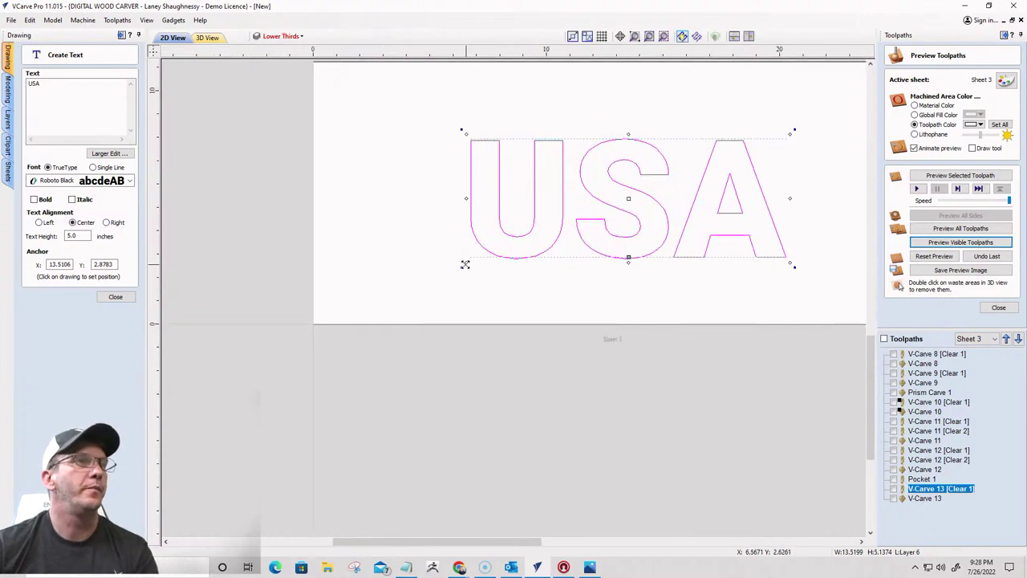
{"action": "left_click_drag", "start_coordinate": [465, 264], "coordinate": [414, 276]}
{"action": "scroll", "coordinate": [559, 287], "scroll_direction": "down", "scroll_amount": 1}
{"action": "scroll", "coordinate": [559, 287], "scroll_direction": "up", "scroll_amount": 3}
{"action": "scroll", "coordinate": [561, 273], "scroll_direction": "down", "scroll_amount": 5}
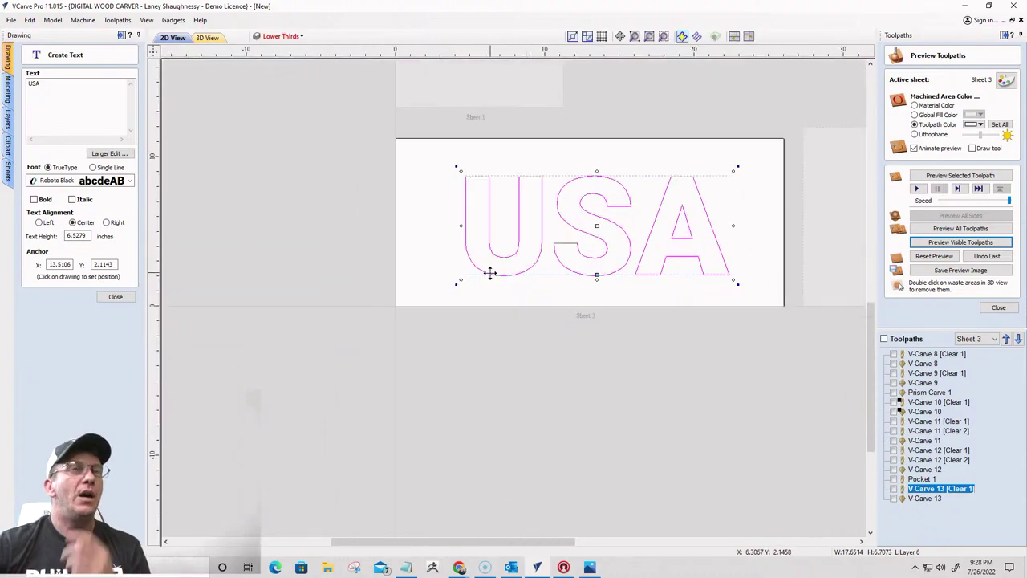
{"action": "scroll", "coordinate": [532, 288], "scroll_direction": "up", "scroll_amount": 2}
{"action": "scroll", "coordinate": [541, 292], "scroll_direction": "down", "scroll_amount": 3}
{"action": "scroll", "coordinate": [493, 369], "scroll_direction": "up", "scroll_amount": 3}
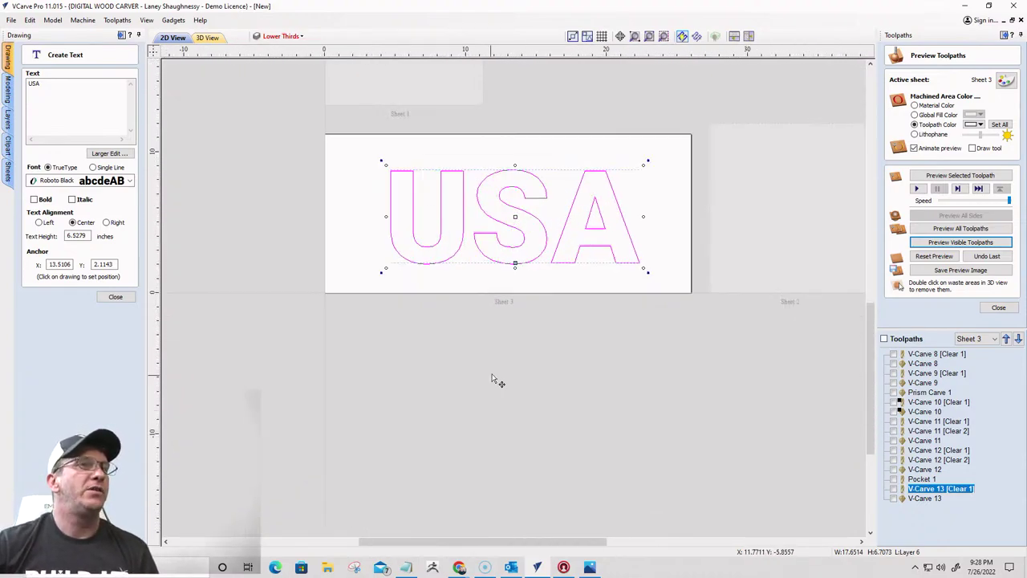
{"action": "left_click", "coordinate": [116, 298]}
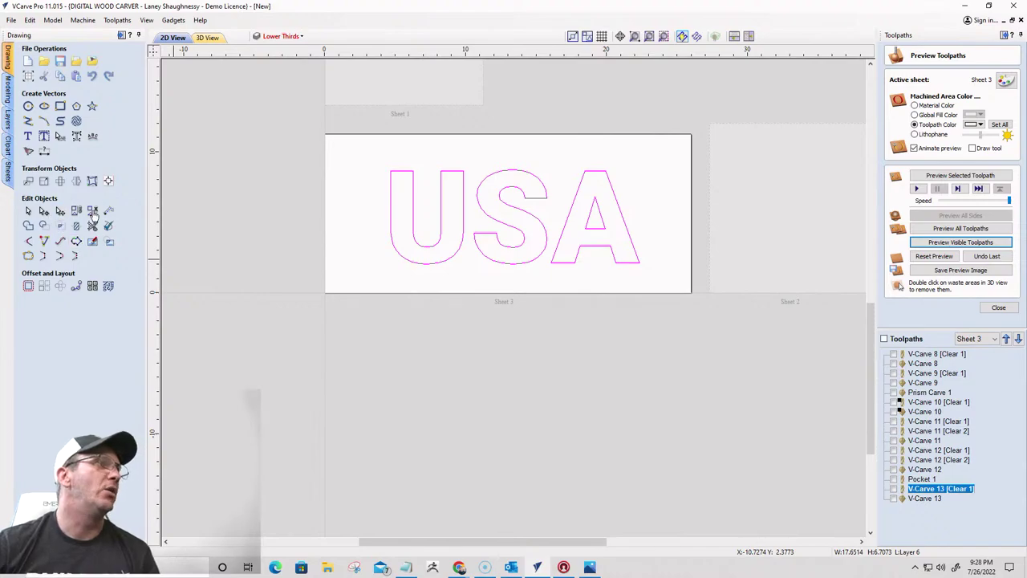
Draw a trial horizontal line across the USA lettering, then undo it
{"action": "left_click", "coordinate": [29, 120]}
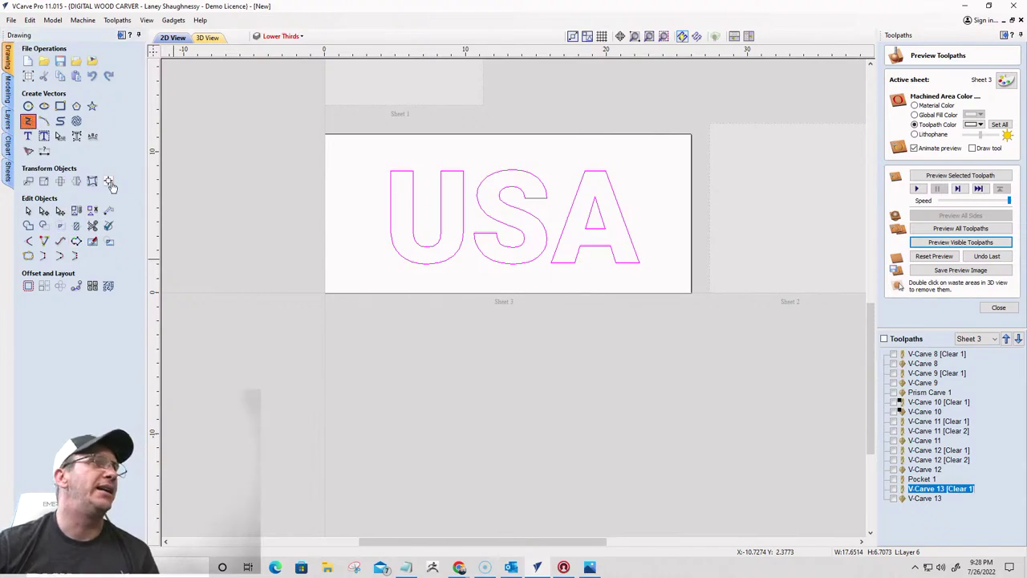
{"action": "left_click", "coordinate": [343, 210]}
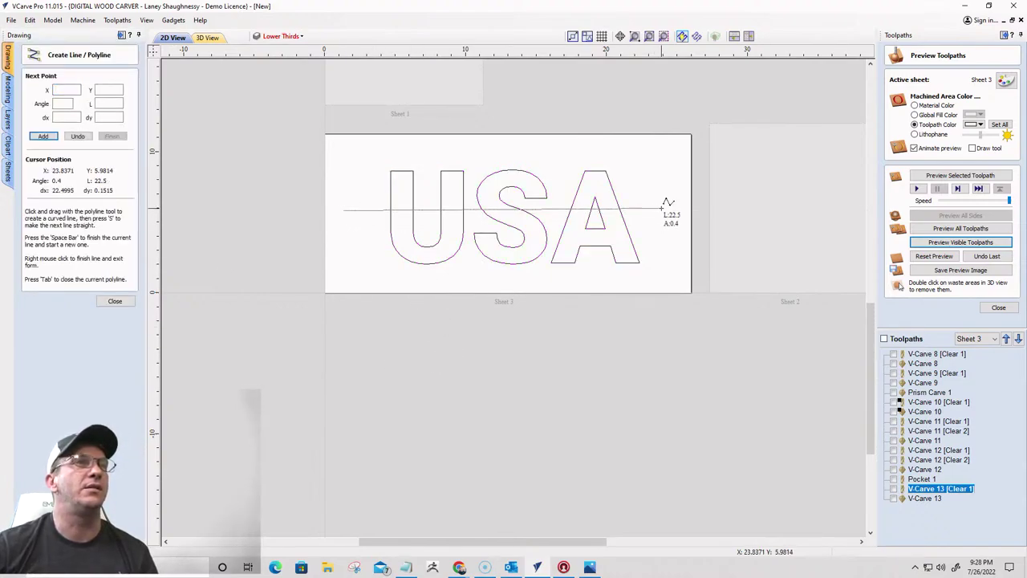
{"action": "left_click", "coordinate": [669, 210]}
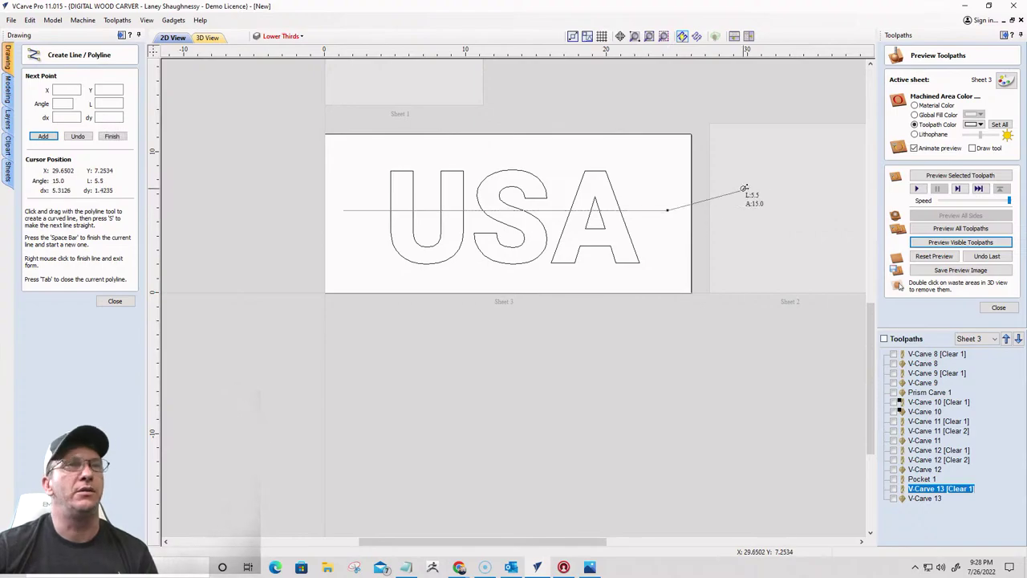
{"action": "key", "text": "space"}
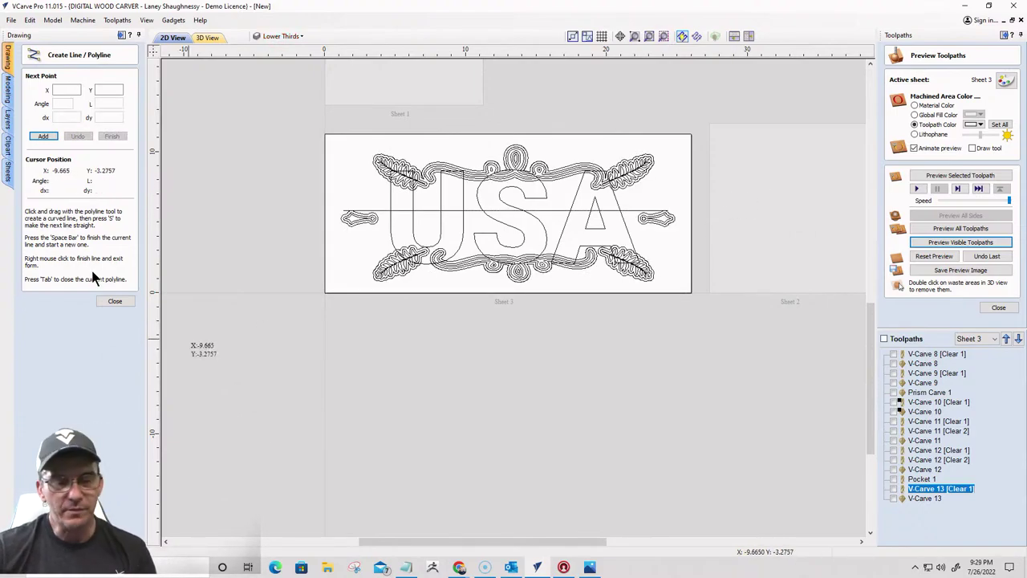
{"action": "key", "text": "ctrl+z"}
Hide the Lower Thirds layer and make Layer 6 the active layer
{"action": "left_click", "coordinate": [276, 36]}
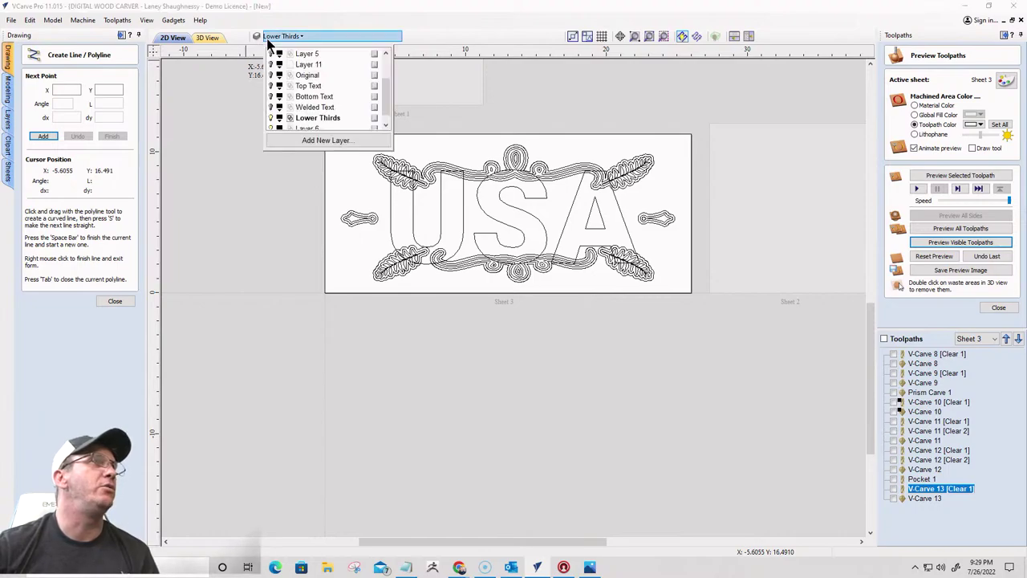
{"action": "left_click", "coordinate": [271, 118]}
{"action": "scroll", "coordinate": [315, 121], "scroll_direction": "down", "scroll_amount": 1}
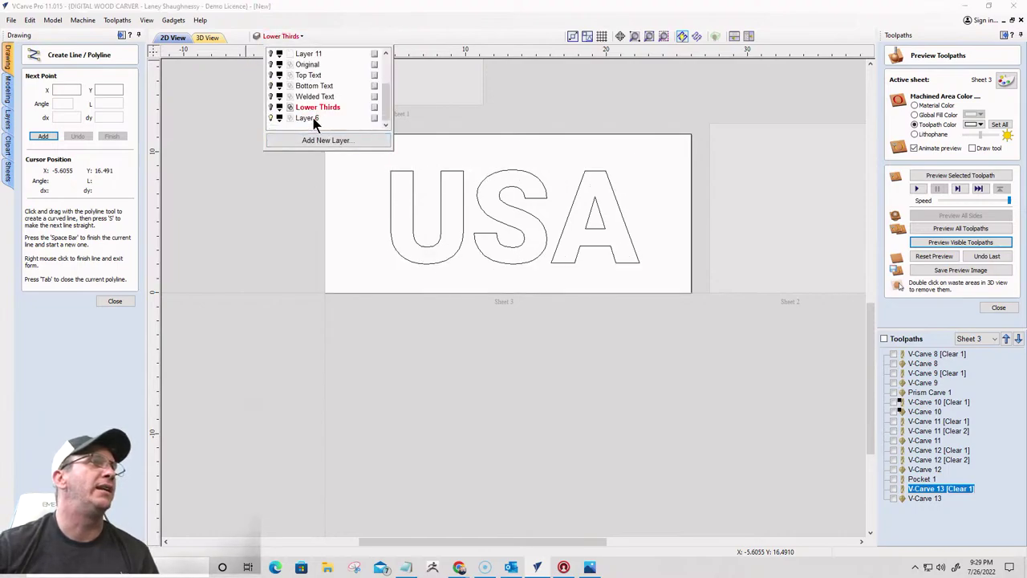
{"action": "left_click", "coordinate": [308, 118]}
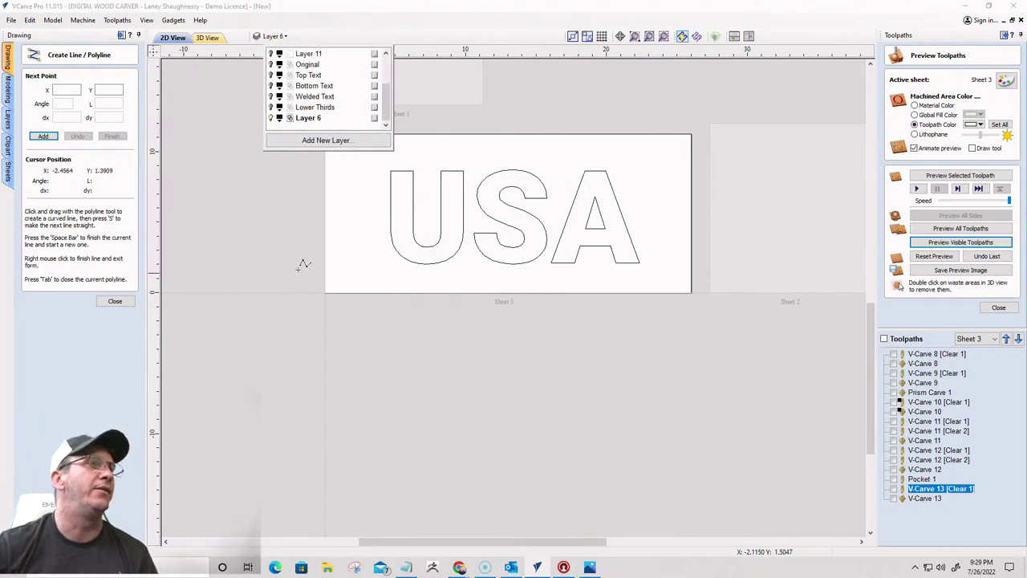
Draw a 22.5-inch horizontal line from left of the U to past the A
{"action": "left_click", "coordinate": [339, 212]}
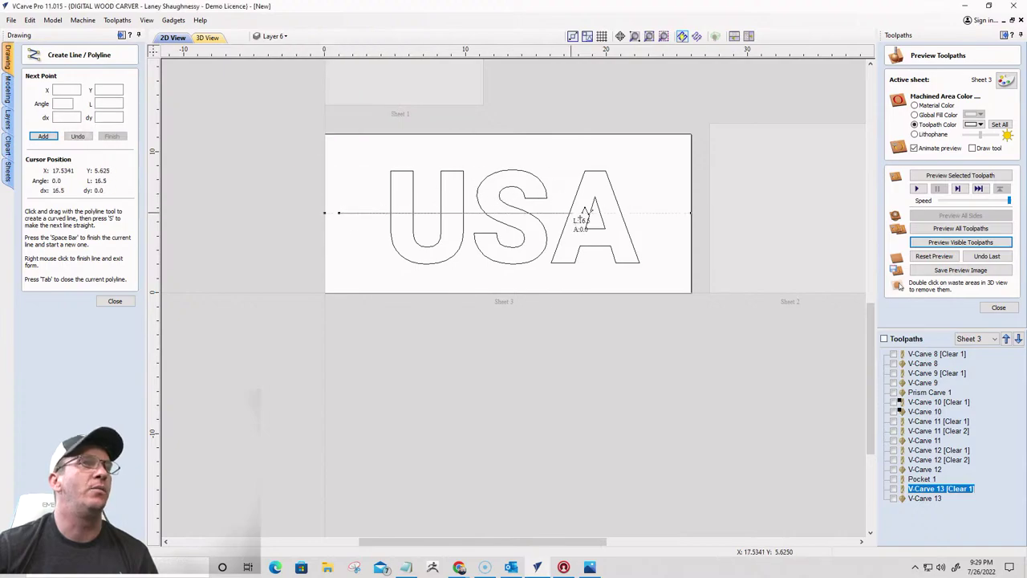
{"action": "left_click", "coordinate": [655, 213]}
{"action": "key", "text": "space"}
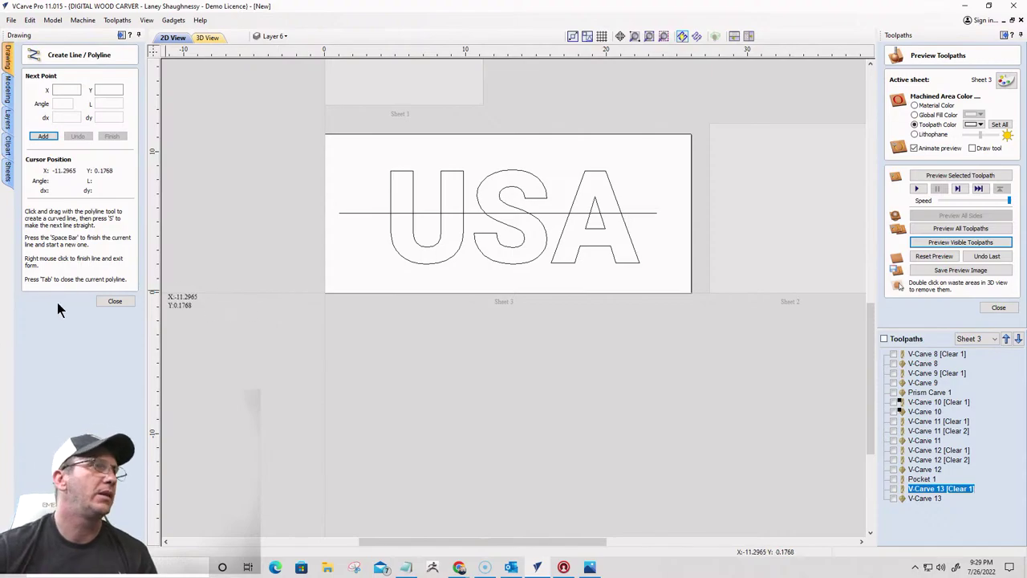
{"action": "left_click", "coordinate": [117, 302]}
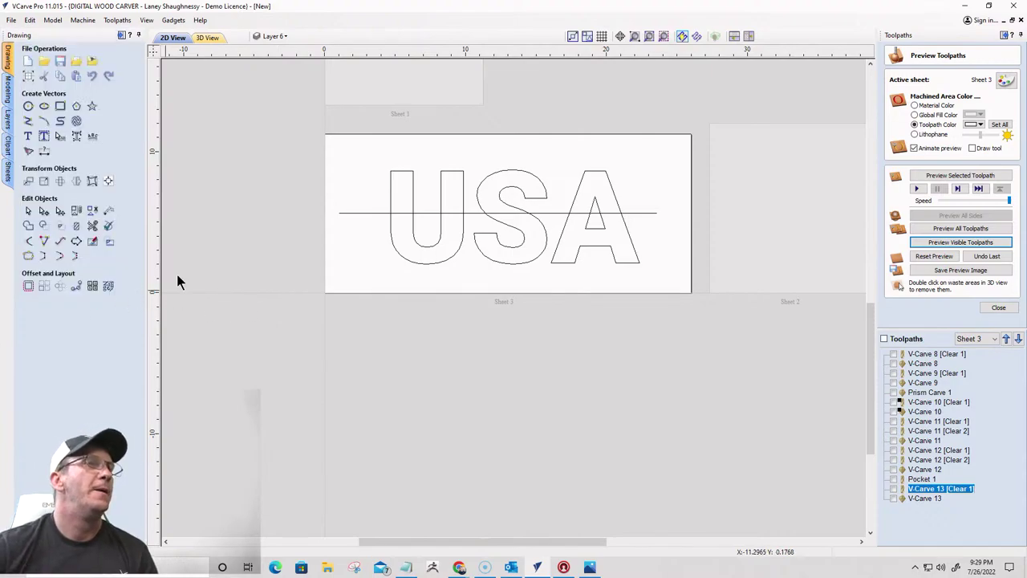
{"action": "left_click", "coordinate": [366, 214]}
Centre the horizontal line and the USA lettering on the material
{"action": "left_click", "coordinate": [108, 180]}
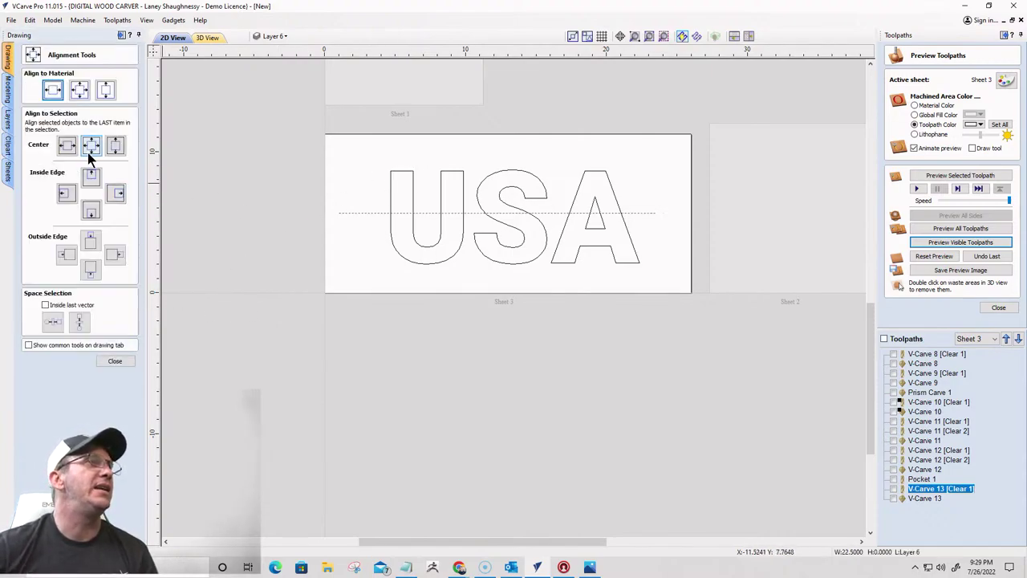
{"action": "left_click", "coordinate": [78, 90]}
{"action": "left_click", "coordinate": [180, 144]}
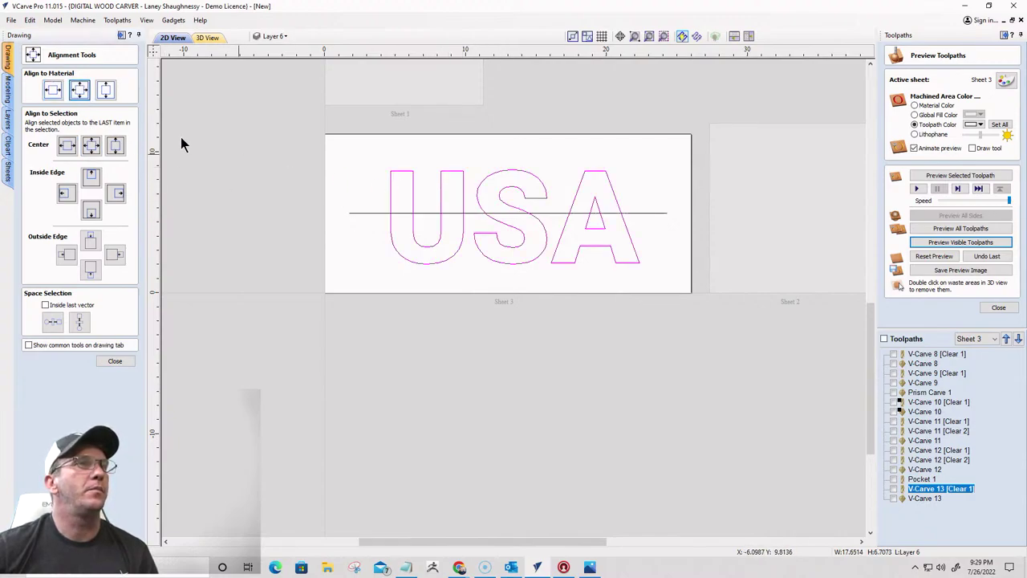
{"action": "left_click", "coordinate": [79, 91]}
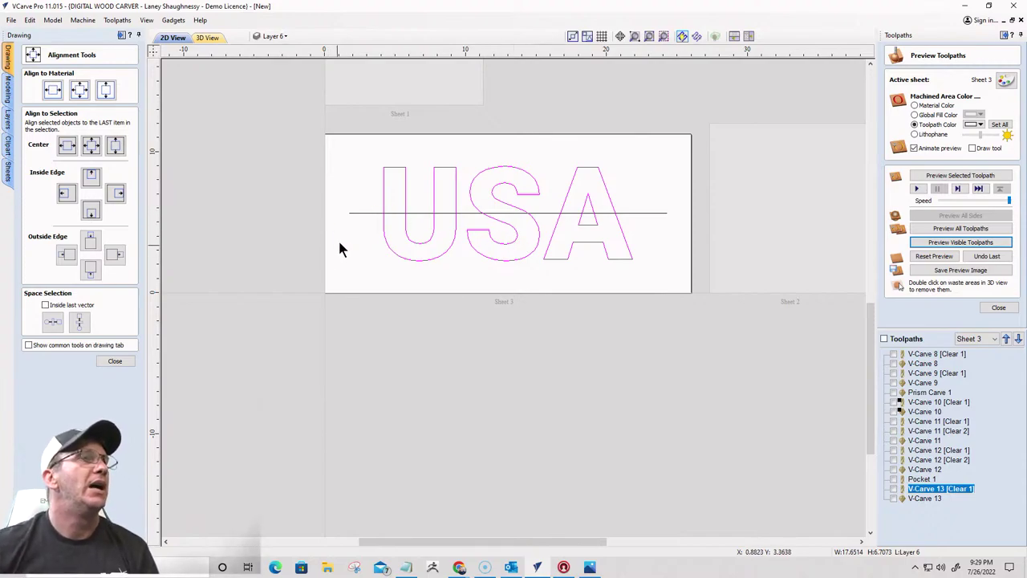
Draw a 22.5 by 0.5 inch rectangle along the horizontal line
{"action": "scroll", "coordinate": [353, 229], "scroll_direction": "up", "scroll_amount": 3}
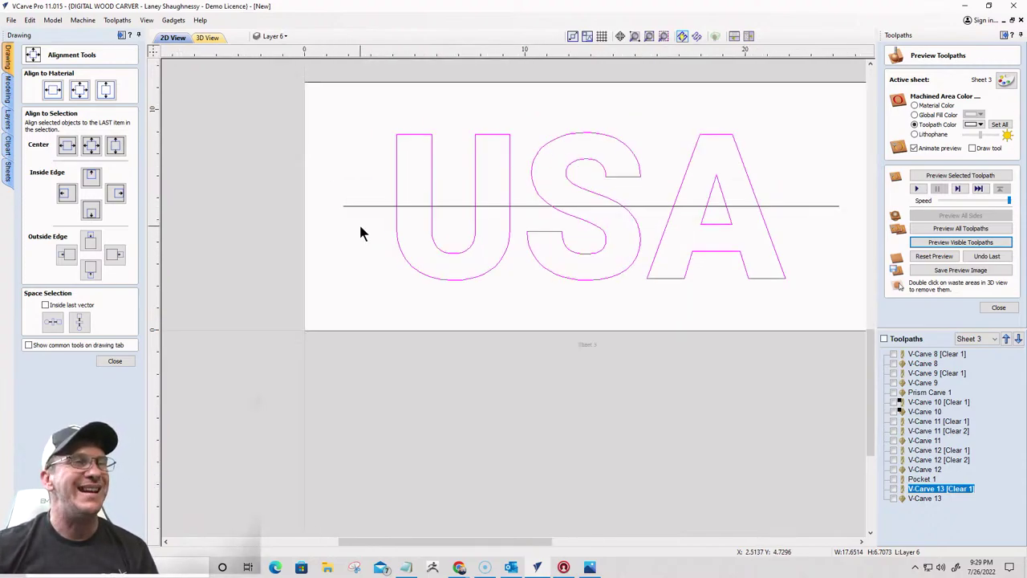
{"action": "left_click", "coordinate": [116, 361]}
{"action": "left_click", "coordinate": [60, 106]}
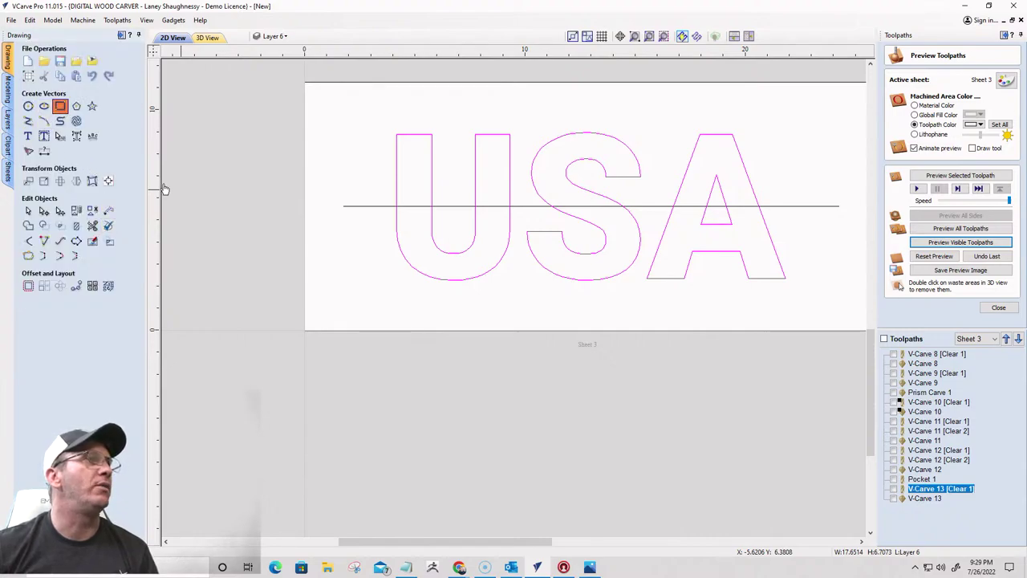
{"action": "left_click_drag", "start_coordinate": [345, 207], "coordinate": [840, 215]}
Give the rectangle square corners and apply the change
{"action": "scroll", "coordinate": [485, 270], "scroll_direction": "down", "scroll_amount": 1}
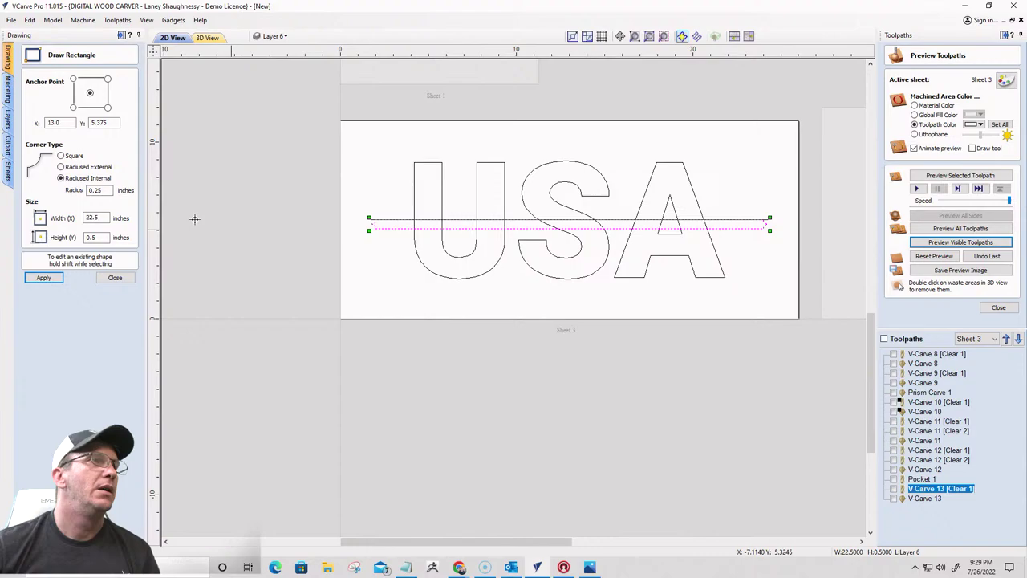
{"action": "left_click", "coordinate": [61, 155]}
{"action": "left_click", "coordinate": [43, 276]}
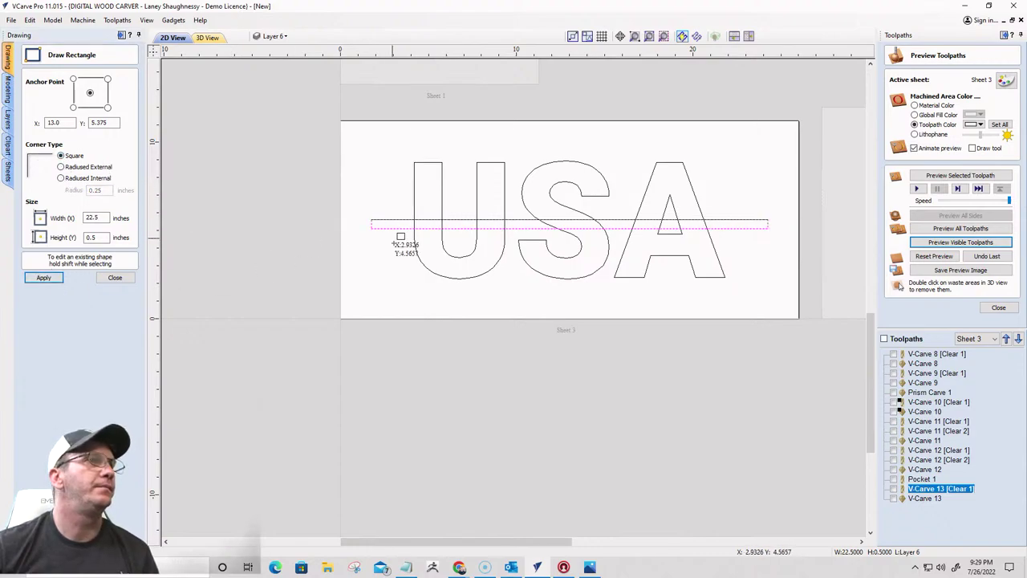
{"action": "scroll", "coordinate": [400, 238], "scroll_direction": "up", "scroll_amount": 3}
{"action": "scroll", "coordinate": [335, 131], "scroll_direction": "down", "scroll_amount": 2}
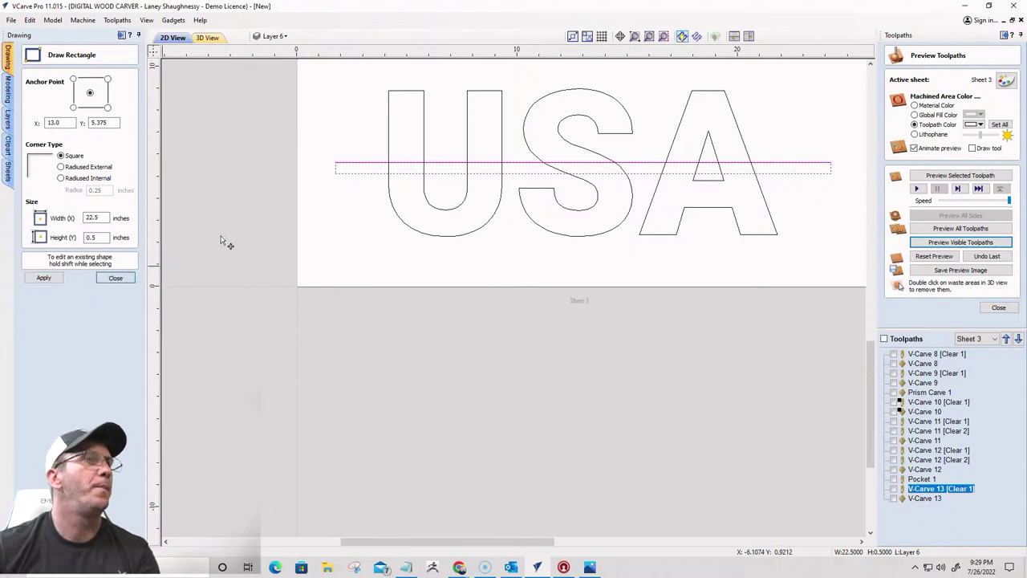
{"action": "key", "text": "Escape"}
Drag copies of the stripe downward to form four horizontal stripes
{"action": "left_click", "coordinate": [337, 171]}
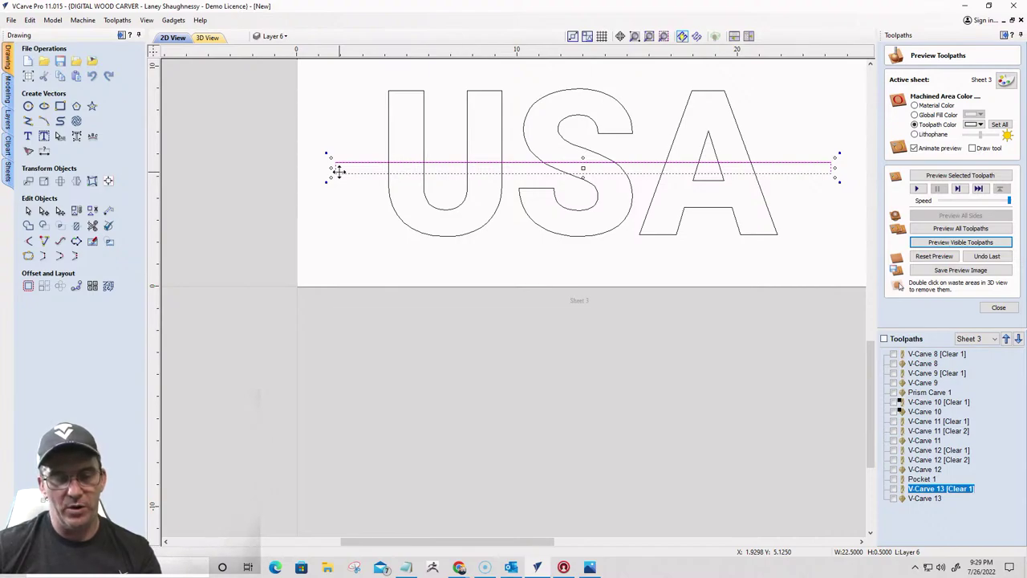
{"action": "left_click_drag", "start_coordinate": [338, 170], "coordinate": [342, 222]}
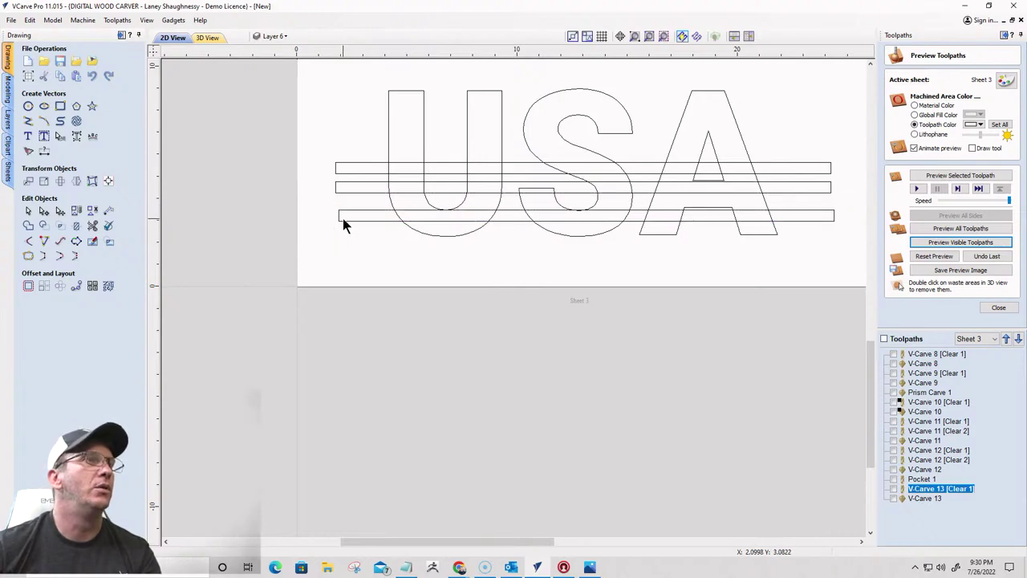
{"action": "left_click", "coordinate": [344, 220]}
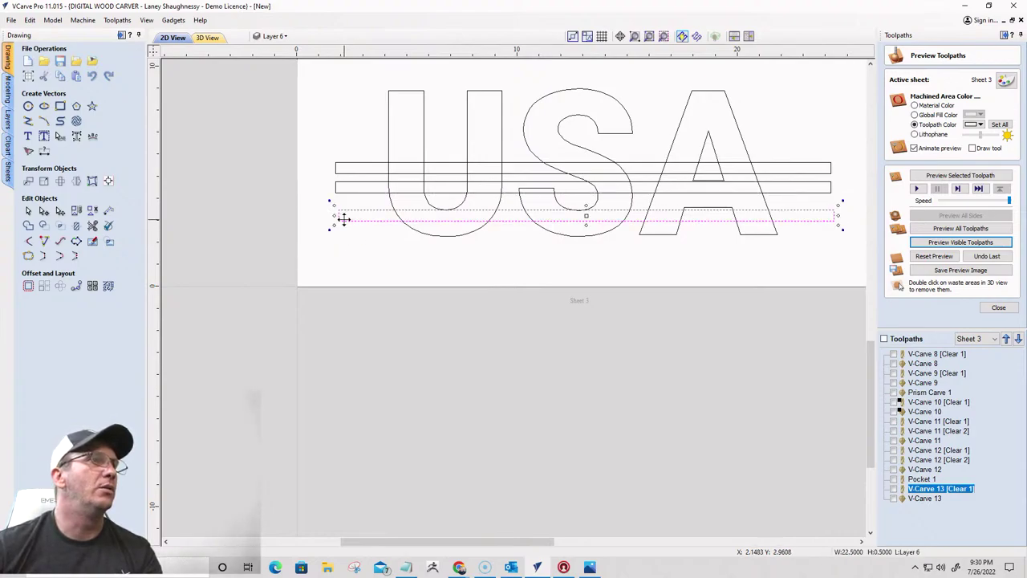
{"action": "left_click_drag", "start_coordinate": [343, 218], "coordinate": [339, 234]}
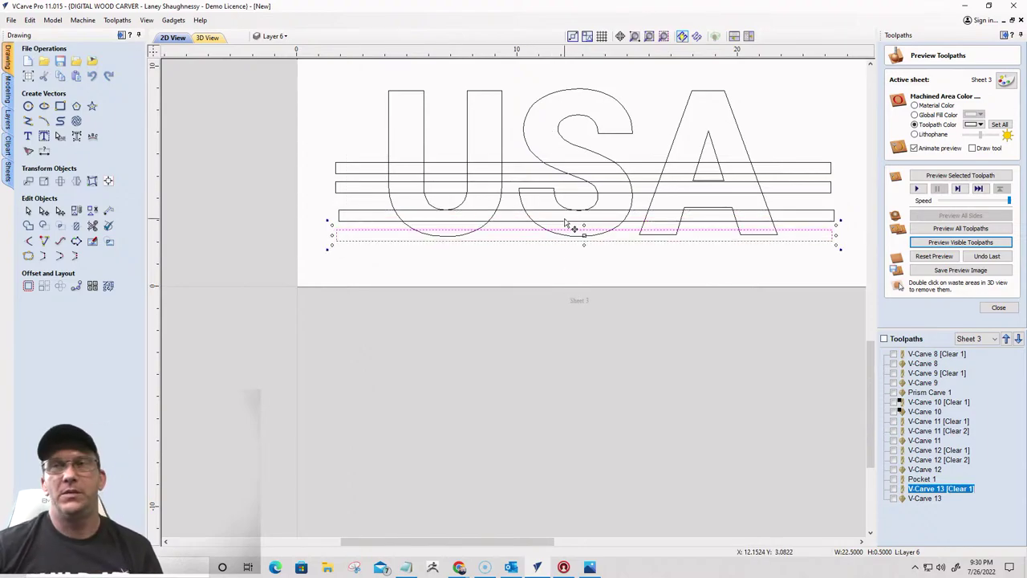
{"action": "scroll", "coordinate": [555, 184], "scroll_direction": "up", "scroll_amount": 2}
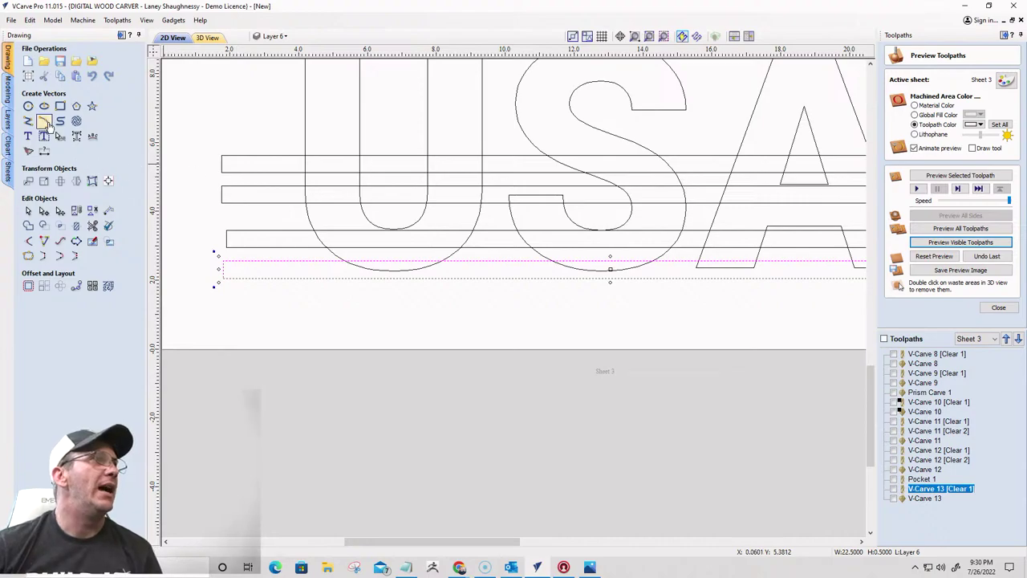
Draw a roughly 3.58-inch vertical line through the S down to the bottom stripe
{"action": "left_click", "coordinate": [44, 121]}
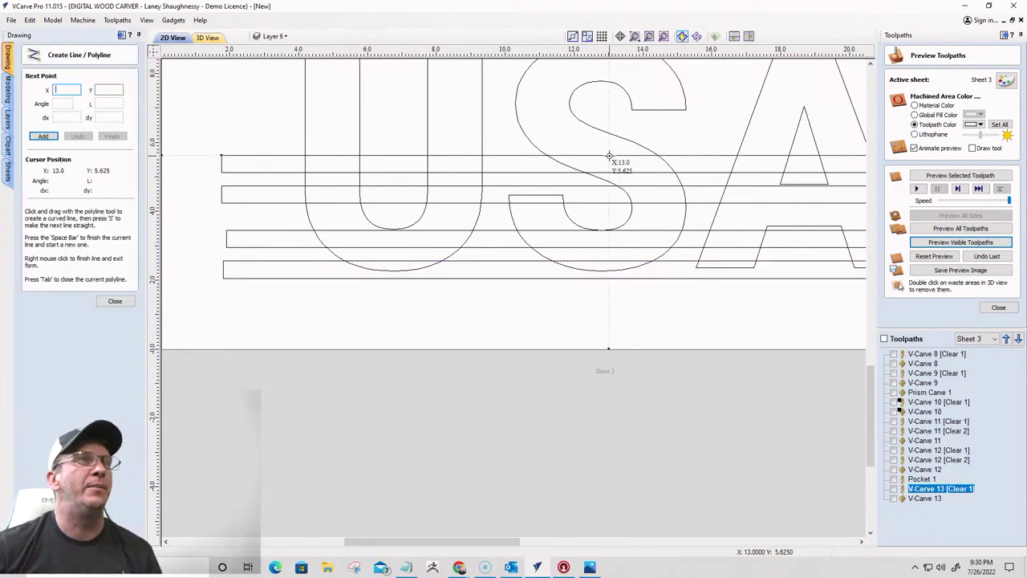
{"action": "left_click", "coordinate": [609, 155]}
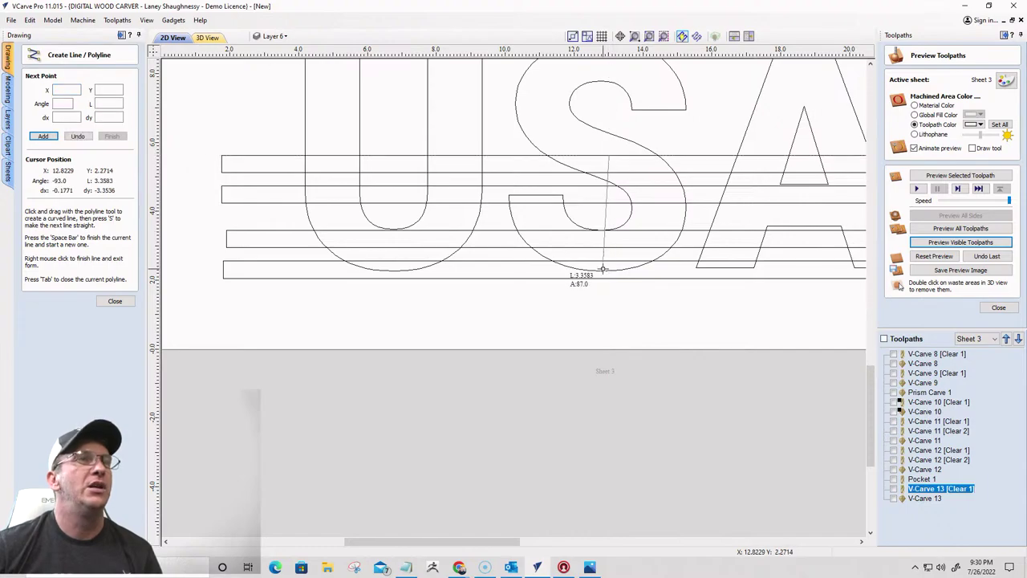
{"action": "scroll", "coordinate": [603, 269], "scroll_direction": "up", "scroll_amount": 5}
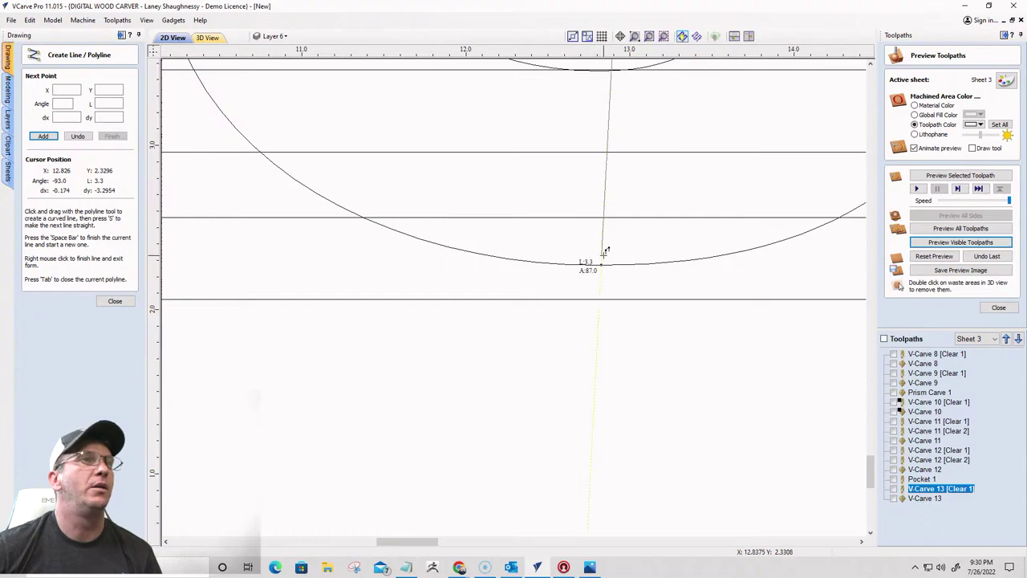
{"action": "scroll", "coordinate": [605, 253], "scroll_direction": "down", "scroll_amount": 5}
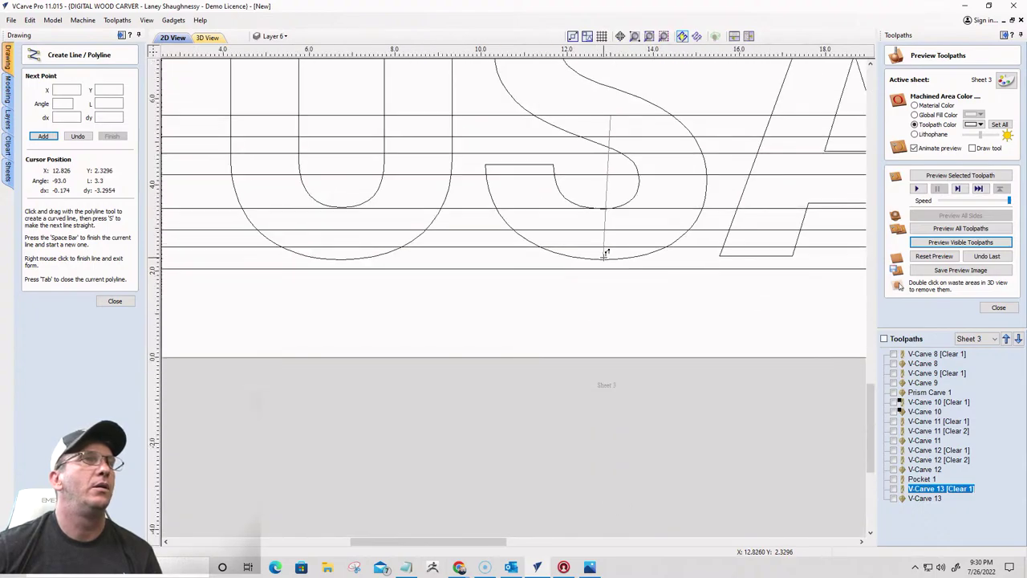
{"action": "right_click", "coordinate": [608, 193]}
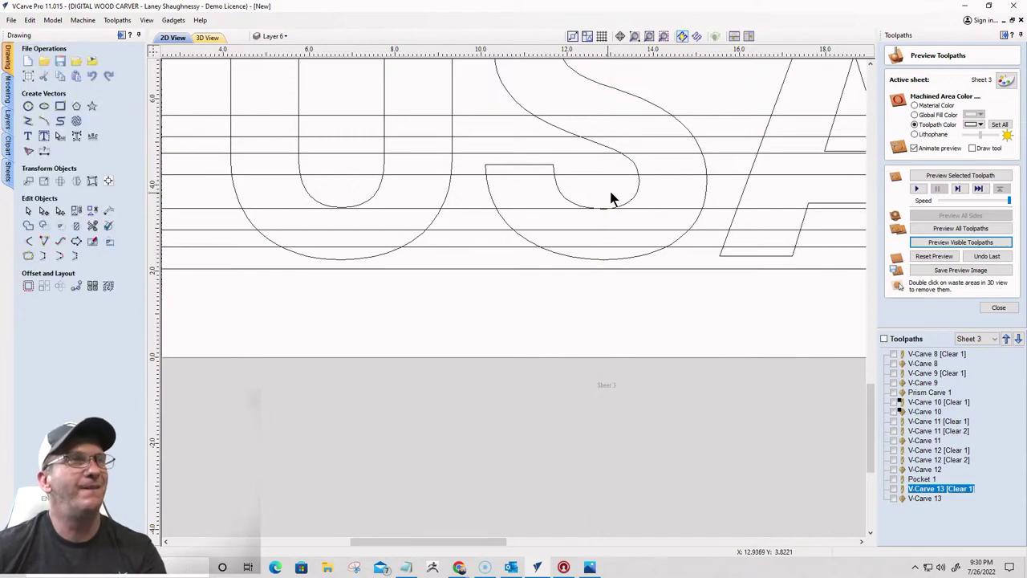
{"action": "left_click", "coordinate": [28, 121]}
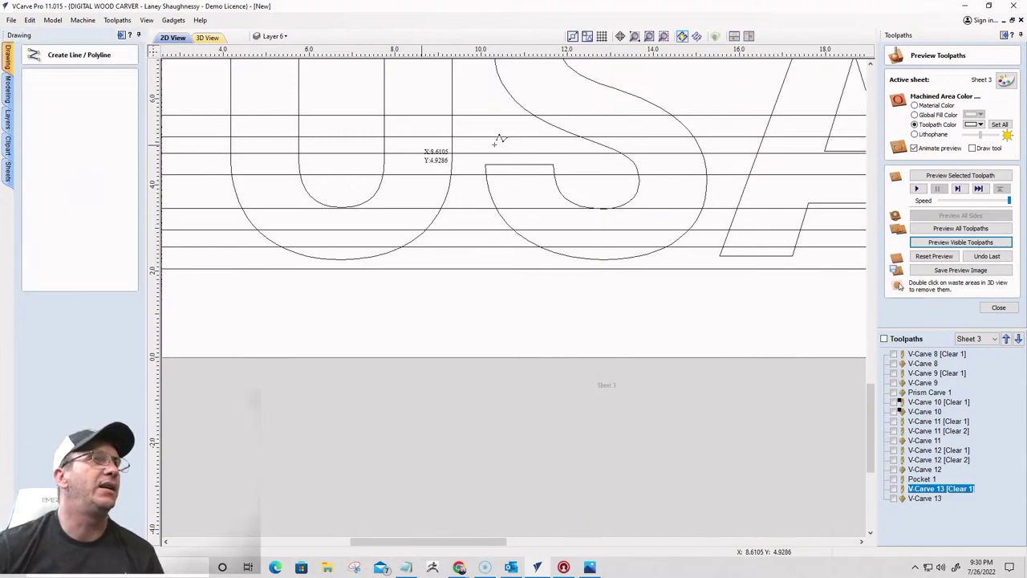
{"action": "left_click", "coordinate": [604, 119]}
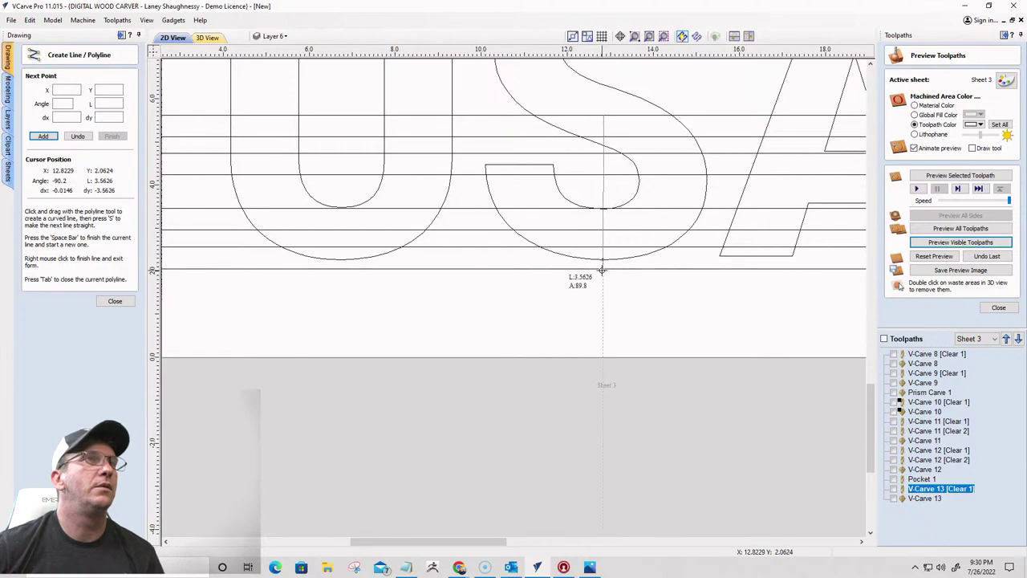
{"action": "scroll", "coordinate": [601, 272], "scroll_direction": "up", "scroll_amount": 6}
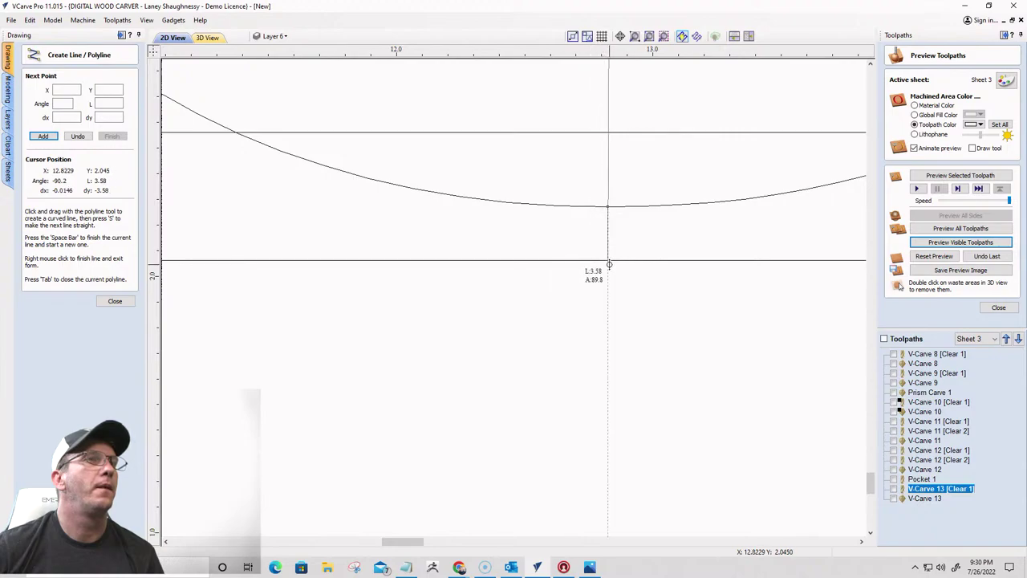
{"action": "left_click", "coordinate": [611, 265]}
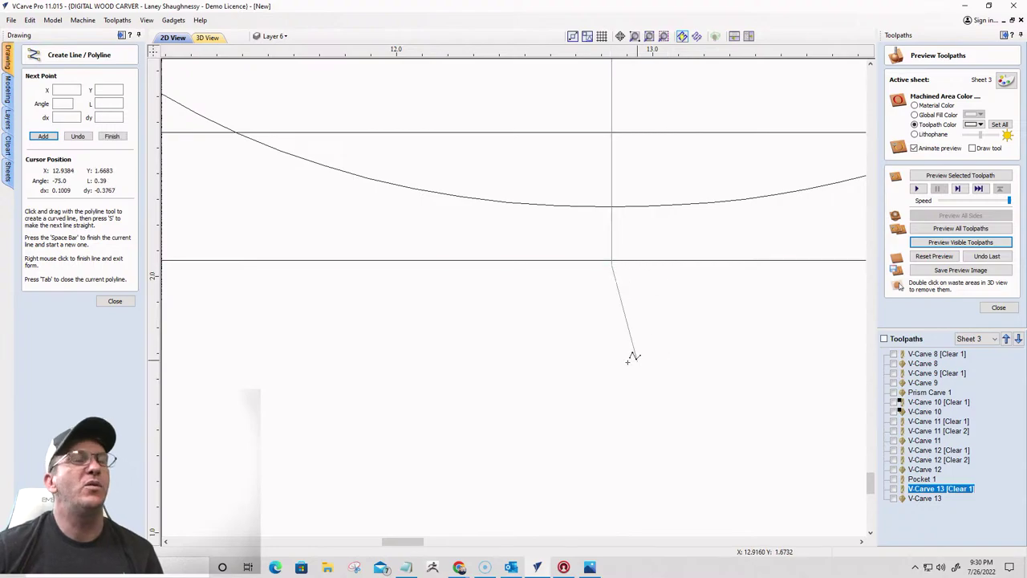
{"action": "key", "text": "space"}
{"action": "scroll", "coordinate": [603, 358], "scroll_direction": "down", "scroll_amount": 10}
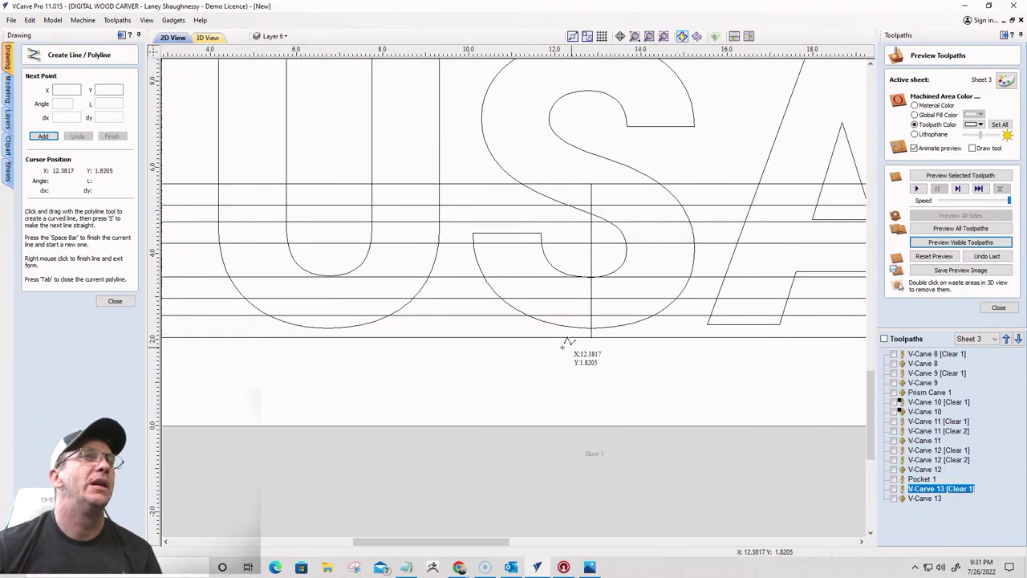
Close the line tool, check the vertical line, and box-select all four stripe rectangles
{"action": "left_click", "coordinate": [115, 301]}
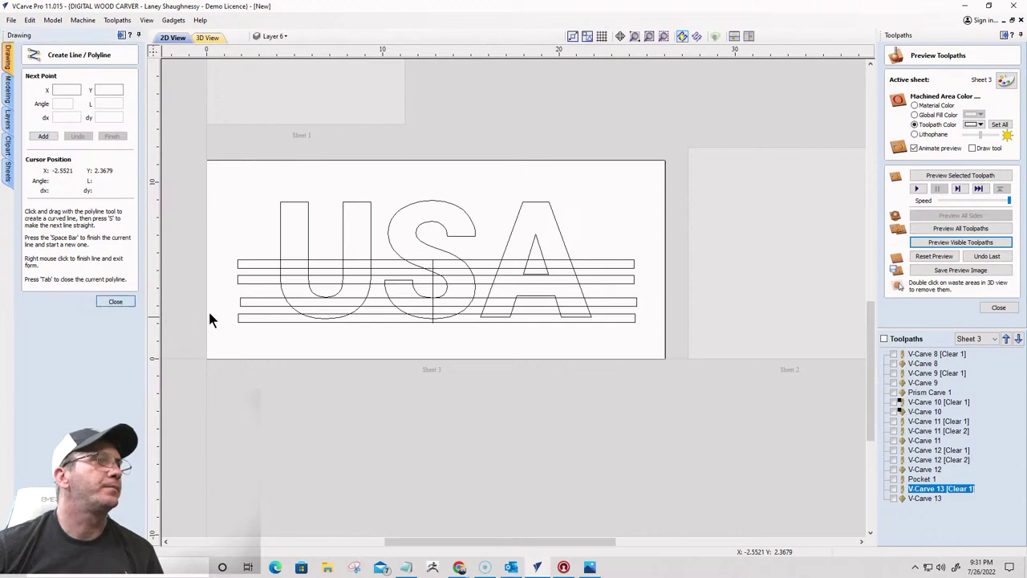
{"action": "scroll", "coordinate": [369, 319], "scroll_direction": "up", "scroll_amount": 6}
{"action": "left_click", "coordinate": [669, 285]}
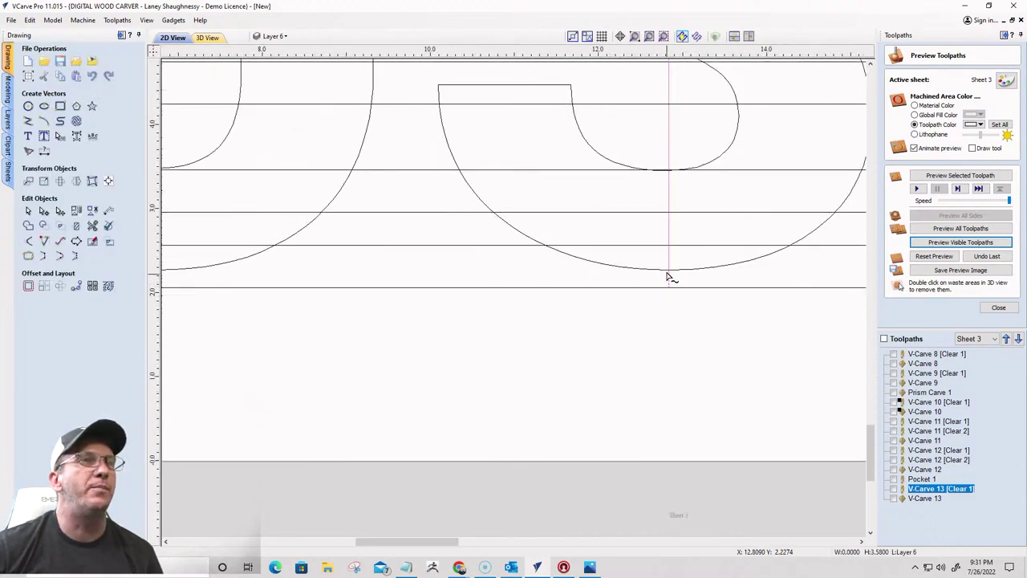
{"action": "scroll", "coordinate": [669, 278], "scroll_direction": "up", "scroll_amount": 4}
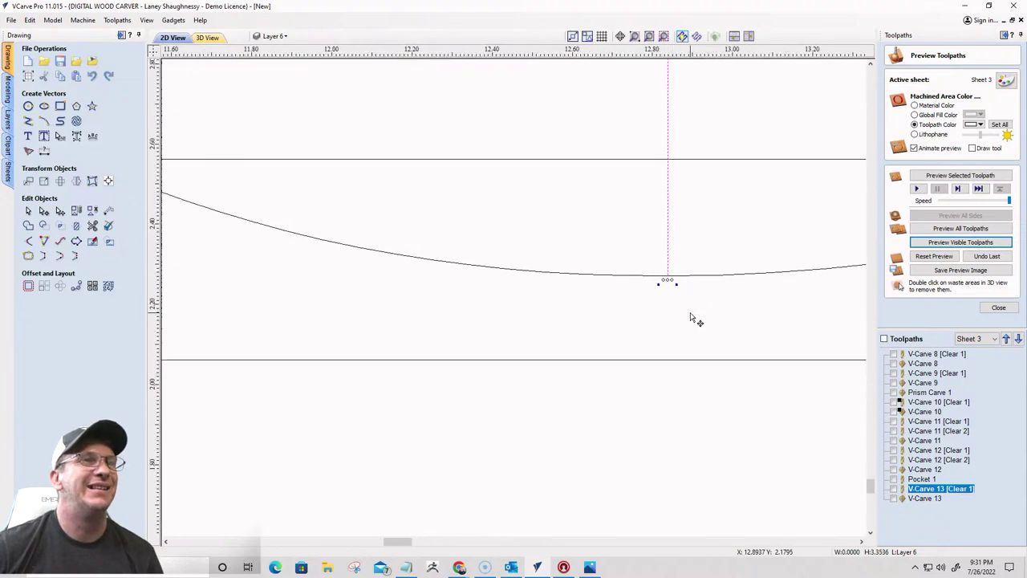
{"action": "scroll", "coordinate": [678, 257], "scroll_direction": "down", "scroll_amount": 6}
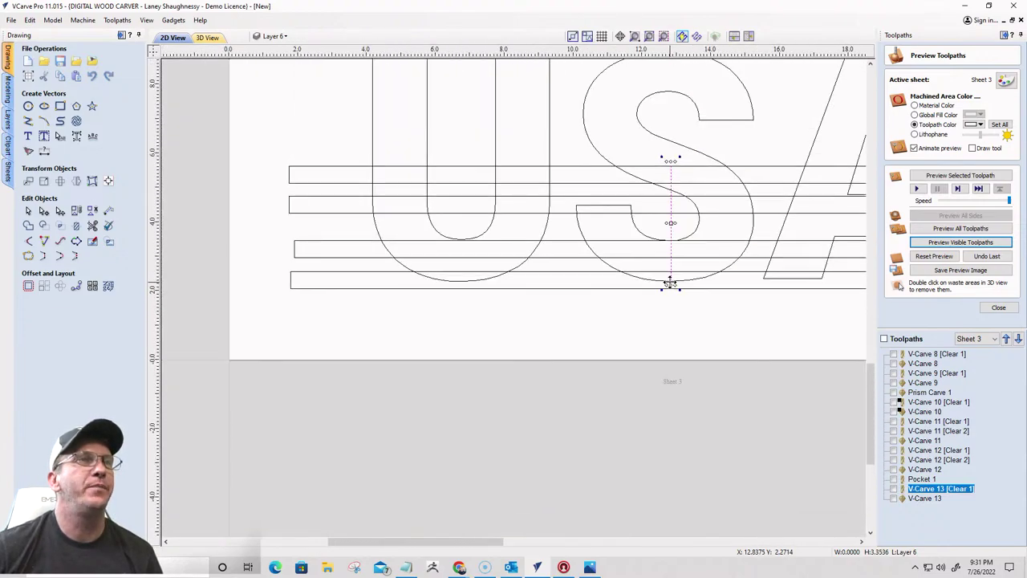
{"action": "scroll", "coordinate": [422, 222], "scroll_direction": "down", "scroll_amount": 1}
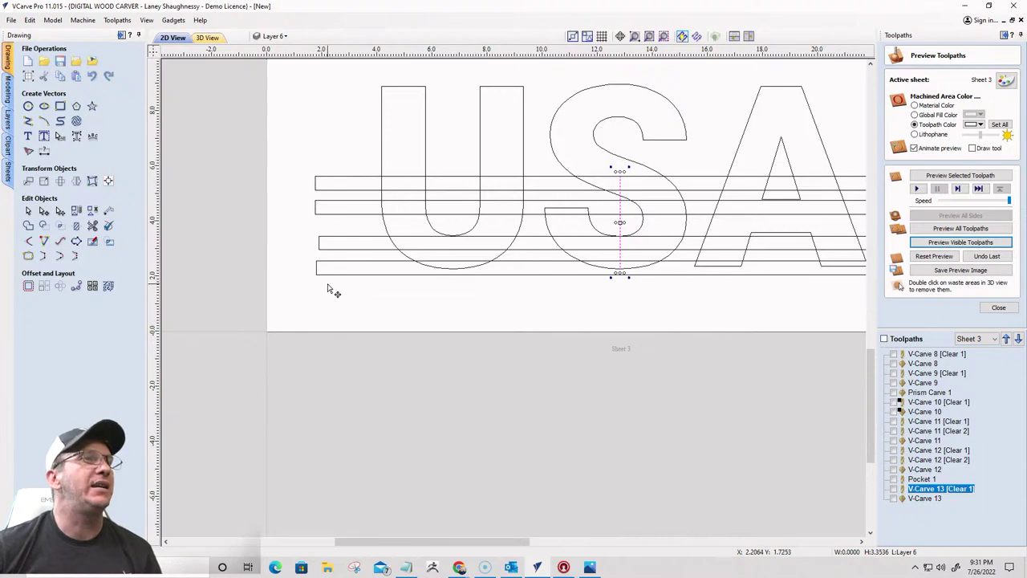
{"action": "left_click_drag", "start_coordinate": [328, 288], "coordinate": [304, 196]}
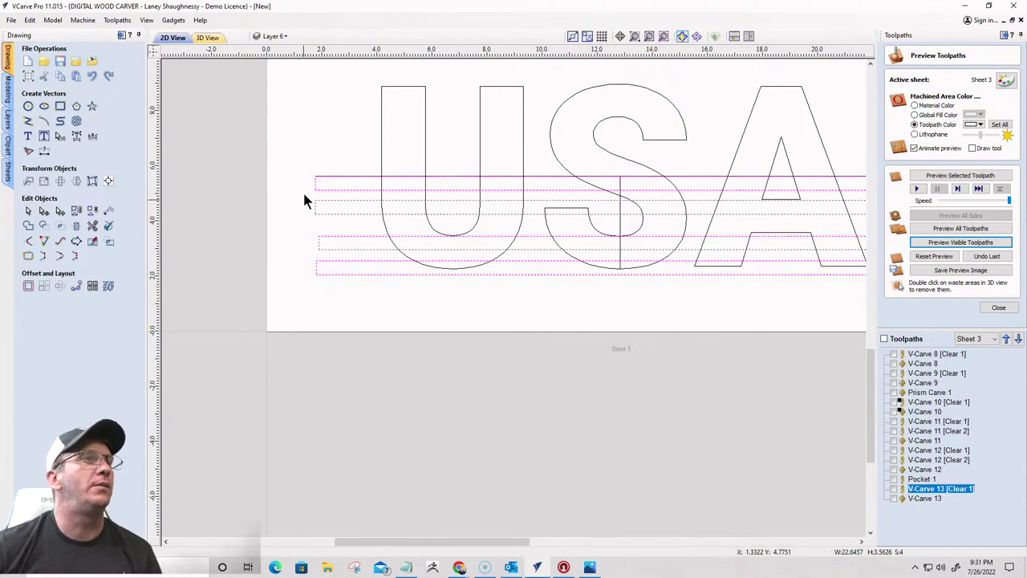
{"action": "scroll", "coordinate": [304, 215], "scroll_direction": "down", "scroll_amount": 2}
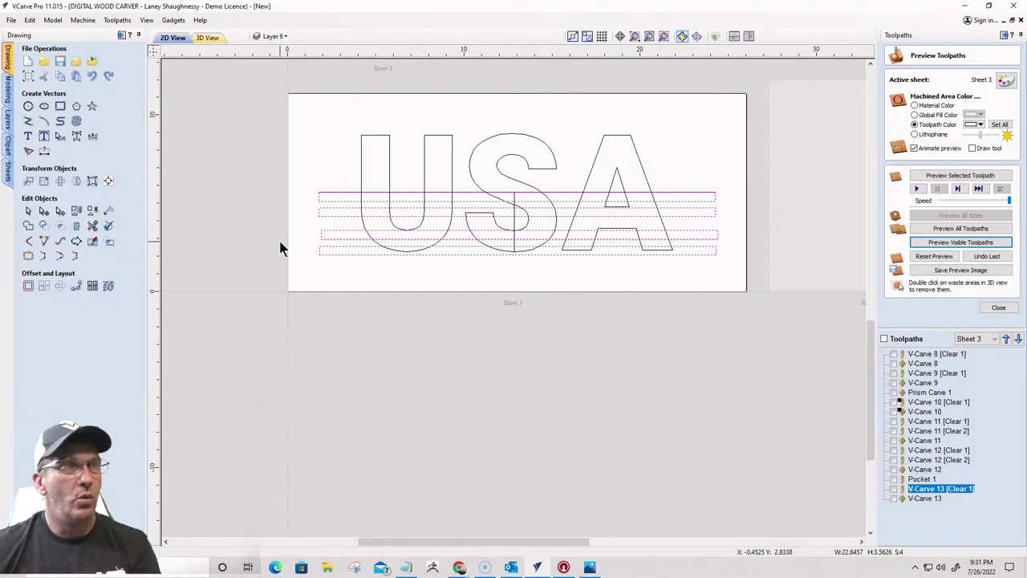
{"action": "scroll", "coordinate": [279, 238], "scroll_direction": "up", "scroll_amount": 3}
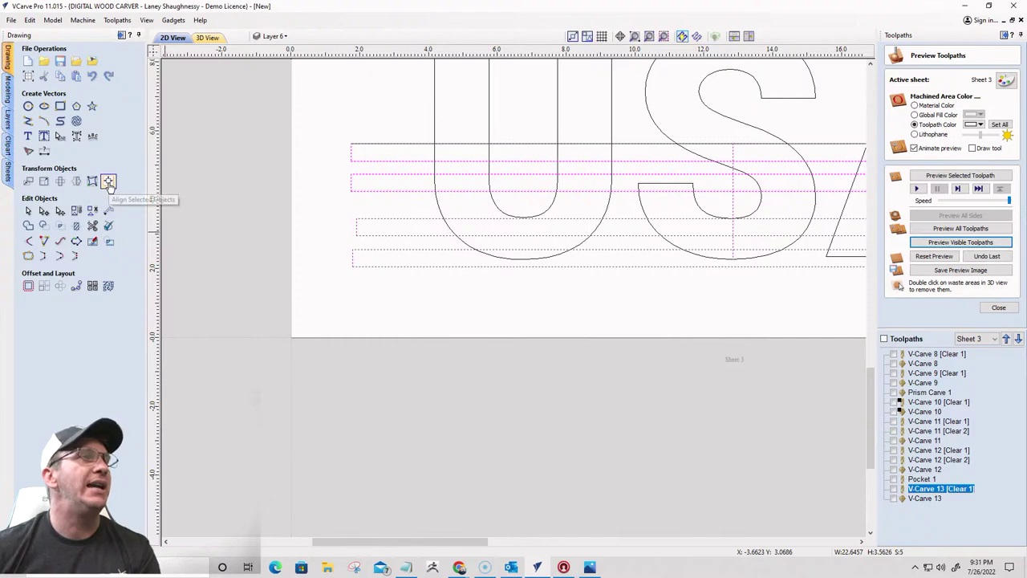
Centre the four stripes and space them evenly vertically inside the last vector
{"action": "left_click", "coordinate": [109, 182]}
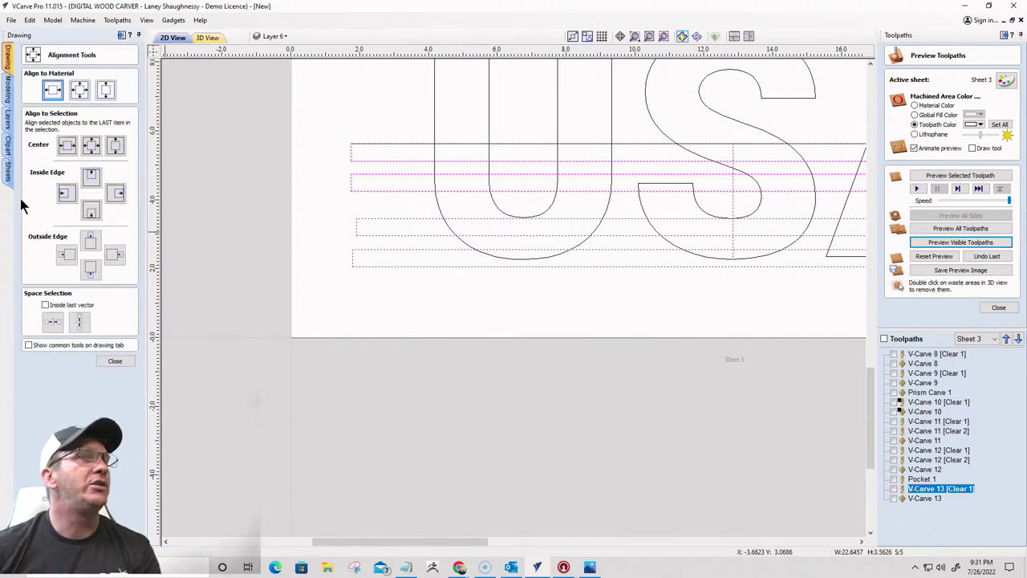
{"action": "left_click", "coordinate": [90, 148]}
{"action": "scroll", "coordinate": [587, 224], "scroll_direction": "down", "scroll_amount": 3}
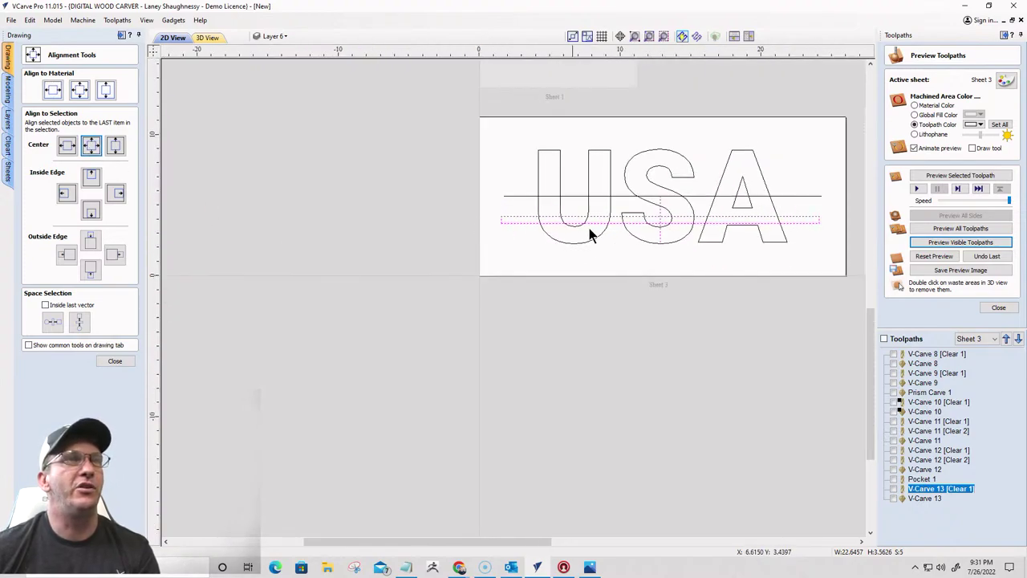
{"action": "scroll", "coordinate": [655, 229], "scroll_direction": "up", "scroll_amount": 3}
{"action": "scroll", "coordinate": [658, 232], "scroll_direction": "up", "scroll_amount": 1}
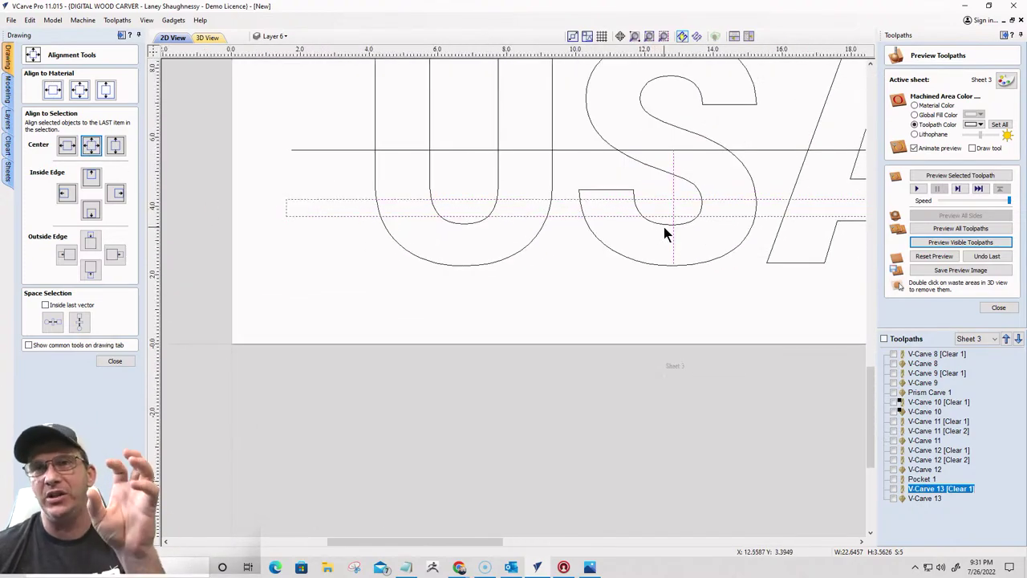
{"action": "left_click", "coordinate": [46, 305]}
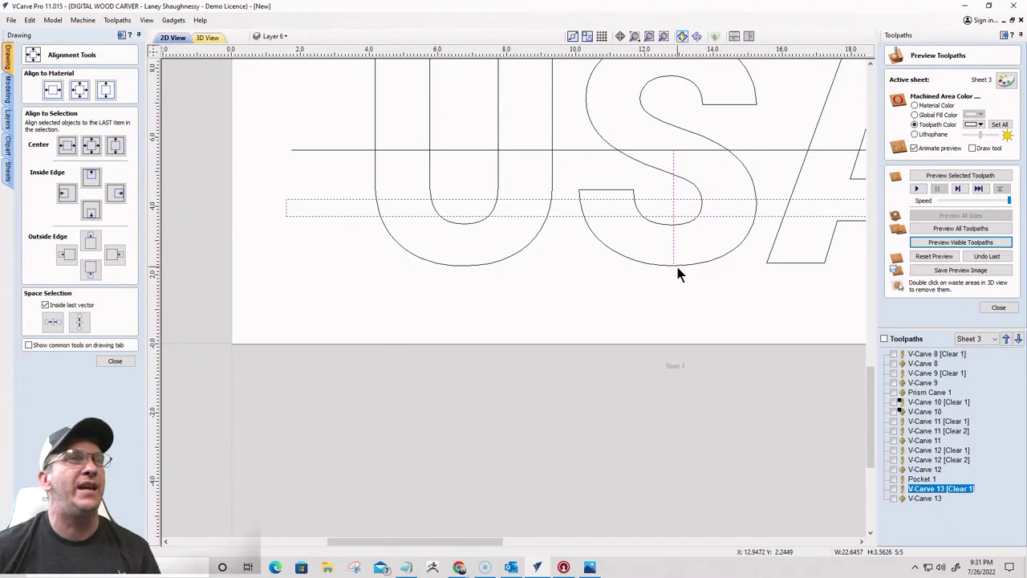
{"action": "left_click", "coordinate": [80, 323]}
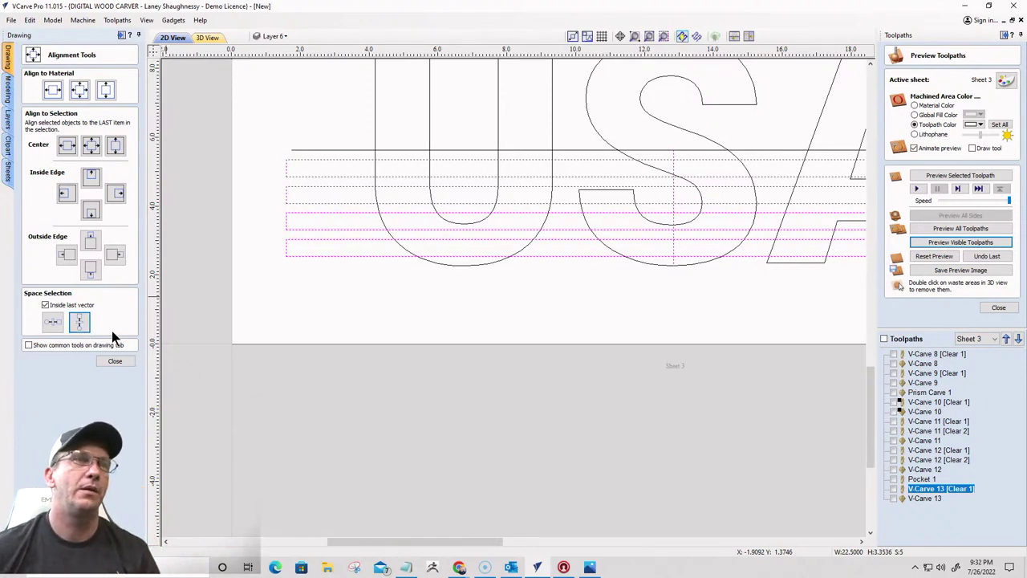
{"action": "left_click", "coordinate": [662, 290]}
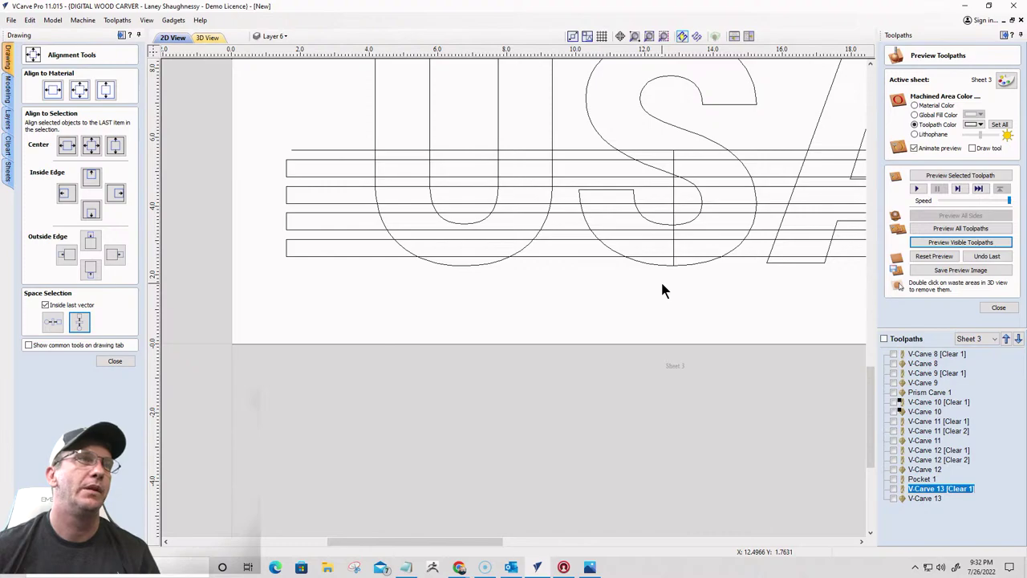
Select the vertical line through the S and inspect it
{"action": "scroll", "coordinate": [412, 207], "scroll_direction": "down", "scroll_amount": 1}
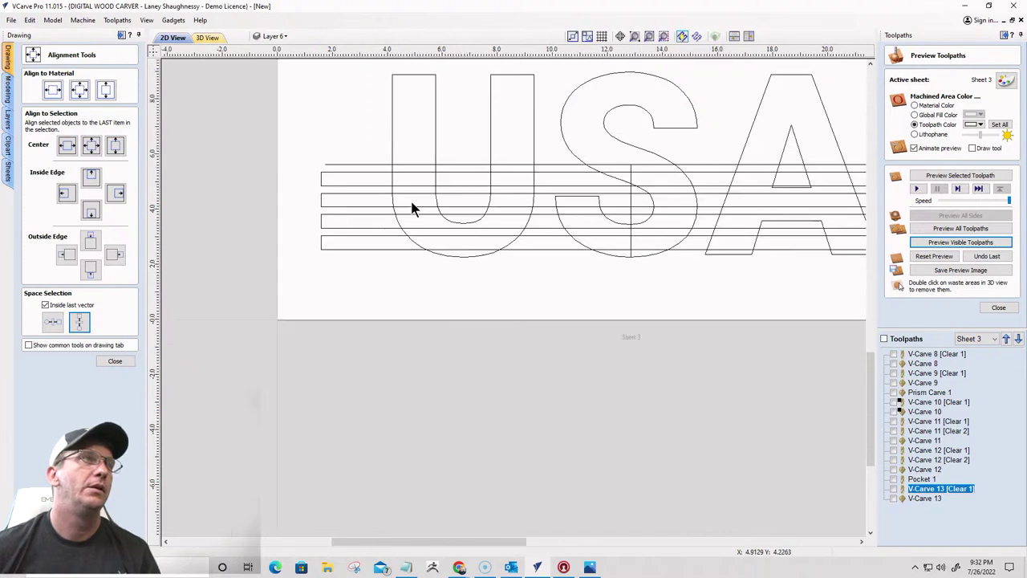
{"action": "left_click", "coordinate": [630, 203]}
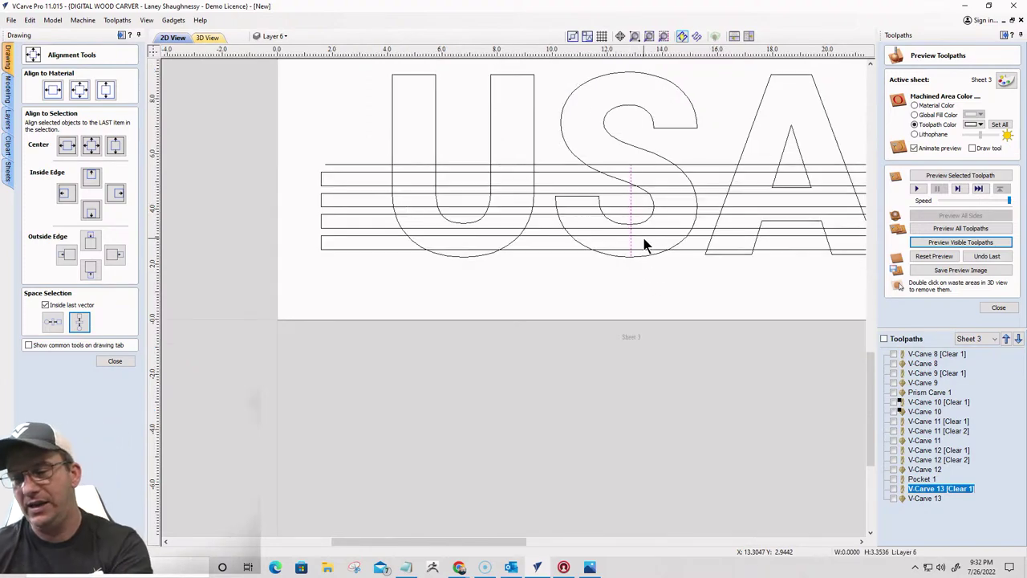
{"action": "scroll", "coordinate": [482, 217], "scroll_direction": "down", "scroll_amount": 2}
{"action": "scroll", "coordinate": [642, 216], "scroll_direction": "up", "scroll_amount": 4}
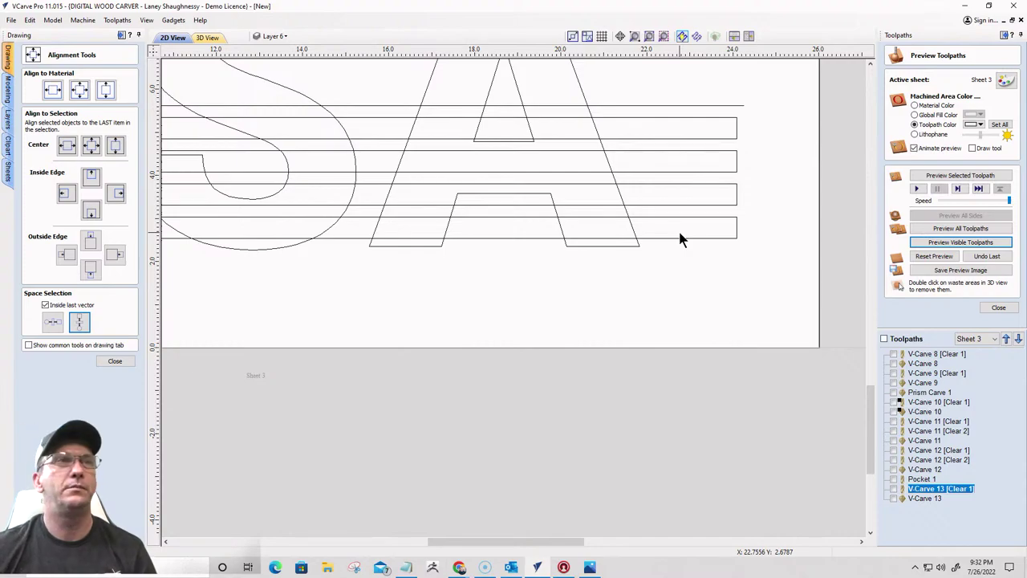
{"action": "scroll", "coordinate": [720, 246], "scroll_direction": "down", "scroll_amount": 1}
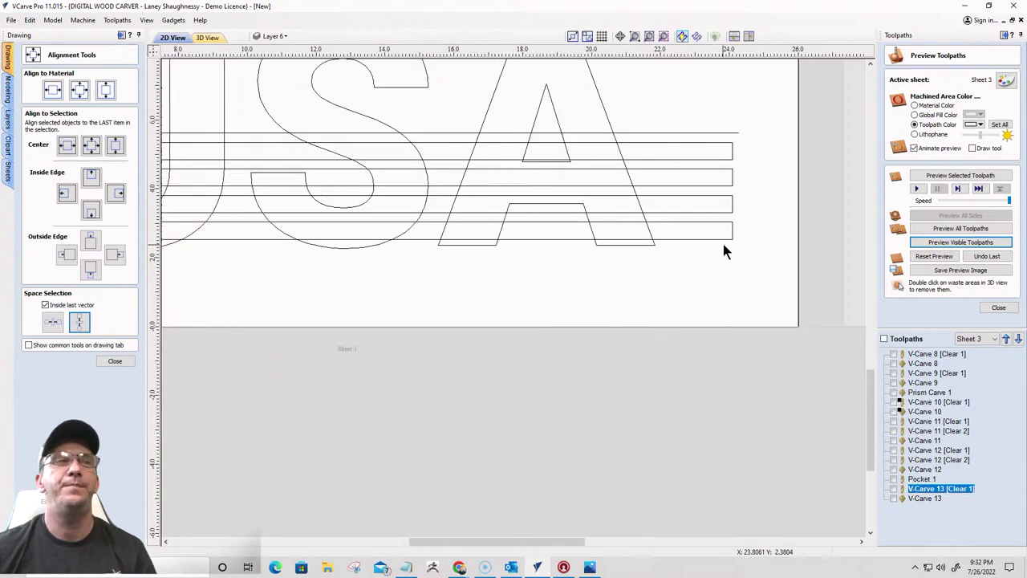
{"action": "scroll", "coordinate": [768, 248], "scroll_direction": "down", "scroll_amount": 1}
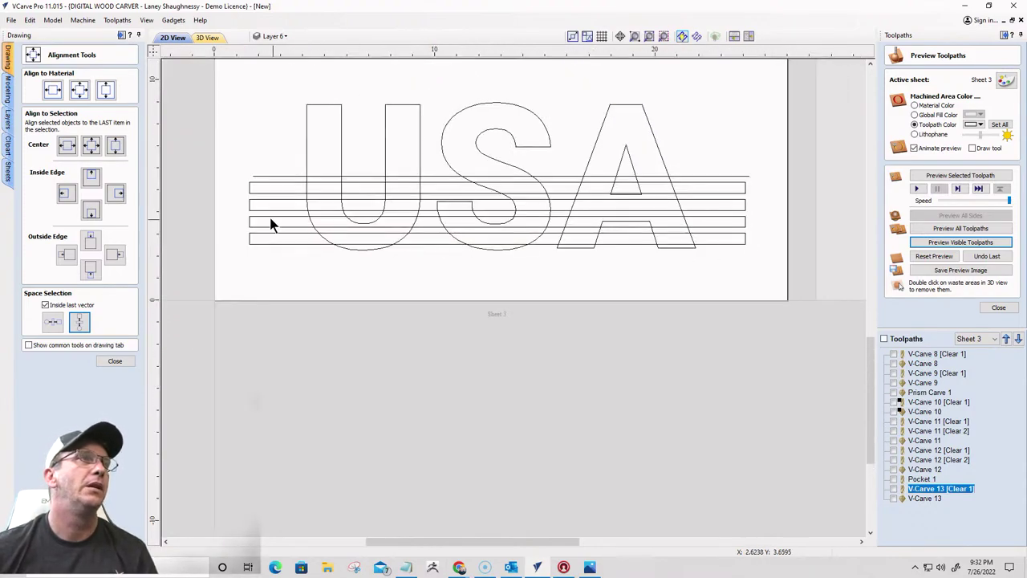
{"action": "scroll", "coordinate": [270, 220], "scroll_direction": "up", "scroll_amount": 1}
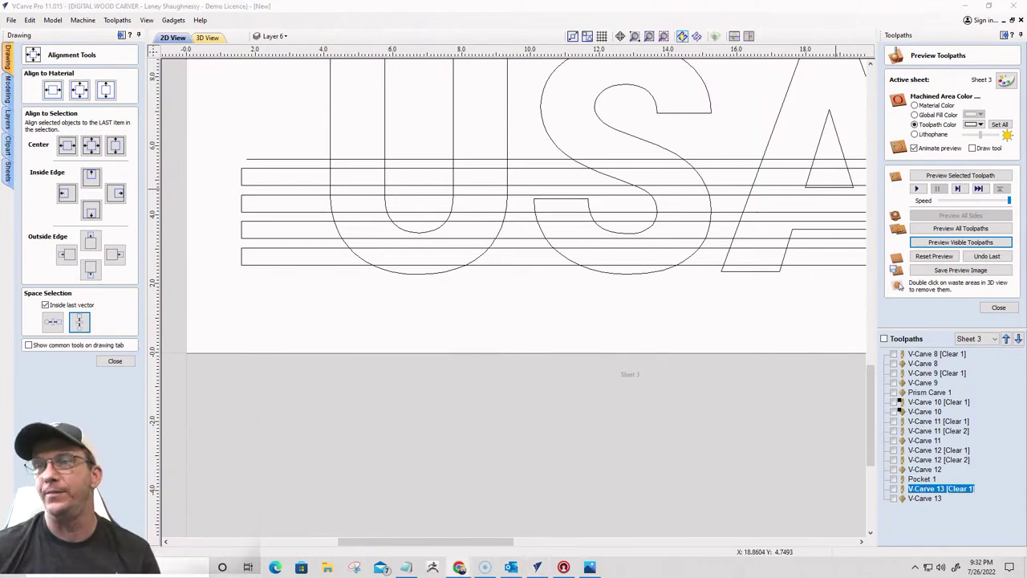
{"action": "key", "text": "alt+Tab"}
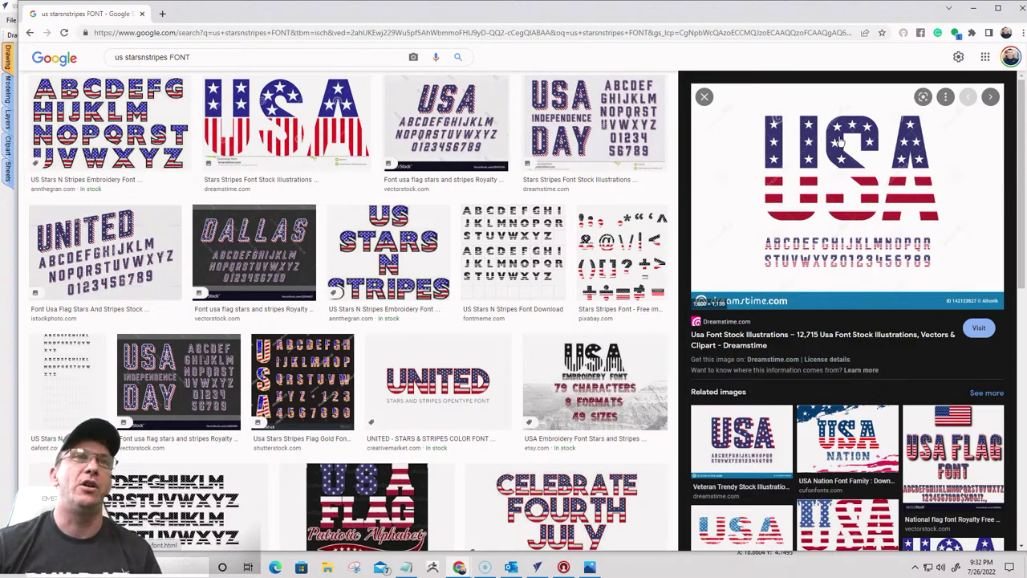
{"action": "left_click", "coordinate": [973, 8]}
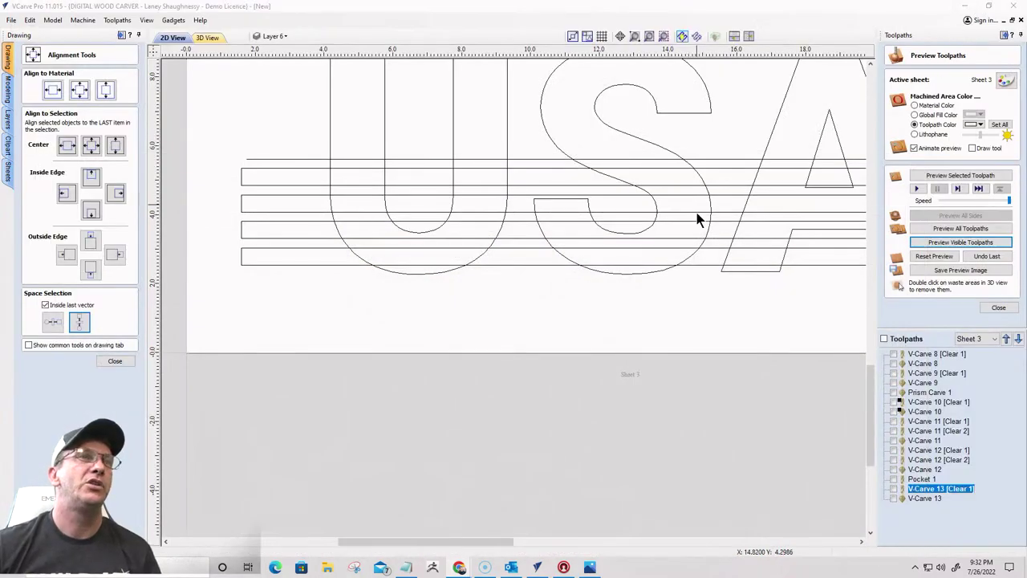
Select and then deselect the USA letter outlines while inspecting the stripes
{"action": "scroll", "coordinate": [246, 167], "scroll_direction": "down", "scroll_amount": 2}
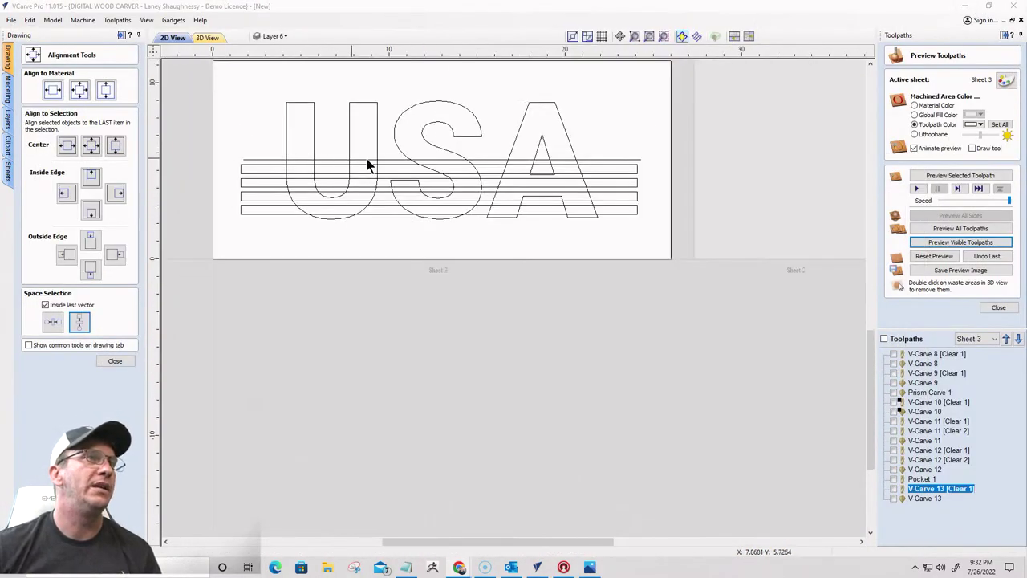
{"action": "scroll", "coordinate": [426, 165], "scroll_direction": "up", "scroll_amount": 2}
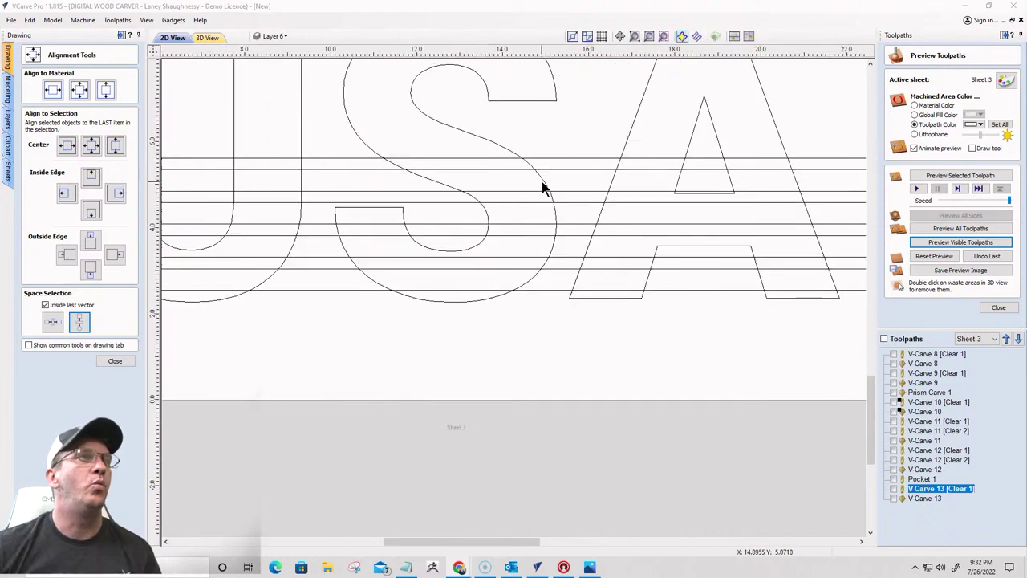
{"action": "left_click", "coordinate": [544, 185]}
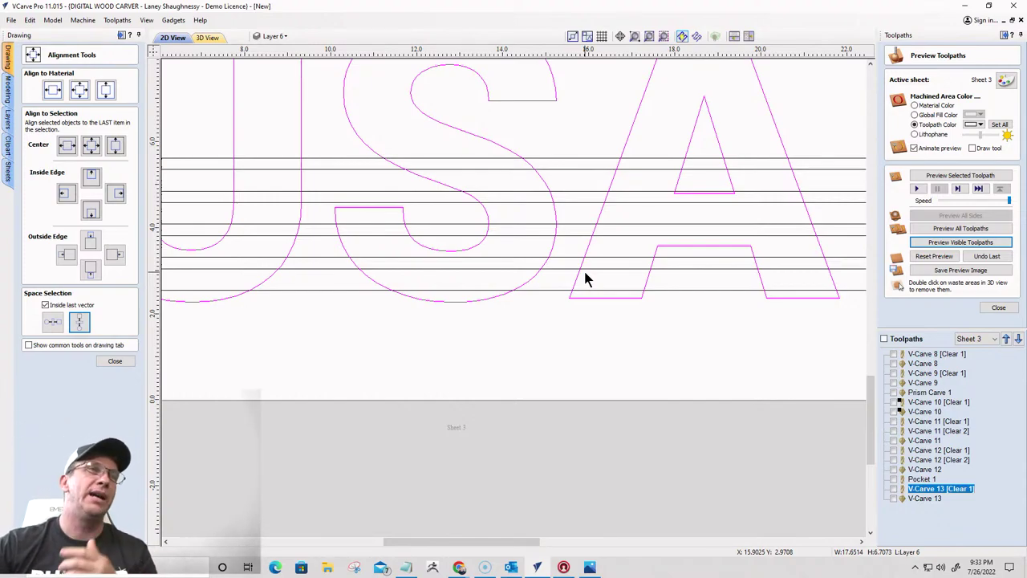
{"action": "left_click", "coordinate": [485, 315]}
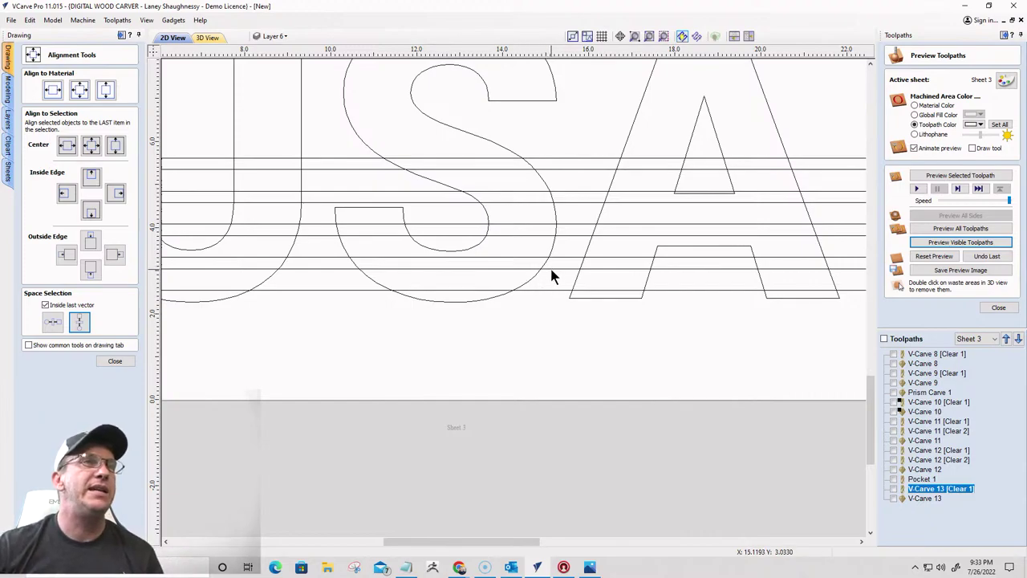
{"action": "scroll", "coordinate": [551, 273], "scroll_direction": "down", "scroll_amount": 1}
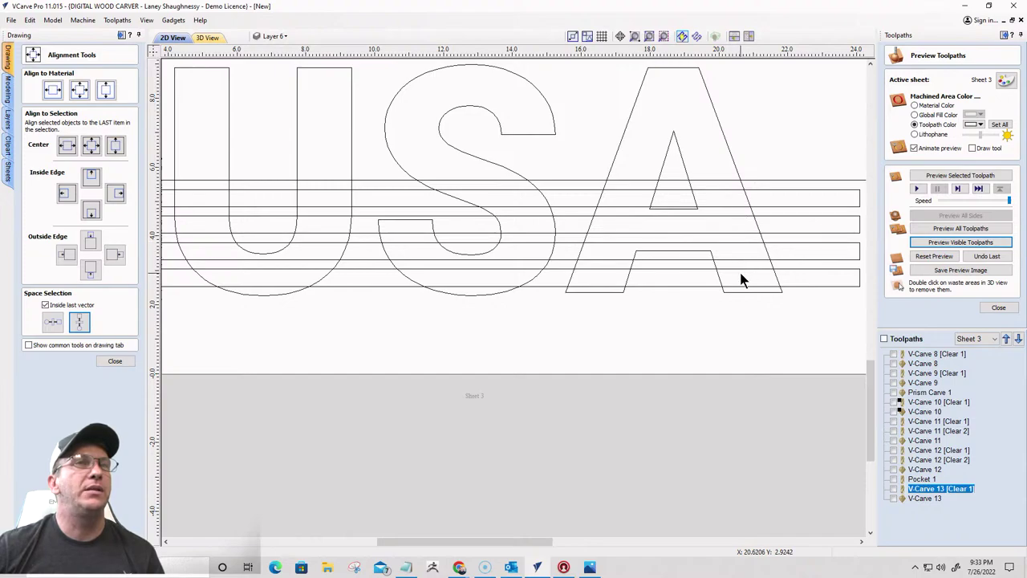
{"action": "scroll", "coordinate": [571, 194], "scroll_direction": "up", "scroll_amount": 2}
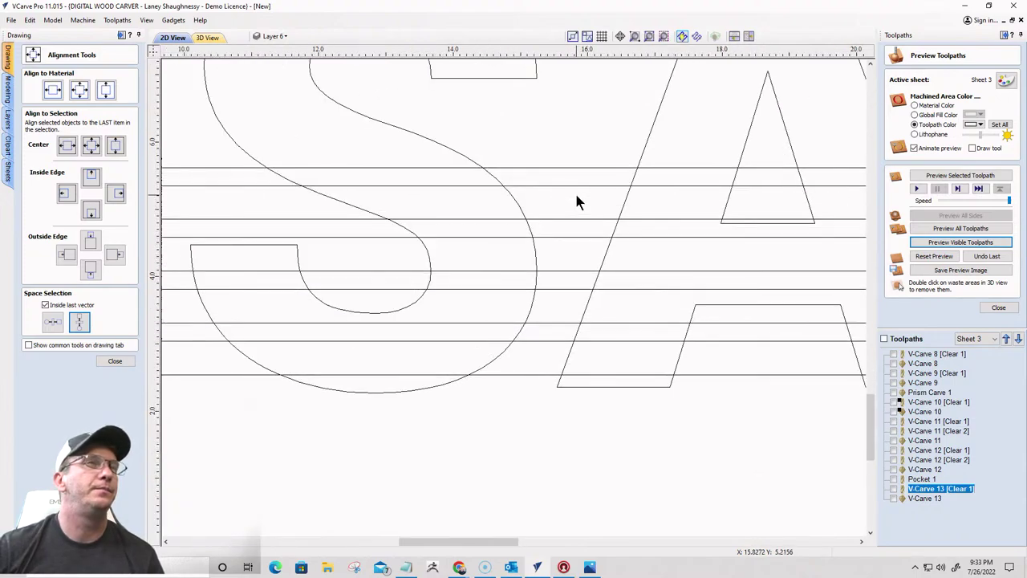
{"action": "scroll", "coordinate": [576, 202], "scroll_direction": "down", "scroll_amount": 2}
{"action": "scroll", "coordinate": [576, 202], "scroll_direction": "down", "scroll_amount": 1}
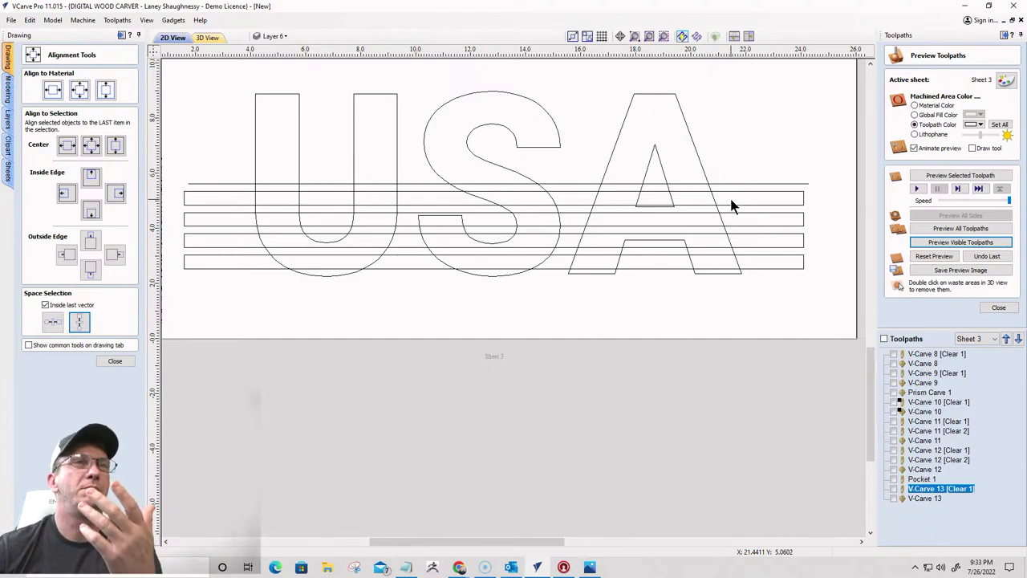
Close the alignment options and start Interactive Vector Trim
{"action": "left_click", "coordinate": [114, 360]}
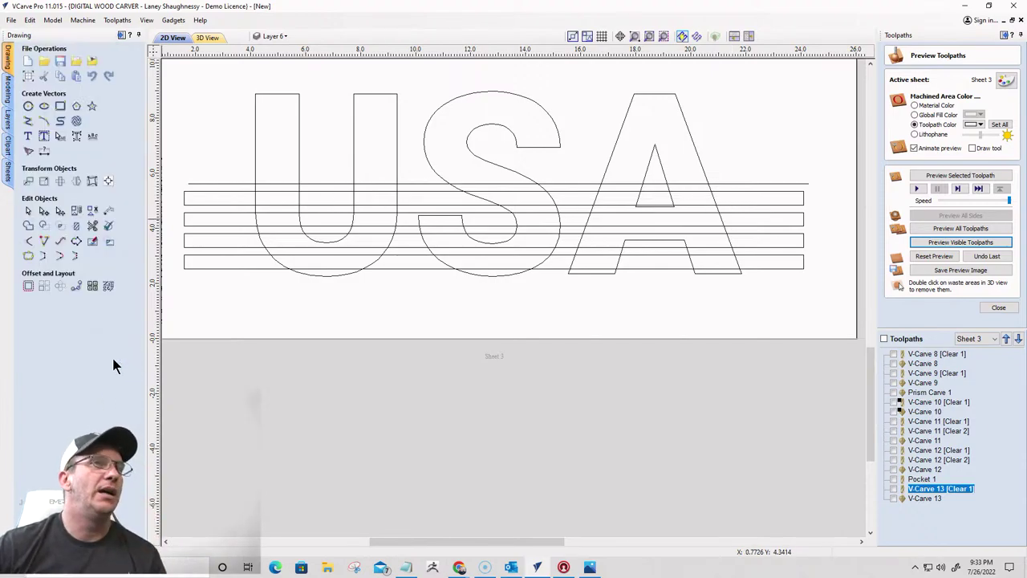
{"action": "left_click", "coordinate": [91, 227]}
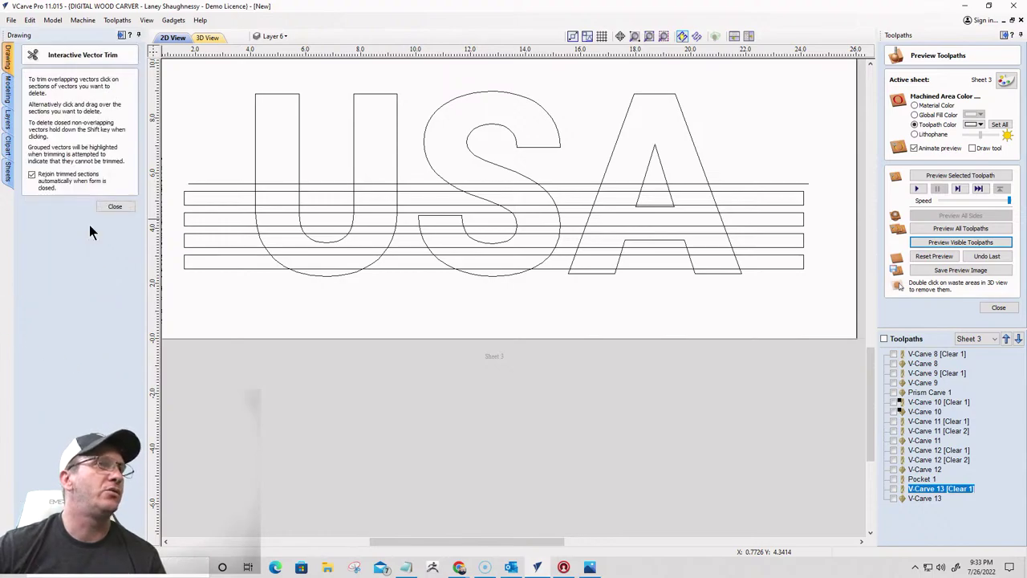
{"action": "scroll", "coordinate": [724, 179], "scroll_direction": "up", "scroll_amount": 3}
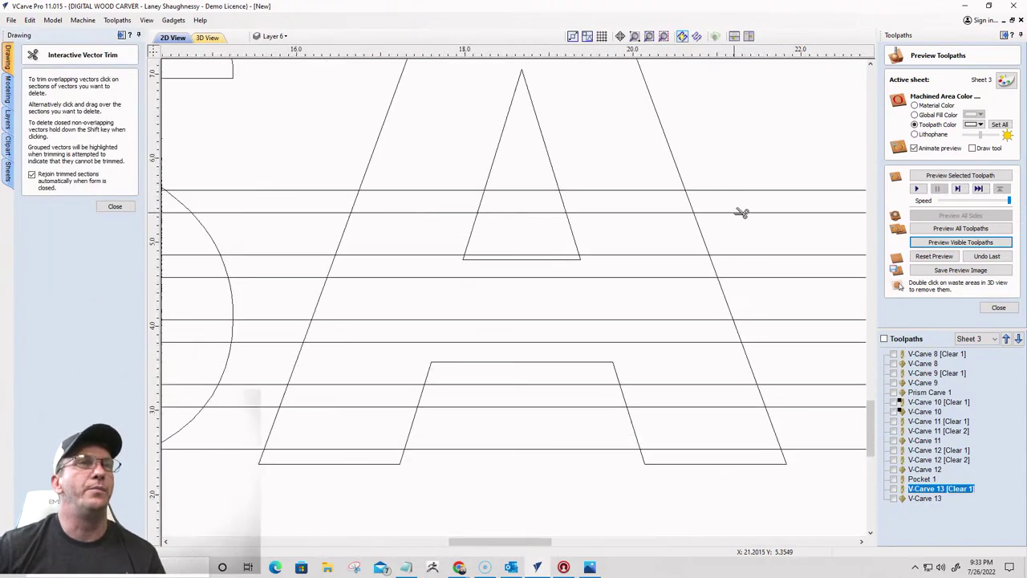
{"action": "scroll", "coordinate": [751, 209], "scroll_direction": "down", "scroll_amount": 3}
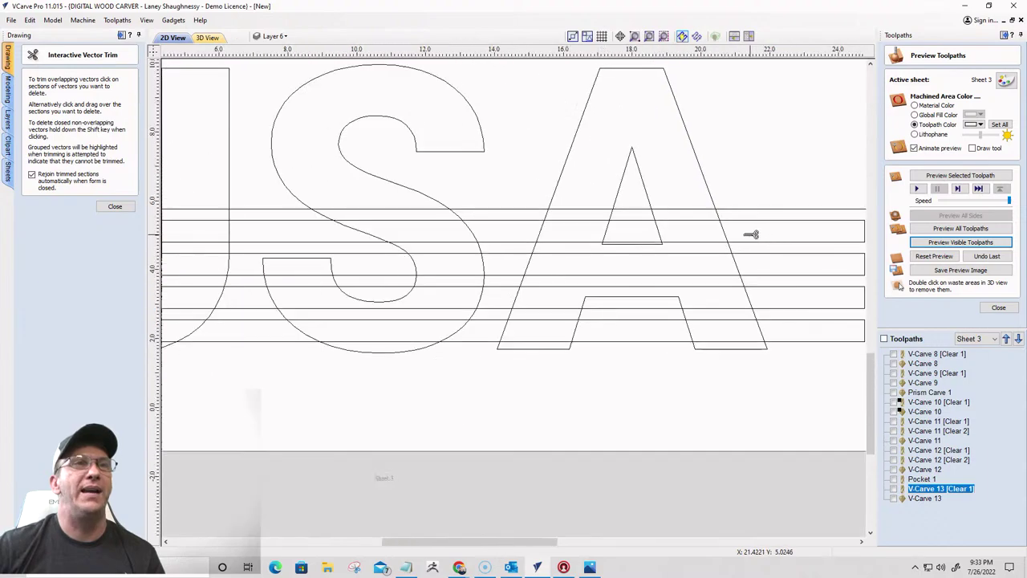
Marquee-select the USA letters and reopen Interactive Vector Trim zoomed on the A
{"action": "left_click", "coordinate": [115, 207]}
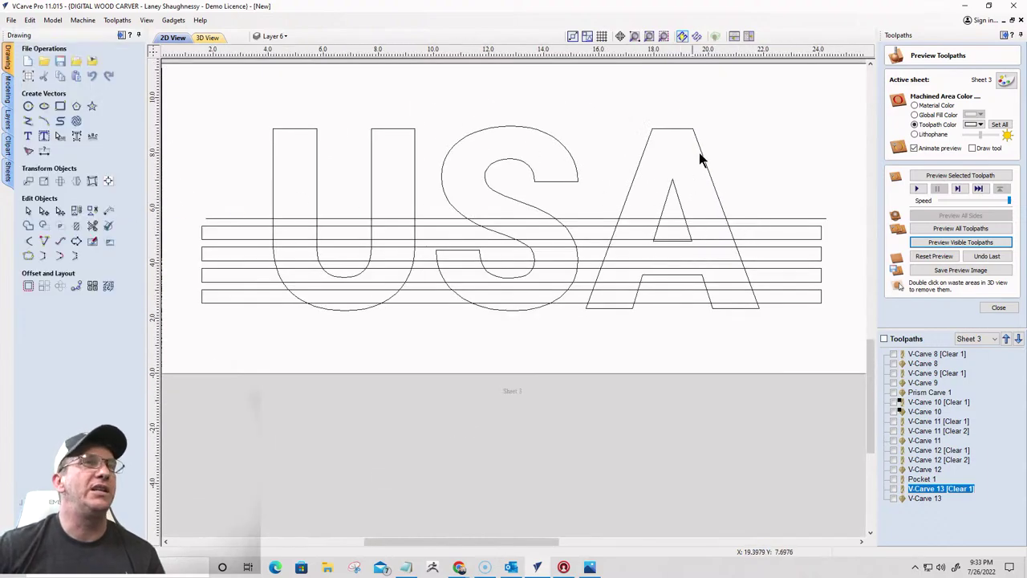
{"action": "left_click_drag", "start_coordinate": [718, 125], "coordinate": [182, 181]}
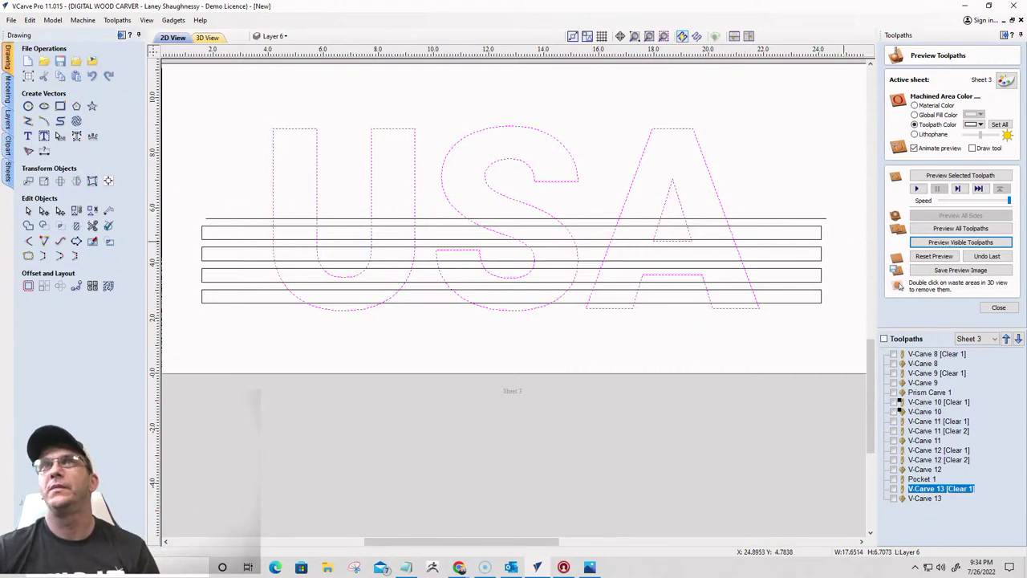
{"action": "scroll", "coordinate": [585, 286], "scroll_direction": "up", "scroll_amount": 3}
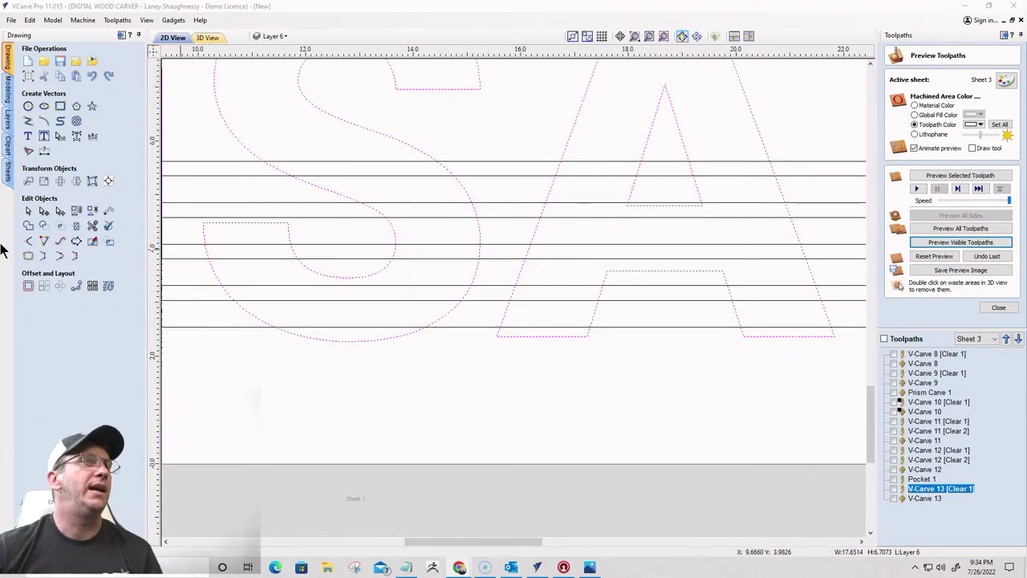
{"action": "left_click", "coordinate": [92, 225]}
{"action": "scroll", "coordinate": [415, 356], "scroll_direction": "down", "scroll_amount": 3}
Trim off the four stripe ends sticking out past the A
{"action": "scroll", "coordinate": [620, 309], "scroll_direction": "up", "scroll_amount": 5}
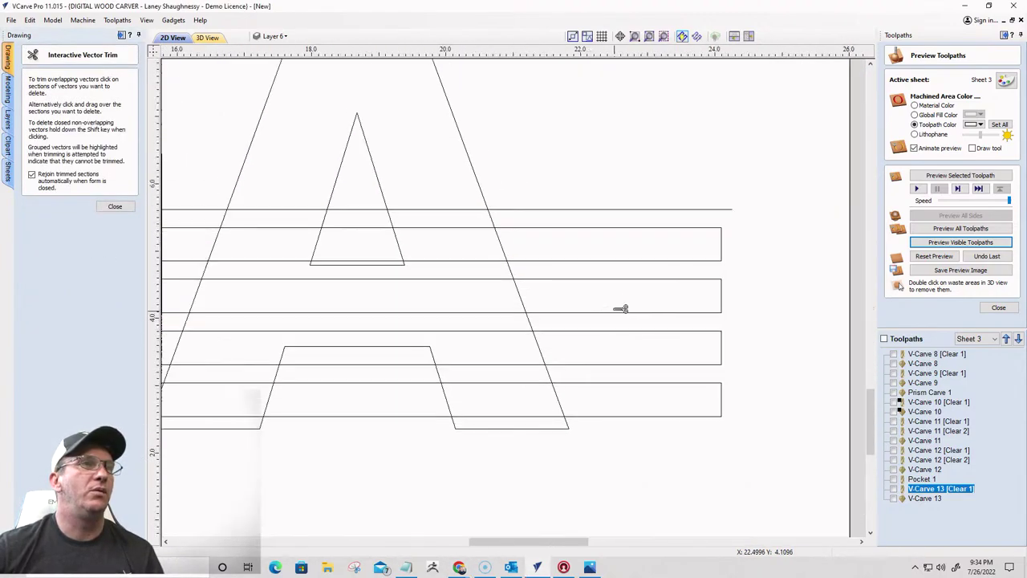
{"action": "left_click", "coordinate": [560, 228]}
{"action": "left_click", "coordinate": [567, 278]}
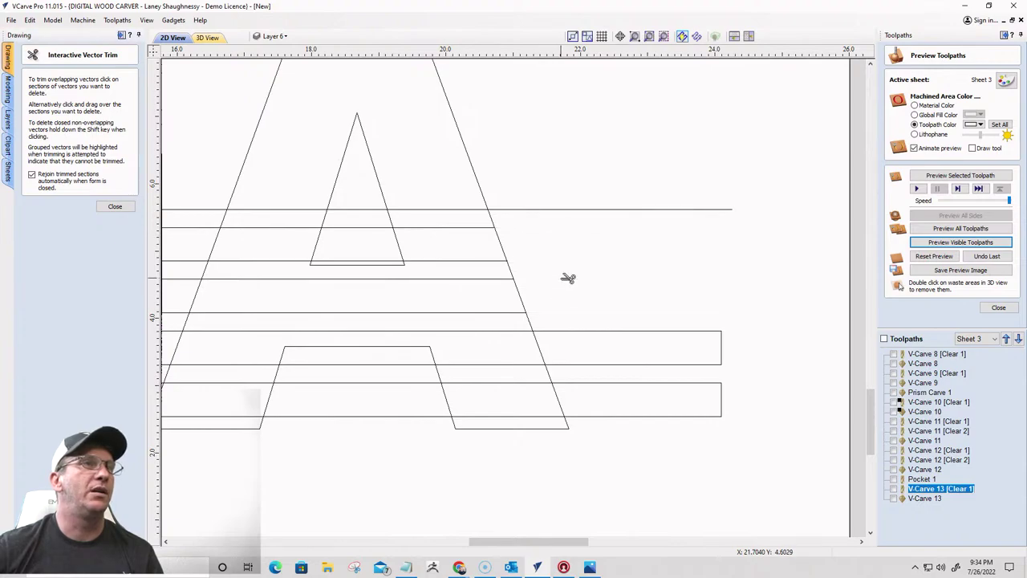
{"action": "left_click", "coordinate": [594, 331]}
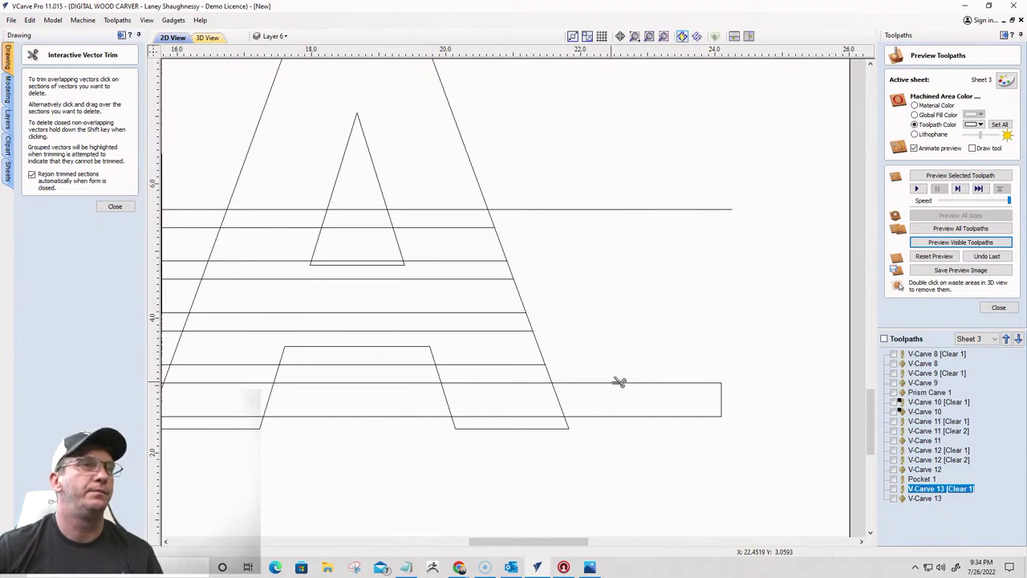
{"action": "left_click", "coordinate": [618, 382]}
Trim off the four stripe ends sticking out left of the U
{"action": "scroll", "coordinate": [772, 401], "scroll_direction": "down", "scroll_amount": 3}
{"action": "scroll", "coordinate": [784, 392], "scroll_direction": "up", "scroll_amount": 1}
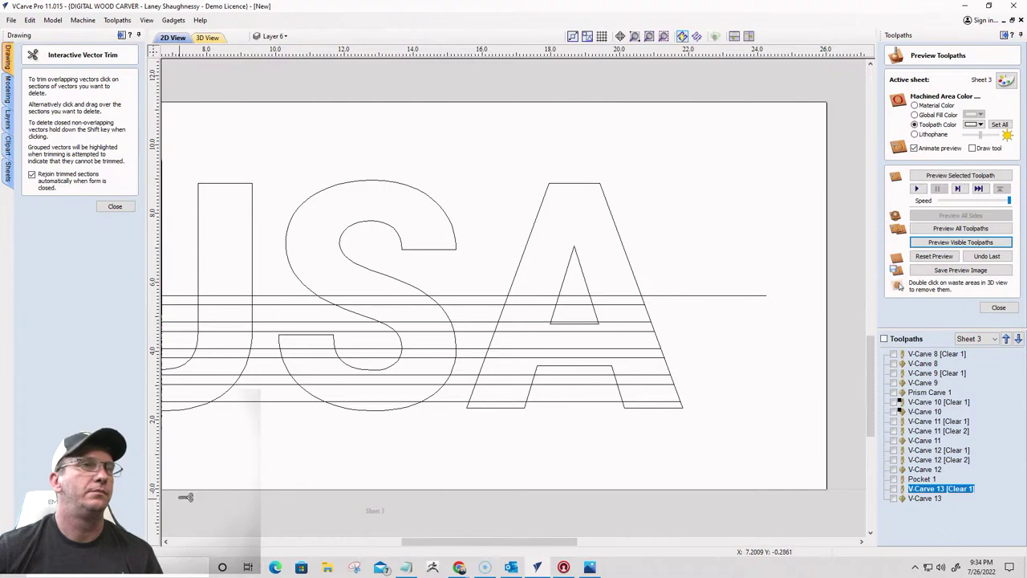
{"action": "scroll", "coordinate": [369, 433], "scroll_direction": "up", "scroll_amount": 1}
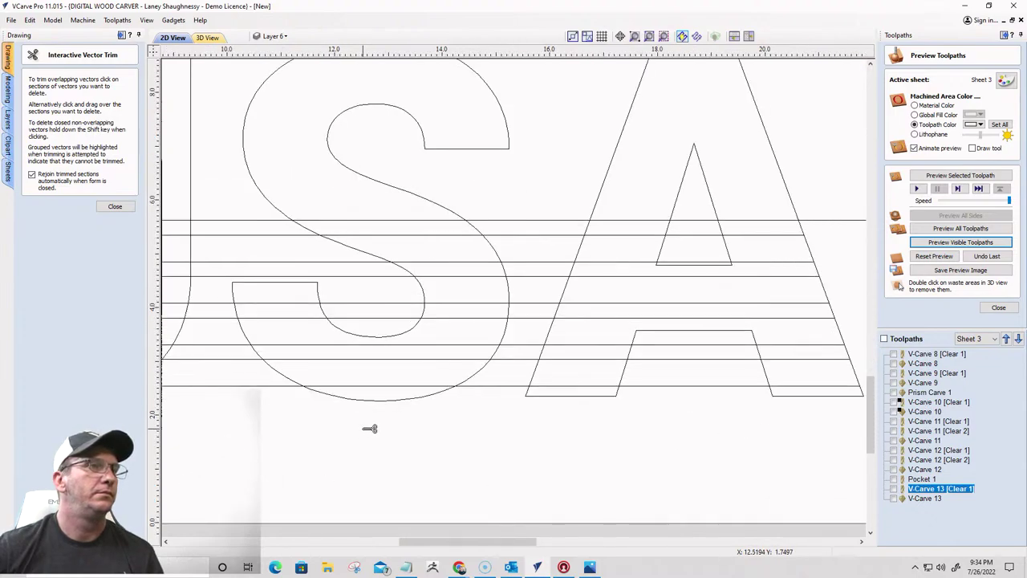
{"action": "scroll", "coordinate": [733, 309], "scroll_direction": "down", "scroll_amount": 1}
{"action": "scroll", "coordinate": [732, 309], "scroll_direction": "down", "scroll_amount": 1}
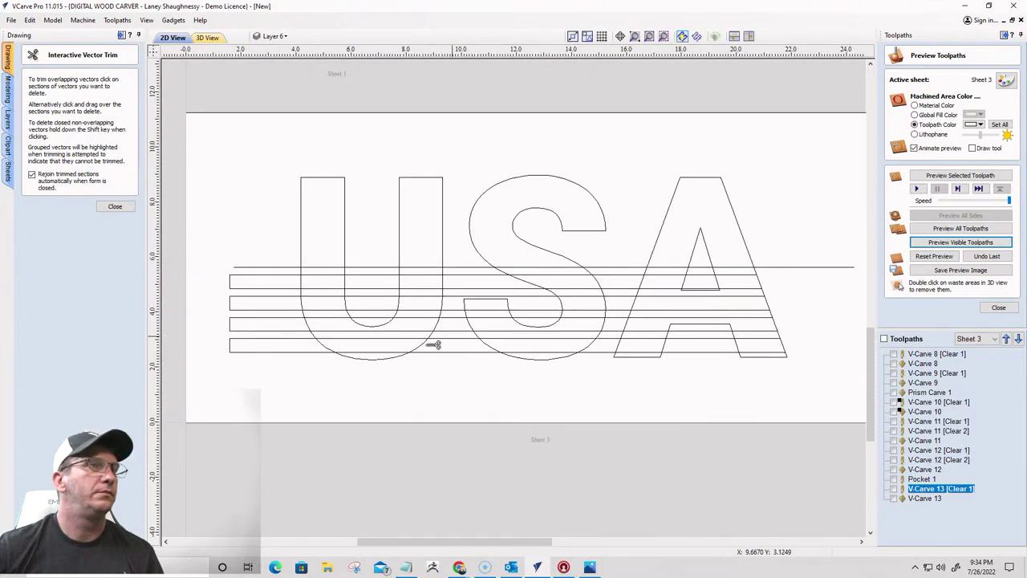
{"action": "left_click", "coordinate": [285, 353]}
{"action": "left_click", "coordinate": [272, 330]}
{"action": "left_click", "coordinate": [268, 311]}
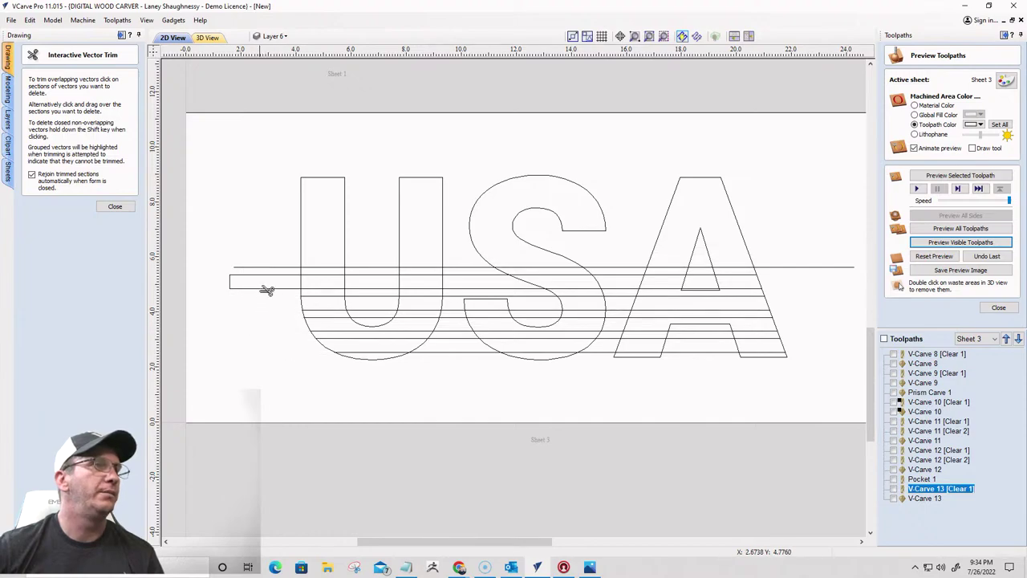
{"action": "left_click", "coordinate": [266, 288]}
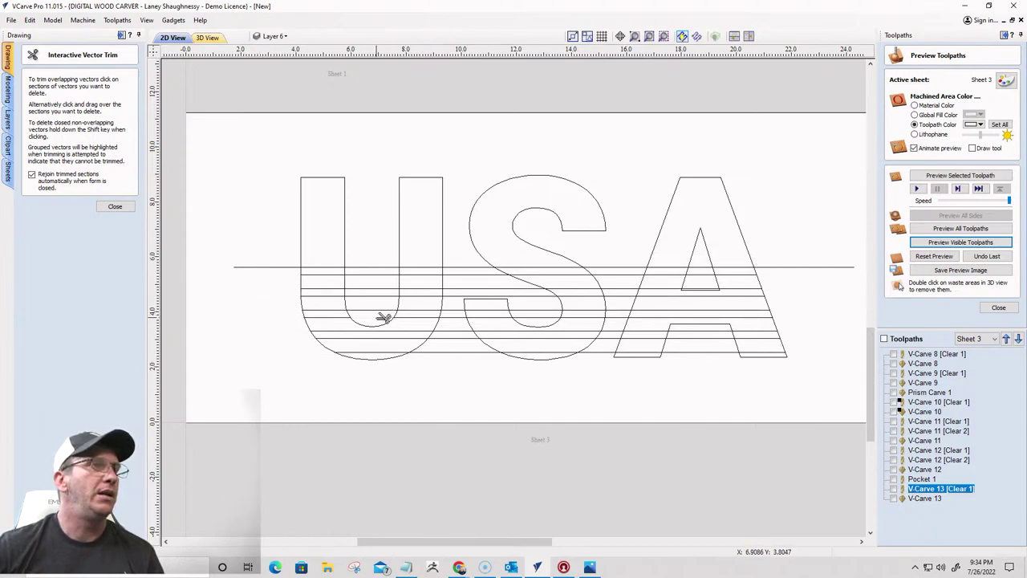
Remove the stripe pieces inside the U's channel and in the gap between U and S
{"action": "left_click", "coordinate": [371, 306]}
{"action": "left_click", "coordinate": [377, 294]}
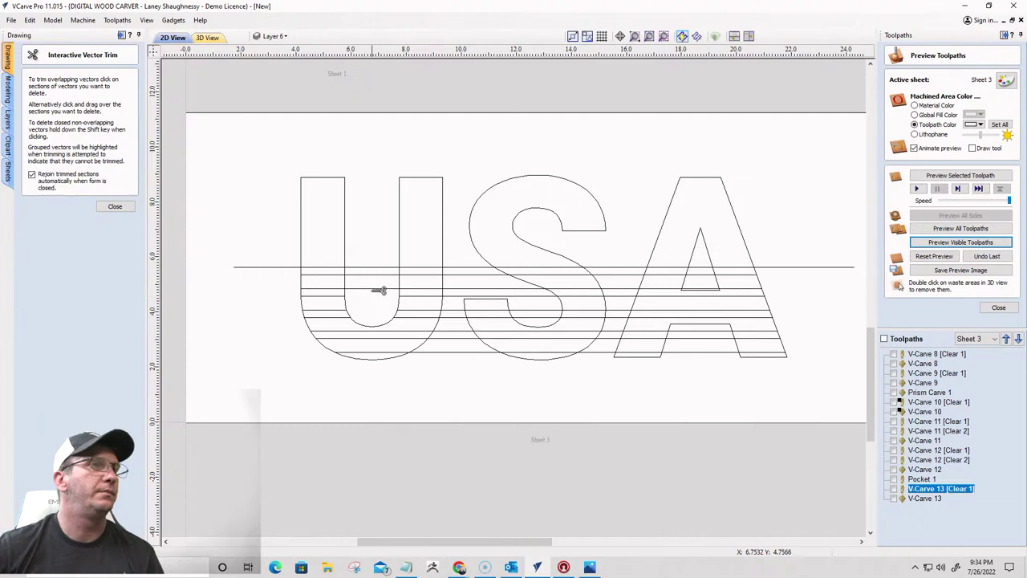
{"action": "left_click", "coordinate": [378, 275]}
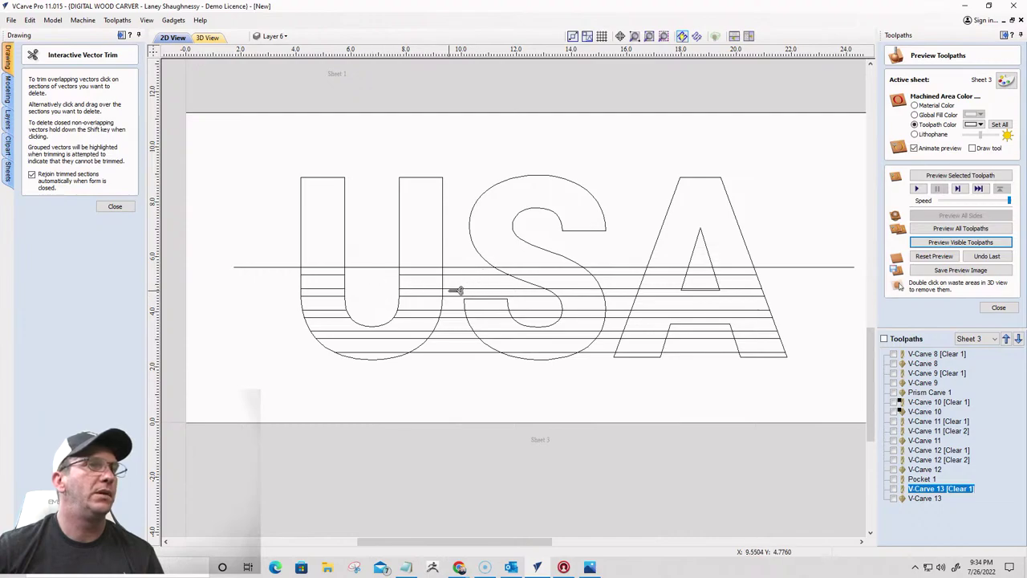
{"action": "left_click", "coordinate": [457, 289]}
{"action": "left_click", "coordinate": [458, 276]}
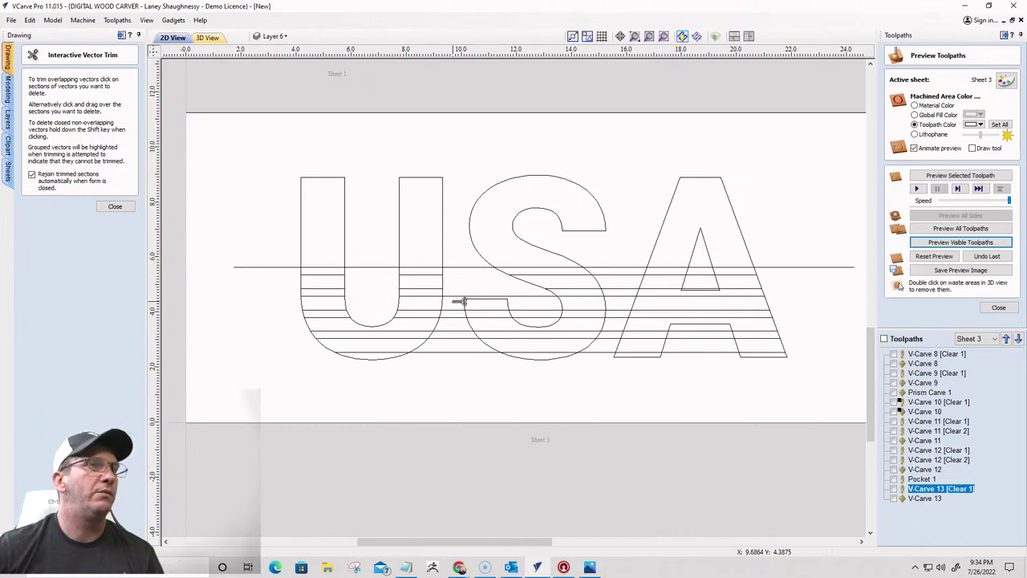
{"action": "left_click", "coordinate": [458, 297]}
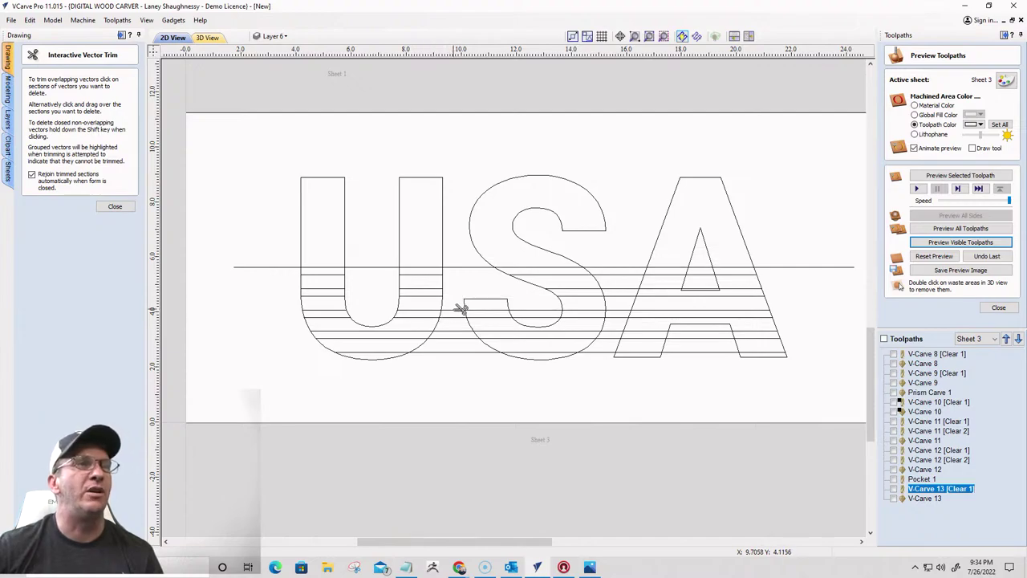
{"action": "left_click", "coordinate": [454, 334]}
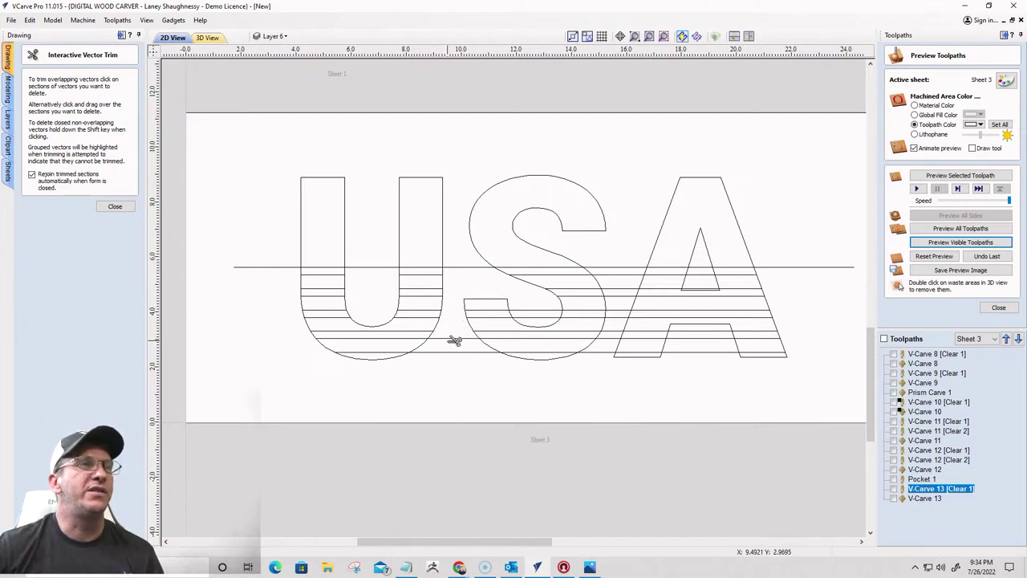
{"action": "left_click", "coordinate": [450, 344]}
{"action": "left_click", "coordinate": [450, 351]}
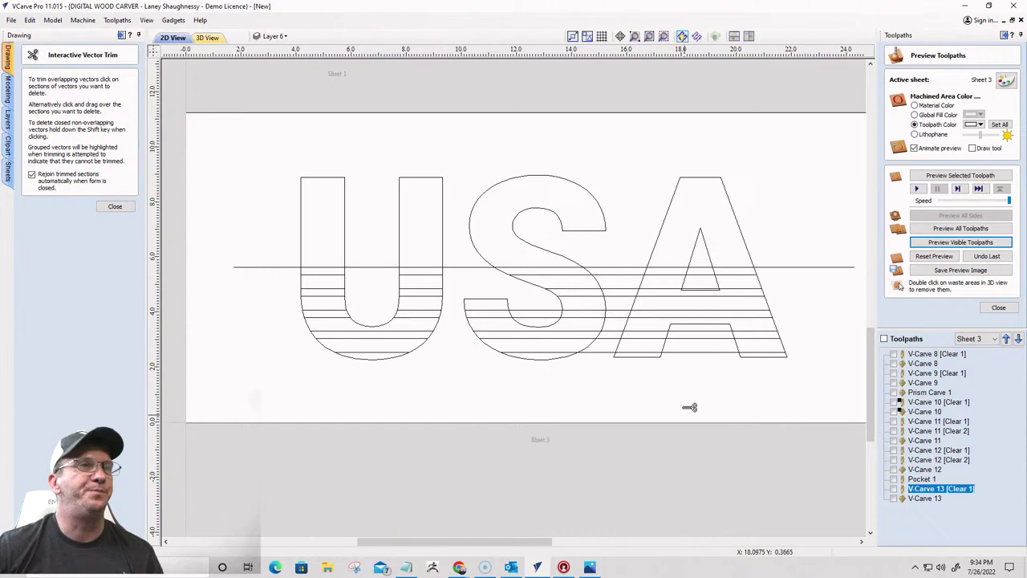
Remove the six stripe pieces in the gap between the S and A
{"action": "left_click", "coordinate": [610, 351]}
{"action": "left_click", "coordinate": [618, 328]}
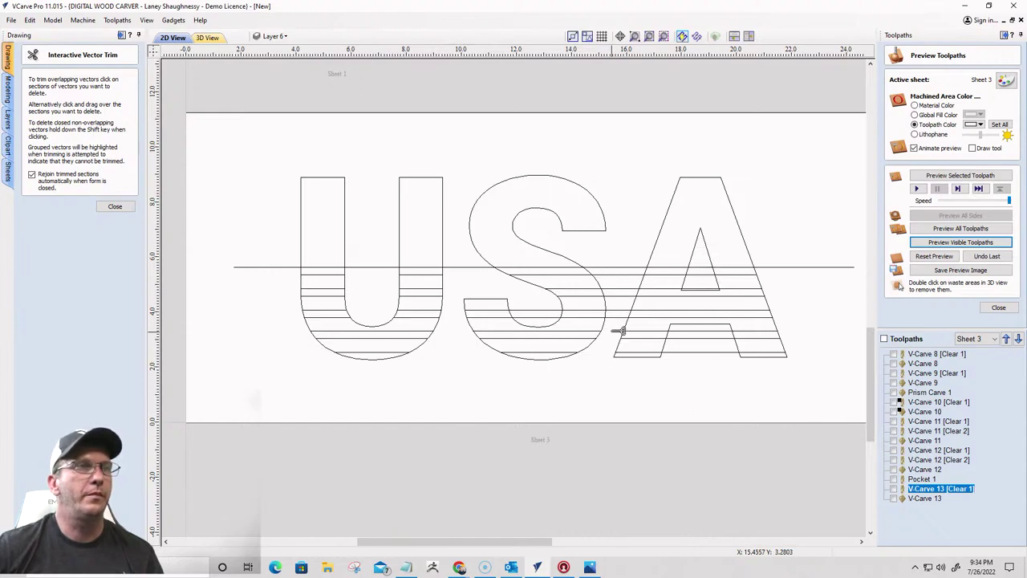
{"action": "left_click", "coordinate": [620, 313]}
{"action": "left_click", "coordinate": [629, 304]}
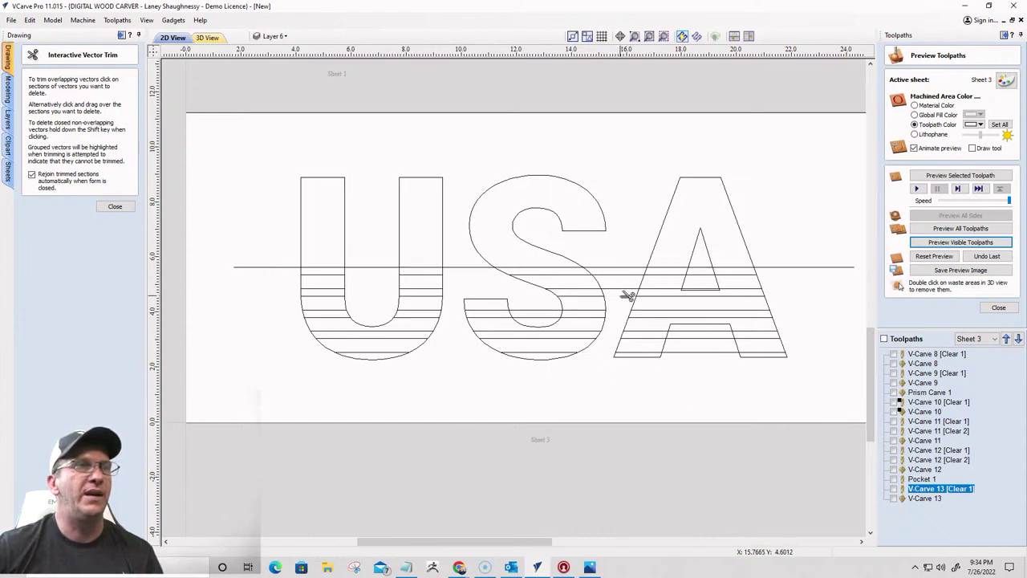
{"action": "left_click", "coordinate": [628, 295]}
{"action": "left_click", "coordinate": [626, 287]}
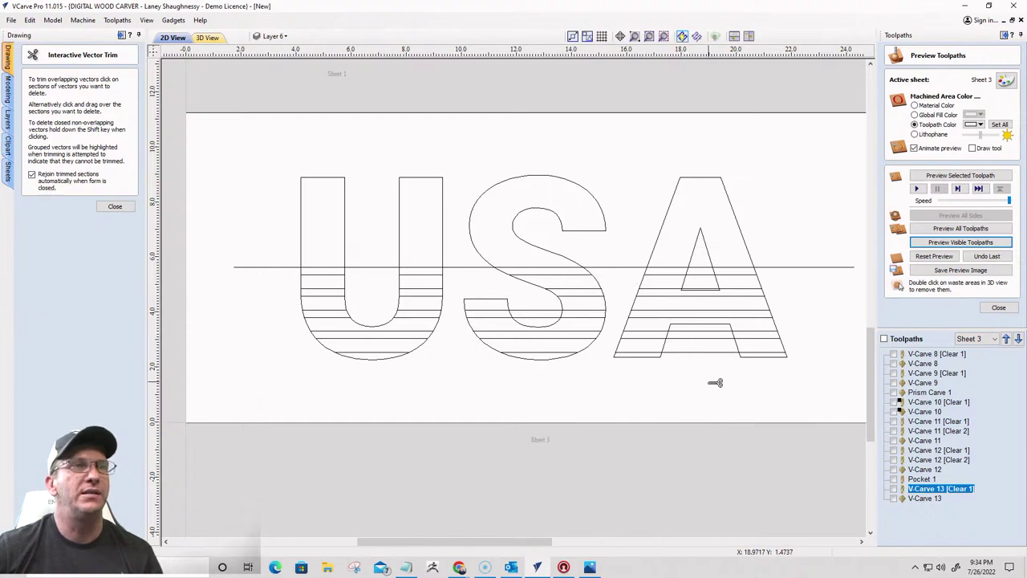
Remove the stripe pieces inside the A's lower opening and its triangle
{"action": "left_click", "coordinate": [703, 348]}
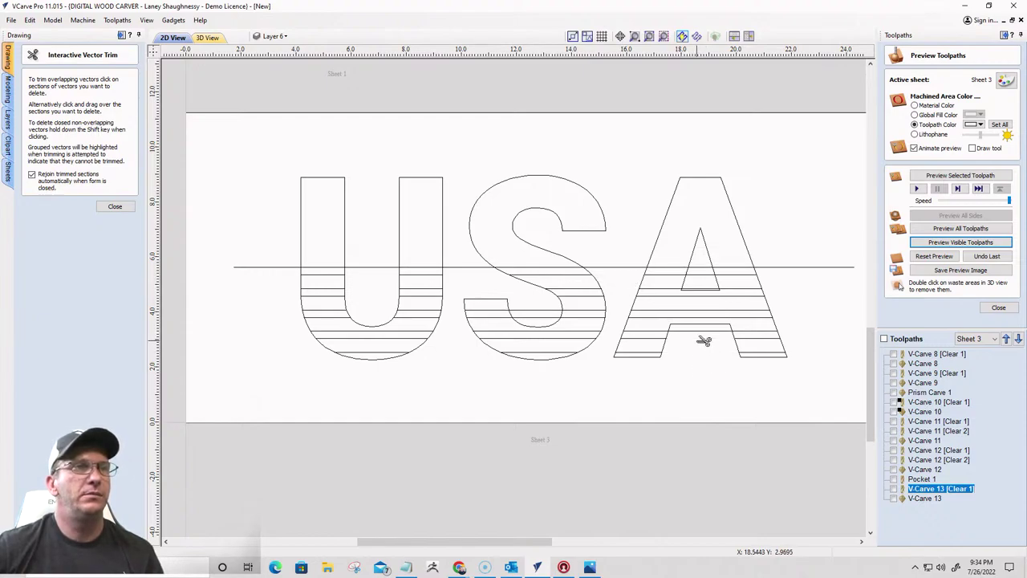
{"action": "left_click", "coordinate": [704, 330]}
{"action": "scroll", "coordinate": [691, 285], "scroll_direction": "up", "scroll_amount": 2}
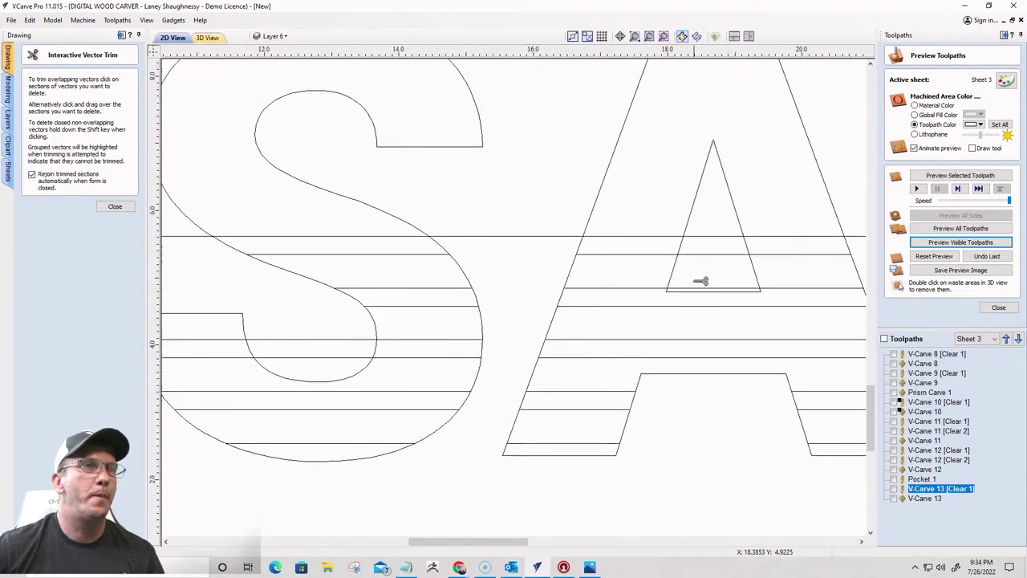
{"action": "left_click", "coordinate": [713, 255]}
{"action": "left_click", "coordinate": [712, 287]}
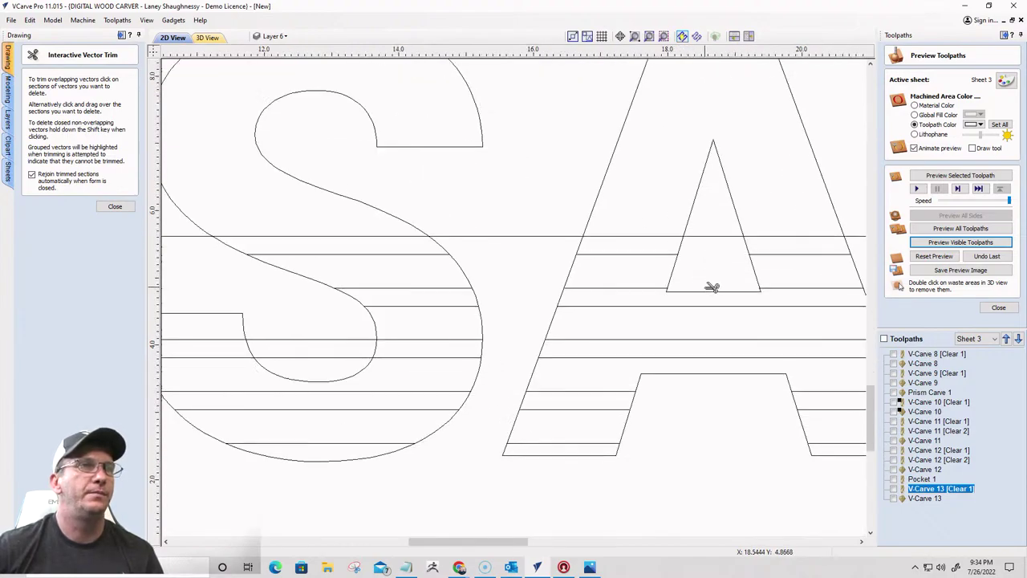
{"action": "scroll", "coordinate": [720, 279], "scroll_direction": "down", "scroll_amount": 2}
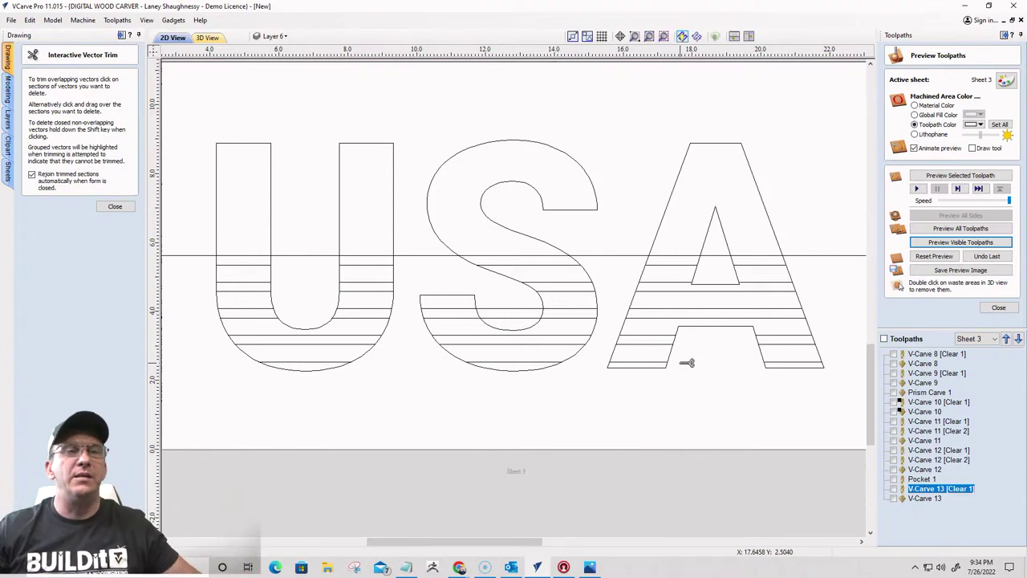
{"action": "scroll", "coordinate": [818, 401], "scroll_direction": "up", "scroll_amount": 3}
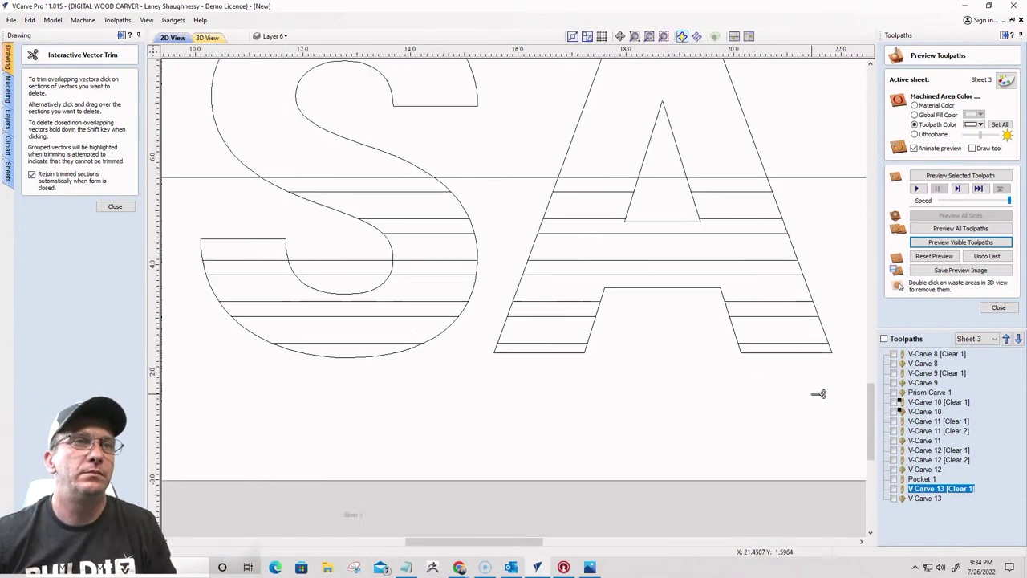
Cut the A's leg edges between stripes and remove the bottom leg strips
{"action": "left_click", "coordinate": [791, 329]}
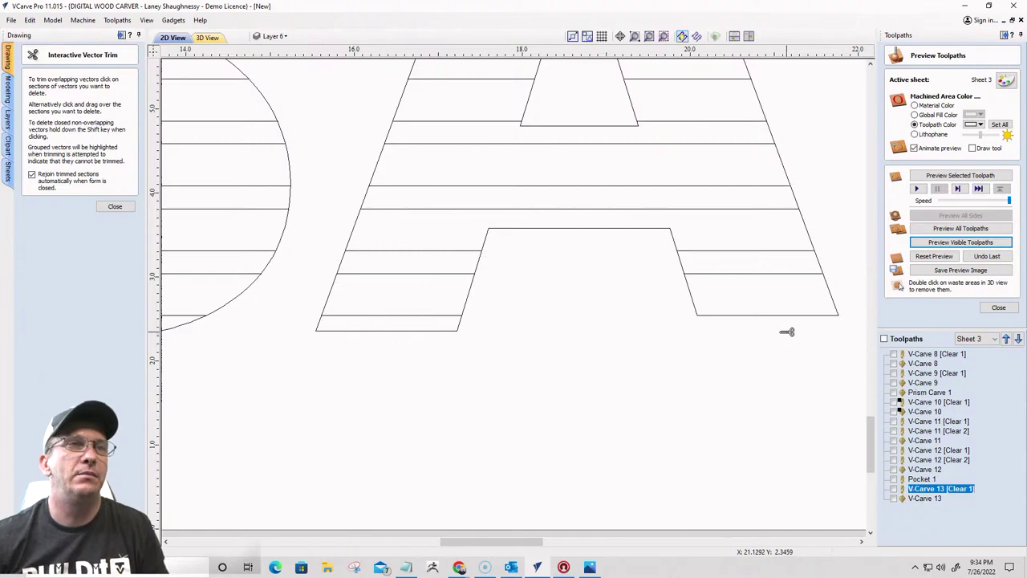
{"action": "left_click", "coordinate": [682, 263]}
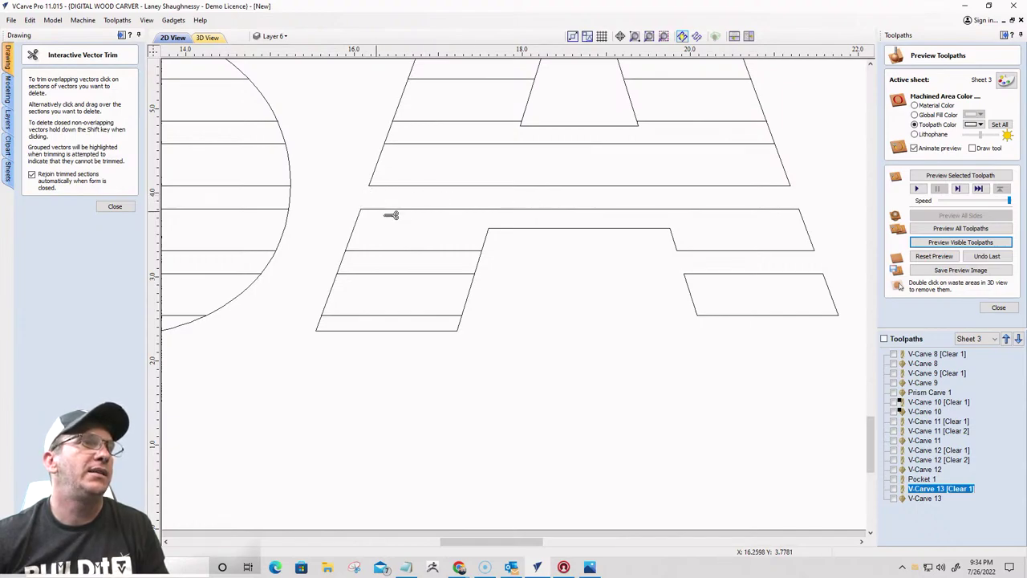
{"action": "left_click", "coordinate": [342, 261]}
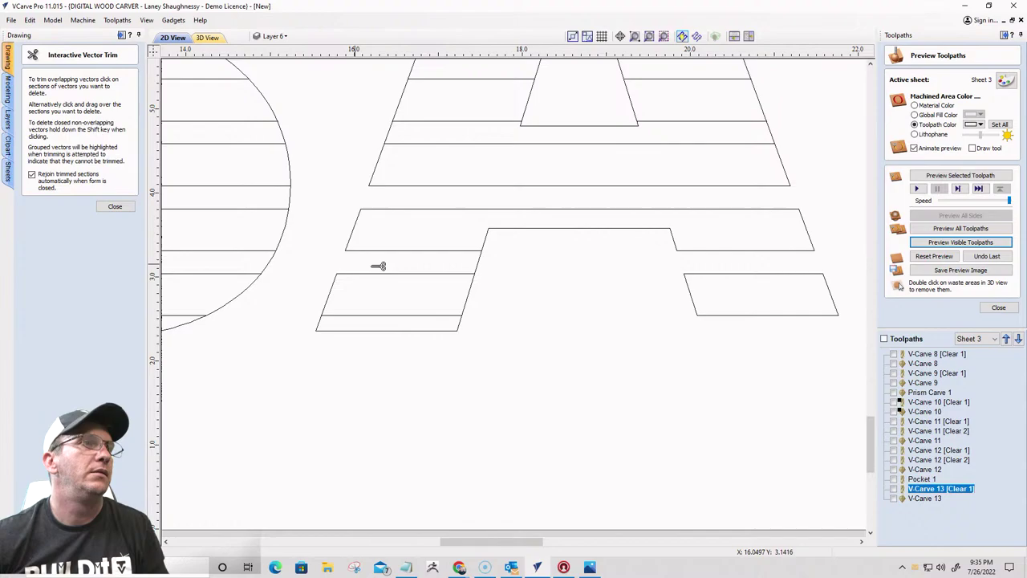
{"action": "left_click", "coordinate": [480, 262]}
{"action": "left_click", "coordinate": [464, 329]}
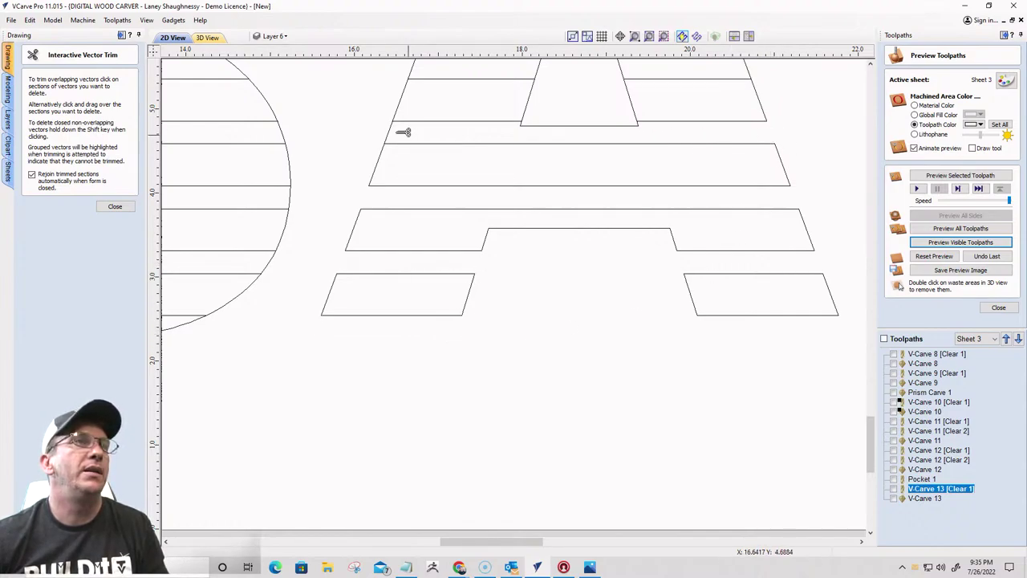
Trim the S outline's curve segments lying between the stripes
{"action": "scroll", "coordinate": [553, 168], "scroll_direction": "down", "scroll_amount": 3}
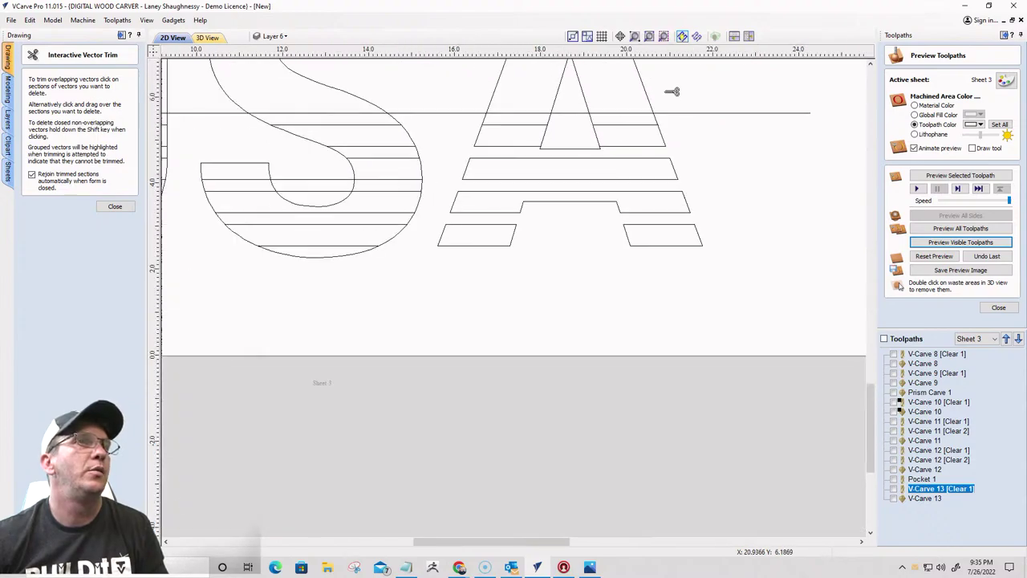
{"action": "scroll", "coordinate": [672, 91], "scroll_direction": "up", "scroll_amount": 3}
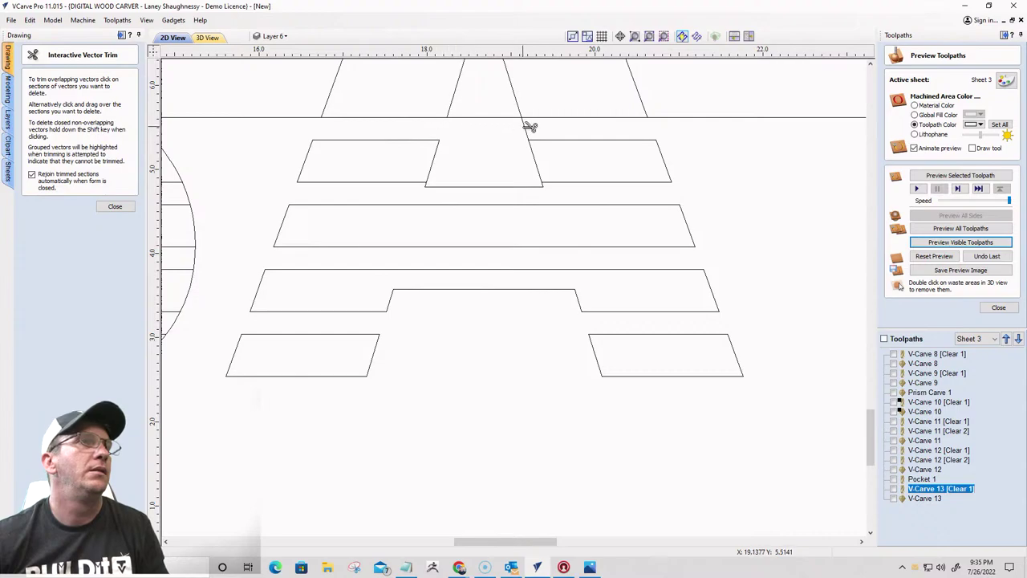
{"action": "scroll", "coordinate": [561, 154], "scroll_direction": "down", "scroll_amount": 3}
{"action": "scroll", "coordinate": [625, 162], "scroll_direction": "down", "scroll_amount": 2}
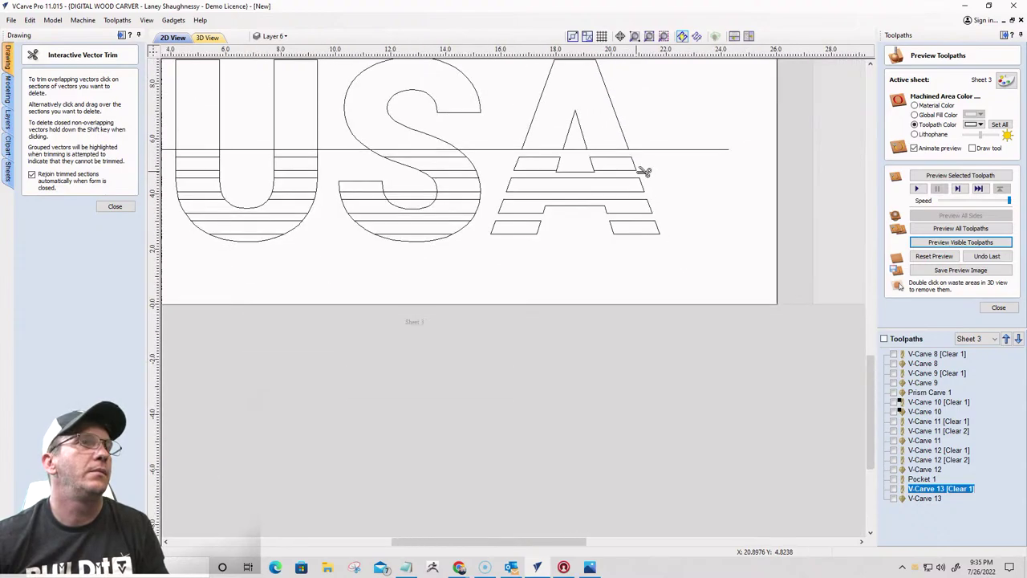
{"action": "scroll", "coordinate": [381, 163], "scroll_direction": "down", "scroll_amount": 1}
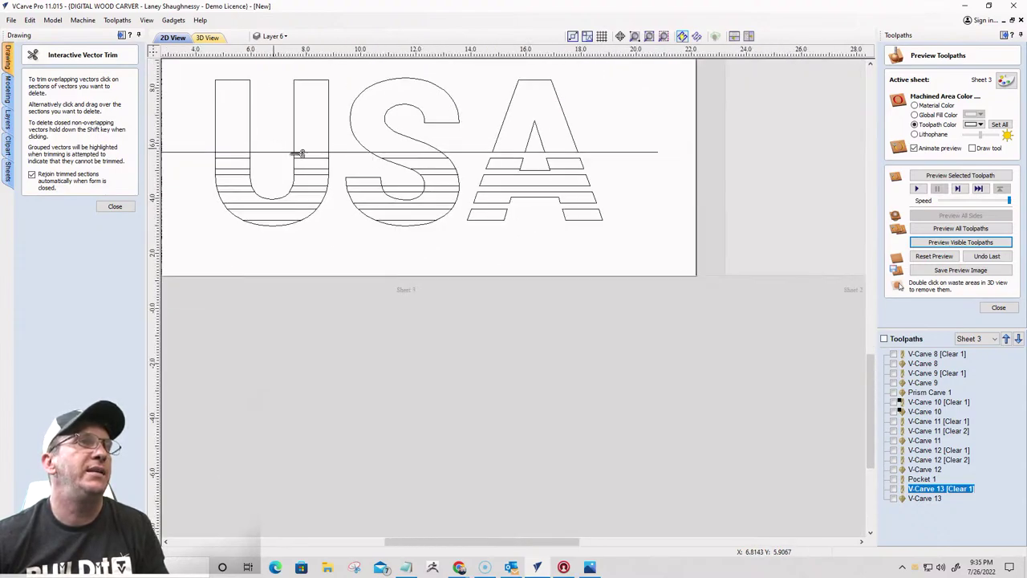
{"action": "scroll", "coordinate": [297, 156], "scroll_direction": "up", "scroll_amount": 4}
{"action": "left_click", "coordinate": [651, 152]}
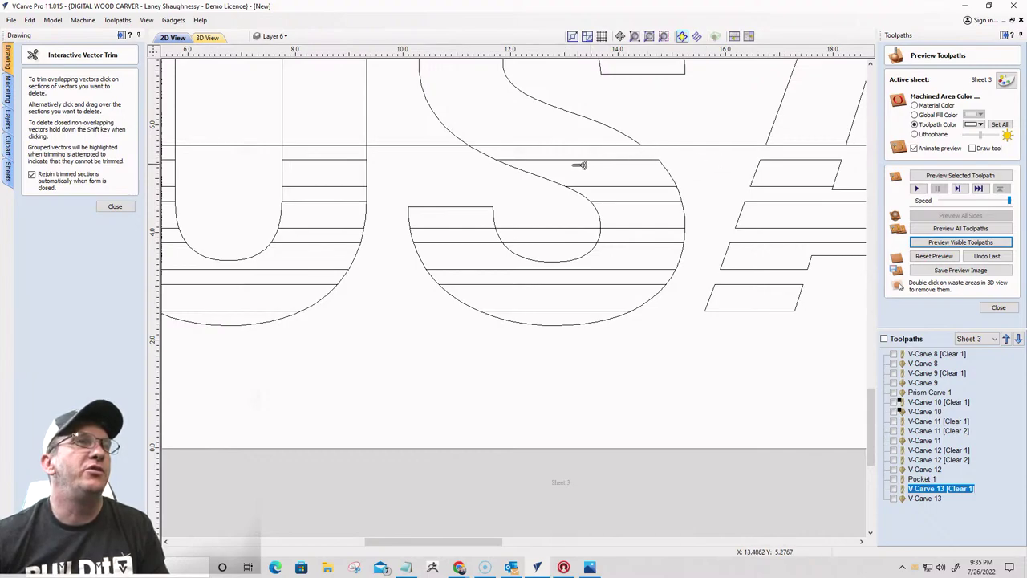
{"action": "left_click", "coordinate": [492, 154]}
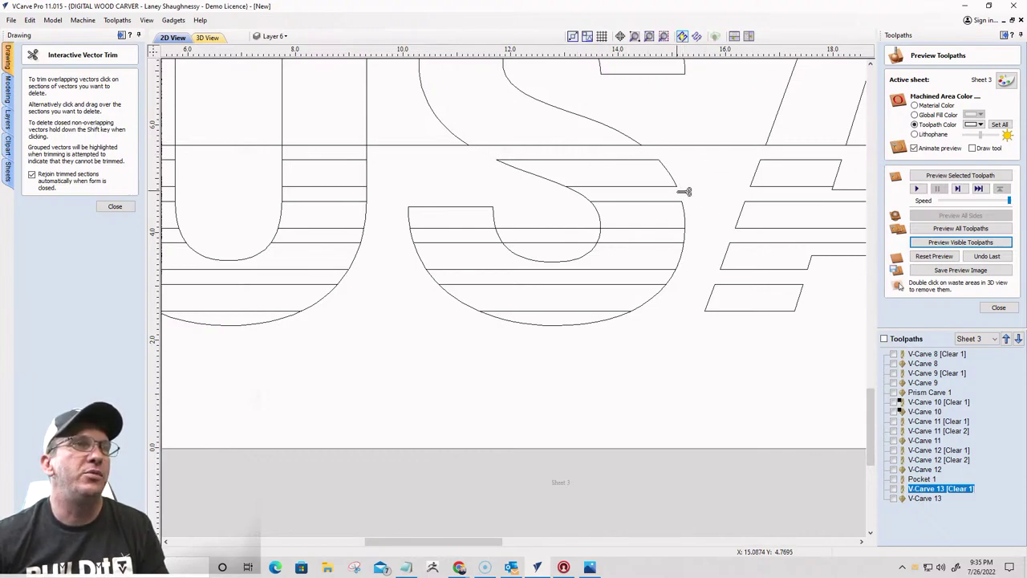
{"action": "left_click", "coordinate": [586, 195]}
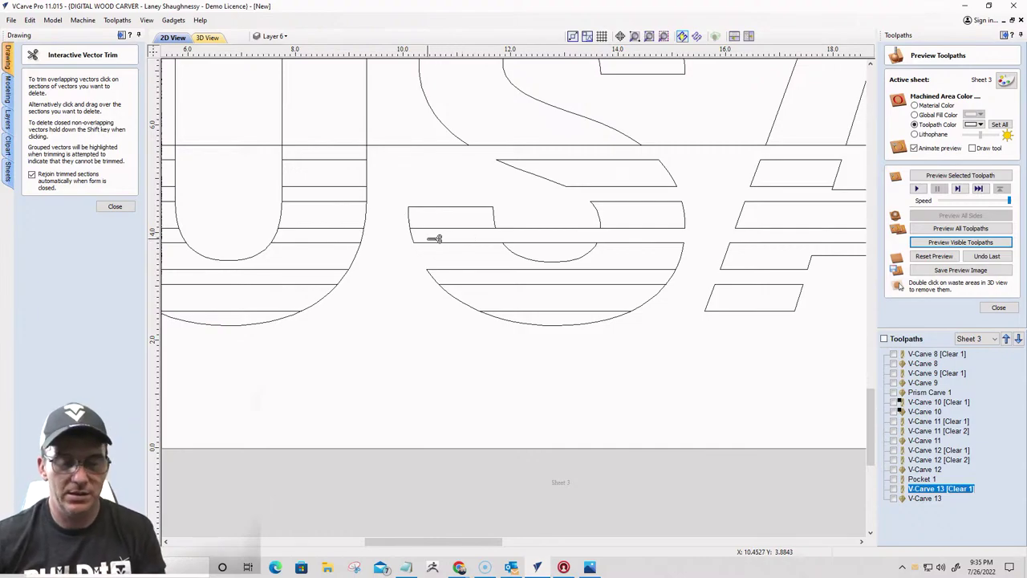
Remove the stripe pieces inside the S bowls and the inner line across its bottom band
{"action": "left_click", "coordinate": [545, 230]}
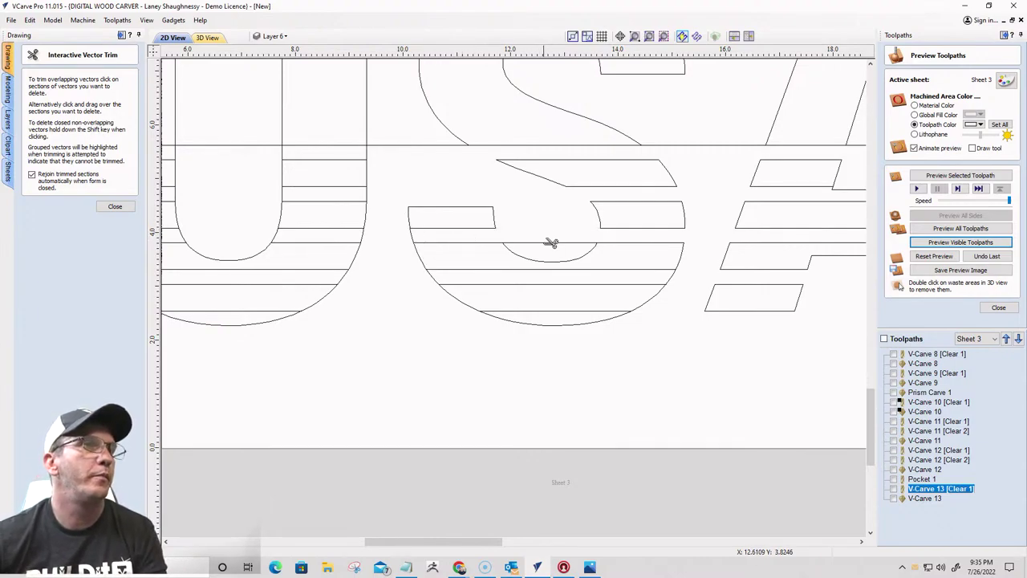
{"action": "left_click", "coordinate": [551, 244]}
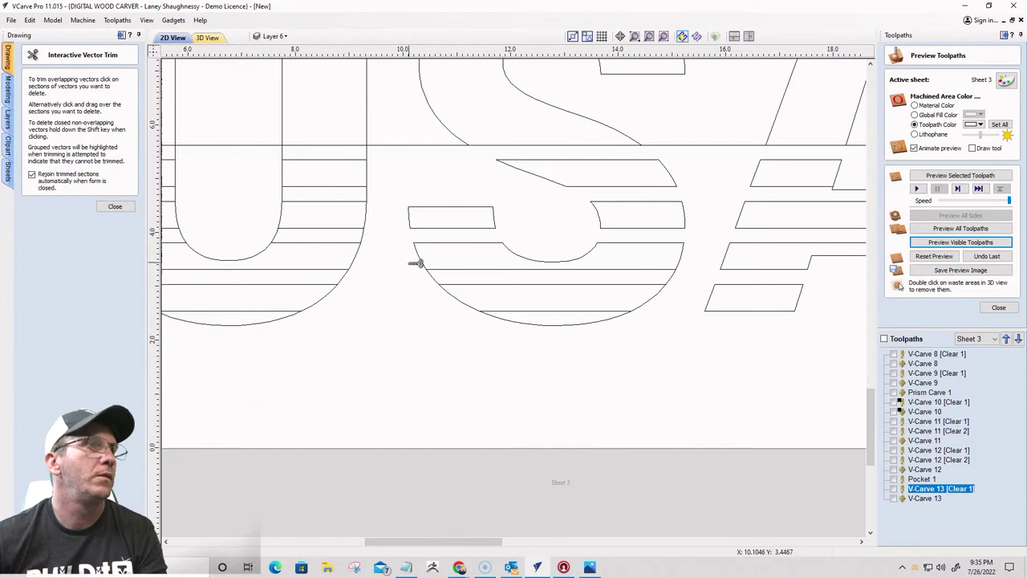
{"action": "mouse_move", "coordinate": [442, 279]}
{"action": "left_mouse_down"}
{"action": "mouse_move", "coordinate": [675, 280]}
{"action": "mouse_move", "coordinate": [668, 297]}
{"action": "mouse_move", "coordinate": [628, 311]}
{"action": "left_mouse_up"}
{"action": "left_click", "coordinate": [591, 319]}
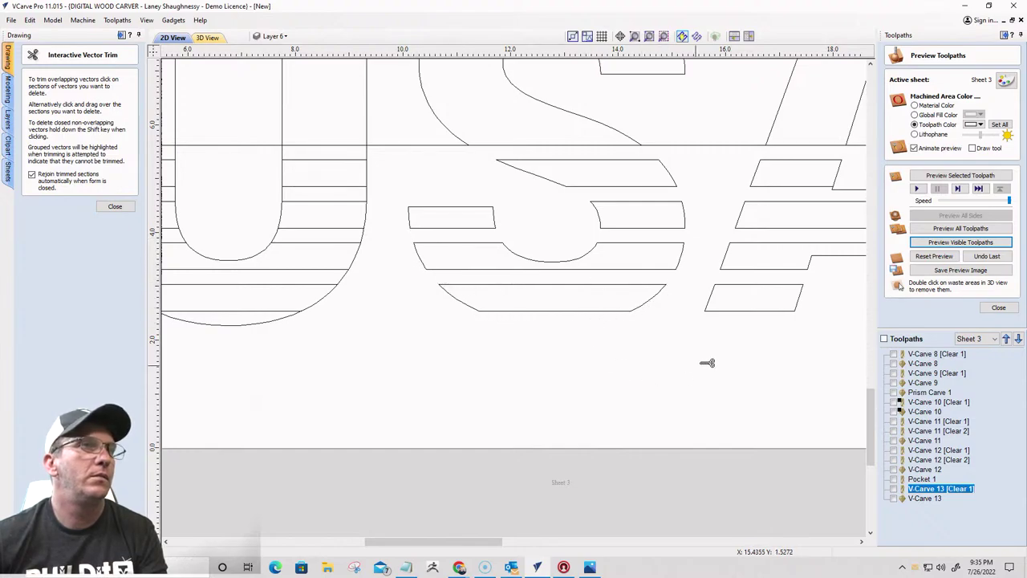
{"action": "scroll", "coordinate": [722, 345], "scroll_direction": "down", "scroll_amount": 2}
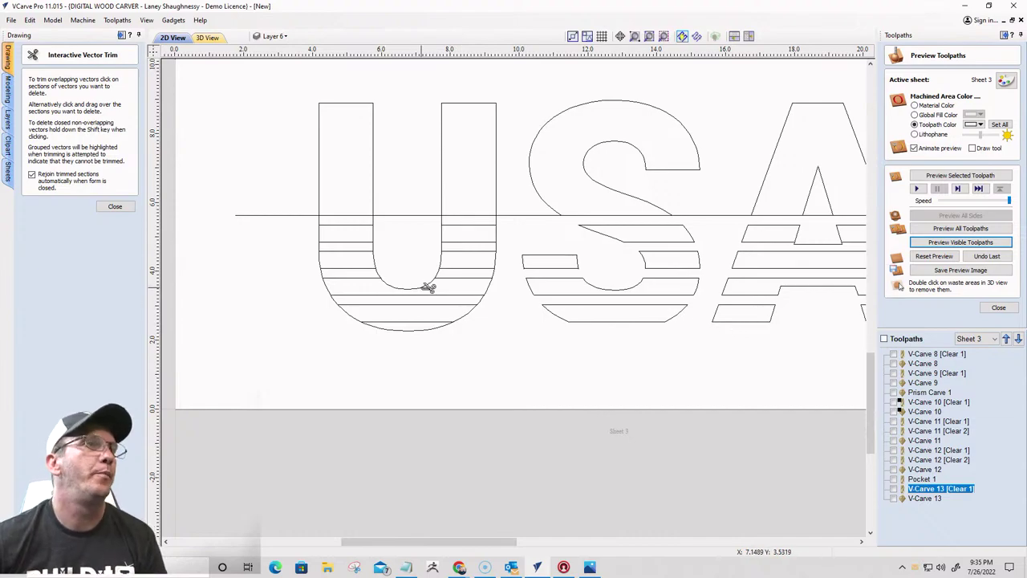
{"action": "scroll", "coordinate": [425, 284], "scroll_direction": "up", "scroll_amount": 2}
Trim the U's upright outline segments between the stripes on both stems
{"action": "left_click_drag", "start_coordinate": [569, 155], "coordinate": [239, 156]}
{"action": "left_click", "coordinate": [222, 157]}
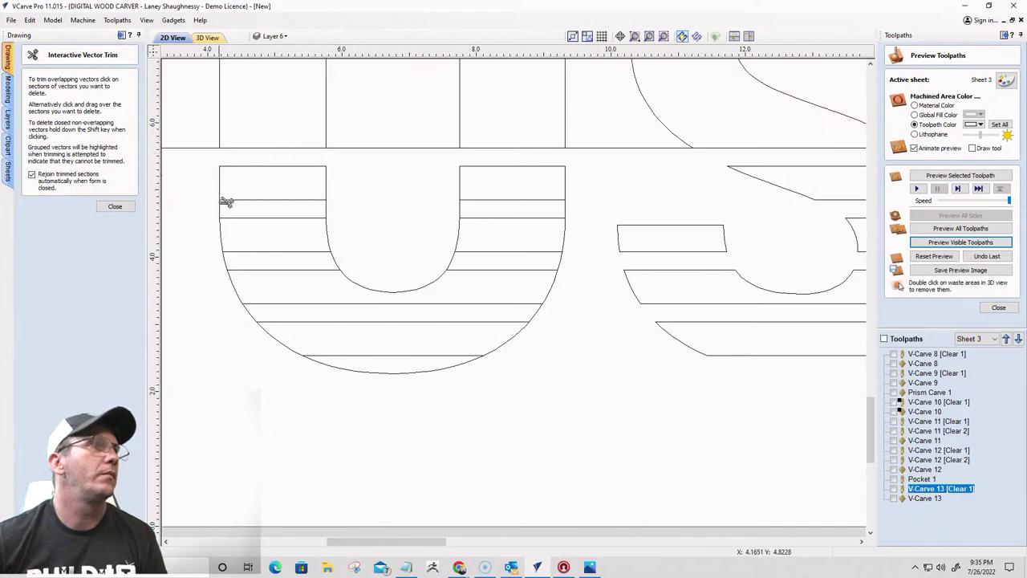
{"action": "left_click", "coordinate": [222, 208]}
{"action": "left_click", "coordinate": [328, 208]}
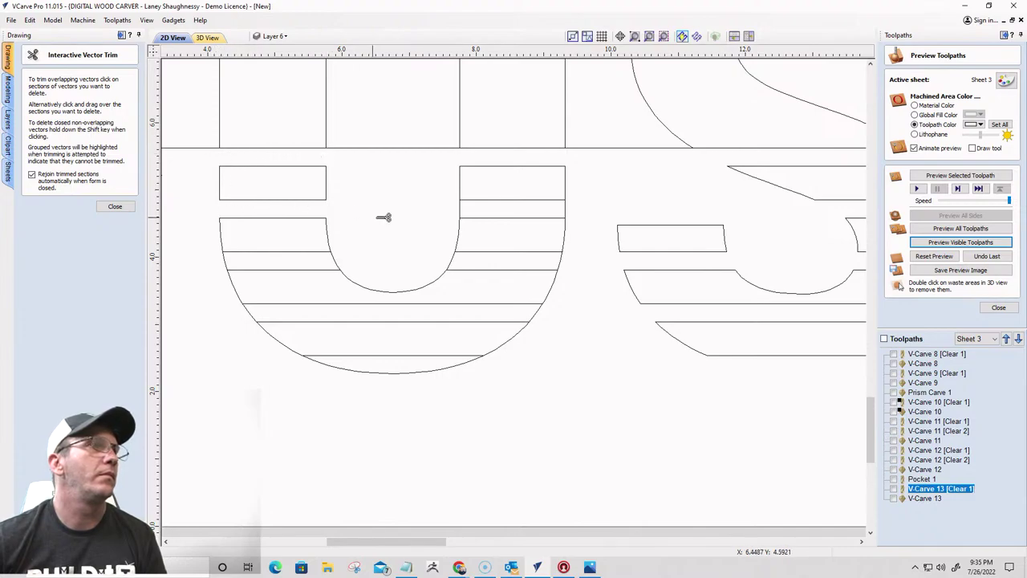
{"action": "left_click", "coordinate": [462, 209]}
{"action": "left_click", "coordinate": [567, 208]}
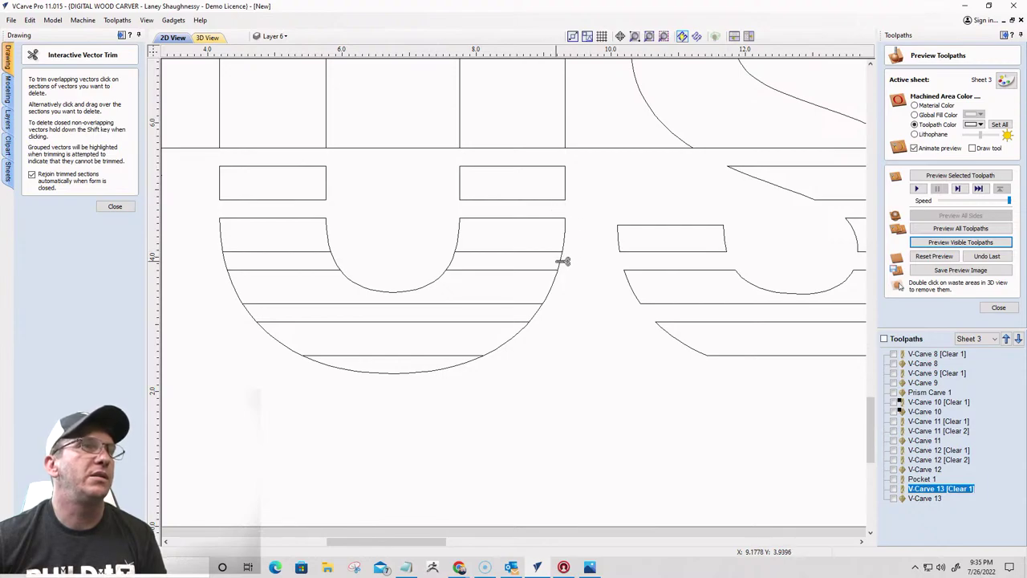
{"action": "left_click", "coordinate": [563, 260]}
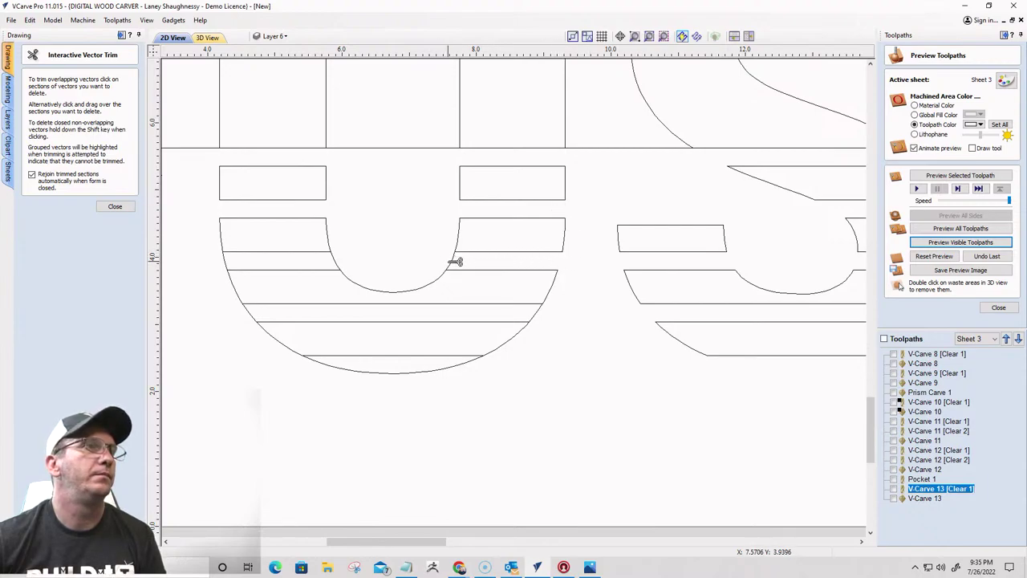
{"action": "left_click", "coordinate": [454, 262]}
{"action": "left_click", "coordinate": [326, 259]}
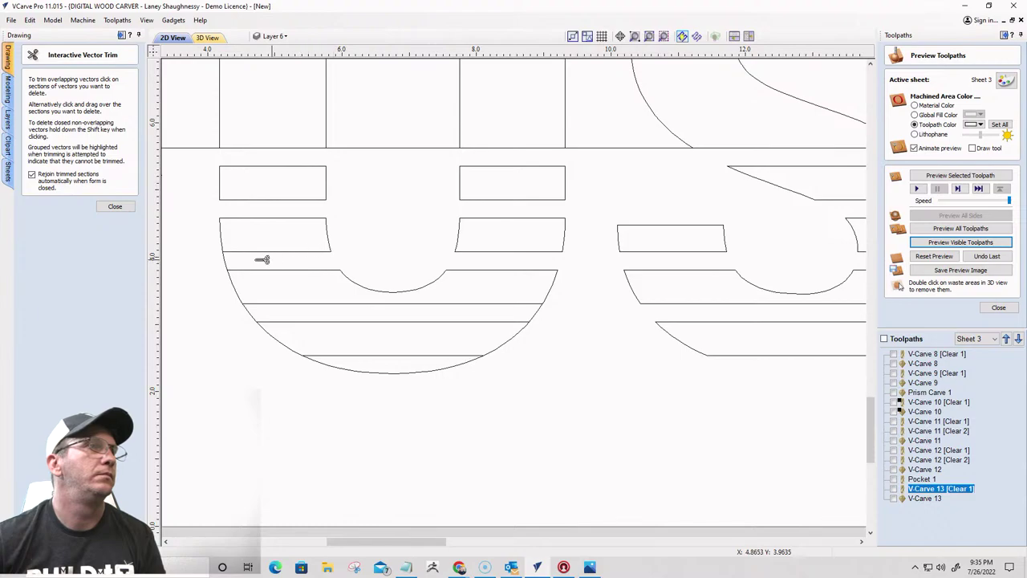
Trim the U's curved sides between stripes and close the trim tool
{"action": "left_click", "coordinate": [259, 315]}
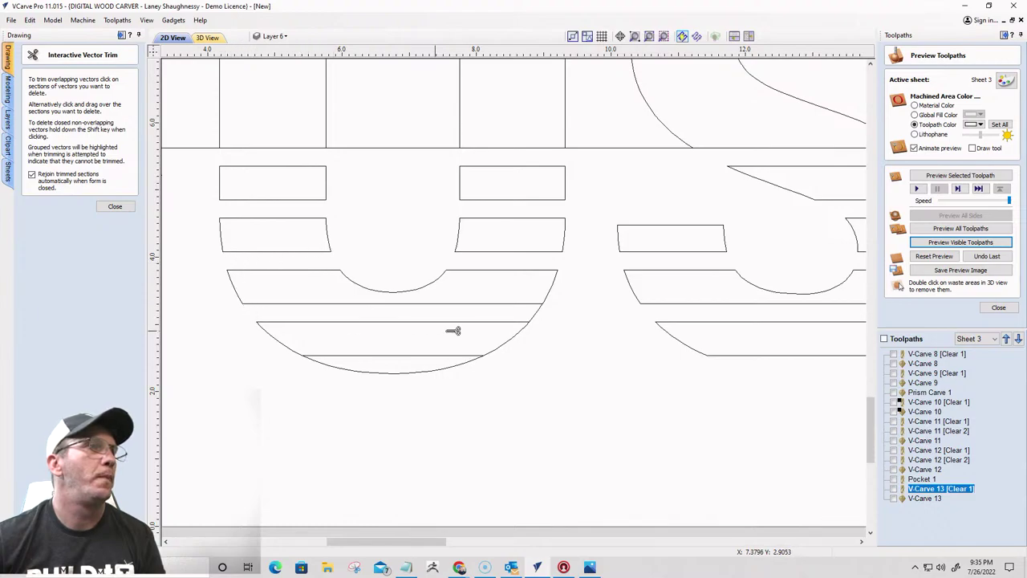
{"action": "left_click", "coordinate": [538, 314]}
{"action": "scroll", "coordinate": [473, 413], "scroll_direction": "down", "scroll_amount": 5}
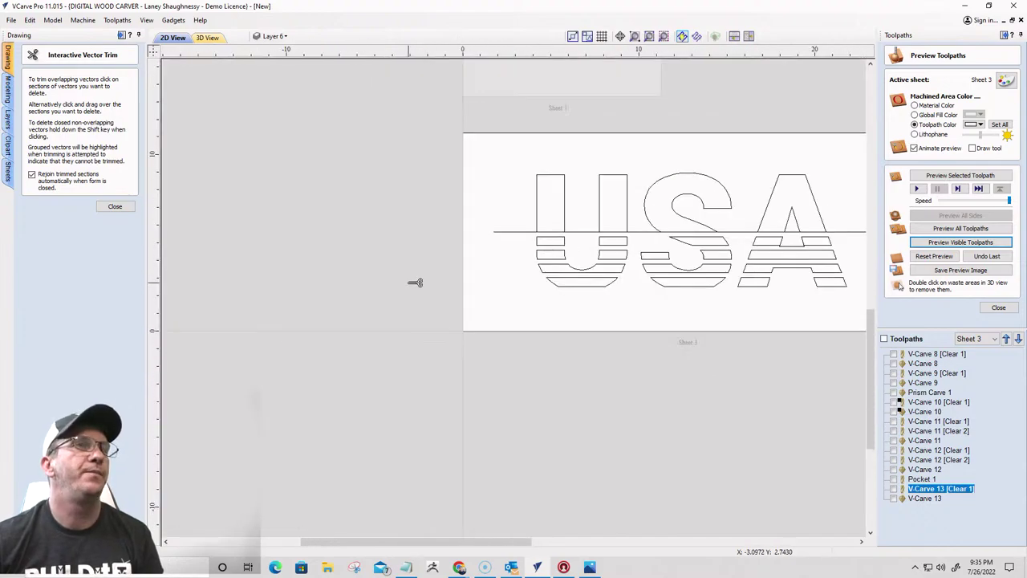
{"action": "scroll", "coordinate": [670, 344], "scroll_direction": "up", "scroll_amount": 5}
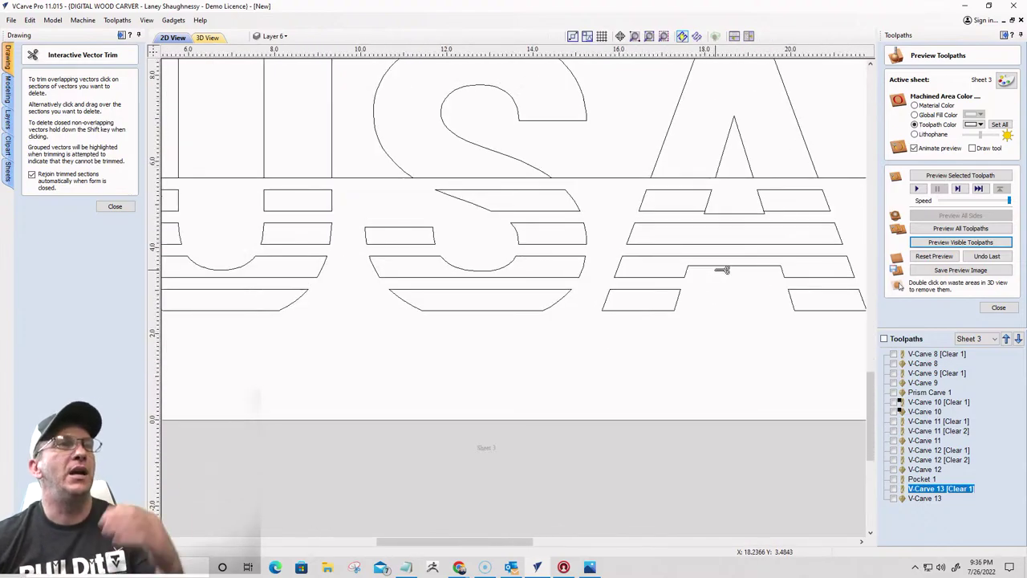
{"action": "scroll", "coordinate": [722, 270], "scroll_direction": "down", "scroll_amount": 2}
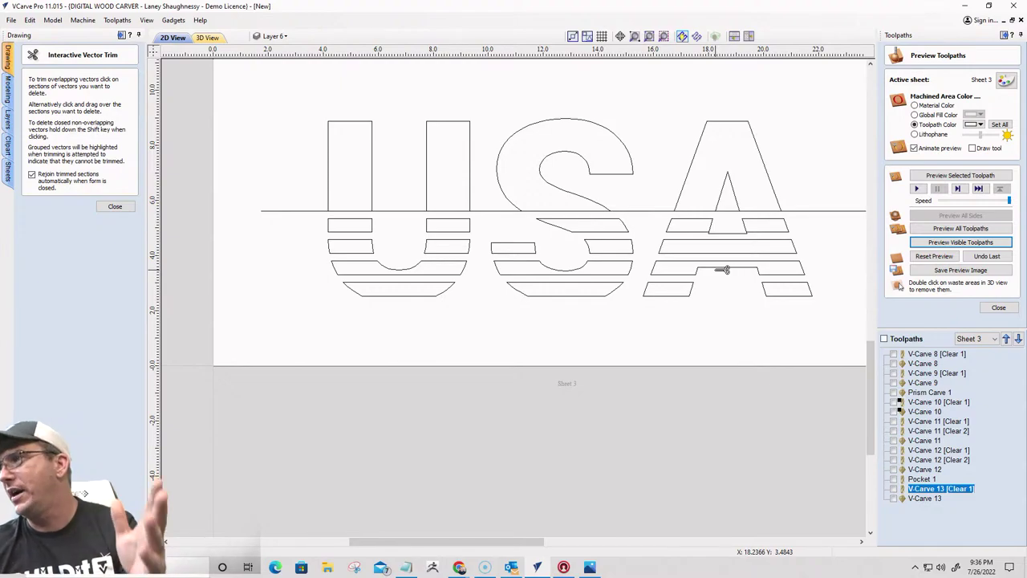
{"action": "scroll", "coordinate": [729, 286], "scroll_direction": "down", "scroll_amount": 2}
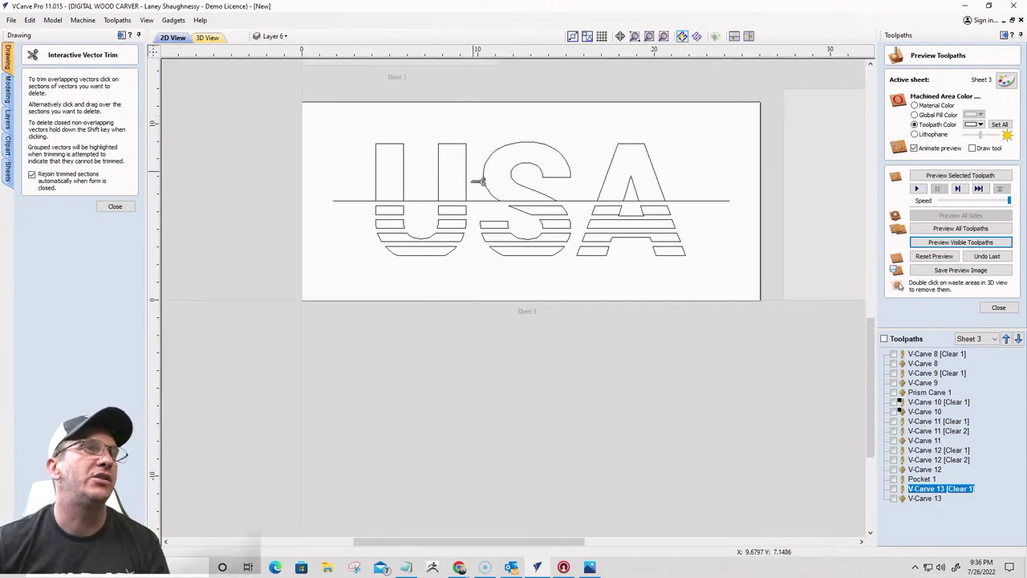
{"action": "left_click", "coordinate": [117, 207]}
Drag out a star shape near the top of the U
{"action": "left_click", "coordinate": [88, 103]}
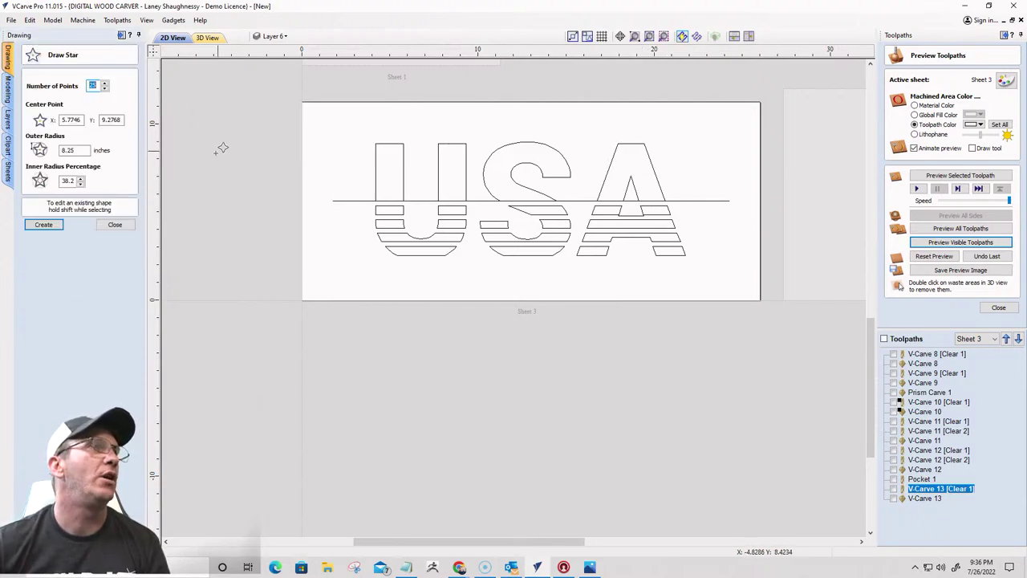
{"action": "scroll", "coordinate": [334, 141], "scroll_direction": "up", "scroll_amount": 2}
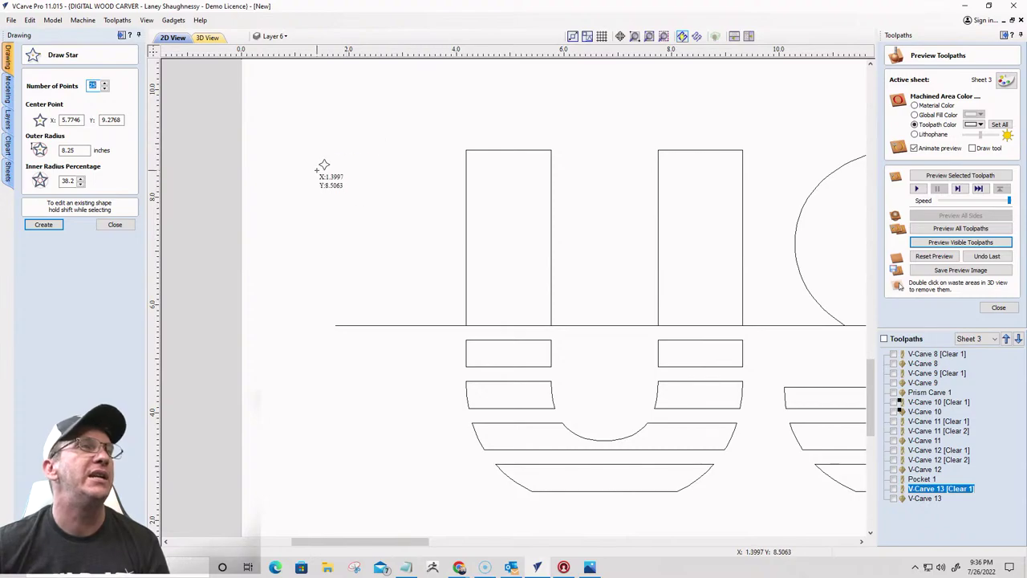
{"action": "left_click_drag", "start_coordinate": [357, 146], "coordinate": [386, 161]}
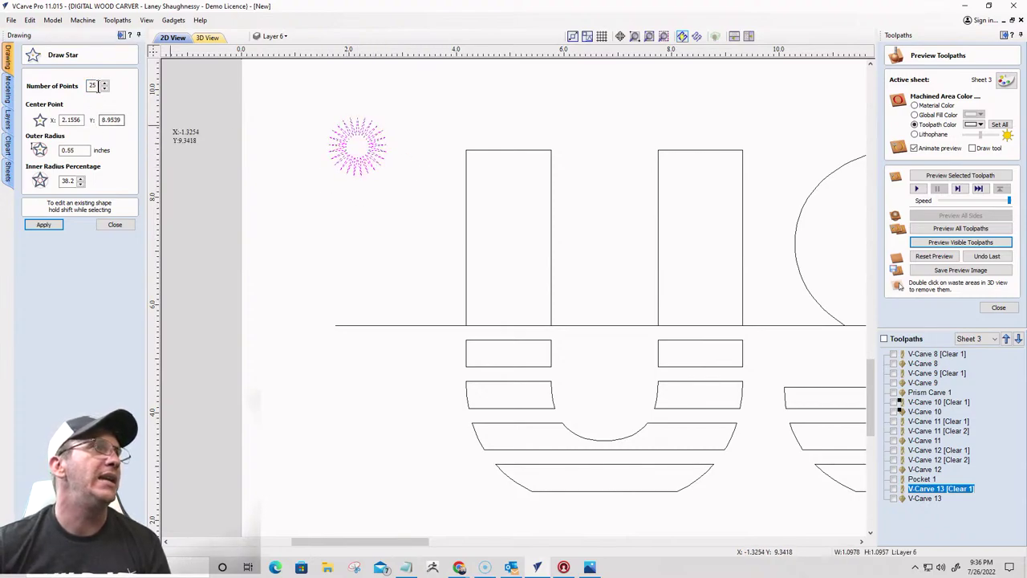
Make it a 5-point star with 38.2 inner radius, finish it, and select it
{"action": "left_click_drag", "start_coordinate": [96, 85], "coordinate": [31, 94]}
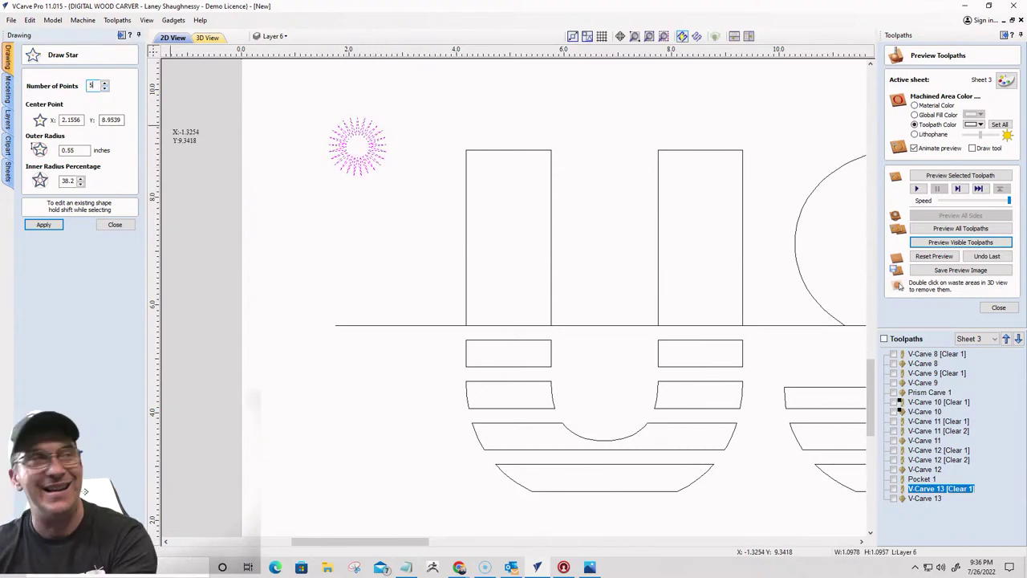
{"action": "left_click_drag", "start_coordinate": [75, 180], "coordinate": [68, 184]}
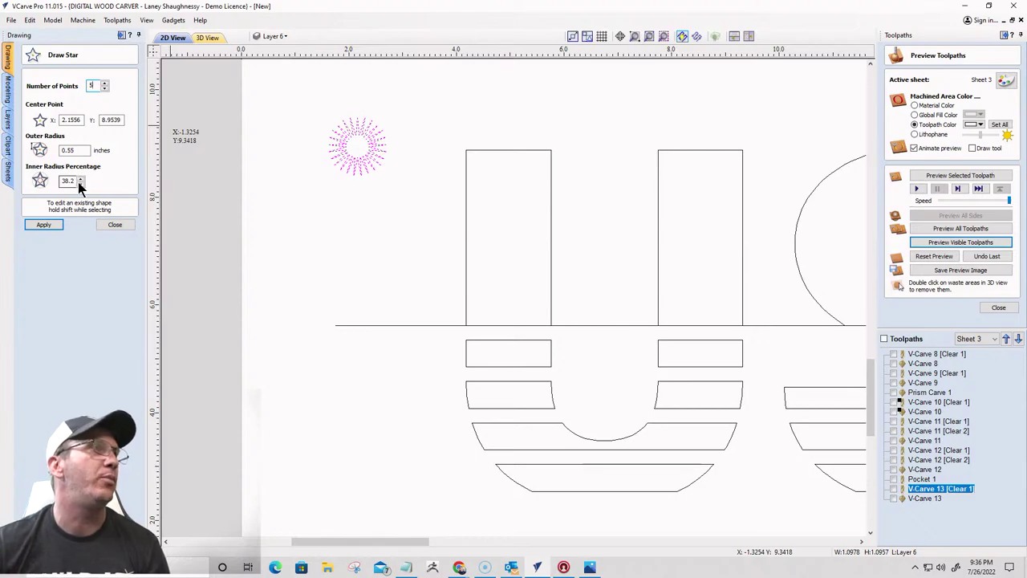
{"action": "left_click", "coordinate": [48, 226]}
{"action": "scroll", "coordinate": [351, 126], "scroll_direction": "up", "scroll_amount": 2}
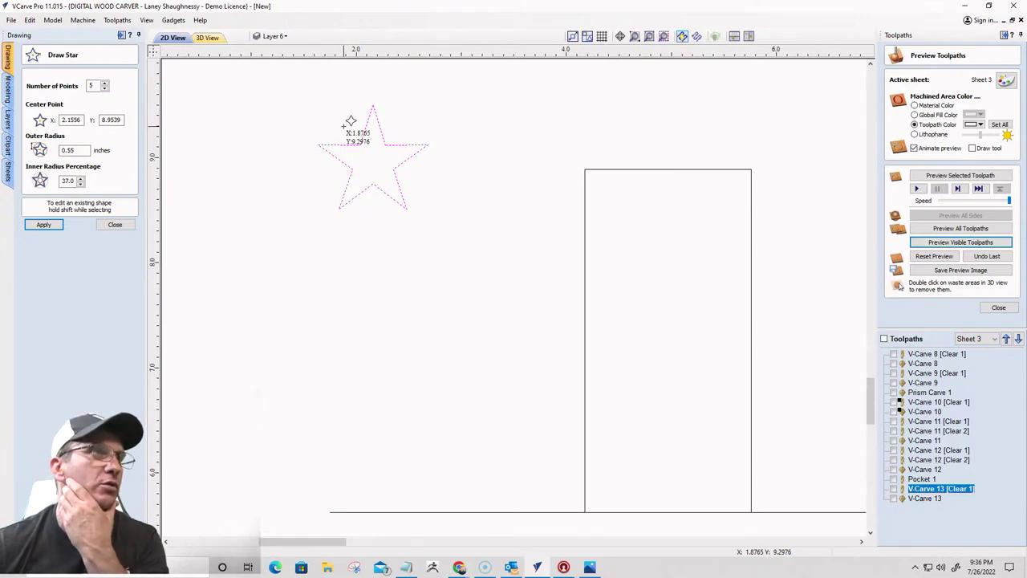
{"action": "scroll", "coordinate": [328, 110], "scroll_direction": "up", "scroll_amount": 2}
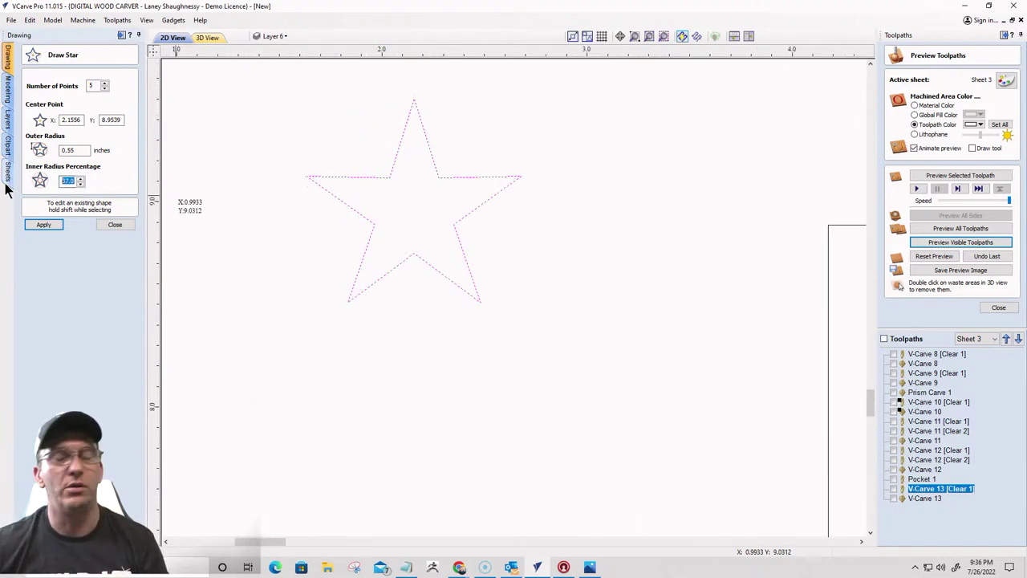
{"action": "type", "text": "2"}
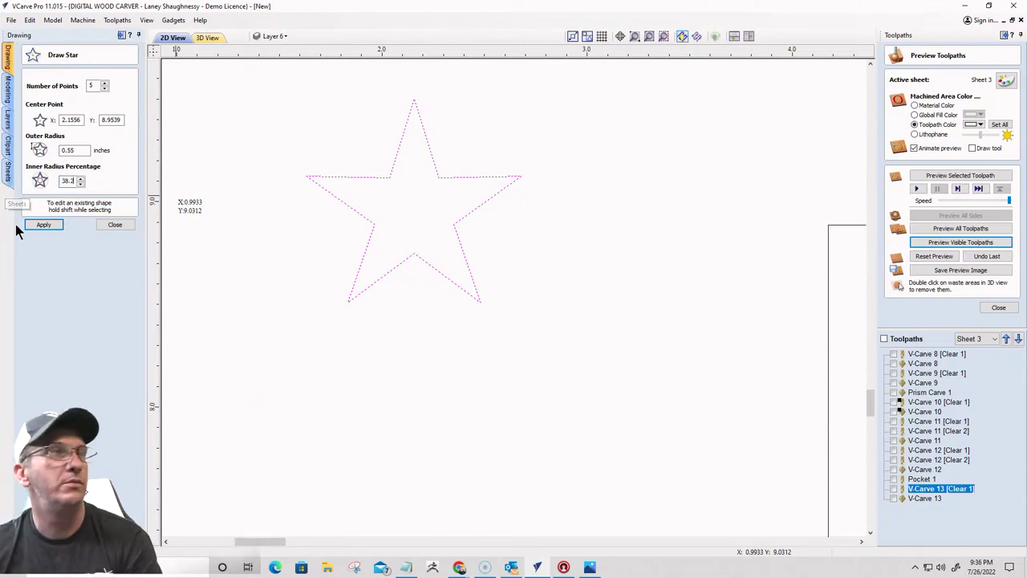
{"action": "left_click", "coordinate": [52, 221]}
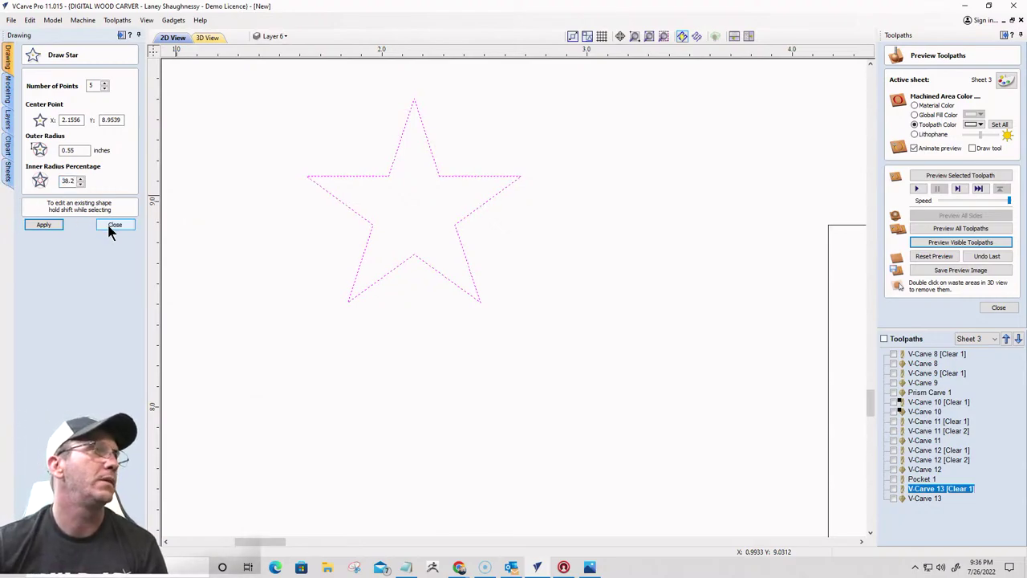
{"action": "left_click", "coordinate": [114, 225]}
{"action": "scroll", "coordinate": [321, 205], "scroll_direction": "down", "scroll_amount": 5}
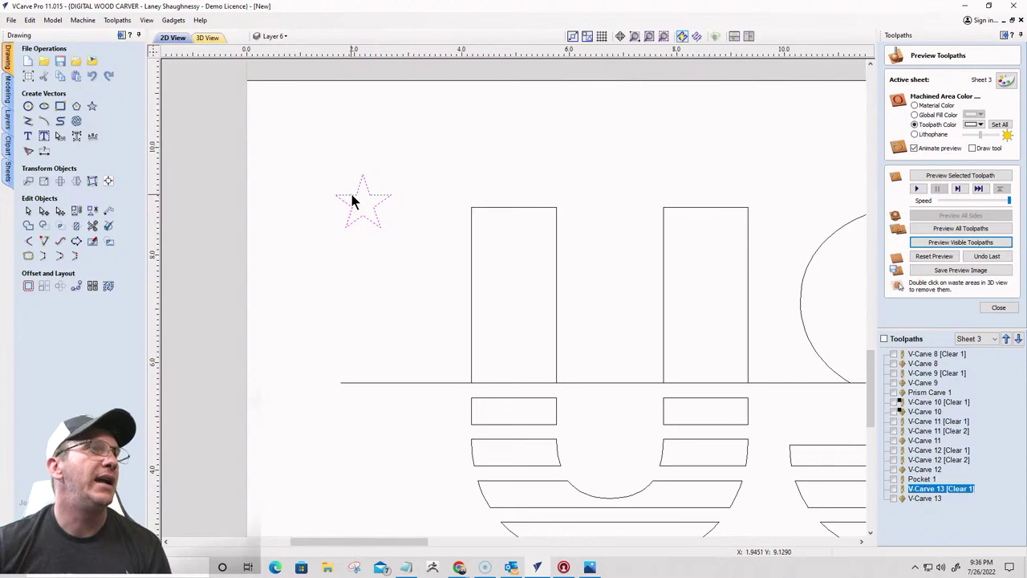
{"action": "left_click", "coordinate": [352, 201]}
Shrink the star and center it inside the top of the U's left stem
{"action": "left_click_drag", "start_coordinate": [331, 170], "coordinate": [519, 247]}
{"action": "scroll", "coordinate": [530, 325], "scroll_direction": "down", "scroll_amount": 2}
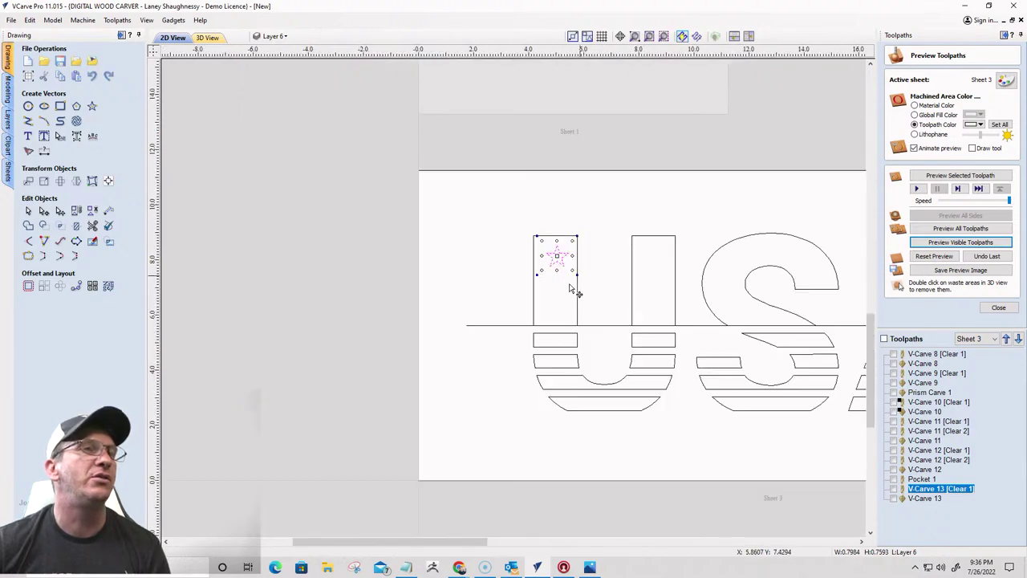
{"action": "scroll", "coordinate": [541, 287], "scroll_direction": "up", "scroll_amount": 3}
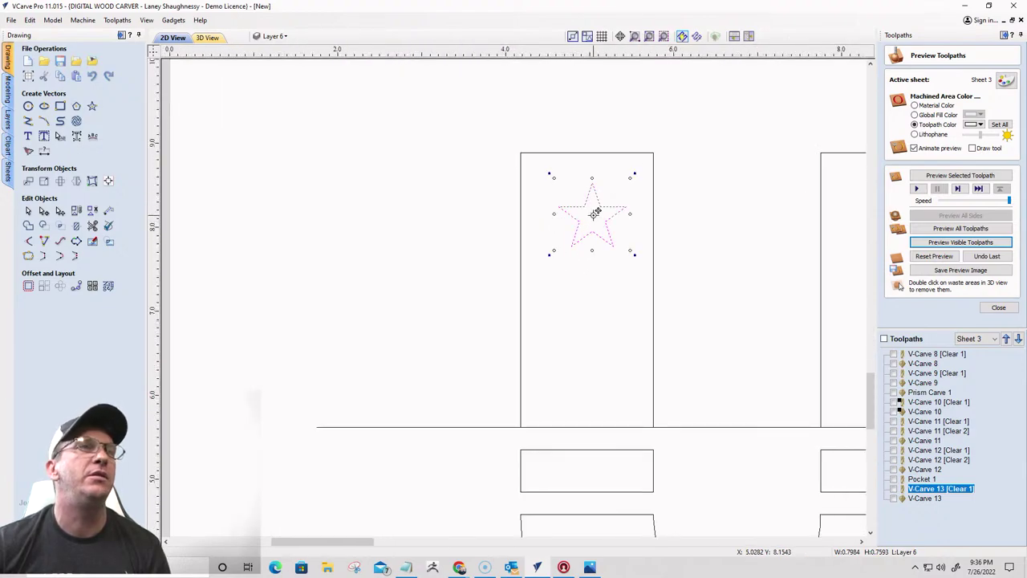
{"action": "left_click_drag", "start_coordinate": [594, 213], "coordinate": [588, 216]}
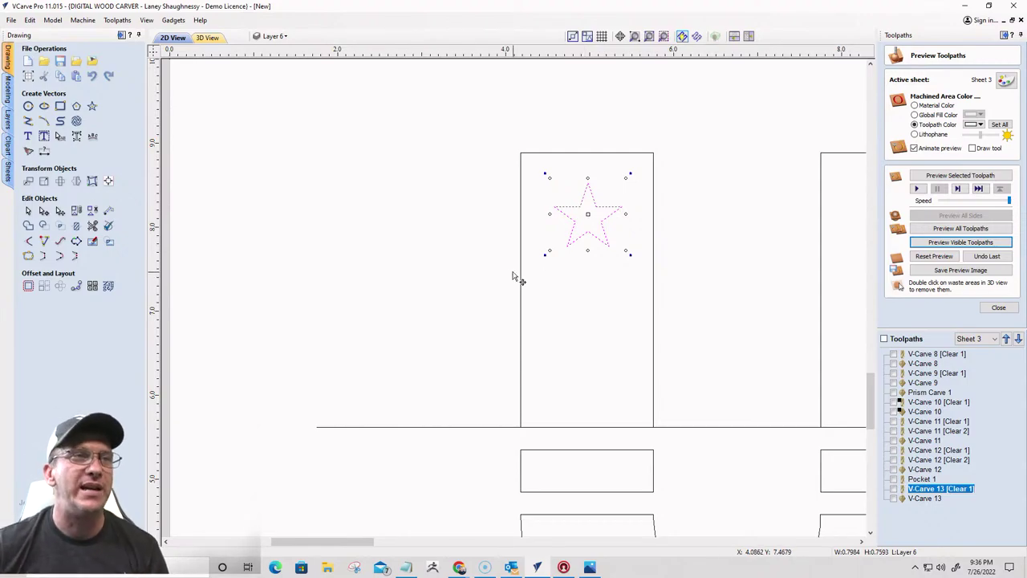
{"action": "scroll", "coordinate": [513, 277], "scroll_direction": "down", "scroll_amount": 2}
Trim the horizontal dividing line between the U stems, between U and S, and between S and A
{"action": "left_click", "coordinate": [467, 334]}
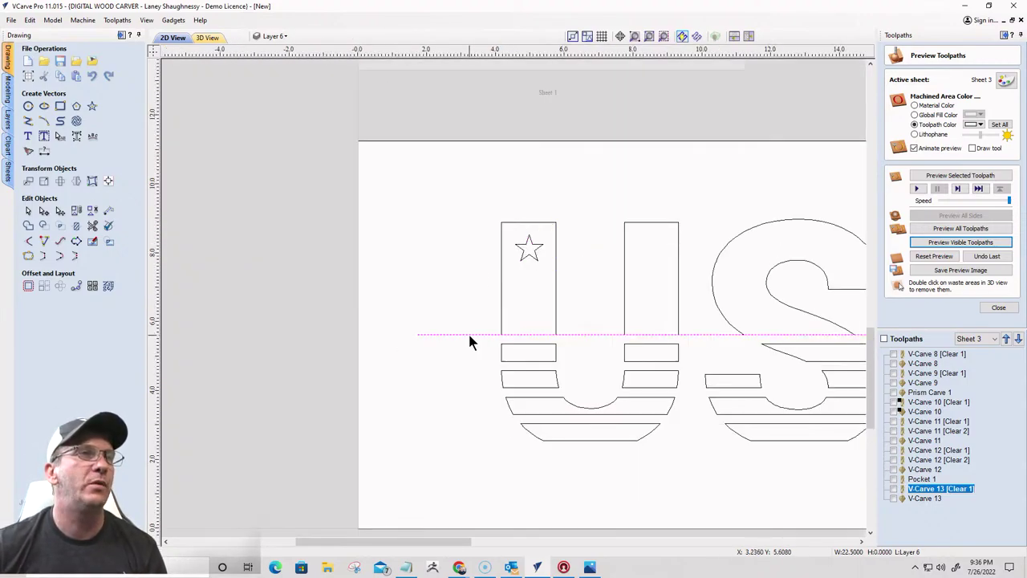
{"action": "scroll", "coordinate": [467, 331], "scroll_direction": "down", "scroll_amount": 3}
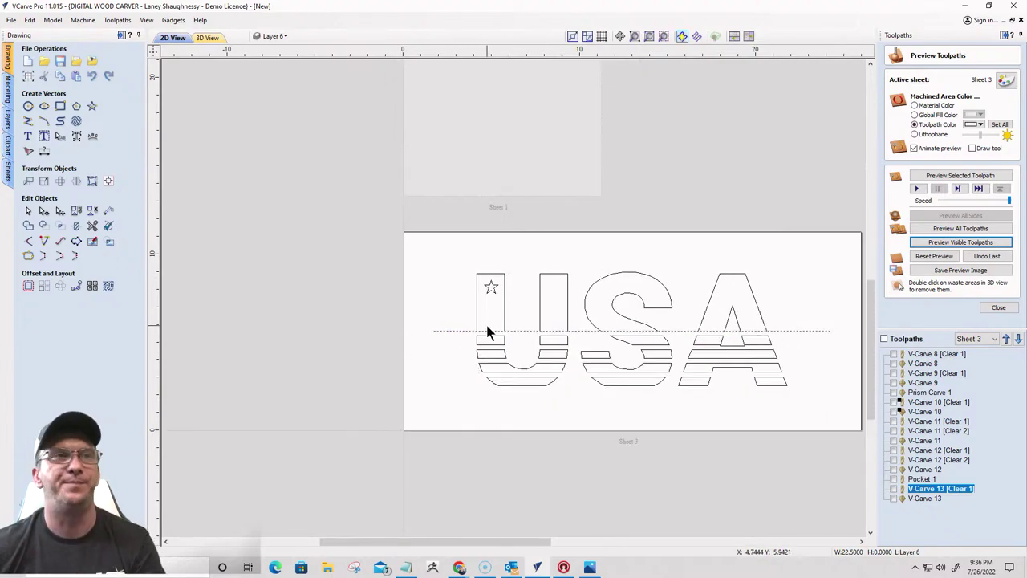
{"action": "scroll", "coordinate": [485, 329], "scroll_direction": "up", "scroll_amount": 3}
{"action": "scroll", "coordinate": [352, 333], "scroll_direction": "down", "scroll_amount": 2}
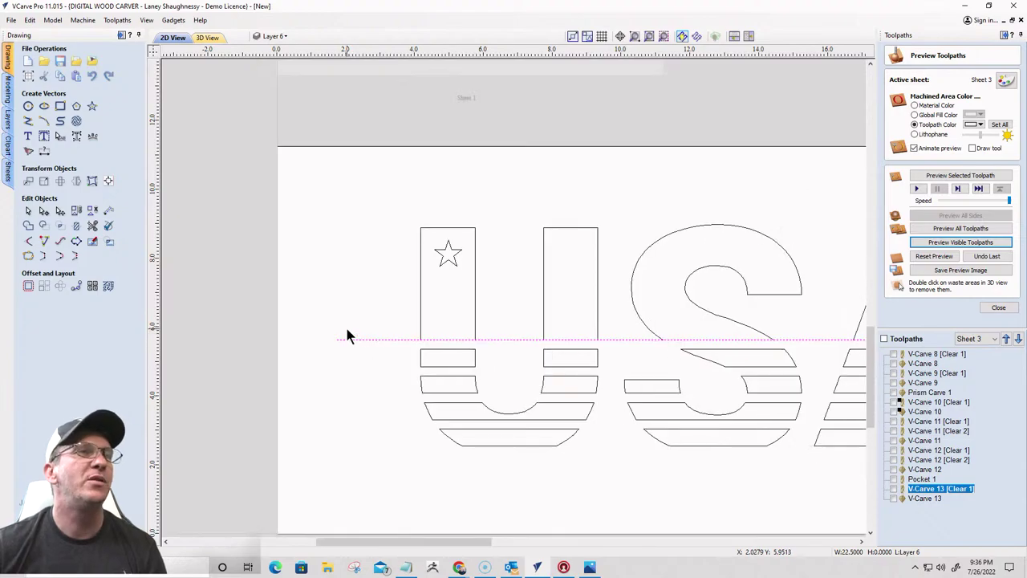
{"action": "left_click", "coordinate": [92, 225]}
{"action": "left_click", "coordinate": [510, 340]}
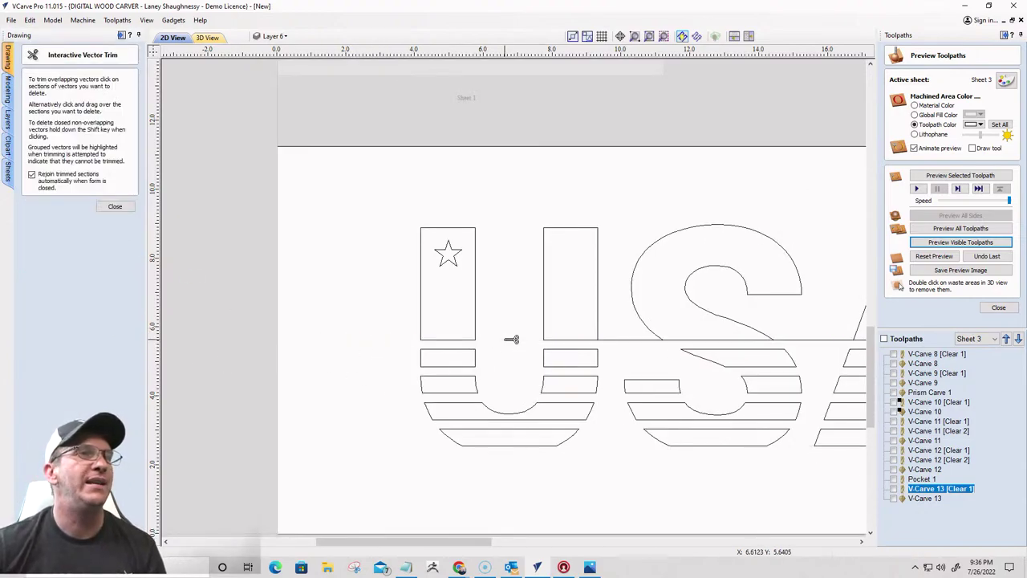
{"action": "left_click", "coordinate": [625, 340]}
{"action": "left_click", "coordinate": [801, 339]}
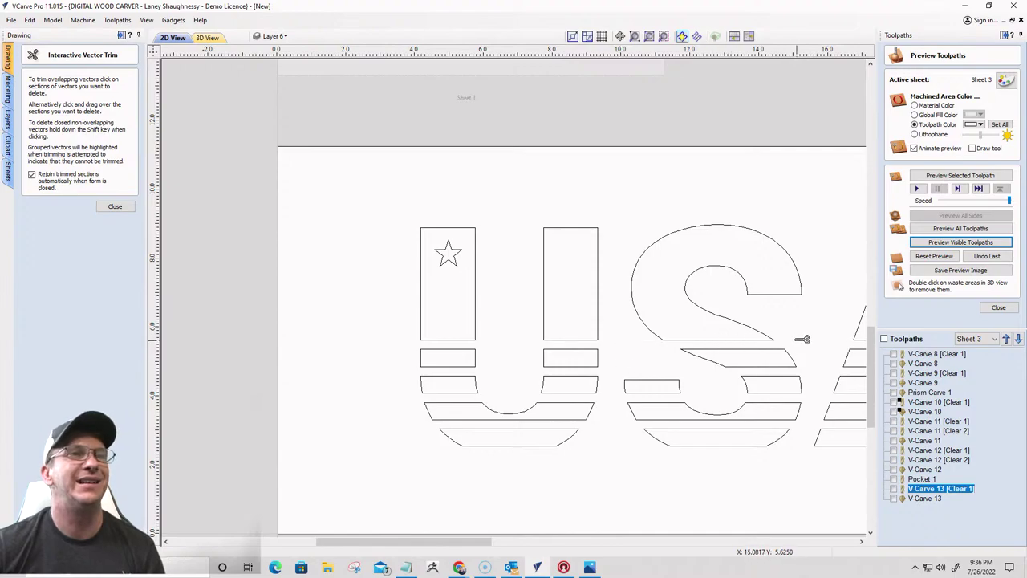
Trim the dividing line's pieces inside and right of the A, then end trimming
{"action": "scroll", "coordinate": [426, 339], "scroll_direction": "down", "scroll_amount": 3}
{"action": "scroll", "coordinate": [688, 345], "scroll_direction": "up", "scroll_amount": 4}
{"action": "left_click", "coordinate": [683, 325]}
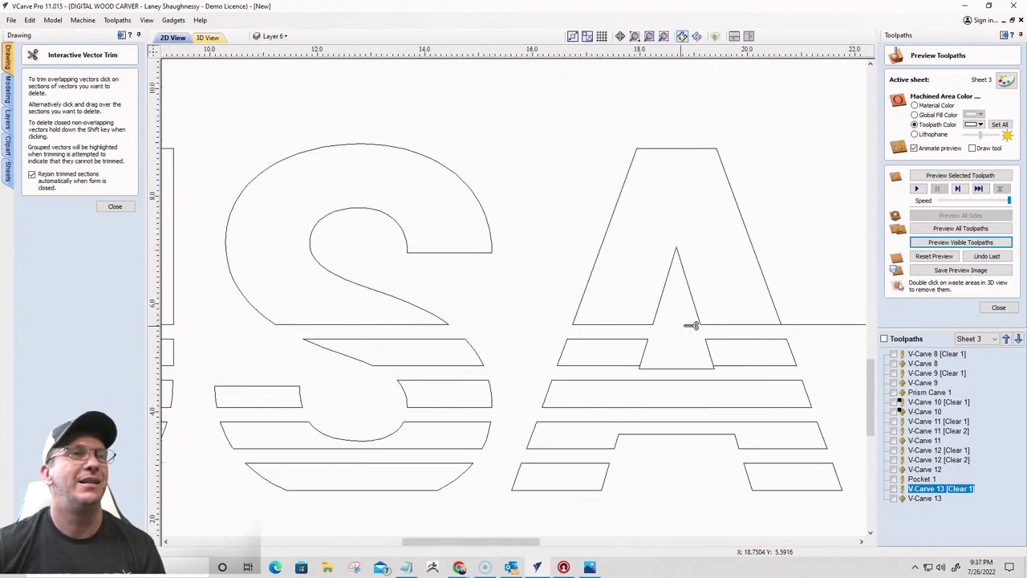
{"action": "left_click", "coordinate": [819, 324]}
{"action": "scroll", "coordinate": [822, 324], "scroll_direction": "down", "scroll_amount": 5}
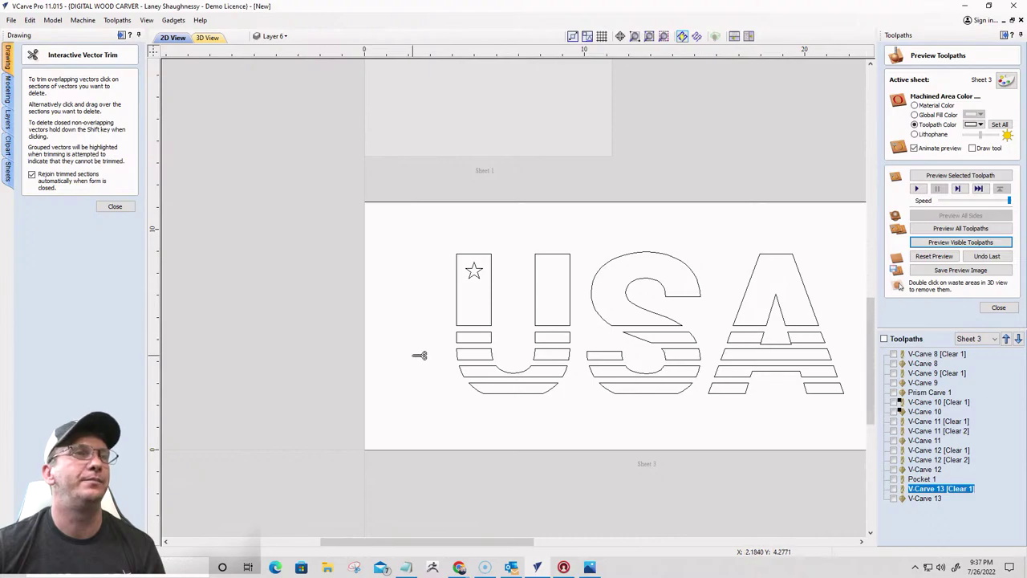
{"action": "scroll", "coordinate": [529, 367], "scroll_direction": "up", "scroll_amount": 4}
{"action": "scroll", "coordinate": [514, 361], "scroll_direction": "down", "scroll_amount": 4}
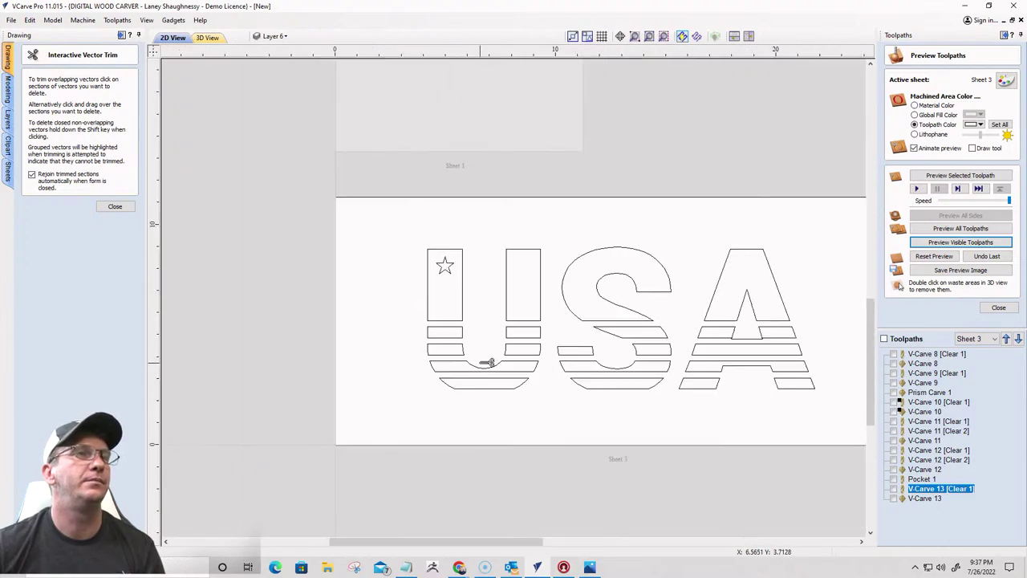
{"action": "scroll", "coordinate": [497, 297], "scroll_direction": "up", "scroll_amount": 4}
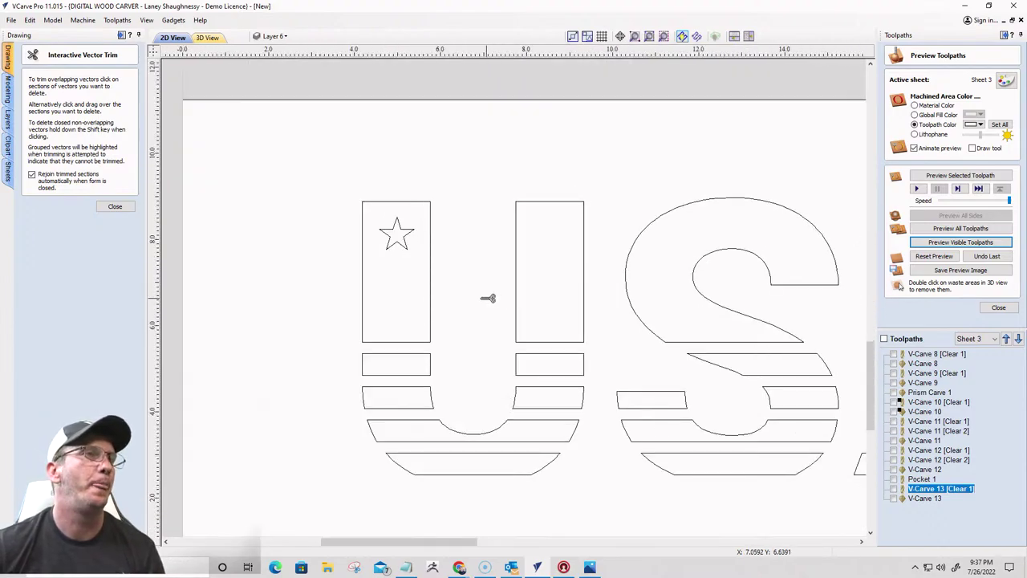
{"action": "scroll", "coordinate": [766, 257], "scroll_direction": "down", "scroll_amount": 2}
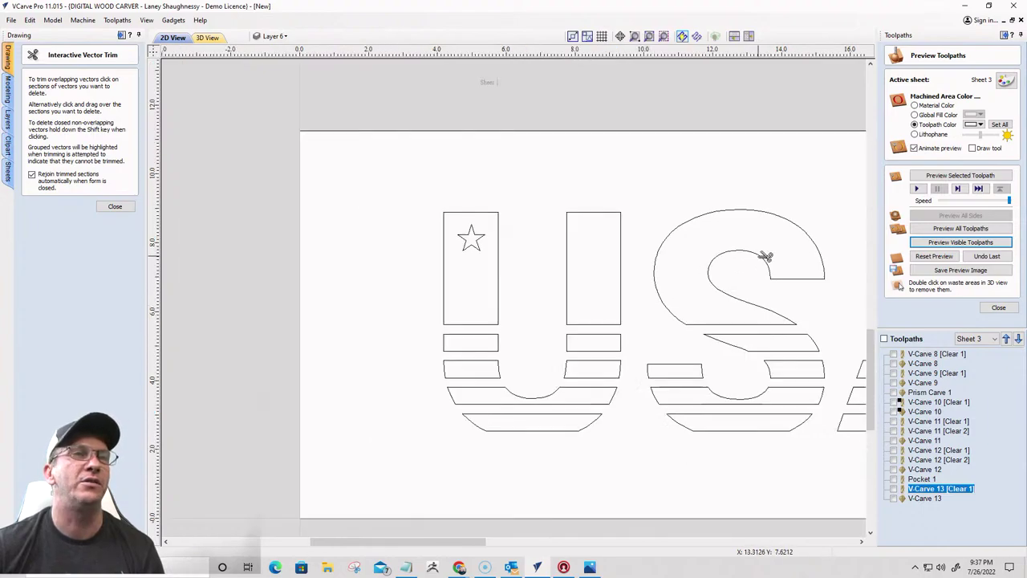
{"action": "scroll", "coordinate": [393, 268], "scroll_direction": "up", "scroll_amount": 2}
{"action": "left_click", "coordinate": [114, 206]}
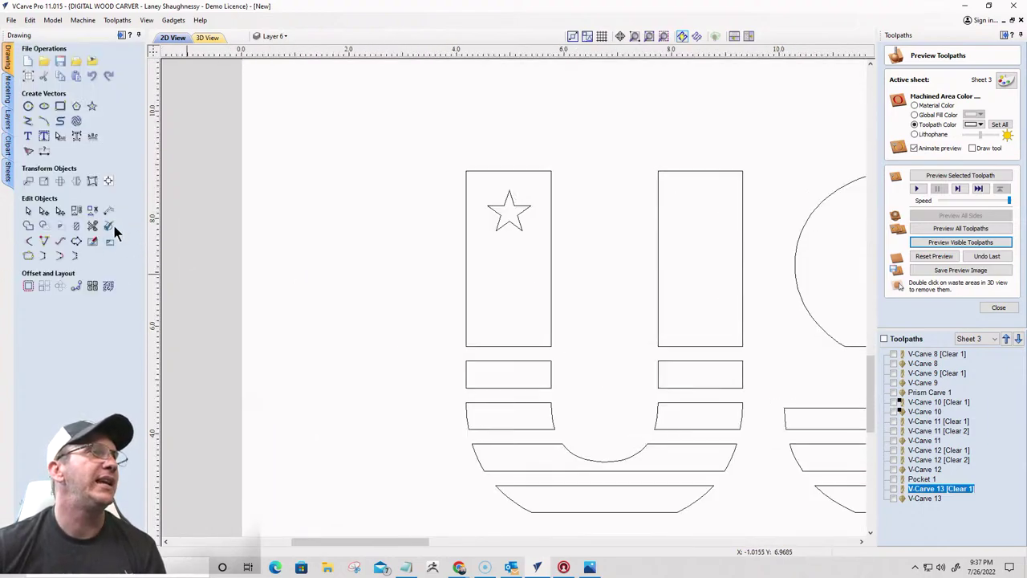
Draw two vertical lines down the centers of the U's left and right stems
{"action": "left_click", "coordinate": [29, 121]}
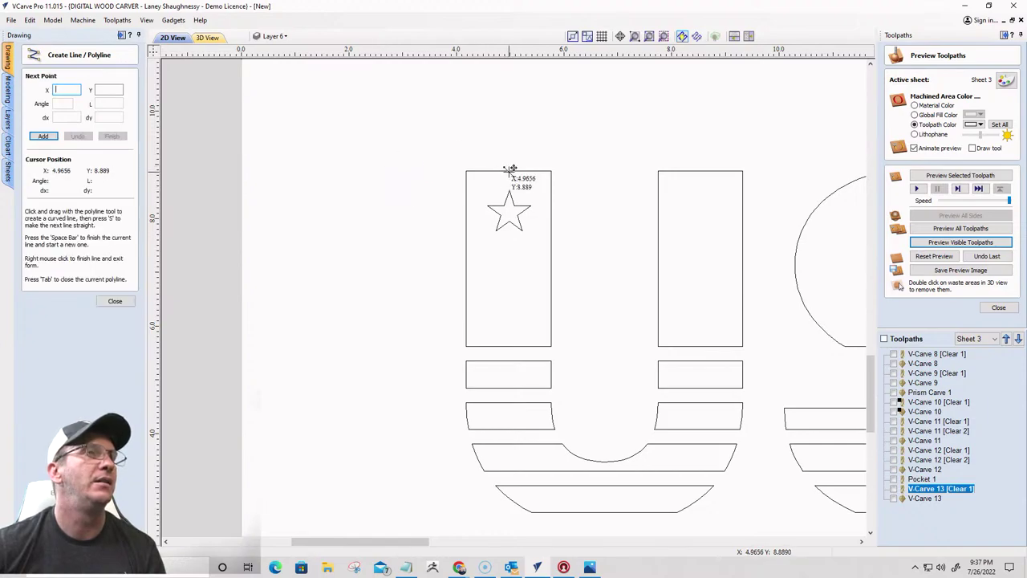
{"action": "left_click", "coordinate": [508, 171]}
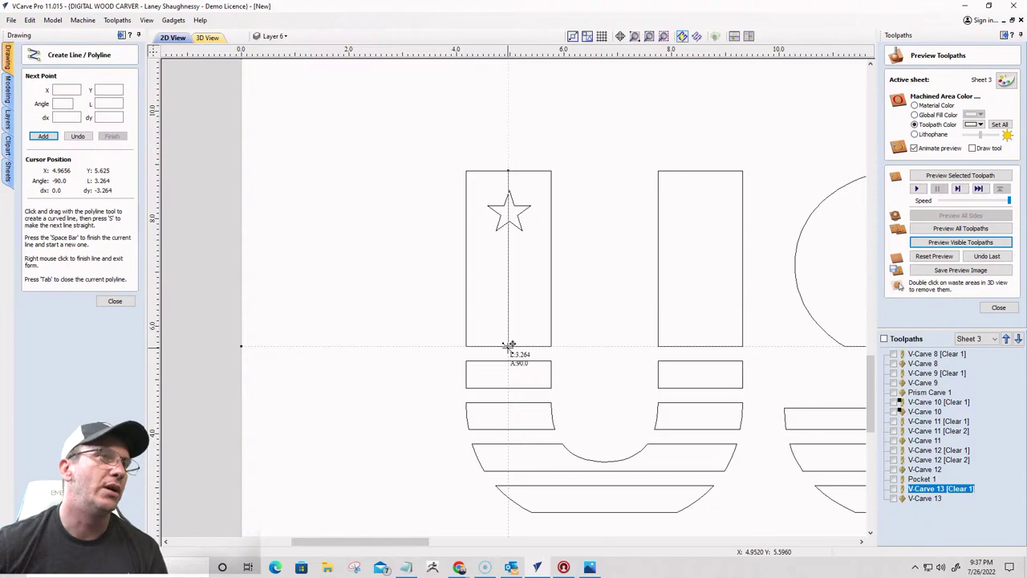
{"action": "left_click", "coordinate": [509, 345]}
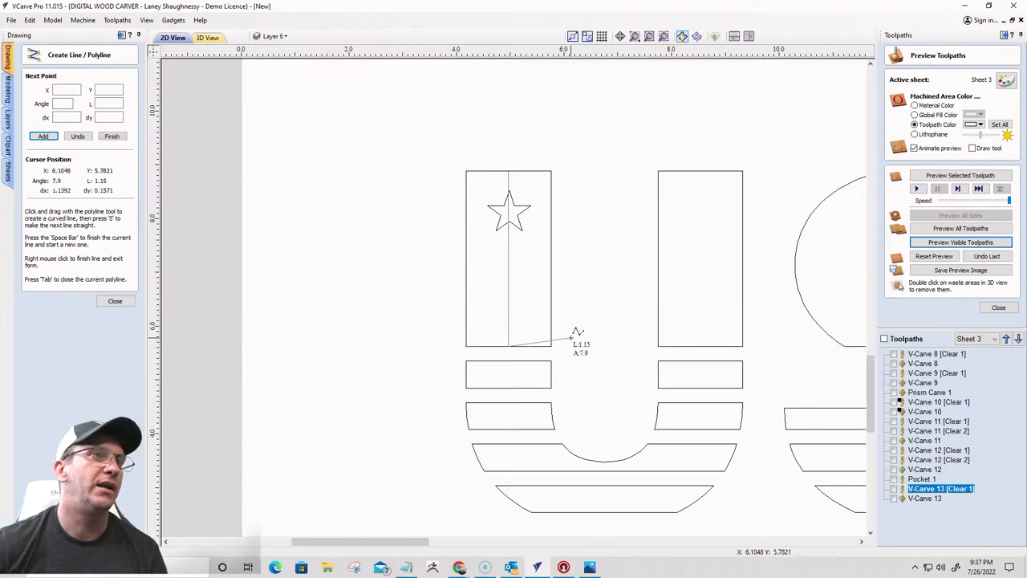
{"action": "key", "text": "space"}
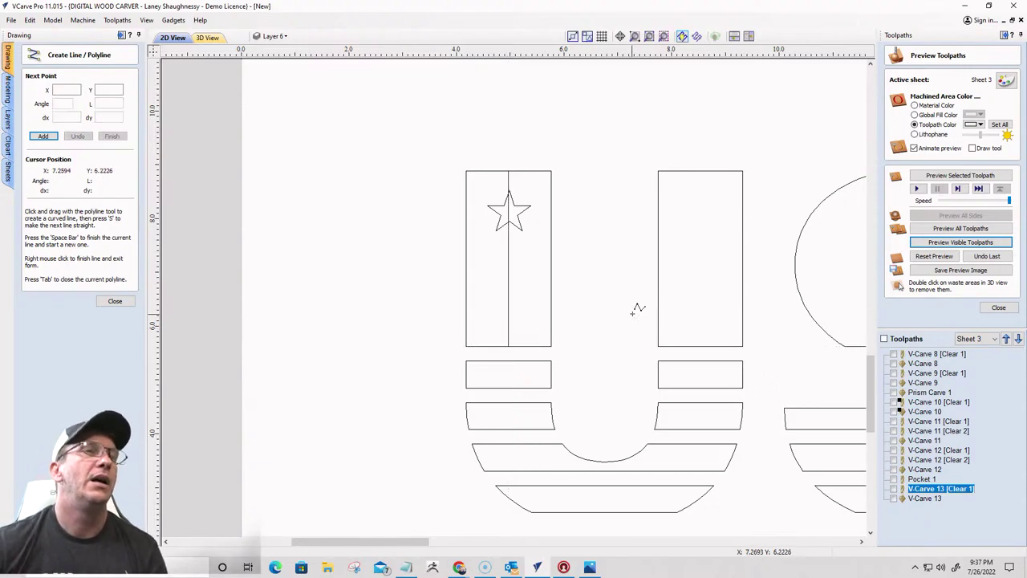
{"action": "left_click", "coordinate": [703, 170]}
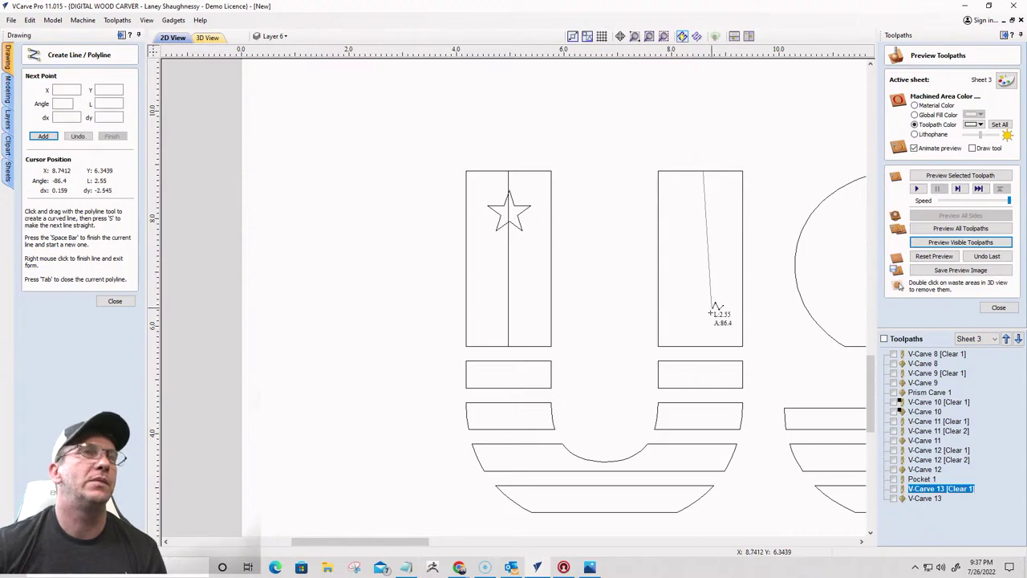
{"action": "left_click", "coordinate": [702, 347]}
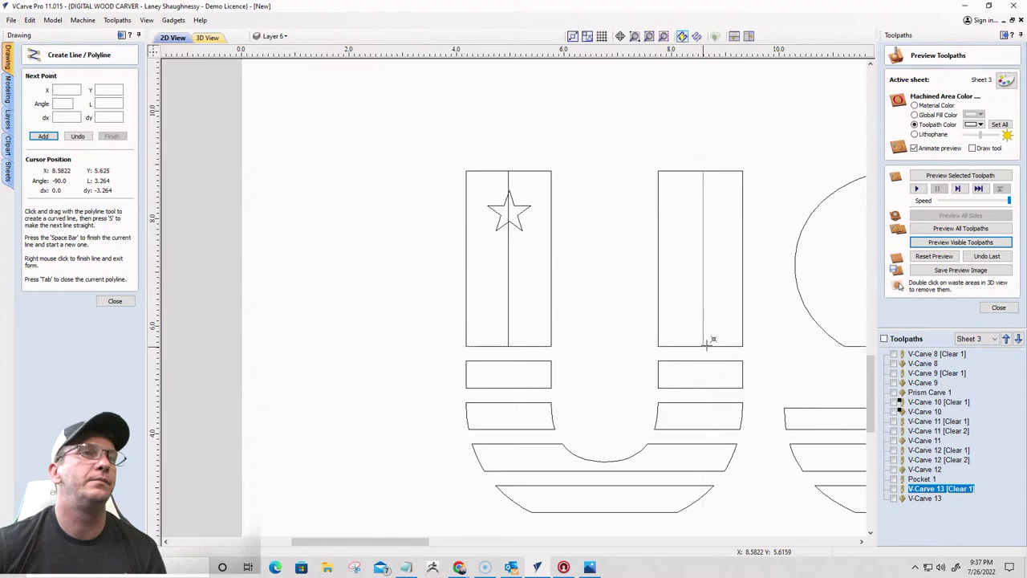
{"action": "key", "text": "space"}
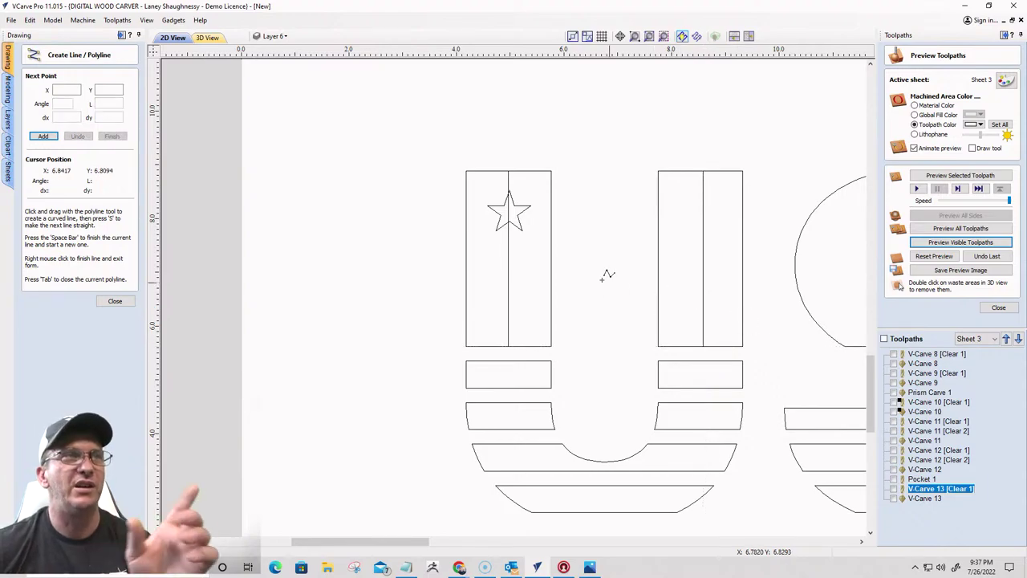
{"action": "scroll", "coordinate": [522, 229], "scroll_direction": "down", "scroll_amount": 3}
{"action": "scroll", "coordinate": [754, 240], "scroll_direction": "up", "scroll_amount": 4}
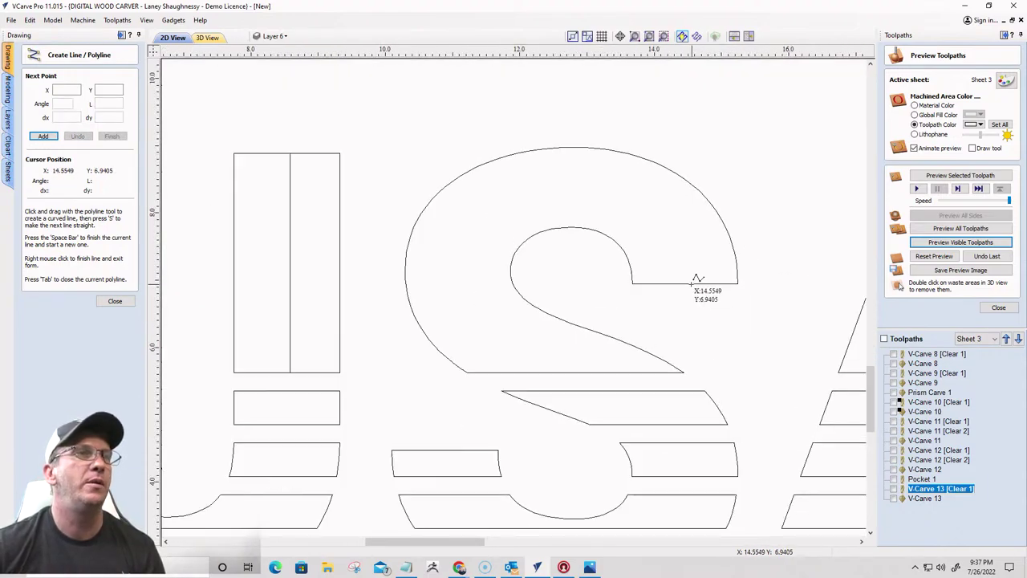
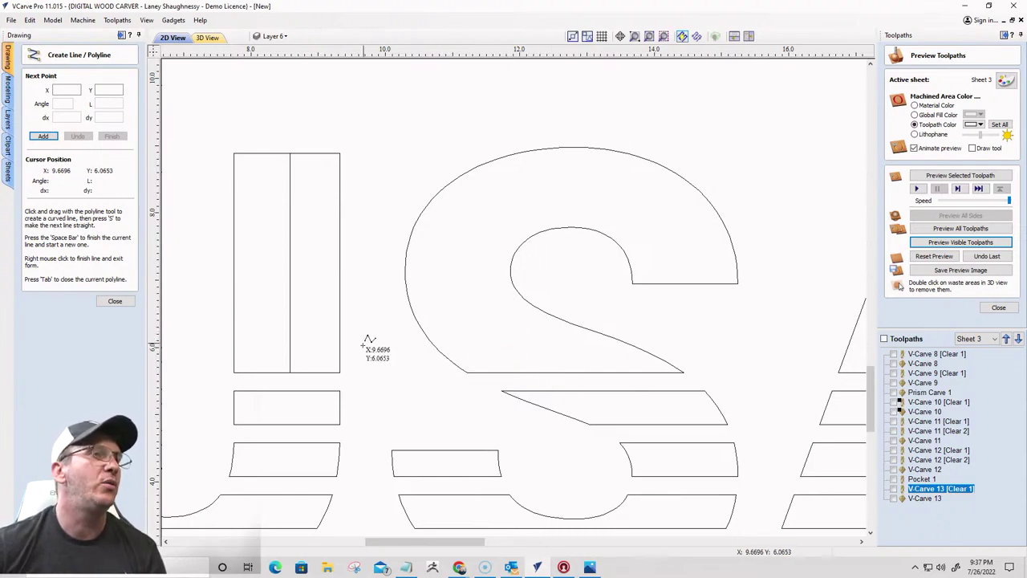
Close the line form, then cut the S outline at its lower-left corner node
{"action": "left_click", "coordinate": [114, 301]}
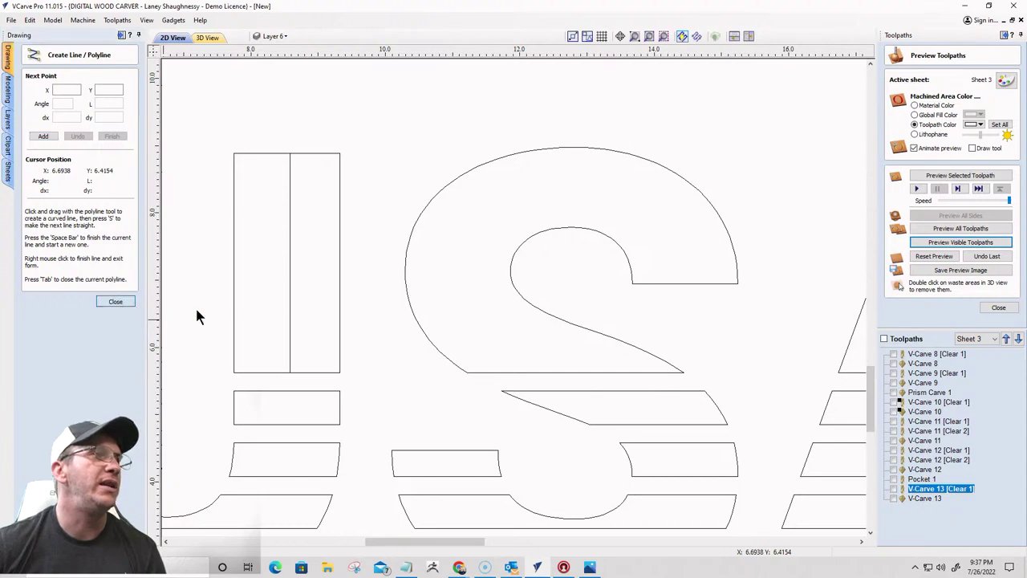
{"action": "left_click", "coordinate": [431, 344]}
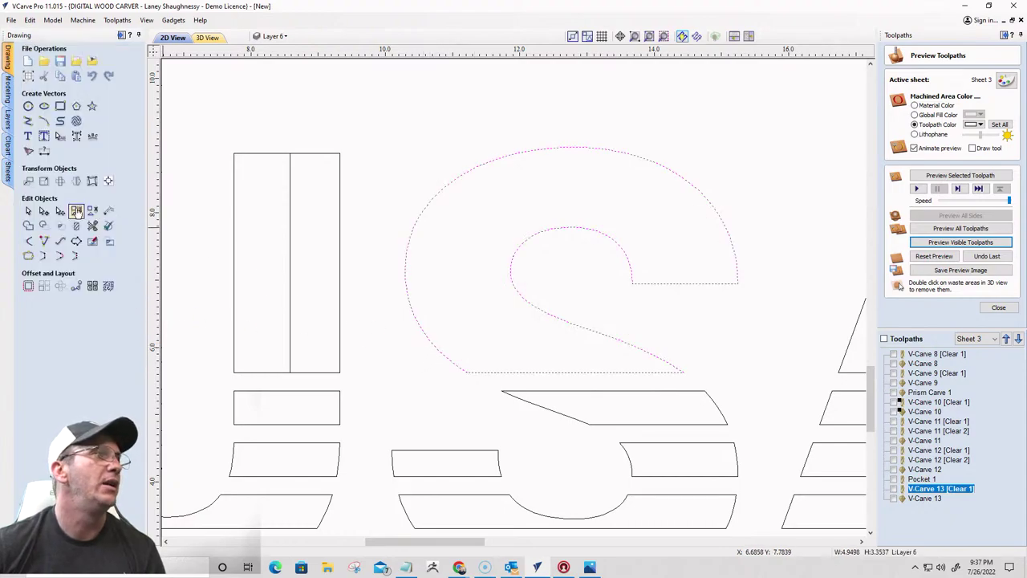
{"action": "left_click", "coordinate": [44, 210]}
{"action": "scroll", "coordinate": [557, 420], "scroll_direction": "up", "scroll_amount": 3}
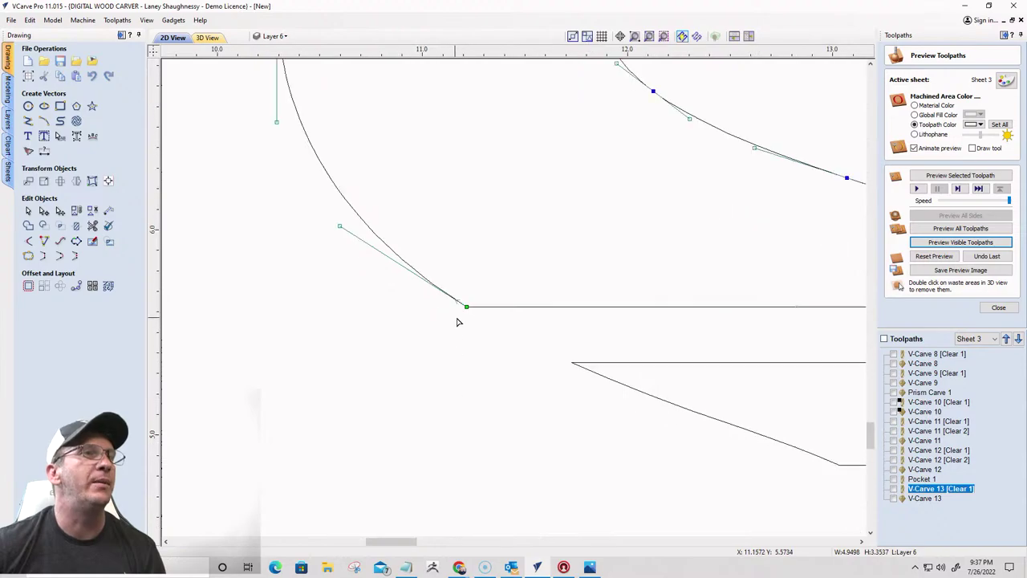
{"action": "right_click", "coordinate": [466, 306]}
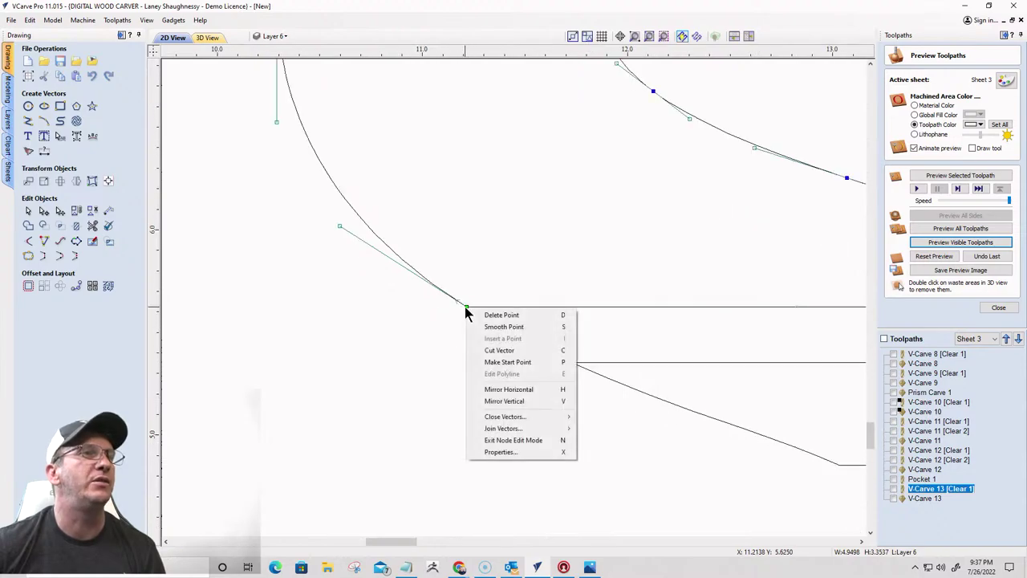
{"action": "left_click", "coordinate": [482, 350]}
Cut the S outline at its top-right corner node as well
{"action": "scroll", "coordinate": [476, 357], "scroll_direction": "down", "scroll_amount": 2}
{"action": "scroll", "coordinate": [642, 289], "scroll_direction": "down", "scroll_amount": 3}
{"action": "scroll", "coordinate": [647, 303], "scroll_direction": "up", "scroll_amount": 4}
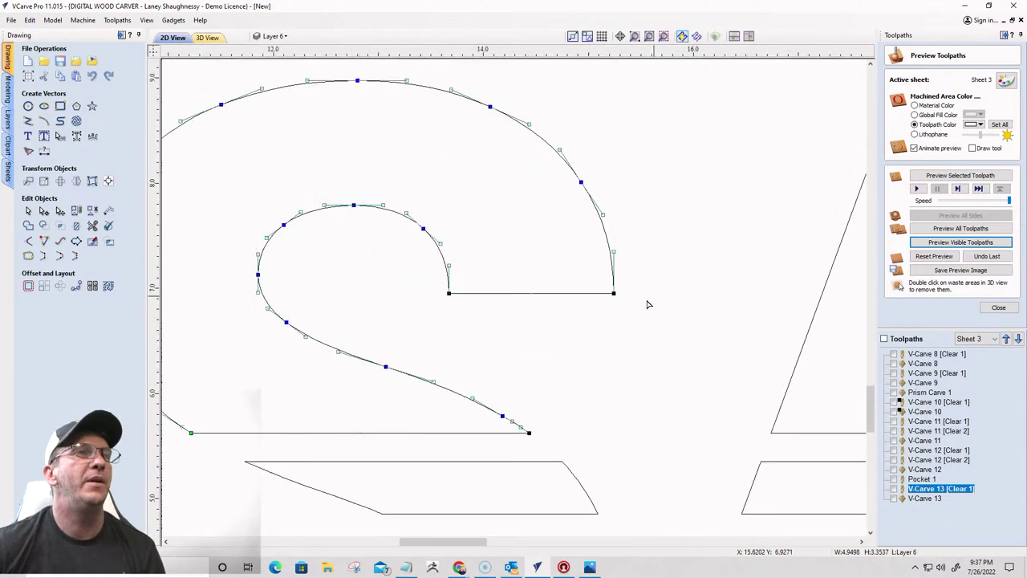
{"action": "right_click", "coordinate": [605, 292]}
{"action": "left_click", "coordinate": [633, 335]}
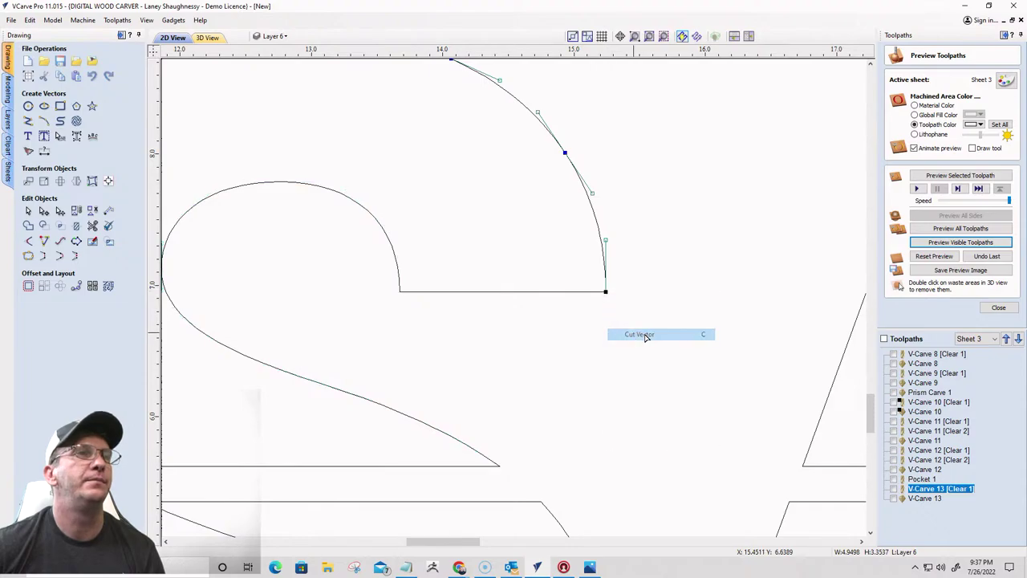
{"action": "scroll", "coordinate": [784, 296], "scroll_direction": "down", "scroll_amount": 3}
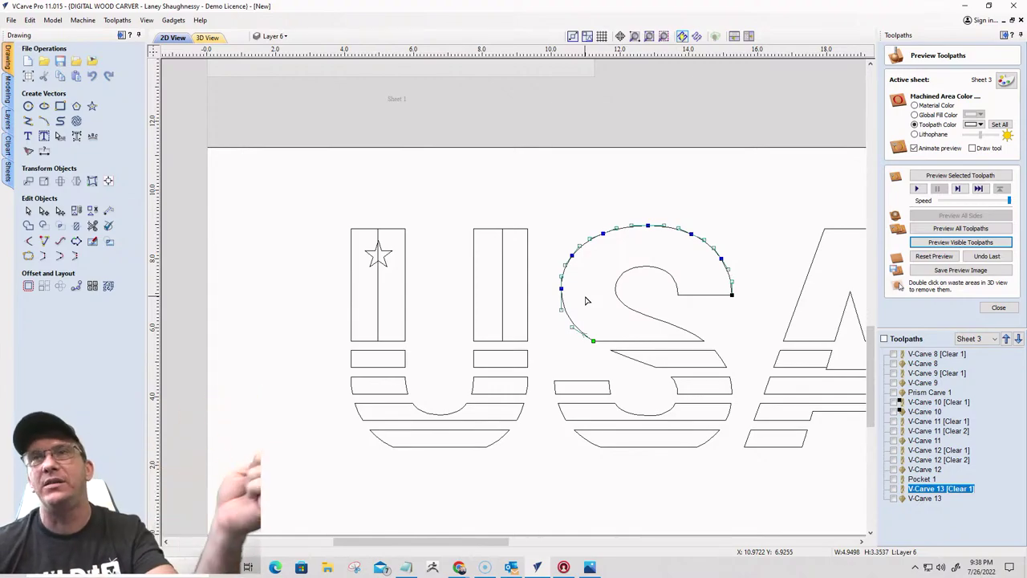
{"action": "scroll", "coordinate": [618, 298], "scroll_direction": "up", "scroll_amount": 3}
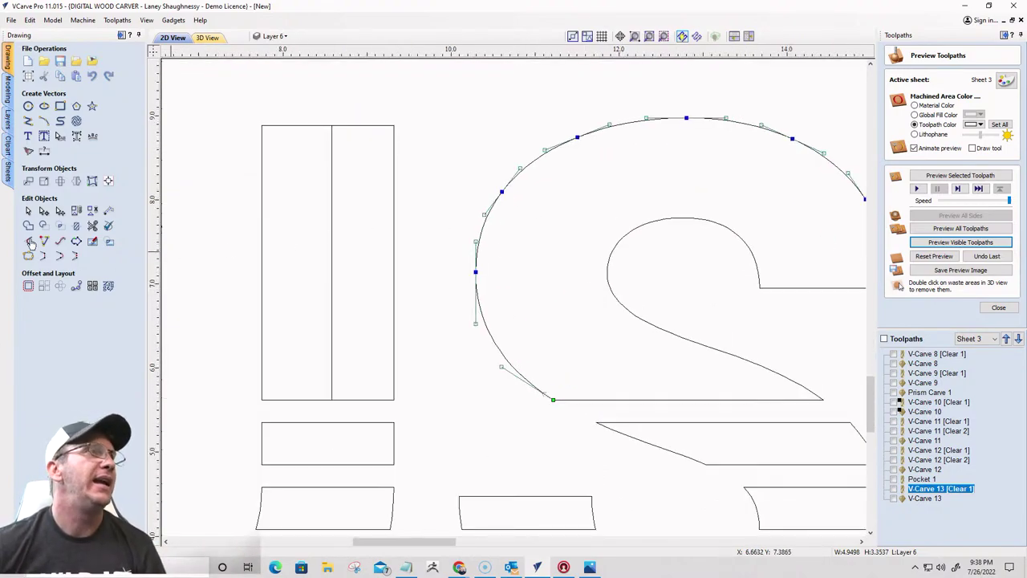
{"action": "left_click", "coordinate": [44, 152]}
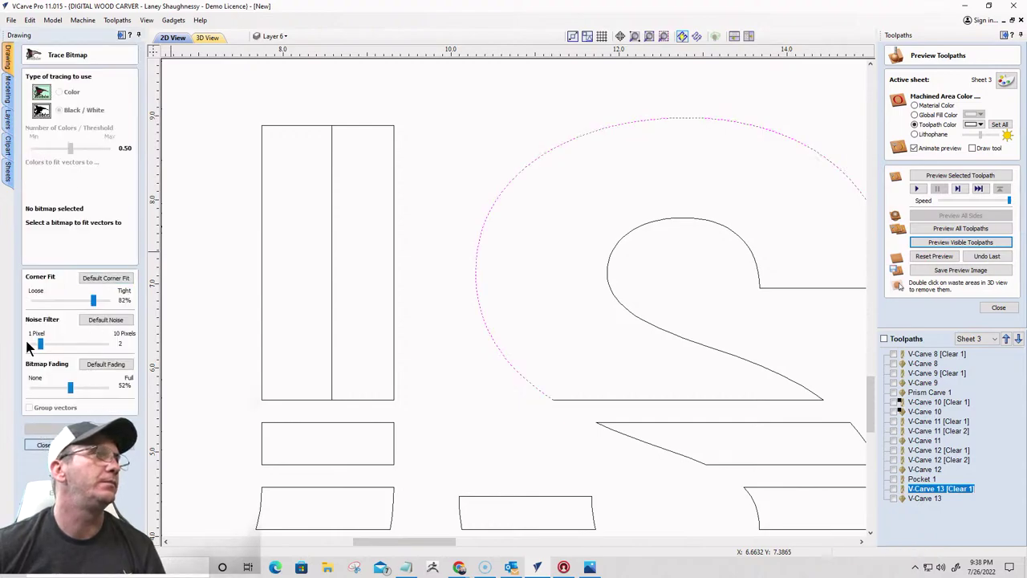
{"action": "left_click", "coordinate": [42, 444]}
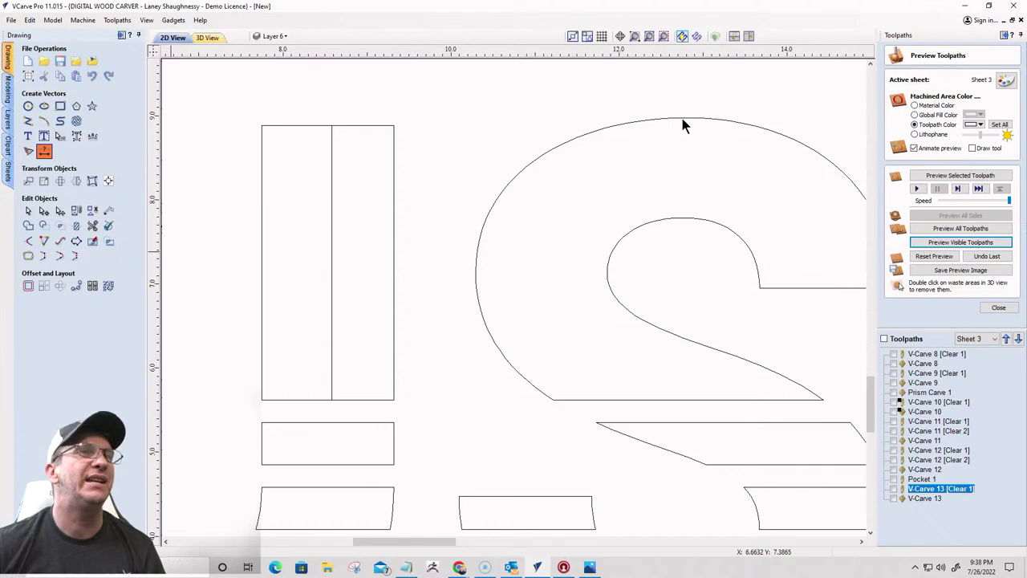
{"action": "key", "text": "d"}
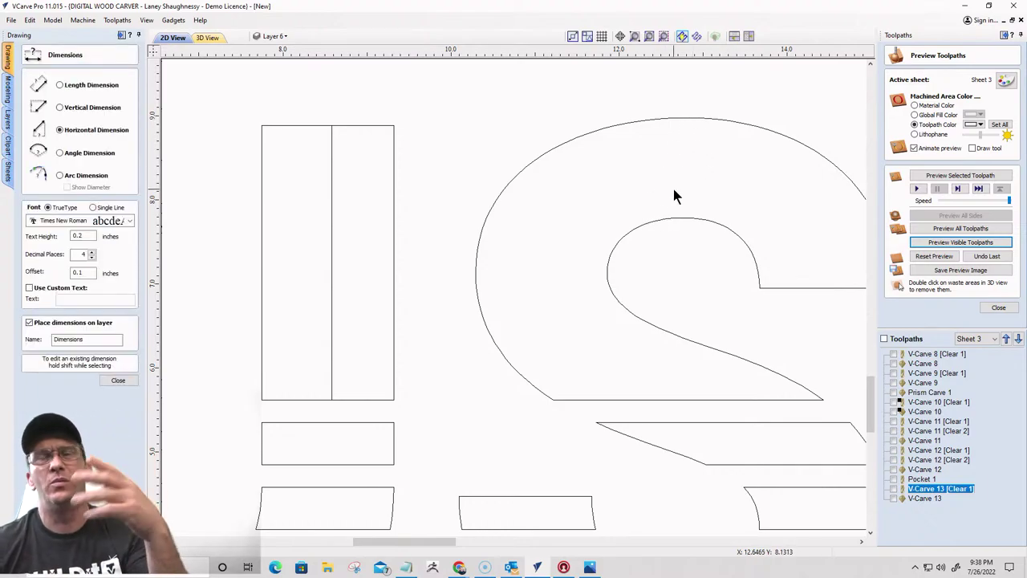
{"action": "scroll", "coordinate": [663, 204], "scroll_direction": "down", "scroll_amount": 2}
{"action": "scroll", "coordinate": [744, 249], "scroll_direction": "up", "scroll_amount": 2}
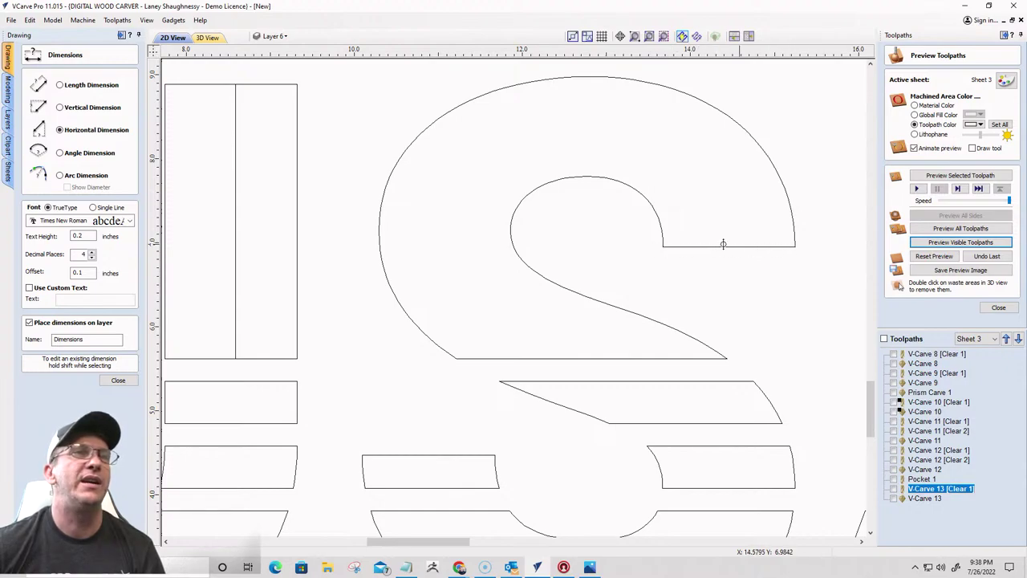
{"action": "left_click", "coordinate": [118, 379]}
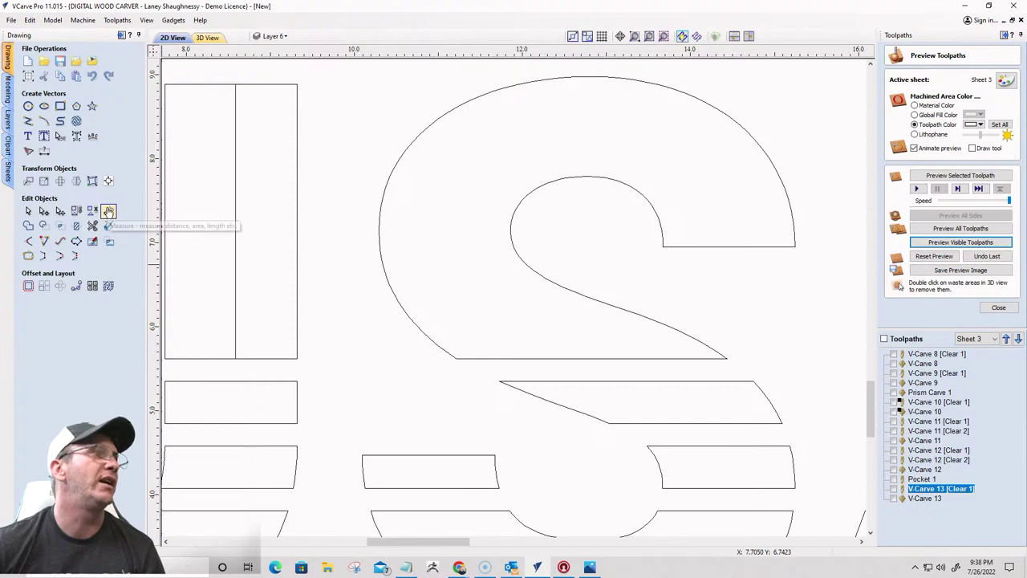
{"action": "left_click", "coordinate": [109, 211]}
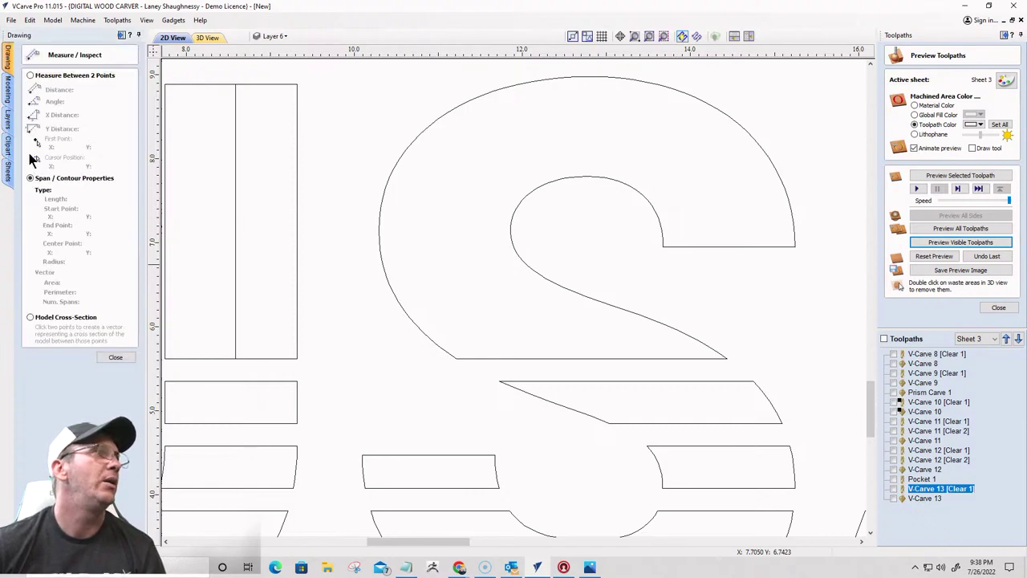
{"action": "left_click", "coordinate": [731, 248]}
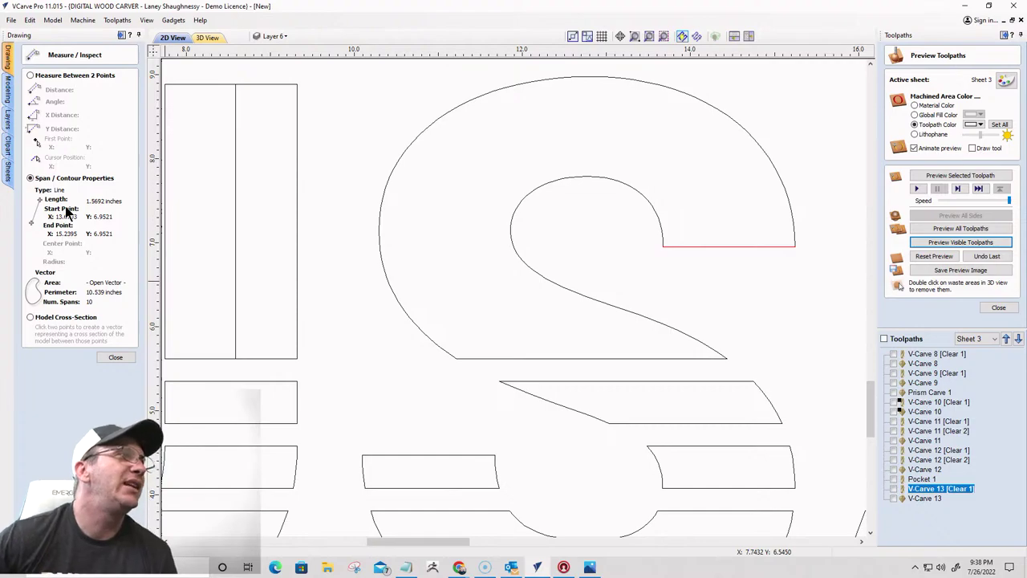
{"action": "left_click", "coordinate": [114, 357]}
Offset the S's outer arc 0.7846 inches, redoing it on the Outwards/Right side
{"action": "left_click", "coordinate": [28, 286]}
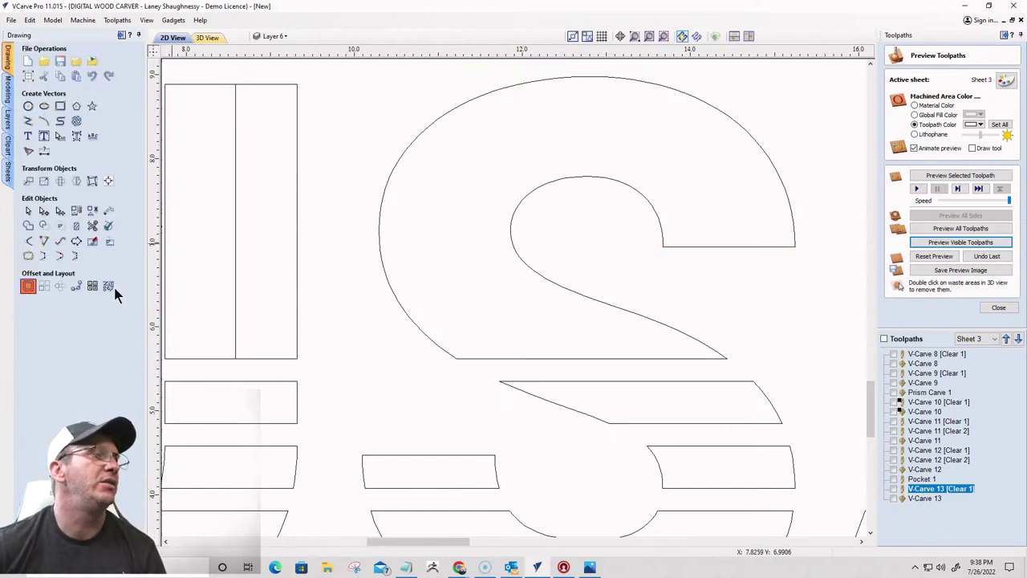
{"action": "left_click", "coordinate": [418, 134]}
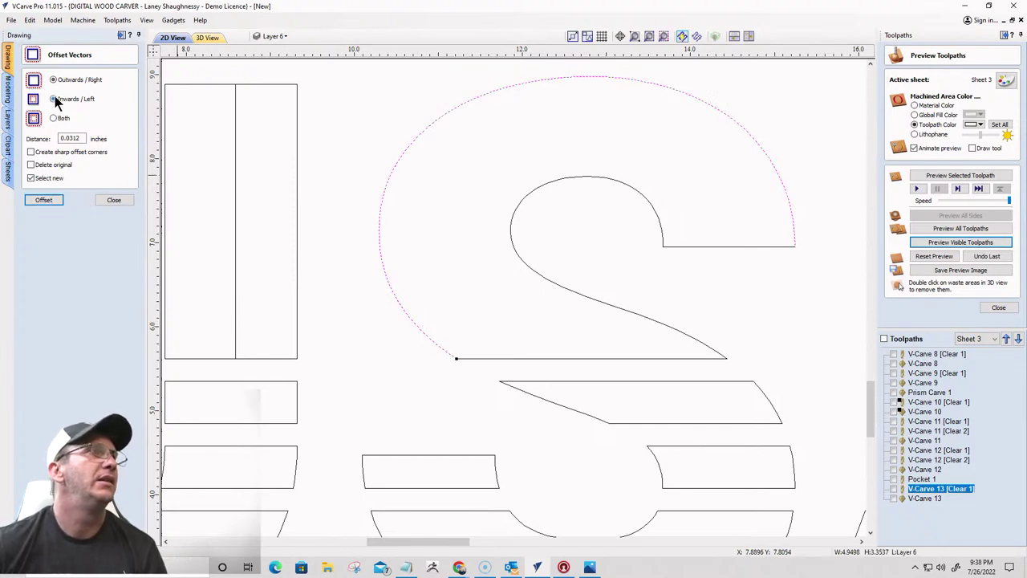
{"action": "left_click_drag", "start_coordinate": [78, 138], "coordinate": [32, 140]}
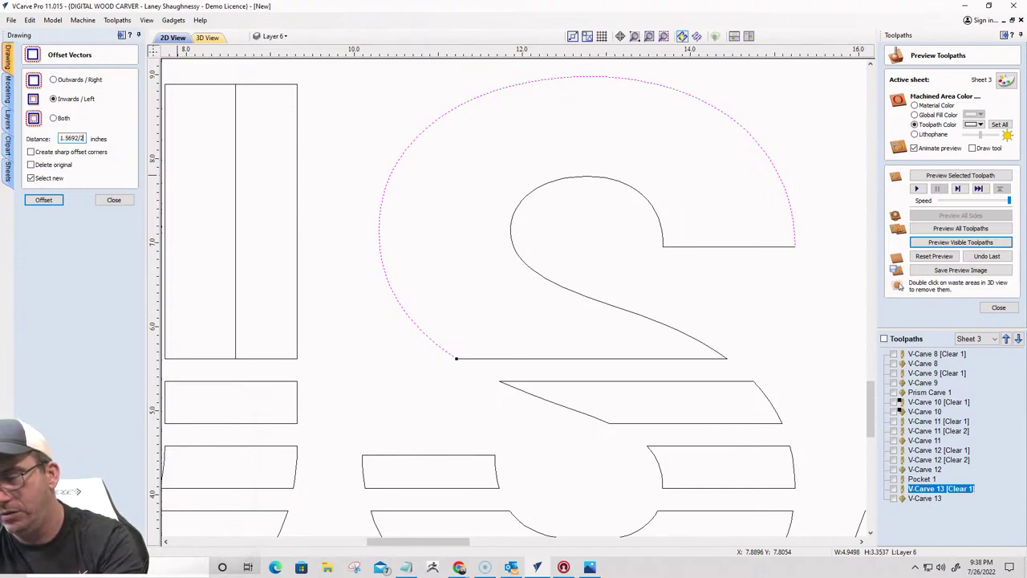
{"action": "left_click", "coordinate": [43, 201]}
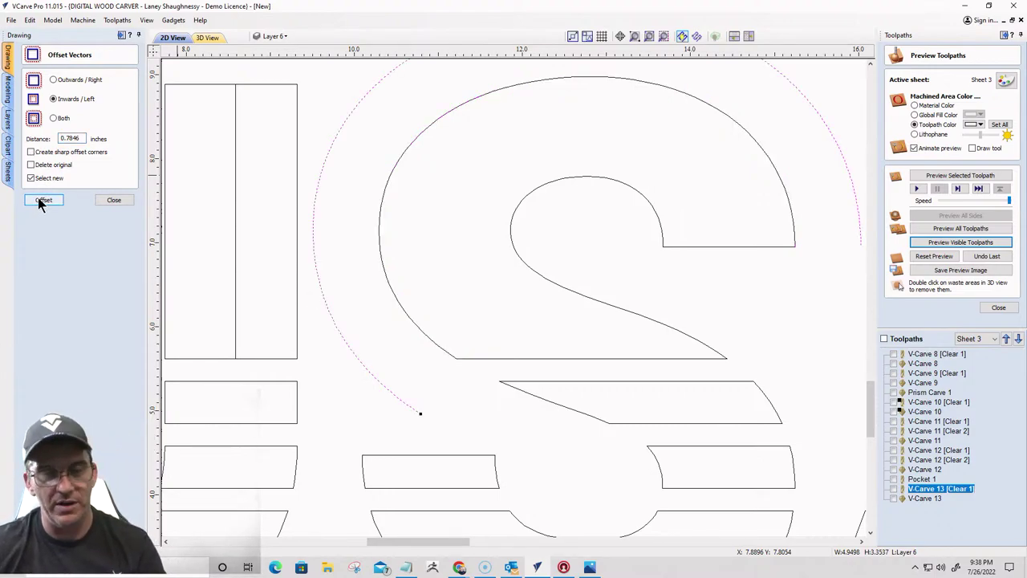
{"action": "key", "text": "ctrl+z"}
{"action": "left_click", "coordinate": [53, 81]}
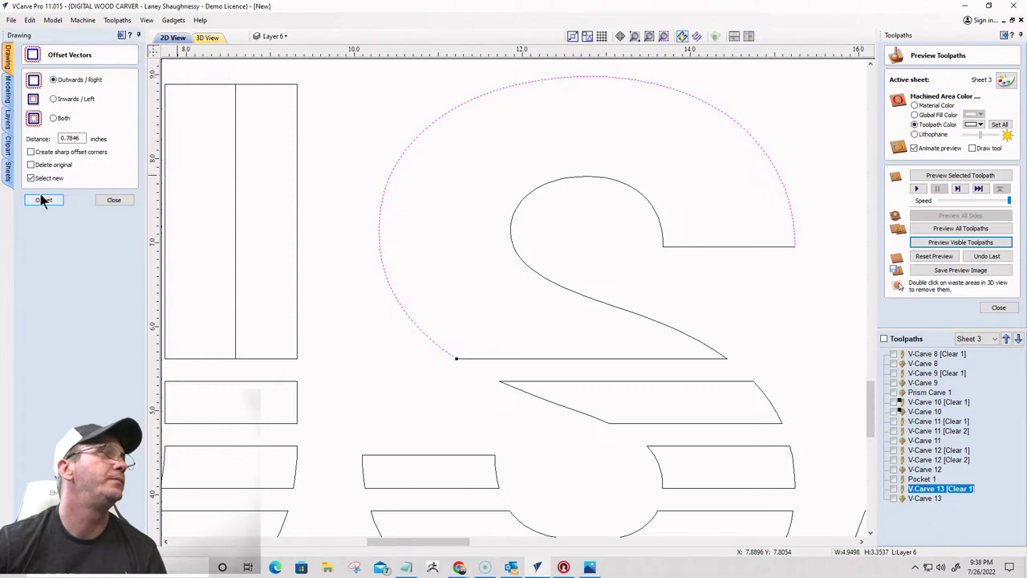
{"action": "left_click", "coordinate": [44, 201]}
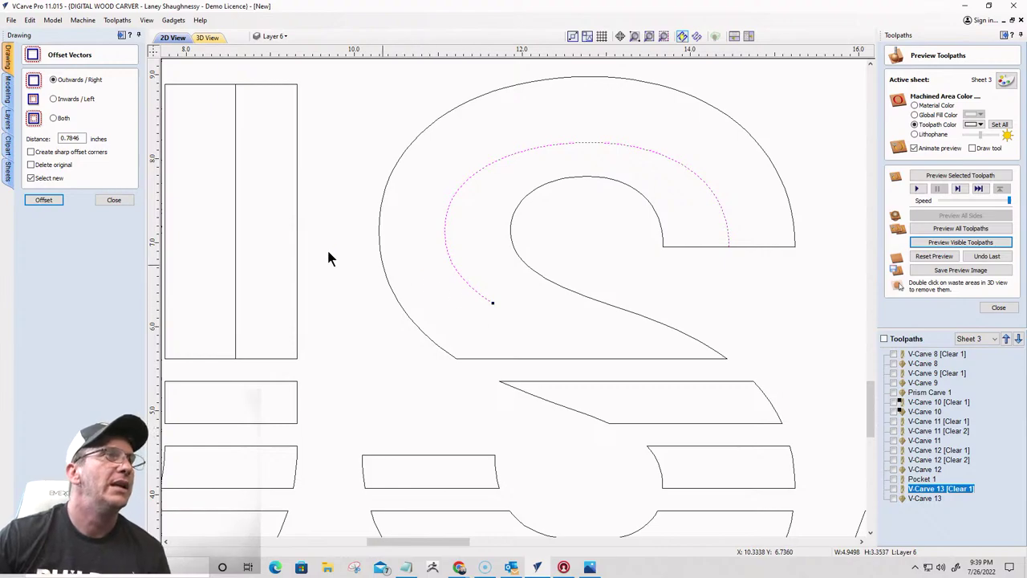
Close the offset form, inspect the offset curve's nodes, then undo the curve
{"action": "left_click", "coordinate": [114, 200]}
{"action": "scroll", "coordinate": [574, 156], "scroll_direction": "up", "scroll_amount": 3}
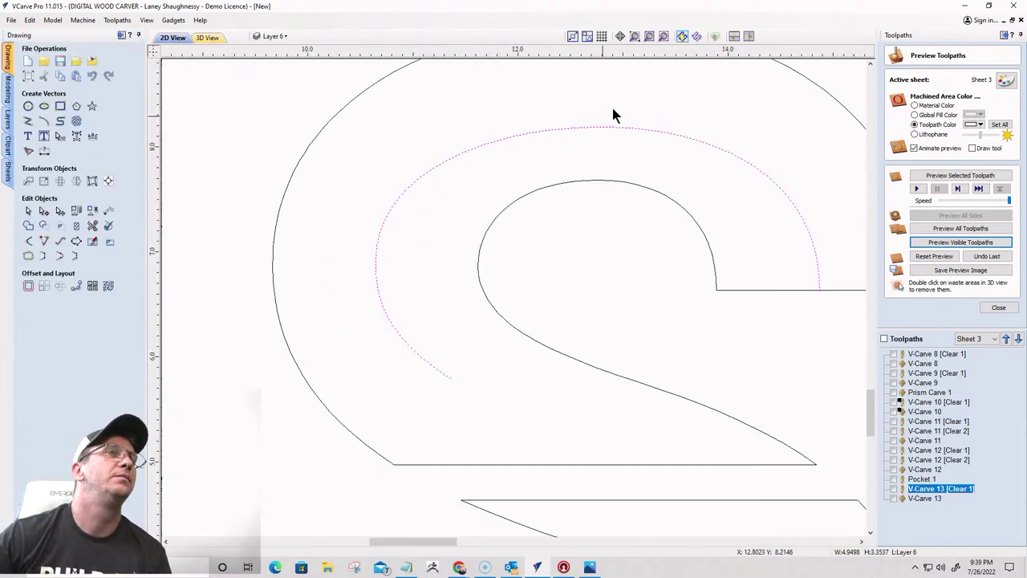
{"action": "scroll", "coordinate": [611, 115], "scroll_direction": "down", "scroll_amount": 4}
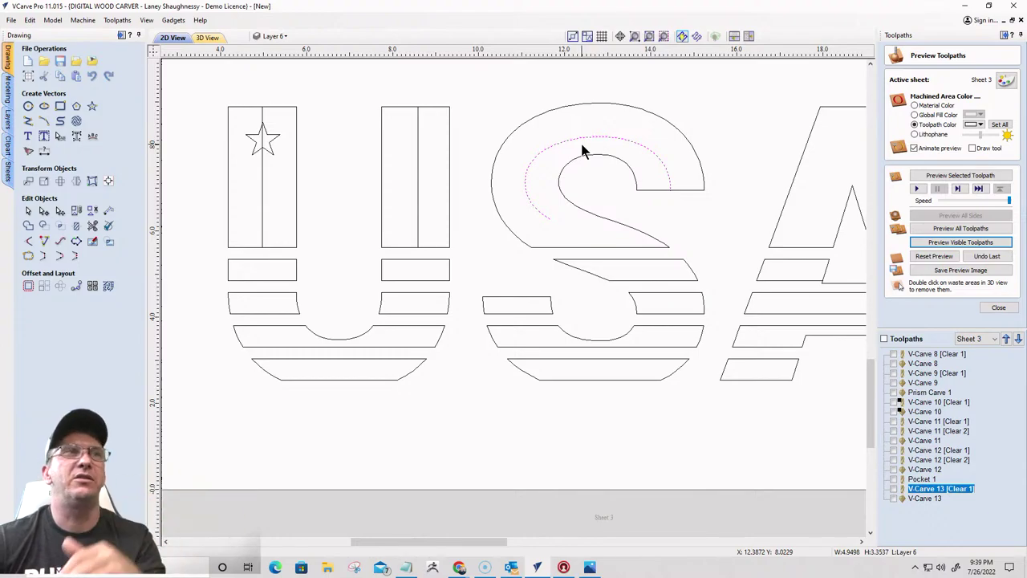
{"action": "left_click", "coordinate": [44, 211]}
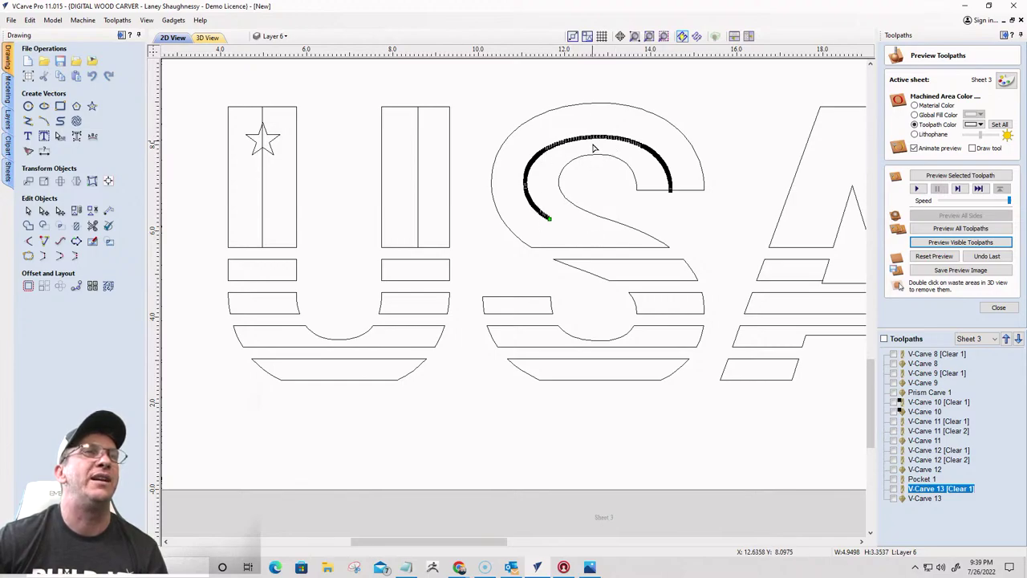
{"action": "scroll", "coordinate": [594, 148], "scroll_direction": "up", "scroll_amount": 4}
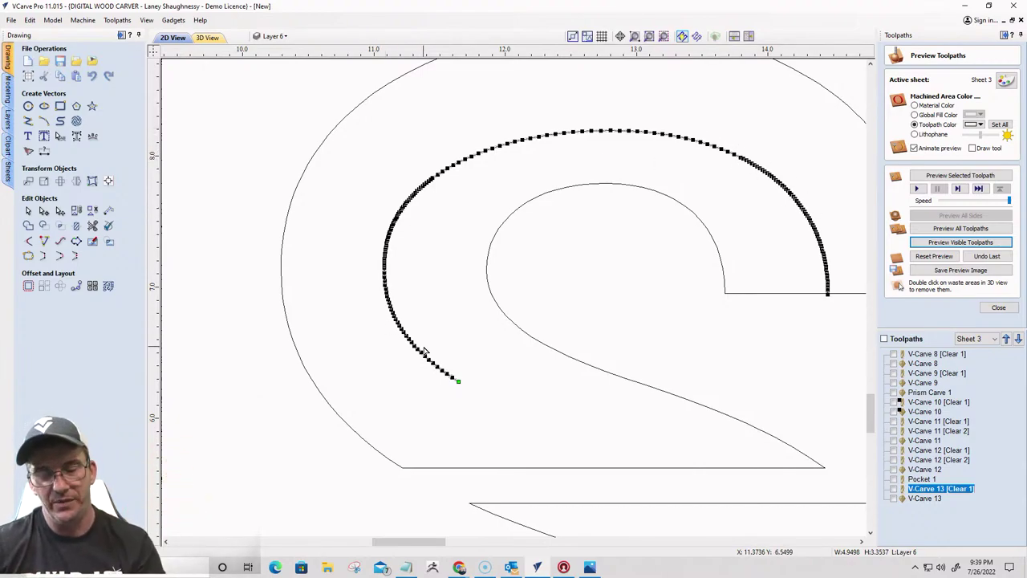
{"action": "key", "text": "ctrl+z"}
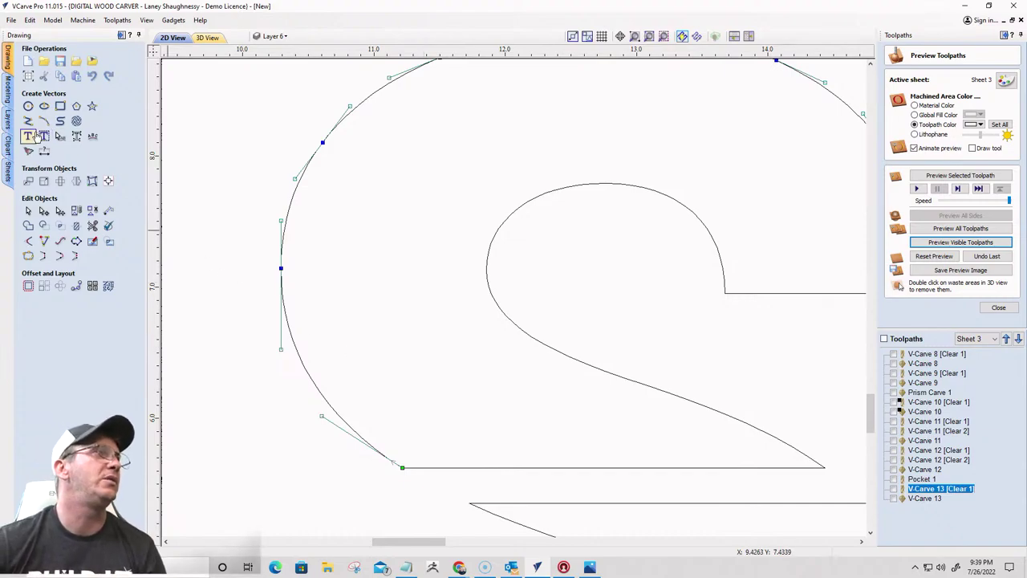
Trace a curve mid-stroke from the S's top-right, over the top, down into its lower diagonal
{"action": "scroll", "coordinate": [234, 237], "scroll_direction": "down", "scroll_amount": 2}
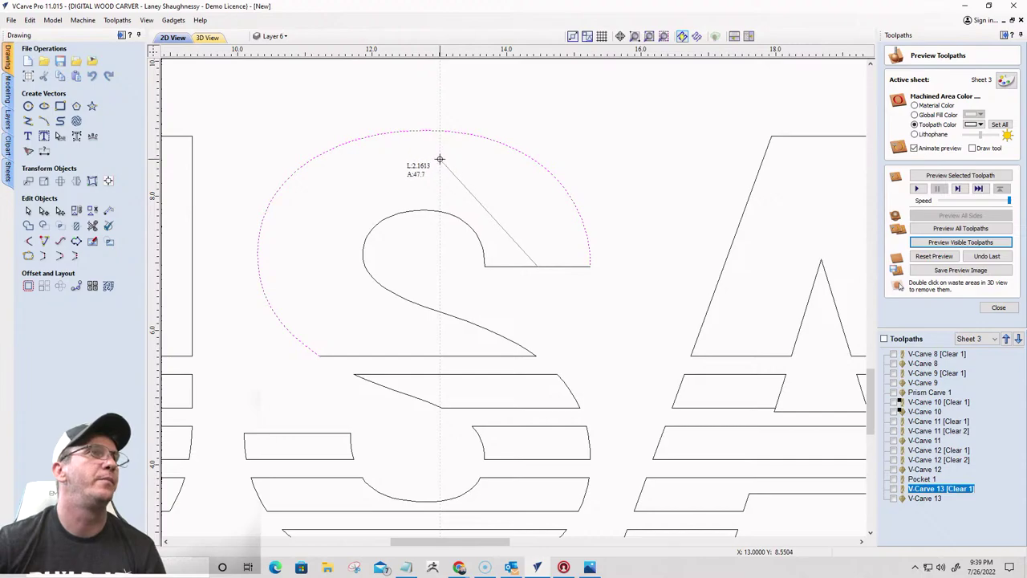
{"action": "left_click", "coordinate": [479, 178]}
{"action": "left_click", "coordinate": [333, 193]}
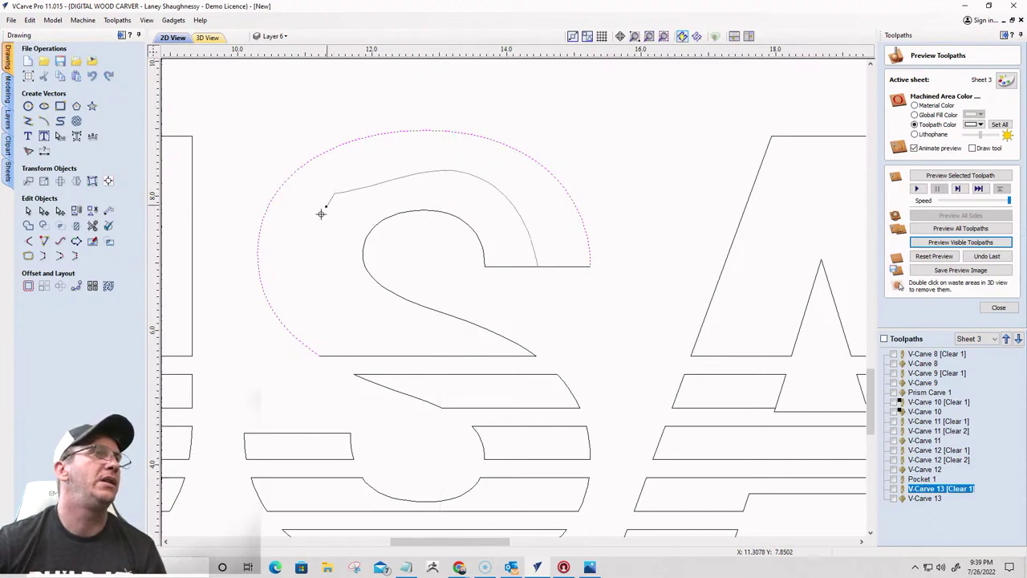
{"action": "left_click", "coordinate": [304, 278]}
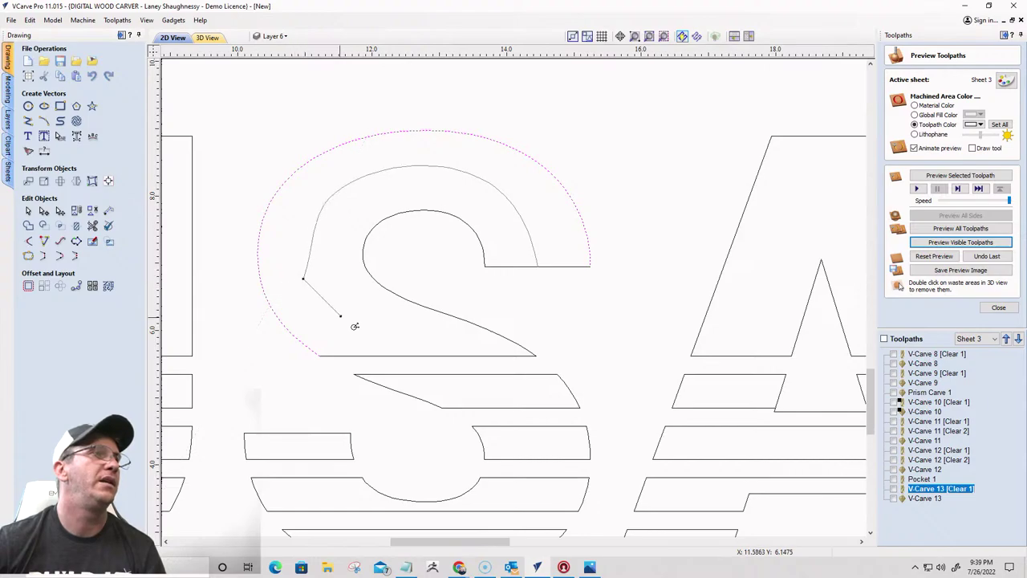
{"action": "left_click", "coordinate": [413, 360]}
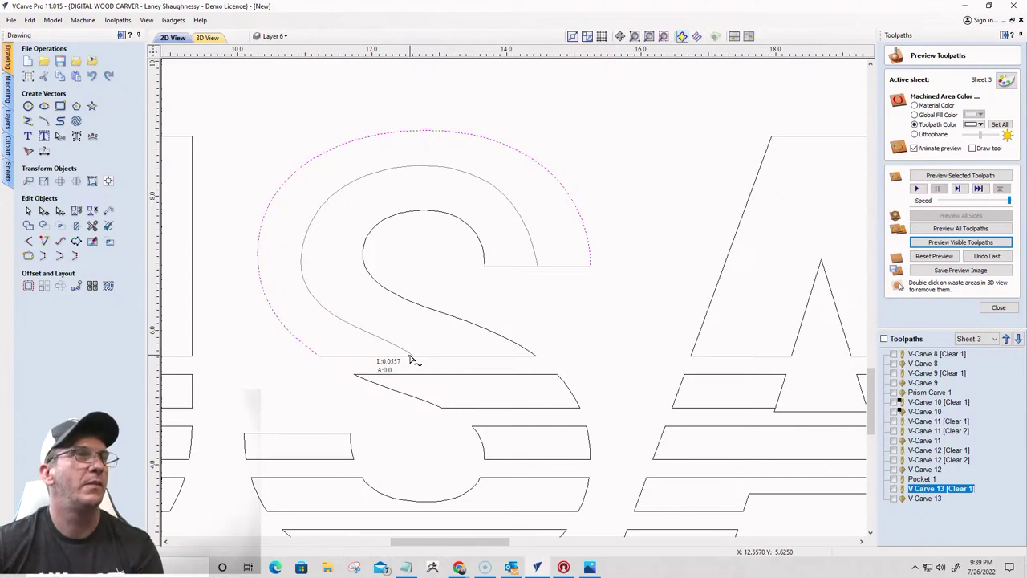
{"action": "scroll", "coordinate": [241, 275], "scroll_direction": "up", "scroll_amount": 3}
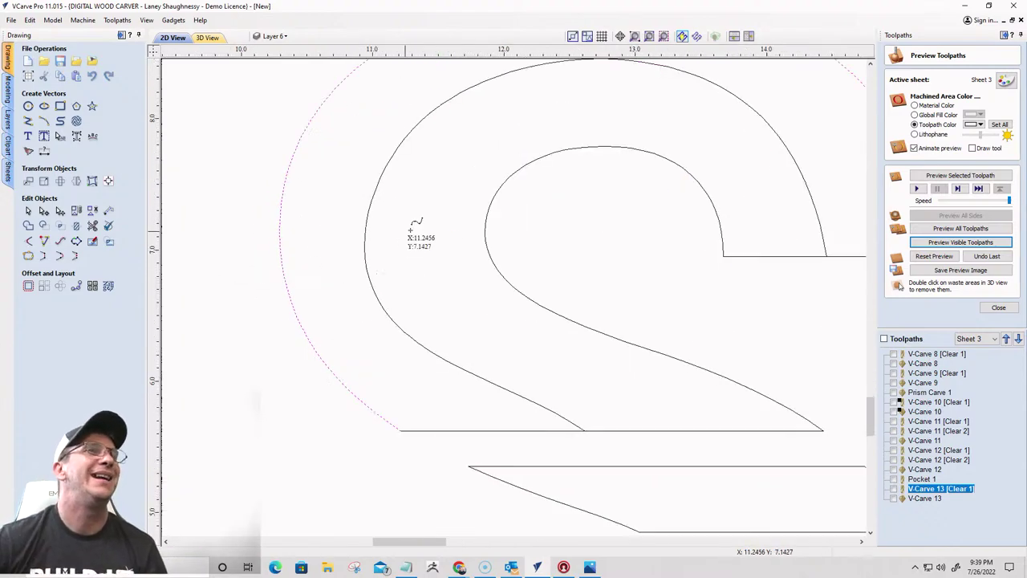
{"action": "scroll", "coordinate": [416, 225], "scroll_direction": "down", "scroll_amount": 3}
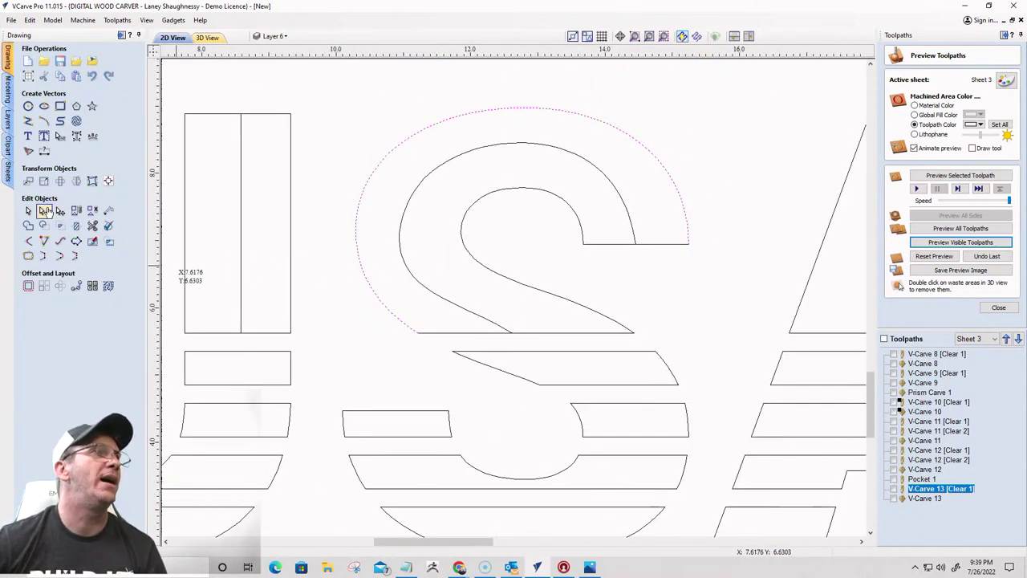
Drag the S guide curve's nodes and handles so it runs evenly mid-stroke
{"action": "left_click", "coordinate": [44, 210]}
{"action": "left_click", "coordinate": [475, 149]}
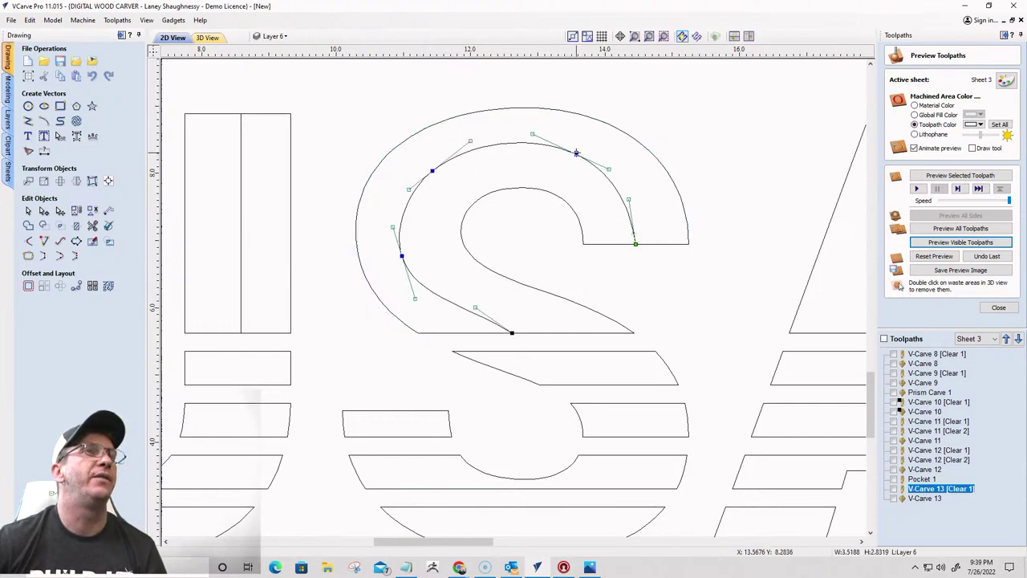
{"action": "left_click_drag", "start_coordinate": [574, 150], "coordinate": [579, 148]}
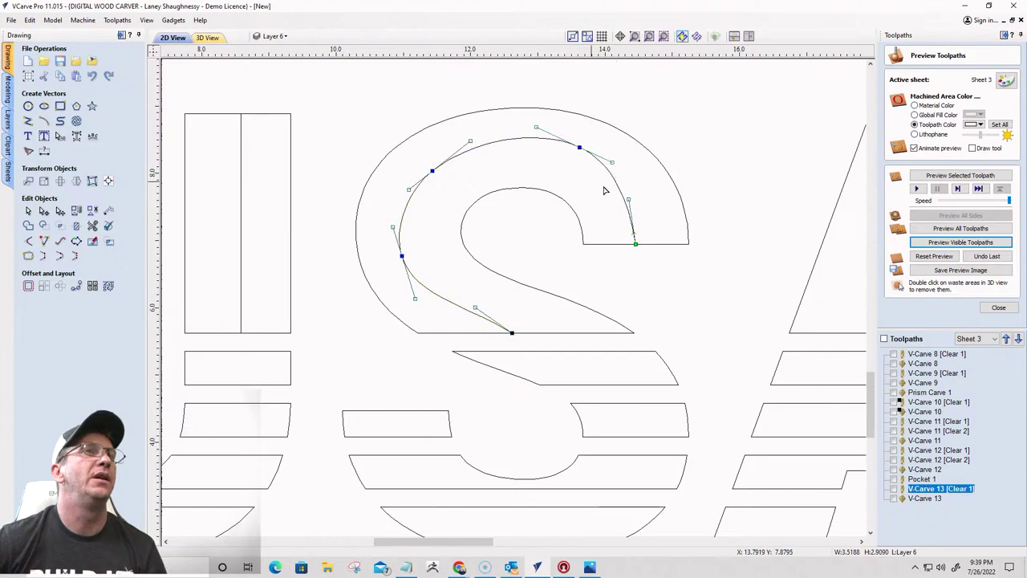
{"action": "left_click_drag", "start_coordinate": [475, 144], "coordinate": [472, 130]}
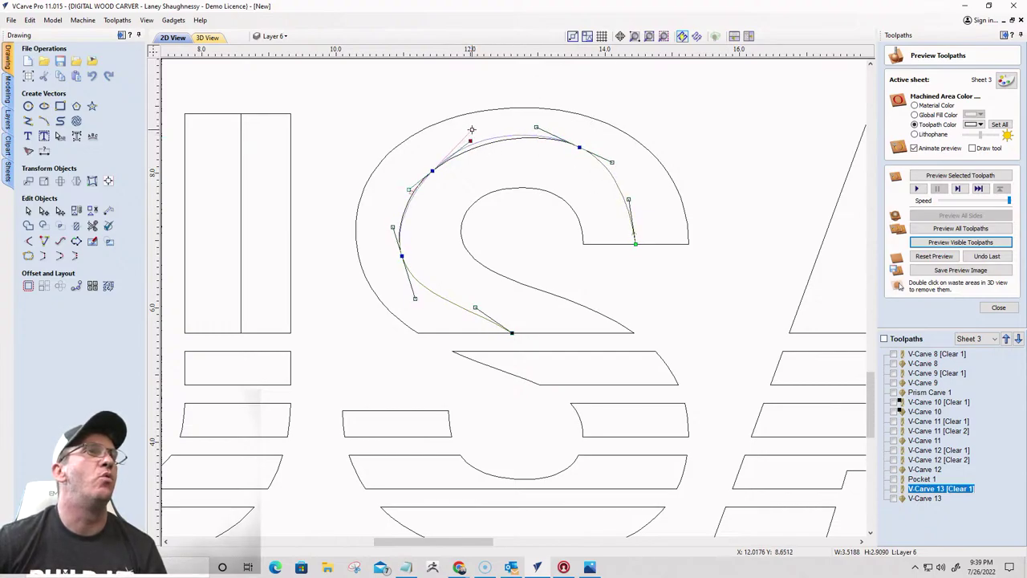
{"action": "mouse_move", "coordinate": [432, 171]}
{"action": "left_mouse_down"}
{"action": "mouse_move", "coordinate": [413, 201]}
{"action": "mouse_move", "coordinate": [432, 171]}
{"action": "mouse_move", "coordinate": [421, 164]}
{"action": "mouse_move", "coordinate": [437, 183]}
{"action": "mouse_move", "coordinate": [432, 176]}
{"action": "left_mouse_up"}
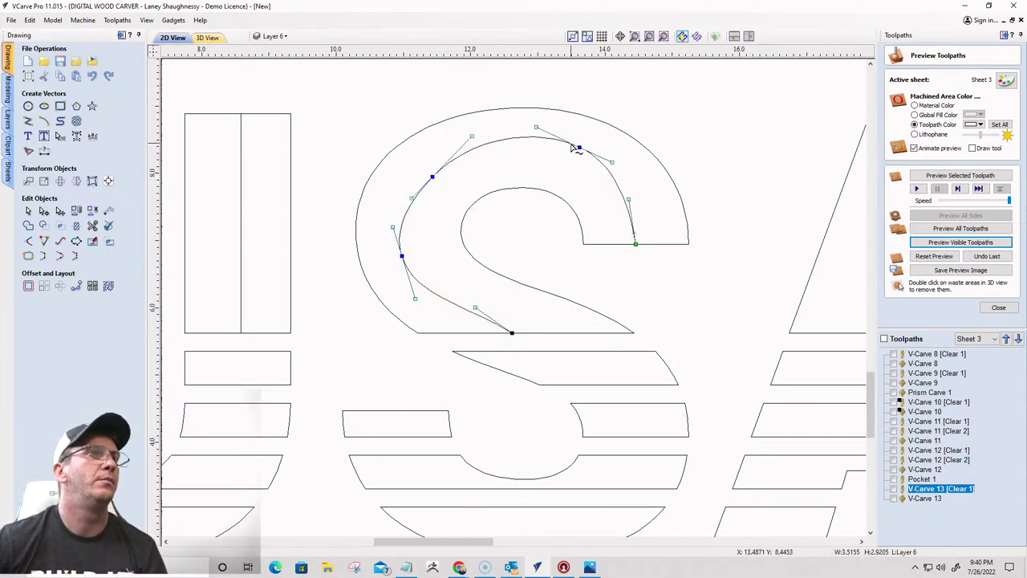
{"action": "left_click_drag", "start_coordinate": [576, 152], "coordinate": [572, 158]}
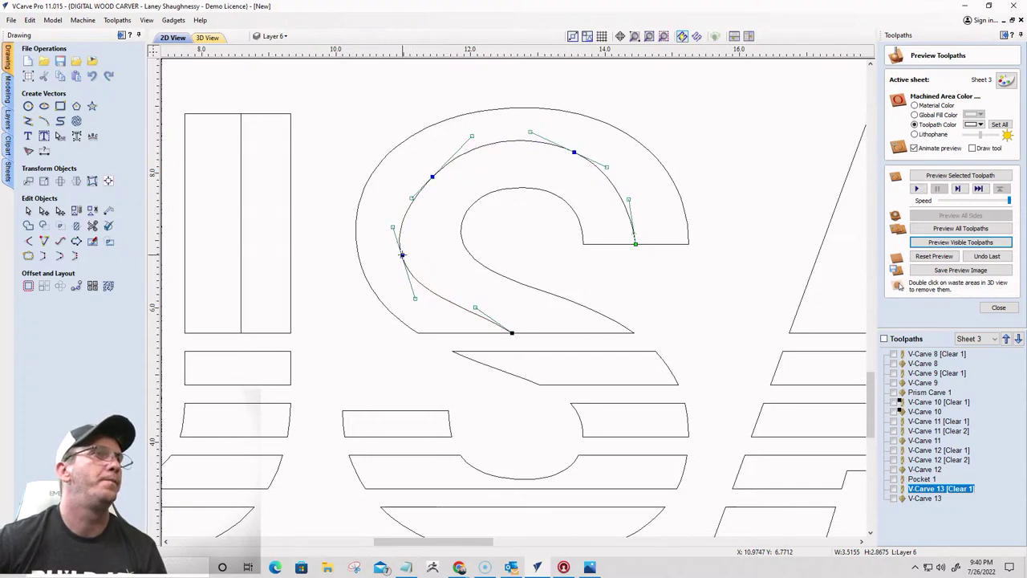
{"action": "mouse_move", "coordinate": [402, 255]}
{"action": "left_mouse_down"}
{"action": "mouse_move", "coordinate": [405, 240]}
{"action": "mouse_move", "coordinate": [408, 257]}
{"action": "left_mouse_up"}
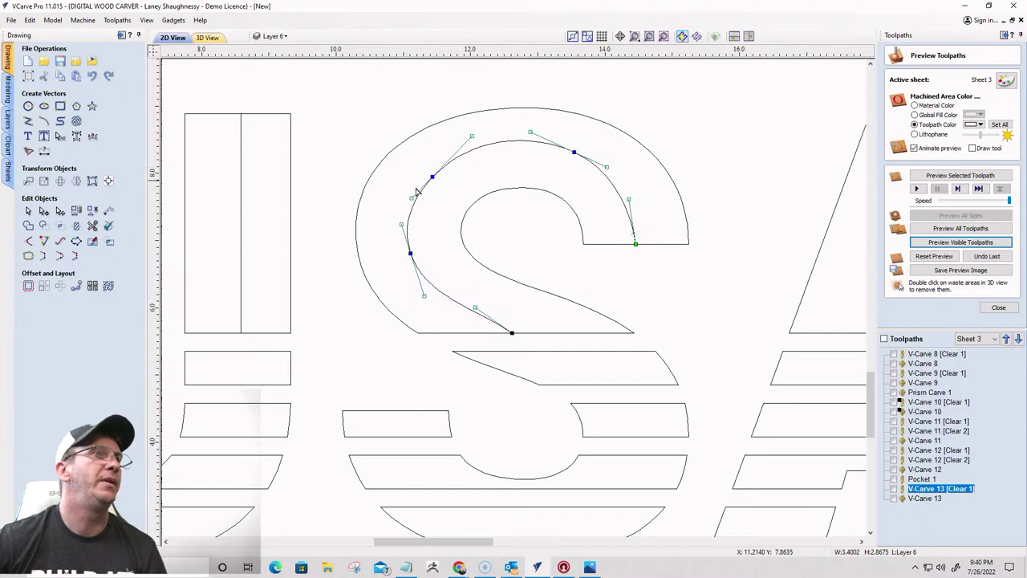
{"action": "scroll", "coordinate": [473, 329], "scroll_direction": "up", "scroll_amount": 2}
{"action": "scroll", "coordinate": [481, 238], "scroll_direction": "down", "scroll_amount": 4}
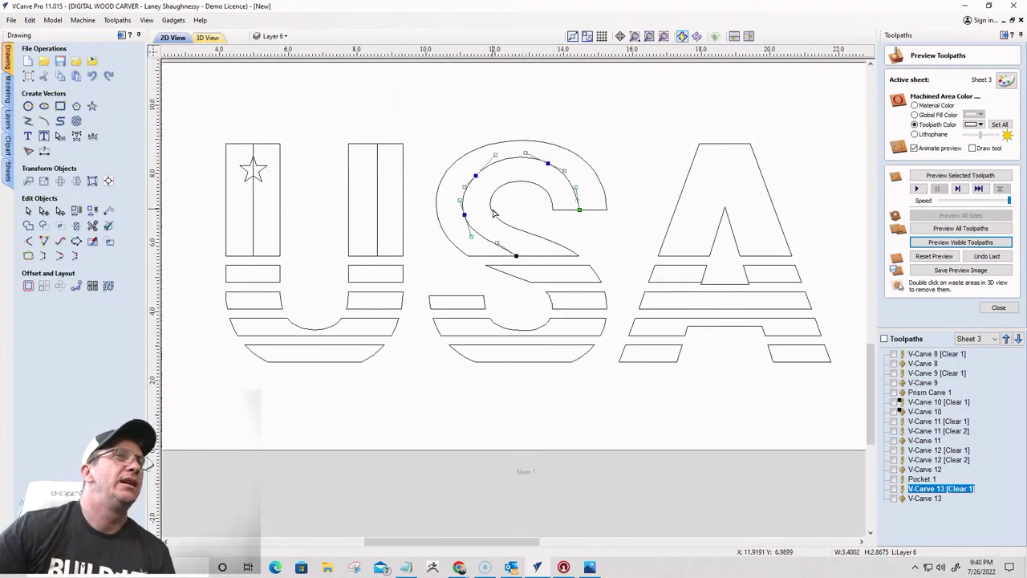
{"action": "key", "text": "Escape"}
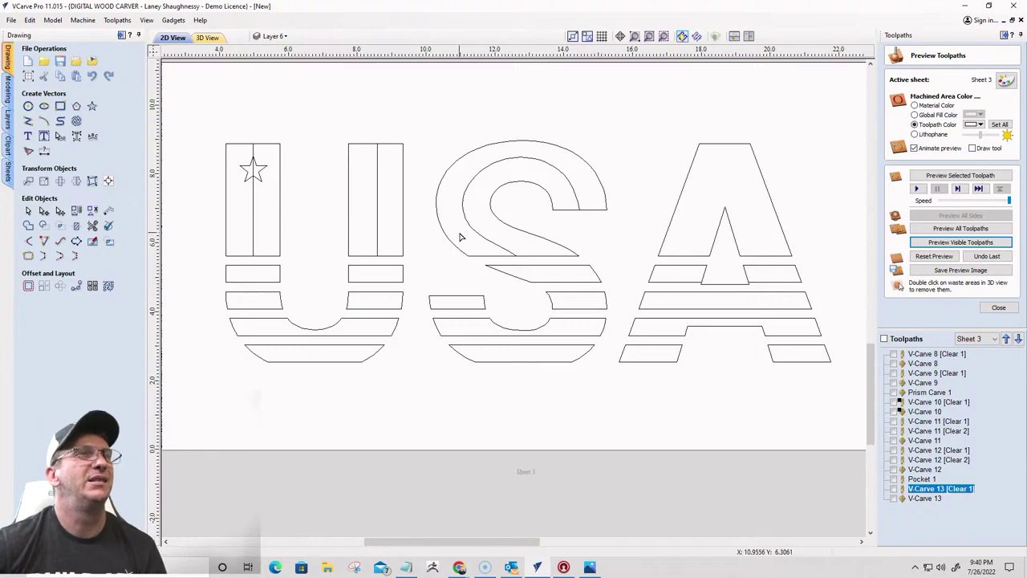
Start a polyline through the A's lower-left, apex and lower-right, then cancel it
{"action": "left_click", "coordinate": [28, 120]}
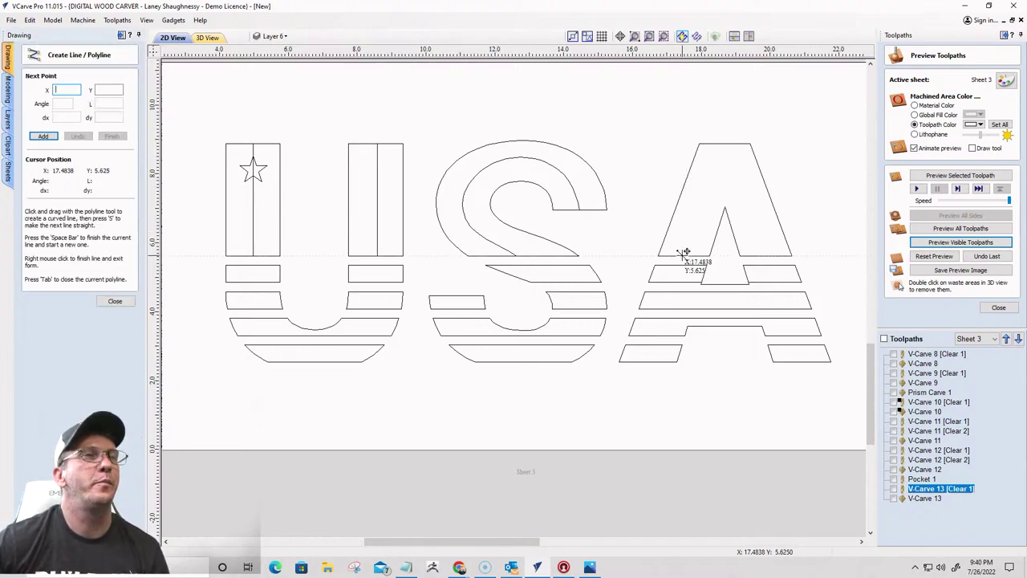
{"action": "left_click", "coordinate": [683, 253]}
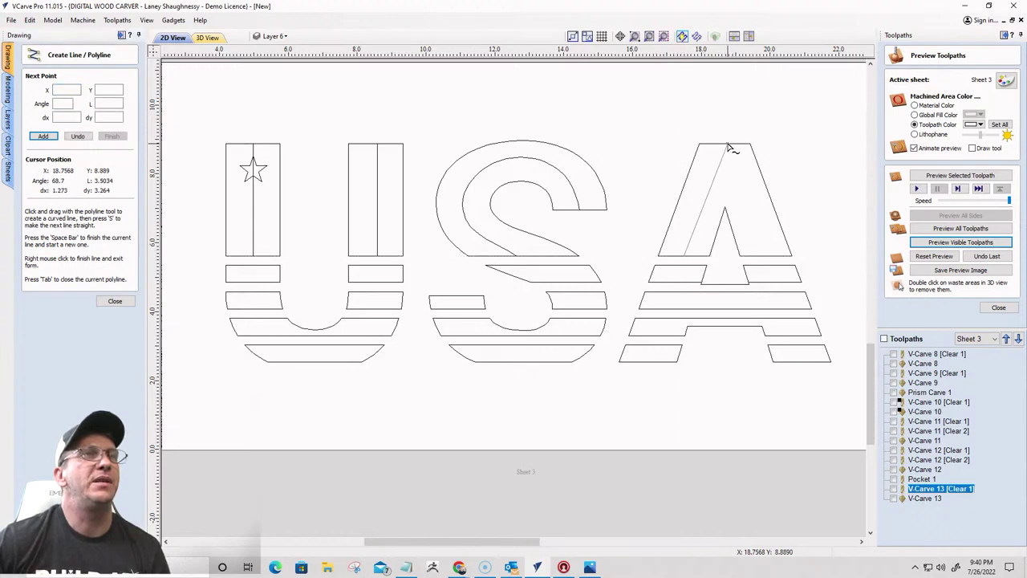
{"action": "left_click", "coordinate": [727, 143]}
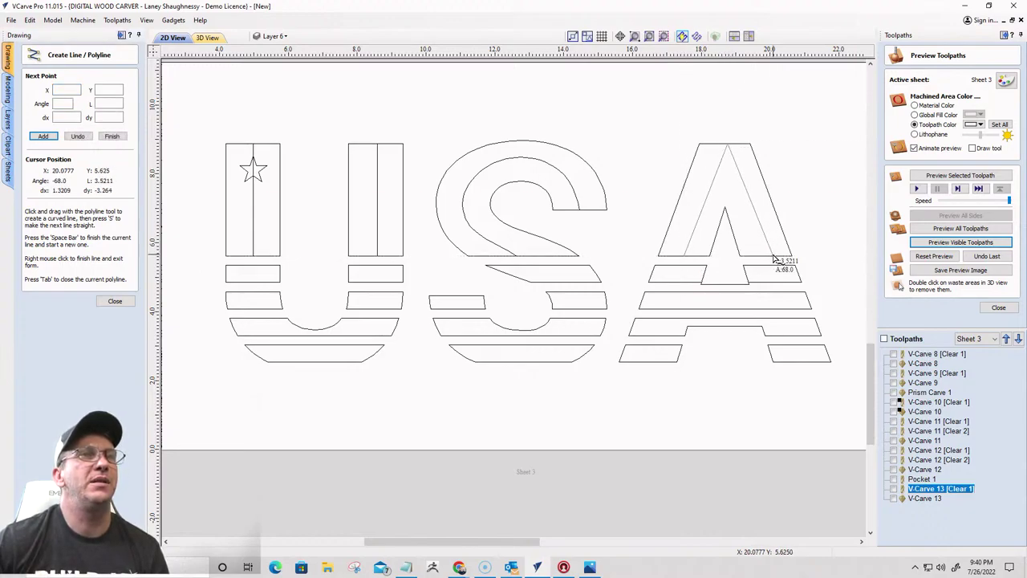
{"action": "left_click", "coordinate": [765, 256]}
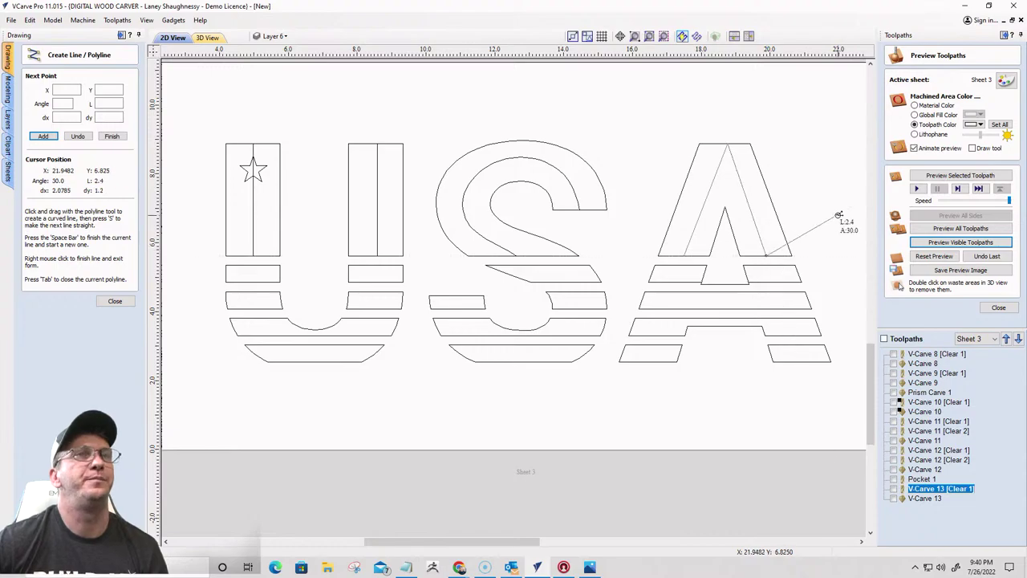
{"action": "key", "text": "Escape"}
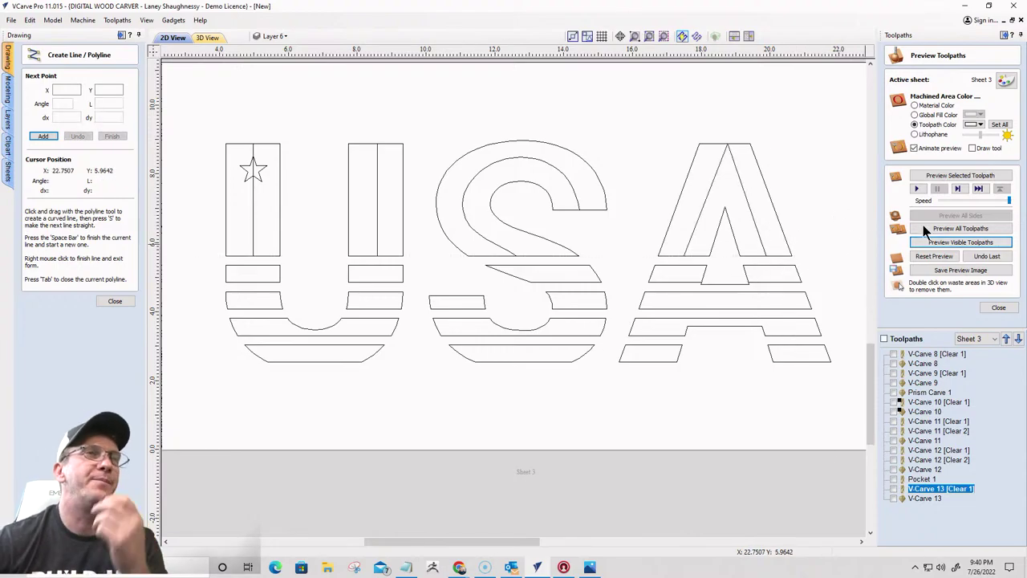
{"action": "scroll", "coordinate": [835, 201], "scroll_direction": "down", "scroll_amount": 2}
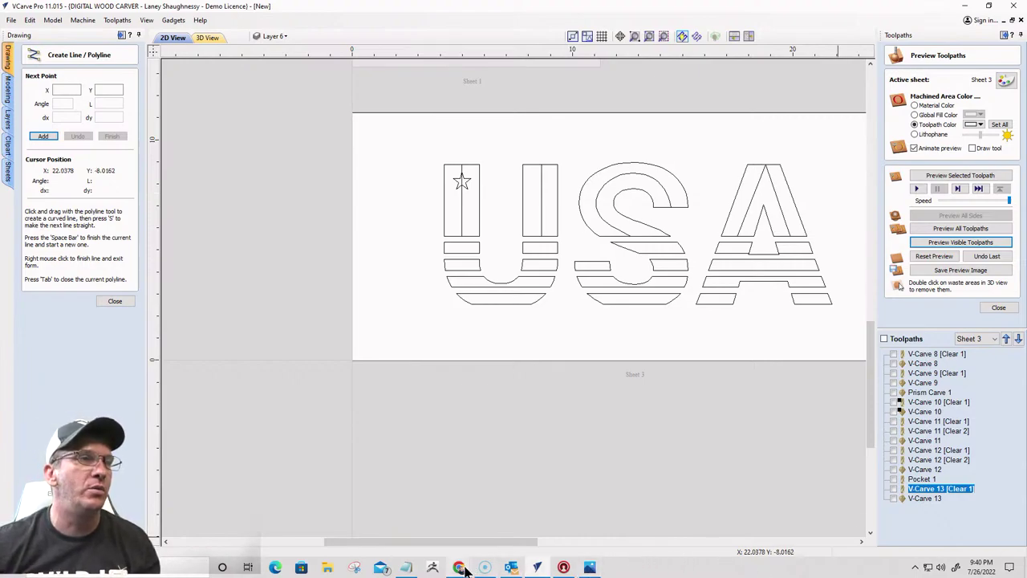
{"action": "mouse_move", "coordinate": [464, 570]}
{"action": "left_click", "coordinate": [631, 520]}
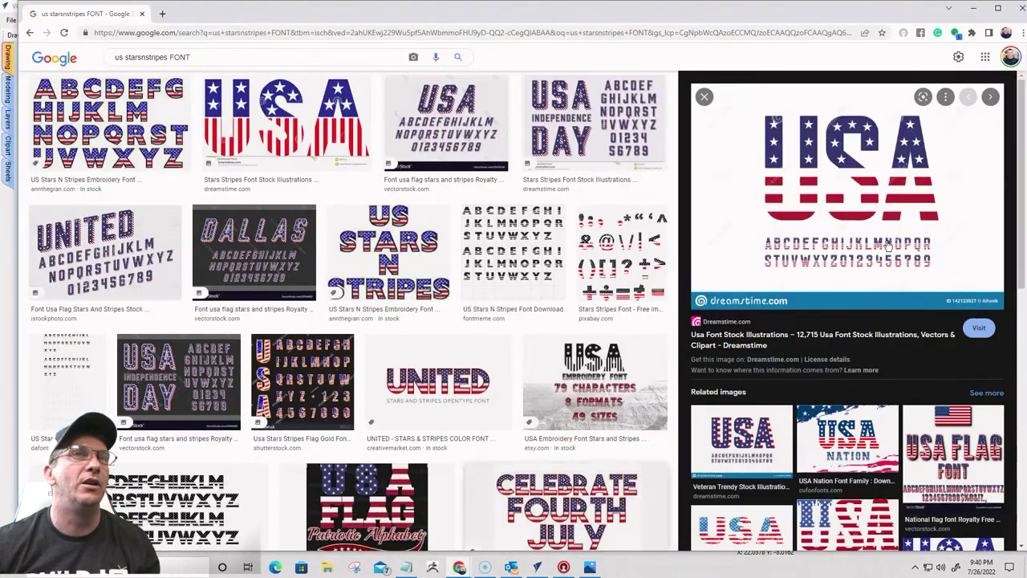
{"action": "scroll", "coordinate": [842, 265], "scroll_direction": "down", "scroll_amount": 3}
{"action": "scroll", "coordinate": [832, 300], "scroll_direction": "up", "scroll_amount": 3}
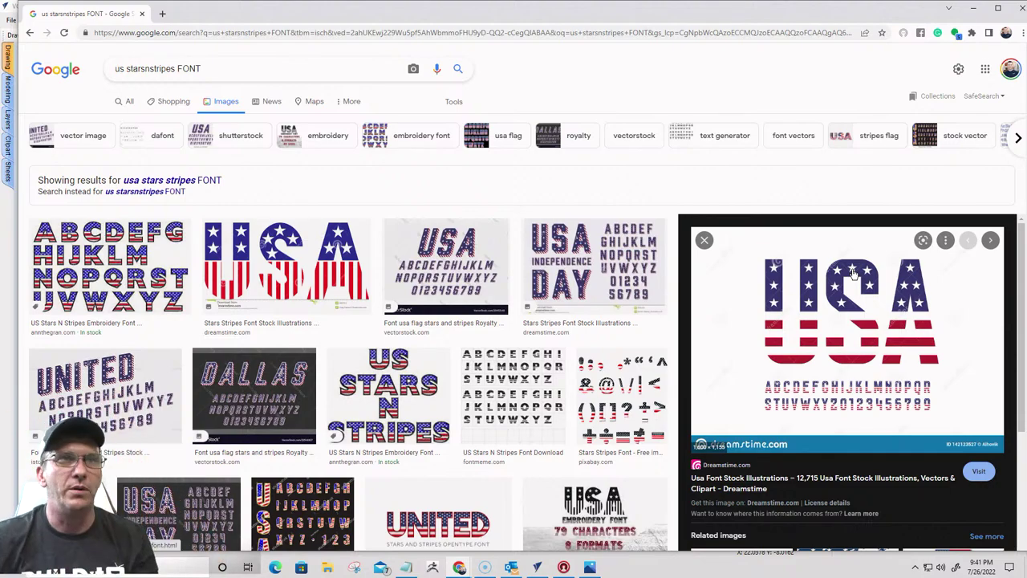
{"action": "left_click", "coordinate": [973, 8]}
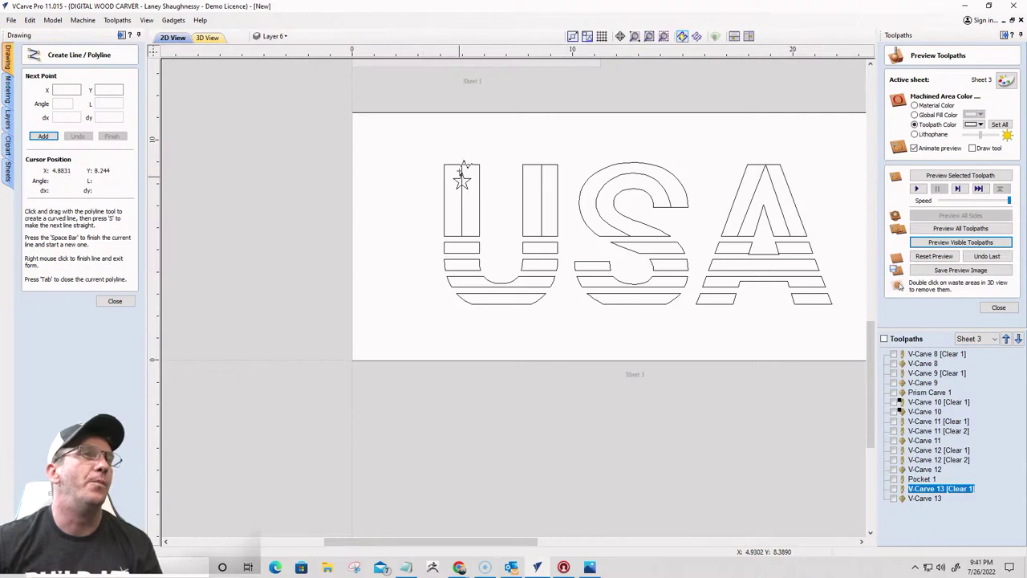
Select the star in the U's left column as the object for Copy Along Vectors
{"action": "scroll", "coordinate": [461, 180], "scroll_direction": "up", "scroll_amount": 3}
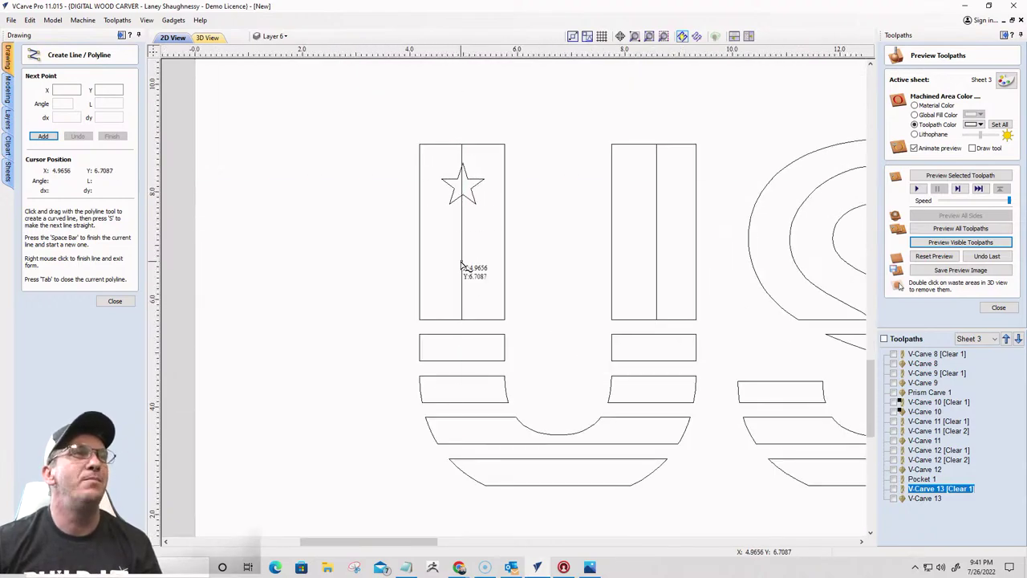
{"action": "left_click", "coordinate": [109, 303]}
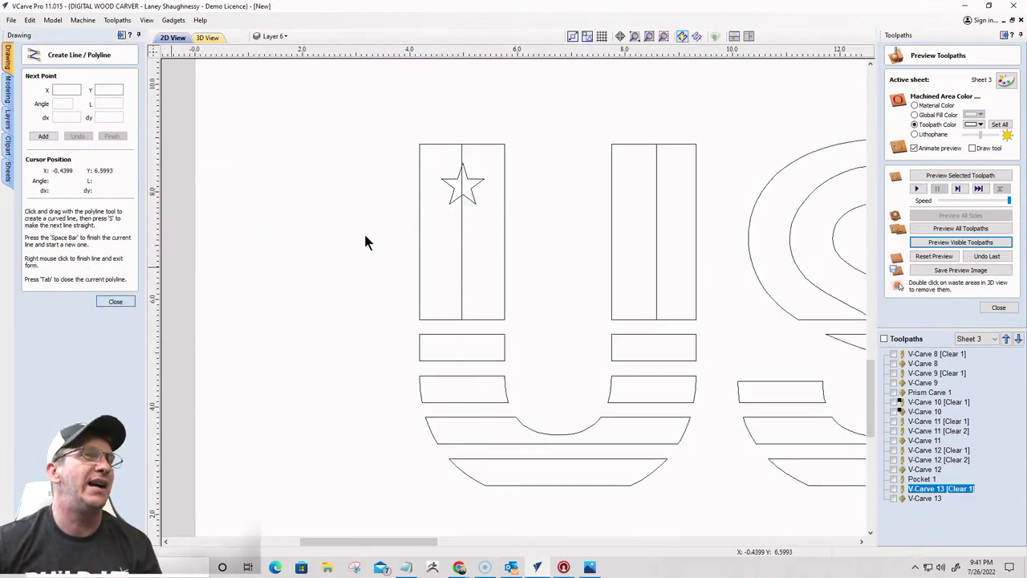
{"action": "left_click", "coordinate": [453, 199]}
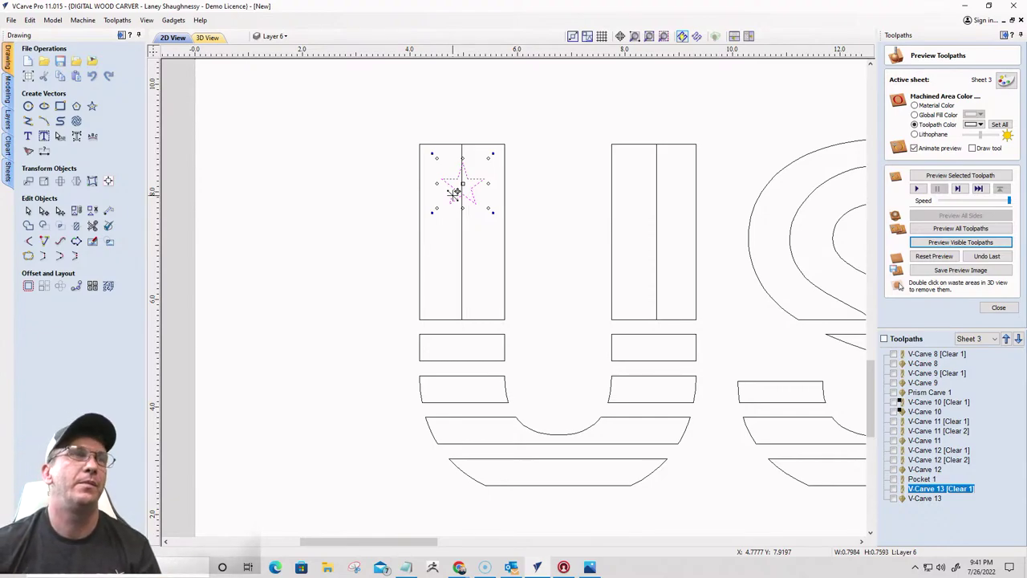
{"action": "left_click", "coordinate": [76, 286]}
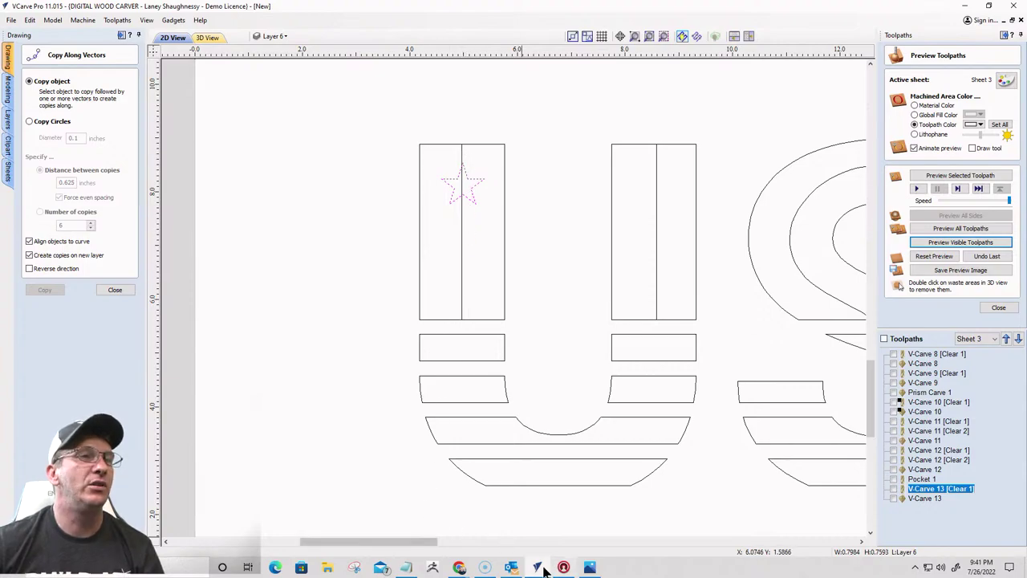
{"action": "mouse_move", "coordinate": [459, 567]}
{"action": "left_click", "coordinate": [631, 525]}
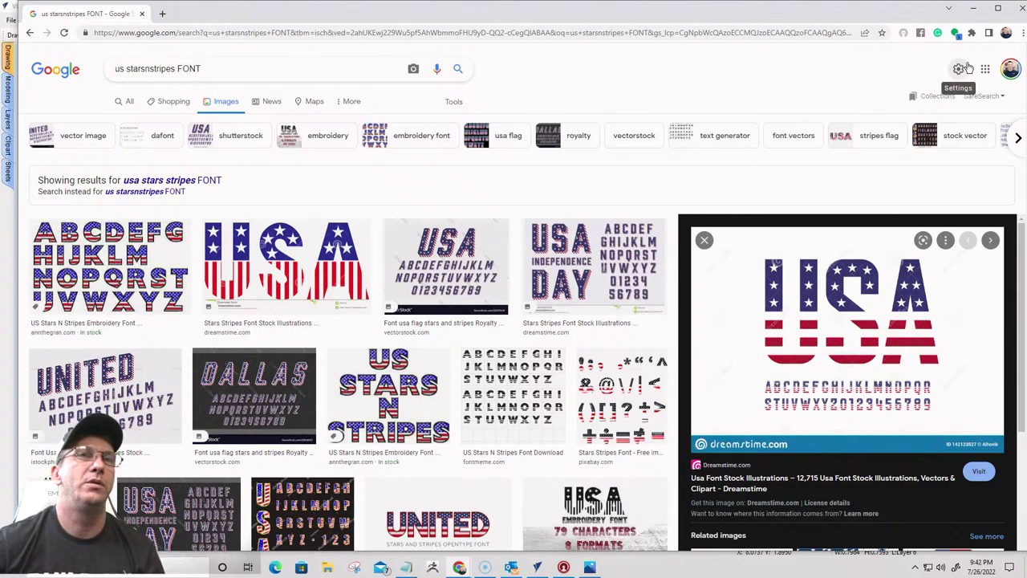
{"action": "left_click", "coordinate": [976, 9]}
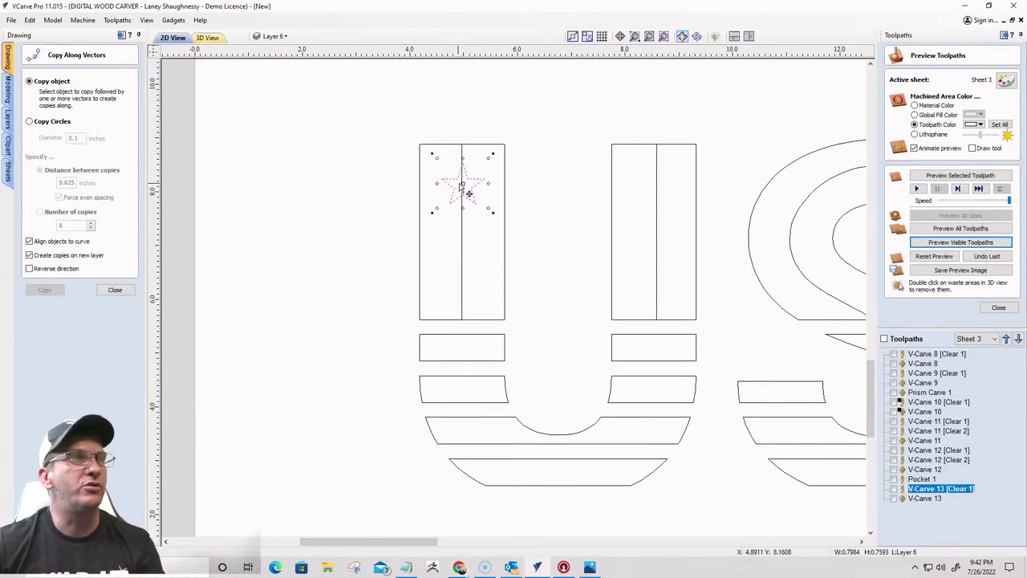
Place star copies down the left U column, then select the stars and its centre line
{"action": "left_click_drag", "start_coordinate": [468, 184], "coordinate": [481, 298]}
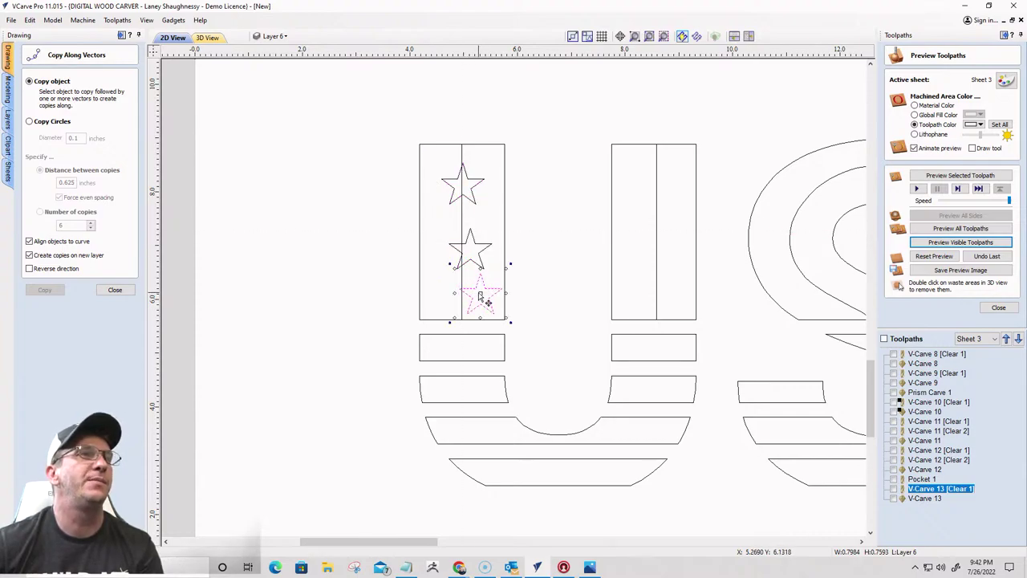
{"action": "left_click", "coordinate": [481, 247]}
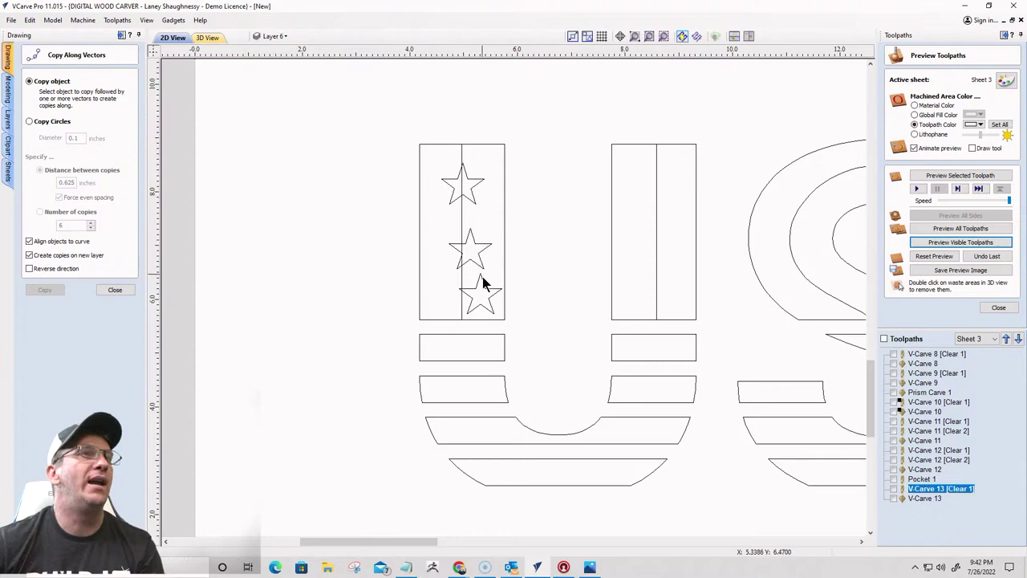
{"action": "left_click_drag", "start_coordinate": [486, 289], "coordinate": [655, 170]}
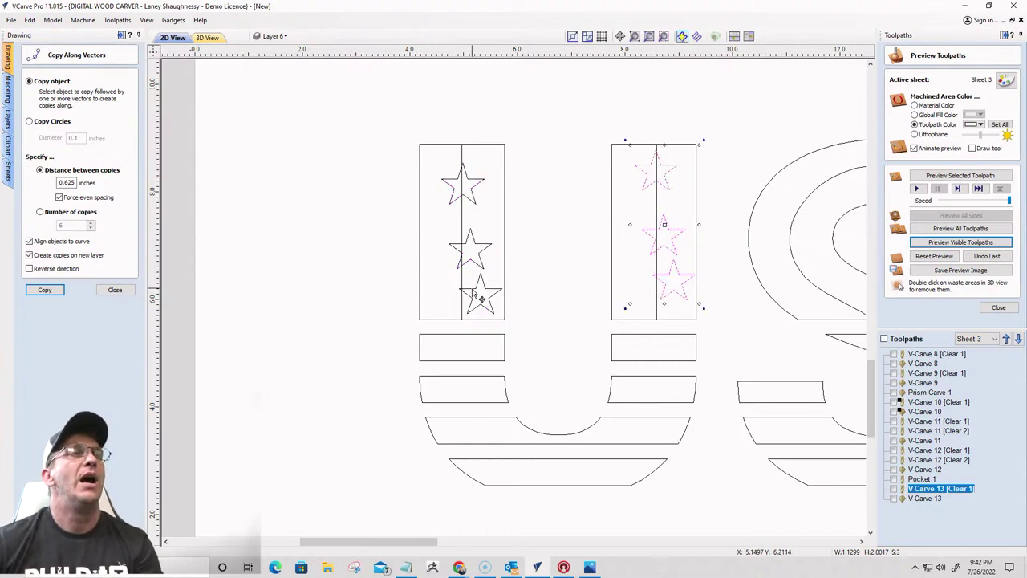
{"action": "left_click", "coordinate": [468, 196]}
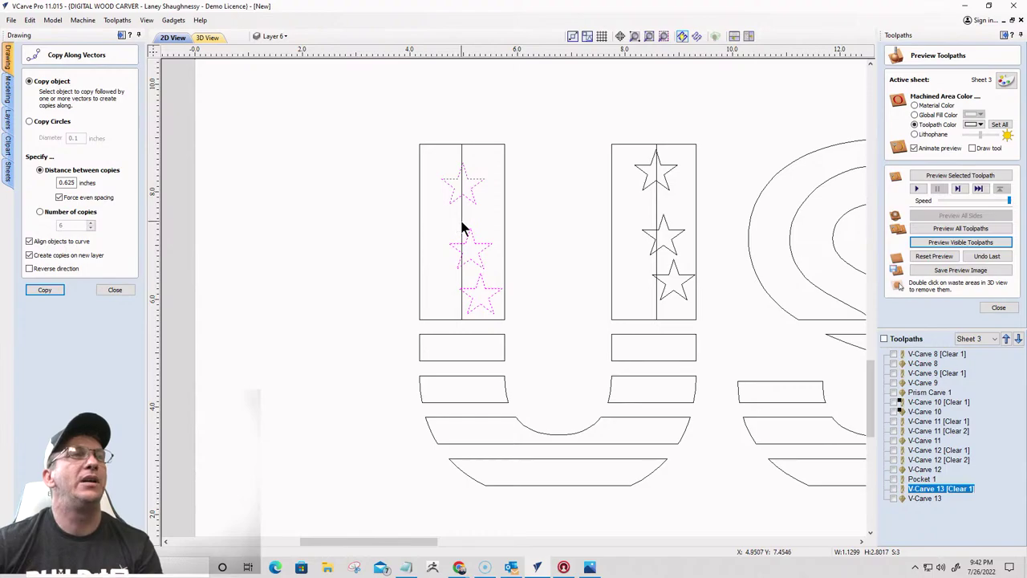
{"action": "left_click", "coordinate": [462, 227]}
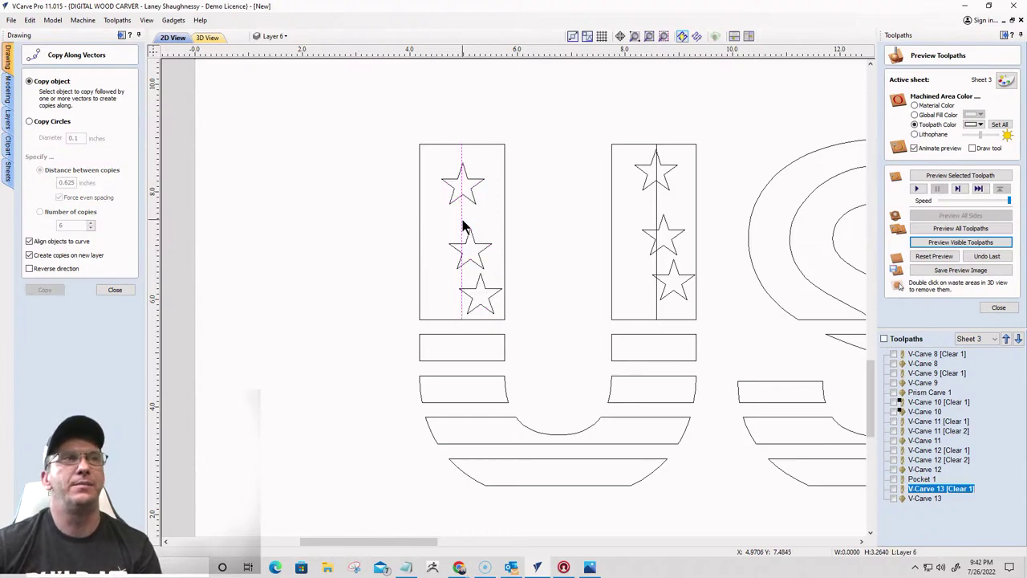
Centre the left column's three stars on its line and space them evenly inside it
{"action": "left_click", "coordinate": [109, 292]}
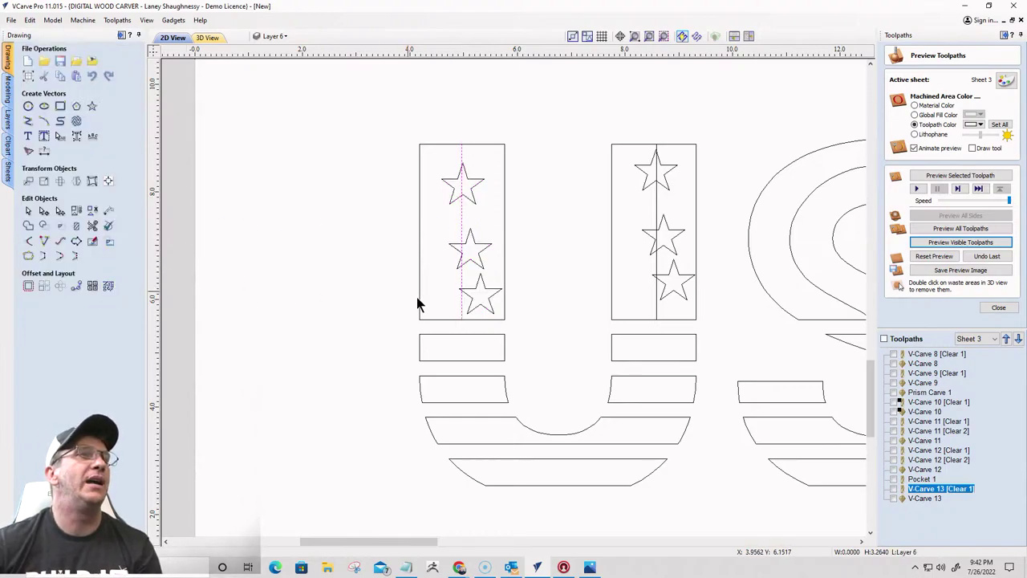
{"action": "left_click", "coordinate": [465, 201]}
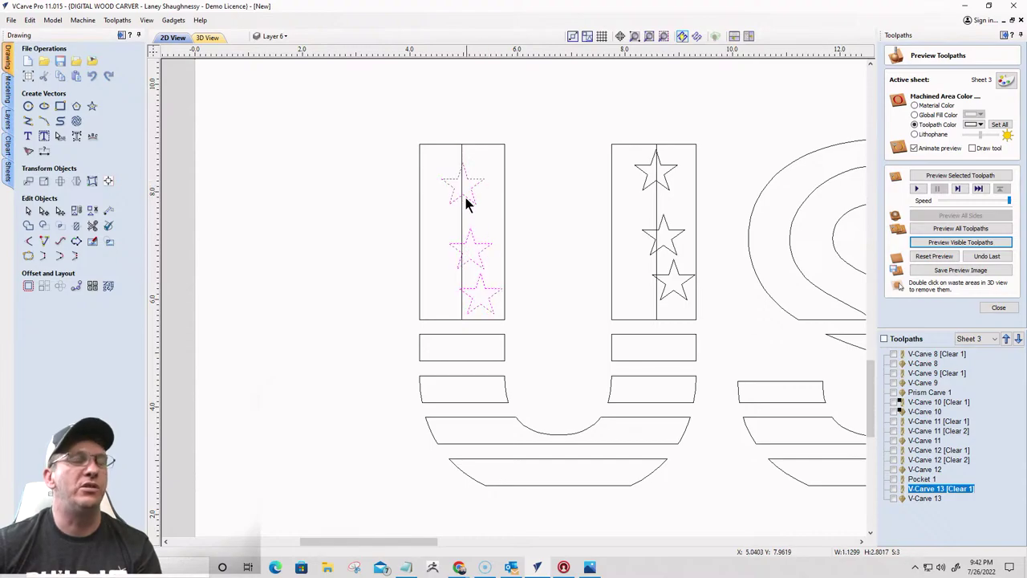
{"action": "left_click", "coordinate": [461, 229], "text": "shift"}
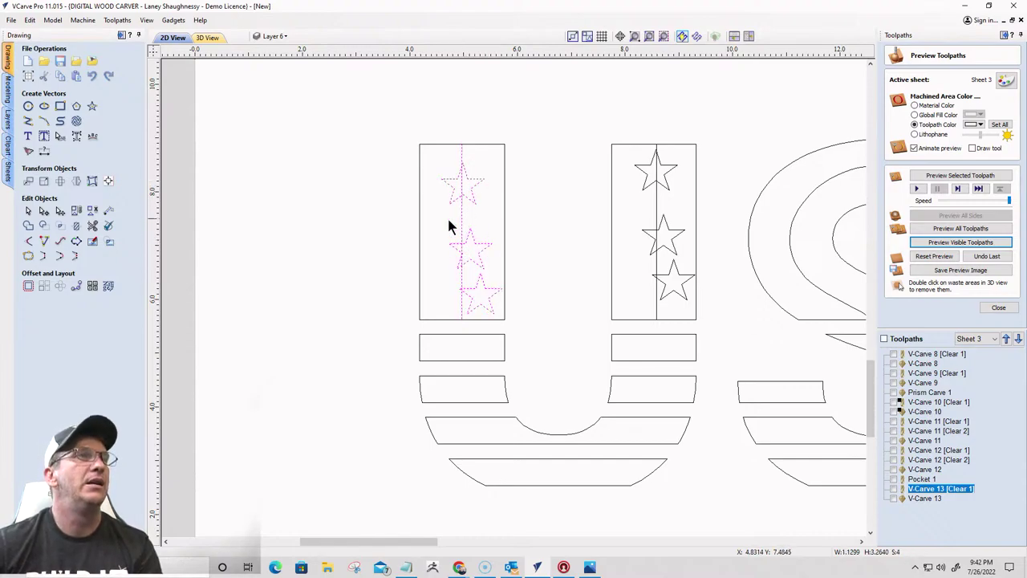
{"action": "left_click", "coordinate": [108, 182]}
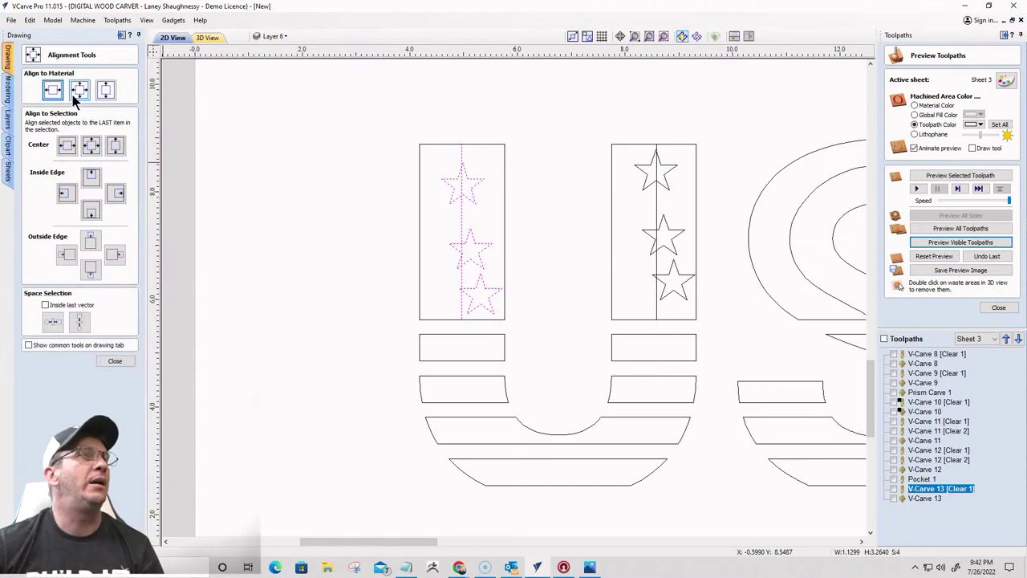
{"action": "left_click", "coordinate": [90, 146]}
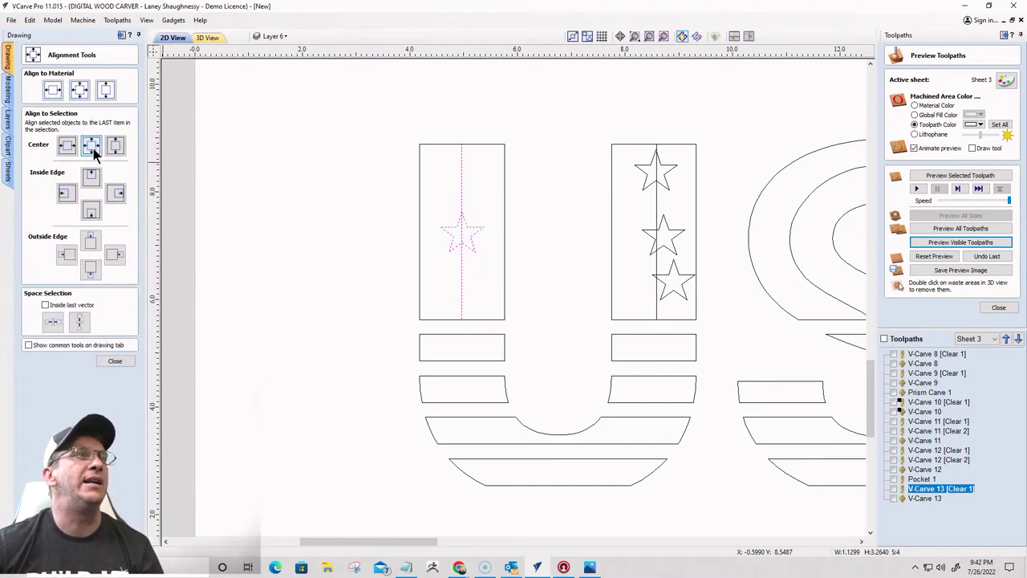
{"action": "left_click", "coordinate": [46, 305]}
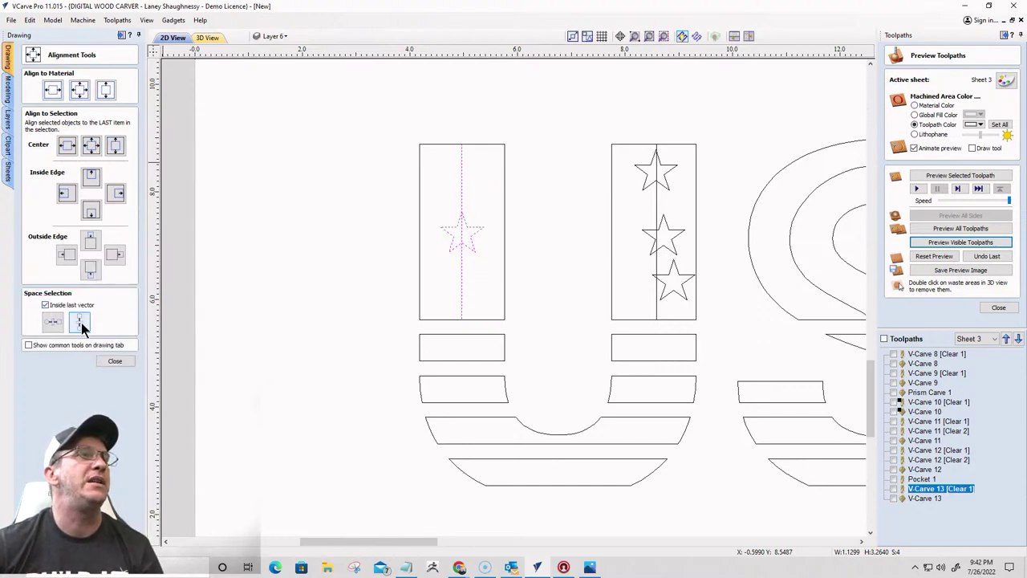
{"action": "left_click", "coordinate": [80, 321]}
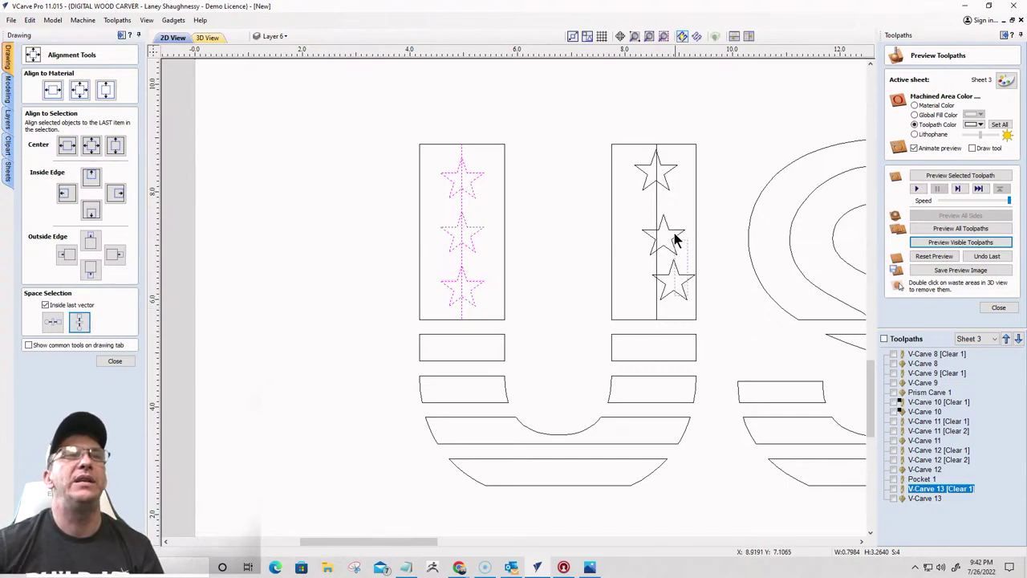
Centre and evenly space the right column's stars, then delete its centre line
{"action": "left_click", "coordinate": [664, 171]}
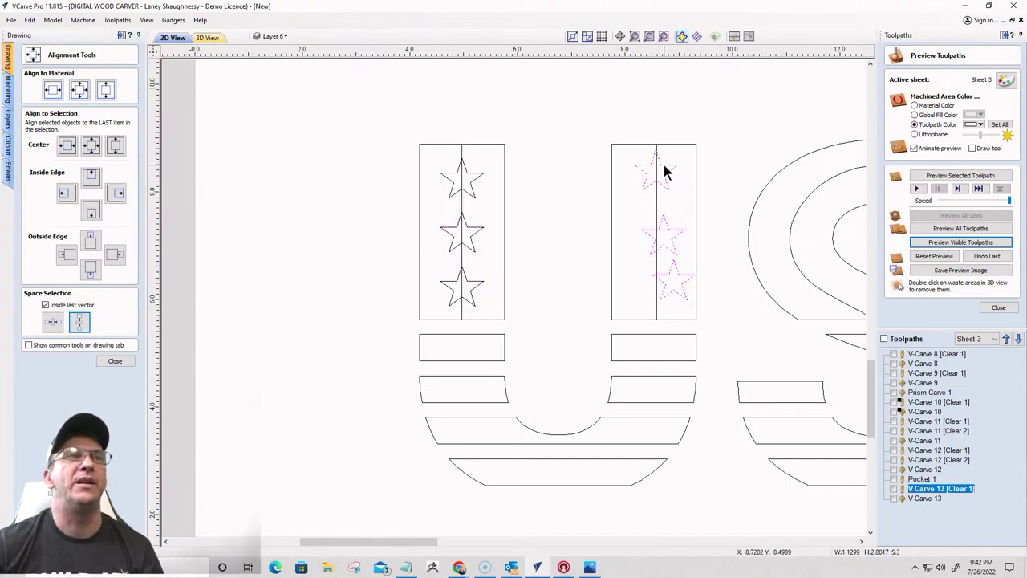
{"action": "left_click", "coordinate": [656, 213], "text": "shift"}
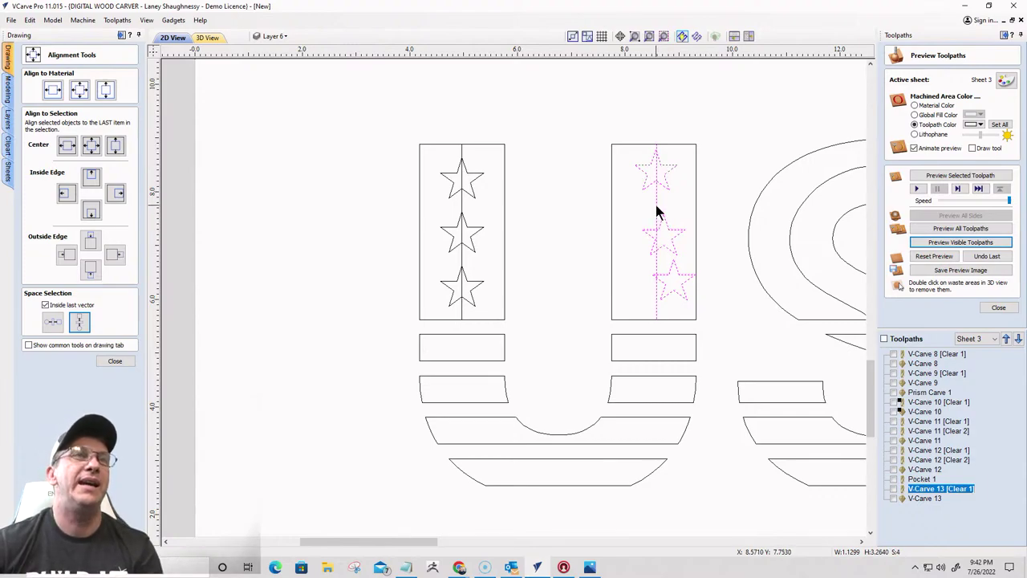
{"action": "left_click", "coordinate": [91, 146]}
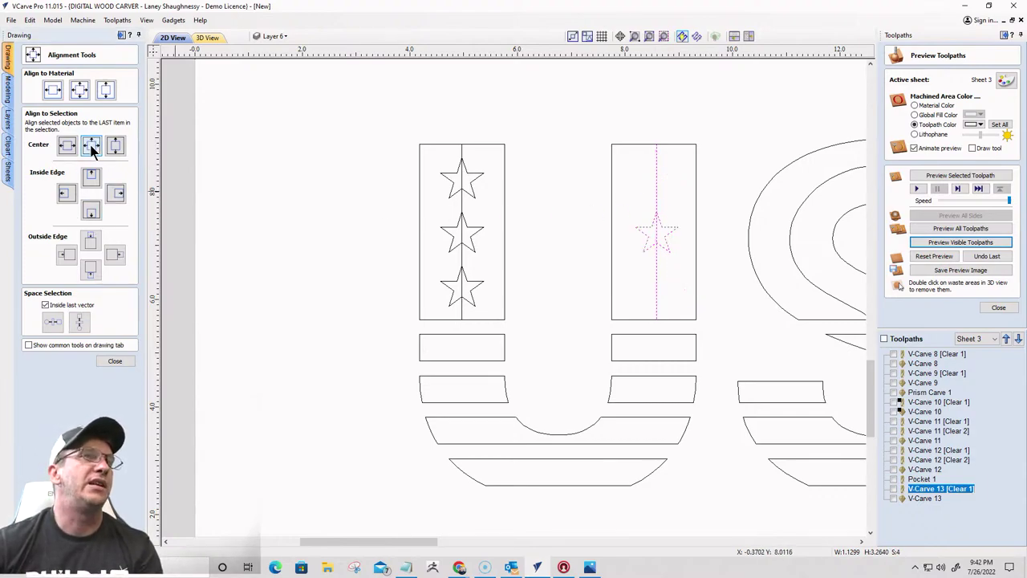
{"action": "left_click", "coordinate": [84, 323]}
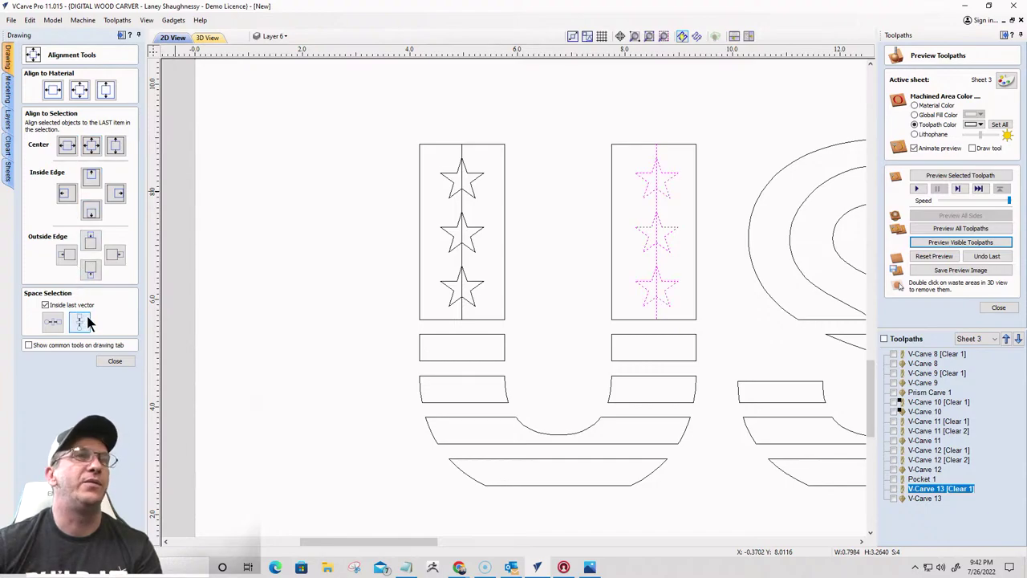
{"action": "left_click", "coordinate": [648, 210]}
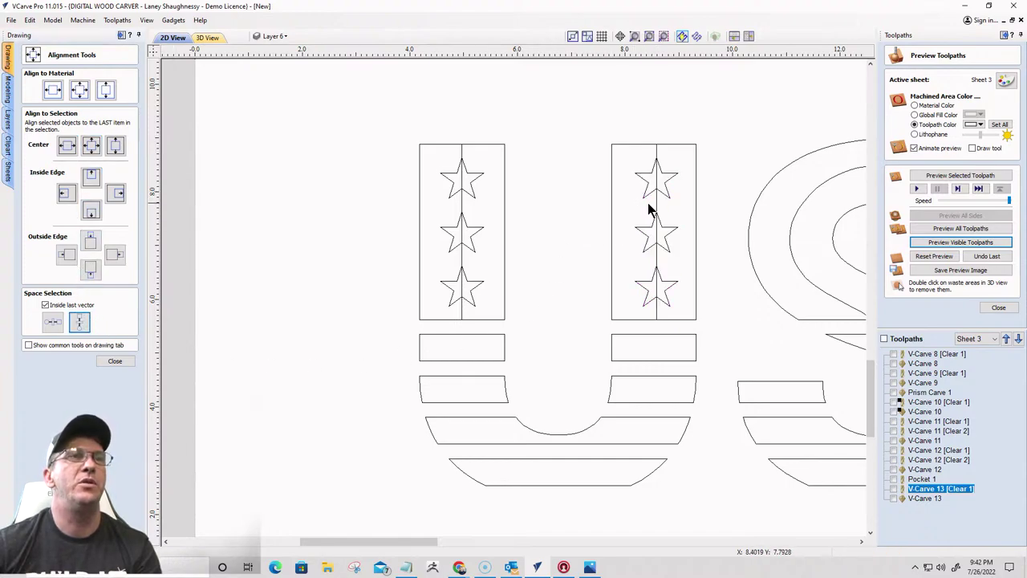
{"action": "left_click", "coordinate": [657, 207]}
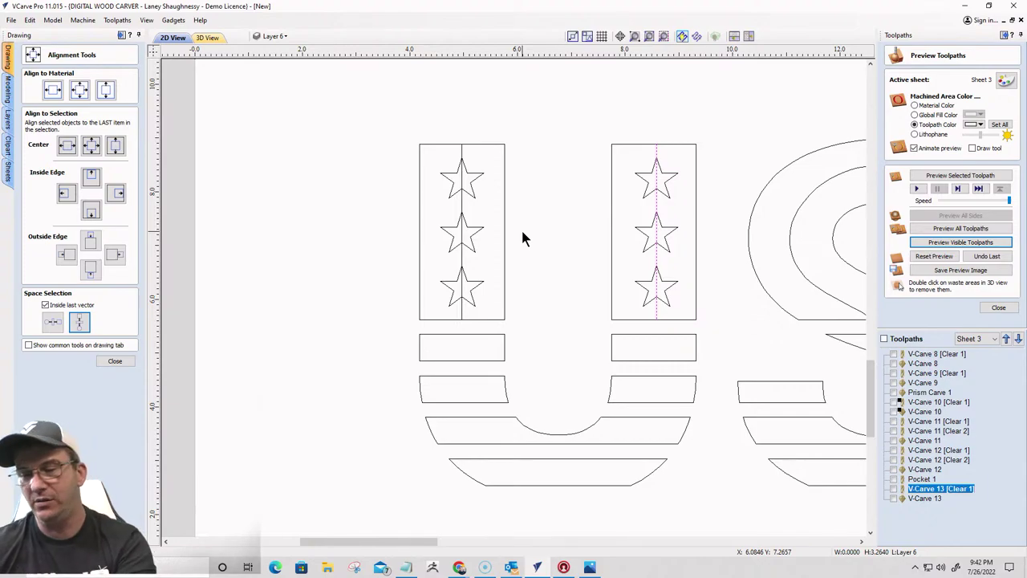
{"action": "key", "text": "Delete"}
Delete the left column's centre line, check the U layout, and close the alignment tools
{"action": "left_click", "coordinate": [463, 204]}
{"action": "key", "text": "Delete"}
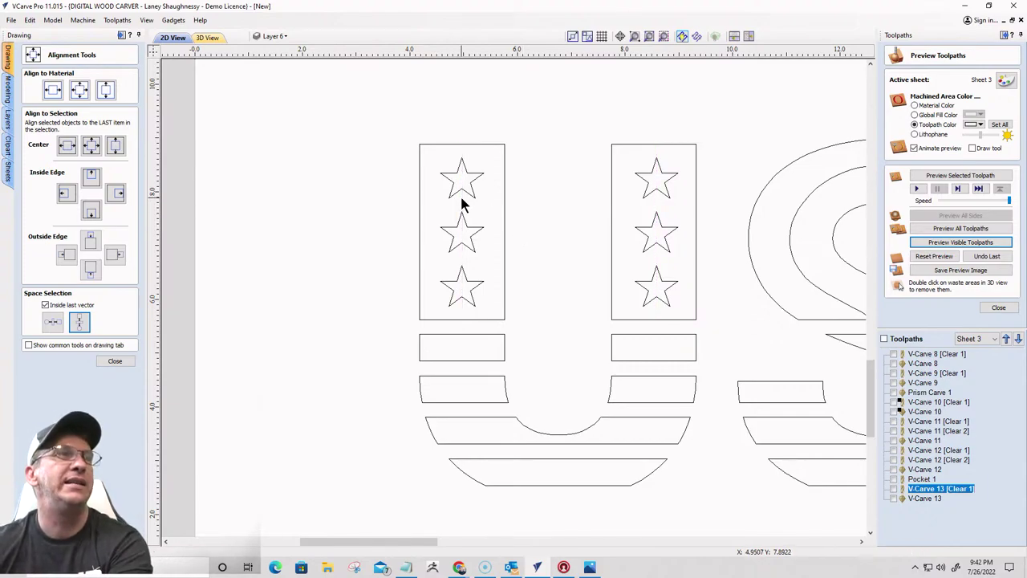
{"action": "scroll", "coordinate": [462, 204], "scroll_direction": "down", "scroll_amount": 5}
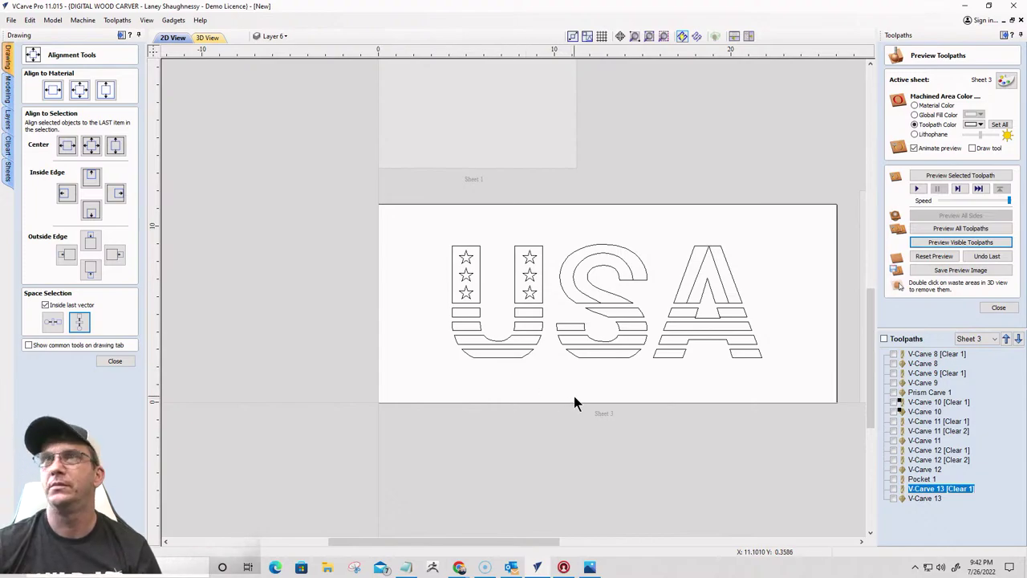
{"action": "scroll", "coordinate": [636, 385], "scroll_direction": "up", "scroll_amount": 4}
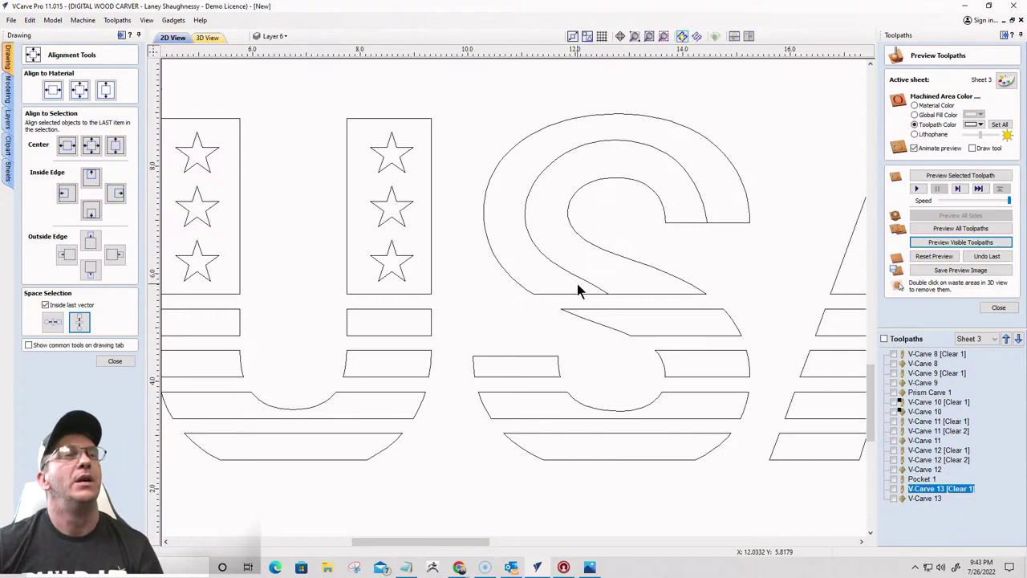
{"action": "scroll", "coordinate": [527, 213], "scroll_direction": "down", "scroll_amount": 2}
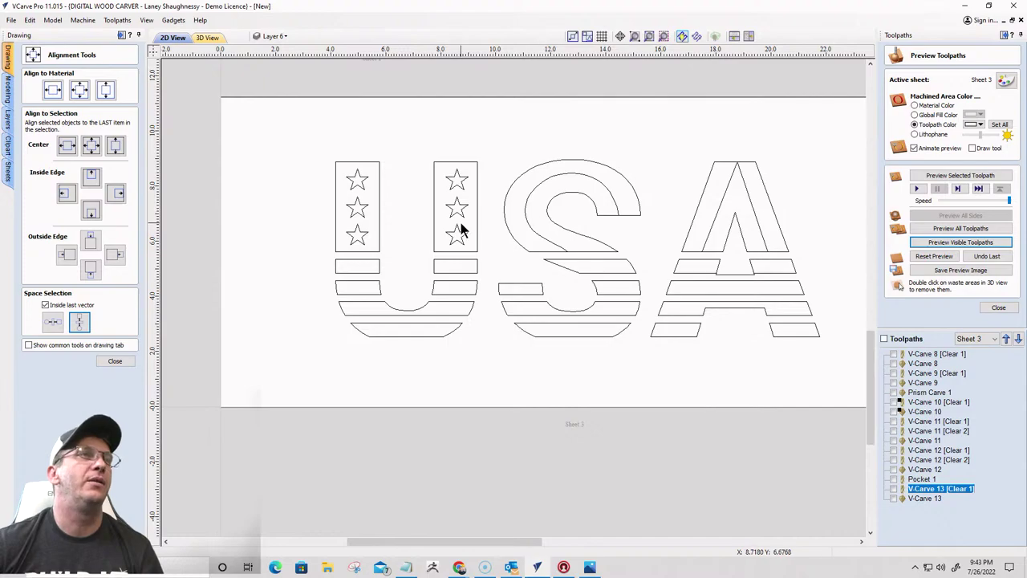
{"action": "scroll", "coordinate": [455, 183], "scroll_direction": "up", "scroll_amount": 3}
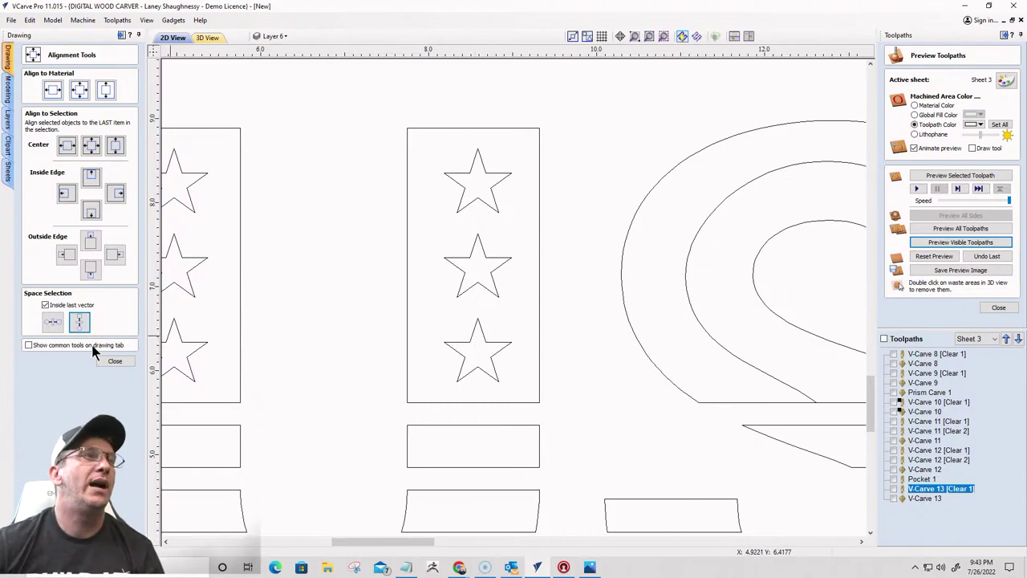
{"action": "left_click", "coordinate": [112, 361]}
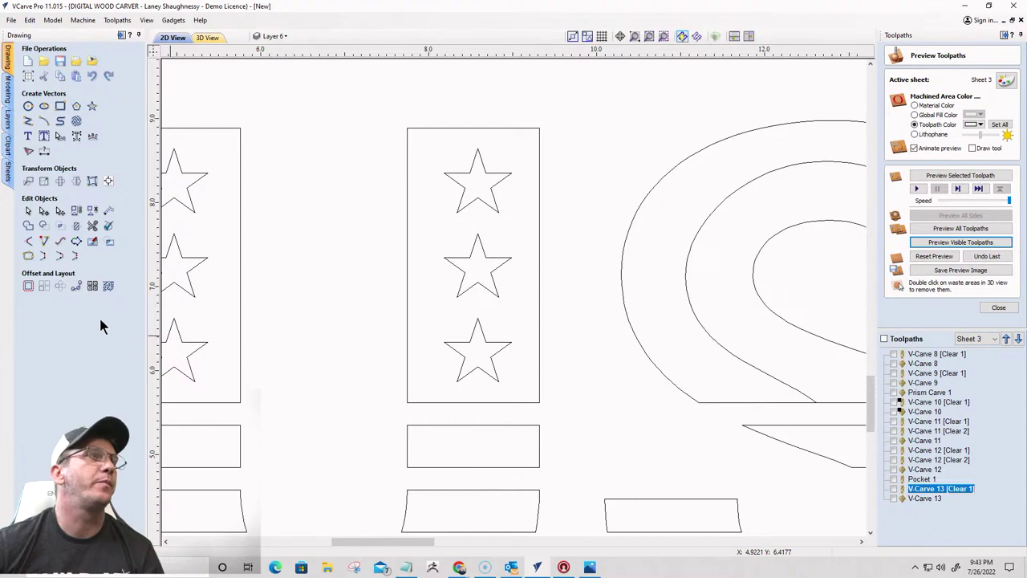
{"action": "scroll", "coordinate": [681, 293], "scroll_direction": "down", "scroll_amount": 2}
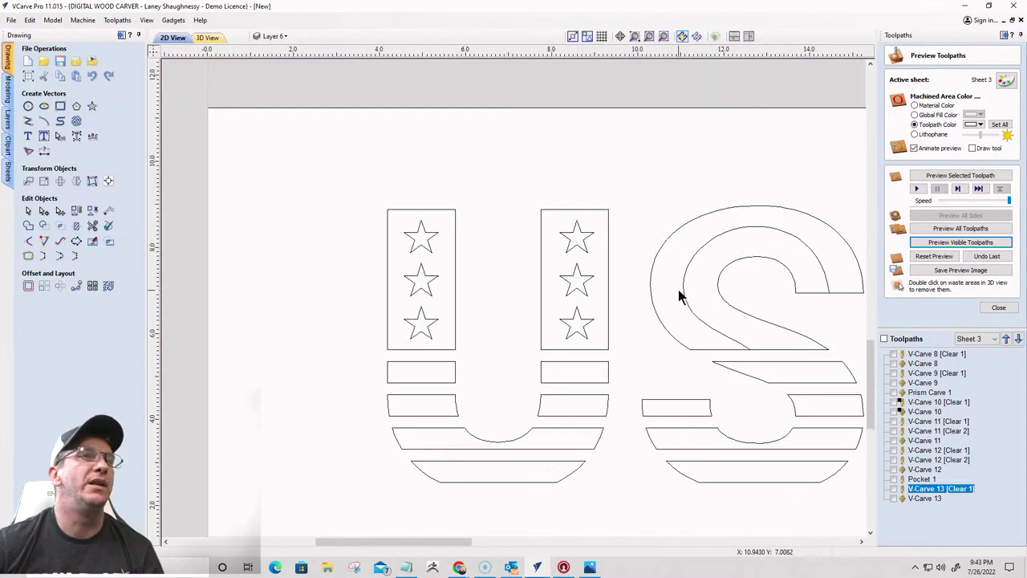
Drag a copy of the right column's top star onto the top of the S
{"action": "left_click", "coordinate": [584, 239]}
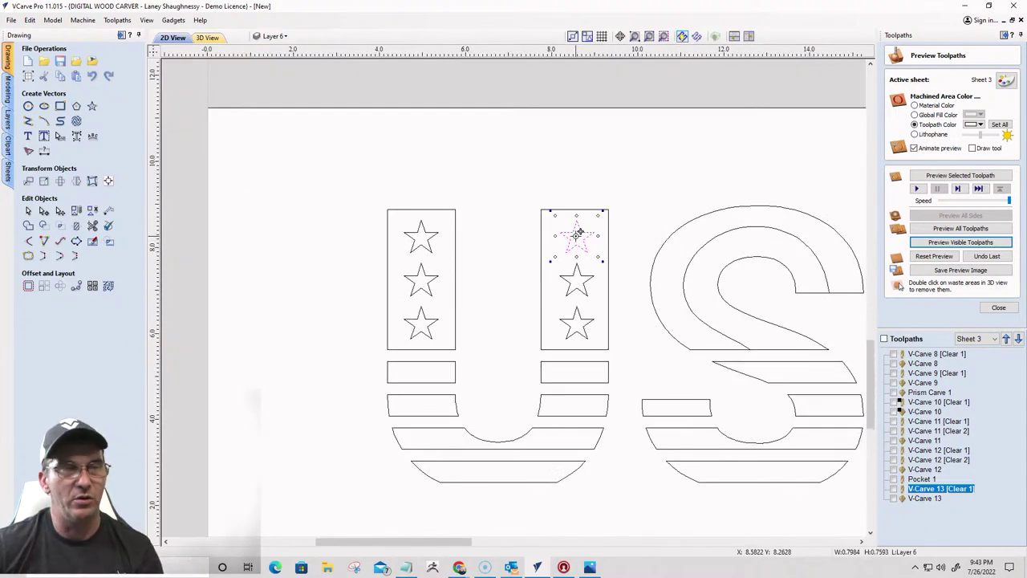
{"action": "left_click_drag", "start_coordinate": [578, 233], "coordinate": [768, 227]}
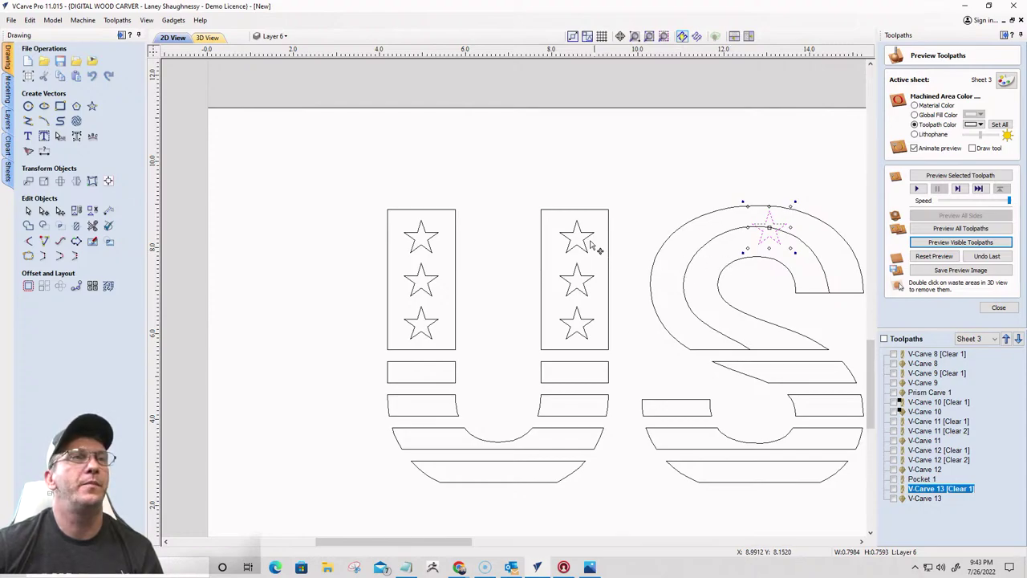
{"action": "left_click", "coordinate": [45, 152]}
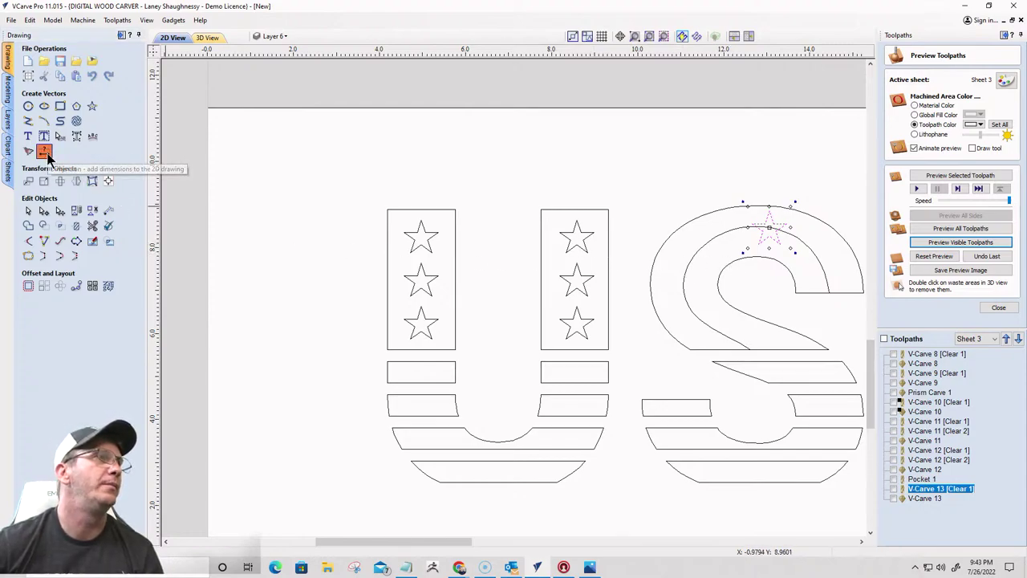
Add a 1.0058-inch vertical dimension between the top and middle stars of the U's right column
{"action": "left_click", "coordinate": [60, 107]}
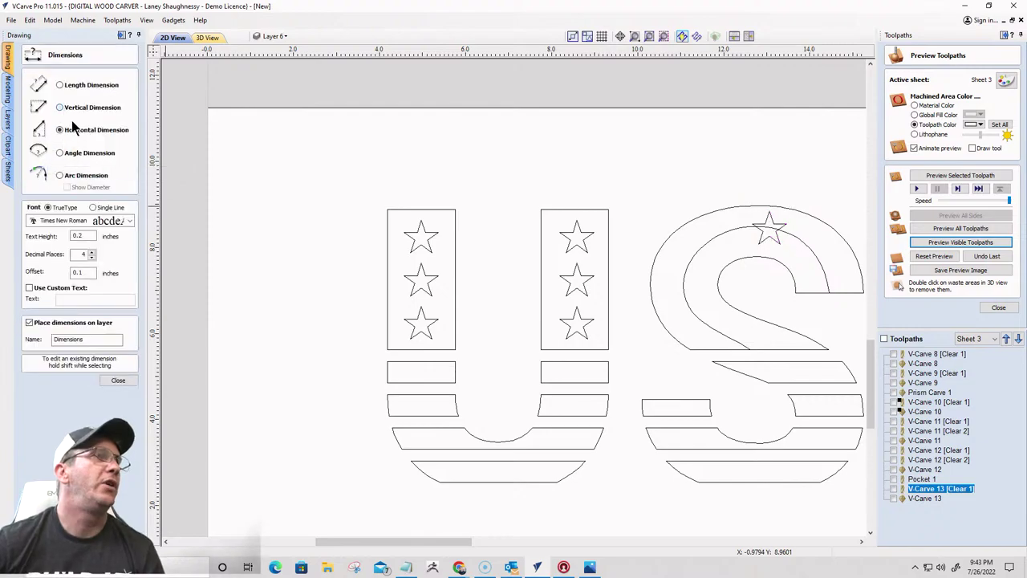
{"action": "scroll", "coordinate": [585, 268], "scroll_direction": "up", "scroll_amount": 2}
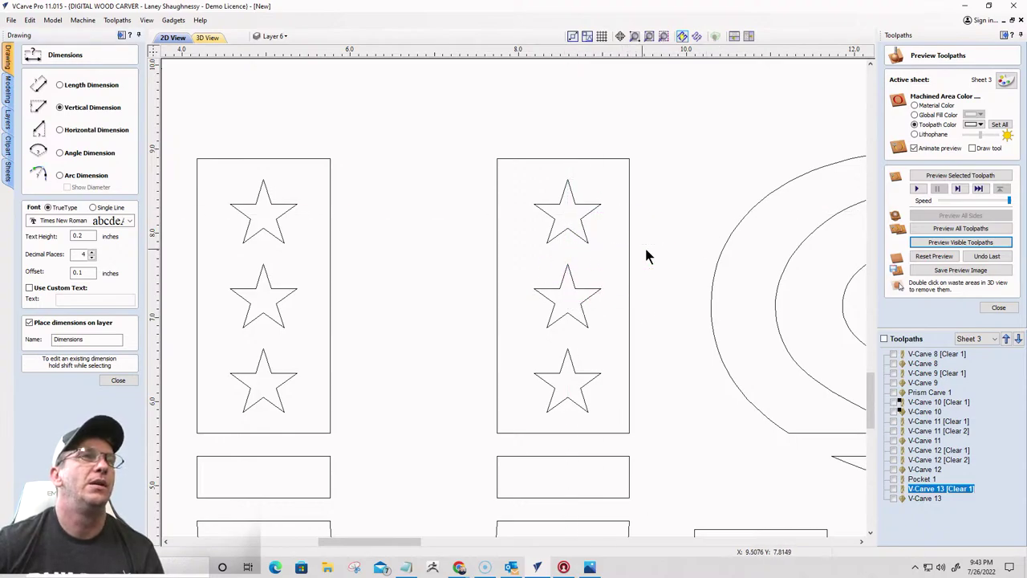
{"action": "left_click", "coordinate": [626, 308]}
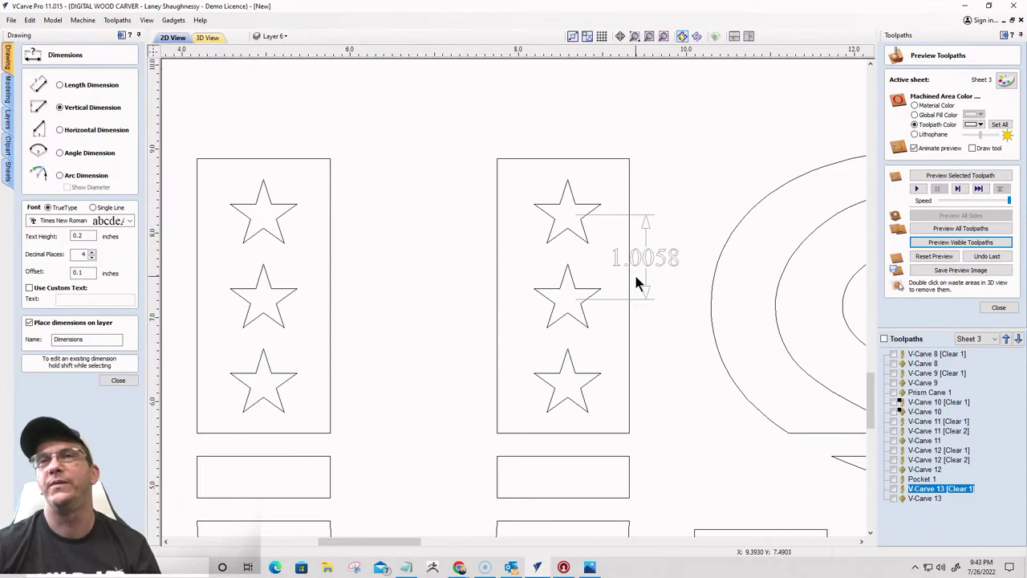
{"action": "left_click", "coordinate": [118, 379]}
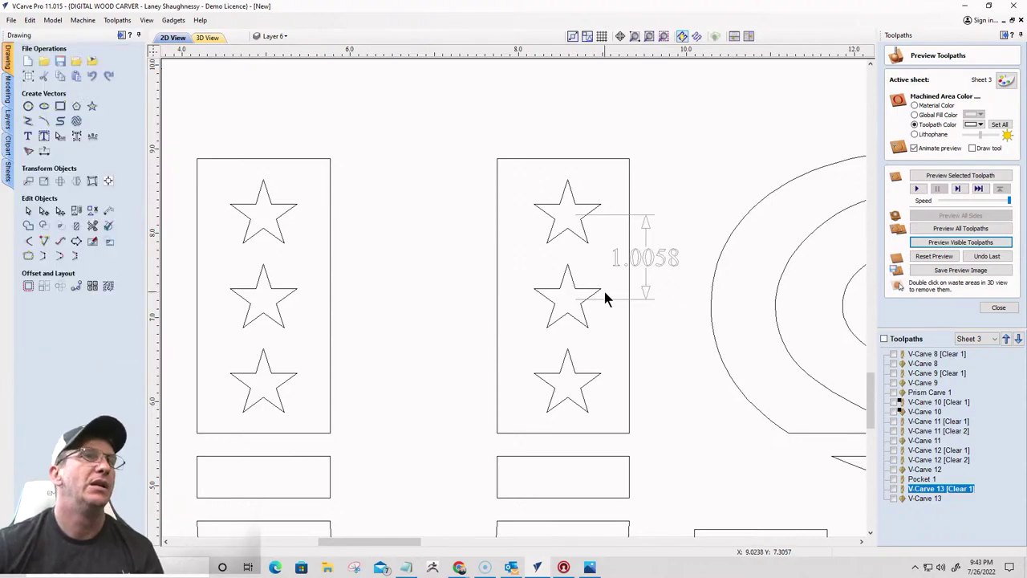
Copy the S's star along its inner guide curve with 1-inch spacing between copies
{"action": "scroll", "coordinate": [500, 282], "scroll_direction": "down", "scroll_amount": 3}
{"action": "scroll", "coordinate": [437, 273], "scroll_direction": "down", "scroll_amount": 2}
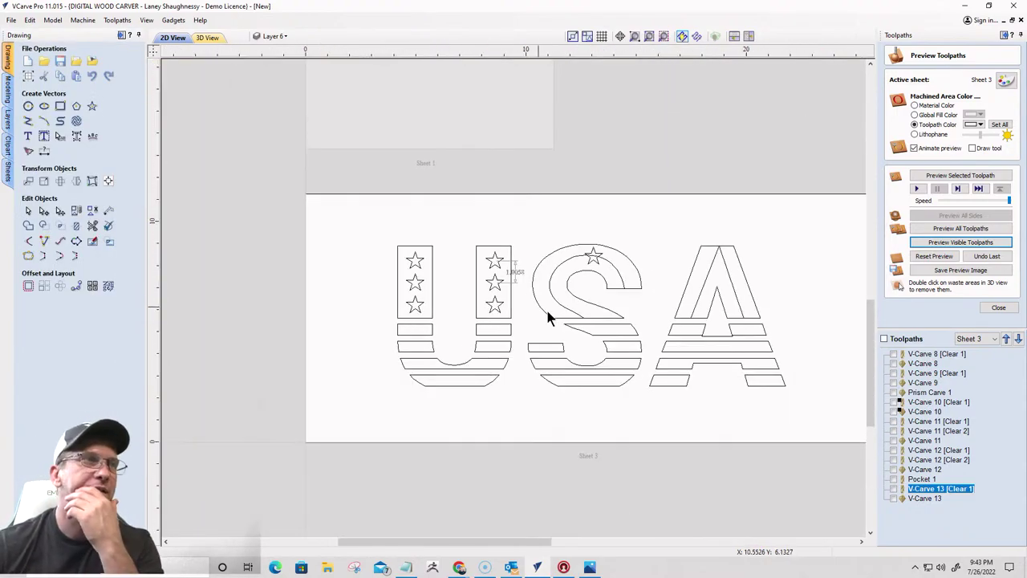
{"action": "scroll", "coordinate": [575, 271], "scroll_direction": "up", "scroll_amount": 4}
{"action": "scroll", "coordinate": [611, 259], "scroll_direction": "up", "scroll_amount": 1}
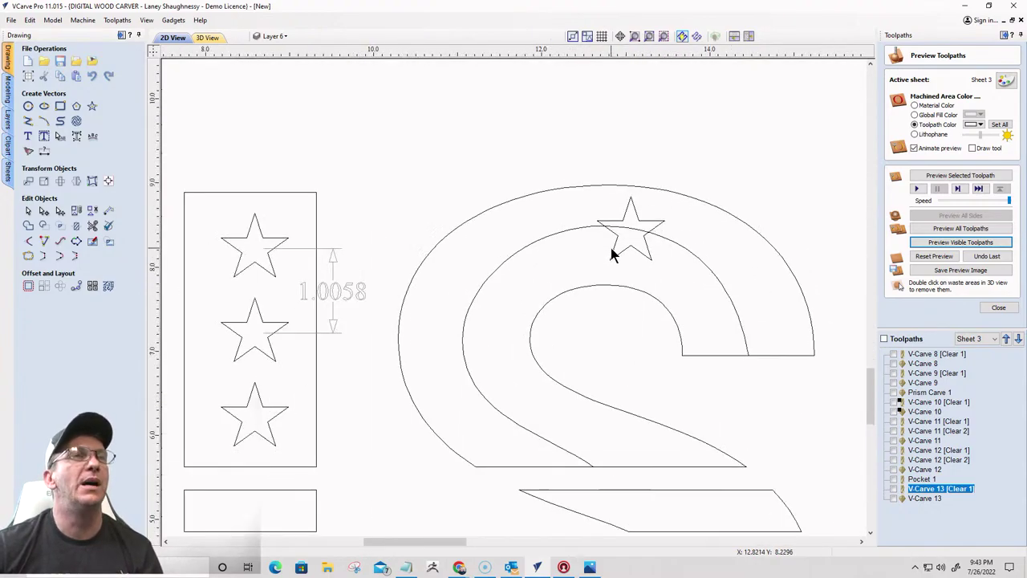
{"action": "left_click", "coordinate": [613, 245]}
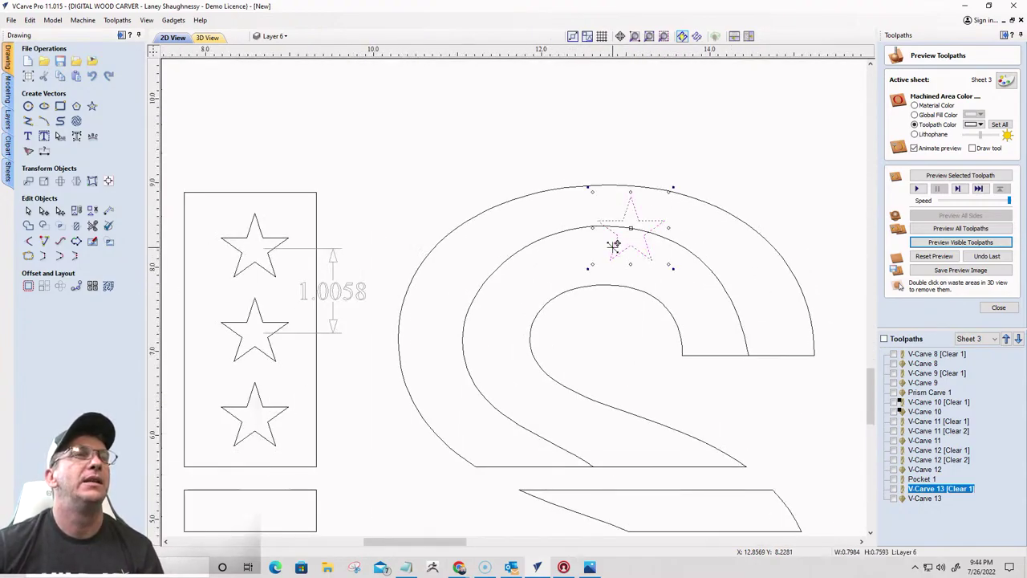
{"action": "scroll", "coordinate": [614, 245], "scroll_direction": "down", "scroll_amount": 2}
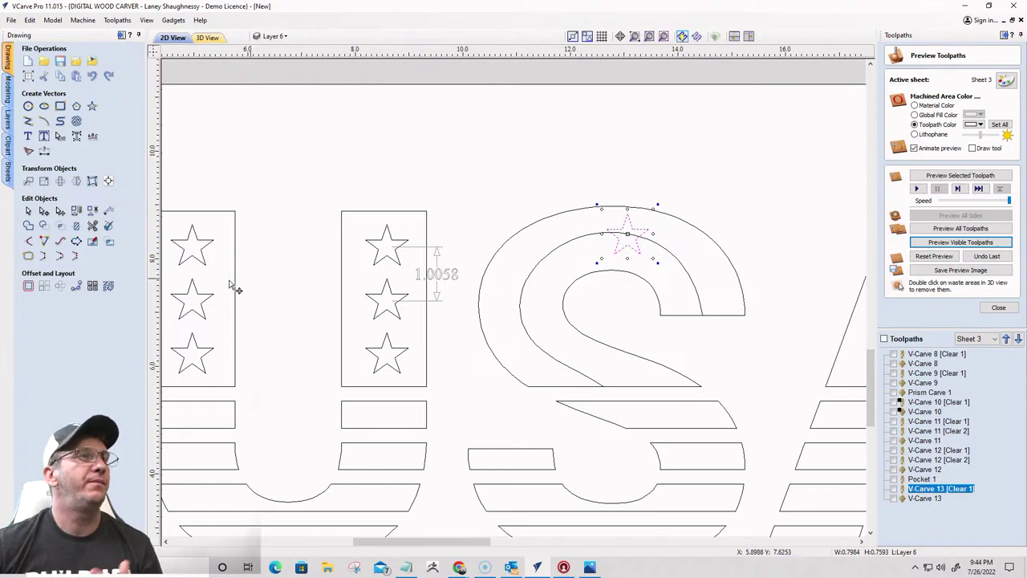
{"action": "left_click", "coordinate": [76, 286]}
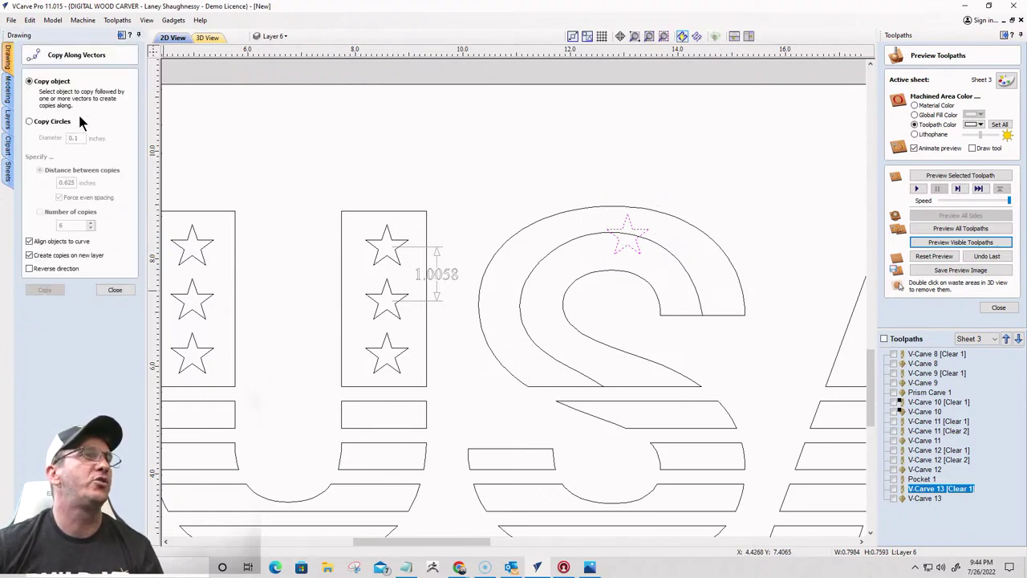
{"action": "left_click", "coordinate": [584, 242]}
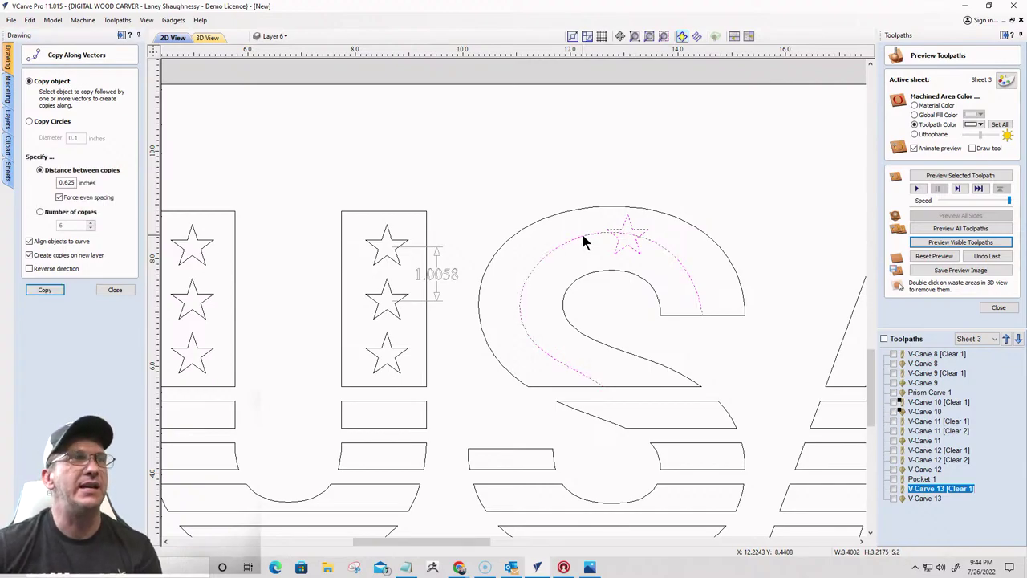
{"action": "left_click_drag", "start_coordinate": [75, 182], "coordinate": [30, 188]}
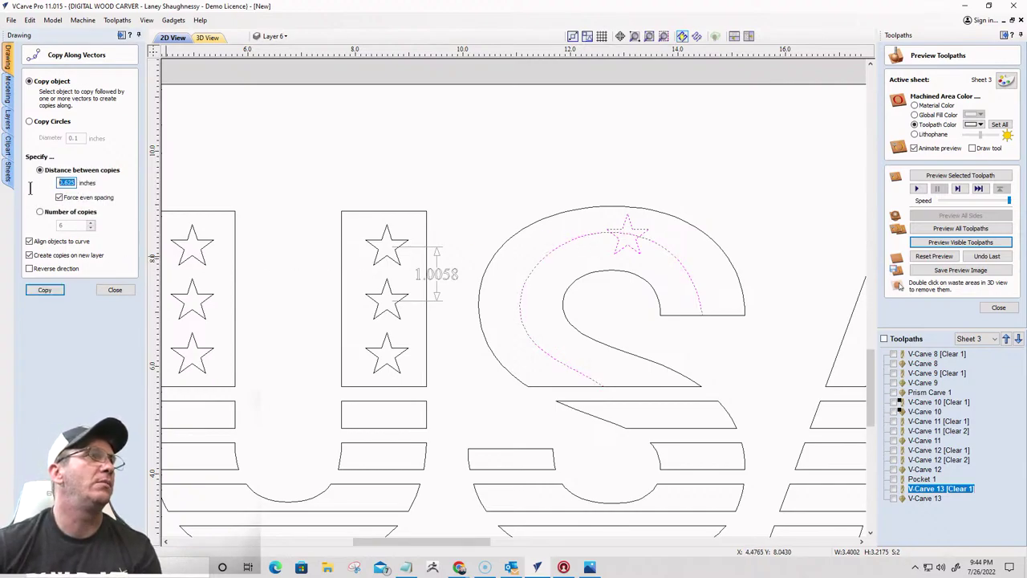
{"action": "type", "text": "1"}
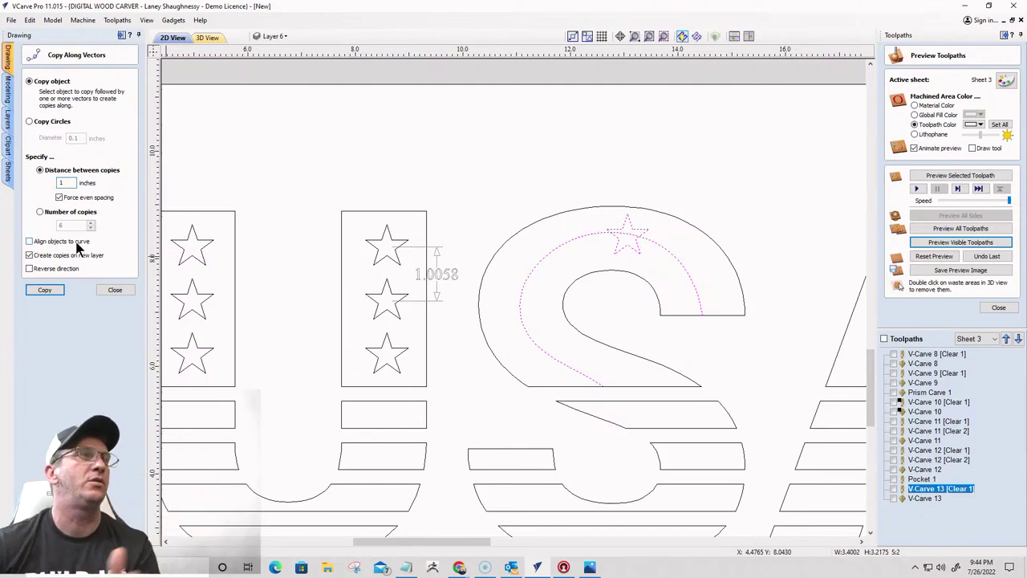
{"action": "left_click", "coordinate": [44, 290]}
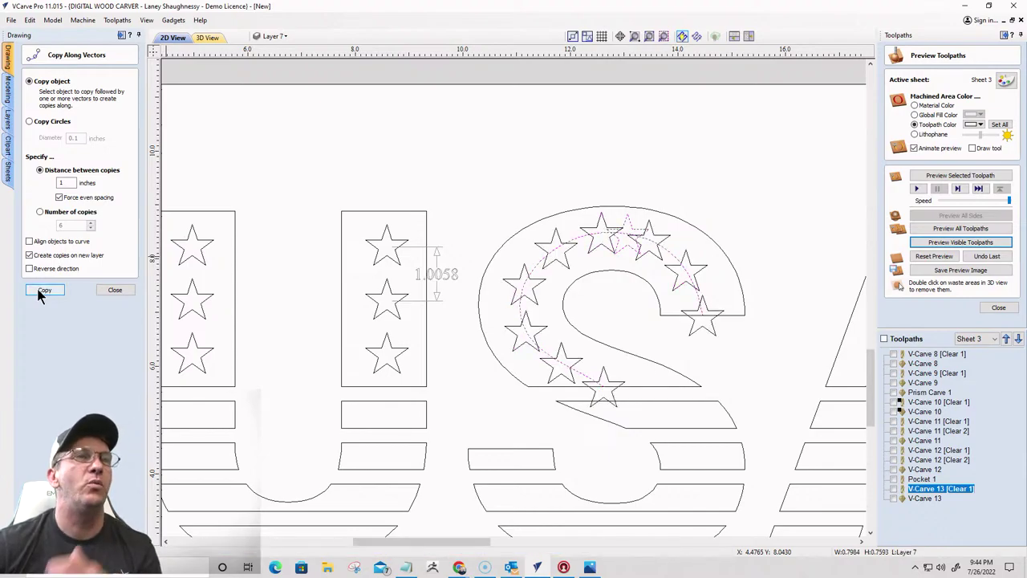
Delete the overlapping and stray star copies in the S, then undo the copy-along entirely
{"action": "left_click", "coordinate": [115, 290]}
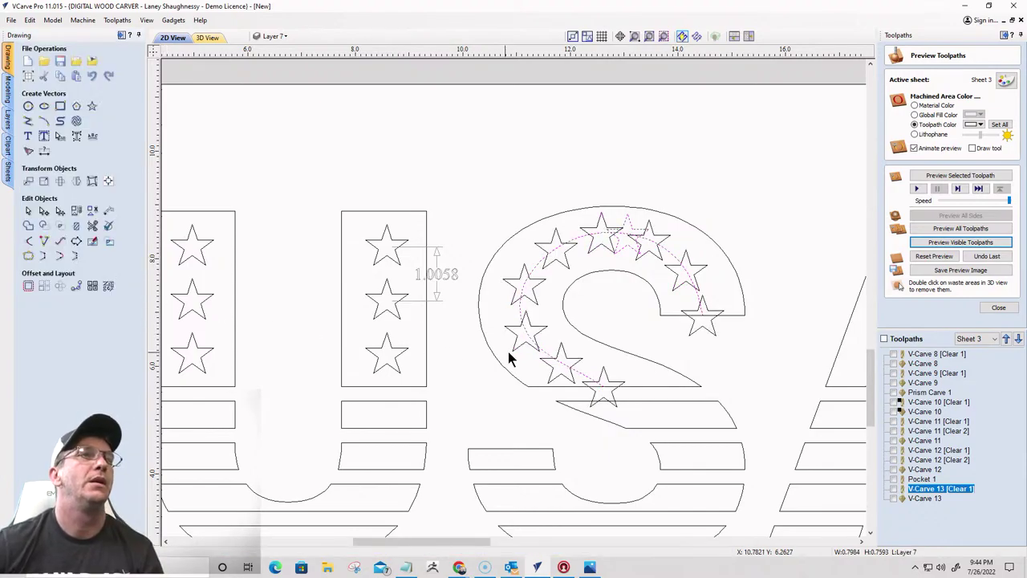
{"action": "left_click", "coordinate": [623, 253]}
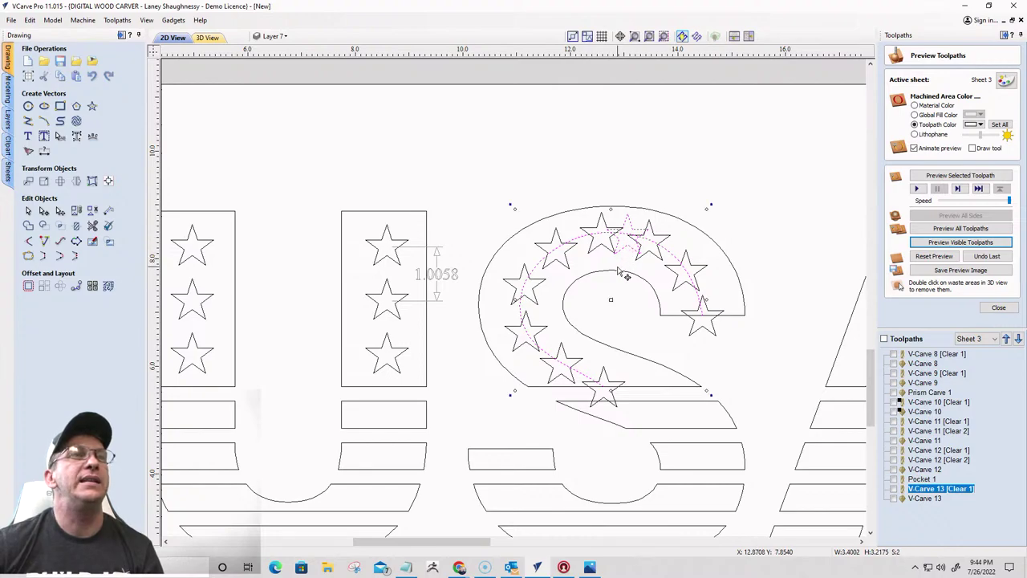
{"action": "left_click", "coordinate": [621, 248]}
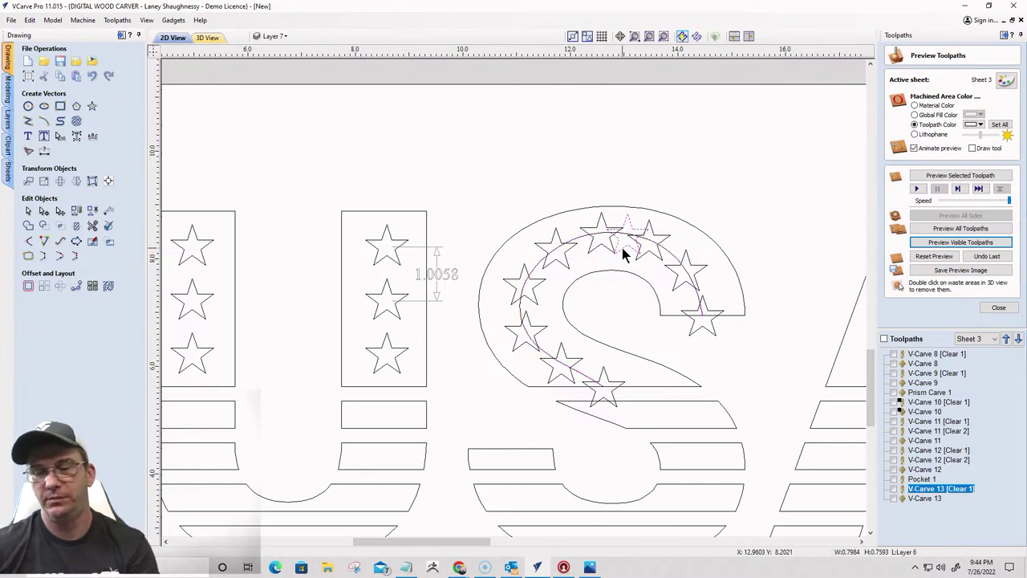
{"action": "key", "text": "Delete"}
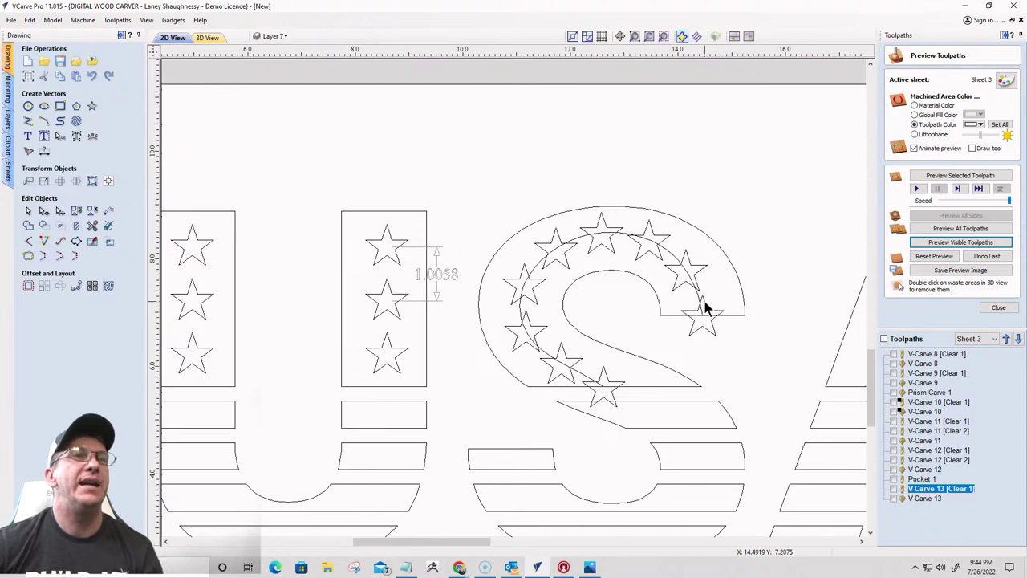
{"action": "left_click", "coordinate": [706, 309]}
{"action": "key", "text": "Delete"}
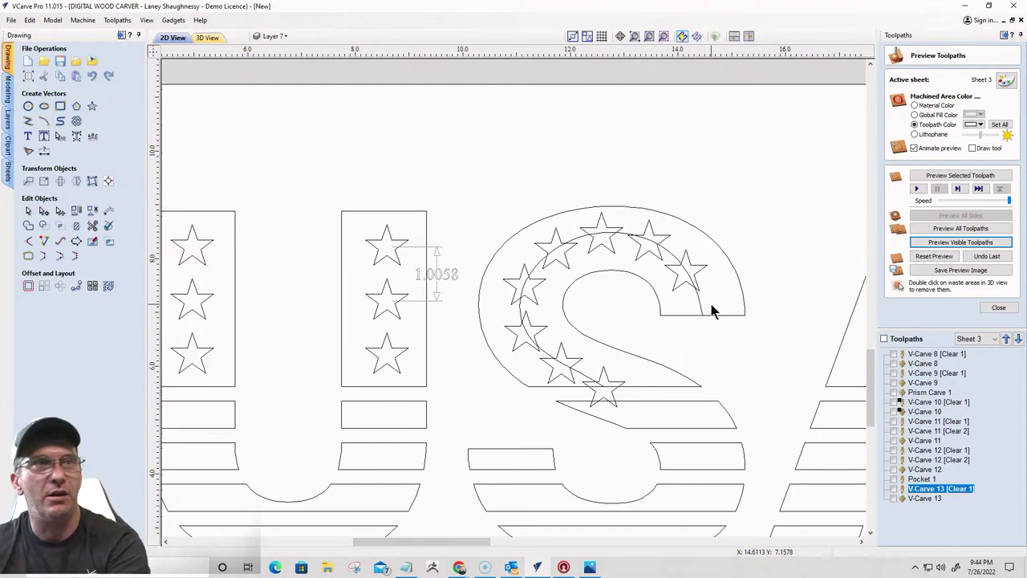
{"action": "left_click", "coordinate": [605, 381]}
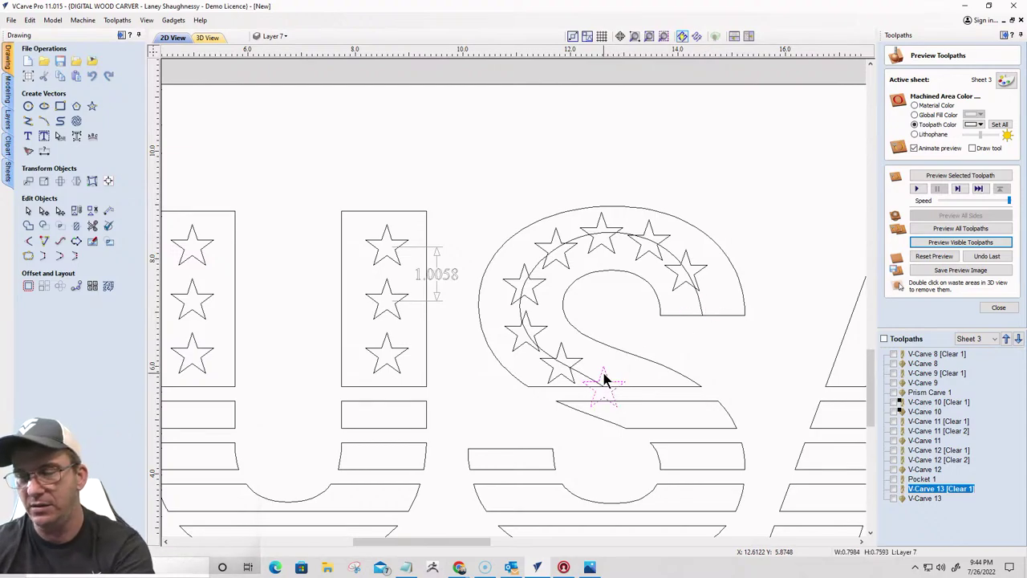
{"action": "key", "text": "Delete"}
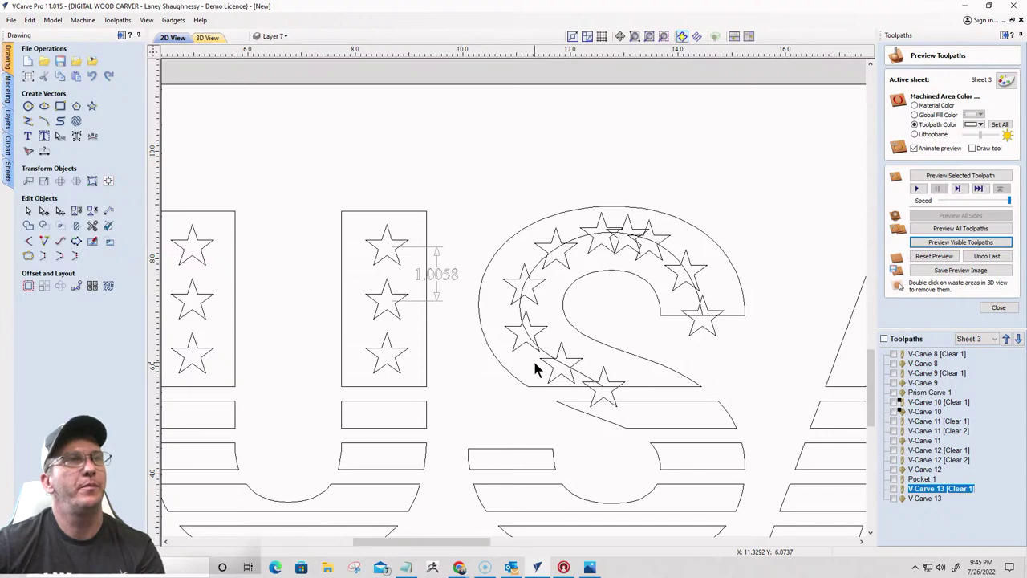
{"action": "key", "text": "ctrl+z"}
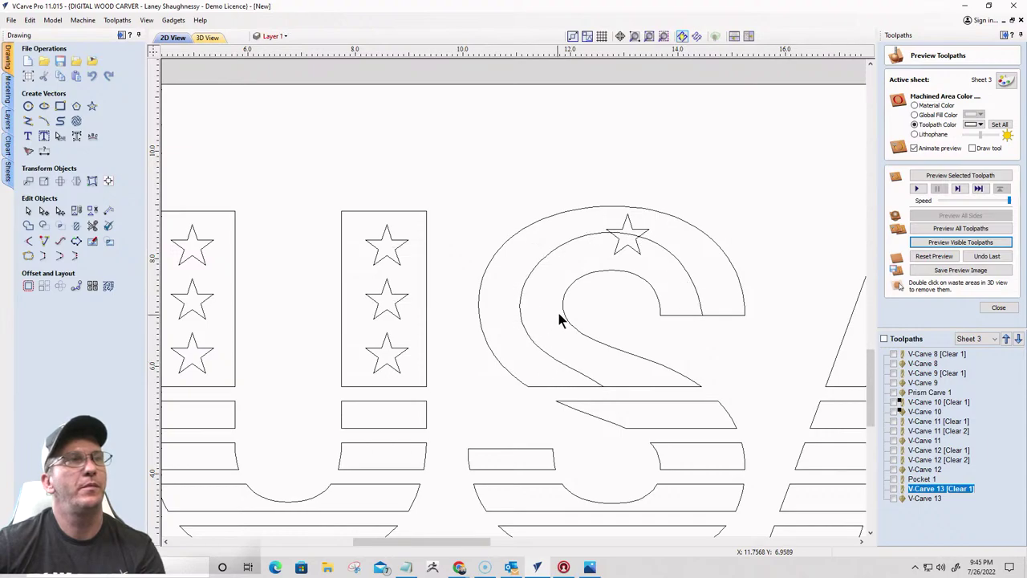
Try copying the S's star along its centreline at 1.25-inch spacing, then undo it
{"action": "left_click", "coordinate": [627, 233]}
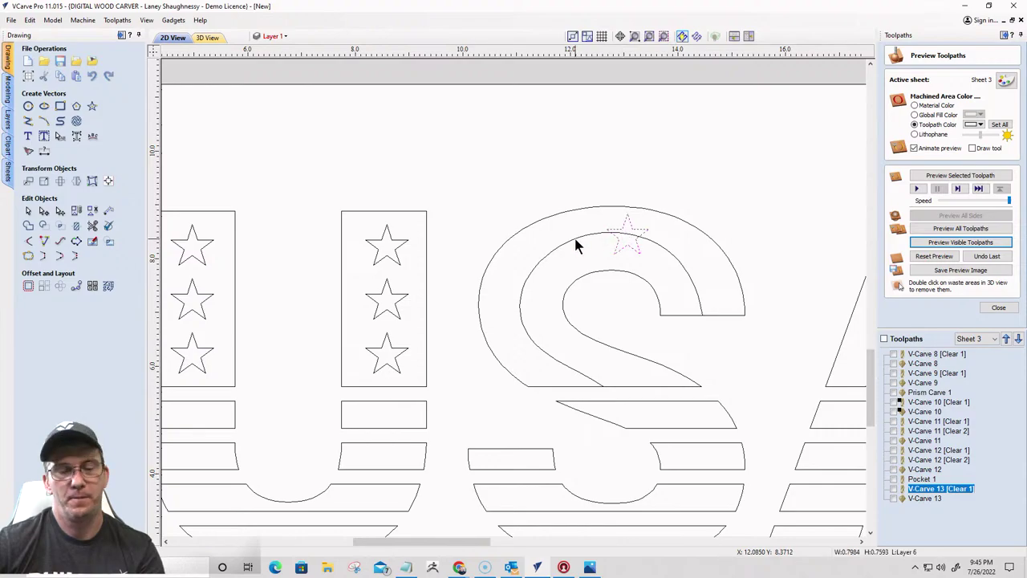
{"action": "left_click", "coordinate": [575, 244], "text": "shift"}
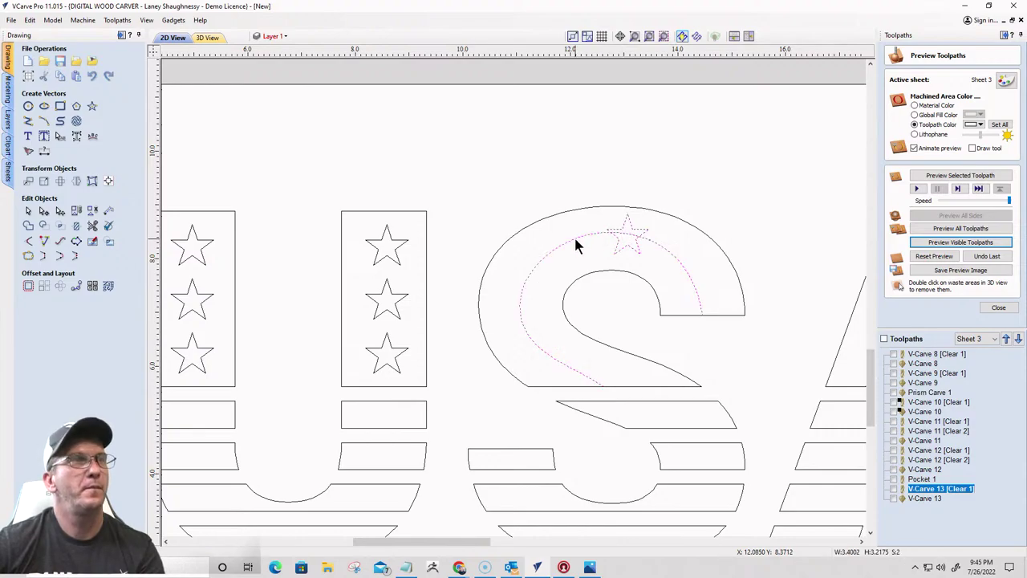
{"action": "left_click", "coordinate": [75, 286]}
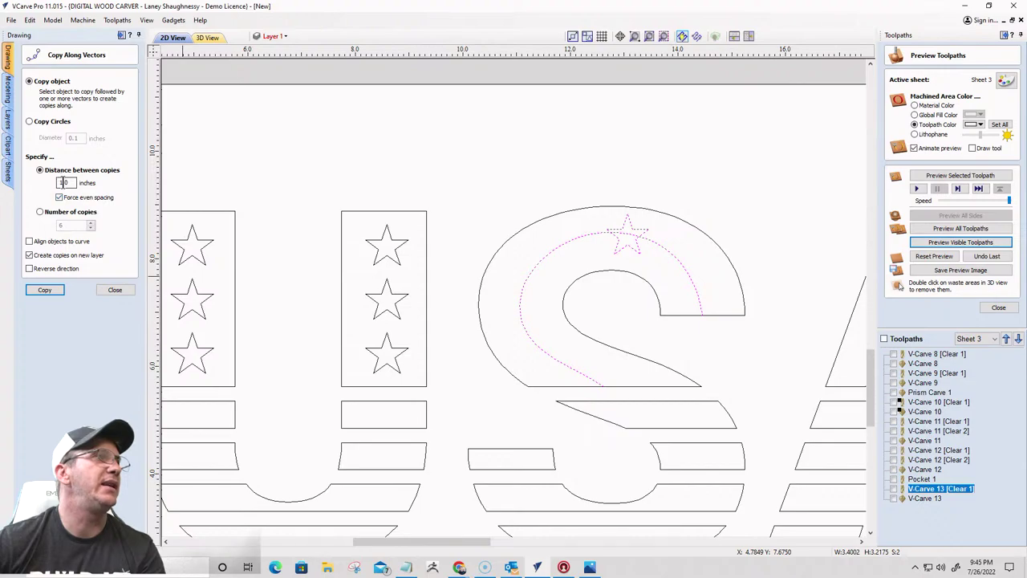
{"action": "double_click", "coordinate": [62, 182]}
{"action": "type", "text": "1.25"}
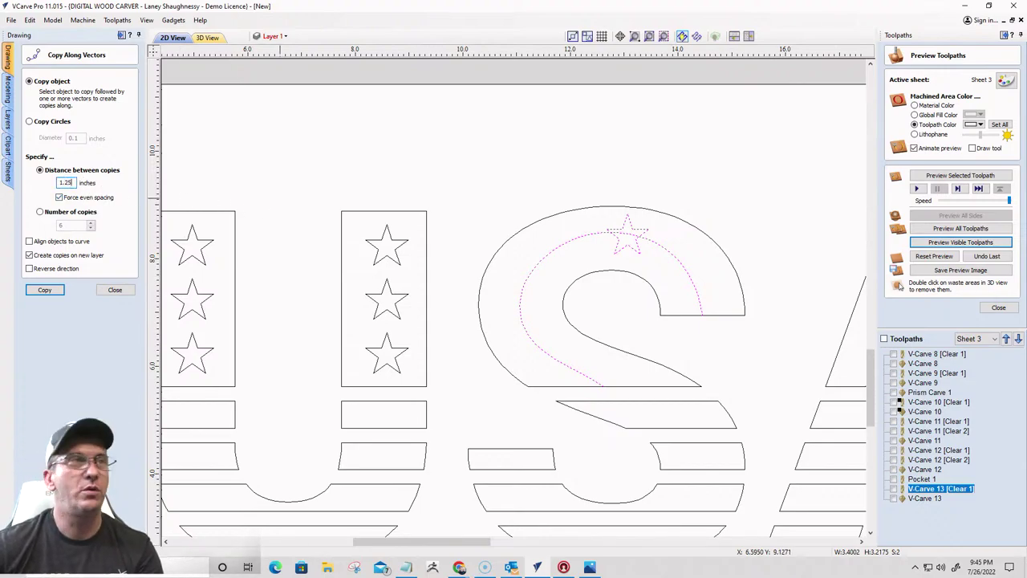
{"action": "left_click", "coordinate": [45, 290]}
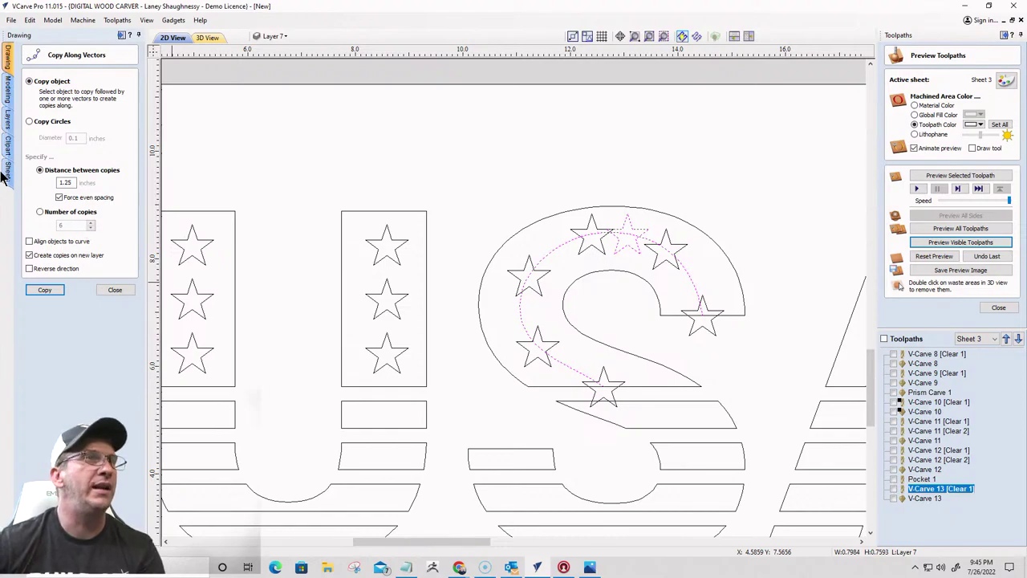
{"action": "key", "text": "ctrl+z"}
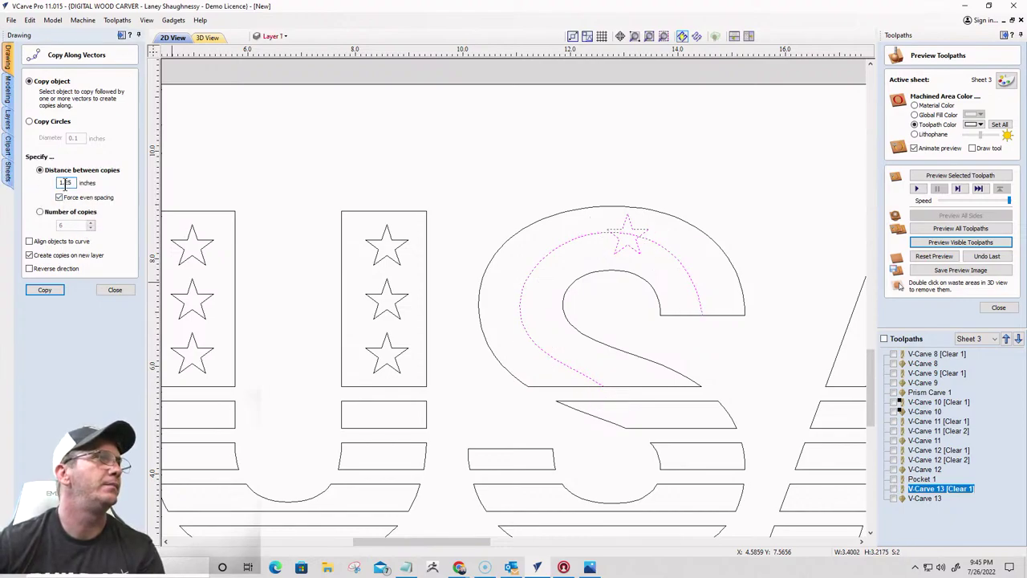
Copy the star along the S at 1.125-inch spacing and delete the three extra stars
{"action": "left_click", "coordinate": [44, 290]}
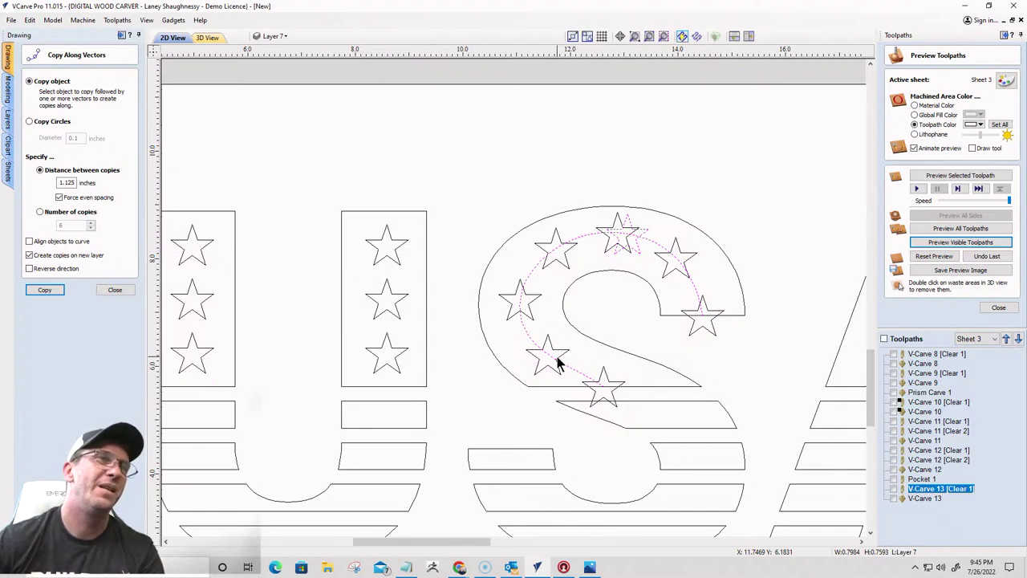
{"action": "left_click", "coordinate": [604, 376]}
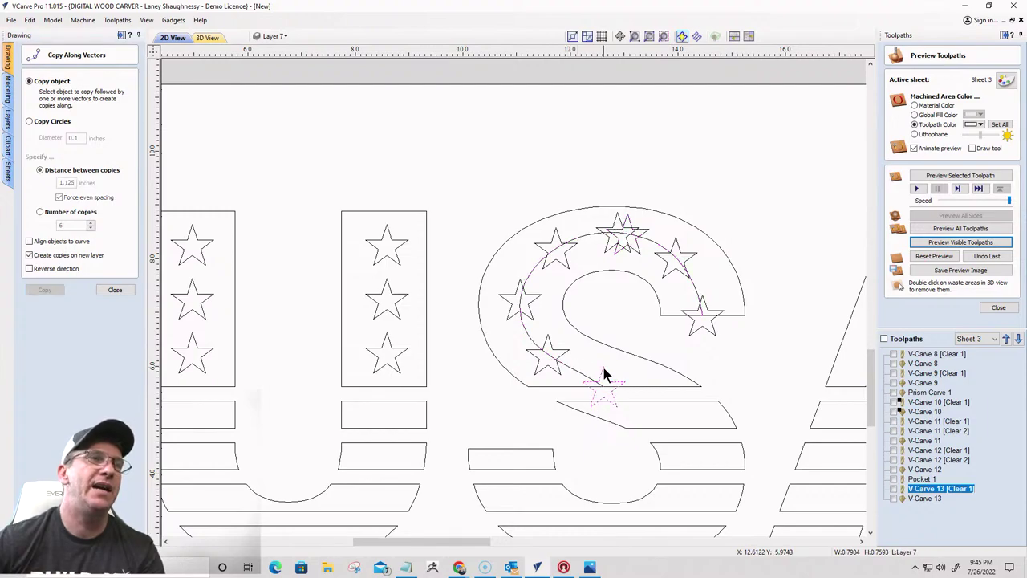
{"action": "key", "text": "Delete"}
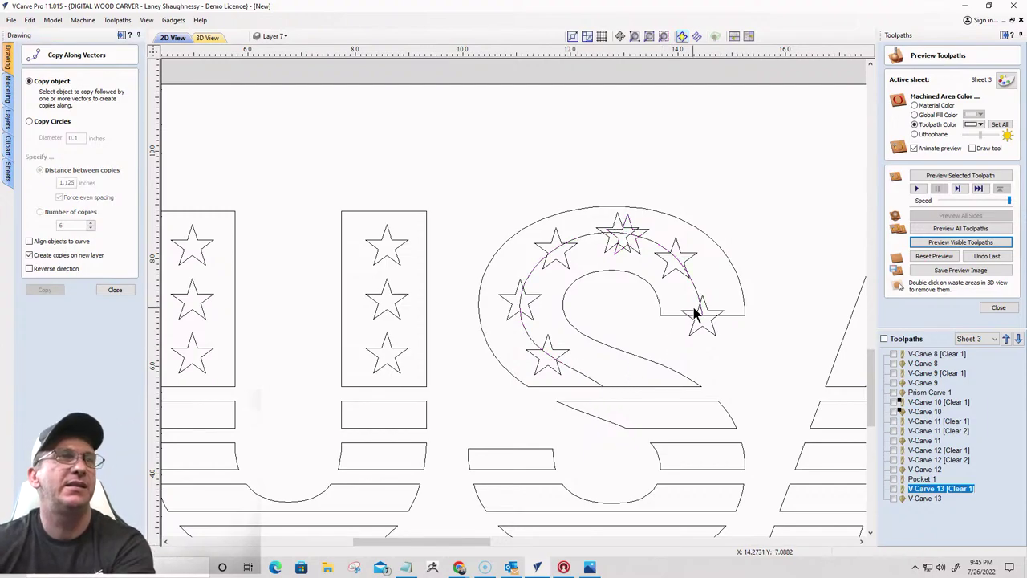
{"action": "key", "text": "Delete"}
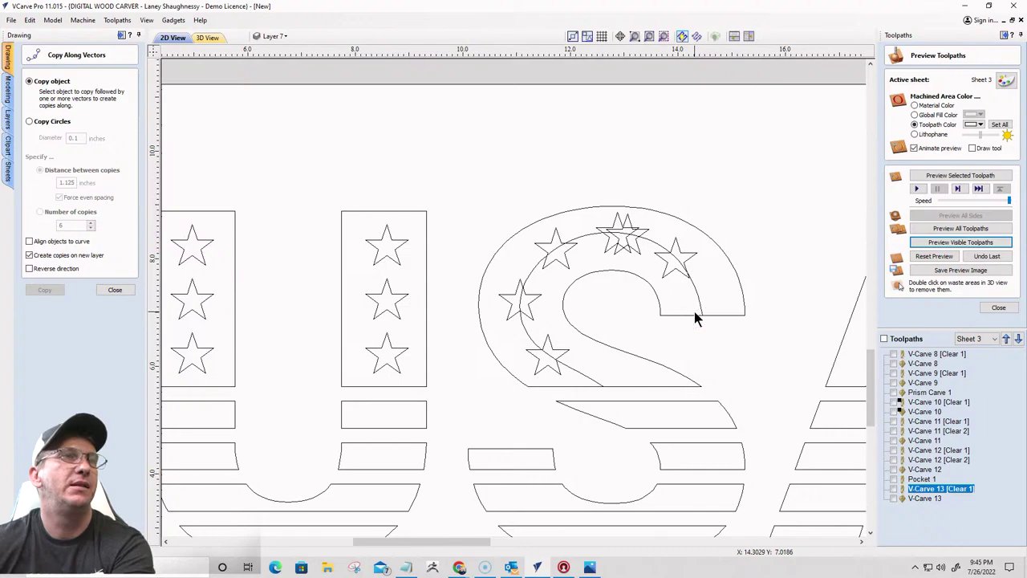
{"action": "left_click", "coordinate": [633, 245]}
{"action": "key", "text": "Delete"}
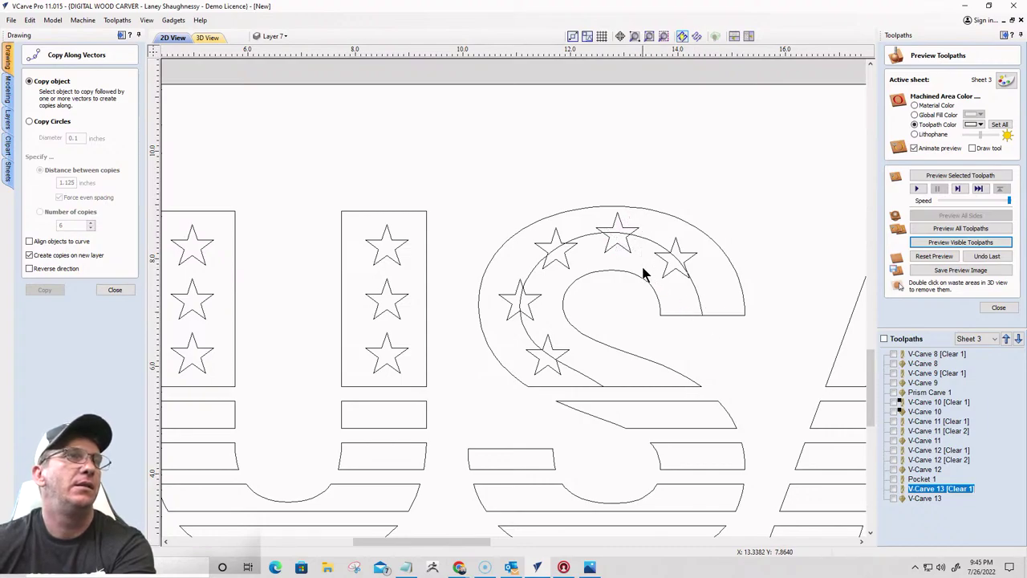
Nudge the S's rightmost star slightly up and place a copy of it in the A's left leg
{"action": "left_click", "coordinate": [654, 247]}
{"action": "scroll", "coordinate": [656, 251], "scroll_direction": "down", "scroll_amount": 4}
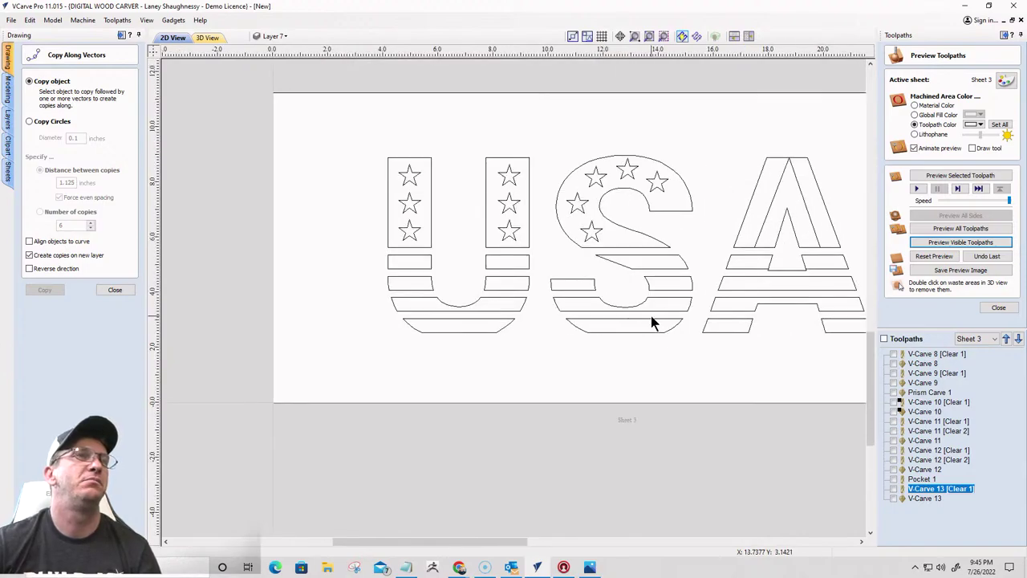
{"action": "scroll", "coordinate": [652, 323], "scroll_direction": "down", "scroll_amount": 2}
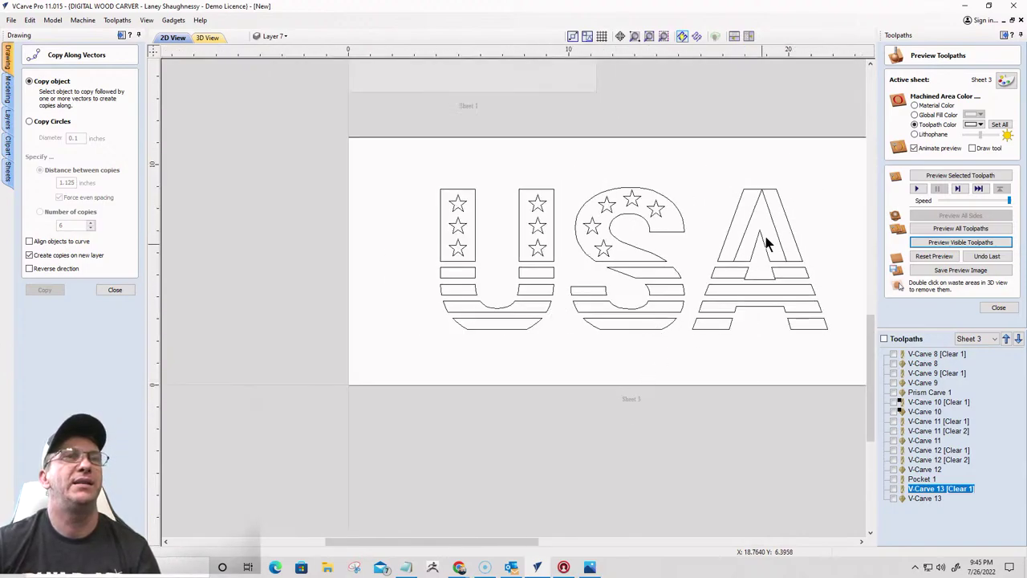
{"action": "scroll", "coordinate": [782, 201], "scroll_direction": "up", "scroll_amount": 3}
{"action": "left_click", "coordinate": [531, 226]}
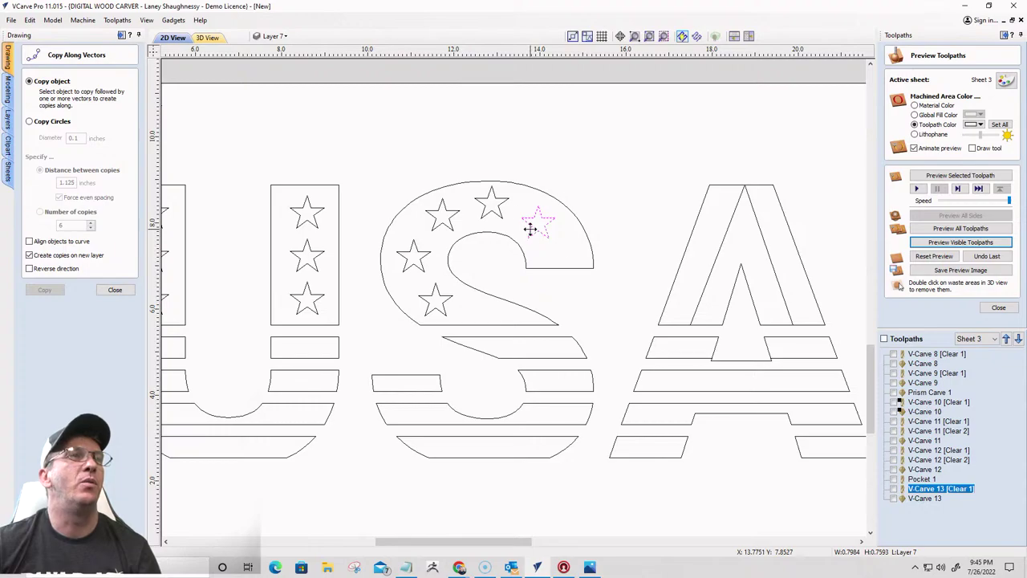
{"action": "left_click_drag", "start_coordinate": [530, 229], "coordinate": [541, 218]}
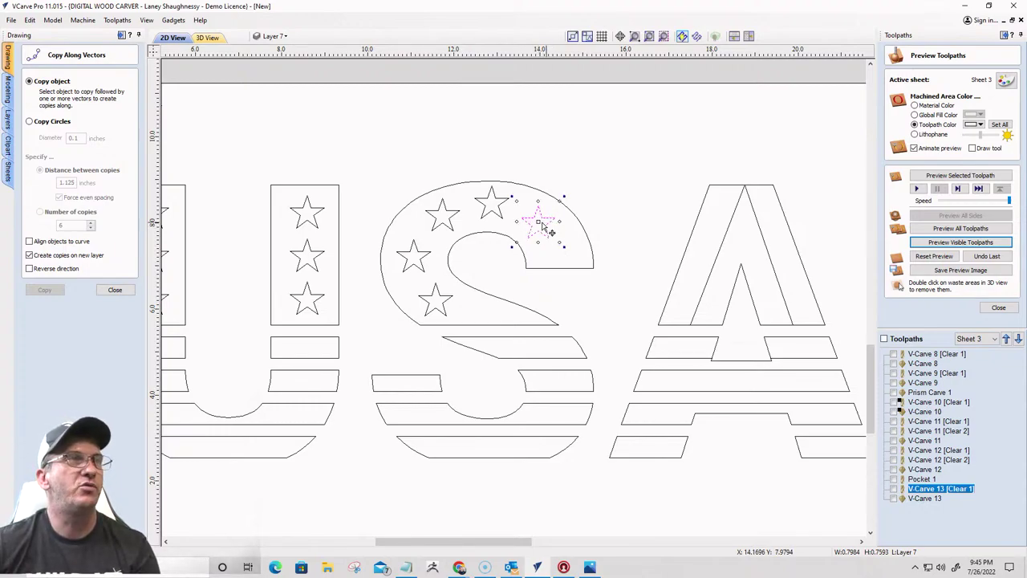
{"action": "left_click_drag", "start_coordinate": [541, 222], "coordinate": [710, 280]}
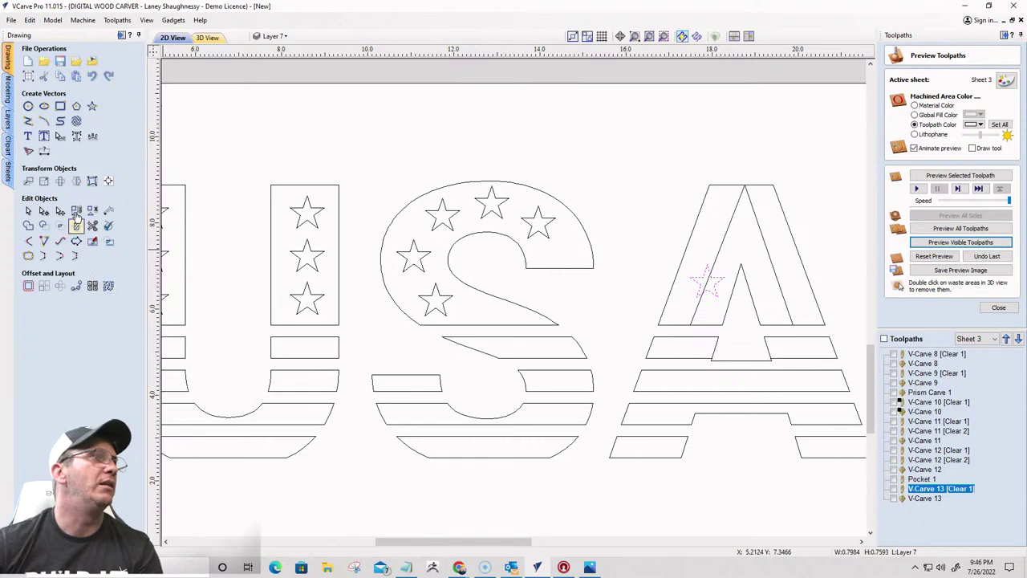
Copy the star along the A's stroke centreline at 1.125-inch spacing
{"action": "left_click", "coordinate": [76, 286]}
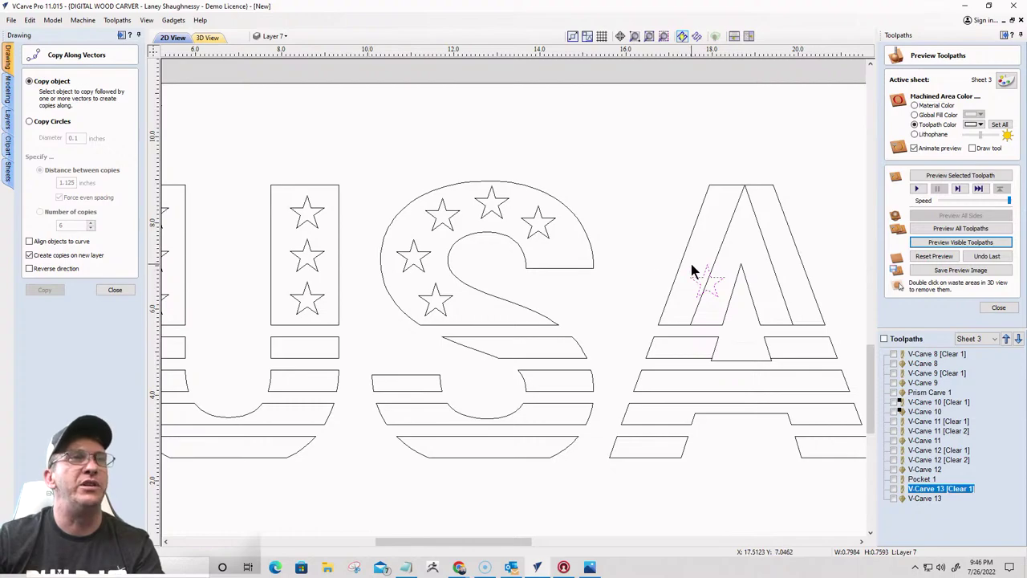
{"action": "left_click", "coordinate": [718, 248]}
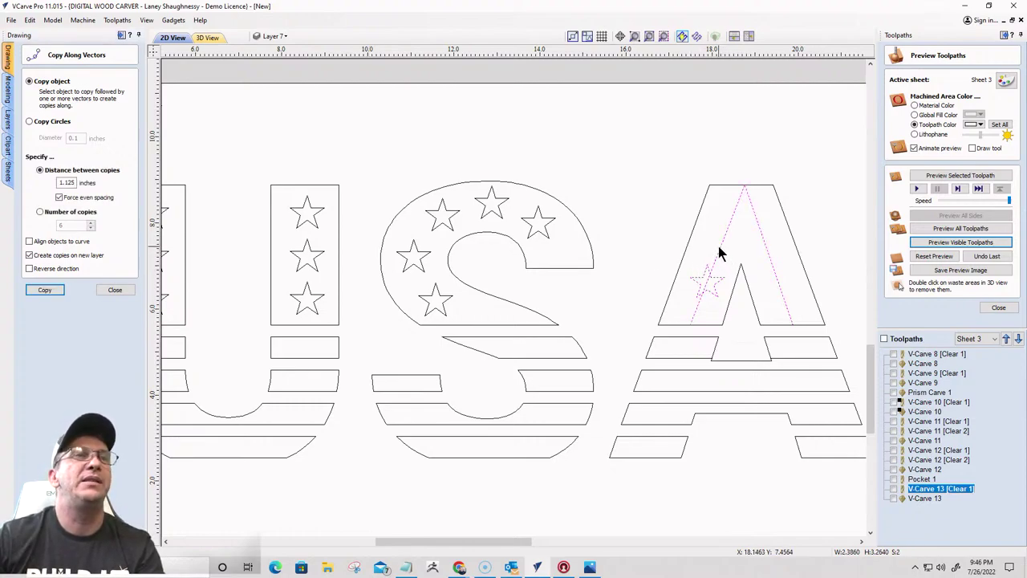
{"action": "left_click", "coordinate": [45, 291]}
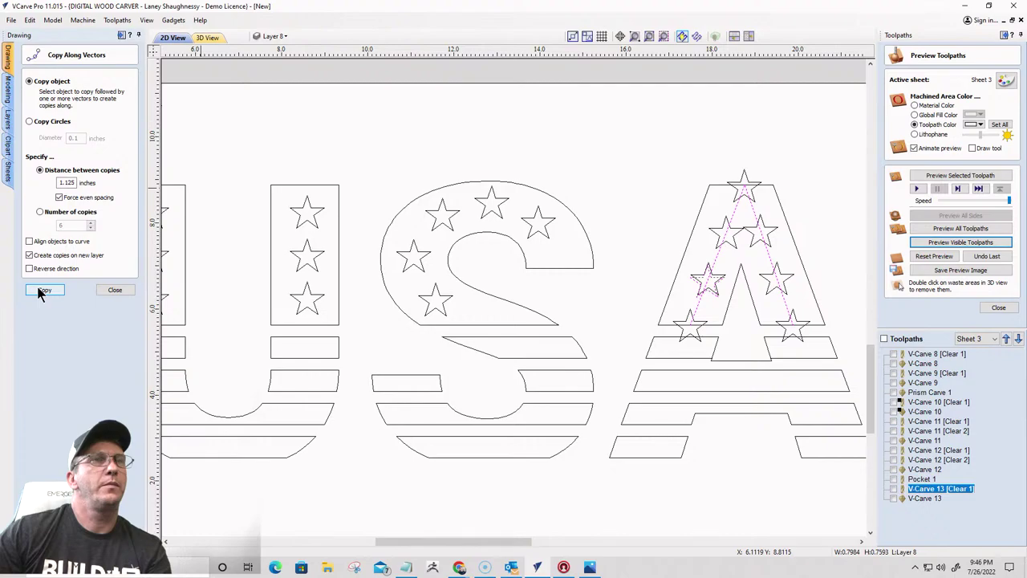
{"action": "left_click", "coordinate": [44, 290]}
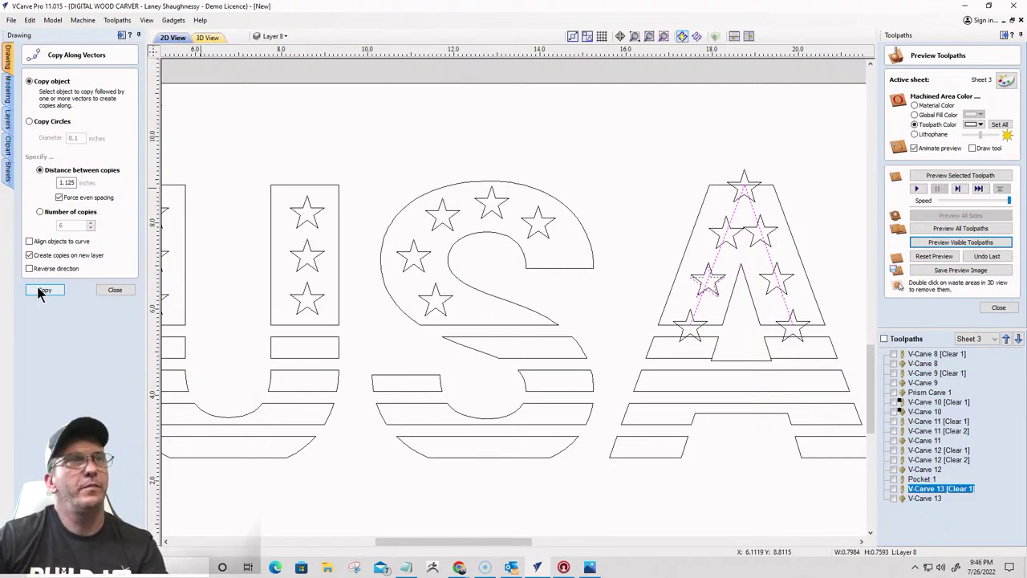
Undo the A's star copies and move the remaining star higher up the A's left leg
{"action": "key", "text": "ctrl+z"}
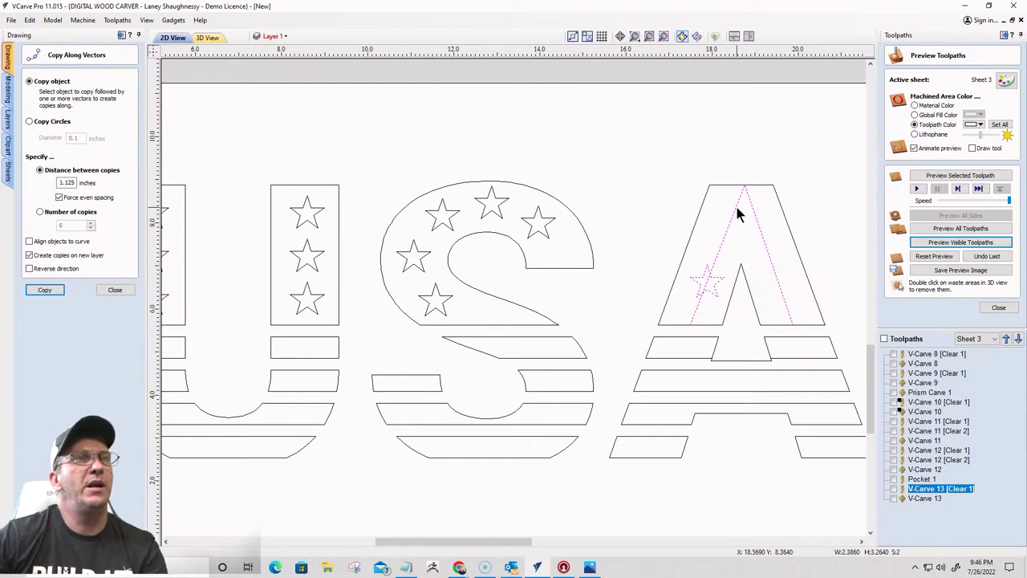
{"action": "left_click", "coordinate": [717, 283]}
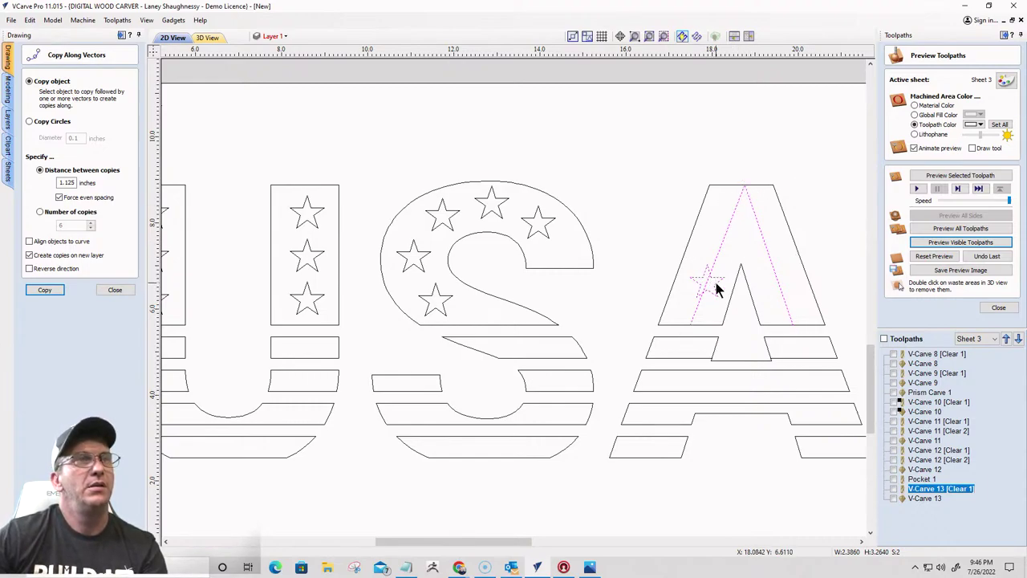
{"action": "left_click", "coordinate": [716, 287]}
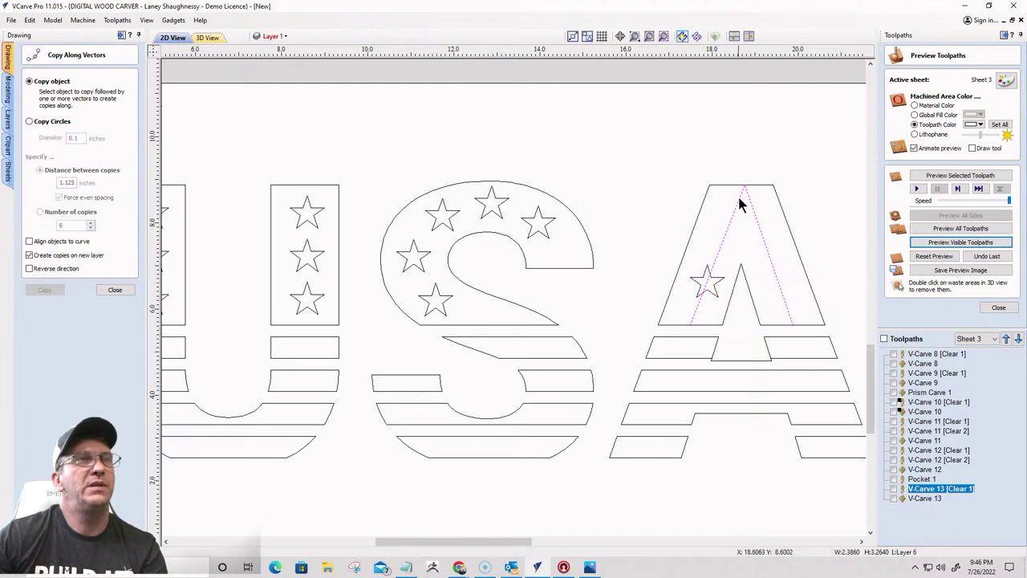
{"action": "left_click_drag", "start_coordinate": [739, 197], "coordinate": [740, 207]}
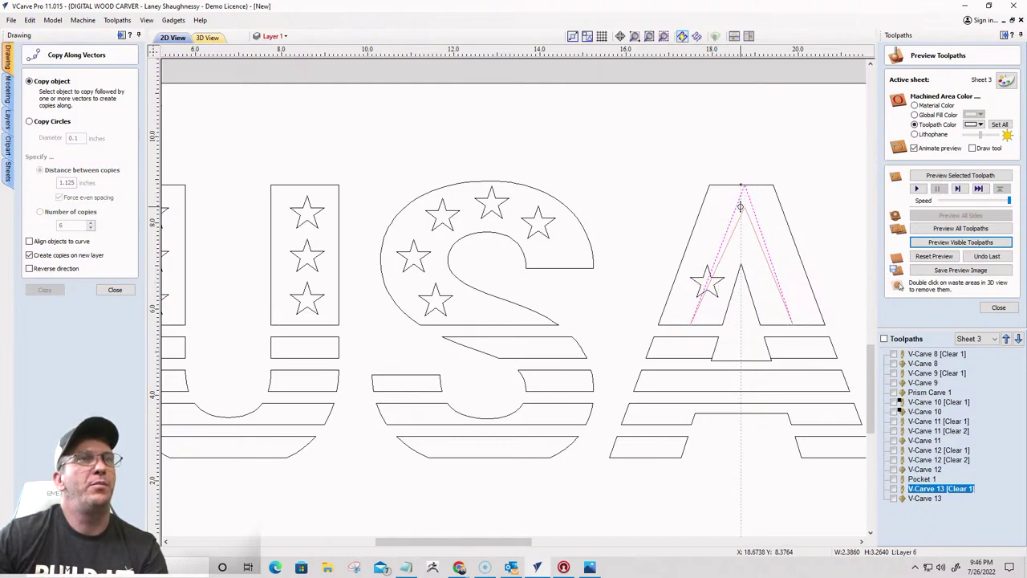
{"action": "left_click", "coordinate": [705, 280]}
{"action": "left_click_drag", "start_coordinate": [713, 294], "coordinate": [698, 250]}
Shift the V guide line slightly up to centre it in the A, then close copy-along-vectors
{"action": "left_click", "coordinate": [698, 318]}
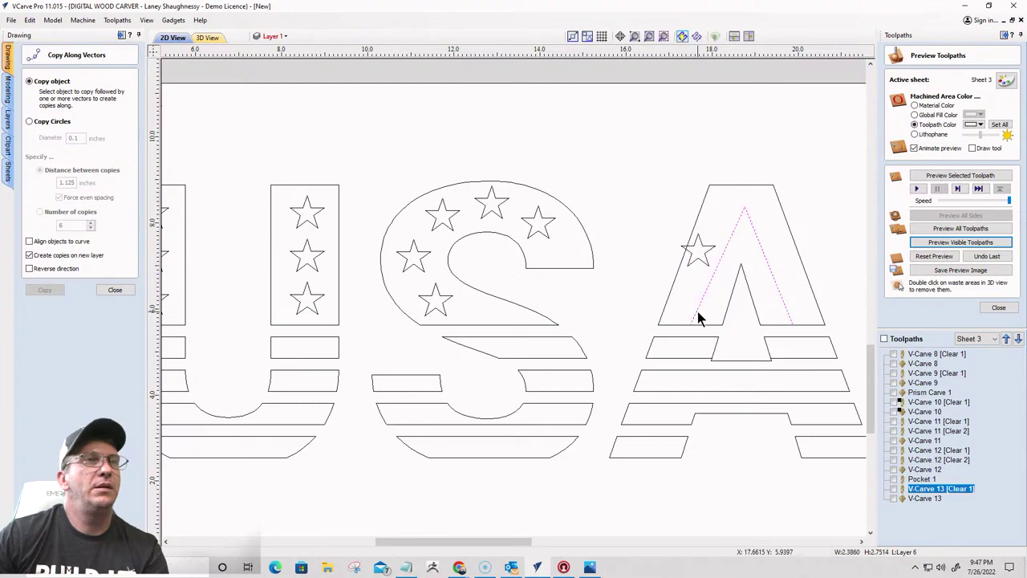
{"action": "left_click_drag", "start_coordinate": [741, 323], "coordinate": [740, 319]}
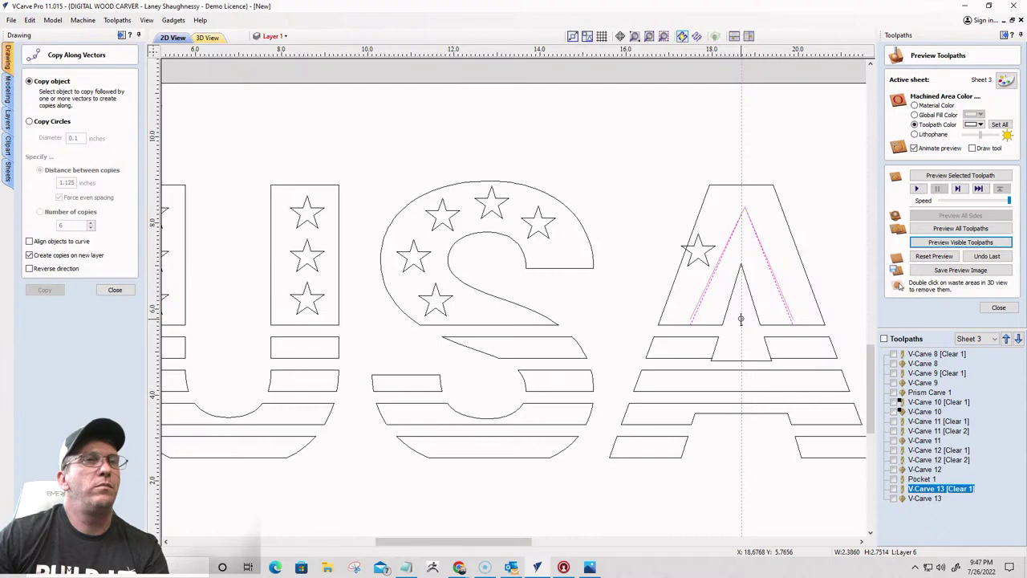
{"action": "mouse_move", "coordinate": [740, 319]}
{"action": "left_mouse_down"}
{"action": "mouse_move", "coordinate": [738, 309]}
{"action": "mouse_move", "coordinate": [735, 320]}
{"action": "left_mouse_up"}
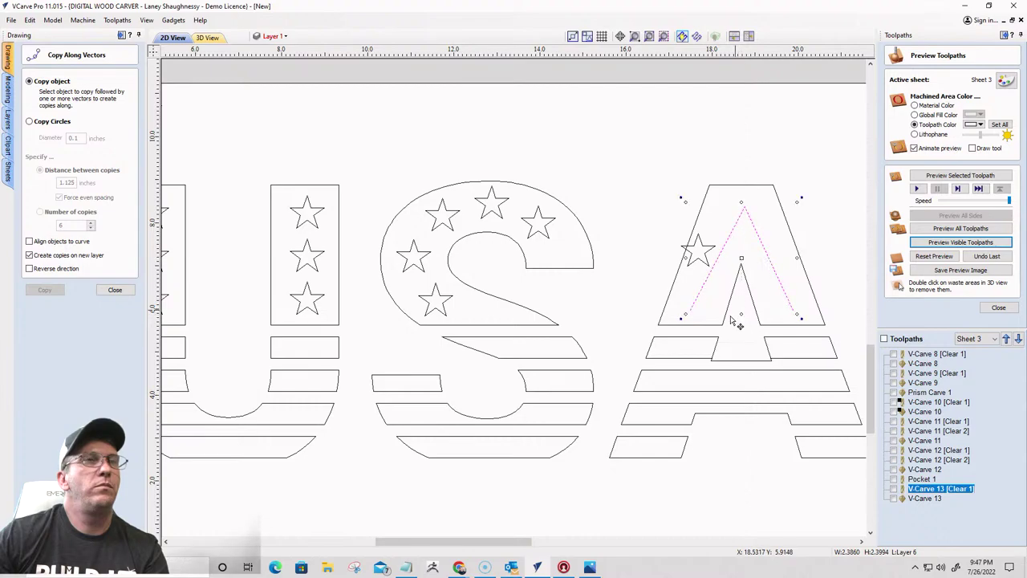
{"action": "left_click", "coordinate": [642, 300]}
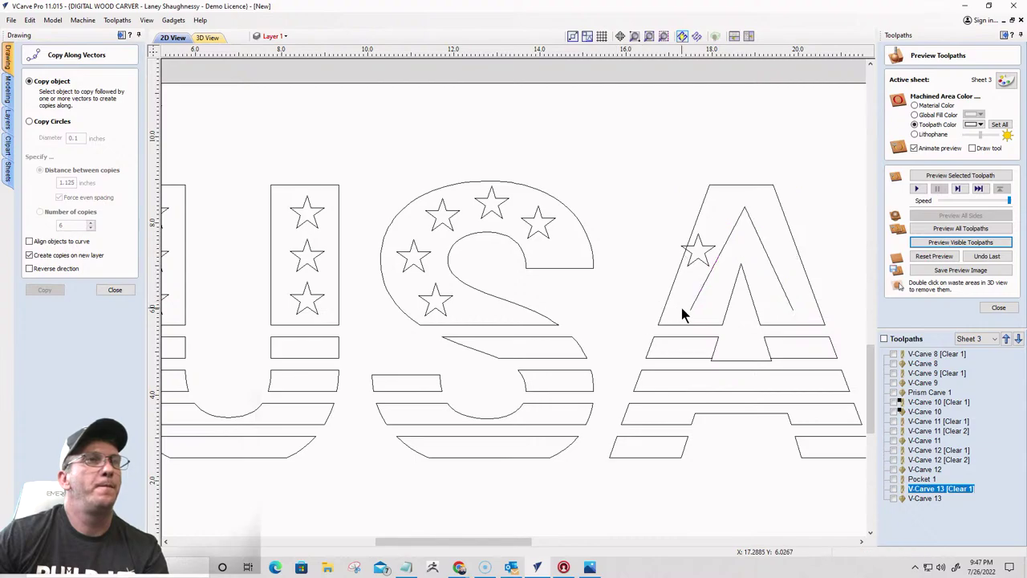
{"action": "left_click", "coordinate": [115, 289]}
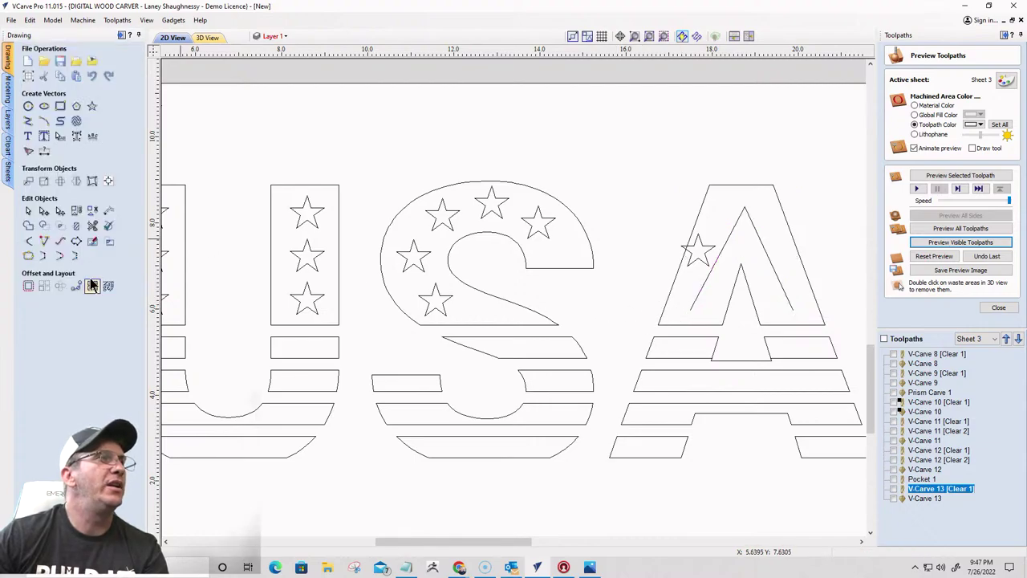
Drag the left end node of the A's V guide line further down
{"action": "left_click", "coordinate": [690, 309]}
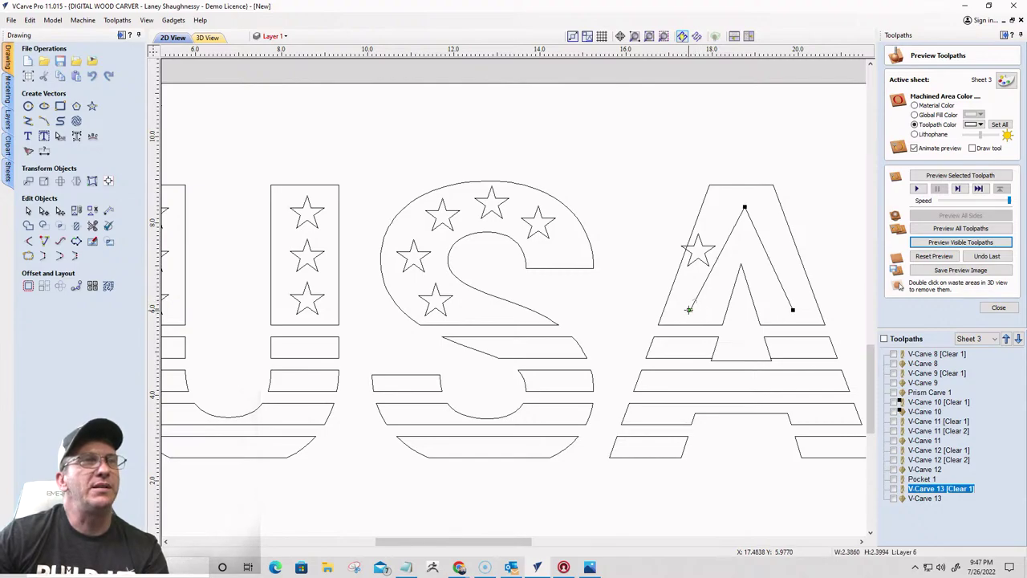
{"action": "mouse_move", "coordinate": [689, 309]}
{"action": "left_mouse_down"}
{"action": "mouse_move", "coordinate": [689, 329]}
{"action": "mouse_move", "coordinate": [689, 309]}
{"action": "left_mouse_up"}
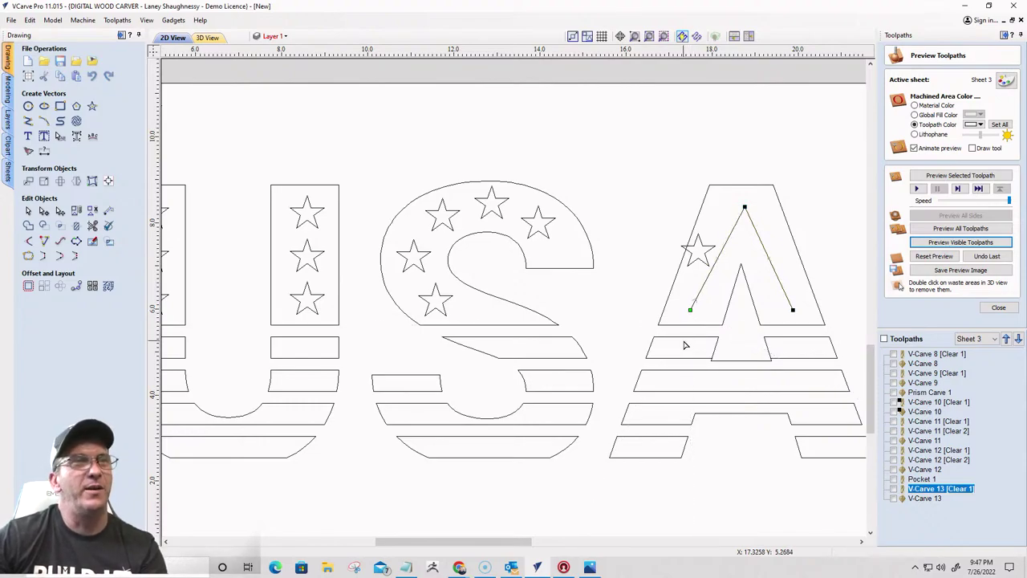
{"action": "left_click", "coordinate": [695, 260]}
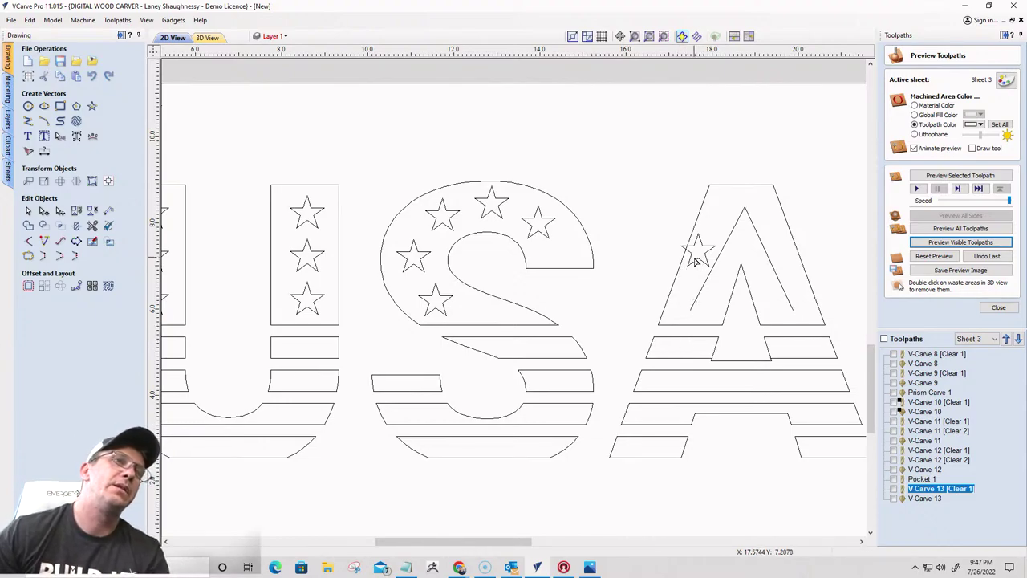
Select the A's star together with the V guide line for copying along vectors
{"action": "left_click", "coordinate": [697, 255]}
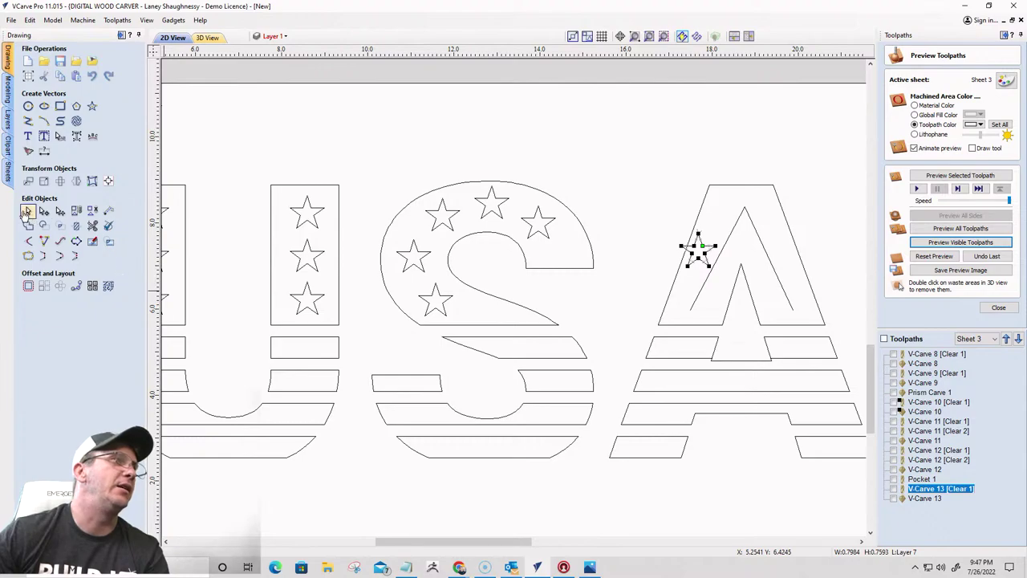
{"action": "left_click", "coordinate": [26, 210]}
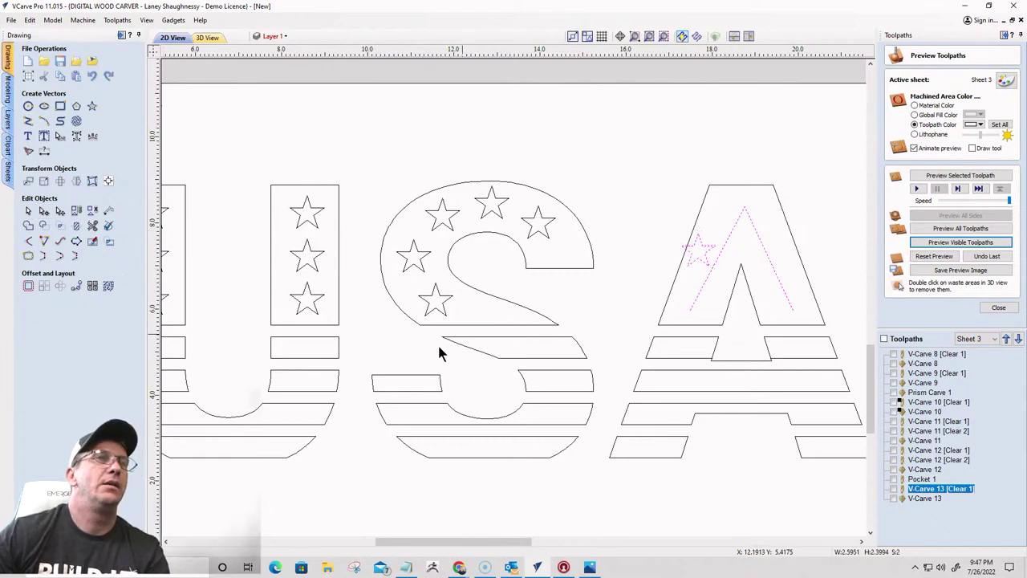
{"action": "left_click", "coordinate": [77, 287]}
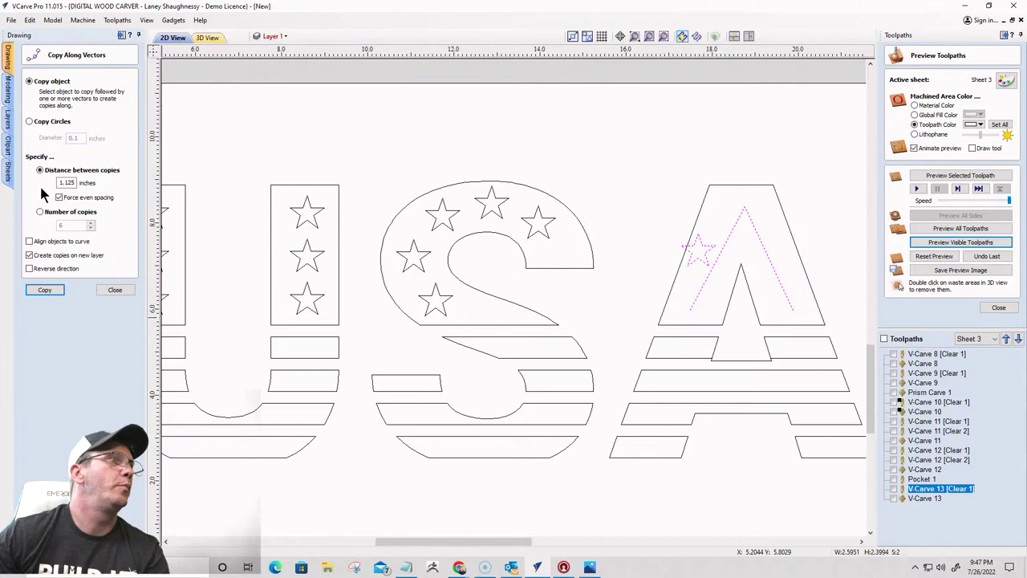
Copy the star along the V guide line, then change the spacing to 1.0625
{"action": "left_click", "coordinate": [46, 290]}
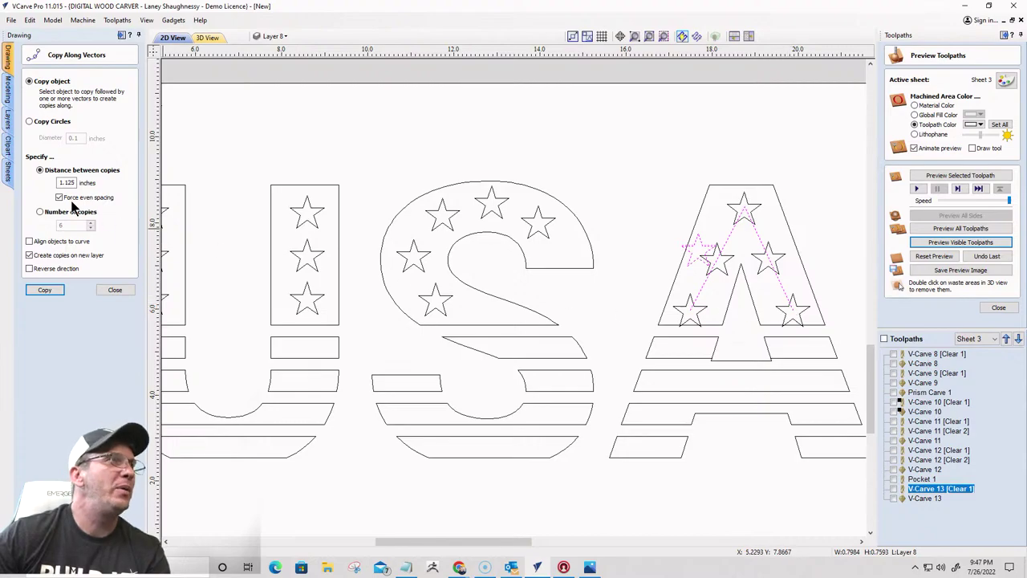
{"action": "left_click_drag", "start_coordinate": [66, 183], "coordinate": [99, 184]}
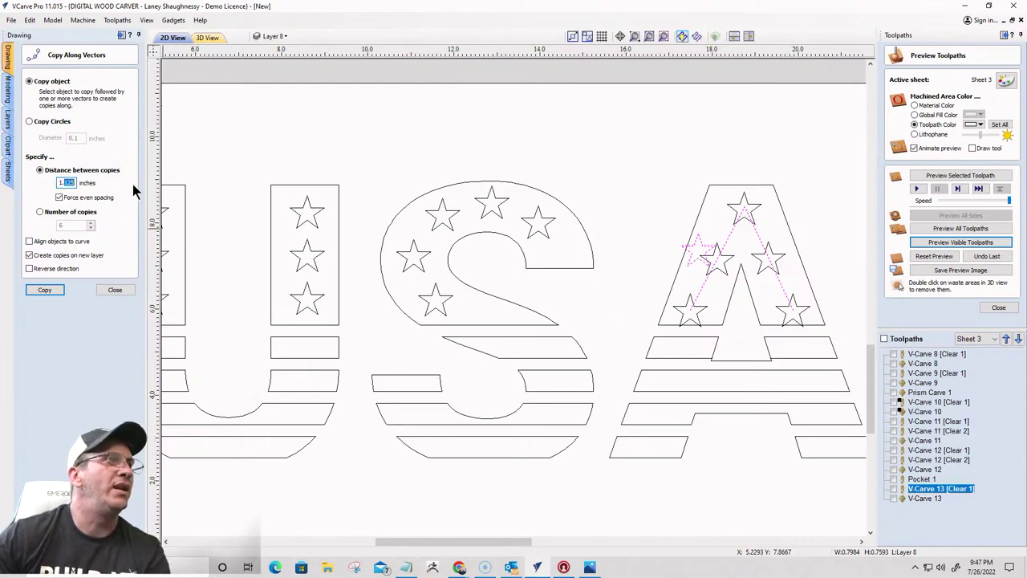
{"action": "type", "text": "0625"}
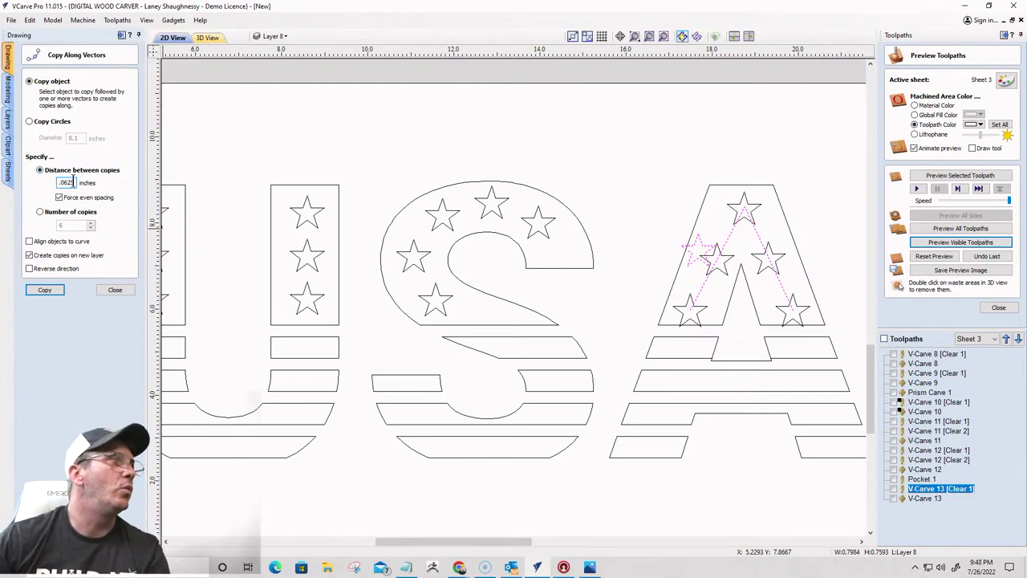
{"action": "key", "text": "Return"}
Remove the first set of star copies inside the A
{"action": "left_click", "coordinate": [696, 299]}
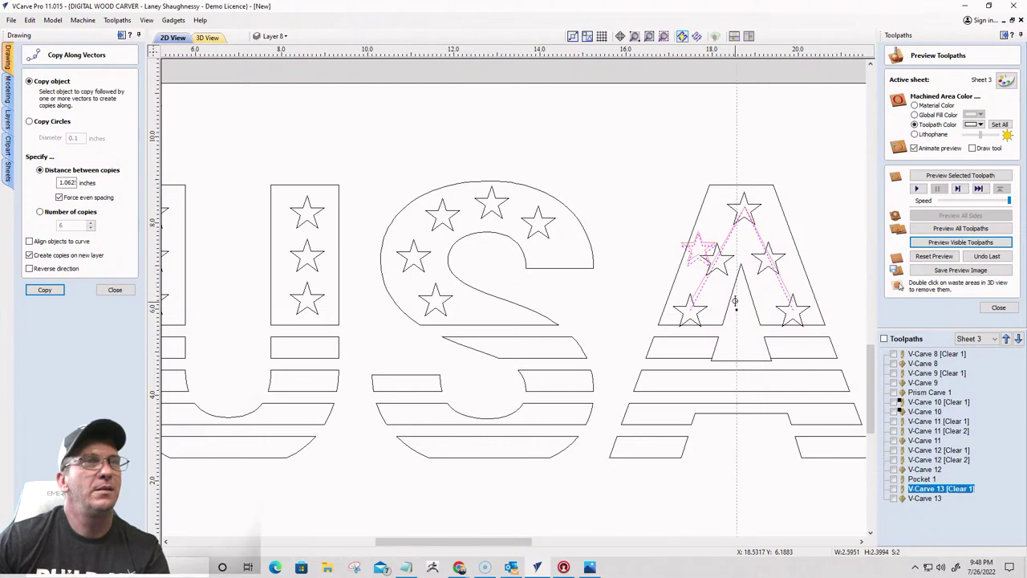
{"action": "left_click", "coordinate": [736, 304]}
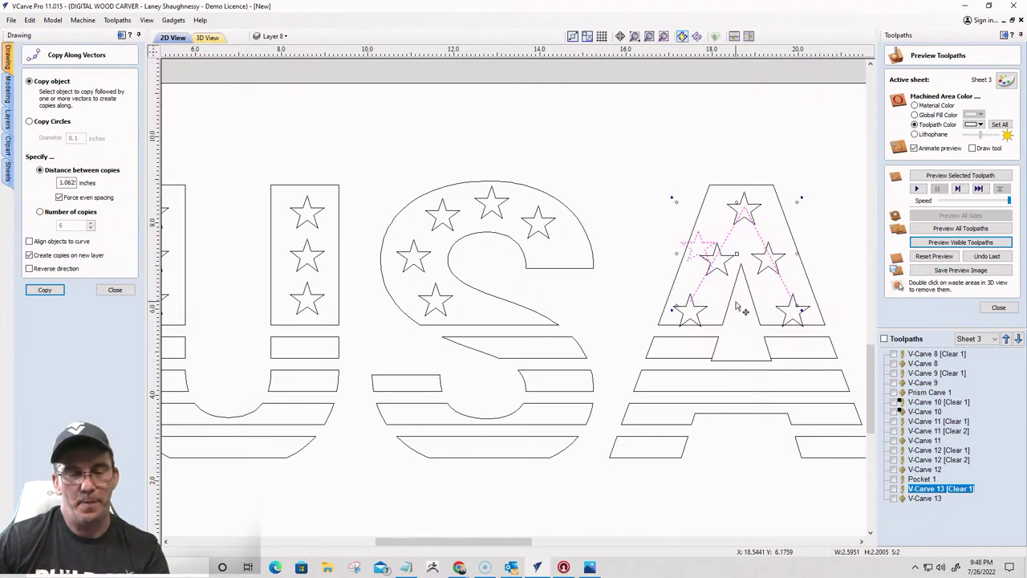
{"action": "left_click", "coordinate": [696, 311]}
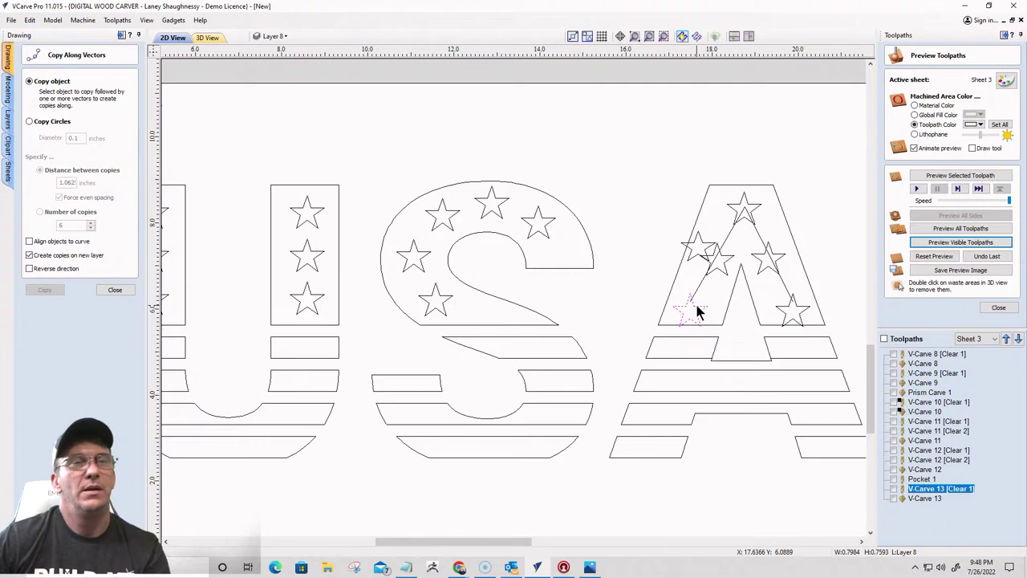
{"action": "left_click_drag", "start_coordinate": [696, 311], "coordinate": [746, 211]}
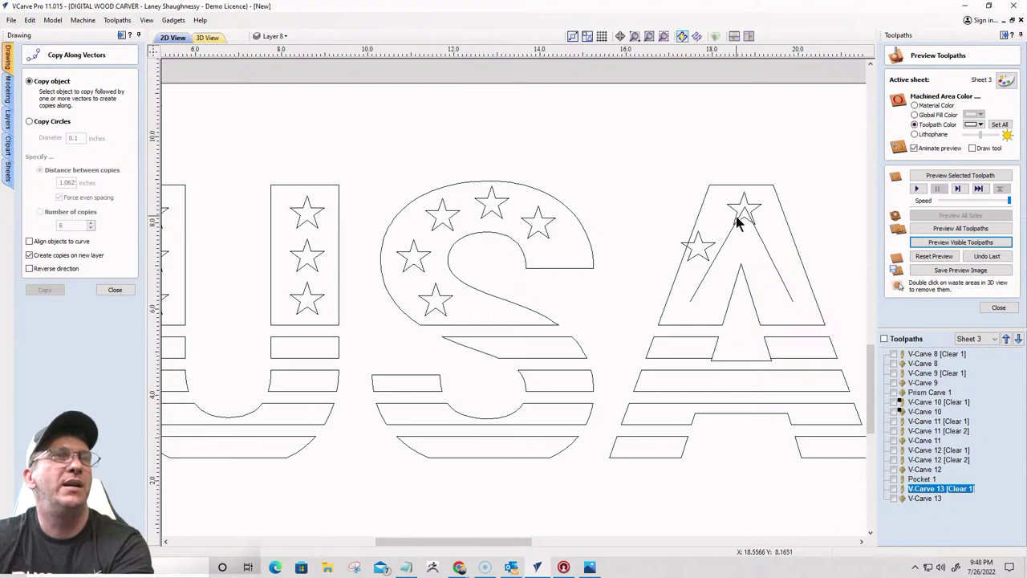
{"action": "key", "text": "Delete"}
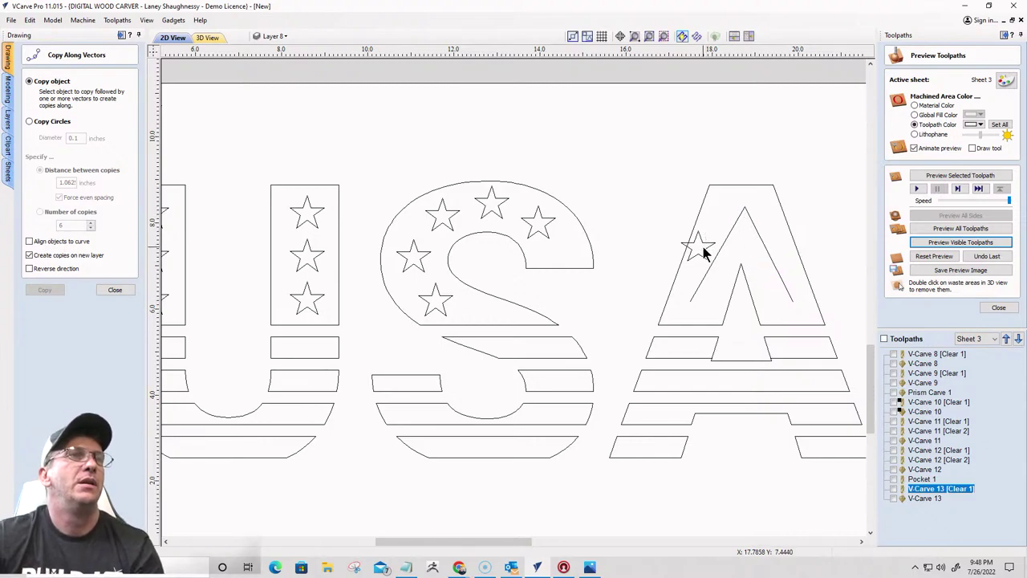
Copy the original star along the V guide line at 1.0625-inch spacing
{"action": "left_click", "coordinate": [709, 254]}
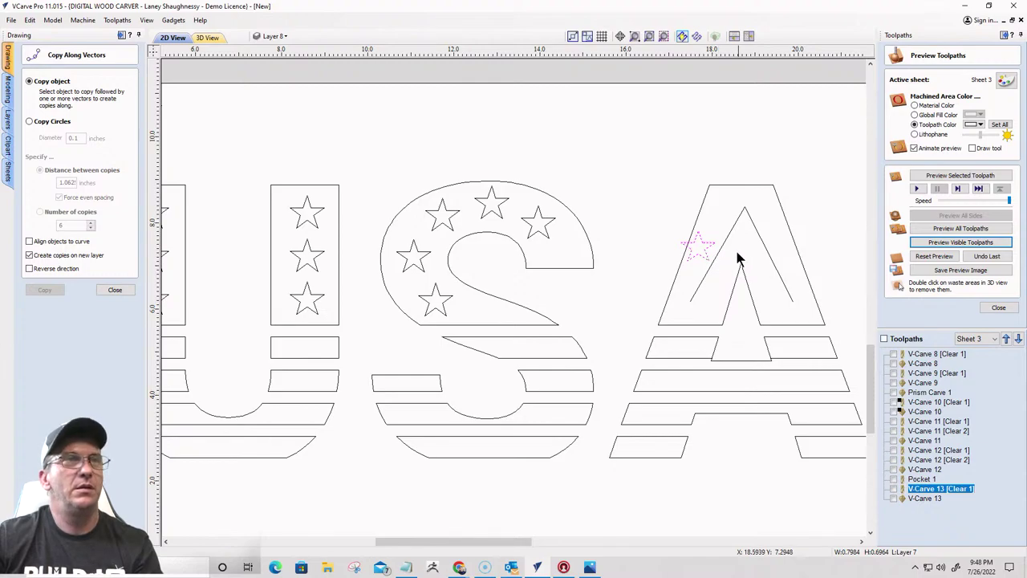
{"action": "left_click", "coordinate": [726, 231], "text": "shift"}
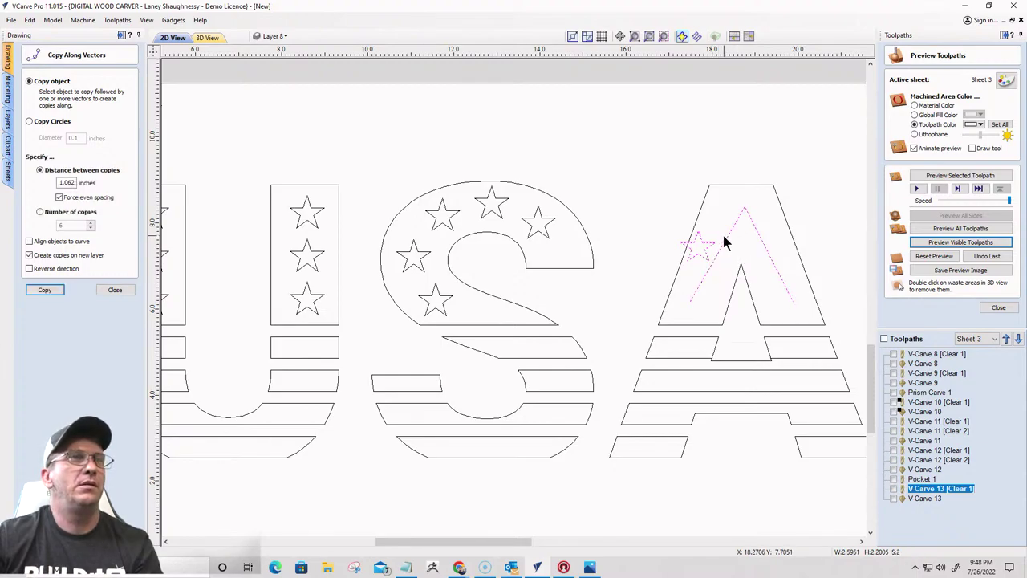
{"action": "left_click", "coordinate": [46, 291]}
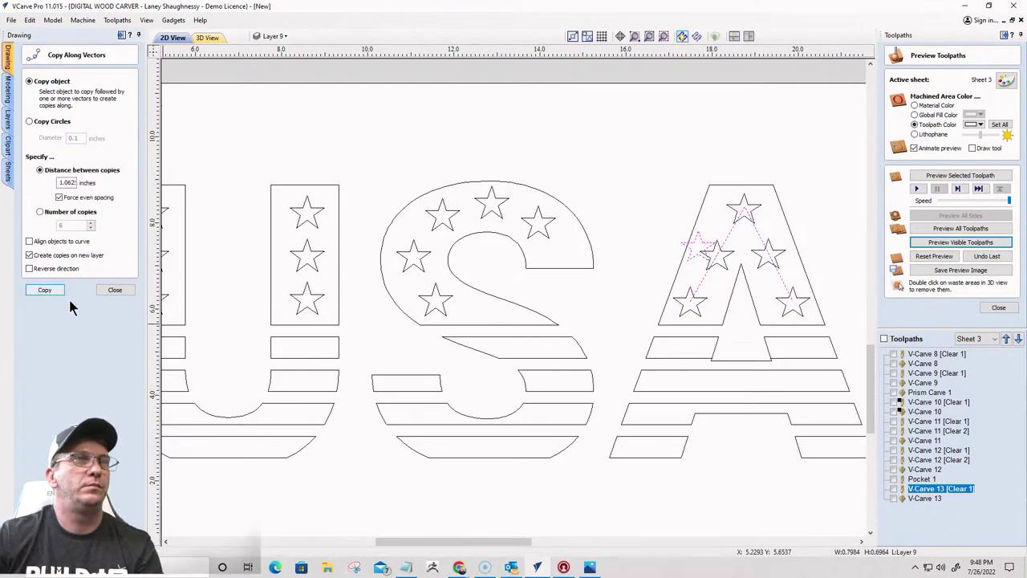
{"action": "left_click", "coordinate": [702, 233]}
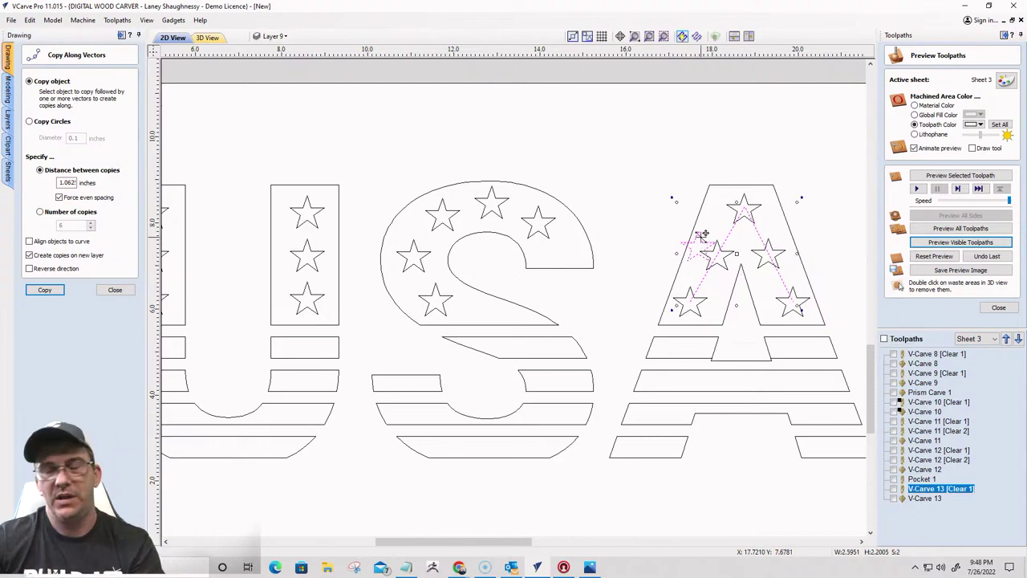
{"action": "key", "text": "Escape"}
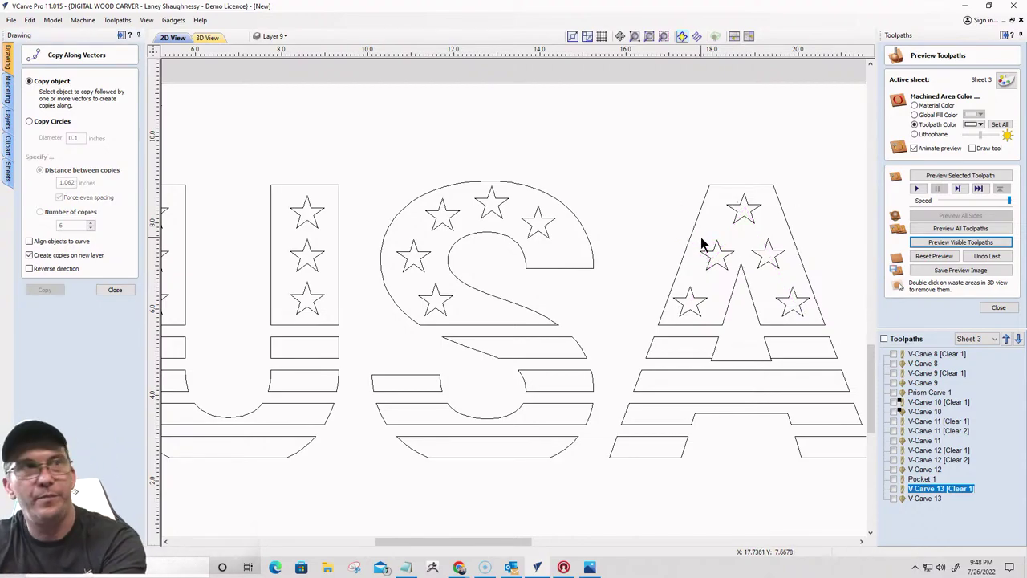
{"action": "scroll", "coordinate": [704, 241], "scroll_direction": "down", "scroll_amount": 5}
{"action": "scroll", "coordinate": [738, 245], "scroll_direction": "up", "scroll_amount": 4}
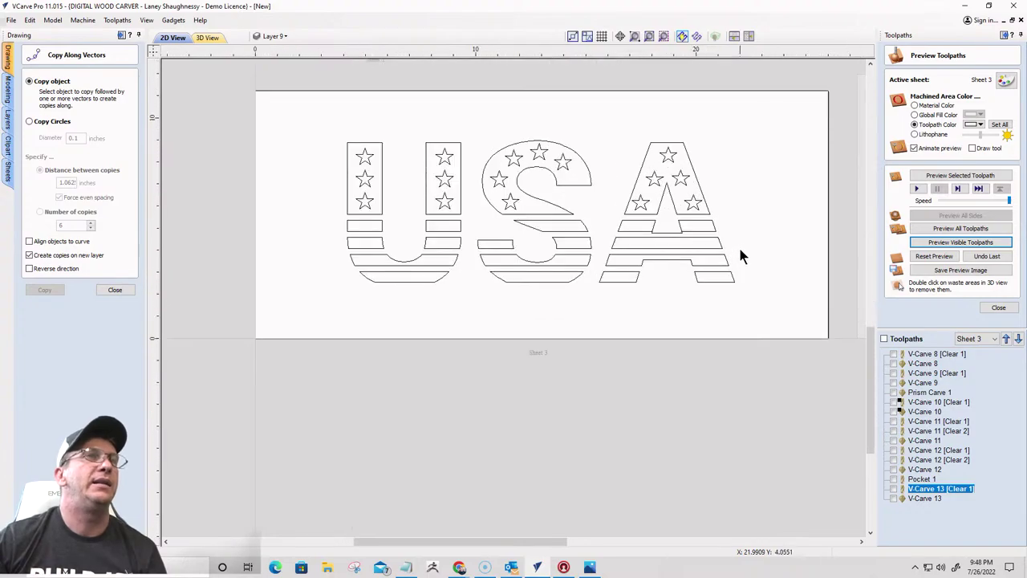
{"action": "scroll", "coordinate": [752, 162], "scroll_direction": "down", "scroll_amount": 1}
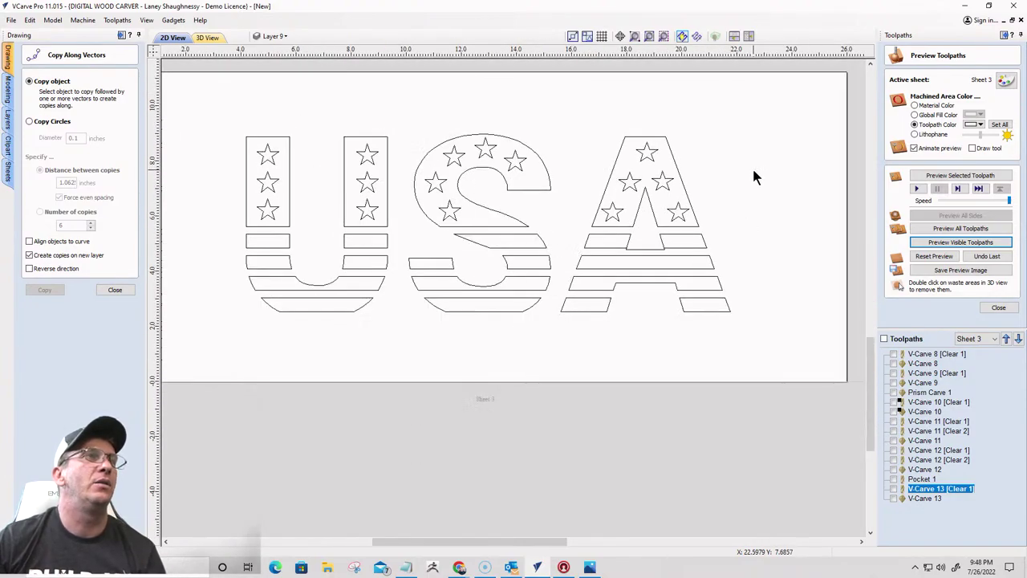
{"action": "scroll", "coordinate": [753, 176], "scroll_direction": "down", "scroll_amount": 1}
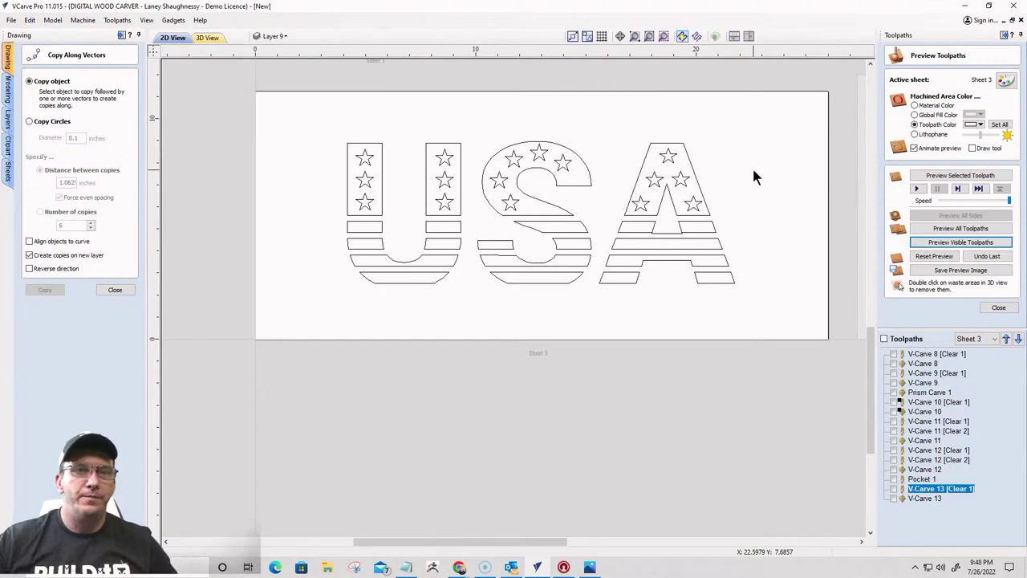
{"action": "scroll", "coordinate": [715, 312], "scroll_direction": "up", "scroll_amount": 1}
{"action": "scroll", "coordinate": [708, 323], "scroll_direction": "down", "scroll_amount": 2}
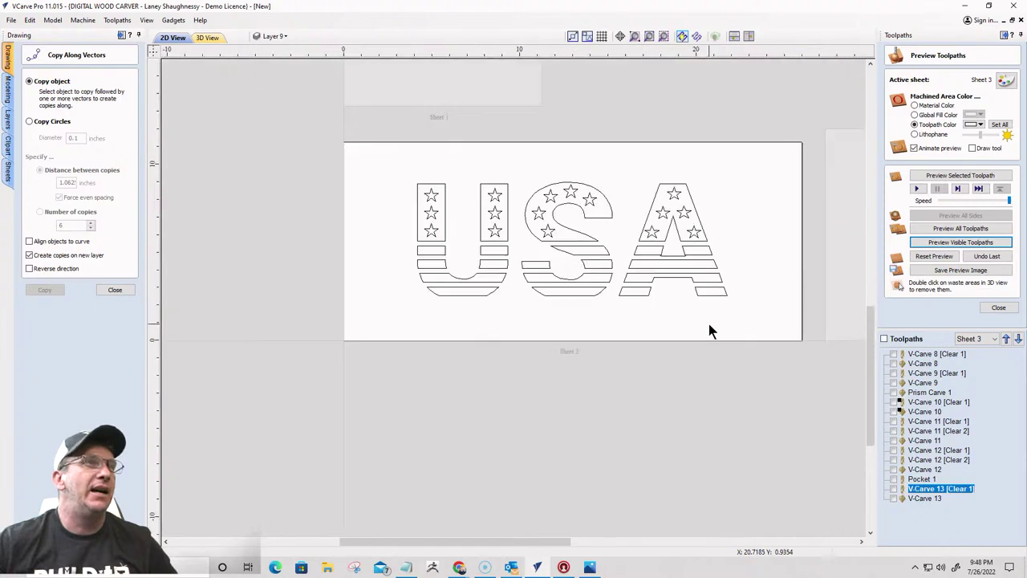
{"action": "scroll", "coordinate": [745, 119], "scroll_direction": "up", "scroll_amount": 2}
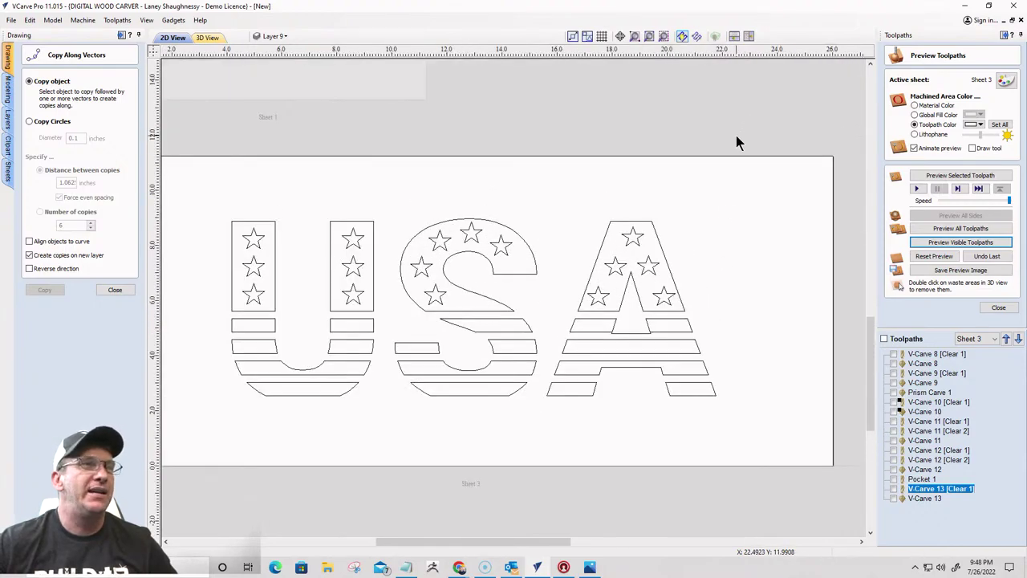
{"action": "scroll", "coordinate": [411, 195], "scroll_direction": "up", "scroll_amount": 1}
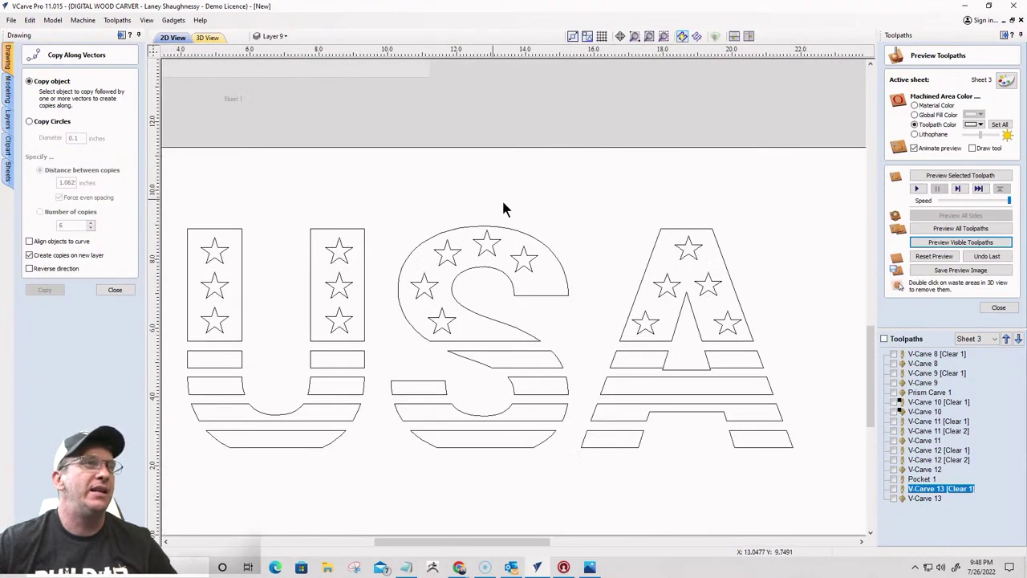
{"action": "scroll", "coordinate": [562, 204], "scroll_direction": "down", "scroll_amount": 1}
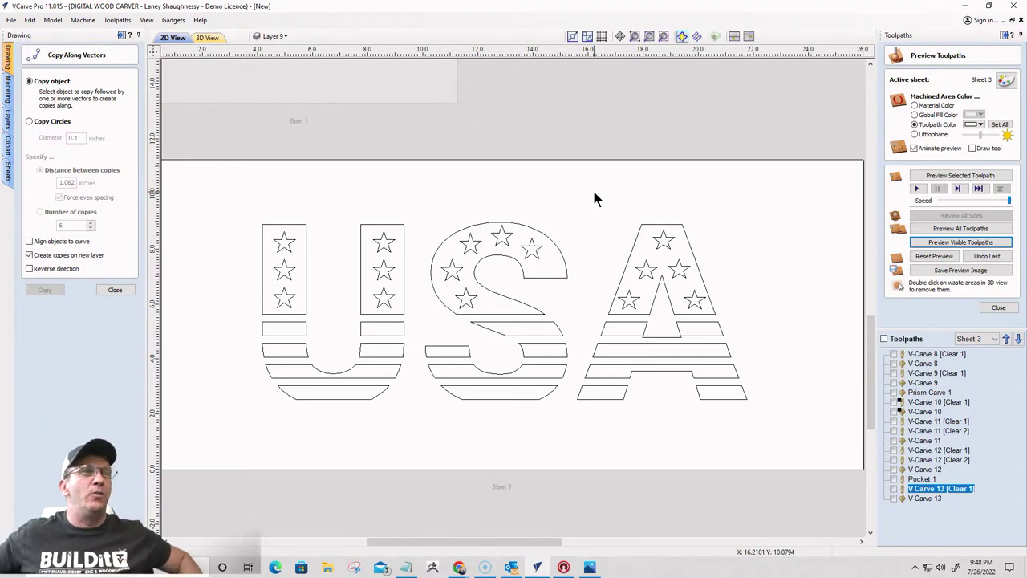